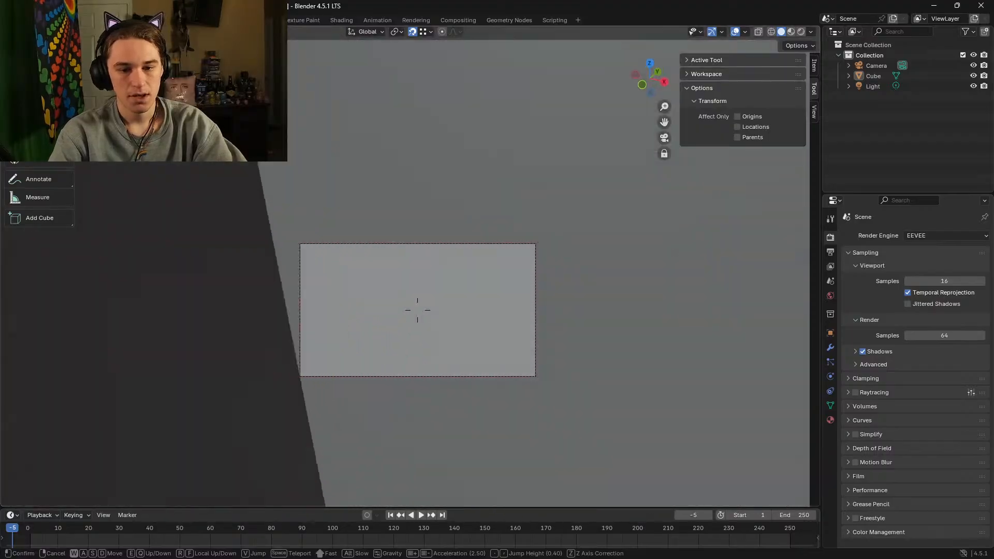
Step: Fly around and over the level model to examine its rooms, corridors, curved passage and cross-shaped section from outside
key("s")
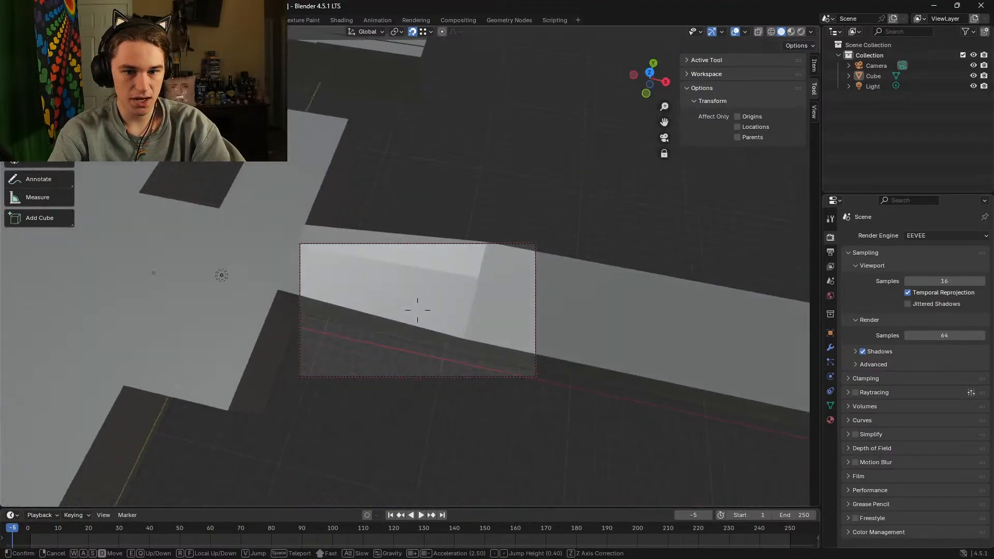
key("w")
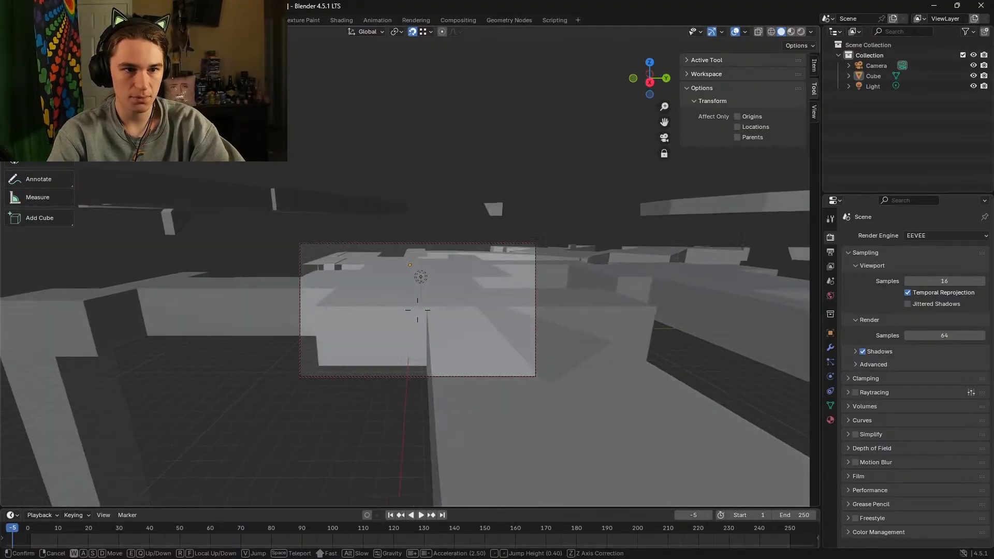
key("s")
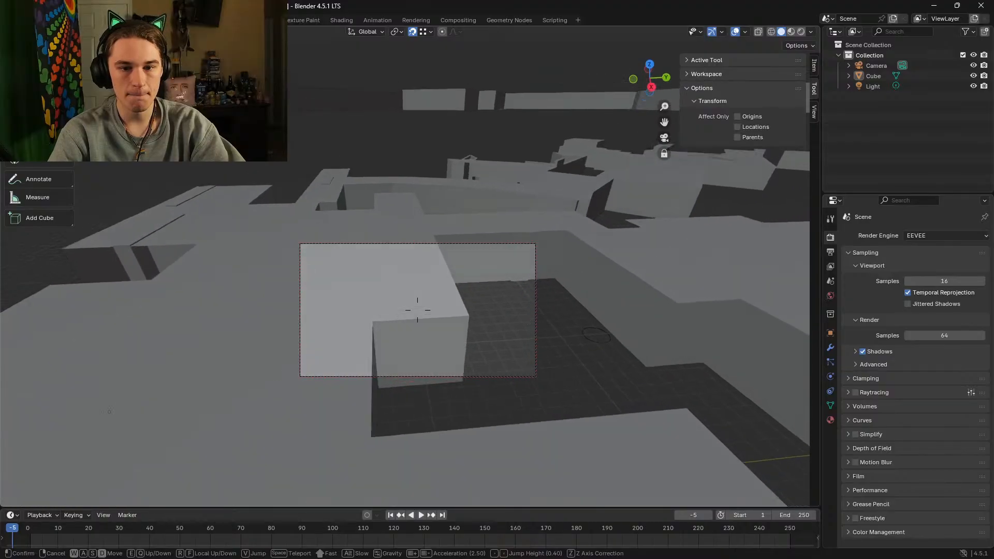
key("w")
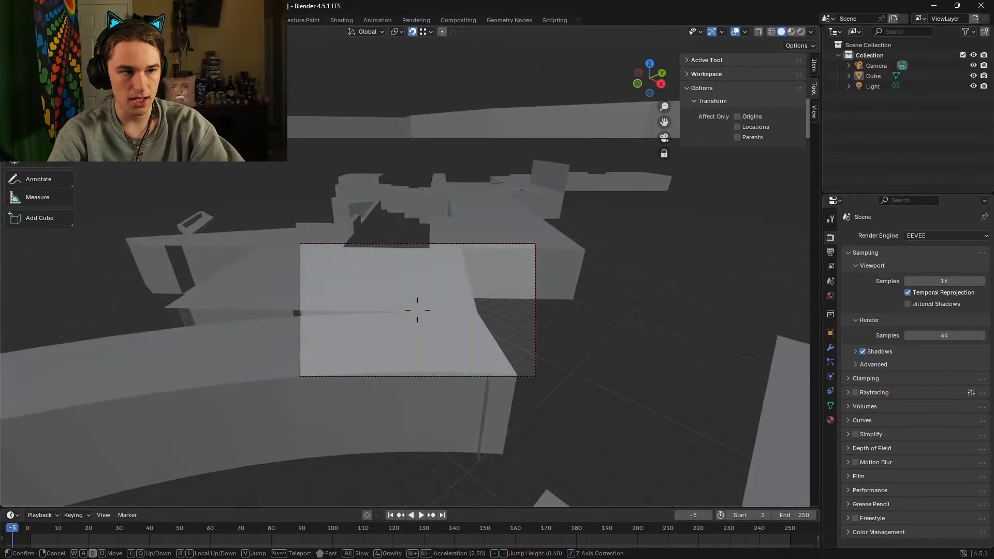
key("d")
key("a")
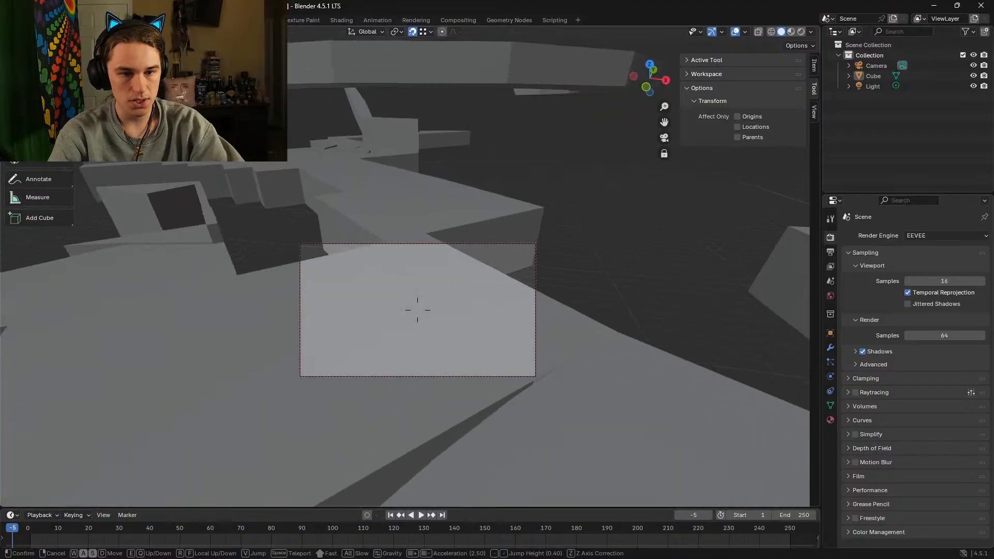
key("w")
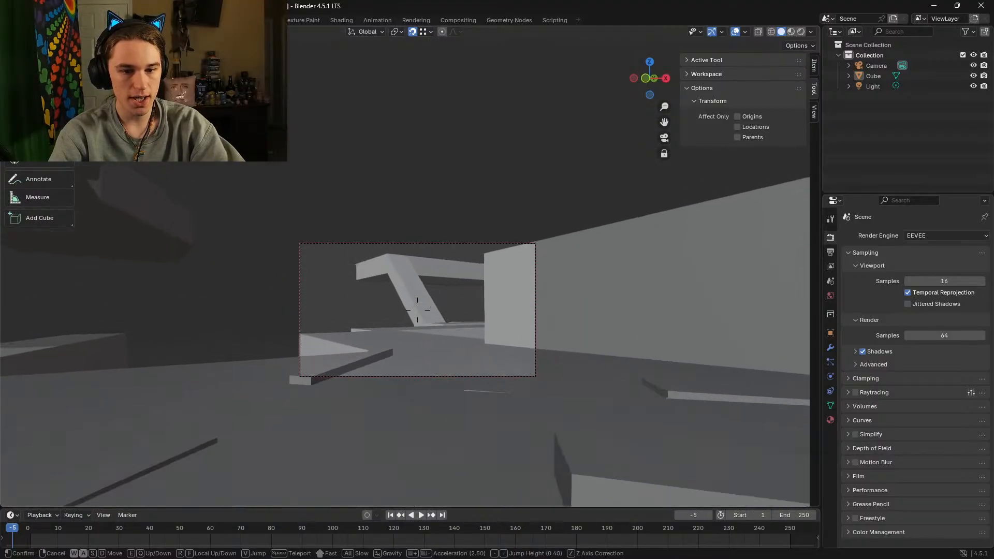
key("w")
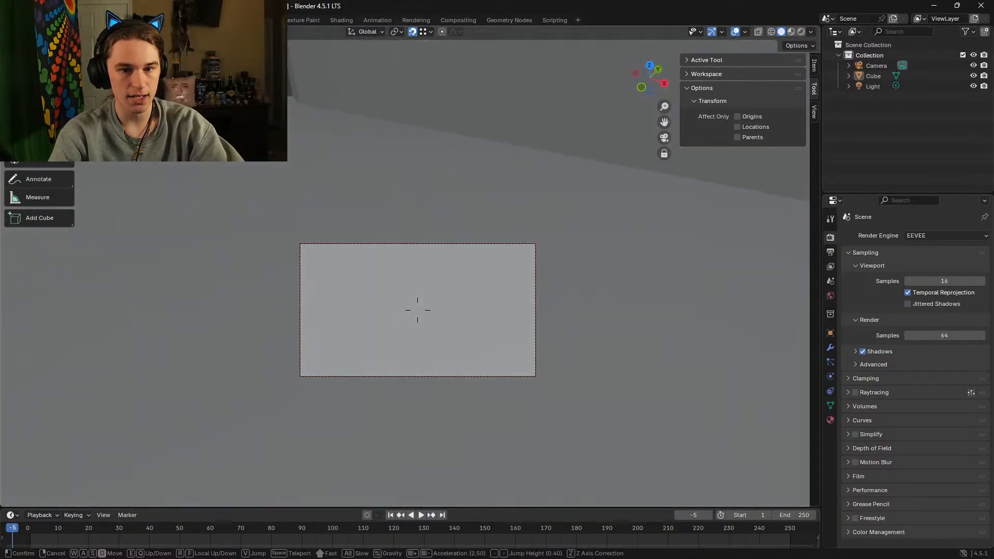
key("s")
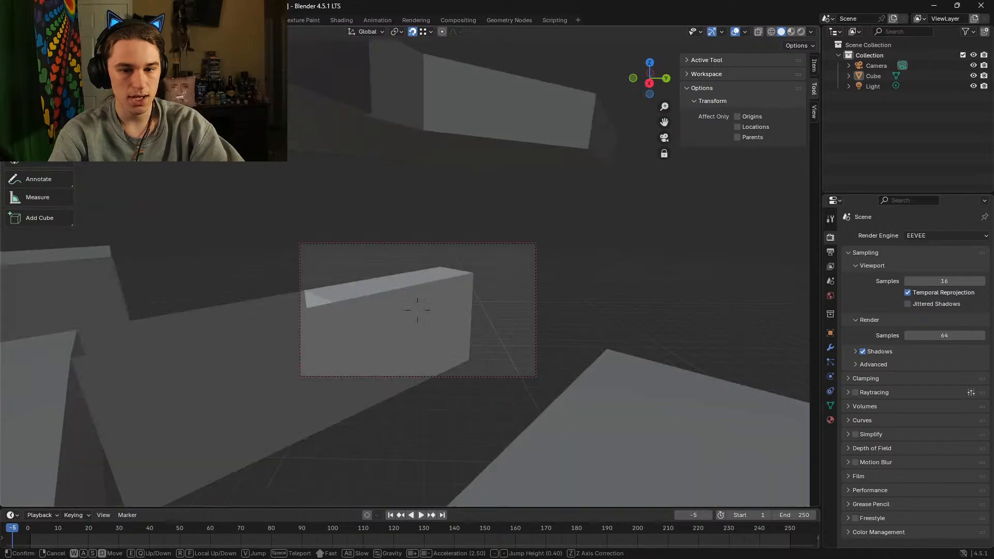
key("w")
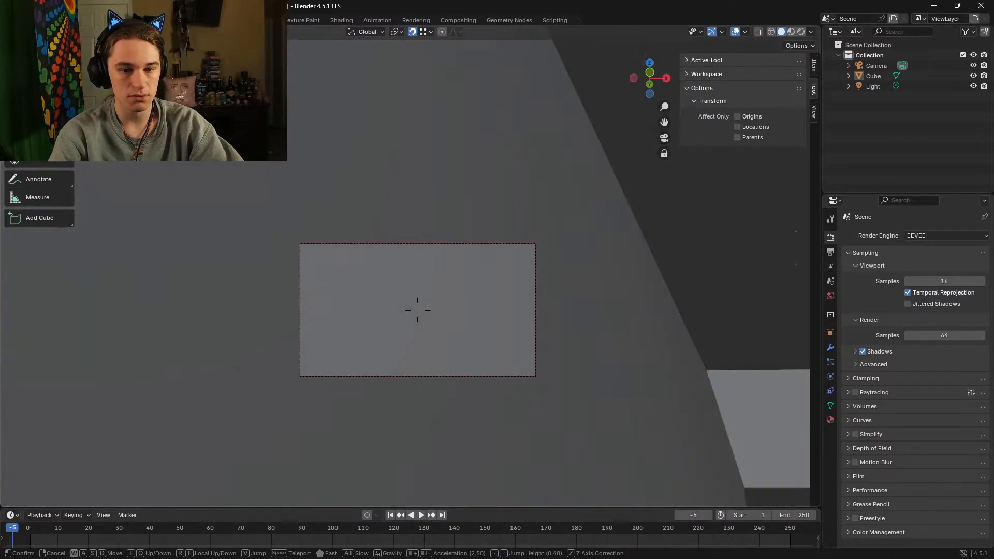
key("w")
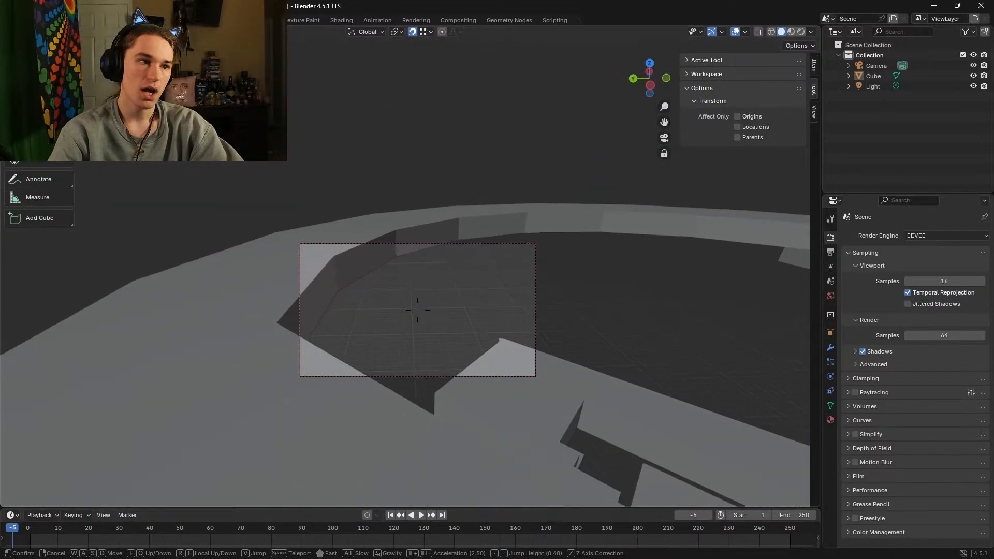
key("w")
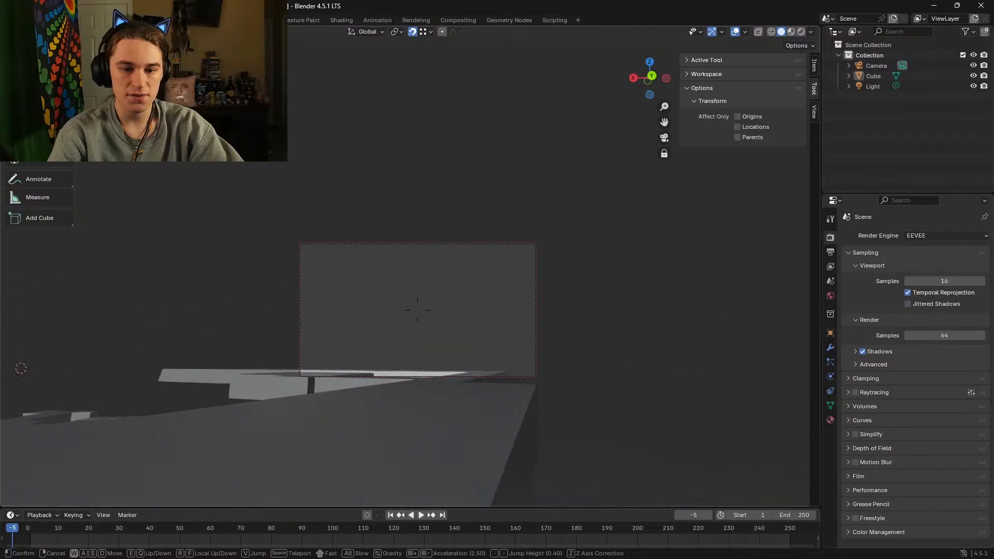
key("w")
key("w")
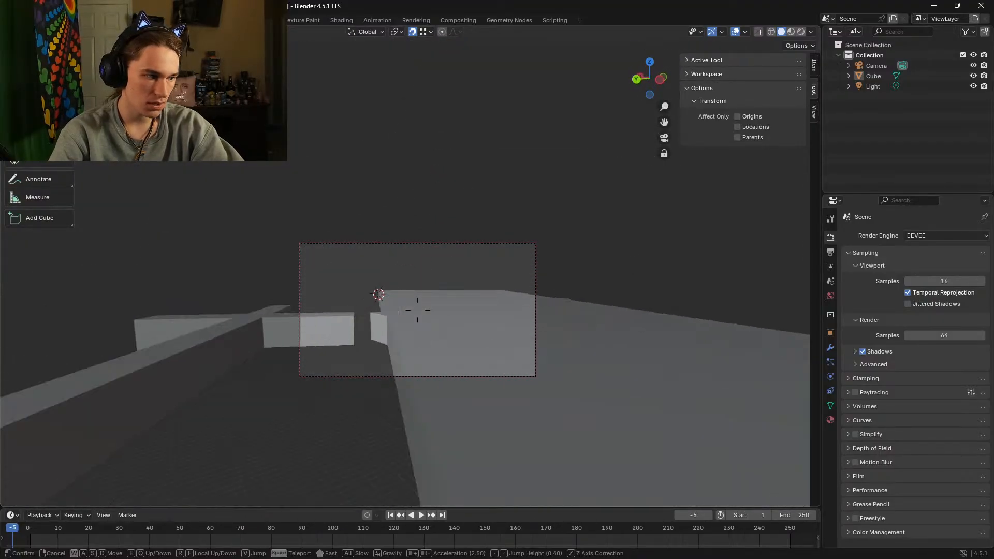
key("s")
key("a")
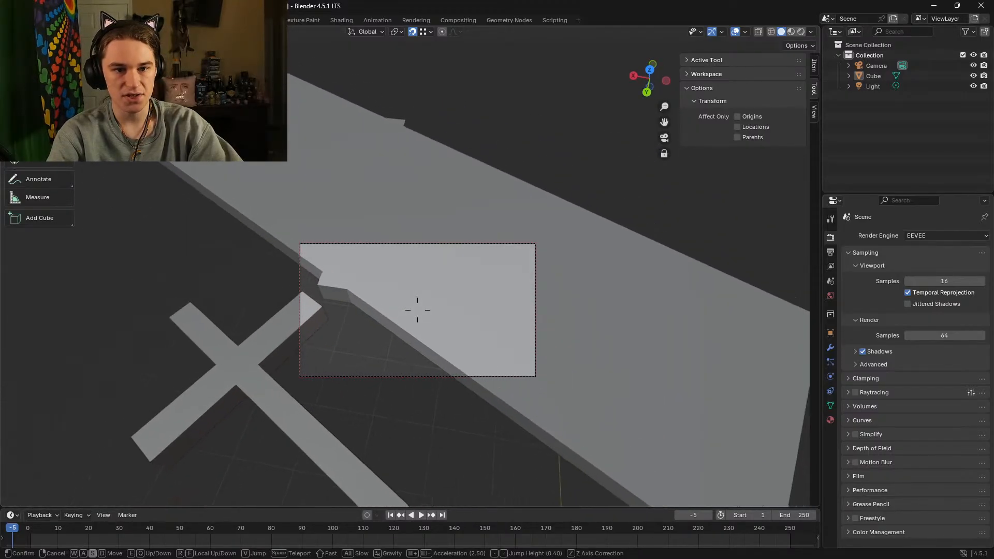
left_click(418, 309)
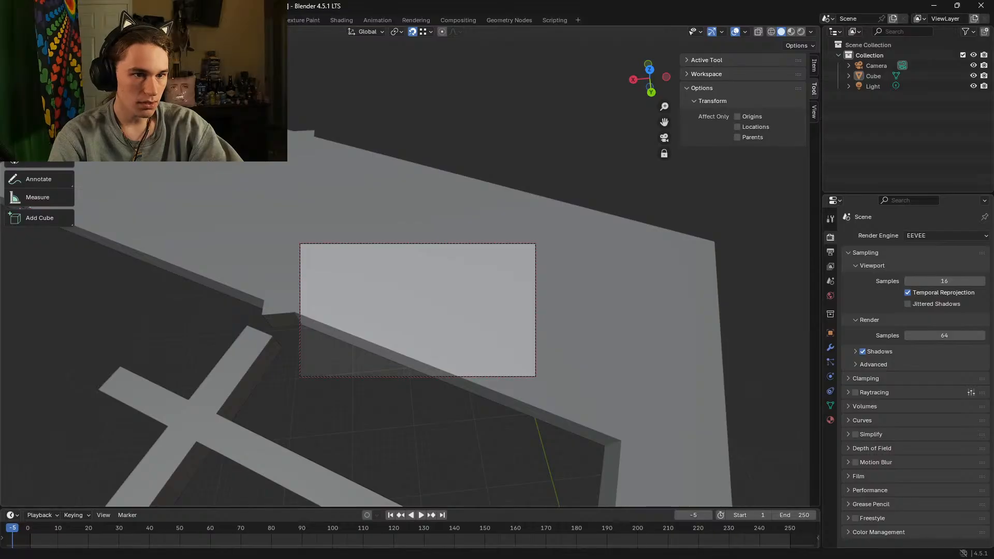
Step: Enter Edit Mode on the level mesh and examine the wall outlines across the large maze section from above
key("Tab")
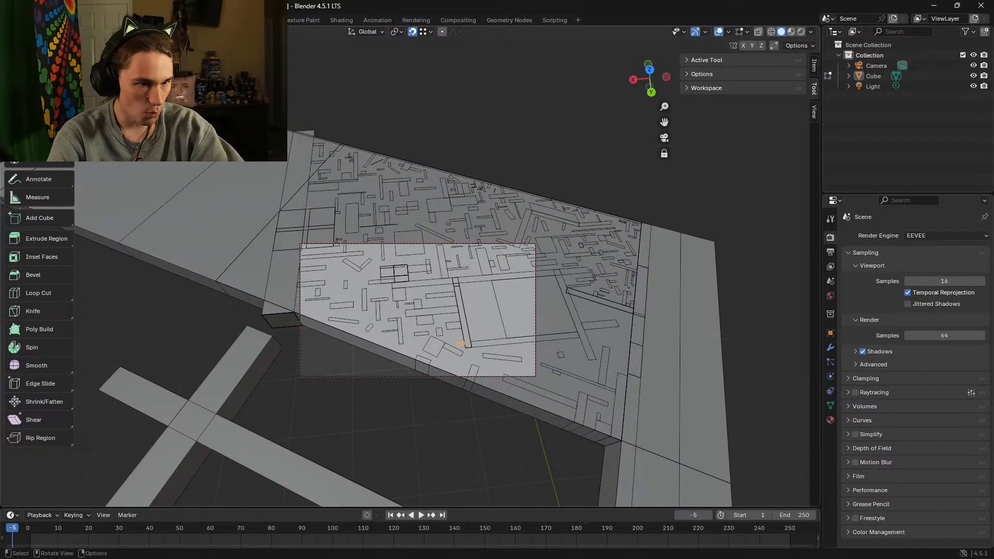
key("w")
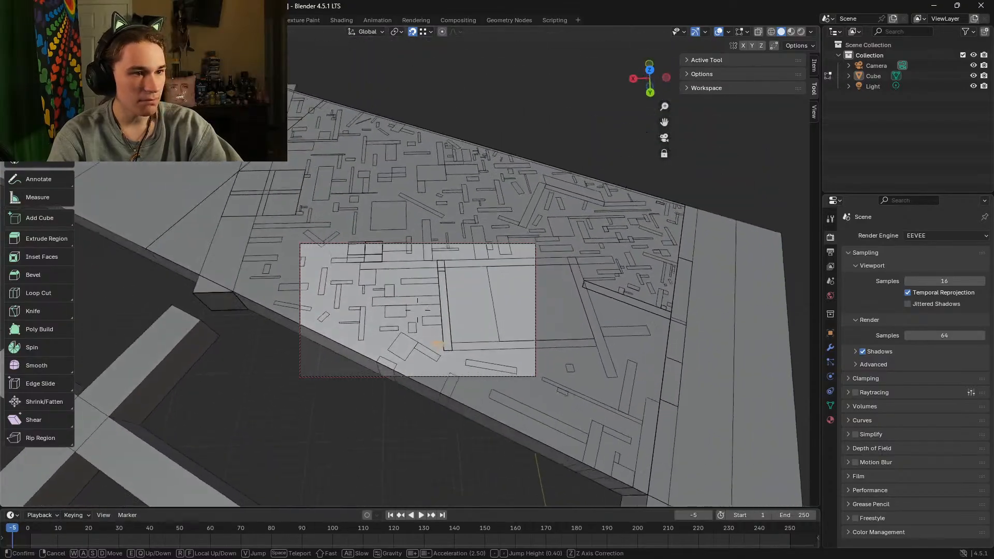
key("d")
key("w")
key("w")
key("d")
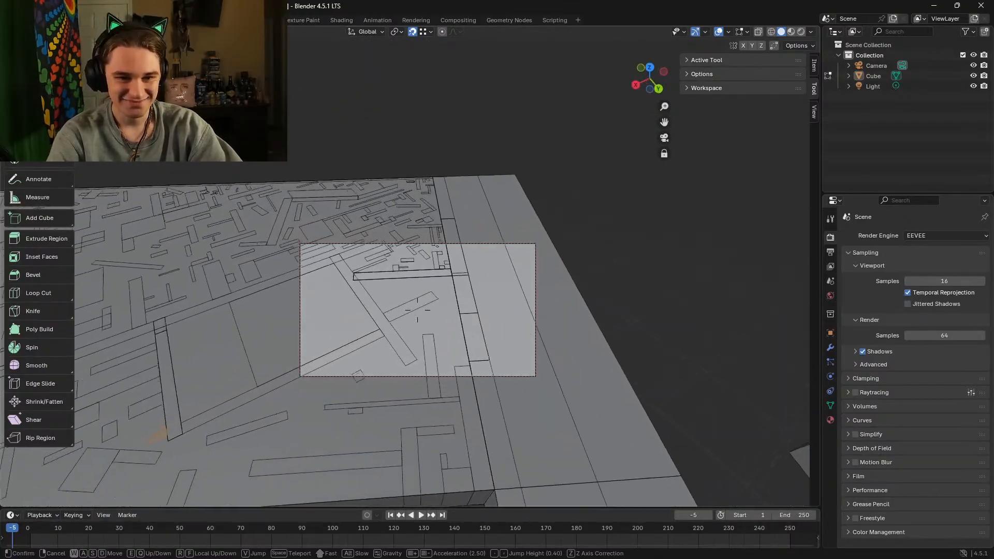
key("s")
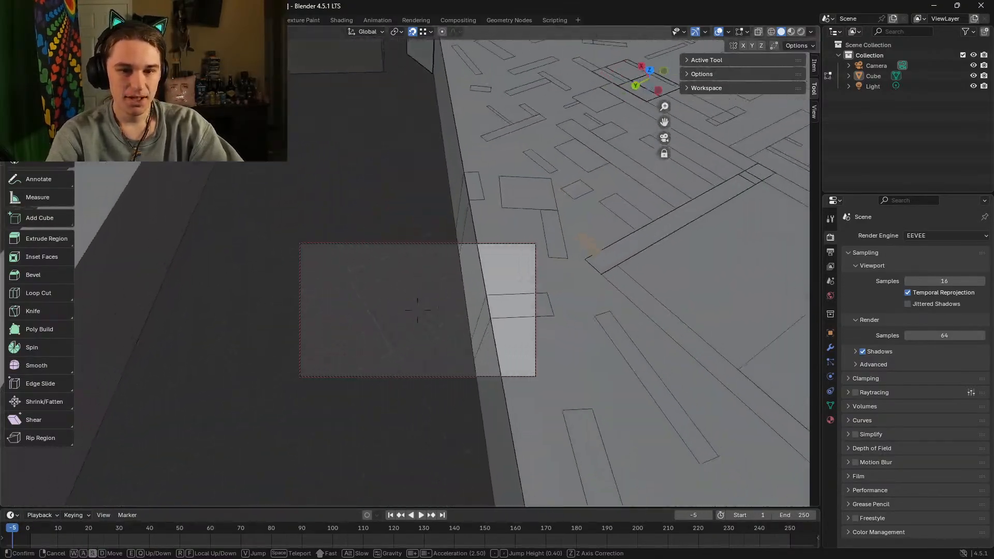
left_click(418, 310)
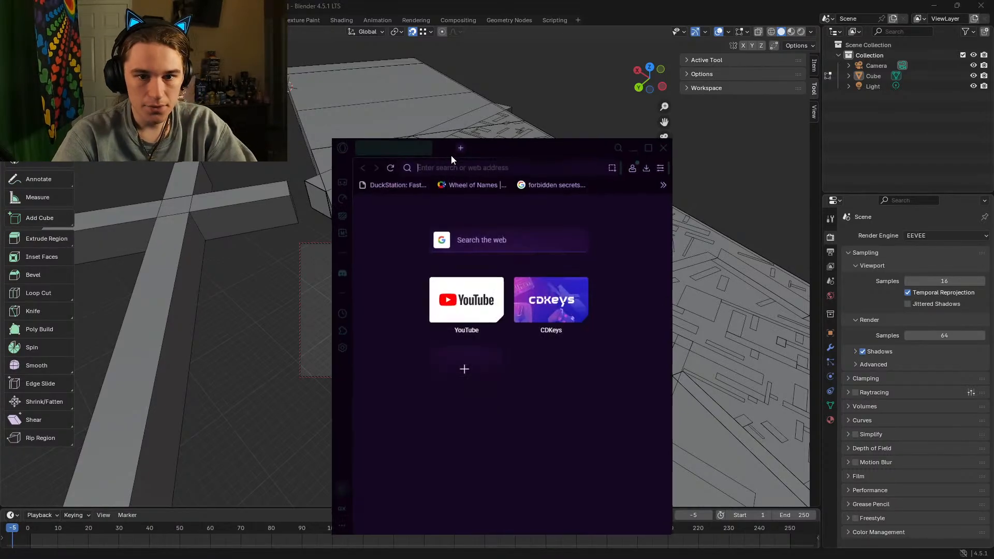
Step: Switch to the web browser, maximize its window and open the Levels List page of The Backrooms wiki
left_click_drag(486, 150, 489, 2)
type("bac")
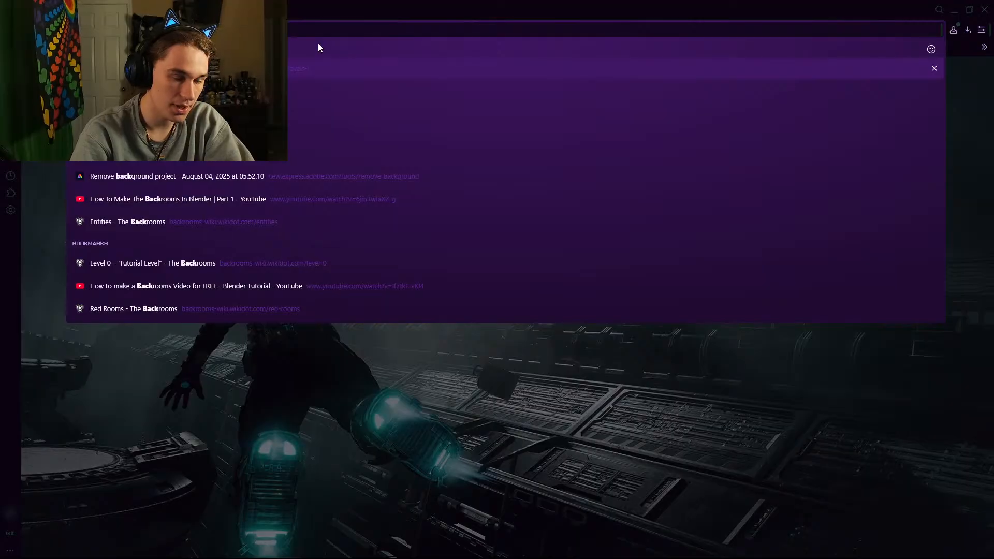
key("Return")
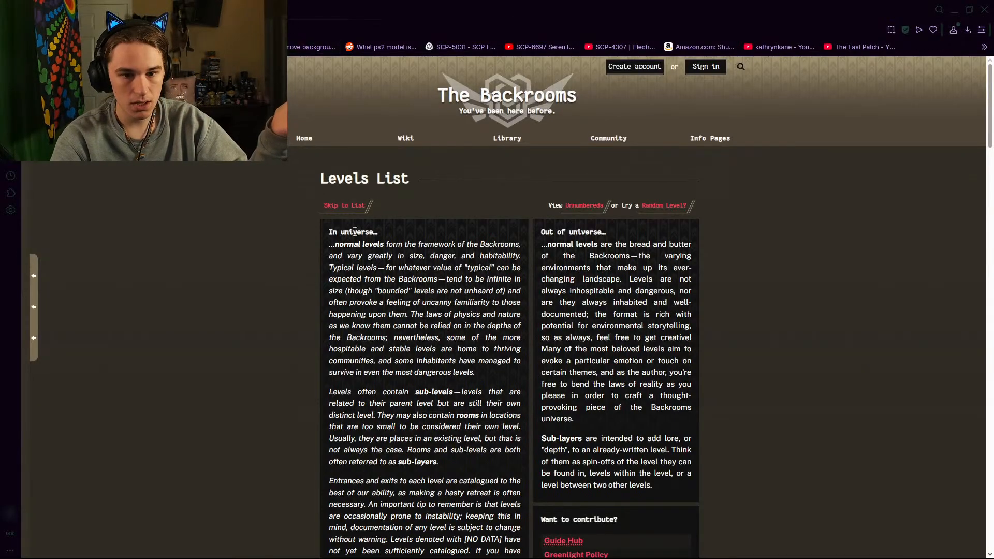
Step: Look through the Levels 0-99 entries on the wiki page and close the browser to return to Blender
scroll(422, 236, "down", 9)
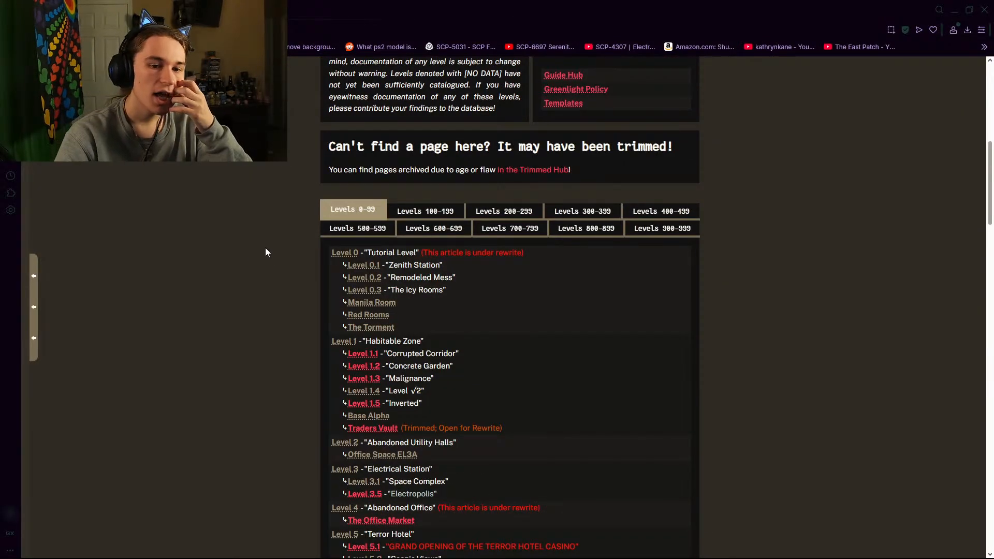
scroll(269, 275, "down", 1)
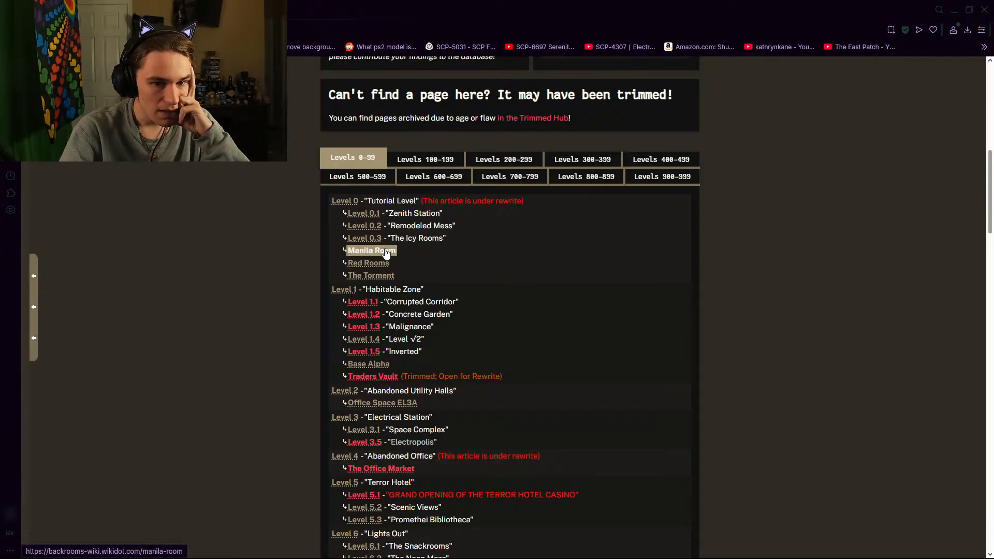
scroll(284, 296, "up", 10)
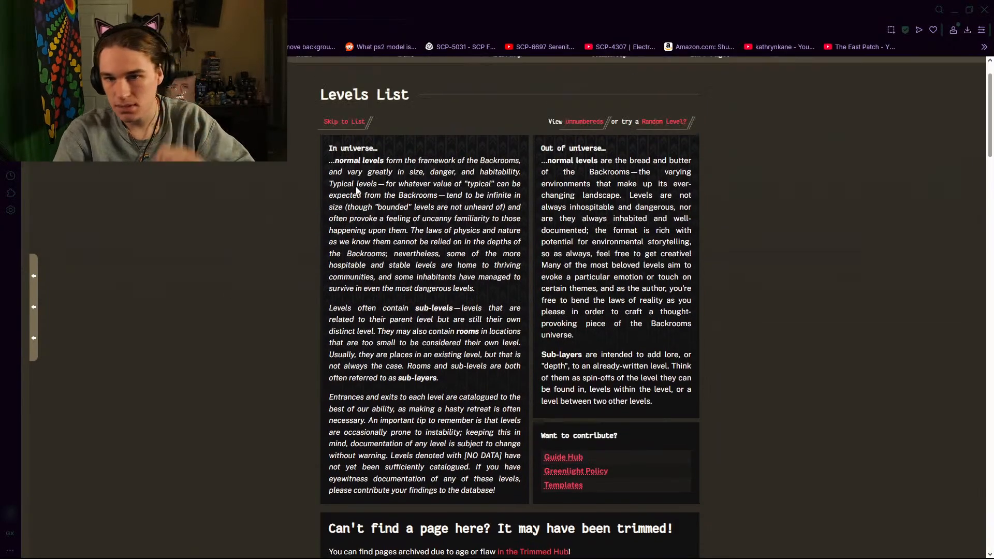
left_click(980, 9)
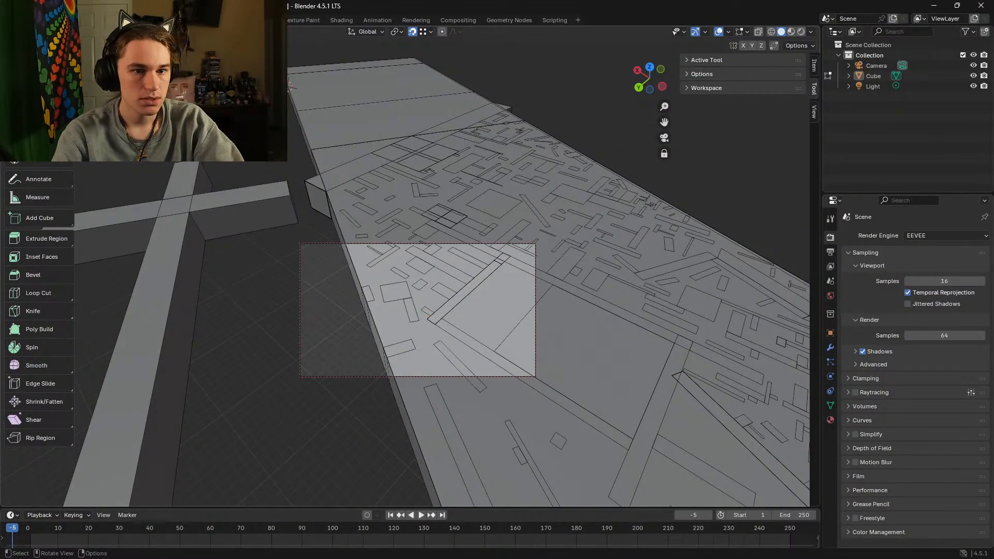
Step: Fly from above the maze section down to its wall opening and inspect the geometry around the entrance, staying in Edit Mode
key("shift+grave")
key("w")
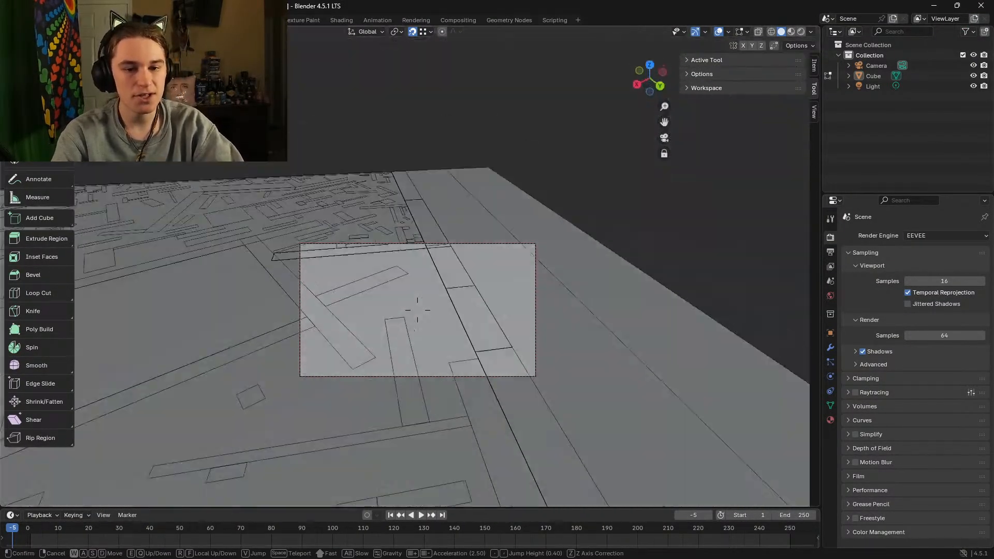
key("d")
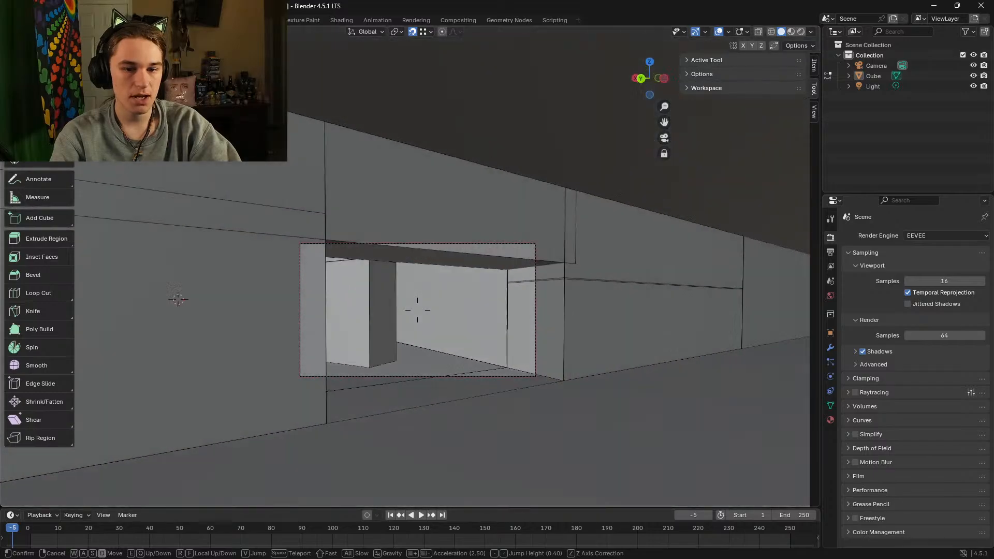
key("w")
key("s")
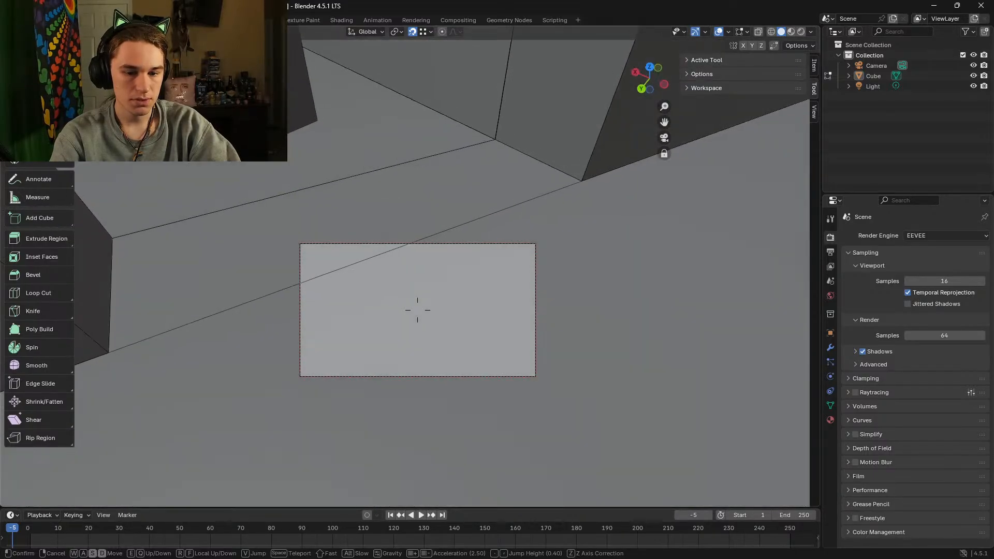
left_click(352, 197)
key("Tab")
key("Tab")
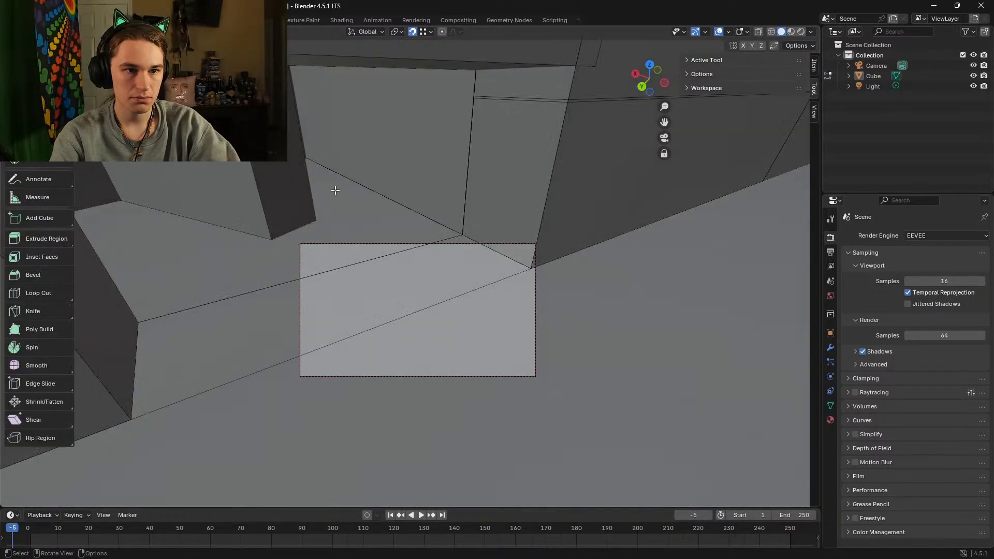
left_click(376, 313)
Step: Walk through the maze section's interior corridors and examine the walls and pillars, then view the maze again from above
key("shift+grave")
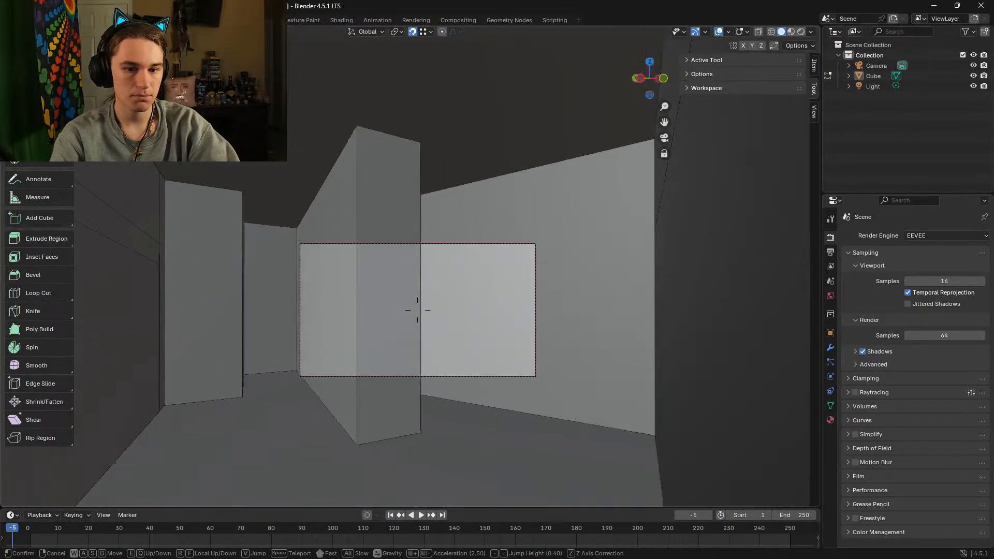
key("w")
key("w")
key("w")
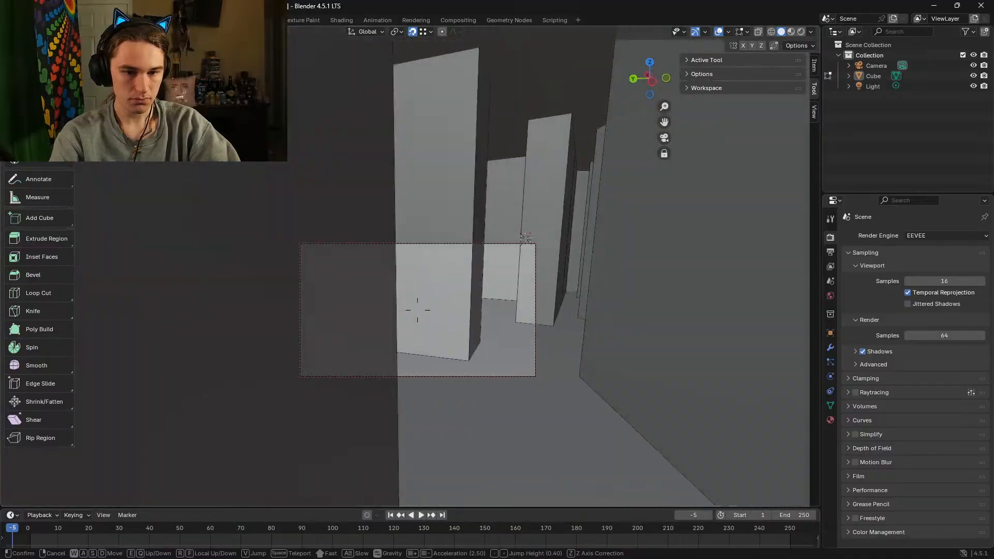
key("w")
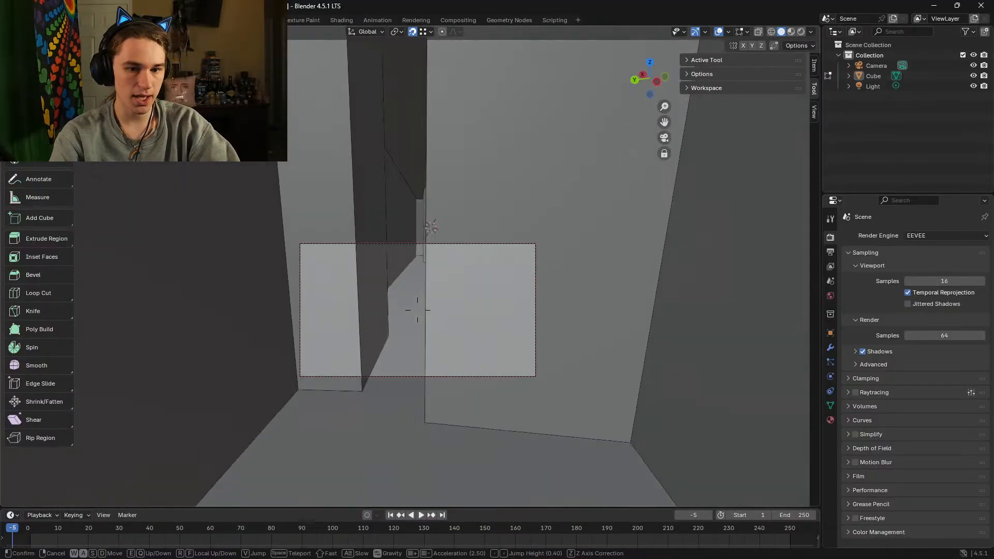
key("w")
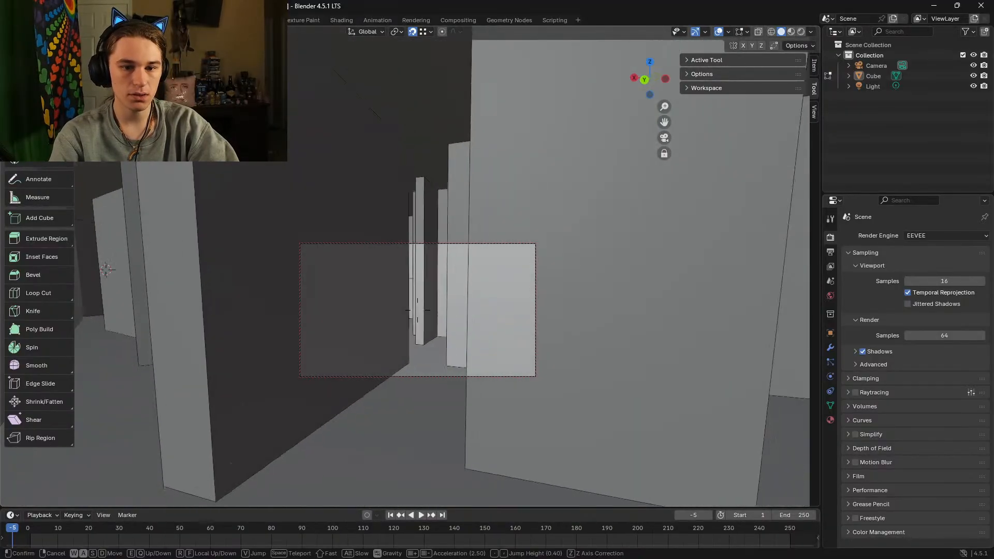
key("w")
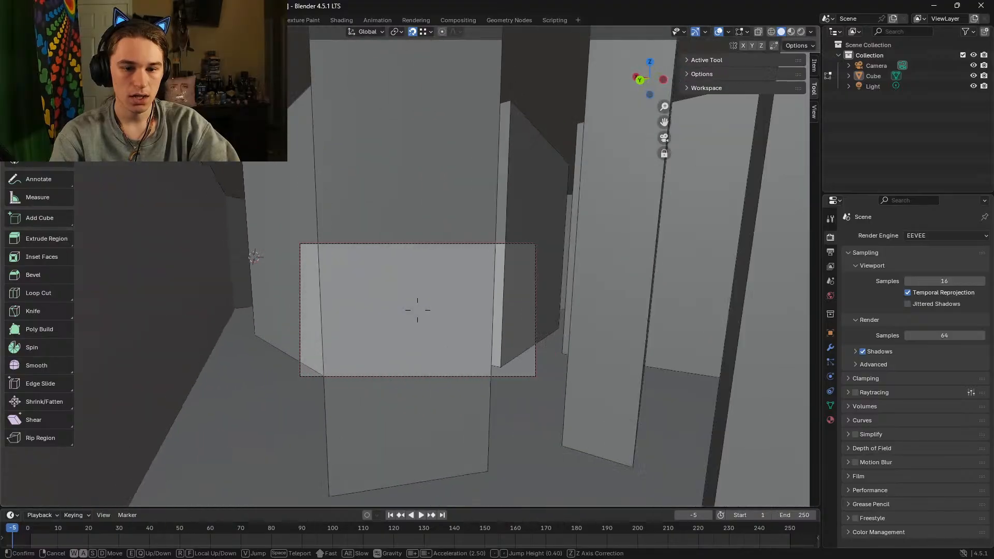
key("w")
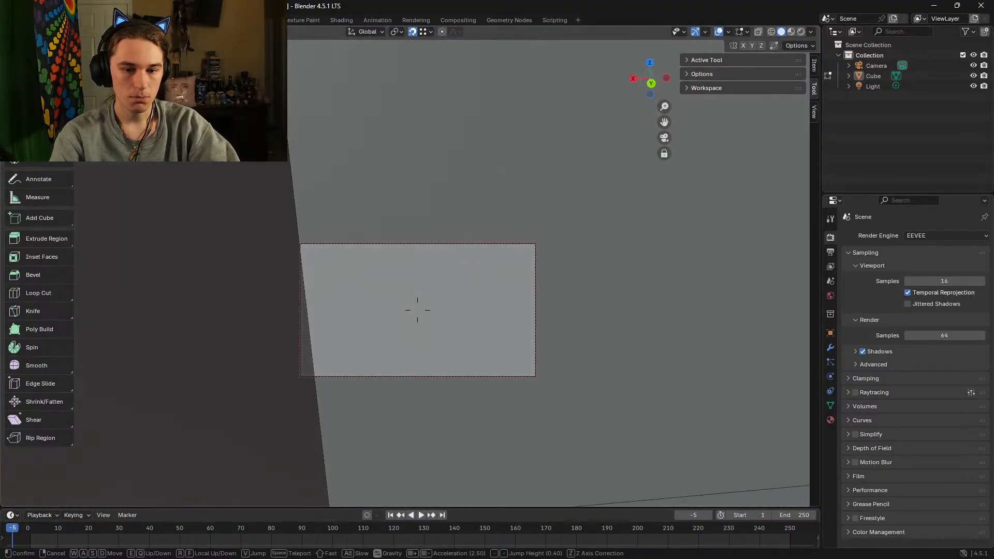
left_click(401, 306)
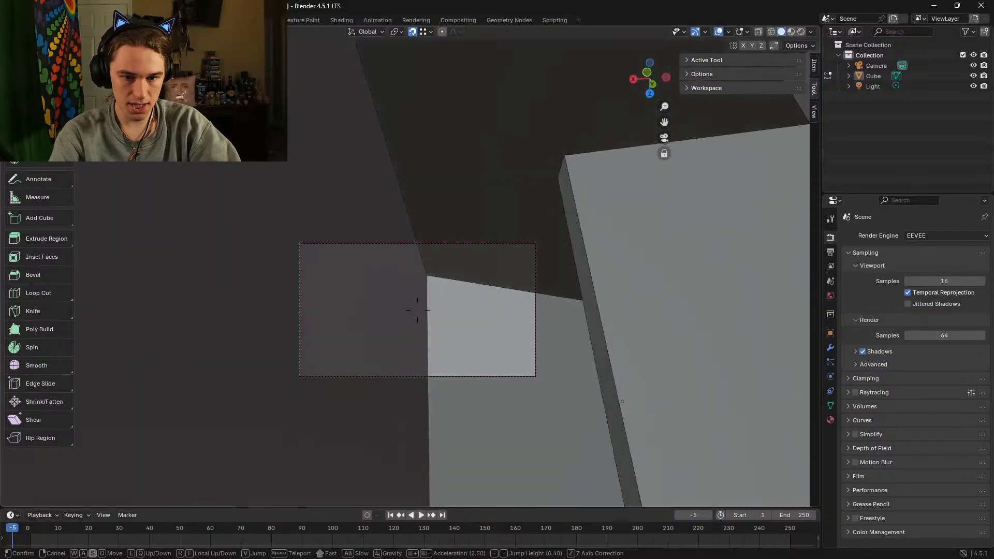
key("s")
key("s")
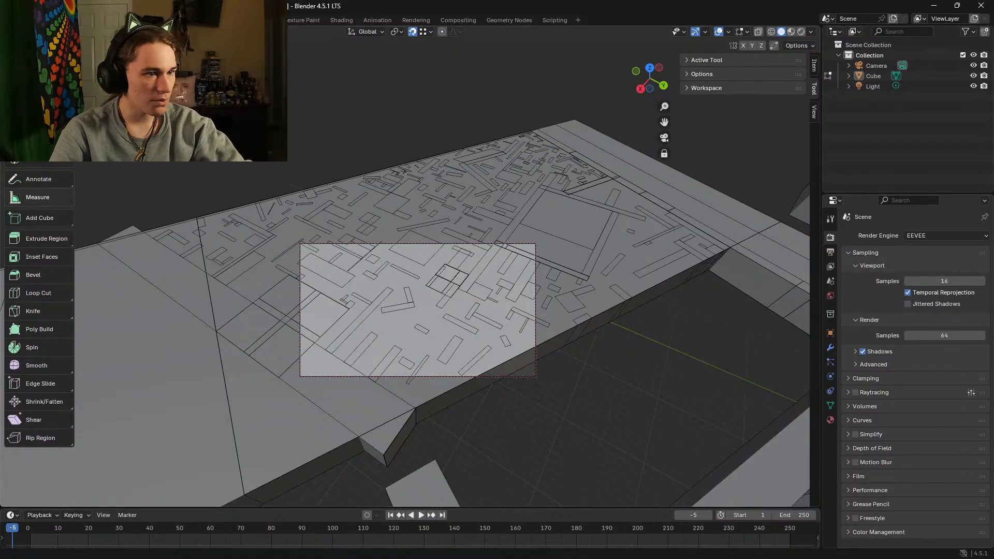
Step: Switch to the web browser, look over image results for Backrooms level zero, and return to Blender
left_click_drag(493, 211, 462, 2)
type("back")
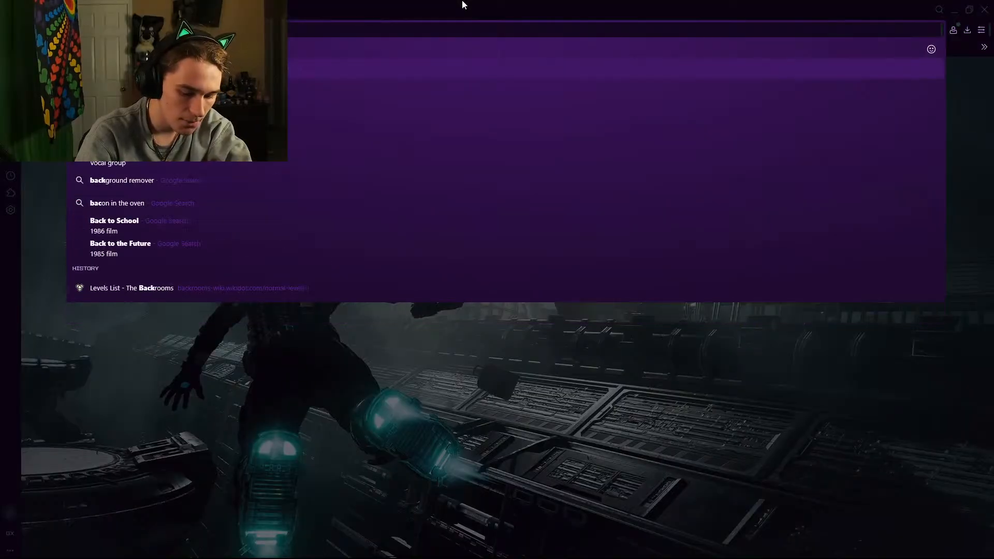
key("Return")
type("backgr")
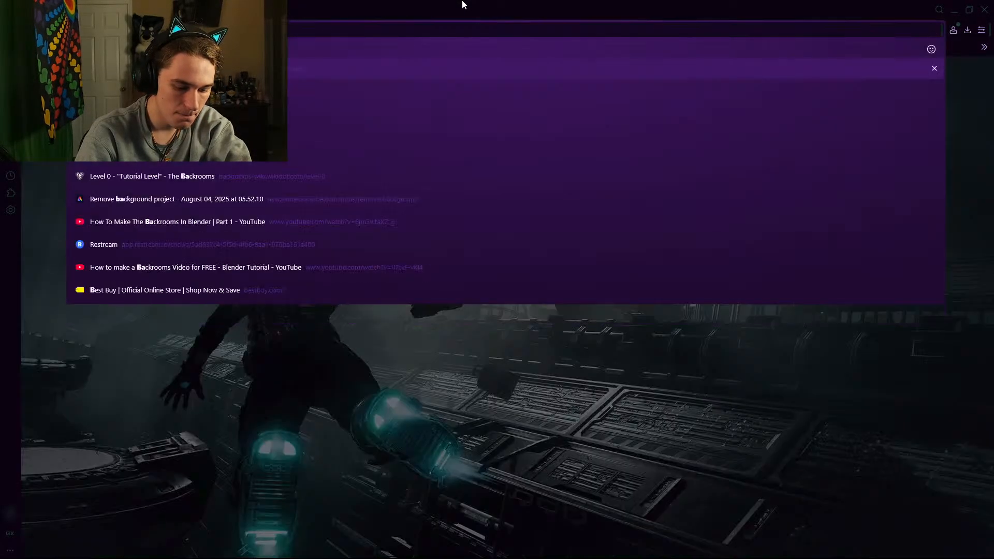
key("BackSpace")
key("BackSpace")
type("r")
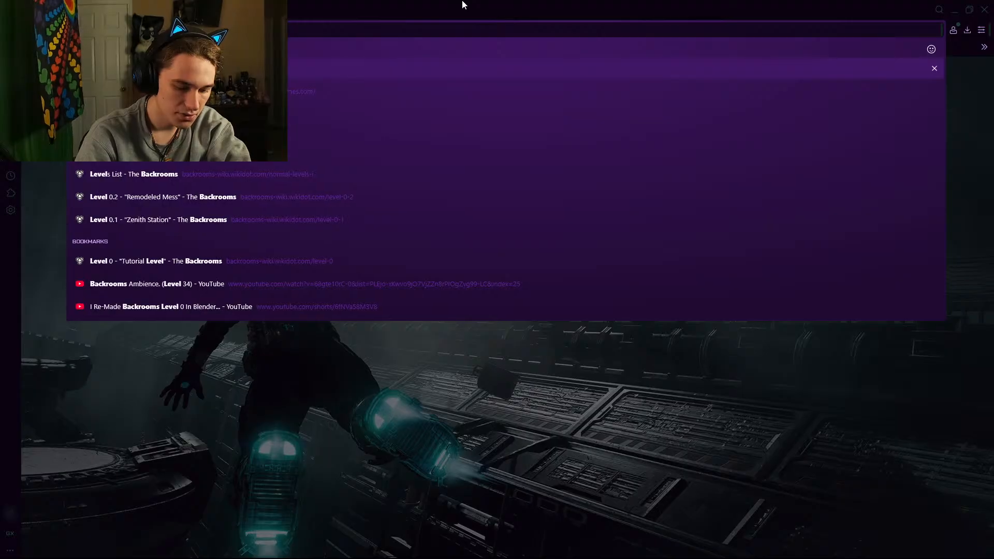
type(" zero")
key("Return")
left_click(217, 171)
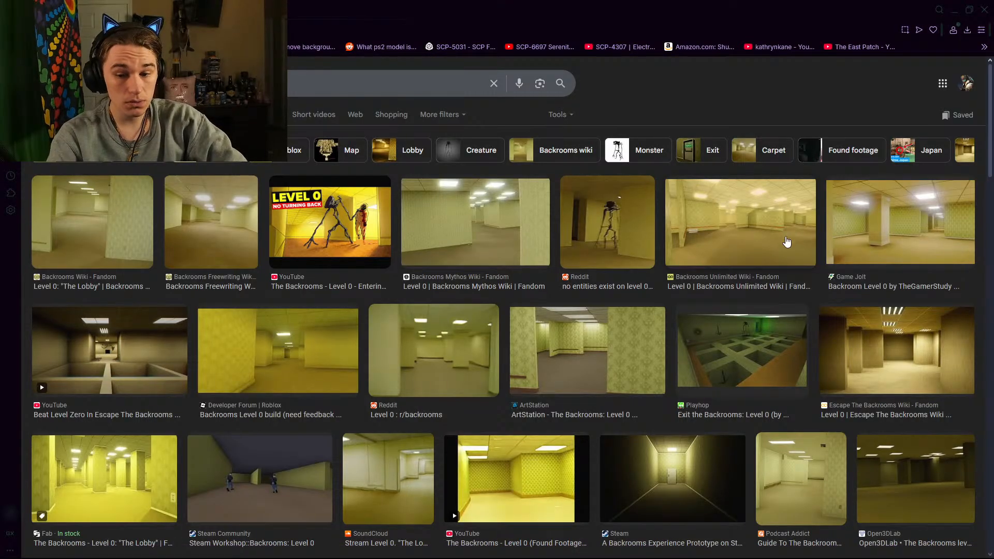
left_click(954, 9)
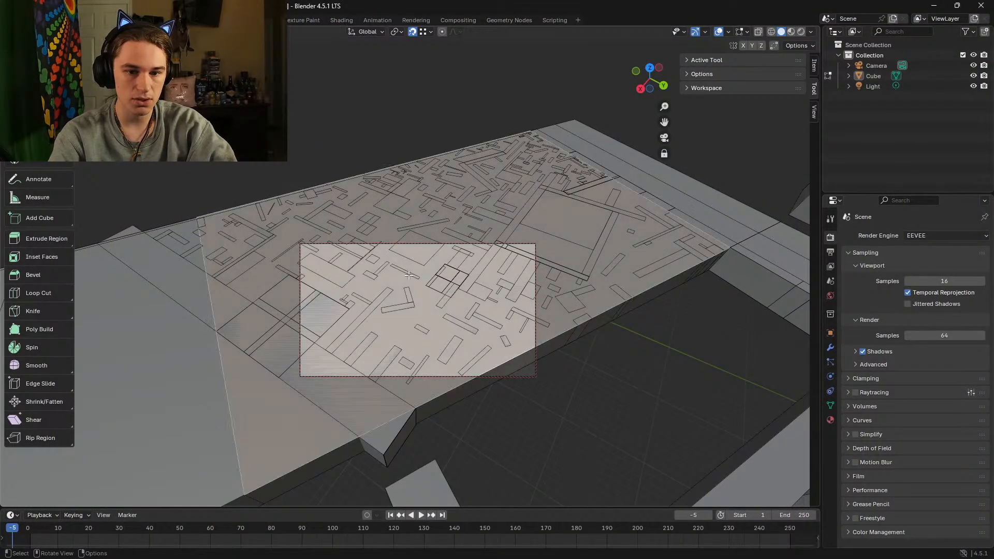
Step: Add a tall, narrow cube as a wall block rising from the floor of a passage inside the maze section
key("shift+grave")
key("w")
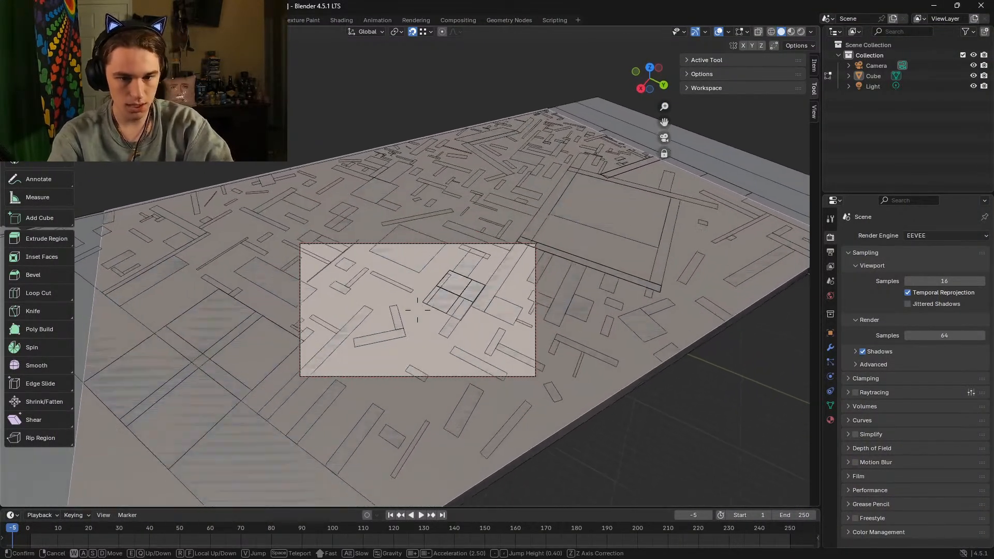
key("a")
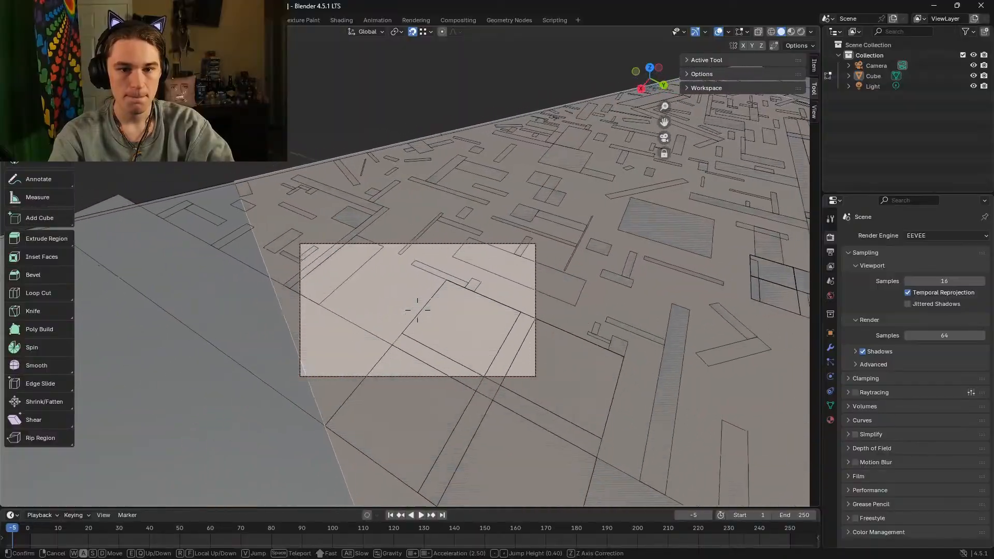
key("w")
key("s")
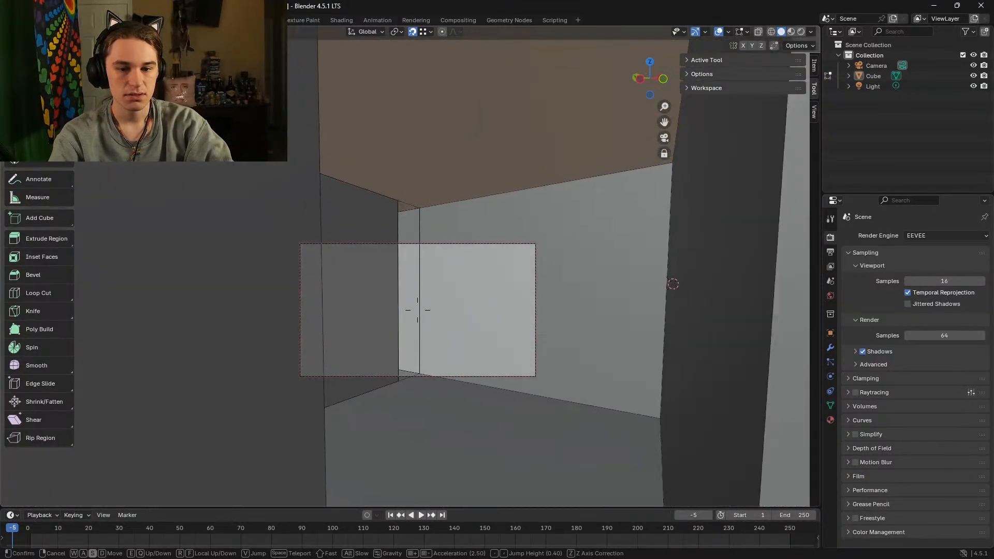
key("a")
left_click(418, 310)
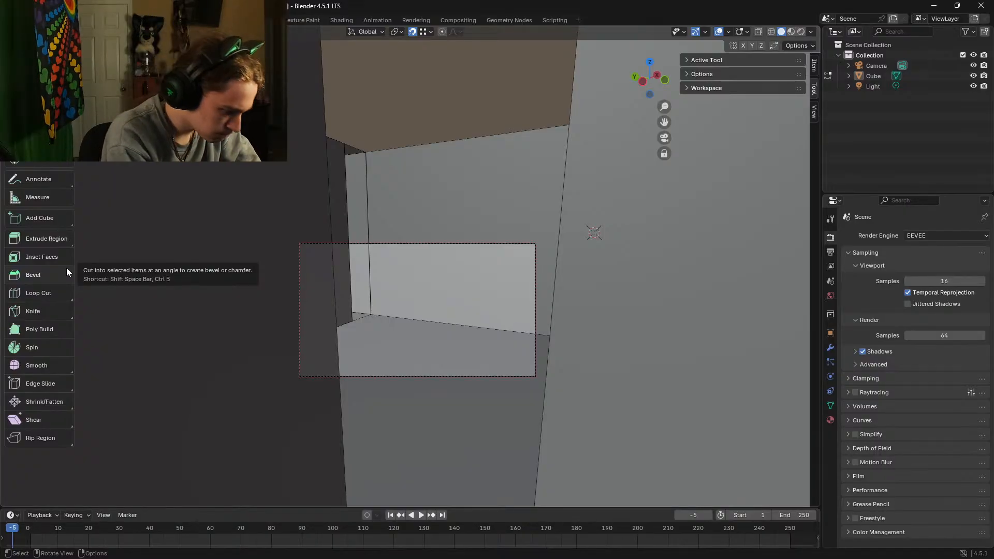
left_click(36, 219)
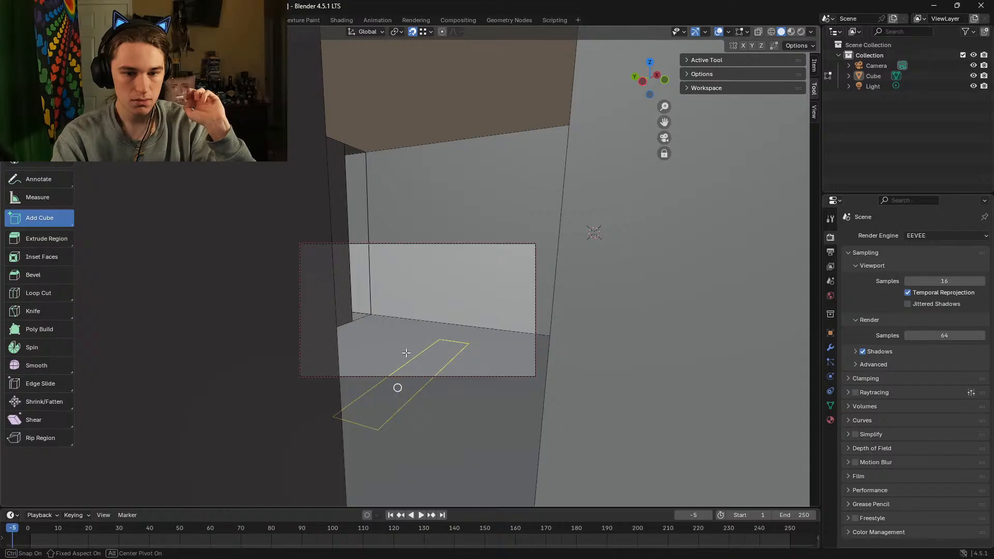
left_click(475, 60)
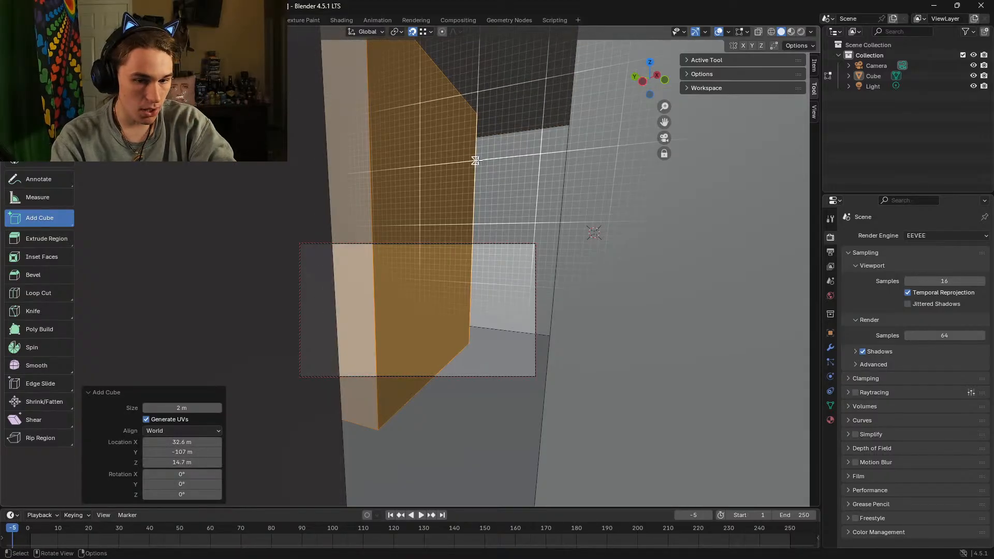
Step: Rotate the new wall block 51.9° about the global Z axis
key("shift+grave")
key("w")
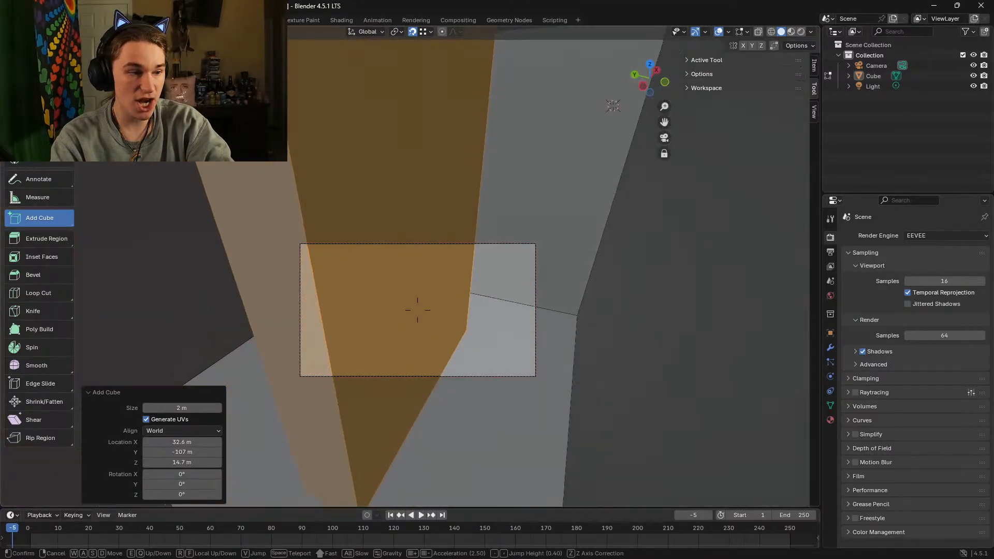
key("s")
left_click(418, 310)
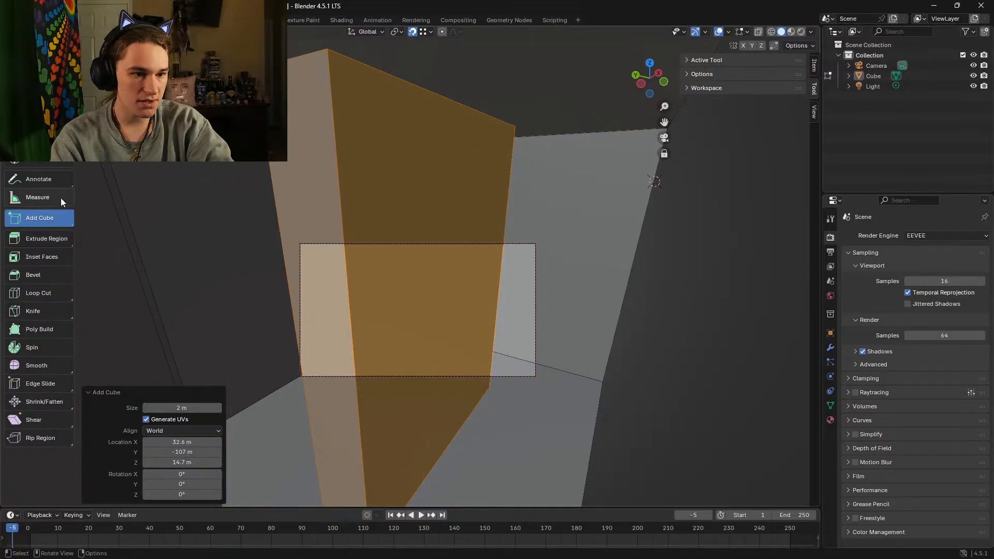
left_click(40, 122)
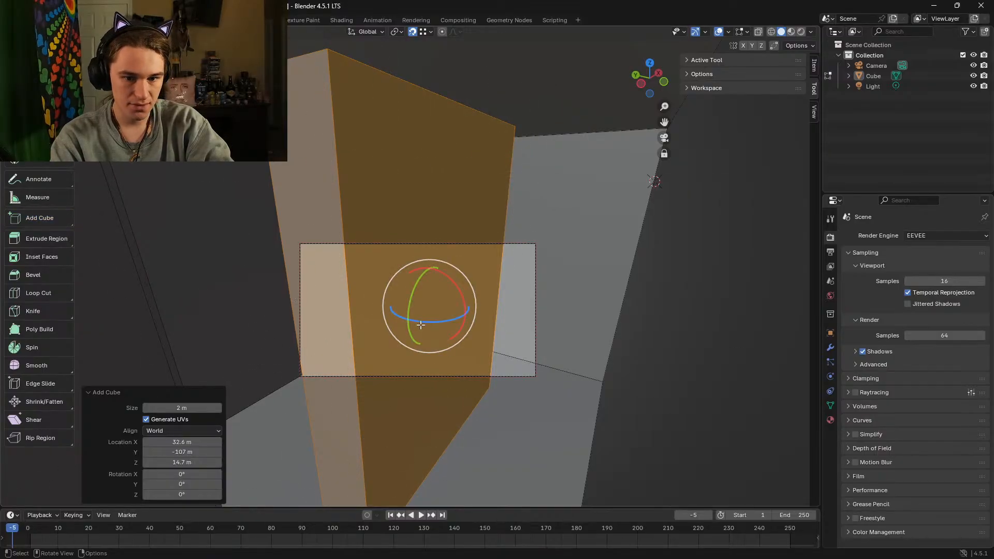
key("z")
left_click_drag(427, 322, 438, 322)
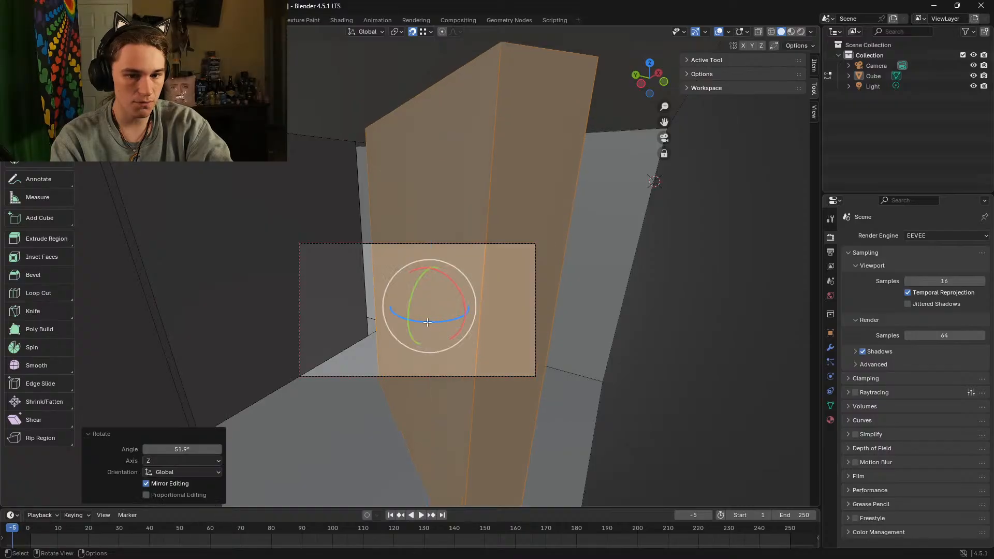
Step: Fly out of the maze and examine the connected sections and curved corridors of the level from outside
key("s")
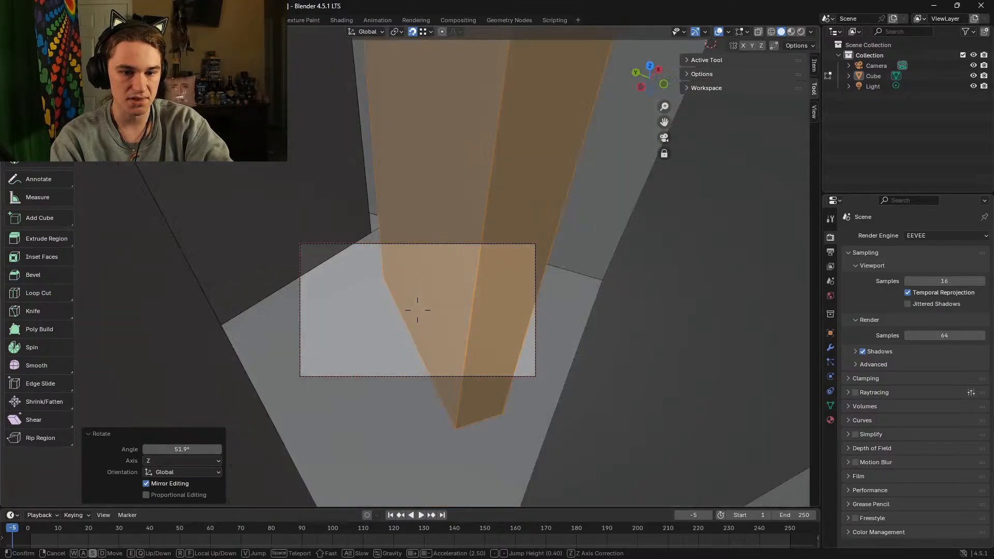
key("w")
key("w")
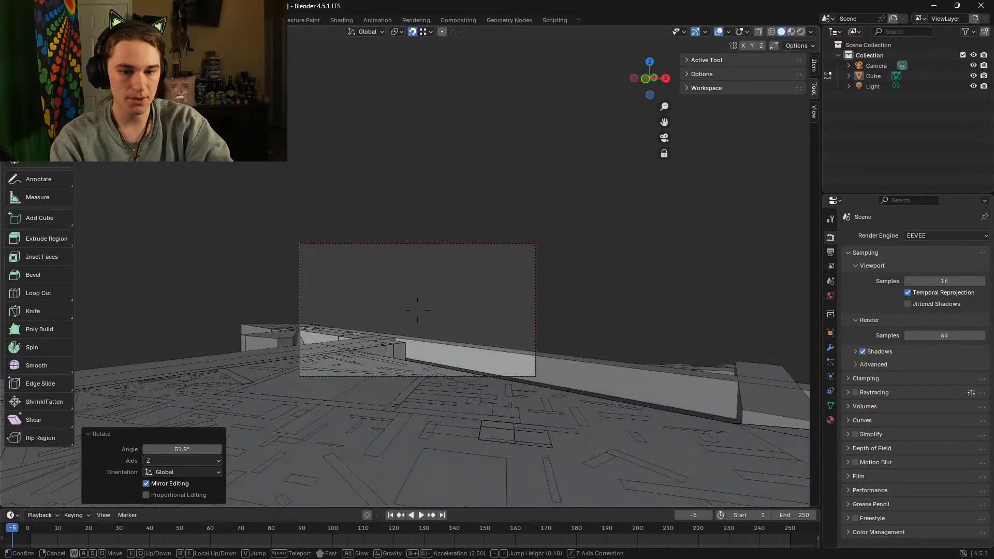
key("w")
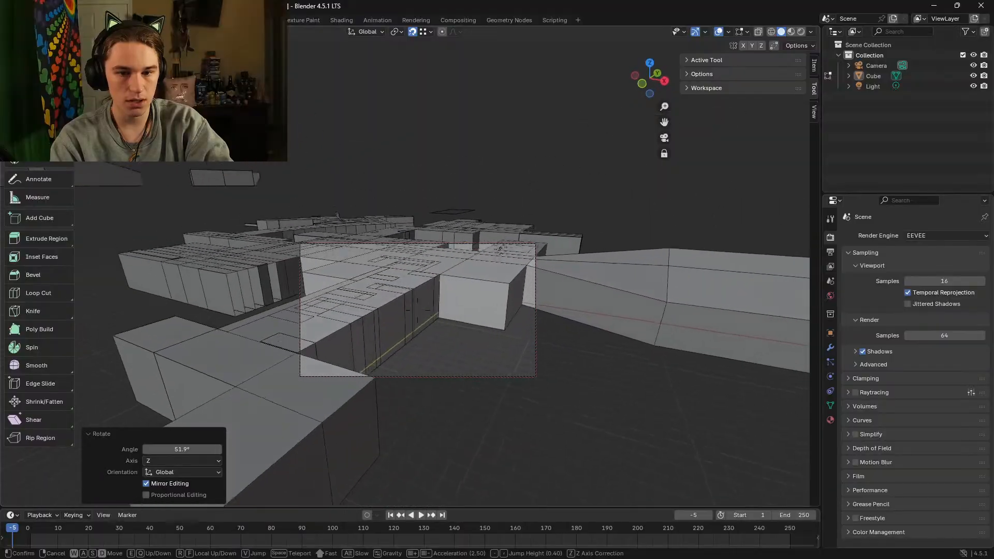
key("w")
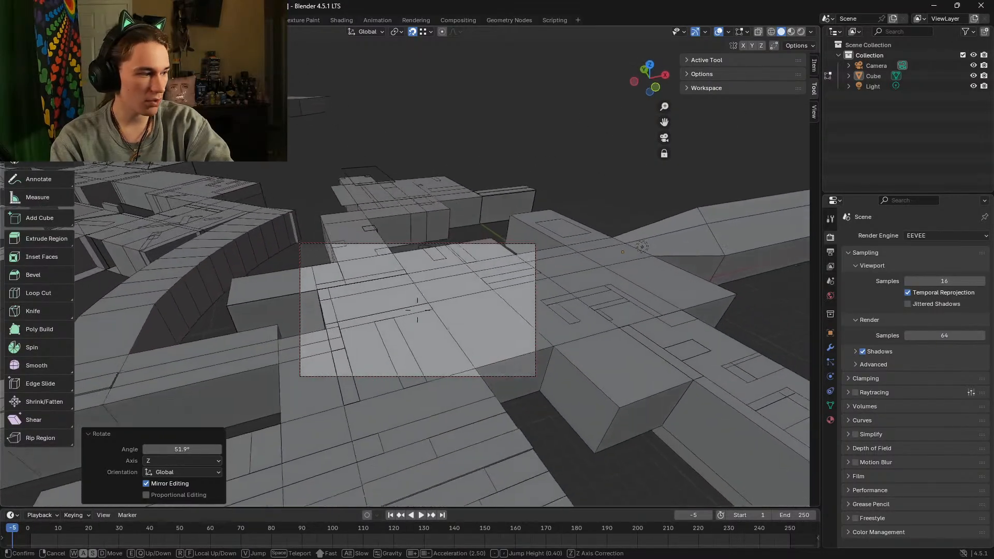
key("s")
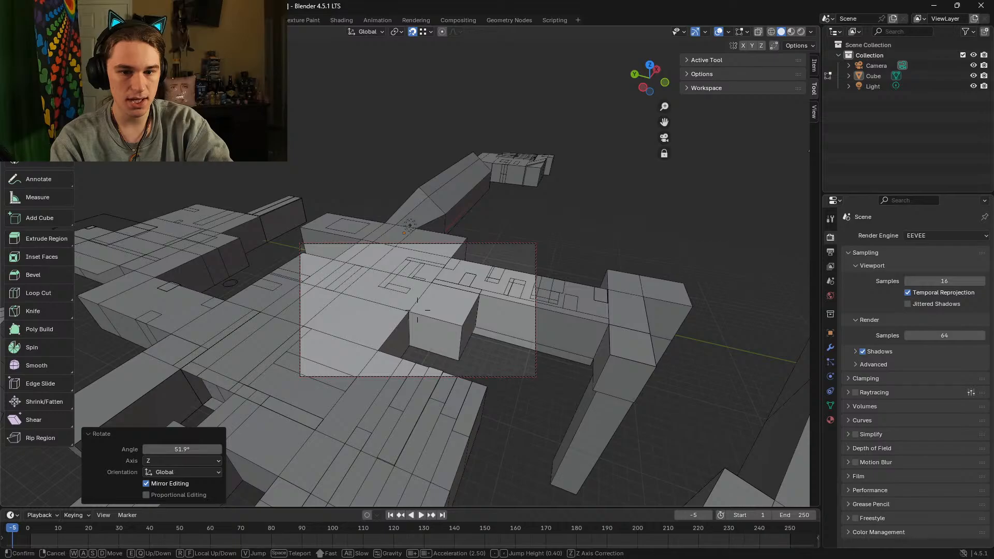
key("w")
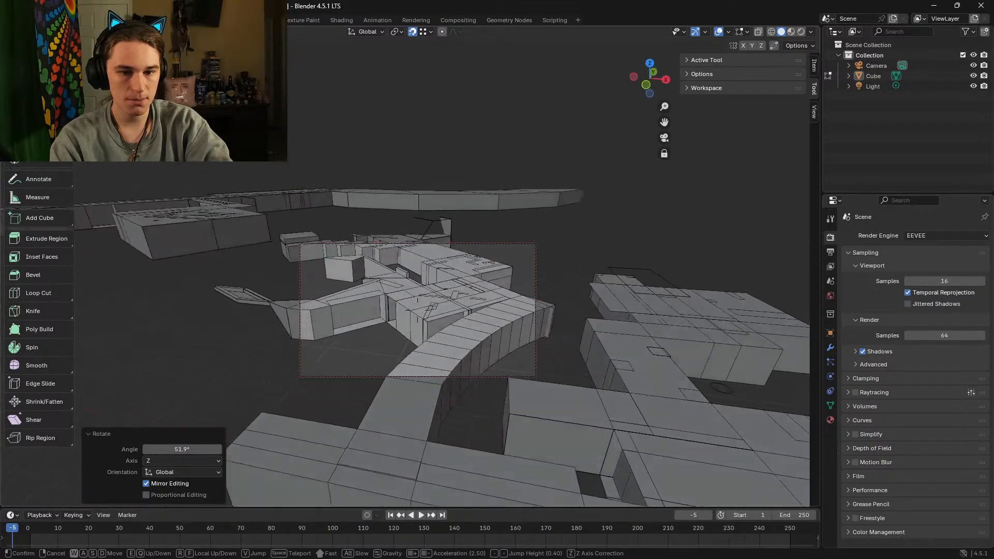
key("s")
key("s")
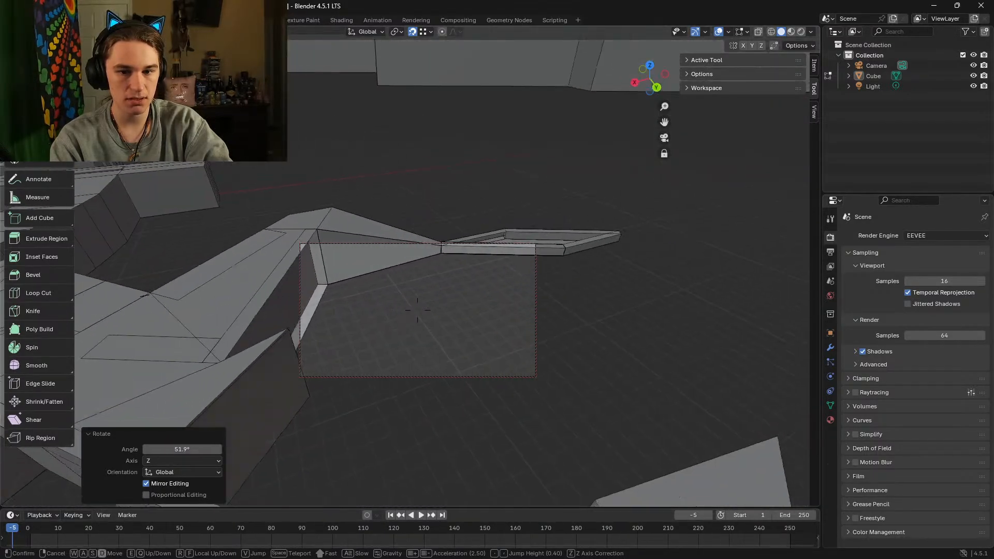
Step: Fly through the long tapering corridor toward its narrow end and back out to examine its shape from outside
key("w")
key("a")
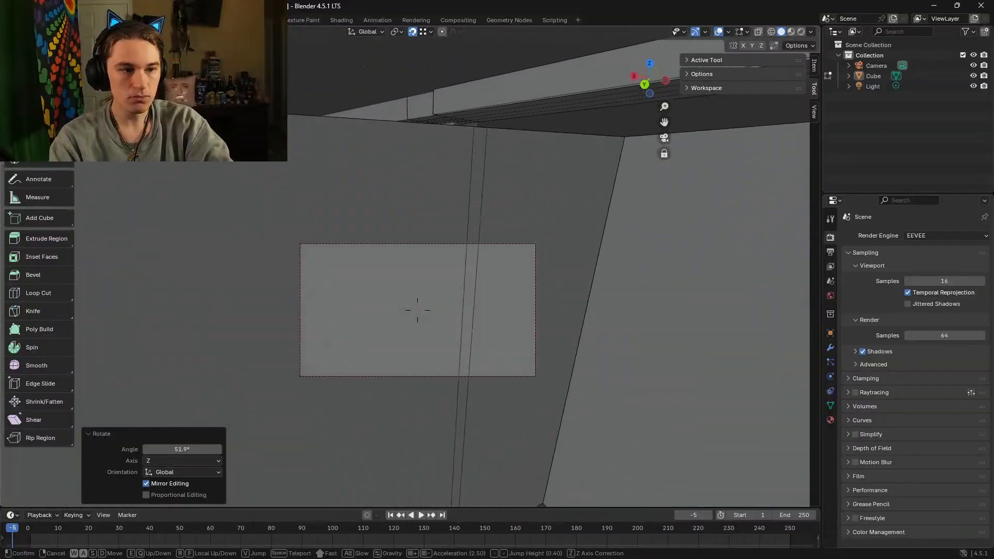
key("d")
key("w")
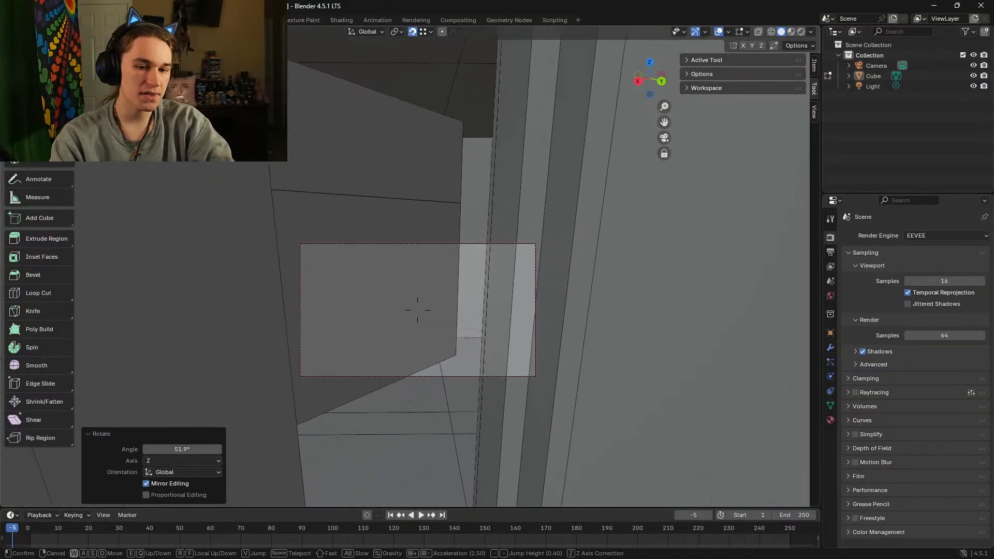
key("w")
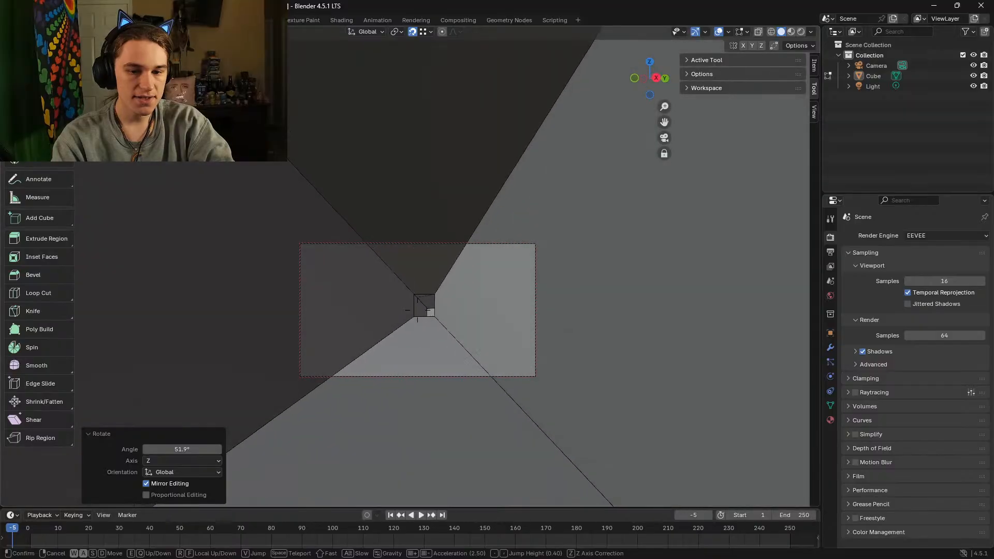
key("w")
key("w")
left_click(511, 290)
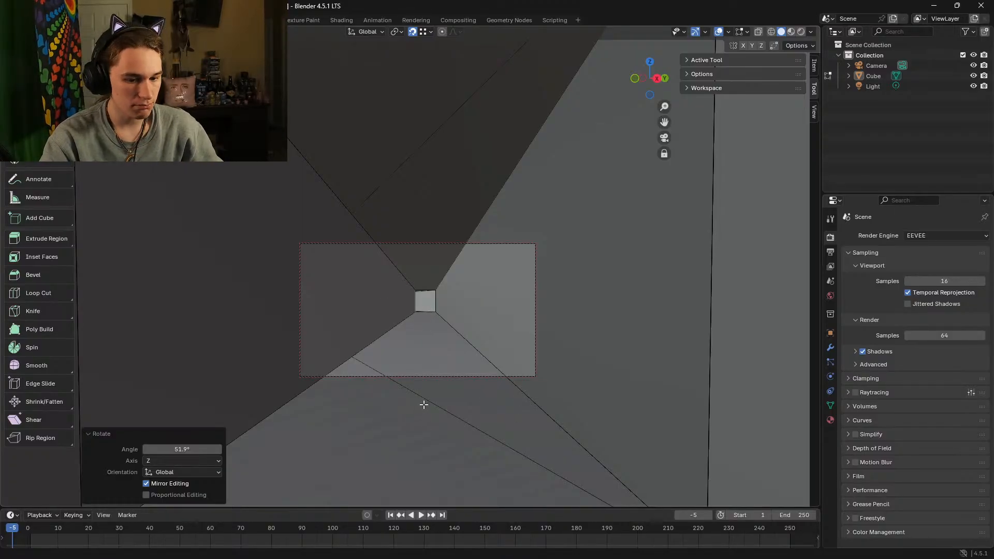
key("shift+grave")
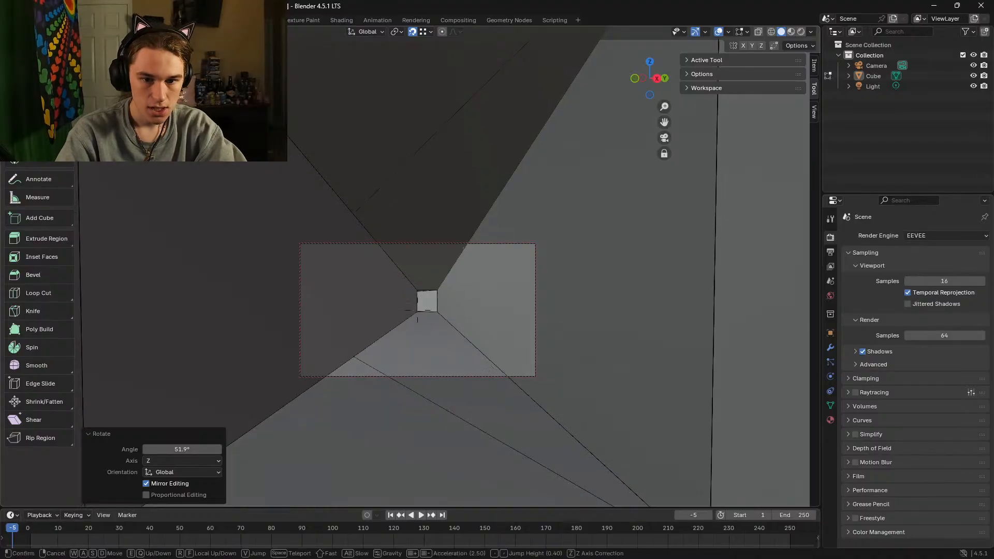
key("s")
left_click(418, 310)
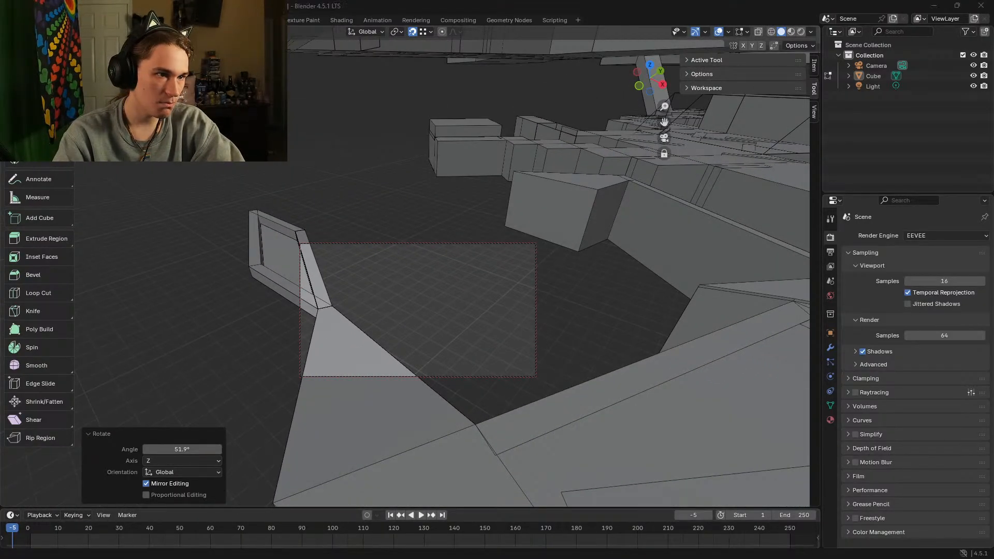
Step: Switch to the web browser, search for the Backrooms wiki, and skim the Wikidot Backrooms home page
left_click_drag(571, 169, 477, 3)
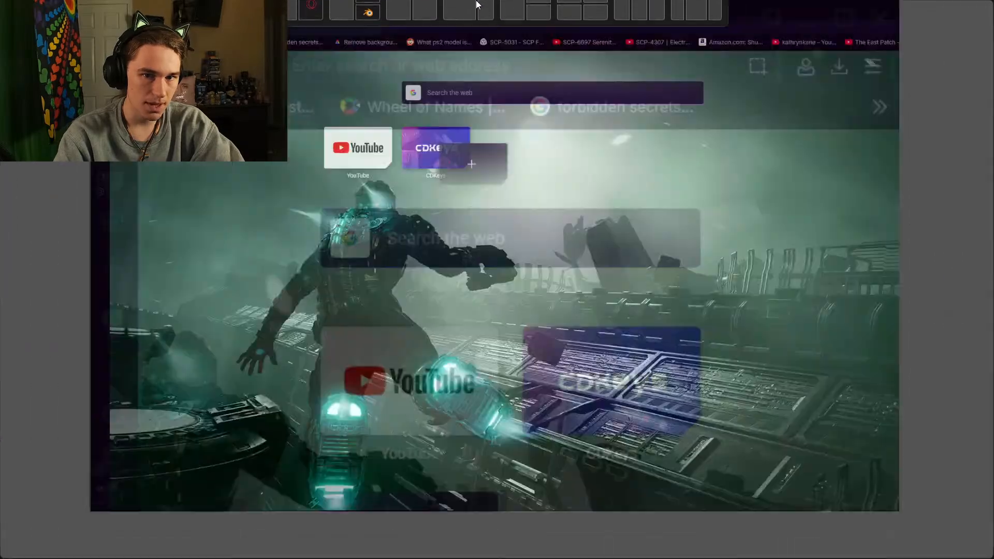
type("backroo")
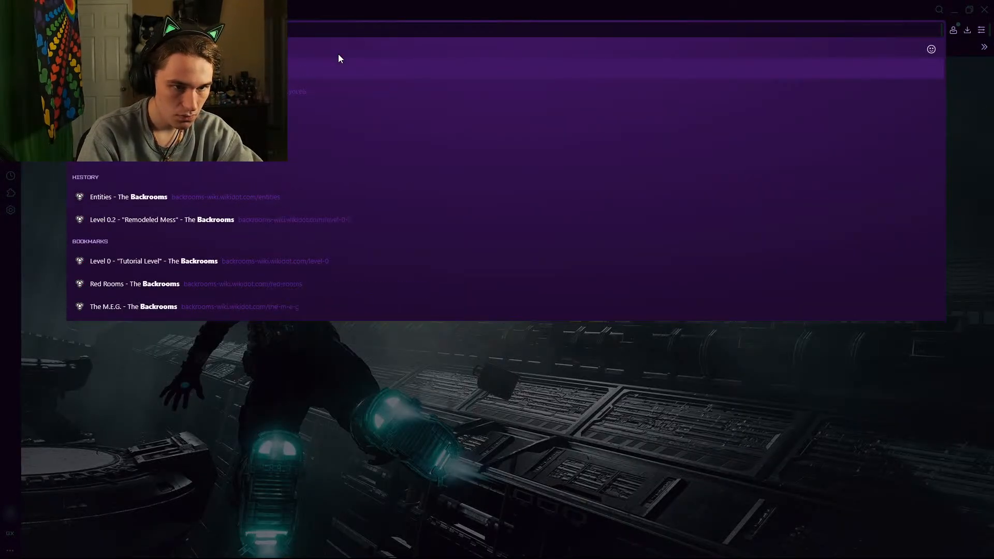
key("Return")
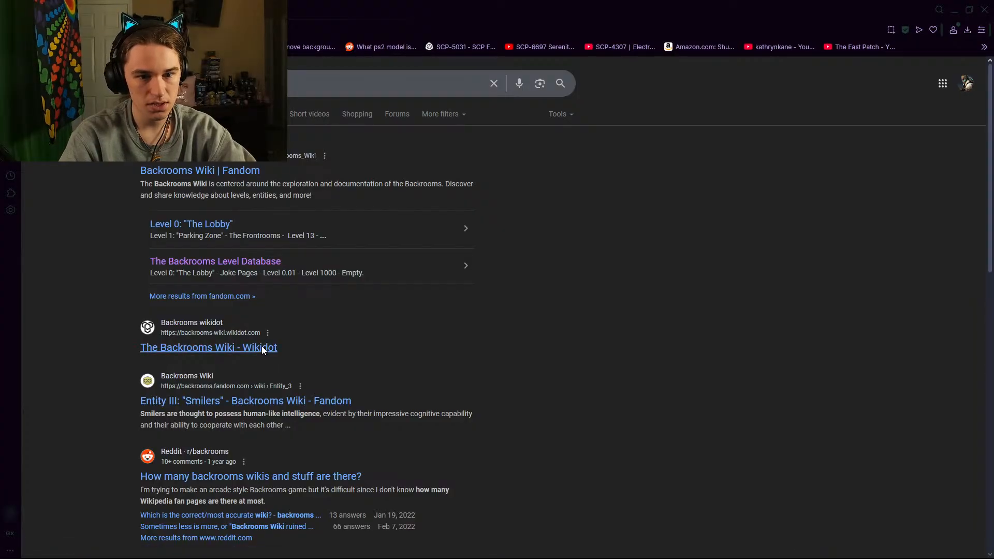
left_click(262, 347)
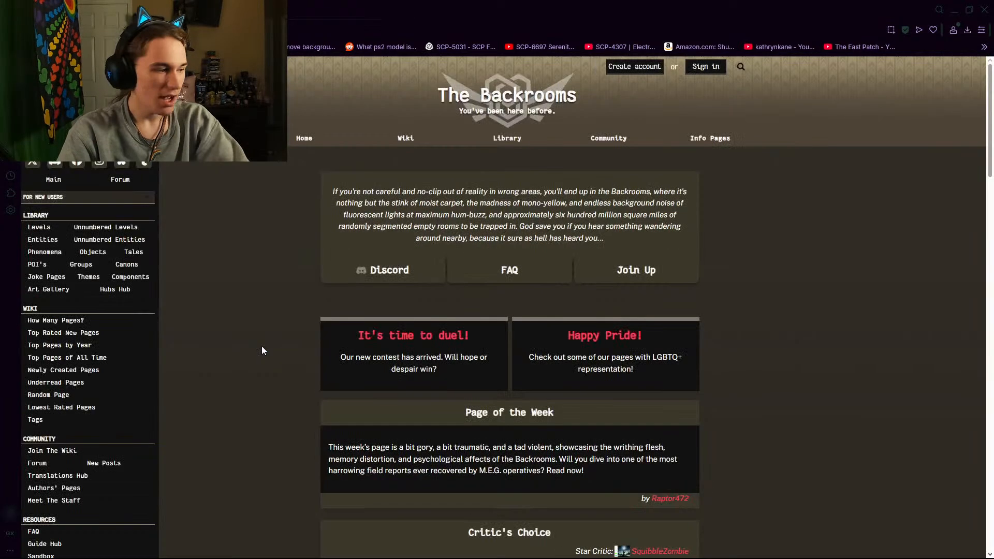
scroll(300, 313, "down", 9)
scroll(303, 315, "down", 2)
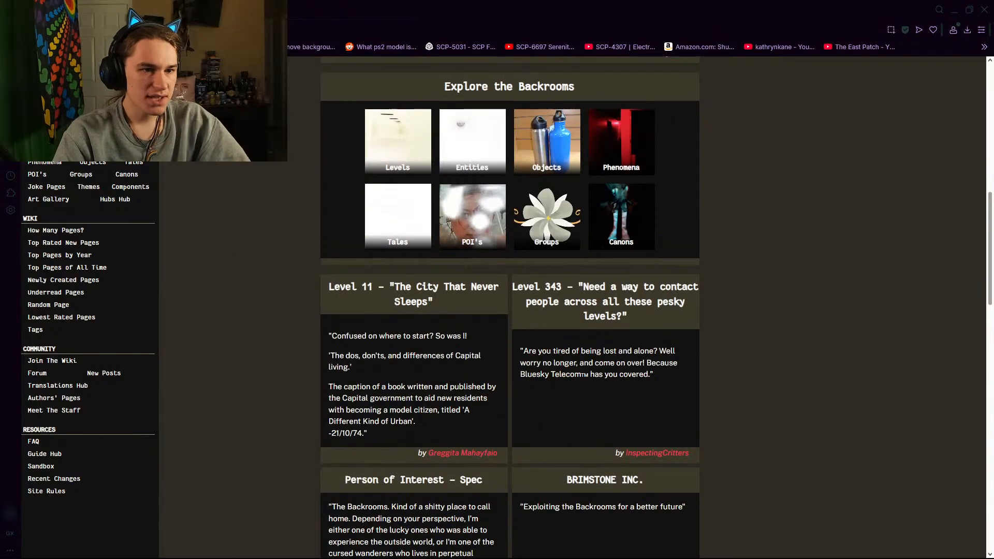
Step: Go back to the search results, check the Fandom Backrooms Wiki, and leave it again
key("alt+Left")
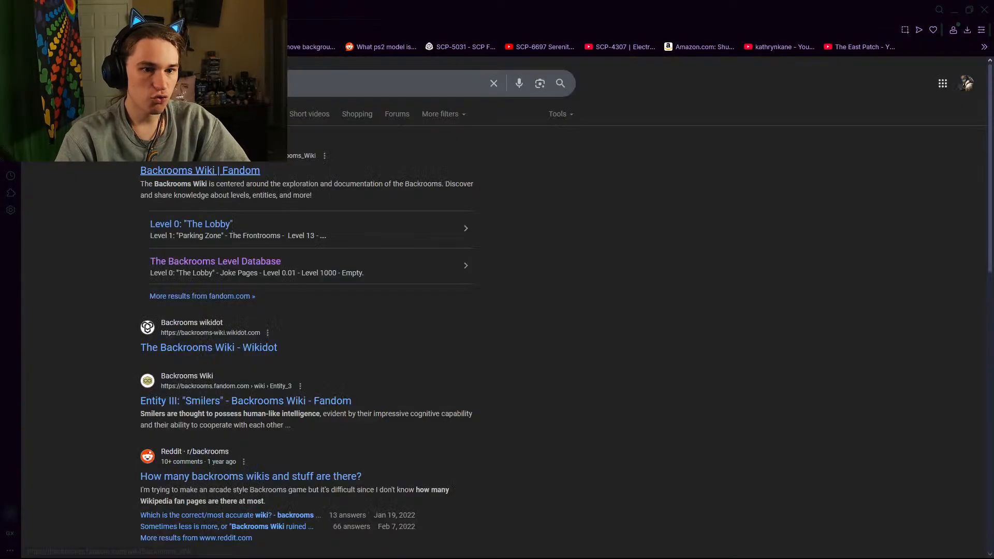
left_click(207, 166)
key("alt+Left")
key("alt+Left")
Step: Open the Levels List of the Wikidot Backrooms wiki and look through Levels 0-99
type("back")
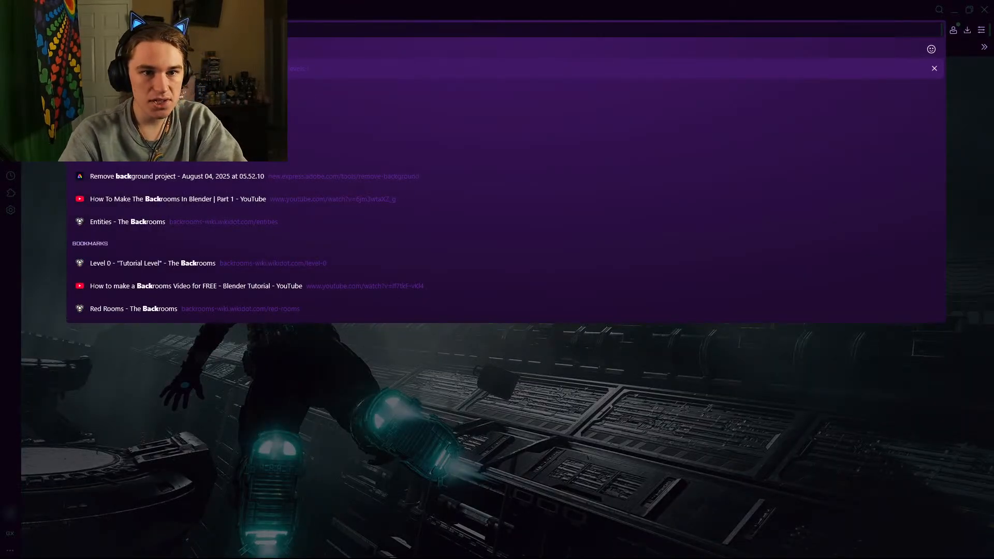
key("Return")
scroll(382, 251, "down", 5)
scroll(382, 251, "down", 6)
scroll(388, 255, "up", 4)
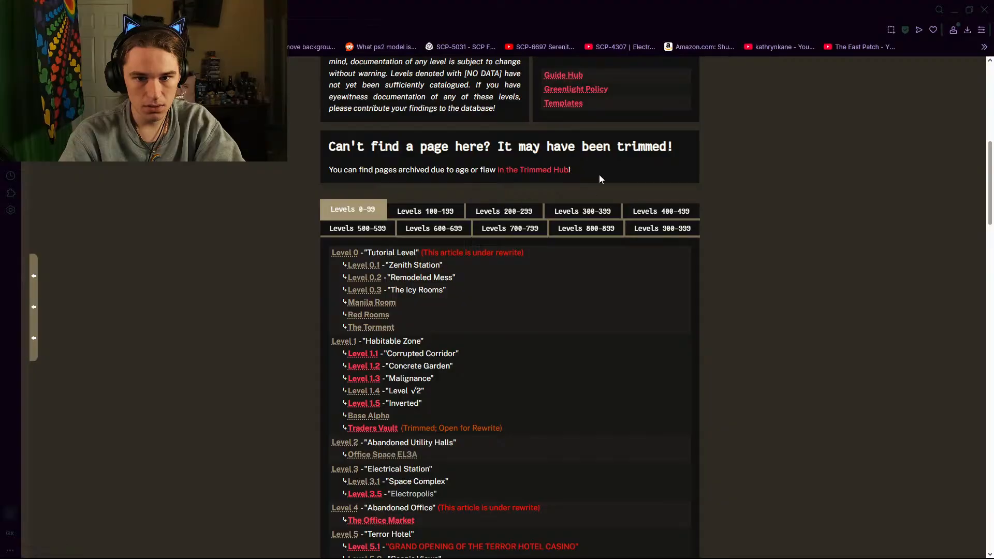
scroll(600, 179, "up", 9)
Step: Open the wiki's Entities list, read the Entity 26 article, and return to Blender
mouse_move(507, 139)
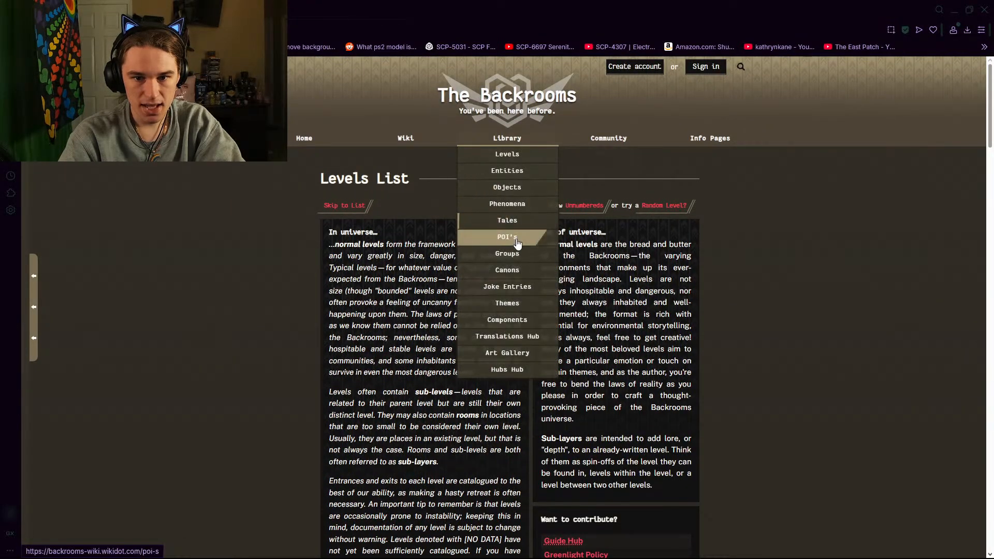
left_click(524, 173)
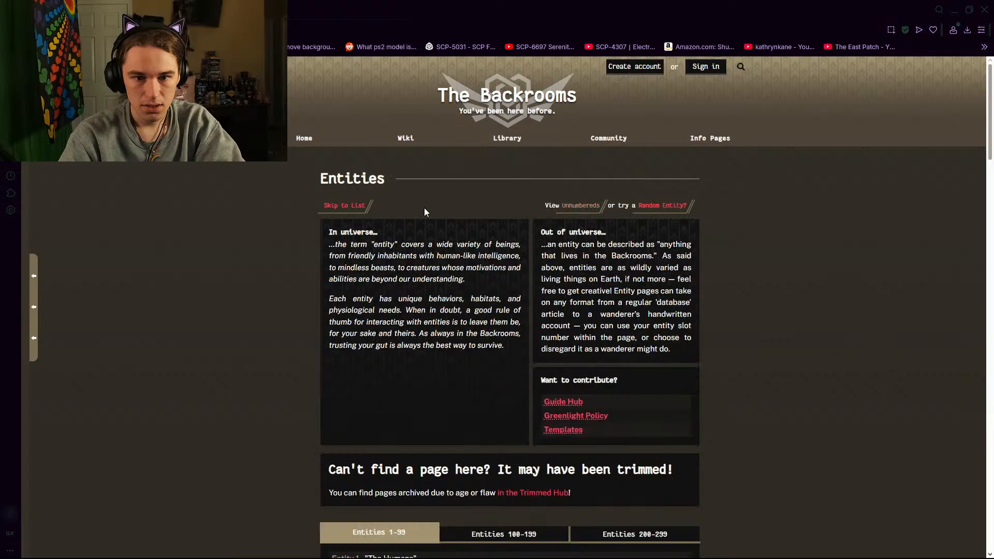
scroll(299, 249, "down", 10)
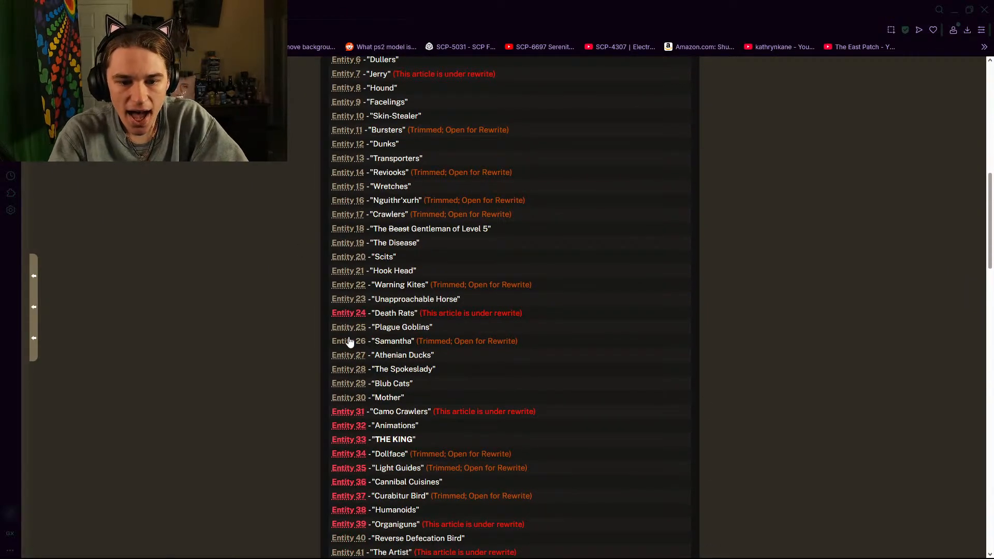
left_click(349, 342)
scroll(484, 236, "down", 4)
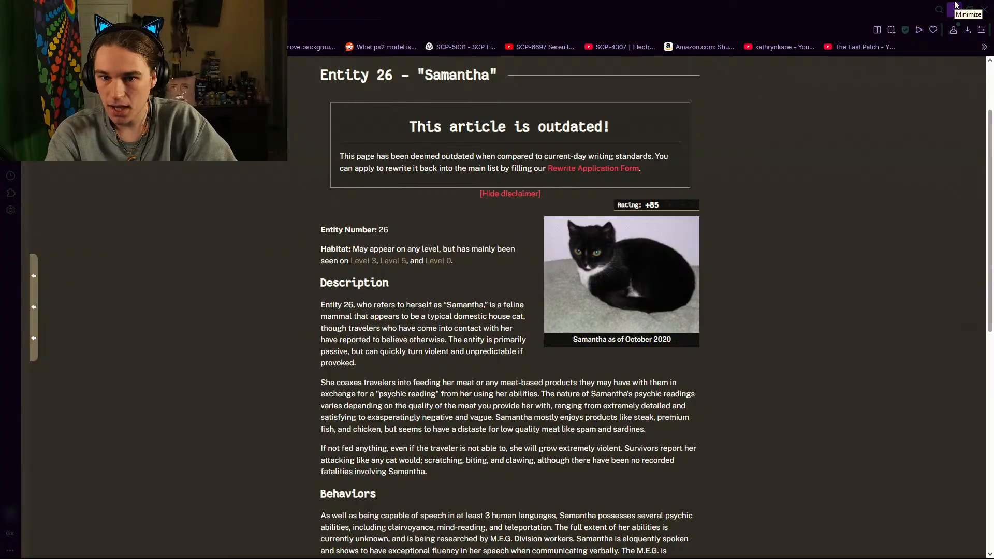
left_click(985, 10)
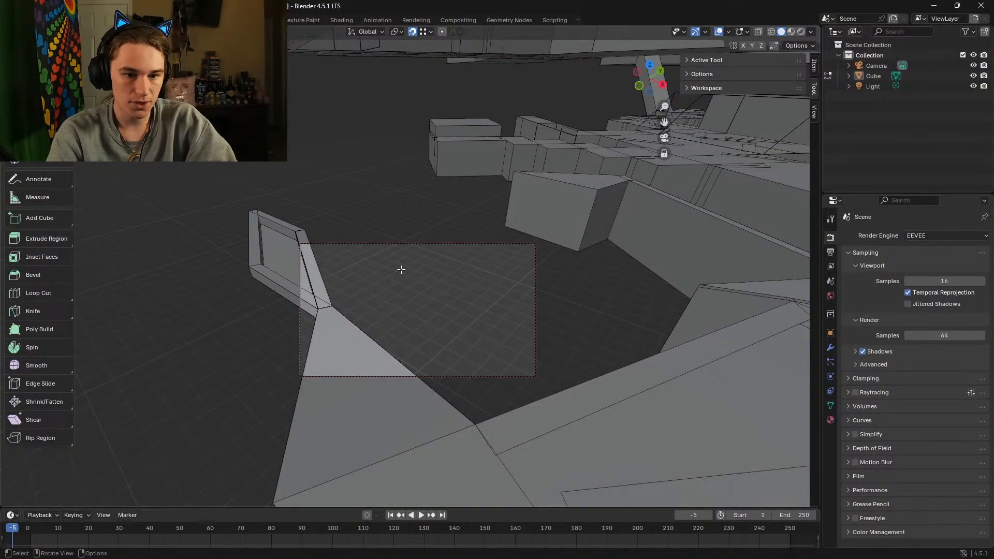
Step: Pull back to an overview of the level, view it in Object Mode without mesh edges, and return to Edit Mode
key("s")
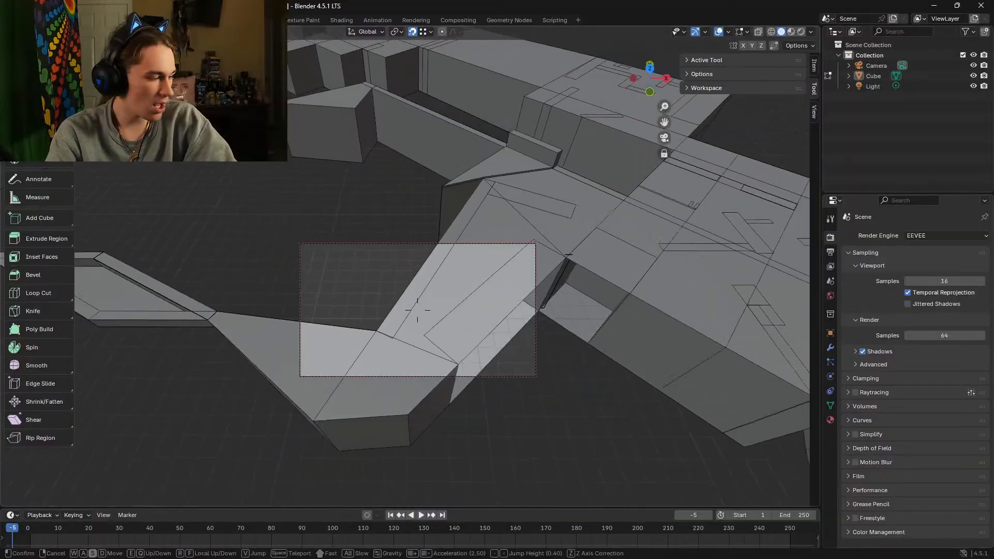
left_click(365, 267)
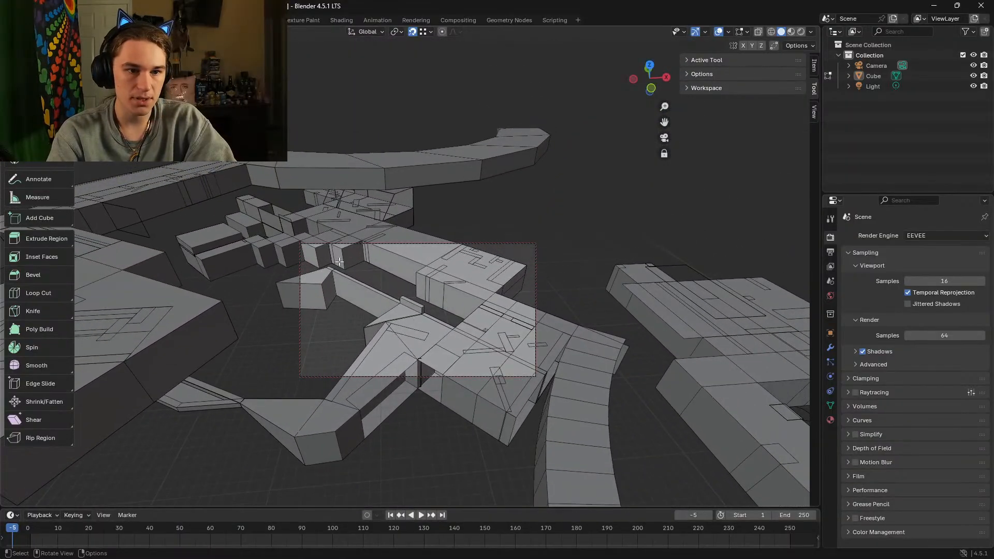
key("Tab")
key("shift+grave")
left_click(488, 197)
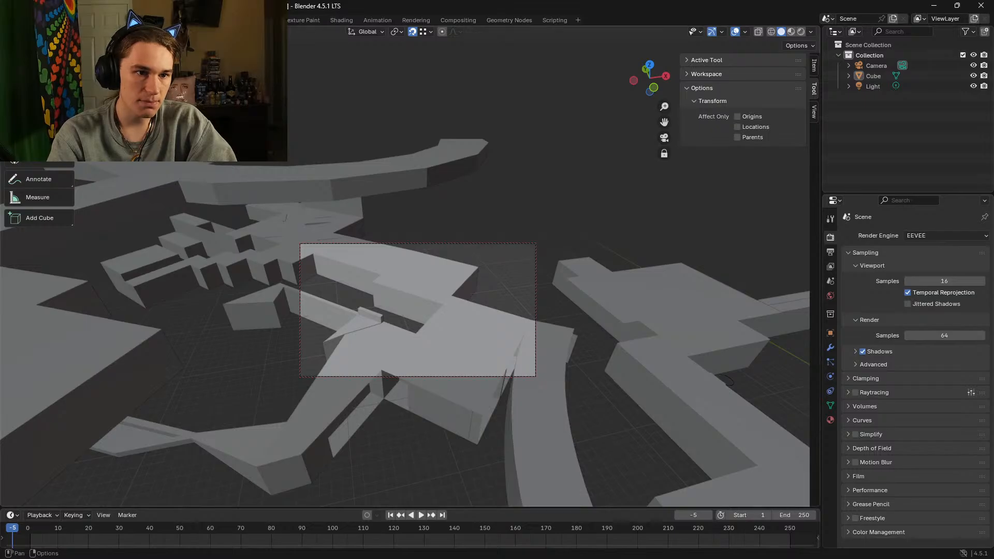
key("Tab")
Step: Fly around and through the connected block sections to examine their layout from above and from inside
key("shift+grave")
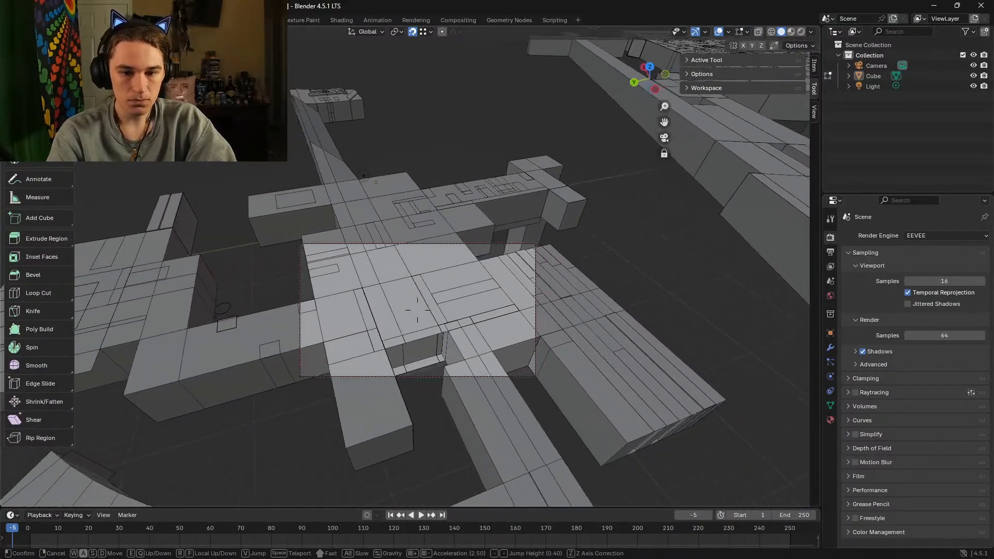
key("w")
key("s")
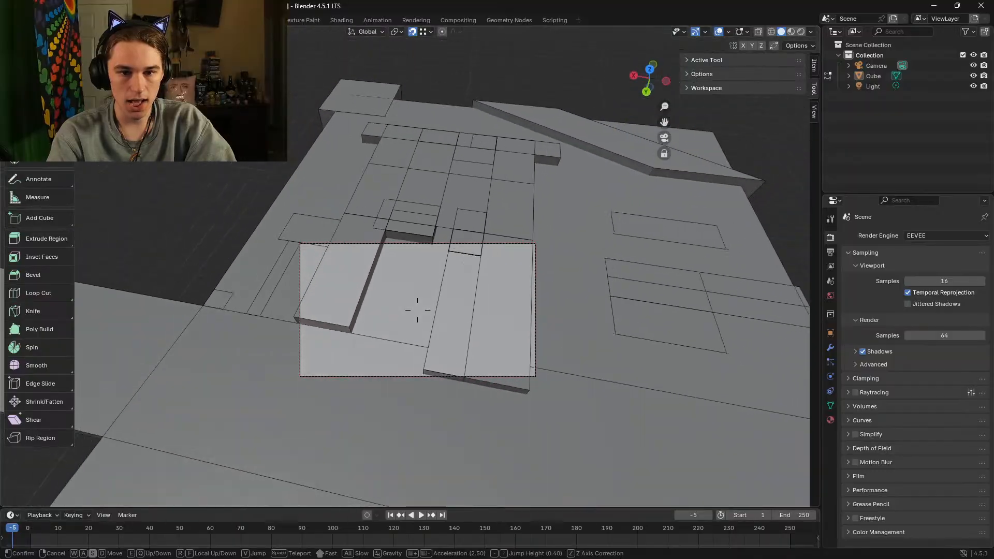
key("d")
key("d")
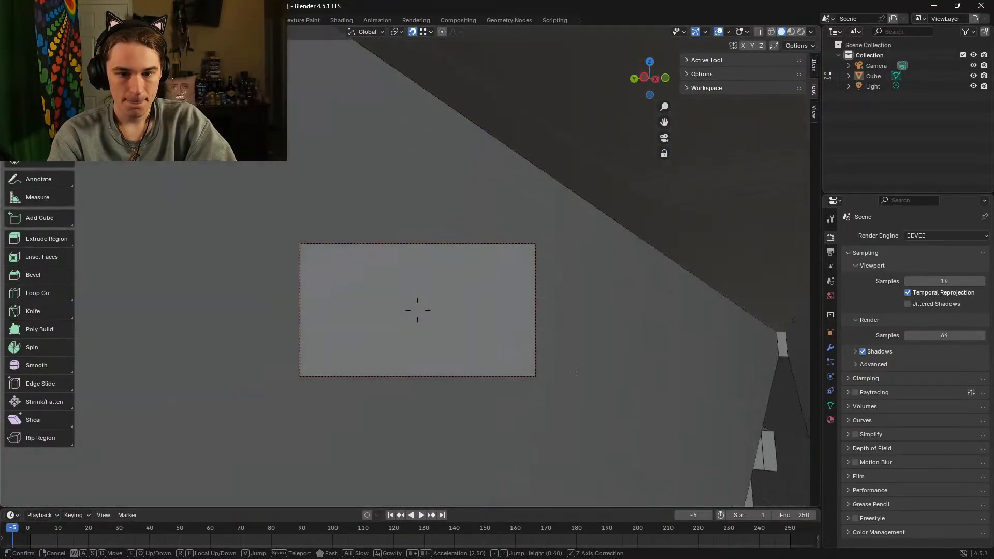
key("w")
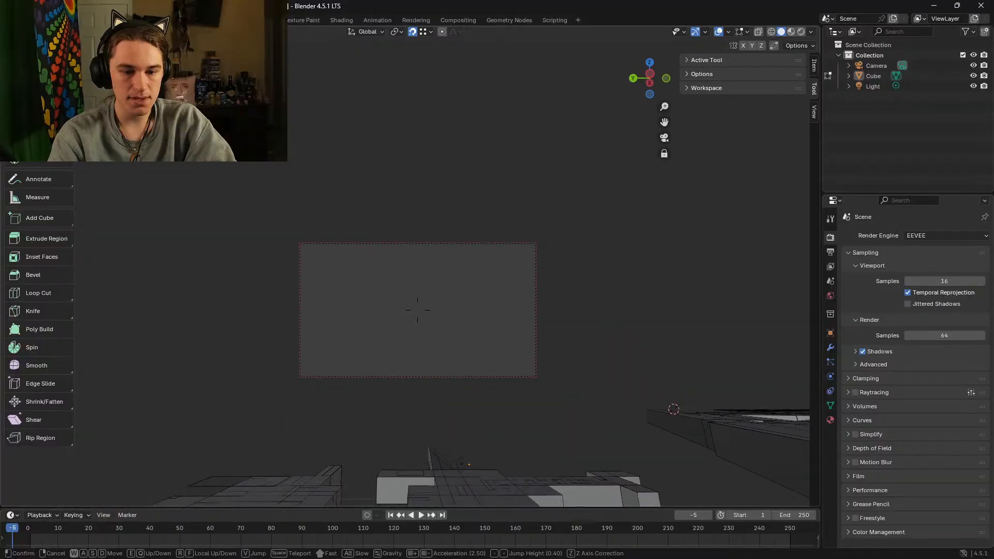
key("s")
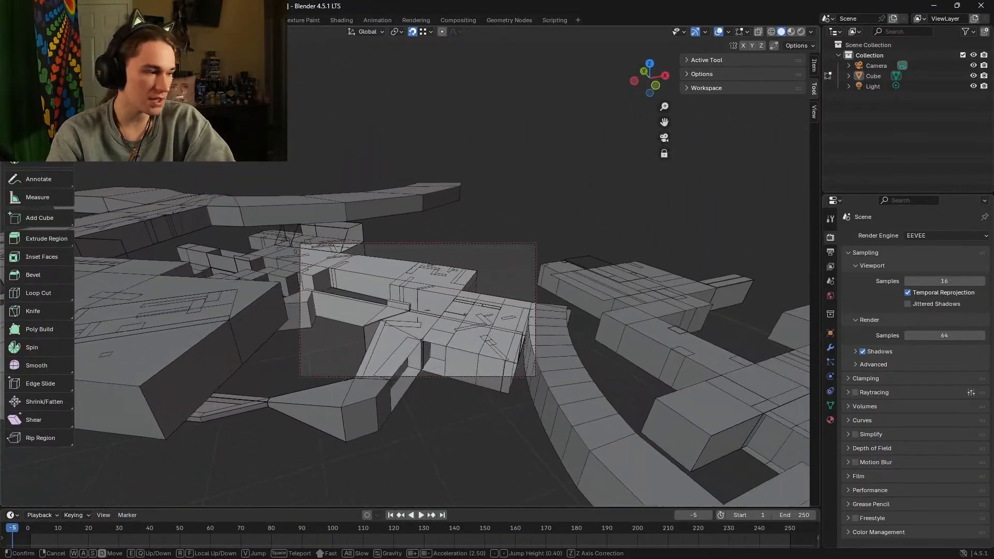
Step: Fly along the curved and angled corridors to the large maze section and examine its dense wall layout from above
key("w")
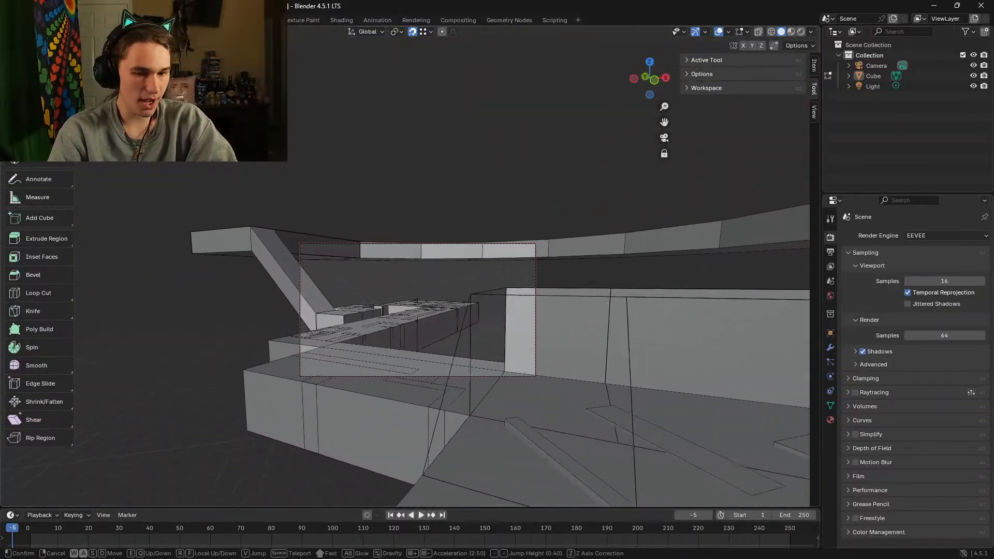
key("s")
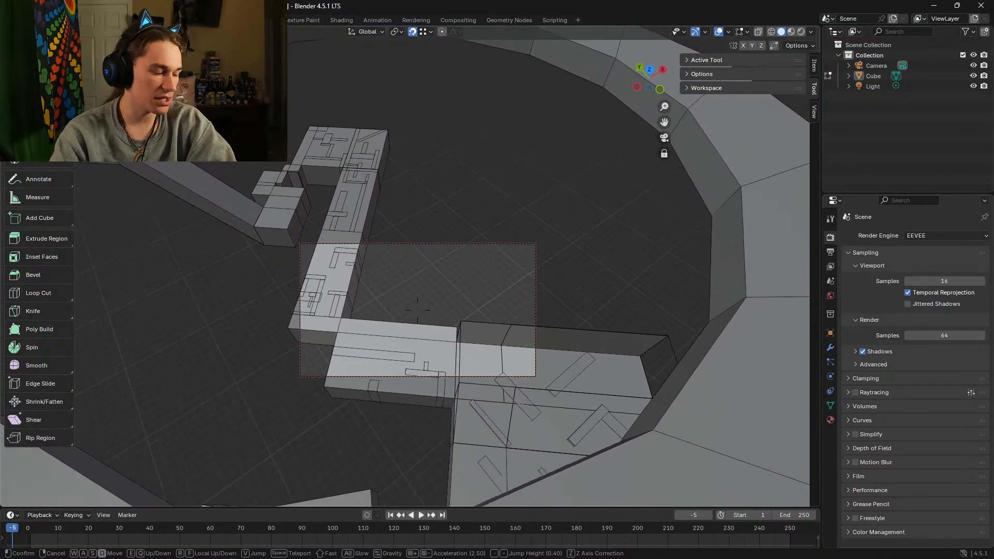
key("d")
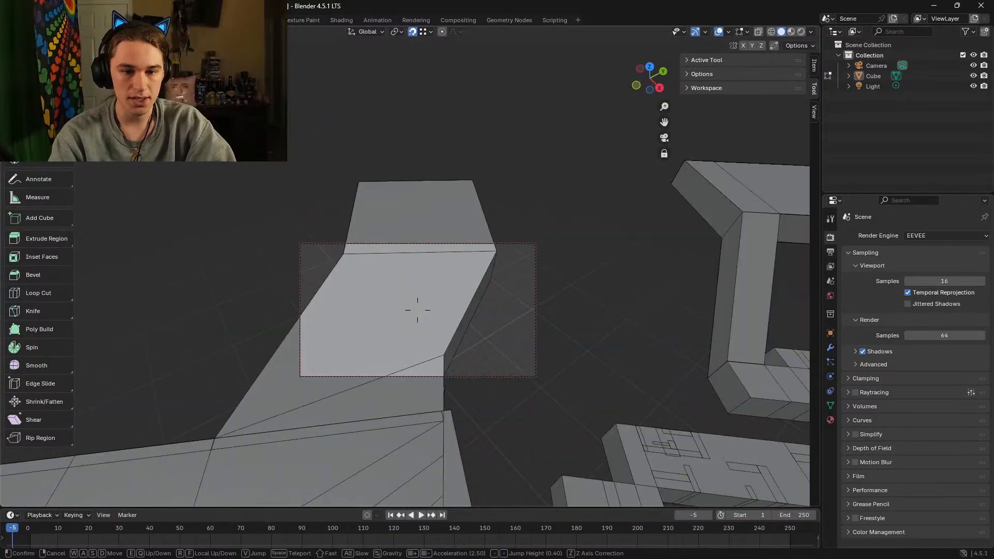
key("w")
key("shift")
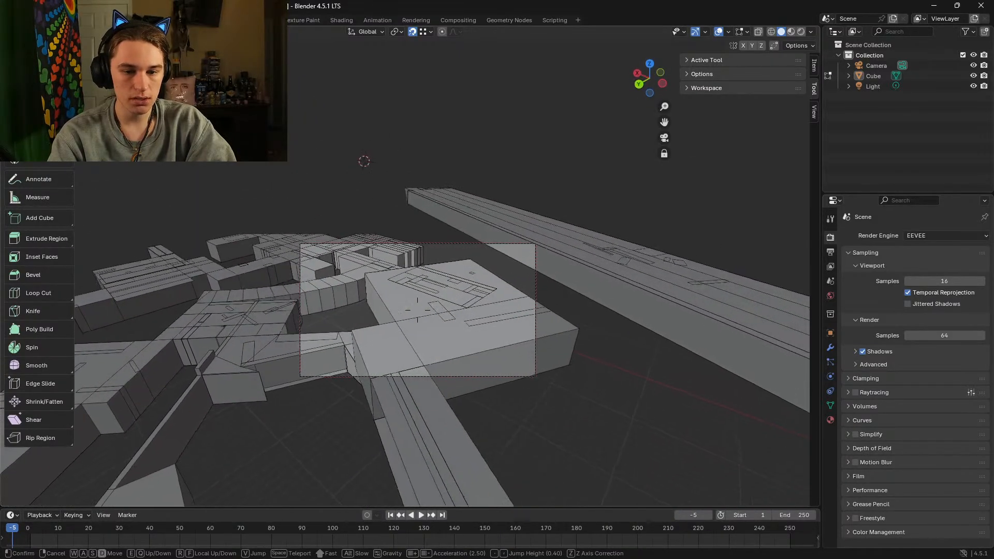
key("d")
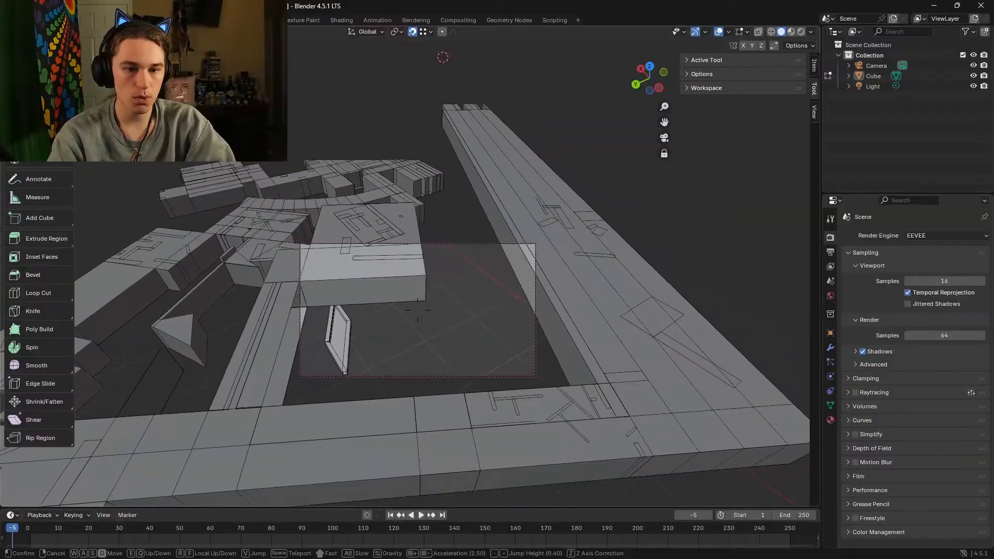
key("w")
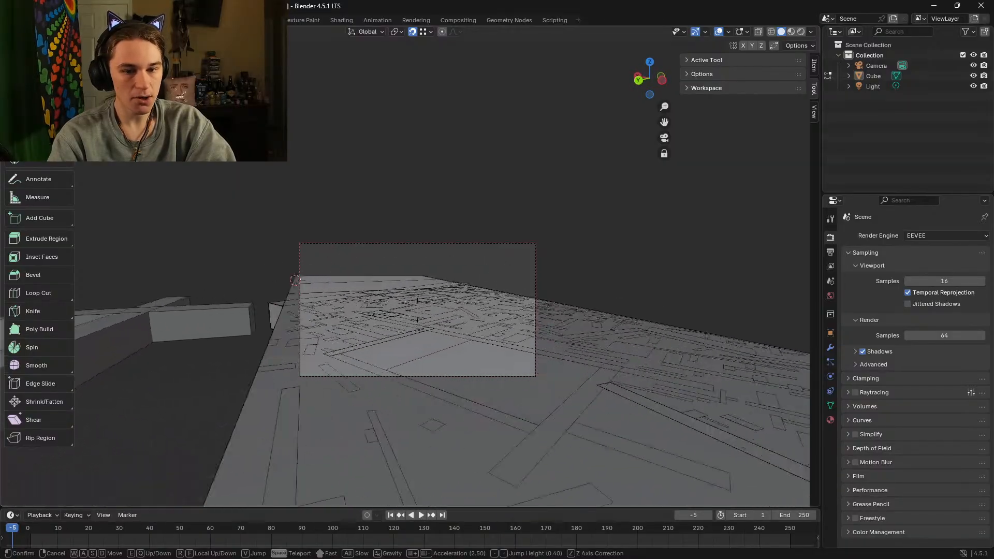
key("s")
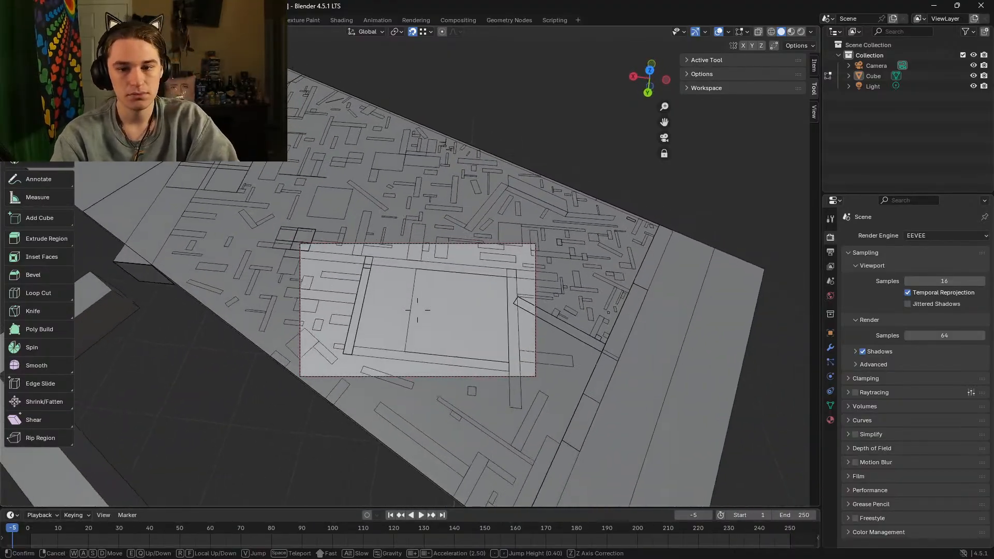
left_click(417, 309)
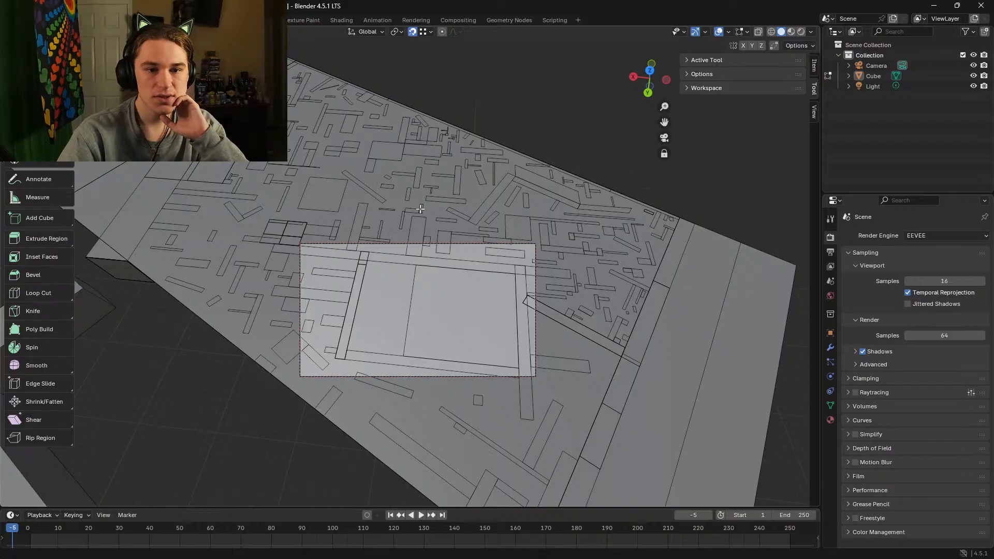
Step: Add a full-height cube wall block jutting out from the corridor's side wall inside the maze, centred at about X -6.17 m, Y -80.5 m
key("shift+grave")
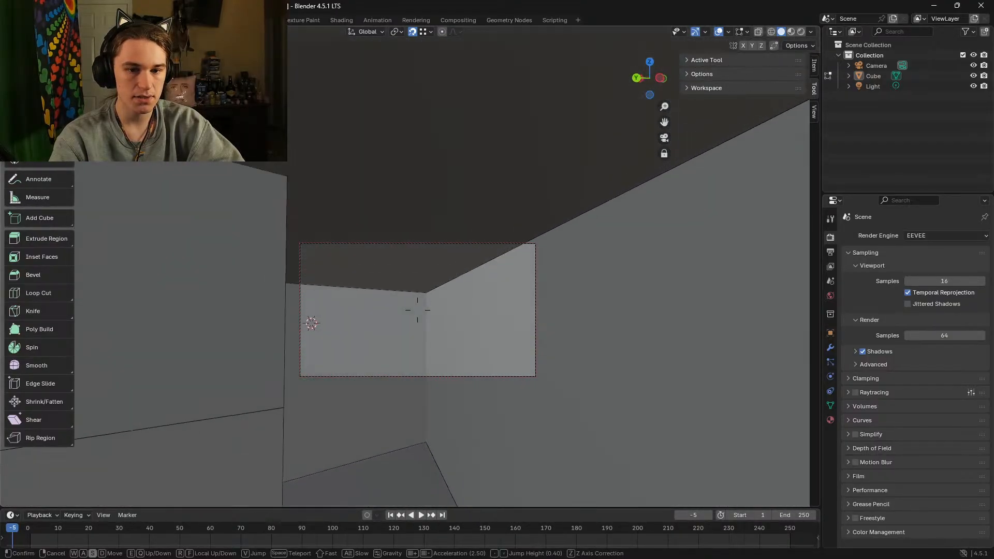
key("s")
left_click(361, 278)
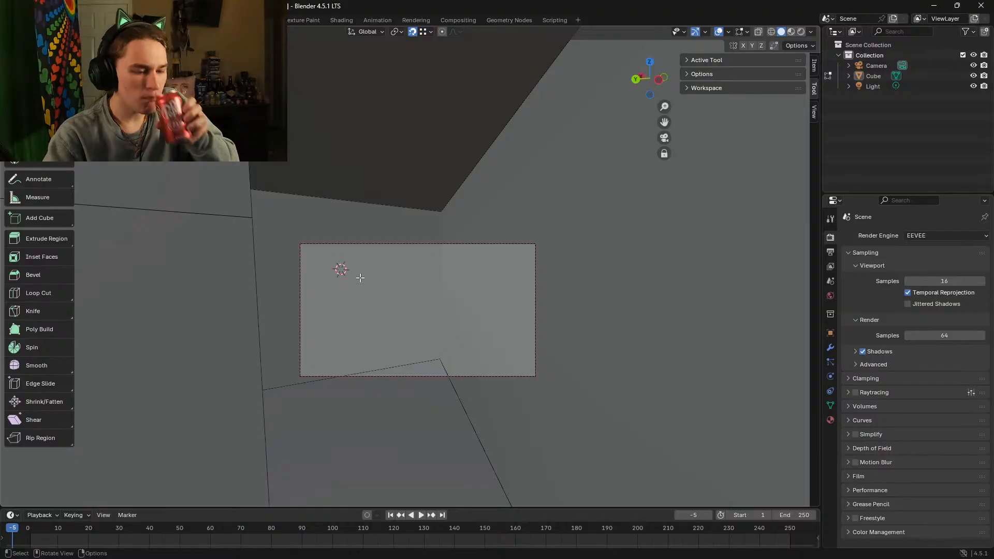
left_click(48, 213)
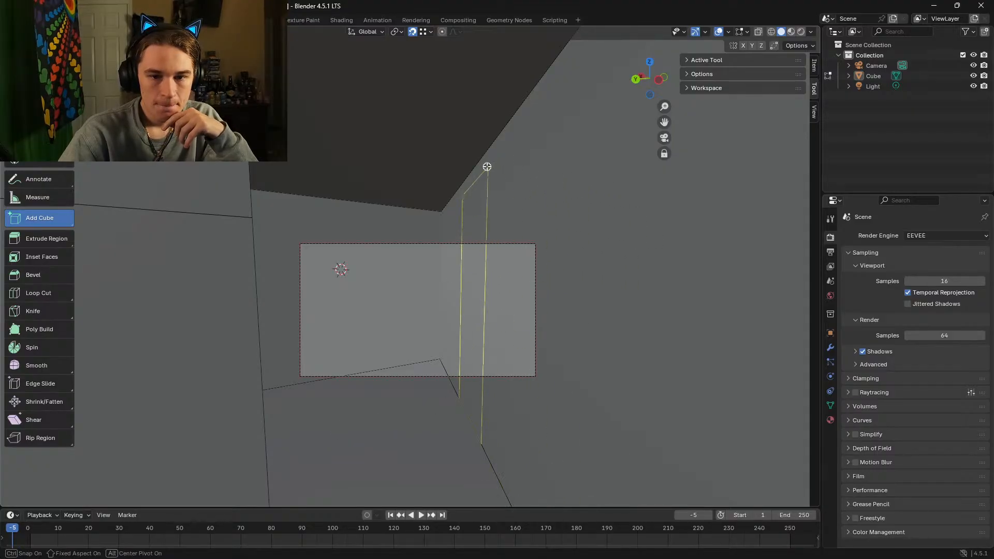
left_click_drag(472, 167, 400, 366)
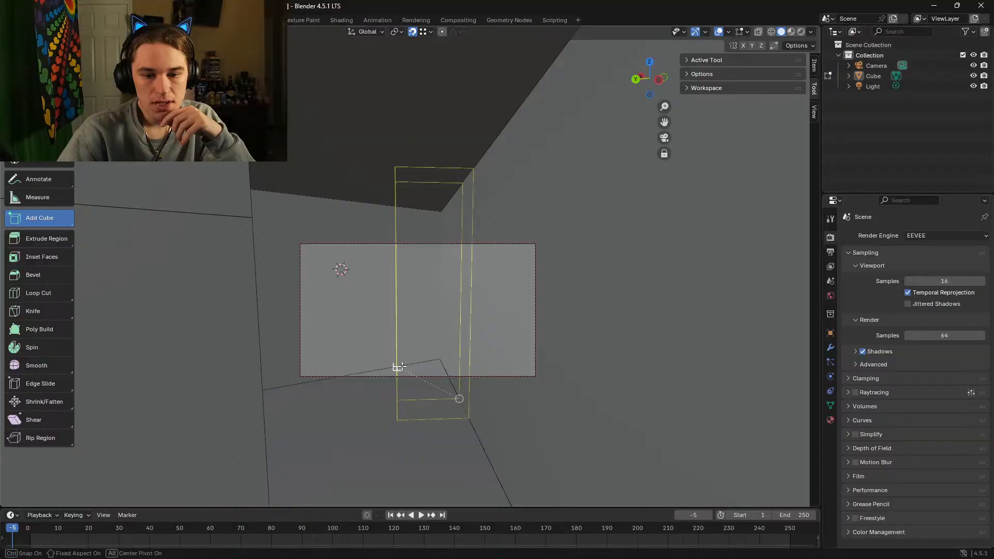
left_click(399, 366)
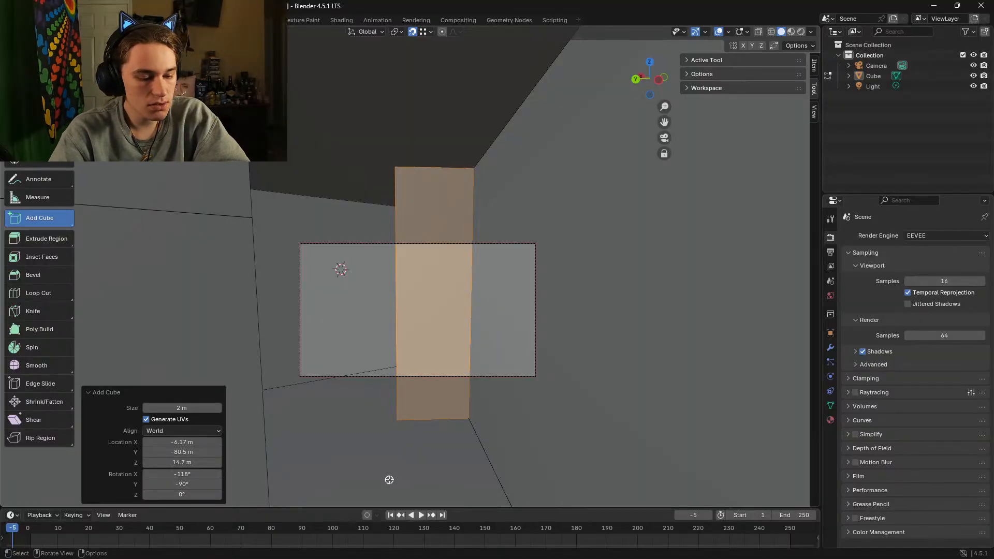
Step: Add a free-standing, full-height cube wall block on the corridor floor beside the previous one, centred at about X -5.09 m, Y -79 m
key("shift+grave")
key("w")
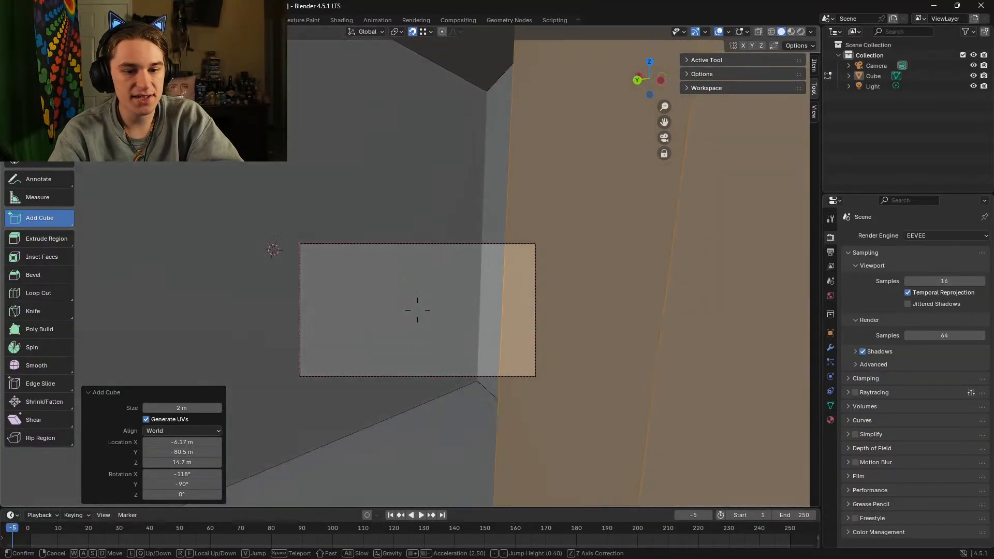
key("s")
left_click(383, 475)
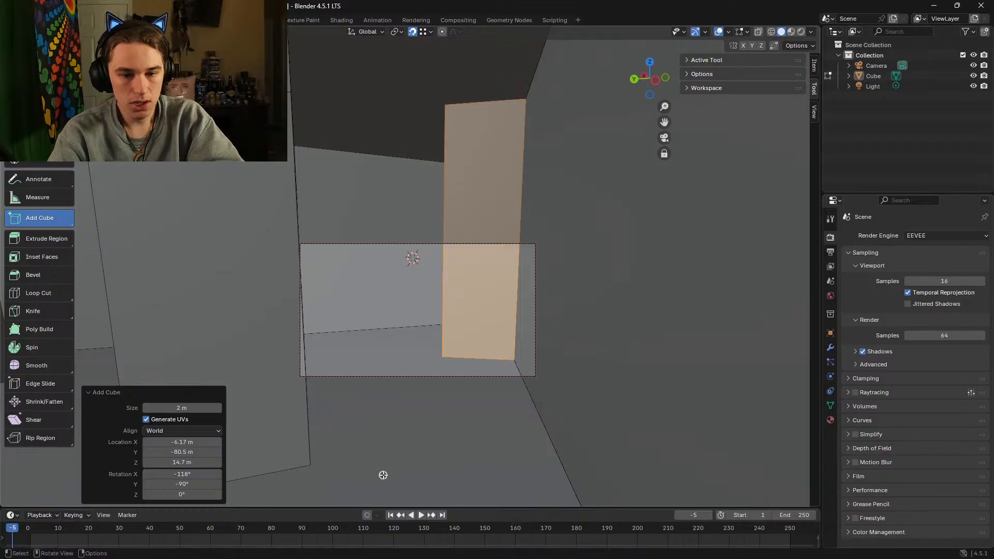
left_click_drag(380, 369, 454, 438)
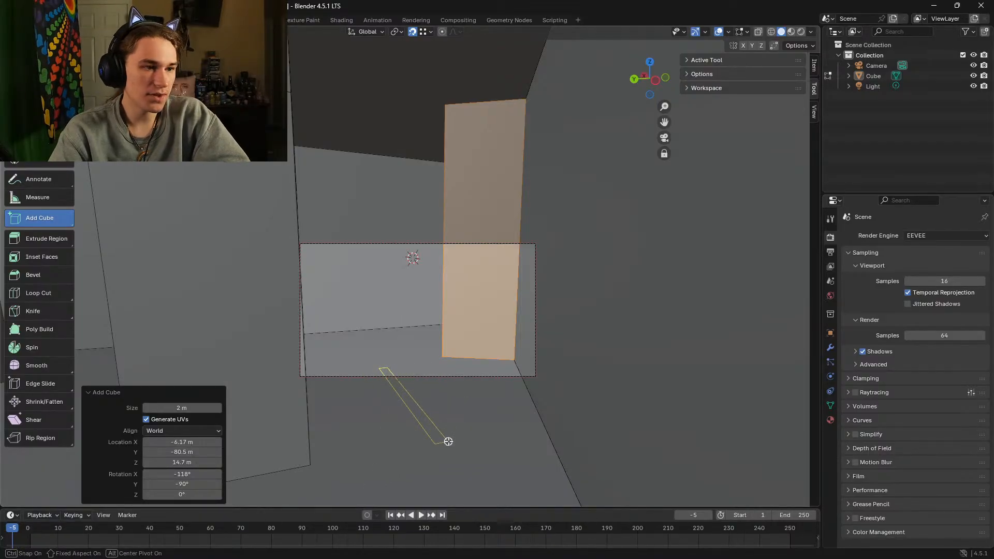
left_click_drag(469, 445, 531, 410)
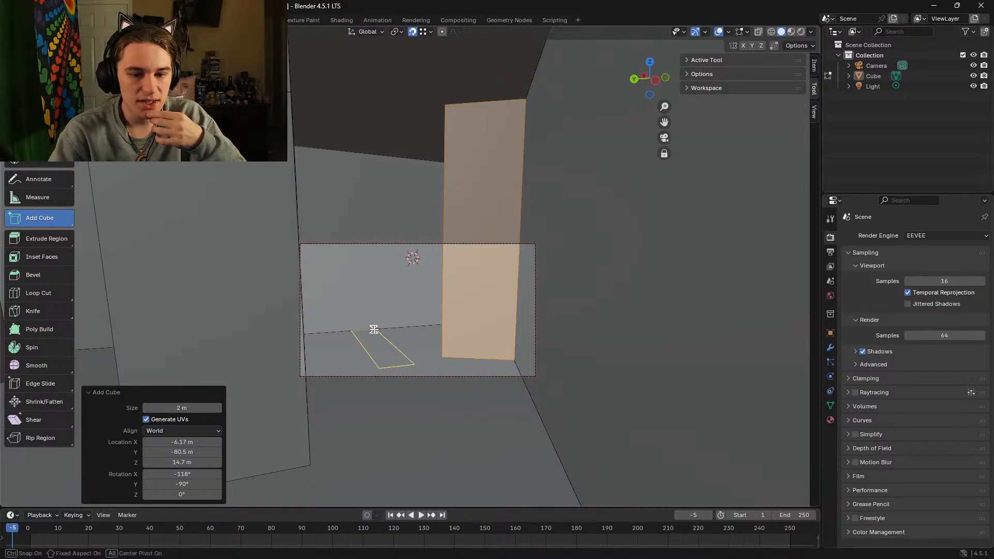
left_click(368, 110)
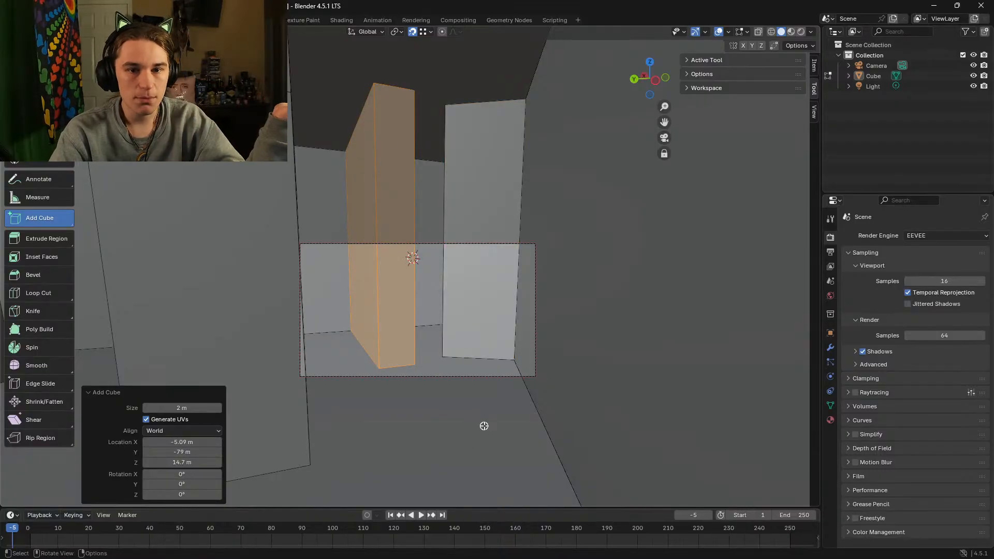
left_click_drag(492, 418, 310, 454)
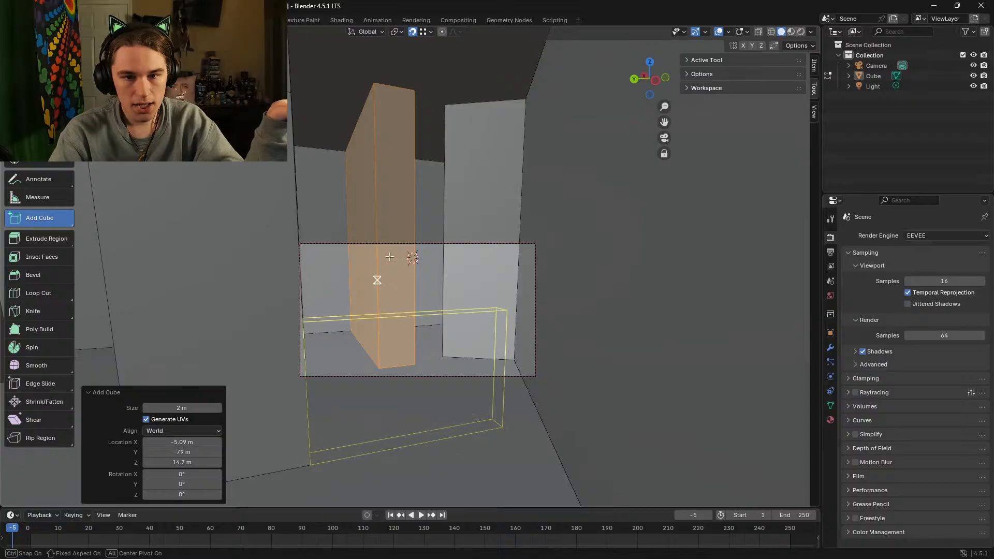
left_click(484, 132)
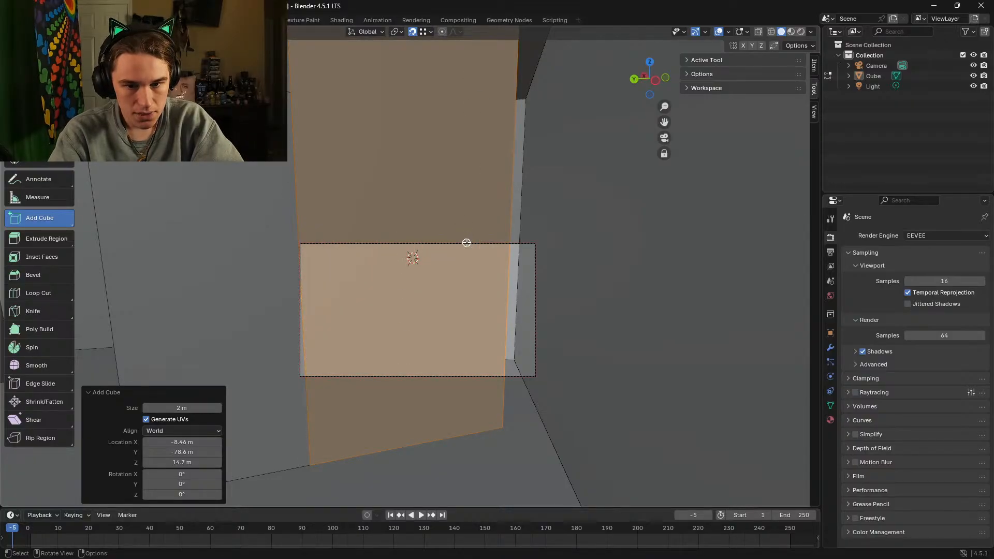
key("ctrl+z")
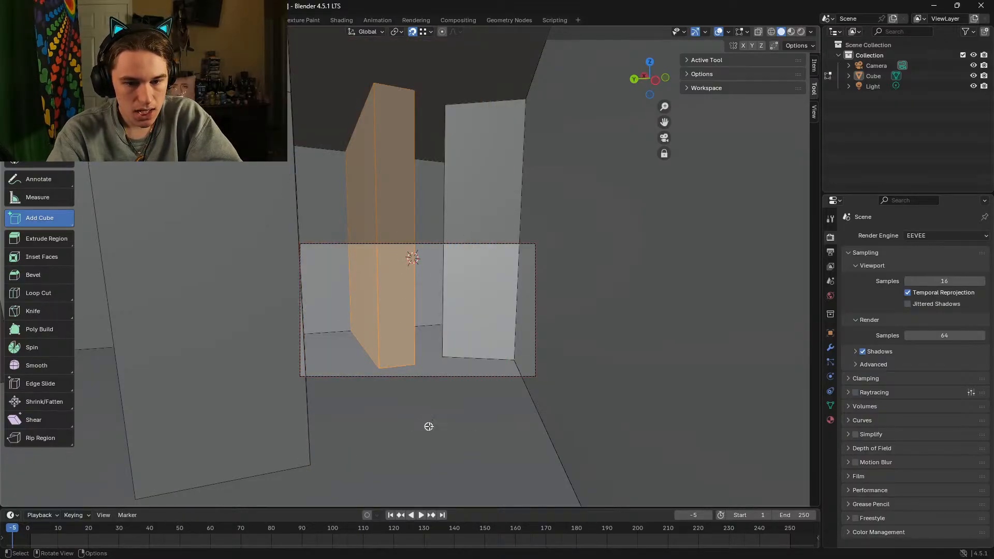
Step: Add a full-height cube wall block extending from the existing wall's corner partway across the corridor, centred at about X -8.36 m, Y -78.3 m
left_click_drag(438, 418, 309, 464)
left_click(394, 85)
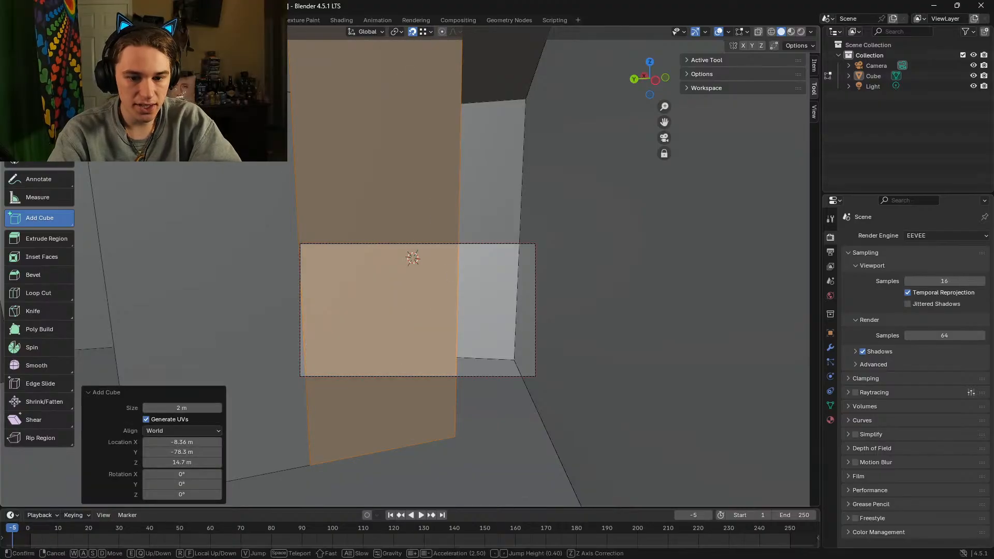
key("shift+grave")
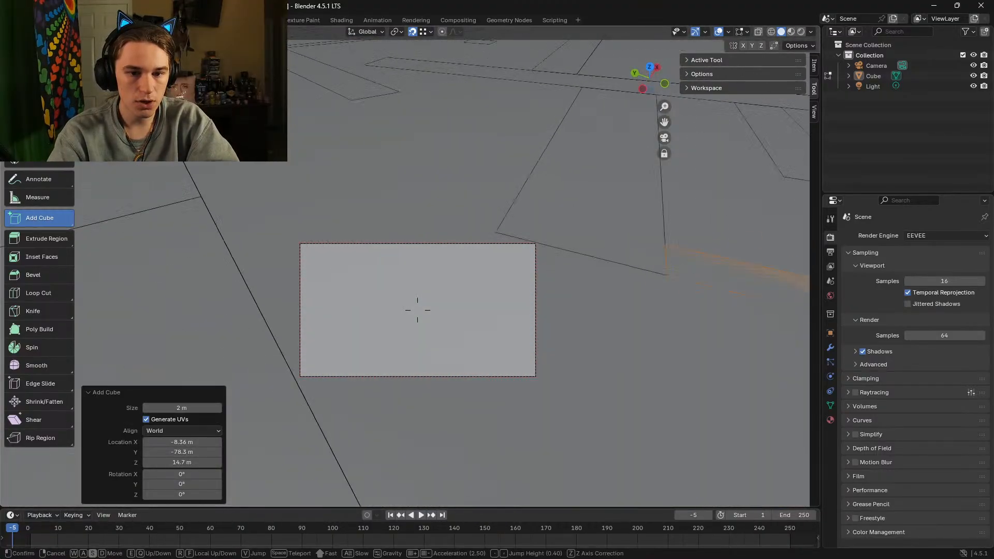
key("s")
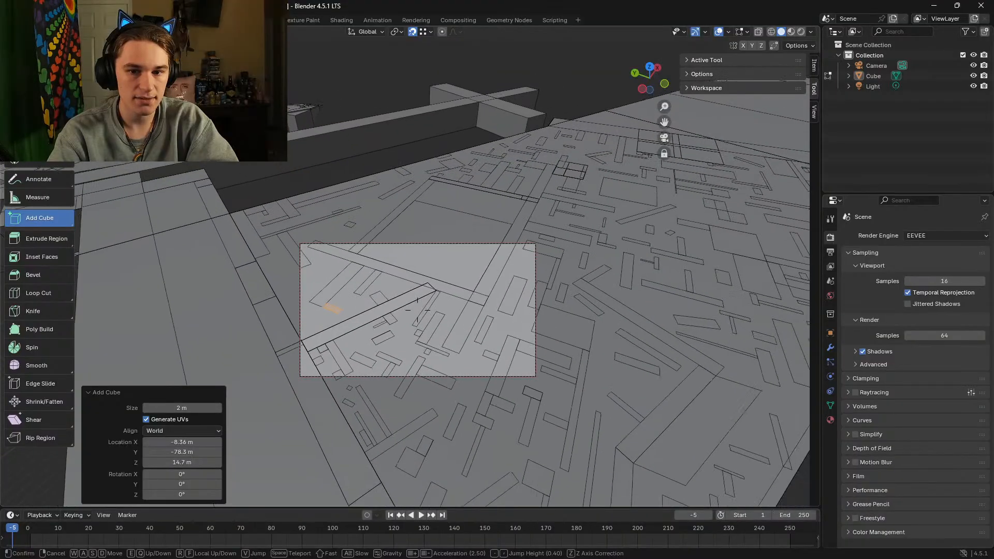
key("Return")
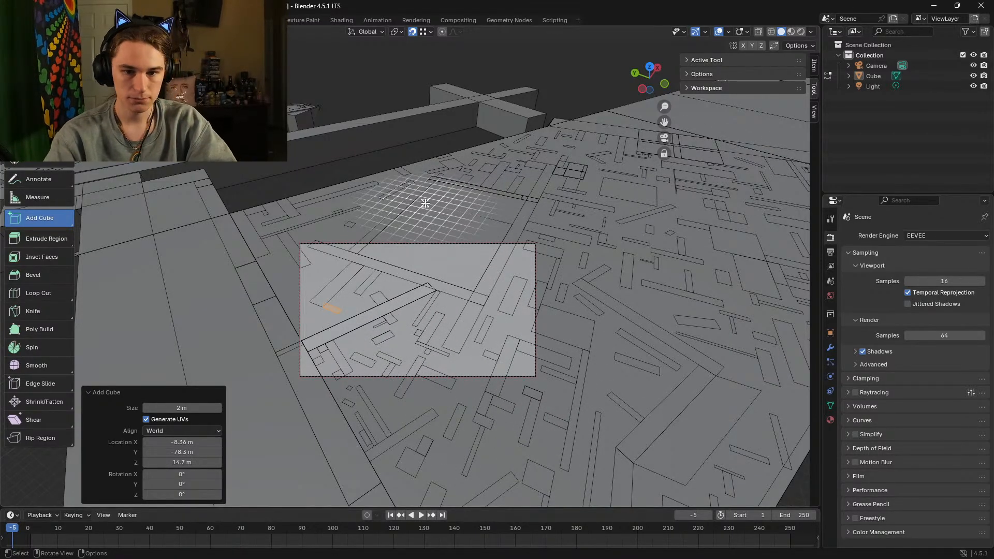
Step: Fly over the maze section and down into its corridors to examine the wall layout and the gaps between blocks
key("shift+grave")
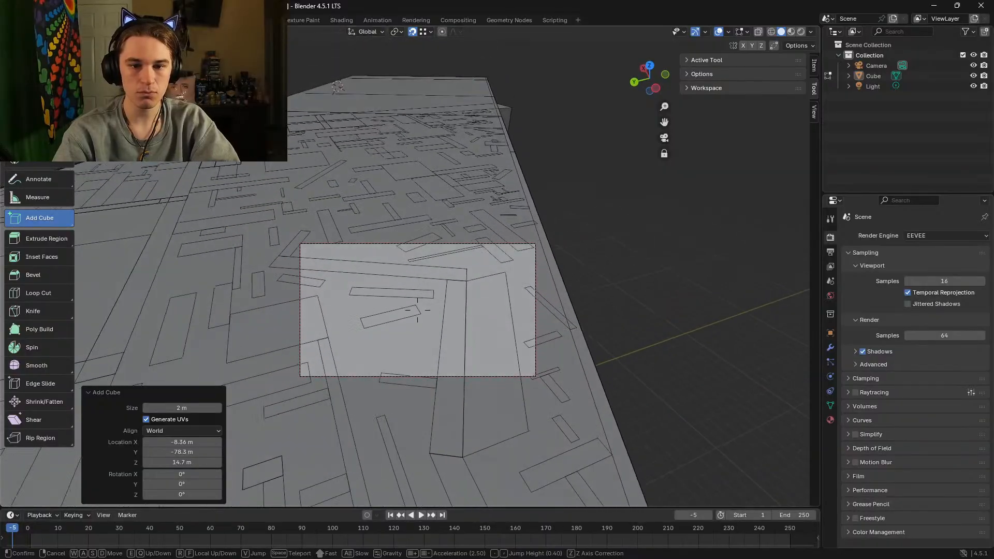
key("s")
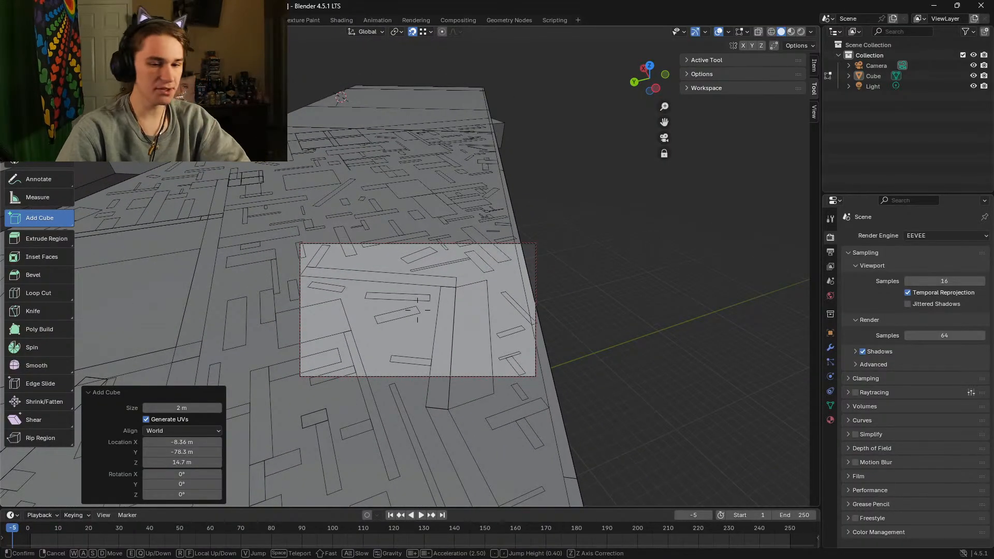
key("w")
key("s")
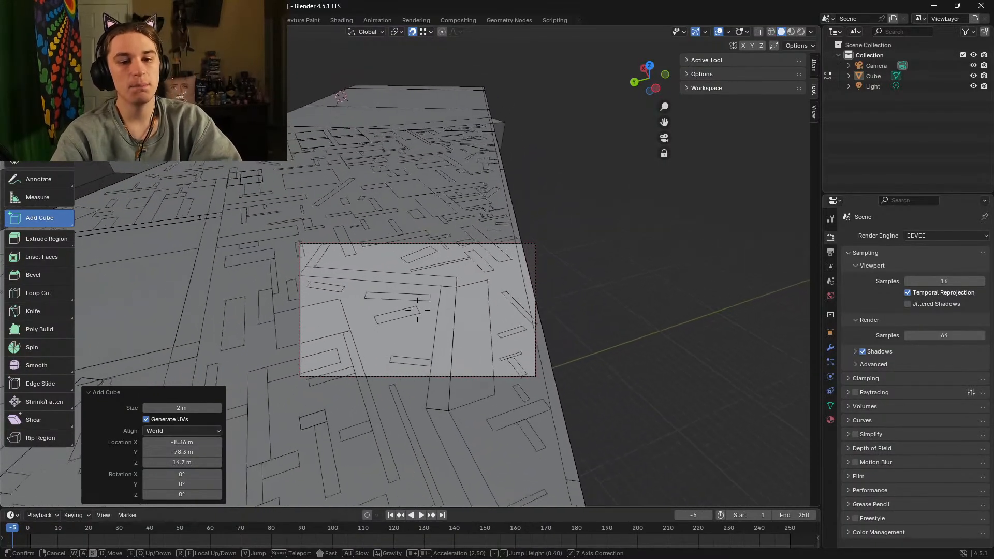
key("w")
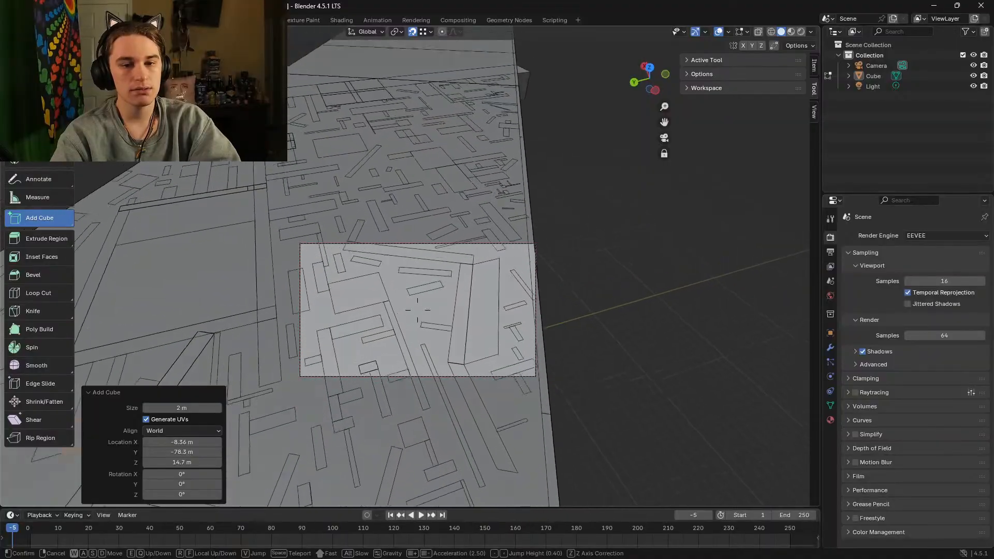
key("w")
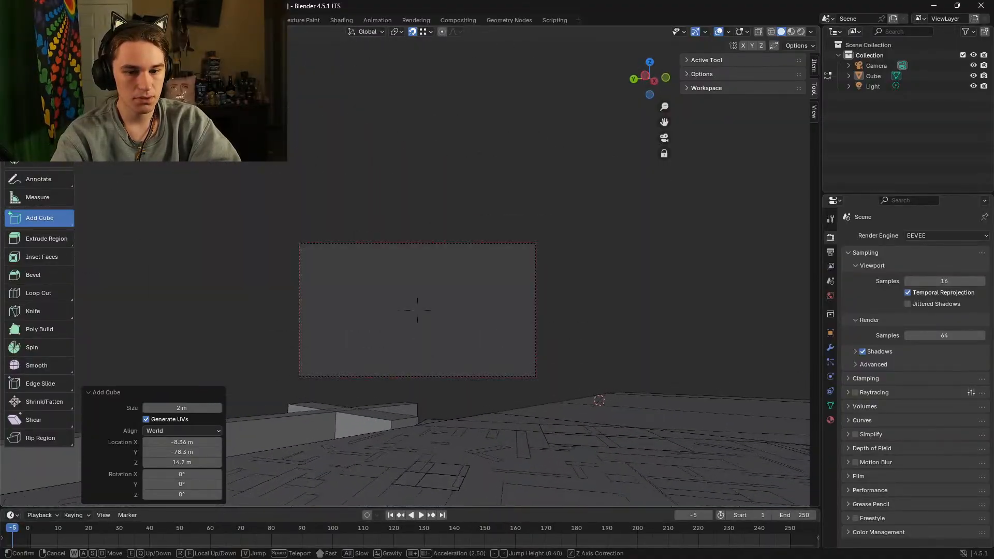
key("w")
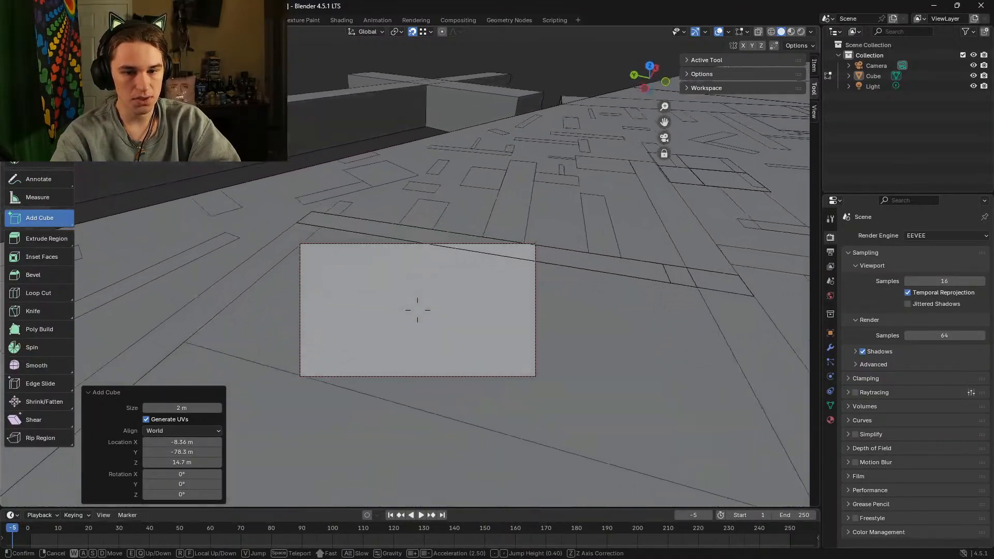
key("w")
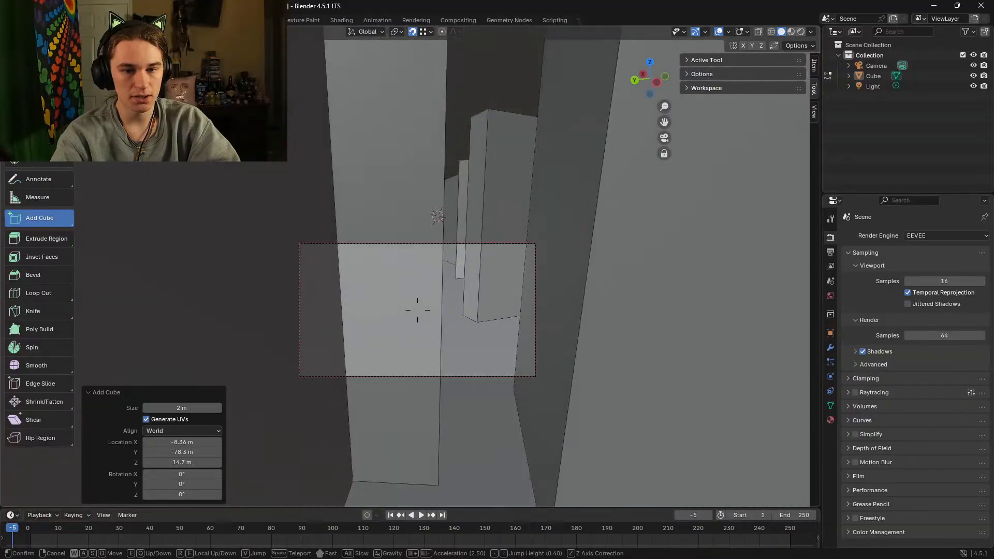
key("w")
left_click(418, 310)
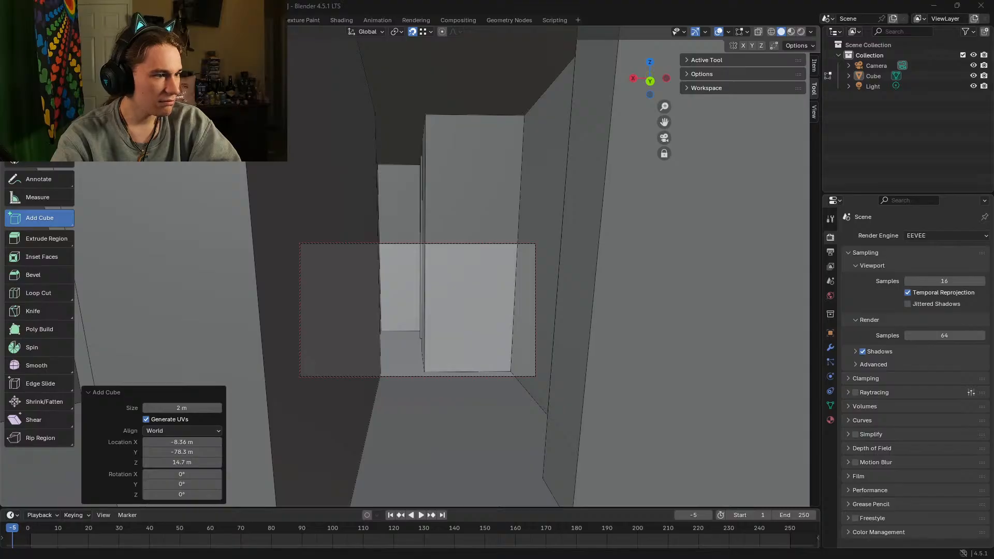
left_click_drag(0, 130, 650, 106)
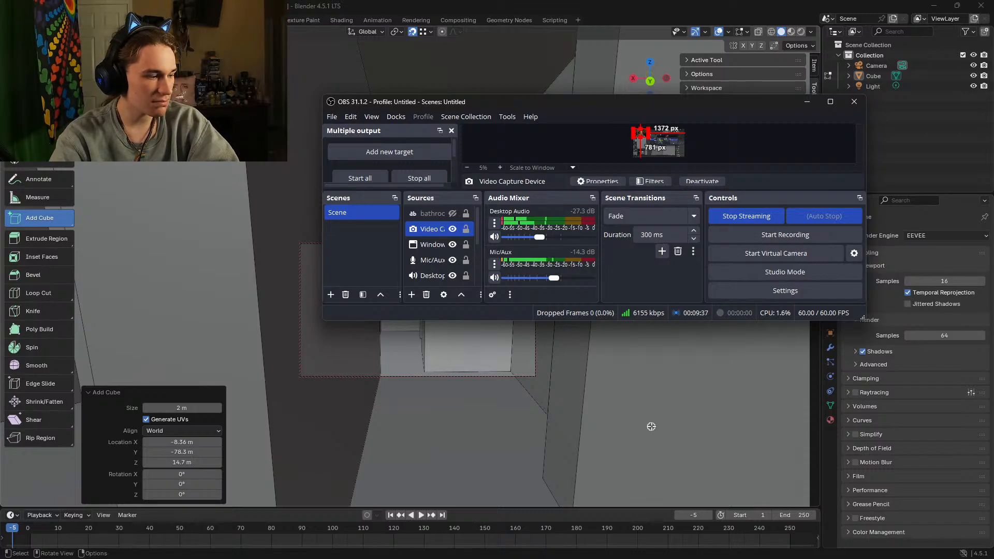
left_click_drag(772, 101, 0, 125)
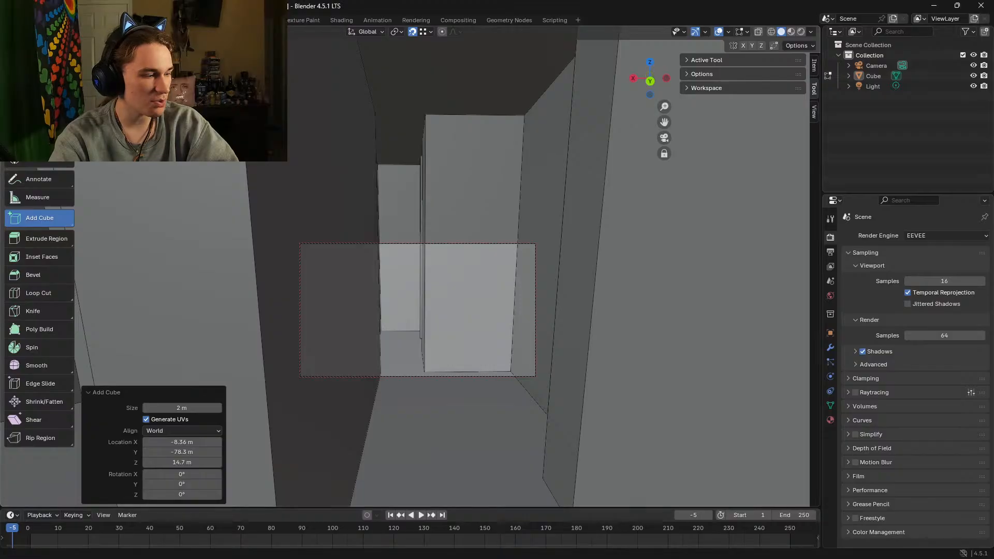
Step: Add a narrow full-height cube wall block on the open floor between the maze's existing walls, centred at about X 29.8 m, Y -89.2 m
key("shift+grave")
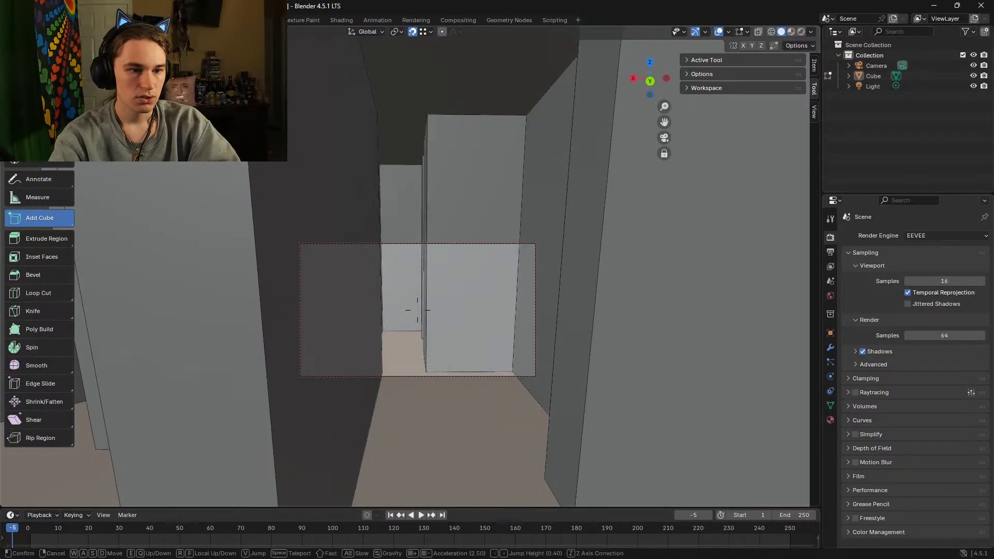
key("s")
key("d")
key("w")
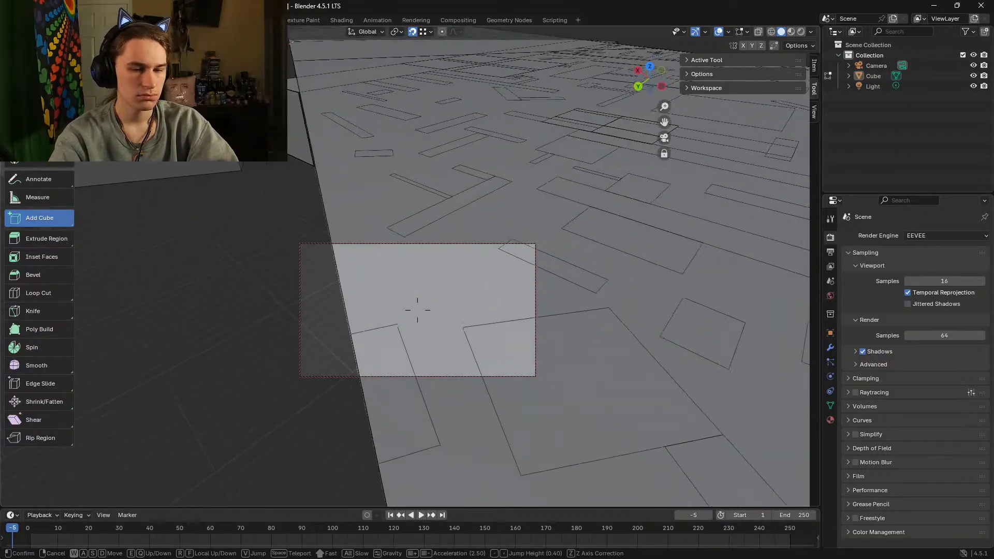
key("a")
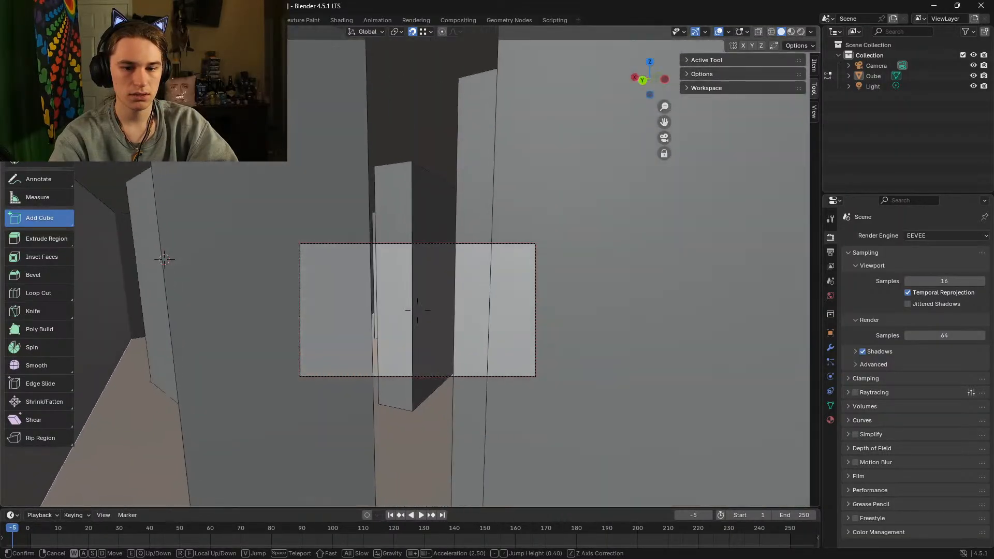
key("s")
key("s")
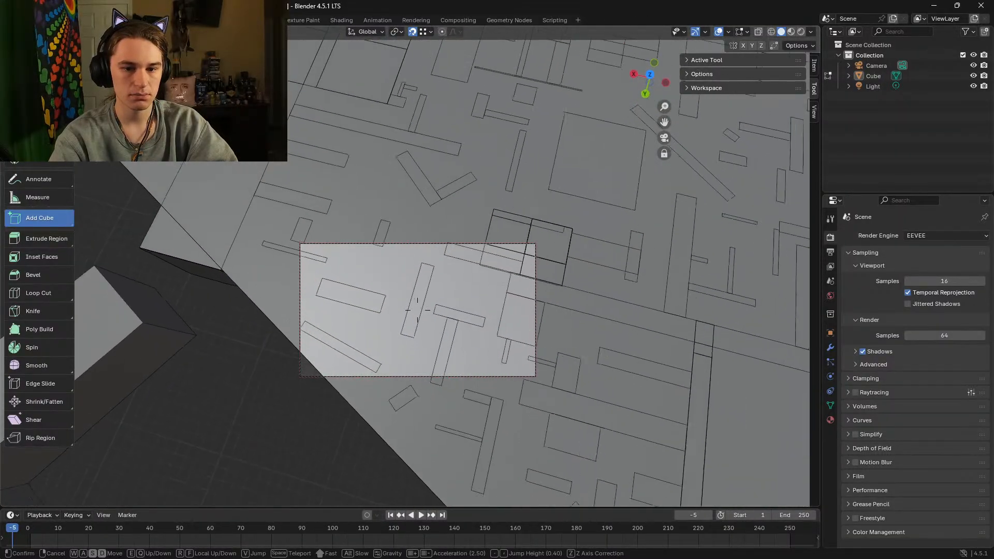
key("w")
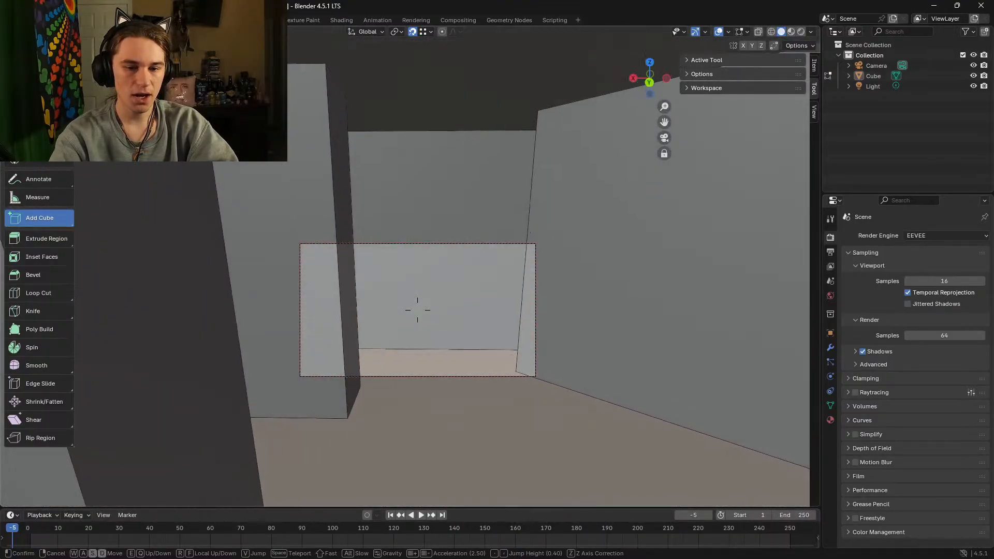
key("s")
left_click(479, 417)
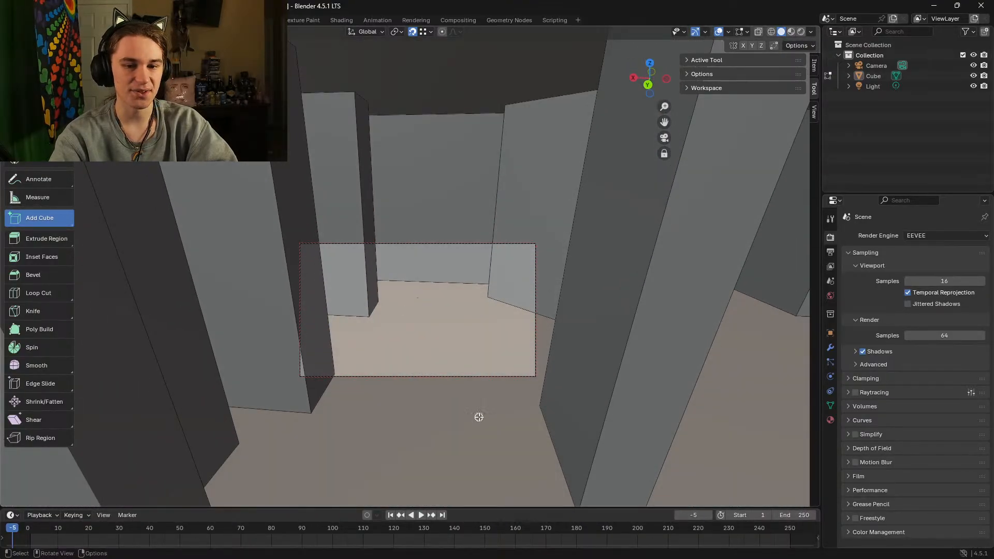
left_click_drag(457, 337, 441, 398)
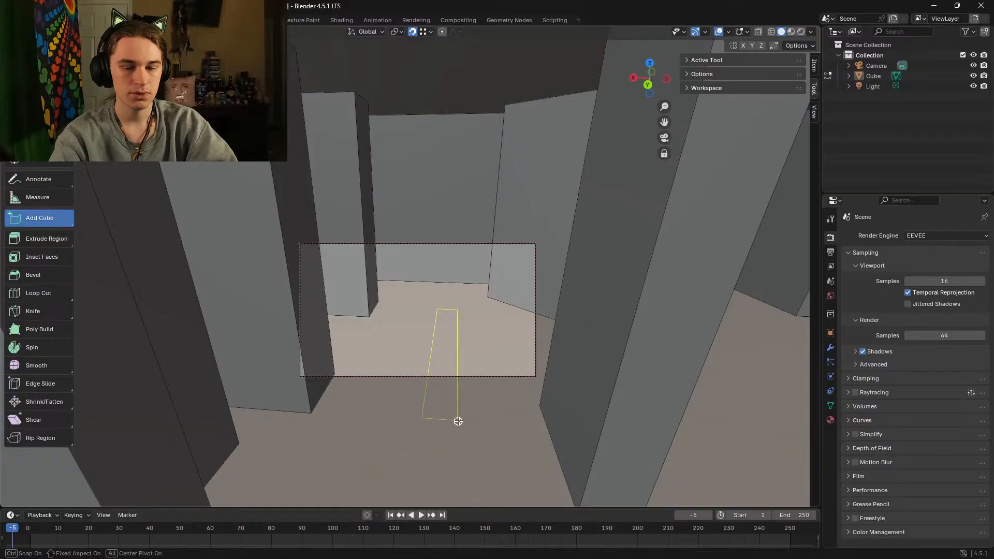
left_click(455, 73)
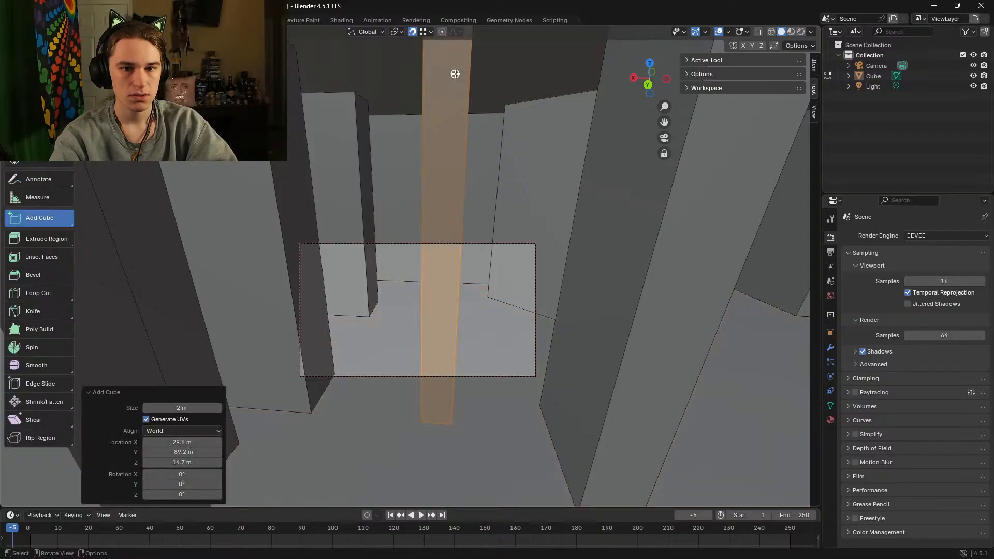
Step: Add a narrow full-height cube wall block projecting from the broad face of the previous block, centred at about X 28.8 m, Y -89.4 m
key("shift+grave")
key("w")
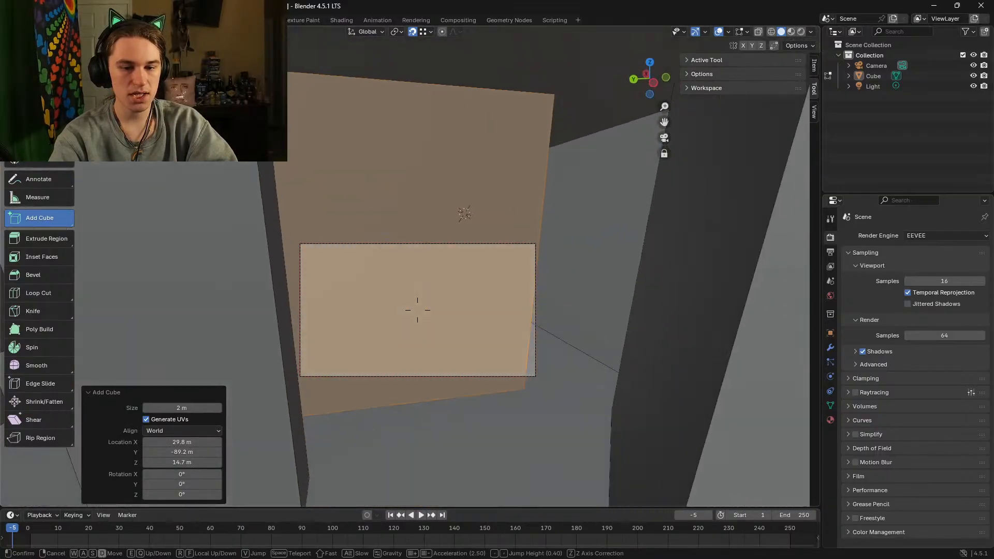
key("s")
left_click(494, 347)
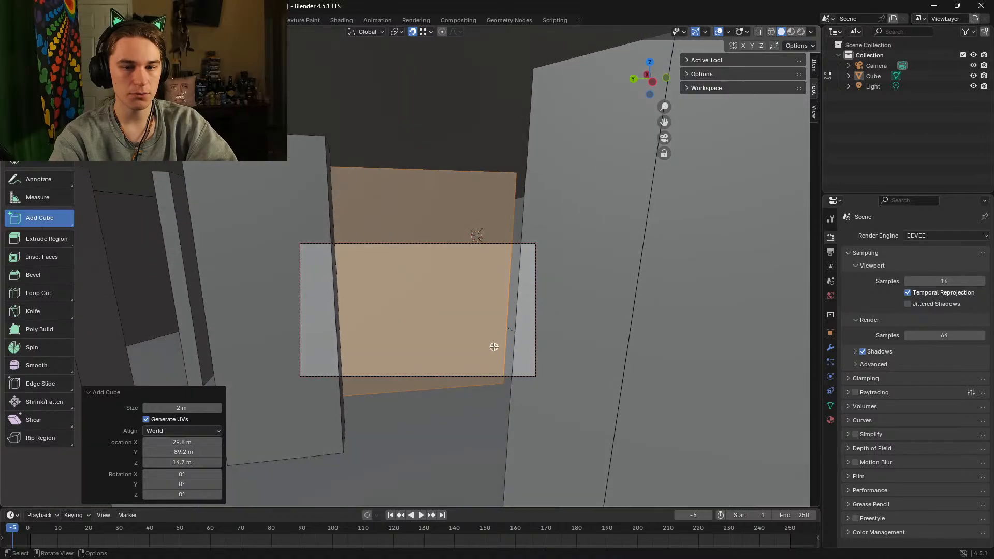
left_click_drag(417, 170, 425, 240)
left_click_drag(433, 397, 432, 401)
left_click(343, 453)
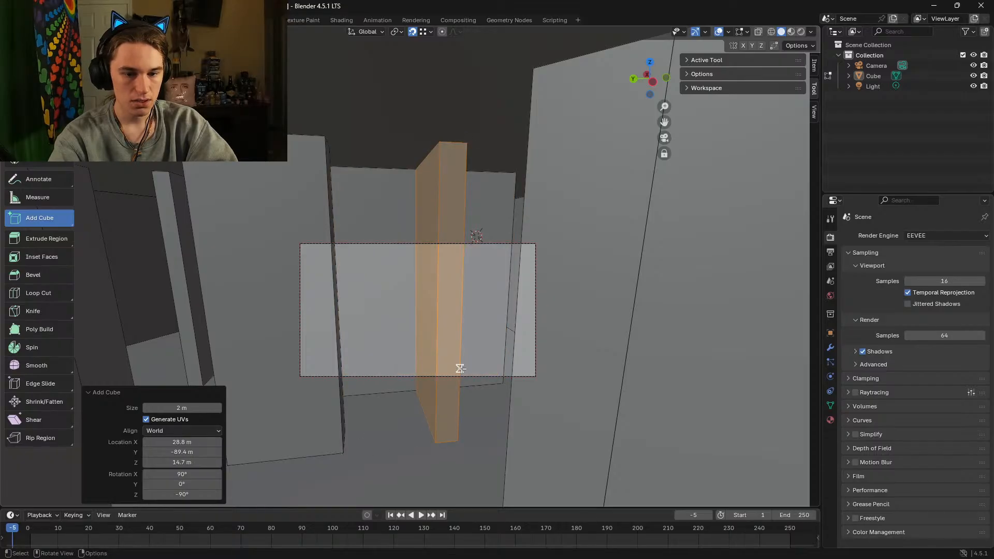
Step: Fly over the maze section and back down between its walls to examine the open corridors around the new blocks
key("shift+grave")
key("w")
key("s")
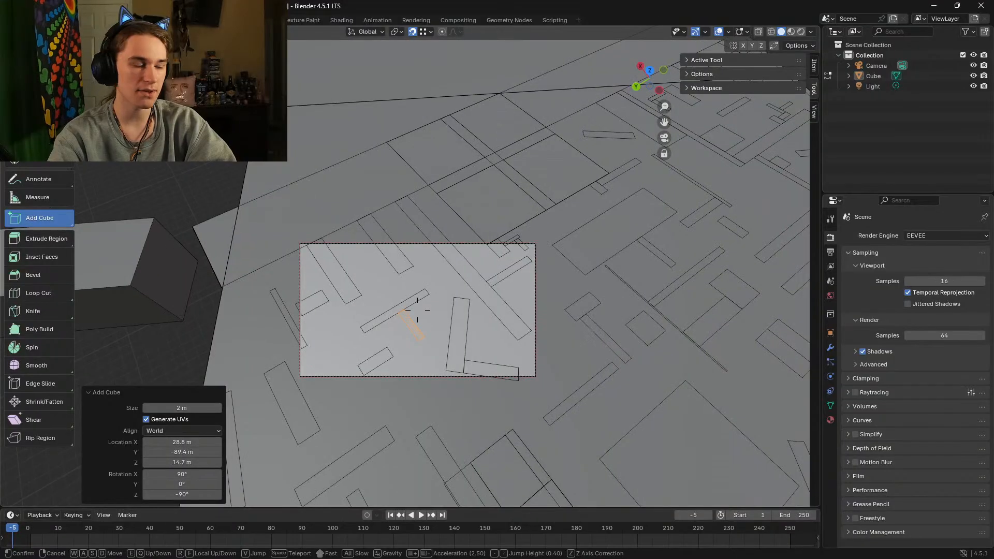
key("a")
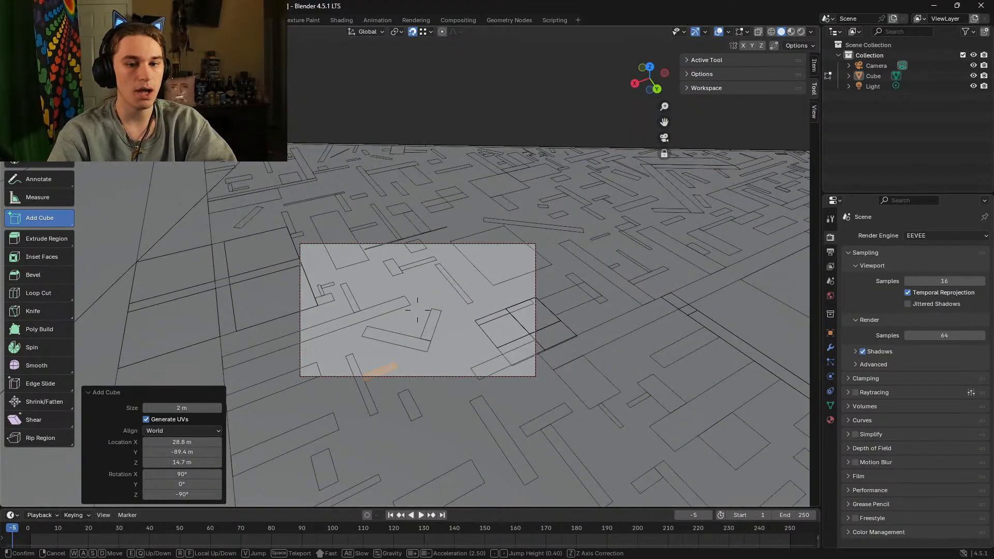
key("w")
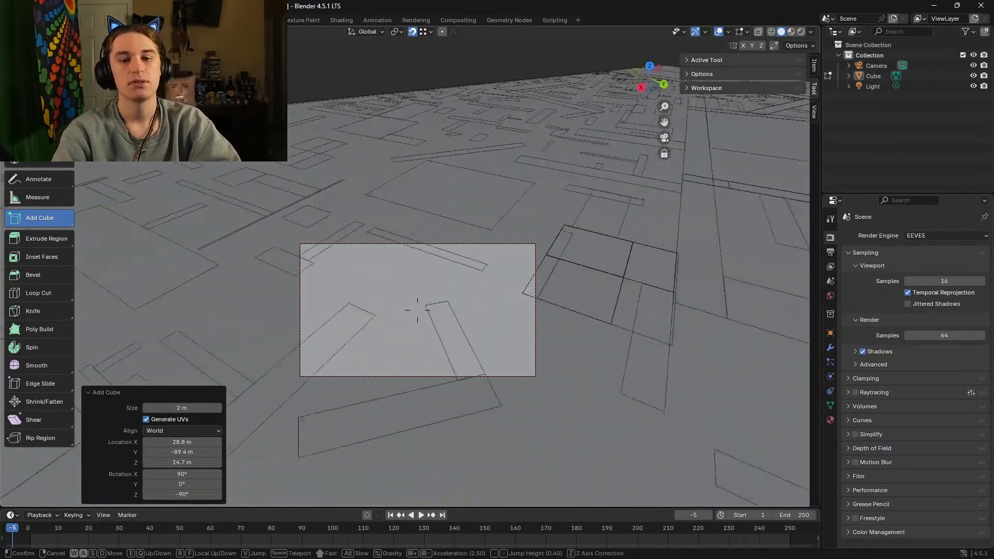
key("s")
key("a")
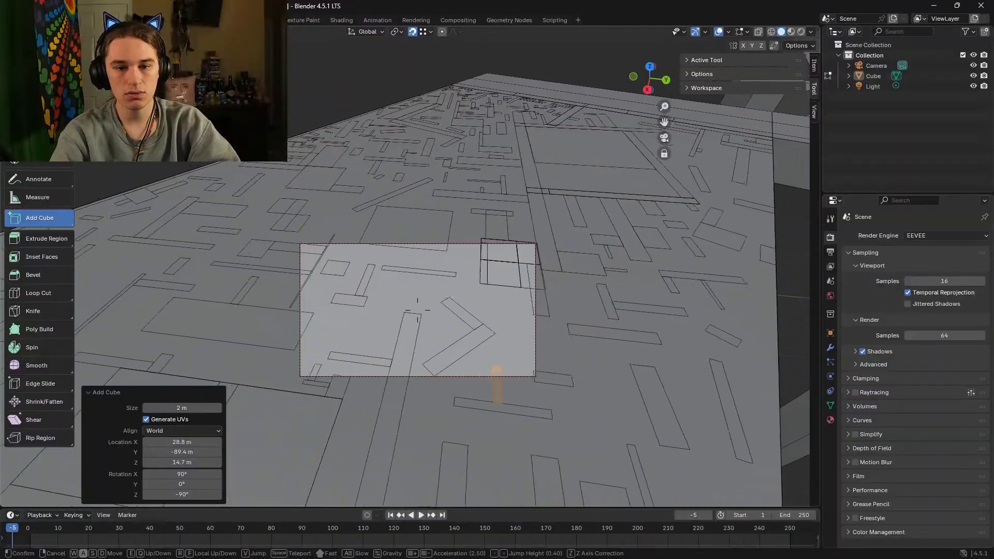
key("w")
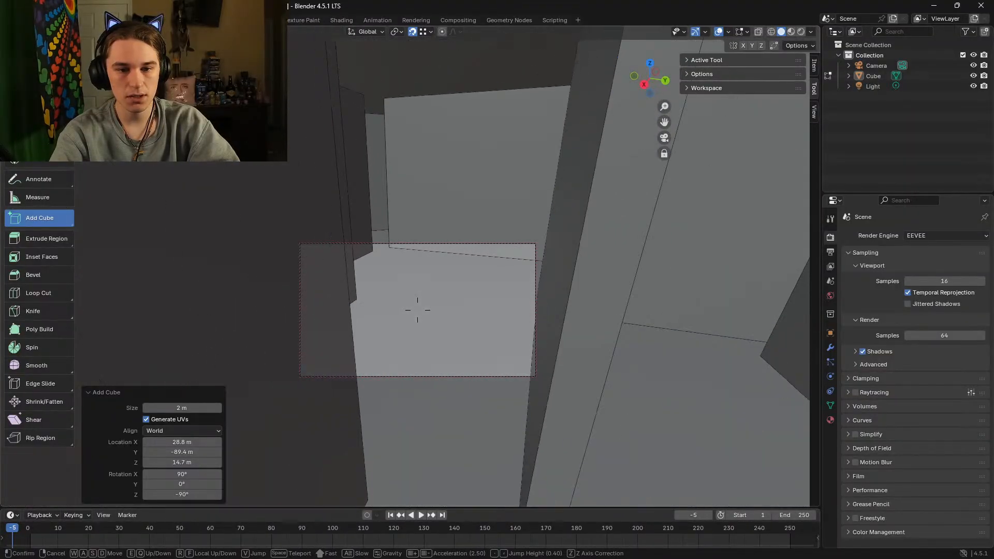
left_click(459, 369)
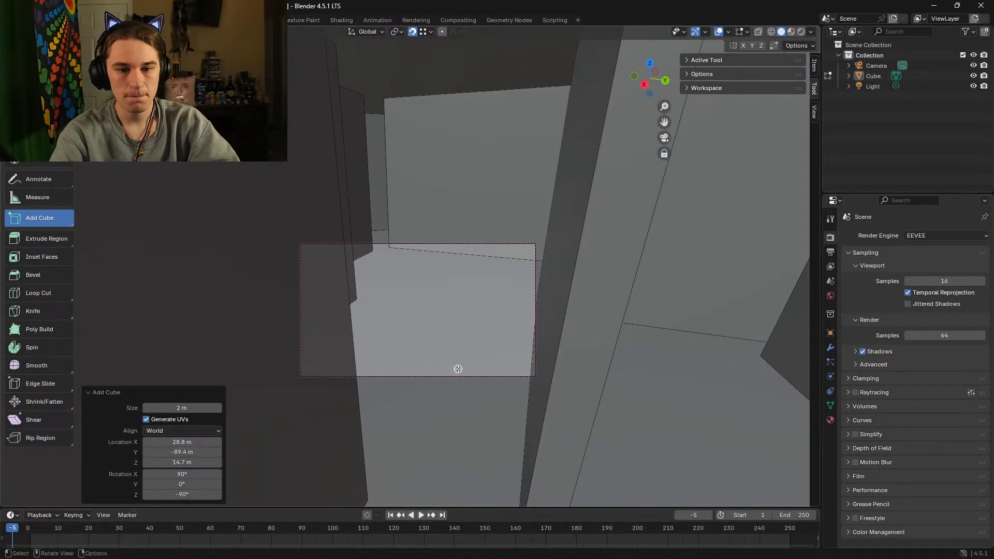
left_click_drag(437, 280, 427, 335)
right_click(426, 354)
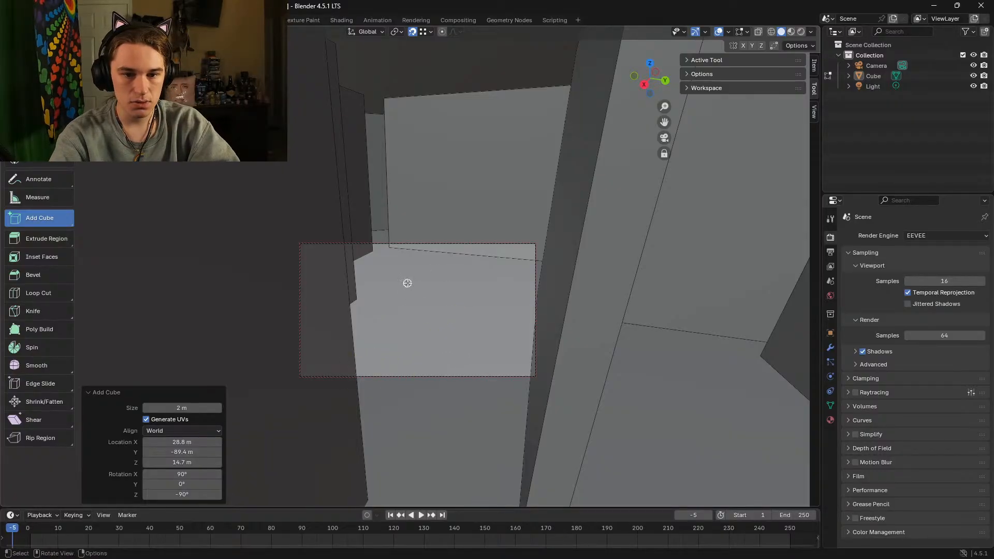
left_click_drag(396, 282, 454, 326)
right_click(485, 309)
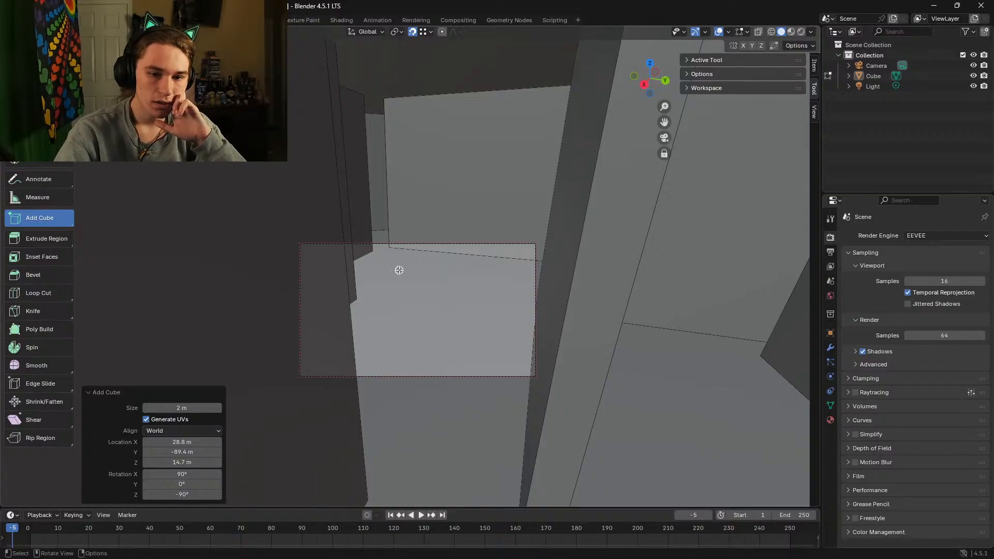
Step: Add a full-height cube pillar on the corridor floor at about X 25.2 m, Y -110 m, and duplicate it about 0.22 m along X and 2.14 m along Y
left_click_drag(401, 274, 417, 291)
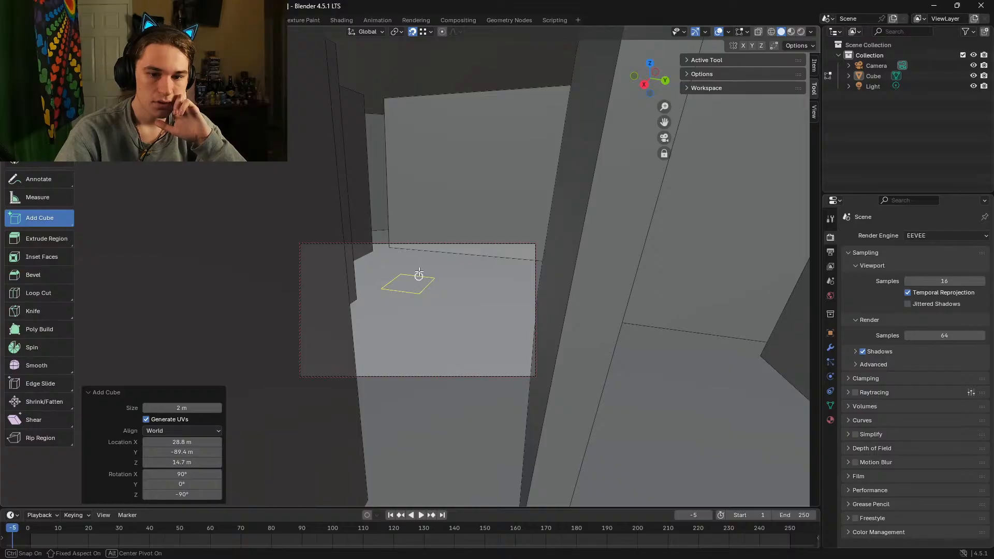
left_click(415, 79)
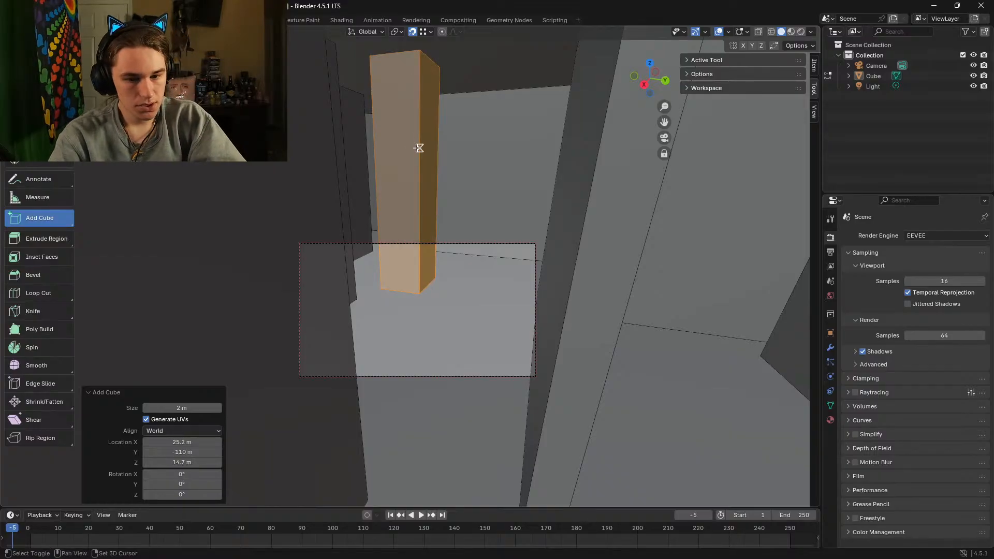
key("g")
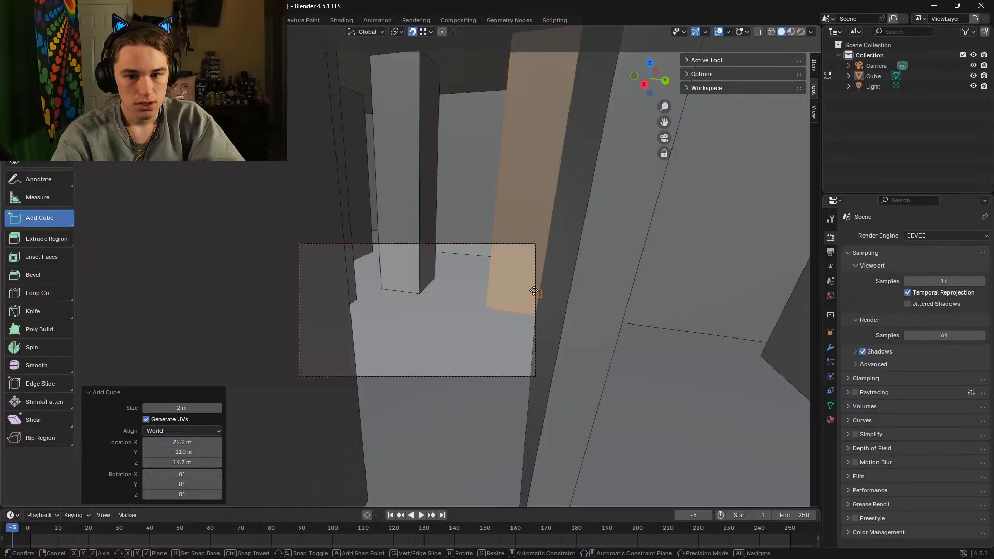
left_click(533, 288)
Step: Fly past the duplicated pillar, over the whole maze section and down to the thin partition wall to inspect block spacing and corridors
key("shift+grave")
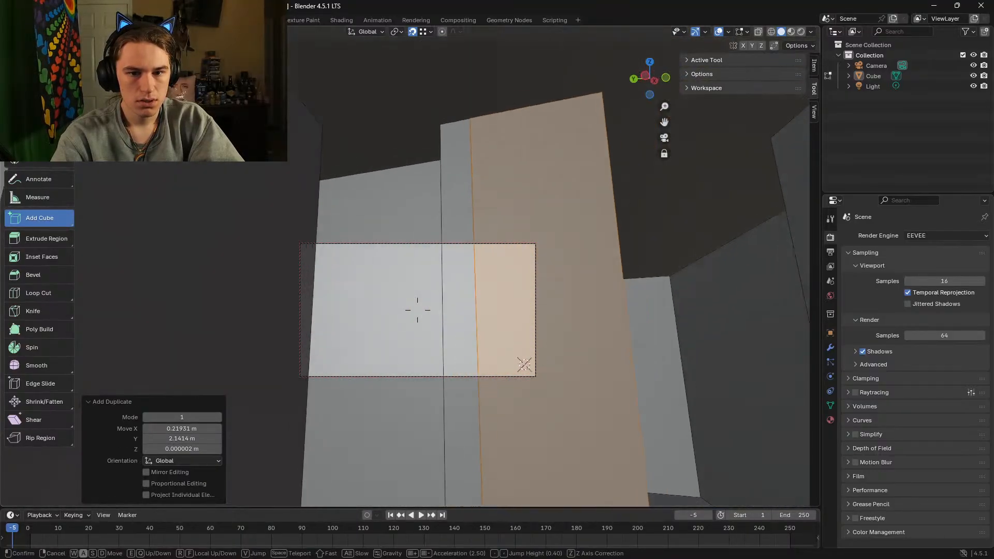
key("d")
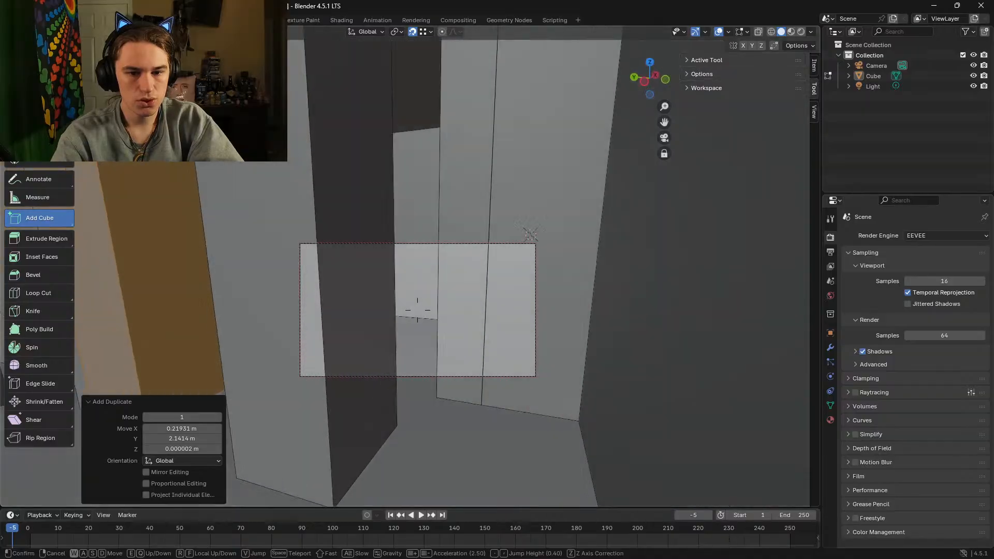
key("w")
key("w")
key("s")
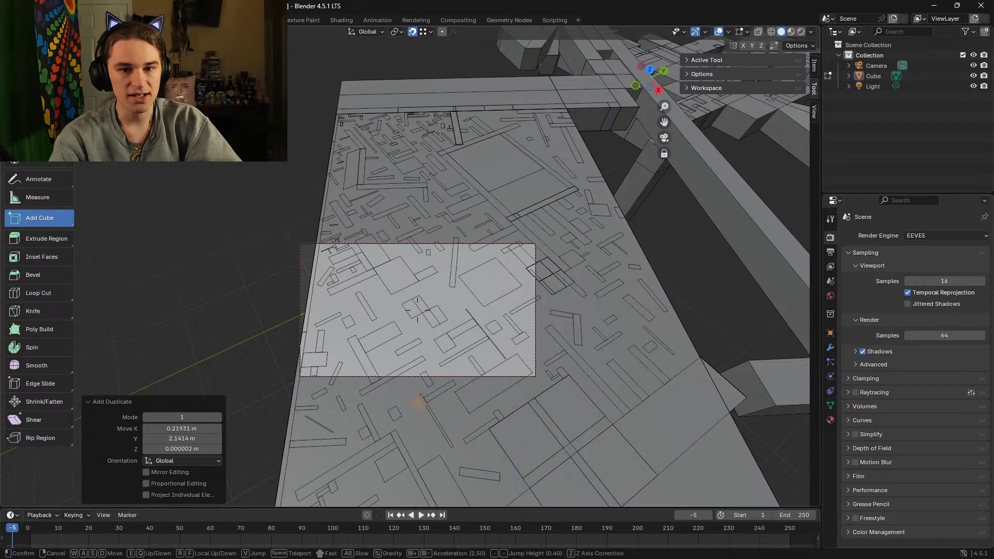
key("w")
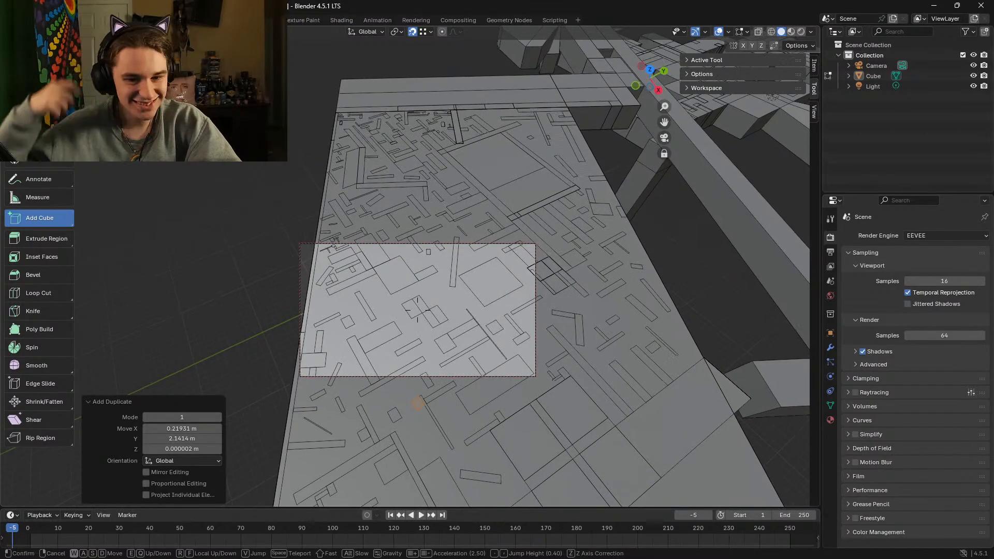
key("d")
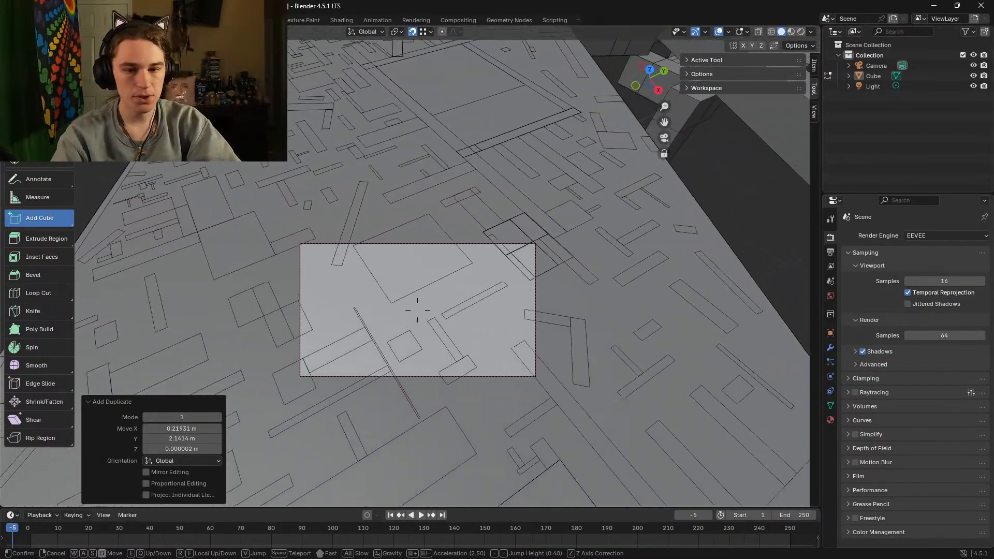
key("w")
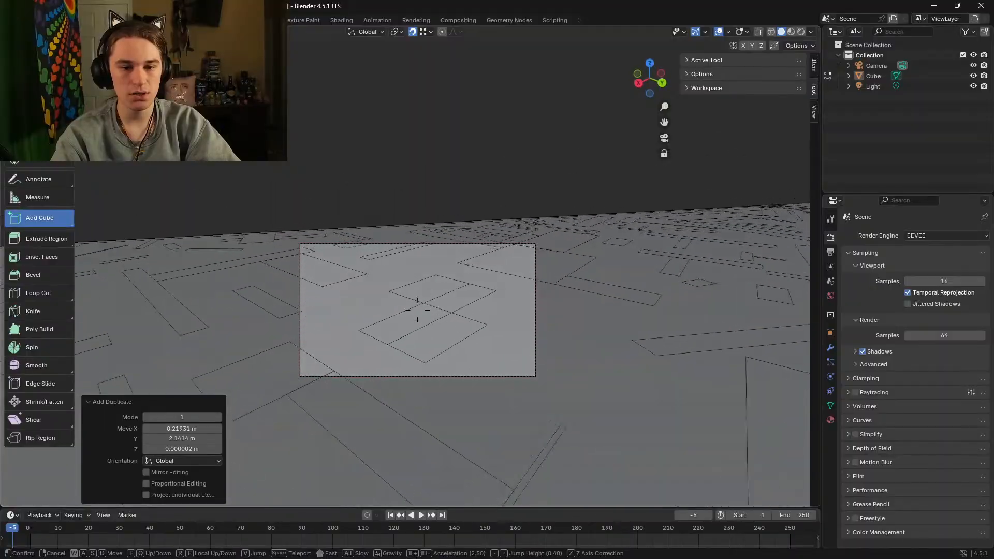
key("s")
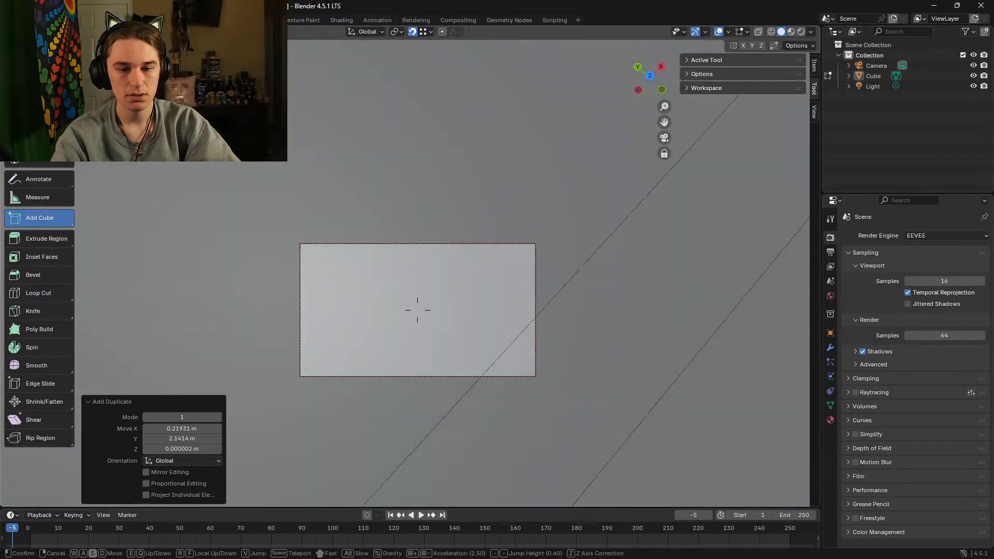
key("d")
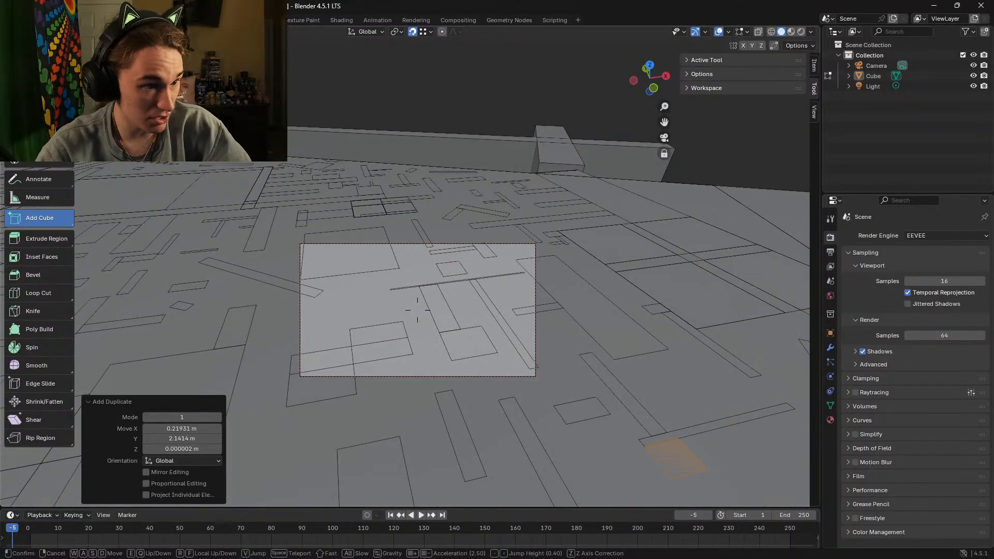
key("w")
key("d")
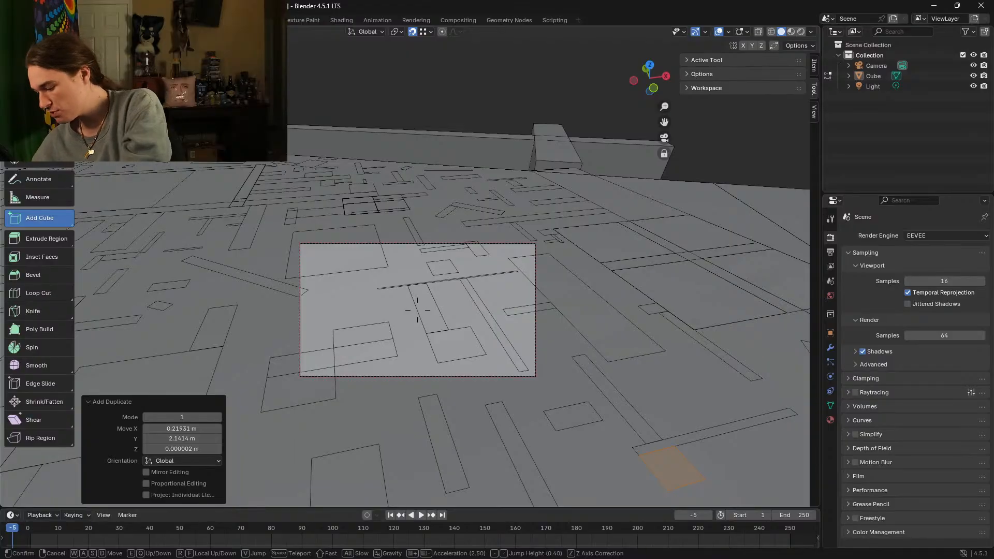
key("d")
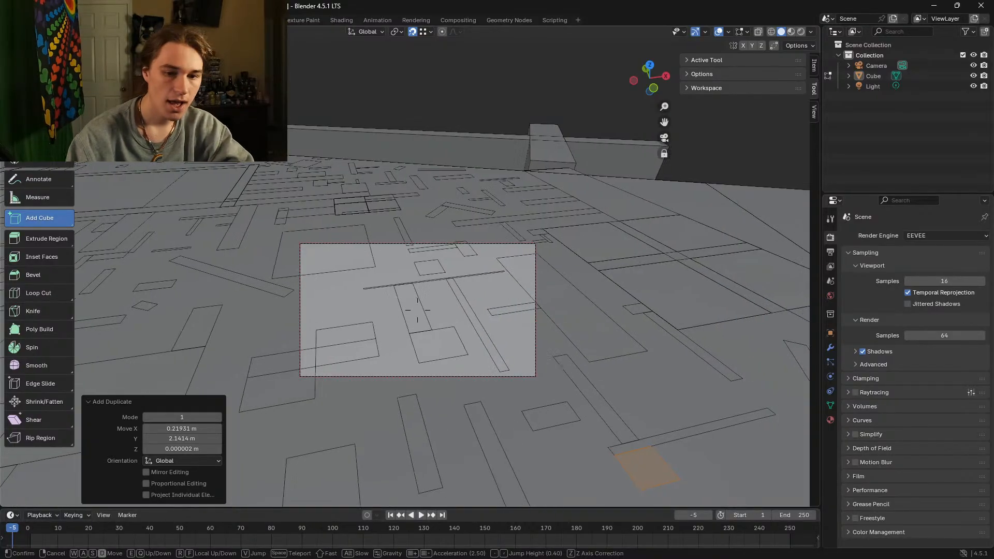
key("w")
key("s")
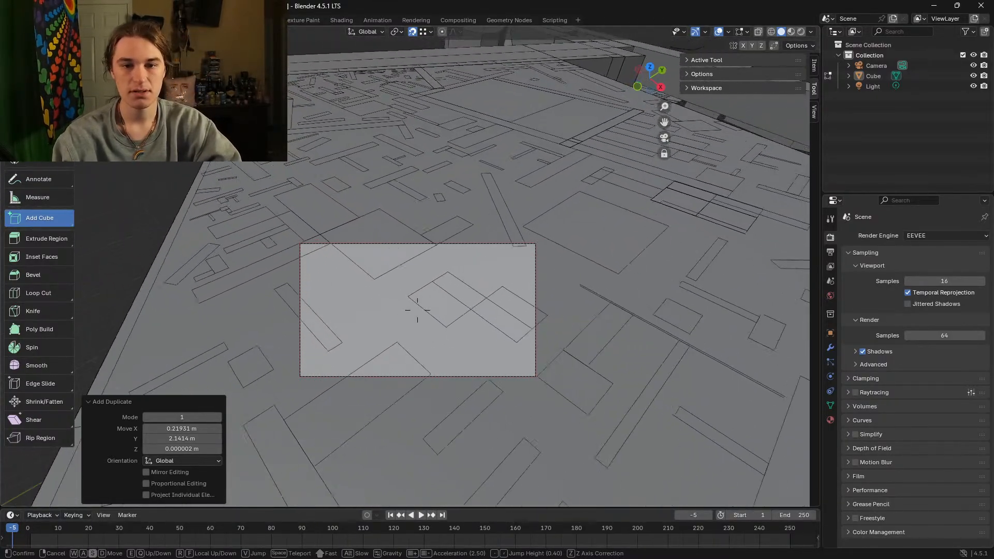
key("w")
key("w")
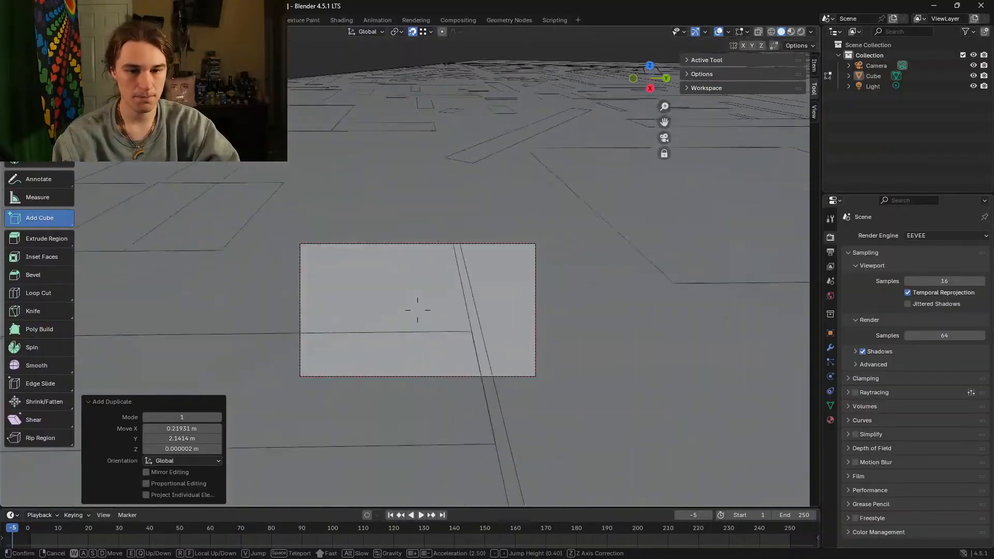
key("s")
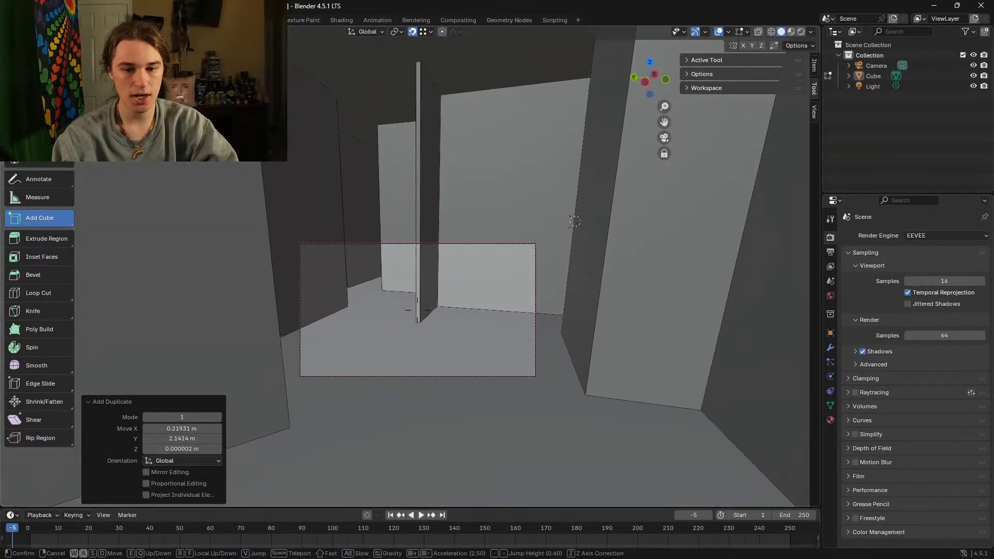
key("d")
left_click(487, 228)
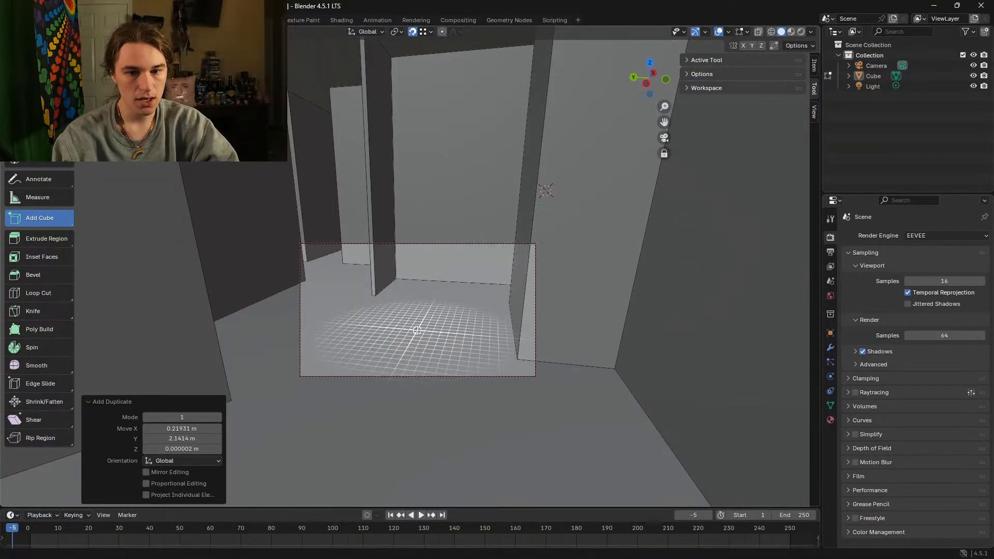
Step: Fly out of the corridor and over the maze section to examine the arrangement of its wall footprints from above
key("shift+grave")
key("s")
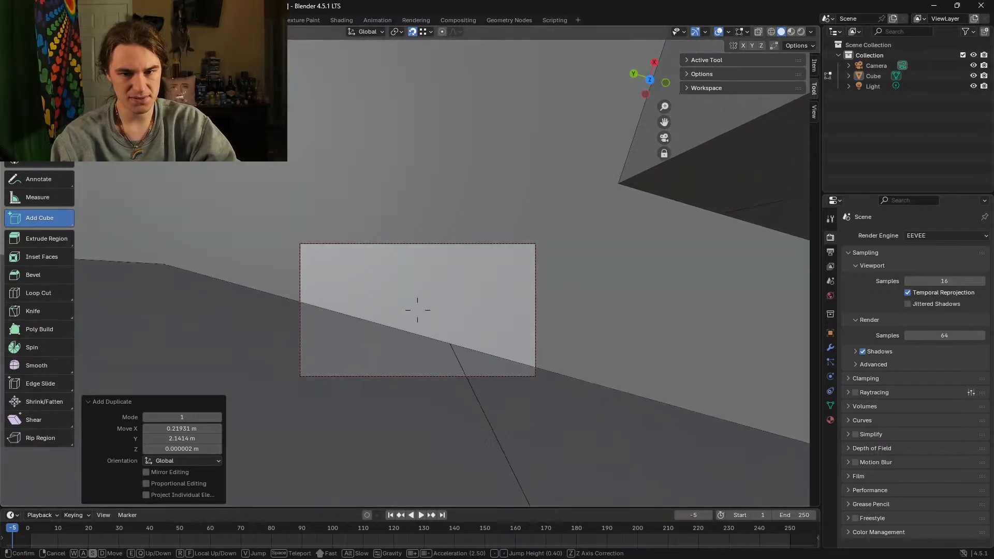
key("d")
key("s")
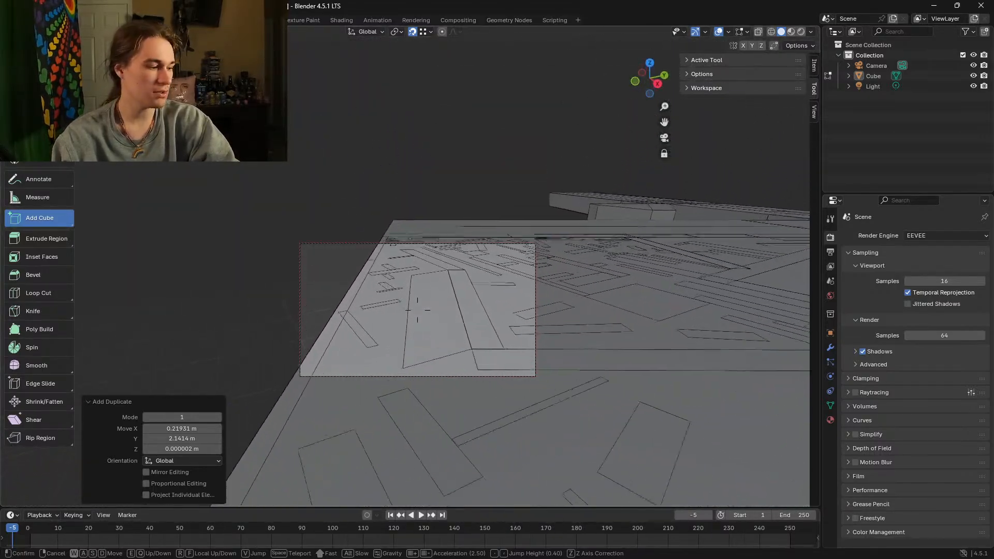
key("s")
key("a")
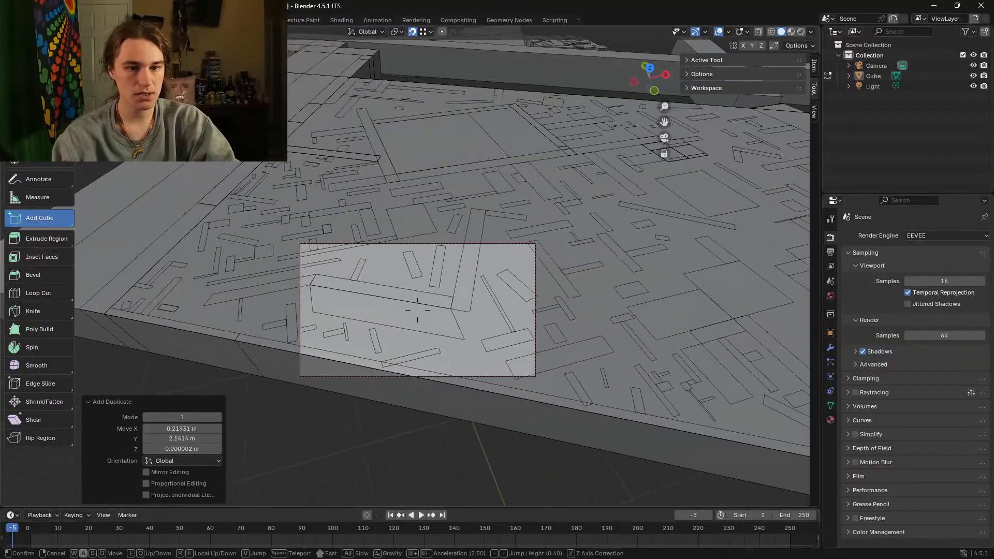
key("d")
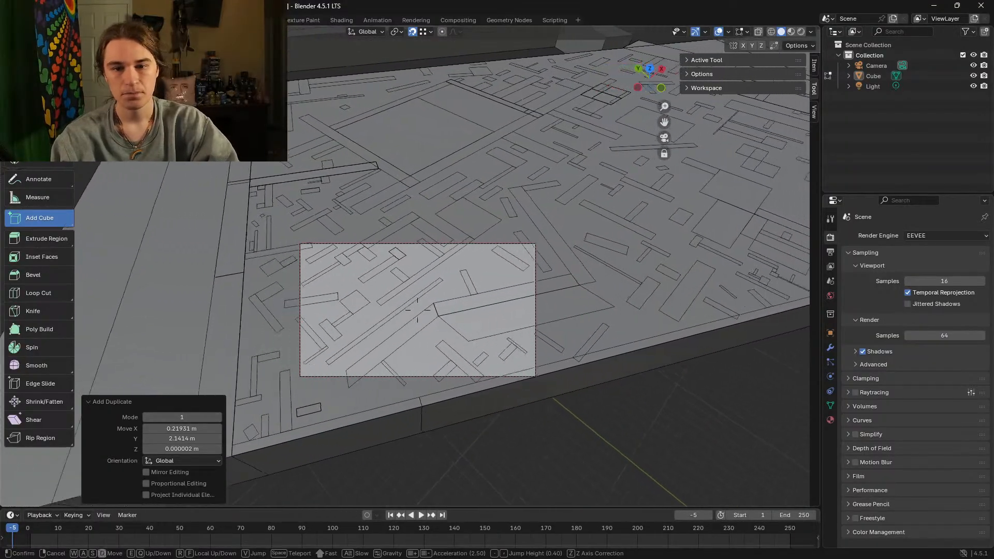
key("a")
key("a")
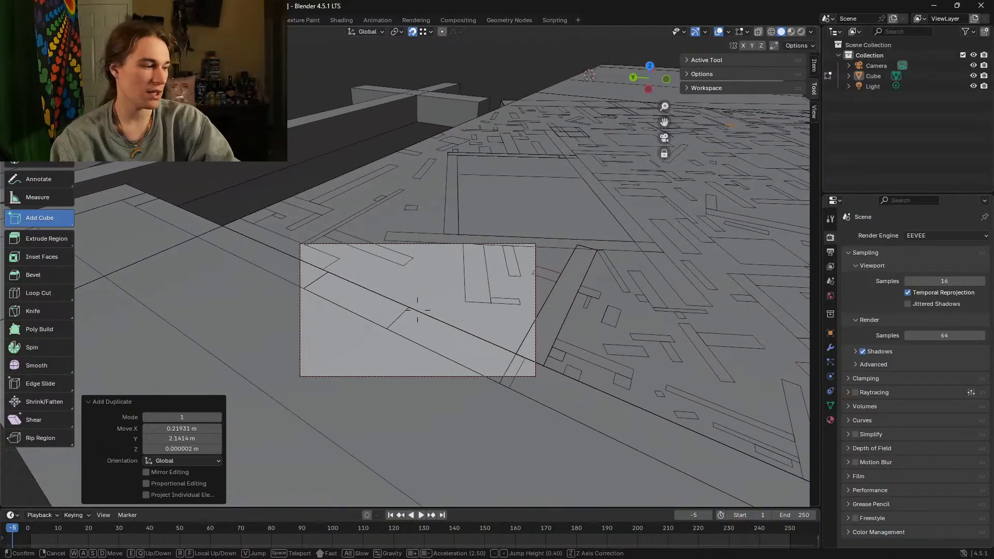
Step: Fly back down between the maze walls and past the pillars to inspect the block jutting into the corridor
key("w")
key("s")
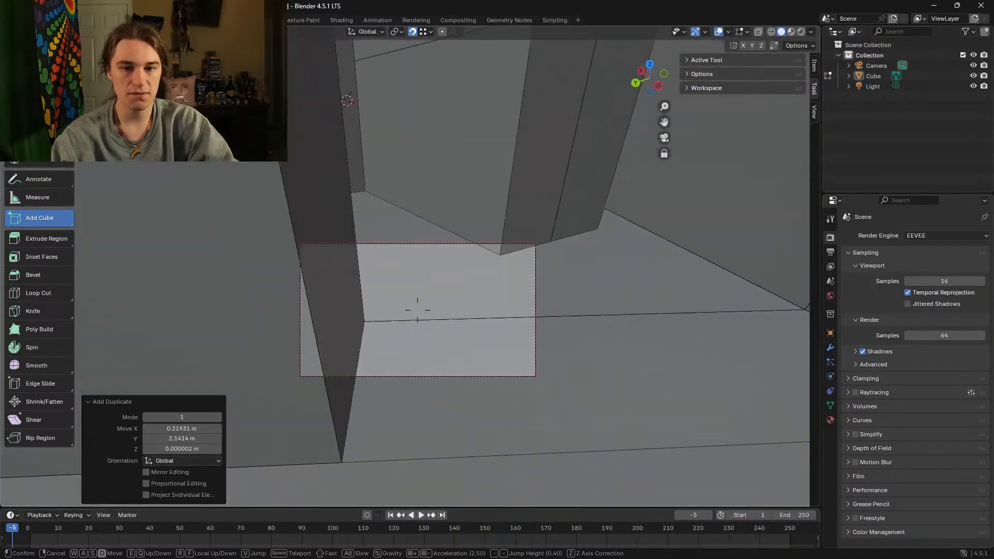
key("d")
key("w")
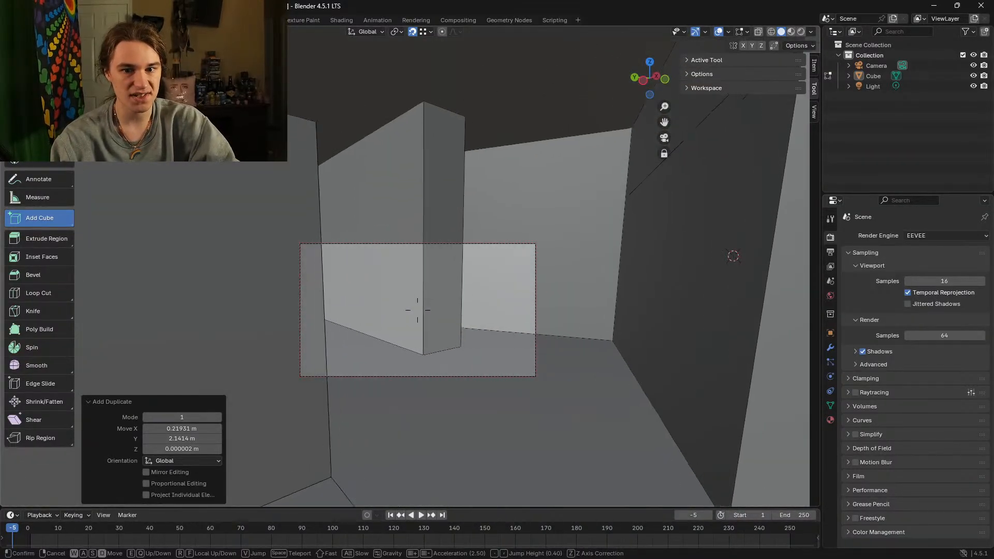
key("d")
key("w")
key("s")
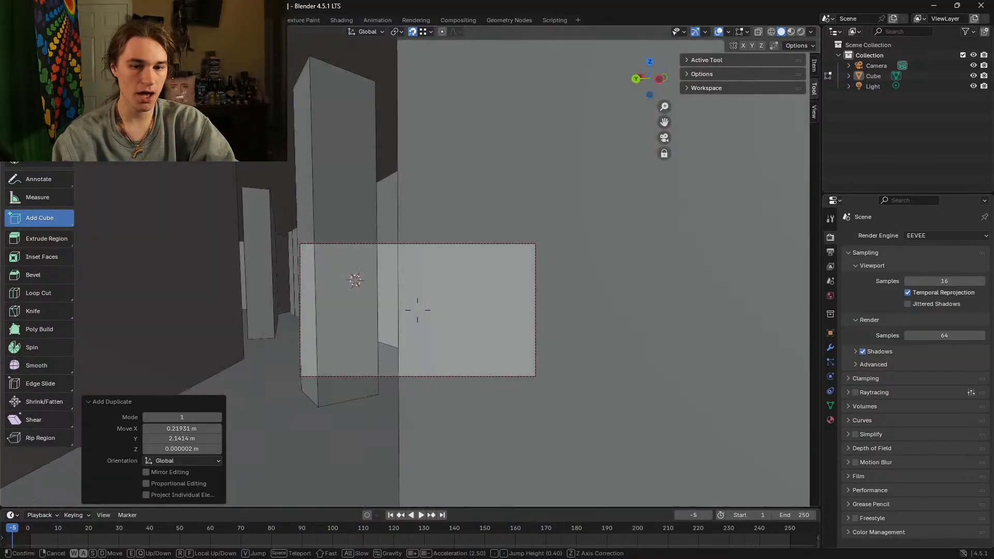
left_click(387, 250)
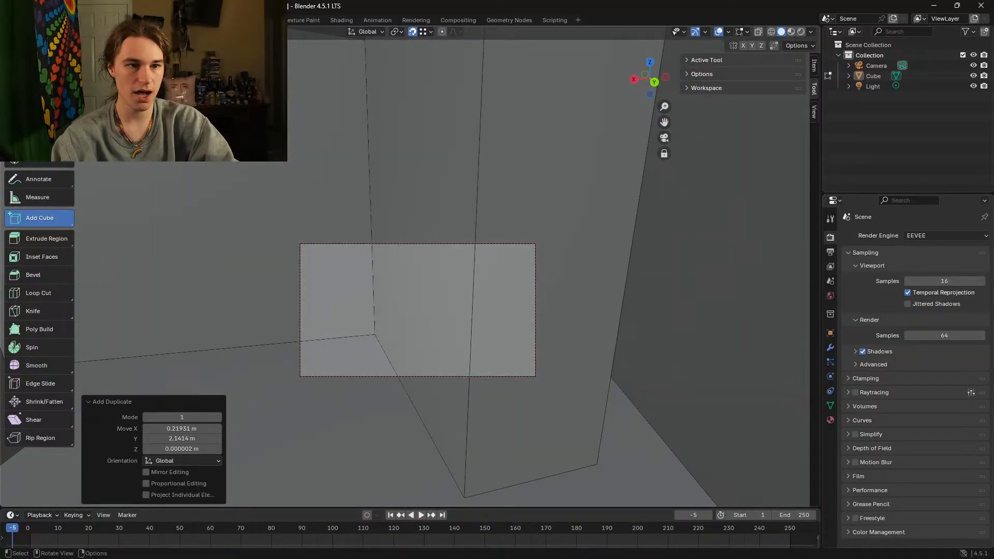
Step: Try to delete the full-height wall block jutting into the corridor, with all its linked geometry
left_click(412, 142)
right_click(412, 141)
left_click(149, 32)
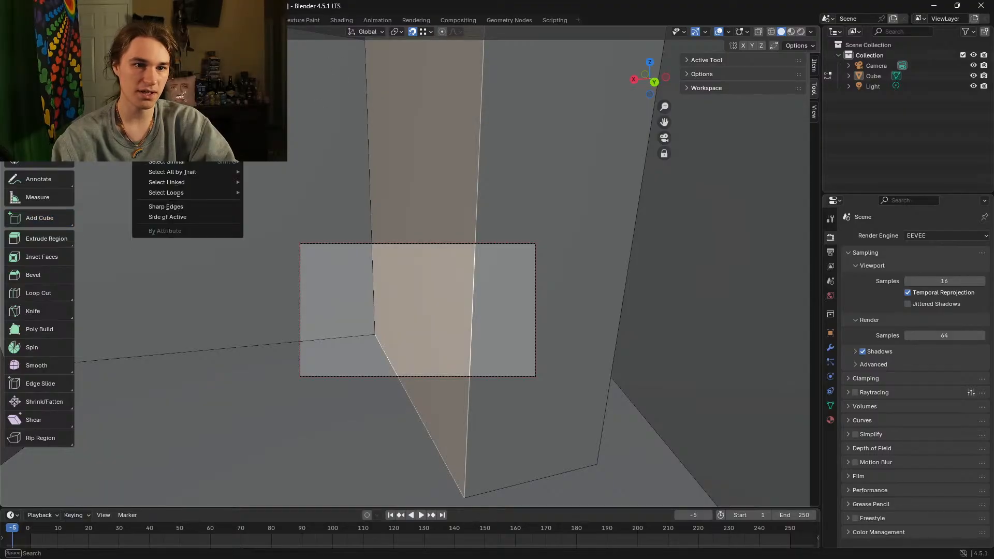
mouse_move(181, 184)
left_click(258, 182)
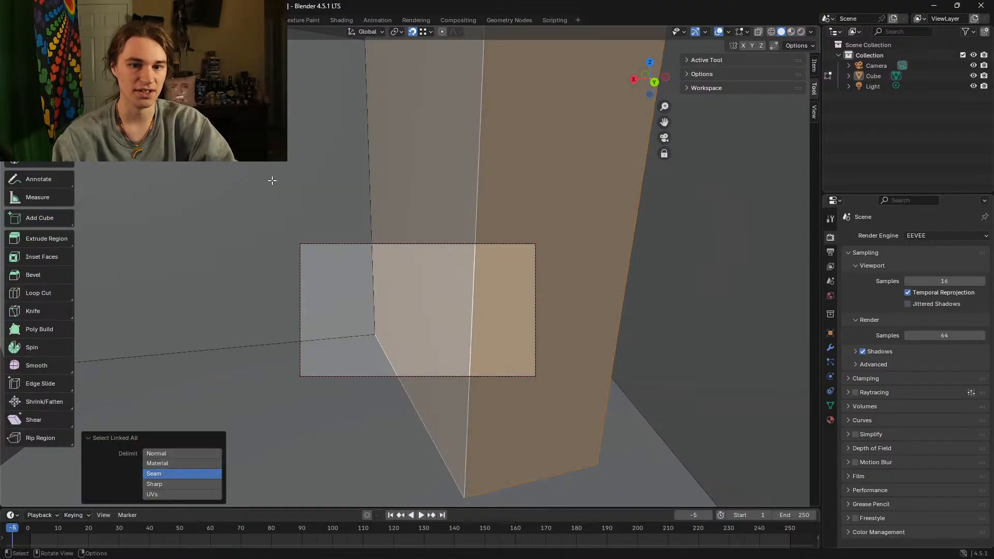
key("x")
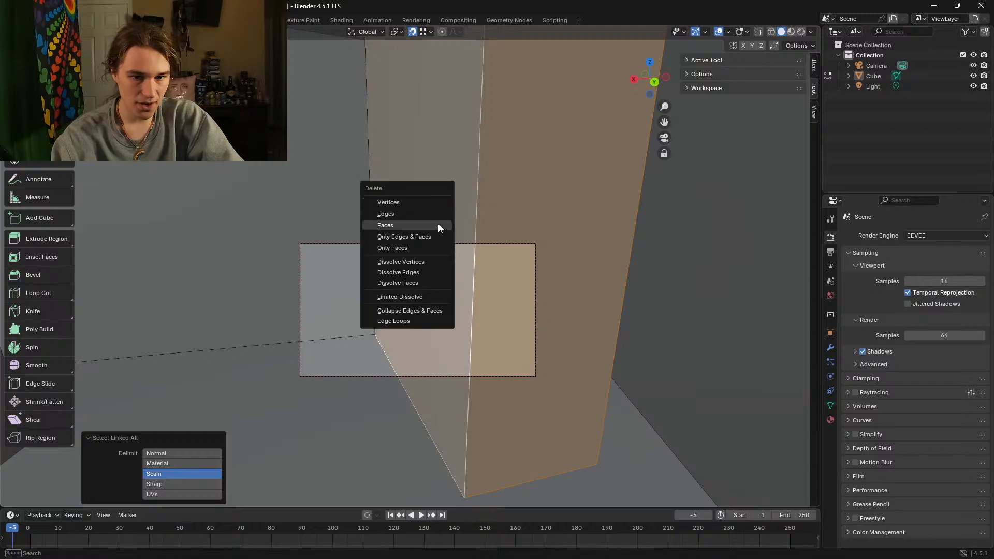
left_click(429, 217)
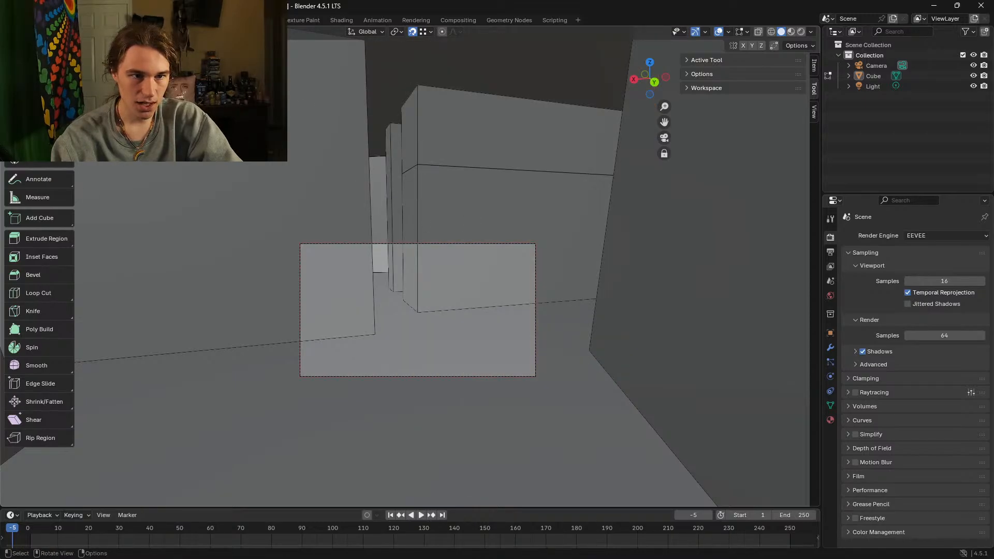
Step: Fly through the corridors around the deleted block's location to examine the openings and sightlines between walls and pillars
key("shift+grave")
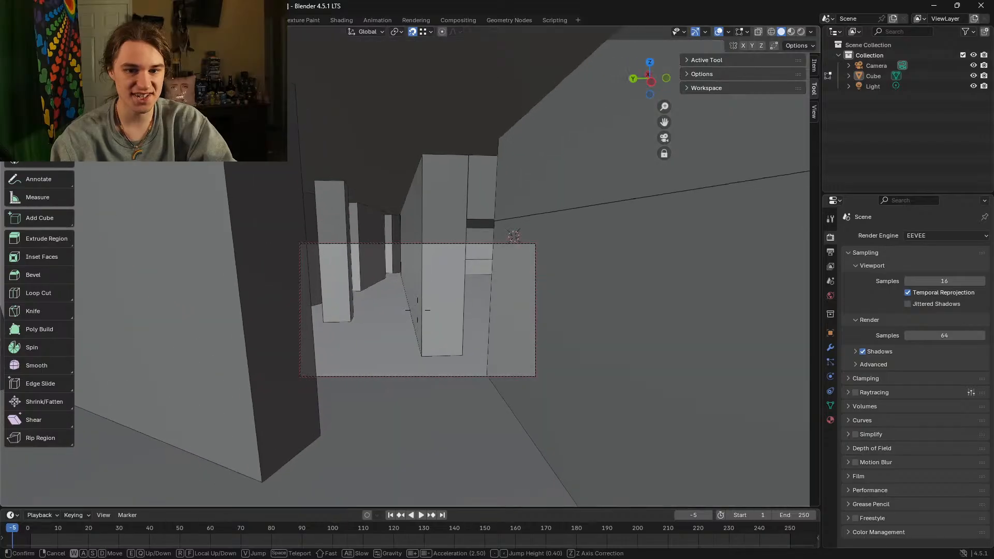
key("w")
key("w")
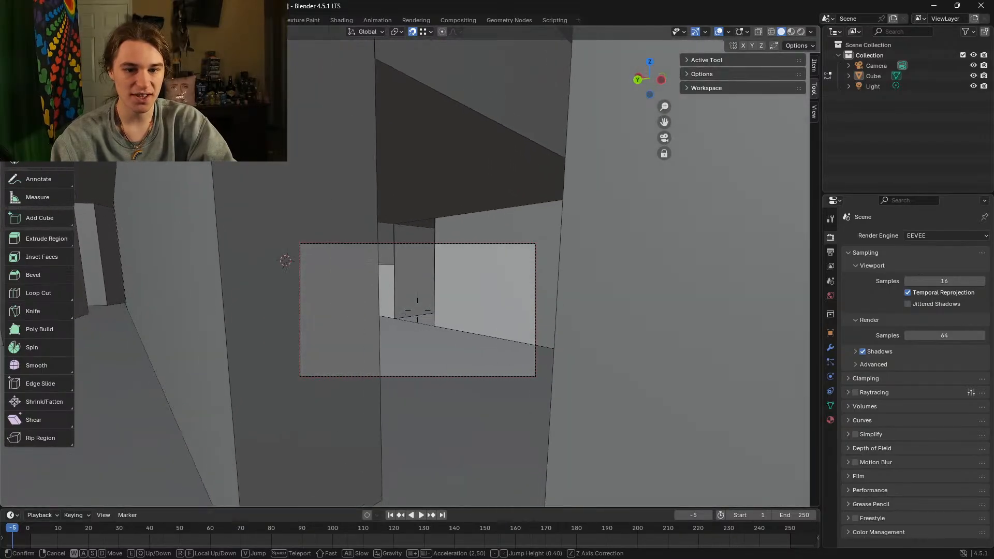
key("w")
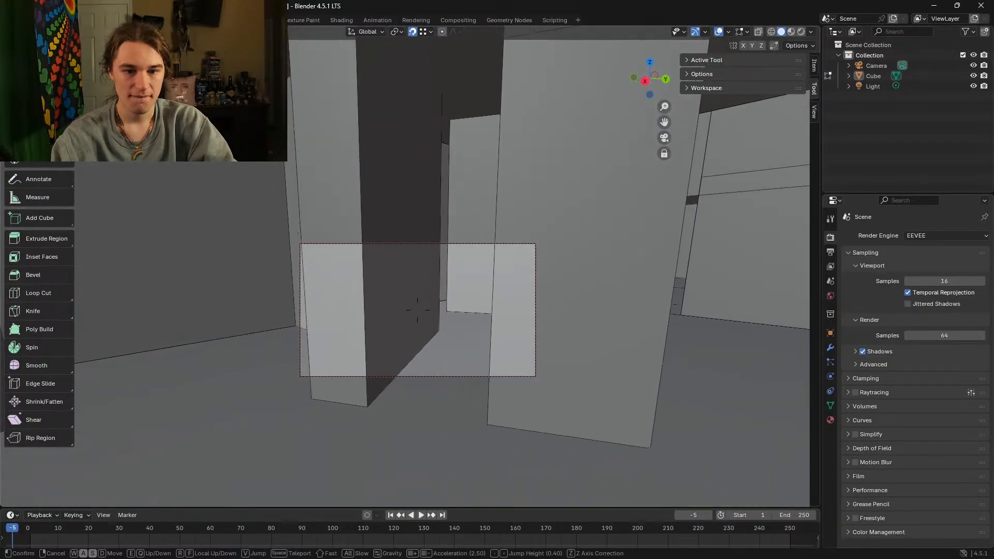
key("w")
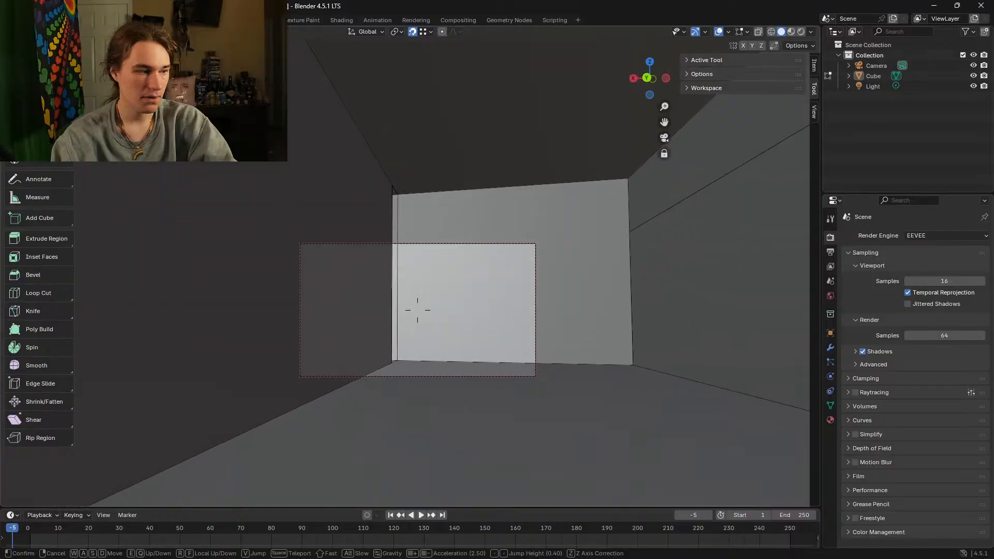
key("w")
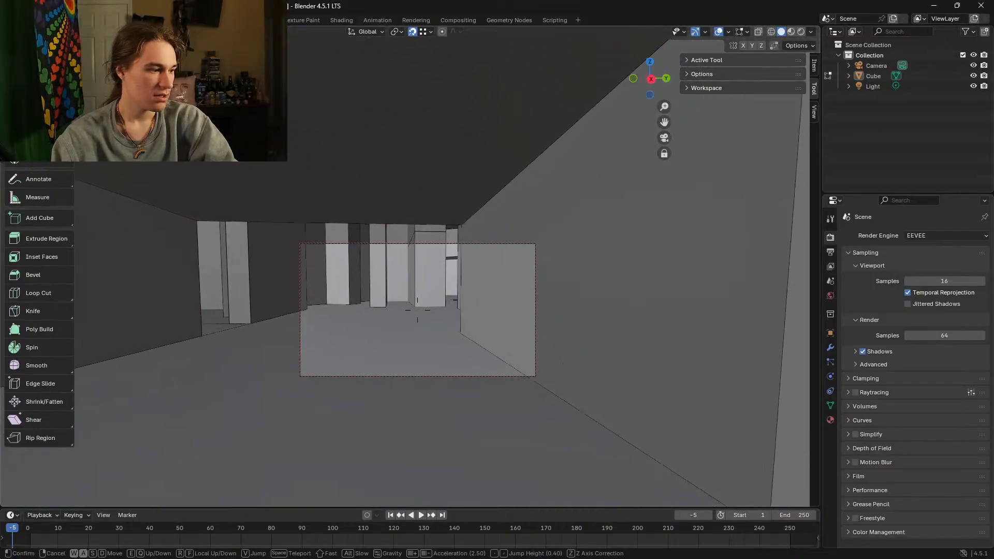
key("w")
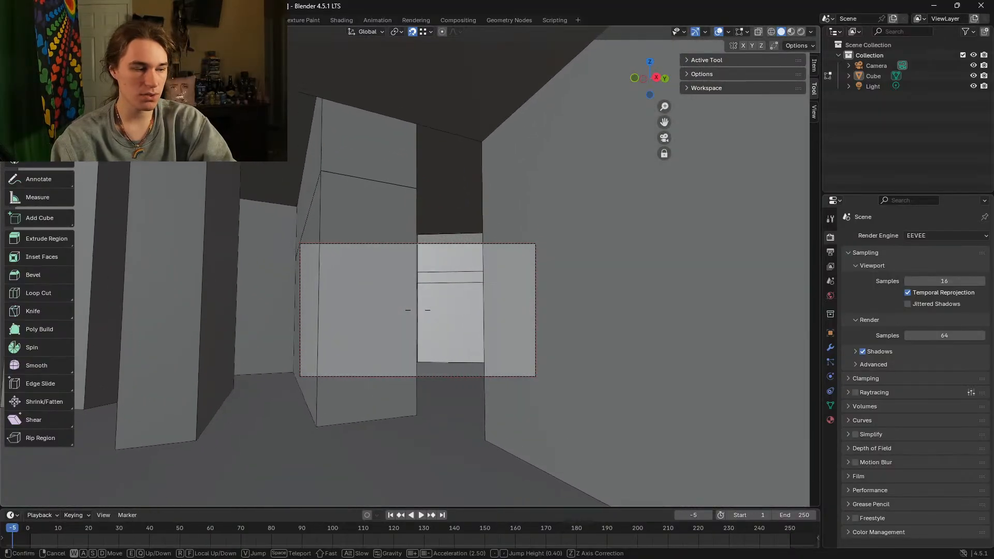
key("s")
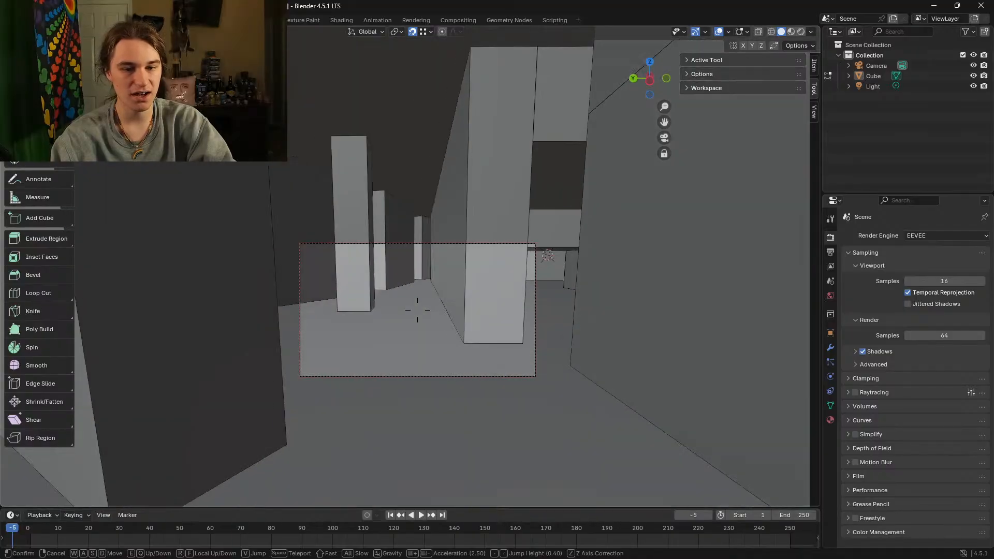
key("s")
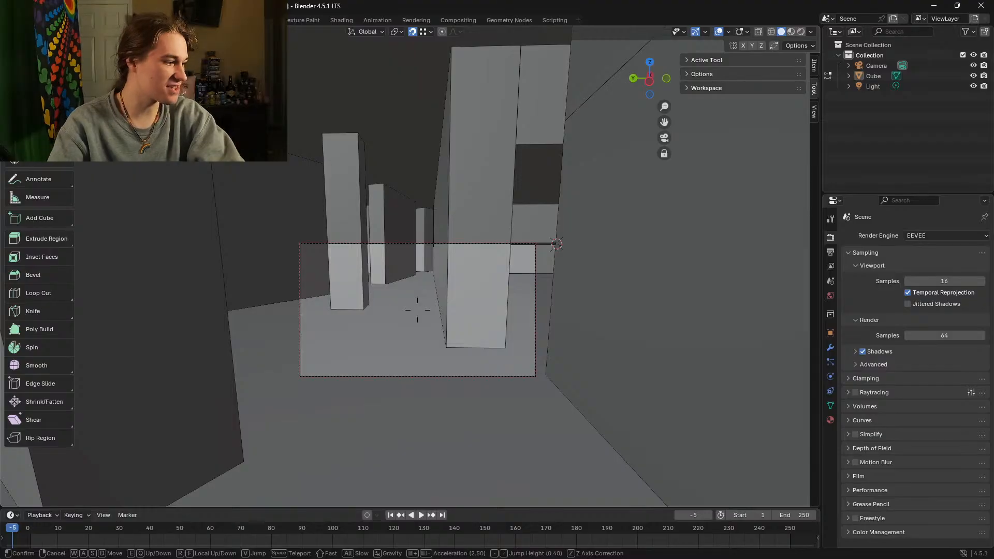
left_click(417, 310)
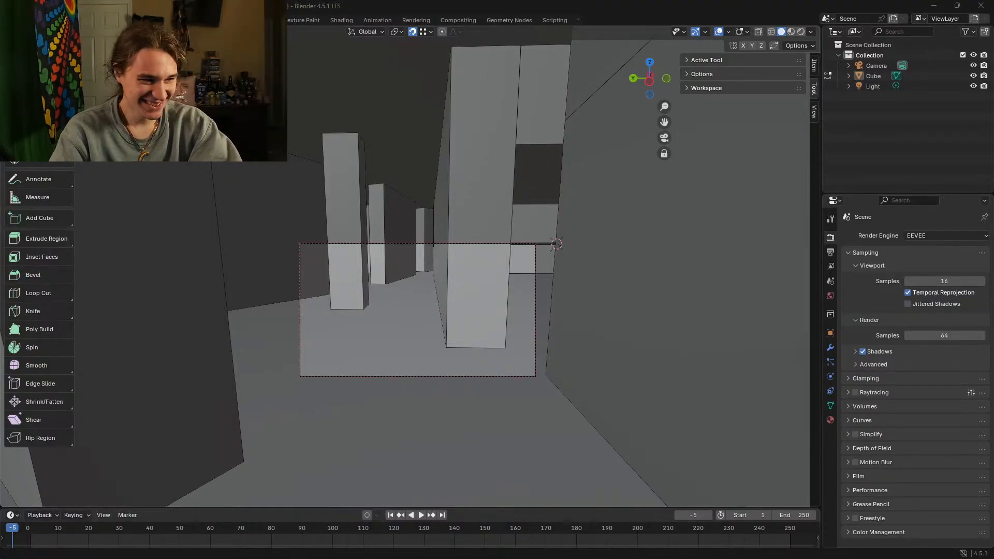
key("shift+grave")
key("w")
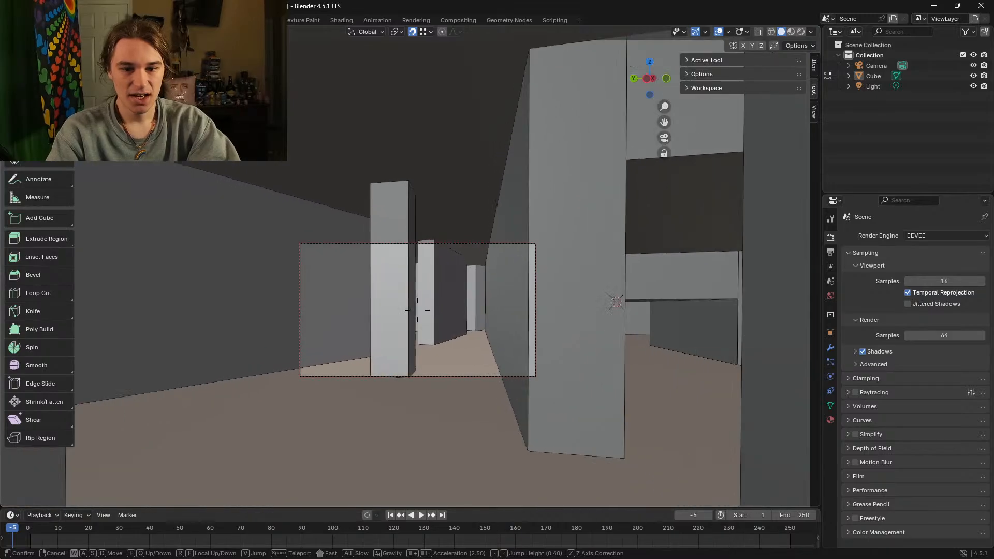
key("s")
left_click(418, 309)
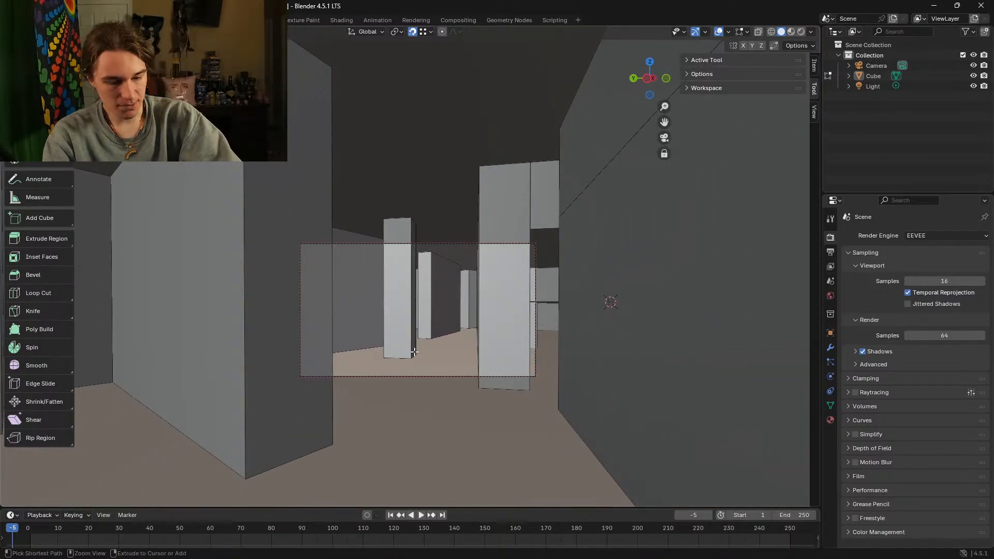
Step: Undo the deletion of the full-height wall block and view it from the corridor
key("ctrl+z")
key("ctrl+z")
key("shift+grave")
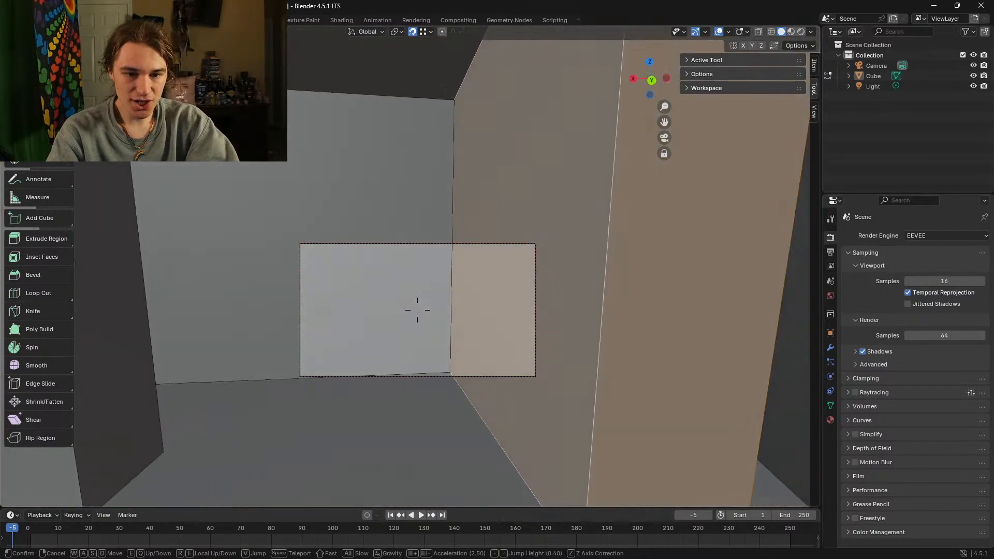
left_click(414, 352)
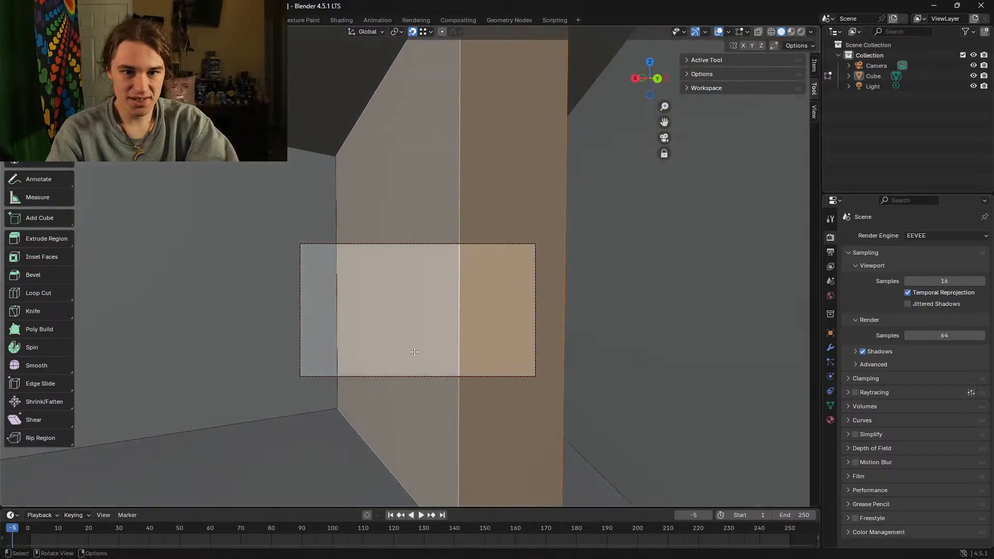
Step: Fly around the restored full-height block and along the neighbouring corridors to examine the walls and openings
key("shift+grave")
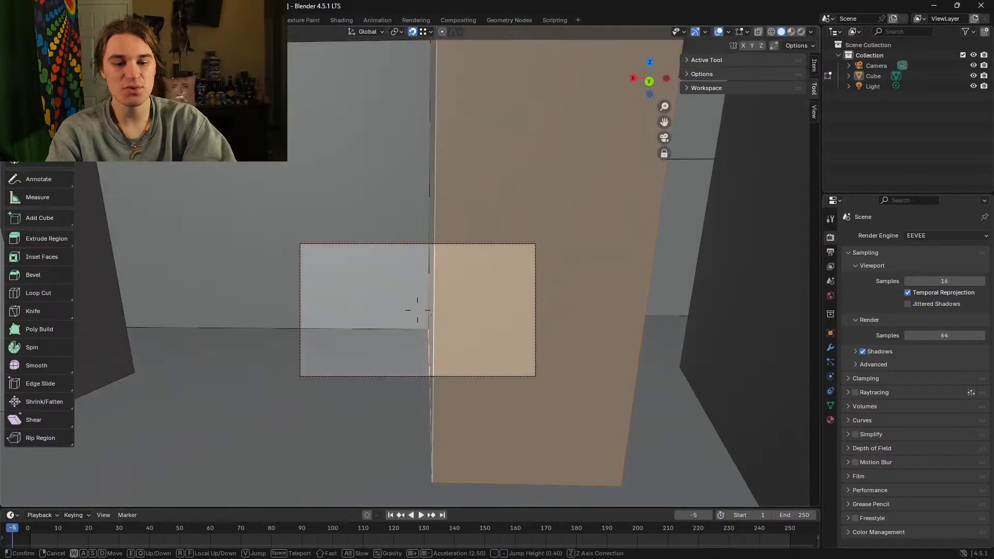
key("s")
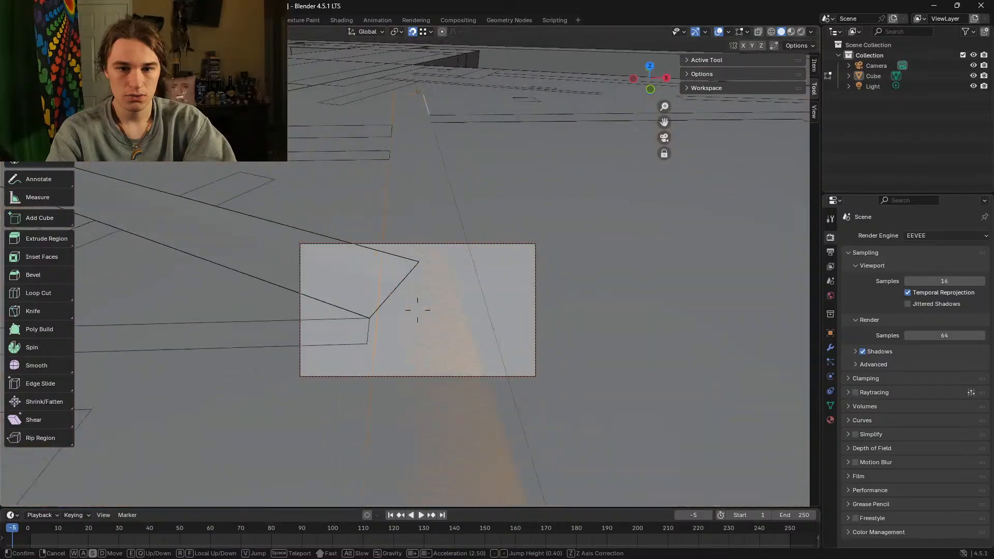
key("w")
key("w")
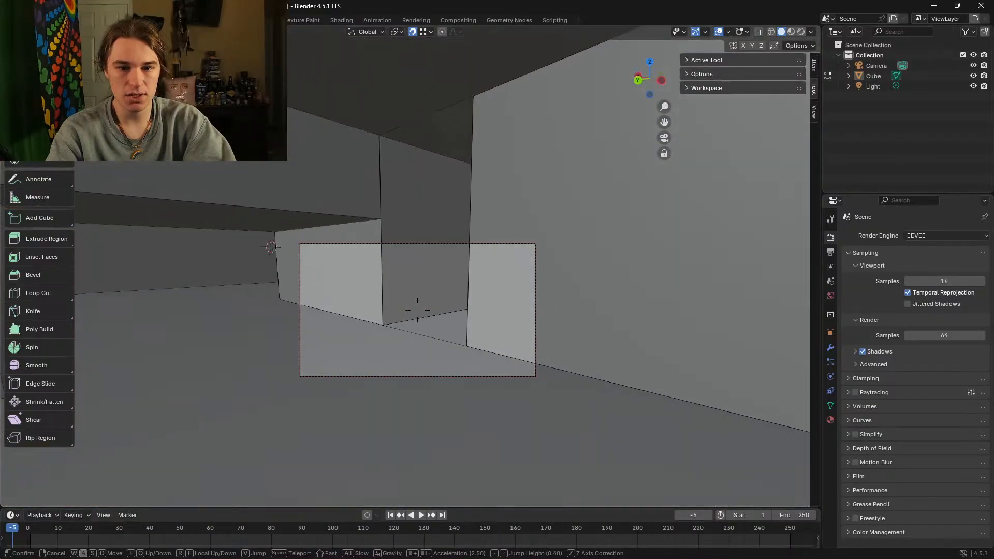
key("d")
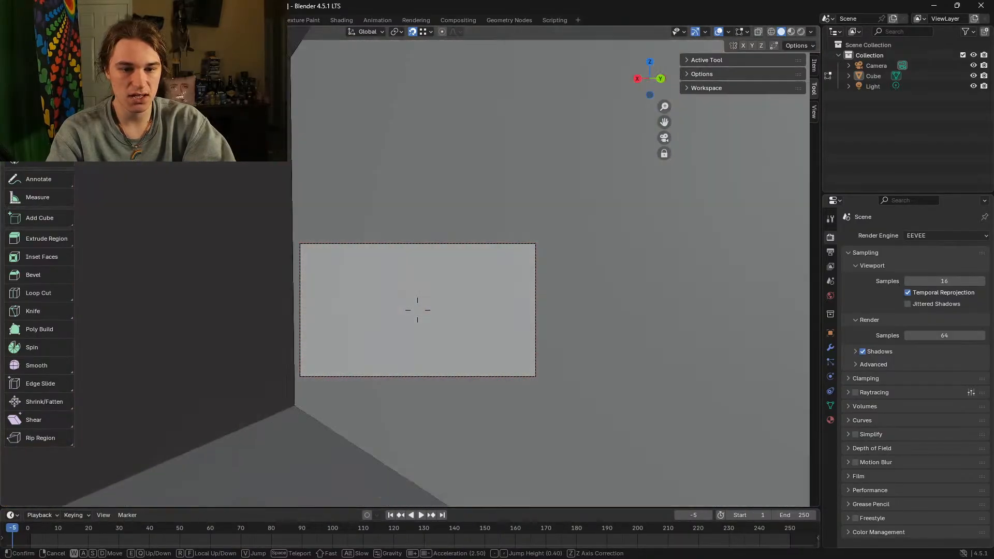
key("w")
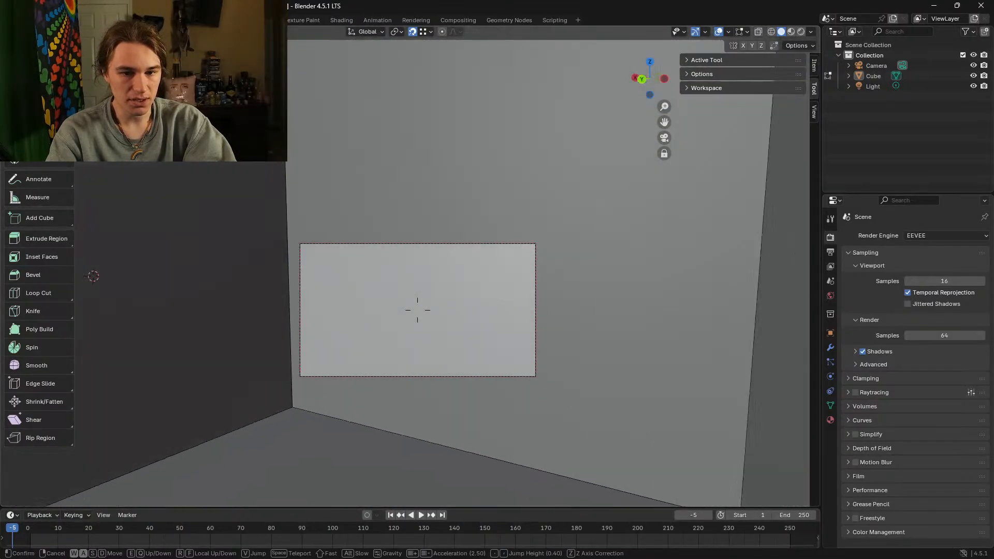
key("s")
key("w")
key("w")
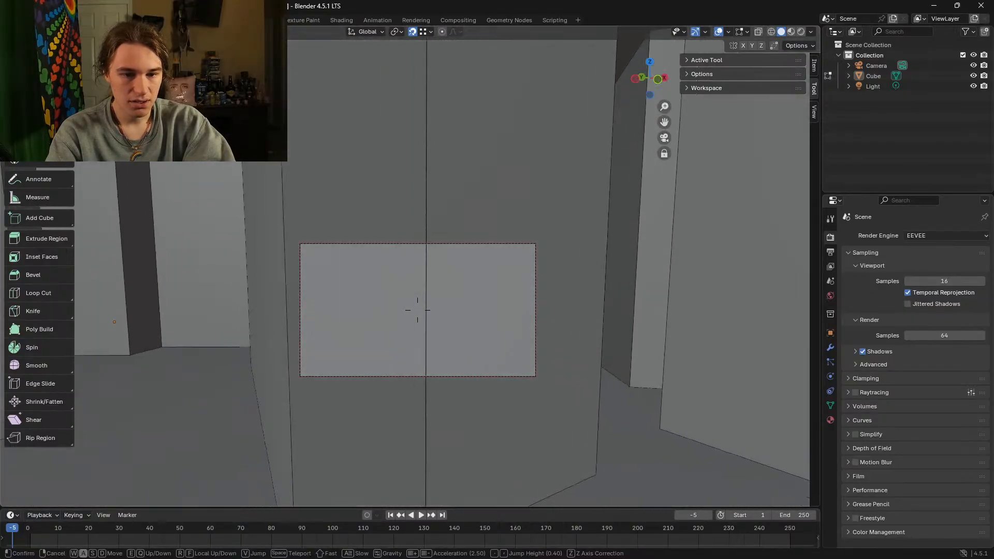
Step: Fly above the maze to examine its wall and pillar layout, and return to corridor level
key("s")
key("a")
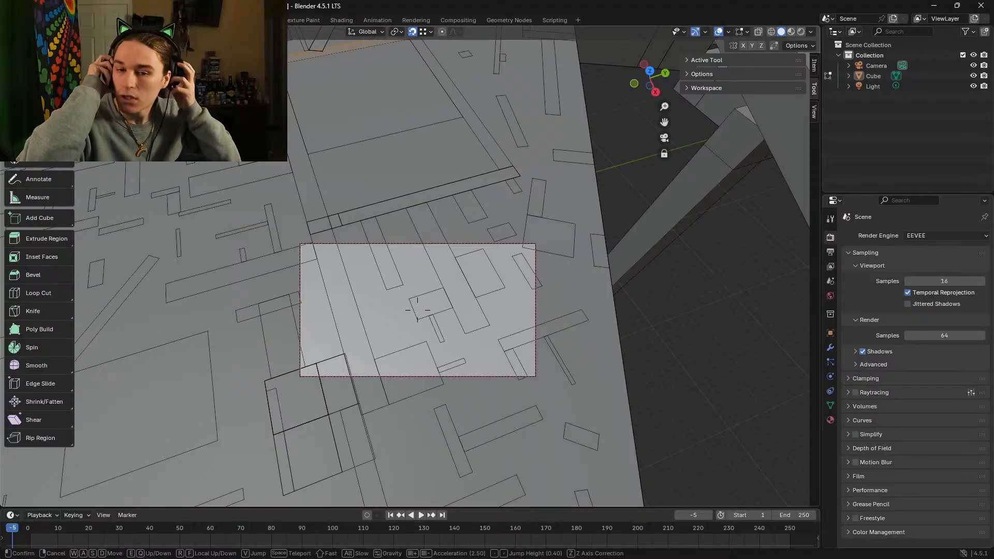
key("w")
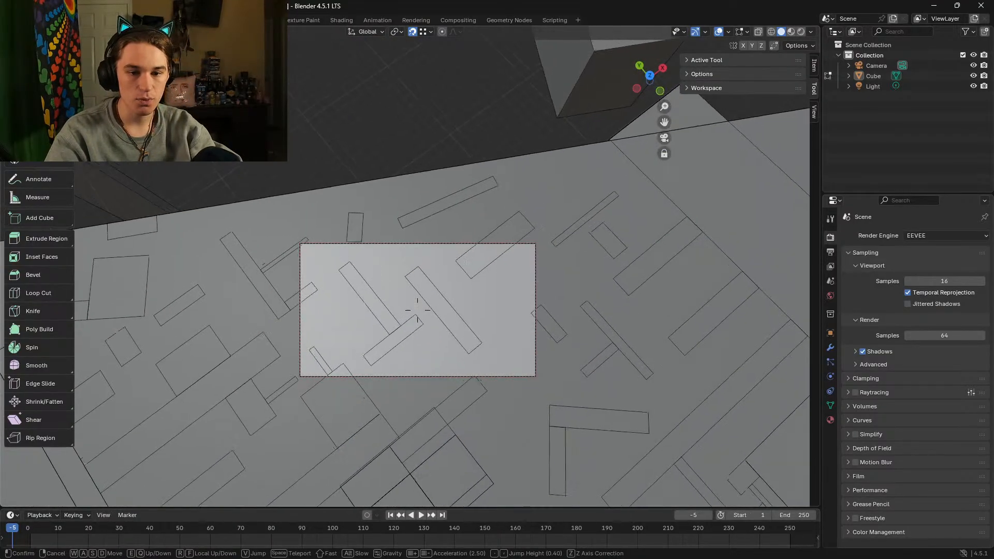
key("w")
key("w")
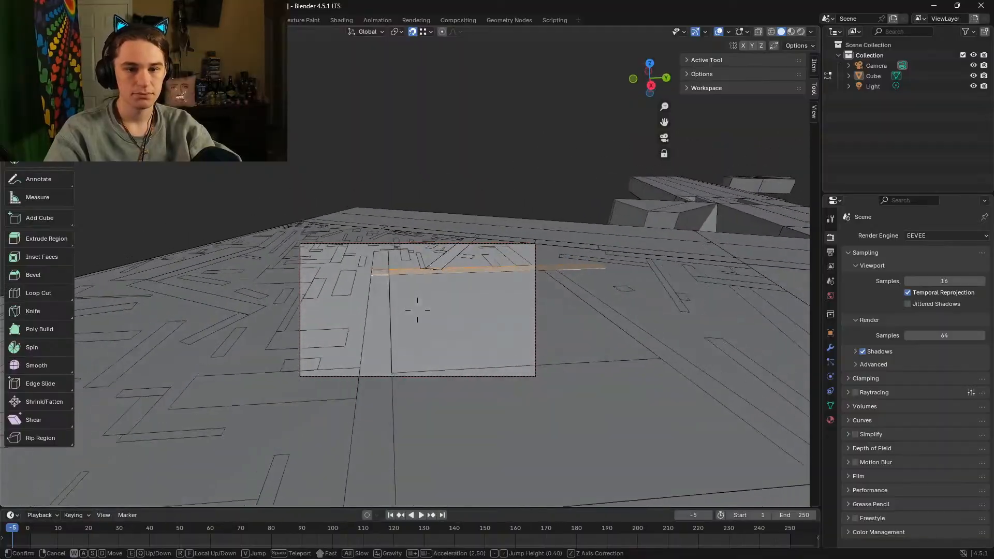
key("w")
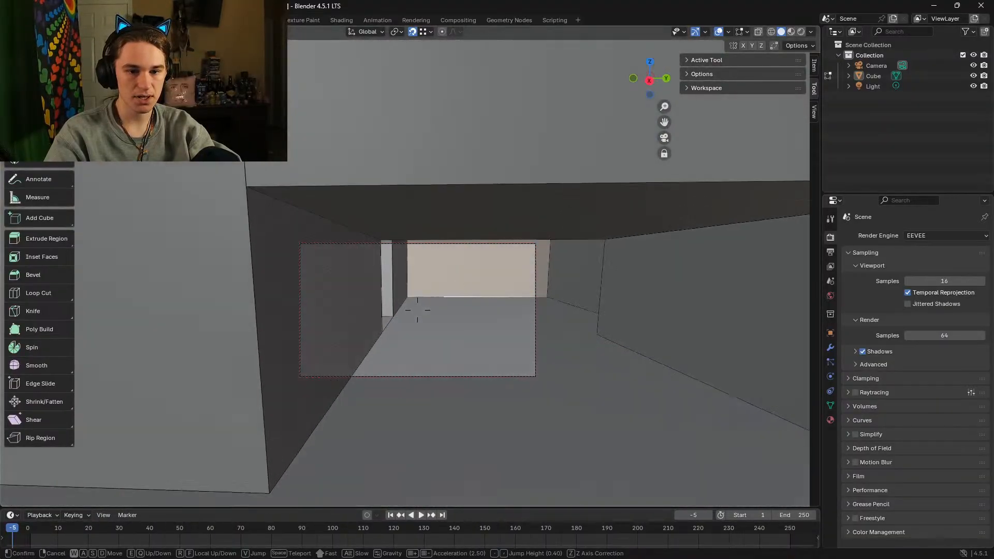
Step: Fly through the corridors past the large wall blocks and stop at a view of the open floor area
key("s")
key("w")
key("d")
key("w")
key("w")
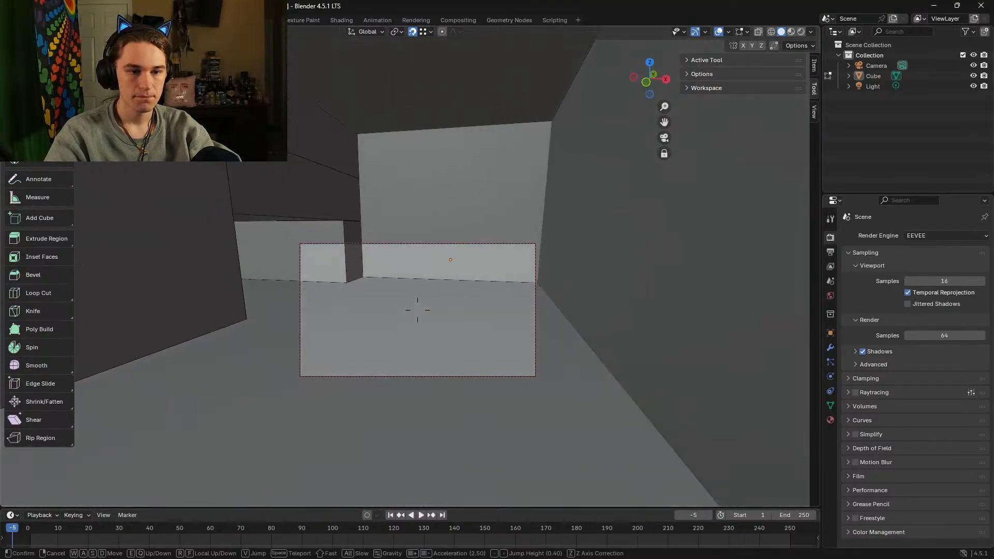
left_click(417, 310)
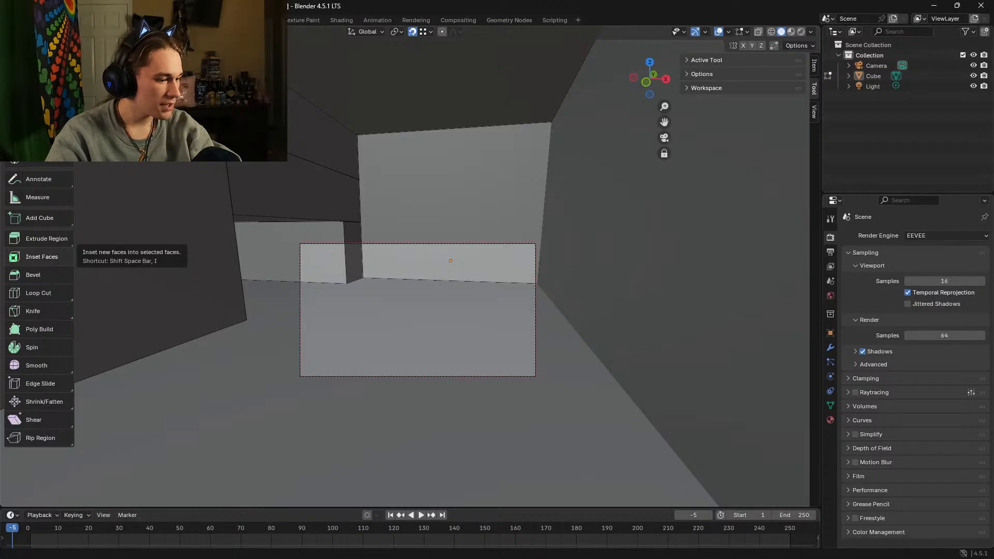
Step: Switch to the browser's Backrooms Level 0 image results and preview the green mirrored hallway picture
key("alt+Tab")
scroll(178, 383, "down", 5)
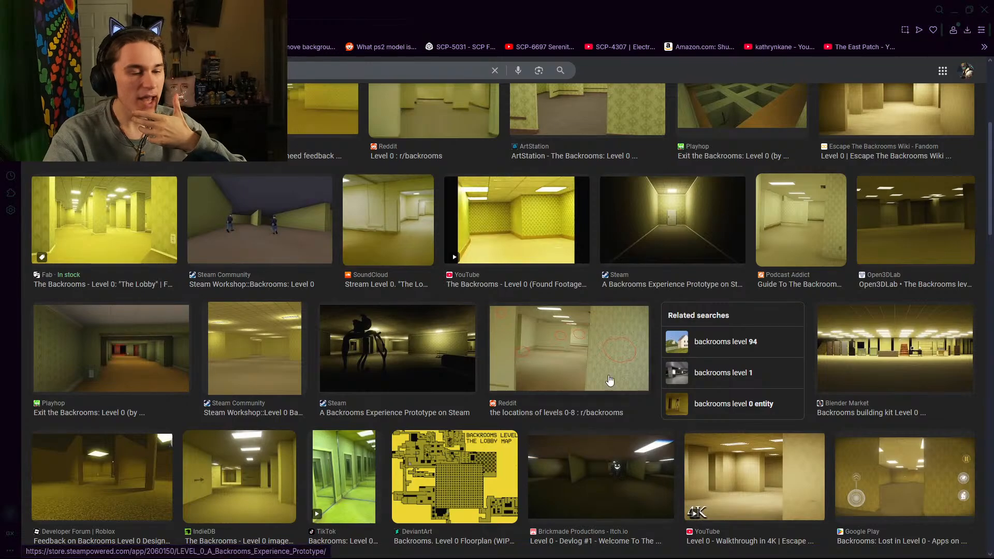
scroll(543, 246, "down", 3)
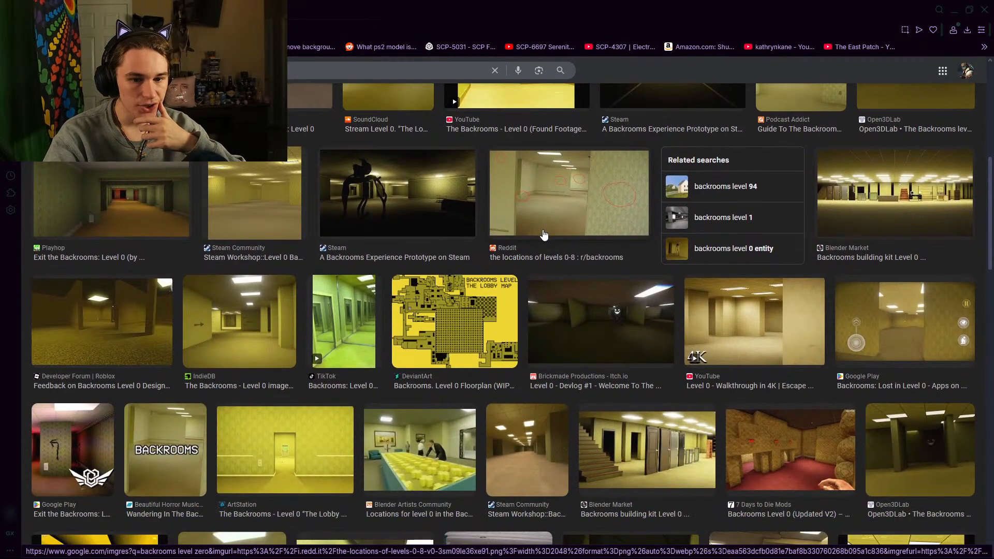
left_click(324, 345)
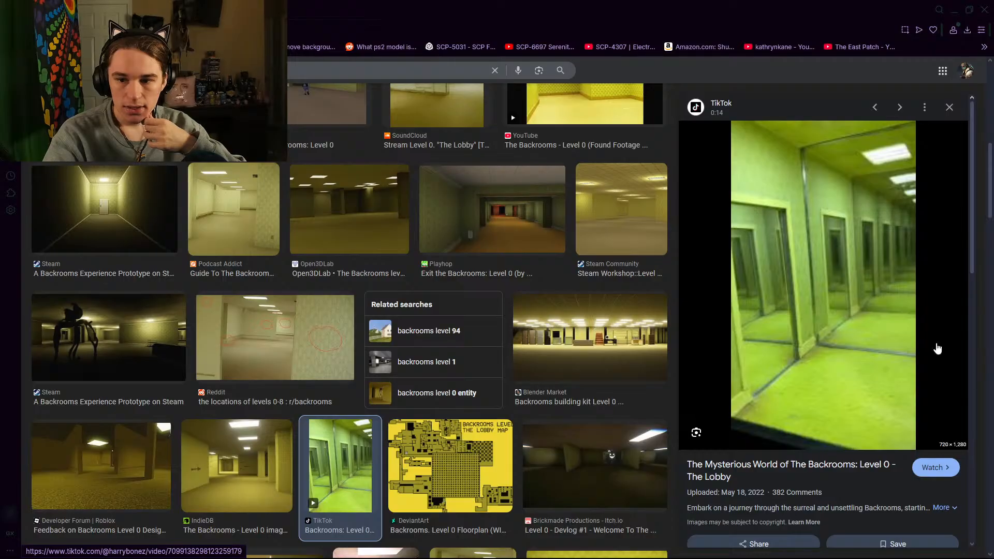
left_click(950, 107)
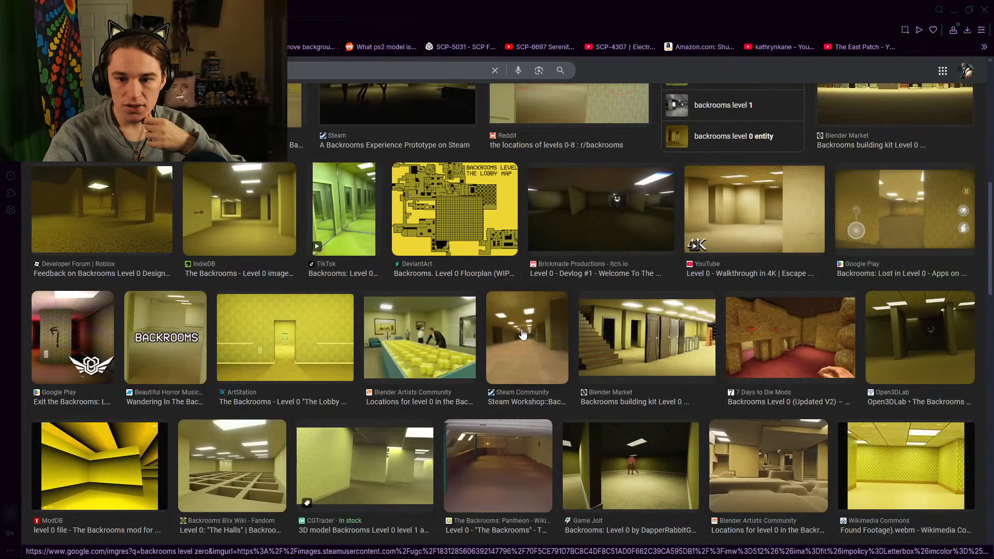
Step: Scan more Level 0 reference images for room, wall and pillar arrangements, and close the browser
scroll(525, 334, "down", 3)
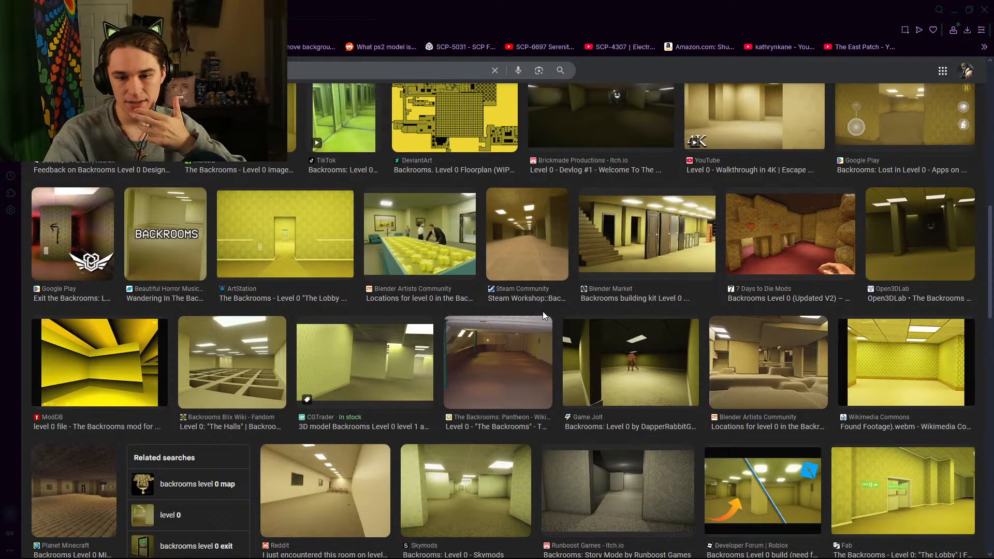
scroll(543, 316, "down", 3)
scroll(545, 320, "down", 3)
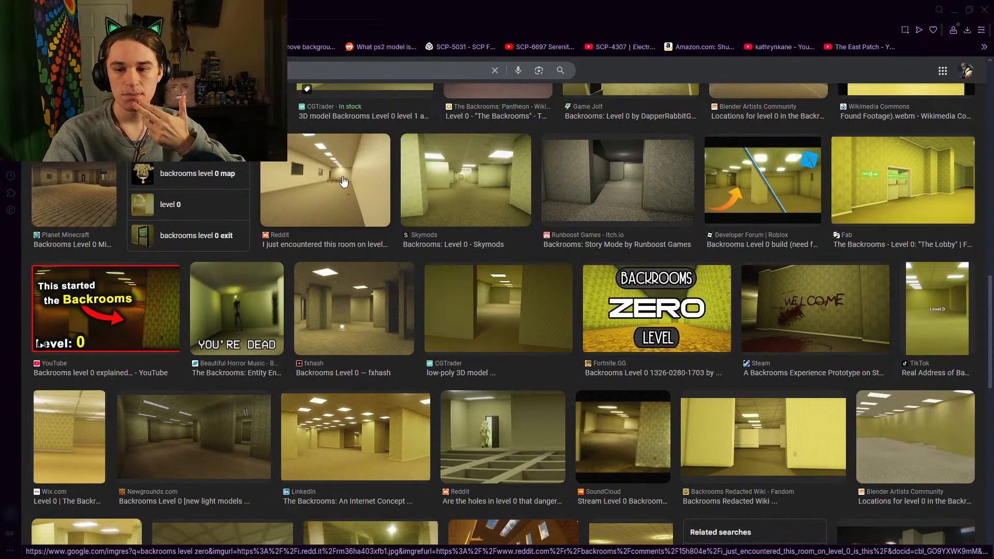
scroll(344, 181, "down", 2)
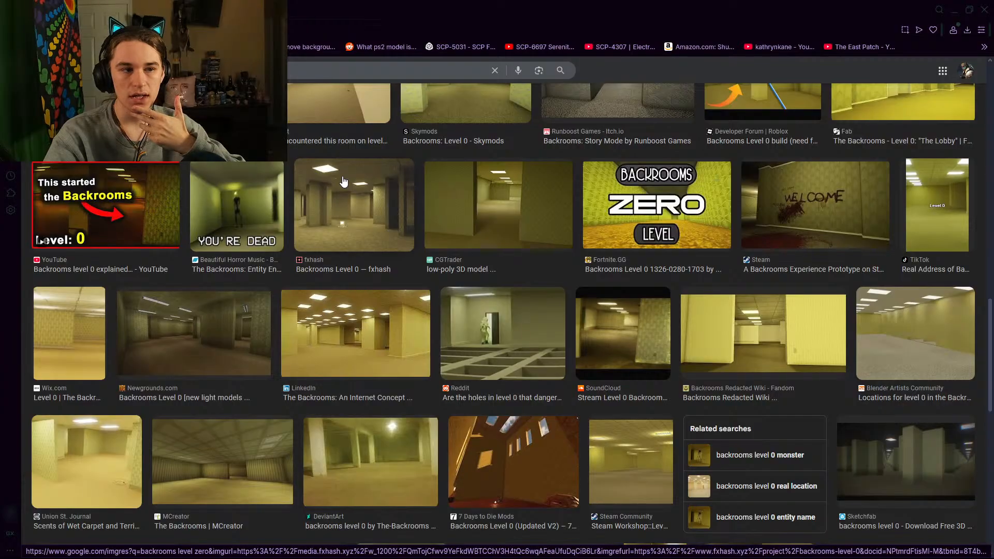
scroll(343, 181, "down", 3)
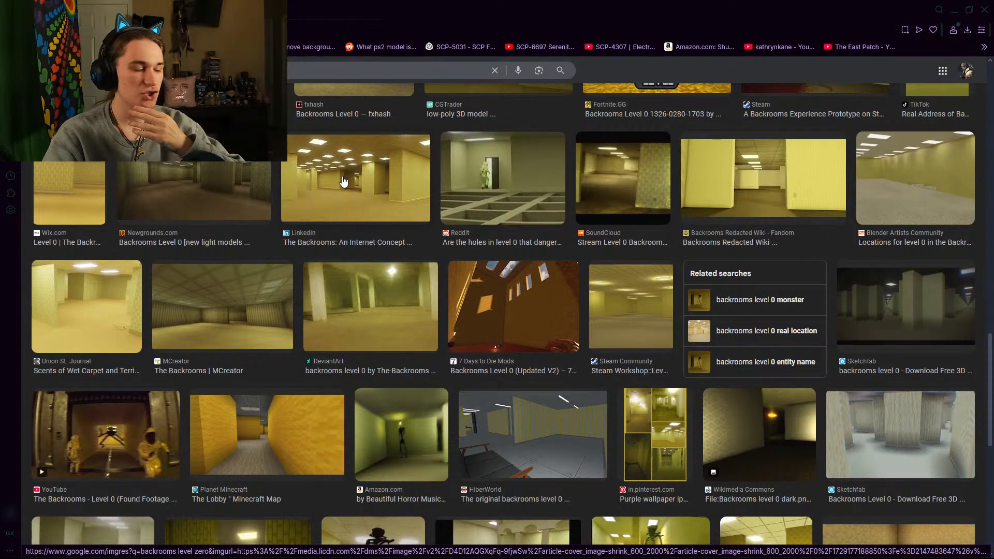
scroll(343, 181, "down", 5)
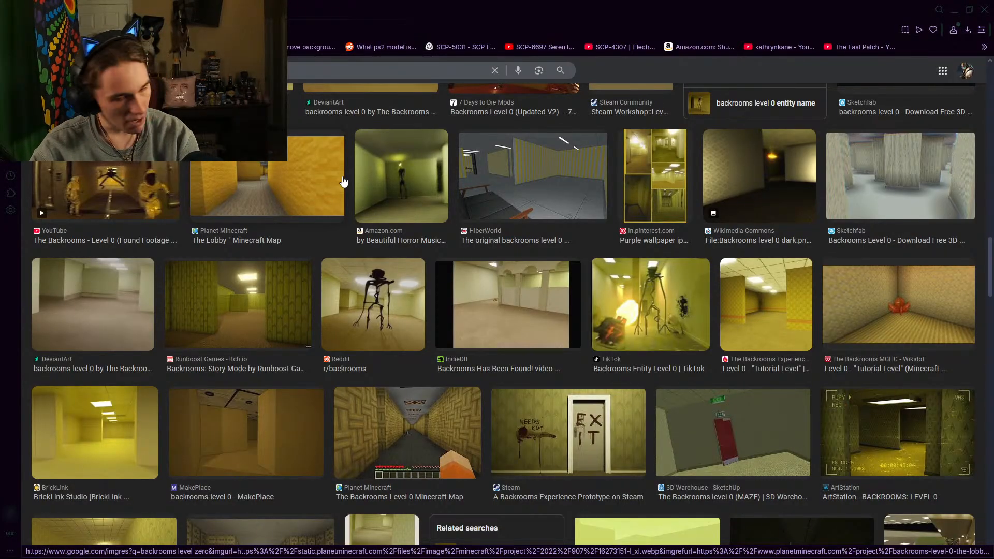
scroll(343, 181, "down", 7)
left_click(984, 9)
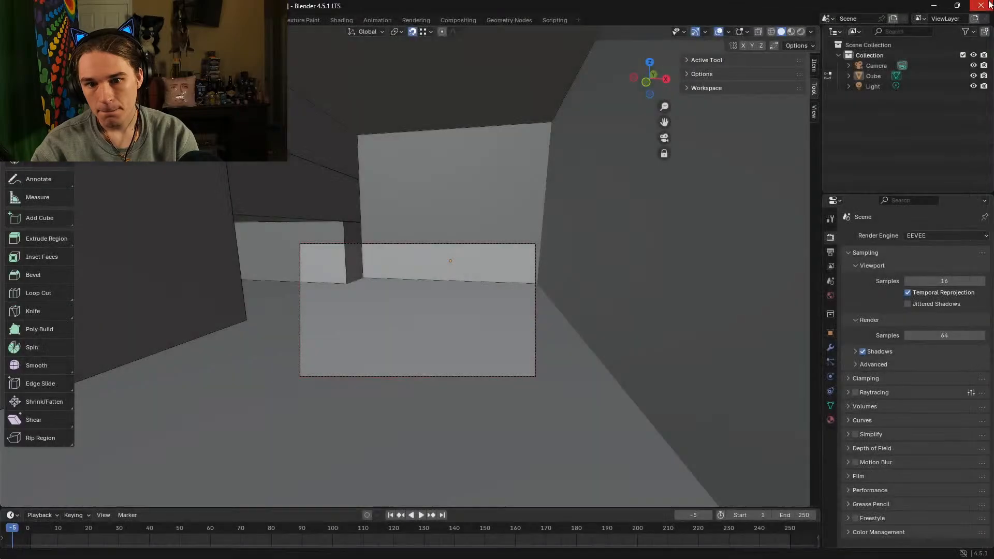
Step: Fly out above the level to view the entire maze and its adjoining sections
key("shift+grave")
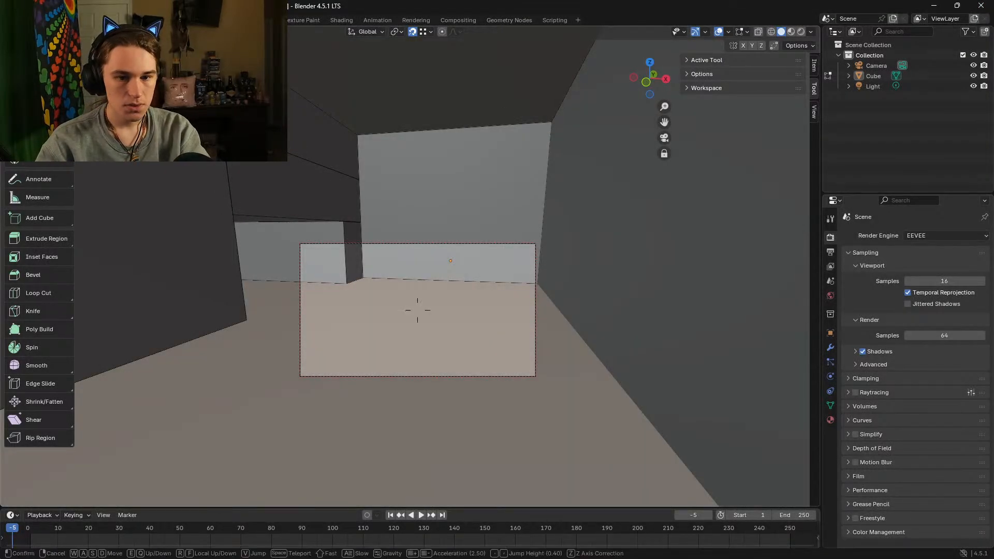
key("s")
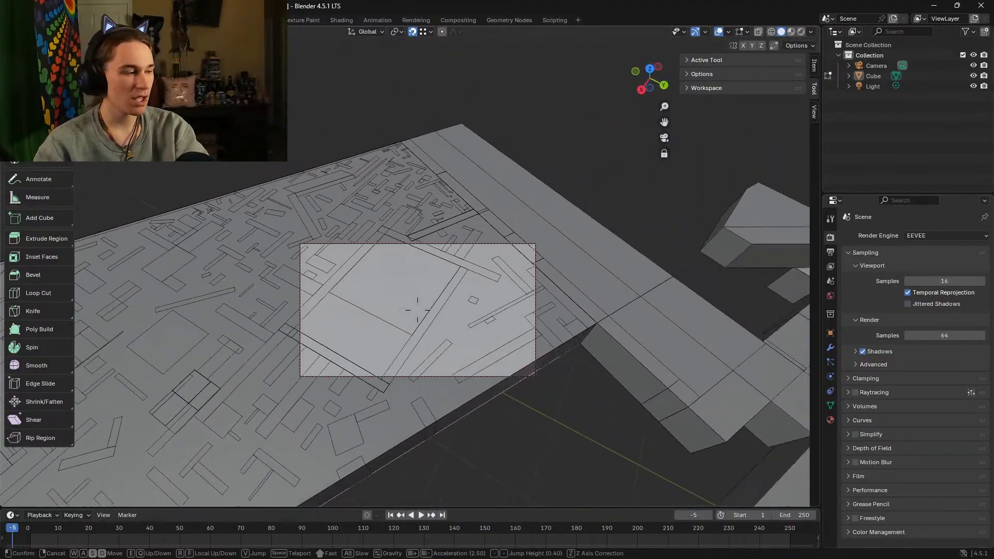
left_click(480, 339)
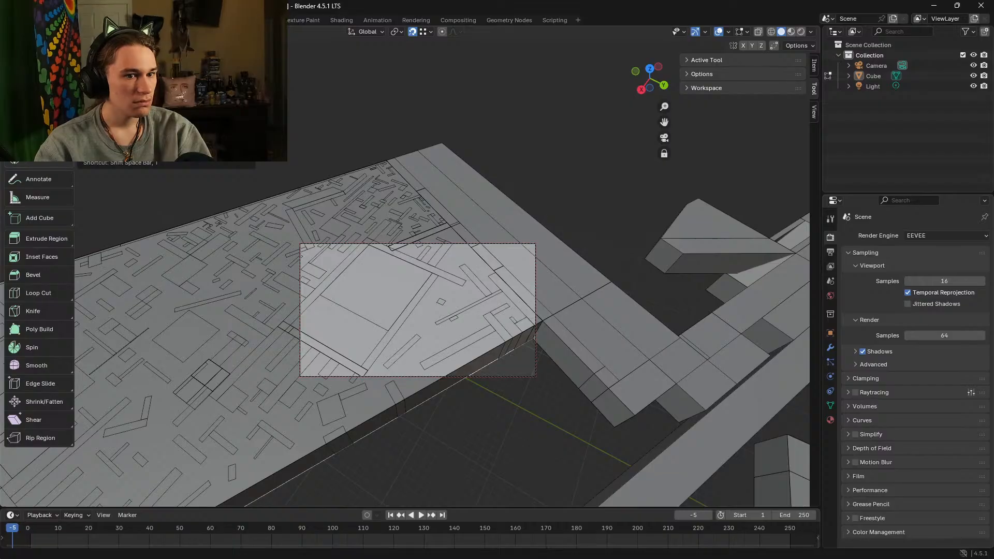
Step: Switch to the browser, look up "backrooms", and find Level 1 in the Backrooms wiki's level list
left_click_drag(552, 173, 512, 1)
type("backrooms")
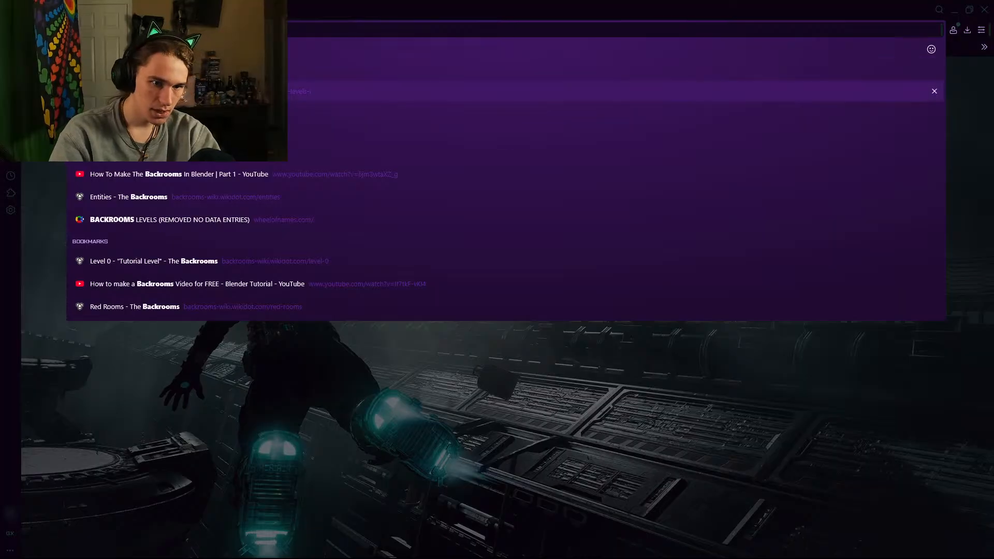
key("Return")
scroll(290, 248, "down", 7)
scroll(294, 244, "down", 1)
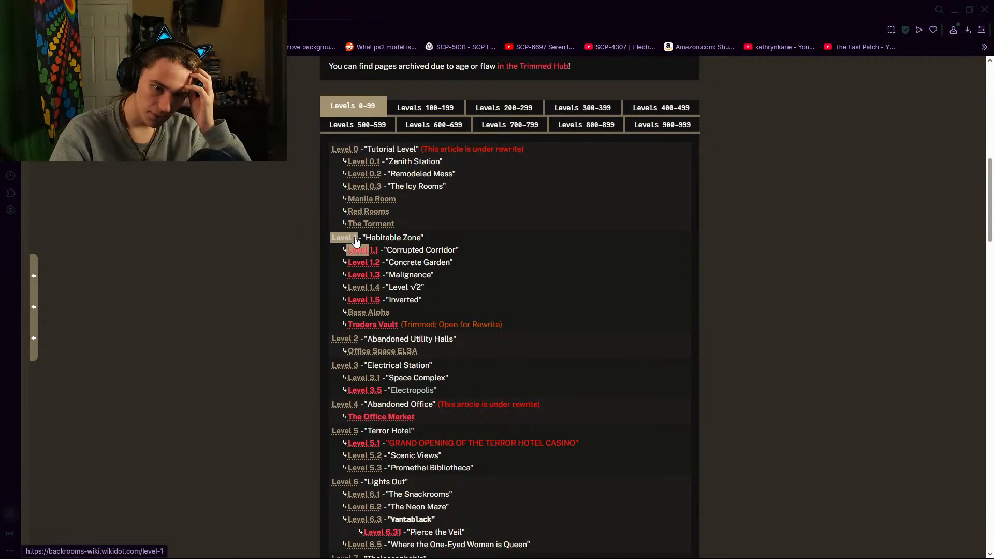
Step: Open the Level 1 "Habitable Zone" article and find the photo gallery in The Halls section
left_click(350, 238)
scroll(349, 237, "down", 15)
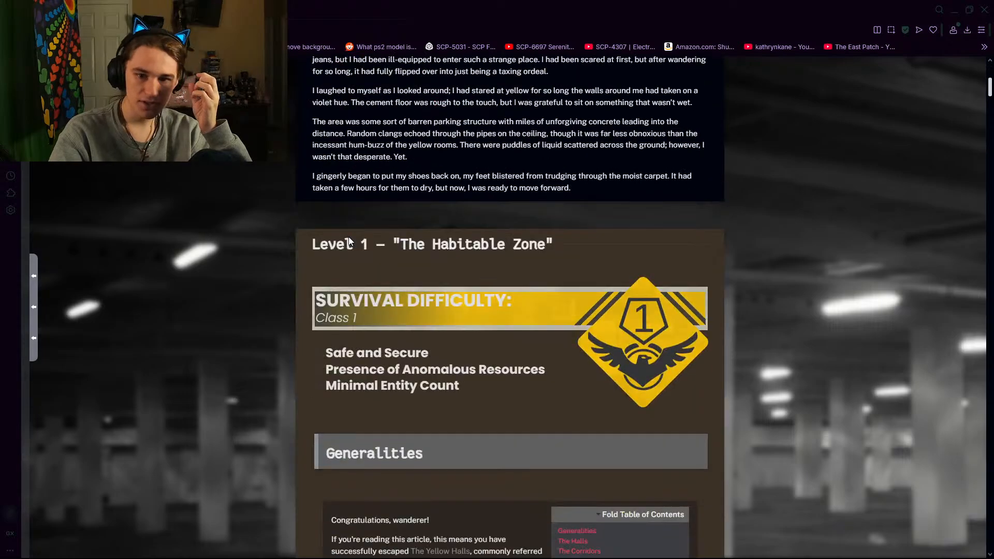
scroll(349, 237, "down", 15)
scroll(358, 222, "up", 2)
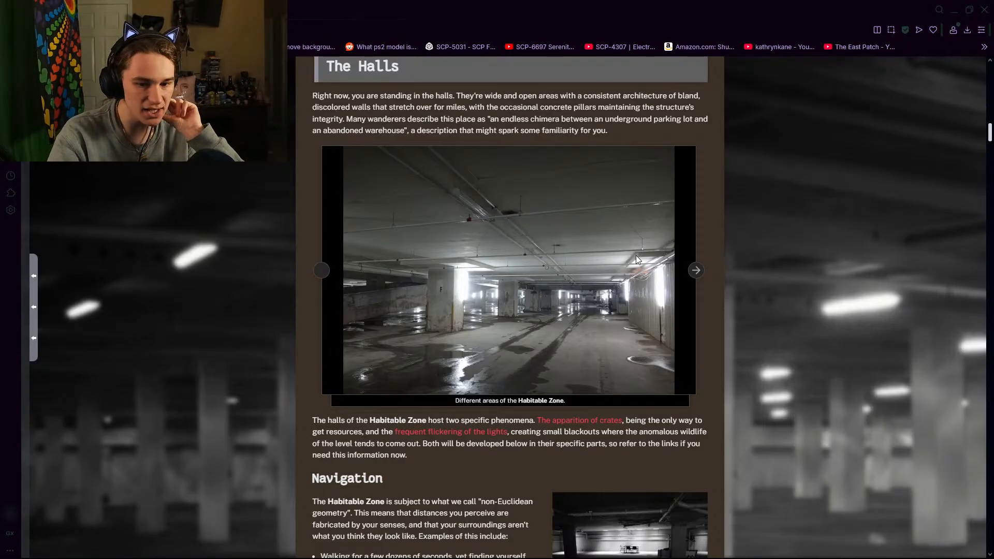
Step: Browse The Halls gallery through to its last photo to study the parking-garage pillars, walls and lighting
scroll(605, 280, "up", 1)
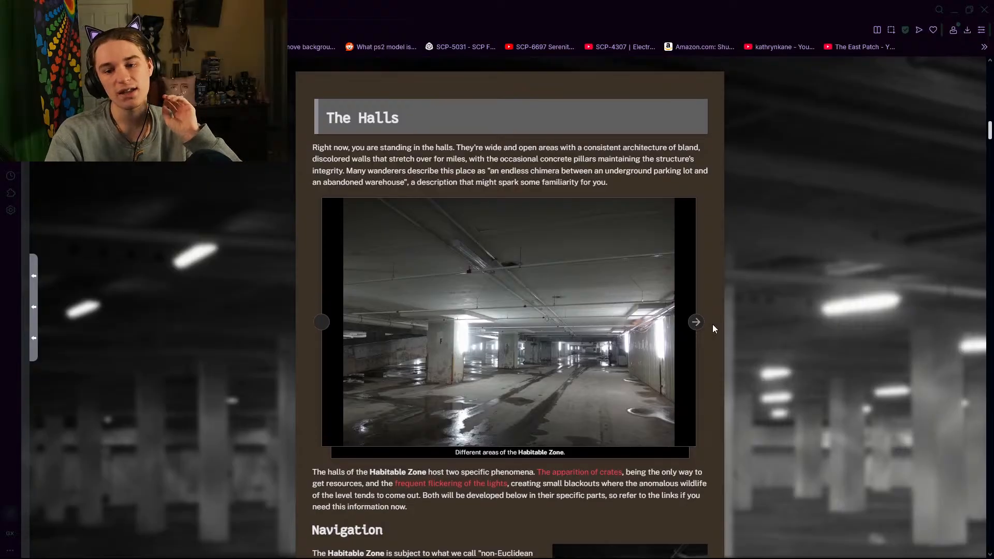
left_click(697, 323)
left_click(697, 323)
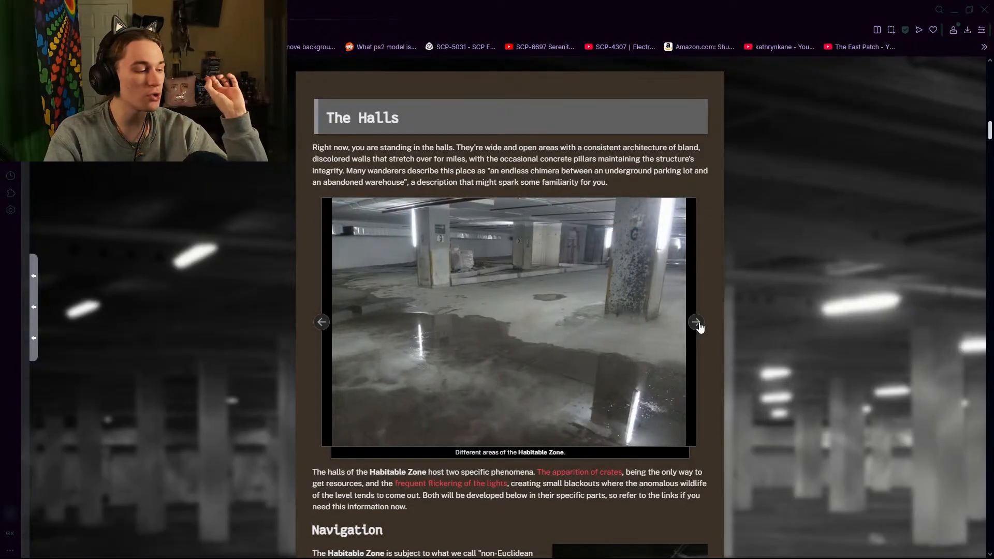
left_click(697, 323)
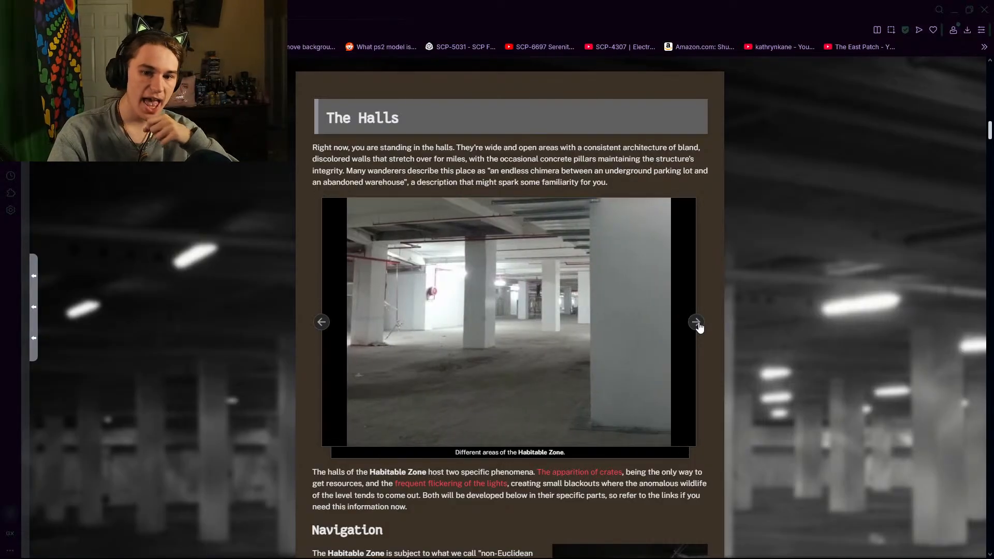
left_click(696, 322)
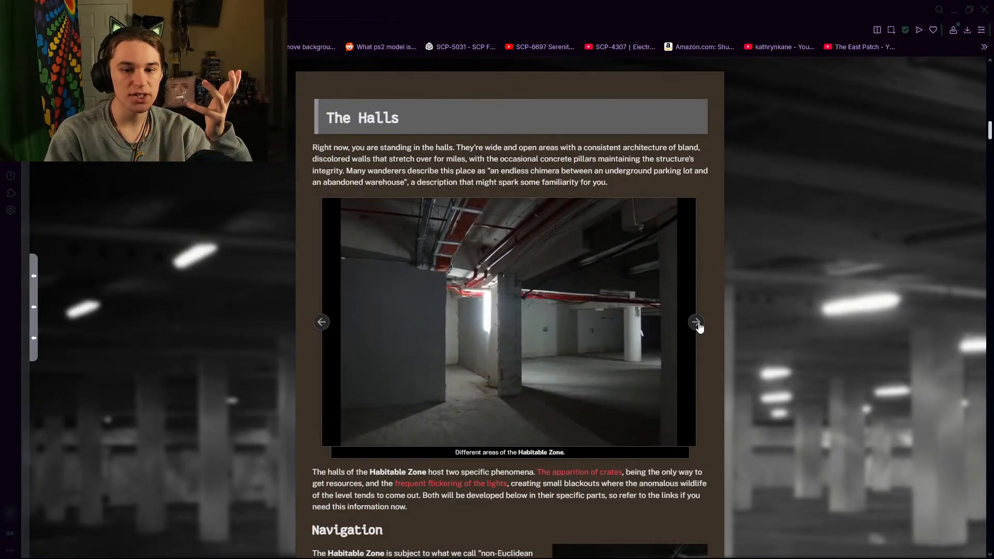
left_click(696, 322)
left_click(696, 322)
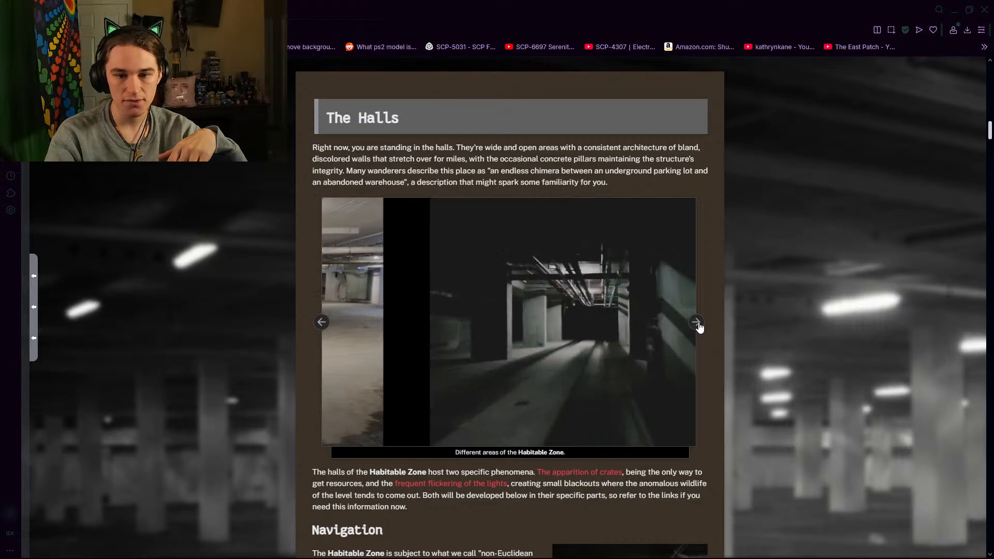
left_click(696, 326)
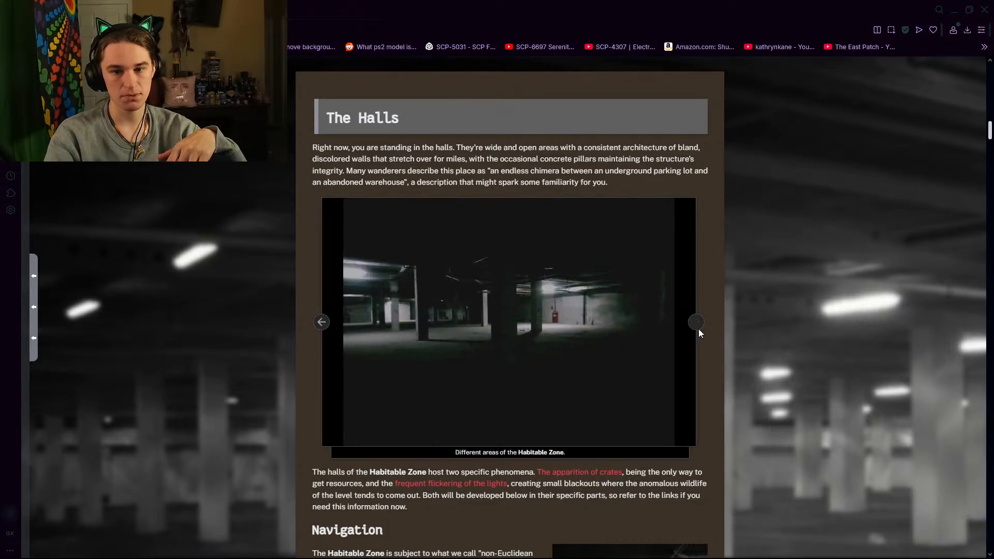
Step: Skim the Navigation section below The Halls gallery in the Level 1 article
scroll(600, 329, "down", 6)
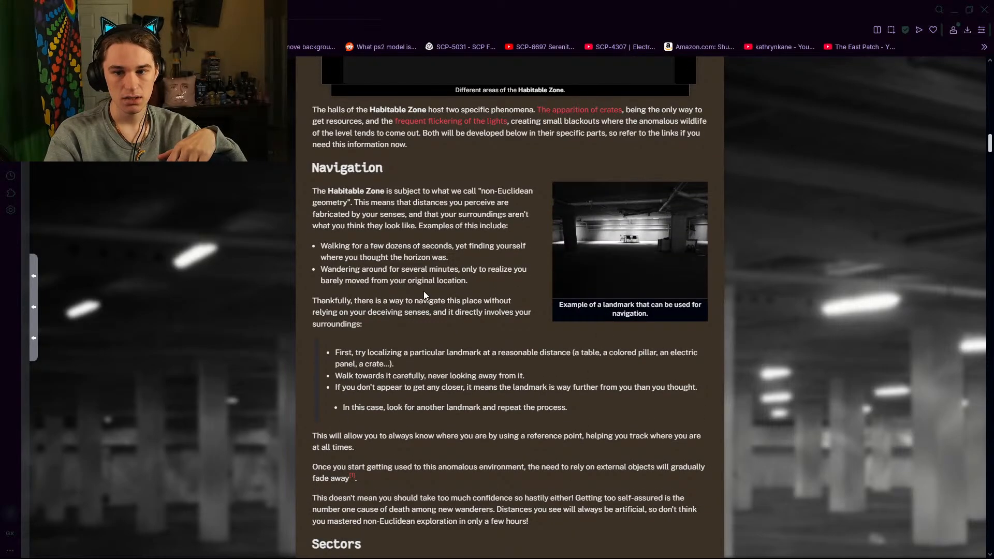
scroll(423, 295, "up", 7)
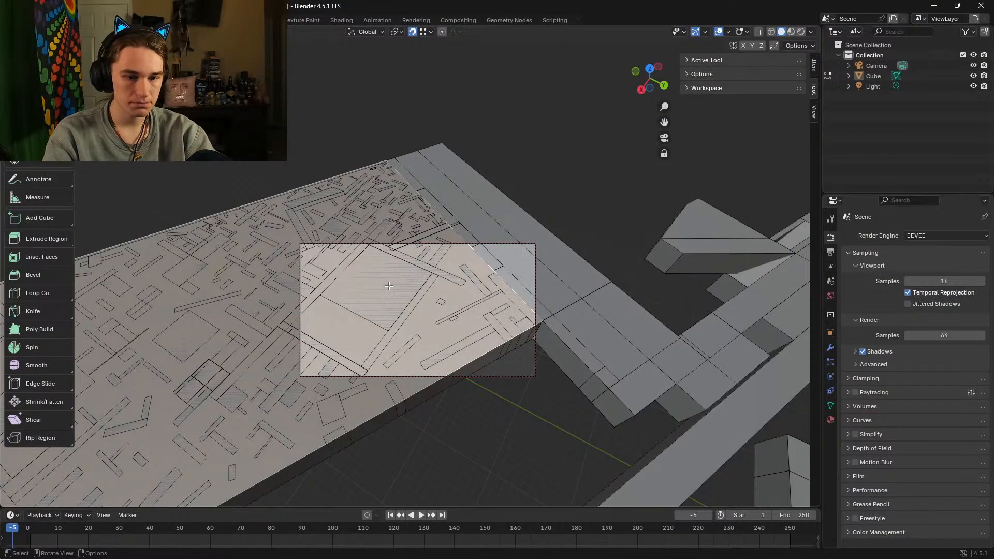
Step: Switch back to Blender and fly over the maze and its adjoining blocks towards the level's outer corridor sections
key("shift+grave")
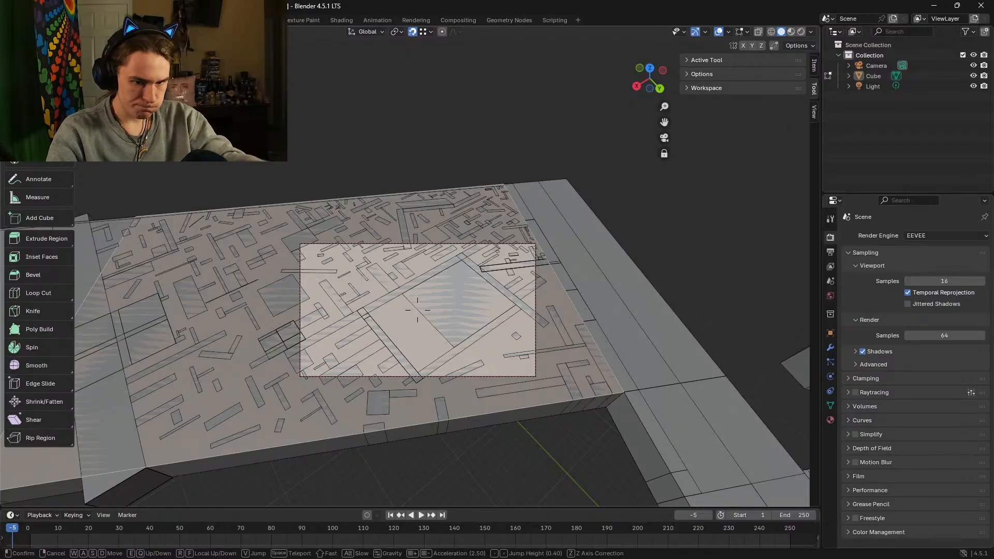
key("w")
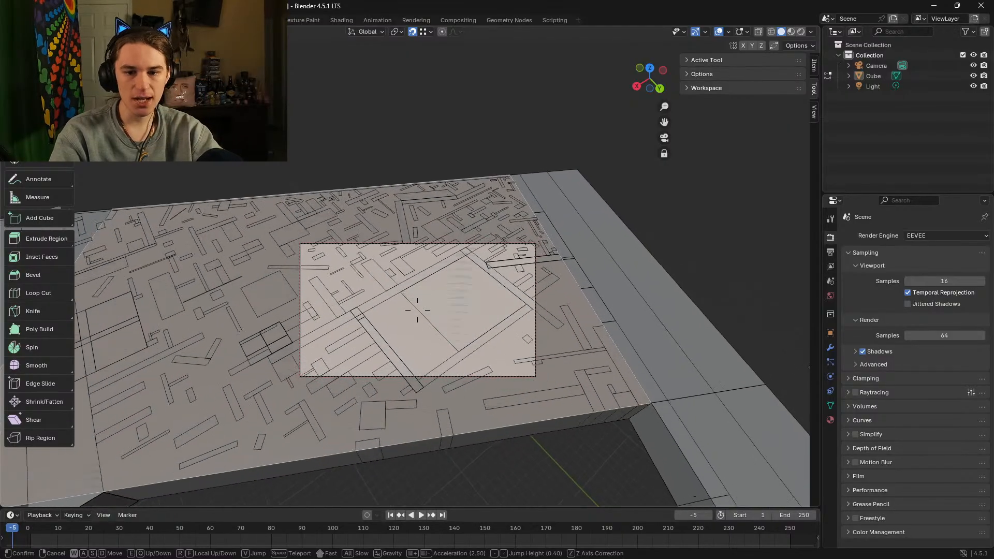
key("w")
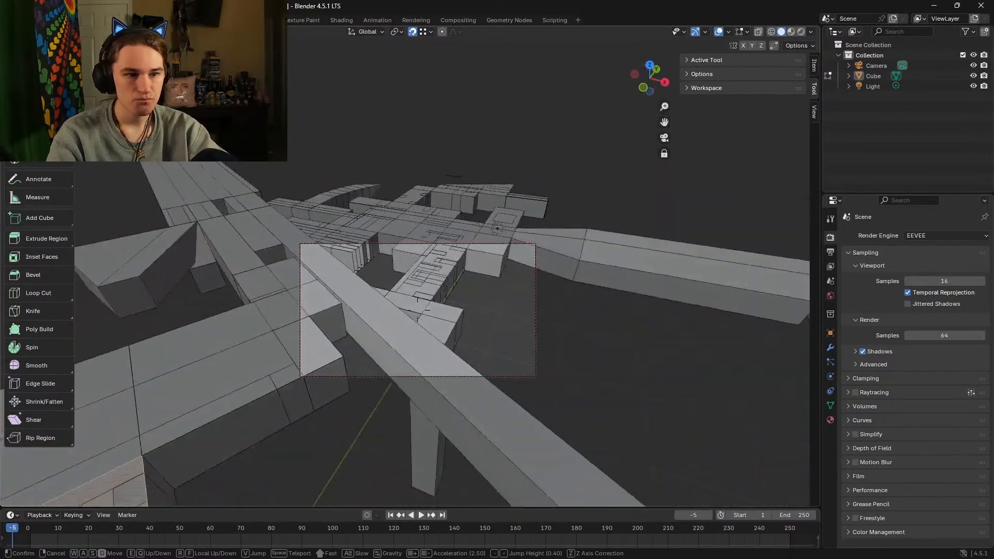
key("w")
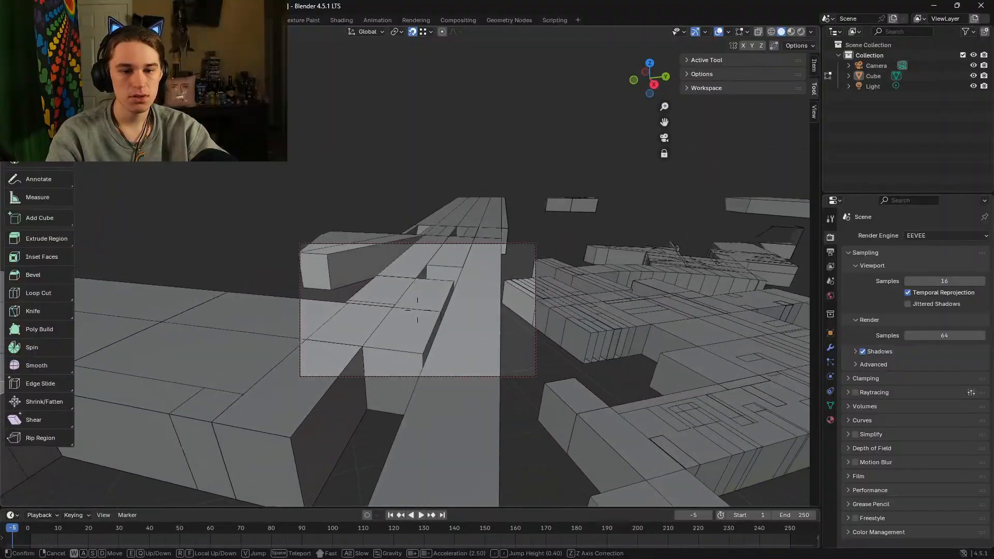
key("w")
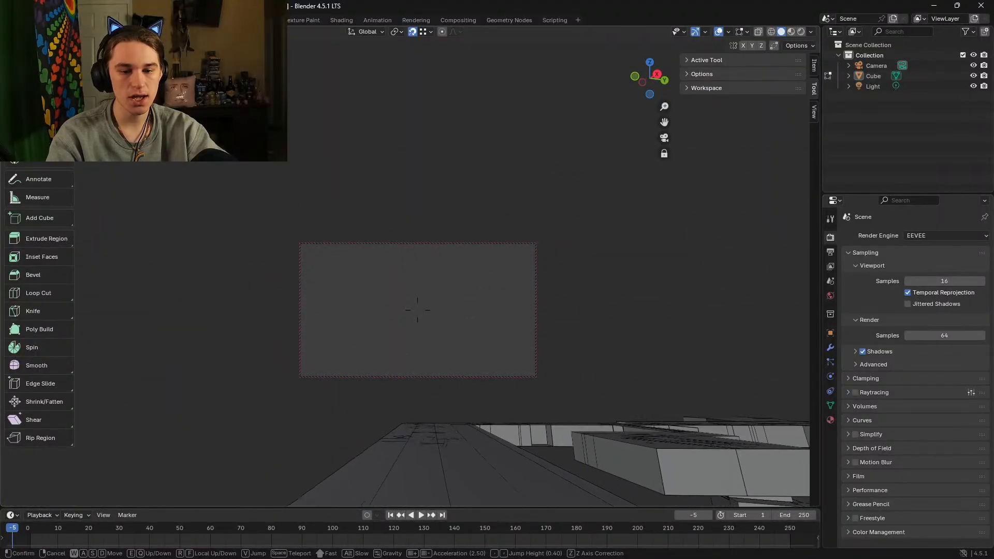
key("w")
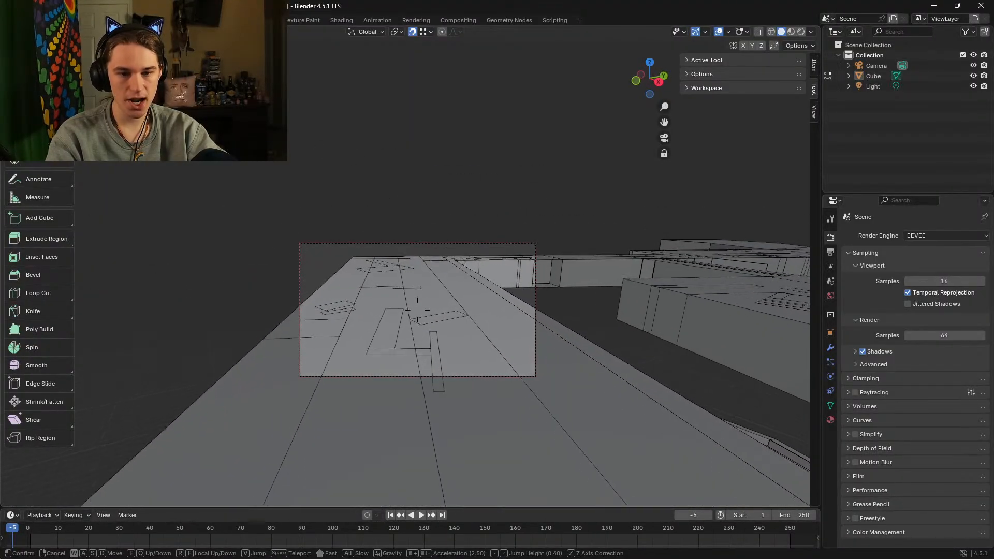
key("w")
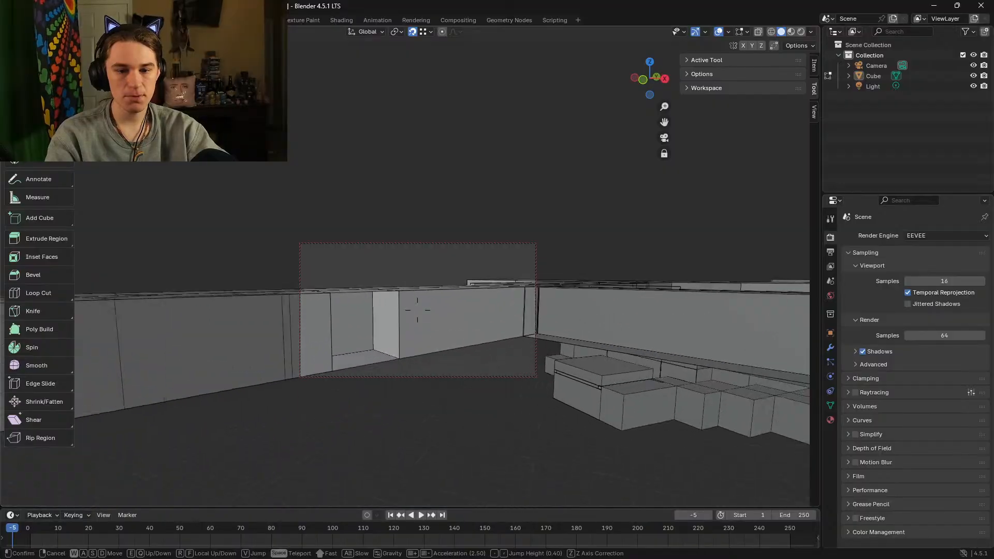
Step: Walk through the level's interior corridors to the junction with the free-standing partition walls
key("w")
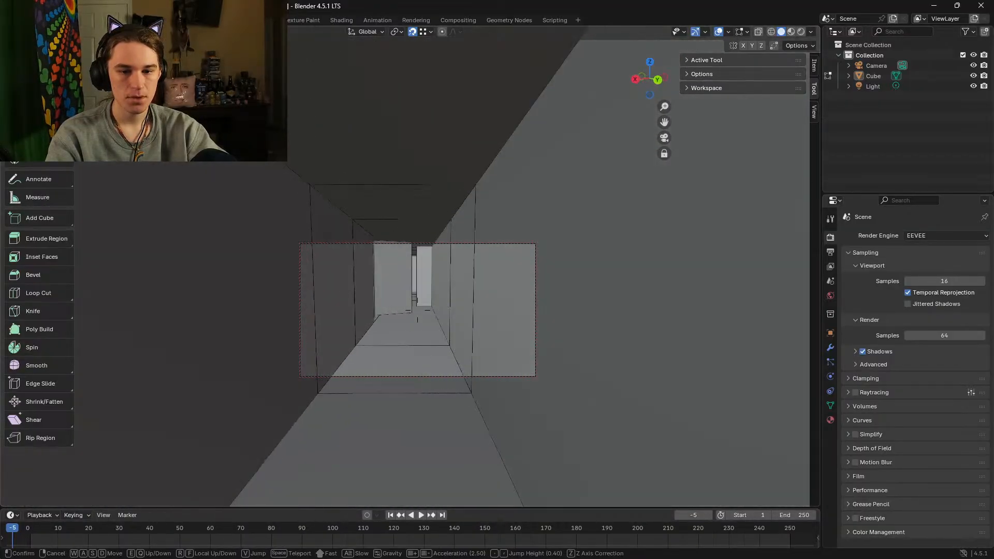
key("w")
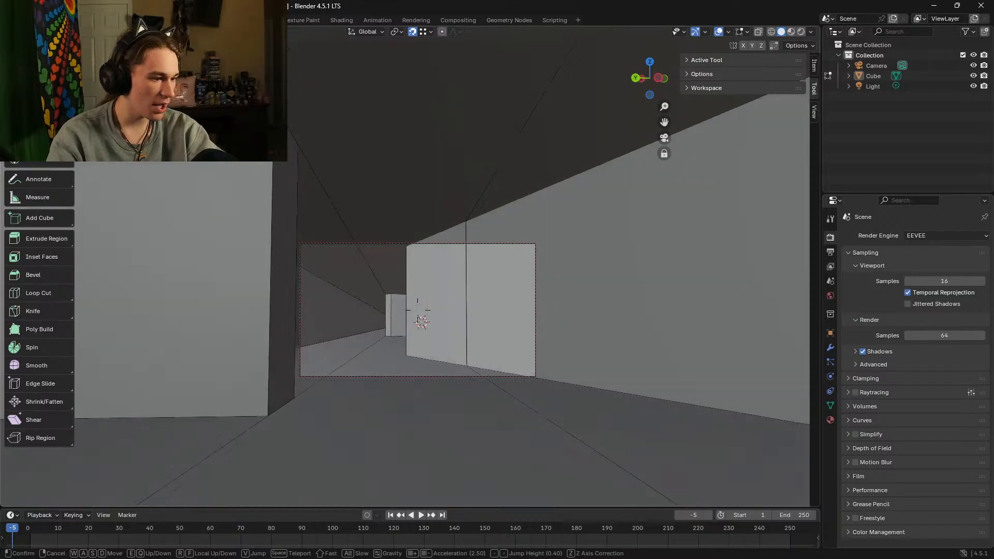
key("w")
key("s")
key("s")
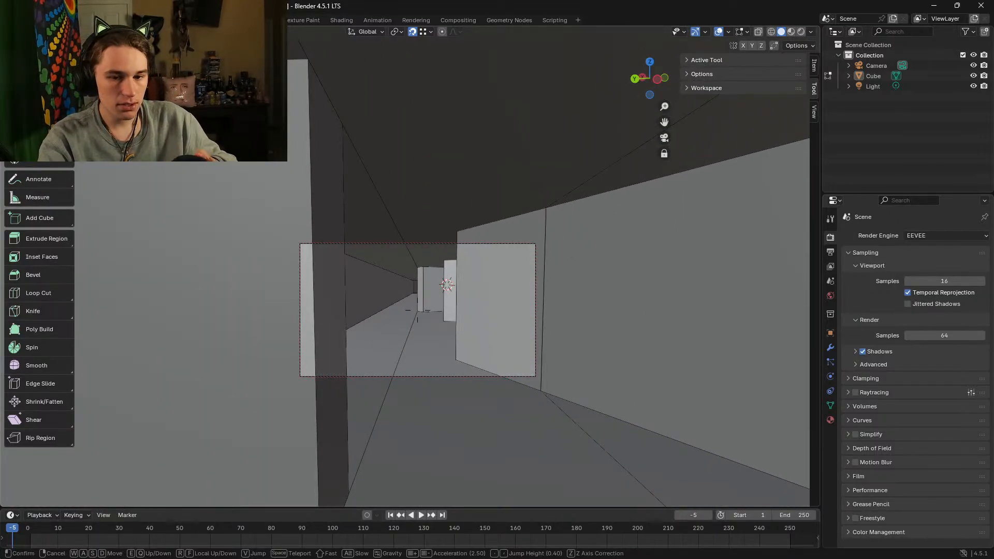
left_click(389, 286)
key("shift+grave")
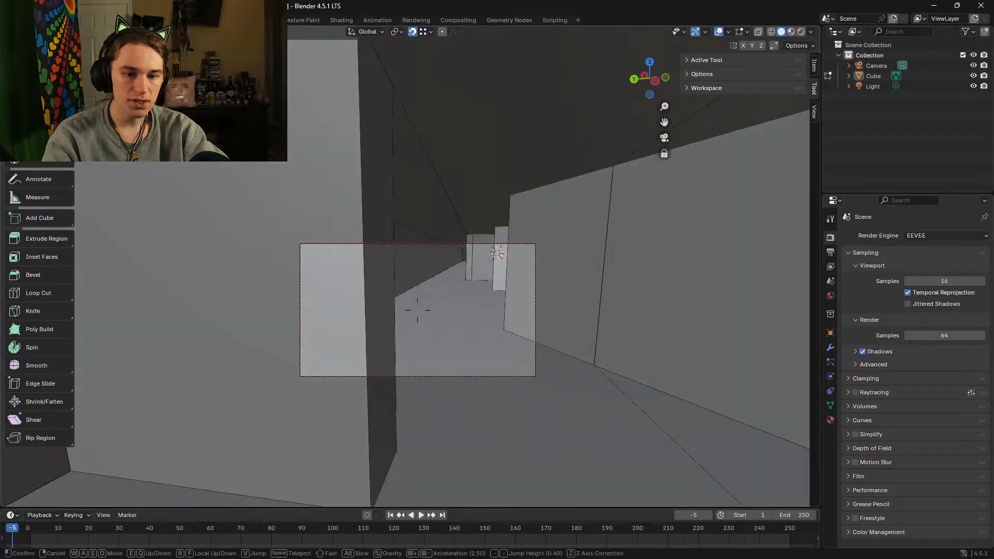
key("s")
left_click(365, 244)
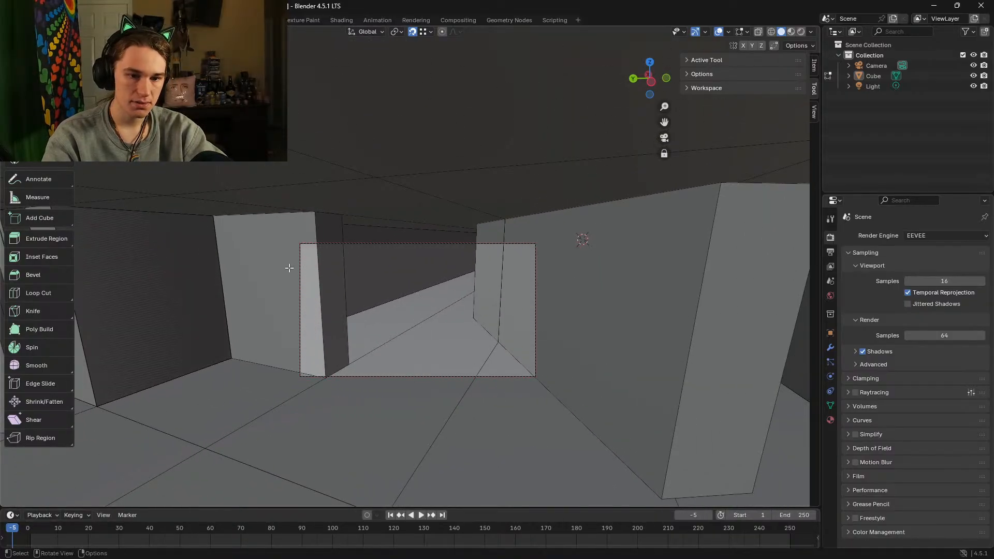
Step: Select faces of the partition walls around the corridor junction and inspect them from both sides
left_click(289, 267, "shift")
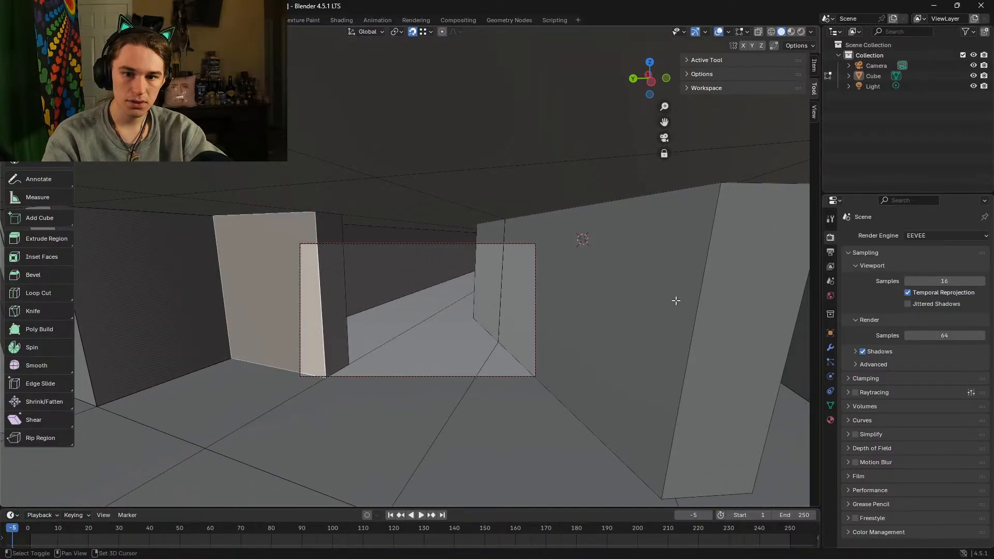
left_click(650, 293, "shift")
left_click(493, 242, "shift")
key("shift+grave")
key("w")
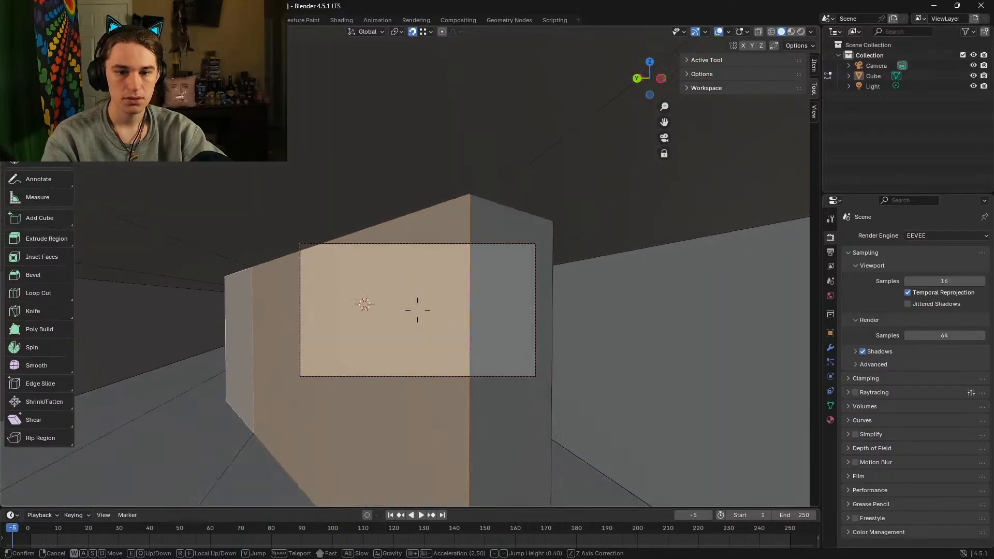
key("a")
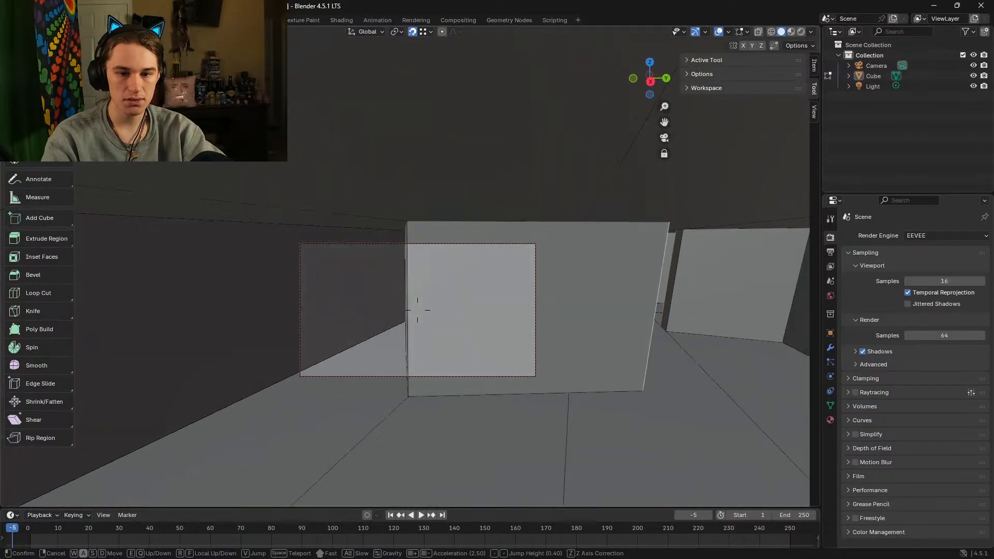
left_click(495, 242)
key("shift+grave")
key("s")
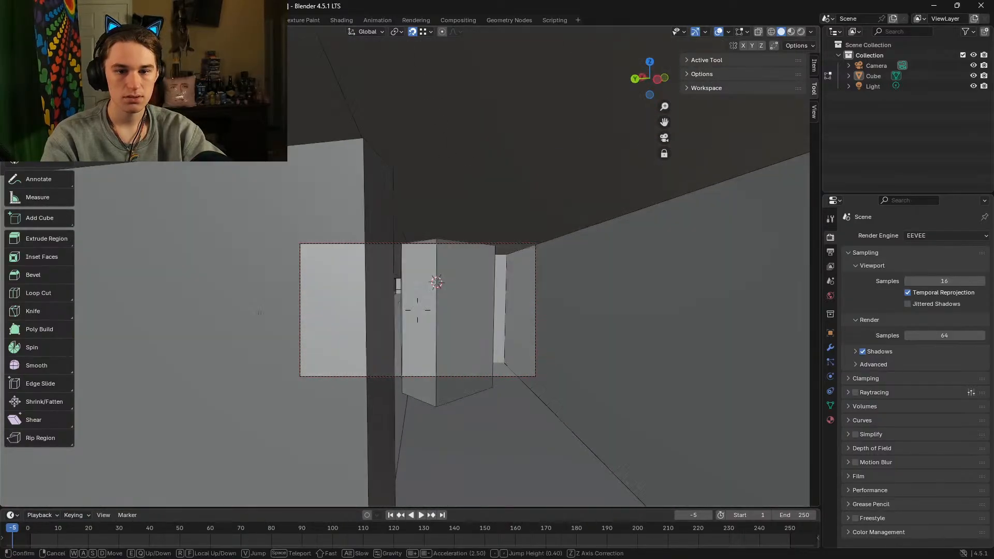
left_click(417, 309)
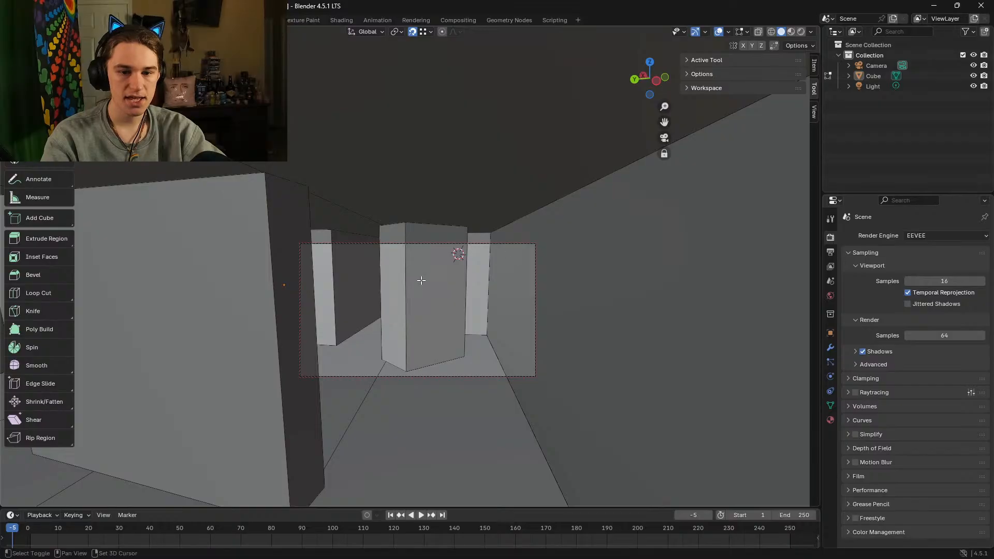
Step: Select one face on each free-standing partition wall along the corridor
left_click(421, 280)
left_click(230, 309, "shift")
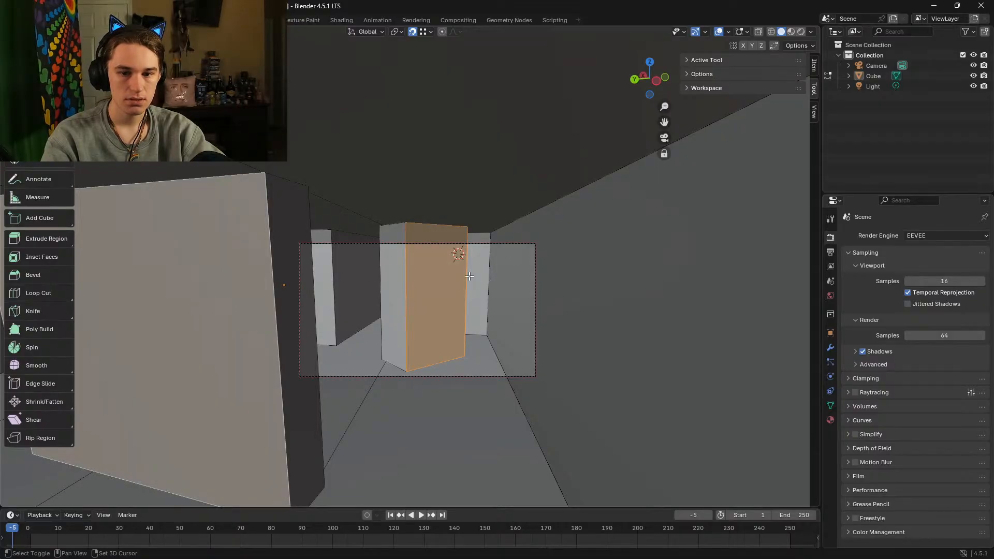
left_click(469, 277, "shift")
key("shift+grave")
key("w")
key("a")
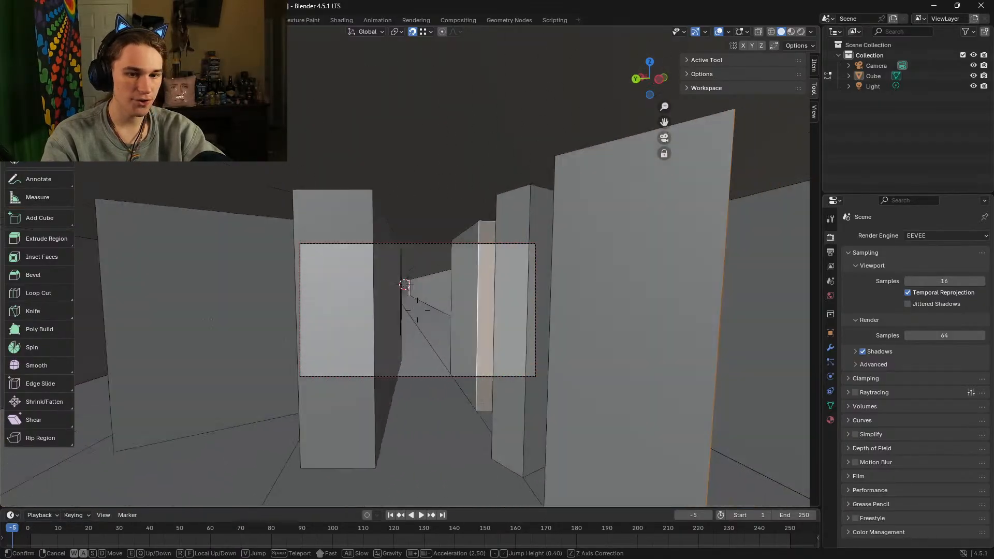
left_click(417, 310)
left_click(581, 286, "shift")
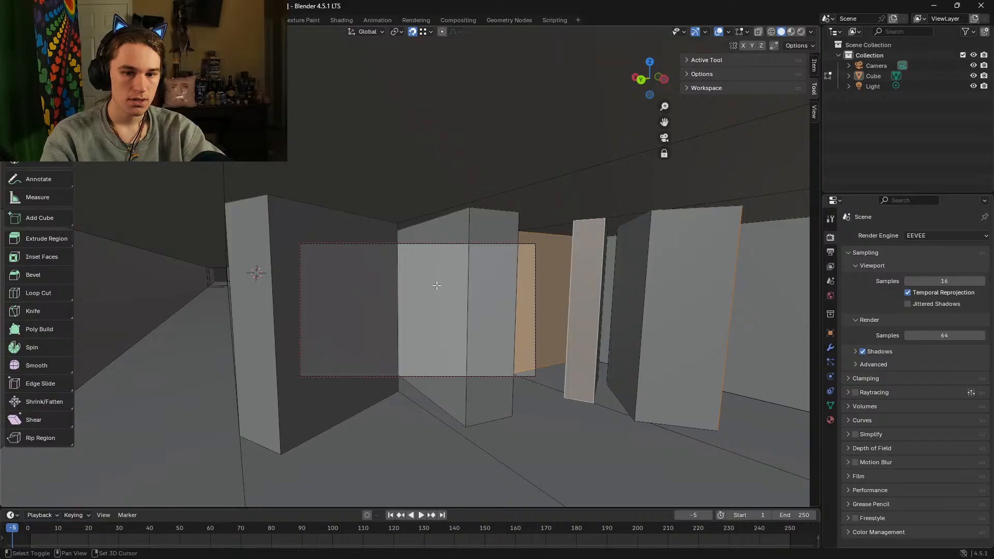
left_click(437, 285, "shift")
left_click(282, 292, "shift")
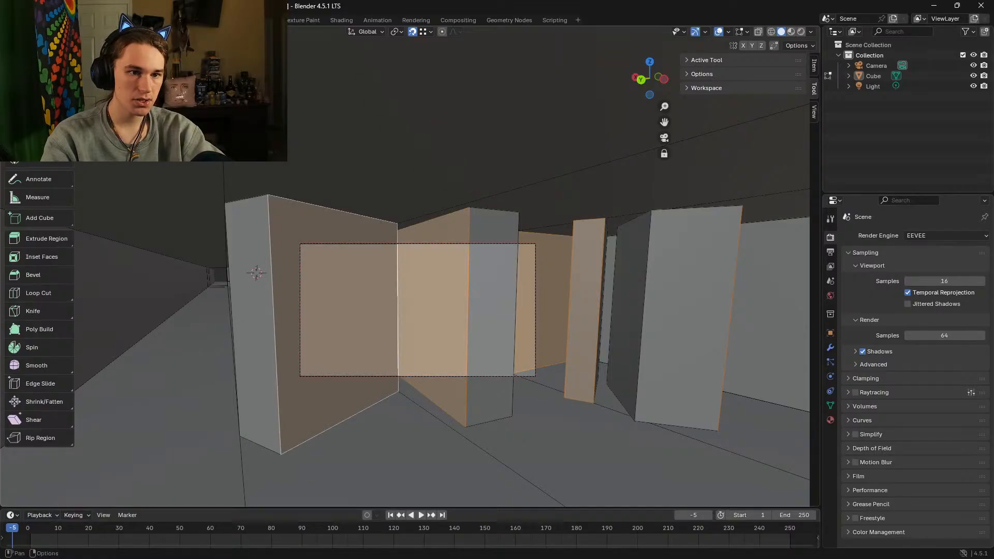
Step: Try to extend the selected partition faces with Select Linked's Shortest Path option
left_click(150, 32)
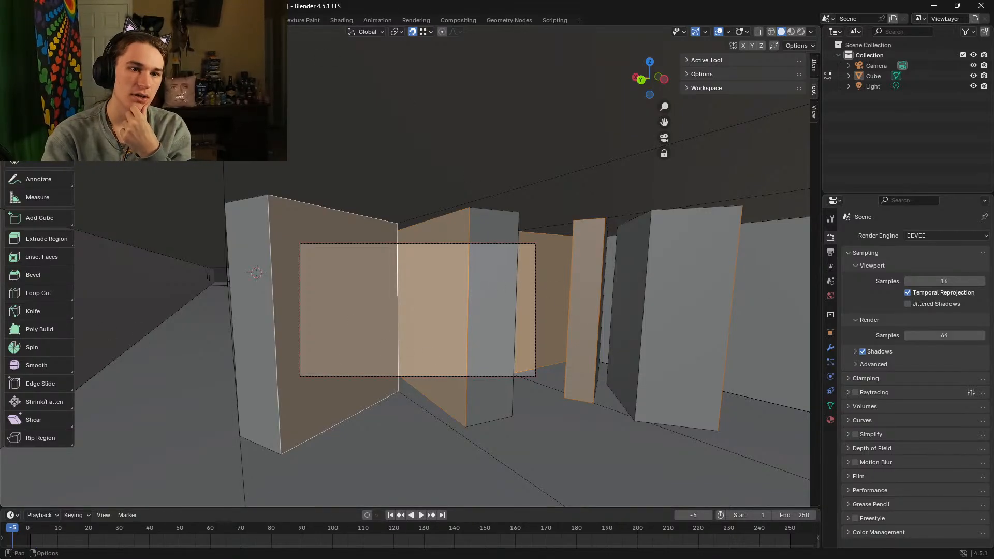
left_click(145, 32)
mouse_move(169, 181)
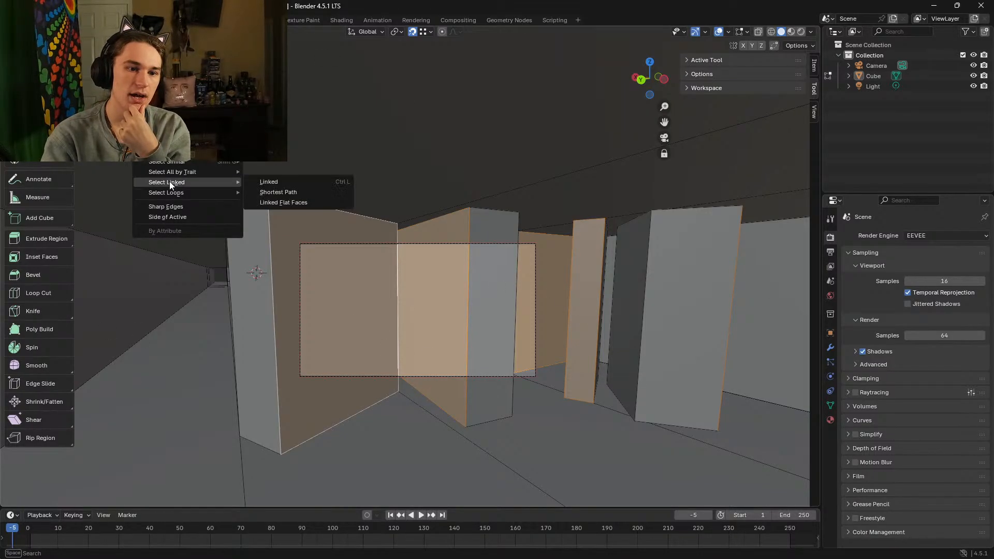
left_click(287, 191)
right_click(309, 247)
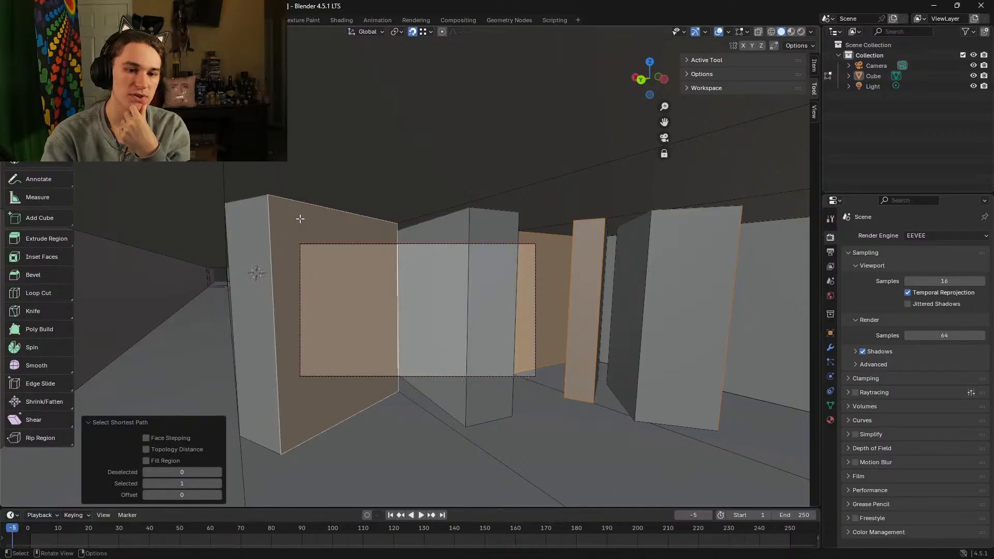
Step: Select the cluster of free-standing partition walls with all their linked geometry and delete their faces
left_click(466, 287)
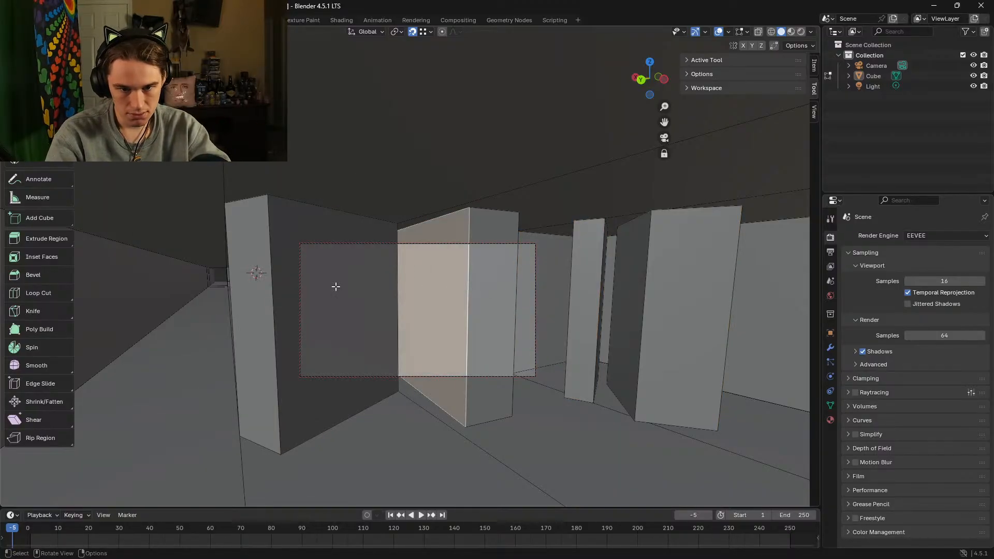
left_click(342, 287, "shift")
left_click(497, 274, "shift")
left_click(528, 274, "shift")
left_click(582, 275, "shift")
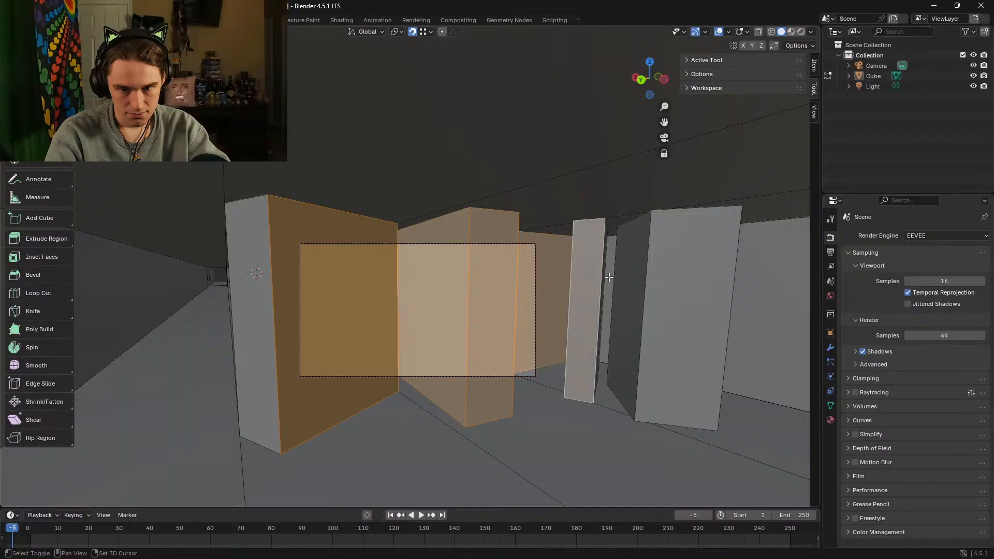
left_click(664, 277, "shift")
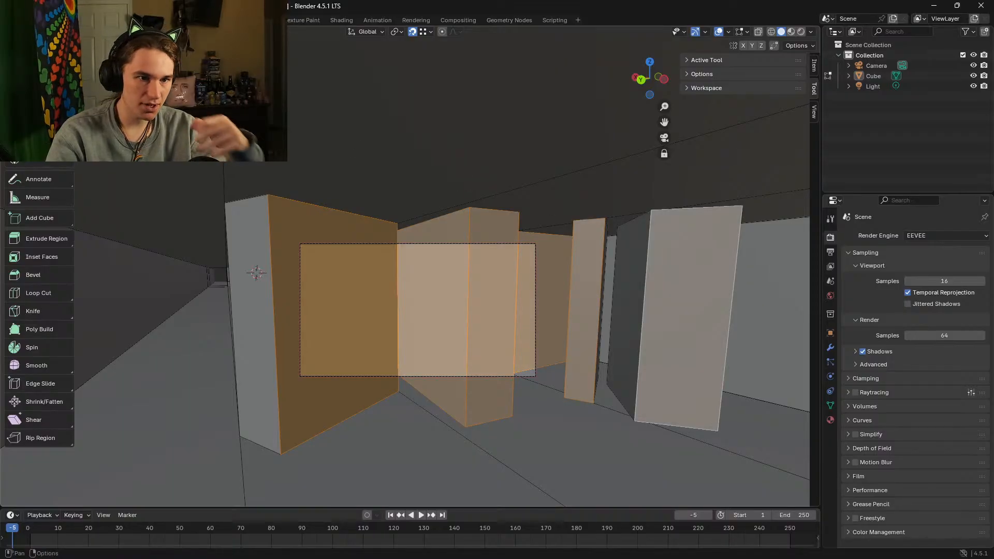
left_click(144, 32)
mouse_move(172, 182)
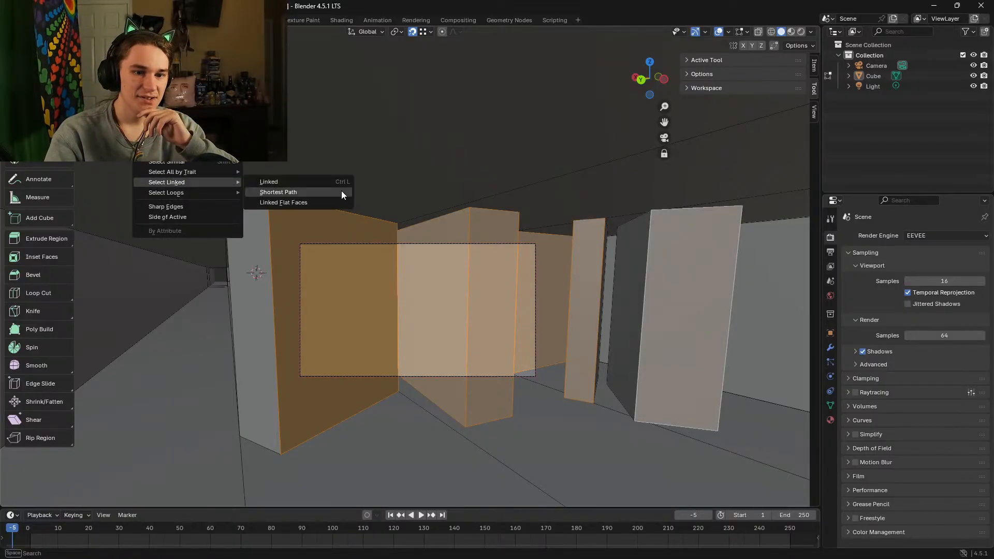
left_click(336, 178)
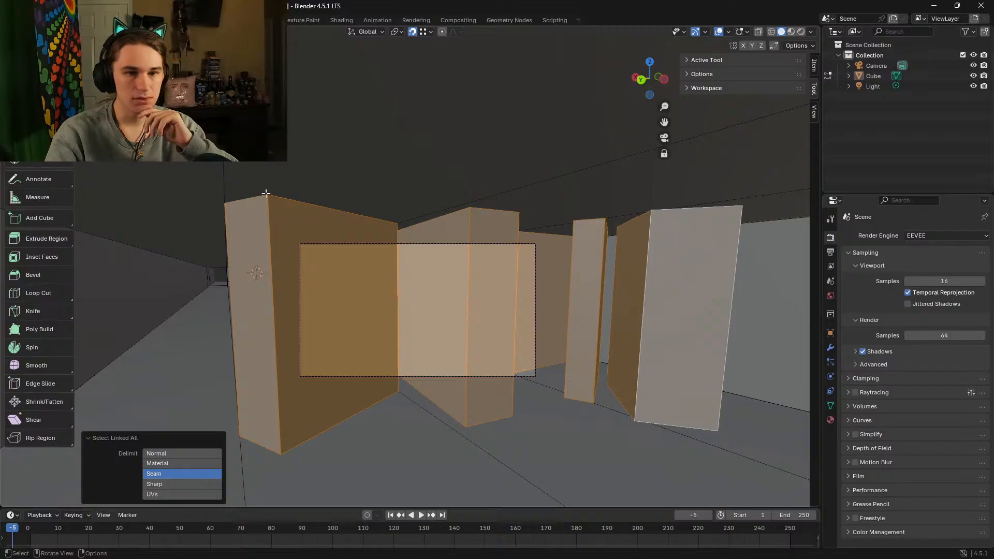
key("x")
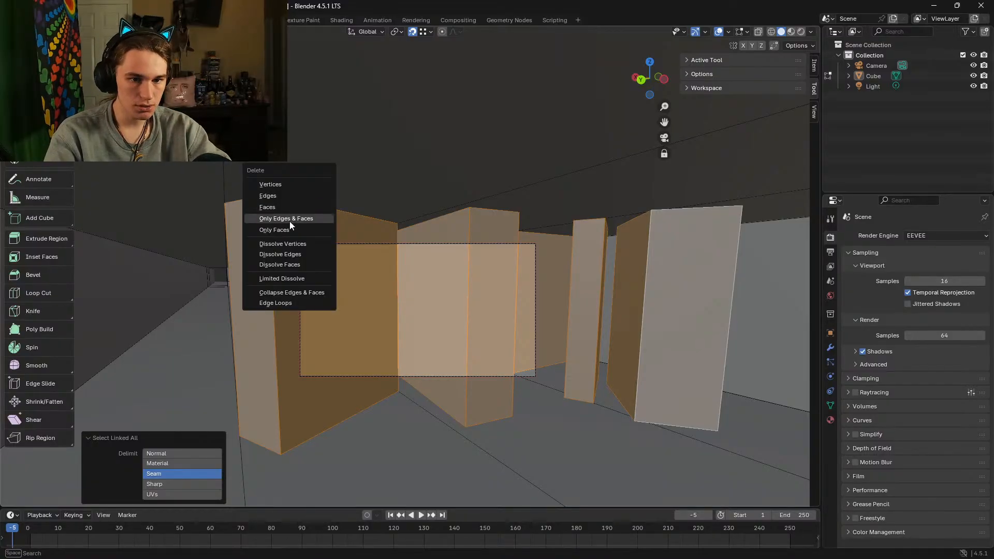
left_click(286, 206)
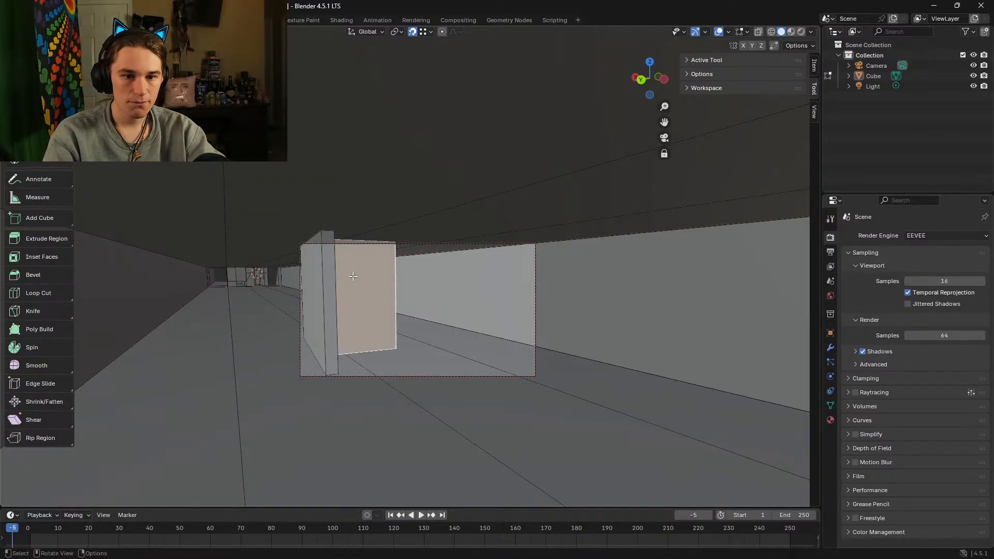
Step: Select the two adjoining free-standing partition walls in the corridor with all their linked geometry and delete their faces
left_click(324, 279, "shift")
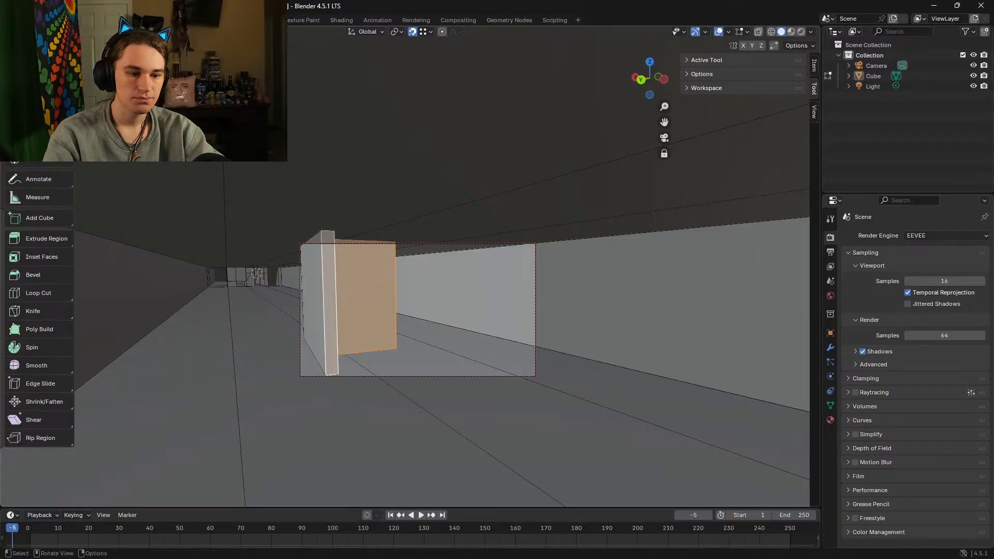
left_click(145, 32)
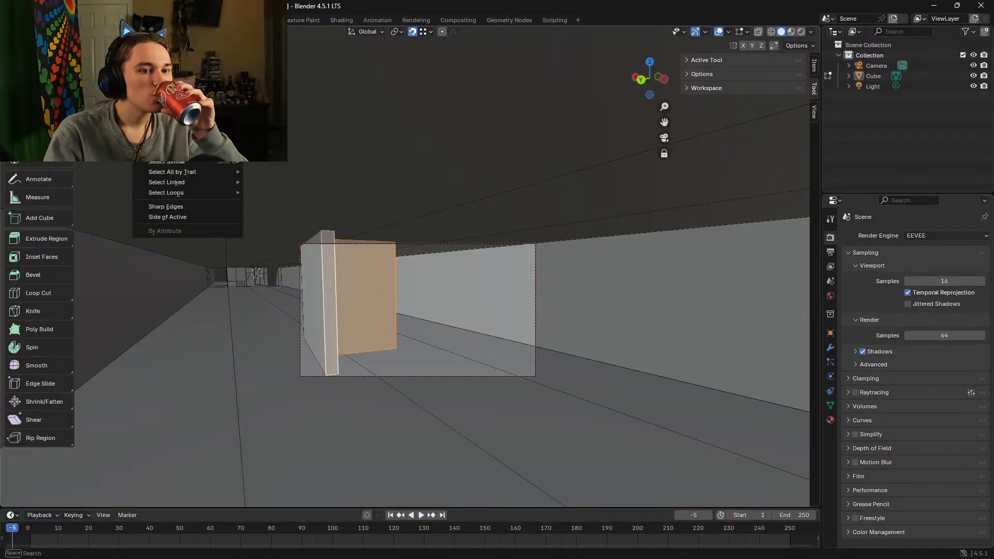
mouse_move(189, 181)
left_click(285, 180)
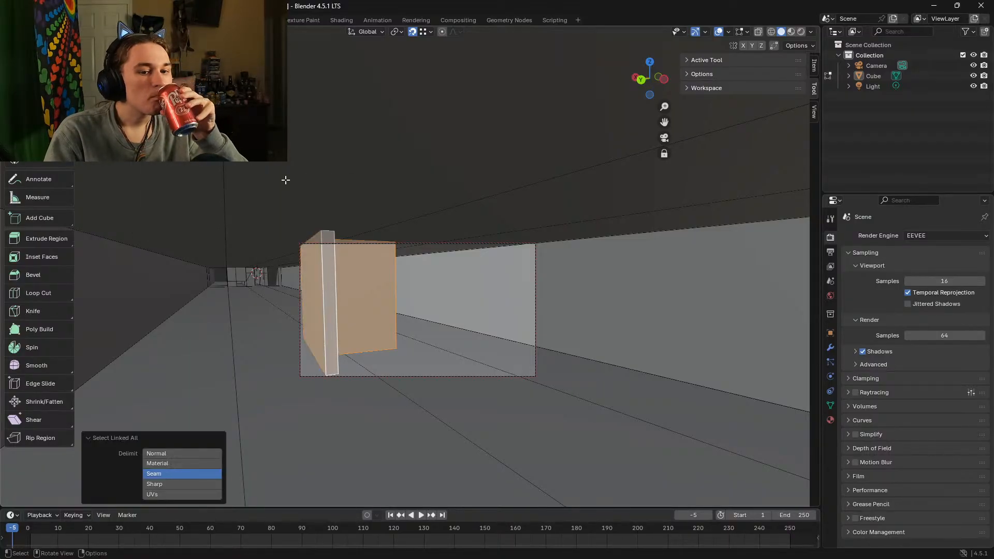
key("x")
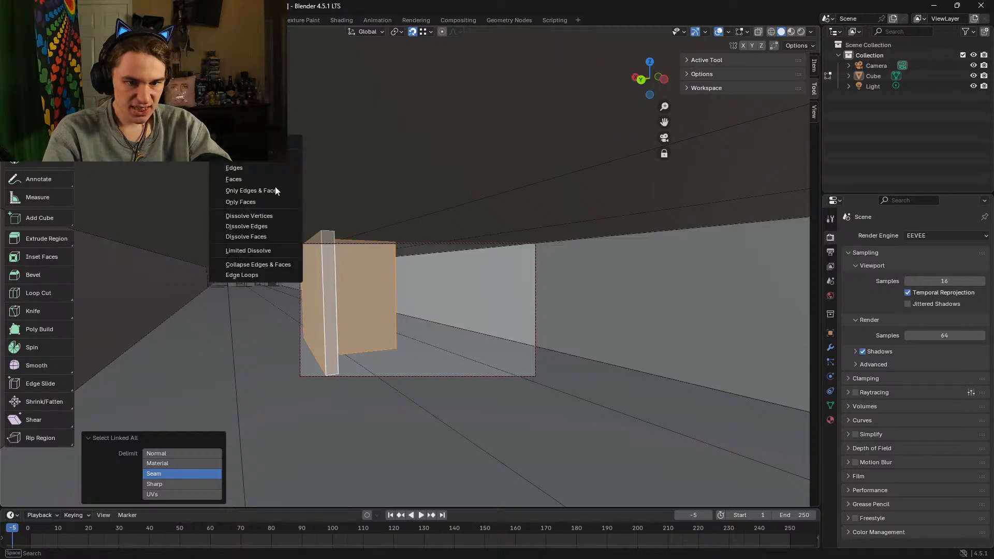
left_click(259, 179)
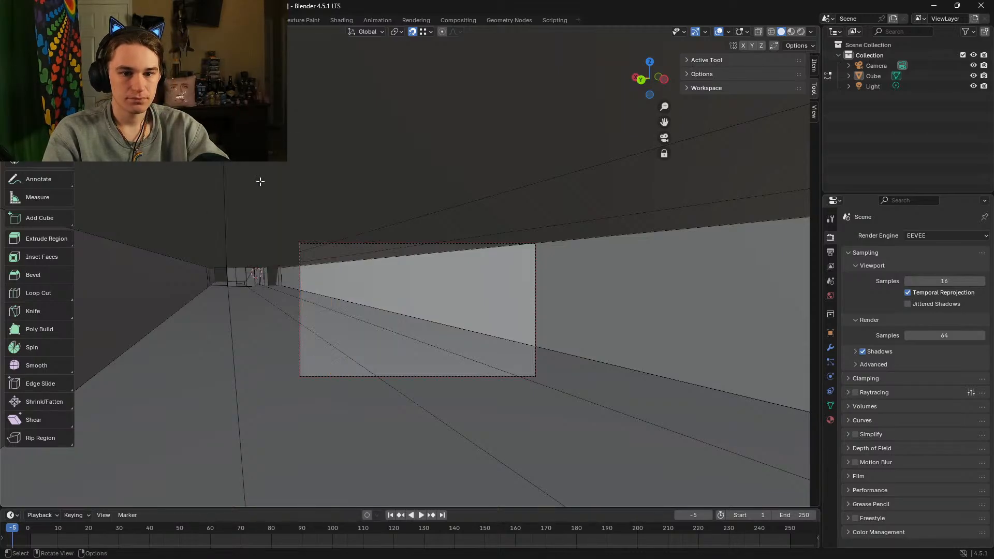
Step: Select the three free-standing partition walls in the opposite corridor stretch with their linked geometry and delete their faces
key("shift+grave")
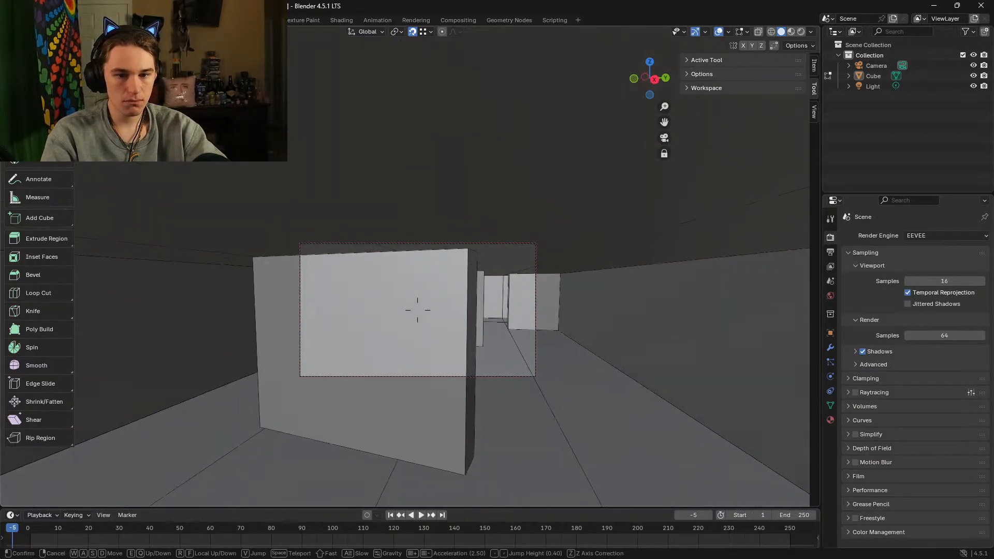
left_click(633, 306)
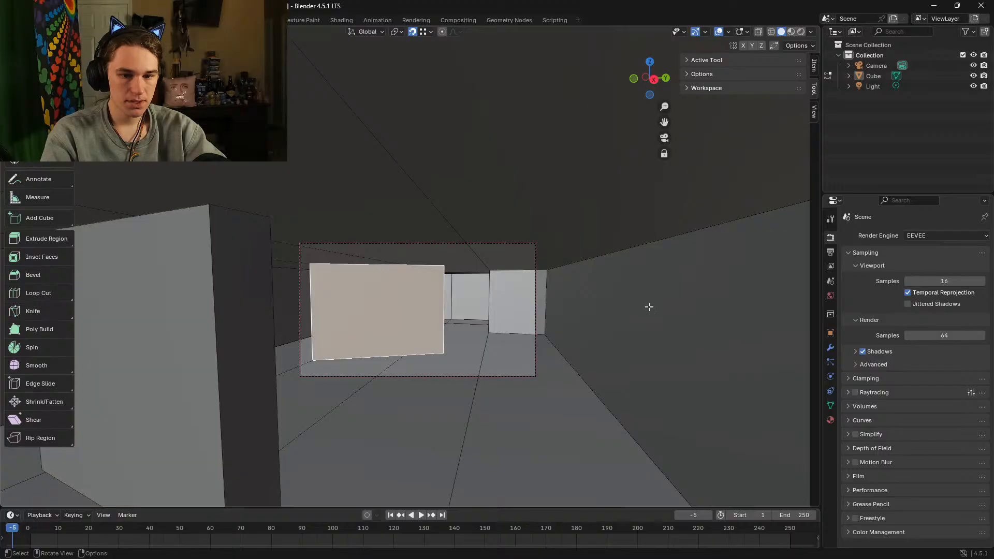
left_click(522, 296)
left_click(374, 297, "shift")
left_click(168, 303, "shift")
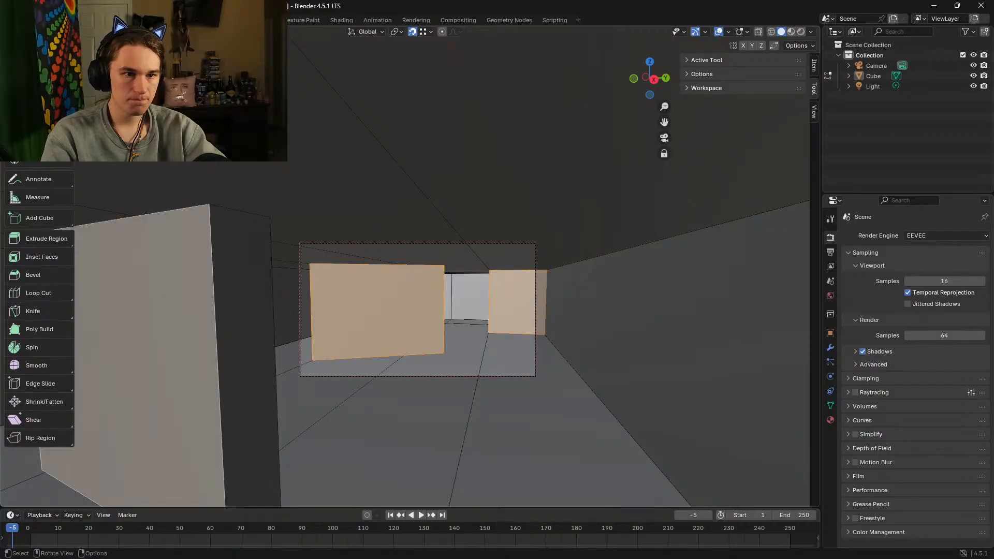
left_click(146, 32)
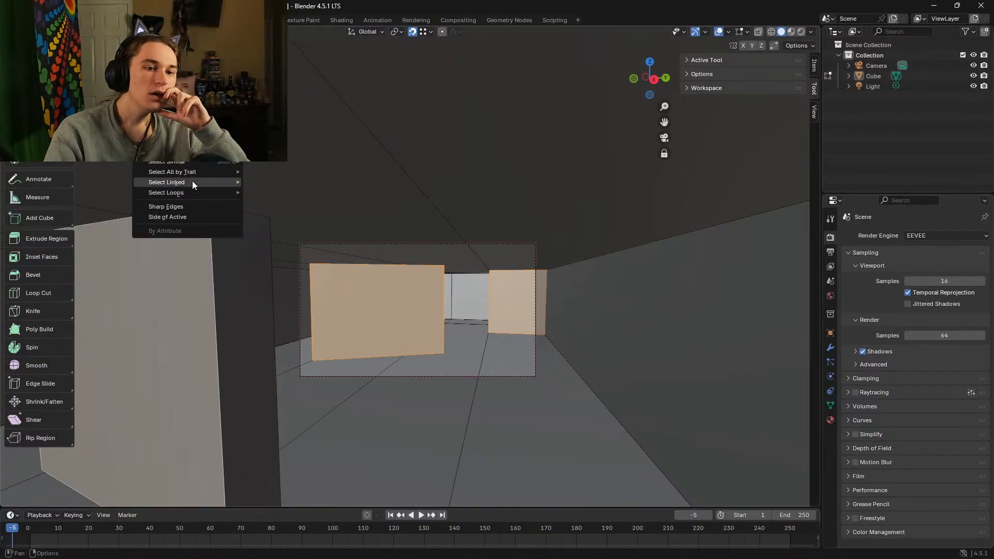
mouse_move(192, 182)
left_click(277, 182)
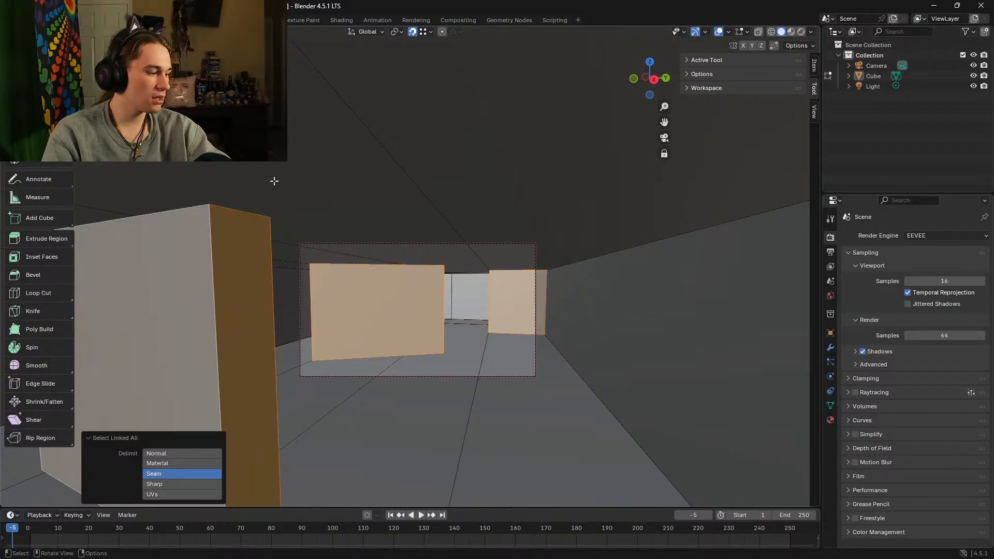
key("x")
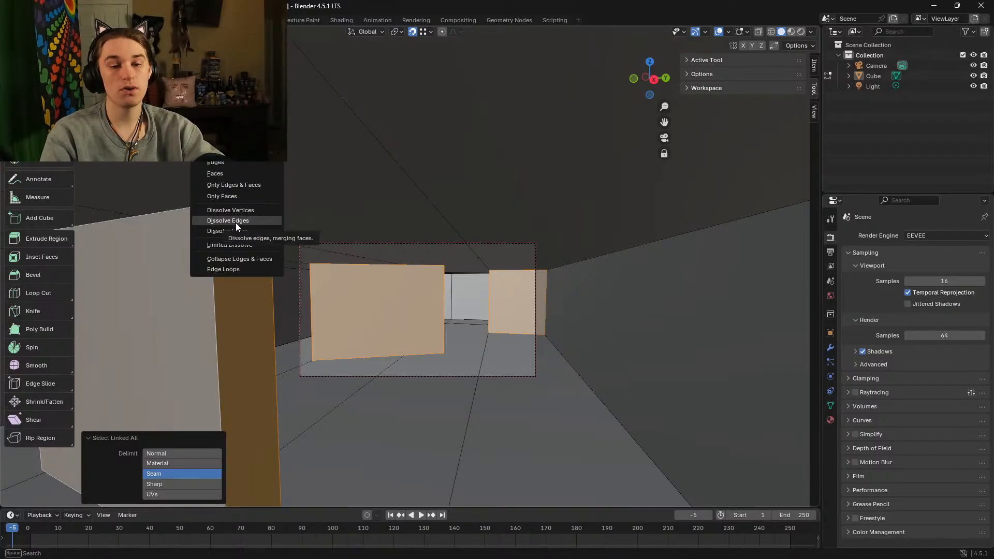
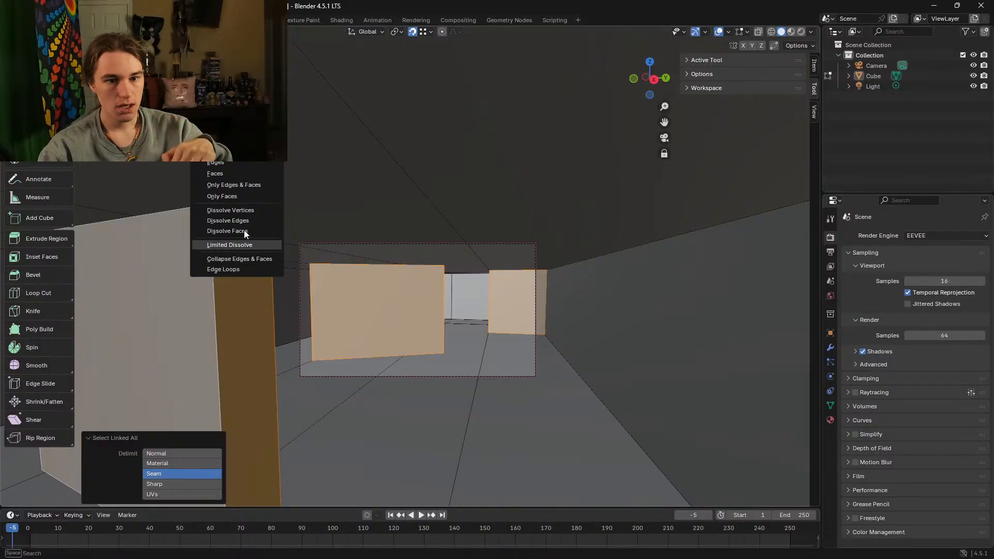
left_click(225, 173)
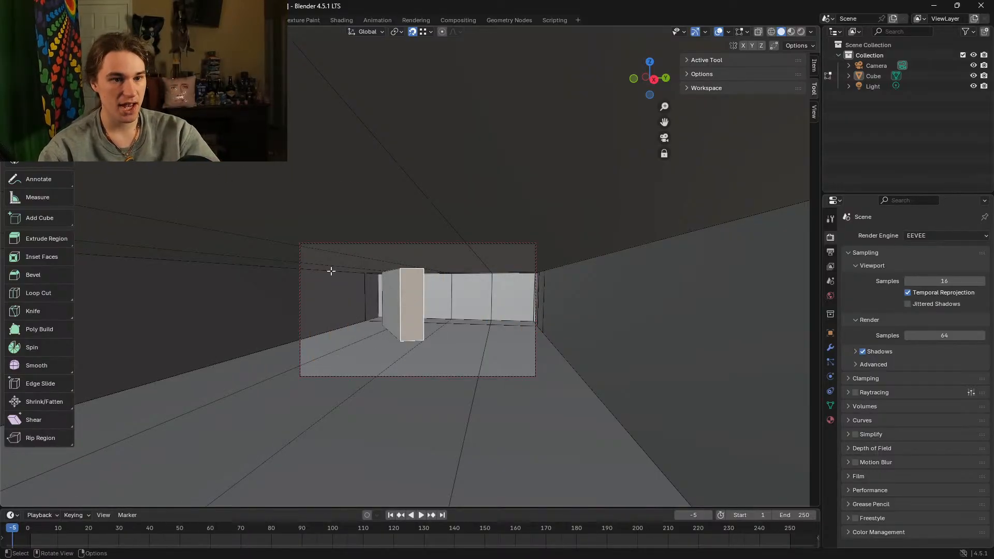
Step: Extend the selection to the whole remaining partition wall with Select Linked and delete its faces
left_click(146, 32)
mouse_move(194, 182)
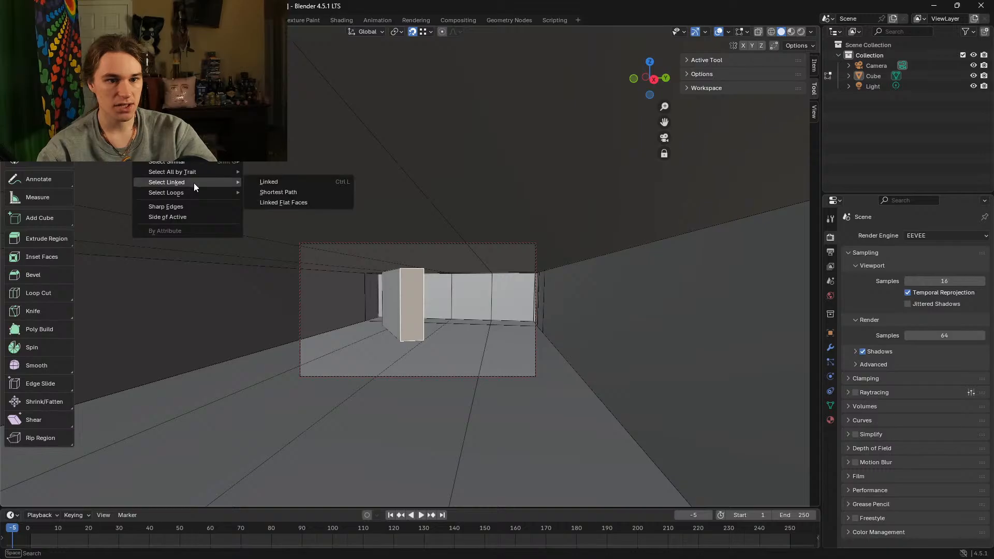
left_click(306, 184)
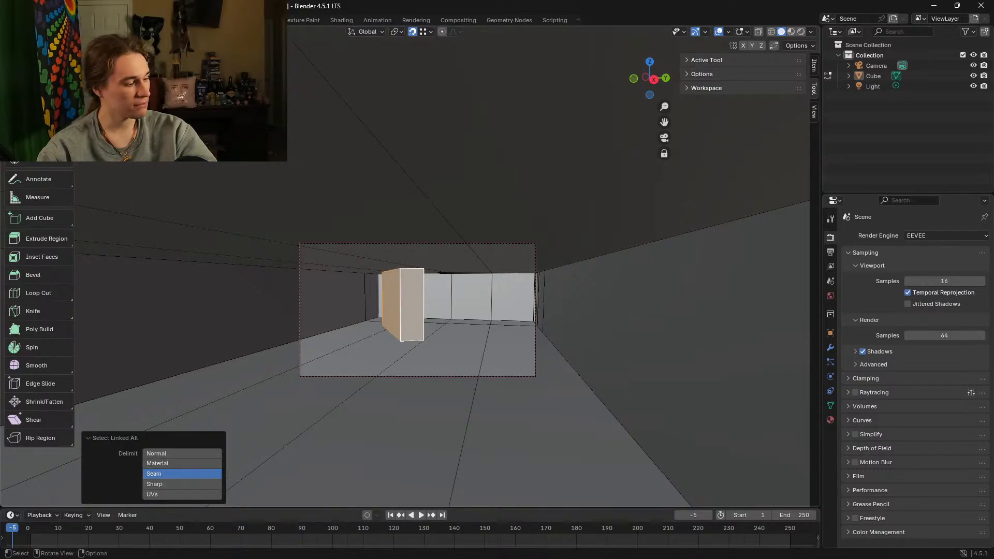
key("x")
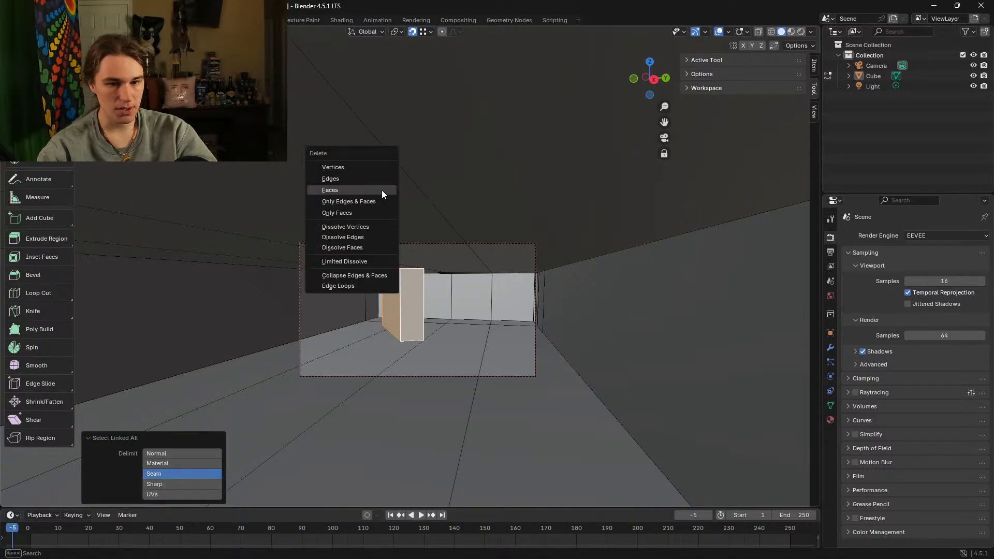
left_click(353, 187)
Step: Try to draw a cube on the corridor floor near the wall openings with Add Cube, first with snapping on and again with it off
key("shift+grave")
key("w")
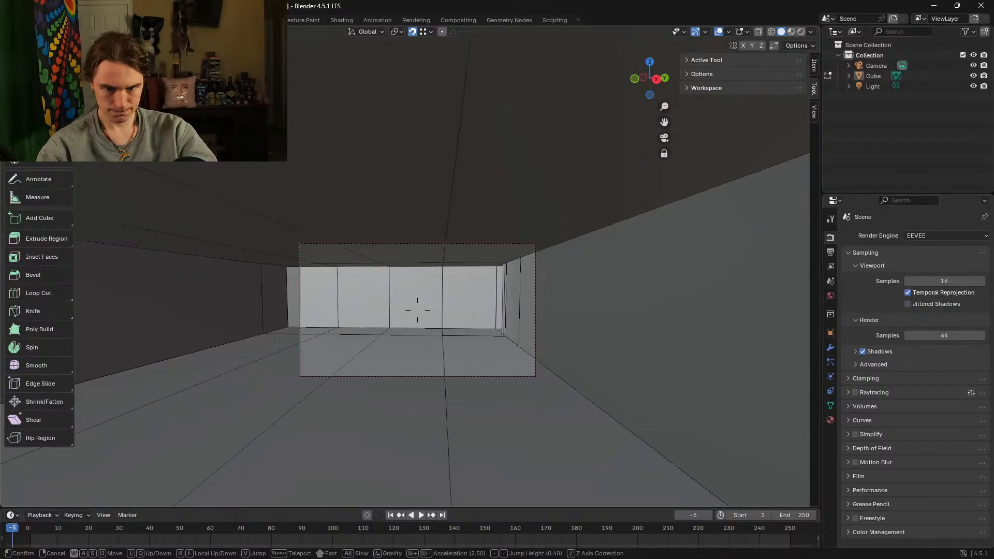
key("w")
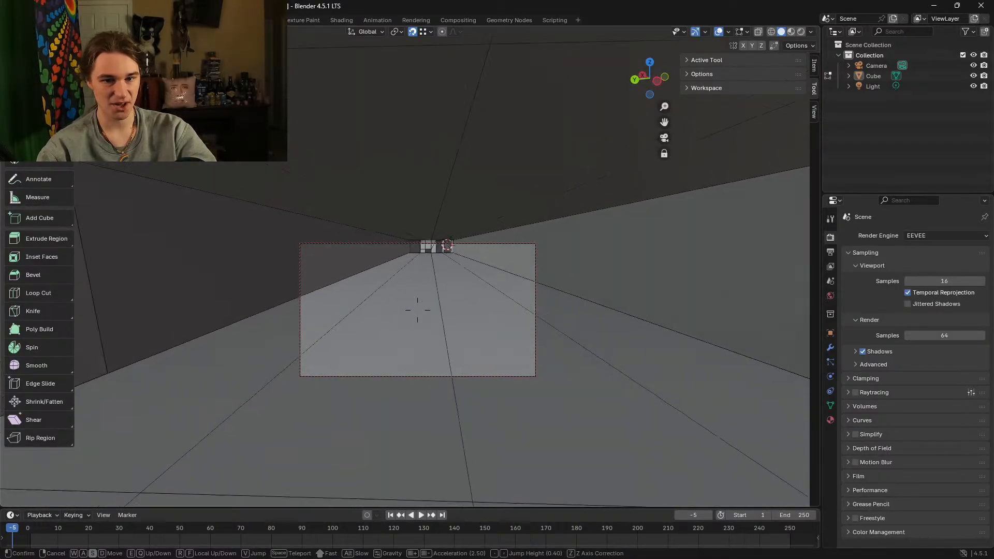
key("s")
key("s")
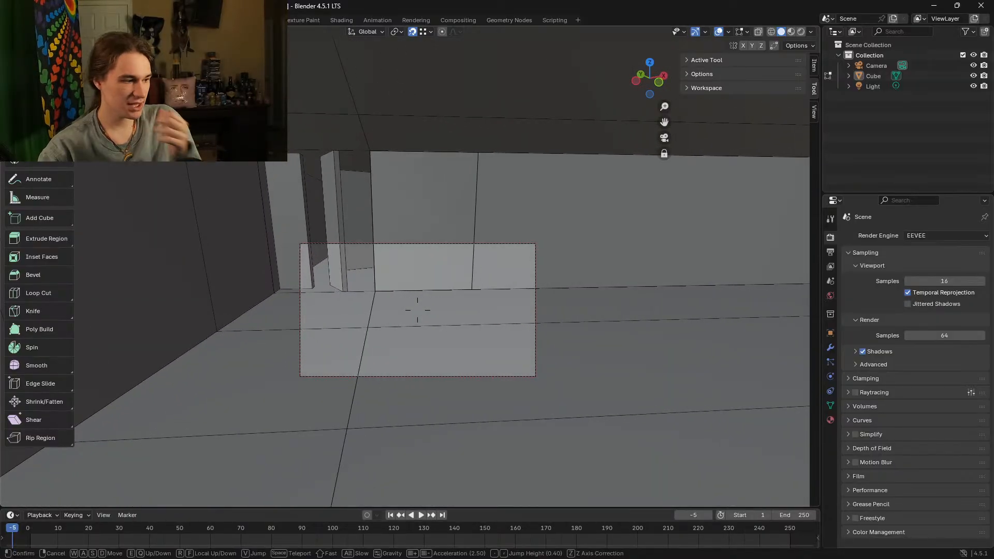
left_click(417, 310)
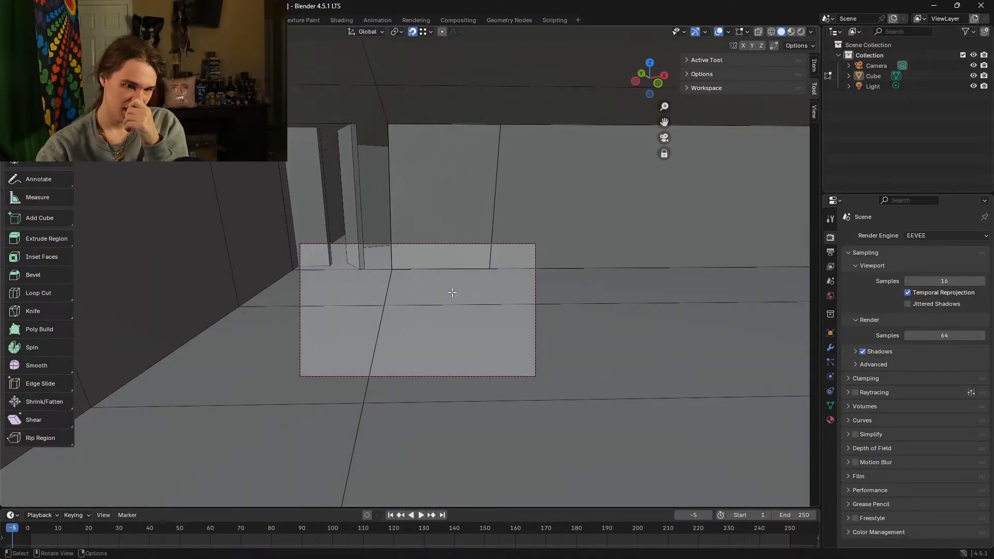
left_click(13, 217)
left_click_drag(421, 305, 412, 365)
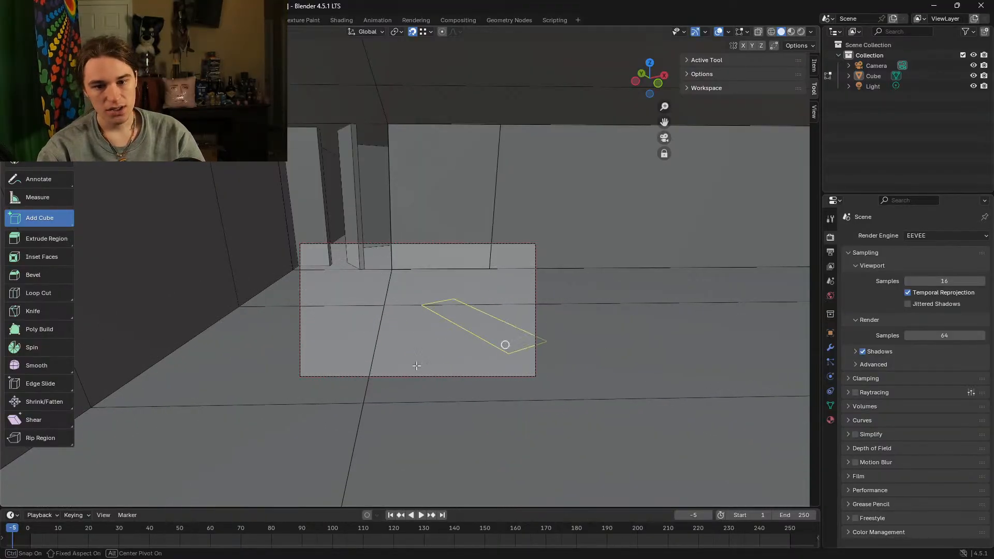
key("Escape")
left_click(412, 32)
left_click_drag(414, 306, 405, 344)
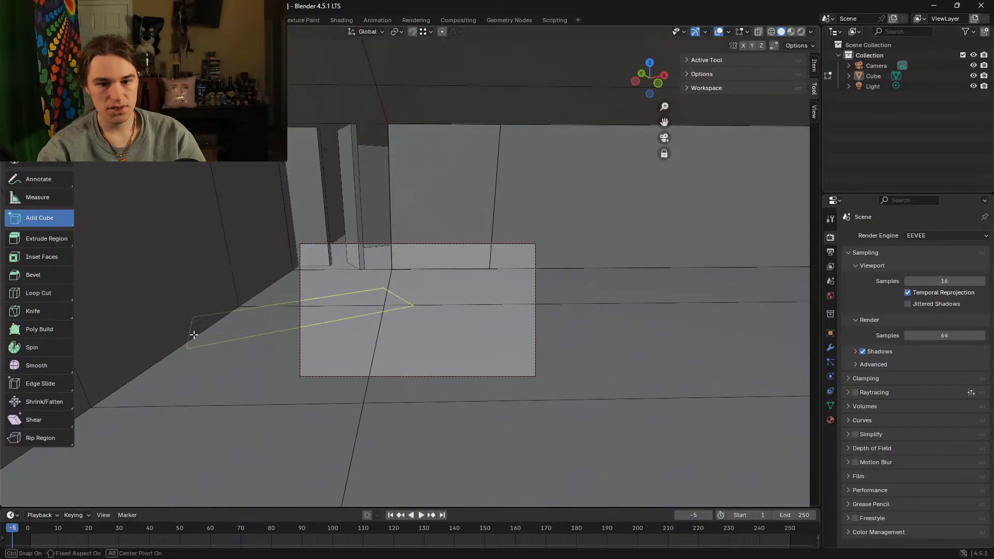
key("Escape")
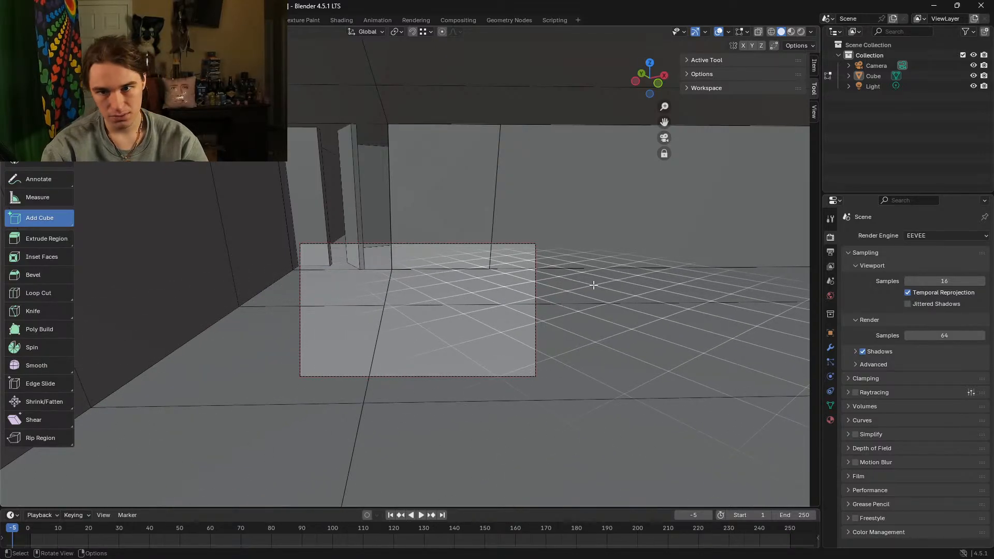
Step: Try drawing the floor cube with the pivot point set to Bounding Box Center, and again with Median Point and snapping on
left_click(395, 32)
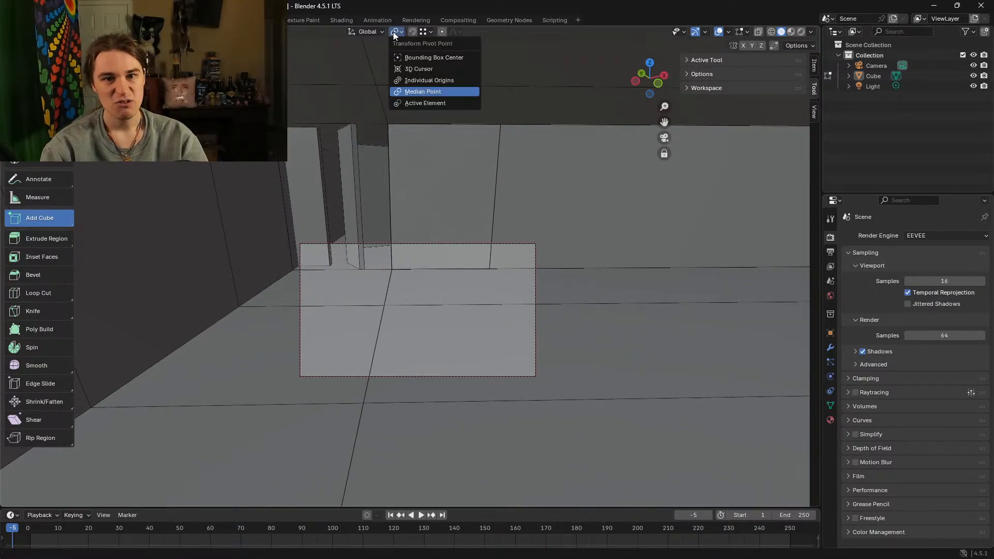
left_click(406, 57)
left_click_drag(434, 291, 449, 399)
key("Escape")
left_click(400, 33)
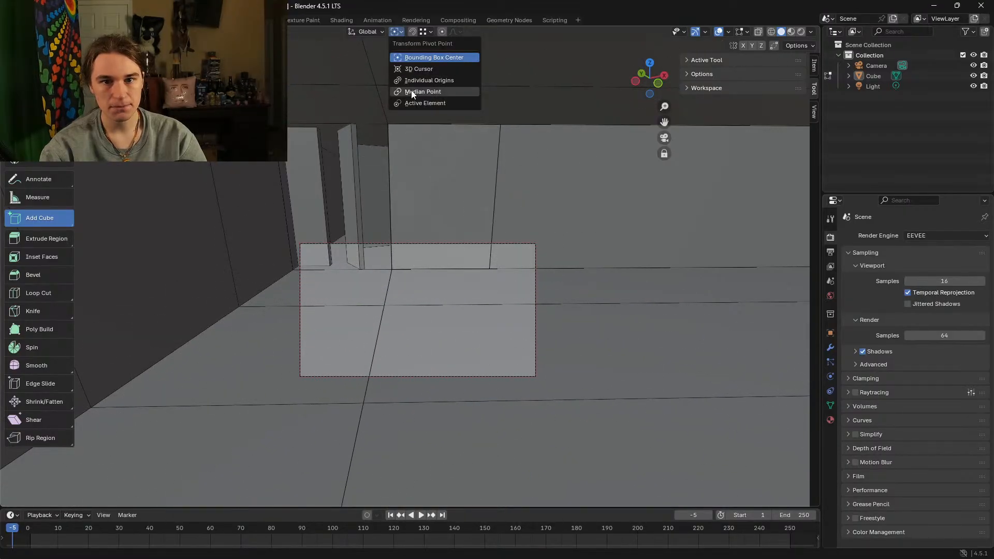
left_click(412, 92)
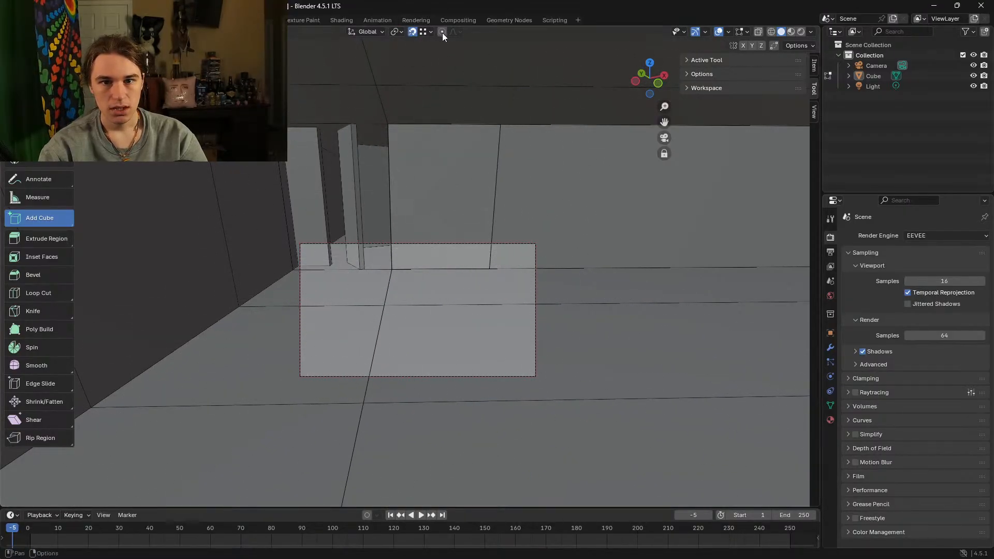
left_click_drag(371, 308, 388, 319)
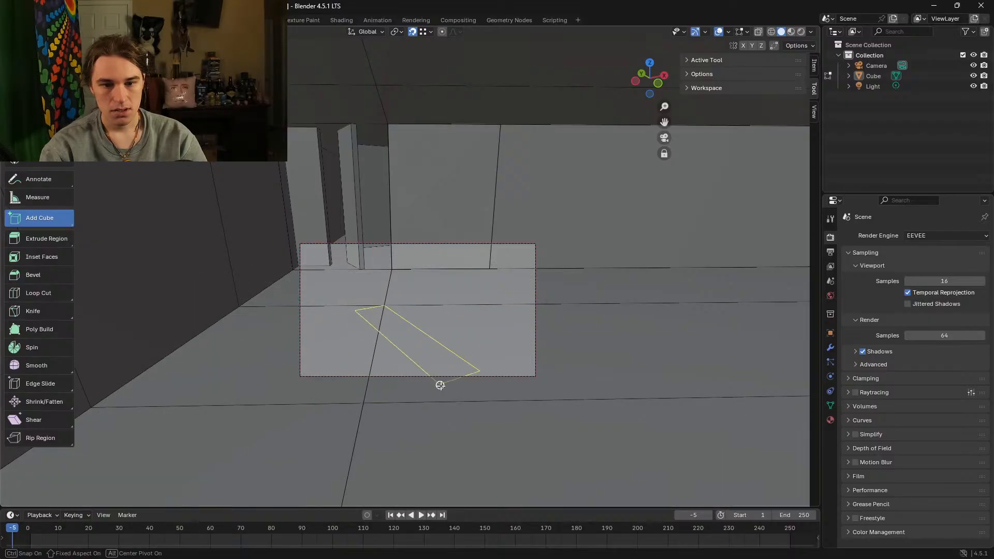
right_click(505, 386)
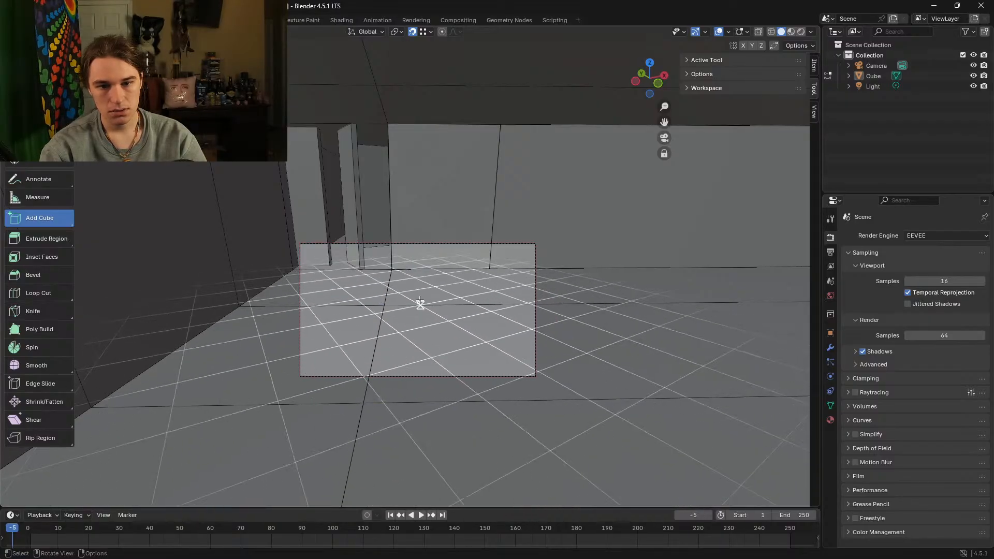
Step: Try to draw a cube on the corridor's dark side wall beside the openings
key("shift+grave")
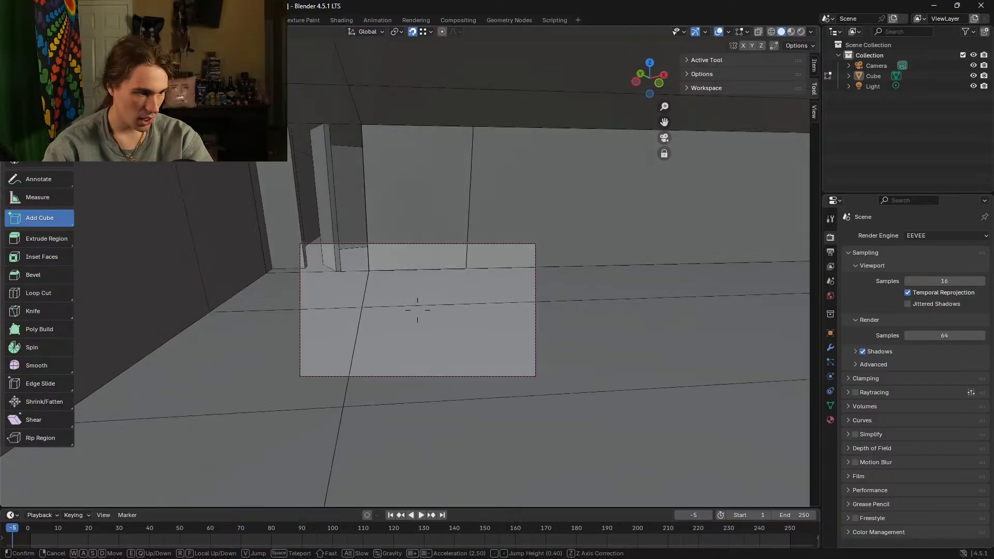
key("a")
left_click(415, 310)
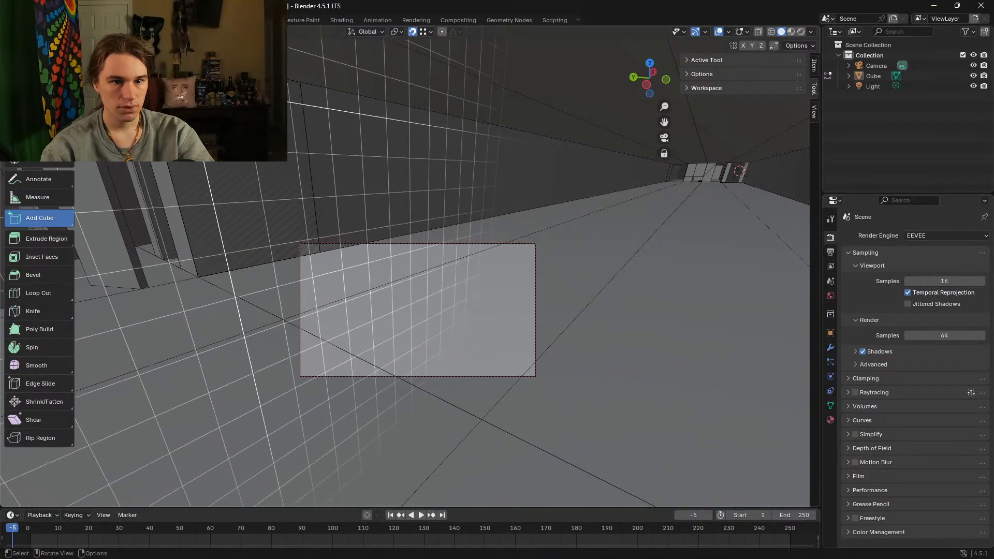
left_click_drag(206, 156, 197, 191)
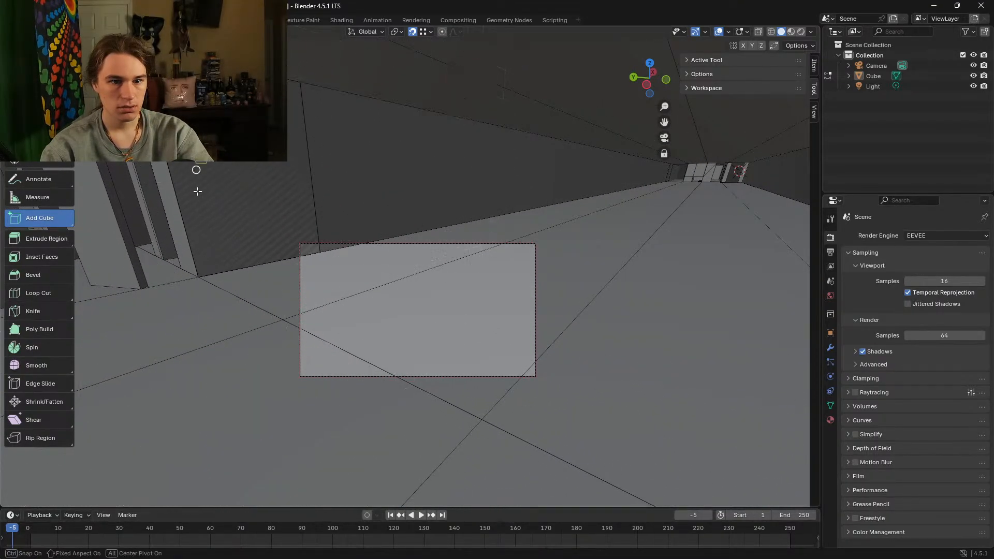
right_click(212, 275)
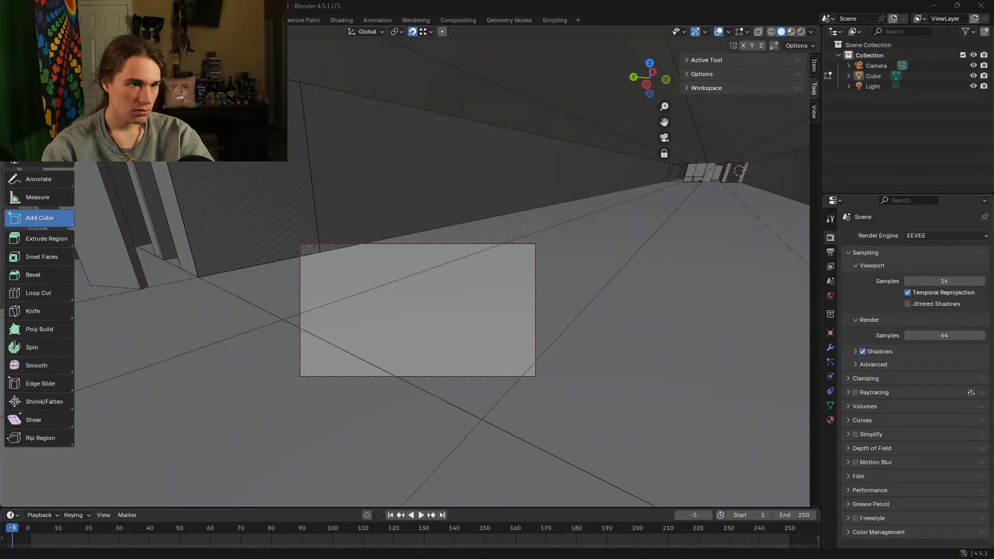
Step: Switch to the web browser and search for "the backrooms level"
left_click_drag(574, 260, 573, 259)
left_click_drag(668, 177, 455, 1)
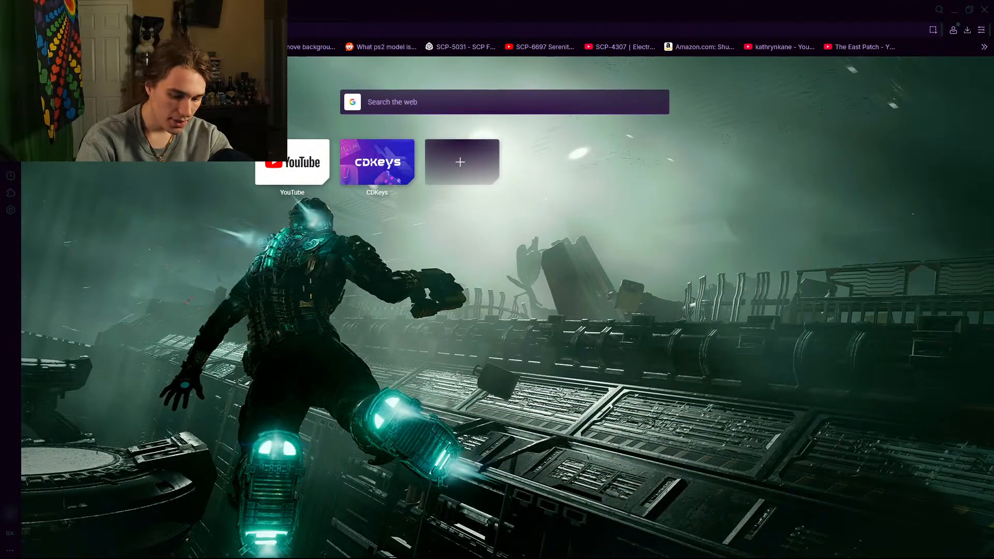
type("the backrooms")
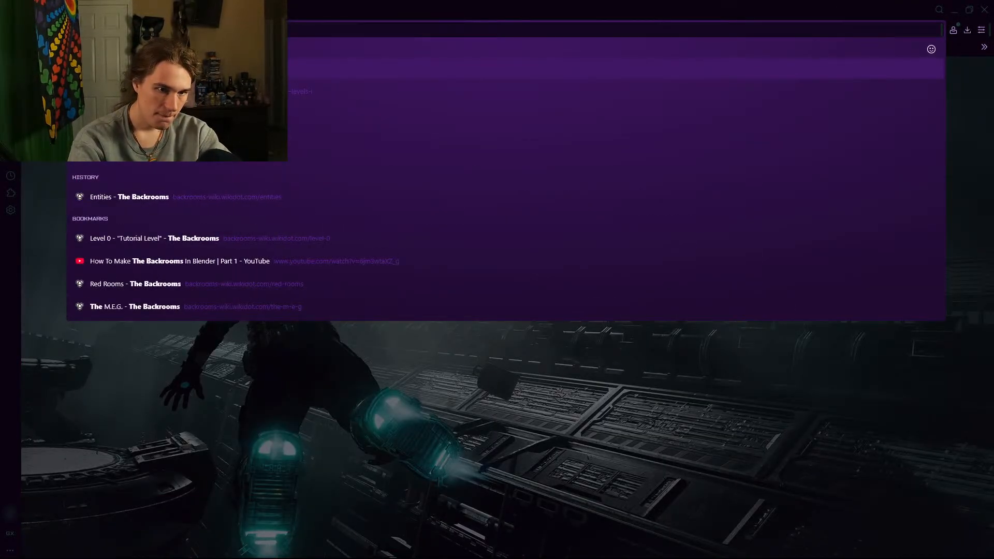
type(" level")
key("Return")
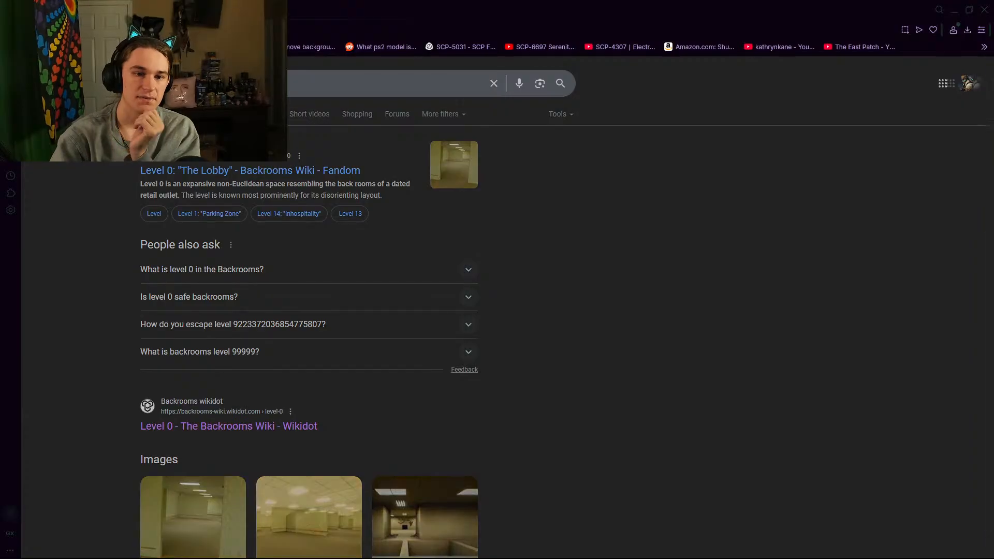
Step: Look through the Backrooms Level 0 image results and view the Blender Market building kit image up close
left_click(194, 171)
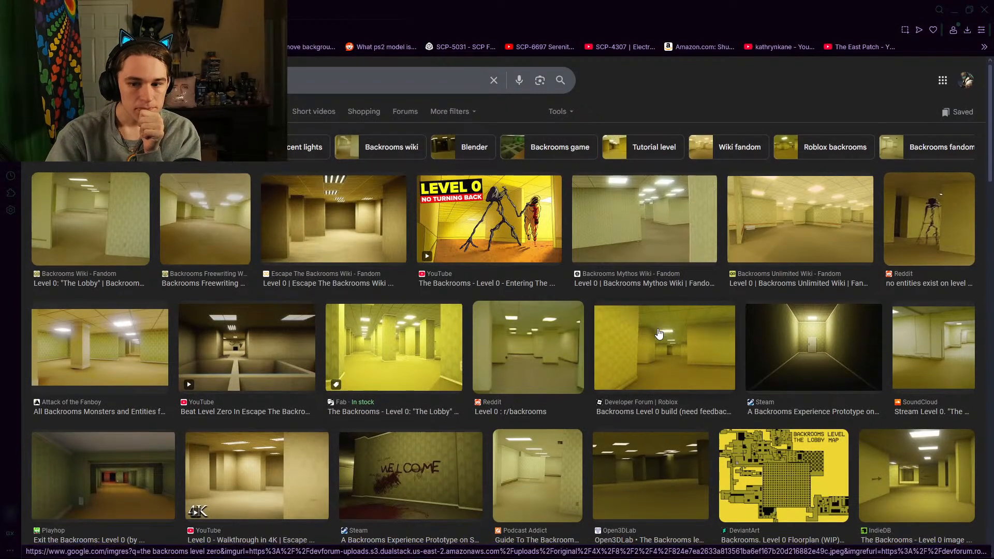
scroll(659, 334, "down", 6)
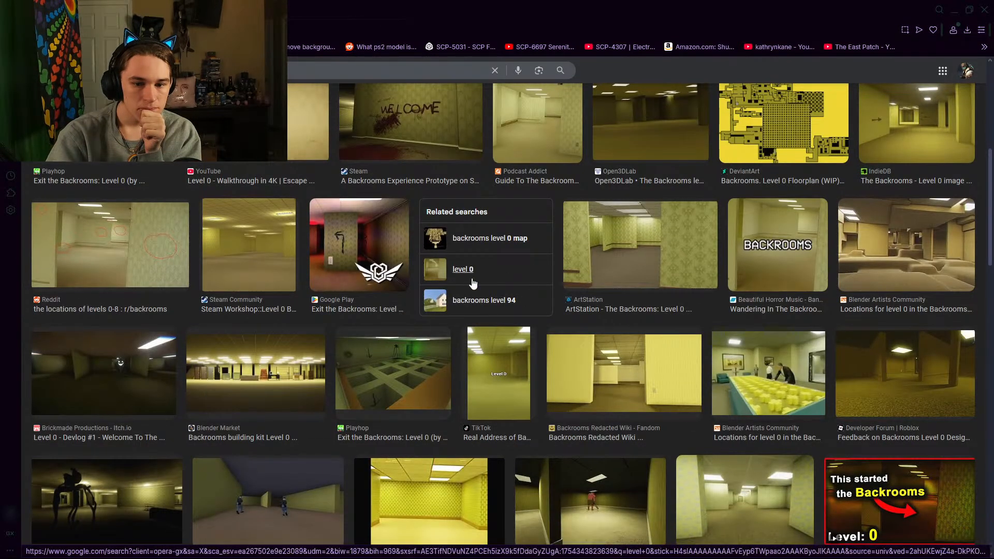
scroll(500, 287, "down", 6)
scroll(500, 287, "down", 5)
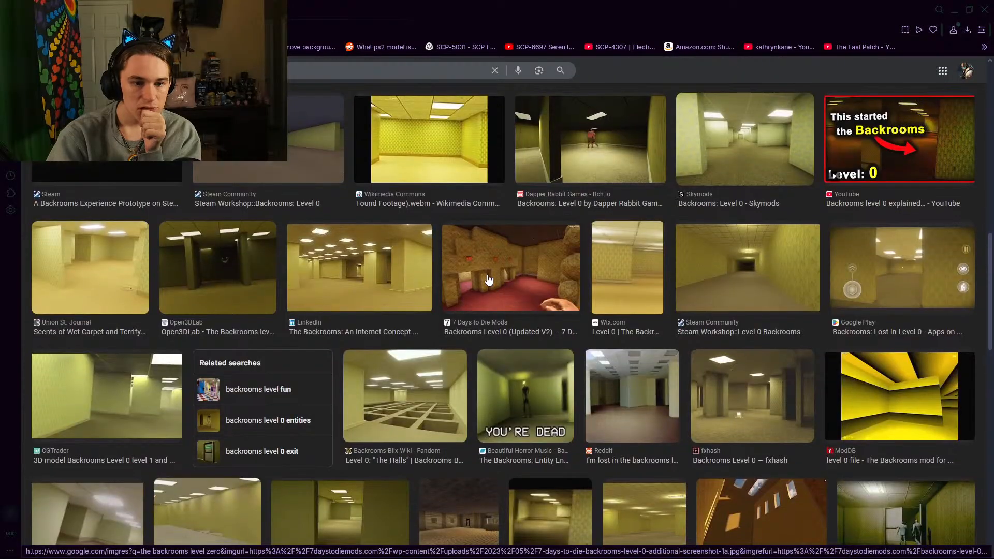
scroll(489, 280, "down", 7)
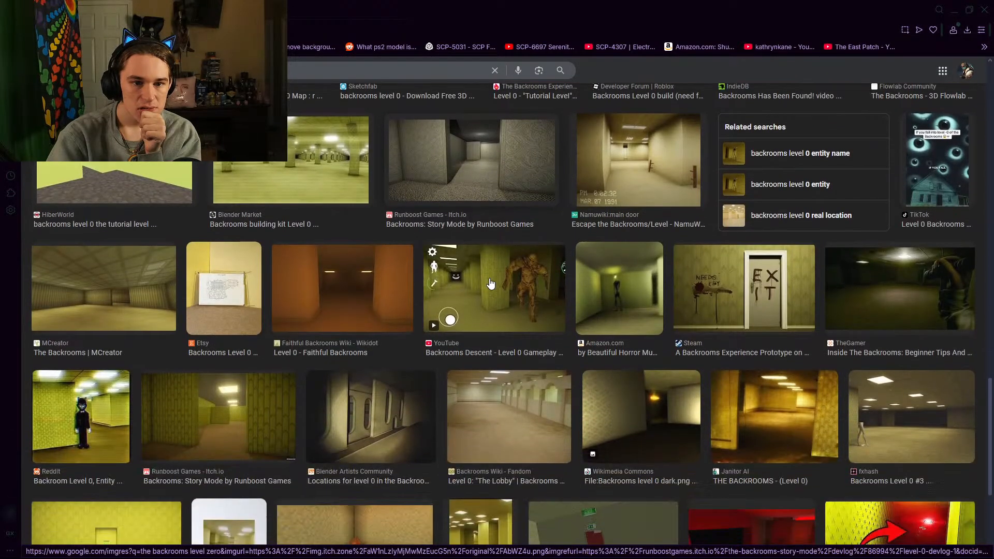
scroll(490, 283, "up", 1)
left_click(290, 209)
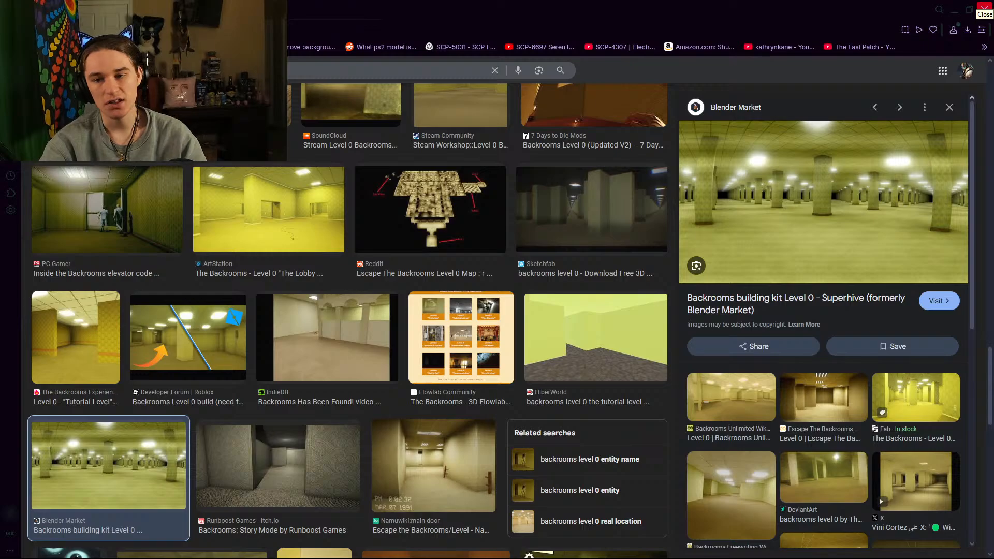
left_click(949, 107)
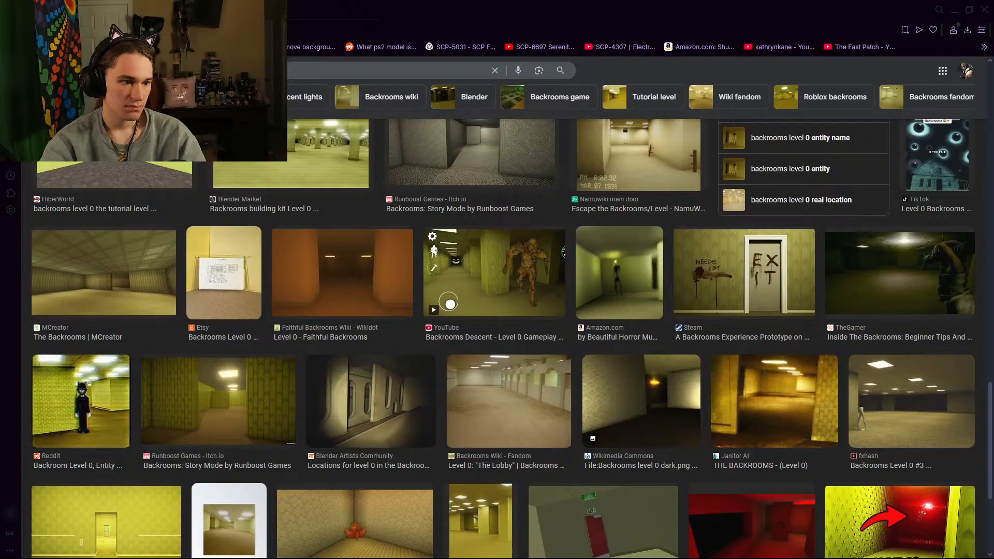
Step: Examine more Level 0 reference images, including the Reddit picture of an entity in a yellow corridor
scroll(551, 250, "down", 4)
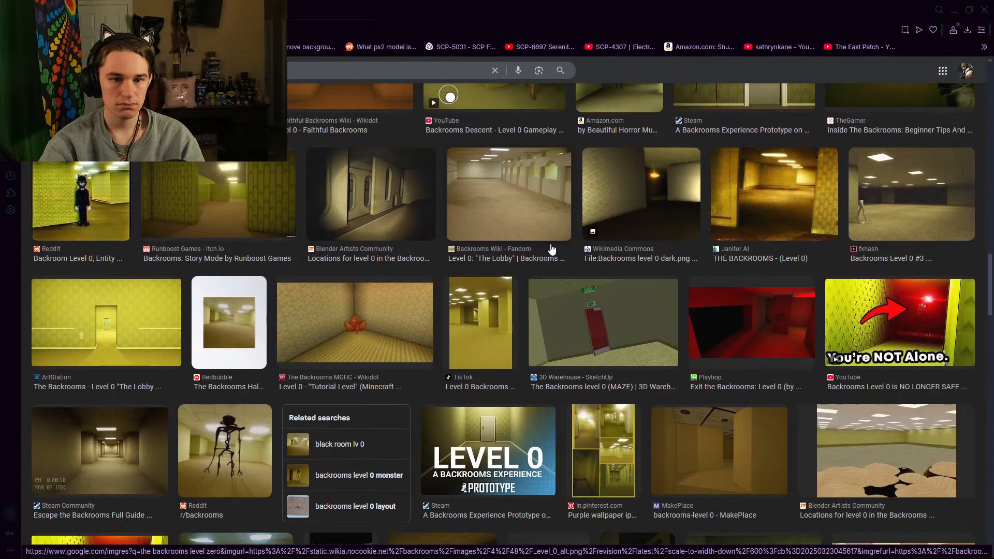
left_click(81, 201)
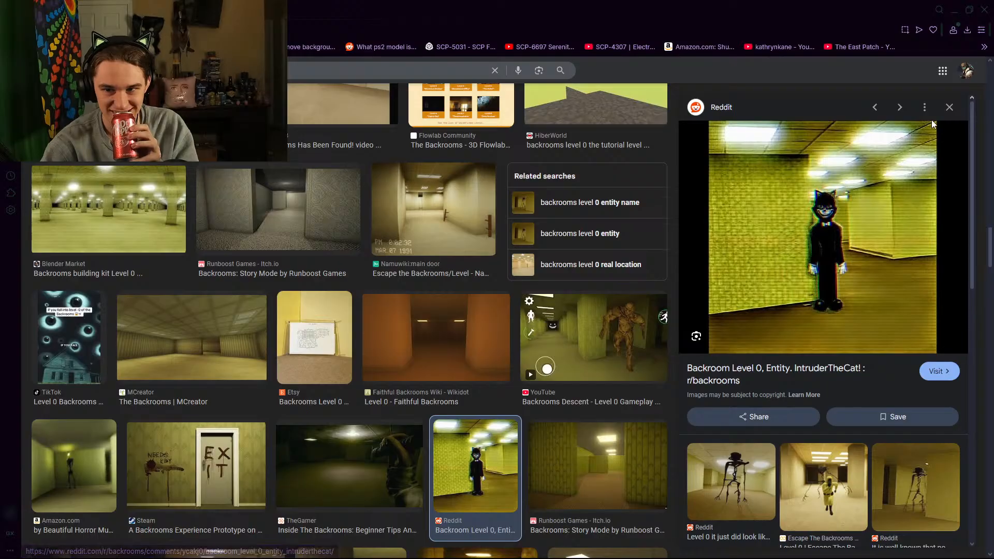
left_click(948, 106)
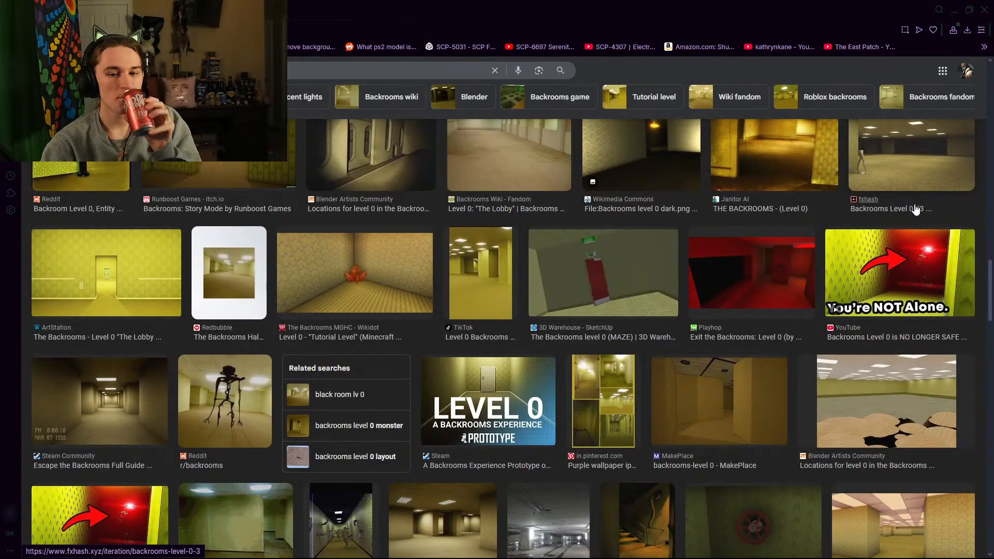
scroll(739, 330, "down", 5)
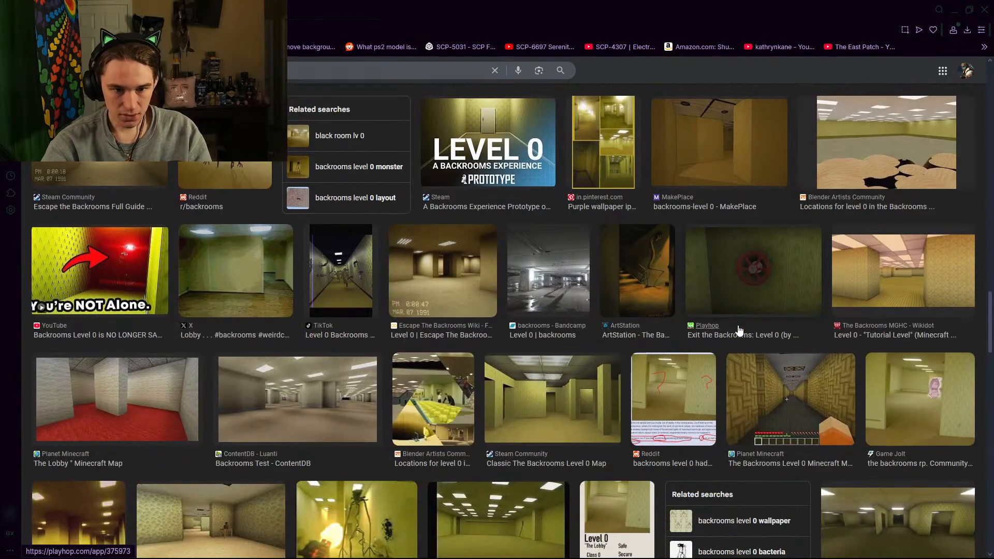
scroll(612, 299, "down", 1)
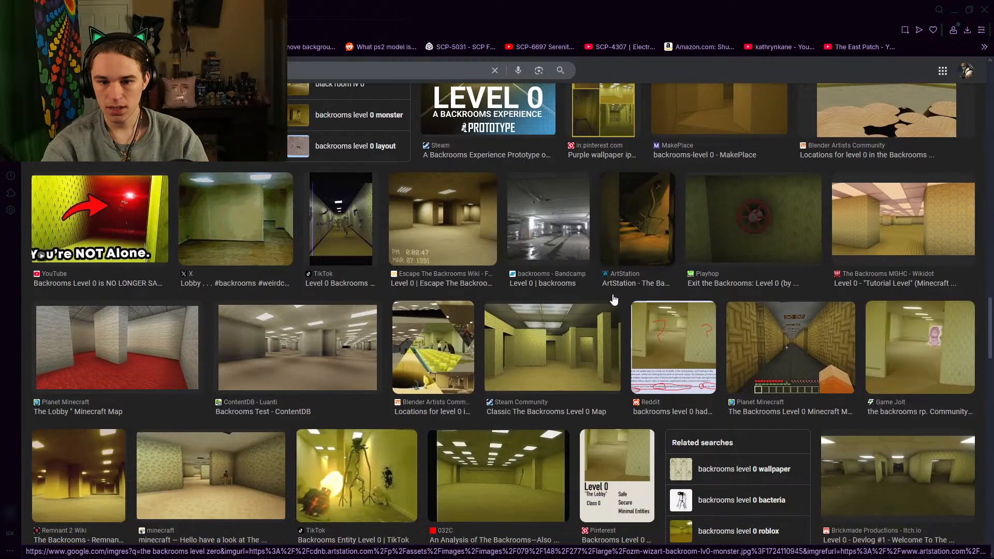
scroll(613, 299, "down", 2)
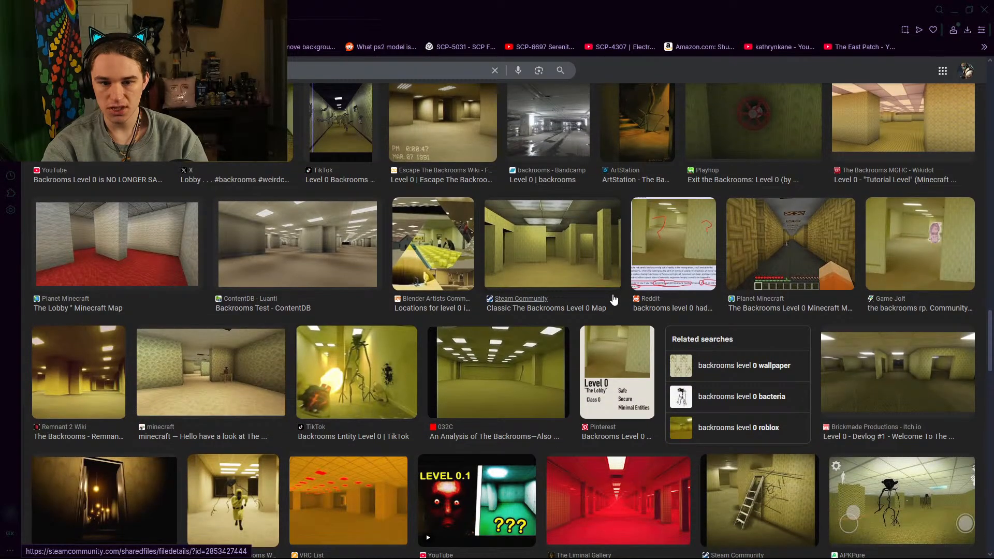
left_click(358, 378)
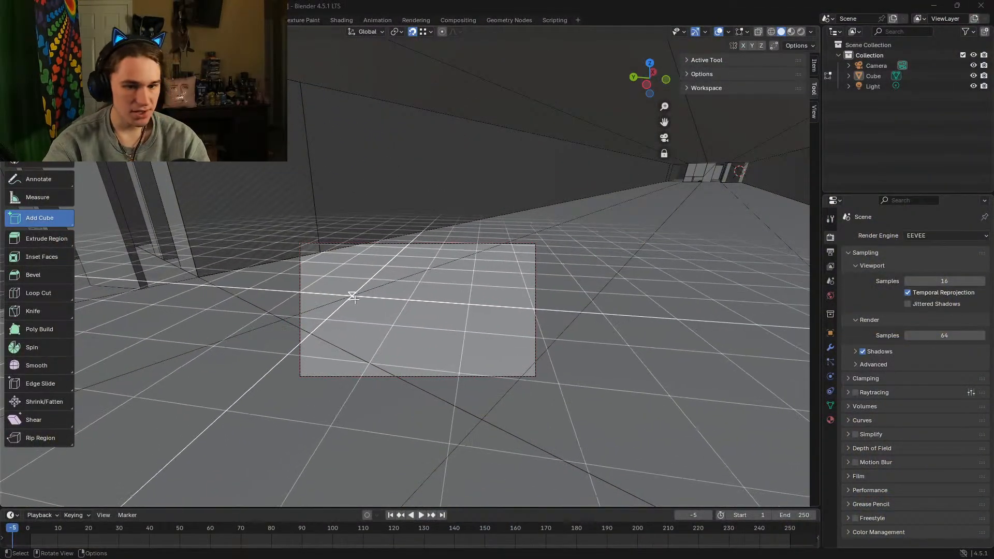
Step: Switch back to Blender and add a 2 m cube at the 3D cursor on the corridor floor
left_click_drag(375, 289, 522, 337)
right_click(523, 337)
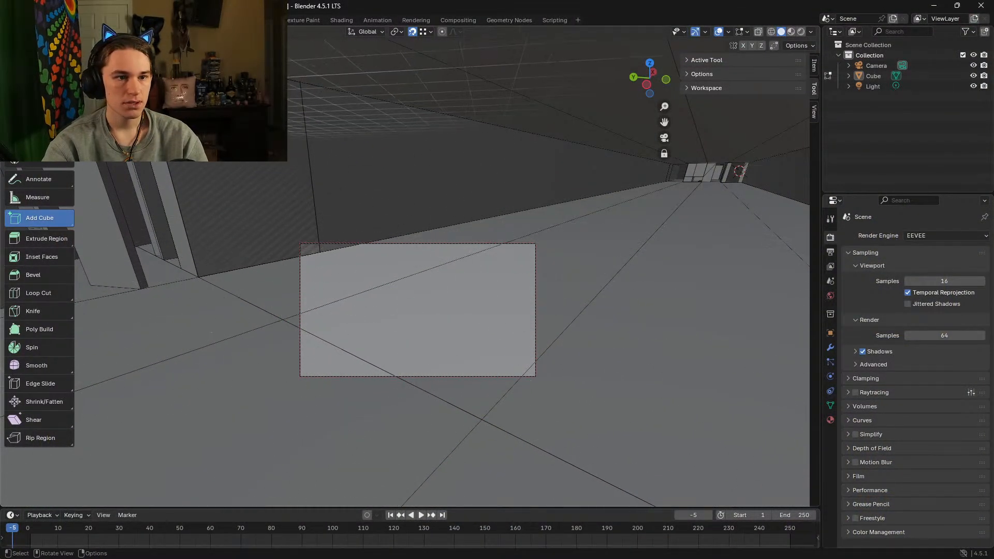
left_click(38, 82)
left_click_drag(409, 292, 446, 316)
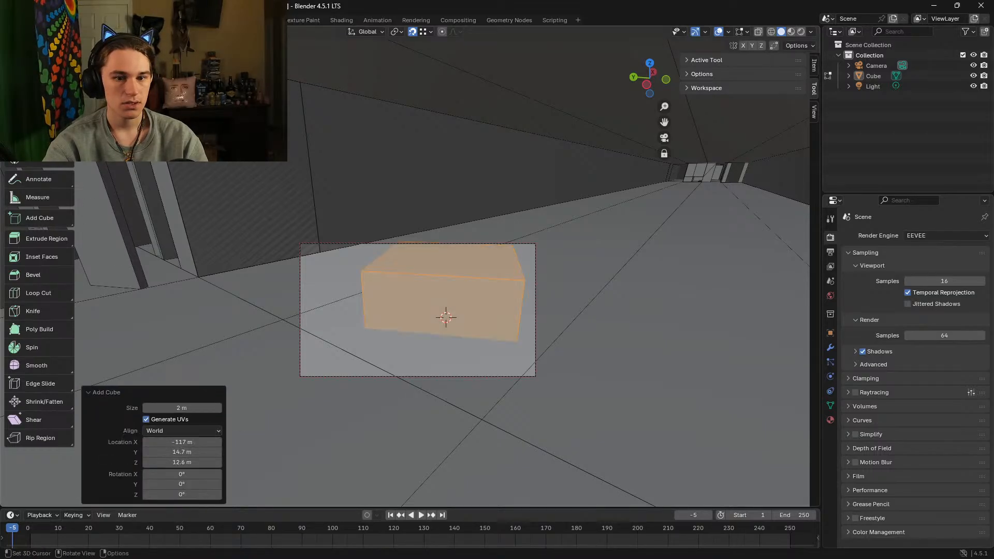
Step: Try to raise the new cube along the Z axis and undo the move
key("g")
key("z")
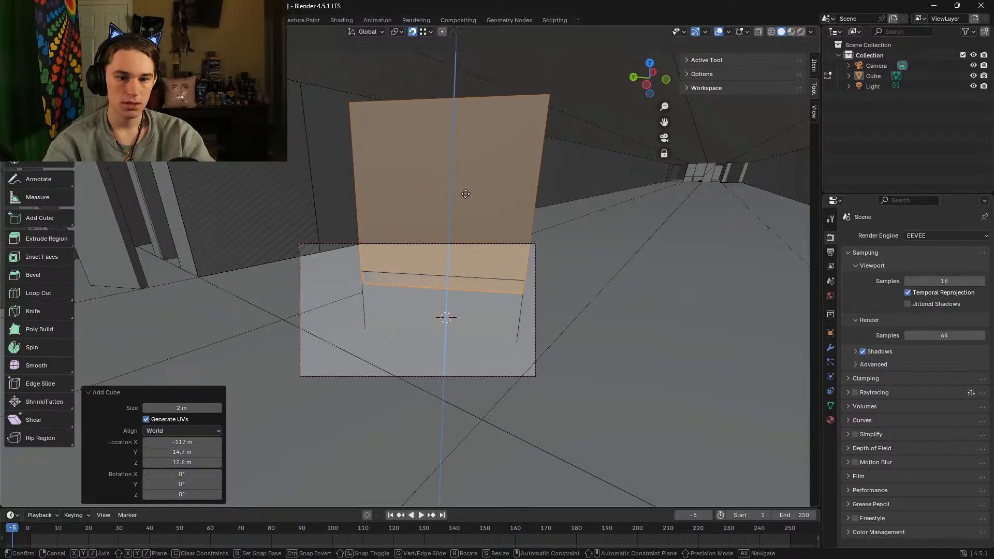
left_click(464, 195)
key("ctrl+z")
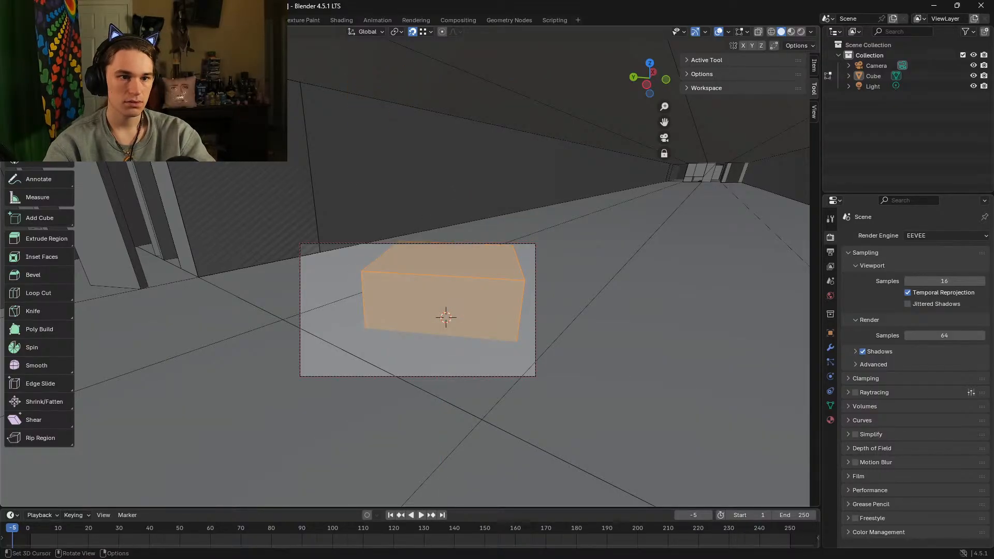
Step: Raise the cube about 1.25 m along Z and scale it down along Y into a thin wall panel
left_click_drag(452, 284, 451, 203)
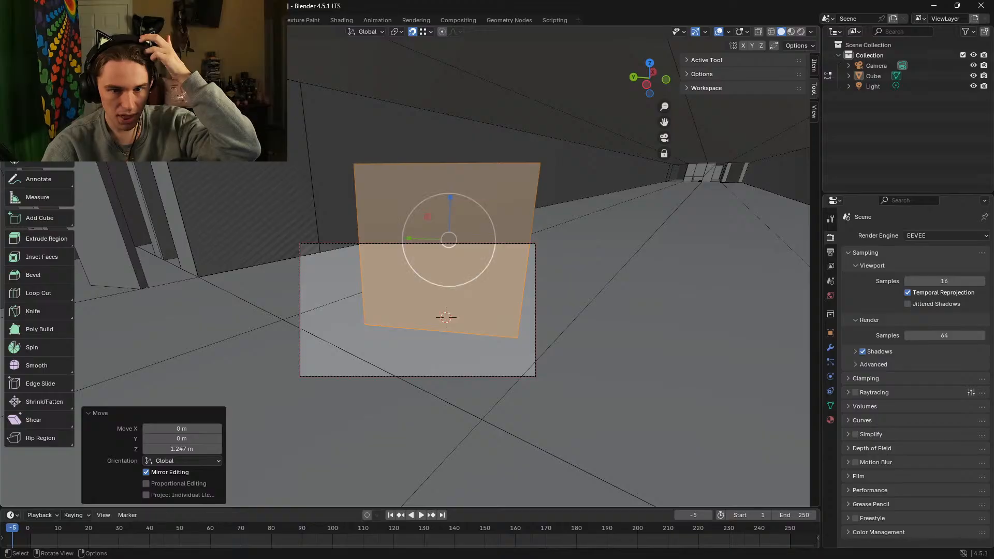
left_click_drag(409, 239, 447, 239)
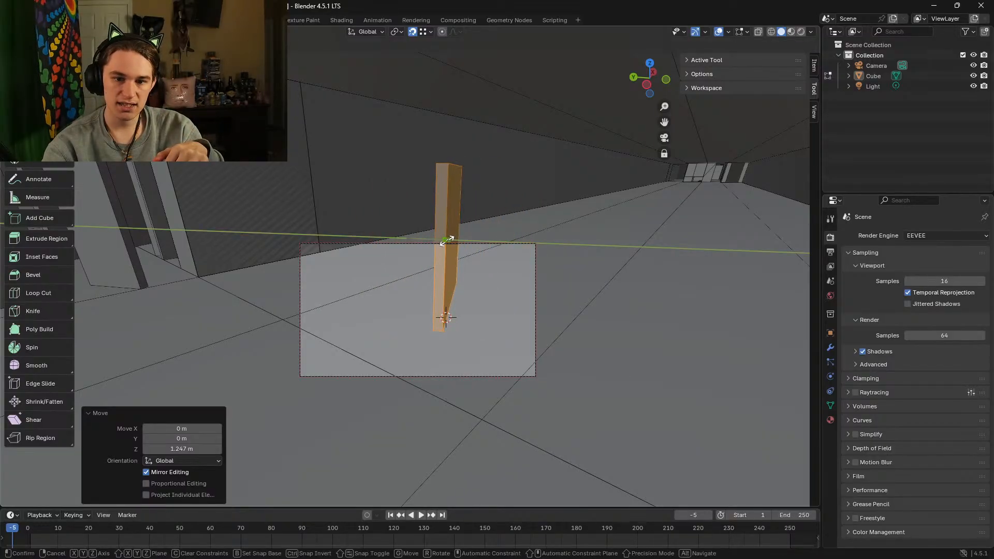
Step: Rotate the wall panel about the Z axis, trying angles of 40° and 50° before setting 55°
left_click_drag(446, 239, 564, 214)
left_click(191, 449)
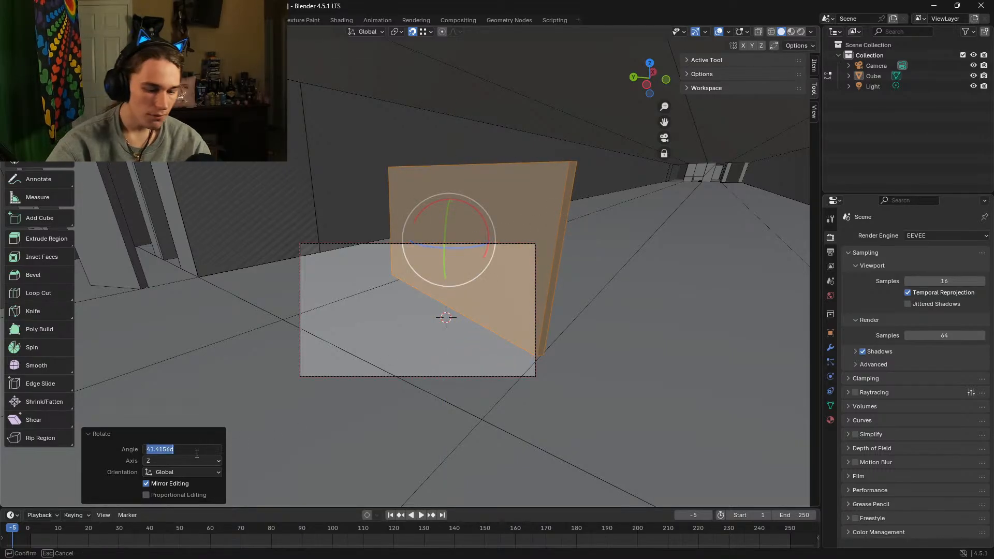
type("40")
key("Return")
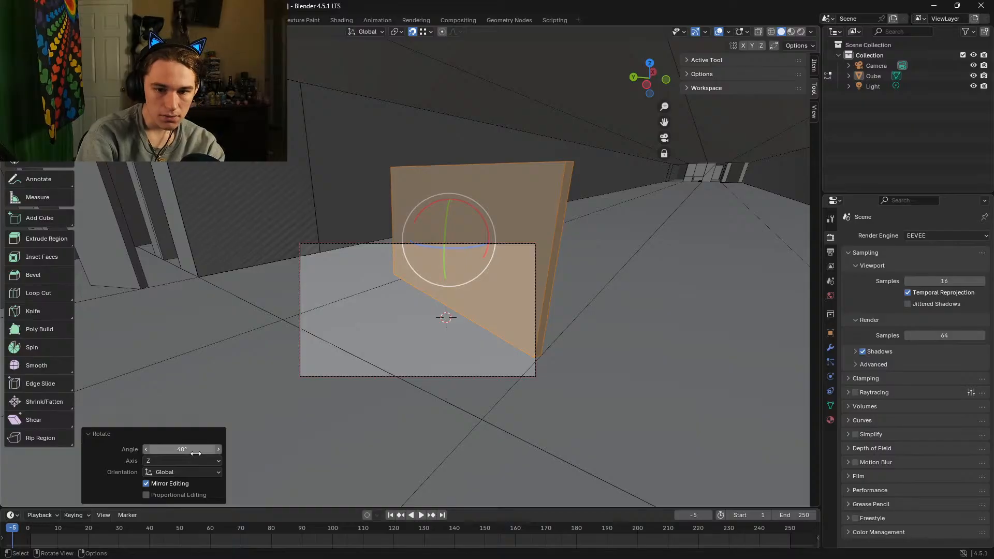
left_click(199, 450)
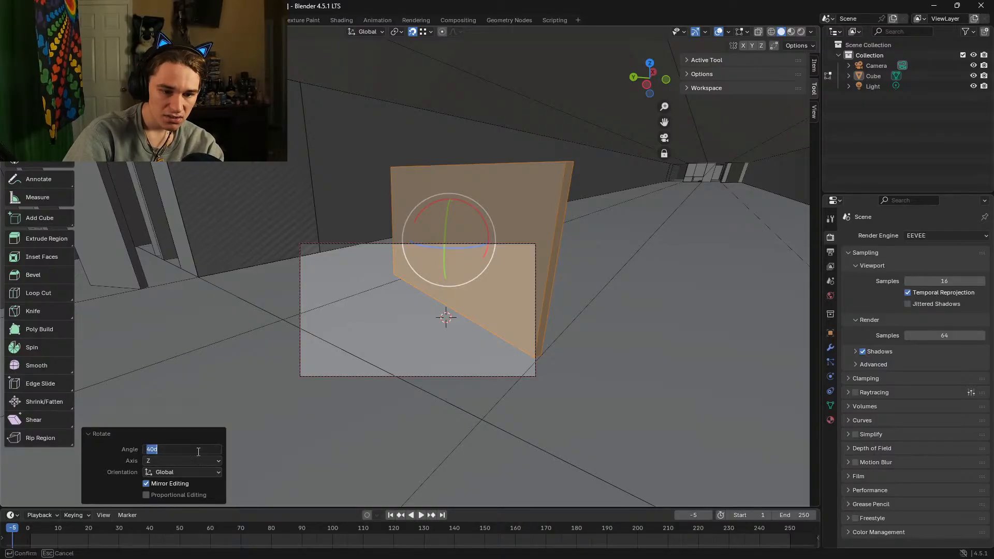
key("Return")
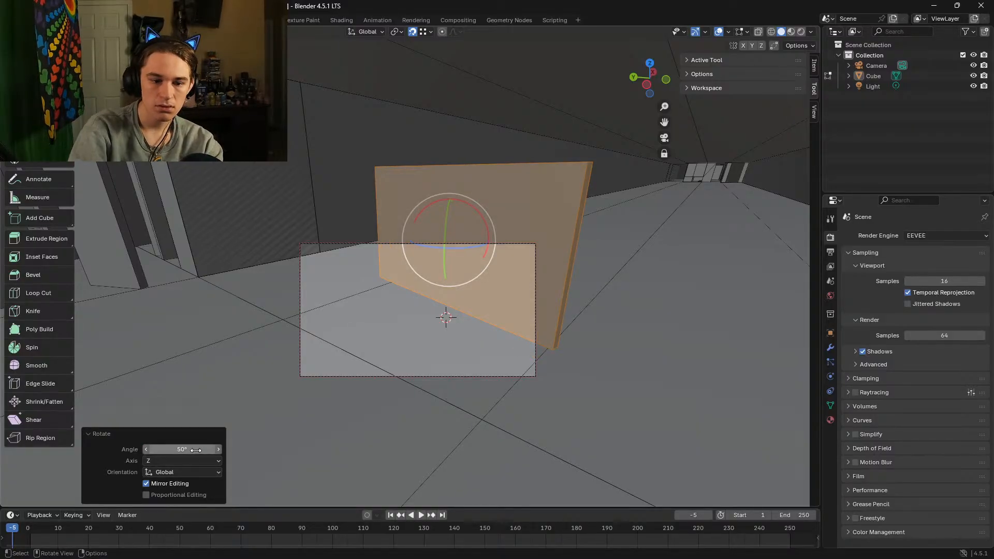
left_click(195, 449)
type("55")
key("Return")
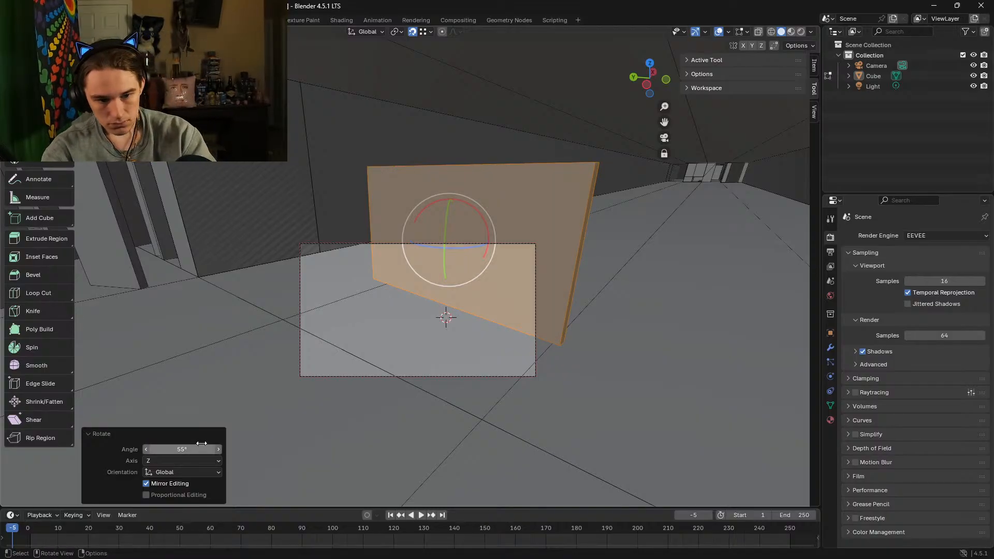
Step: Check the wall panel edge-on against the corridor and set its Z rotation angle to 60°
key("shift+grave")
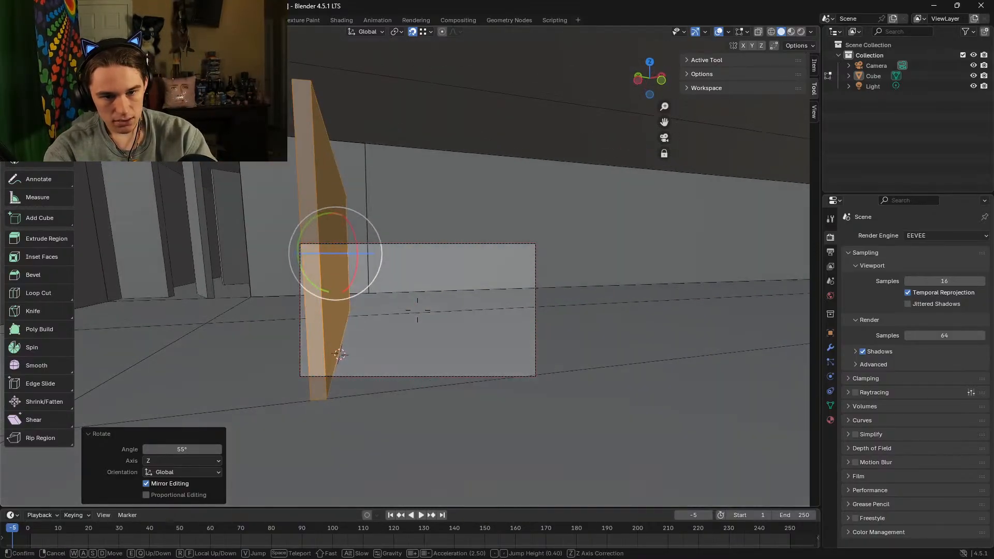
key("a")
key("d")
key("w")
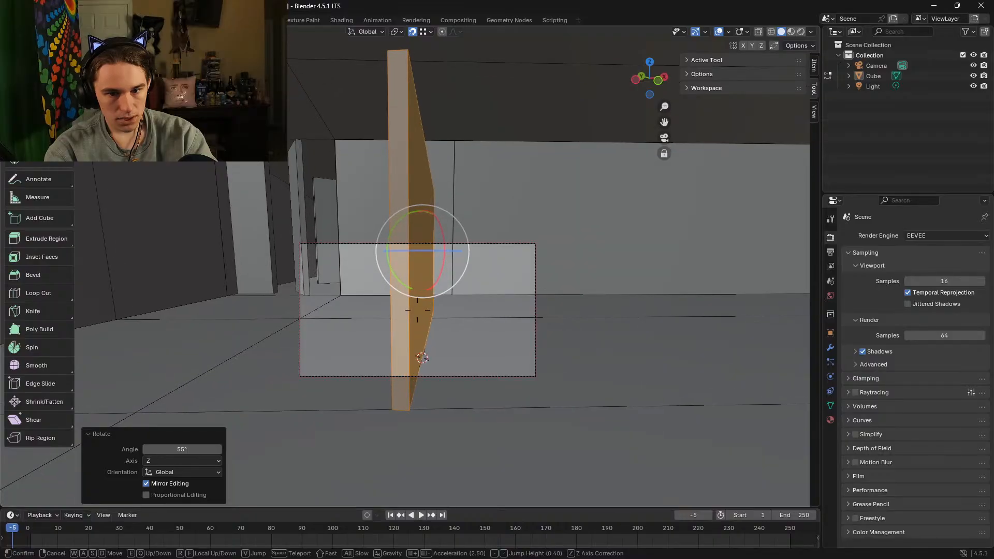
left_click(418, 311)
left_click(189, 446)
type("60")
key("Return")
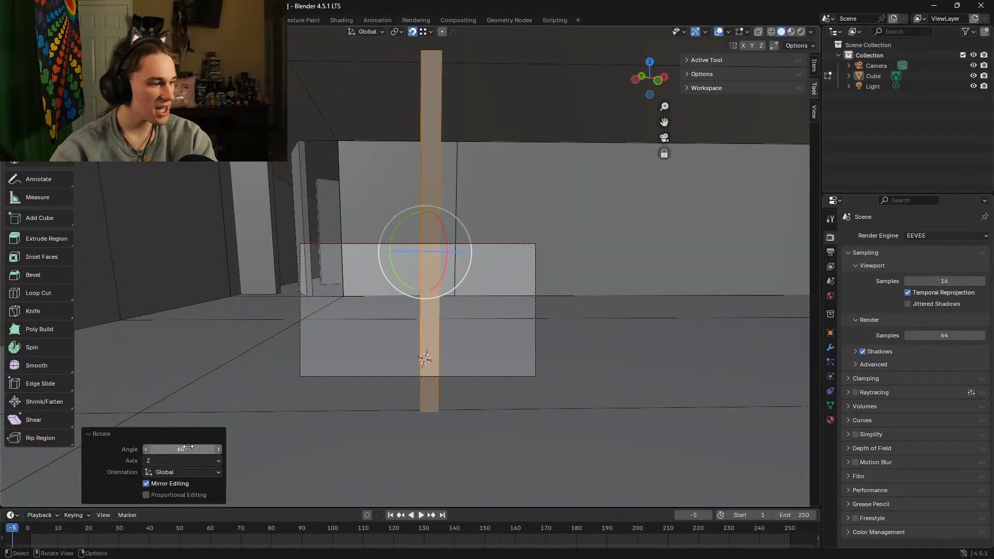
Step: Try scaling the rotated wall panel along the global Y axis and along the X axis, cancelling each attempt
key("shift+grave")
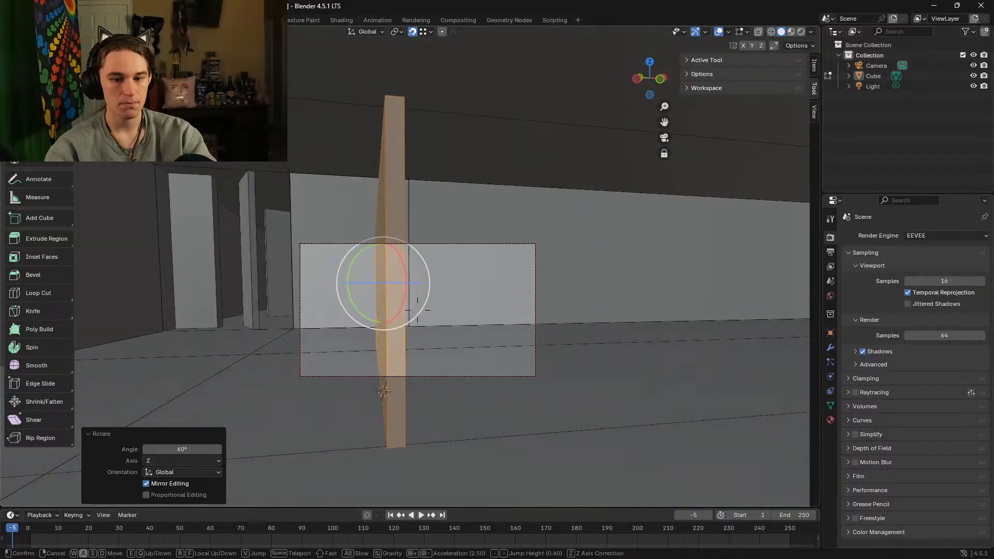
key("a")
key("s")
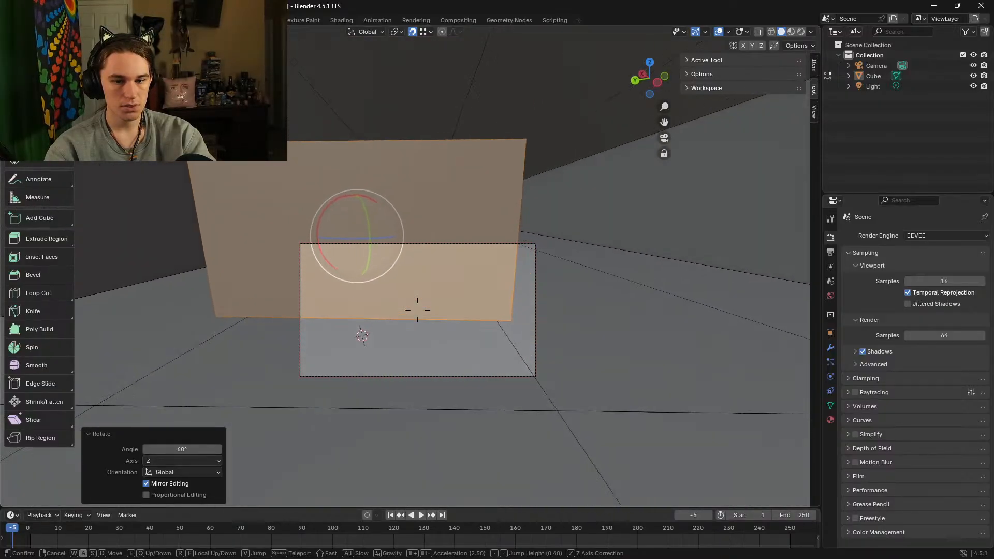
left_click(450, 267)
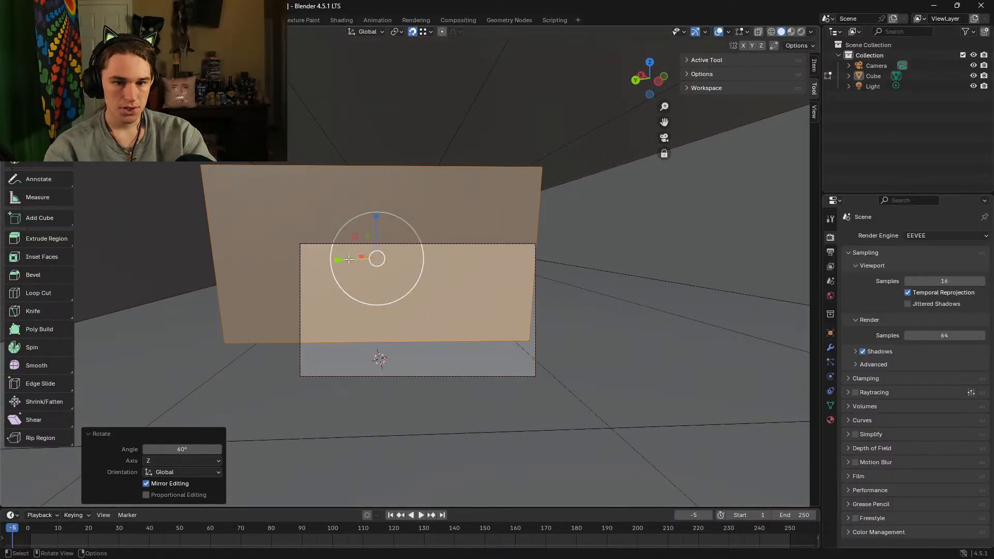
key("s")
key("y")
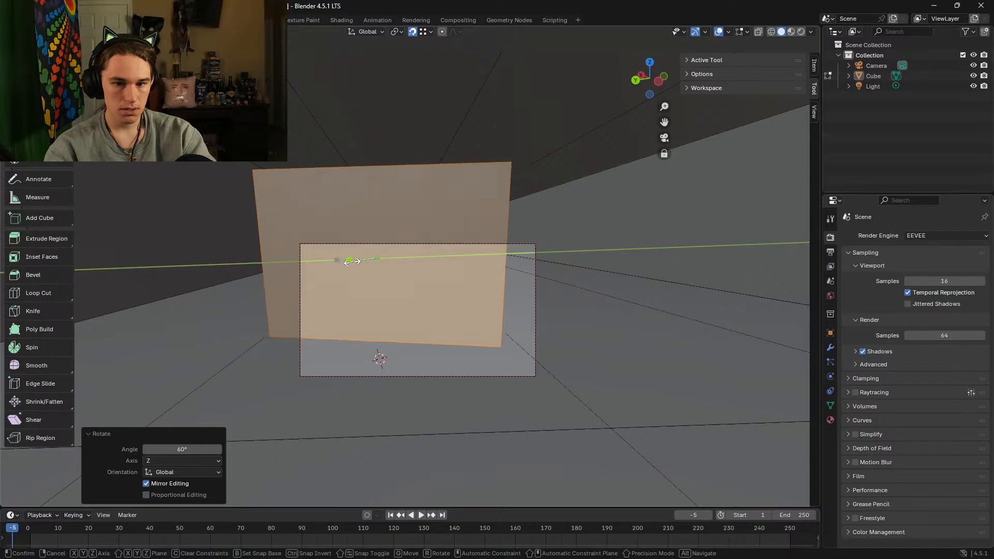
key("Escape")
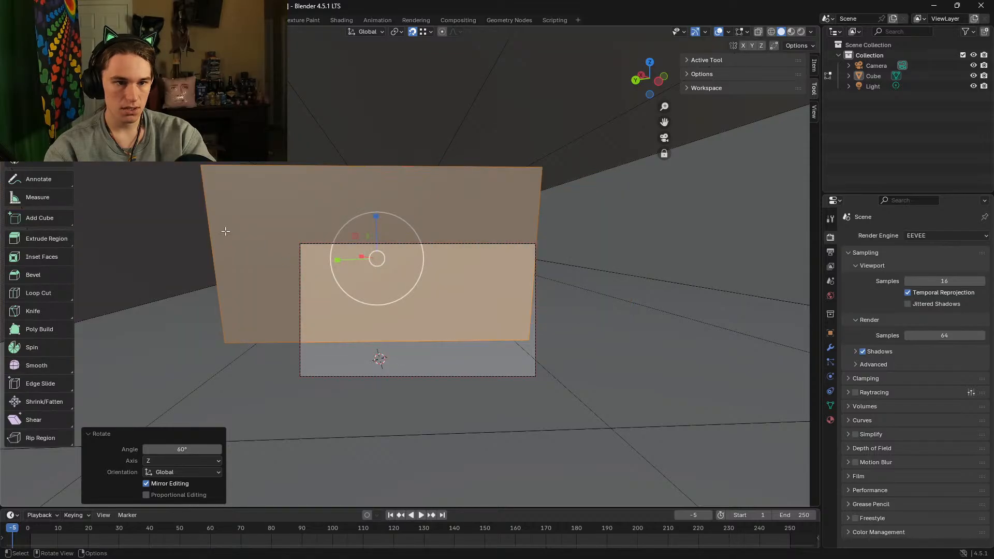
key("r")
key("x")
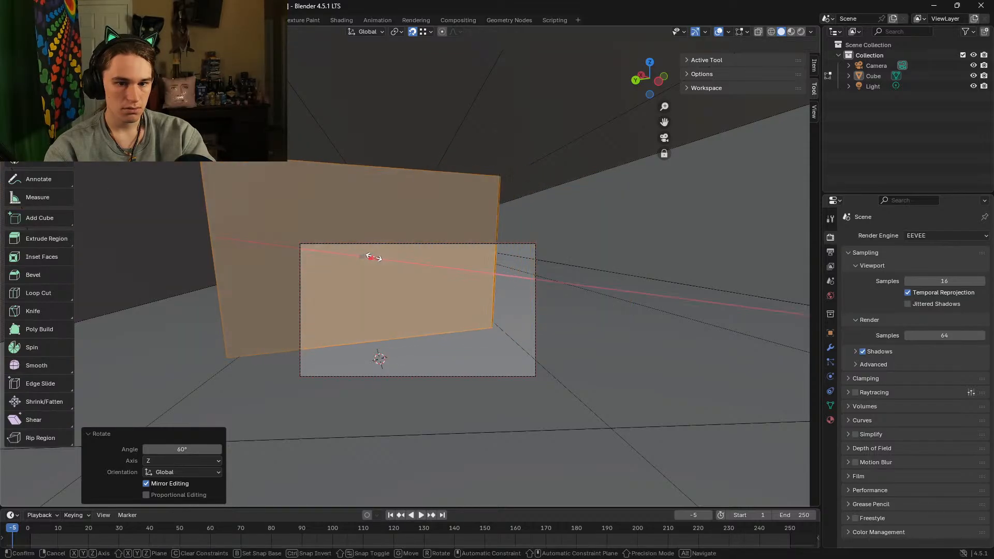
key("Escape")
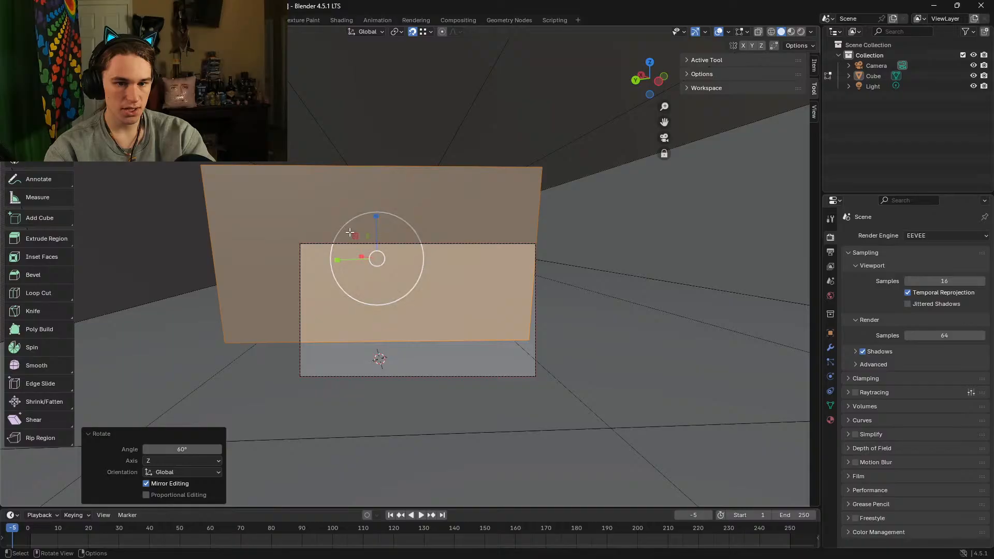
Step: Move the rotated wall panel about 2.77 m along the global Y axis
key("s")
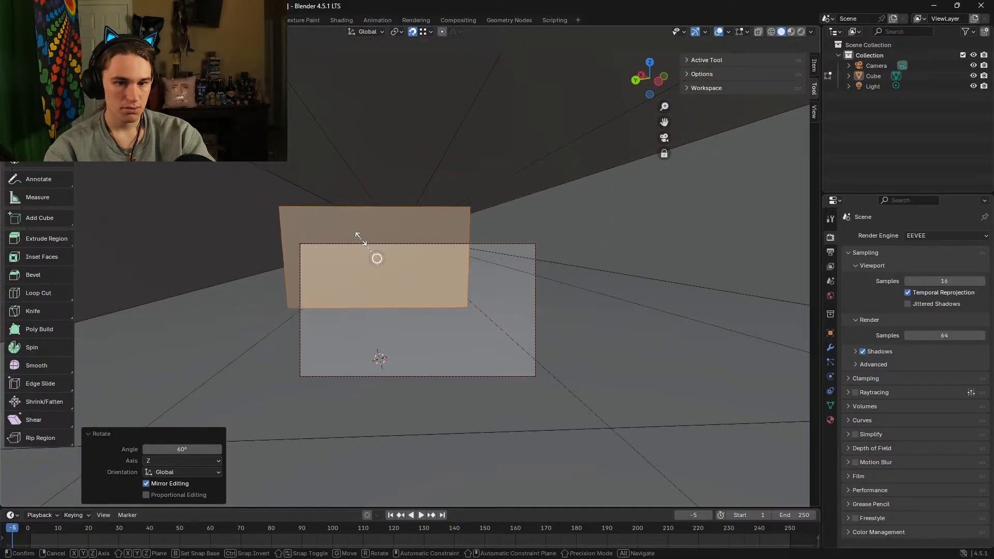
key("Escape")
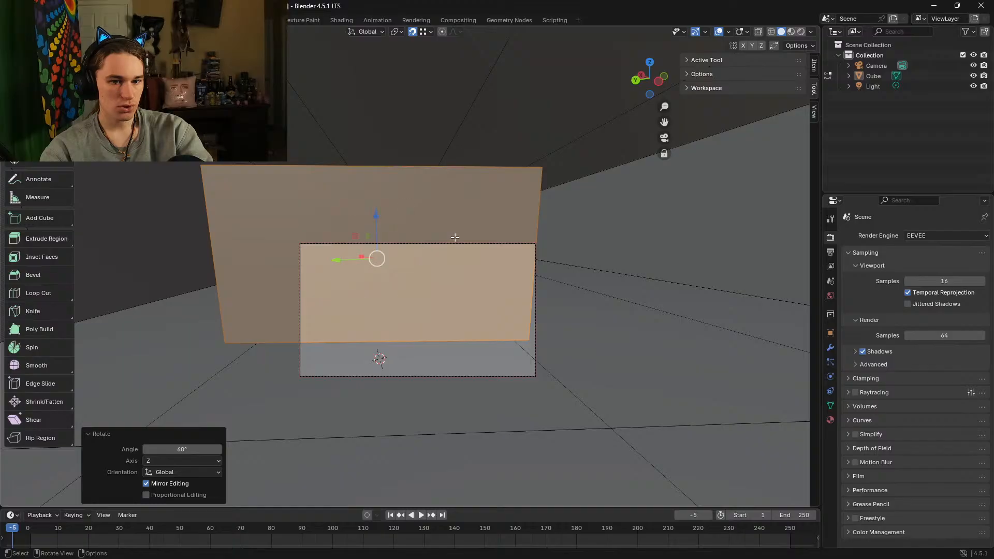
key("g")
key("y")
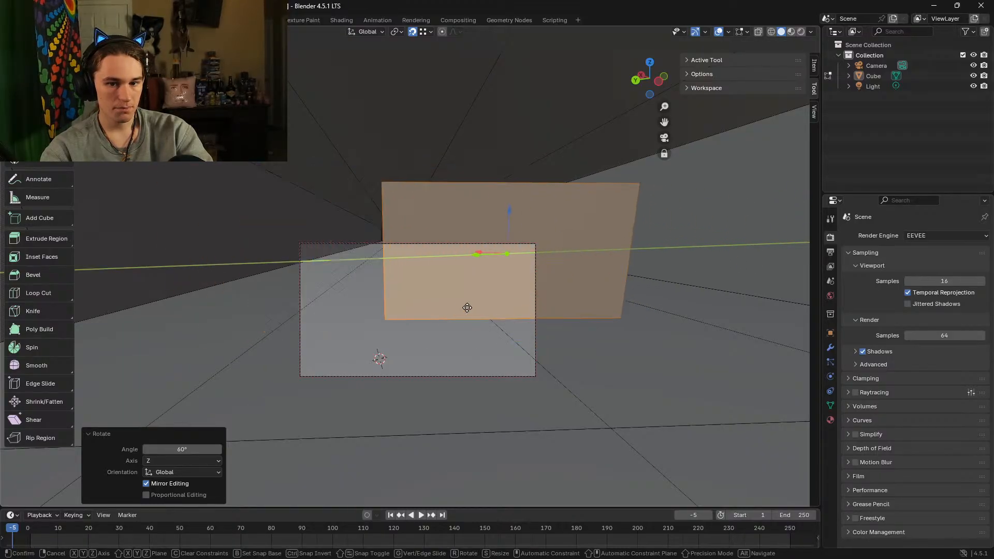
left_click(30, 434)
Step: Check the moved wall panel edge-on and along the corridor, and try moving it freely
key("shift+grave")
key("d")
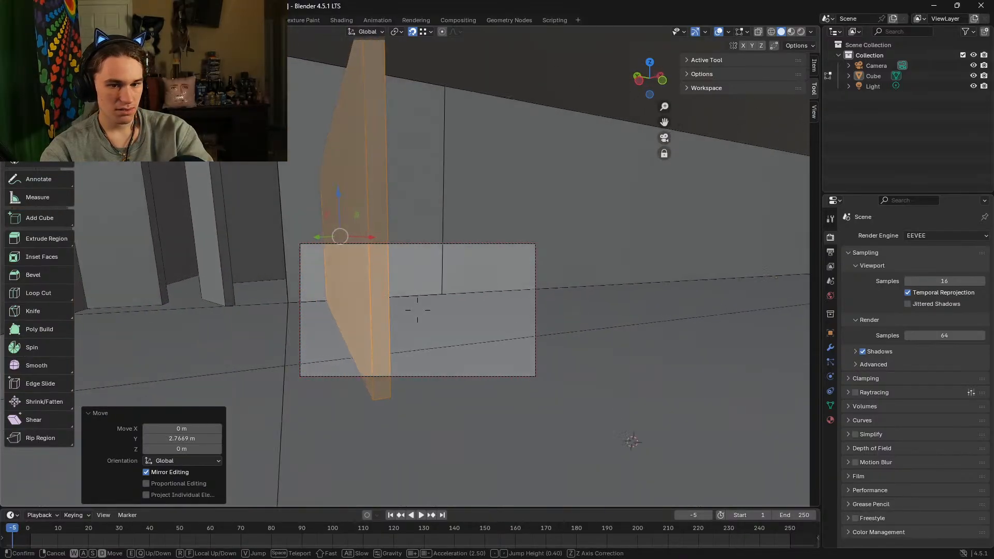
key("w")
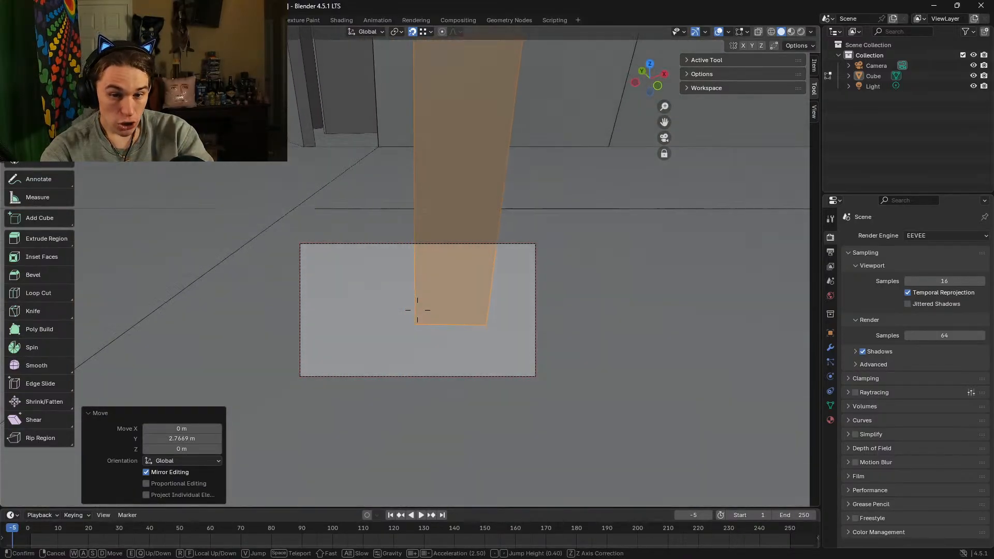
key("s")
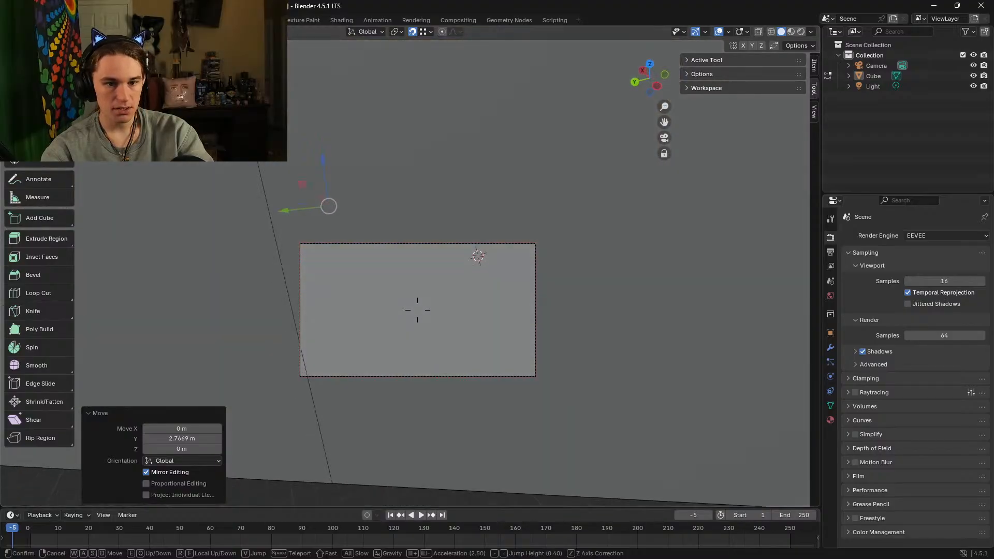
key("w")
key("d")
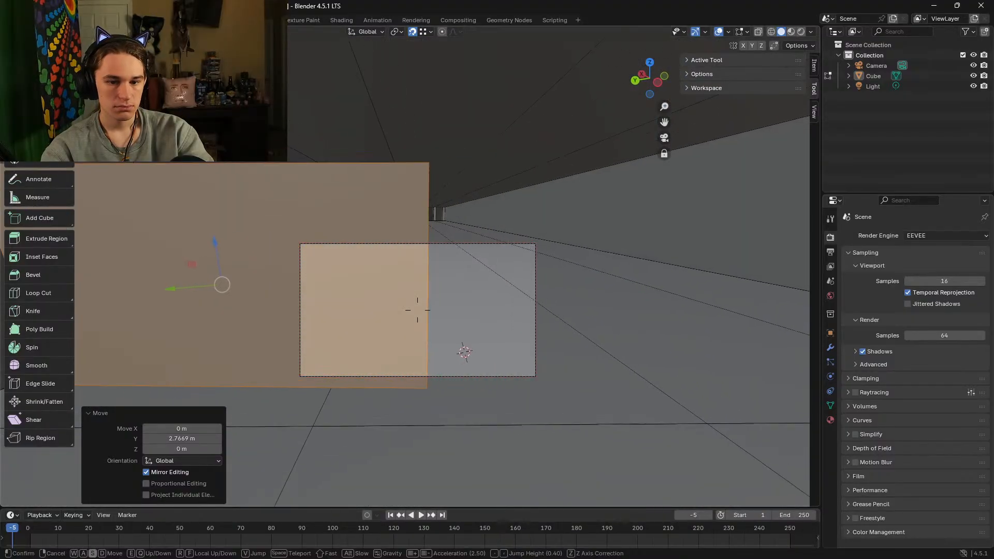
left_click(404, 313)
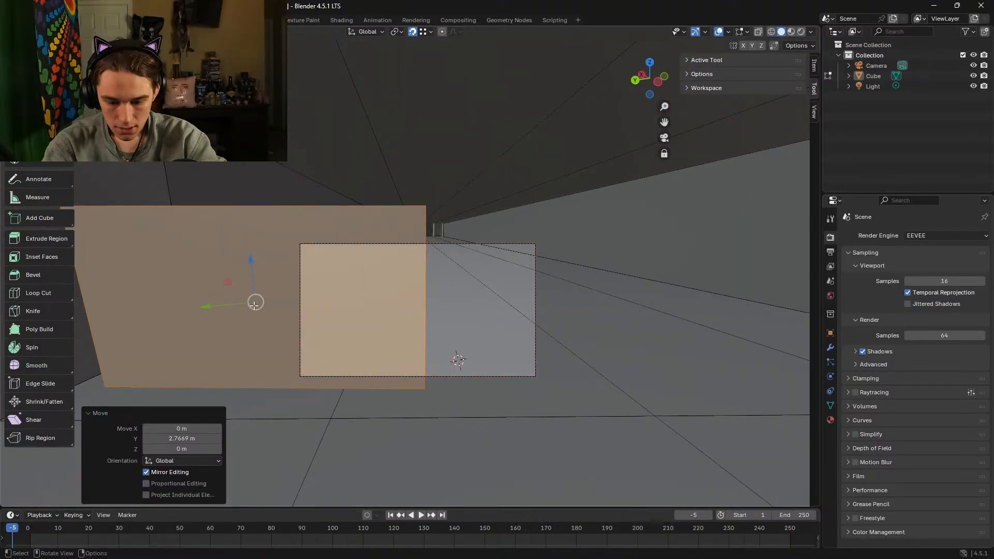
key("g")
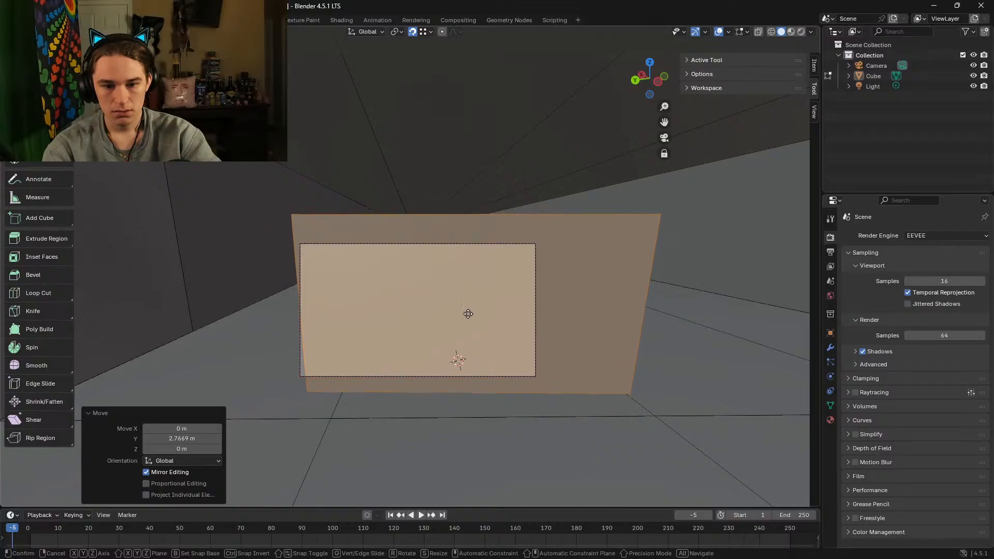
right_click(468, 317)
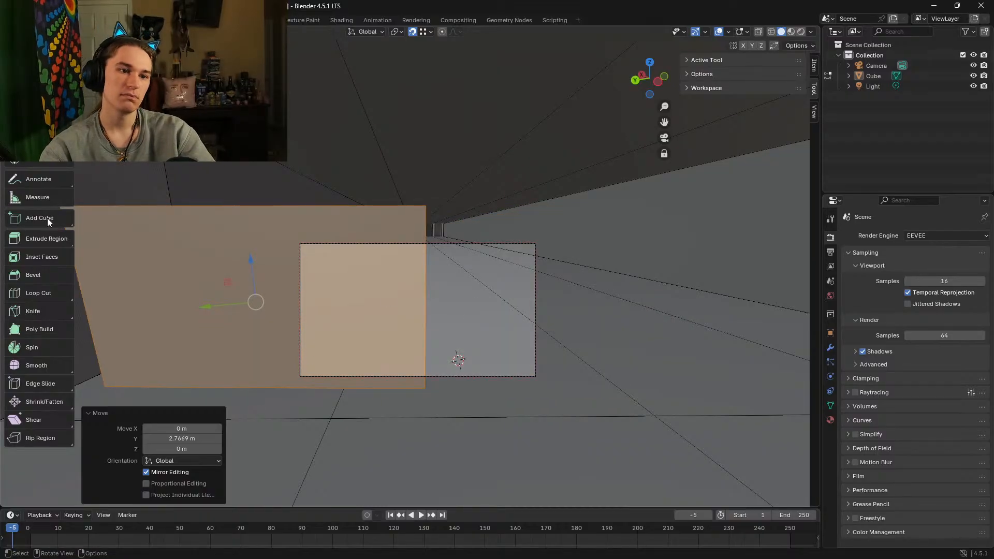
Step: Undo the wall panel's edits back to the empty corridor, removing the cube it was shaped from
key("ctrl+z")
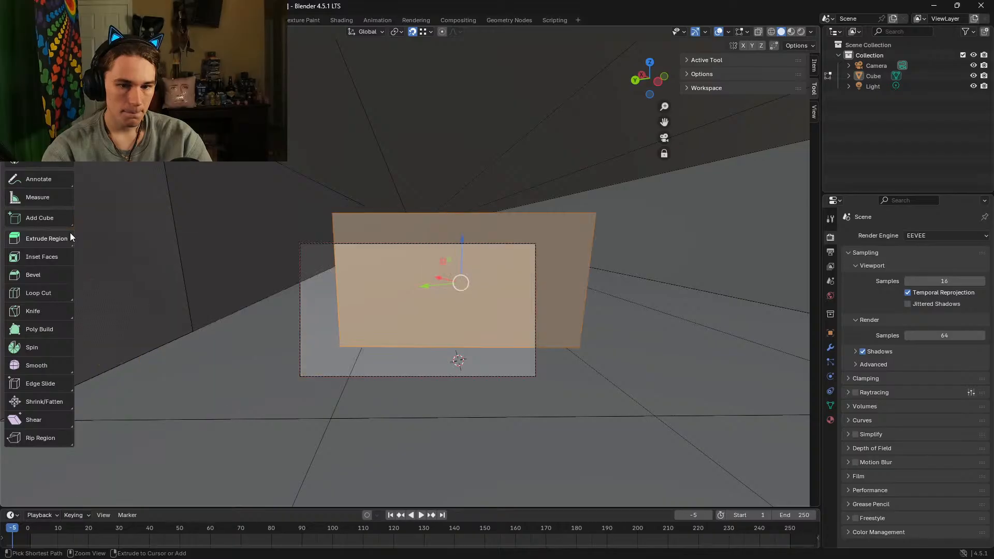
key("ctrl+z")
key("ctrl+z")
key("ctrl+z")
key("ctrl+z")
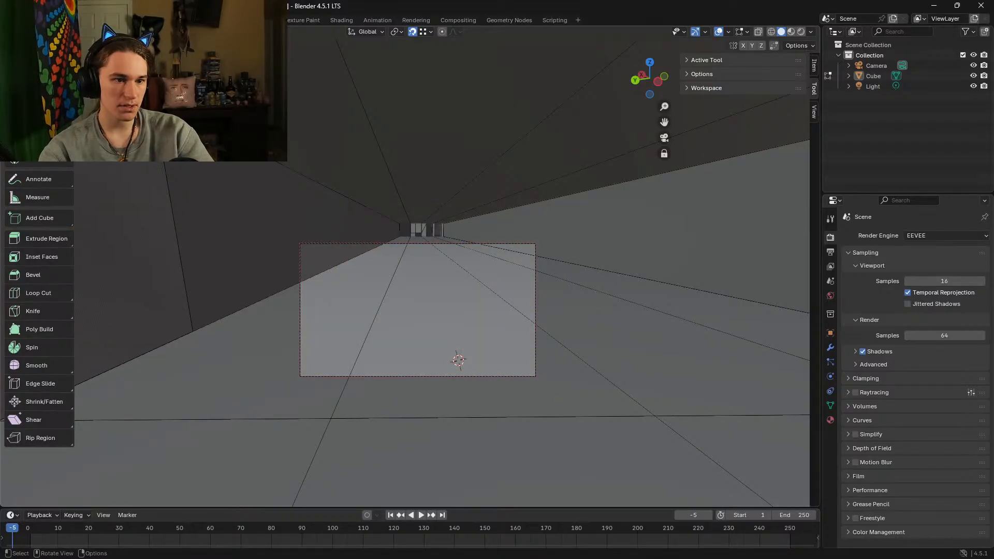
Step: Try drawing a new cube on the corridor floor with Add Cube from two different viewpoints
left_click_drag(330, 417, 647, 416)
right_click(648, 416)
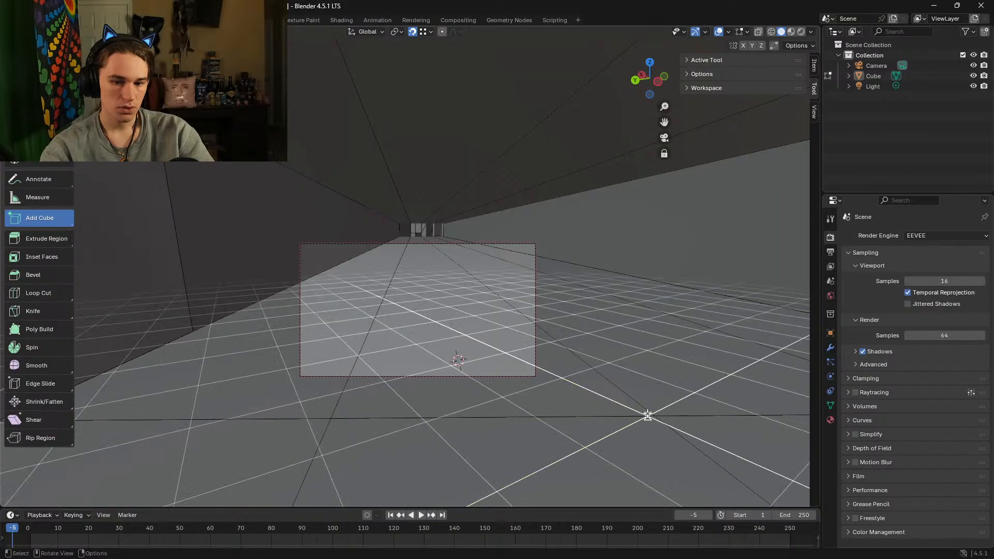
key("shift+grave")
key("d")
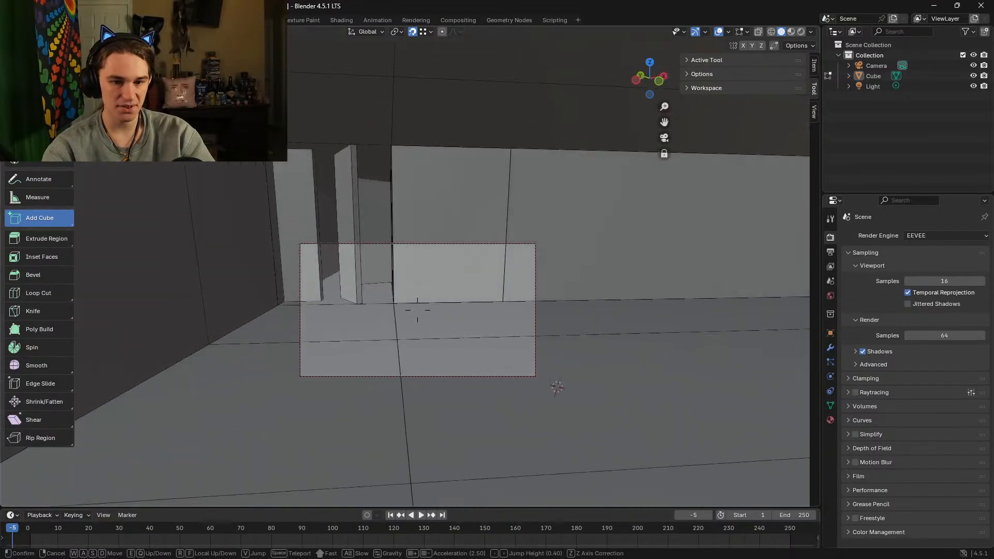
key("s")
key("w")
key("s")
left_click(646, 404)
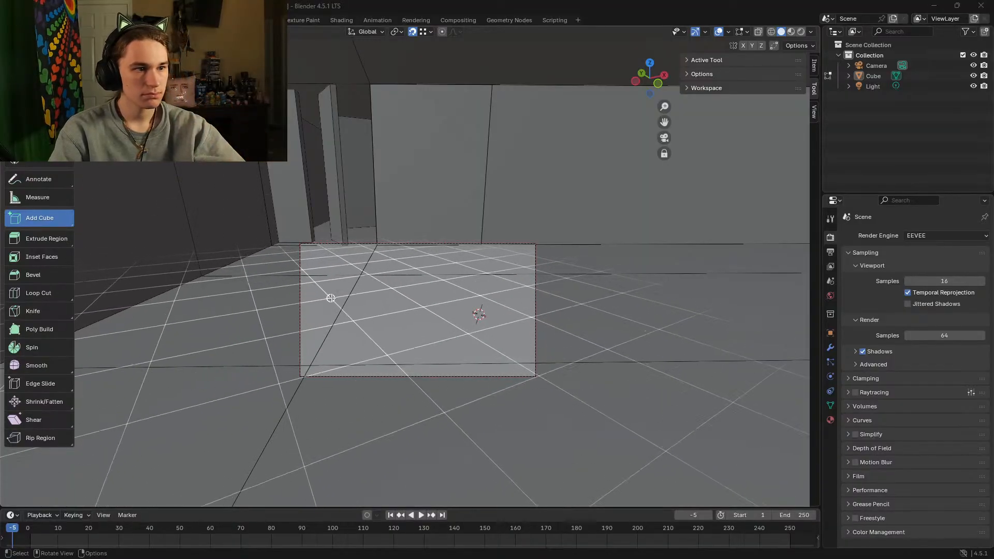
left_click_drag(360, 280, 303, 366)
right_click(310, 366)
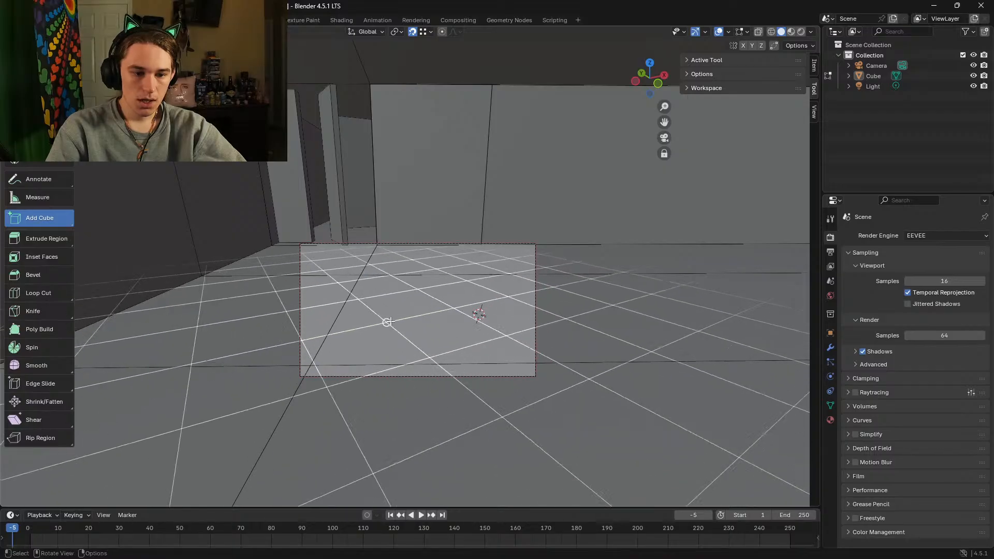
Step: Draw a thin floor-to-ceiling partition with Add Cube, projecting from the room's back wall into the open floor
left_click(42, 295)
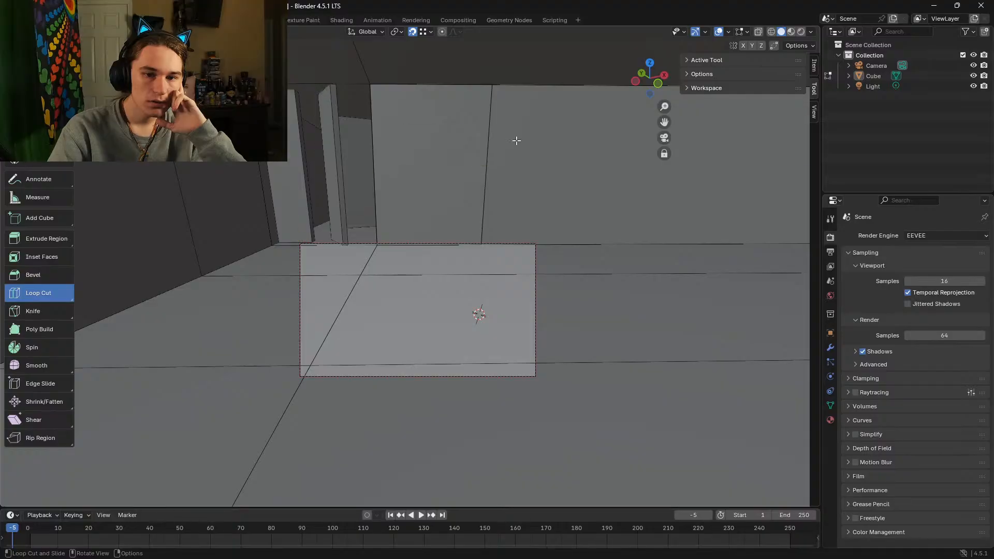
key("w")
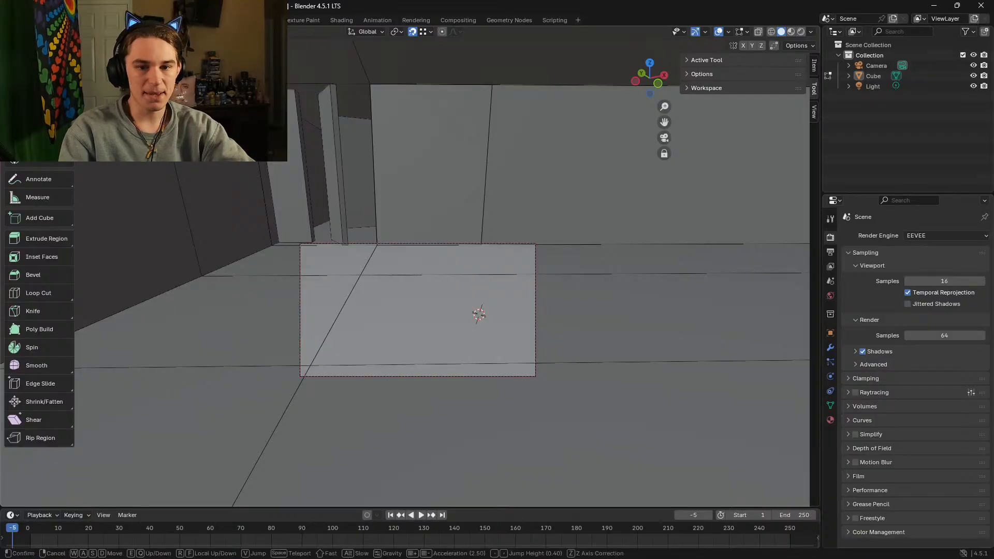
key("shift+grave")
key("w")
key("s")
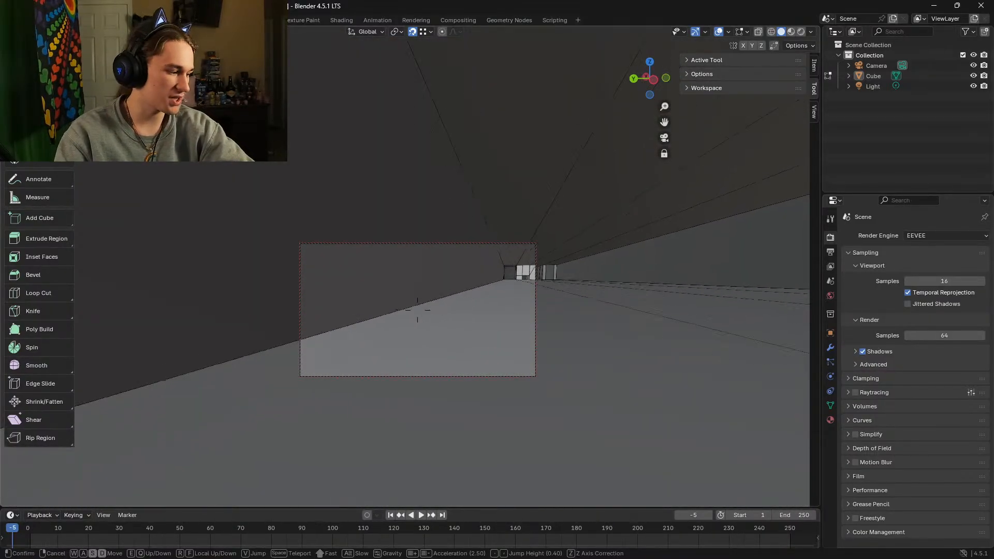
key("w")
key("s")
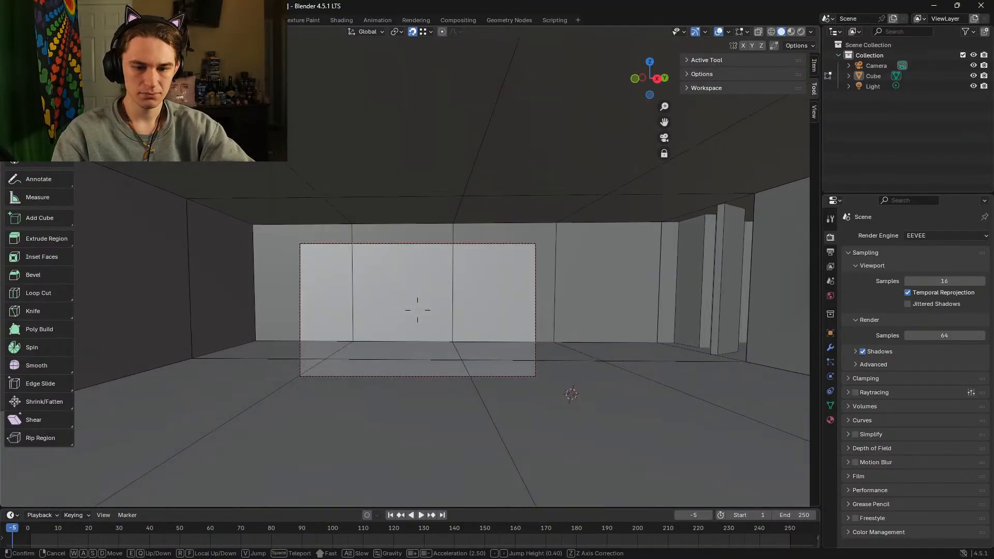
left_click(418, 309)
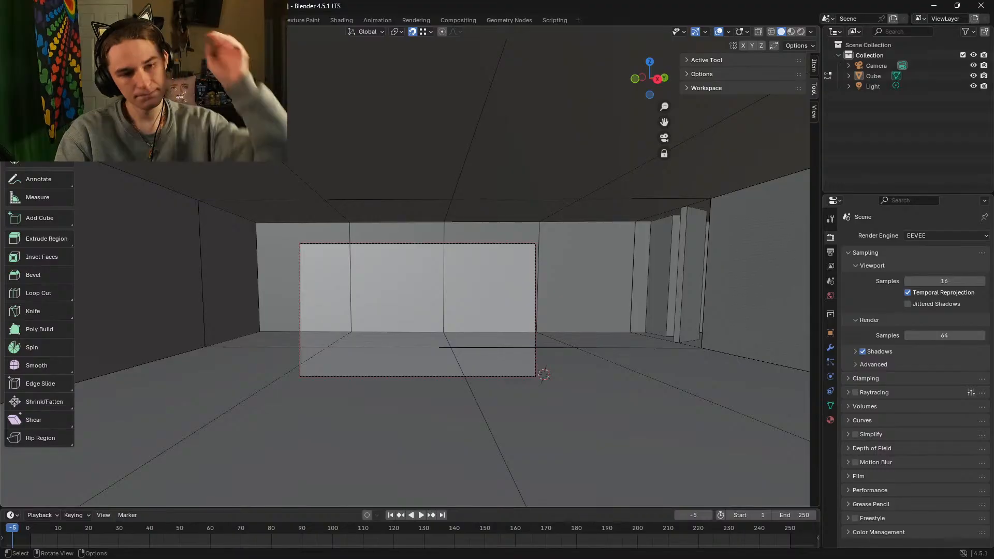
left_click(34, 211)
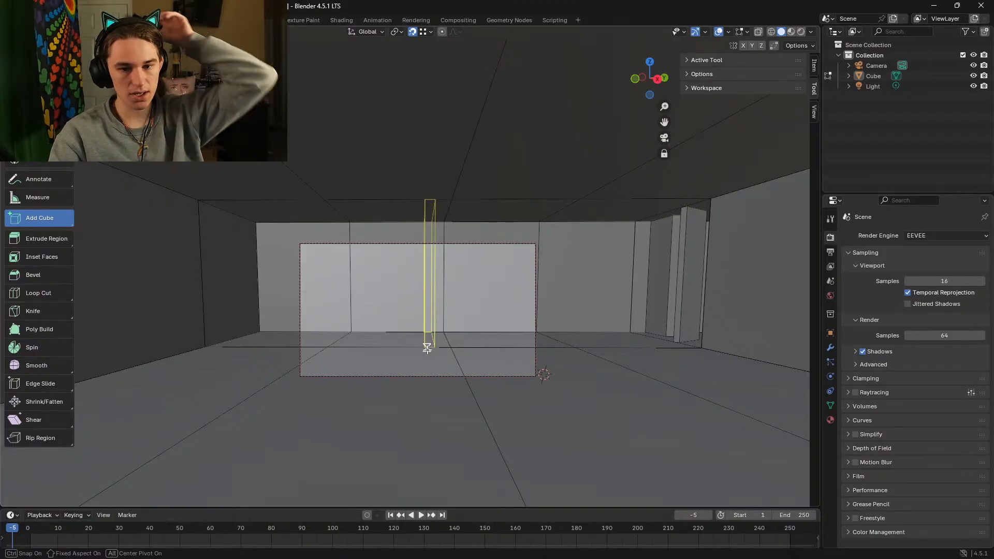
right_click(427, 348)
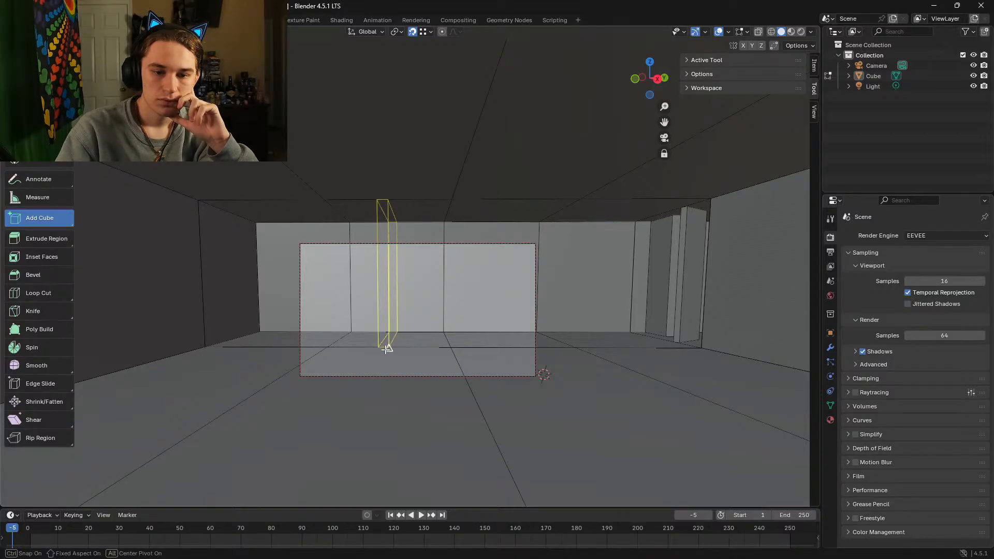
left_click(387, 348)
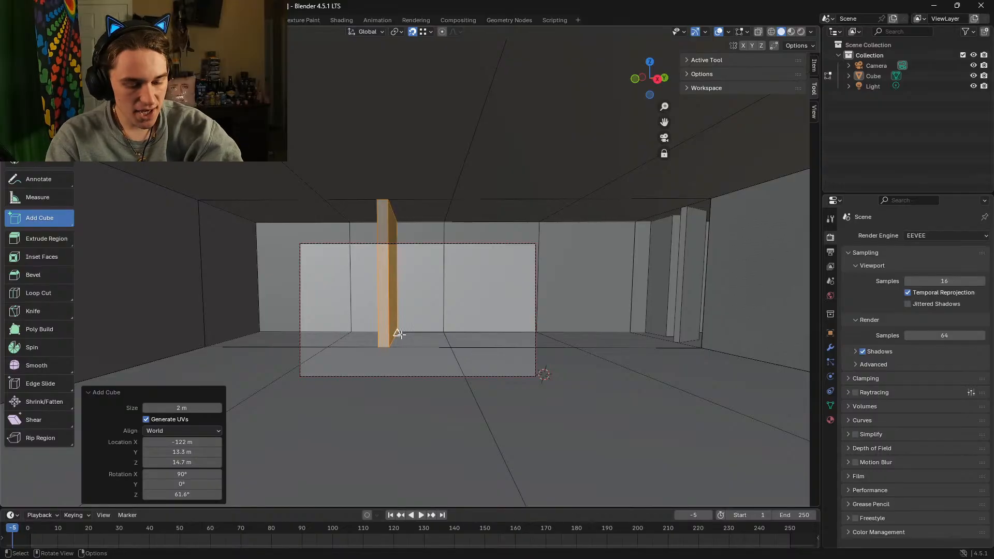
Step: Select the broad face of the new partition and try drawing another cube near its base
key("shift+grave")
key("w")
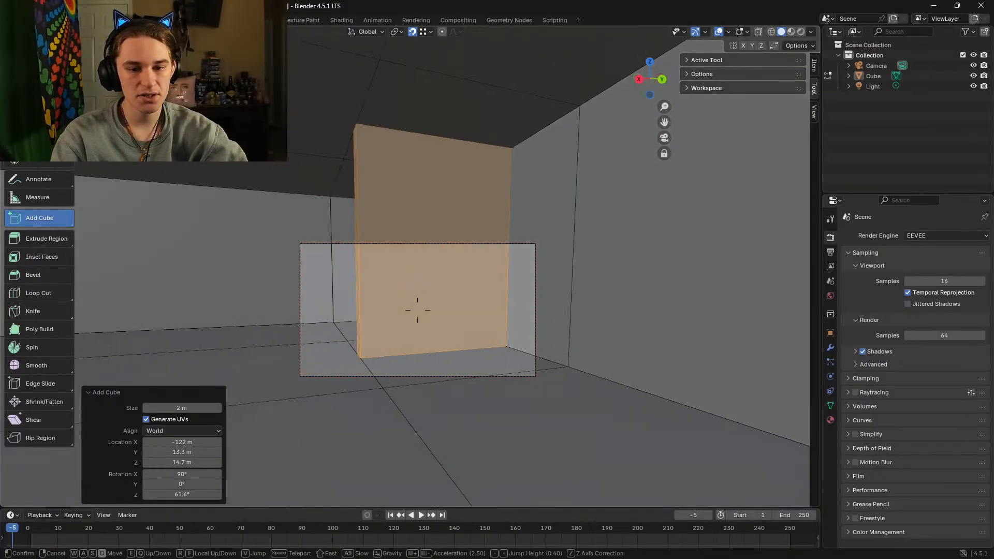
key("d")
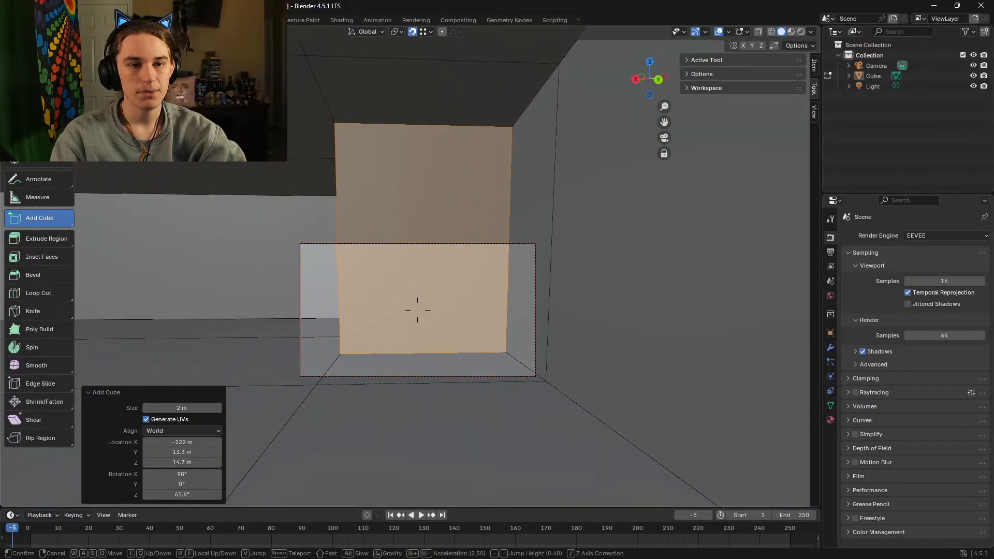
left_click(414, 330)
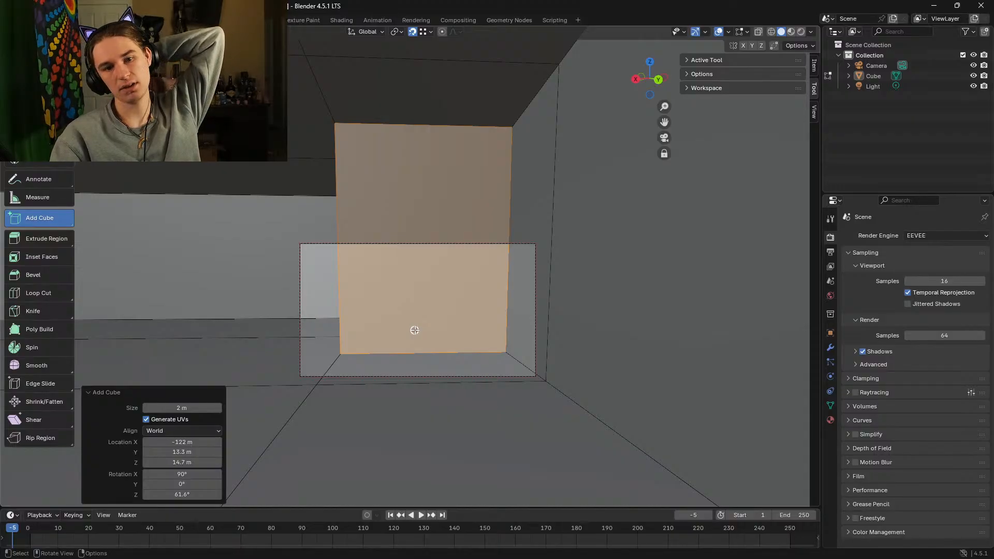
left_click(415, 330)
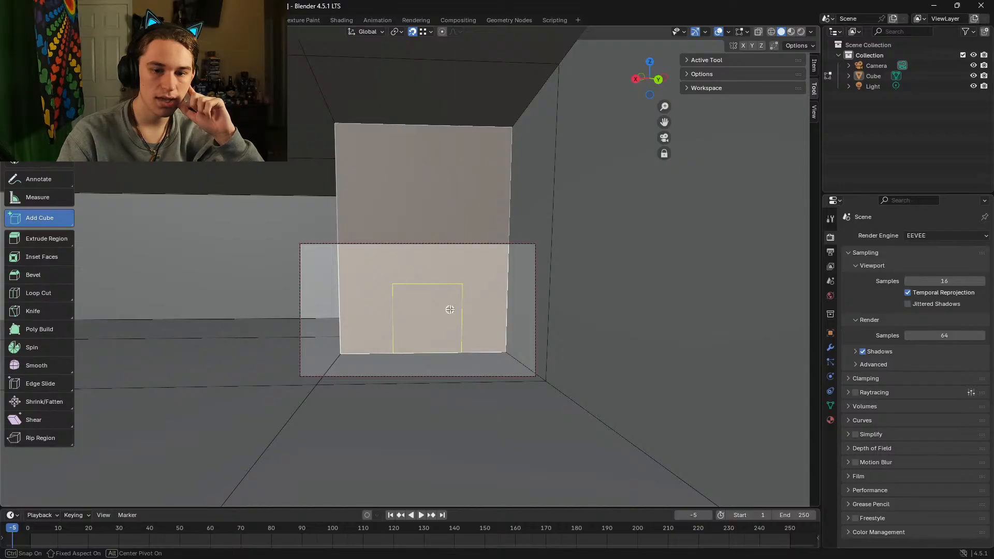
left_click_drag(438, 396, 389, 391)
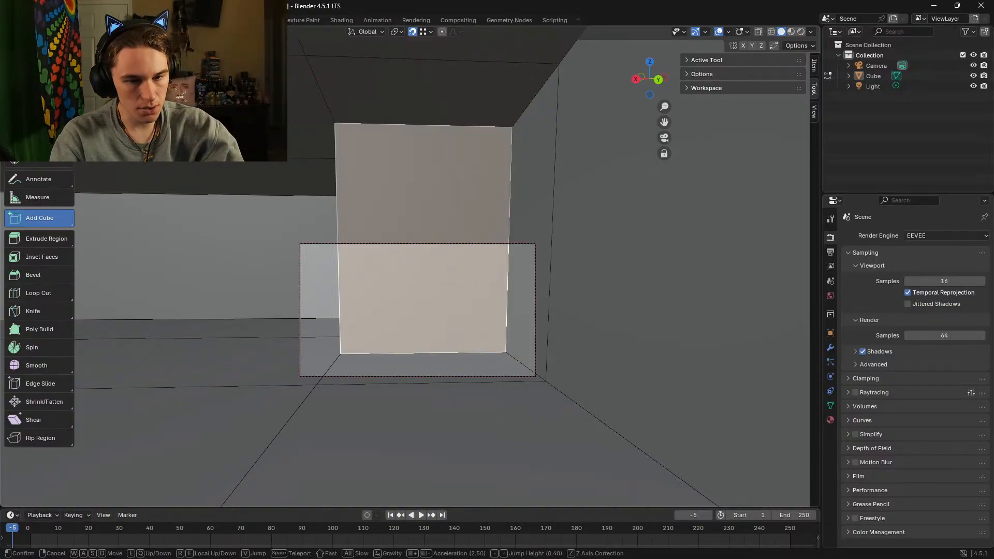
Step: Walk through the corridor and around the level, examining the new partition and its surrounding room from several viewpoints
key("shift+grave")
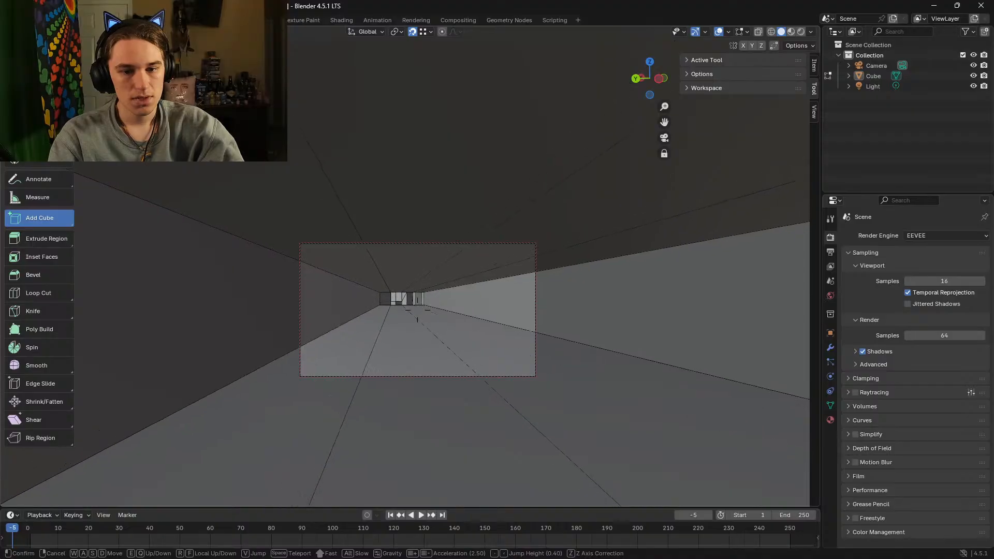
key("w")
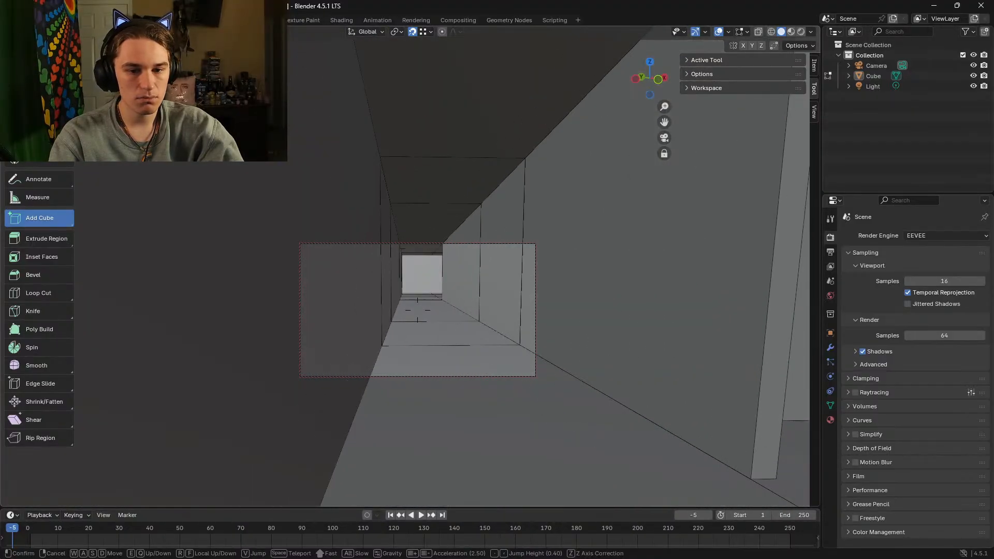
key("s")
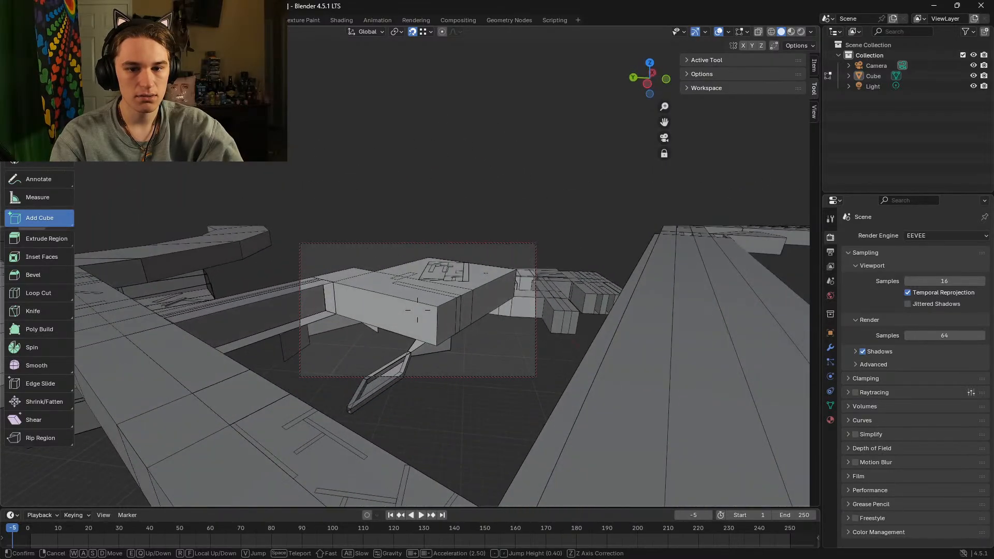
key("w")
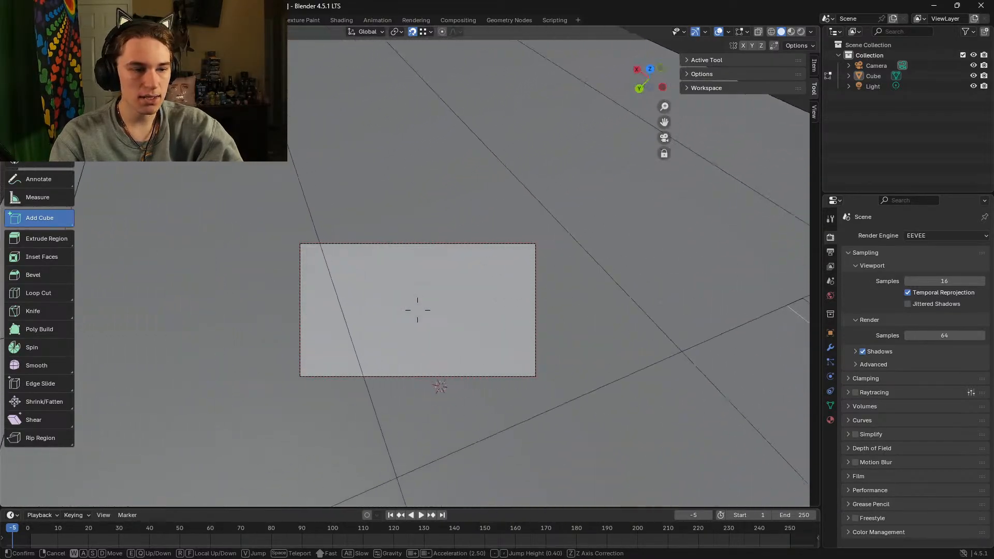
key("a")
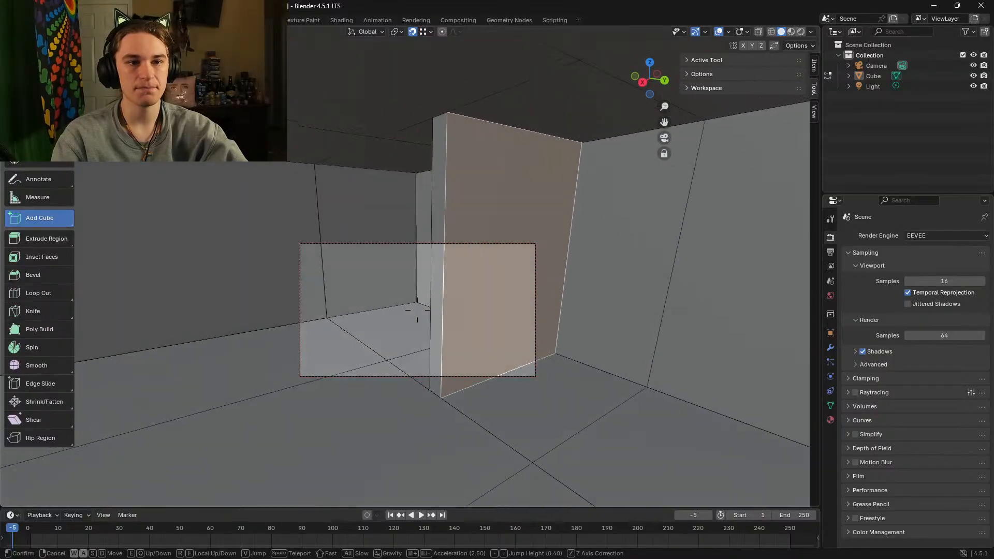
key("d")
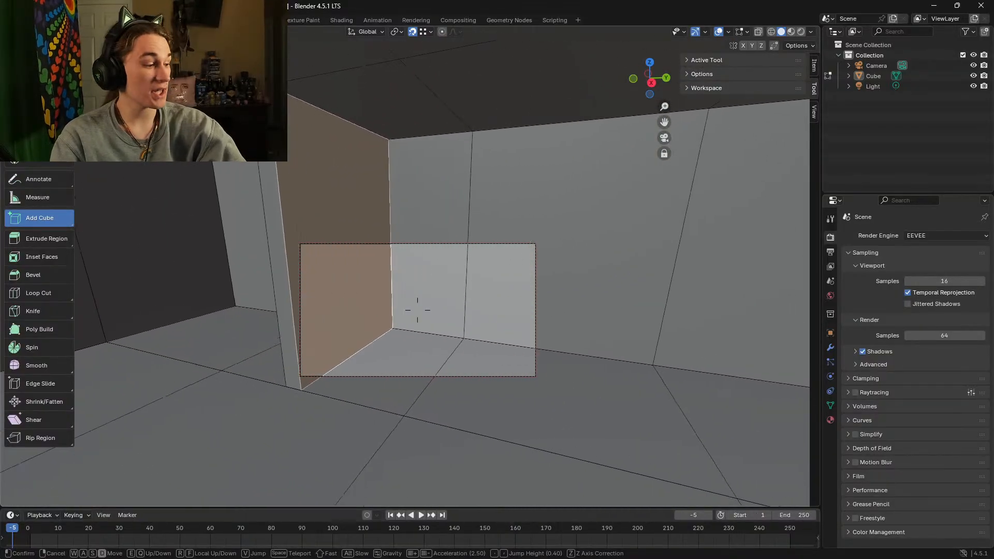
key("d")
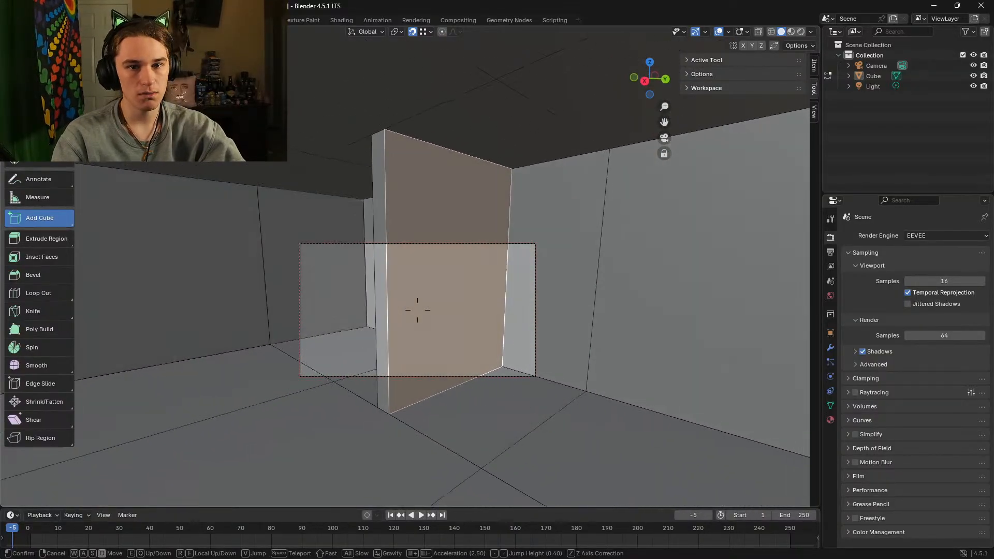
key("w")
left_click(417, 310)
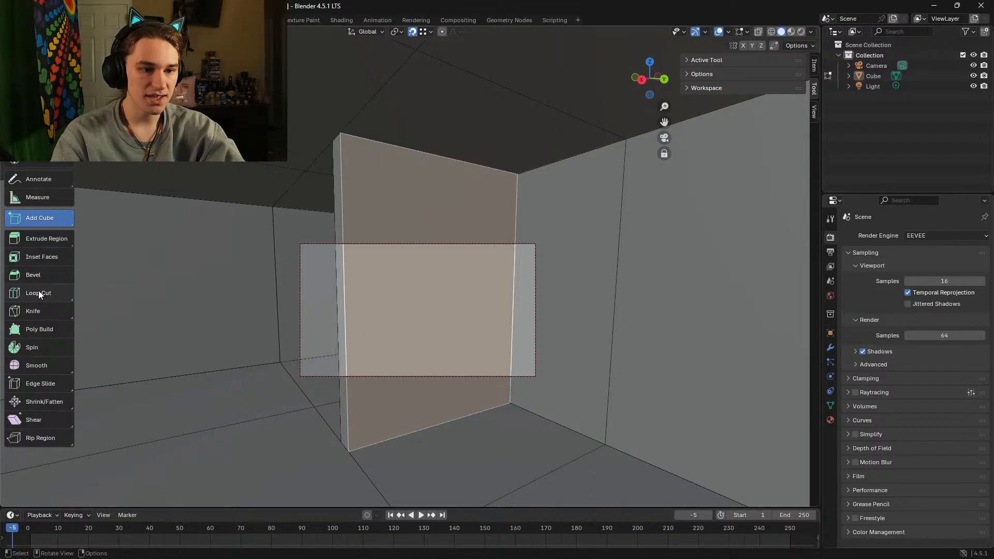
left_click(40, 308)
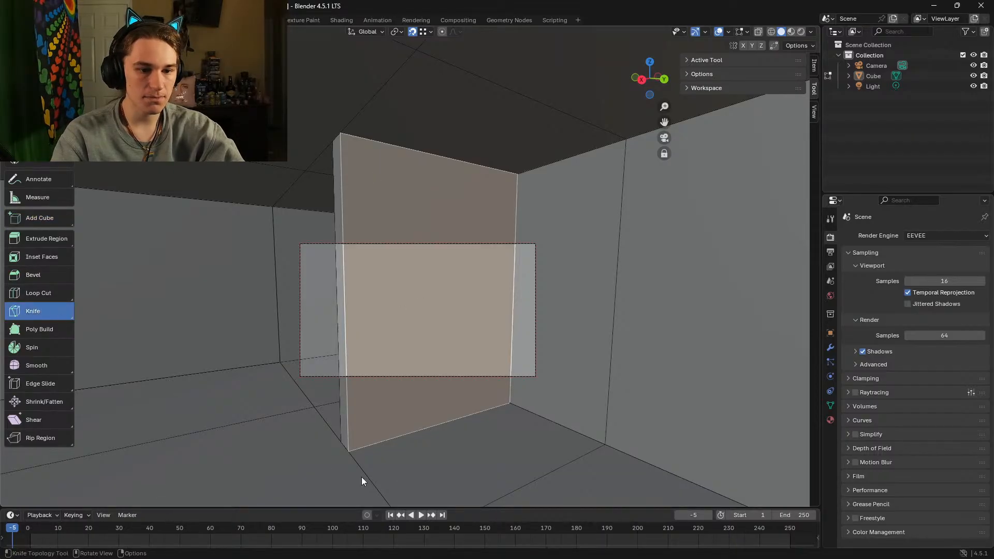
left_click(411, 431)
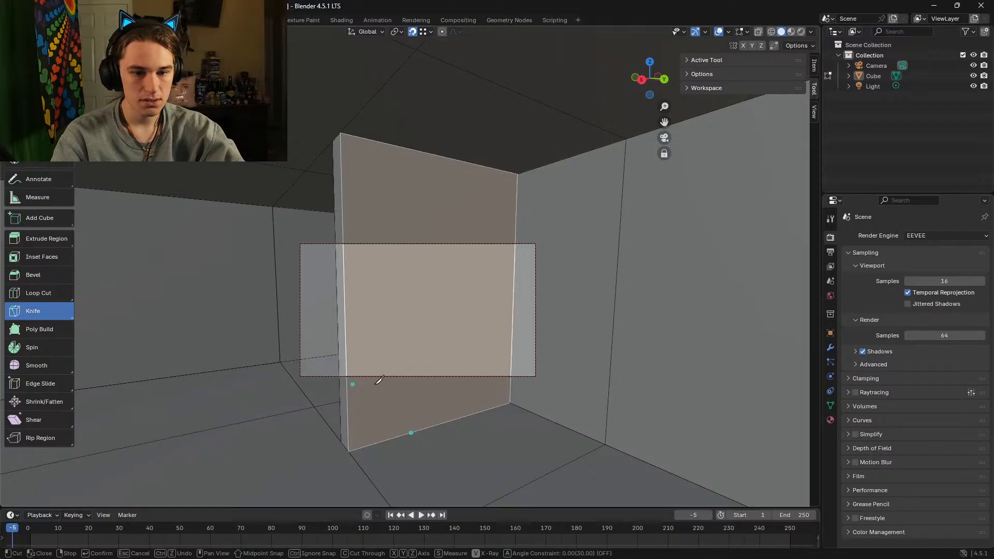
key("Escape")
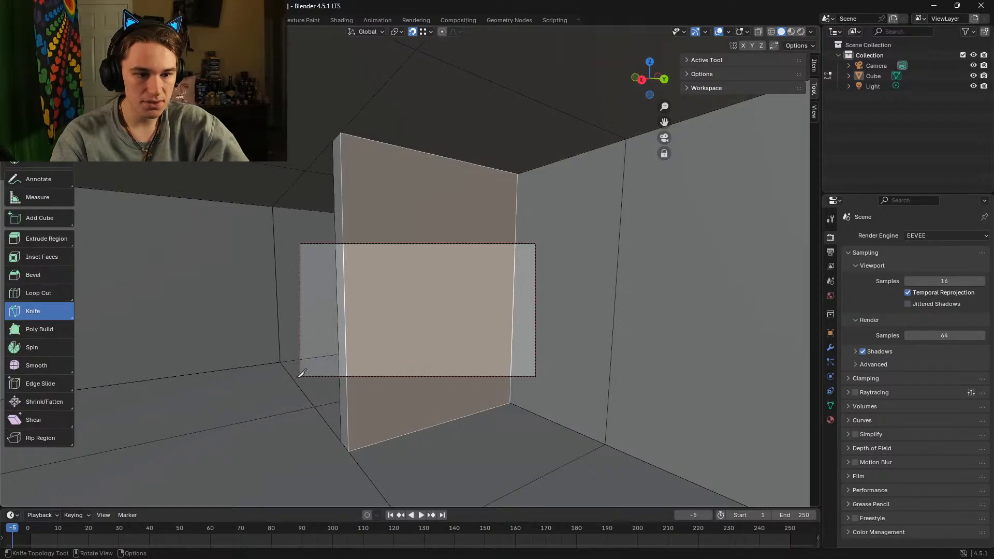
left_click(42, 349)
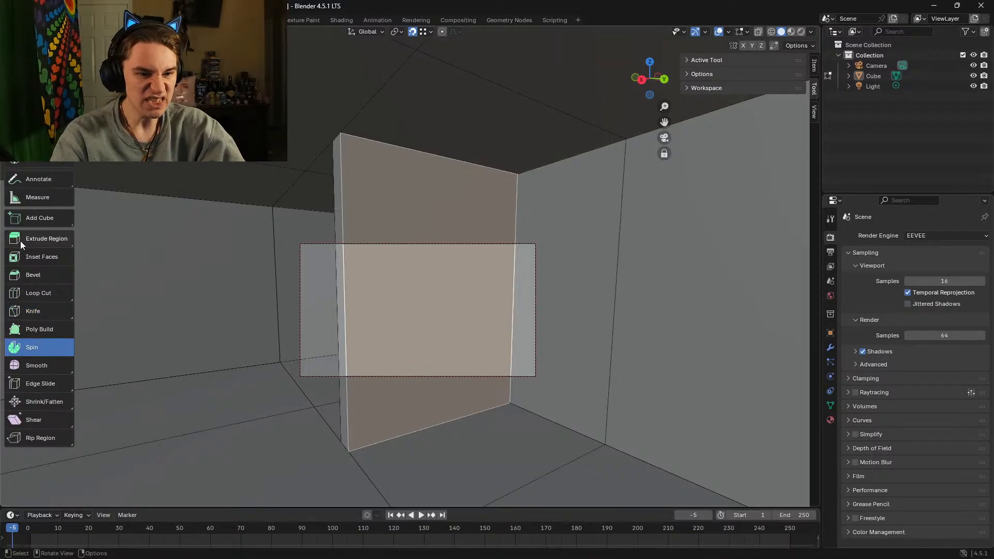
Step: Try moving the partition's broad face along X, extend the selection to all its linked geometry, and try moving the whole partition
key("shift+space")
key("g")
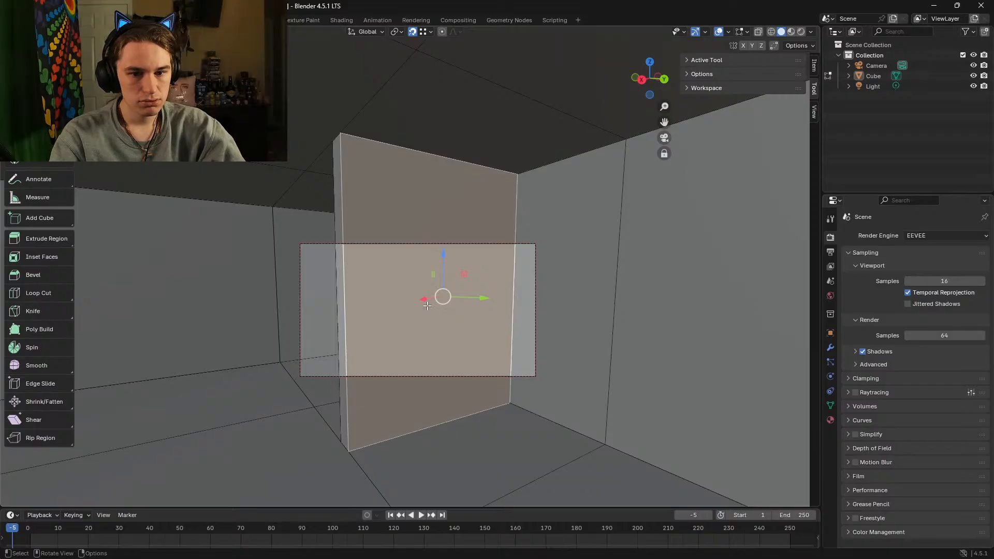
mouse_move(425, 299)
left_mouse_down()
mouse_move(269, 316)
mouse_move(429, 298)
left_mouse_up()
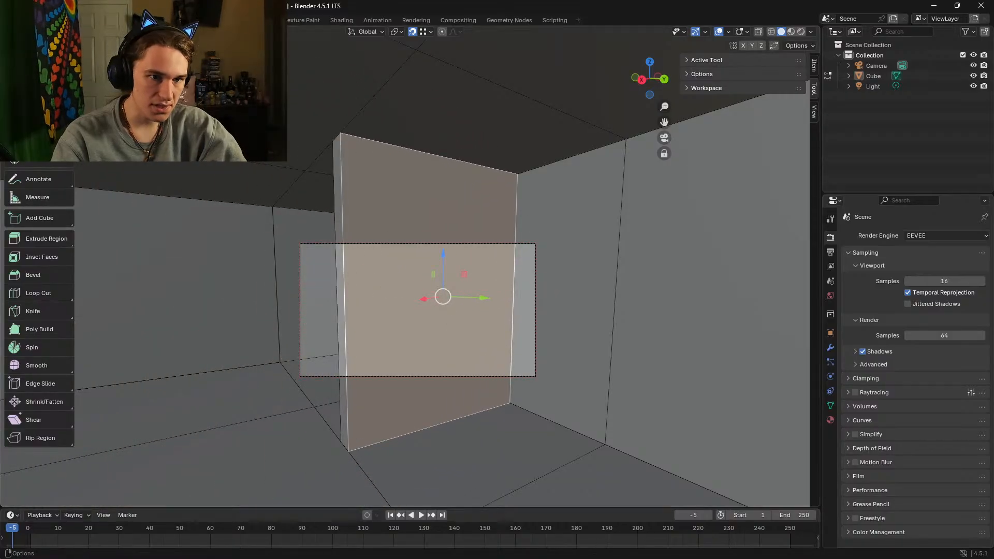
left_click(143, 32)
mouse_move(190, 182)
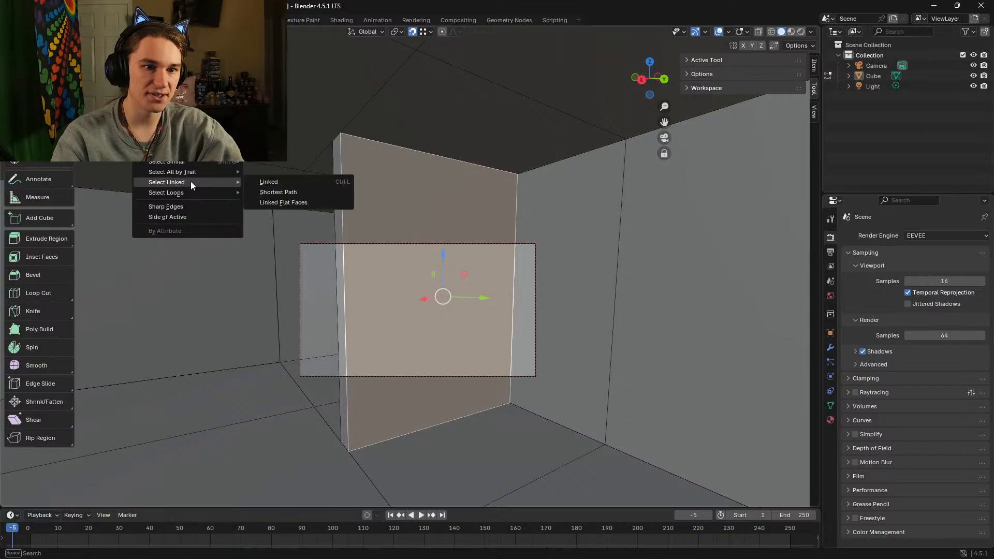
left_click(280, 182)
left_click_drag(415, 301, 329, 318)
right_click(329, 317)
Step: Move the whole selected partition 6.172 m along the X axis, away from the room's back wall into the open floor
key("shift+grave")
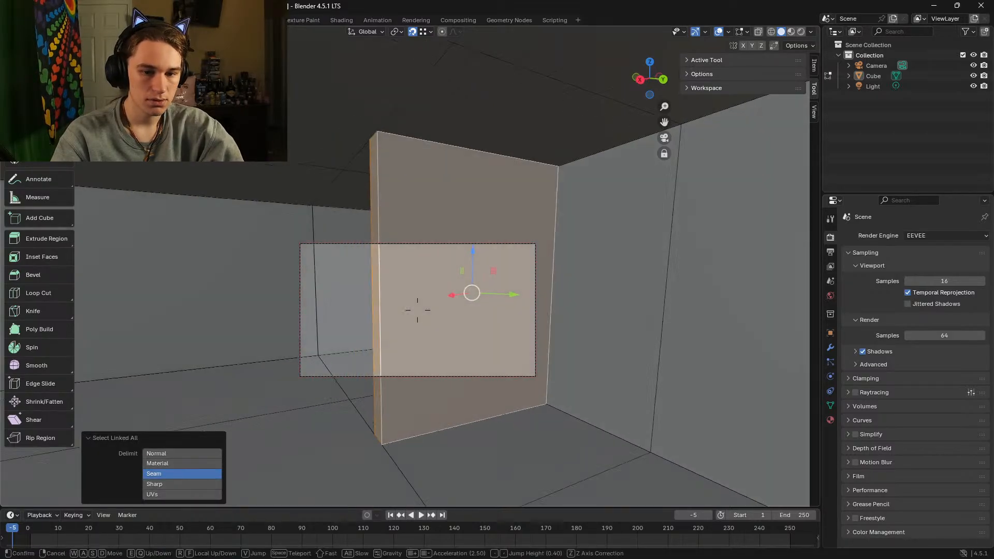
key("a")
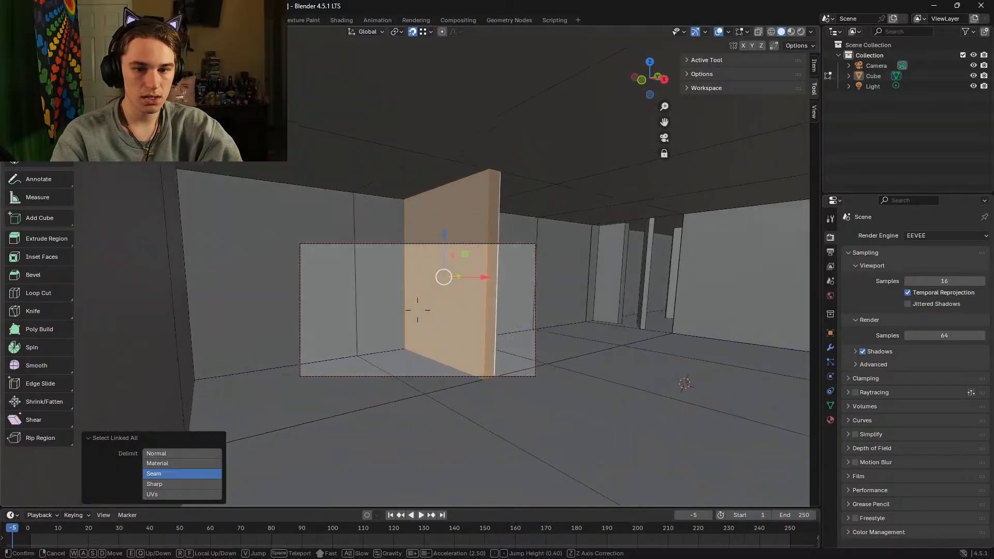
left_click(389, 291)
left_click_drag(381, 281, 712, 405)
key("shift+grave")
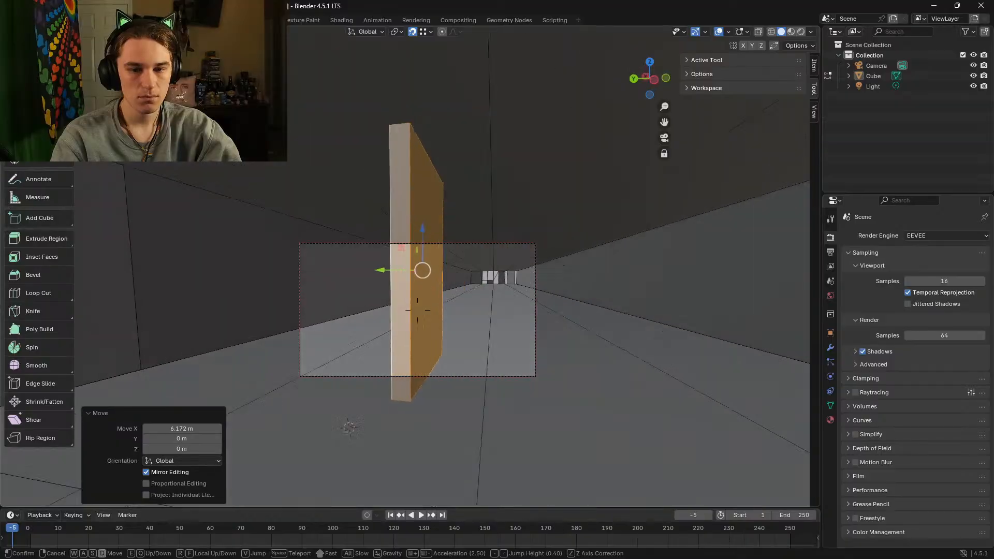
left_click(408, 313)
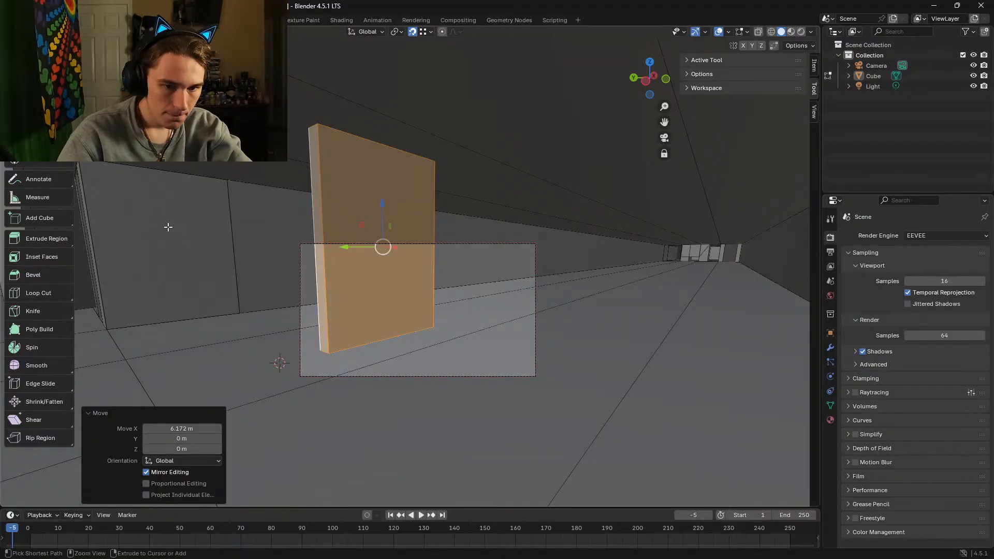
Step: Undo the partition's move and the edits before it, back to the empty floor without the partition
key("ctrl+z")
key("ctrl+z")
key("ctrl+z")
key("ctrl+z")
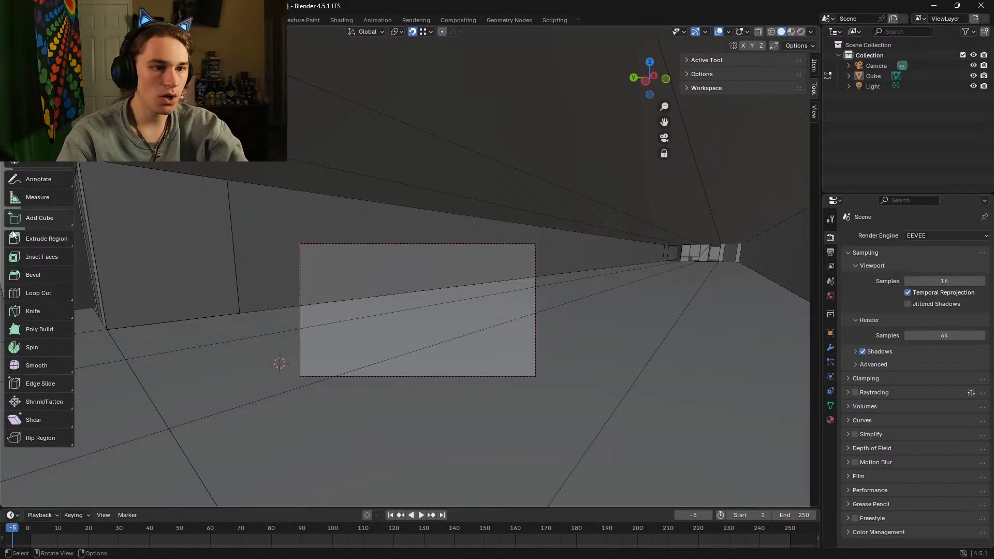
Step: Activate Add Cube and walk to a viewpoint facing the room's far wall and narrow openings
left_click(42, 222)
key("shift+grave")
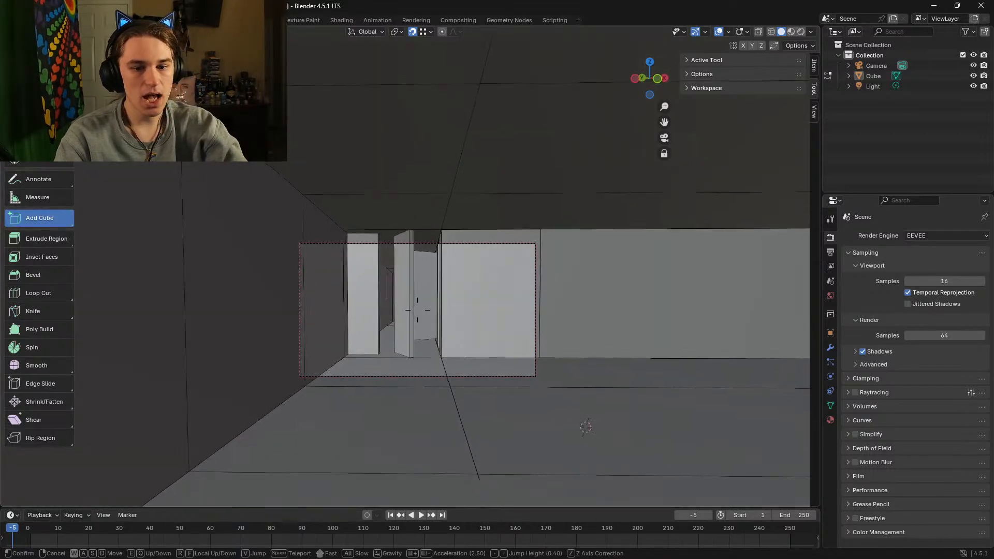
Step: Inspect the outside of the level model, covering the connected corridor blocks, the raised curved section and the surrounding buildings
key("s")
key("a")
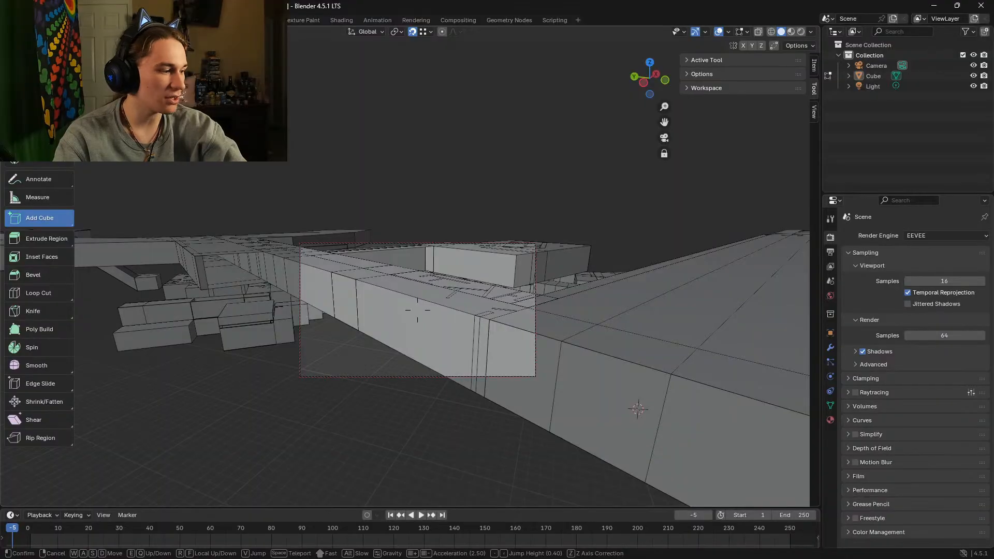
key("w")
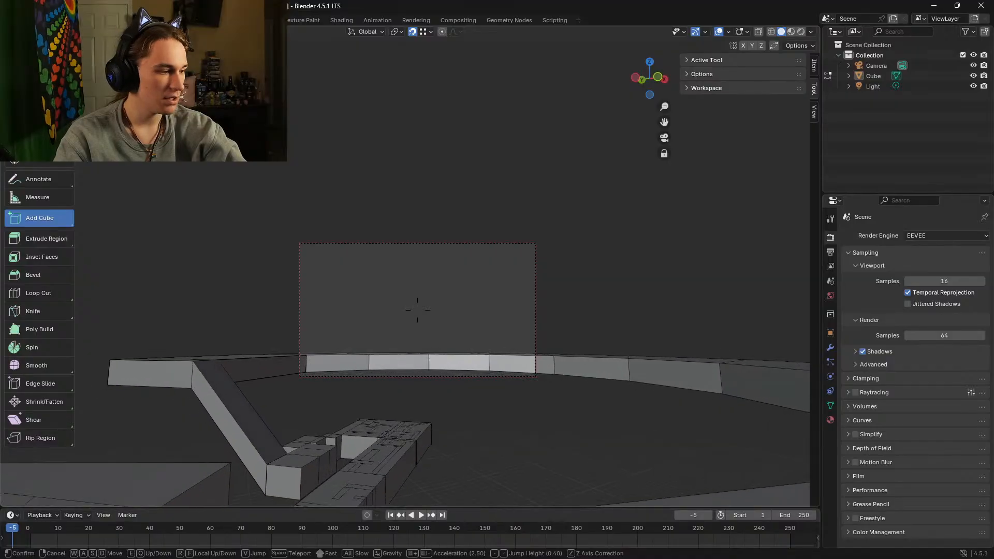
key("w")
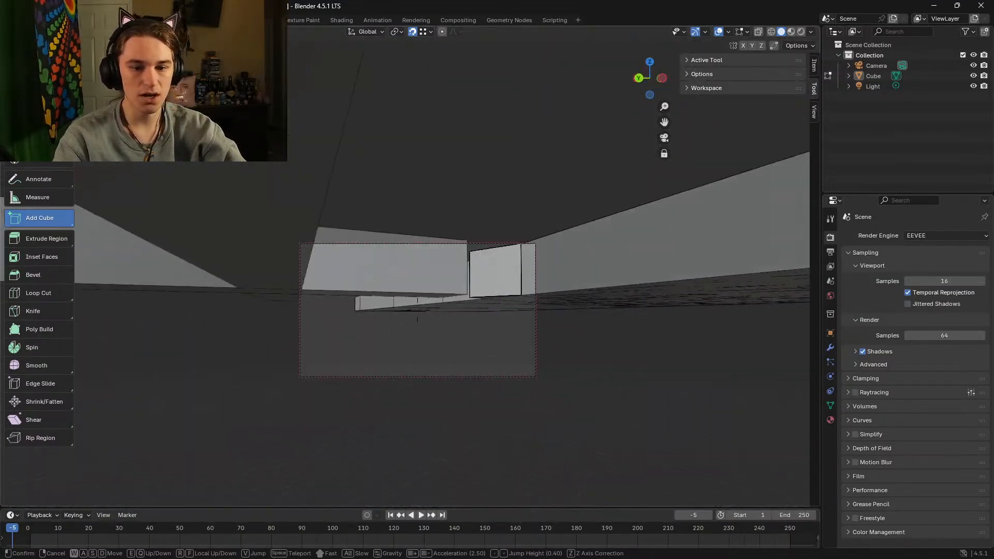
key("d")
key("w")
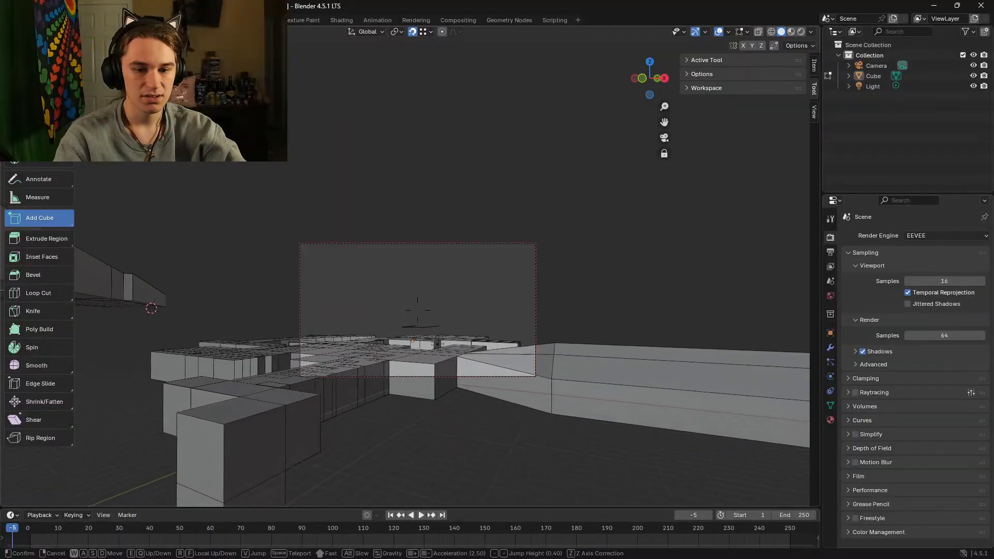
key("w")
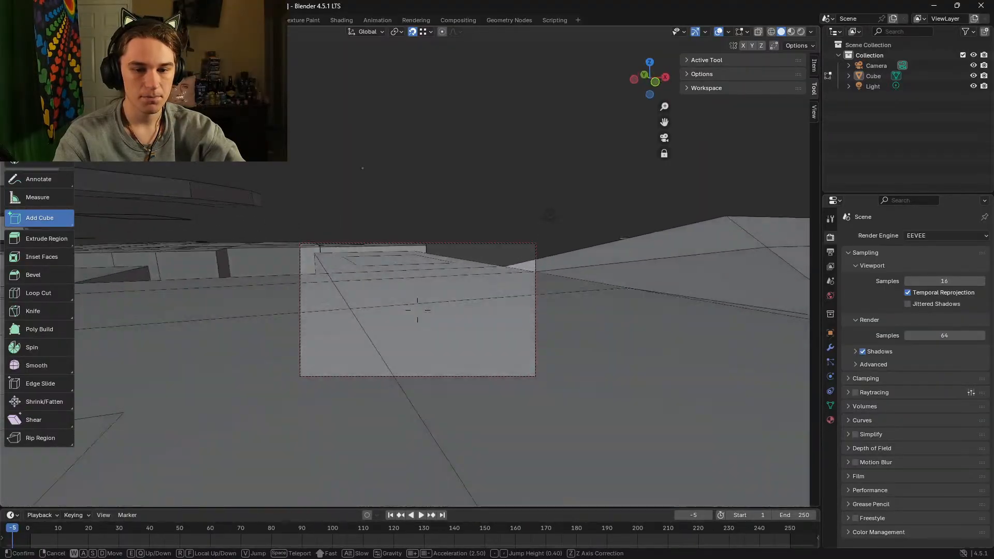
key("w")
left_click(521, 225)
key("Tab")
key("Tab")
Step: Examine the interior from the pillared room through the sloping passages to the narrow wall openings
key("shift+grave")
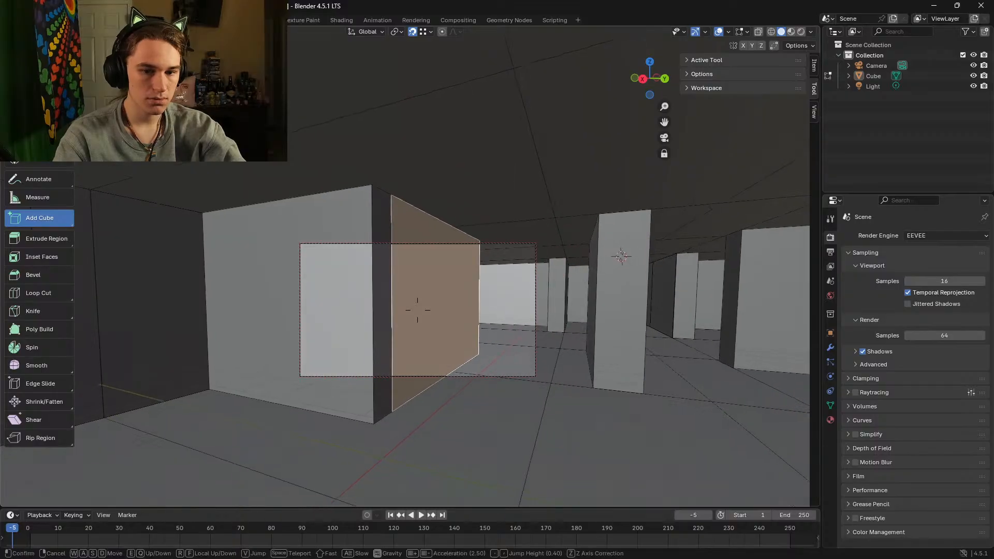
key("w")
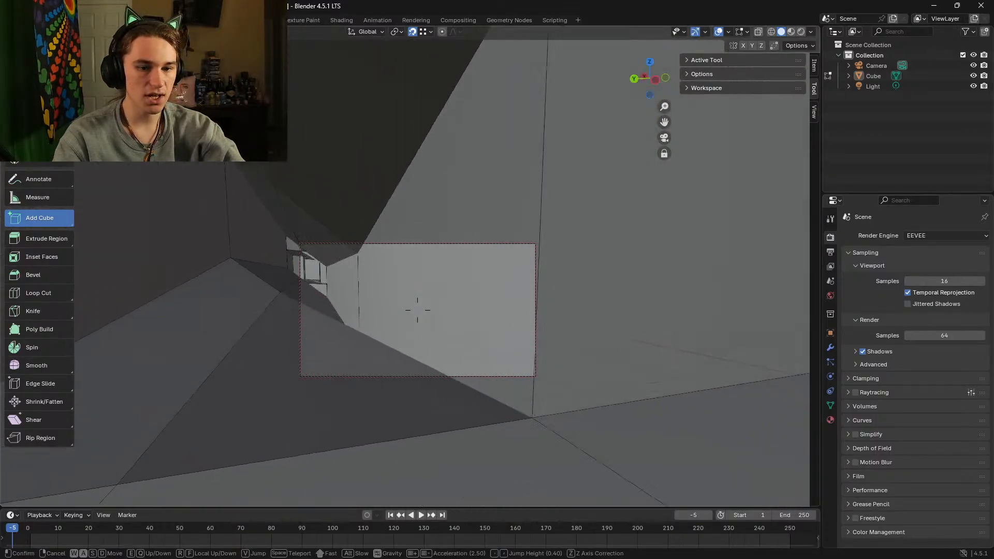
key("w")
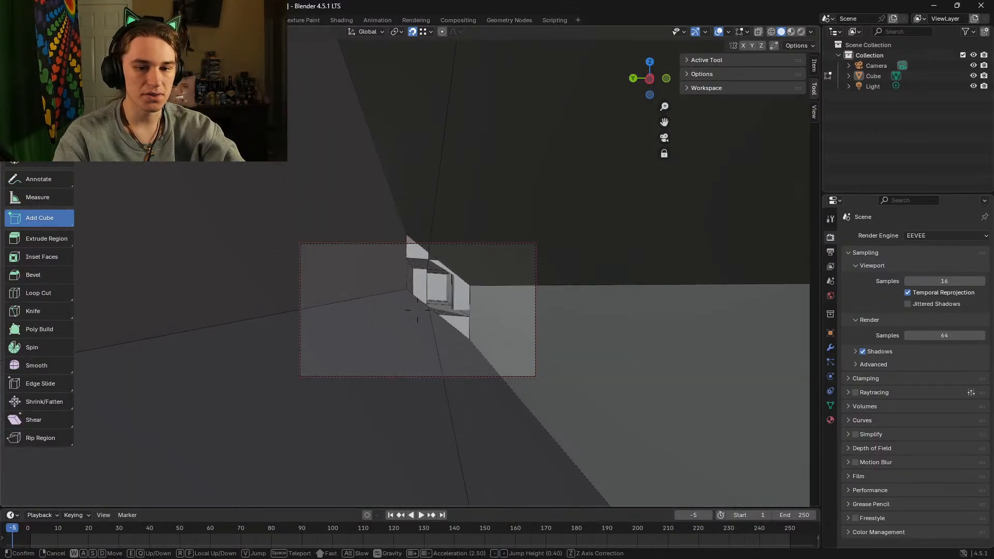
key("w")
key("w")
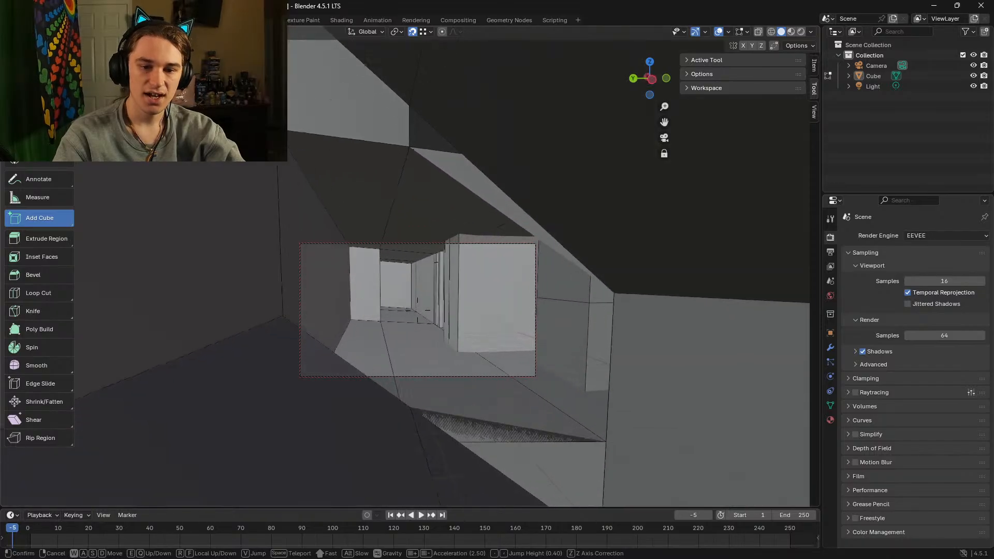
key("w")
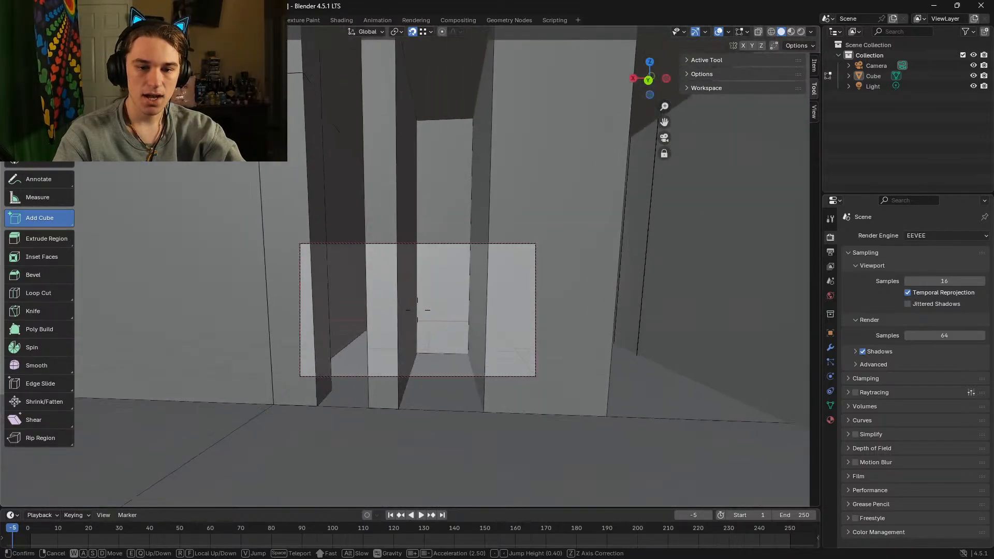
key("w")
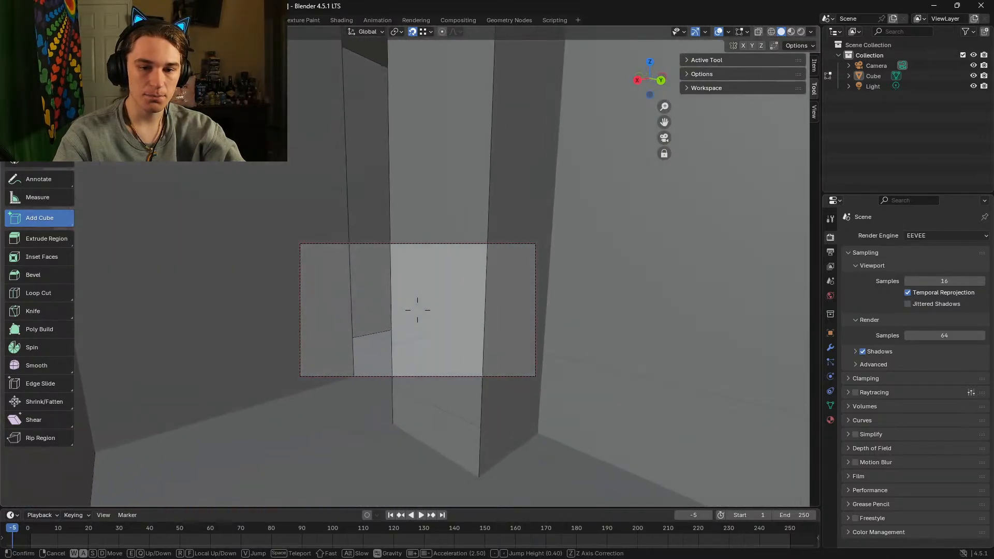
key("w")
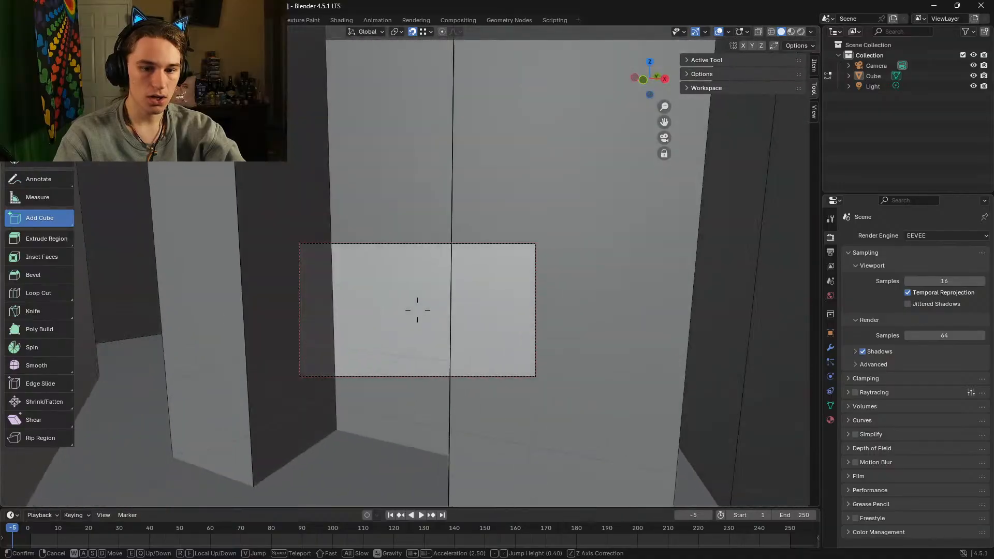
key("w")
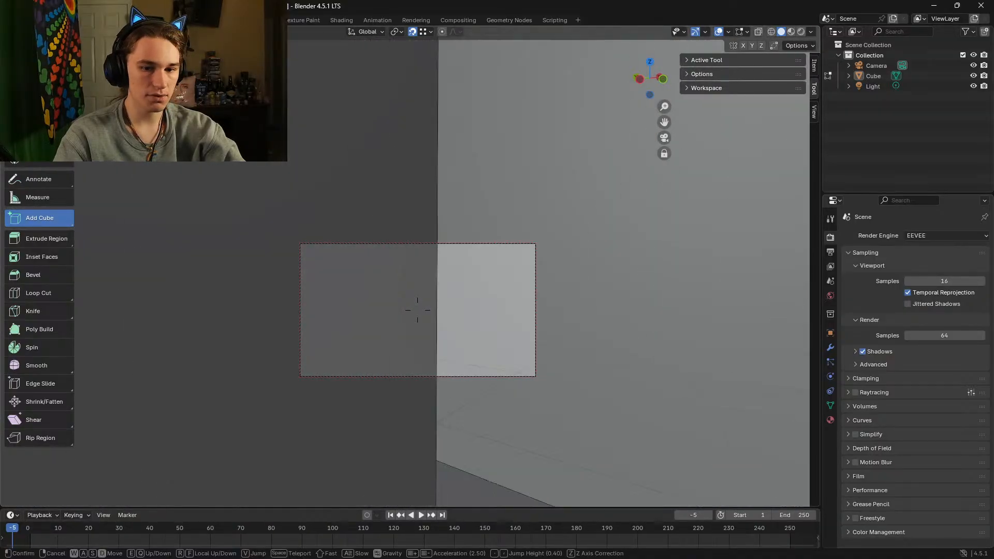
key("w")
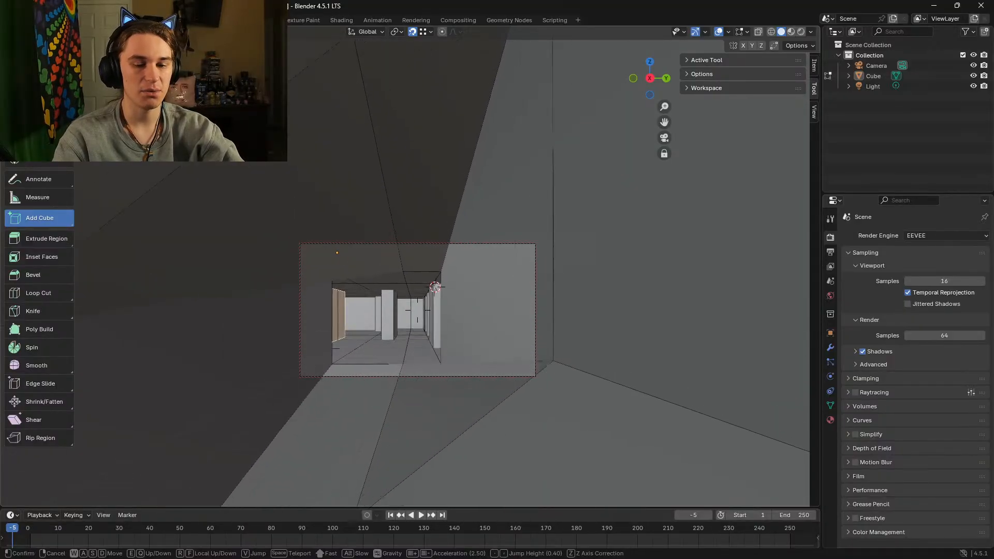
Step: Examine the long hallway and the connected rooms beyond it, including their pillars, walls and floor
key("w")
key("w")
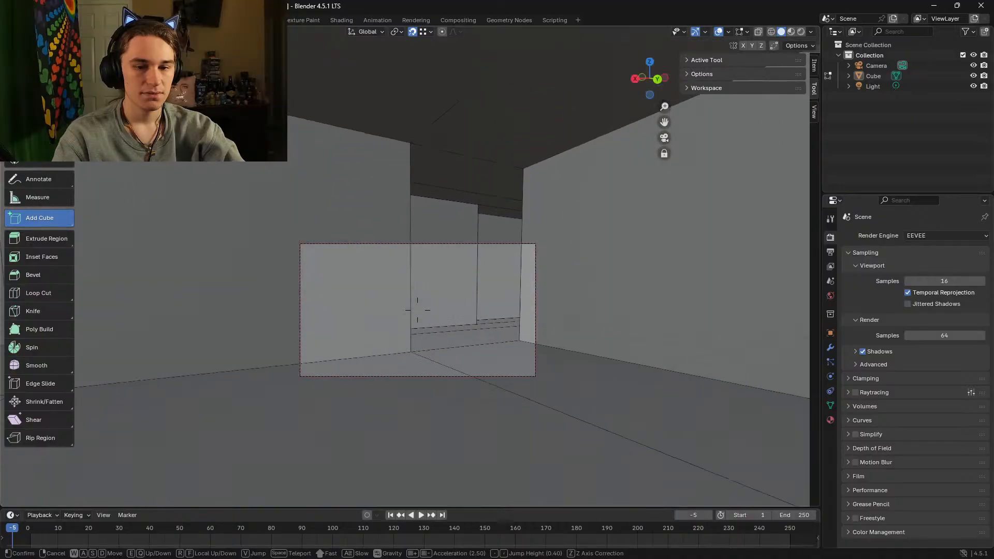
key("w")
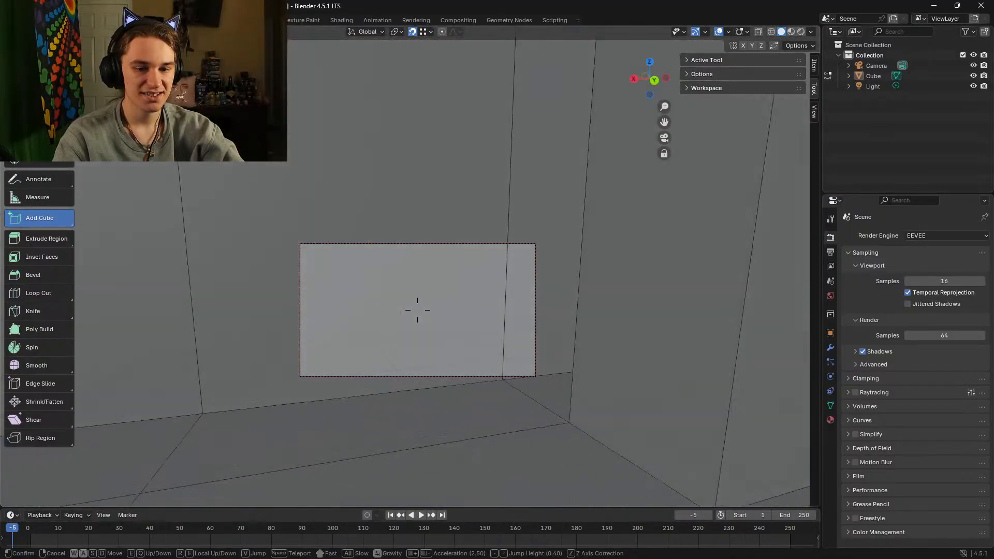
key("w")
key("w")
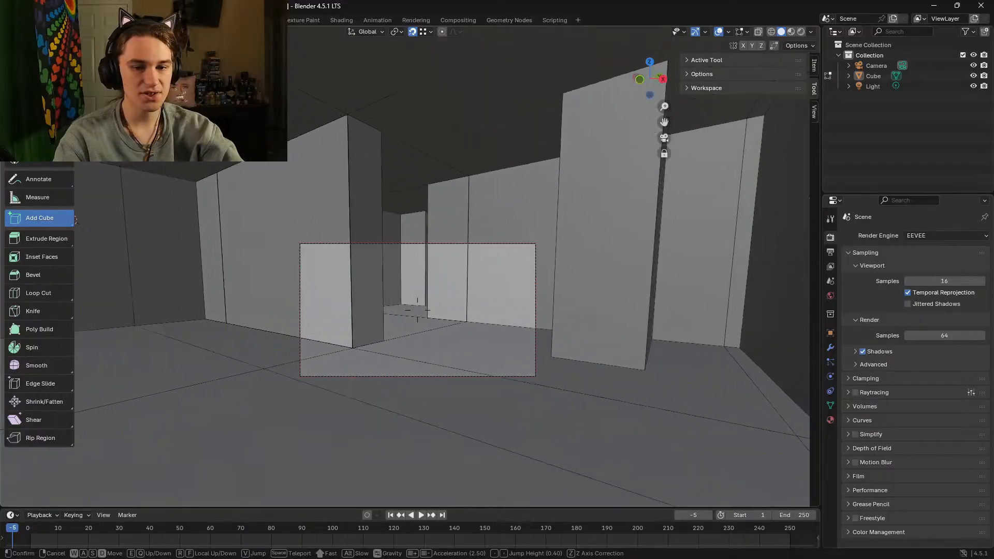
key("w")
key("w")
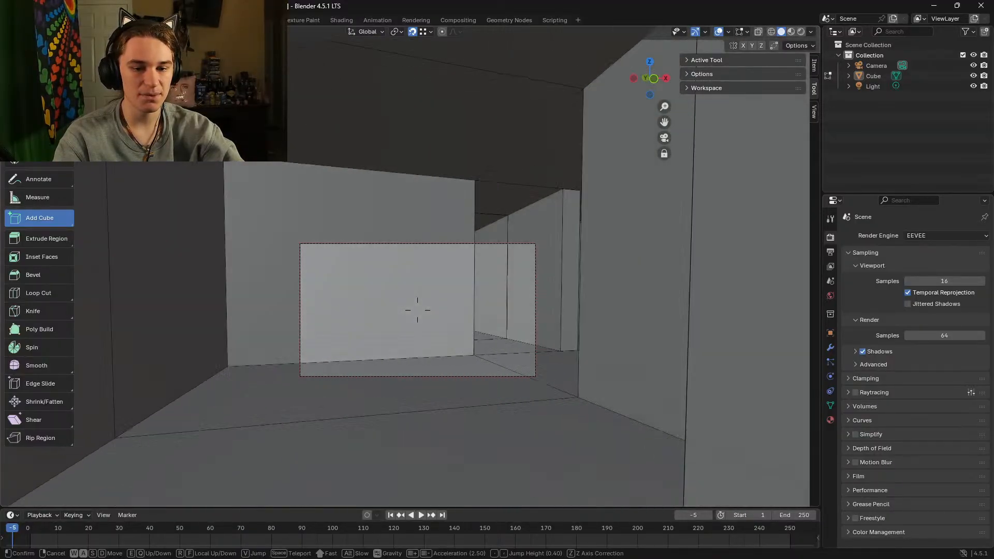
key("w")
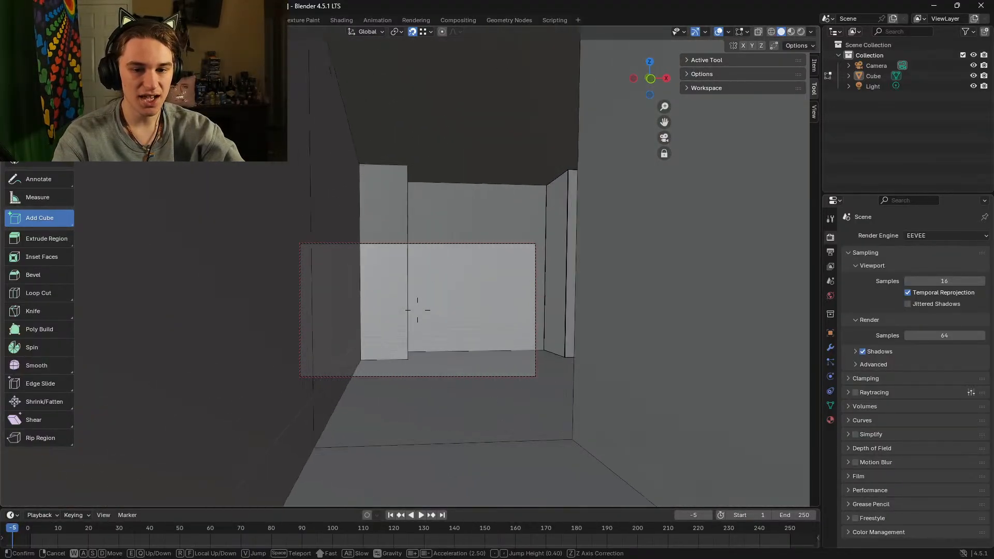
key("s")
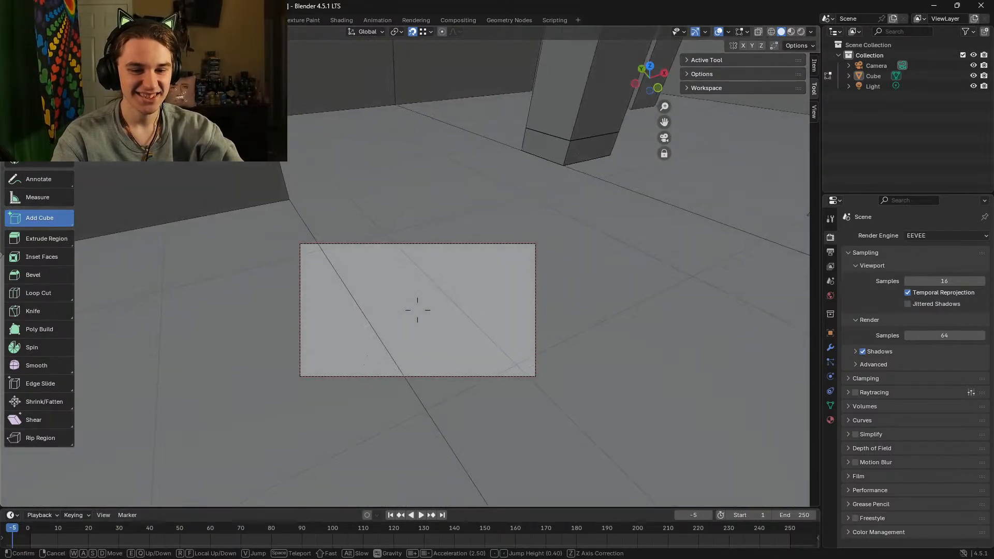
left_click(457, 283)
Step: Examine the level from above, covering the elevated corridors, the long roof strips and the large roof patterned with wall outlines
key("shift+grave")
key("s")
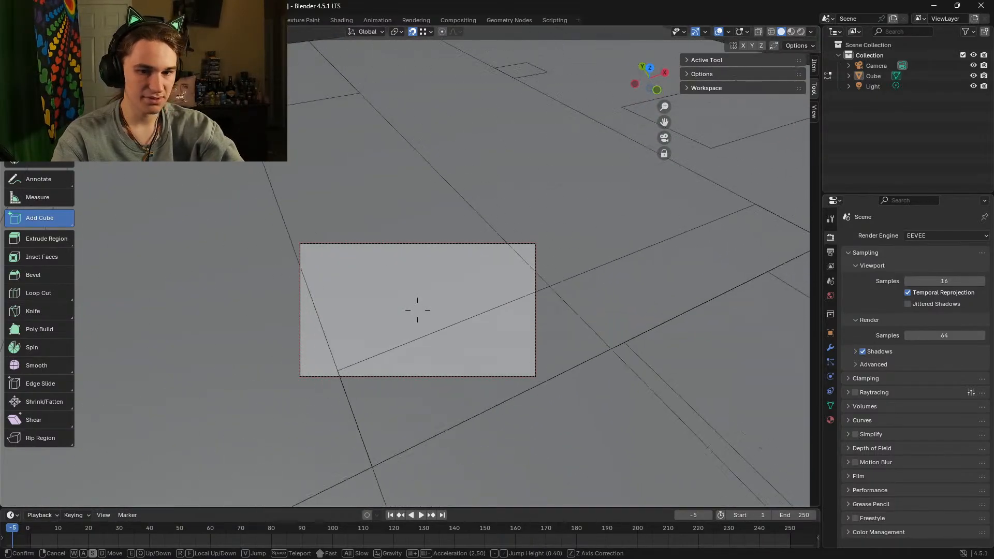
key("w")
key("w")
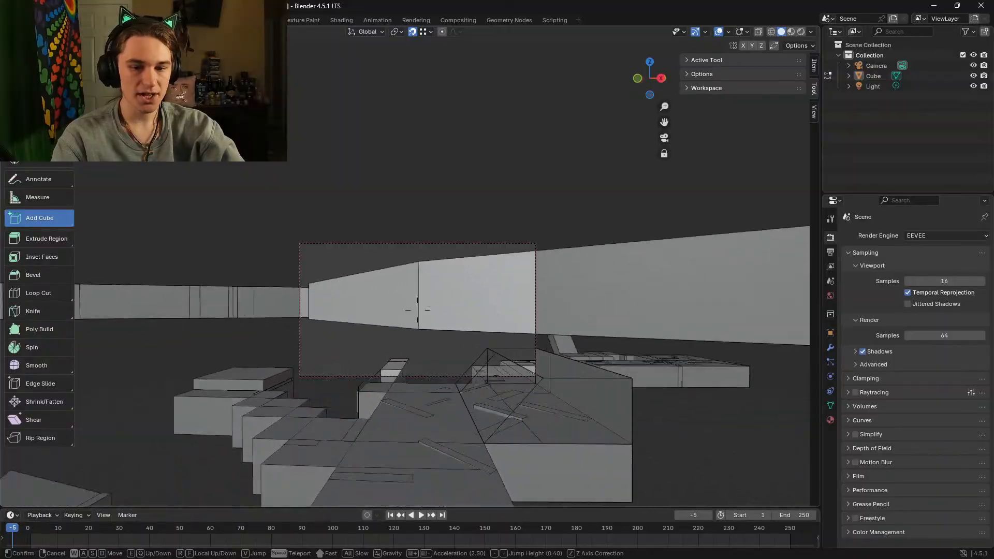
key("w")
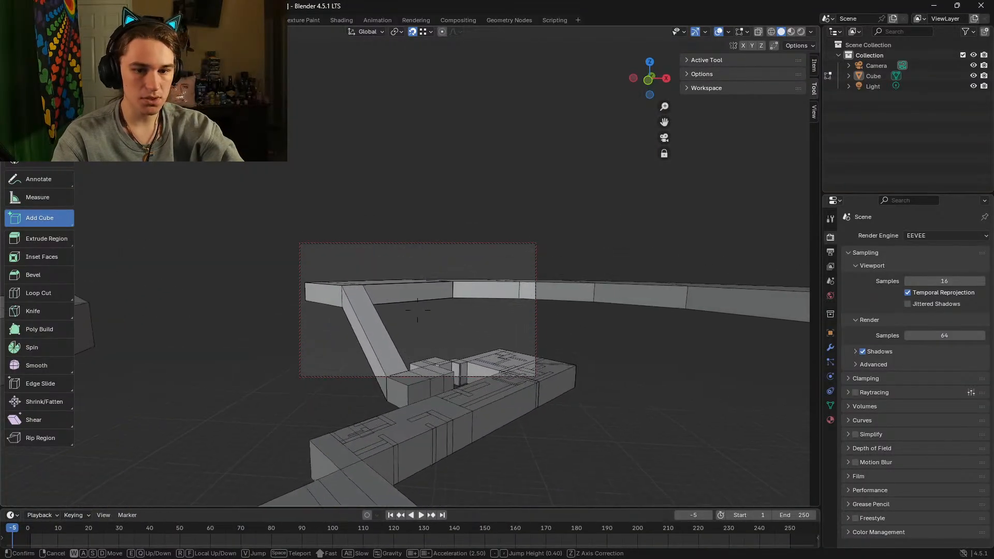
key("w")
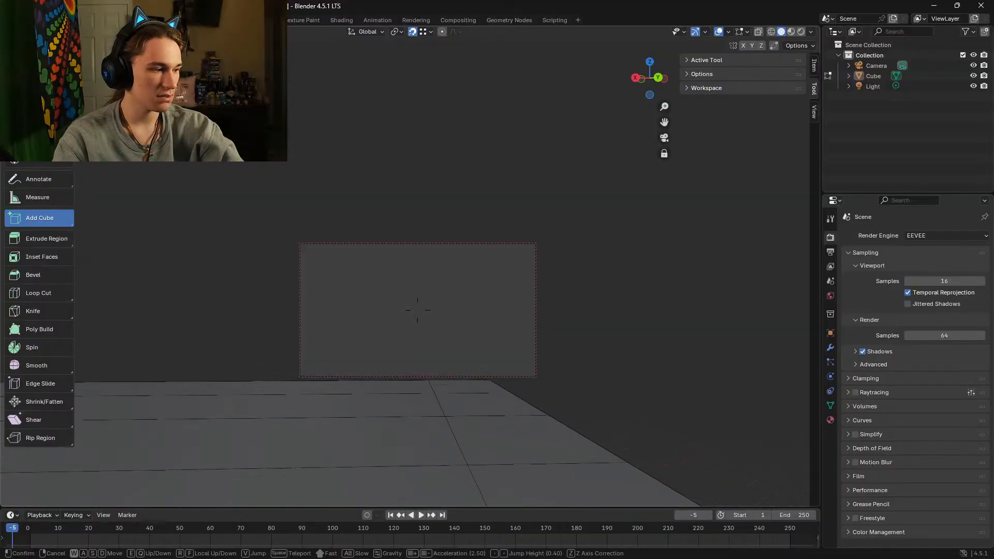
key("d")
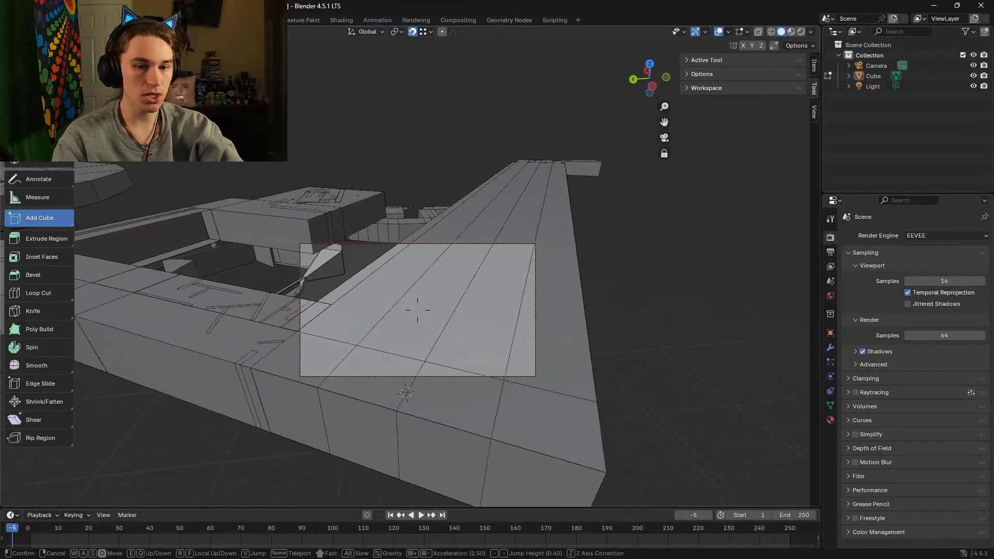
left_click(417, 310)
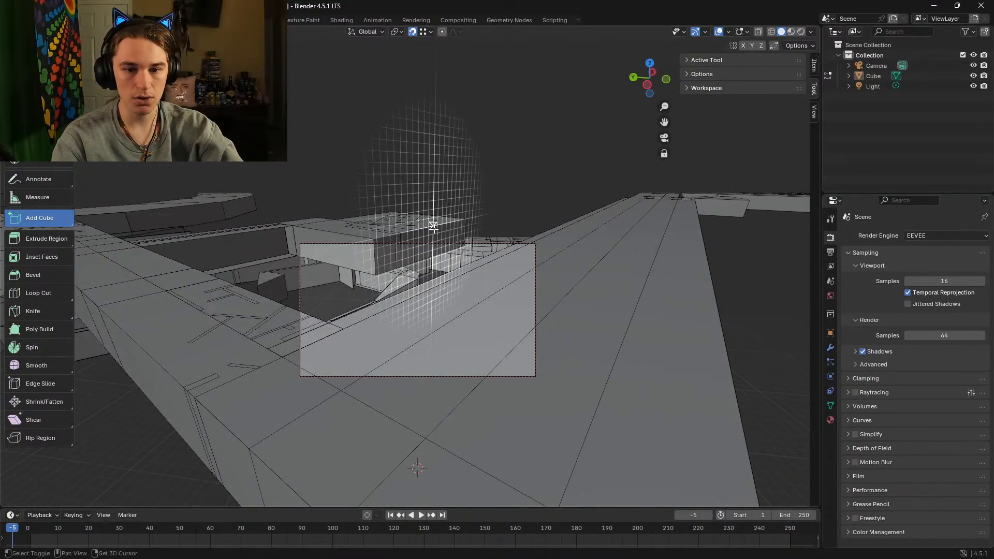
key("shift+grave")
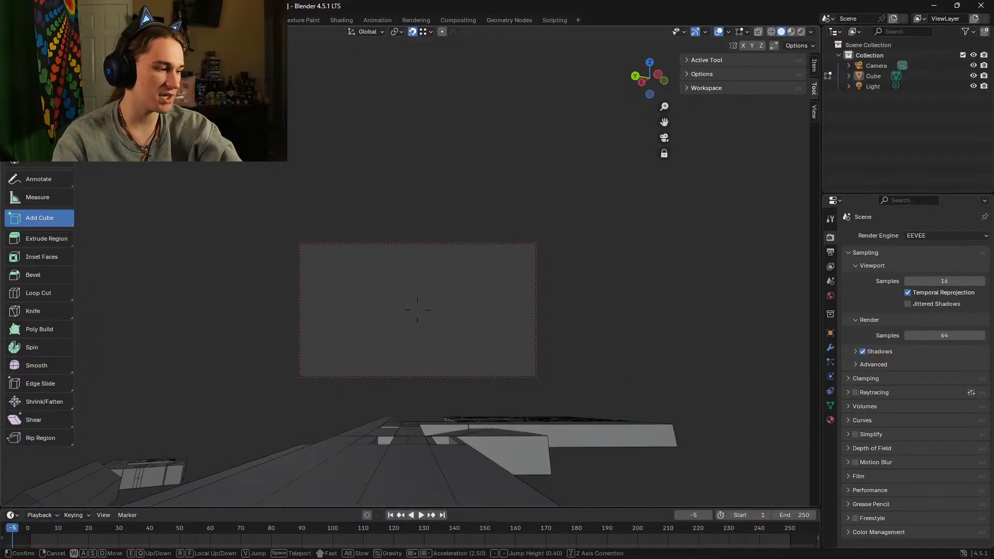
key("w")
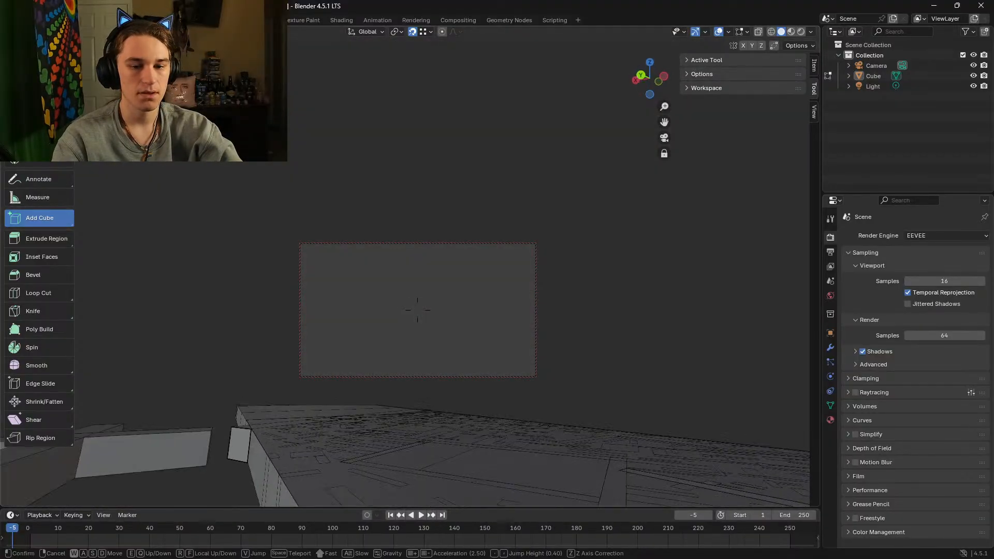
key("a")
key("s")
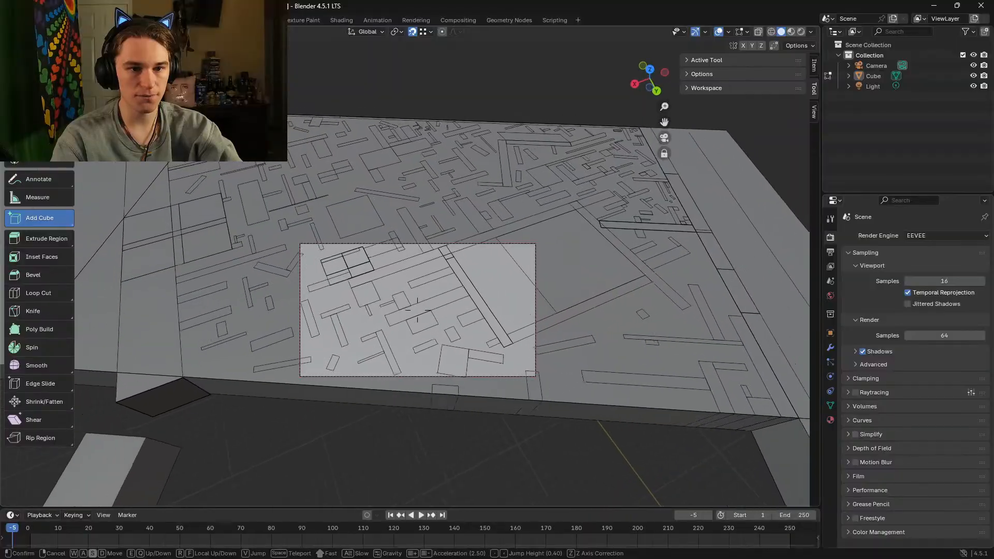
Step: Try adding a few small cubes on the plain roof strip beside the patterned roof's corner, and undo them
key("d")
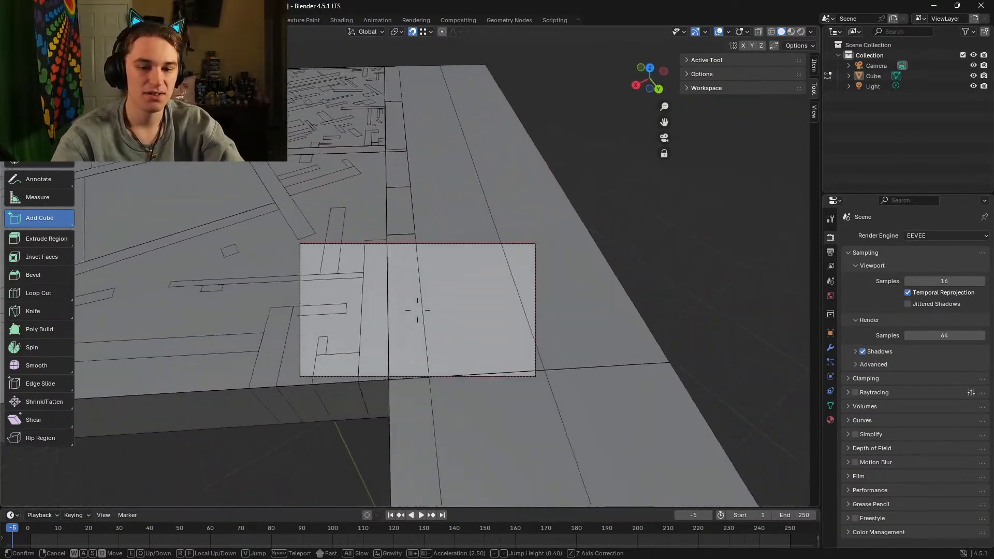
left_click(434, 229)
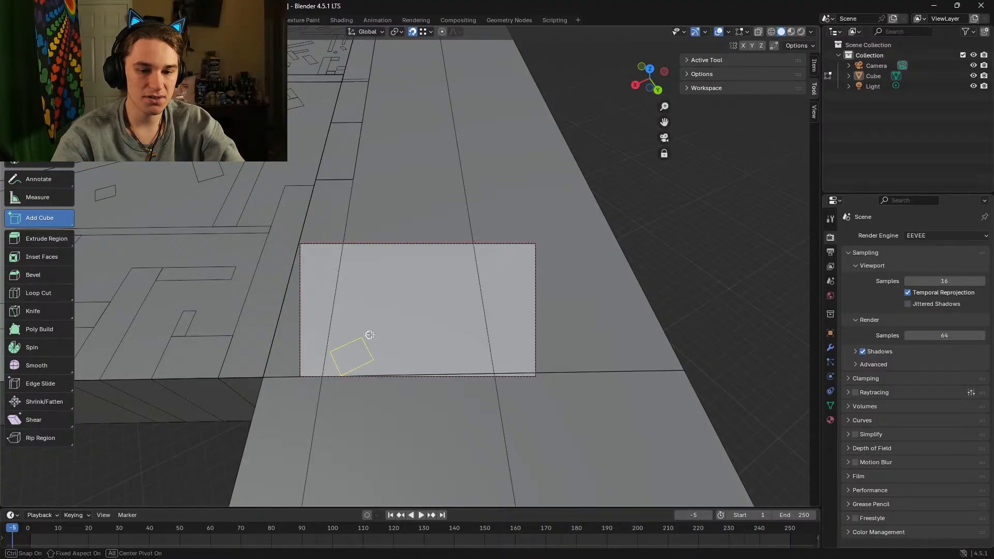
left_click(387, 347)
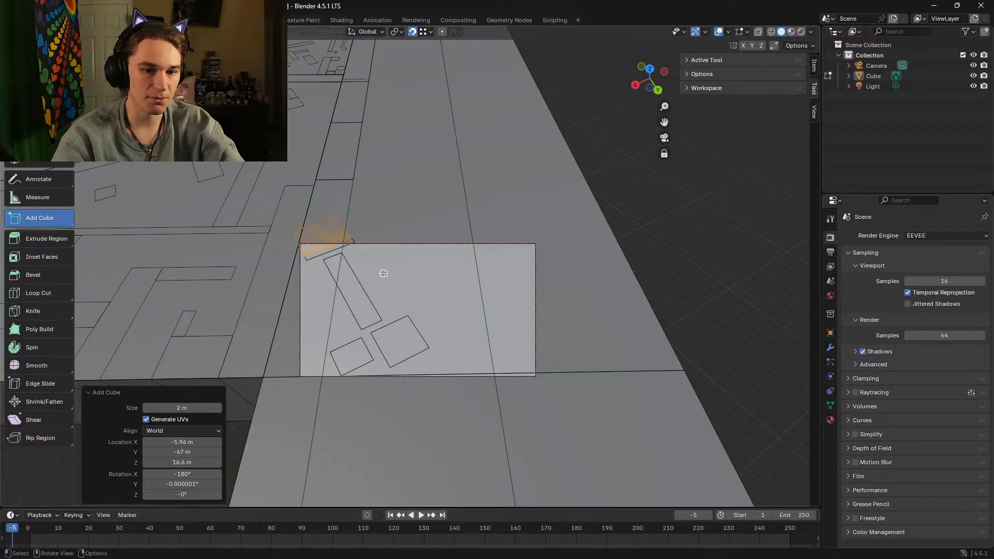
key("ctrl+z")
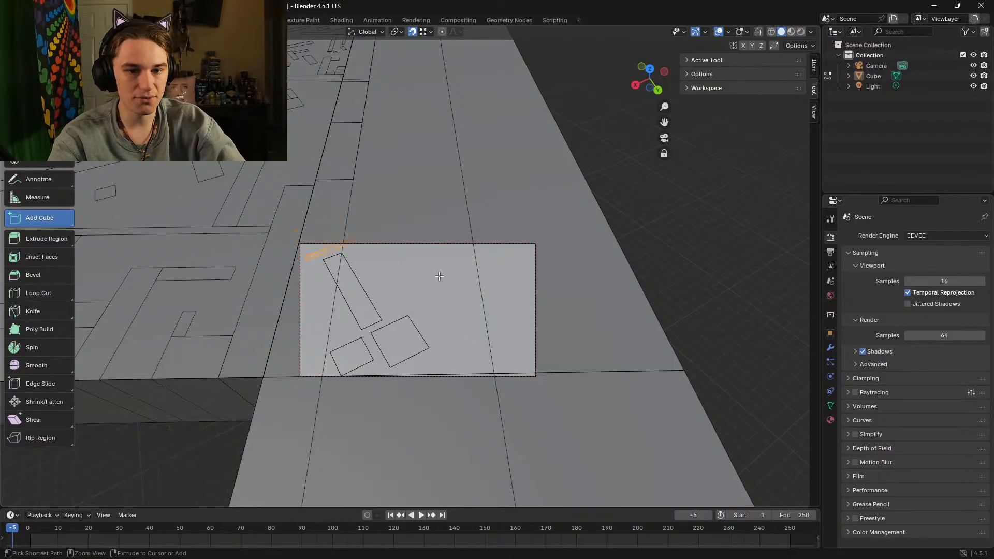
Step: Add a tall, narrow cube as a pillar against the end of the wall beside the long hallway's entrance
key("shift+grave")
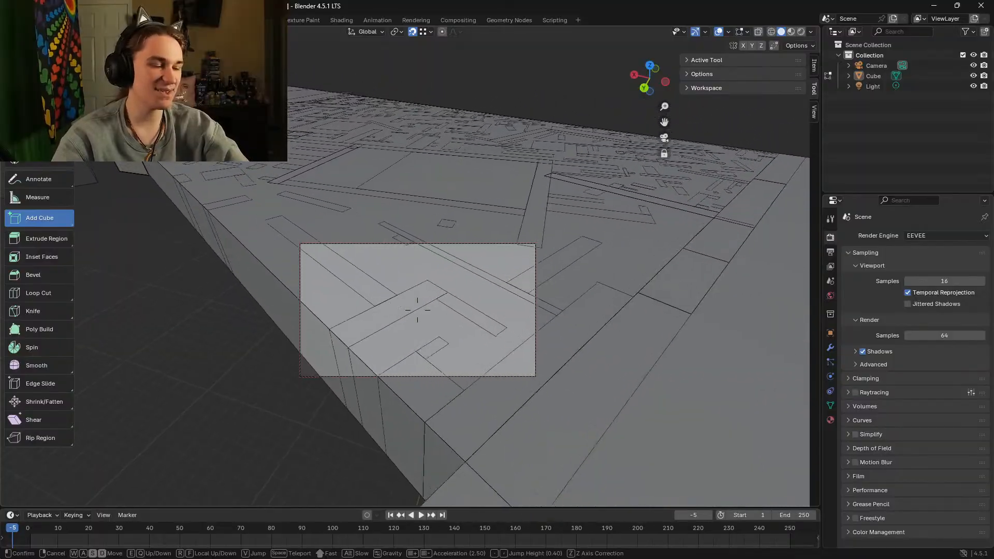
key("w")
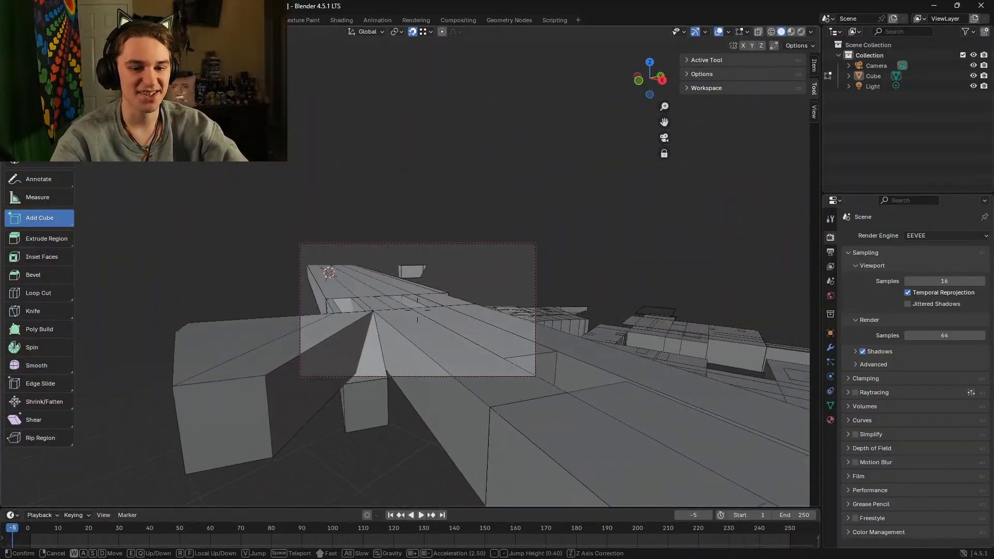
key("space")
key("d")
key("w")
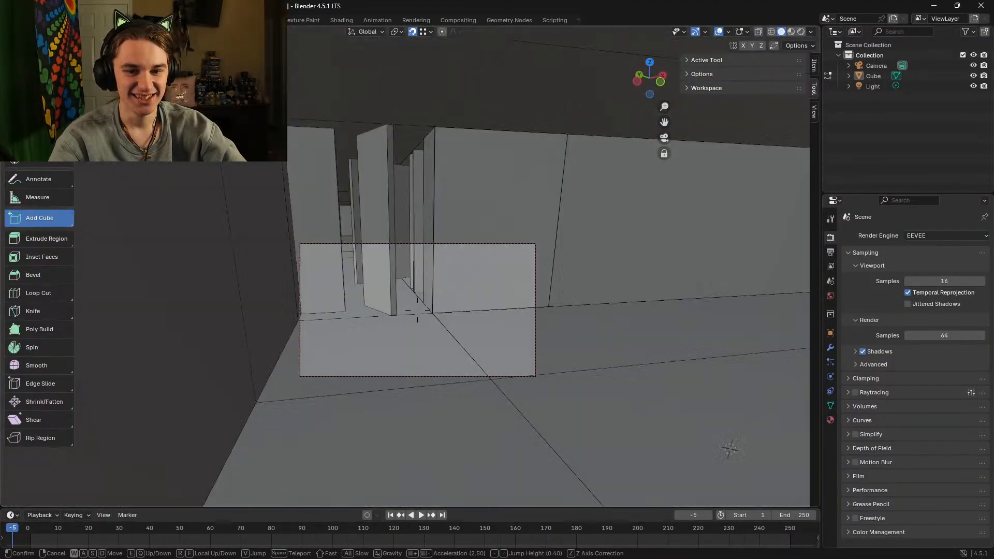
left_click(417, 310)
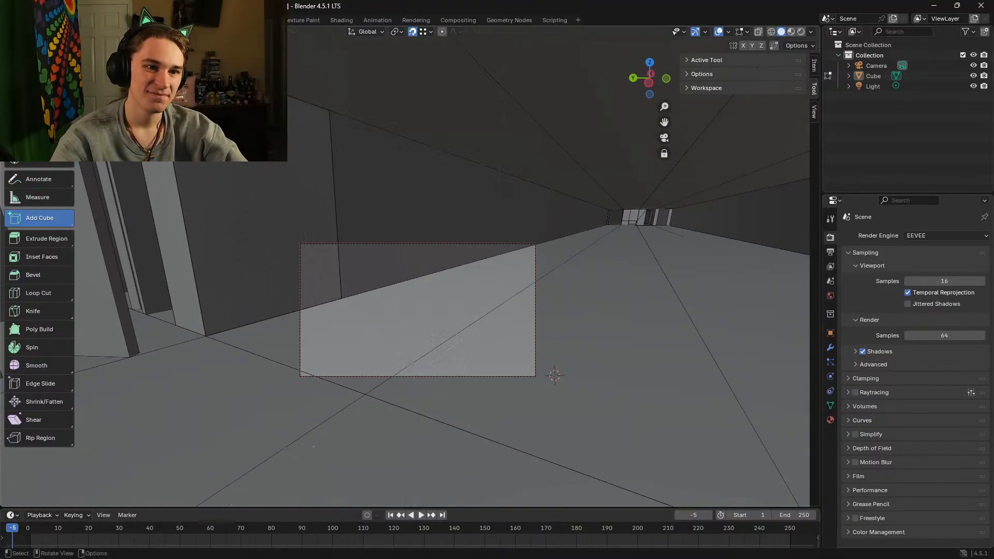
key("shift+grave")
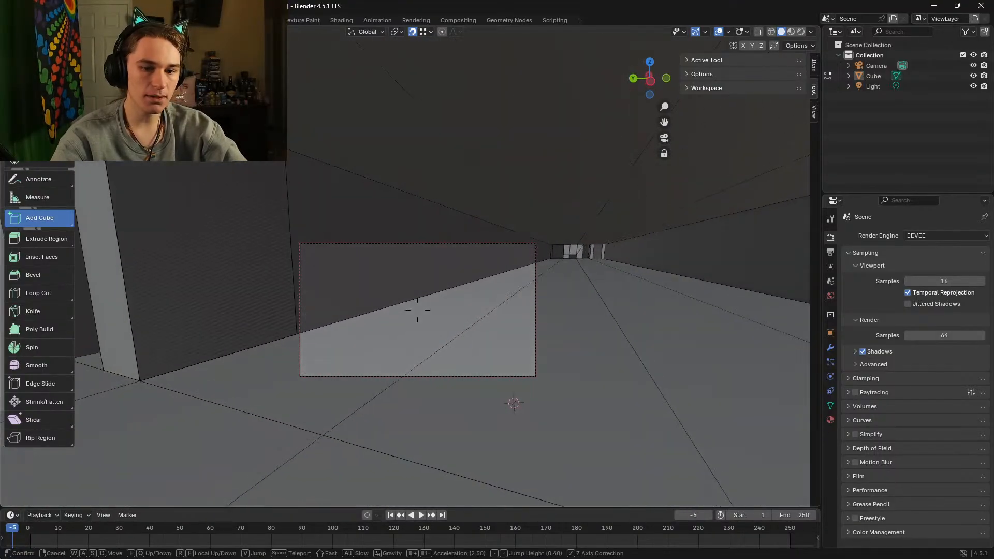
key("a")
left_click(289, 181)
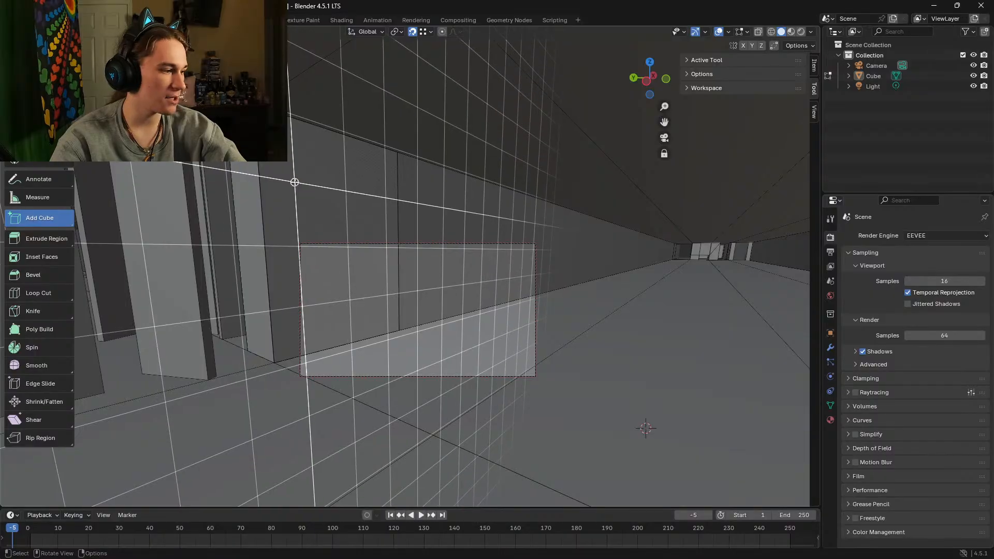
left_click_drag(295, 182, 295, 182)
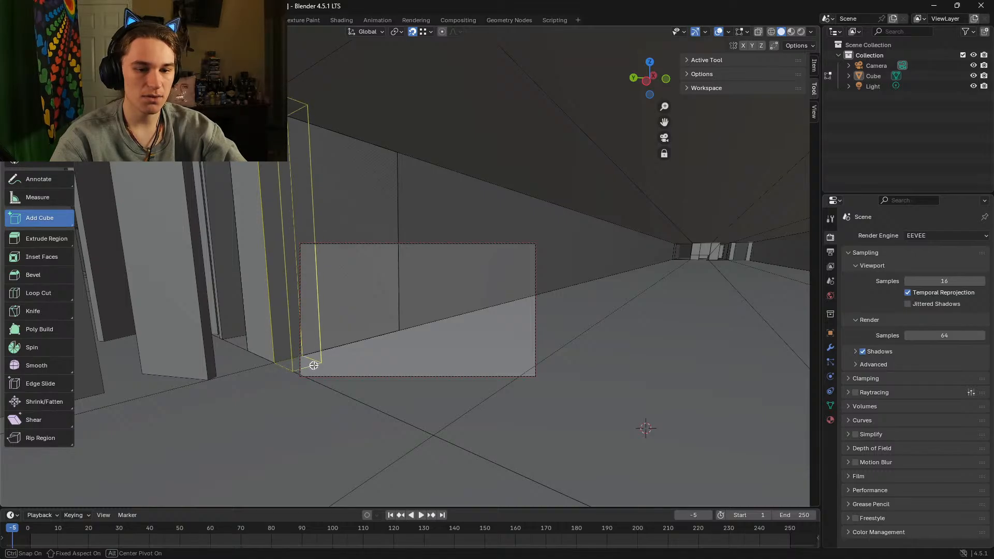
left_click(313, 365)
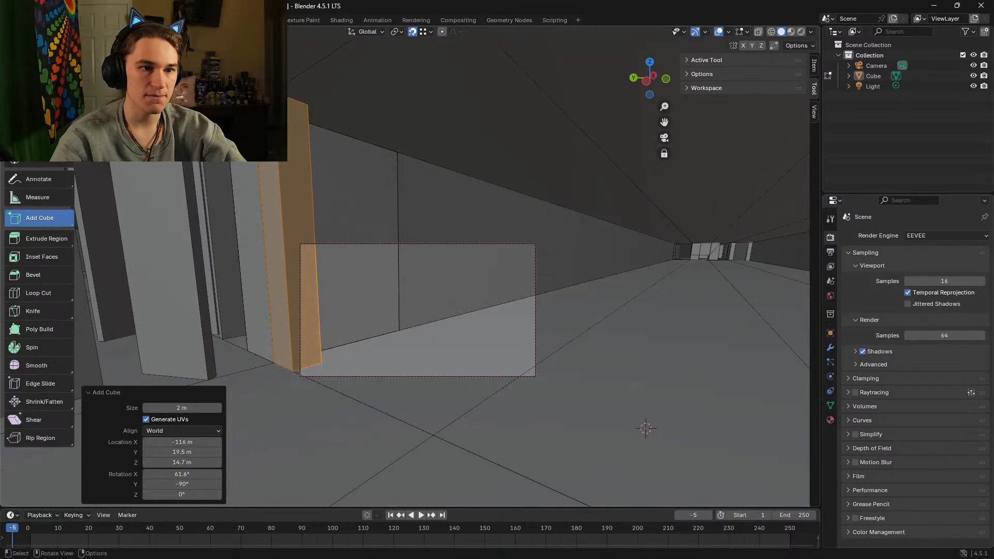
Step: Move the new pillar -1.257 m along X and -2.1122 m along Y, away from the wall end
key("g")
key("x")
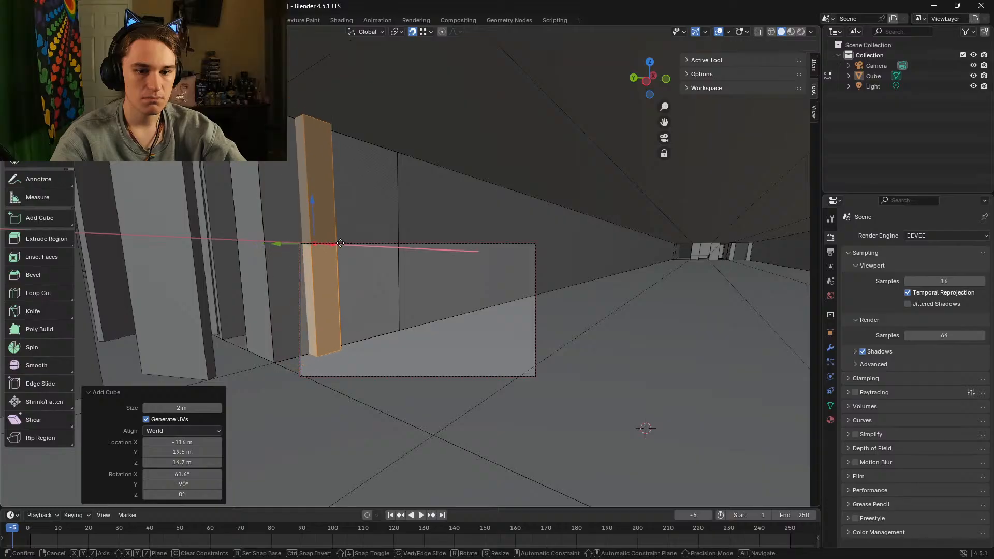
left_click(249, 258)
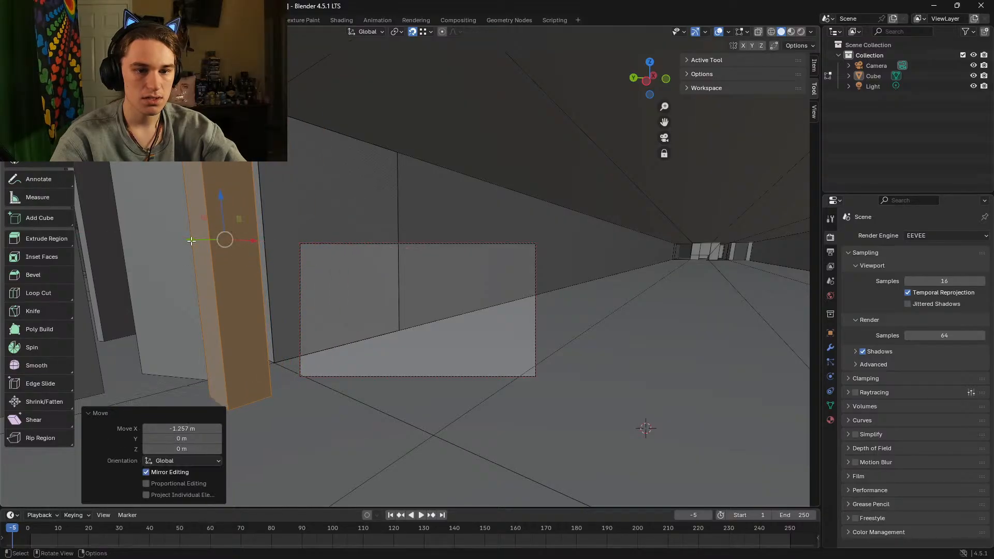
key("g")
key("y")
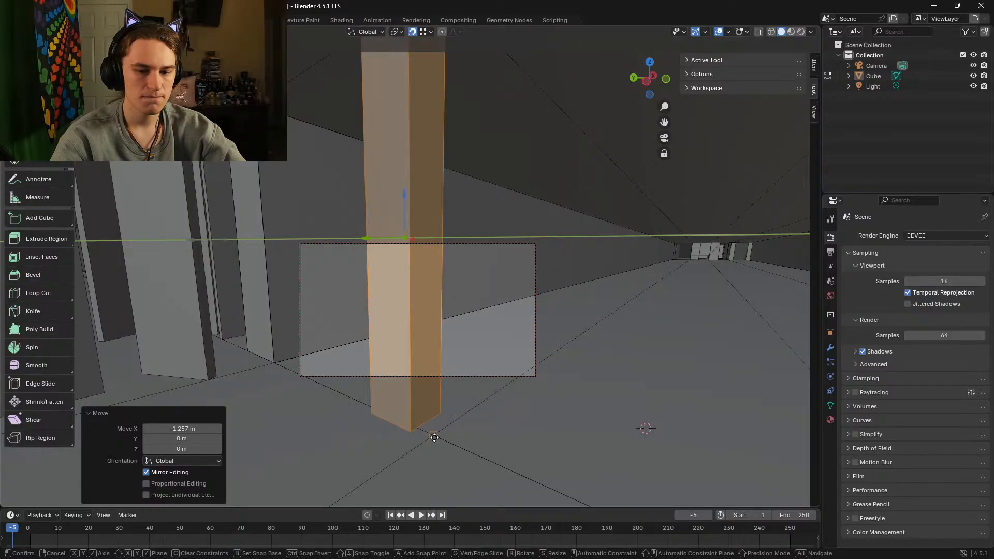
left_click(435, 437)
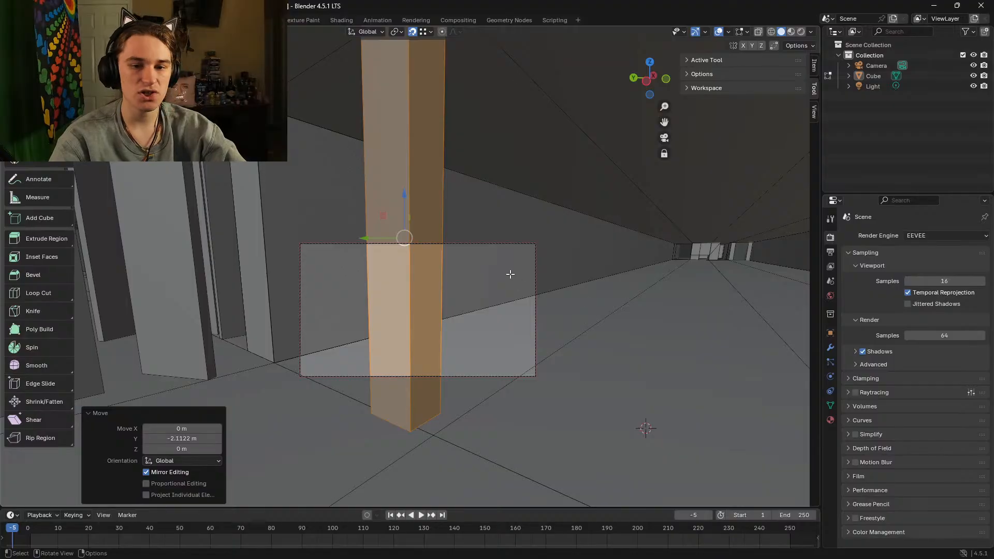
Step: Snap the pillar's base corner onto the nearby floor vertex where the floor edges meet
key("shift+grave")
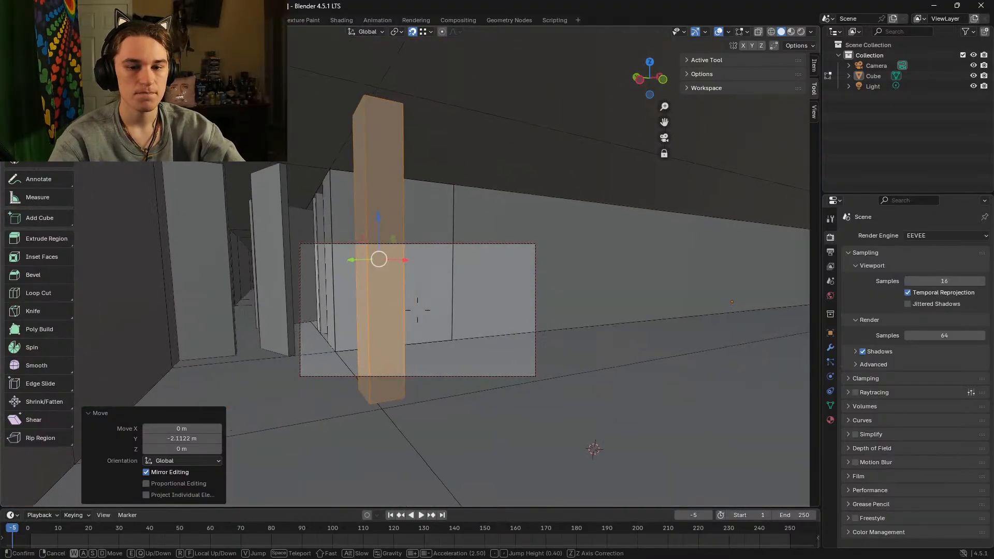
key("w")
key("s")
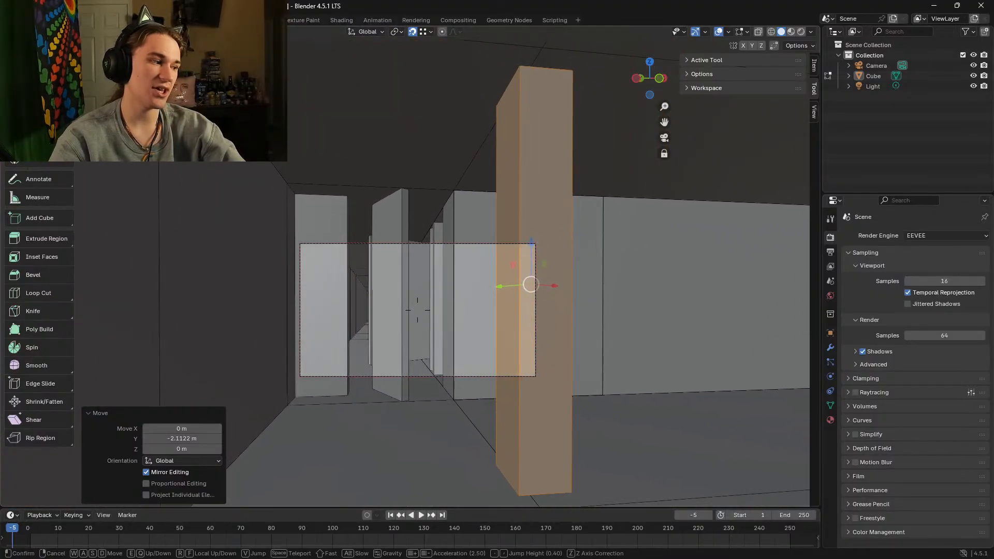
key("w")
key("a")
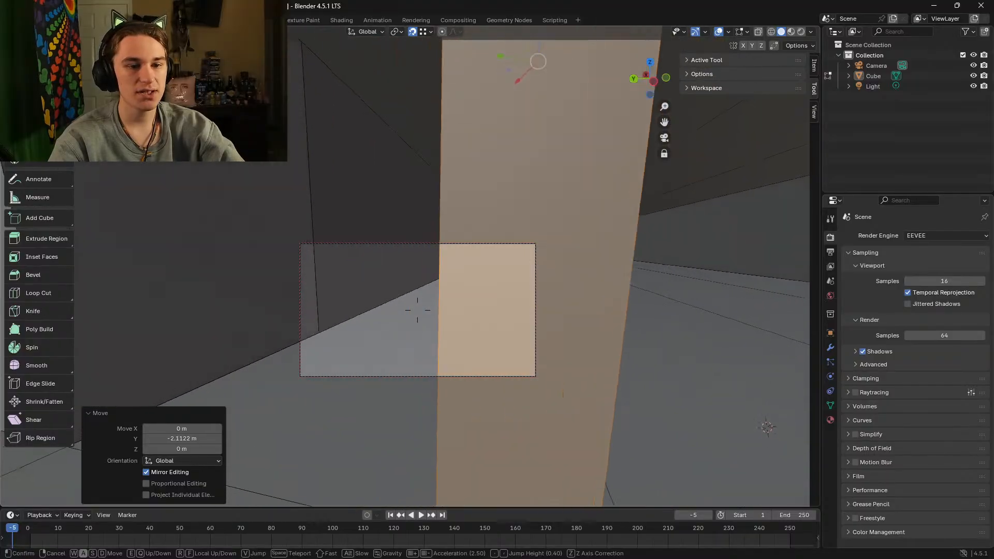
key("s")
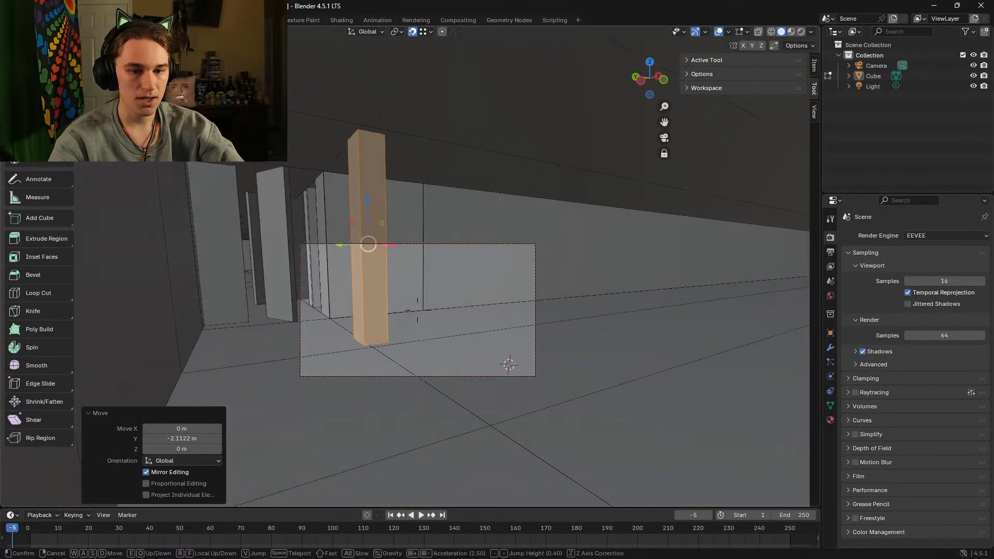
key("w")
key("a")
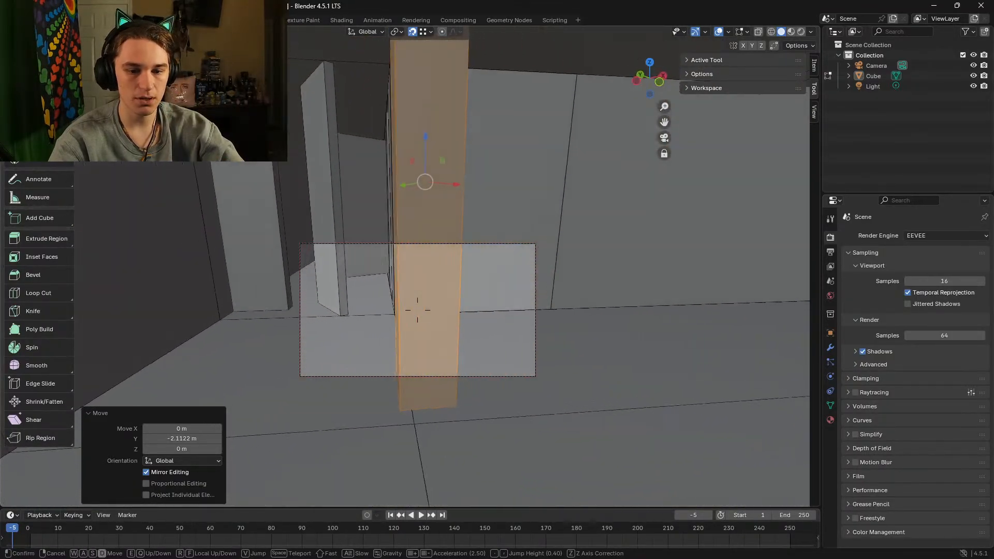
left_click(417, 309)
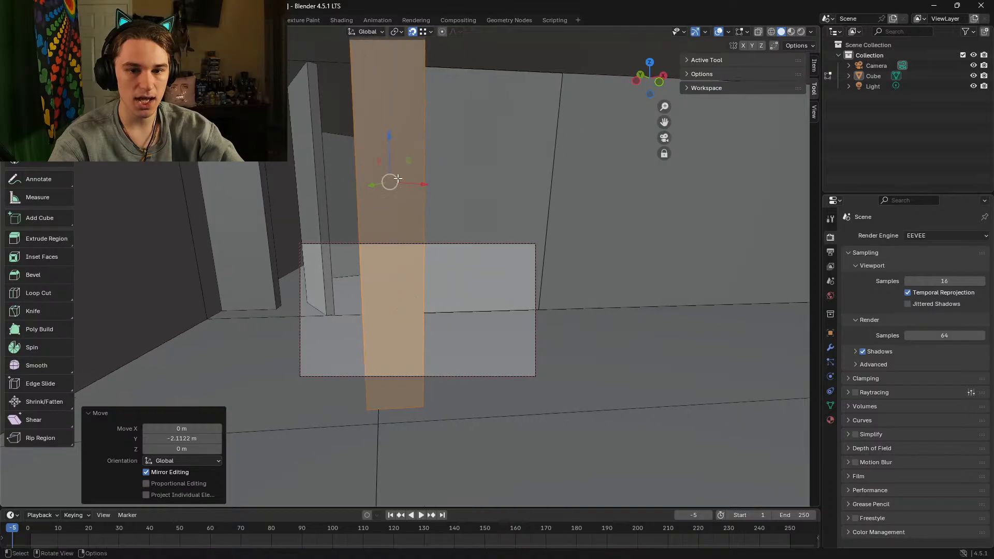
left_click_drag(390, 180, 385, 421)
Step: Duplicate the pillar and leave the copy at the original's position
key("shift+grave")
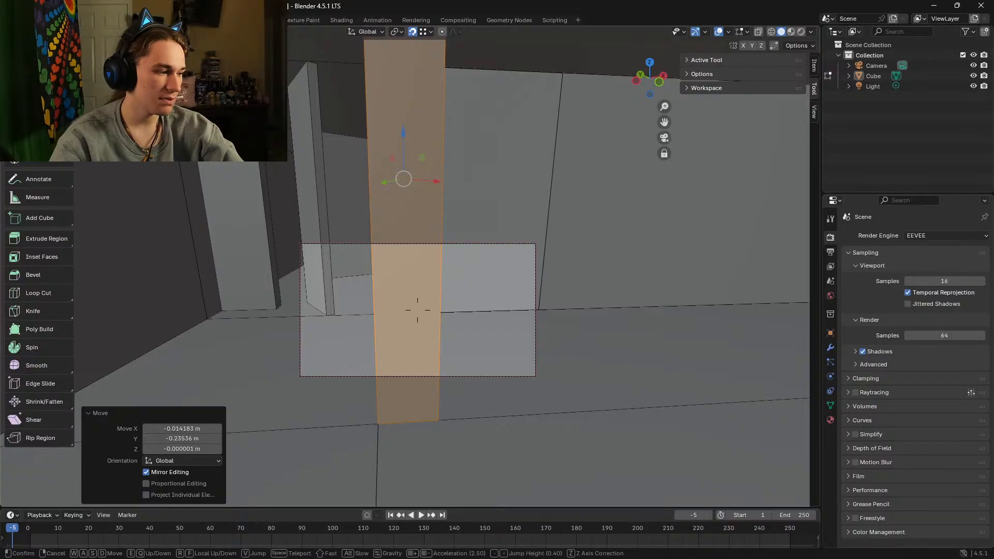
key("w")
key("a")
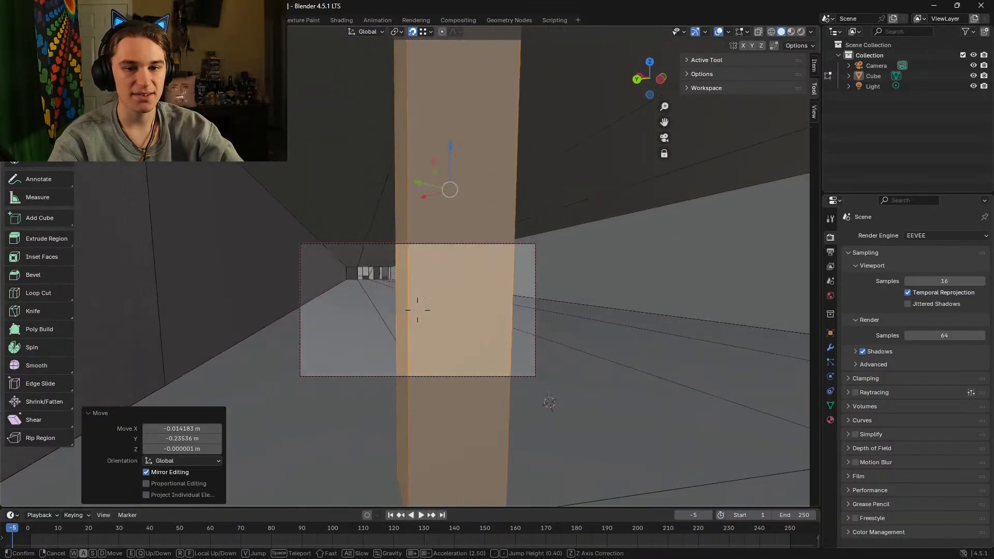
key("w")
key("w")
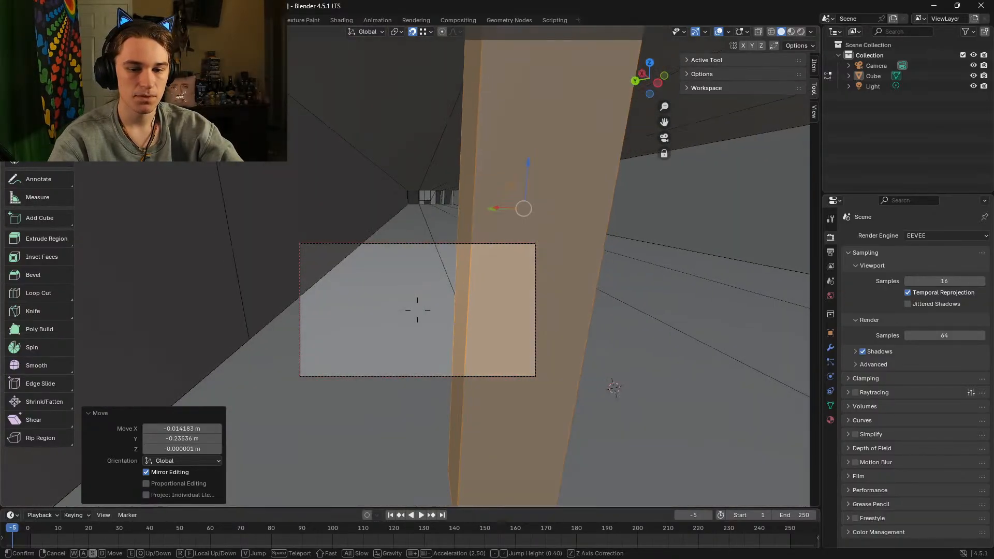
key("s")
key("w")
key("s")
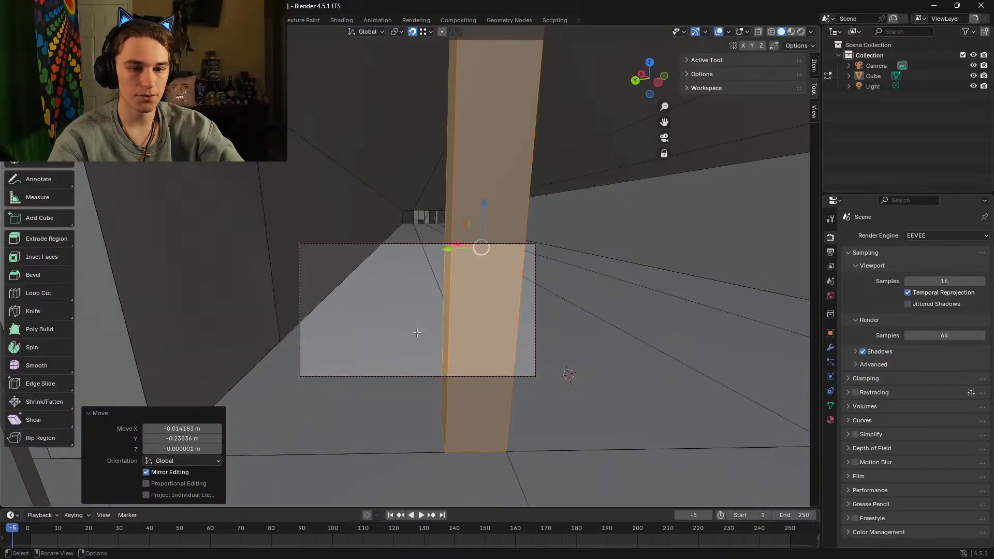
left_click(418, 309)
key("g")
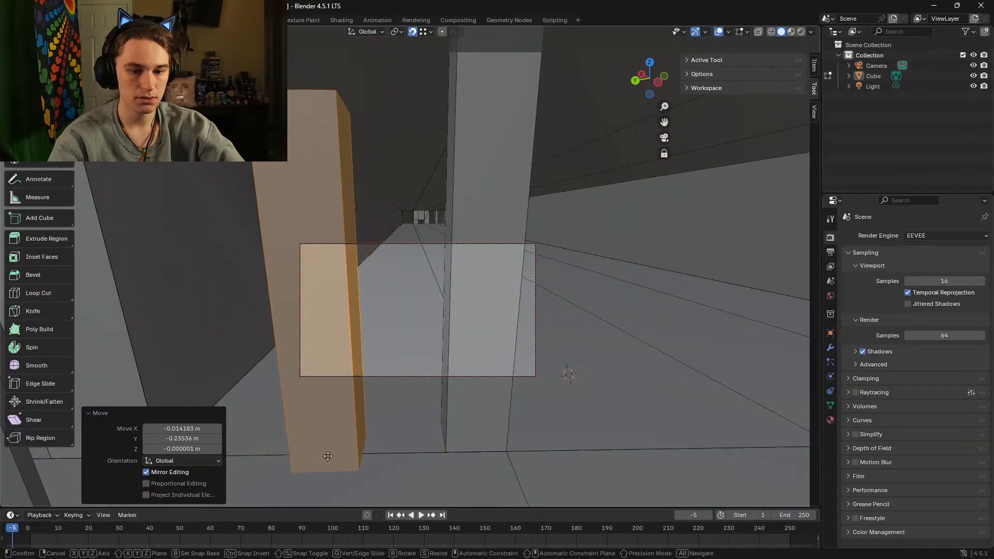
key("Escape")
Step: Check the snapping options, including the available snap targets
left_click(429, 32)
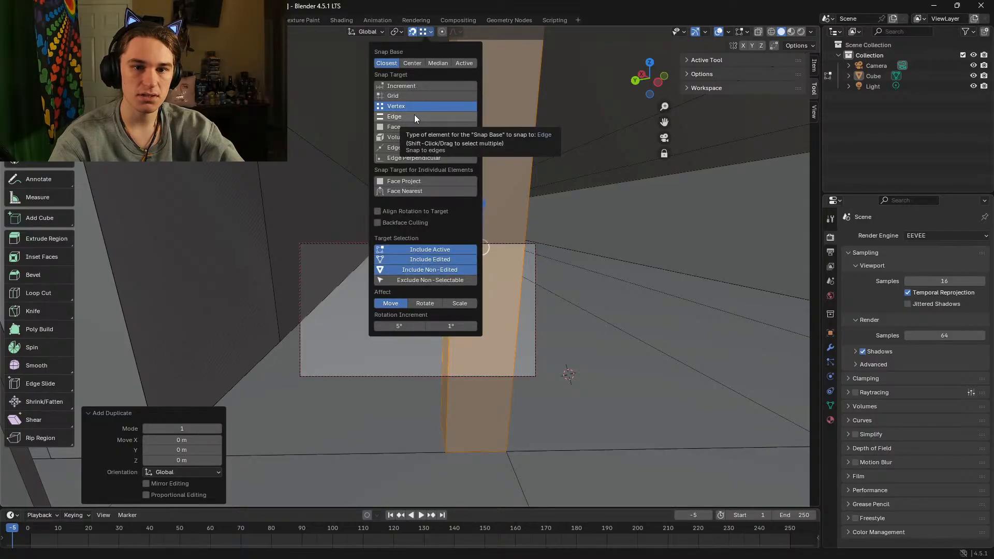
left_click(423, 33)
left_click(423, 33)
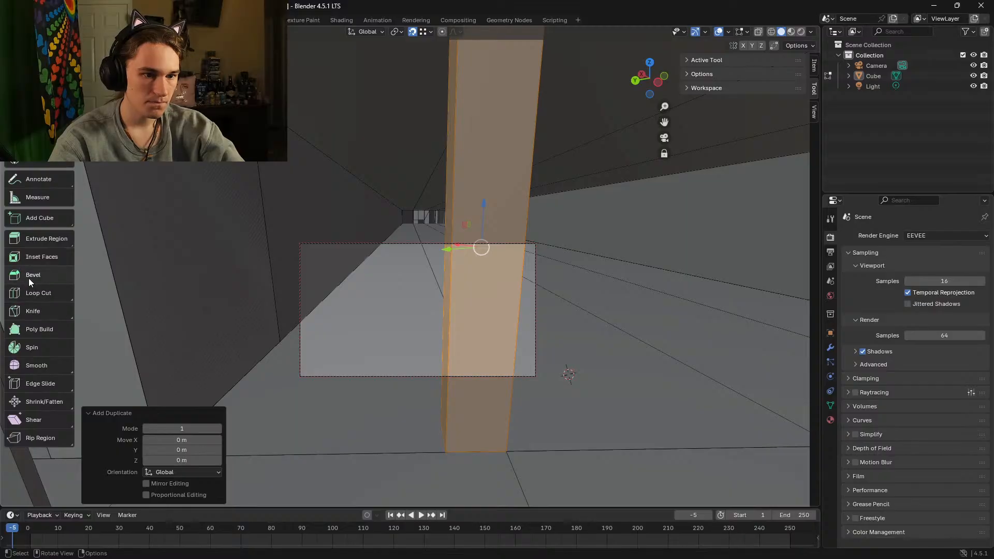
Step: Activate the Loop Cut tool and examine the long hallway beyond the pillar
key("shift+grave")
key("w")
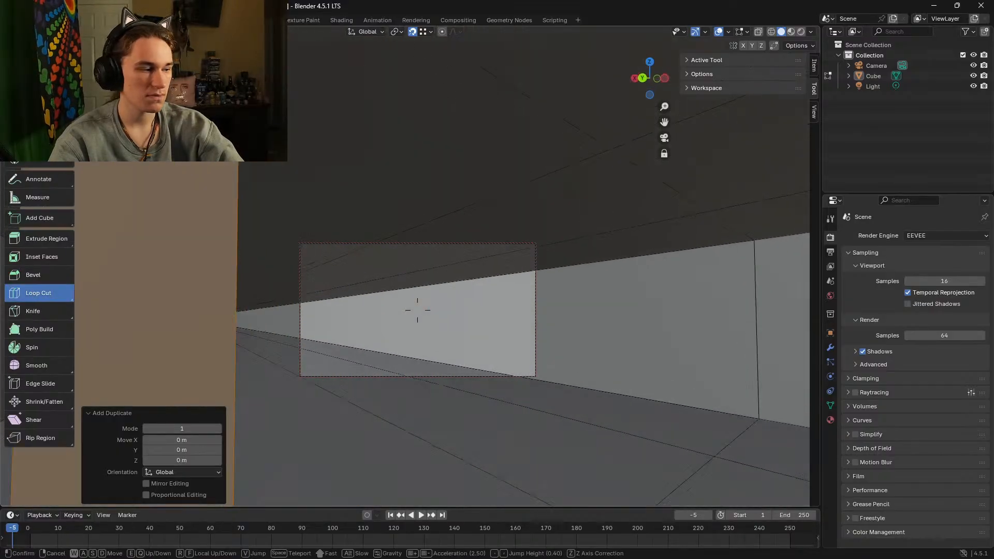
left_click(337, 266)
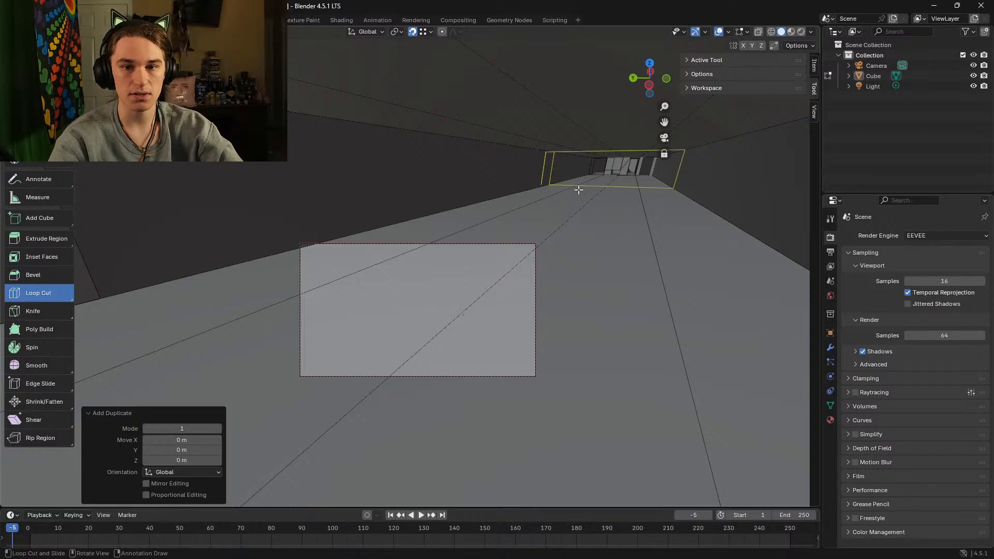
key("shift+grave")
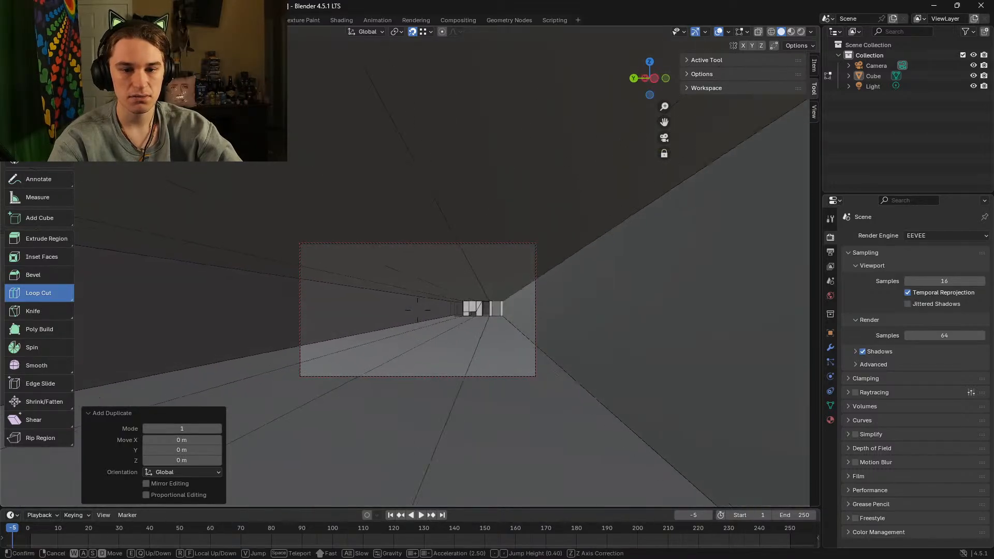
left_click(579, 190)
key("shift+grave")
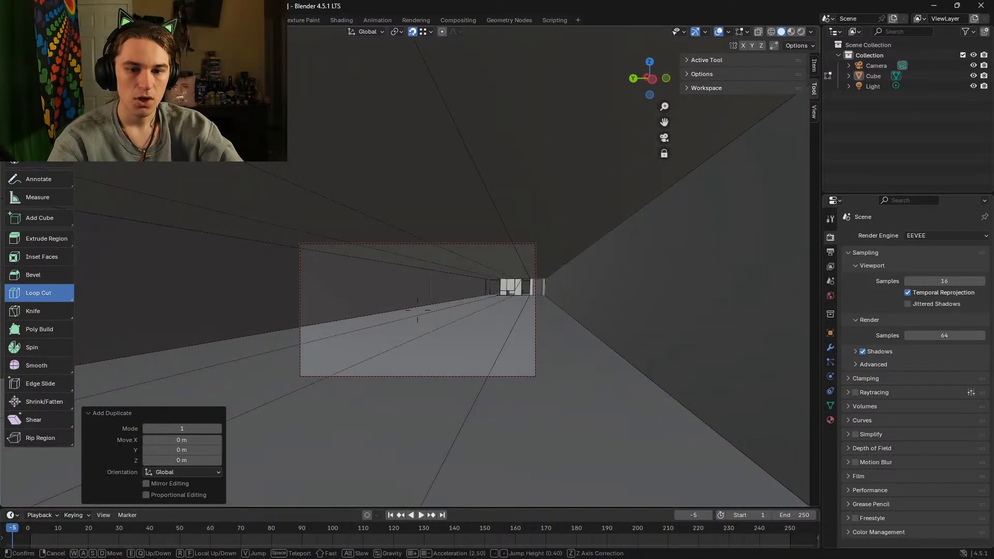
key("space")
key("s")
left_click(396, 351)
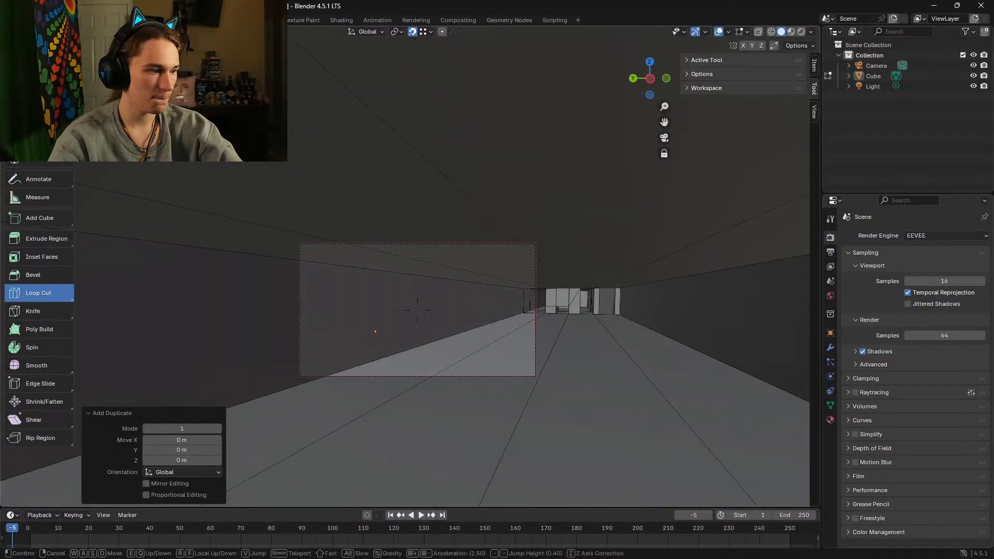
Step: Return to the pillar and try extending its vertices toward the adjacent open floor
key("shift+grave")
key("w")
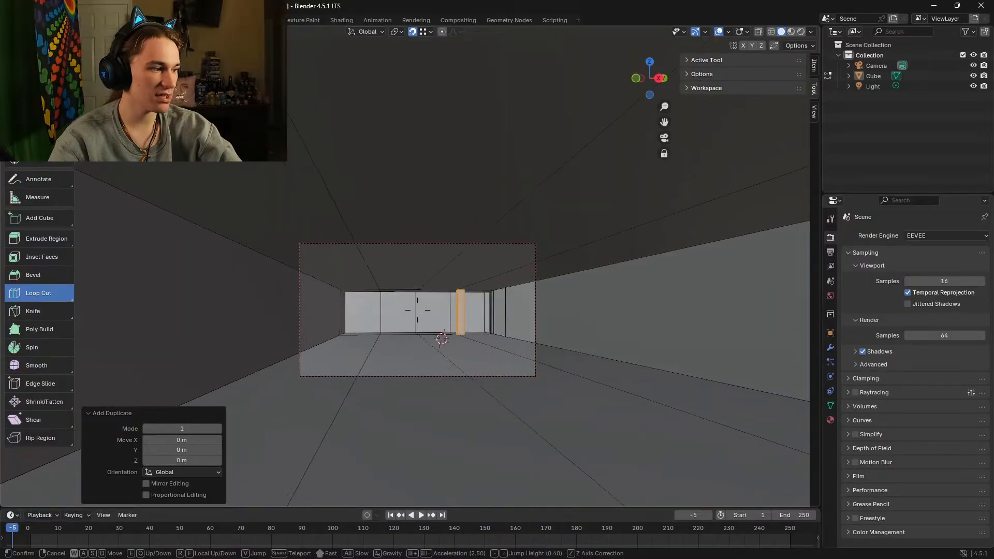
key("w")
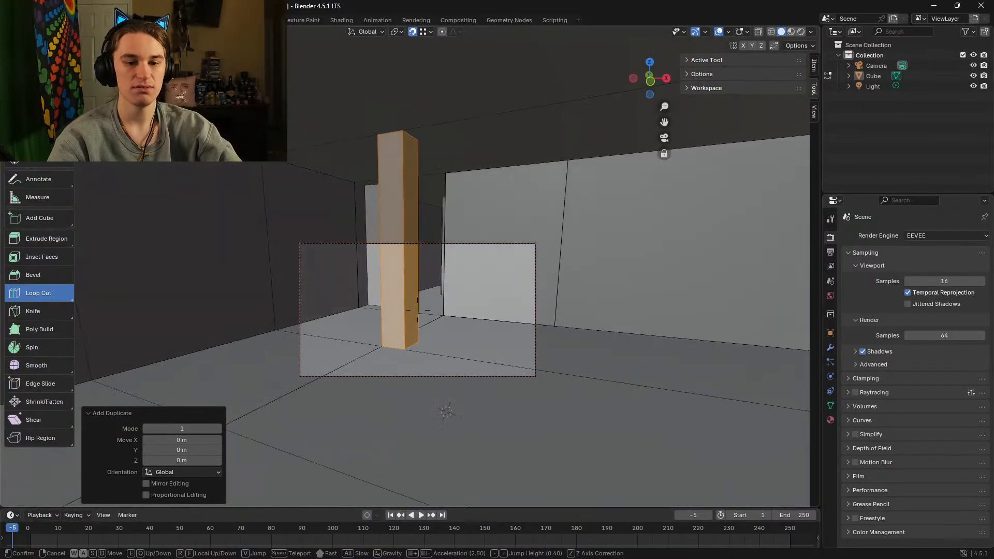
key("s")
key("d")
left_click(417, 310)
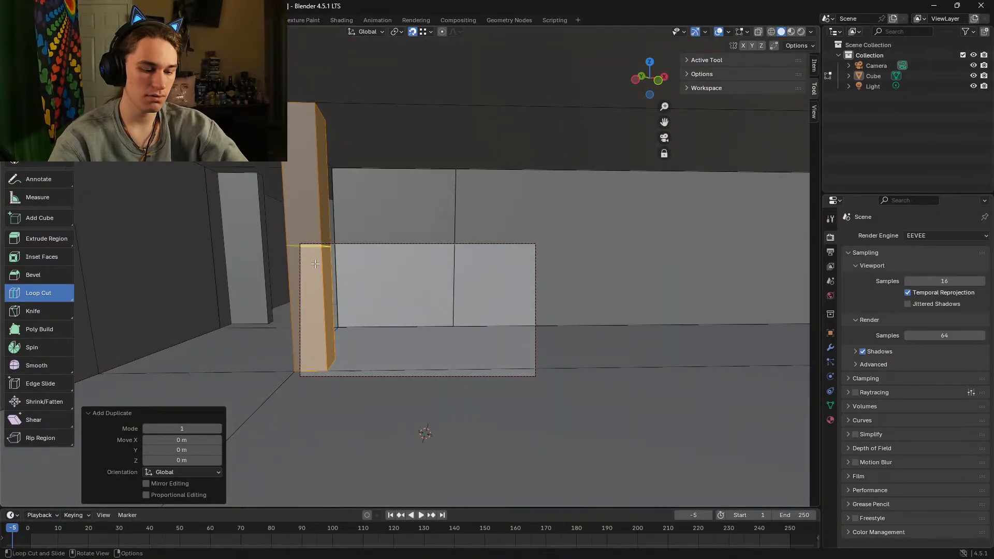
key("g")
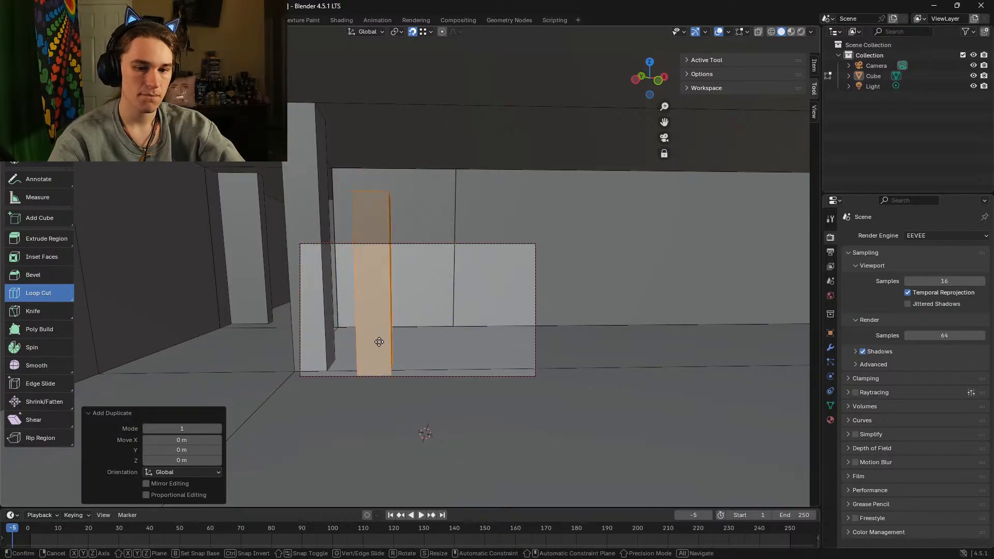
right_click(426, 293)
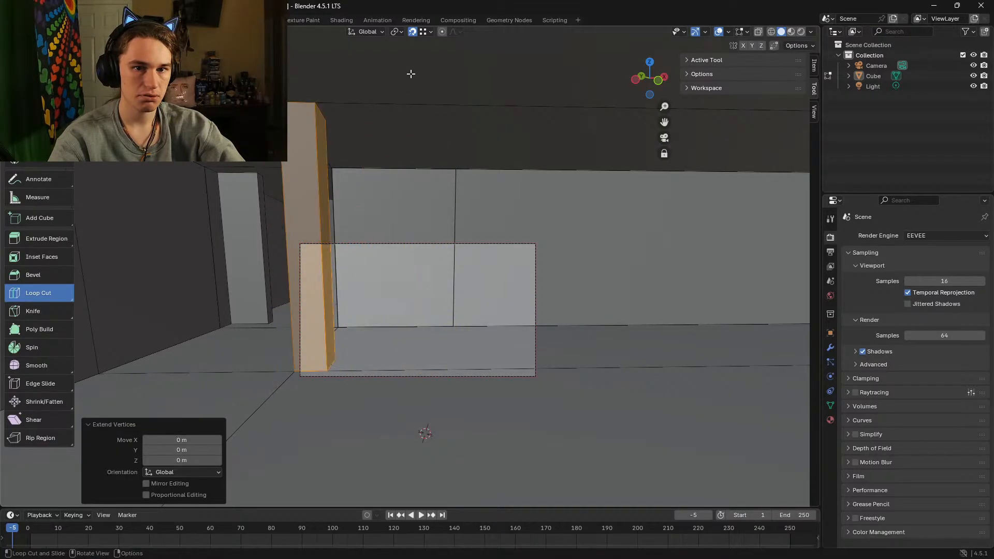
Step: Set the snap target to Edge and move the pillar copy along the floor edge, about 1.02 m in X and -0.55 m in Y
left_click(426, 33)
left_click(421, 111)
key("g")
key("z")
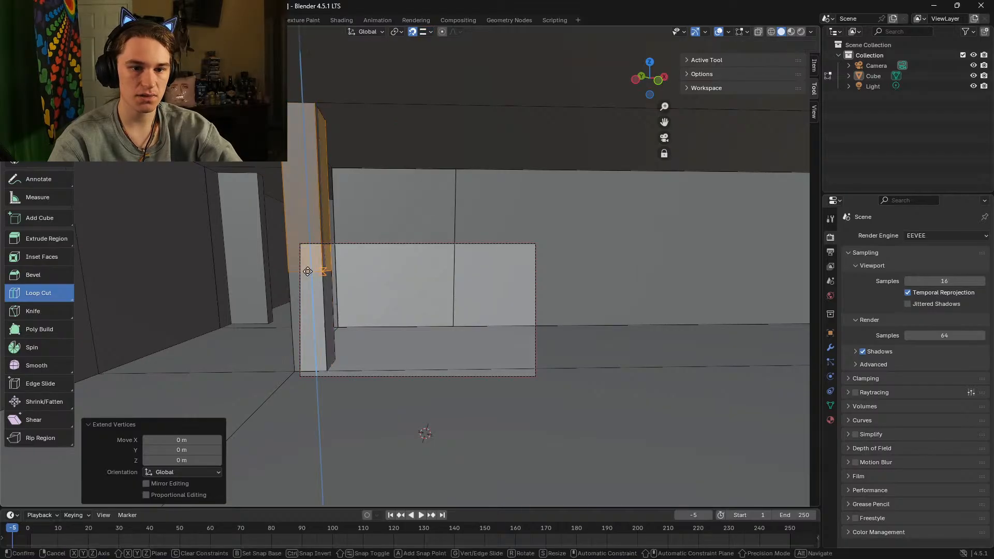
right_click(414, 363)
key("g")
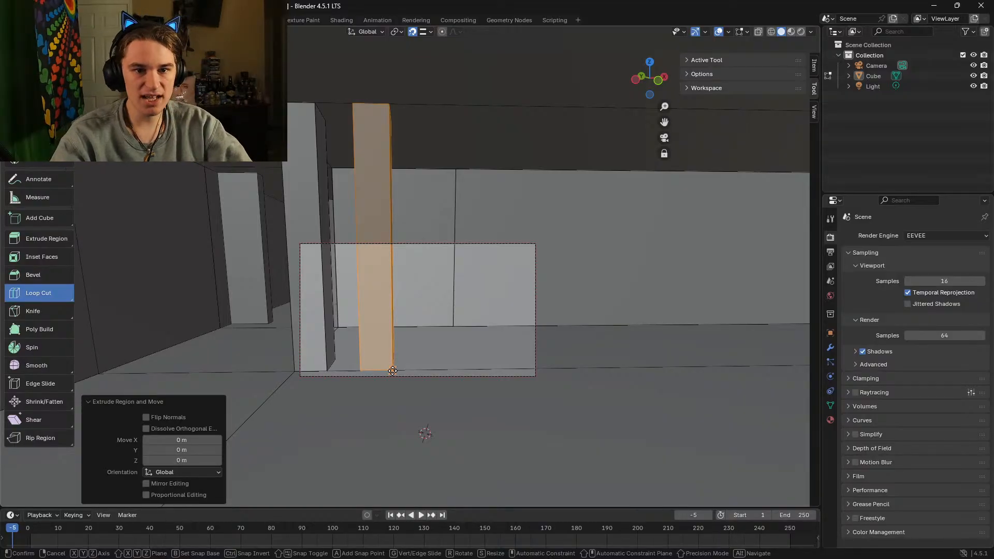
left_click(403, 372)
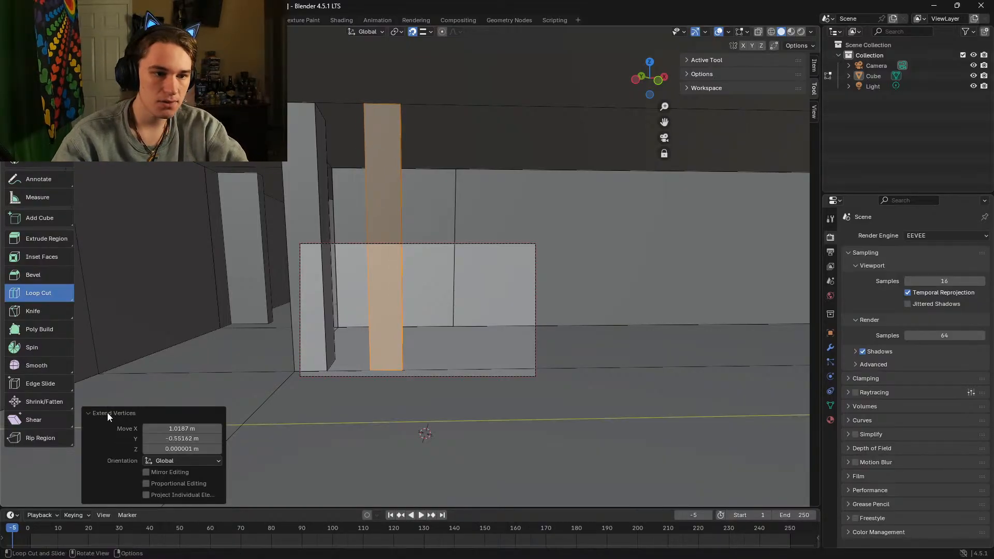
Step: Measure the gap between the bases of the original pillar and its copy along the floor edge
key("shift+grave")
key("w")
key("a")
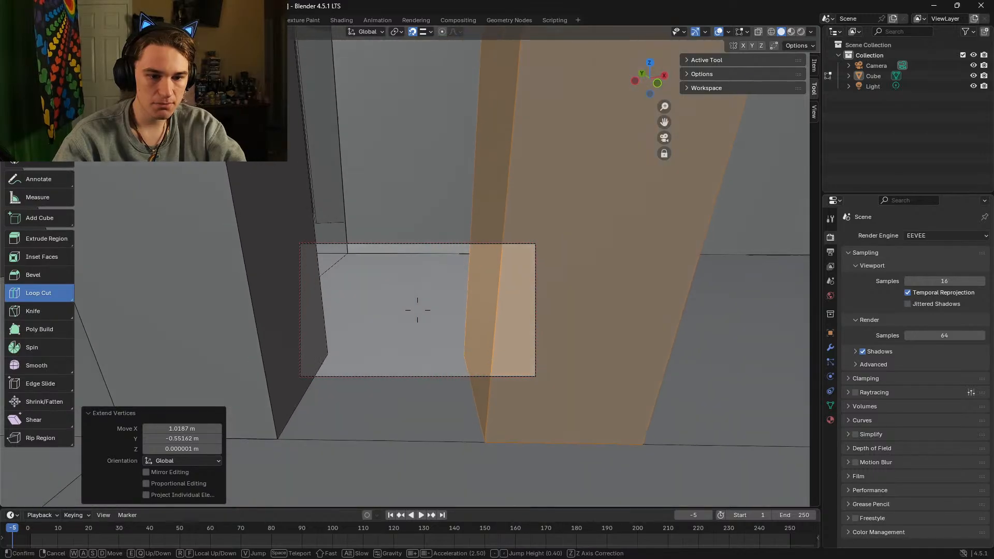
key("s")
left_click(418, 310)
left_click(31, 198)
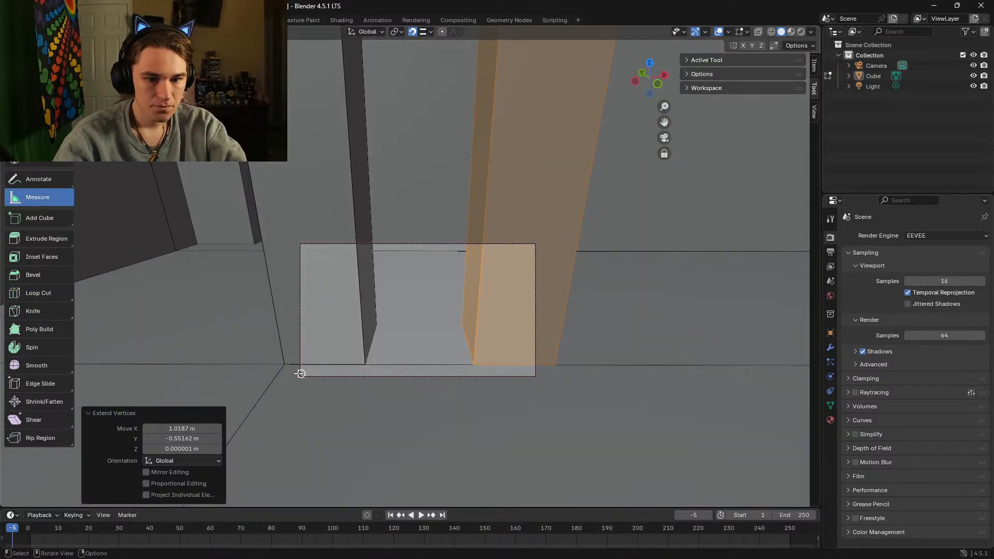
left_click_drag(365, 364, 473, 365)
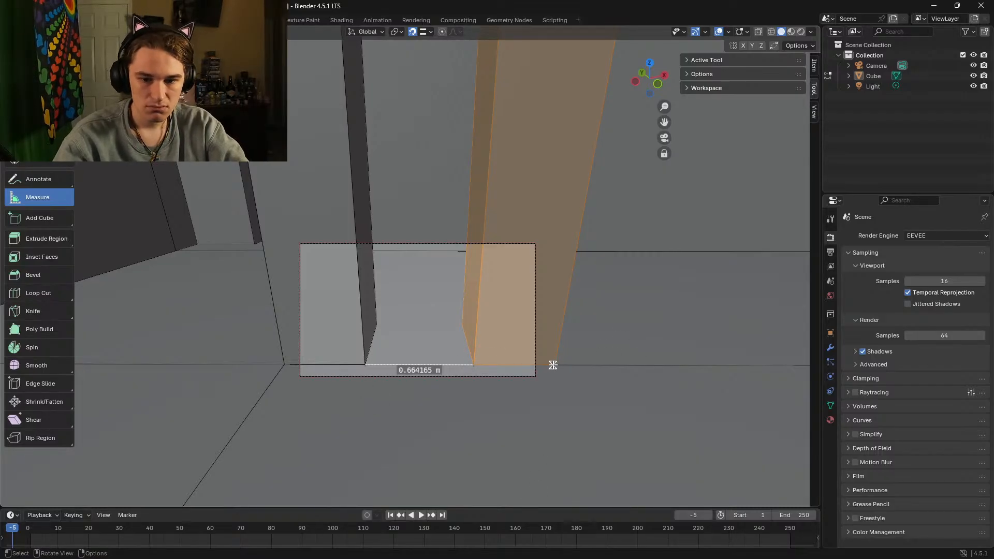
Step: Try marking a matching gap beyond the copied pillar with a second ruler, and remove that ruler
left_click_drag(554, 365, 654, 365)
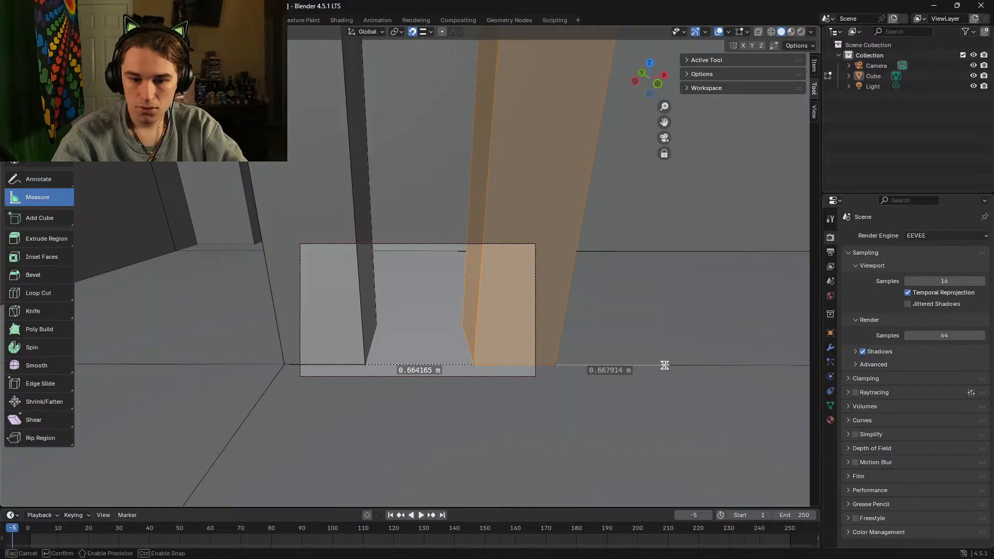
left_click_drag(665, 365, 630, 365)
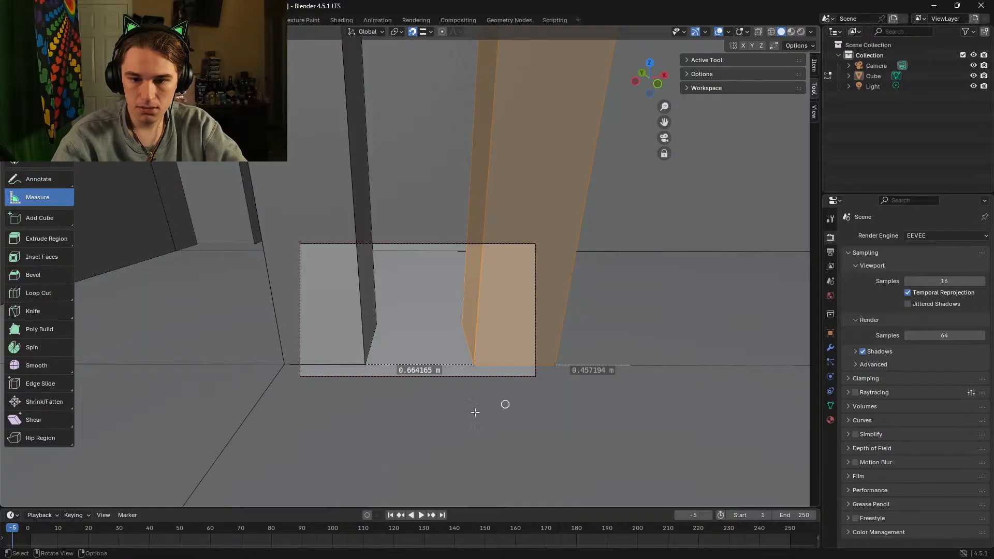
key("ctrl+z")
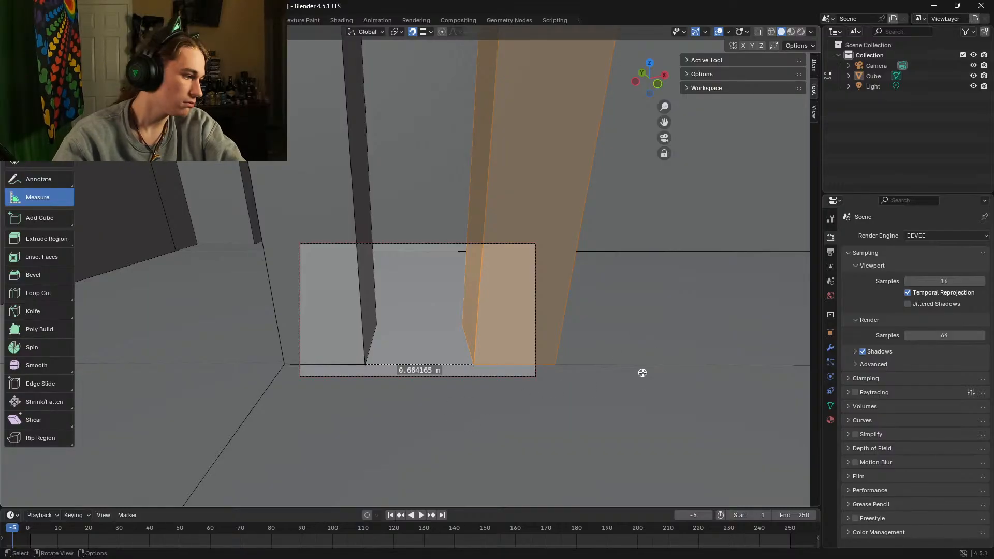
Step: Select the front faces of both the original pillar and its copy
key("shift+grave")
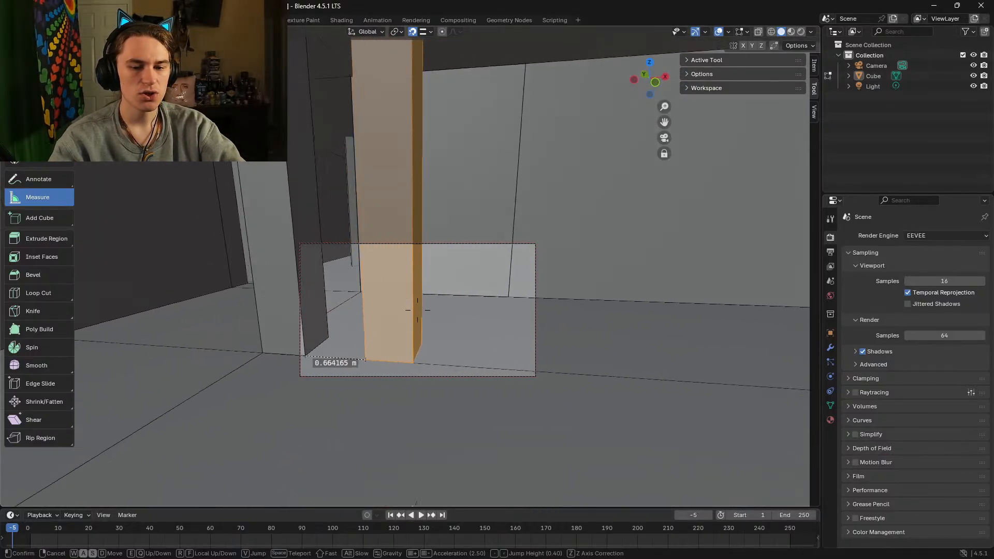
key("a")
left_click(635, 368)
key("w")
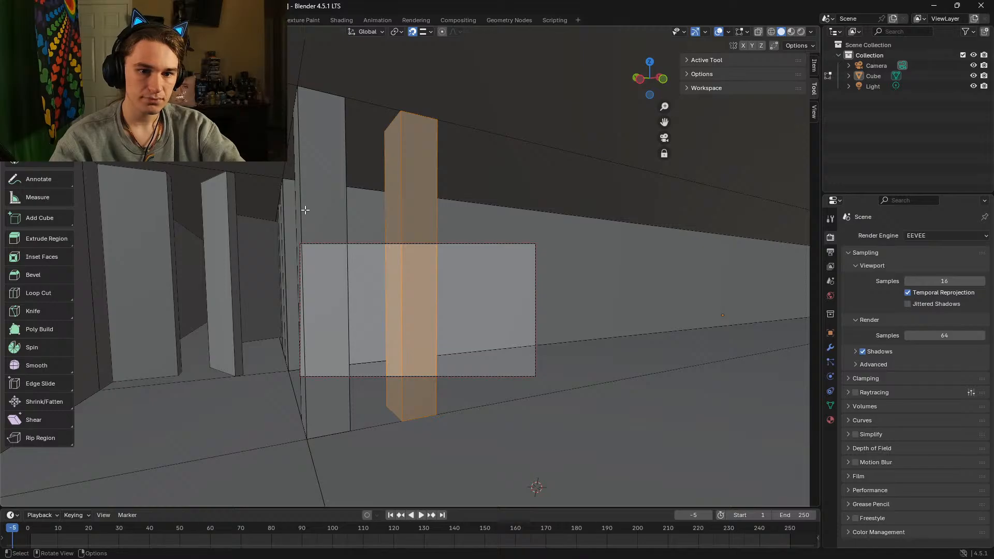
left_click(325, 217)
left_click(423, 234)
left_click(312, 217, "shift")
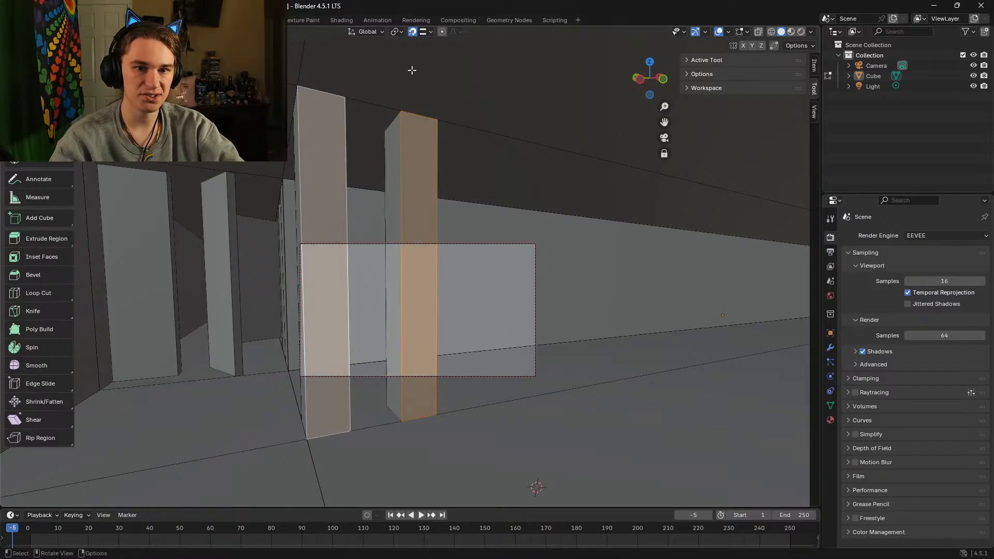
Step: Expand the selection to all geometry linked to the two selected pillar faces
left_click(186, 32)
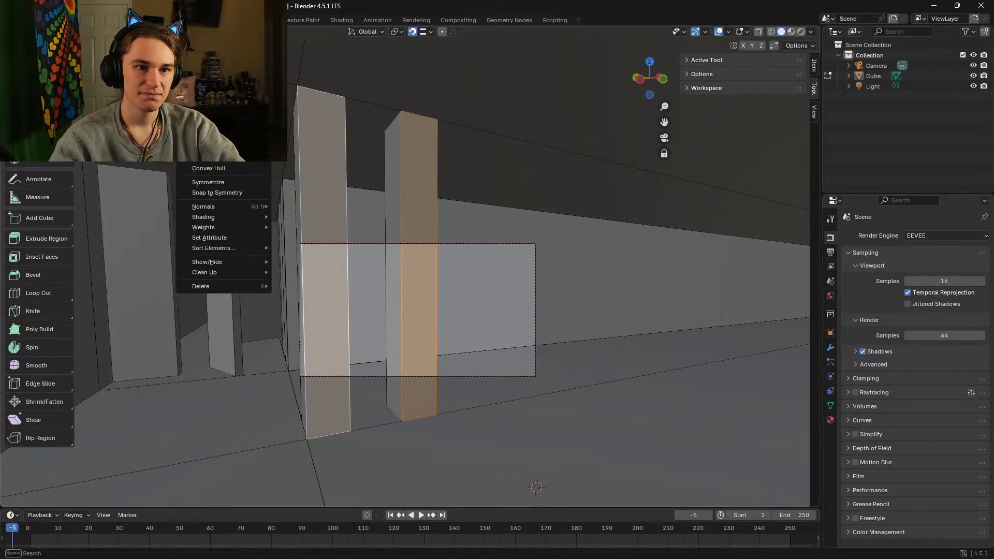
mouse_move(211, 32)
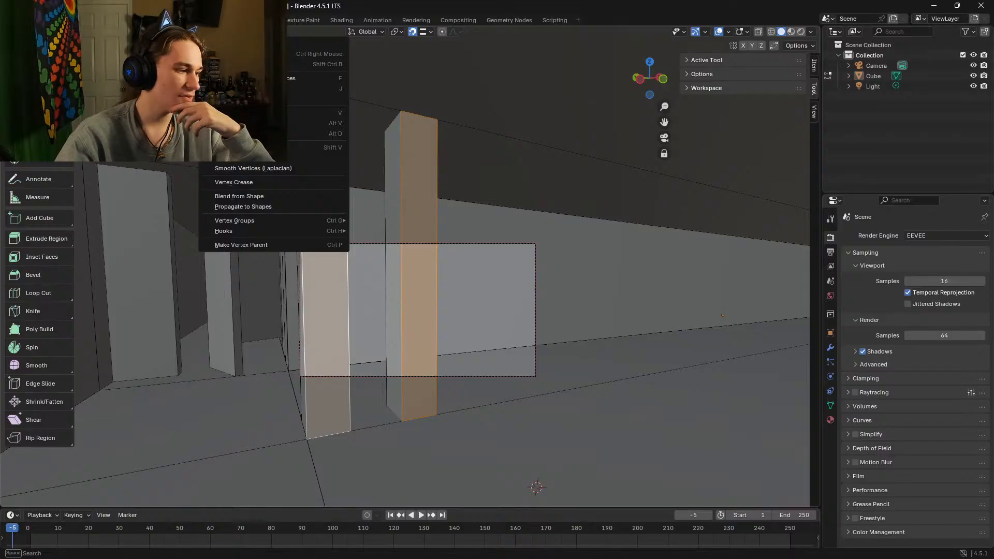
mouse_move(124, 32)
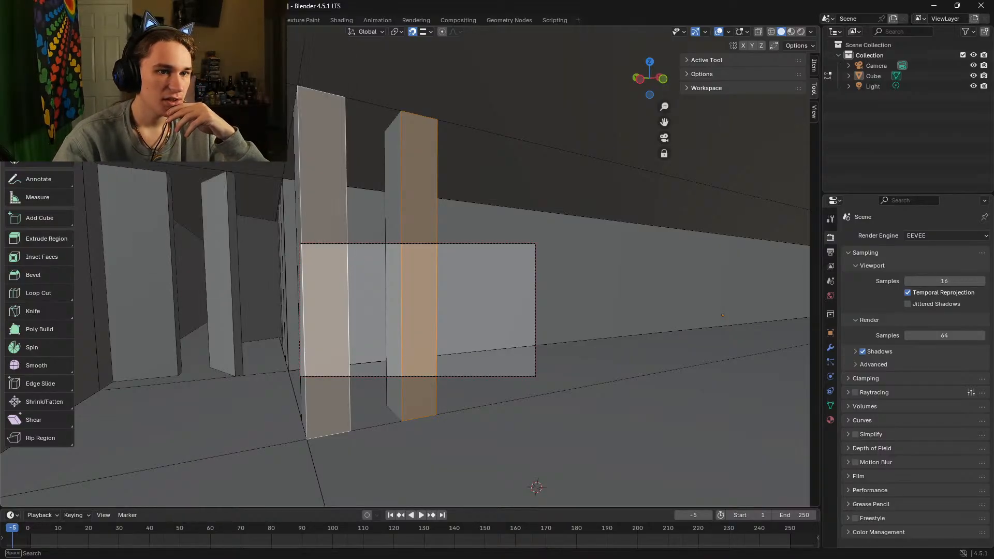
mouse_move(174, 191)
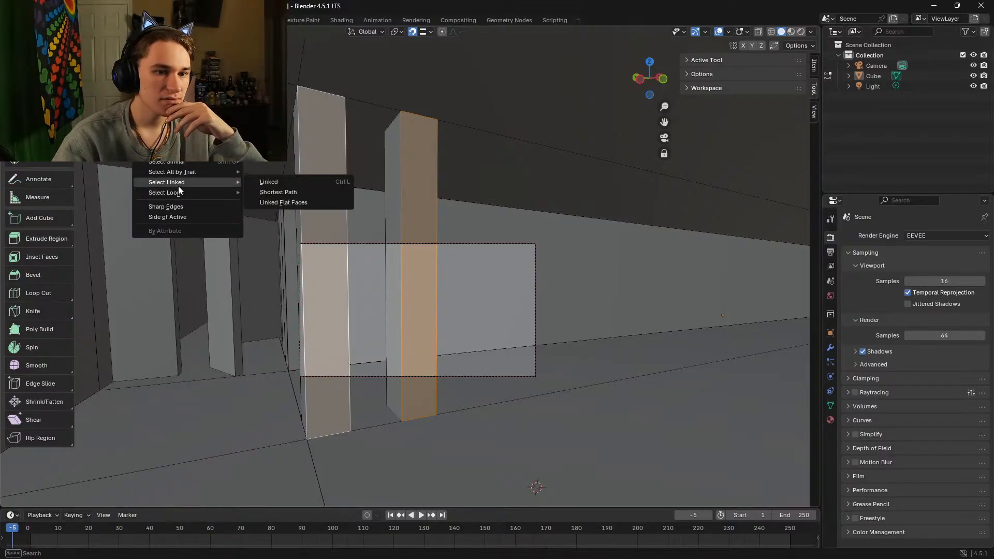
left_click(271, 183)
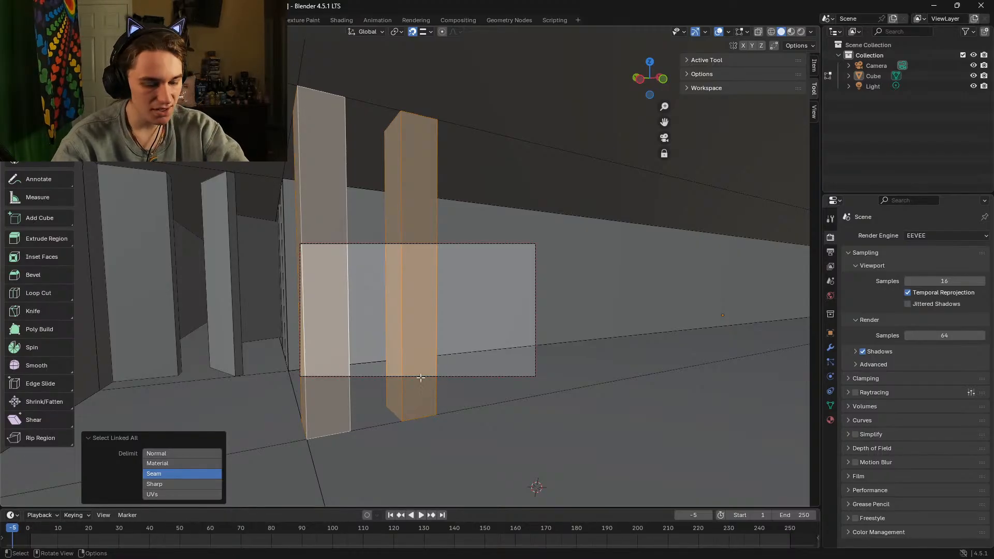
Step: Duplicate both pillars and place the pair further along the floor edge, about 2.15 m in X and -1.16 m in Y
key("g")
right_click(570, 372)
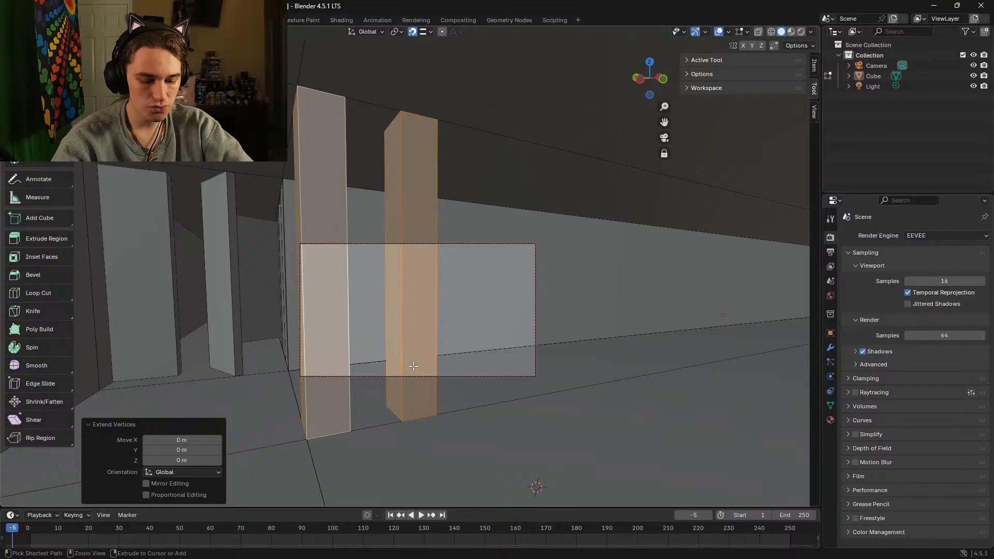
key("shift+d")
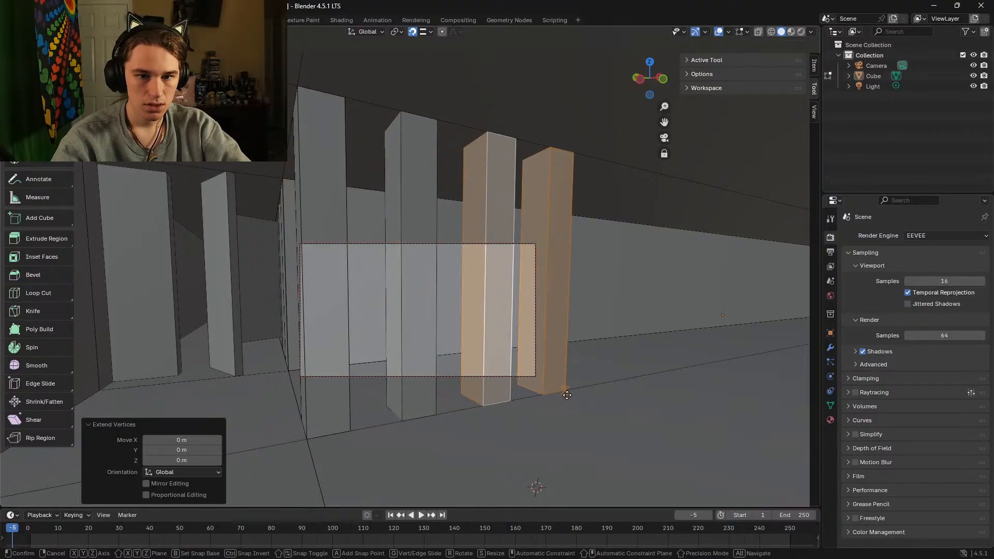
left_click(566, 395)
Step: Measure the floor-level gap between the second pillar and the duplicated pair, and delete that ruler
key("shift+grave")
key("w")
key("w")
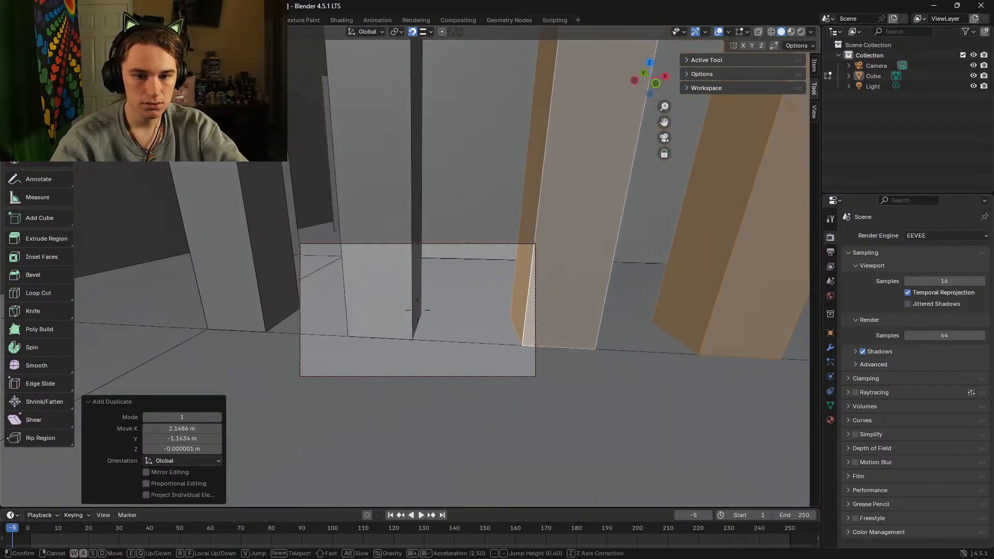
key("s")
left_click(568, 395)
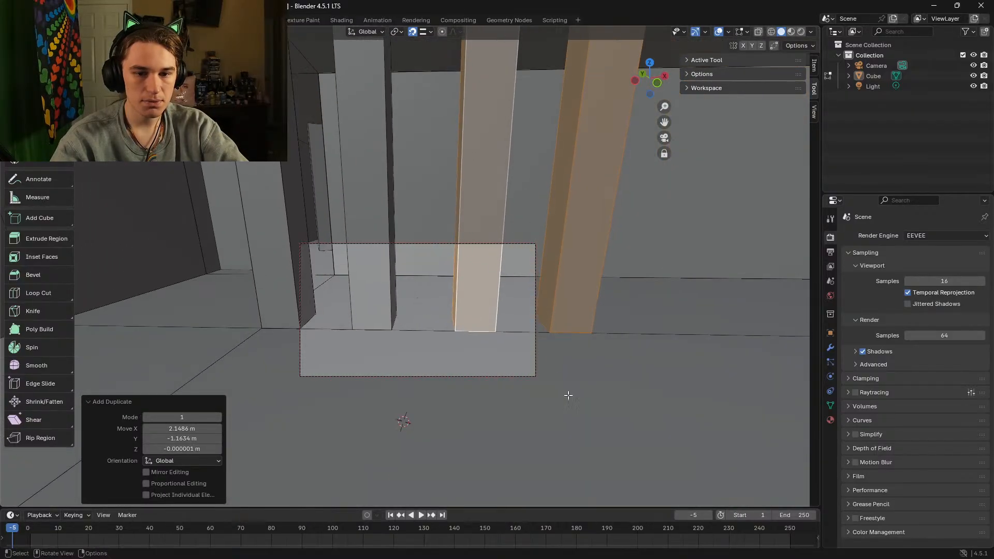
left_click(50, 181)
left_click(57, 197)
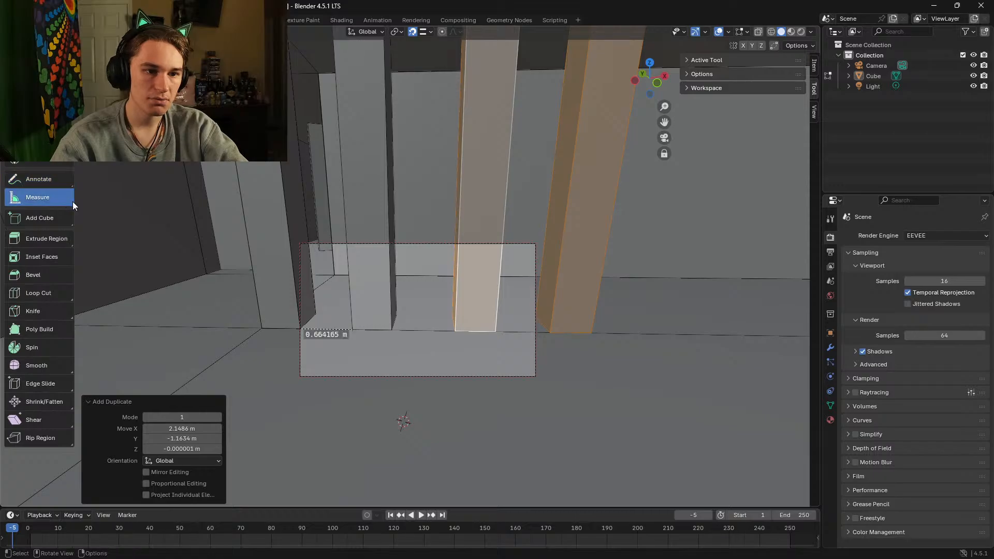
left_click_drag(399, 329, 455, 331)
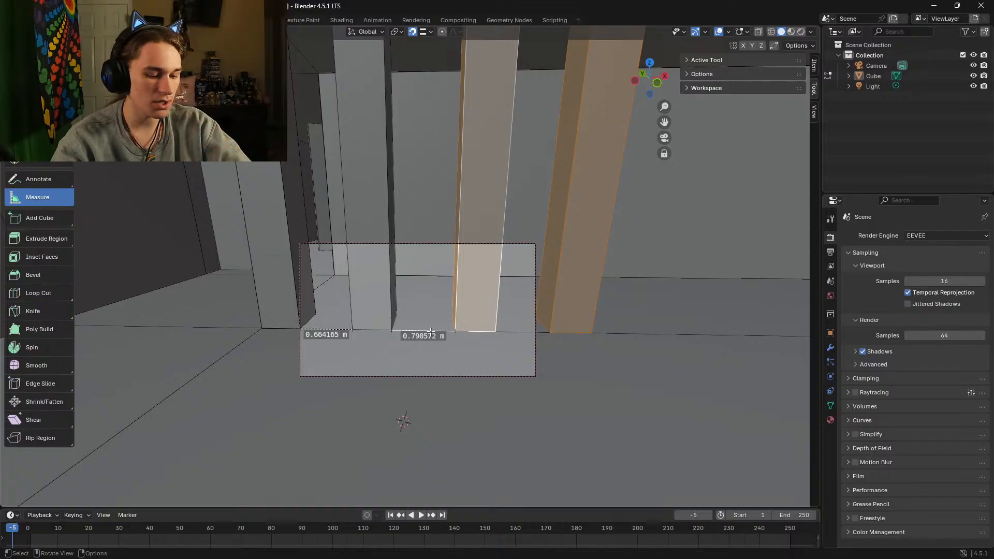
key("Delete")
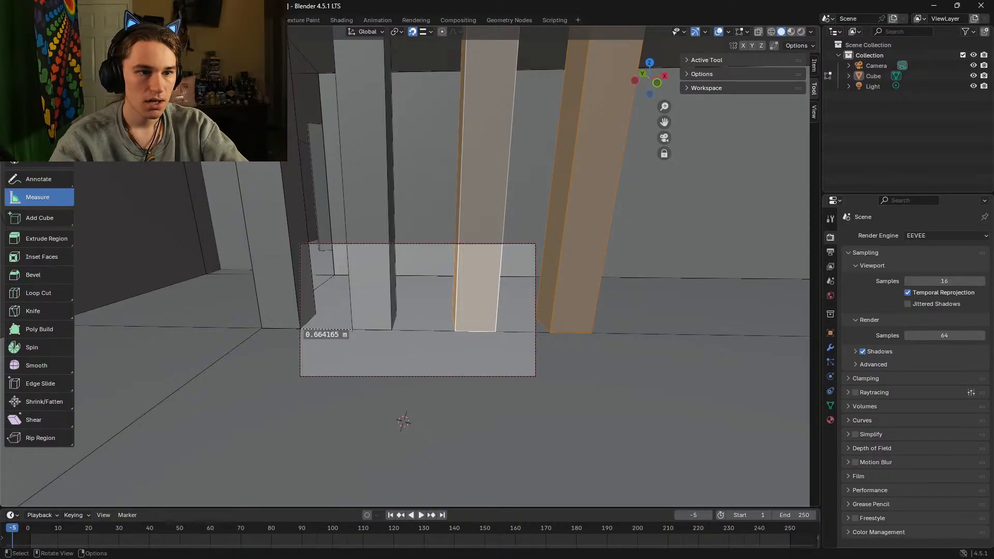
Step: Examine the spacing of the four pillars in the row from close up and from further back
key("w")
key("shift+grave")
key("w")
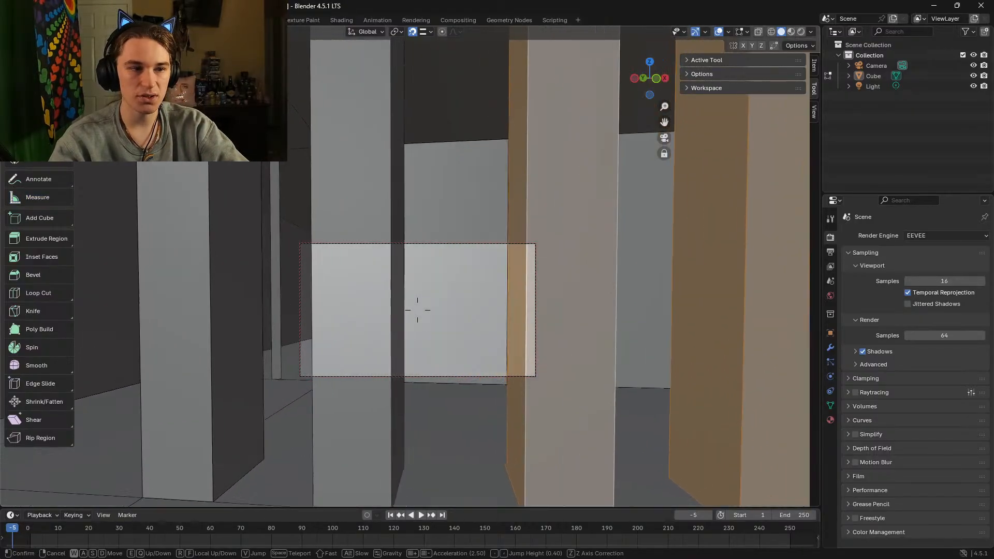
key("s")
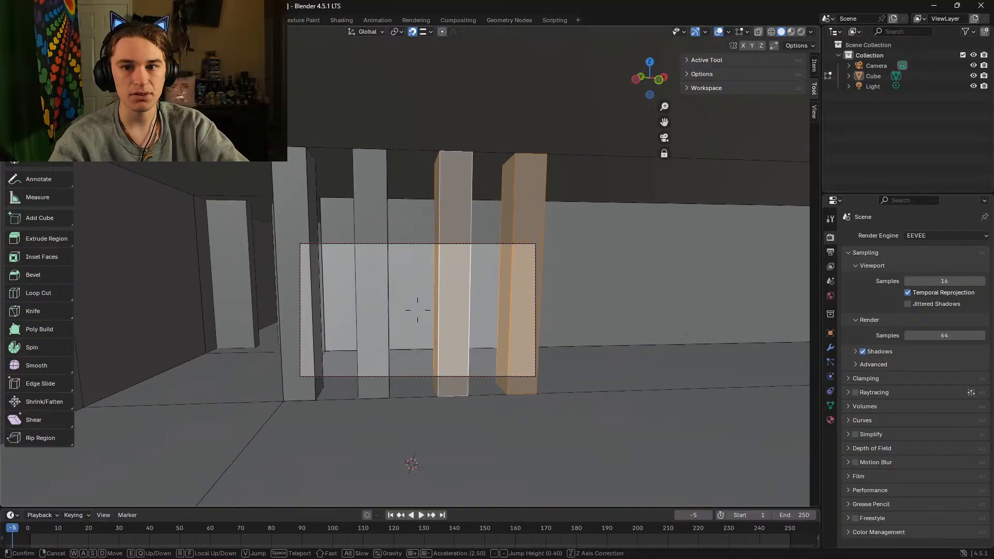
key("w")
key("s")
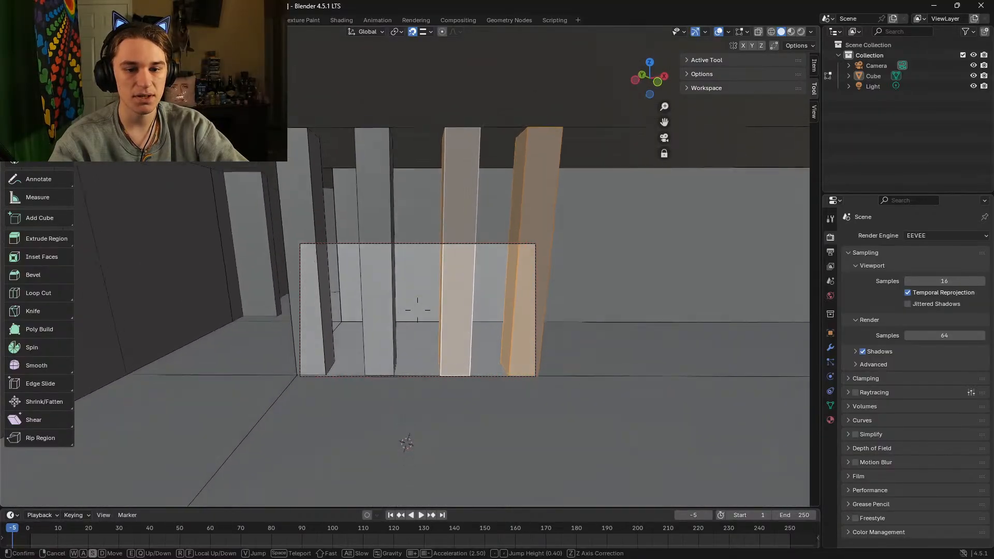
key("w")
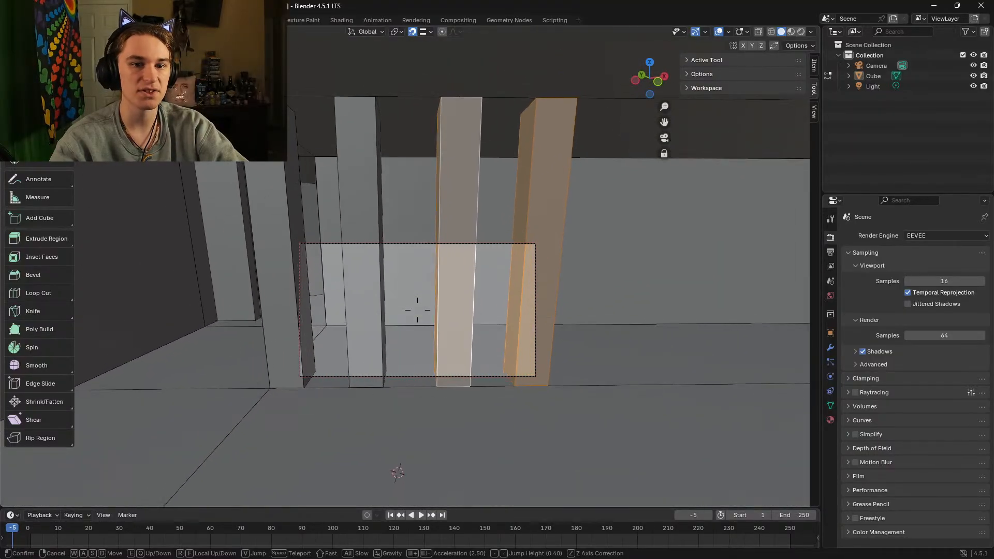
left_click(417, 310)
Step: Undo the pair's placement and duplicate both pillars again, moving the copies about 2.05 m in X and -1.11 m in Y
key("g")
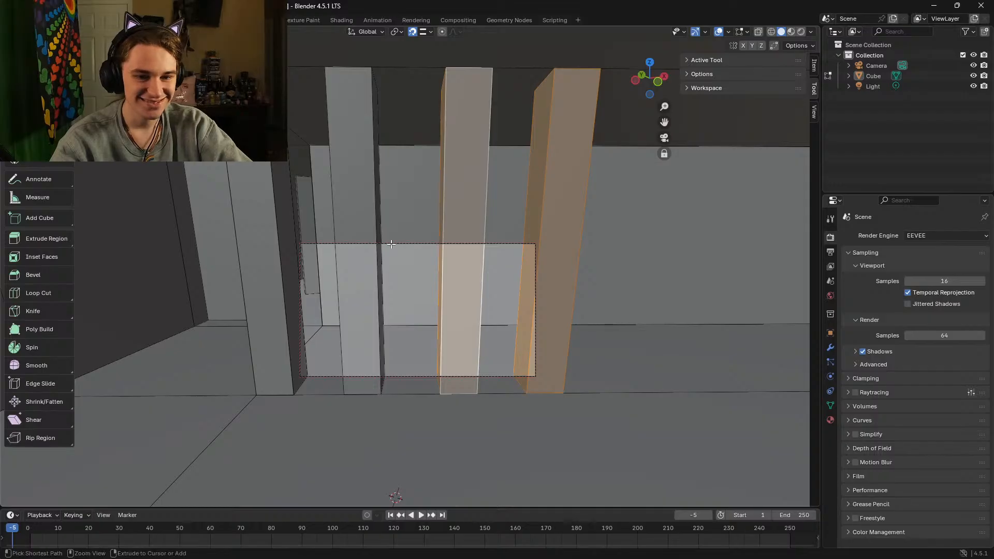
left_click(176, 219)
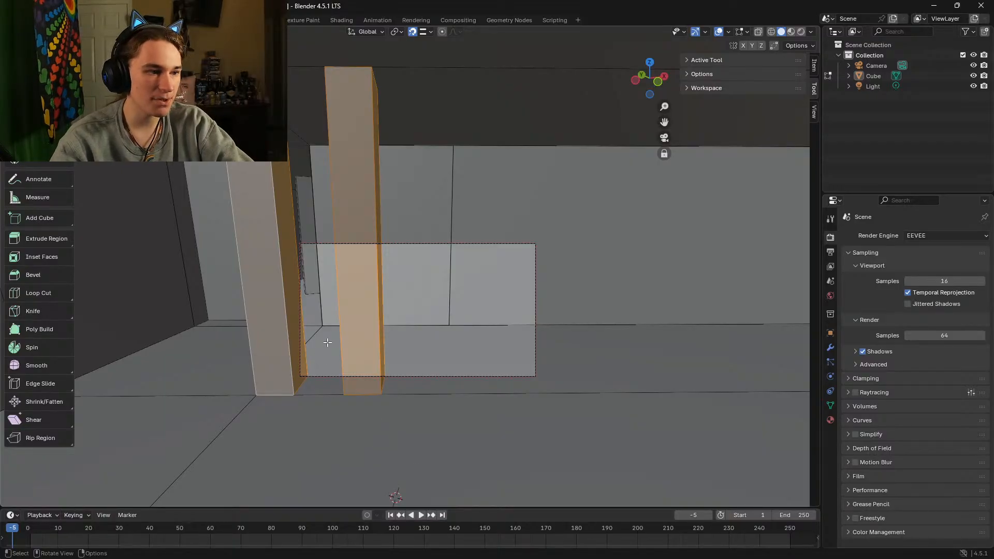
key("g")
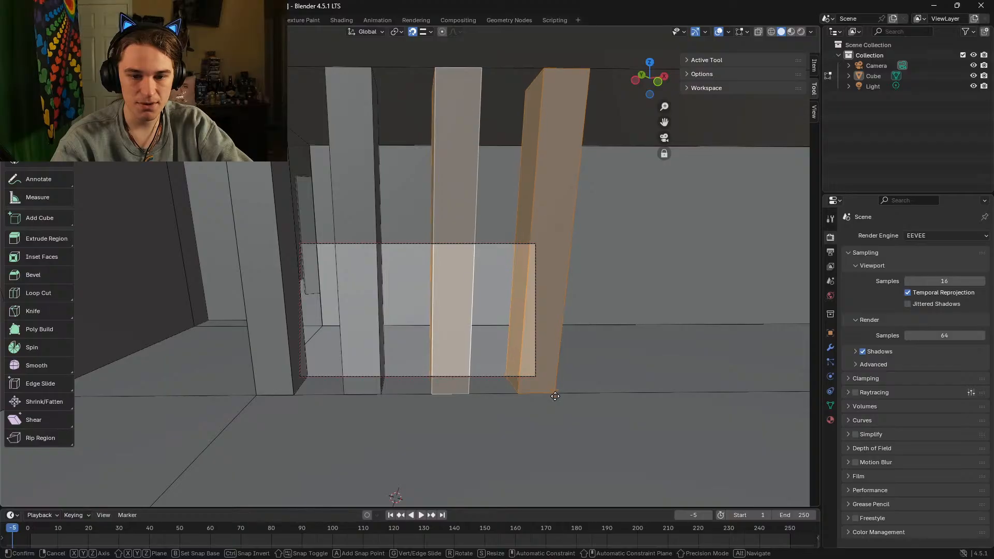
left_click(555, 396)
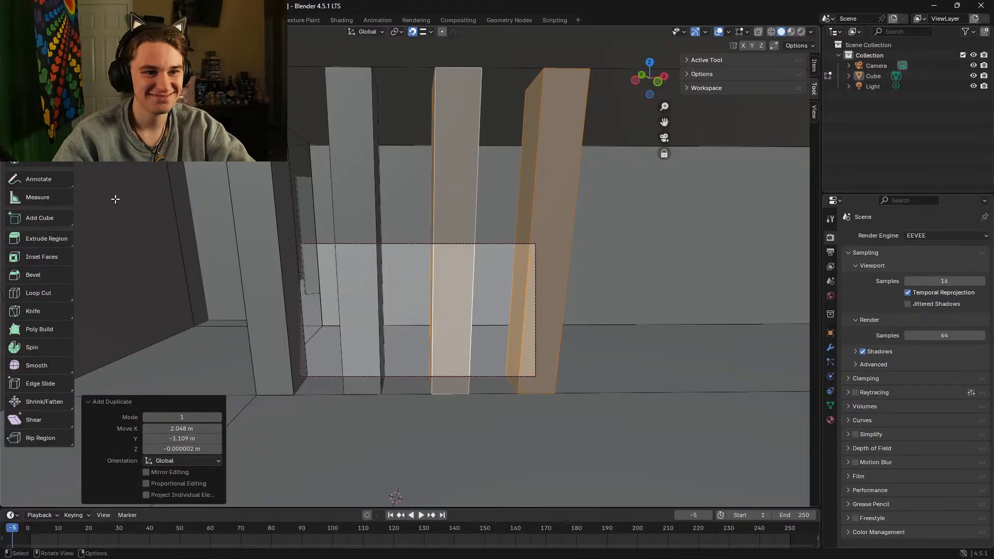
Step: Measure the floor-level gap between the second pillar and the newly placed pair to compare it with the first gap
key("shift+grave")
key("w")
key("s")
left_click(417, 310)
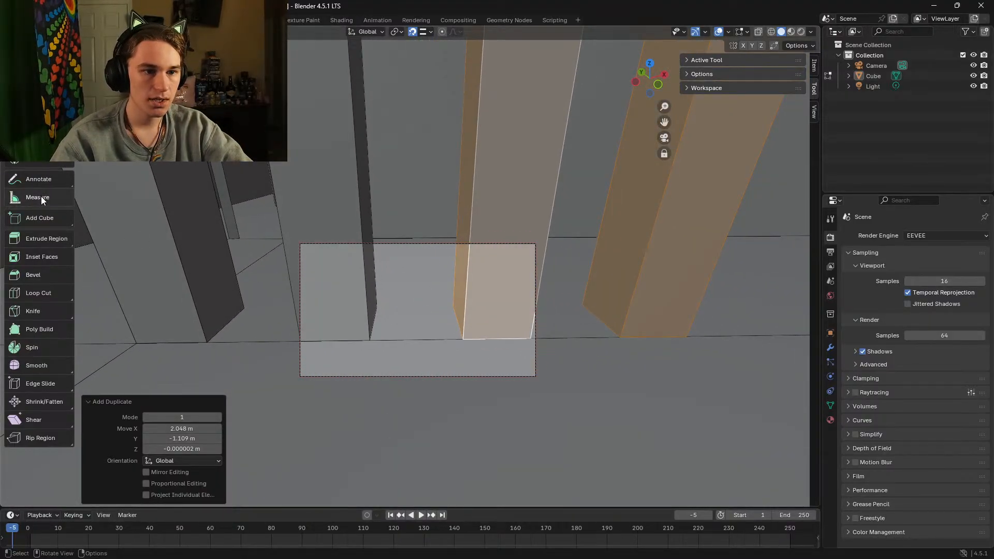
left_click(42, 197)
left_click_drag(369, 340, 464, 337)
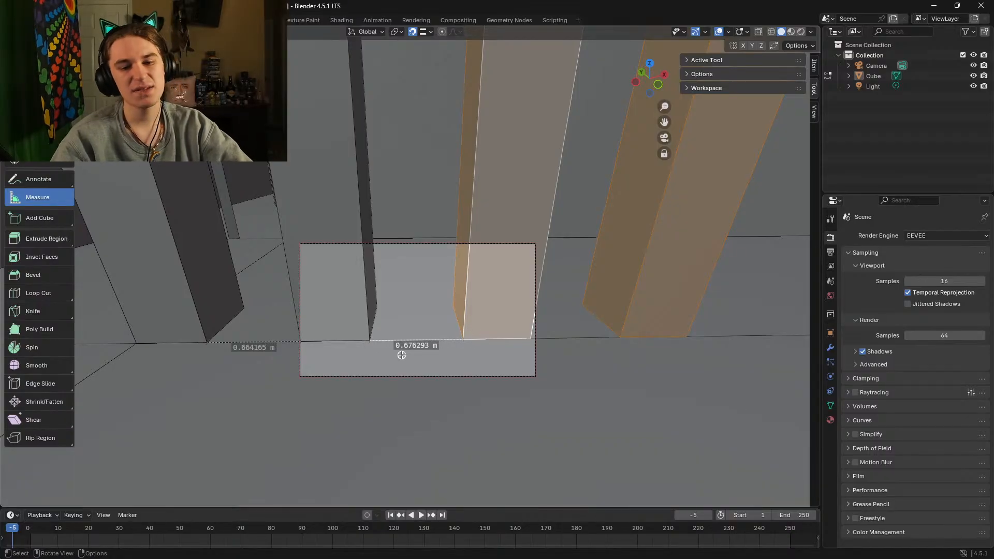
key("shift+grave")
key("s")
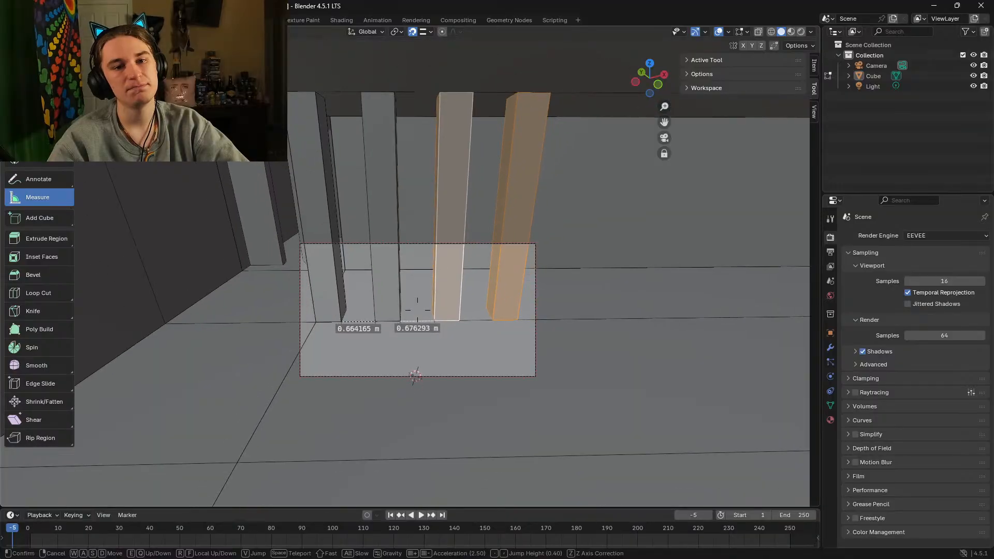
Step: Switch to the web browser and search for how to copy objects the same in Blender
left_click(541, 276)
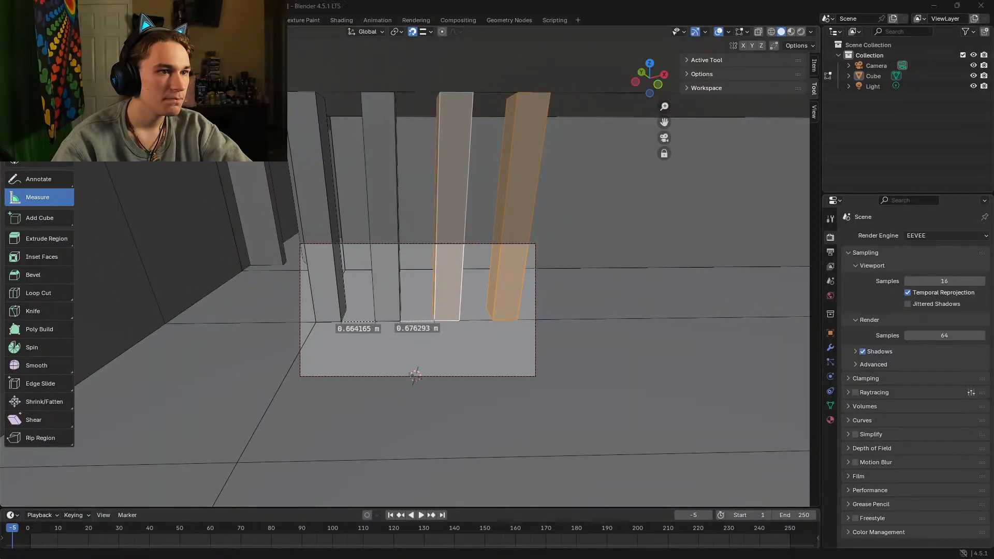
left_click_drag(288, 191, 445, 1)
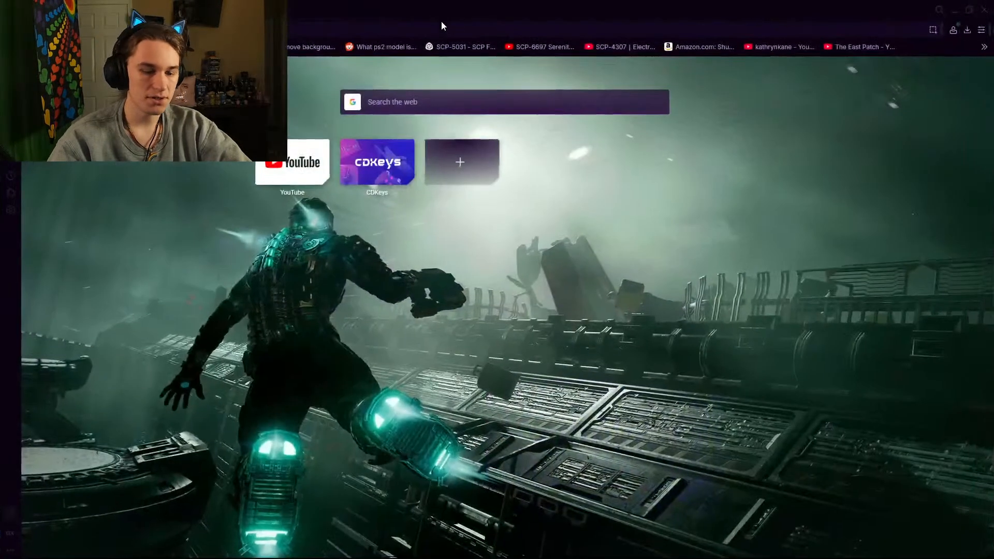
type("how to")
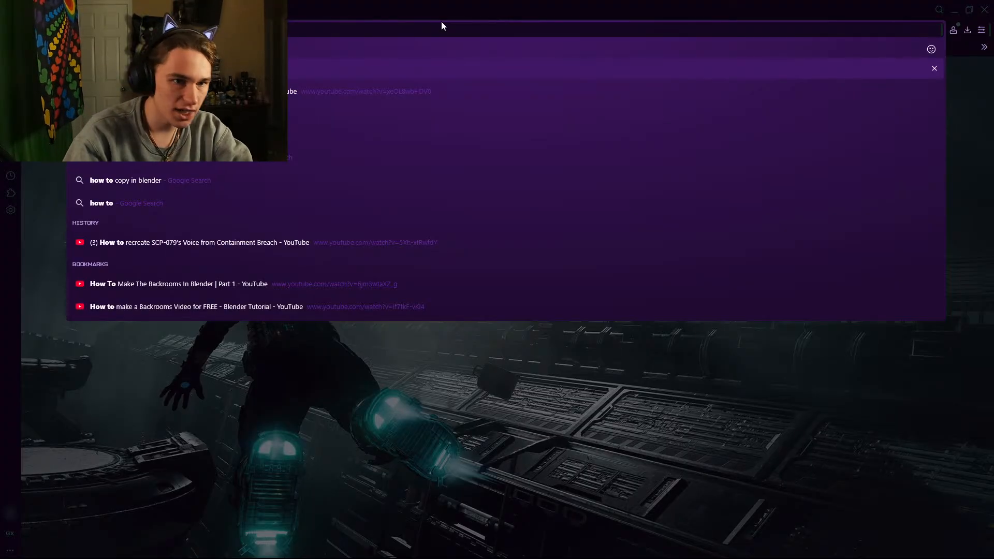
type("copy")
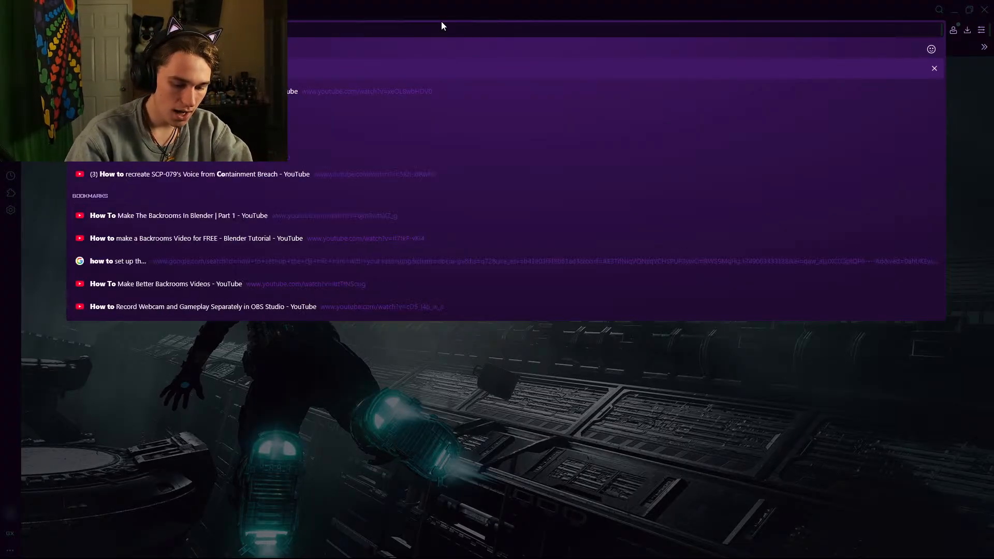
type(" an")
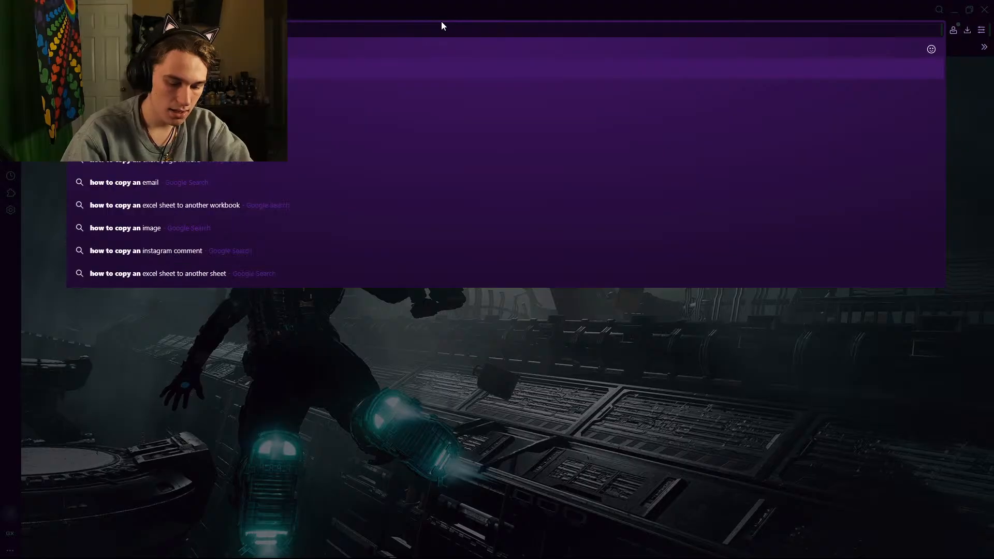
type(" objects")
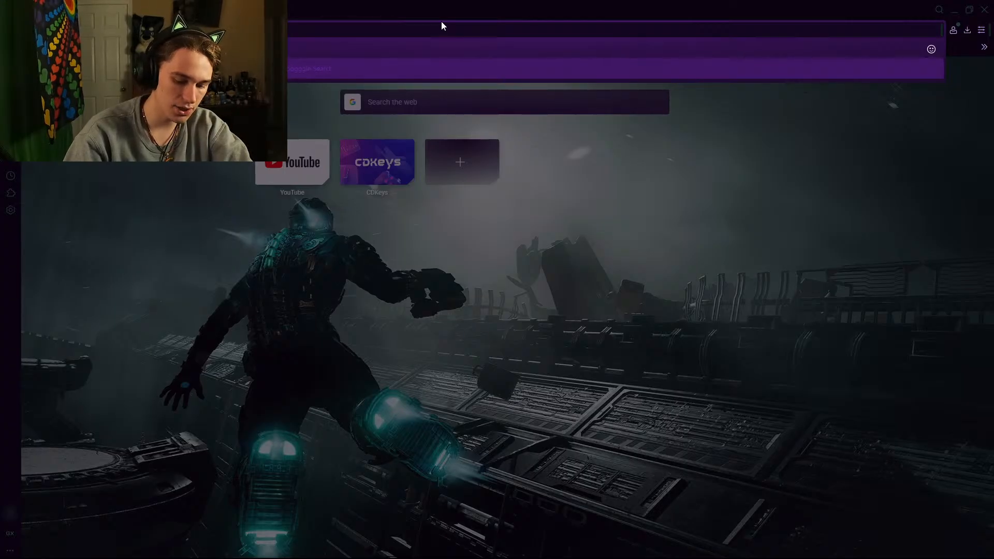
key("Return")
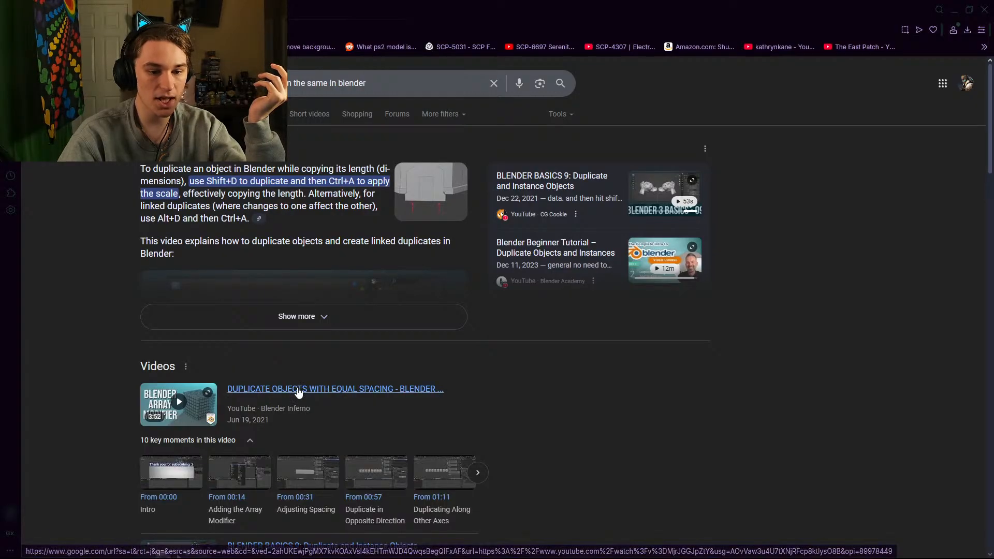
Step: Open the video "DUPLICATE OBJECTS WITH EQUAL SPACING - BLENDER QUICK TIPS" and watch its introduction
left_click(299, 391)
left_click(217, 290)
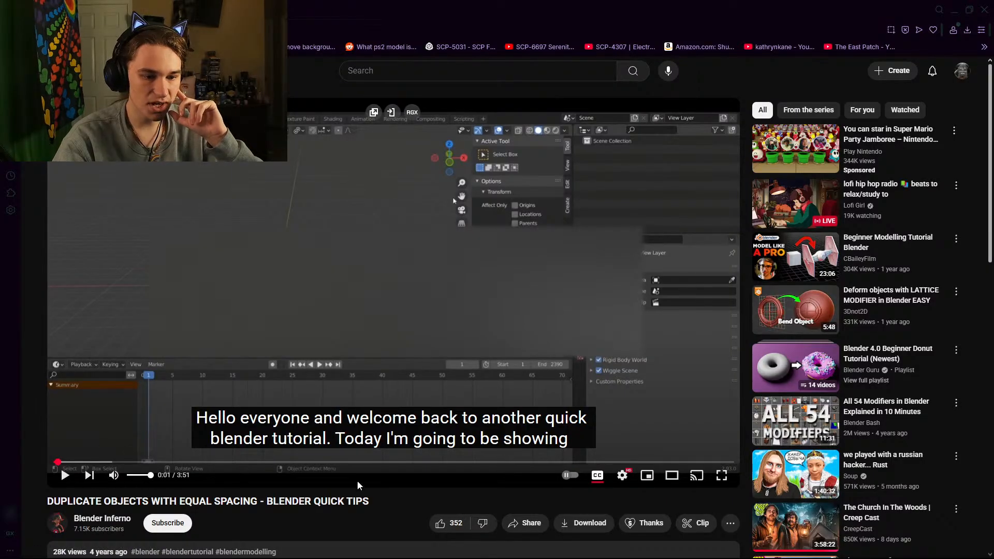
left_click(342, 242)
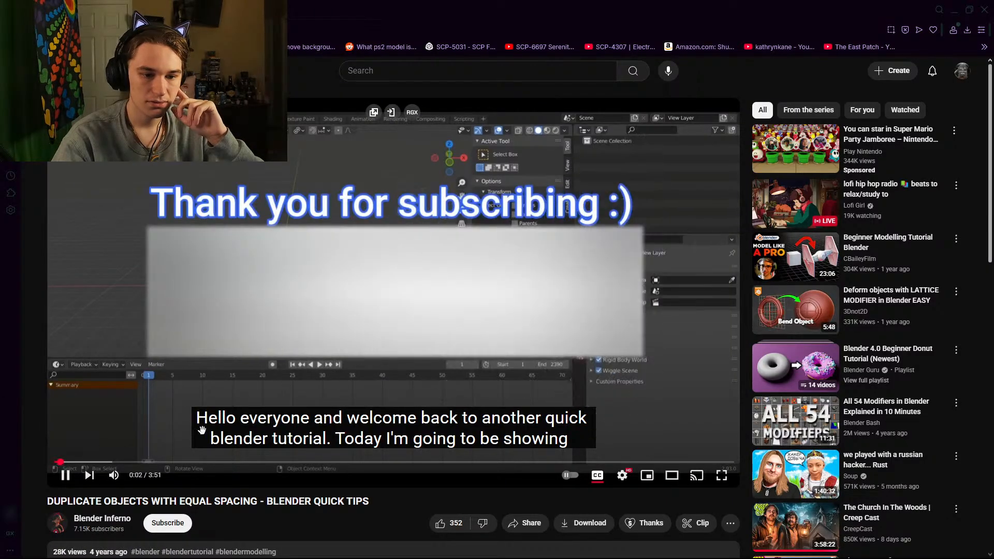
left_click(182, 377)
left_click(508, 366)
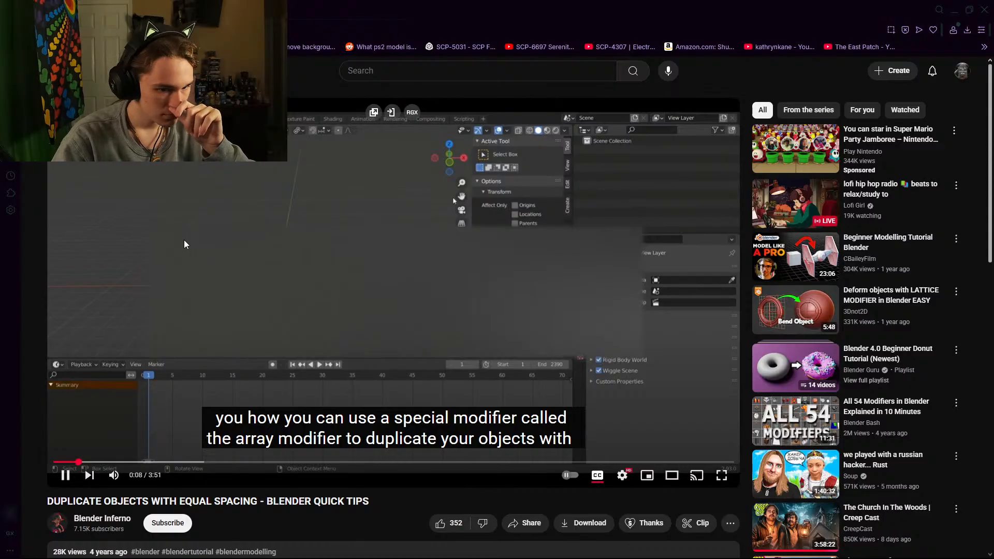
left_click(386, 252)
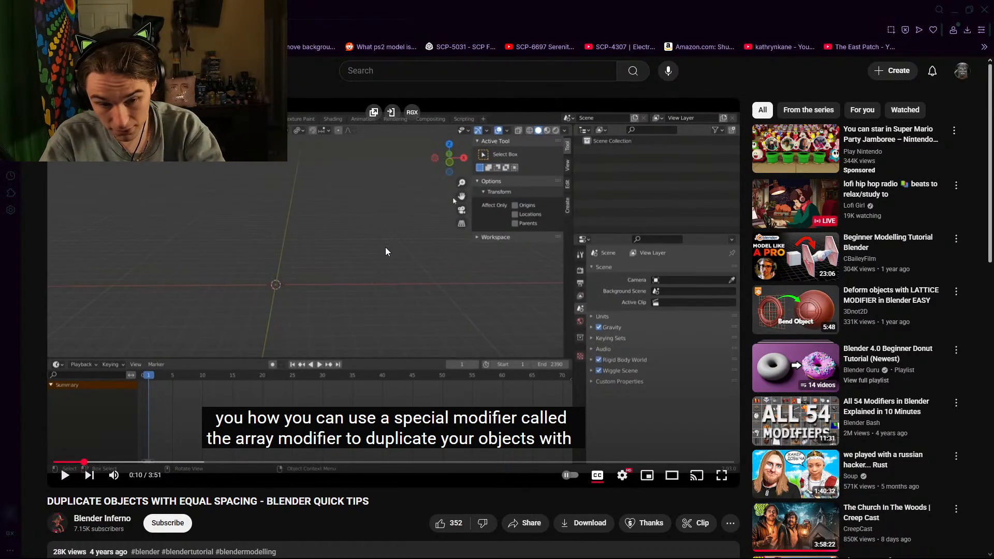
key("Left")
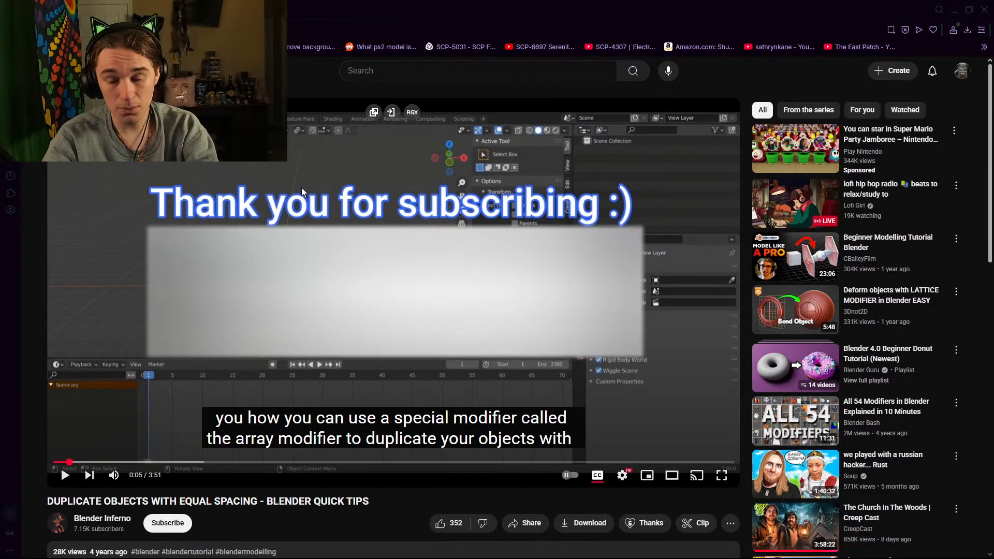
left_click(305, 169)
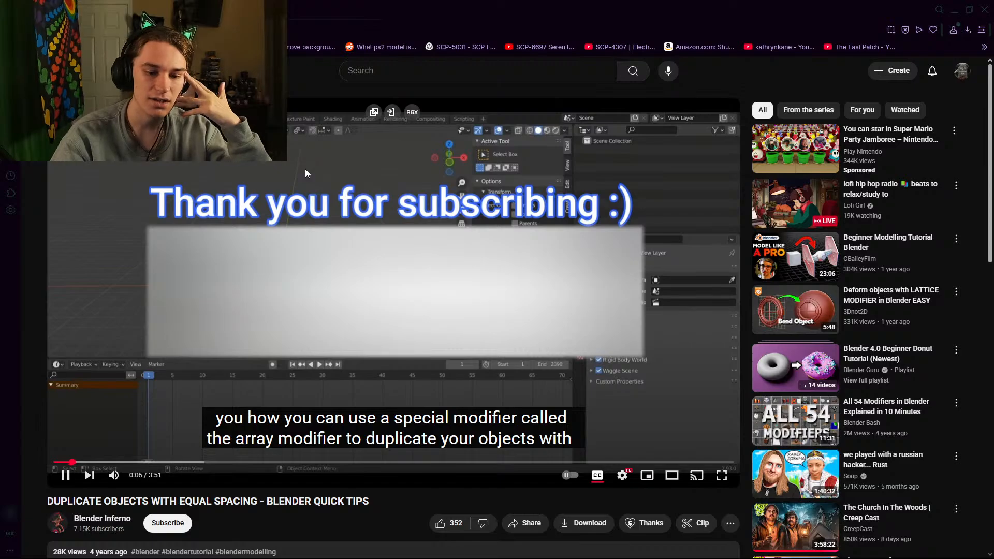
left_click(303, 170)
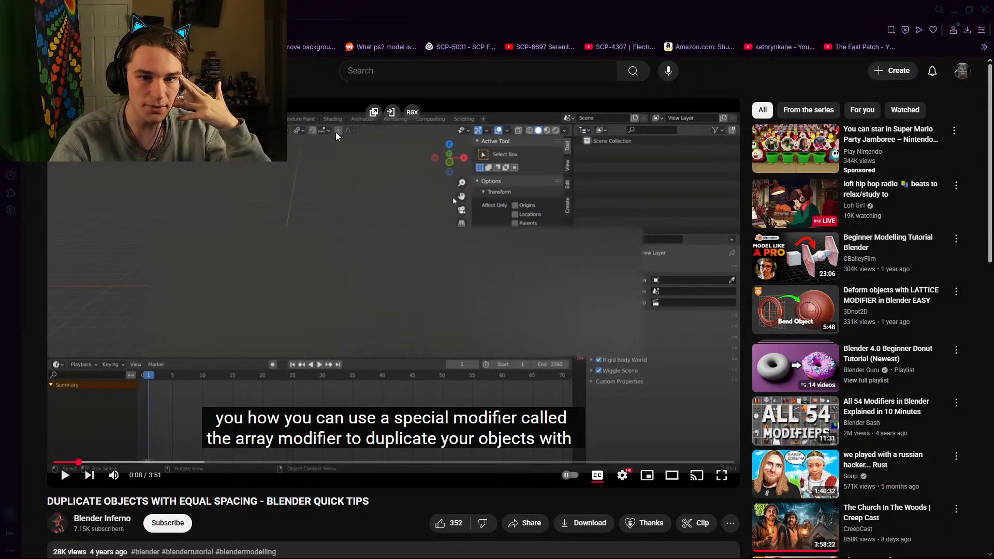
Step: Watch the part of the video that adds an Array modifier to a cube, and pause it
left_click(511, 207)
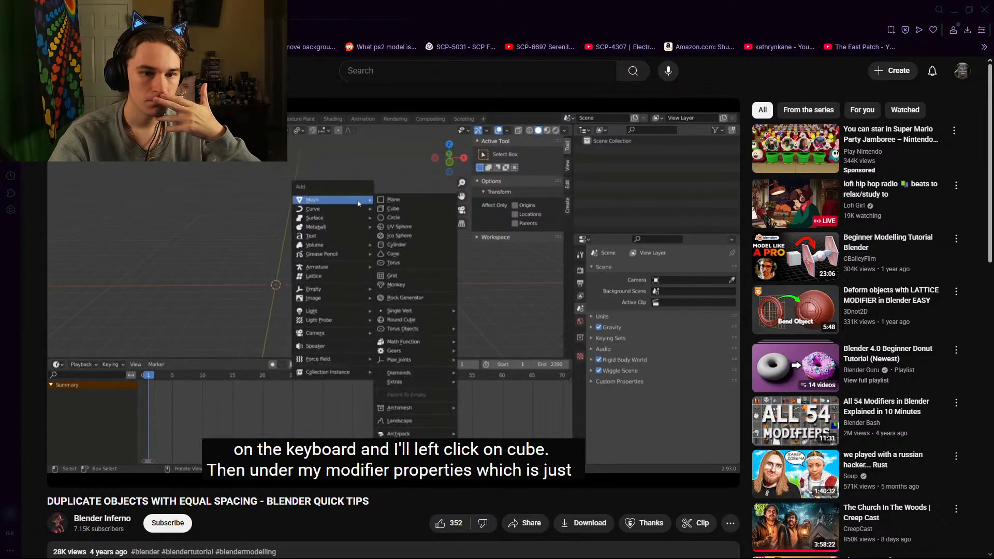
left_click(277, 210)
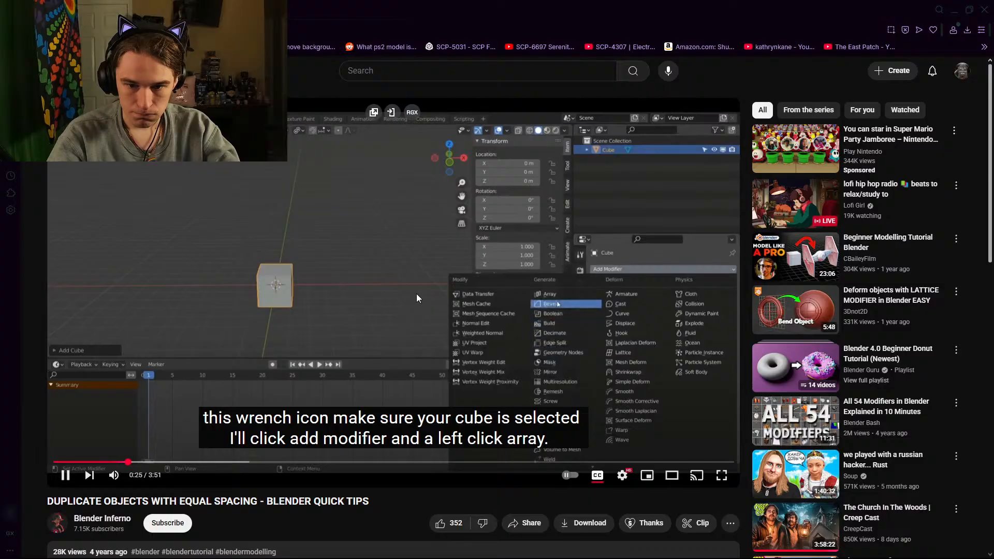
left_click(448, 253)
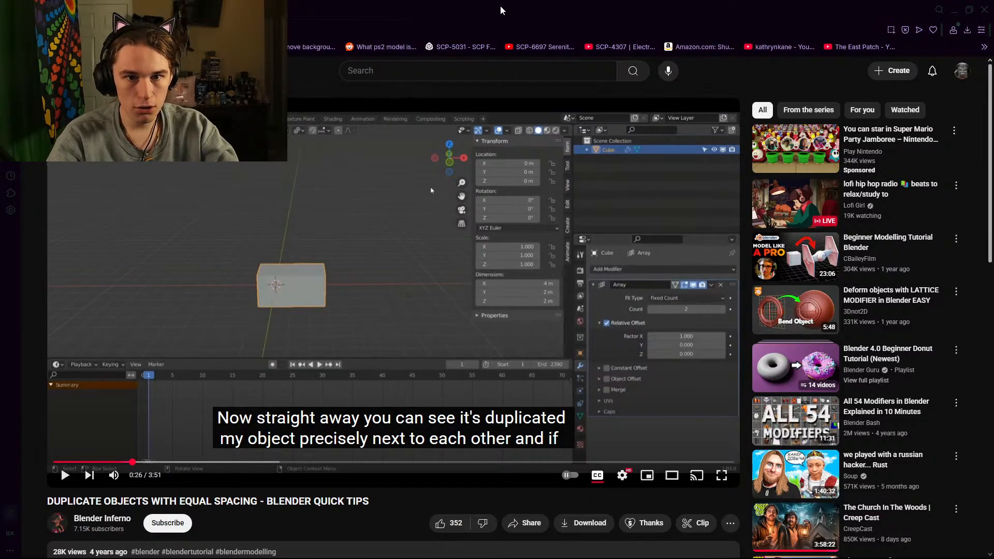
Step: Switch back to Blender and undo the last duplication of the two pillars
key("alt+Tab")
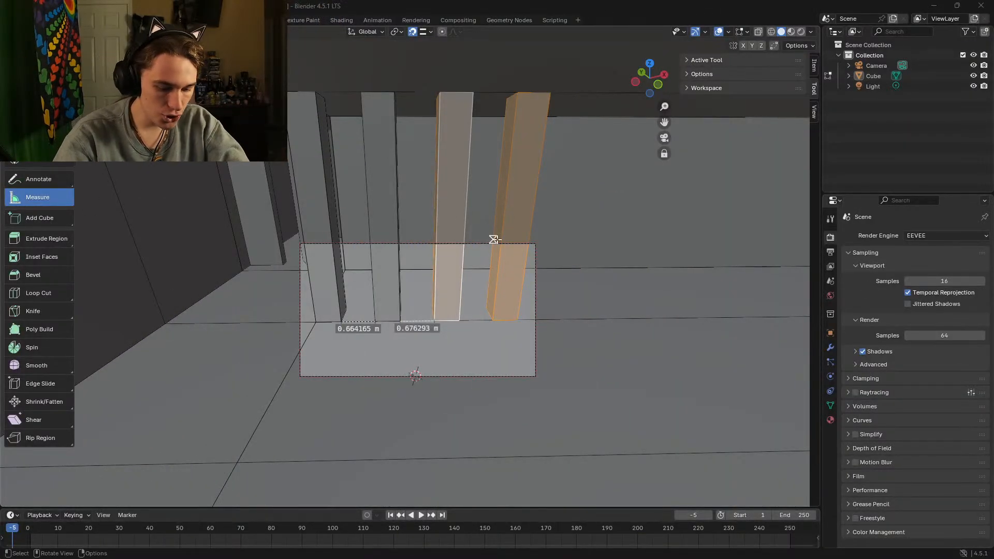
key("w")
left_click(522, 351)
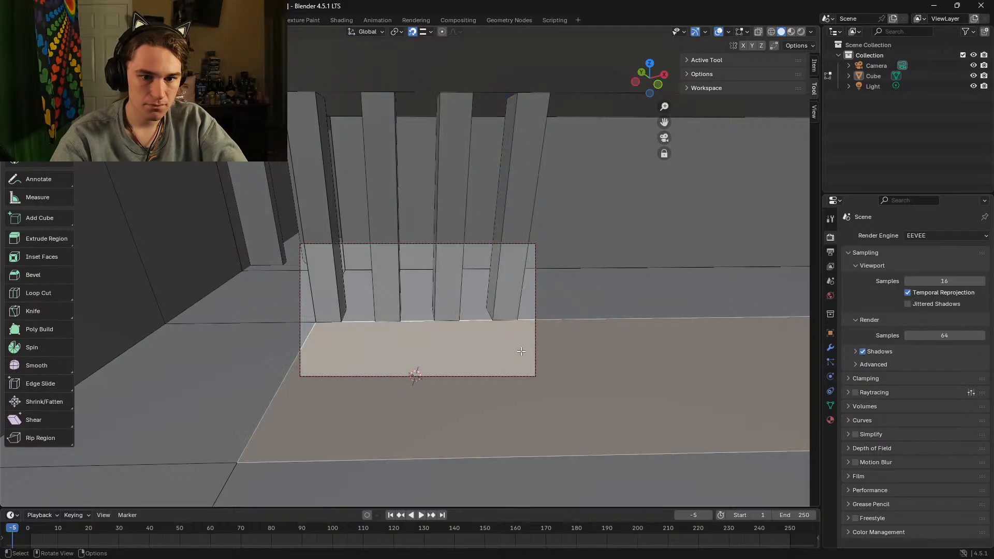
key("ctrl+z")
key("ctrl+z")
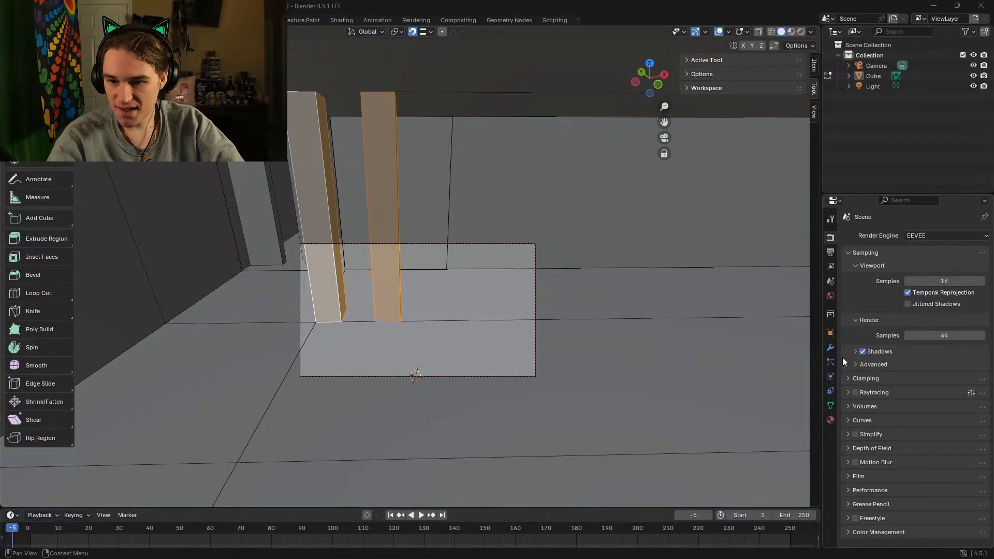
Step: Add an Array modifier from the Generate category to the Cube object
left_click(831, 348)
left_click(880, 238)
mouse_move(855, 265)
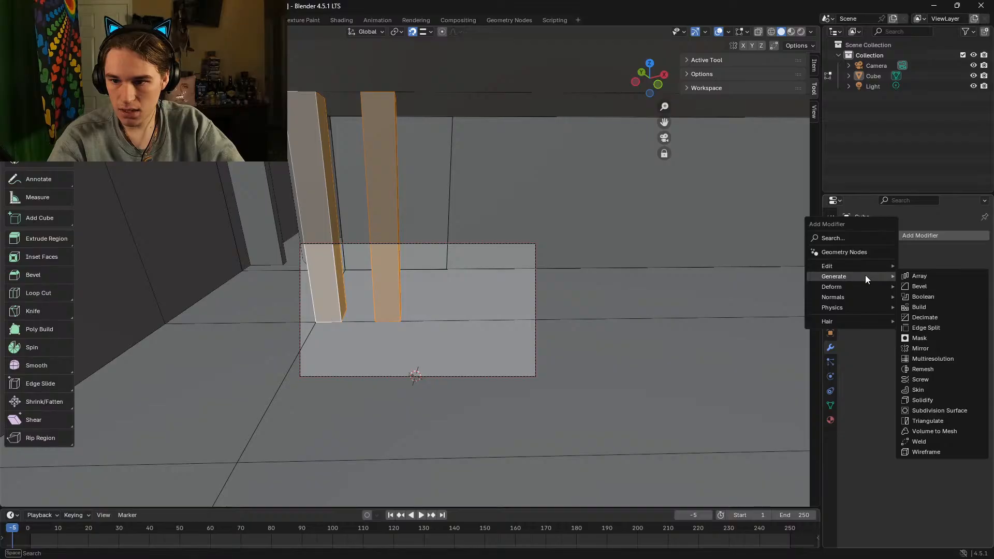
left_click(930, 277)
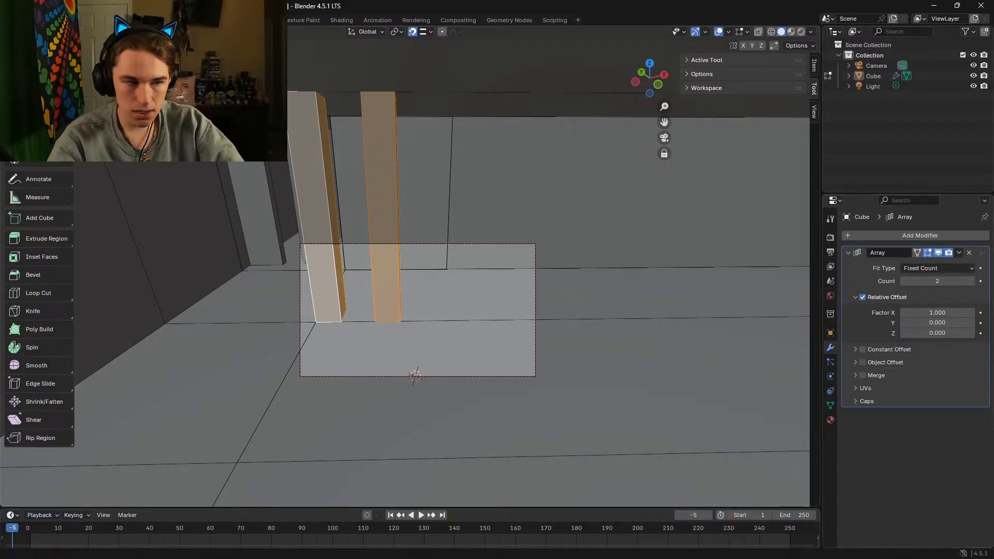
Step: Switch to the browser and watch the part of the tutorial about the Array modifier's count
left_click_drag(0, 202, 486, 1)
left_click(362, 179)
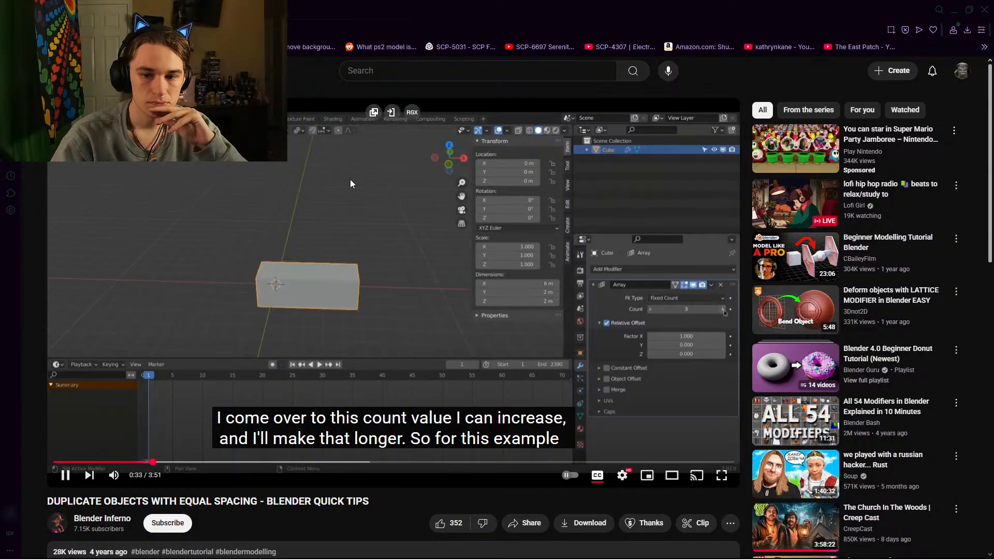
left_click(362, 238)
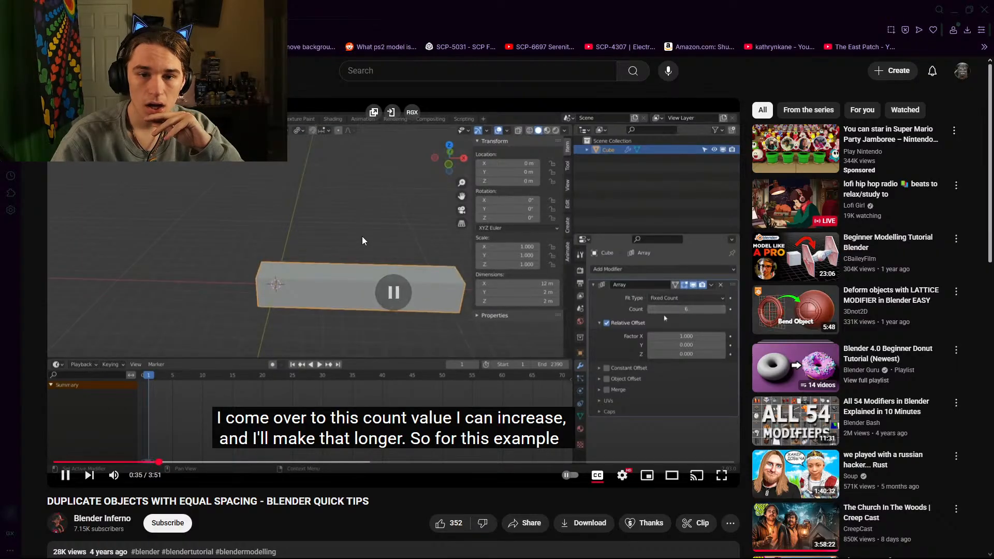
Step: Switch back to Blender, try an Array count of 3 and return it to 2
left_click(954, 10)
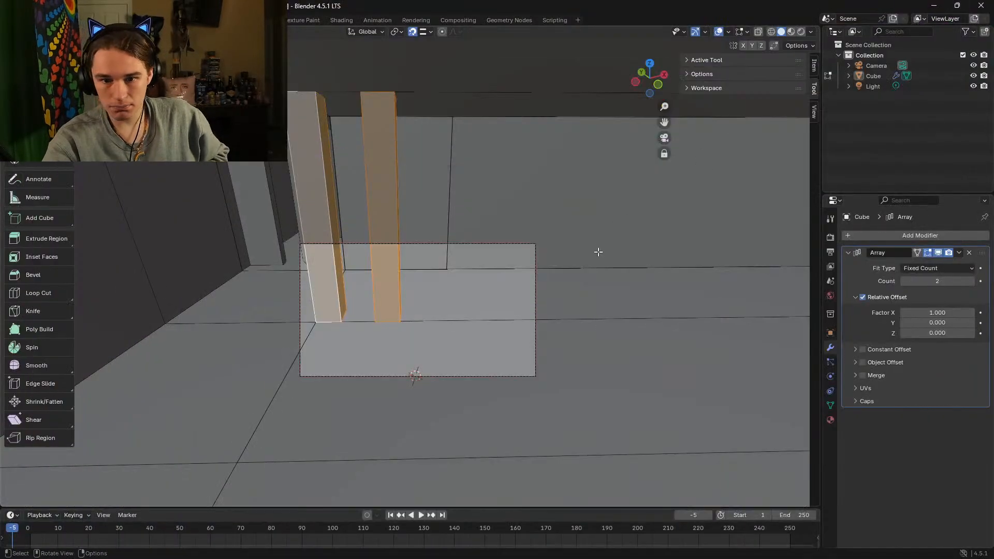
left_click(971, 282)
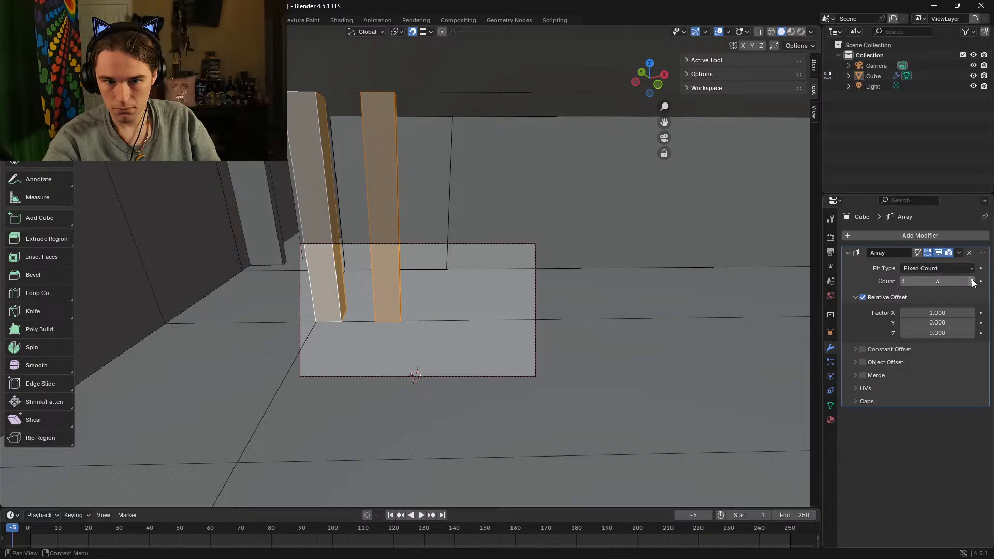
left_click(904, 281)
left_click(904, 282)
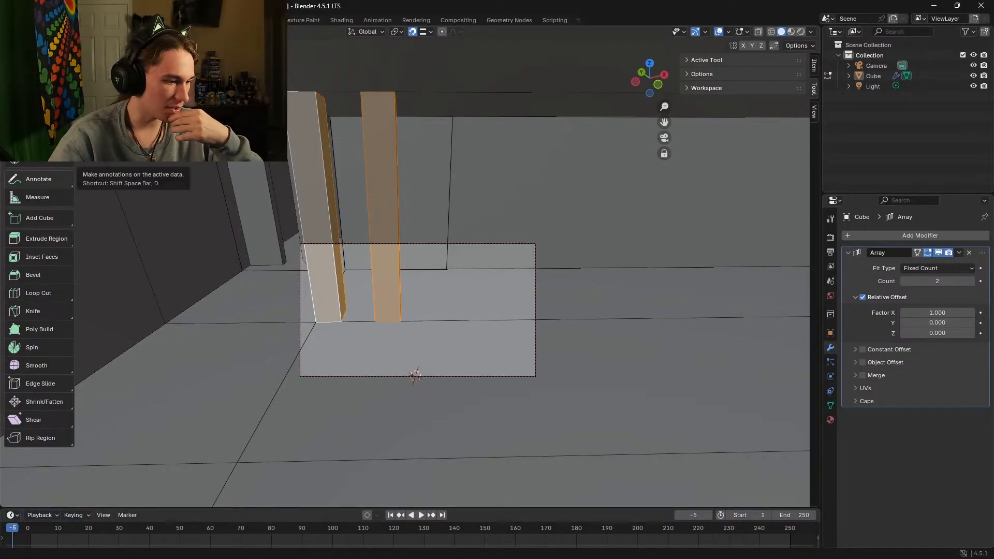
Step: Switch to the browser and watch the tutorial's explanation of spacing array copies with the relative offset factor
key("alt+Tab")
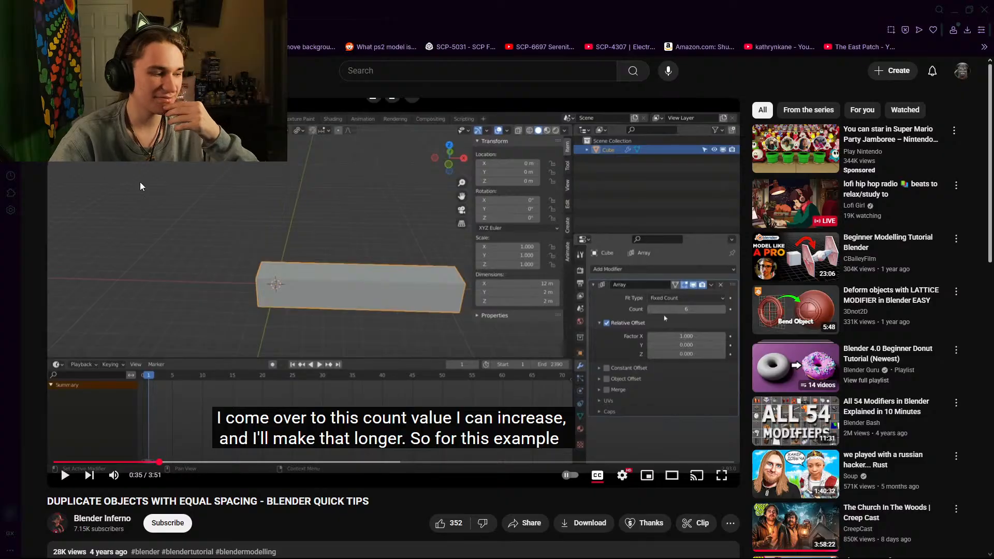
left_click(430, 190)
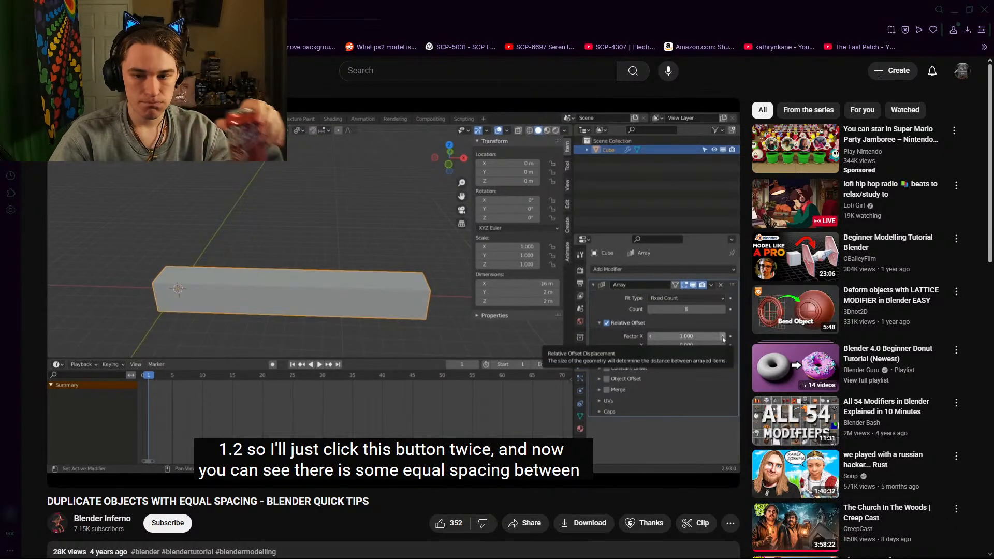
left_click(290, 164)
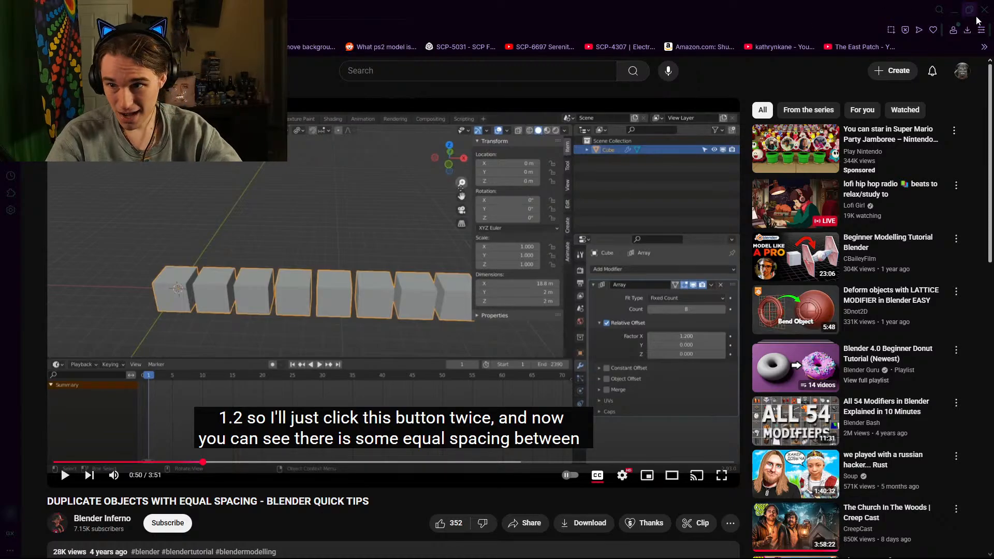
Step: Switch back to Blender, select all geometry linked to the second pillar's face, and delete its faces
left_click(954, 10)
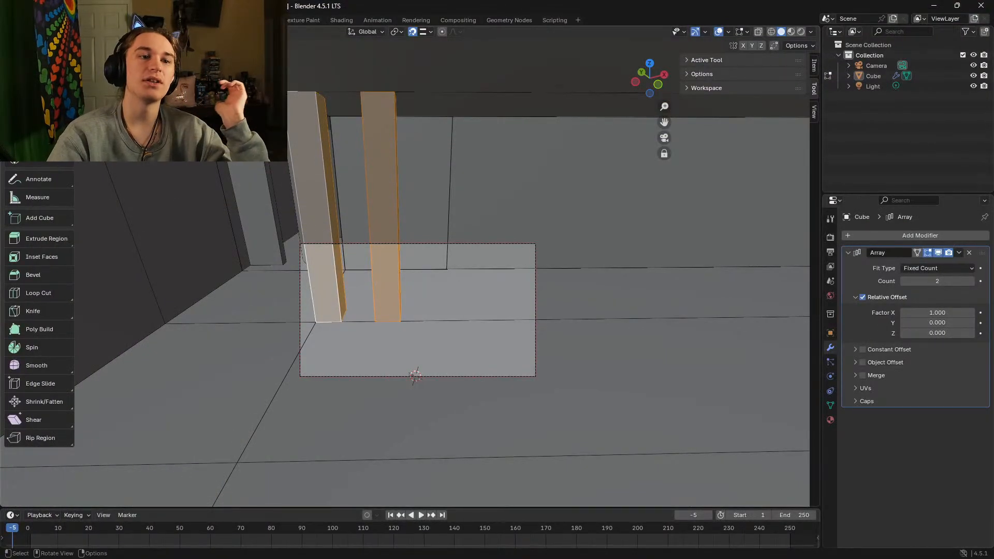
left_click(380, 146)
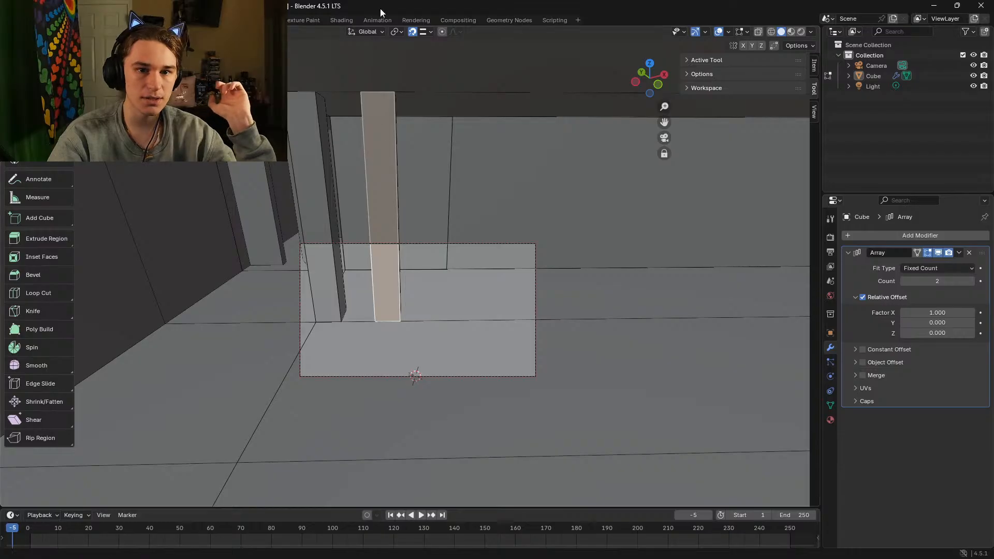
left_click(144, 32)
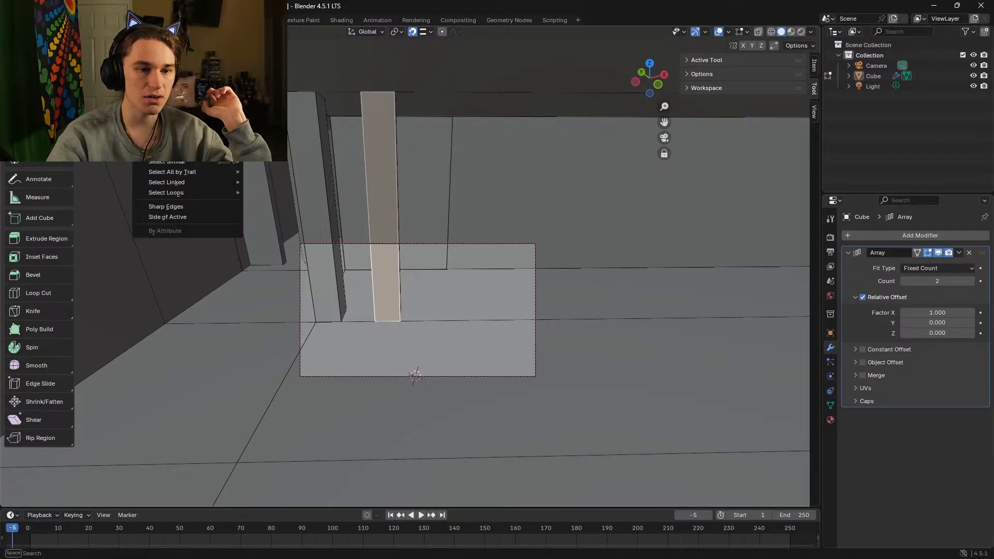
mouse_move(196, 183)
left_click(318, 178)
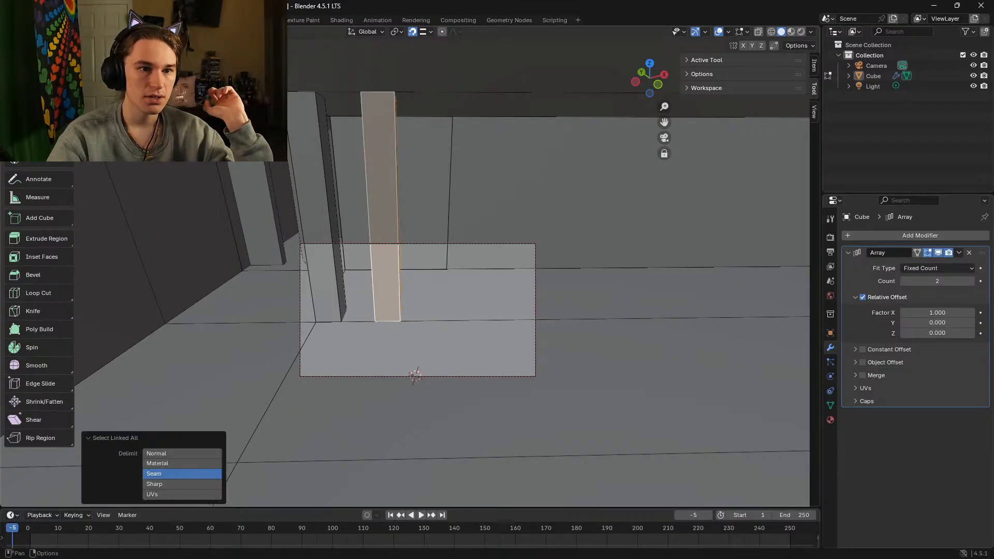
key("x")
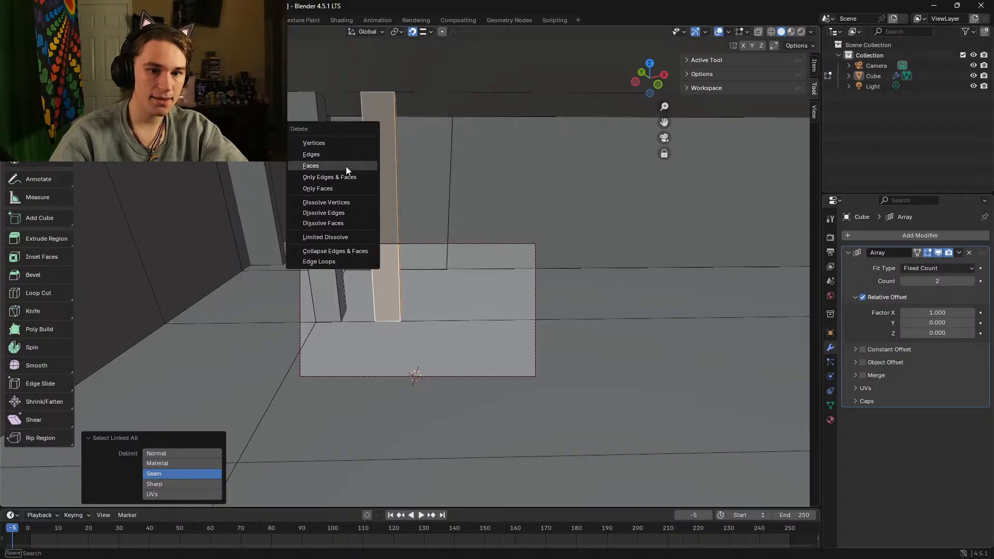
left_click(346, 165)
Step: Select a face of the remaining pillar and extend the selection to all its linked geometry
left_click(311, 153)
right_click(312, 154)
left_click(145, 31)
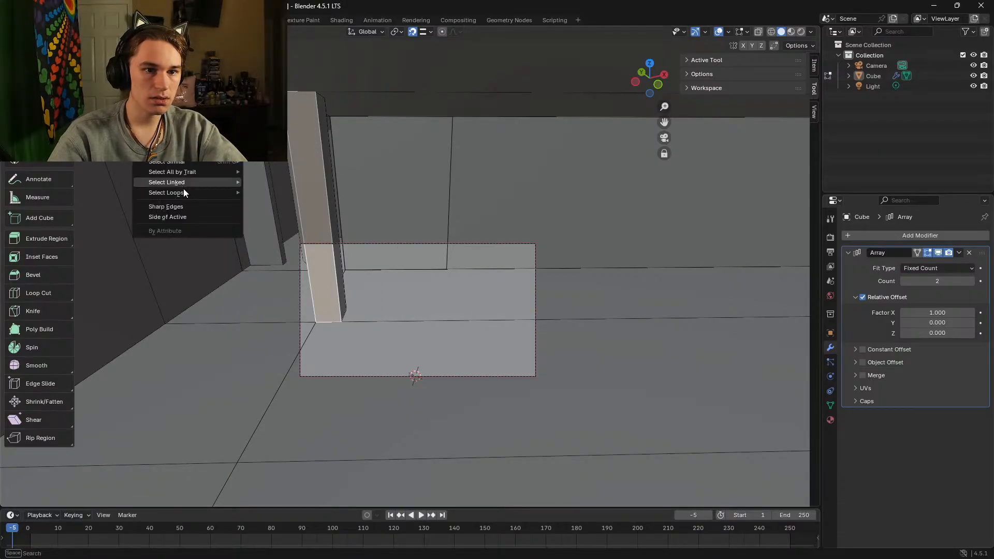
mouse_move(183, 182)
left_click(294, 185)
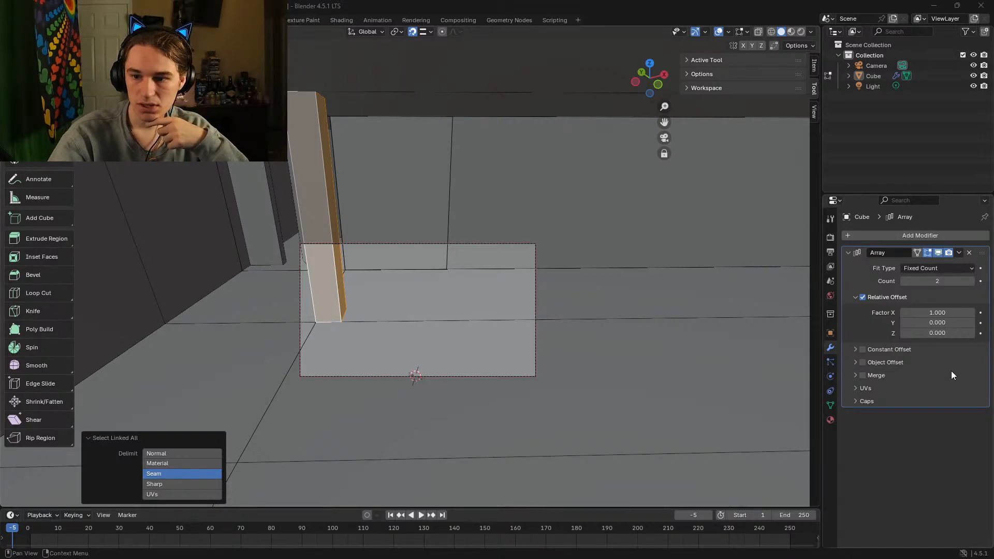
Step: Try an Array count of 4 and relative X factors such as 11.6 and 10.2, then set Factor X to 0
left_click_drag(947, 281, 968, 281)
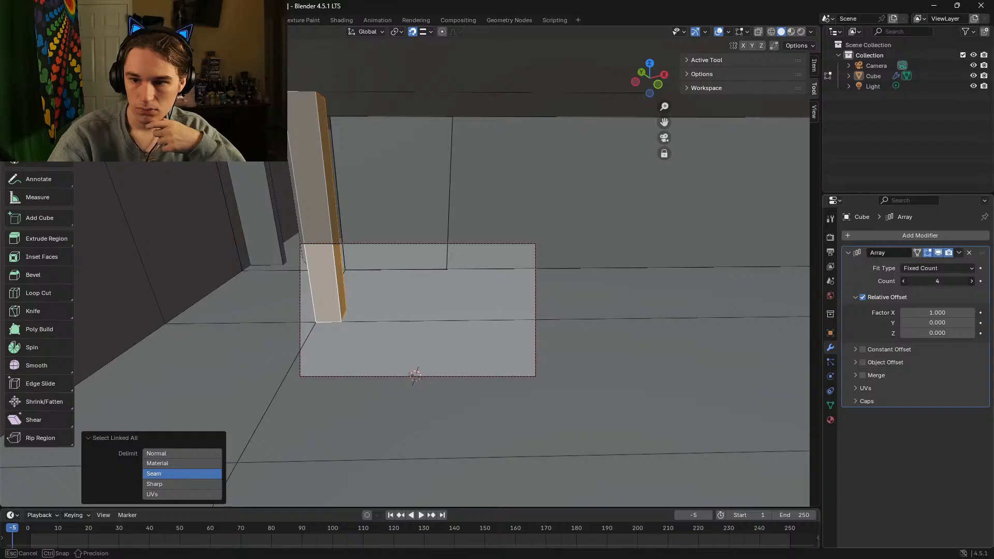
left_click_drag(937, 313, 968, 312)
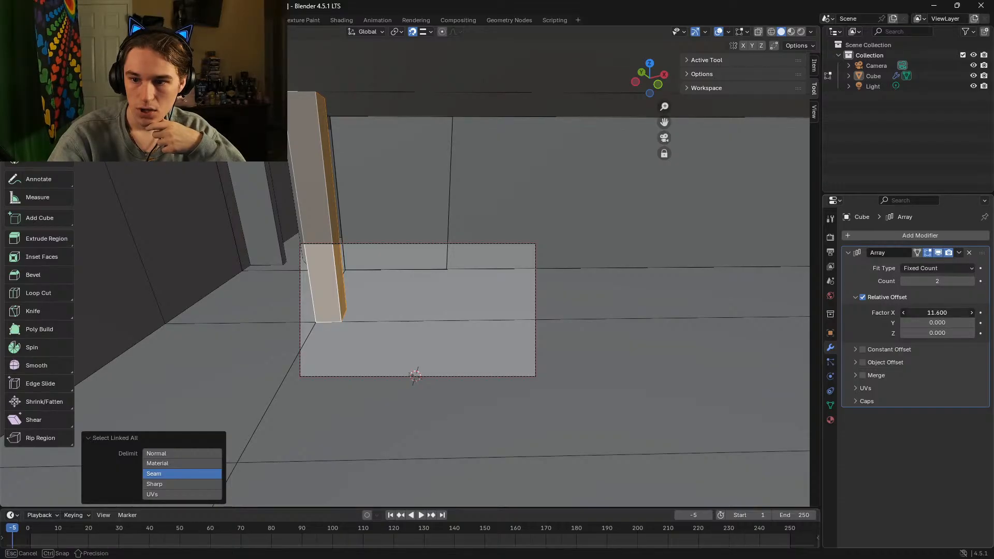
left_click_drag(937, 313, 926, 313)
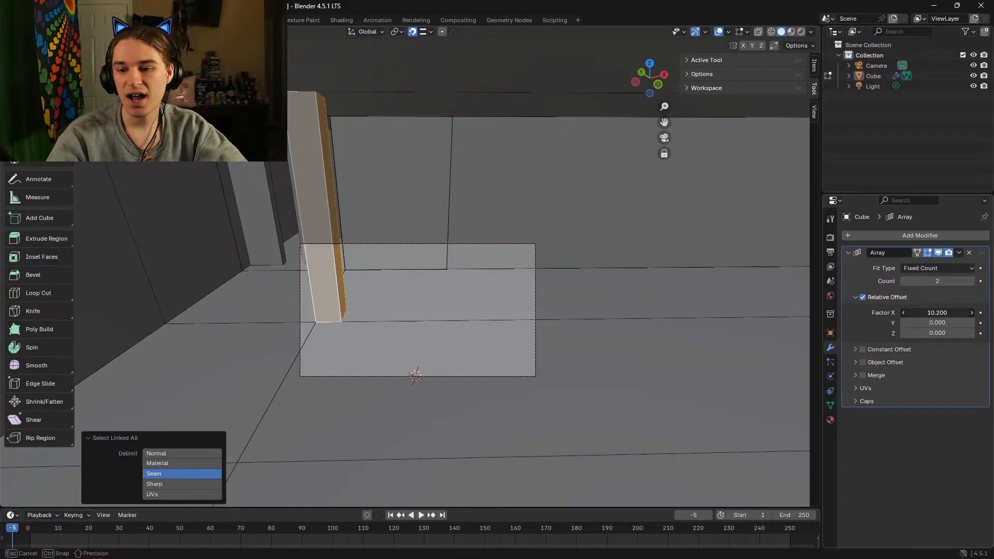
left_click(938, 312)
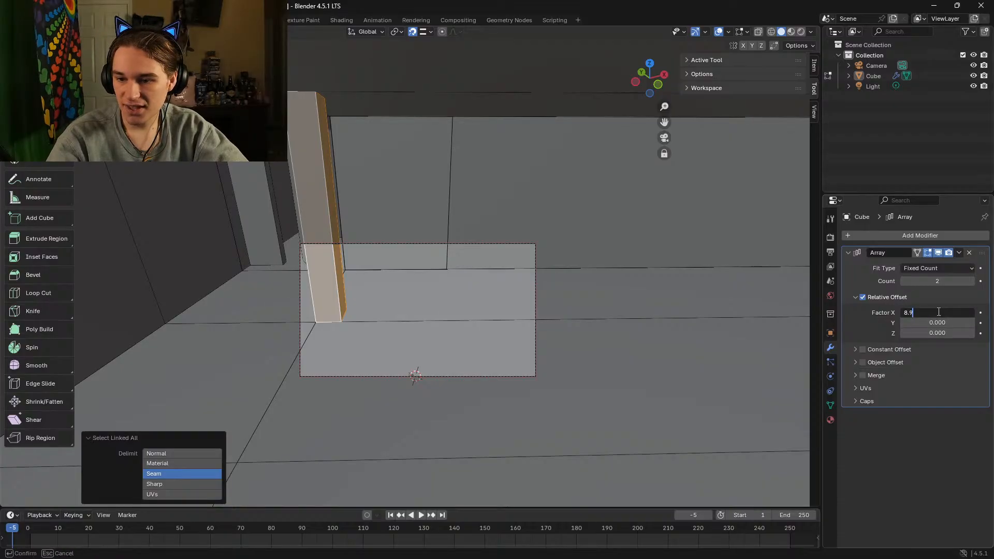
type("0")
key("Return")
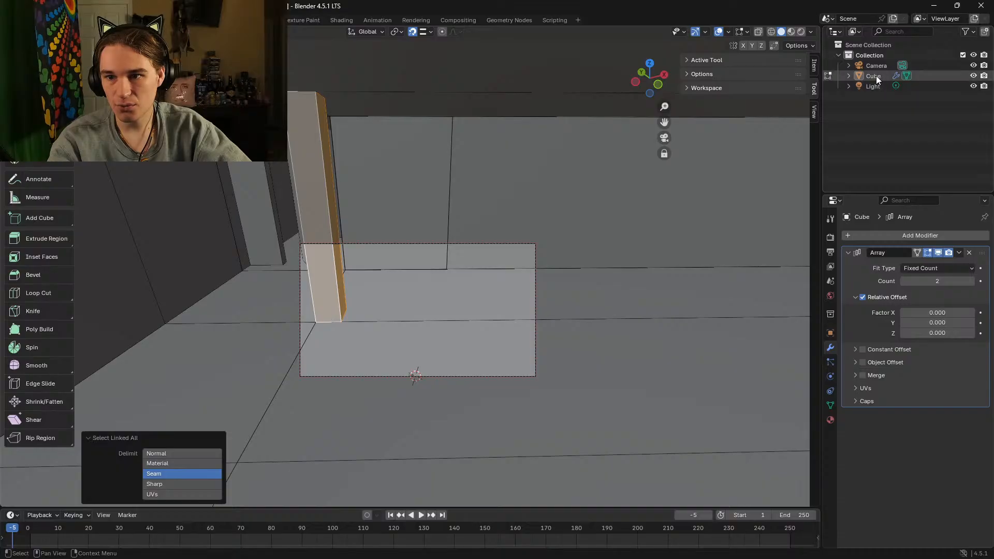
left_click(896, 75)
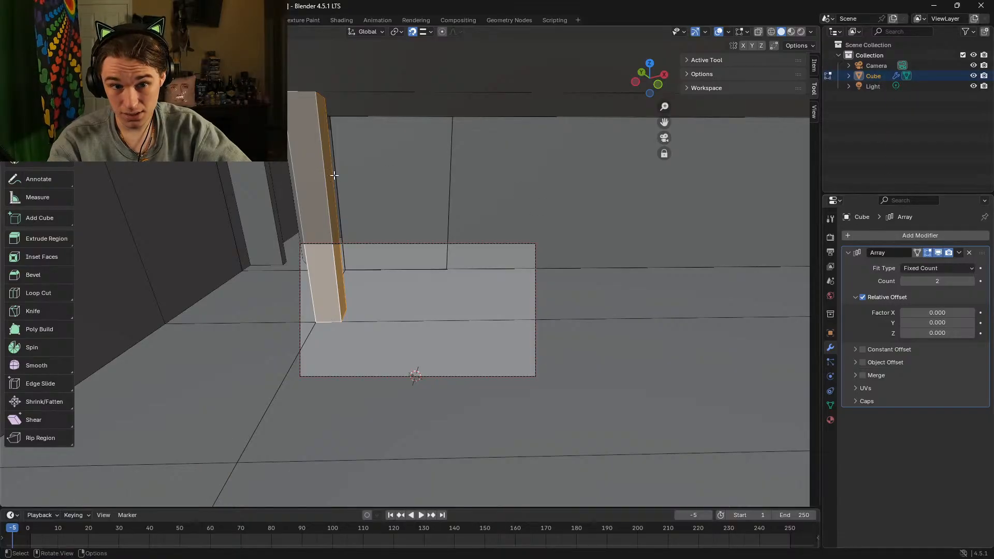
right_click(318, 160)
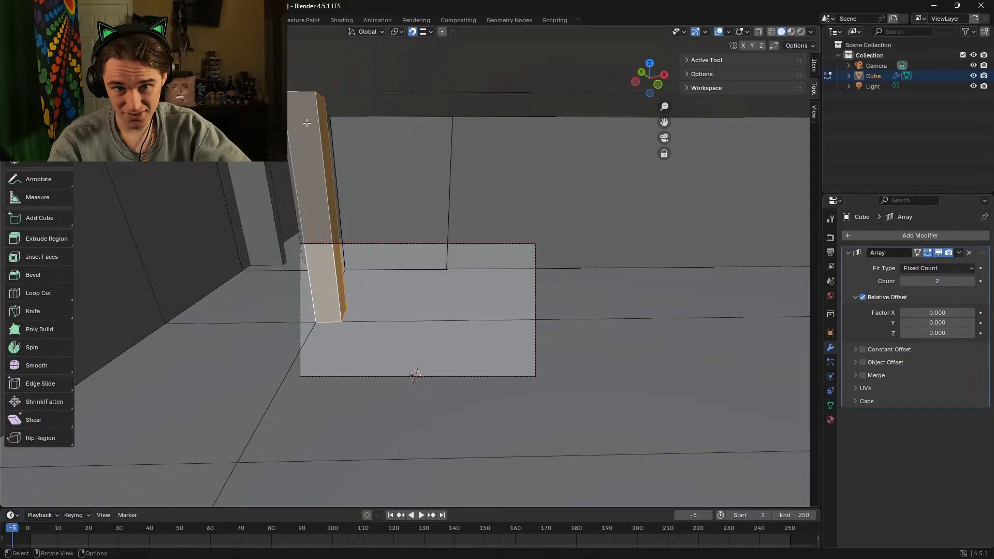
left_click(829, 76)
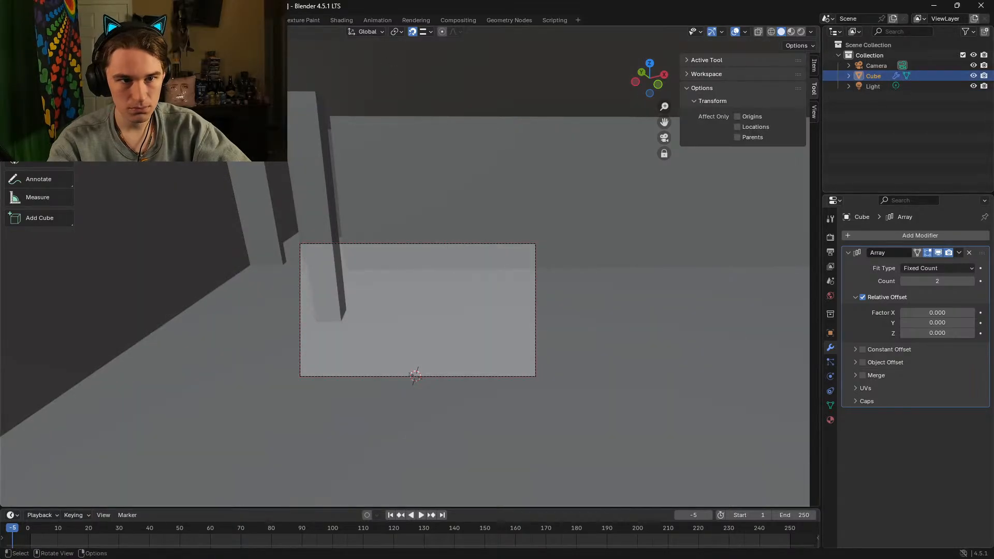
key("Tab")
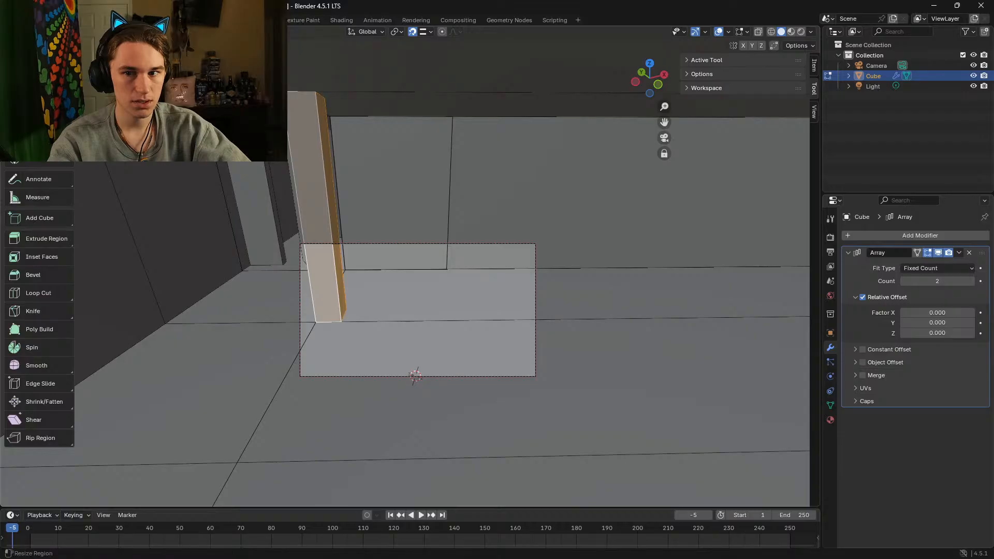
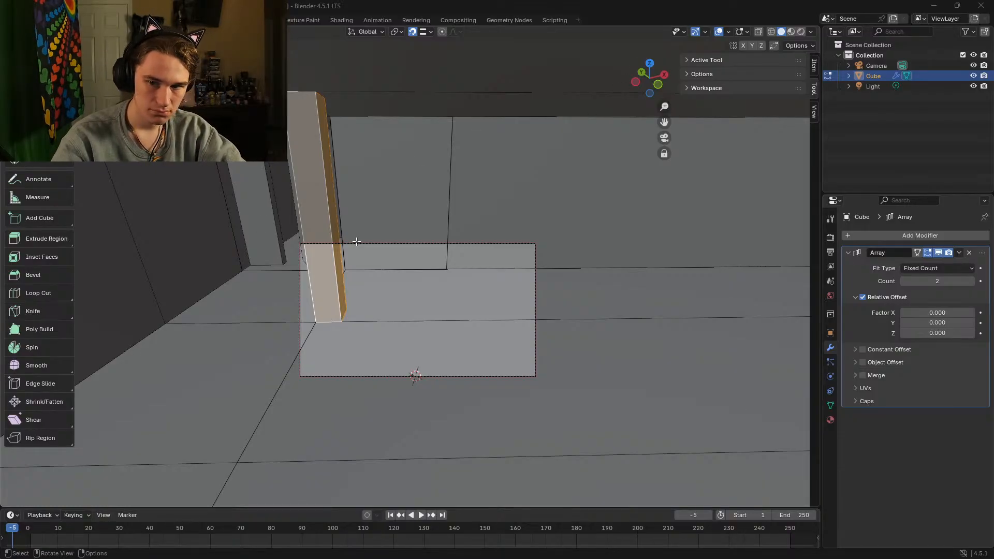
key("Tab")
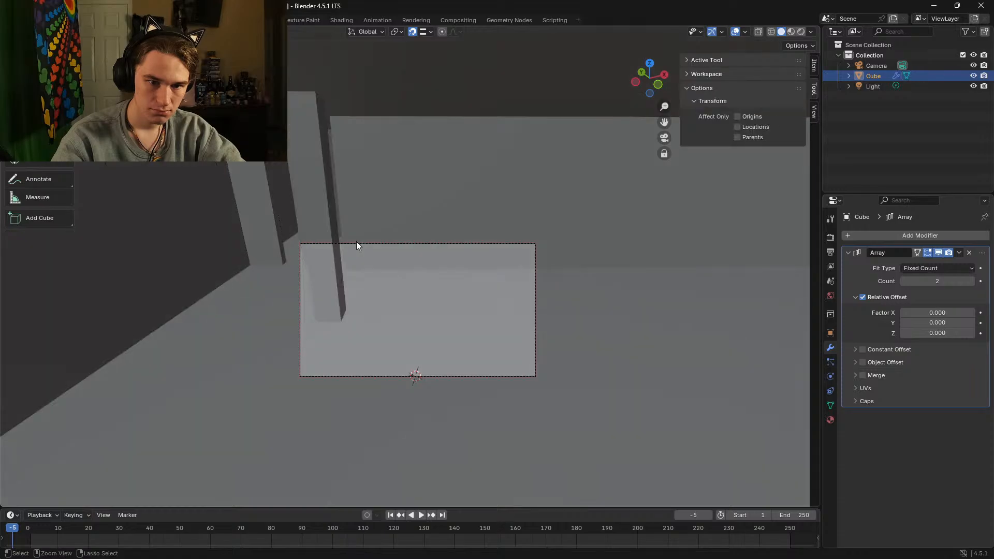
Step: Undo the edits back to before the Array modifier, then fly to the selected pillar in the room and delete it
key("ctrl+z")
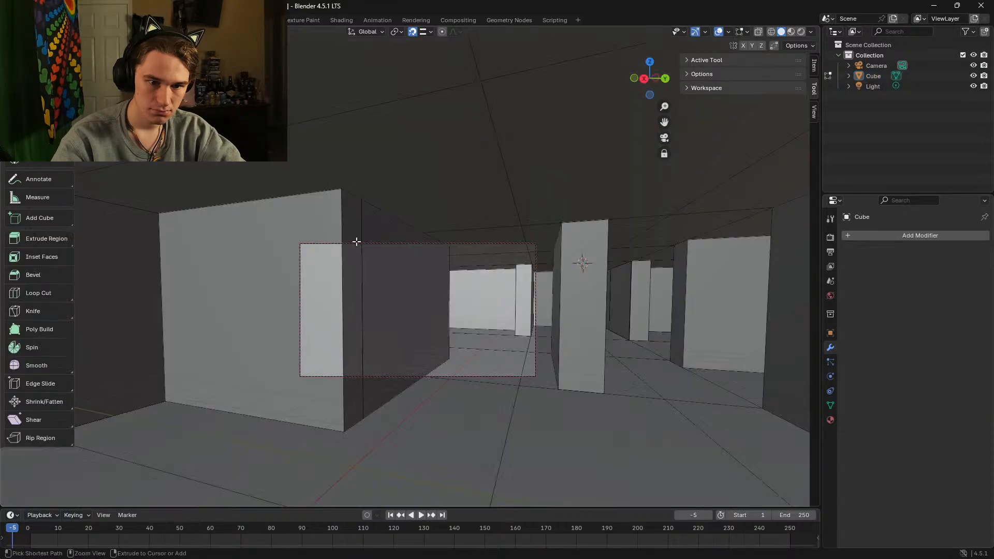
key("shift+grave")
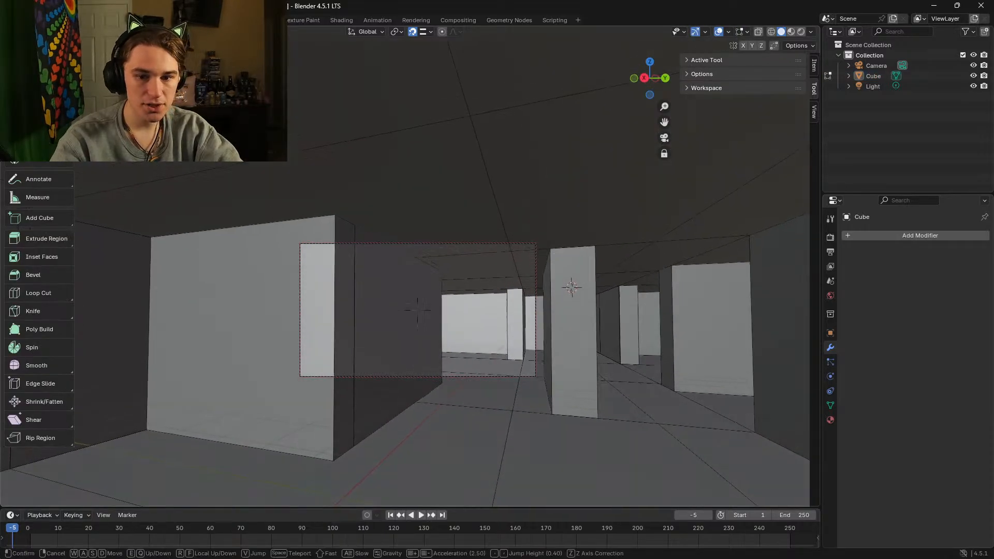
key("w")
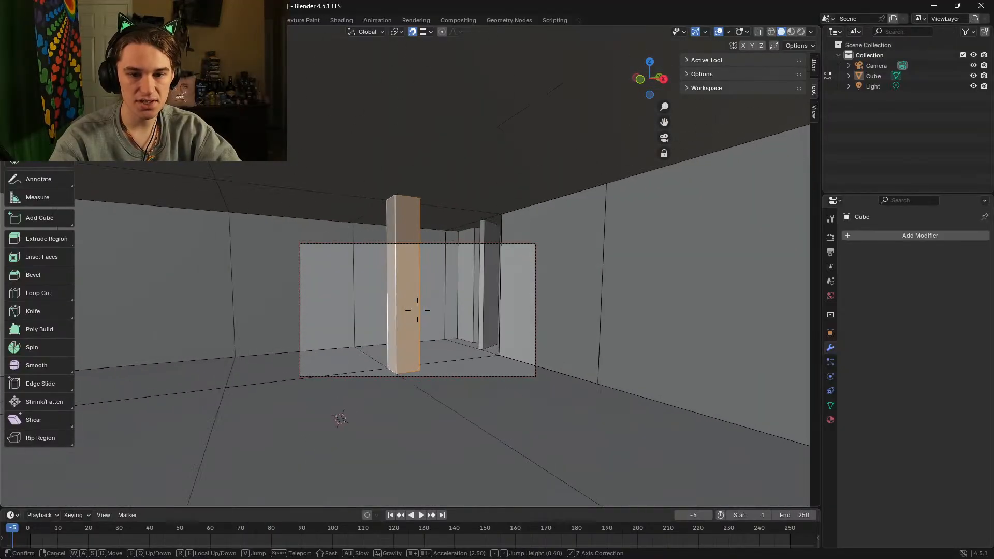
left_click(358, 275)
key("x")
left_click(321, 245)
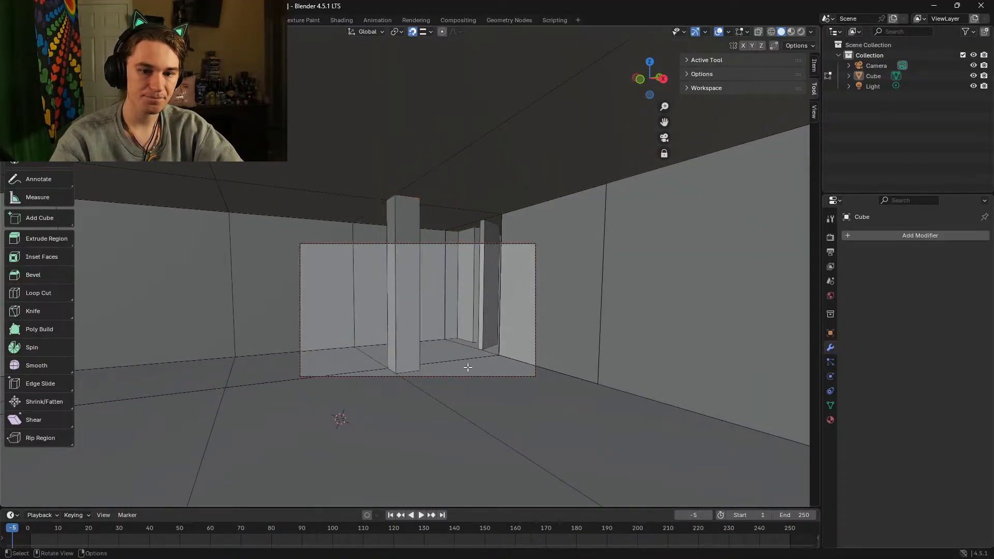
Step: Select the linked geometry of the pillar still standing in the room and delete it
left_click(412, 248)
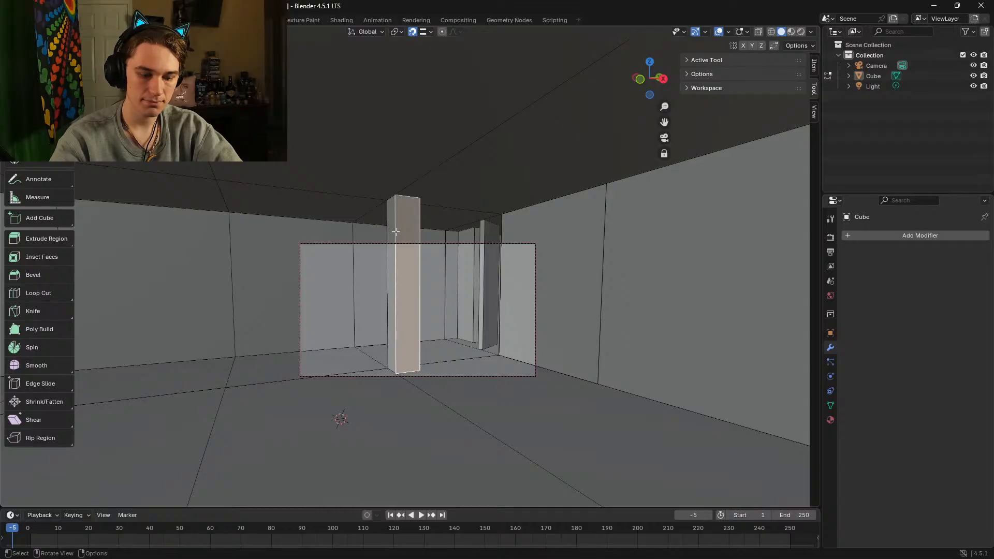
key("ctrl+l")
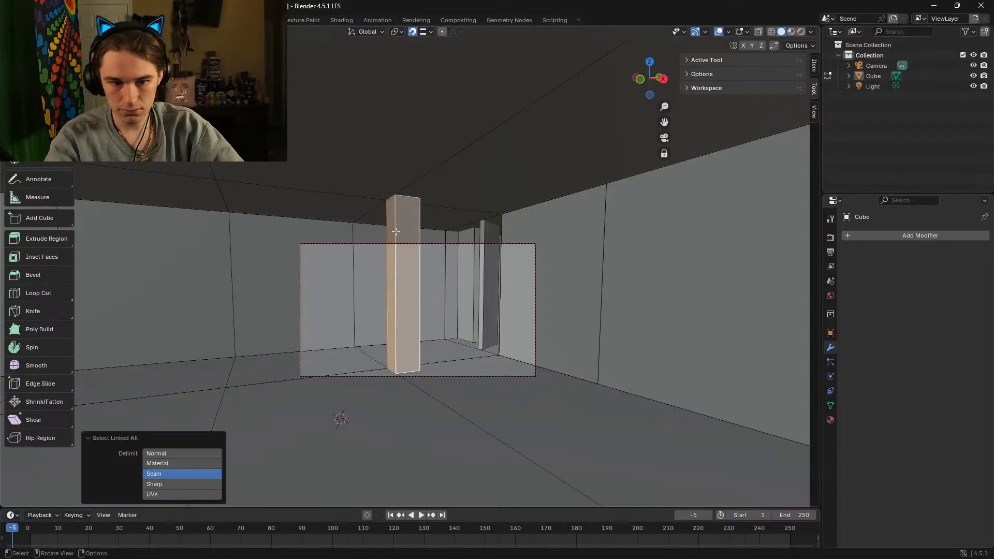
key("x")
left_click(393, 231)
Step: Fly closer to the room's floor, place the 3D cursor on it and snap it to the crossing of the floor edges
key("shift+grave")
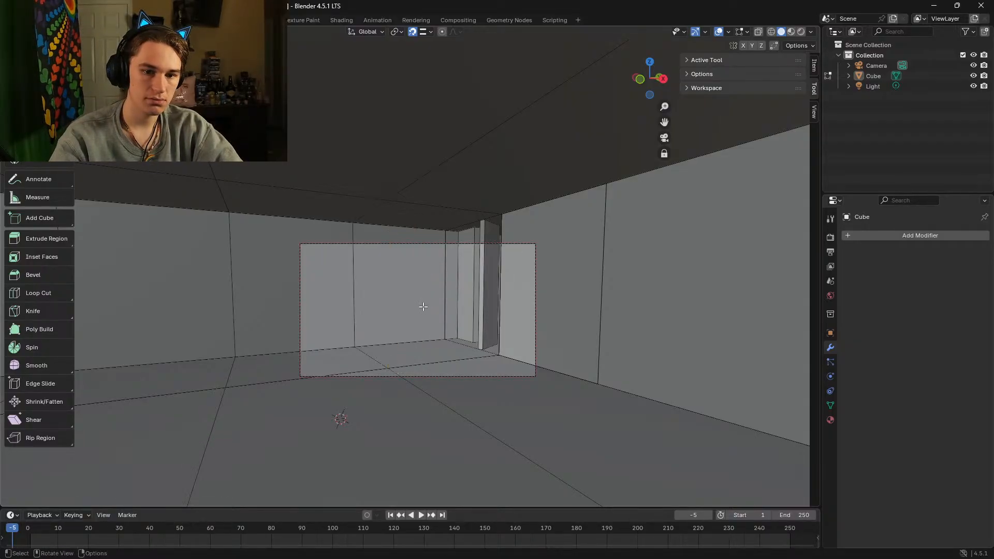
key("w")
key("s")
left_click(418, 310)
left_click(39, 218)
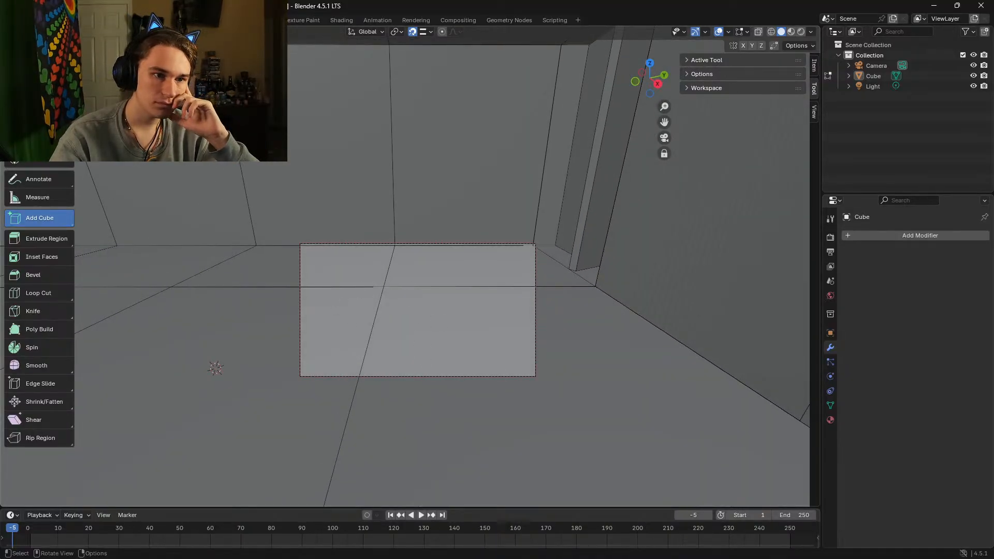
left_click(39, 83)
mouse_move(404, 311)
left_mouse_down()
mouse_move(395, 291)
mouse_move(395, 313)
mouse_move(416, 316)
mouse_move(415, 335)
mouse_move(414, 325)
left_mouse_up()
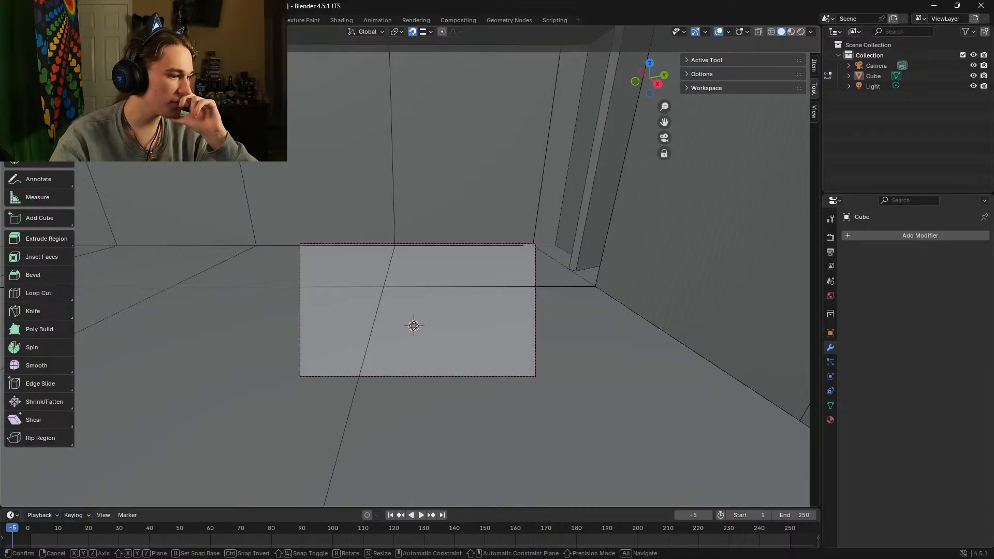
left_click_drag(414, 326, 384, 287)
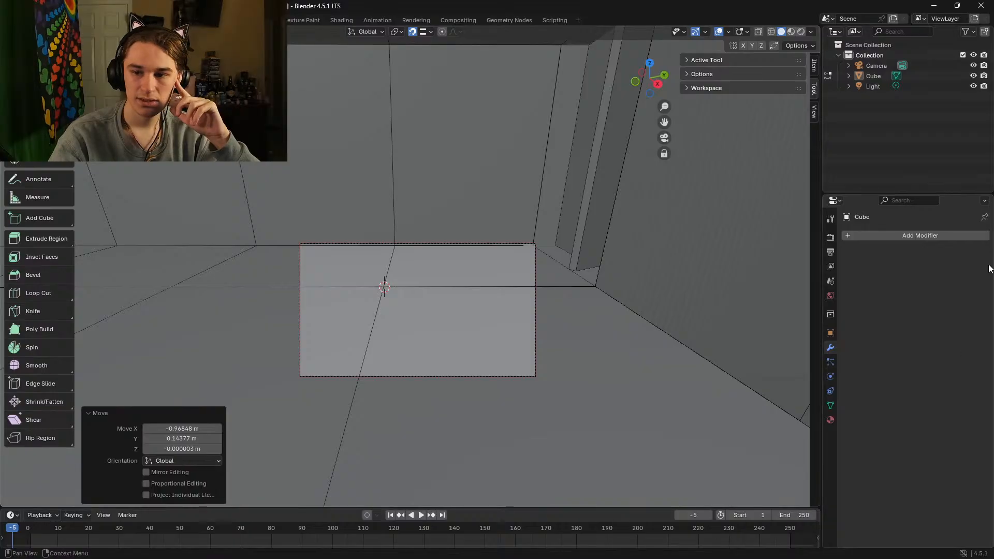
Step: Look through the tool, render, output, view layer, scene and world properties
left_click(831, 219)
left_click(829, 238)
left_click(831, 251)
left_click(828, 239)
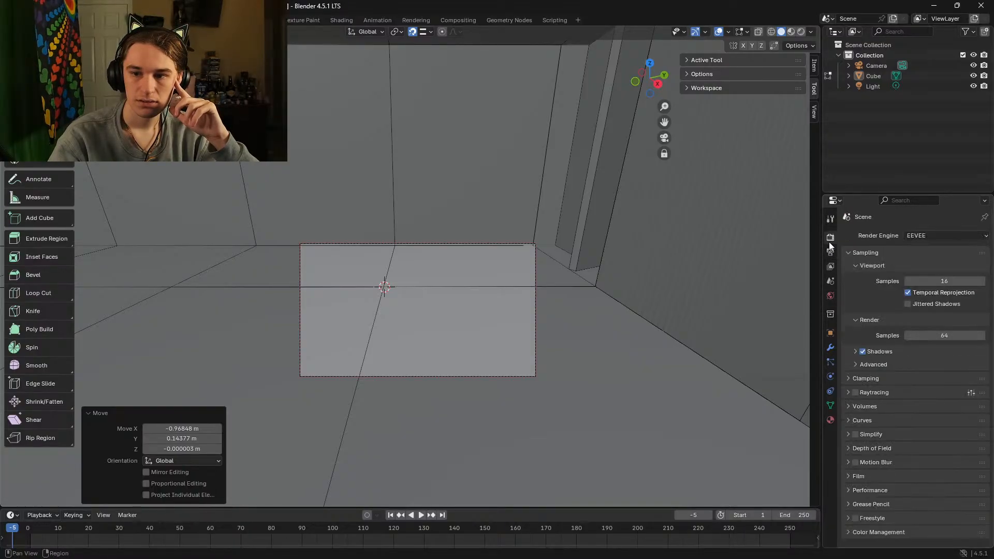
left_click(829, 263)
left_click(830, 280)
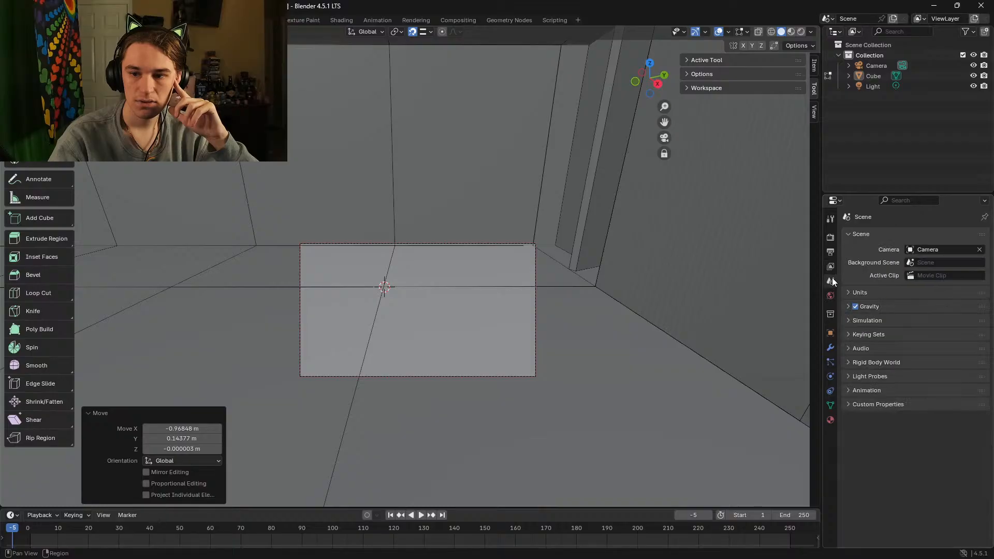
left_click(831, 296)
left_click(831, 279)
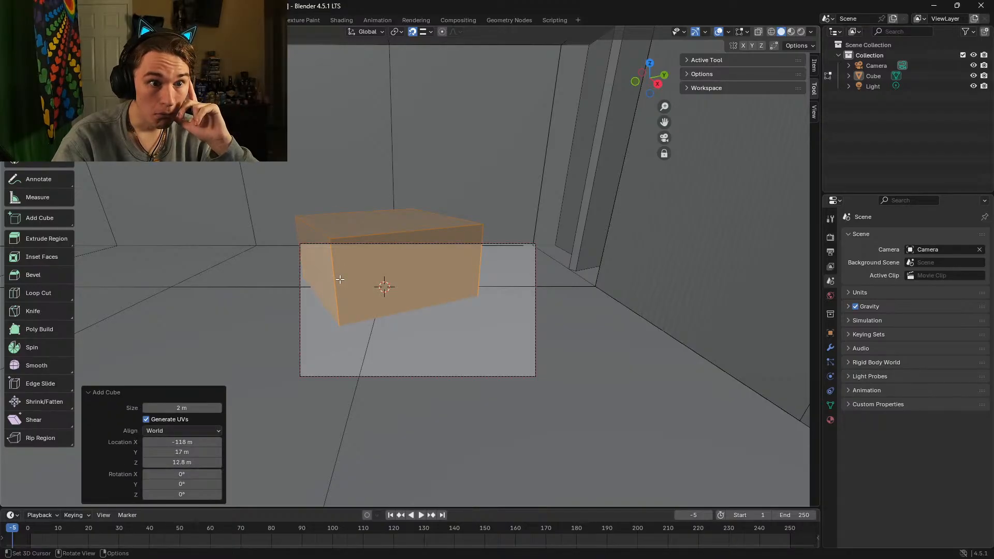
Step: Add a 2 m cube at the 3D cursor and rotate it 60° about the global Z axis
key("r")
key("z")
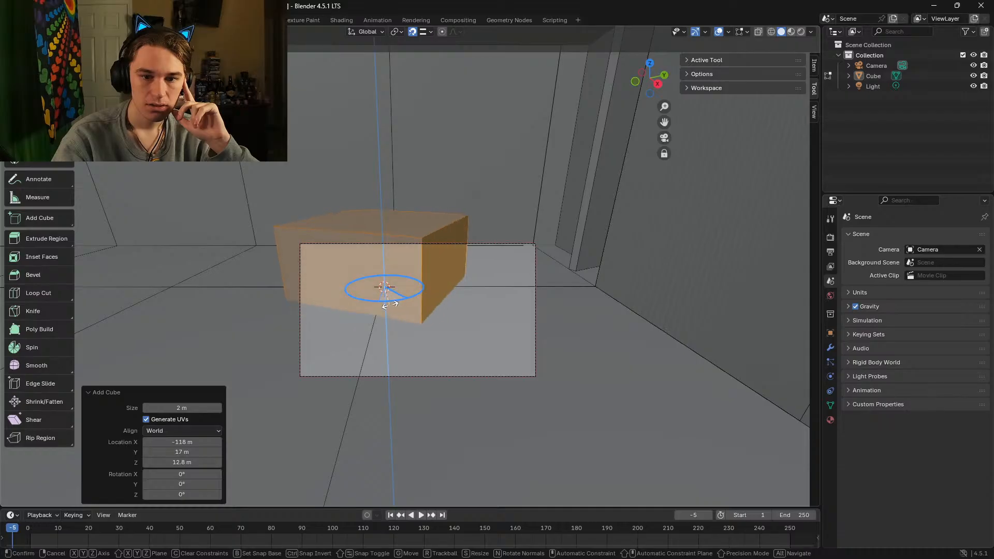
left_click(400, 307)
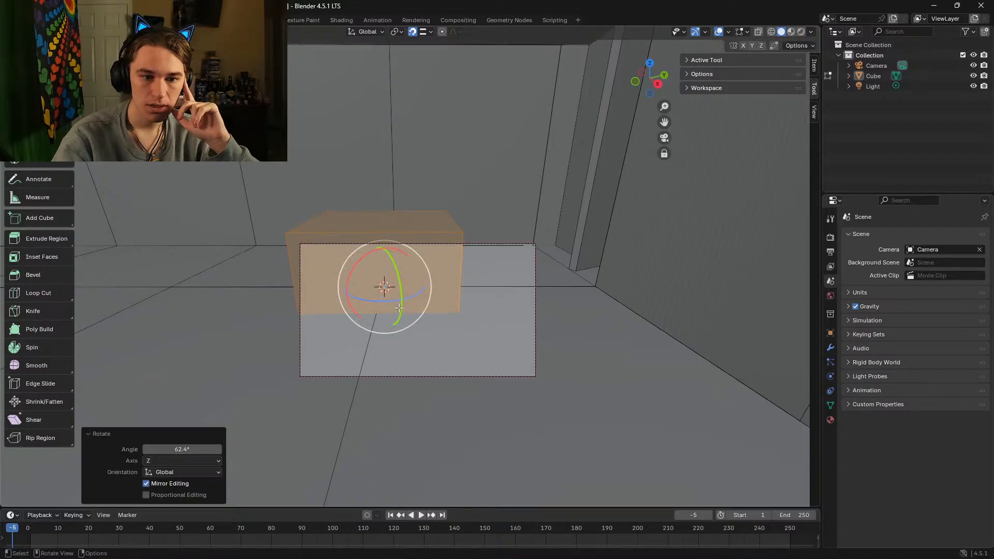
left_click(198, 450)
type("60")
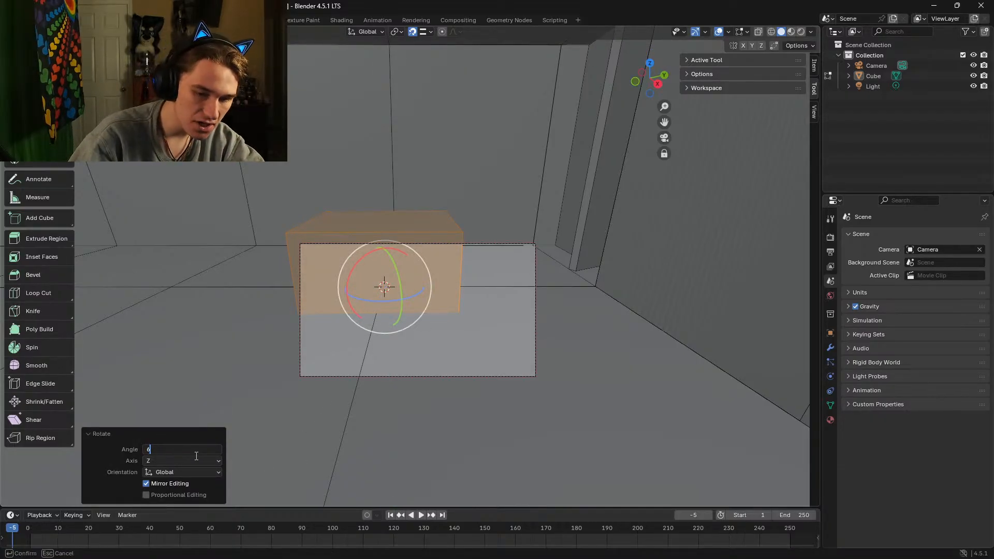
key("Return")
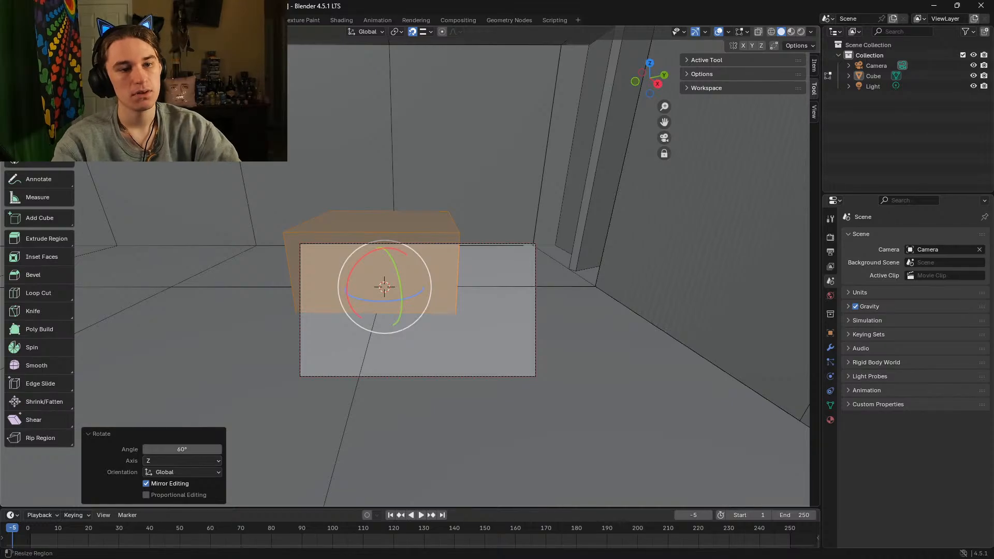
Step: Scale the newly rotated cube along the global Z axis by about 2.77 and again by about 1.9
left_click(39, 140)
left_click_drag(403, 298, 380, 197)
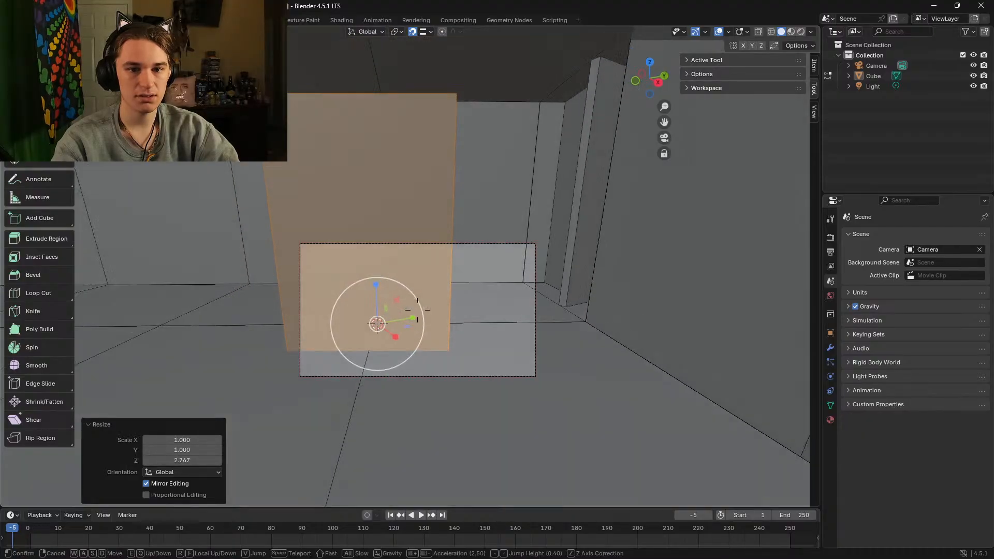
key("shift+grave")
left_click(380, 201)
left_click_drag(397, 395, 392, 358)
Step: Shorten the tall rotated cube by scaling it along the global Z axis by about 0.7
key("shift+grave")
key("w")
key("s")
key("w")
key("Escape")
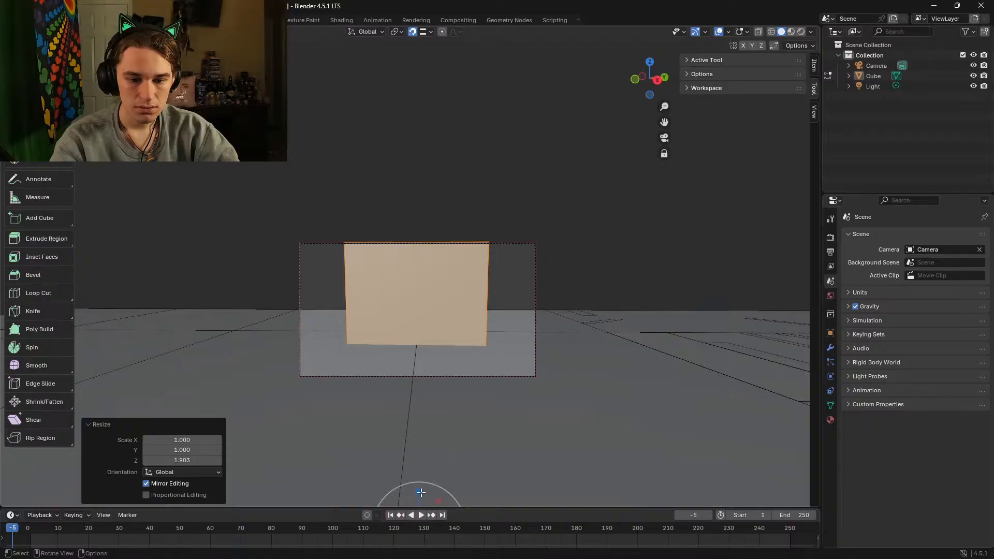
left_click_drag(421, 492, 423, 501)
Step: Fly through the room to examine how the pillar stands between the floor and the ceiling
key("shift+grave")
key("e")
key("w")
key("s")
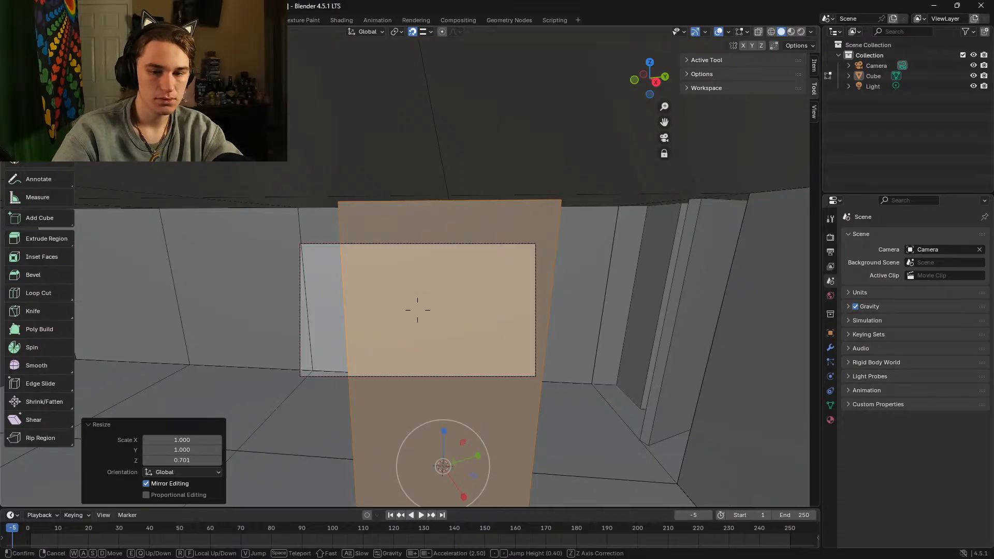
key("s")
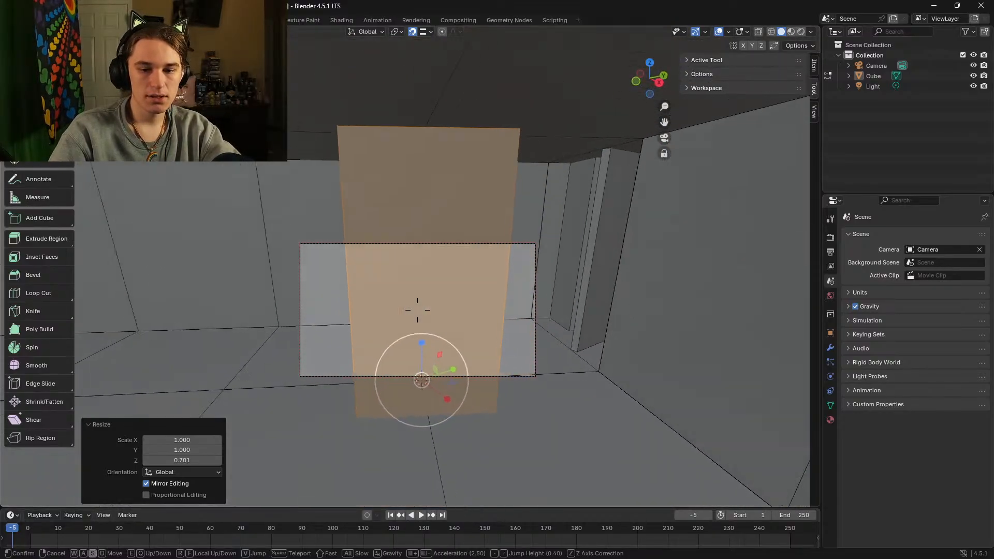
key("w")
key("s")
left_click(436, 494)
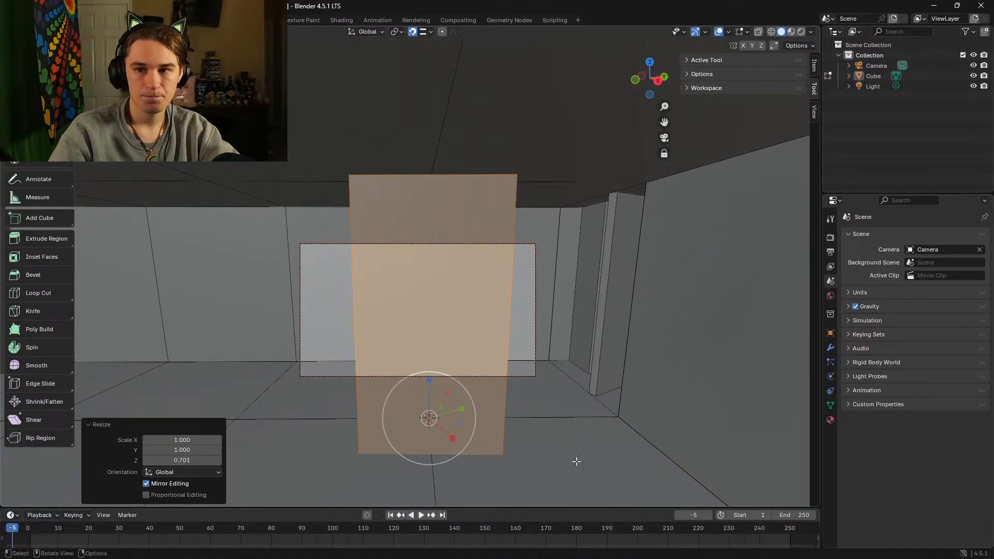
Step: Add an Array modifier to the Cube object and try to adjust its count
left_click(831, 347)
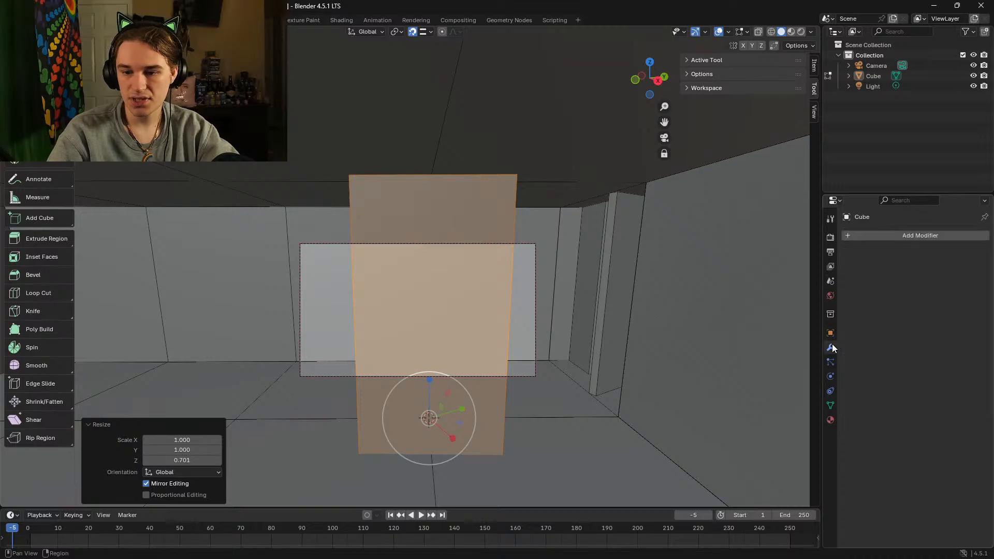
left_click(892, 236)
mouse_move(893, 231)
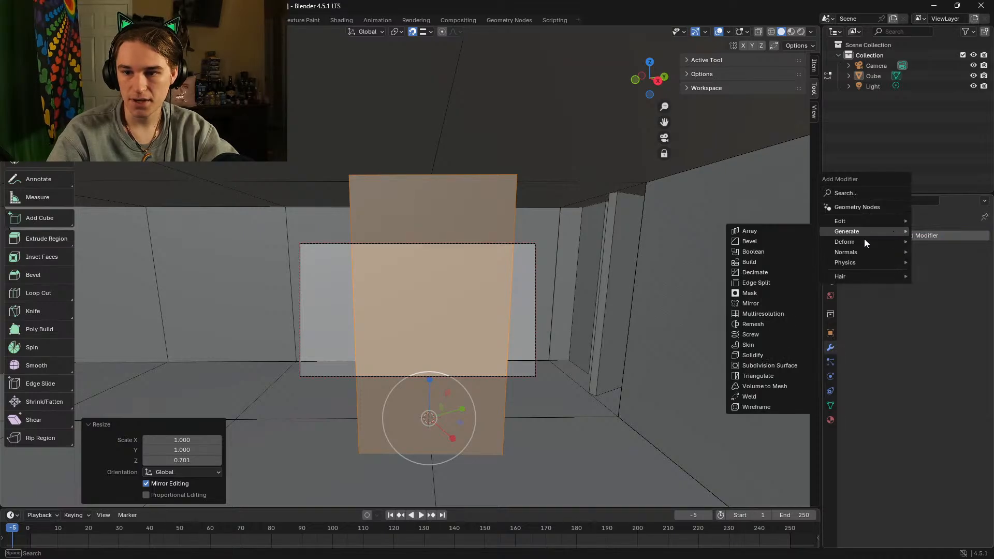
left_click(759, 233)
left_click_drag(929, 281, 902, 281)
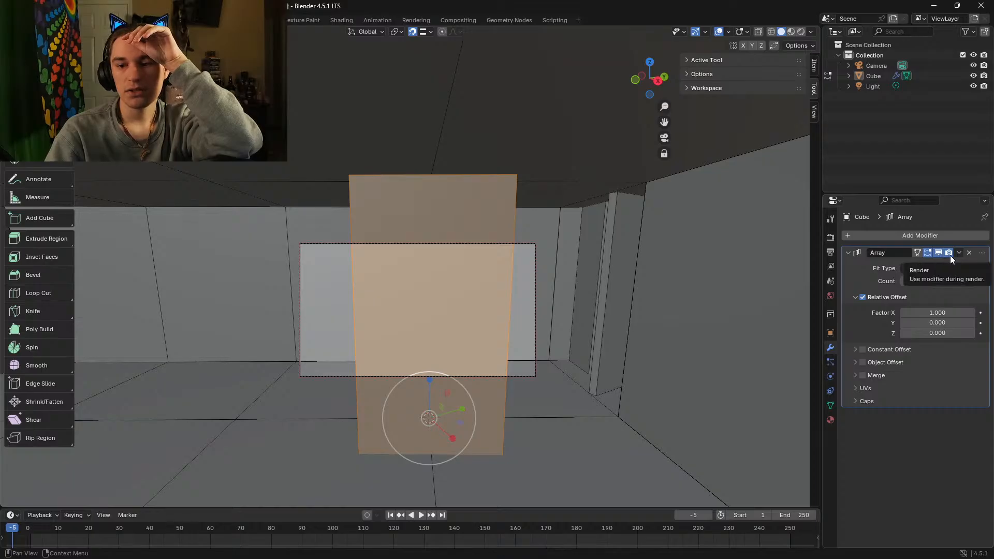
Step: Look through the Outliner's editor types and display modes, and toggle the Cube's viewport visibility off and on
left_click(835, 33)
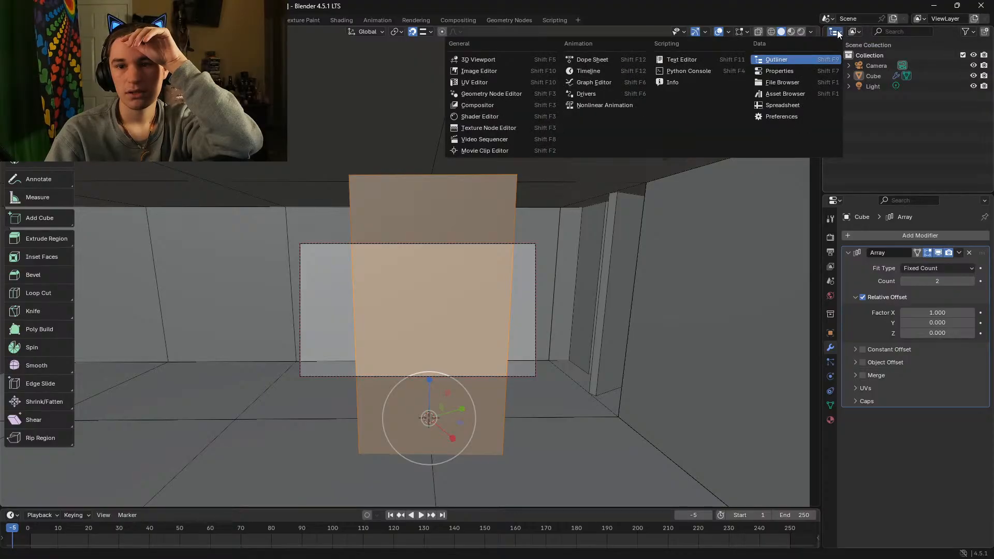
left_click(837, 30)
left_click(855, 32)
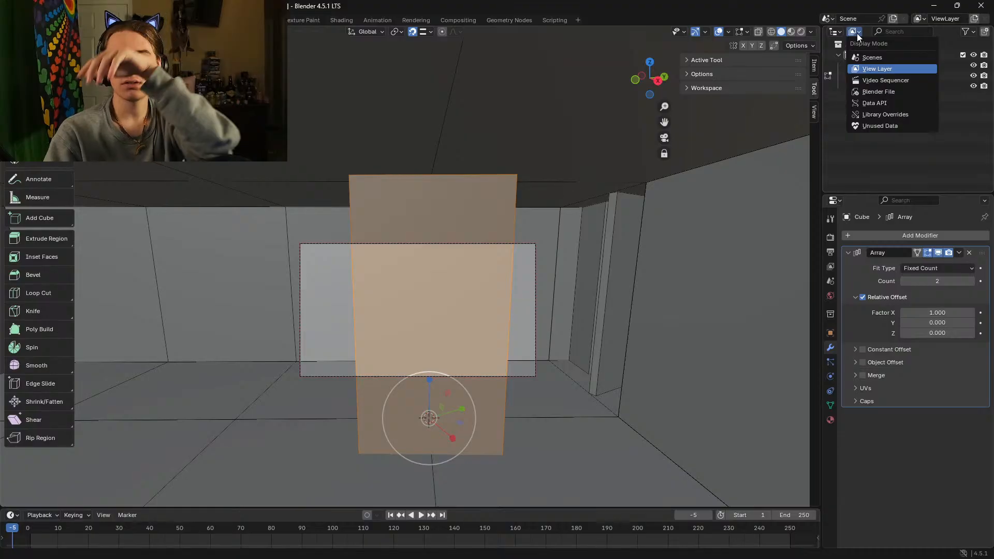
left_click(857, 34)
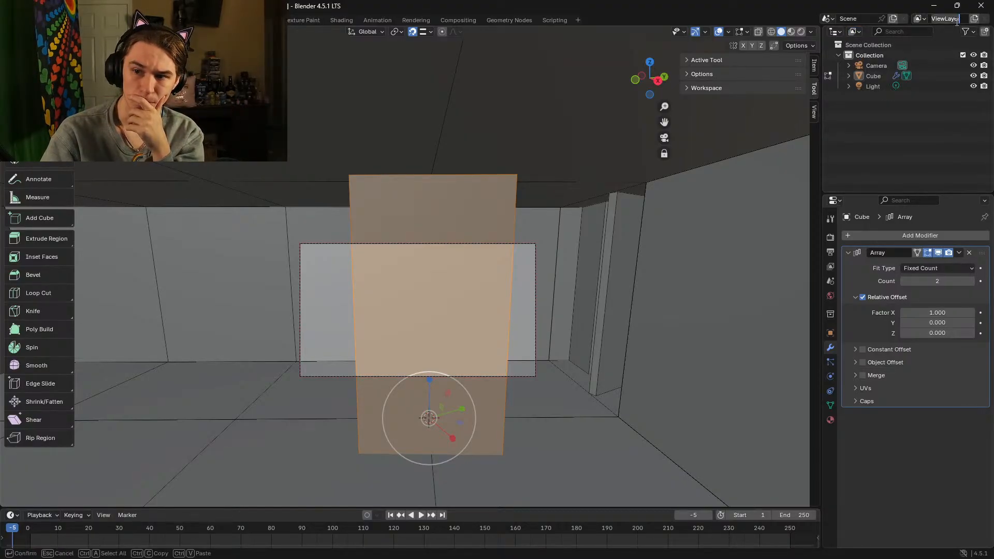
left_click(974, 76)
left_click(974, 76)
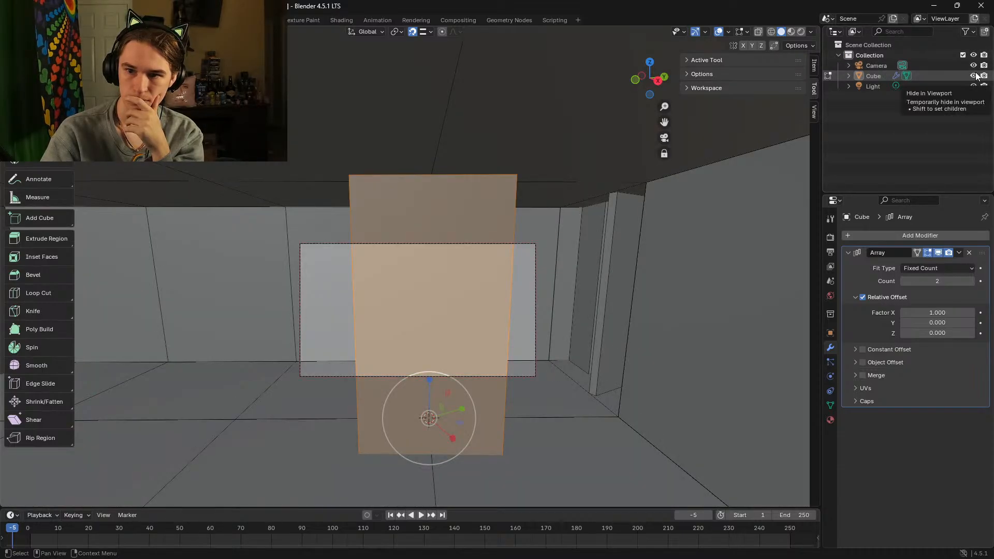
left_click(974, 75)
left_click(974, 76)
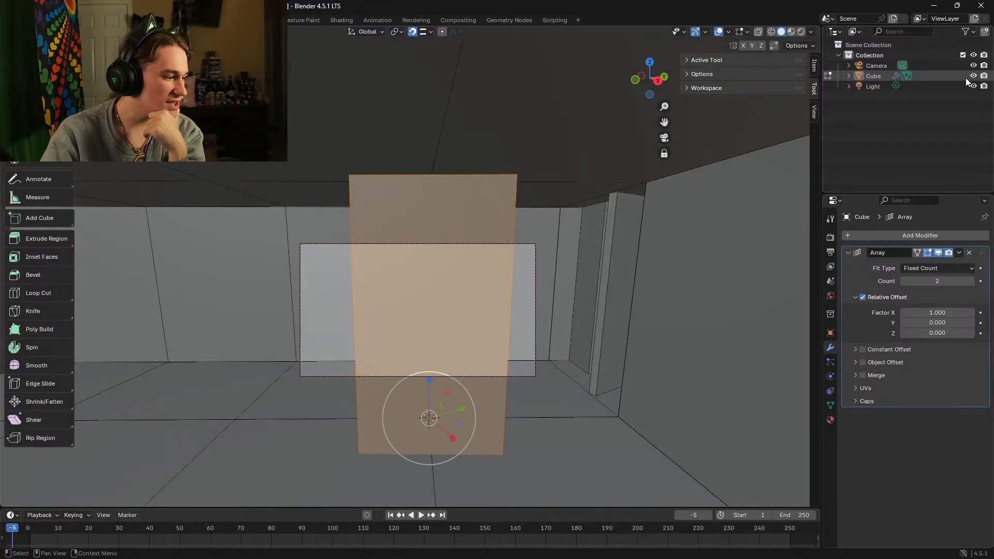
Step: Expand the Cube's modifiers in the Outliner and delete its Array modifier
left_click(848, 76)
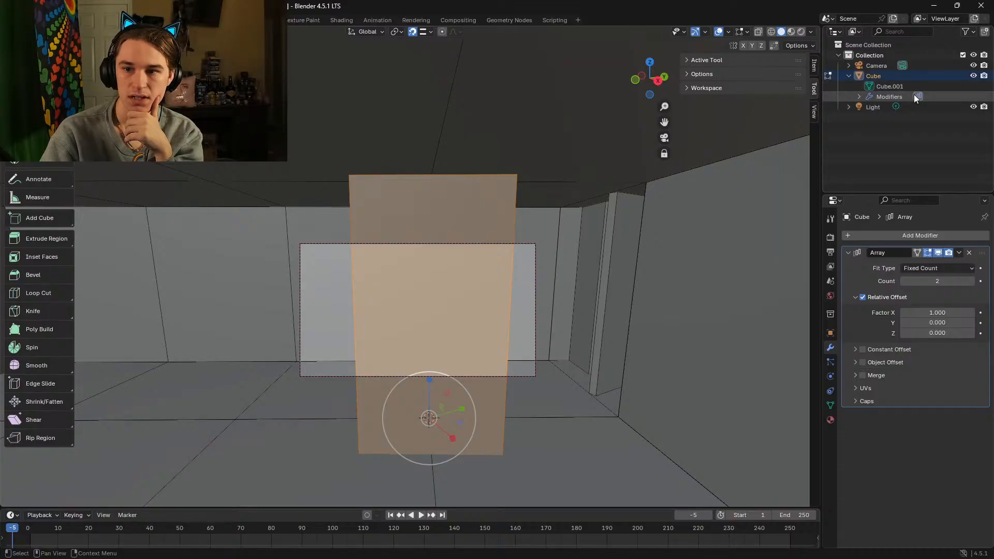
left_click(858, 95)
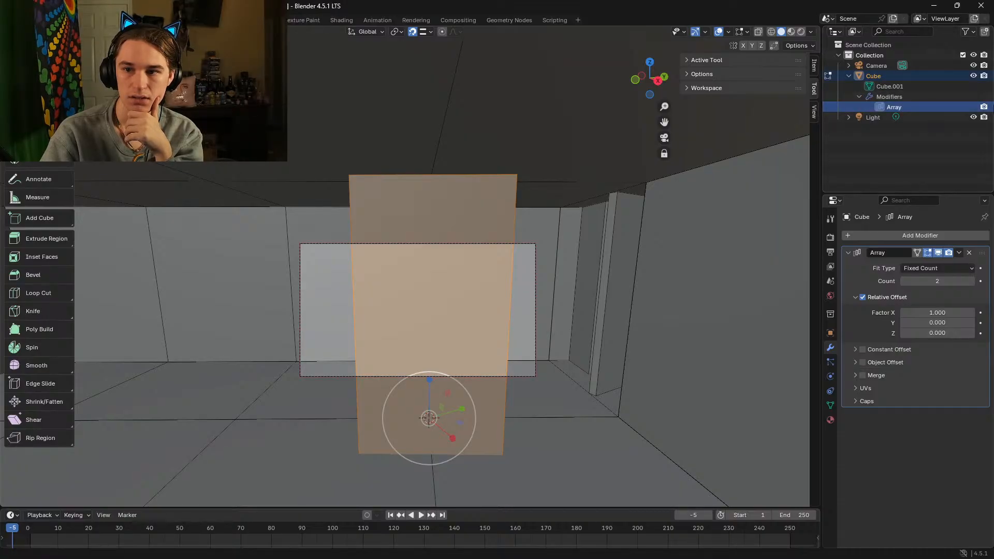
left_click(952, 106)
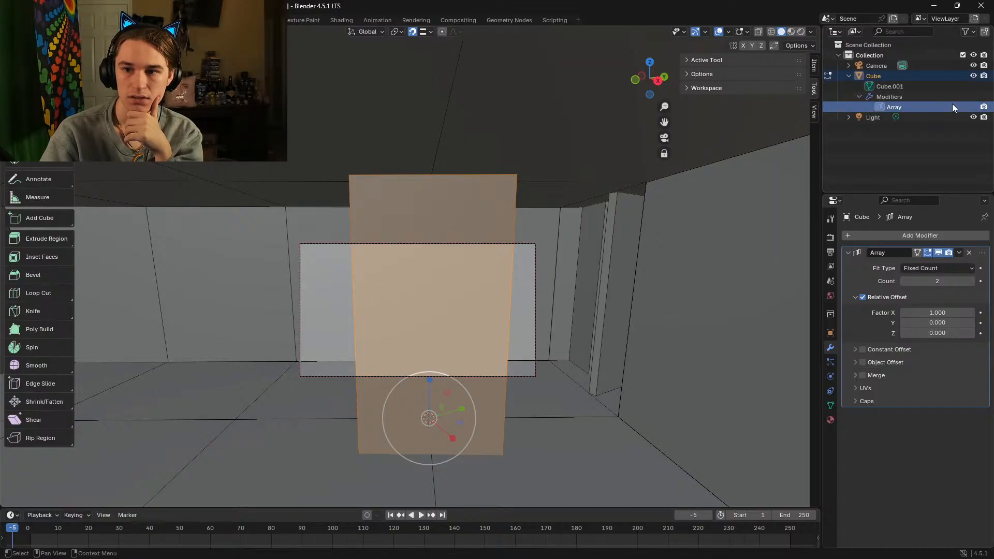
right_click(878, 106)
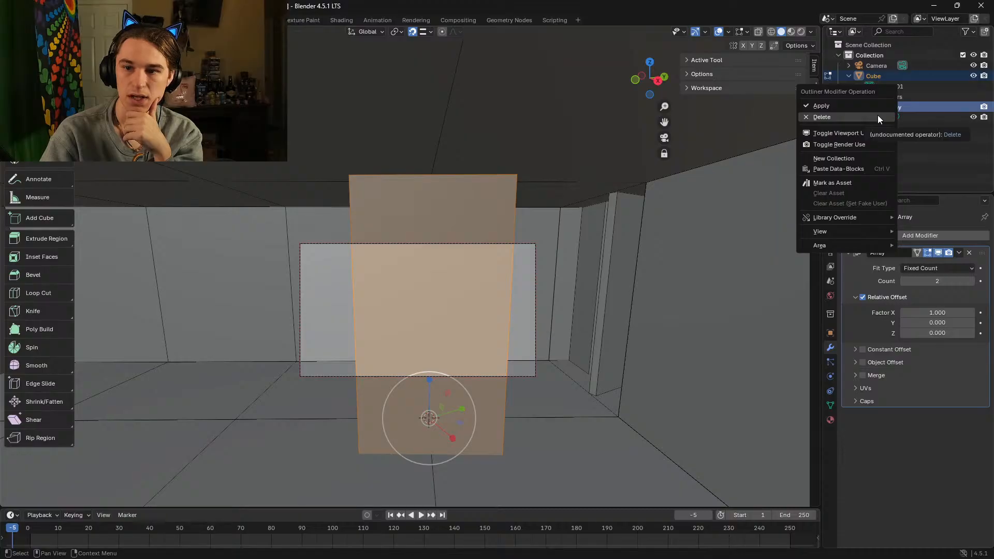
left_click(877, 116)
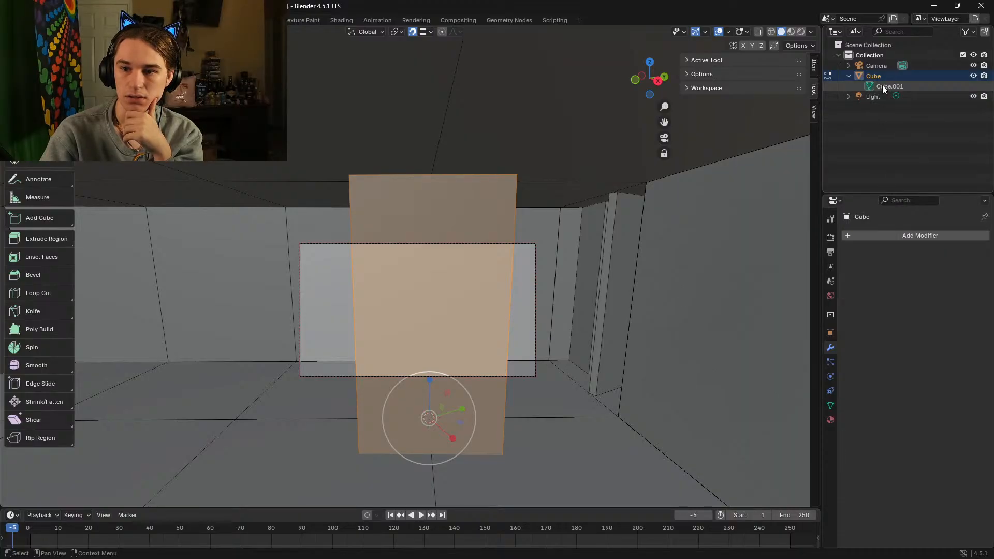
left_click(848, 76)
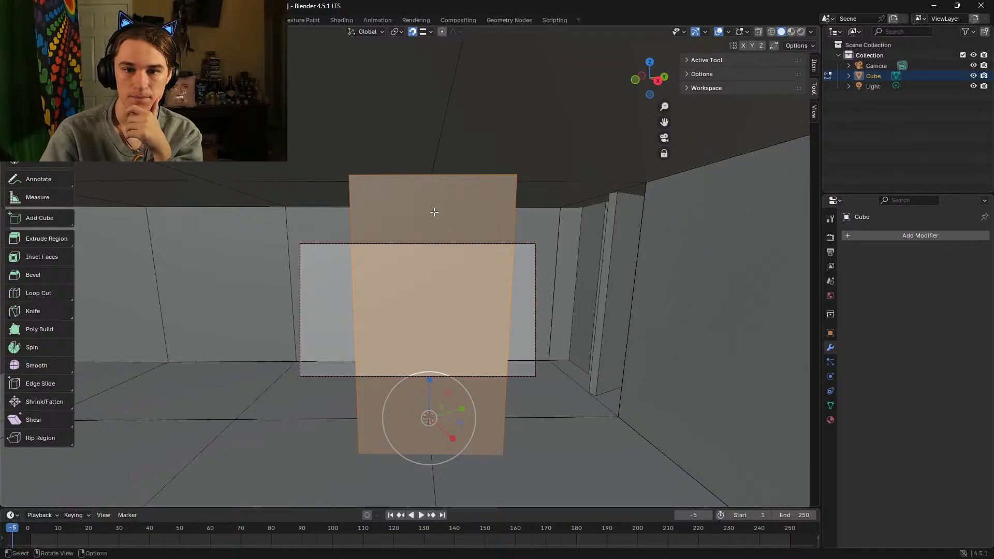
Step: Look through the Active Tool, Options and Workspace settings in the viewport sidebar
left_click(685, 74)
left_click(685, 74)
left_click(687, 60)
left_click(687, 60)
left_click(687, 88)
left_click(688, 88)
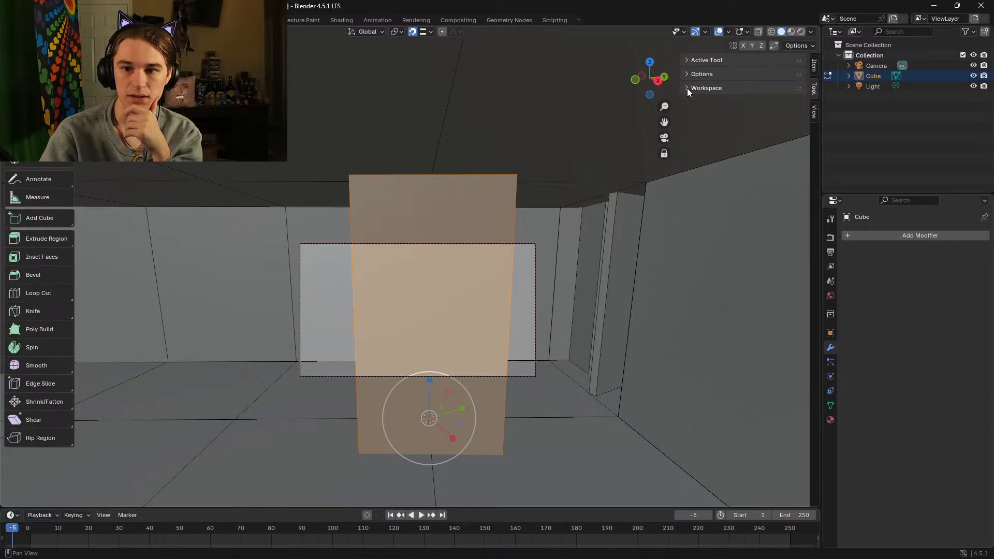
left_click(689, 74)
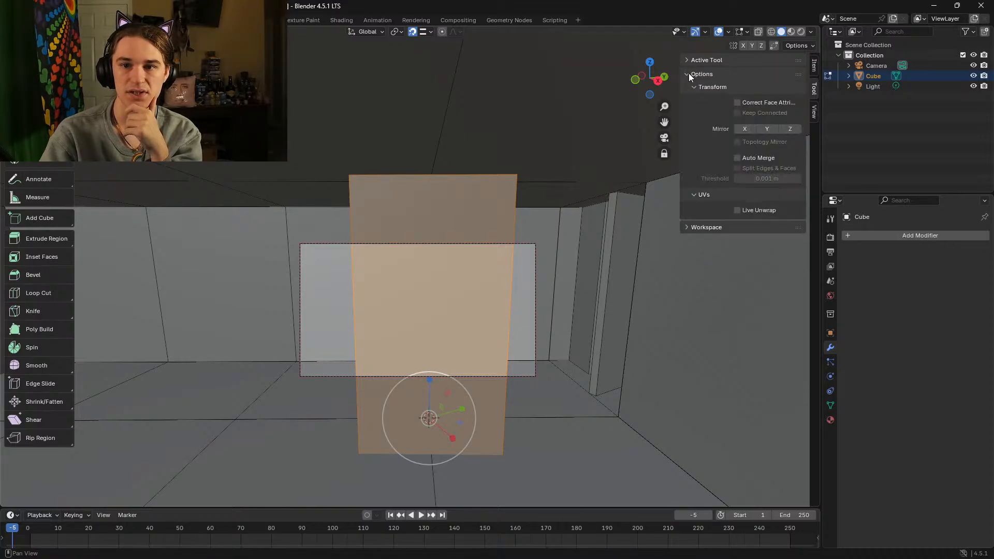
left_click(747, 32)
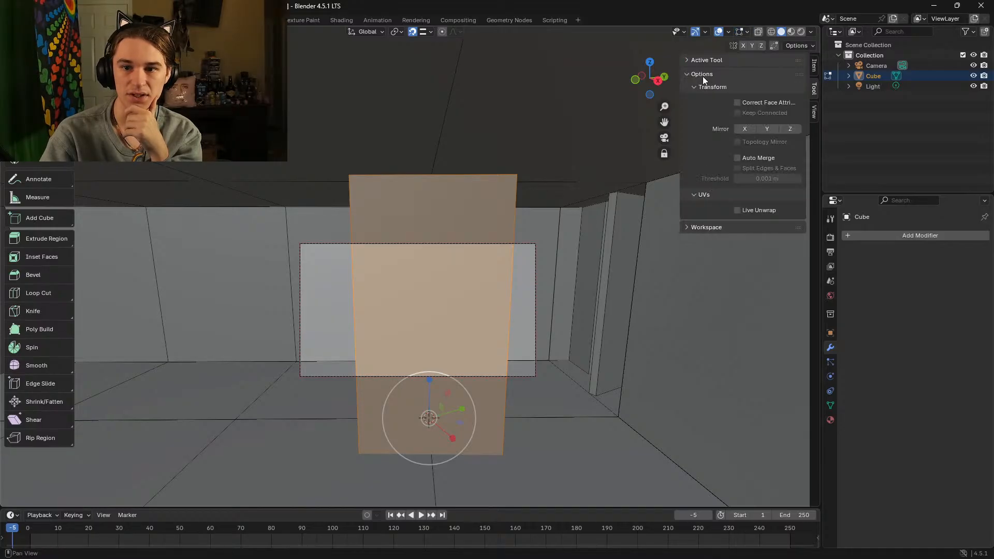
left_click(688, 74)
left_click(689, 61)
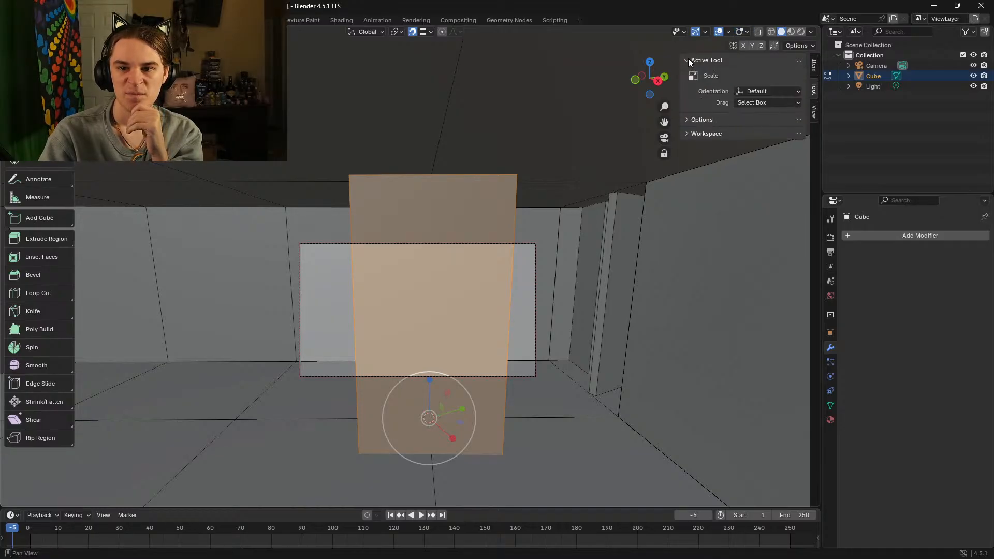
Step: Check the viewport's view and 3D cursor settings and the selected geometry's transform values
left_click(814, 116)
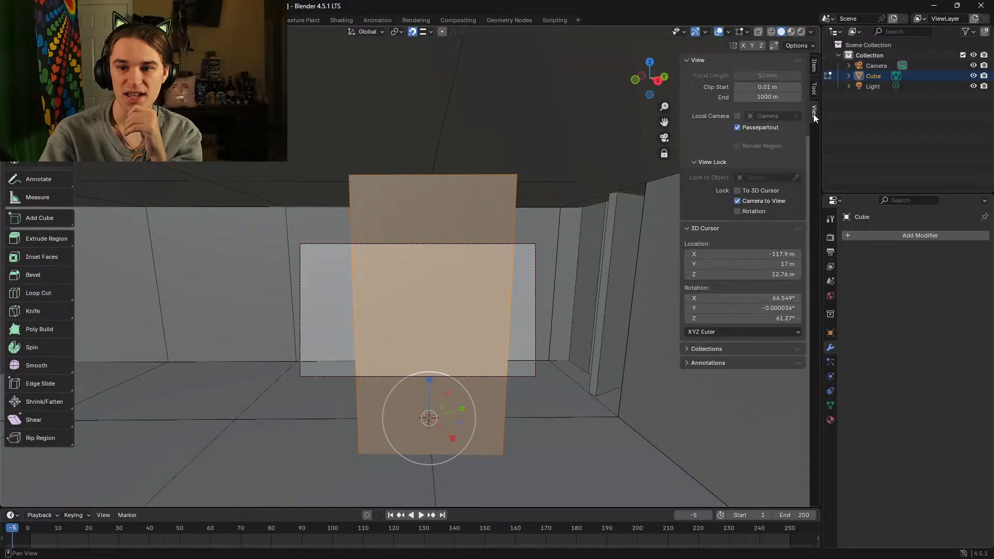
left_click(814, 66)
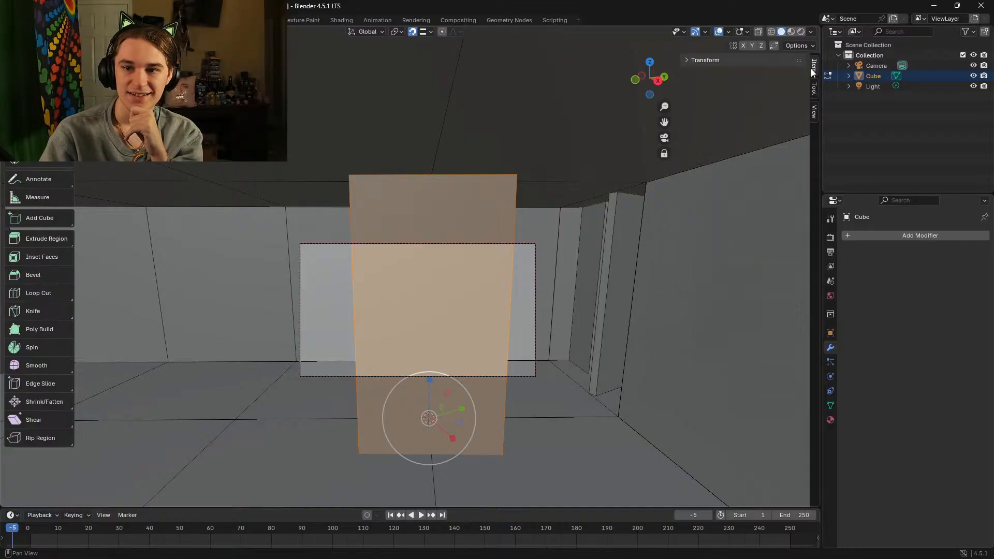
left_click(686, 60)
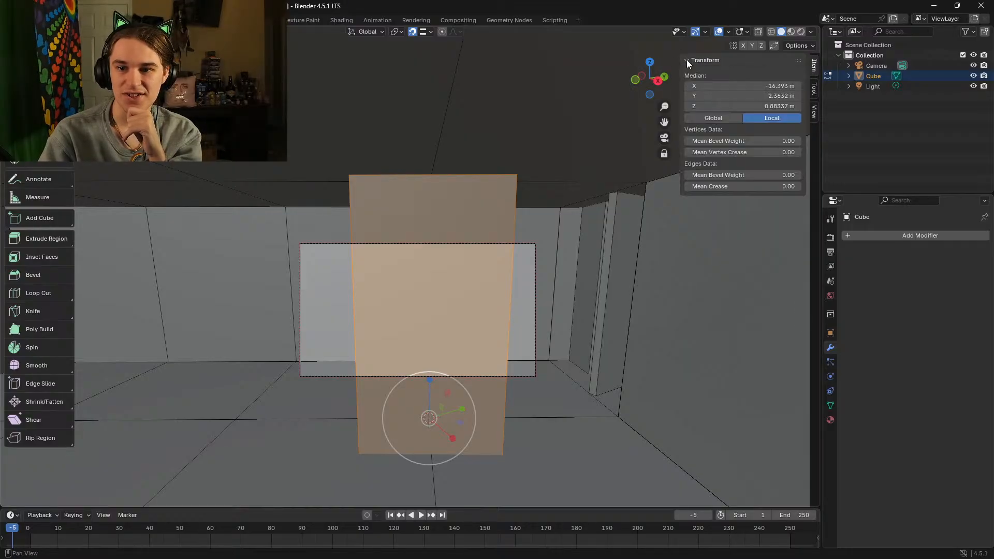
left_click(686, 60)
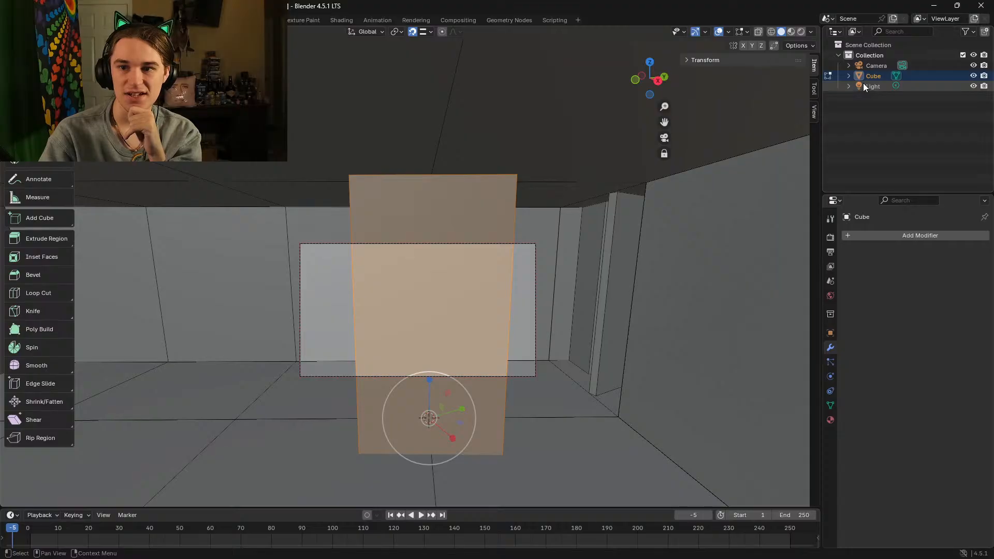
left_click(814, 89)
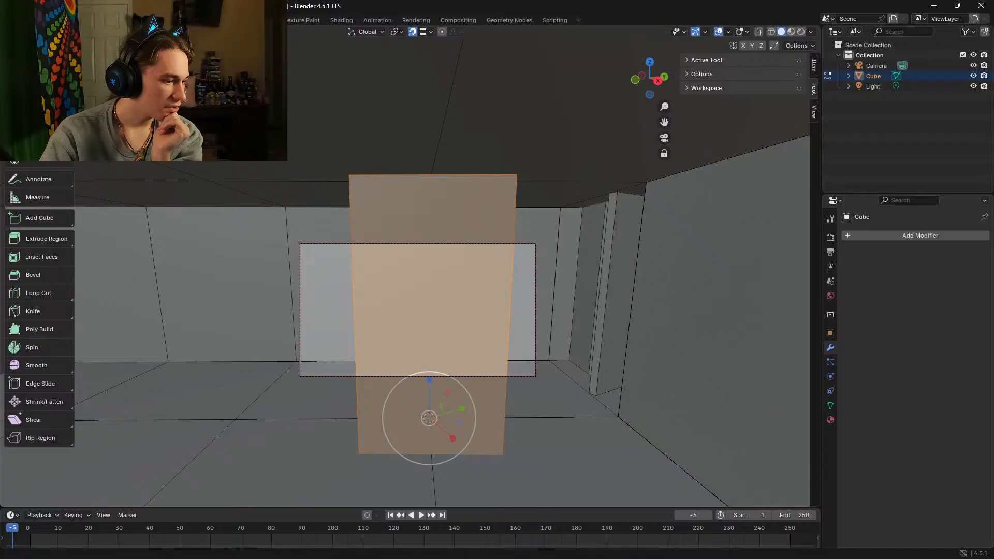
Step: Switch to the browser and skim forward through the YouTube video on duplicating objects with equal spacing, as far as about 3:02
key("alt+Tab")
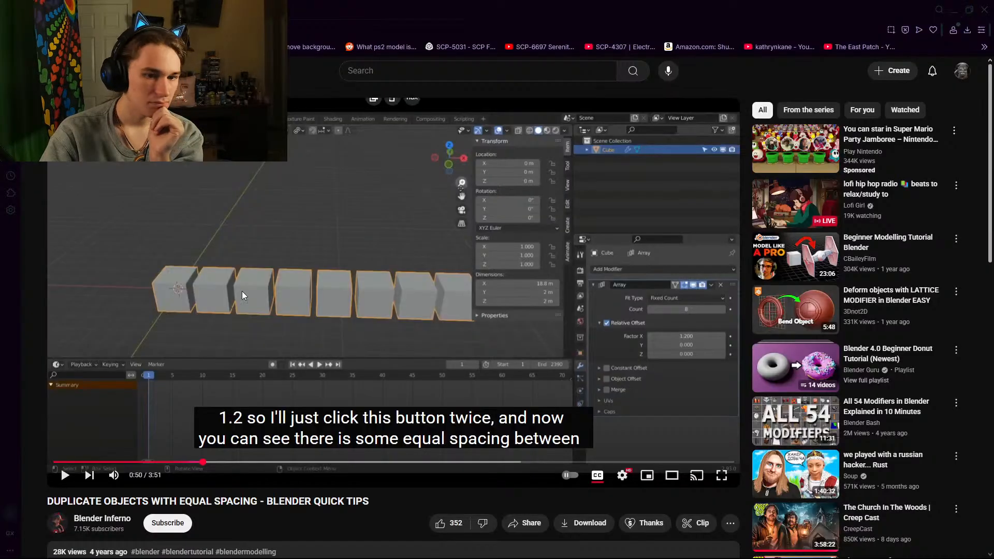
left_click(242, 292)
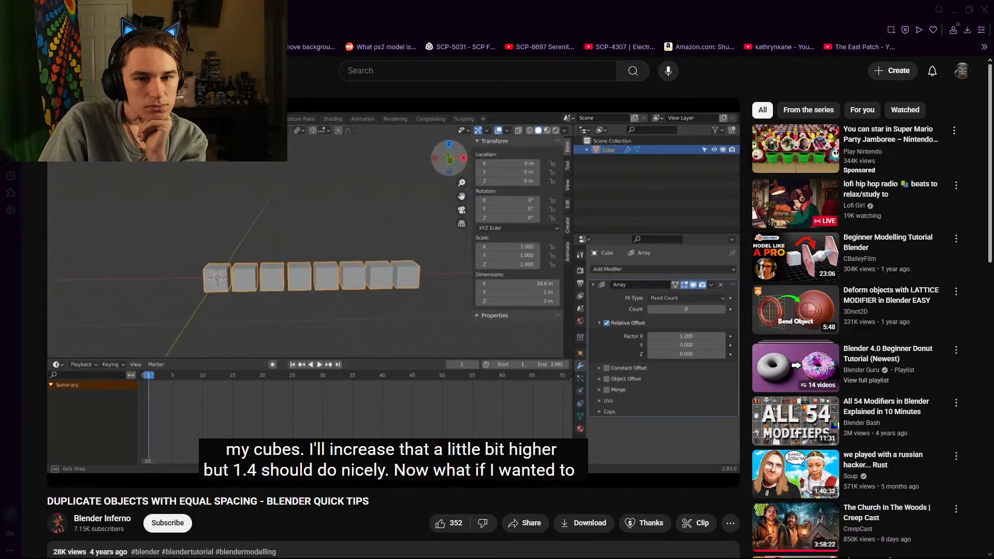
key("Right")
key("Right")
key("Right")
key("Right")
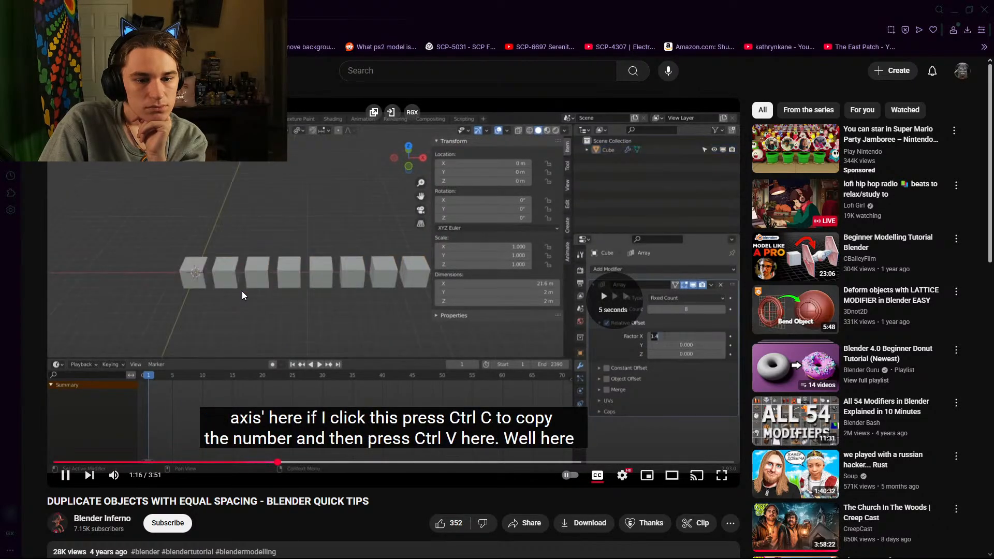
key("Right")
key("Right")
key("Right")
key("Right")
key("Right")
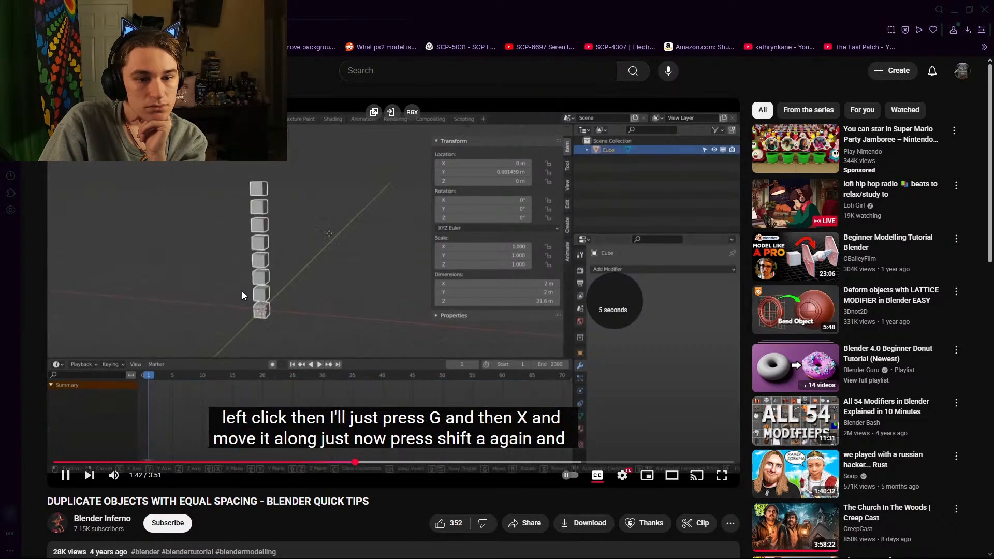
key("Right")
key("Right")
key("Right")
key("Right")
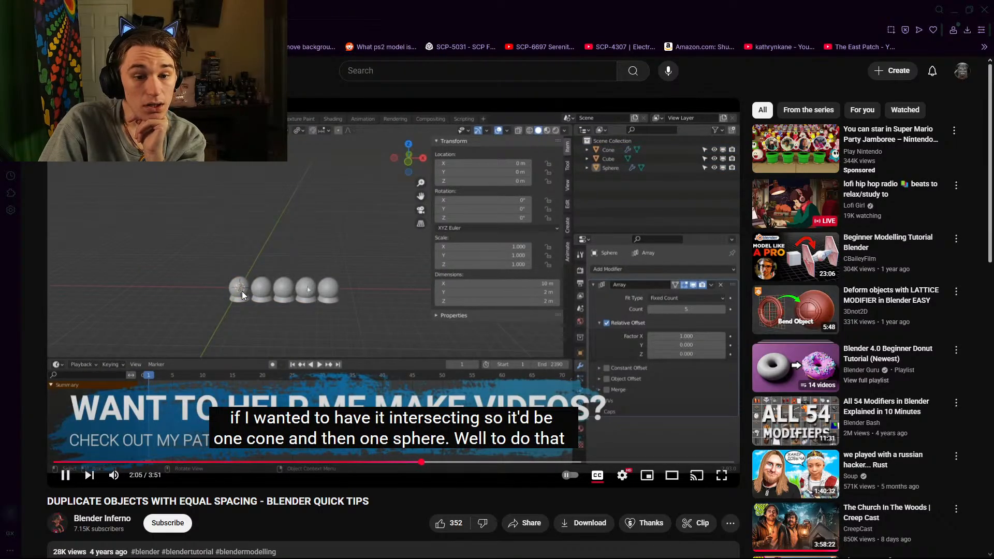
key("Right")
key("Right")
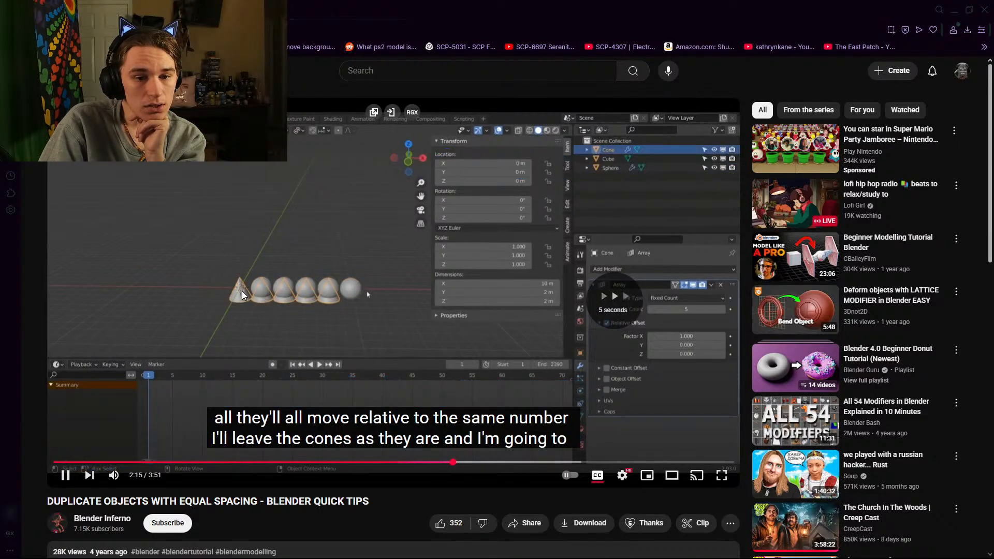
key("Right")
key("Right")
key("Right")
key("Right")
key("Right")
key("Right")
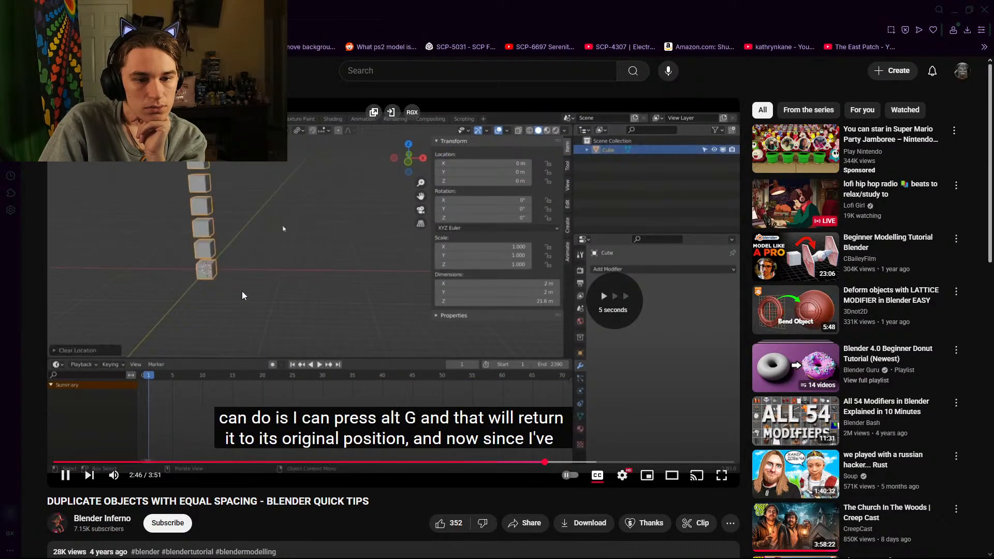
key("Right")
key("Right")
key("Right")
key("Right")
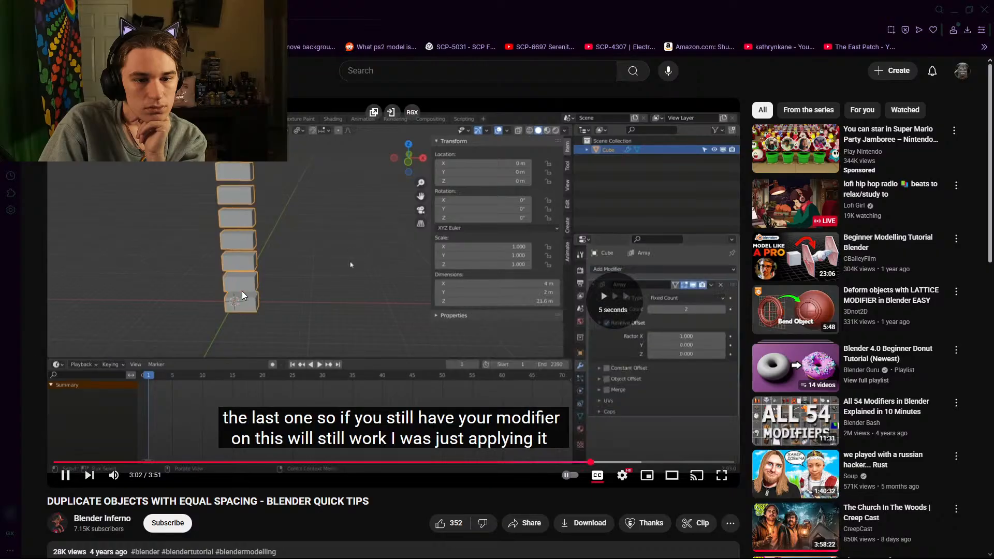
Step: Rewind the video to the opening section where the cube is added and its modifier properties are opened, and pause it at 0:19
key("Left")
key("Left")
key("Left")
key("Left")
key("Left")
key("Left")
key("Left")
key("Left")
key("Left")
key("Left")
key("Left")
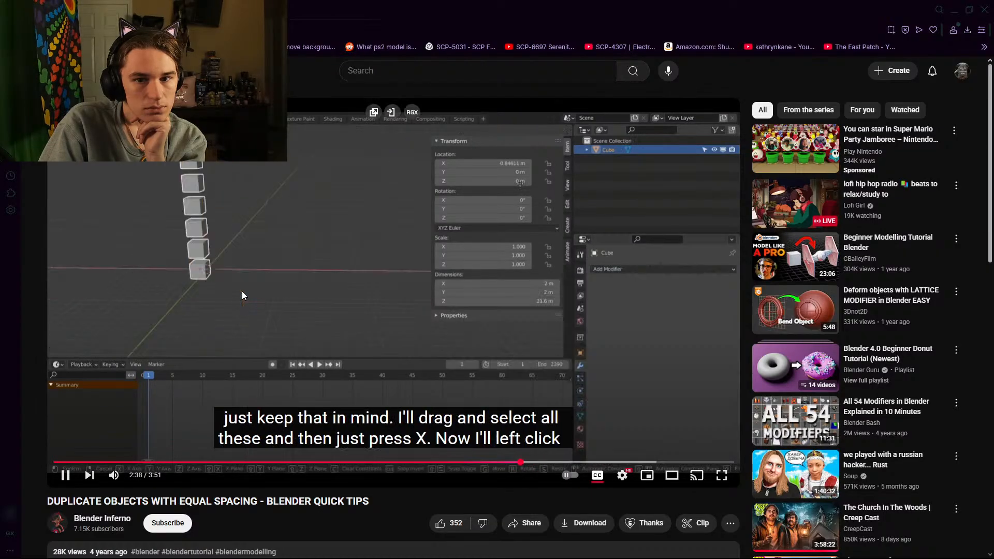
key("Left")
key("Left")
key("Left")
key("Left")
key("Left")
key("Left")
key("Left")
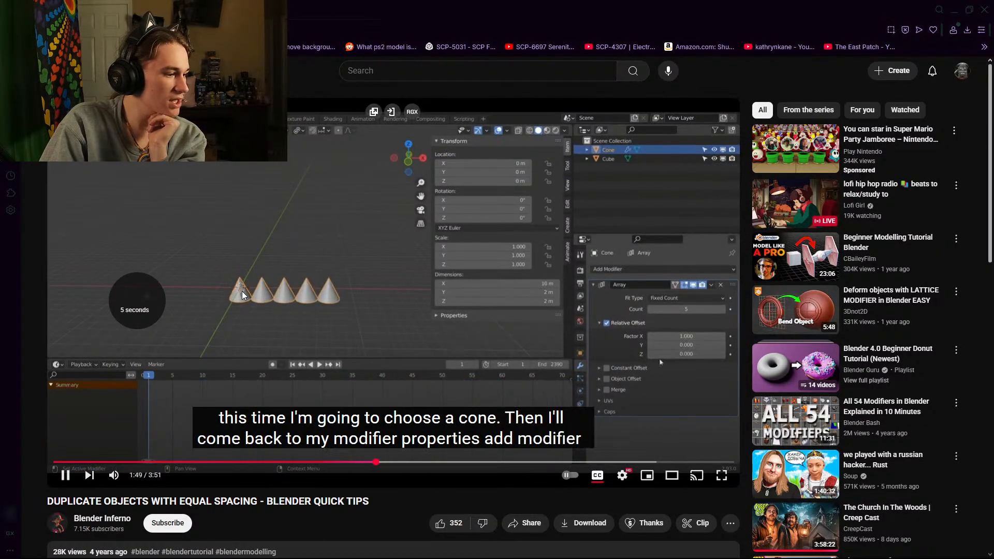
key("Left")
key("Left")
key("Left")
key("Left")
key("Left")
key("Left")
key("Left")
key("Left")
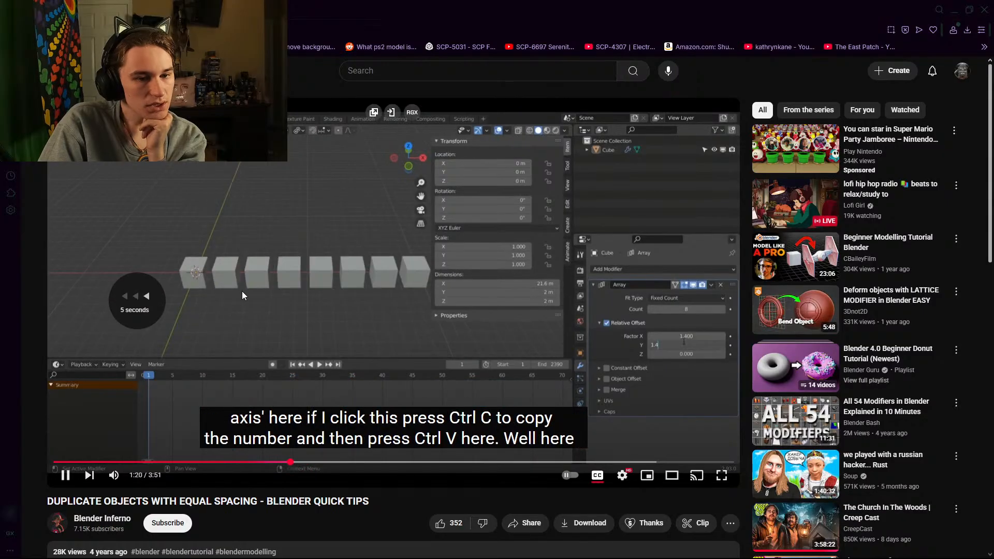
key("Left")
key("Left")
key("Left")
key("Left")
key("Left")
key("Left")
key("Left")
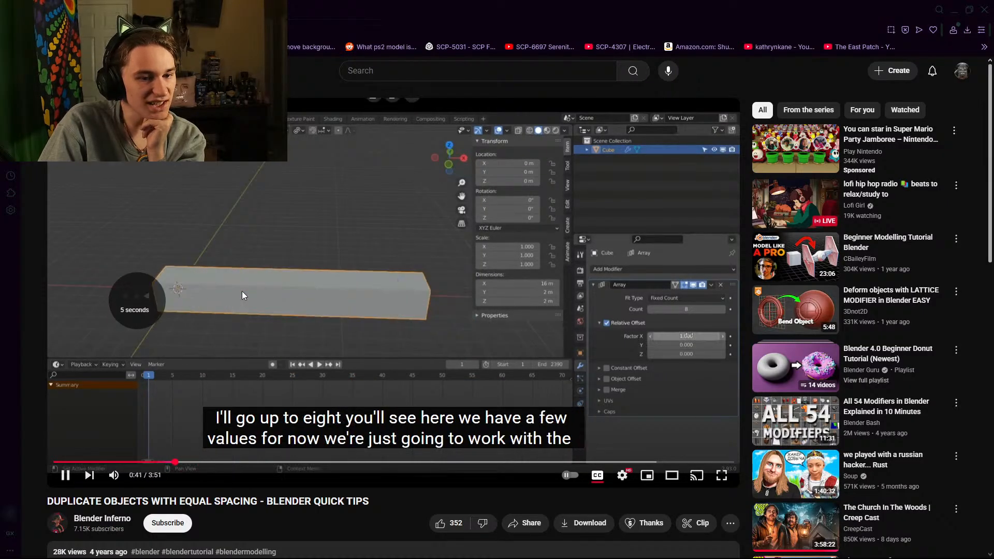
key("Left")
key("Left")
key("Left")
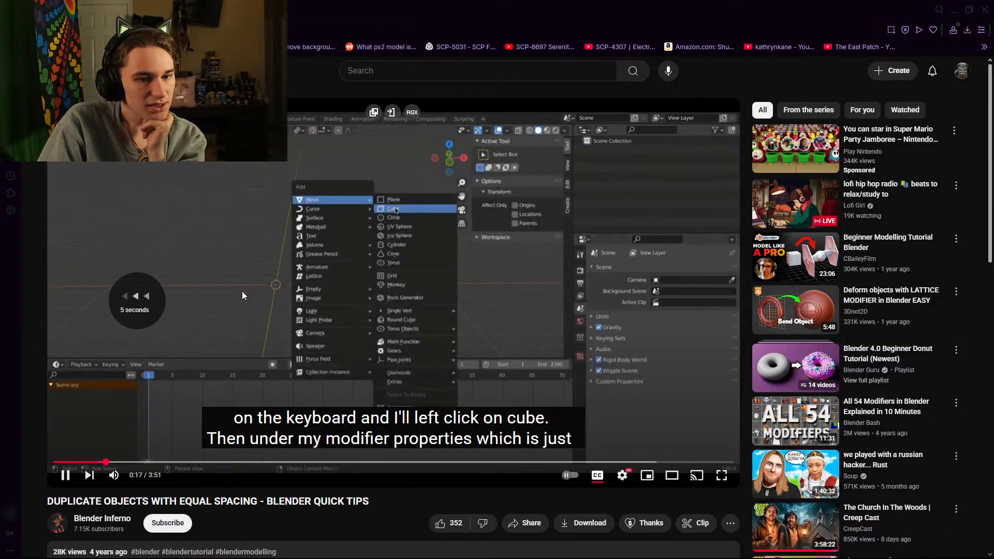
key("Right")
key("Right")
key("Left")
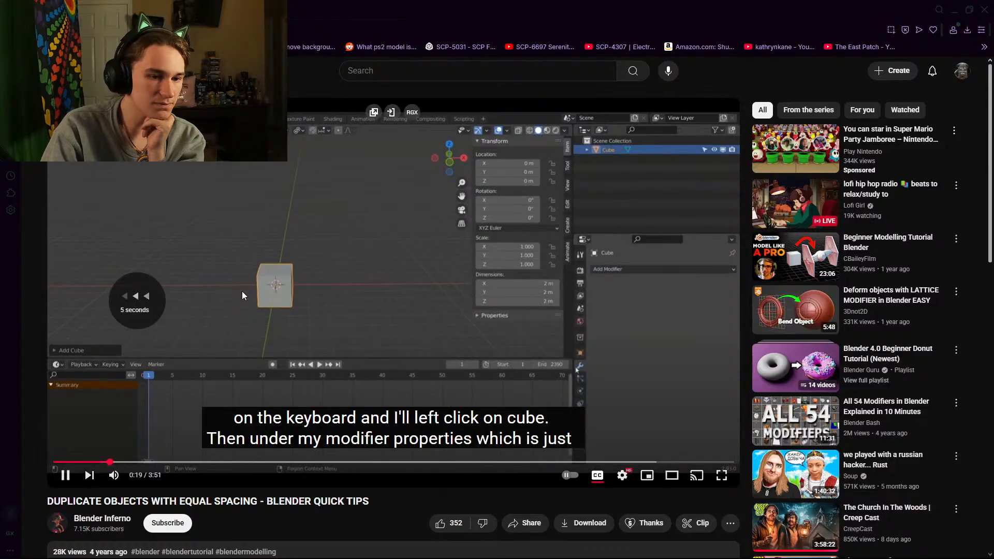
left_click(343, 281)
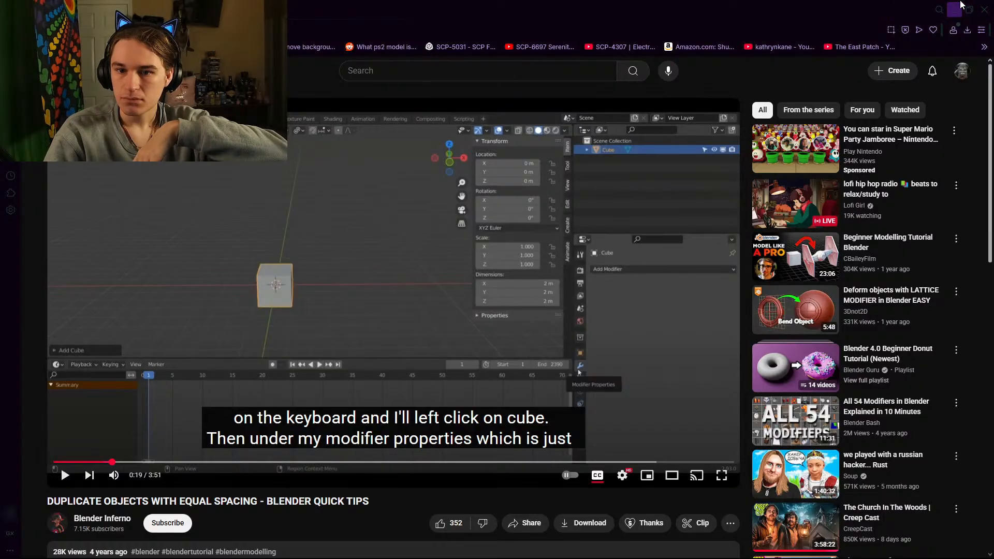
Step: Search the web in a new tab for "HOW TO GIVE A SIGLE CUBE A MODIFYER RATHER THAN EVERYTHING ELSE BLENDER"
left_click(960, 4)
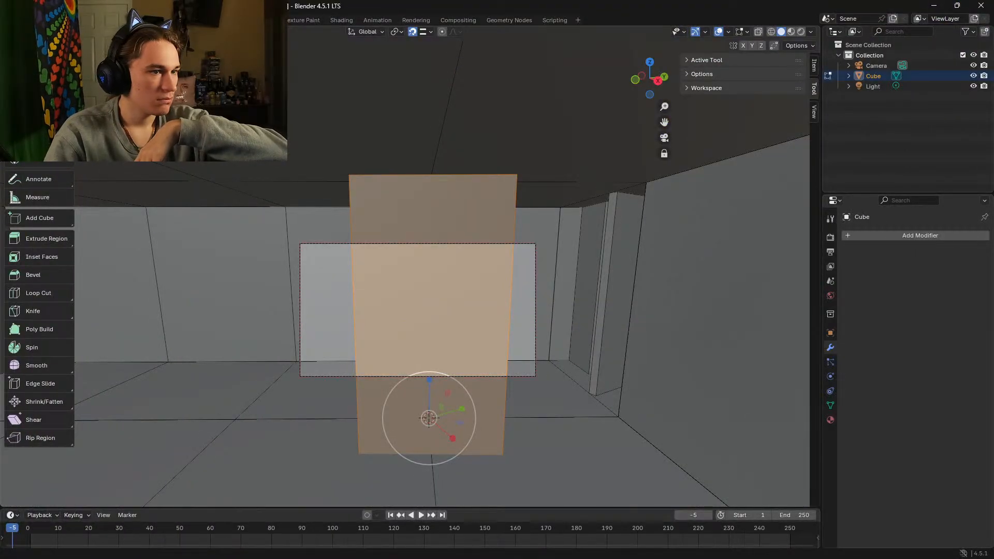
key("alt+Tab")
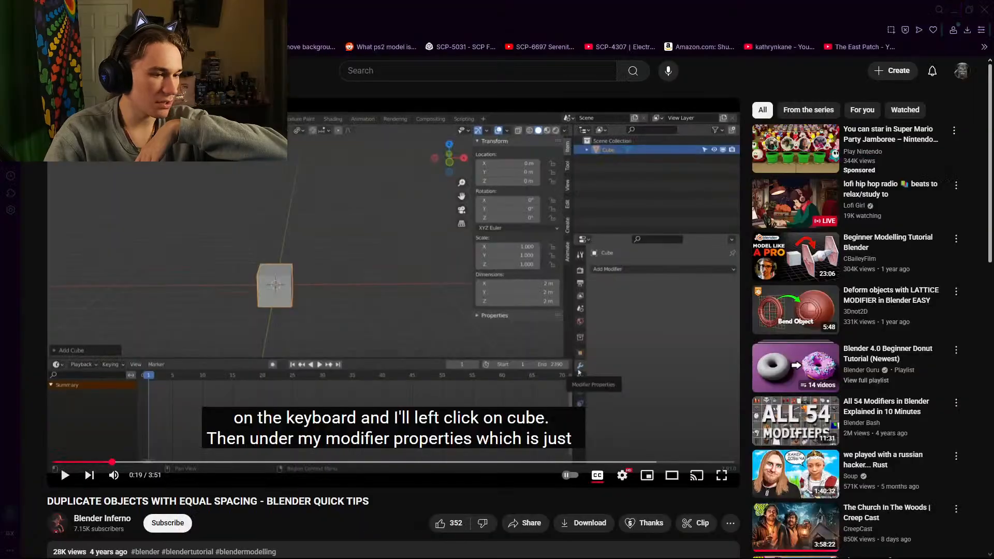
key("ctrl+t")
type("how to")
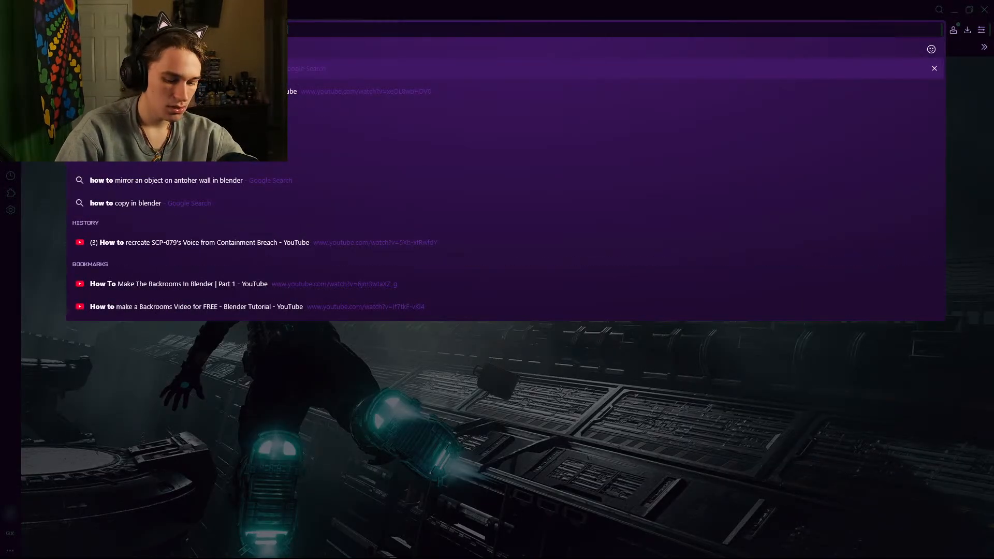
type(" give a si")
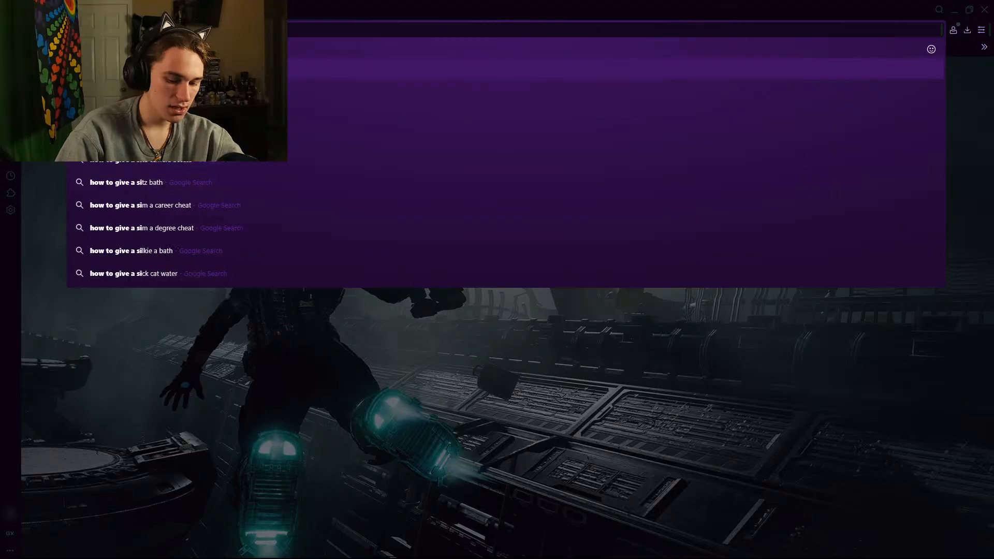
type("ngle")
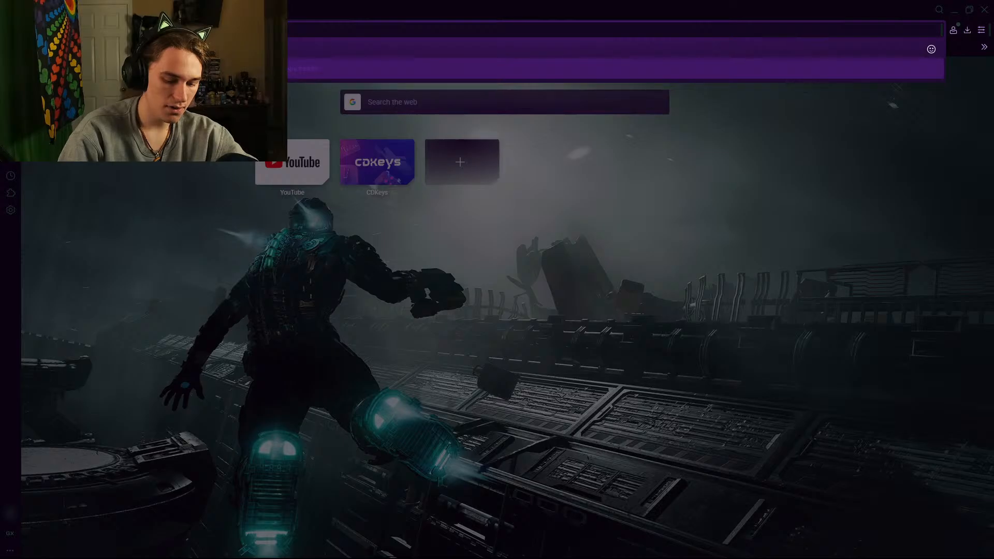
type("YTHING ")
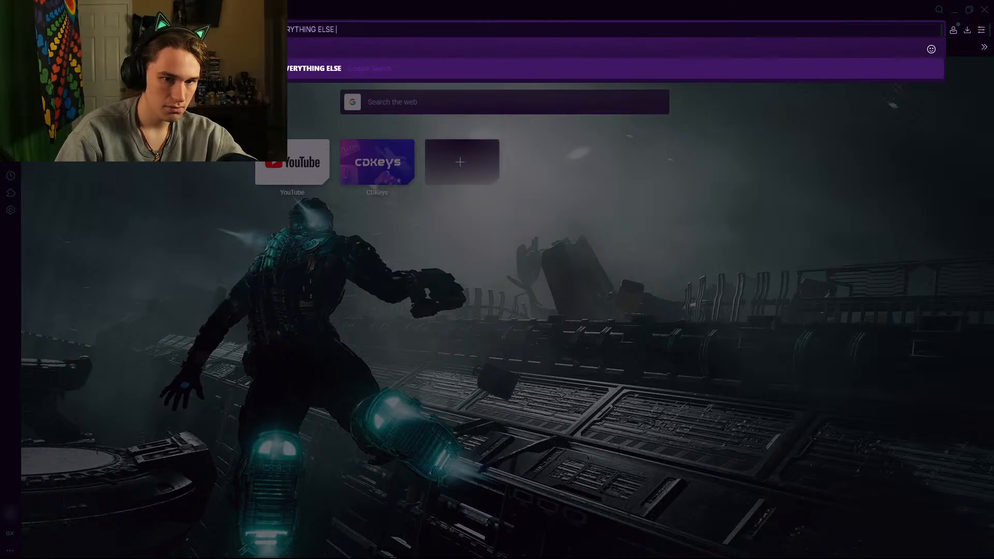
type("ELSE")
type(" BEL")
type("ND")
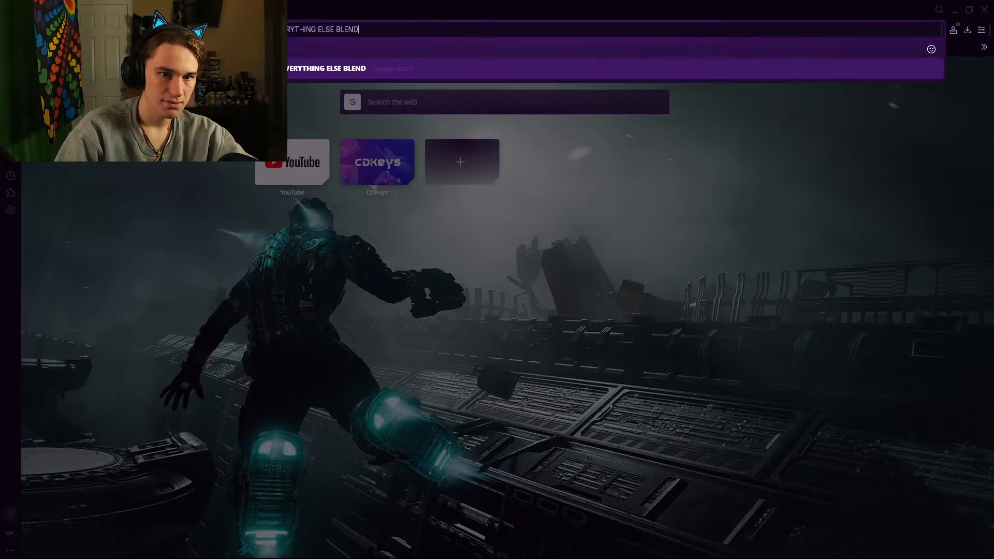
type("ER")
key("Return")
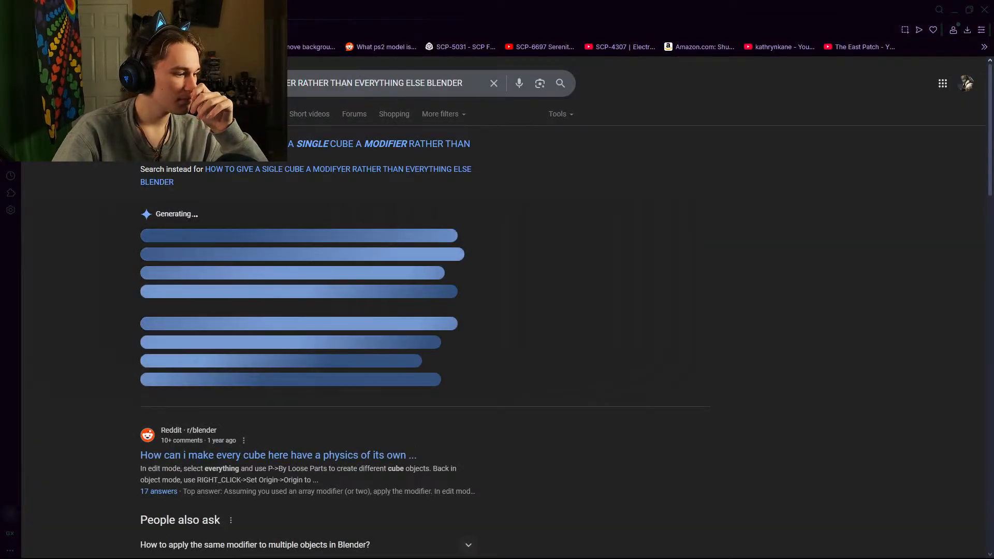
Step: Look through the search overview and the related question about applying the same modifier to multiple objects in Blender
scroll(153, 246, "down", 1)
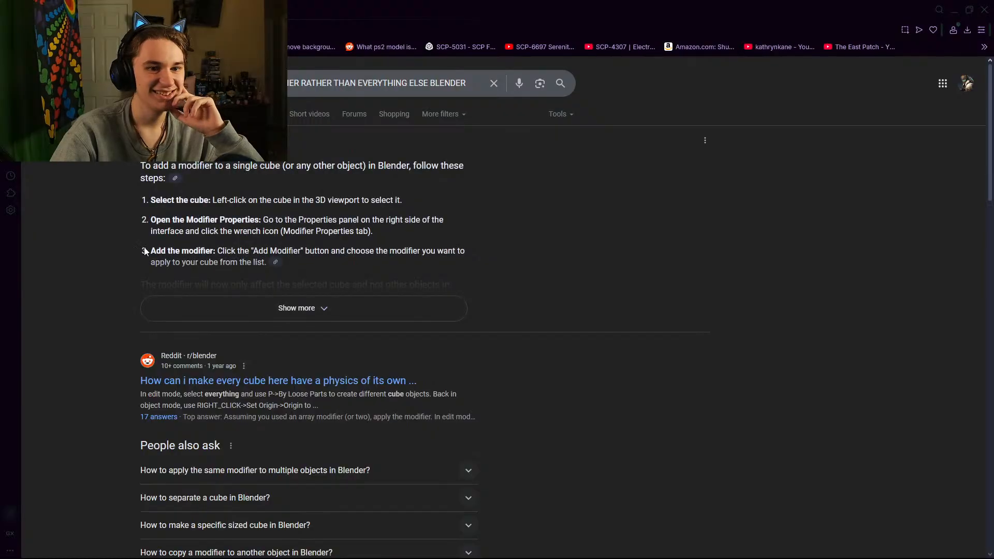
scroll(155, 222, "down", 3)
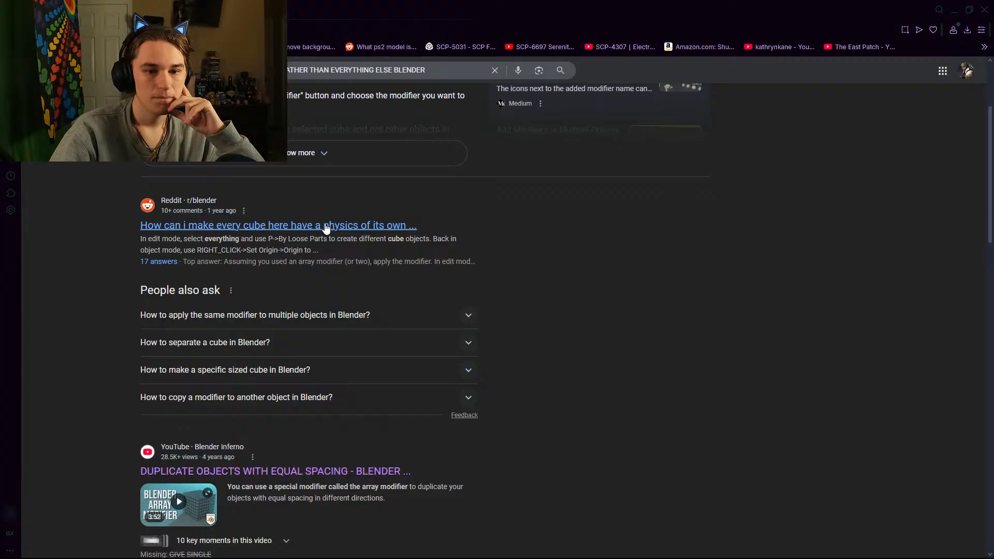
left_click(289, 315)
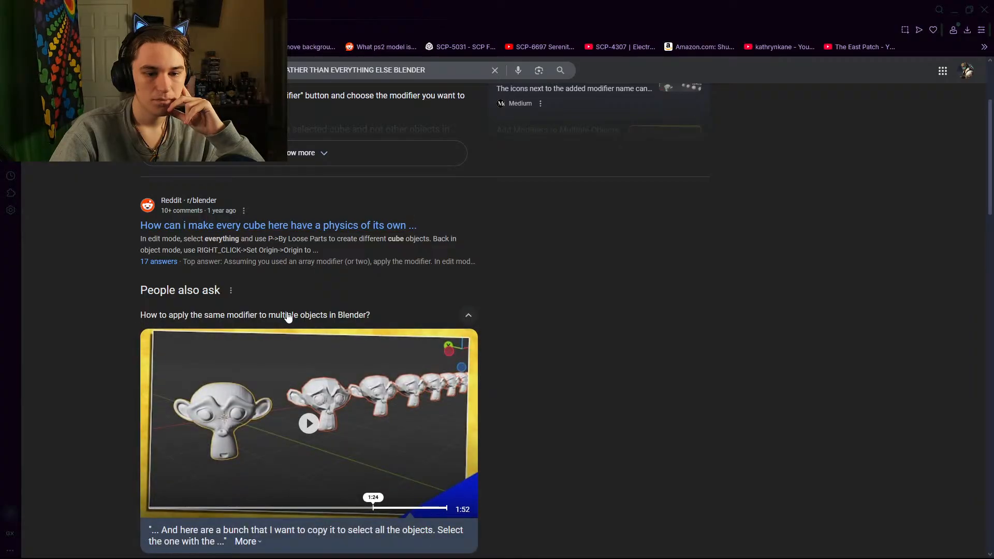
left_click(289, 316)
Step: Open the Reddit thread about giving every cube its own physics, play its clip and read the top answer
left_click(291, 225)
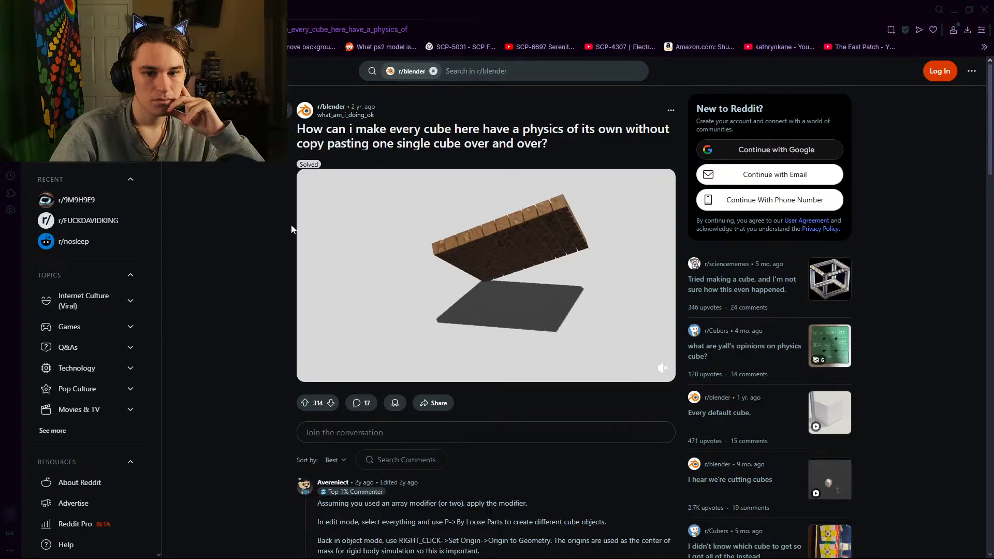
left_click(461, 231)
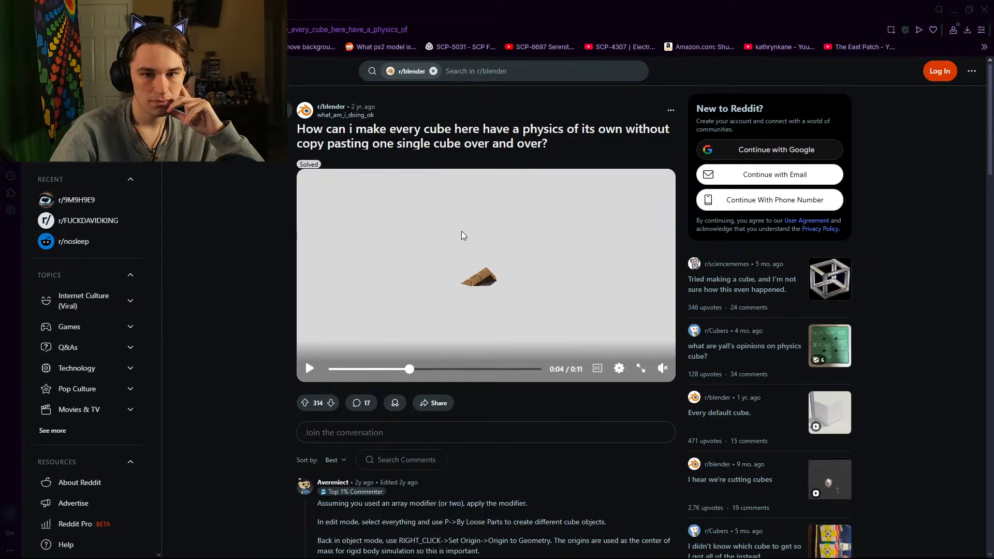
left_click(461, 231)
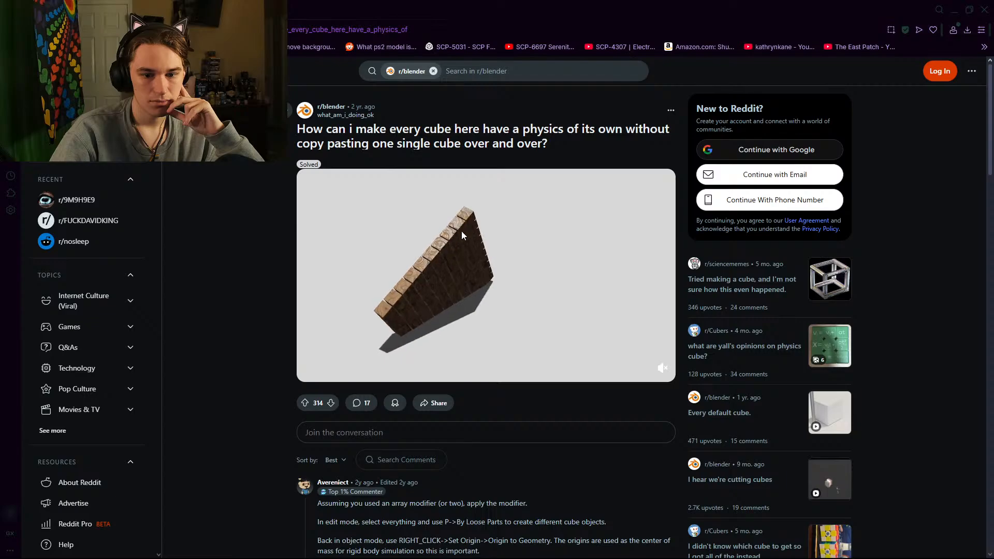
scroll(461, 230, "down", 3)
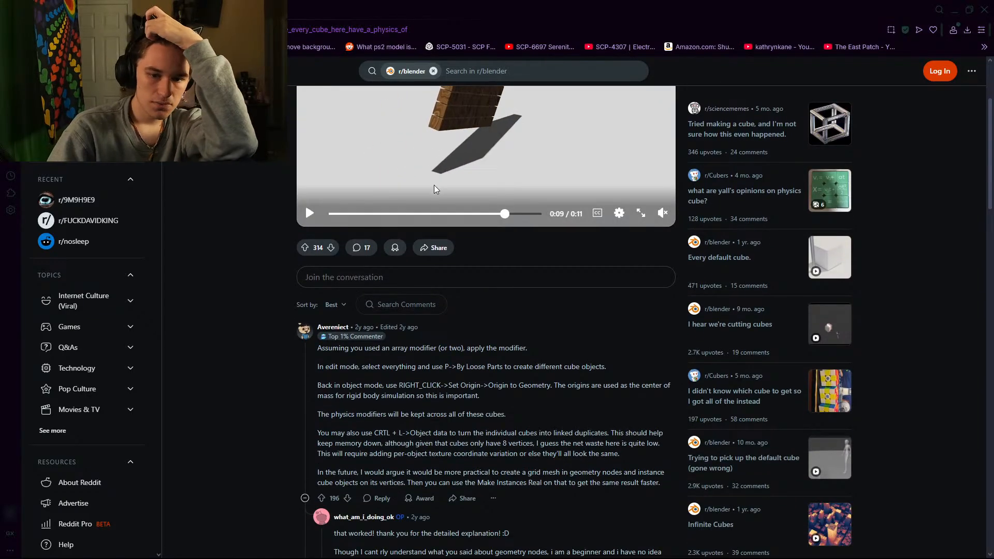
scroll(361, 346, "down", 1)
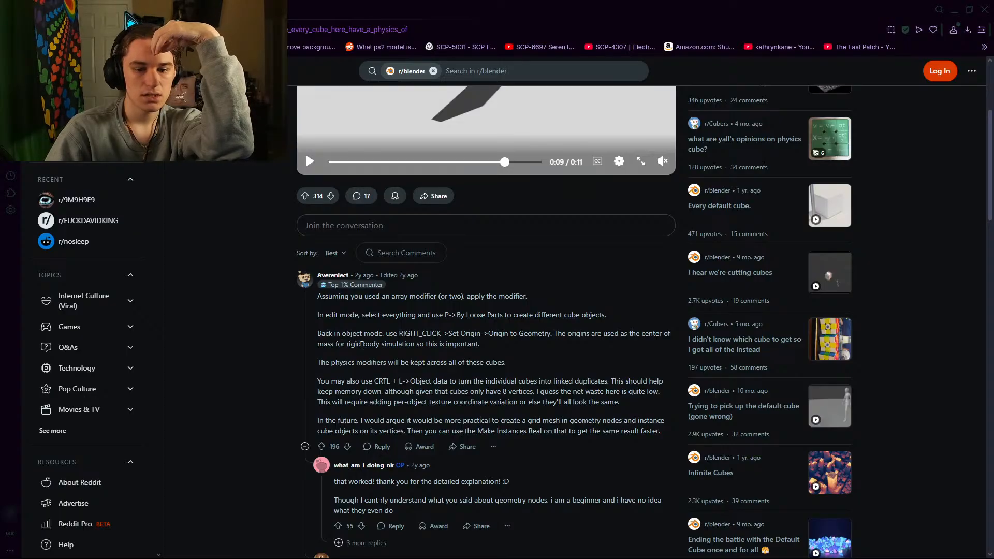
scroll(386, 372, "up", 4)
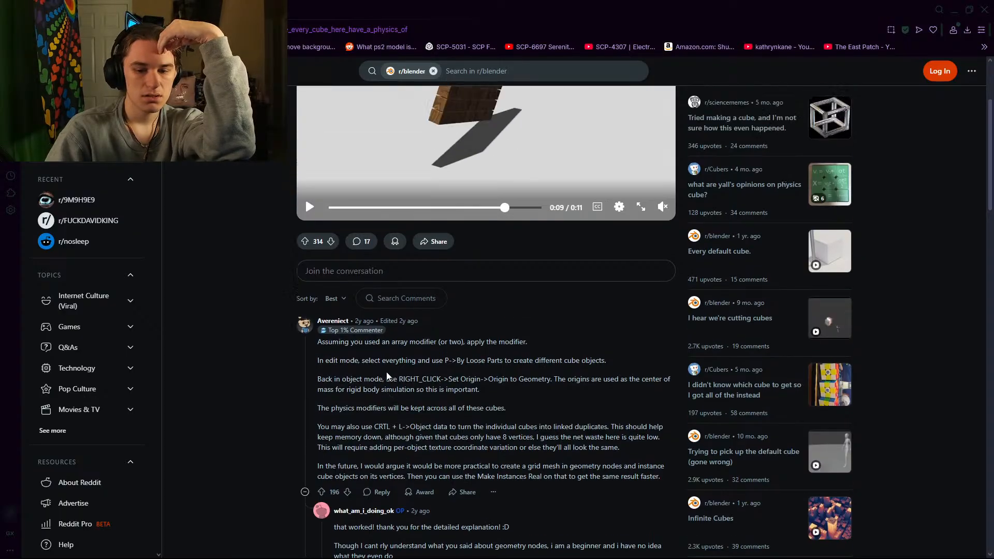
Step: Return to the search results and check the related question on making a specific sized cube and the overview on adding modifiers
key("alt+Left")
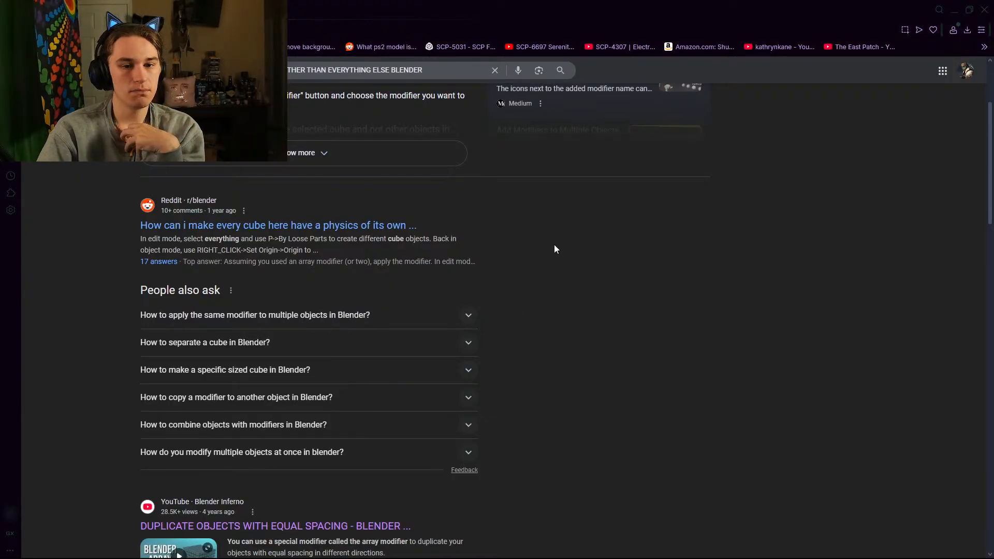
left_click(307, 370)
left_click(306, 370)
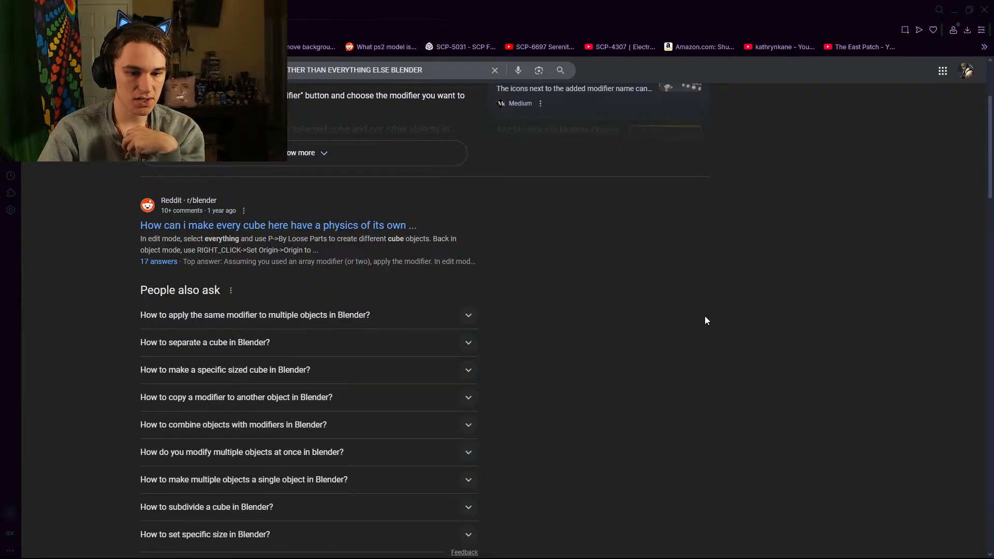
scroll(452, 281, "up", 3)
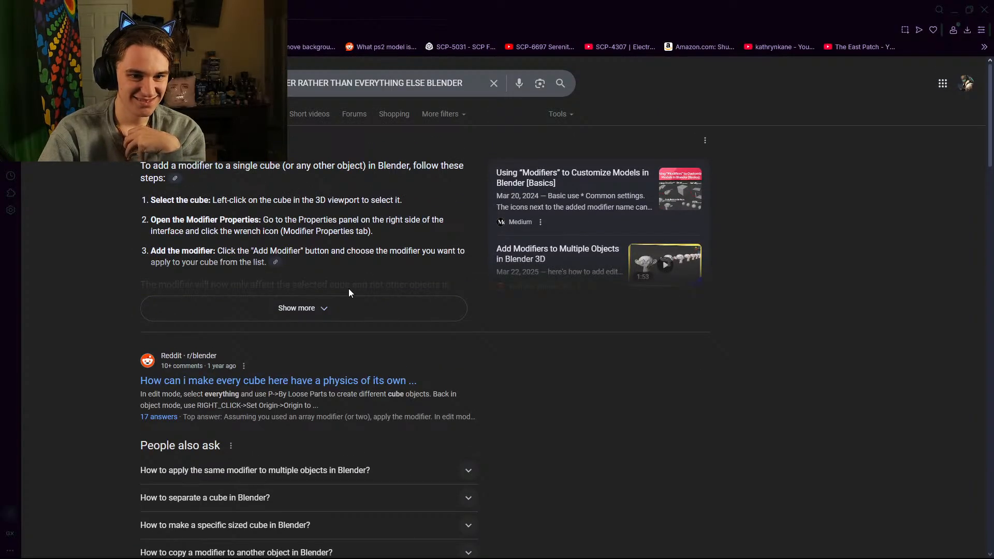
Step: Open the Reddit thread about separating all the pieces of a cube into their own objects and read its answers
scroll(698, 374, "down", 10)
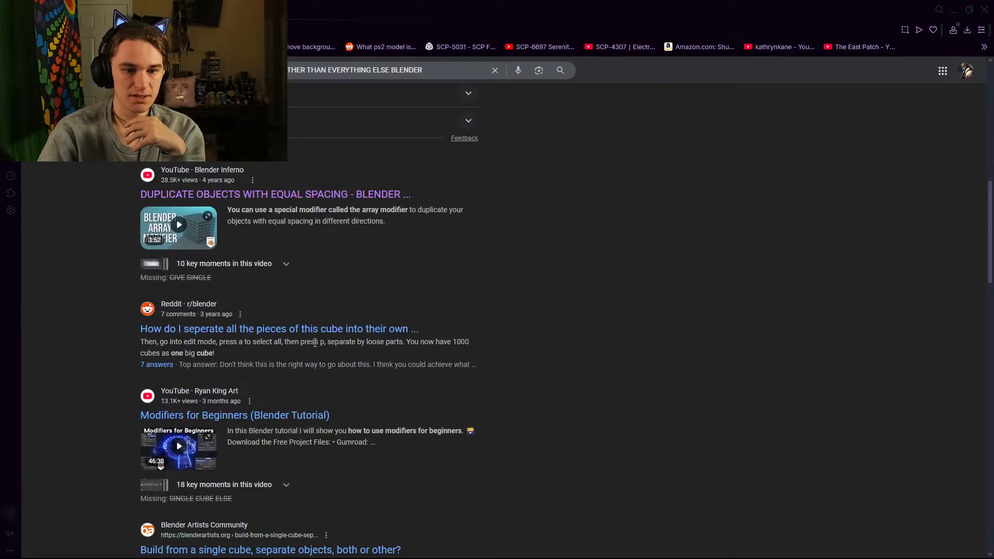
left_click(320, 329)
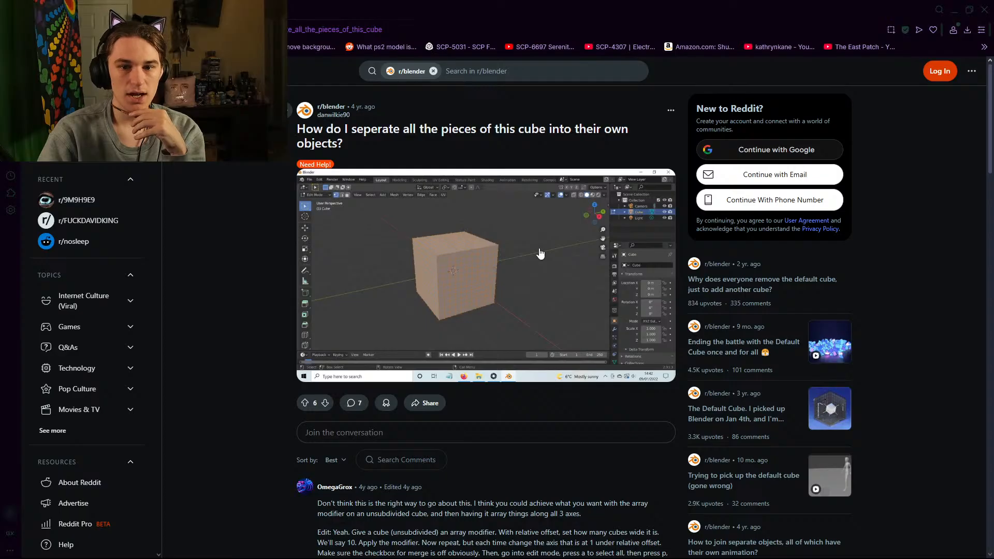
scroll(231, 321, "down", 4)
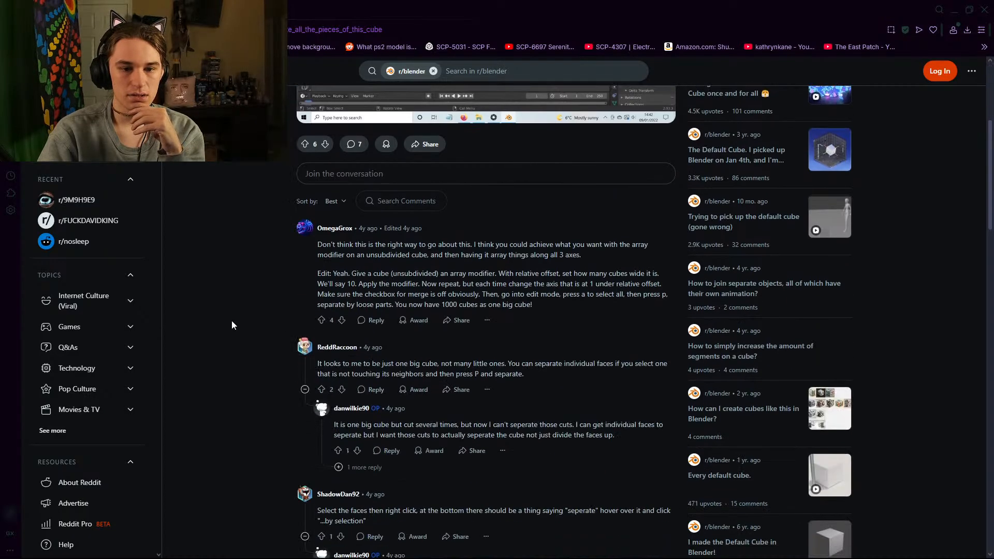
scroll(230, 319, "up", 1)
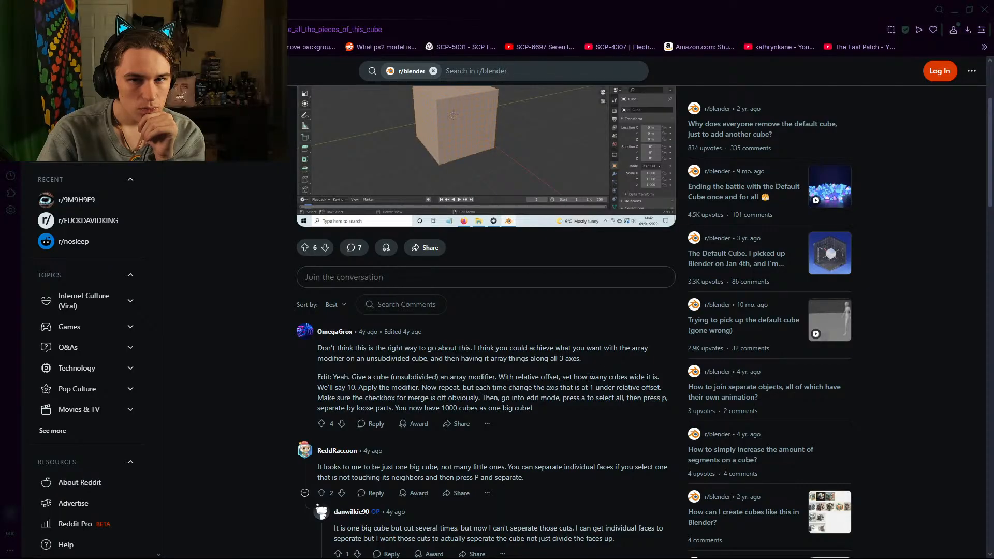
scroll(594, 374, "up", 3)
left_click(954, 9)
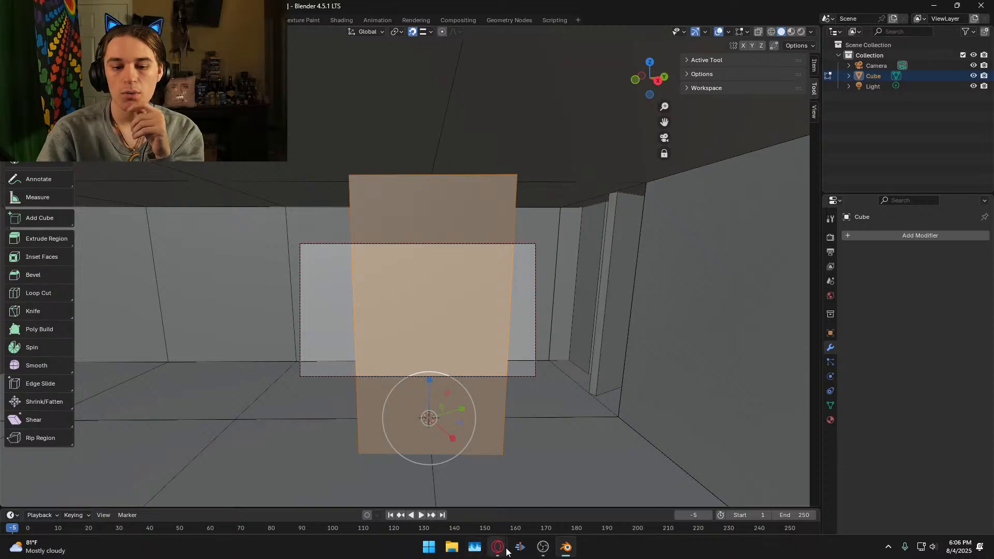
Step: Return to the web search results and clear the previous query
mouse_move(498, 549)
left_click(590, 491)
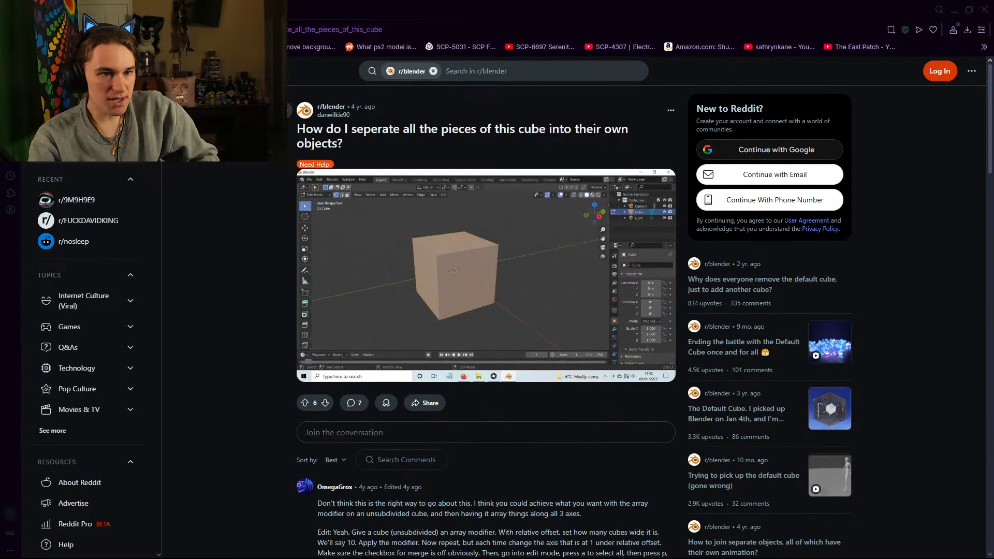
key("alt+Left")
left_click(495, 70)
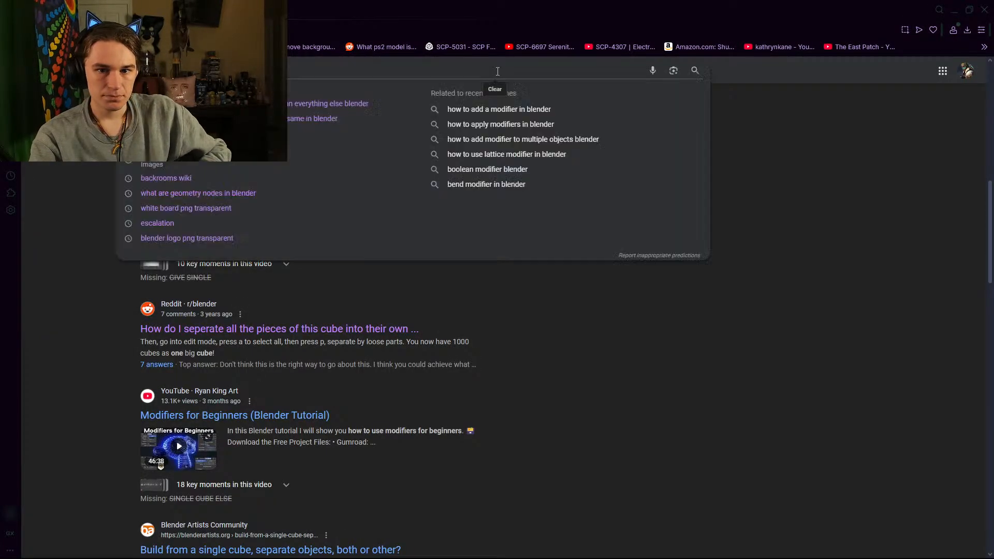
type("how m")
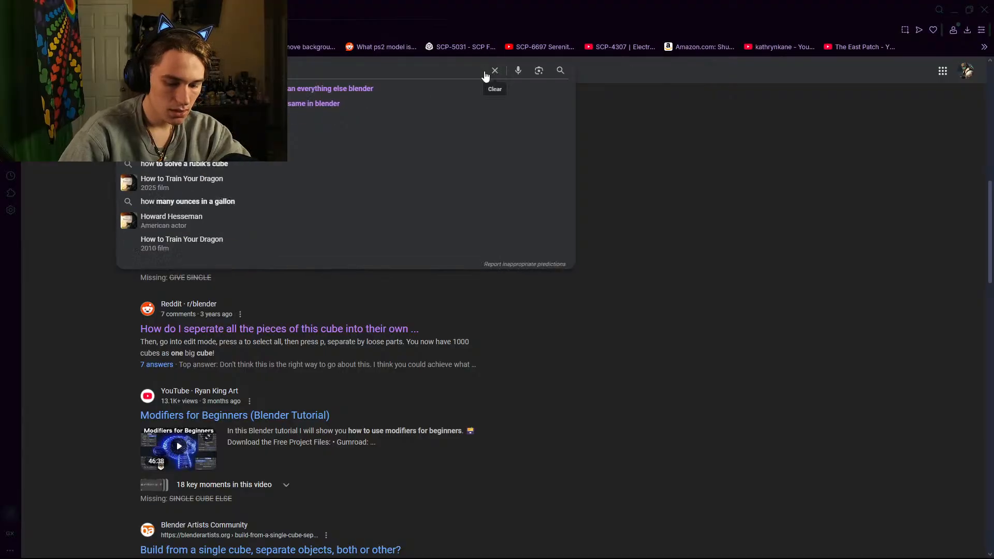
key("BackSpace")
type("to only modif")
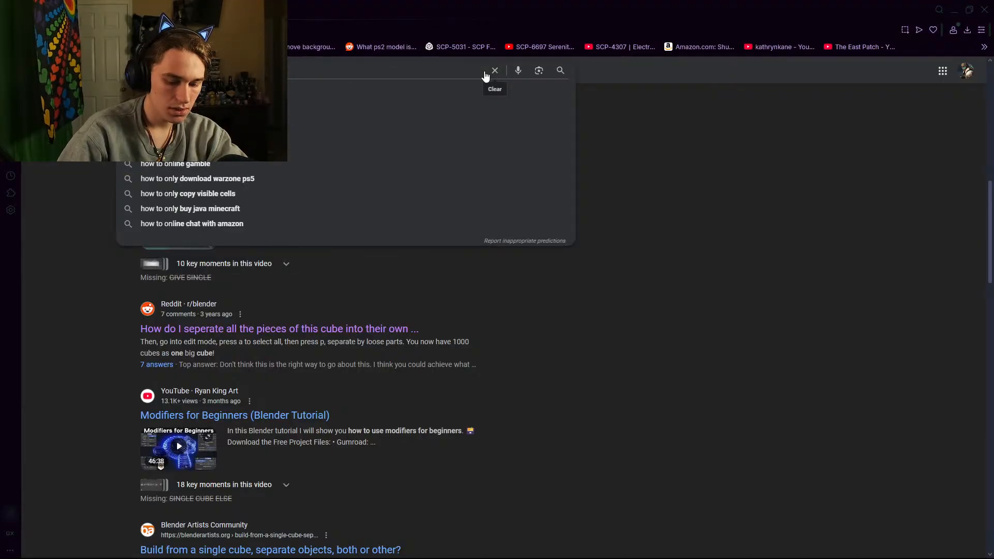
key("BackSpace")
key("BackSpace")
key("BackSpace")
key("BackSpace")
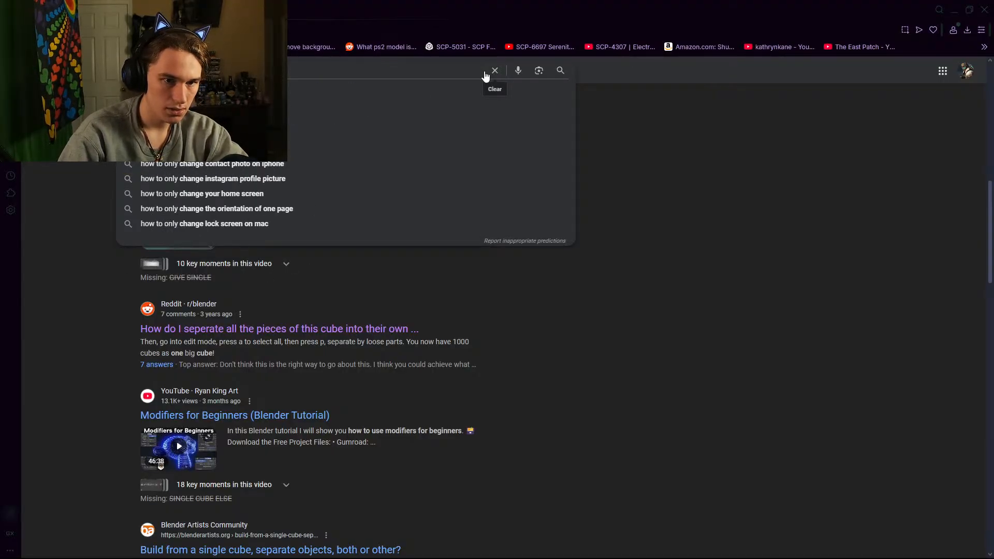
key("BackSpace")
key("BackSpace")
key("BackSpace")
key("BackSpace")
key("BackSpace")
key("BackSpace")
key("BackSpace")
key("BackSpace")
key("BackSpace")
key("BackSpace")
key("BackSpace")
key("BackSpace")
key("BackSpace")
key("BackSpace")
key("BackSpace")
key("BackSpace")
key("BackSpace")
key("BackSpace")
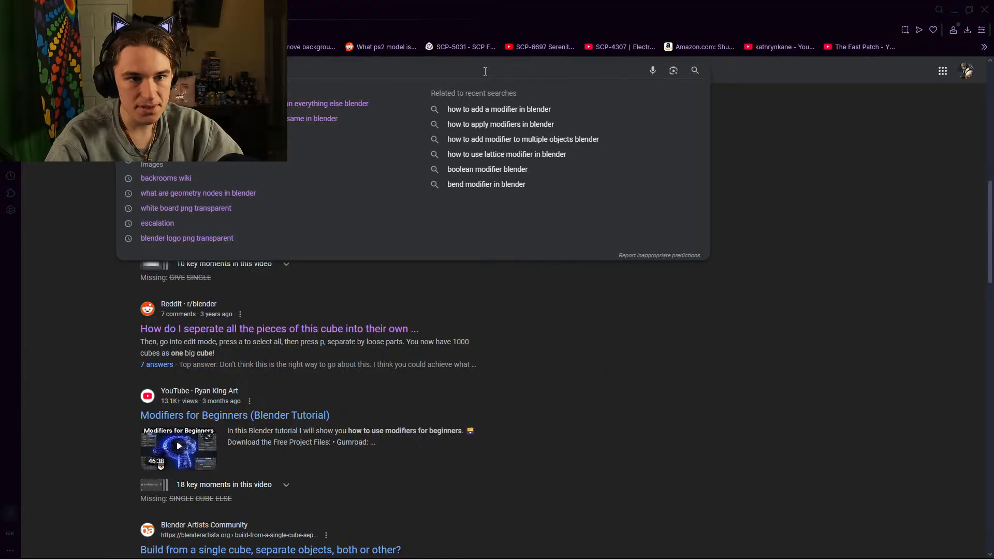
Step: Search the web for "how to modify a single cube in collection on blender"
type("how to ")
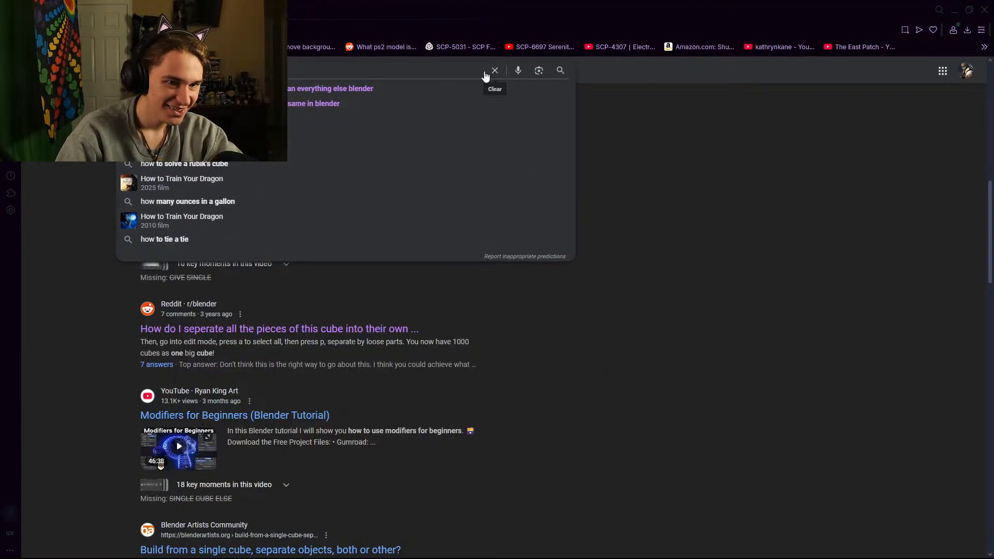
type("modify a single")
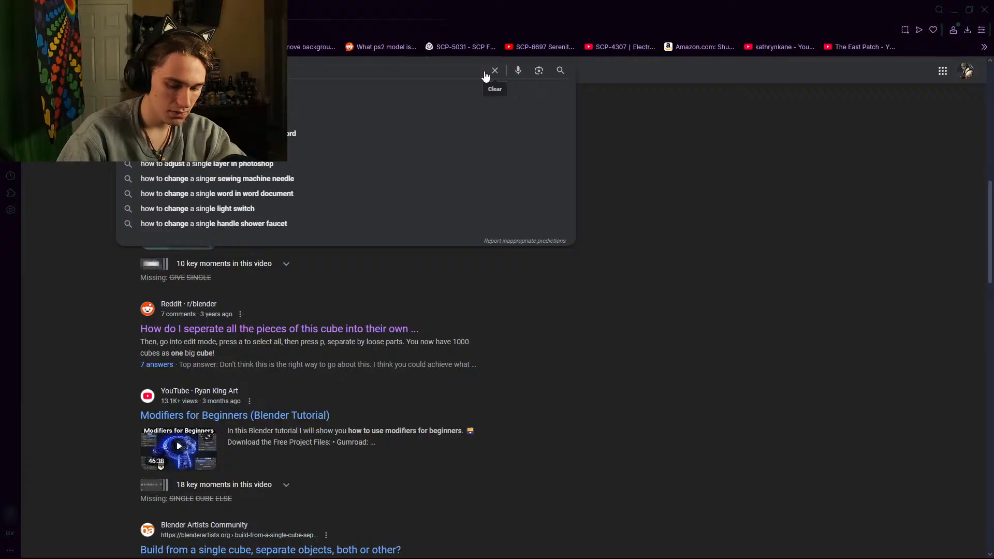
type(" cube in")
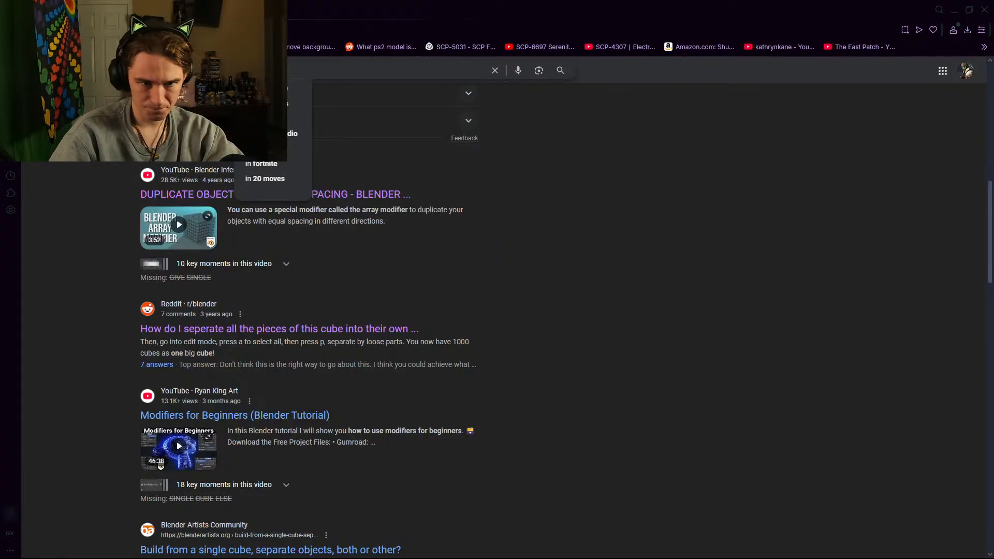
key("alt+Tab")
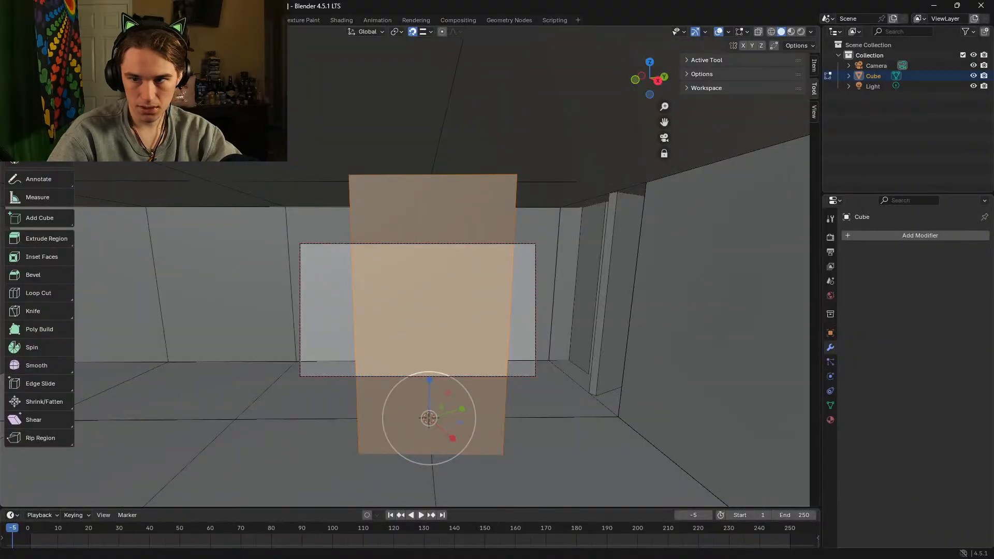
left_click(934, 5)
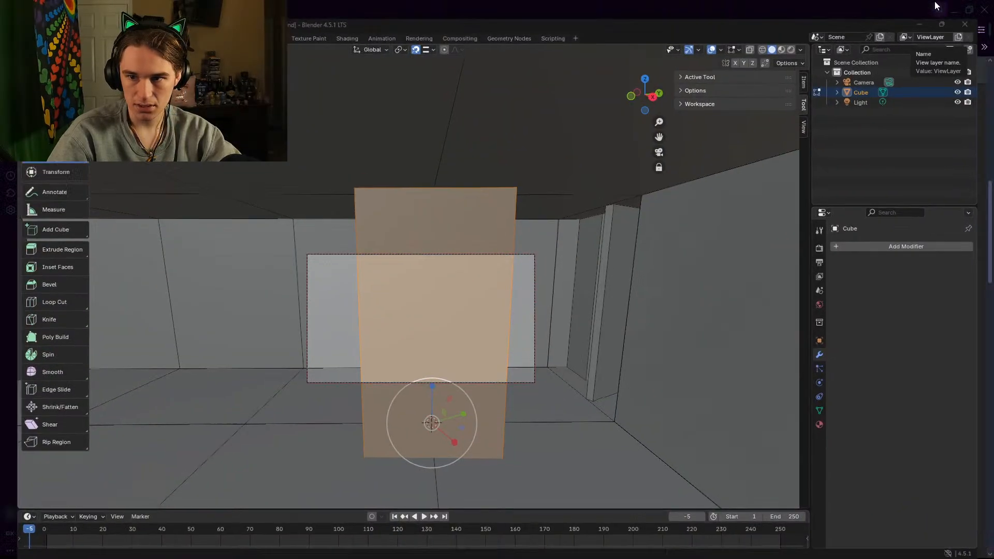
type("s")
key("BackSpace")
type("collection on")
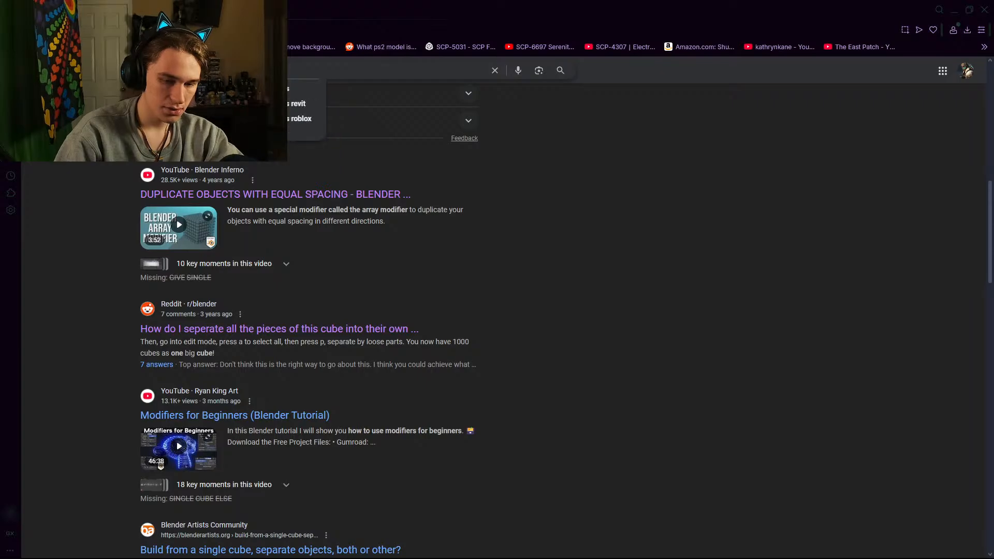
type(" blender")
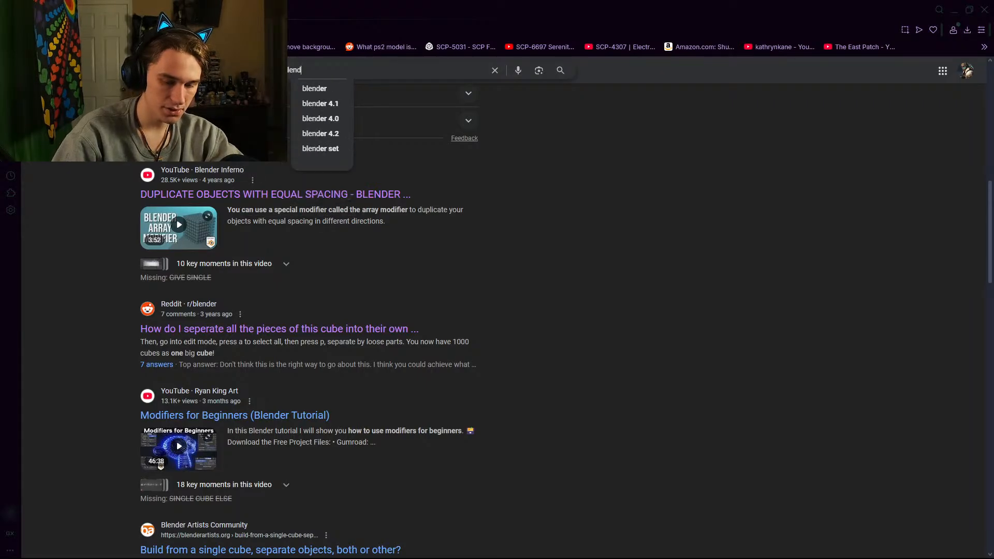
key("Return")
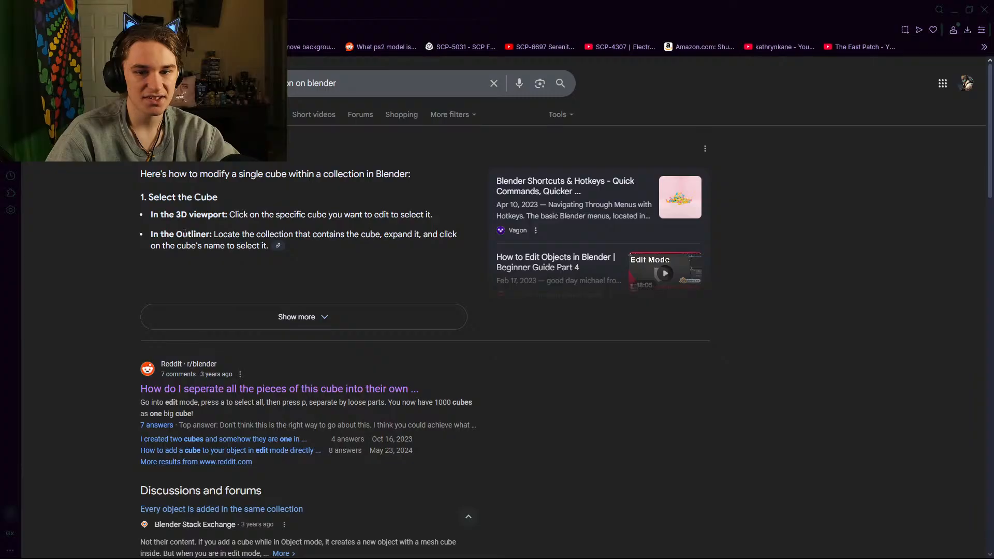
Step: Open the Stack Exchange question "Every object is added in the same collection" and read its comments on separating pieces
scroll(191, 233, "down", 5)
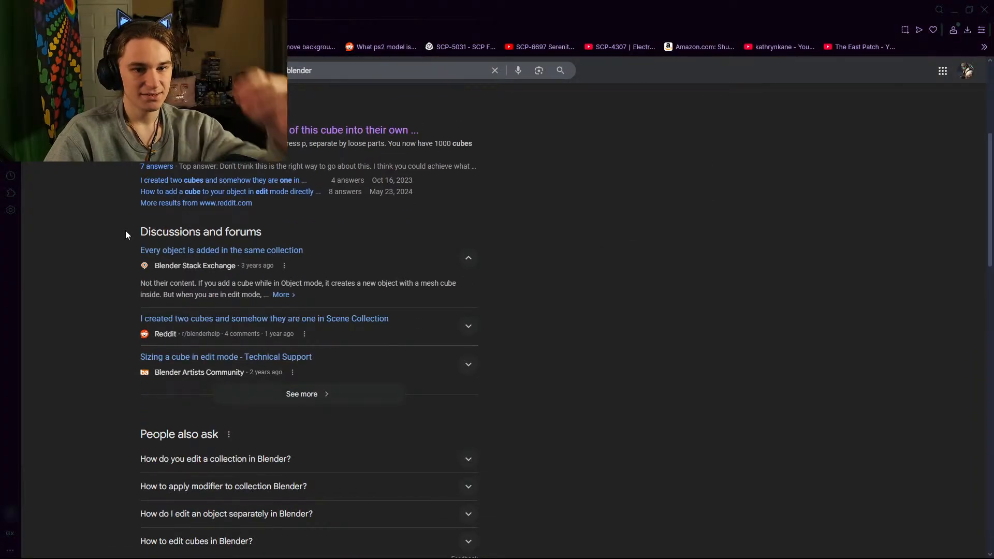
left_click(184, 257)
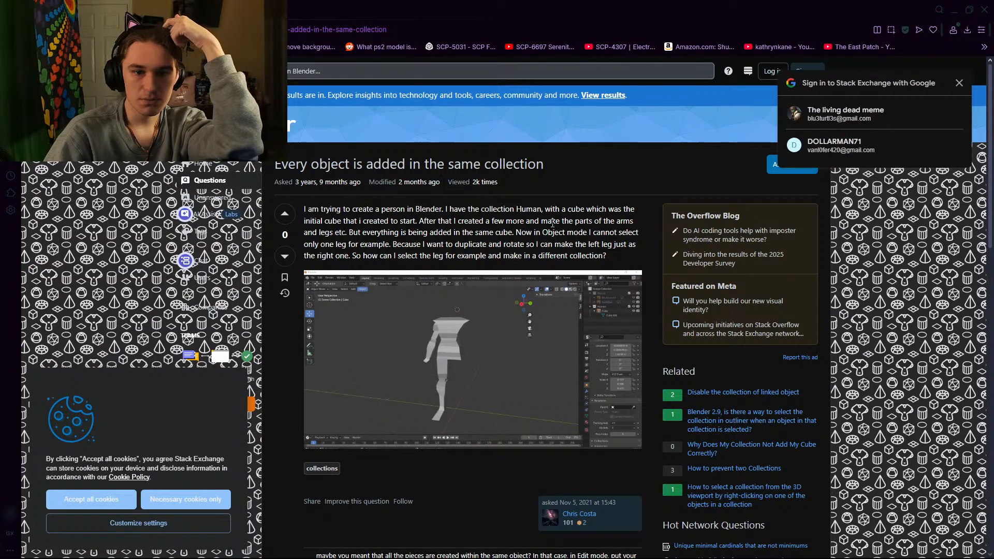
scroll(476, 237, "down", 4)
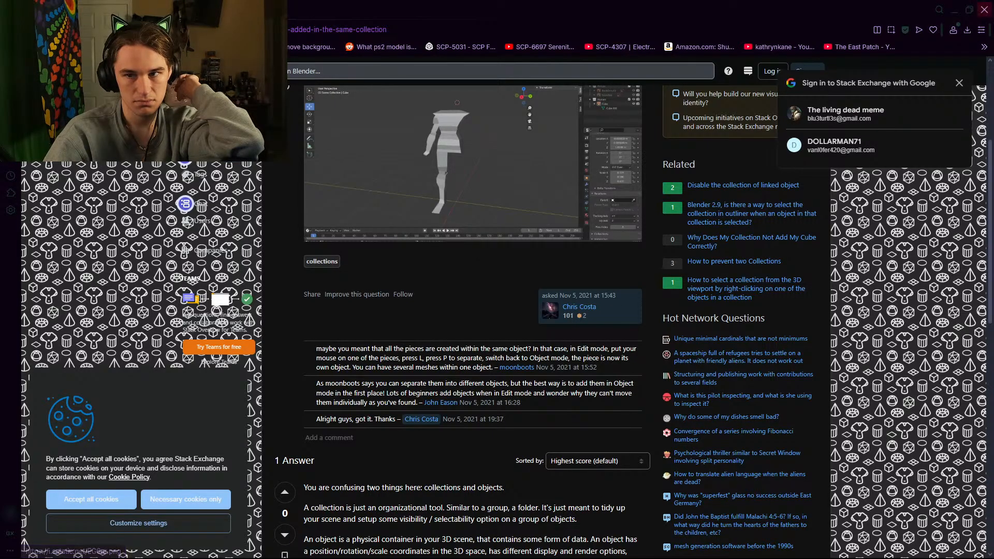
Step: Switch back to Blender, select all of the pillar's linked geometry and separate that selection from the room mesh
left_click(957, 10)
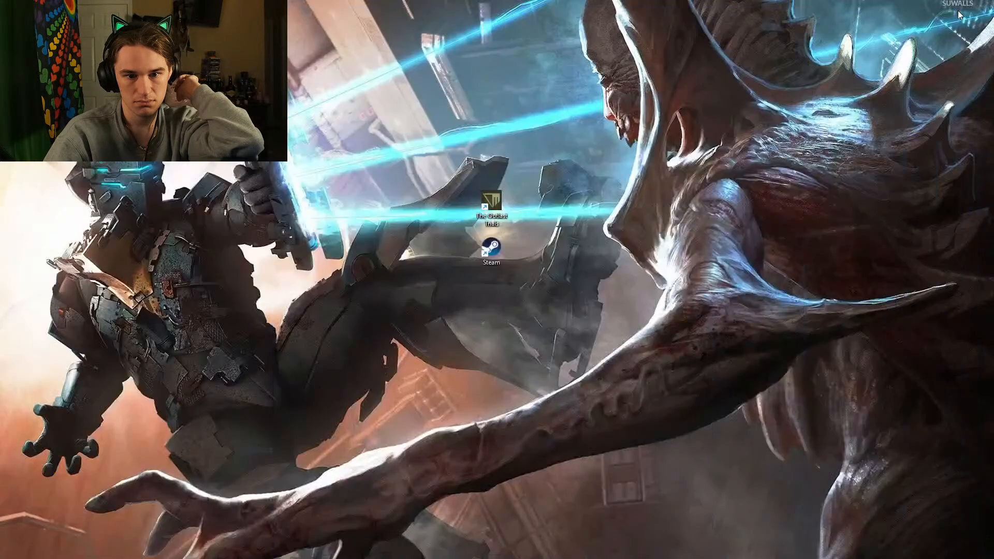
left_click(568, 547)
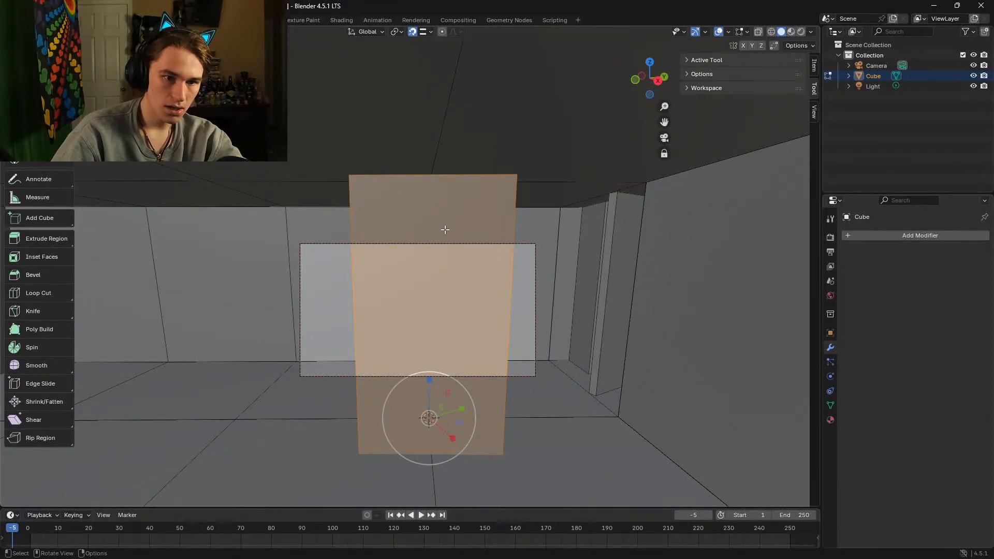
key("shift+grave")
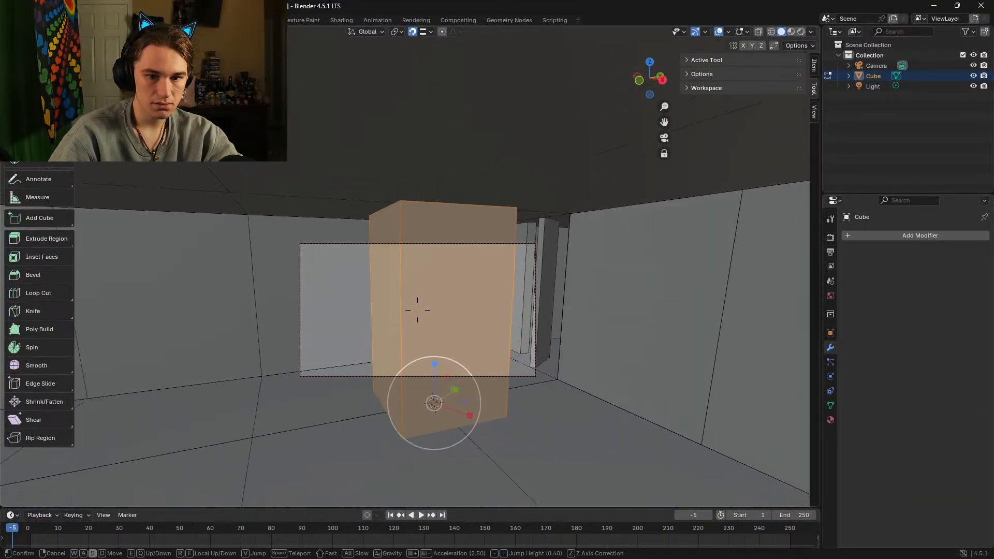
left_click(444, 228)
key("l")
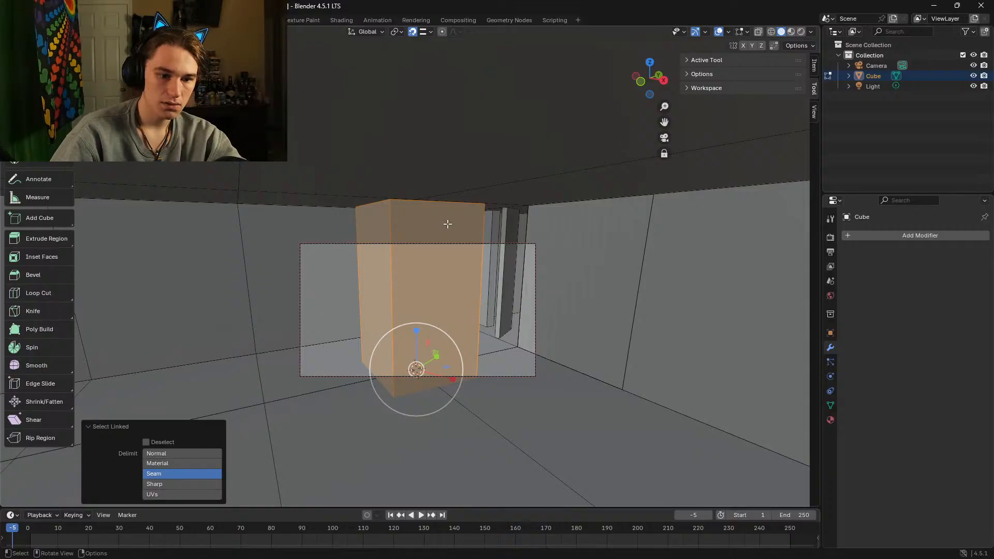
key("p")
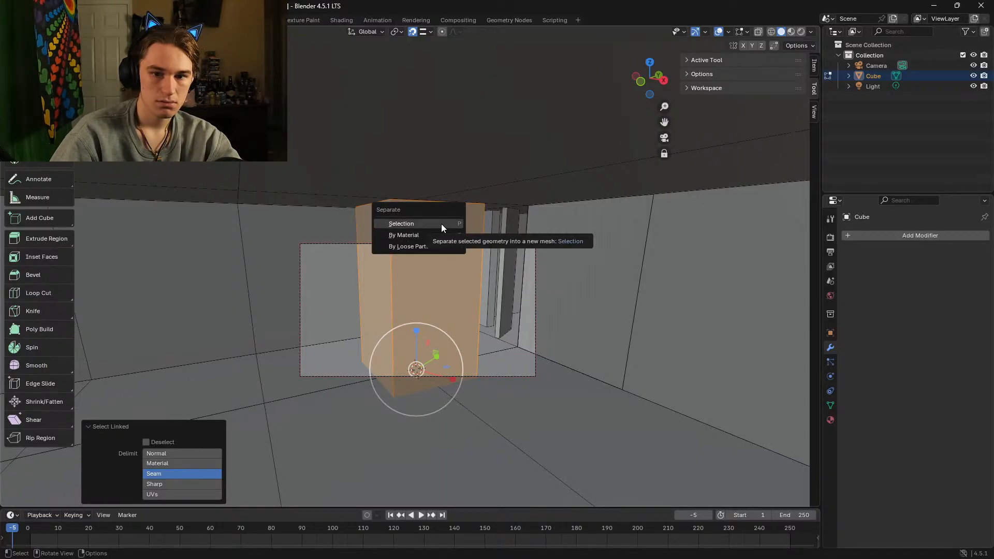
left_click(441, 223)
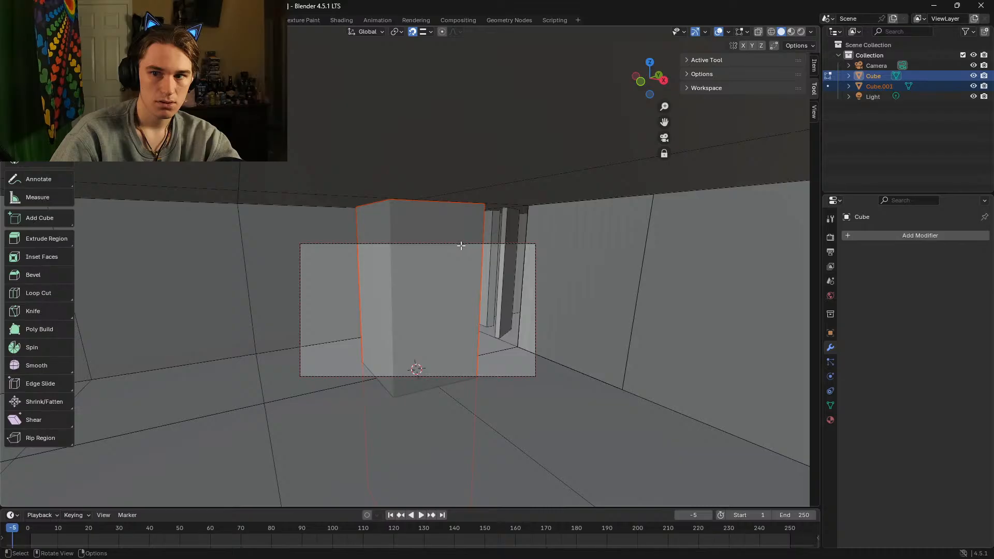
Step: Select the separated pillar's mesh data, Cube.002, in the outliner and try to give the pillar an Array modifier
left_click(882, 86)
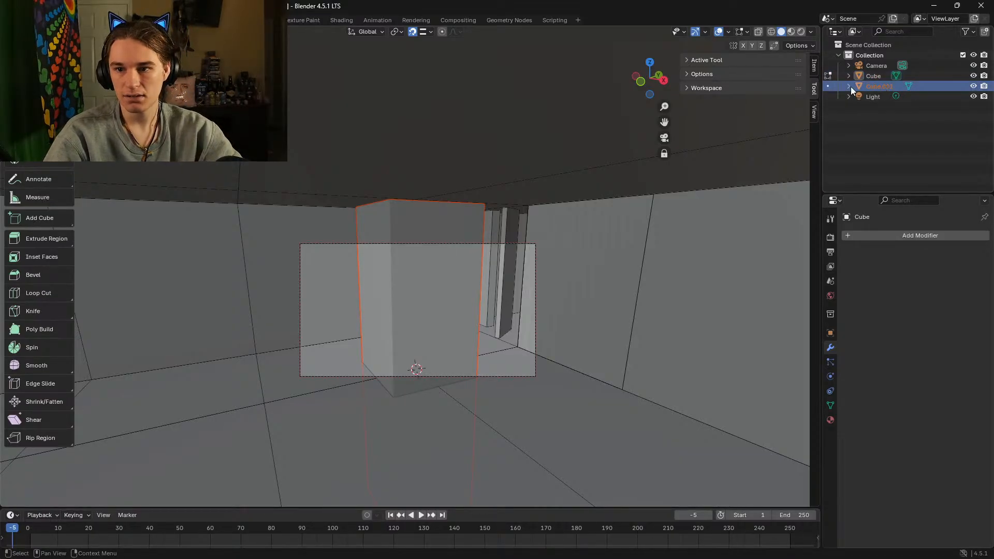
left_click(849, 86)
left_click(887, 96)
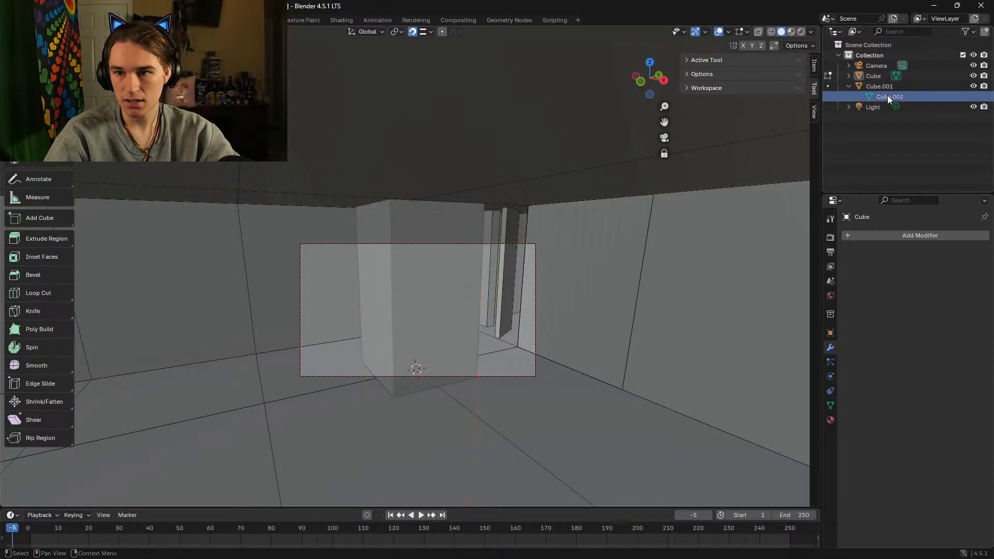
left_click(885, 235)
mouse_move(885, 235)
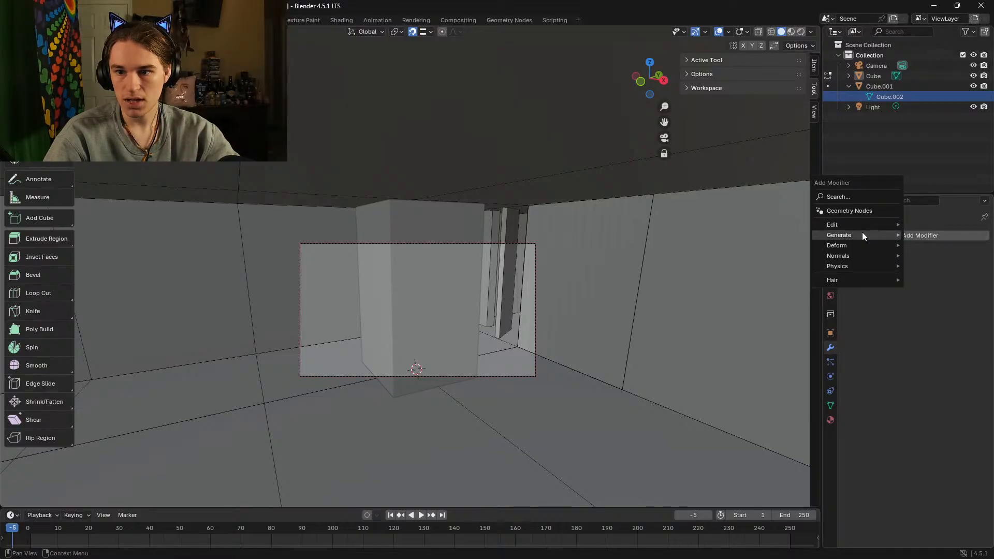
left_click(746, 235)
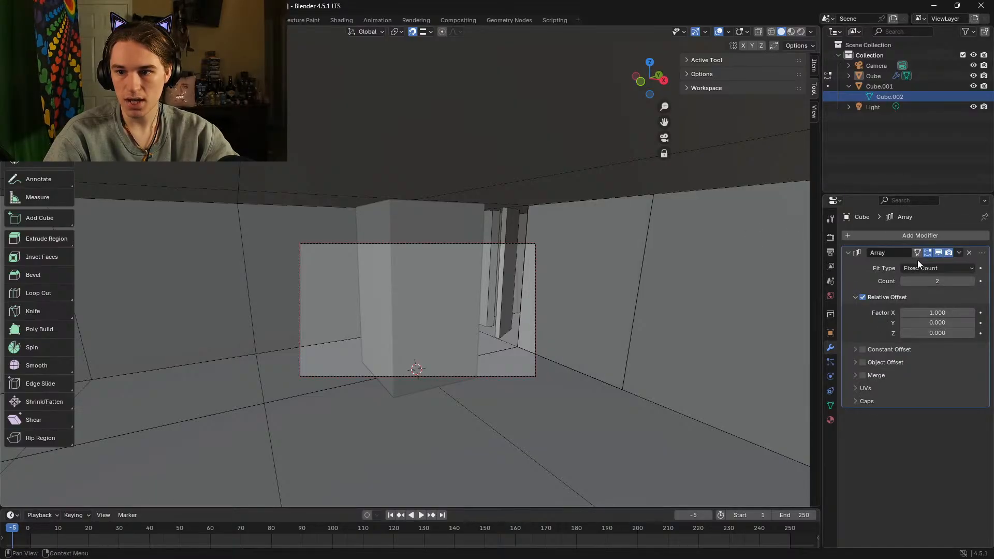
Step: Try adjusting the Array modifier's count, X offset factor and fit type, and enable Merge
left_click_drag(928, 280, 968, 312)
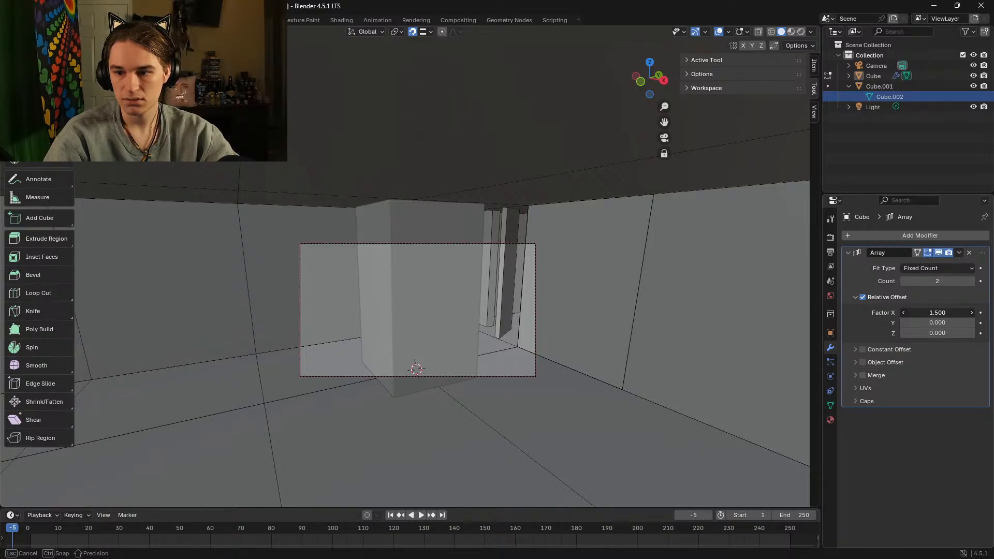
left_click_drag(937, 312, 938, 313)
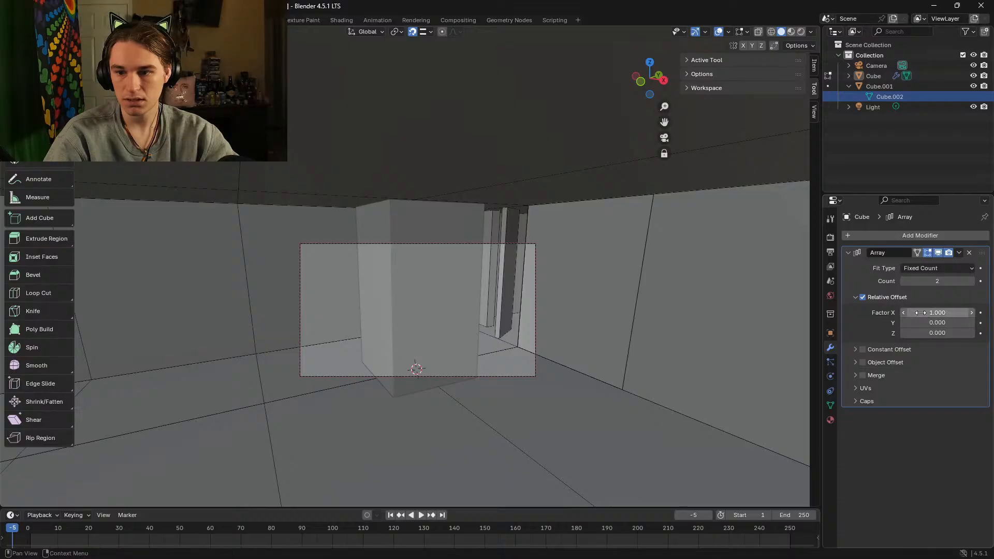
left_click(862, 375)
left_click_drag(919, 280, 919, 281)
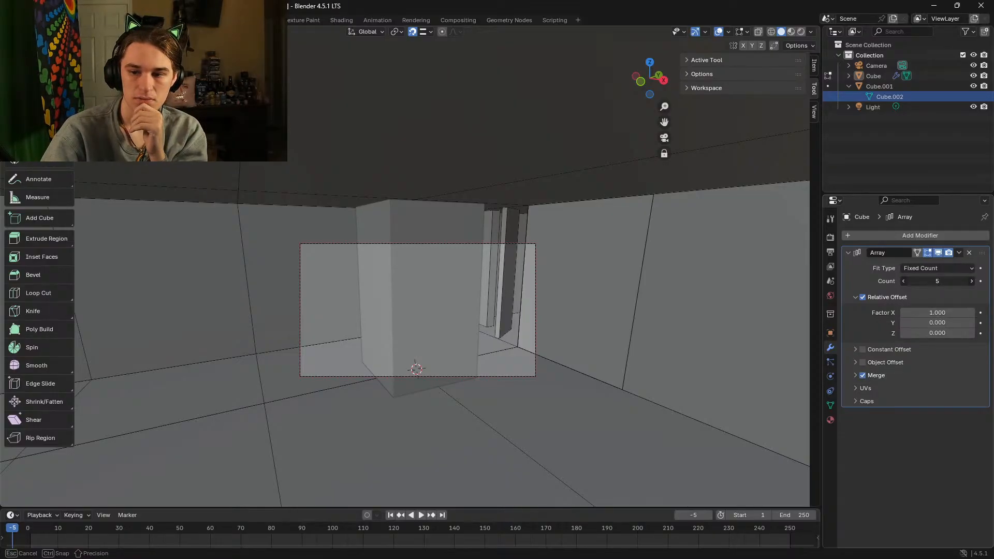
left_click(970, 268)
left_click(961, 290)
left_click_drag(943, 281, 943, 281)
left_click(950, 268)
left_click(940, 282)
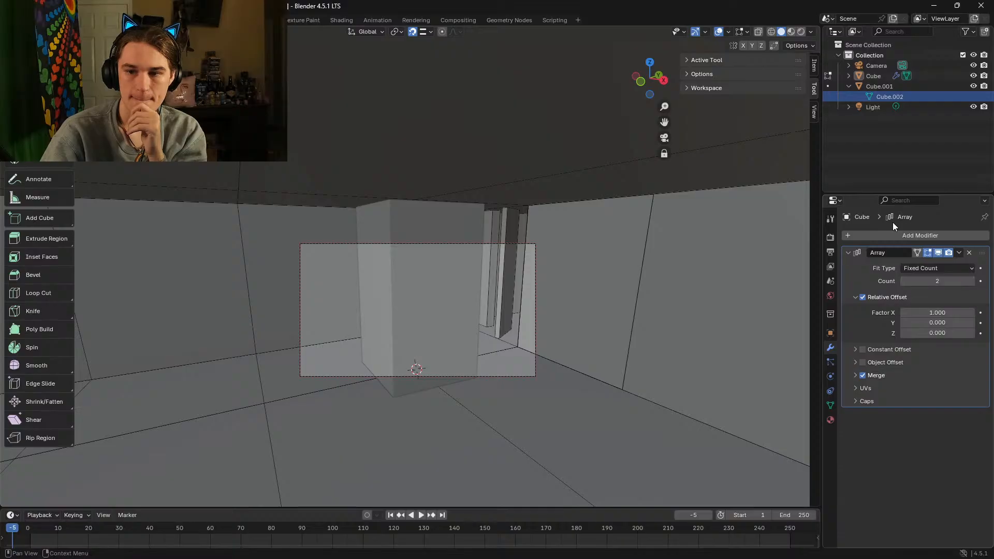
Step: Reselect the pillar's mesh data in the outliner, and undo the Array modifier and the pillar's separation
left_click(882, 94)
left_click(883, 87)
left_click(883, 95)
key("ctrl+z")
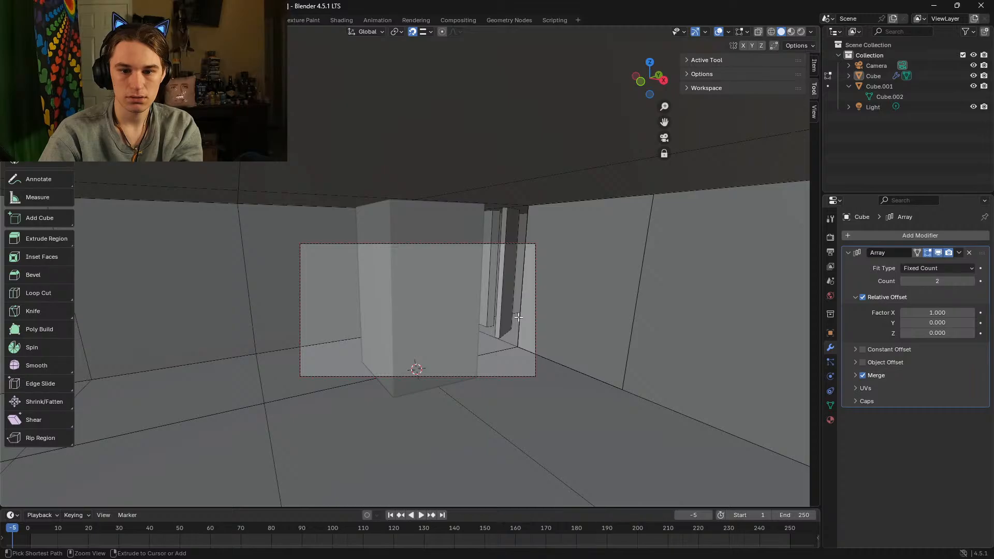
key("ctrl+z")
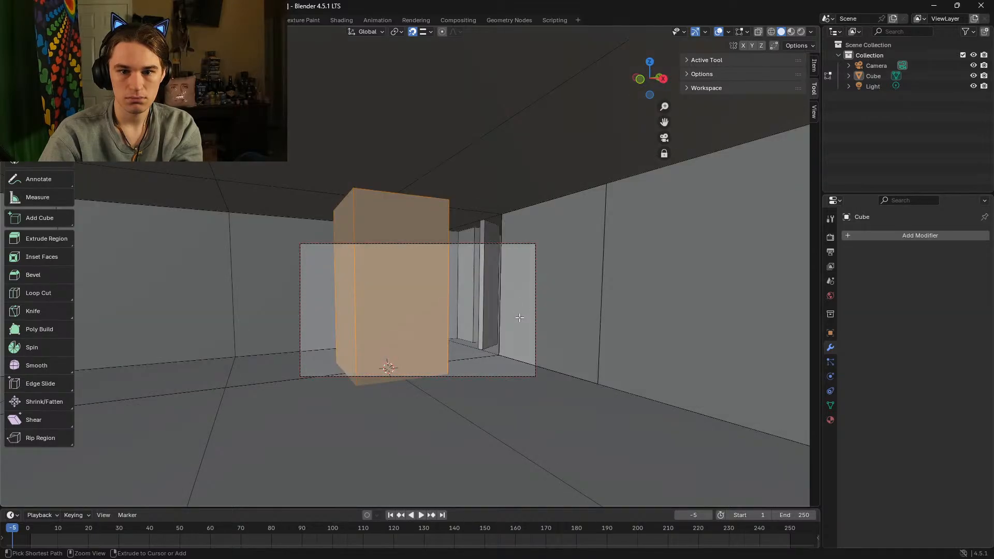
Step: Select all of the pillar's linked geometry without the room faces and separate that selection from the room mesh
key("l")
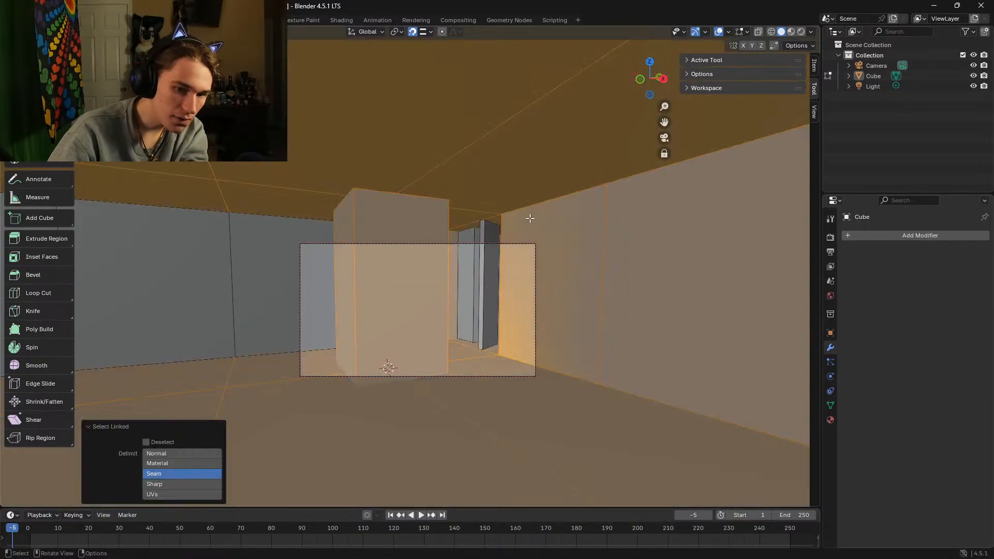
right_click(505, 223)
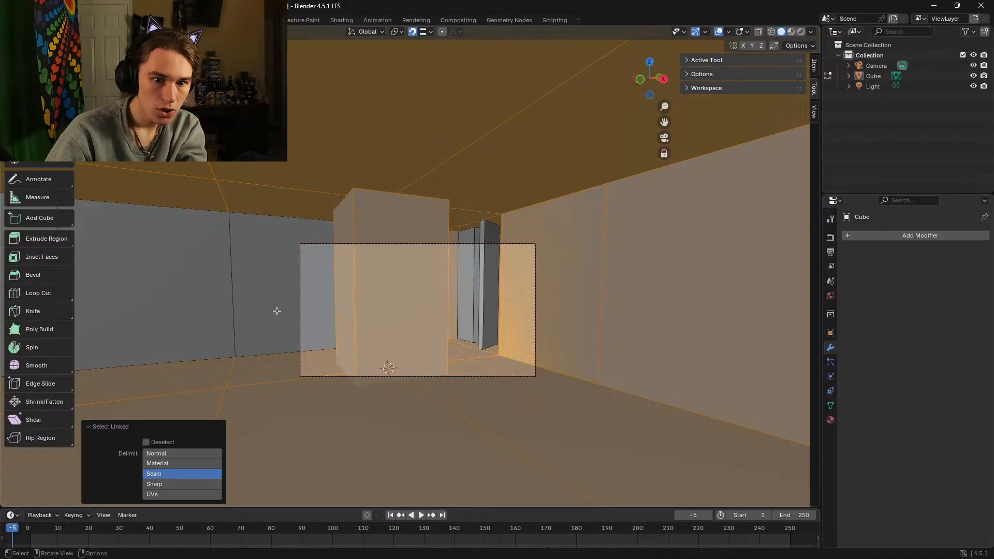
left_click(277, 310)
left_click(374, 249)
left_click(145, 31)
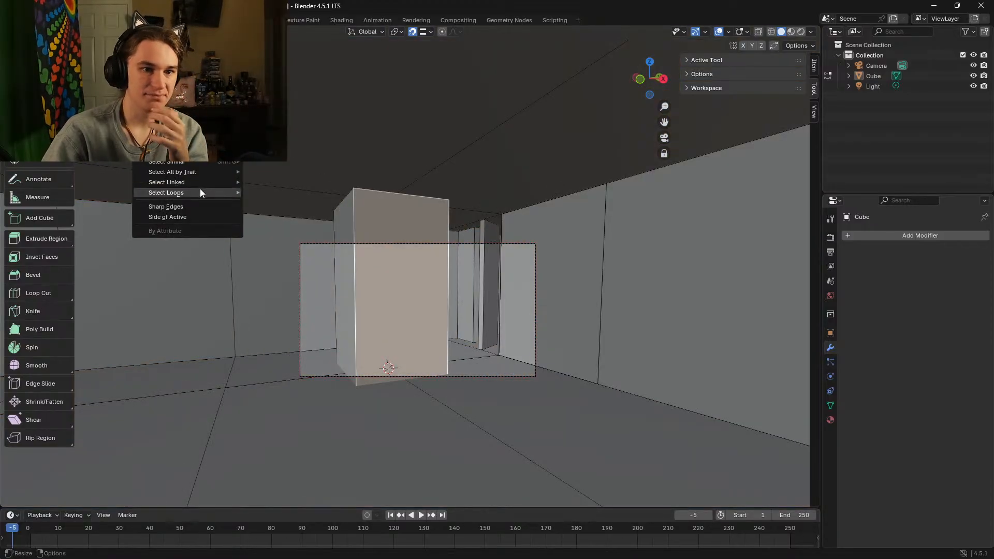
mouse_move(198, 183)
left_click(294, 179)
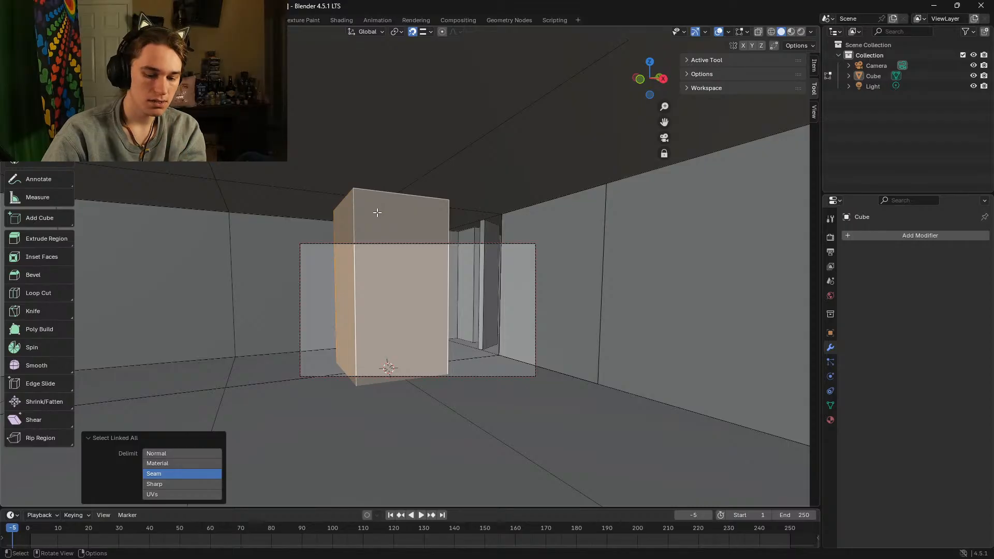
key("l")
key("p")
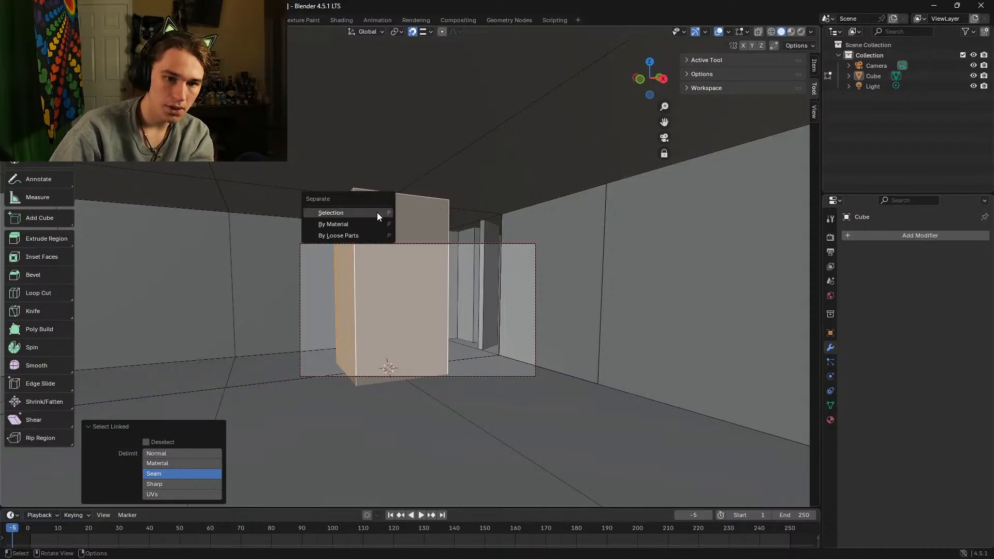
left_click(377, 212)
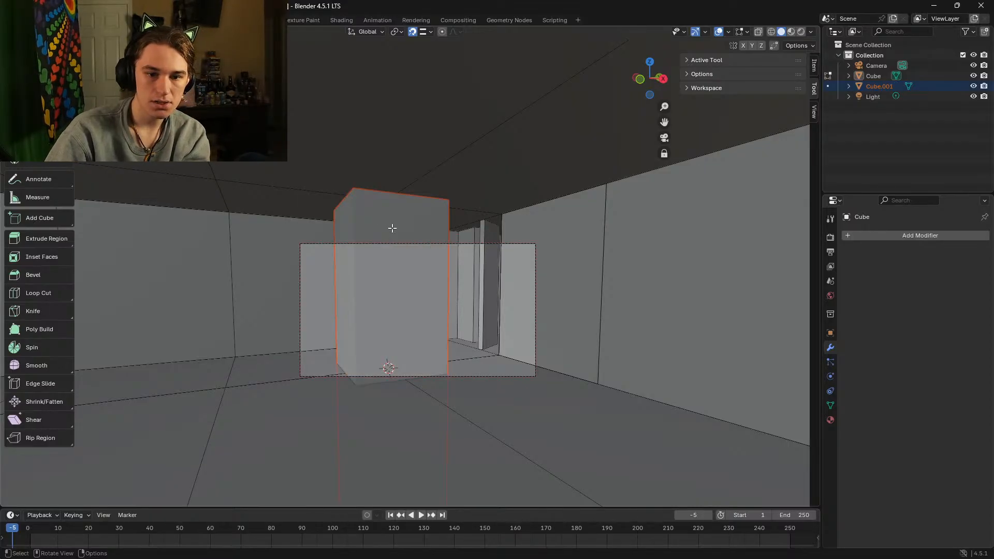
Step: Try to give the newly separated pillar an Array modifier
key("shift+grave")
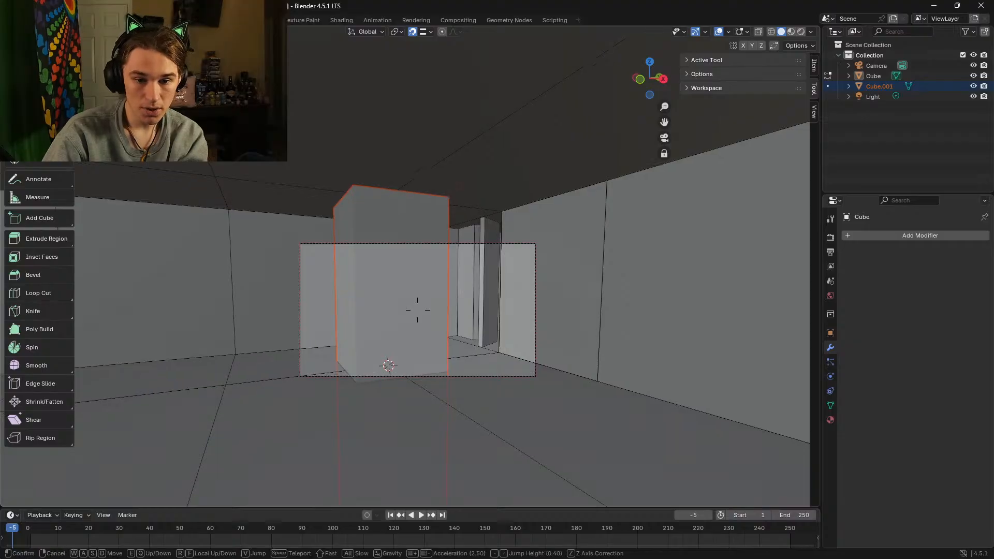
key("w")
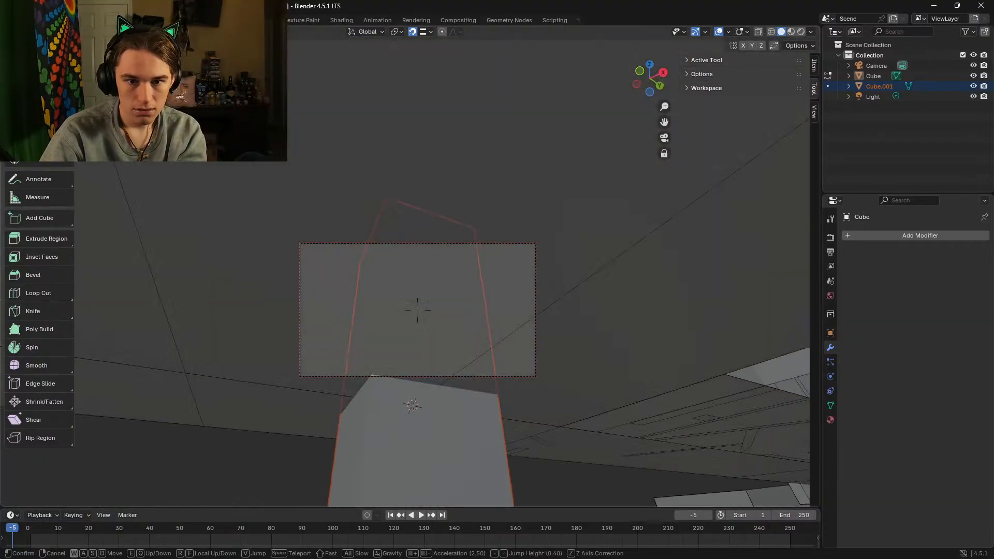
key("s")
key("w")
key("s")
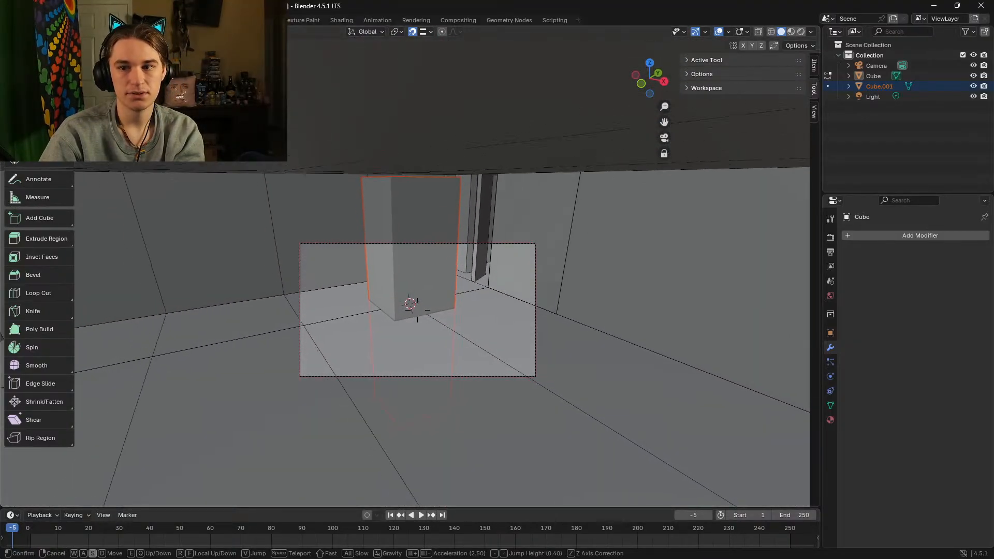
key("Return")
left_click(894, 237)
mouse_move(873, 237)
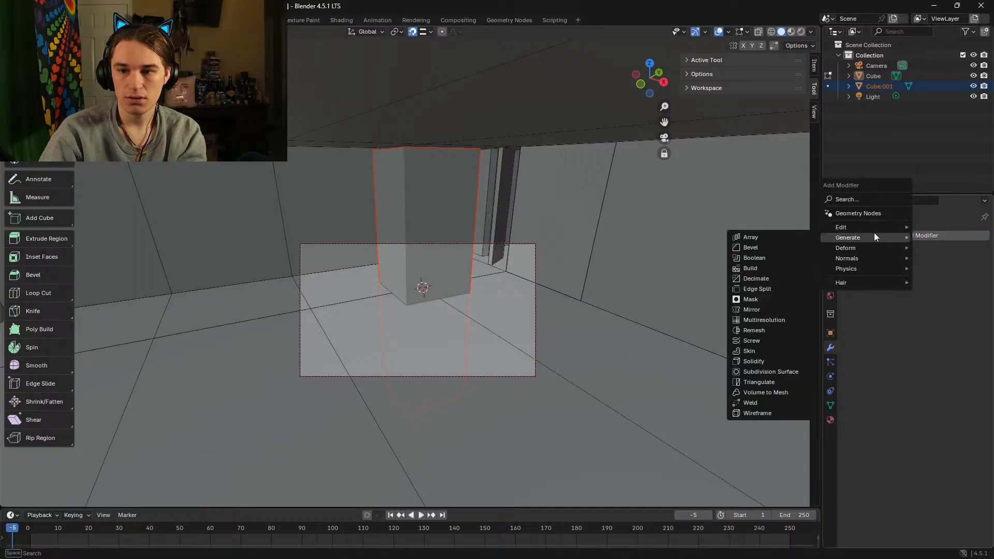
left_click(787, 237)
Step: Try changing the Array modifier's count and X offset factor, and undo the modifier together with the pillar's separation
left_click_drag(930, 279, 957, 280)
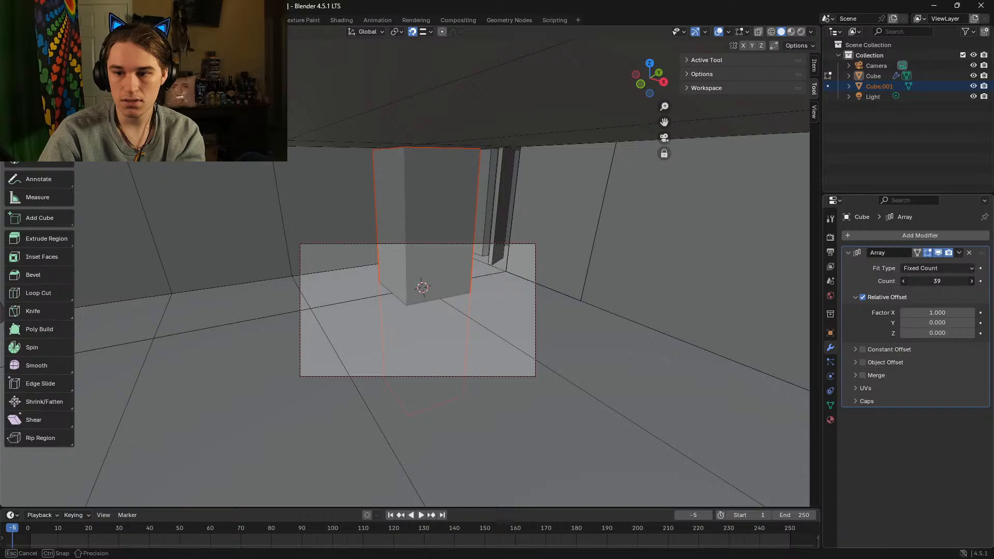
left_click_drag(931, 279, 930, 280)
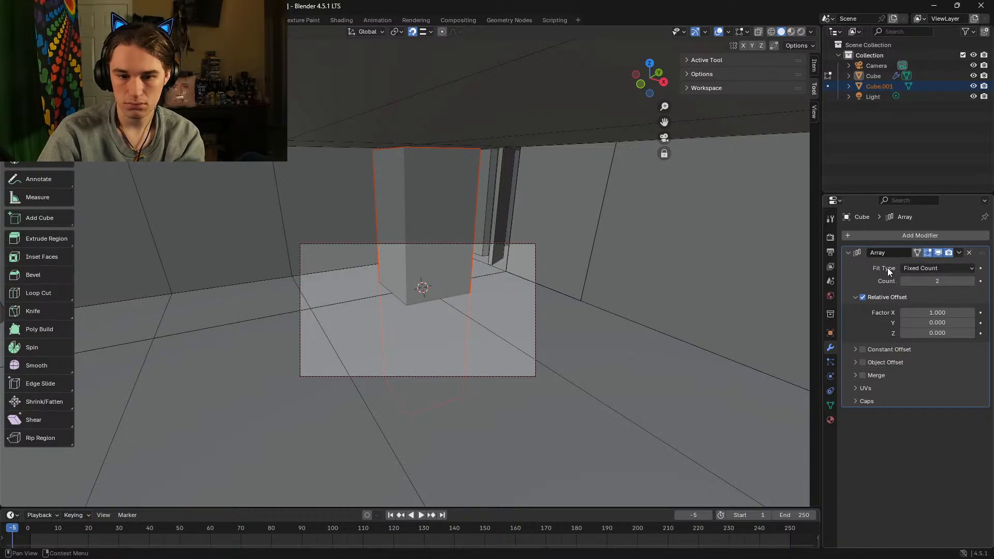
key("shift+grave")
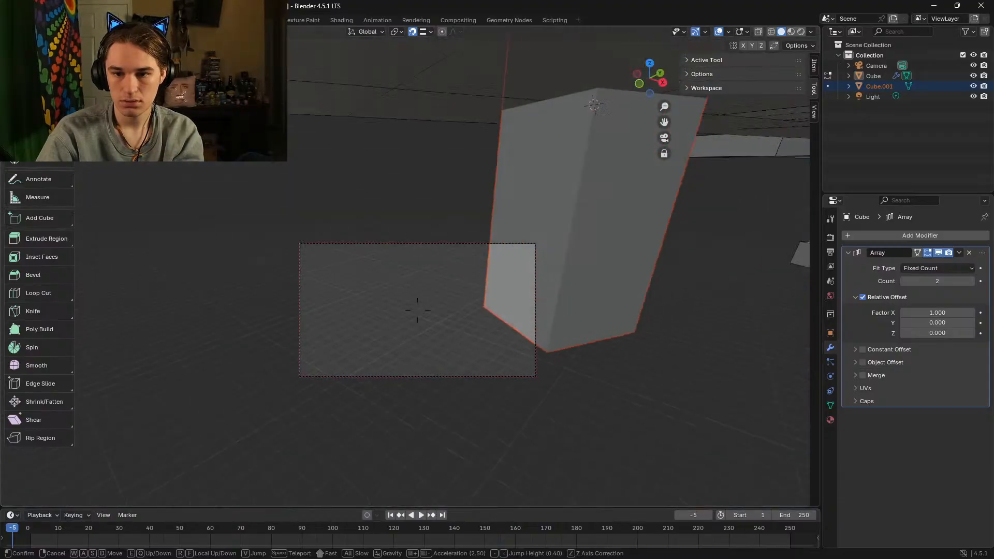
key("s")
left_click(417, 310)
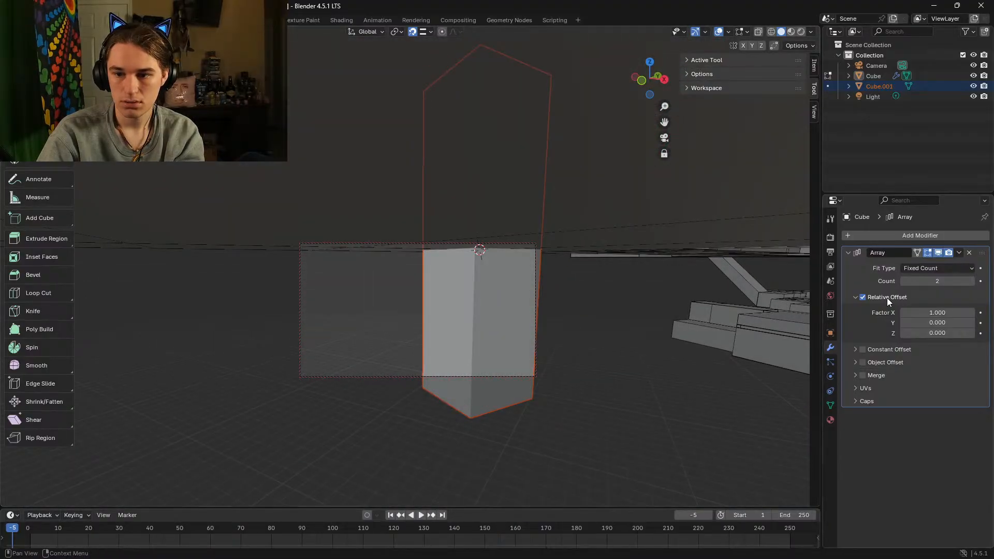
mouse_move(923, 315)
left_mouse_down()
mouse_move(961, 313)
mouse_move(927, 314)
left_mouse_up()
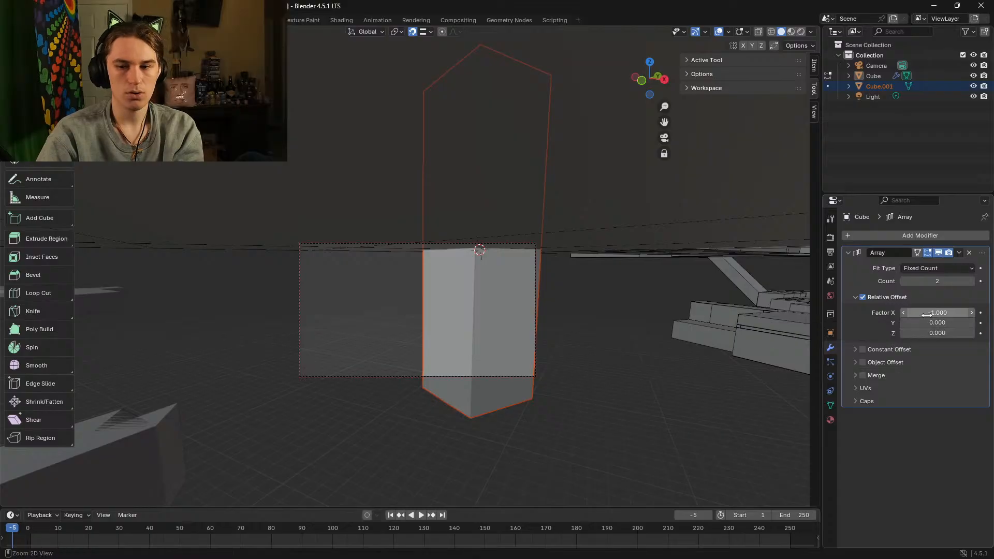
key("ctrl+z")
key("ctrl+z")
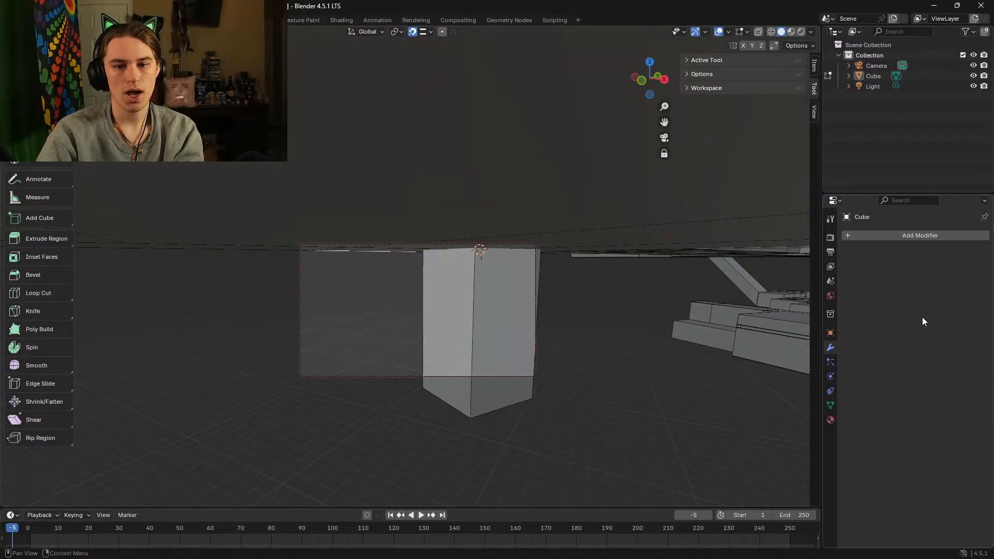
Step: Undo the pillar's construction inside the room until the pillar is completely removed
key("shift+grave")
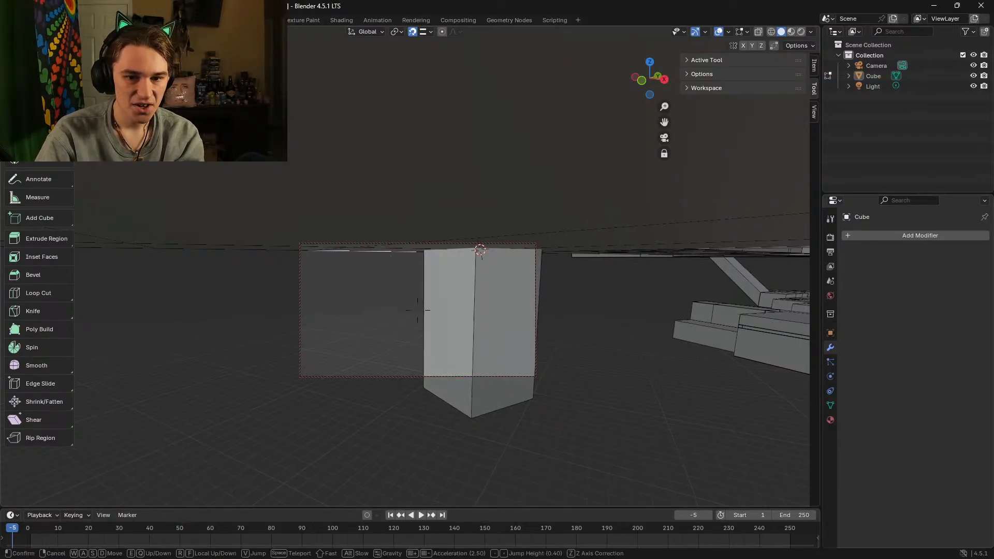
key("w")
key("s")
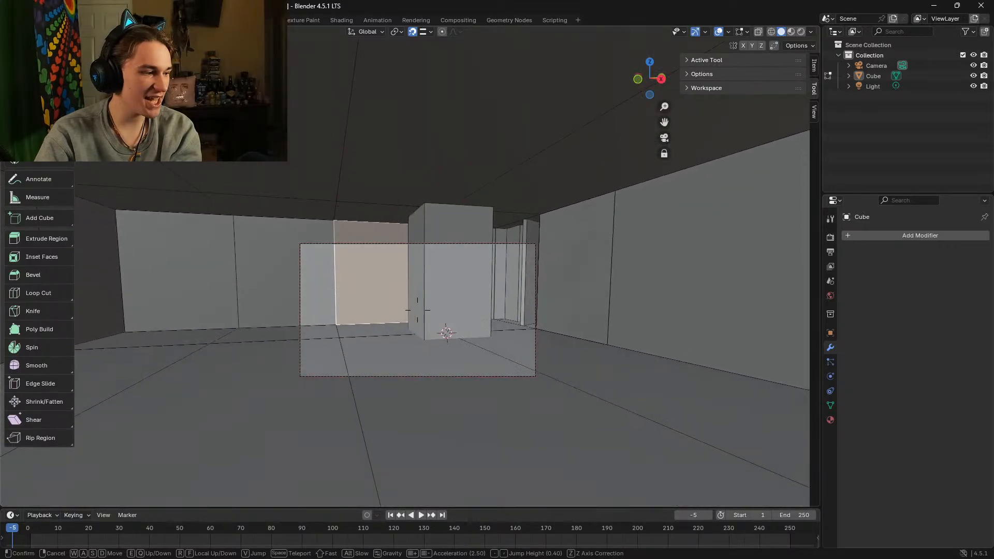
left_click(417, 310)
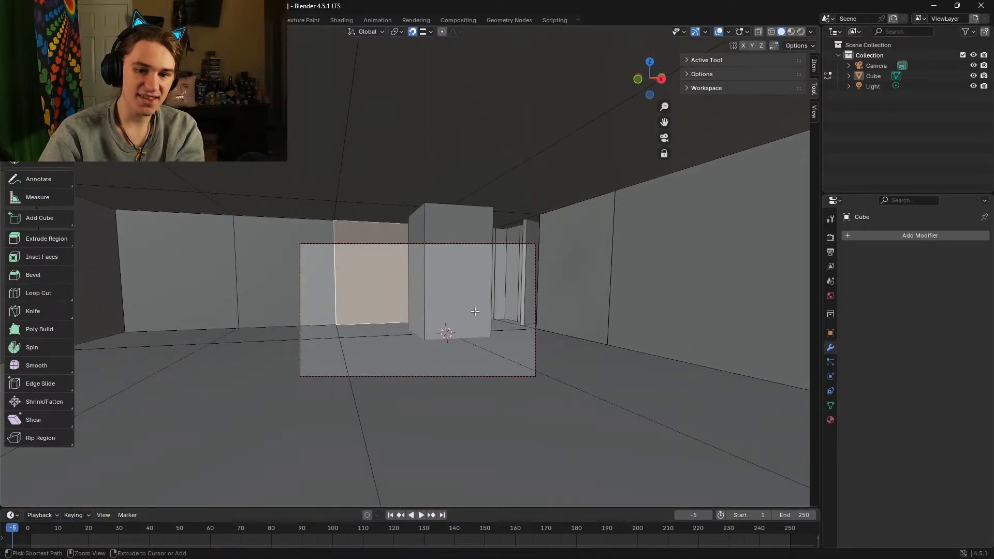
key("ctrl+z")
key("ctrl+z")
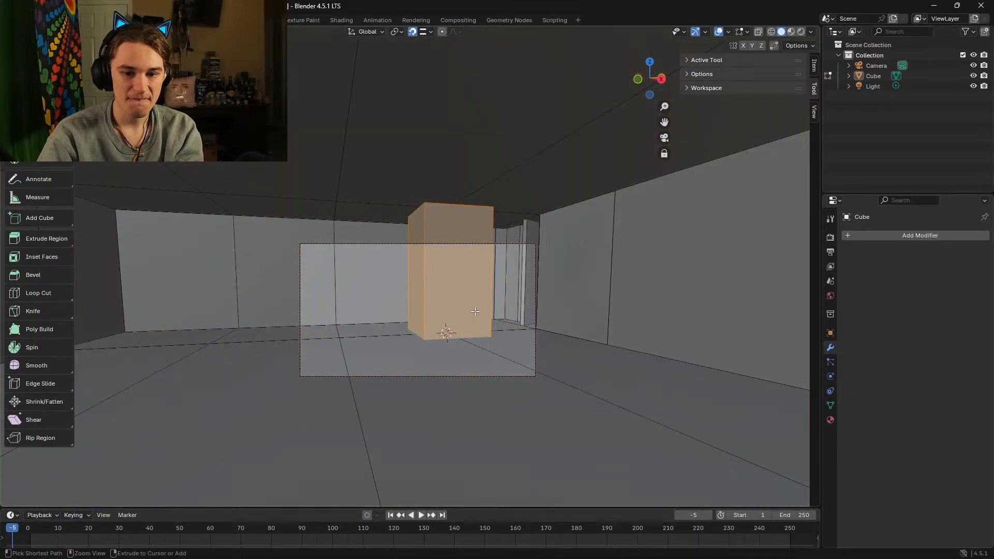
key("ctrl+z")
key("ctrl+z")
key("ctrl+z")
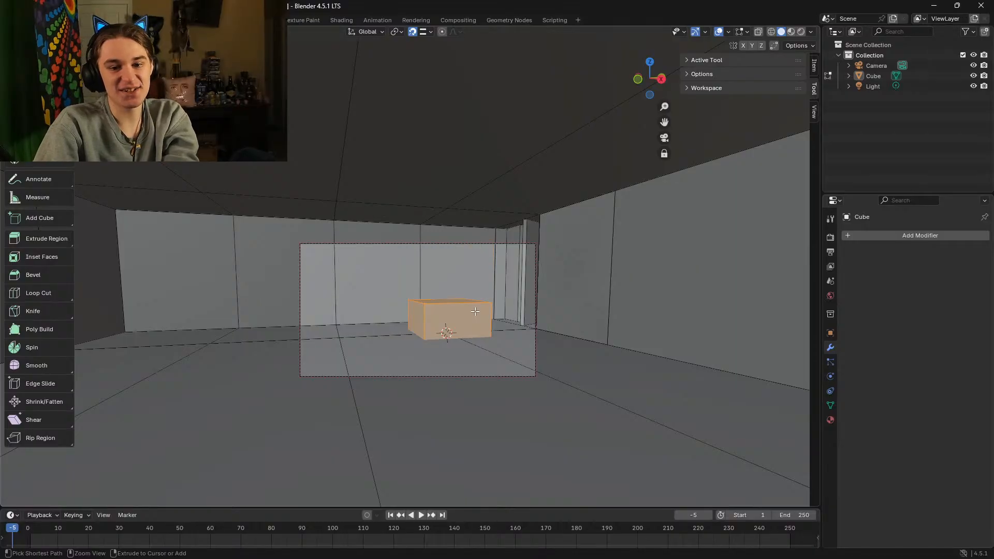
key("ctrl+z")
Step: Draw a tall, narrow cube as a new pillar in the empty space outside the level geometry
key("shift+grave")
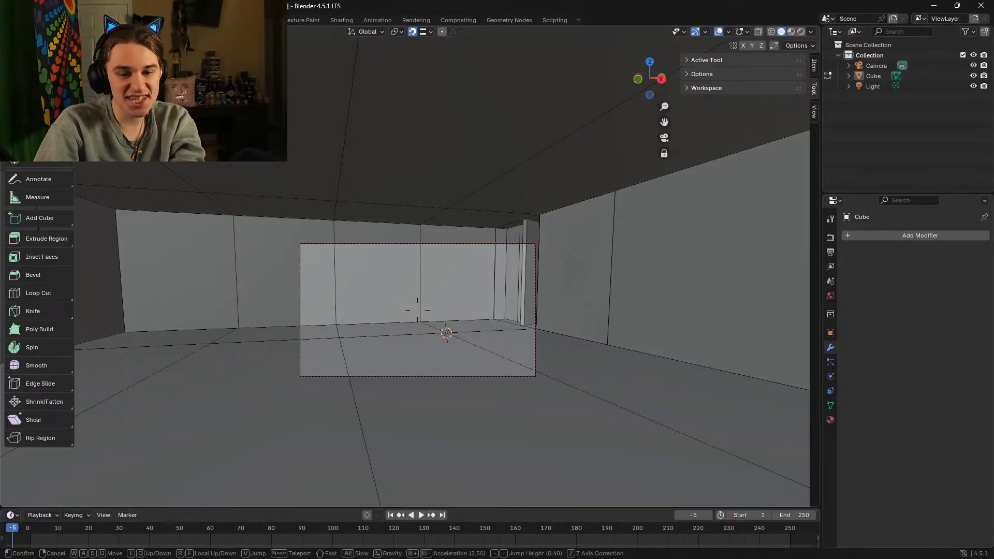
key("w")
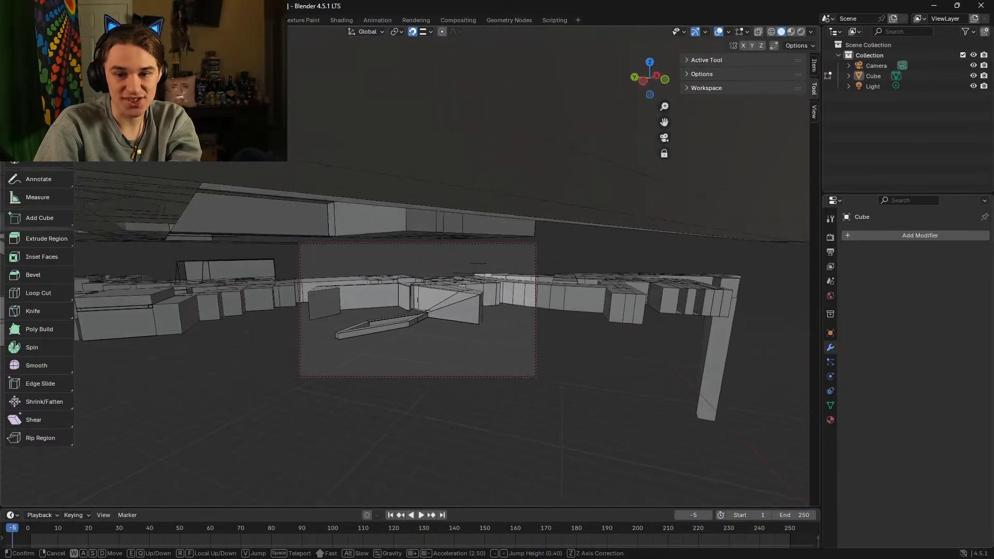
key("s")
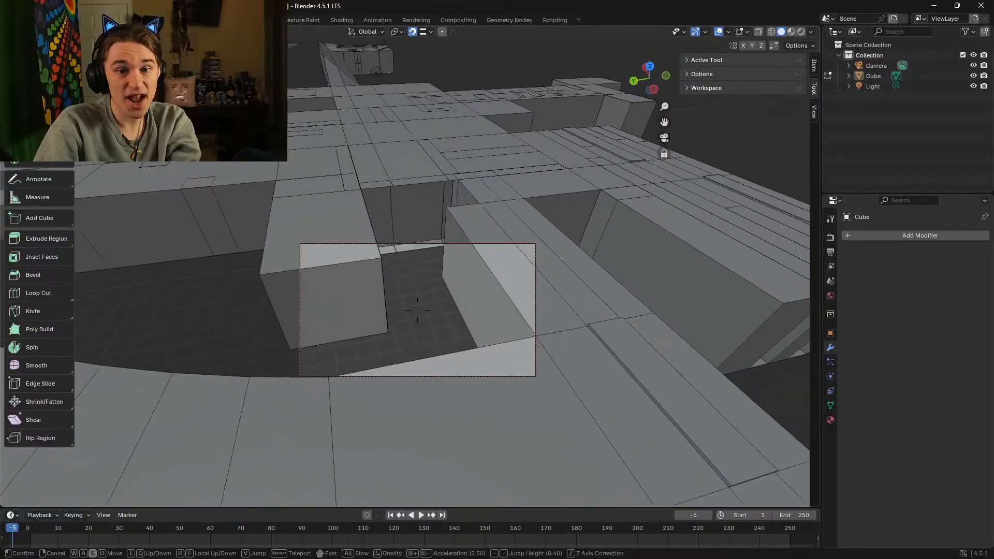
key("w")
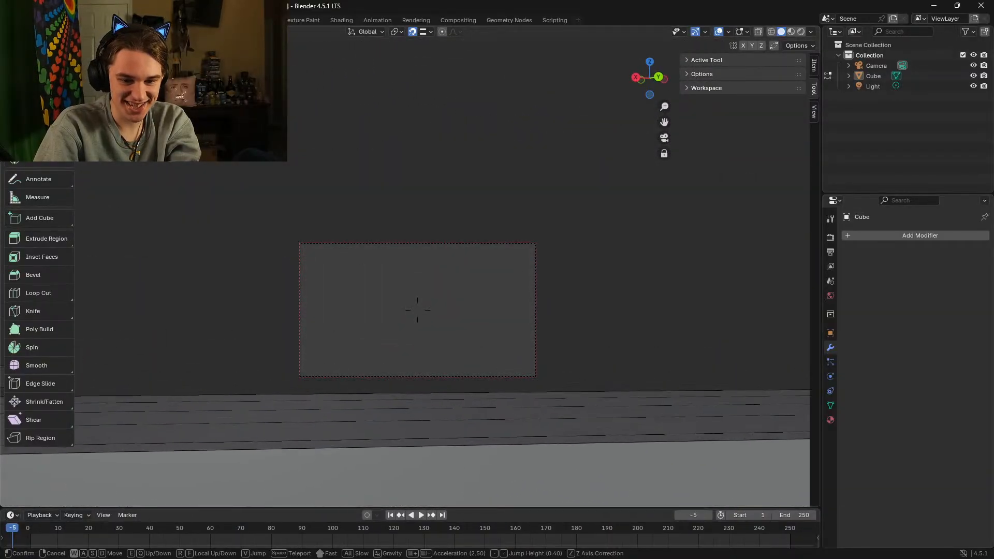
key("d")
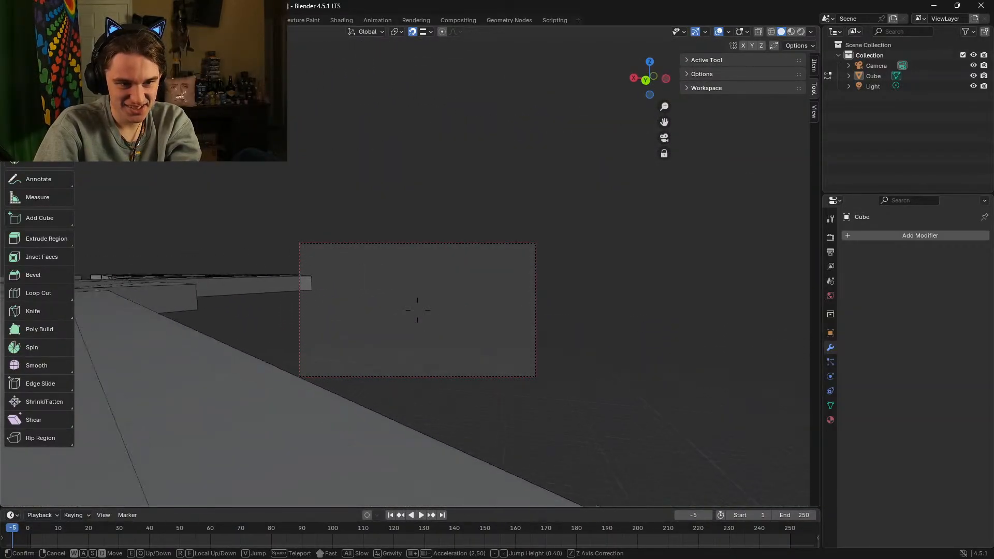
key("s")
key("w")
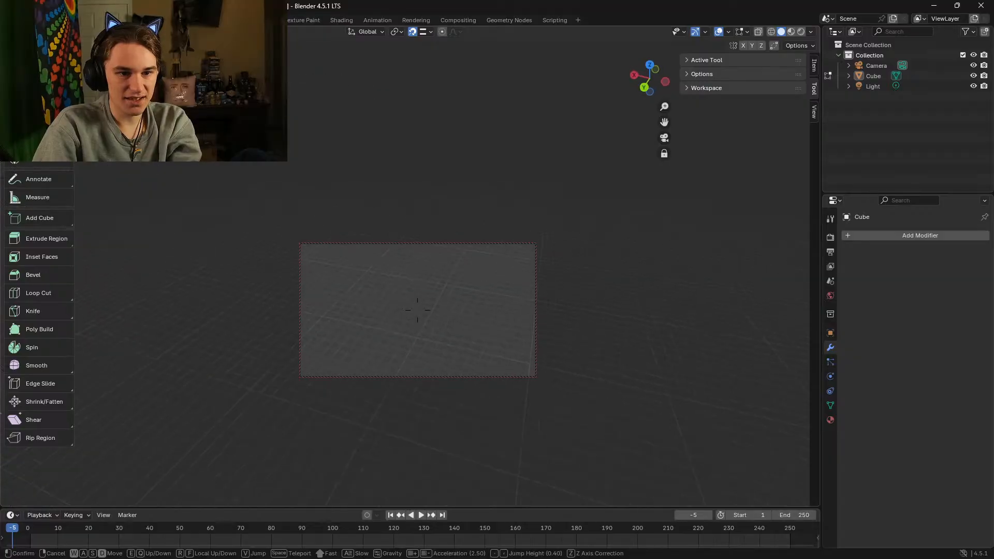
key("Return")
left_click(44, 218)
left_click_drag(386, 233, 413, 339)
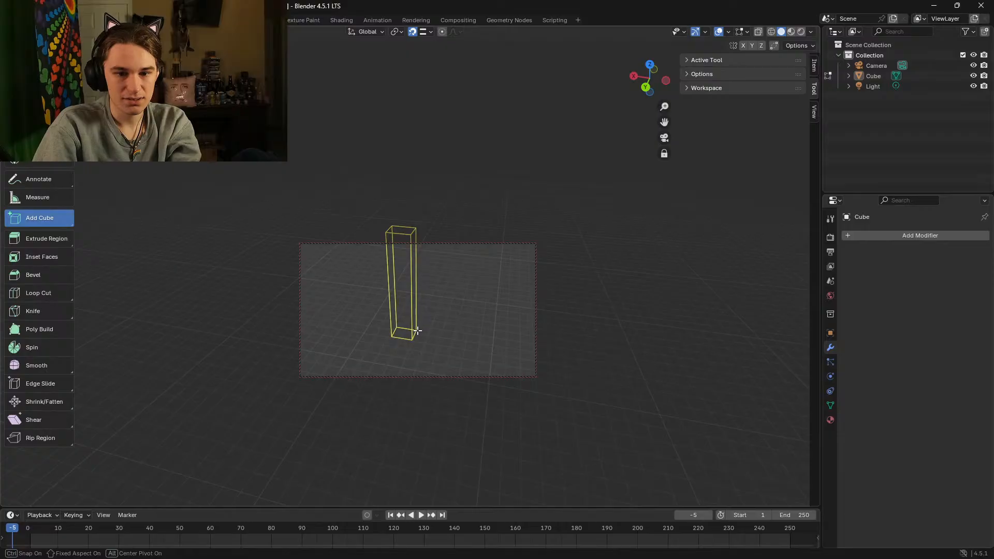
left_click(417, 330)
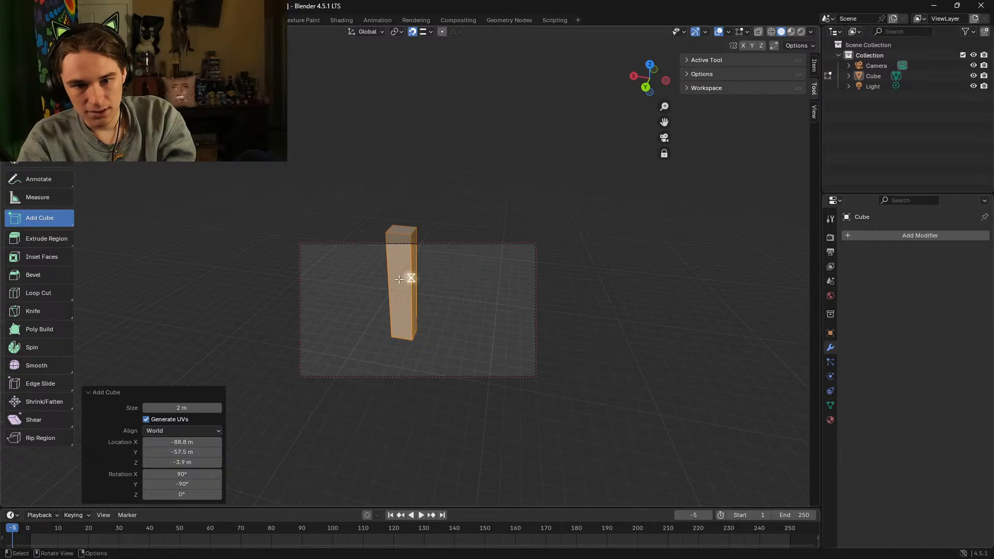
Step: Try separating the newly drawn standalone pillar from the level mesh into its own object by selection
key("l")
key("p")
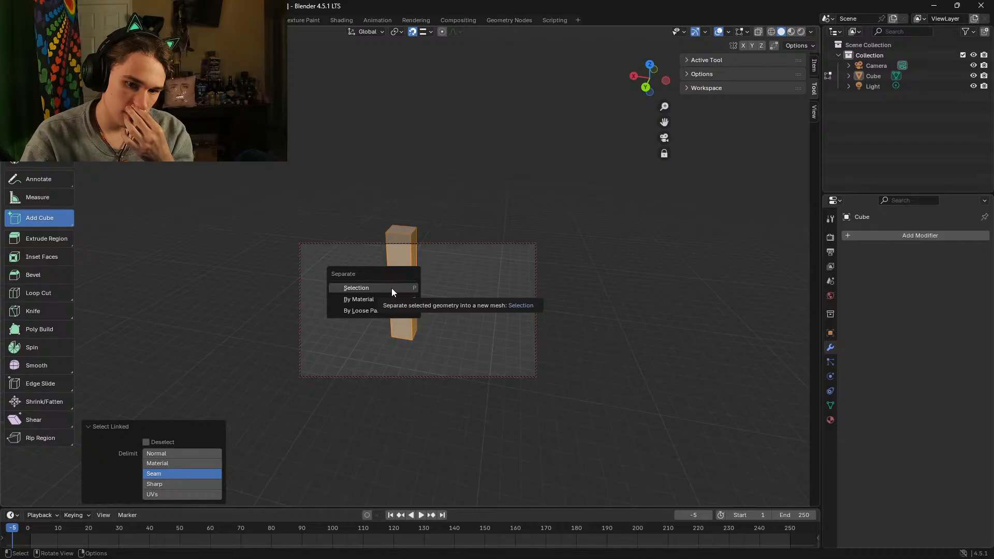
left_click(391, 287)
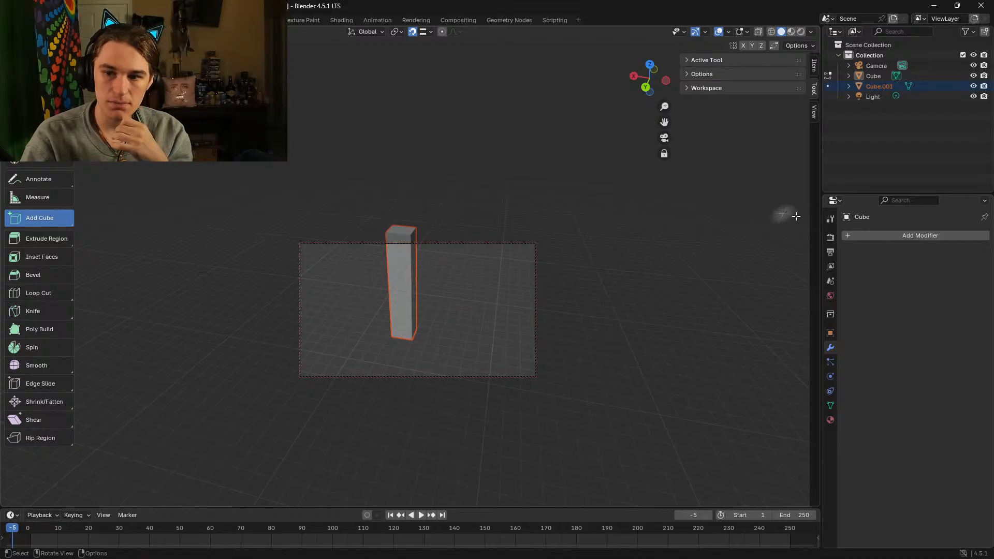
Step: Try adding an Array modifier and changing its X offset factor, and undo it together with the pillar's separation
left_click(864, 236)
mouse_move(855, 242)
left_click(912, 237)
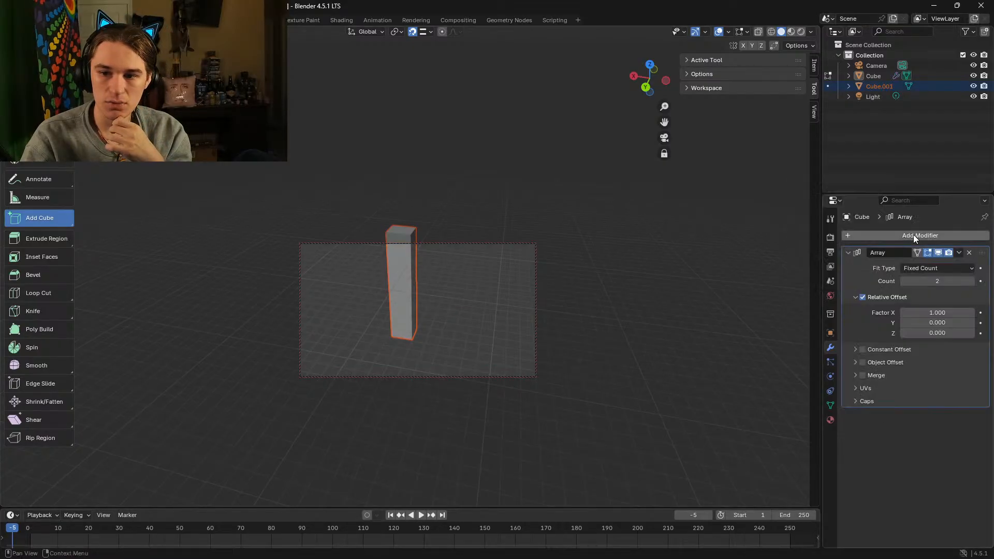
left_click_drag(918, 279, 923, 314)
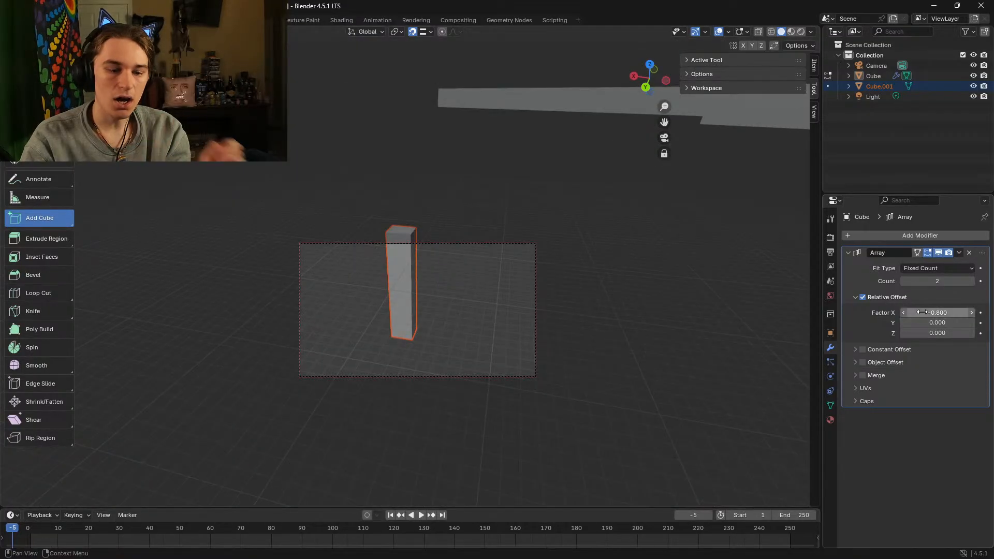
key("ctrl+z")
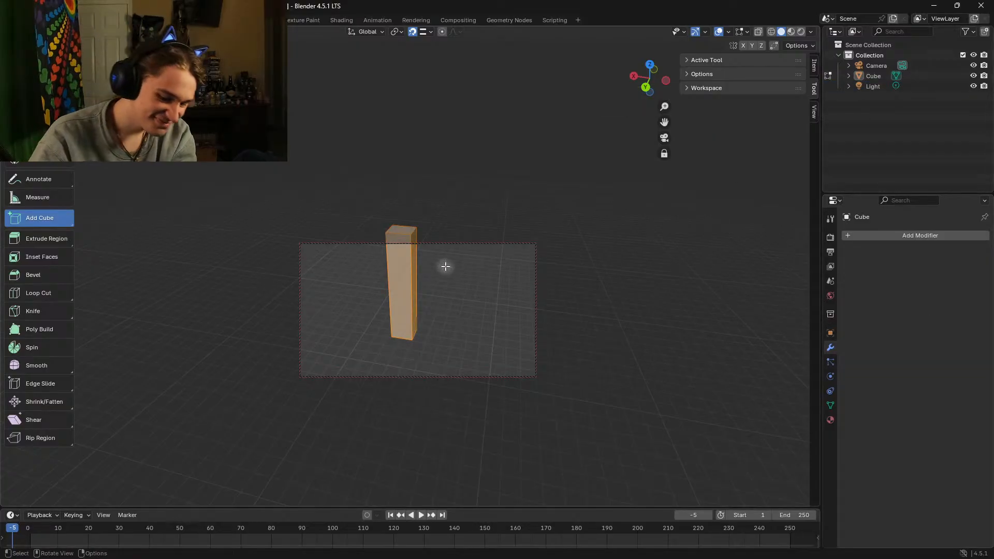
Step: Try separating the pillar by selection again and adding an Array modifier
key("p")
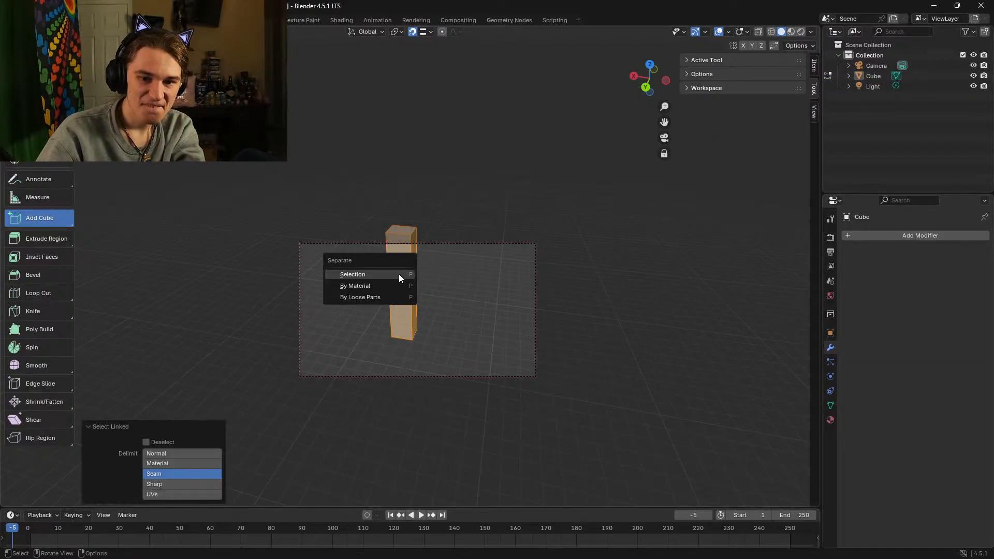
left_click(398, 275)
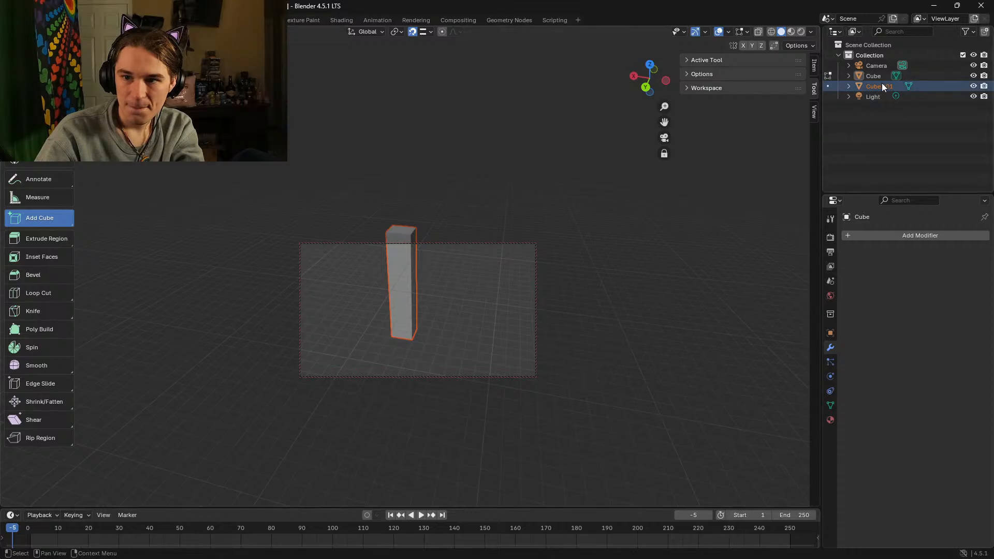
left_click(848, 85)
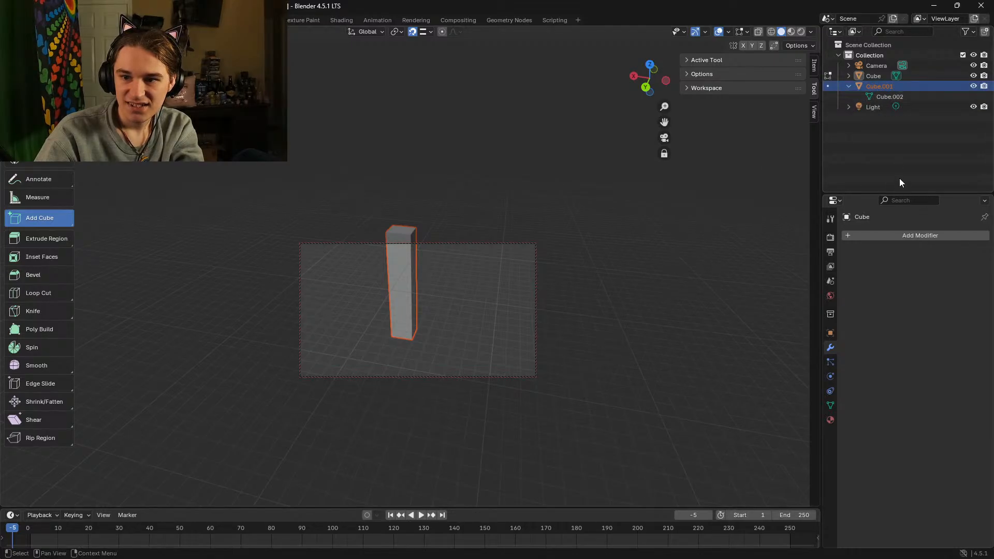
left_click(924, 234)
mouse_move(911, 236)
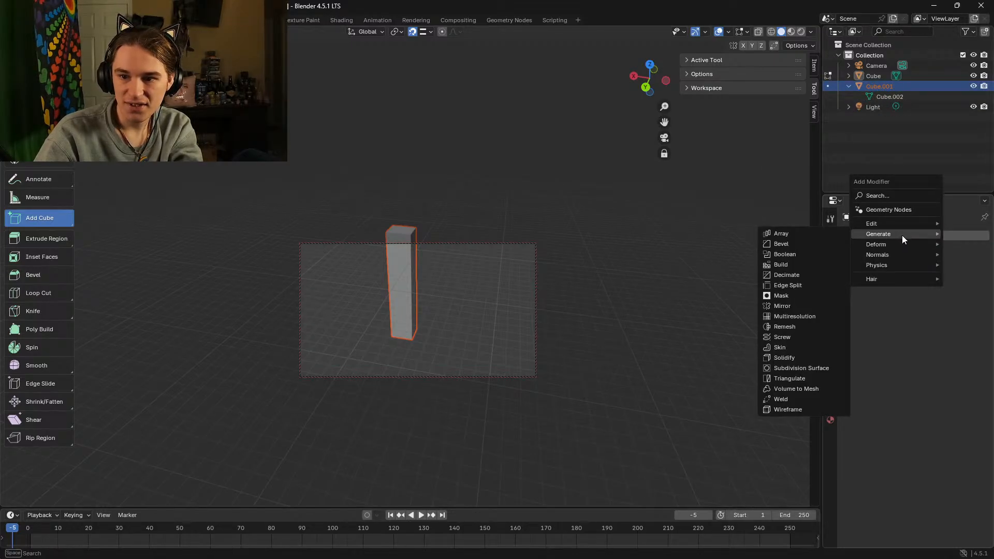
left_click(823, 235)
Step: Select the separated pillar's mesh data and try to give it an Array modifier of its own
left_click(896, 76)
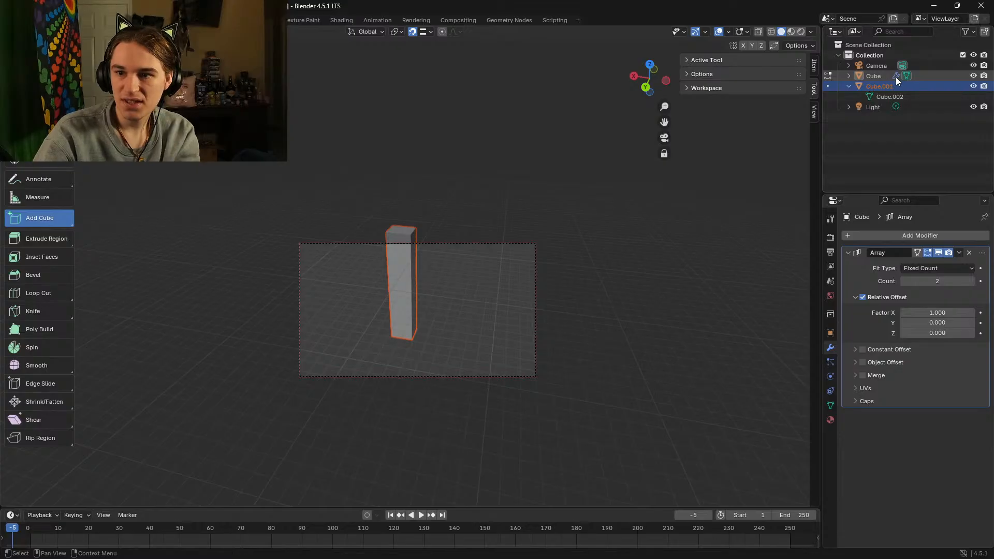
left_click(896, 86)
double_click(916, 87)
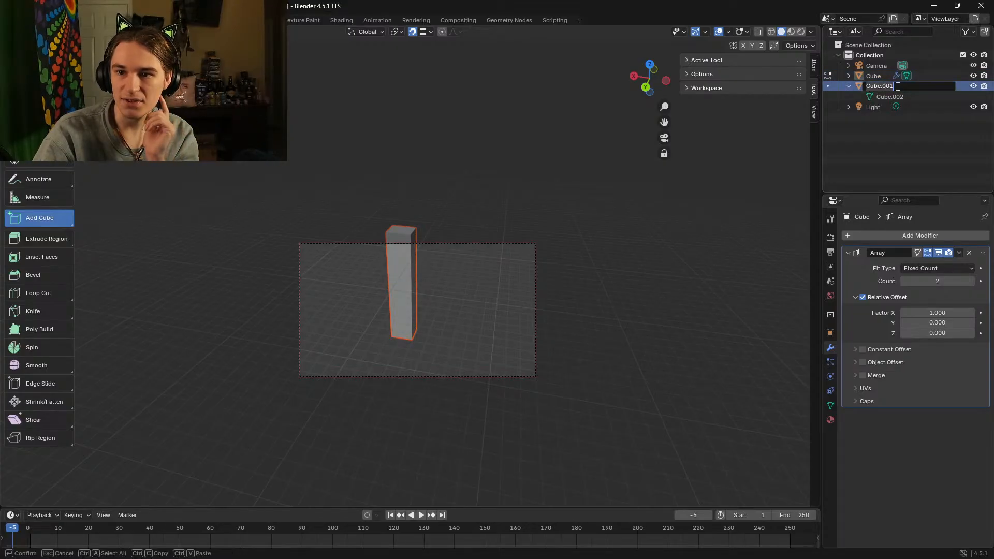
left_click(920, 95)
left_click(920, 95)
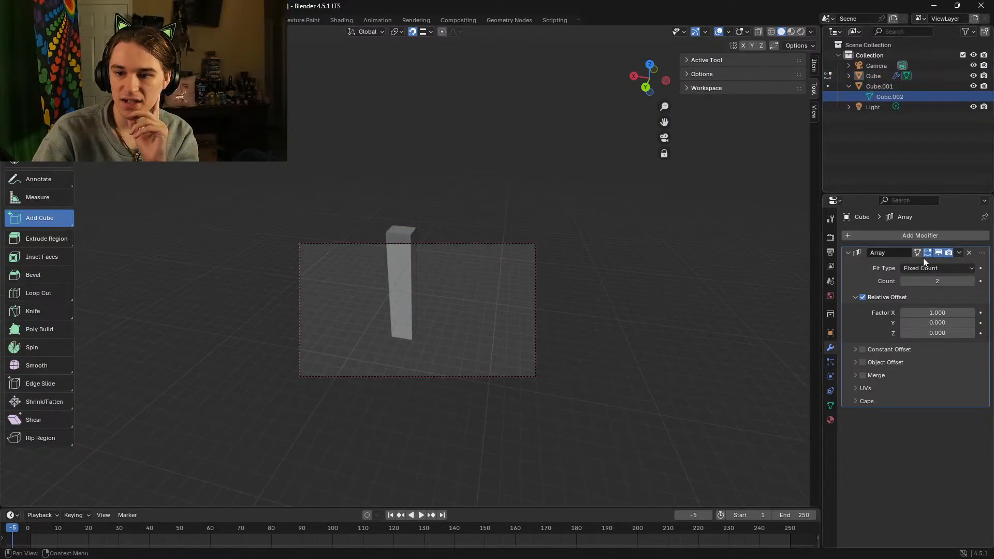
left_click(892, 236)
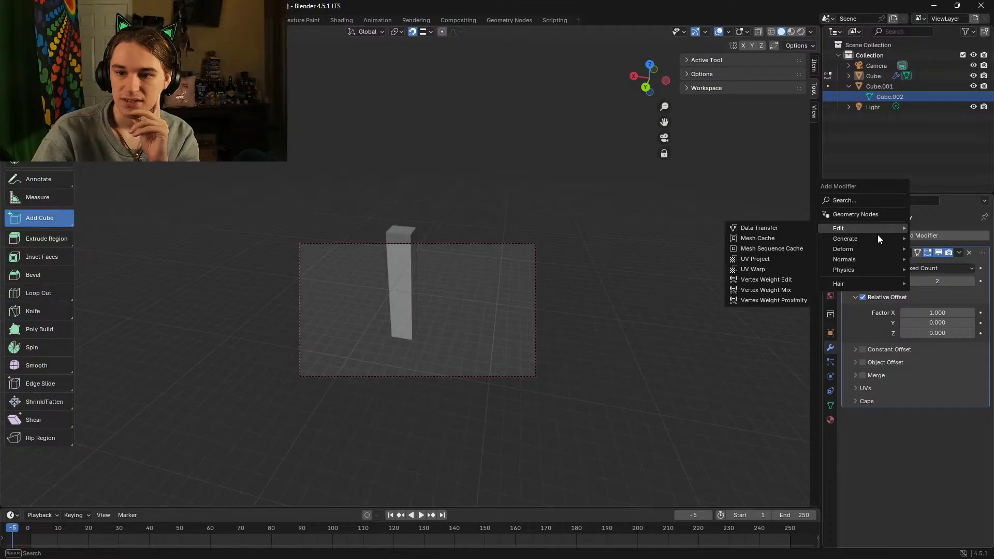
mouse_move(868, 239)
left_click(790, 235)
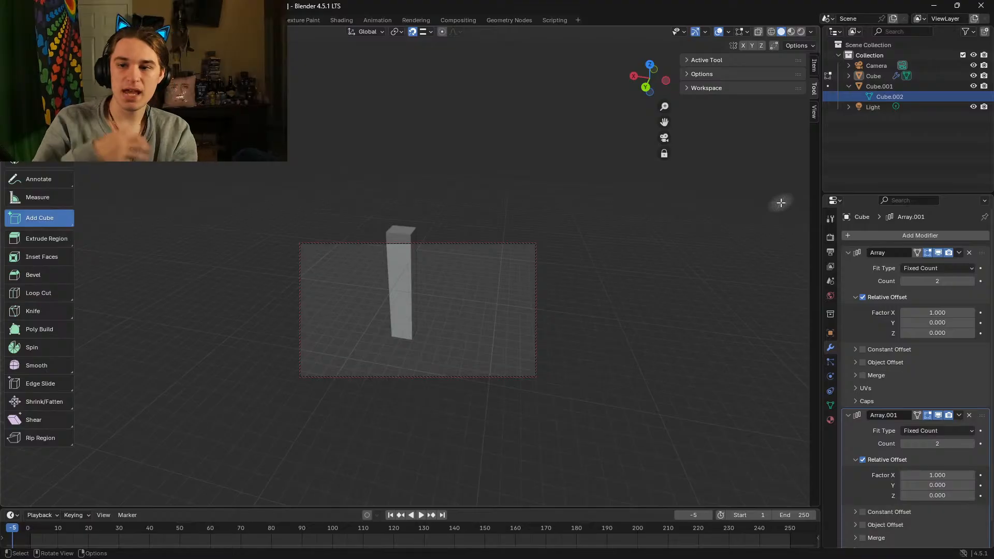
Step: Undo both Array modifiers together with the separation of the pillar
key("ctrl+z")
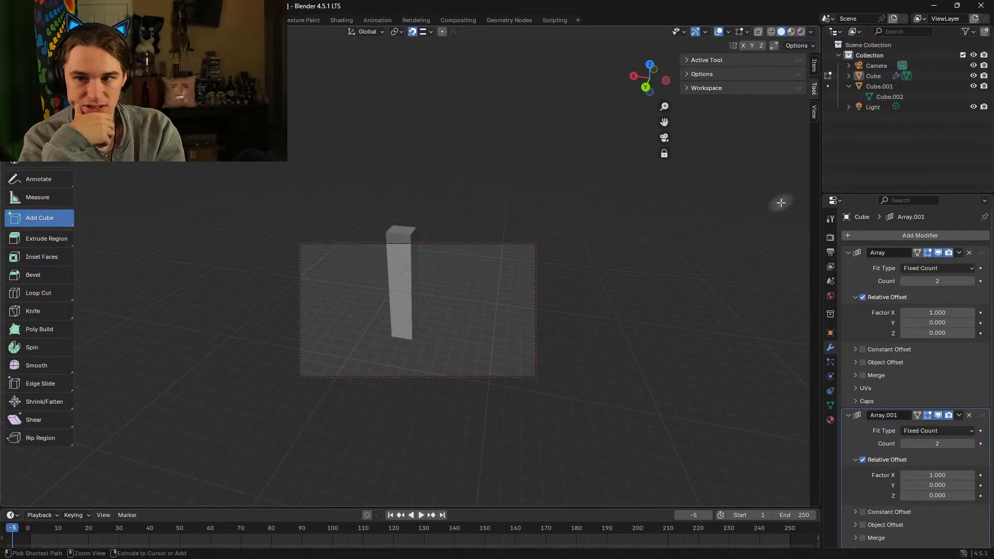
key("ctrl+z")
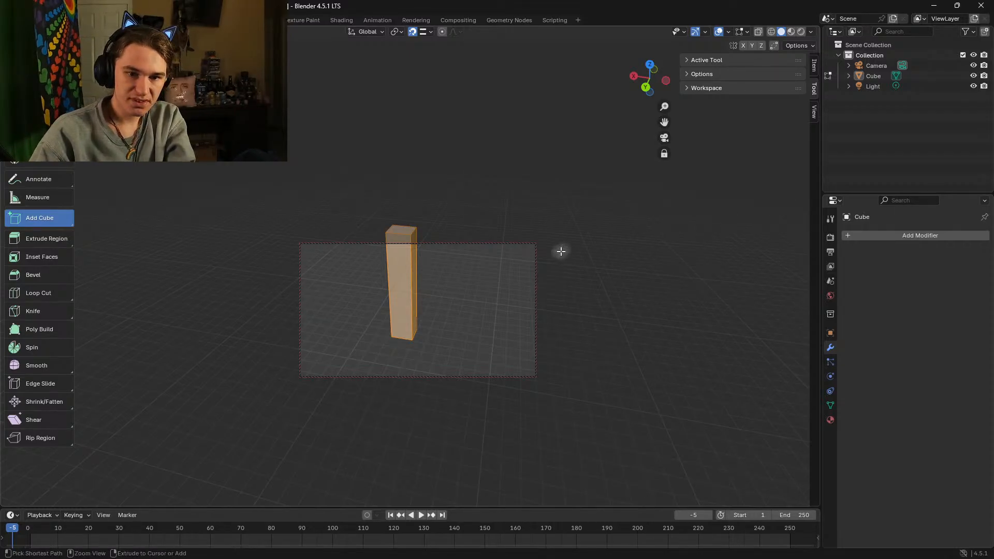
key("ctrl+z")
Step: Walk through the level's corridors and rooms and around its exterior to examine the blocked-out layout
key("shift+grave")
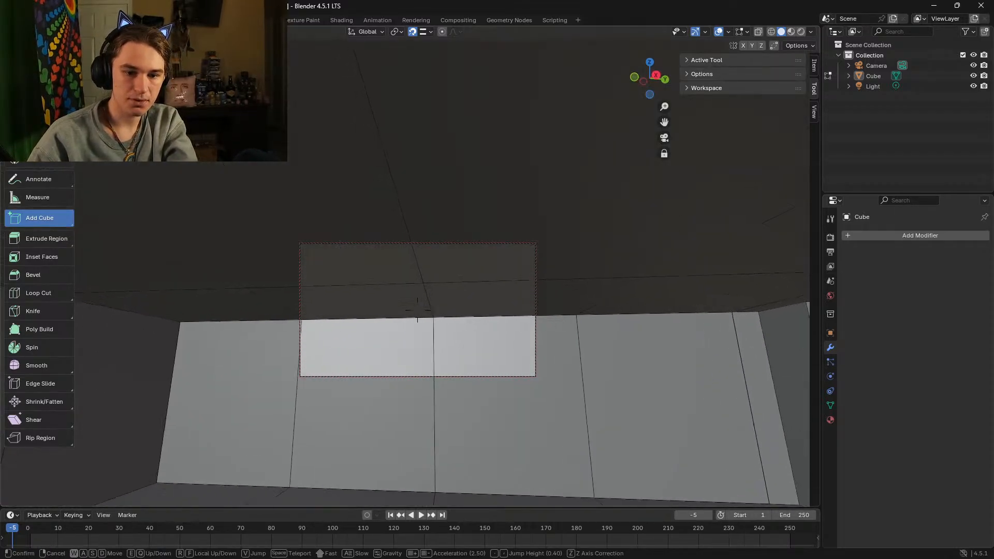
key("s")
key("a")
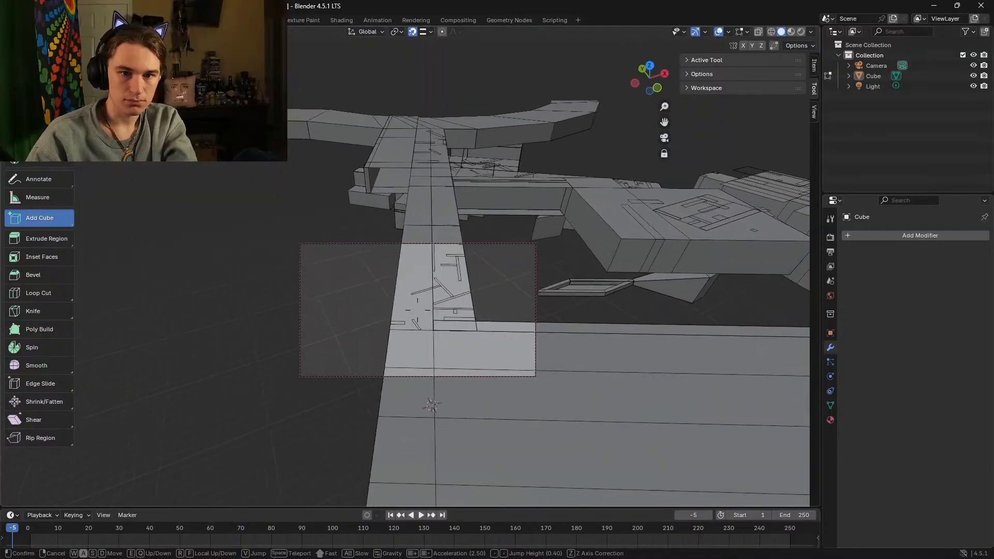
key("w")
key("w")
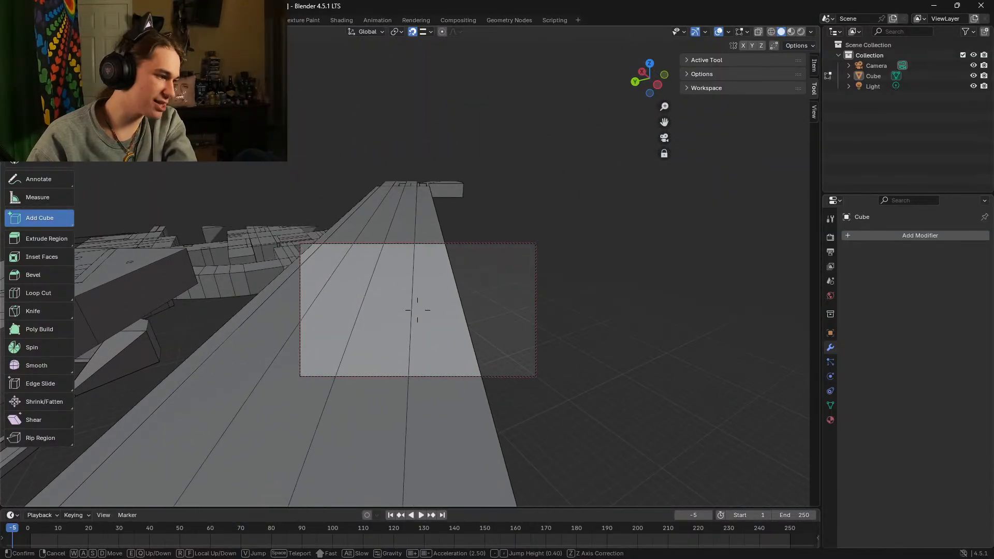
key("w")
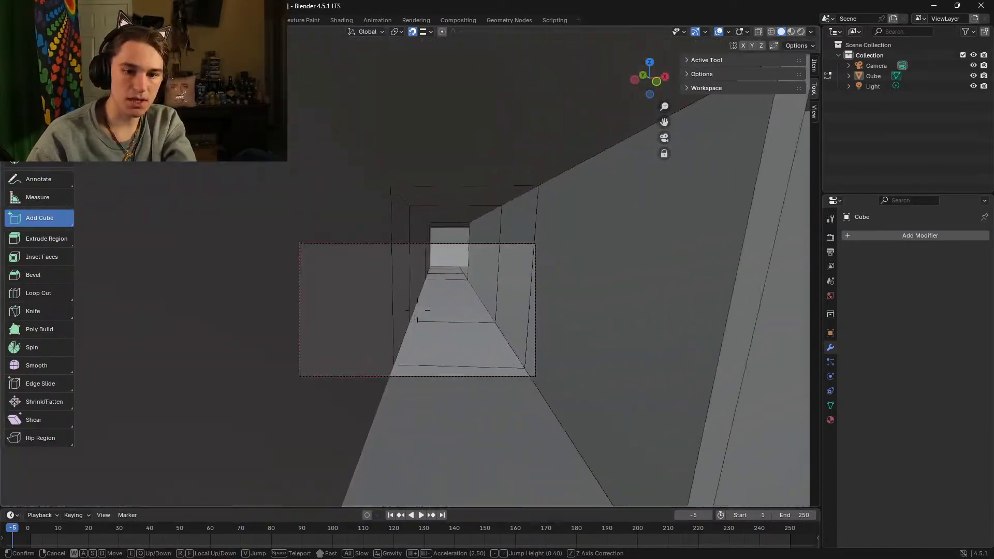
key("w")
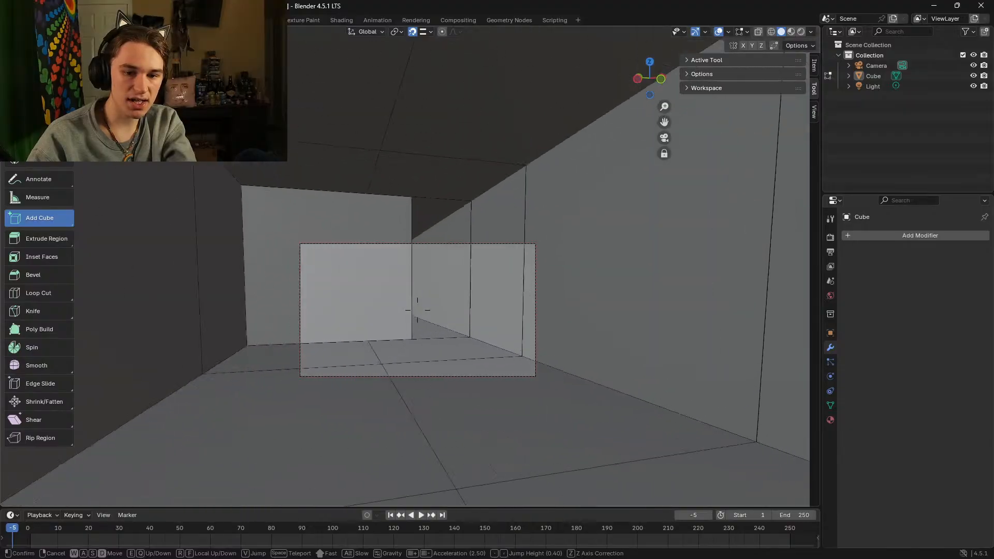
key("w")
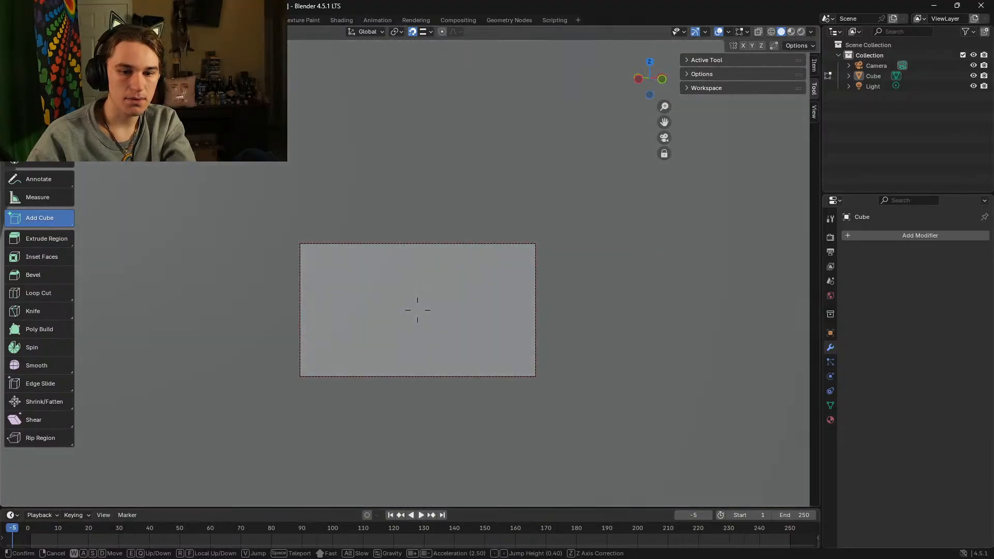
key("w")
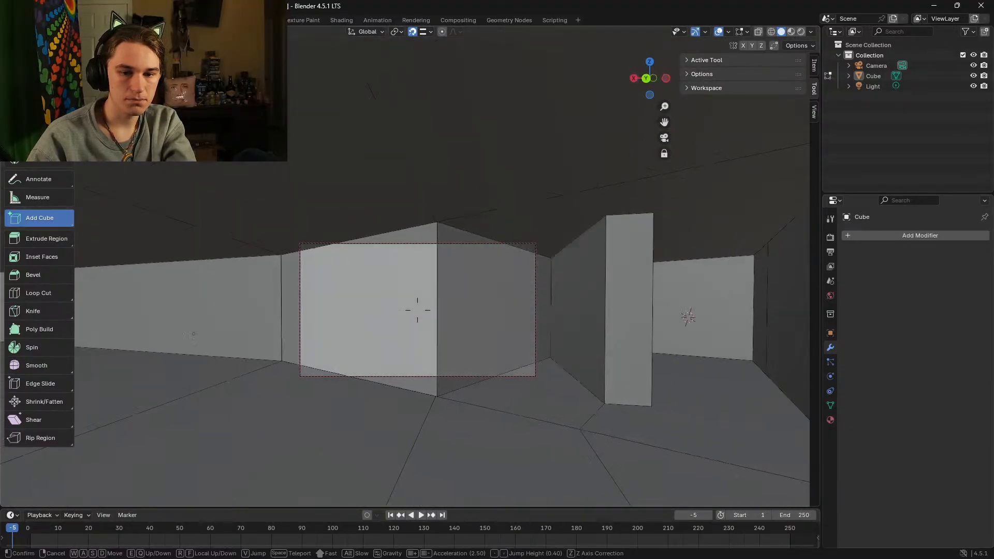
key("w")
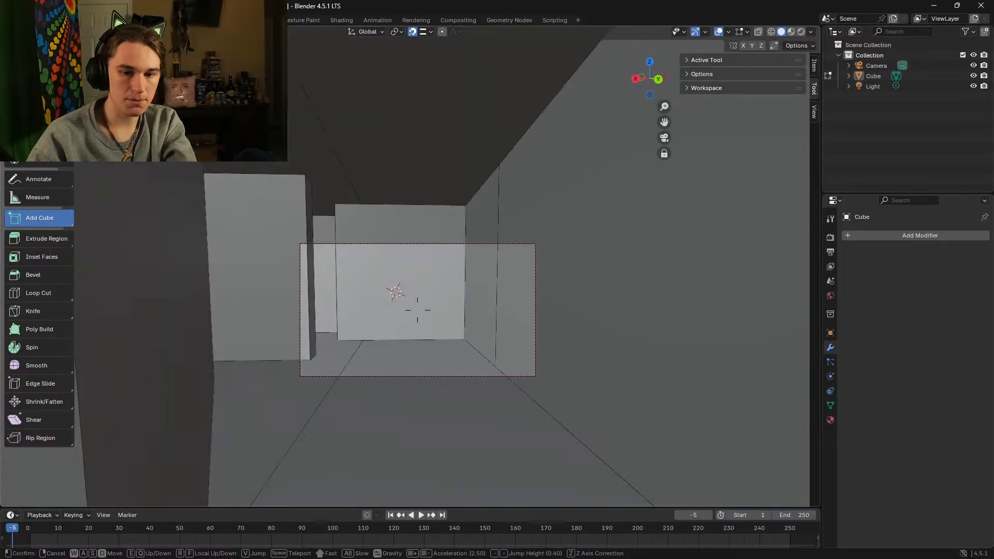
key("w")
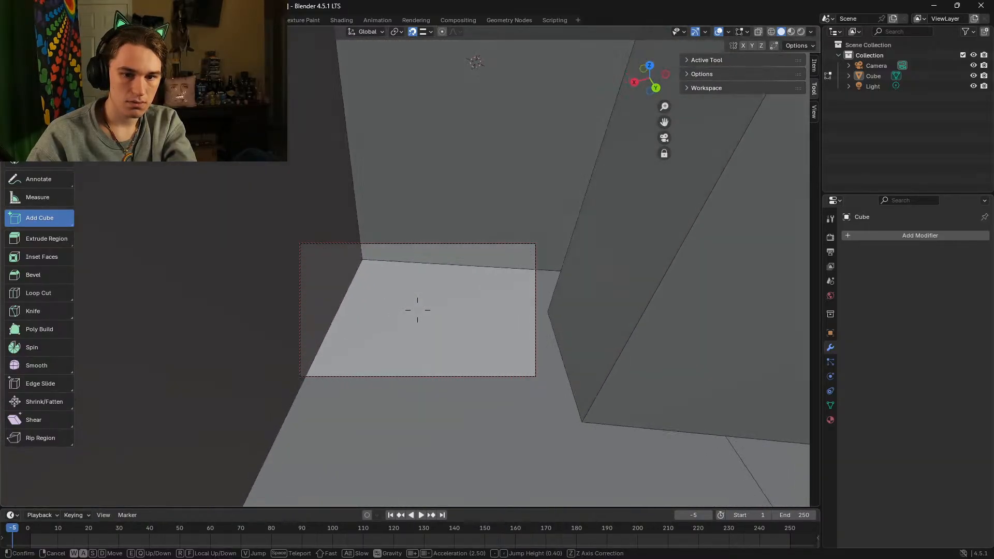
key("w")
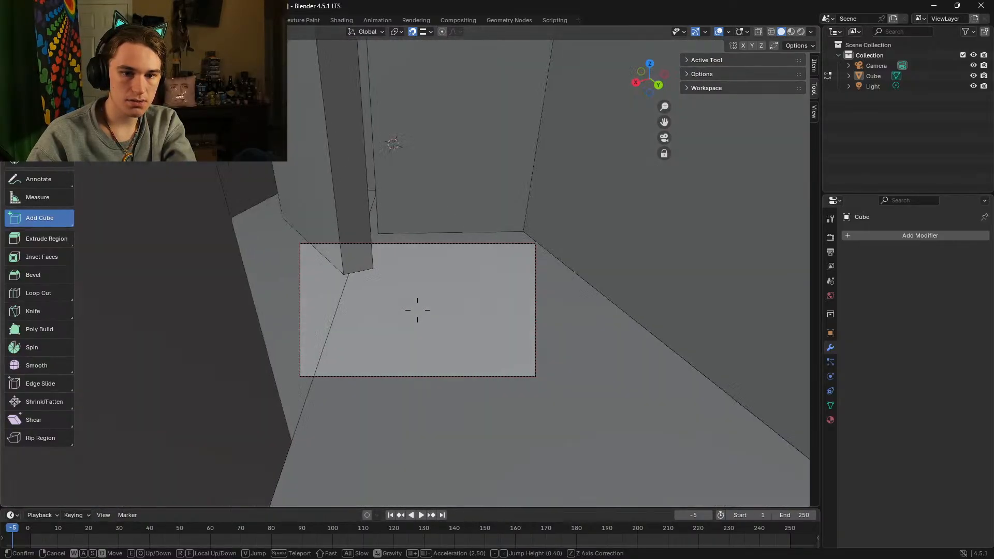
key("w")
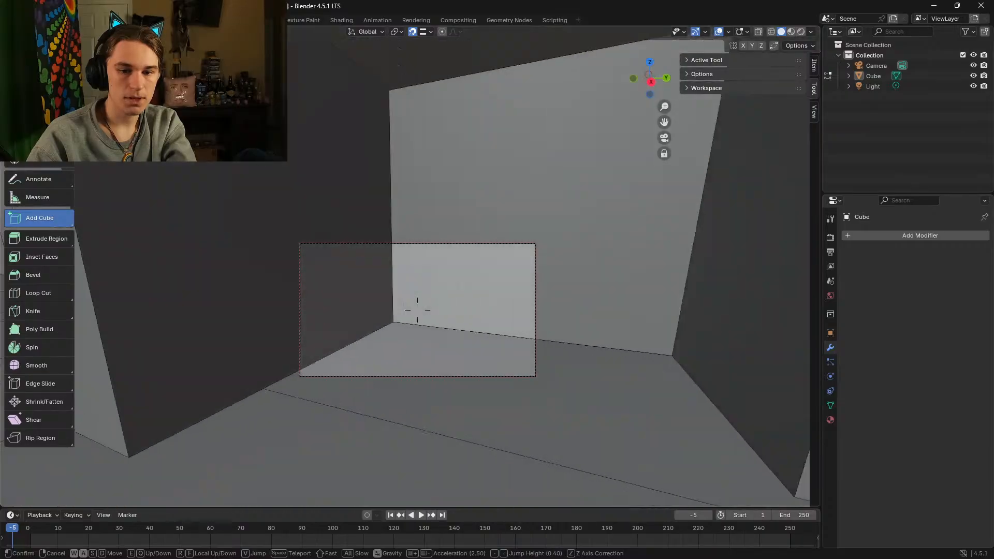
key("a")
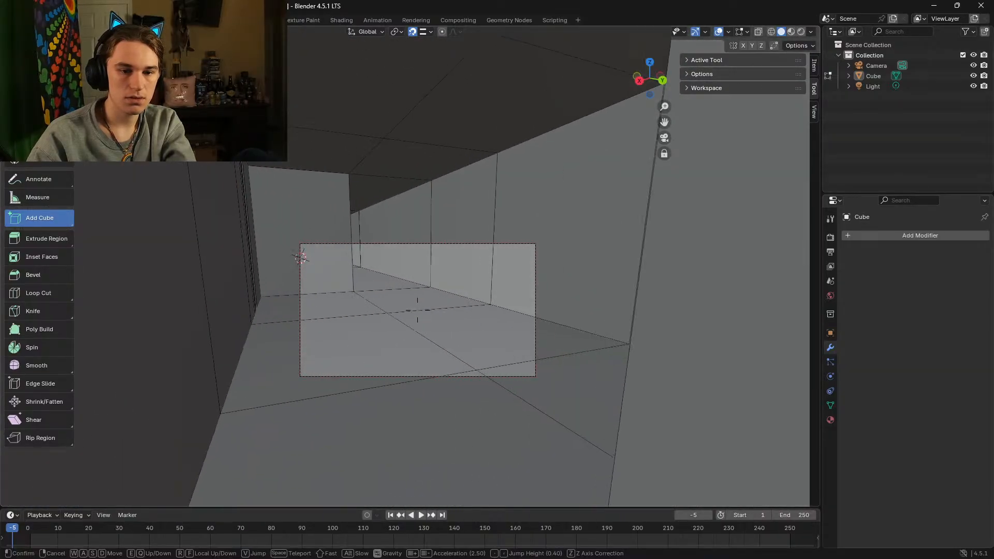
key("w")
key("d")
key("w")
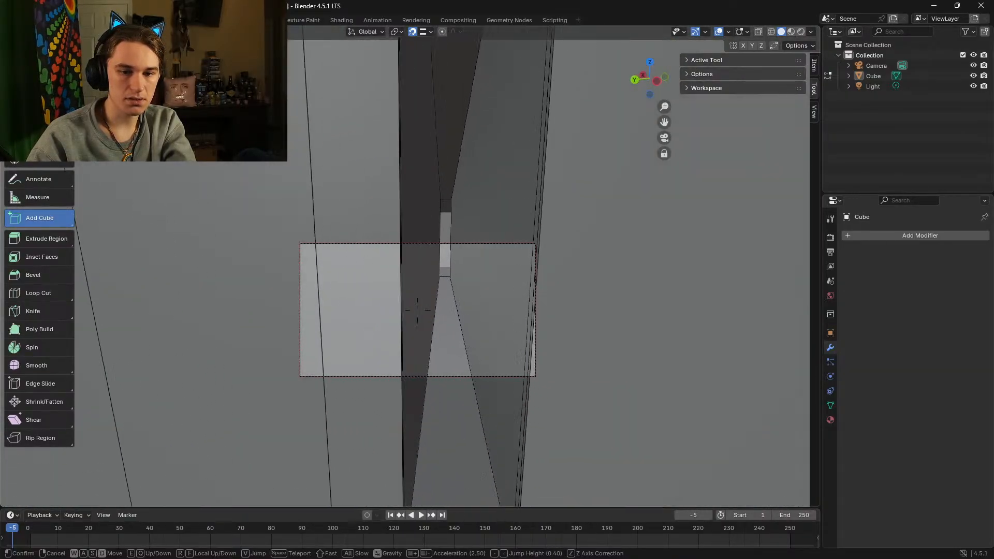
key("w")
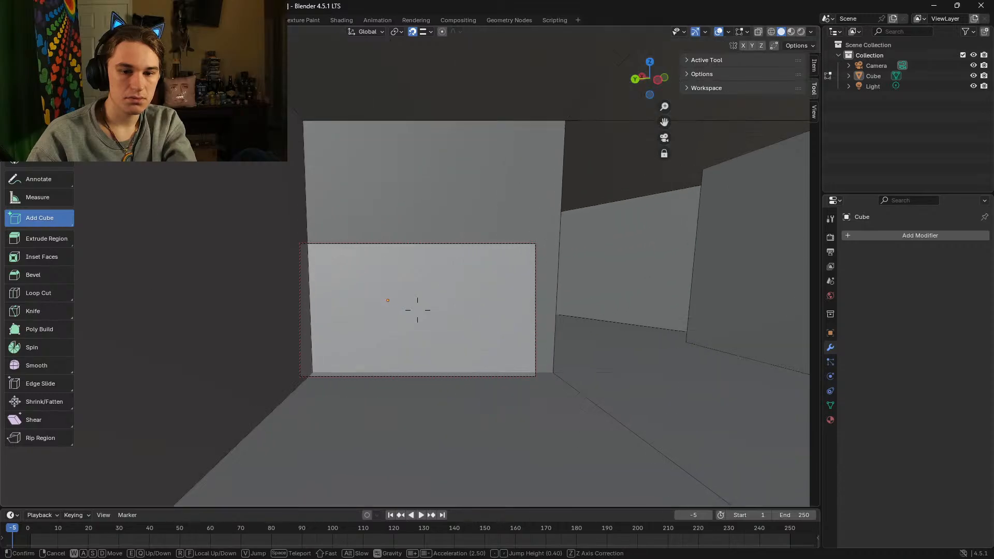
key("w")
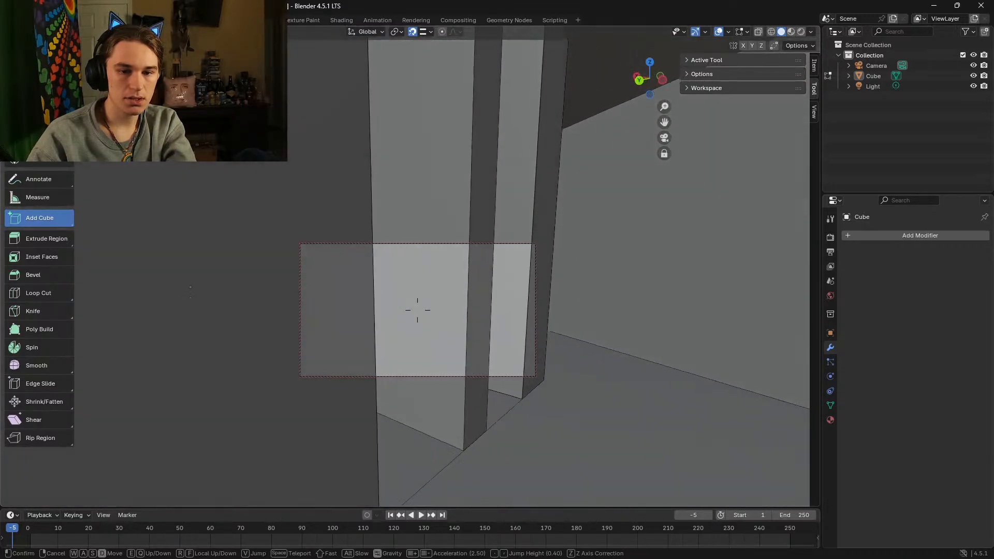
key("shift+w")
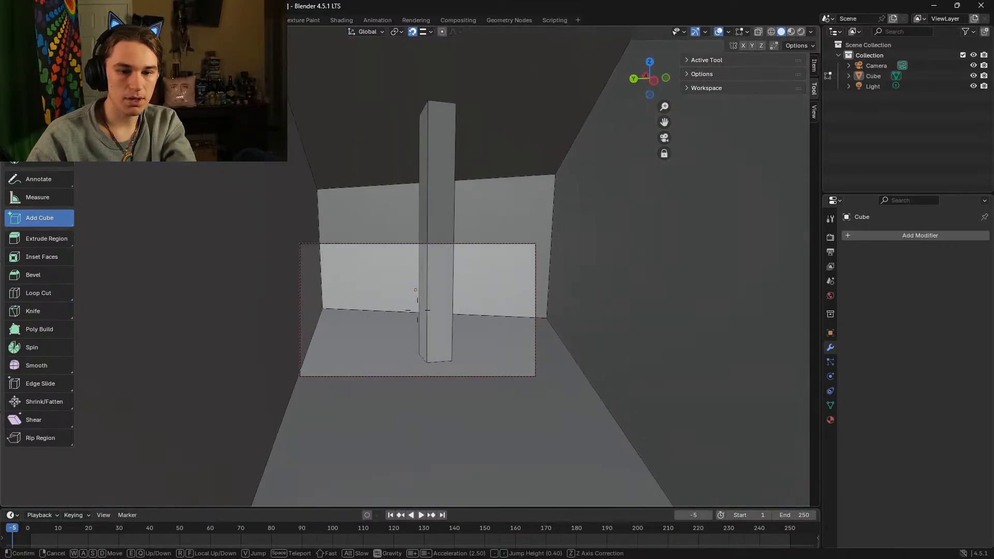
key("w")
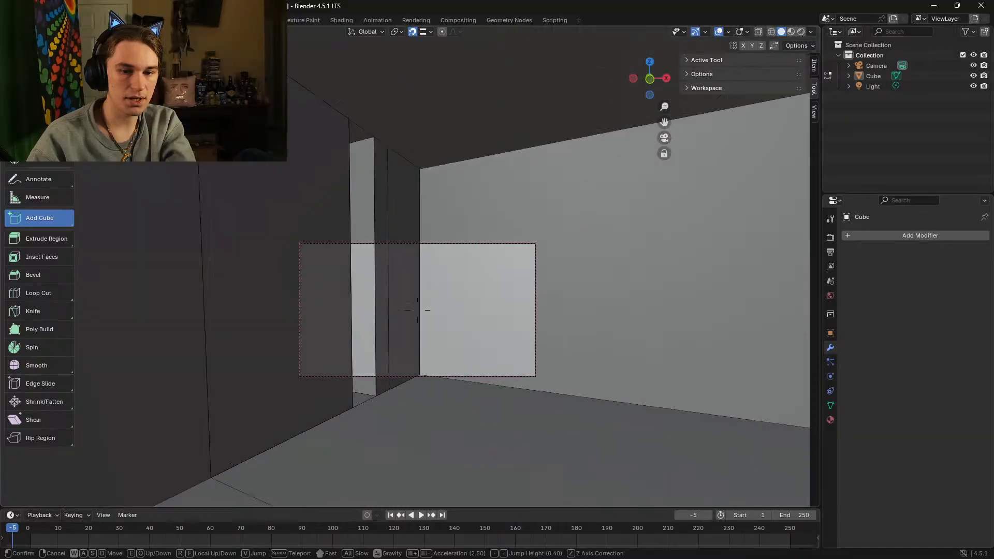
key("w")
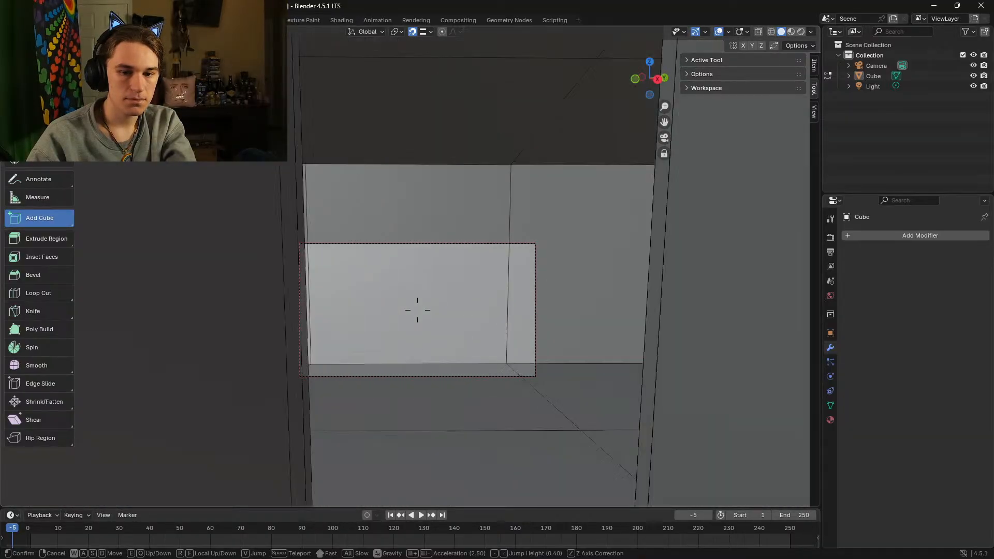
key("d")
key("q")
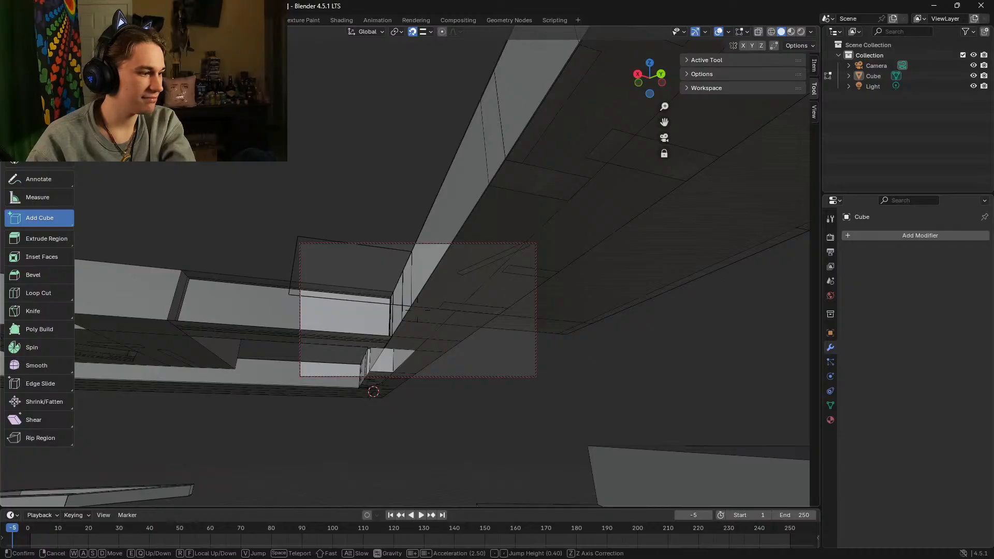
Step: Change the snapping target to Vertex while viewing the inside of the long corridor
key("w")
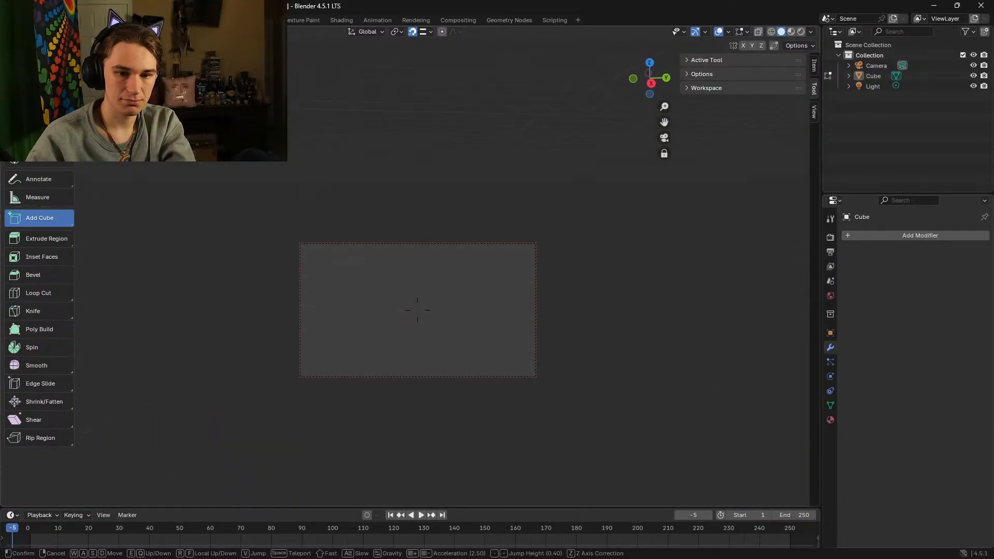
key("w")
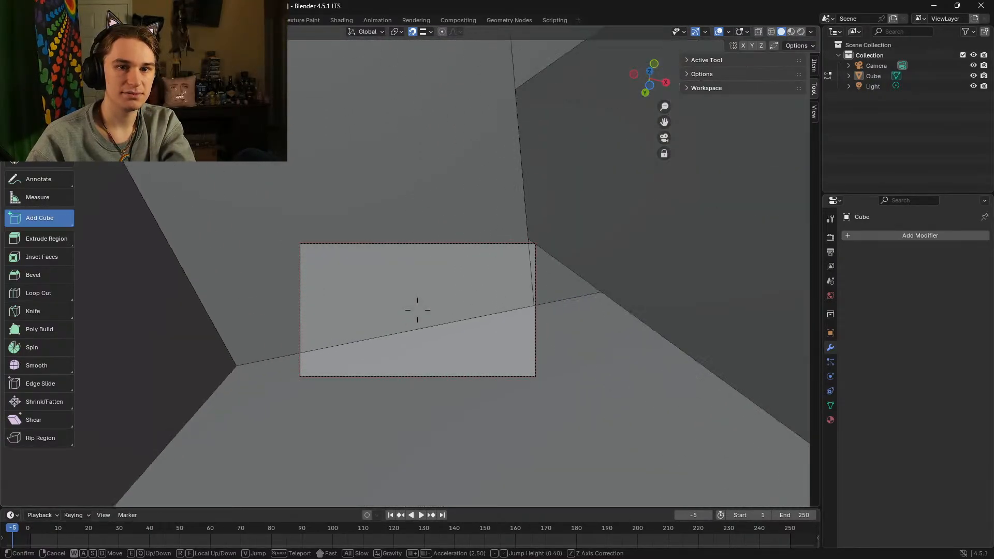
key("w")
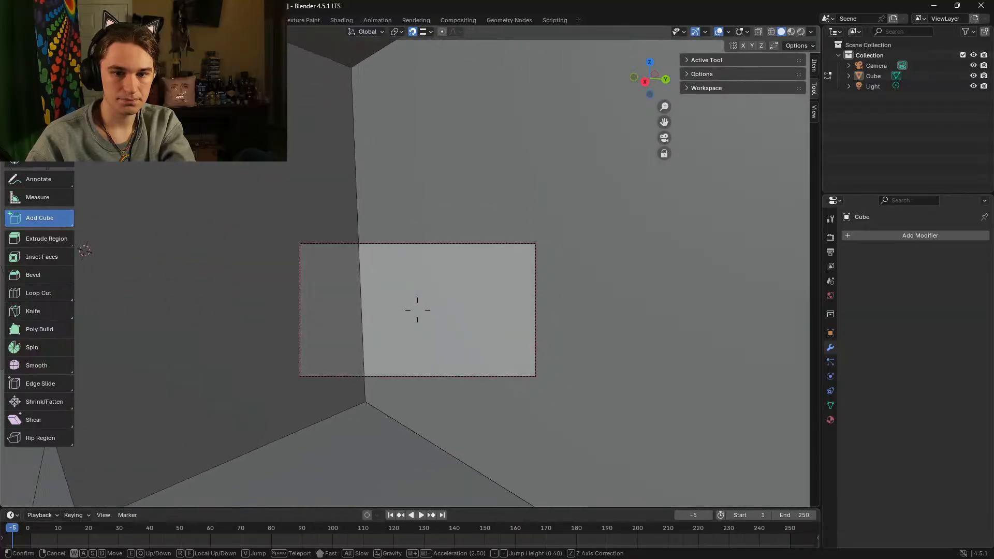
key("w")
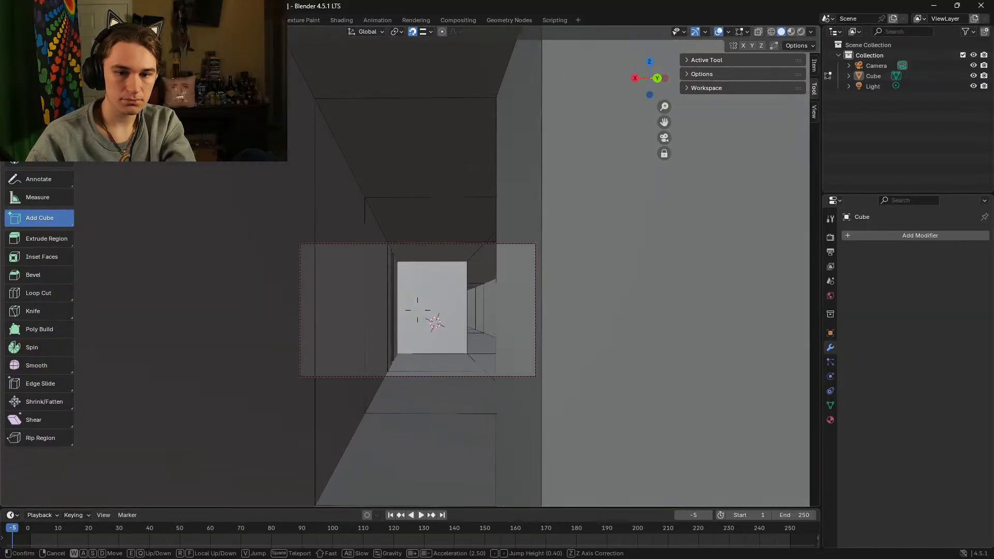
key("w")
left_click(411, 67)
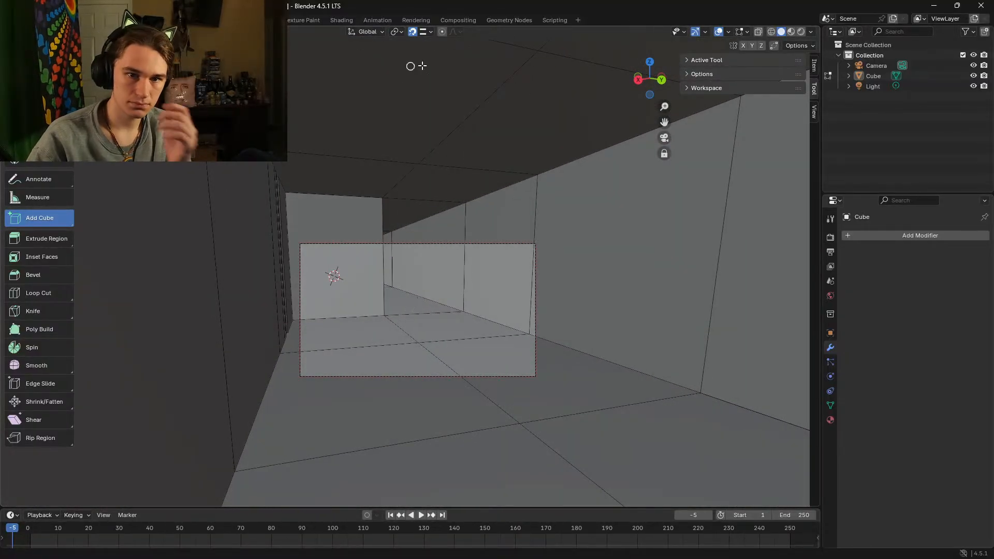
left_click(427, 31)
left_click(404, 107)
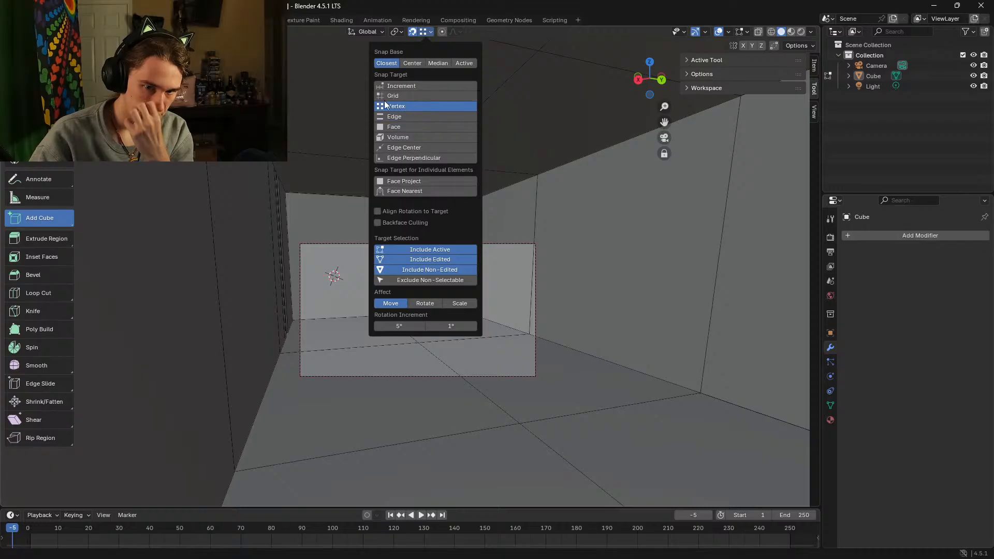
Step: Draw two thin floor-to-ceiling cubes that meet at an angle, forming a freestanding pillar in the corridor
left_click_drag(444, 362, 359, 368)
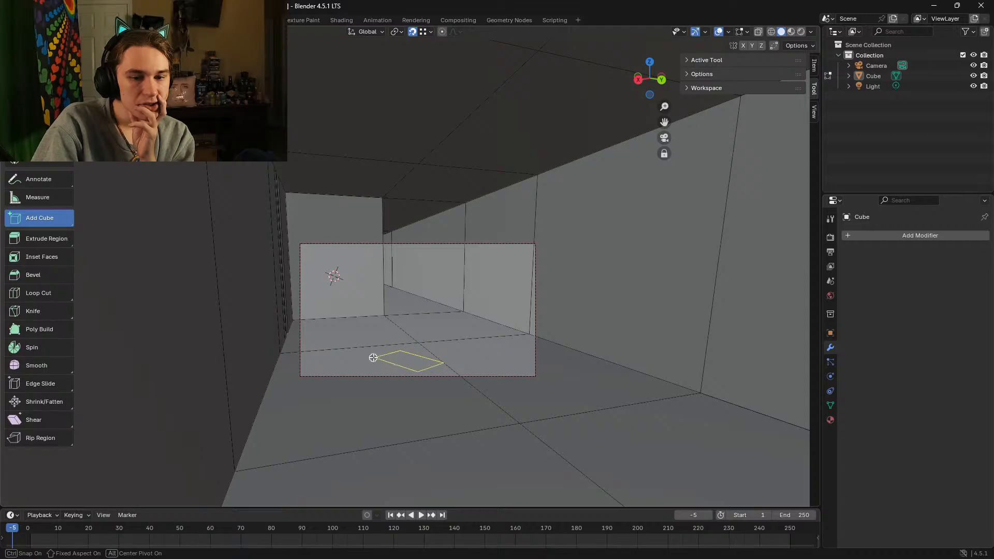
left_click_drag(409, 342, 410, 339)
left_click(418, 143)
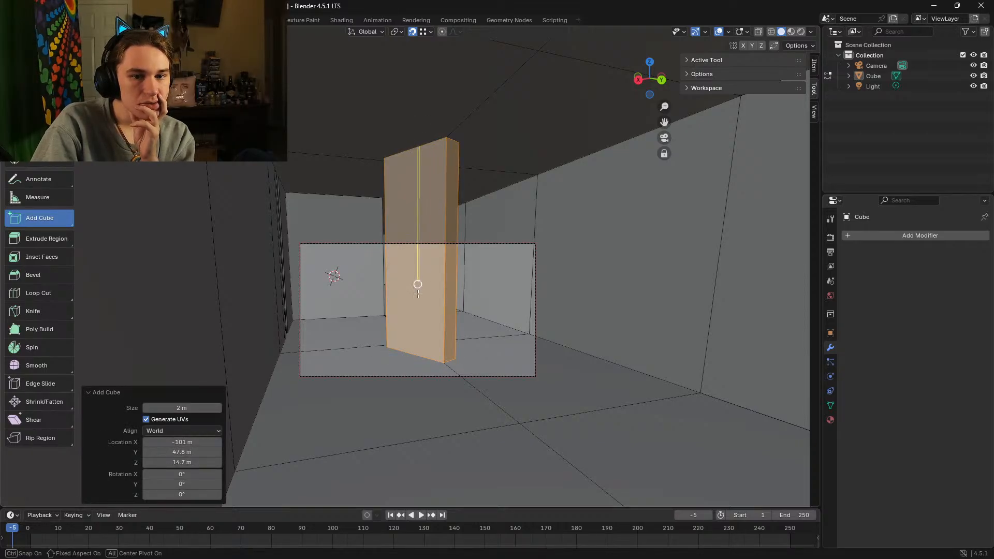
left_click(390, 365)
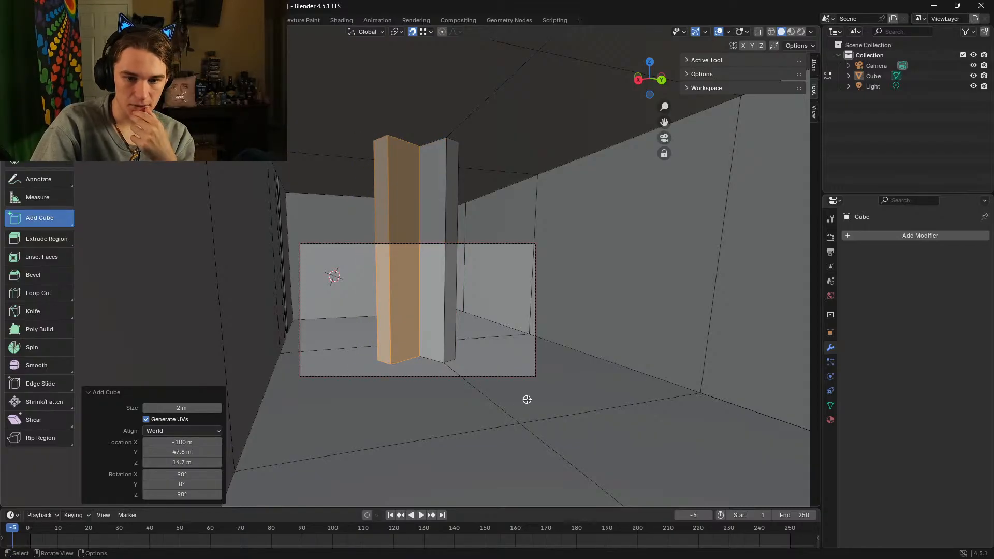
Step: Draw a second freestanding pillar from two joined thin floor-to-ceiling cubes, beside the first one on the corridor floor
left_click_drag(477, 389, 496, 378)
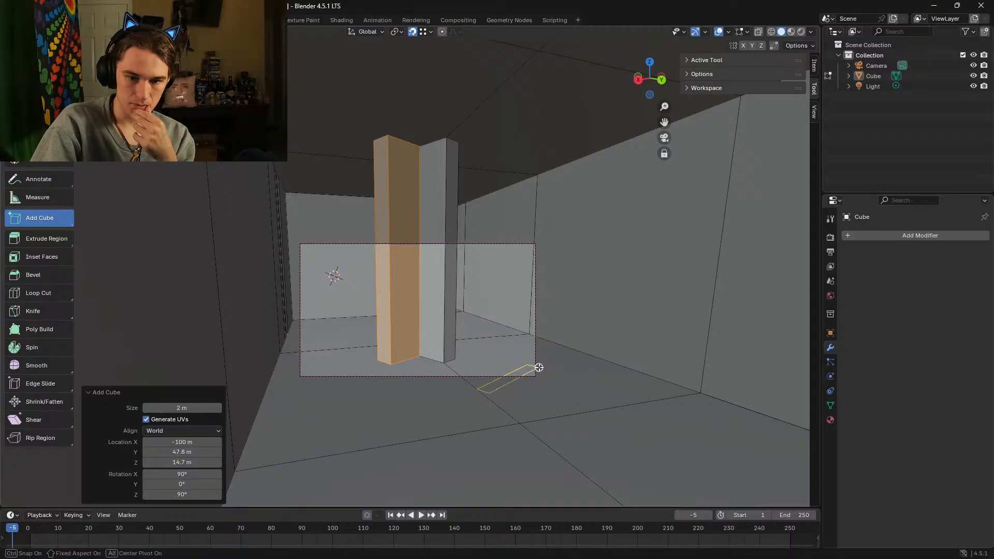
left_click(544, 125)
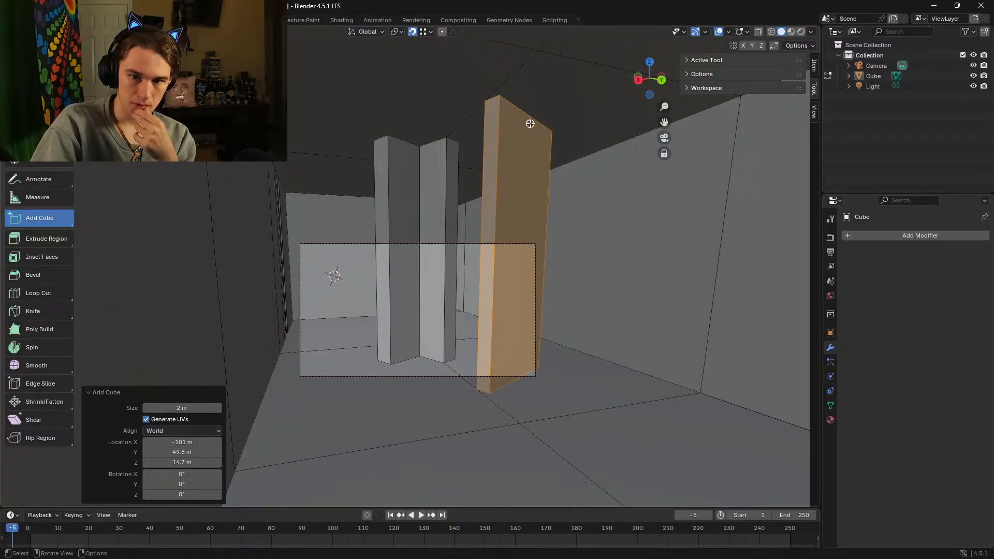
left_click_drag(532, 119, 527, 155)
left_click_drag(534, 313, 561, 398)
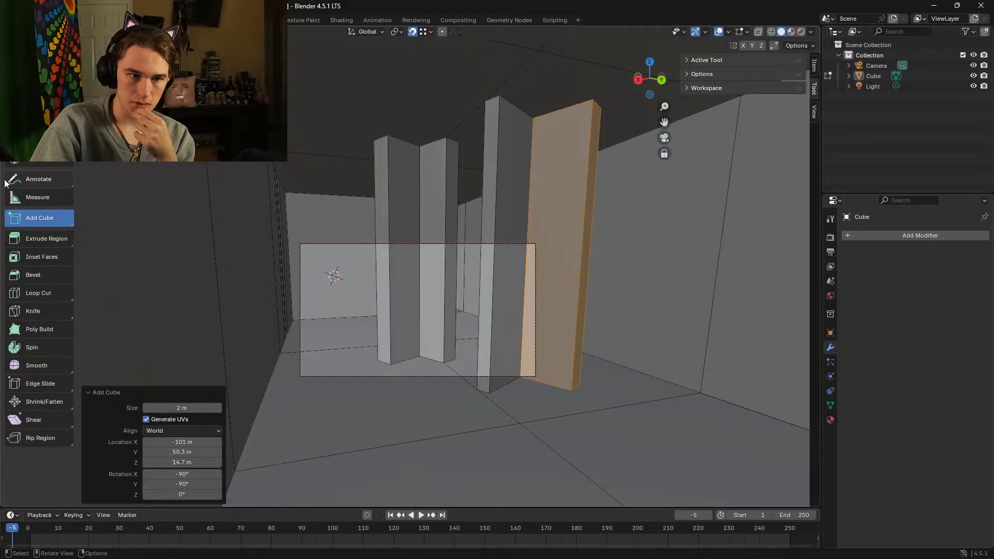
Step: Select both cubes of the second pillar with Select Linked and rotate them about -138° around Z
key("w")
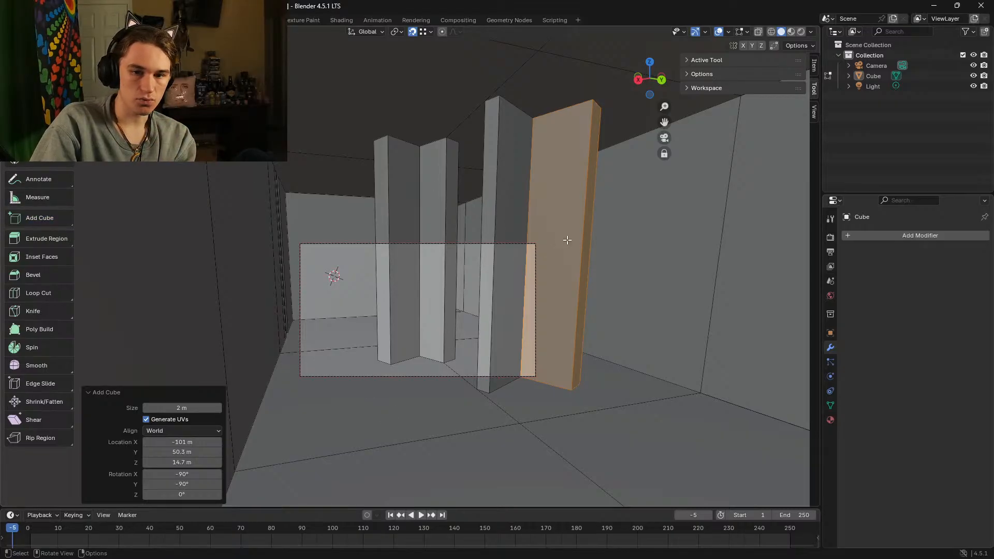
left_click(507, 202, "shift")
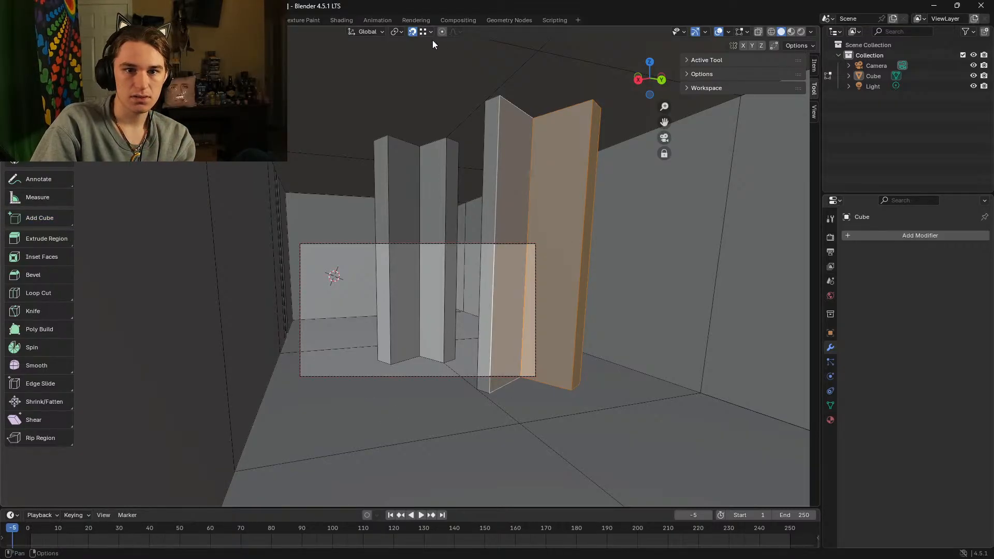
left_click(144, 32)
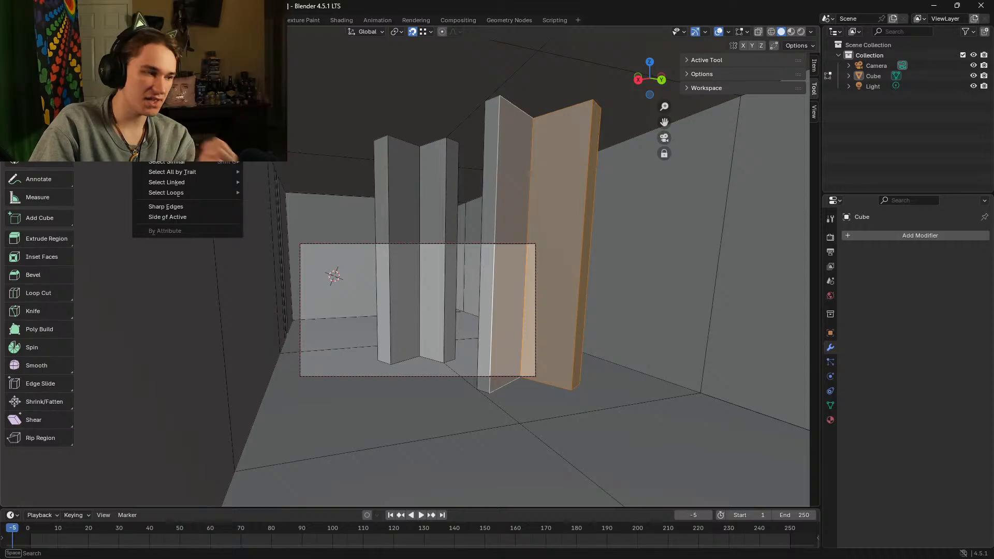
mouse_move(222, 184)
left_click(285, 181)
left_click(38, 122)
left_click_drag(538, 255, 470, 191)
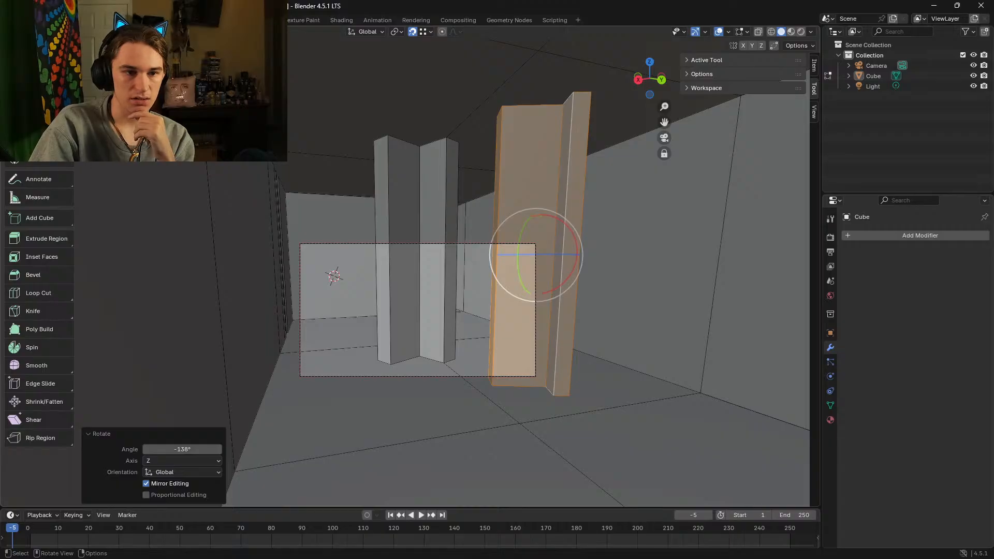
Step: Draw a third freestanding pillar from two joined thin floor-to-ceiling cubes, in front of the first pillar
left_click(38, 217)
left_click_drag(327, 396, 416, 433)
left_click(345, 70)
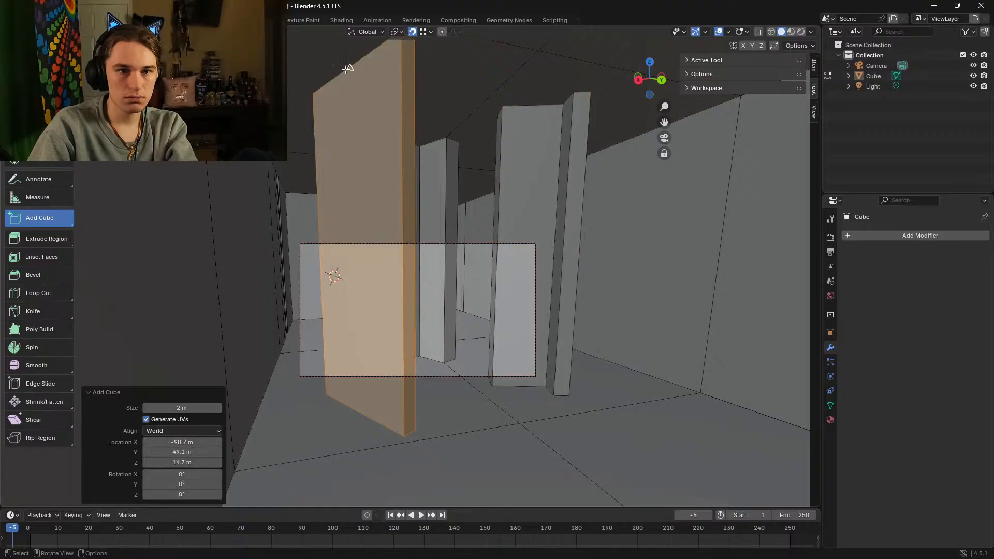
mouse_move(350, 68)
left_mouse_down()
mouse_move(344, 193)
mouse_move(371, 419)
mouse_move(324, 444)
left_mouse_up()
left_click(463, 458)
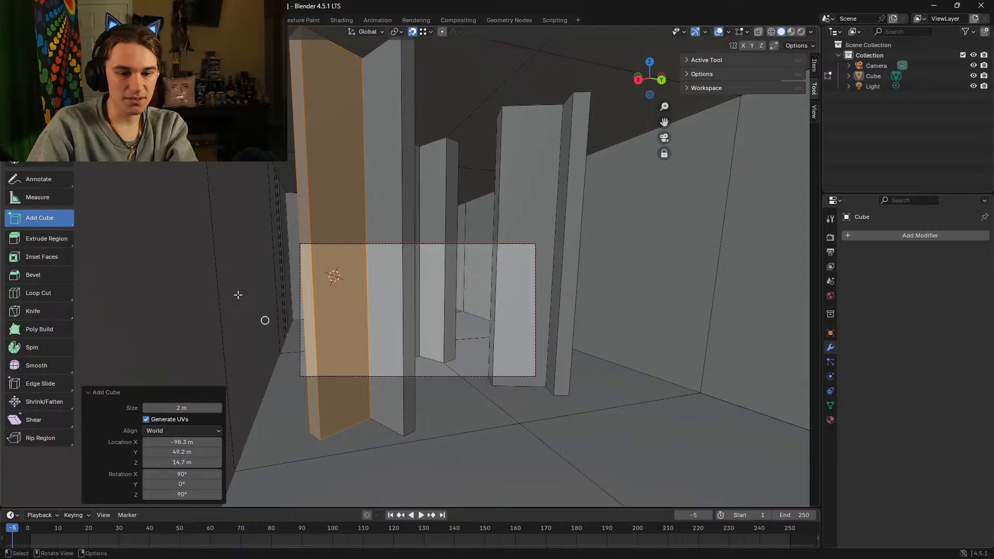
Step: Select both cubes of the third pillar with Select Linked and rotate them about -117° around Z
key("w")
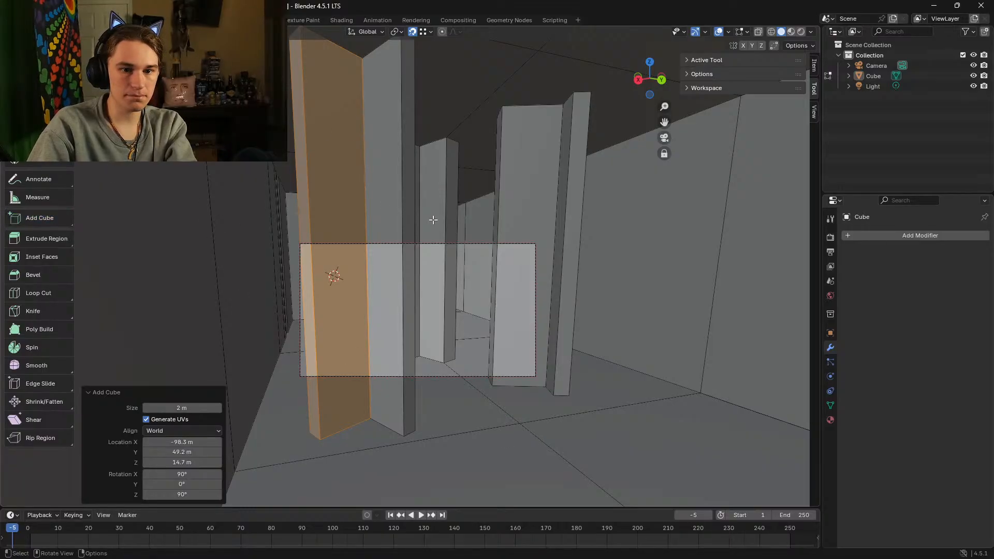
left_click(386, 210, "shift")
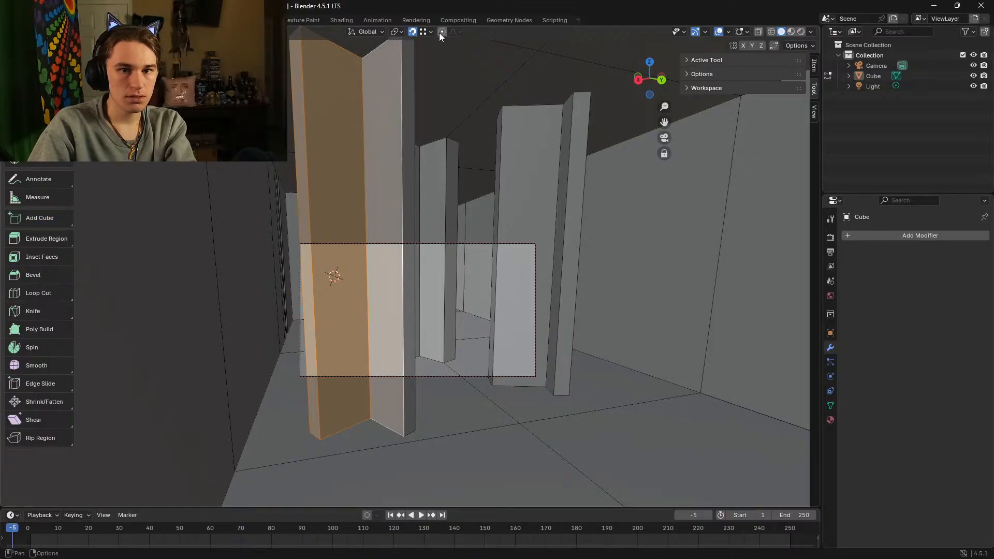
left_click(145, 32)
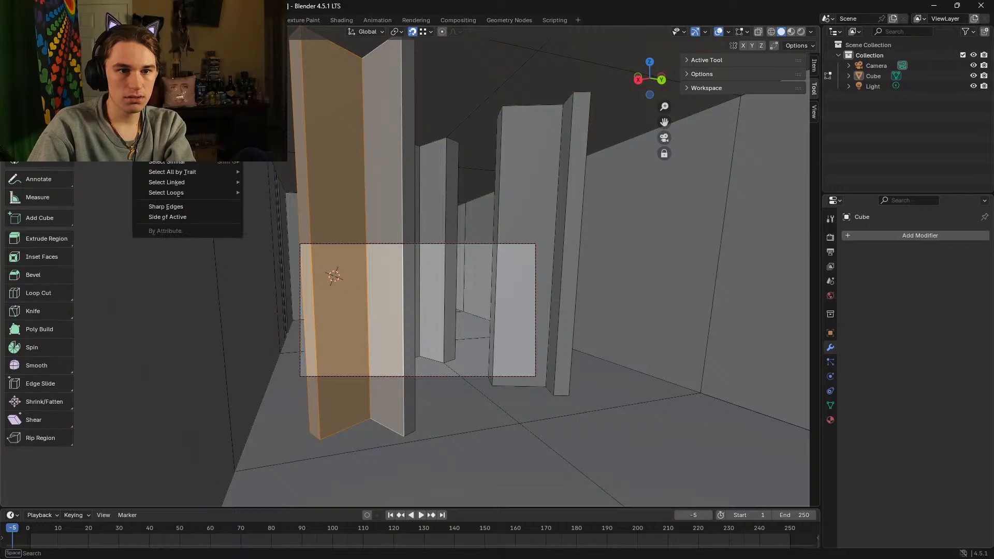
mouse_move(191, 185)
left_click(321, 182)
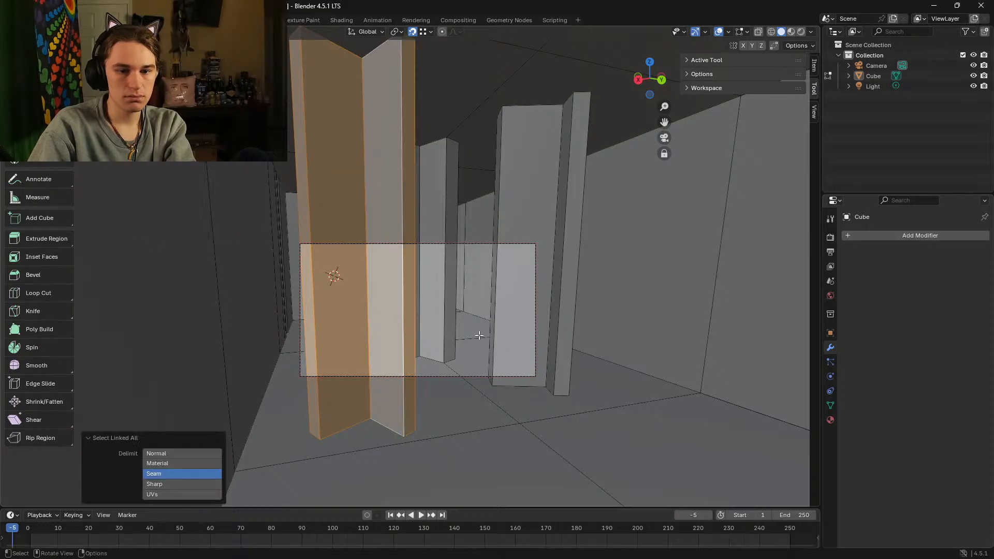
left_click(39, 122)
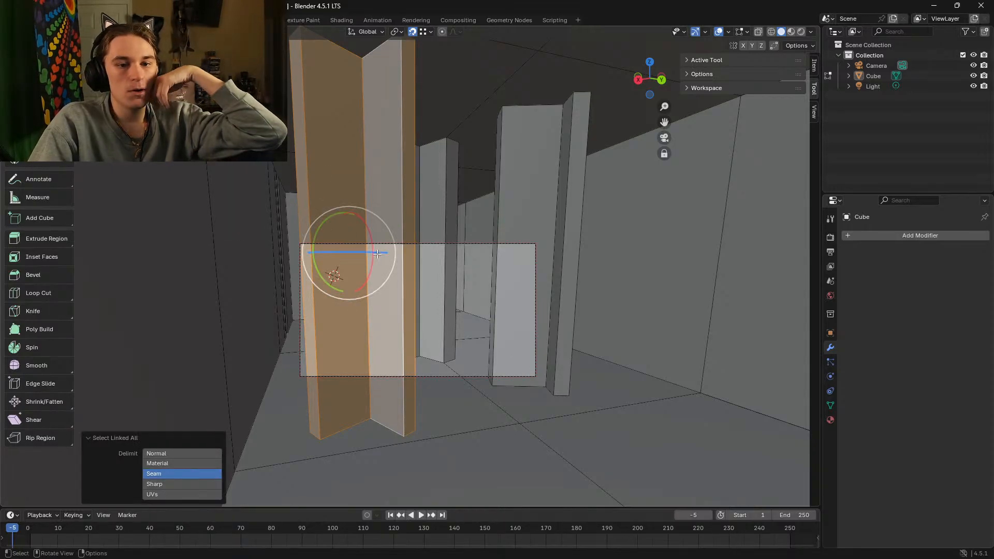
left_click_drag(350, 253, 324, 162)
Step: Try a rotation angle of 115° around Z for the third pillar
left_click(184, 449)
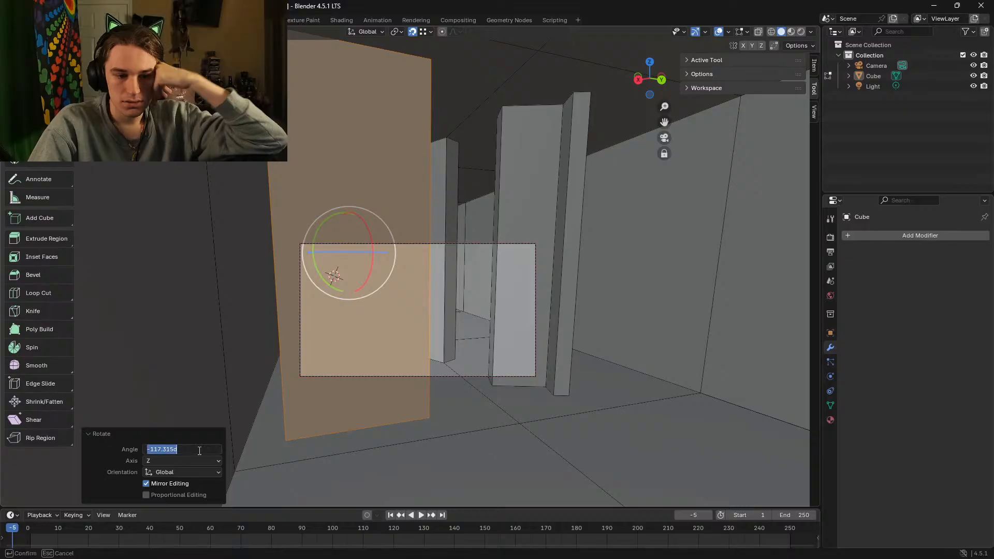
type("1.92")
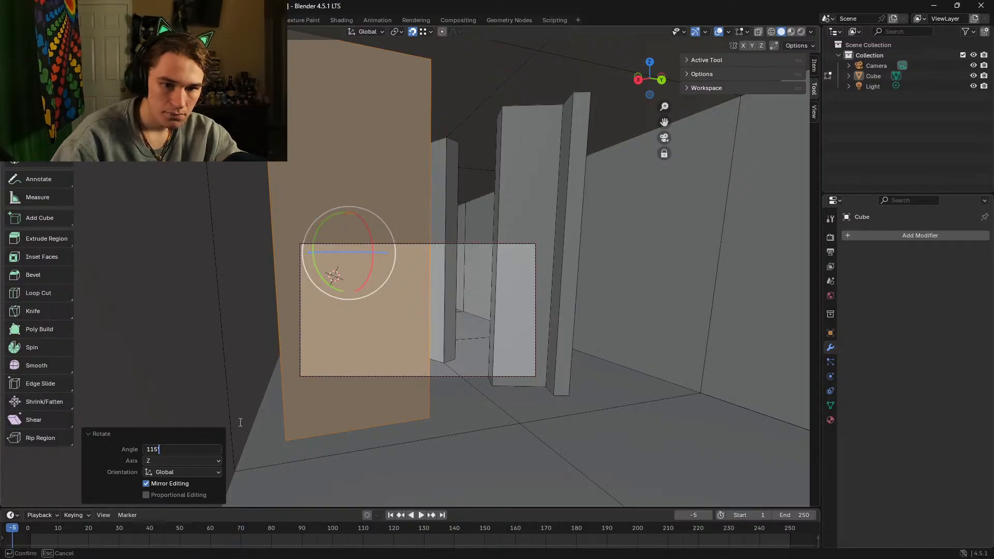
key("Return")
left_click(200, 447)
type("115")
key("Return")
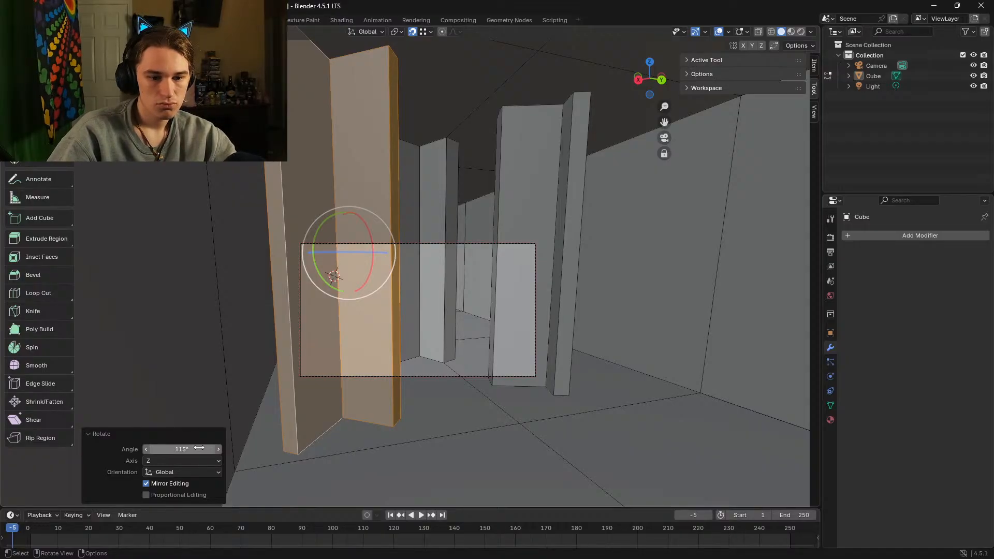
Step: Set the third pillar's rotation angle to -115° around Z
left_click(198, 447)
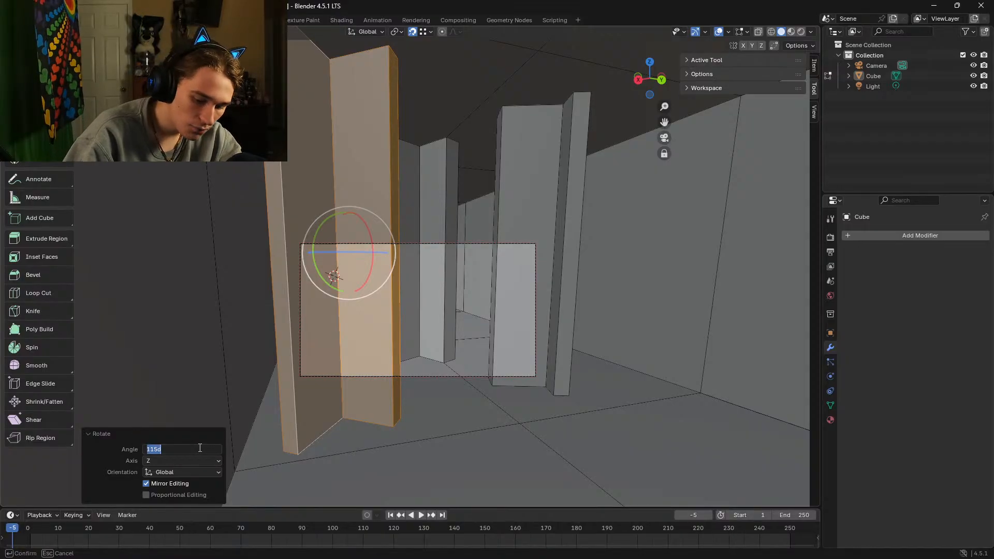
type("-115")
key("Return")
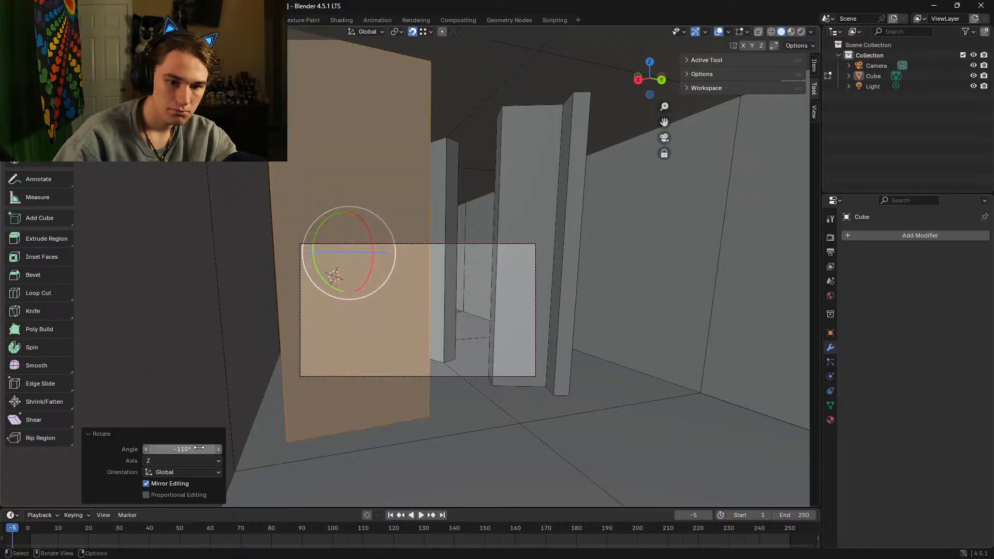
Step: Draw a thin floor-to-ceiling cube in front of the existing pillars and begin a second cube joined to its side
key("shift+grave")
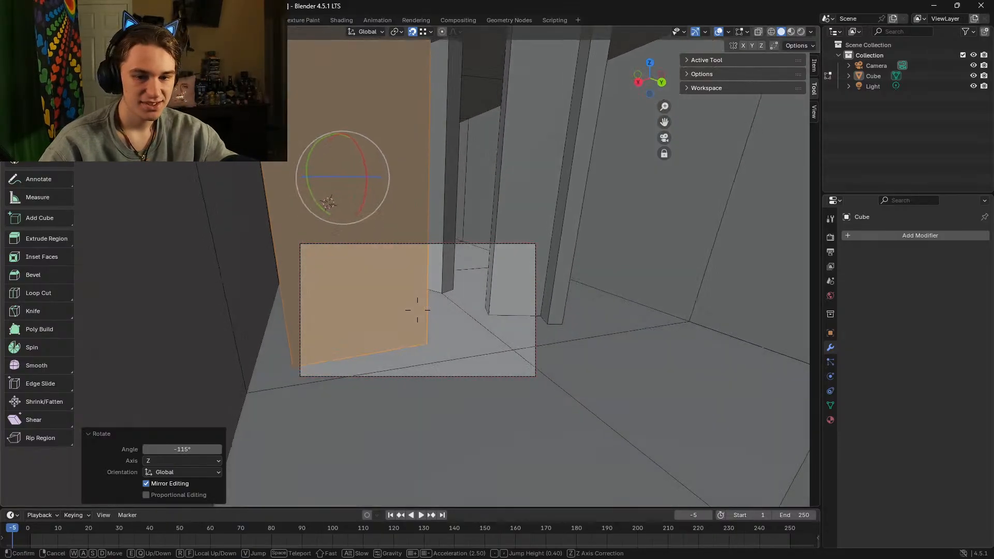
key("d")
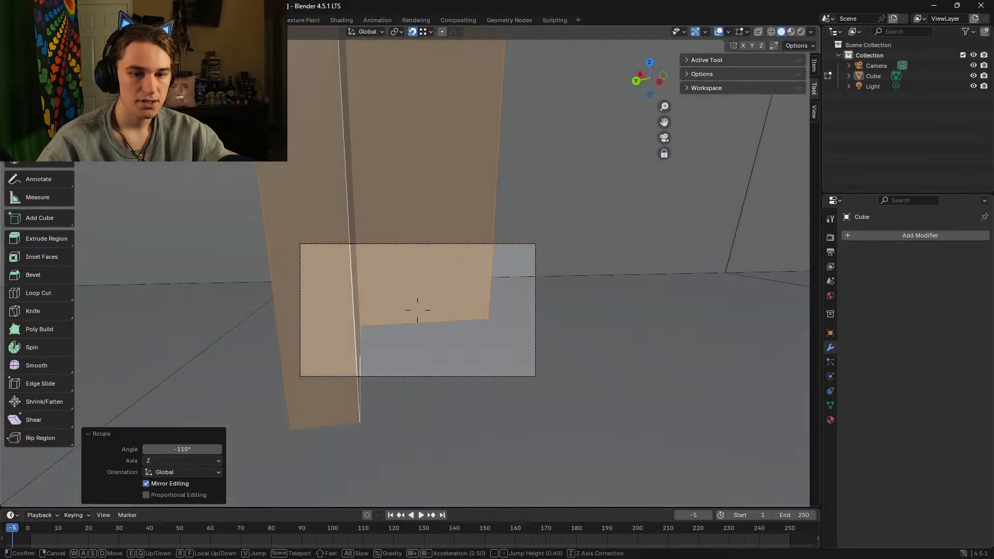
key("a")
key("w")
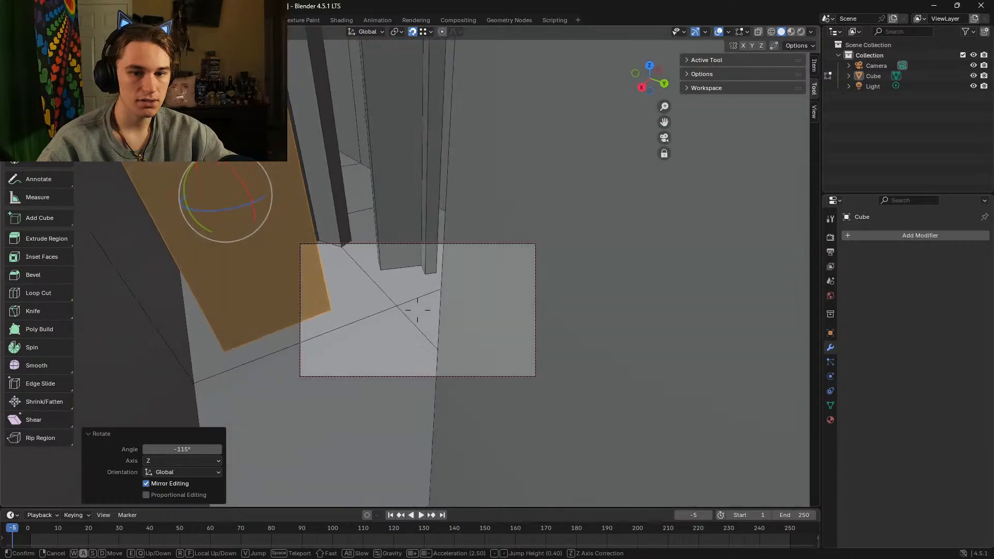
key("w")
key("a")
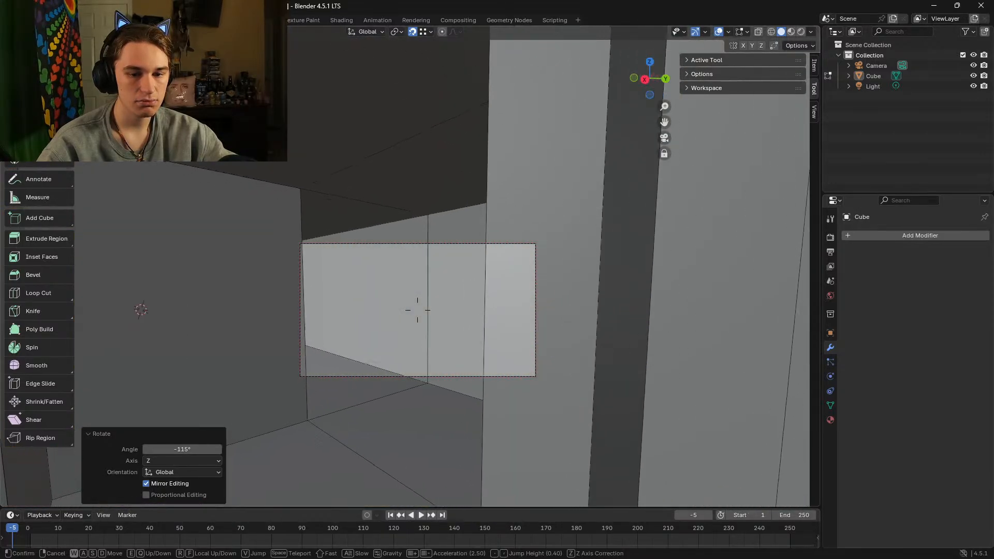
key("s")
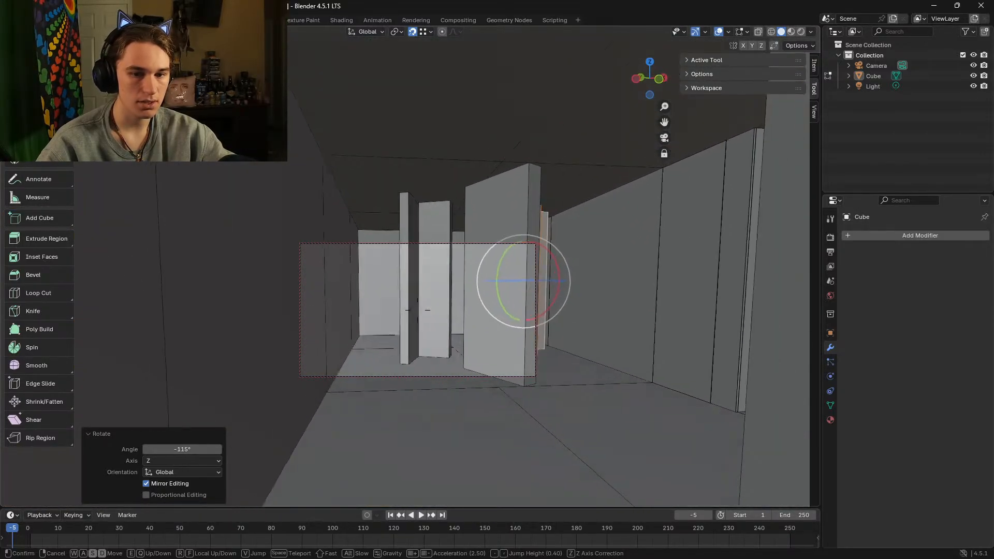
left_click(523, 334)
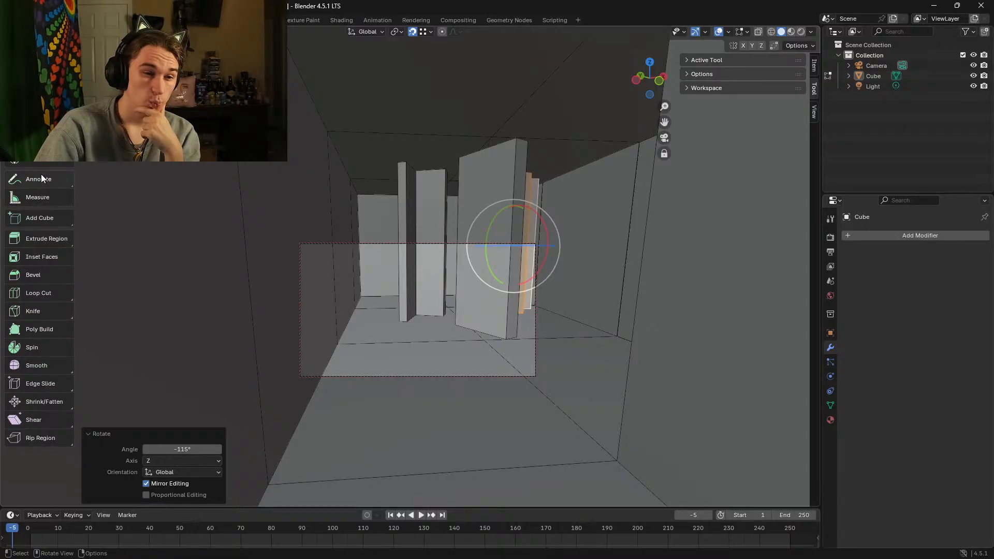
left_click_drag(399, 353, 457, 380)
left_click(425, 112)
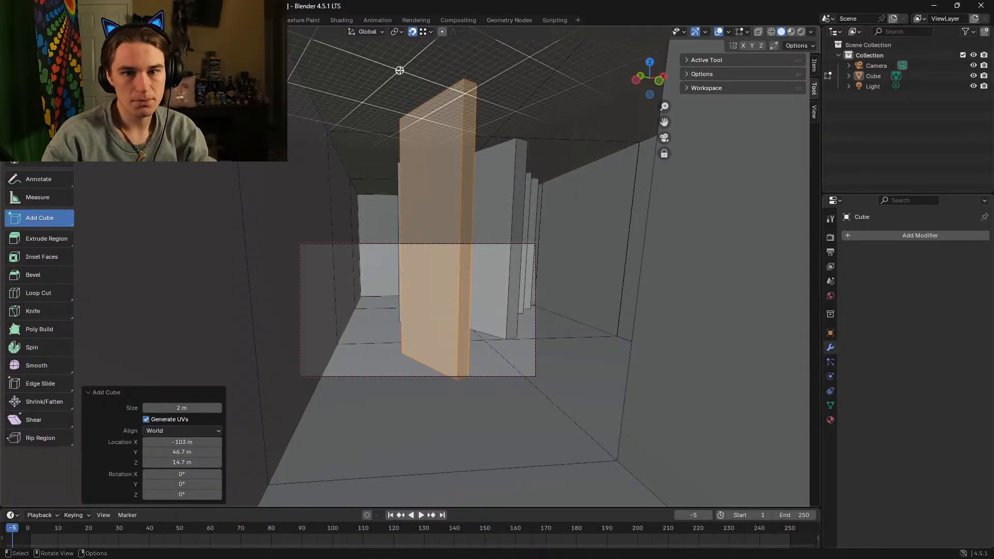
left_click_drag(407, 122, 414, 360)
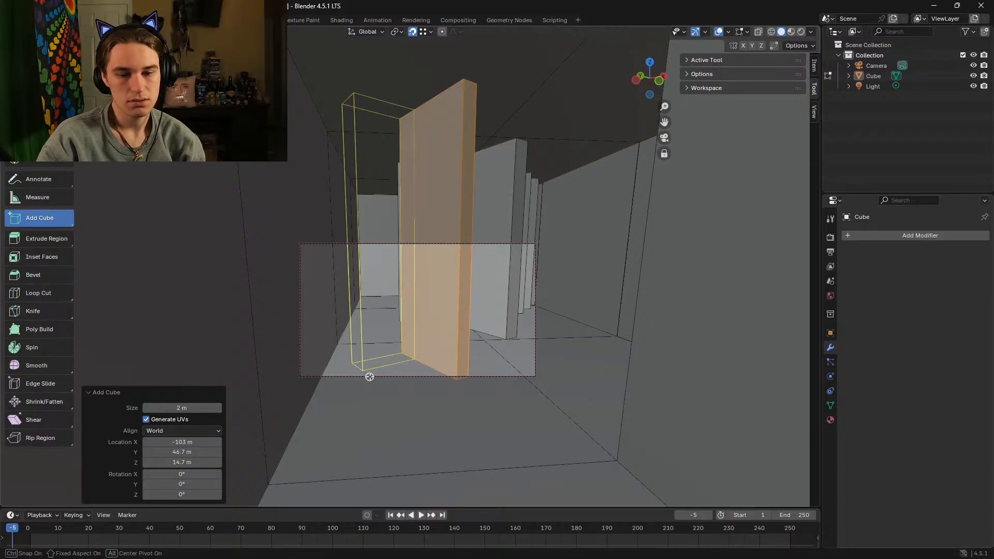
Step: Finish the side slab on the freestanding partition and add a second full-height partition of two perpendicular slabs beside the opposite hallway wall
left_click(369, 376)
left_click_drag(621, 363, 556, 403)
left_click(605, 105)
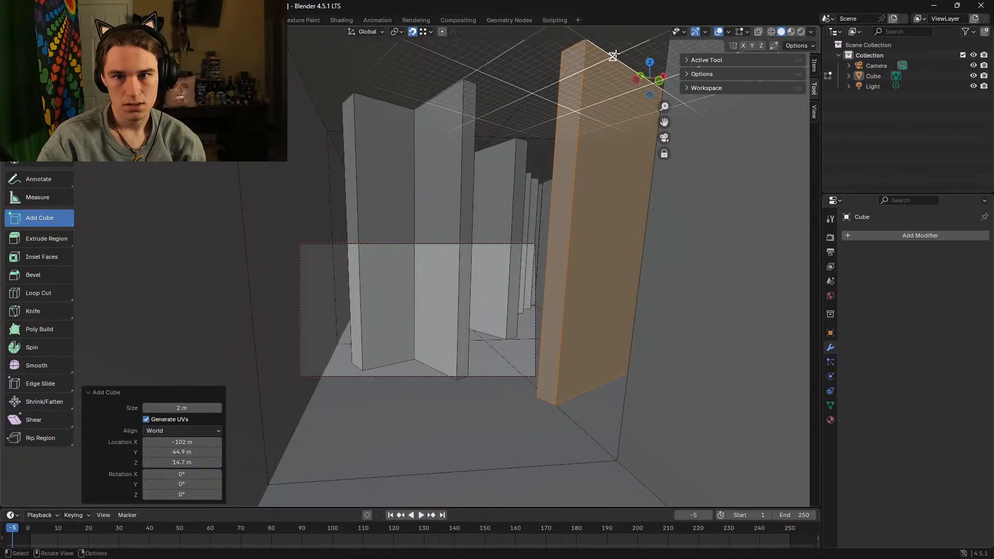
left_click_drag(626, 69, 614, 406)
left_click(614, 406)
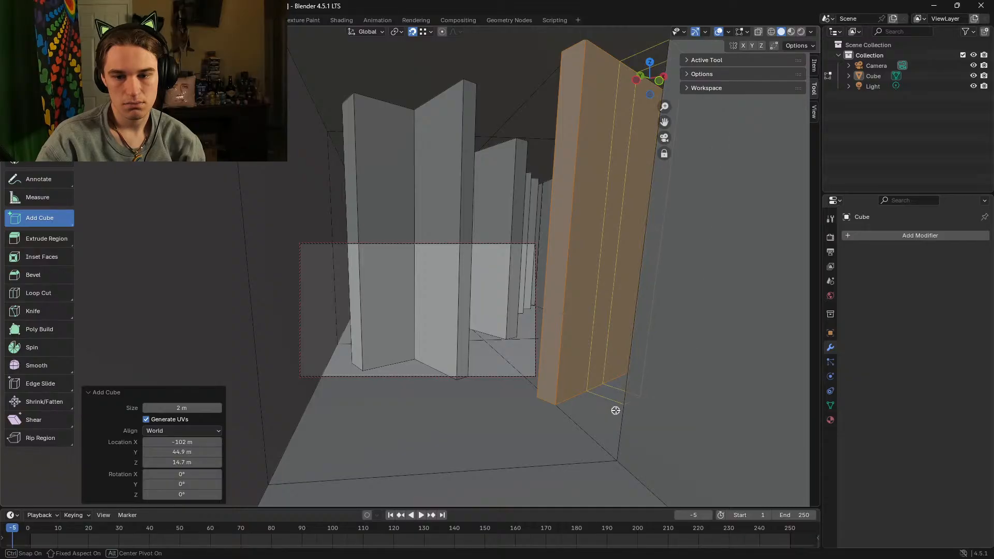
Step: Select both slabs of the new partition beside the wall with their linked geometry and rotate them about -208° around Z
left_click(39, 65)
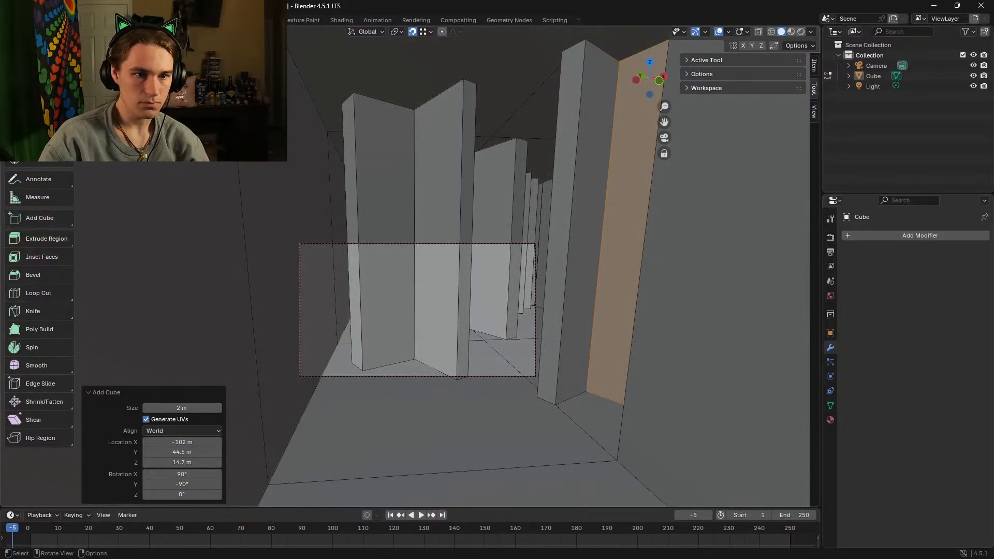
left_click(596, 221)
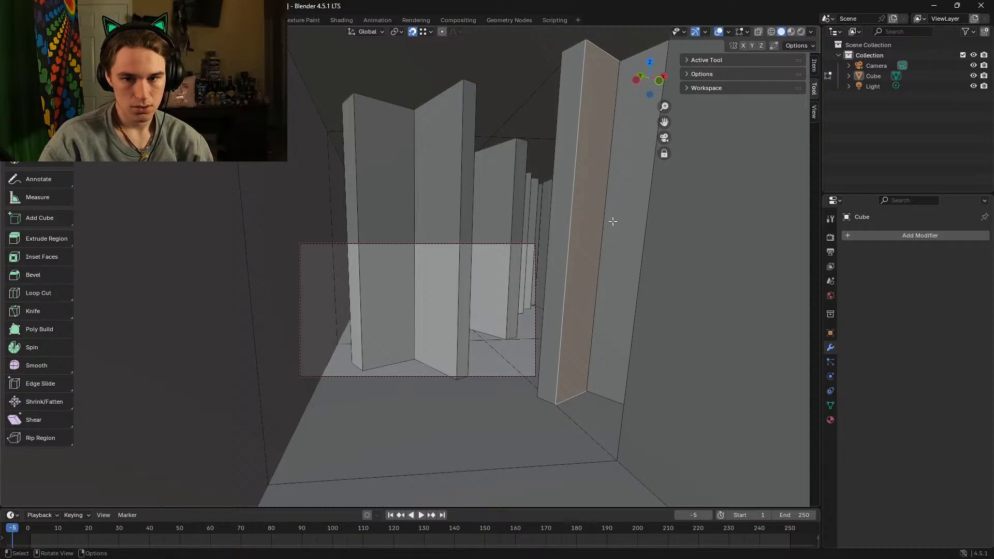
left_click(615, 216, "ctrl")
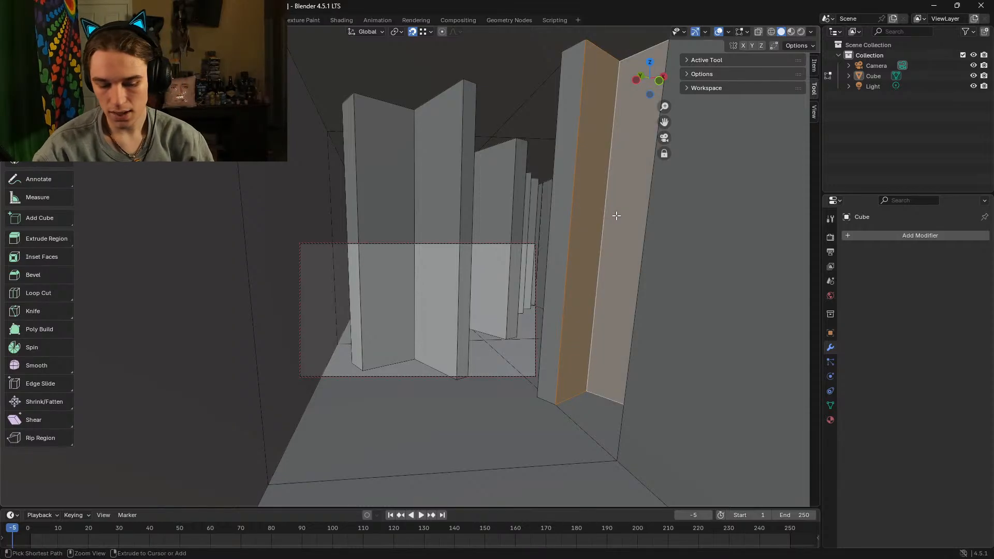
key("ctrl+l")
key("shift+space")
key("r")
left_click_drag(613, 243, 618, 238)
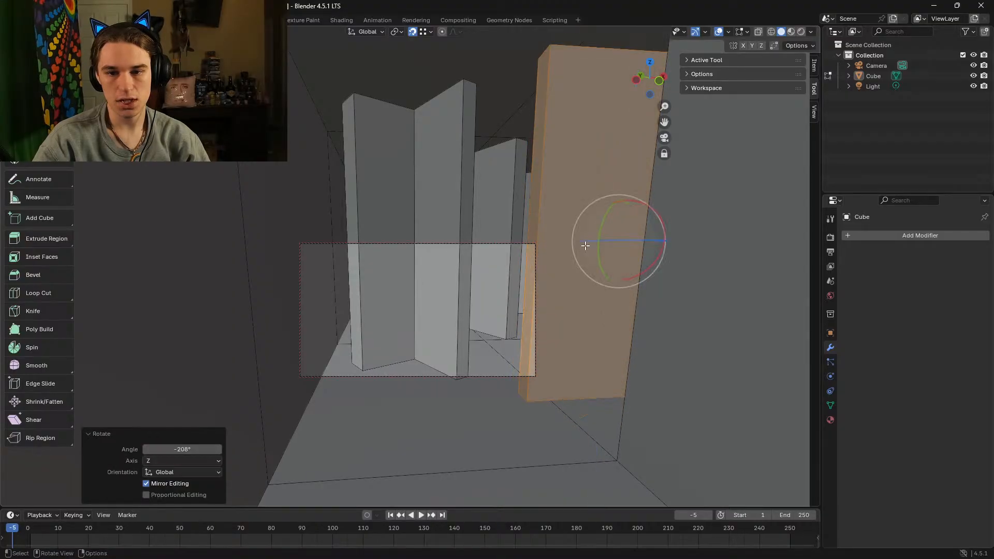
Step: Select both slabs of the other, freestanding partition with their linked geometry and rotate them about -163° around Z
left_click(429, 233)
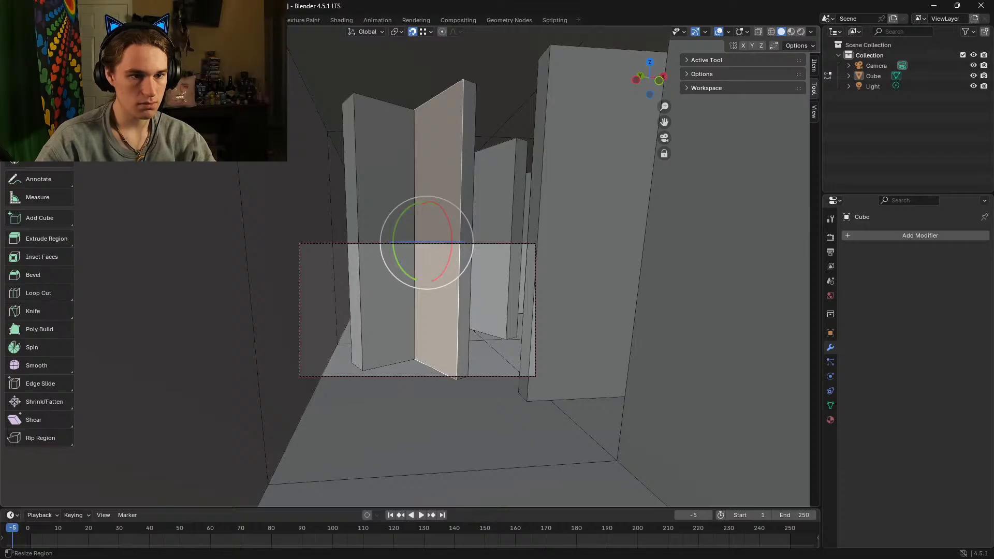
left_click(403, 169, "shift")
left_click(426, 169, "shift")
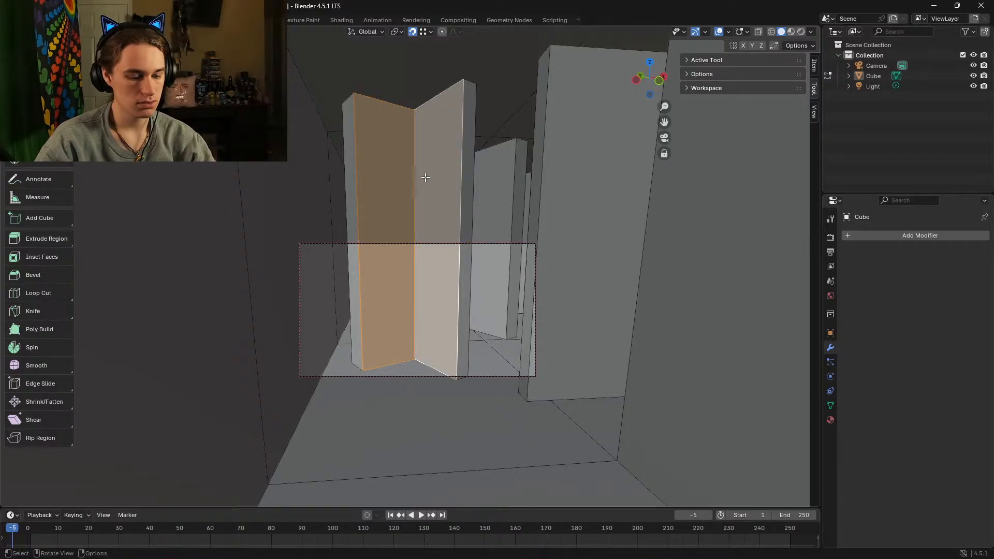
key("ctrl+l")
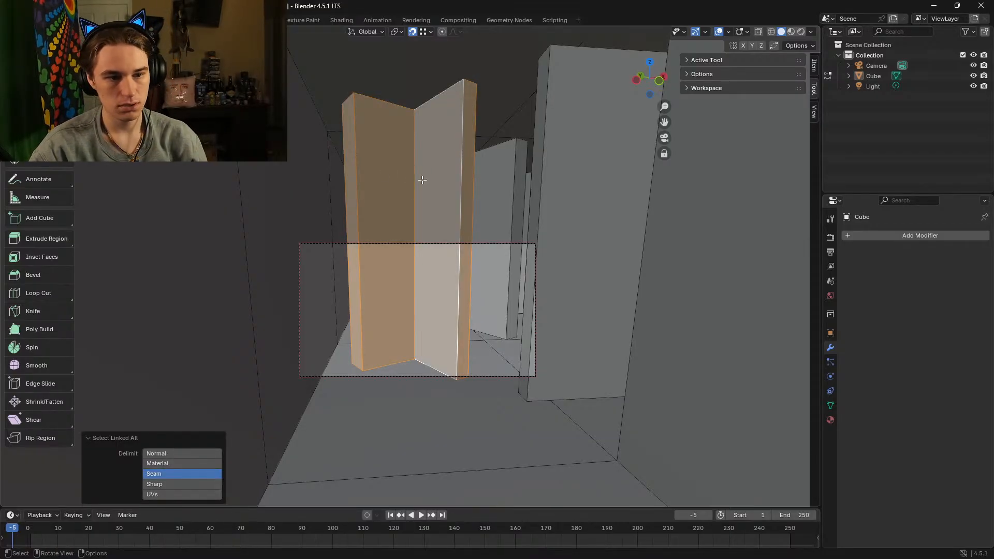
left_click(39, 122)
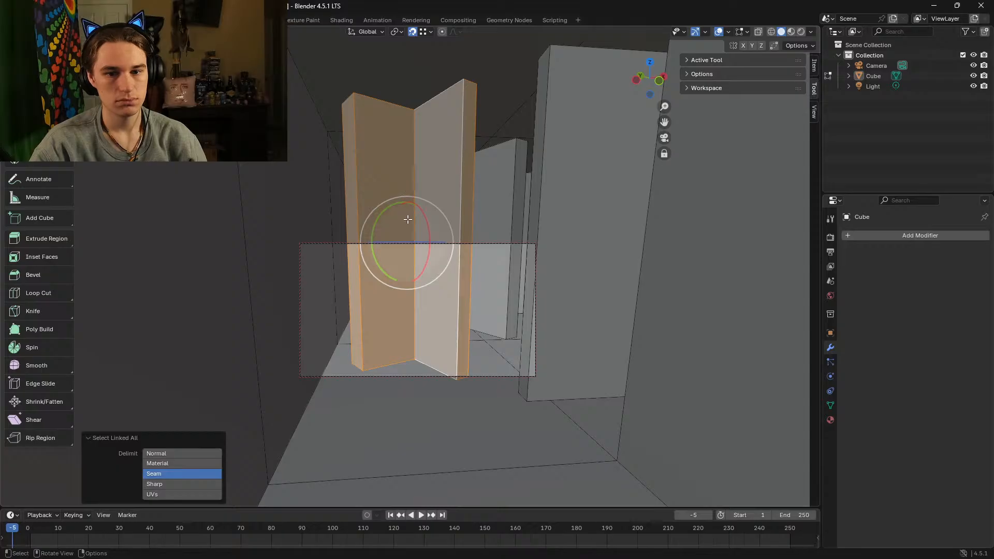
left_click_drag(408, 242, 213, 217)
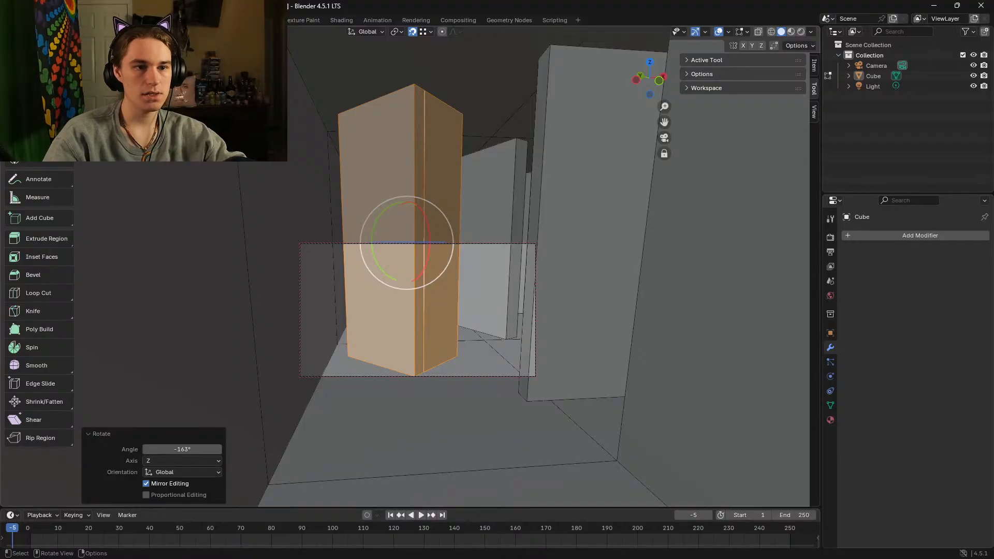
Step: Walk through the hallway past the partitions and examine the layout up to the empty floor area near the corner
key("shift+grave")
key("w")
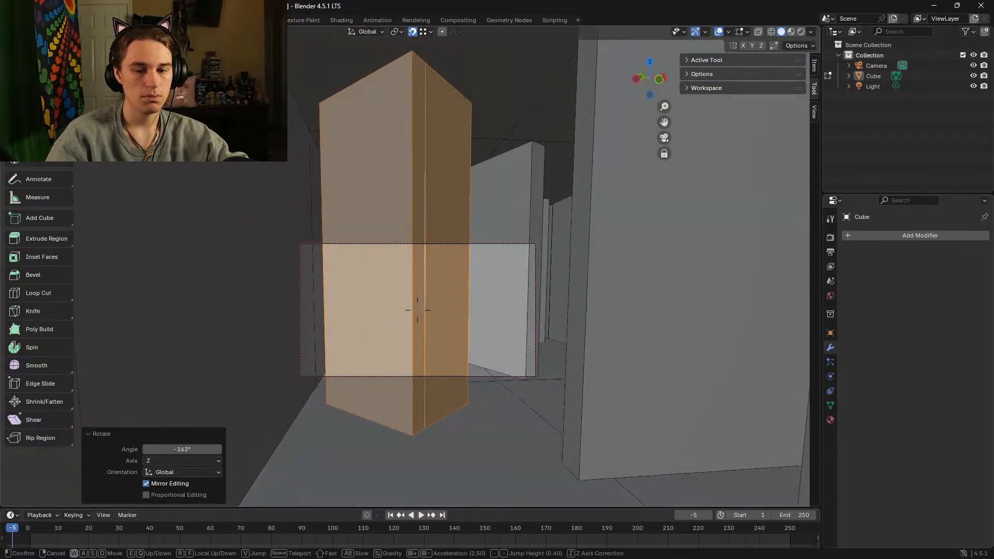
key("w")
key("d")
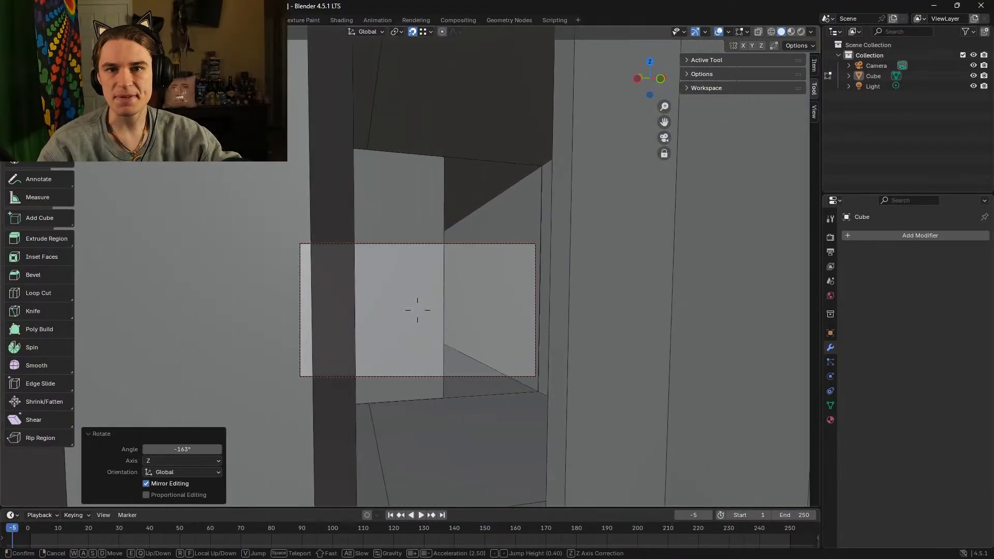
key("w")
key("w")
key("s")
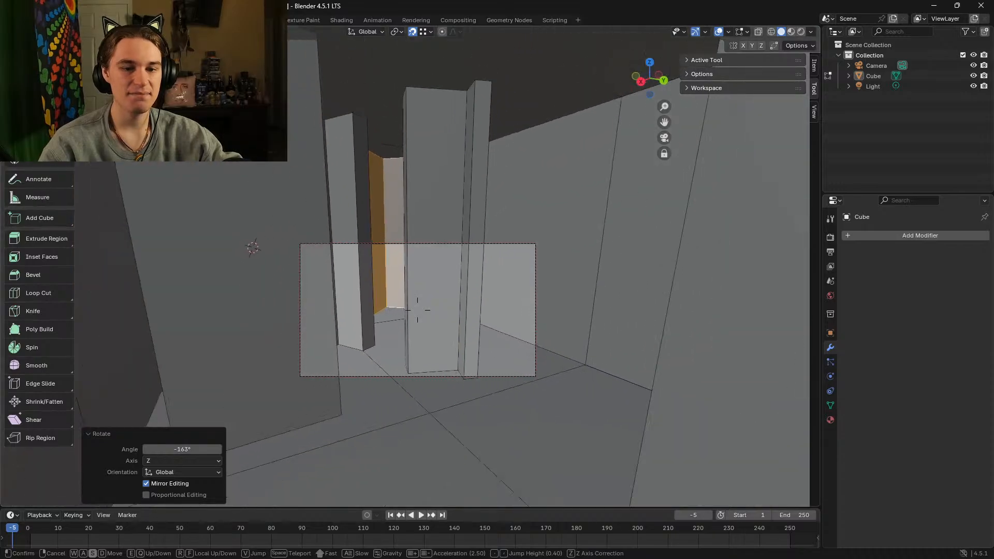
key("w")
key("w")
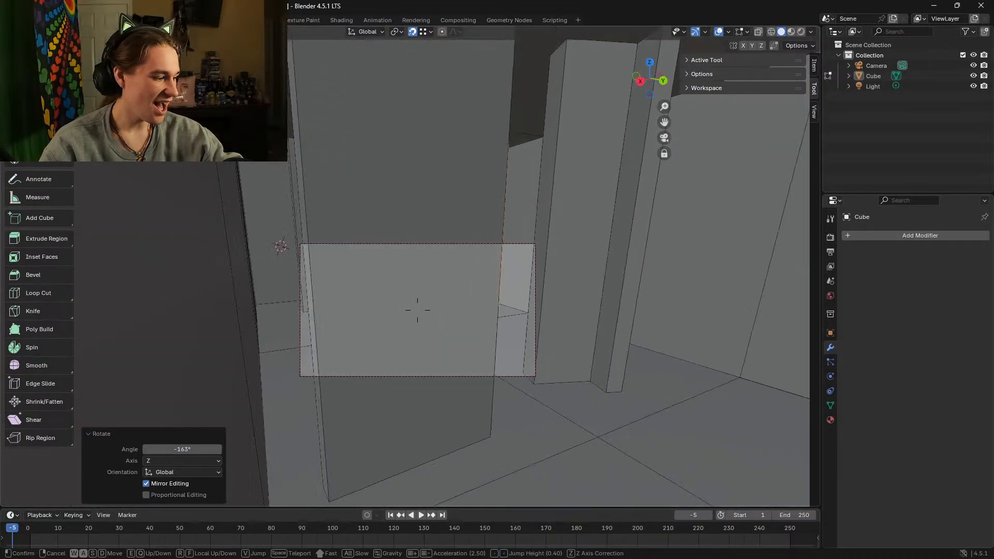
key("d")
key("s")
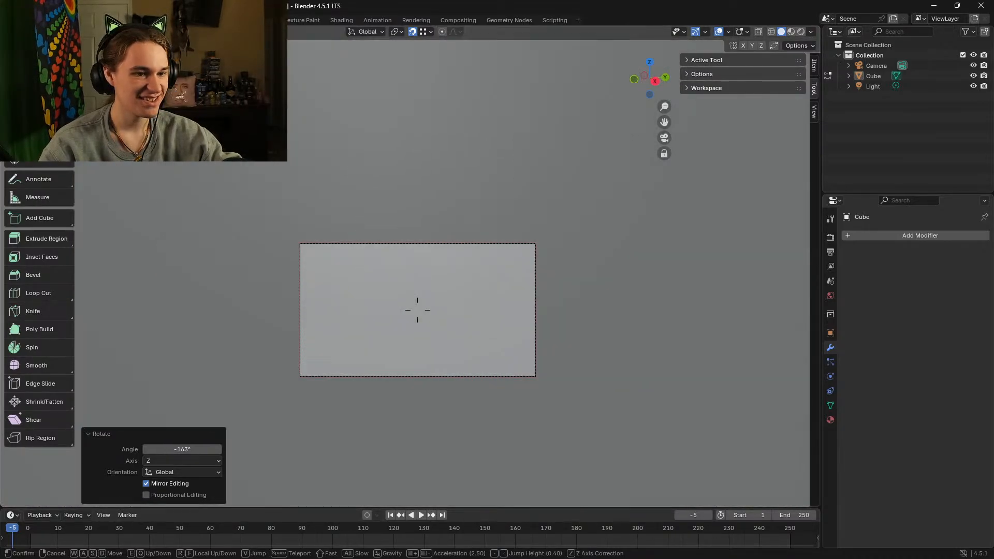
key("w")
left_click(417, 310)
Step: Add a full-height slab on the empty floor near the corner and a second slab perpendicular to its side with Add Cube
left_click(42, 217)
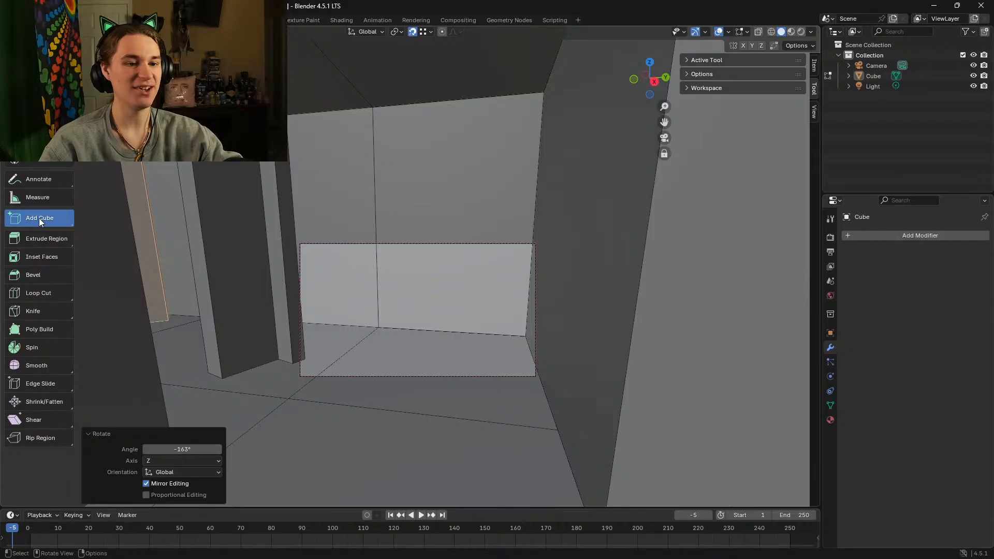
right_click(474, 116)
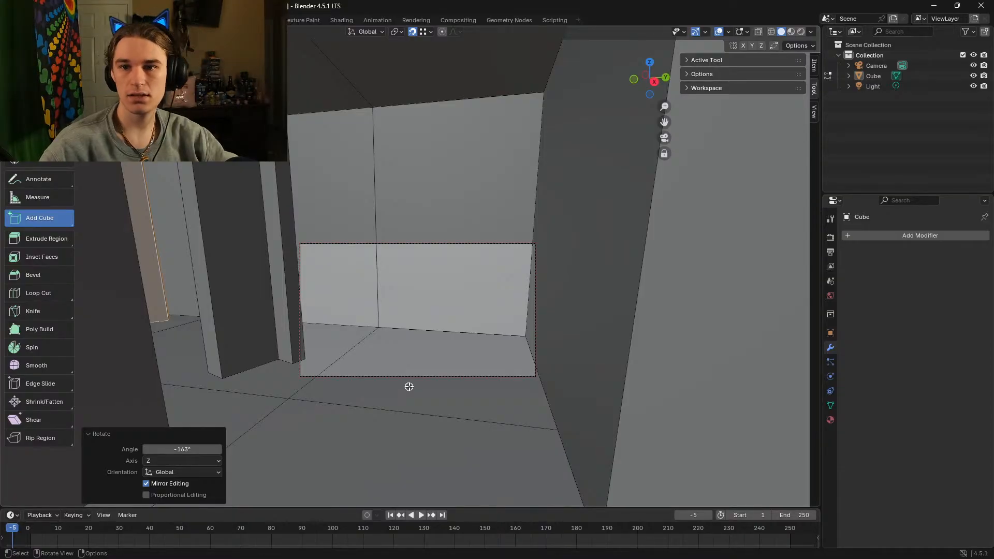
left_click_drag(452, 352, 421, 389)
right_click(420, 389)
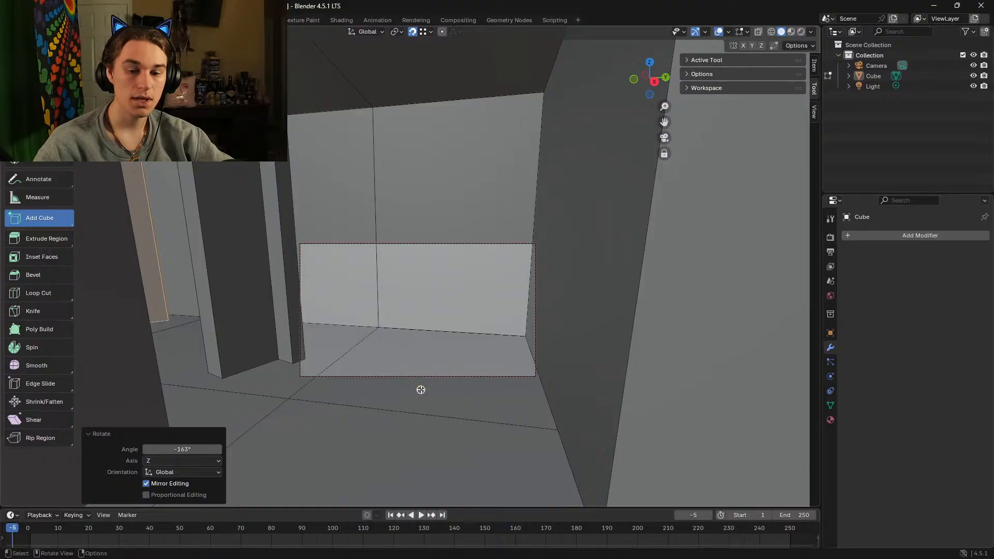
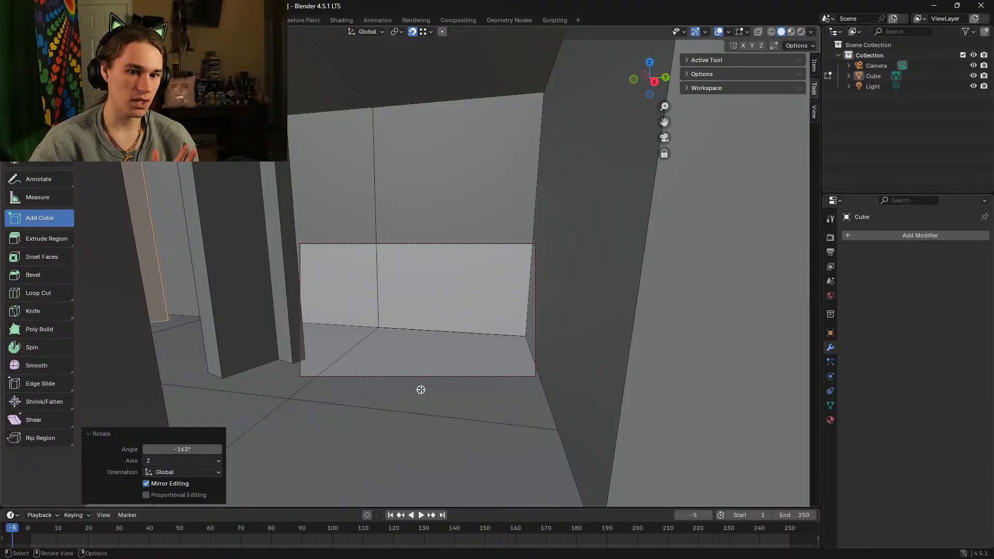
left_click_drag(465, 350, 502, 395)
left_click(496, 65)
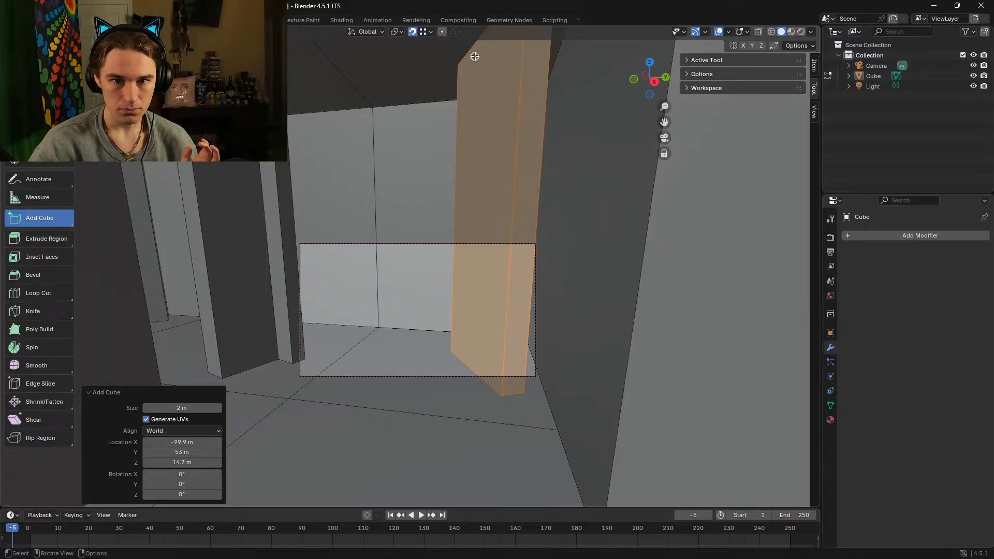
left_click_drag(471, 49, 401, 379)
left_click(401, 379)
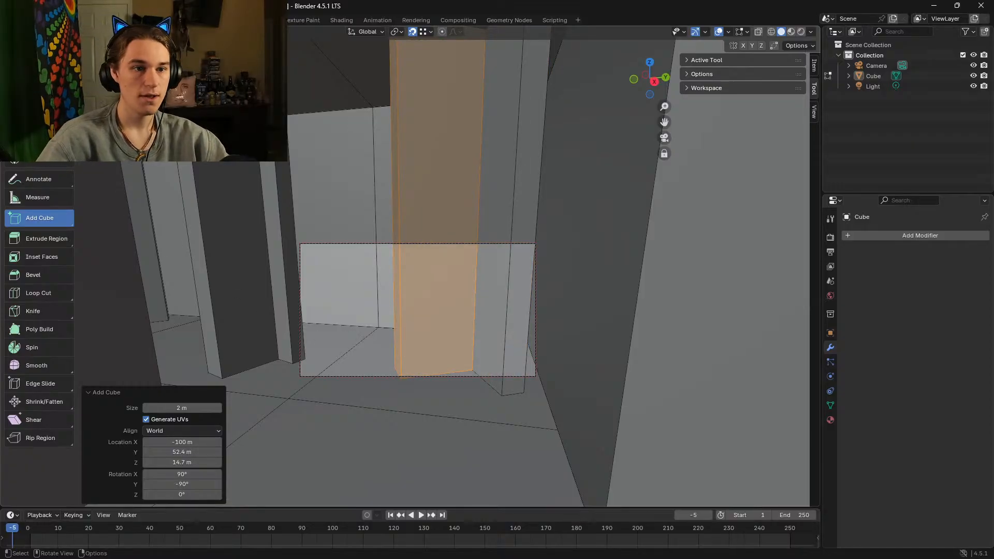
Step: Select both slabs of the corner partition with their linked geometry and rotate them about -882° around Z
key("w")
left_click(435, 186)
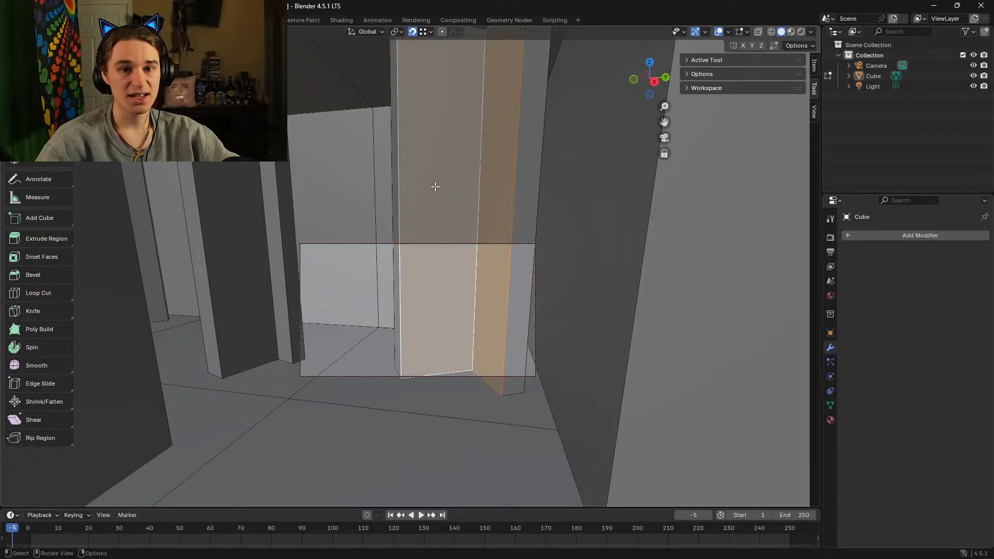
key("ctrl")
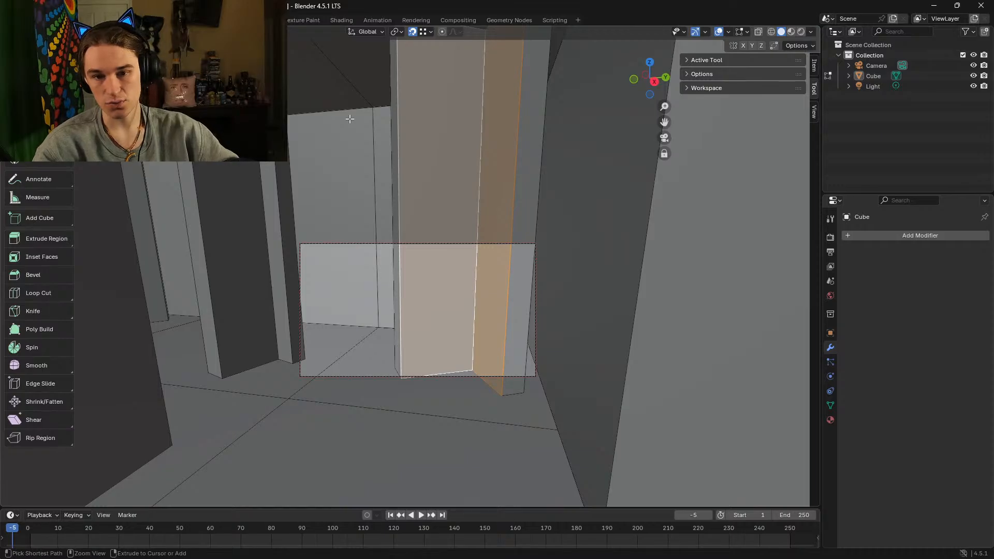
key("ctrl+l")
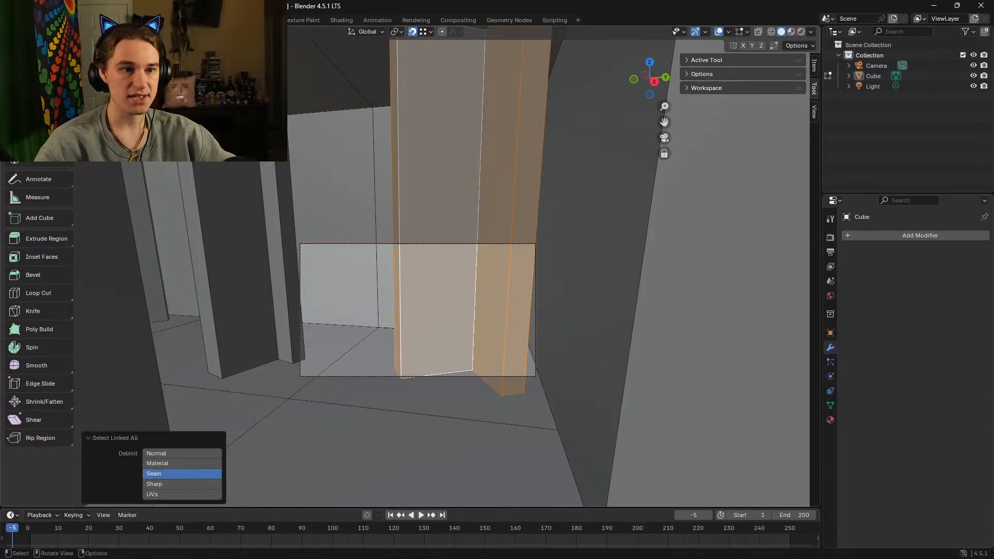
left_click(39, 122)
left_click_drag(452, 217, 483, 235)
key("w")
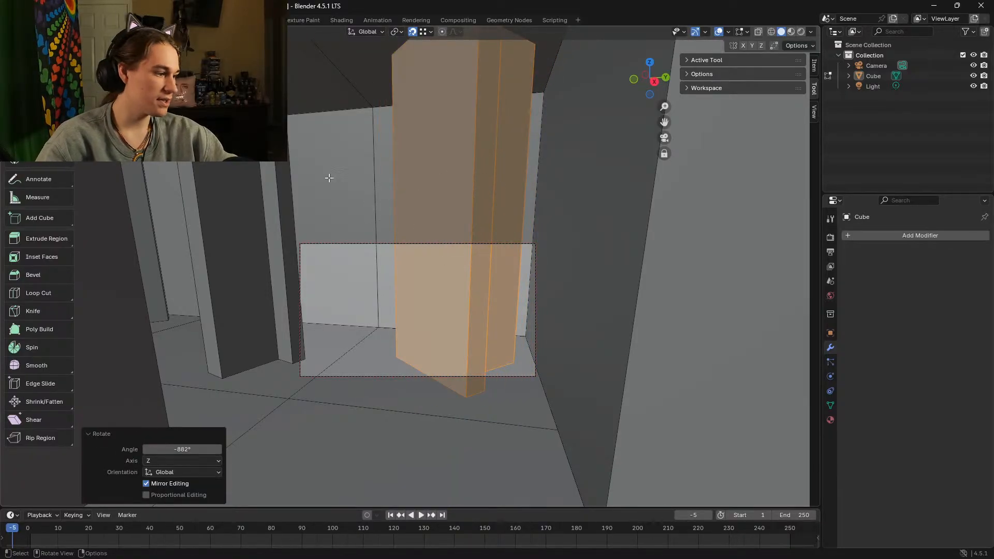
Step: Walk through the maze from the corner partition, view the layout from above, and examine the long hallways and their angled partitions
key("shift+grave")
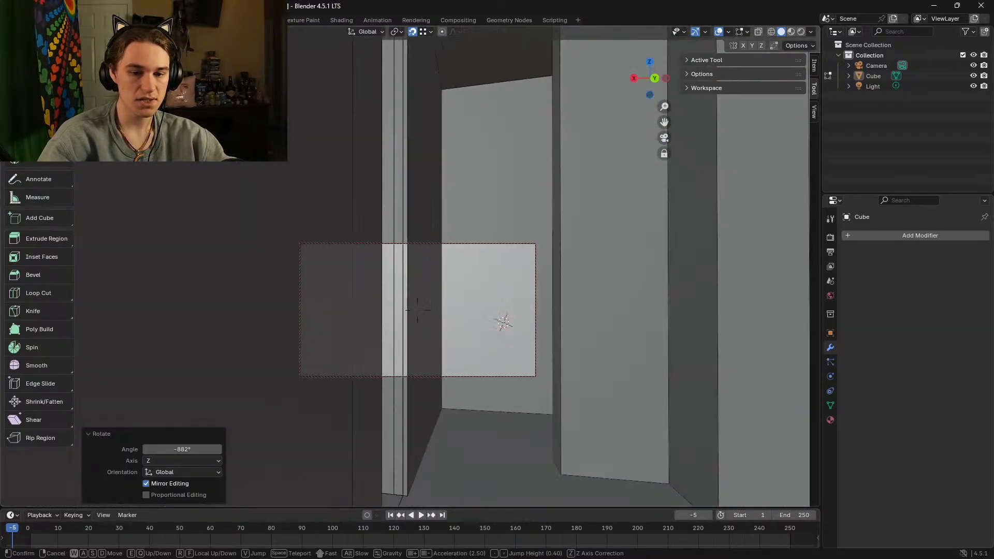
key("s")
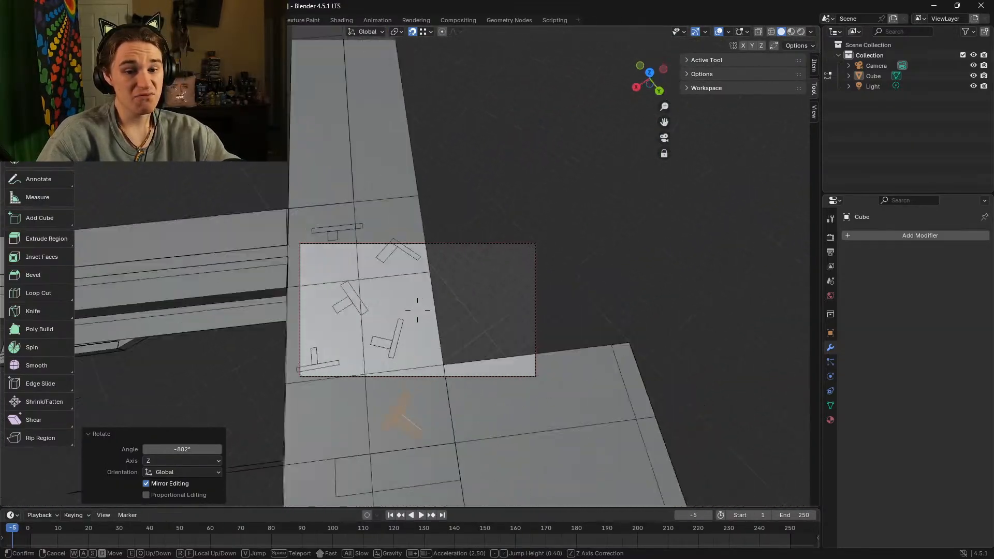
key("w")
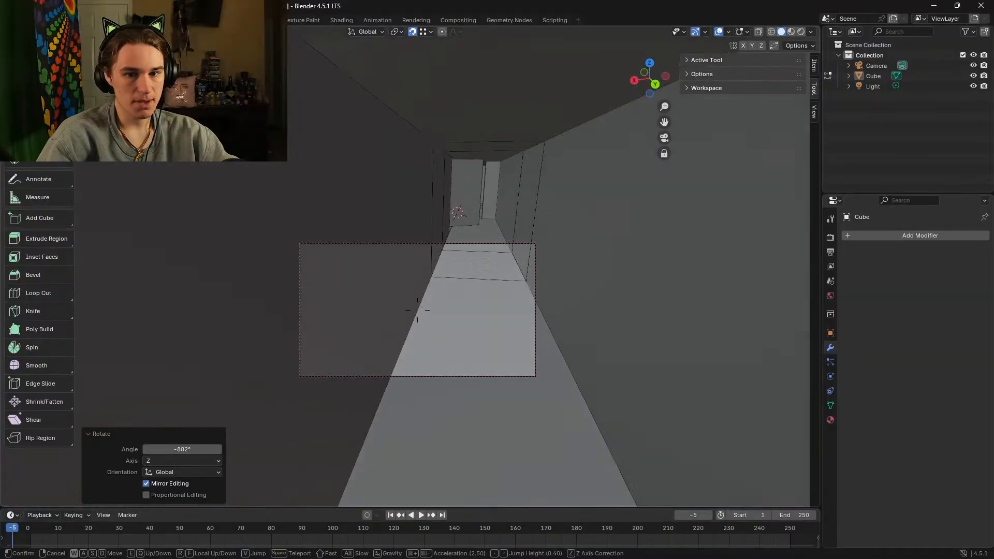
key("a")
key("w")
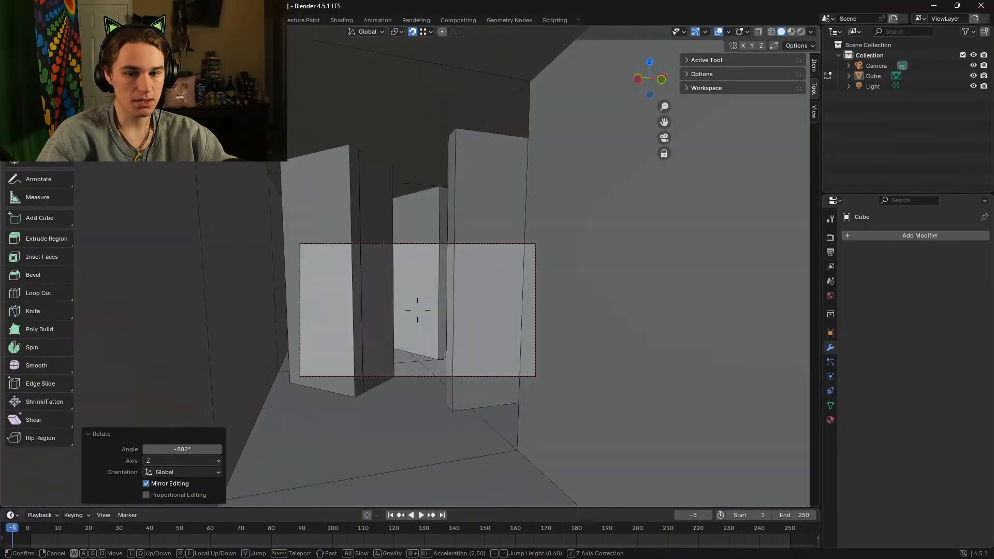
key("w")
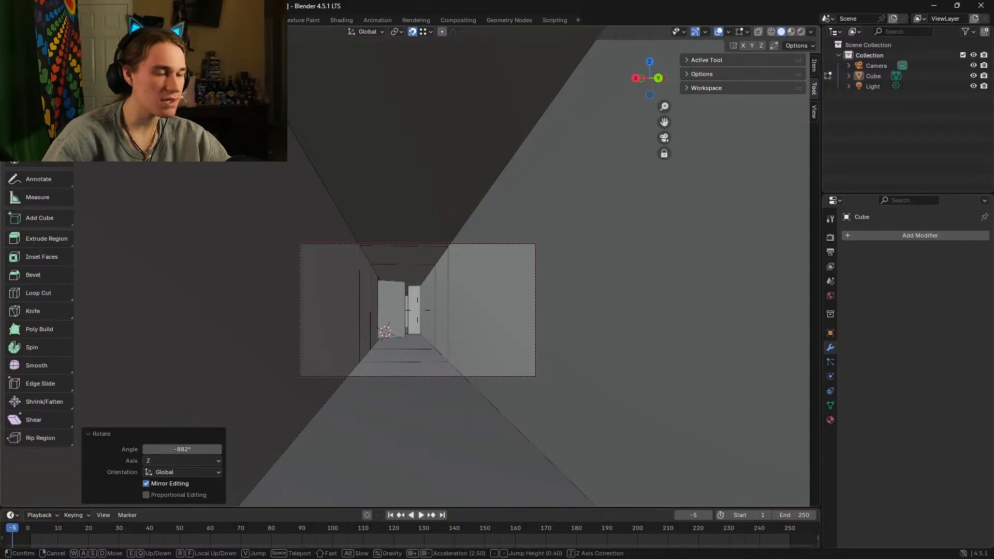
key("w")
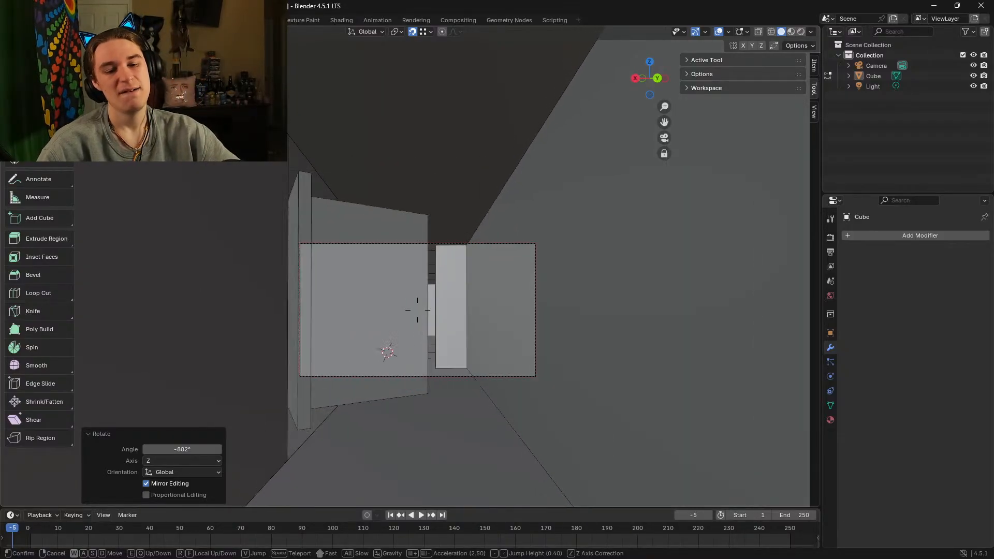
key("s")
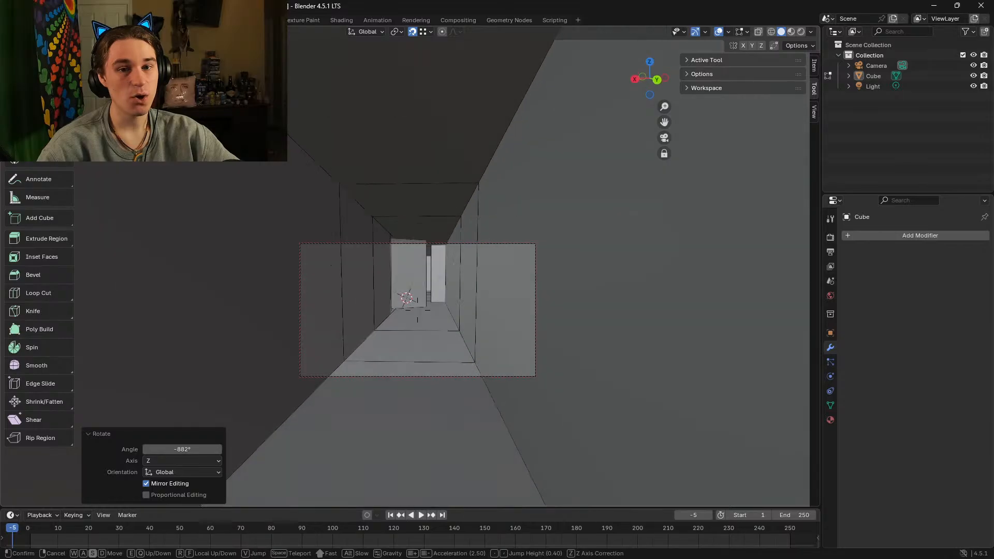
key("w")
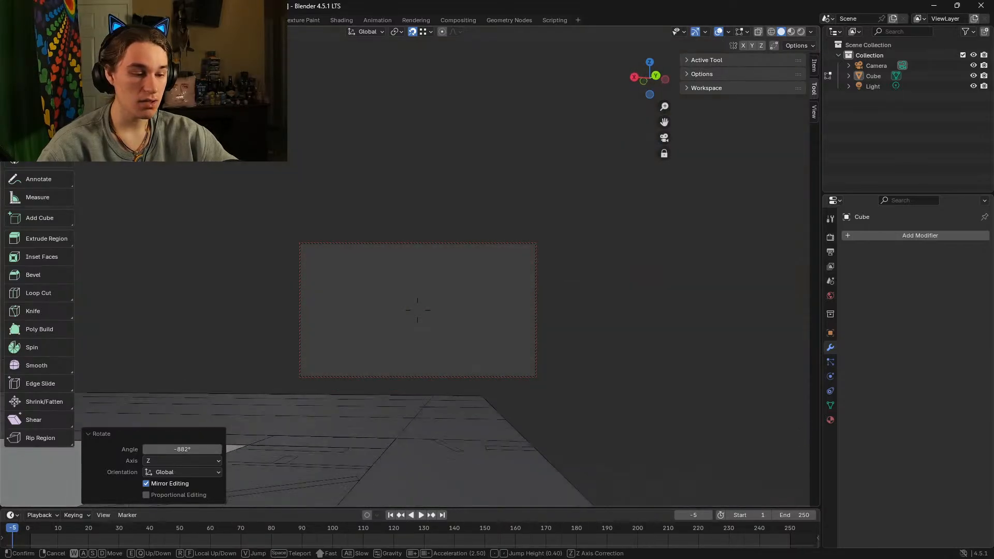
key("w")
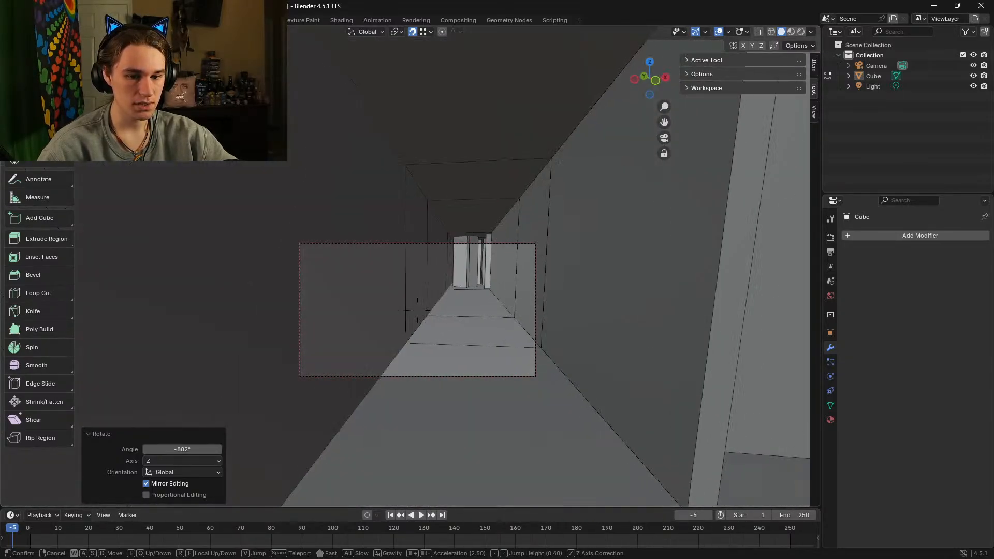
left_click(456, 272)
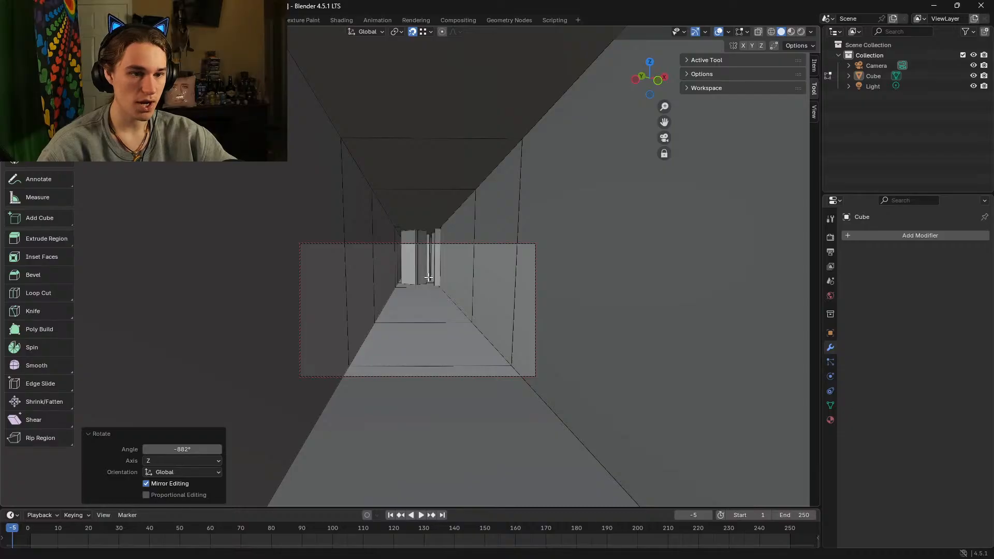
Step: Walk down the narrow hallway past the partitions and into the wide open hall to check how the areas connect
key("shift+grave")
key("w")
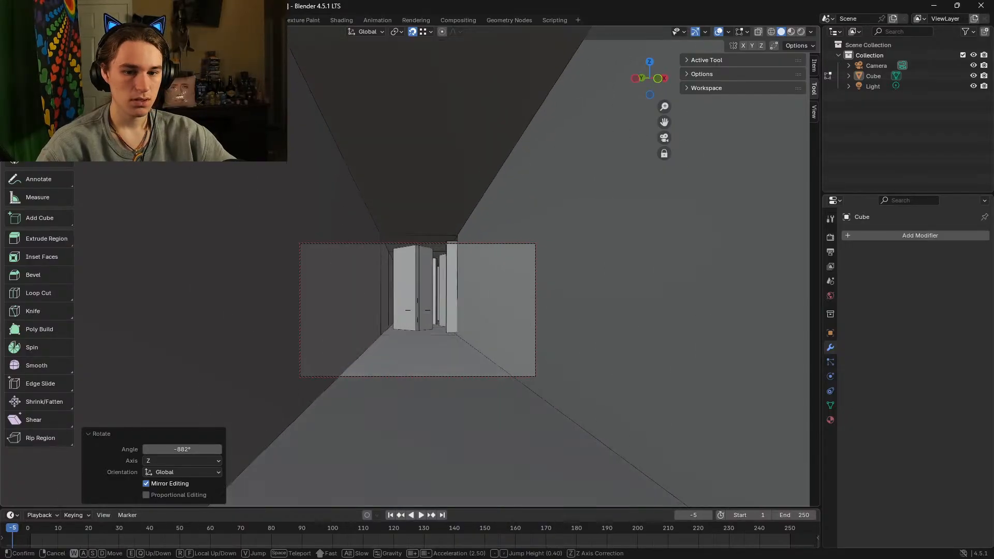
key("w")
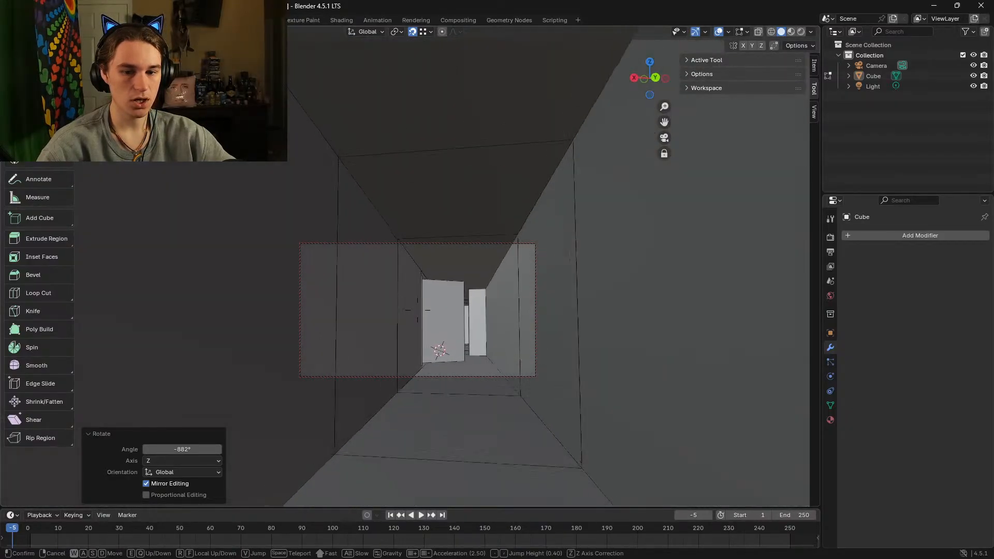
key("w")
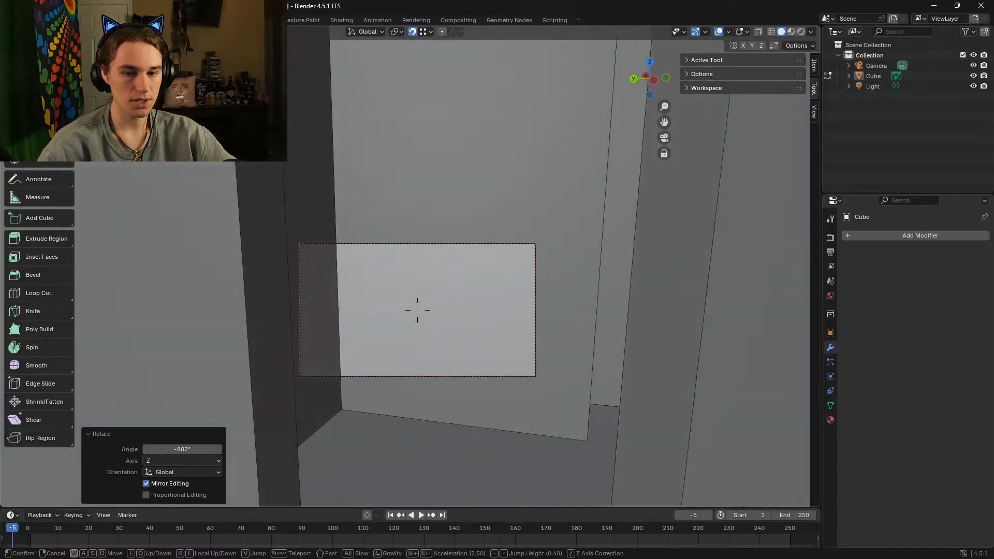
key("d")
key("w")
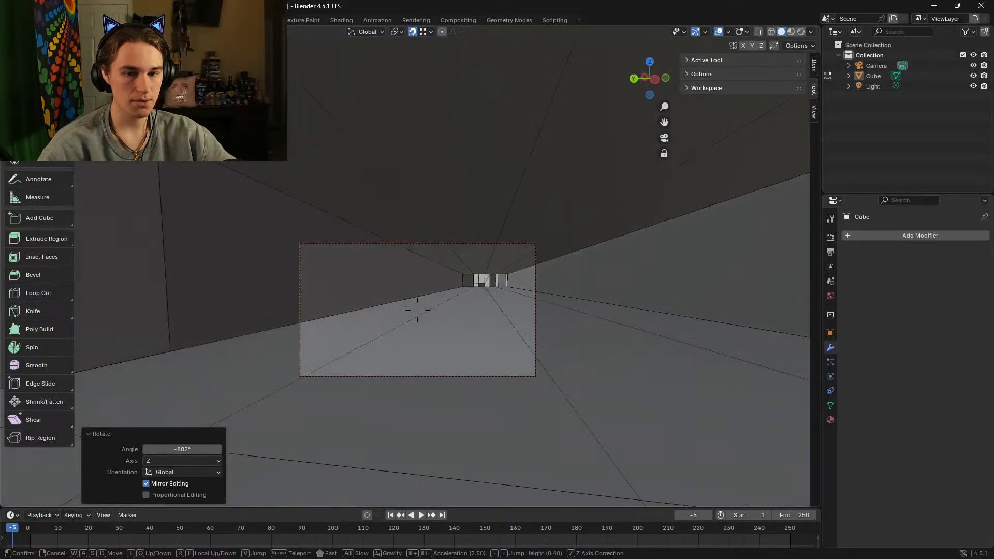
key("w")
key("e")
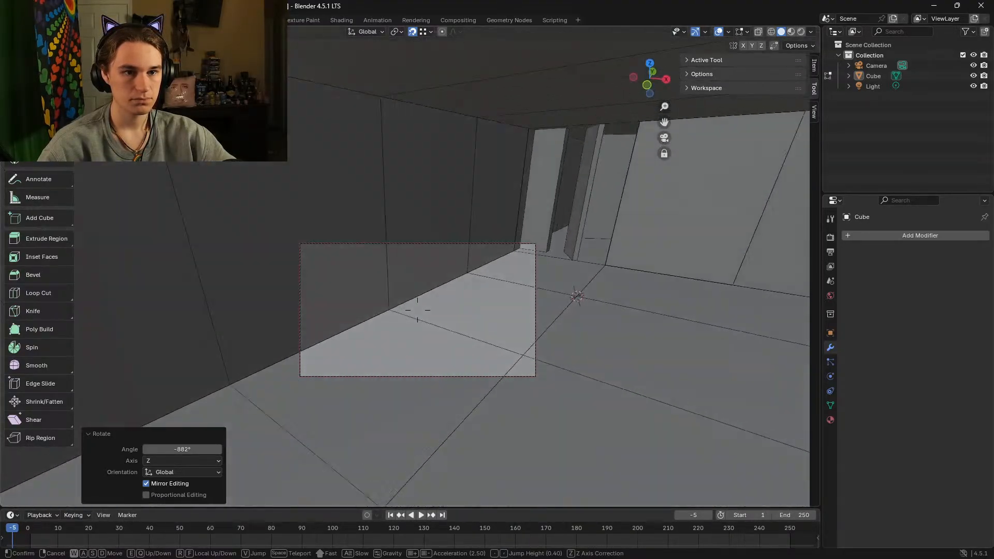
left_click(417, 310)
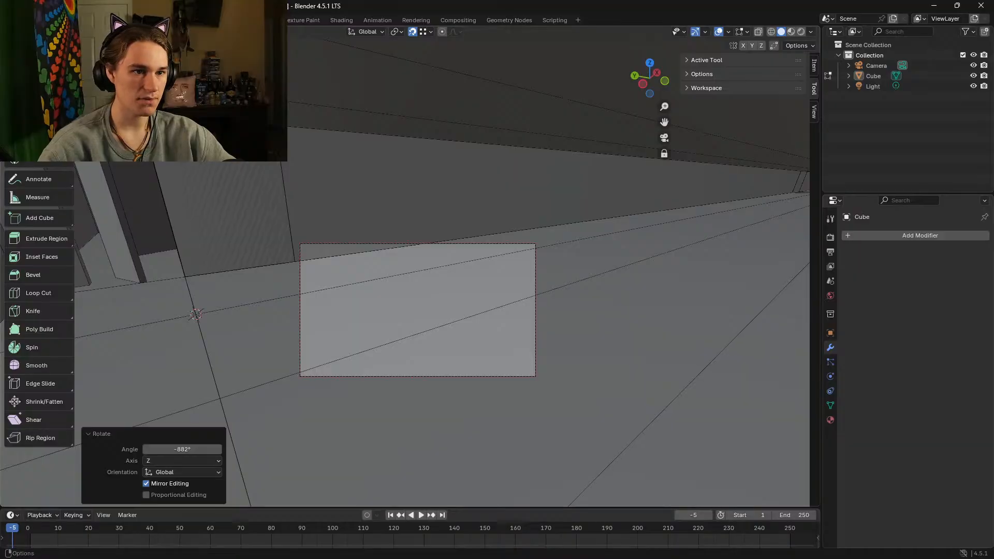
Step: Save the level in its current file, BEFORE ADDING BASEBOARDS.blend
left_click(28, 20)
key("ctrl+s")
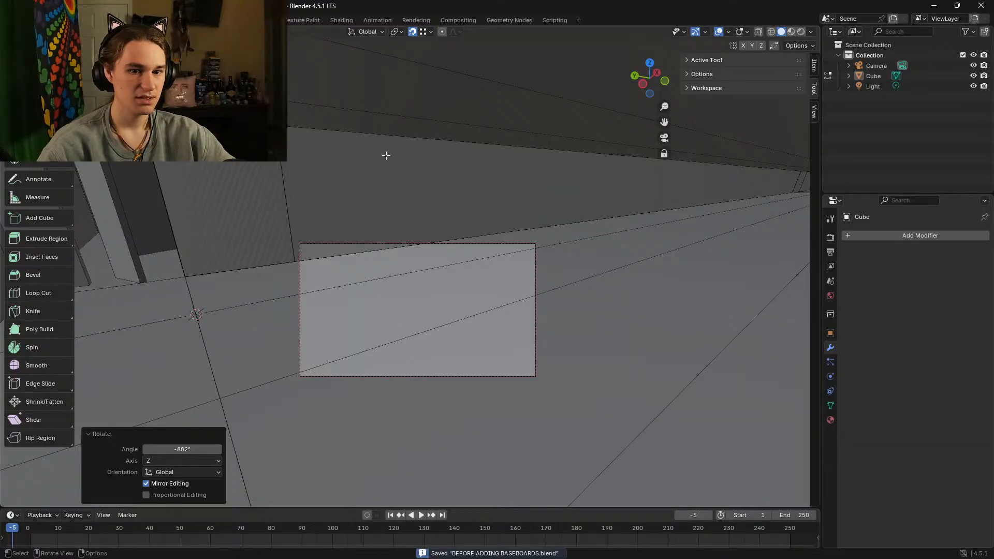
Step: Walk around the wide open hall and examine its bare floor, walls and the opening towards the partitions
key("shift+grave")
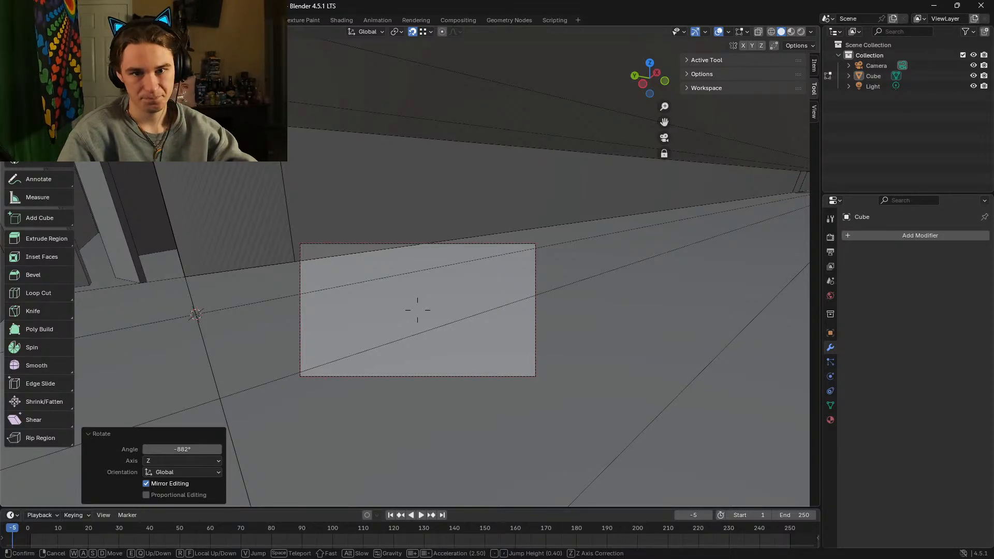
key("s")
key("a")
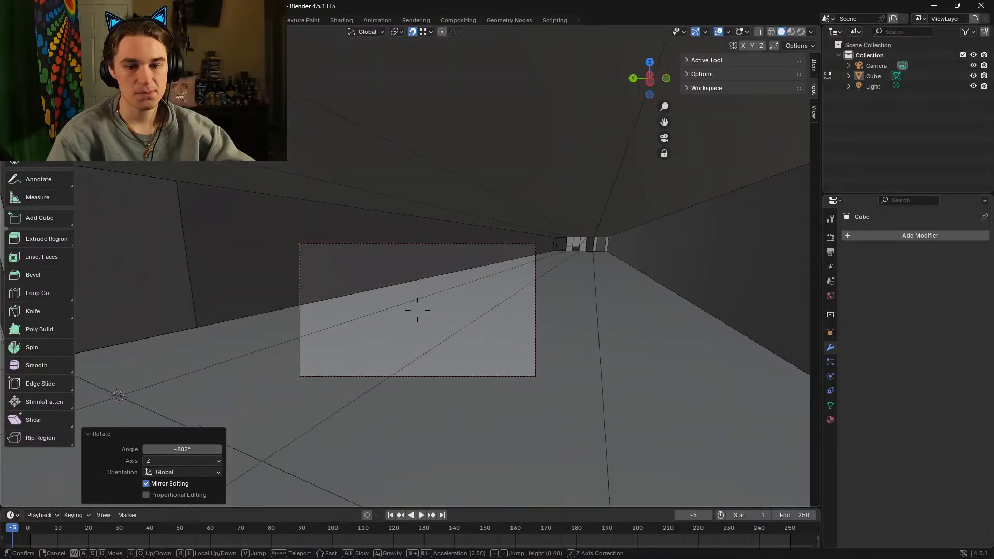
key("w")
key("d")
left_click(417, 310)
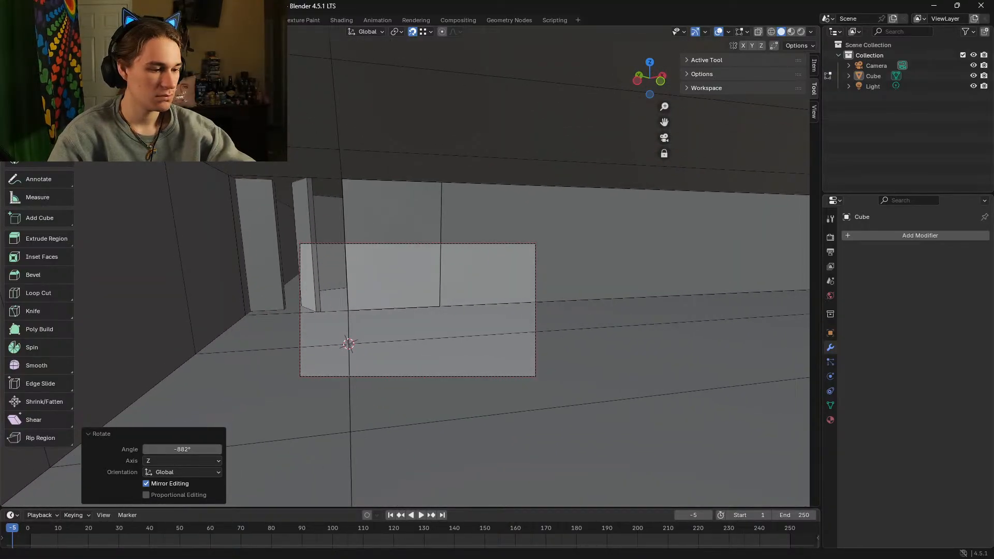
Step: Switch to the browser, go to the YouTube tutorial and copy "DUPLICATE OBJECTS WITH EQUAL SPACING" from its title
key("alt+Tab")
scroll(146, 206, "up", 4)
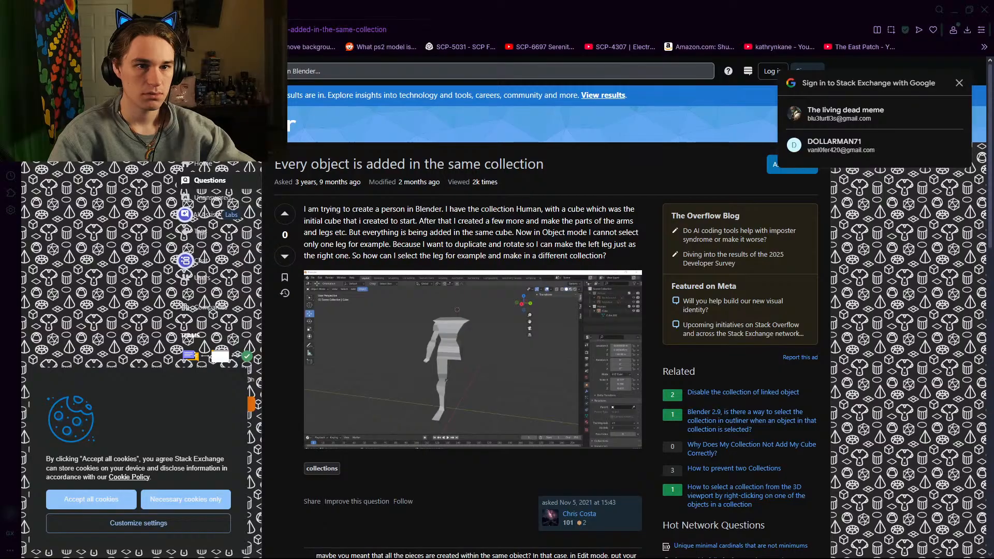
key("ctrl+Tab")
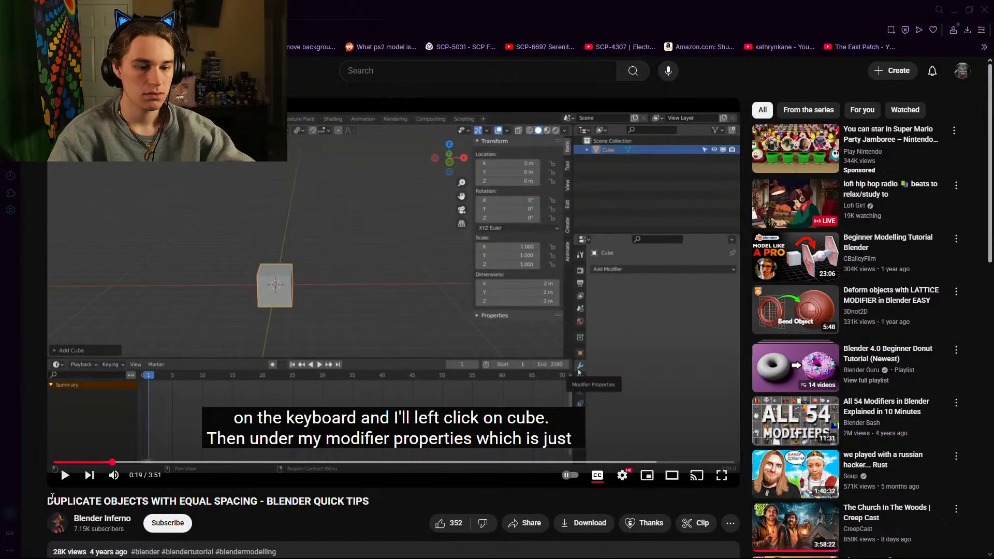
left_click_drag(45, 501, 257, 502)
right_click(223, 496)
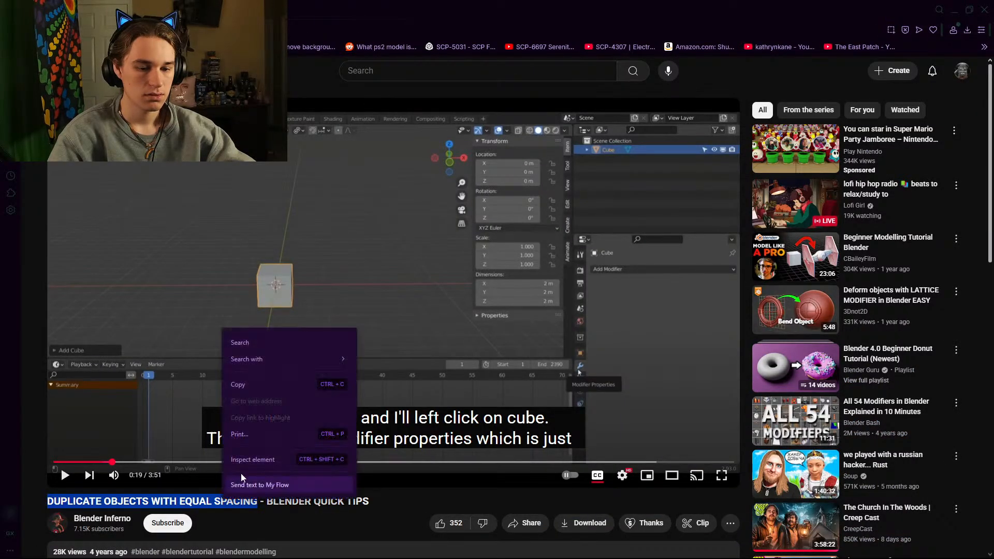
left_click(249, 386)
Step: Search the web in a new tab for how to "DUPLICATE OBJECTS WITH EQUAL SPACING in blender"
key("ctrl+t")
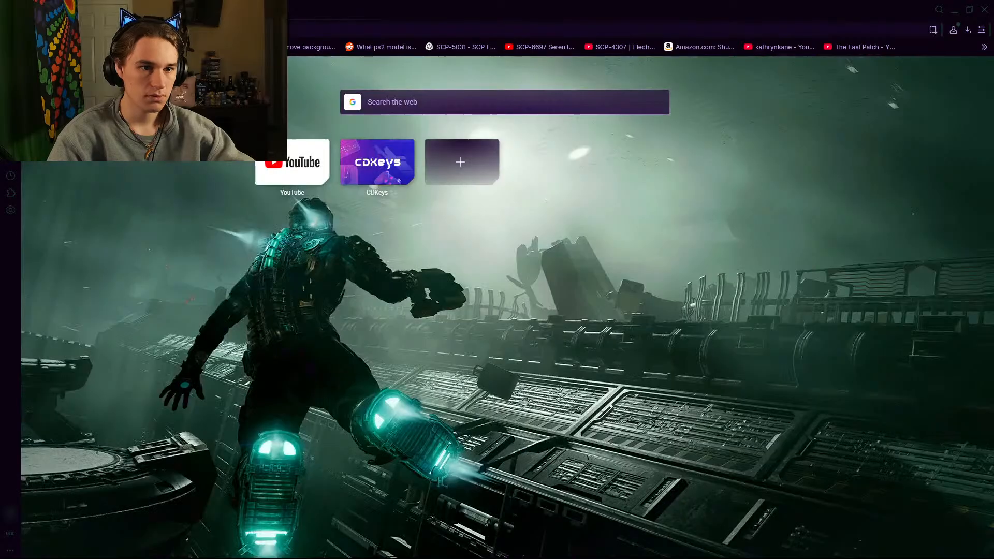
type("how to")
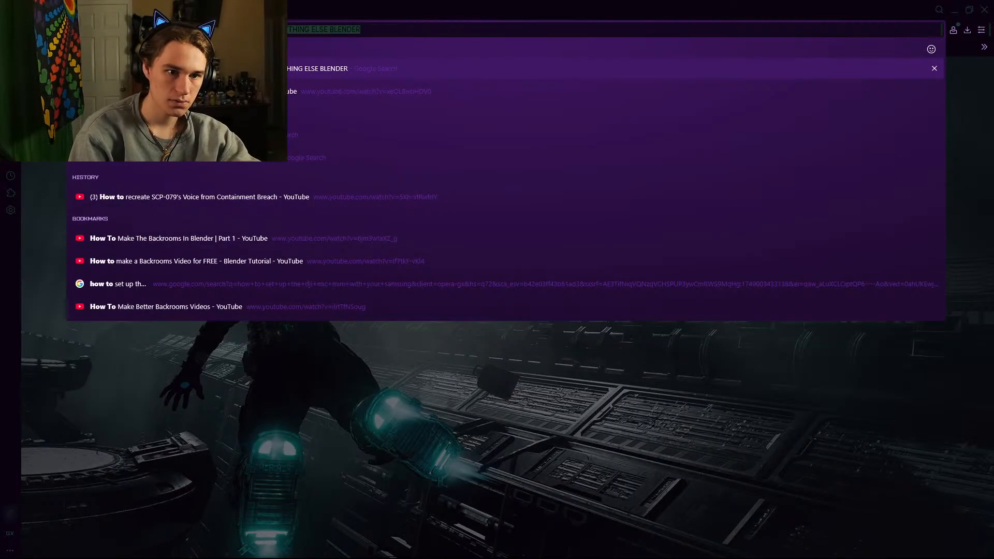
key("ctrl+v")
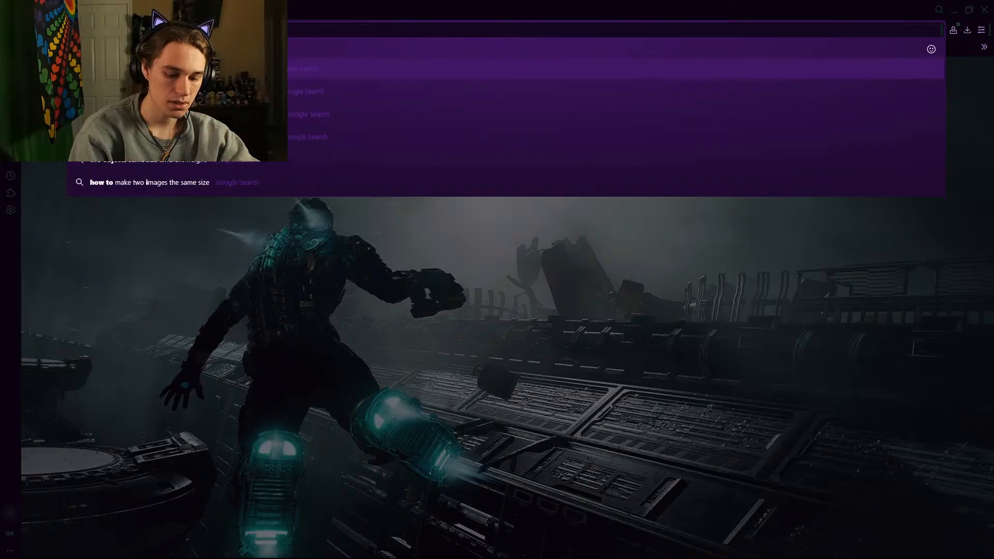
key("Return")
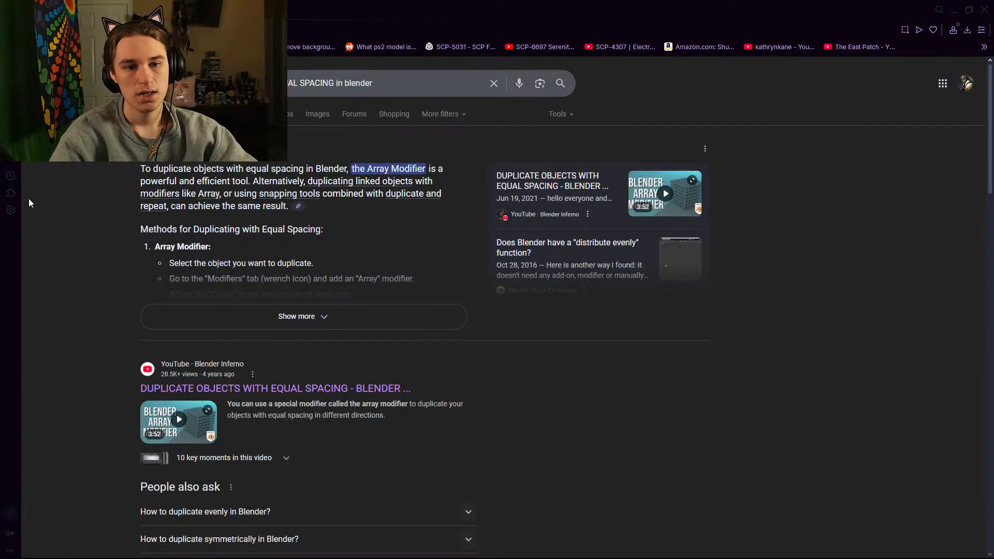
Step: Read the Array modifier instructions in the search overview and look over the results and related questions
scroll(62, 210, "down", 1)
left_click(223, 274)
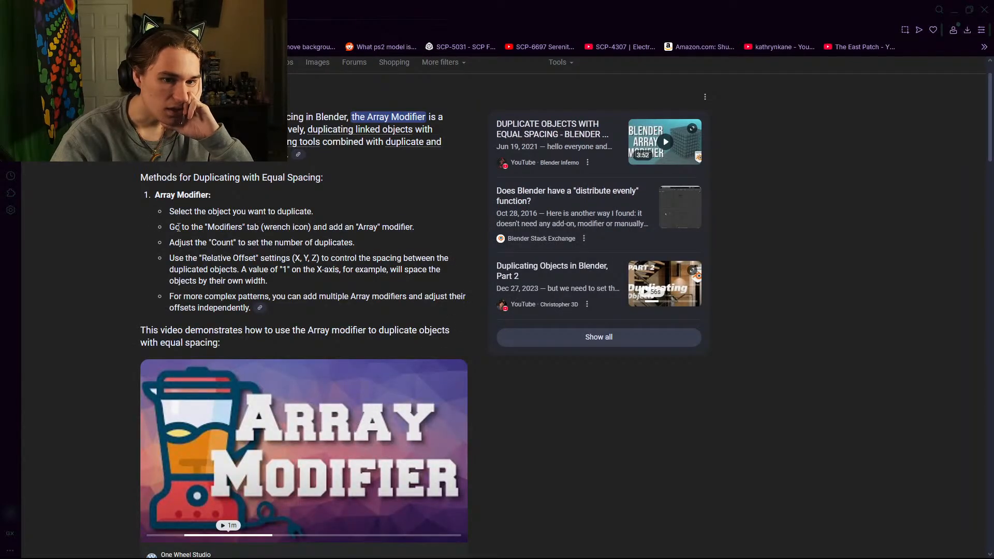
scroll(136, 249, "up", 1)
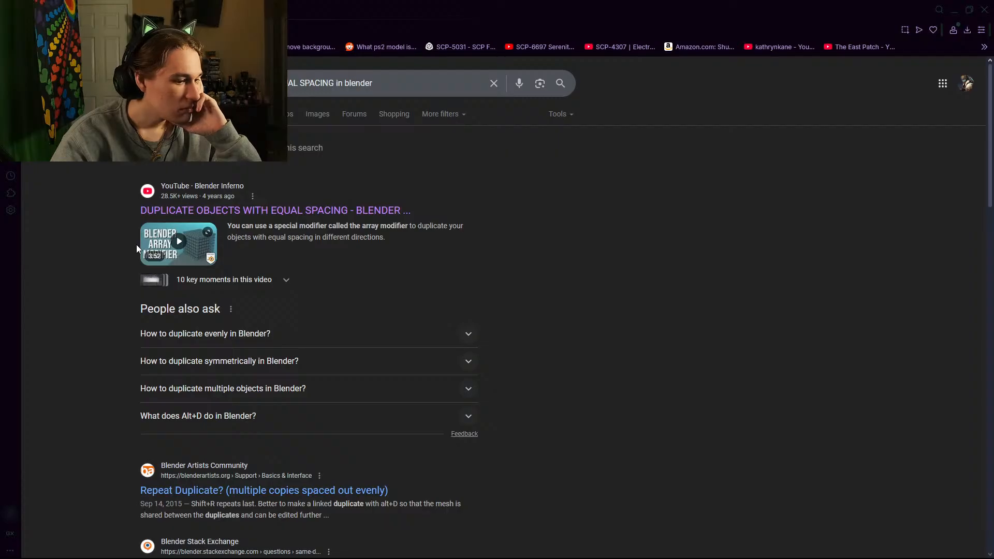
scroll(136, 244, "down", 1)
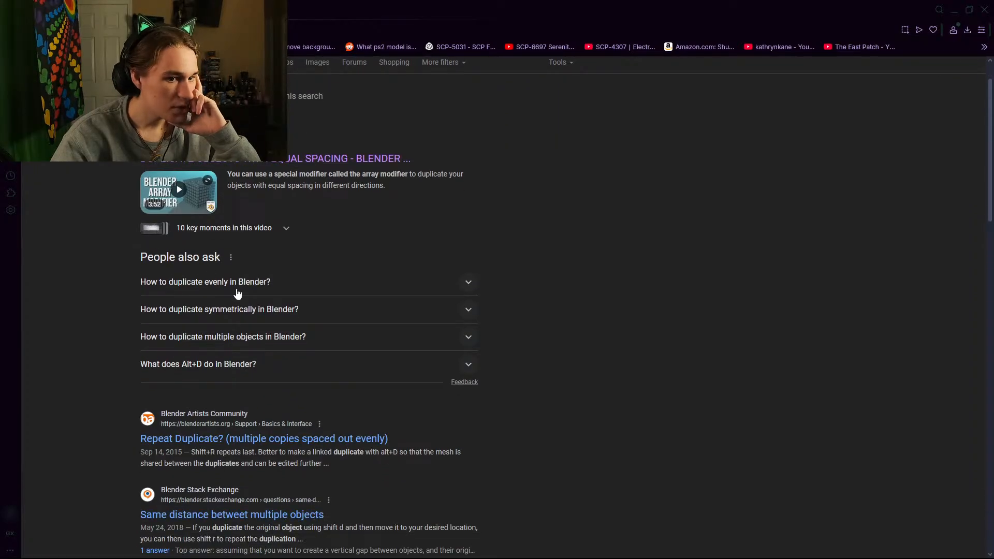
Step: Expand the related question on duplicating symmetrically in Blender and open its video about duplicating an object and mirroring its position on YouTube
left_click(237, 291)
left_click(200, 291)
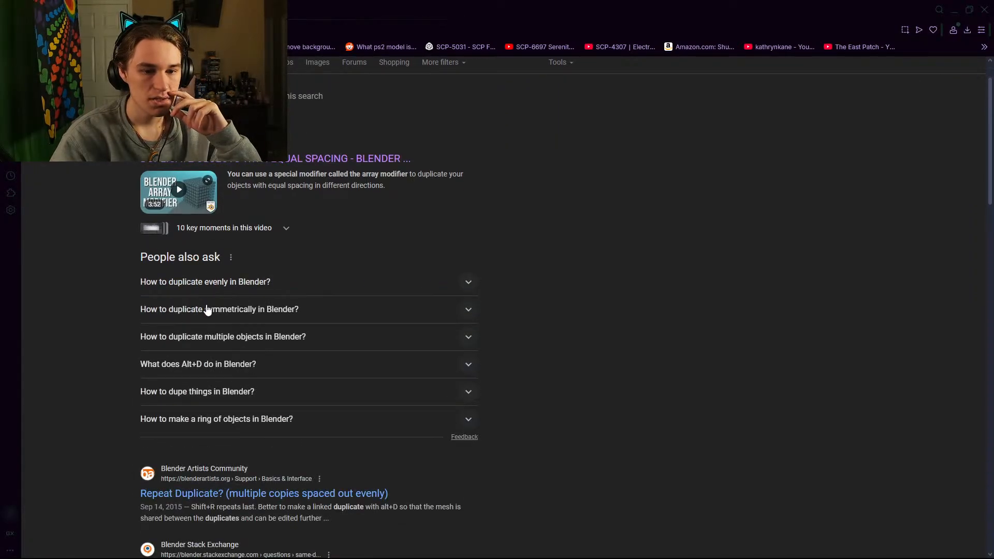
left_click(207, 309)
scroll(228, 289, "down", 3)
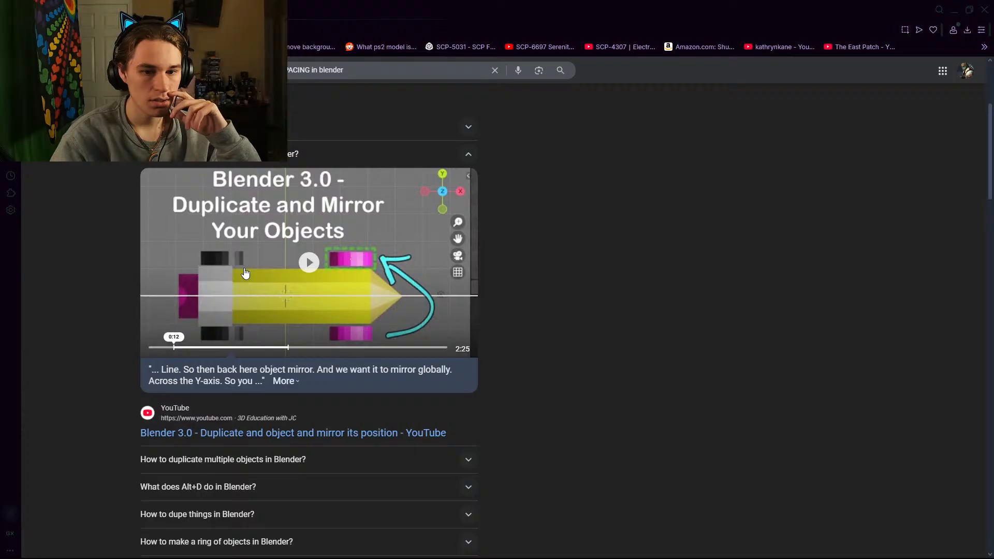
left_click(245, 272)
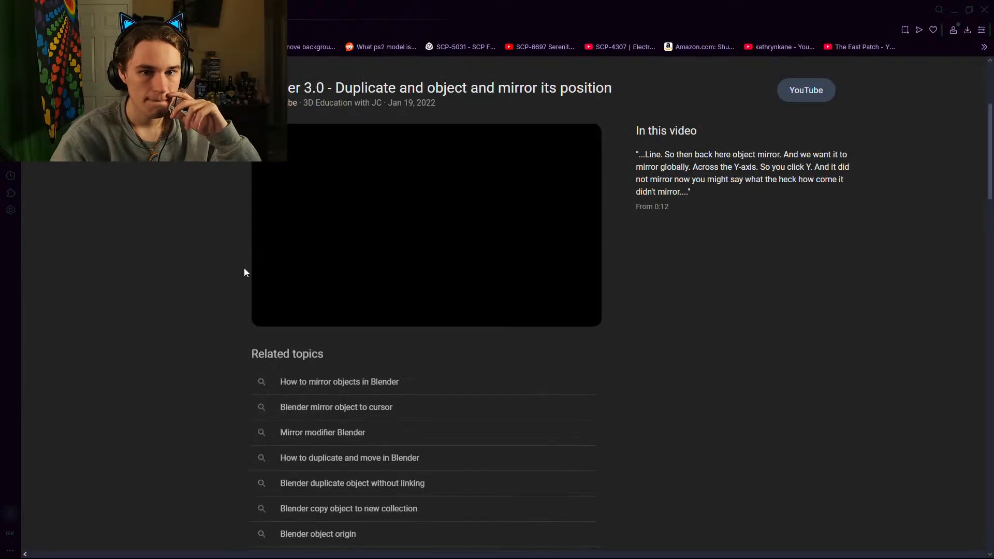
left_click(357, 89)
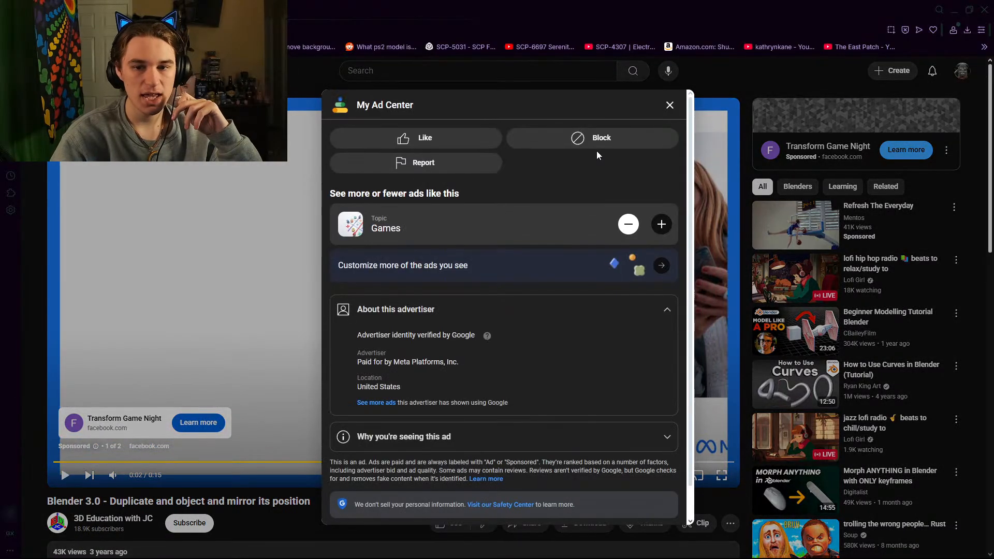
Step: Block the sponsored Games ad on the video and close the ad settings
left_click(599, 145)
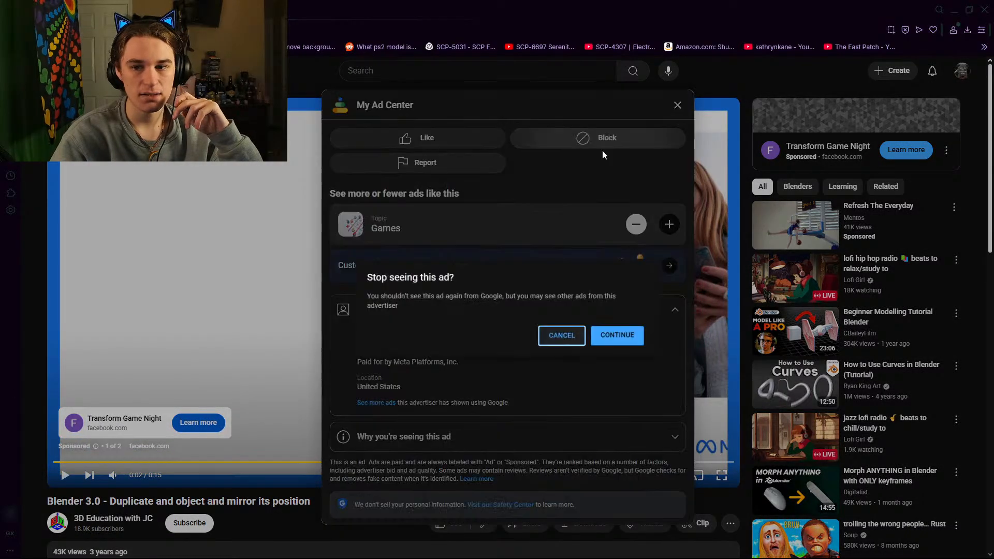
left_click(616, 335)
left_click(669, 106)
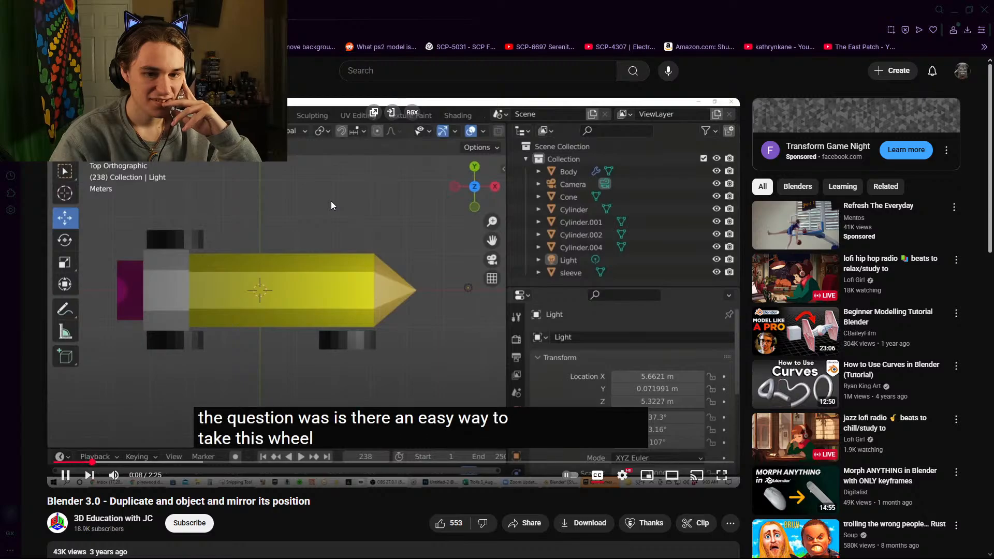
Step: Pause the duplicate-and-mirror video and close its tab to return to the search results
left_click(349, 201)
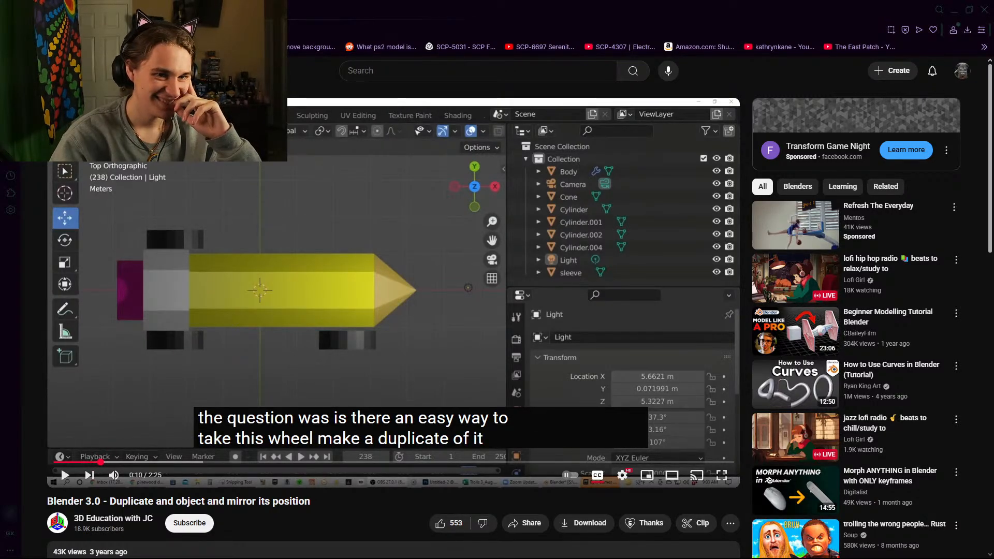
key("ctrl+w")
key("Escape")
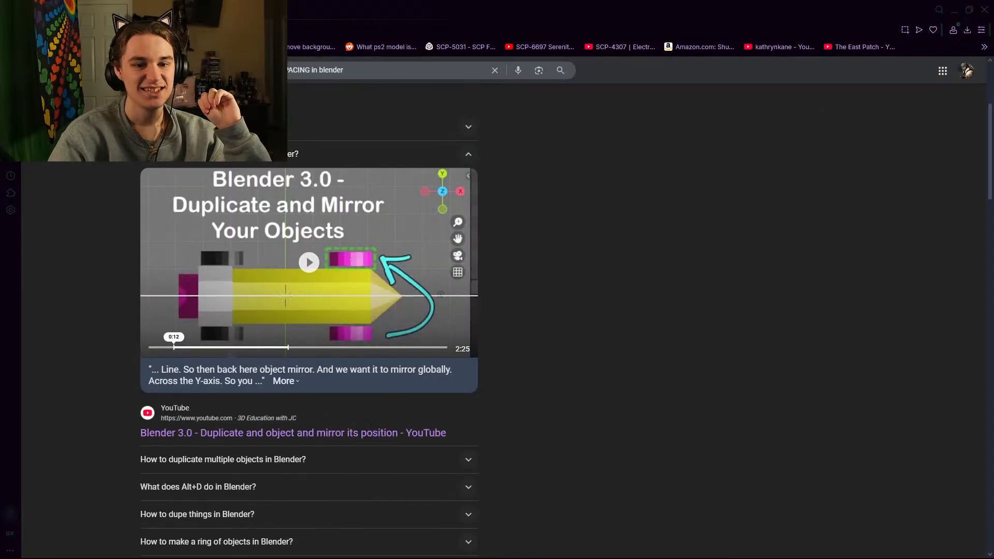
Step: Open the Blender Artists thread "Repeat Duplicate? (multiple copies spaced out evenly)" from the search results and read its question and first reply
scroll(332, 280, "down", 8)
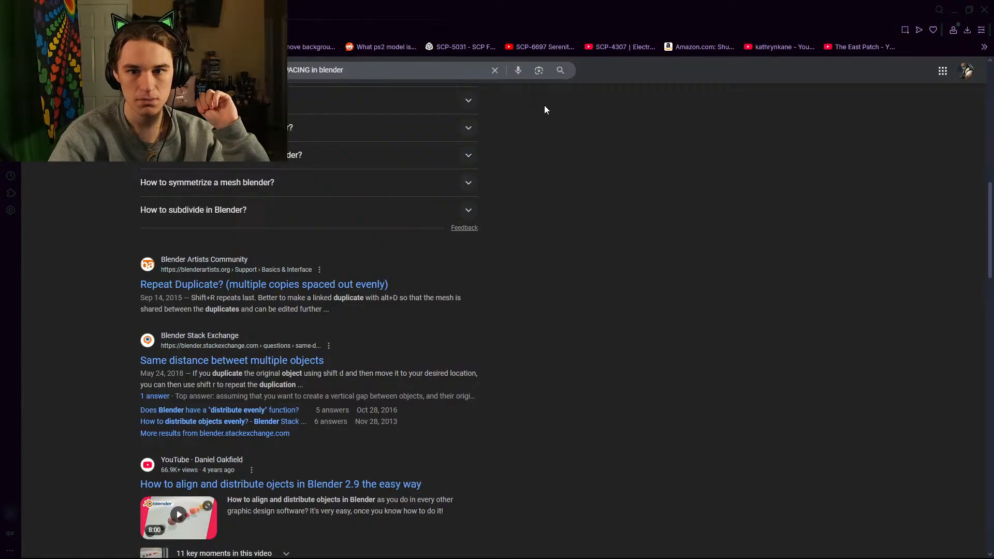
left_click_drag(537, 17, 440, 0)
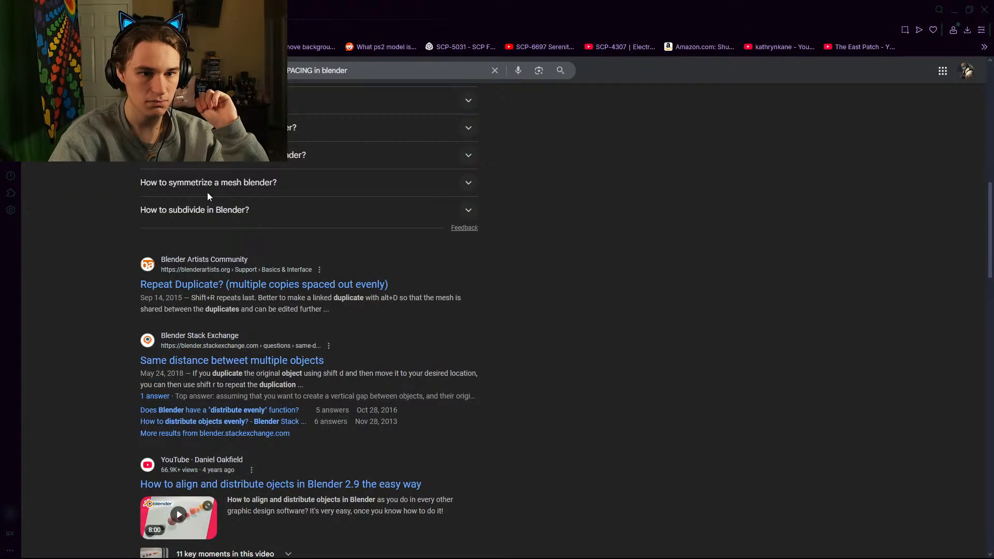
left_click_drag(499, 11, 0, 305)
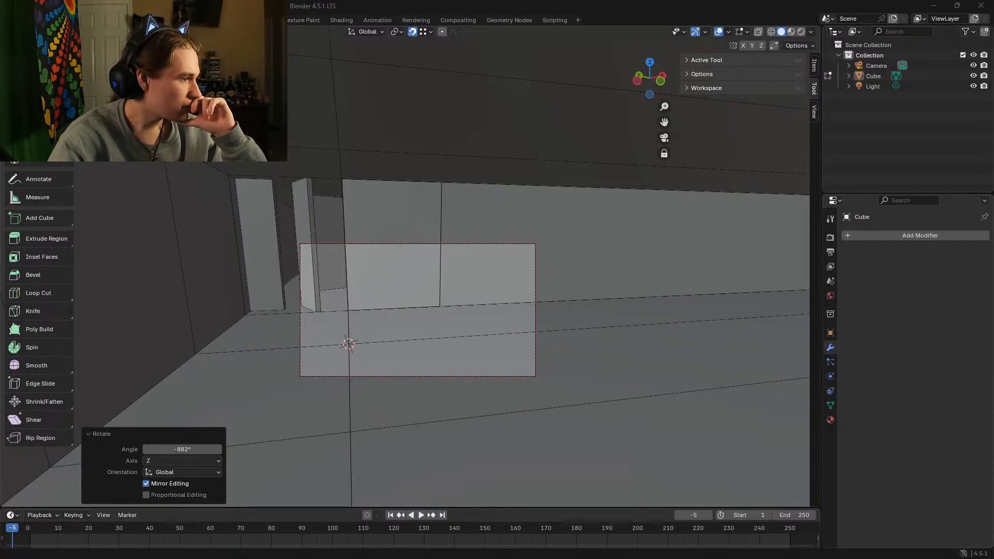
key("alt+Tab")
left_click_drag(361, 101, 508, 5)
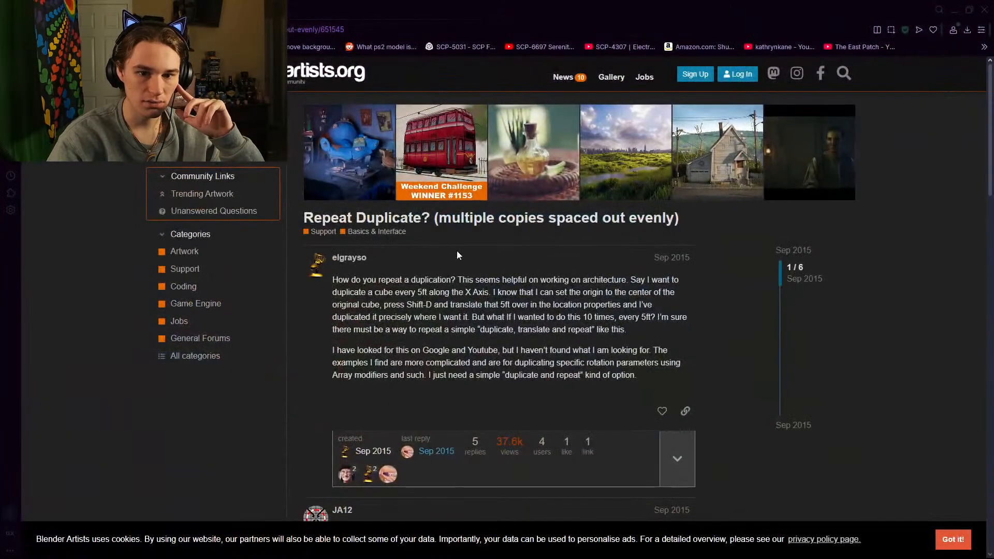
scroll(453, 259, "down", 2)
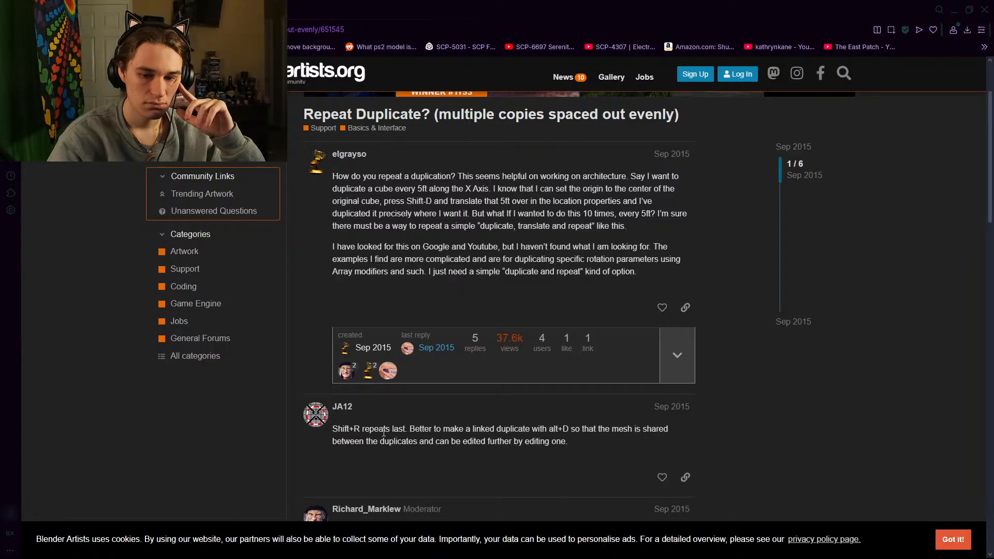
Step: Switch back to Blender and add a tall, narrow box as a pillar beside the dark side wall
left_click(955, 9)
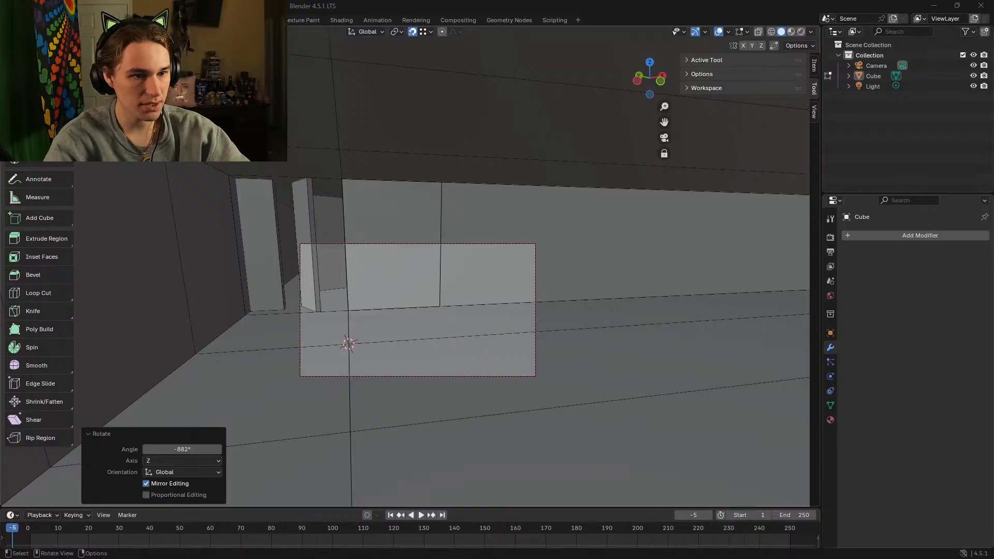
left_click(44, 218)
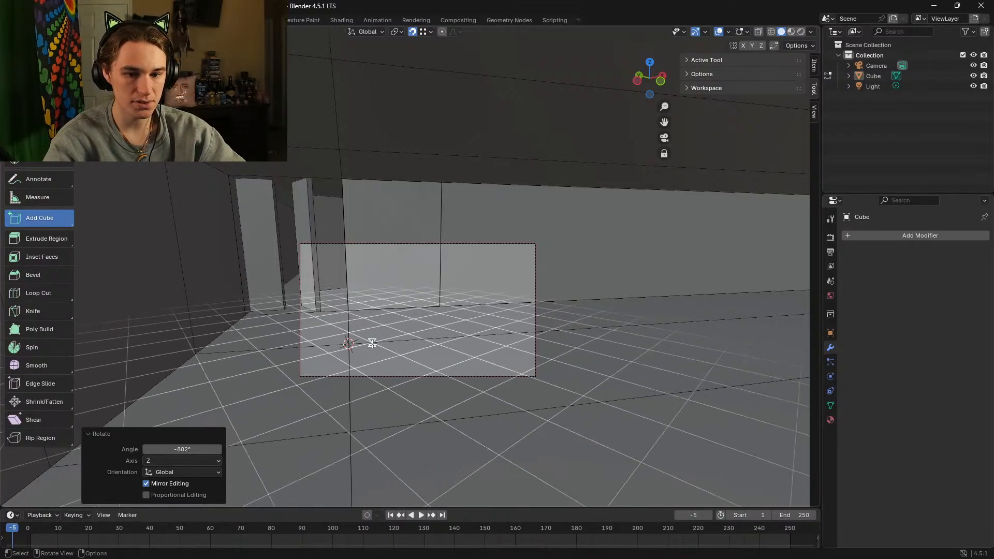
mouse_move(190, 356)
left_mouse_down()
mouse_move(187, 309)
mouse_move(131, 182)
mouse_move(144, 150)
left_mouse_up()
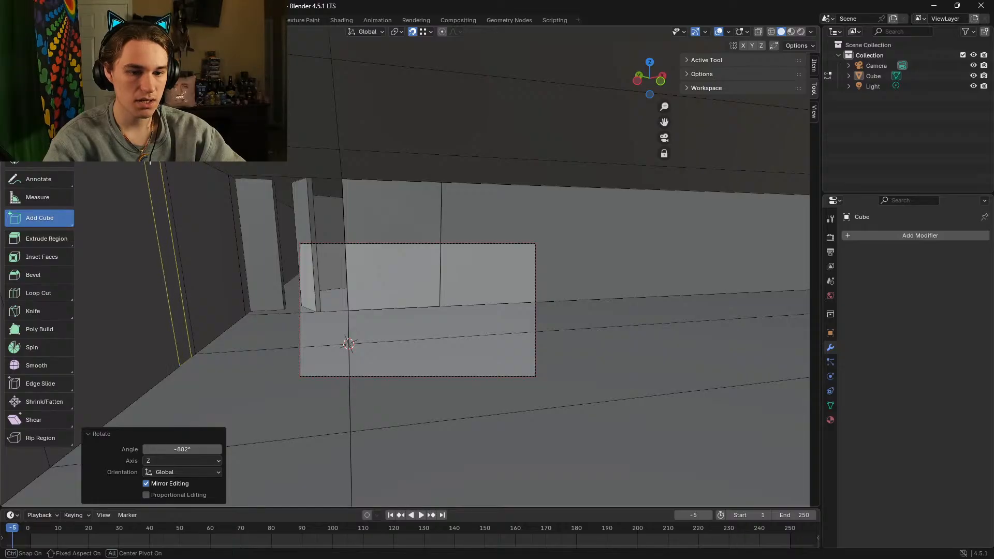
left_click_drag(206, 347, 205, 365)
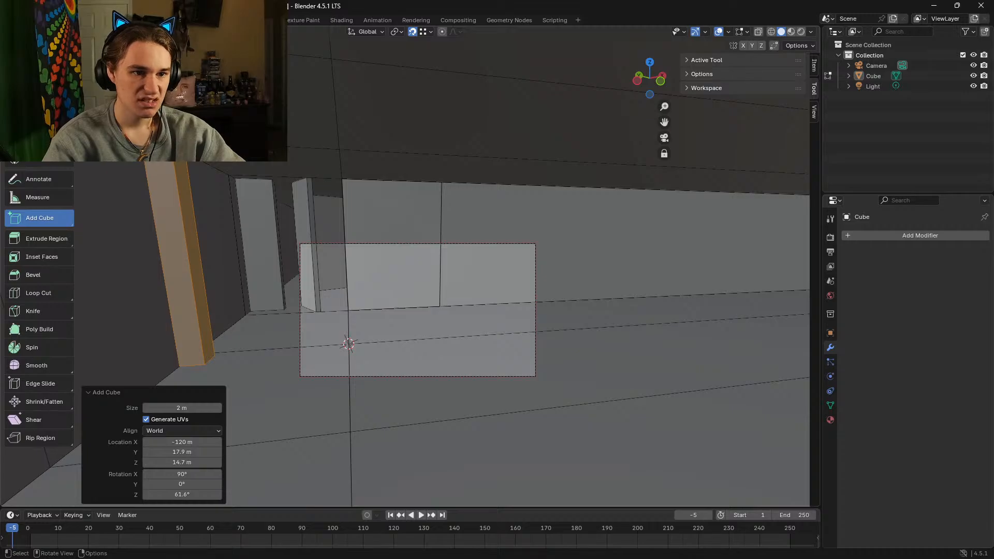
Step: Move the new pillar away from the side wall into the open hall, ending with about -3.43 m along Y
key("shift+space")
key("g")
left_click_drag(218, 255, 460, 286)
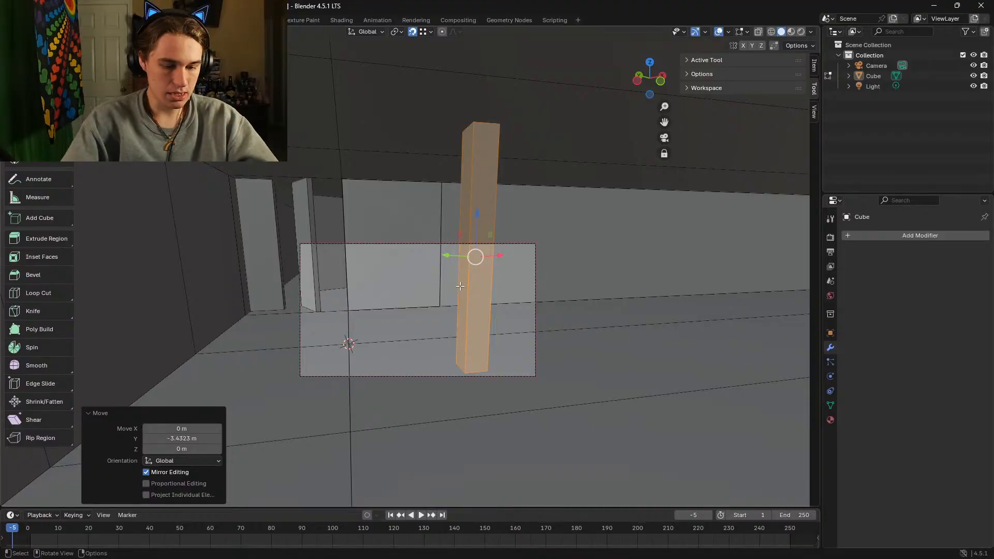
Step: Nudge the pillar about 0.16 m along the Y axis
key("shift+grave")
key("a")
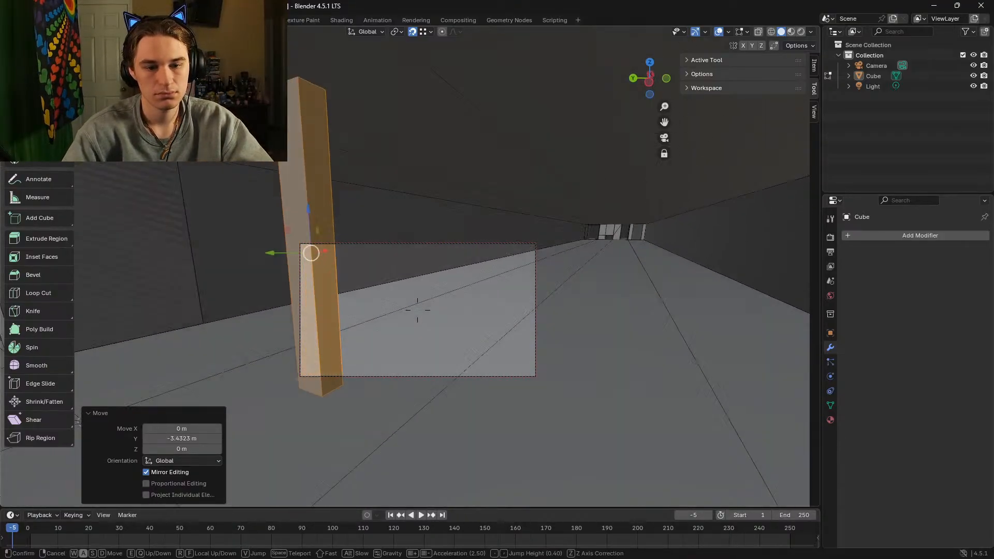
key("w")
key("a")
key("s")
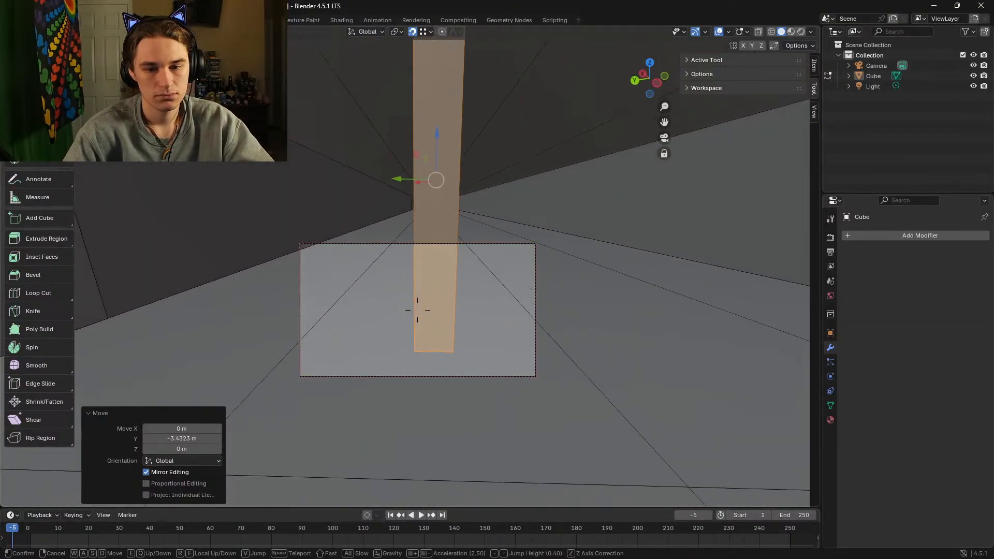
left_click(398, 164)
left_click_drag(394, 180, 380, 180)
Step: Repeat the last Y-axis move on the pillar several times to test the repeat command
key("shift+grave")
key("d")
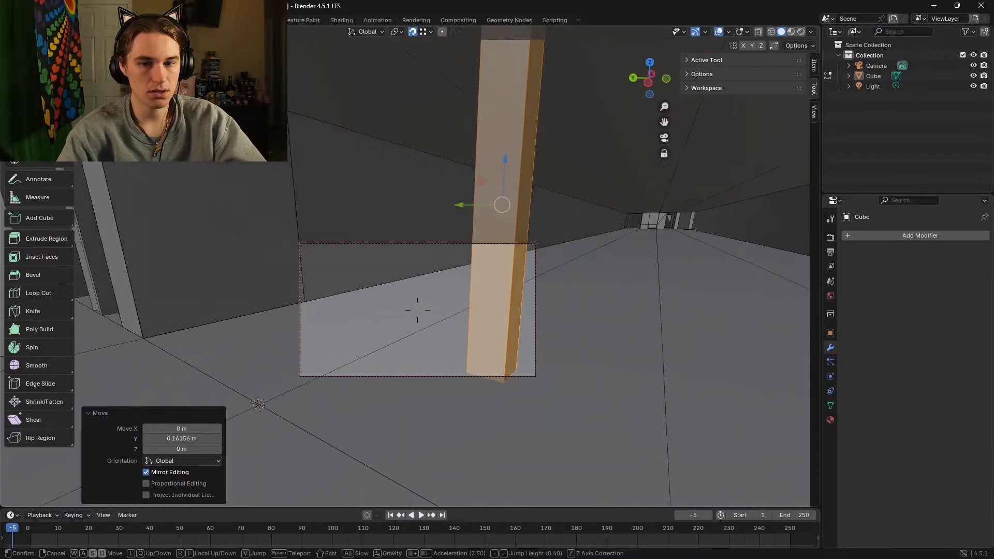
key("s")
left_click(483, 234)
key("shift+r")
key("shift+r")
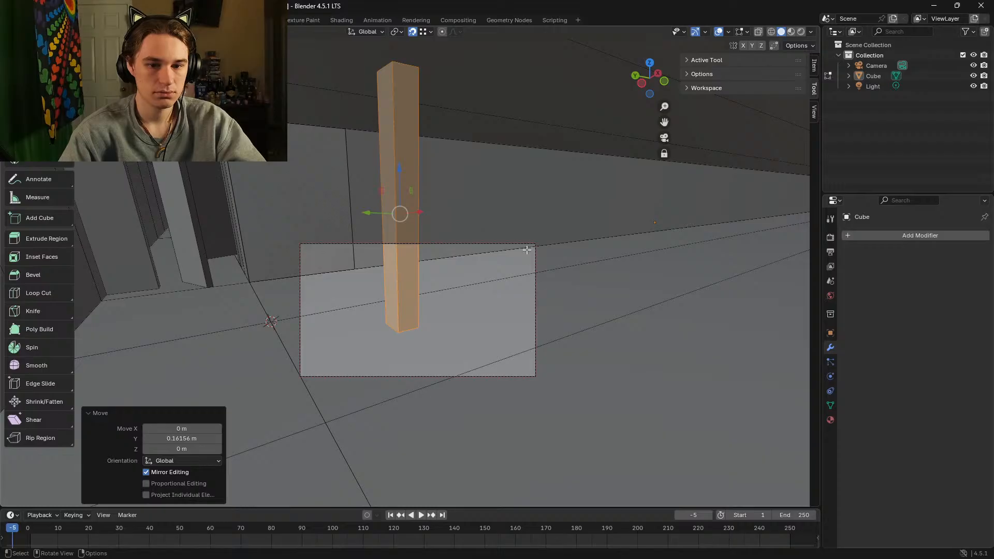
key("shift+r")
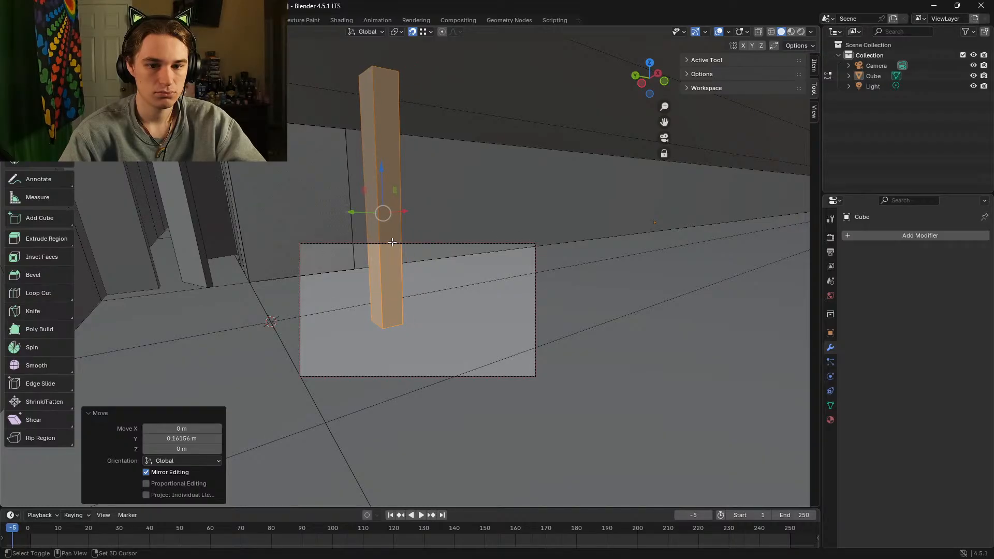
key("shift+r")
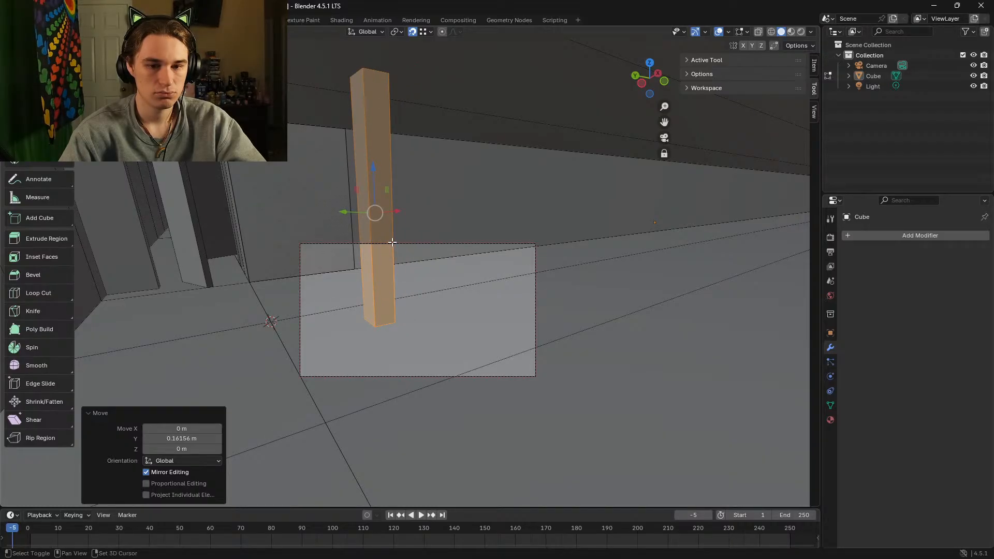
key("shift+r")
key("shift+r")
key("shift+r")
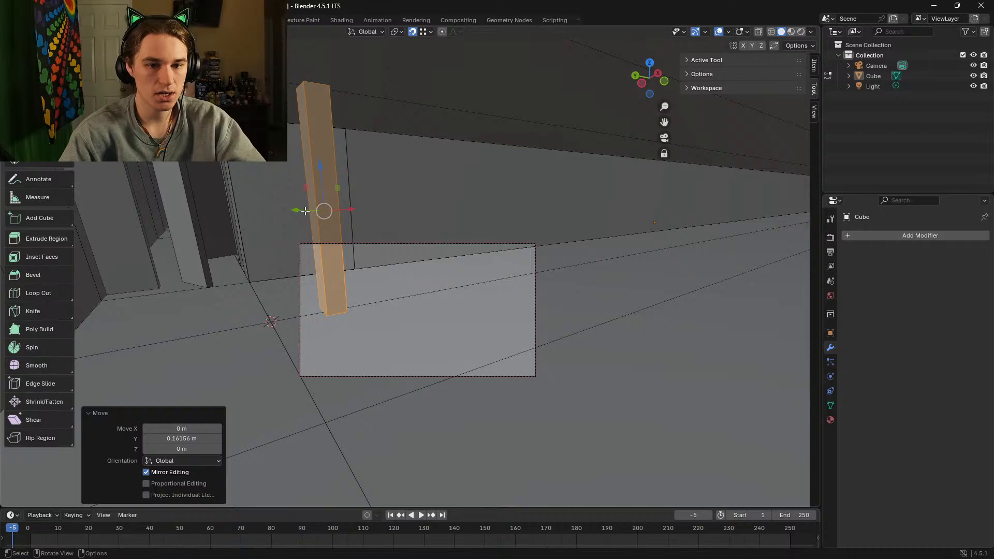
Step: Move the pillar about -2.04 m along the Y axis and check its position in the hall
key("g")
key("y")
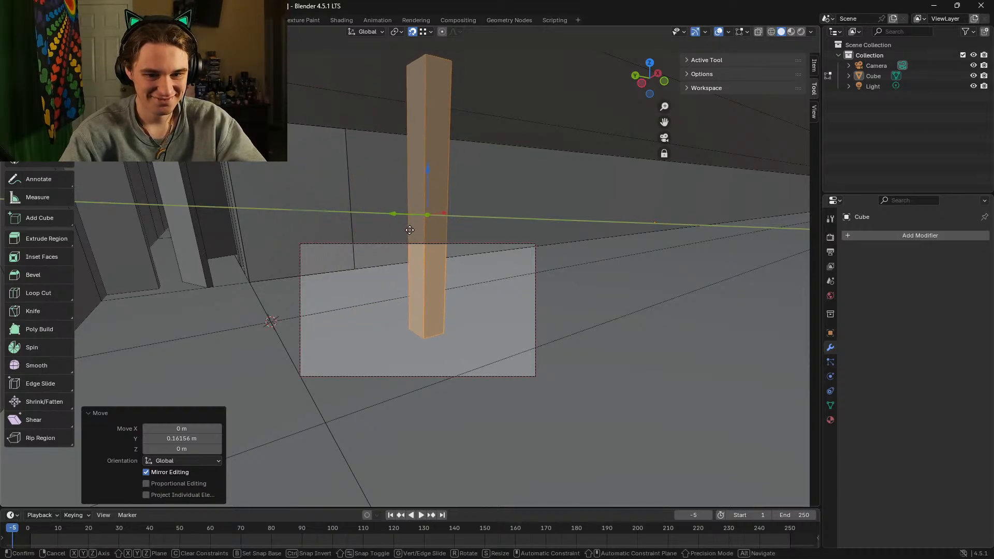
left_click(407, 230)
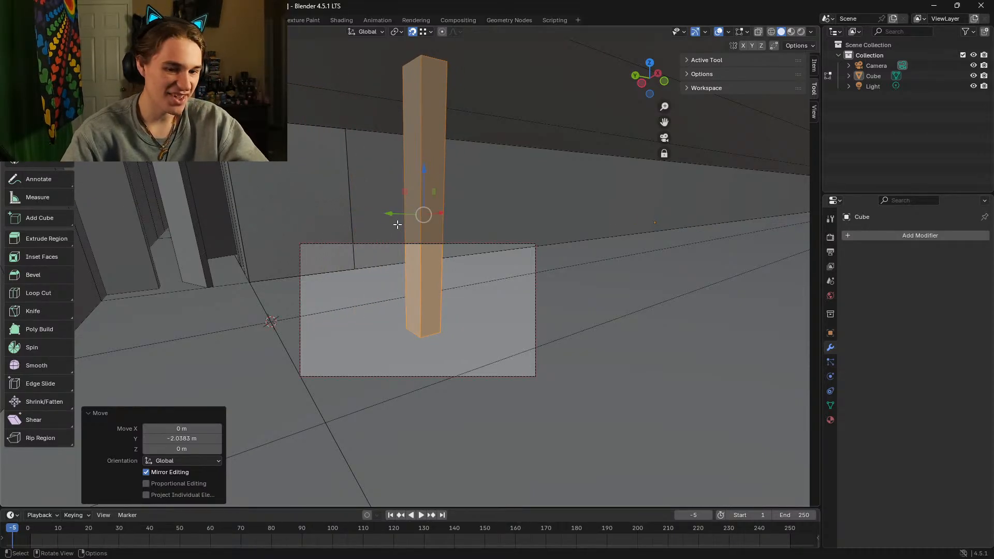
key("shift+grave")
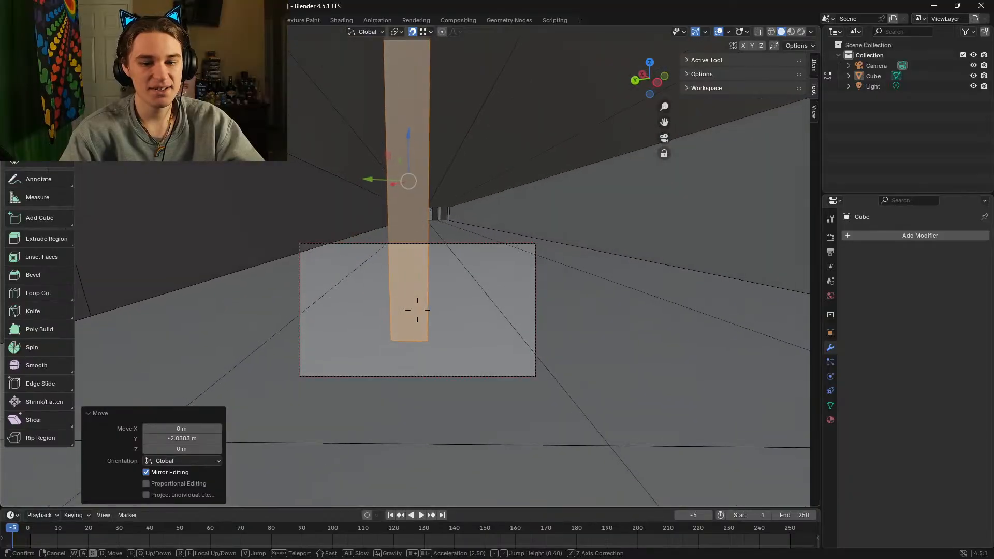
key("d")
key("s")
left_click(417, 310)
Step: Switch to the browser's Repeat Duplicate thread and read the replies on translate vectors and the array modifier
left_click(934, 6)
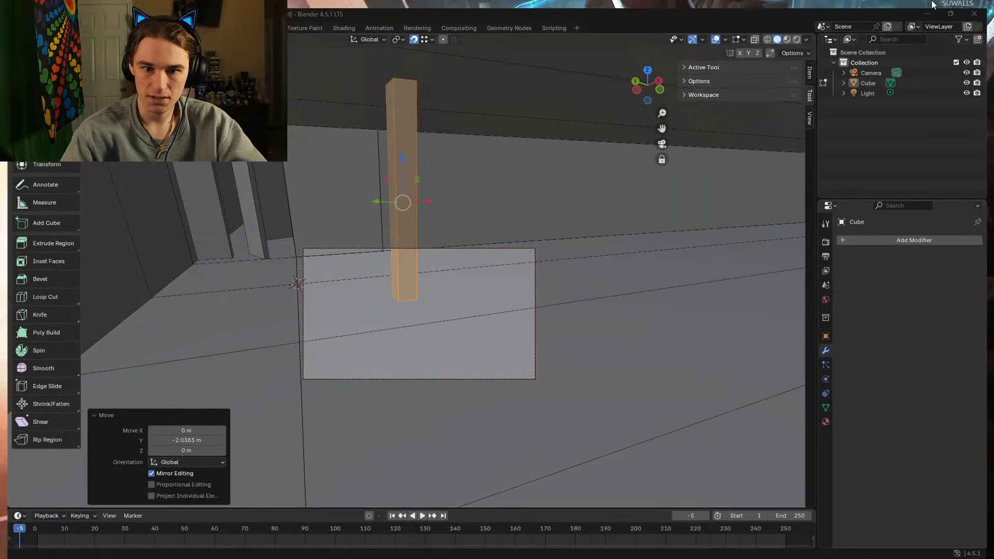
mouse_move(497, 544)
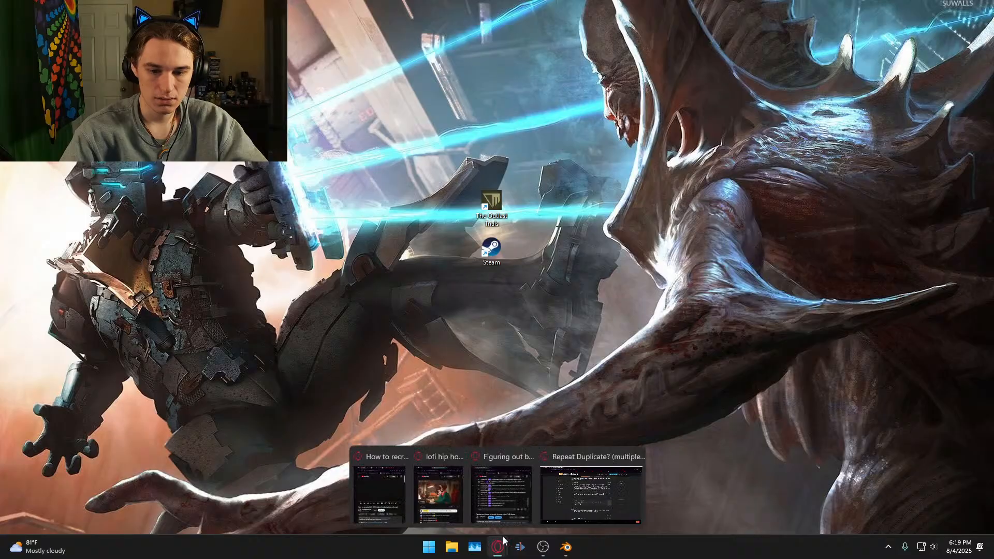
left_click(561, 497)
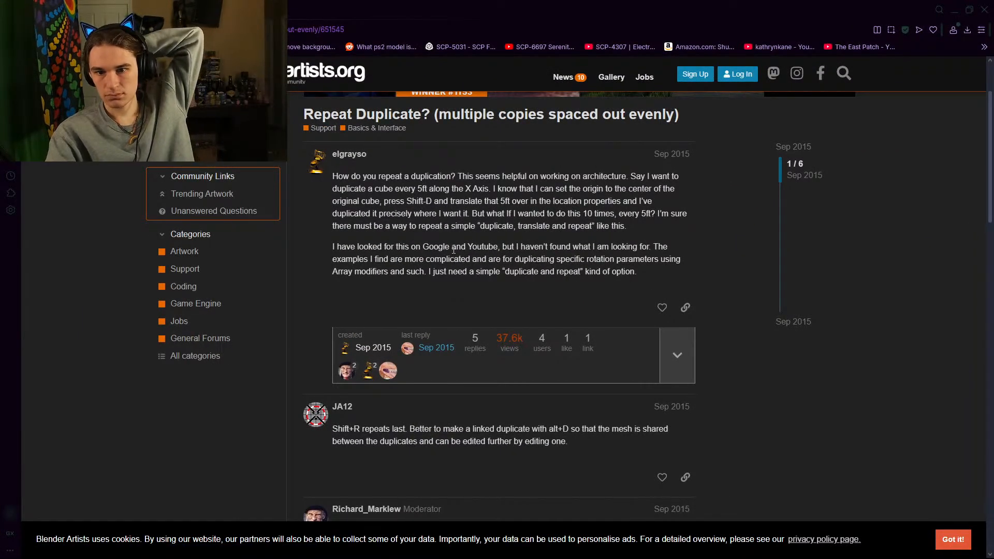
scroll(435, 232, "down", 6)
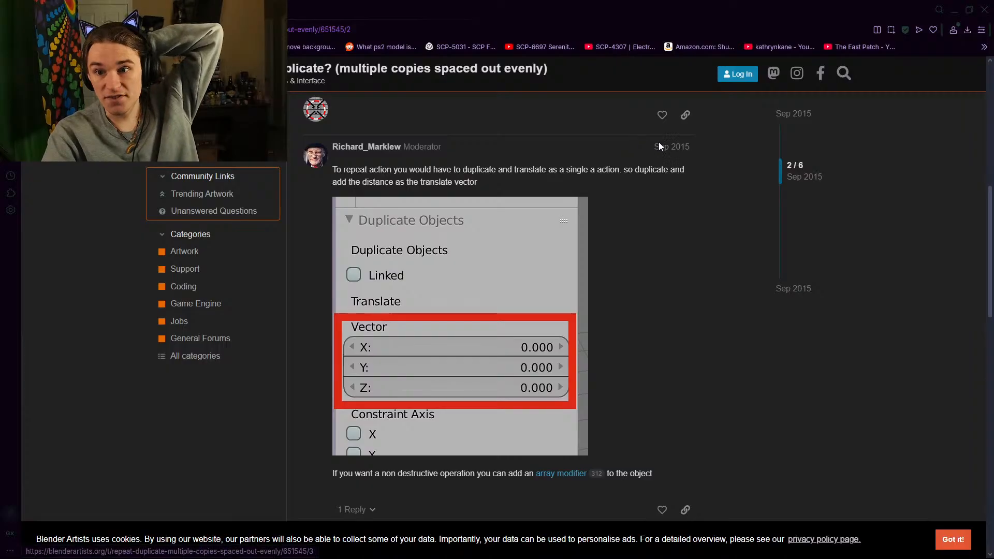
scroll(647, 184, "down", 3)
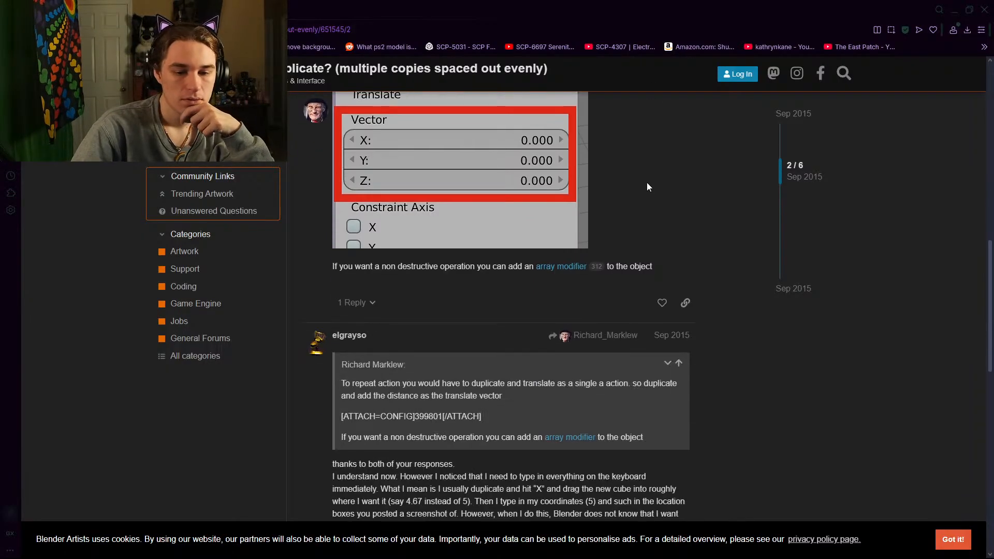
scroll(647, 183, "down", 3)
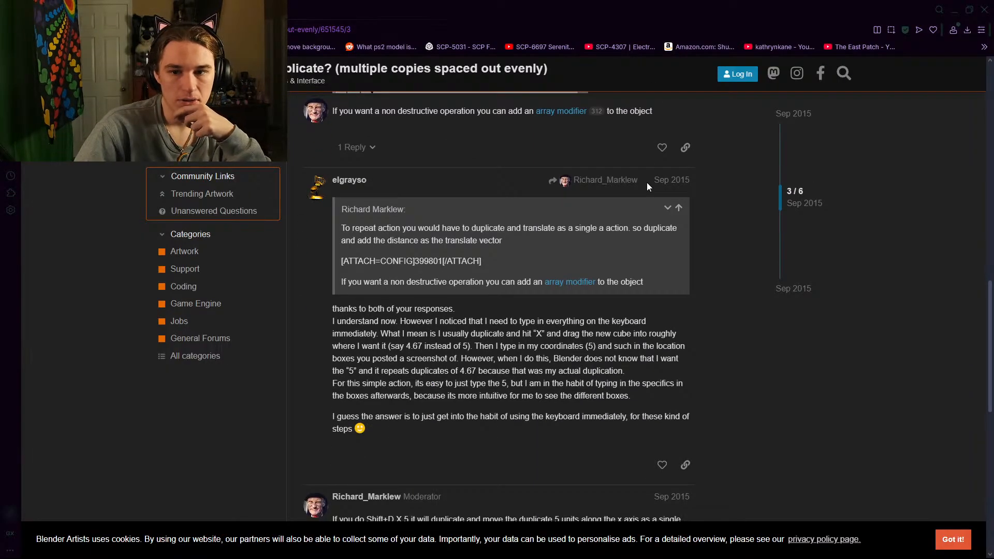
scroll(647, 182, "up", 6)
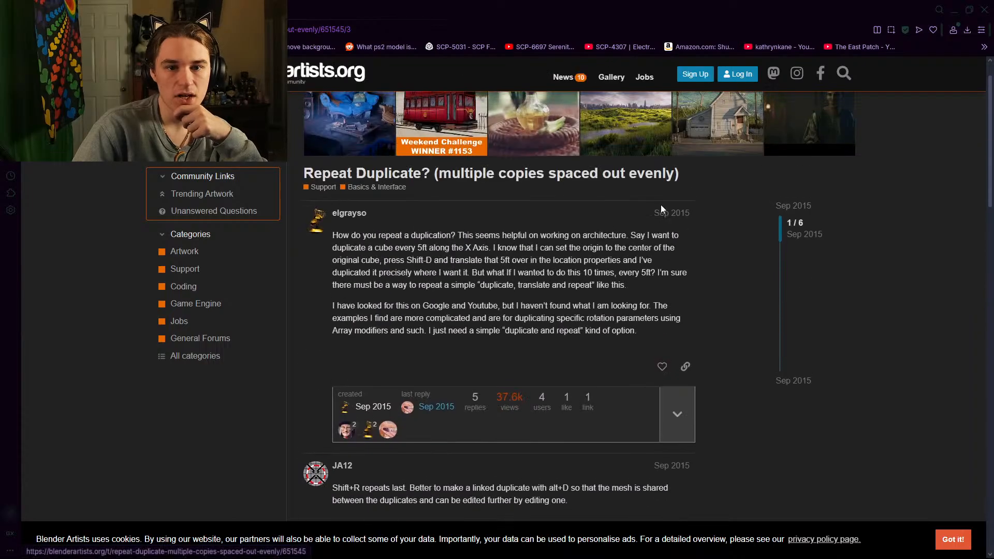
Step: Go back to the search results, open the video "How to align and distribute ojects in Blender 2.9 the easy way", enable captions and pause it
key("alt+Left")
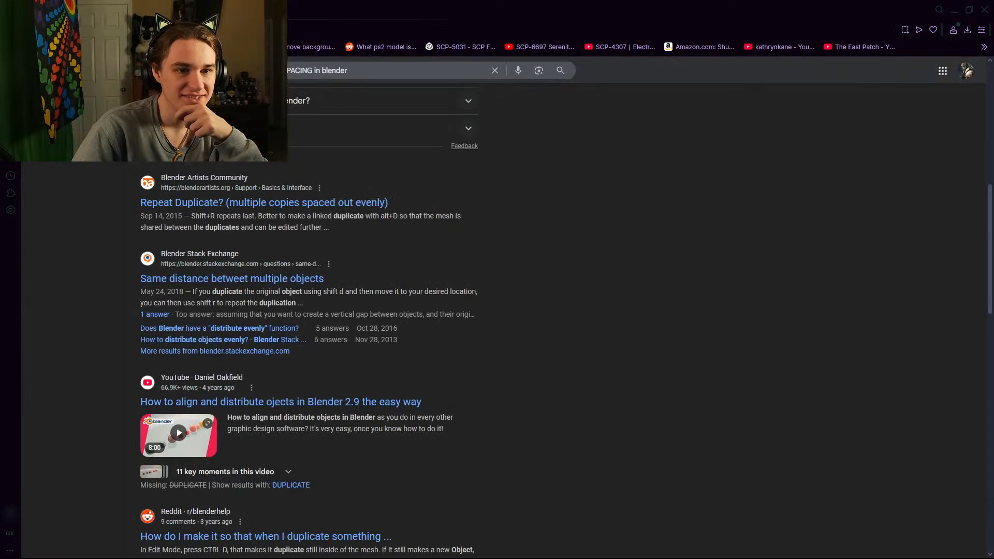
scroll(95, 163, "down", 2)
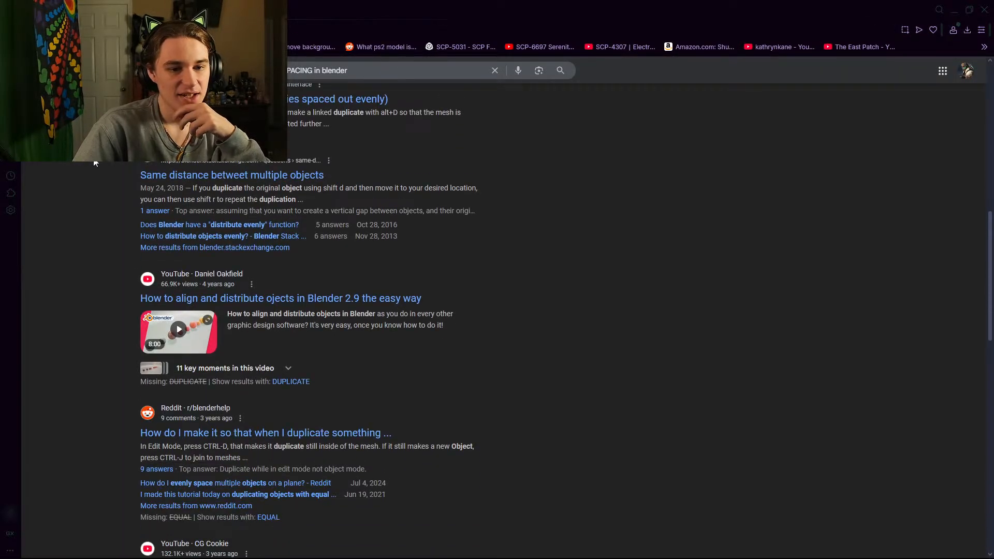
left_click(252, 303)
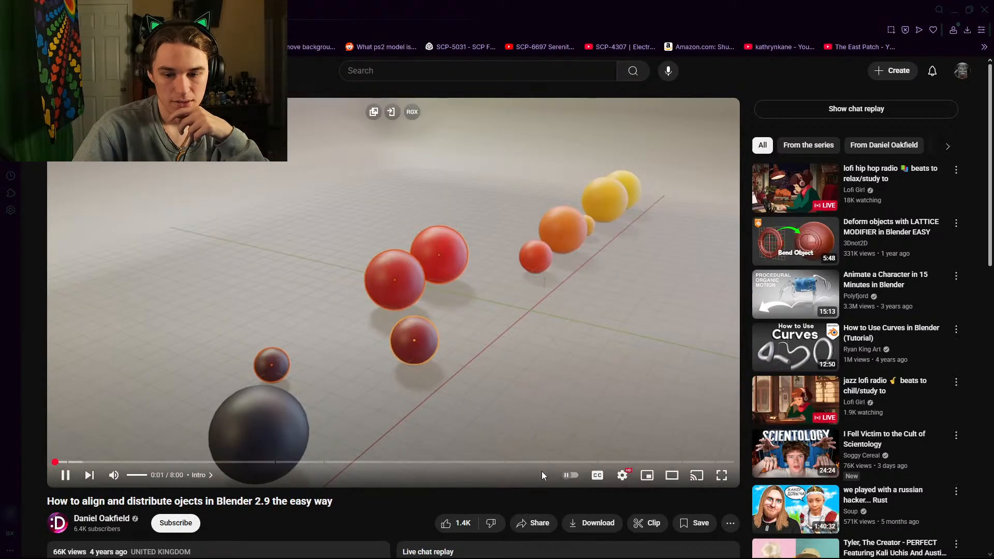
left_click(597, 475)
left_click(433, 260)
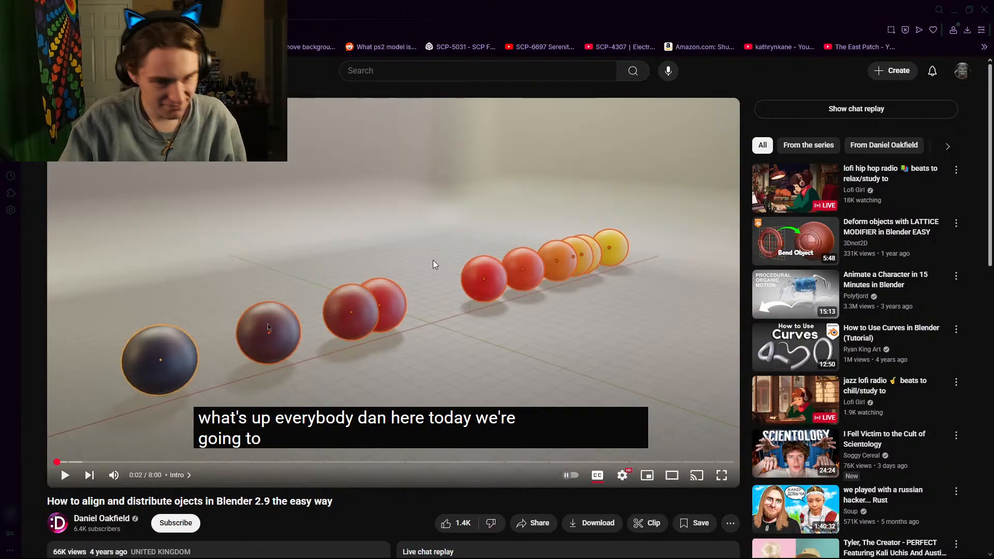
Step: Play the align-and-distribute tutorial and skip ahead to the chapter "The problem and the hard way to do it"
left_click(412, 185)
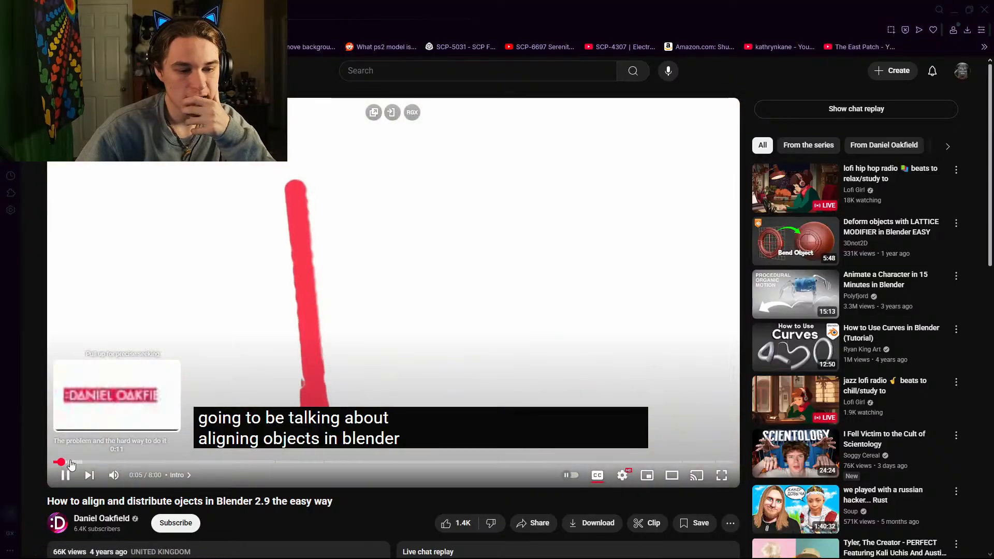
left_click(71, 462)
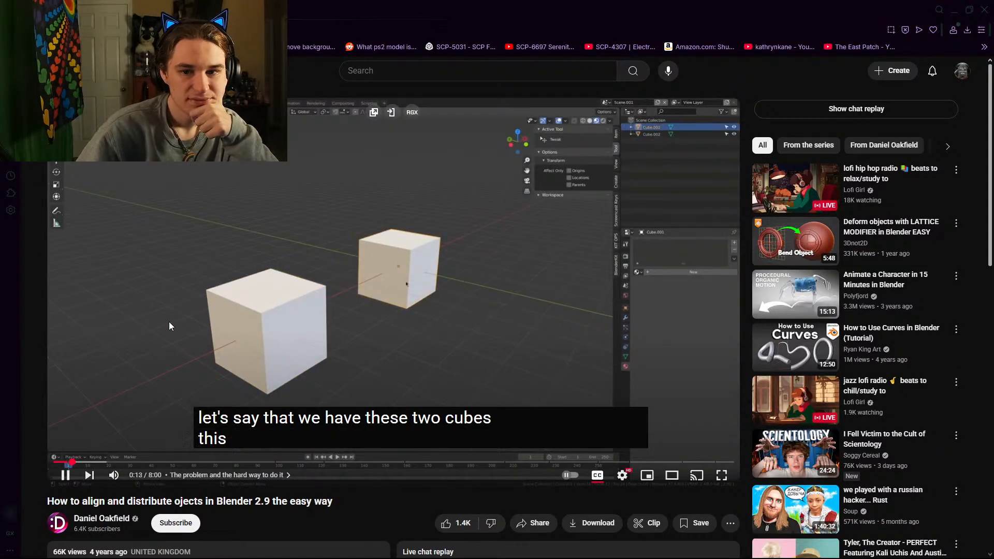
left_click(212, 281)
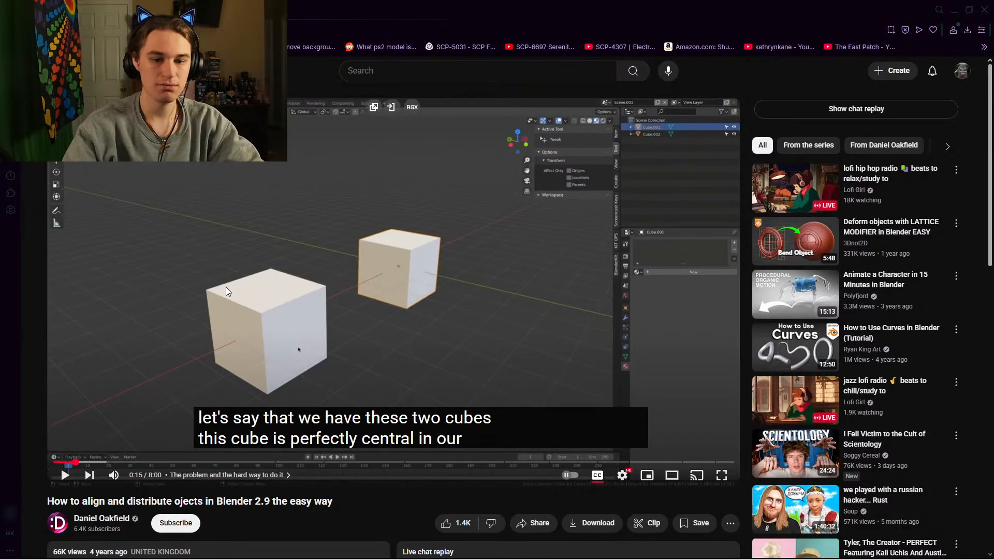
left_click(272, 260)
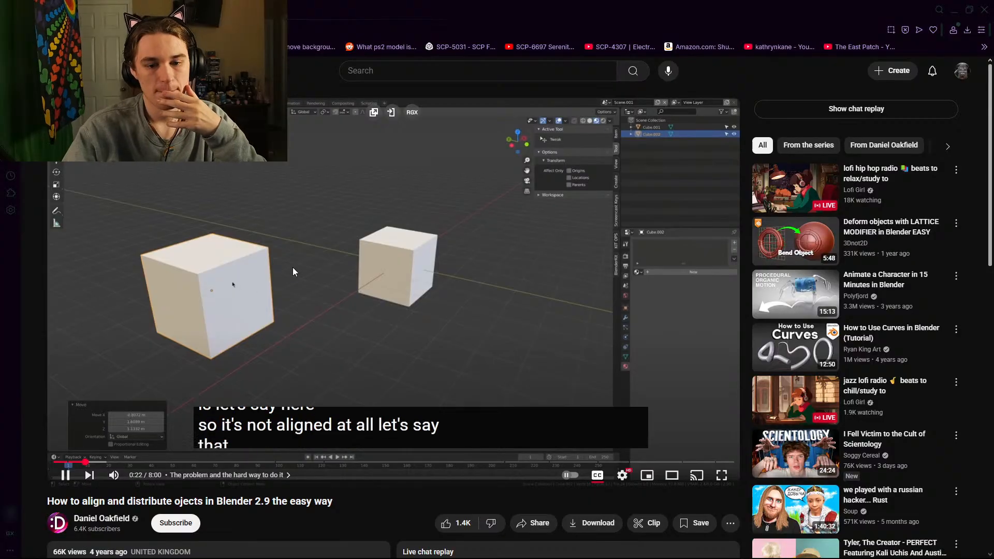
Step: Raise the tutorial's playback speed to 1.55x, watch the cube position being copied, and pause the video
left_click(622, 481)
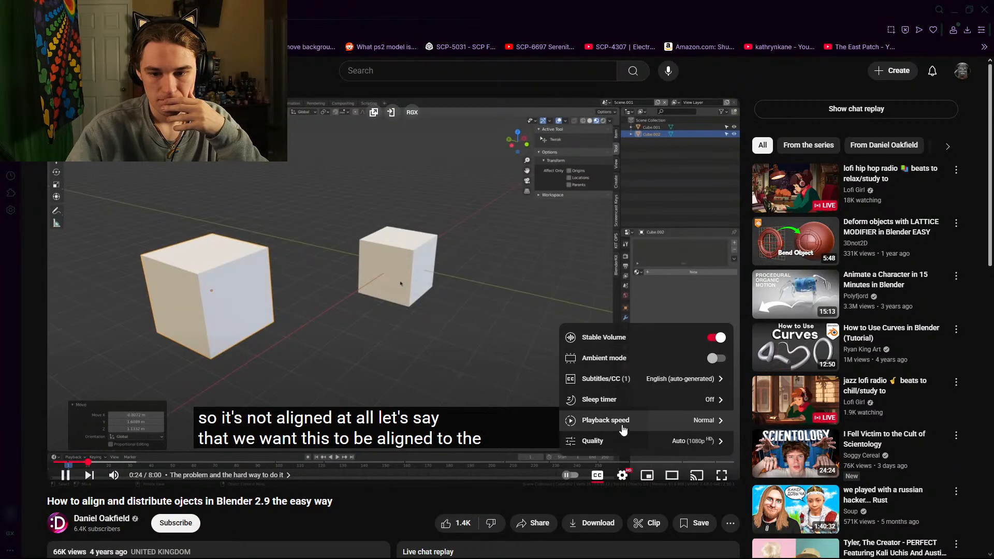
left_click(637, 417)
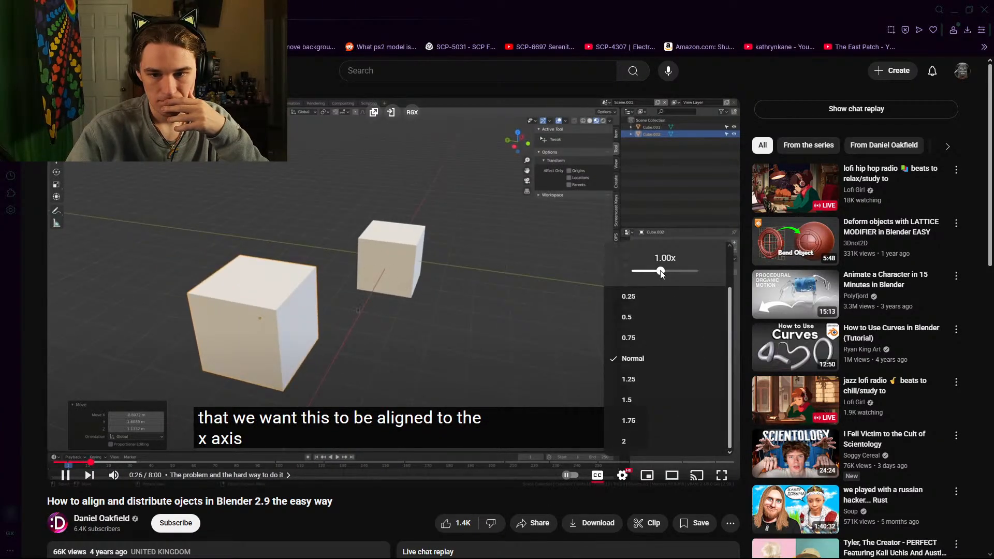
left_click_drag(671, 272, 679, 272)
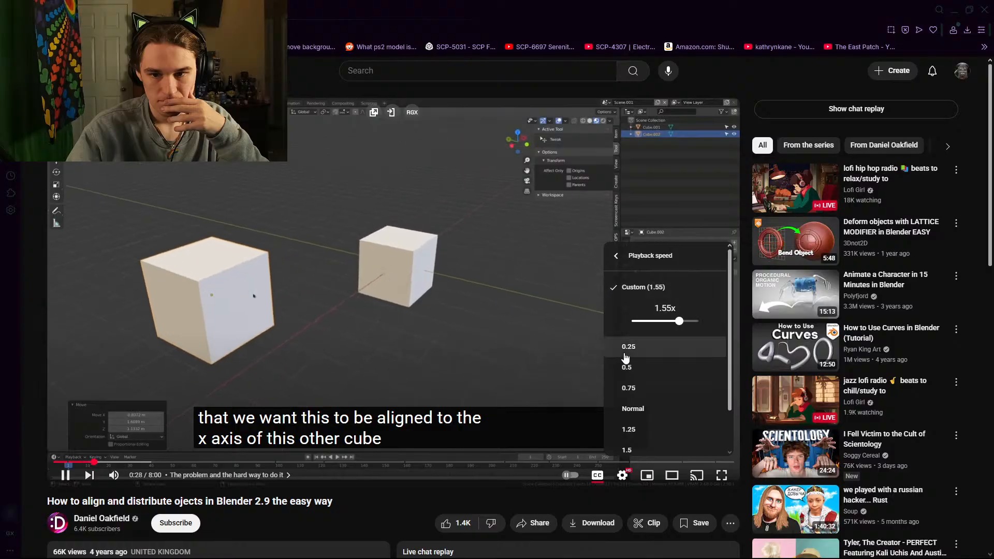
left_click(623, 477)
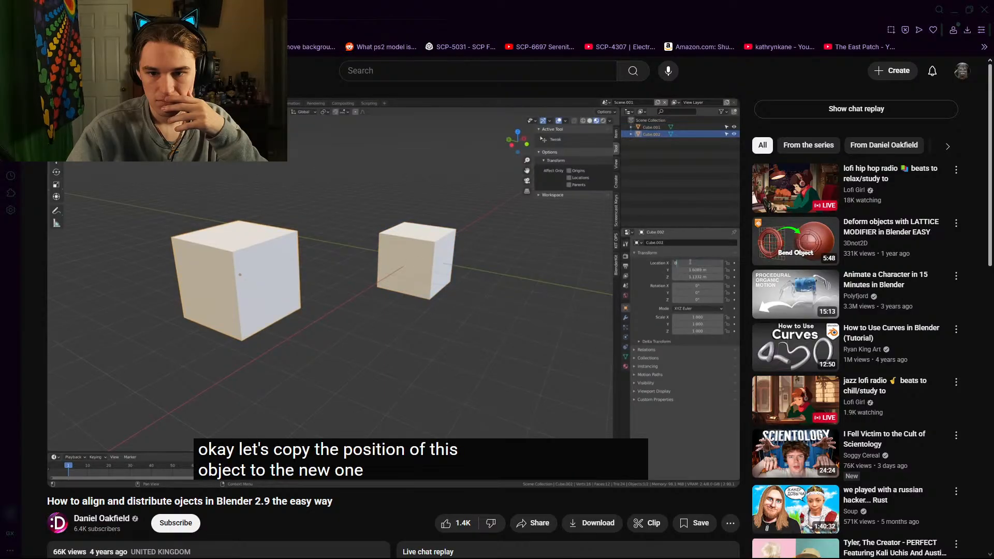
left_click(440, 278)
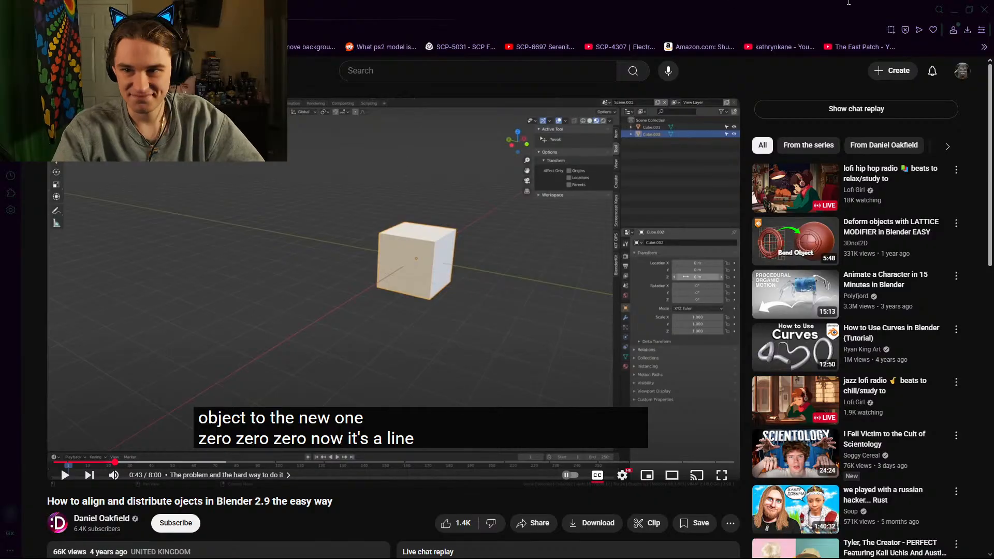
Step: Switch back to Blender and copy the Y distance of the pillar's last move
left_click(953, 10)
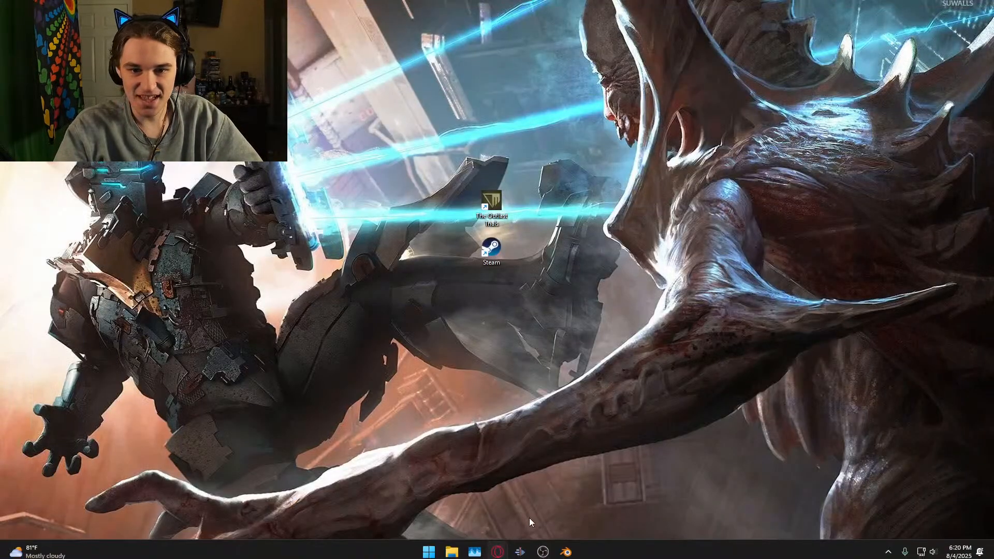
left_click(566, 552)
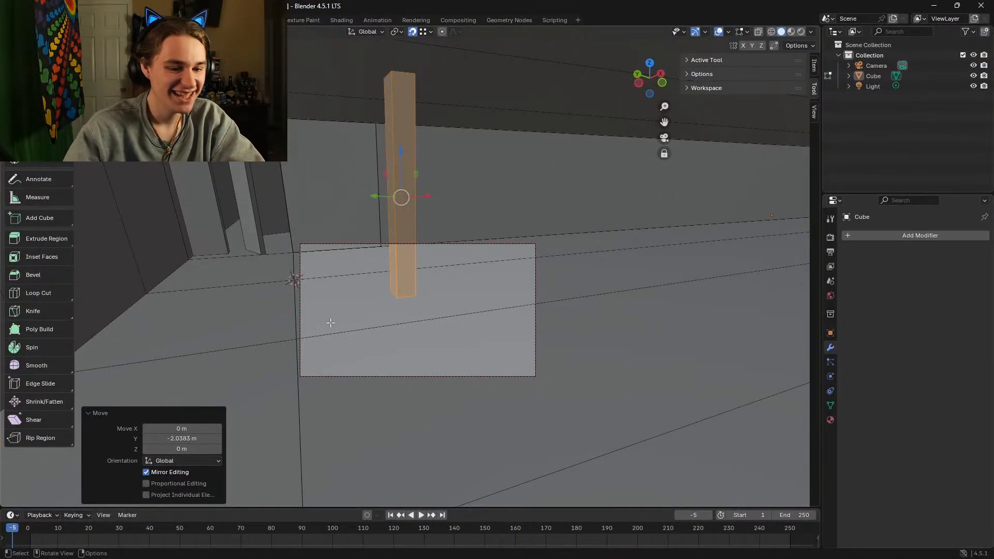
left_click(189, 438)
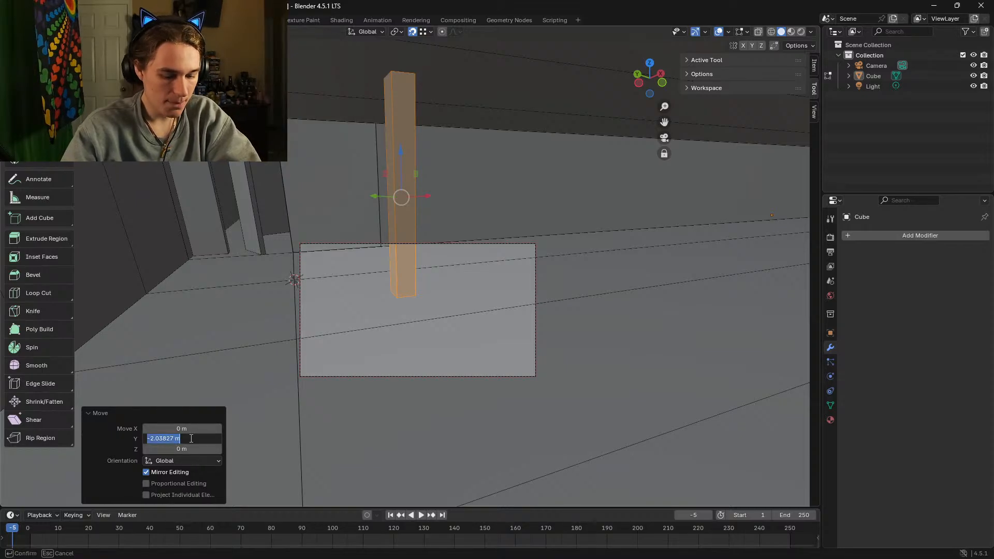
left_click(493, 277)
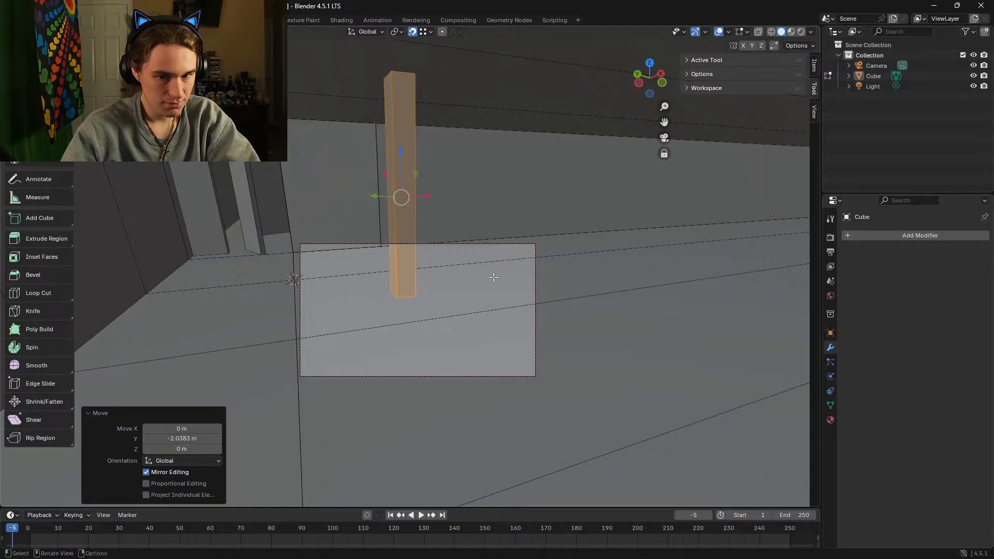
Step: Duplicate the selected pillar in place and change the snapping target type
key("shift+grave")
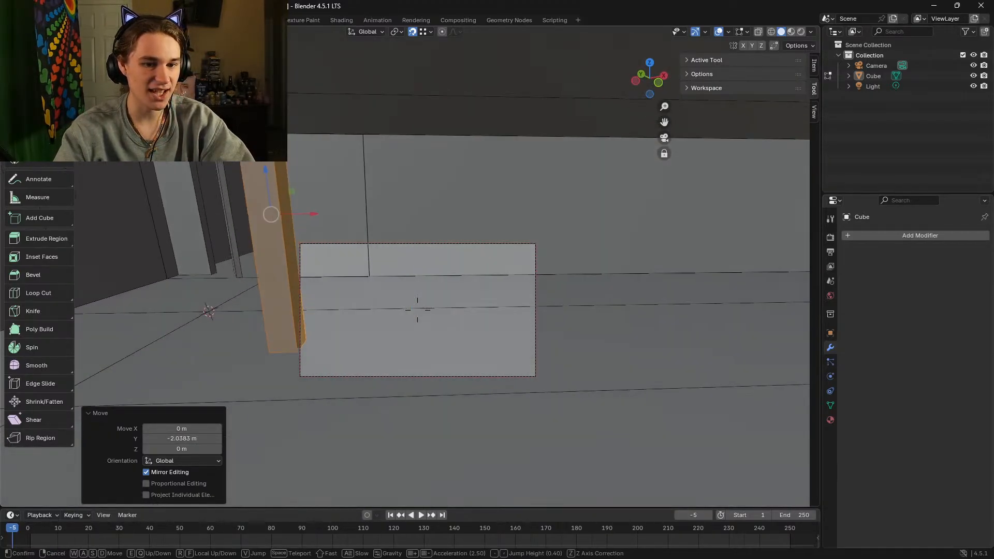
left_click(251, 244)
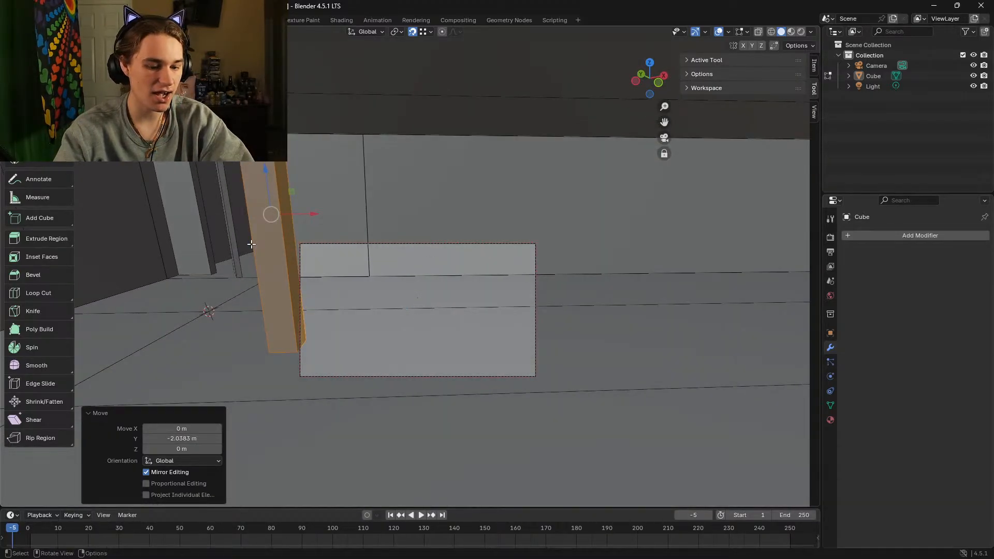
key("shift+d")
key("Escape")
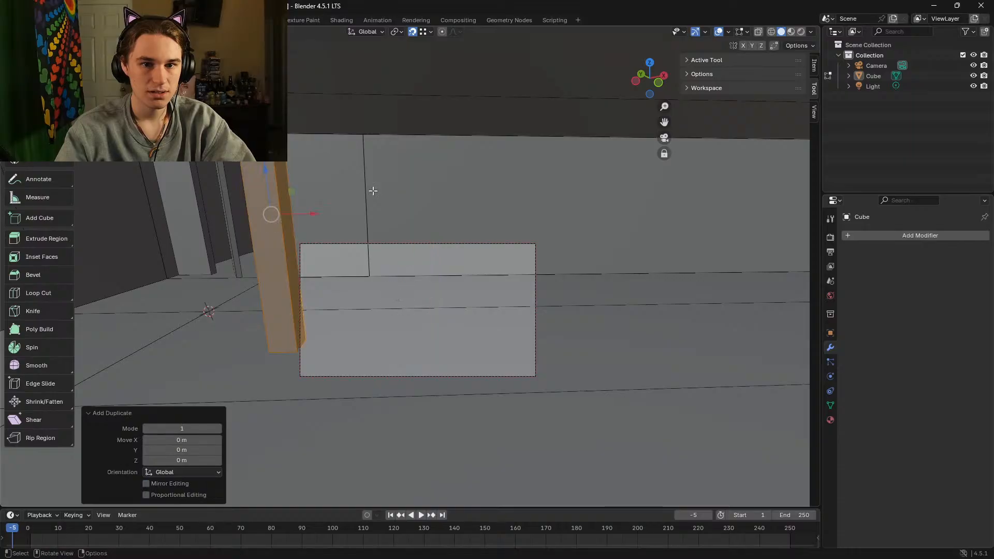
left_click(430, 32)
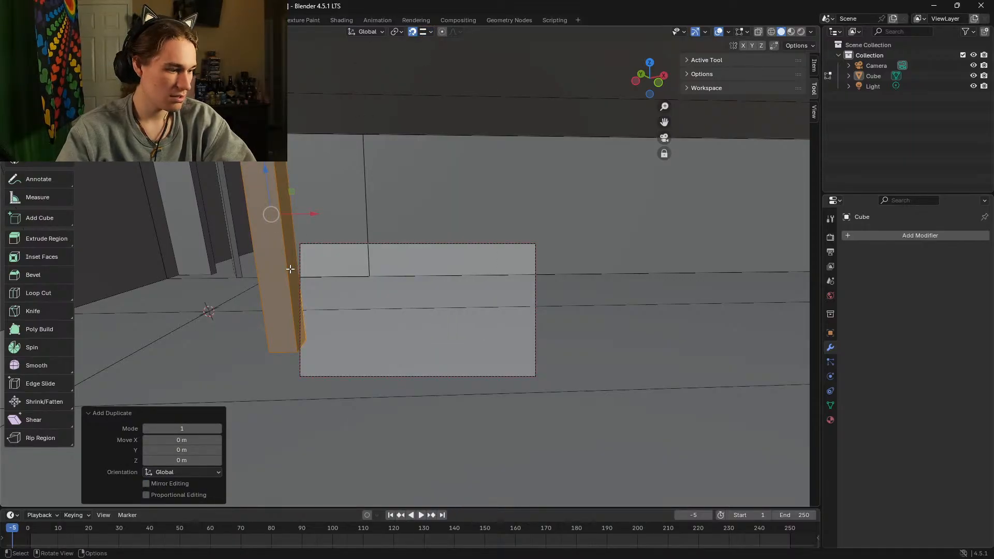
Step: Duplicate the pillar and offset the copy by -2.03827 m along Y and 0 m along X
key("shift+d")
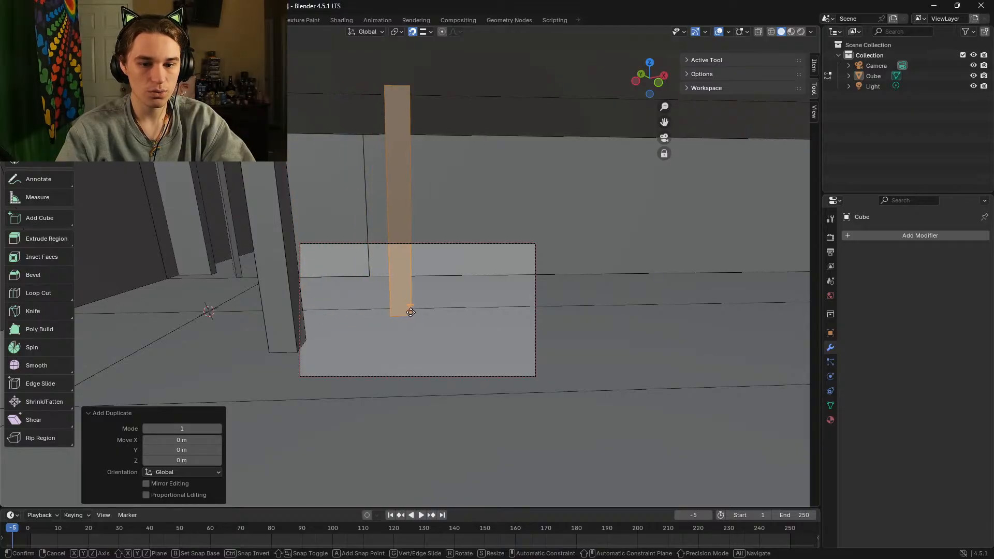
left_click(398, 312)
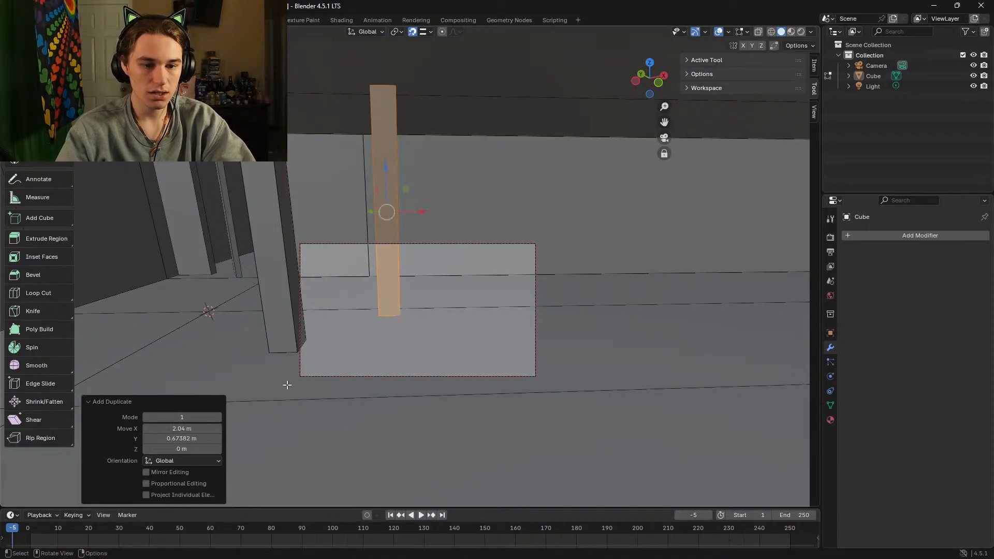
left_click(182, 438)
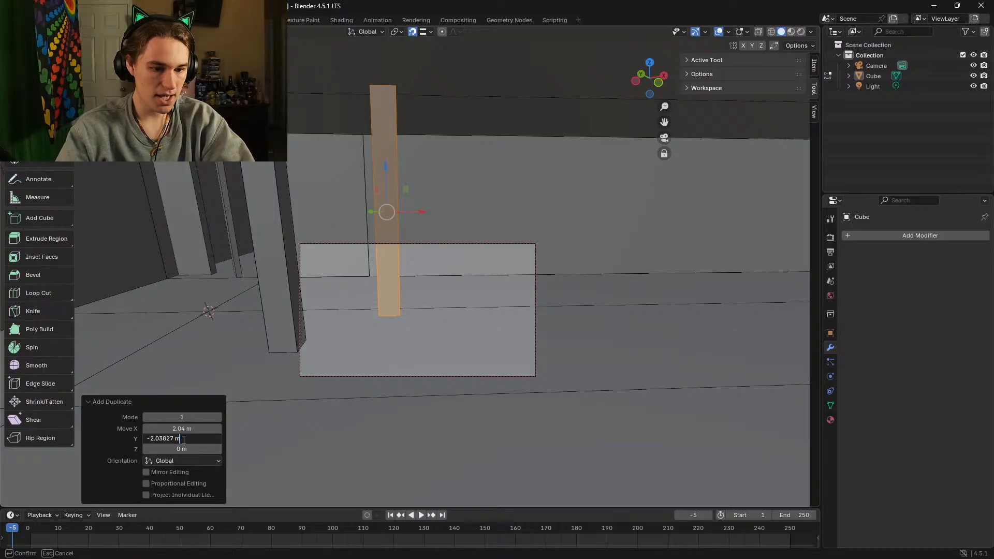
type("-2.03827 m")
key("Return")
left_click(193, 427)
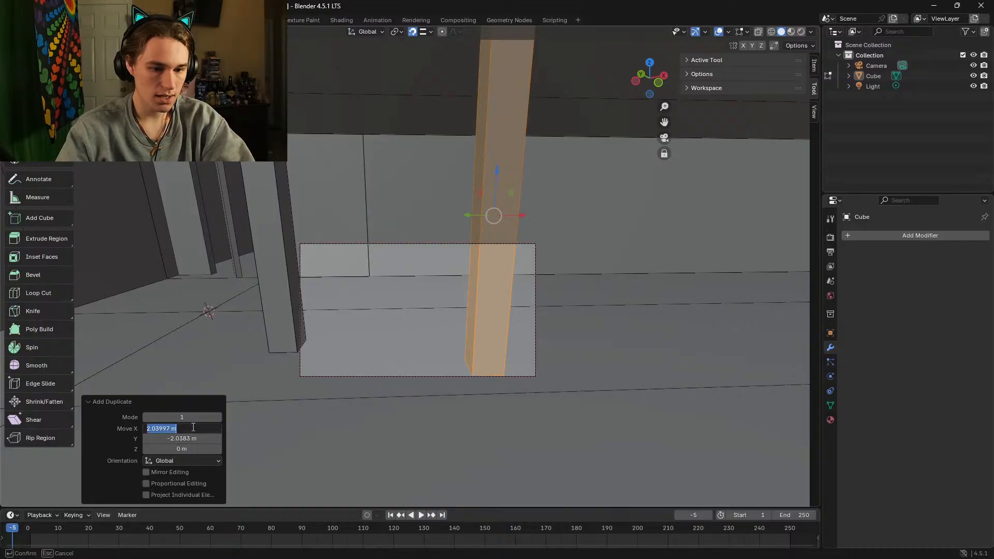
type("0")
key("Return")
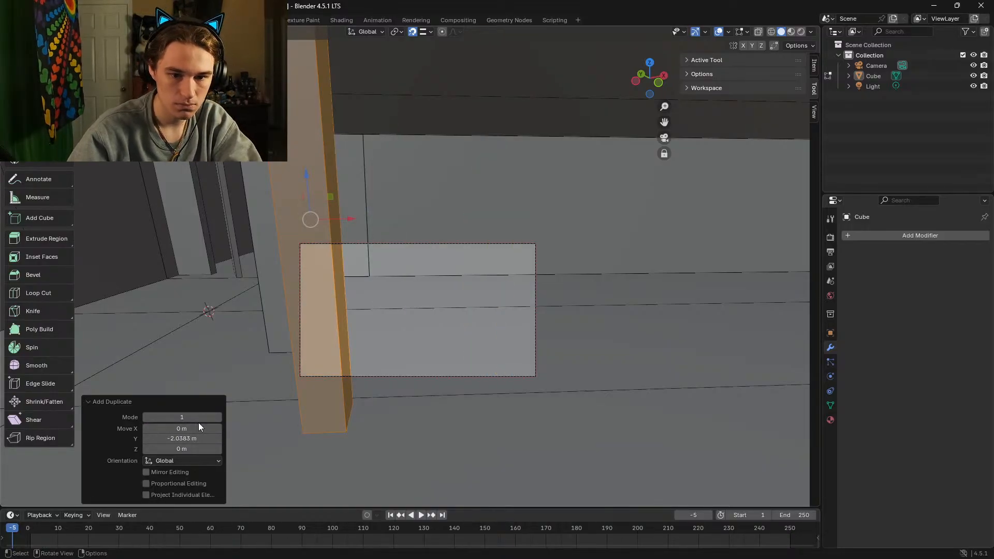
Step: Walk around the duplicated pillars to examine their spacing and alignment in the hall
key("shift+grave")
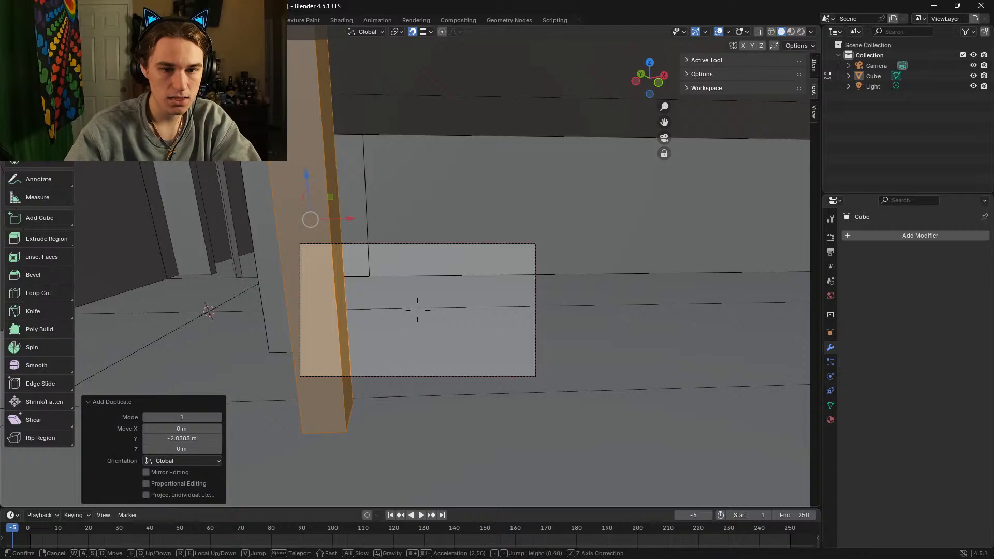
key("s")
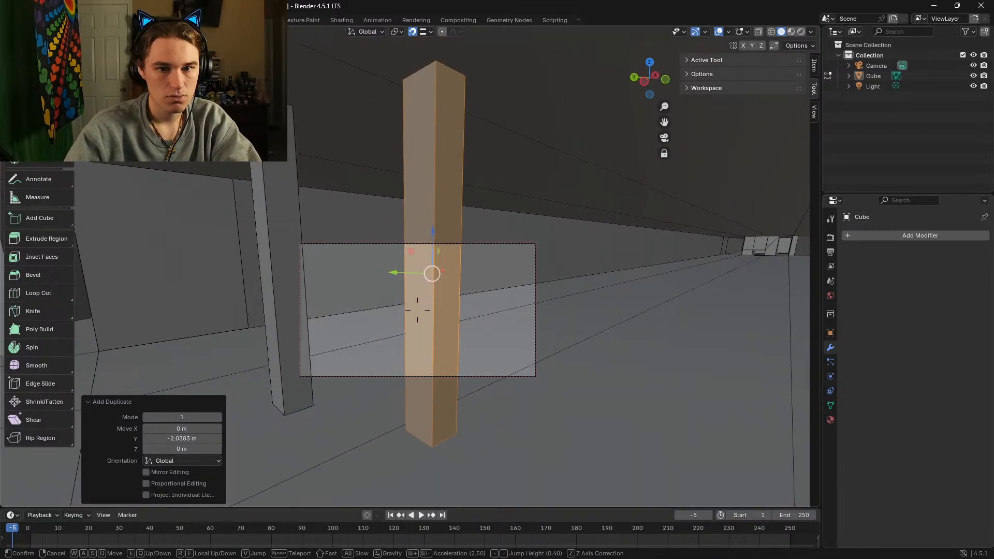
key("a")
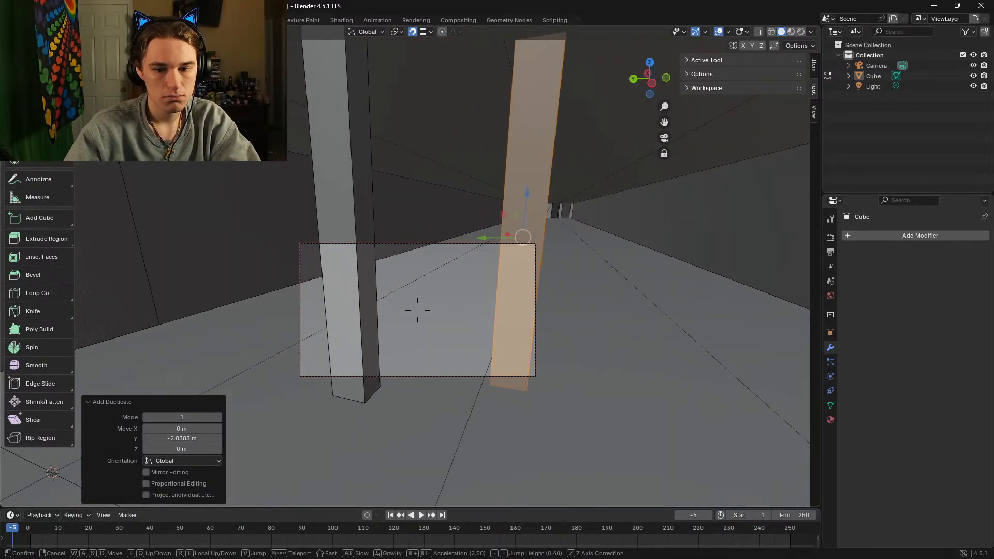
key("d")
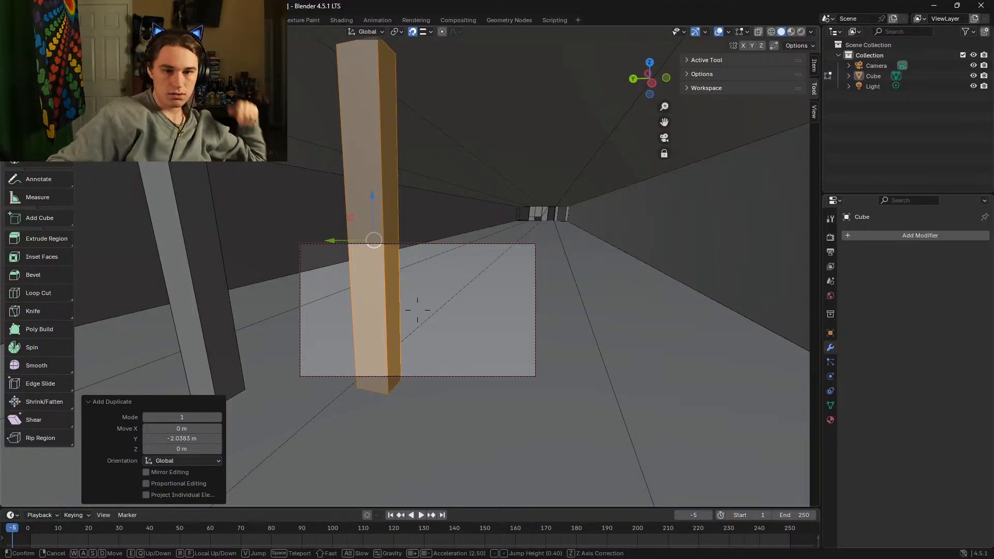
key("d")
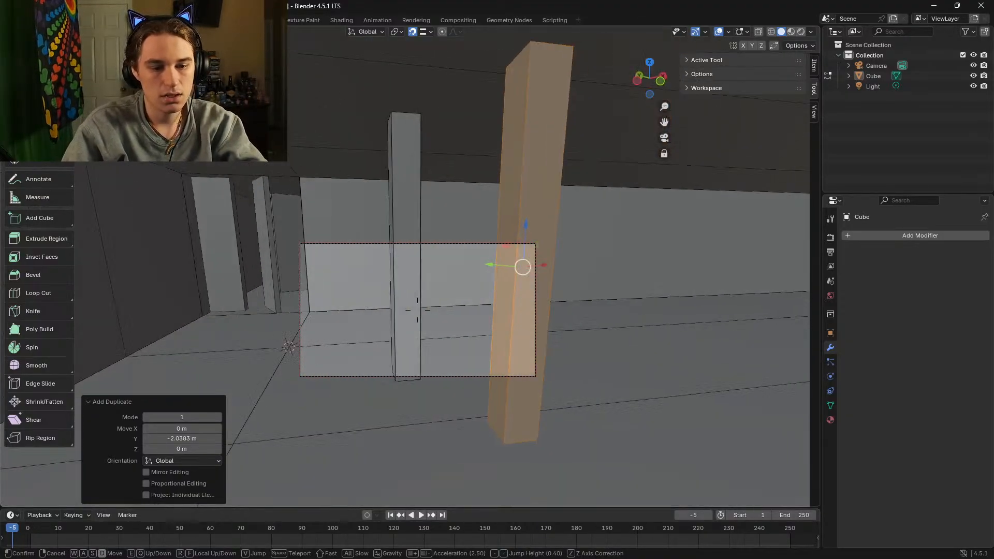
key("s")
left_click(365, 320)
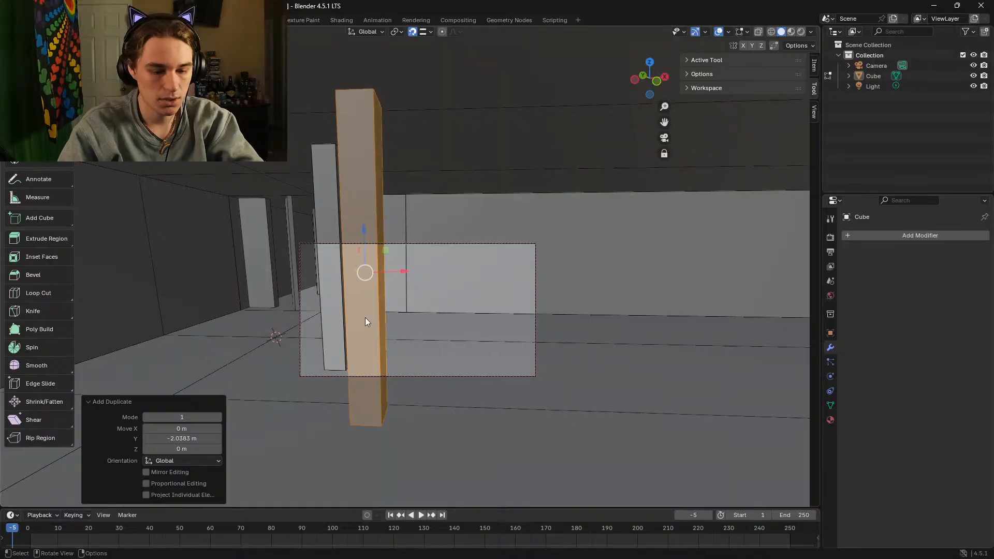
Step: Add another copy of the newest pillar, offset by -2.03827 m along Y and 0 m along X
key("alt+d")
right_click(387, 313)
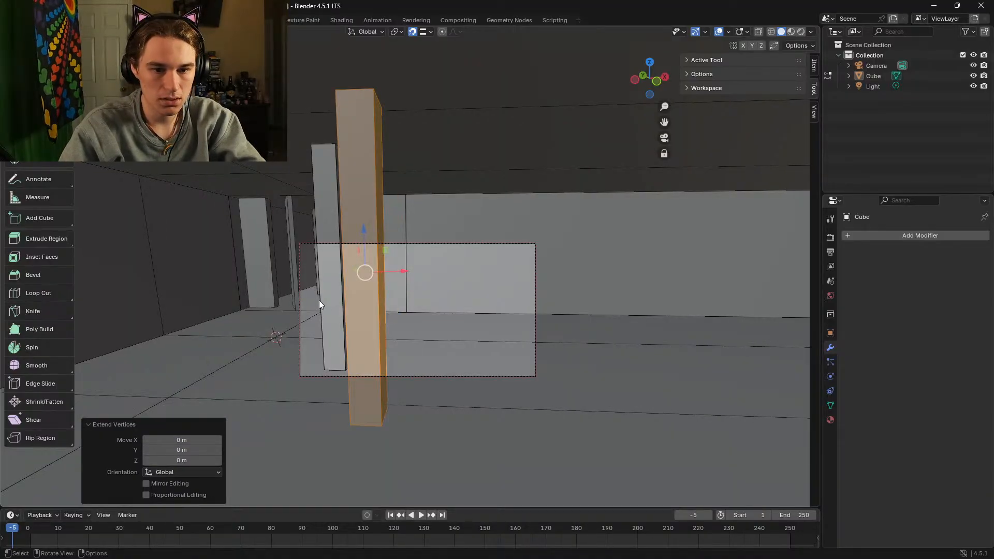
key("shift+d")
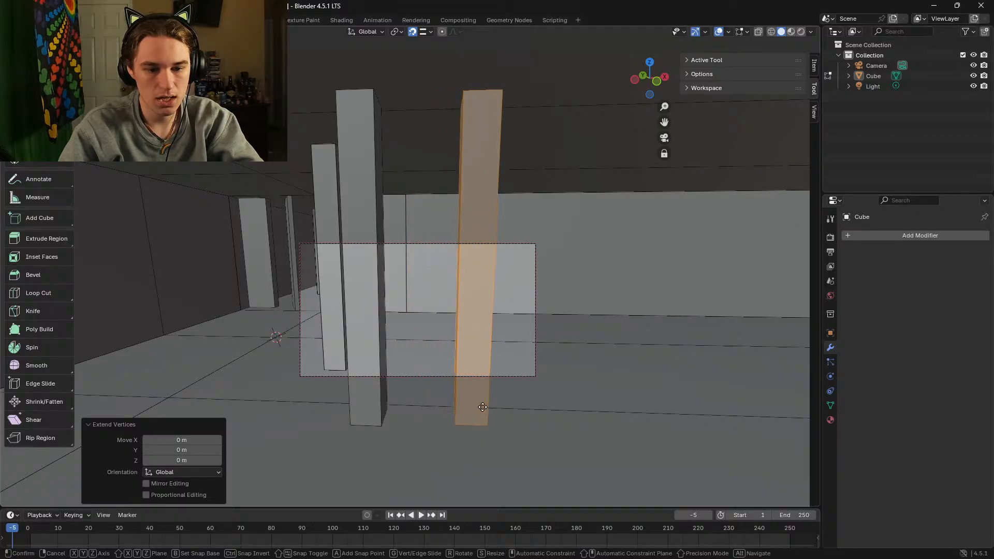
left_click(483, 411)
left_click(183, 438)
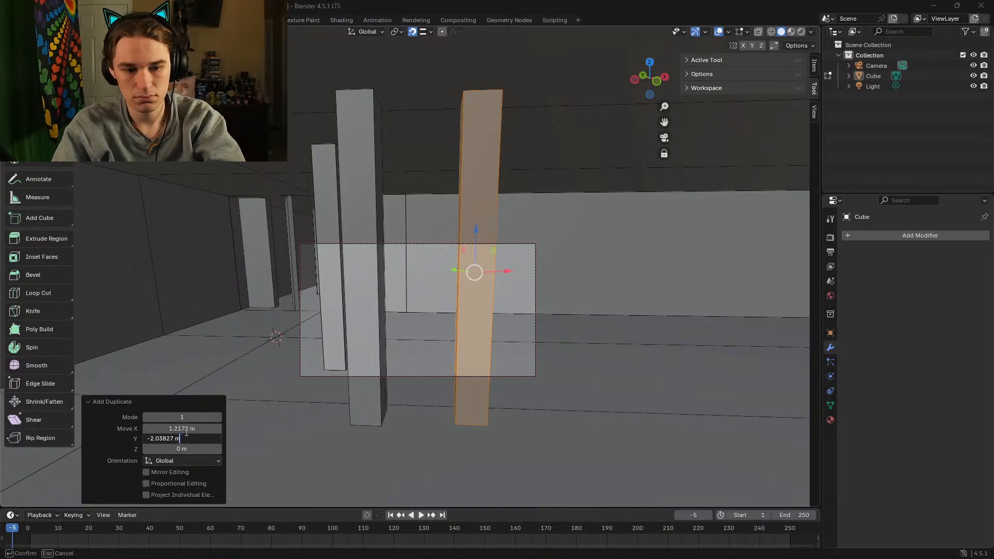
type("-2.03827 m")
key("Return")
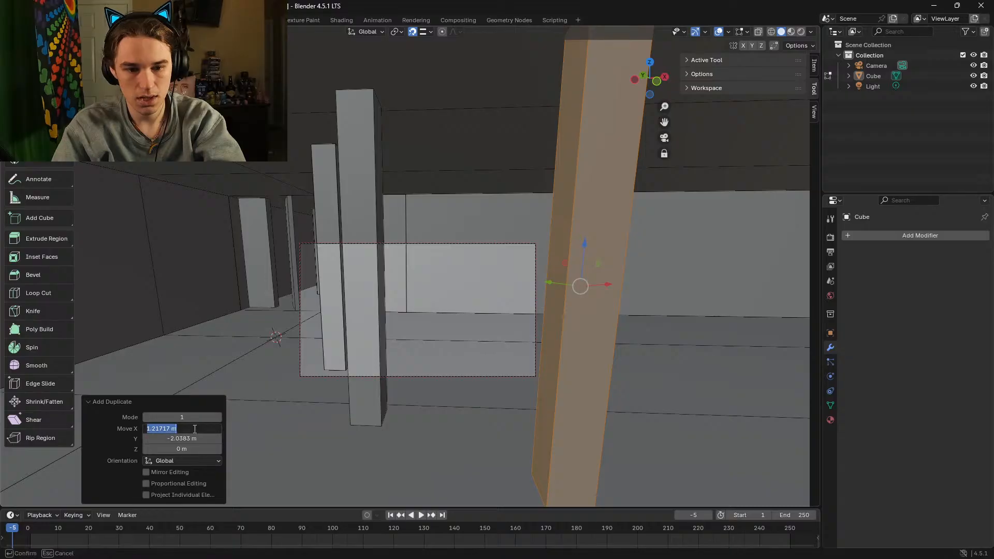
type("0")
key("Return")
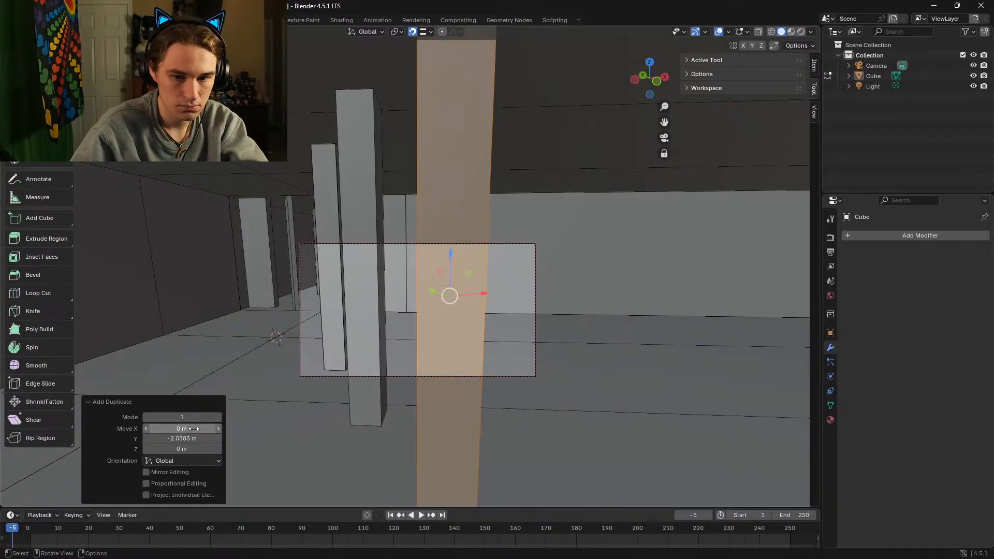
Step: Examine the pillar hall and the cross-shaped corridor outside it from several viewpoints
key("shift+grave")
key("a")
key("a")
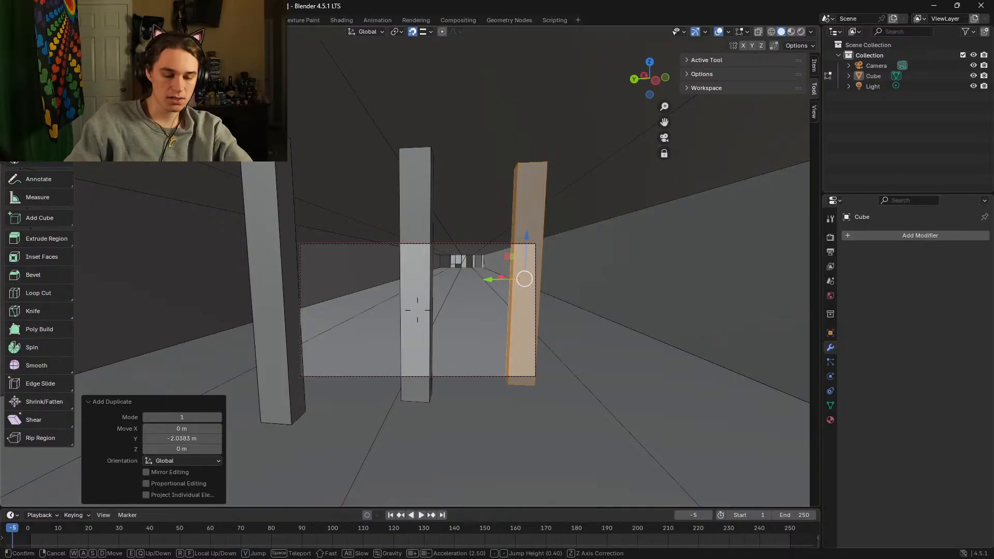
key("w")
key("w")
key("w")
key("space")
key("s")
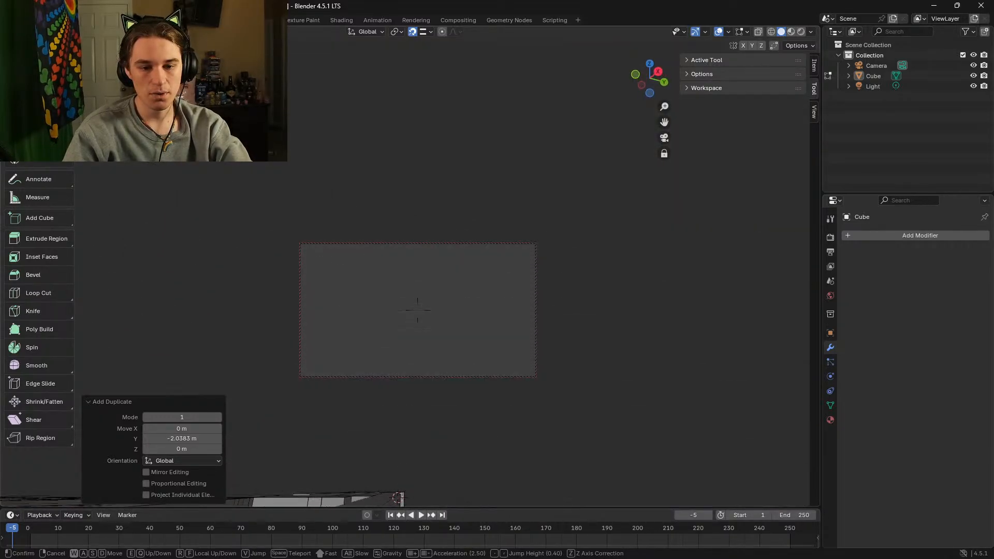
key("s")
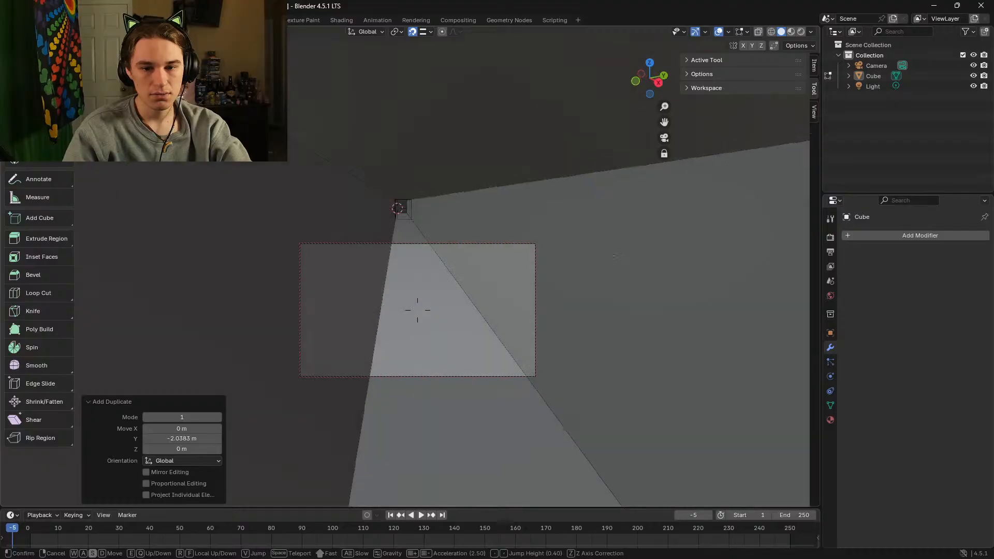
key("a")
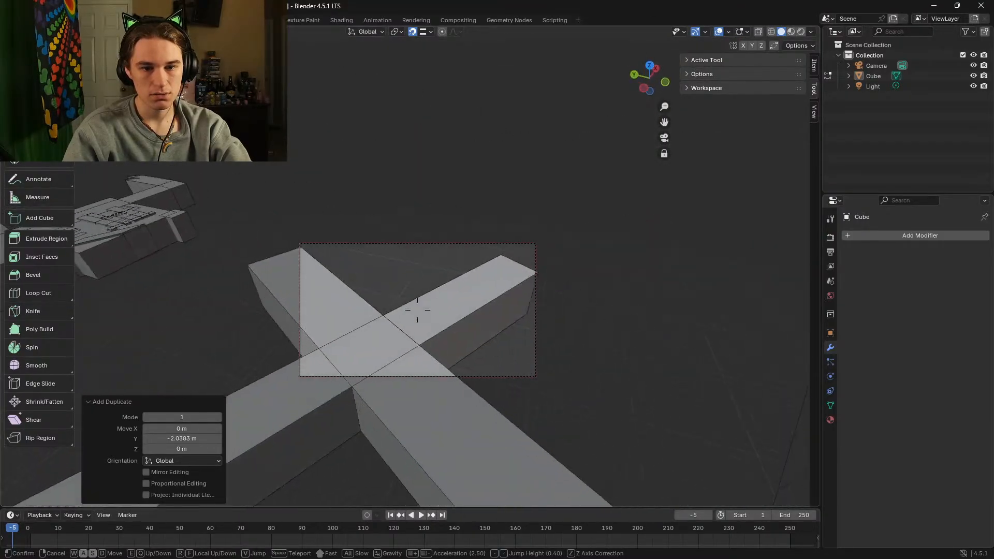
key("d")
key("w")
key("a")
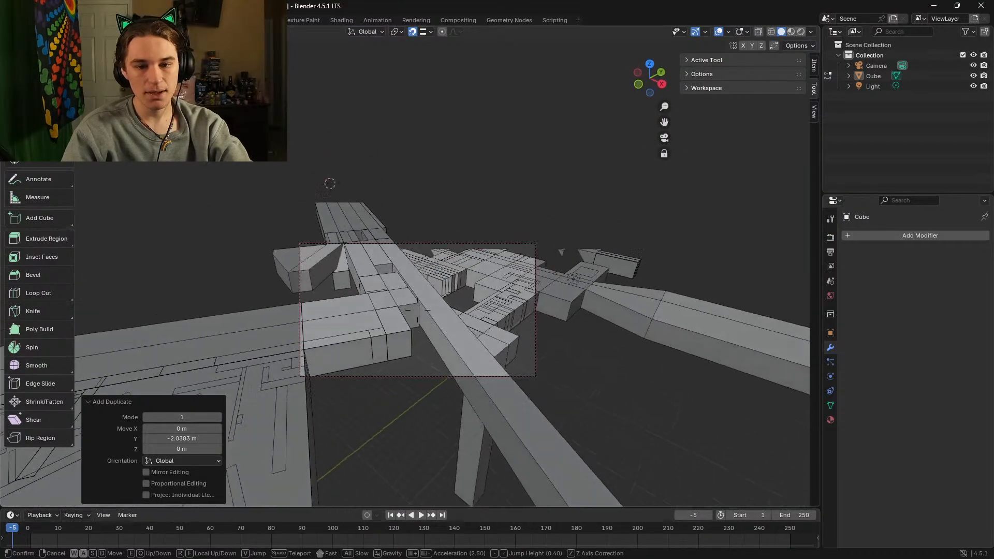
key("a")
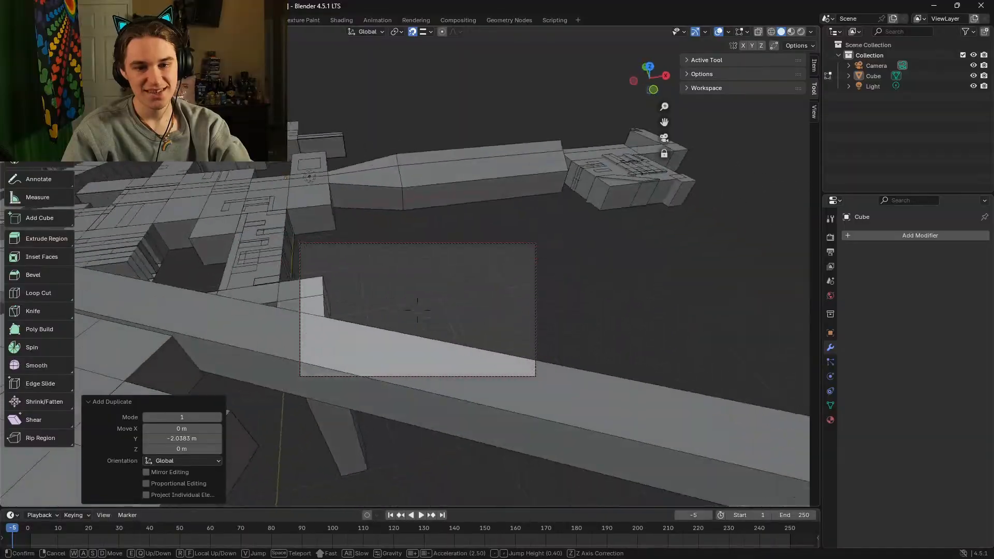
key("s")
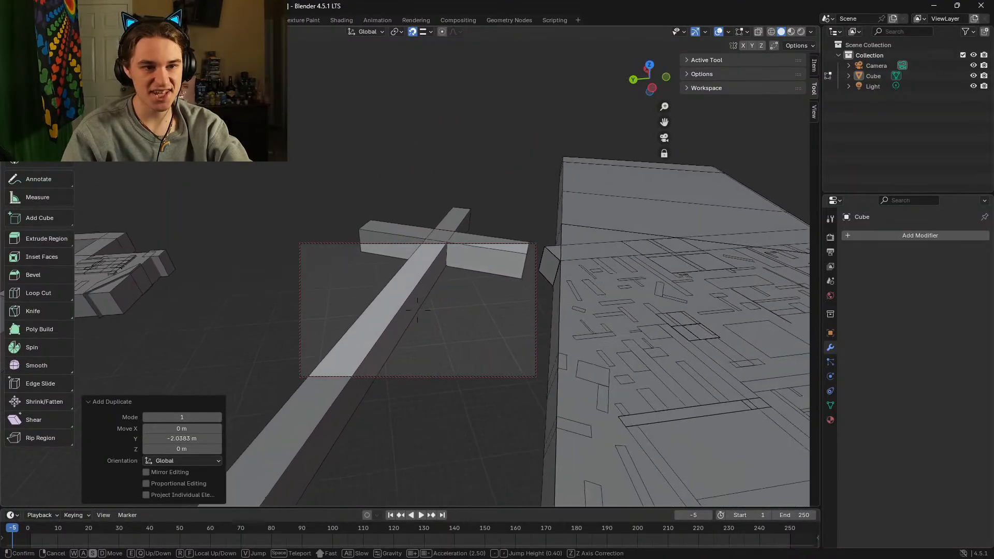
Step: Try to select the cross-shaped corridor through its linked geometry
left_click(417, 309)
left_click(422, 236)
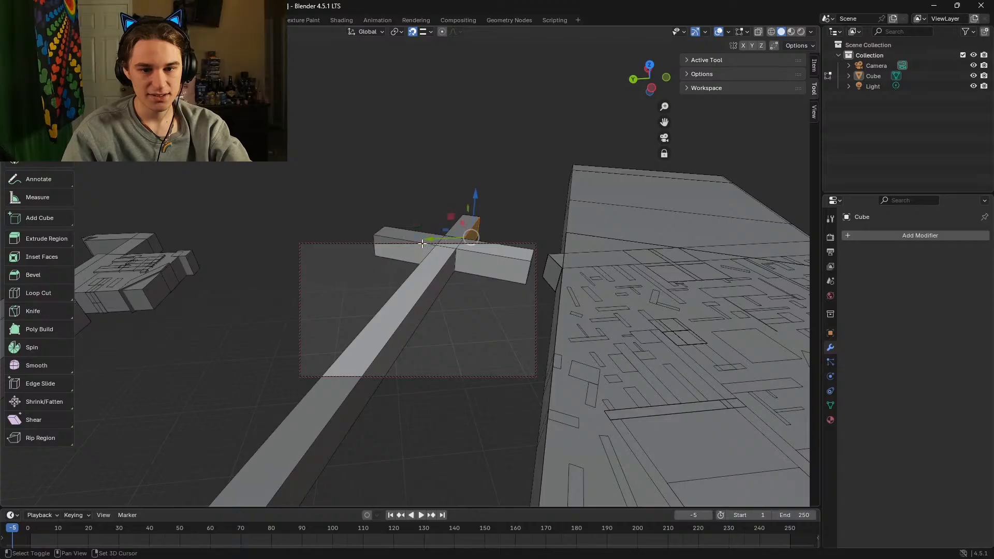
key("ctrl+l")
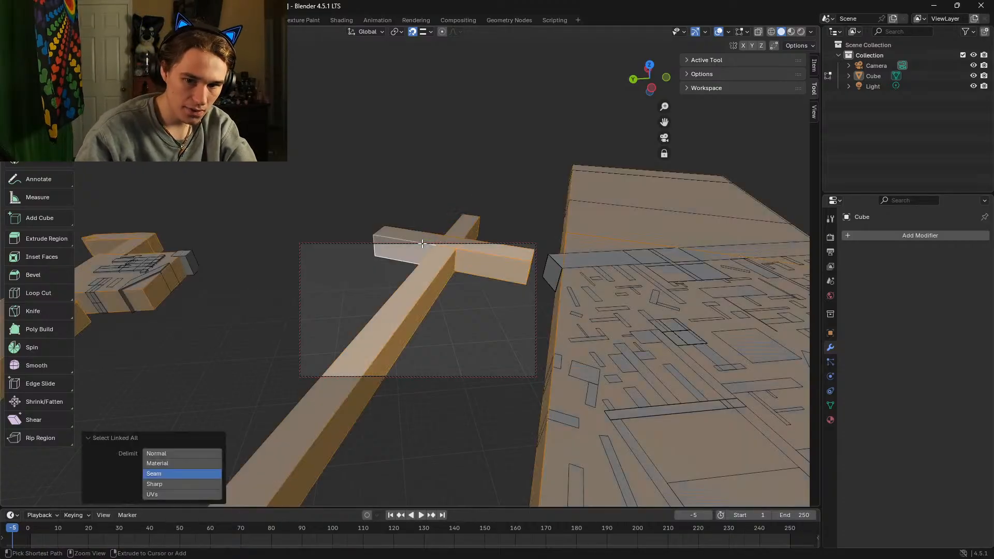
key("alt+a")
Step: Select the top, both side faces and the underside of the cross-shaped corridor's long arm
left_click(434, 264)
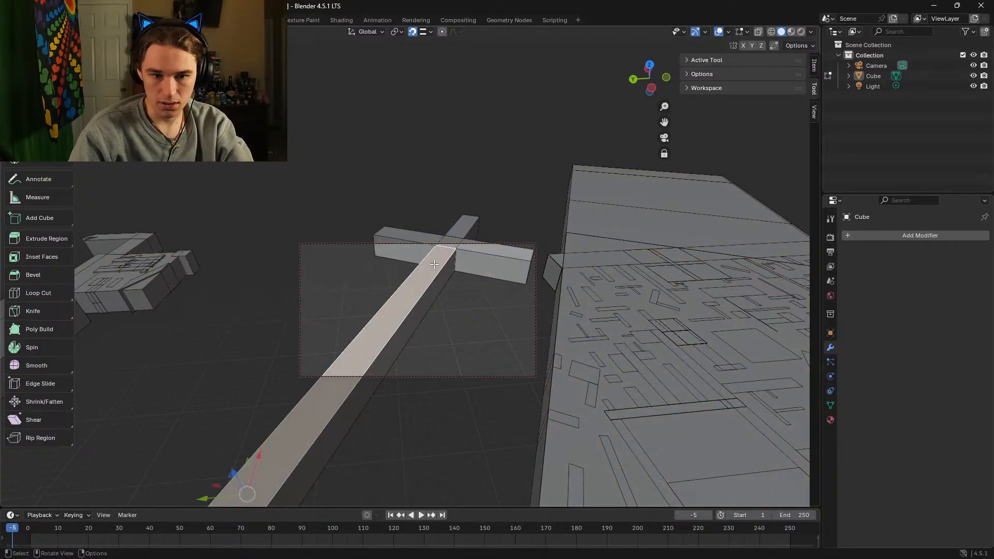
key("shift+grave")
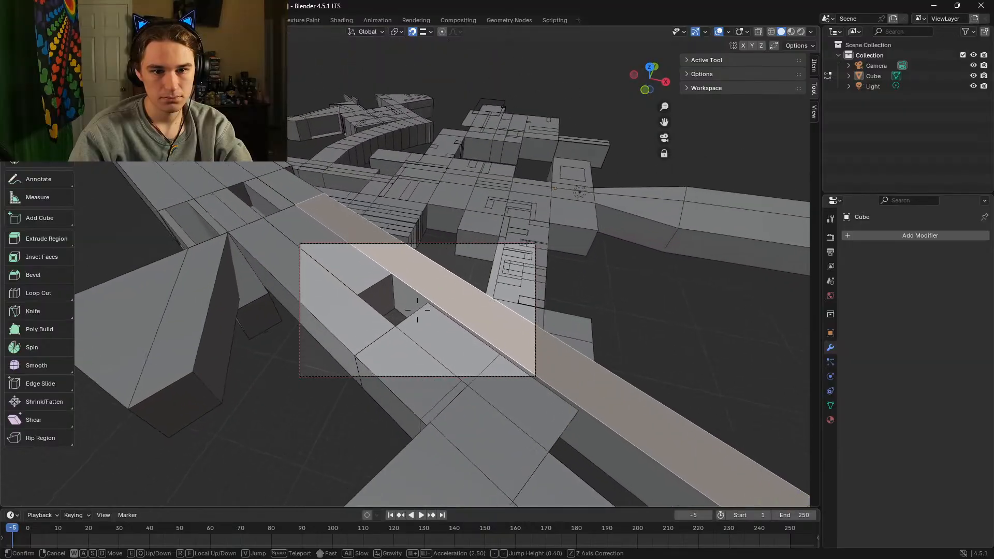
key("d")
key("w")
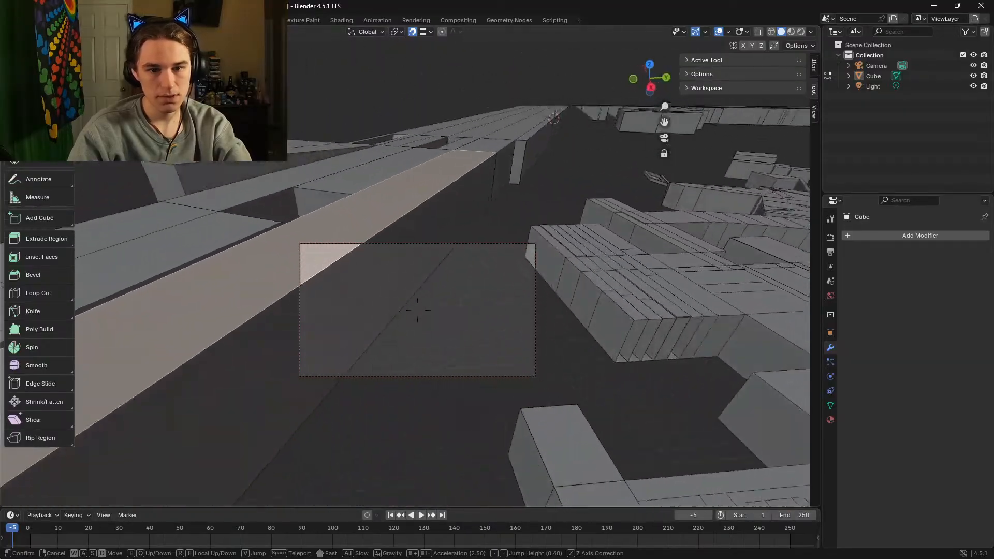
left_click(430, 244)
left_click(424, 211, "shift")
key("shift+grave")
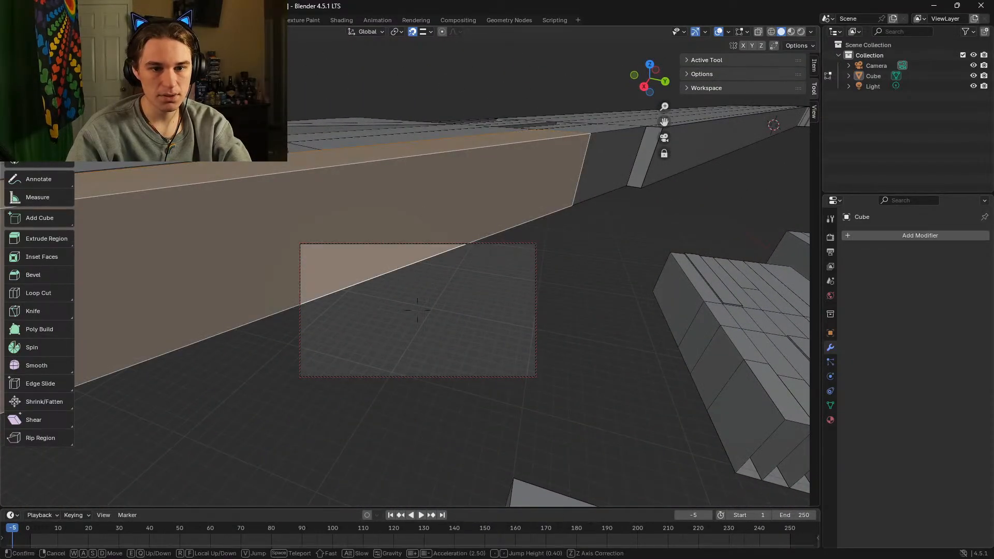
key("w")
left_click(436, 218)
left_click(451, 208)
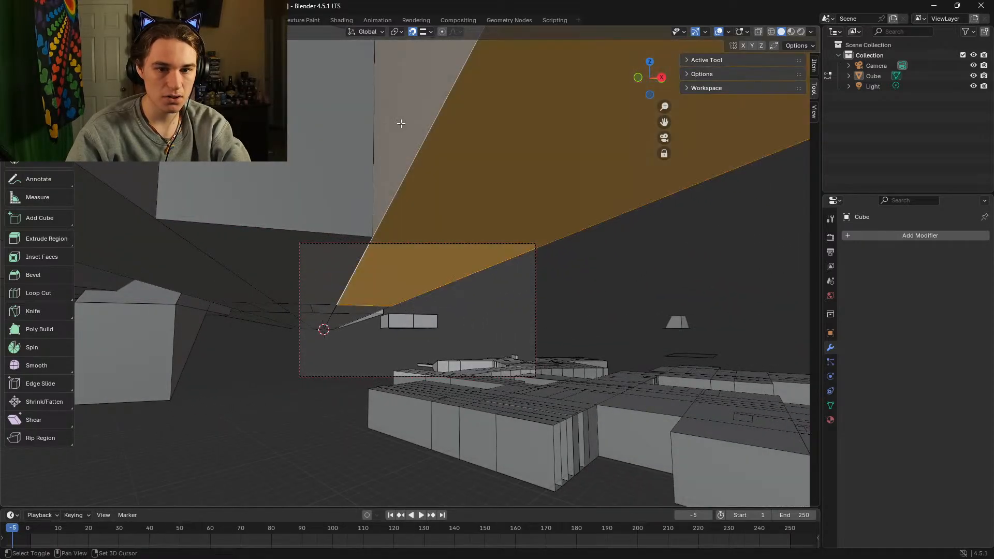
Step: Add the crossing's top face and the top and one side face of an adjoining short arm to the selection
key("shift+grave")
key("a")
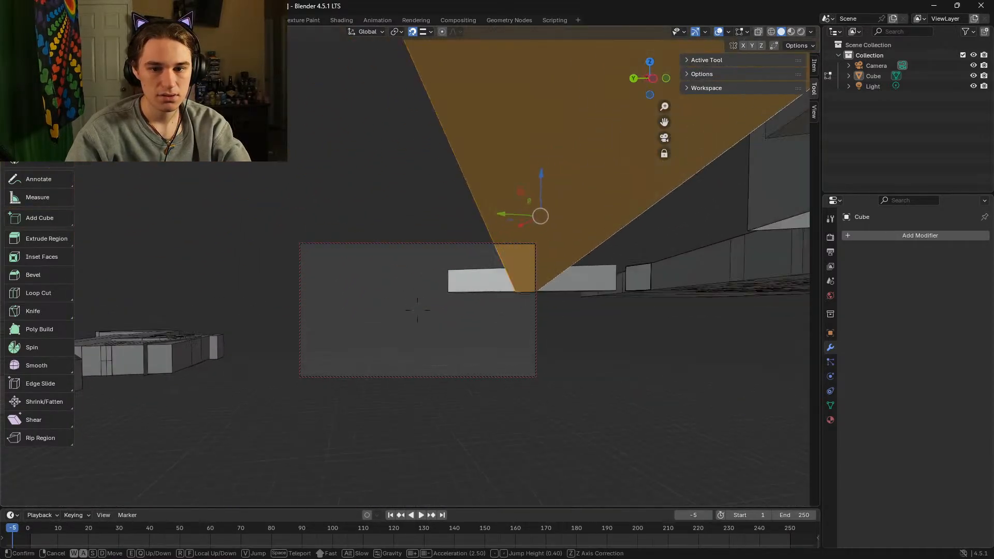
key("e")
key("d")
key("w")
key("e")
key("w")
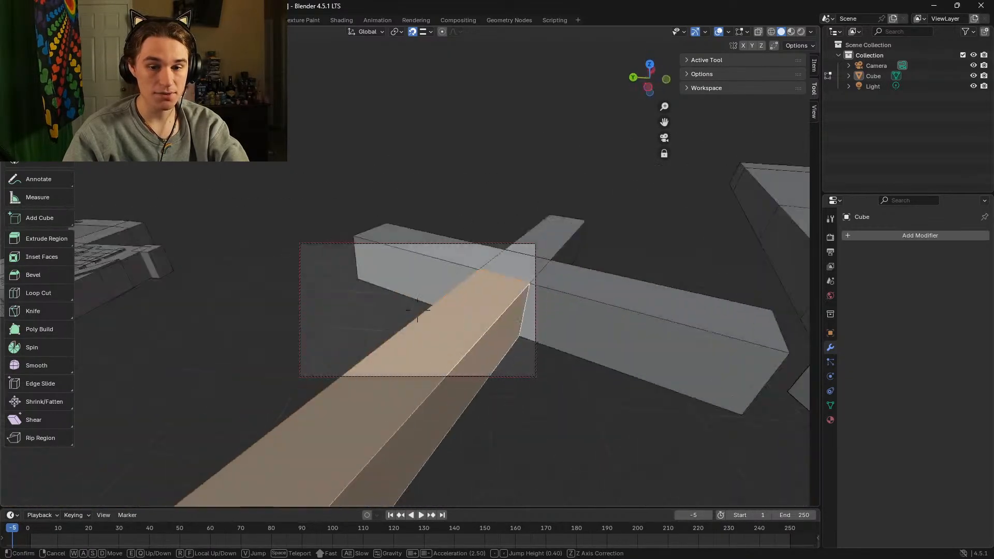
key("d")
key("s")
left_click(411, 139)
left_click(467, 263, "shift")
left_click(413, 233, "shift")
left_click(399, 251, "shift")
Step: Extend the selection with the top and one side face of each of the other two short arms
left_click(498, 226, "shift")
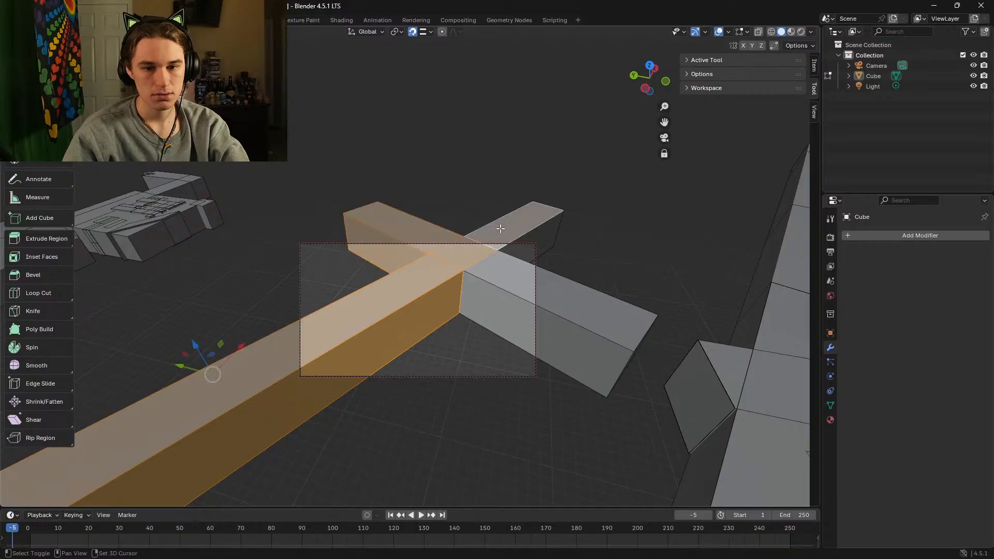
left_click(526, 246, "shift")
left_click(525, 280, "shift")
left_click(510, 312, "shift")
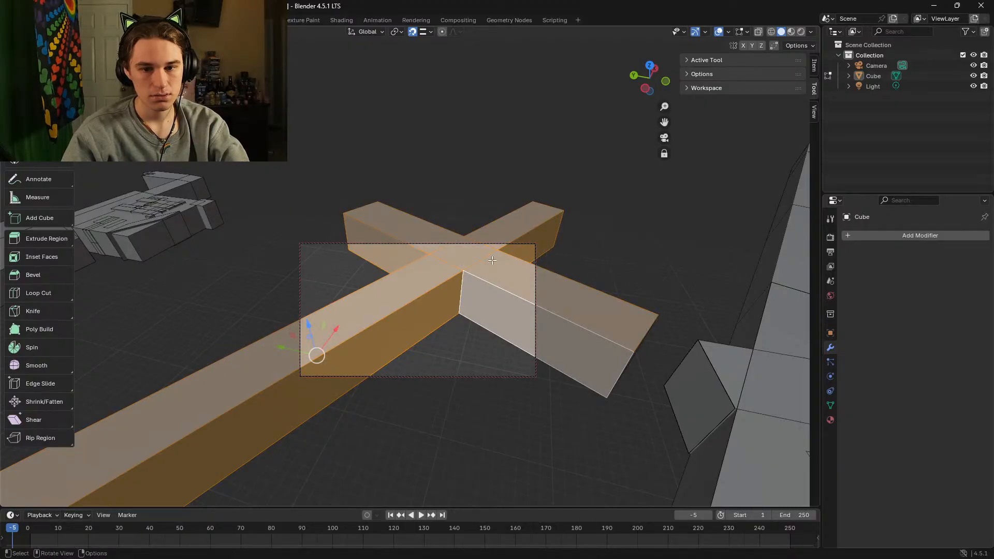
Step: Add the remaining side faces of the short arms and the end face of the arm opposite the long one
key("shift+grave")
key("w")
key("a")
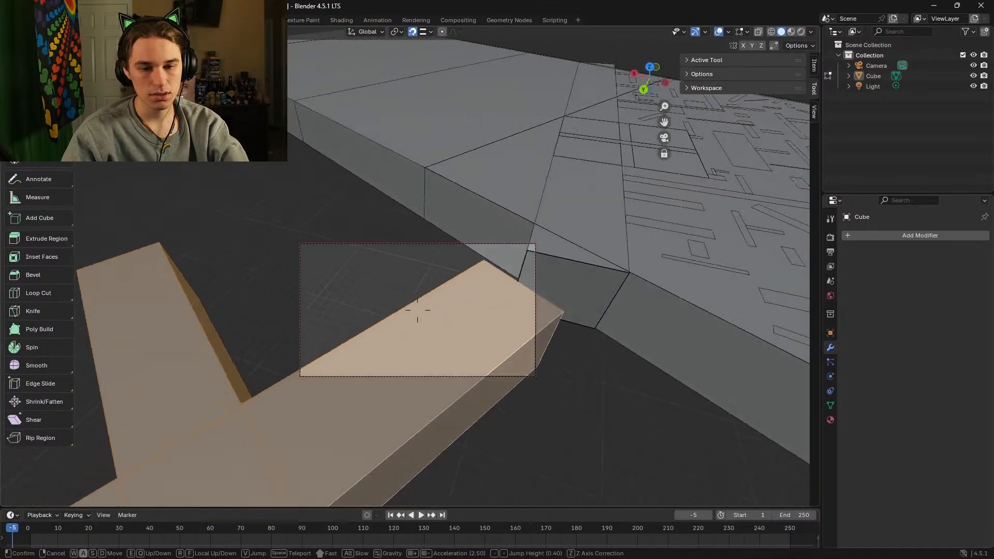
key("s")
left_click(452, 263)
left_click(431, 265, "shift")
left_click(422, 423, "shift")
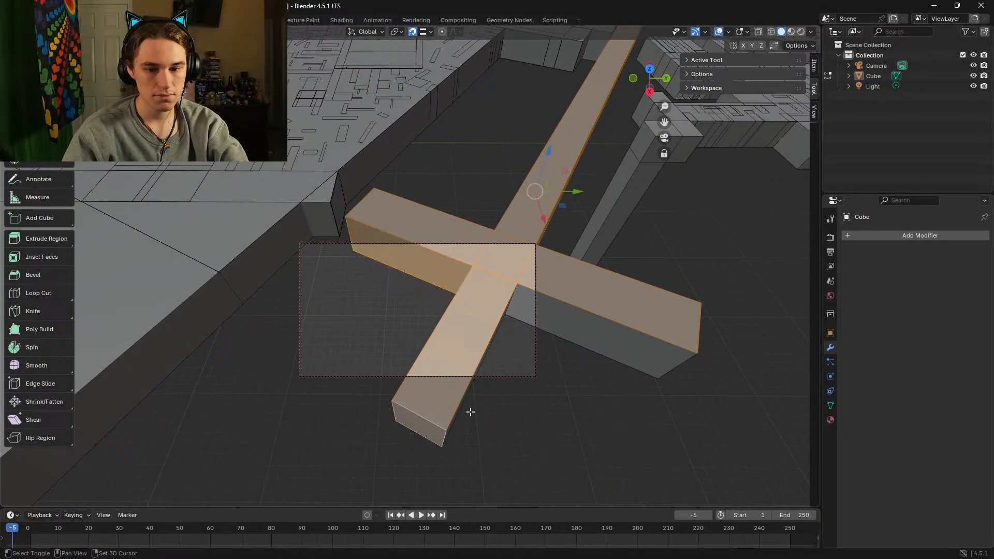
left_click(460, 407, "shift")
left_click(568, 304, "shift")
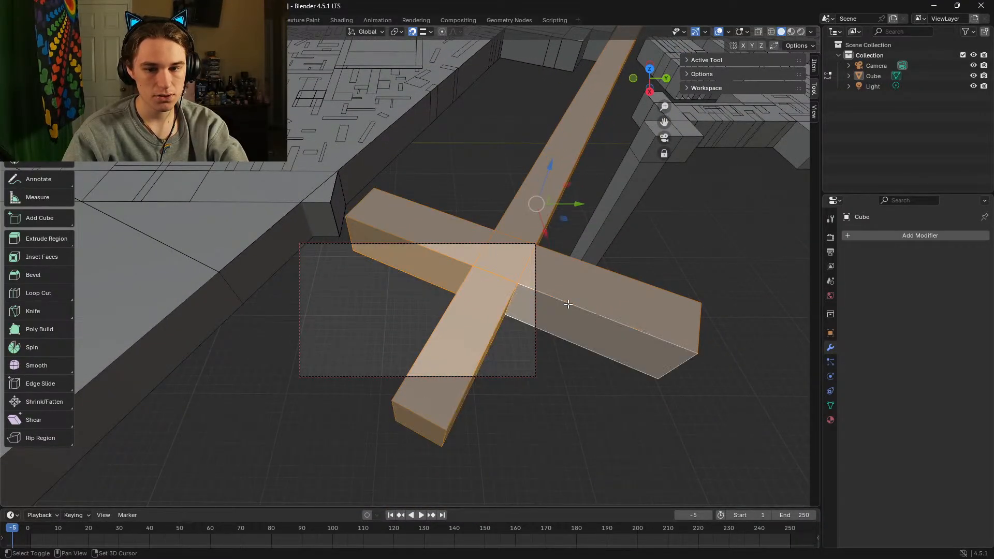
Step: Add the end face of the short arm nearest the large maze block to the selection
key("shift+grave")
key("w")
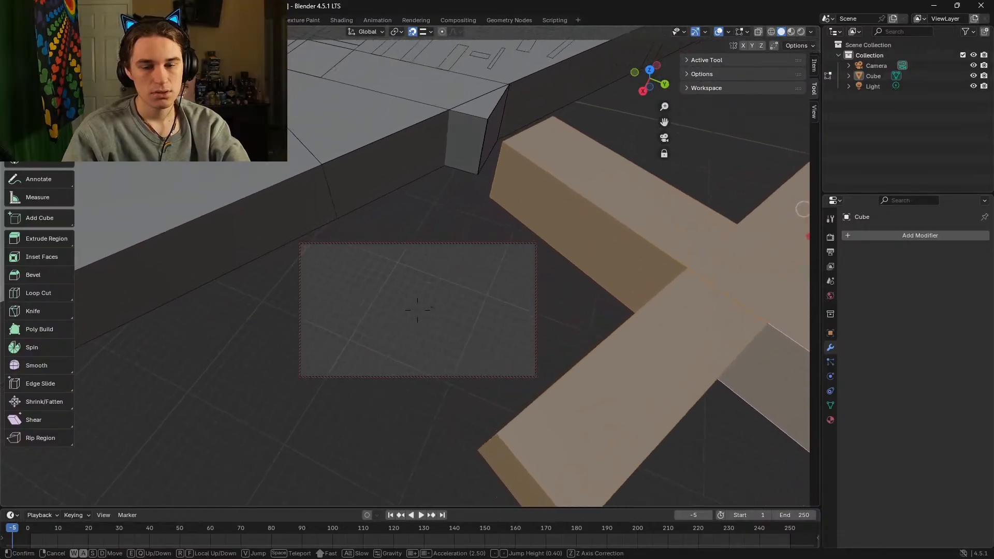
key("a")
left_click(572, 282)
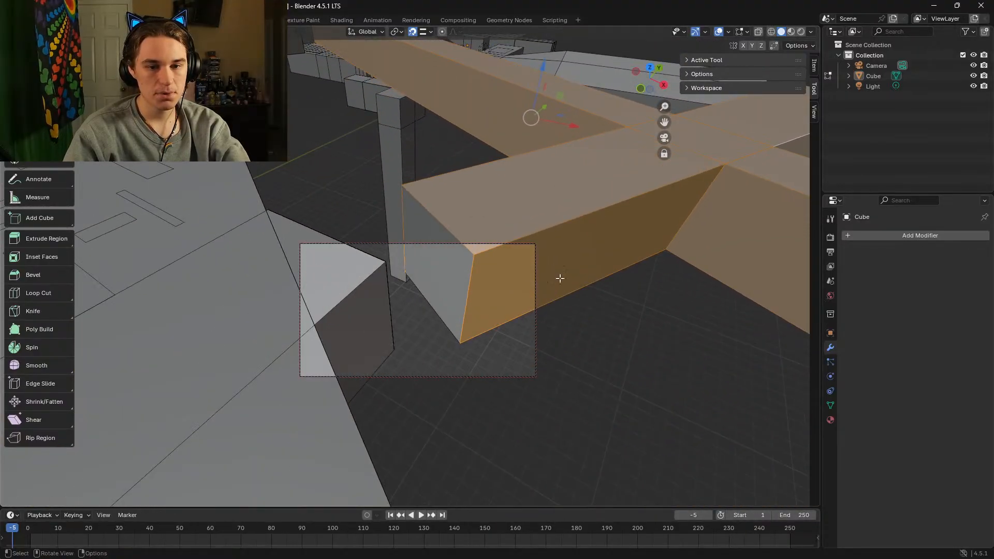
left_click(445, 289, "shift")
Step: Add the underside faces of the crossing and its three short arms to the selection
key("shift+grave")
key("w")
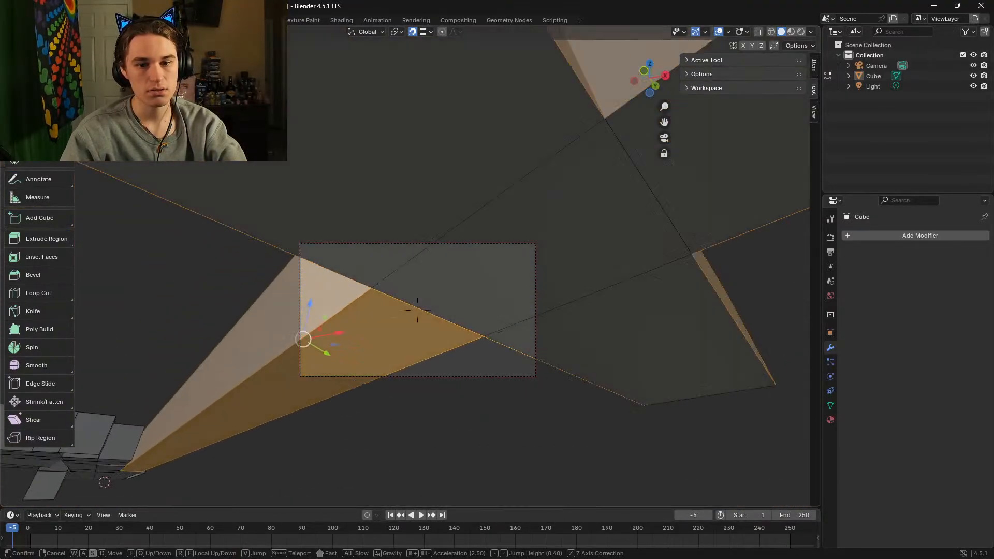
key("s")
left_click(468, 272)
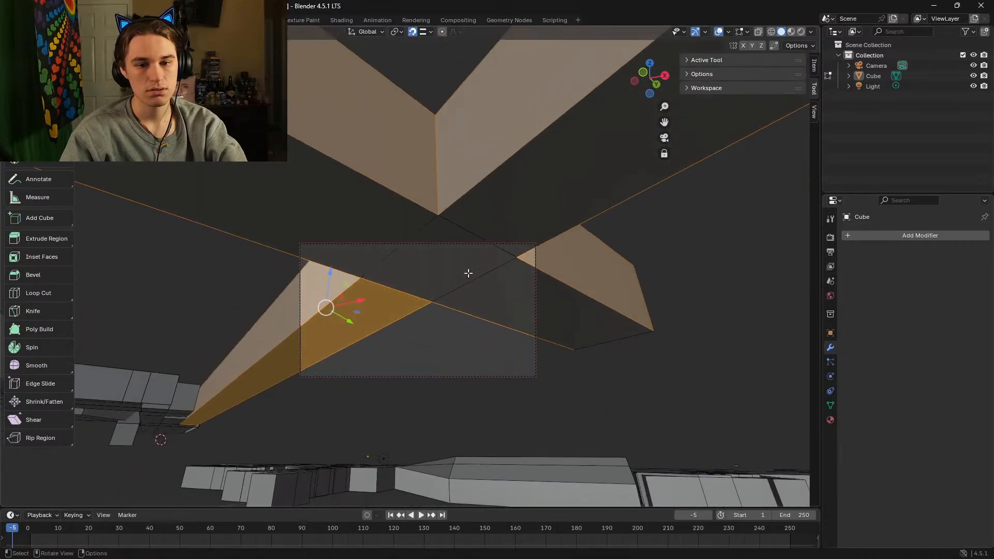
left_click(370, 257, "shift")
left_click(440, 254, "shift")
left_click(566, 185, "shift")
left_click(522, 306, "shift")
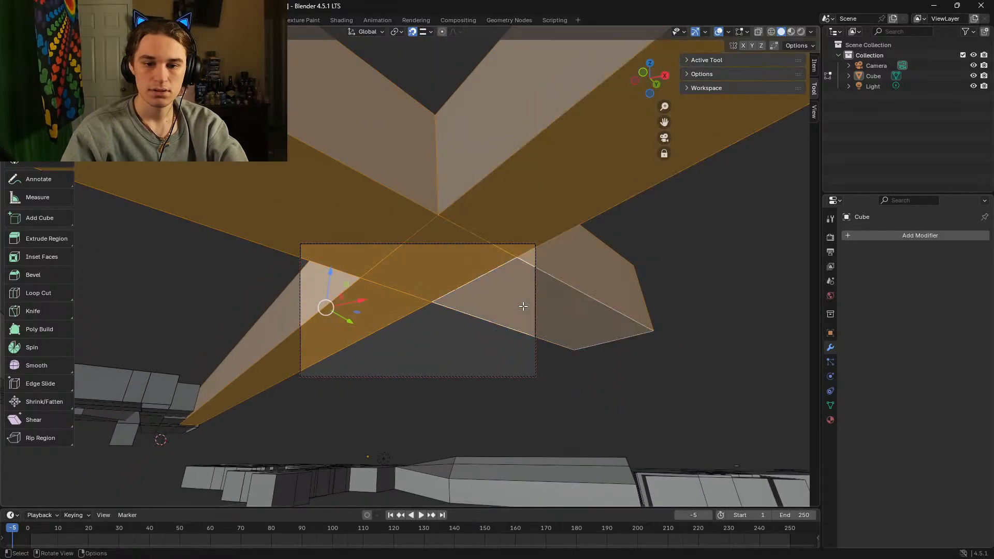
Step: Add the end face of the last remaining short arm to the selection
key("shift+grave")
key("d")
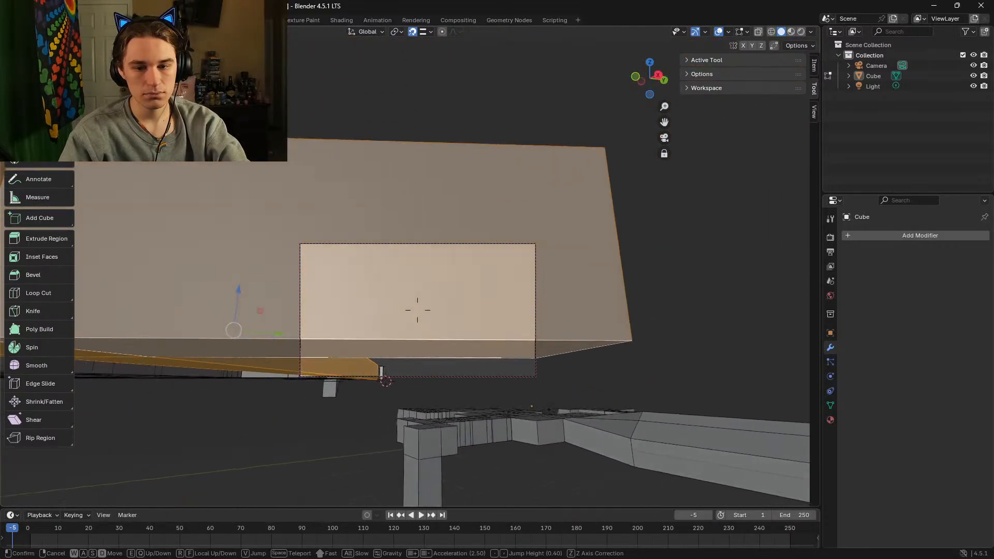
key("s")
left_click(545, 295)
left_click(523, 238, "shift")
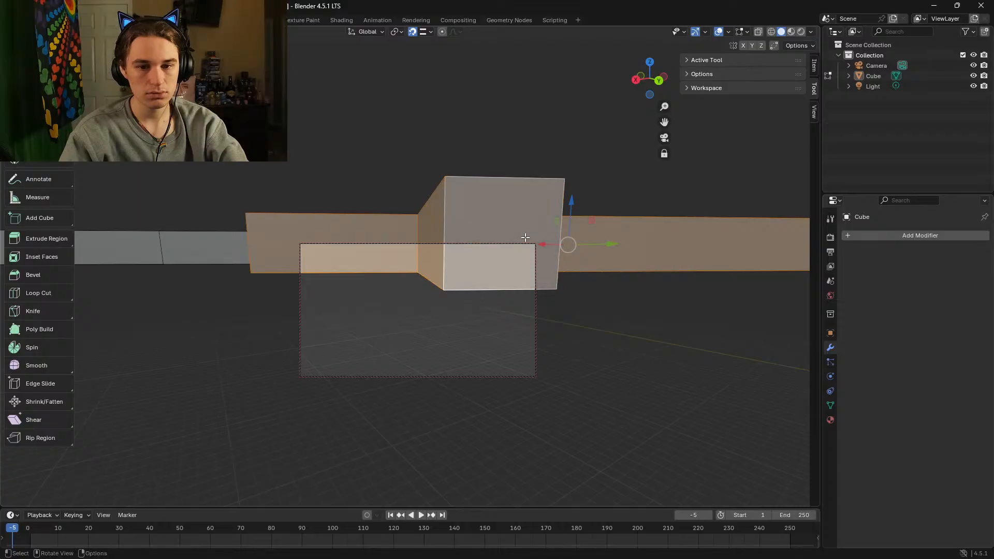
Step: Check the selection along the whole cross-shaped corridor and delete its selected faces
key("shift+grave")
key("w")
key("a")
key("s")
key("w")
key("w")
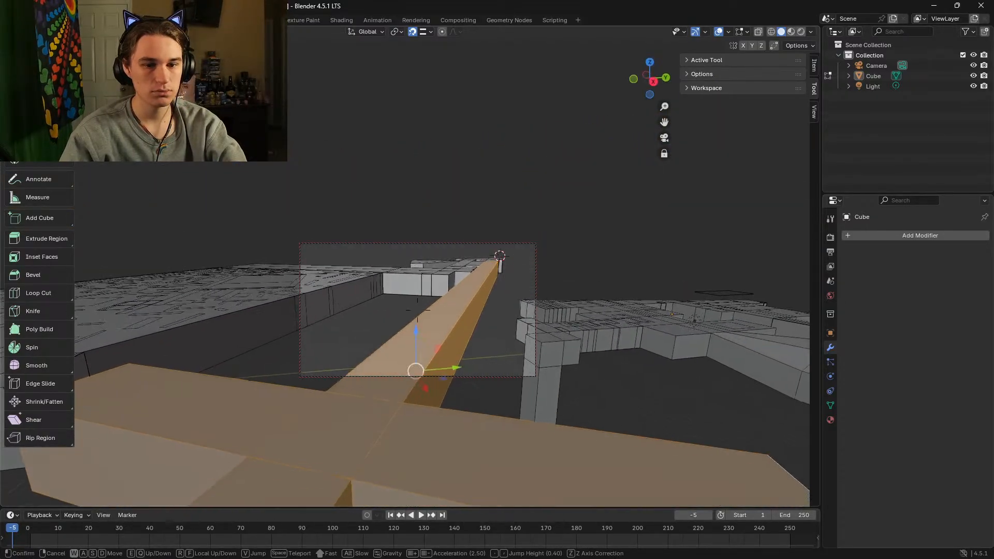
key("d")
key("w")
key("q")
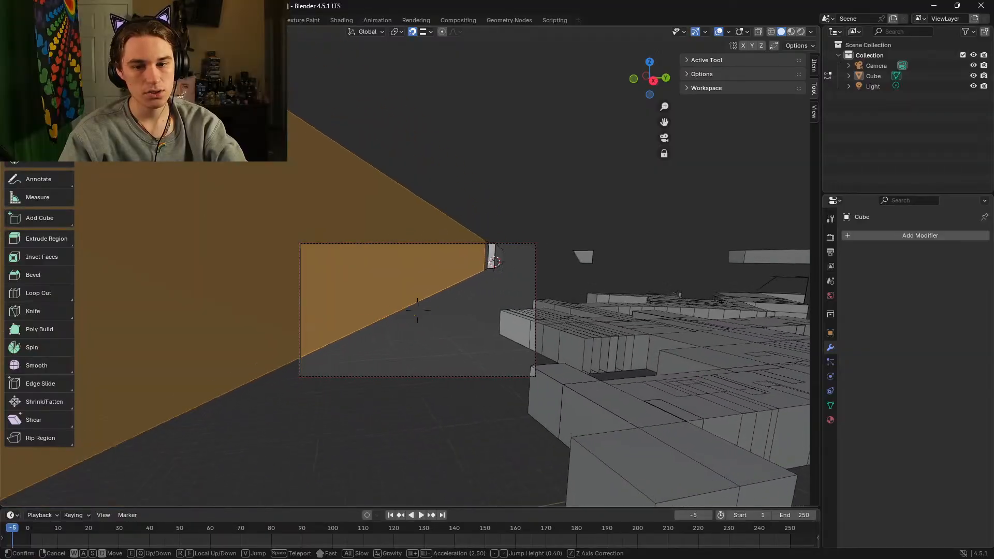
key("s")
left_click(525, 237)
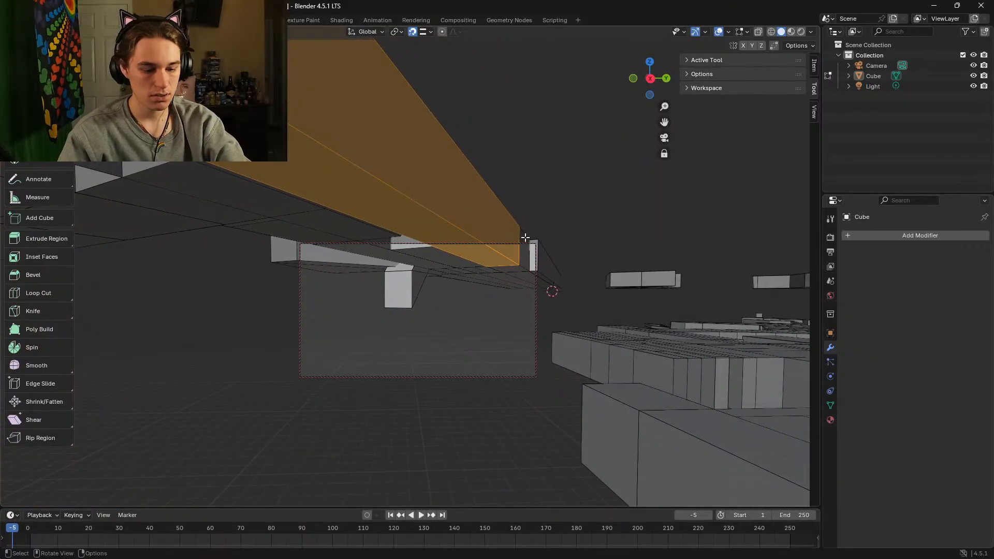
key("x")
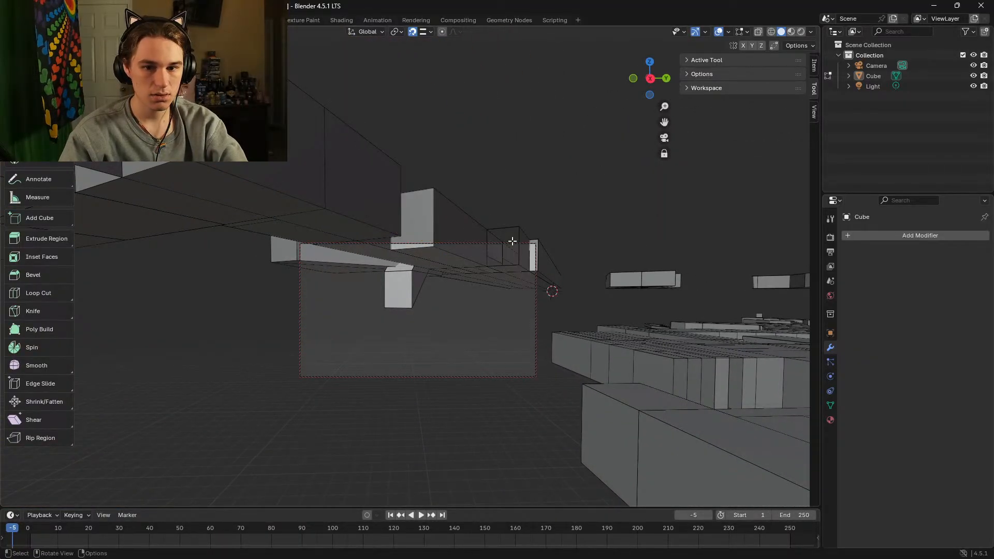
Step: Delete the floor face of the leftover corridor stub that opens off the room with angled partitions
key("shift+grave")
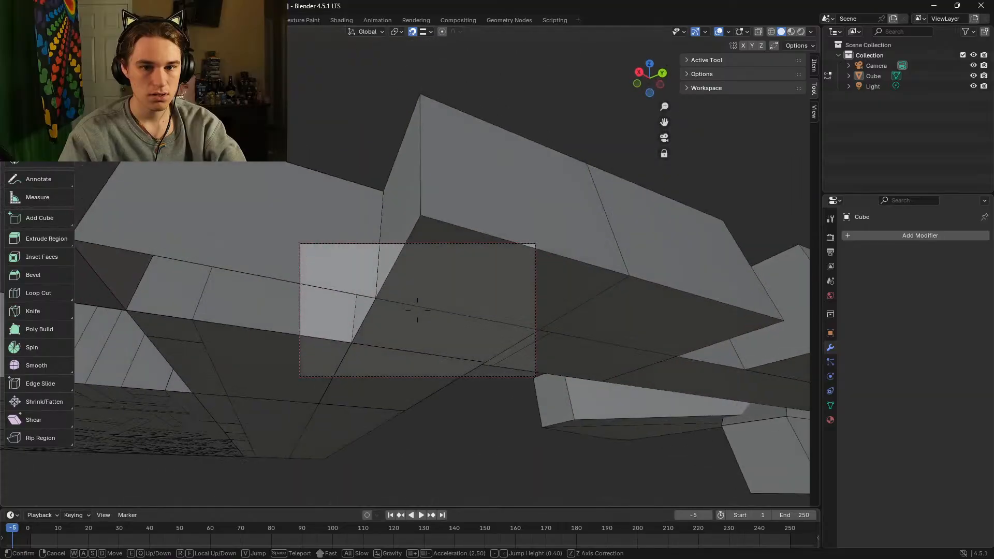
key("w")
key("a")
key("s")
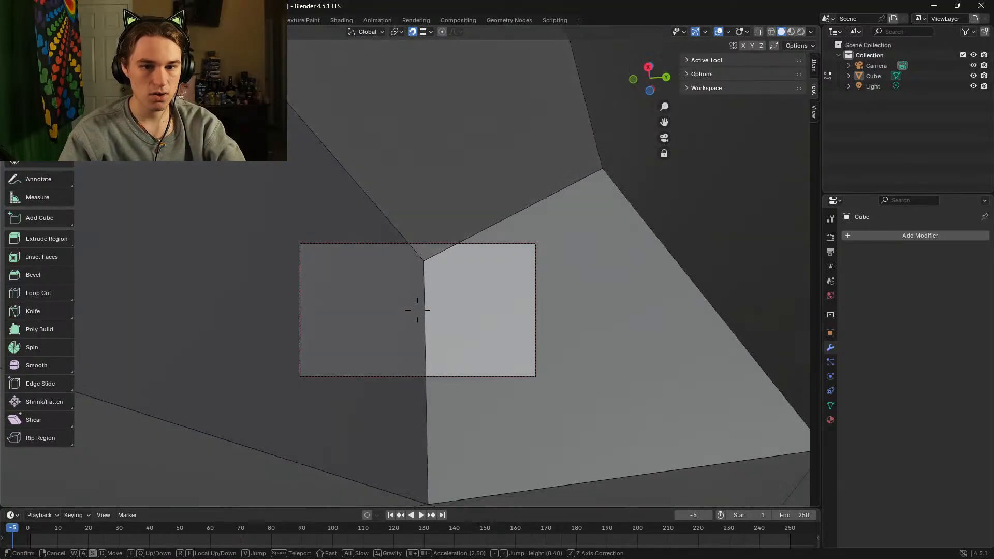
key("w")
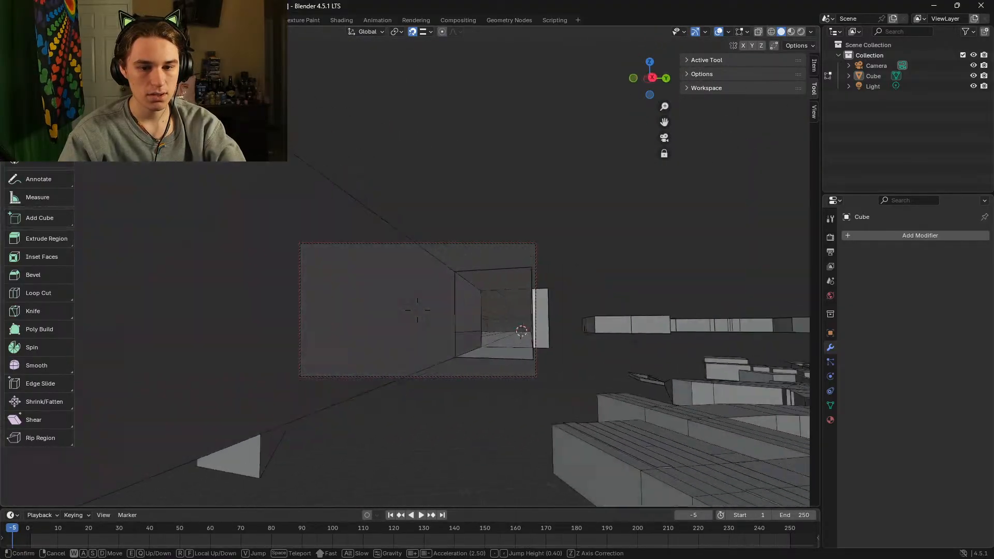
key("d")
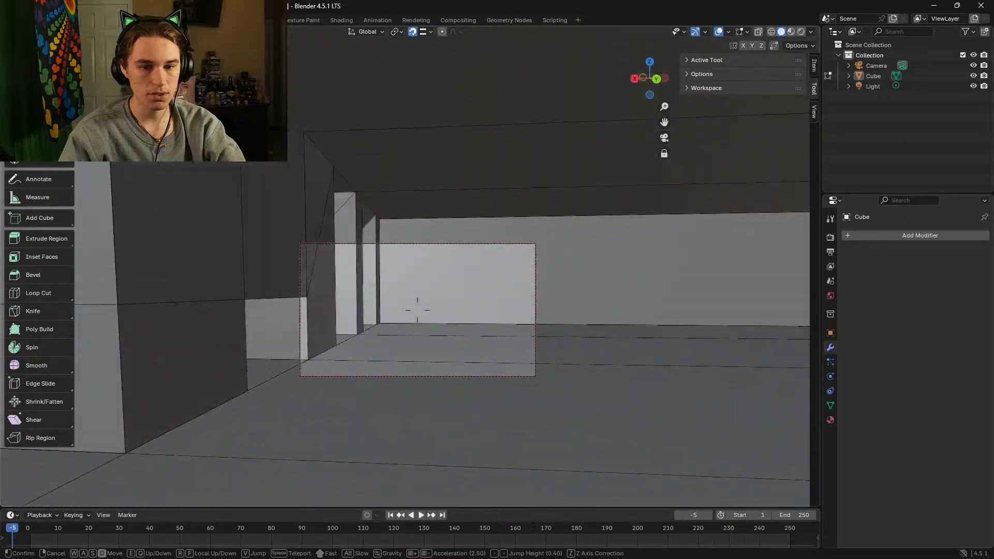
key("w")
key("s")
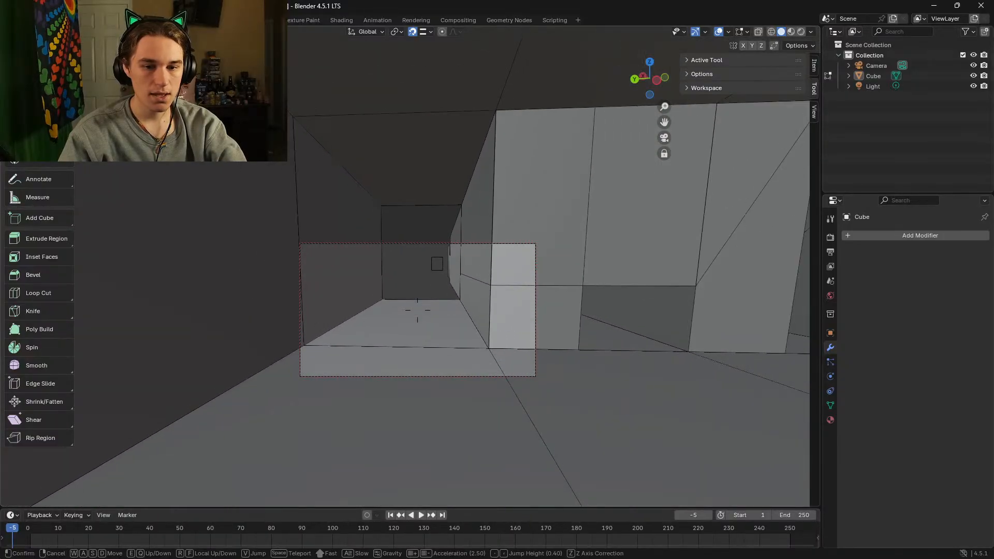
left_click(418, 311)
left_click(399, 322)
right_click(399, 324)
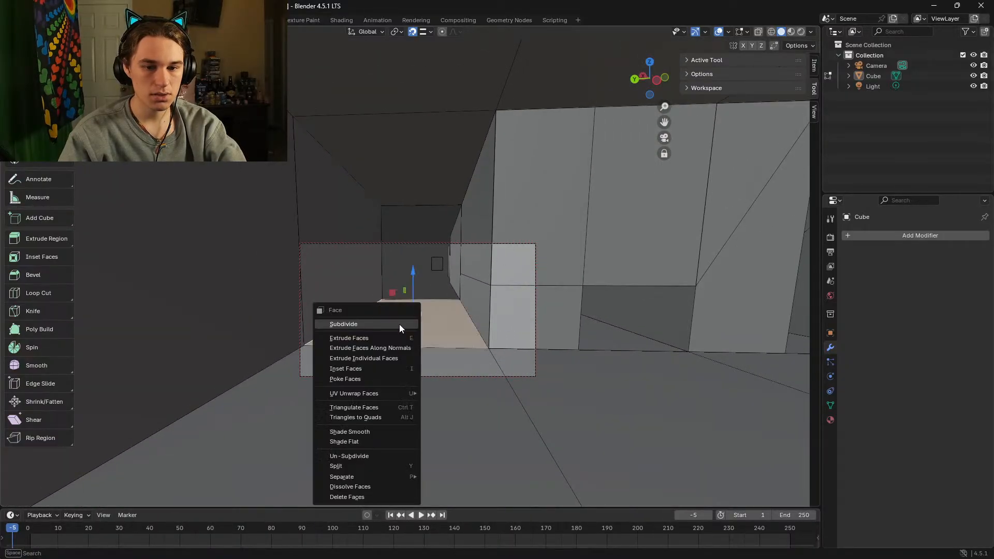
left_click(371, 496)
Step: Delete the side wall face and the ceiling face of the same leftover corridor stub
left_click(337, 285)
right_click(337, 286)
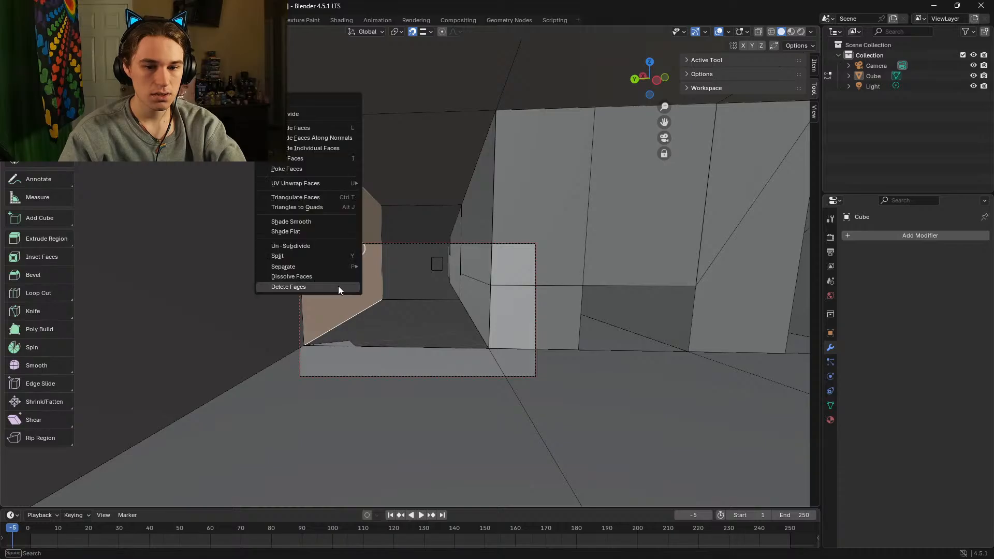
left_click(338, 285)
left_click(412, 173)
right_click(411, 157)
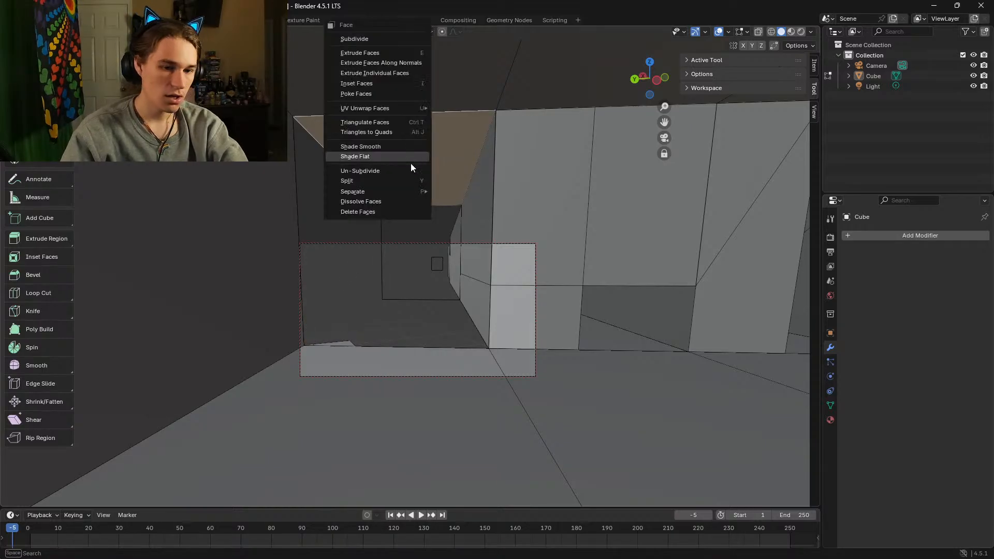
left_click(391, 212)
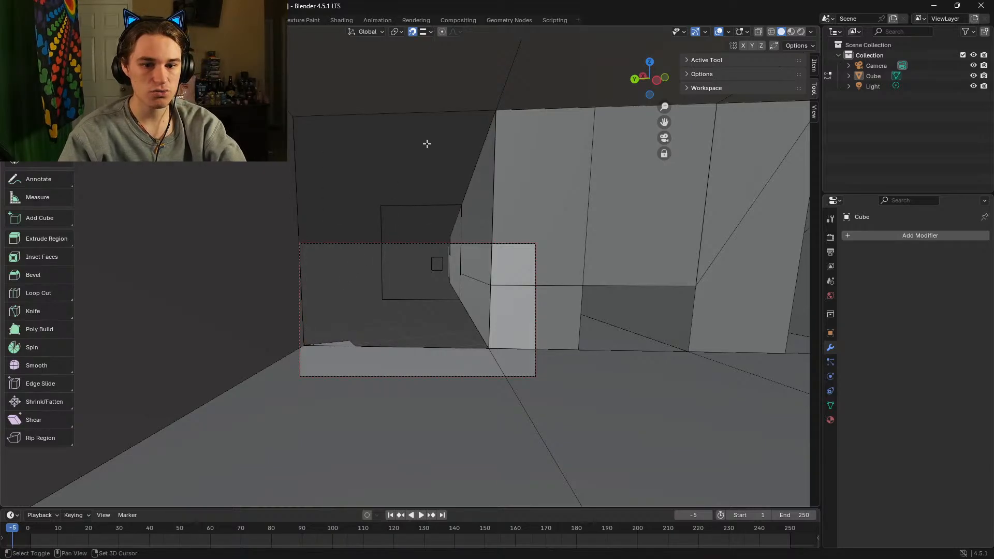
Step: Close the opening left by the deleted stub with a flat added cube, snapped from its upper corner to the opposite floor corner
key("shift+grave")
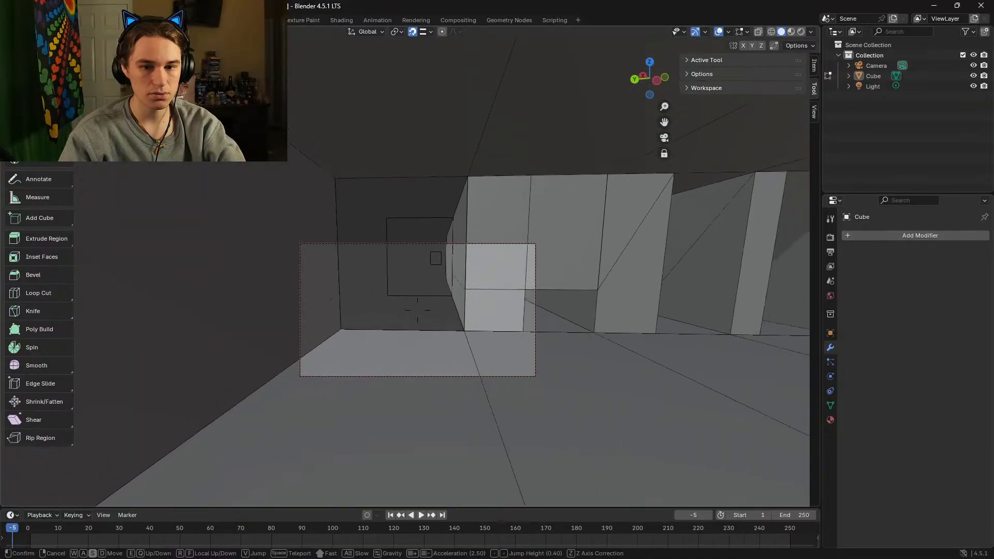
key("w")
left_click(422, 153)
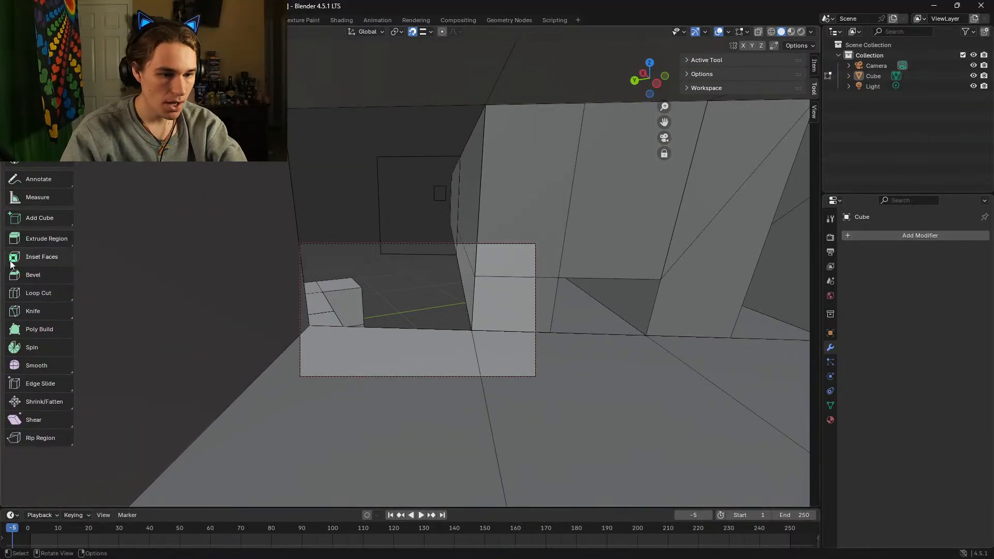
left_click(53, 220)
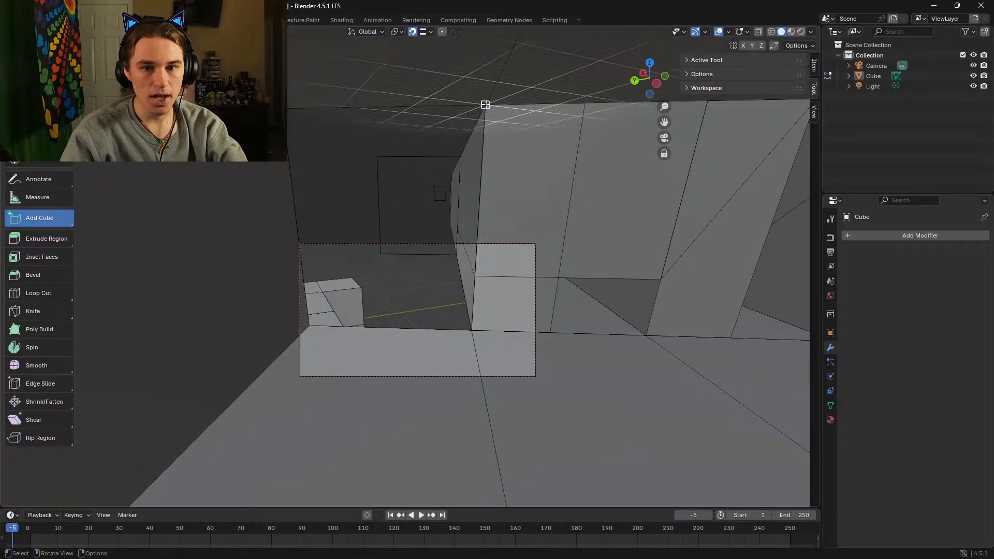
left_click_drag(486, 106, 309, 326)
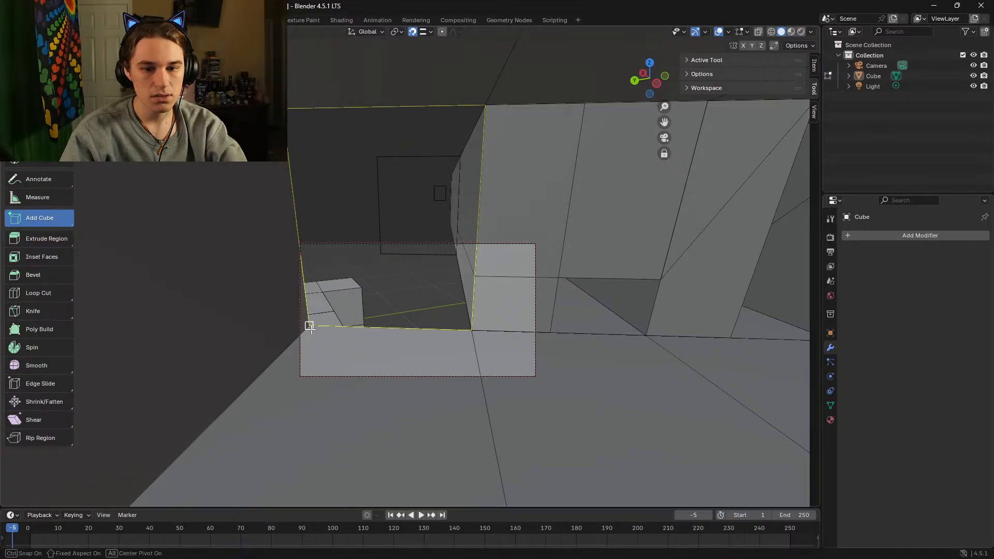
left_click(309, 326)
Step: Check the patched opening and the surrounding level blocks from outside, and save the file
key("shift+grave")
key("w")
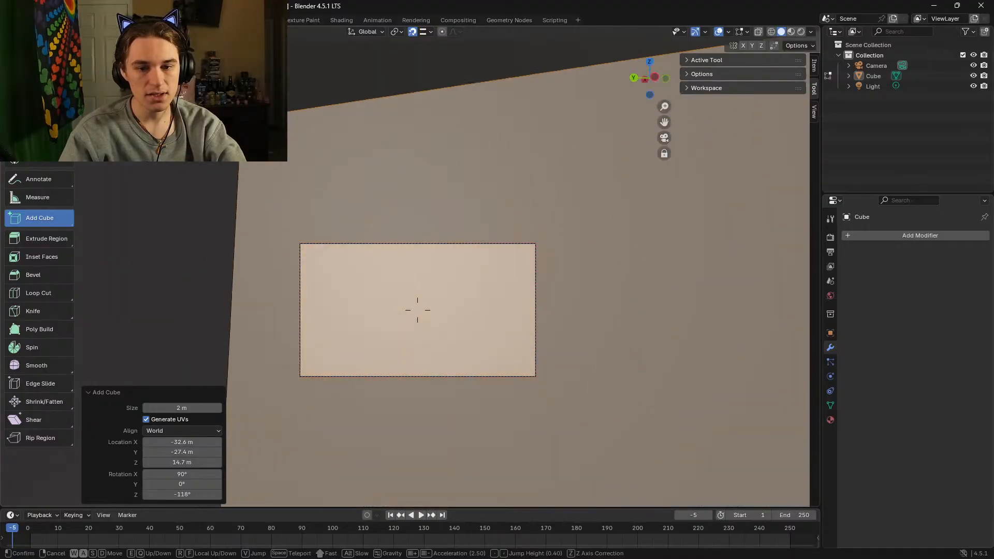
key("s")
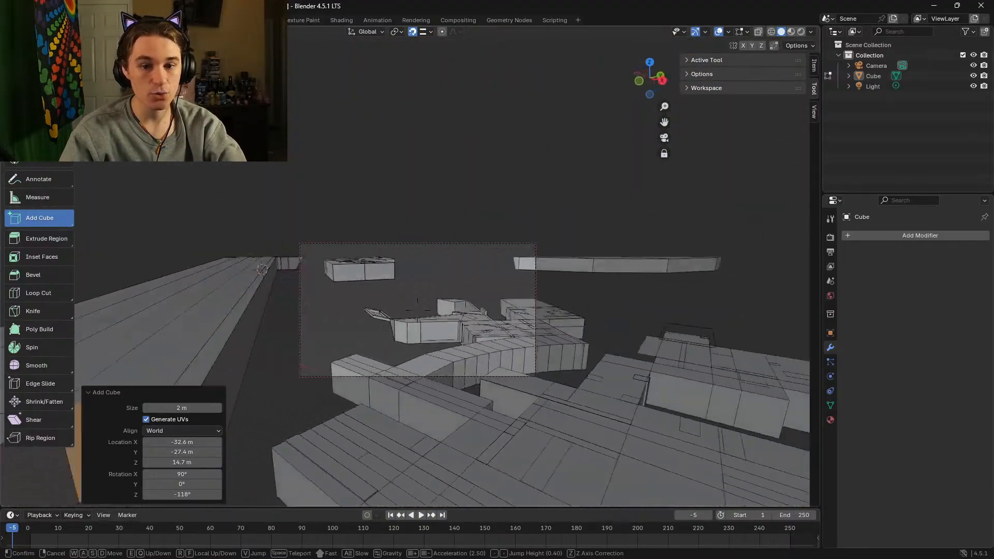
key("w")
key("s")
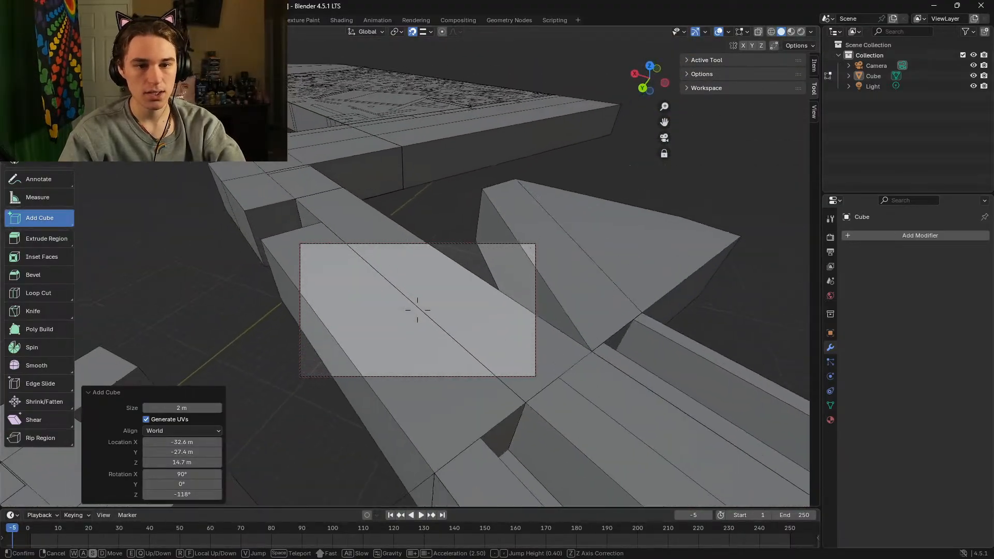
key("a")
key("d")
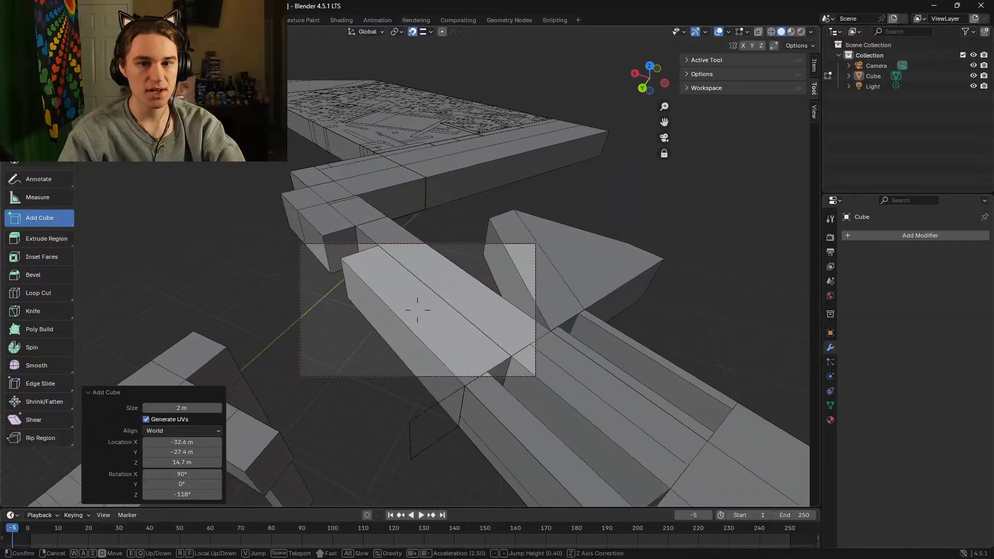
left_click(408, 245)
left_click(24, 19)
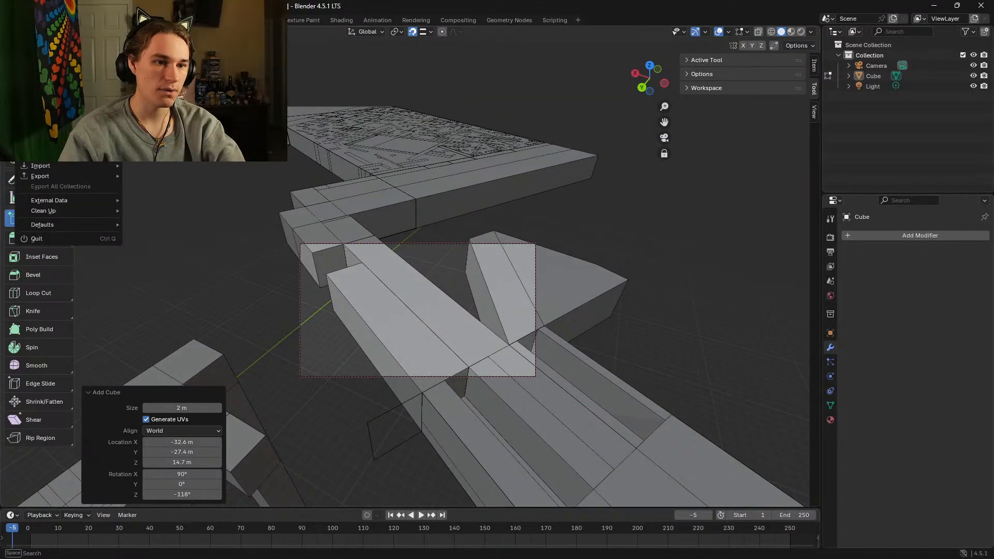
key("ctrl+s")
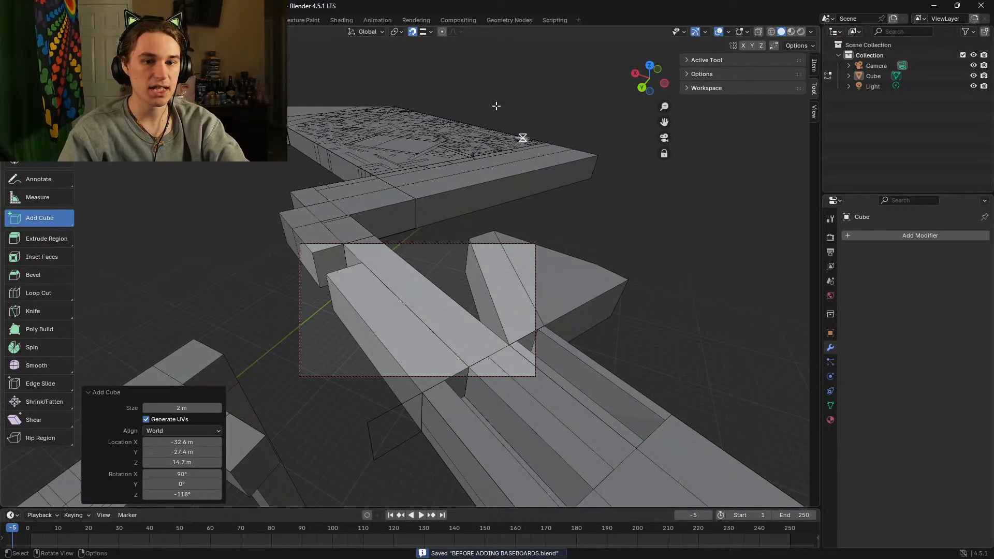
Step: Go to the pillared hall and select all linked faces of the end pillar, leaving the Add Cube tool
key("shift+grave")
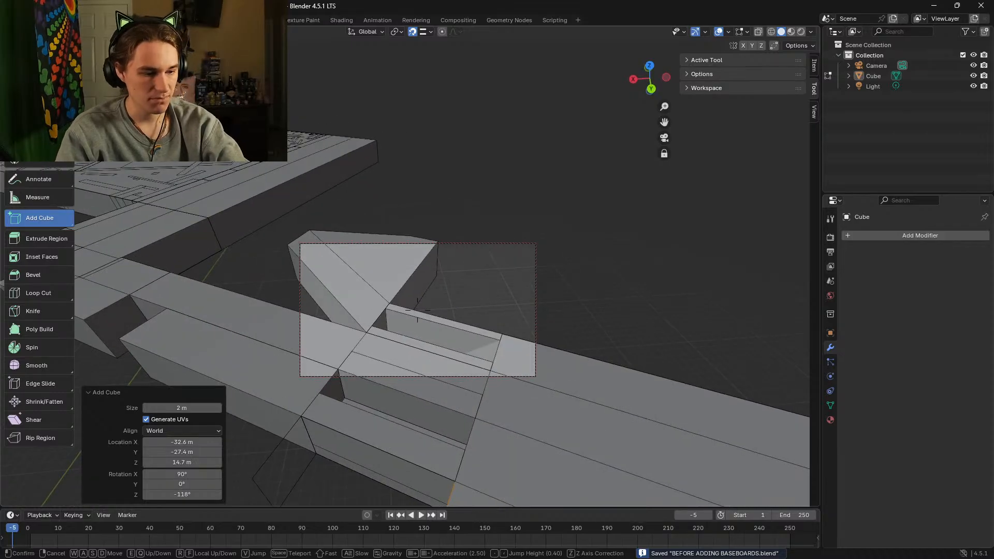
key("w")
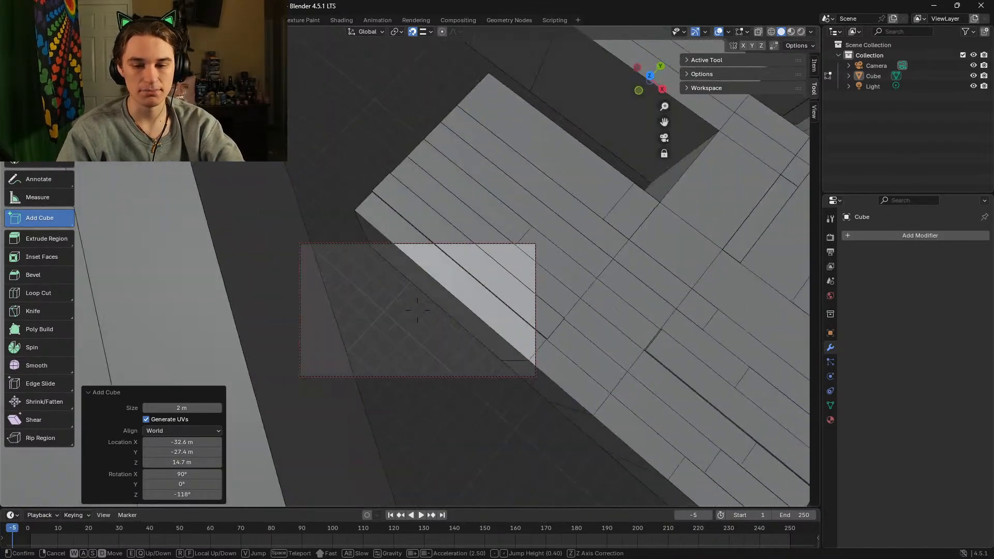
key("w")
key("w")
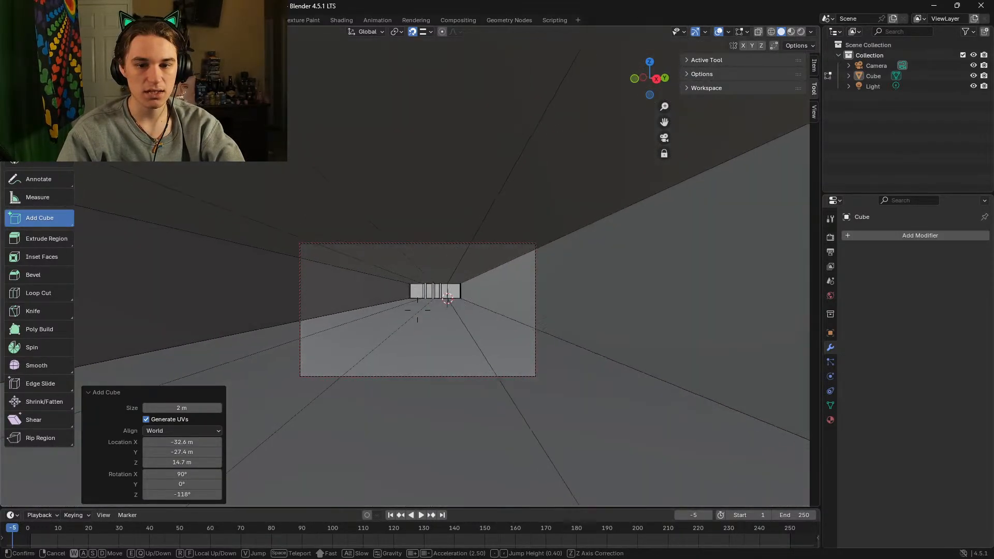
key("s")
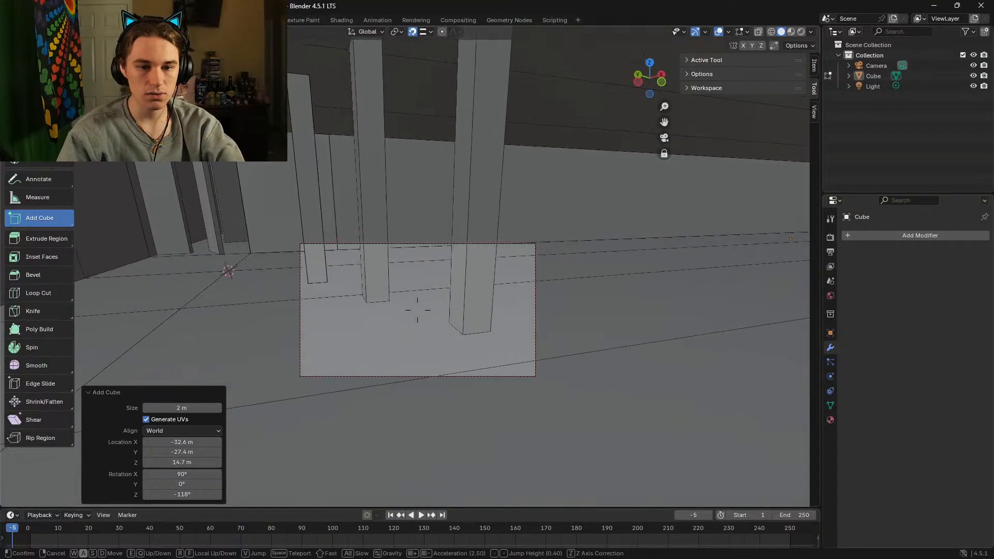
key("a")
key("d")
key("s")
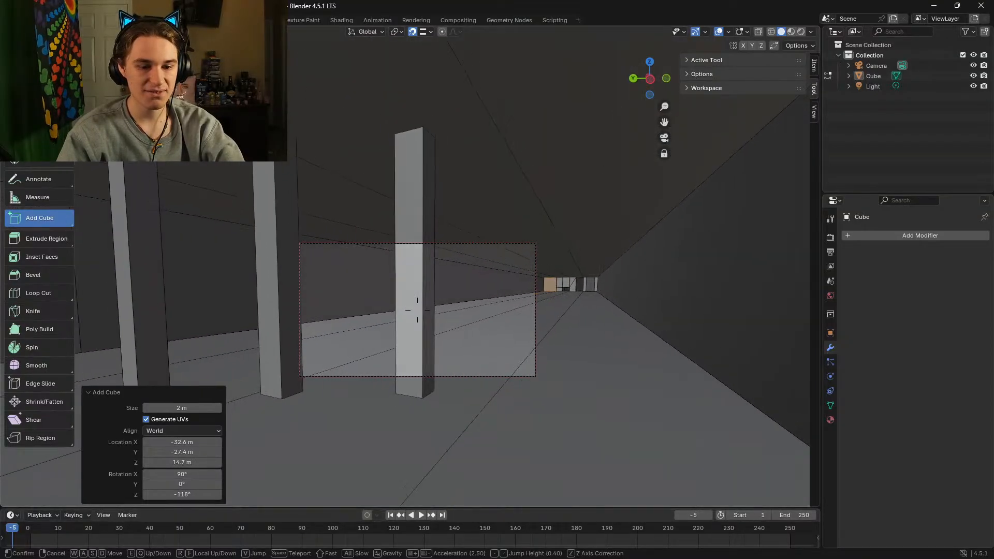
key("w")
left_click(417, 309)
key("w")
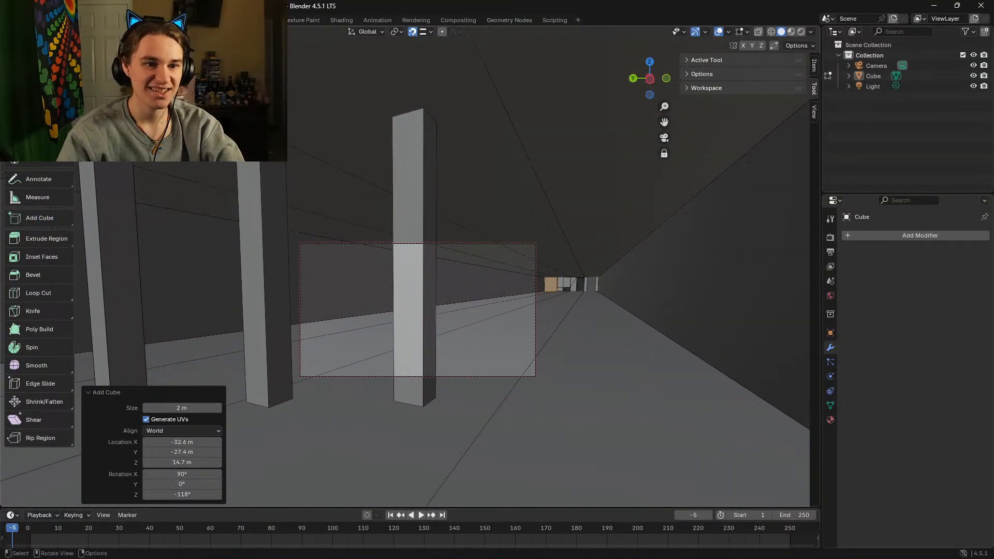
left_click(403, 194)
left_click(146, 31)
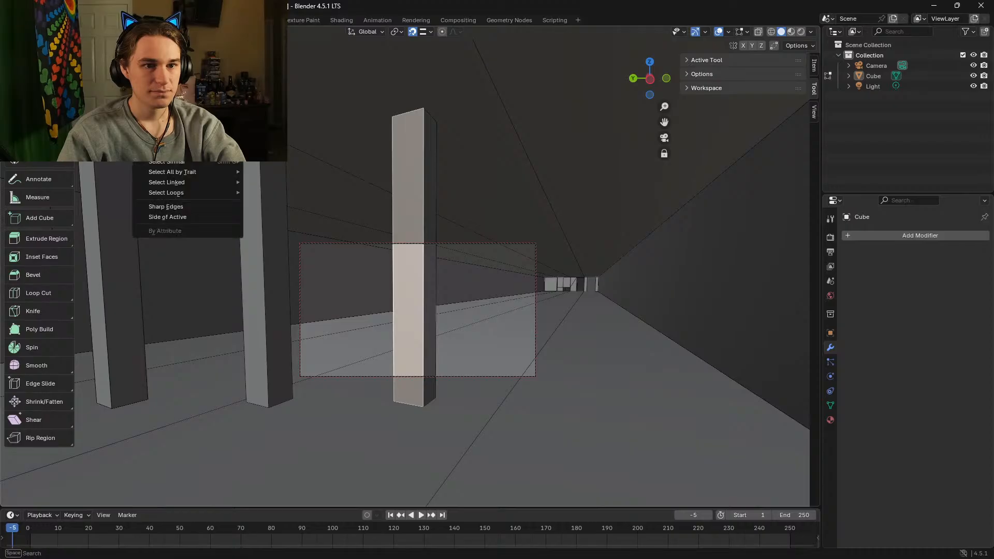
mouse_move(184, 182)
left_click(298, 182)
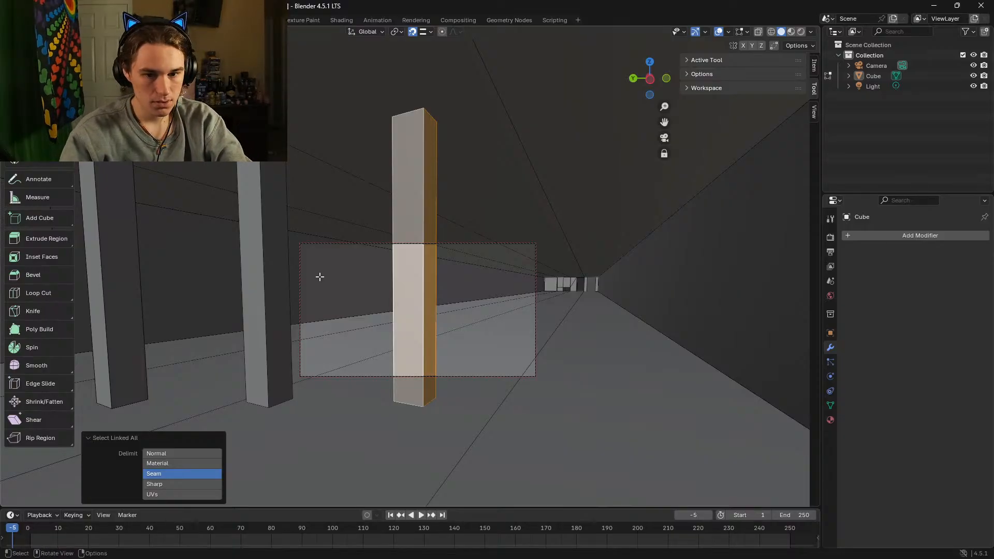
Step: Duplicate the selected pillar beside the original and set the copy's Y offset to -2.0383 m
key("shift+d")
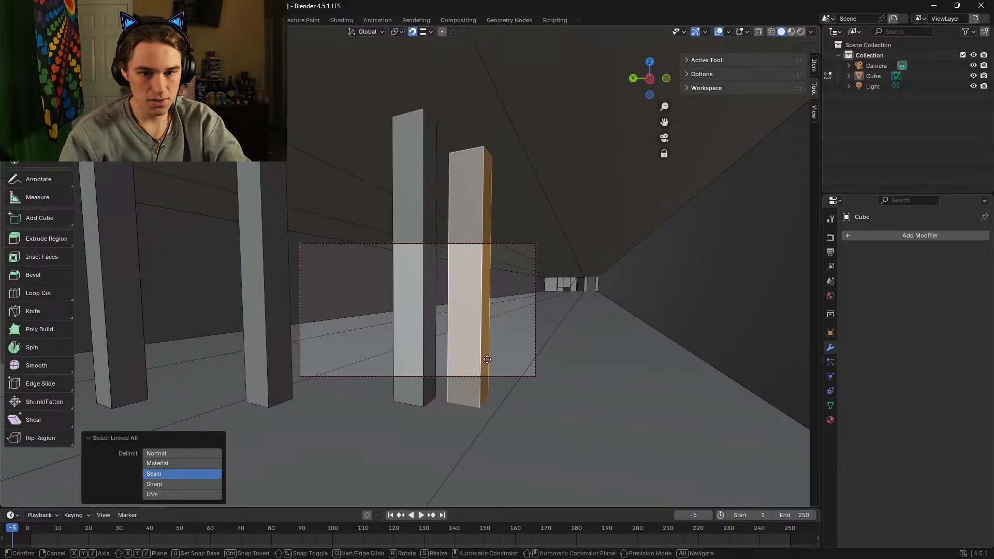
left_click(525, 377)
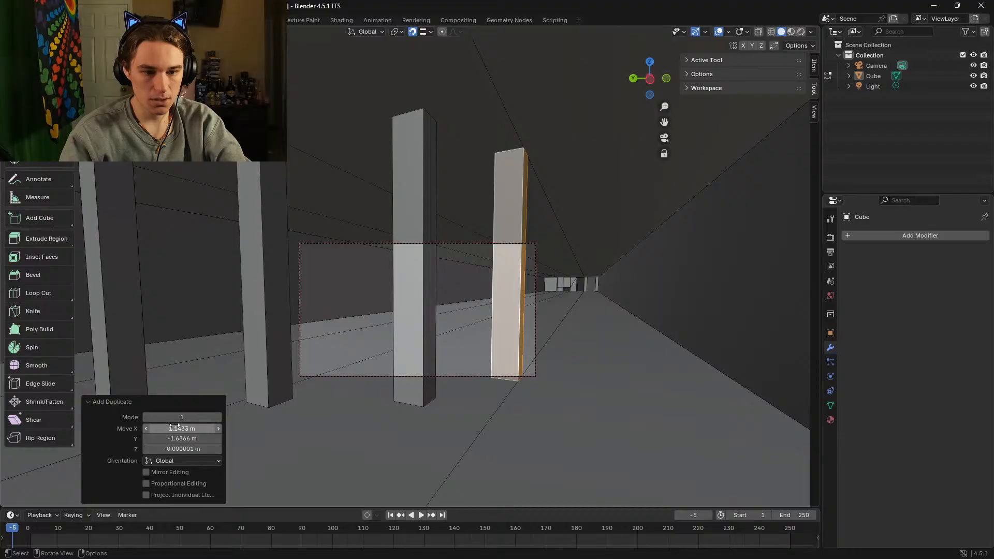
left_click(184, 438)
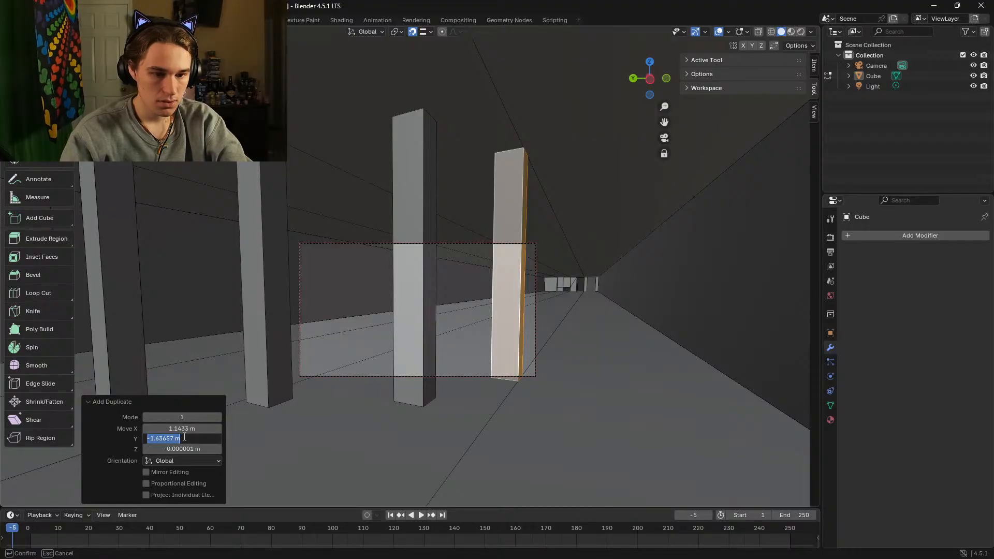
key("Return")
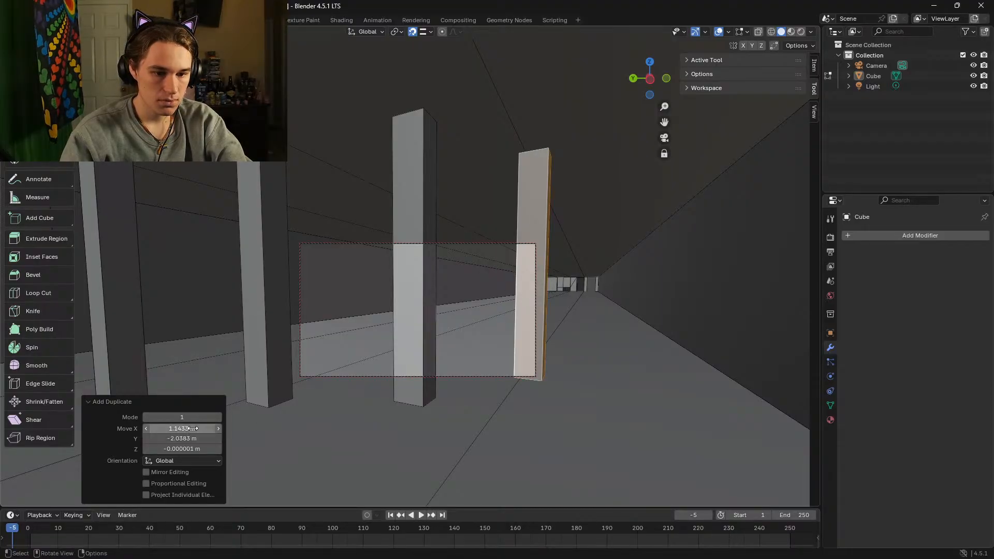
Step: Set the duplicated pillar's X and Z offsets to 0 m so it lines up with the existing row
left_click(193, 429)
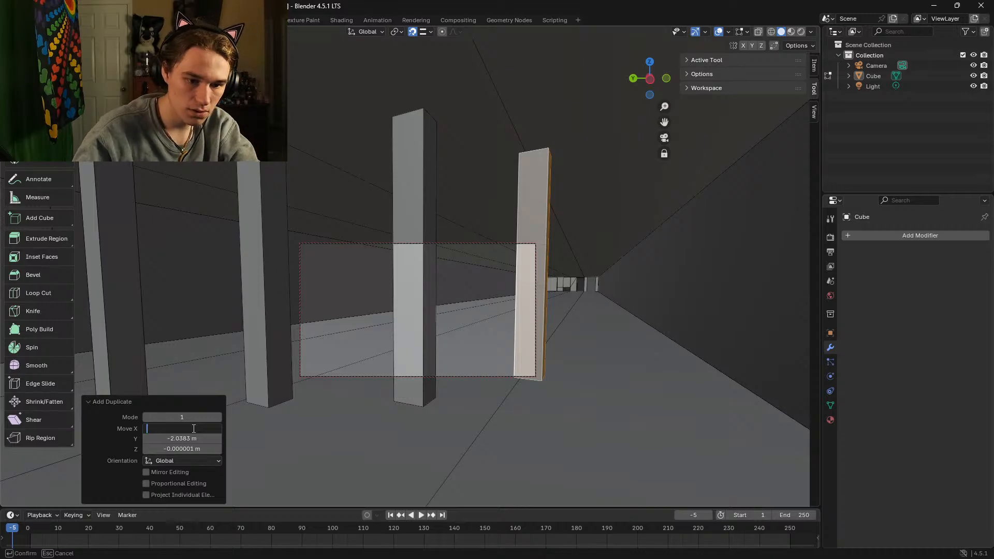
type("0")
key("Return")
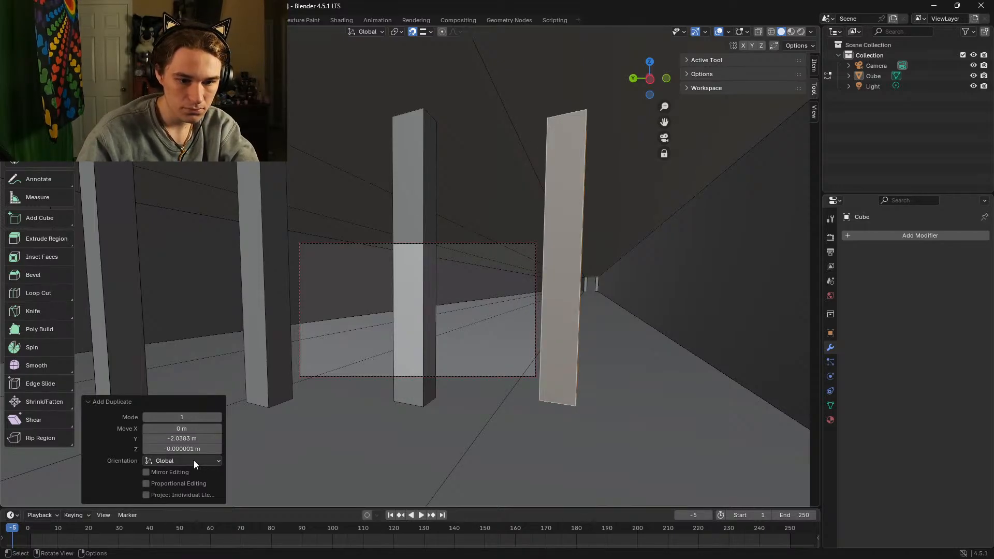
left_click(195, 449)
key("Return")
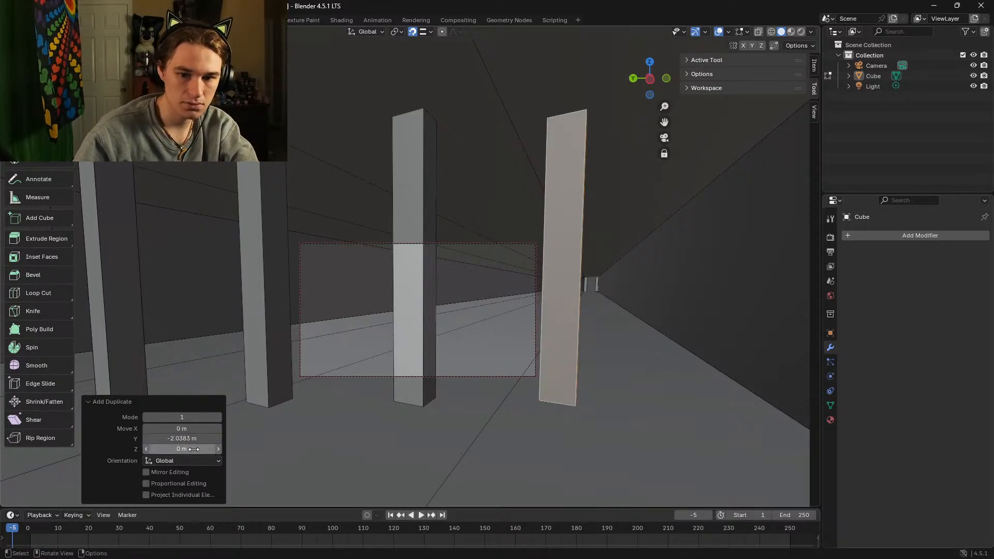
key("shift+grave")
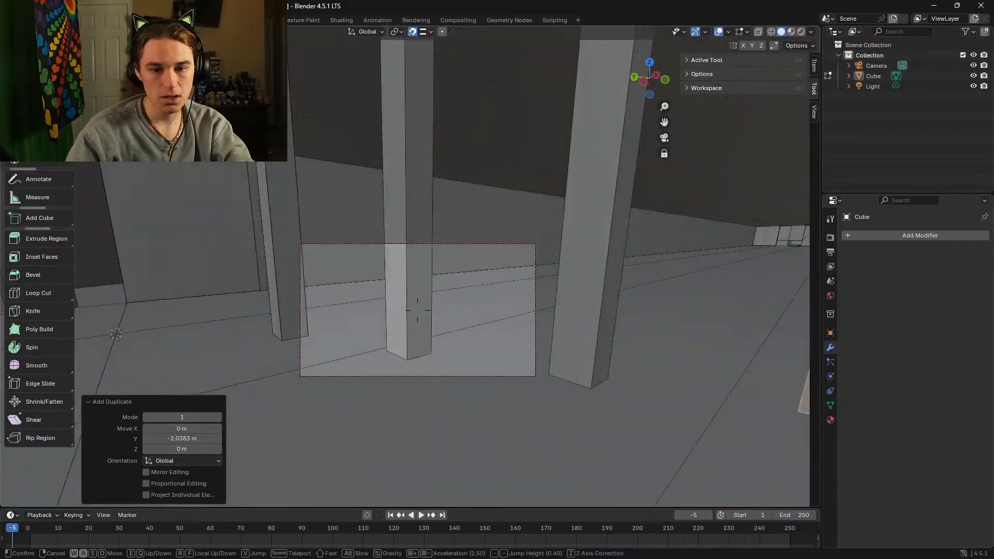
Step: Duplicate the selected pillar once more to extend the row and set the new copy's Y offset to -2.0383 m
key("w")
key("d")
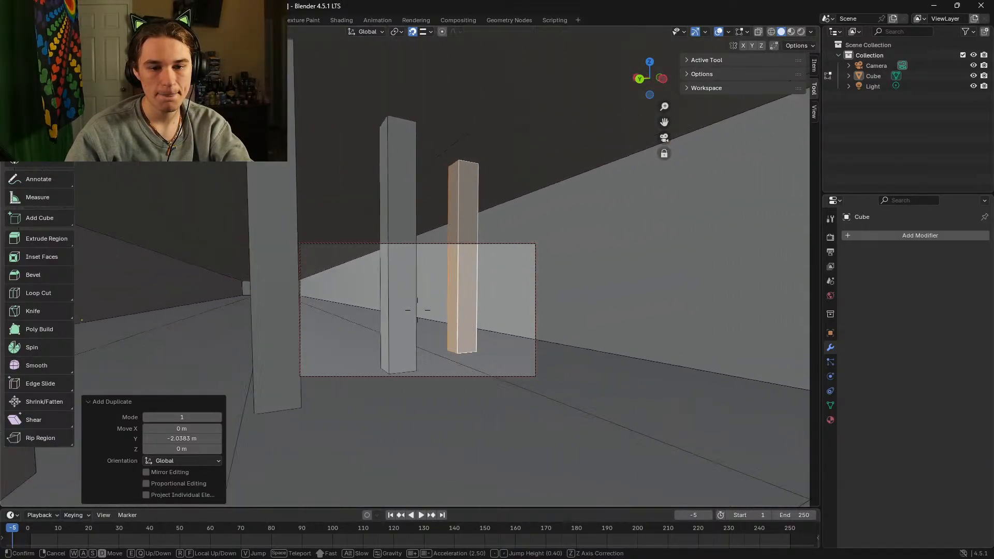
key("s")
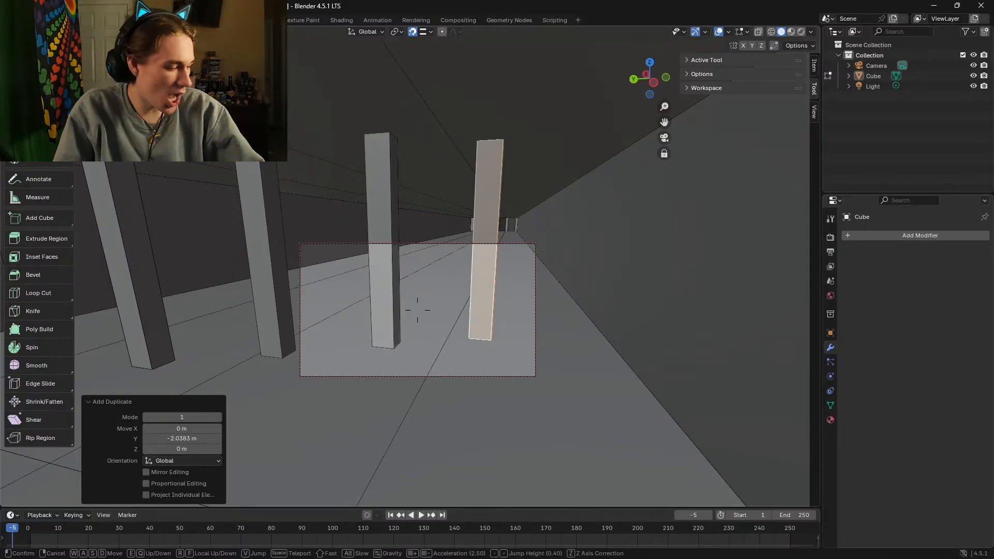
key("w")
key("d")
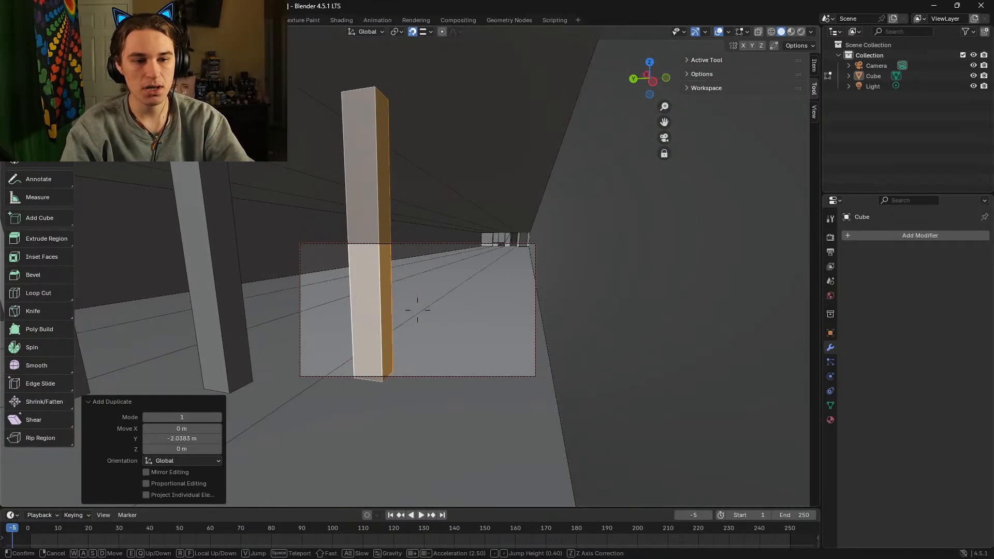
left_click(441, 413)
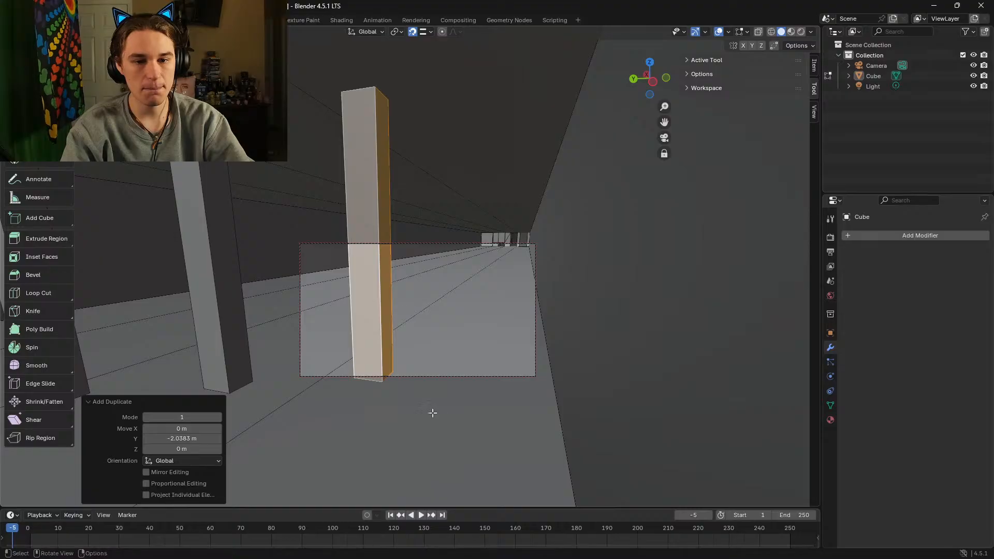
key("shift+d")
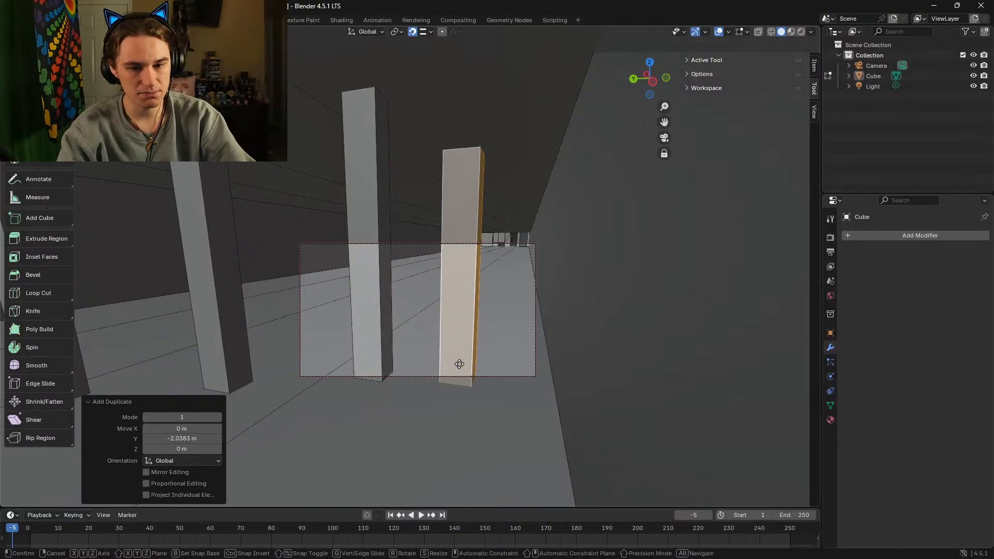
left_click(437, 311)
left_click_drag(172, 438, 173, 439)
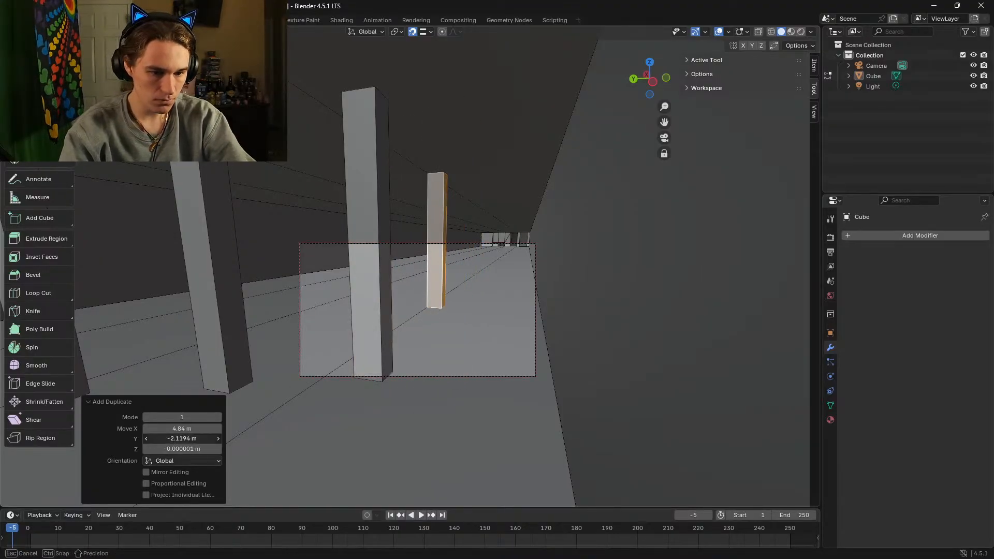
key("Return")
Step: Set the newest pillar copy's Z and X offsets to 0 m to align it with the row
left_click(194, 448)
key("Return")
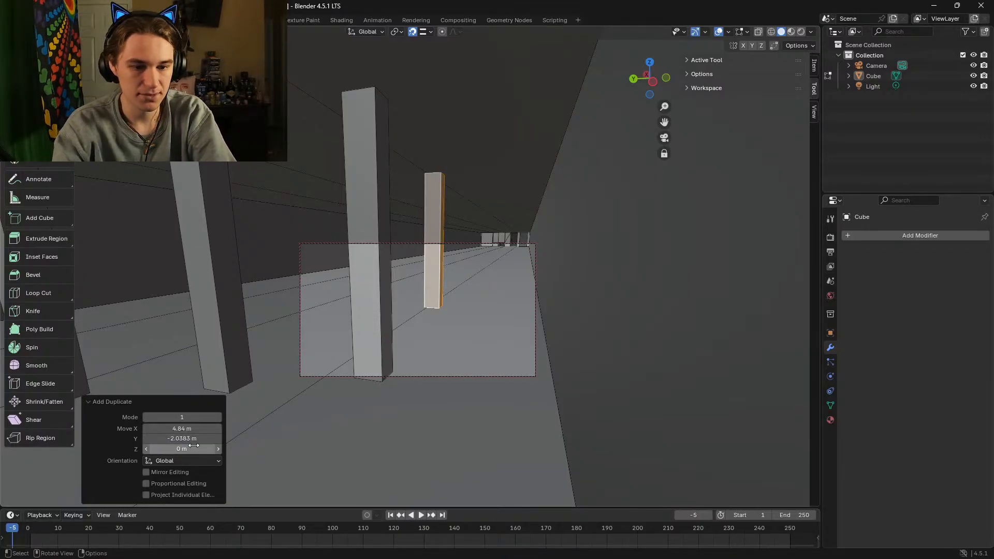
left_click_drag(180, 428, 180, 428)
type("0")
key("Return")
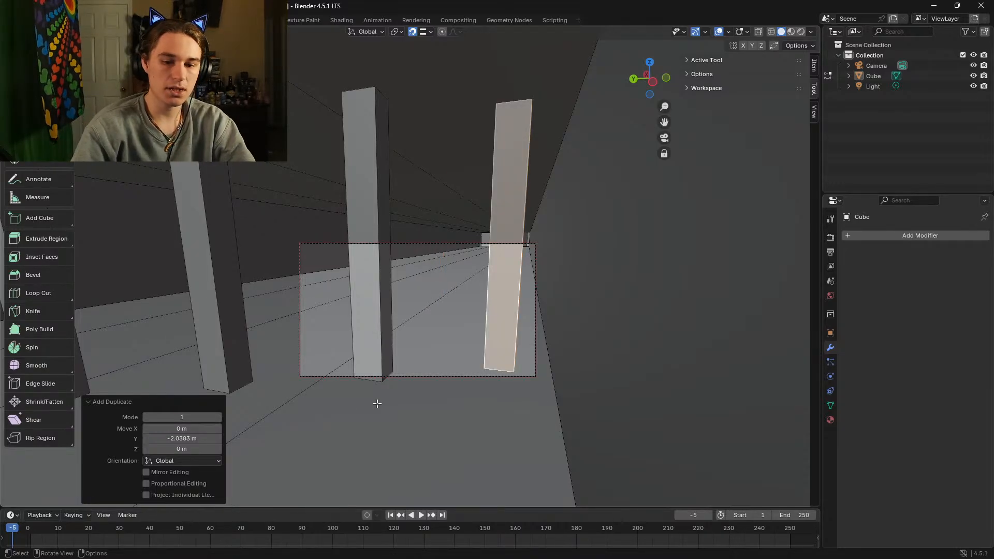
Step: Go to the opposite end of the pillar row and select one face of the end pillar
key("shift+grave")
key("w")
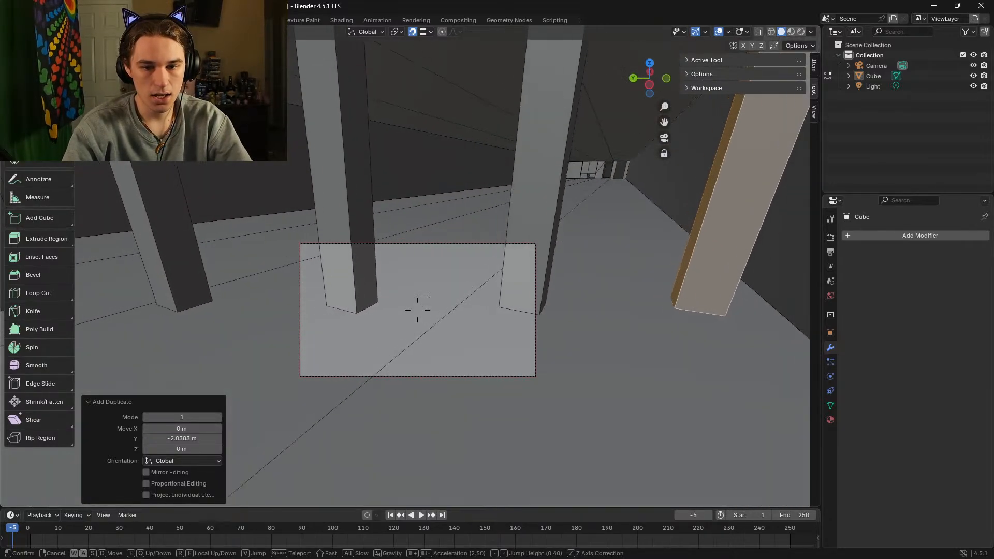
key("a")
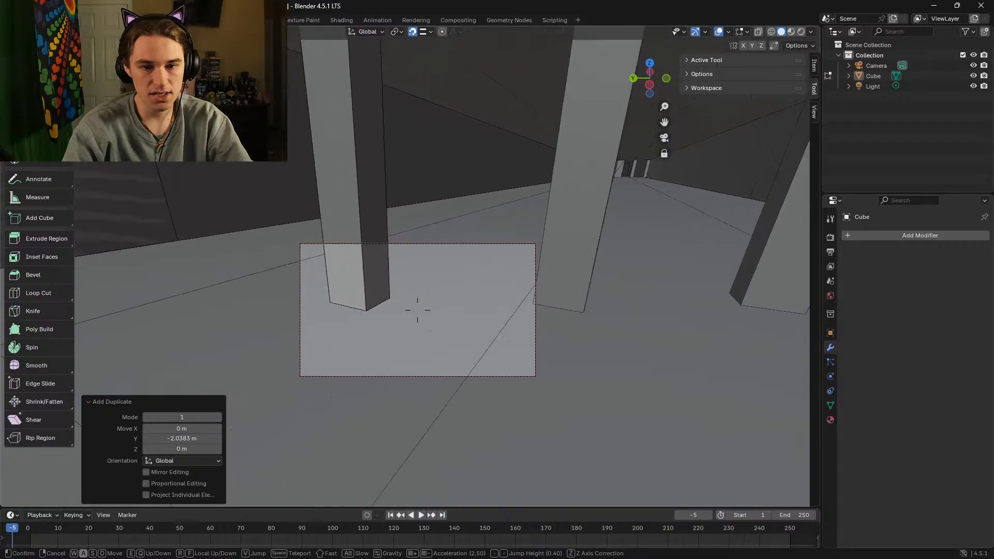
key("s")
key("w")
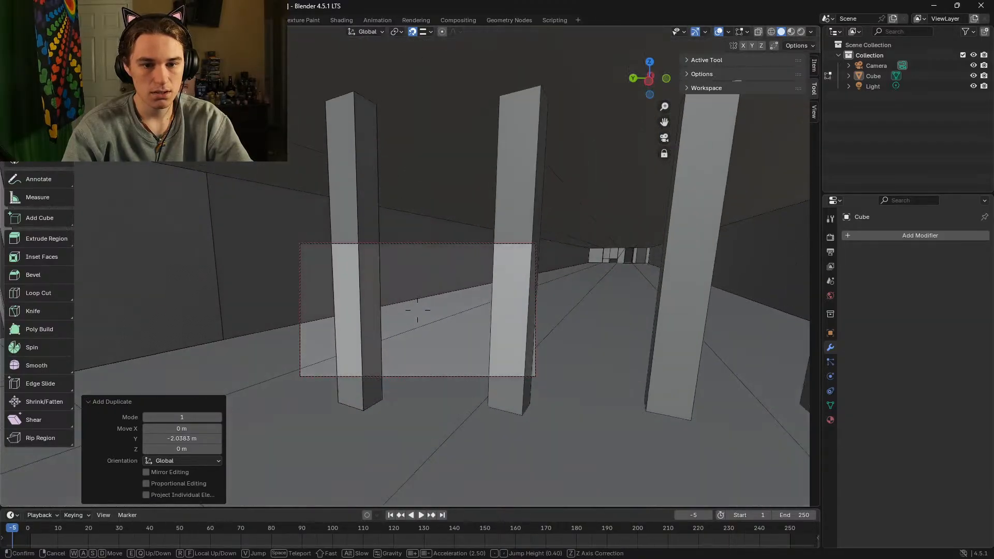
left_click(417, 310)
left_click(438, 210)
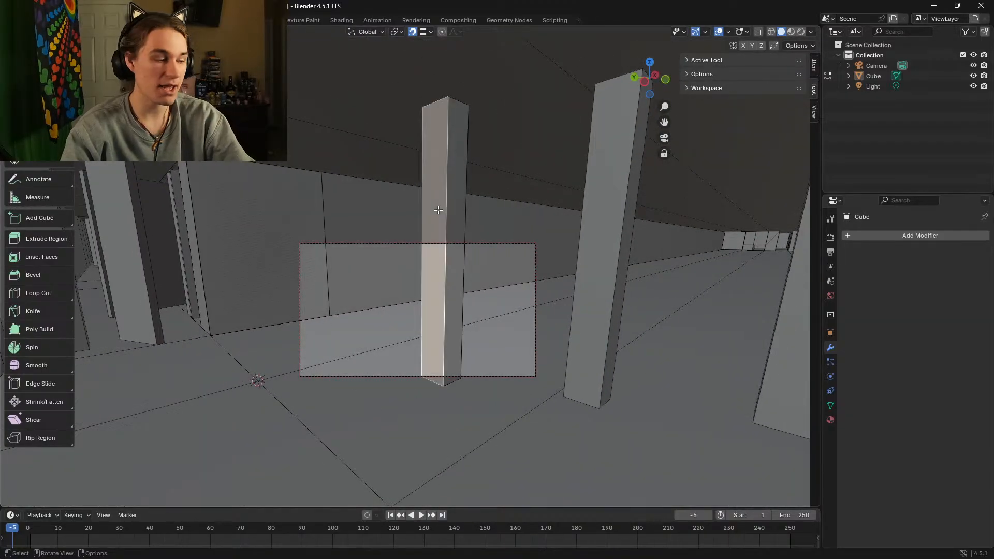
Step: Check the pillar row's spacing across the hall from several angles and save the file
key("shift+grave")
key("s")
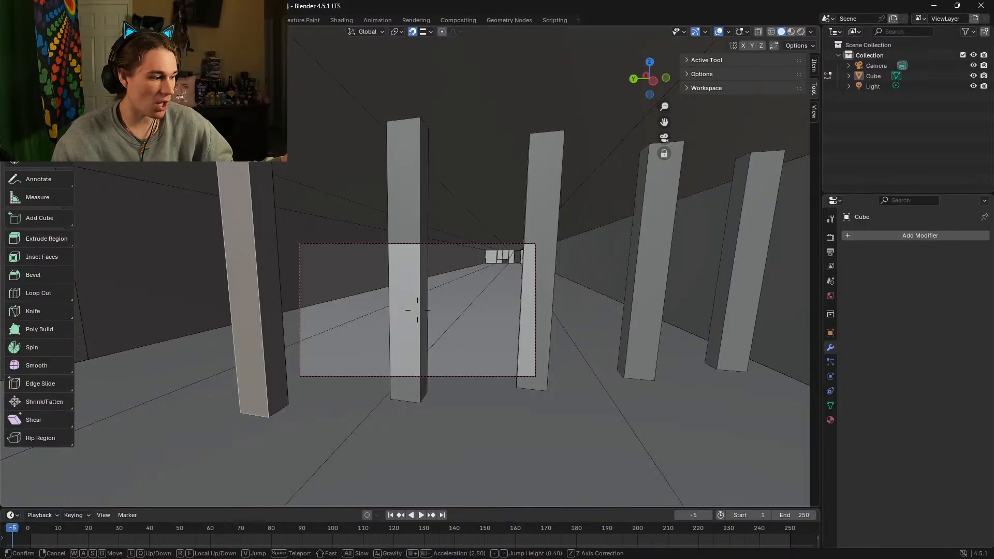
key("a")
key("w")
key("s")
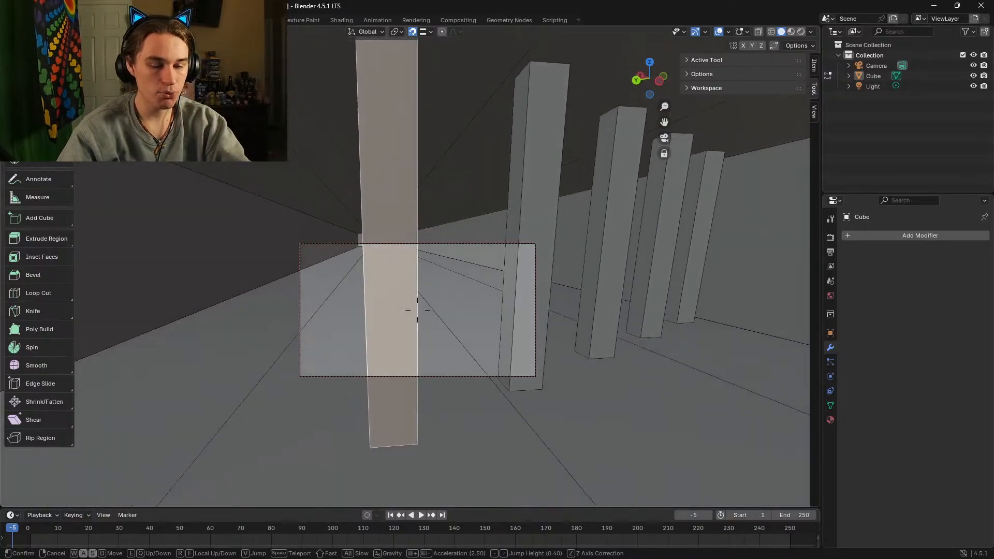
key("d")
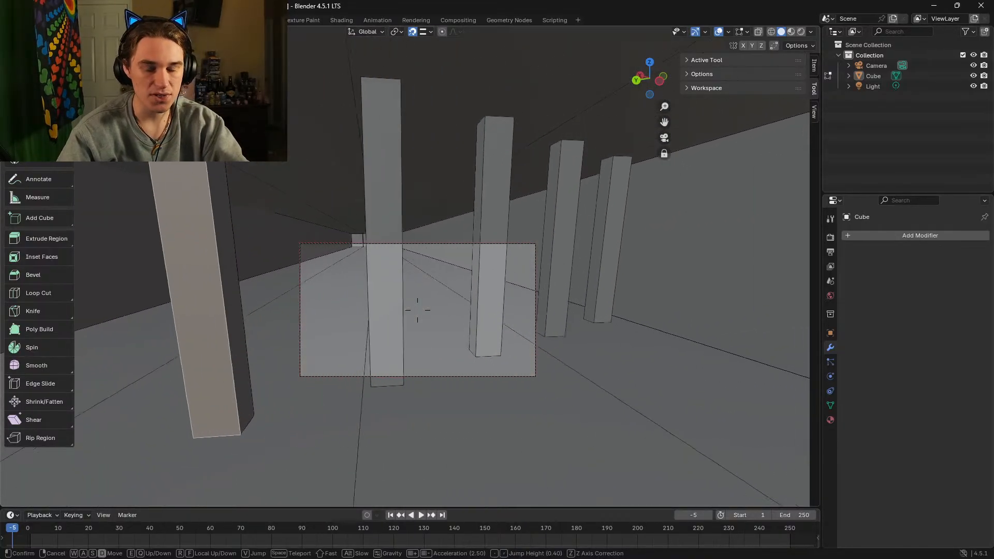
key("d")
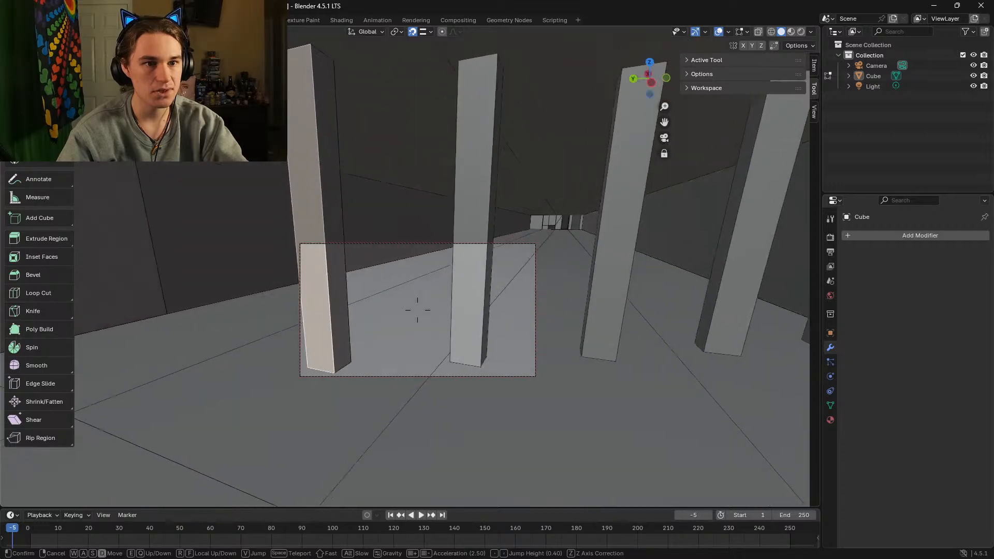
key("d")
left_click(417, 310)
left_click(23, 19)
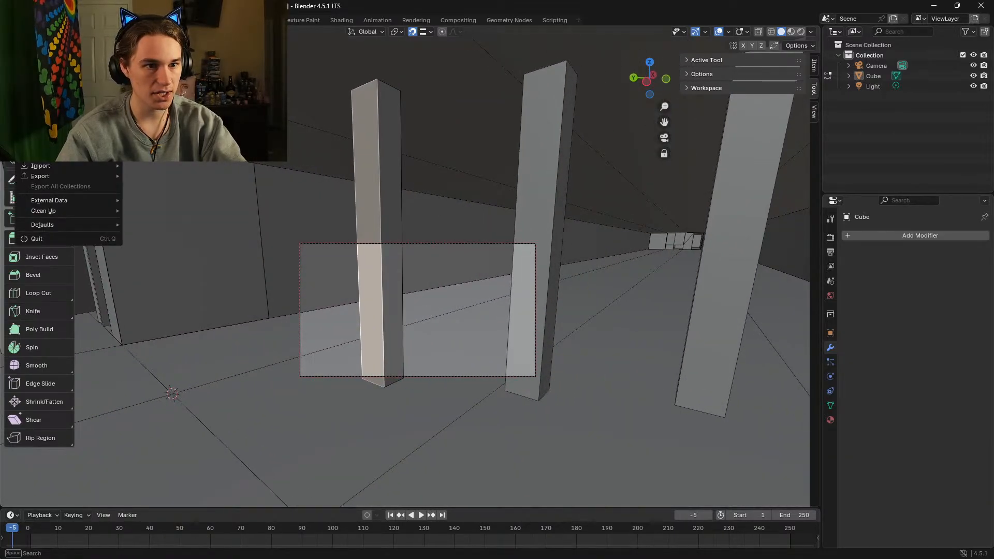
left_click(41, 86)
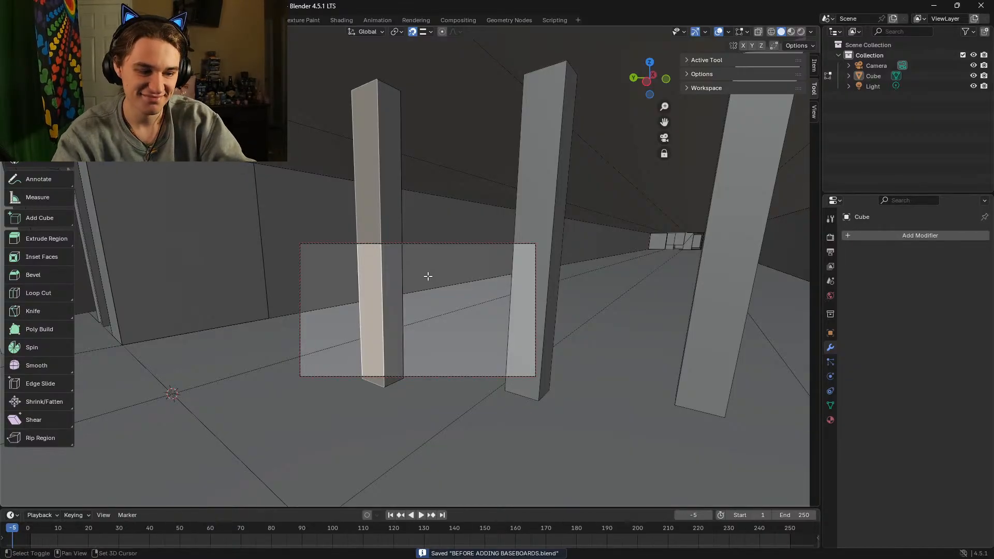
Step: Select all linked faces of the end pillar nearest the 3D cursor
key("shift+grave")
key("d")
key("w")
left_click(417, 310)
left_click(422, 196)
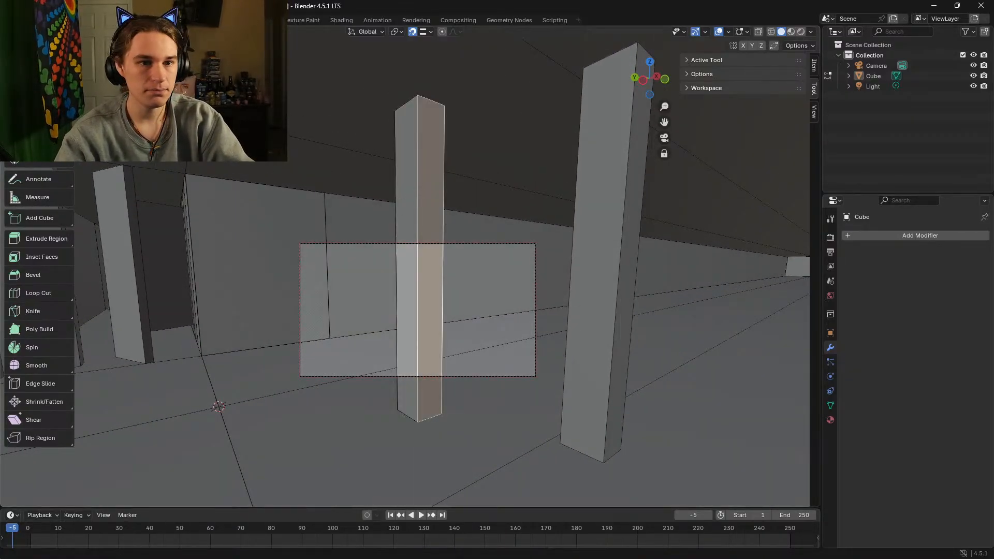
left_click(146, 32)
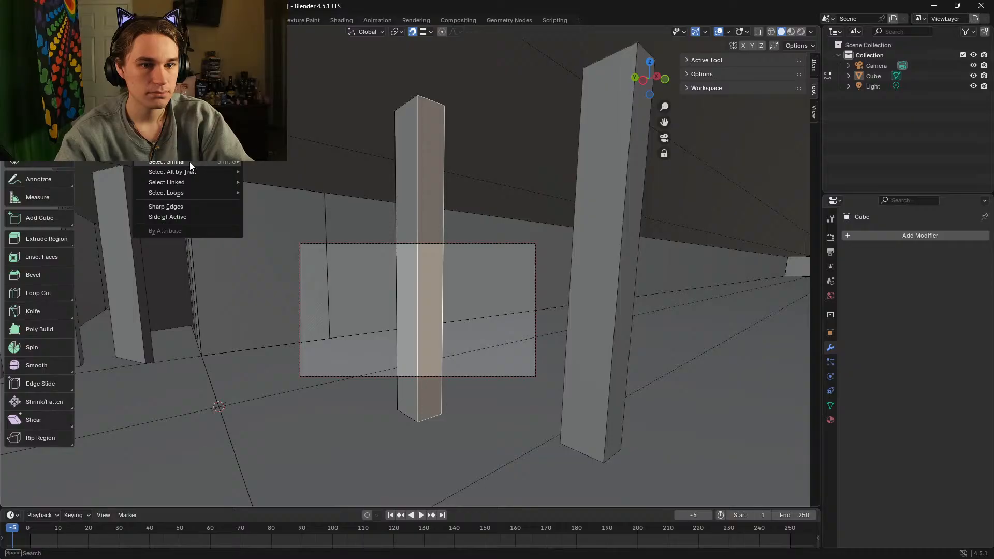
mouse_move(191, 181)
left_click(274, 182)
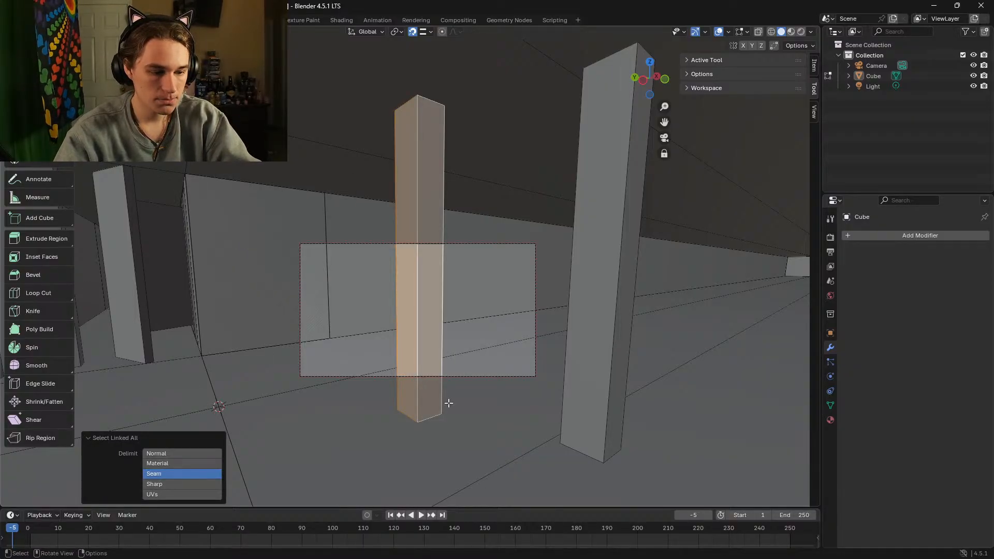
Step: Duplicate the end pillar outward beyond the row and set the copy's Y offset to 2.0383 m
key("shift+d")
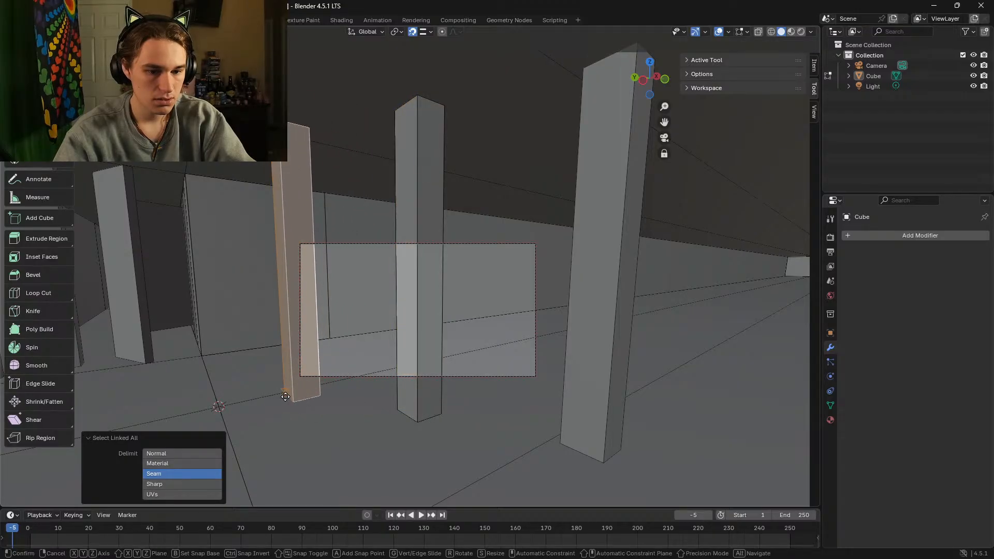
left_click(285, 396)
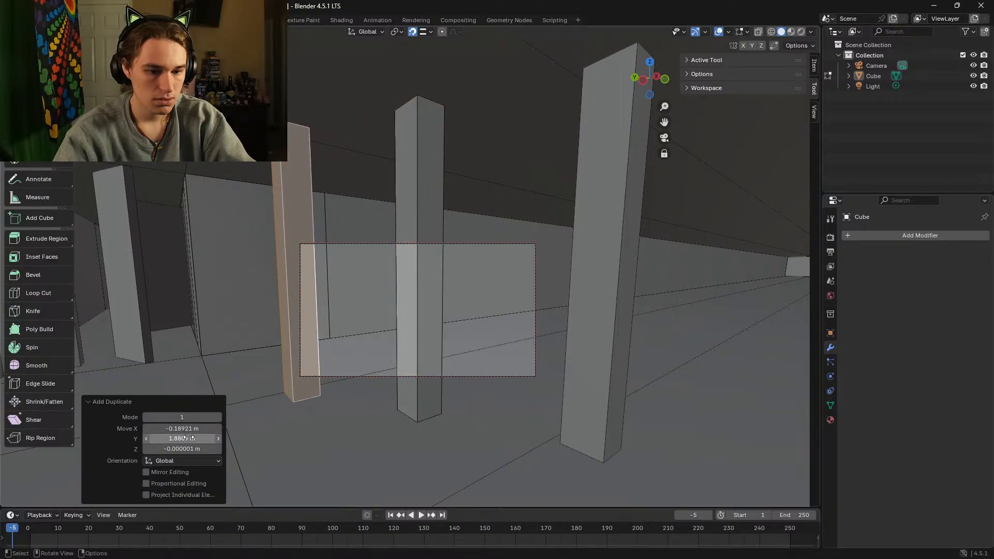
left_click(187, 439)
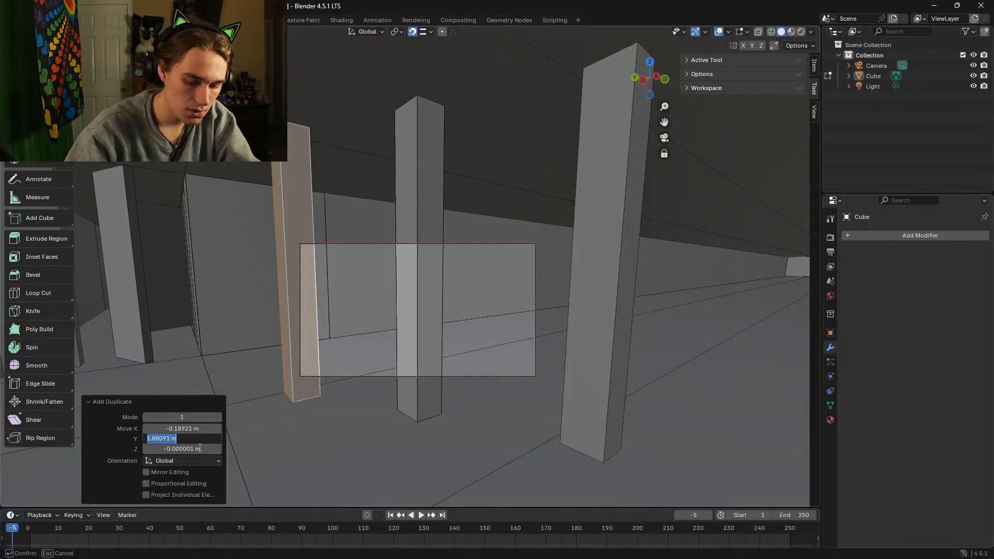
type("-2.03827 m")
key("Return")
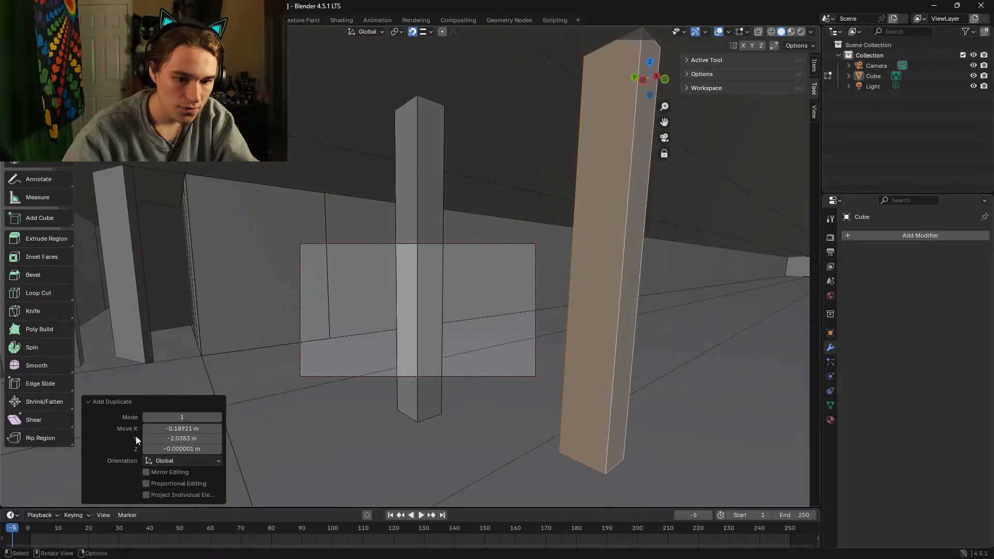
left_click(175, 439)
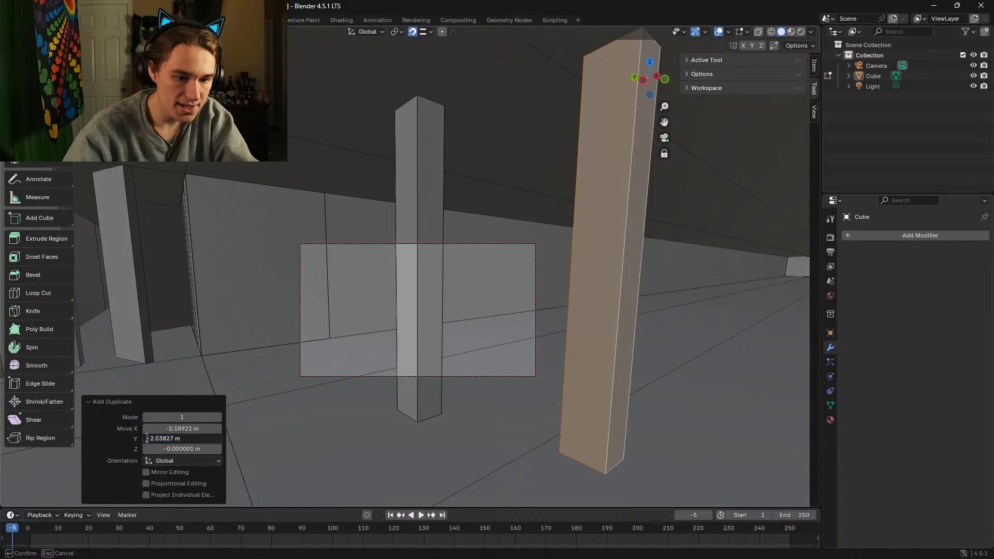
key("Return")
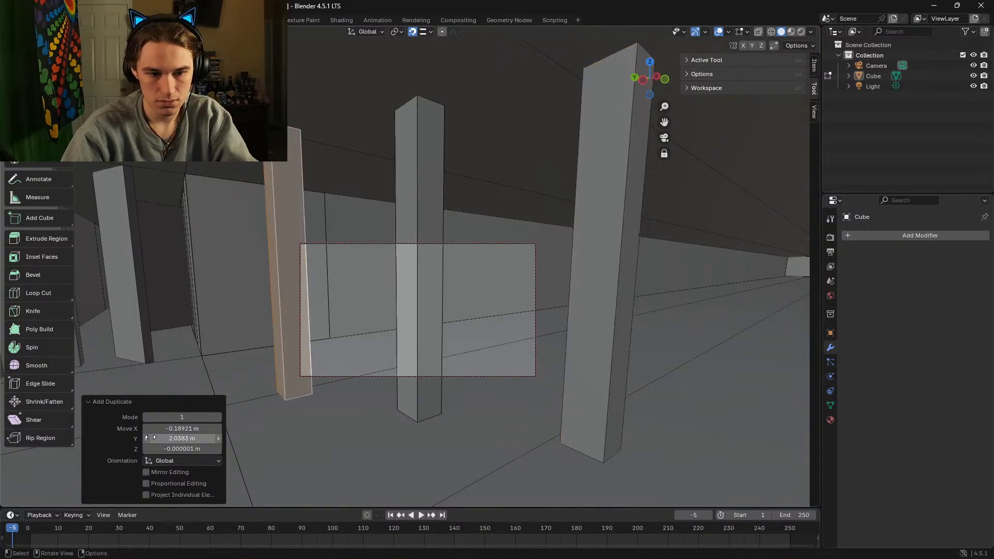
Step: Set the X and Z offsets of the pillar copy near the 3D cursor to 0 m
left_click_drag(182, 429, 182, 429)
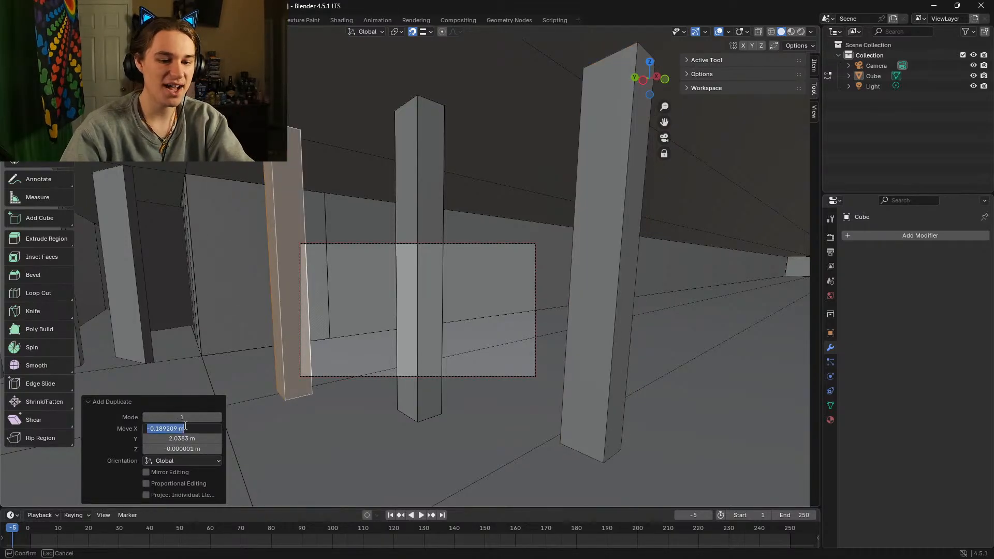
key("Return")
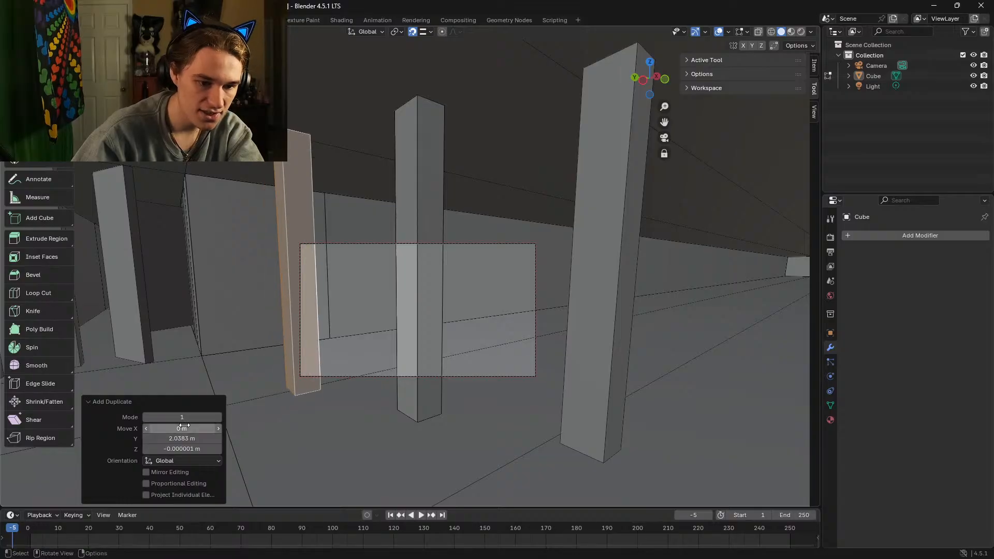
left_click(187, 448)
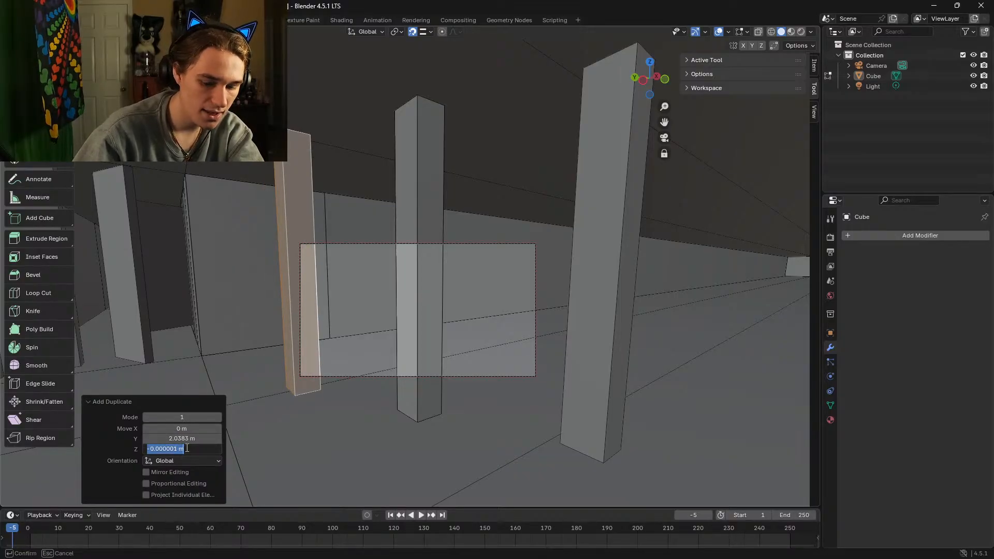
key("Return")
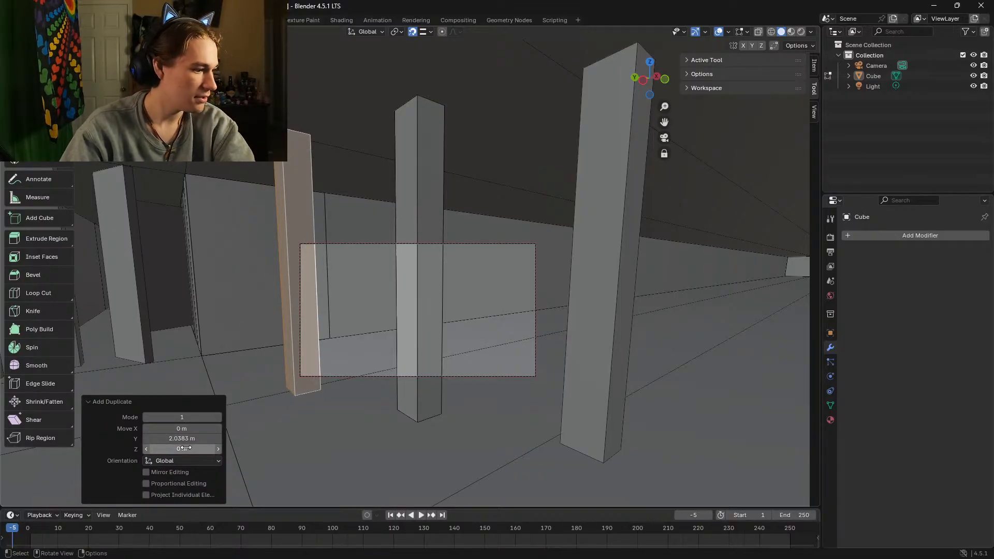
Step: Inspect the new end pillar's spacing along the row and the open floor remaining beyond it
key("shift+grave")
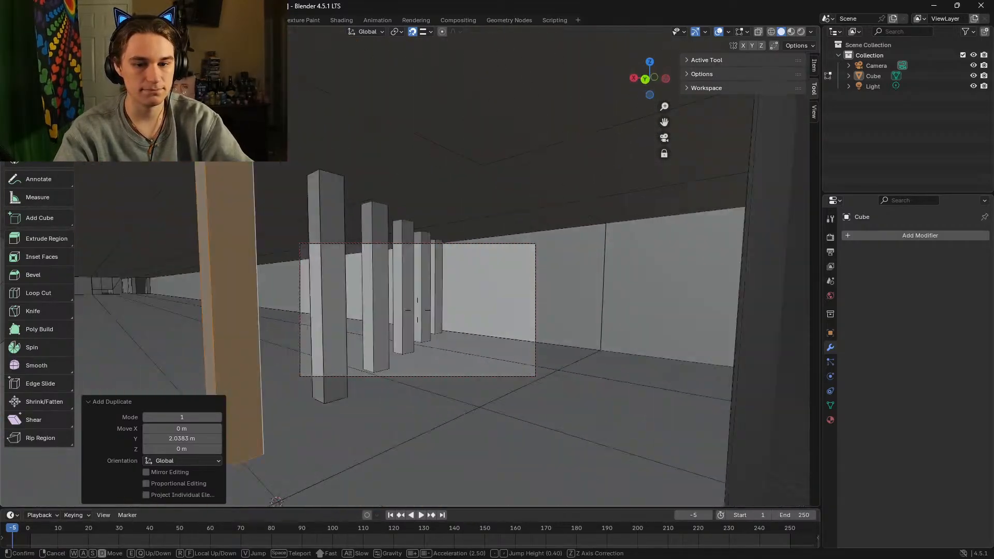
key("w")
key("s")
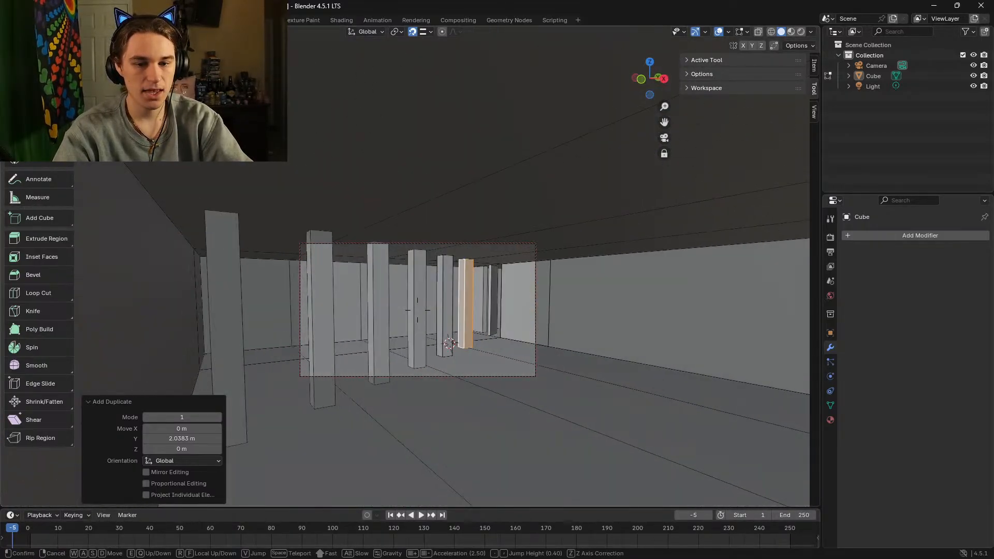
key("w")
key("s")
key("w")
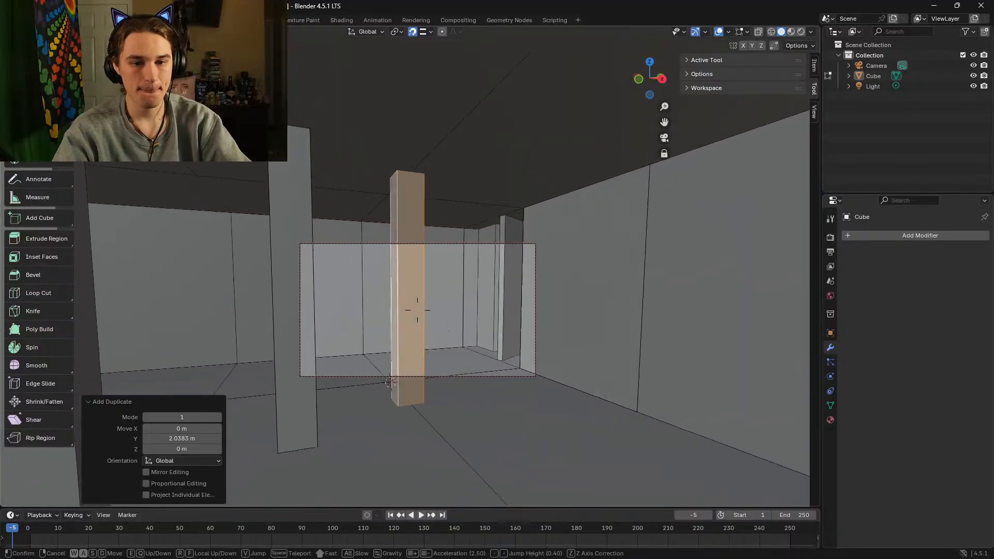
key("a")
key("s")
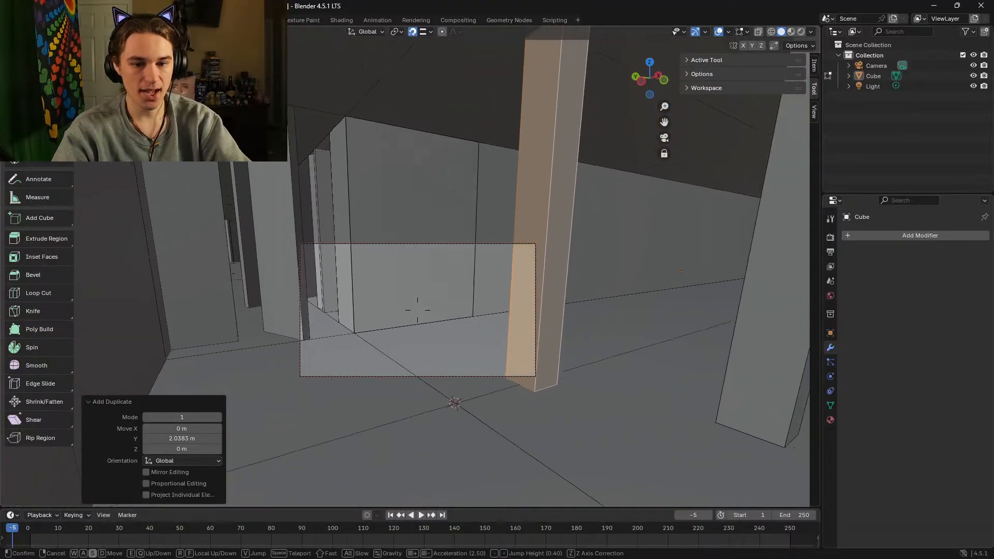
left_click(461, 322)
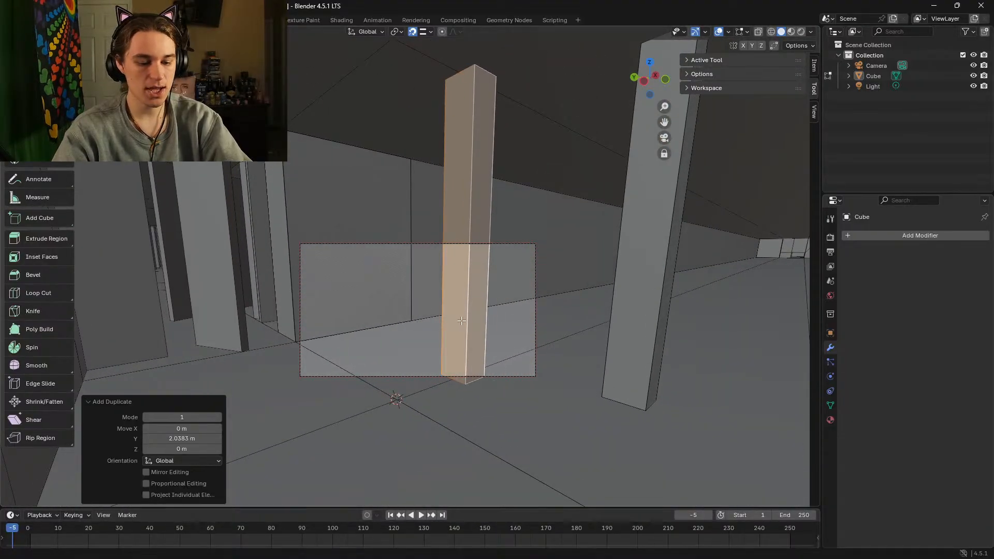
Step: Duplicate the selected end pillar outward along the row and set the copy's Y offset to 2.03827 m
key("shift+d")
left_click(327, 365)
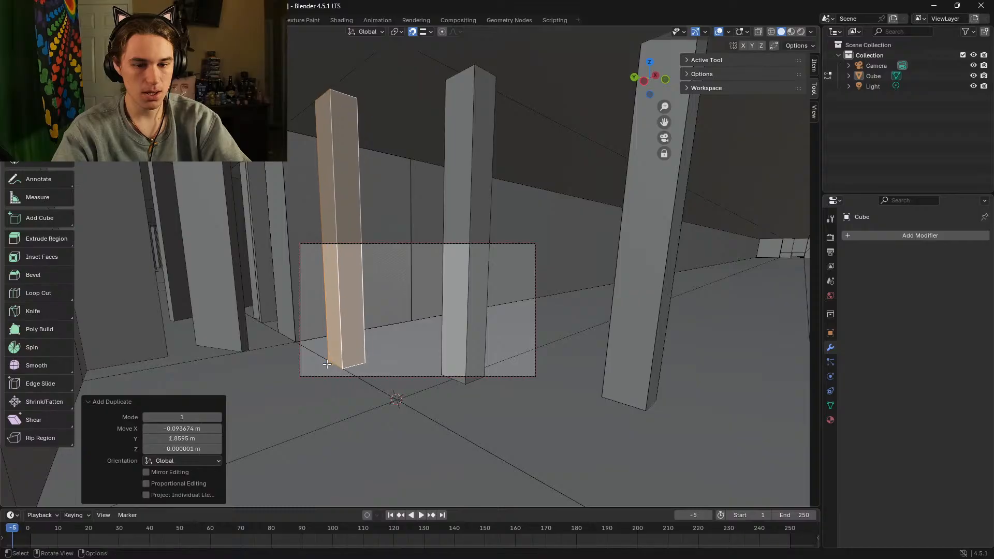
left_click(195, 439)
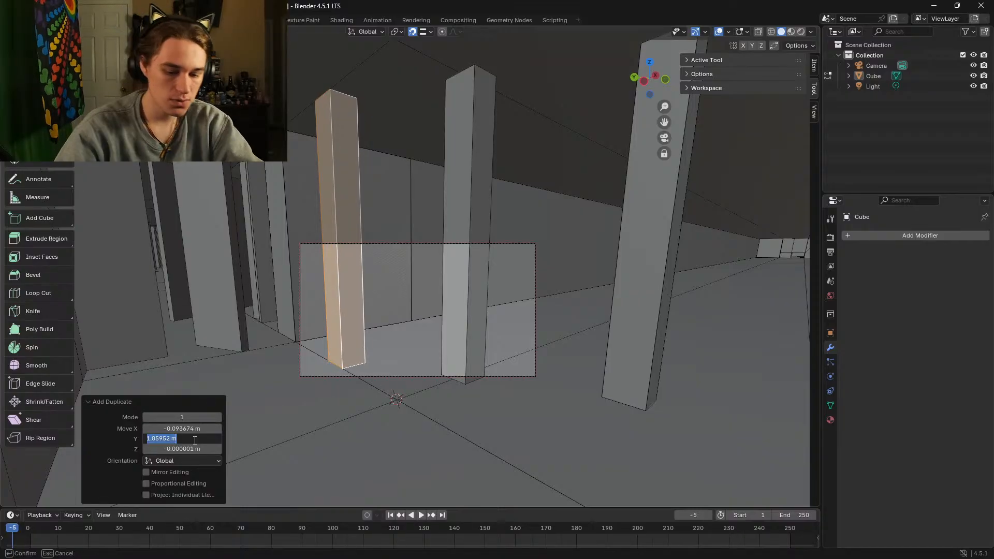
type("-2.03827 m")
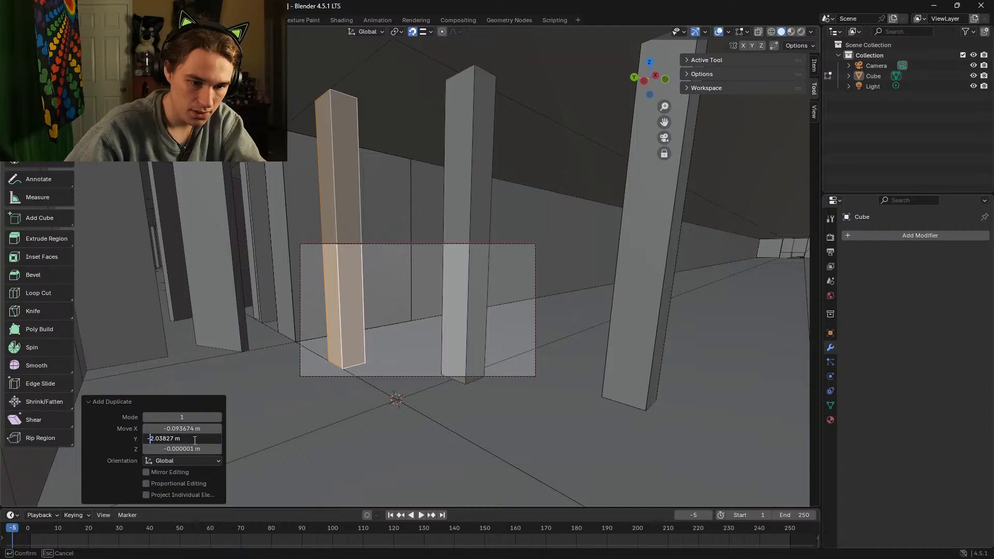
key("BackSpace")
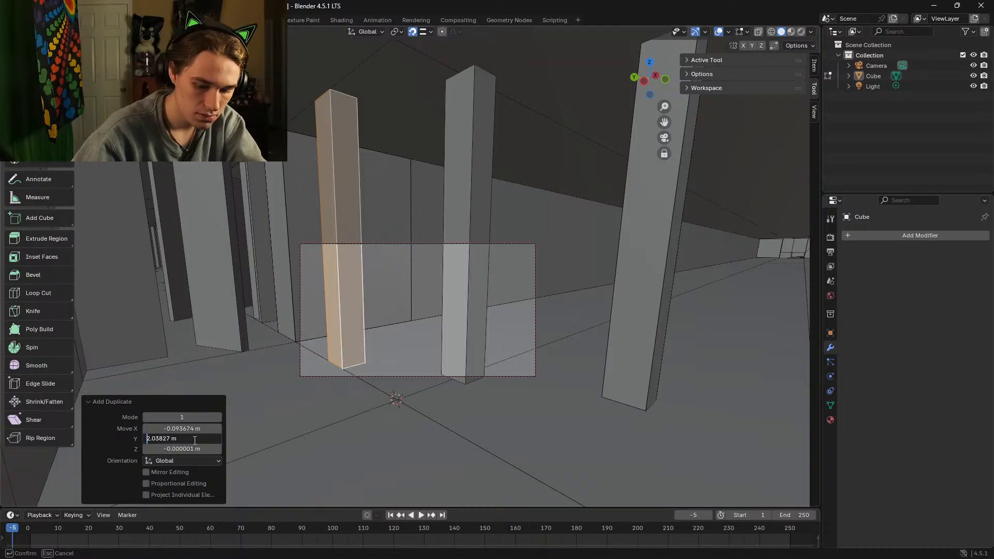
key("Return")
Step: Align the newest pillar copy with the row by setting its X and Z offsets to 0 m
left_click(199, 428)
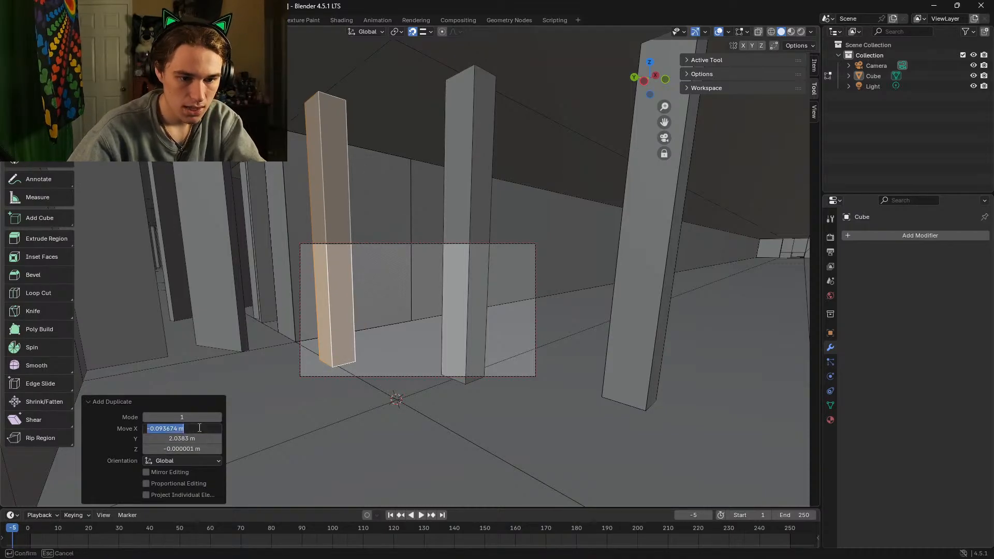
left_click(171, 448)
type("0")
key("Return")
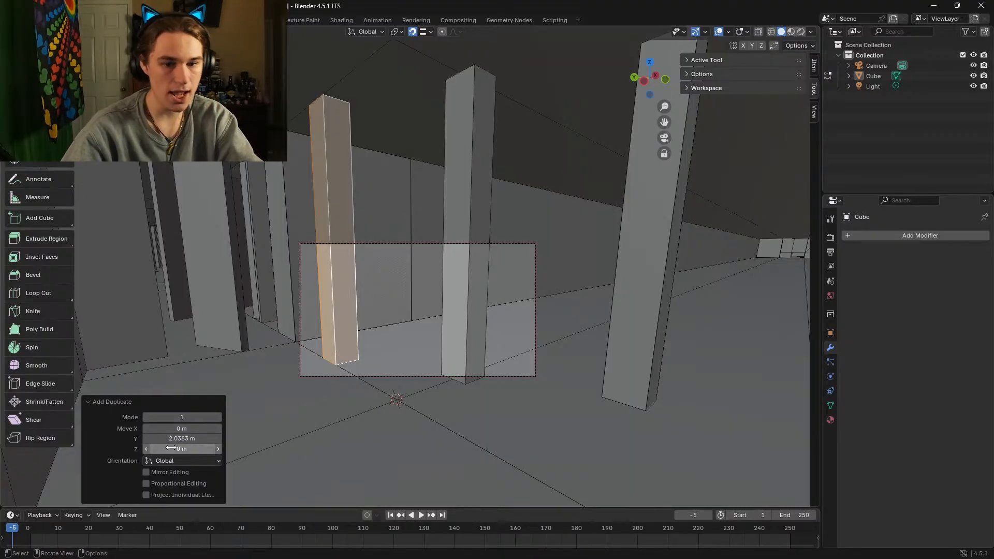
Step: Examine the extended pillar row from inside the hall, looking between the pillars down its length
key("shift+grave")
key("w")
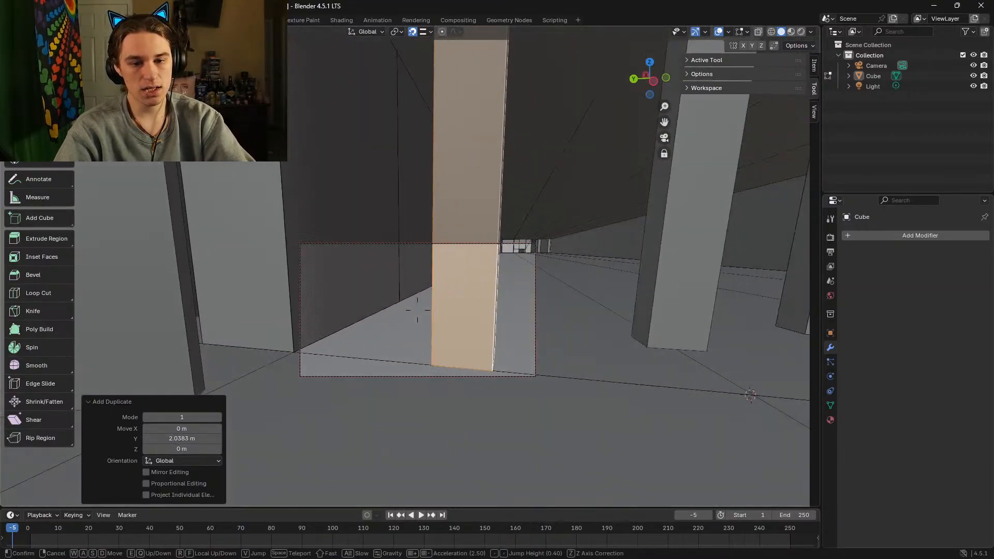
key("d")
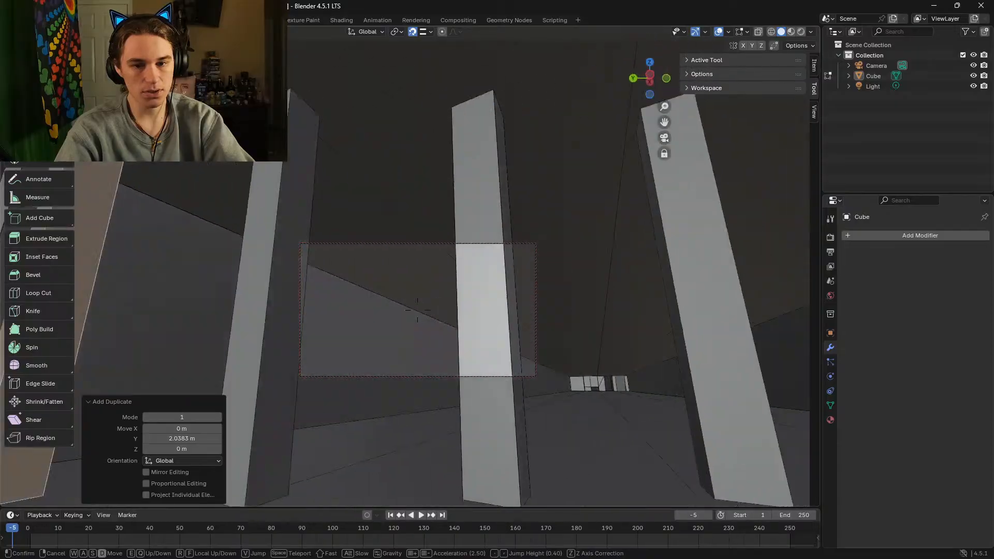
key("w")
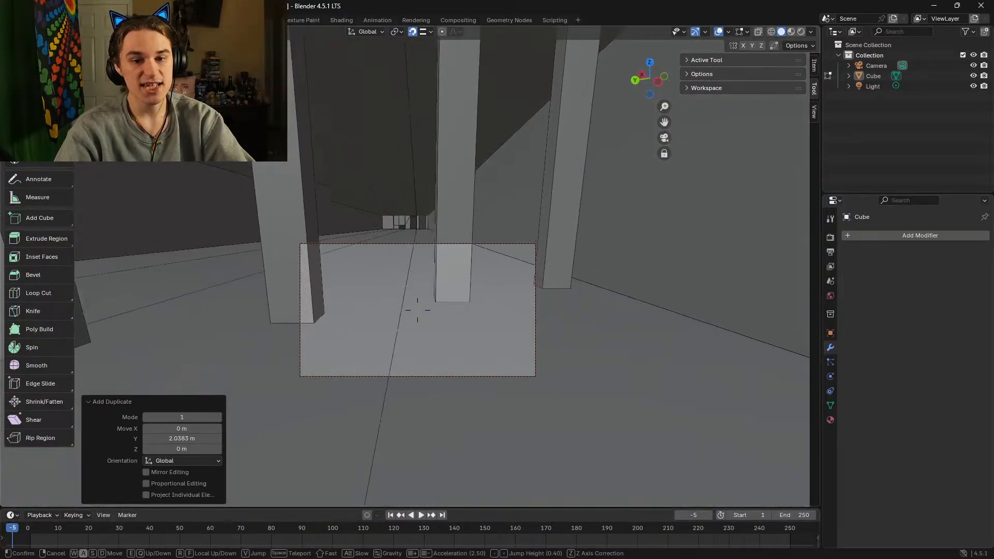
key("s")
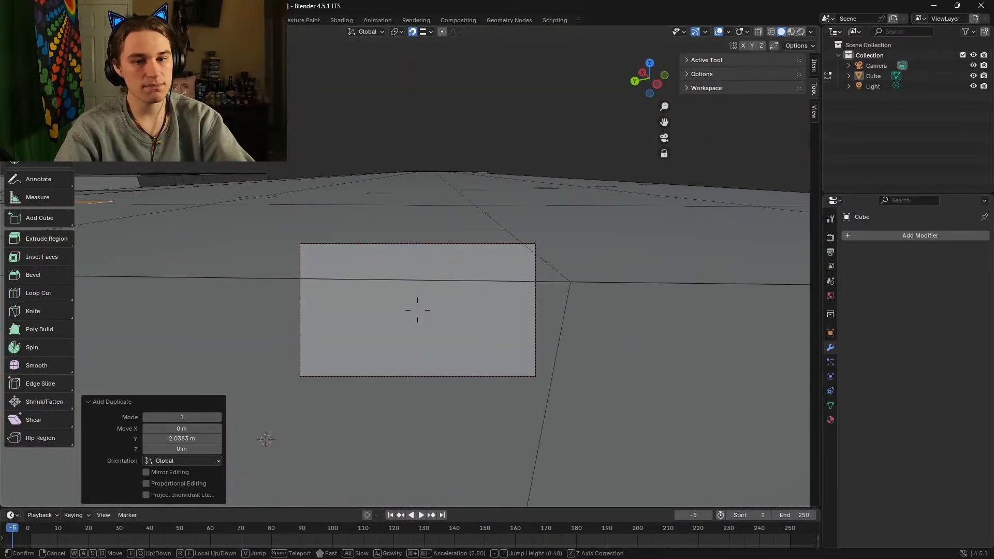
key("w")
left_click(504, 371)
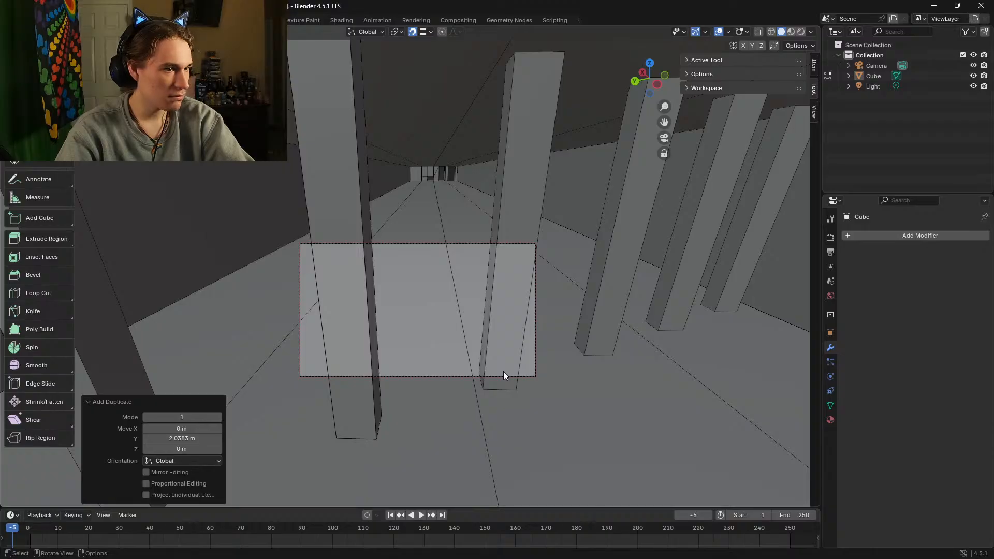
Step: Check the pillars' layout from above the hall and from inside it, and save the file
key("shift+grave")
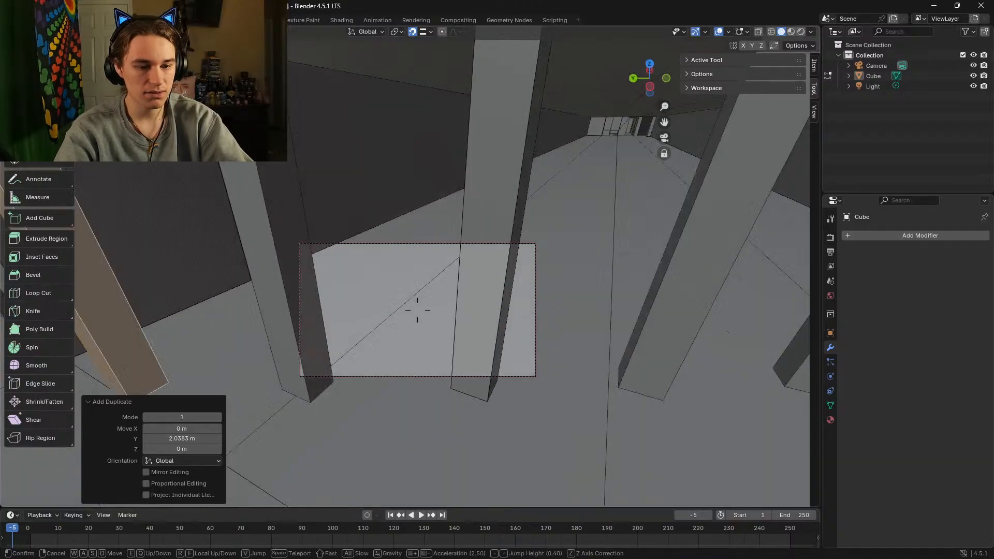
key("s")
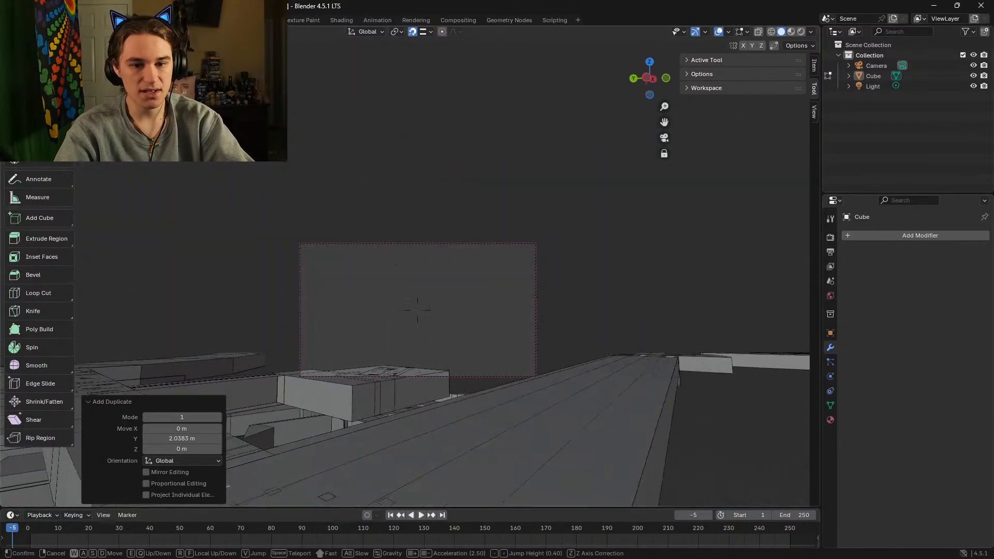
key("s")
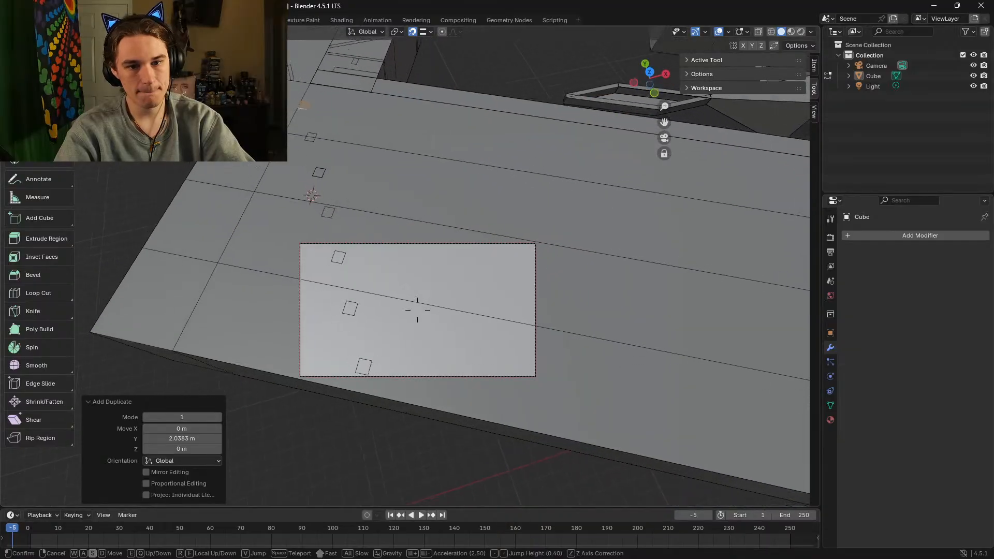
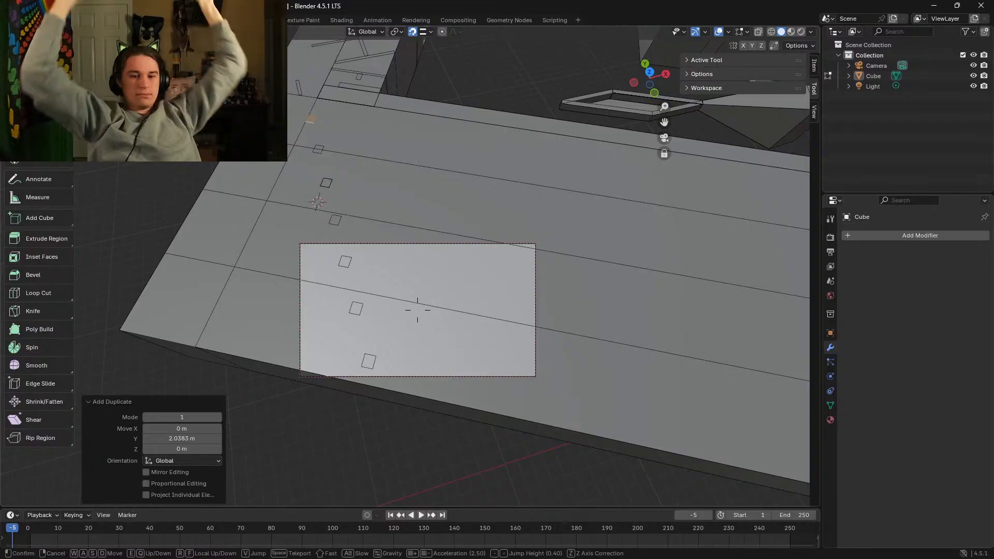
key("w")
key("w")
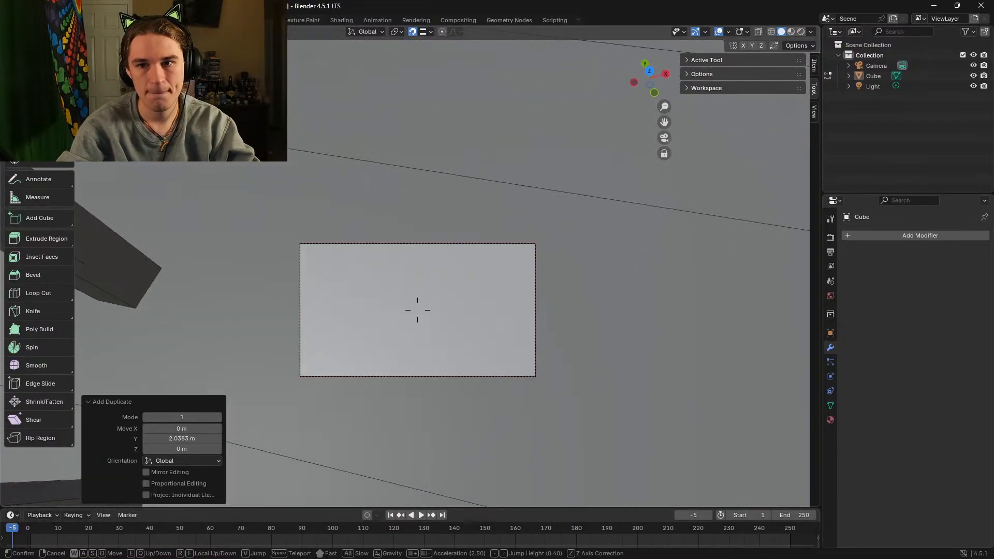
key("s")
left_click(509, 324)
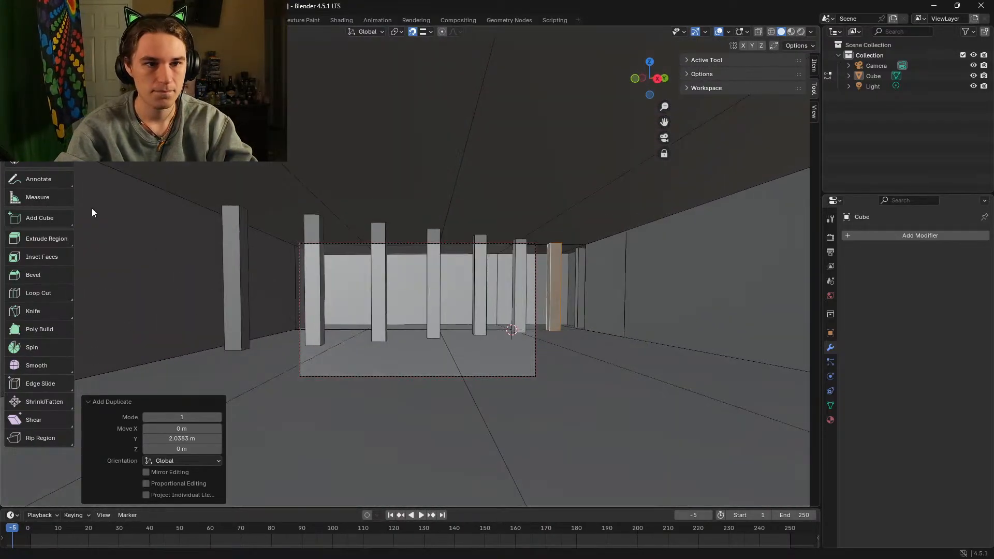
left_click(22, 20)
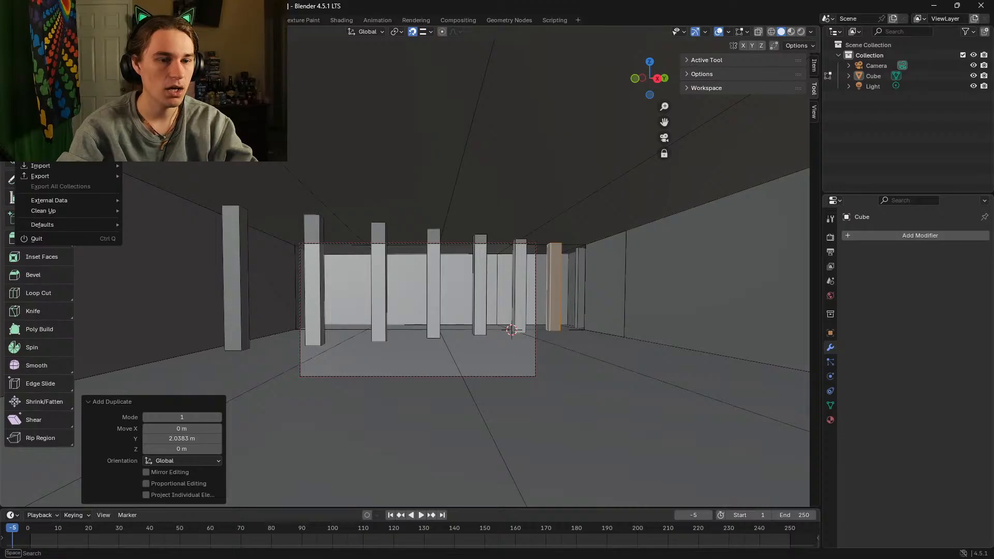
left_click(41, 94)
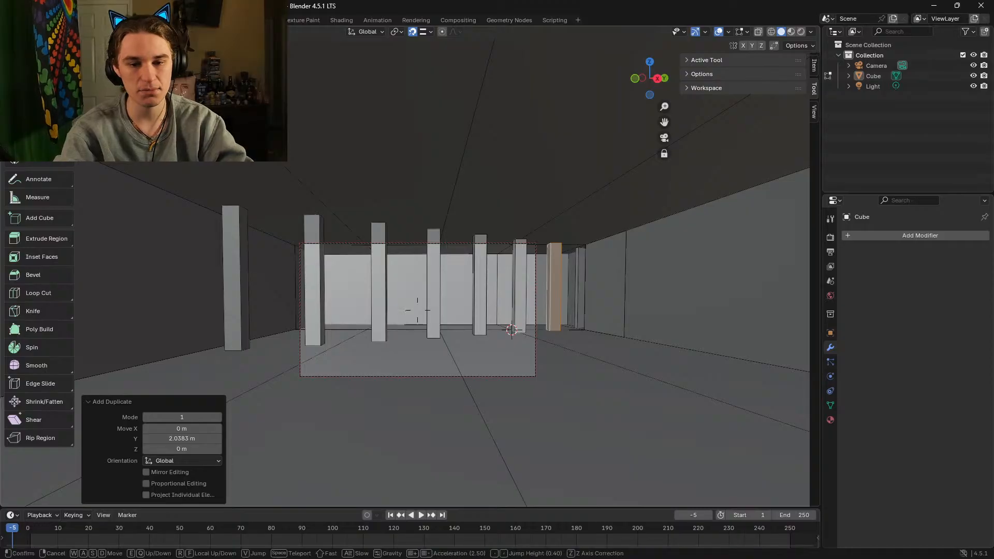
Step: Extend the selection from the end pillar to all seven pillars of the row, including all their linked faces
key("shift+grave")
key("s")
key("w")
key("a")
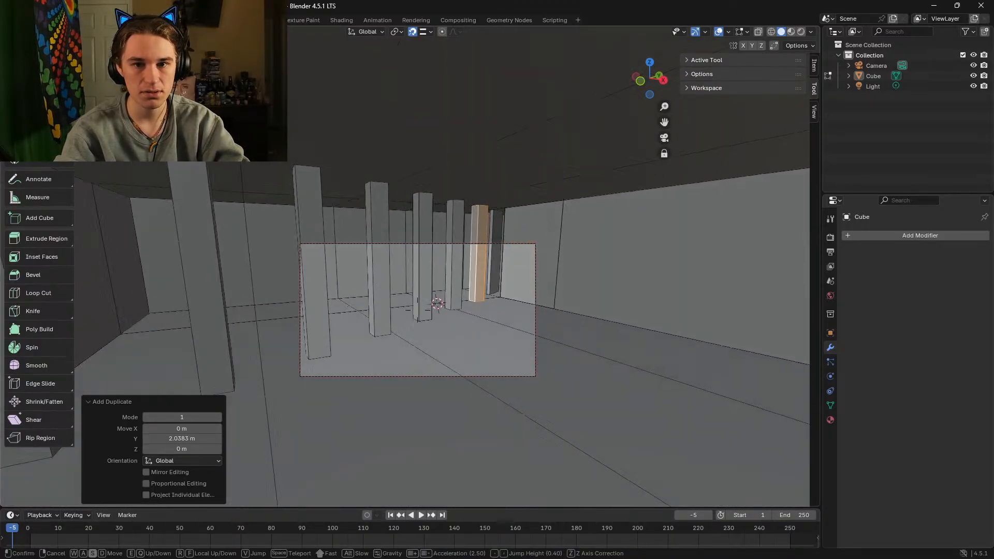
left_click(467, 258)
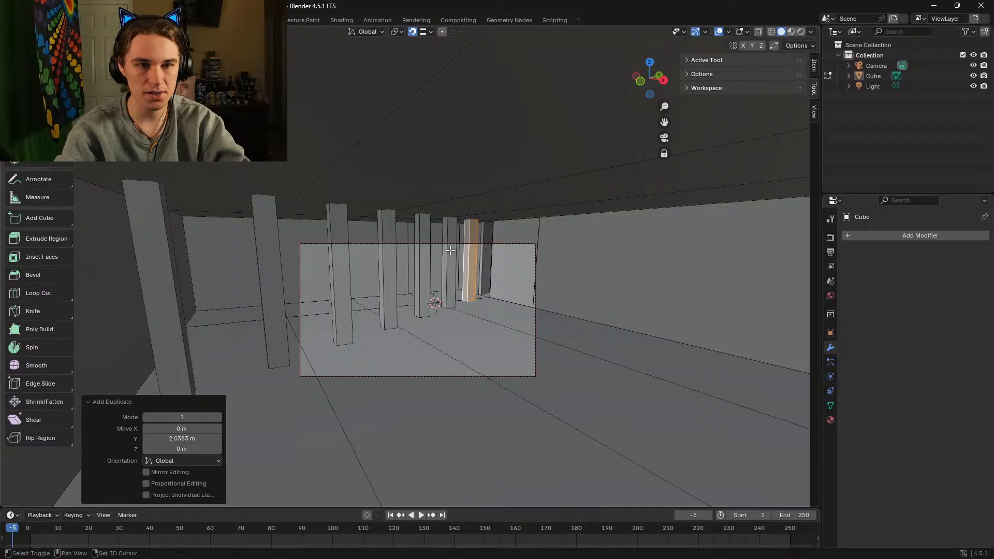
left_click(450, 251, "shift")
left_click(422, 264, "shift")
left_click(389, 265, "shift")
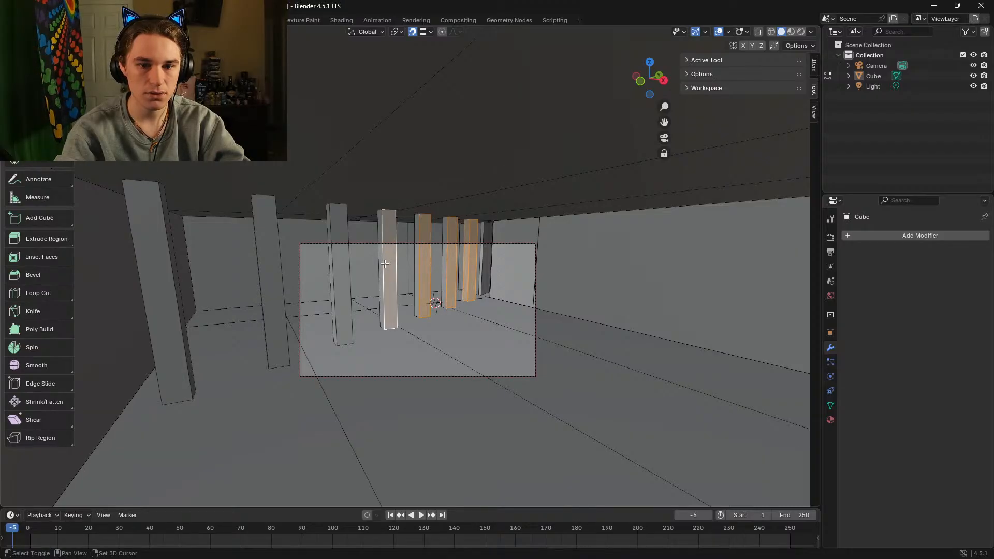
left_click(342, 275, "shift")
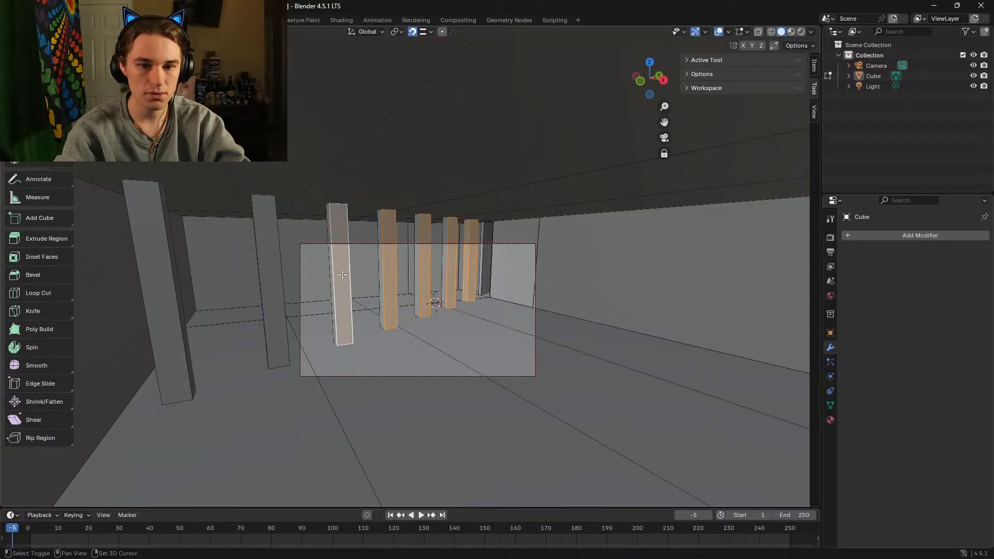
left_click(264, 278, "shift")
left_click(161, 301, "shift")
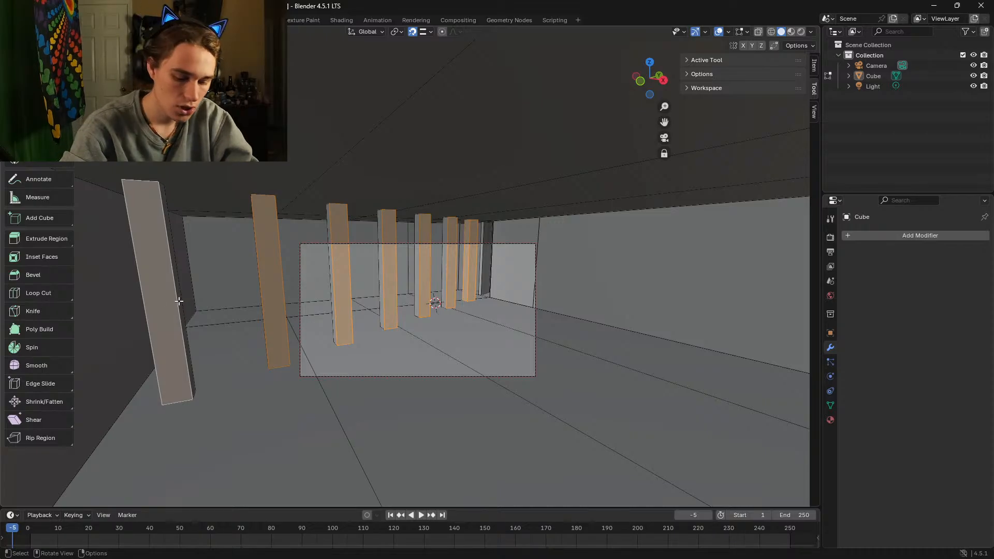
key("ctrl+l")
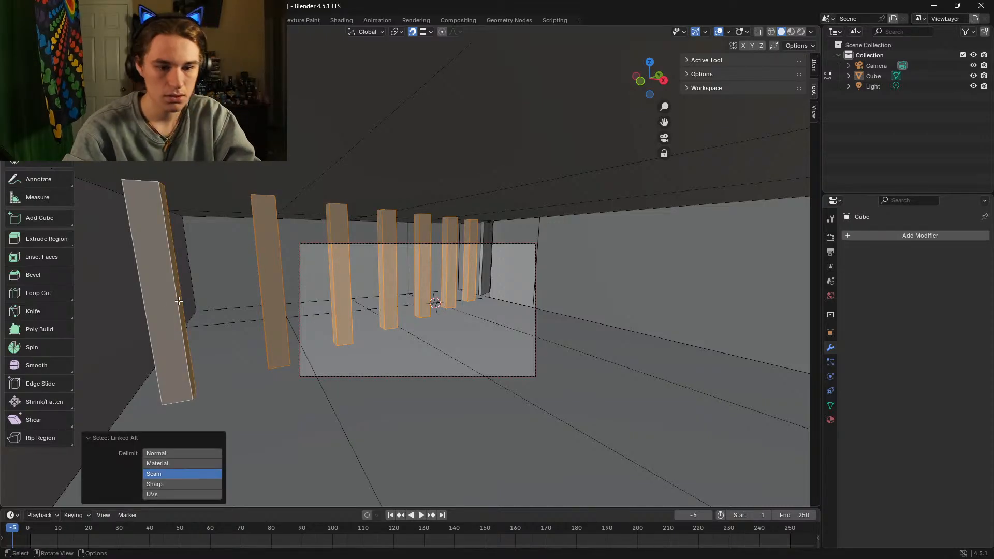
key("shift+grave")
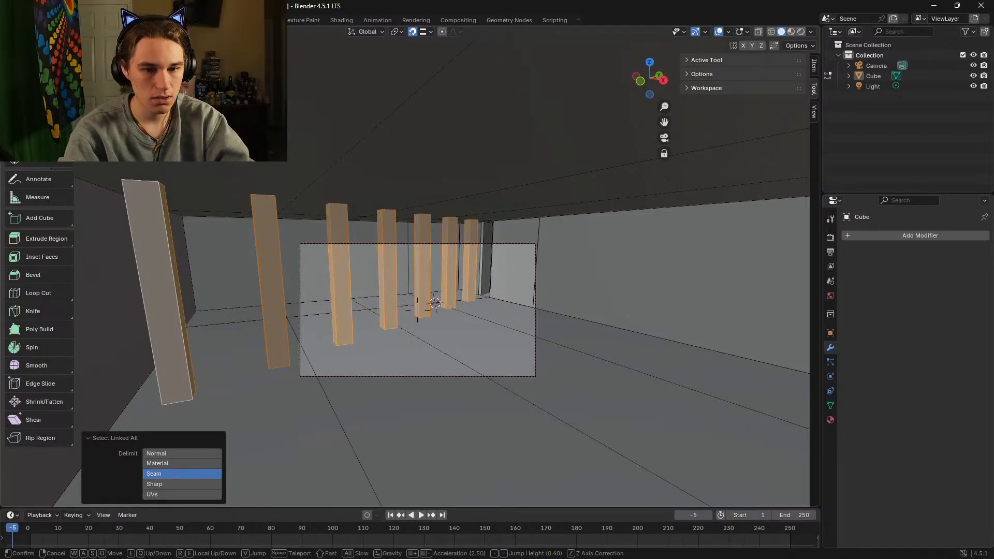
key("w")
key("s")
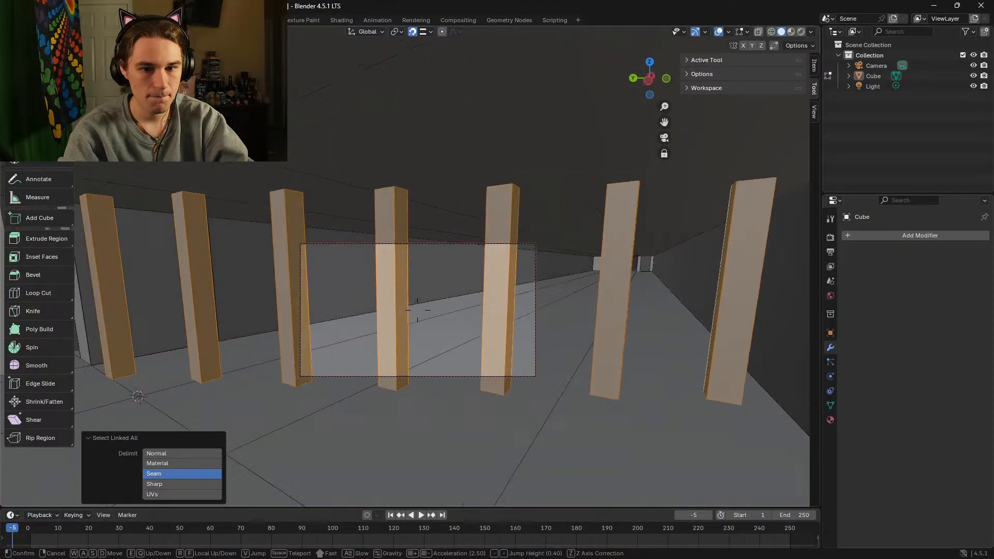
left_click(417, 310)
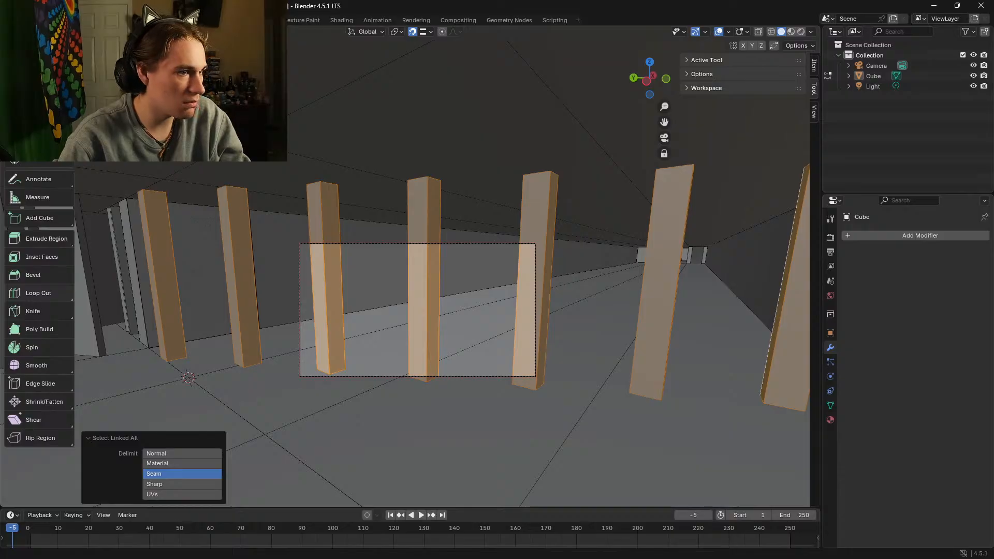
Step: Switch to the web browser, open the Backrooms wiki and browse its list of levels 0-99
left_click_drag(590, 138, 561, 2)
type("back")
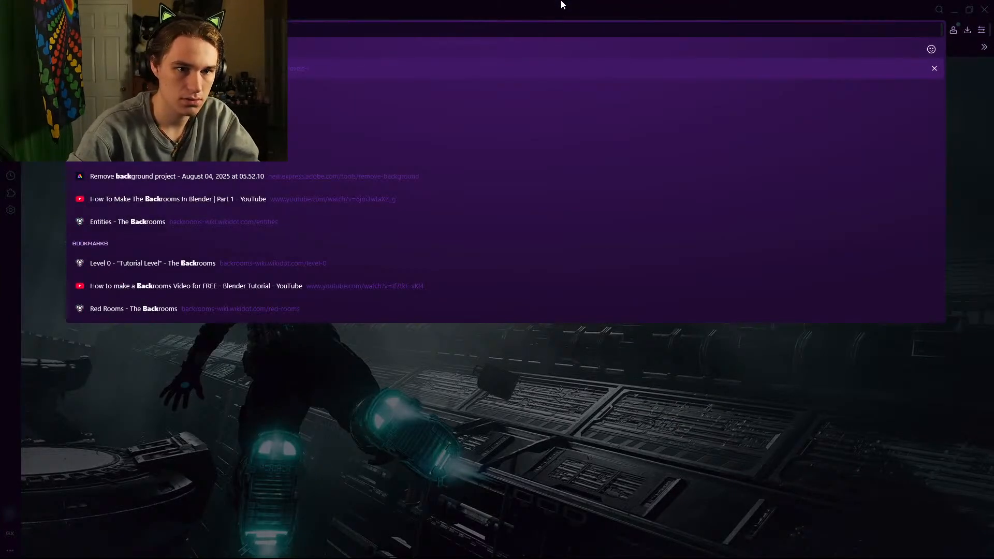
key("Return")
scroll(439, 240, "down", 10)
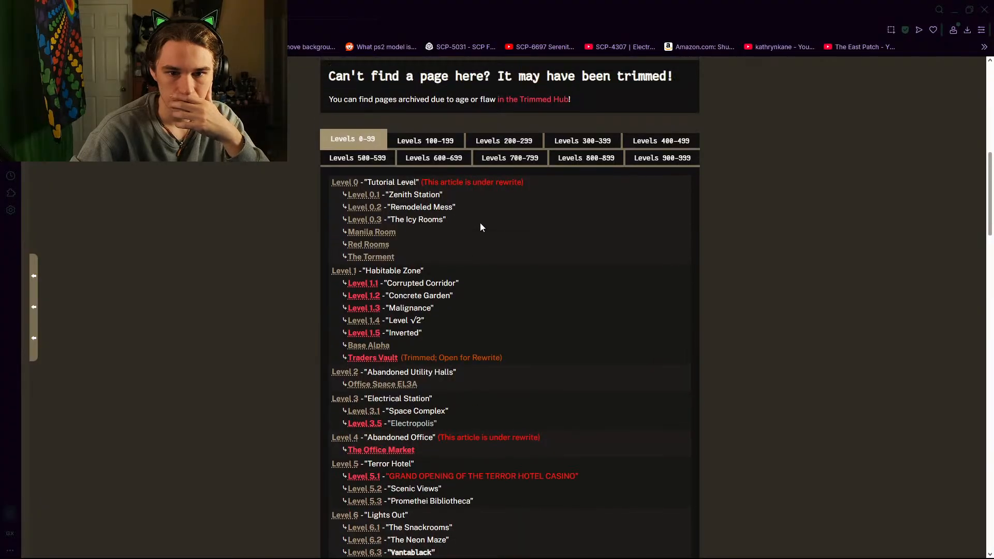
Step: Open the wiki's list of entities 1-99 and go to the Entity 26 "Samantha" article
scroll(480, 226, "up", 10)
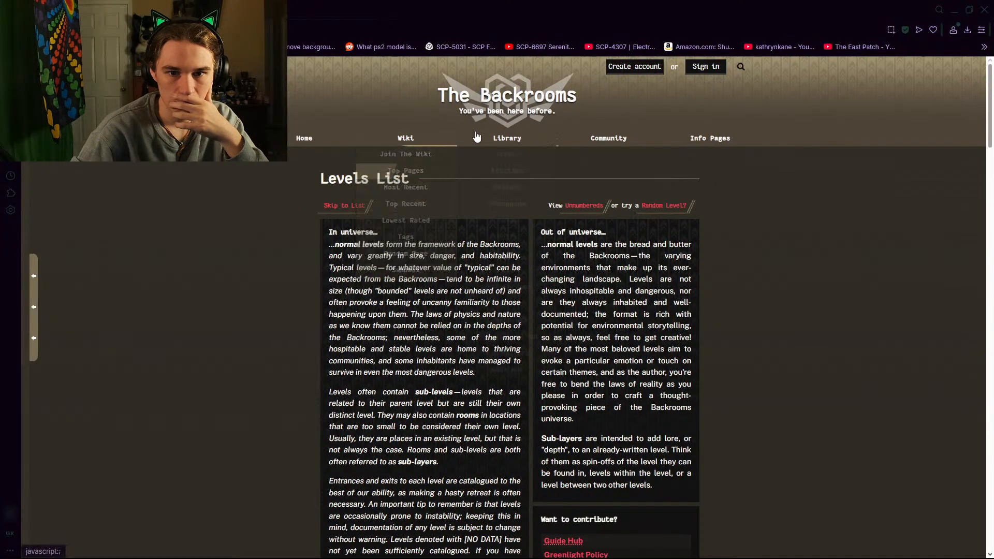
mouse_move(499, 141)
mouse_move(512, 173)
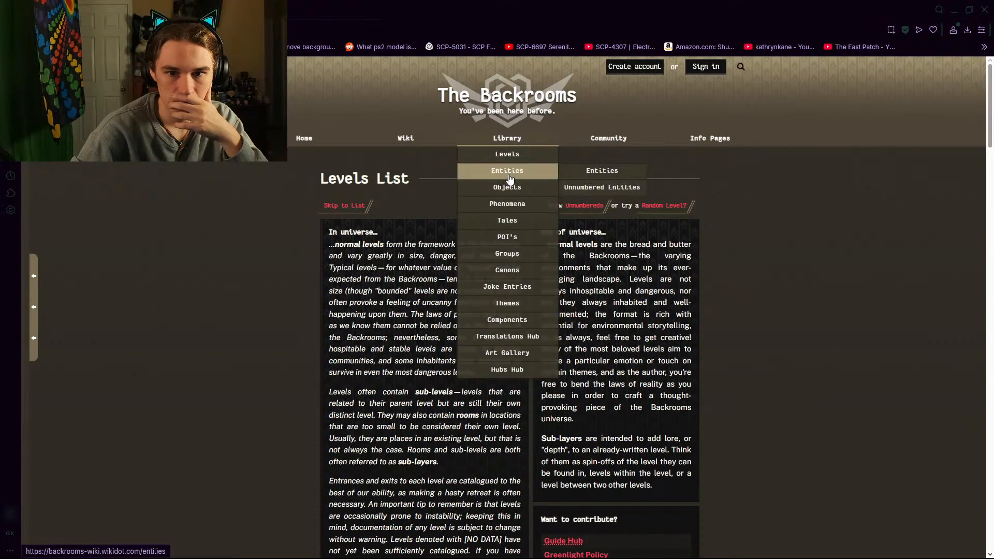
left_click(582, 176)
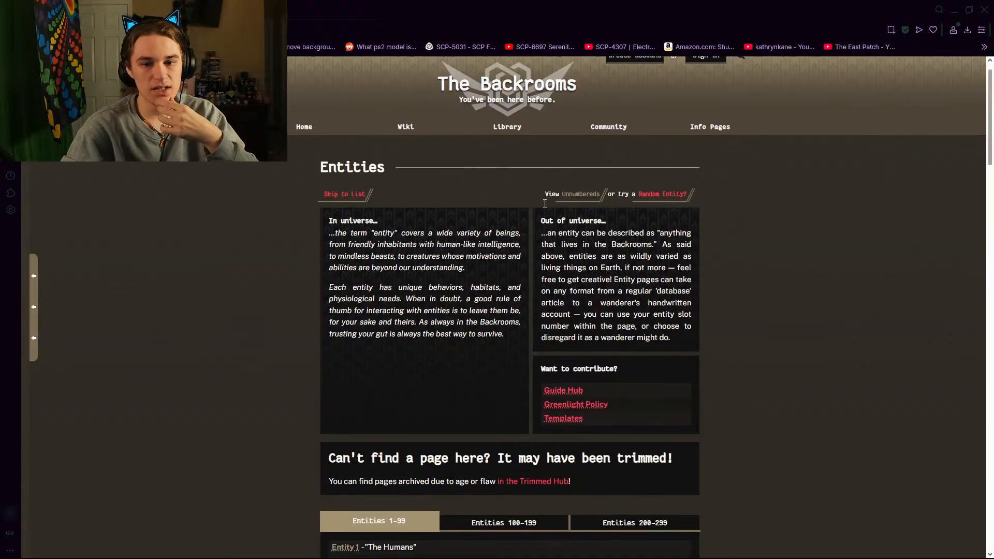
scroll(485, 216, "down", 5)
scroll(322, 190, "down", 5)
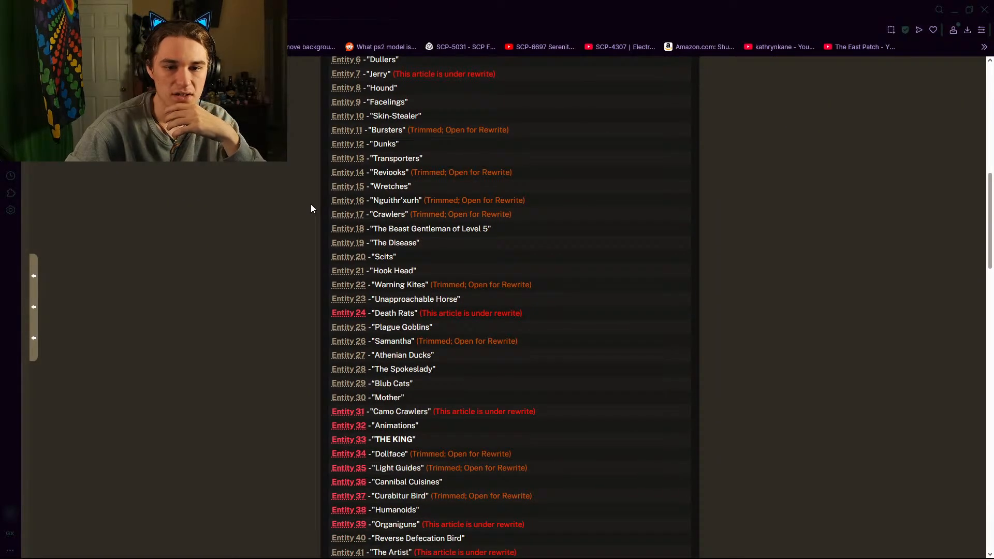
scroll(311, 204, "down", 2)
left_click(357, 237)
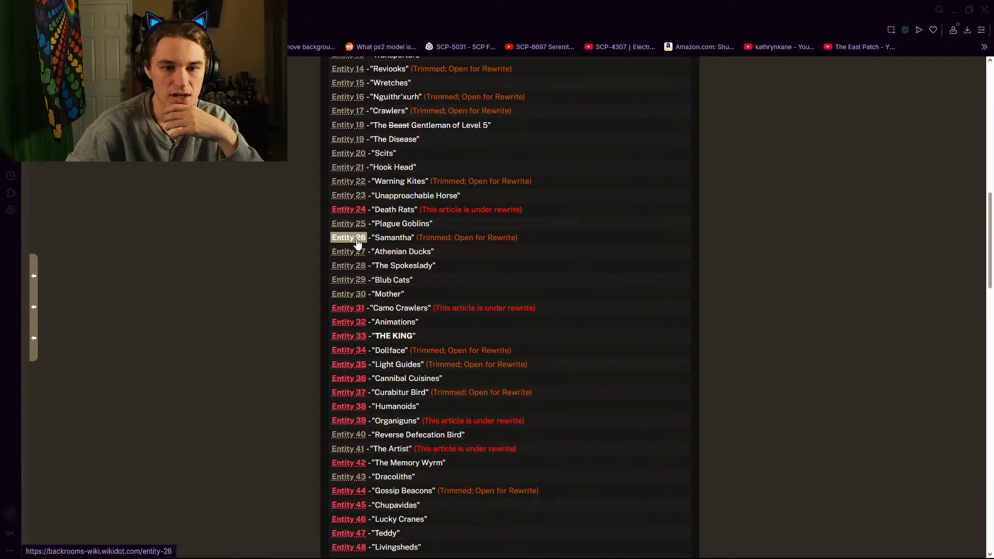
scroll(356, 241, "down", 1)
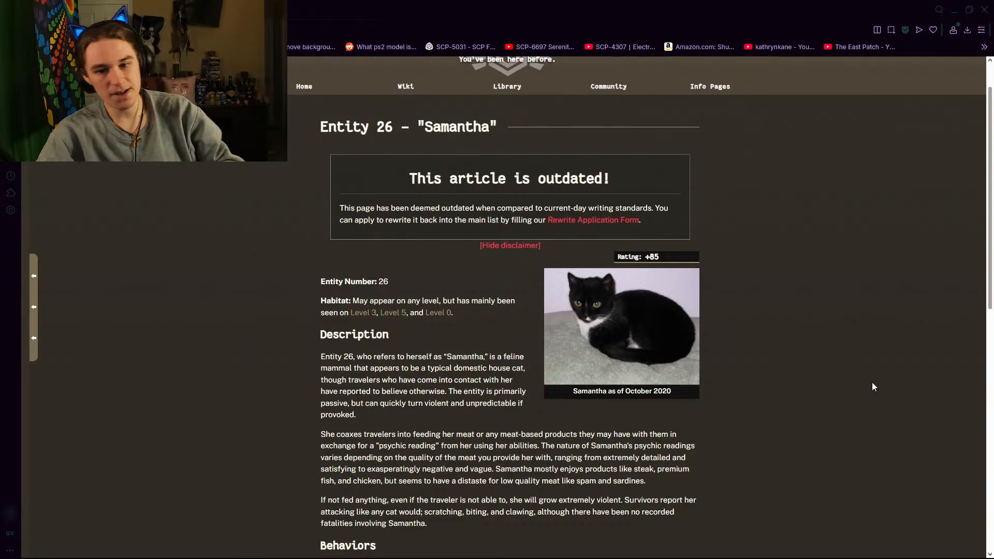
Step: Open the article's cat photo at full size, save it to the computer as a JPEG image, and close it
left_click(656, 332)
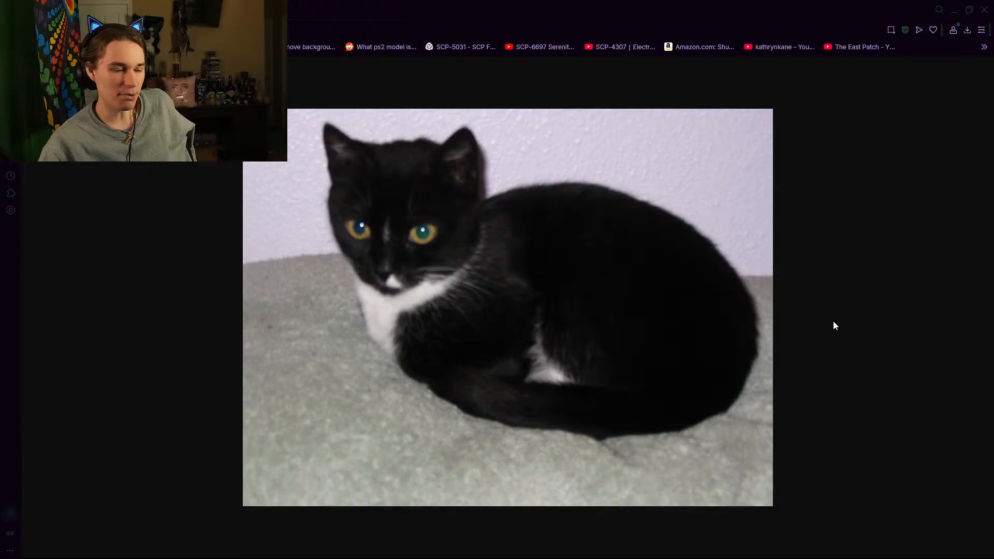
right_click(647, 316)
left_click(685, 349)
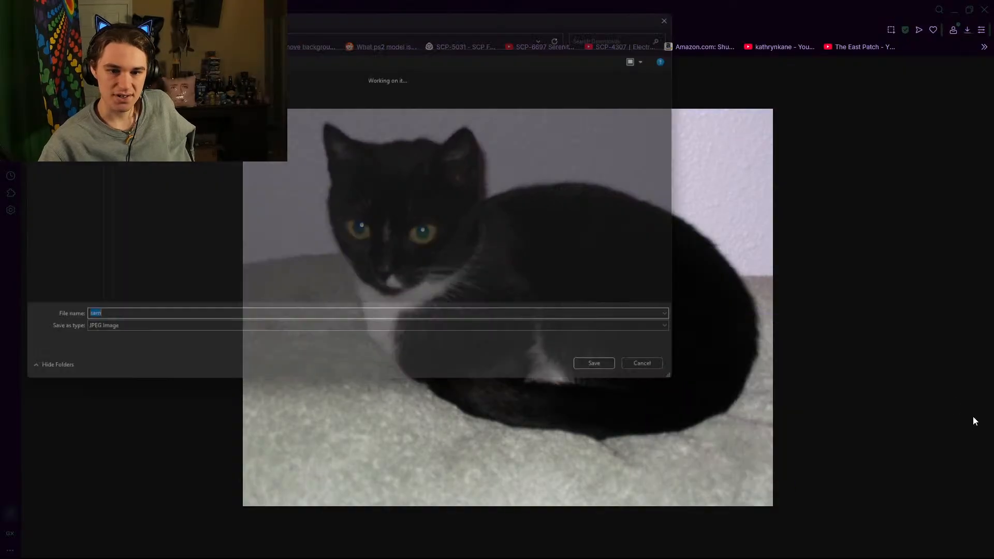
left_click(615, 382)
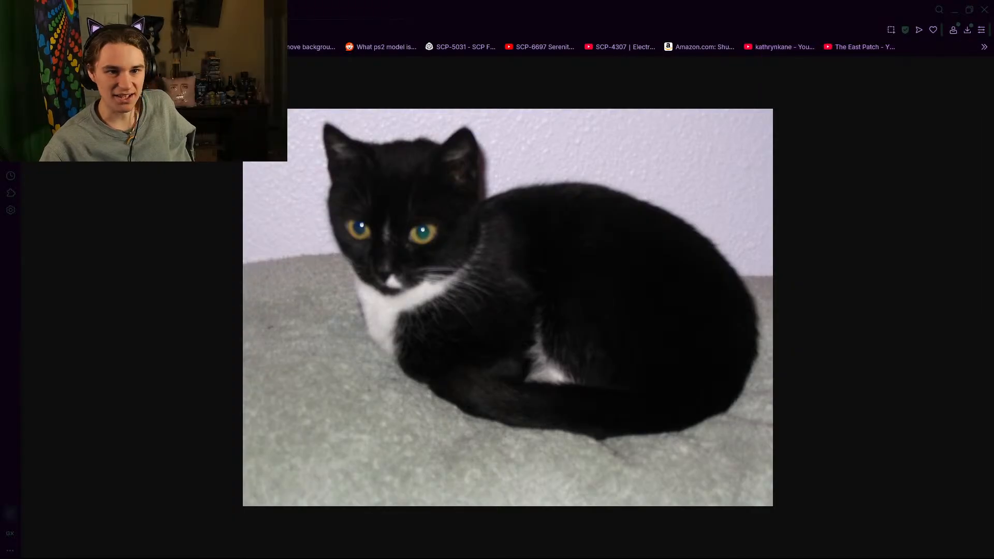
key("ctrl+w")
Step: Read the Entity 26 article and open the Level 3 article linked under its habitat
scroll(521, 194, "down", 1)
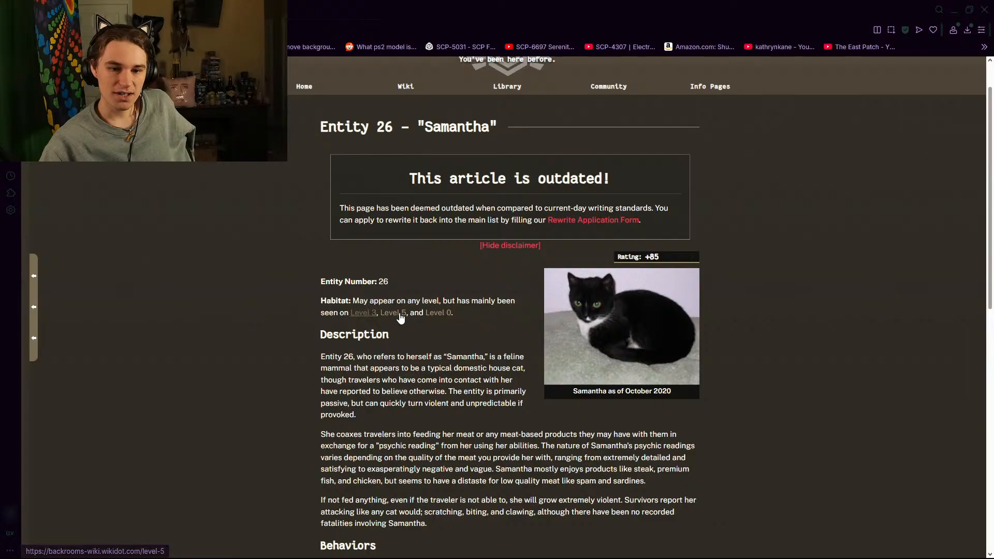
scroll(286, 319, "down", 4)
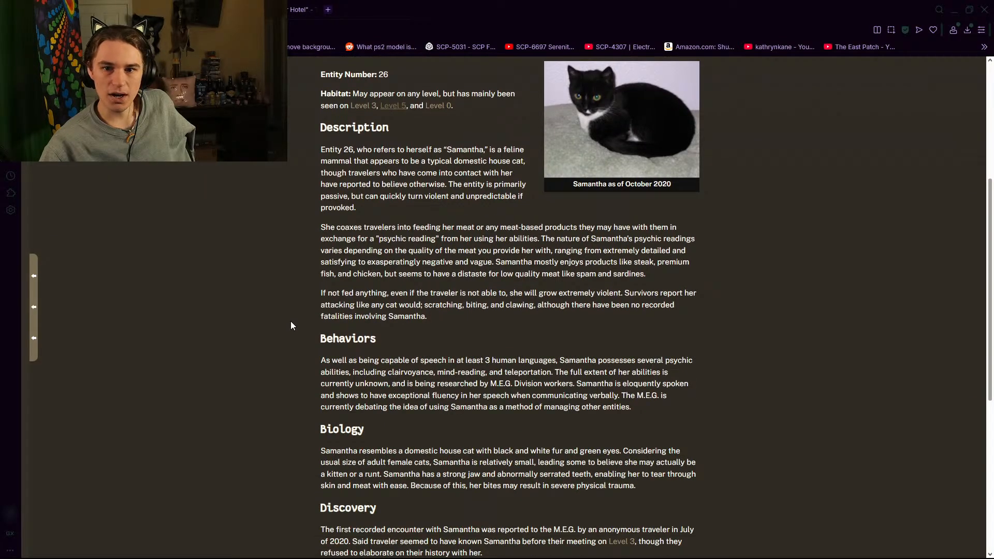
scroll(290, 320, "up", 5)
left_click(363, 364)
scroll(409, 443, "down", 2)
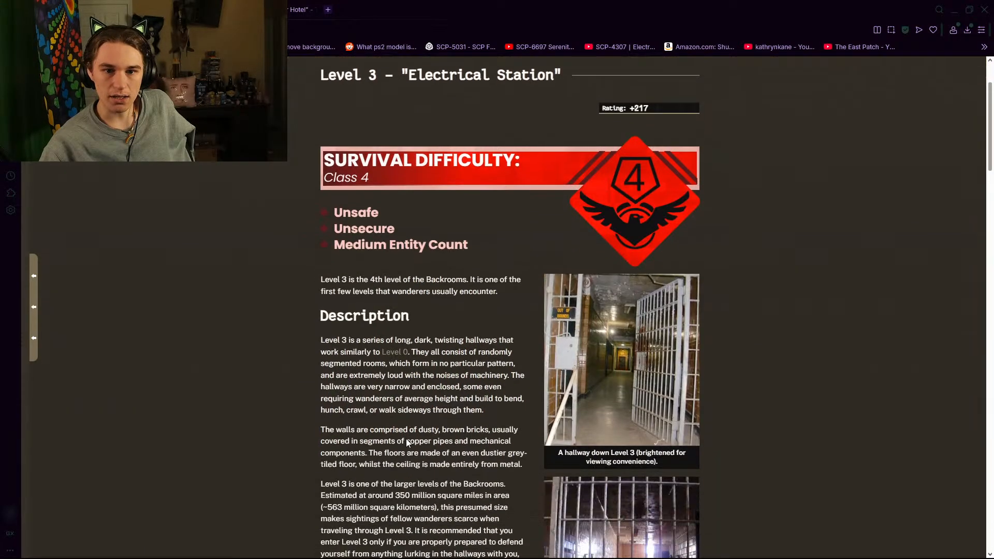
Step: Look through the Level 5 "Terror Hotel" article's description and Main Hall and Boiler Room photos, and close it
left_click(293, 4)
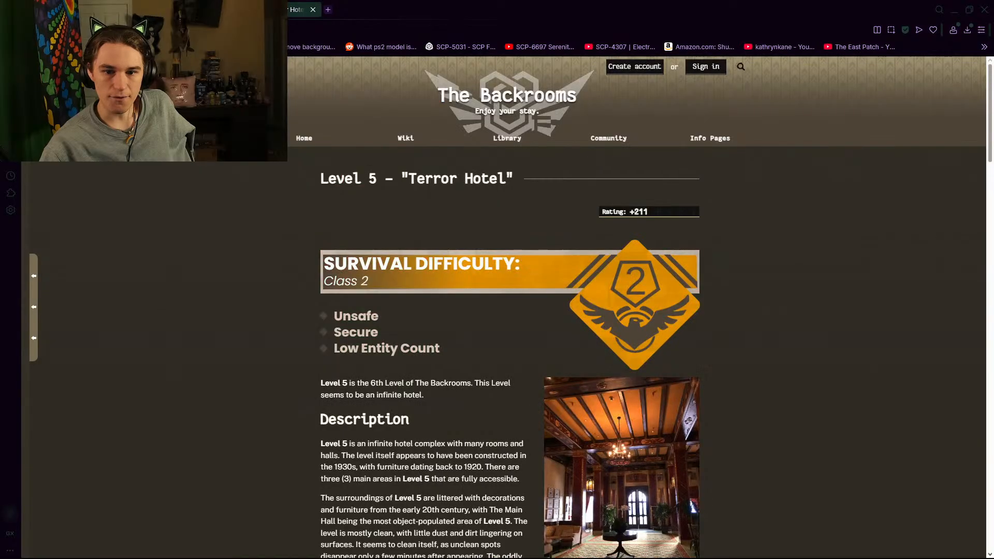
scroll(275, 315, "down", 6)
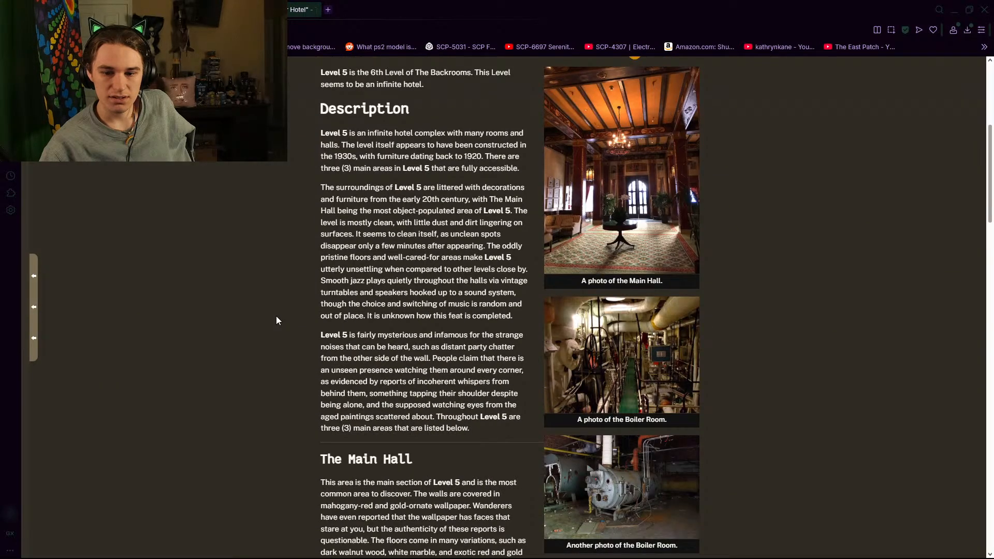
scroll(640, 257, "up", 2)
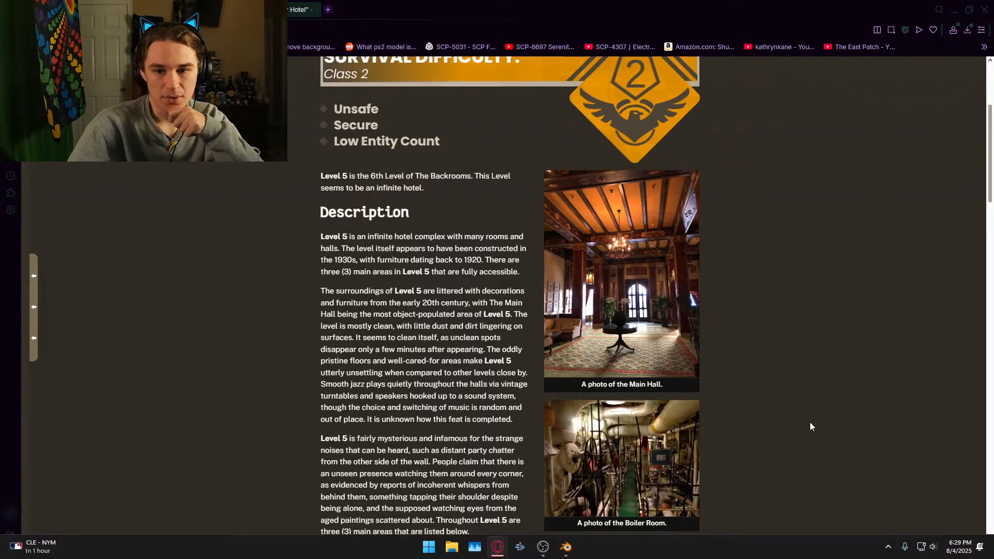
scroll(735, 292, "up", 4)
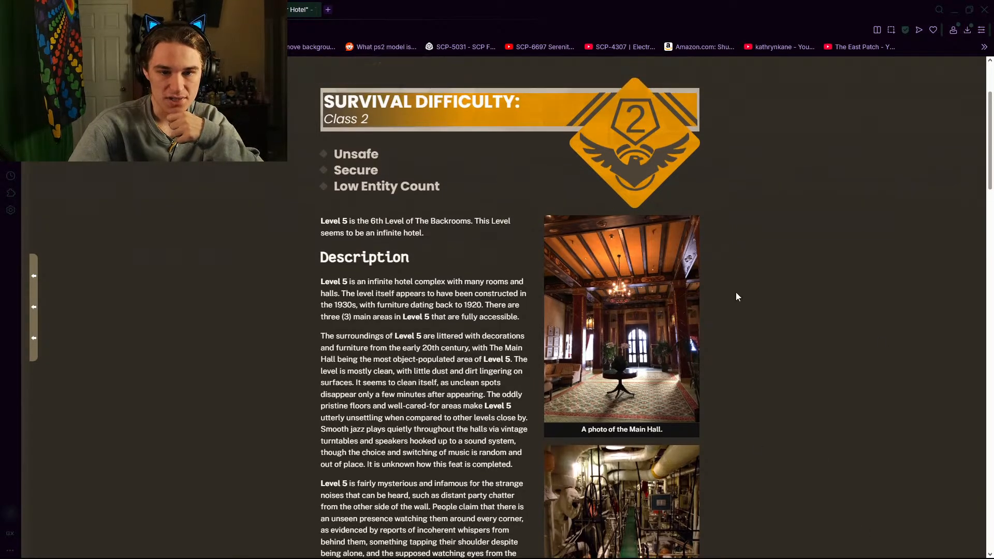
scroll(533, 203, "down", 1)
scroll(518, 210, "up", 1)
left_click(312, 10)
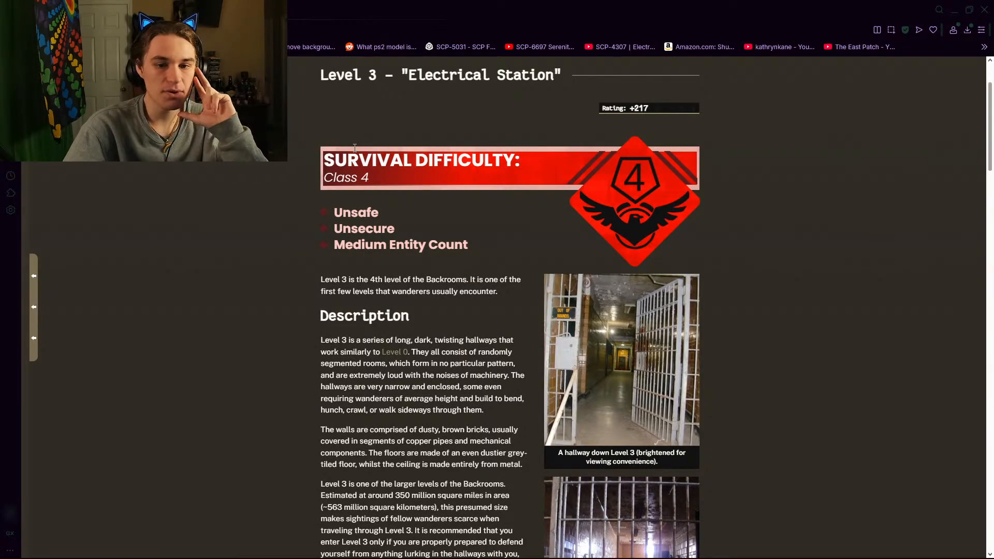
Step: Look through the Level 3 "Electrical Station" article's text and hallway photos, close it, and switch back to Blender
scroll(377, 240, "down", 7)
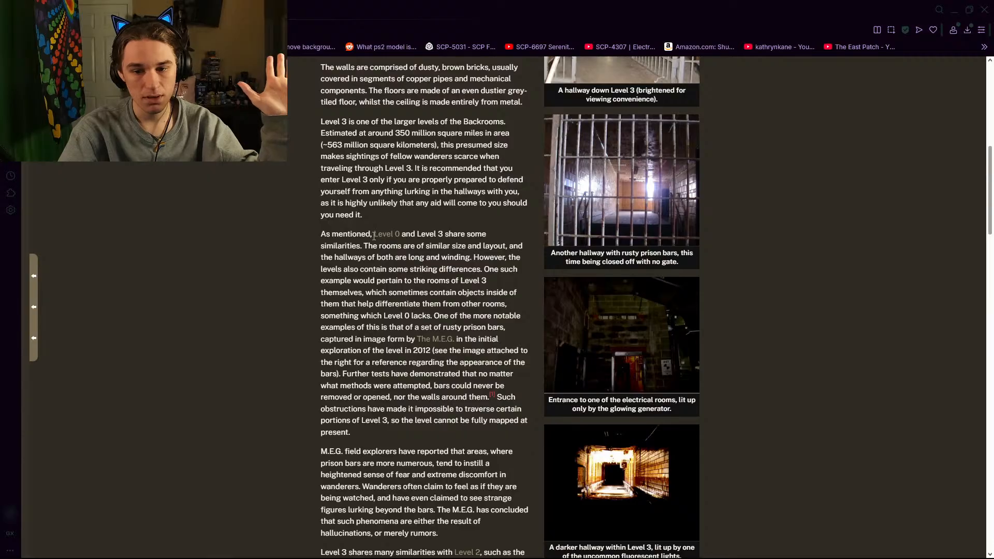
scroll(374, 237, "down", 6)
scroll(374, 236, "up", 14)
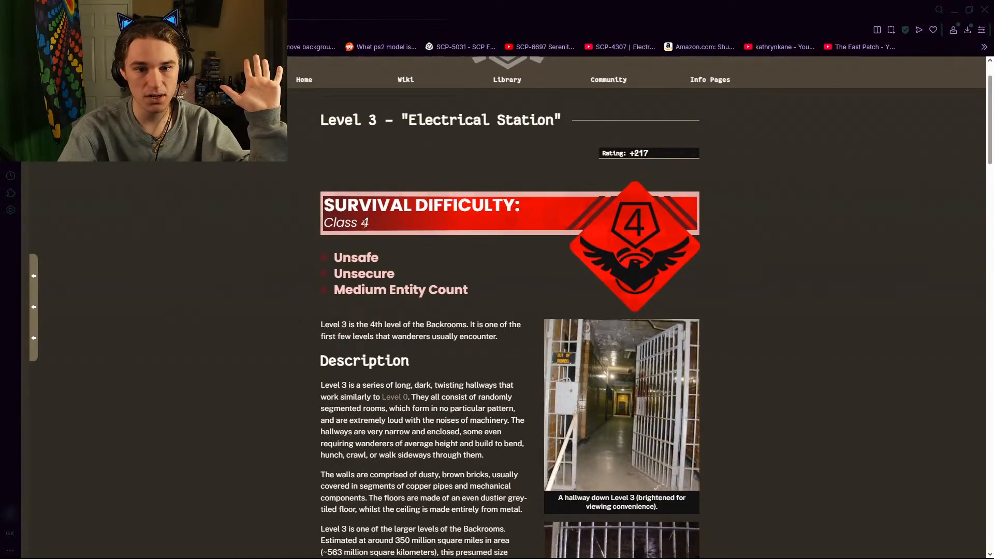
scroll(364, 223, "down", 5)
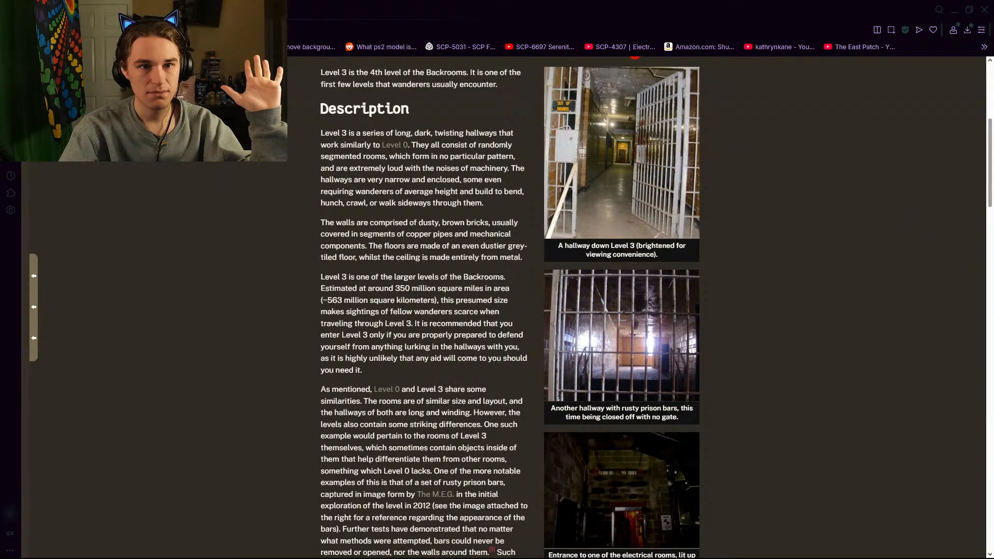
key("ctrl+w")
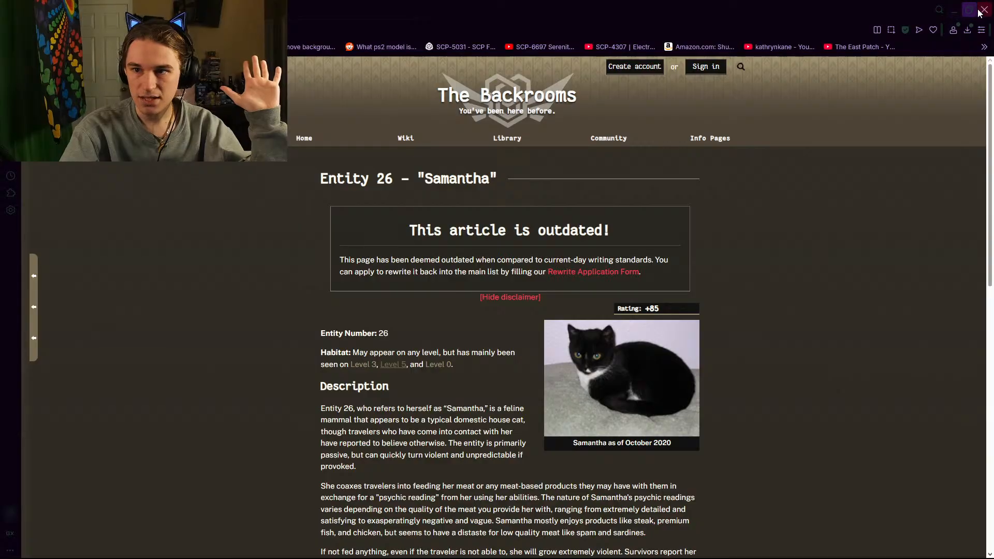
left_click(954, 10)
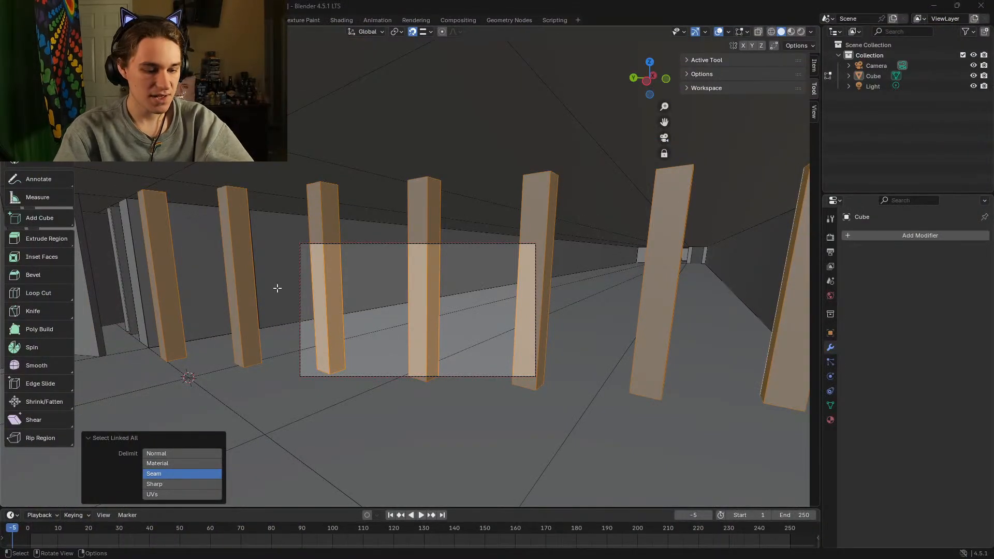
Step: Duplicate the row of seven selected pillars as a second parallel row, offset about 2.46 m along X
left_click(383, 287)
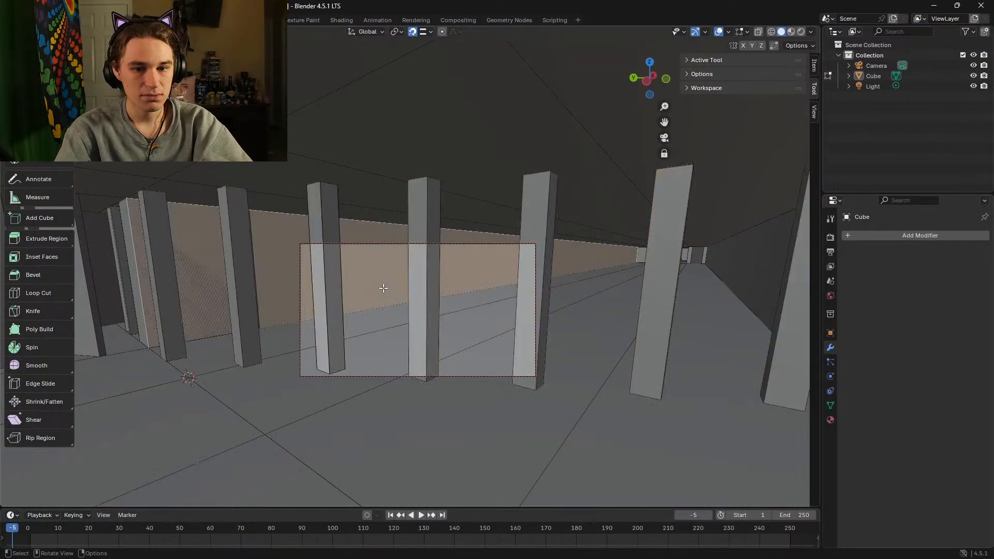
key("ctrl+z")
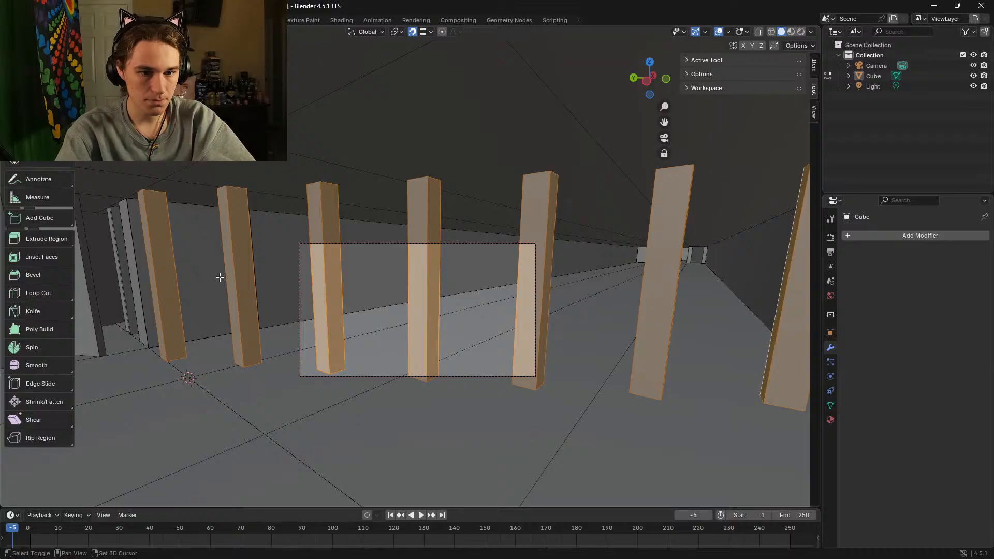
key("shift+grave")
key("w")
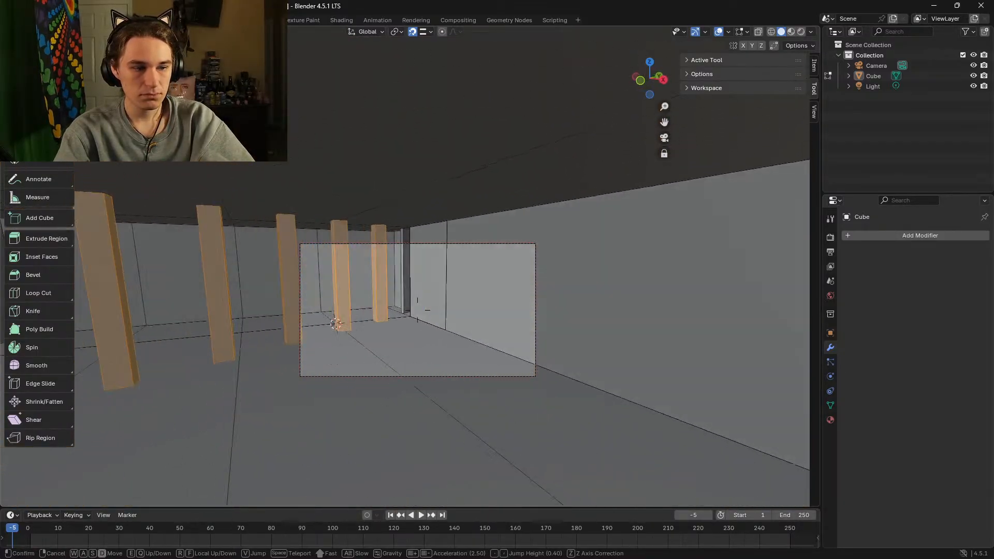
key("s")
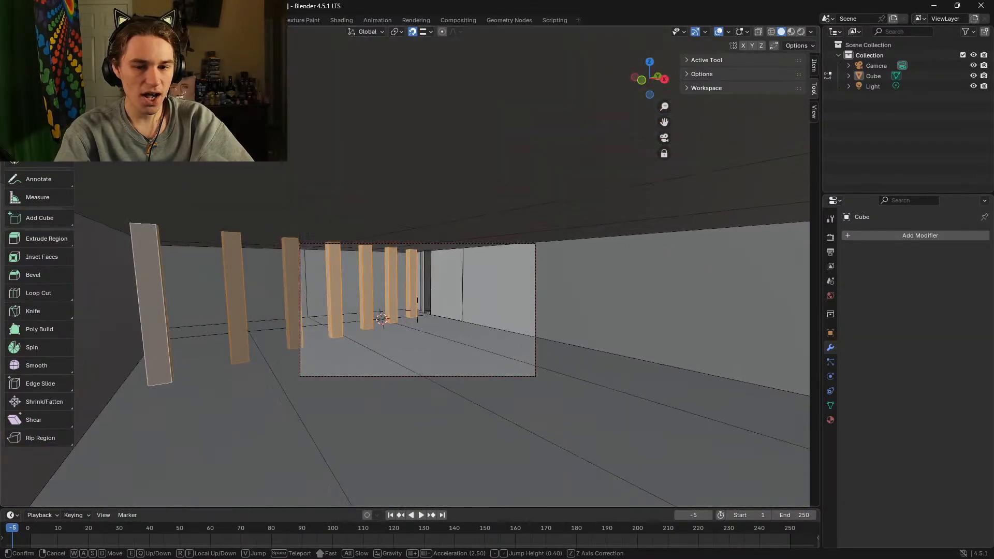
left_click(221, 278)
key("shift+d")
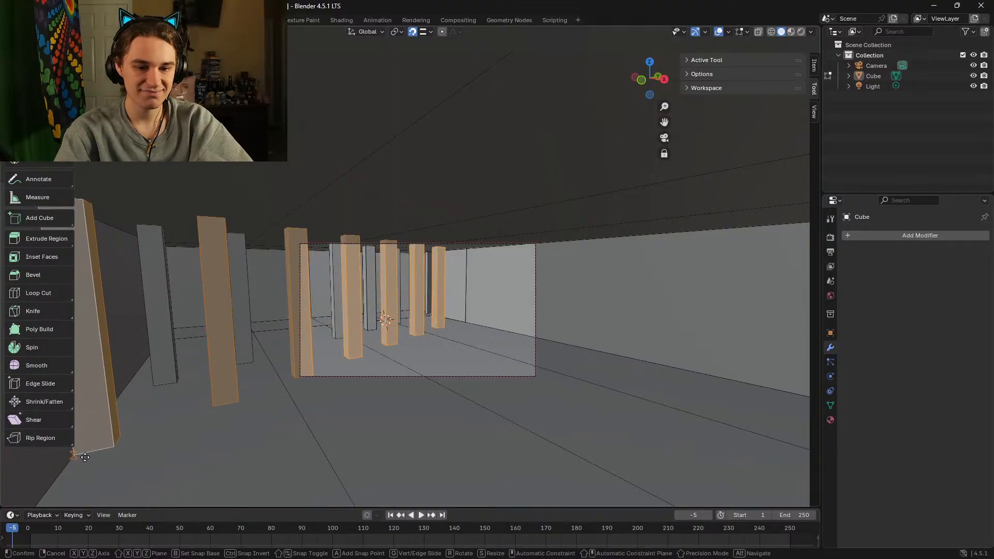
left_click(85, 457)
Step: Try Y offsets of -2.03827 m, 2.03827 m and 3.03827 m for the duplicated pillar row
left_click(182, 439)
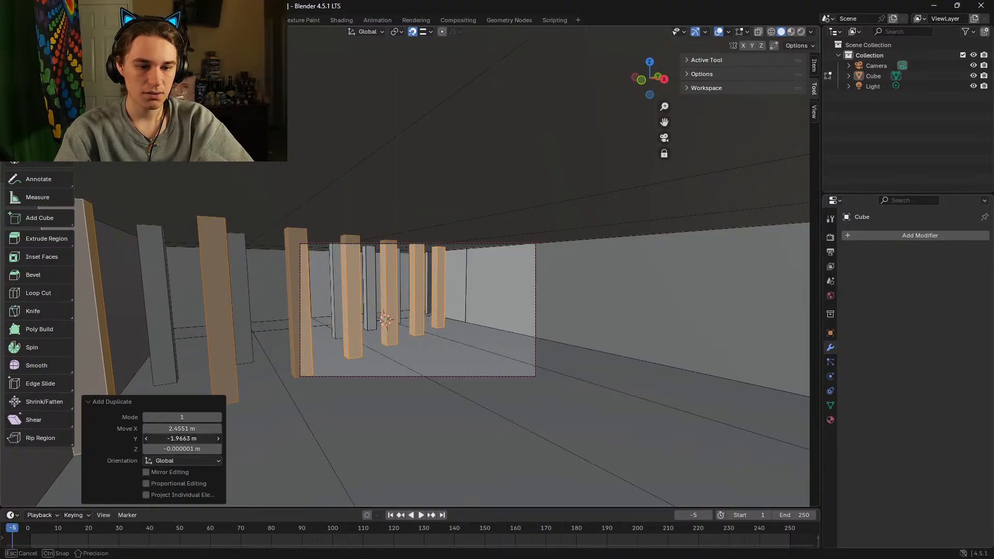
type("-2.03827 m")
key("Return")
left_click(179, 438)
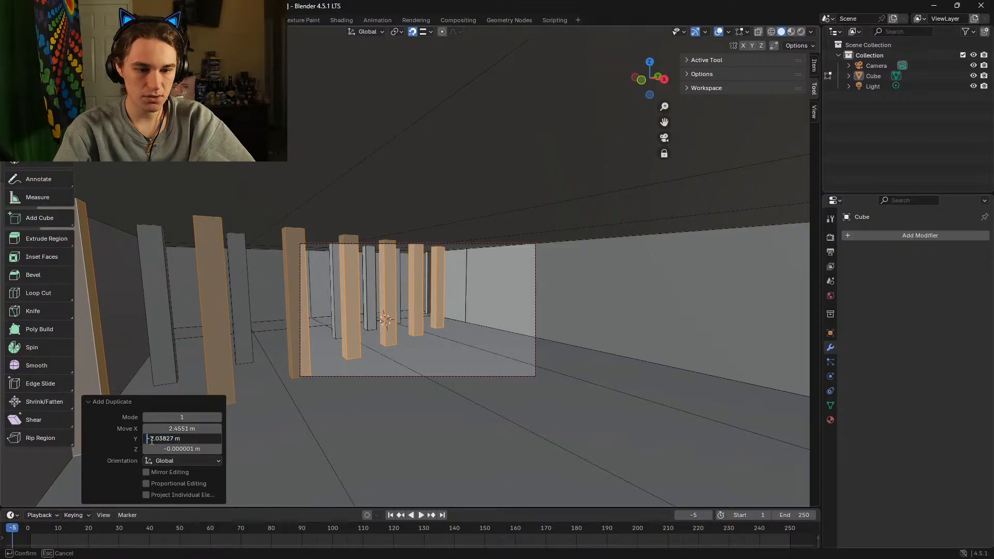
key("Return")
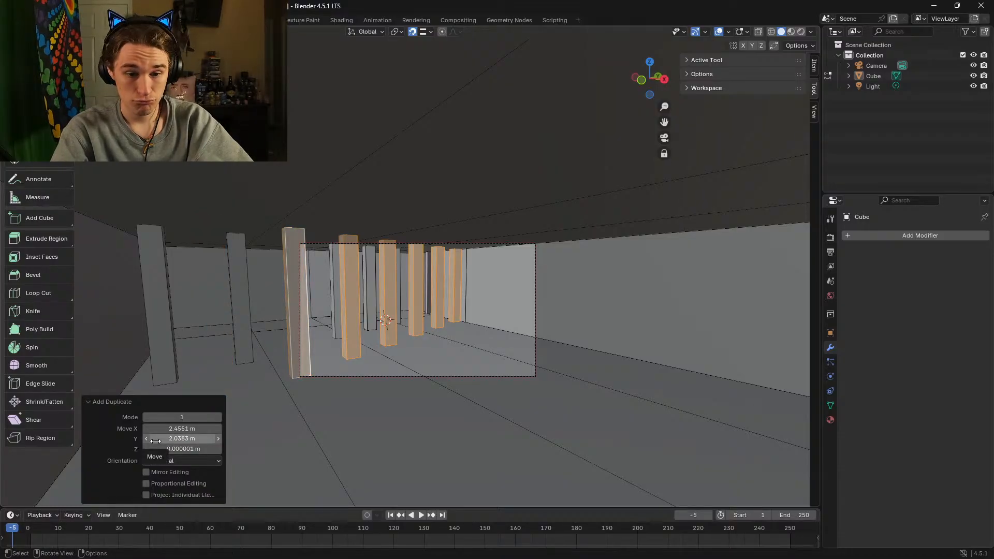
left_click(169, 439)
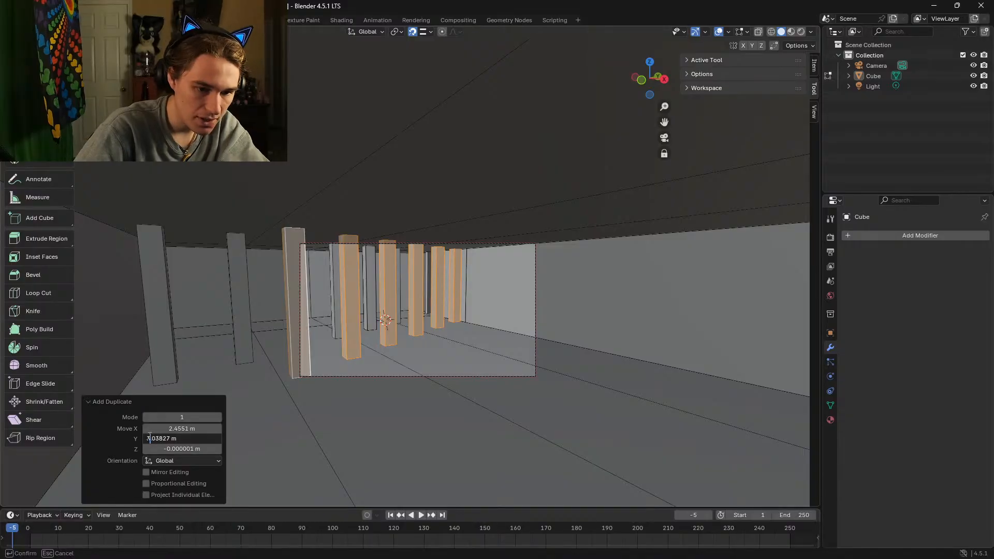
type("3")
key("Return")
Step: Set the duplicated pillar row's Y offset to -0.03827 m and check both rows from above the hall
left_click(153, 438)
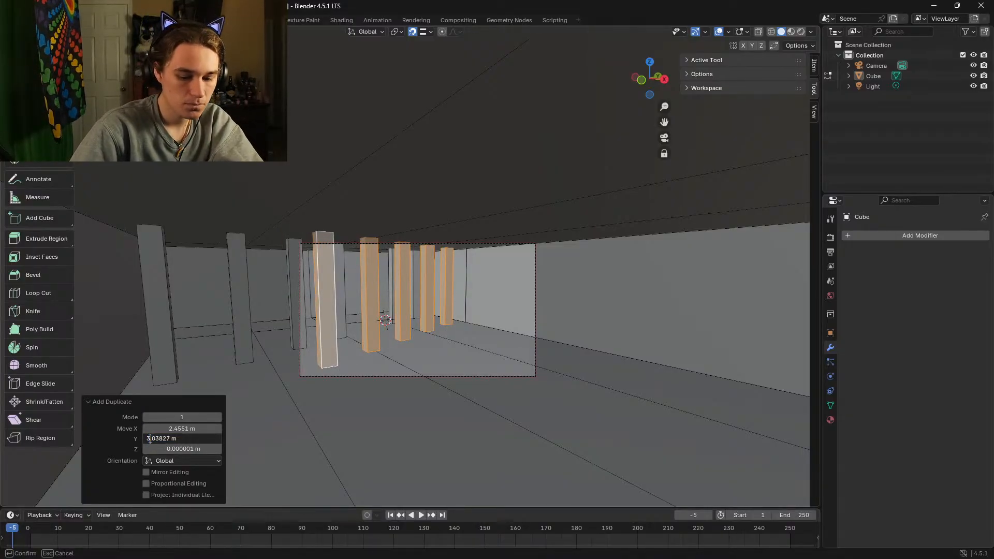
key("Return")
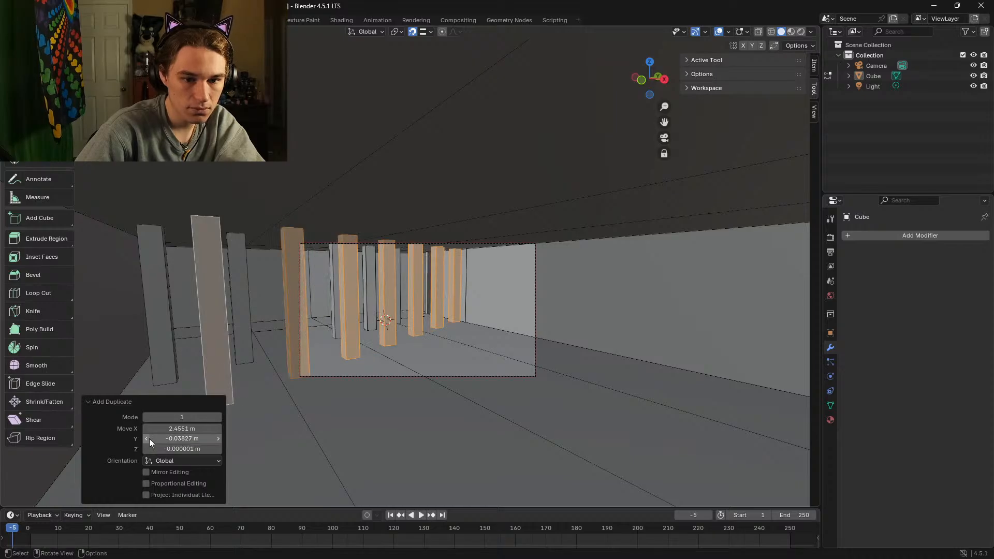
key("shift+grave")
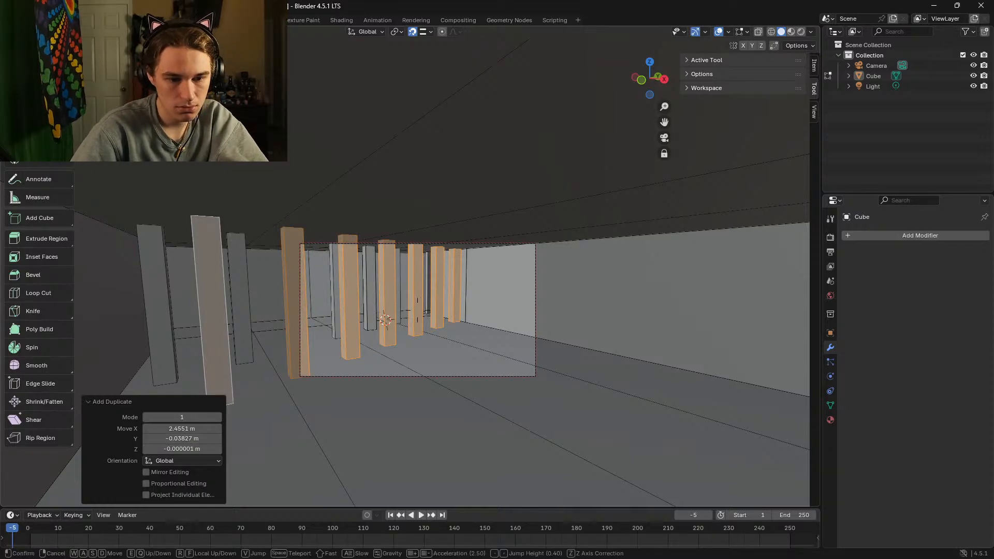
key("w")
key("e")
key("s")
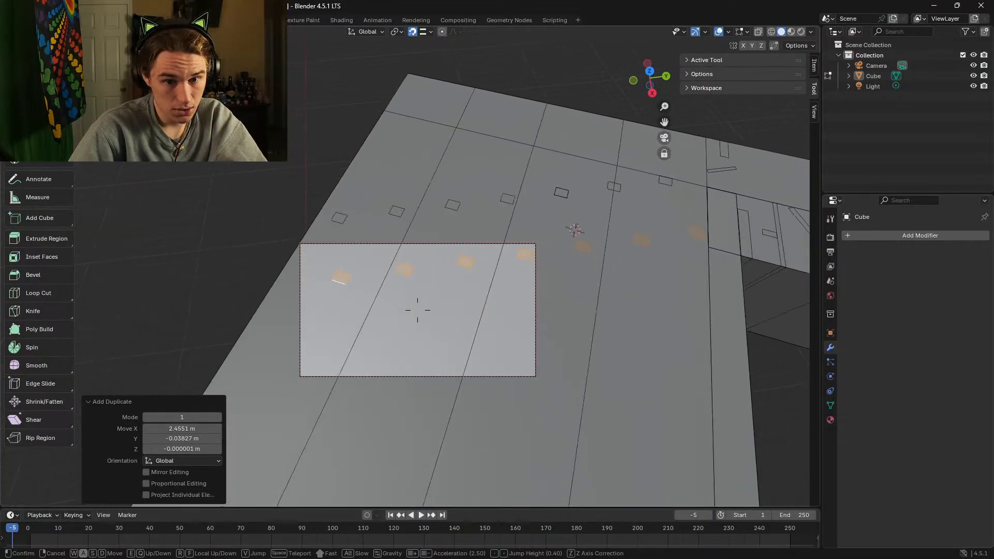
Step: Examine how the two pillar rows line up, from above the hall and at floor level among the pillars
key("w")
key("s")
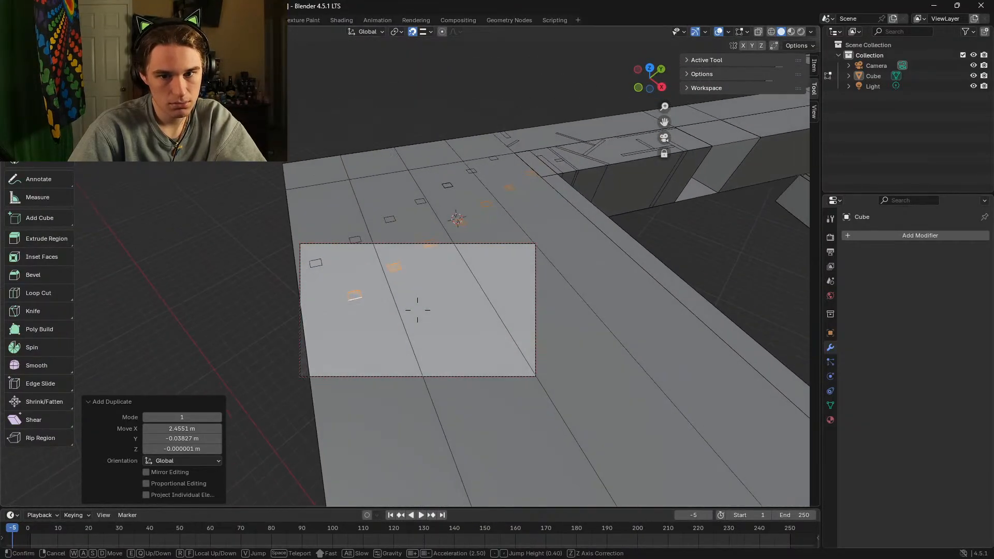
key("w")
key("a")
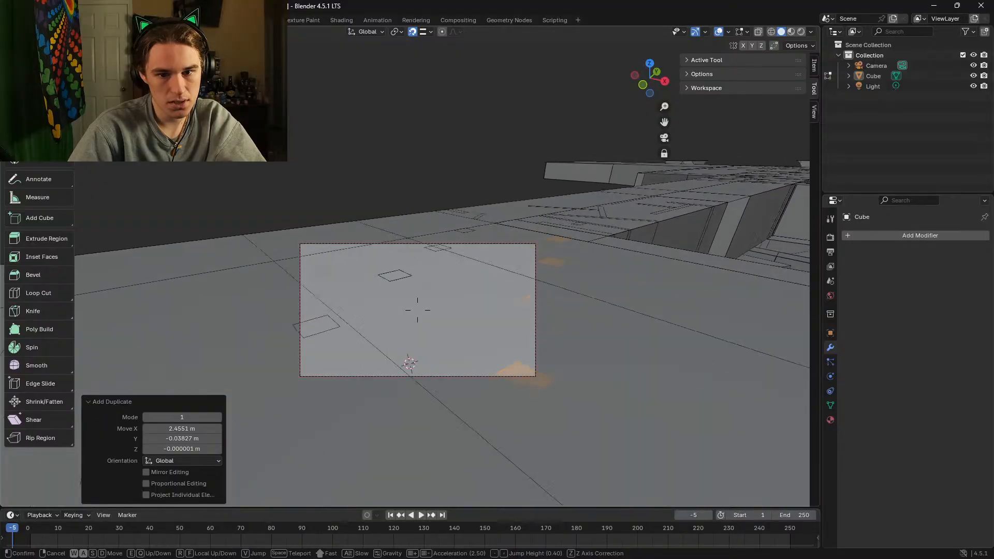
key("s")
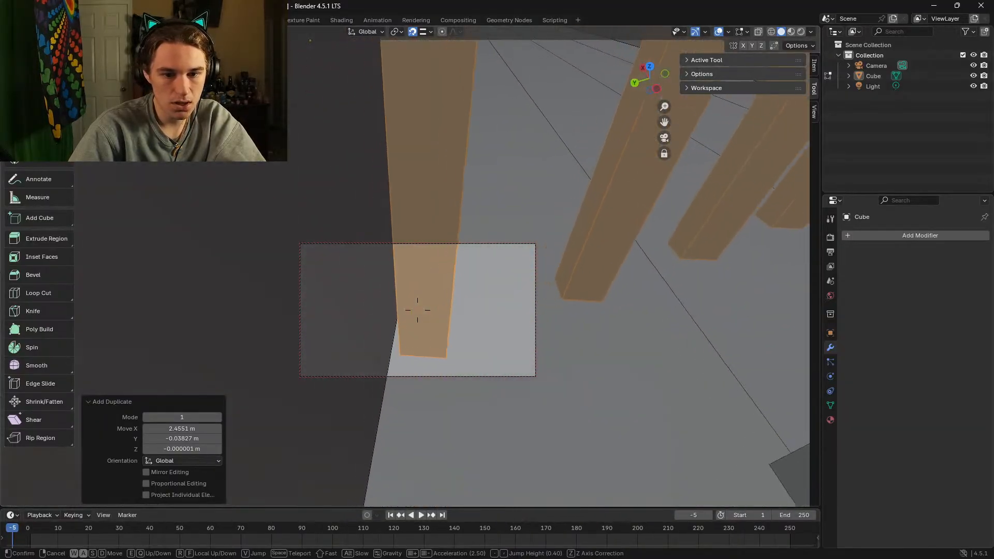
key("w")
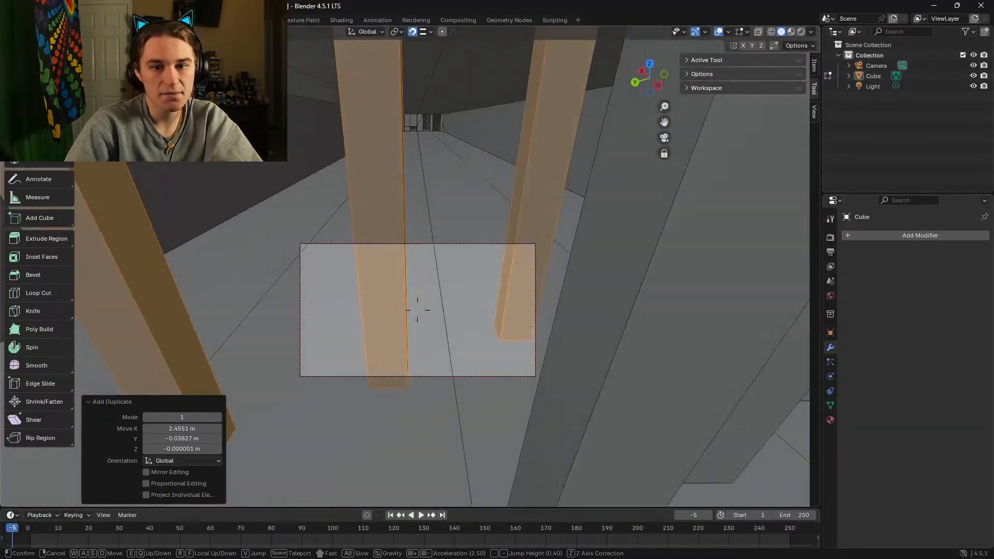
key("s")
key("d")
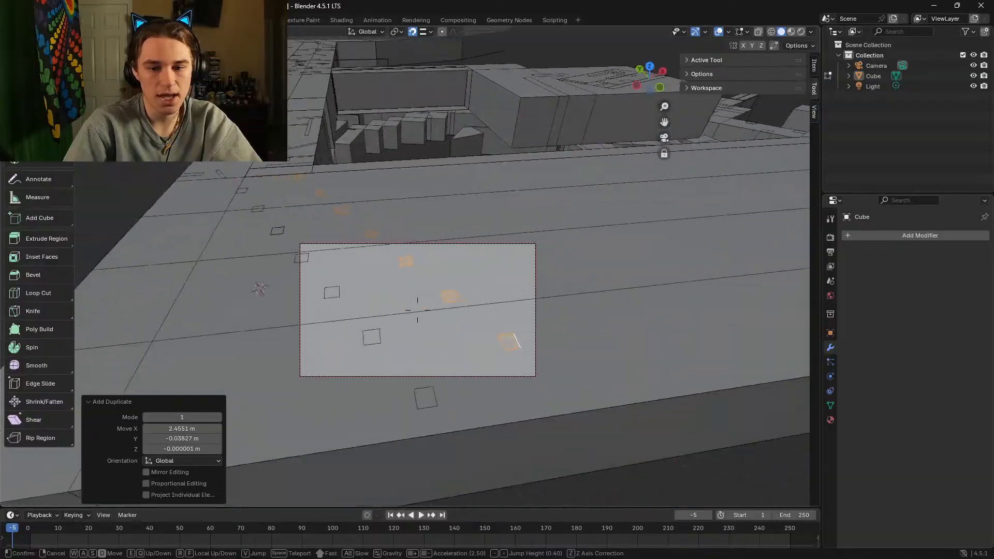
key("w")
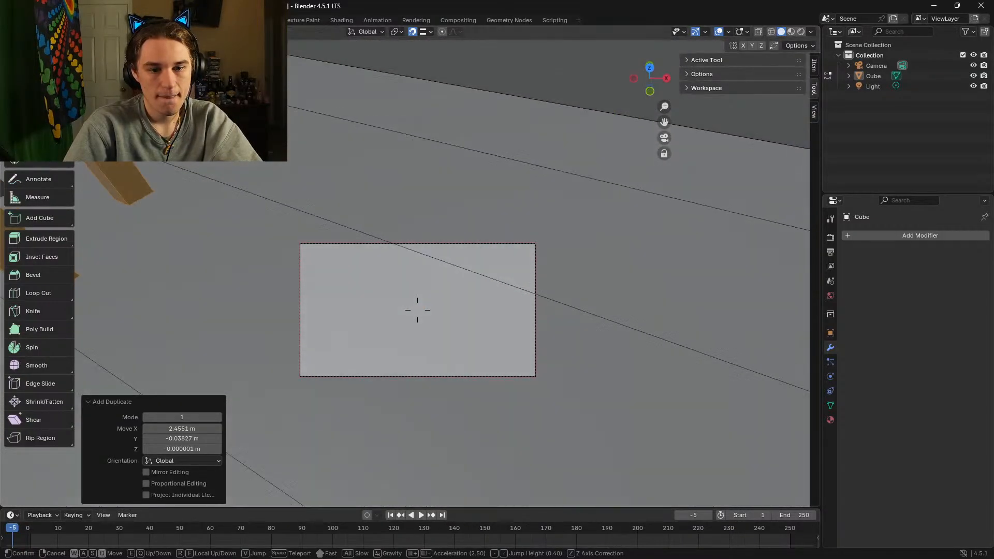
key("s")
key("Return")
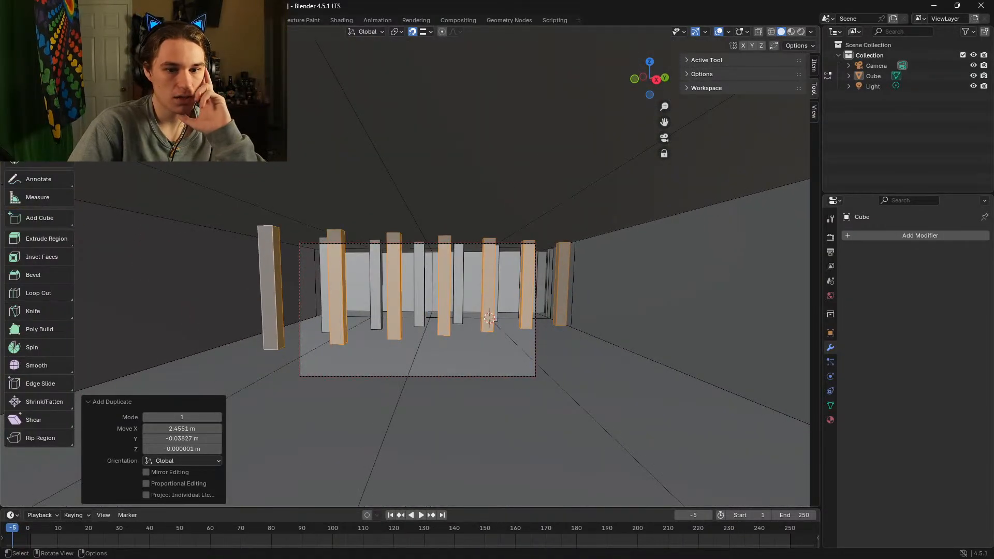
Step: Rotate the selected duplicate pillar row 180° about the global Z axis
left_click_drag(440, 290, 457, 288)
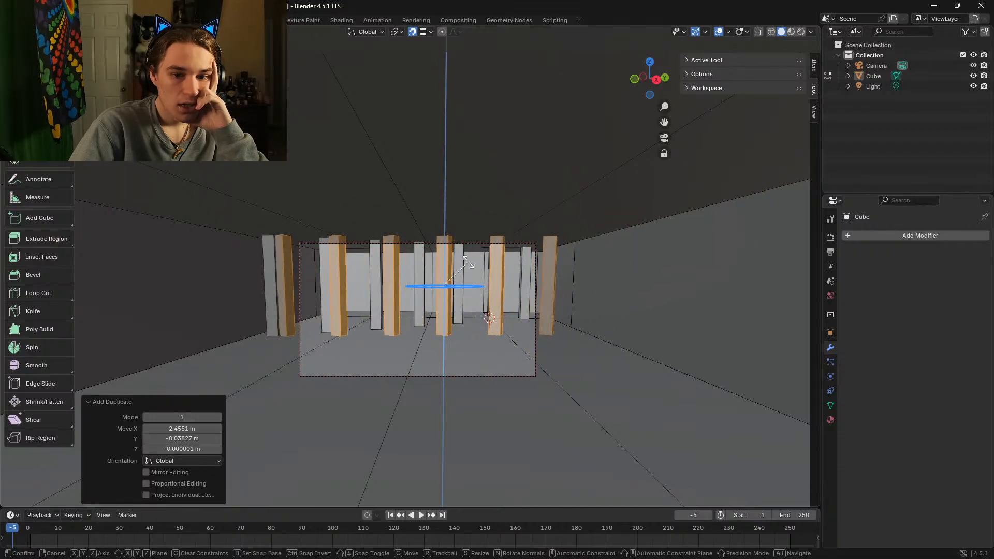
key("Return")
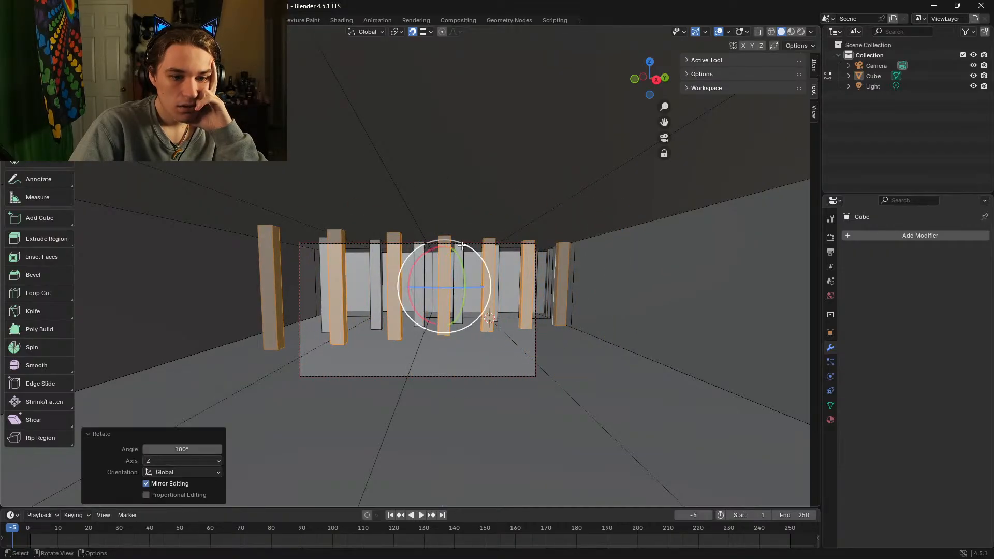
Step: Inspect the spacing and stagger of the rotated row against the original row, from above the hall and between the pillars
key("shift+grave")
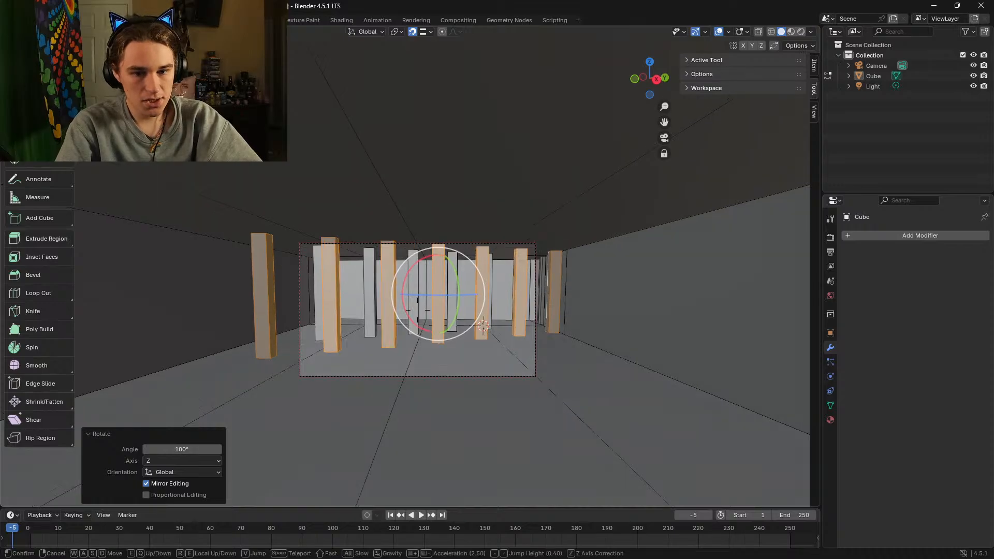
key("w")
key("s")
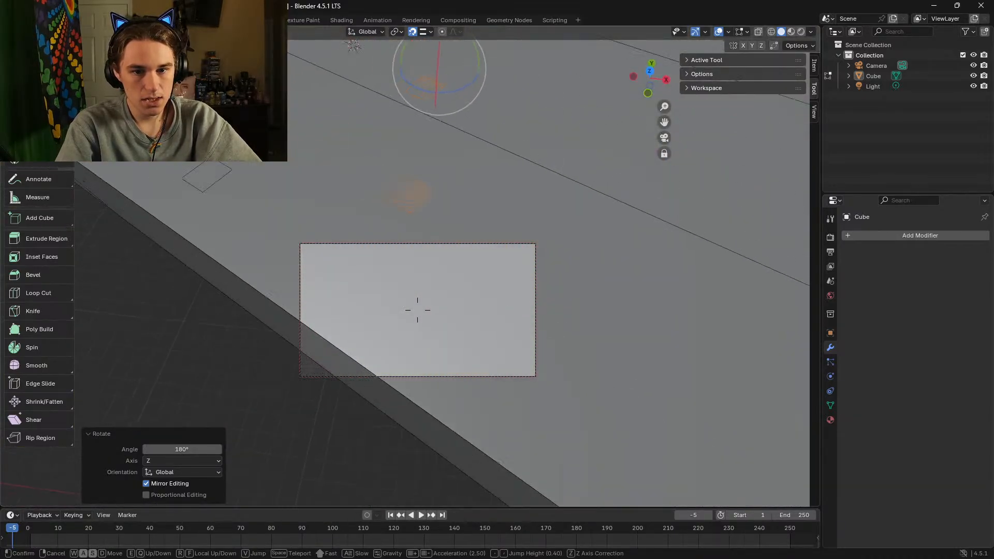
key("w")
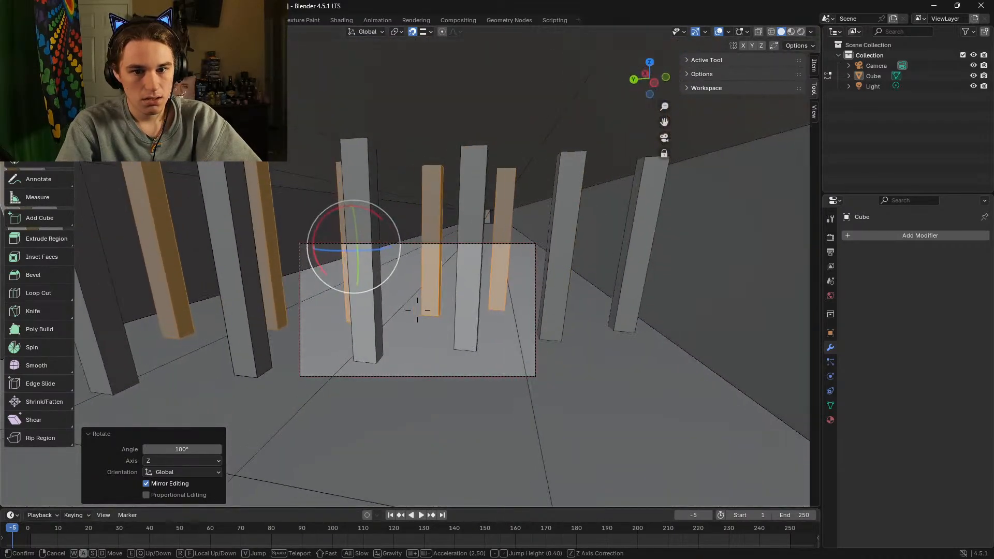
key("d")
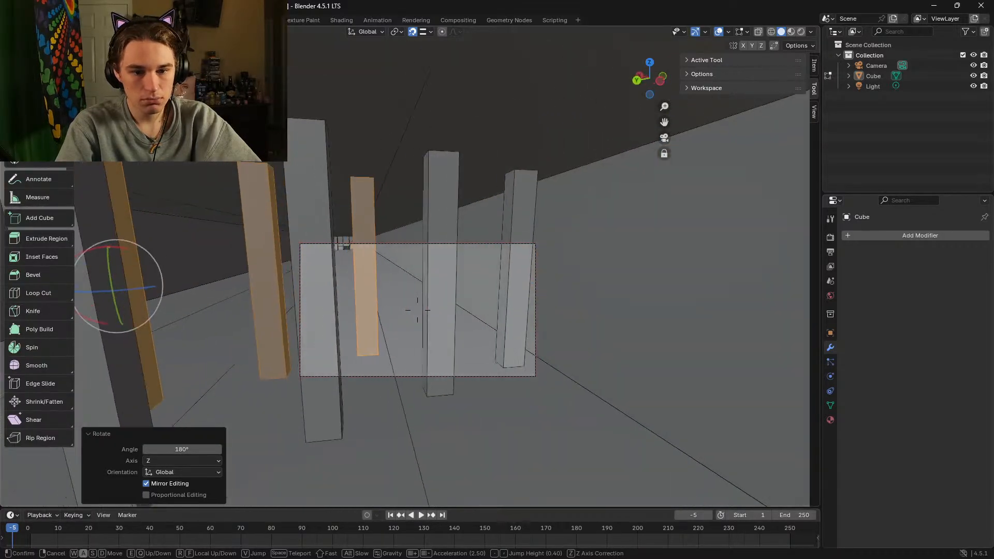
key("w")
key("s")
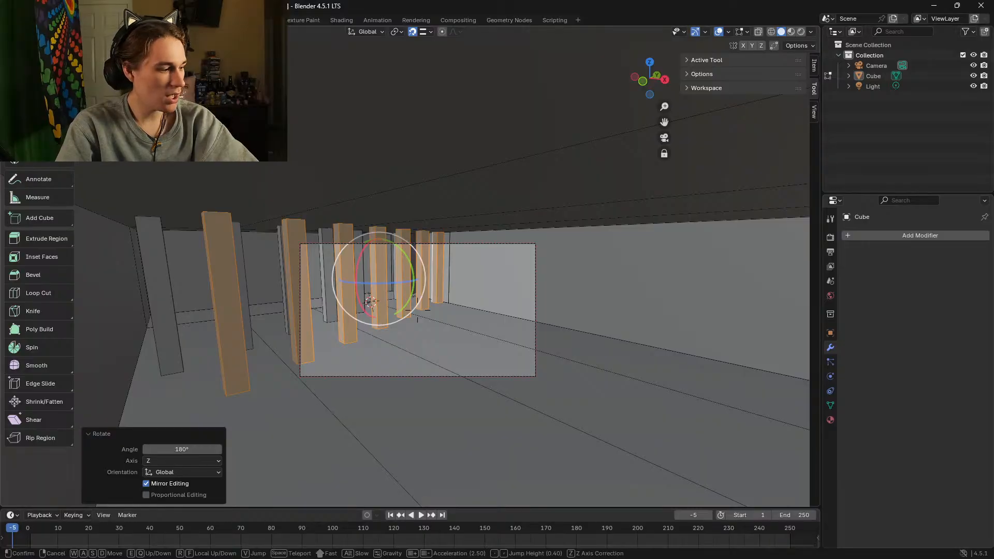
key("w")
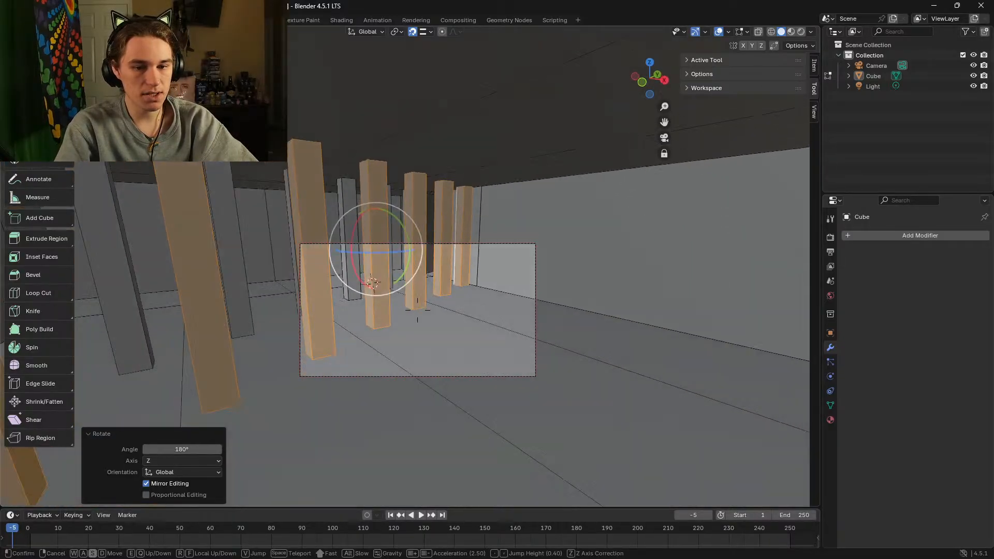
key("e")
key("a")
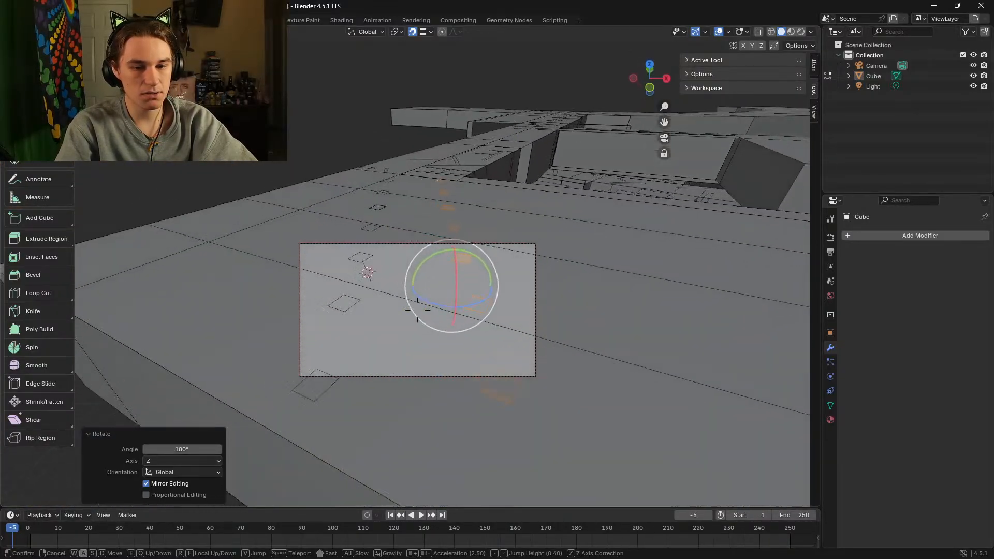
key("s")
key("w")
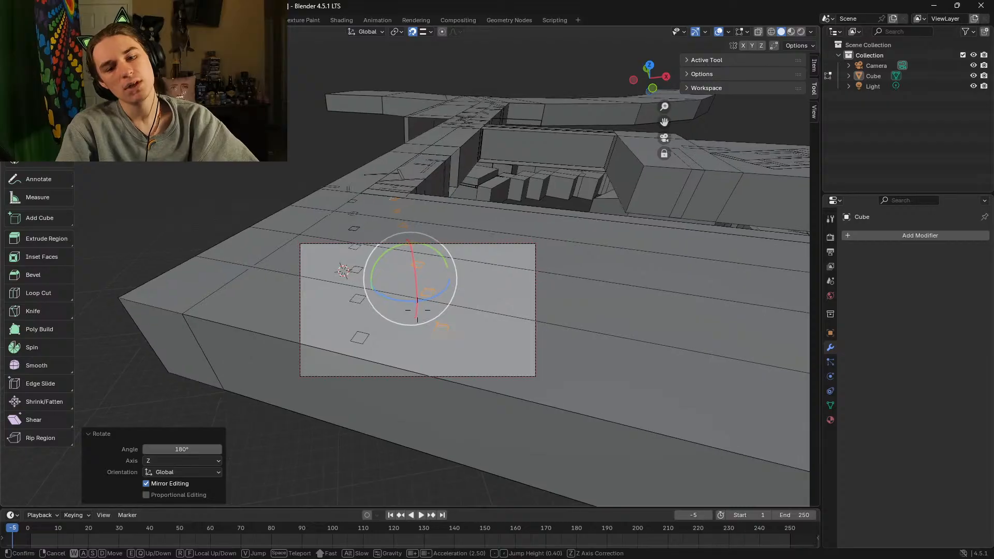
key("s")
key("a")
key("w")
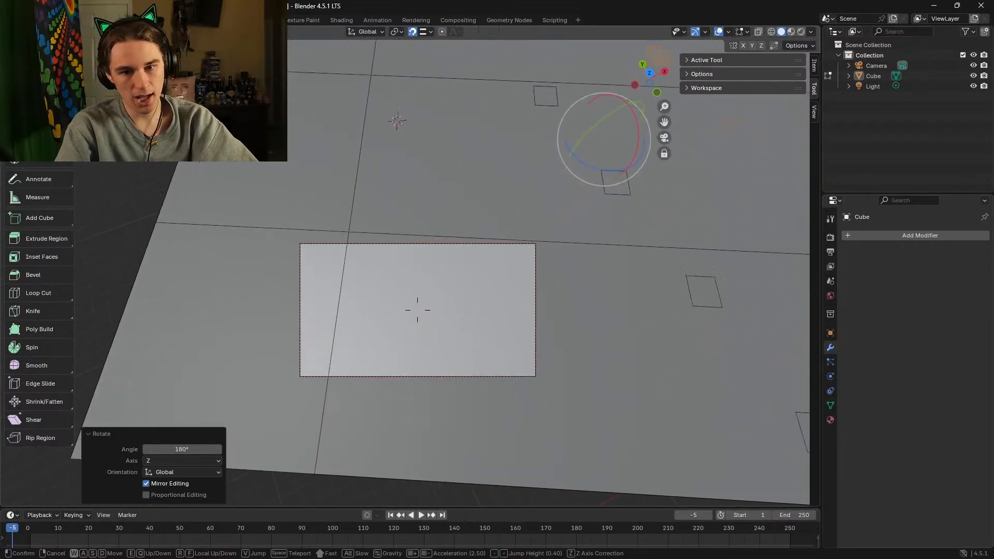
key("a")
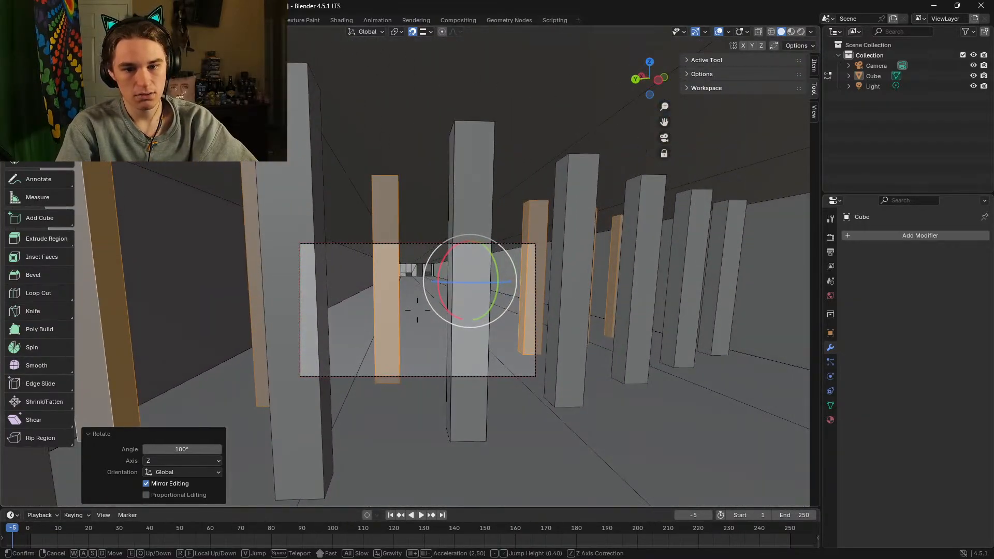
key("d")
key("a")
key("w")
key("a")
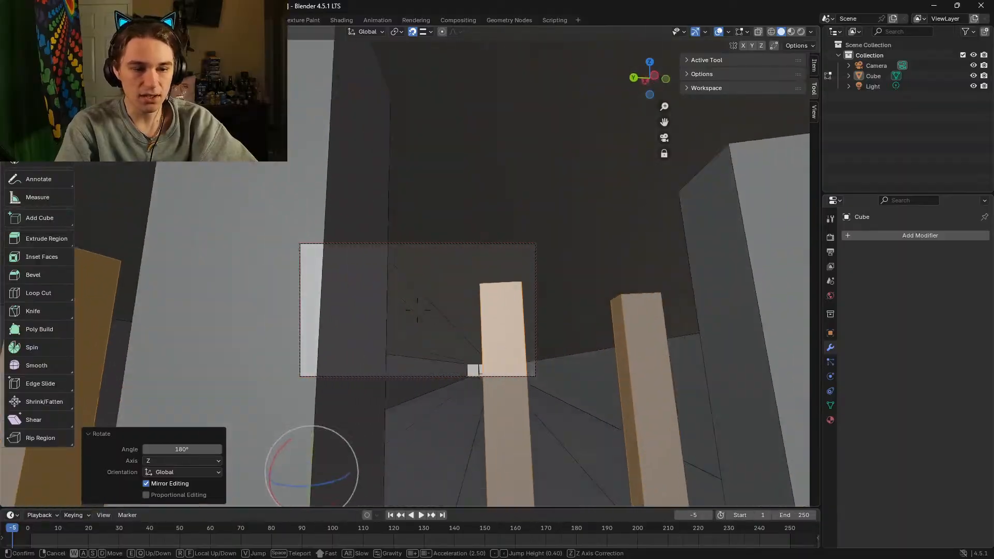
key("s")
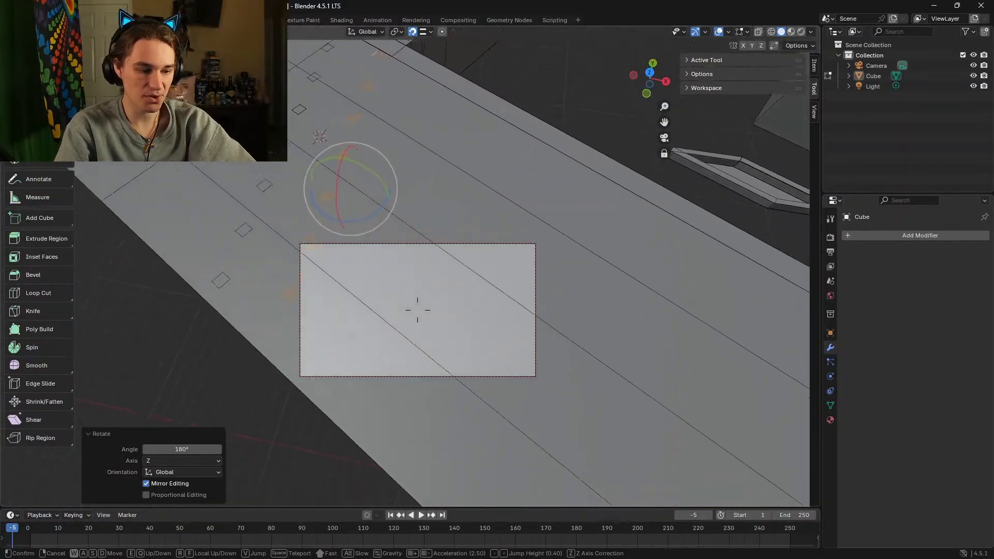
key("w")
key("s")
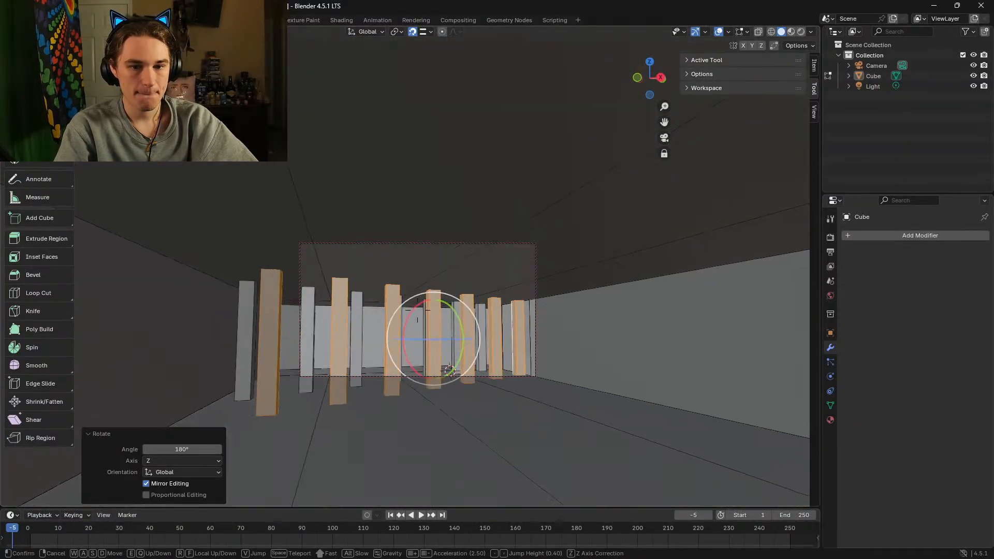
left_click(355, 388)
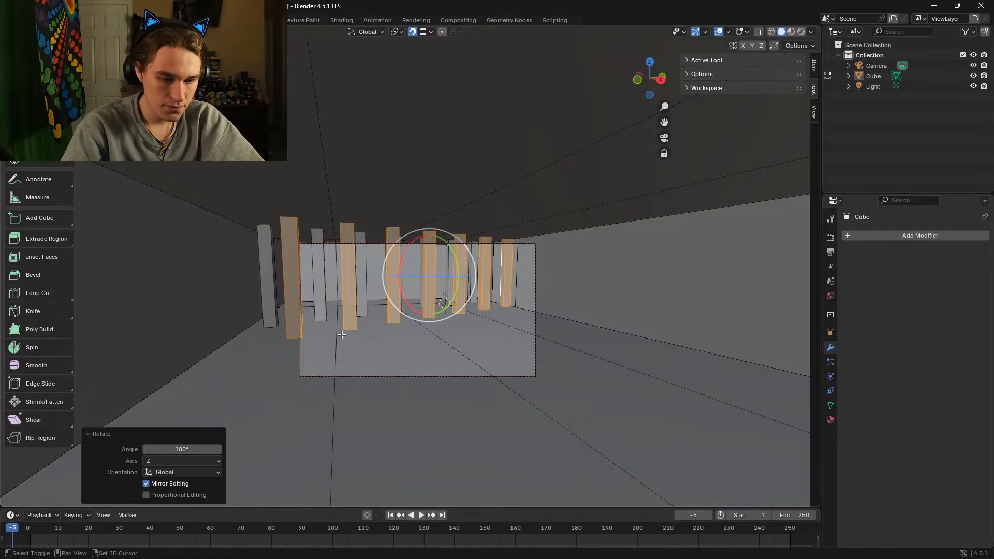
Step: Duplicate the selected row of seven pillars as a third row and set its Y offset to -2.0383 m
key("g")
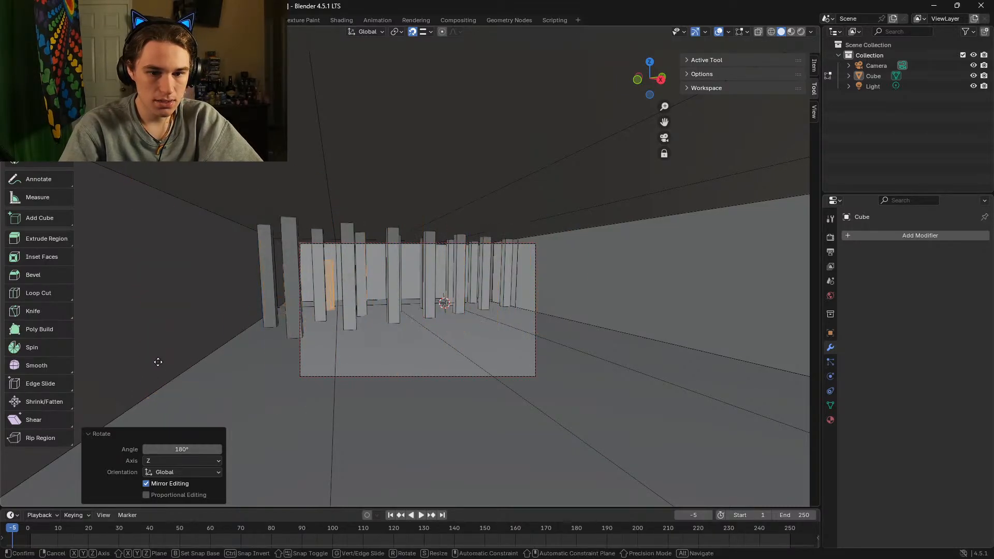
left_click(155, 383)
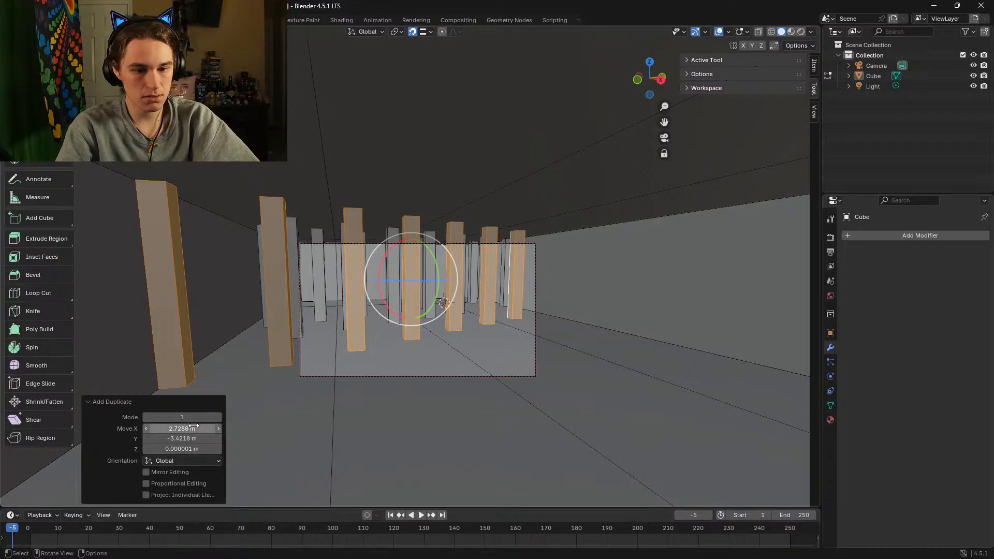
left_click_drag(194, 439, 194, 439)
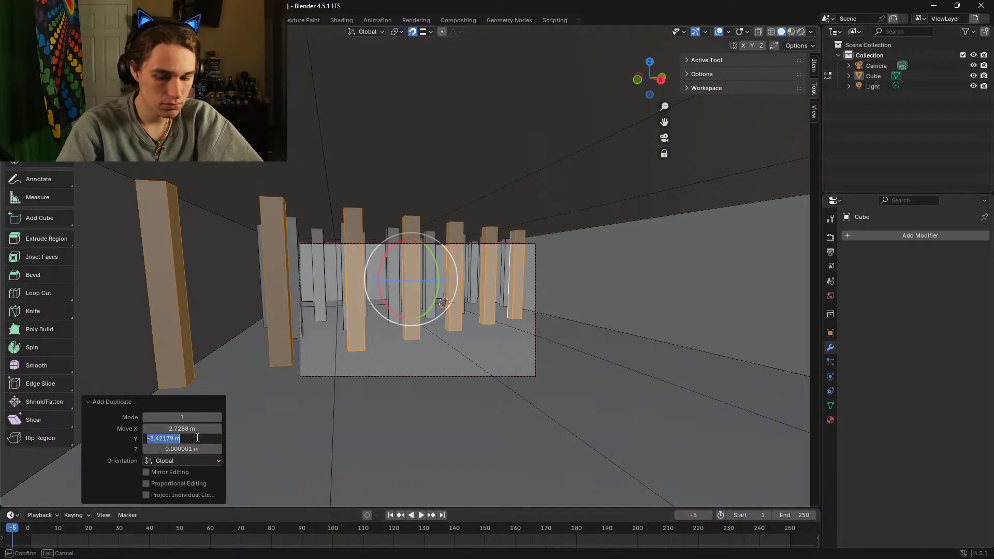
key("Return")
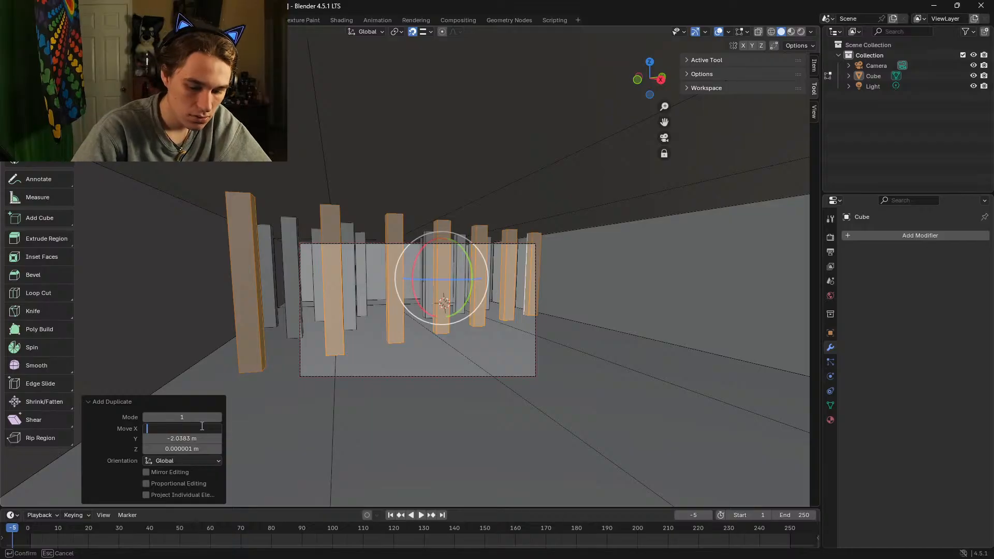
Step: Try X offsets of 0 m and 2.01 m for the third pillar row, and settle on 2 m
left_click(202, 426)
type("0")
key("Return")
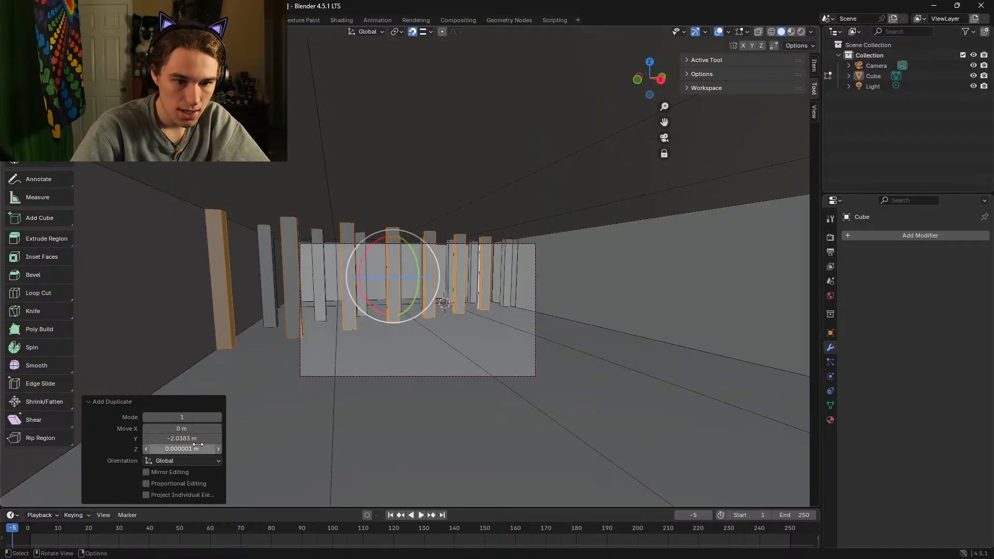
left_click_drag(190, 429, 342, 428)
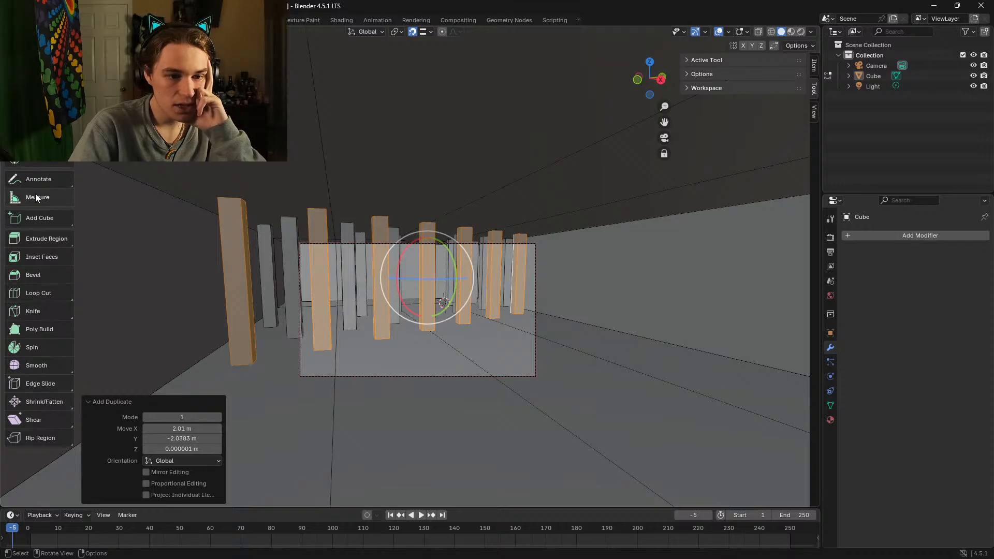
left_click_drag(168, 428, 168, 428)
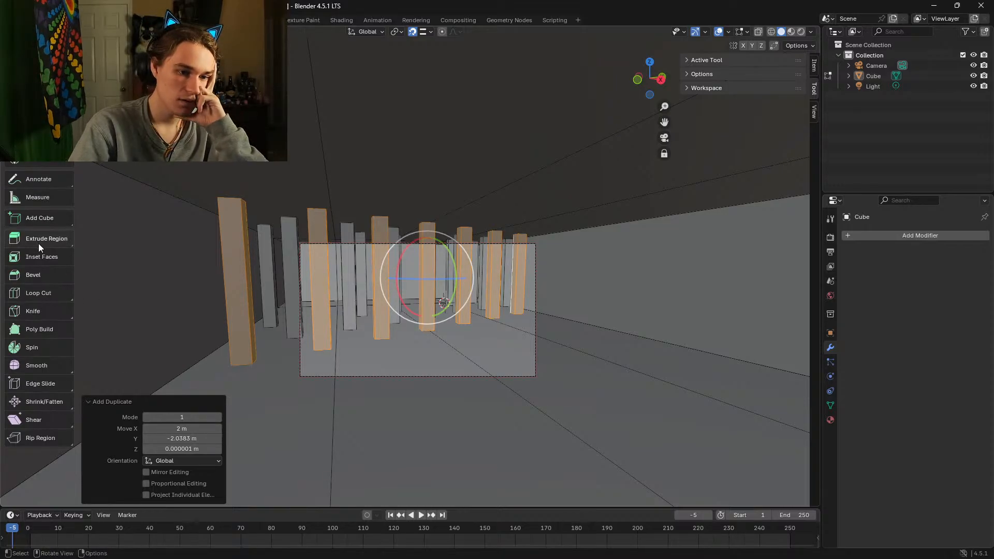
Step: Spin the third pillar row around the Z axis by -89.4° in 12 steps, and check the resulting pillar layout from above the hall
left_click(41, 340)
left_click_drag(534, 304, 525, 280)
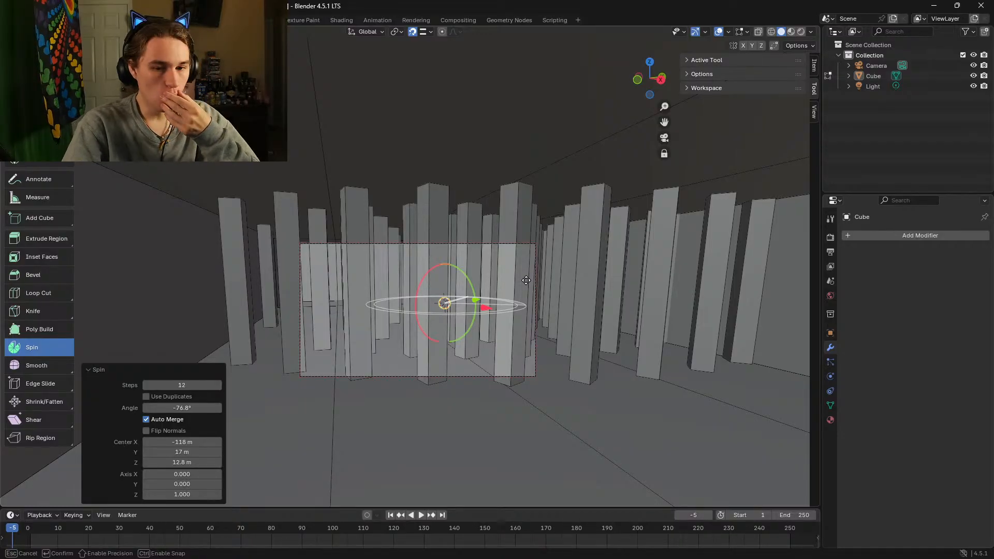
left_click_drag(526, 280, 497, 266)
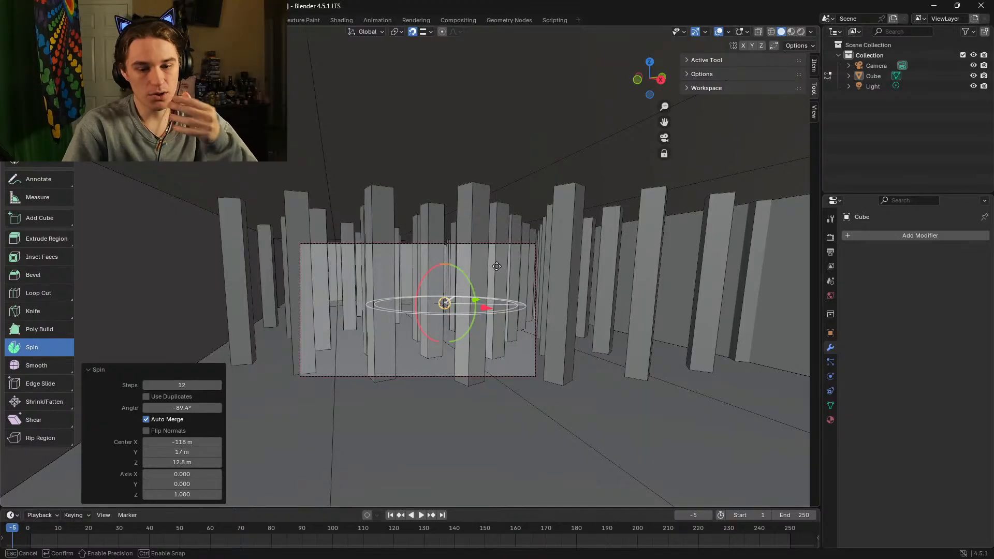
key("shift+grave")
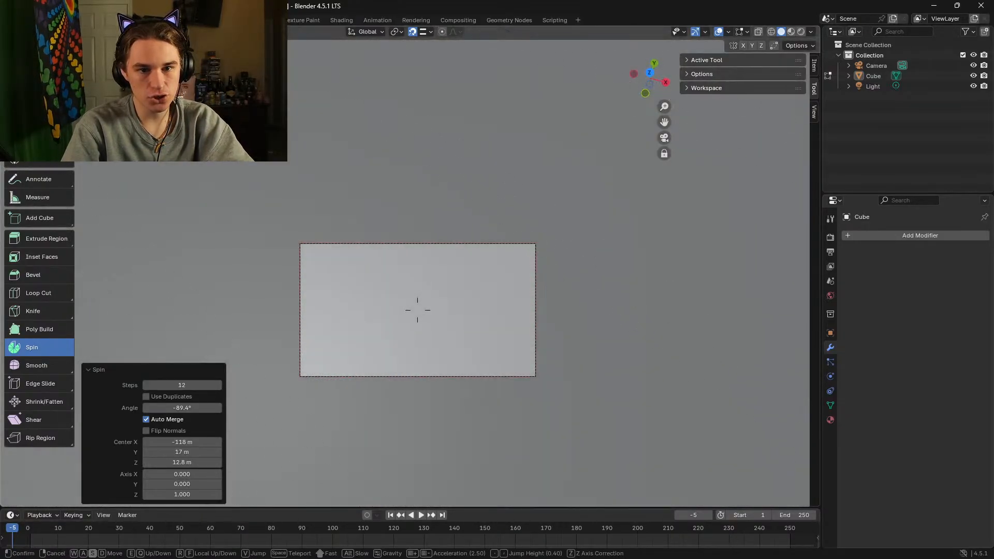
key("w")
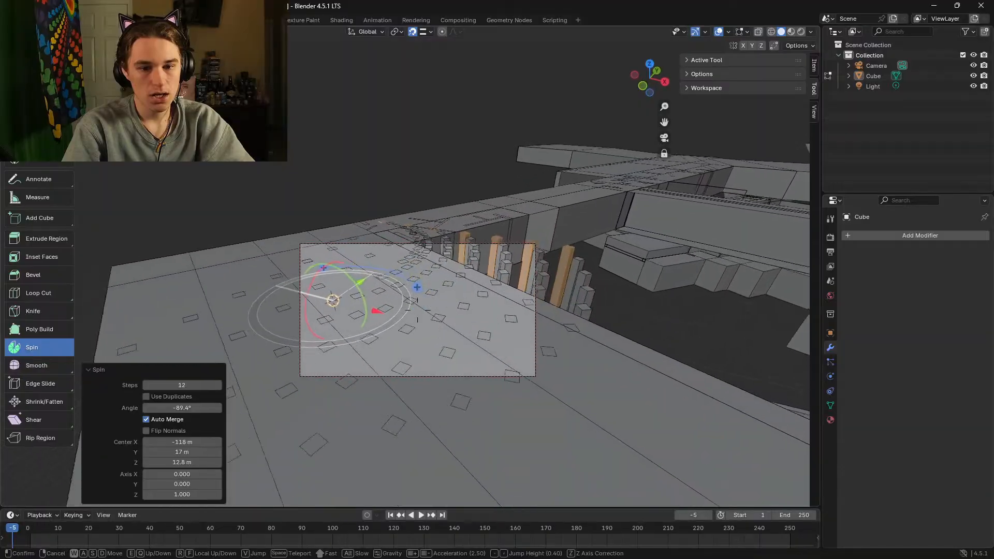
key("a")
key("s")
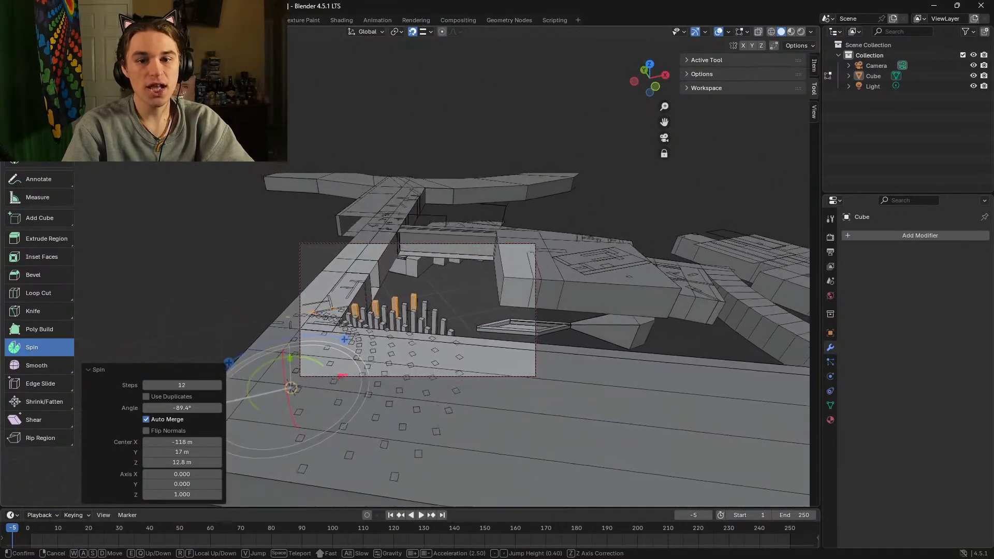
Step: Walk through the level's long corridors and back over the hall to examine its proportions and the spun pillar layout
key("w")
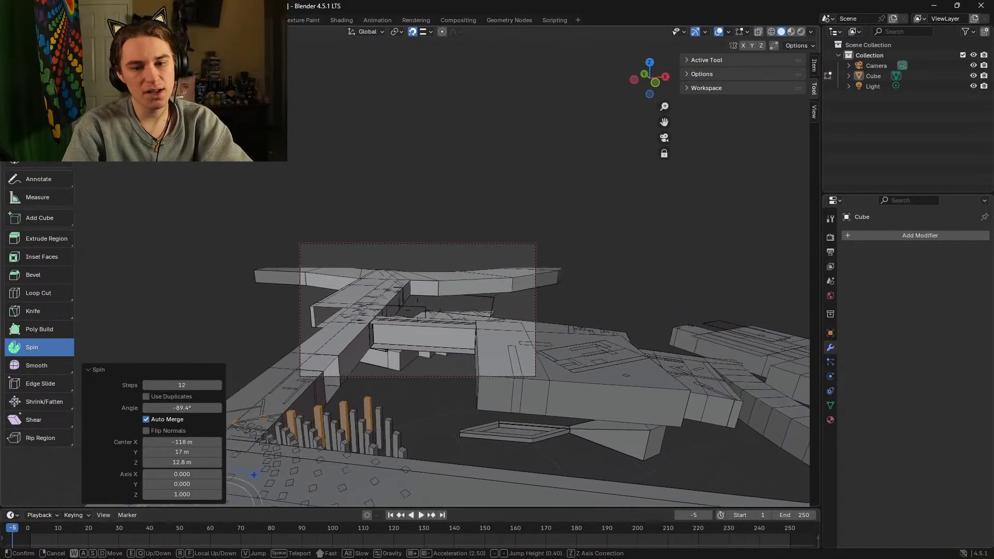
key("w")
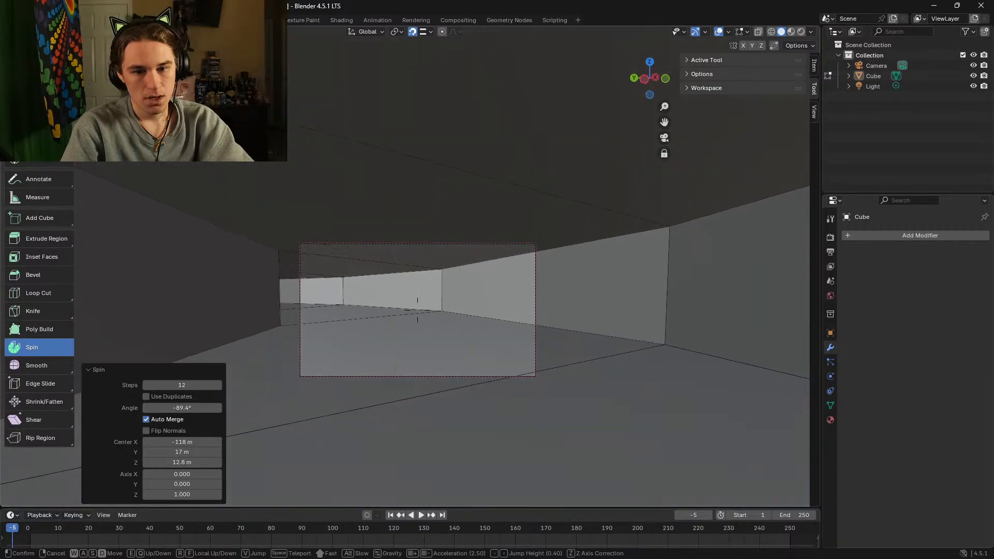
key("w")
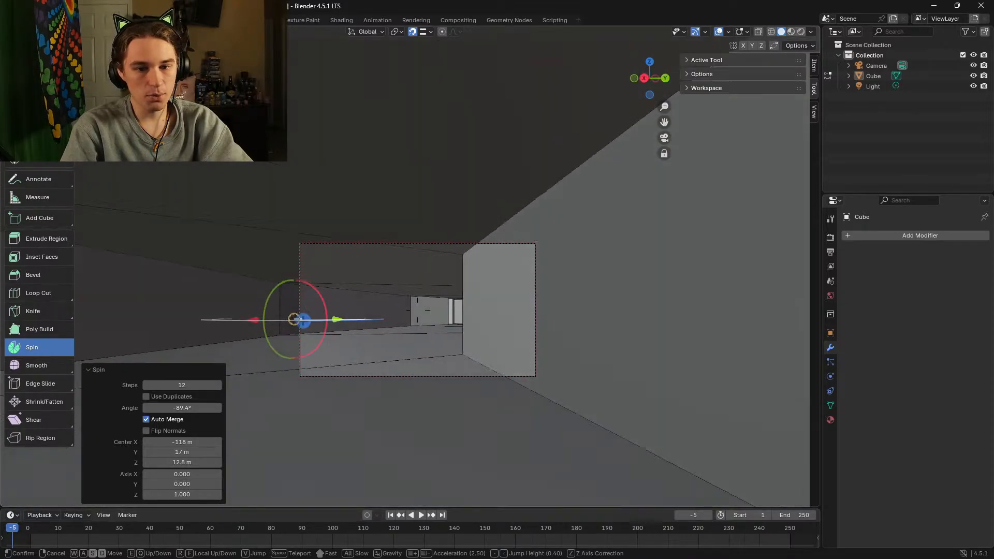
key("w")
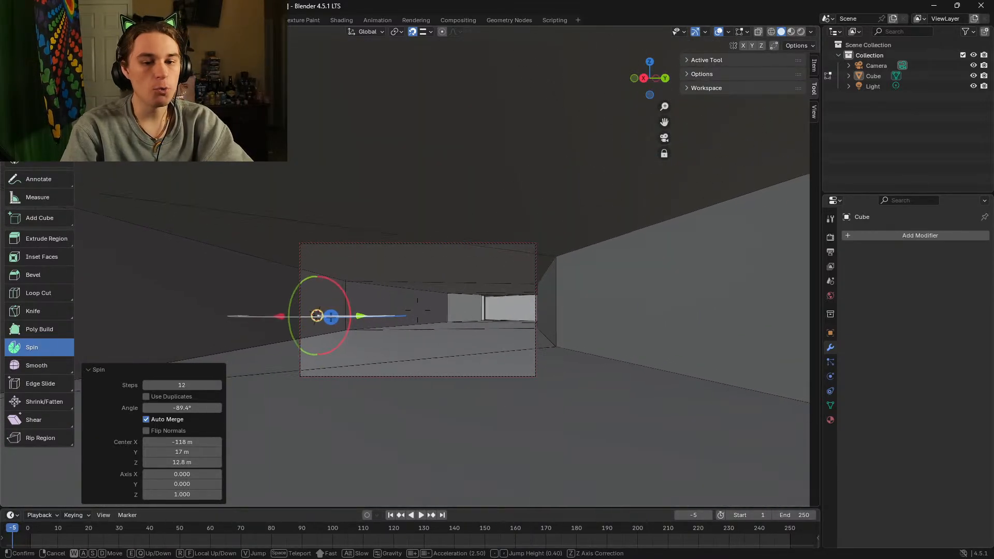
key("w")
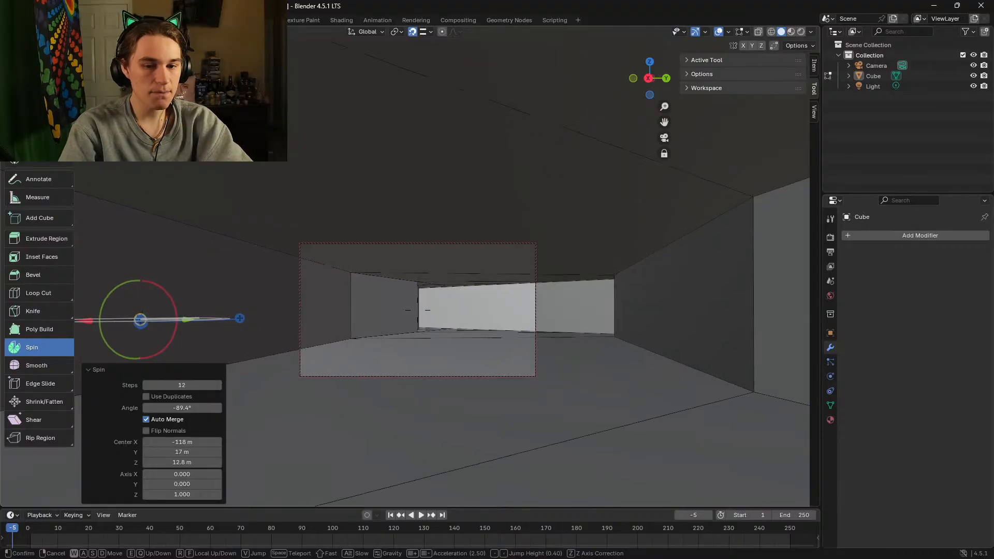
key("w")
key("w")
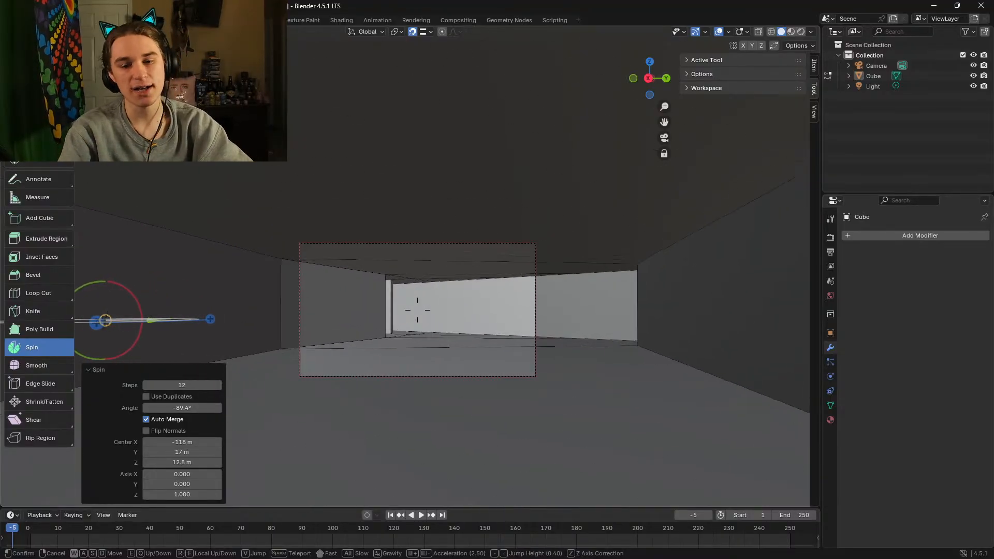
key("w")
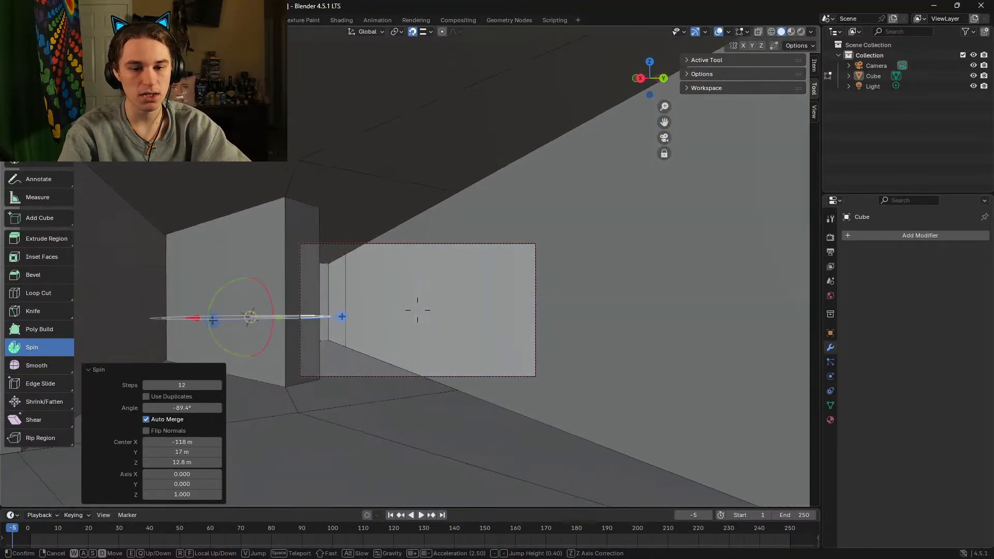
key("w")
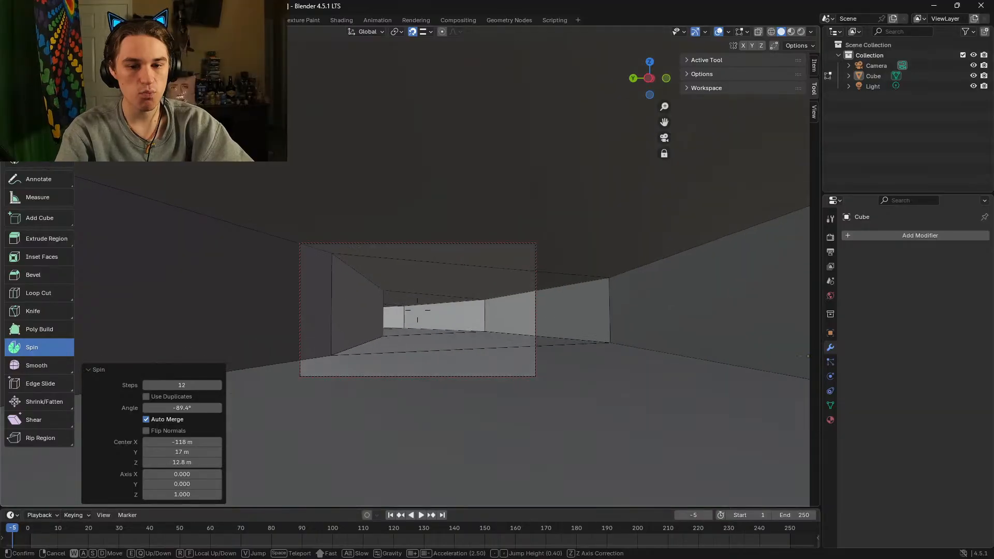
key("s")
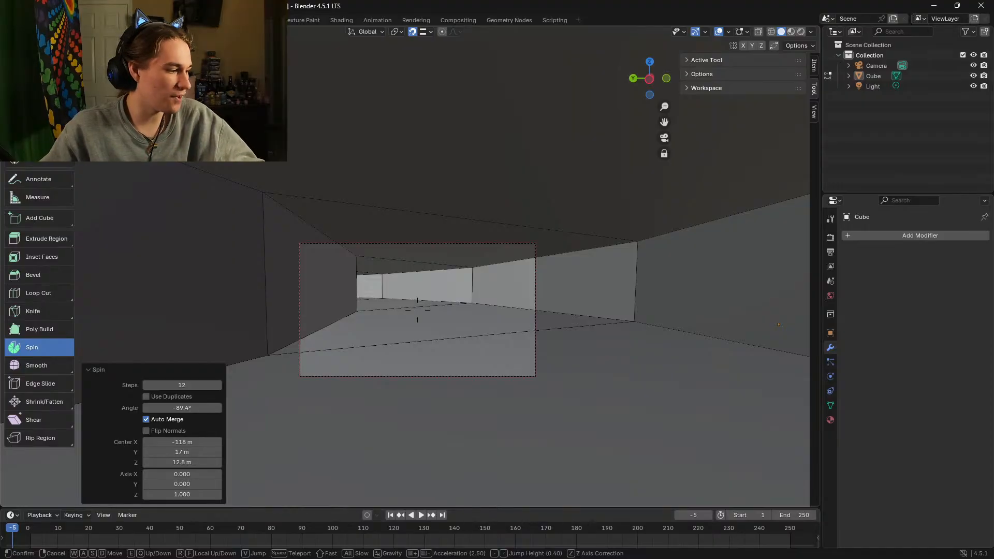
key("s")
key("s")
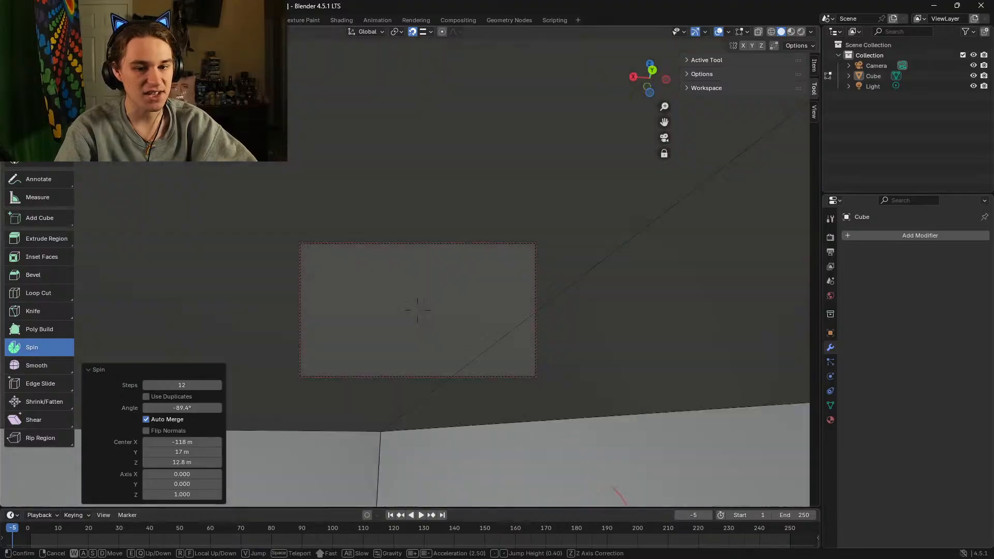
key("w")
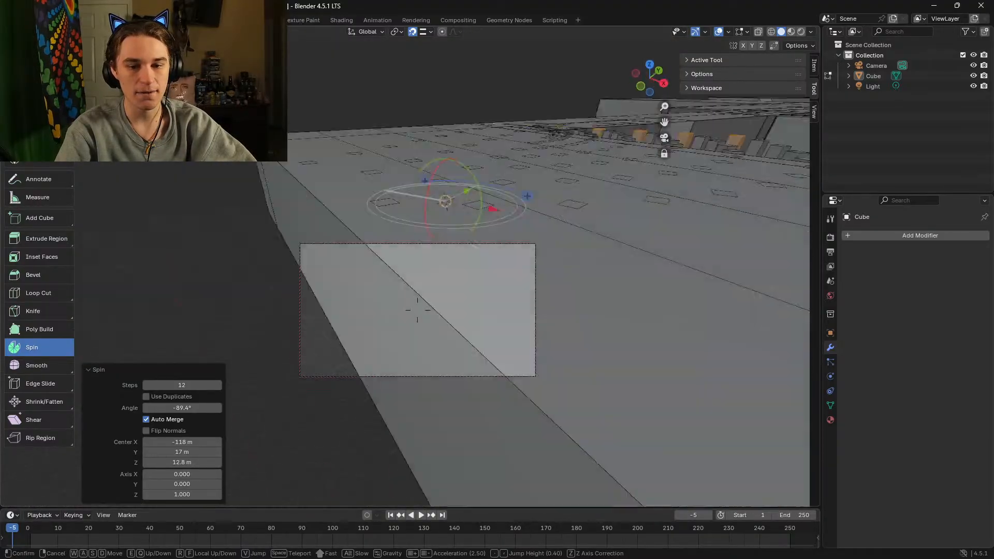
key("s")
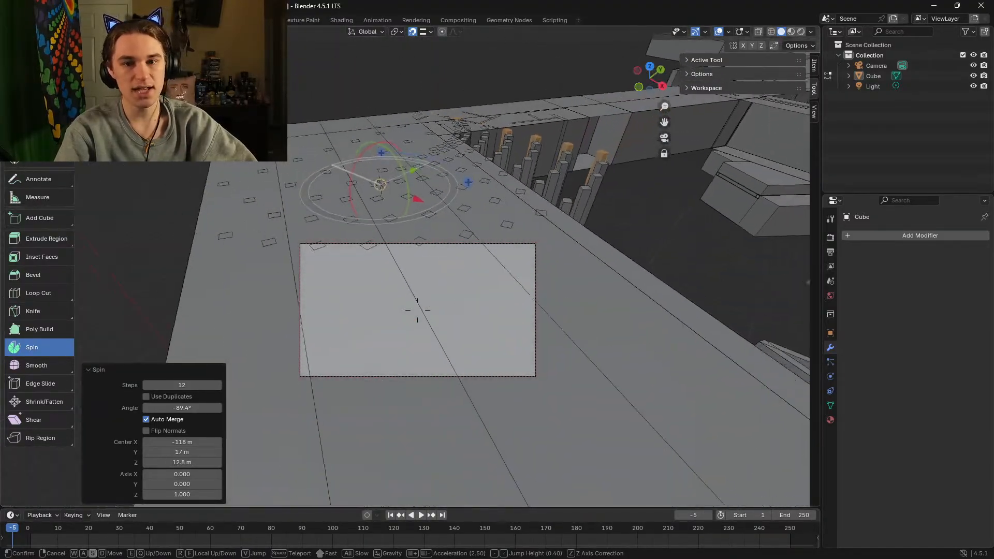
left_click(550, 254)
Step: Undo the 12-step spin of the third pillar row and try a new spin at 0° from inside the hall
key("ctrl+z")
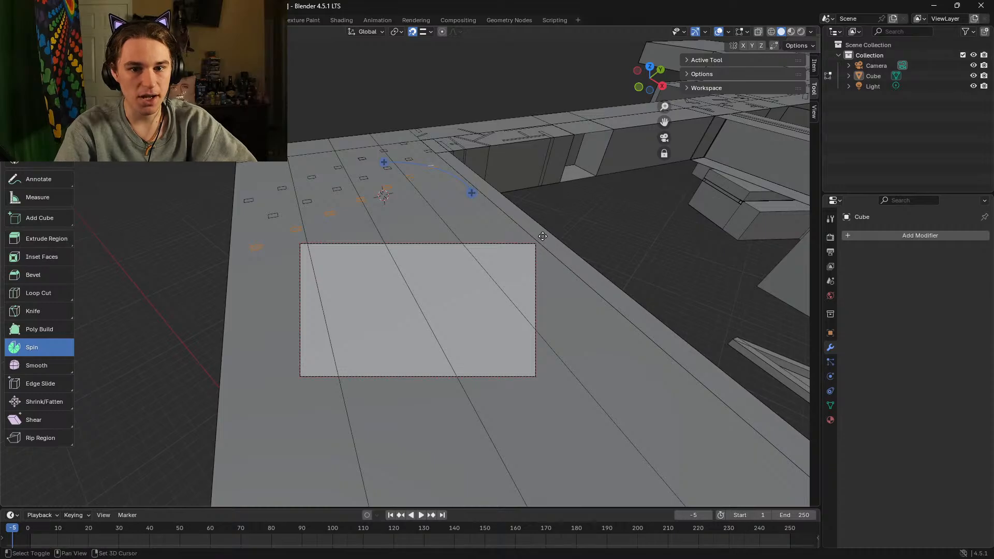
key("shift+grave")
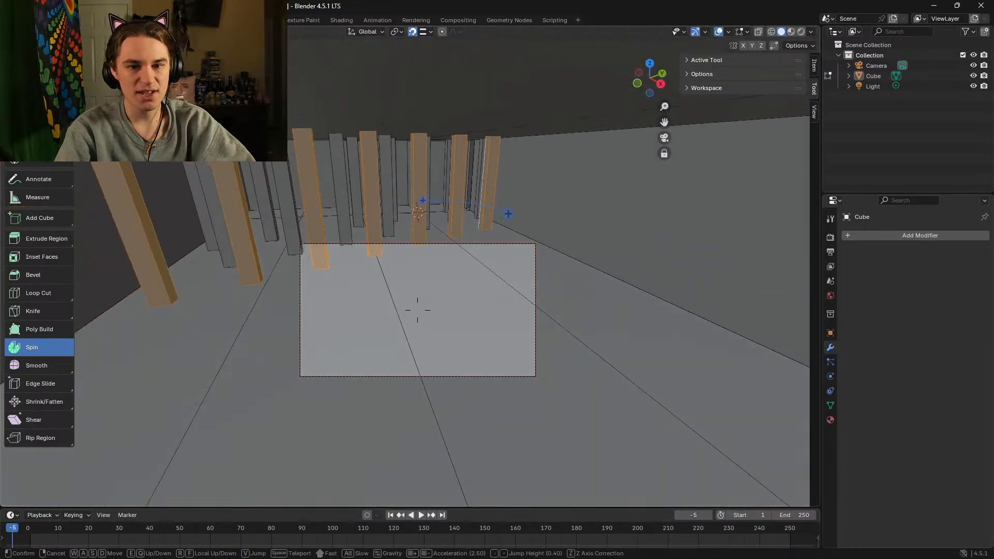
key("s")
key("w")
left_click(542, 237)
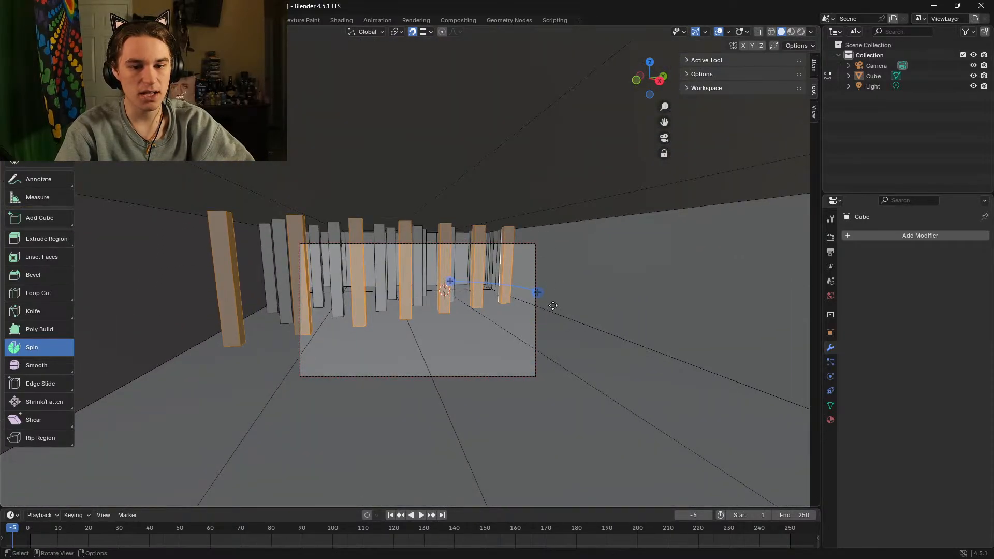
left_click_drag(538, 294, 506, 288)
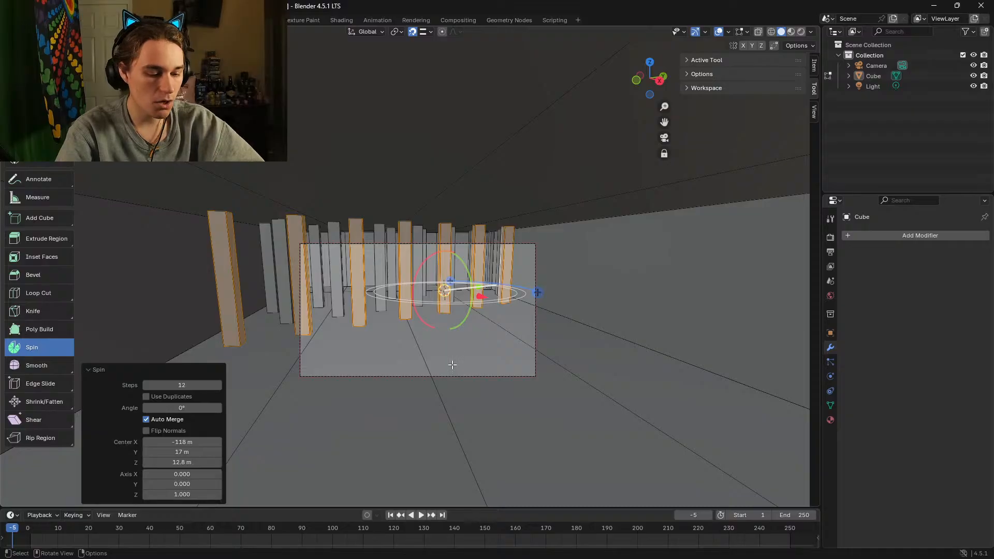
key("w")
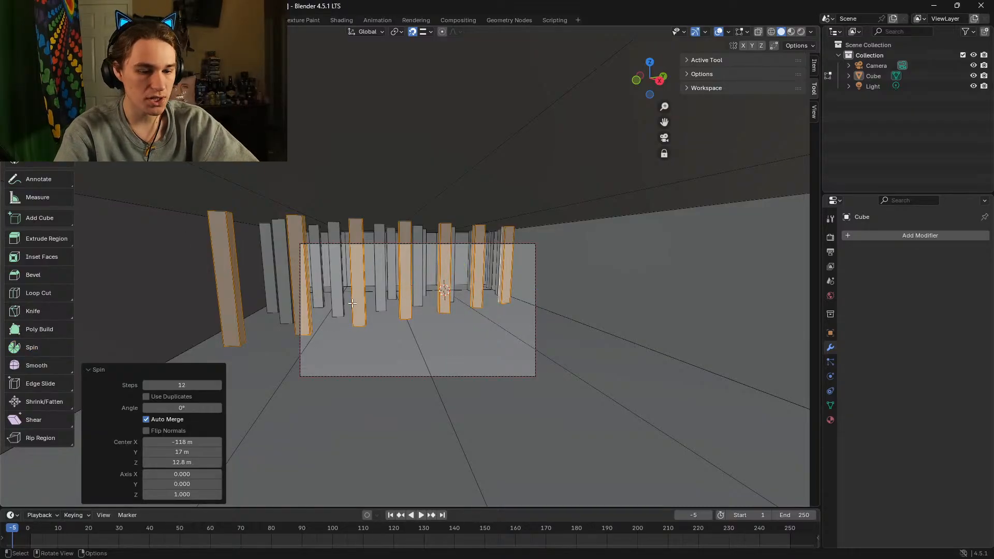
Step: Duplicate the selected row of seven pillars as a fourth row and set its Y offset to -2.0383 m
key("g")
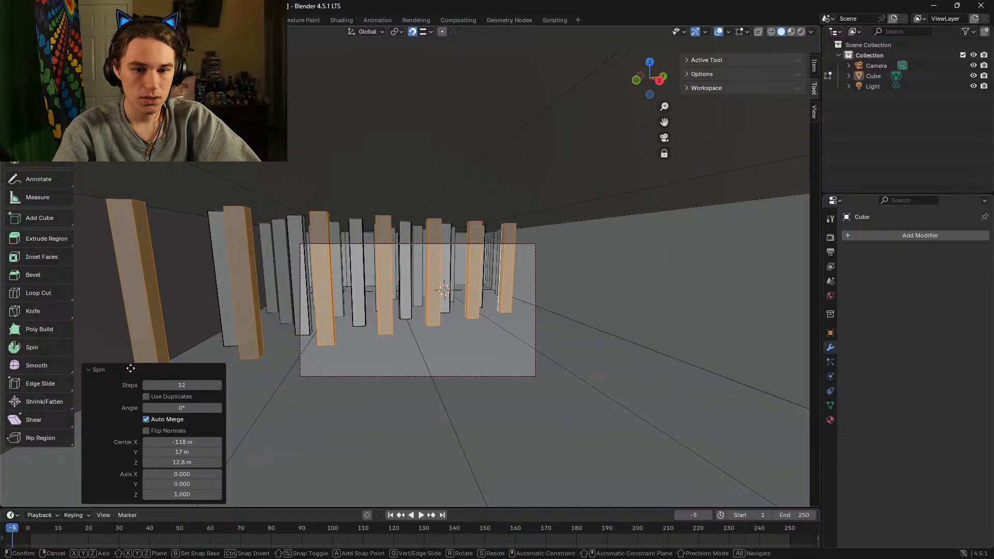
left_click(130, 368)
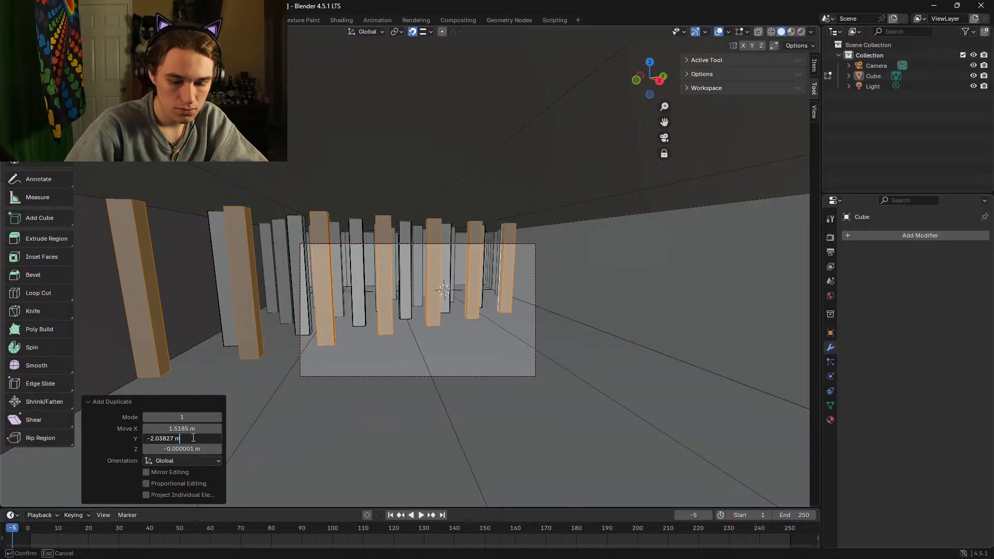
key("Return")
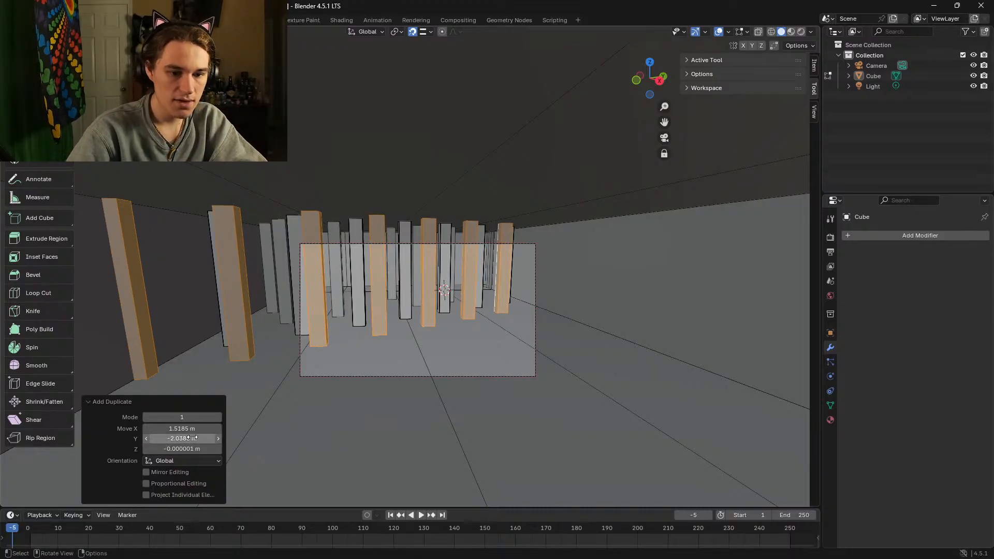
Step: Try an X offset of 2 m for the fourth pillar row, and settle on 1.95 m
left_click_drag(178, 429, 212, 429)
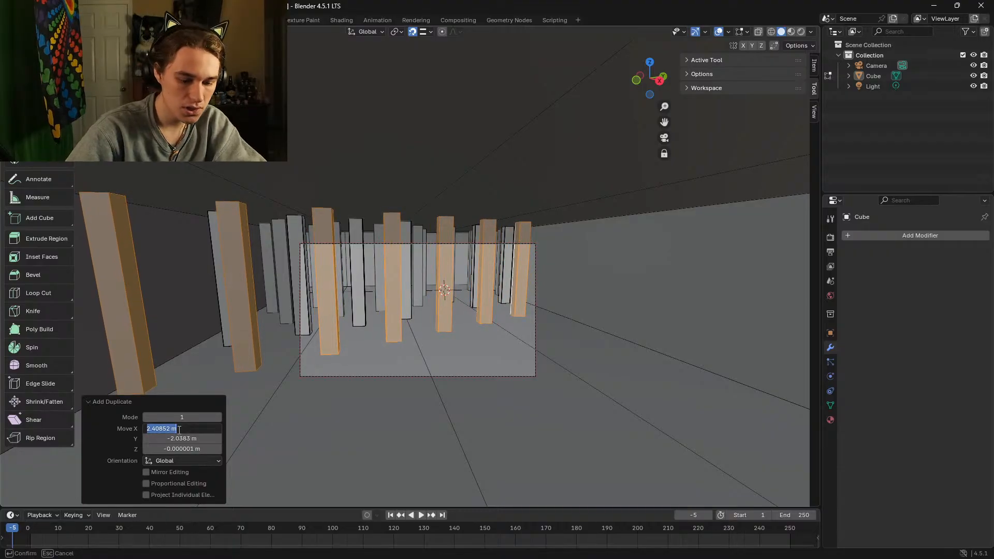
type("2")
key("Return")
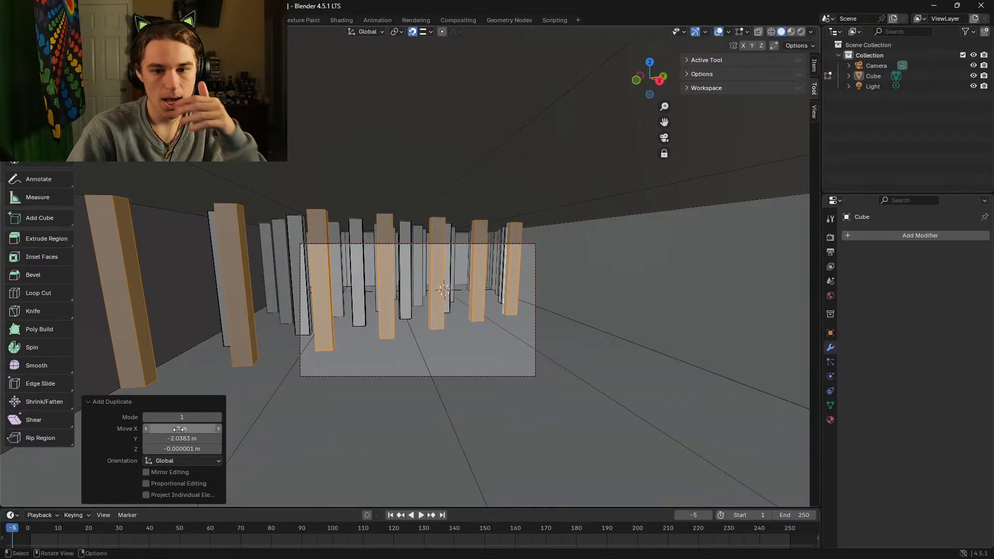
mouse_move(178, 429)
left_mouse_down()
mouse_move(207, 429)
mouse_move(174, 428)
left_mouse_up()
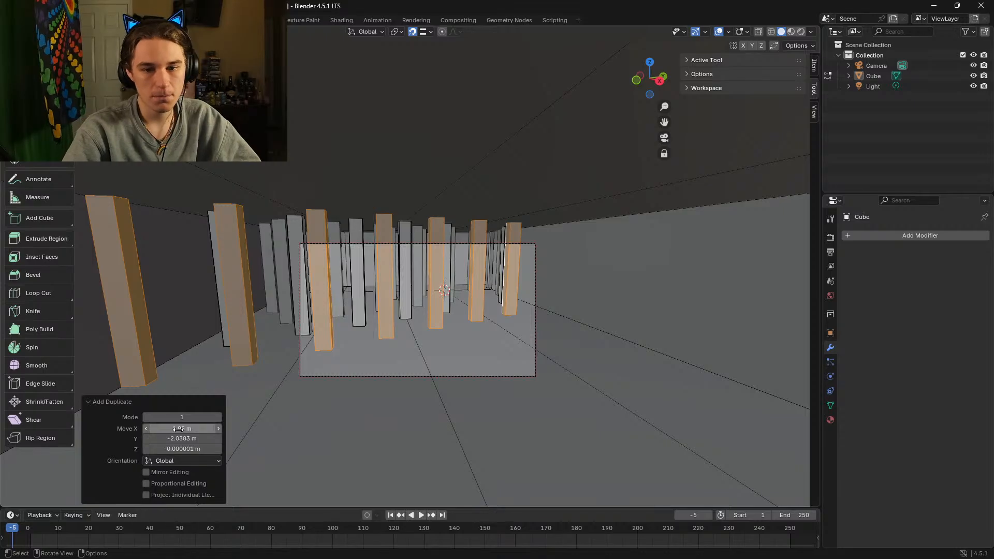
mouse_move(181, 449)
left_mouse_down()
mouse_move(150, 449)
mouse_move(179, 450)
left_mouse_up()
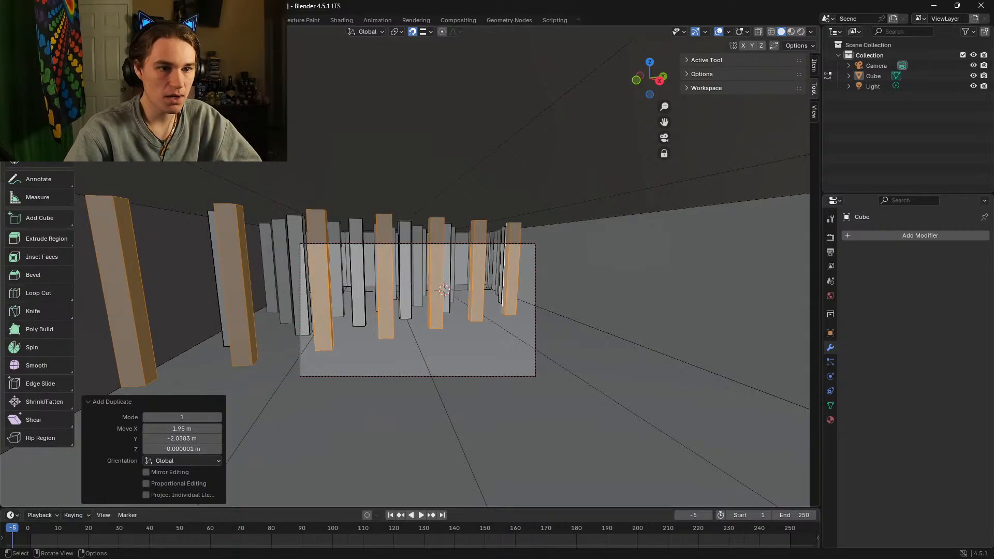
Step: Rotate the fourth pillar row by 180° around the Z axis
key("r")
key("z")
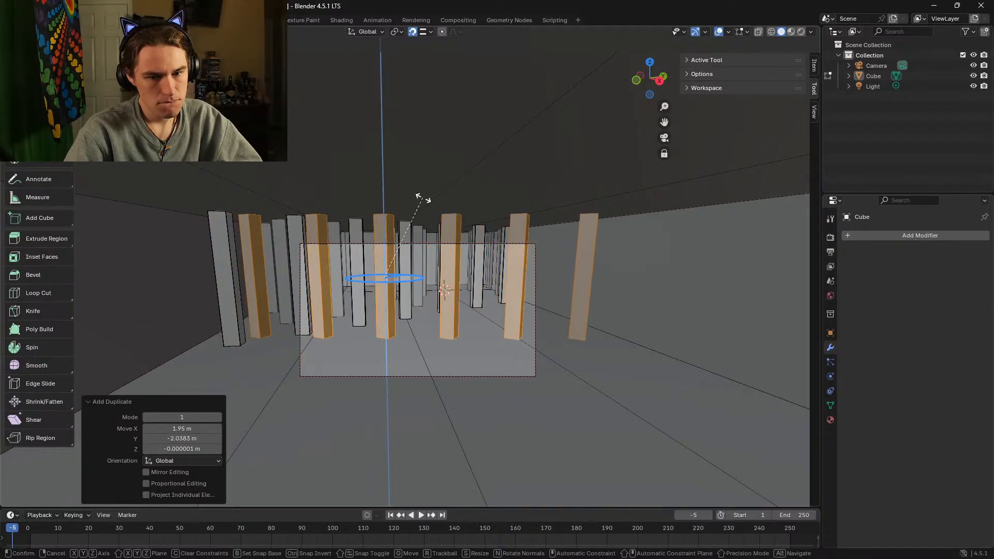
left_click(369, 211)
left_click(198, 448)
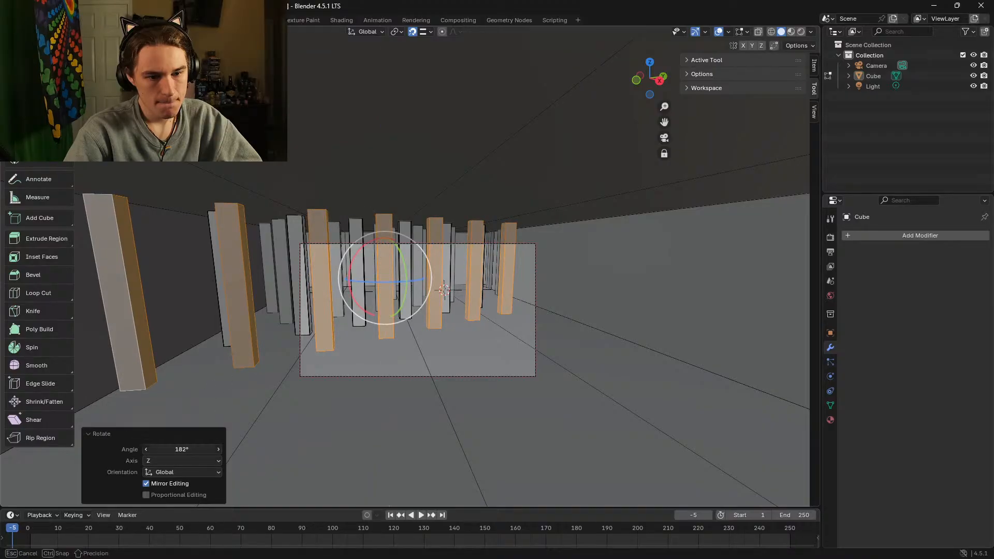
type("180")
key("Return")
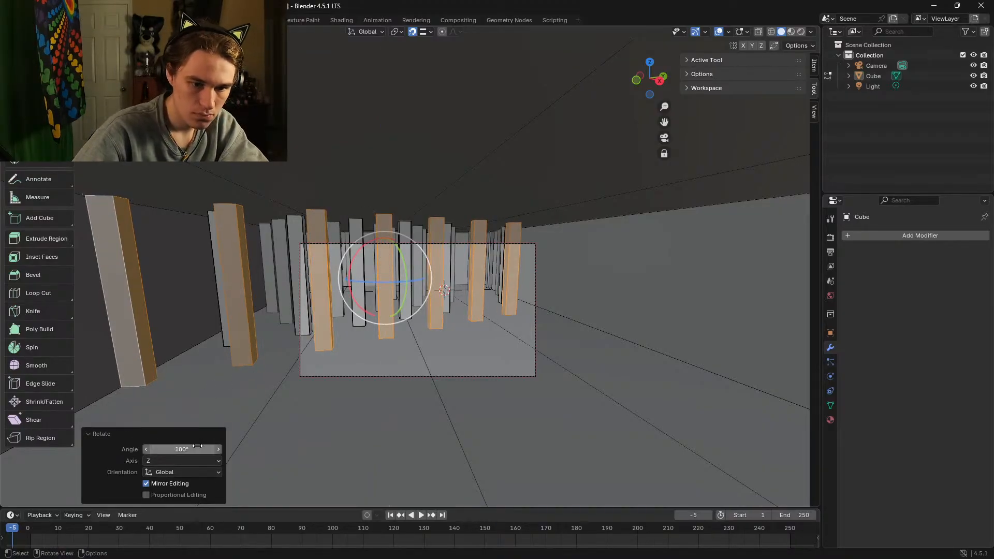
Step: Move the fourth pillar row about 0.73 m further along the X axis
left_click(32, 104)
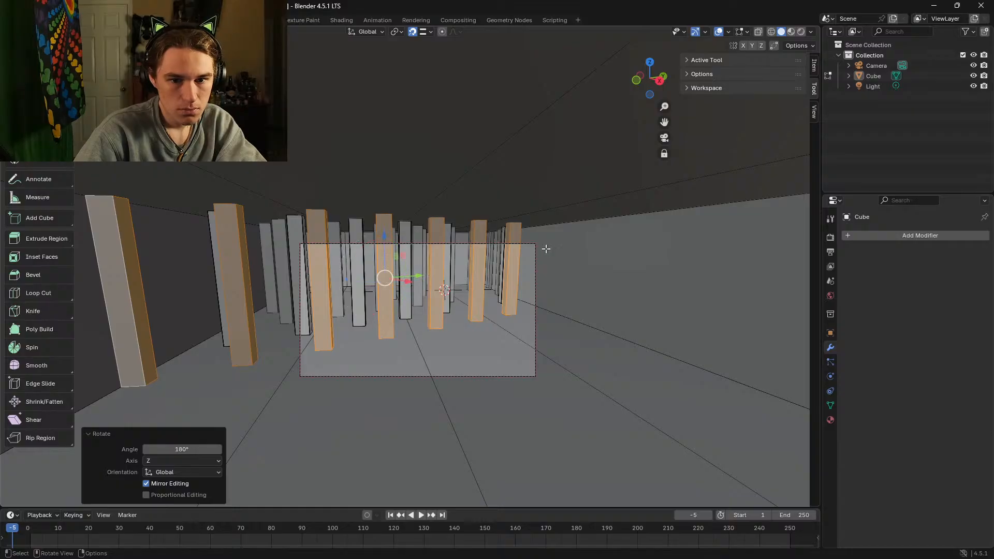
left_click_drag(408, 282, 510, 339)
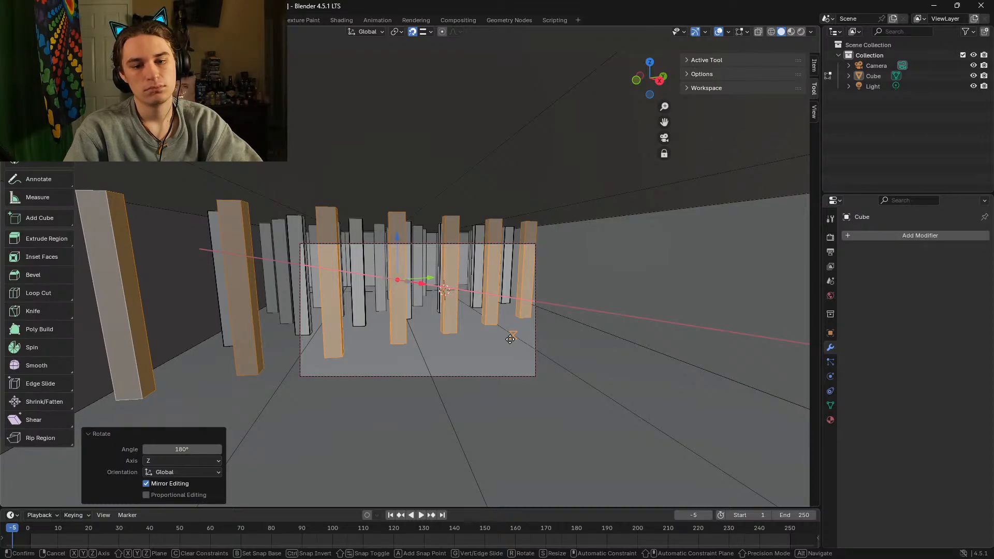
left_click(510, 339)
Step: Inspect the spacing and stagger of the four pillar rows from above the hall and from between the pillars
key("shift+grave")
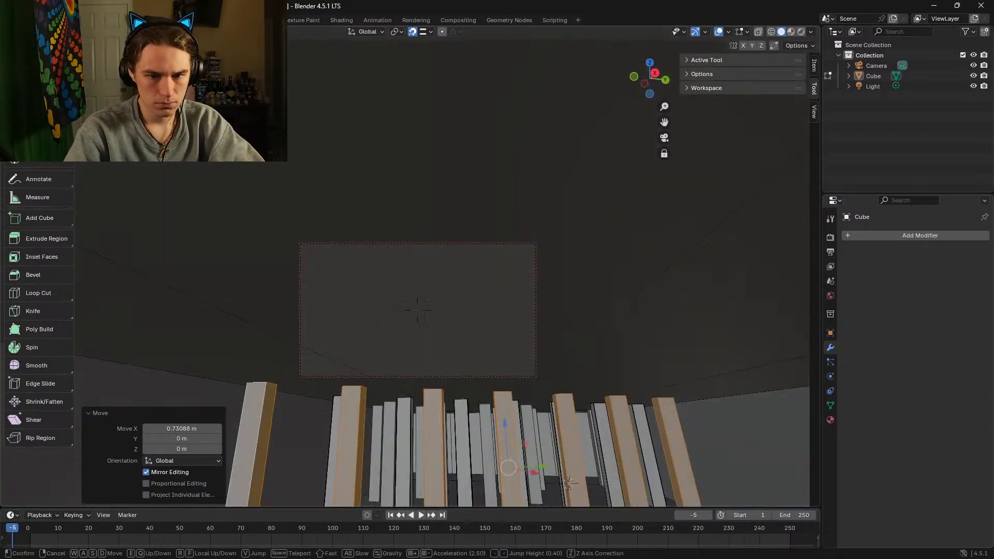
key("s")
key("a")
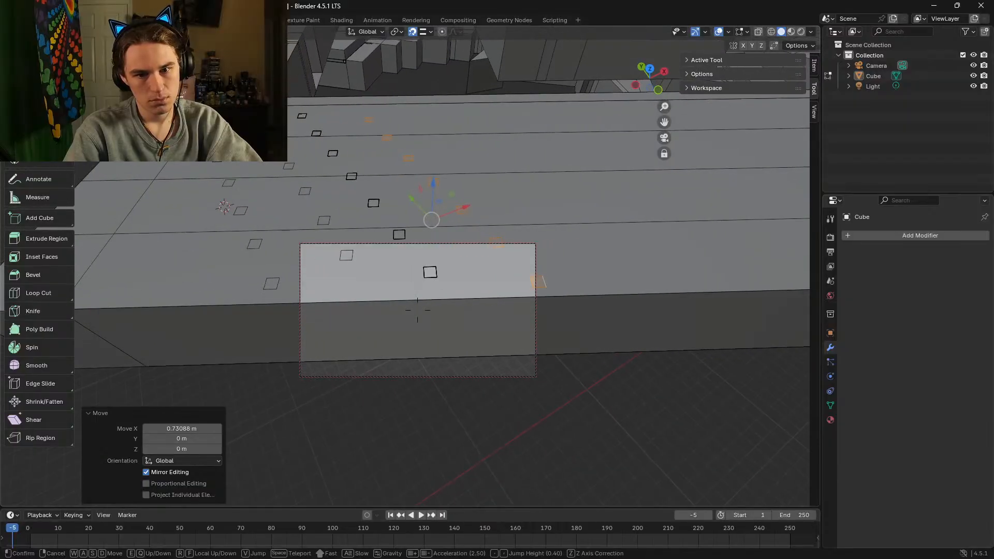
key("w")
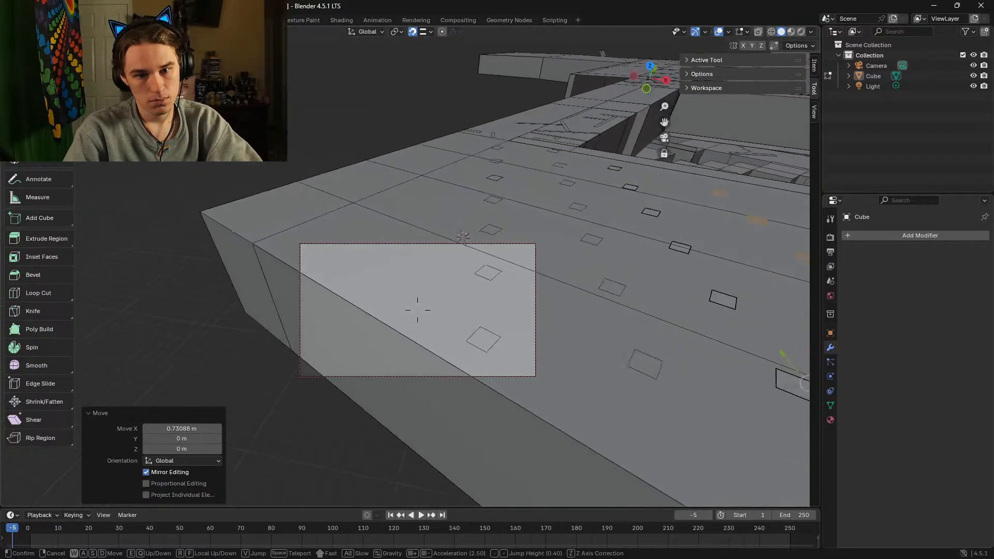
key("s")
key("a")
key("w")
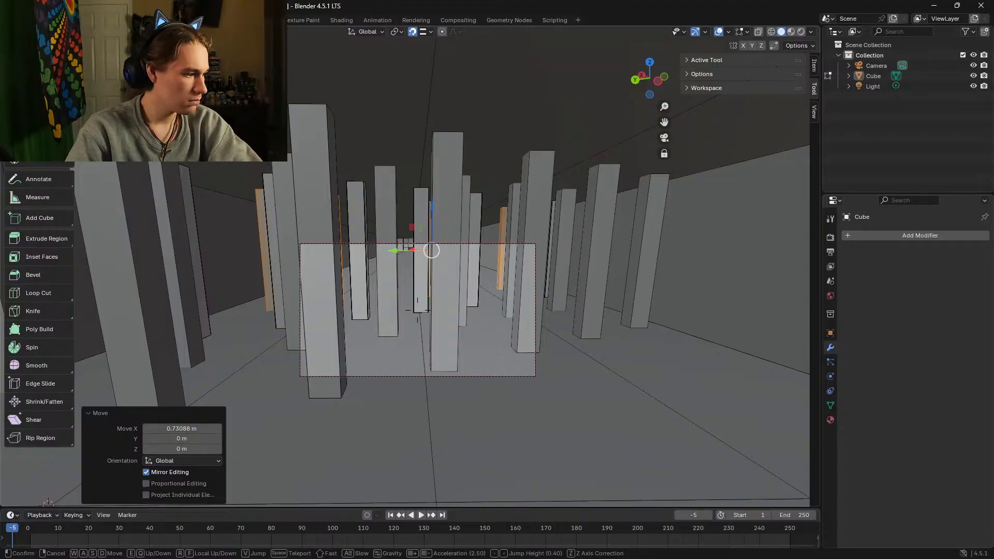
key("a")
key("d")
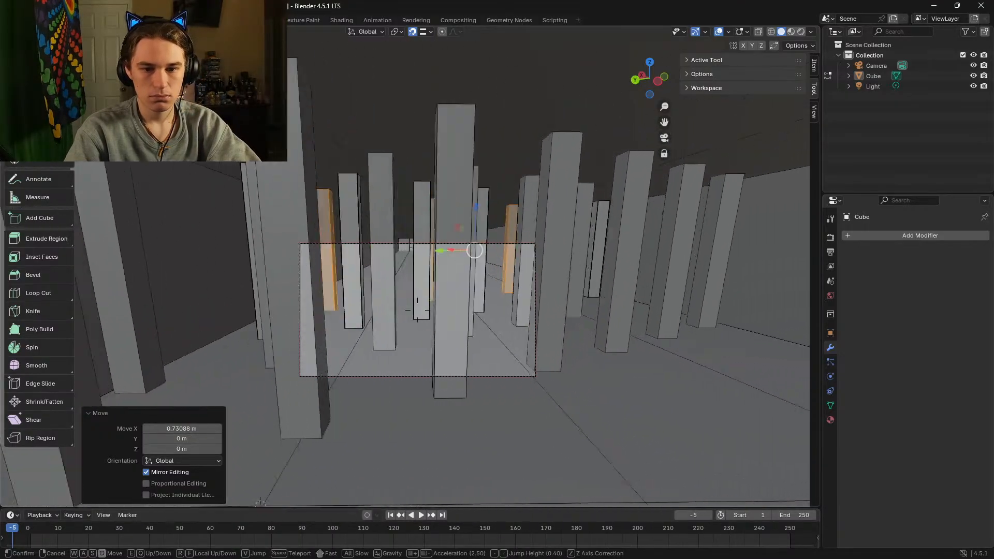
key("w")
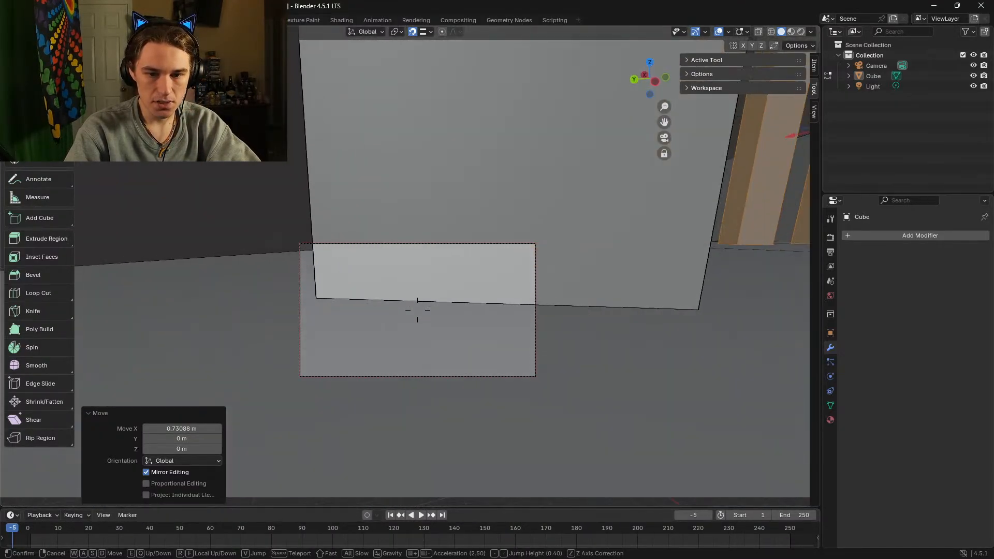
key("s")
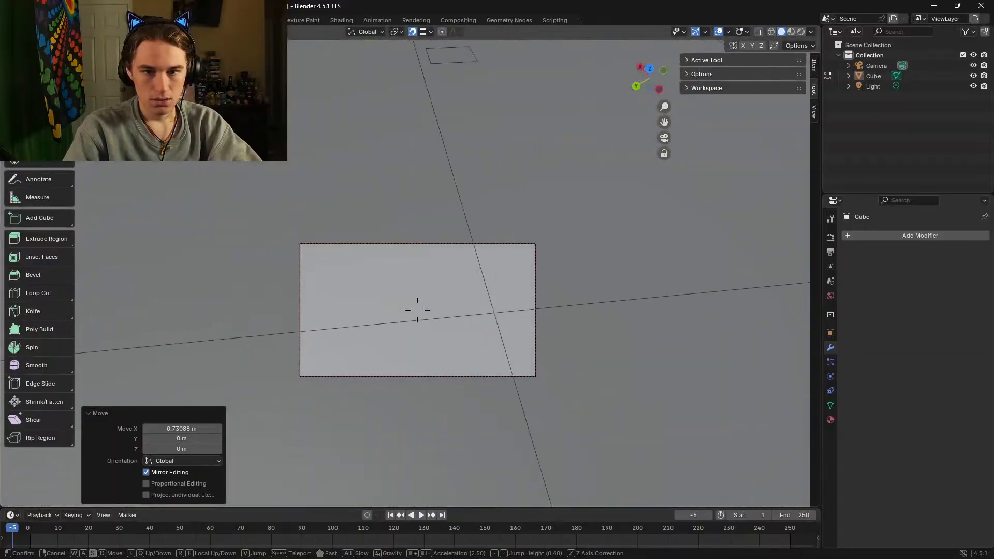
key("s")
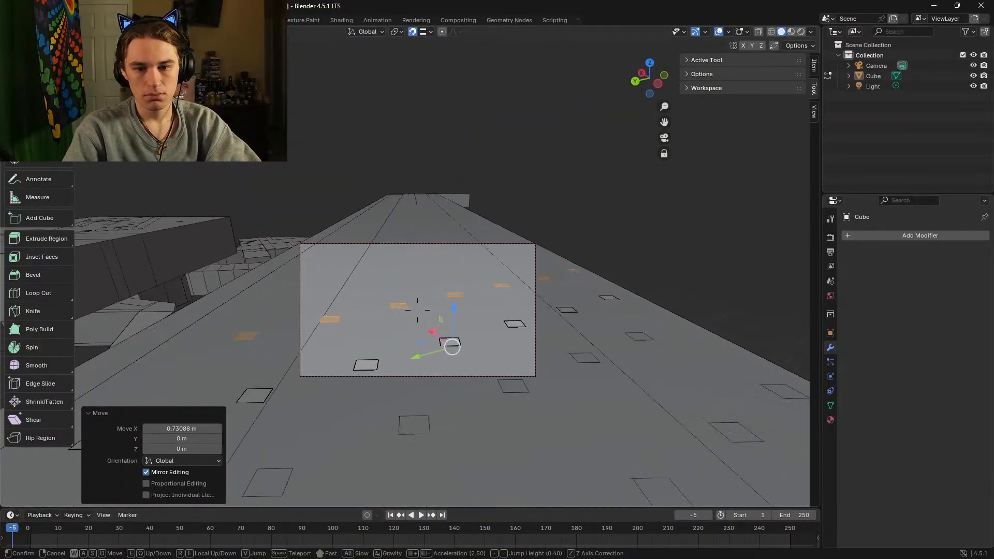
key("s")
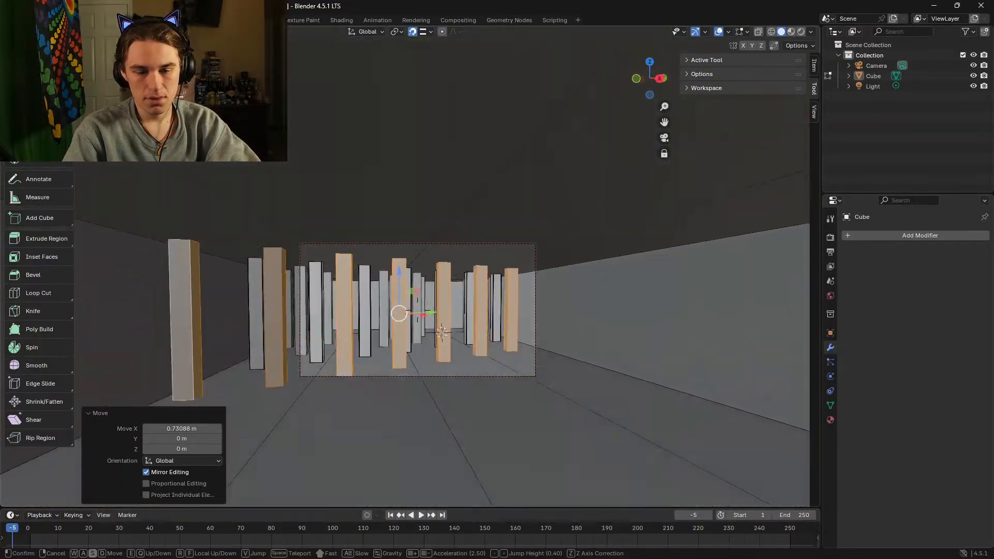
key("w")
key("a")
key("d")
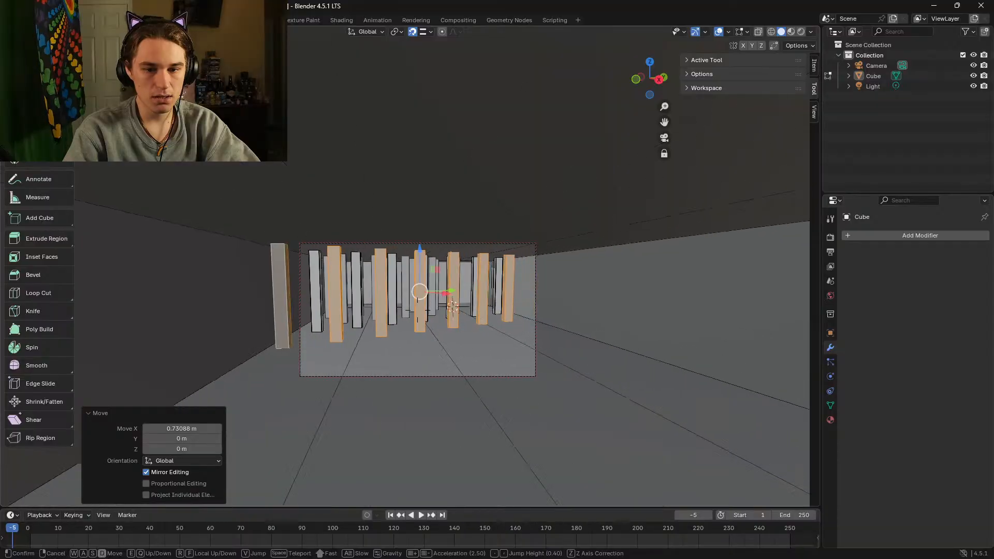
Step: Duplicate the selected row of pillars and place the copy in front of the existing rows
key("a")
key("s")
left_click(482, 229)
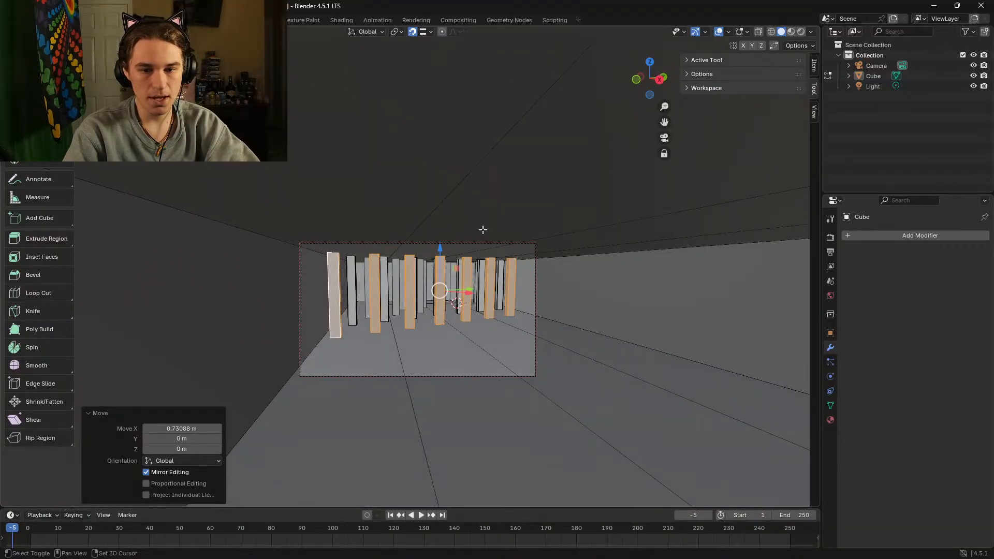
left_click_drag(432, 300, 469, 337)
left_click_drag(491, 370, 450, 330)
left_click_drag(482, 362, 408, 352)
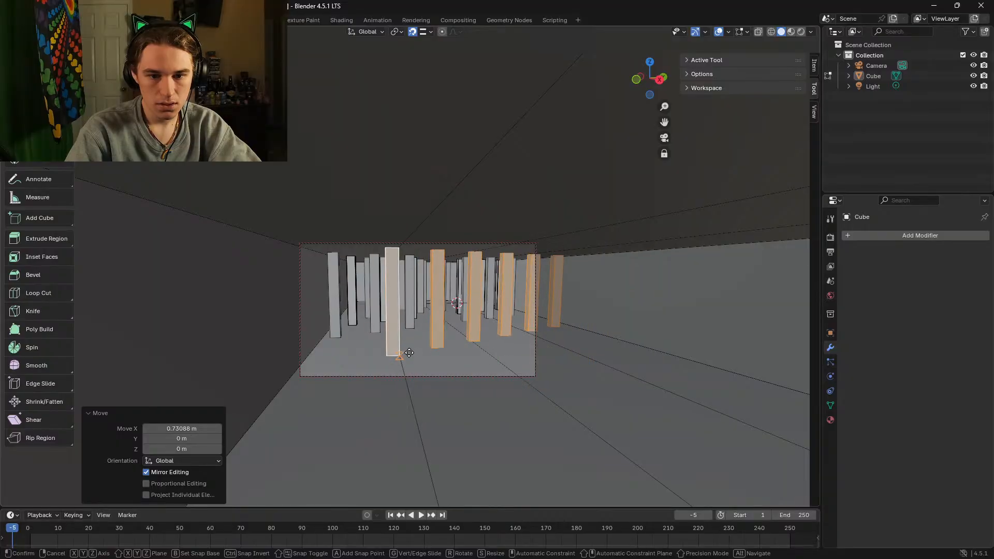
left_click(399, 351)
Step: Set the duplicated pillar row's X offset to 2 m, leaving its Y offset as it is
left_click(189, 439)
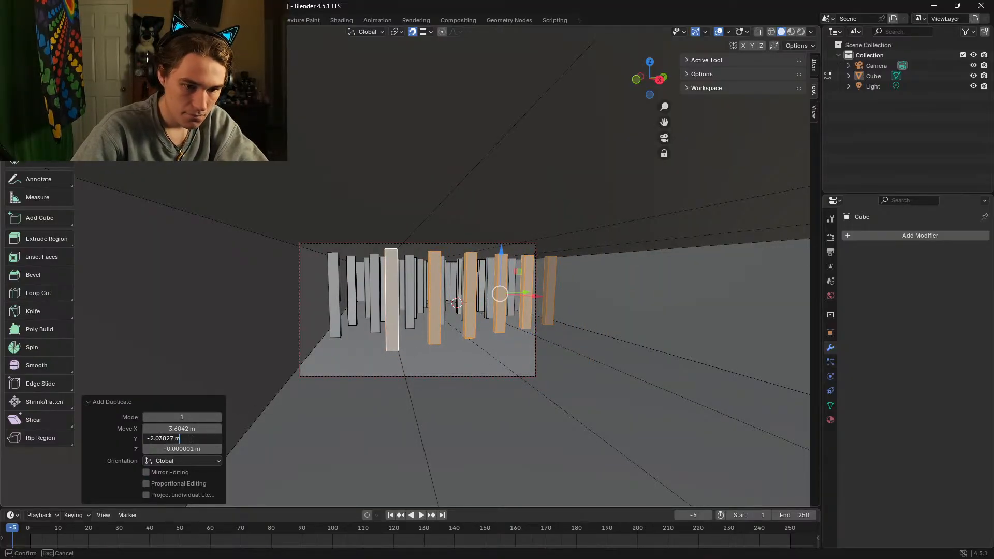
key("Return")
mouse_move(197, 425)
left_mouse_down()
mouse_move(285, 426)
mouse_move(198, 425)
left_mouse_up()
left_click(197, 430)
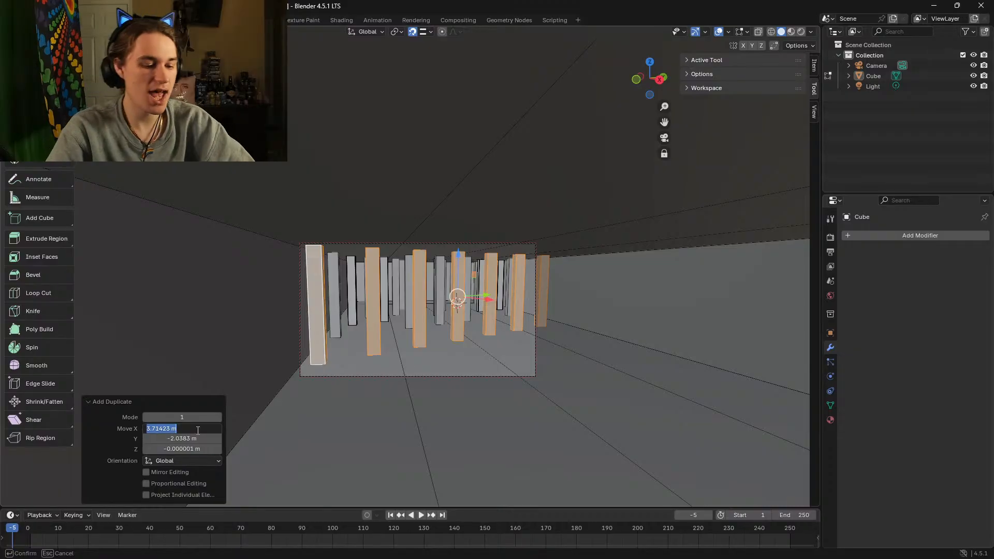
type("2")
key("Return")
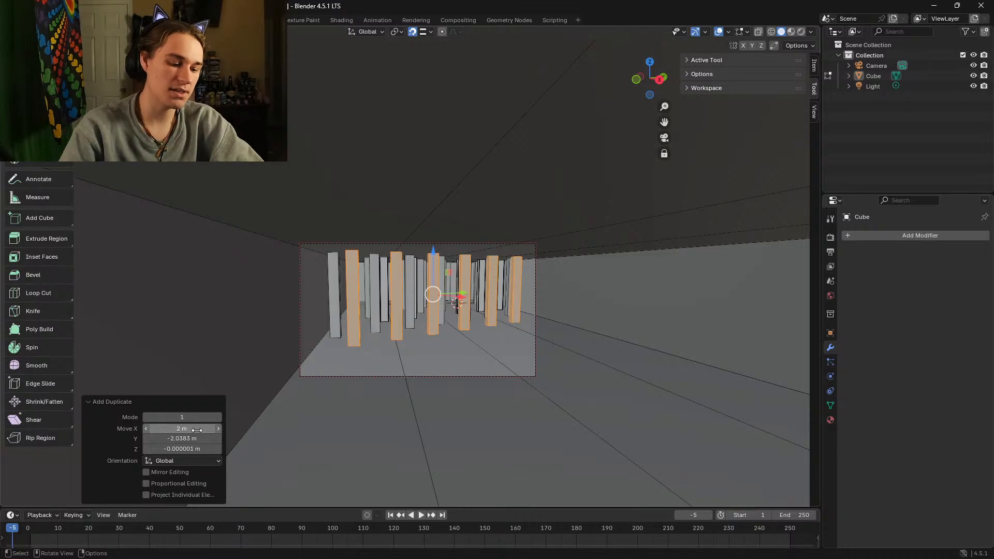
key("shift+grave")
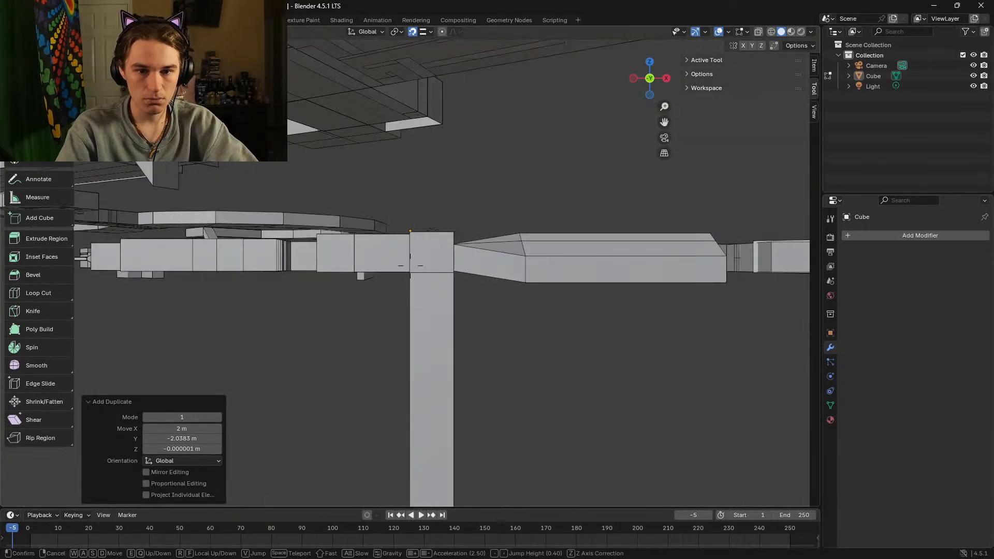
key("space")
key("w")
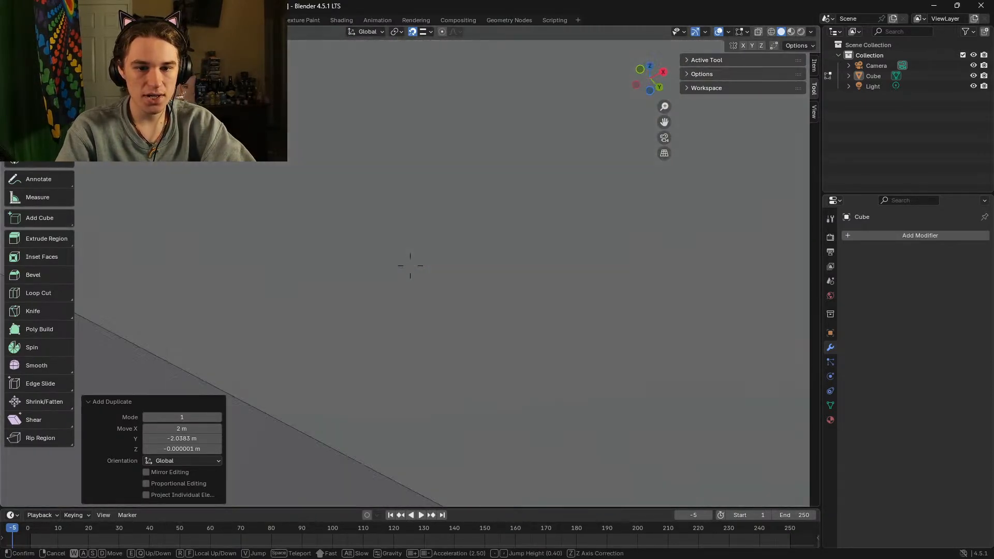
key("w")
key("w")
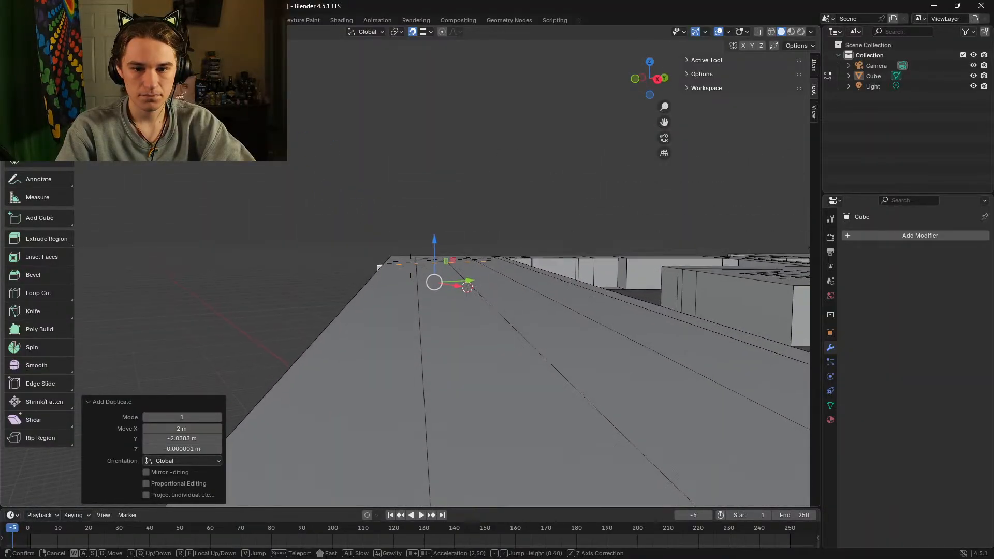
left_click(582, 390)
left_click(664, 138)
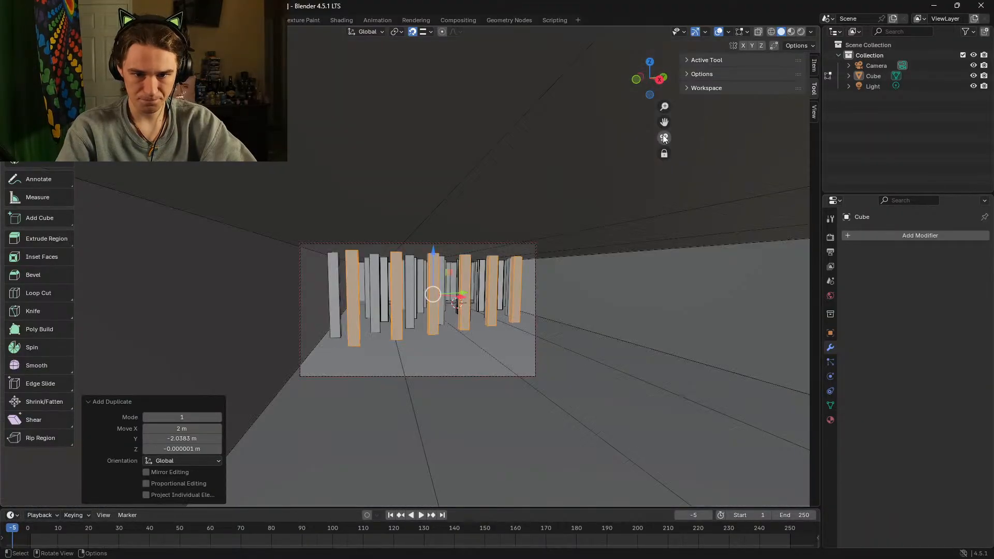
Step: Move the duplicated pillar row along X by about -0.35 m
key("shift+grave")
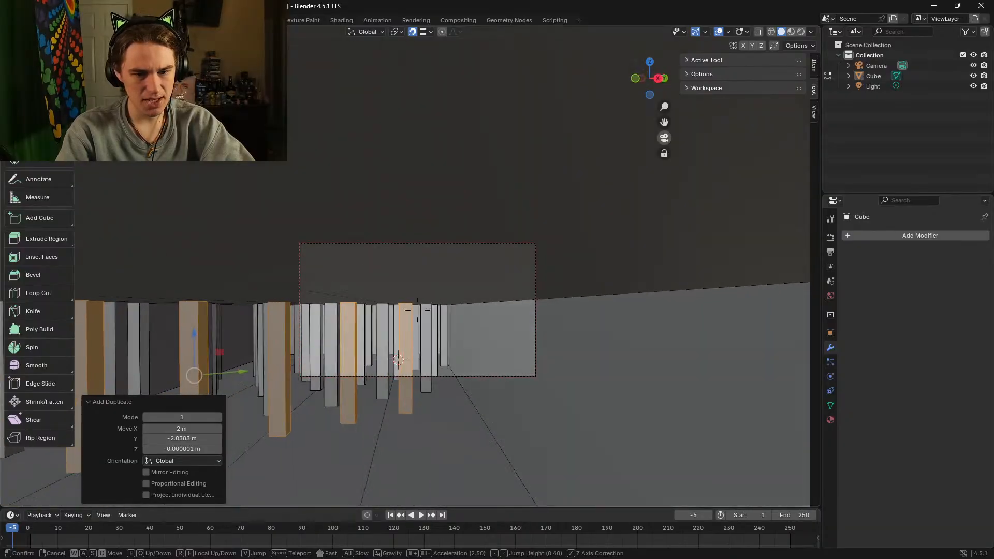
key("a")
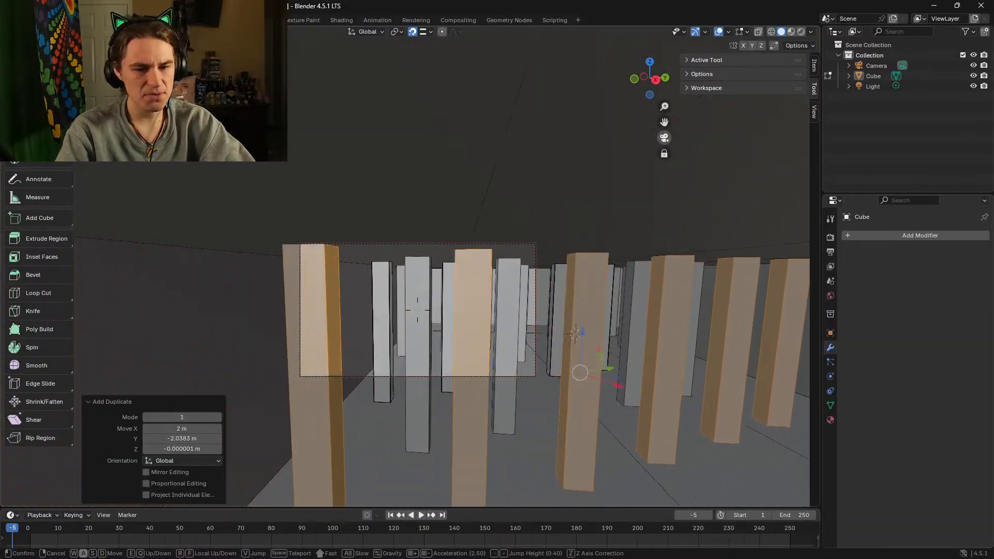
key("s")
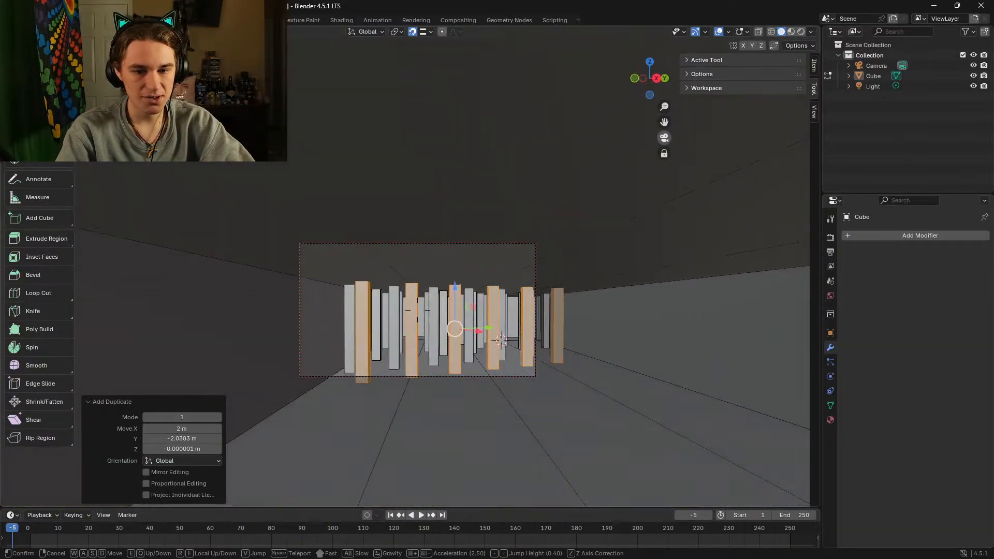
key("w")
left_click(705, 132)
left_click_drag(490, 299, 505, 352)
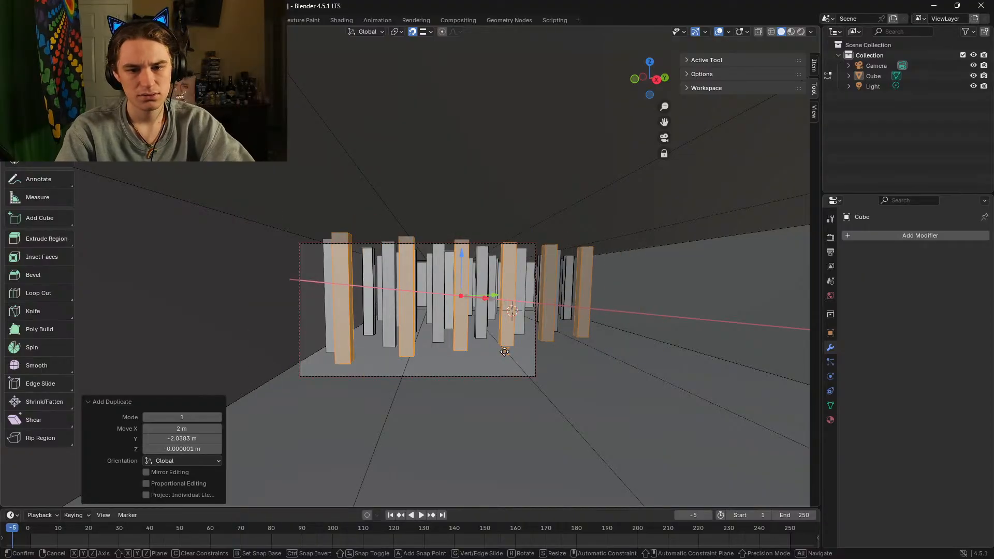
left_click(505, 352)
Step: Move the duplicated pillar row along Y by about 1.51 m, towards the middle of the hall
key("shift+grave")
key("e")
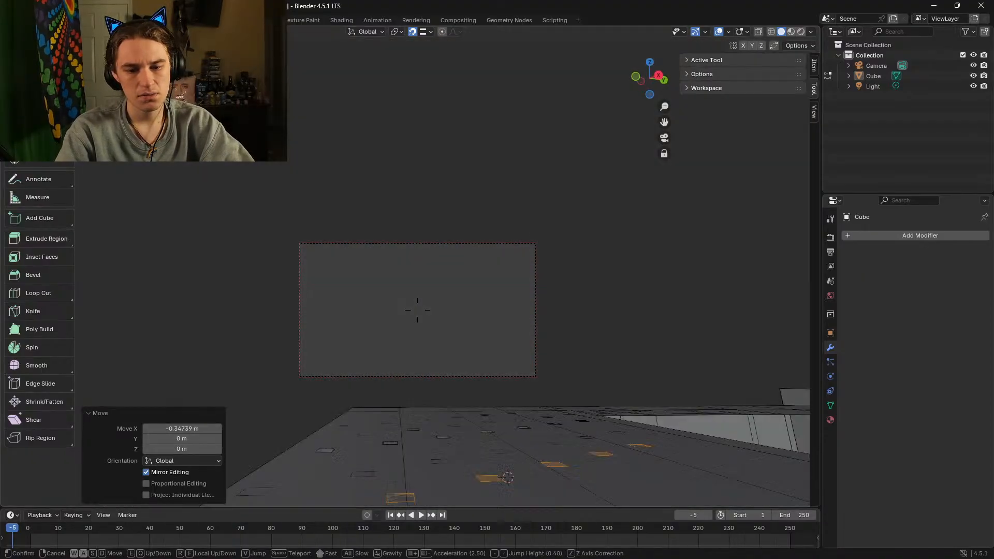
key("s")
key("a")
key("d")
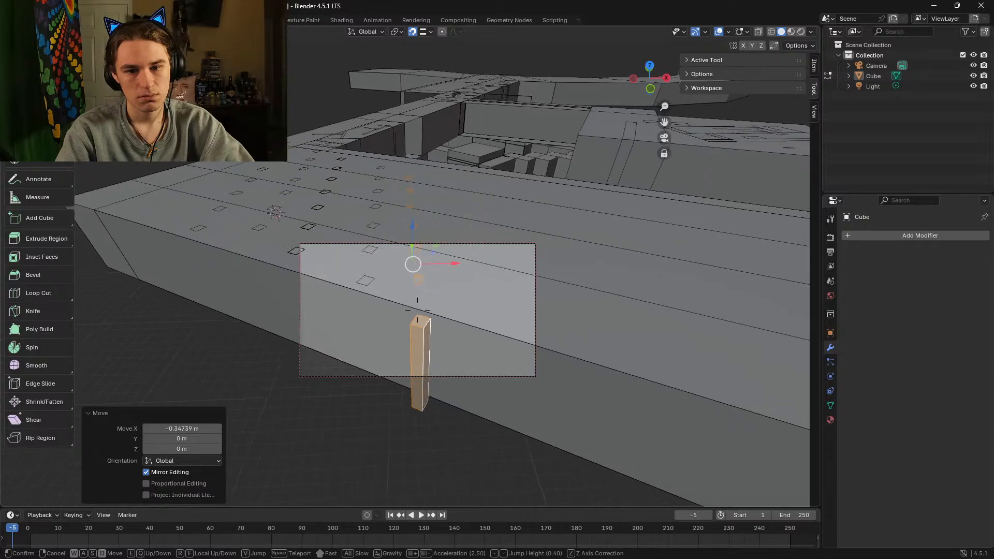
key("w")
key("w")
key("s")
left_click(437, 323)
left_click_drag(378, 301, 389, 394)
key("shift+grave")
key("a")
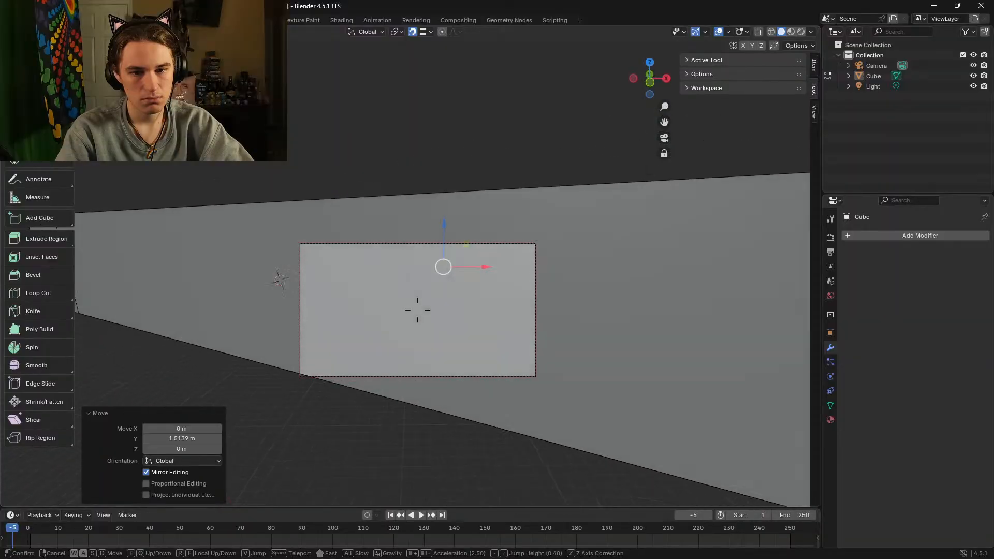
key("e")
key("s")
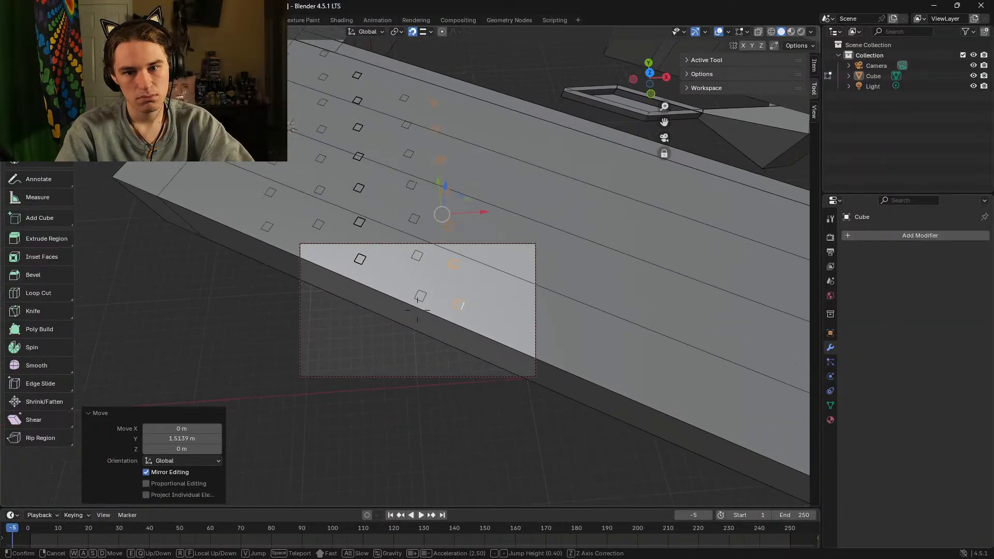
left_click(417, 310)
key("g")
key("y")
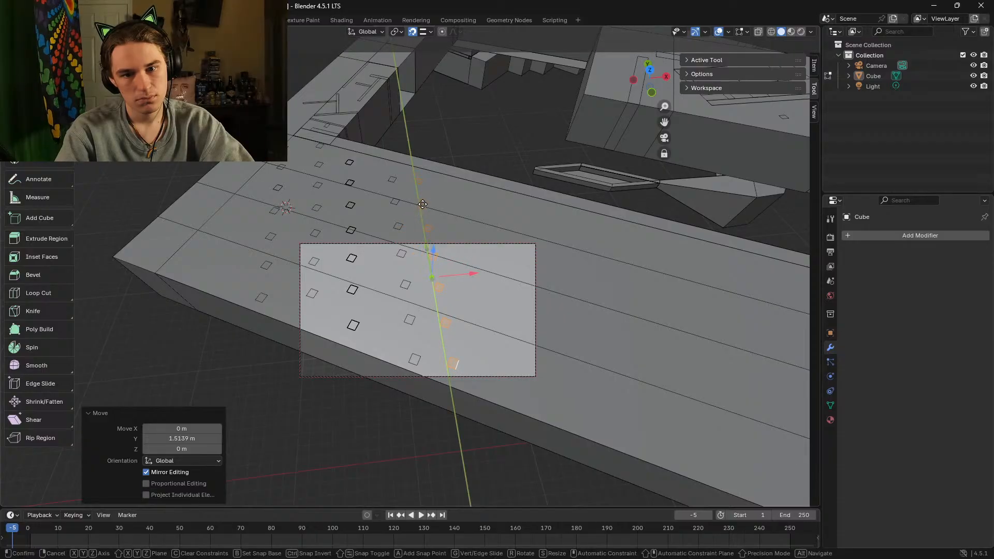
key("Escape")
Step: Switch the snap target to Vertex and move the pillar row another 1.15 m or so along Y
left_click(424, 32)
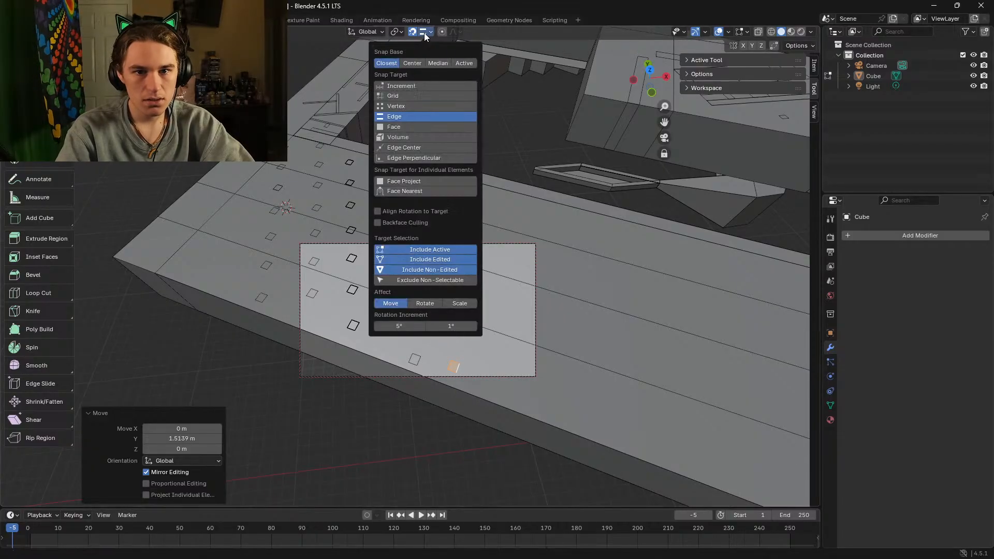
left_click(396, 106)
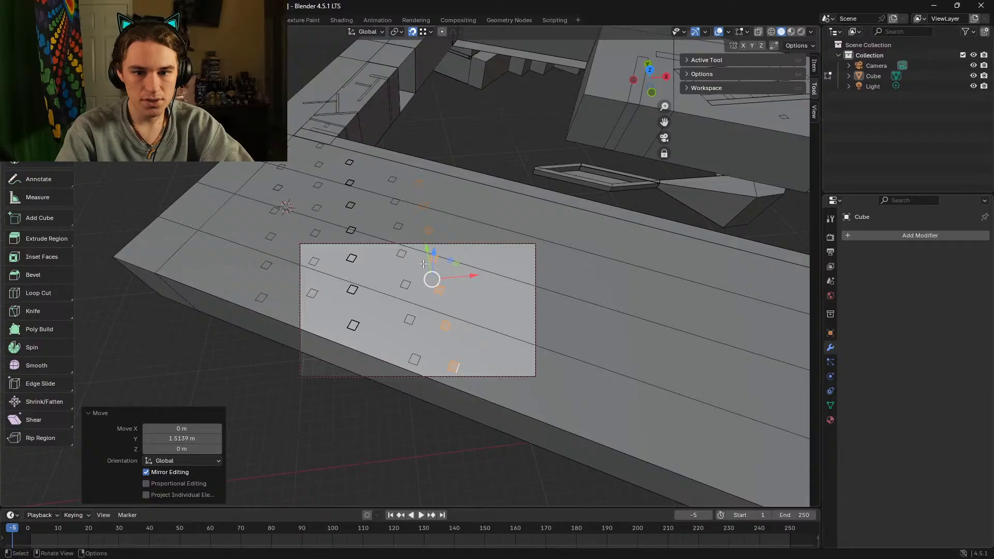
key("g")
key("y")
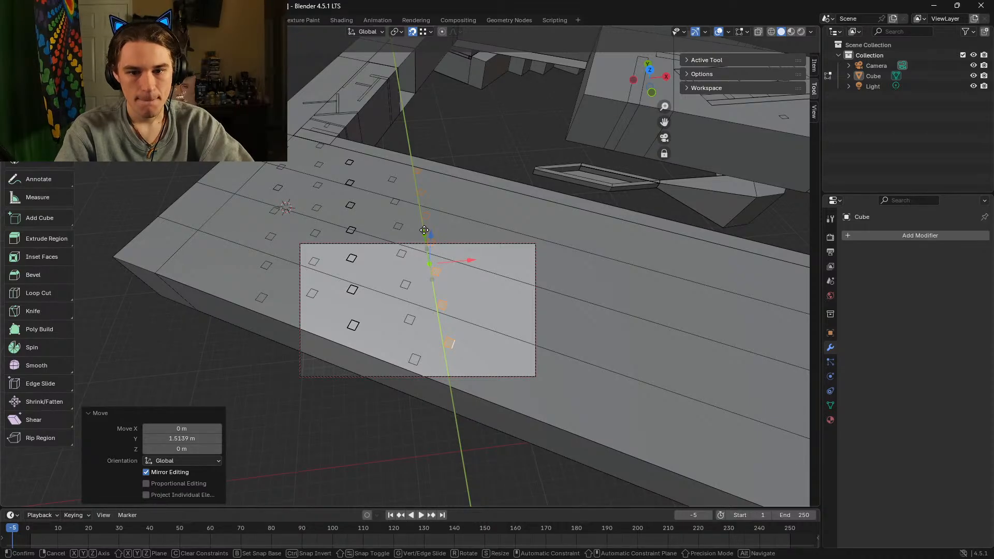
left_click(423, 234)
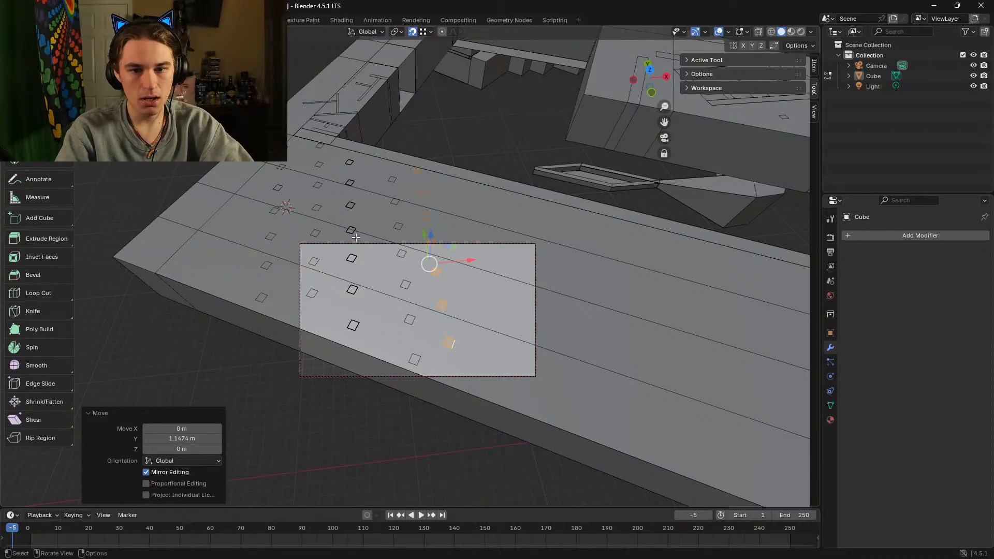
key("shift+grave")
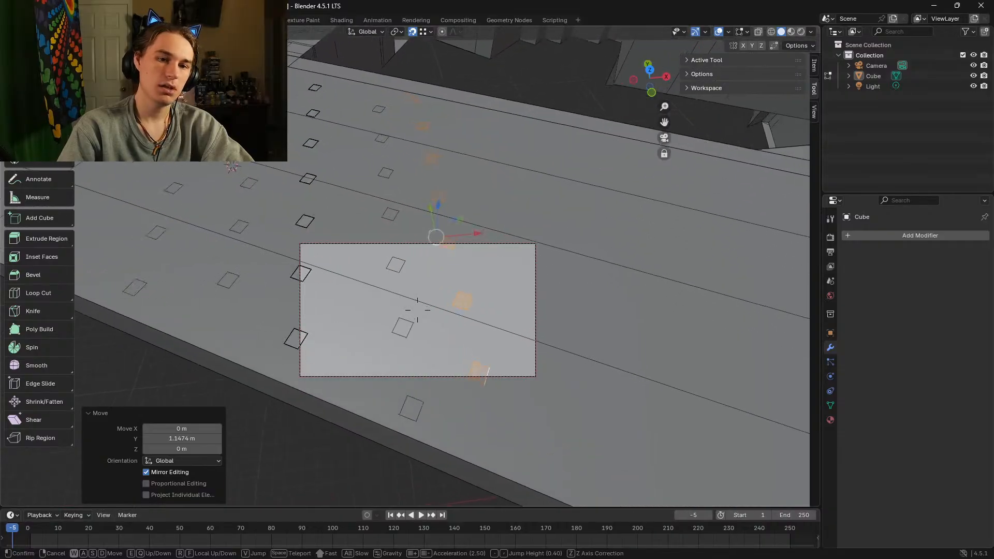
key("w")
key("s")
left_click(359, 233)
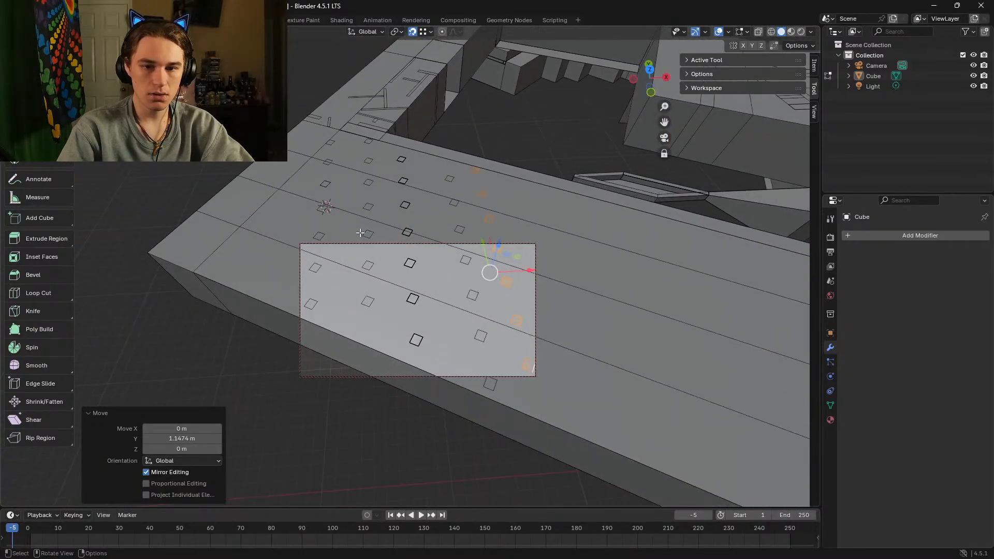
left_click(402, 159)
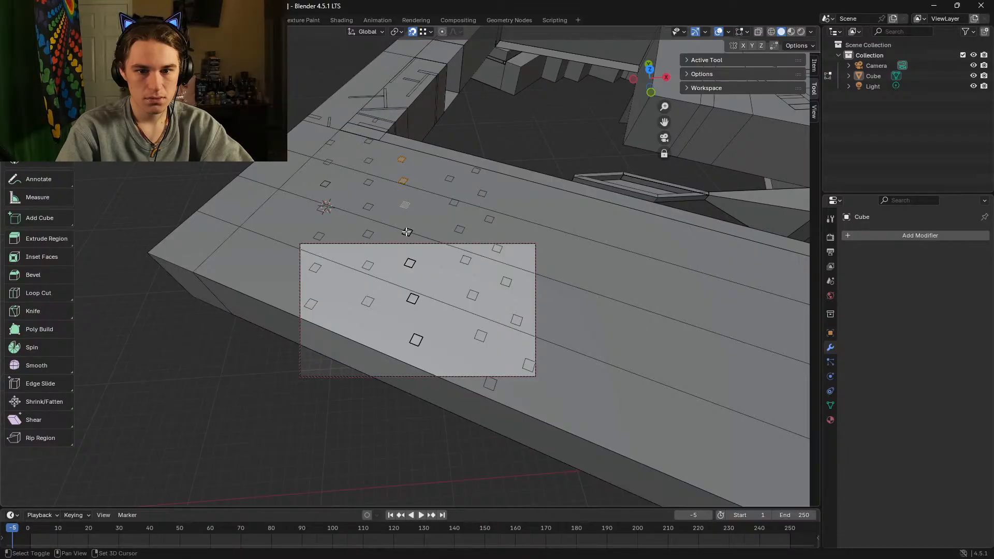
left_click(411, 288, "alt")
left_click(408, 263, "shift")
left_click(421, 245)
left_click(410, 263, "shift")
left_click(410, 263, "shift")
left_click(411, 264, "shift")
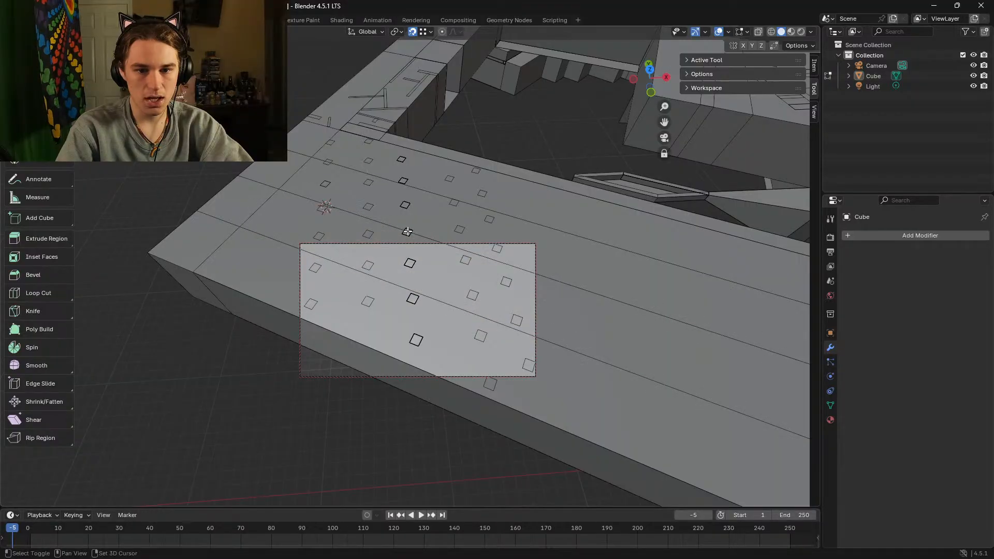
left_click(411, 268, "shift")
left_click(411, 252, "shift")
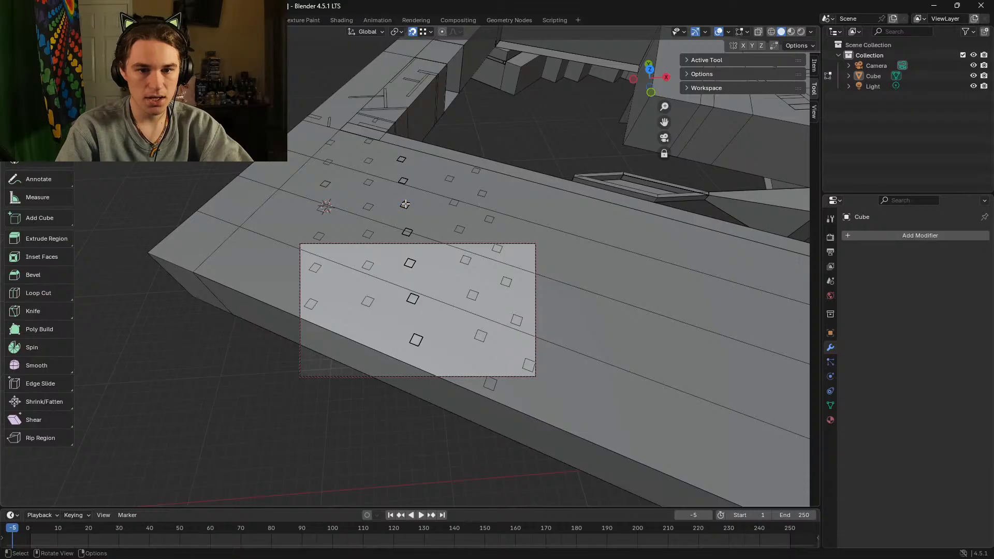
Step: Select the seven pillars of the bold-outlined row inside the hall, including all of their linked geometry
key("shift+grave")
key("w")
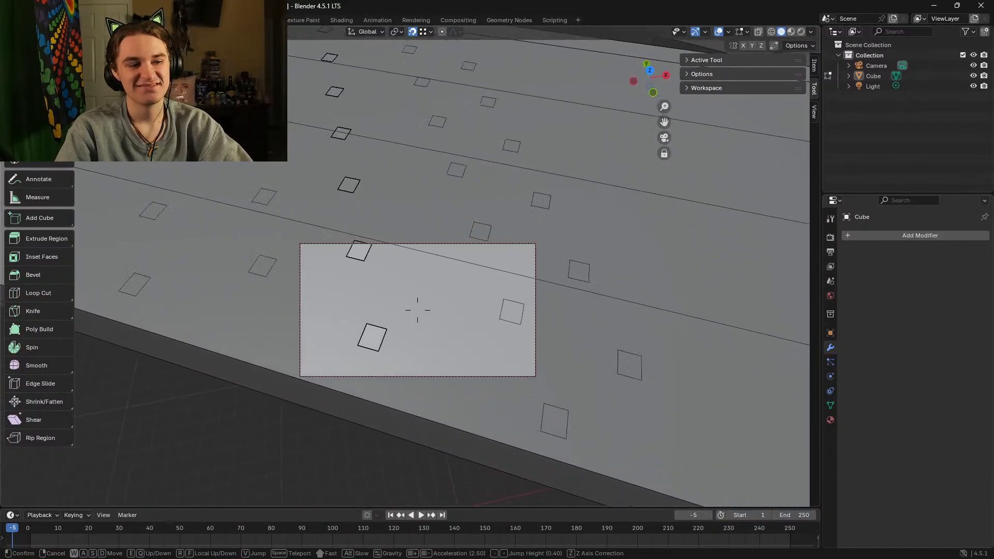
left_click(457, 253)
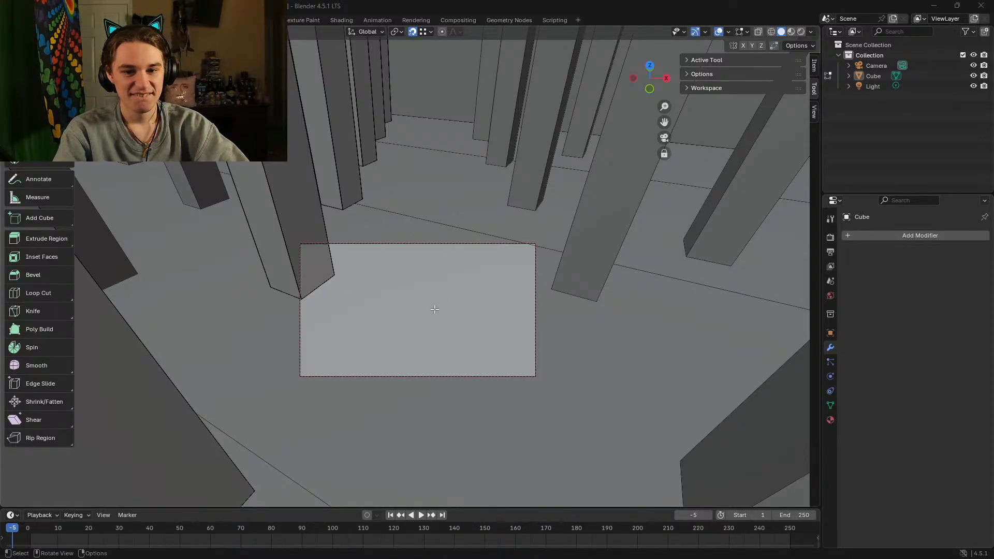
key("shift+grave")
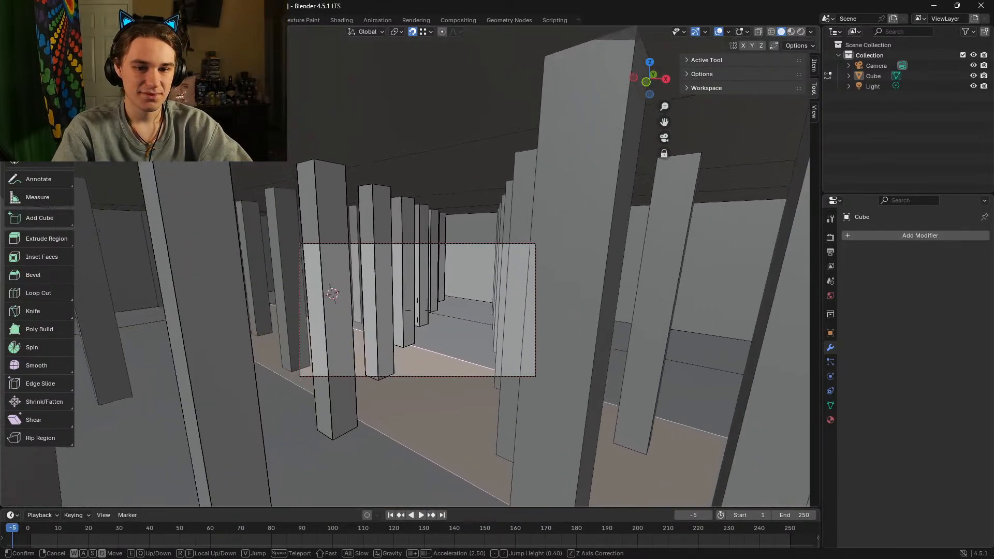
left_click(443, 297)
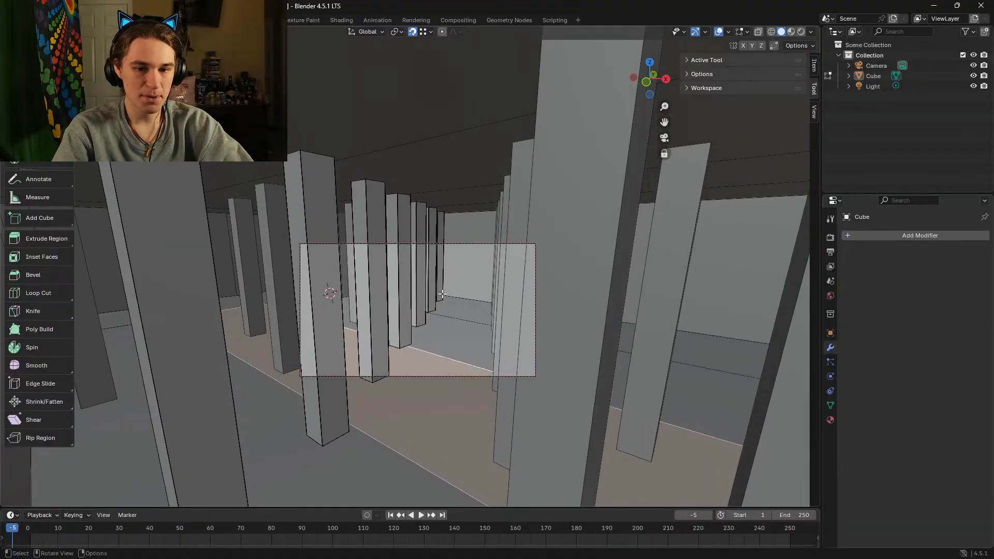
left_click(440, 245, "shift")
left_click(435, 381)
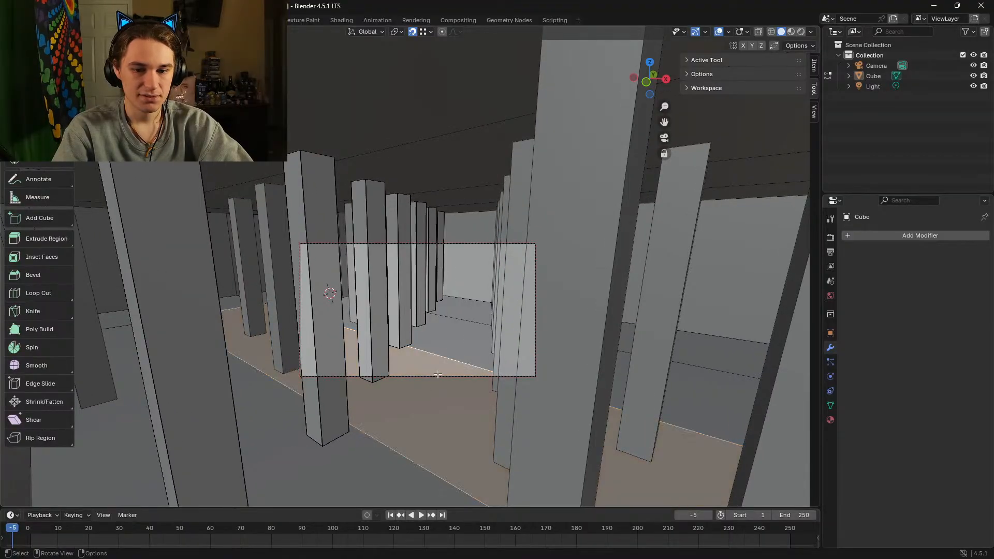
left_click(440, 243)
left_click(432, 237, "shift")
left_click(419, 237, "shift")
left_click(403, 236, "shift")
left_click(376, 237, "shift")
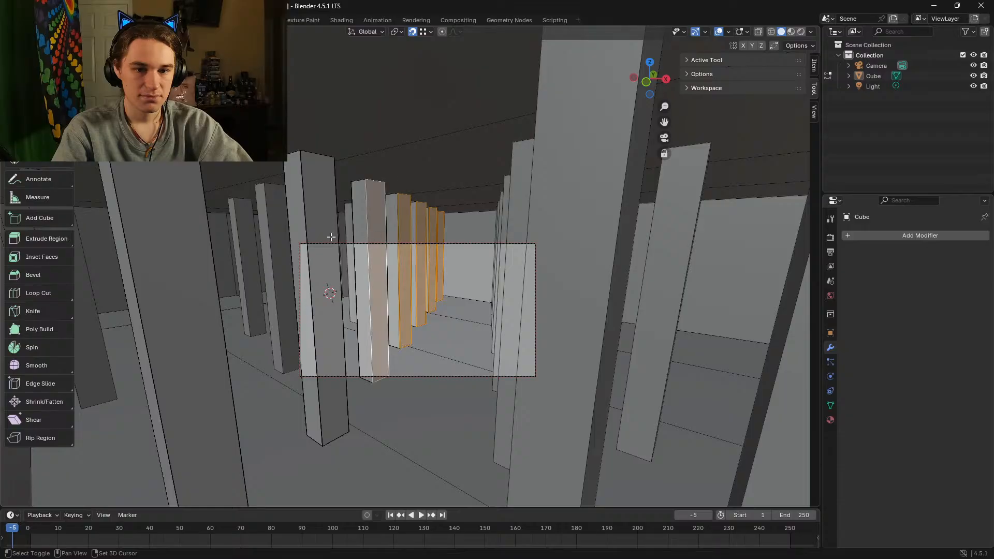
left_click(326, 237, "shift")
left_click(178, 238, "shift")
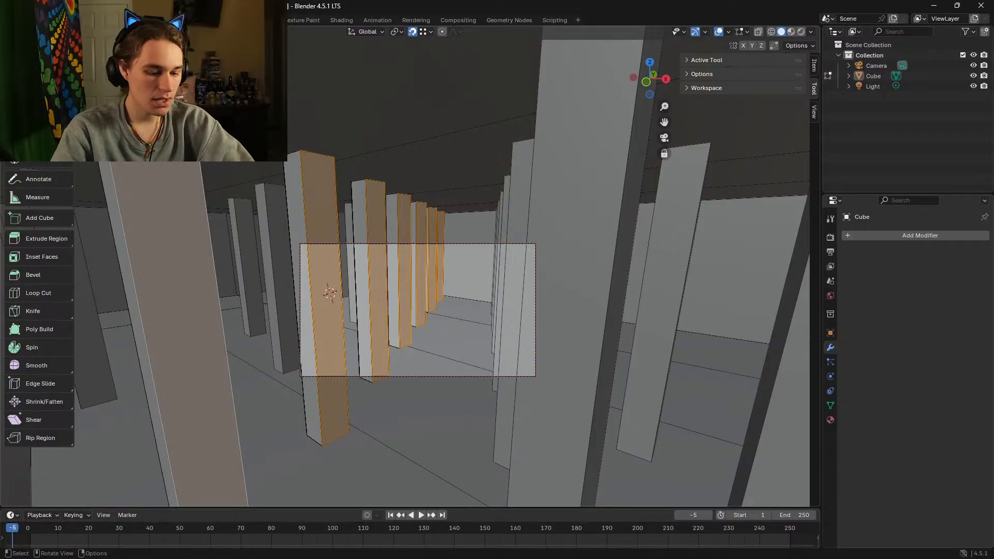
key("ctrl+l")
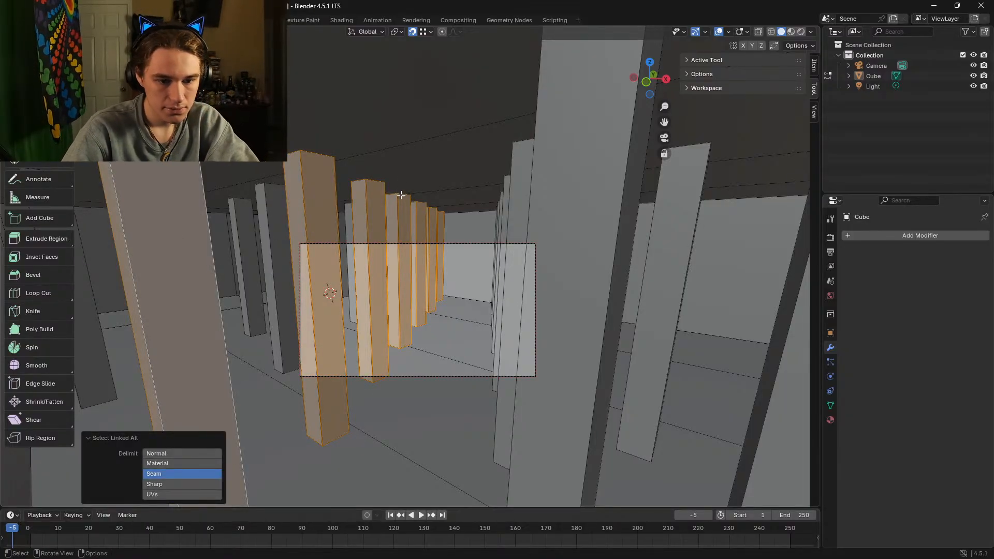
Step: Move the selected row of seven pillars about 1.02 m along Y, into the gaps of the bold-outlined row
key("shift+grave")
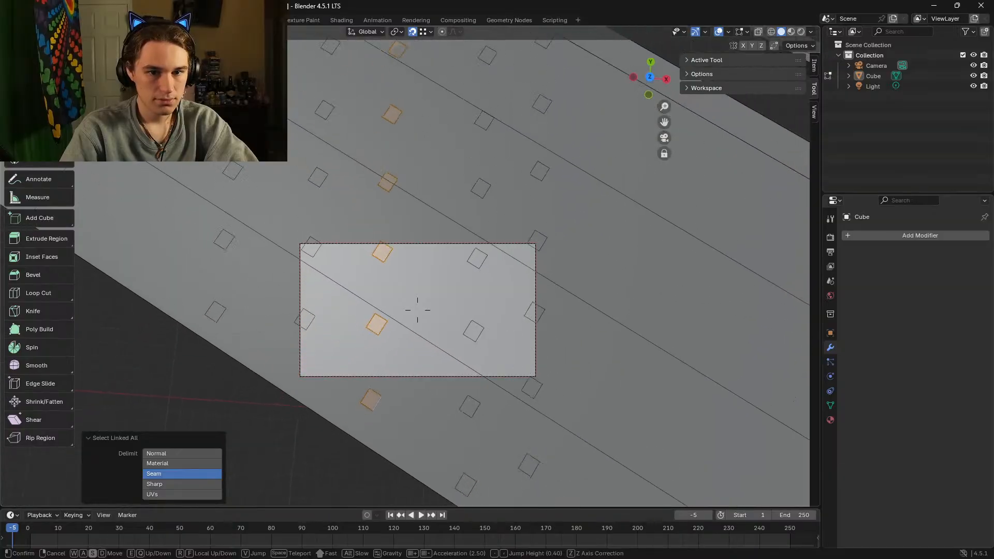
key("s")
left_click(363, 202)
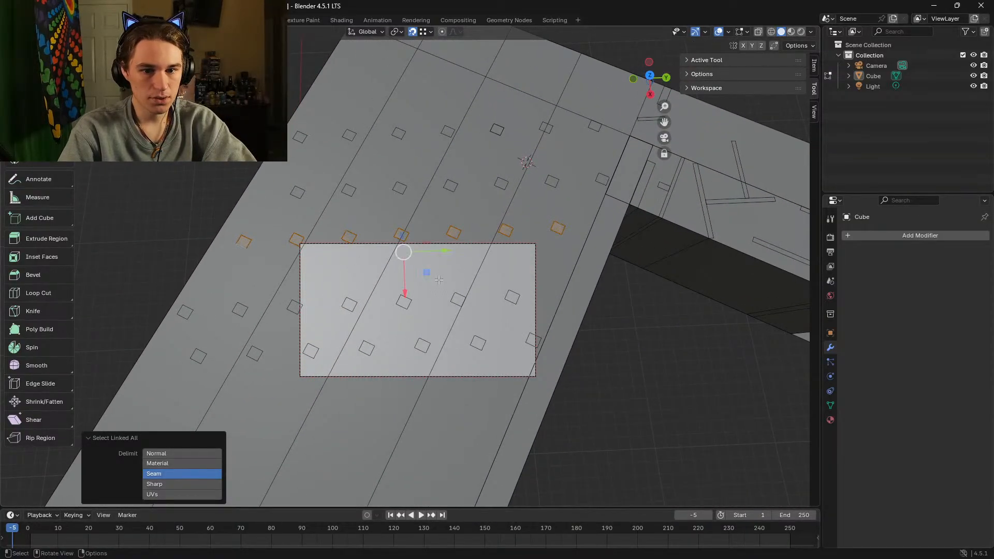
left_click_drag(447, 251, 473, 250)
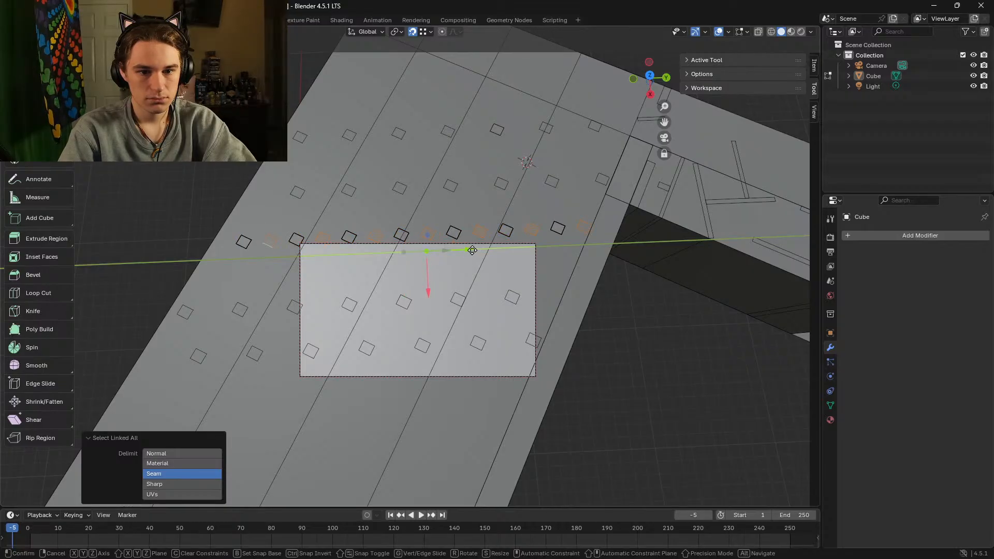
left_click_drag(472, 250, 472, 250)
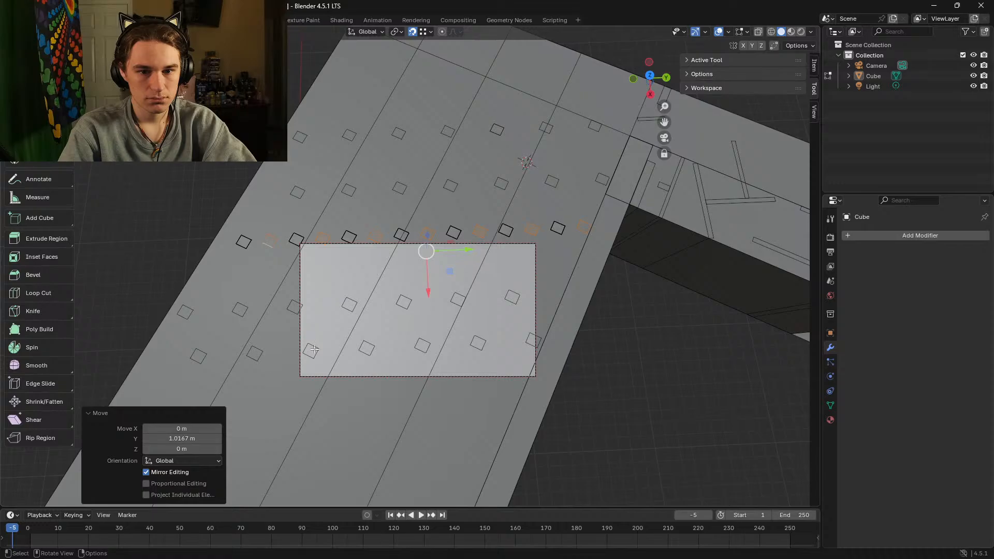
key("shift+grave")
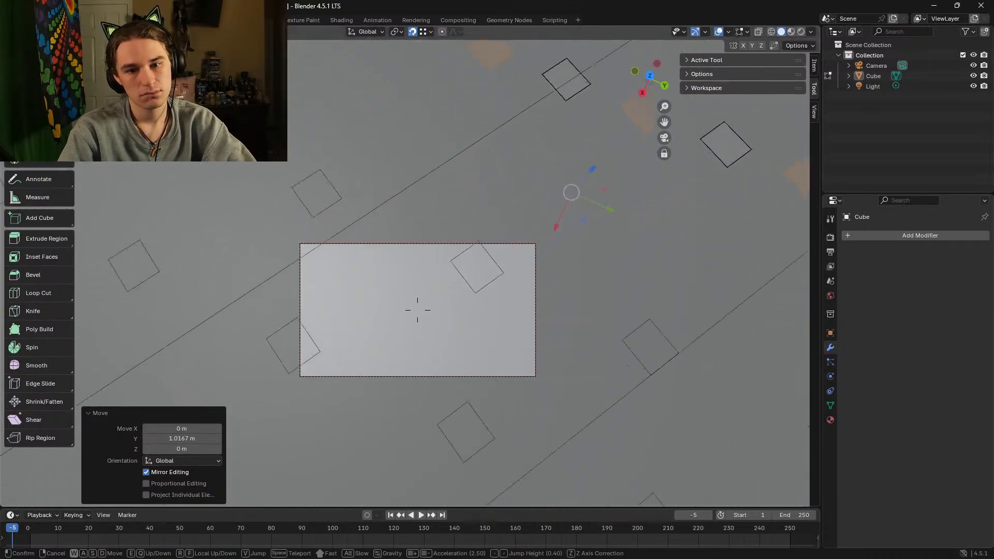
key("w")
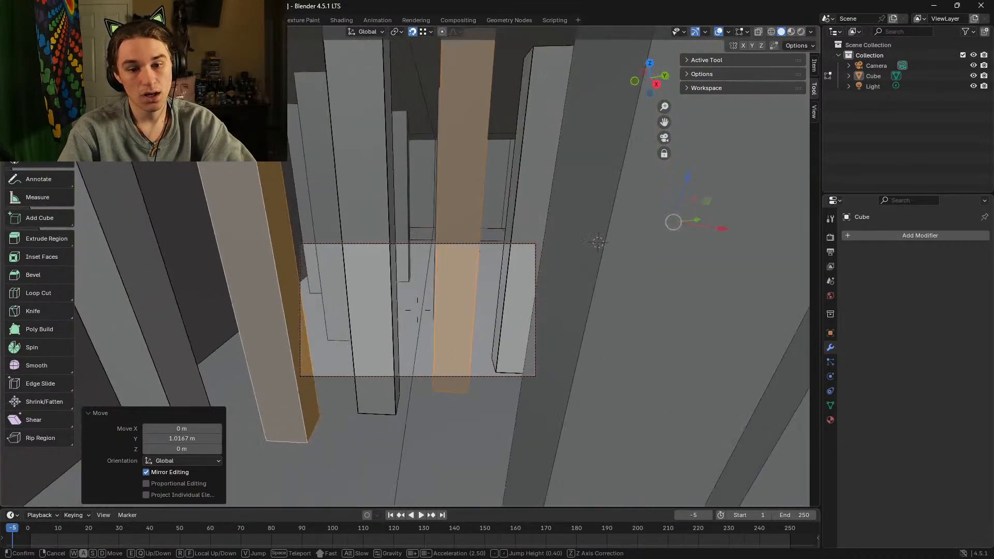
key("w")
key("s")
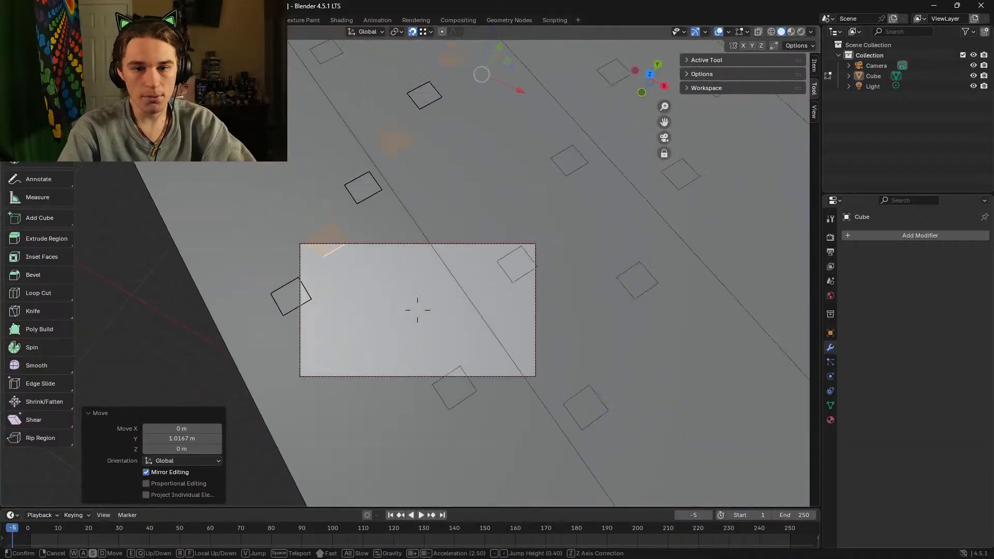
left_click(476, 313)
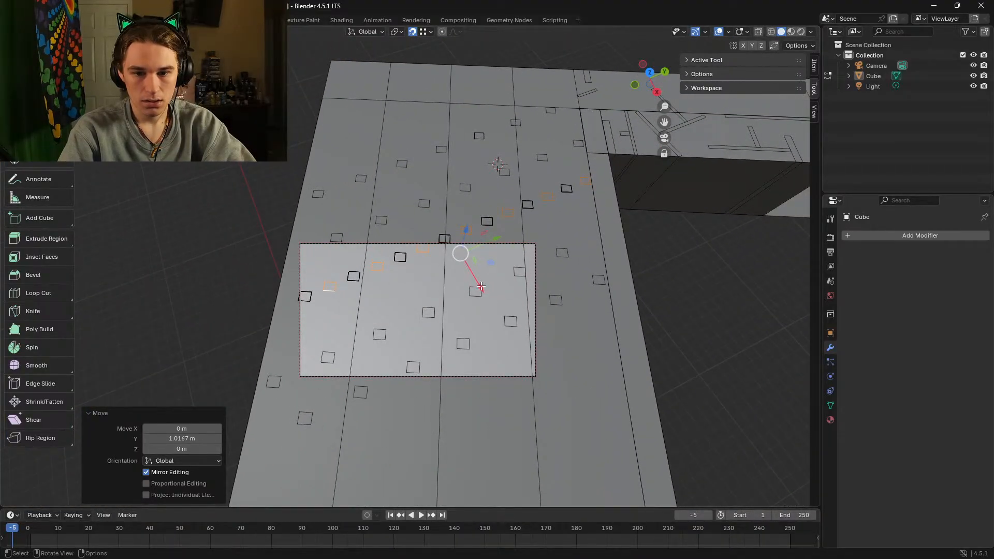
key("g")
key("x")
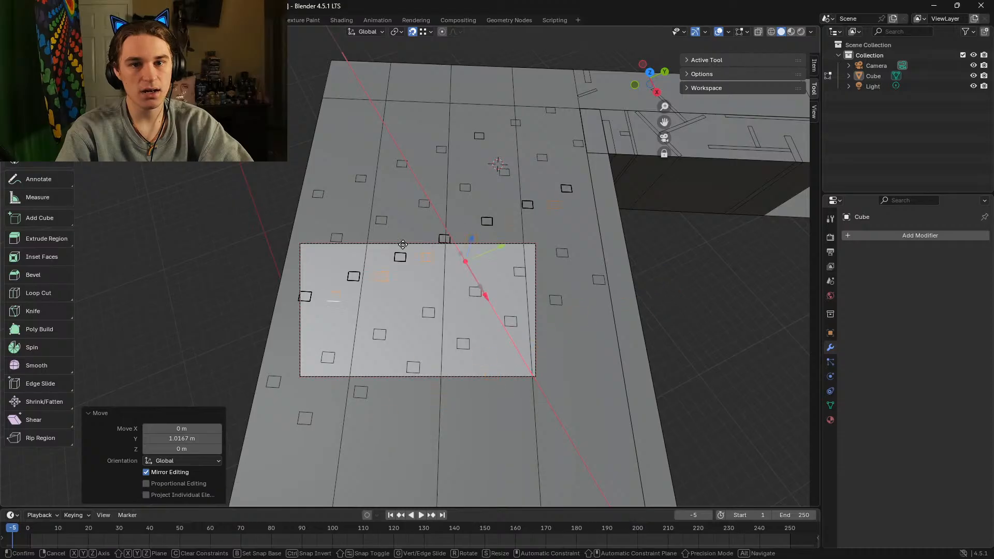
key("Escape")
Step: Switch the snap target to Grid and try to move the selected pillar row along X
left_click(423, 32)
left_click(415, 95)
left_click_drag(472, 282, 450, 186)
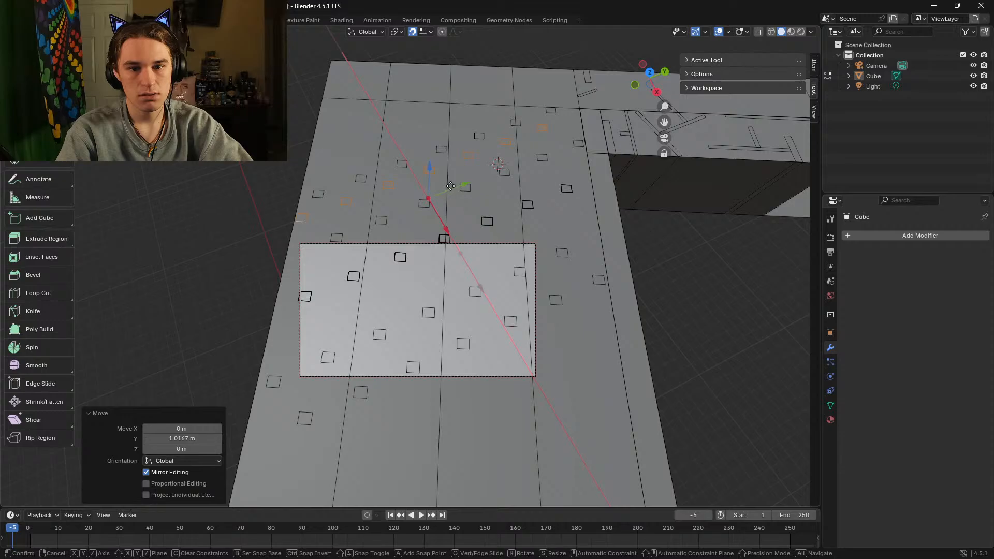
right_click(450, 186)
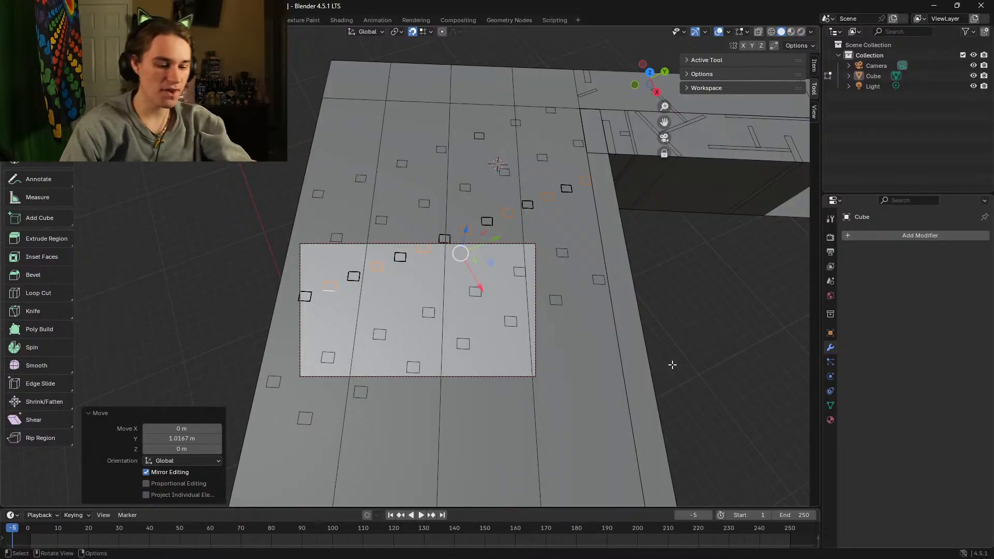
Step: Examine the layout and spacing of the pillar rows from inside the hall and from its empty part
key("shift+grave")
key("w")
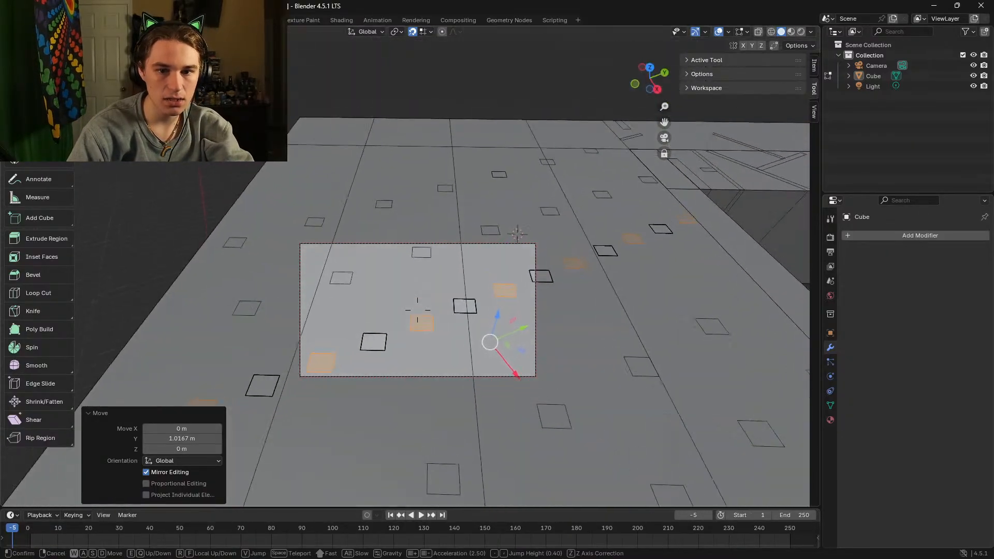
key("s")
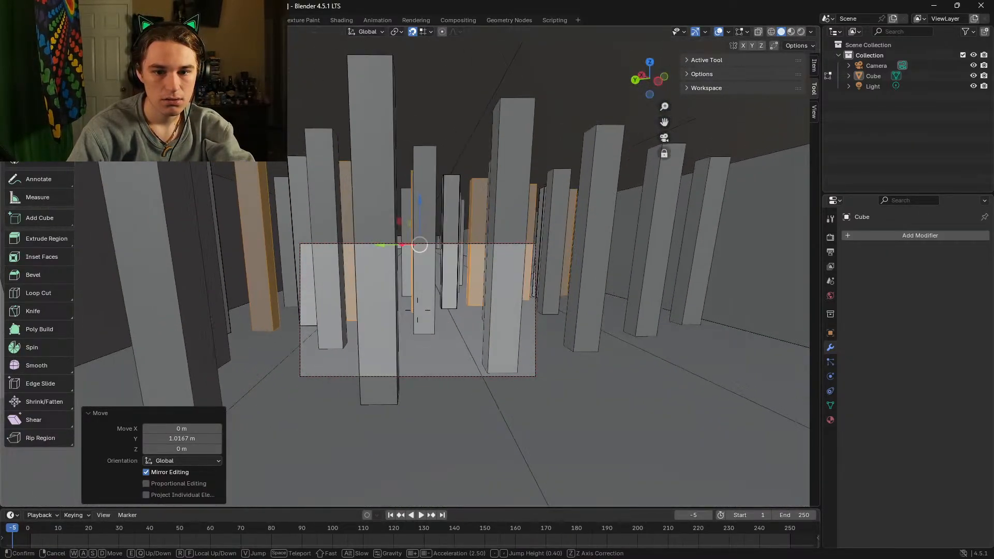
key("w")
key("w")
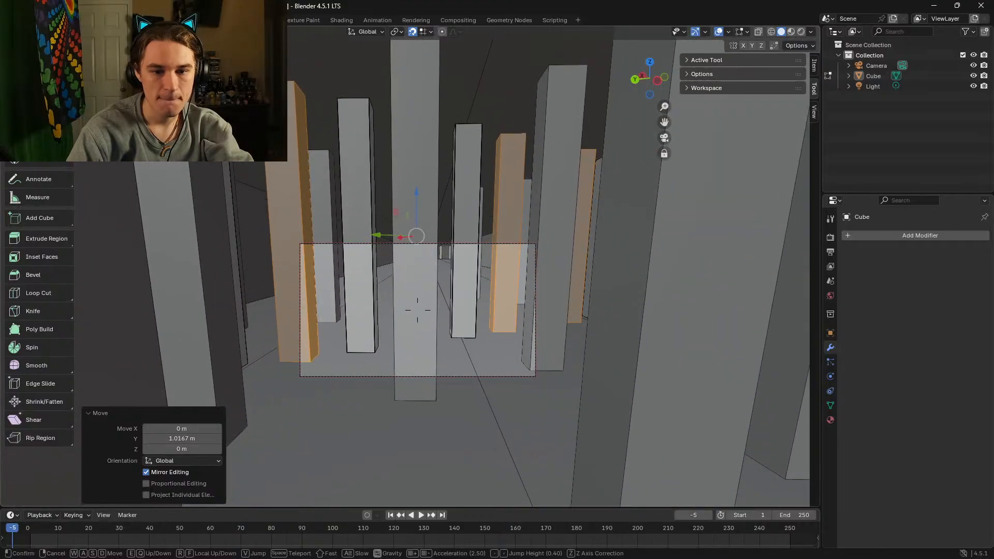
key("w")
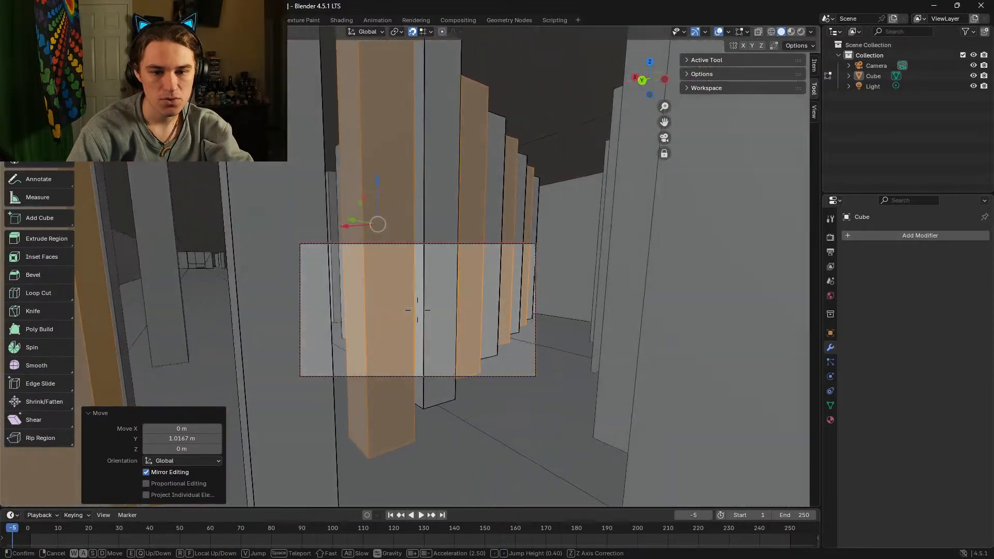
key("w")
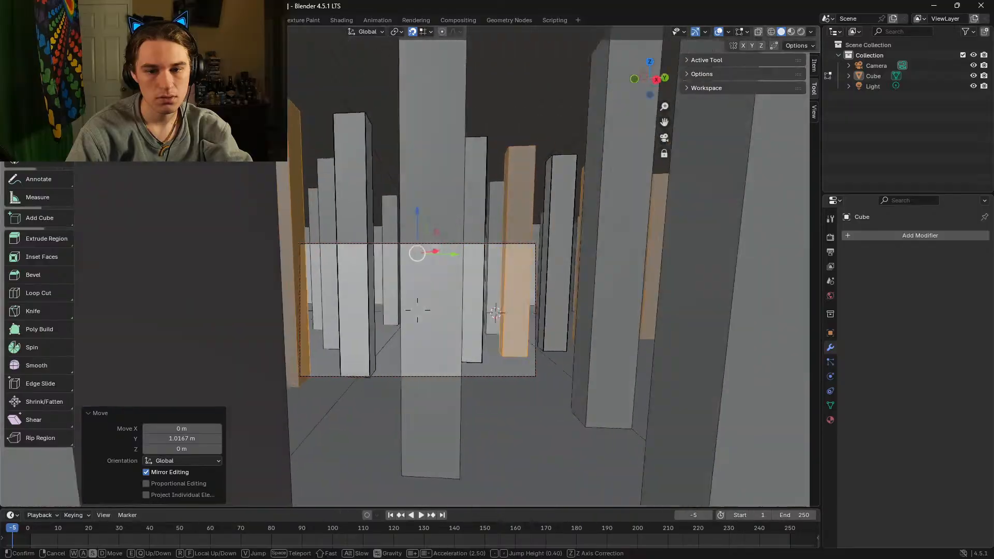
key("s")
key("a")
key("s")
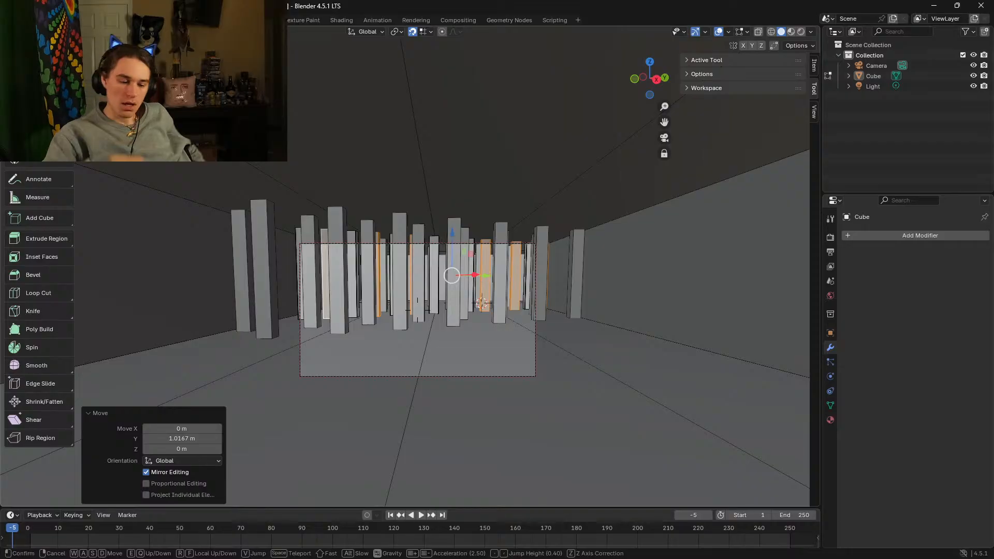
key("w")
key("w")
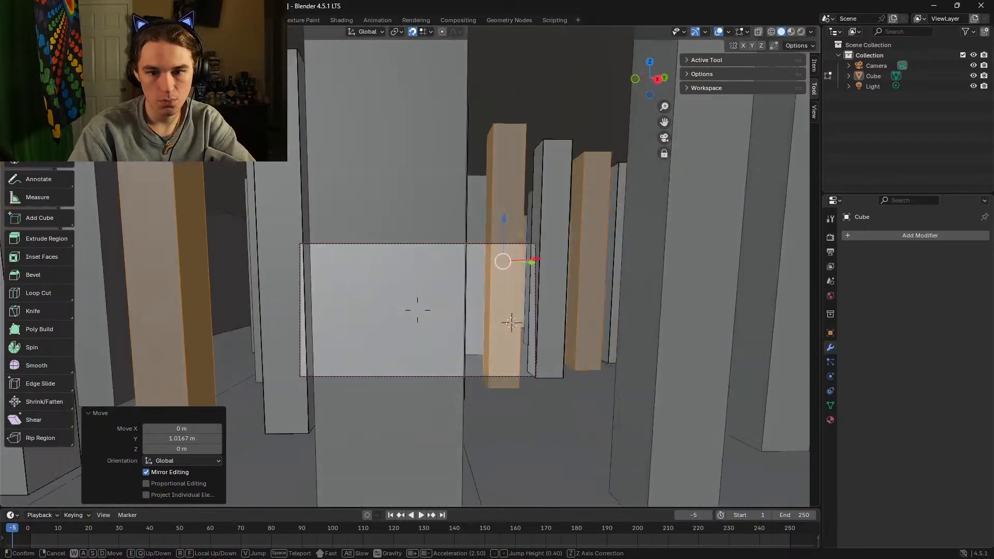
key("s")
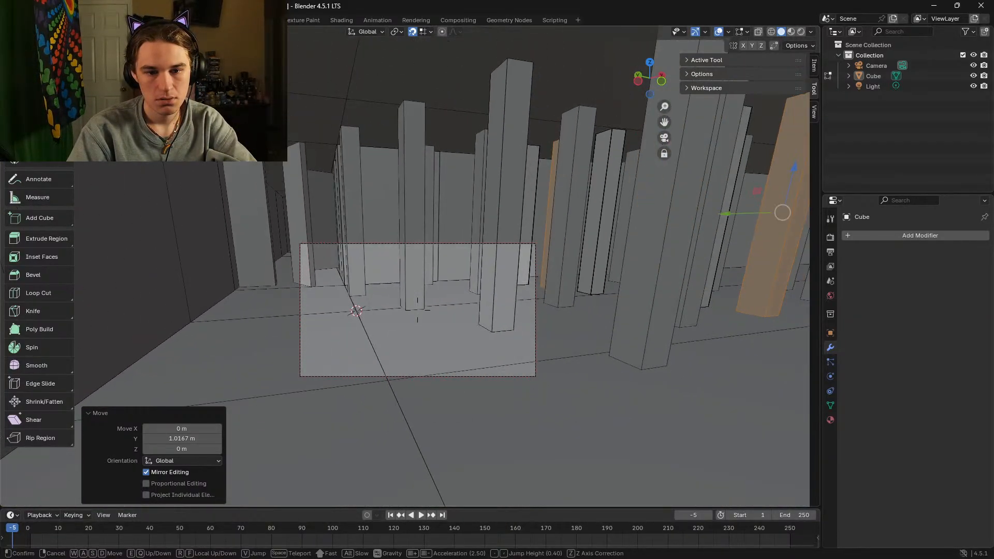
key("s")
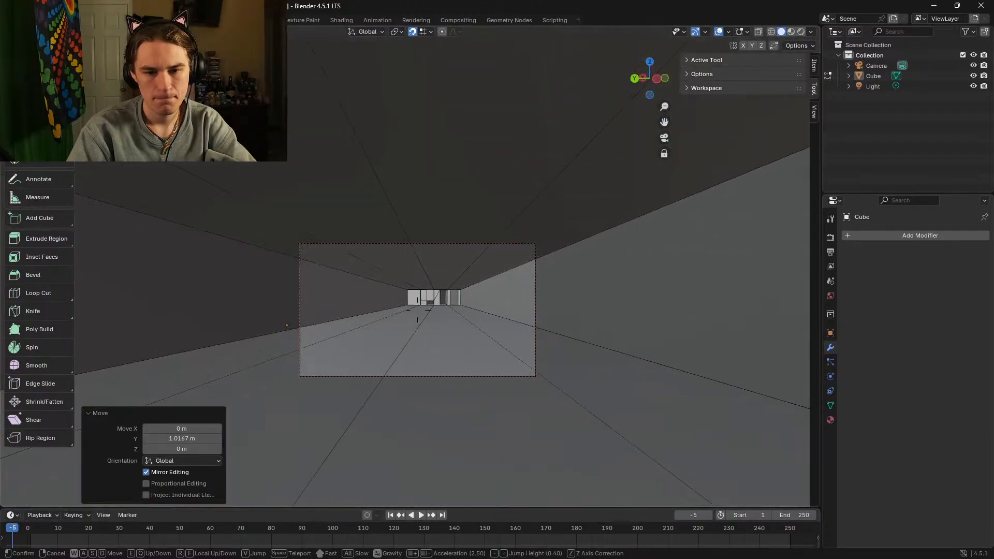
left_click(417, 309)
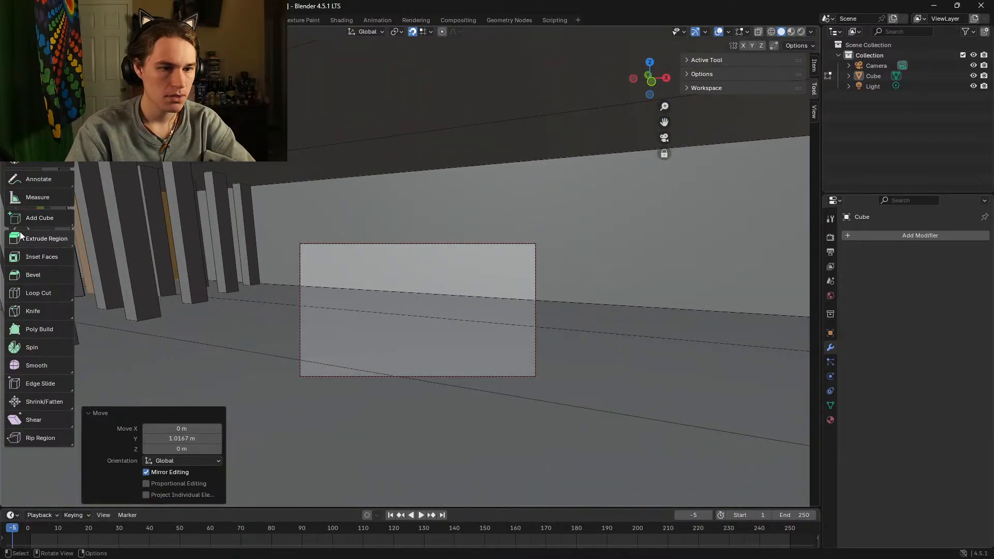
Step: Draw a trial pillar on the hall's empty floor with Add Cube, check it up close and undo it
mouse_move(357, 310)
left_mouse_down()
mouse_move(311, 349)
mouse_move(318, 363)
mouse_move(339, 319)
left_mouse_up()
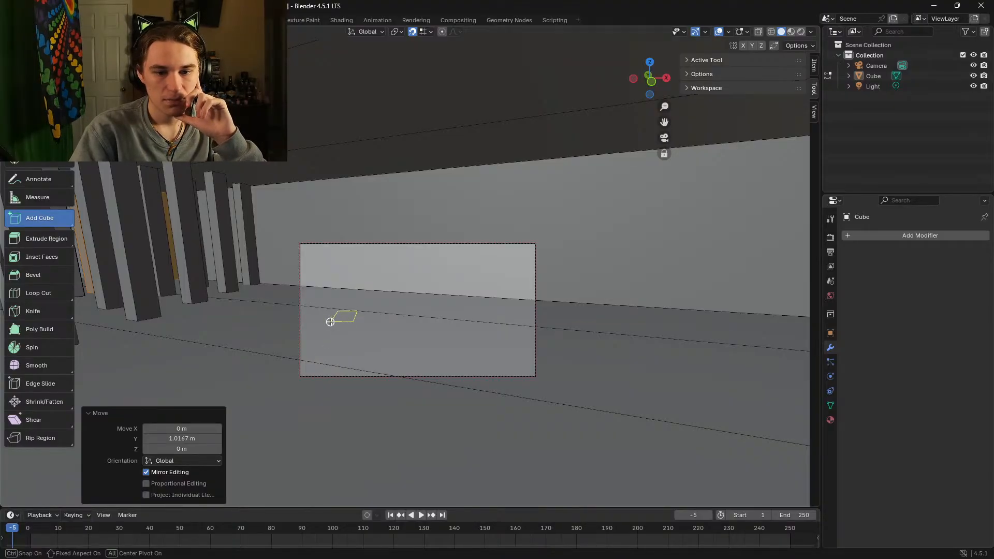
left_click_drag(332, 319, 332, 320)
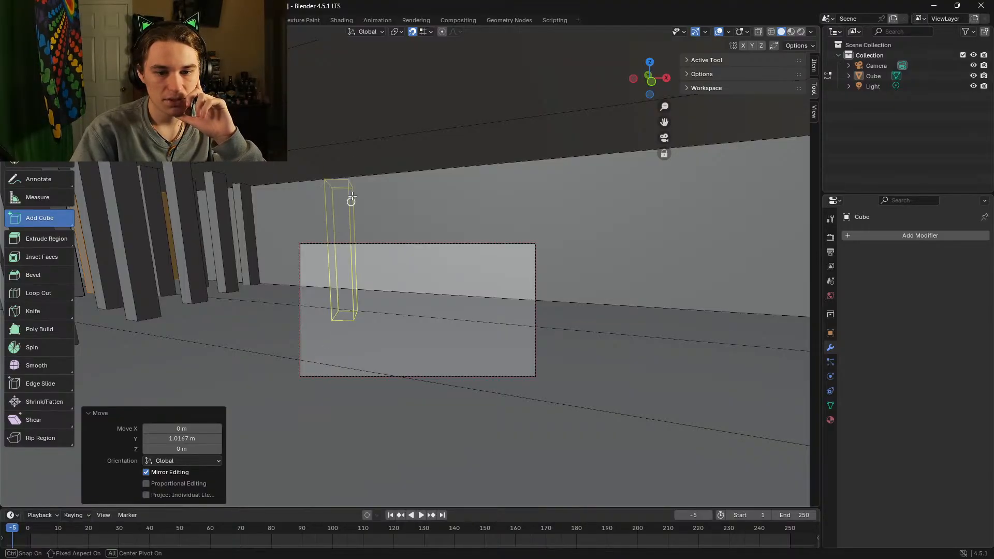
left_click(336, 136)
key("shift+grave")
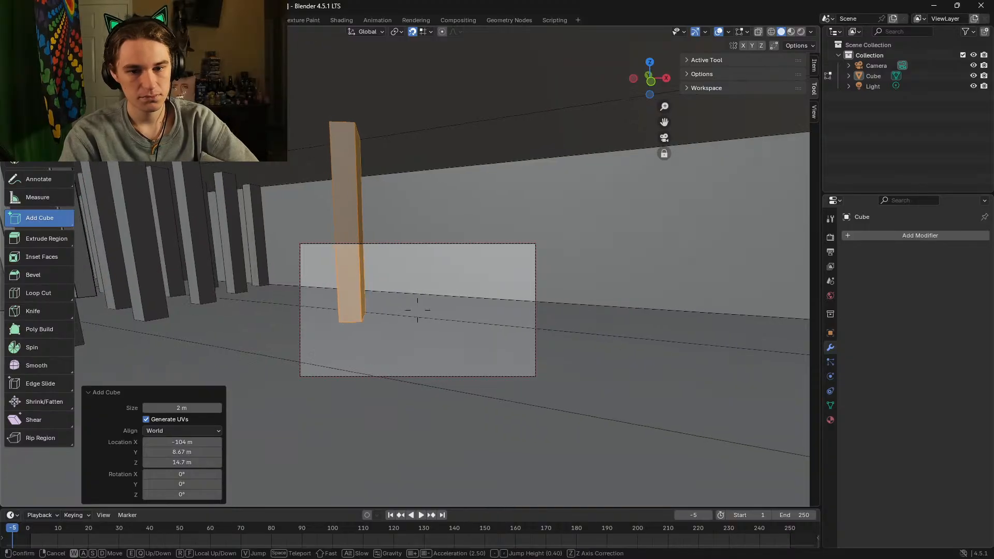
key("w")
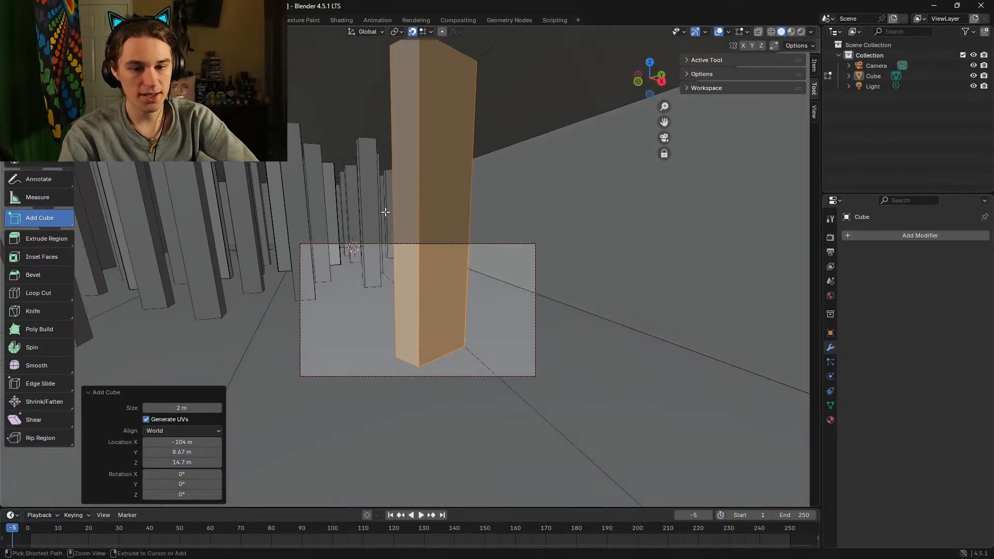
key("Escape")
Step: Draw a slimmer tall pillar with Add Cube on the empty floor, at about X -104 m, Y 9.23 m, Z 14.7 m
left_click_drag(451, 335, 421, 335)
left_click(450, 88)
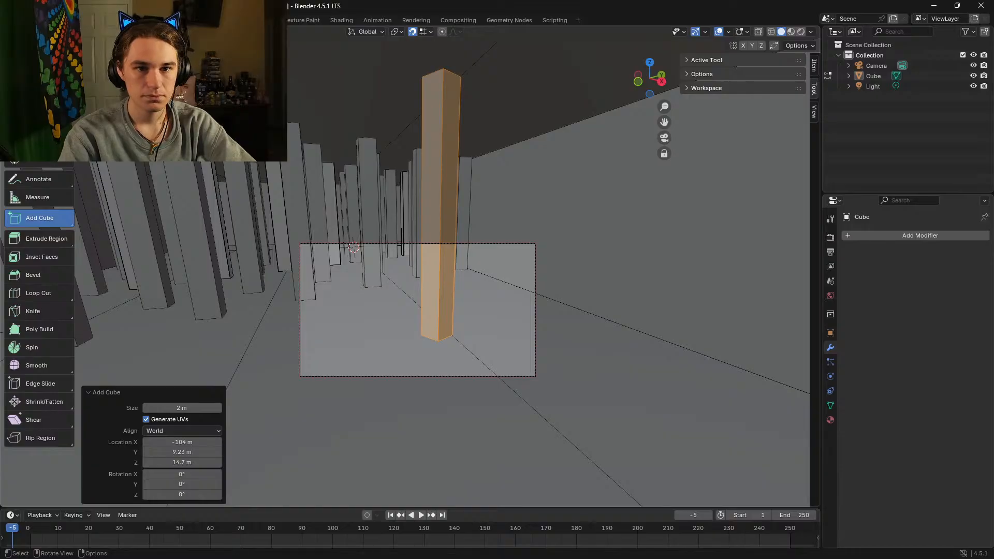
key("w")
Step: Switch the snap target to Vertex and try to move the new pillar
left_click(427, 31)
left_click(408, 106)
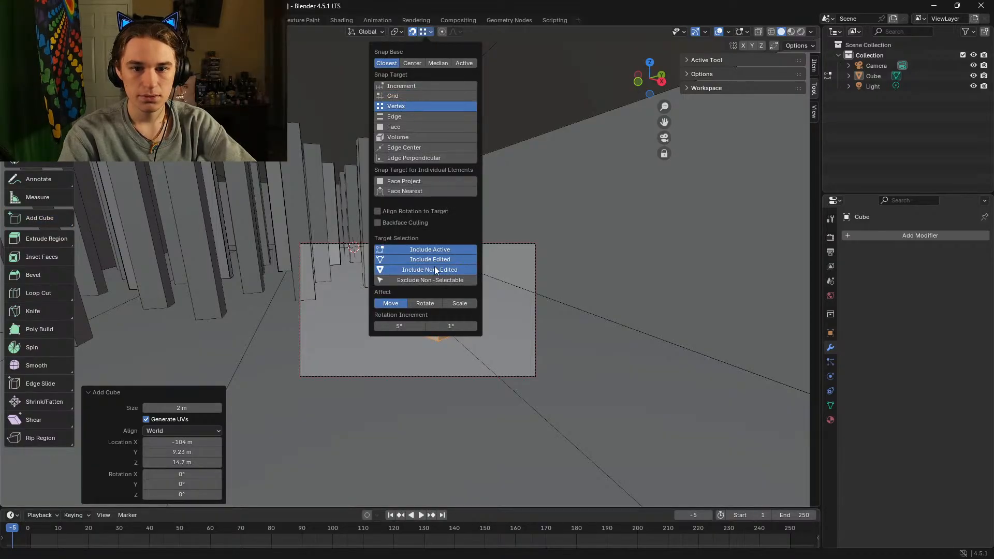
left_click_drag(445, 221, 404, 56)
Step: Set the snap target to Edge and move the new pillar about 0.29 m along X and -0.16 m along Y
left_click(430, 33)
left_click(420, 115)
left_click_drag(439, 221, 451, 351)
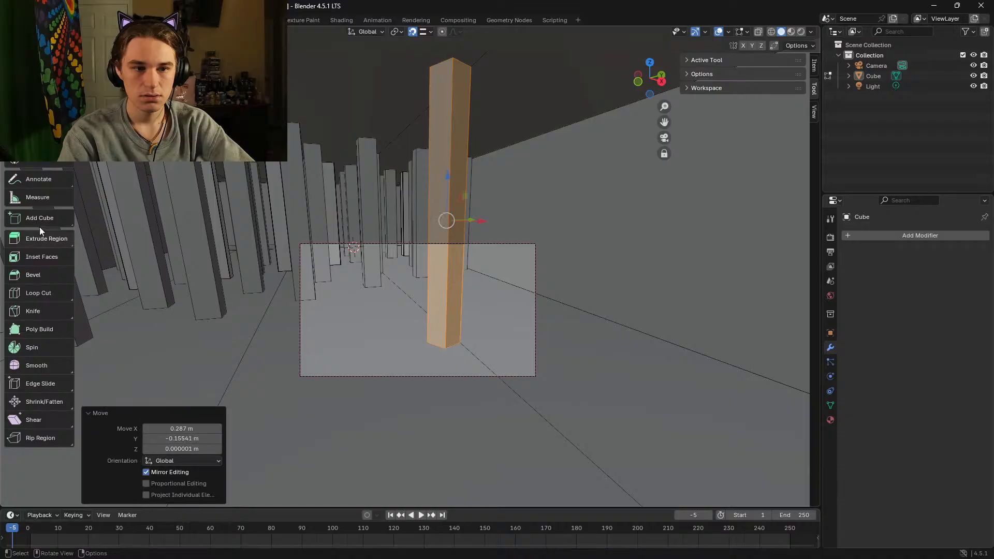
Step: Rotate the new pillar about the global Z axis by 115°
left_click(36, 122)
left_click_drag(455, 219, 440, 226)
left_click(198, 448)
type("115")
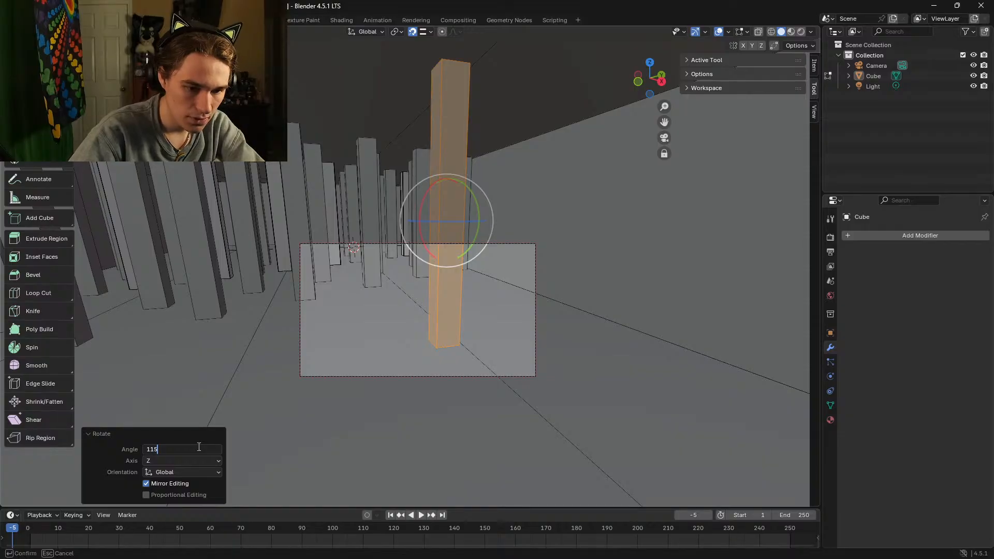
key("Return")
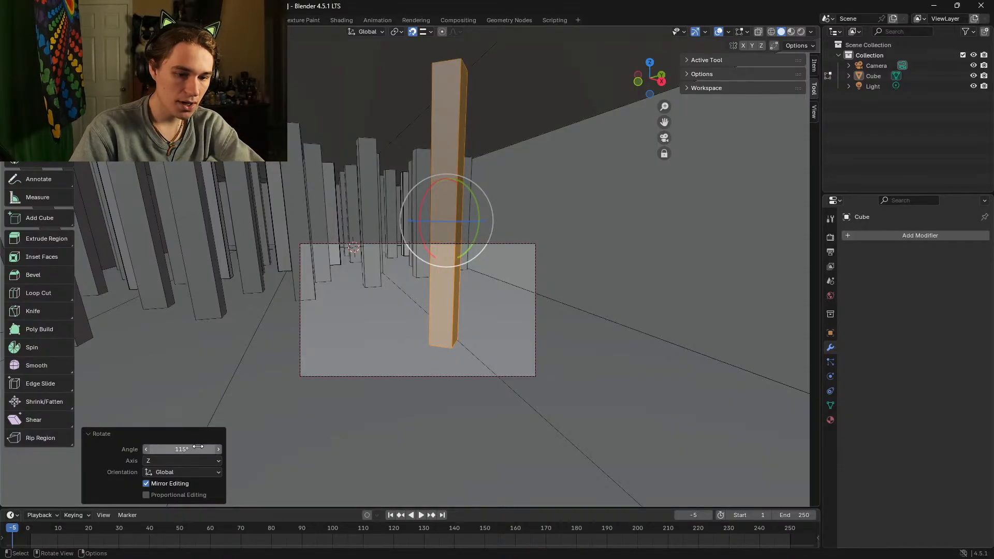
Step: Change the pillar's Z rotation angle to -115°
left_click(198, 448)
key("BackSpace")
type("-115")
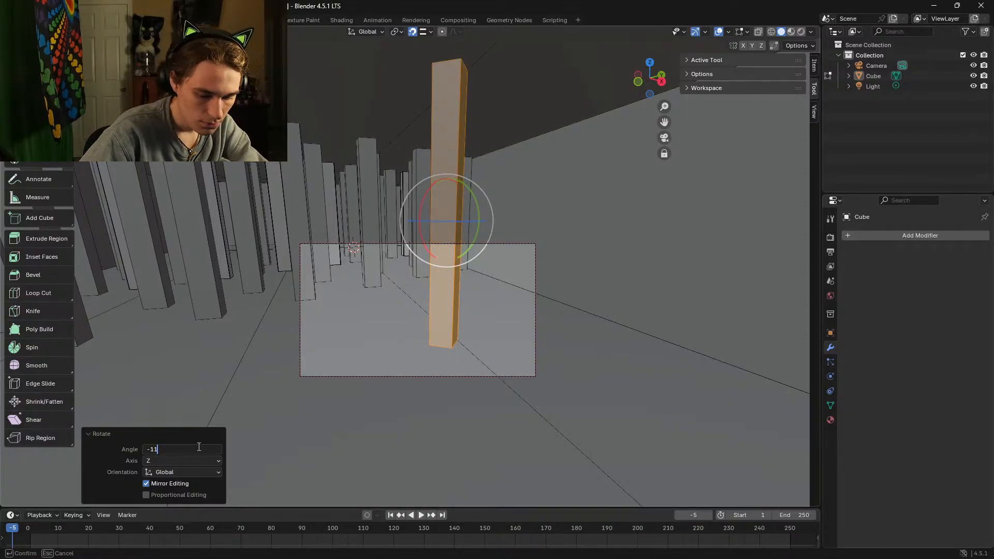
key("Return")
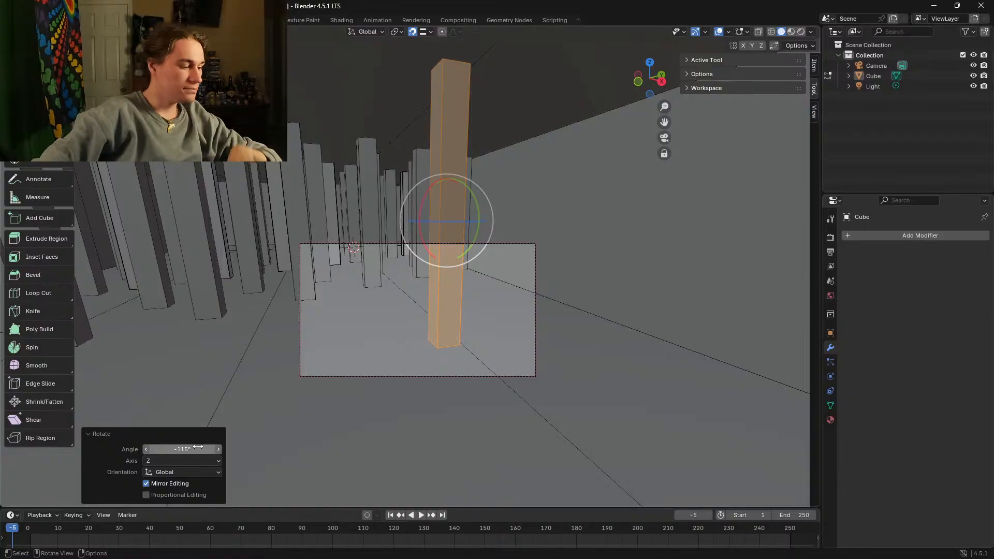
Step: Inspect the new pillar's base up close and change its Z rotation angle to 120°
key("shift+grave")
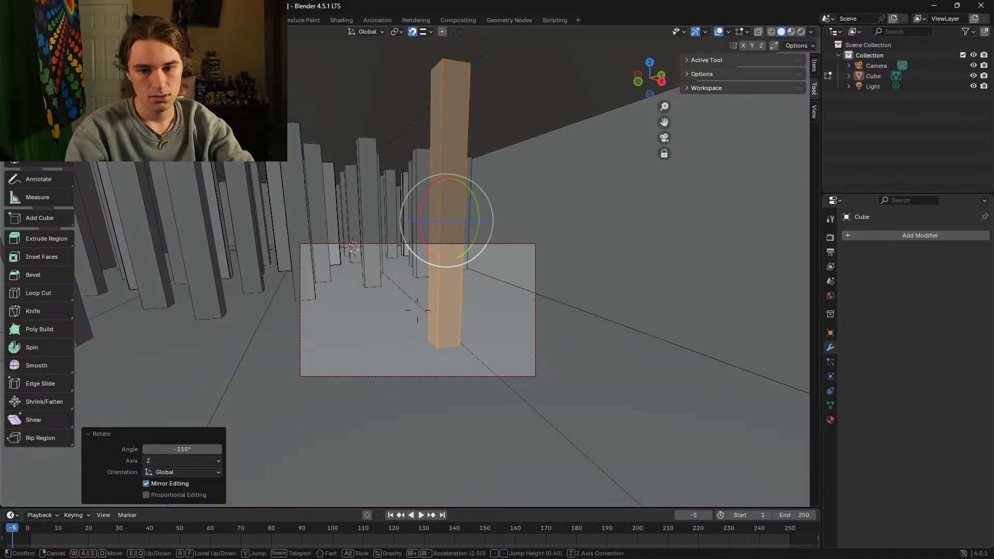
key("a")
left_click(452, 361)
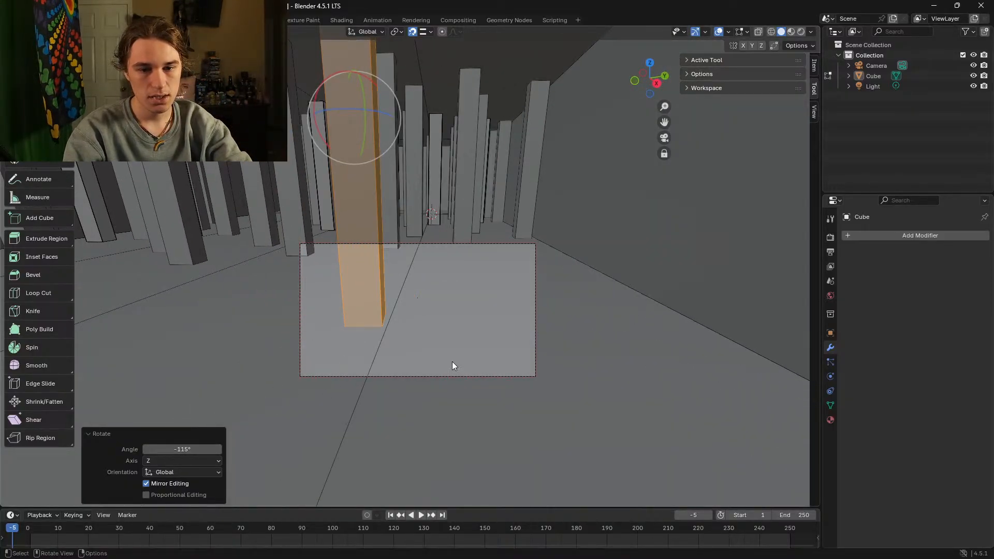
key("shift+grave")
key("w")
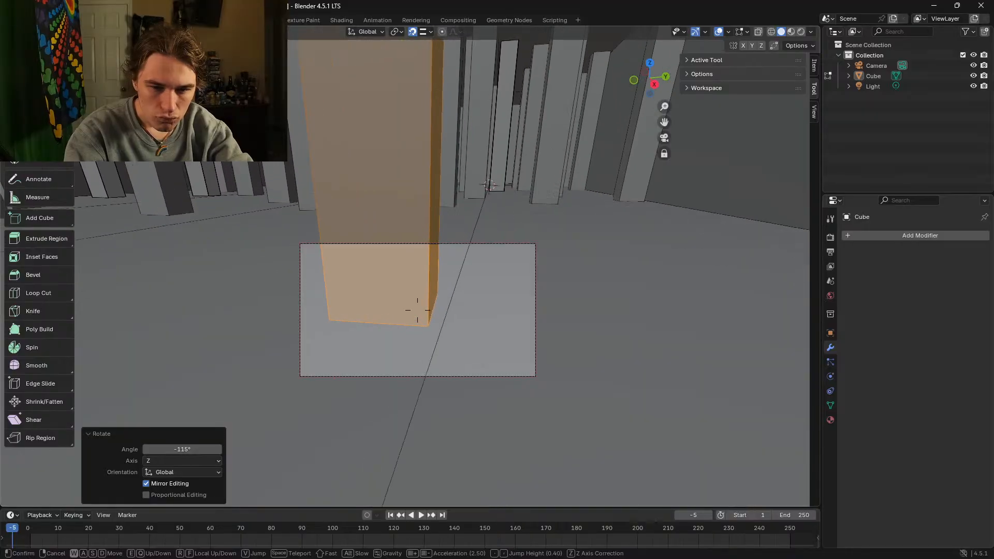
key("s")
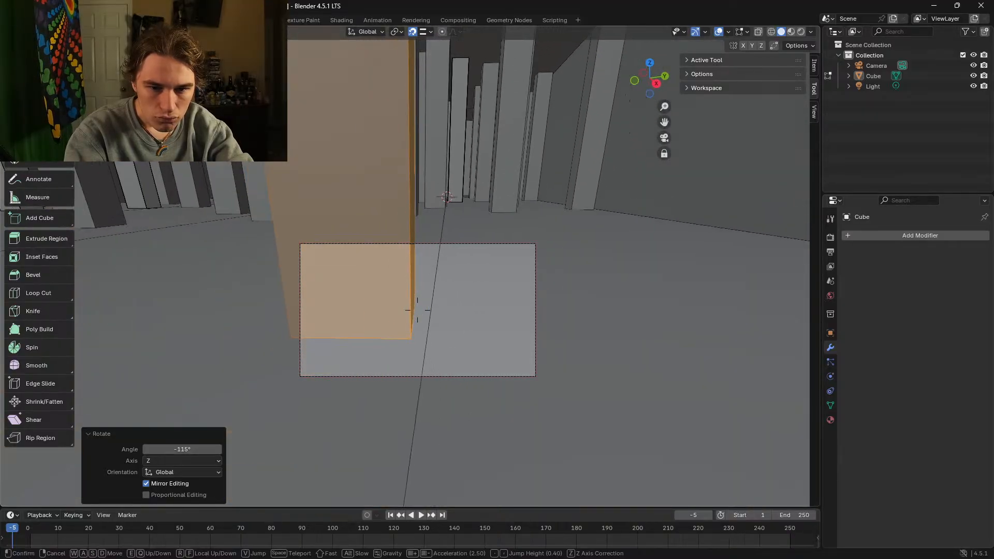
left_click(452, 362)
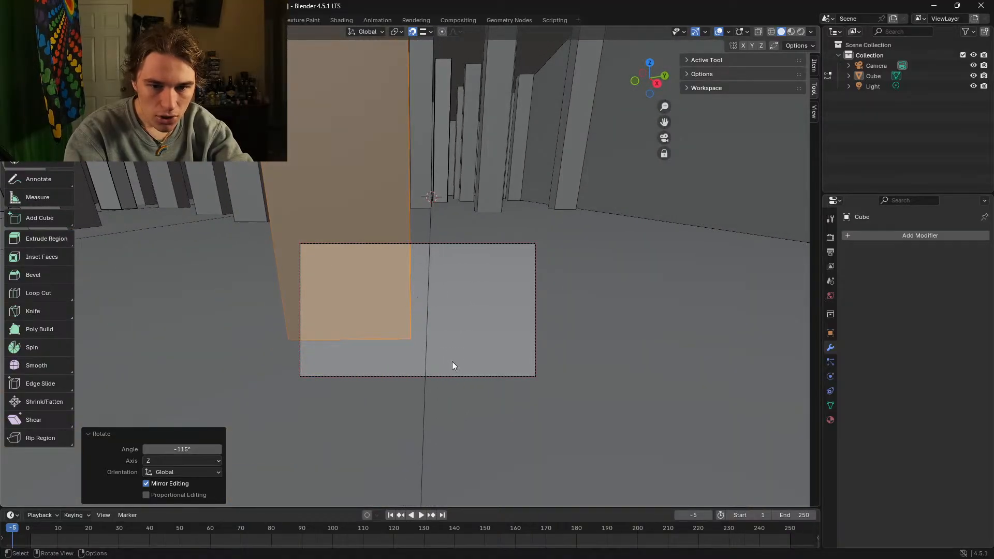
left_click(169, 450)
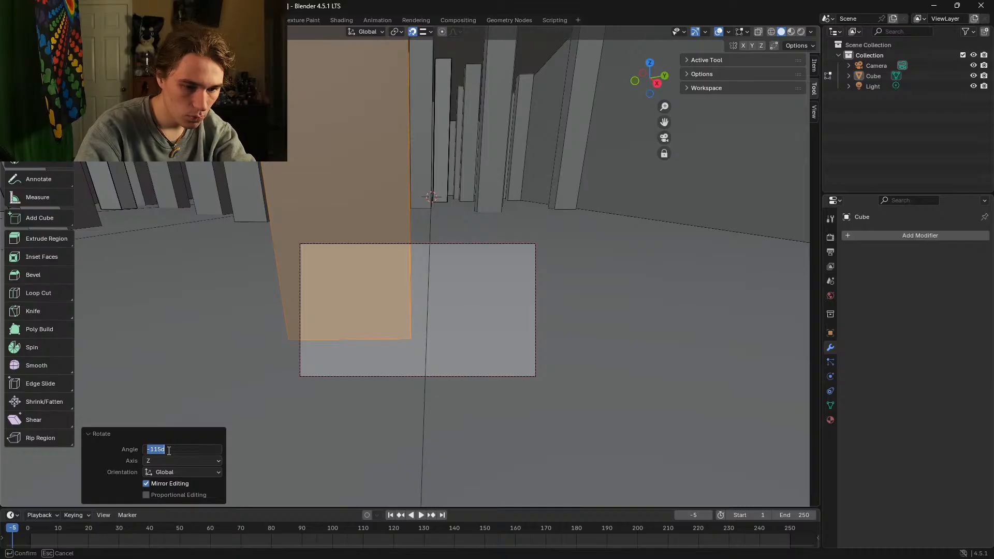
type("120")
key("Return")
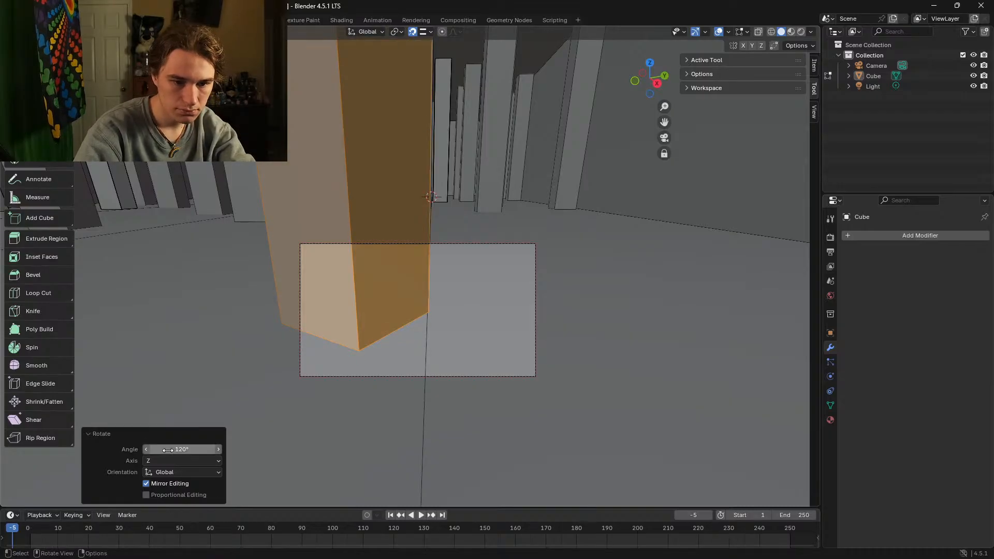
Step: Try Z rotation angles of 116° and -120° for the new pillar
left_click(168, 450)
type("11")
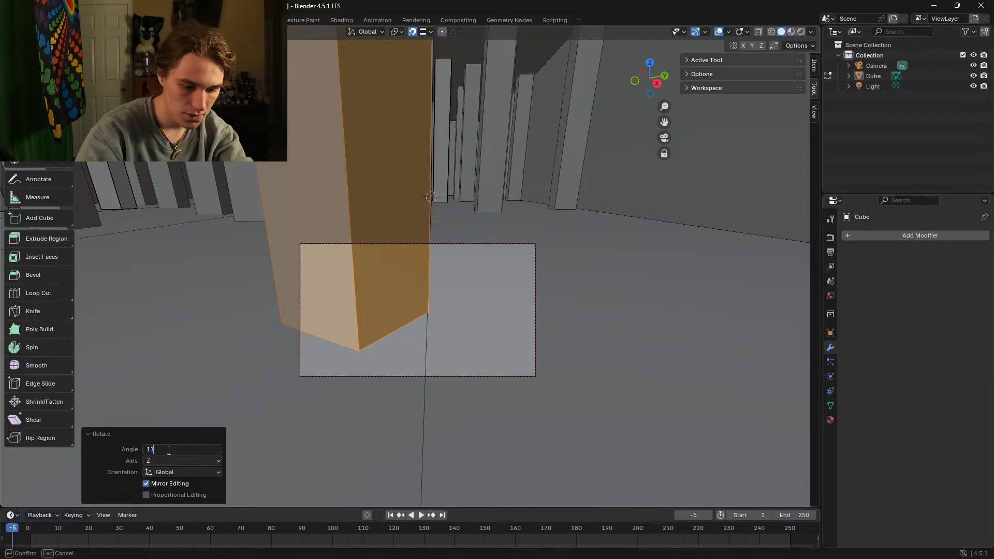
type("6")
key("Return")
left_click(168, 450)
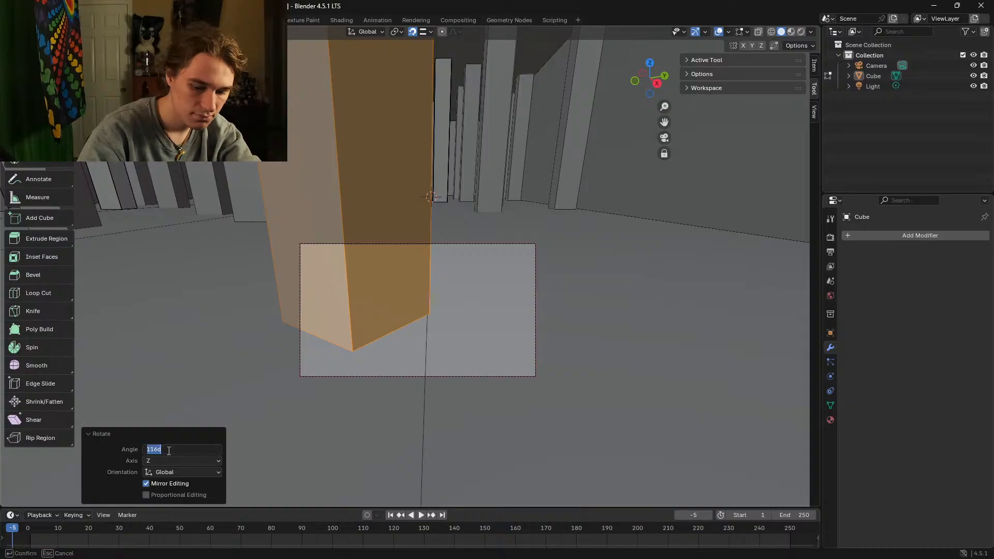
key("Return")
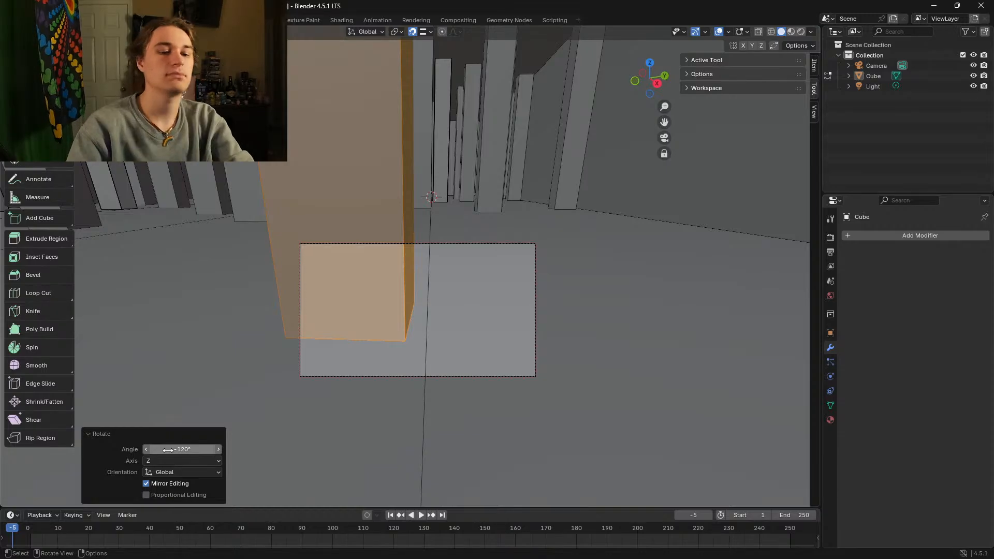
Step: Check the pillar's face against the floor line and change its Z rotation angle to -125°
key("shift+grave")
key("e")
key("d")
key("a")
key("w")
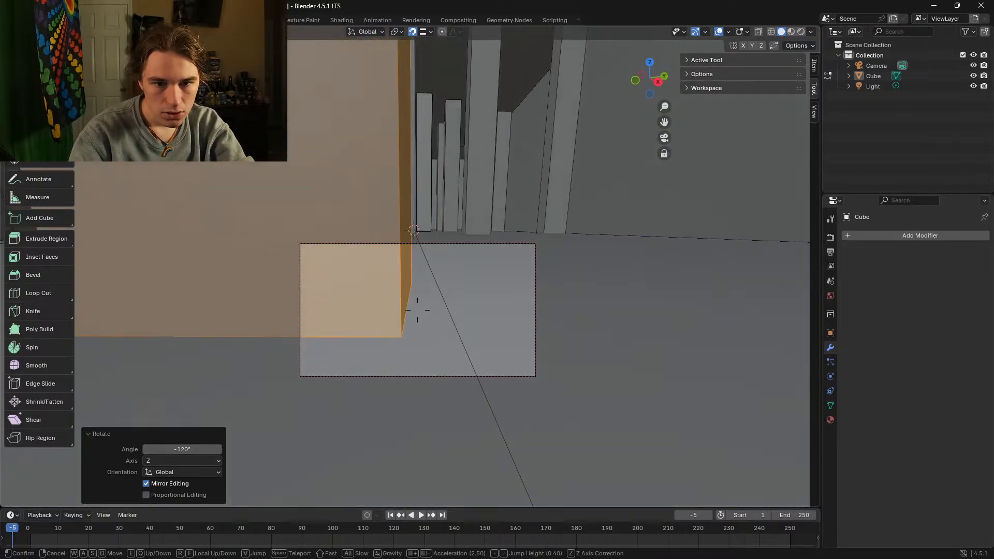
key("Return")
left_click(196, 446)
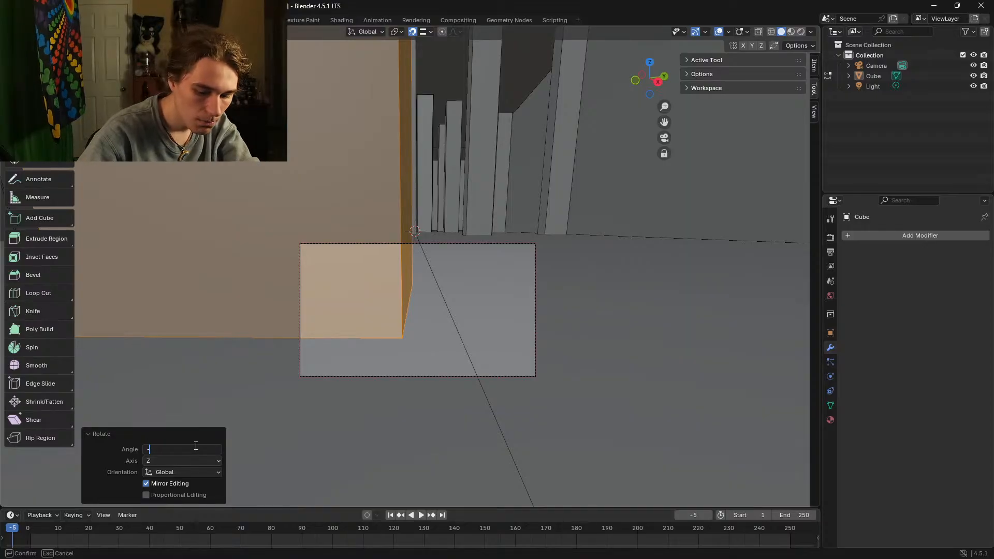
type("-125")
key("Return")
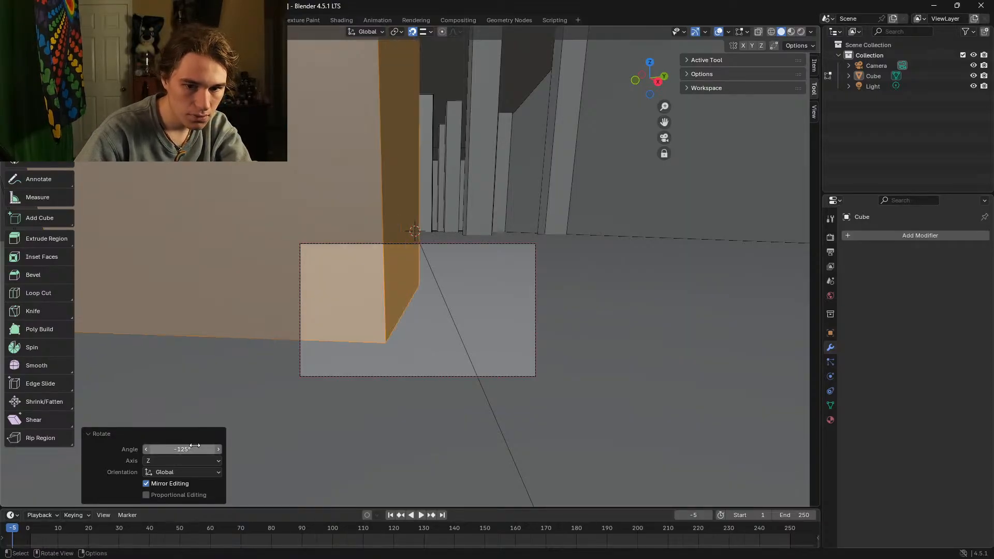
Step: Refine the new pillar's Z rotation angle to -119° and settle on -118°
left_click(194, 445)
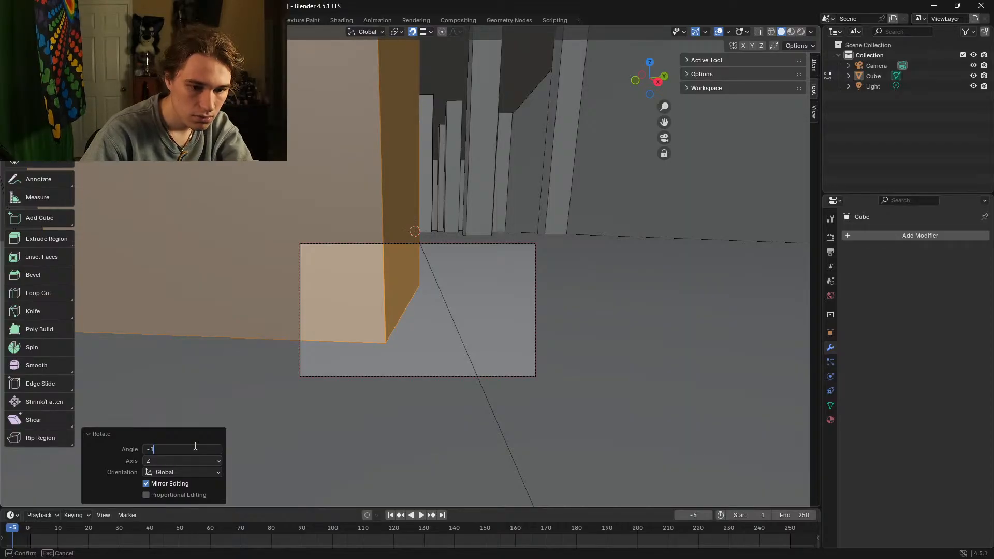
key("Return")
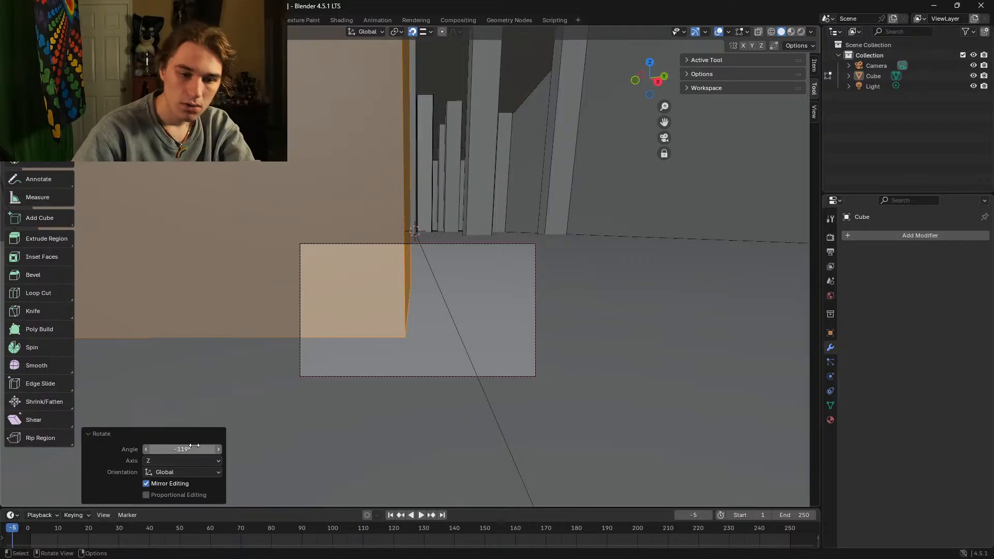
left_click(195, 446)
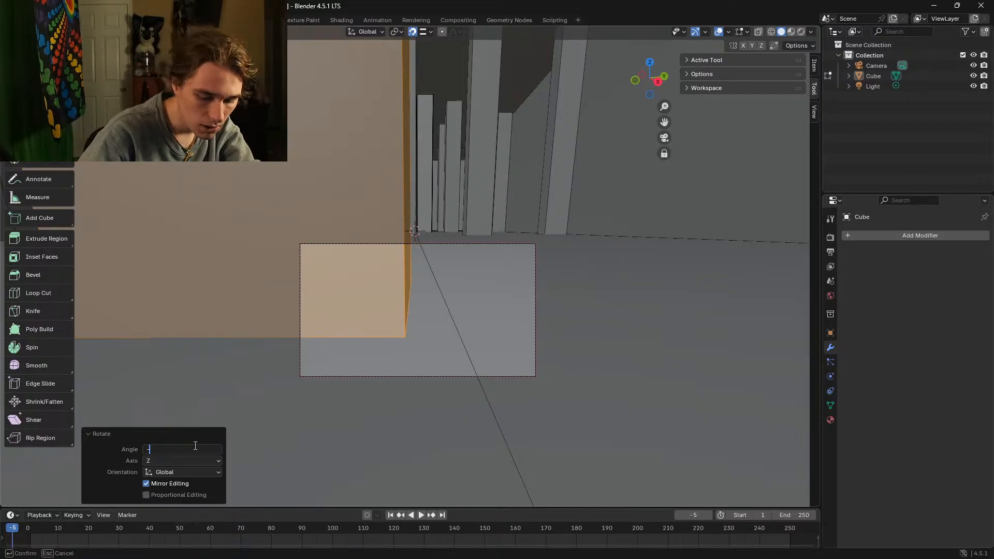
key("Return")
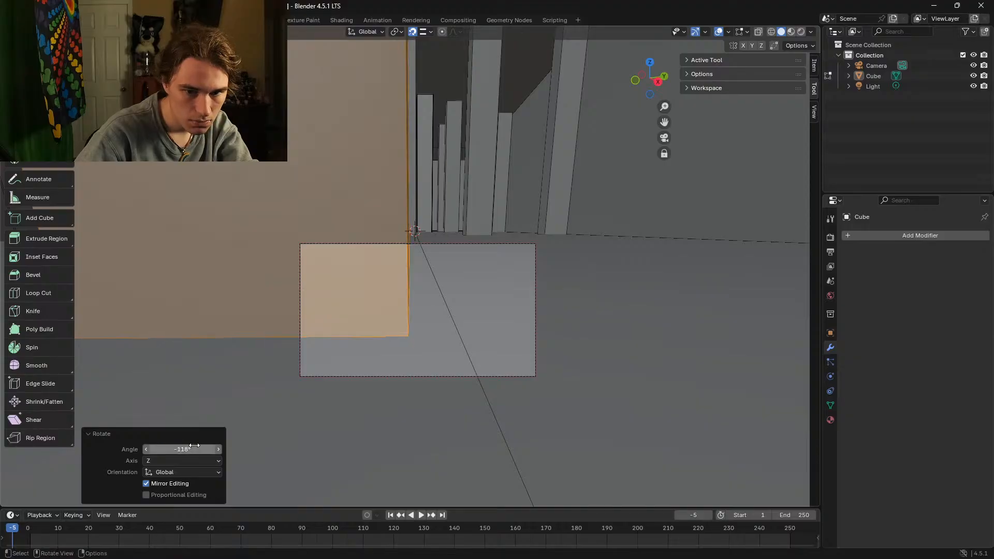
Step: Move the rotated pillar about 0.108 m along X and 0.009 m along Y so its corner meets the floor line
key("shift+grave")
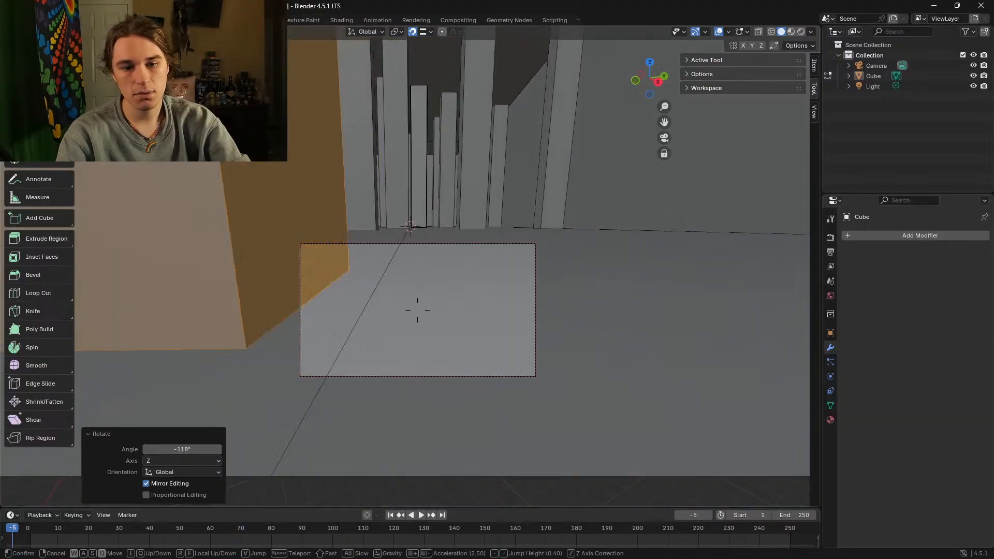
key("w")
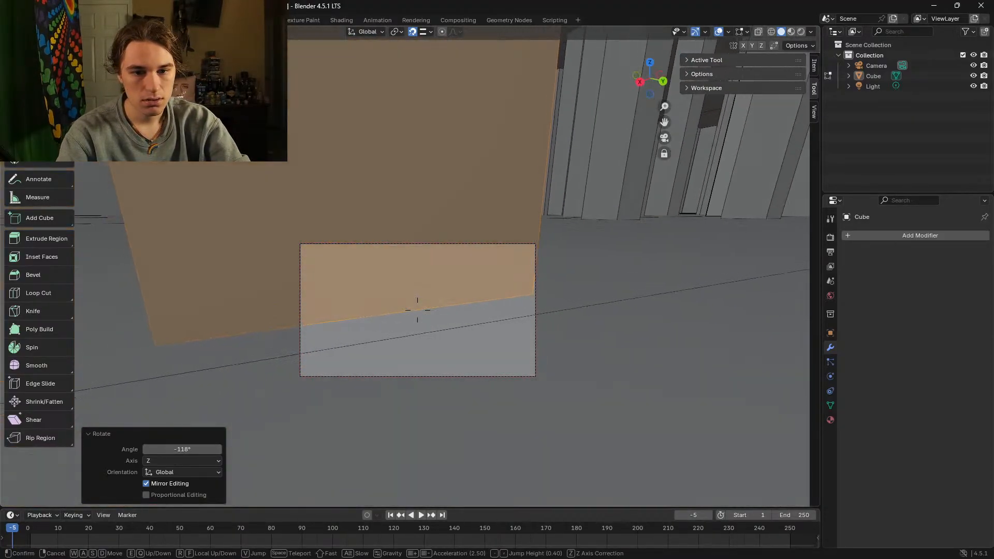
key("s")
key("s")
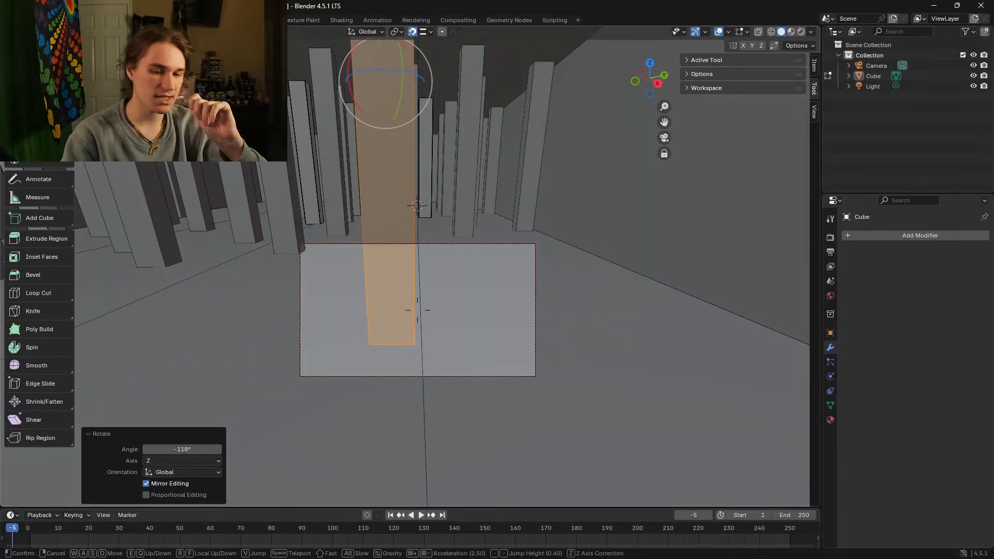
left_click(310, 455)
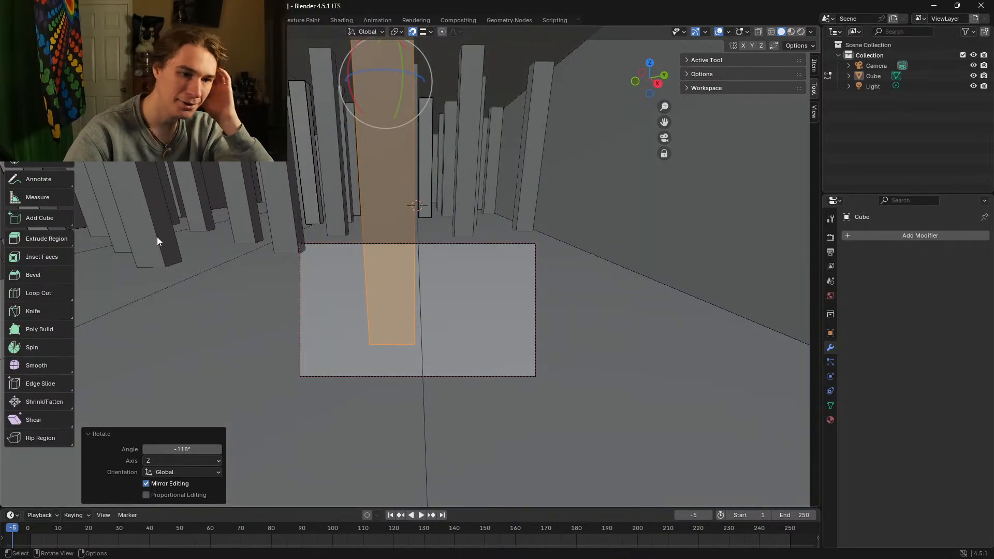
key("g")
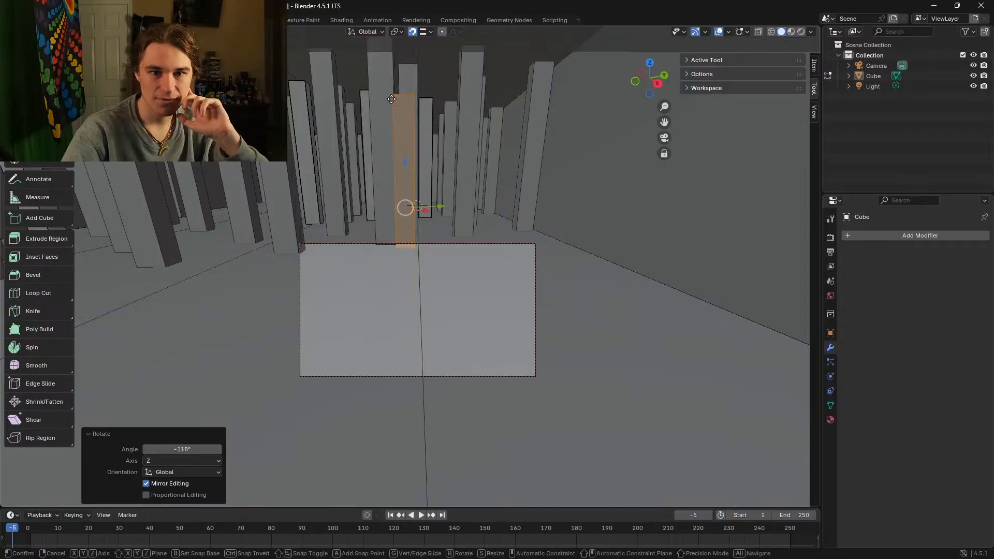
left_click(424, 349)
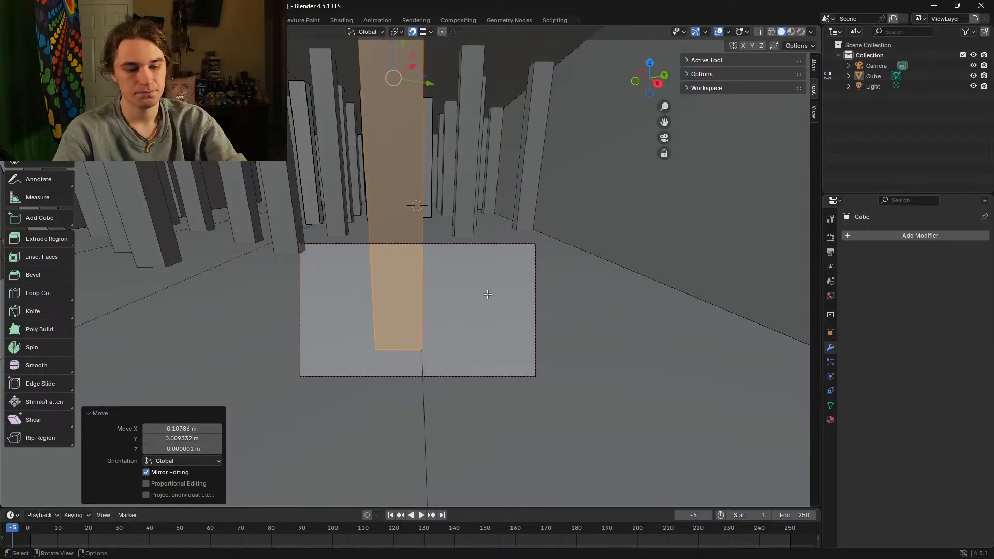
Step: Duplicate the rotated pillar and leave the copy in place with no offset
key("shift+grave")
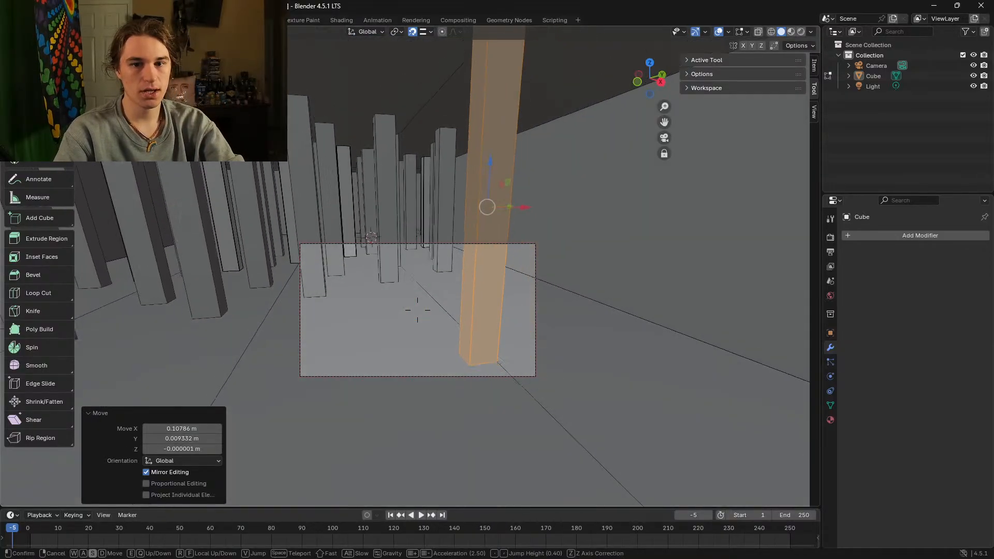
left_click(504, 293)
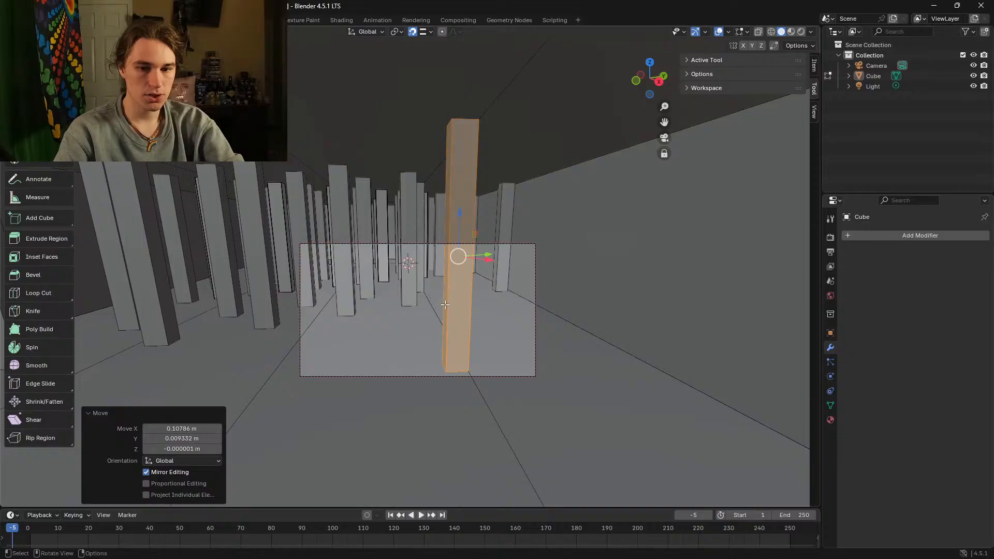
key("g")
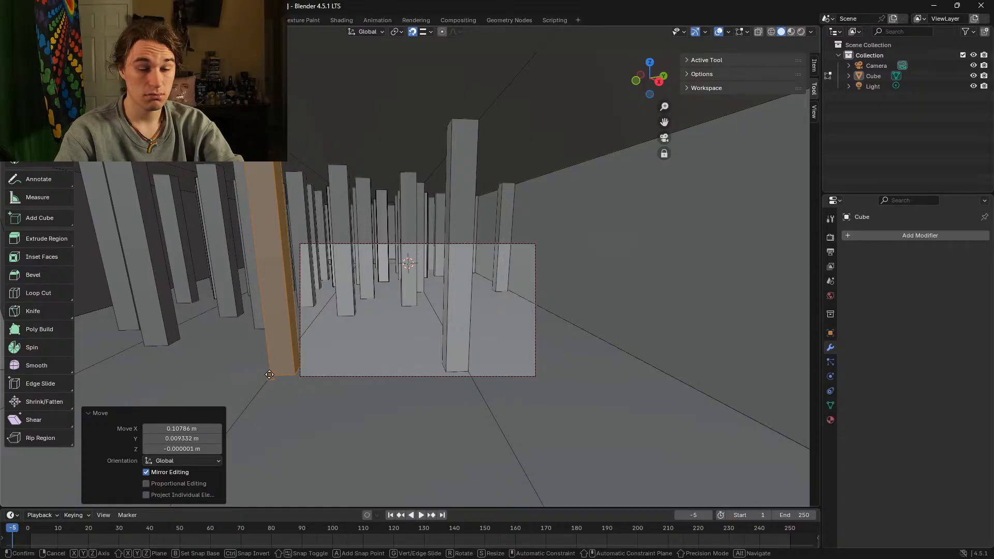
right_click(270, 374)
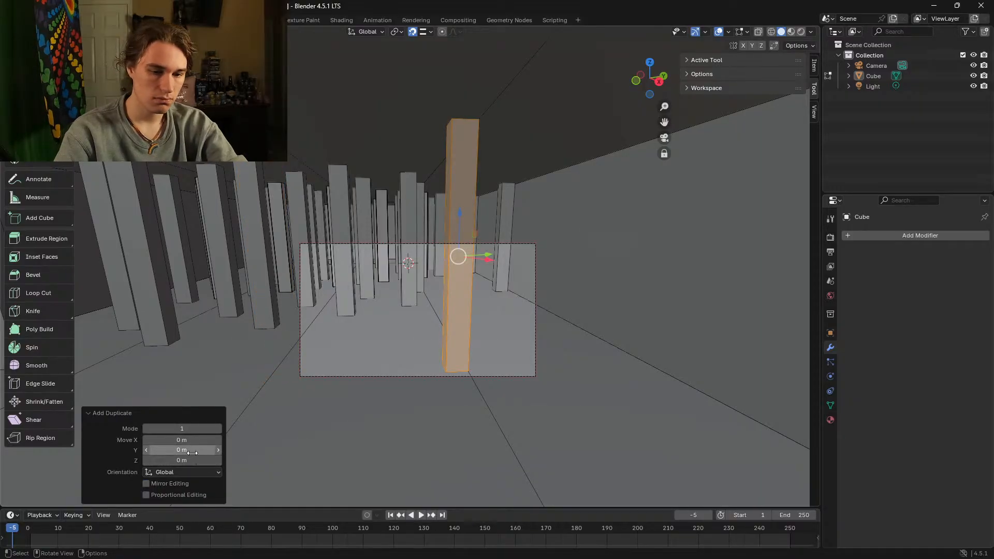
Step: Try a duplicate Mode of 5, return it to 1, and try to adjust the copy's X offset
left_click_drag(187, 428, 206, 428)
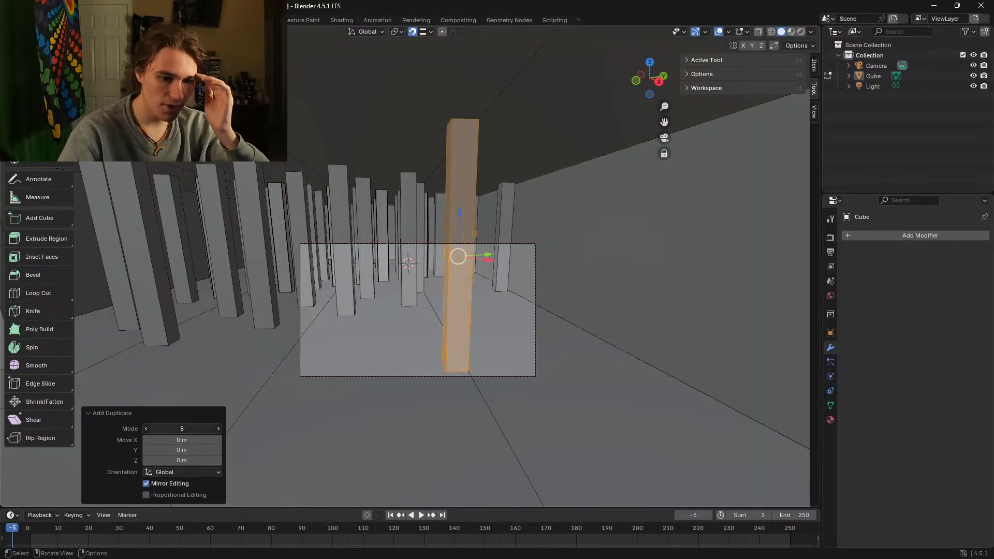
left_click(217, 430)
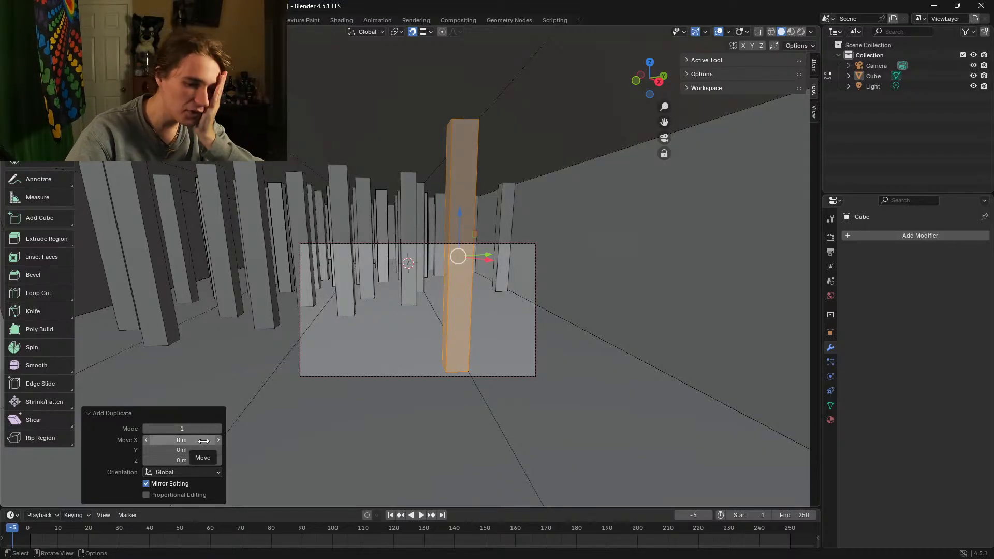
mouse_move(181, 439)
left_mouse_down()
mouse_move(217, 440)
mouse_move(120, 439)
mouse_move(264, 440)
mouse_move(120, 440)
mouse_move(197, 440)
mouse_move(157, 440)
mouse_move(183, 440)
left_mouse_up()
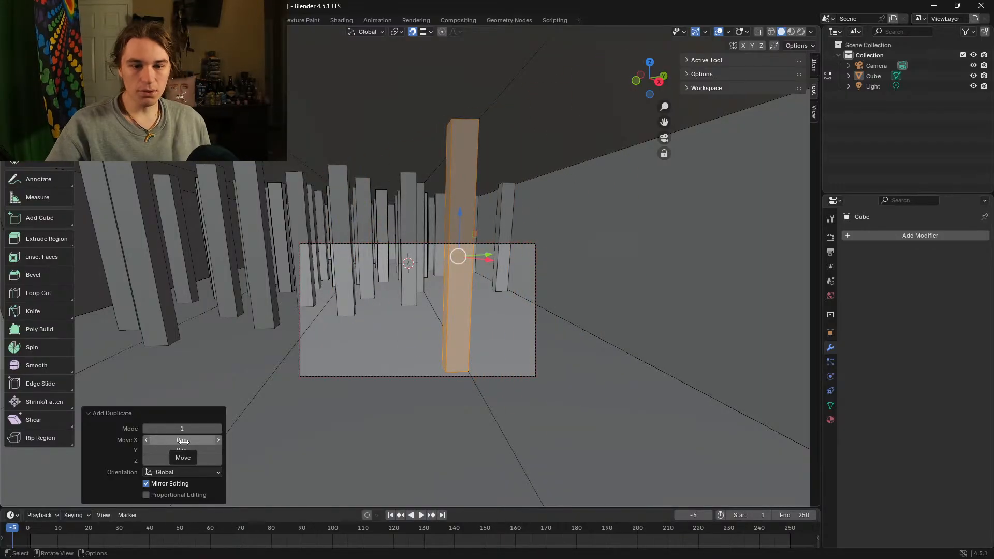
mouse_move(199, 439)
left_mouse_down()
mouse_move(157, 439)
mouse_move(199, 439)
left_mouse_up()
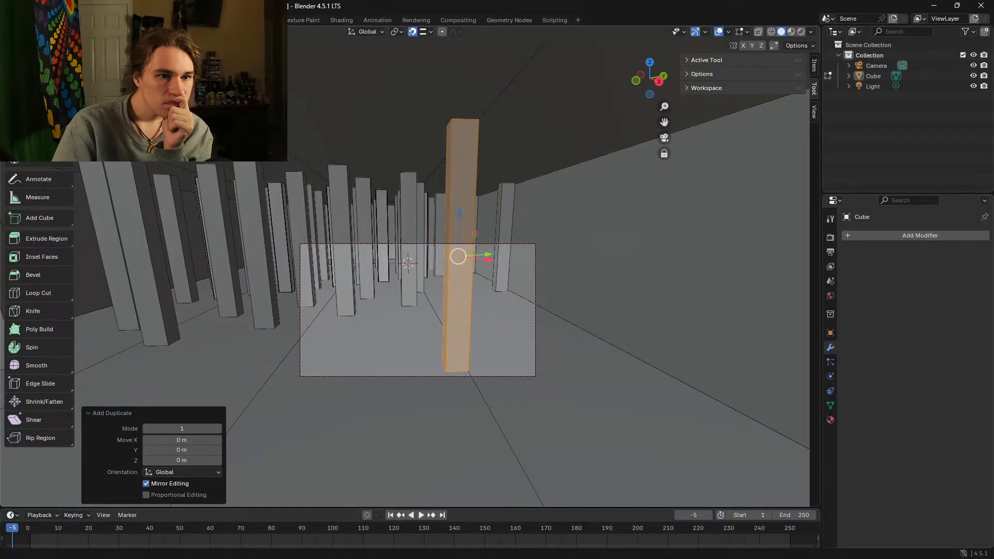
mouse_move(194, 440)
left_mouse_down()
mouse_move(206, 439)
mouse_move(194, 440)
left_mouse_up()
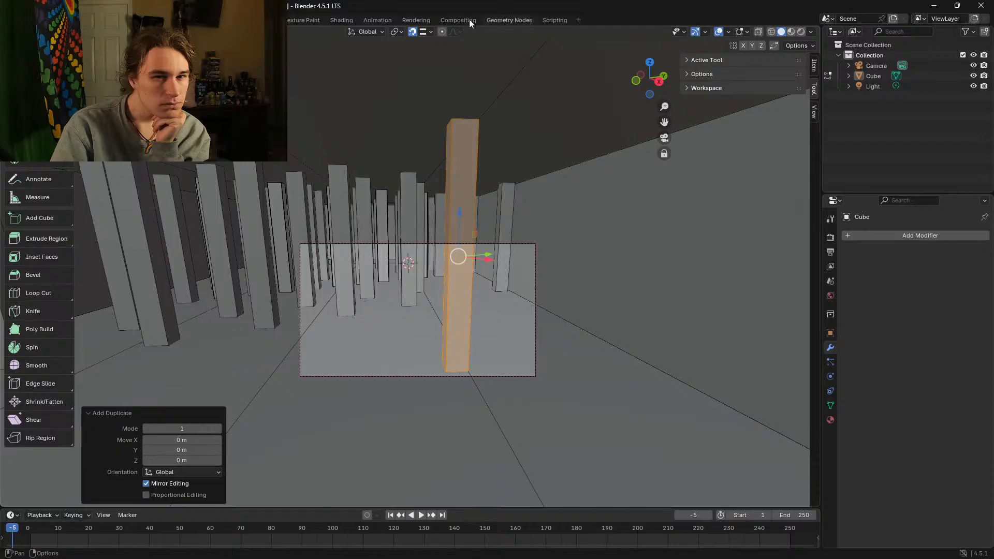
Step: Turn on proportional editing and try to adjust the duplicated pillar's move offsets
left_click(397, 32)
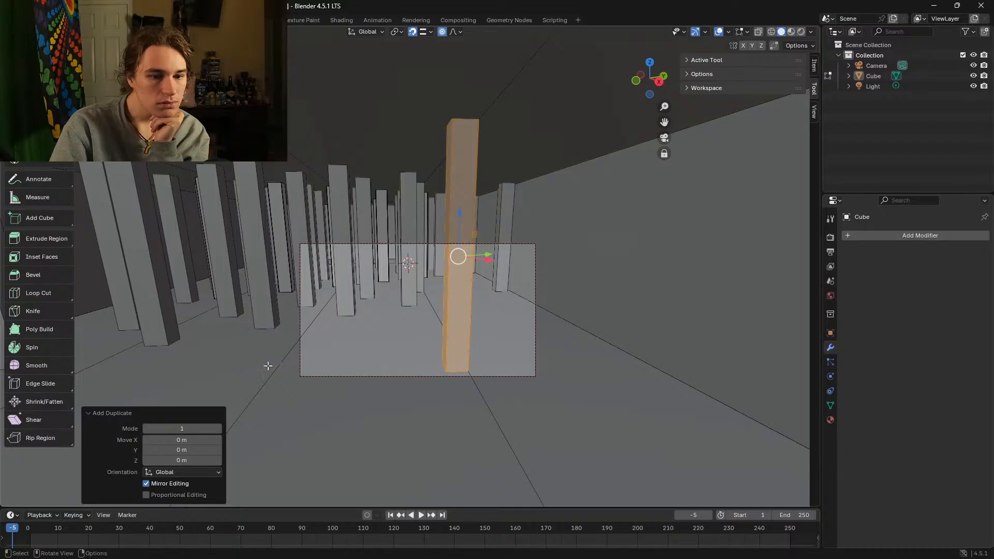
mouse_move(201, 450)
left_mouse_down()
mouse_move(156, 450)
mouse_move(176, 439)
mouse_move(165, 439)
mouse_move(165, 460)
mouse_move(189, 460)
left_mouse_up()
right_click(201, 449)
right_click(165, 440)
right_click(189, 460)
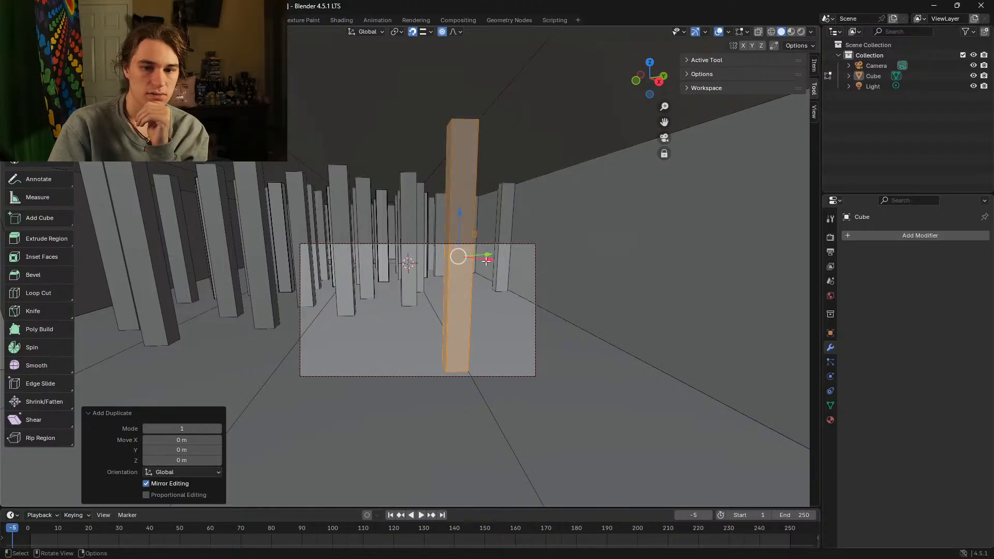
Step: Try to extrude the selected pillar with the Extrude Region tool
left_click(61, 239)
left_click_drag(487, 265, 421, 380)
right_click(421, 380)
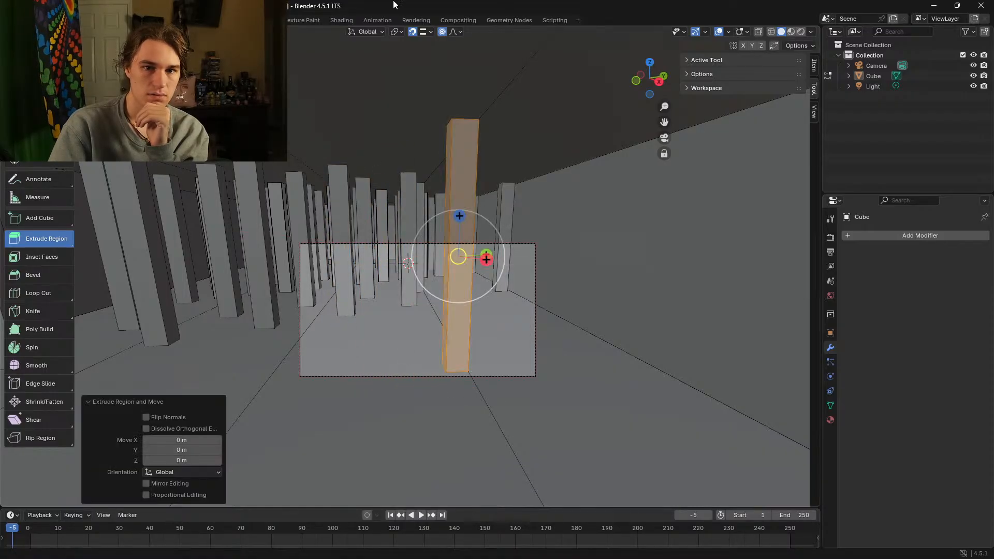
Step: Set the snap target to Face, try extruding the selected pillar and moving it along X, and undo the attempts
left_click(431, 32)
left_click(409, 127)
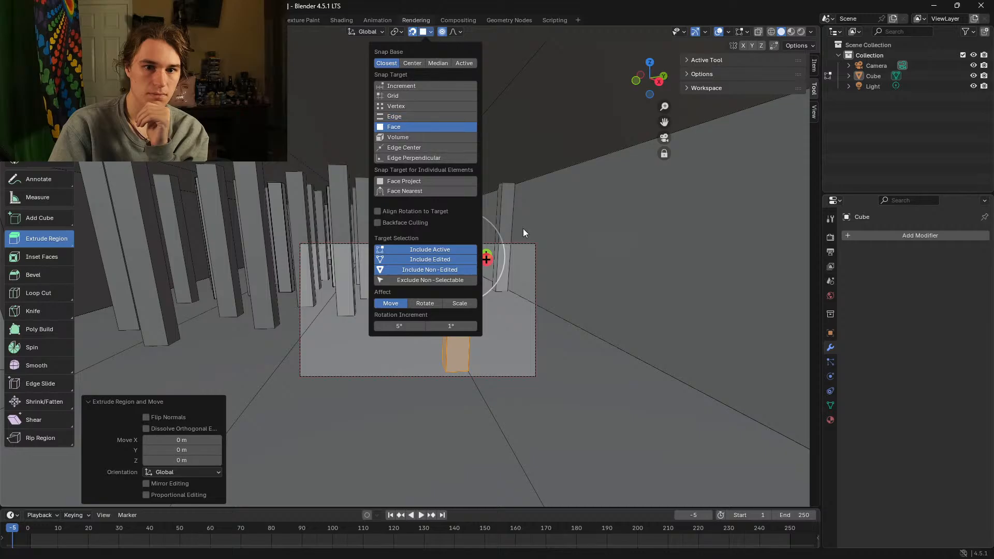
left_click_drag(458, 257, 399, 375)
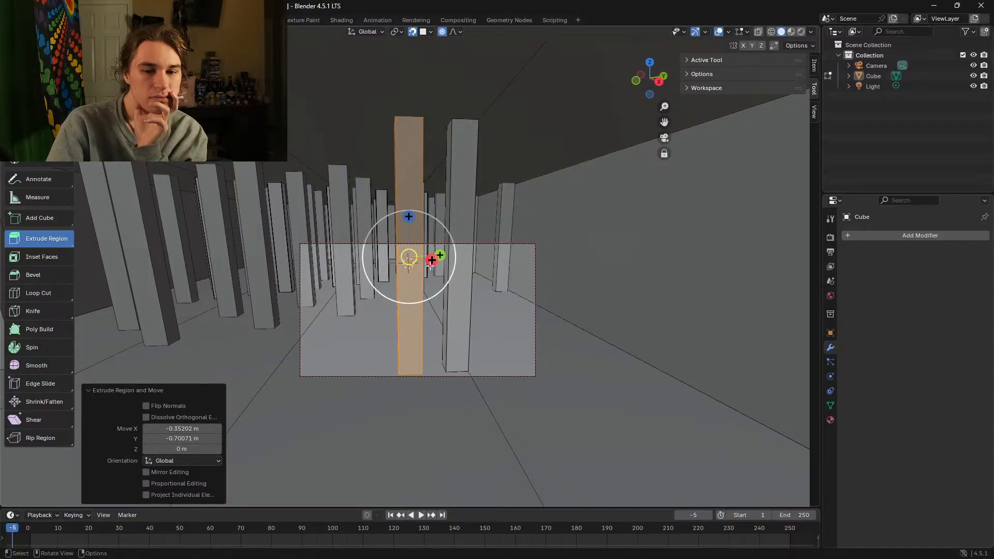
key("g")
key("x")
right_click(334, 302)
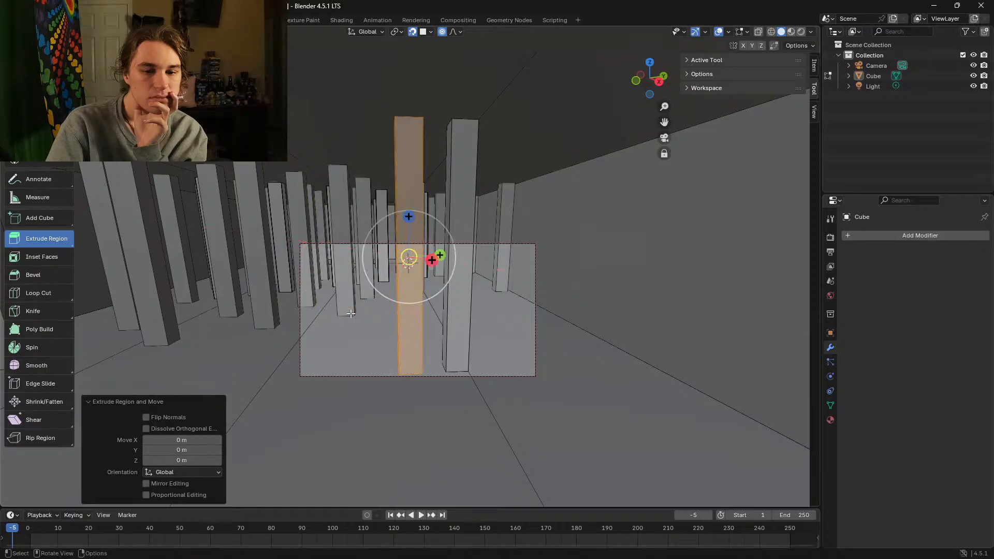
key("ctrl+z")
key("ctrl+z")
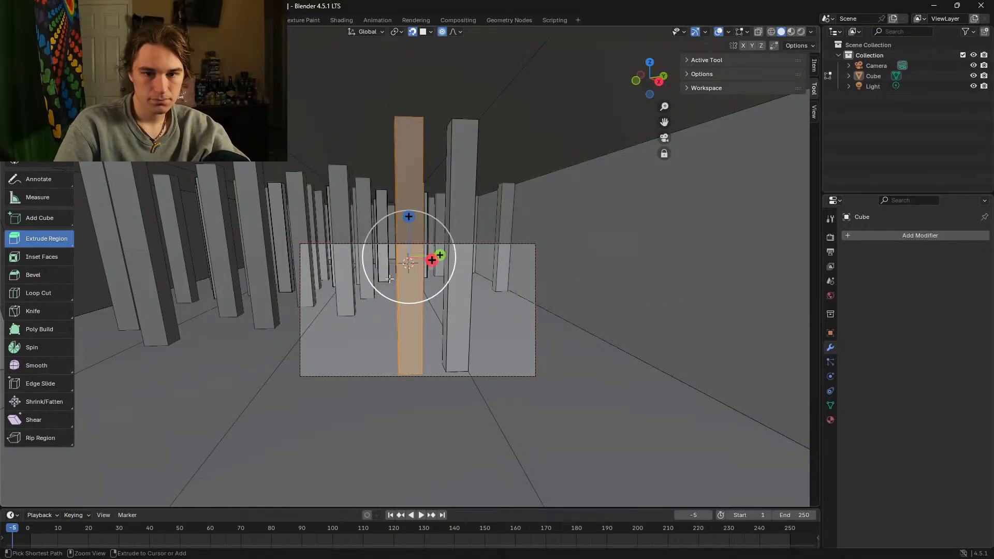
Step: Set the snap target to Volume and try to position a duplicate of the selected pillar
left_click(430, 32)
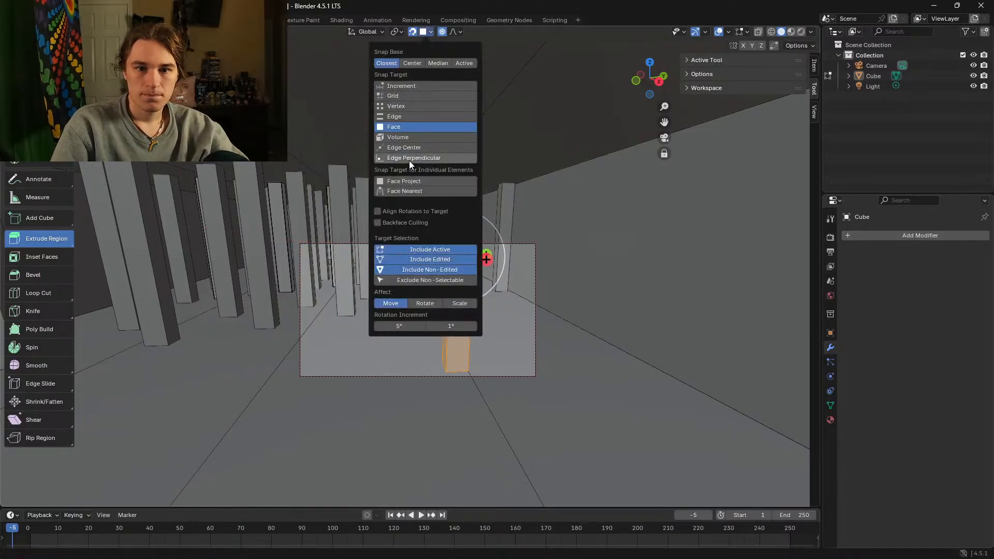
left_click(410, 137)
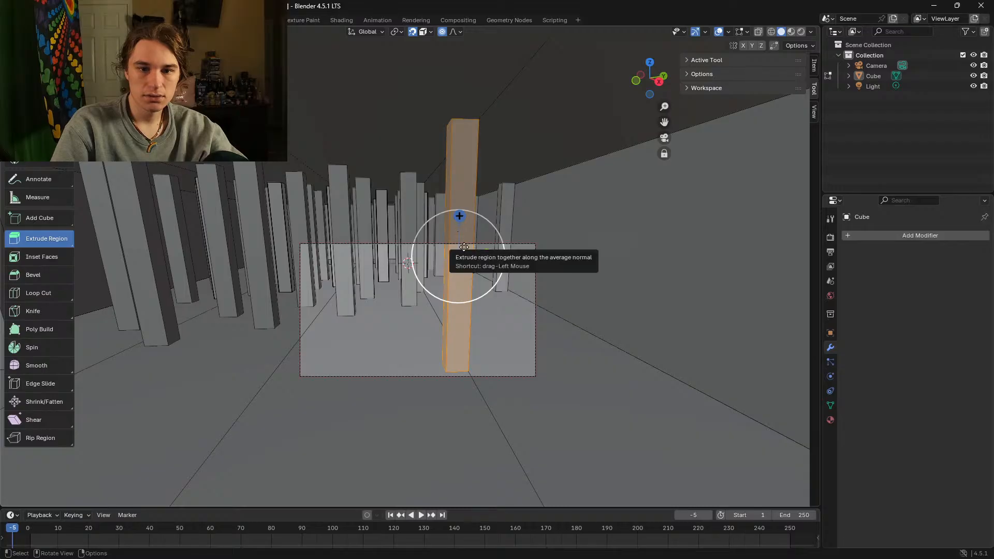
left_click_drag(454, 289, 372, 147)
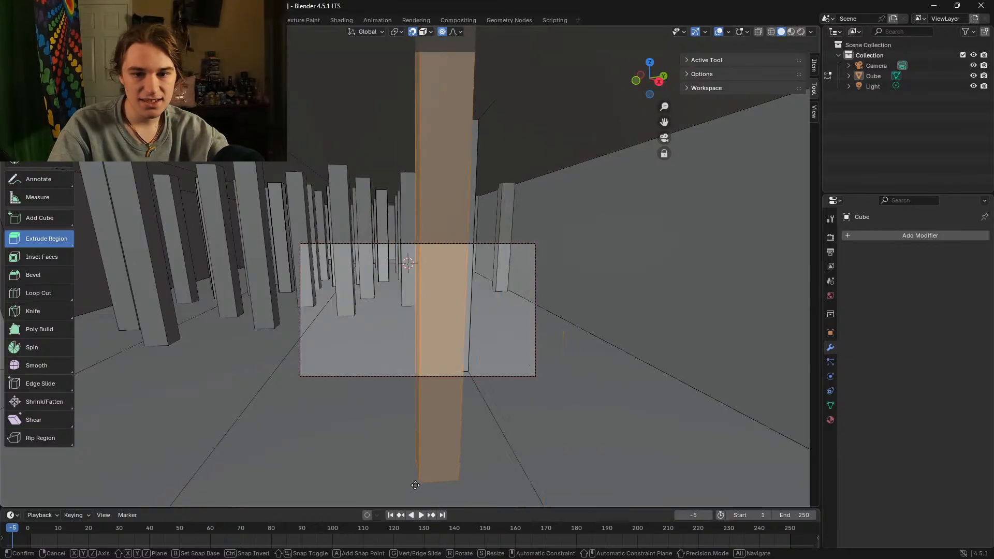
right_click(397, 272)
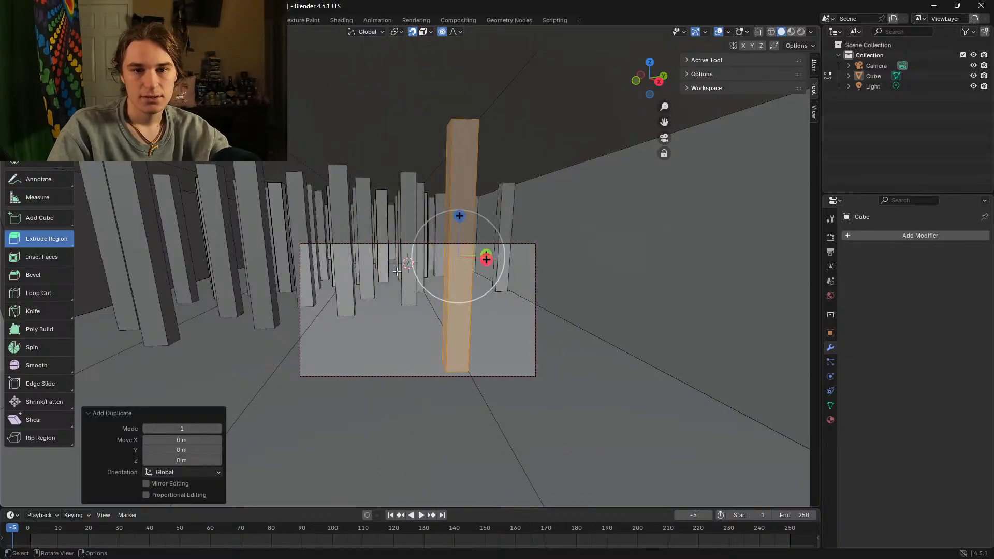
Step: Switch the snap target to Edge Center and try to place the pillar copy beside the original
left_click(425, 31)
left_click(409, 148)
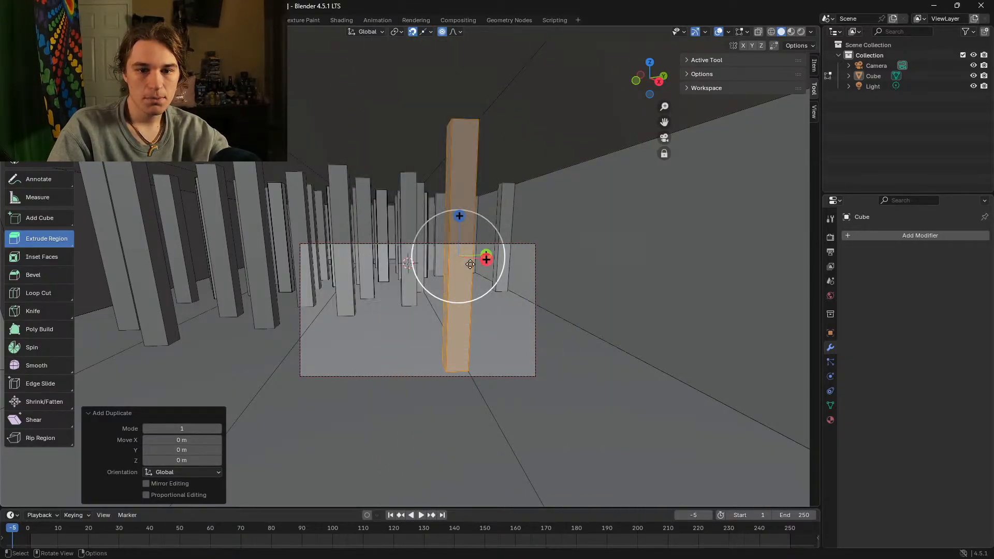
key("g")
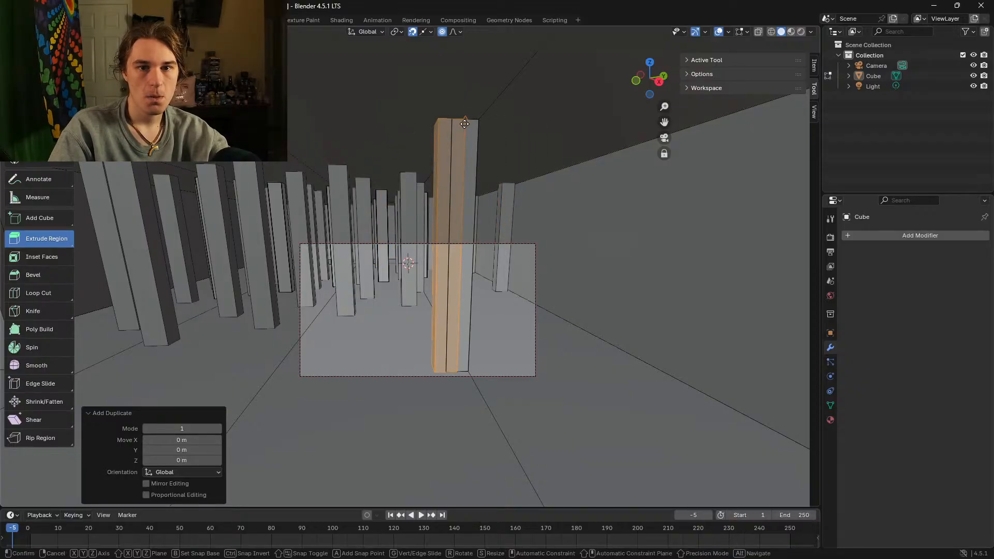
key("Escape")
Step: Switch the snap target to Edge Perpendicular and try to place a duplicate of the pillar
left_click(427, 32)
left_click(407, 158)
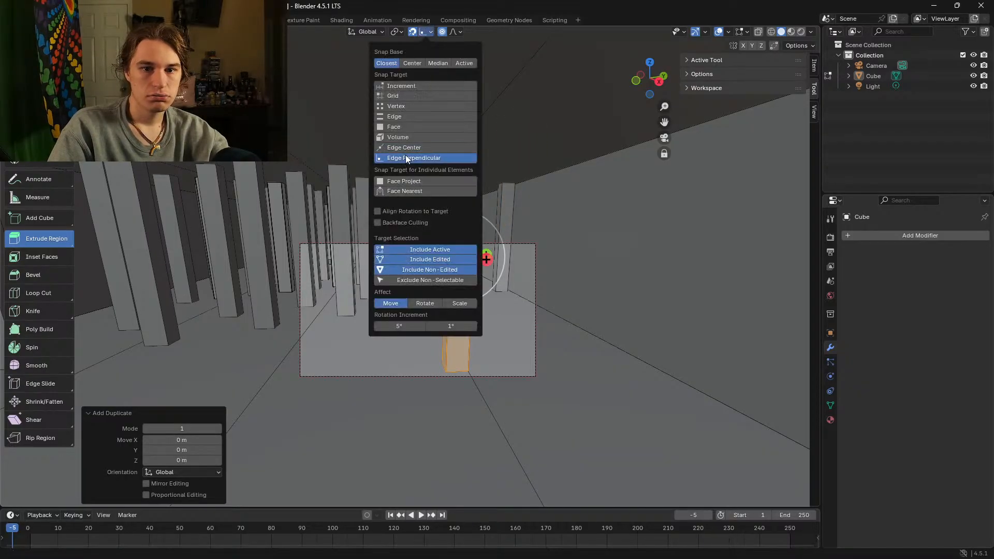
left_click(430, 33)
key("shift+d")
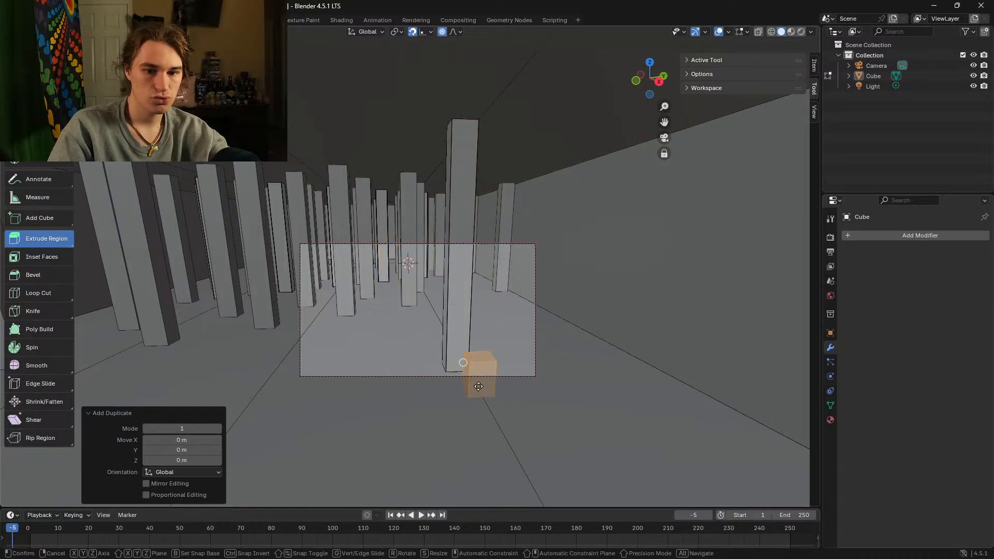
right_click(343, 263)
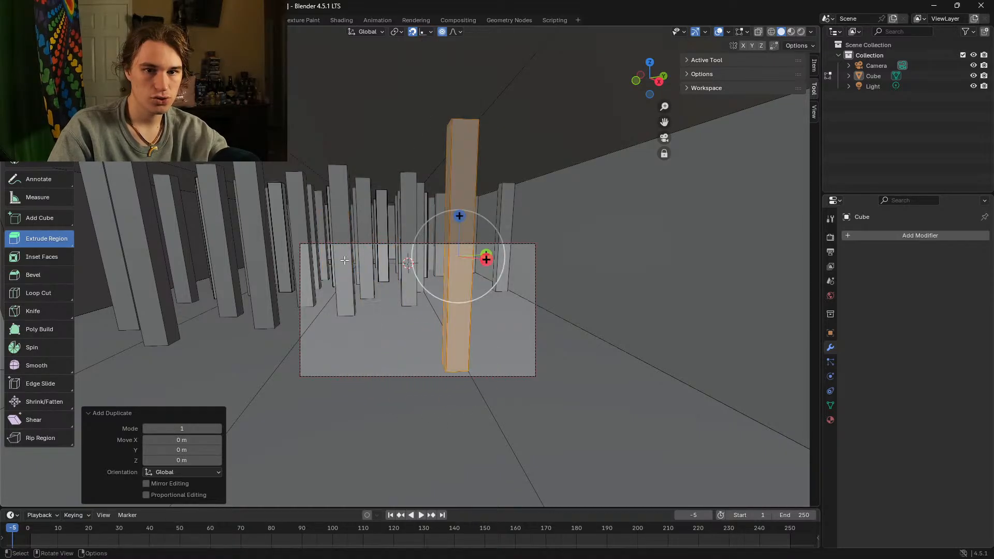
Step: Set the snap base to Center and the snap target to Grid, and try to place the pillar copy
left_click(429, 32)
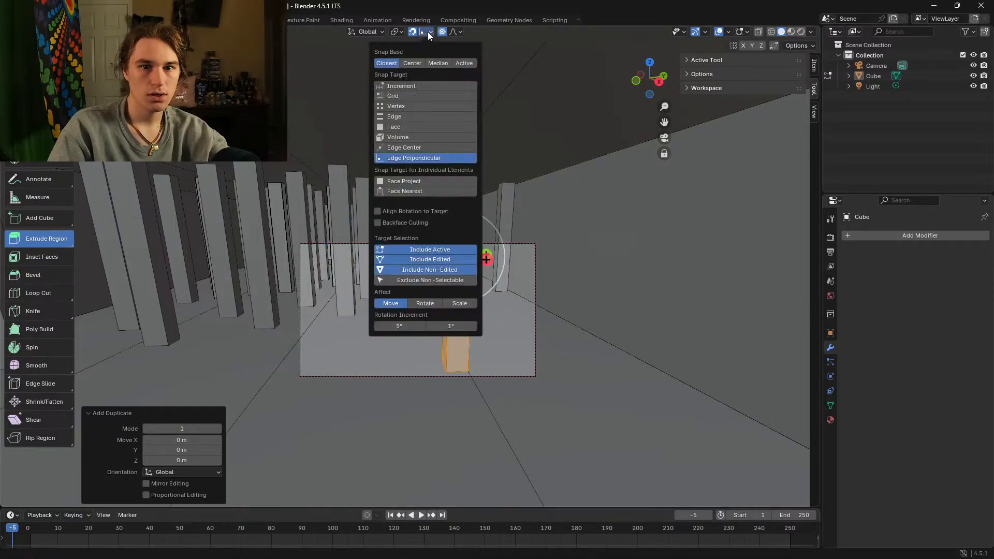
left_click(413, 62)
left_click(402, 96)
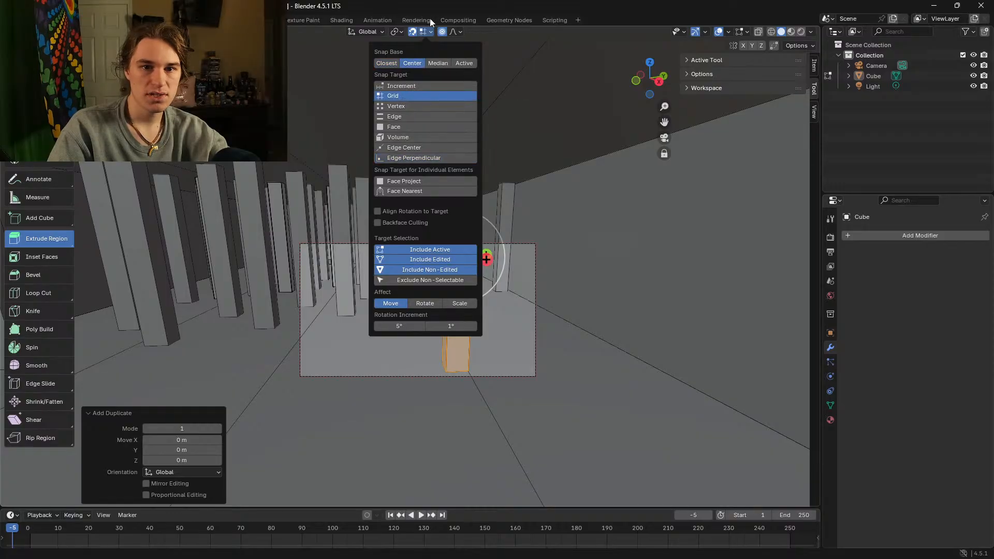
key("g")
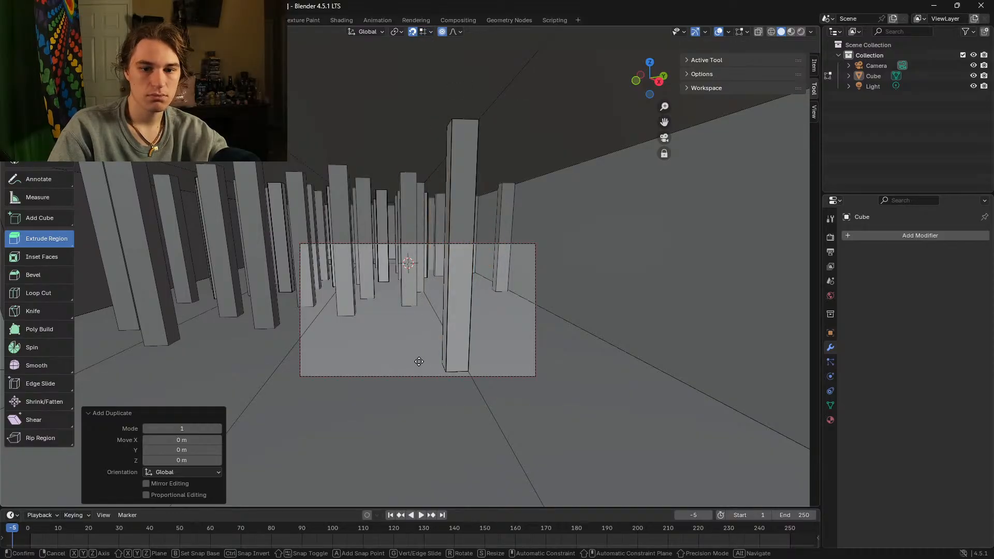
right_click(419, 168)
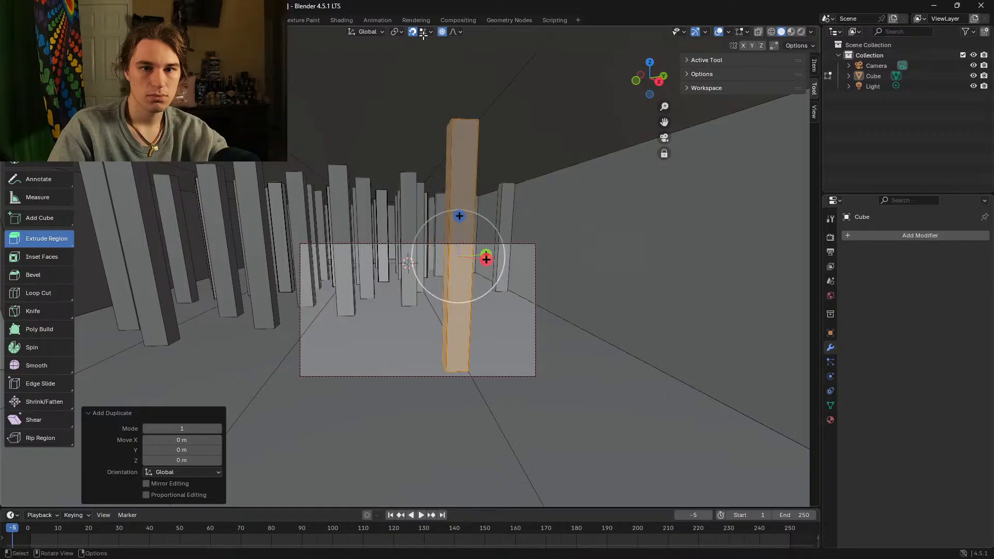
Step: Change the snap target to Vertex and try to place the pillar copy on the opposite side of the aisle
left_click(425, 33)
left_click(411, 106)
key("g")
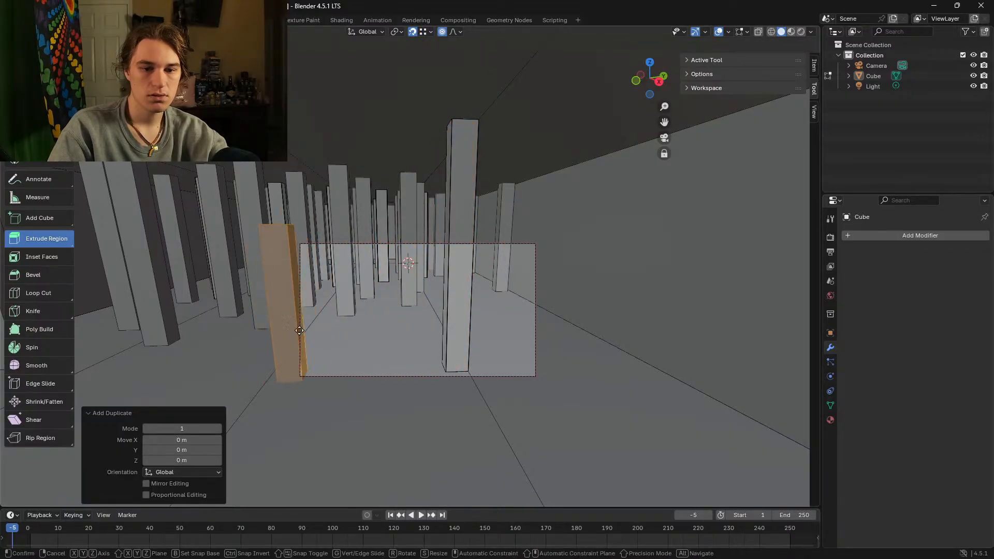
right_click(336, 294)
Step: Set the snap target to Edge and try to place the pillar copy on the opposite floor line
left_click(429, 32)
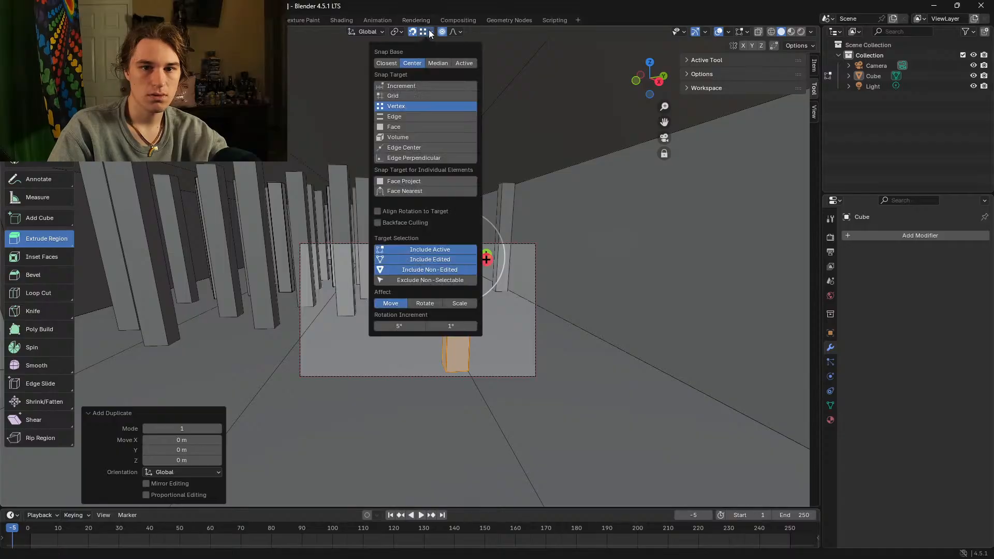
left_click(419, 117)
key("g")
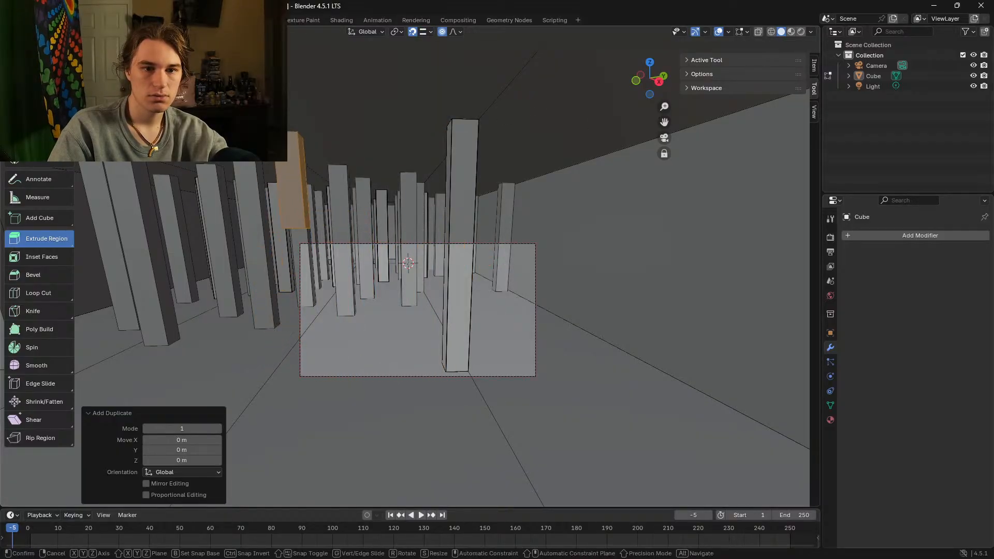
right_click(274, 244)
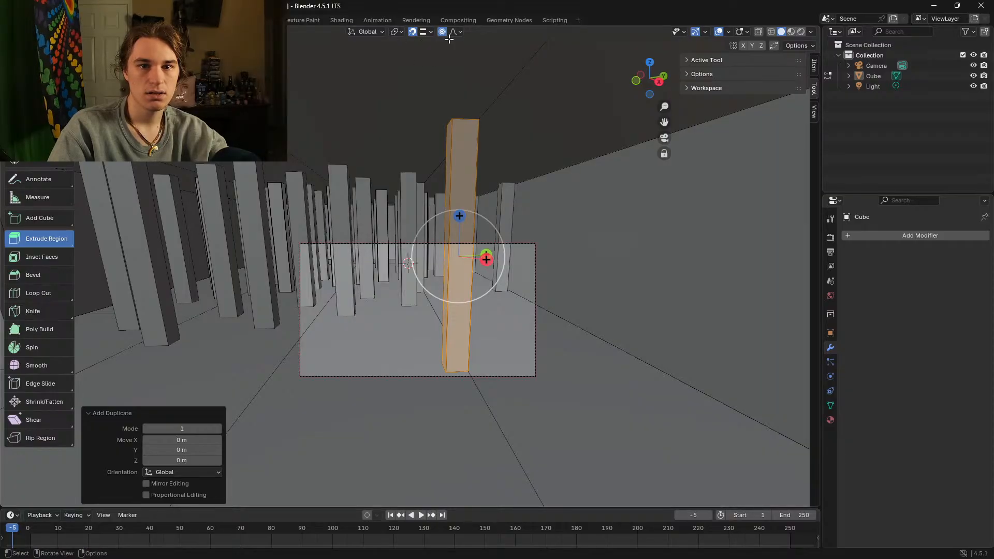
left_click(412, 32)
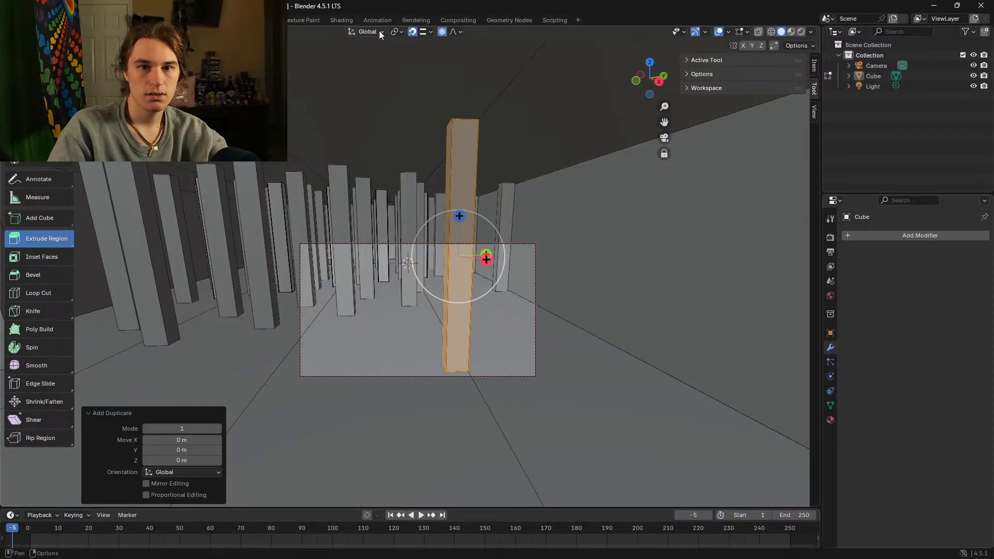
left_click(395, 32)
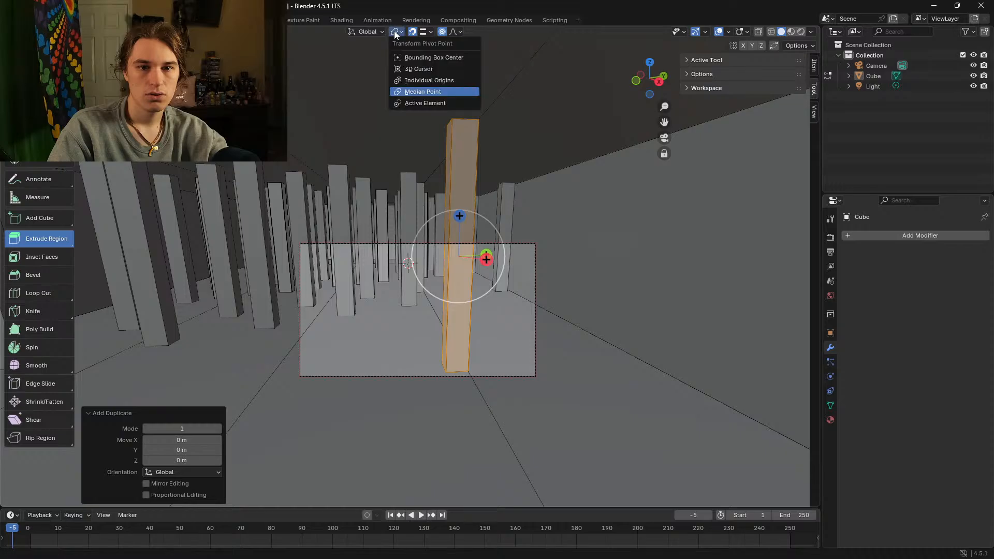
left_click(395, 35)
left_click(453, 33)
left_click(455, 33)
key("shift+d")
right_click(412, 390)
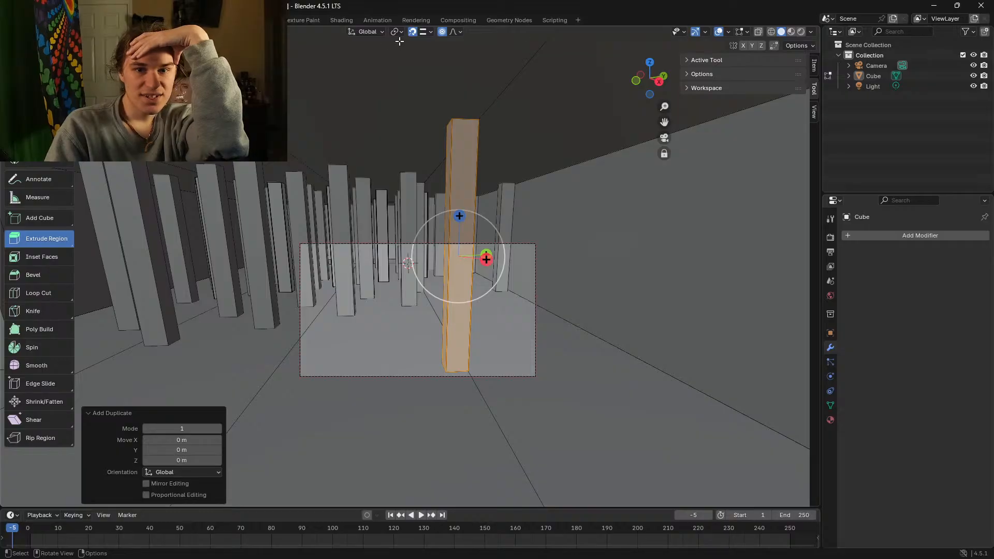
Step: Try placing a pillar duplicate with edge snapping, then try again with the snap base set to Active
left_click(455, 31)
left_click(425, 32)
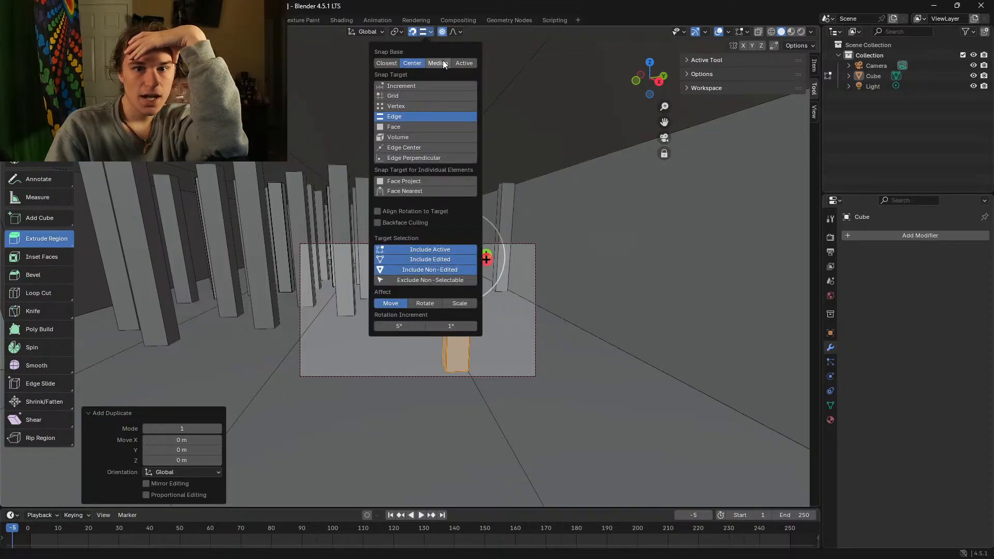
key("shift+d")
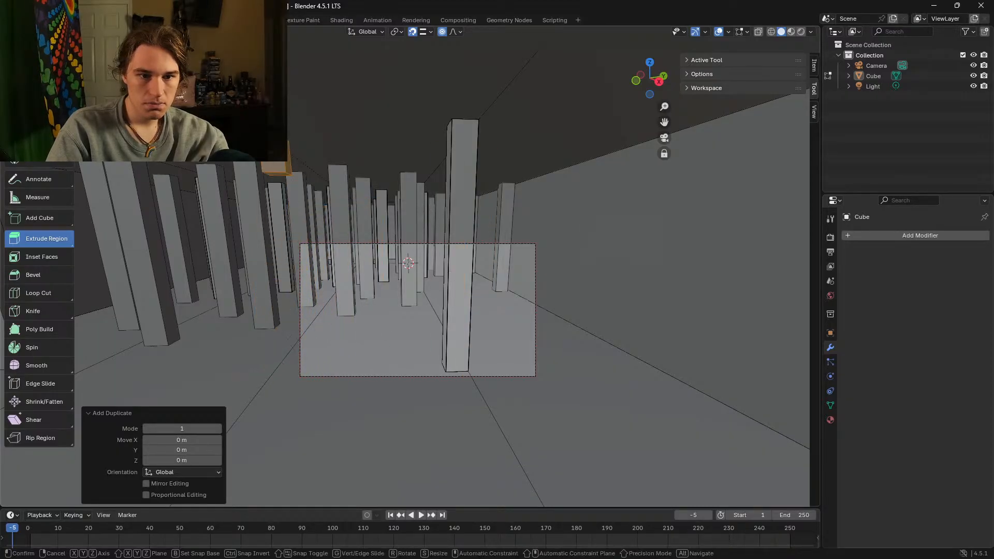
key("Escape")
left_click(428, 32)
left_click(460, 63)
key("g")
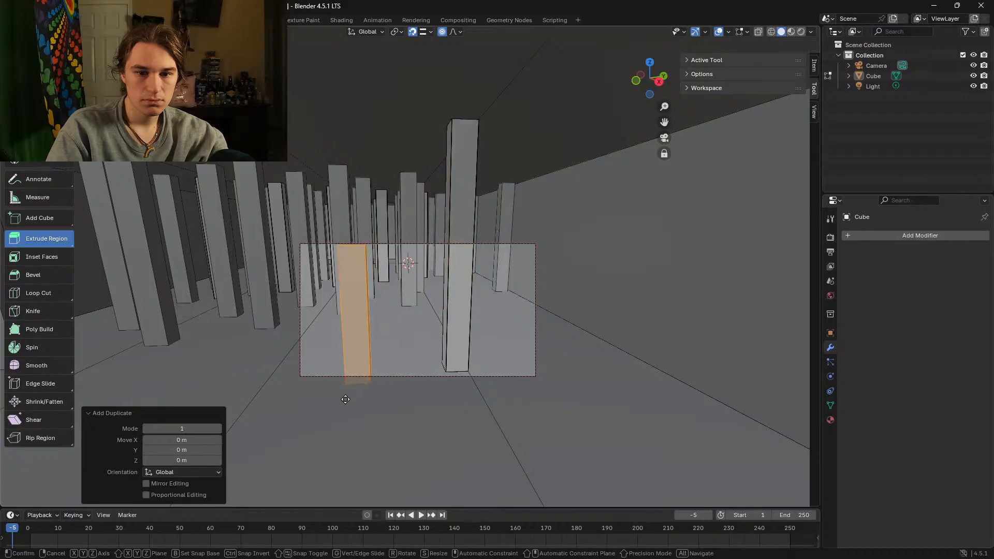
key("Escape")
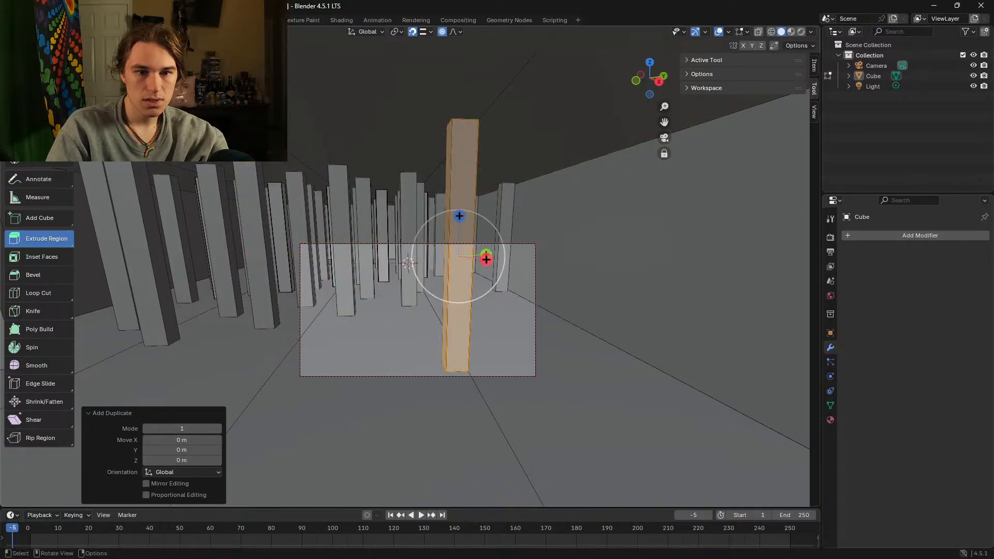
Step: Set the snap base to Closest and place a pillar copy on the opposite floor line, offset about -1.37 m in X and -2.52 m in Y
left_click(425, 33)
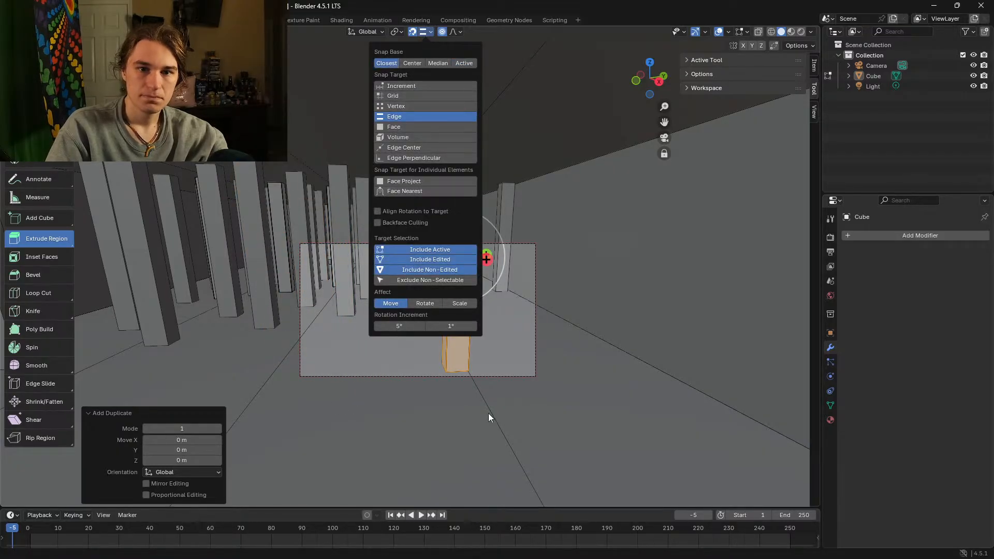
key("g")
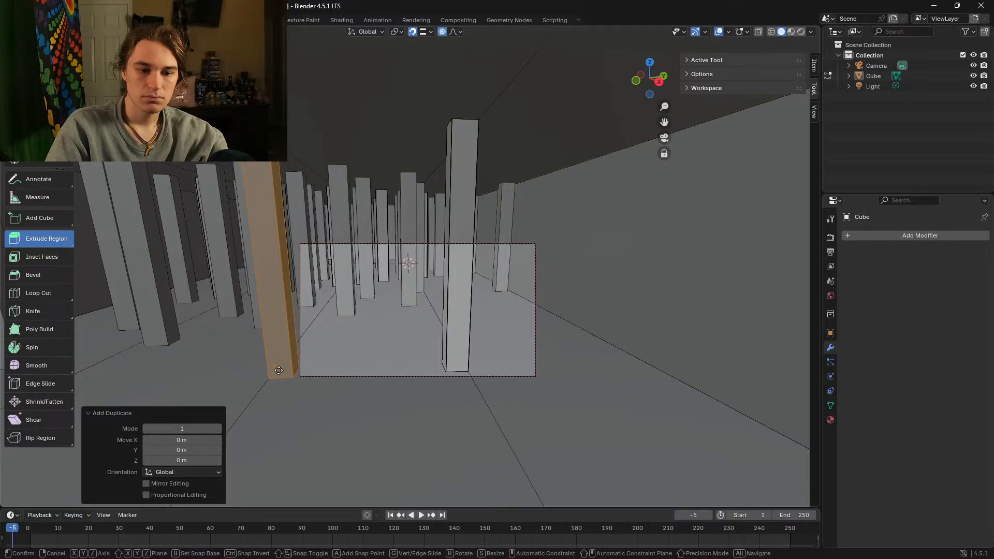
left_click(278, 371)
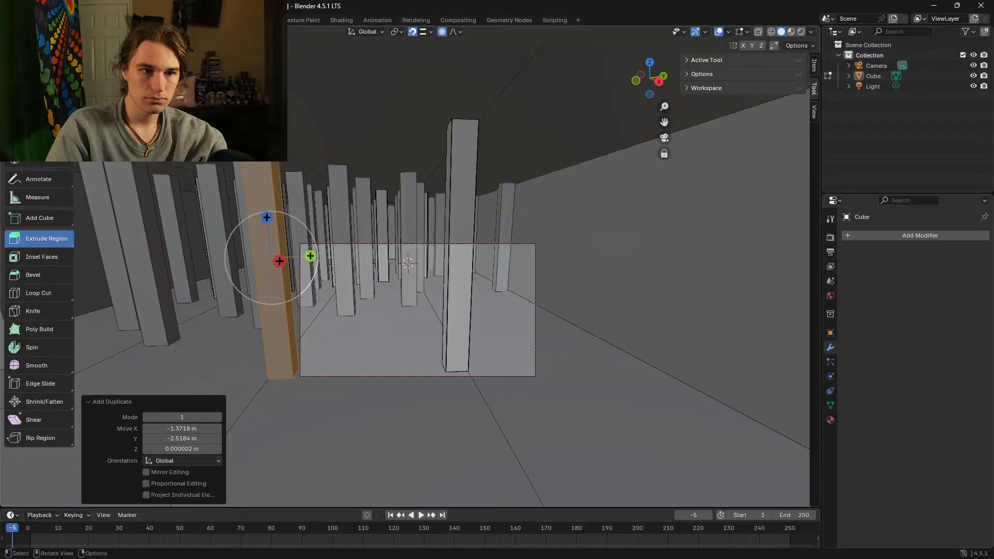
Step: Select the front face of the new pillar with the selection tool, try subdividing it, and undo the subdivision
key("w")
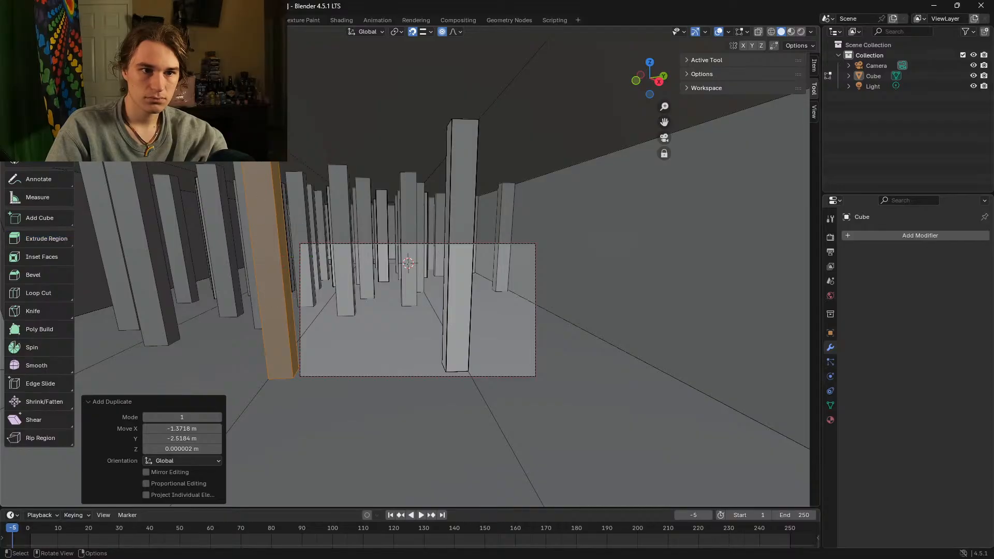
left_click(458, 223)
left_click(268, 241)
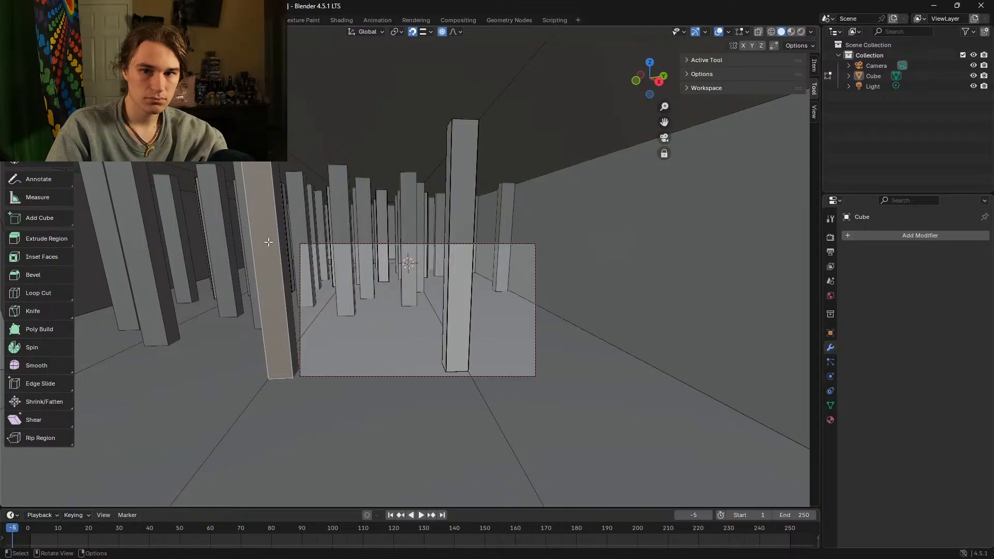
right_click(269, 242)
left_click(268, 241)
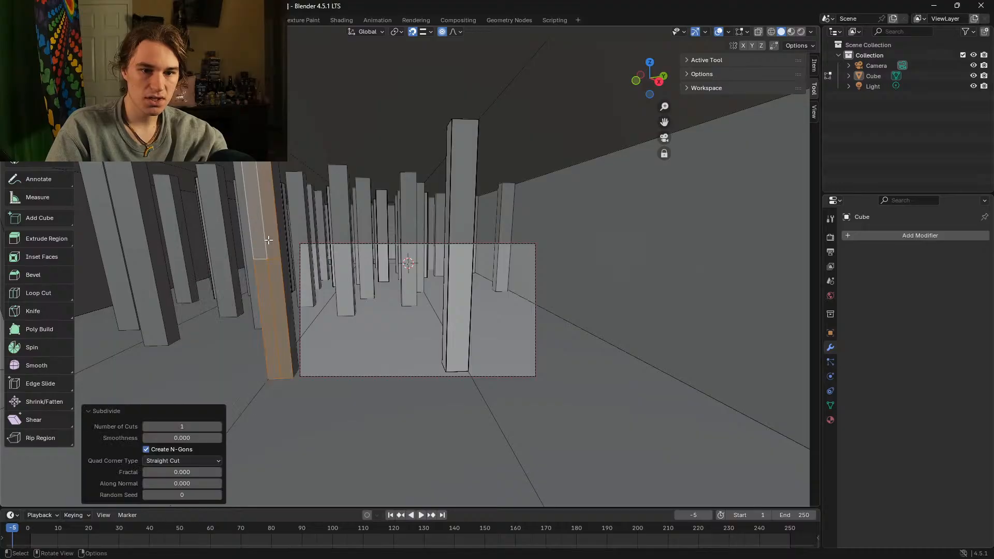
key("ctrl+z")
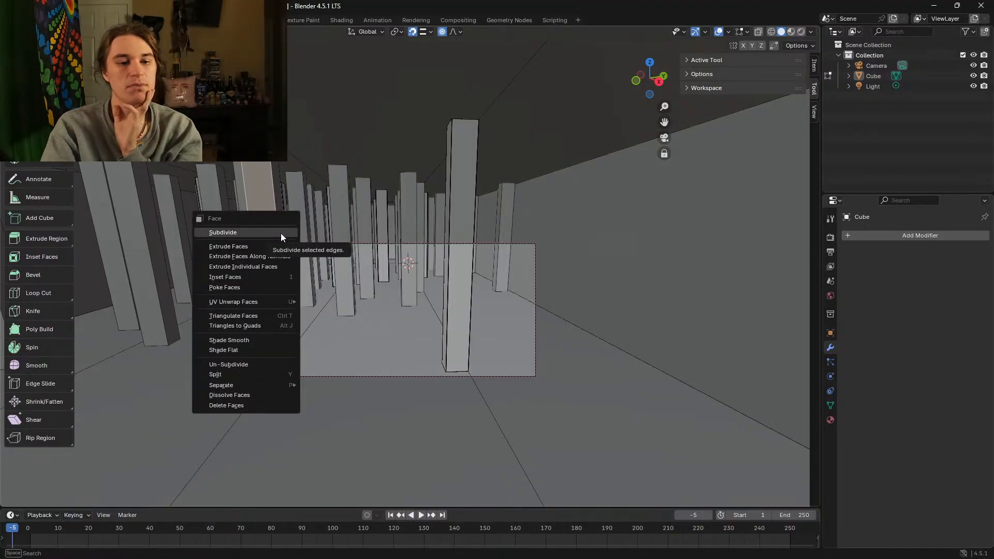
Step: Undo the recent pillar placements in the hall, back through the duplicated row set between the pillars of the middle row
left_click(280, 195, "ctrl")
key("ctrl+z")
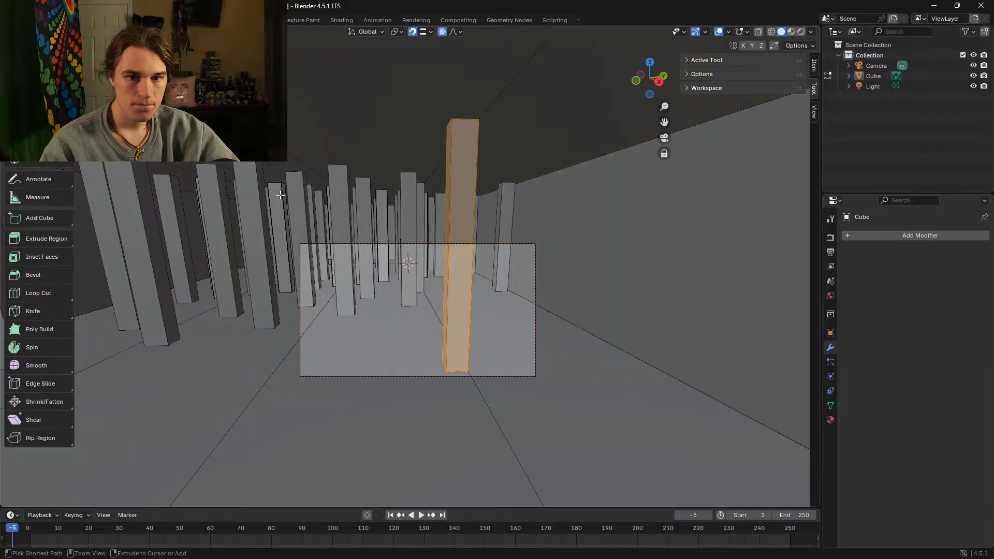
key("ctrl+z")
key("ctrl+z")
key("ctrl+z")
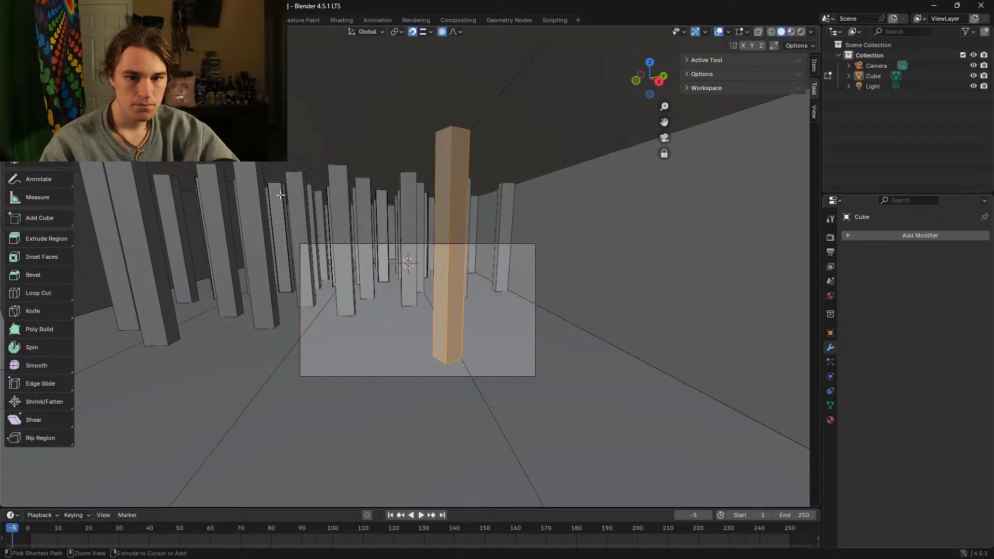
key("shift+grave")
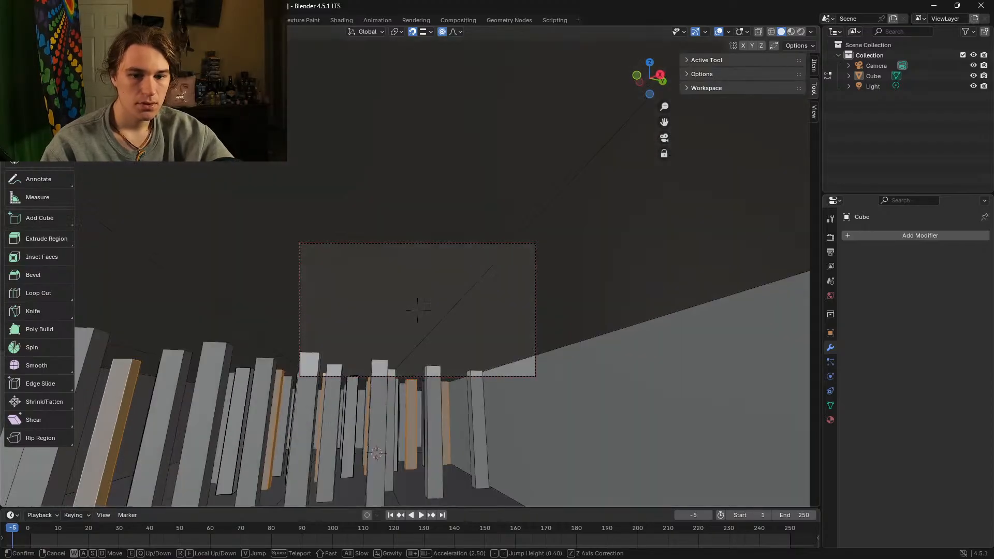
key("s")
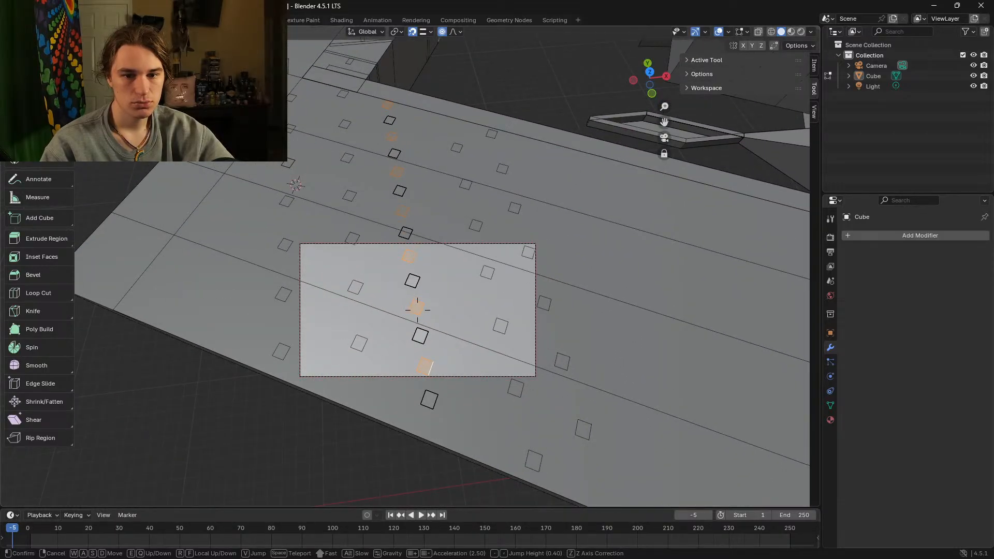
left_click(461, 252)
key("ctrl+z")
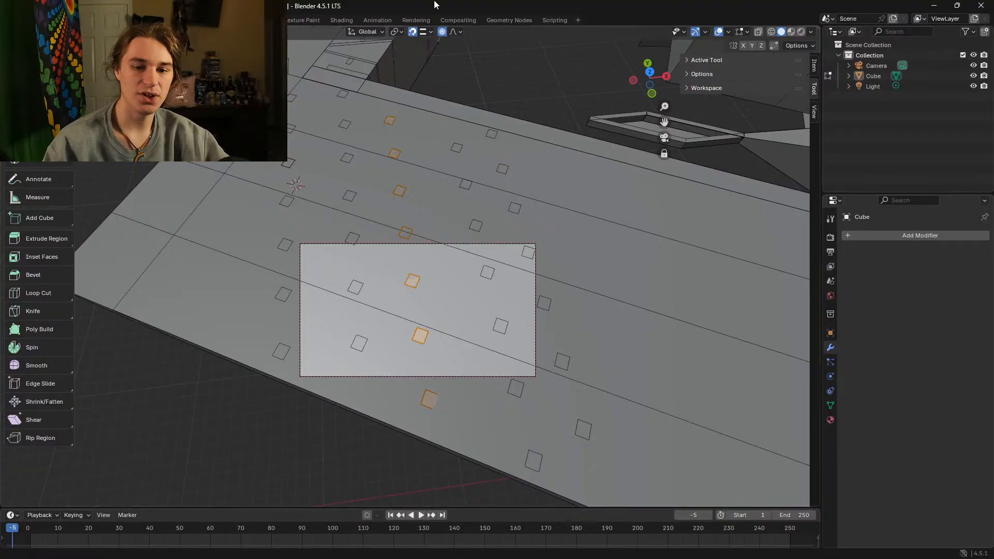
Step: Inspect the remaining pillar rows from inside the hall, and undo the last selection changes on the middle row
key("shift+grave")
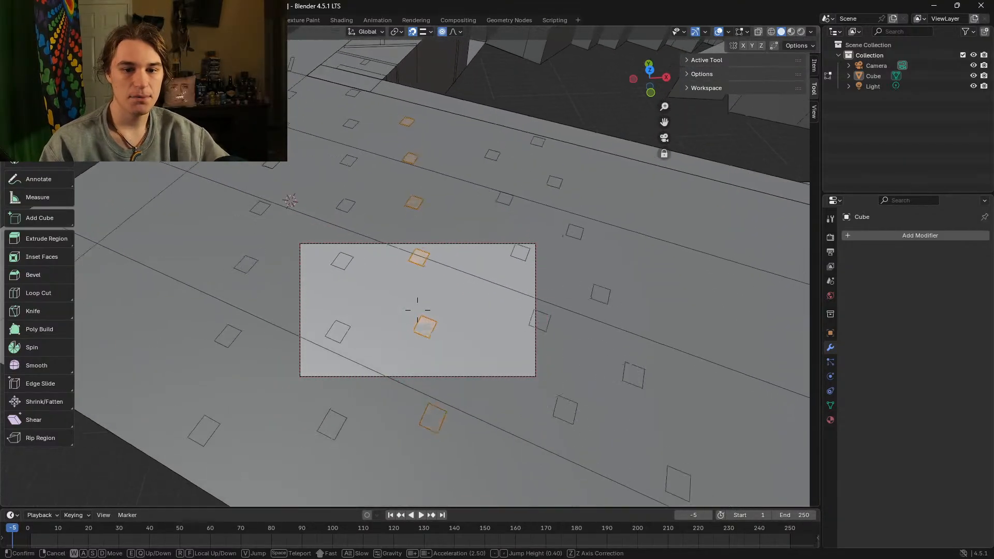
key("w")
key("d")
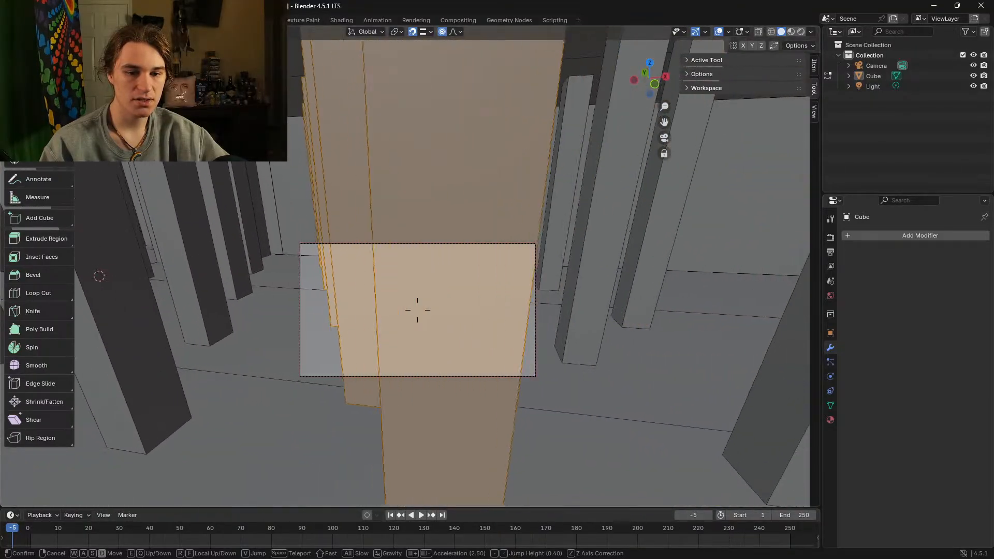
key("a")
key("a")
key("w")
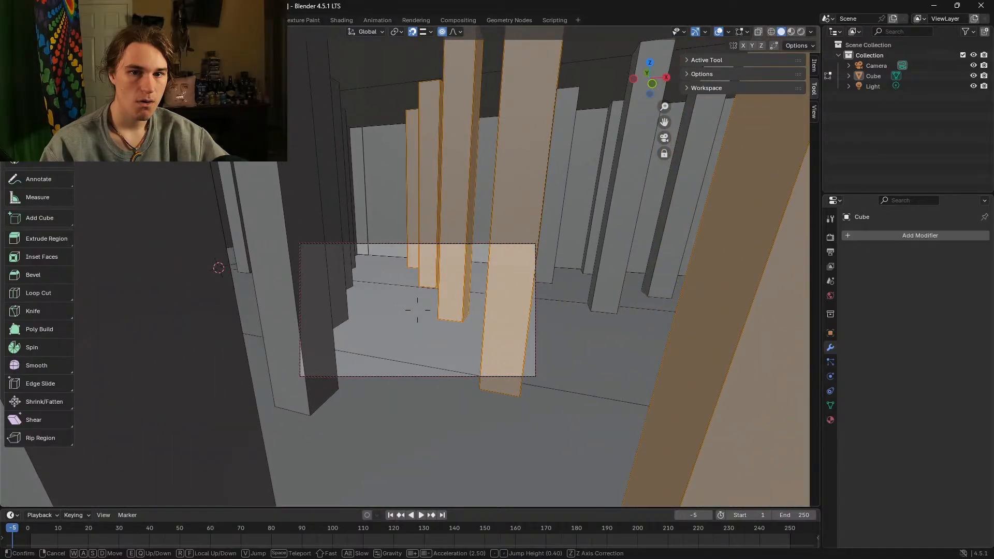
key("e")
left_click(460, 196)
key("ctrl+z")
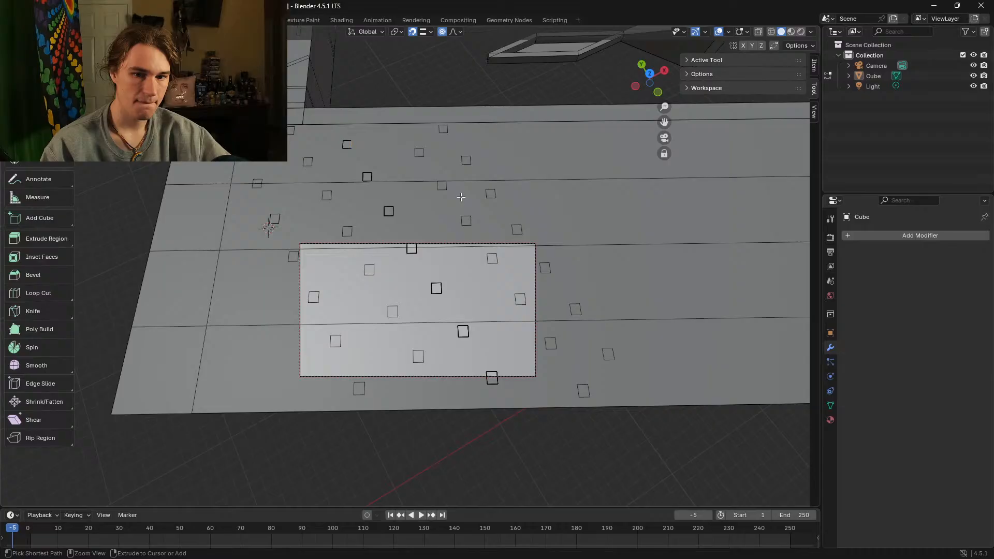
key("ctrl+z")
key("ctrl+z")
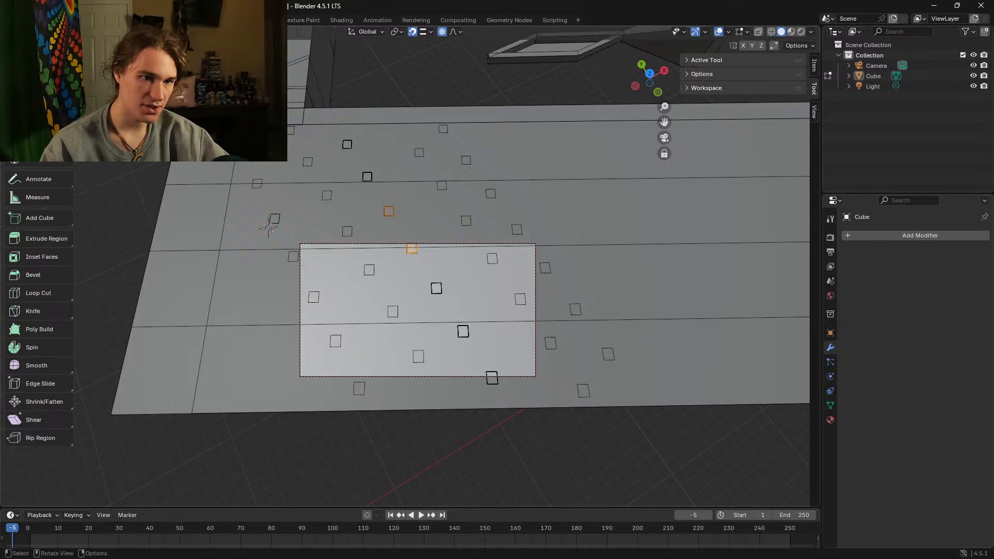
Step: Walk through the pillar hall and the adjoining rooms and corridors to examine the building's interior layout
key("shift+grave")
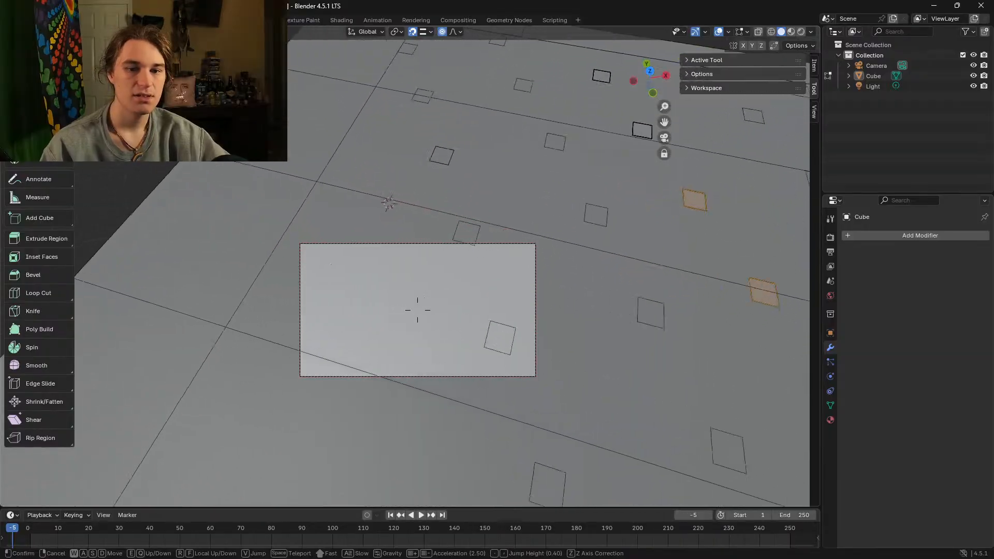
key("w")
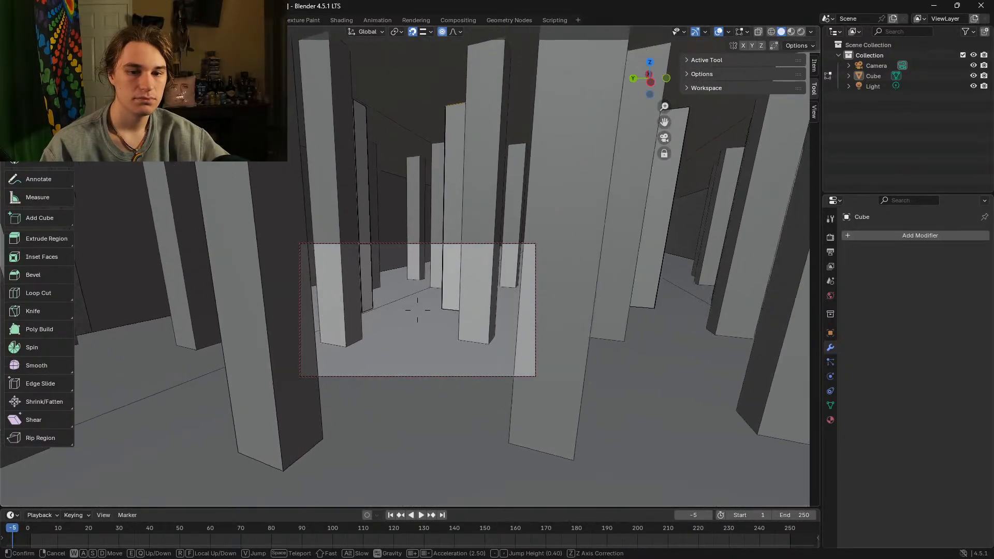
key("w")
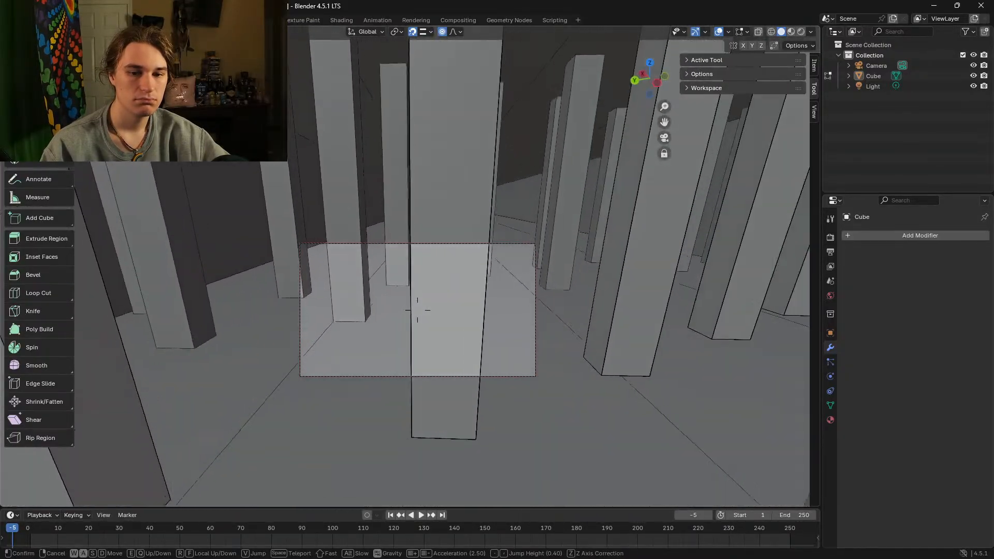
key("w")
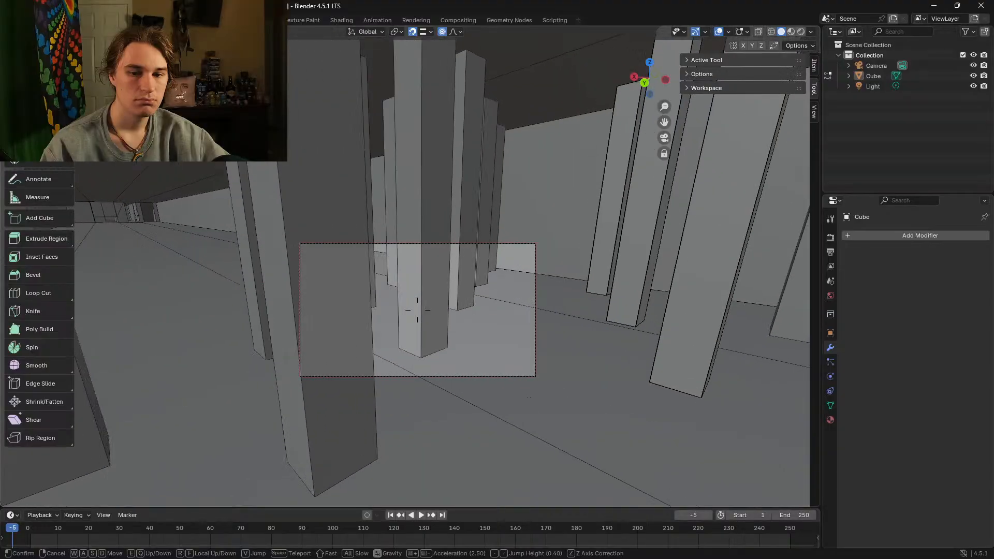
key("w")
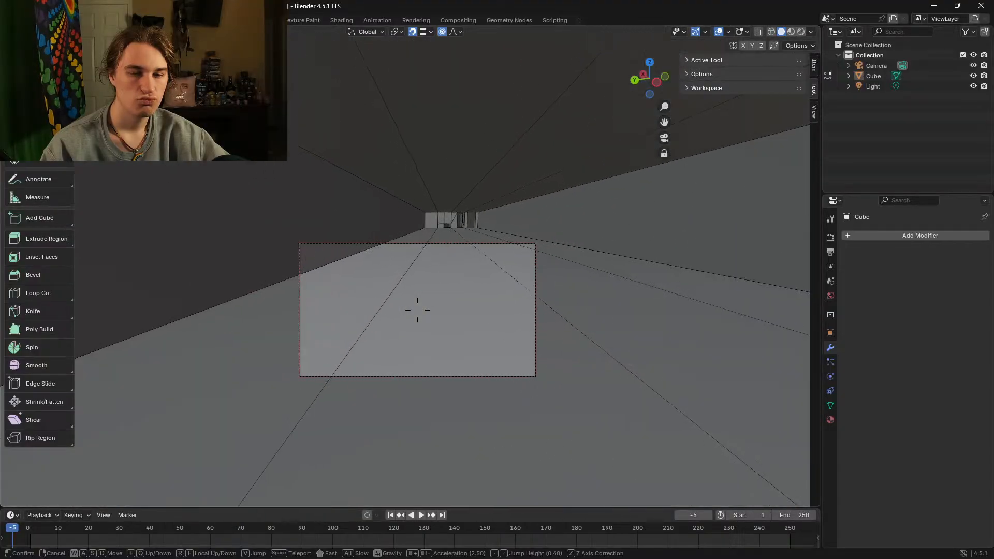
key("w")
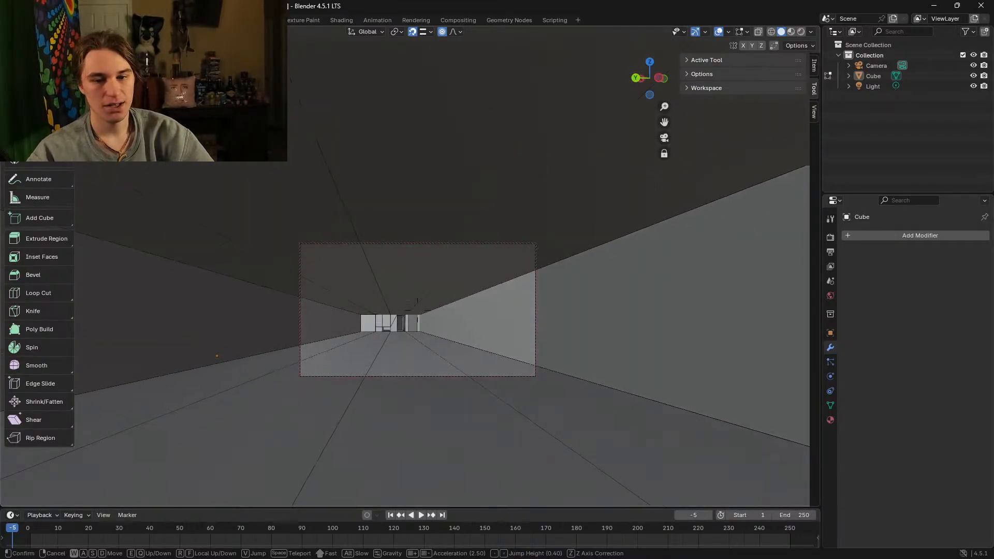
key("w")
key("w")
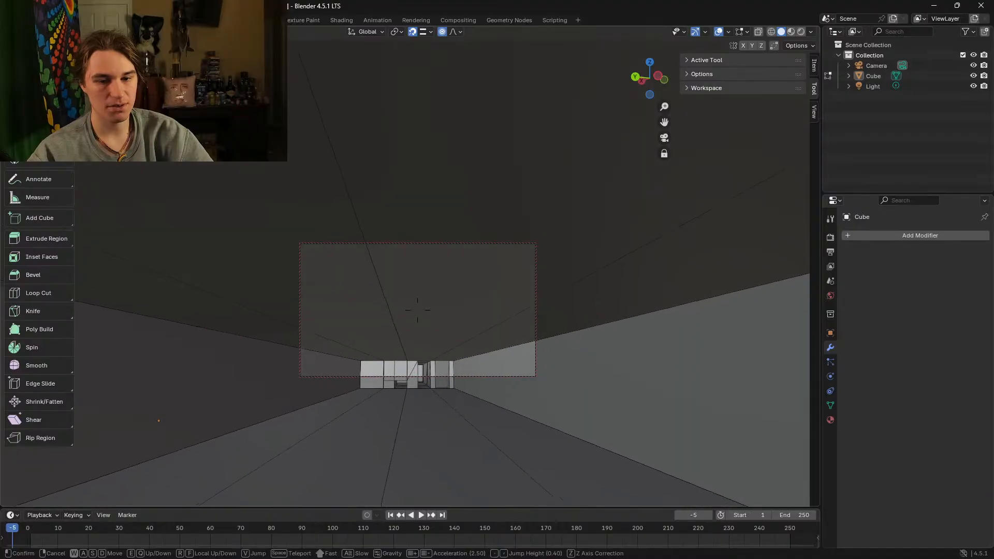
key("w")
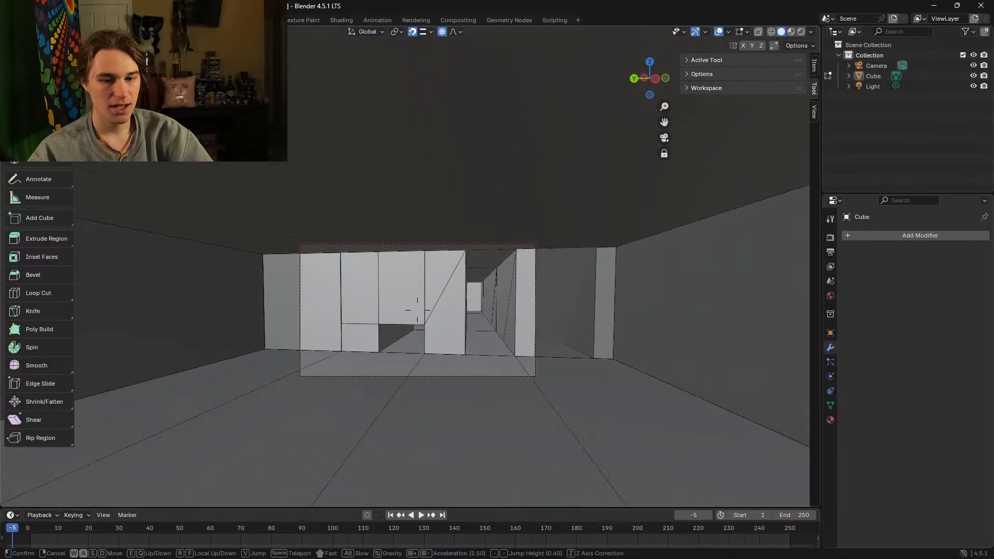
key("w")
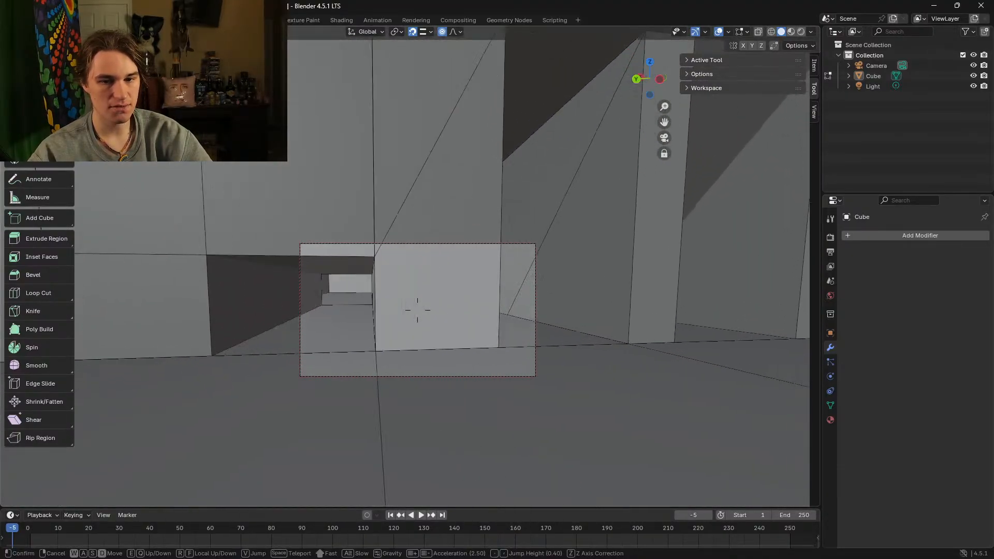
key("w")
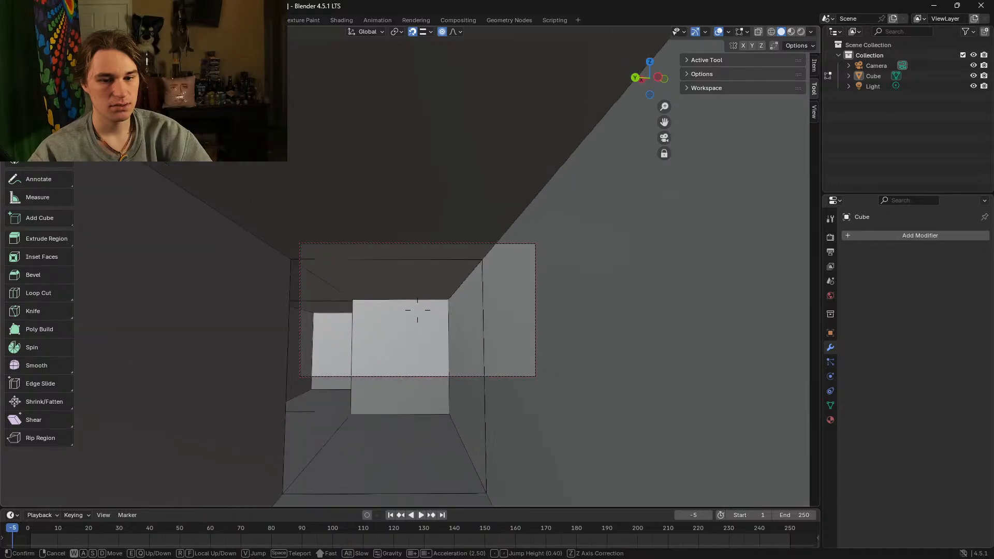
key("s")
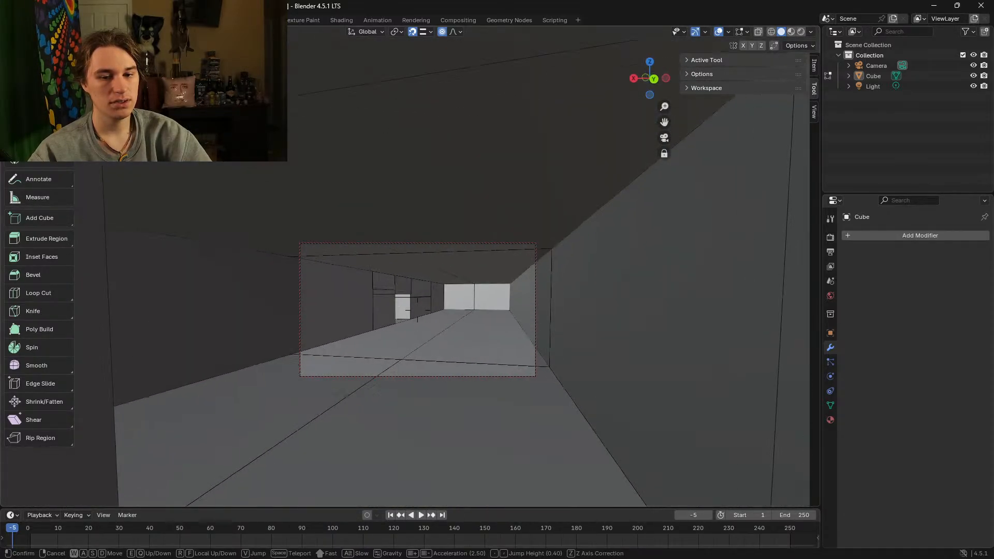
key("w")
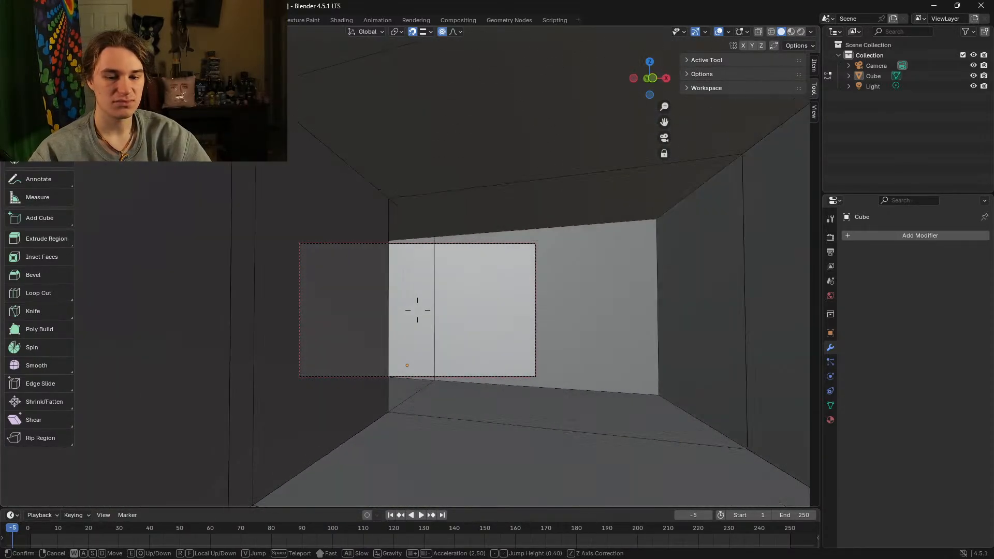
key("w")
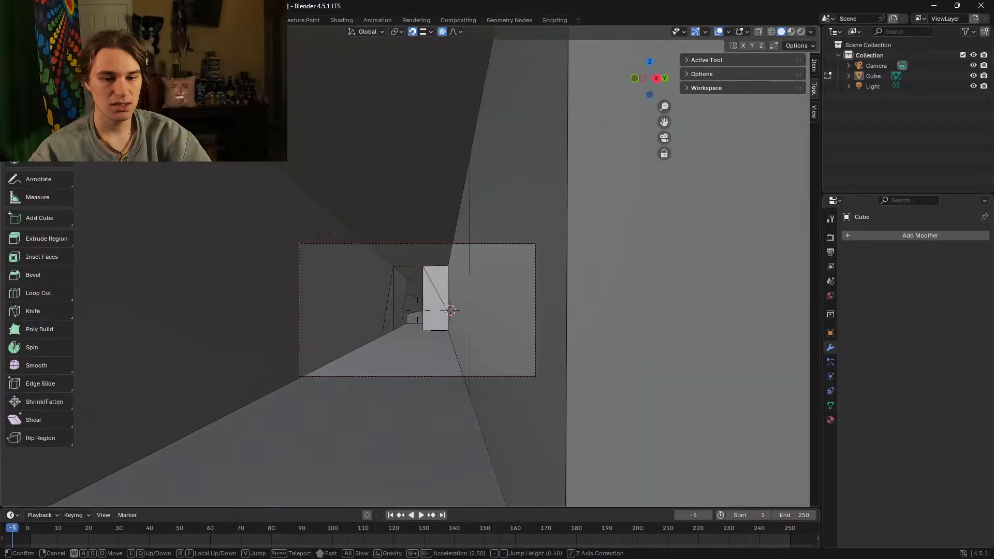
key("w")
key("s")
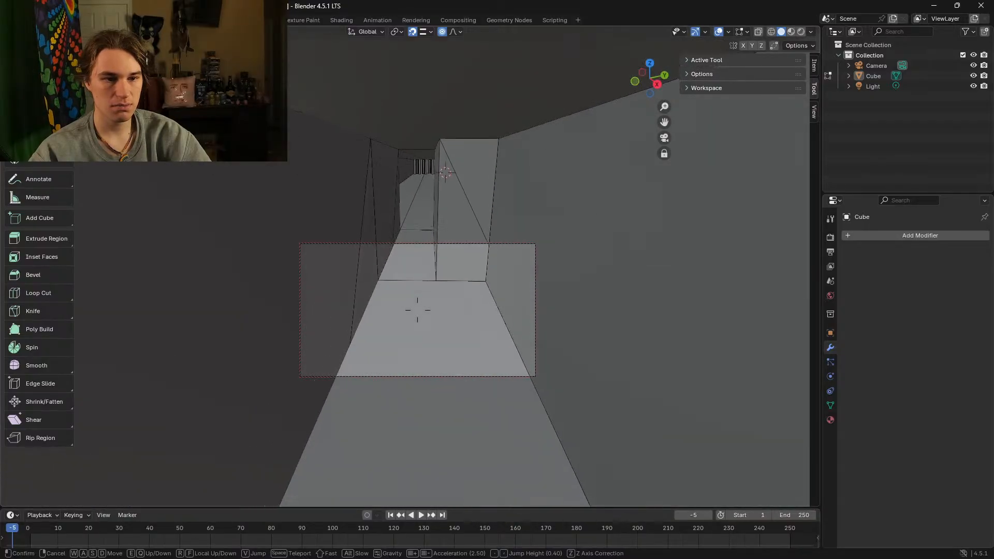
Step: Try to fill the corridor opening with a block using the Add Cube tool, and undo the added cube
left_click(44, 257)
left_click(51, 219)
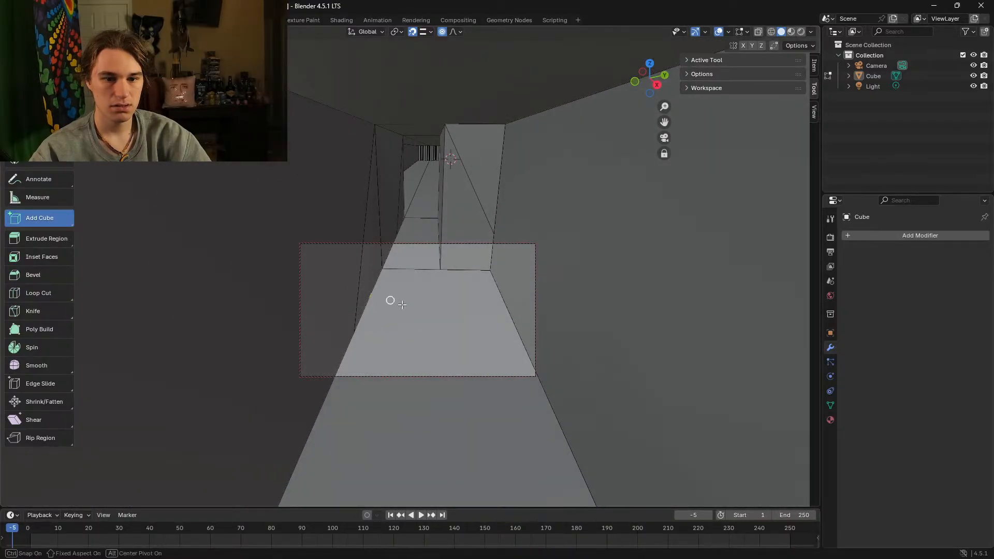
left_click_drag(389, 294, 486, 329)
right_click(485, 329)
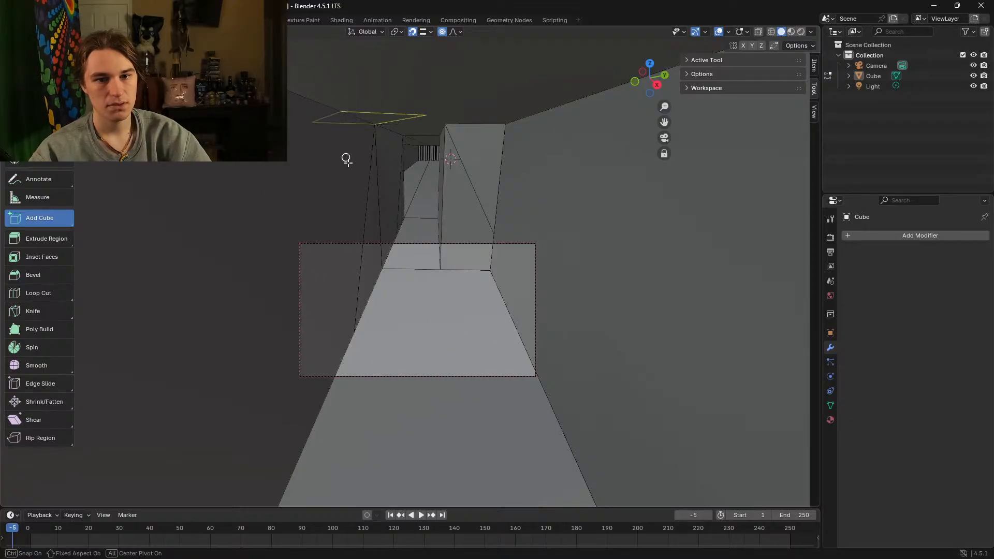
left_click_drag(373, 125, 441, 265)
left_click(444, 123)
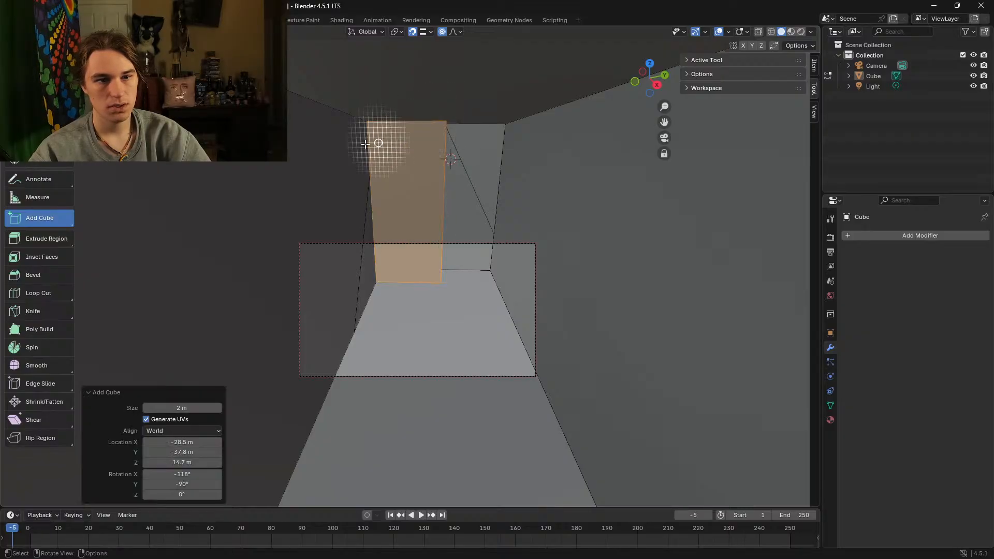
left_click_drag(426, 213, 508, 303)
right_click(508, 303)
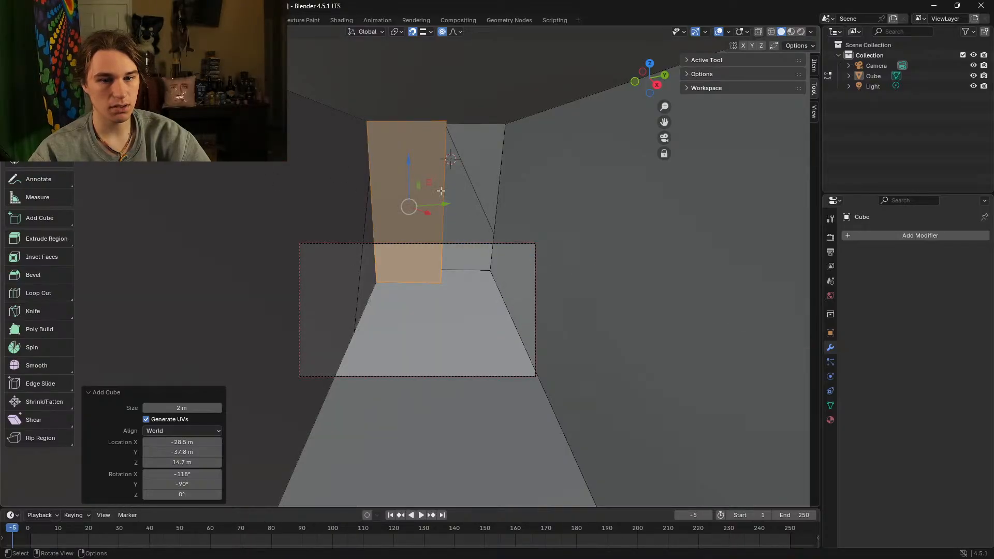
key("ctrl+z")
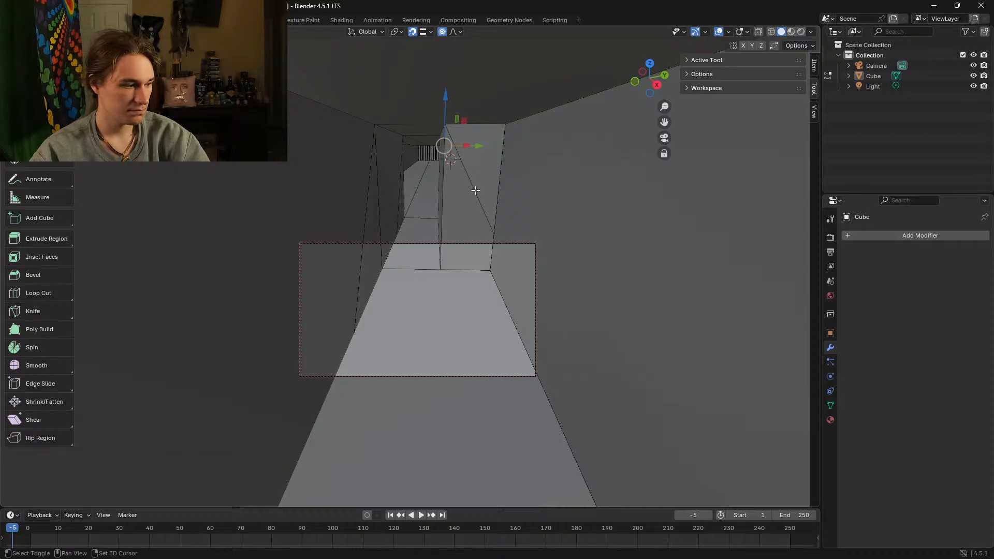
Step: Return to the pillar hall and select the face of its long side wall
key("shift+grave")
key("w")
key("w")
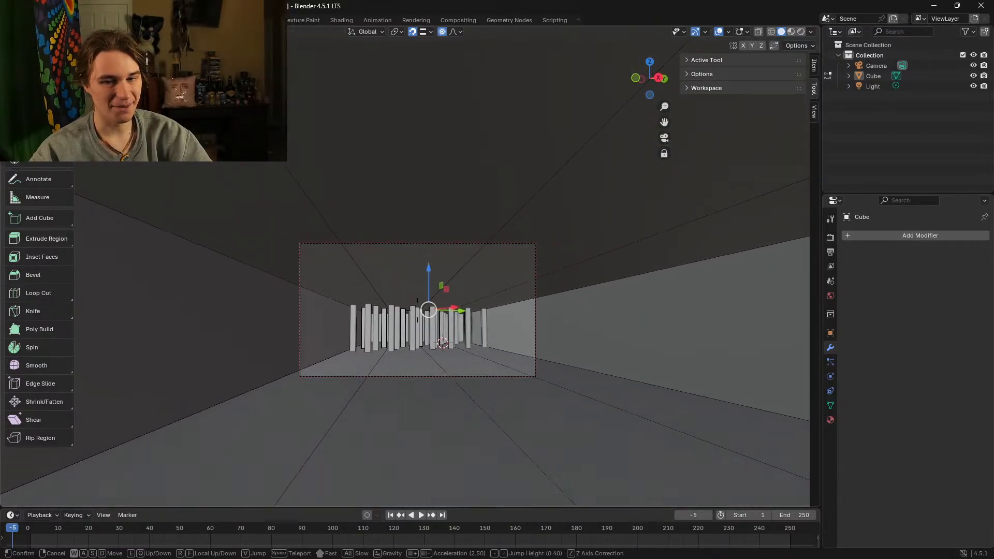
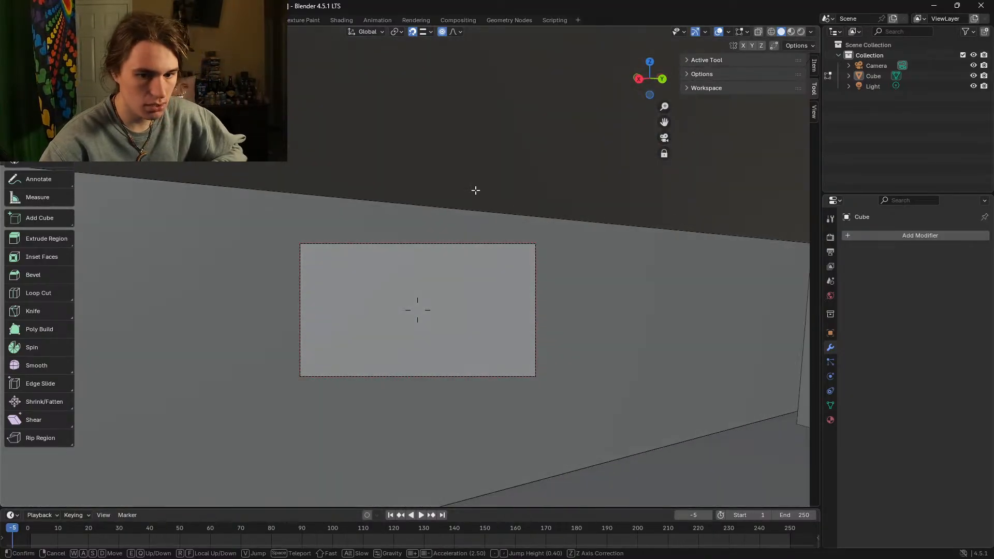
left_click(417, 309)
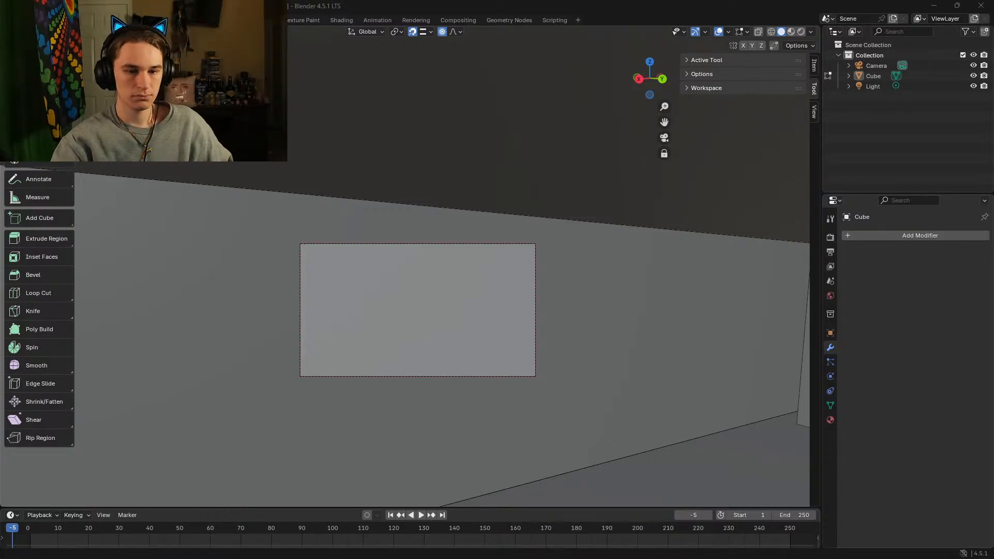
left_click(333, 297)
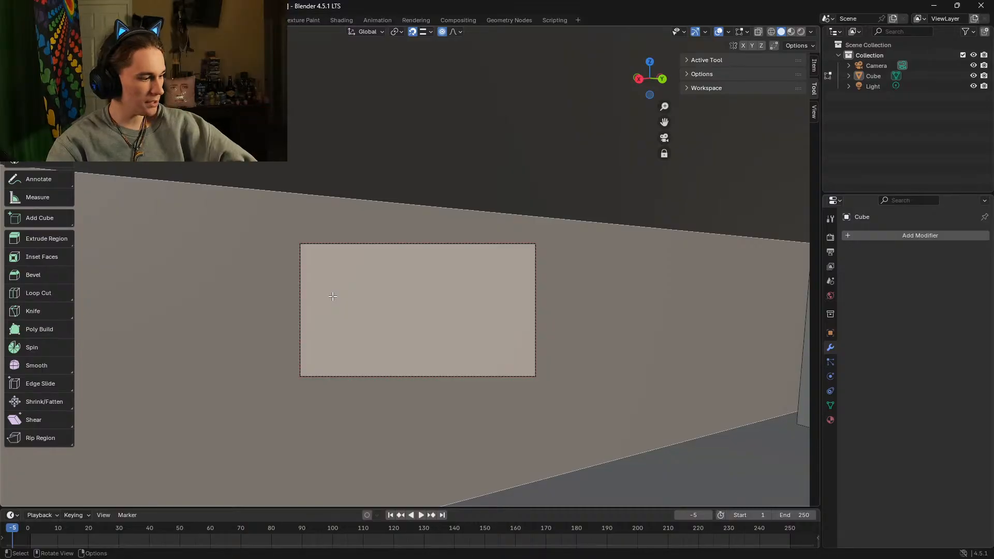
key("shift+grave")
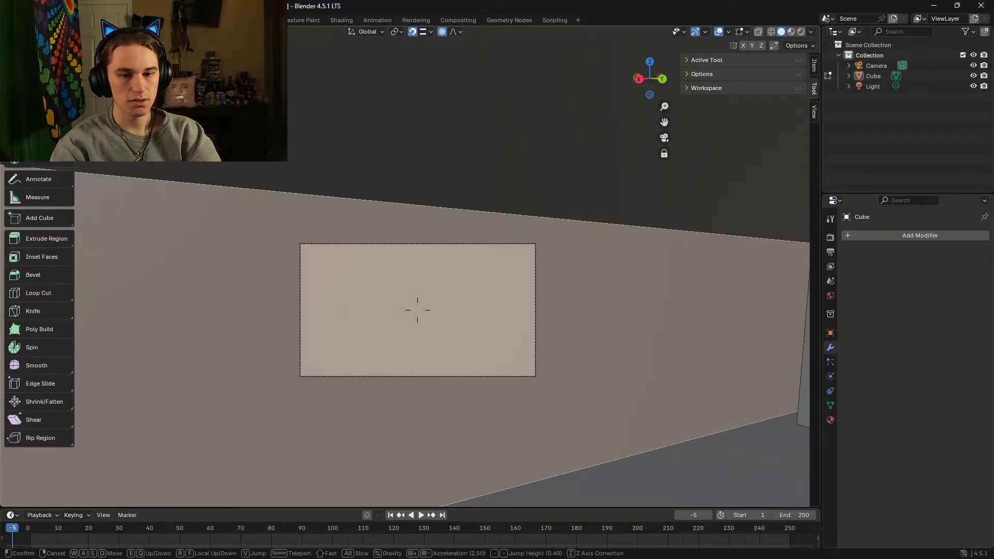
key("s")
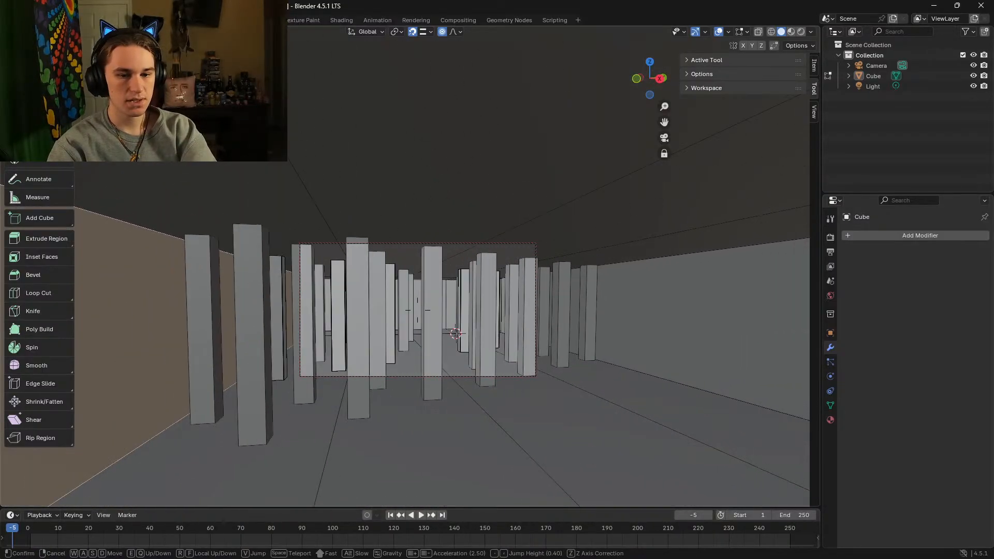
Step: Move through the pillar hall and look down on it from above to examine how the pillar rows are arranged
key("w")
key("s")
key("w")
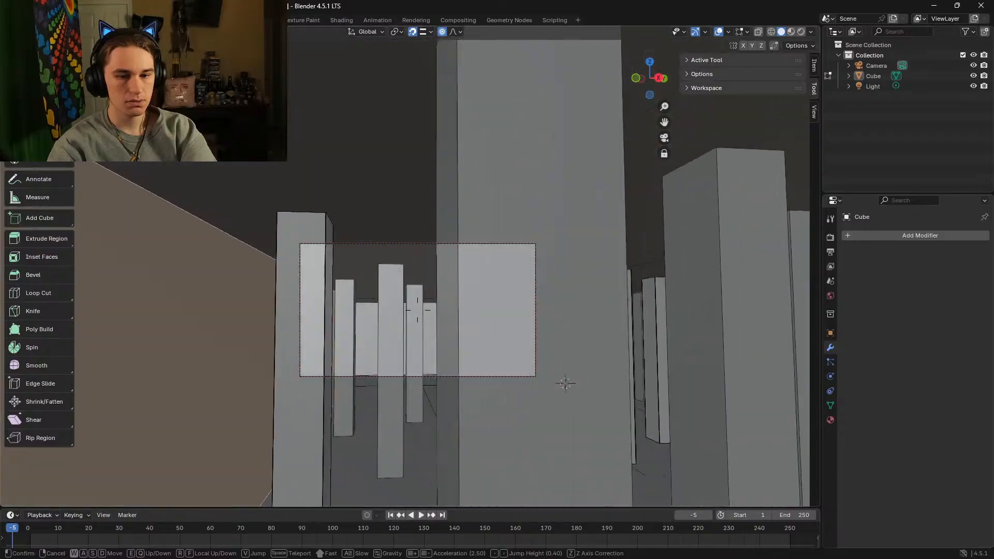
key("a")
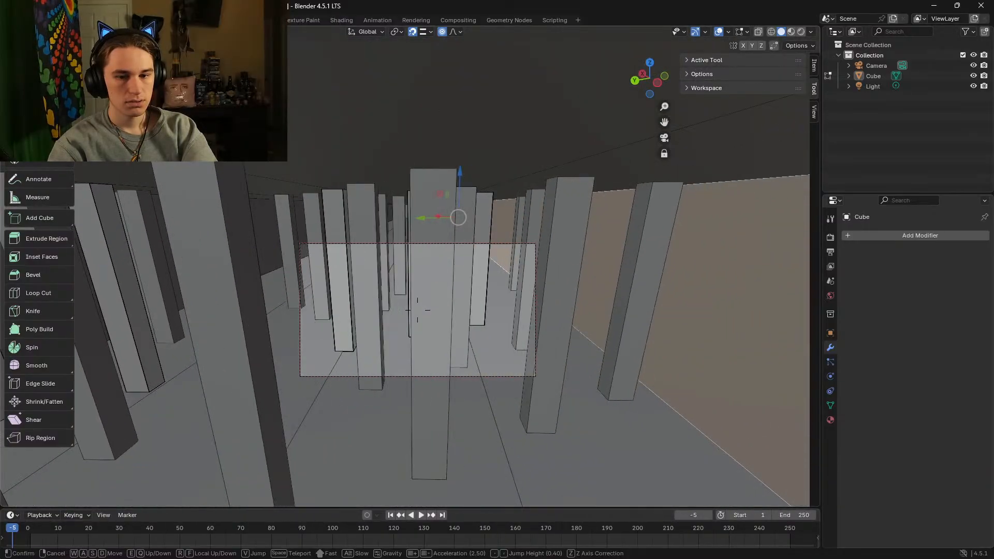
key("w")
key("s")
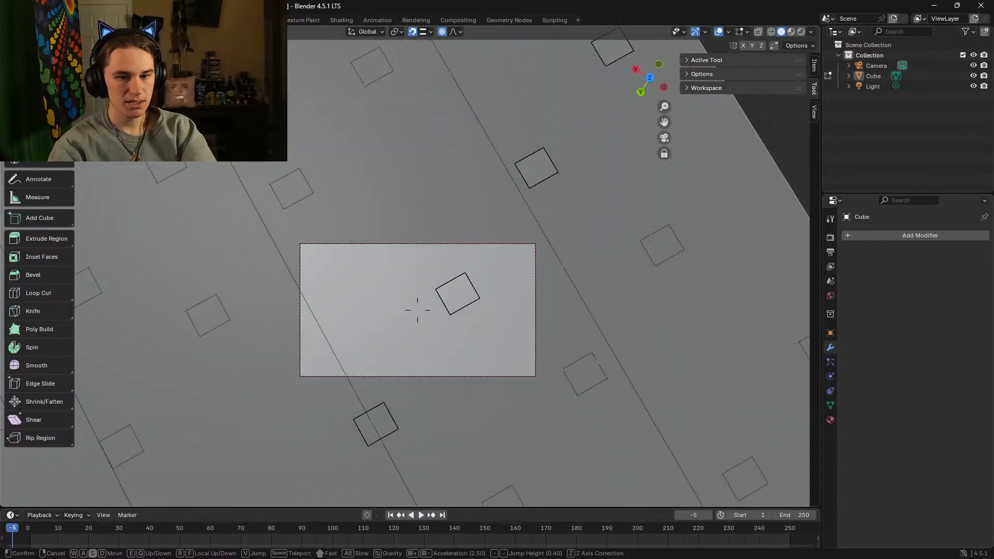
key("d")
key("a")
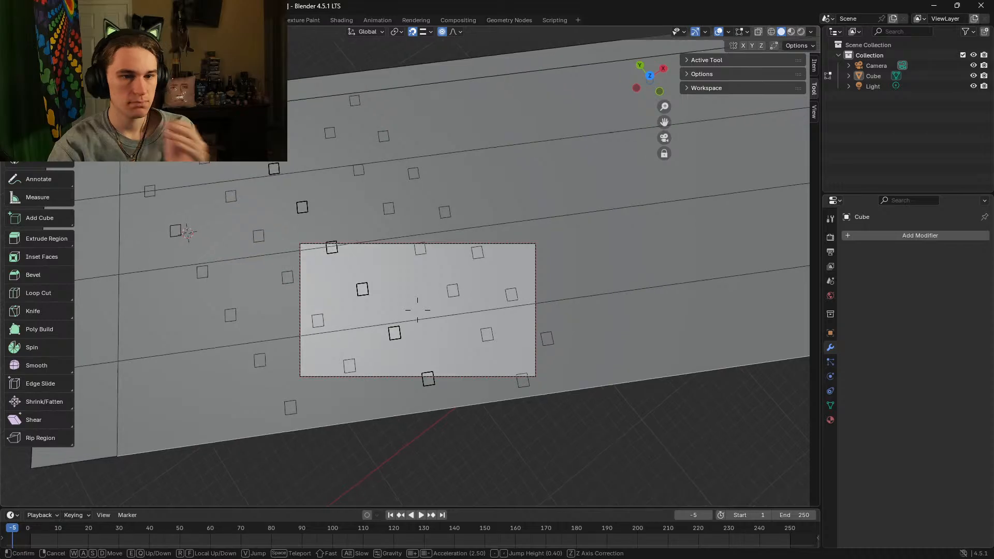
key("w")
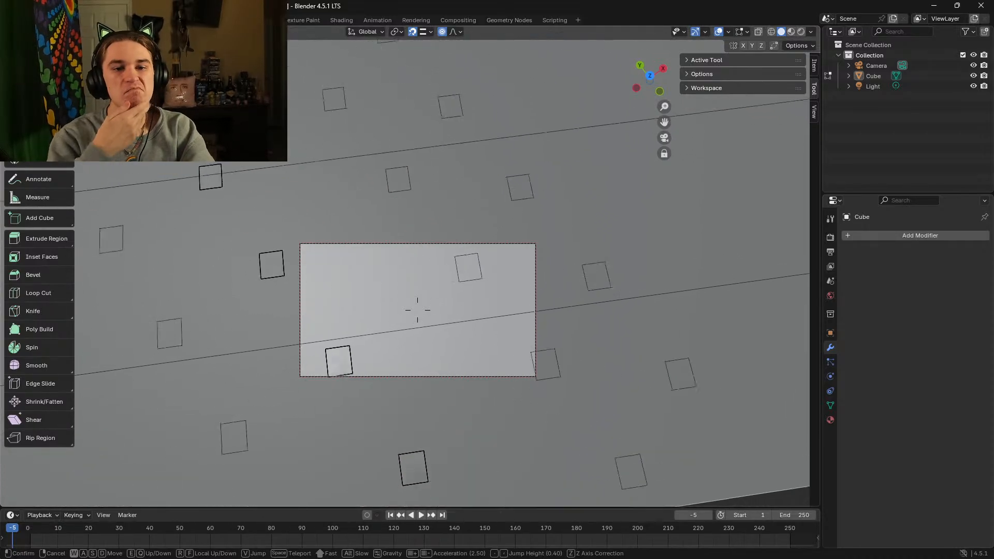
key("a")
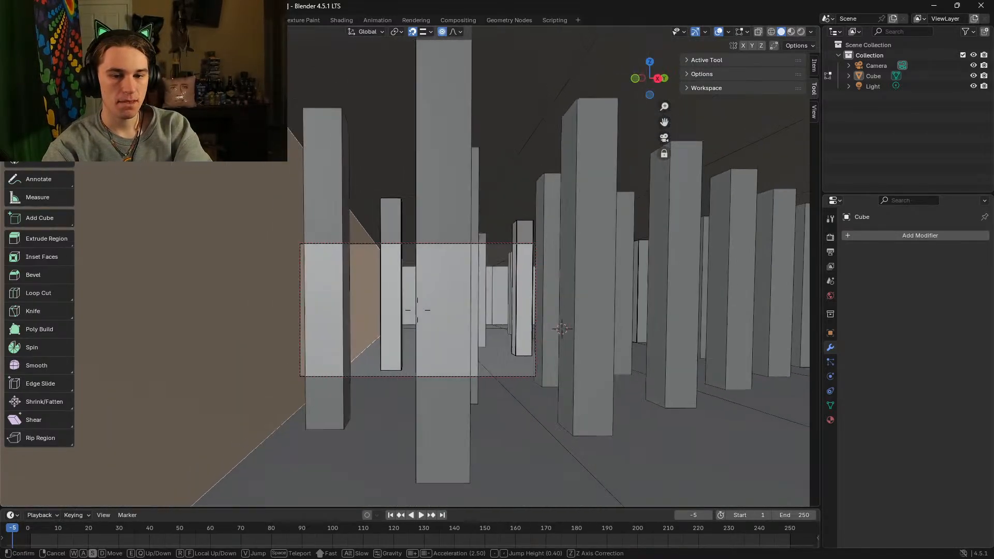
key("s")
left_click(417, 309)
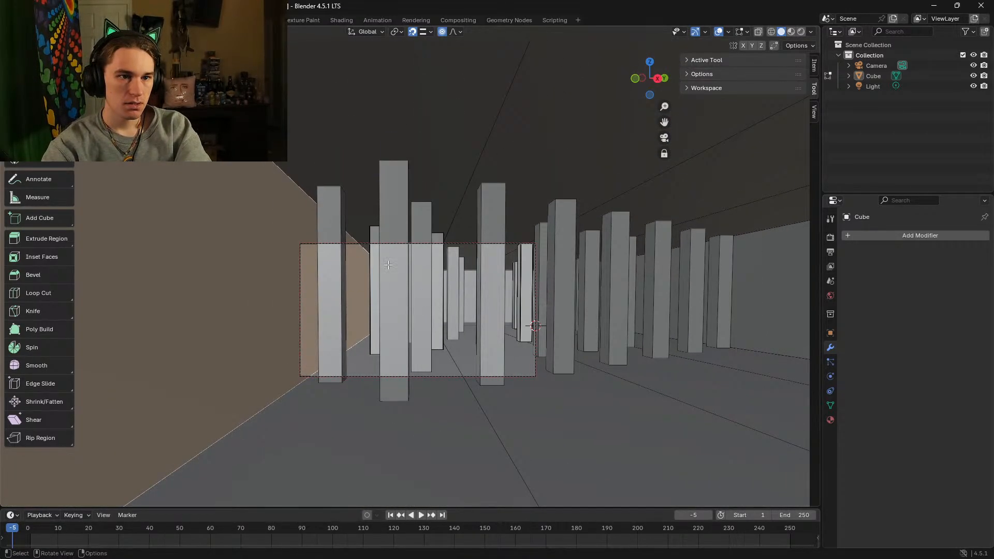
Step: Select one face on each unselected pillar visible from the end of the hall, replacing the side wall selection
left_click(334, 292)
left_click(384, 295, "shift")
left_click(418, 289, "shift")
left_click(430, 291, "shift")
left_click(437, 292, "shift")
left_click(429, 289, "shift")
left_click(453, 295, "shift")
left_click(462, 296, "shift")
left_click(489, 304, "shift")
left_click(531, 298, "shift")
left_click(542, 298, "shift")
left_click(551, 299, "shift")
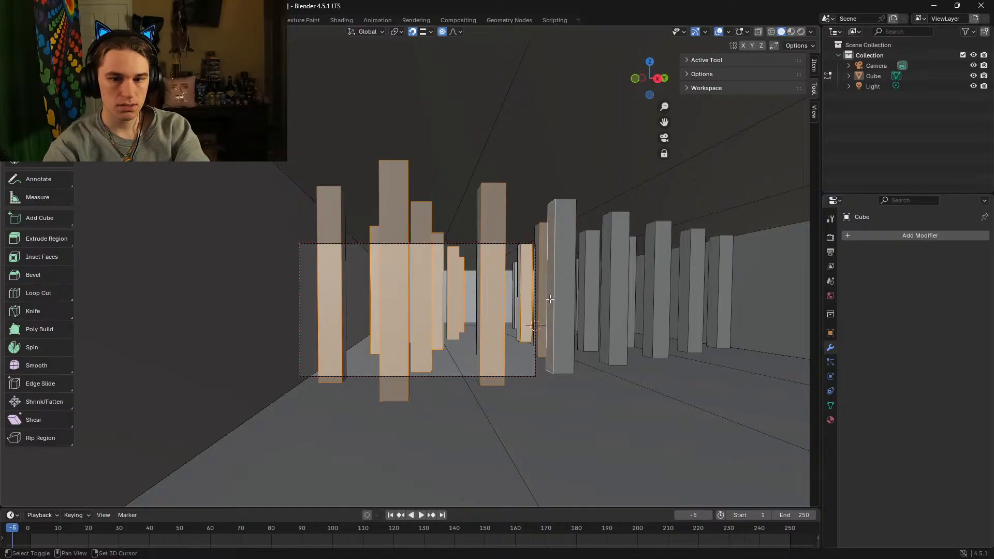
left_click(555, 300, "shift")
left_click(589, 302, "shift")
left_click(621, 310, "shift")
left_click(632, 309, "shift")
left_click(661, 312, "shift")
left_click(697, 306, "shift")
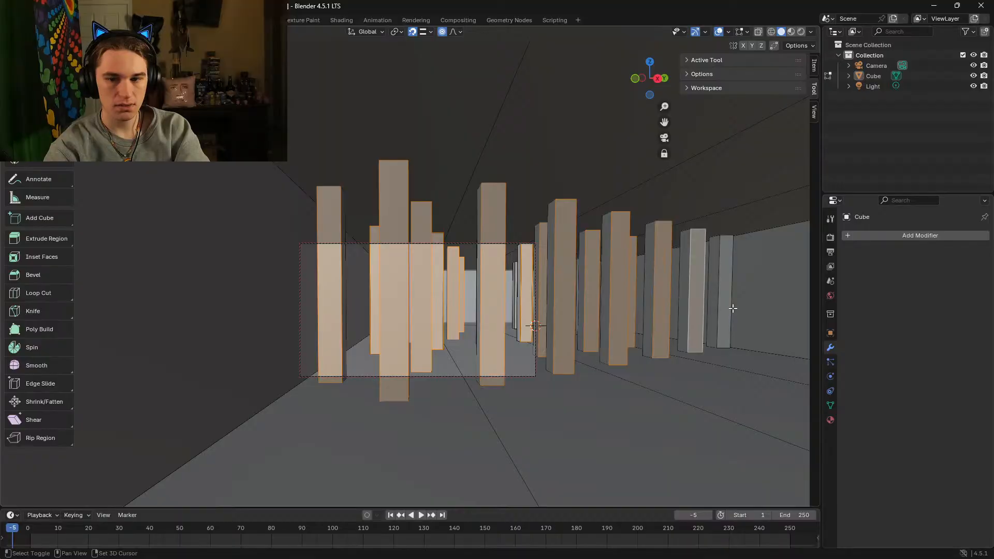
left_click(725, 309, "shift")
Step: Move in among the pillars and add faces of four unselected pillars, including the large one in front, to the selection
key("shift+grave")
key("w")
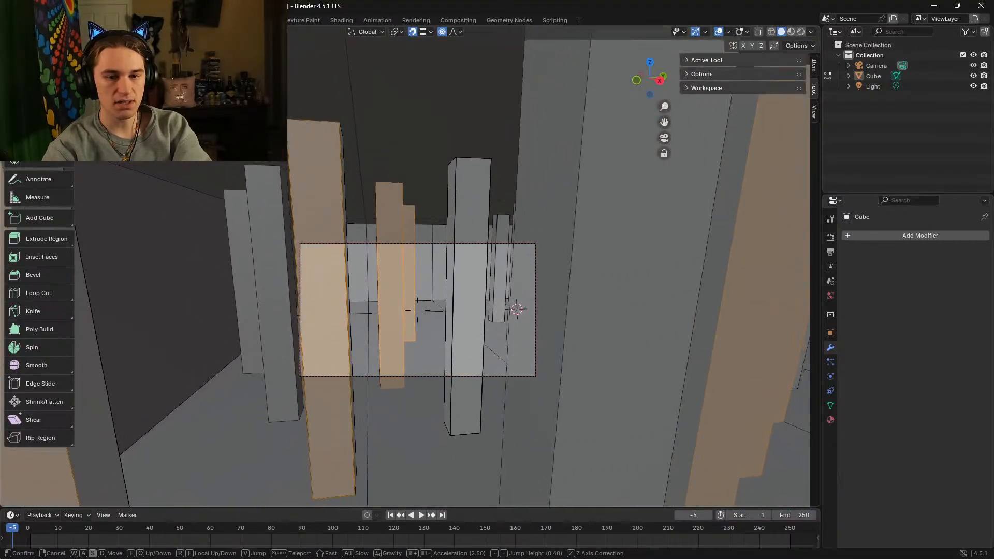
left_click(771, 303)
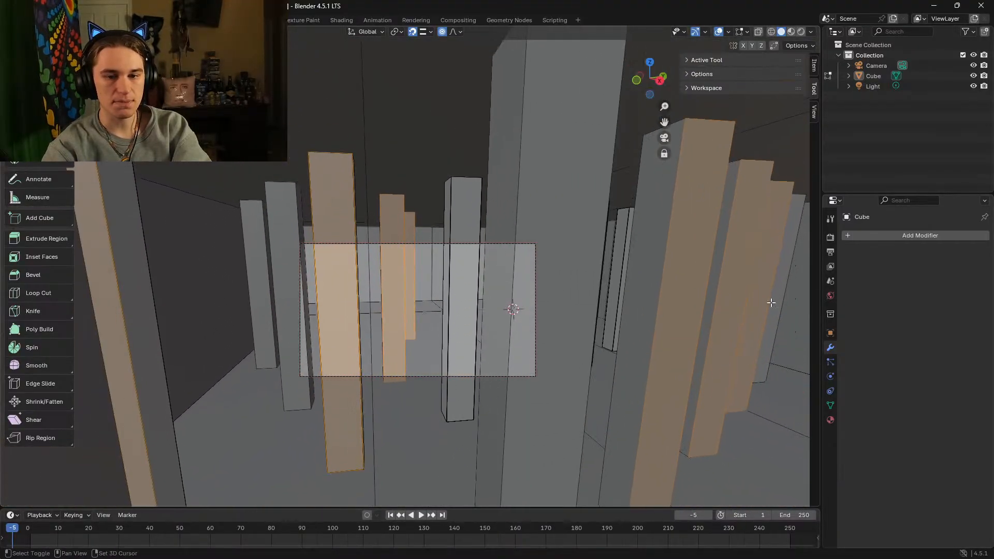
left_click(557, 295, "shift")
left_click(462, 269, "shift")
left_click(254, 246, "shift")
left_click(282, 255, "shift")
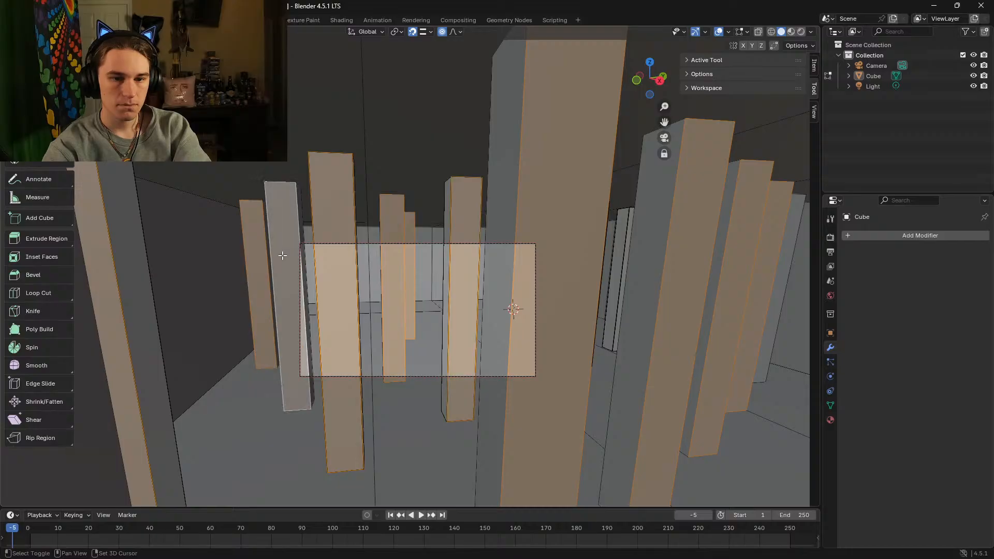
Step: Advance along the hall and add a face of each of the seven unselected pillars ahead to the selection
key("shift+grave")
key("w")
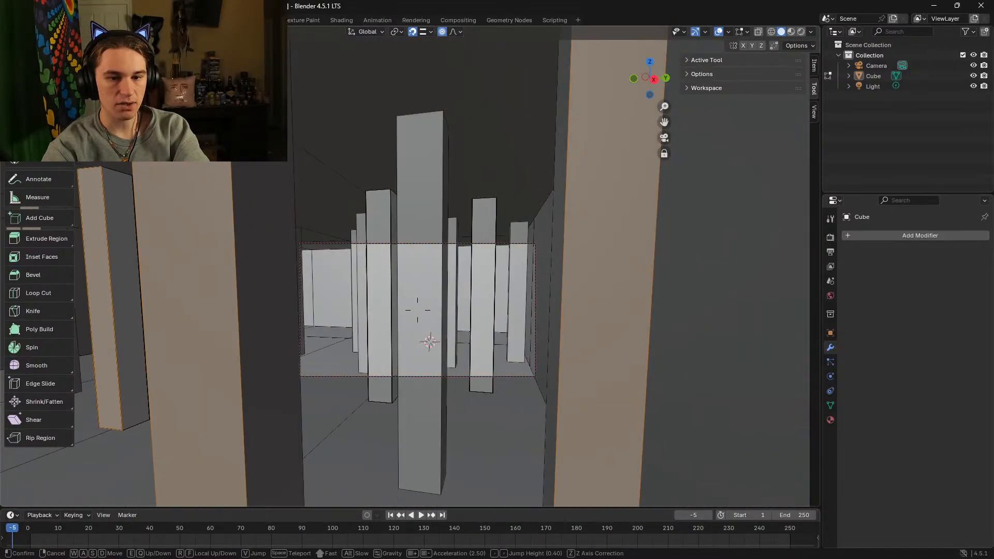
left_click(429, 256)
left_click(429, 255, "shift")
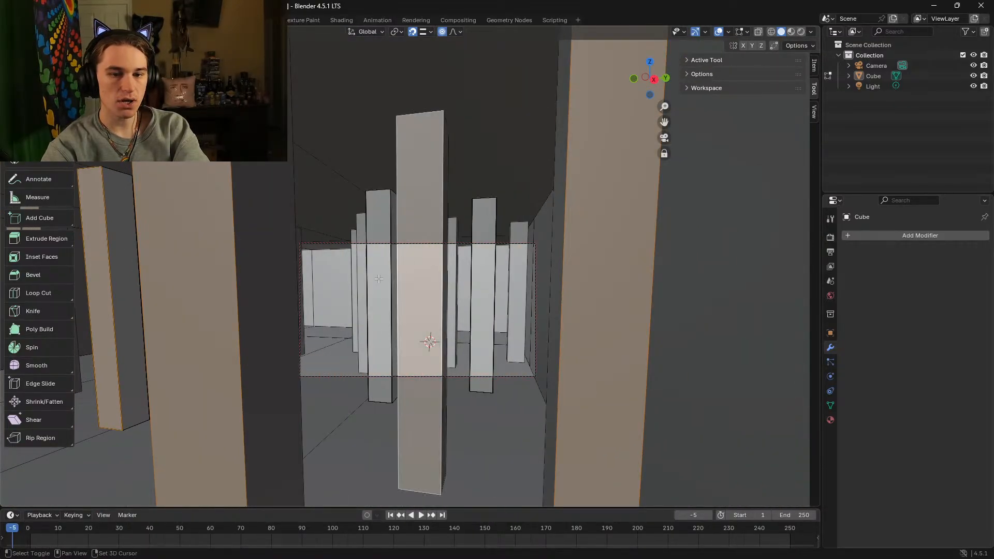
left_click(378, 277, "shift")
left_click(363, 278, "shift")
left_click(355, 278, "shift")
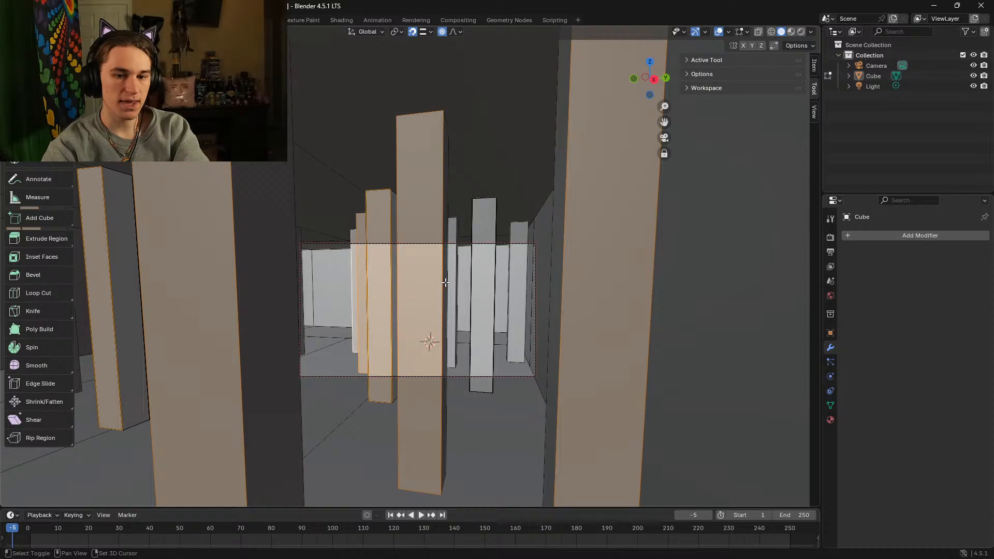
left_click(451, 282, "shift")
left_click(480, 285, "shift")
left_click(517, 285, "shift")
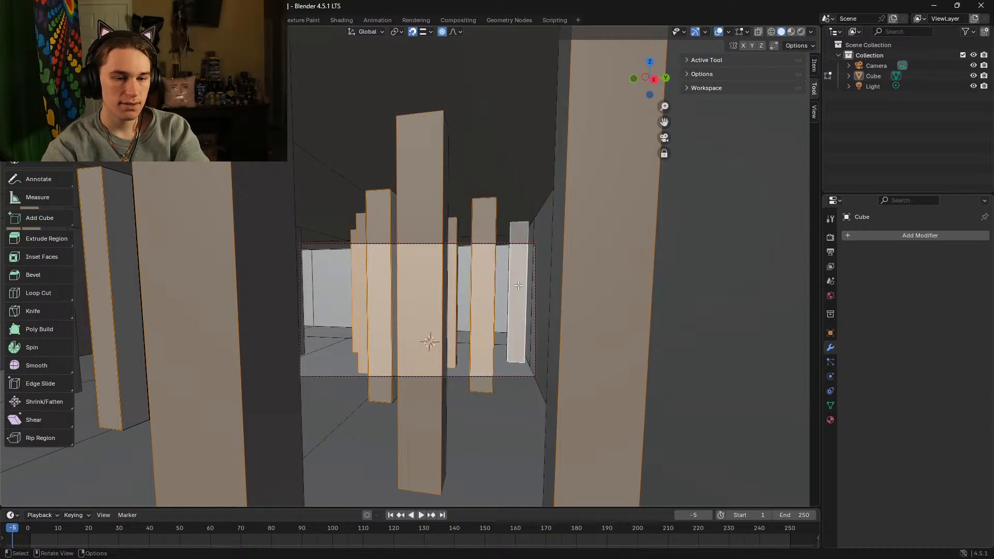
Step: Move deeper into the hall and add faces of four more unselected pillars near its far end to the selection
key("shift+grave")
key("w")
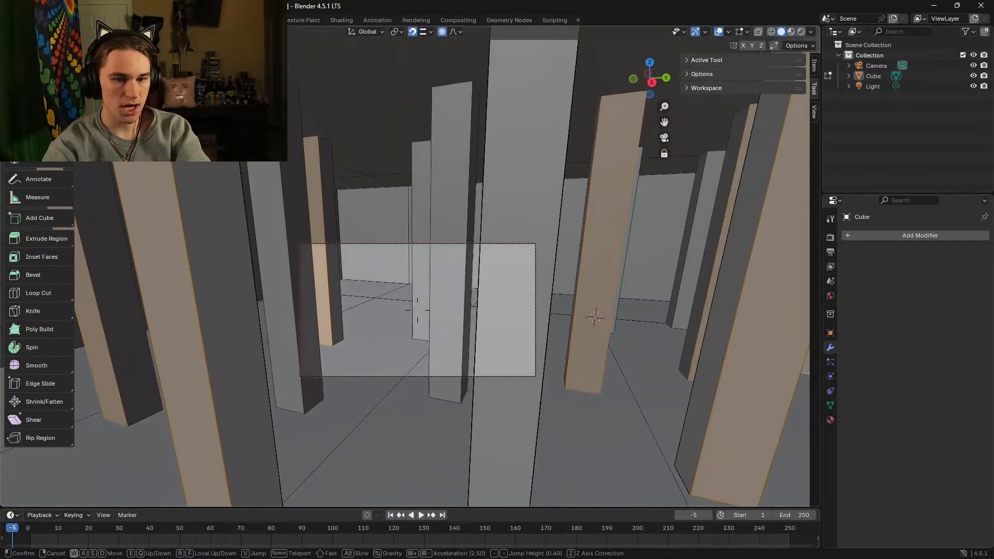
left_click(452, 271)
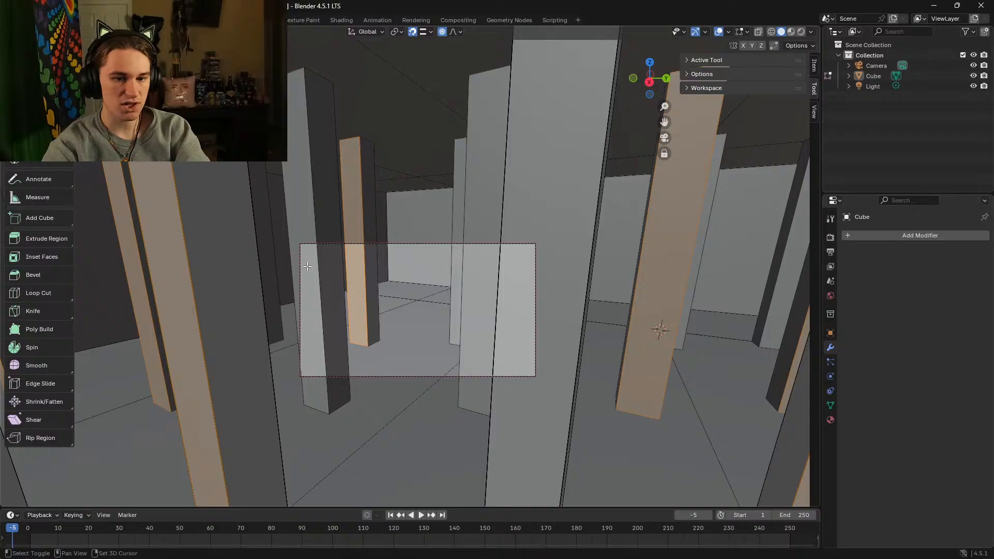
left_click(326, 267, "shift")
left_click(451, 255, "shift")
left_click(472, 252, "shift")
left_click(566, 274, "shift")
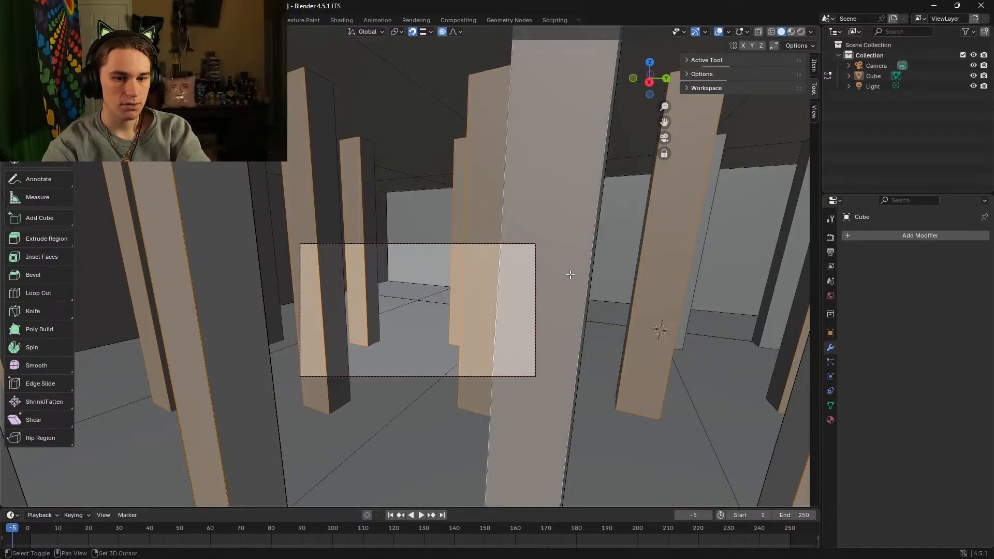
Step: Add the last three unselected pillars at the far end and beside the walls to the face selection
key("shift+grave")
key("w")
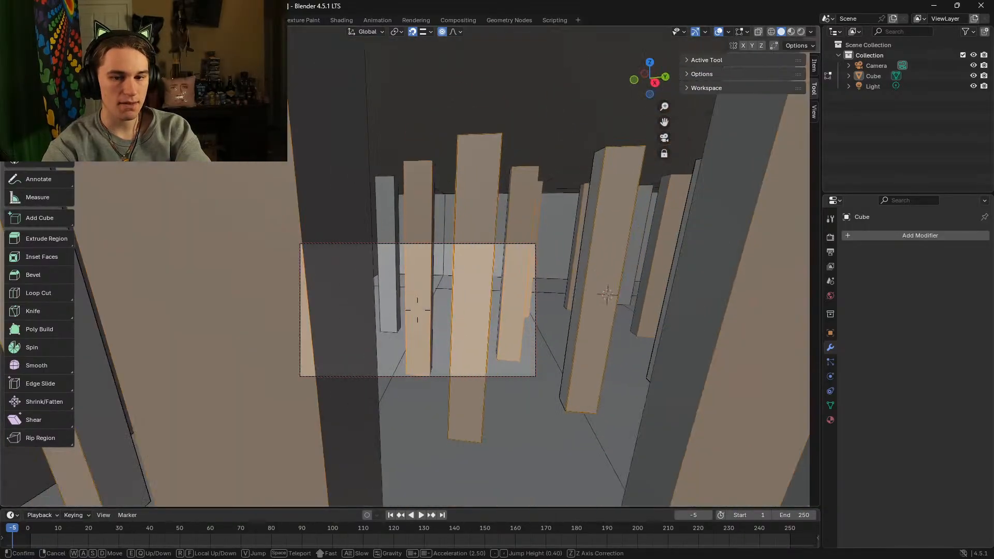
left_click(568, 274)
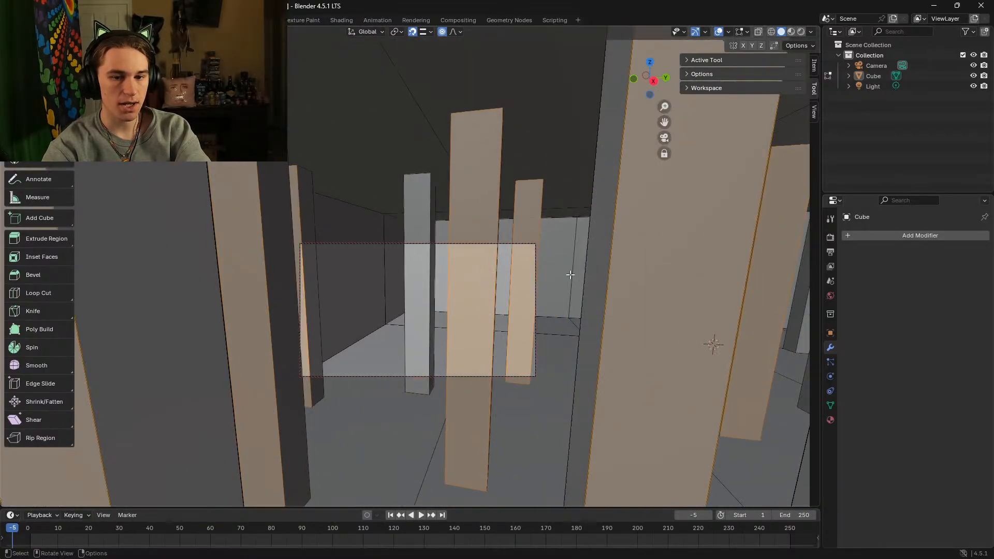
left_click(422, 256, "shift")
key("shift+grave")
key("w")
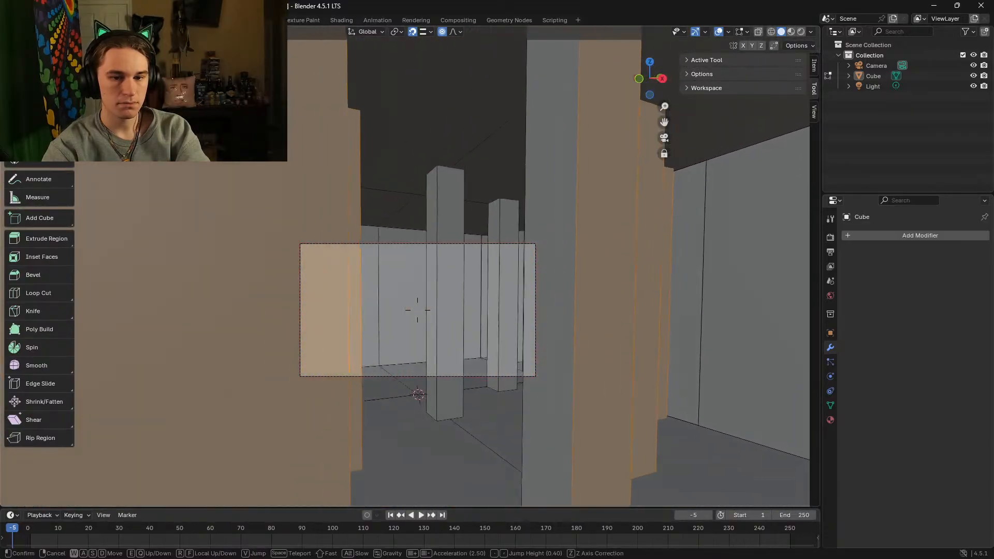
left_click(421, 256)
left_click(421, 257, "shift")
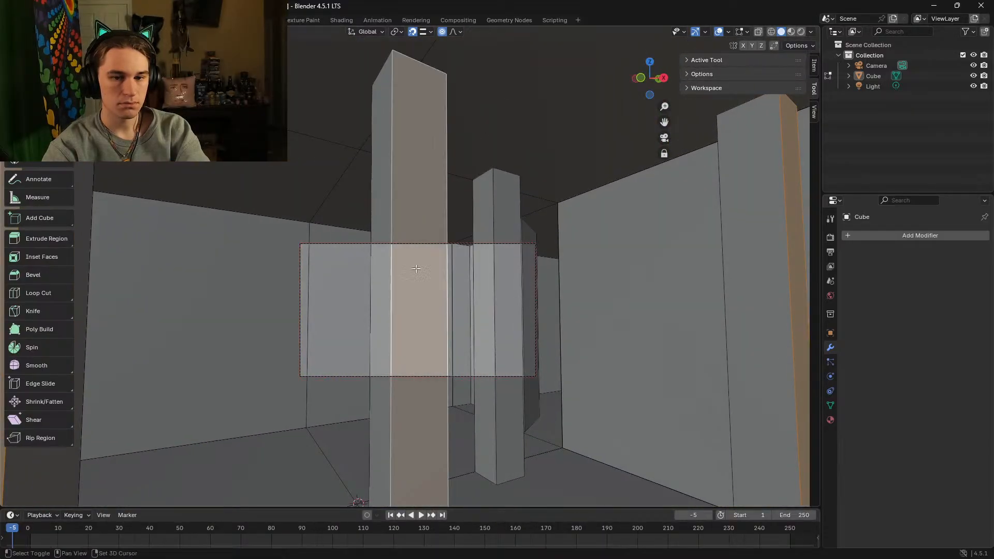
left_click(504, 301, "shift")
Step: Expand the selection to all linked pillar geometry and delete the selected faces
key("shift+grave")
key("s")
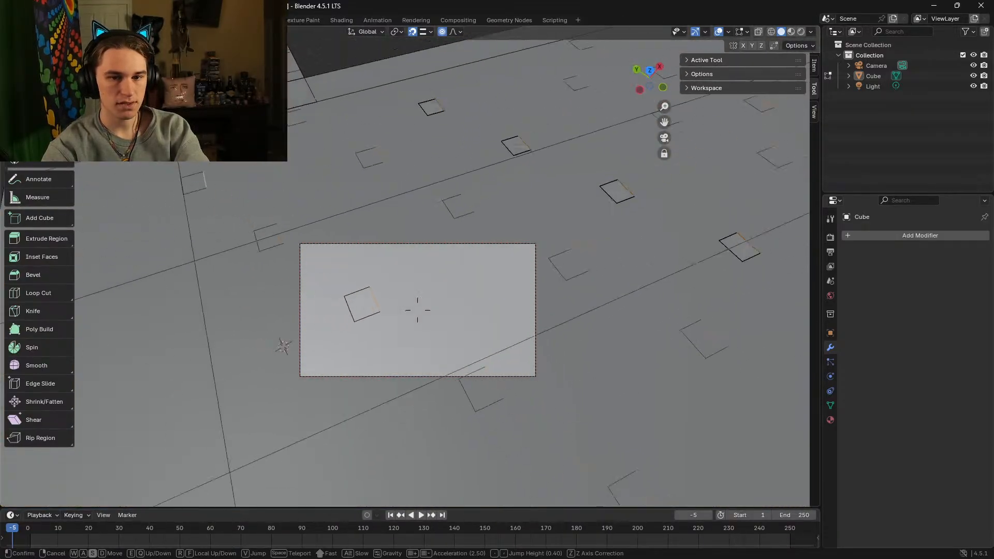
key("d")
left_click(504, 296)
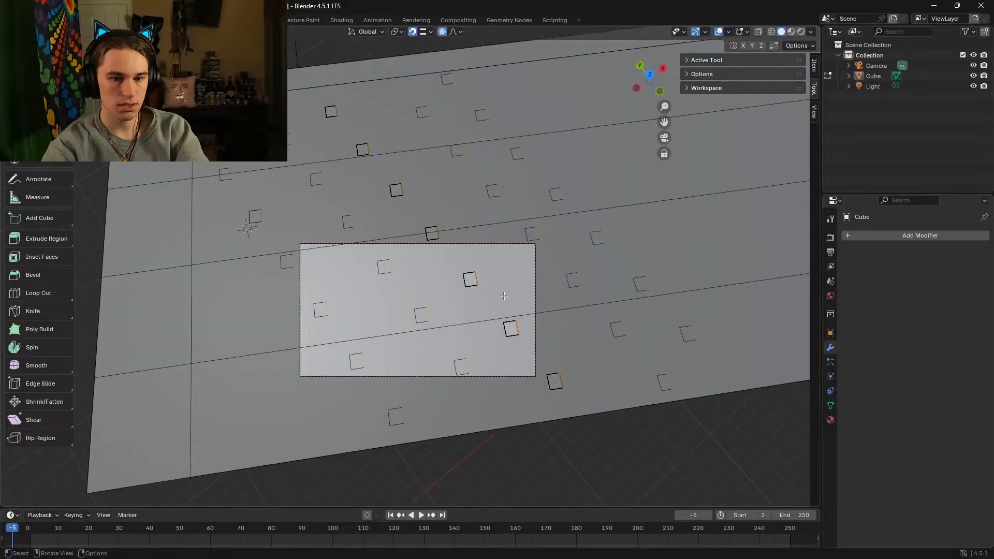
key("ctrl+l")
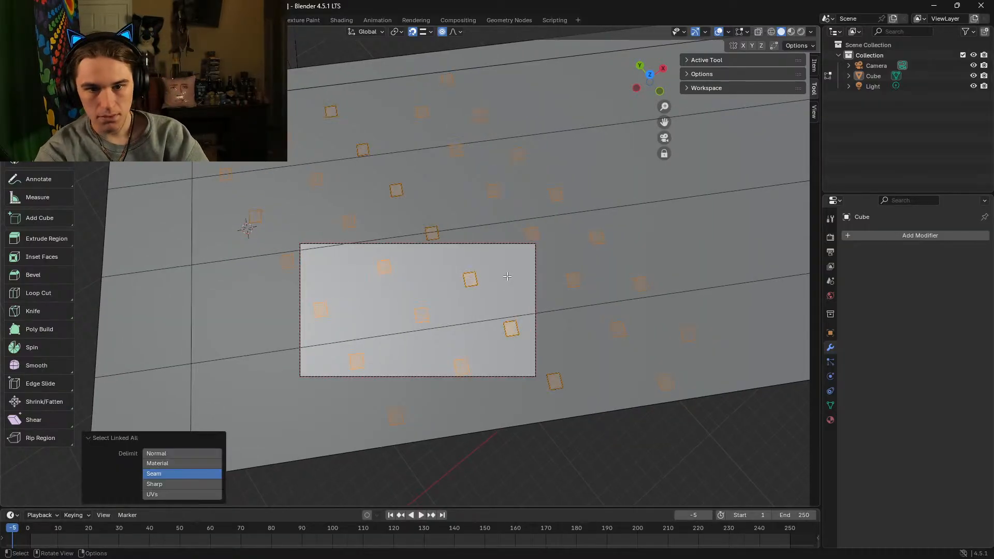
key("x")
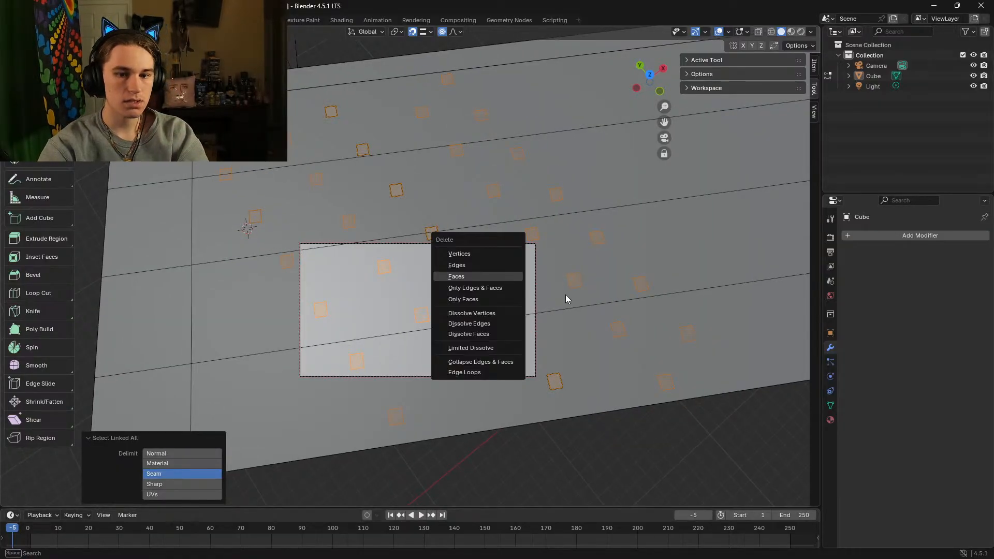
left_click(497, 277)
Step: Select one face on each pillar still standing in the hall, from the single one near the corner to the row's end
key("shift+grave")
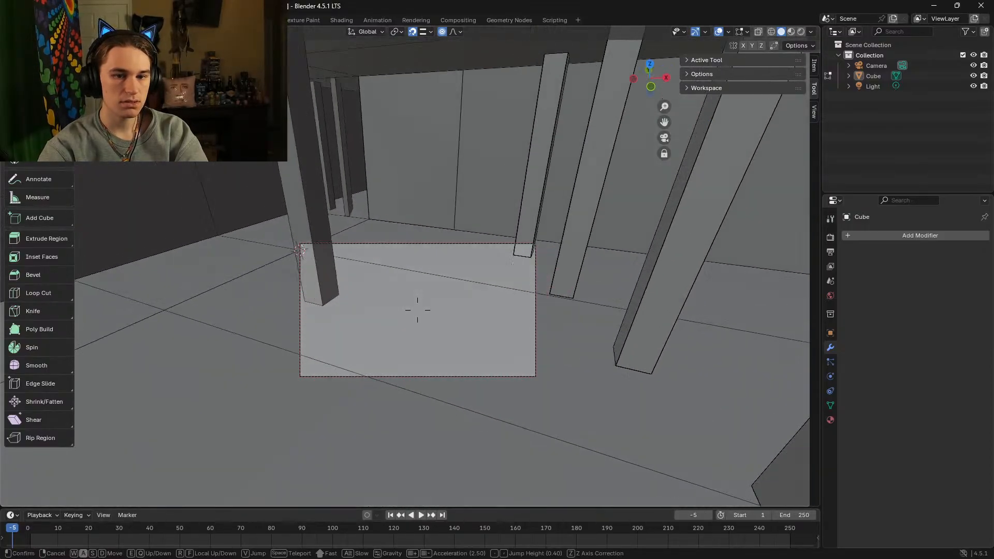
left_click(415, 253)
left_click(352, 219, "shift")
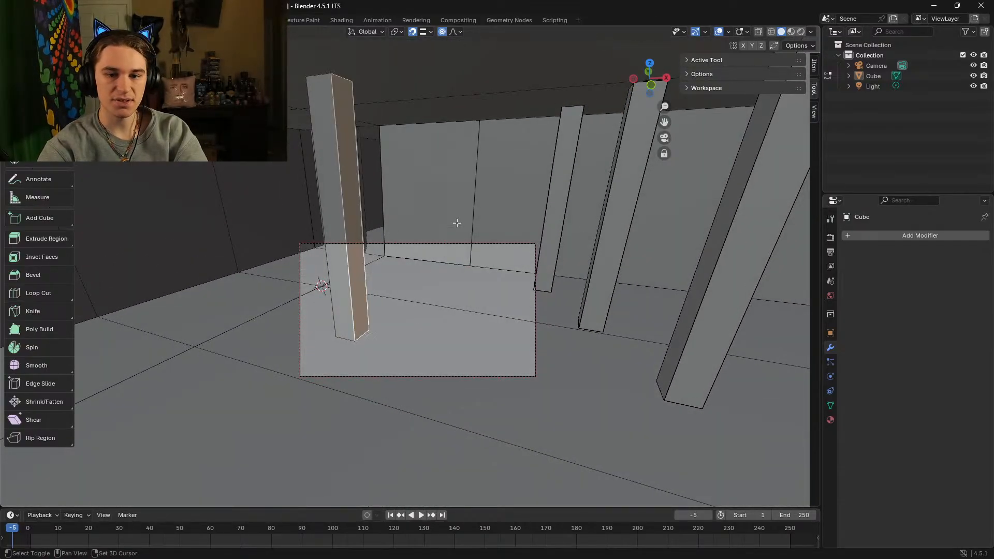
left_click(559, 215, "shift")
left_click(616, 229, "shift")
left_click(727, 280, "shift")
middle_click_drag(727, 280, 565, 286)
left_click(413, 292, "shift")
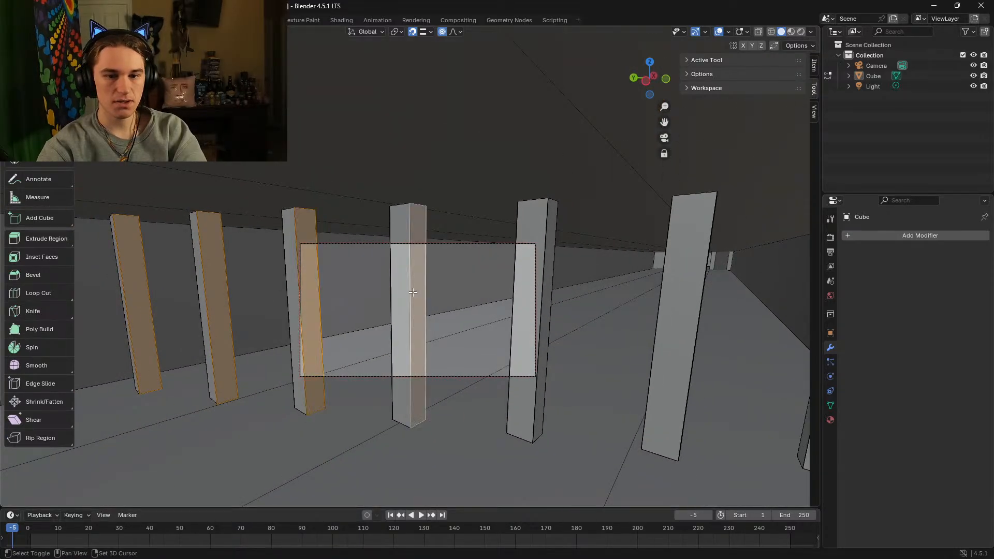
left_click(550, 292, "shift")
left_click(683, 293, "shift")
key("shift+grave")
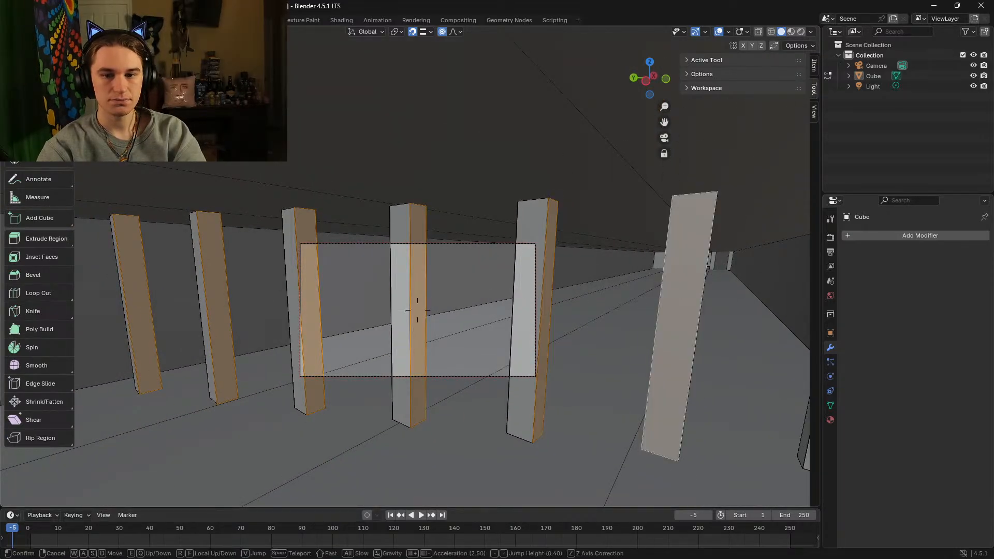
left_click(682, 292)
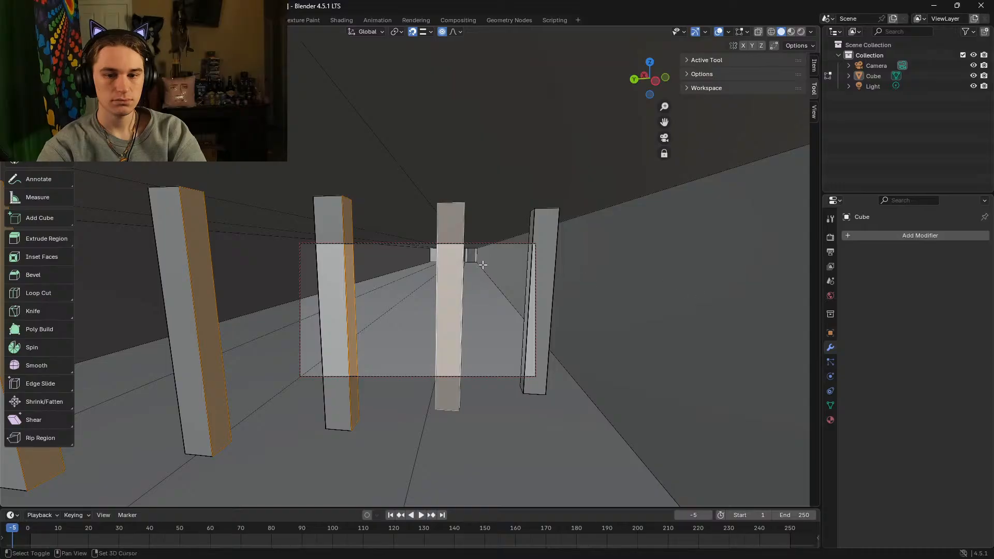
left_click(541, 265, "shift")
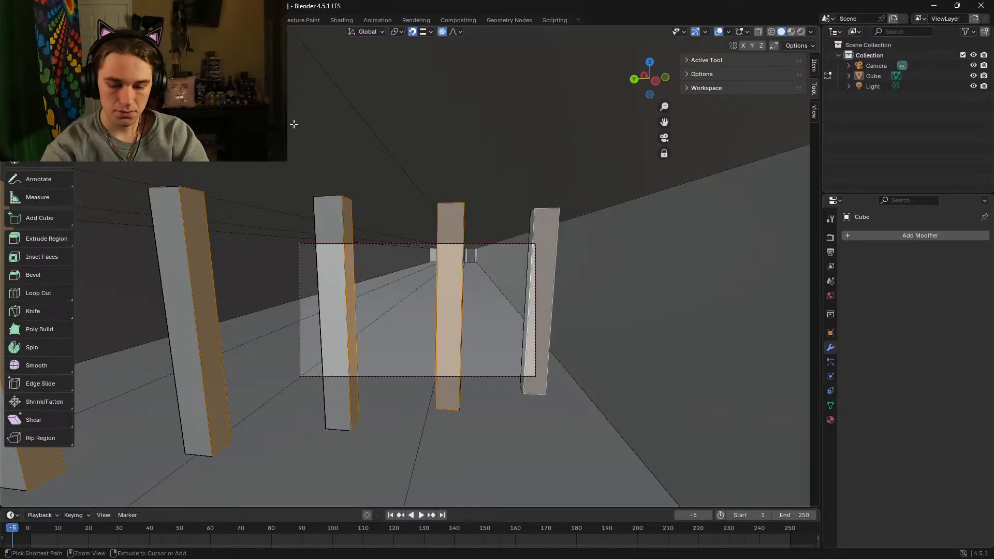
Step: Extend the selection to the complete linked pillars of the remaining row and delete their faces
key("ctrl+l")
key("x")
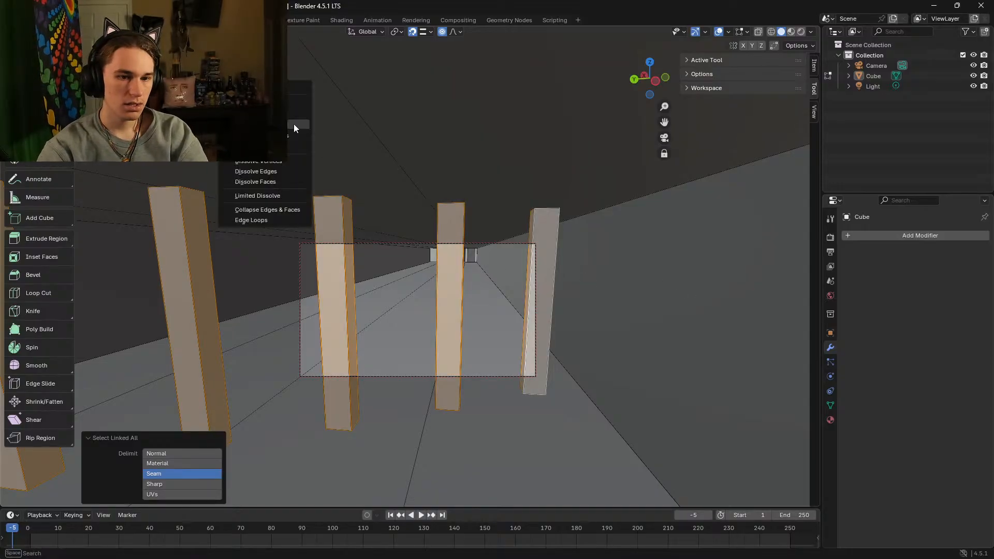
left_click(279, 125)
key("shift+grave")
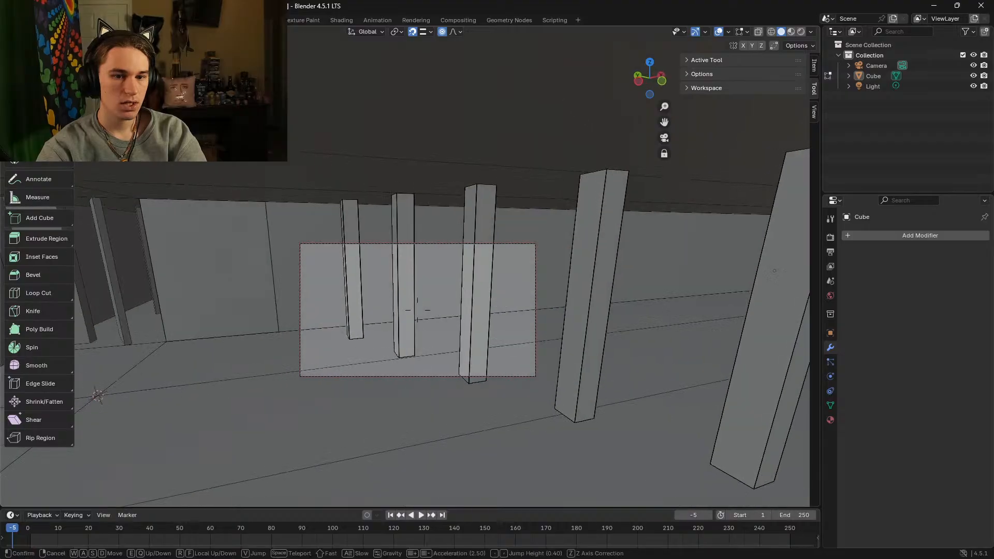
Step: Delete one side face of the pillar at the wall end of the remaining row
key("a")
left_click(417, 310)
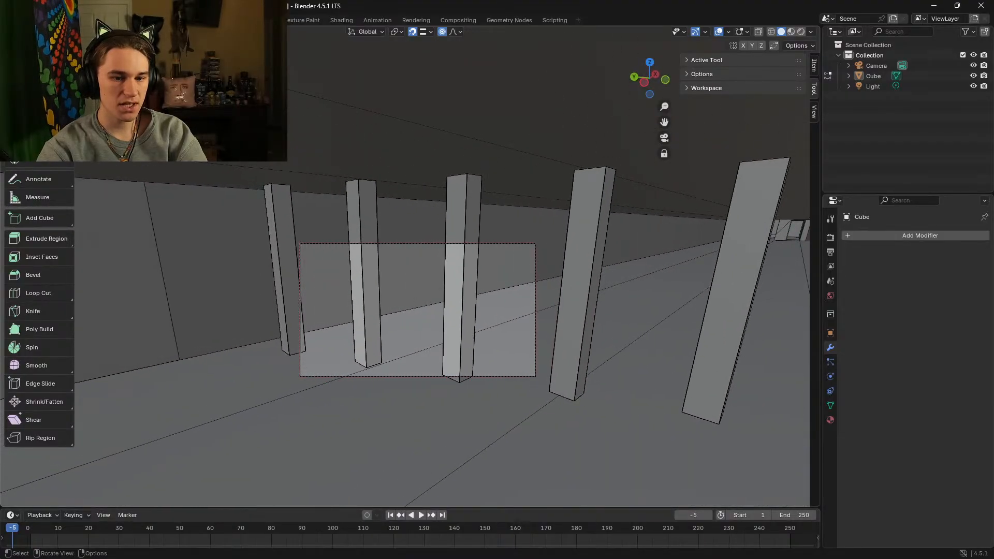
left_click(284, 211)
right_click(284, 211)
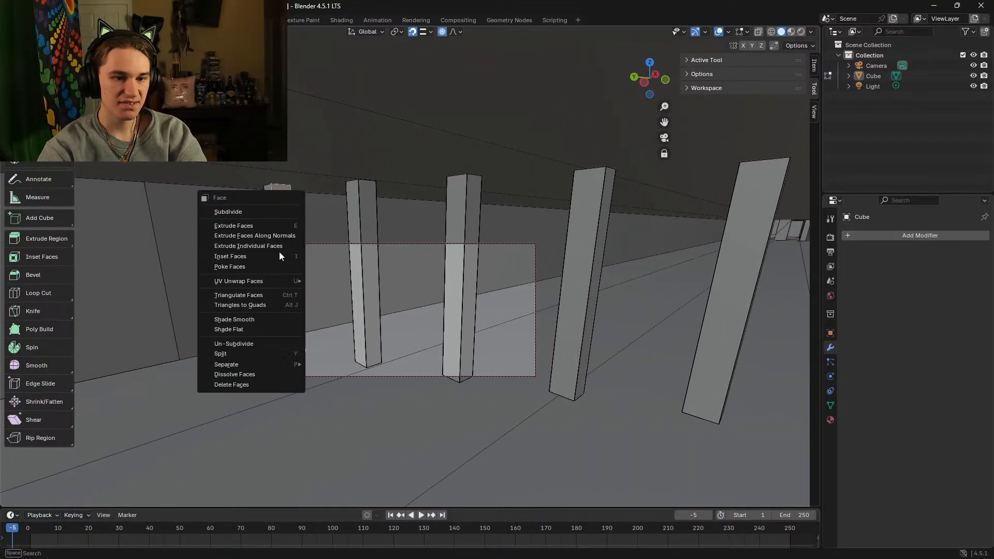
left_click(246, 385)
Step: Select one face on each of the seven pillars in the row, from one wall to the other
left_click(276, 350)
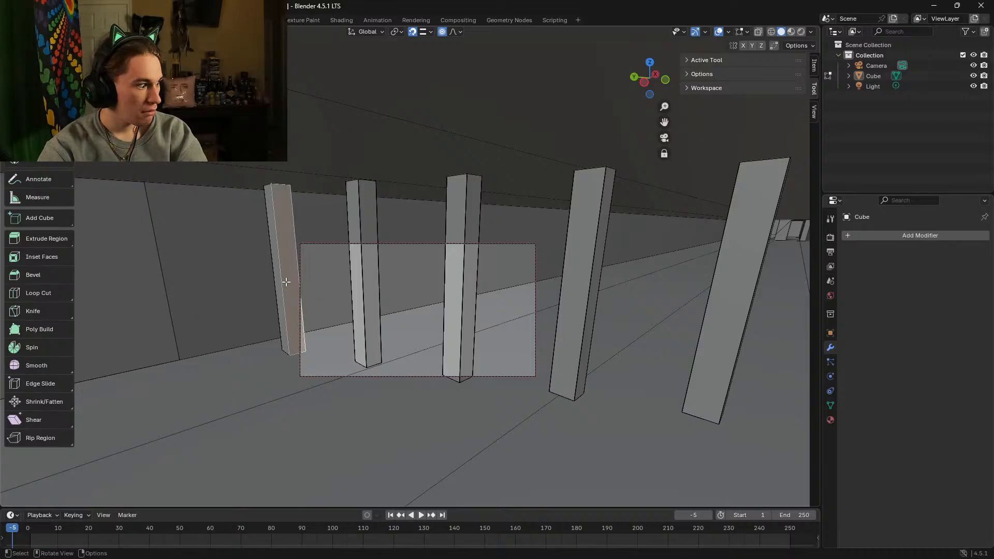
left_click(359, 258, "ctrl")
key("shift+grave")
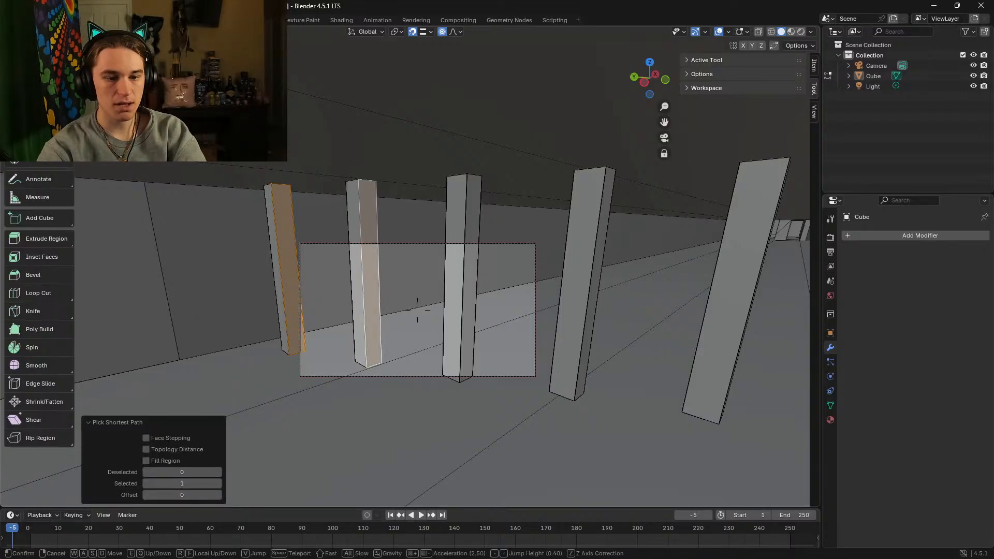
key("a")
left_click(362, 255)
left_click(410, 304, "ctrl")
left_click(493, 310, "ctrl")
left_click(625, 309, "ctrl")
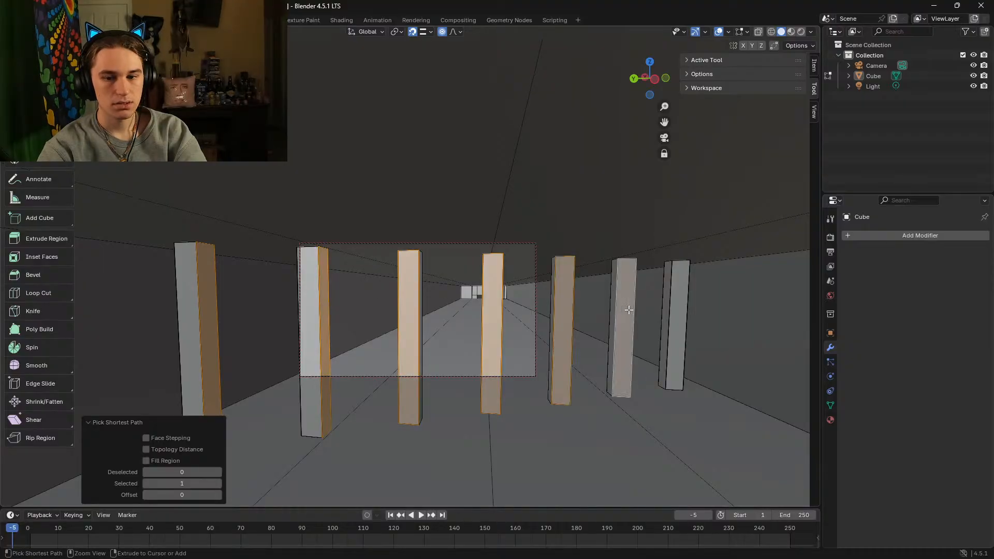
left_click(683, 307, "ctrl")
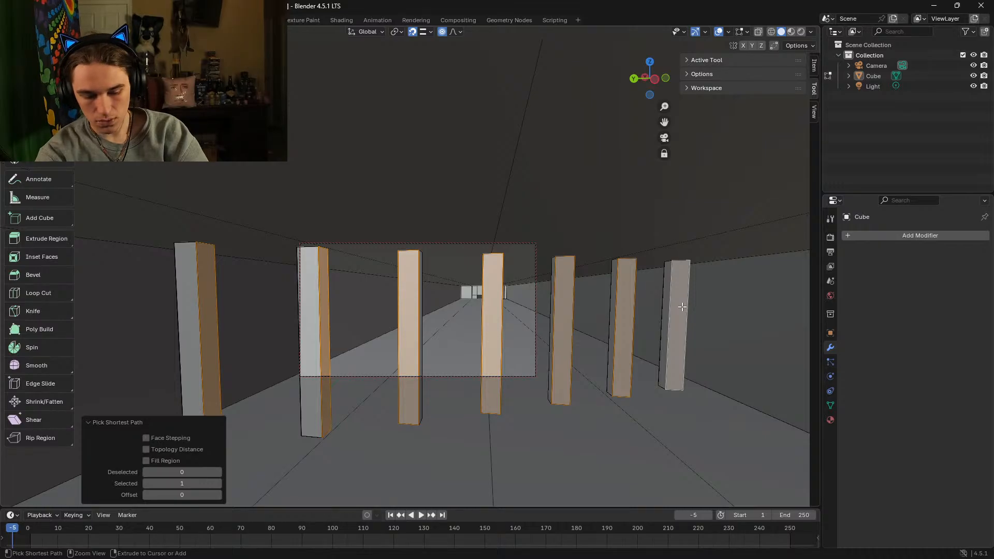
Step: Extend the selection to the seven complete linked pillars and delete their faces
key("ctrl+l")
key("x")
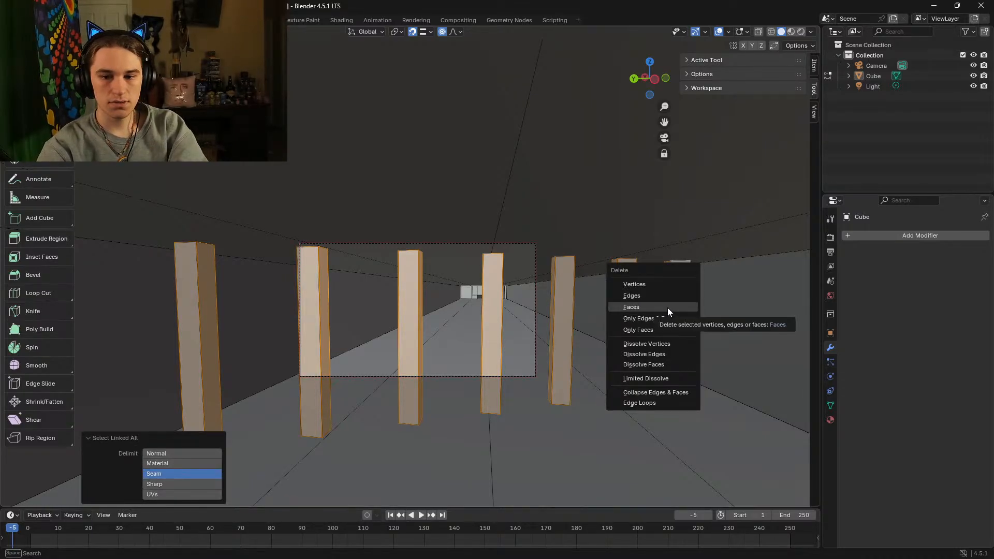
left_click(667, 307)
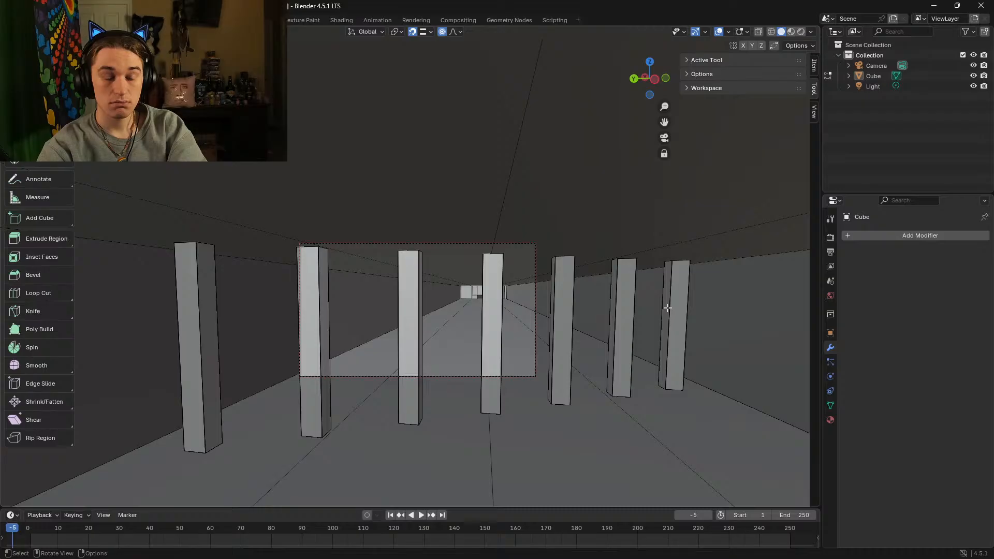
Step: Repeatedly select and delete the overlapping front faces stacked on the row's first pillar
right_click(201, 300)
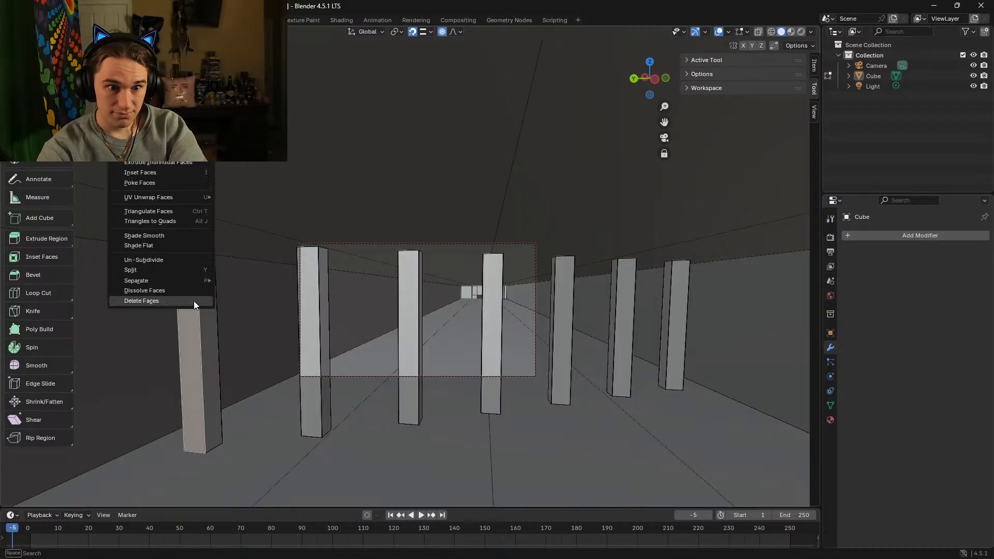
key("Escape")
right_click(193, 302)
left_click(193, 302)
left_click(192, 303)
right_click(192, 302)
left_click(193, 302)
left_click(192, 303)
right_click(191, 303)
left_click(192, 302)
left_click(192, 303)
right_click(191, 303)
left_click(192, 303)
left_click(191, 303)
right_click(191, 303)
left_click(191, 303)
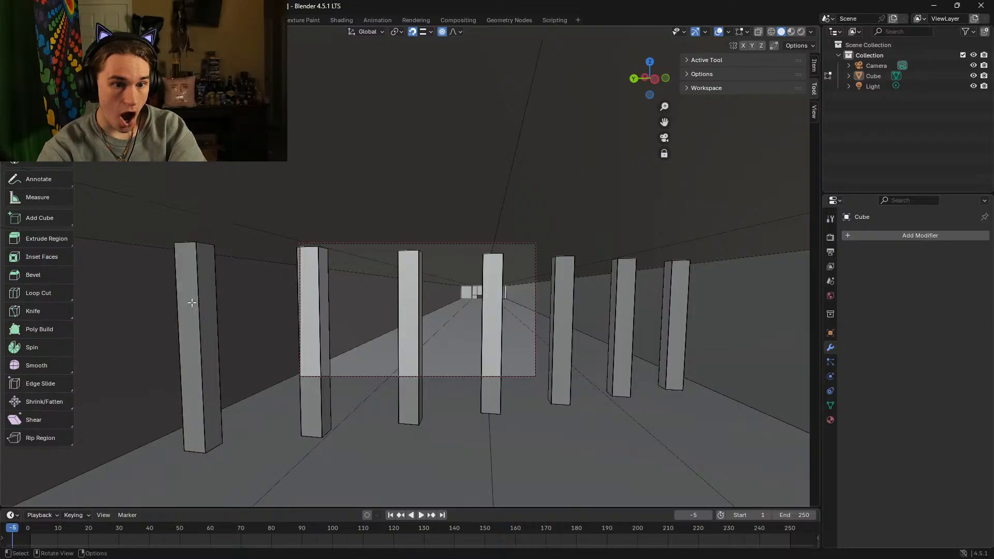
right_click(192, 302)
left_click(192, 303)
left_click(192, 302)
right_click(192, 302)
left_click(191, 302)
left_click(192, 302)
right_click(191, 302)
left_click(191, 302)
left_click(191, 302)
right_click(192, 302)
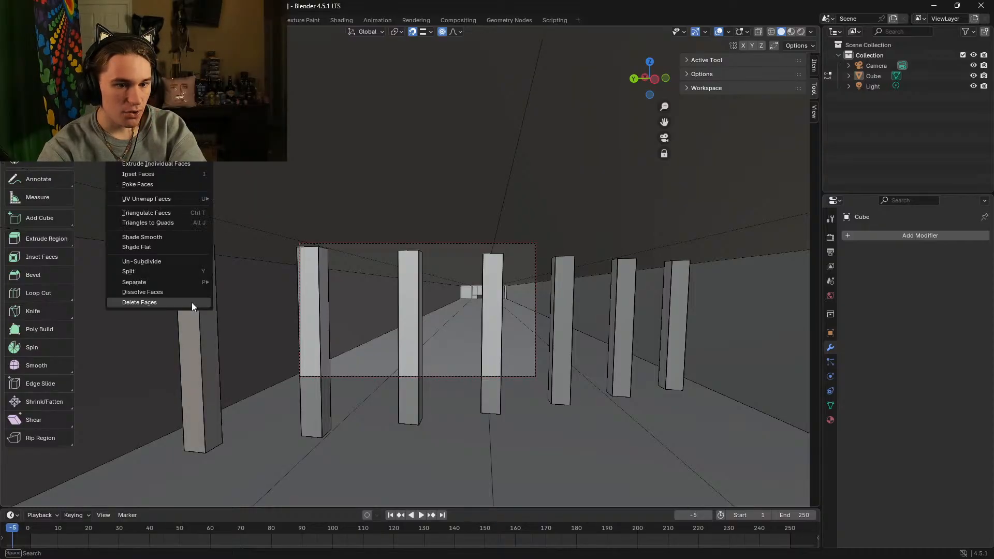
left_click(191, 302)
left_click(191, 302)
right_click(192, 302)
left_click(192, 302)
Step: Try moving the first pillar's front face 3.3181 m in X and -3.8953 m in Y with proportional editing on
left_click(192, 341)
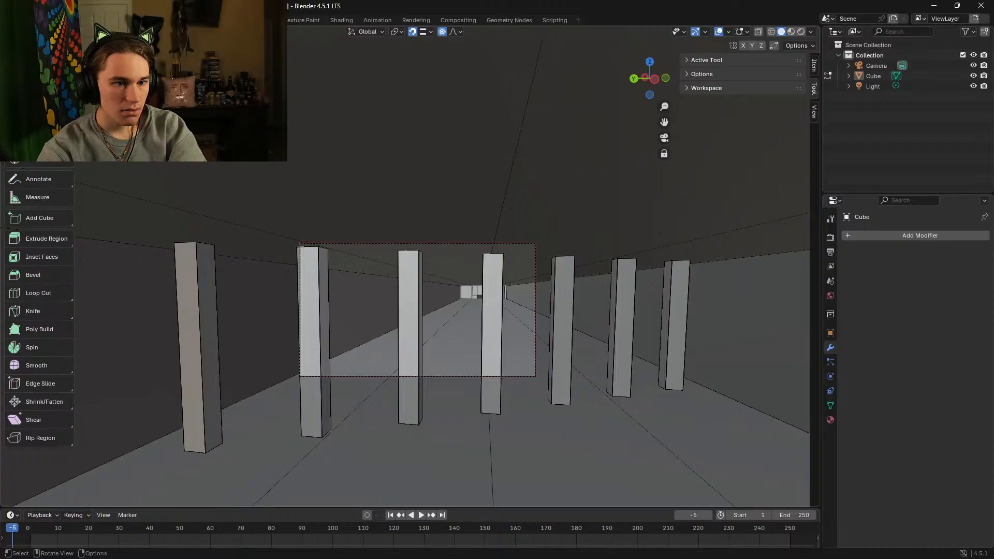
key("g")
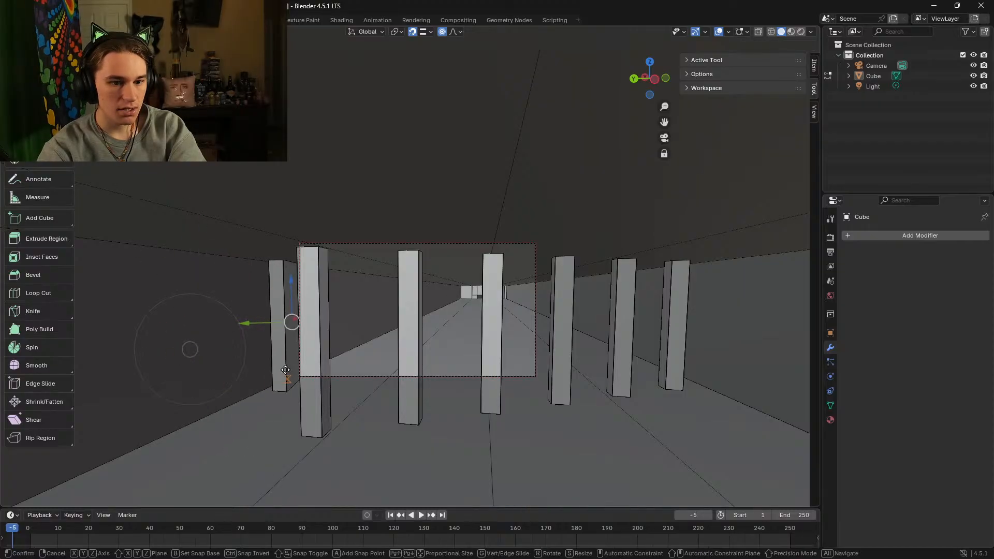
left_click(376, 376)
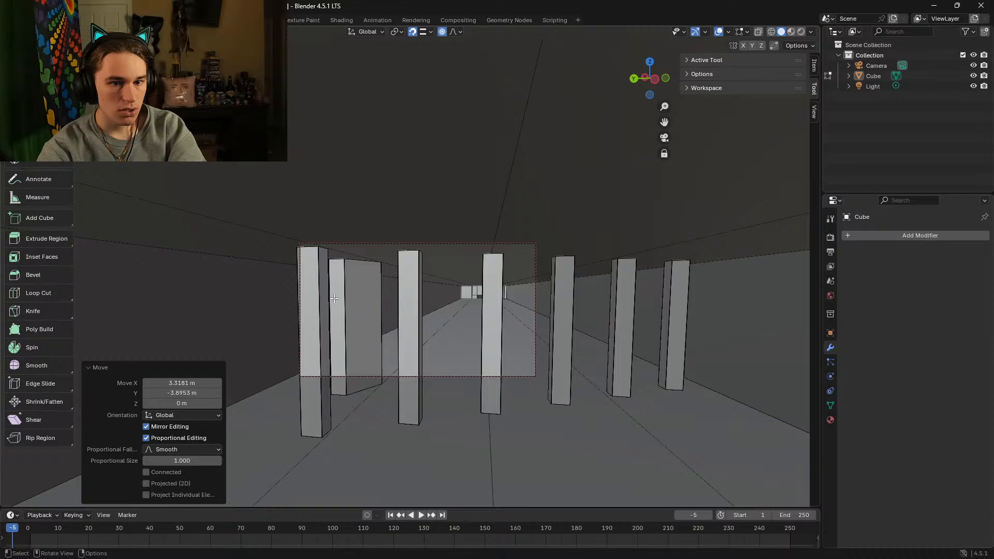
Step: Try deleting the stretched side face of the displaced pillar, repeating the deletion on the face beneath it
left_click(362, 299)
right_click(362, 300)
left_click(362, 300)
left_click(356, 298)
right_click(356, 298)
left_click(356, 298)
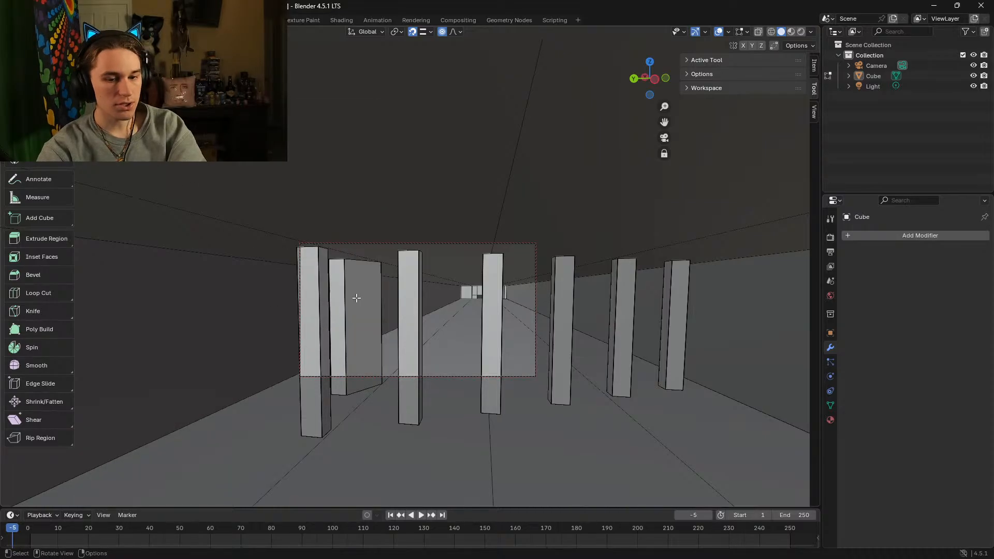
Step: Undo the face deletions and the move made on the displaced pillar
key("ctrl+z")
key("ctrl+z")
key("ctrl+z")
key("ctrl+z")
key("ctrl+z")
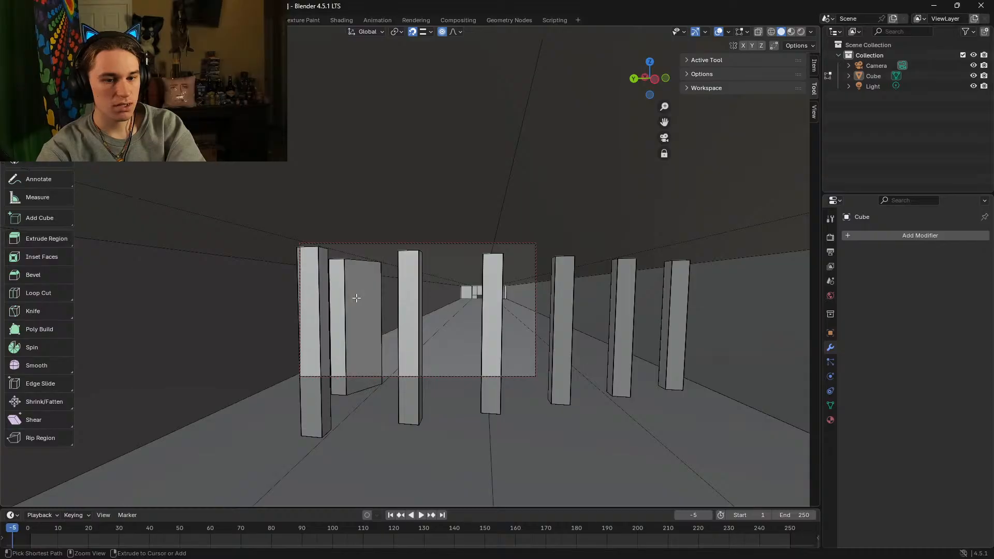
Step: Inspect the square pillar ends from outside the hall, selecting individual end faces, and return to the row inside
key("shift+grave")
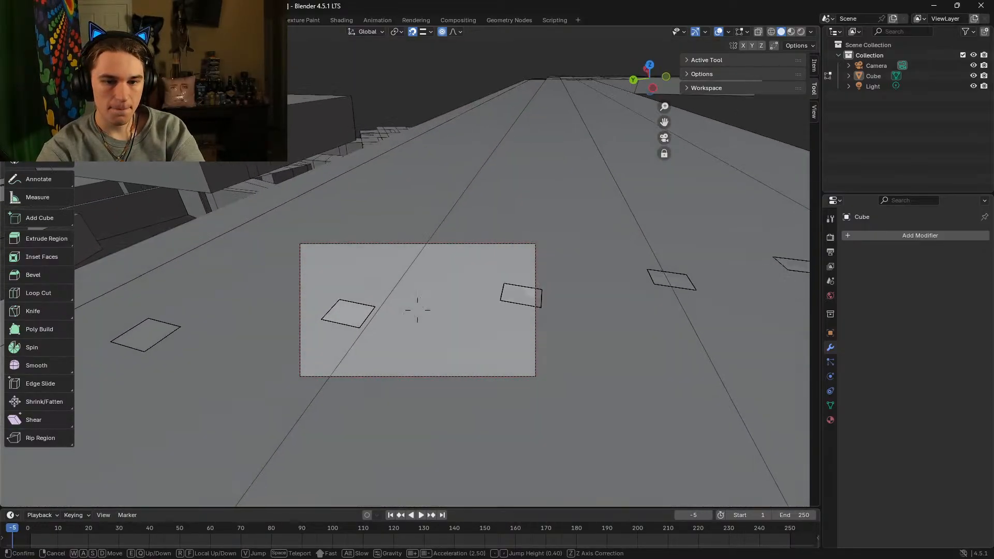
left_click(417, 310)
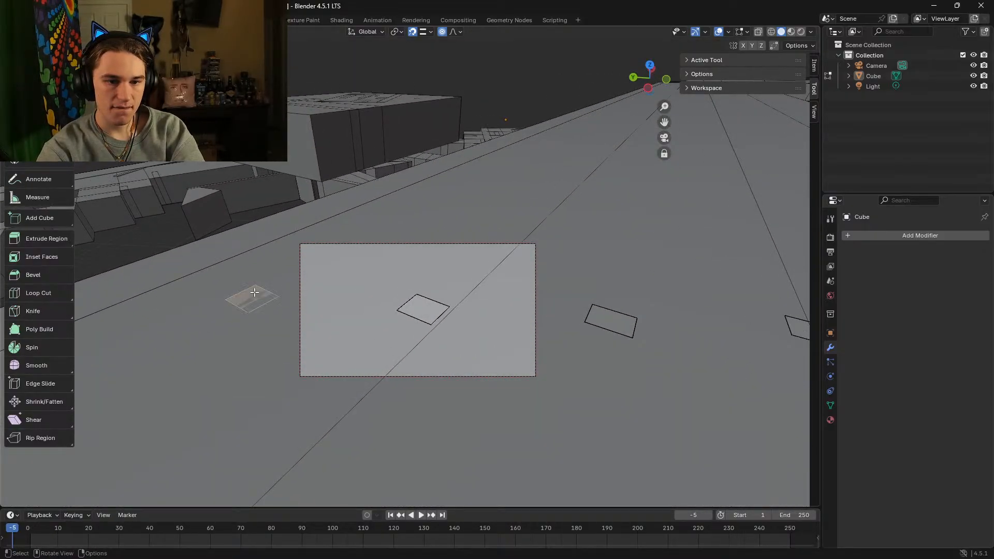
right_click(433, 305)
left_click(430, 305)
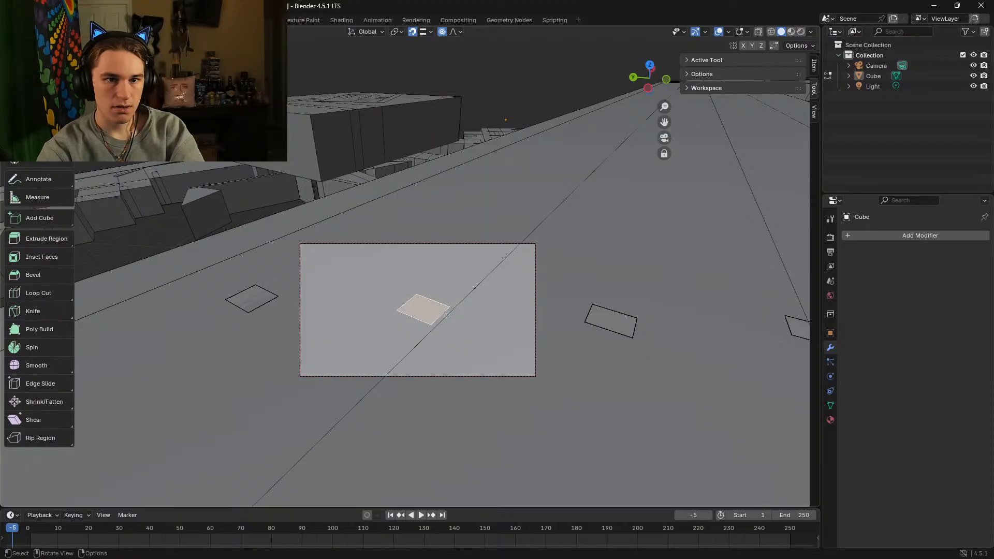
key("shift+grave")
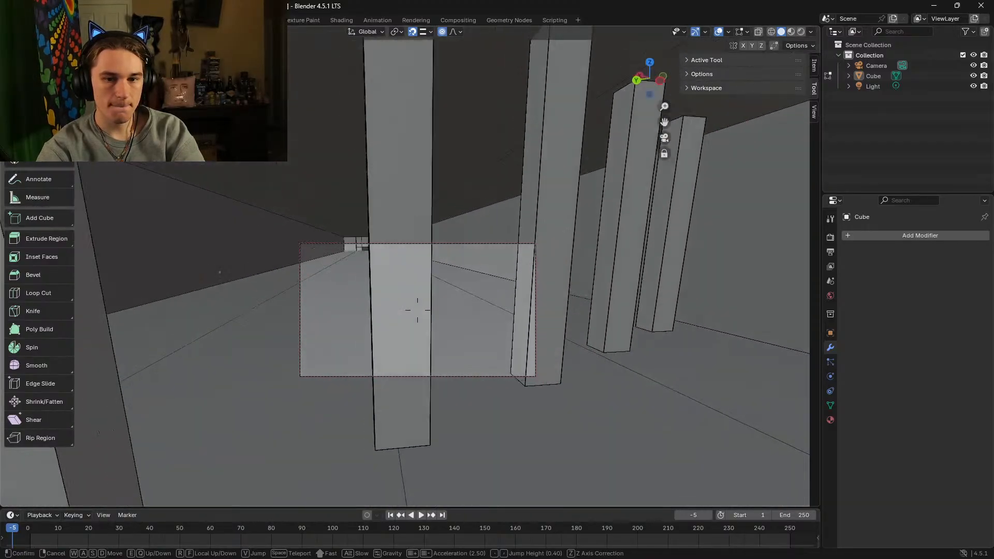
key("s")
left_click(417, 310)
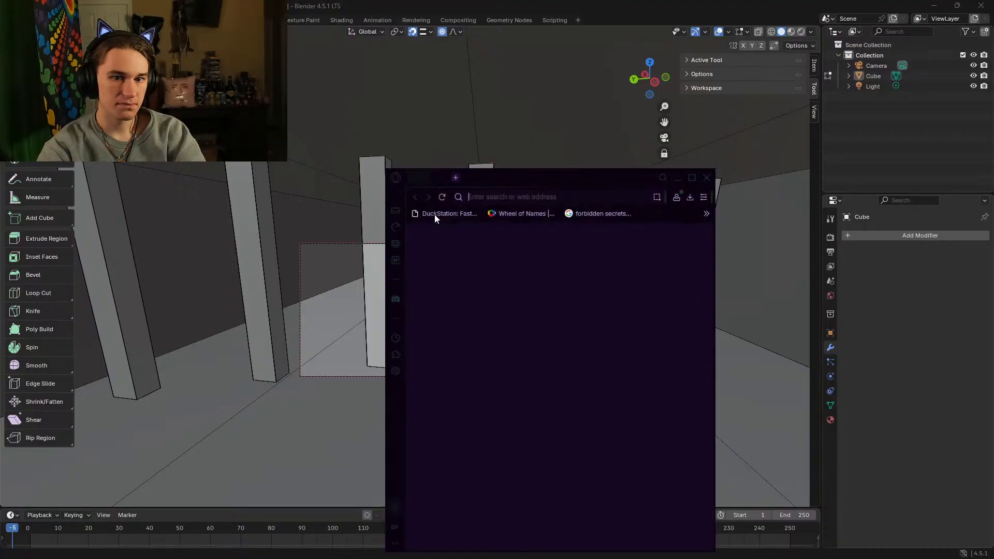
Step: Switch to the web browser in full-screen size and search for all delete methods for Blender
left_click_drag(520, 163, 450, 12)
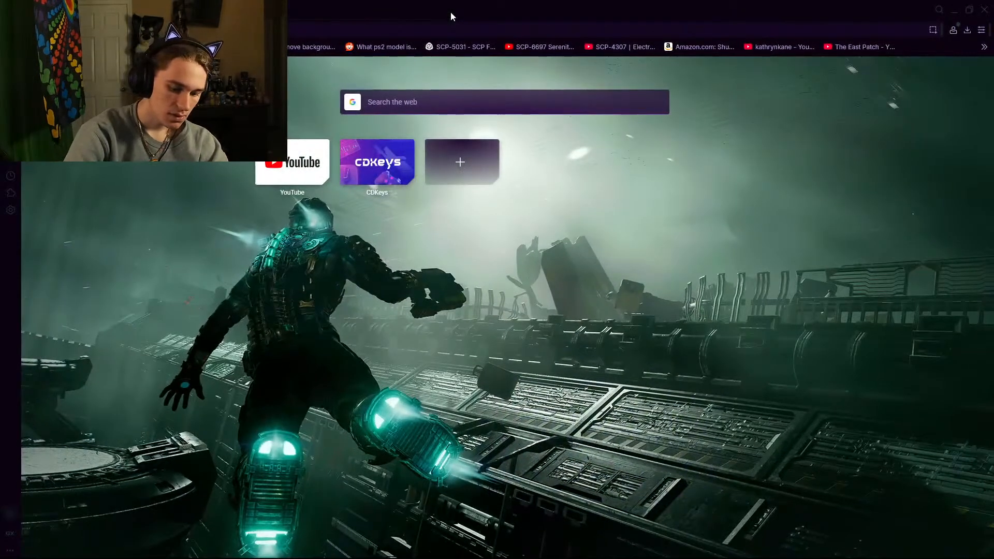
type("wha")
key("BackSpace")
key("BackSpace")
key("BackSpace")
type("all d")
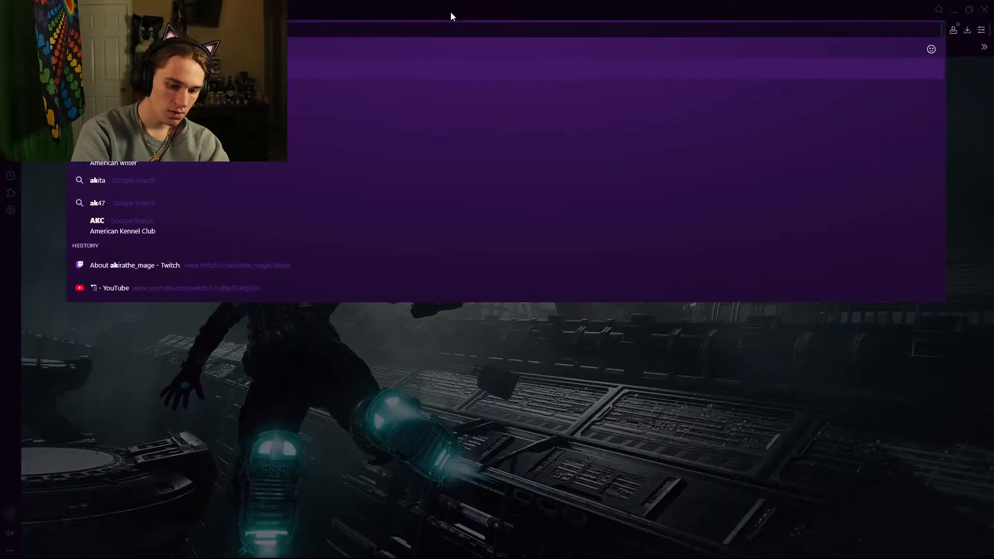
type("elete")
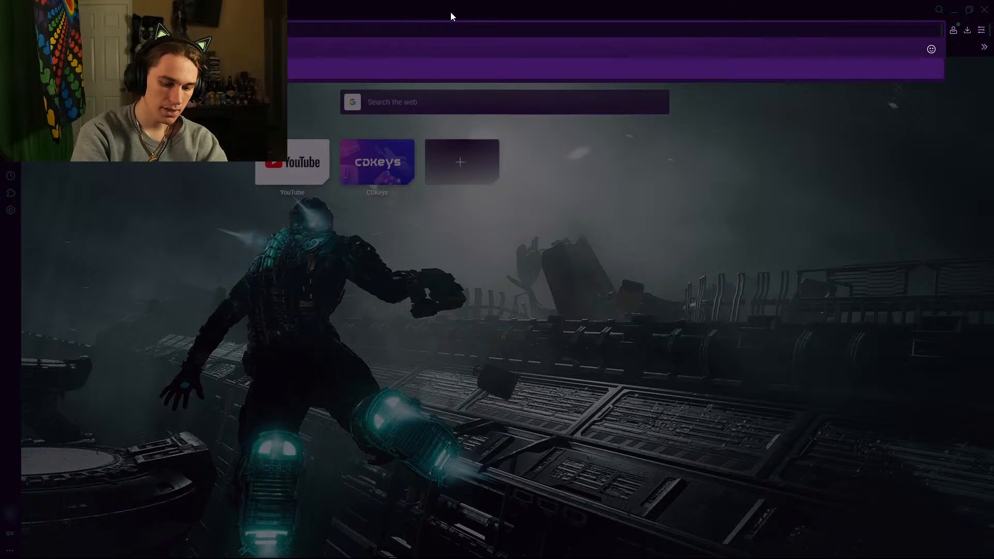
key("Return")
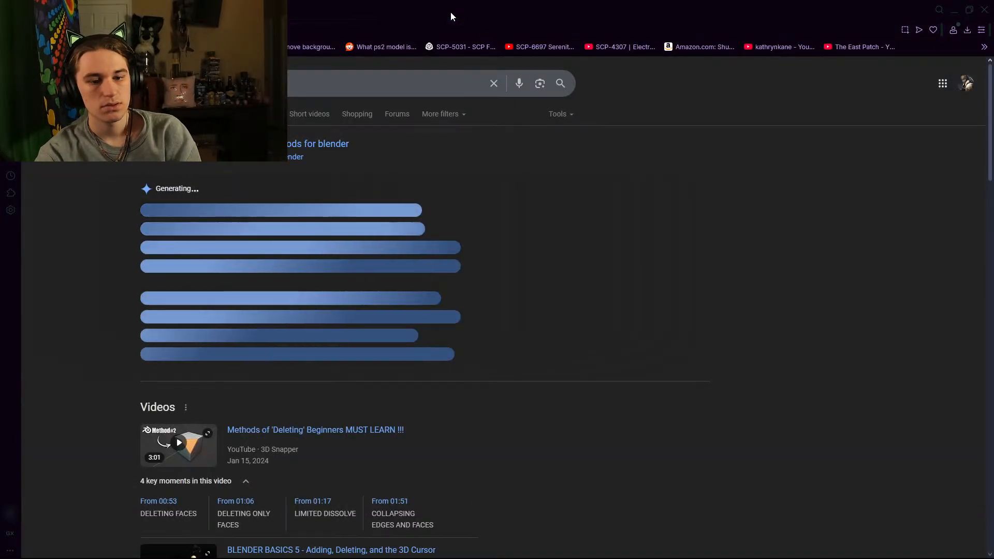
Step: Read the search overview's object mode and edit mode deletion methods, and switch back to Blender
scroll(180, 273, "down", 1)
scroll(111, 264, "up", 1)
left_click(202, 301)
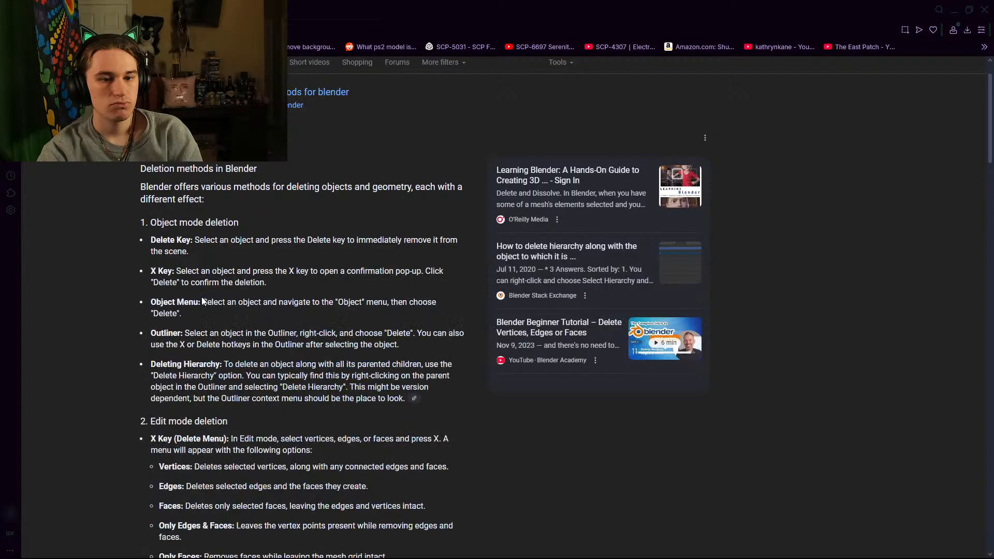
left_click_drag(203, 302, 426, 313)
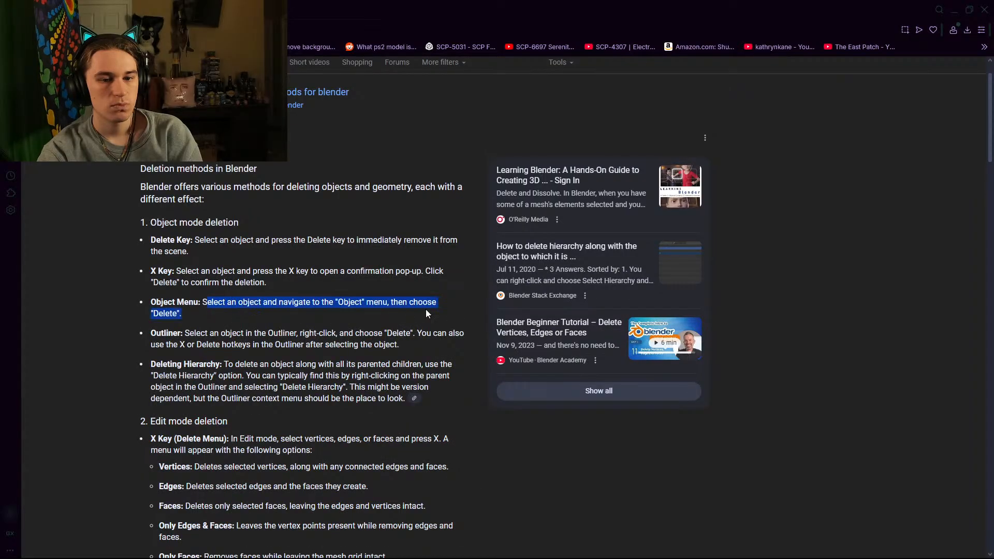
scroll(426, 309, "down", 3)
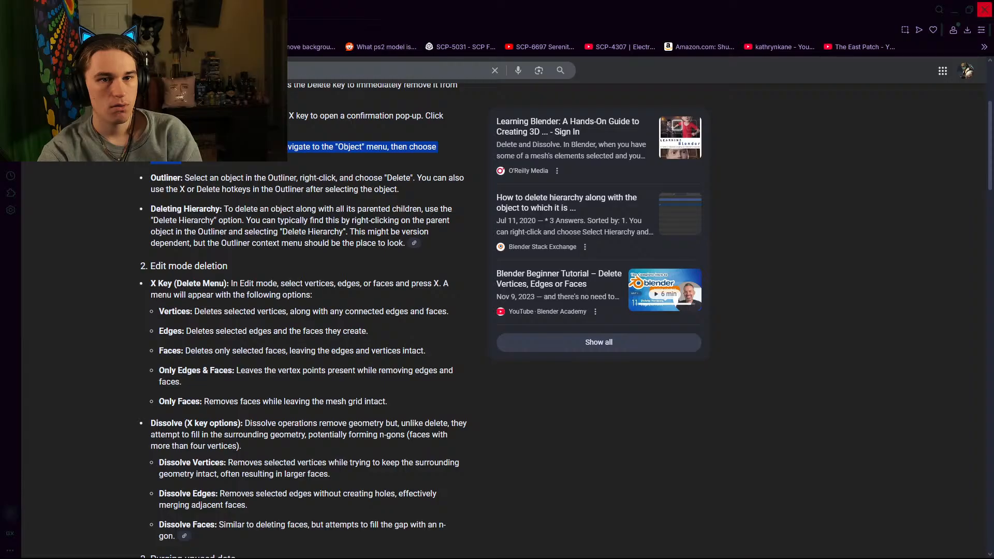
key("alt+Tab")
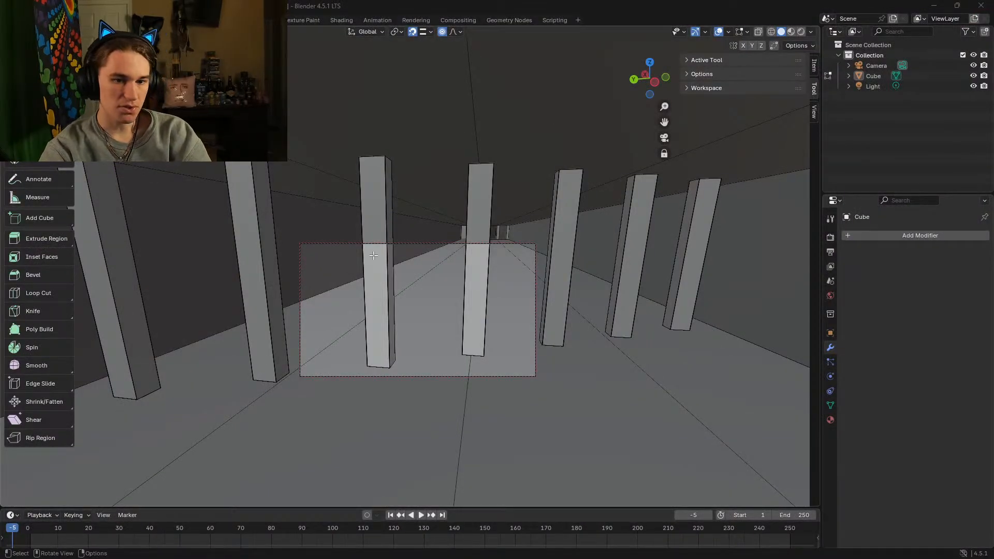
Step: Select one face on each of the first four pillars in the row, starting beside the wall
key("shift+grave")
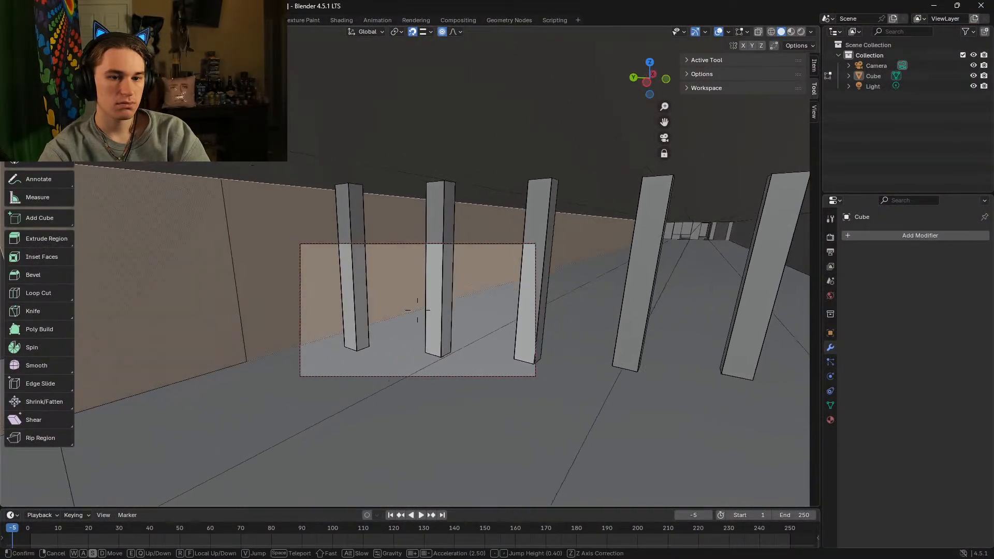
left_click(342, 245)
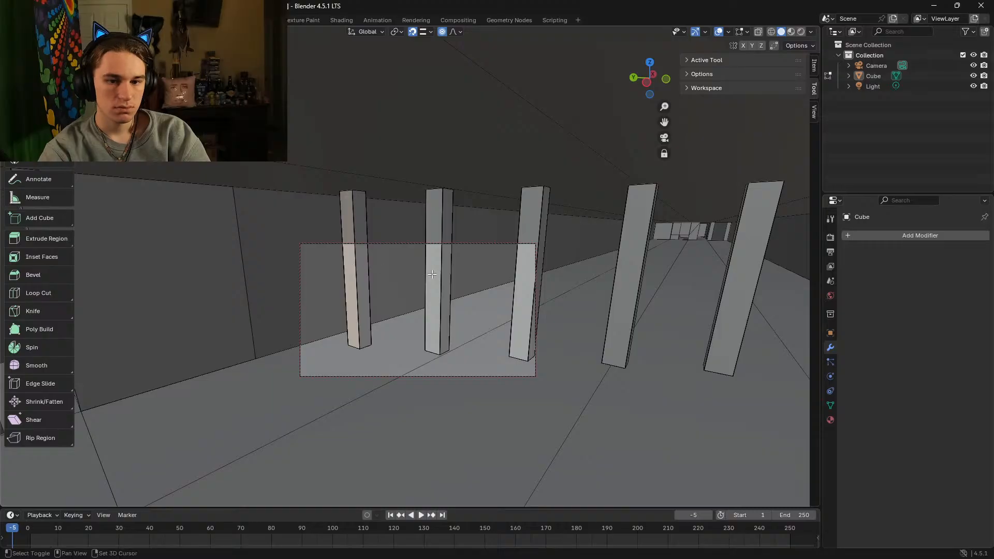
left_click(433, 275, "shift")
left_click(526, 273, "shift")
left_click(622, 272, "shift")
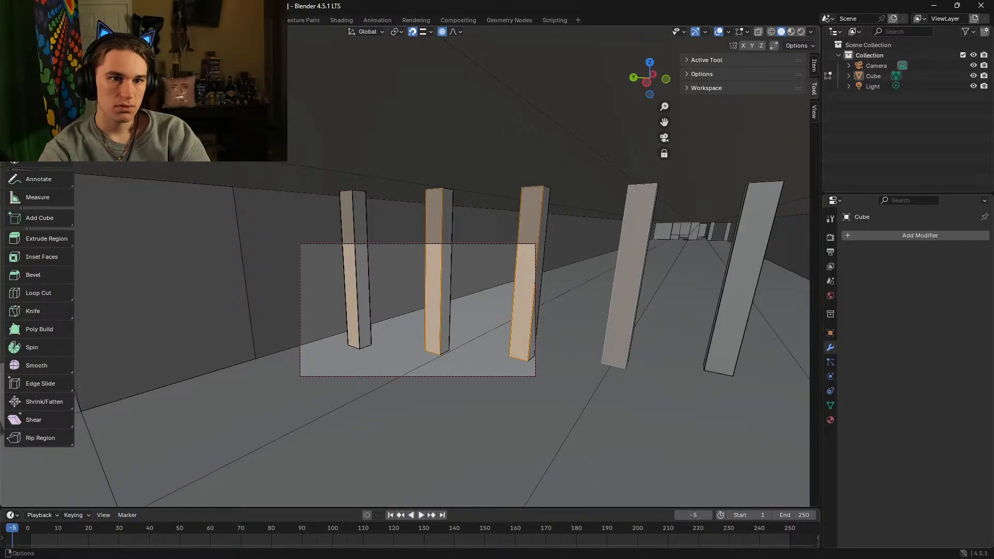
Step: Extend the selection on the four pillars to all linked geometry and delete the selected faces
left_click(146, 31)
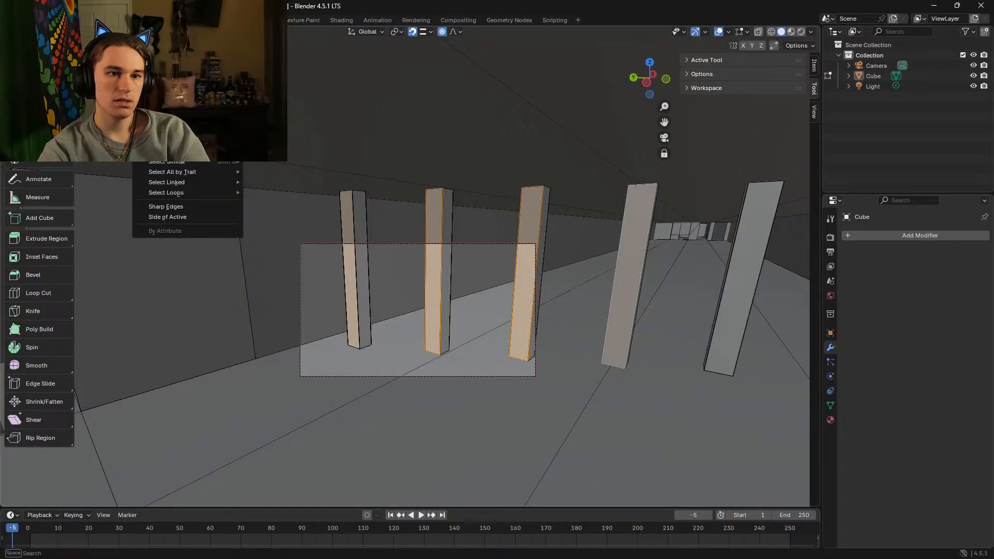
mouse_move(201, 181)
left_click(269, 183)
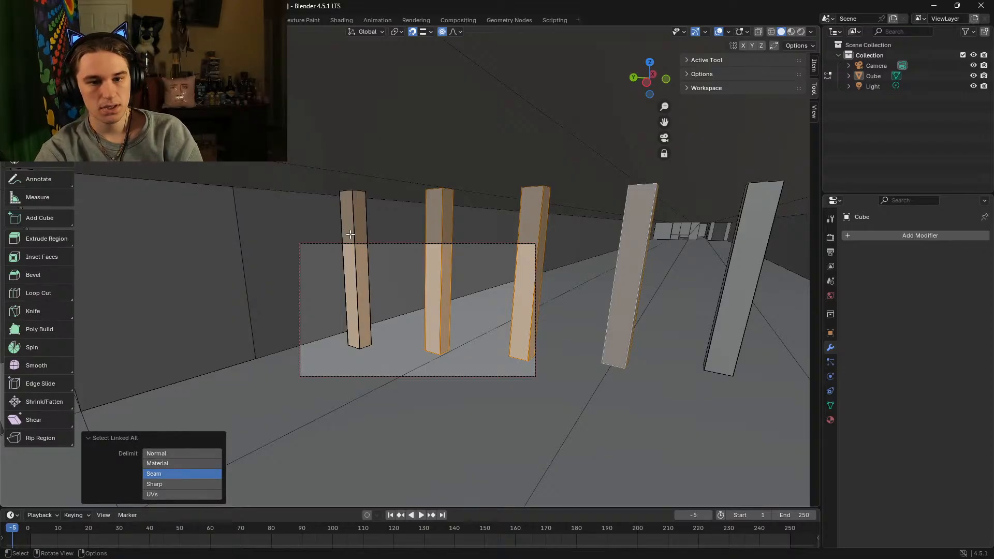
key("x")
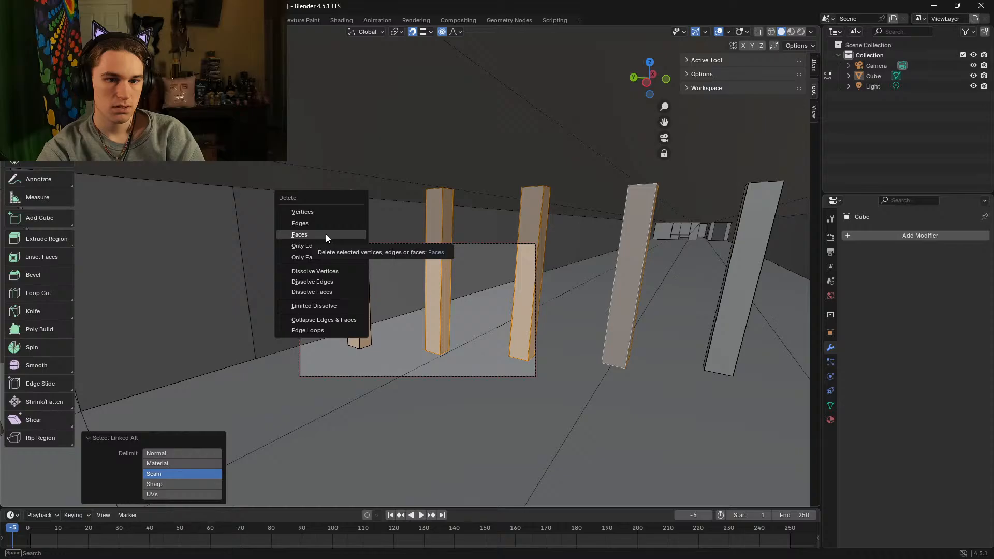
left_click(325, 234)
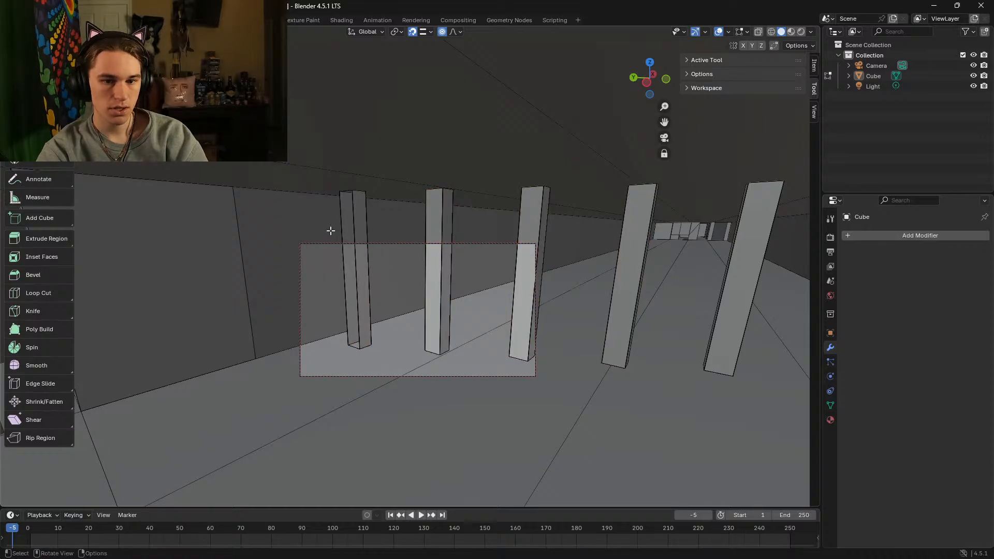
Step: Approach the pillar beside the wall, select its long side face, and remove it with Delete Faces
key("shift+grave")
key("w")
key("s")
left_click(330, 230)
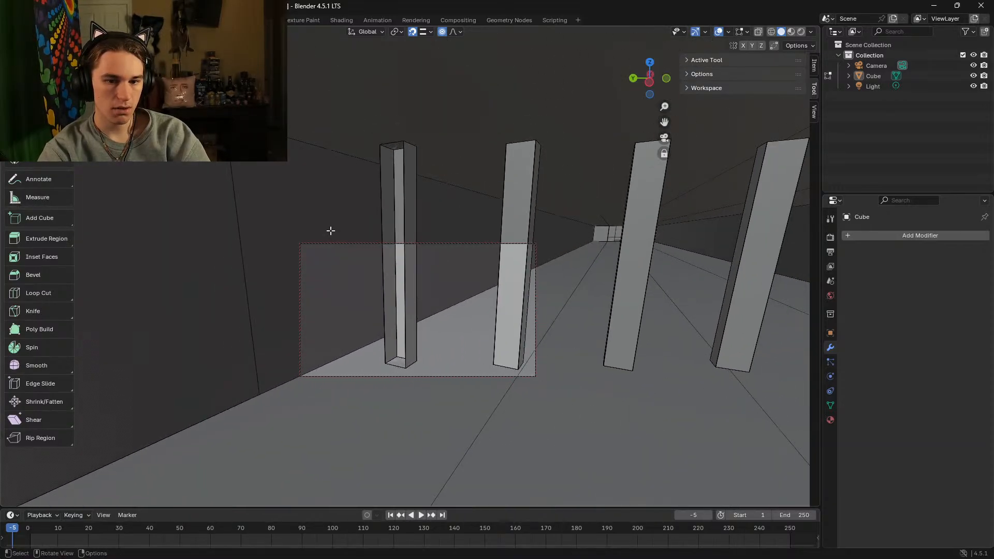
left_click(408, 267)
key("ctrl+f")
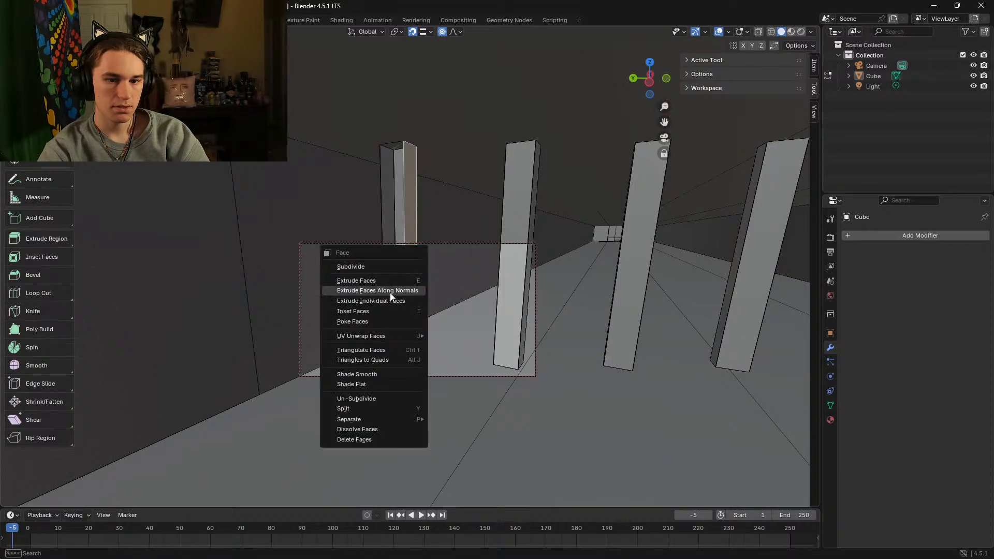
left_click(379, 439)
key("ctrl+f")
key("Escape")
key("ctrl+f")
key("Escape")
key("ctrl+f")
key("Escape")
Step: Select one face on each of the four nearest pillars, extend to linked geometry with Linked, and delete those faces
left_click(418, 272)
left_click(506, 256, "shift")
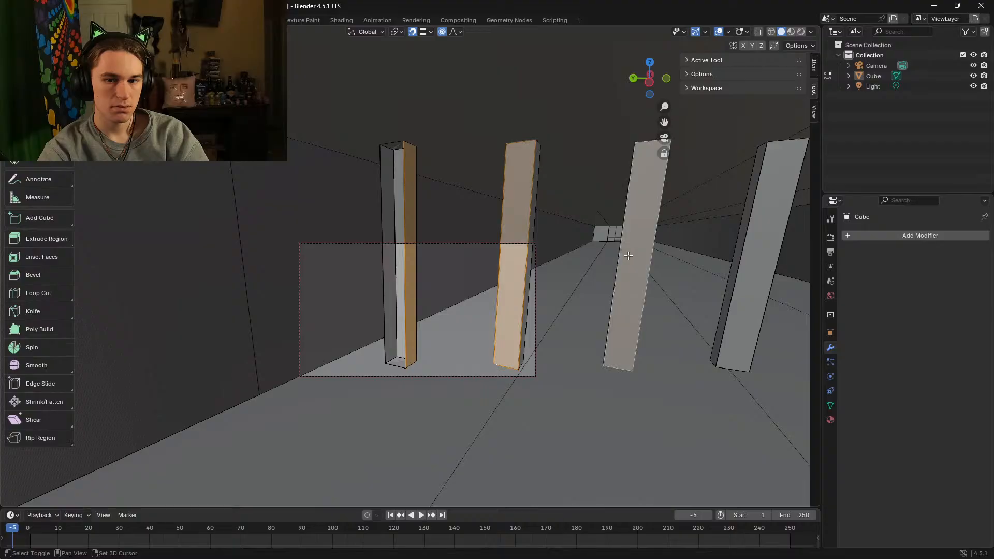
left_click(770, 241, "shift")
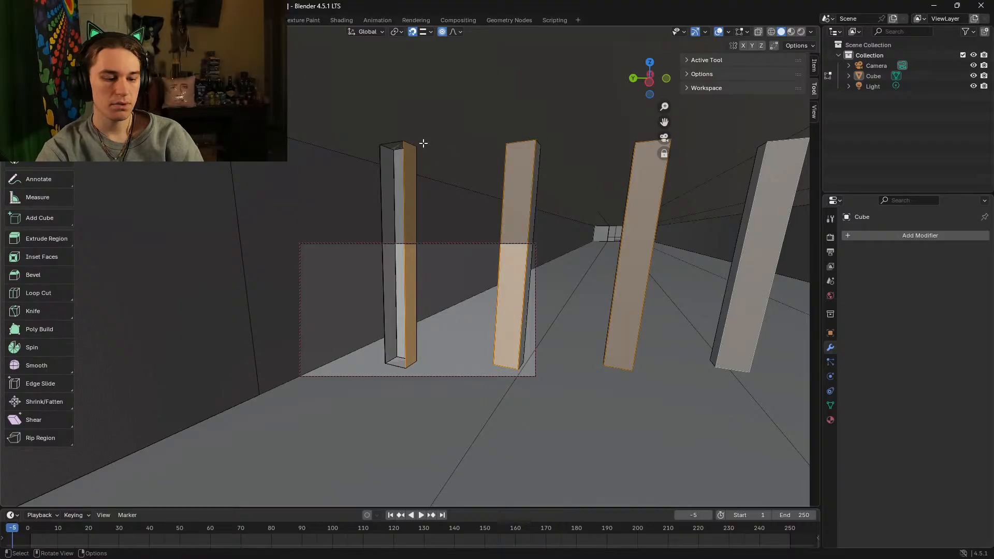
left_click(145, 32)
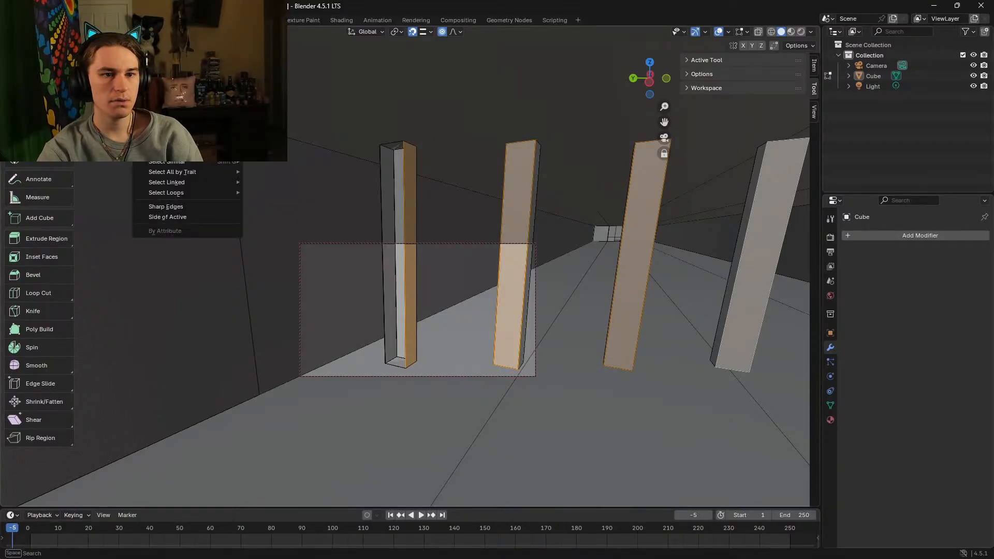
mouse_move(178, 183)
left_click(274, 181)
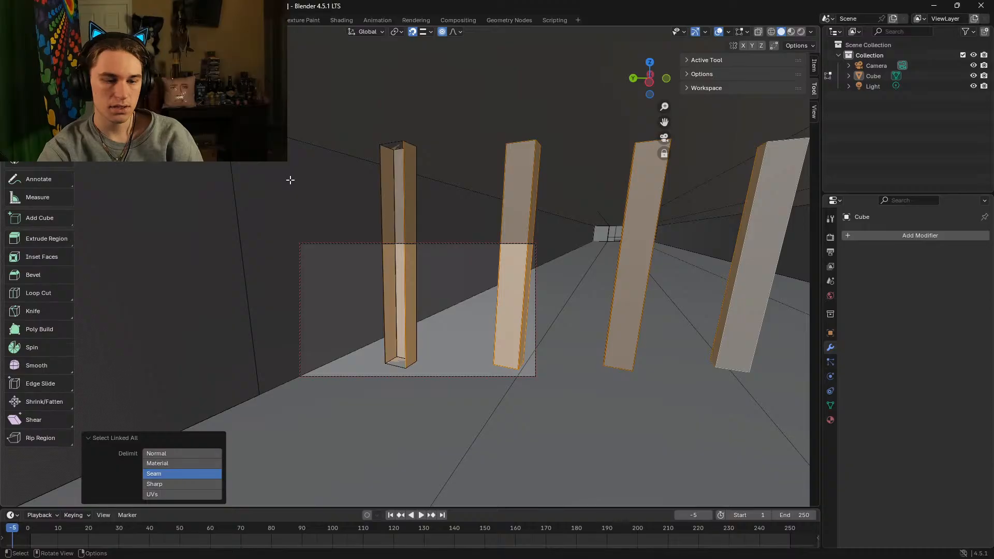
key("x")
left_click(276, 180)
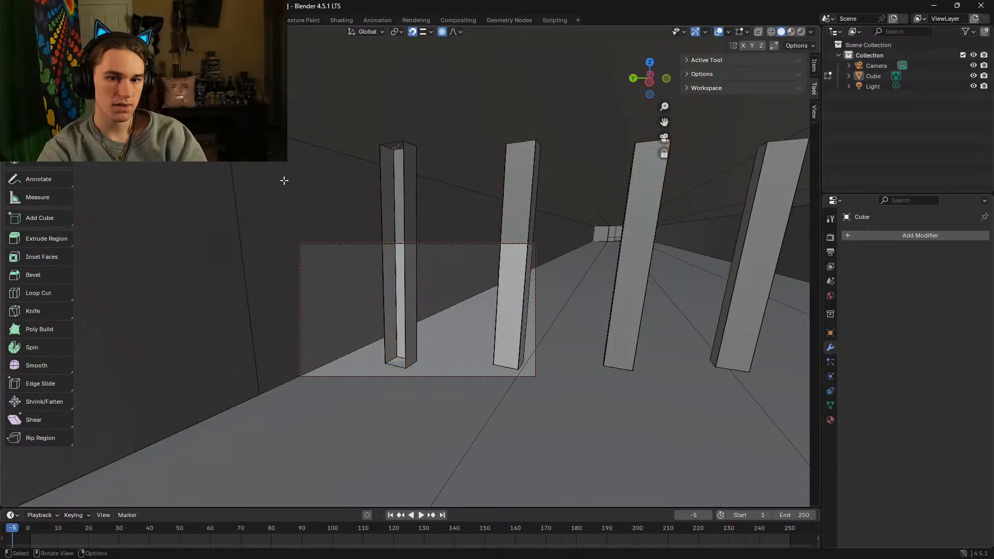
Step: Select the long side face of the open pillar beside the wall, with the whole pillar row in view
left_click(409, 232)
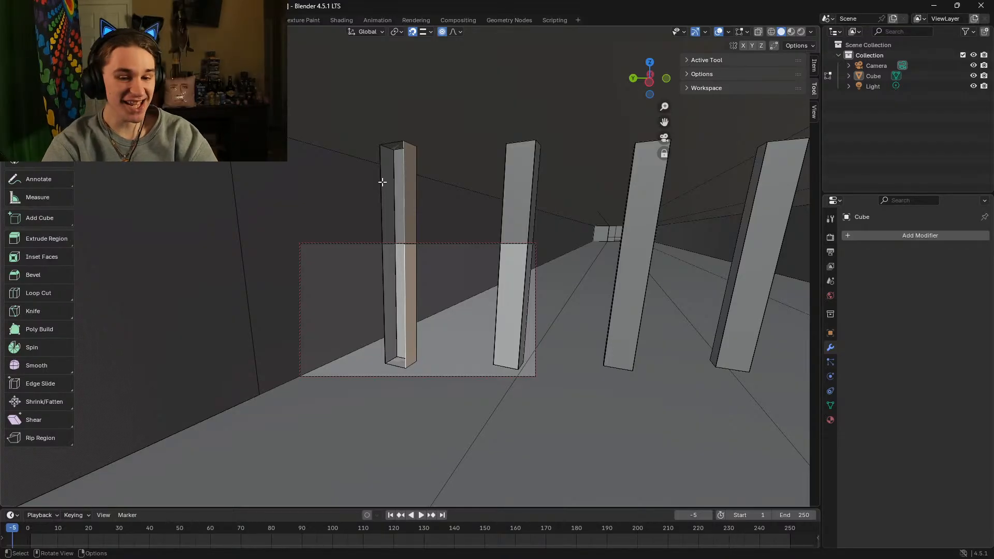
key("shift+grave")
key("w")
key("w")
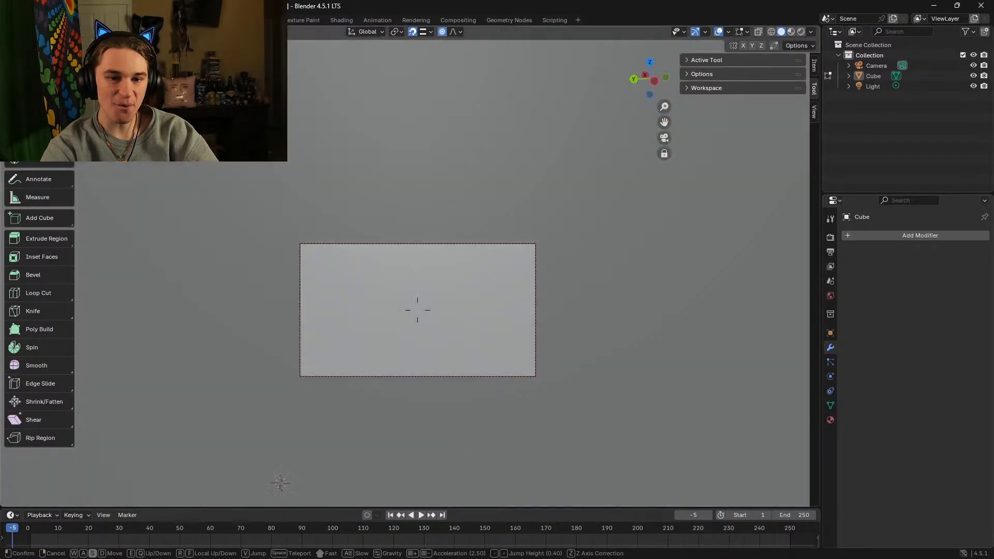
key("s")
left_click(382, 182)
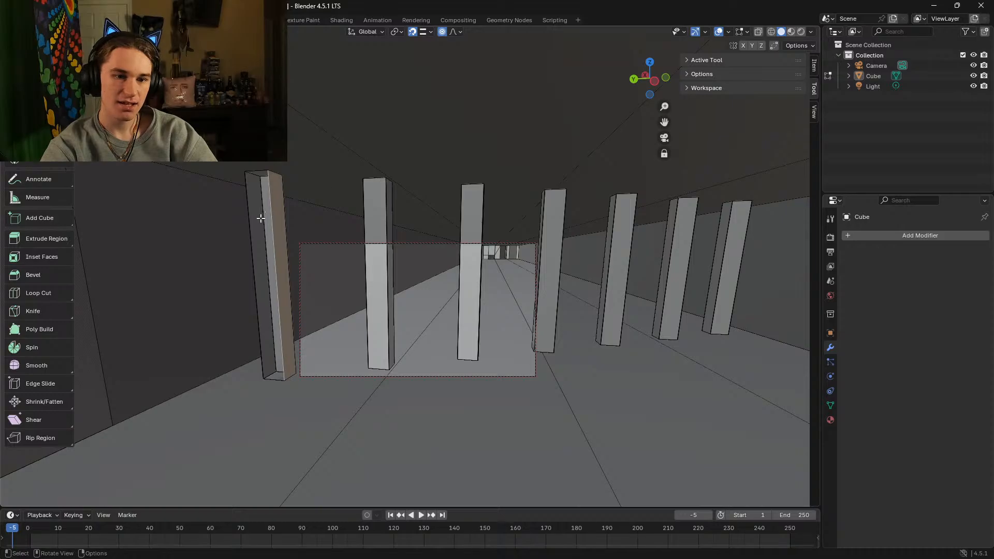
Step: Examine the building's roofs, neighbouring rooms and corridors from outside and inside, and return to the pillar row in the hall
key("shift+grave")
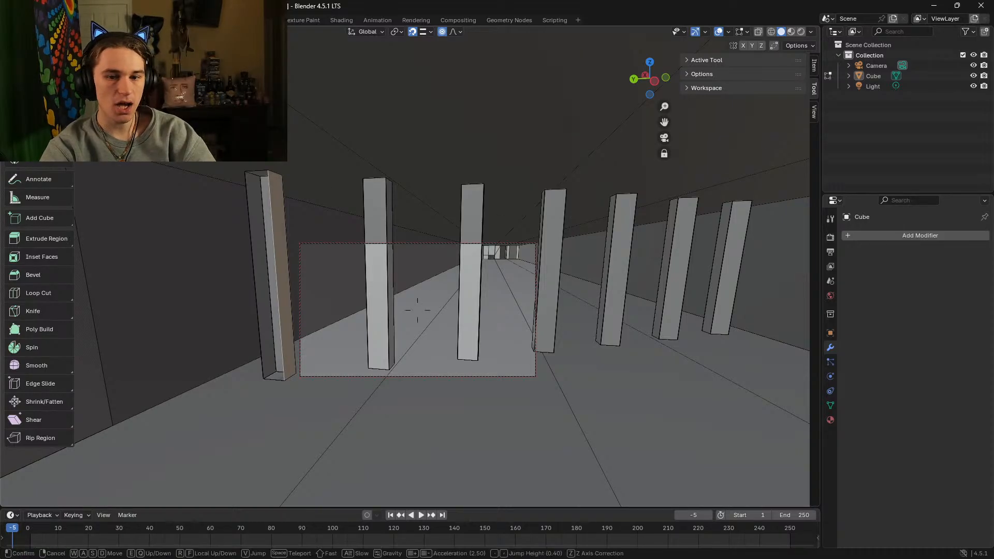
key("w")
key("w")
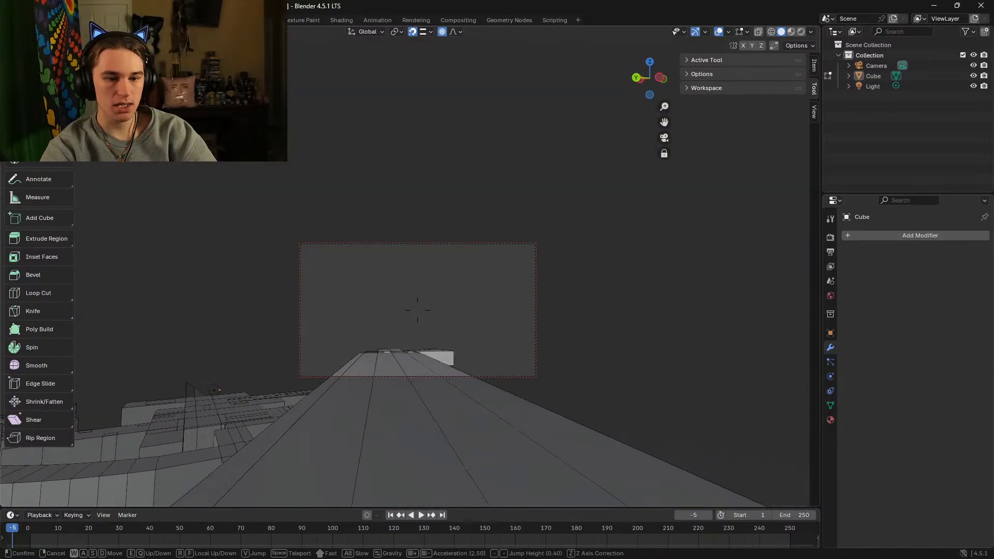
key("w")
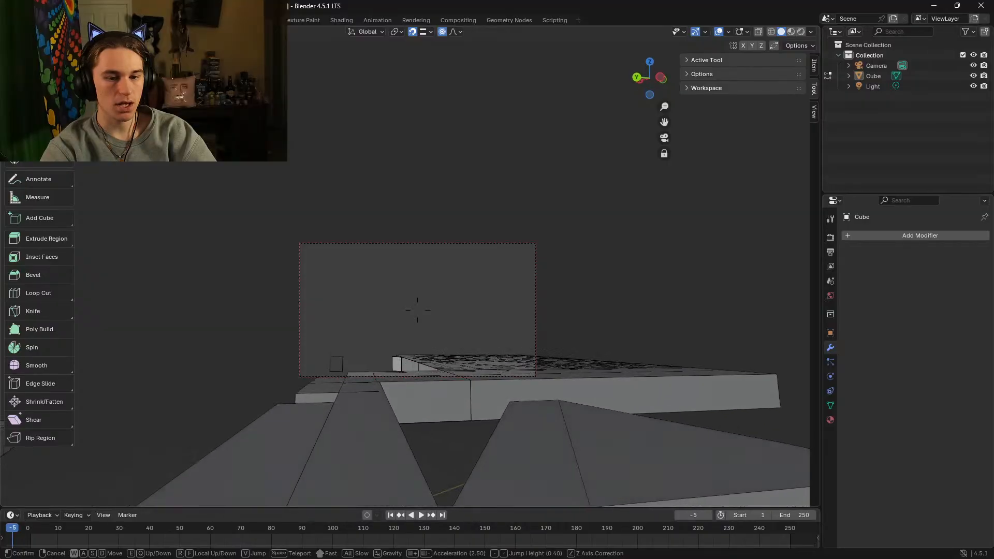
key("s")
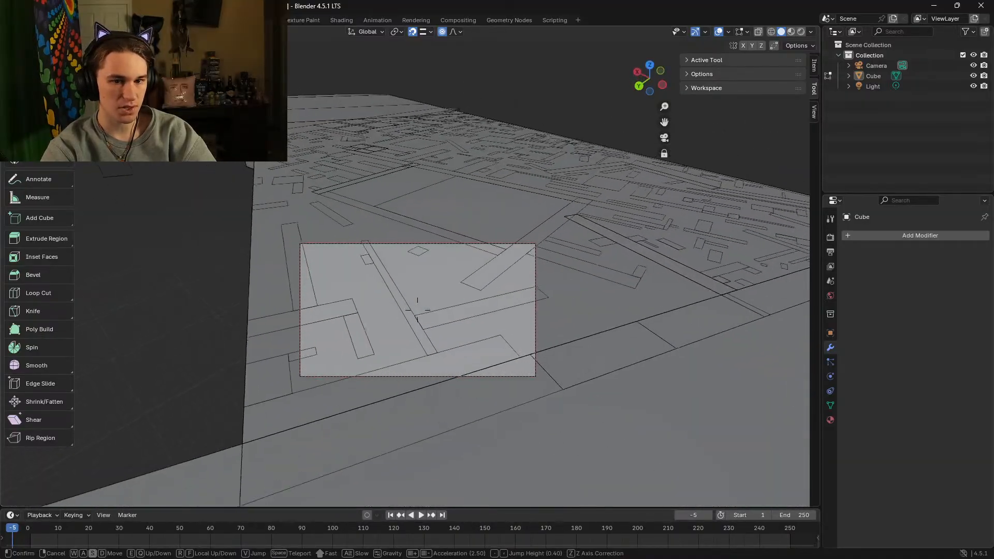
key("w")
key("s")
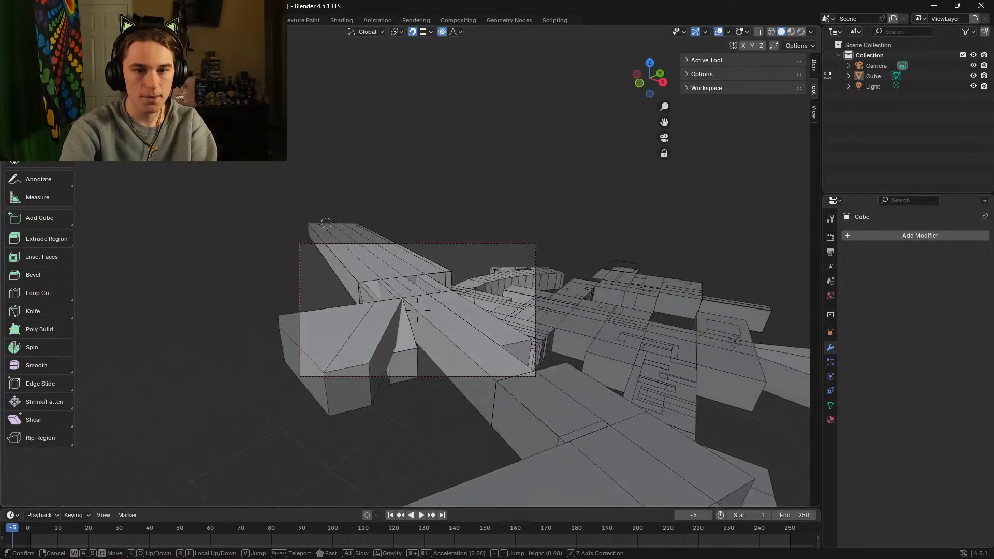
key("w")
key("w")
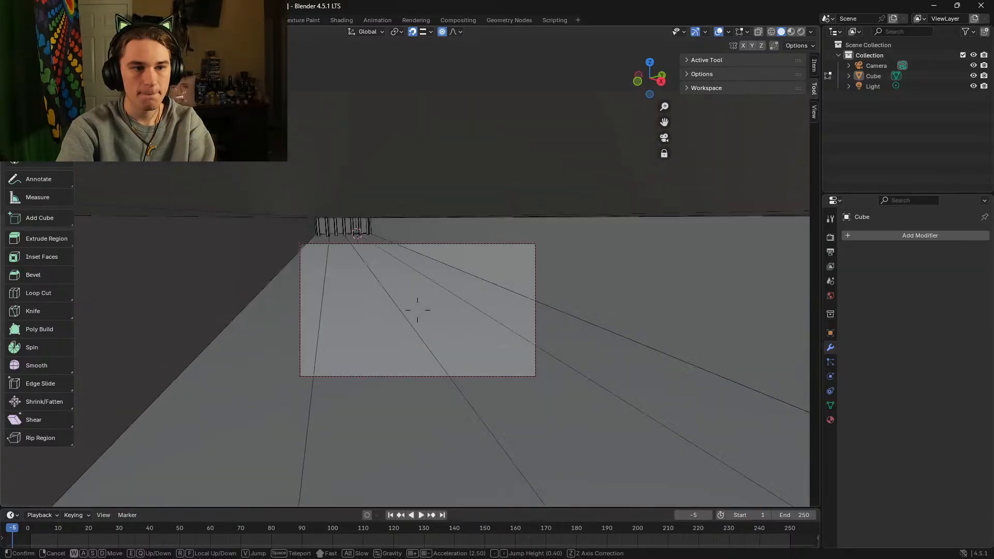
key("w")
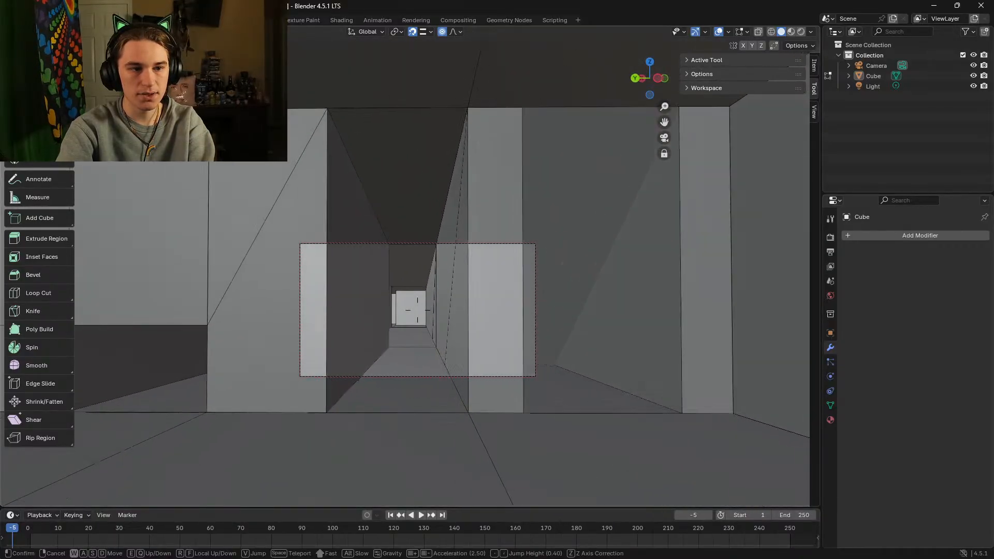
key("s")
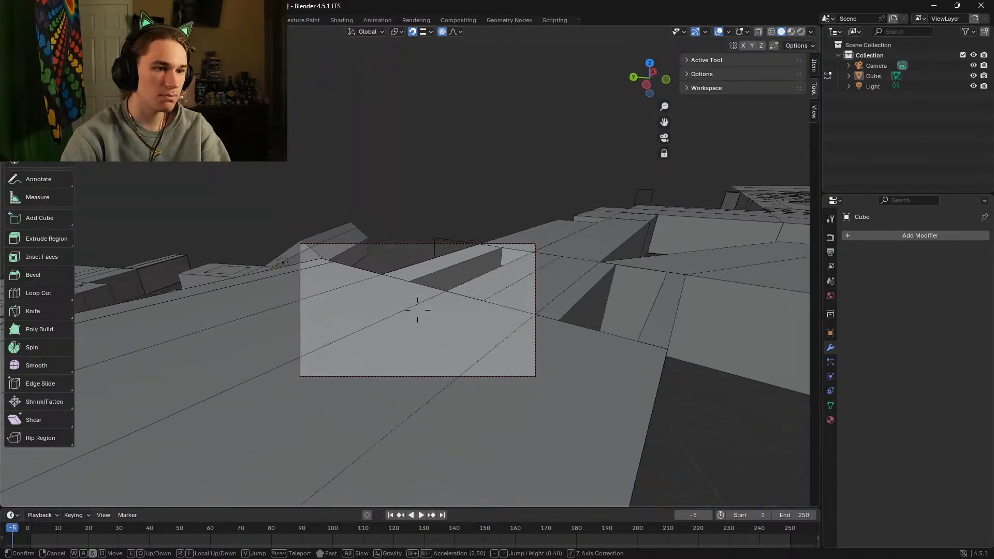
key("w")
key("w")
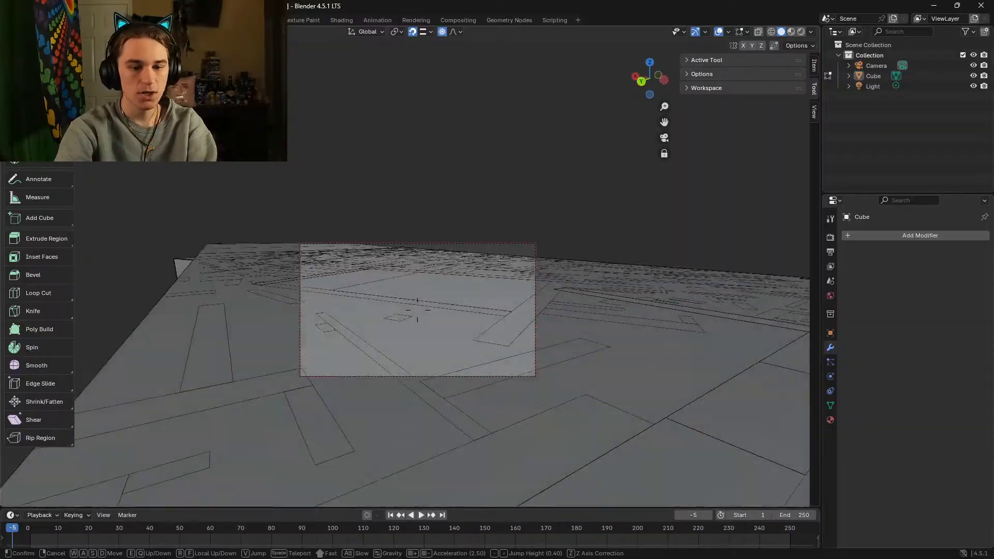
key("w")
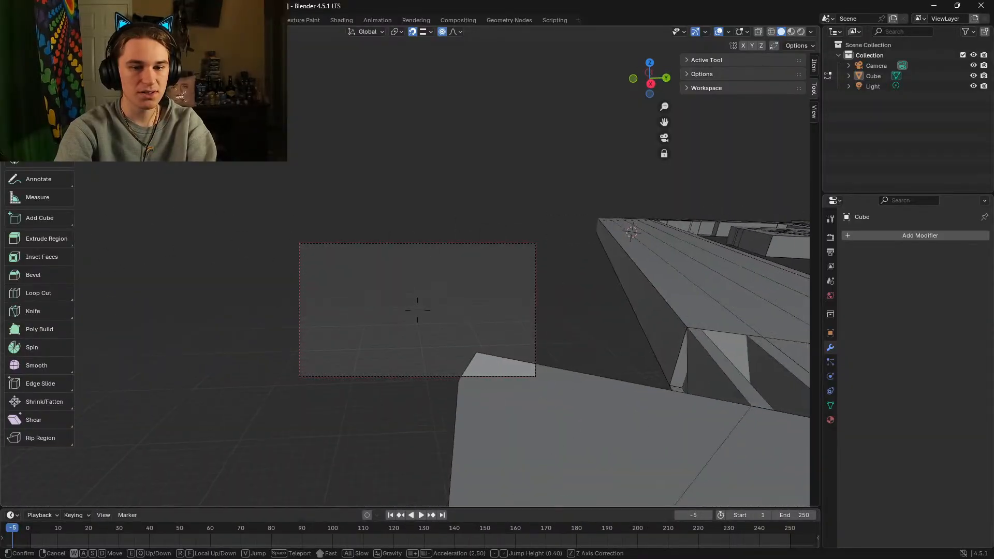
key("w")
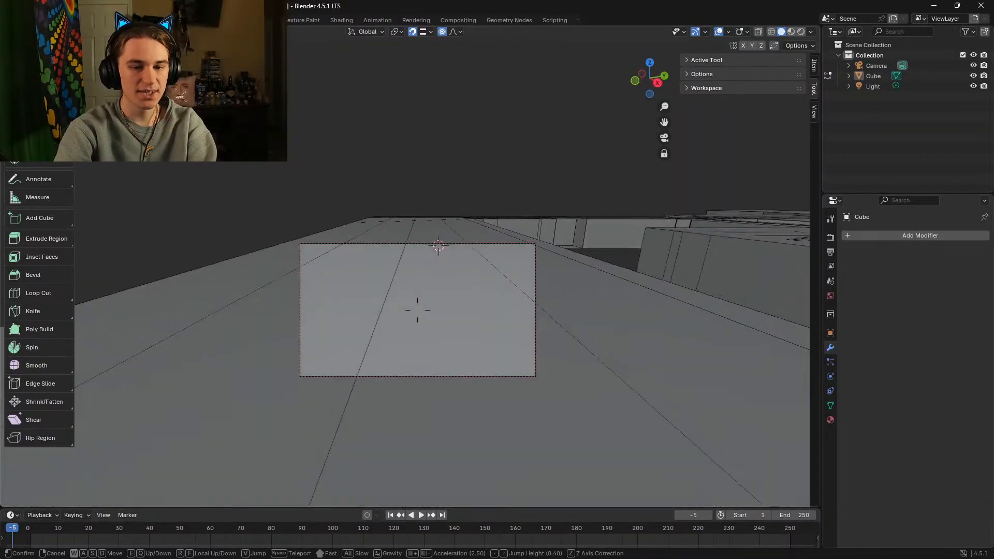
key("w")
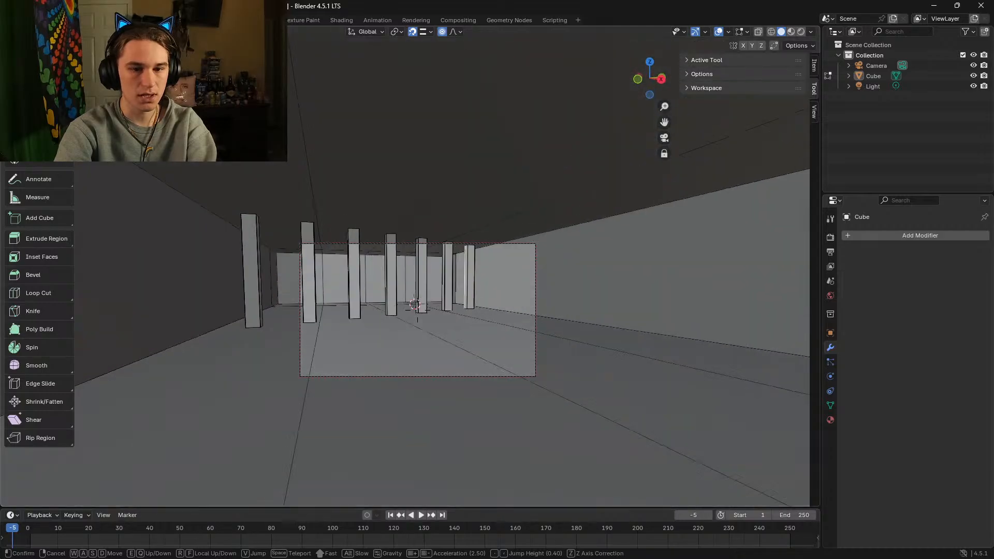
key("s")
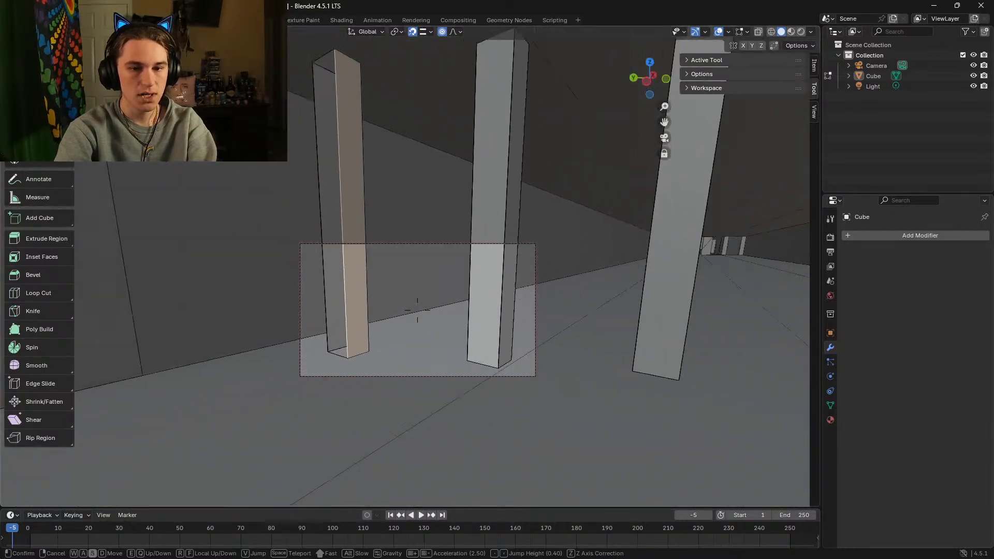
key("w")
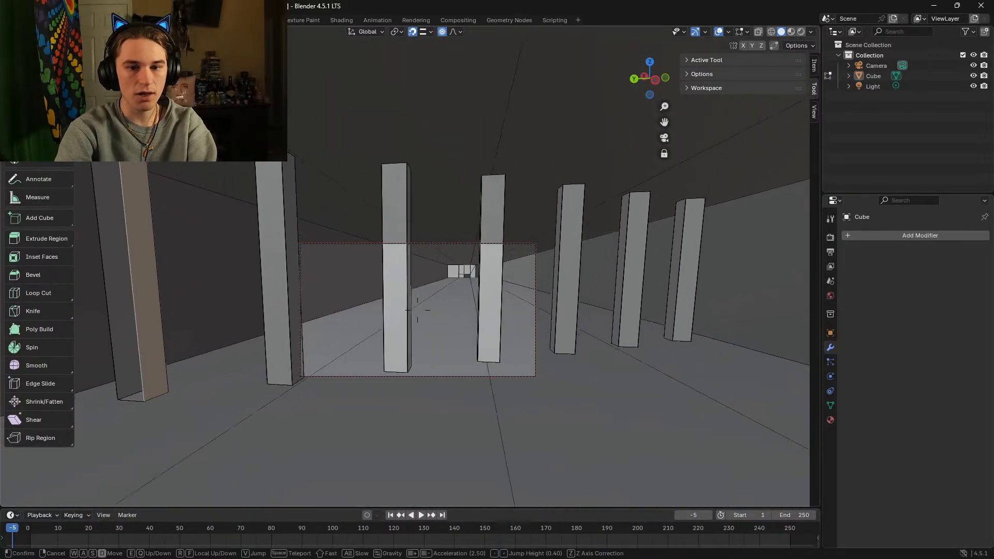
key("s")
key("w")
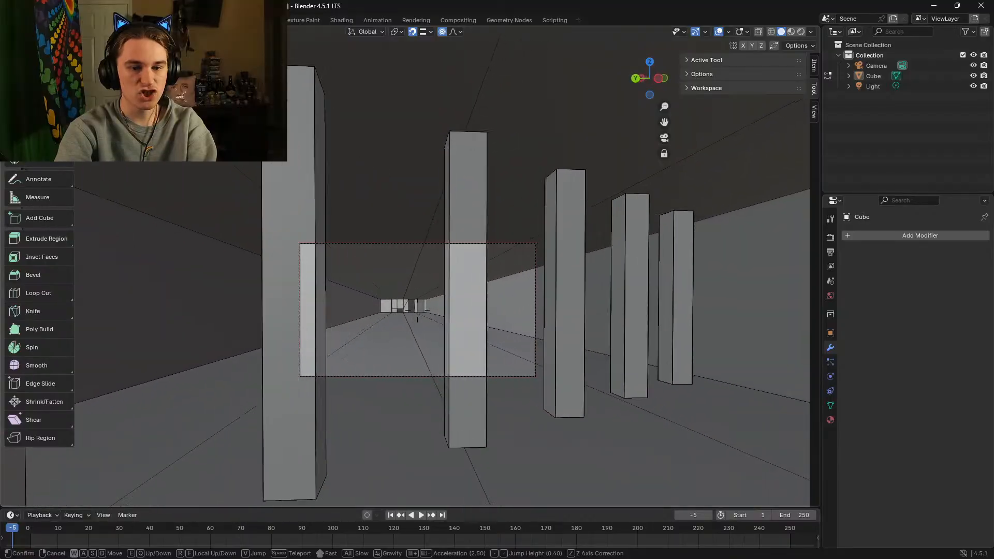
key("s")
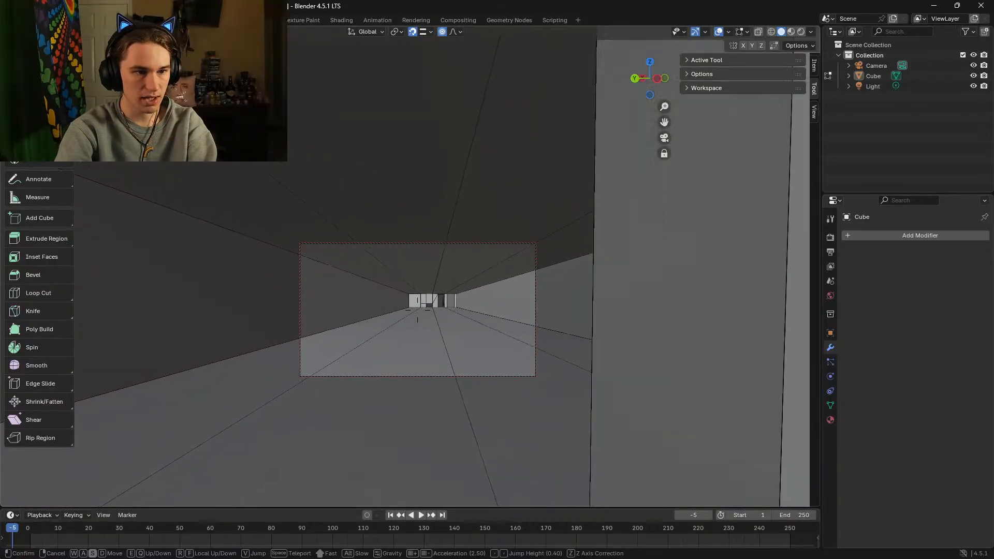
key("a")
left_click(574, 218)
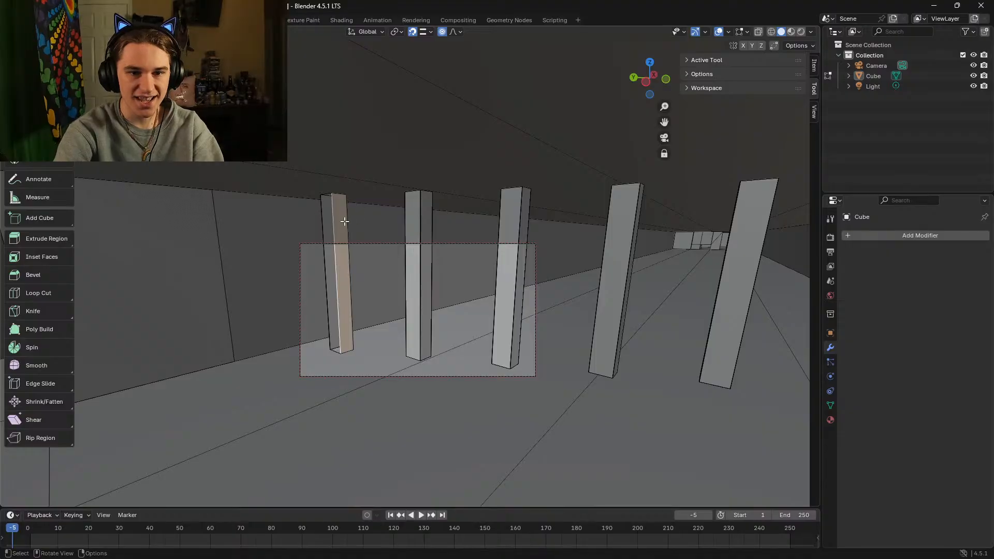
Step: Delete the stacked duplicates of the long side face on the pillar beside the wall, one face at a time
right_click(340, 242)
left_click(324, 396)
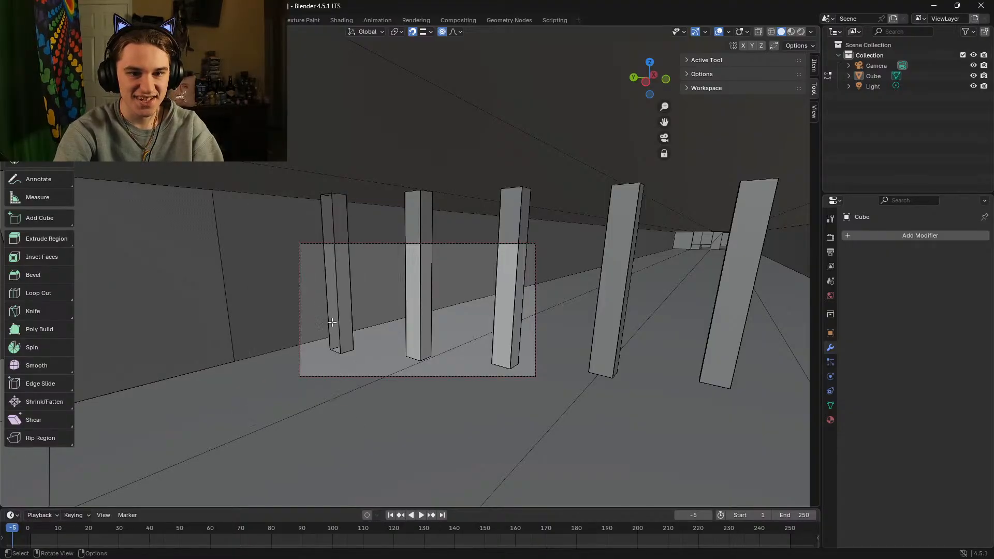
left_click(343, 255)
right_click(343, 257)
left_click(336, 255)
left_click(337, 254)
right_click(338, 254)
left_click(338, 254)
left_click(338, 254)
right_click(338, 254)
left_click(337, 253)
left_click(338, 254)
right_click(338, 253)
left_click(338, 253)
left_click(338, 254)
right_click(338, 254)
left_click(339, 254)
left_click(339, 254)
right_click(338, 253)
left_click(338, 254)
left_click(338, 254)
right_click(339, 253)
left_click(338, 254)
left_click(339, 254)
right_click(338, 254)
left_click(339, 254)
left_click(339, 253)
right_click(338, 253)
left_click(339, 253)
left_click(339, 253)
right_click(339, 254)
left_click(338, 254)
right_click(338, 253)
left_click(339, 254)
left_click(339, 254)
right_click(339, 254)
left_click(339, 254)
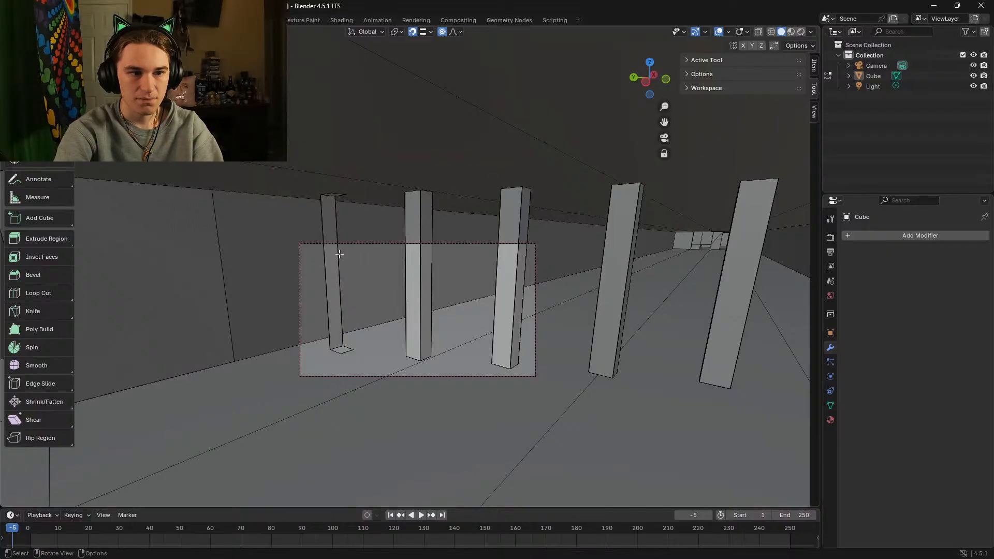
Step: Inspect the hall's pillar row and the open pillar beside the wall from several positions
key("shift+grave")
key("w")
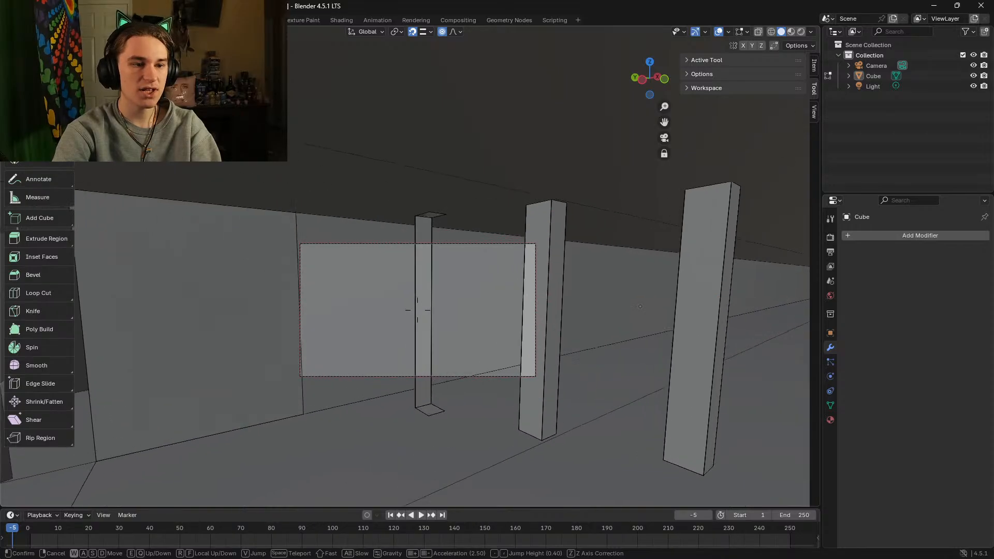
key("s")
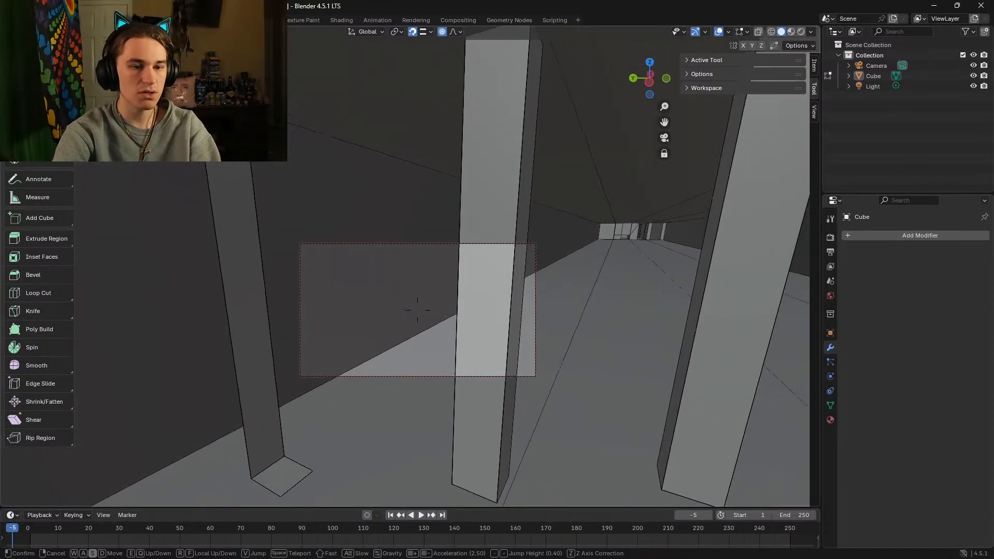
key("a")
key("w")
key("d")
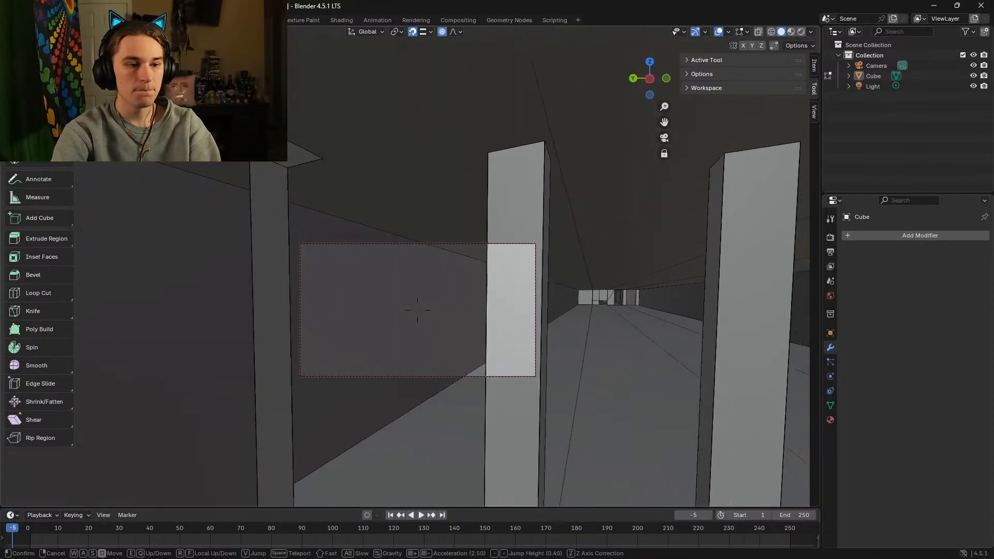
key("s")
key("w")
key("Tab")
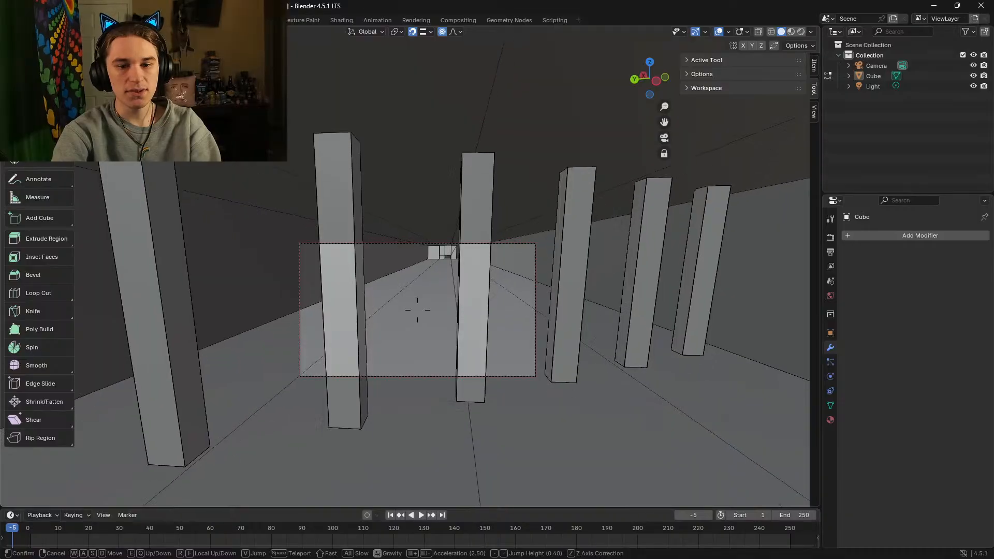
key("s")
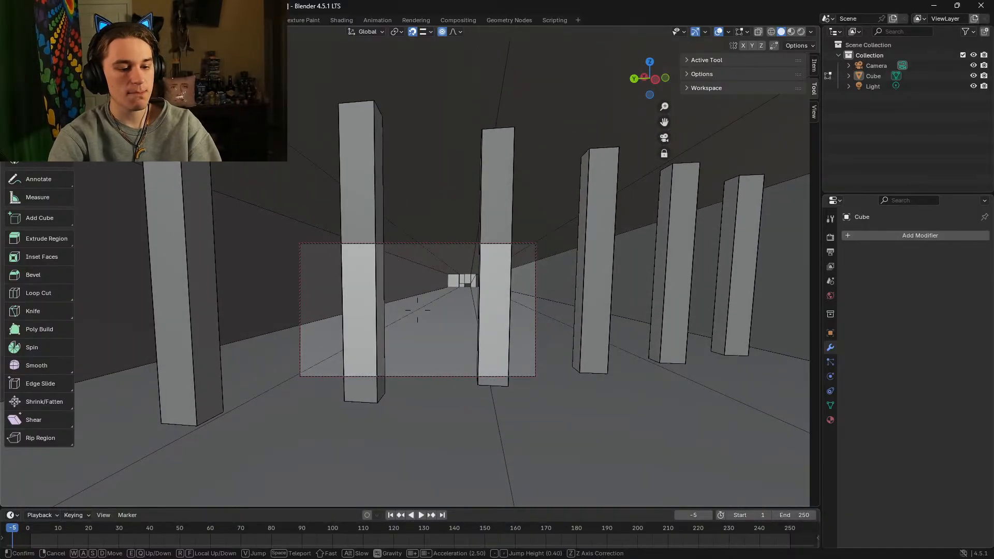
key("w")
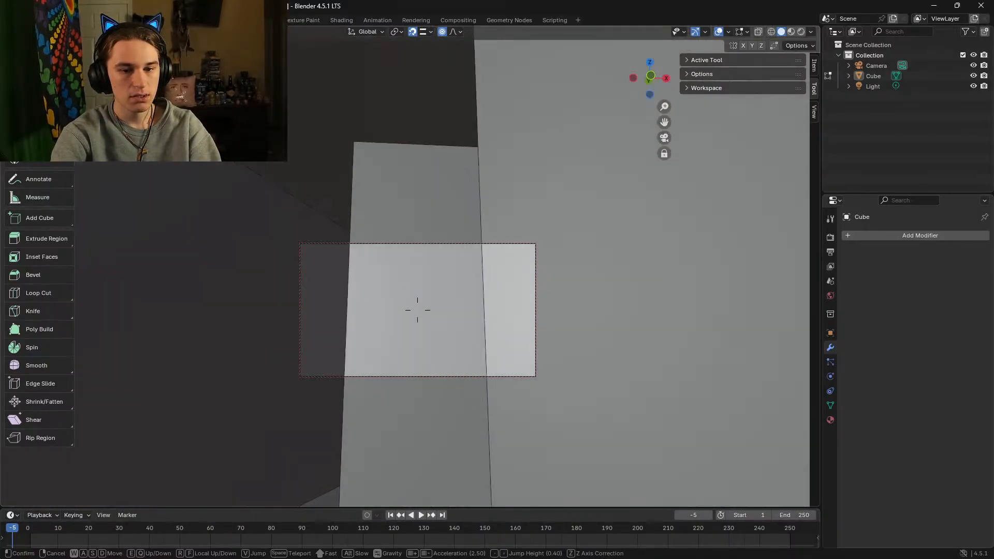
Step: Examine the outside of the building, looking across its roofs and the adjoining blocks
key("w")
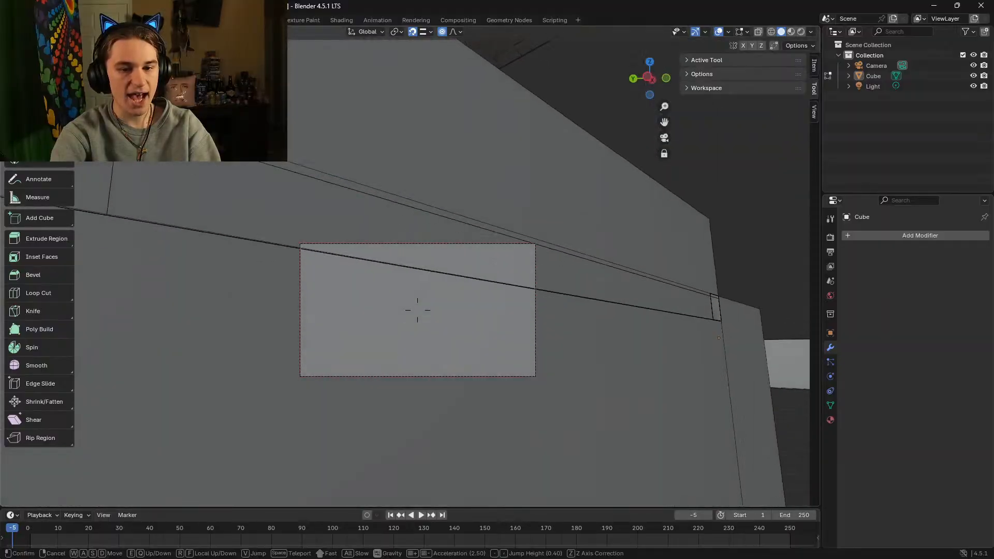
key("w")
key("w")
key("w")
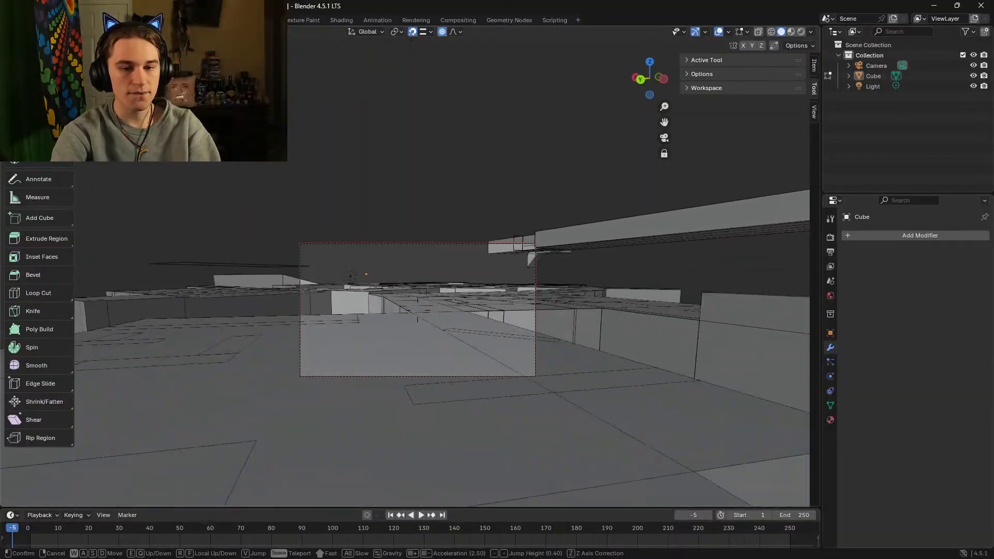
key("a")
key("s")
key("a")
key("s")
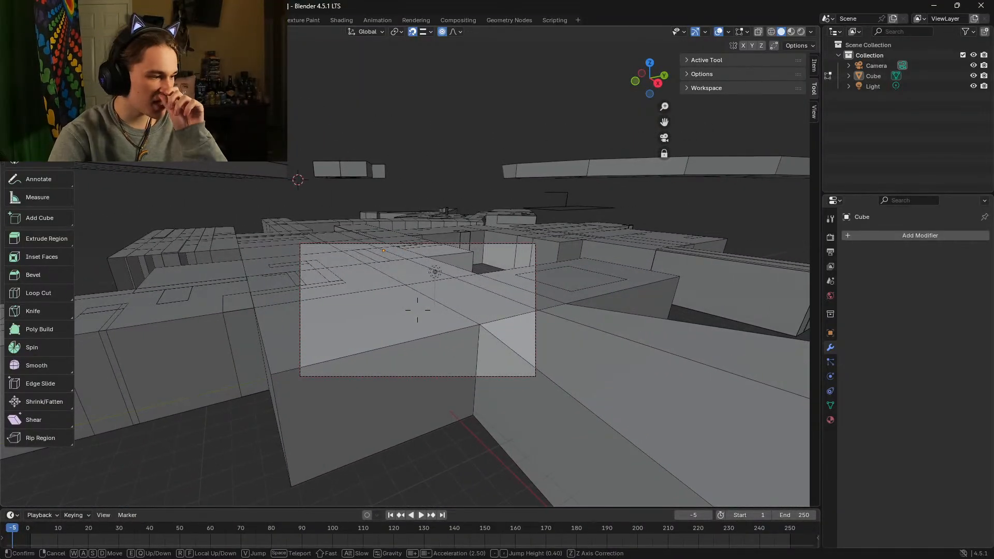
Step: Examine the rooms, corridors, walls and ceilings inside the neighbouring part of the building
key("shift+w")
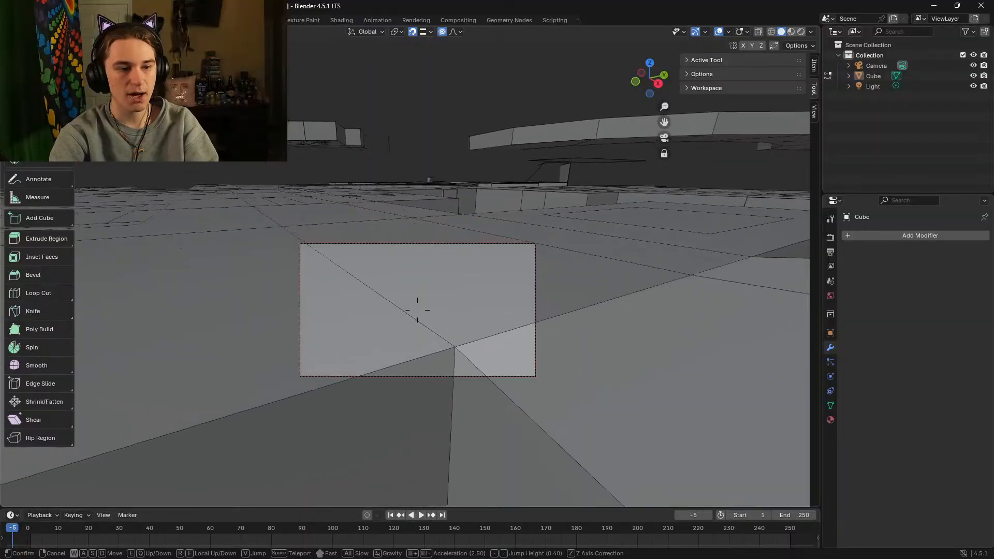
key("shift+w")
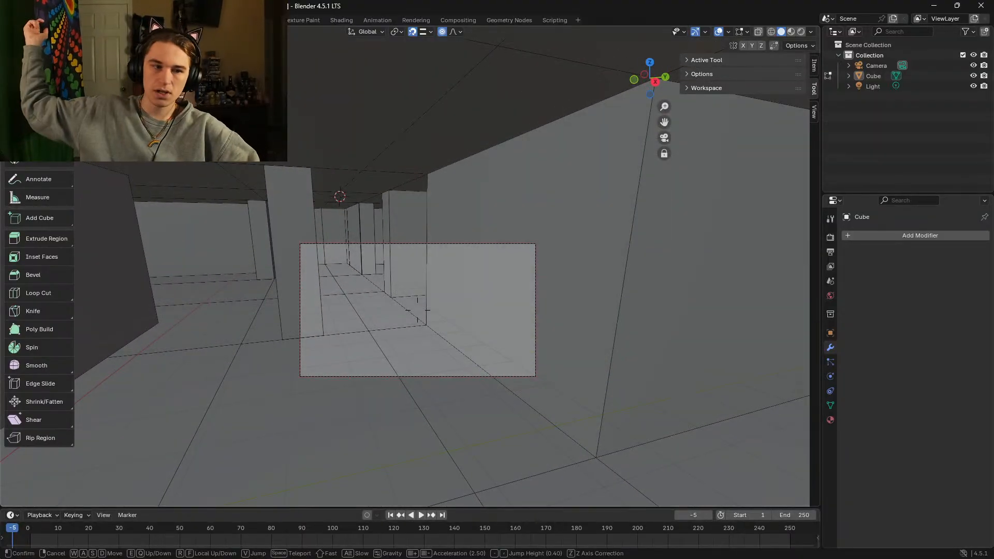
key("s")
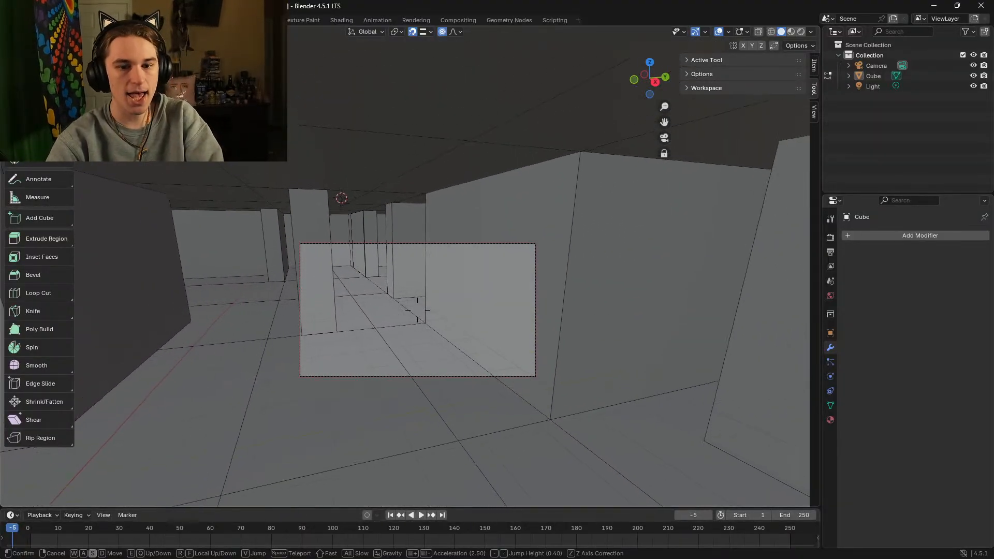
key("d")
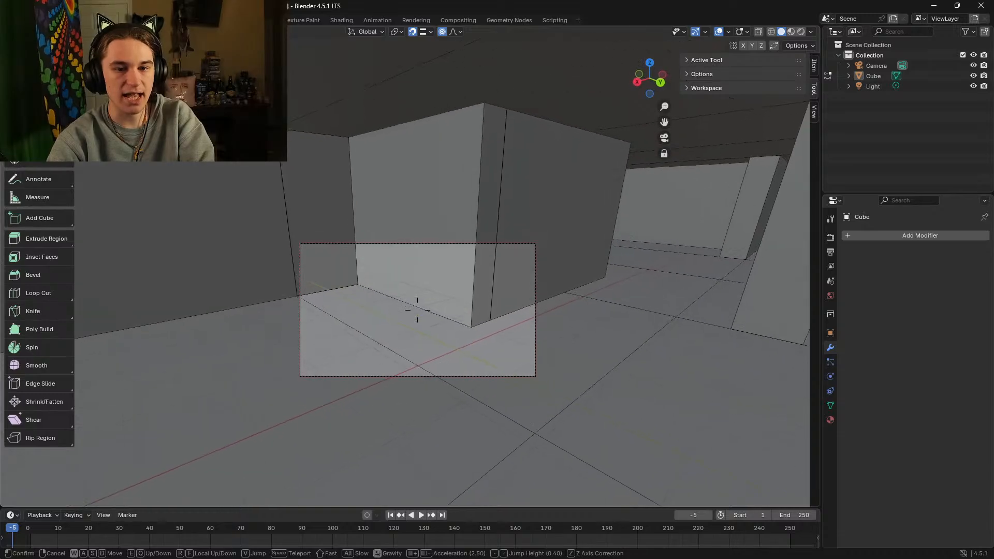
key("Tab")
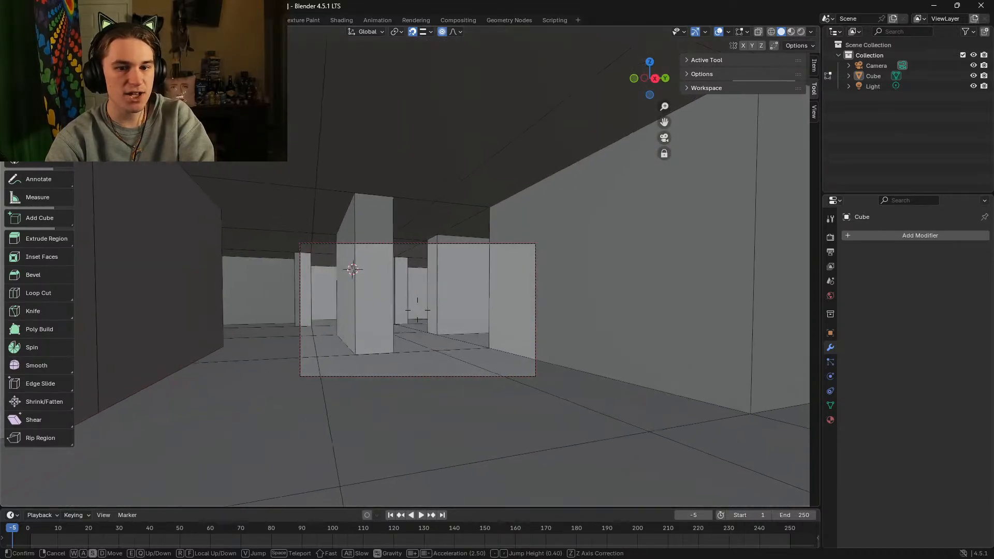
key("s")
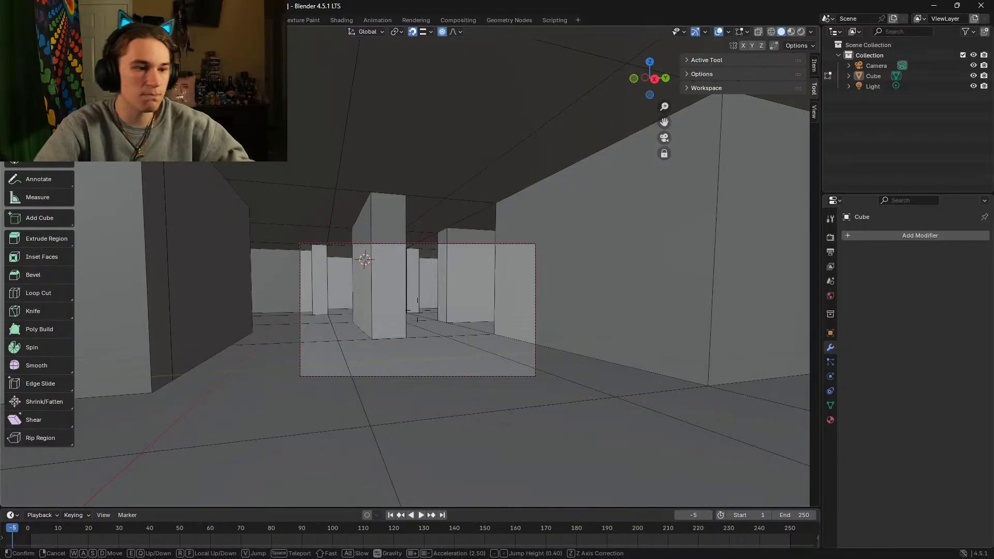
key("w")
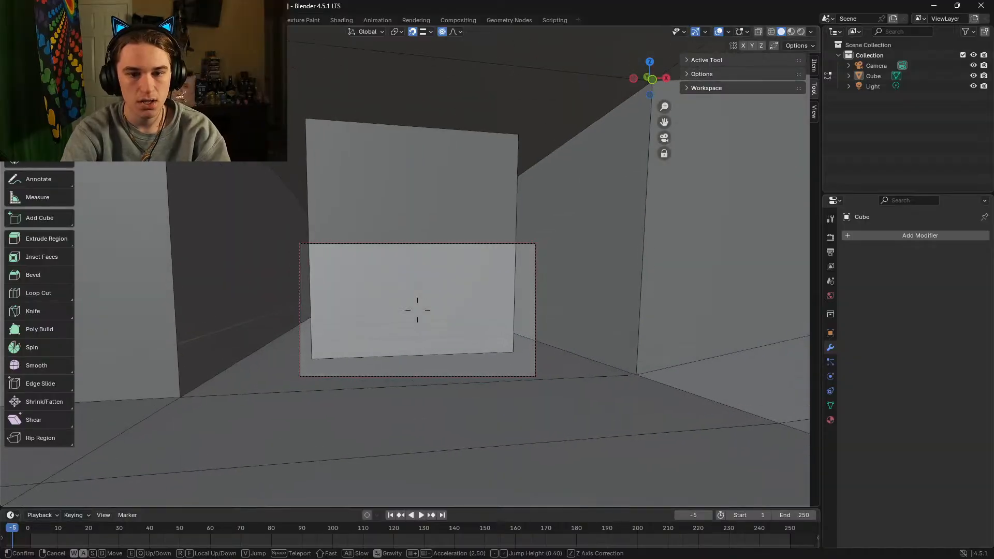
key("a")
key("a")
key("w")
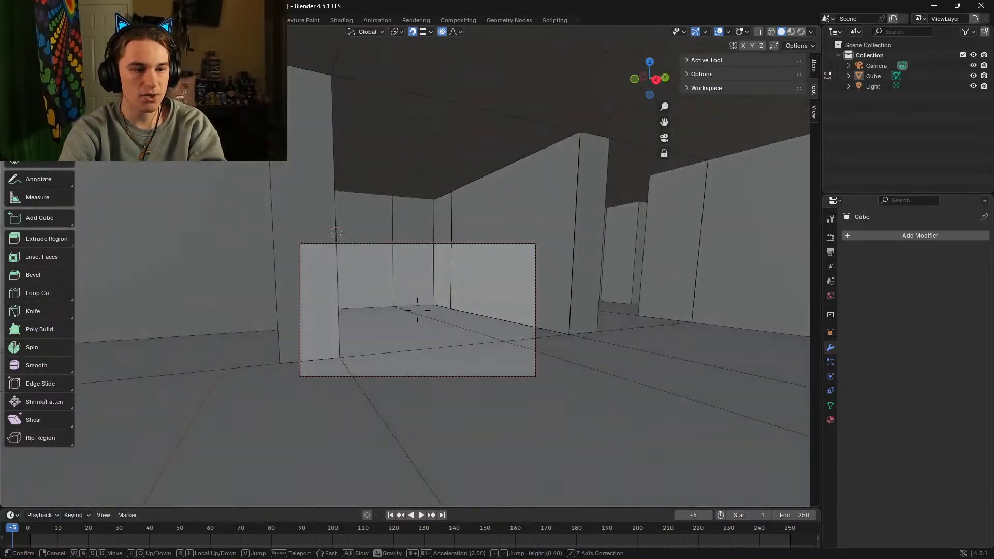
key("w")
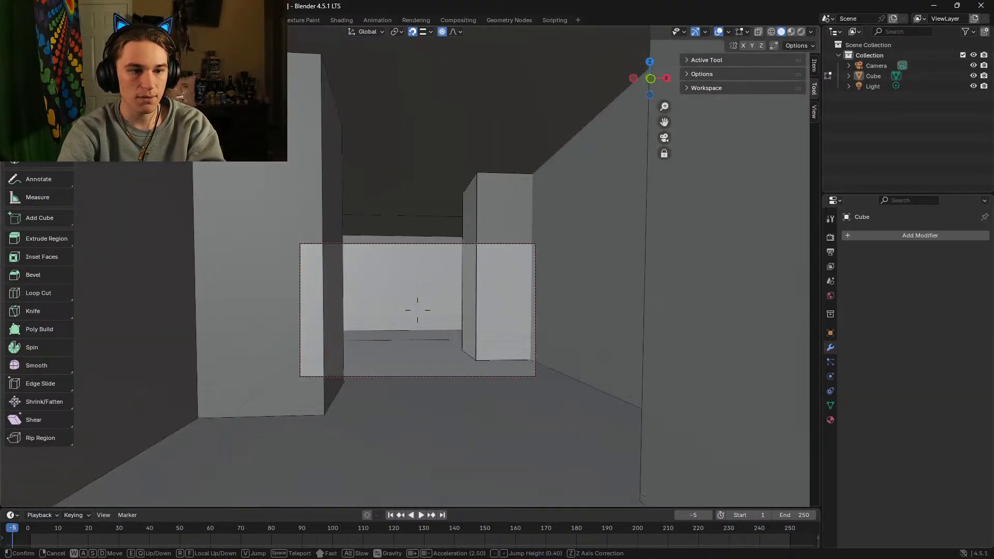
key("w")
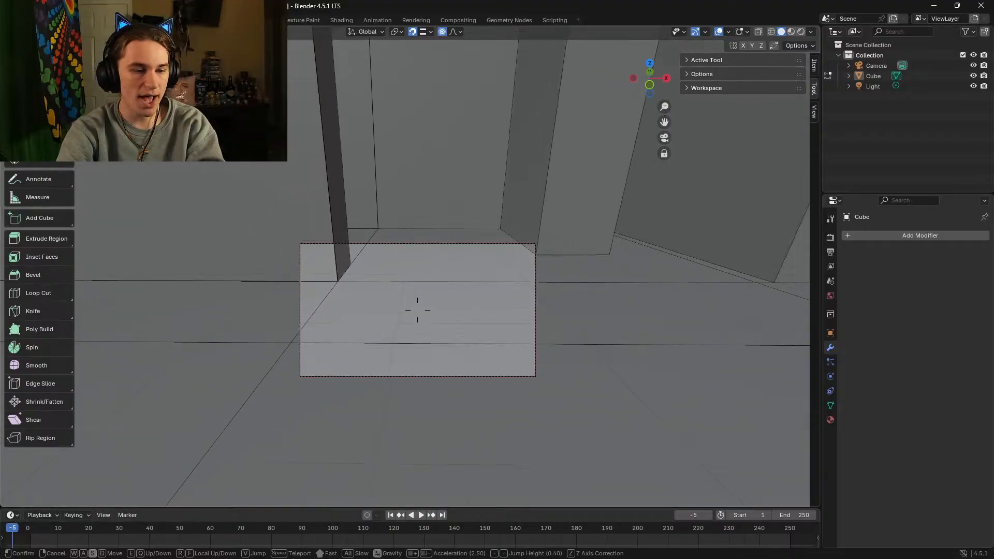
key("d")
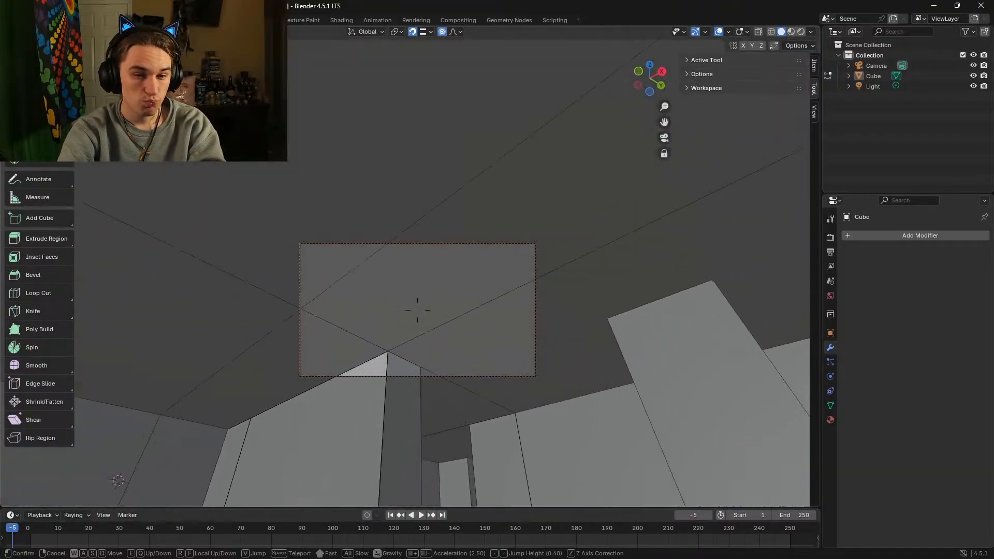
key("w")
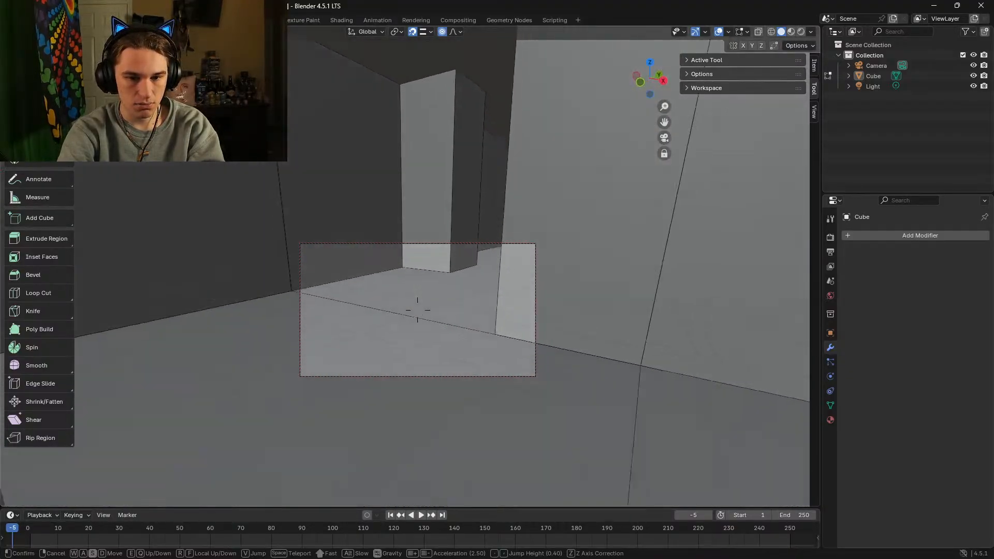
left_click(336, 252)
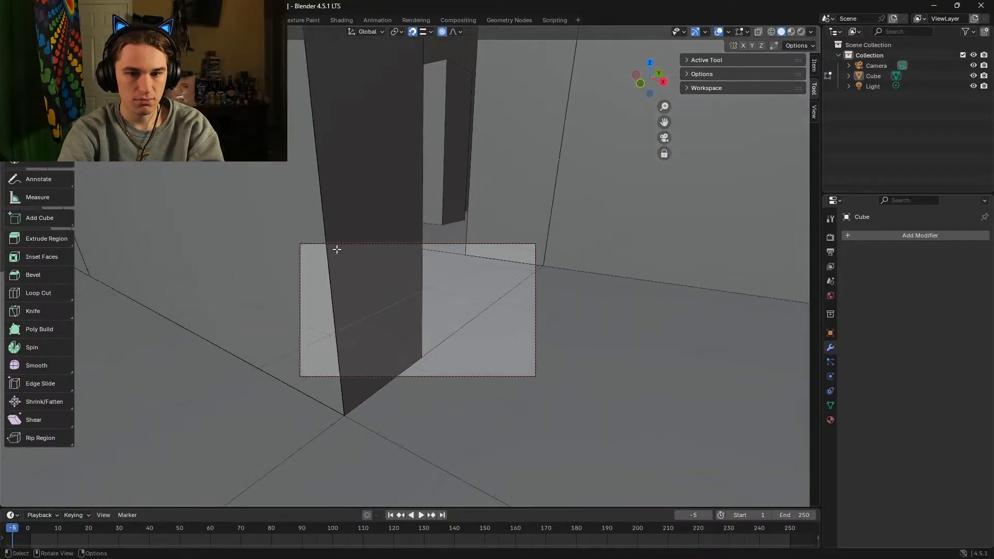
Step: Delete the stacked copies of the last long side face on the open pillar beside the wall, one face at a time
key("shift+grave")
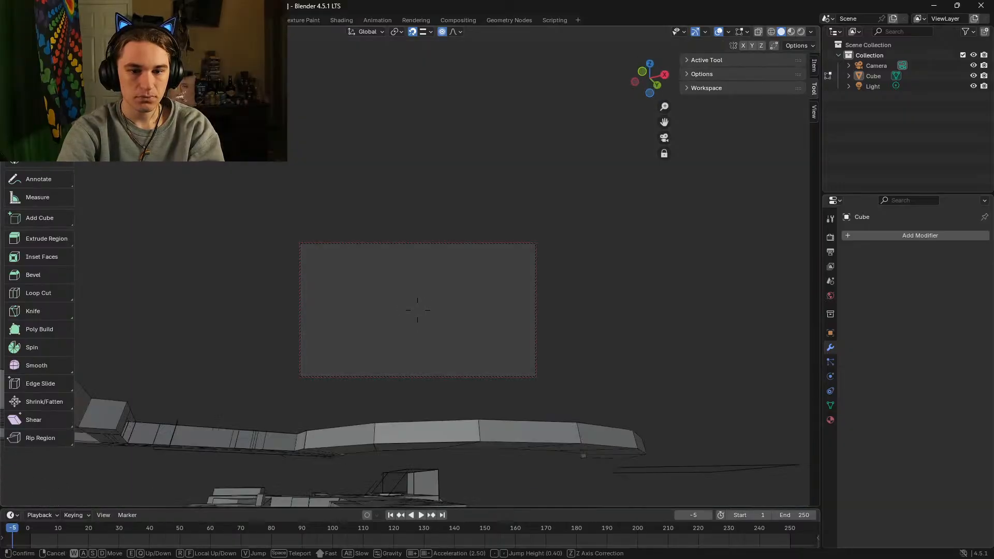
key("w")
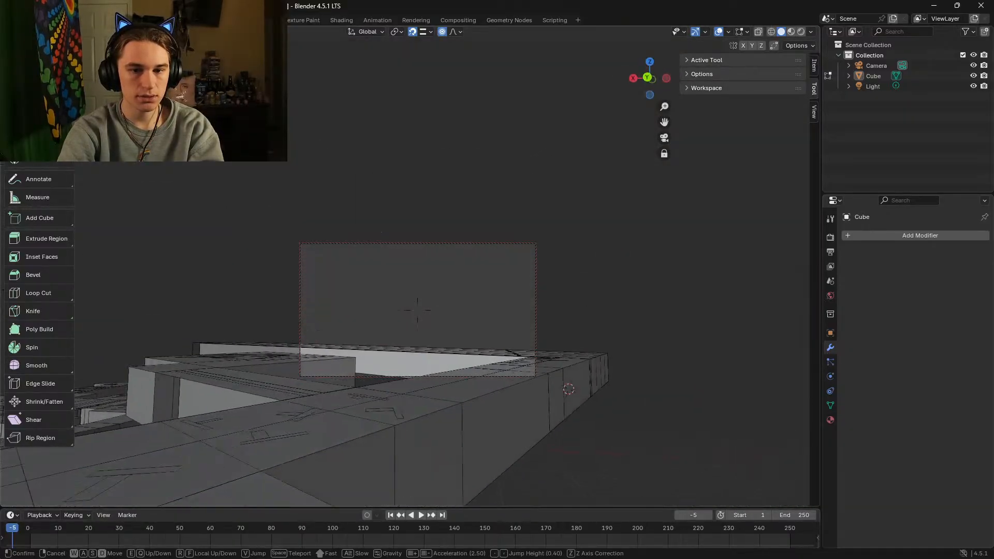
key("space")
key("s")
key("a")
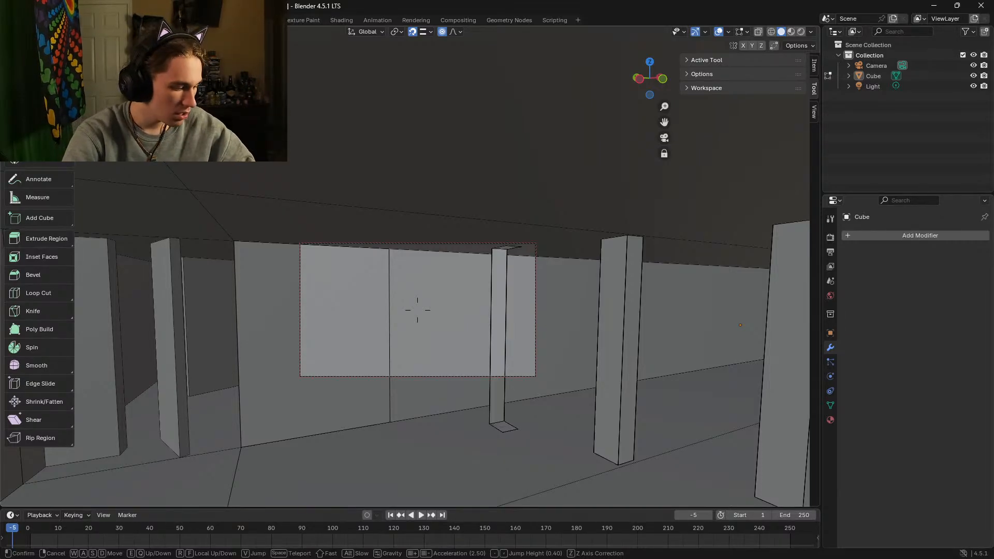
key("s")
key("a")
key("w")
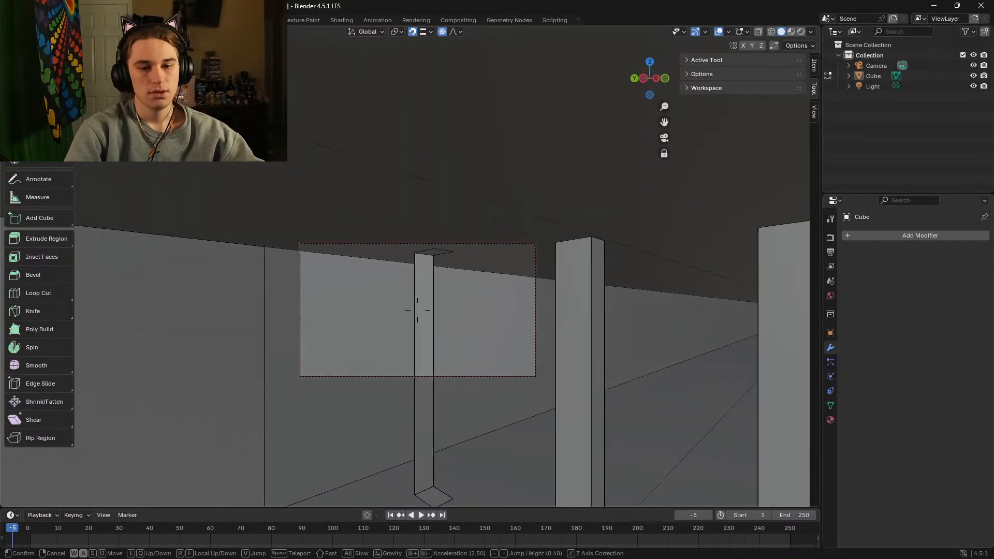
key("s")
key("s")
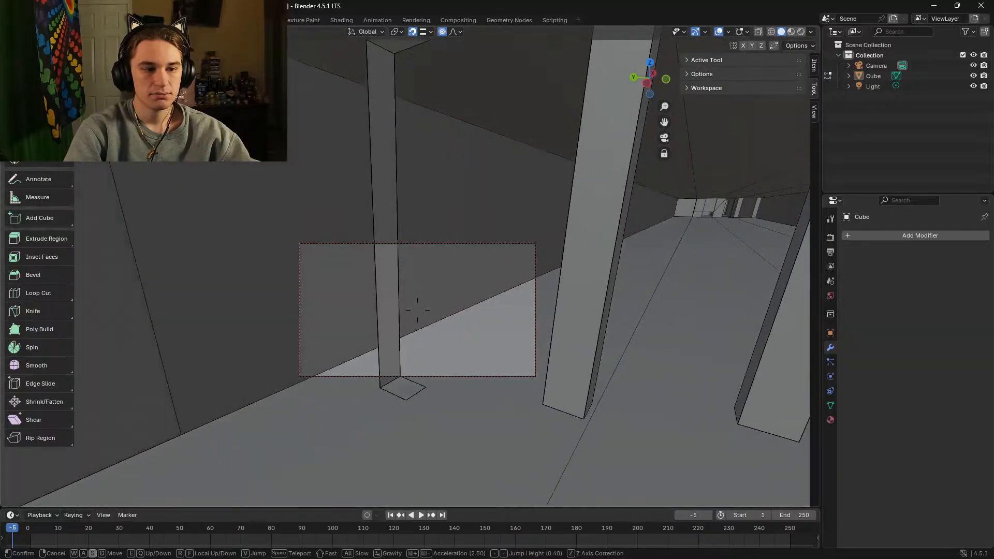
left_click(338, 245)
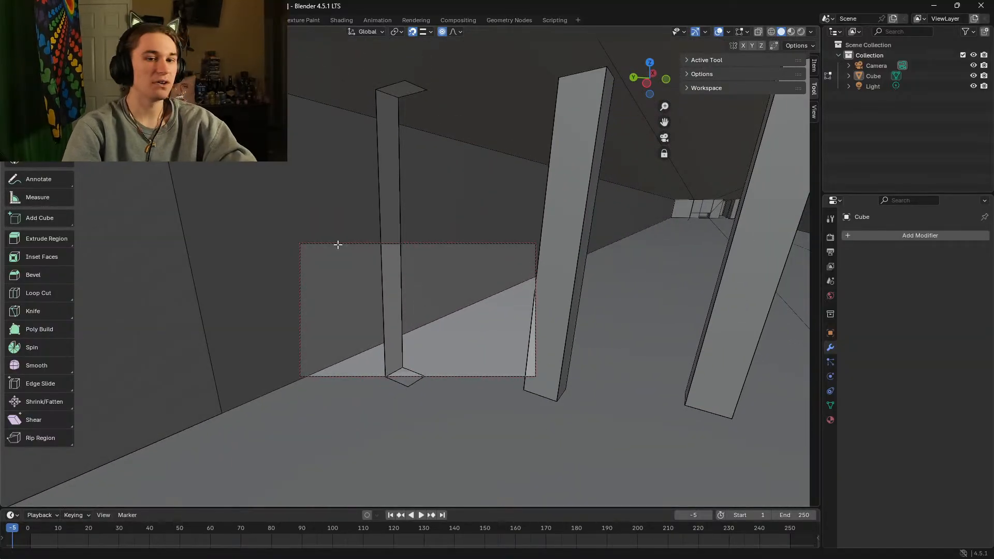
left_click(397, 180)
right_click(390, 179)
left_click(374, 212)
left_click(386, 214)
right_click(386, 214)
left_click(386, 214)
left_click(386, 213)
right_click(386, 213)
left_click(387, 214)
left_click(387, 214)
right_click(388, 213)
left_click(388, 213)
left_click(388, 213)
right_click(388, 213)
left_click(387, 213)
left_click(387, 213)
right_click(387, 214)
left_click(387, 213)
left_click(387, 213)
right_click(387, 213)
left_click(387, 213)
left_click(387, 213)
right_click(387, 213)
left_click(387, 213)
Step: Delete the stacked duplicates of the small ceiling-end face left from the pillar beside the wall, one at a time
left_click(394, 92)
right_click(395, 91)
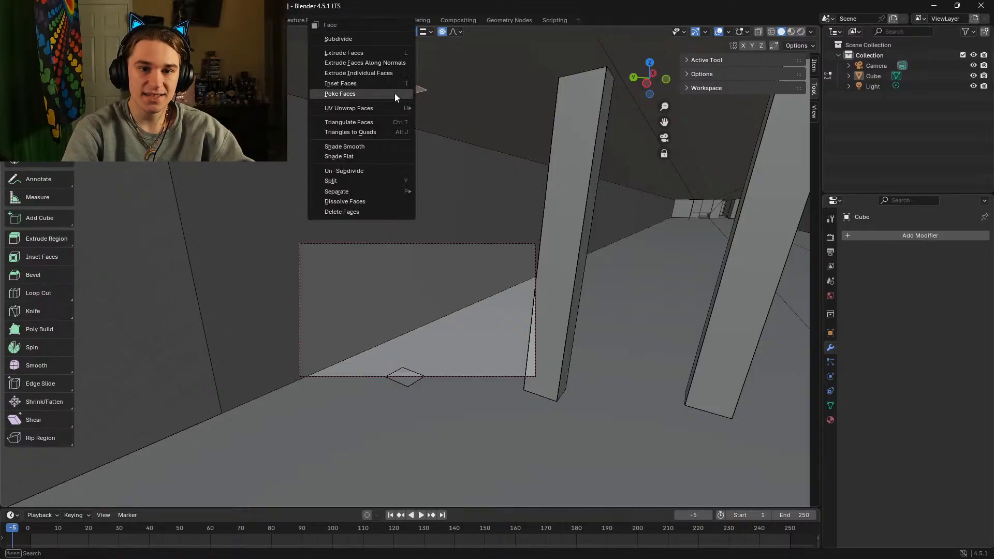
left_click(378, 214)
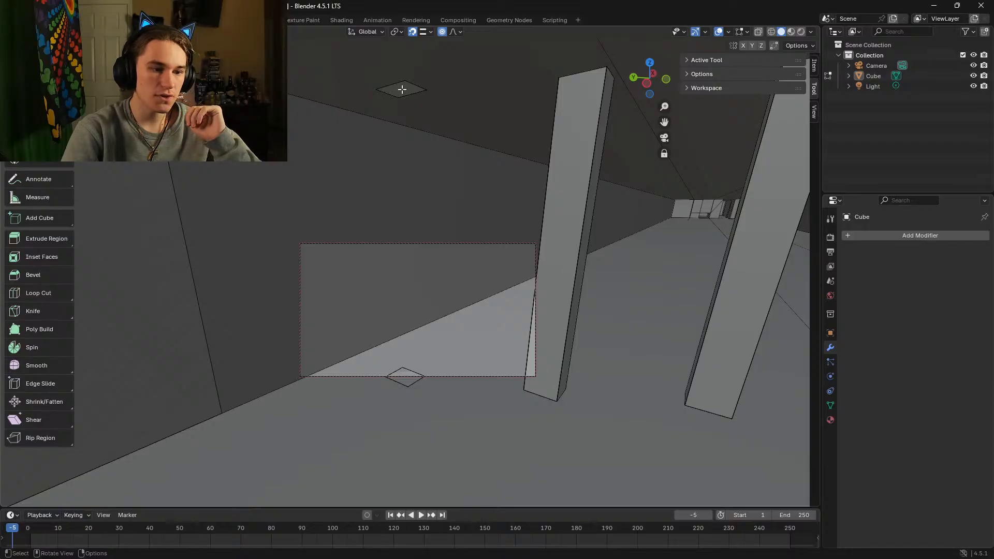
right_click(402, 89)
left_click(384, 213)
left_click(403, 88)
right_click(405, 86)
left_click(384, 212)
left_click(396, 92)
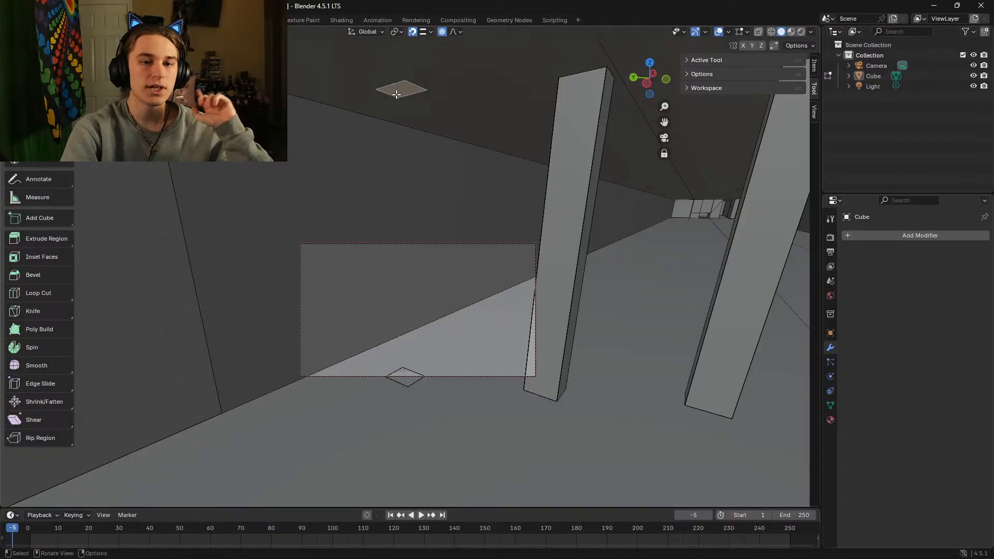
right_click(395, 91)
left_click(393, 213)
left_click(404, 88)
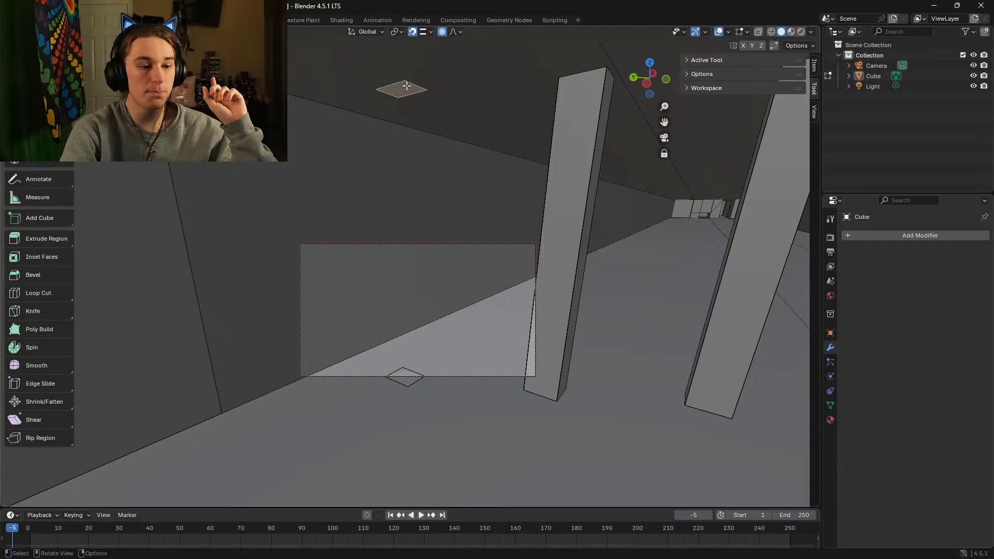
right_click(403, 88)
left_click(382, 211)
right_click(401, 95)
left_click(378, 207)
left_click(402, 89)
right_click(402, 89)
left_click(380, 213)
left_click(394, 84)
right_click(394, 84)
left_click(367, 213)
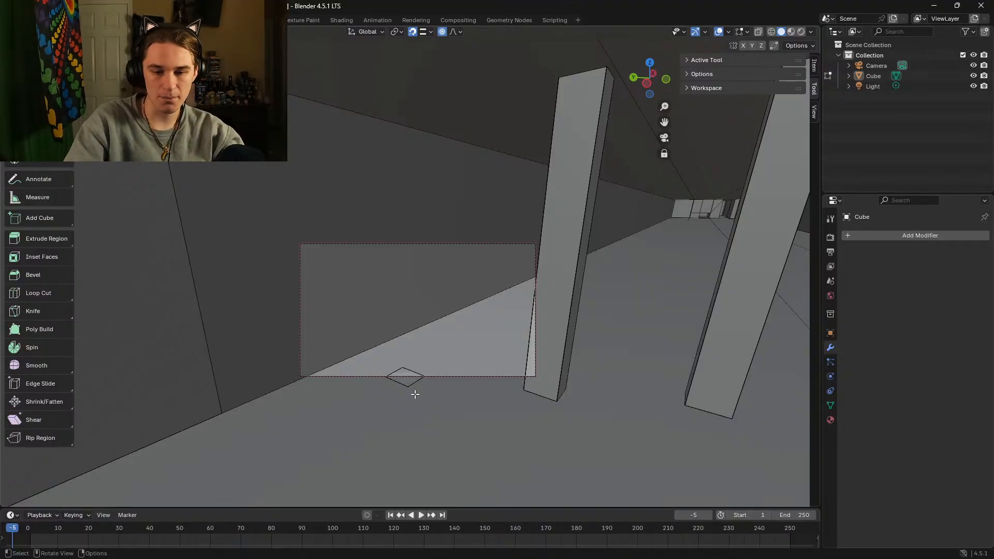
Step: Delete the stacked duplicates of the small floor-end face left from the pillar beside the wall, one at a time
right_click(410, 377)
key("Escape")
right_click(405, 375)
key("Escape")
right_click(405, 375)
key("Escape")
right_click(405, 375)
key("Escape")
right_click(405, 375)
key("Escape")
right_click(407, 380)
key("Escape")
right_click(406, 378)
key("Escape")
right_click(406, 378)
key("Escape")
right_click(406, 378)
key("Escape")
Step: Delete the front copies of the six pillars in the hall's next row as linked geometry, using the Faces option
key("shift+grave")
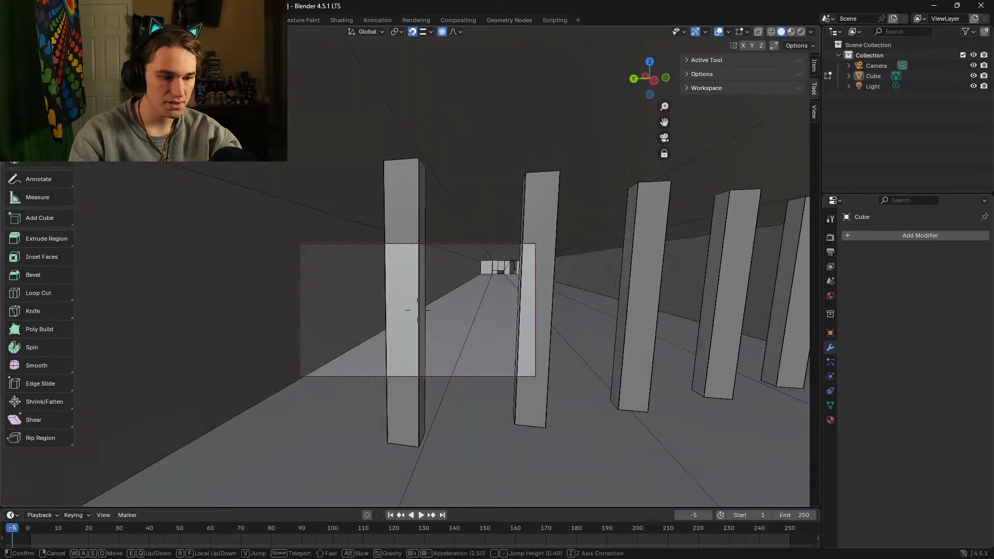
key("w")
key("d")
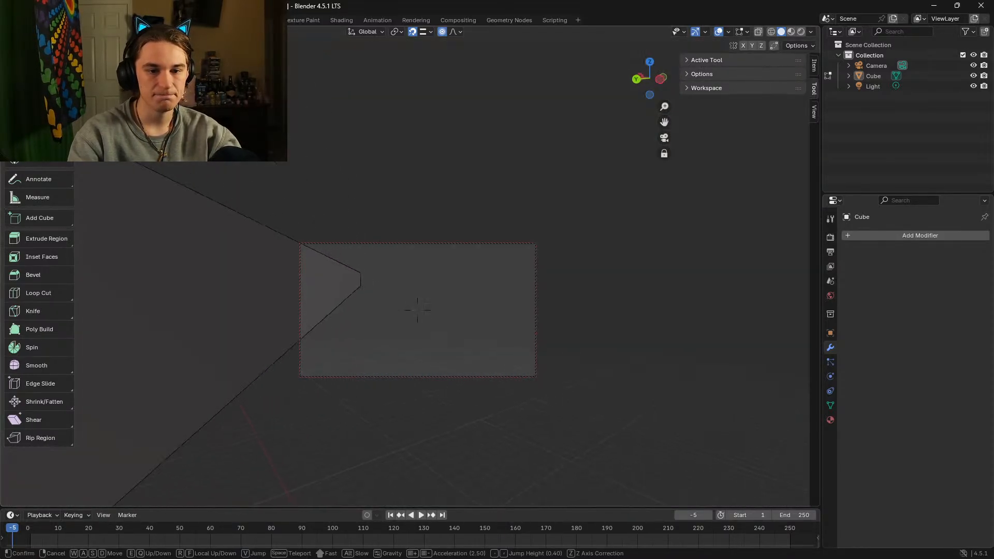
key("a")
left_click(417, 310)
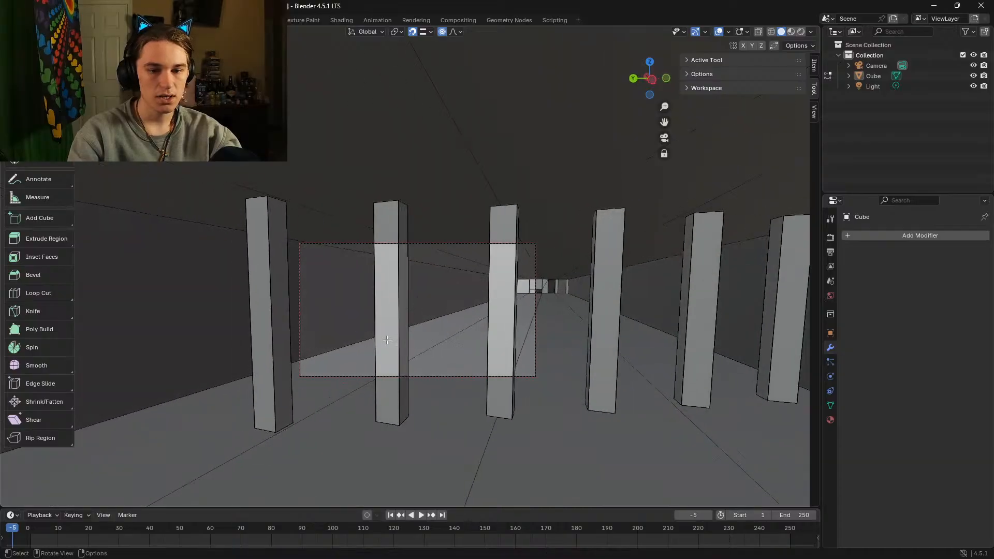
left_click(256, 298, "shift")
left_click(375, 292, "shift")
left_click(500, 293, "shift")
left_click(599, 288, "shift")
left_click(697, 294, "shift")
left_click(786, 311, "shift")
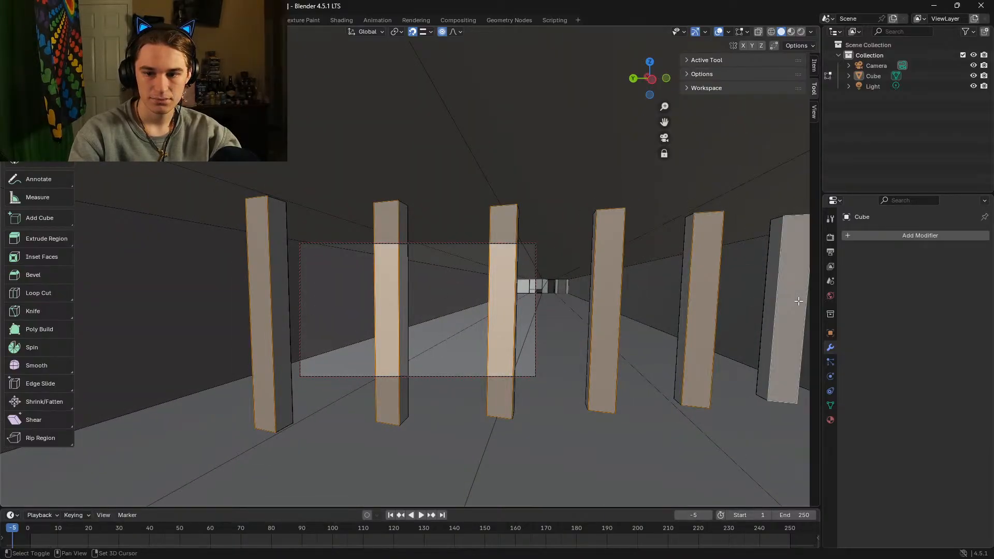
left_click(145, 31)
mouse_move(206, 181)
left_click(277, 182)
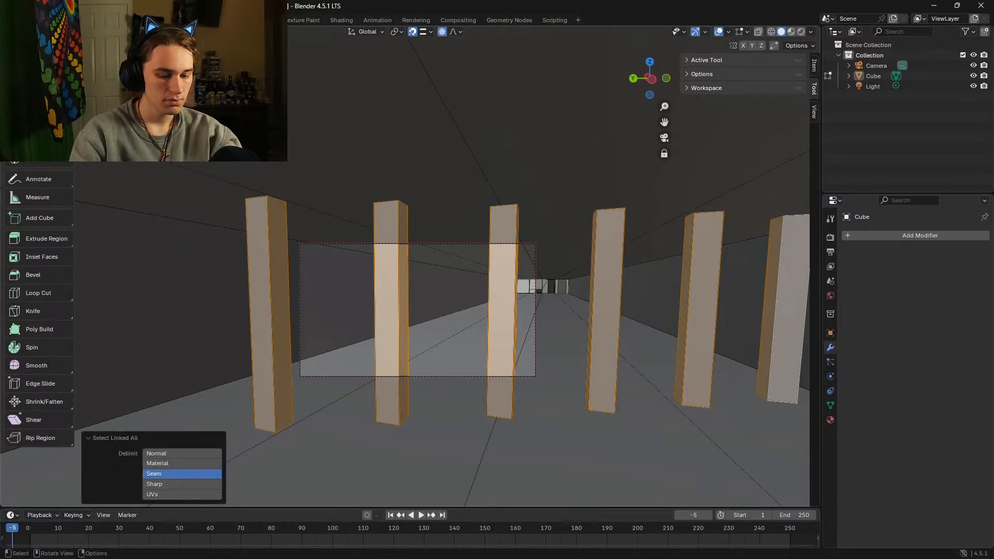
key("x")
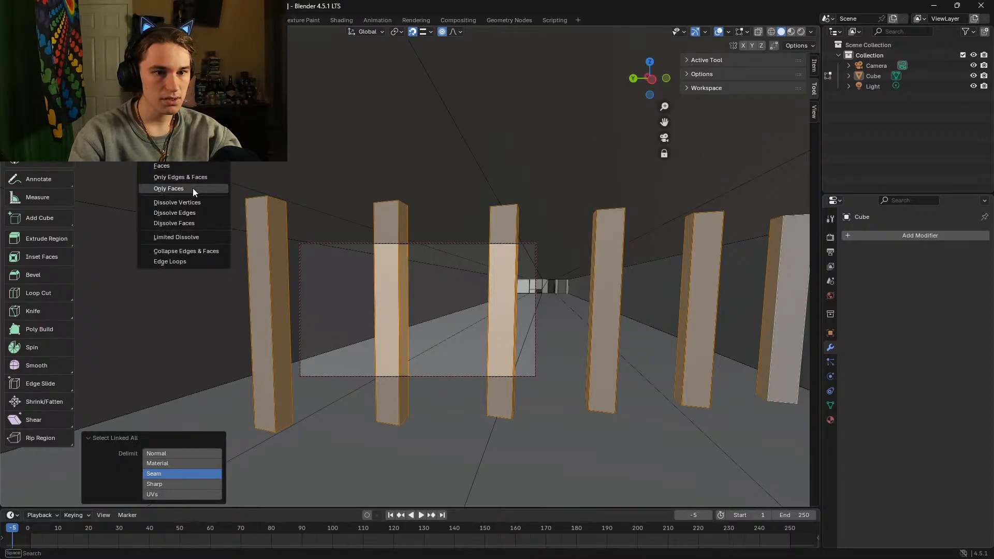
left_click(183, 162)
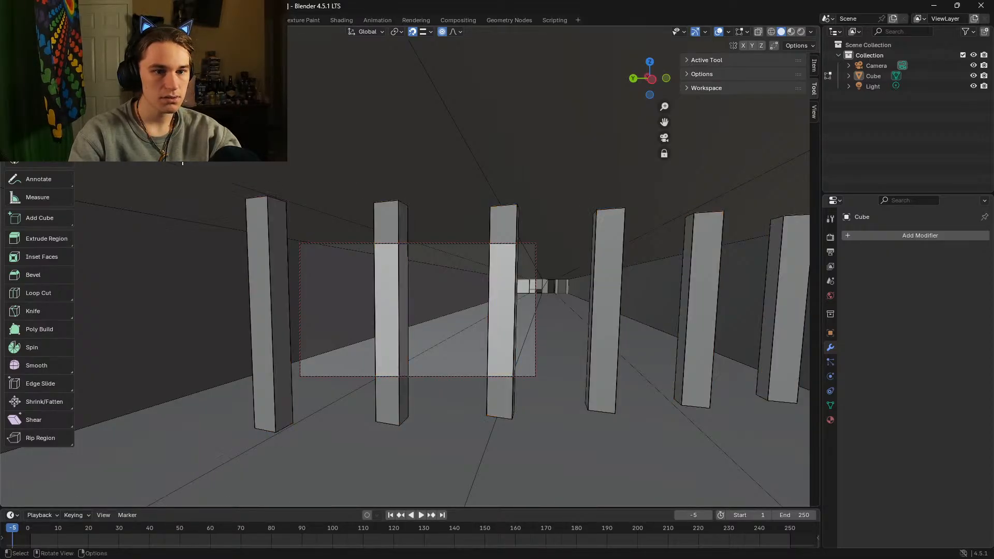
Step: Select a face on each of the same six pillars, extend to linked geometry, and delete this second stacked copy's faces
left_click(264, 243)
left_click(387, 274, "shift")
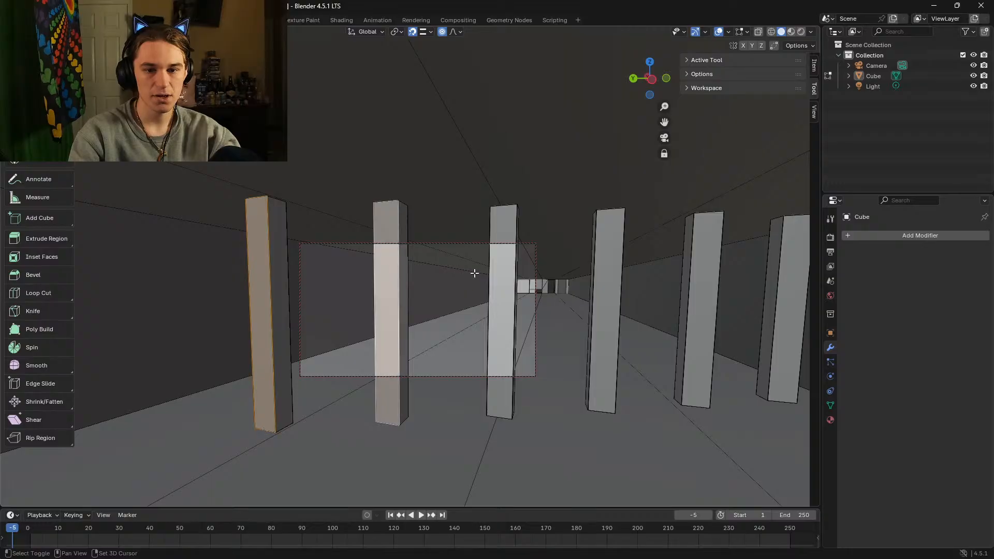
left_click(508, 265, "shift")
left_click(603, 274, "shift")
left_click(714, 277, "shift")
left_click(770, 277, "shift")
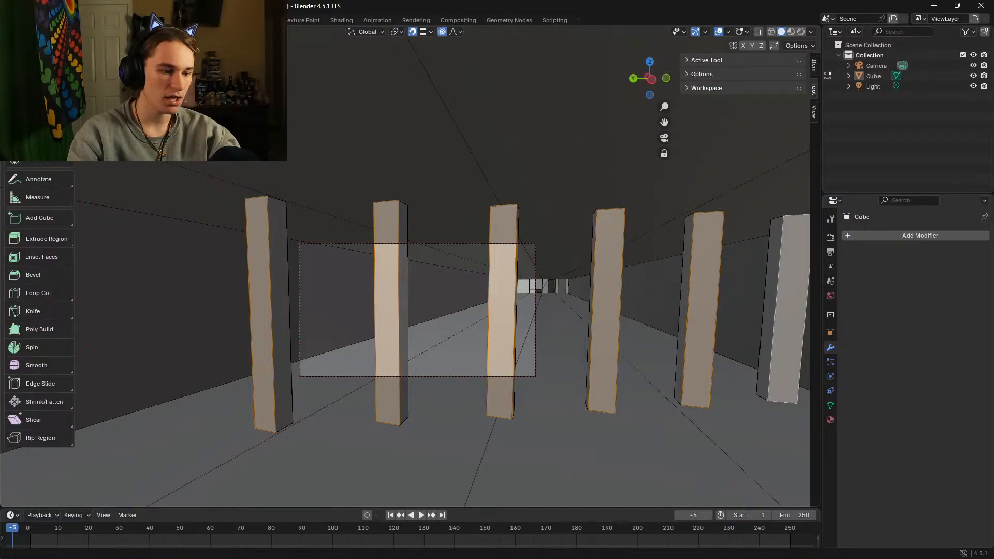
left_click(141, 32)
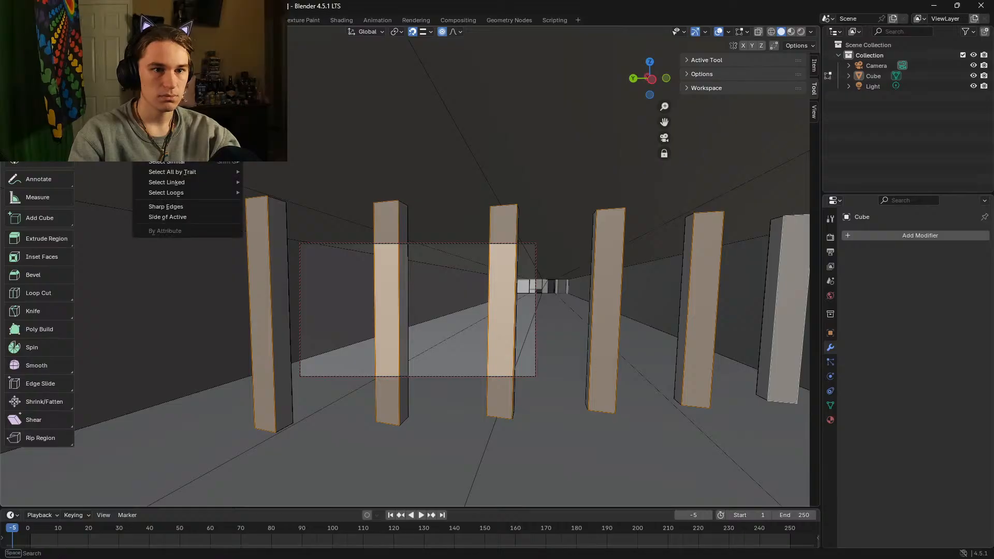
mouse_move(176, 182)
left_click(281, 182)
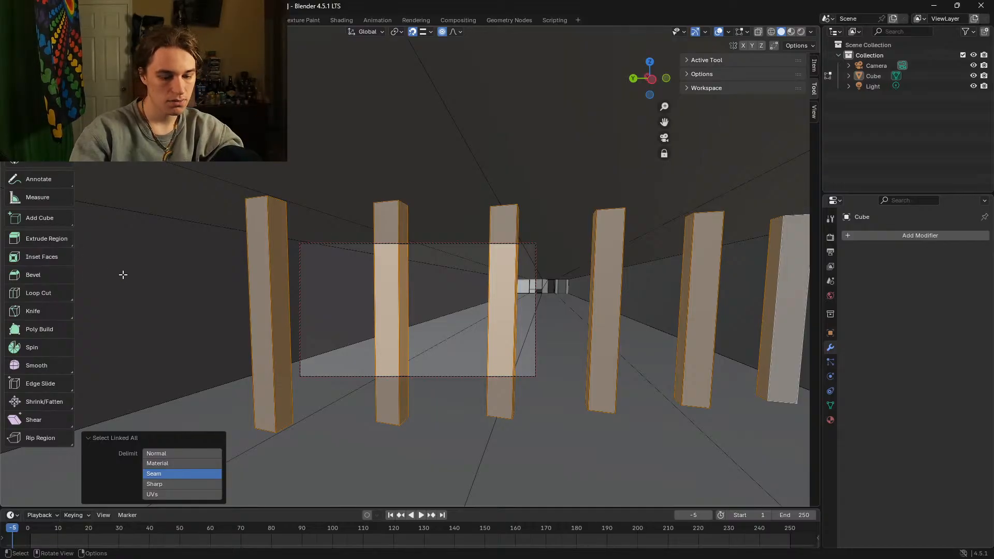
key("x")
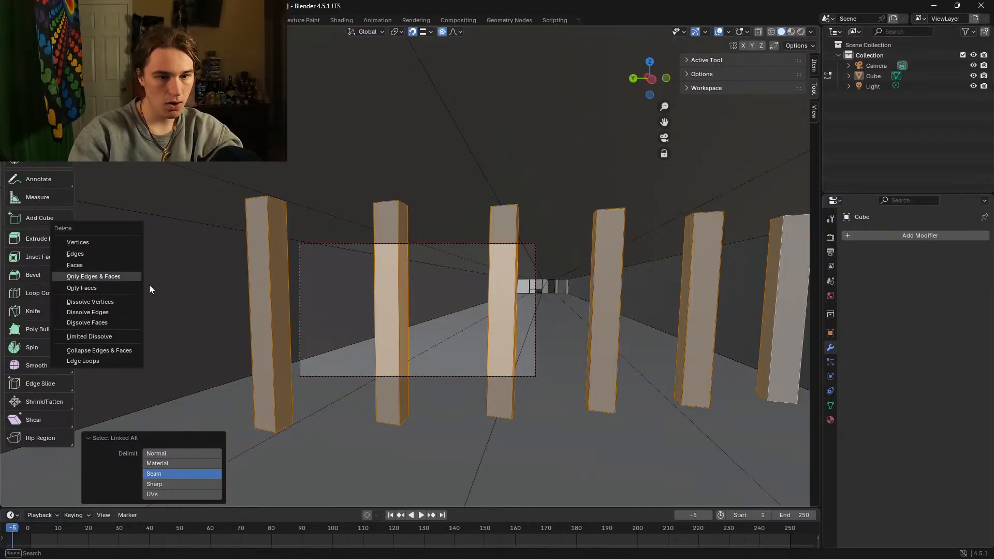
left_click(96, 265)
Step: Delete the third stacked copy of the six-pillar row by selecting its linked geometry and removing the faces
left_click(266, 275)
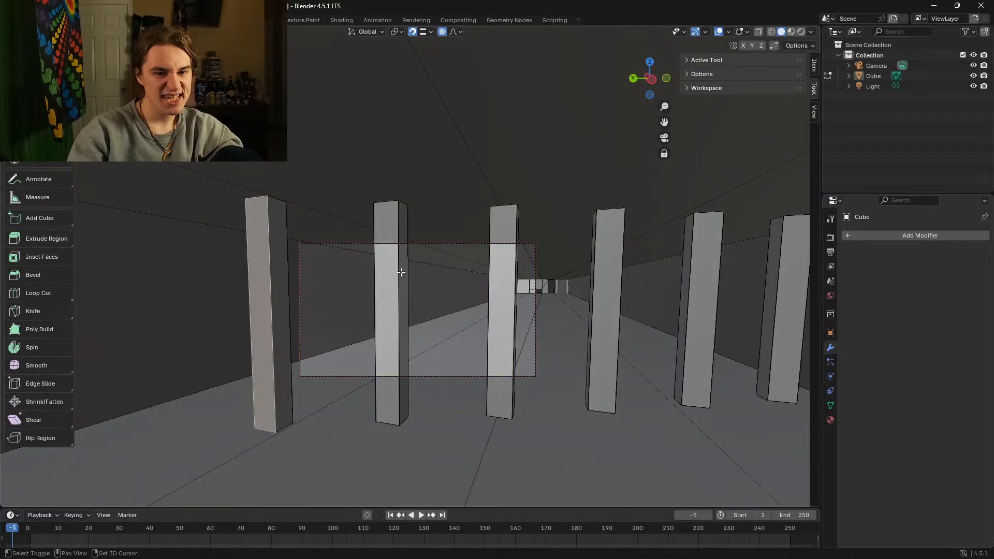
left_click(392, 270, "shift")
left_click(493, 282, "shift")
left_click(611, 288, "shift")
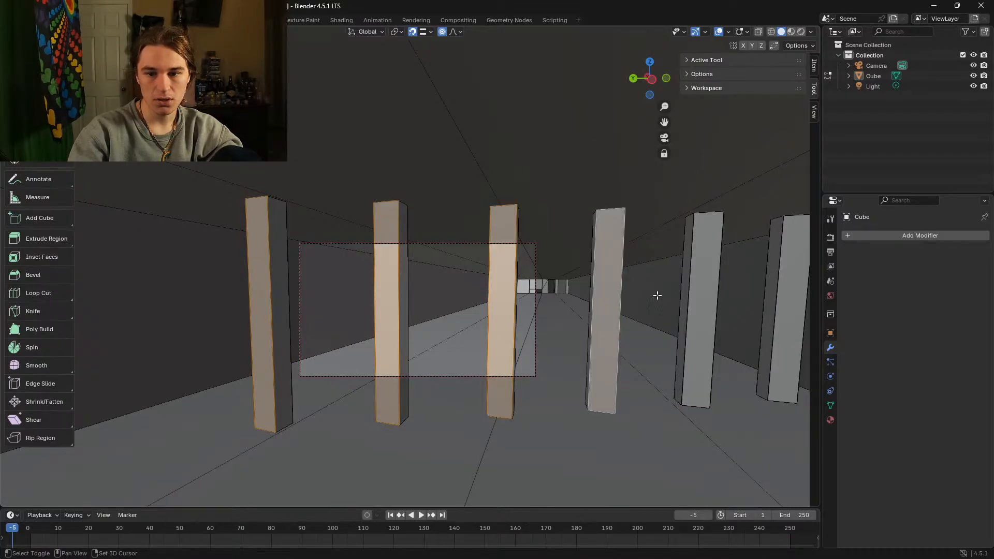
left_click(703, 287, "shift")
left_click(789, 286, "shift")
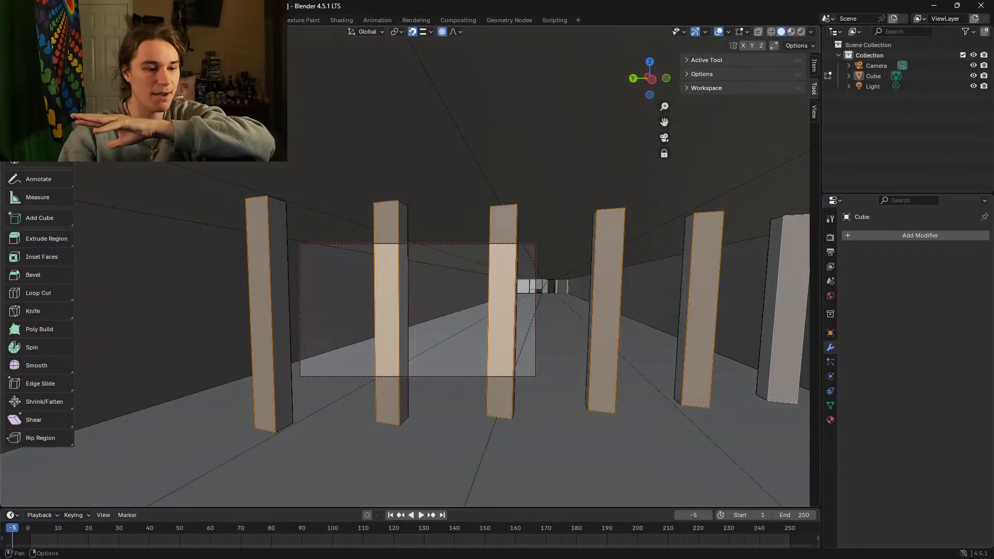
left_click(146, 31)
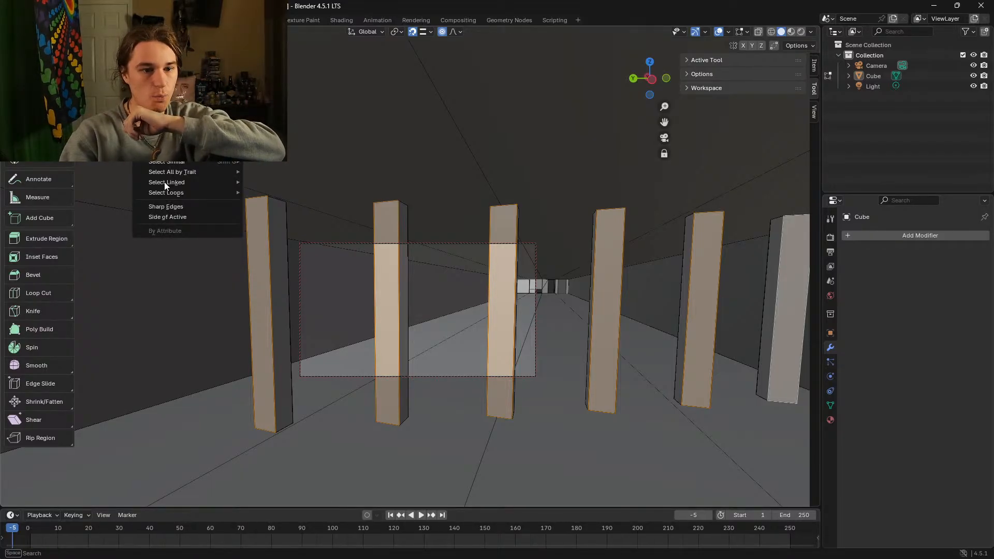
mouse_move(177, 183)
left_click(327, 184)
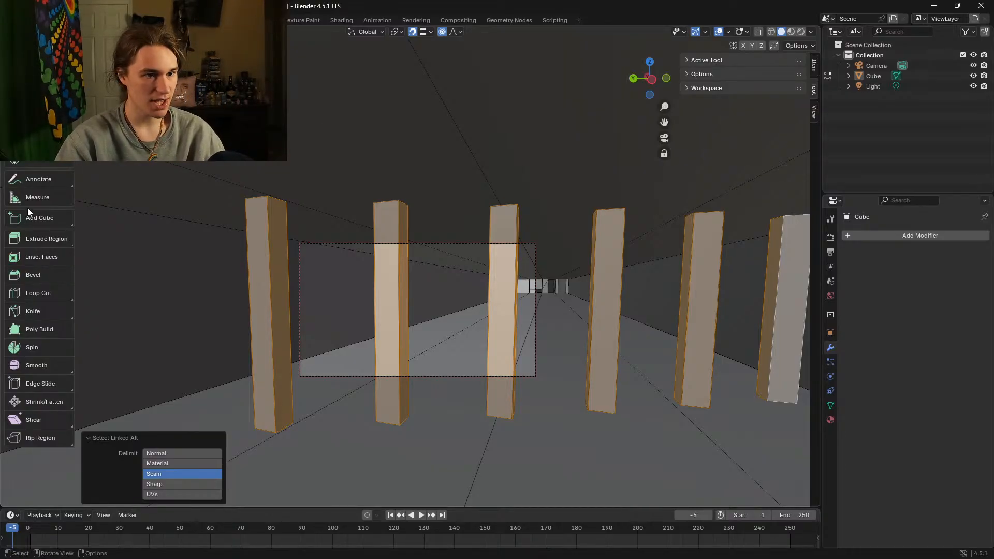
key("x")
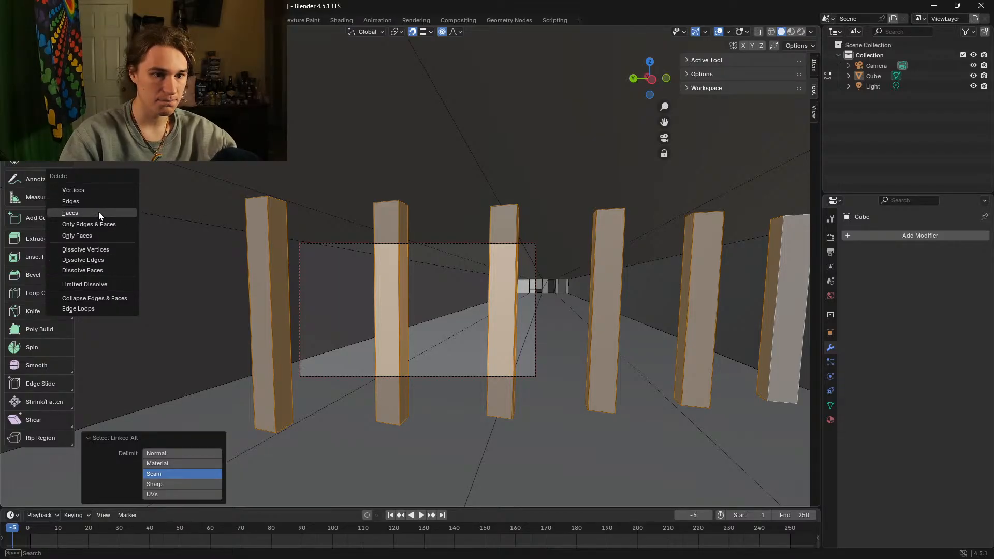
left_click(98, 212)
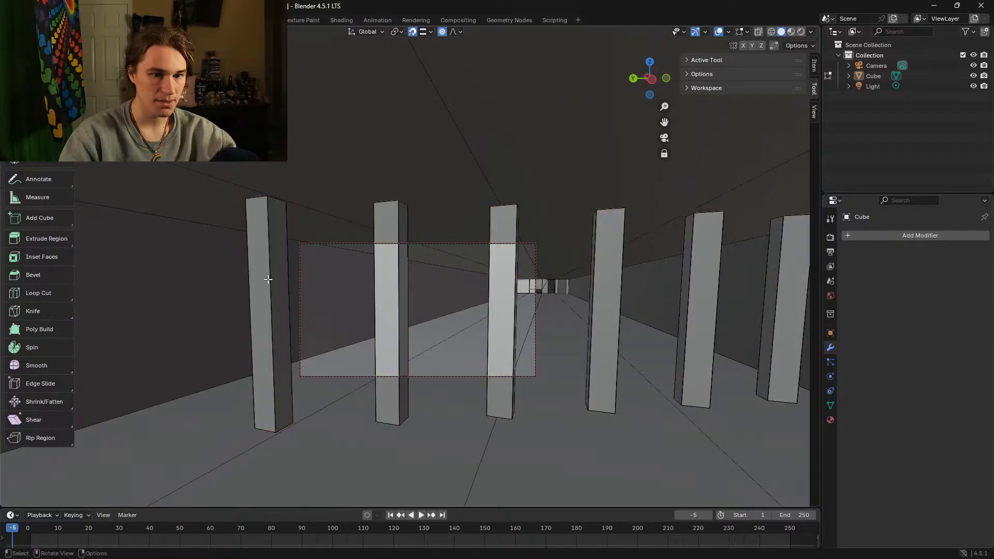
Step: Remove the fourth overlapping copy of all six pillars in the row with a linked selection and face deletion
left_click(517, 287, "shift")
left_click(596, 285, "shift")
left_click(693, 281, "shift")
left_click(776, 284, "shift")
left_click(143, 31)
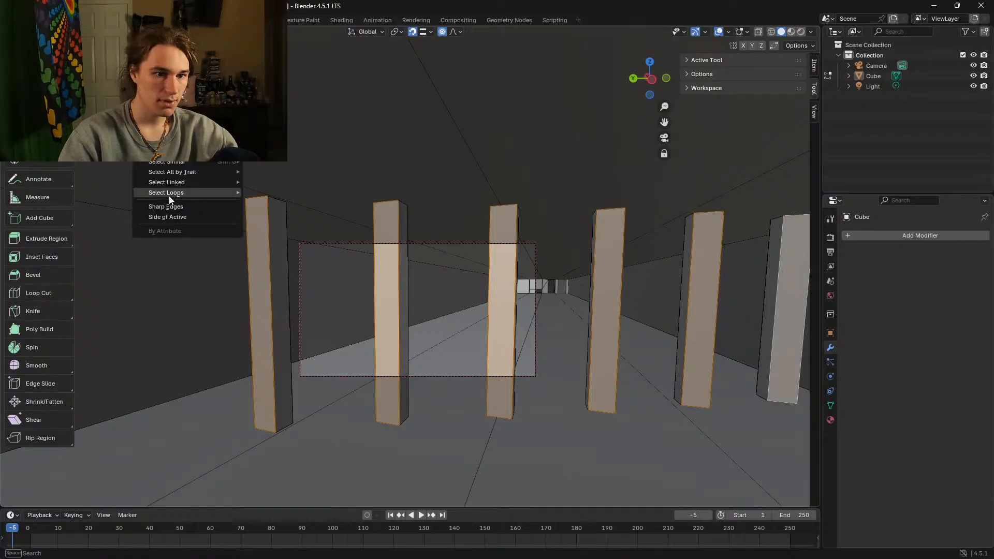
mouse_move(176, 183)
left_click(290, 181)
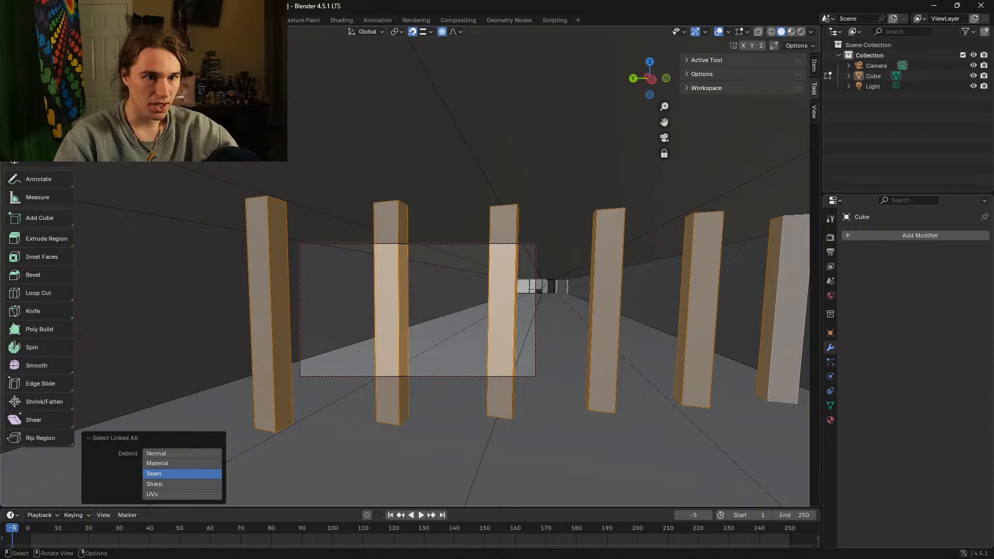
key("x")
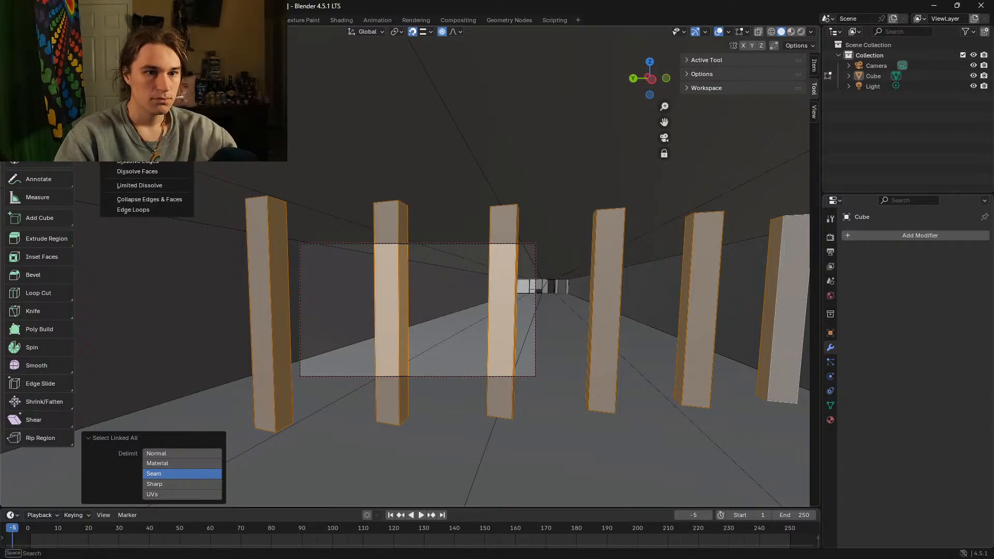
left_click(124, 110)
Step: Delete the faces of the fifth duplicate set in the six-pillar row, expanding one face per pillar to its linked geometry
left_click(254, 264)
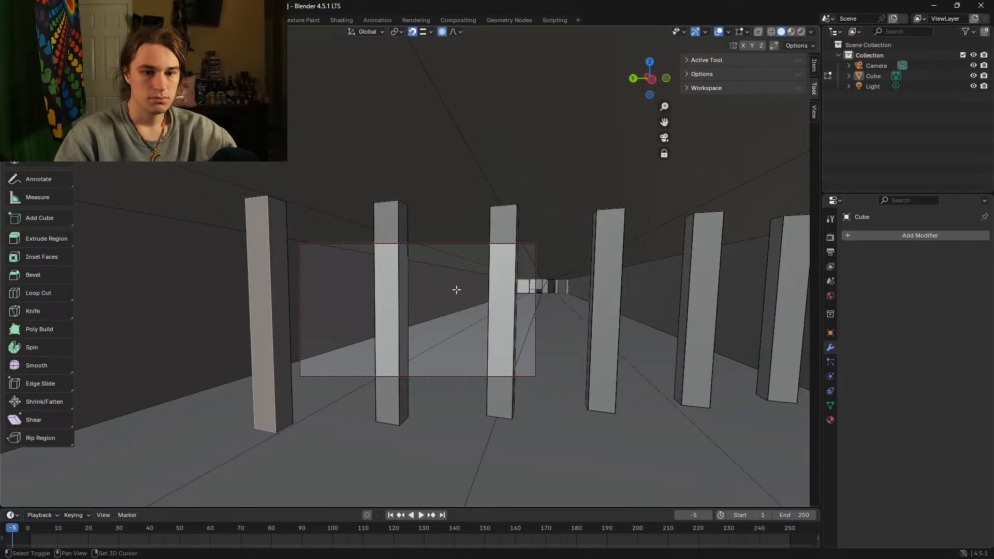
left_click(392, 264, "shift")
left_click(501, 286, "shift")
left_click(608, 272, "shift")
left_click(714, 272, "shift")
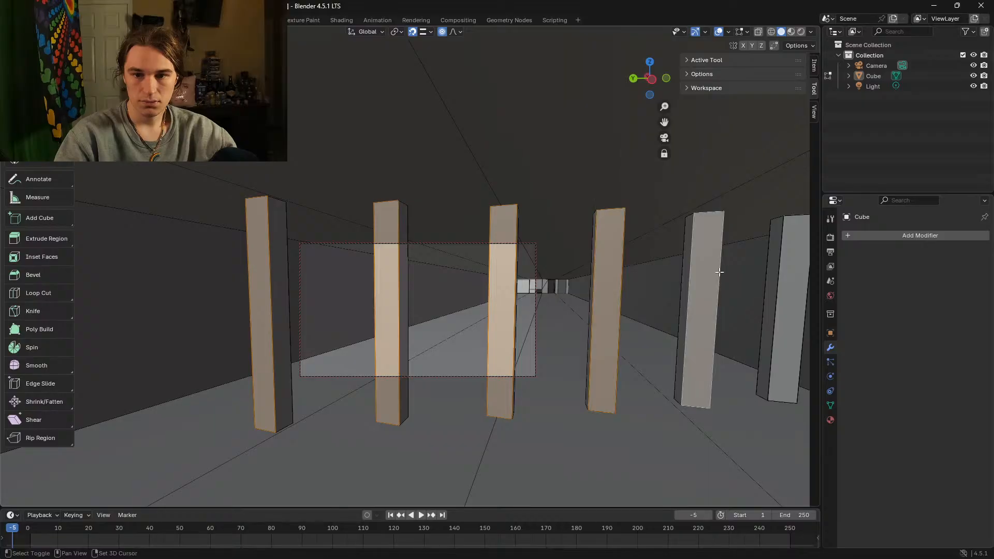
left_click(790, 273, "shift")
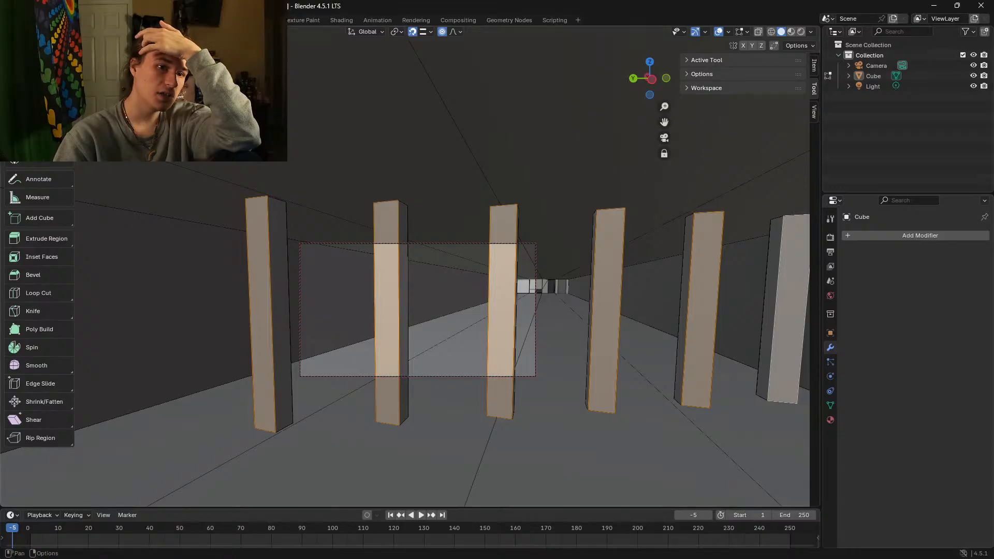
left_click(150, 32)
mouse_move(185, 184)
left_click(256, 186)
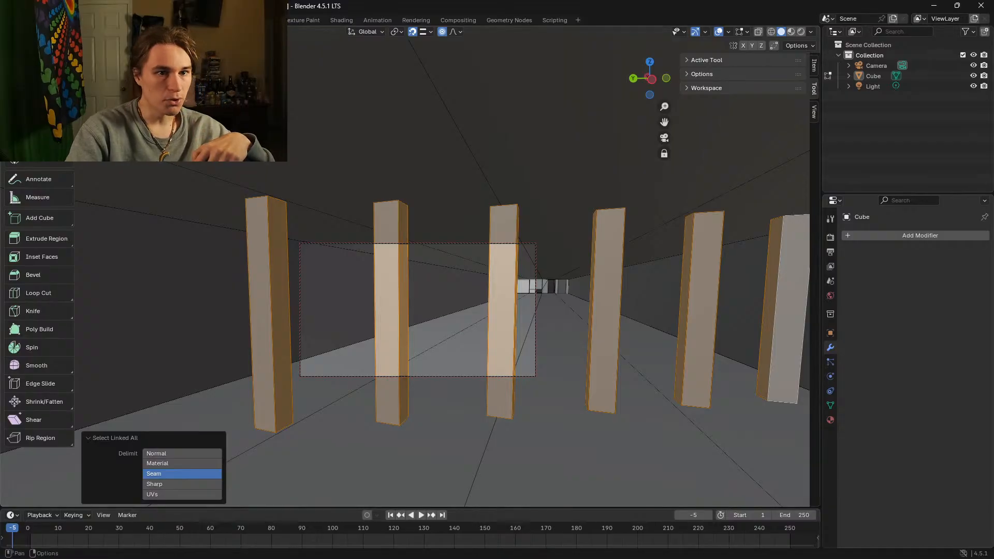
key("x")
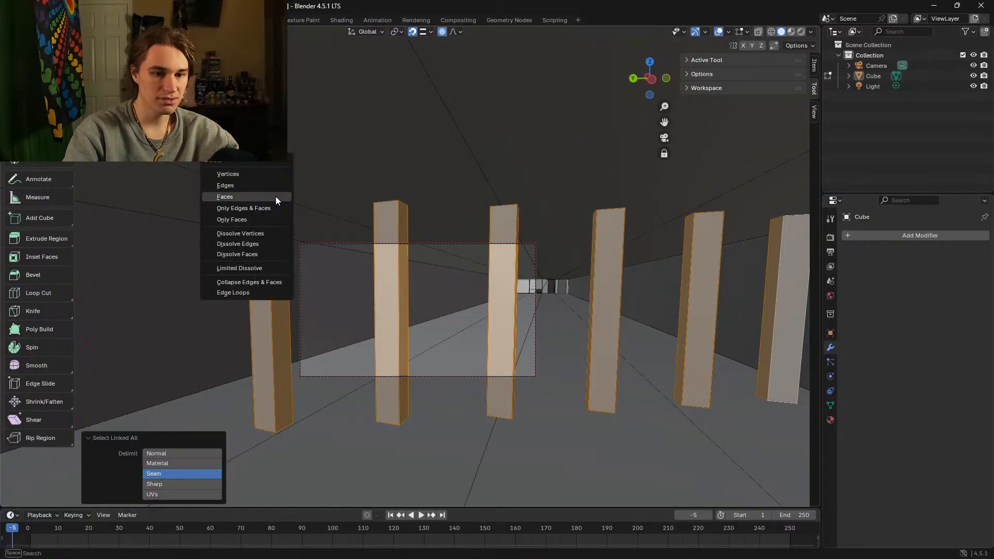
left_click(238, 196)
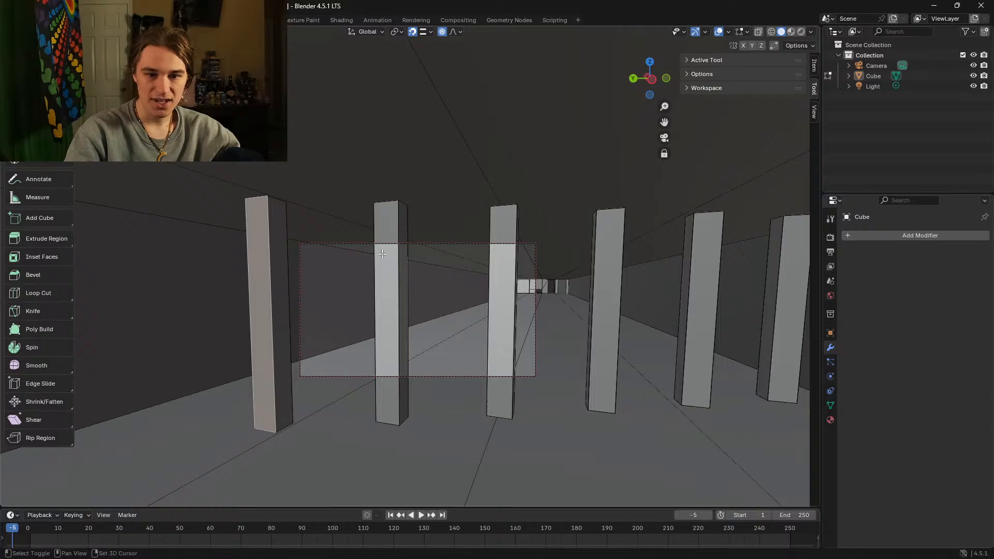
Step: Select the sixth stacked set of the six pillars as linked geometry and delete its faces
left_click(382, 253, "shift")
left_click(503, 282, "shift")
left_click(607, 292, "shift")
left_click(712, 306, "shift")
left_click(788, 306, "shift")
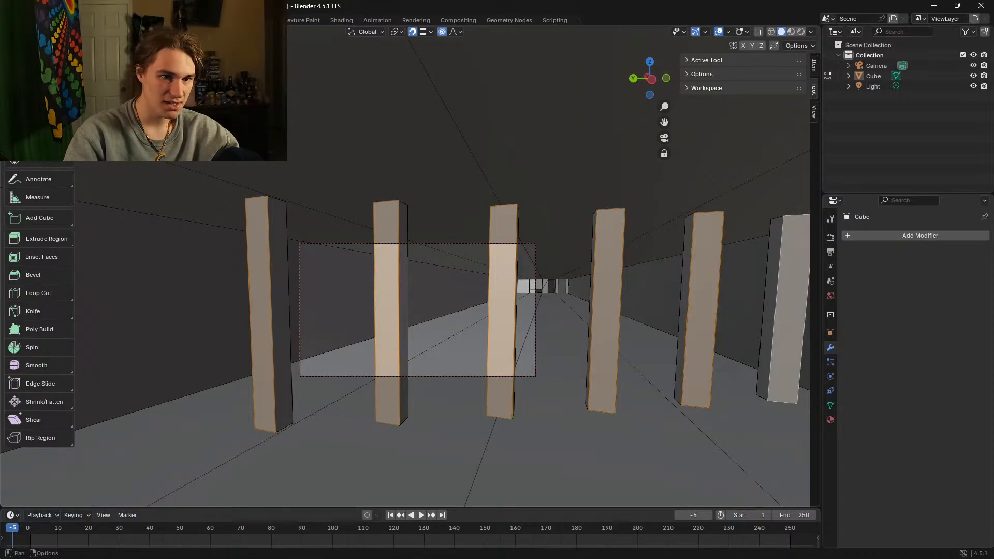
left_click(145, 32)
mouse_move(187, 151)
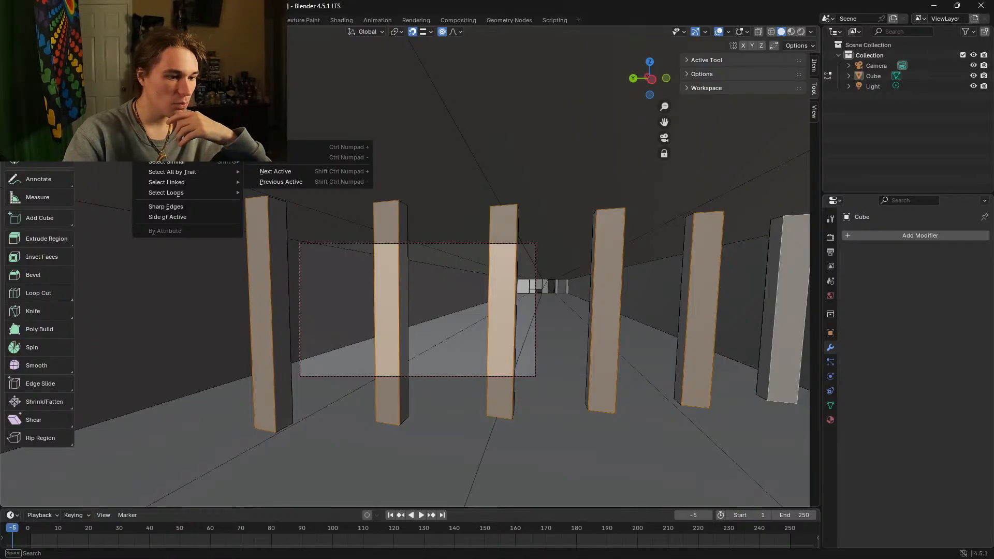
mouse_move(185, 182)
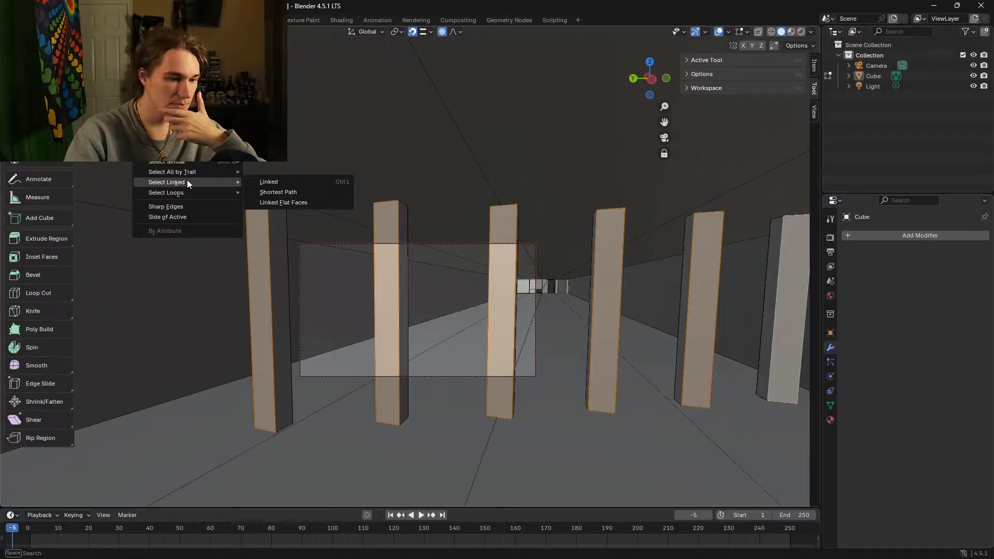
left_click(339, 184)
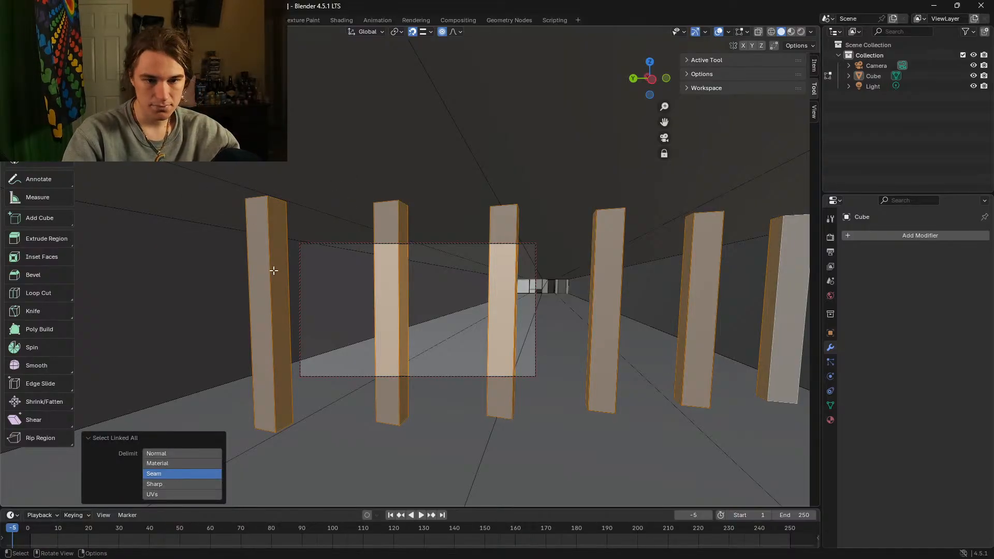
key("x")
left_click(254, 270)
Step: Delete the seventh stacked copy of the six-pillar row by expanding one face per pillar to linked geometry and removing the faces
left_click(257, 271)
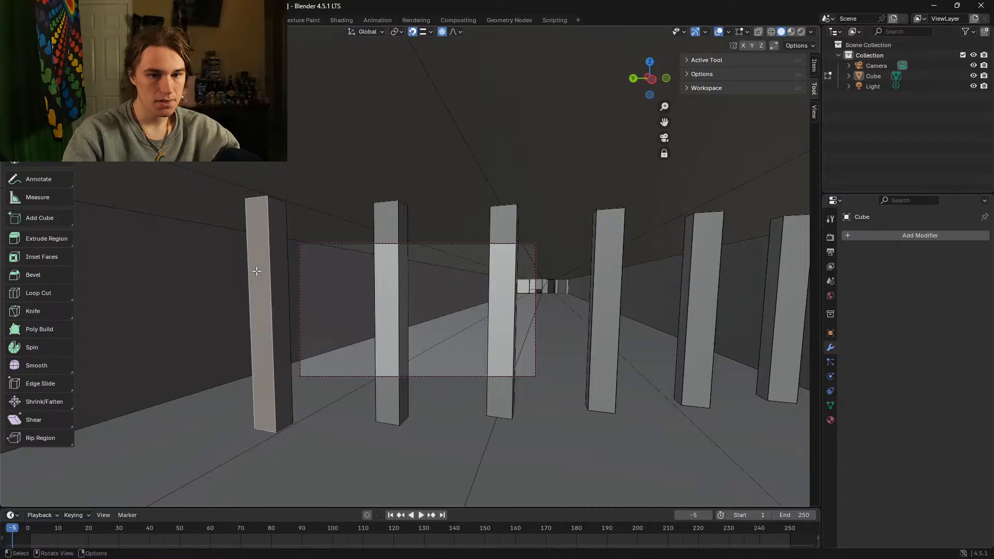
left_click(405, 276, "shift")
left_click(509, 274, "shift")
left_click(602, 274, "shift")
left_click(709, 281, "shift")
left_click(784, 282, "shift")
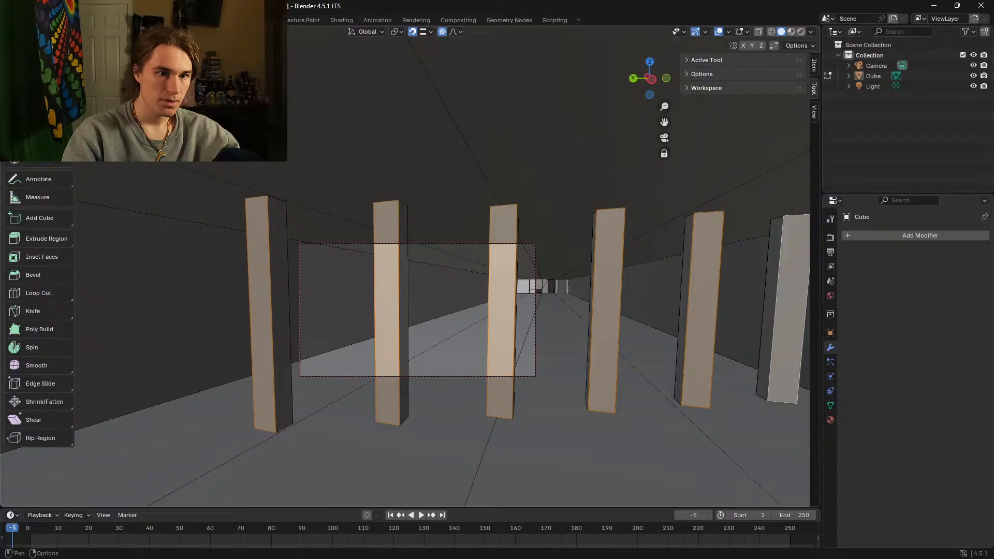
left_click(145, 32)
mouse_move(176, 181)
left_click(276, 184)
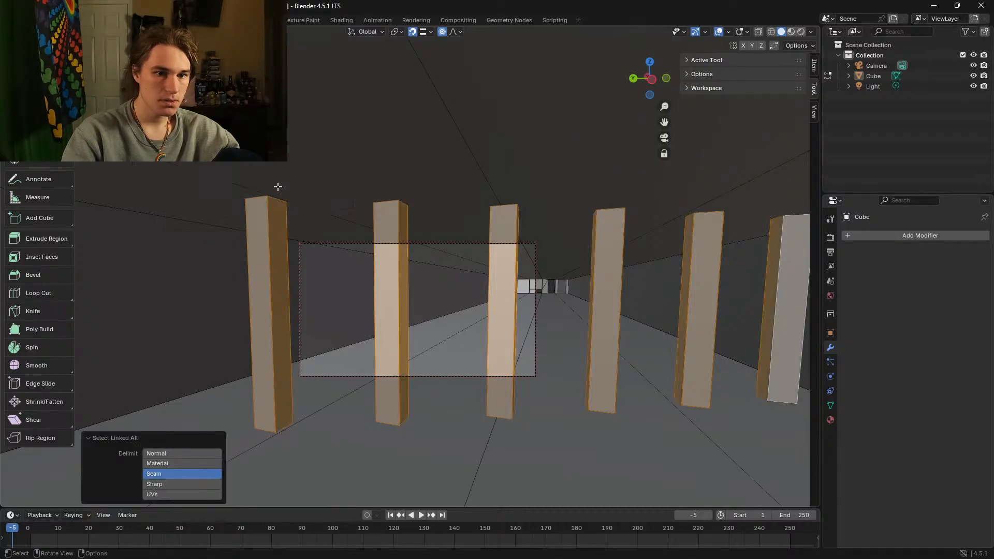
key("x")
left_click(270, 241)
Step: Remove the eighth overlapping set of the six pillars with a linked selection and face deletion
left_click(274, 254)
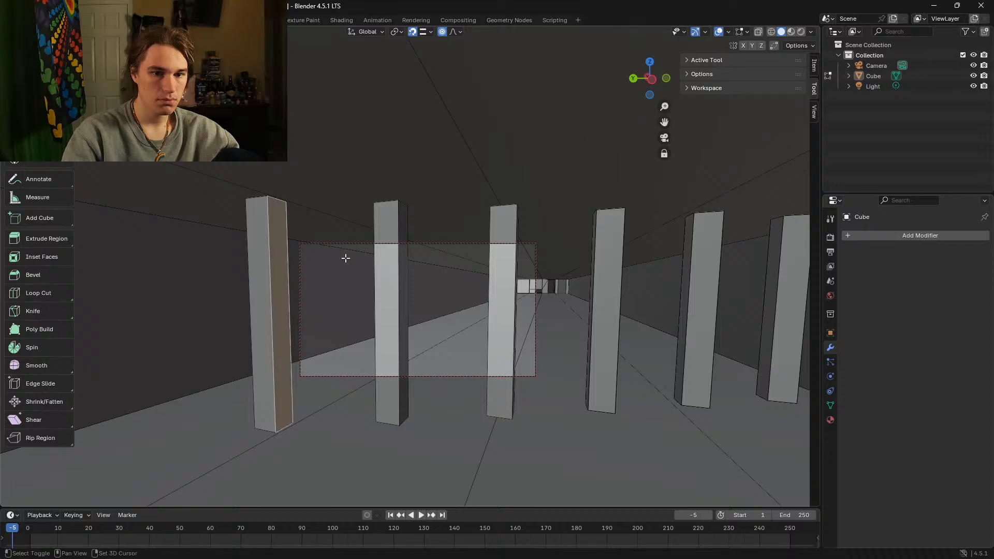
left_click(374, 262, "shift")
left_click(356, 270, "shift")
left_click(387, 269, "shift")
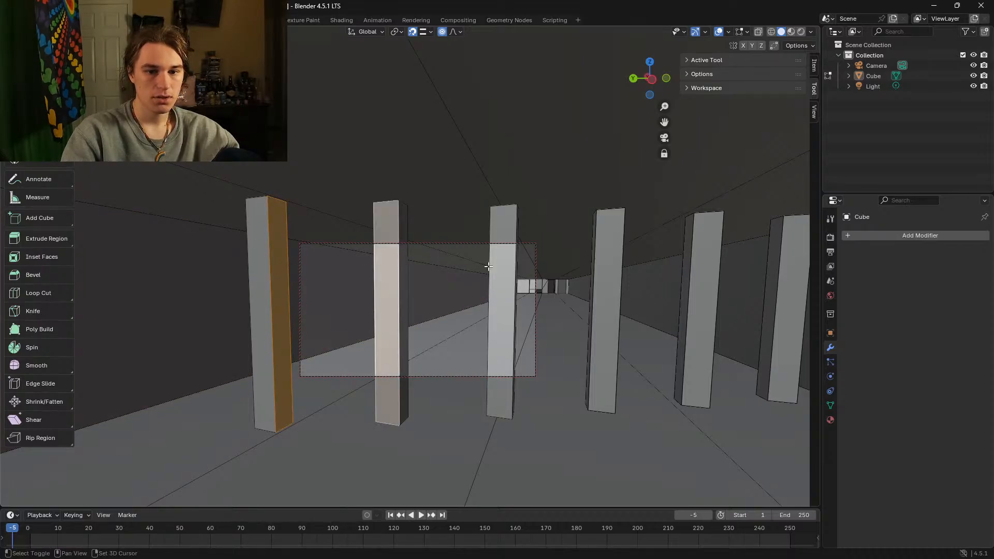
left_click(512, 264, "shift")
left_click(615, 280, "shift")
left_click(698, 284, "shift")
left_click(787, 282, "shift")
key("ctrl+l")
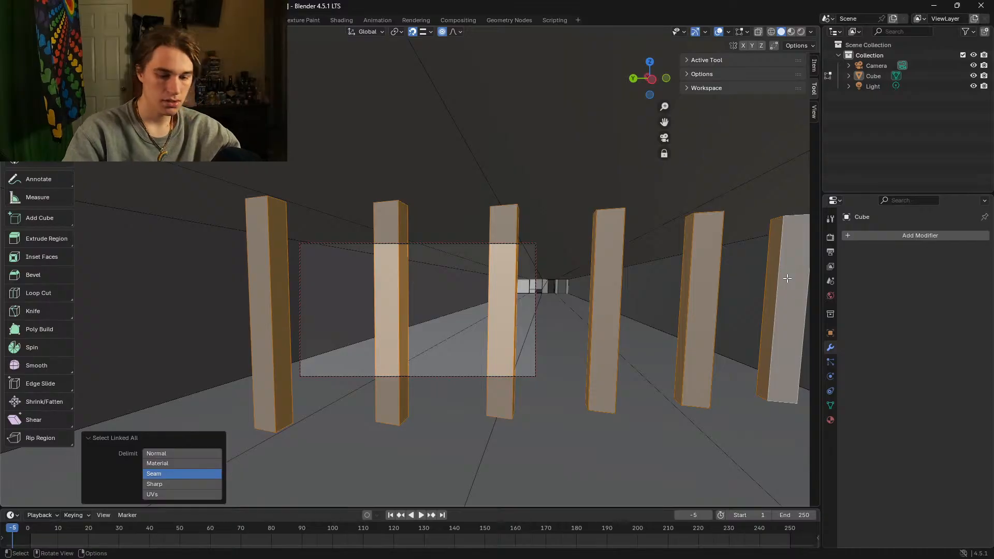
key("x")
left_click(715, 268)
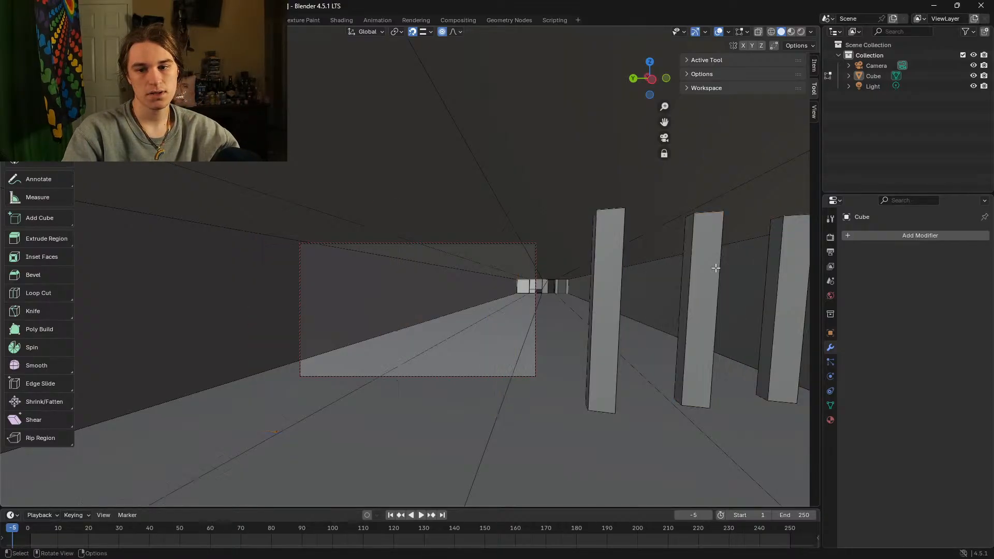
Step: Select the three remaining pillars on the far side of the row as linked geometry and delete their faces
left_click(602, 300)
right_click(603, 300)
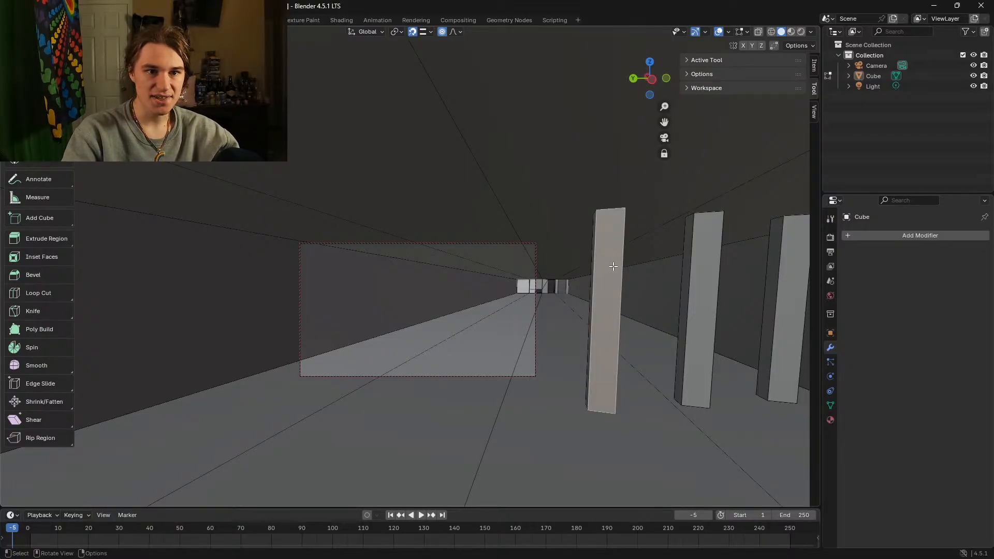
left_click(145, 32)
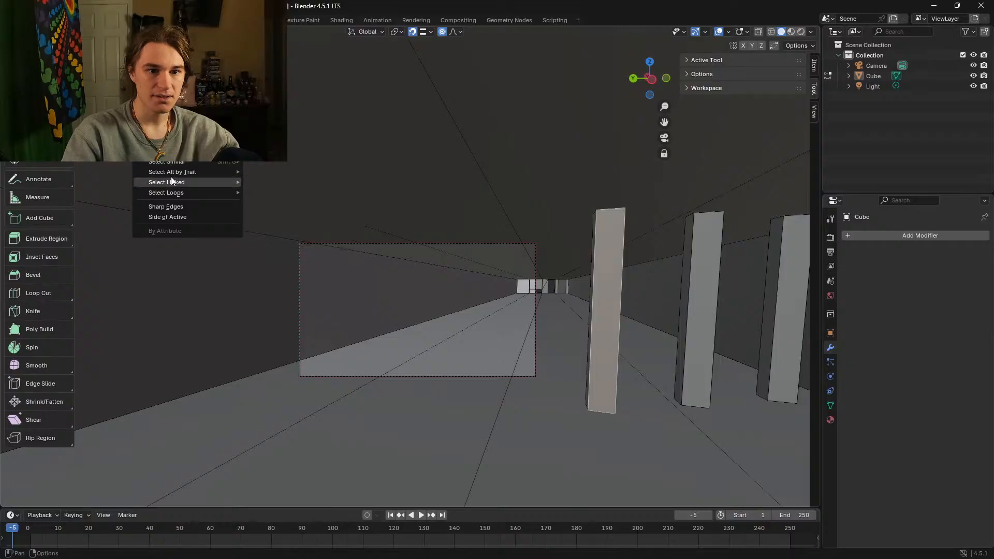
left_click(707, 262)
left_click(610, 262, "shift")
left_click(788, 282, "shift")
left_click(145, 31)
mouse_move(171, 182)
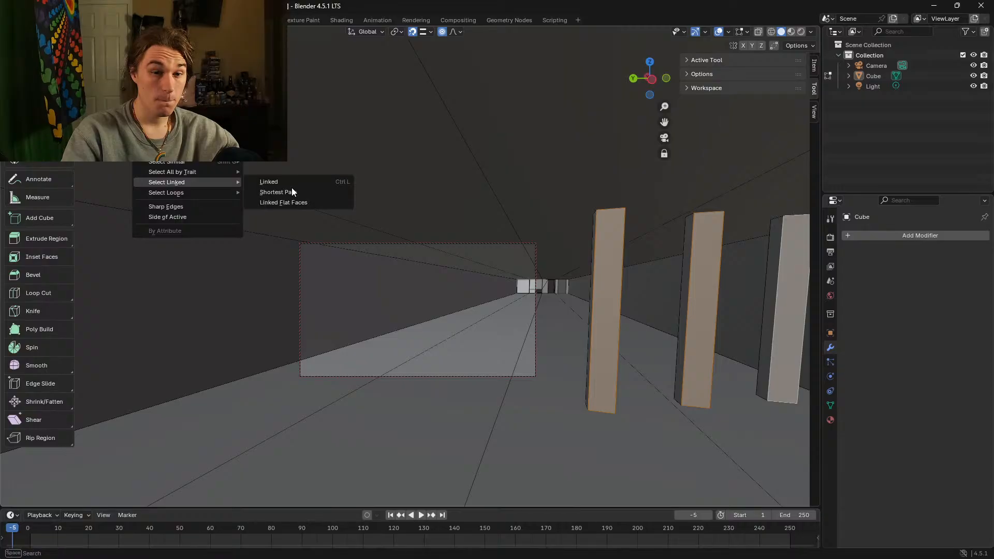
left_click(295, 183)
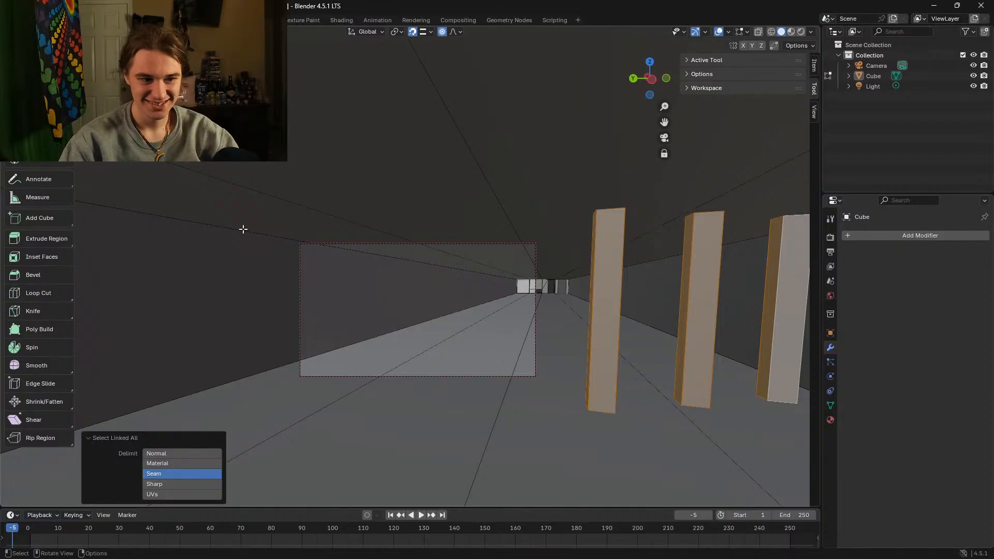
key("x")
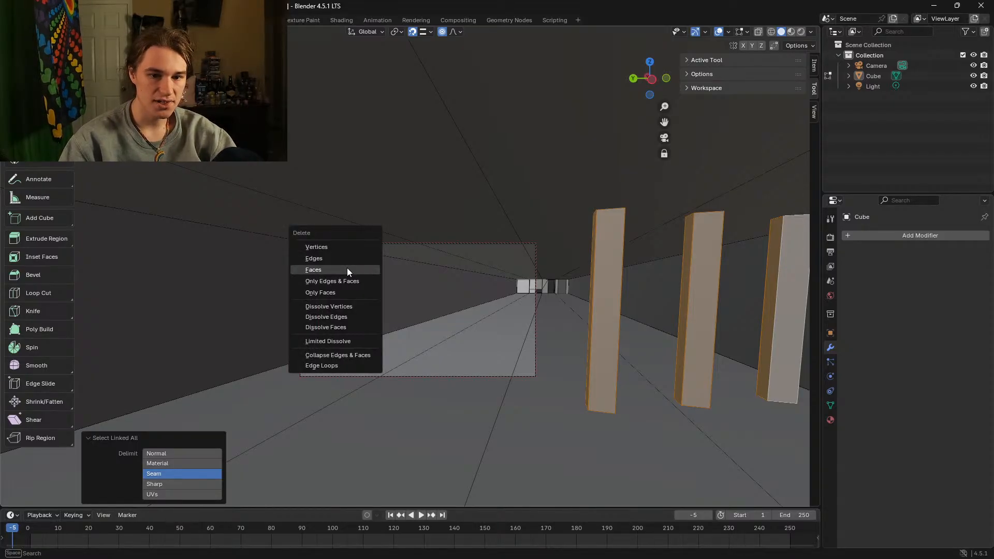
left_click(347, 268)
Step: Delete the last duplicates of the three remaining pillars by selecting their linked geometry and removing the faces
left_click(612, 346)
left_click(709, 326, "shift")
left_click(788, 320, "shift")
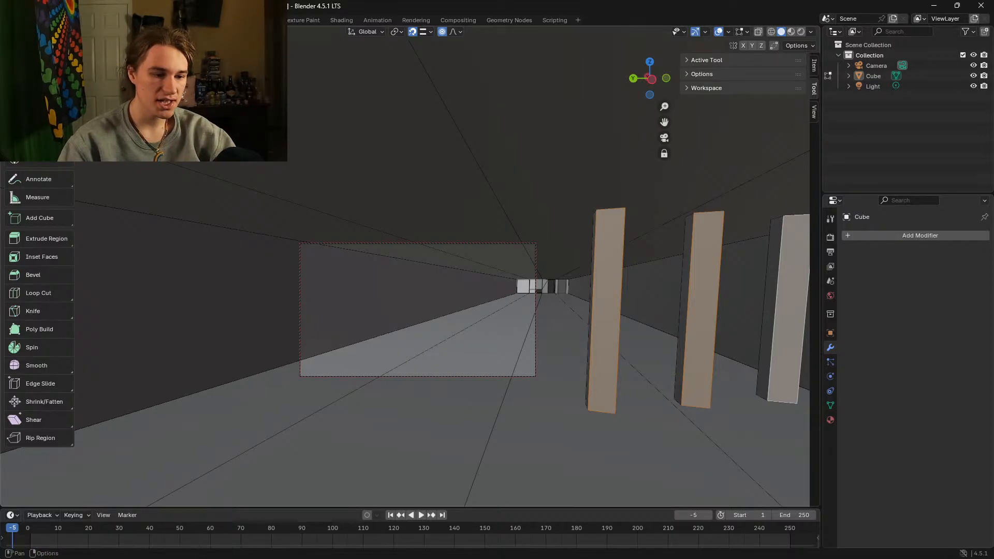
left_click(146, 32)
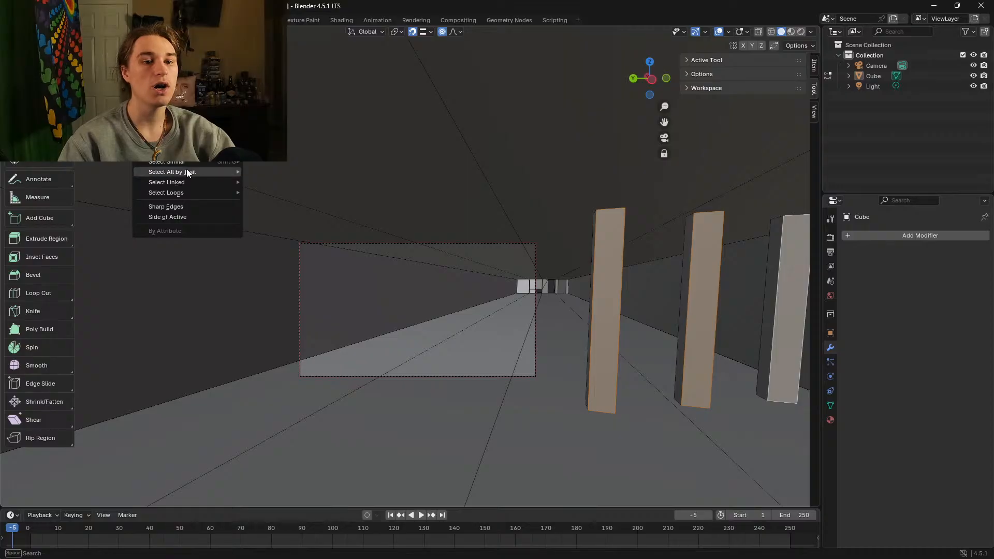
mouse_move(186, 183)
left_click(267, 183)
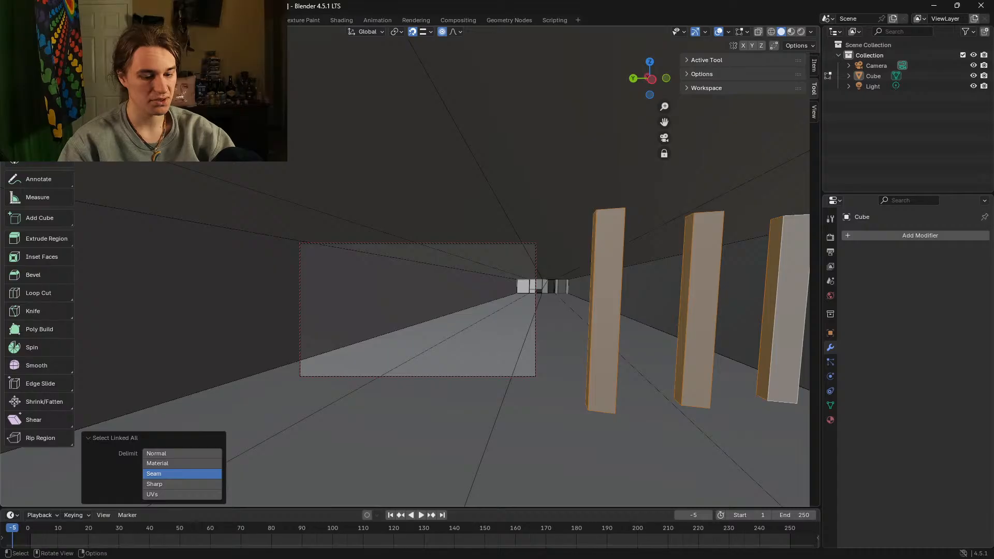
key("x")
left_click(153, 88)
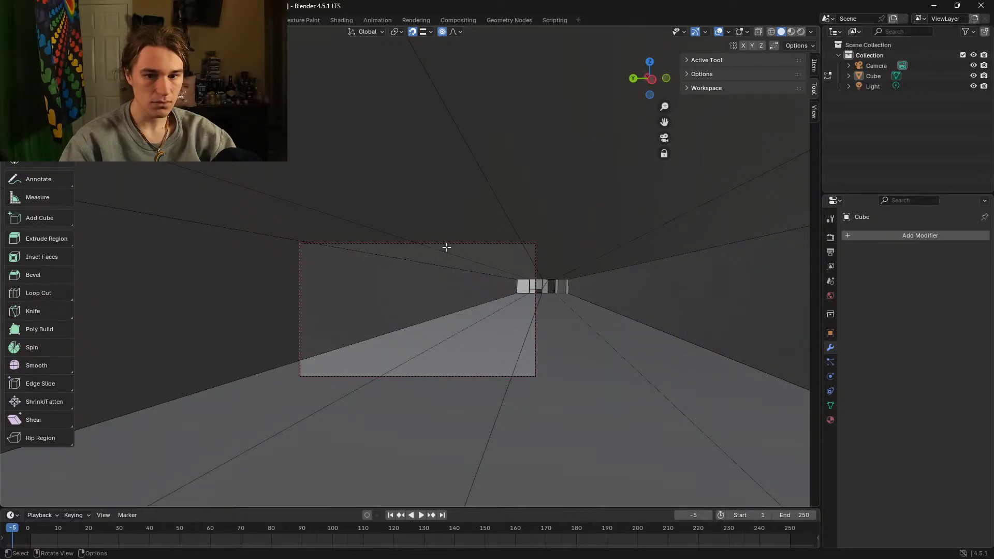
Step: Inspect the cleared hall in walk navigation and save the Blender file
key("shift+grave")
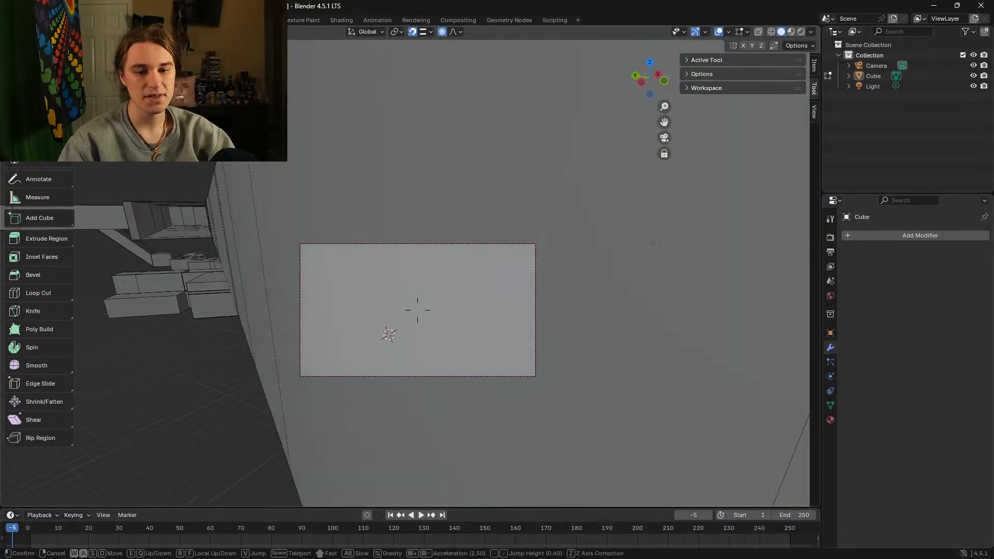
key("w")
left_click(417, 310)
left_click(23, 19)
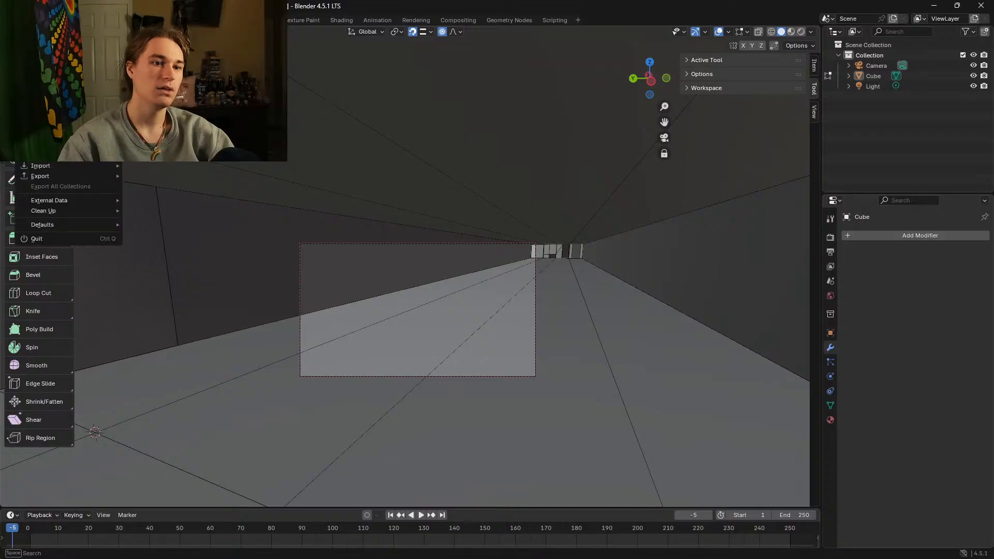
key("ctrl+s")
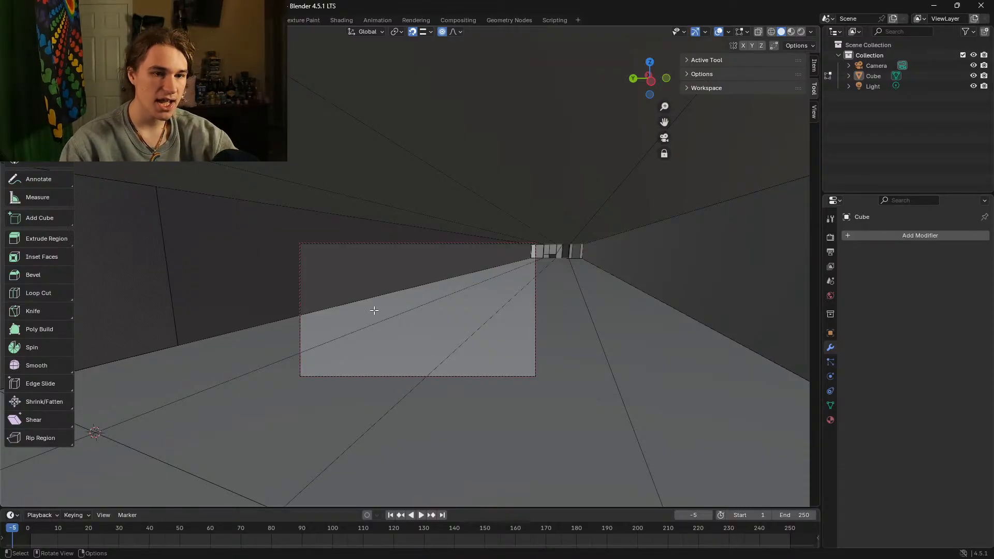
Step: Try to draw a cube base on the hall floor near the 3D cursor with the Add Cube tool
key("shift+grave")
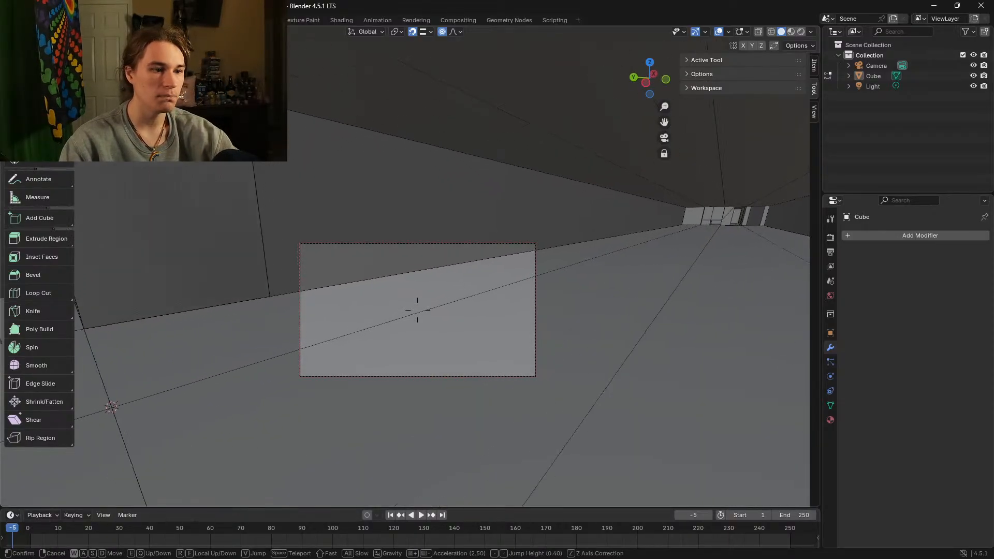
key("w")
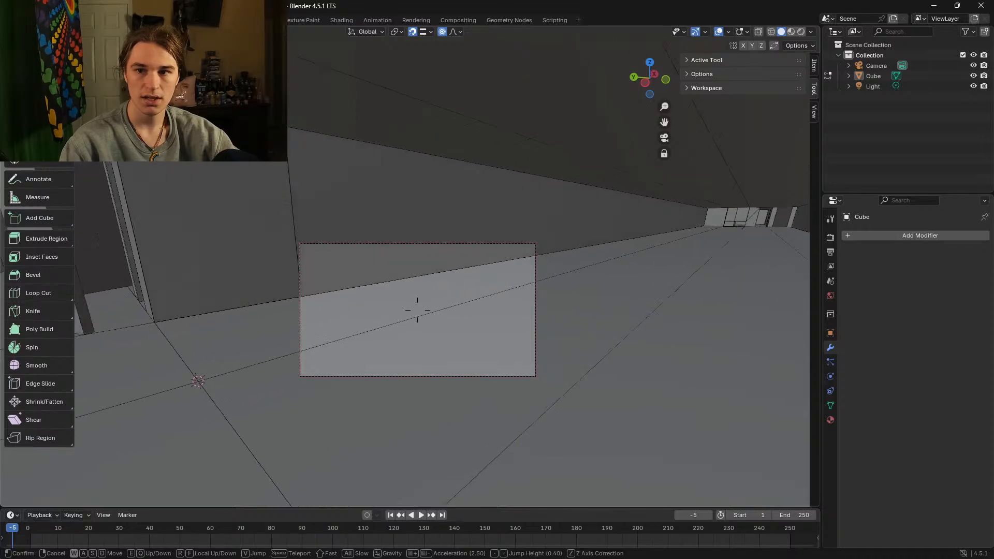
key("s")
left_click(375, 306)
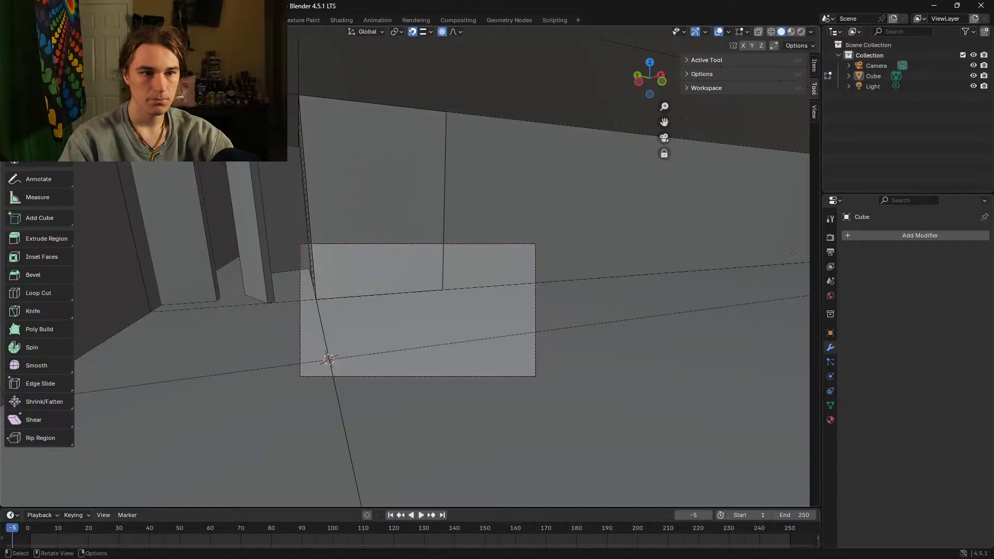
left_click_drag(342, 357, 385, 380)
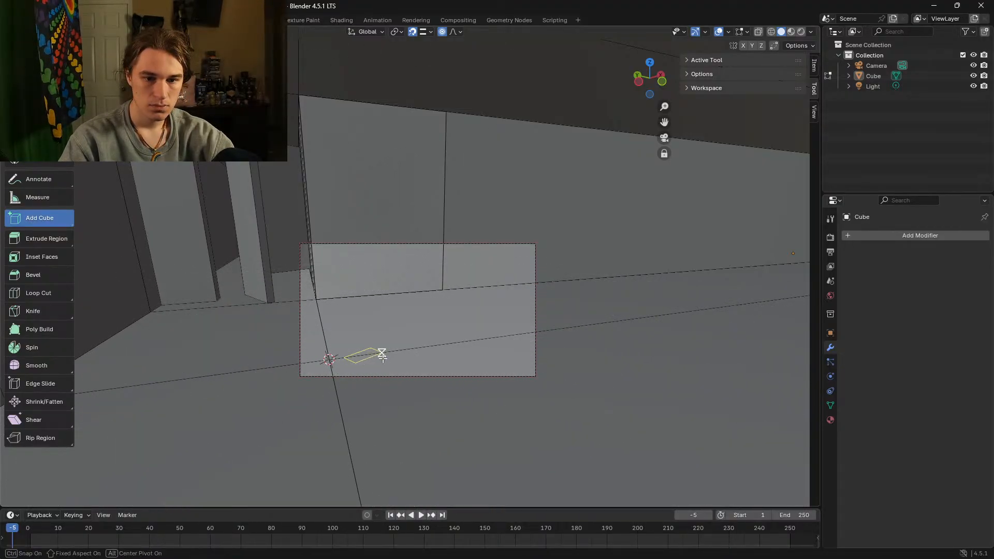
right_click(375, 355)
left_click_drag(337, 389, 375, 372)
right_click(375, 373)
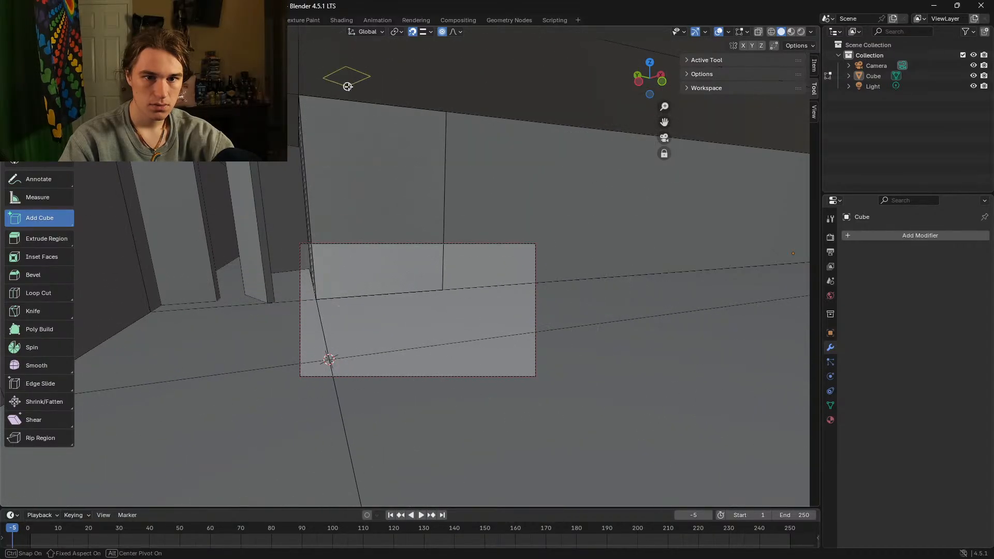
left_click_drag(514, 338, 448, 408)
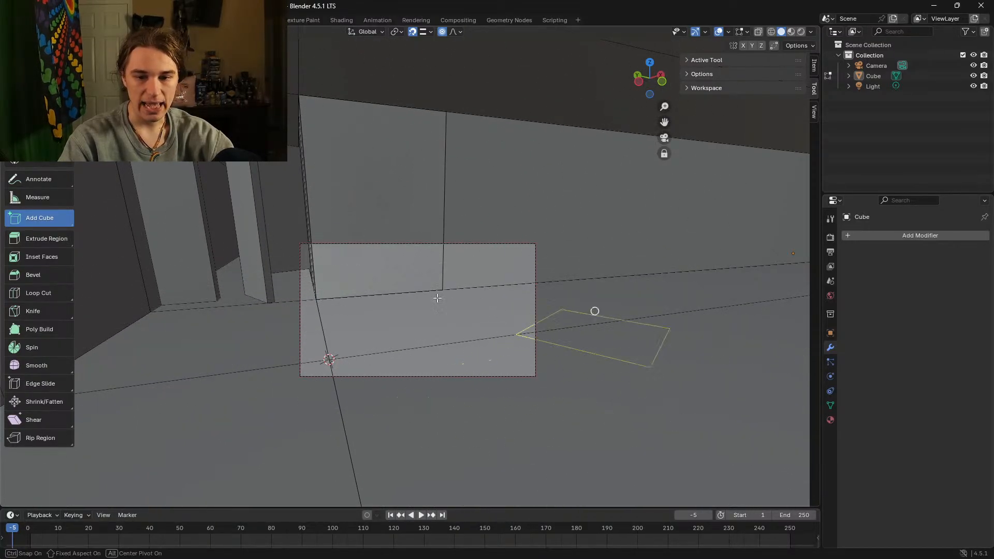
right_click(631, 367)
Step: Try Add Cube again on the open floor from a viewpoint looking down the length of the hall
key("shift+grave")
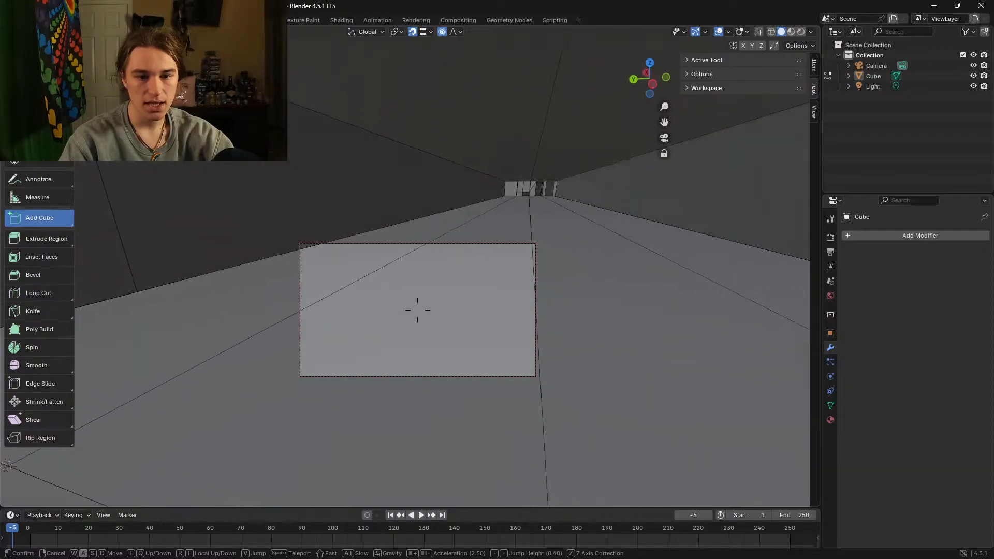
left_click(423, 294)
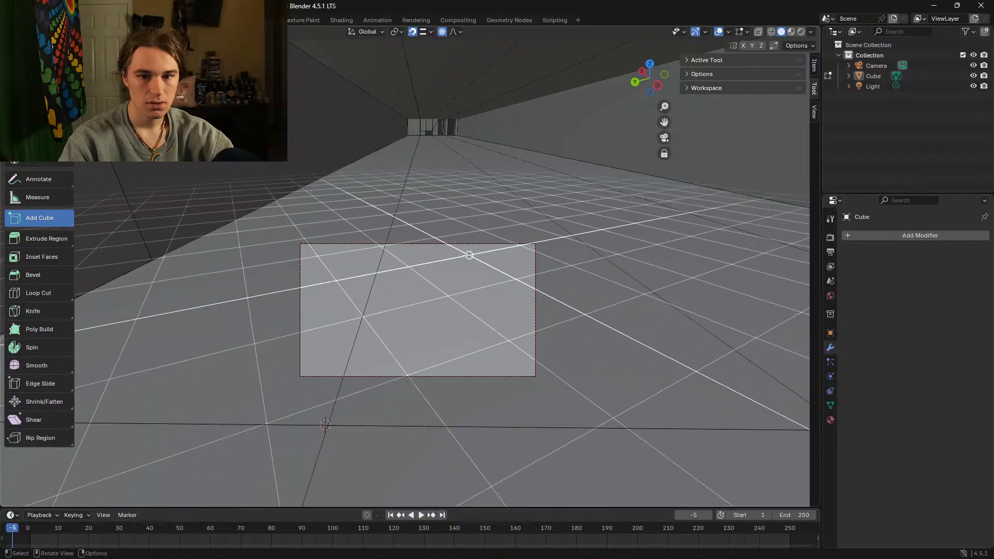
left_click_drag(388, 236, 455, 294)
right_click(527, 288)
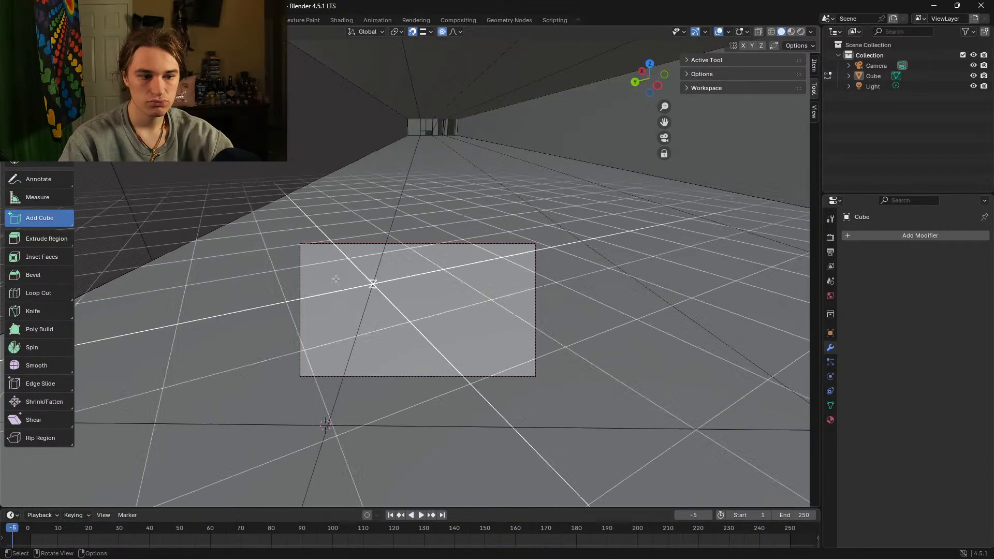
left_click_drag(365, 196, 401, 172)
left_click_drag(486, 173, 435, 2)
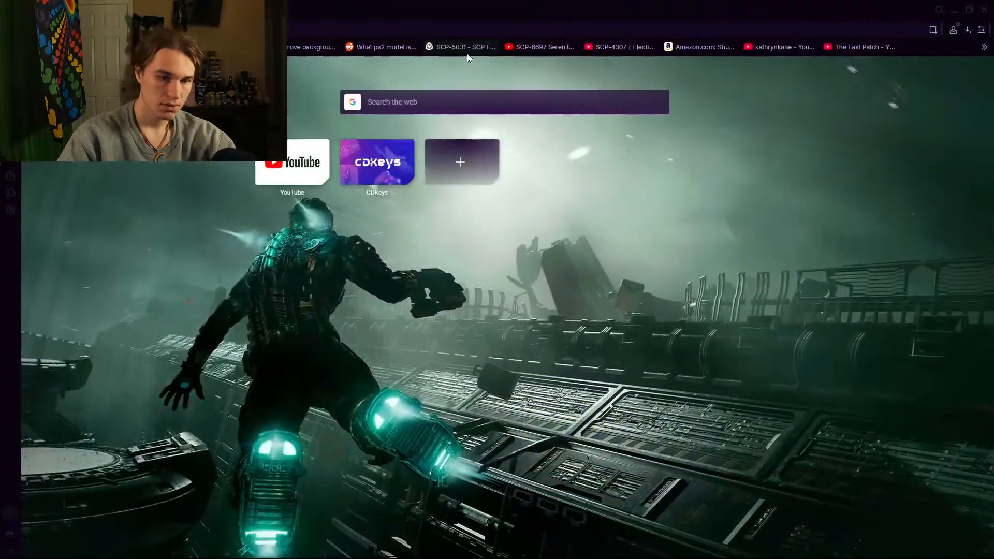
Step: Switch to the web browser and search for how to change the add cube angle in Blender
type("how")
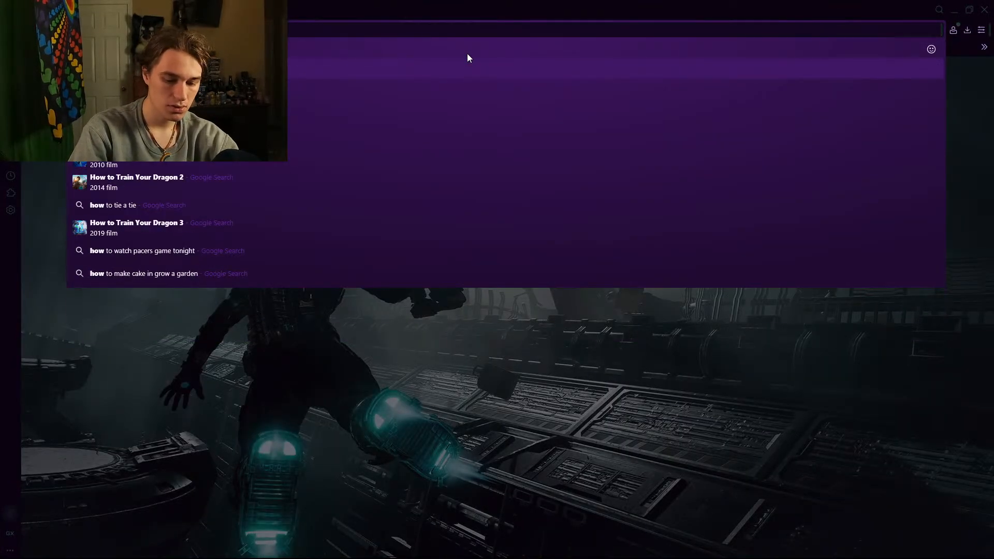
type(" to change the ad")
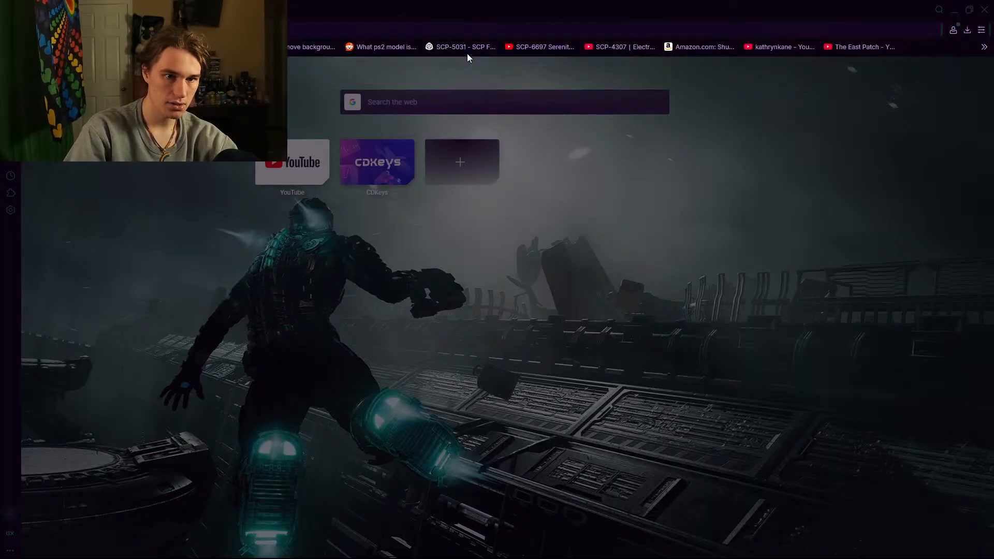
key("Return")
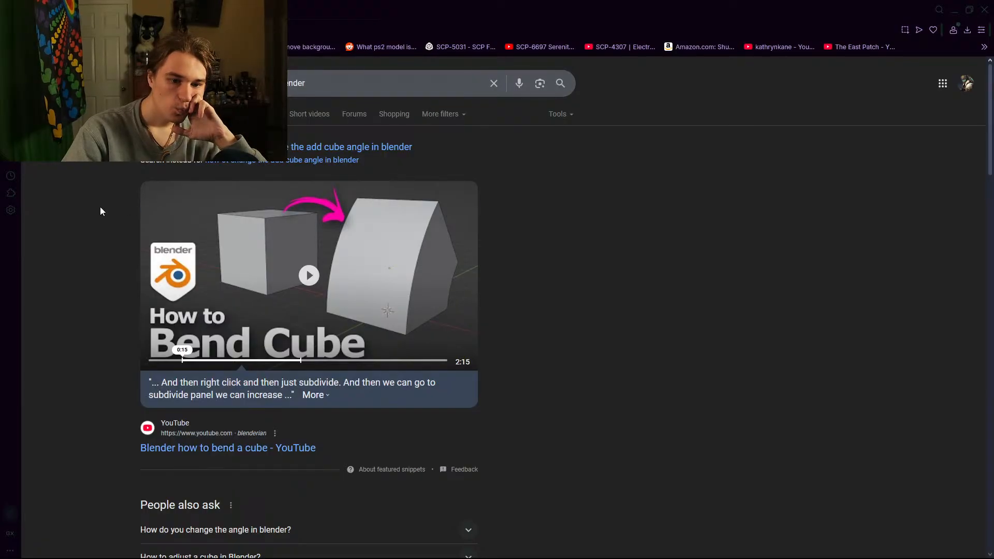
mouse_move(259, 205)
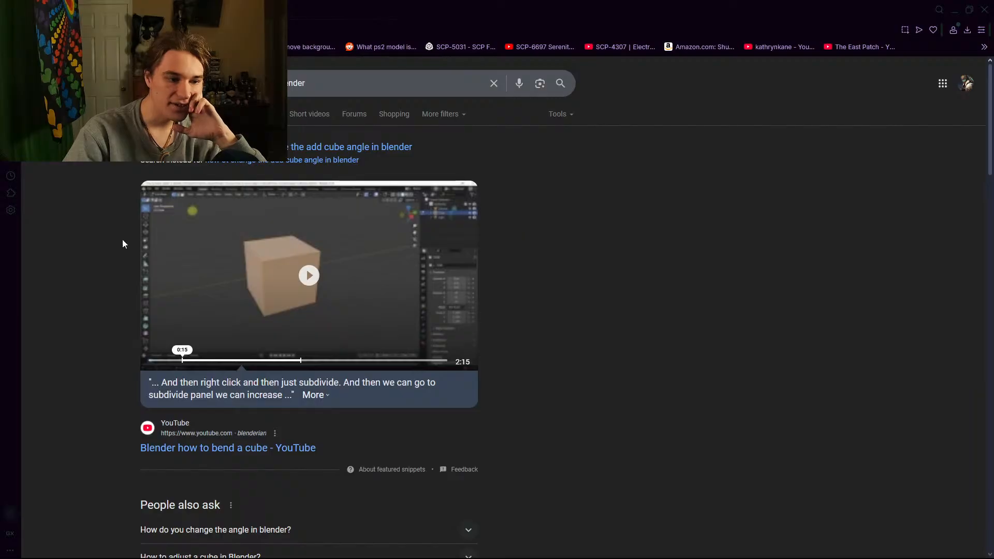
Step: Save the search results page about changing the Add Cube angle to the Bookmarks bar
scroll(129, 244, "down", 3)
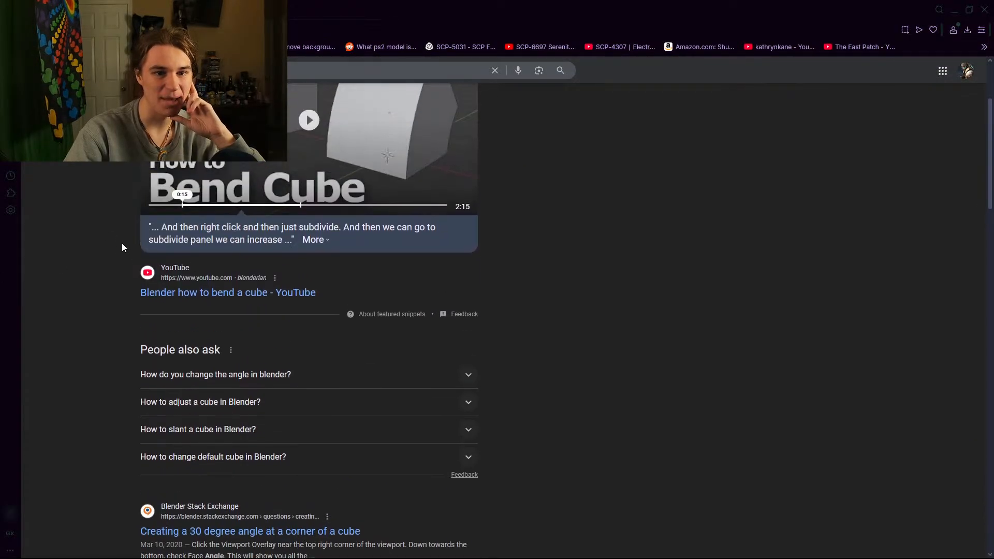
scroll(119, 246, "up", 2)
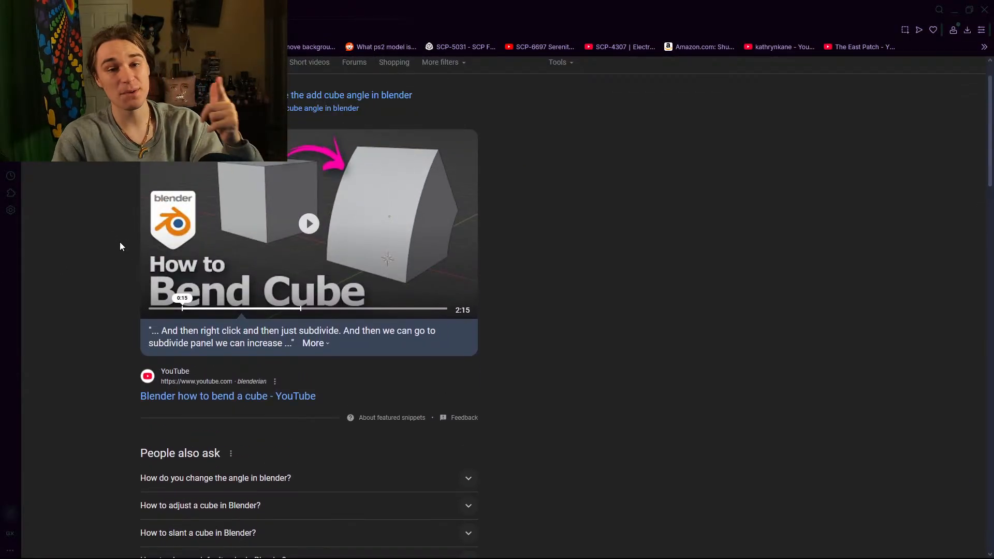
left_click(933, 30)
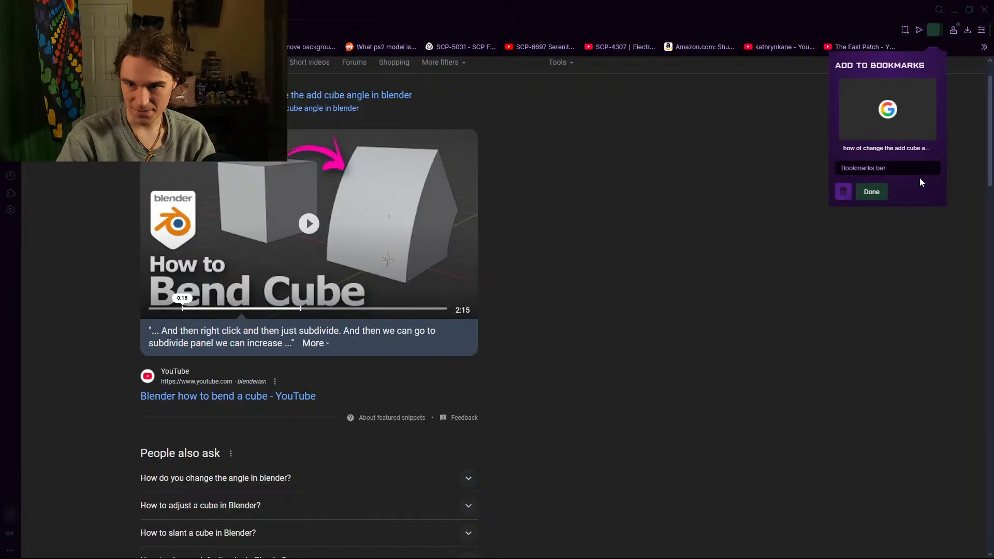
left_click(880, 194)
Step: Read the Stack Exchange thread on a 30 degree cube corner, and open the Blender manual's Add Cube page from the results
scroll(538, 259, "down", 3)
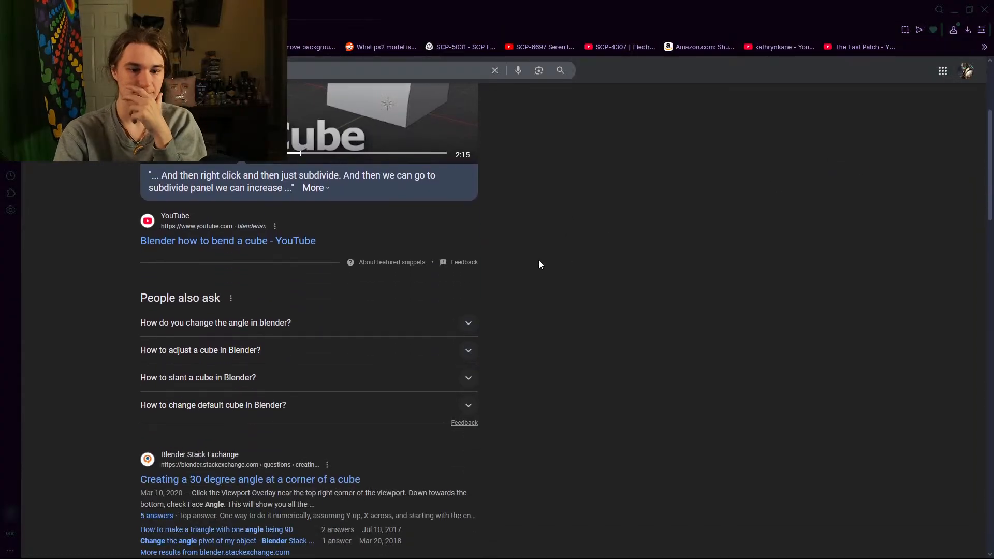
left_click(308, 323)
left_click(307, 324)
scroll(100, 322, "down", 4)
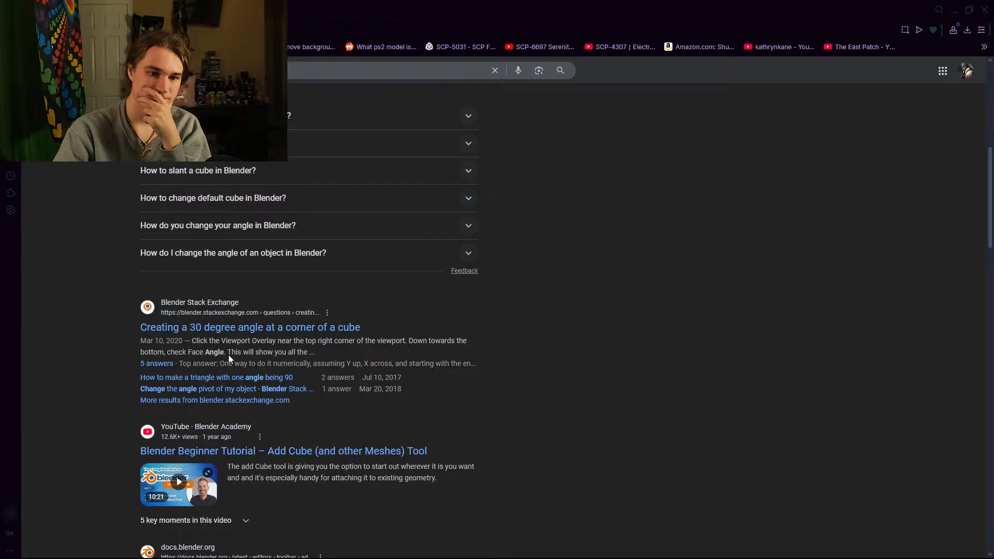
left_click(228, 328)
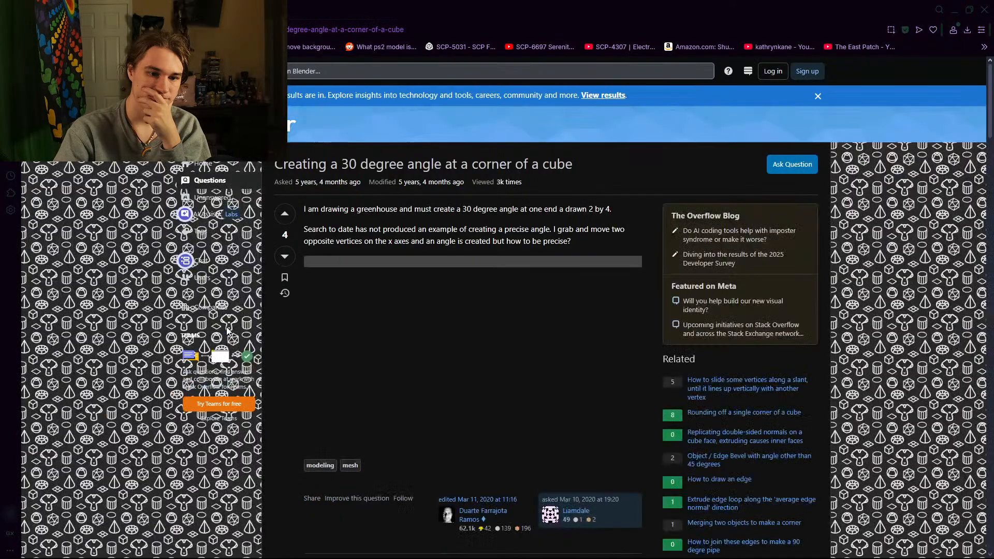
scroll(425, 328, "down", 6)
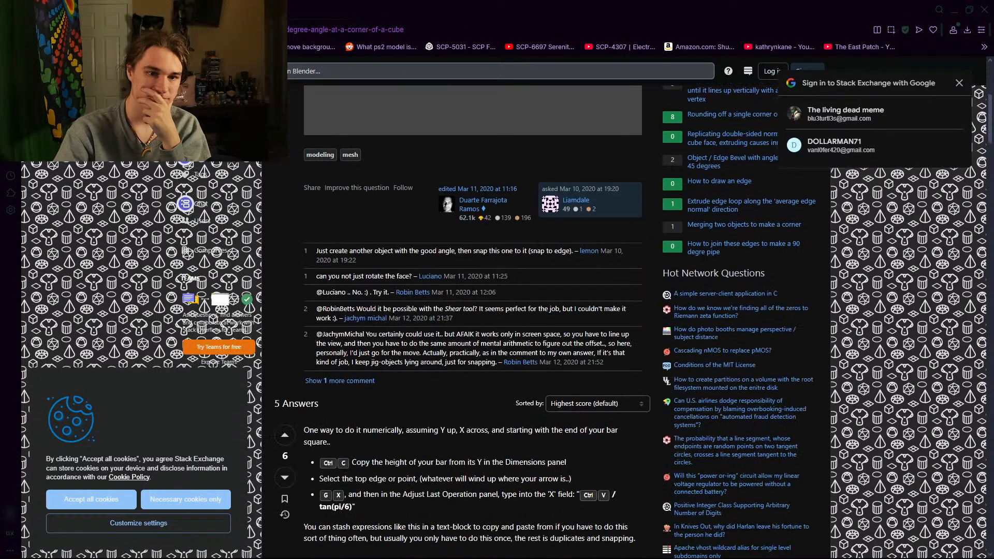
key("alt+Left")
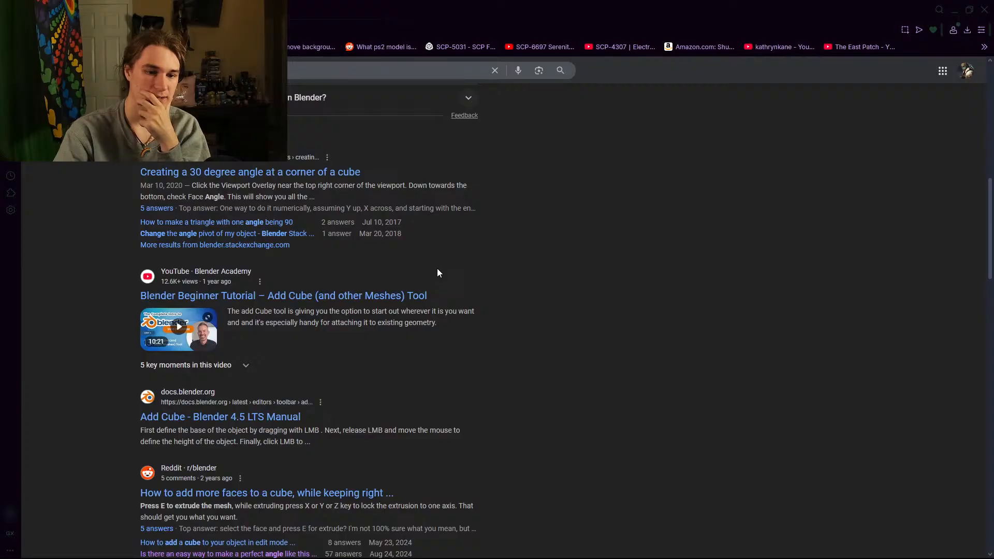
scroll(437, 270, "down", 3)
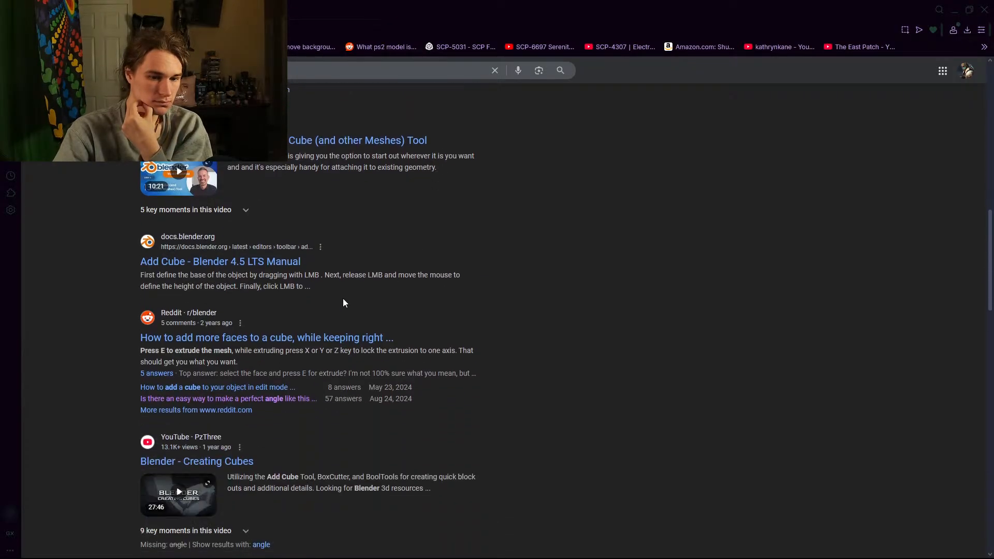
left_click(269, 274)
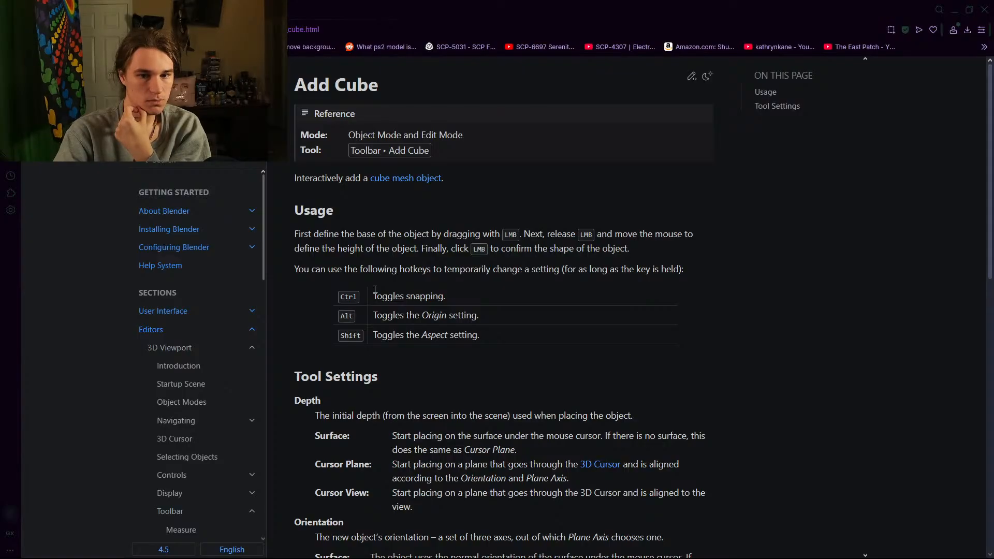
left_click(954, 9)
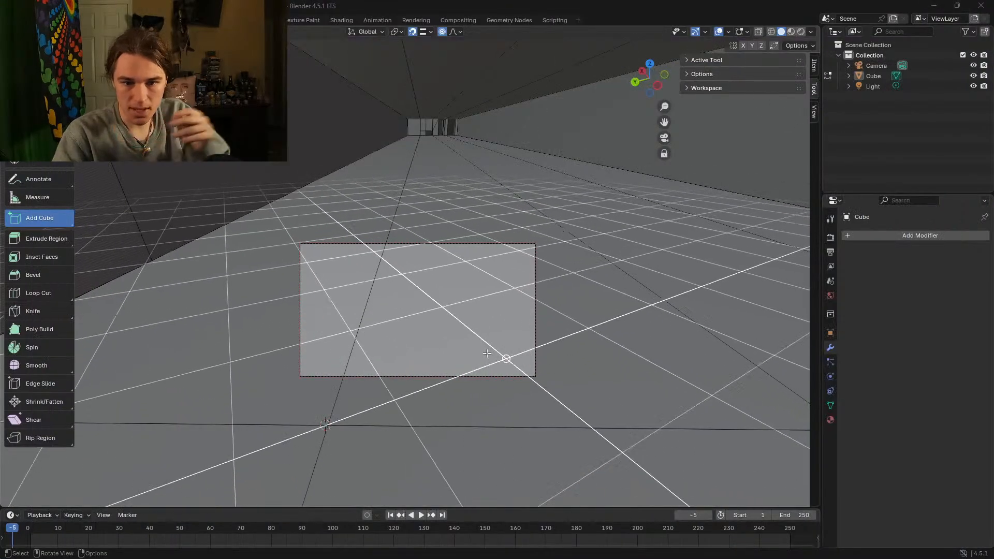
left_click_drag(358, 328, 567, 414)
right_click(567, 414)
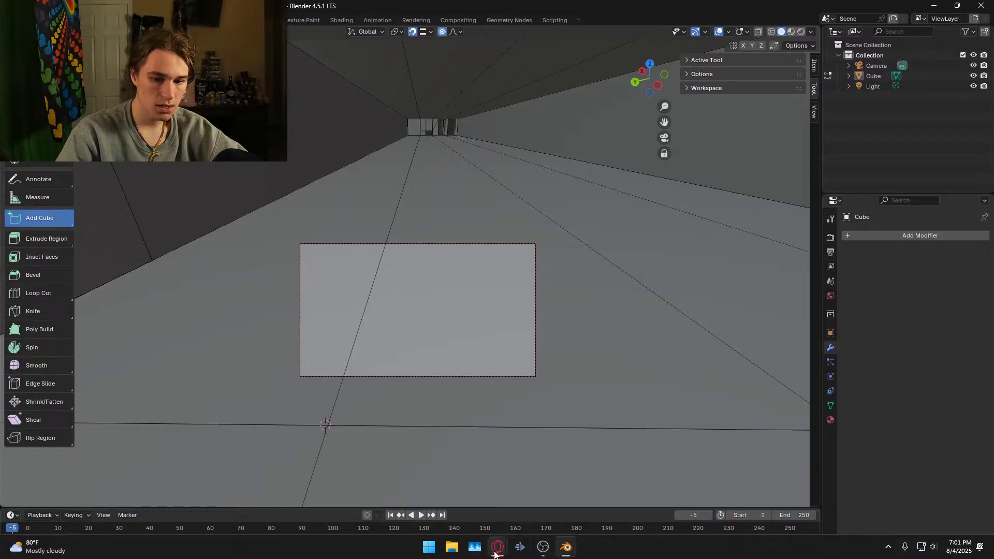
mouse_move(497, 547)
left_click(691, 495)
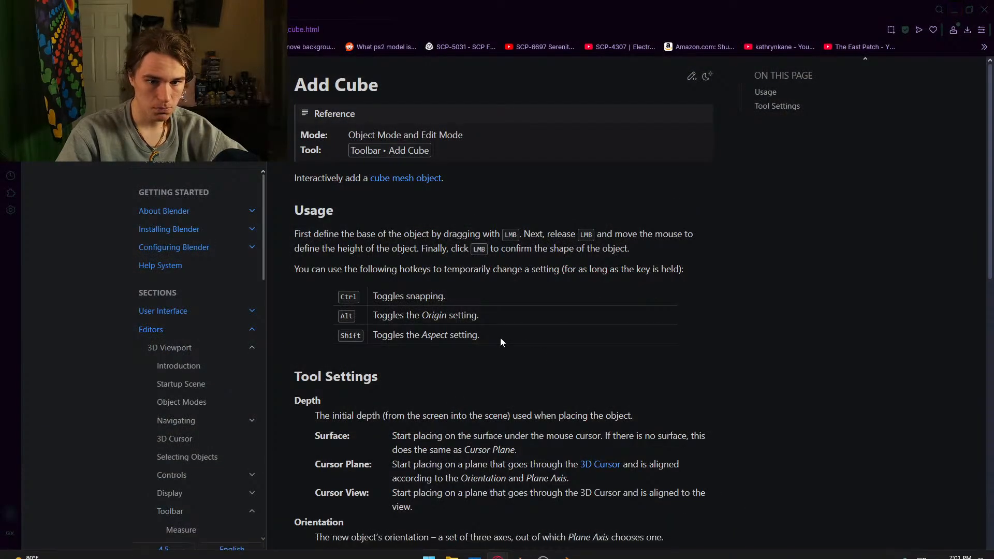
Step: Switch to Blender and draw a tall, narrow cube as a pillar rising from the hallway floor
left_click(956, 6)
left_click_drag(366, 309, 351, 326)
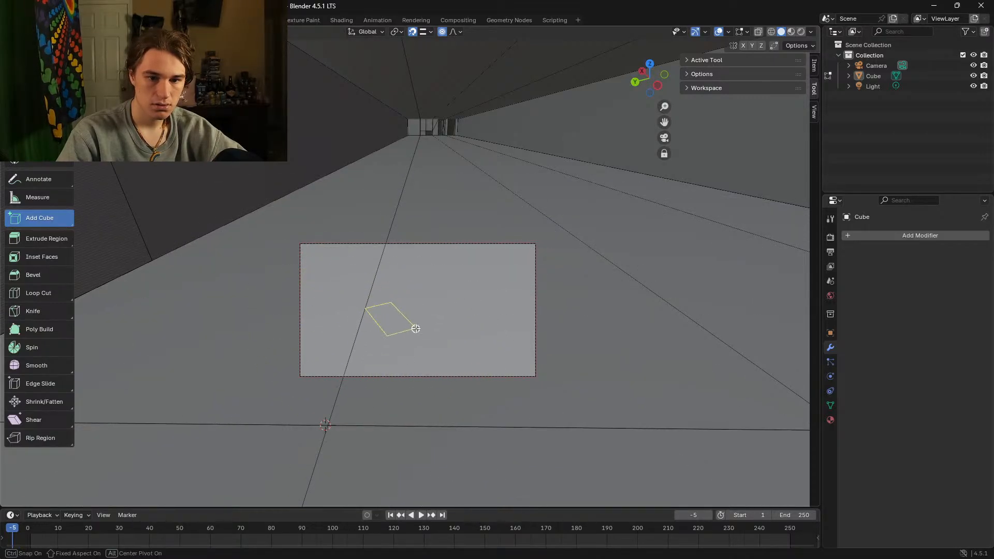
mouse_move(416, 324)
left_mouse_down()
mouse_move(442, 344)
mouse_move(419, 317)
left_mouse_up()
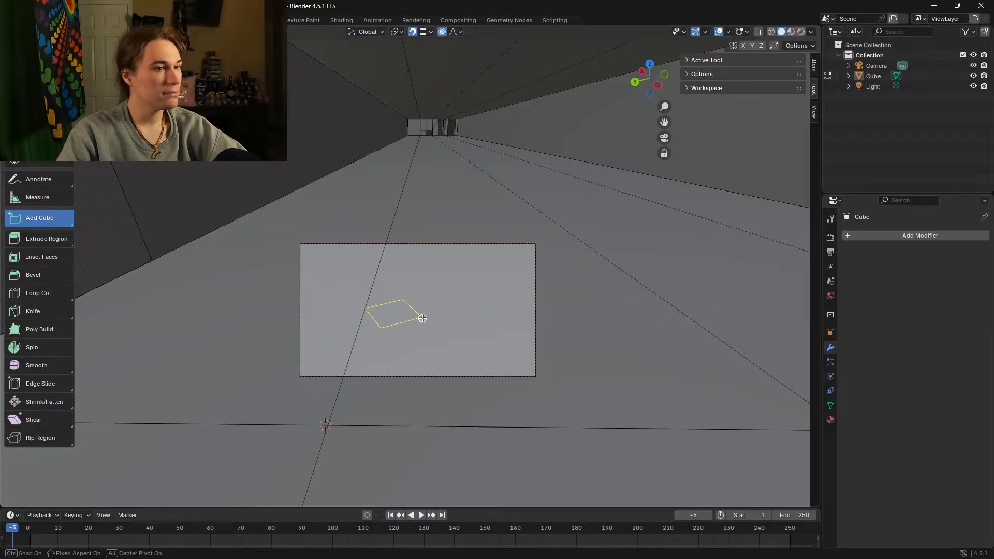
mouse_move(412, 317)
left_mouse_down()
mouse_move(401, 325)
mouse_move(407, 300)
left_mouse_up()
left_click(421, 64)
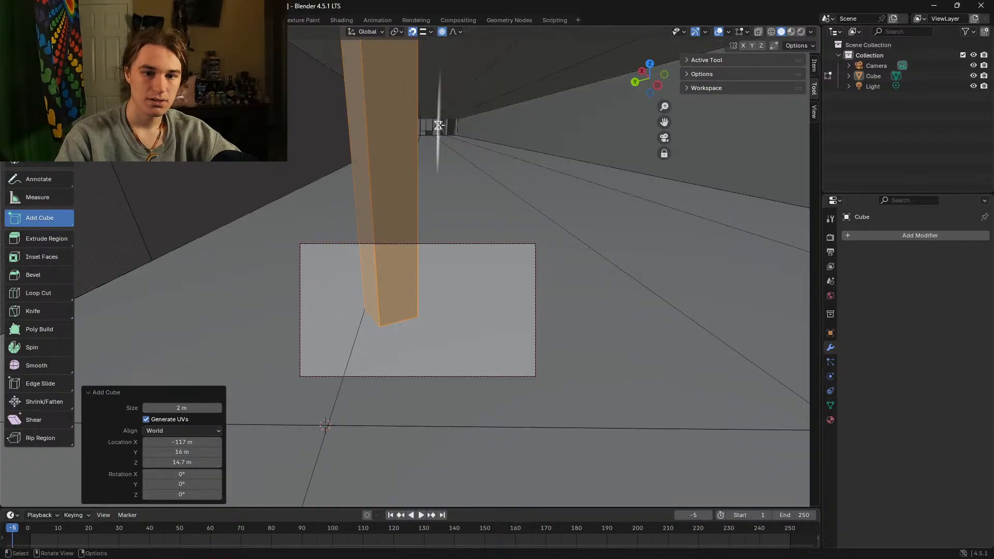
Step: Back away from the new pillar until it is fully in view, and select only its front face
key("shift+grave")
key("a")
key("d")
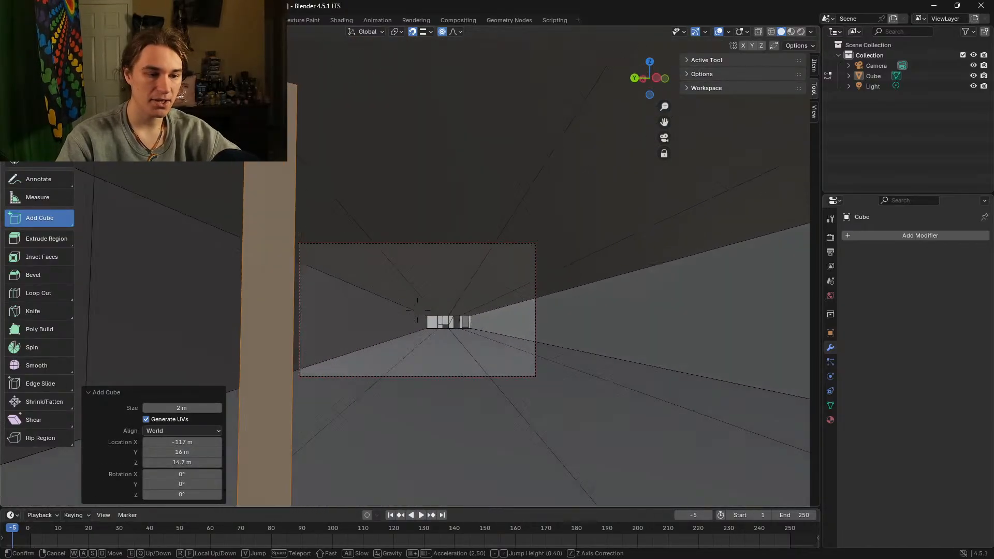
key("s")
left_click(417, 310)
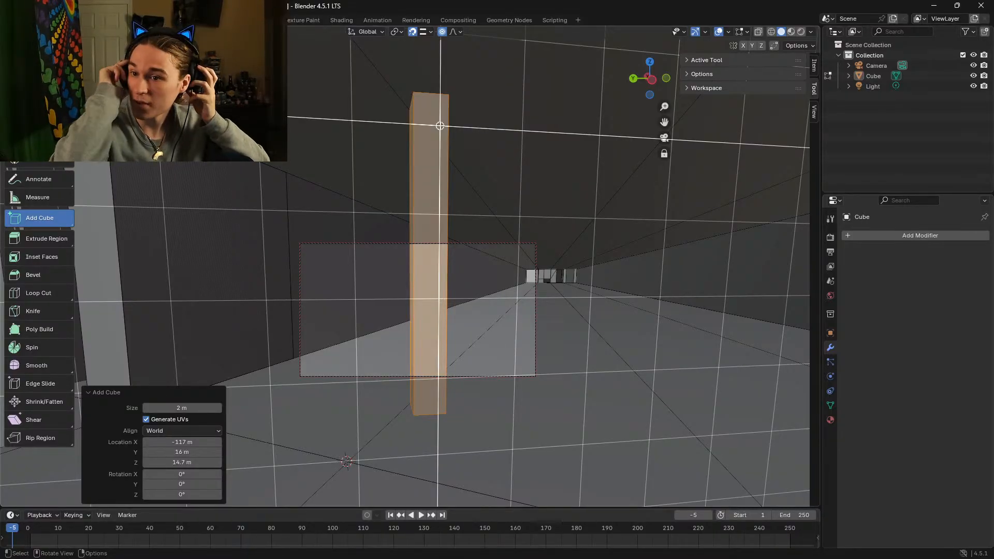
key("a")
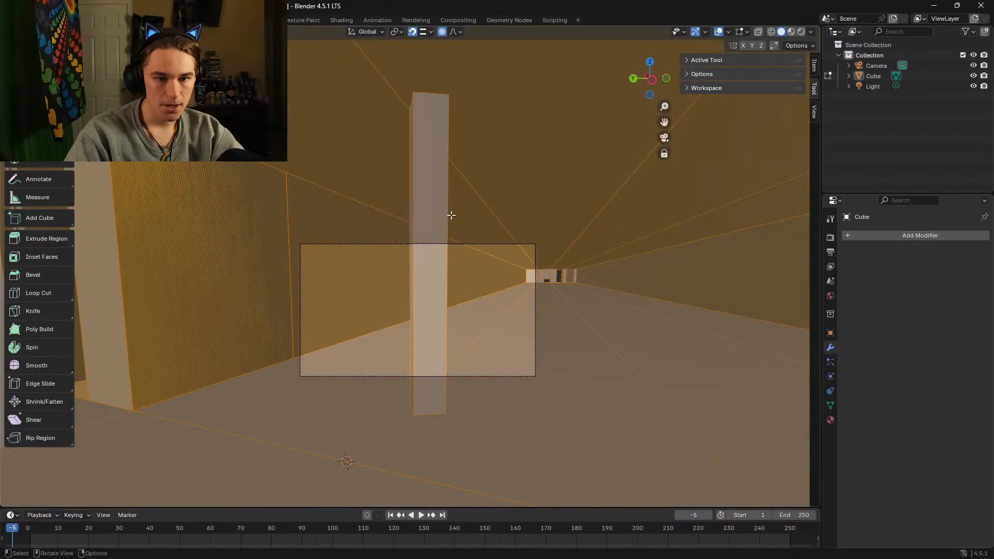
key("alt+a")
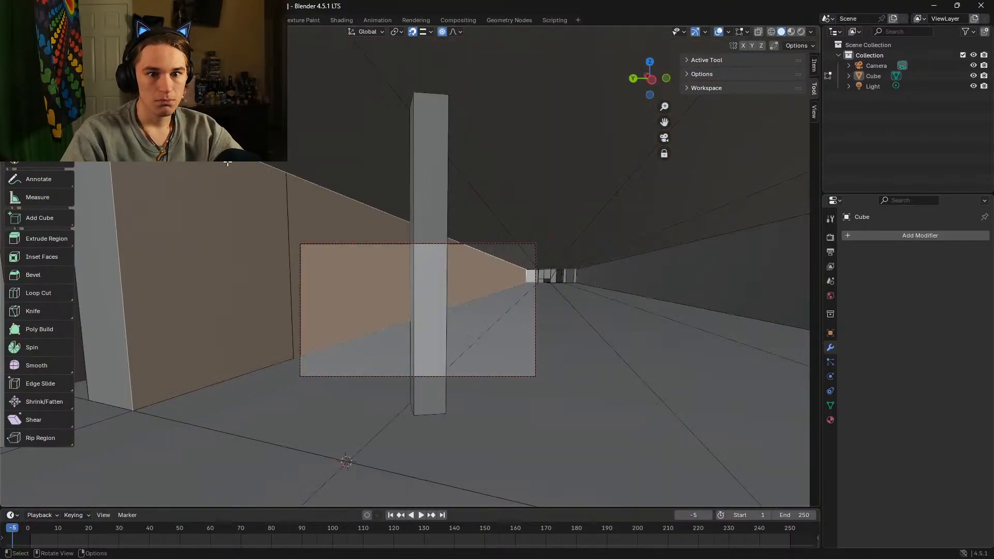
left_click(434, 199)
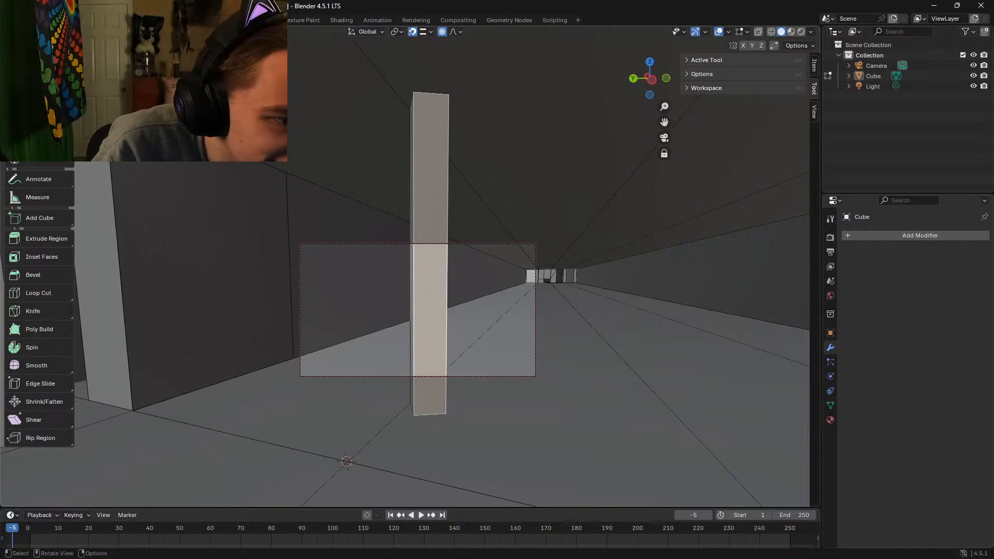
left_click(25, 19)
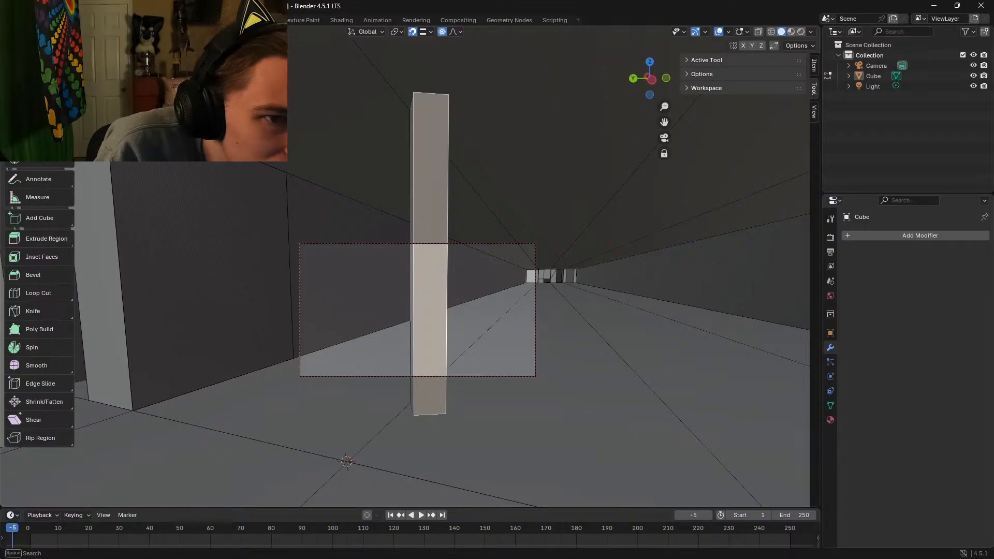
left_click(187, 32)
left_click(145, 32)
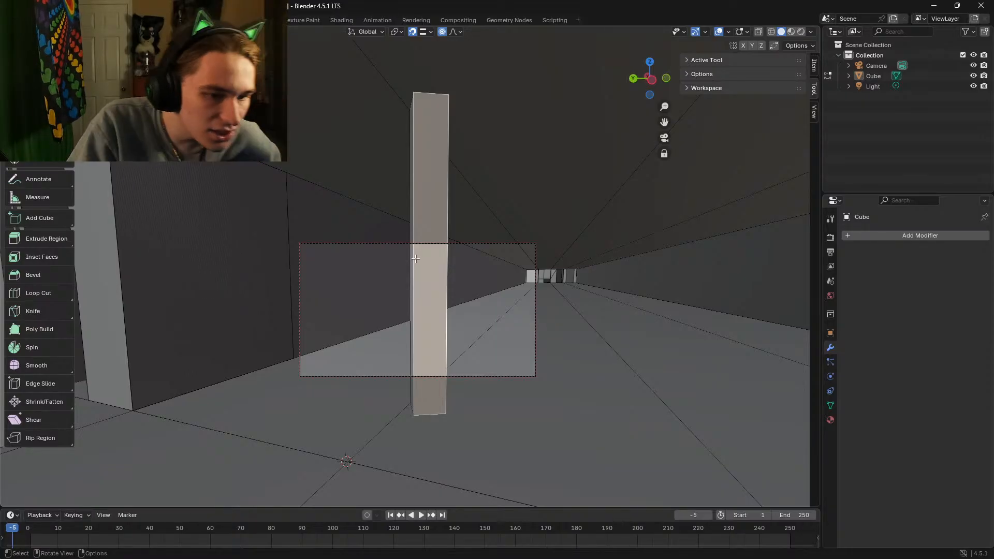
Step: Activate the Add Cube tool and display its depth, orientation and snapping settings
left_click(67, 219)
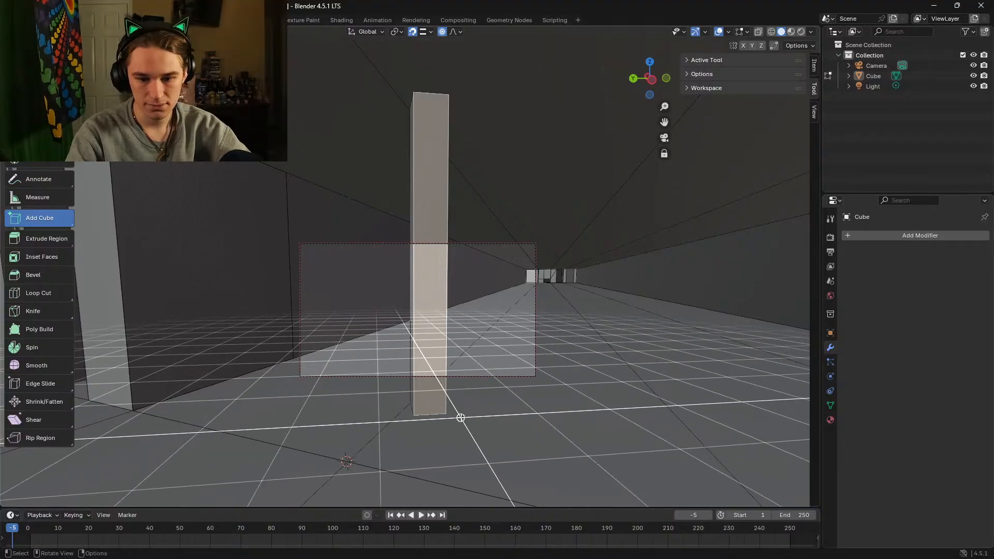
left_click_drag(513, 445, 547, 425)
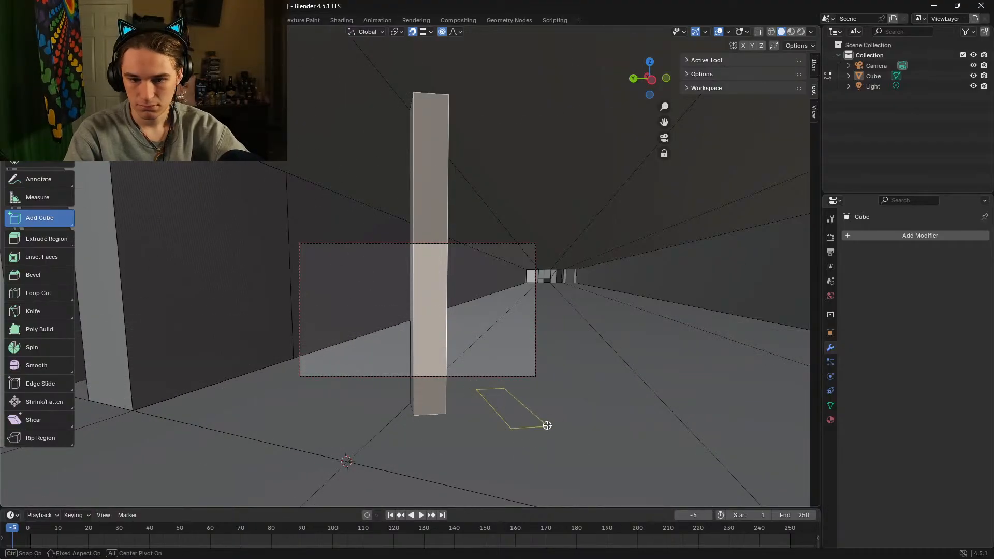
right_click(557, 416)
right_click(32, 215)
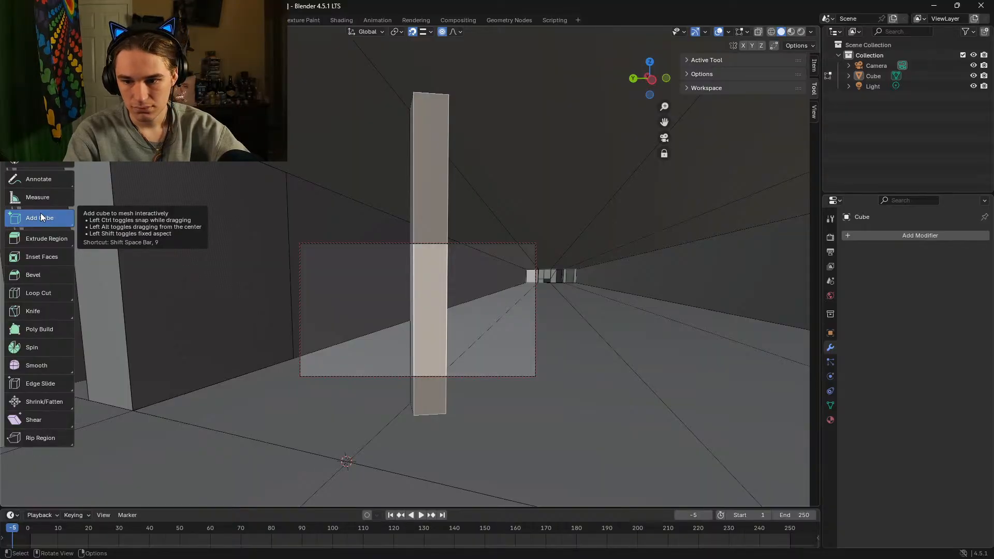
left_click(830, 218)
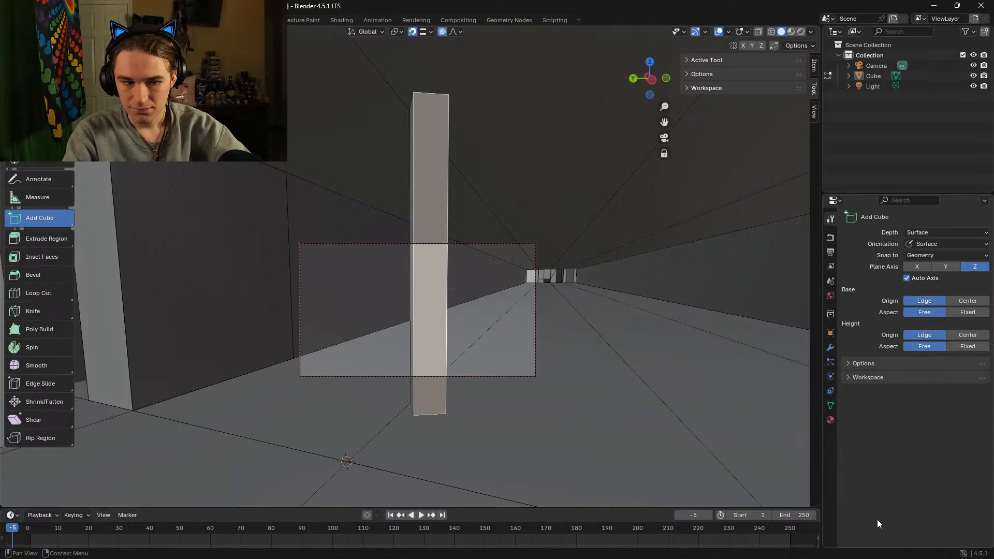
Step: Try adding a second pillar beside the first, testing View and 3D Cursor alignment before setting it back to World
left_click_drag(486, 409, 518, 424)
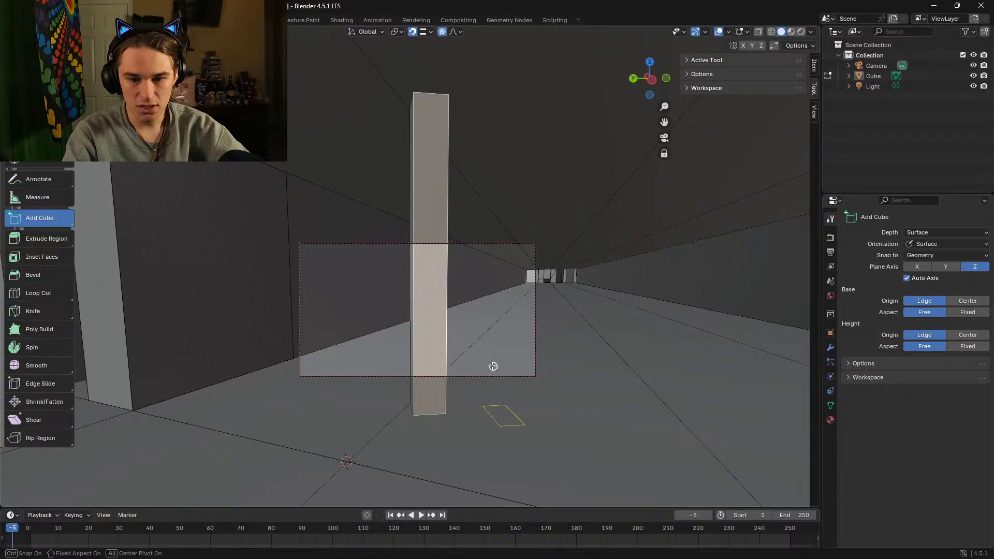
left_click(518, 221)
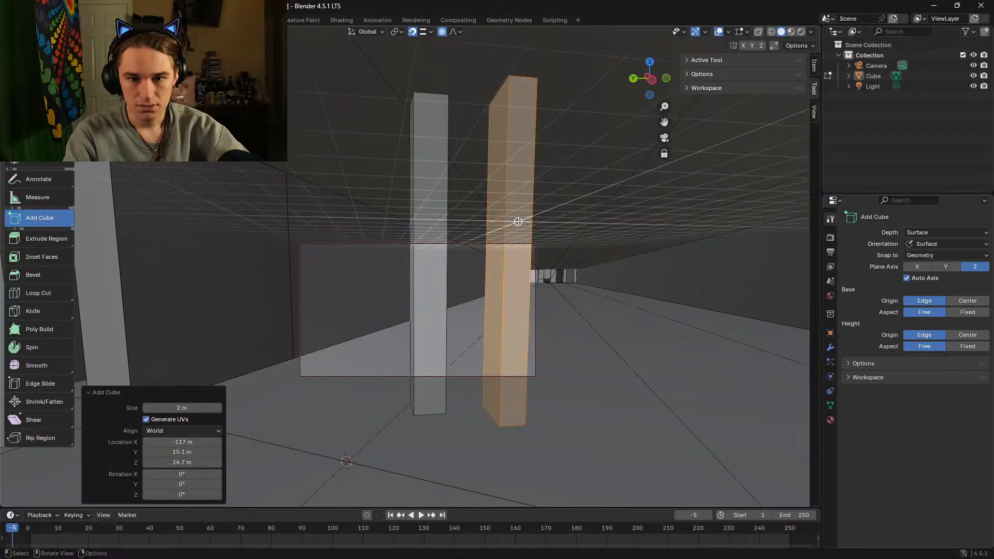
left_click(154, 429)
left_click(166, 452)
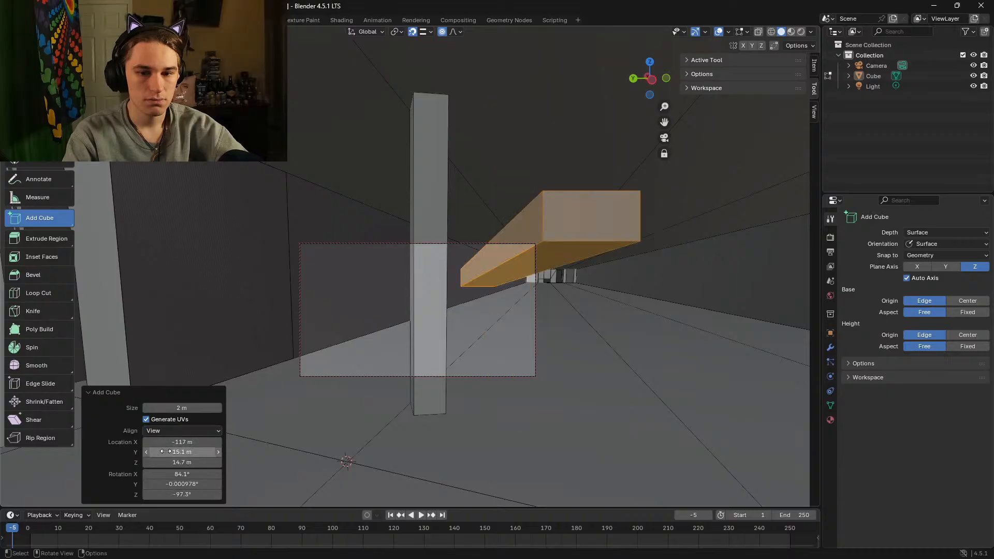
left_click(171, 430)
left_click(165, 465)
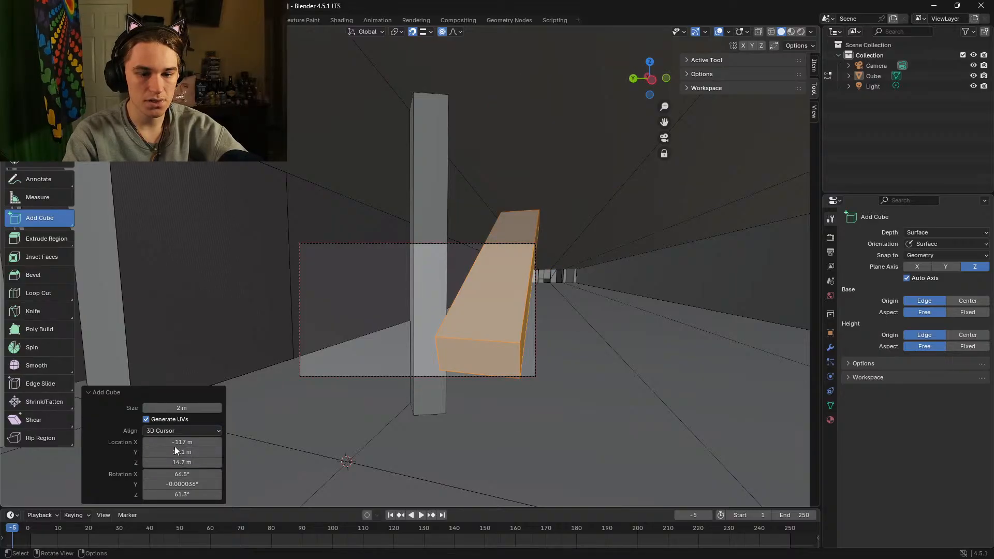
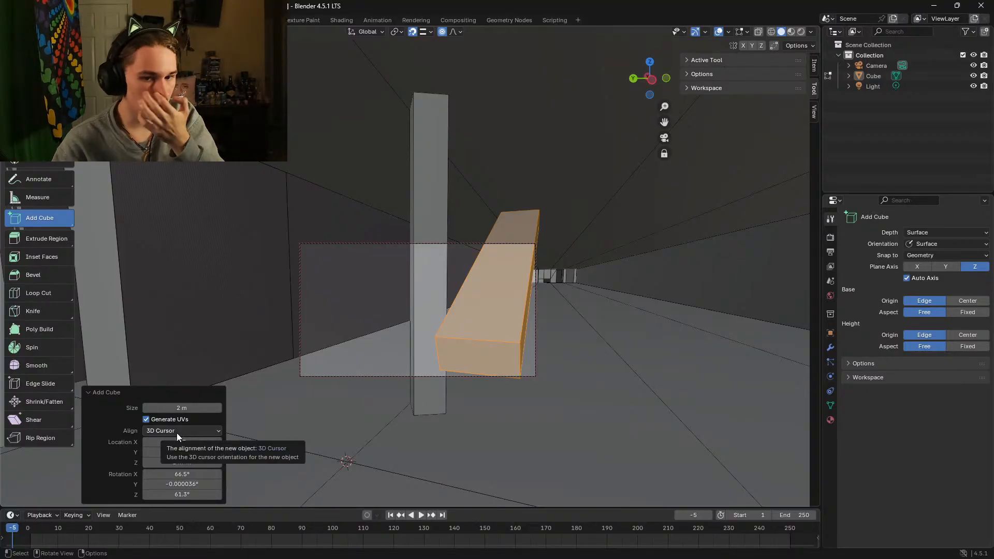
left_click(176, 433)
left_click(165, 437)
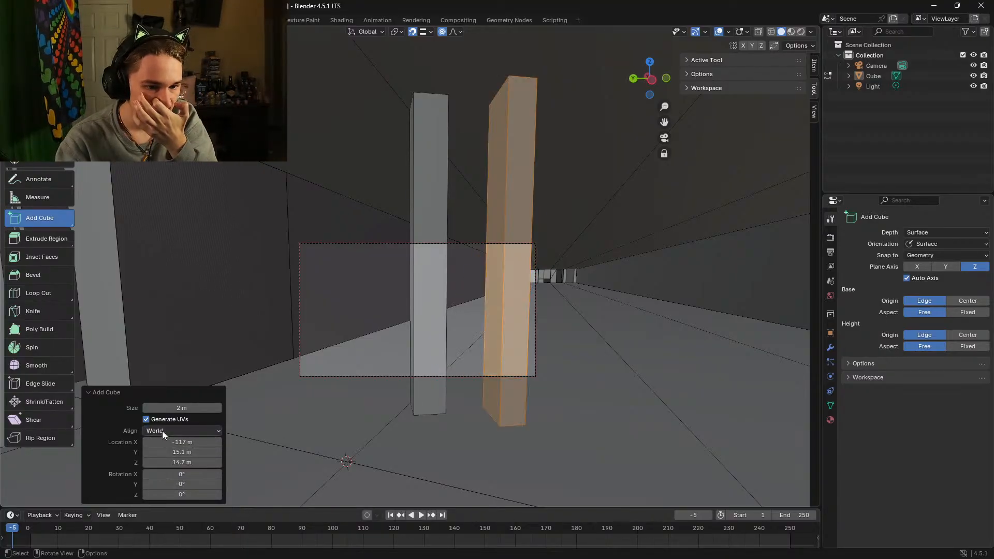
Step: Try a size of 2.97 m and a different placement for the second pillar, and undo its creation
left_click(146, 420)
left_click_drag(182, 408, 205, 408)
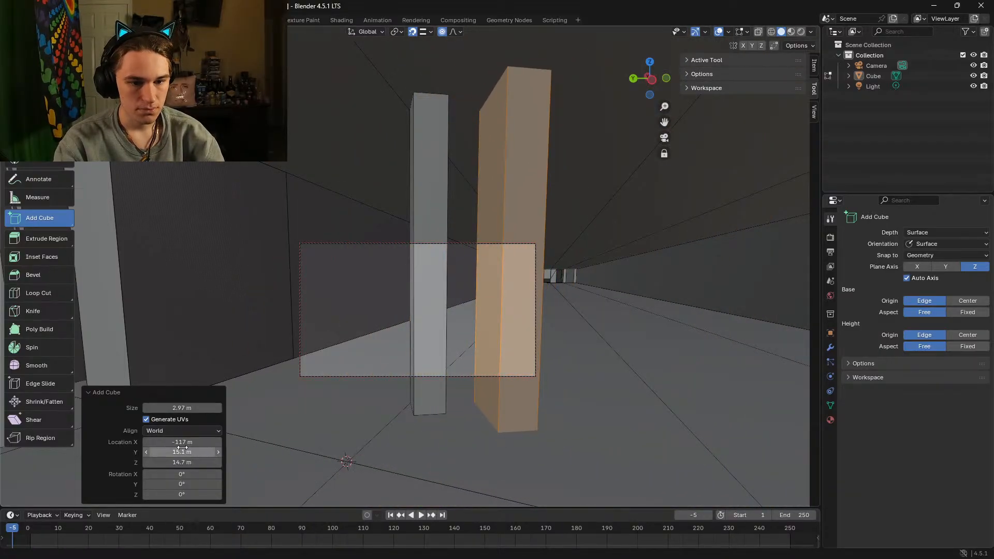
left_click_drag(181, 442, 183, 475)
key("ctrl+z")
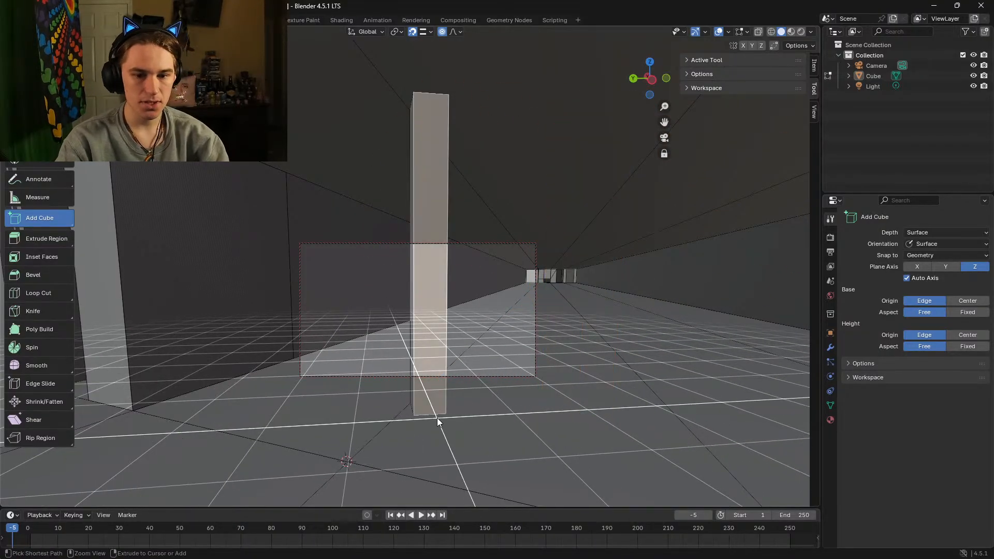
Step: Try drawing a cube base on the floor of the narrow dead-end corridor to test its alignment with the walls
middle_click_drag(442, 374, 476, 295)
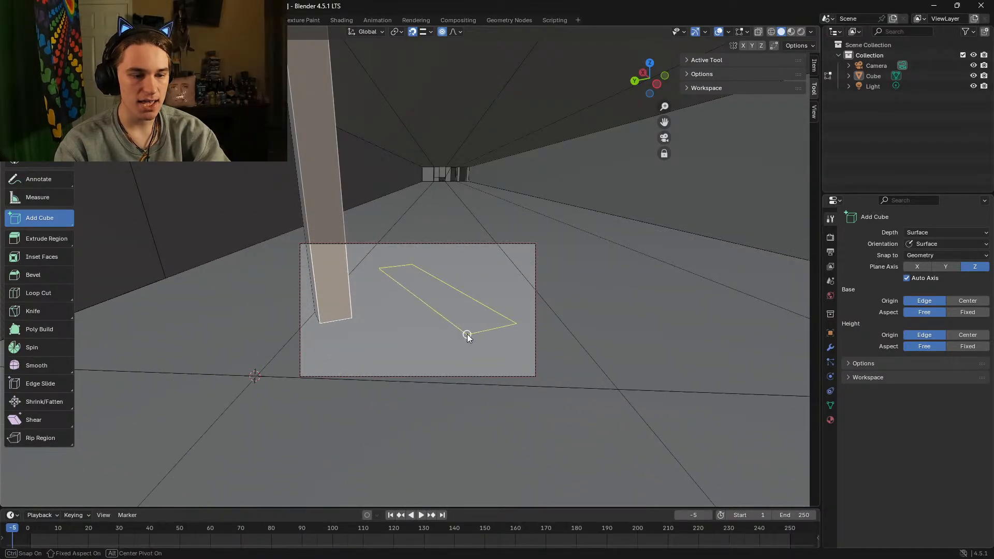
key("shift+grave")
key("w")
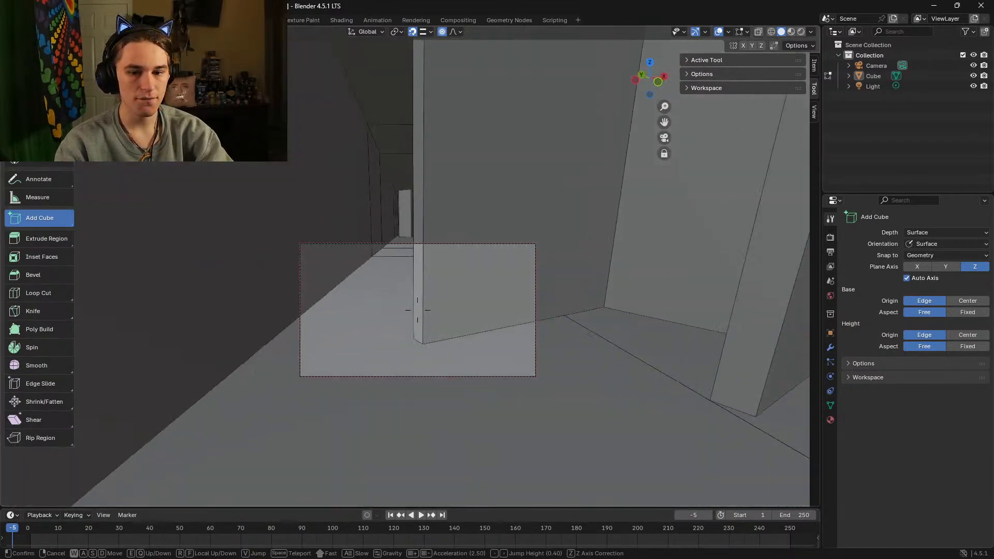
key("w")
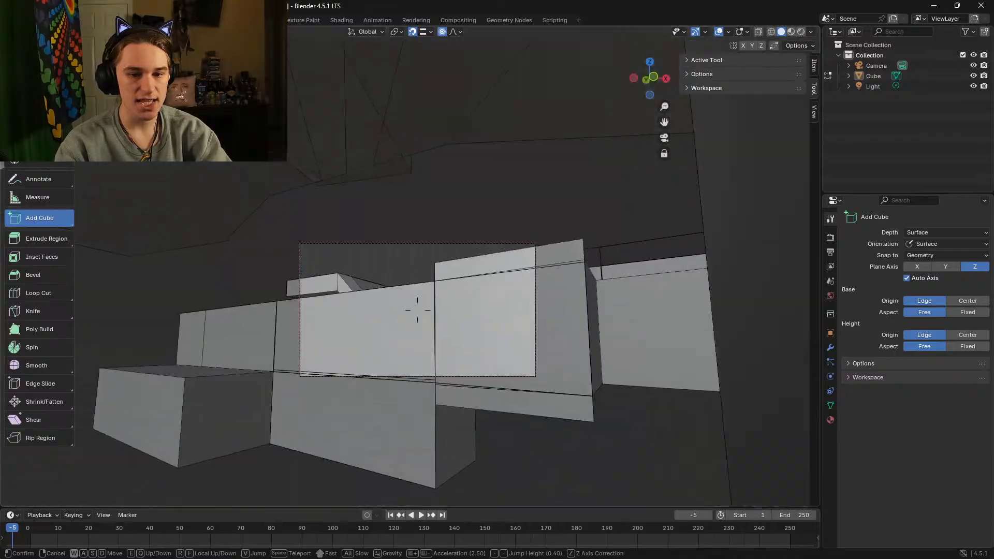
key("w")
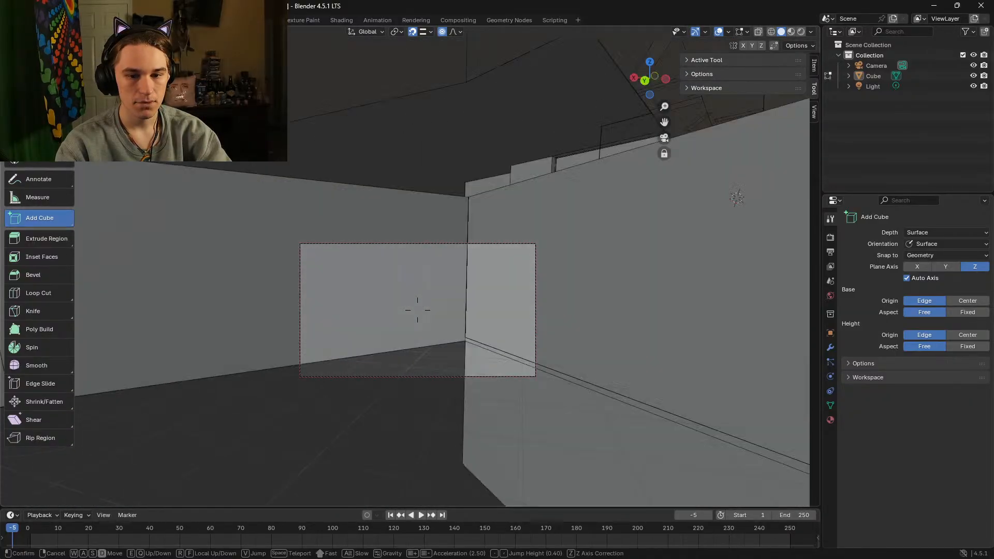
key("s")
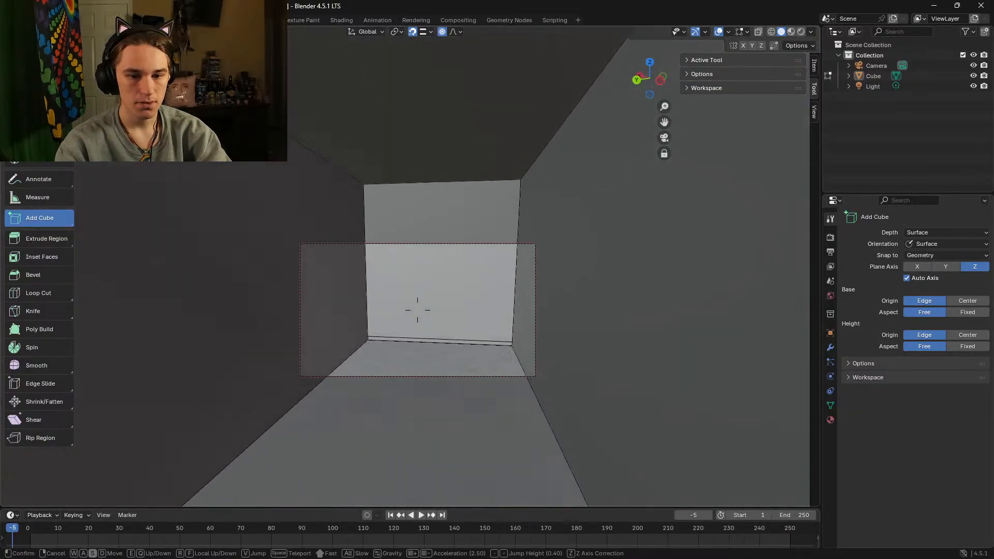
left_click(417, 310)
left_click_drag(404, 324, 417, 358)
right_click(428, 376)
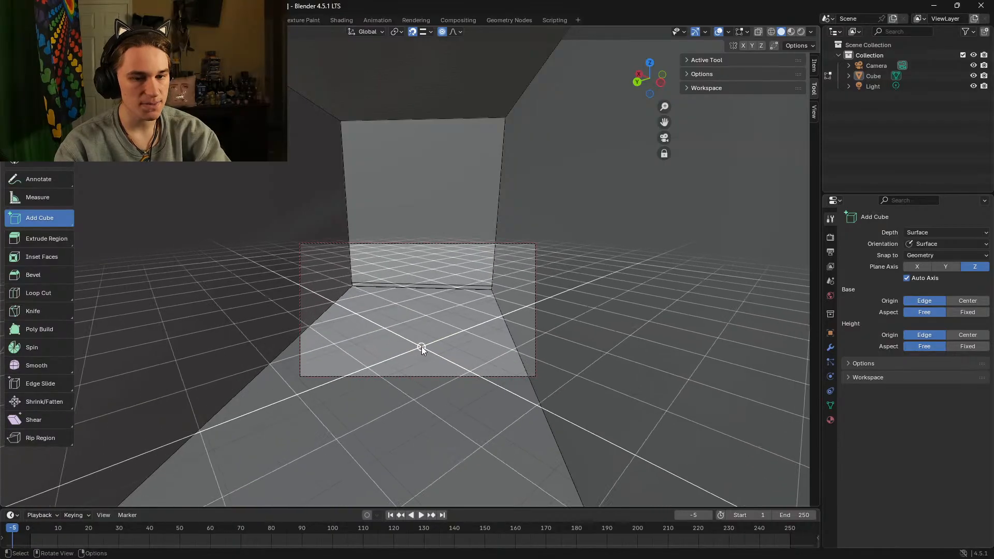
Step: Try drawing another cube base on the floor of the wider angled section to compare its alignment
key("shift+grave")
key("w")
key("s")
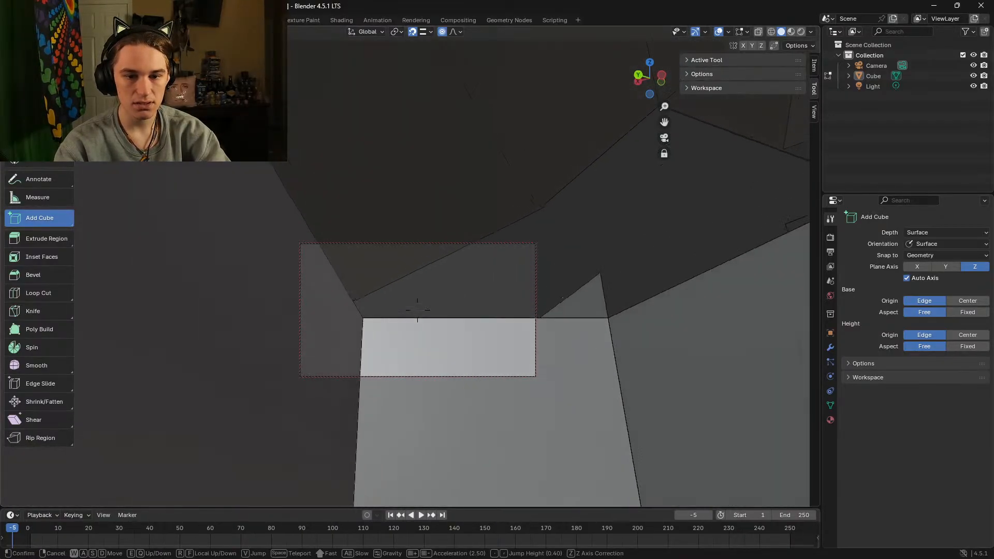
key("w")
left_click(417, 310)
left_click_drag(393, 301, 405, 315)
right_click(394, 366)
Step: Examine how the Add Cube placement grid is angled on the floors of the other corridors and rooms
key("shift+grave")
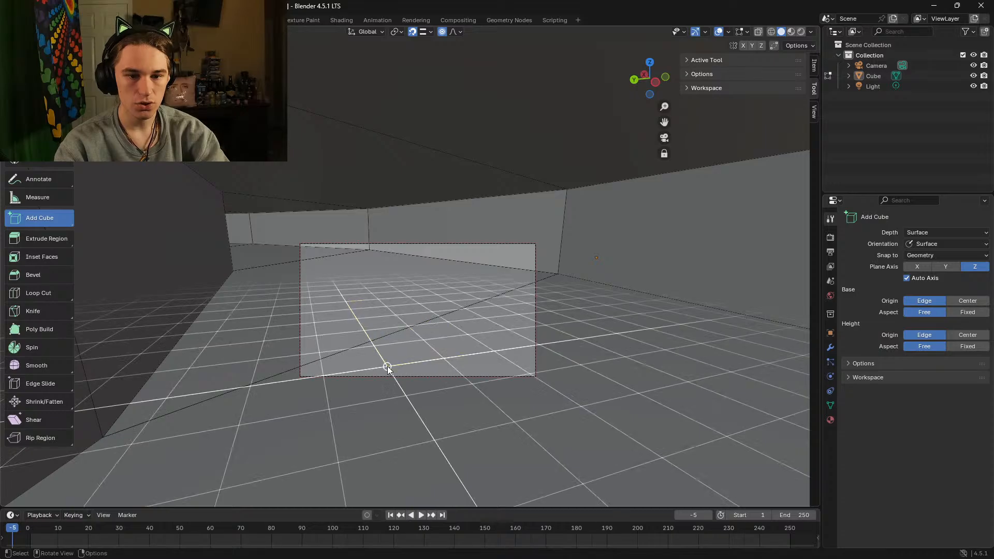
key("s")
key("w")
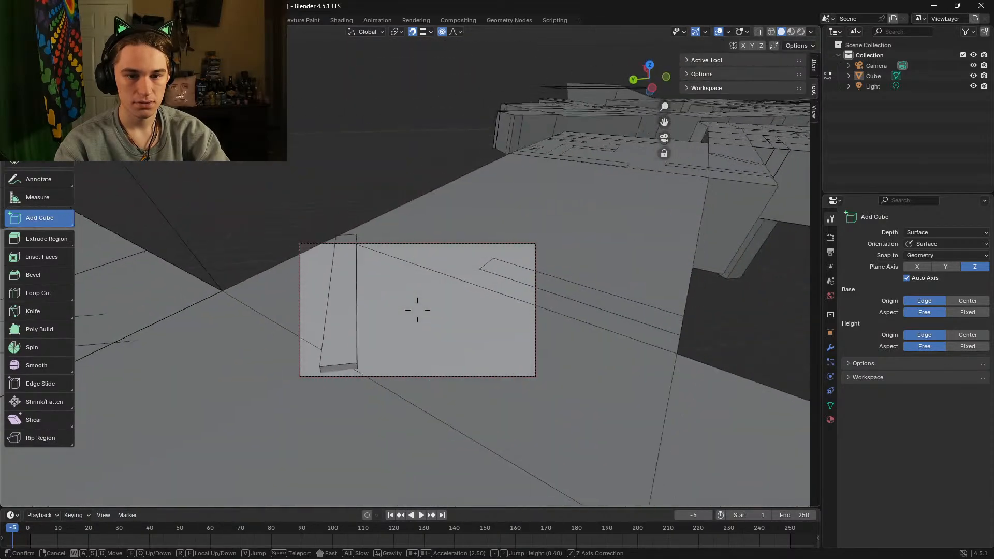
left_click(417, 311)
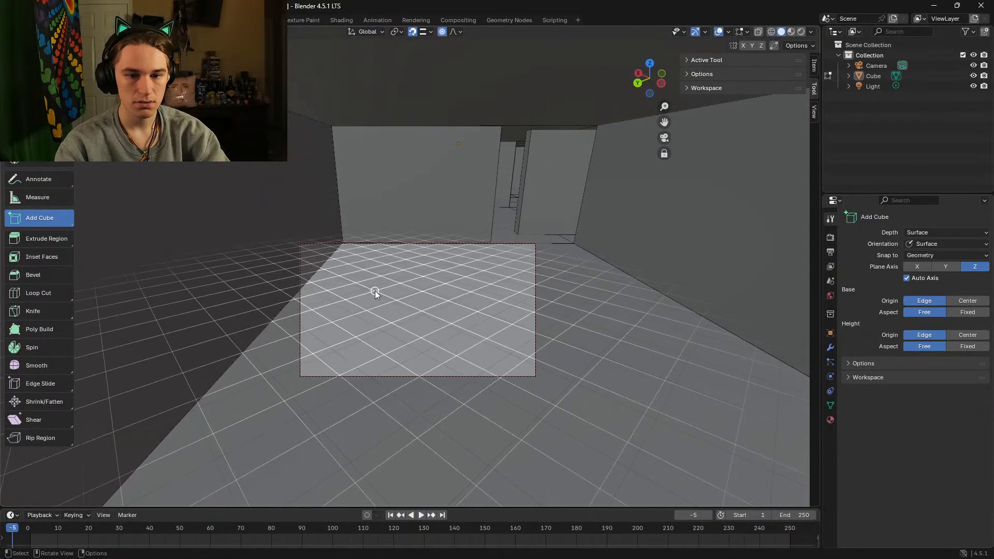
key("shift+grave")
key("w")
key("w")
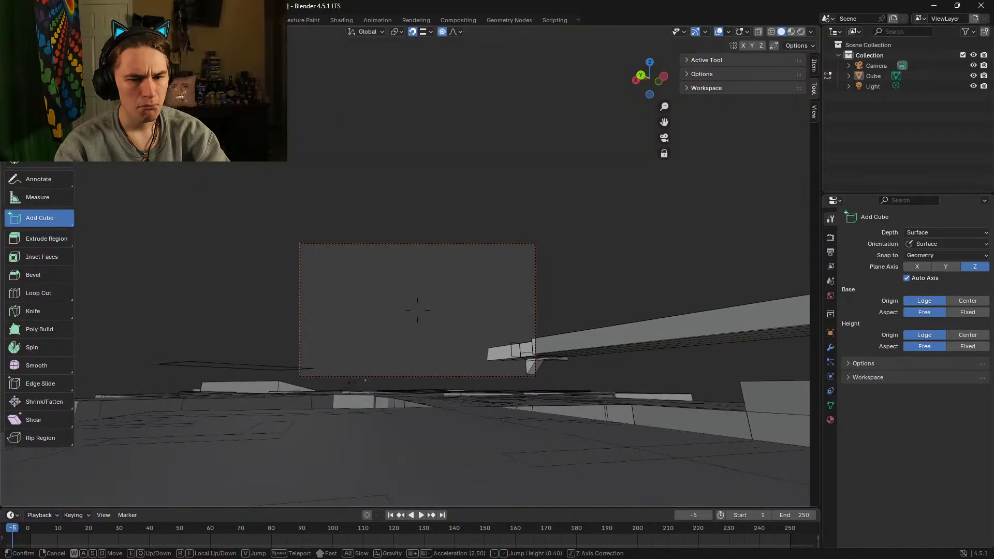
key("w")
key("a")
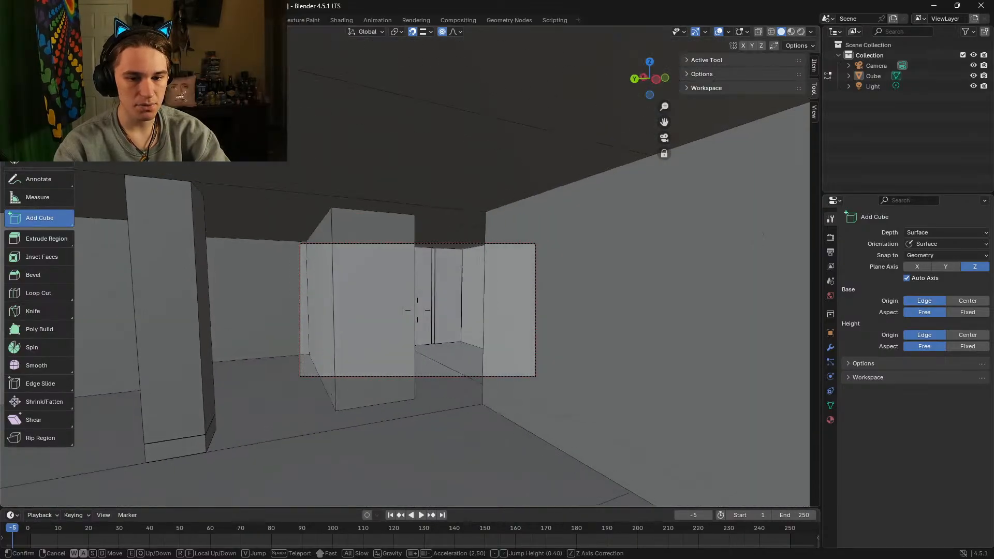
key("d")
left_click(418, 310)
Step: Try drawing a cube base on the alcove floor, stretching it to the bottom corner of the neighbouring pillar
key("shift+grave")
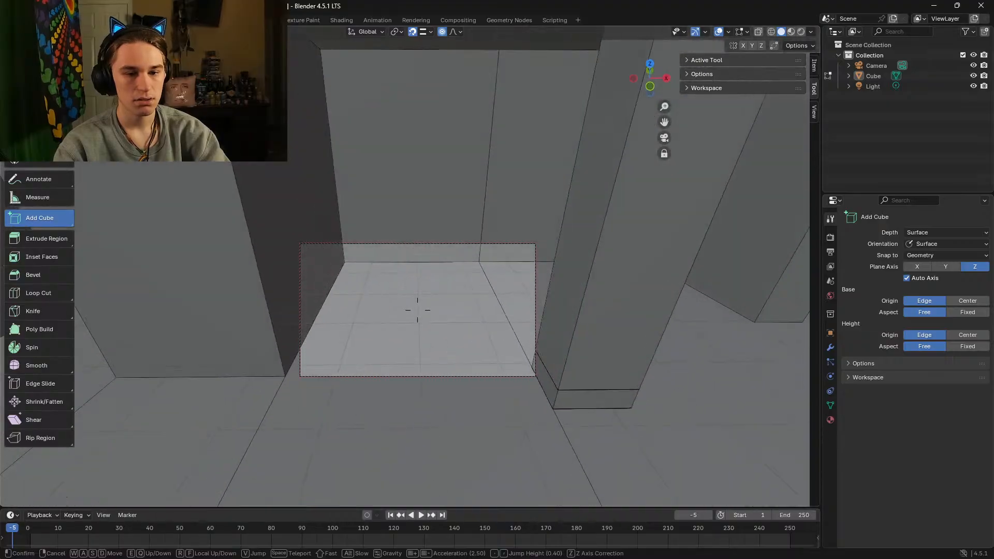
left_click(452, 294)
left_click_drag(379, 368, 282, 317)
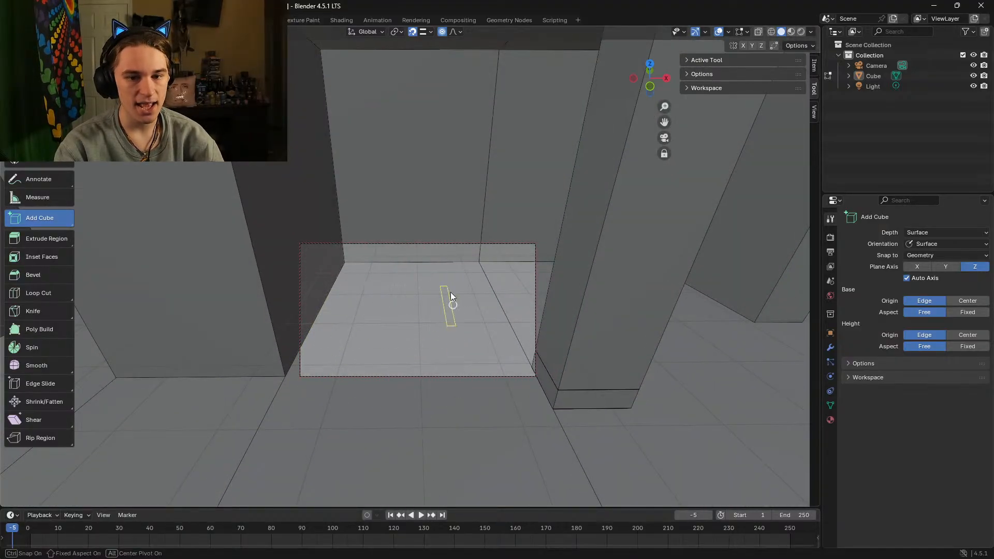
left_click_drag(444, 334, 630, 393)
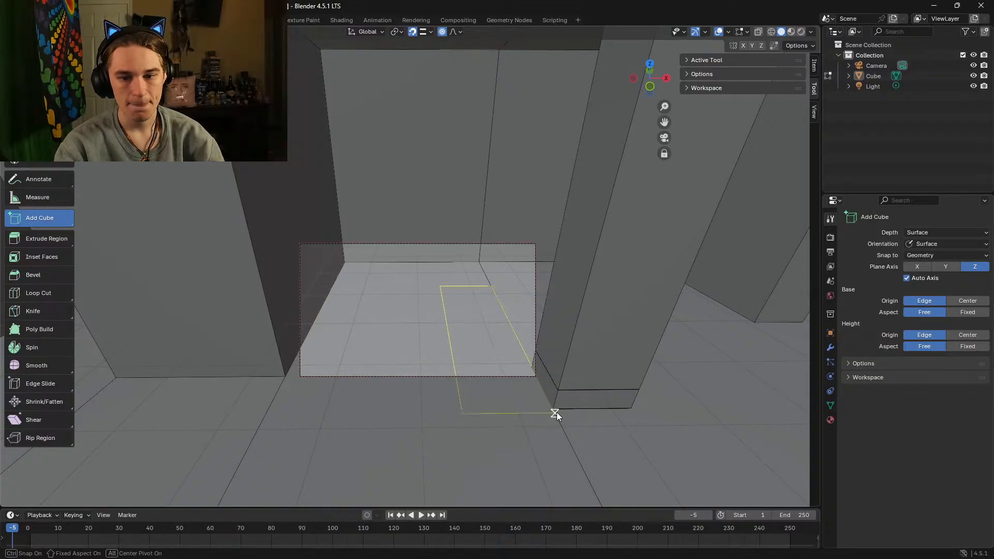
left_click_drag(555, 409, 489, 374)
key("Escape")
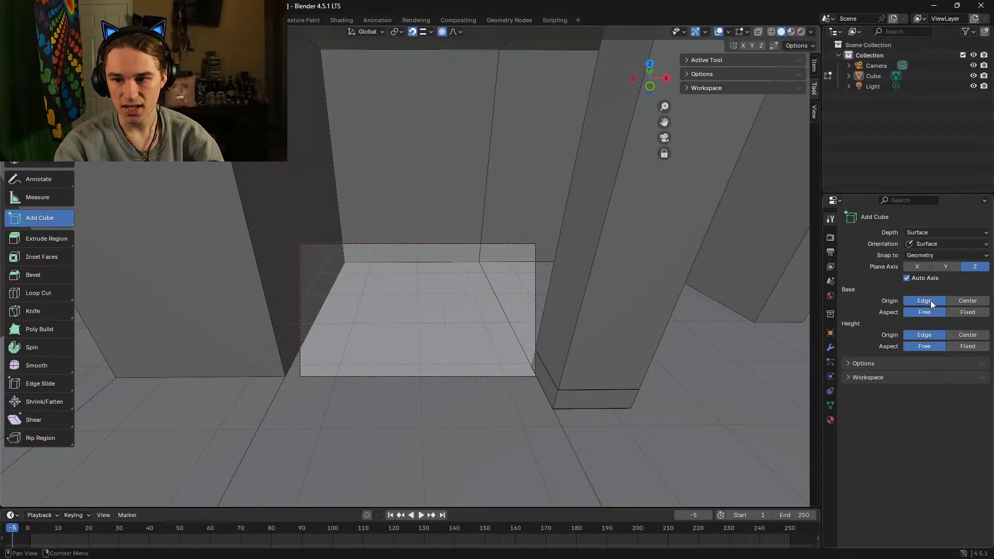
Step: Test the cube base with Center origin and Fixed aspect, and restore Edge and Free
left_click(961, 301)
left_click(965, 312)
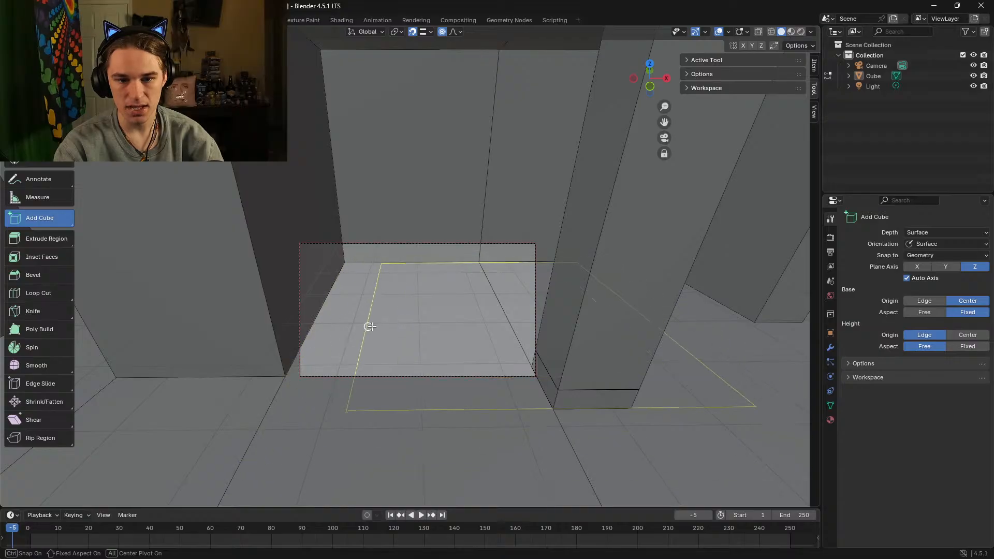
left_click(929, 300)
left_click(930, 309)
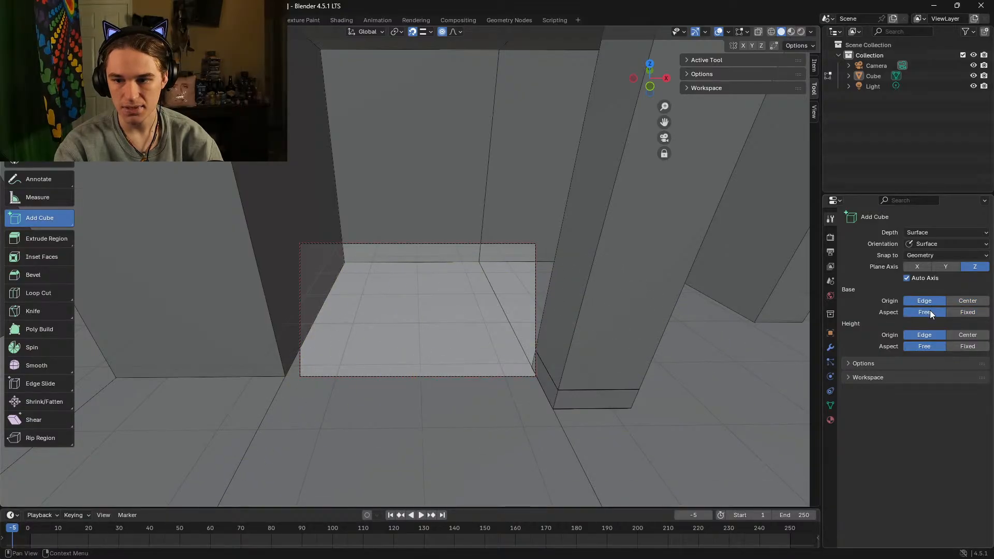
left_click(967, 301)
mouse_move(442, 303)
left_mouse_down()
mouse_move(395, 377)
mouse_move(353, 359)
mouse_move(489, 280)
mouse_move(445, 291)
mouse_move(454, 297)
left_mouse_up()
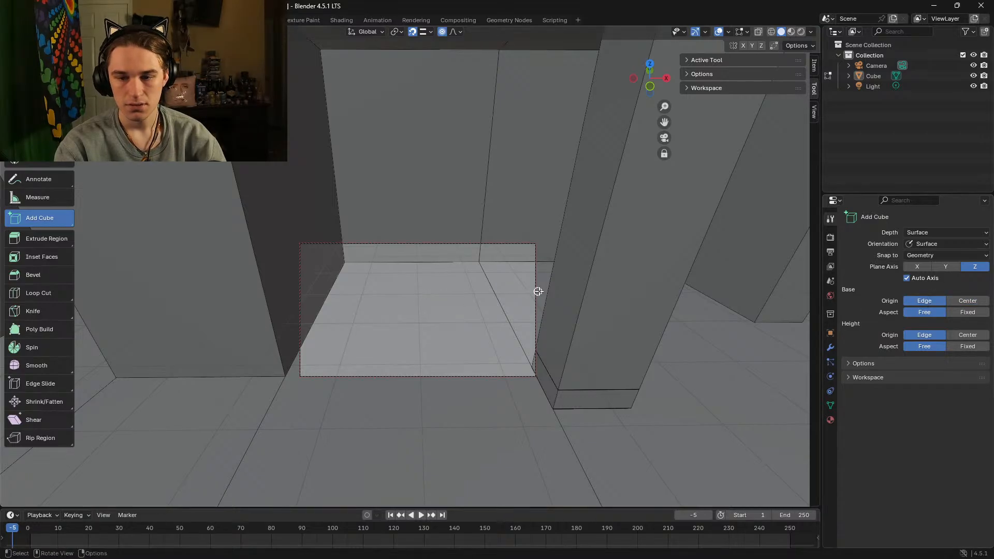
Step: Set the Add Cube orientation to Default and draw a flat cube on the large room's floor, in front of the freestanding pillar
key("shift+grave")
key("s")
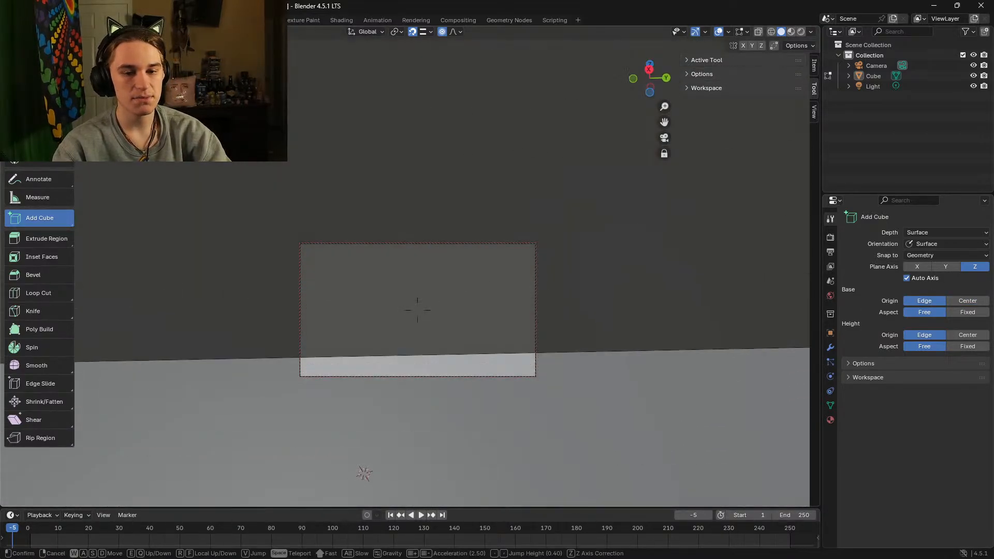
key("w")
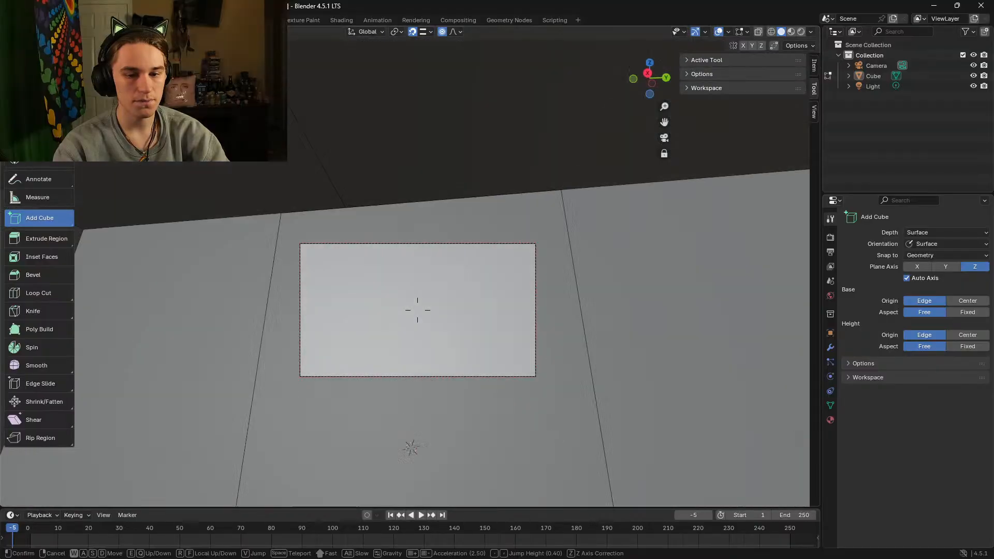
key("w")
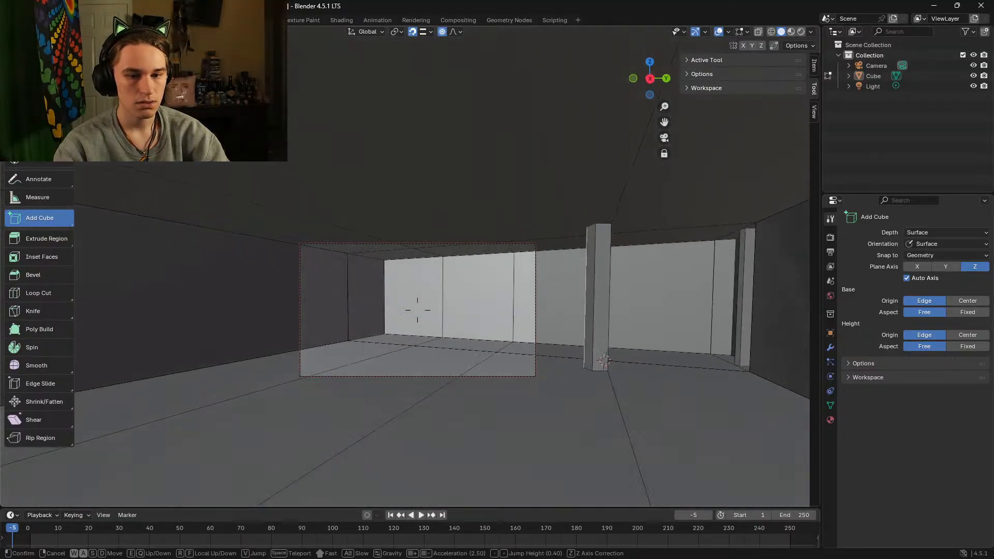
key("a")
left_click(537, 291)
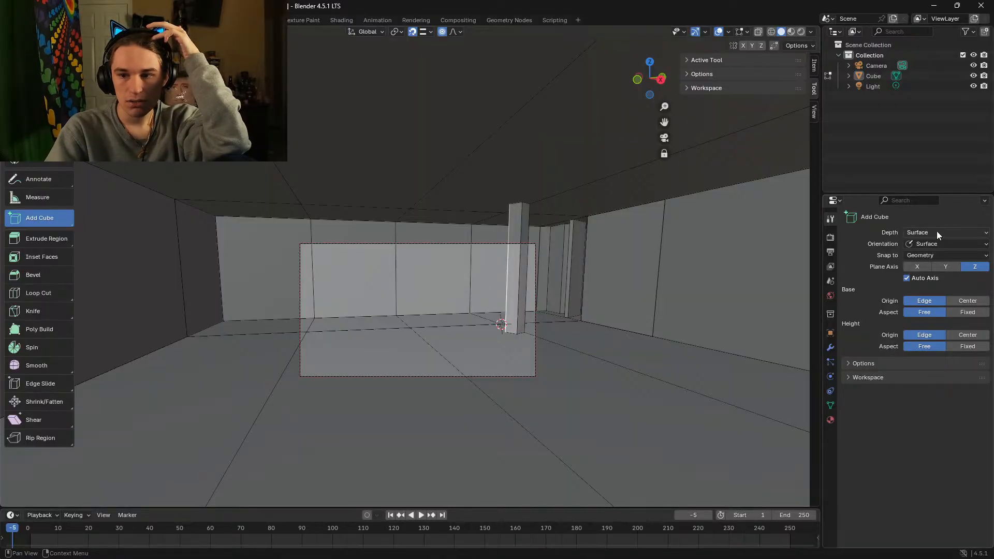
left_click(943, 244)
left_click(947, 263)
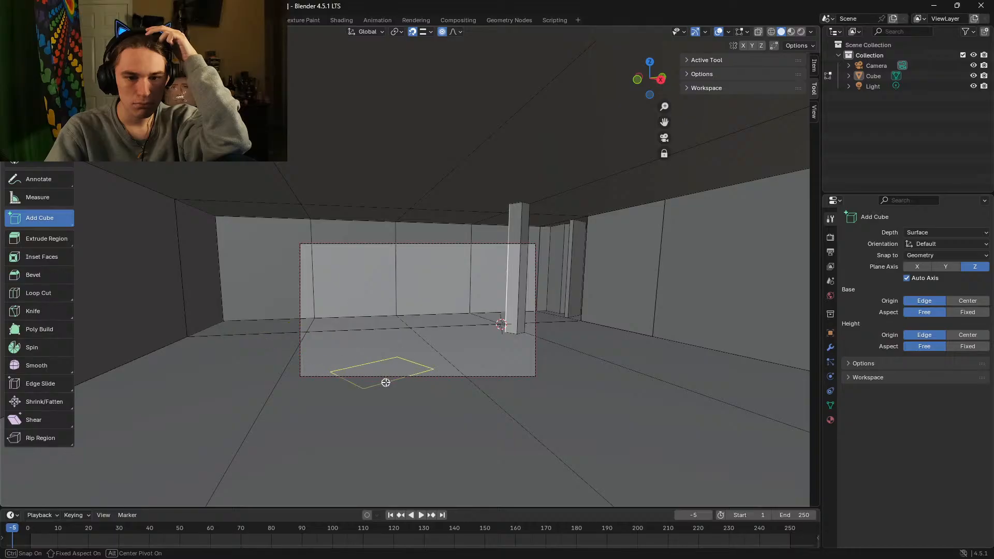
right_click(402, 389)
left_click_drag(350, 355, 348, 453)
left_click(348, 453)
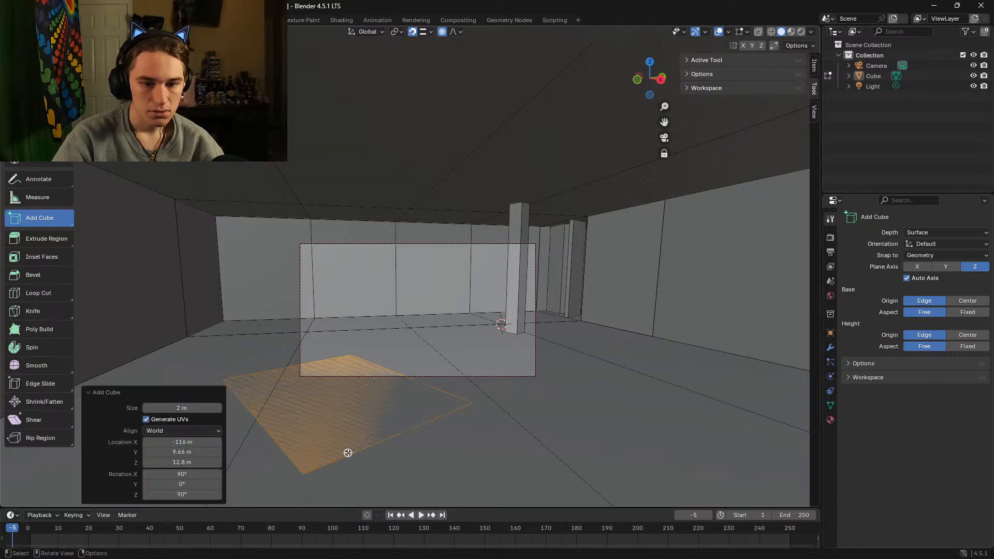
Step: Try extruding the flat cube vertically, and undo both the extrusion and the cube
key("e")
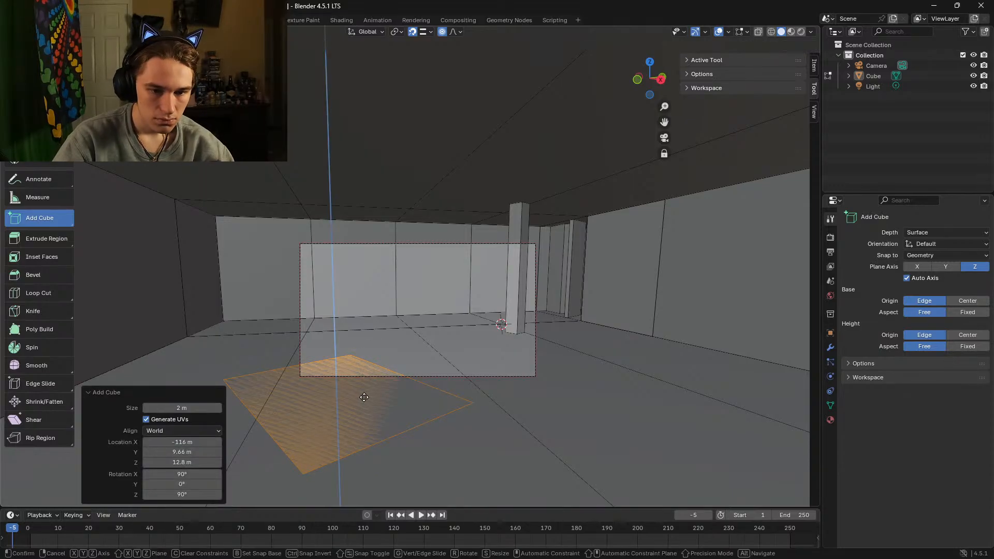
right_click(330, 429)
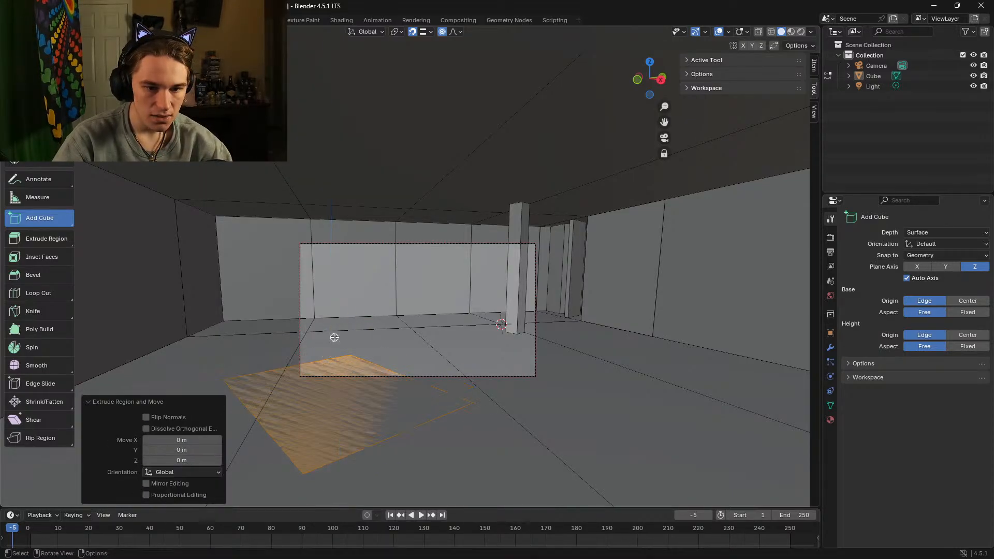
key("ctrl+z")
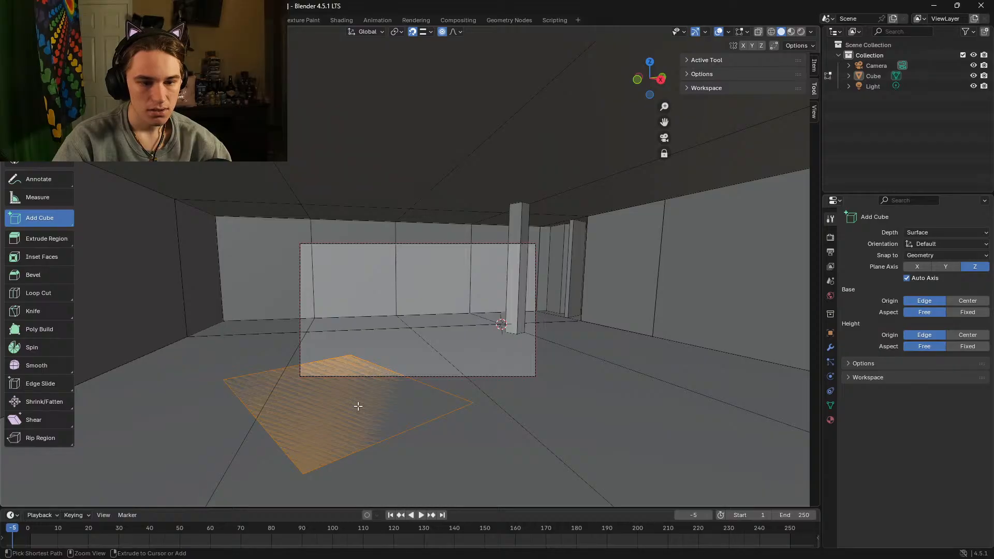
key("ctrl+z")
Step: Set the orientation back to Surface and try drawing a cube base with Cursor Plane depth
left_click(934, 243)
left_click(933, 244)
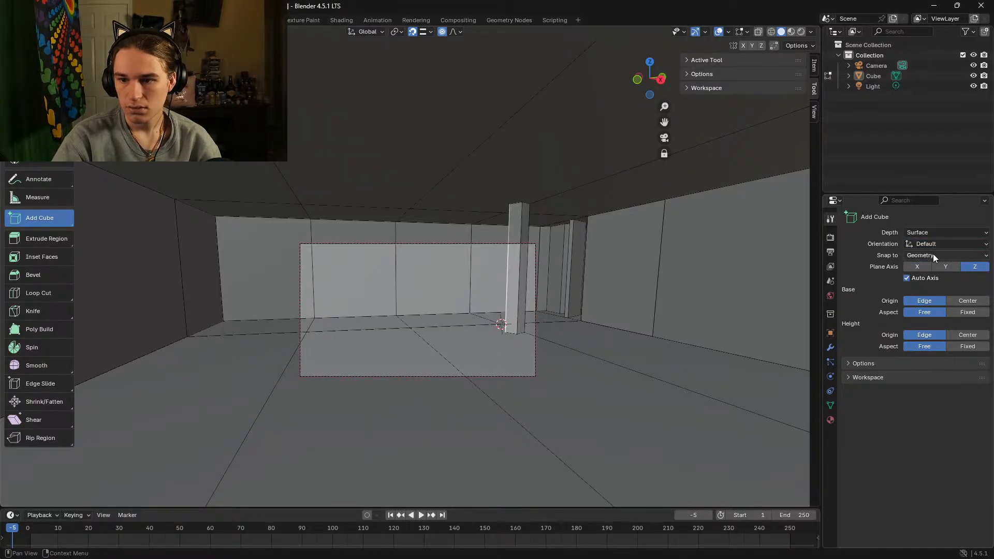
left_click(926, 233)
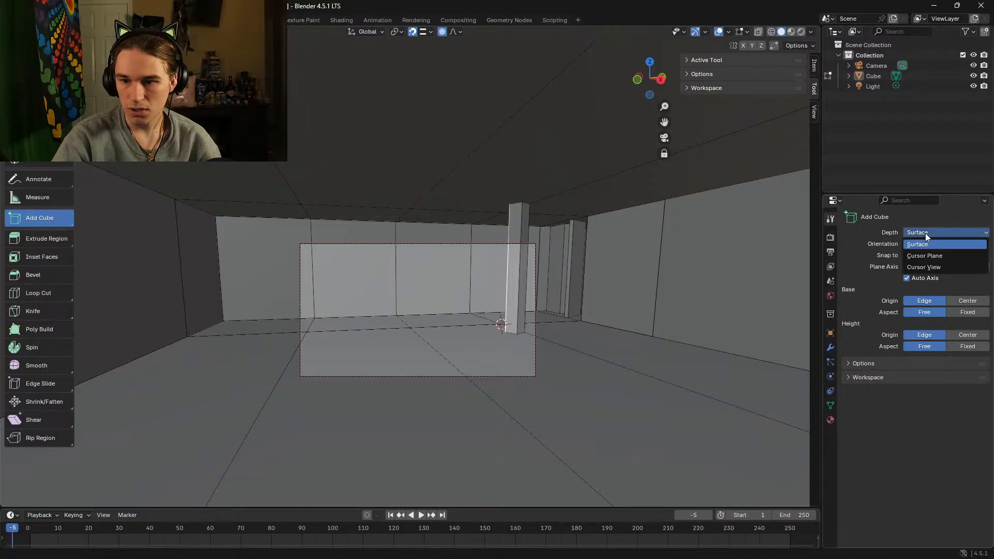
left_click(926, 257)
left_click_drag(365, 369, 317, 438)
right_click(317, 438)
Step: Try drawing a cube base with Cursor View depth, and set the depth back to Surface
left_click(906, 233)
left_click(919, 260)
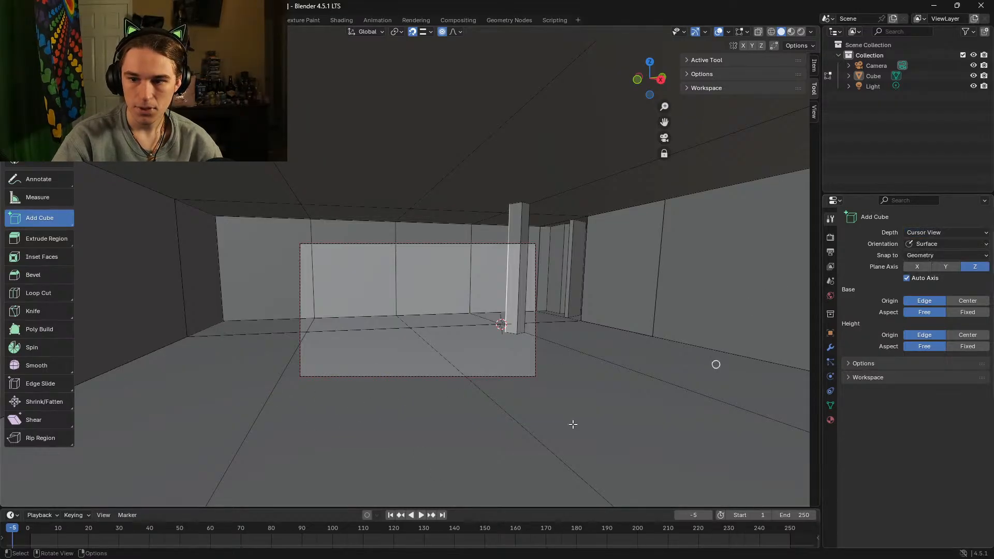
right_click(389, 445)
left_click(916, 233)
left_click(931, 249)
Step: Try drawing a cube base with snapping set to Default, and set it back to Geometry
left_click(939, 257)
left_click(932, 266)
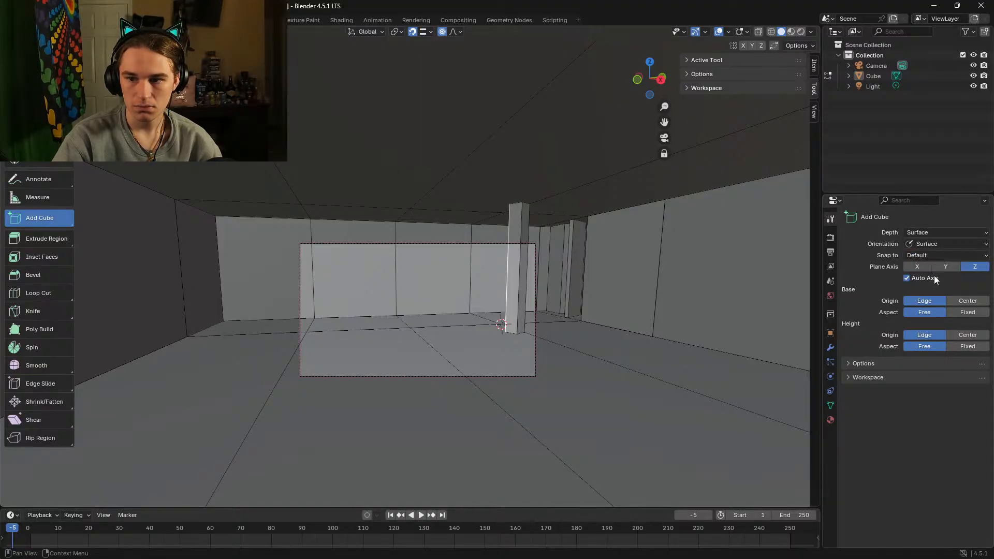
left_click_drag(419, 383, 273, 384)
right_click(273, 384)
left_click(928, 255)
left_click(947, 267)
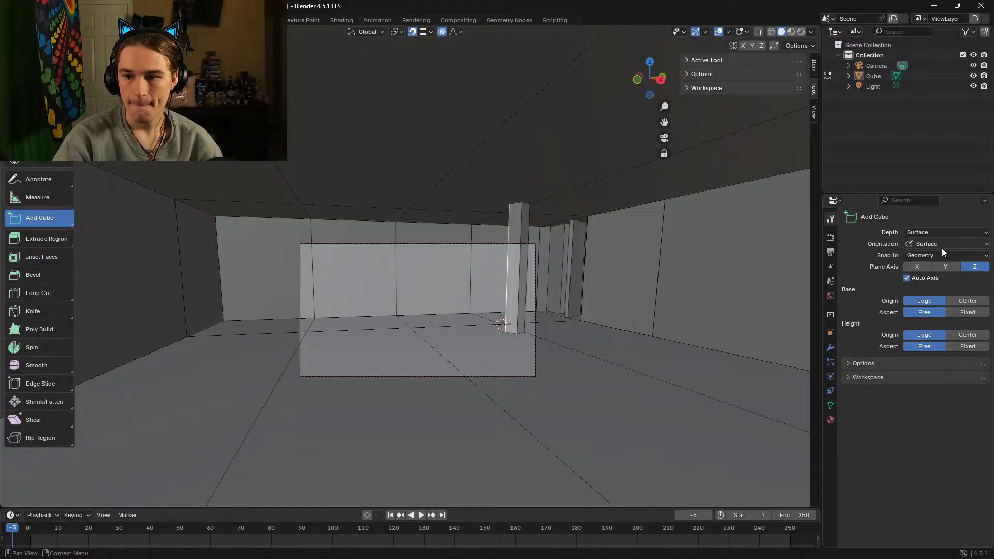
Step: Display the Add Cube tool's transform and UV options, with Auto Axis and Correct Face Attributes enabled
left_click(925, 279)
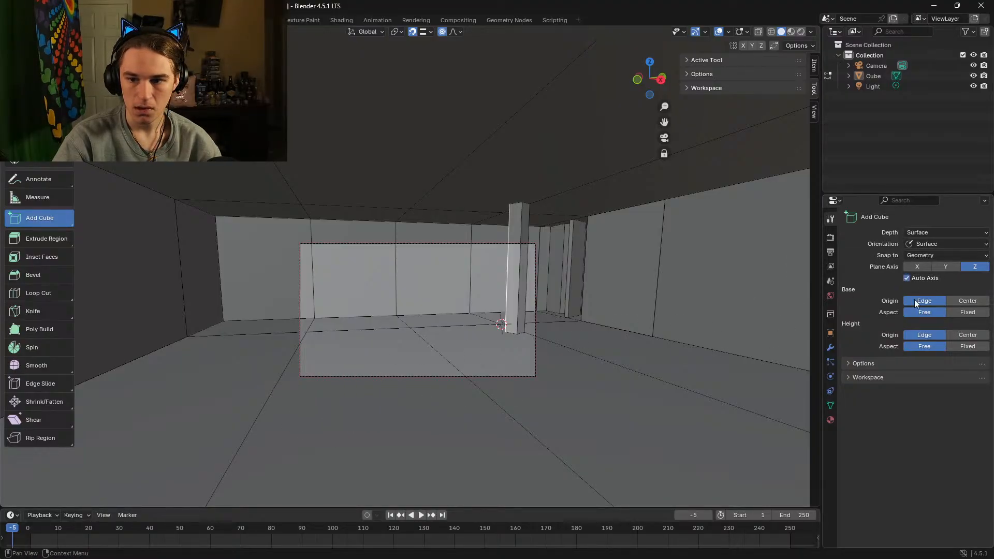
left_click(853, 363)
left_click(913, 392)
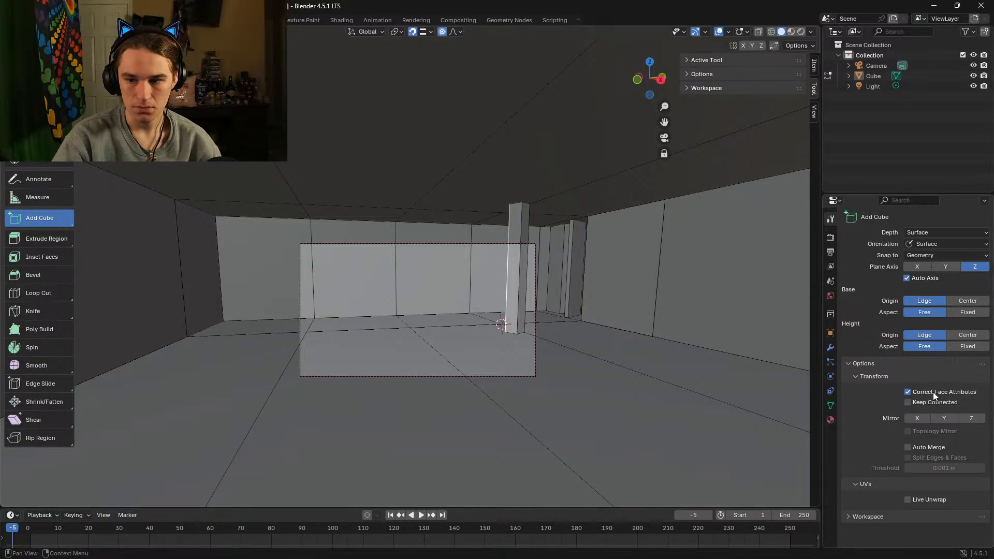
Step: Check the Add Cube tool's Workspace settings and collapse its option groups
left_click(855, 375)
left_click(856, 389)
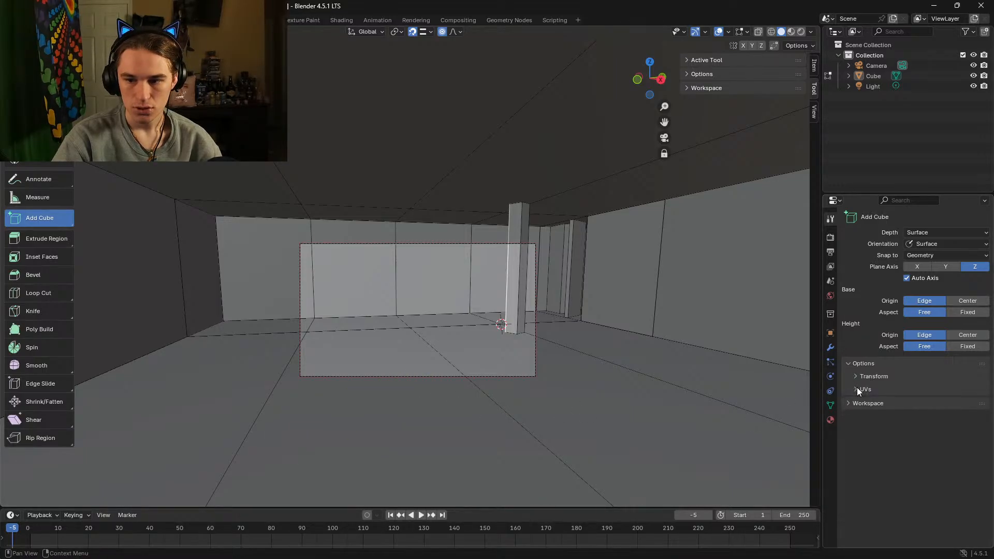
left_click(864, 403)
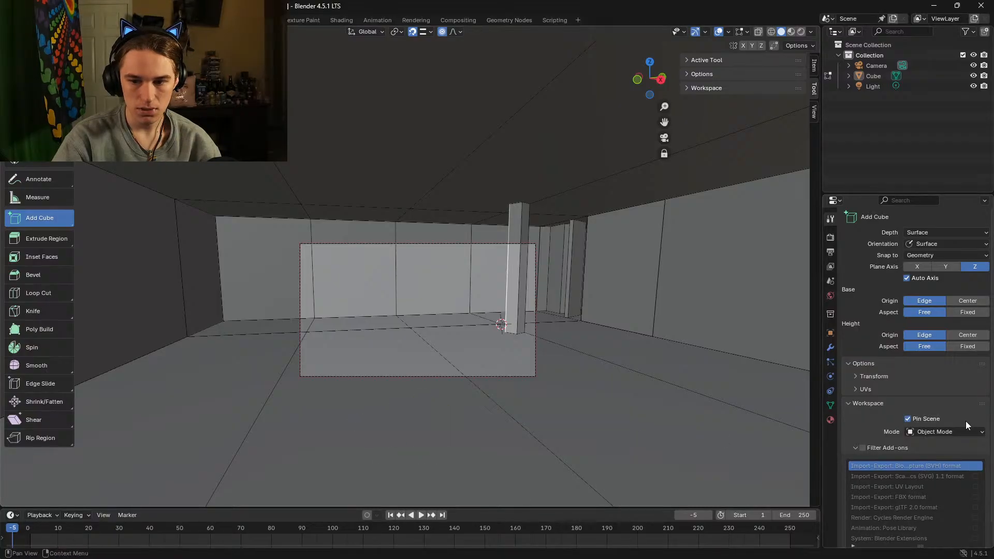
left_click(853, 403)
left_click(853, 364)
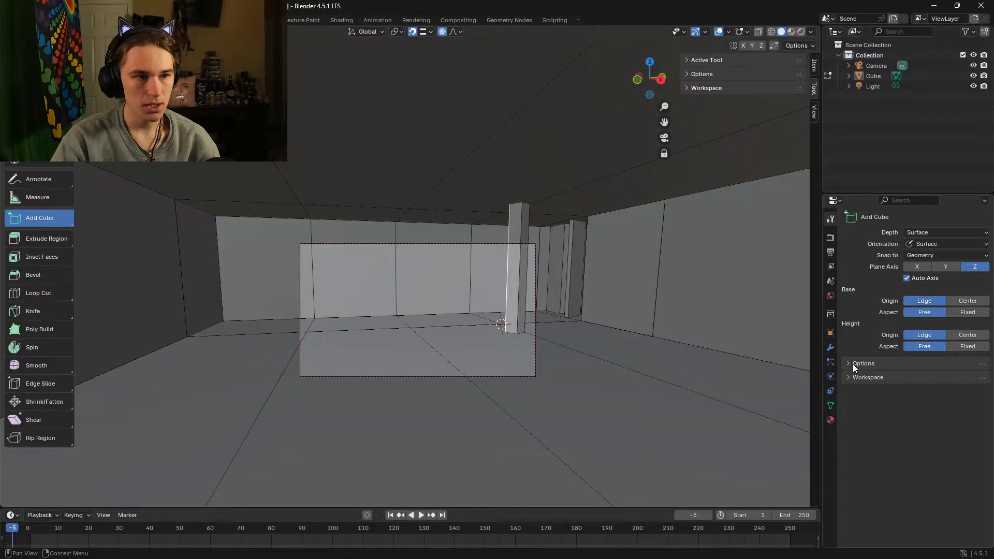
Step: Select all linked faces of the freestanding pillar with the Select Box tool active
key("shift+grave")
key("w")
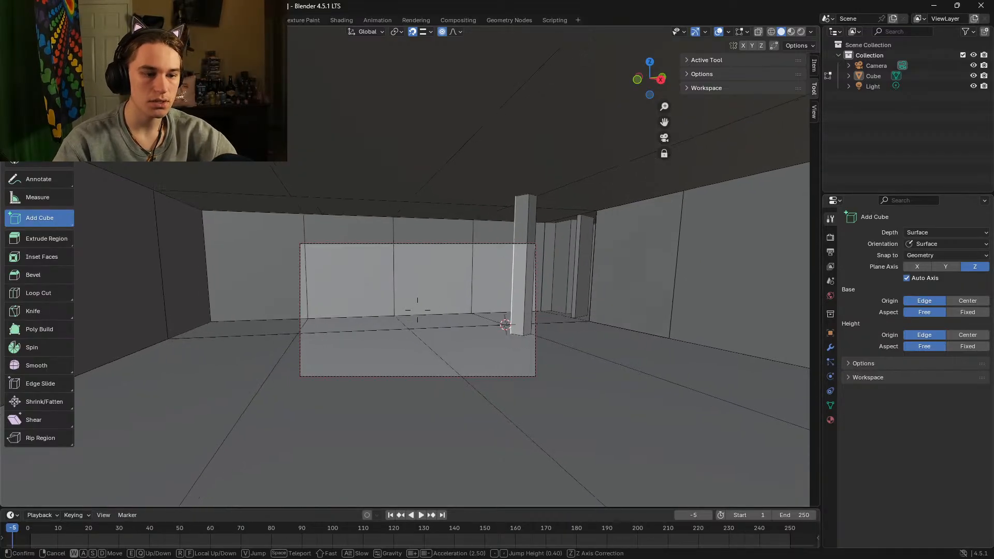
key("s")
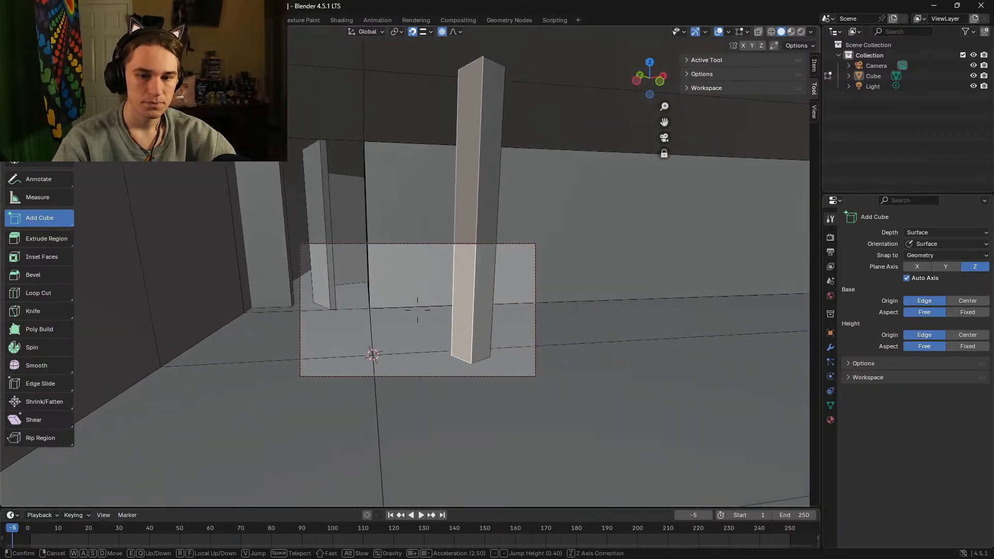
left_click(417, 310)
key("w")
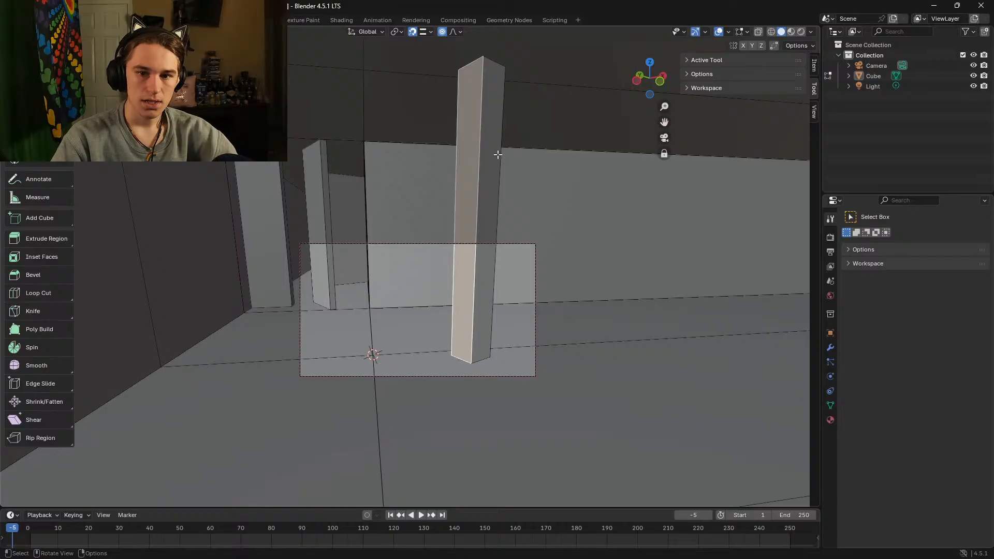
left_click(497, 154)
key("ctrl+l")
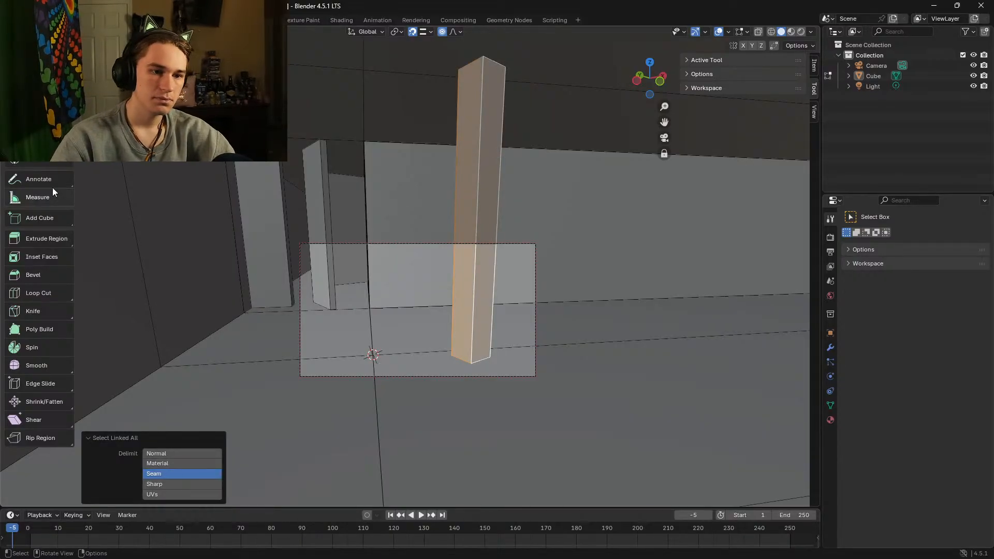
Step: Rotate the selected pillar by about -478° around the global Z axis
key("shift+space")
key("r")
left_click_drag(488, 222, 453, 196)
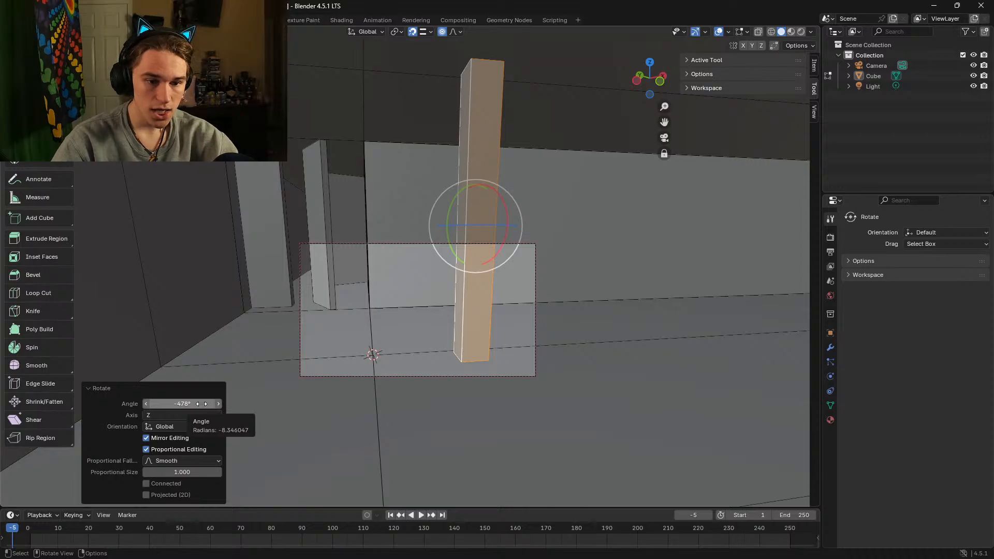
Step: Try Z rotation angles of -450° and -495° on the pillar
key("shift+grave")
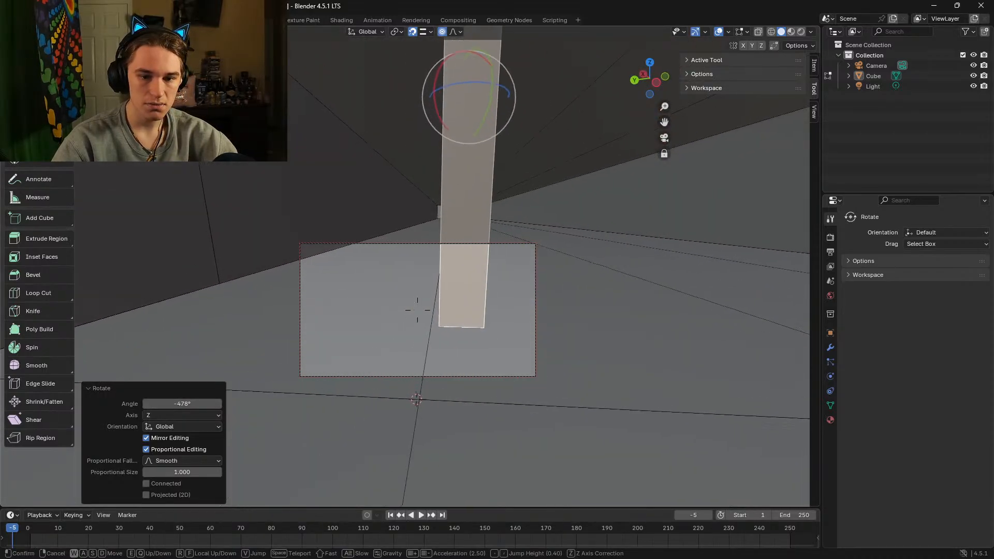
key("w")
key("a")
key("s")
left_click(390, 332)
left_click(205, 404)
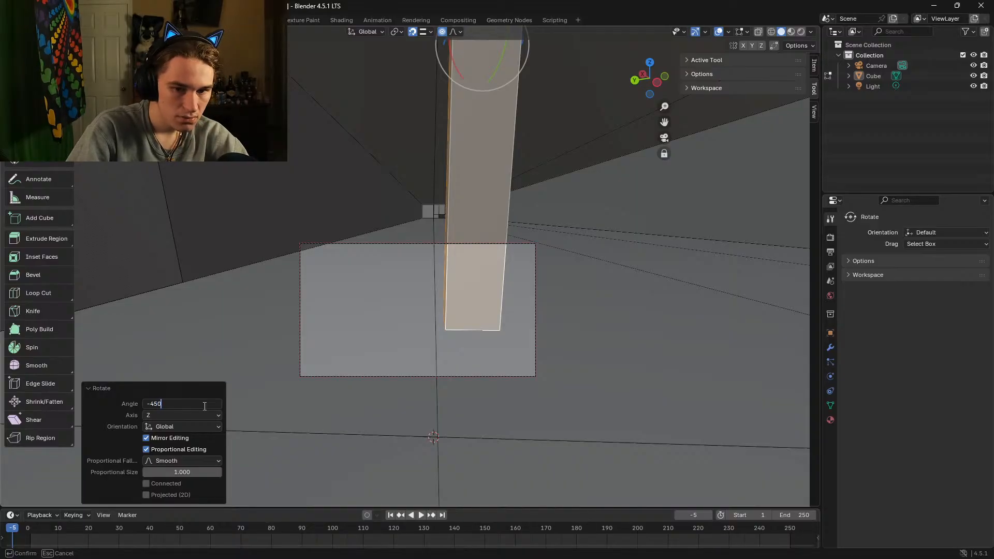
key("Return")
left_click(203, 405)
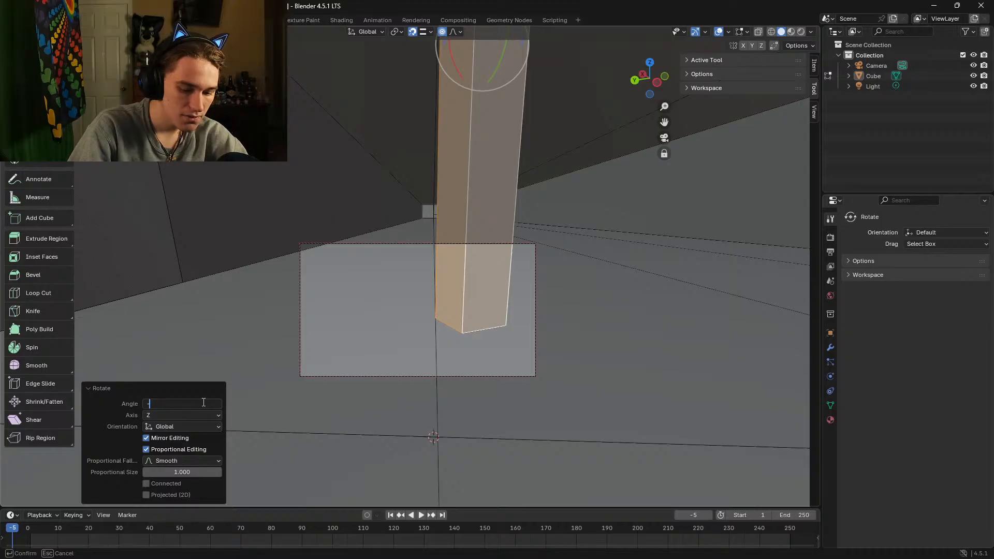
type("-495")
key("Return")
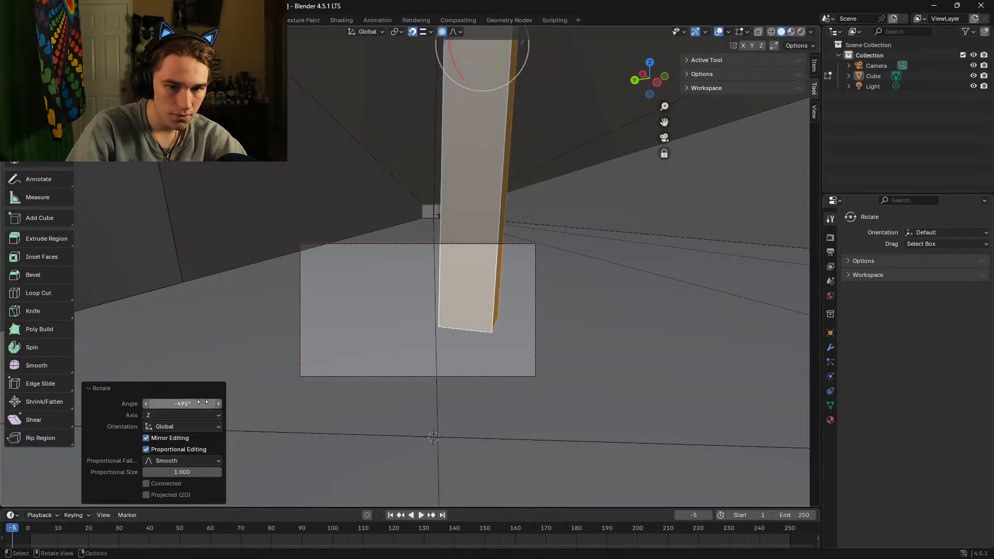
Step: Set the pillar's Z rotation angle to -480°
left_click(202, 403)
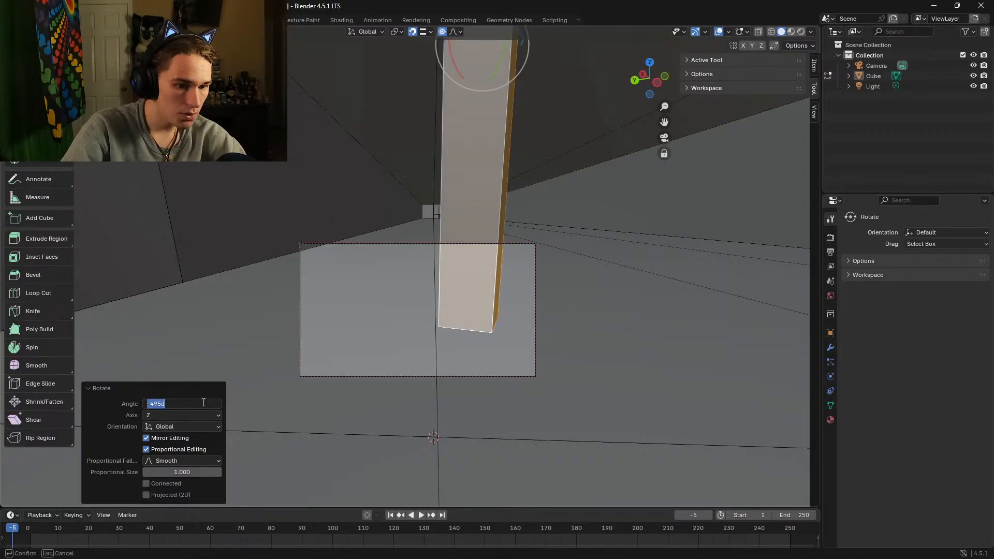
type("-480")
key("Return")
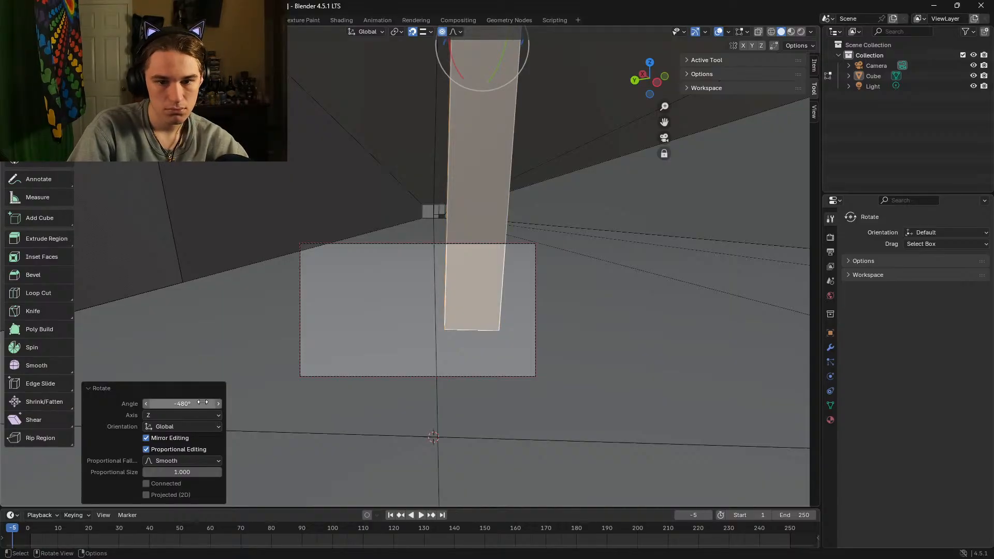
Step: Examine from several sides how the rotated pillar lines up with the surrounding walls and floor lines
key("shift+grave")
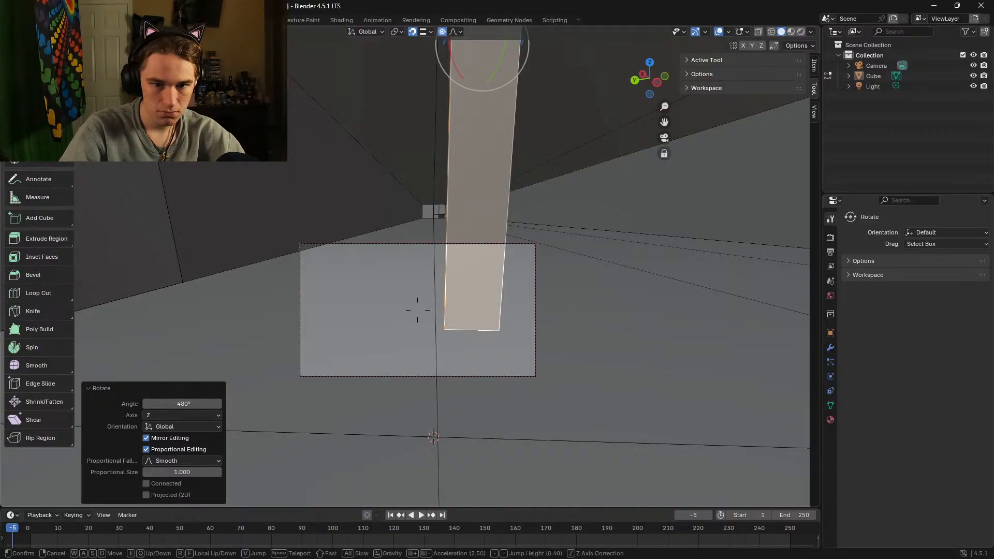
key("w")
key("s")
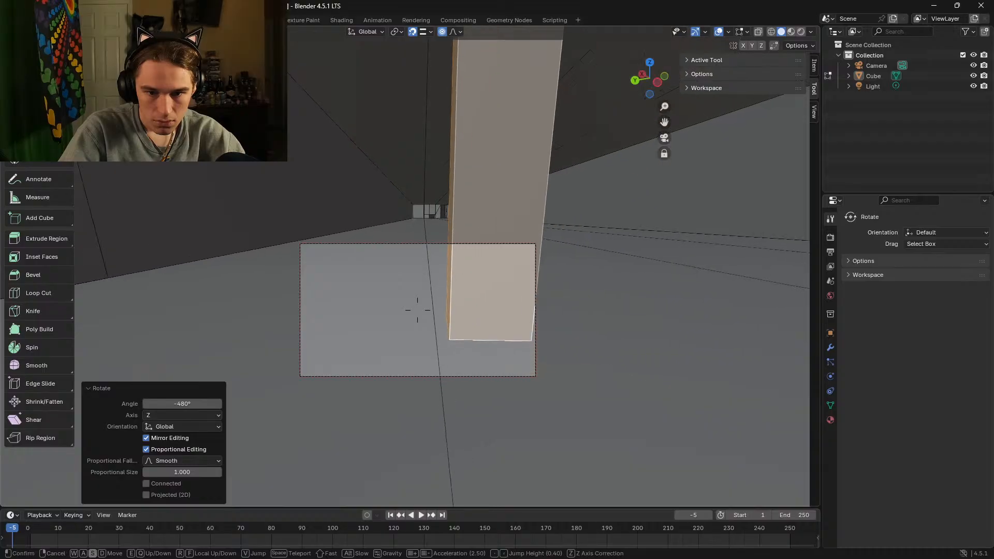
key("a")
key("w")
key("w")
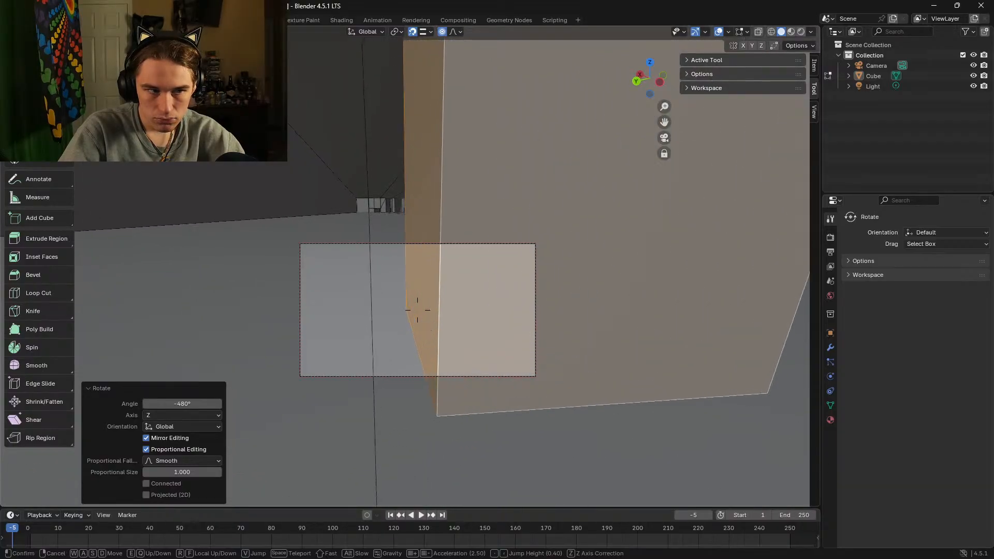
key("s")
key("d")
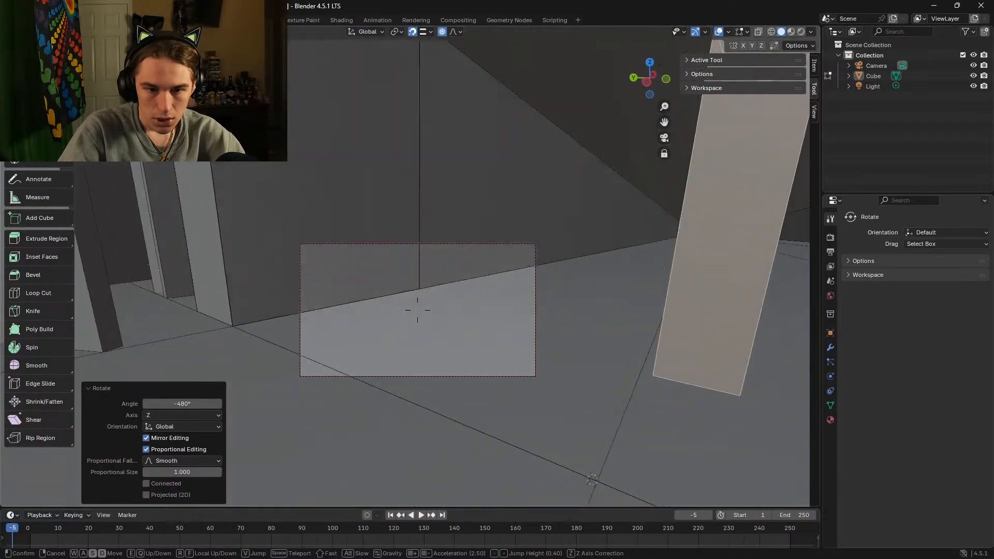
left_click(417, 310)
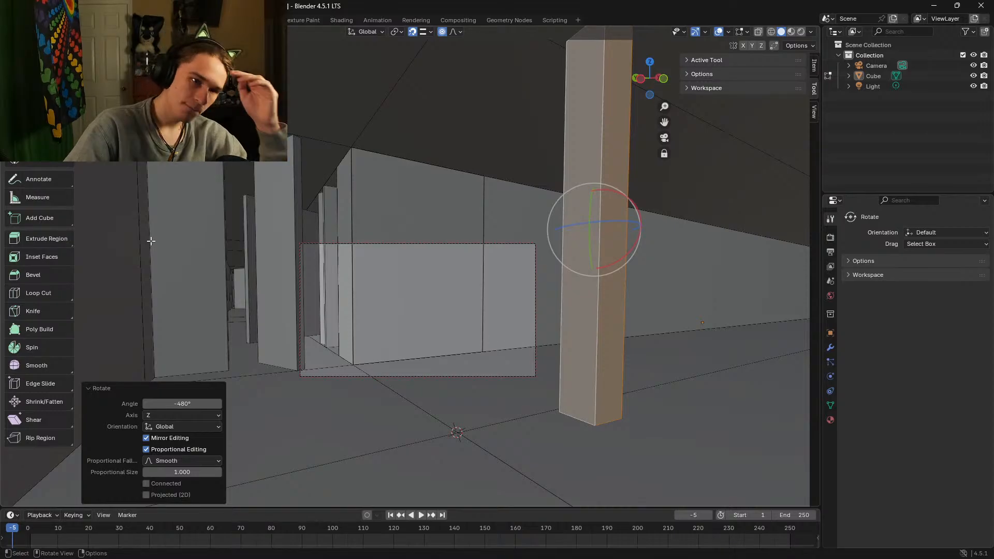
Step: Try drawing a cube with Add Cube from the upper corner of the wall end beside the opening
left_click(48, 219)
left_click_drag(376, 153, 382, 169)
left_click_drag(385, 214, 438, 338)
right_click(439, 339)
left_click_drag(426, 148, 442, 85)
right_click(442, 84)
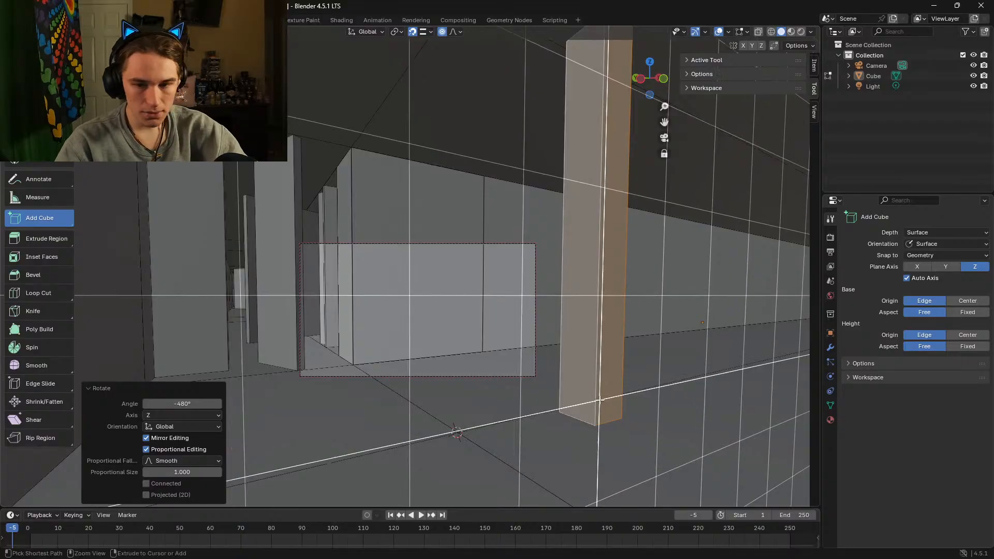
Step: Undo the freestanding pillar's rotation and creation, leaving nothing selected
key("ctrl+z")
key("a")
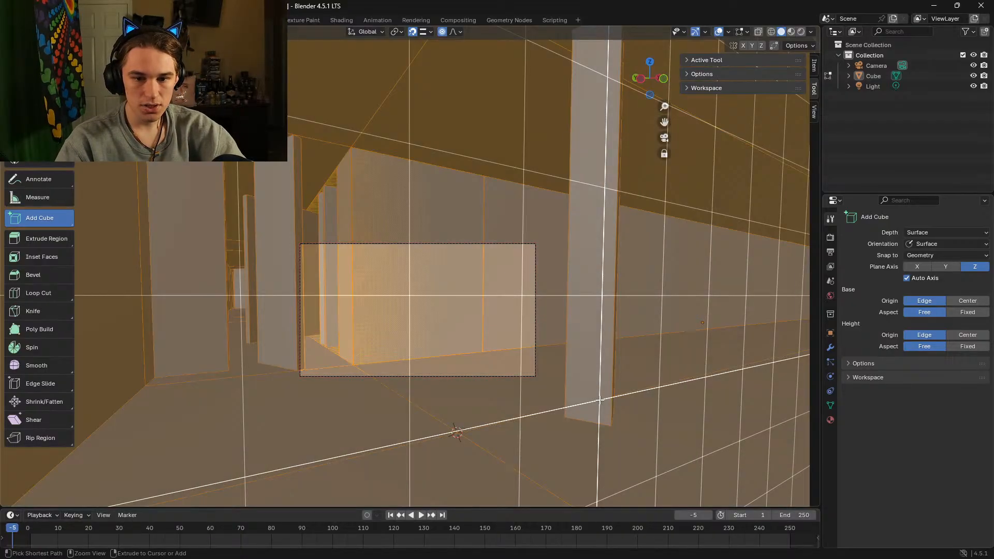
key("alt+a")
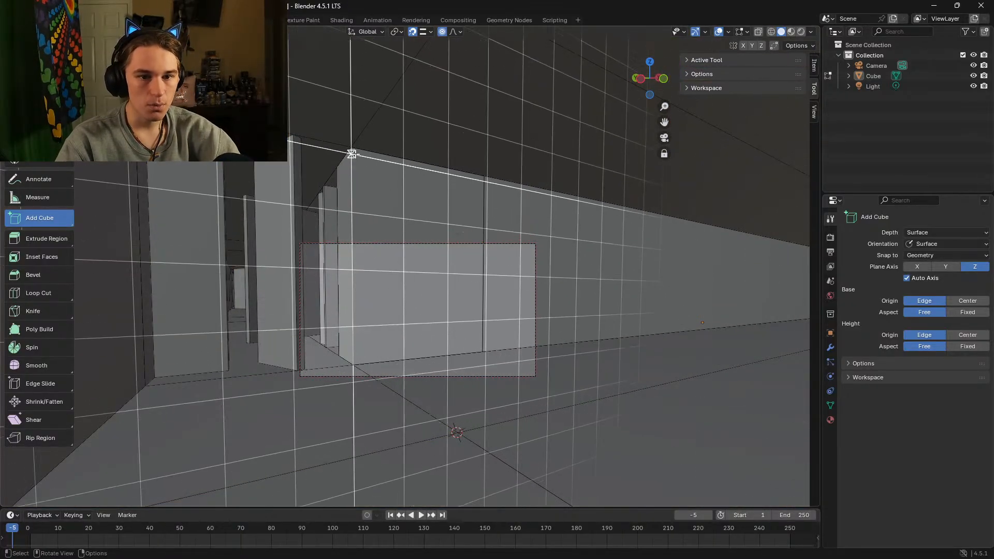
Step: Try drawing a full-height pillar at the corner of the wall end, and undo it
left_click_drag(352, 153, 367, 178)
left_click_drag(382, 319, 373, 371)
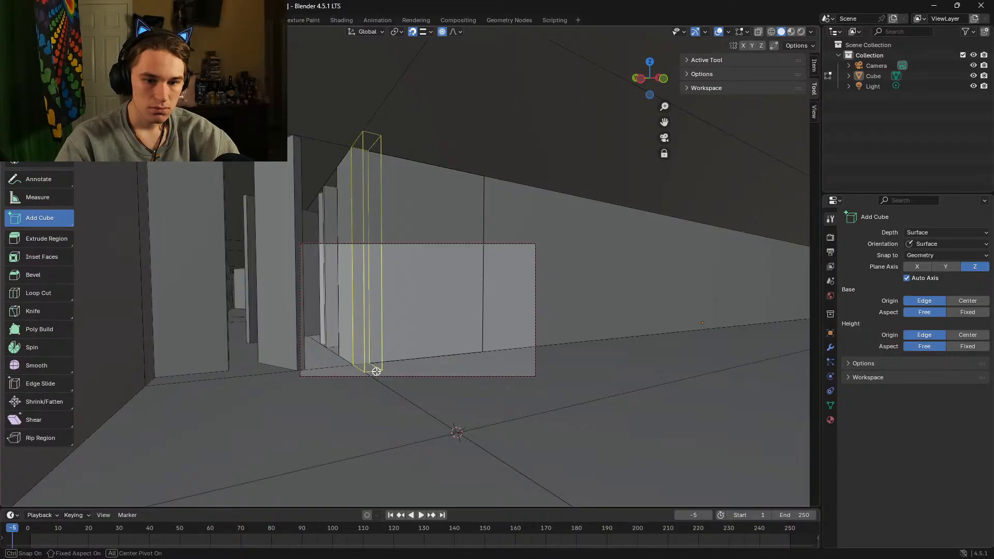
left_click(375, 369)
key("shift+grave")
key("w")
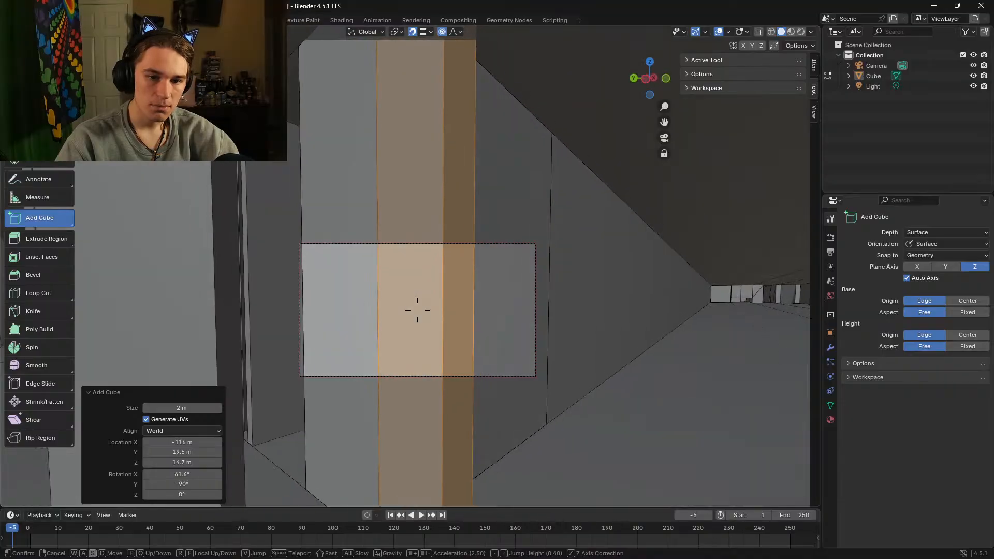
left_click(417, 309)
key("ctrl+z")
Step: Draw a narrow full-height pillar from the upper corner of the wall end down to the floor
key("shift+grave")
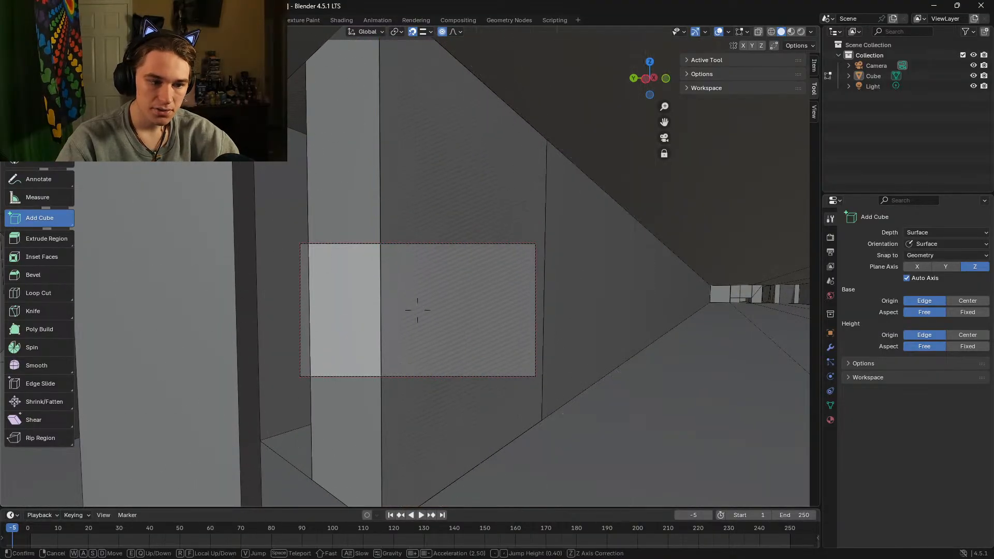
key("s")
left_click(417, 310)
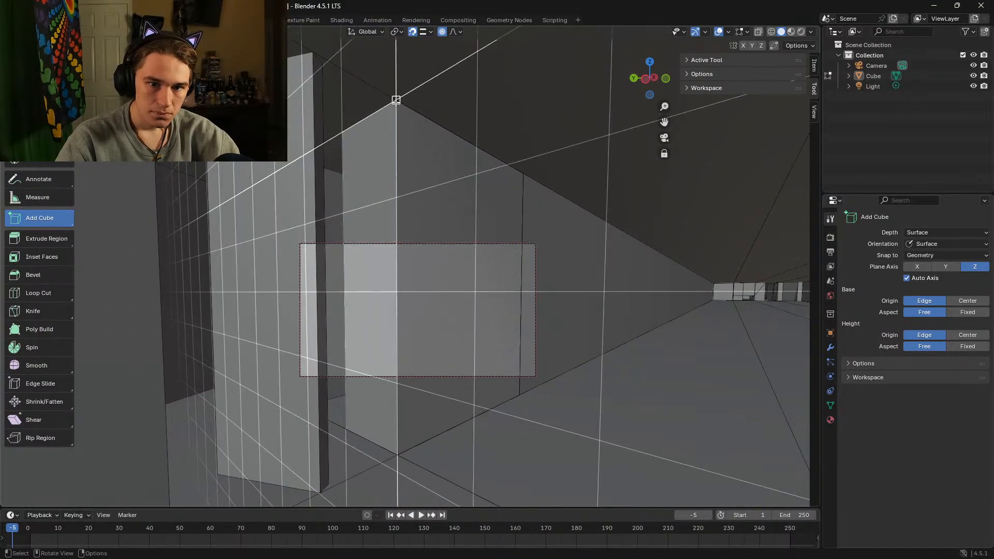
left_click_drag(396, 101, 414, 443)
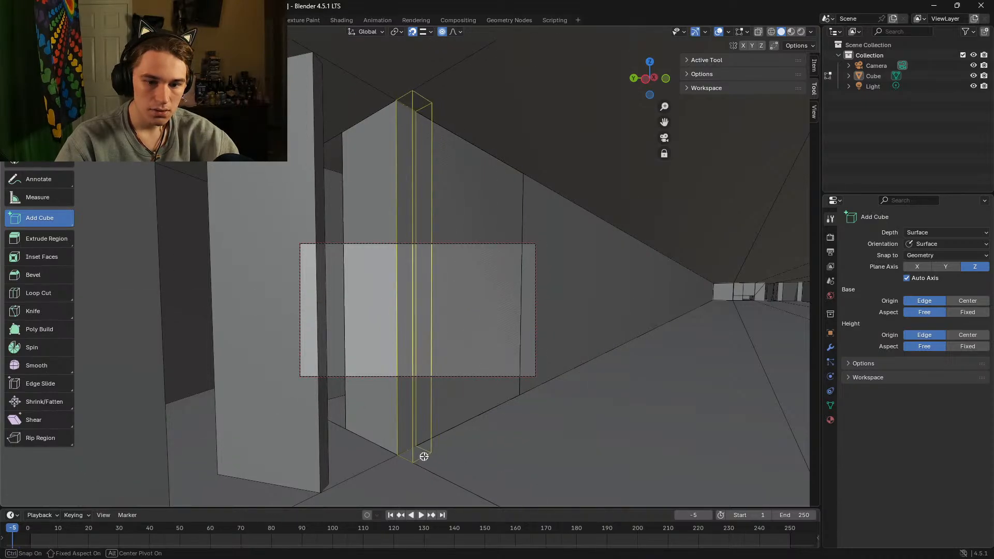
left_click(423, 456)
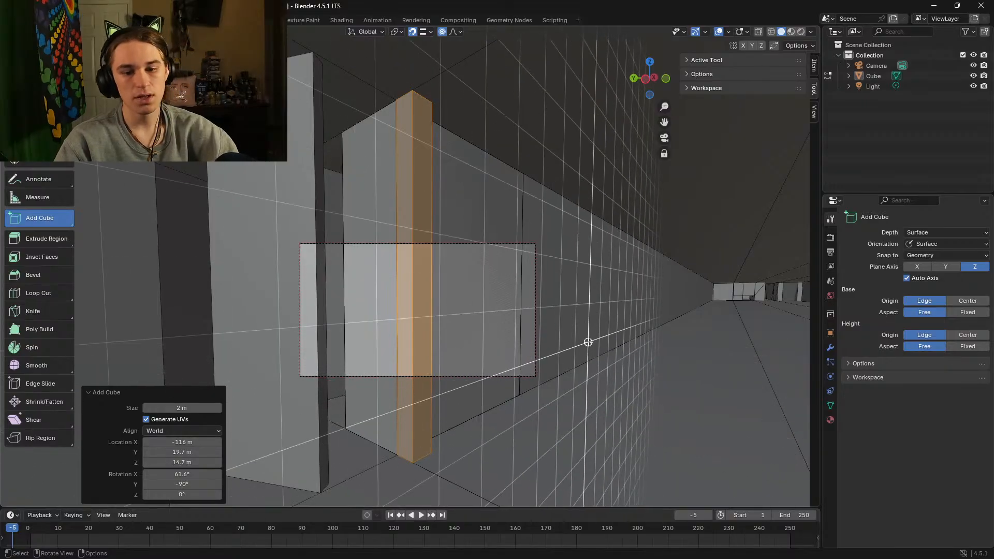
Step: Try moving the new corner pillar along the Y axis with the Move tool
key("shift+grave")
key("w")
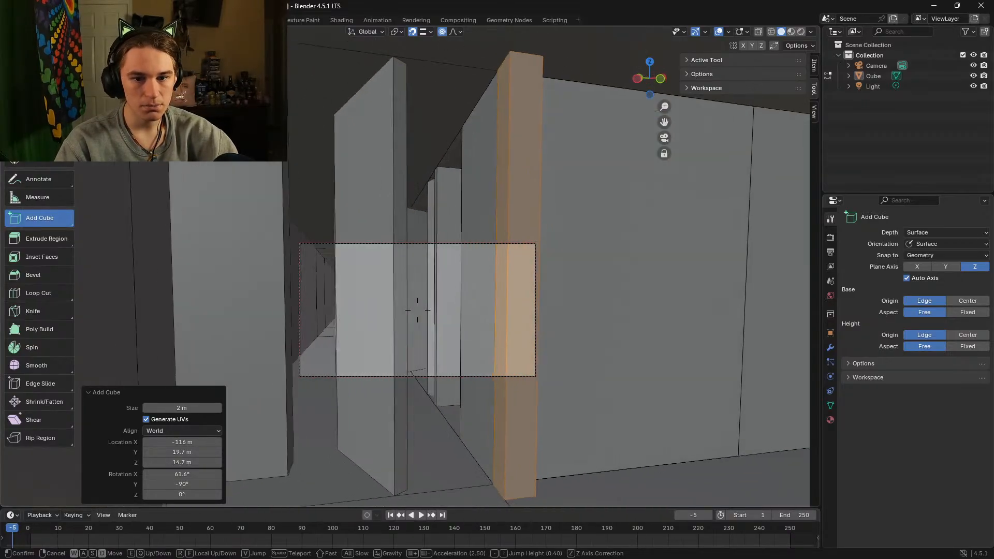
key("a")
key("s")
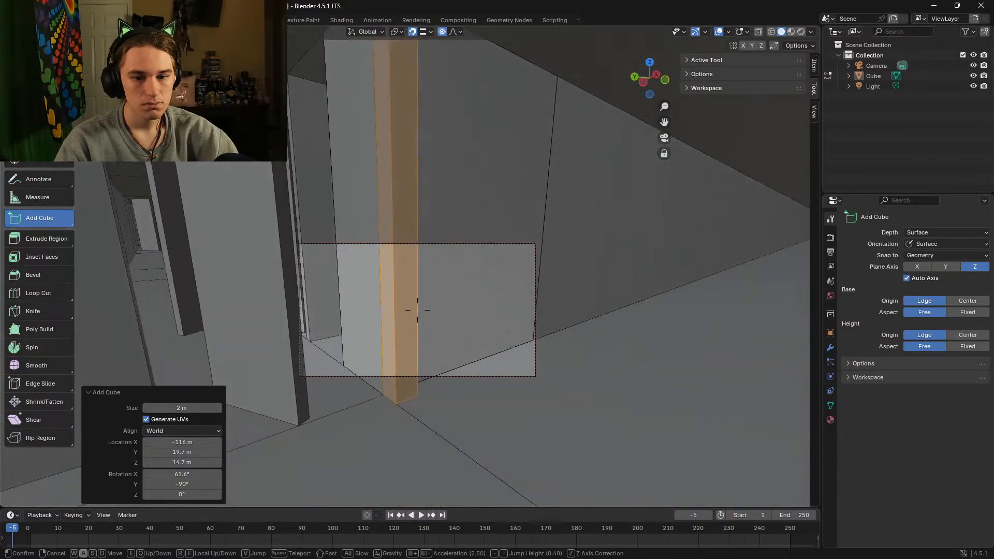
key("s")
left_click(417, 310)
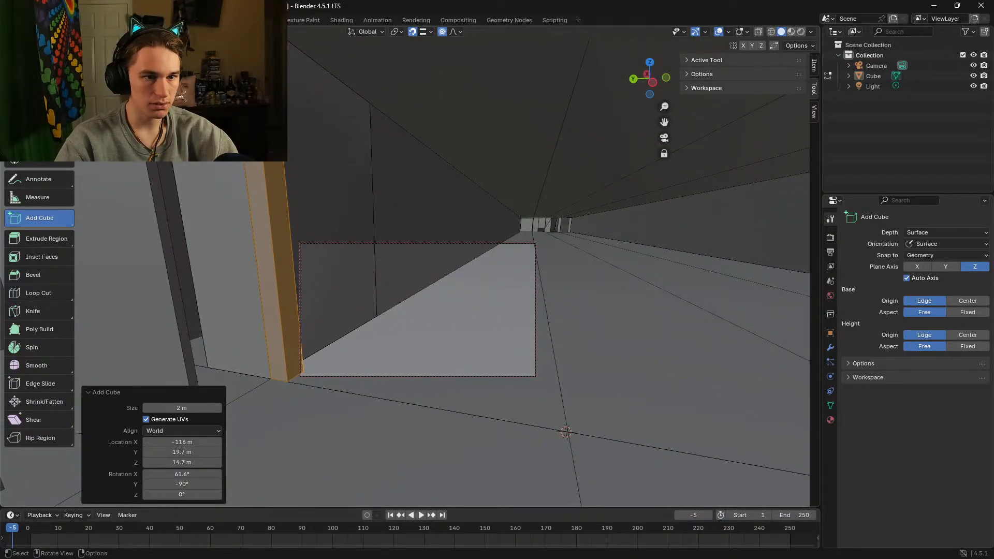
left_click(39, 104)
left_click_drag(250, 212, 292, 223)
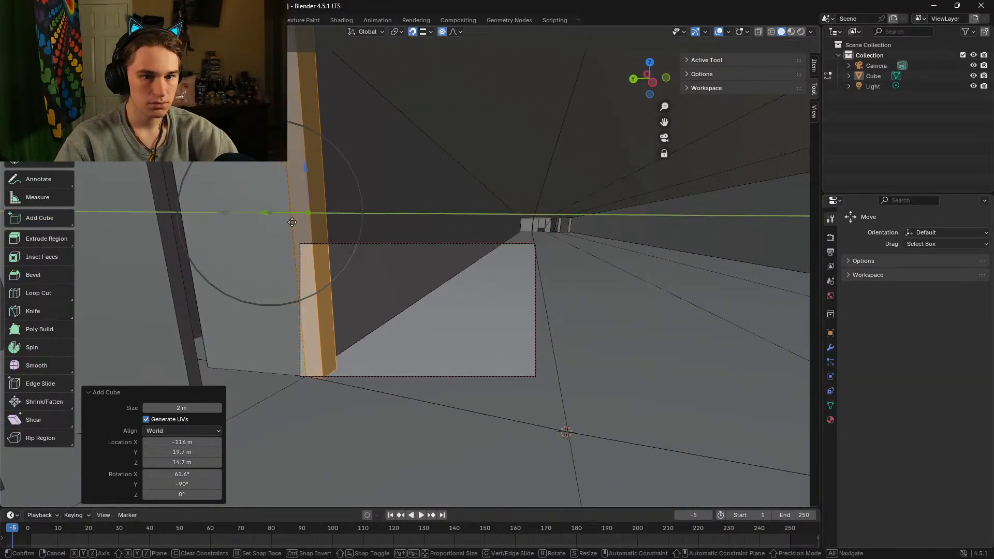
right_click(291, 222)
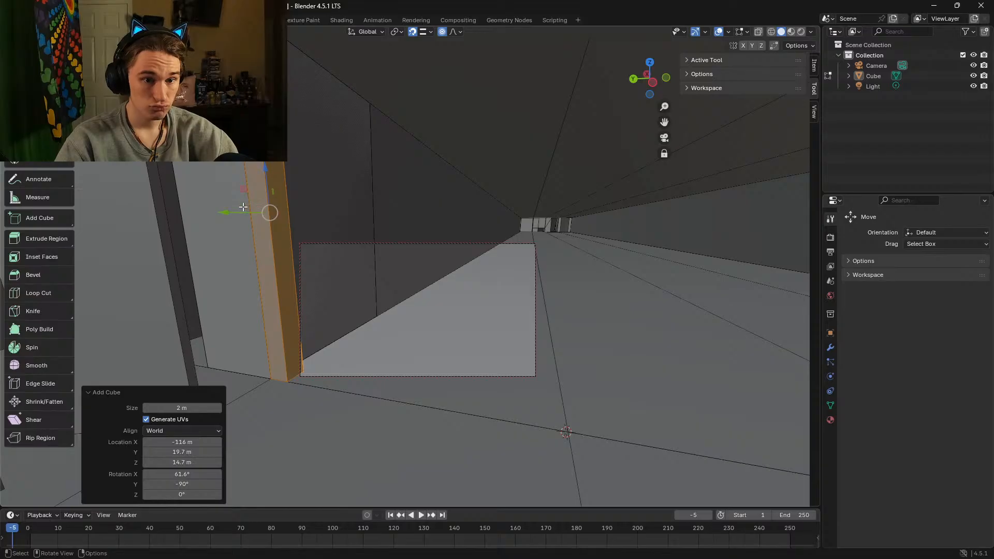
Step: Set the new pillar's location to about X -117 m and Y 16.5 m, out in the hallway
mouse_move(179, 442)
left_mouse_down()
mouse_move(169, 443)
mouse_move(186, 442)
mouse_move(181, 452)
mouse_move(167, 452)
left_mouse_up()
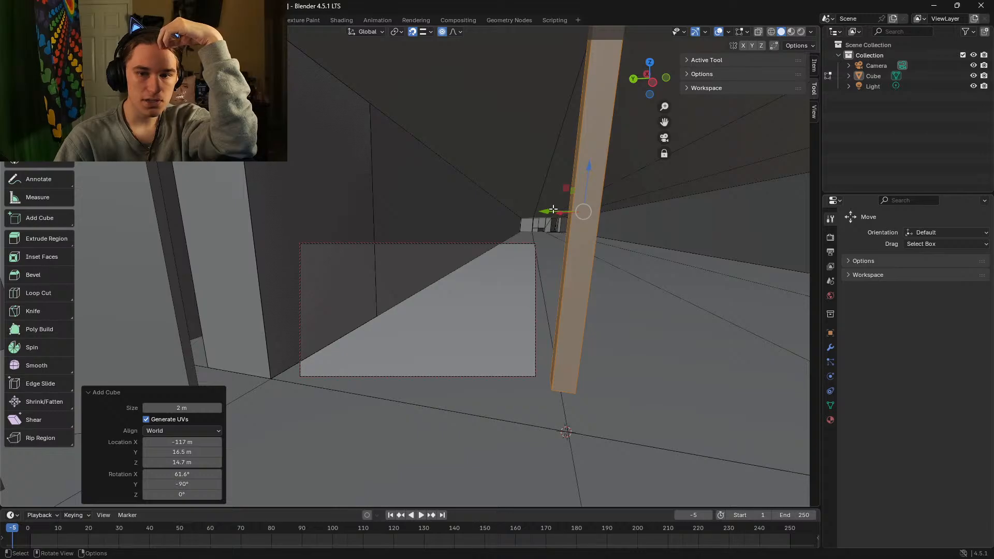
mouse_move(585, 212)
left_mouse_down()
mouse_move(586, 419)
mouse_move(622, 179)
mouse_move(547, 176)
mouse_move(587, 208)
mouse_move(591, 195)
left_mouse_up()
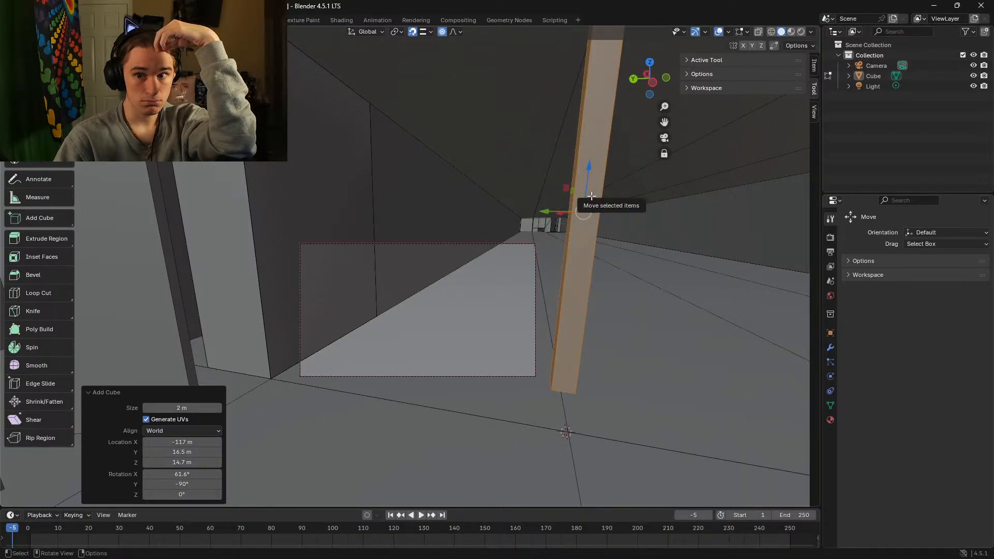
Step: Try moving the tall pillar toward the floor with the snap target set to Increment
left_click(433, 32)
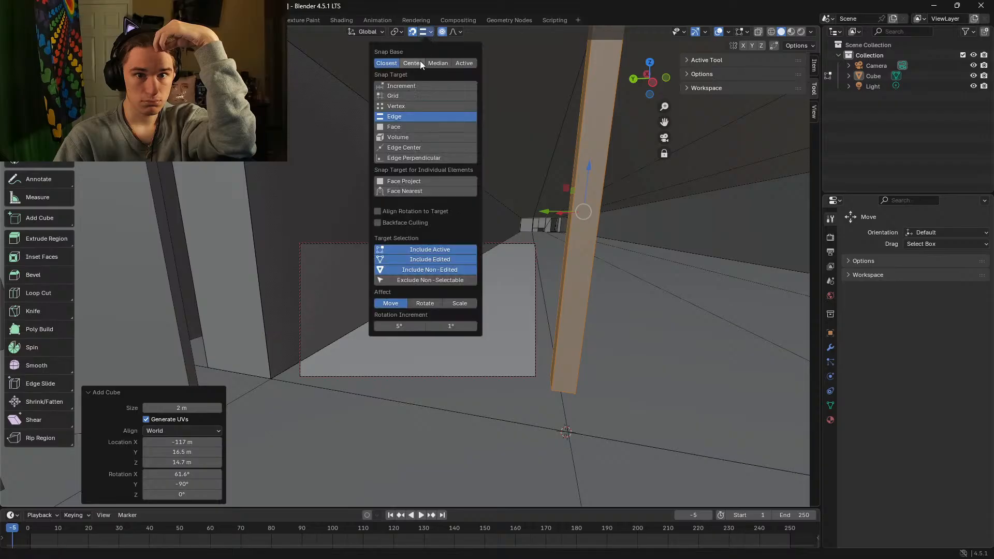
left_click(417, 86)
left_click_drag(585, 212, 569, 339)
right_click(570, 339)
Step: Set the snap target to Vertex and try moving the pillar
left_click(422, 31)
left_click(420, 108)
mouse_move(585, 211)
left_mouse_down()
mouse_move(608, 207)
mouse_move(581, 461)
mouse_move(266, 215)
mouse_move(521, 239)
mouse_move(533, 196)
mouse_move(580, 222)
left_mouse_up()
right_click(580, 222)
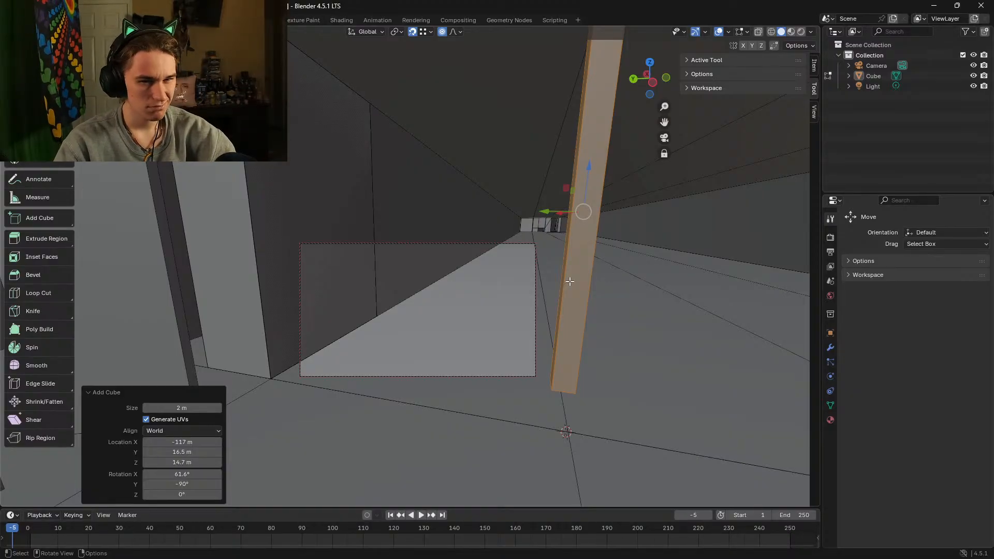
Step: Snap the pillar across the hallway onto a floor vertex, about -2.15 m in X and -2.37 m in Y
key("shift+grave")
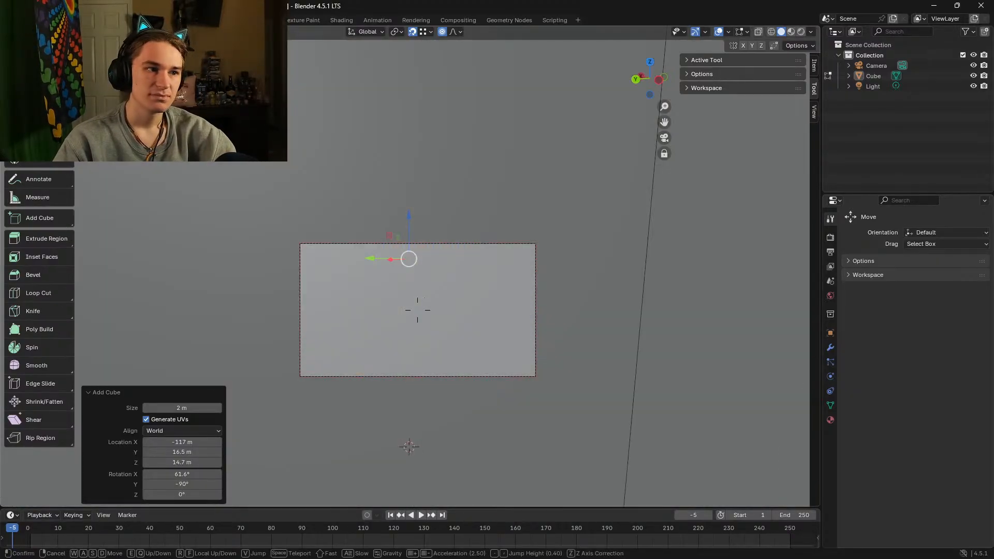
key("w")
left_click(570, 281)
left_click_drag(407, 249, 771, 456)
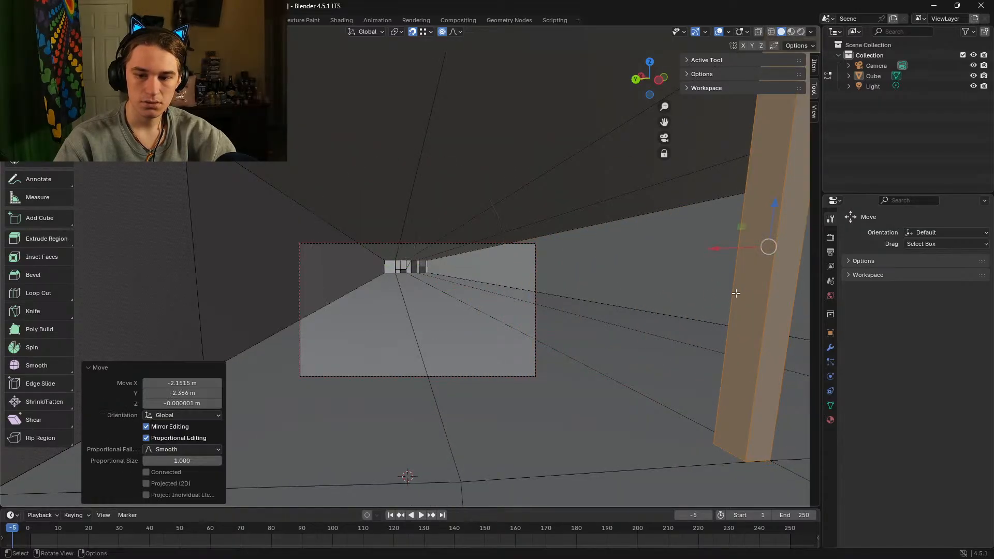
Step: Inspect the relocated pillar's base and alignment in the hallway, and undo the move
key("shift+grave")
key("w")
key("d")
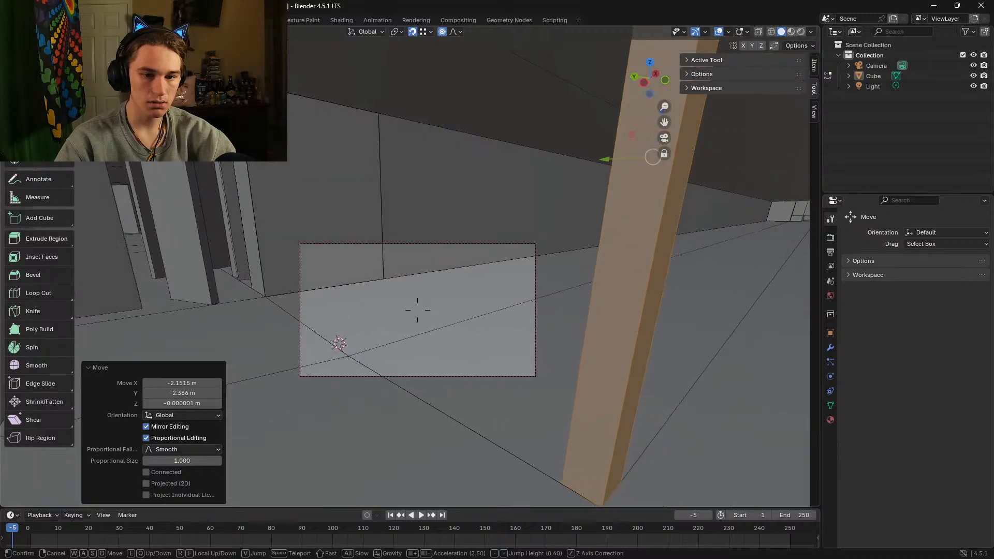
key("a")
key("q")
key("e")
key("a")
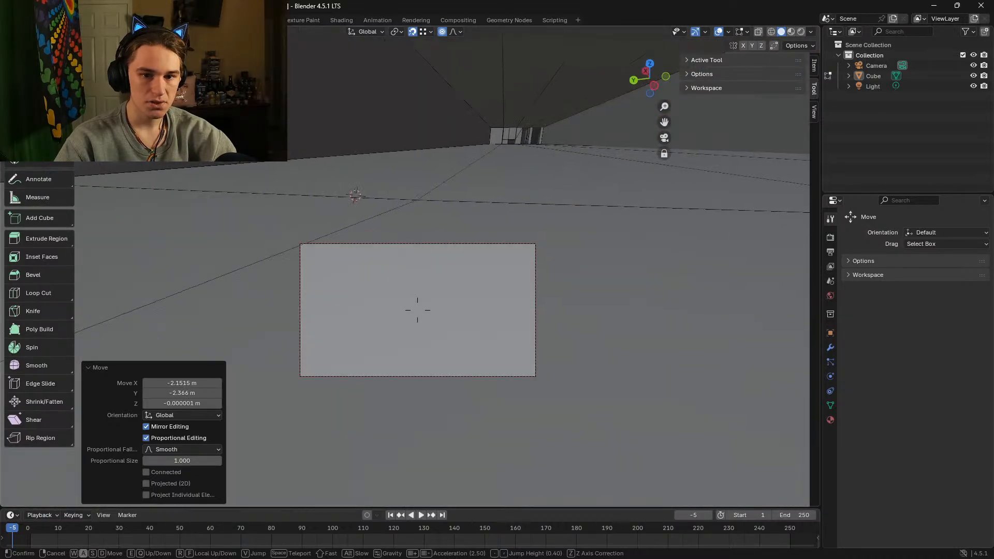
key("q")
key("w")
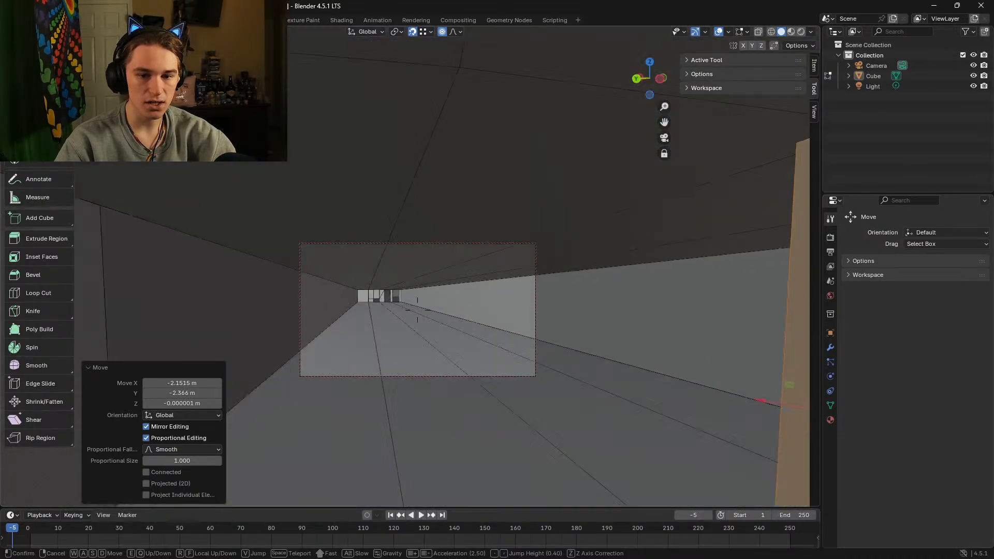
left_click(737, 289)
key("ctrl+z")
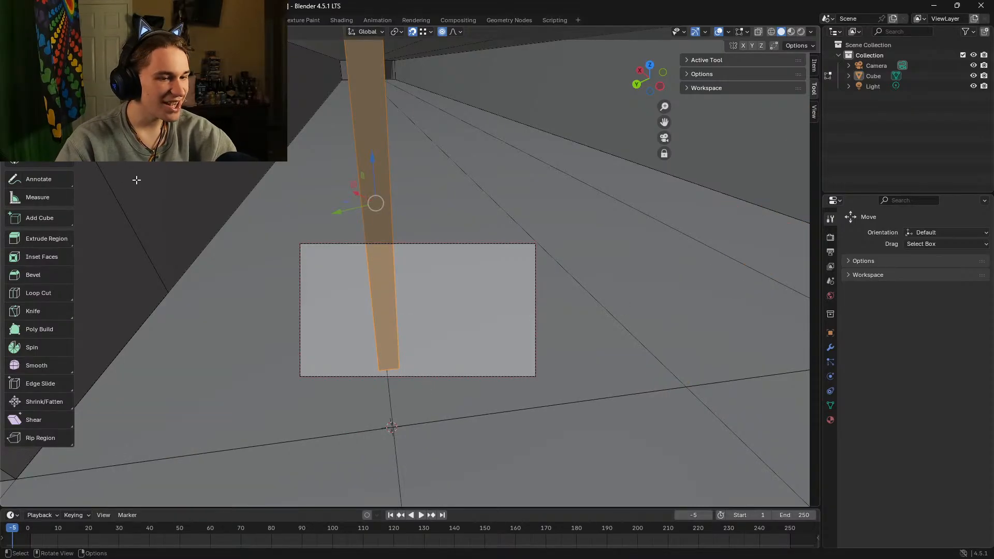
Step: Turn off proportional editing and try moving the pillar
key("shift+grave")
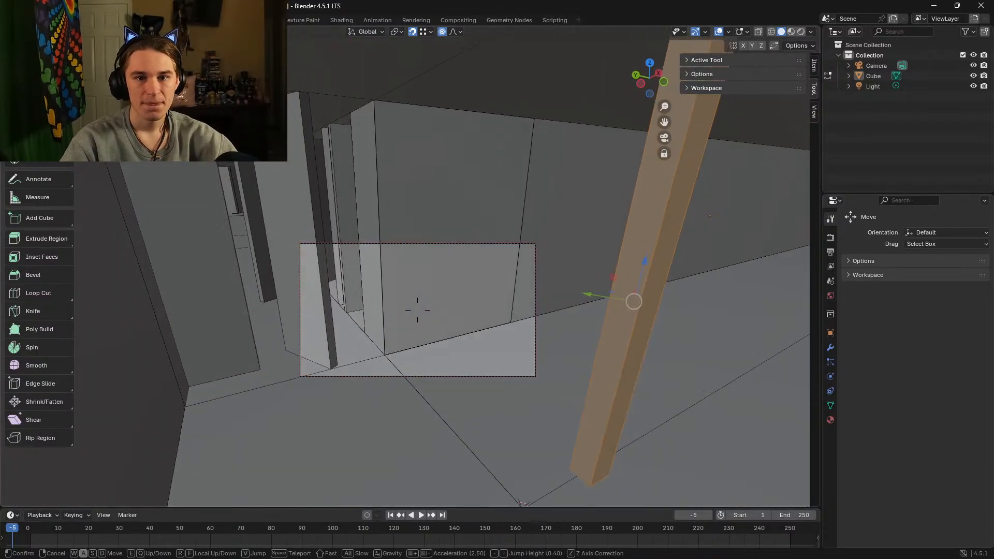
left_click(417, 310)
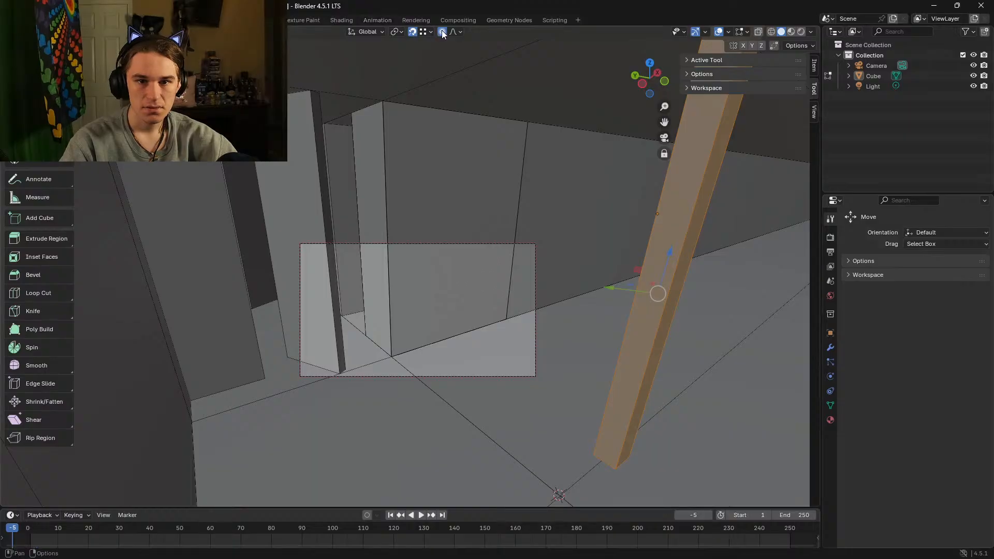
left_click_drag(658, 292, 568, 439)
right_click(568, 439)
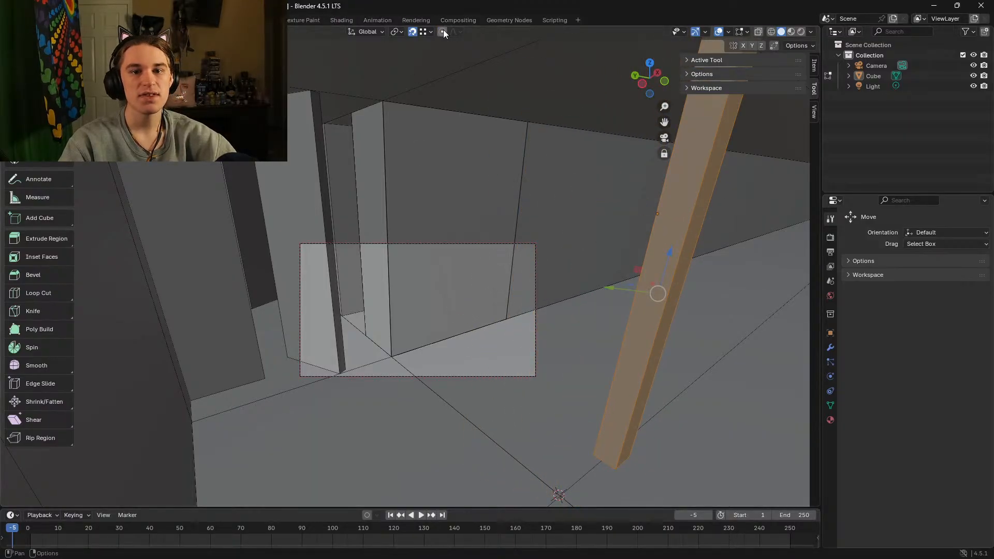
Step: Move the pillar onto the hallway floor vertex, about -2.15 m in X and -2.37 m in Y, without proportional editing
key("shift+grave")
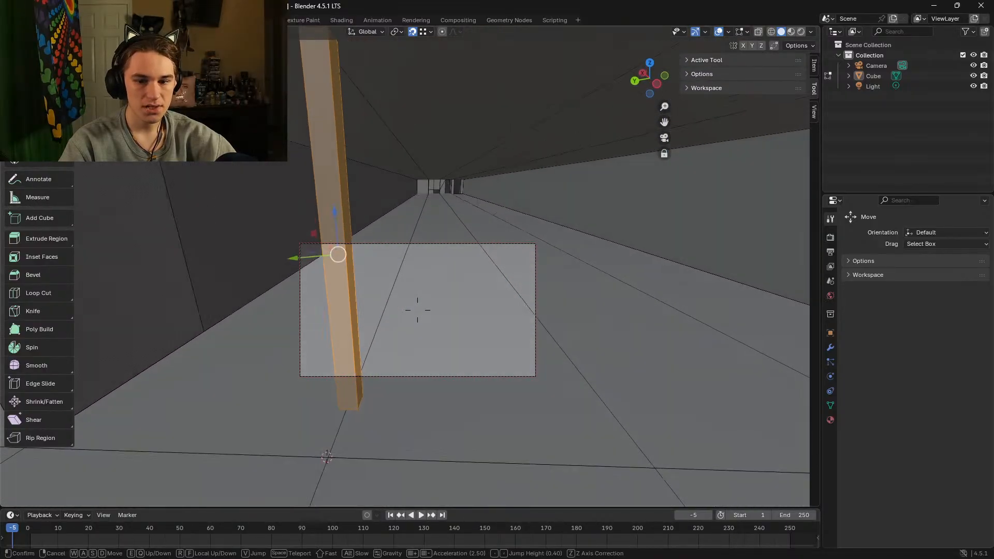
left_click(245, 271)
left_click_drag(319, 257, 628, 454)
Step: Set the snap target to Edge and duplicate the pillar along the floor line, offset about 0.32 m in X and 0.59 m in Y
key("shift+grave")
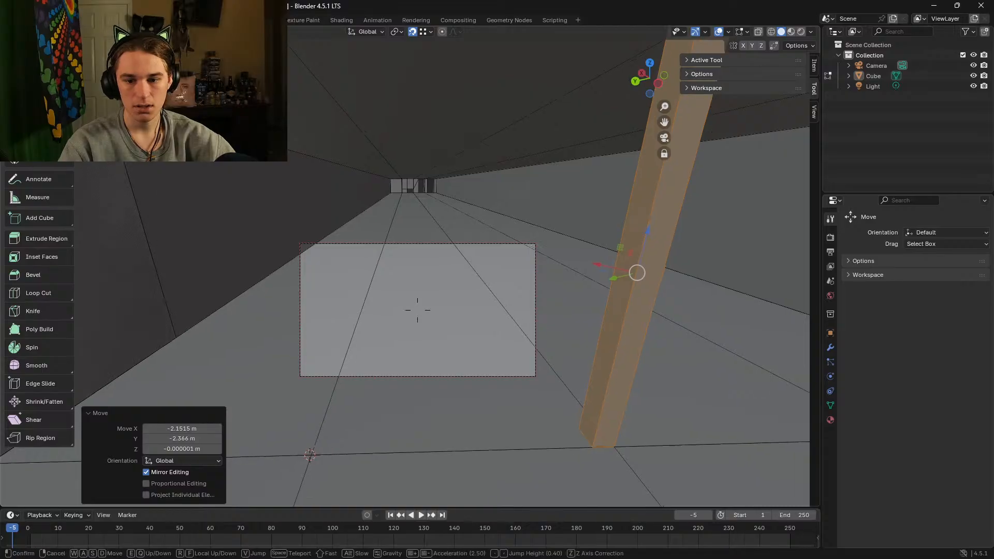
key("a")
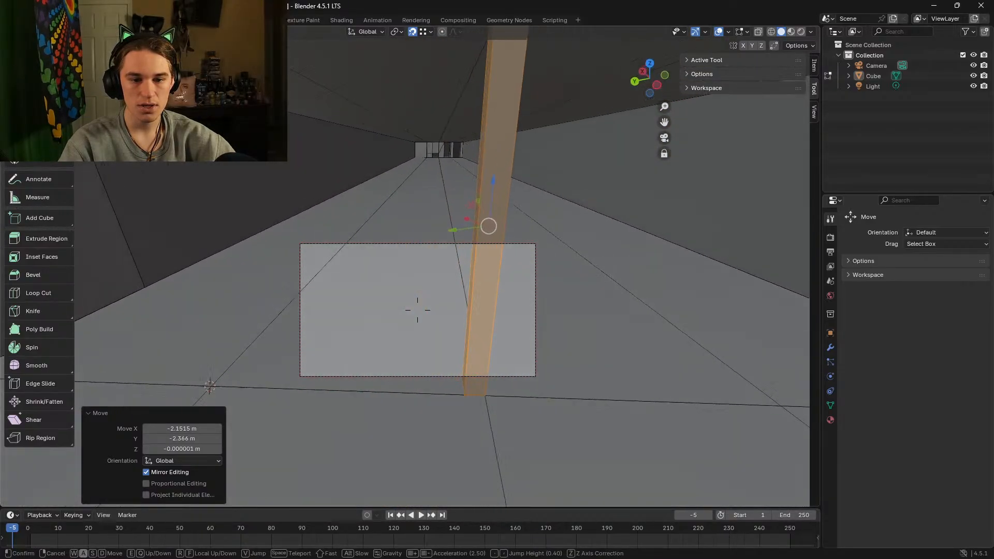
left_click(646, 264)
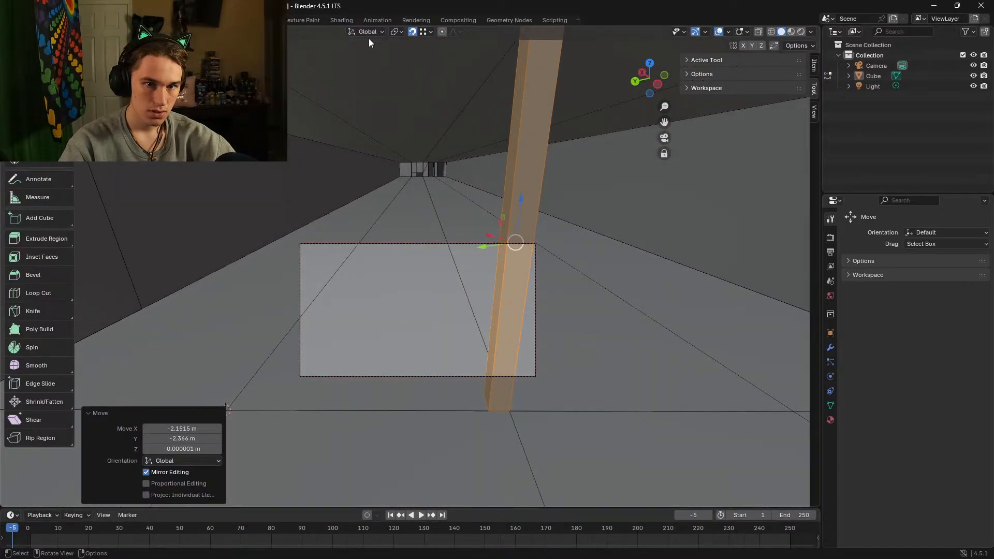
left_click(427, 32)
left_click(413, 31)
left_click(432, 31)
left_click(426, 116)
key("g")
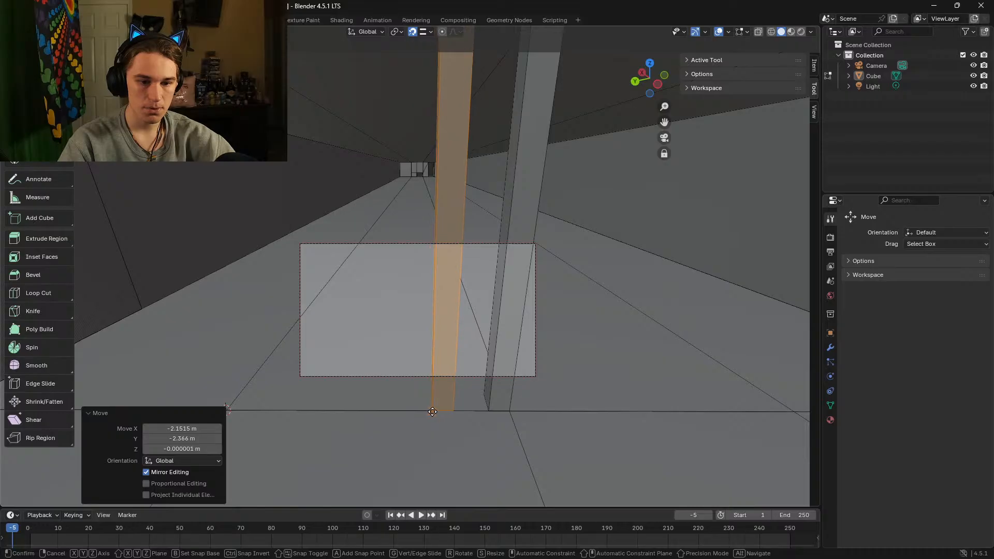
left_click(452, 413)
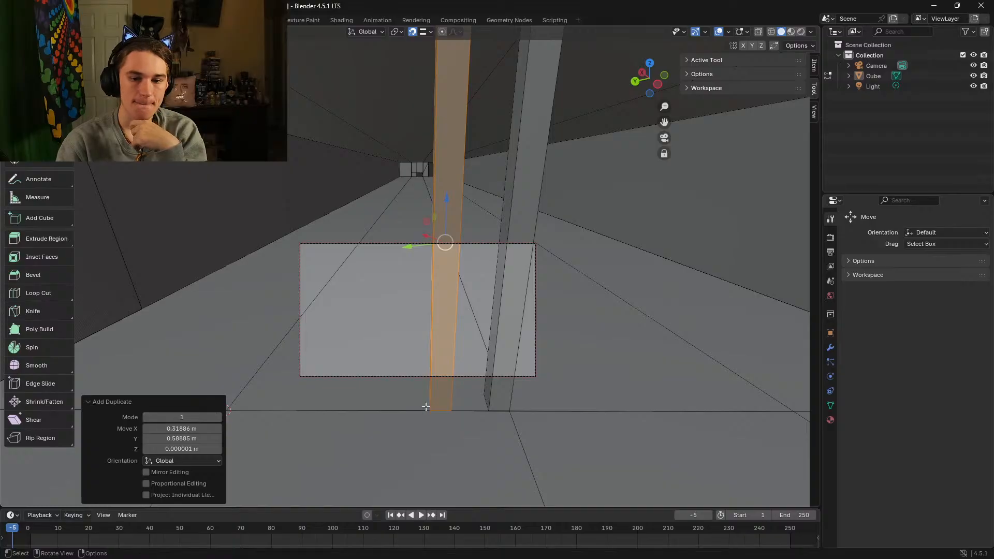
key("shift+grave")
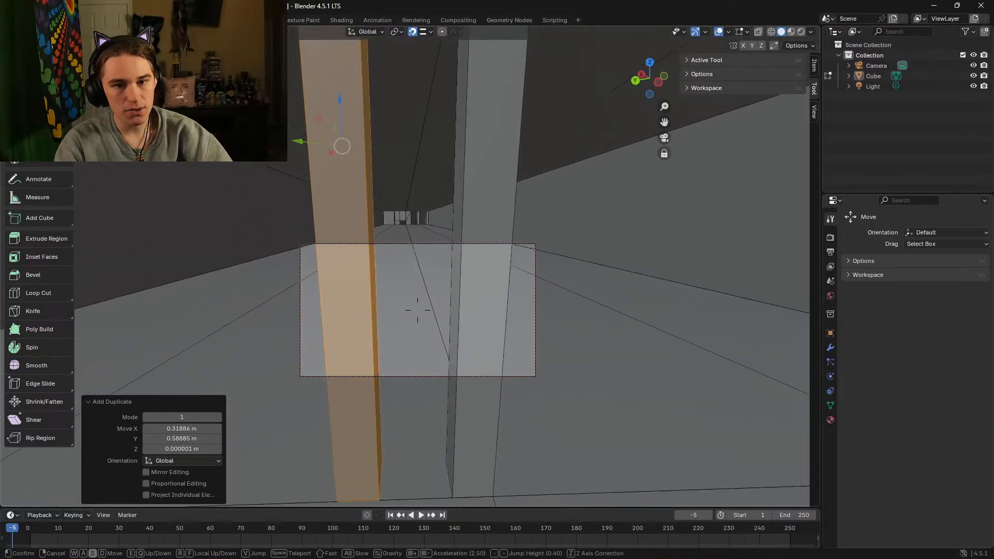
left_click(396, 302)
left_click_drag(344, 182, 338, 415)
right_click(337, 415)
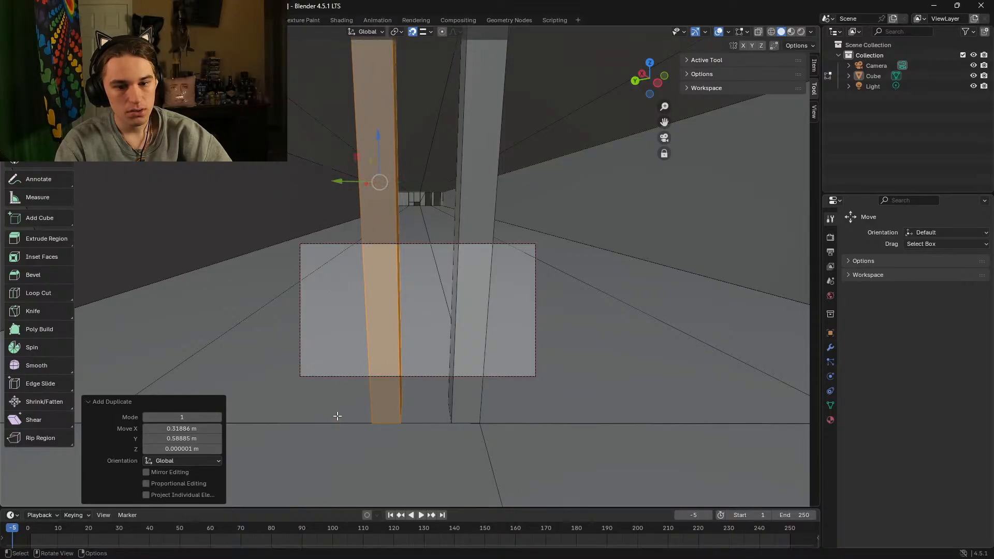
Step: Try offsetting the duplicated pillar by 2 m in X, Y and Z, and undo the move
left_click_drag(379, 187, 324, 425)
left_click(186, 426)
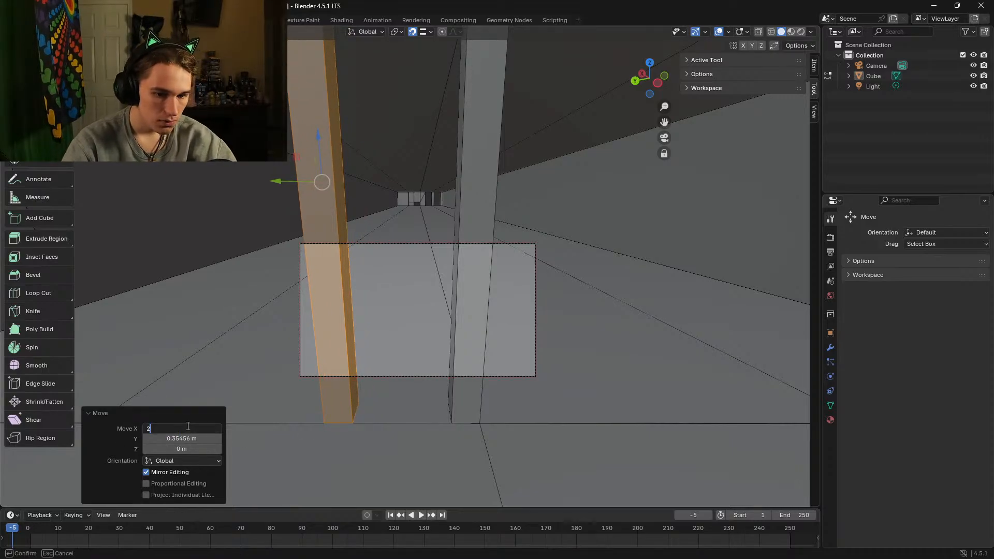
type("2")
key("Return")
left_click(195, 439)
type("2")
key("Return")
left_click(187, 448)
type("2")
key("Return")
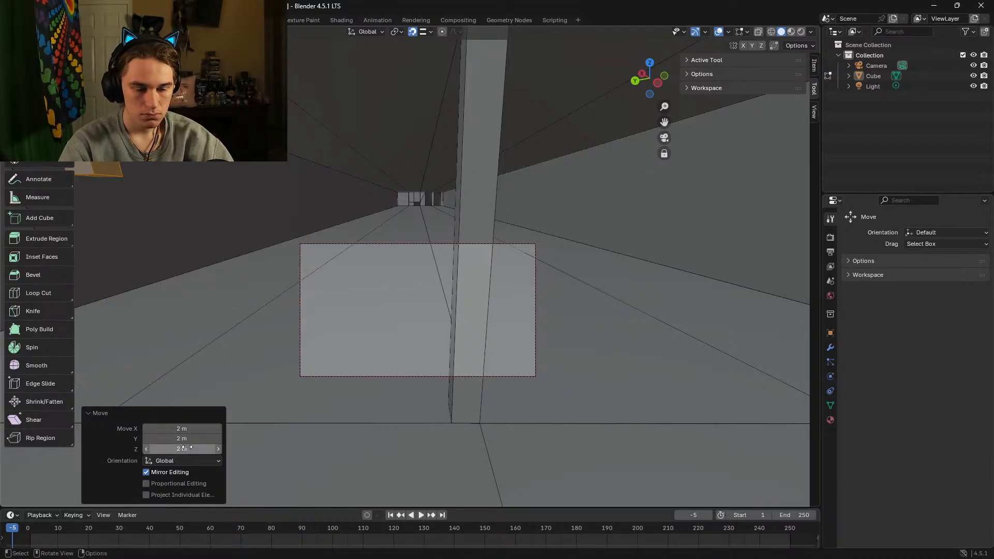
key("ctrl+z")
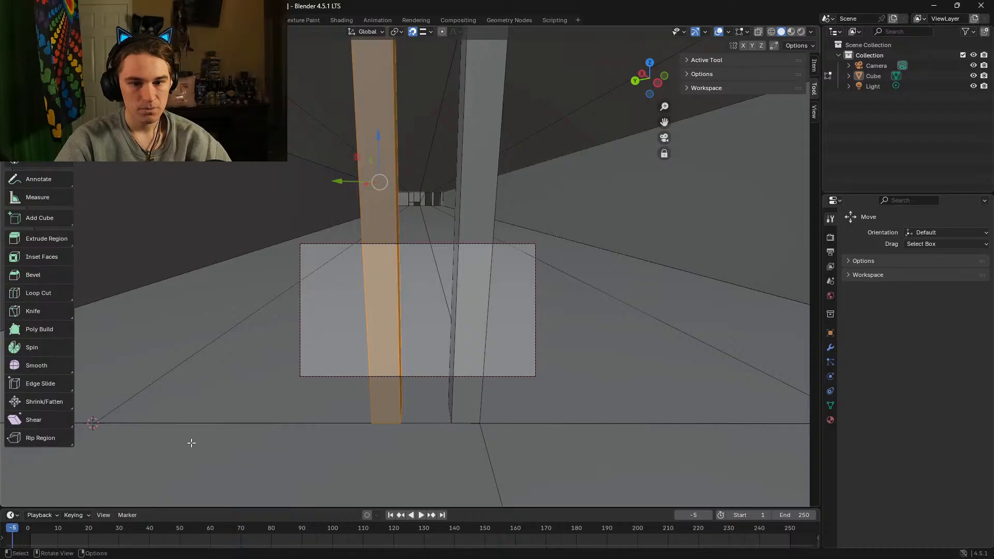
Step: Slide the duplicated pillar along the floor edge by about X 0.08 m, Y 0.14 m, then by X 0.16 m, Y 0.29 m
left_click_drag(380, 185, 353, 423)
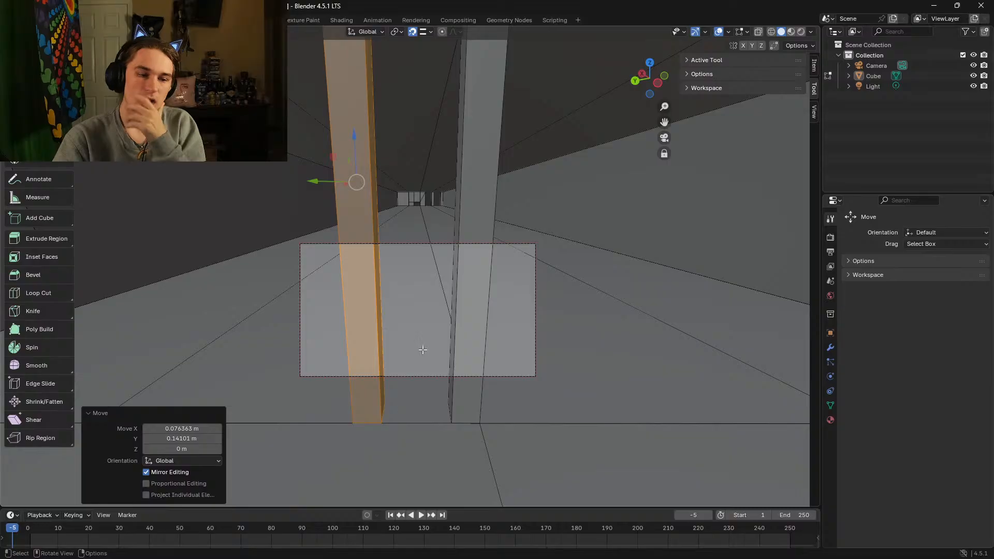
key("shift+grave")
key("w")
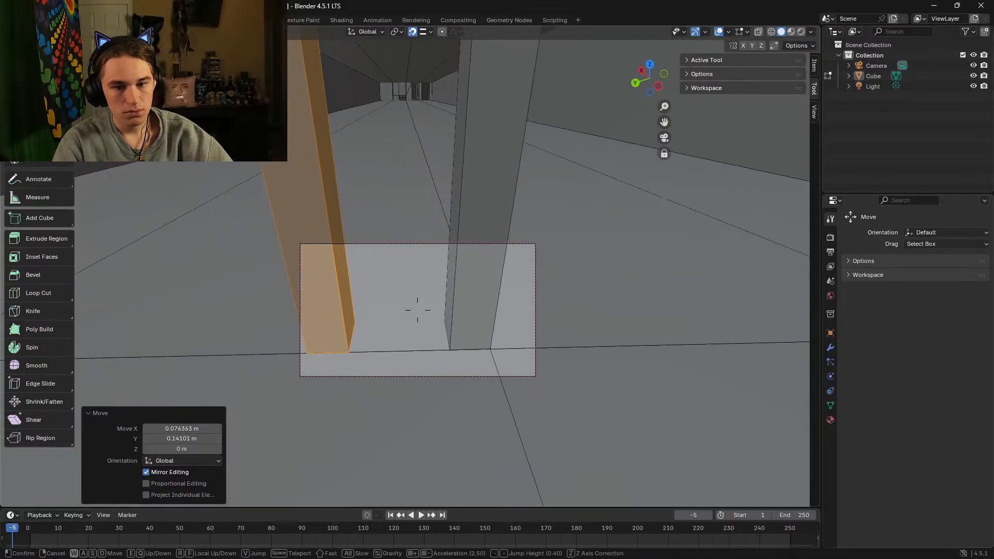
key("w")
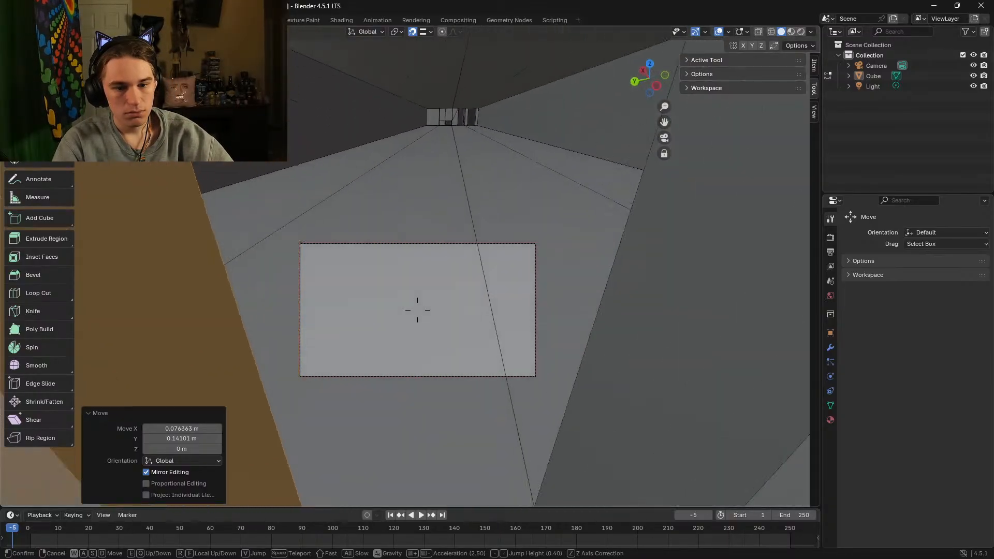
key("s")
key("w")
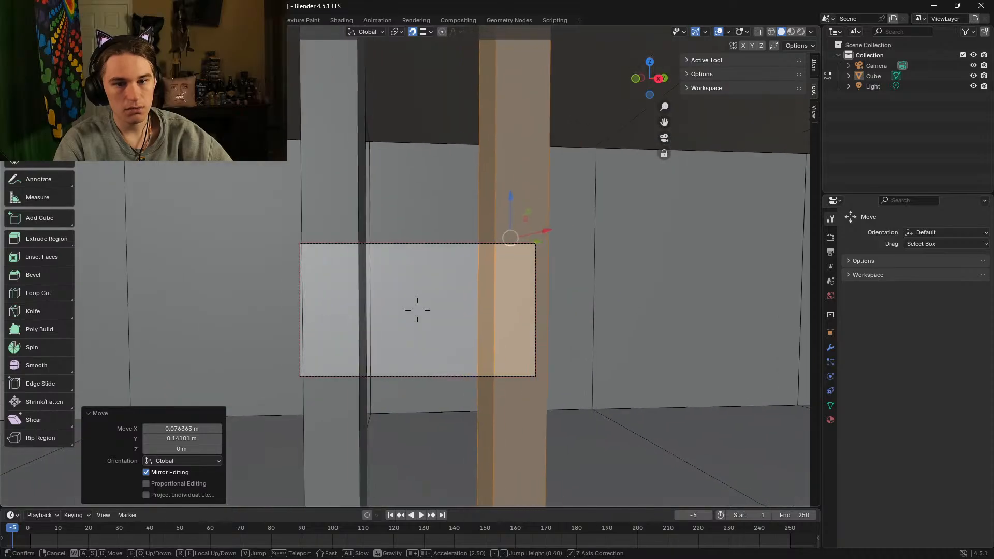
key("s")
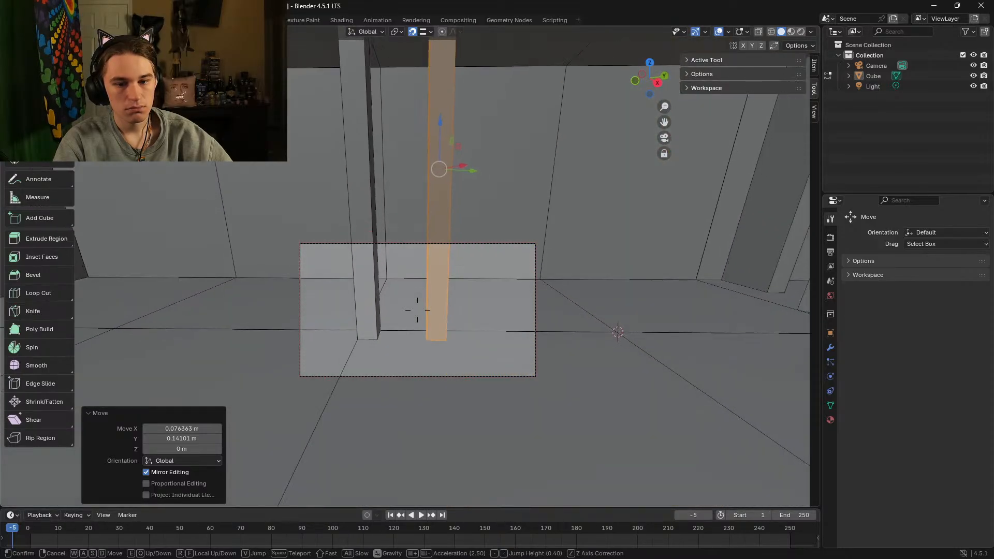
key("w")
left_click(422, 195)
left_click_drag(445, 188, 486, 393)
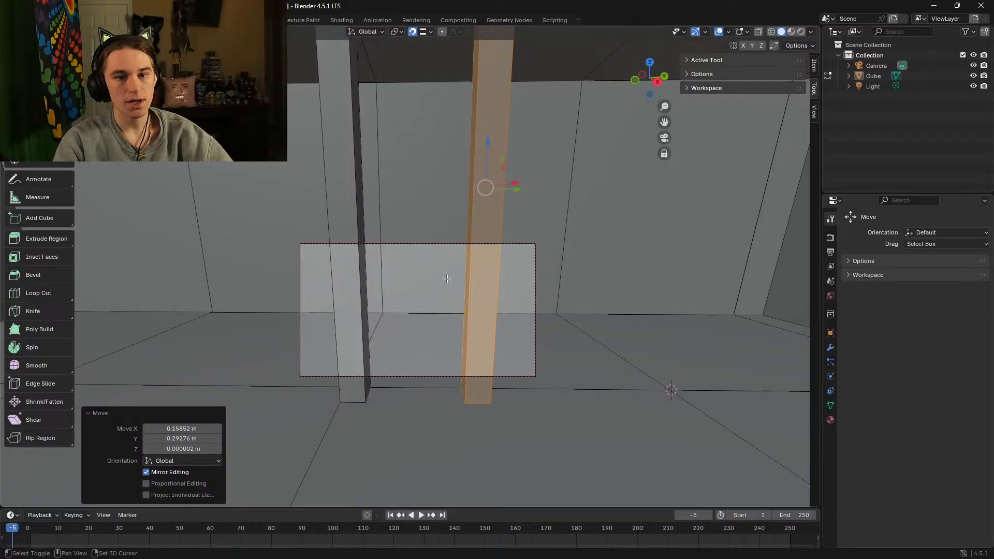
Step: Examine the gap between the two pillars and their placement in the hallway from several sides
key("shift+grave")
key("w")
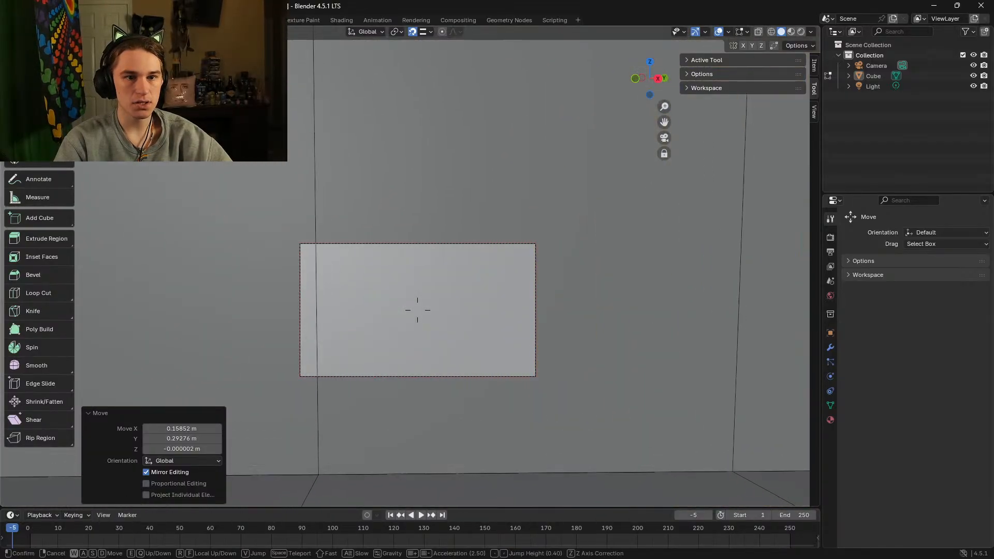
key("w")
key("w")
key("s")
key("w")
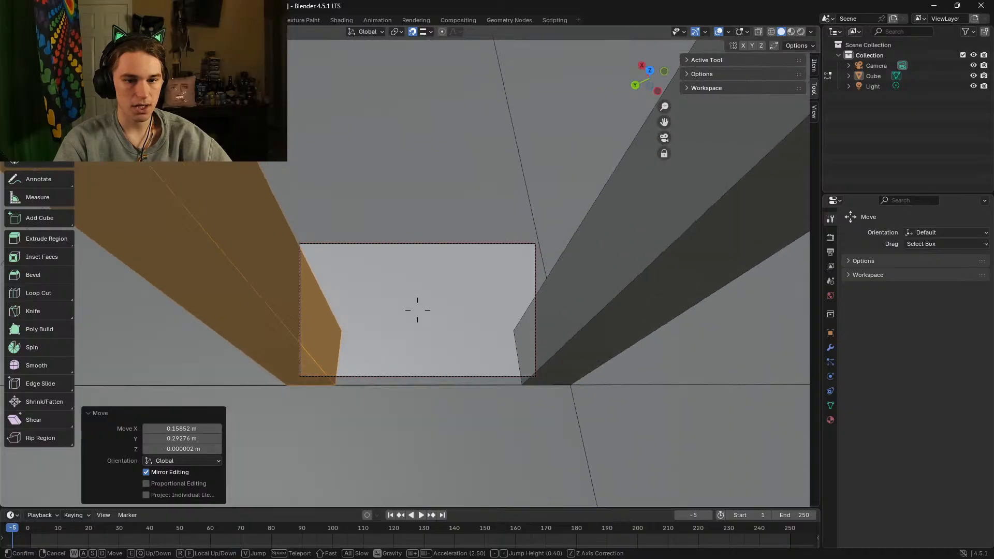
key("d")
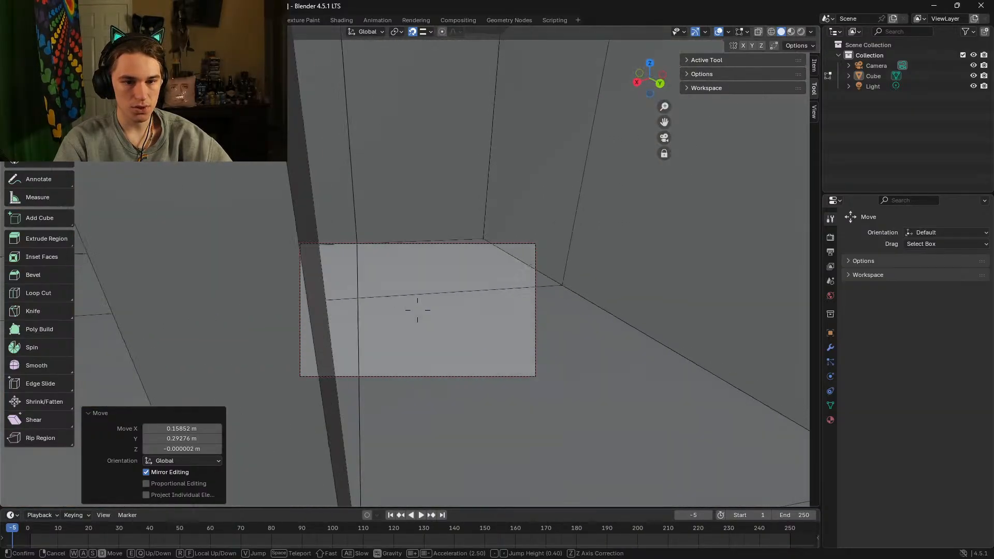
key("s")
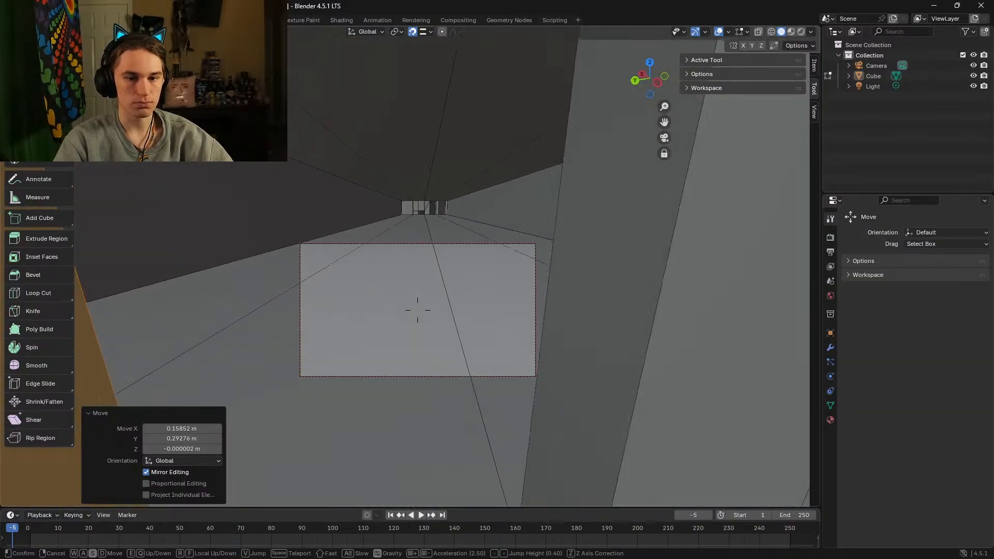
key("s")
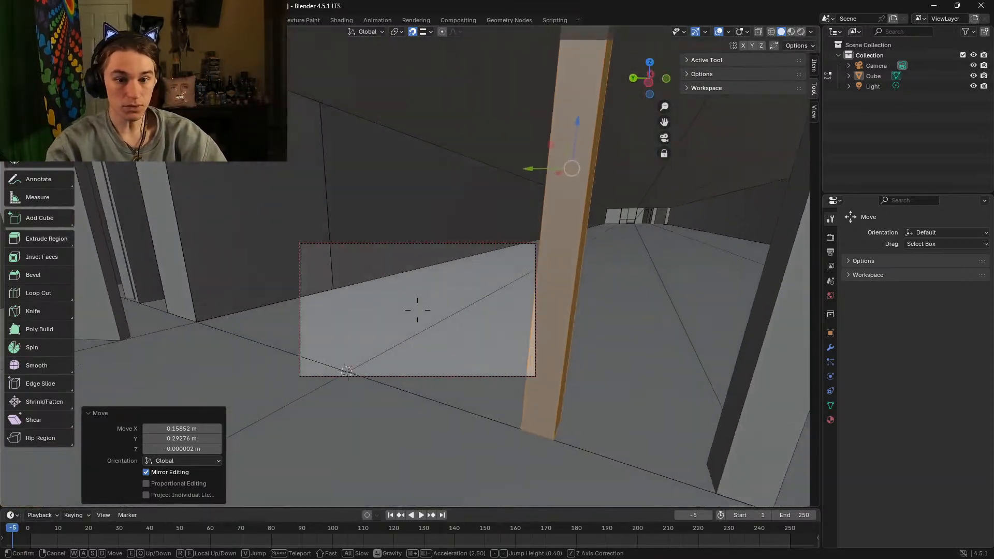
left_click(417, 310)
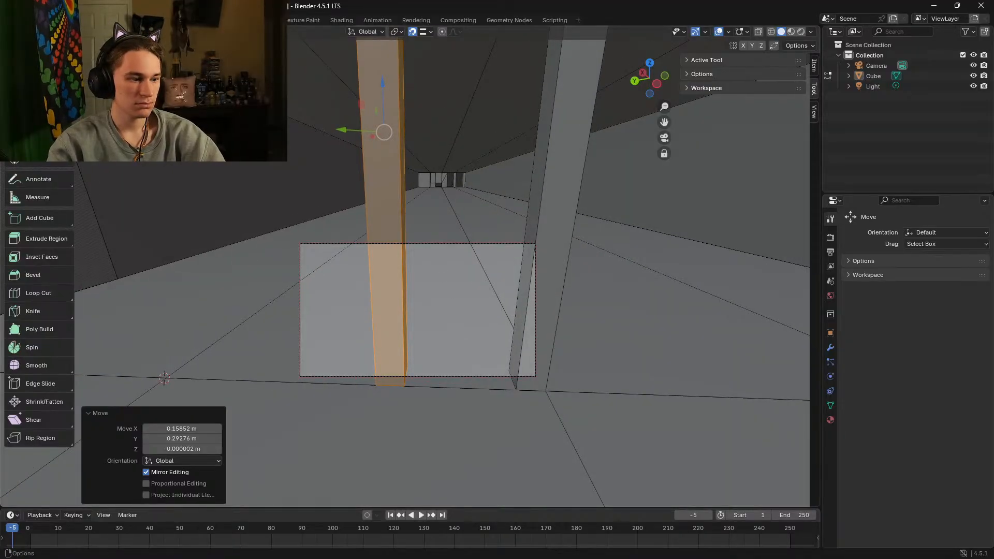
Step: Save the current file, BEFORE ADDING BASEBOARDS.blend
left_click(25, 19)
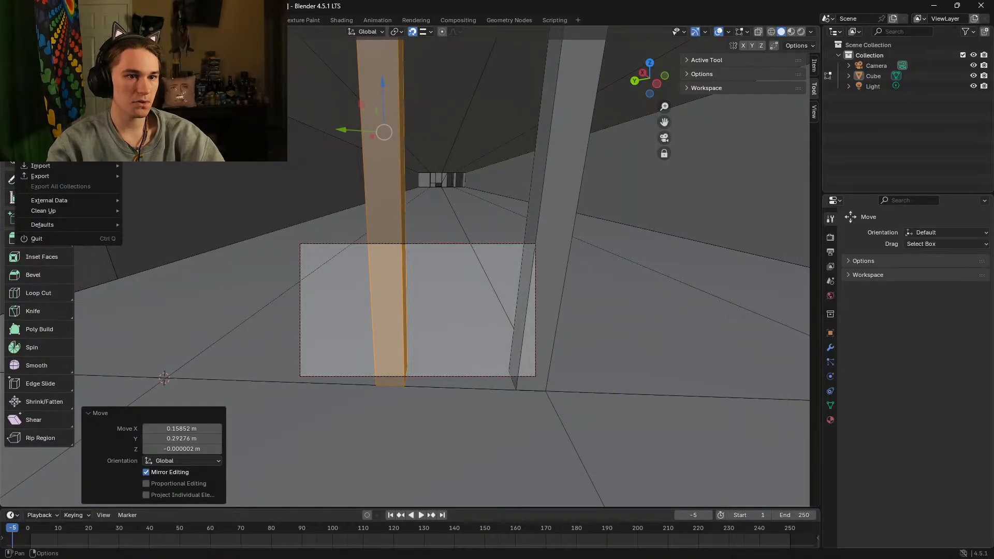
key("ctrl+s")
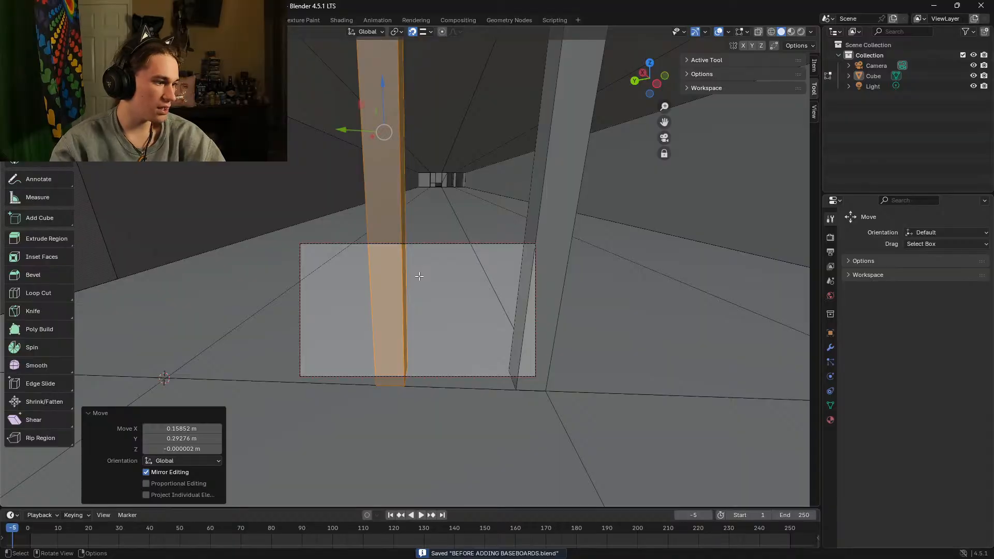
Step: Duplicate the selected pillar along the crosswise floor line, offset about 0.39 m in X and 0.73 m in Y
key("shift+grave")
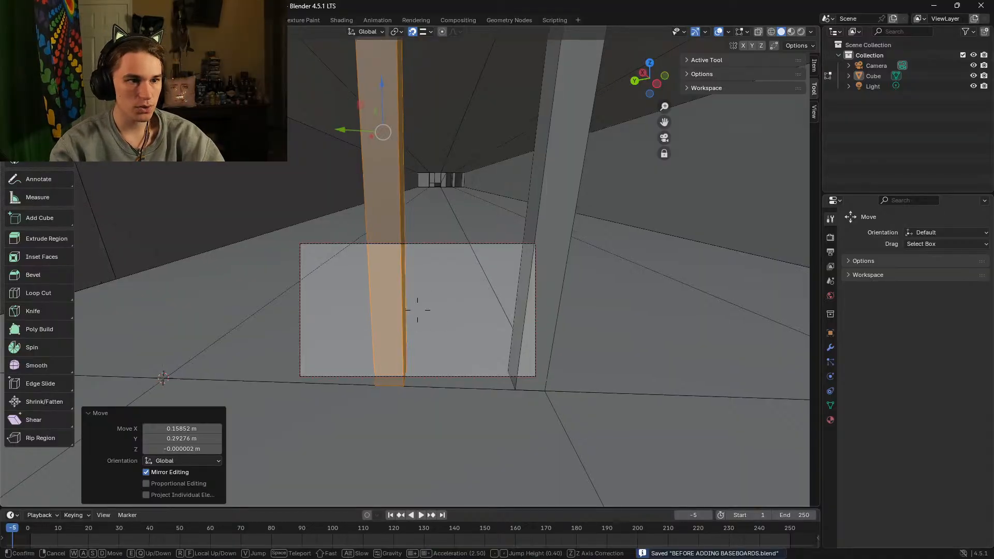
key("d")
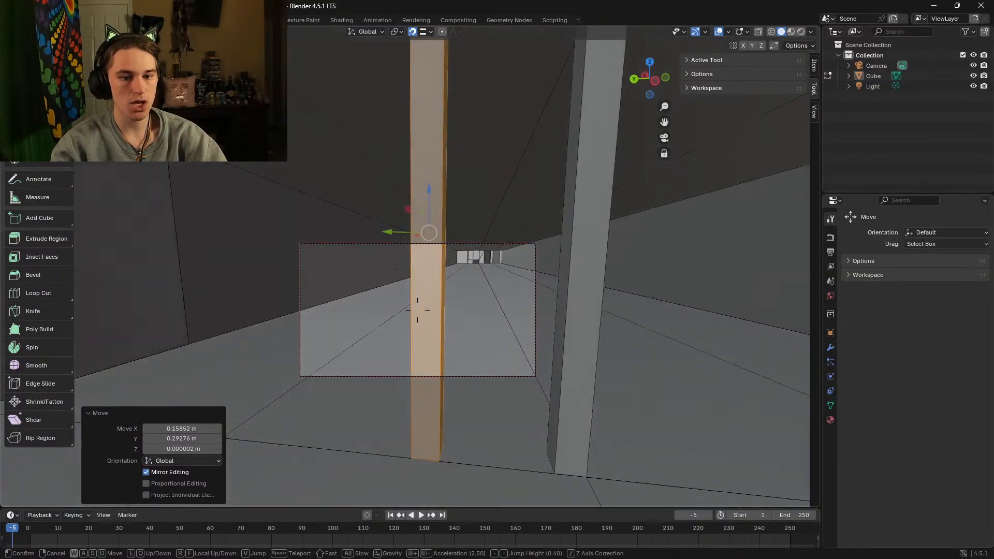
key("w")
key("a")
key("s")
key("w")
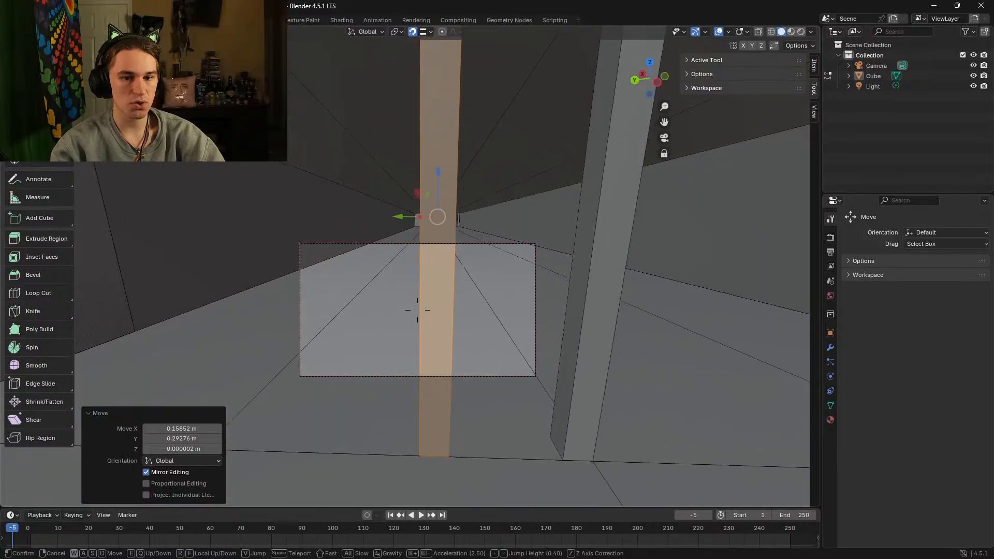
key("s")
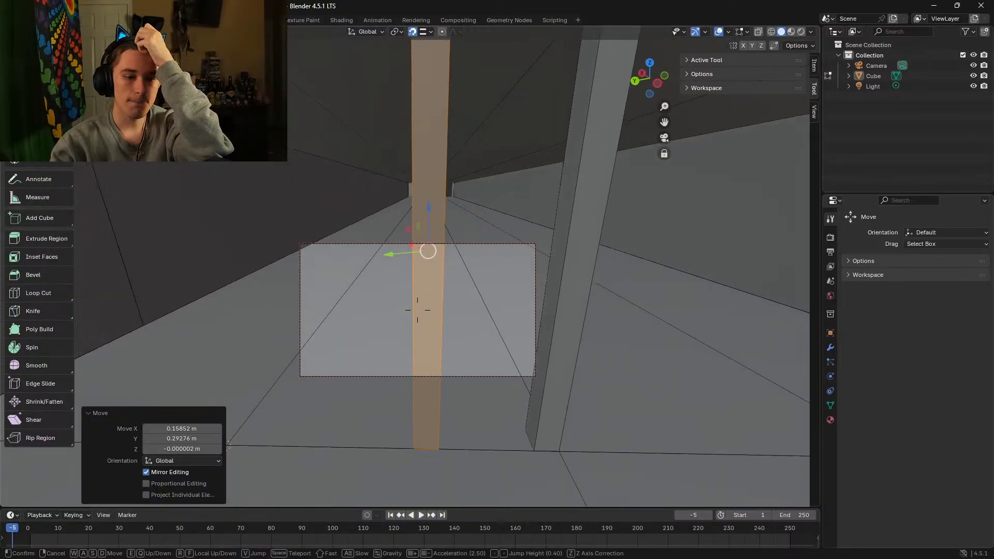
left_click(415, 349)
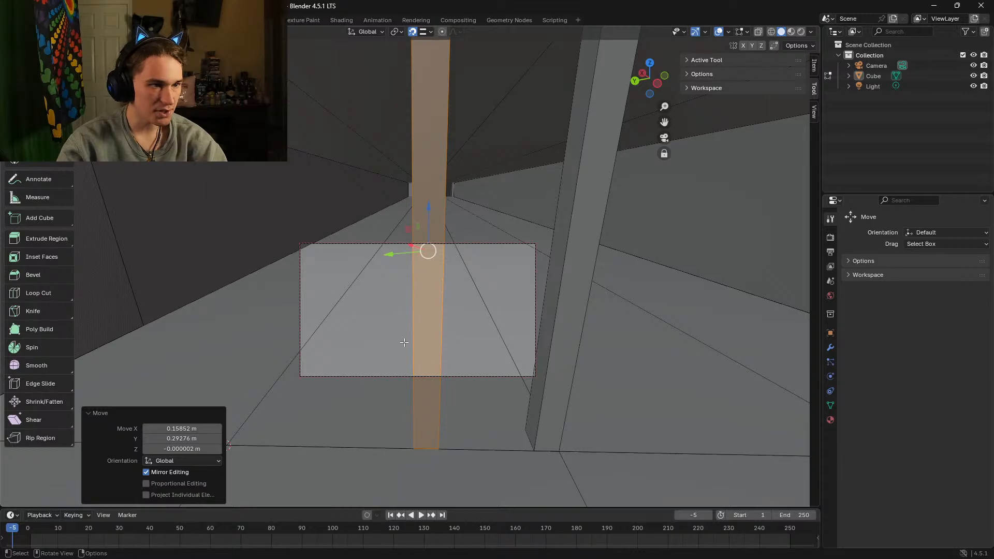
key("g")
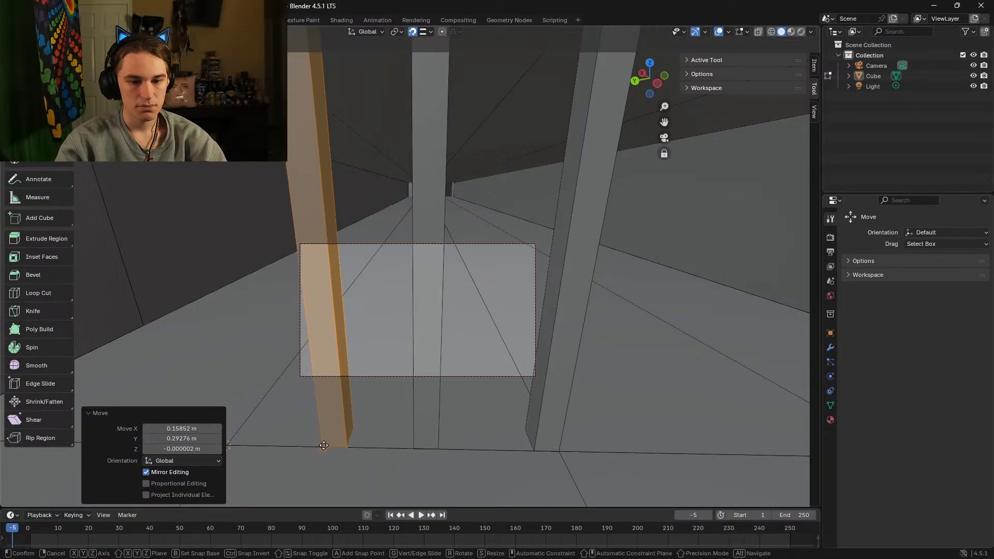
left_click(329, 447)
Step: Set the new duplicate's move offset to 0.15852 m in X and 0.29276 m in Y
left_click(191, 439)
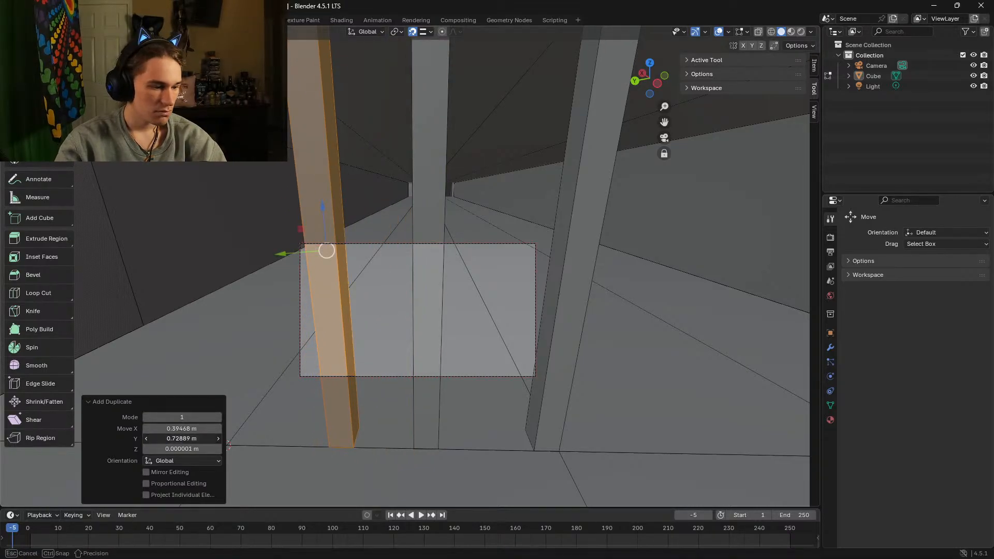
key("BackSpace")
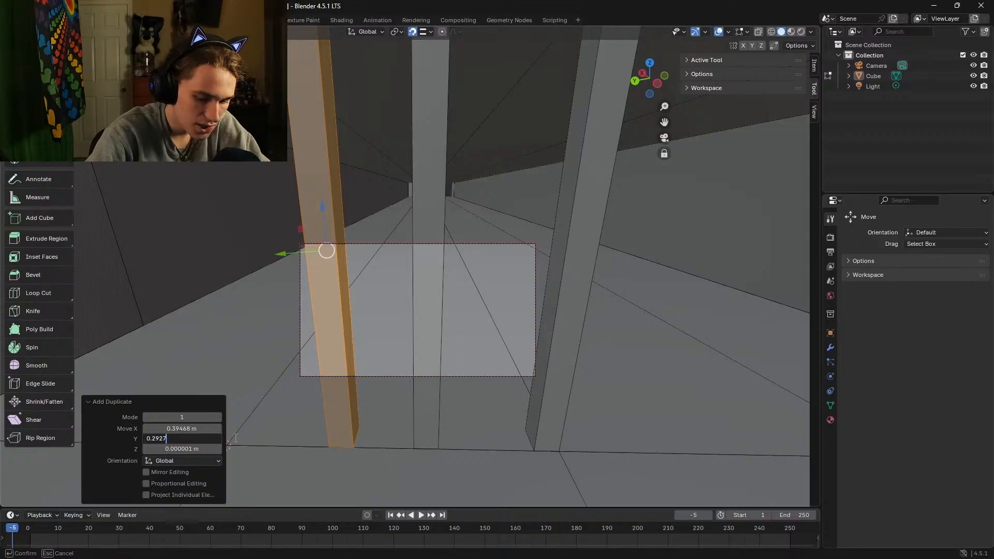
key("Return")
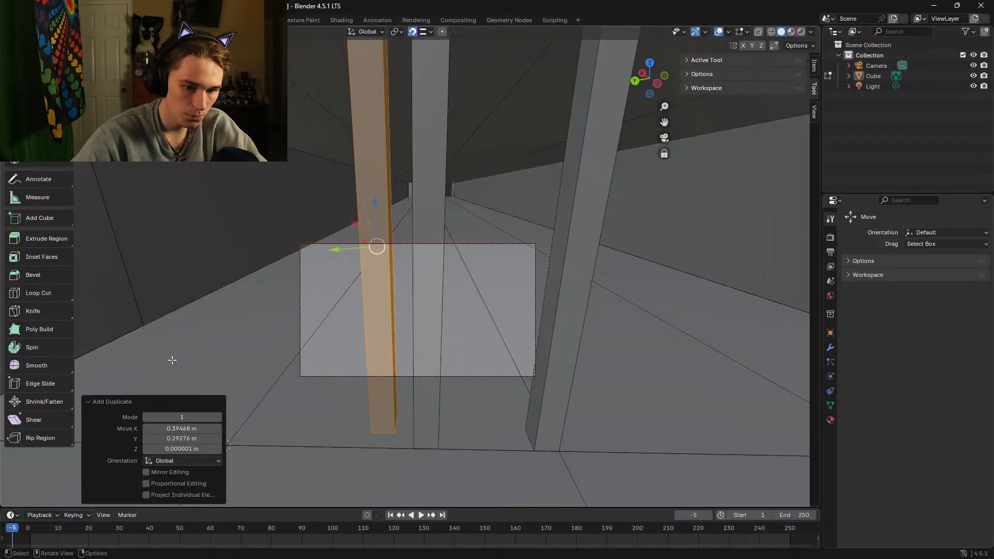
left_click(196, 427)
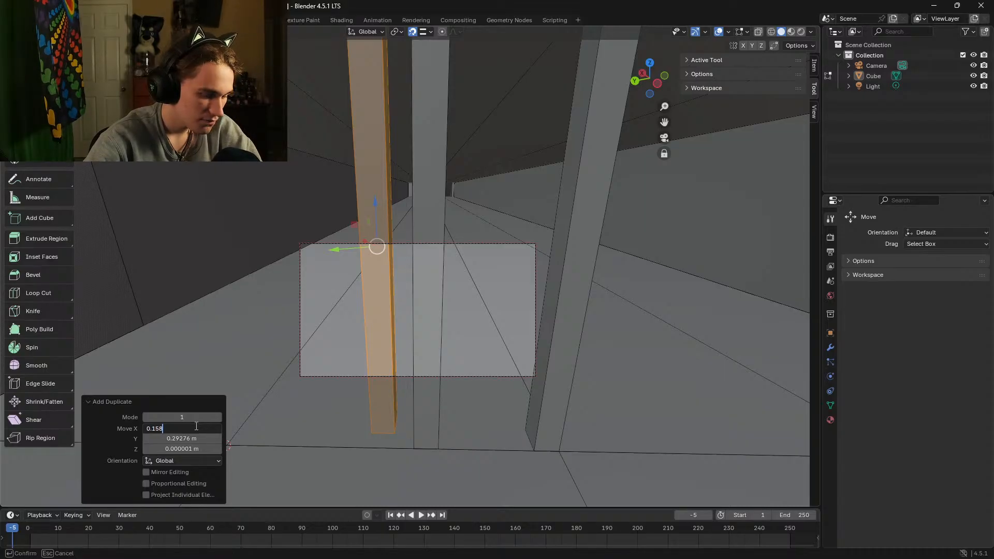
key("Return")
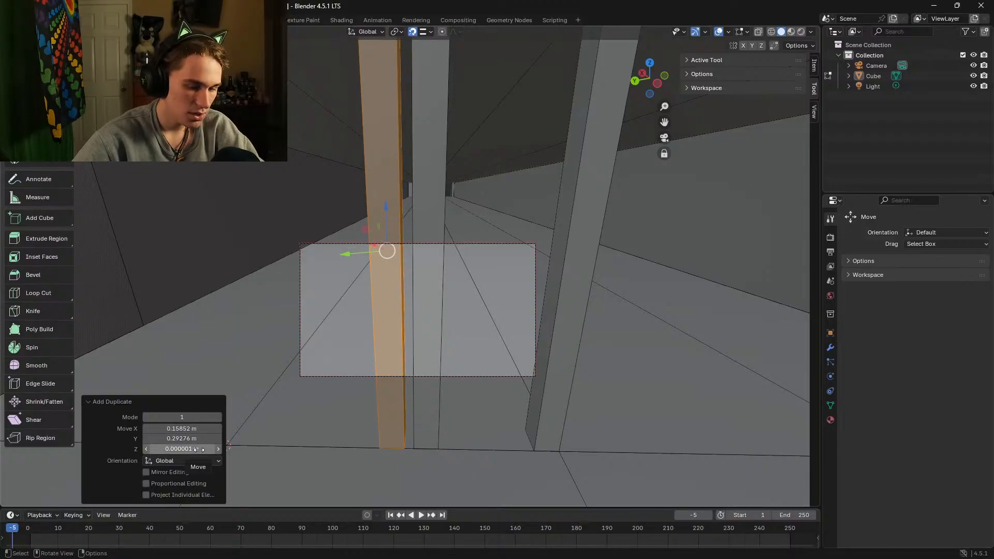
Step: Set the duplicate's Z offset to -0.000002 m and slide it along the floor line by about X 0.25 m, Y 0.46 m
mouse_move(195, 449)
left_mouse_down()
mouse_move(170, 449)
mouse_move(199, 449)
left_mouse_up()
left_click(199, 451)
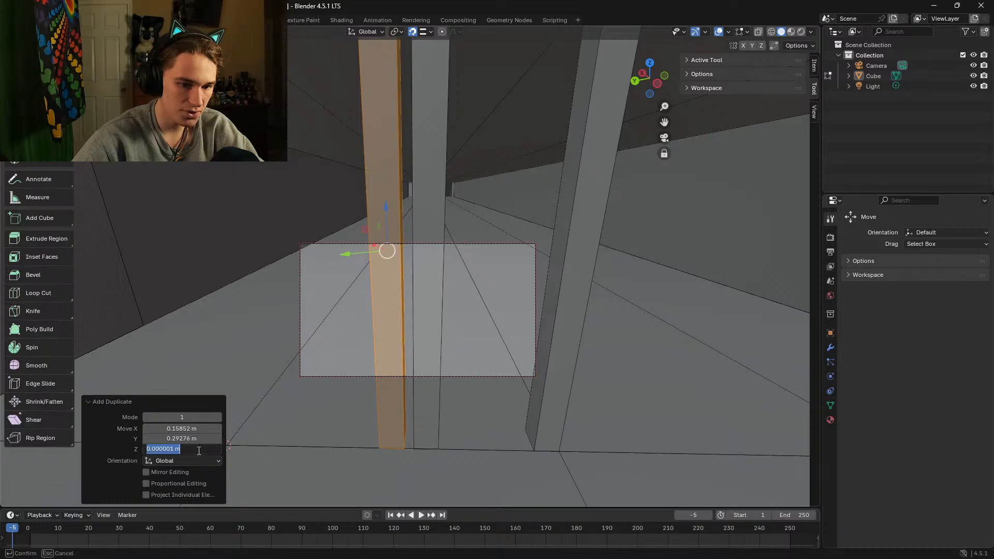
left_click(148, 450)
type("-")
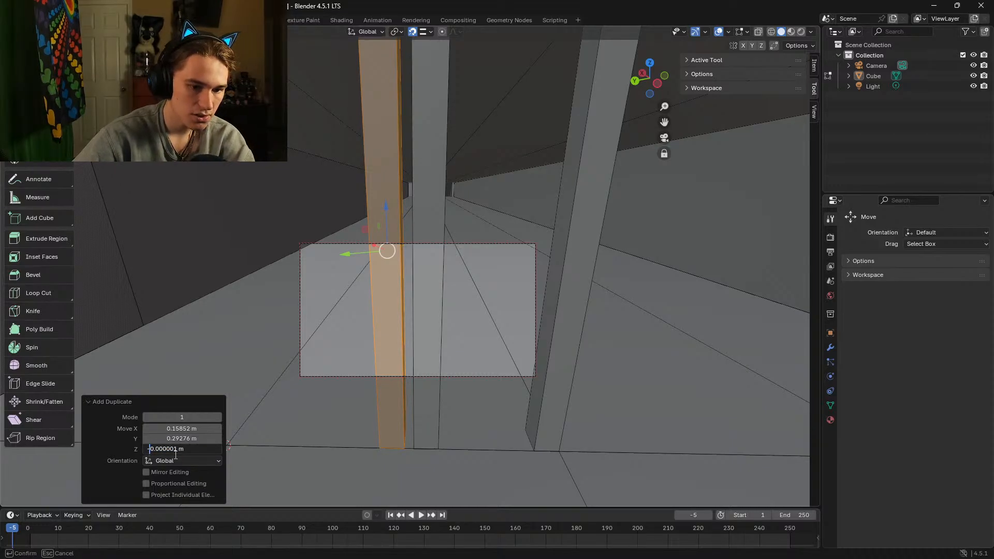
key("ctrl+a")
left_click(176, 449)
key("BackSpace")
type("2")
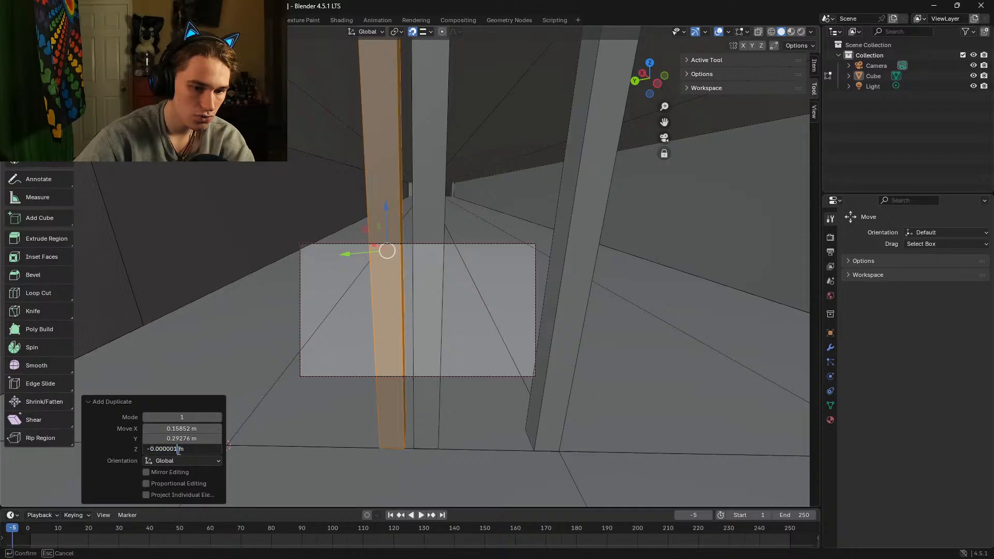
key("Return")
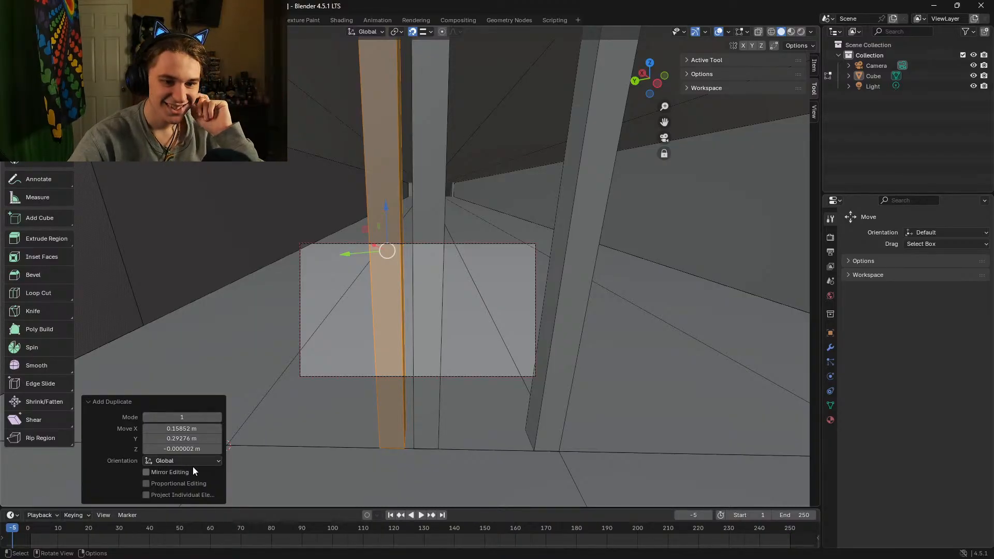
left_click_drag(387, 250, 326, 450)
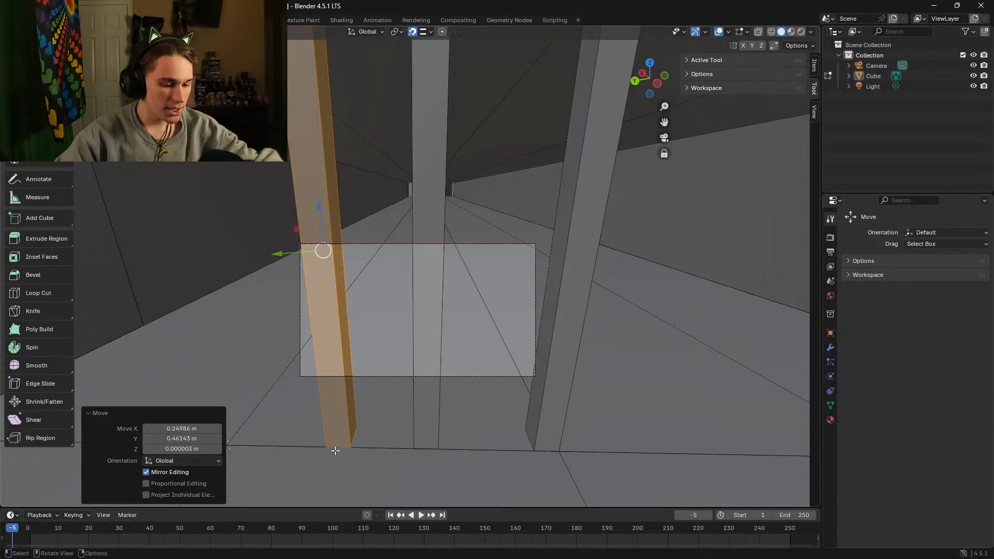
Step: Examine the spacing of the three pillars and their placement in the hallway from inside, above and the side
key("shift+grave")
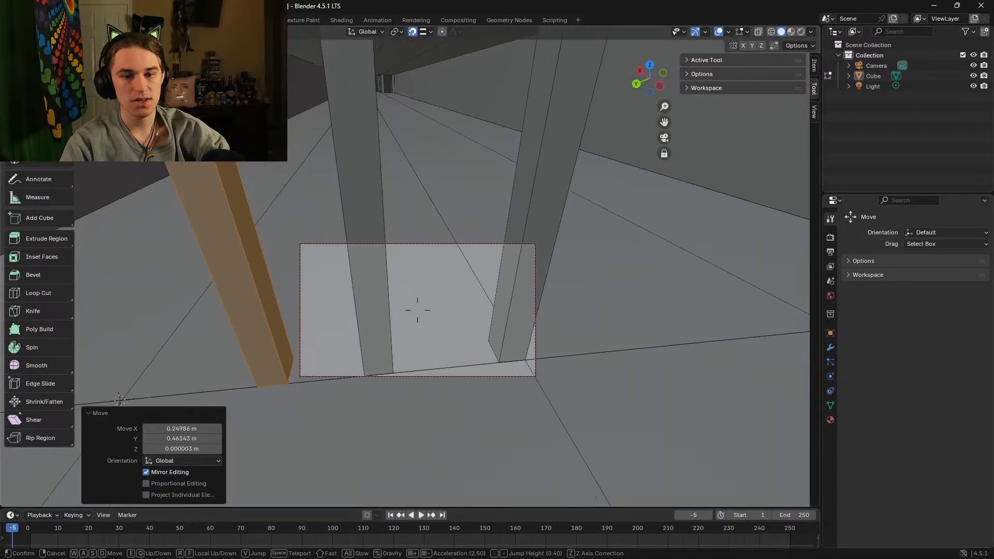
key("a")
key("d")
key("a")
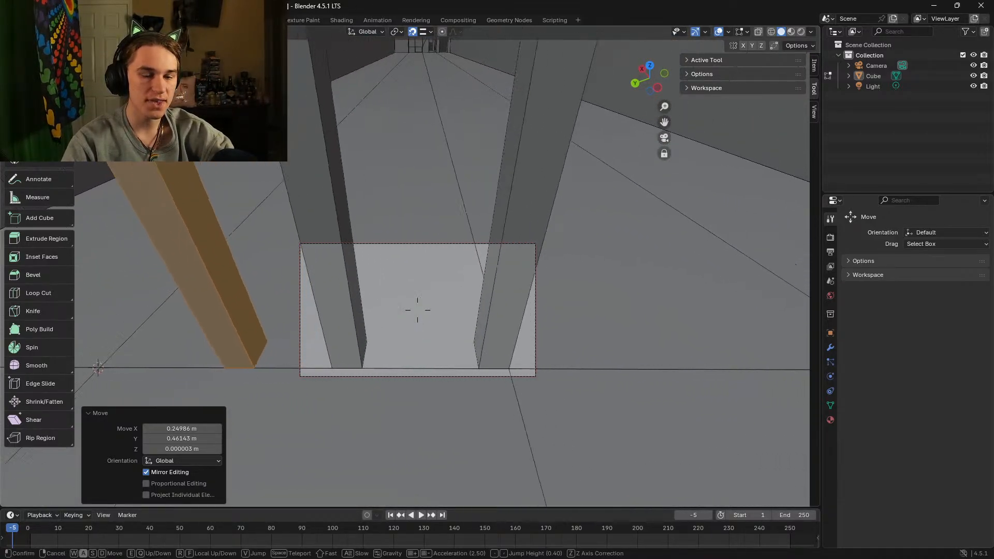
key("d")
key("a")
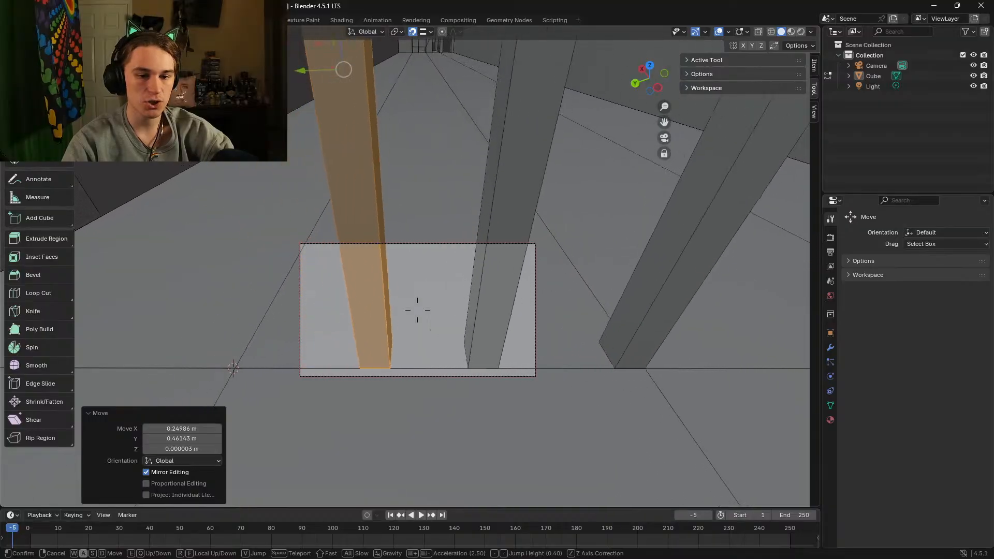
key("d")
key("w")
key("shift+s")
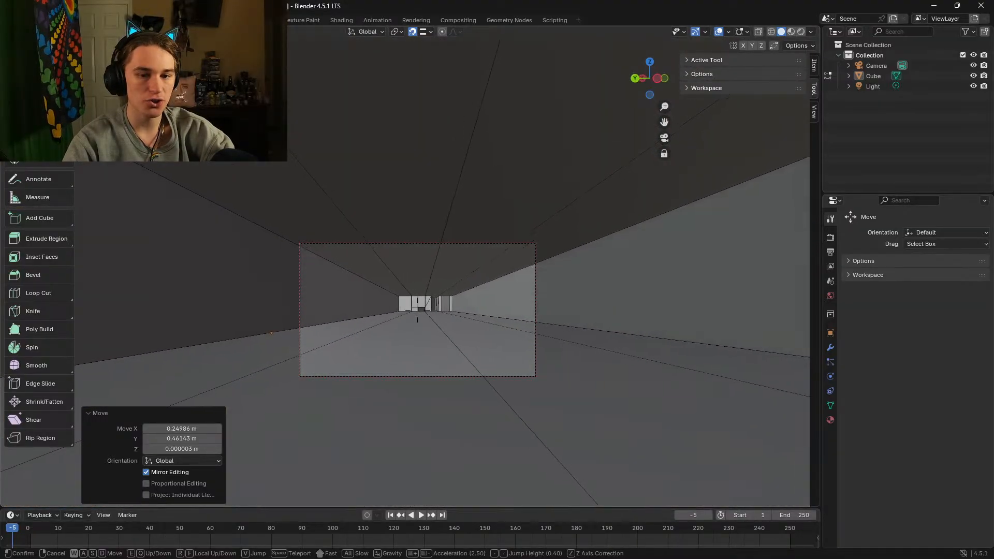
key("e")
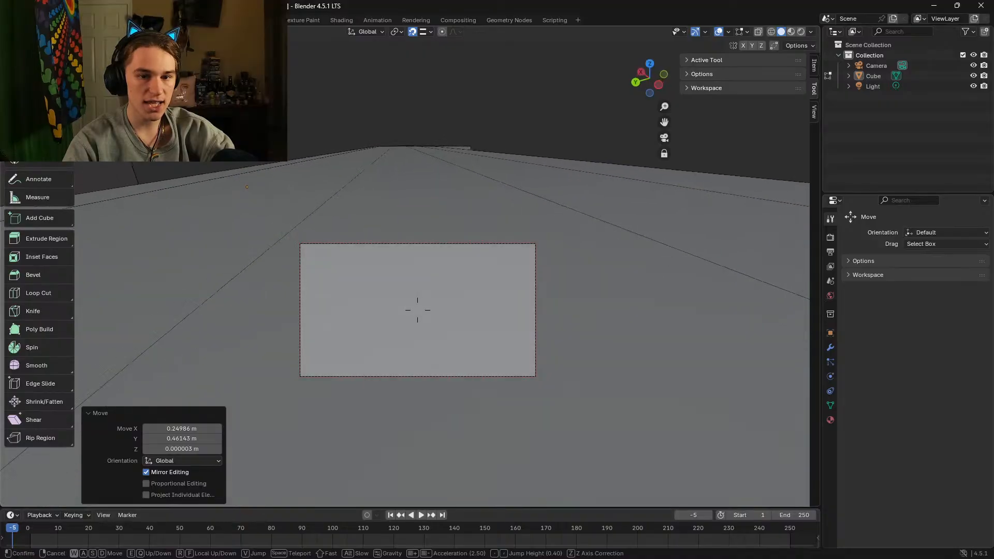
key("q")
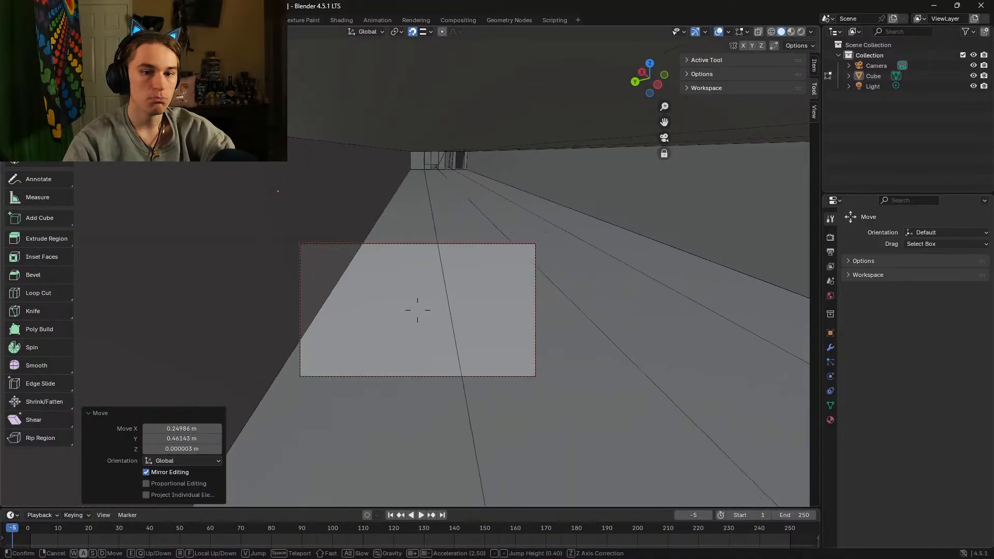
key("a")
key("d")
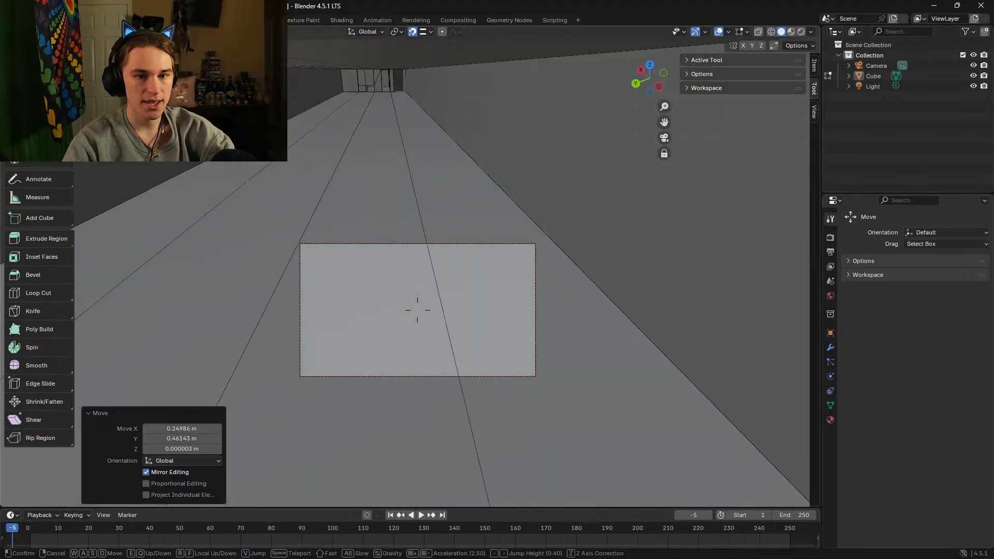
key("s")
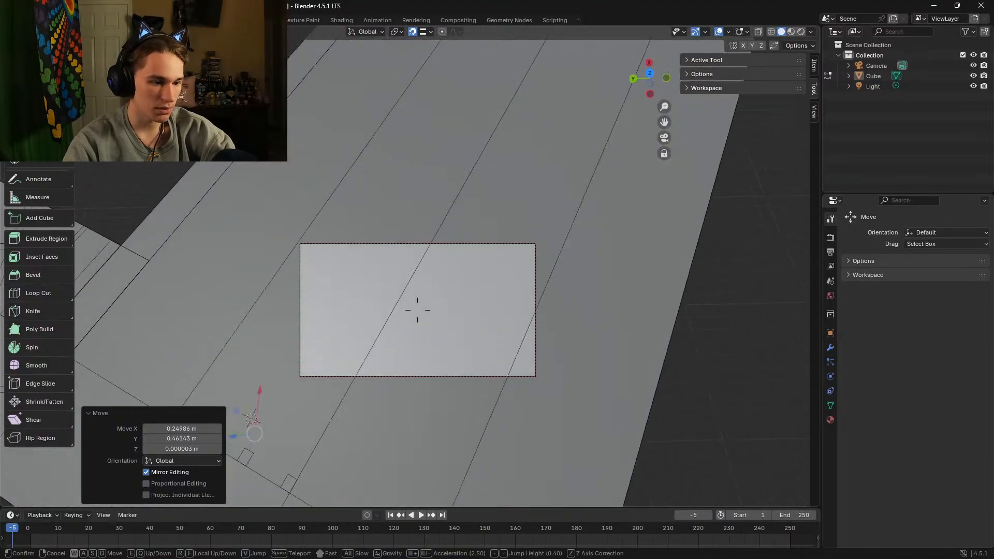
key("w")
key("a")
left_click(418, 310)
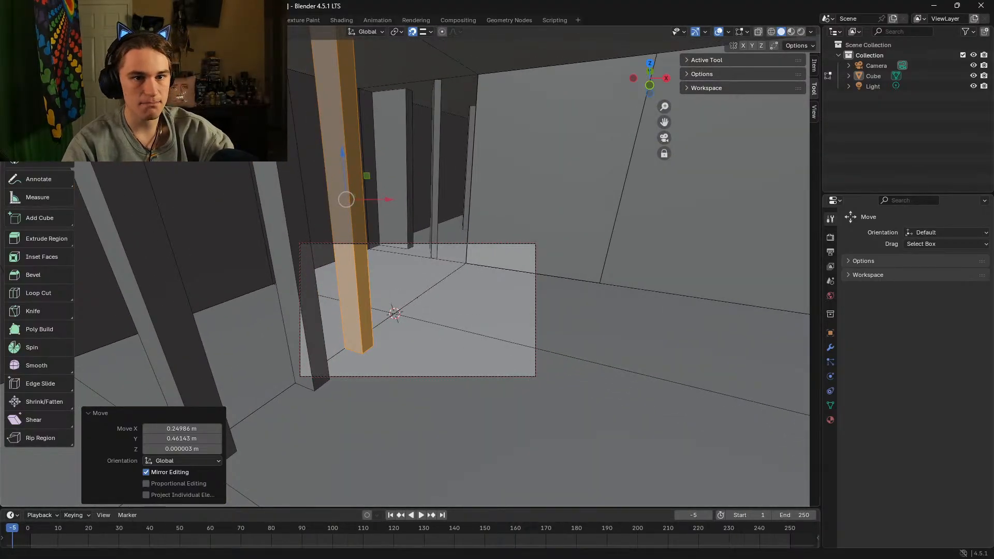
Step: Measure the gap along the floor line between the middle pillar and the original pillar
key("shift+grave")
key("s")
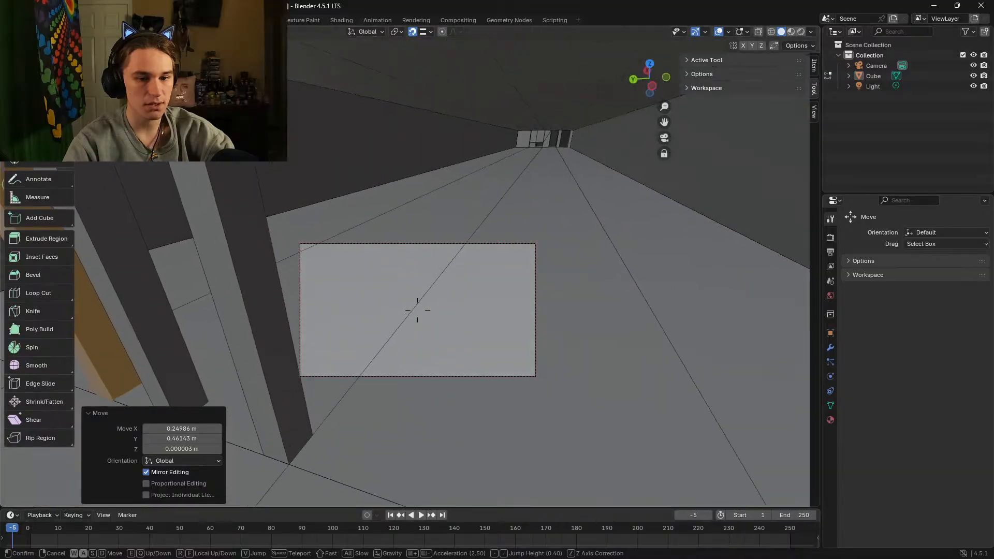
key("a")
key("w")
left_click(417, 310)
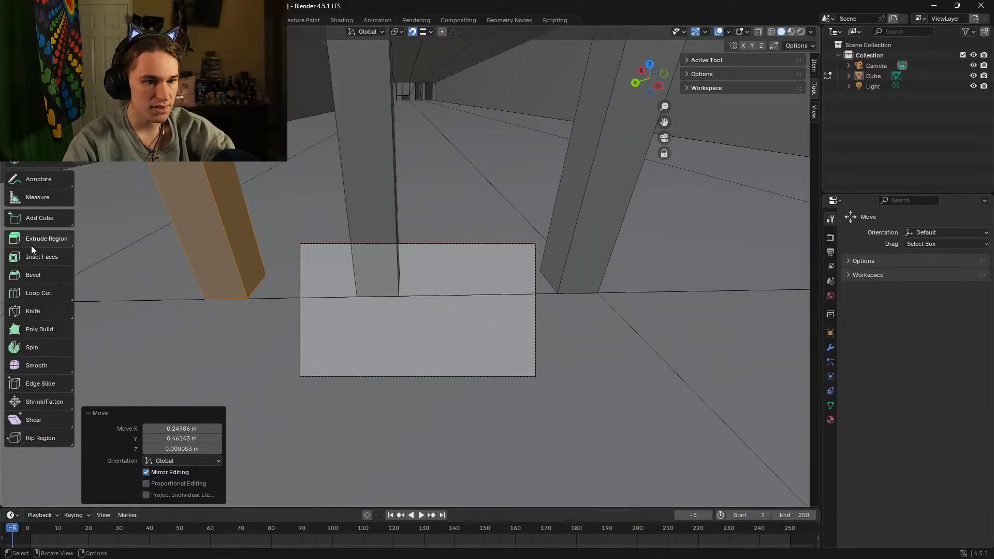
left_click(37, 181)
left_click(40, 197)
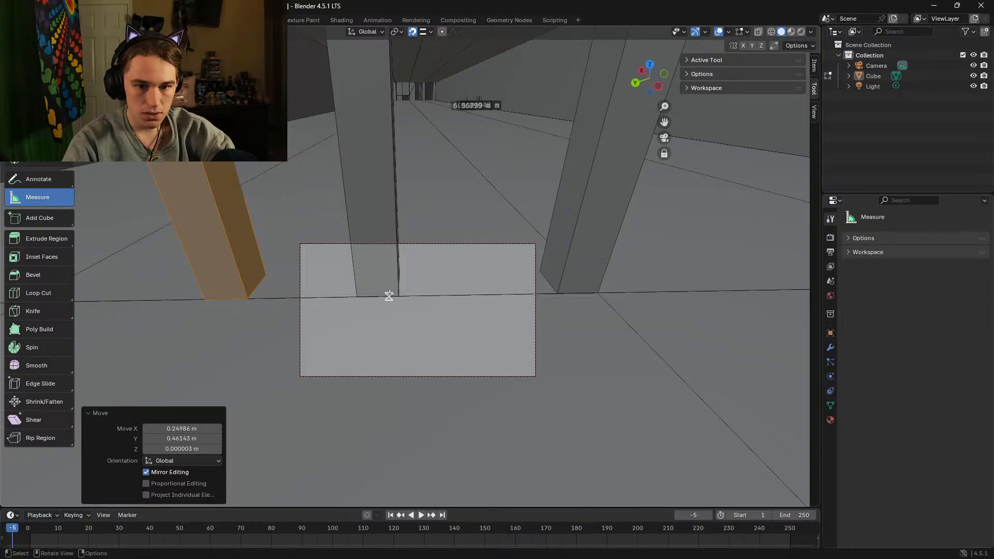
left_click_drag(399, 296, 557, 294)
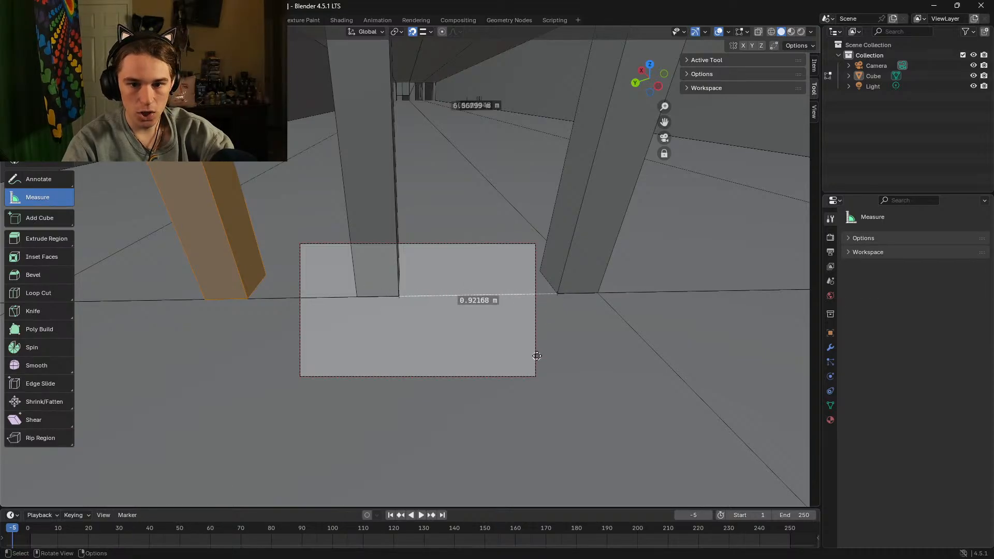
Step: Examine the measured gap against the spacing of the selected third pillar from close up and down the hallway
key("shift+grave")
key("a")
key("d")
key("s")
key("w")
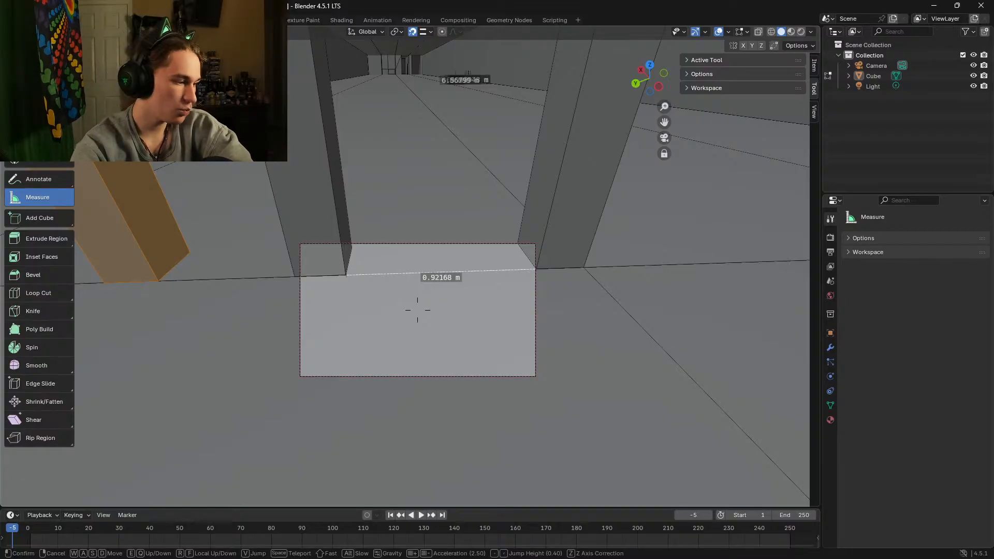
key("s")
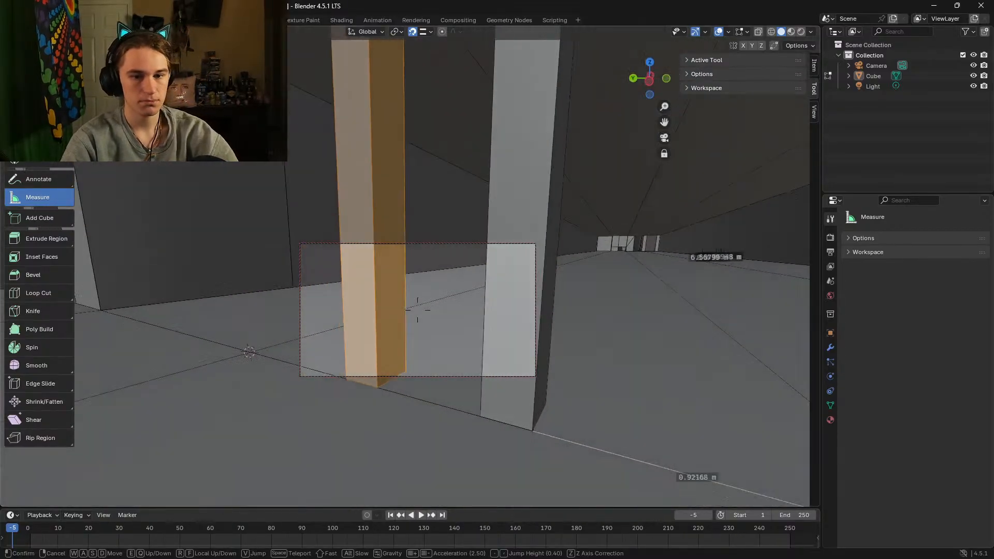
key("w")
key("s")
key("w")
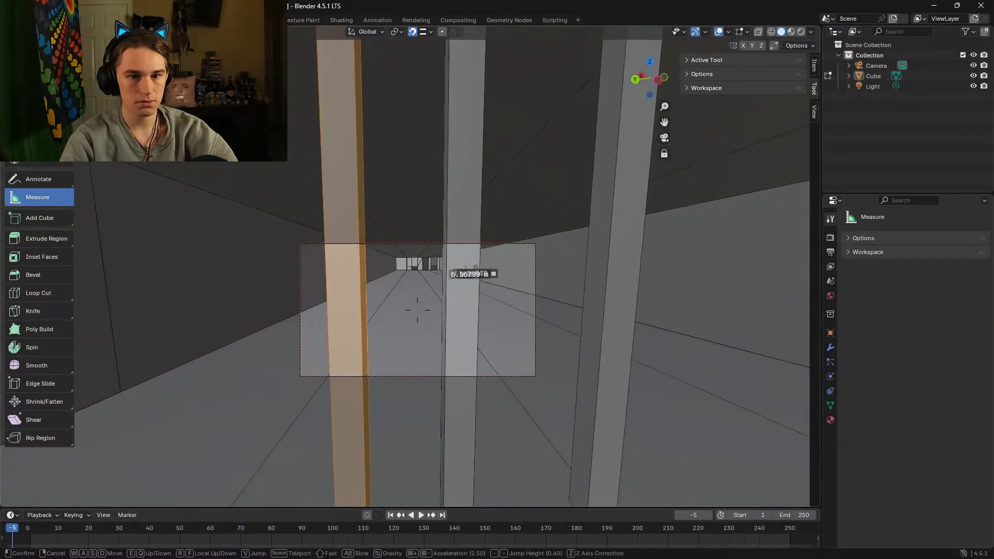
left_click(536, 356)
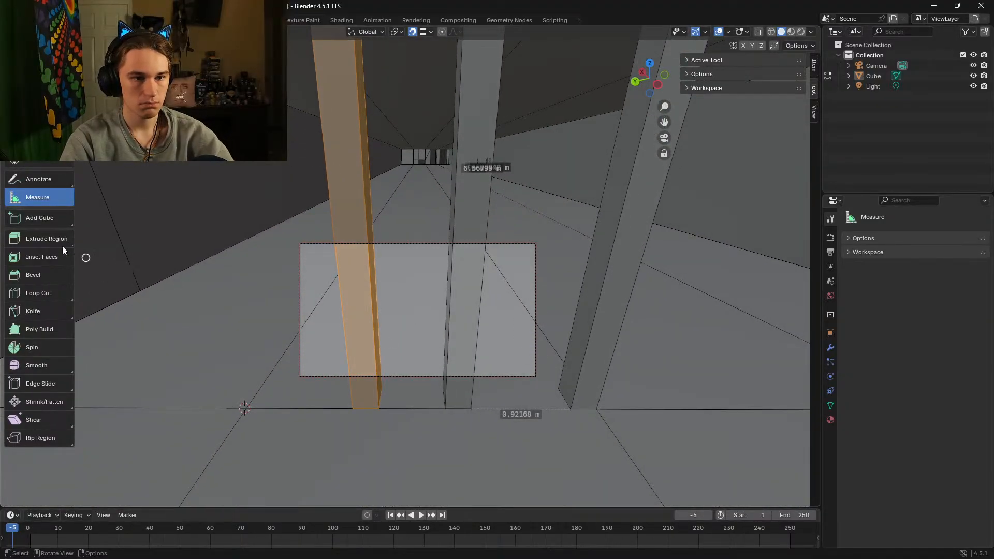
left_click(37, 105)
left_click_drag(337, 192, 310, 406)
mouse_move(173, 439)
left_mouse_down()
mouse_move(163, 439)
mouse_move(186, 439)
left_mouse_up()
right_click(185, 439)
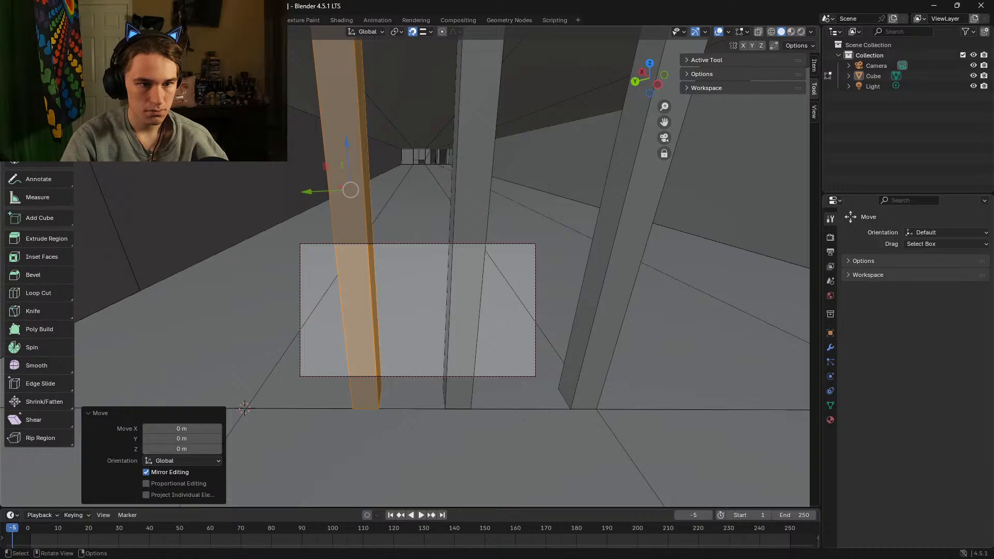
key("shift+space")
key("r")
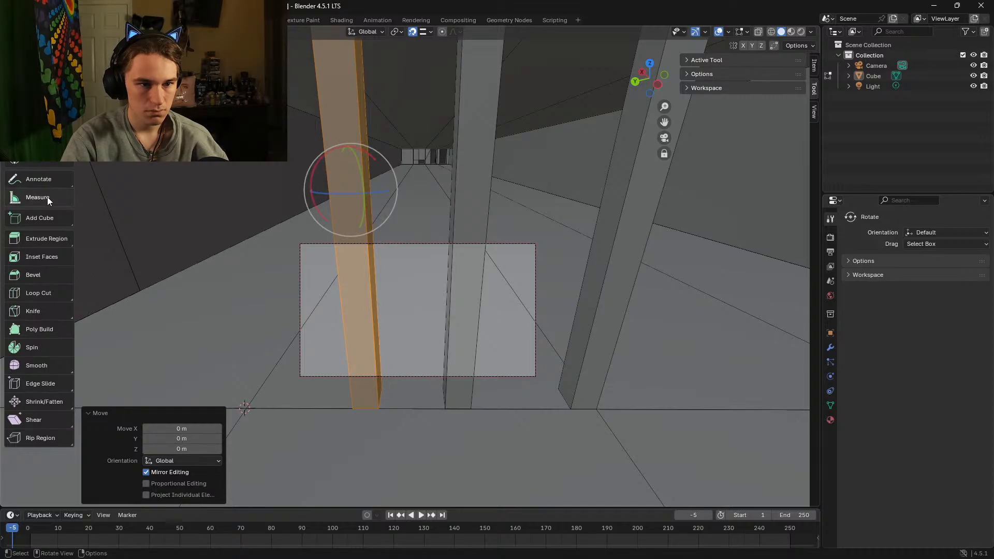
left_click(39, 62)
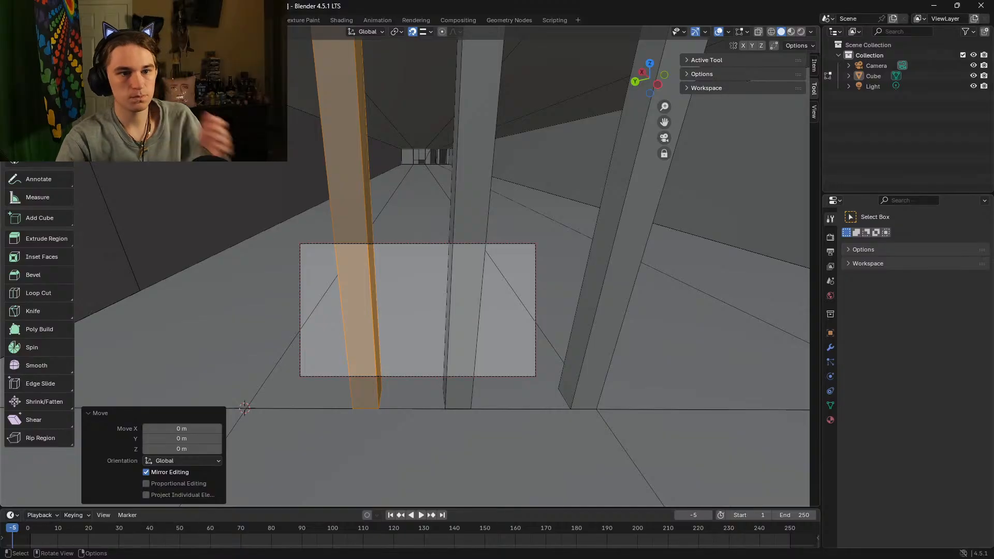
Step: Try to move the third pillar along the floor line with a Y offset of 0.92168 m
key("shift+space")
key("g")
left_click_drag(350, 189, 260, 412)
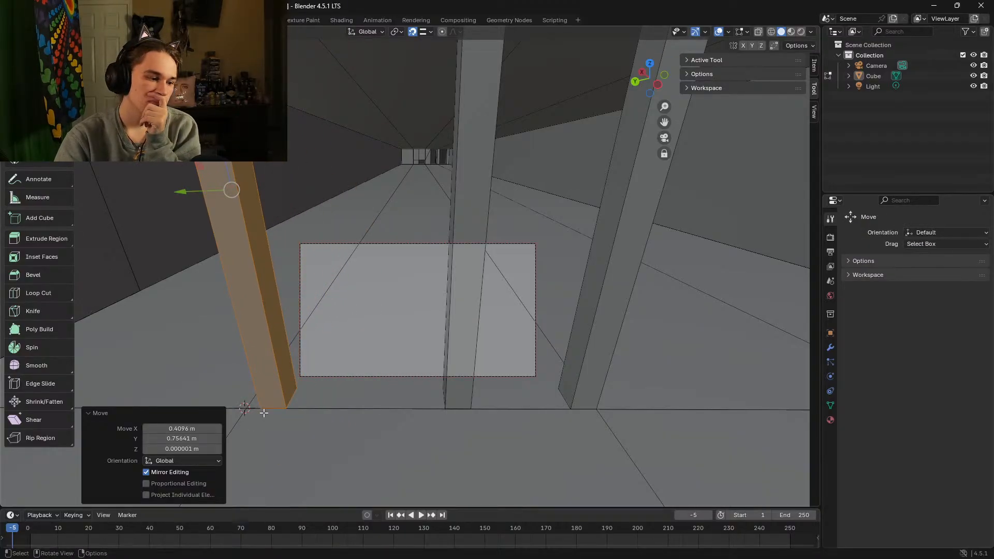
left_click(197, 439)
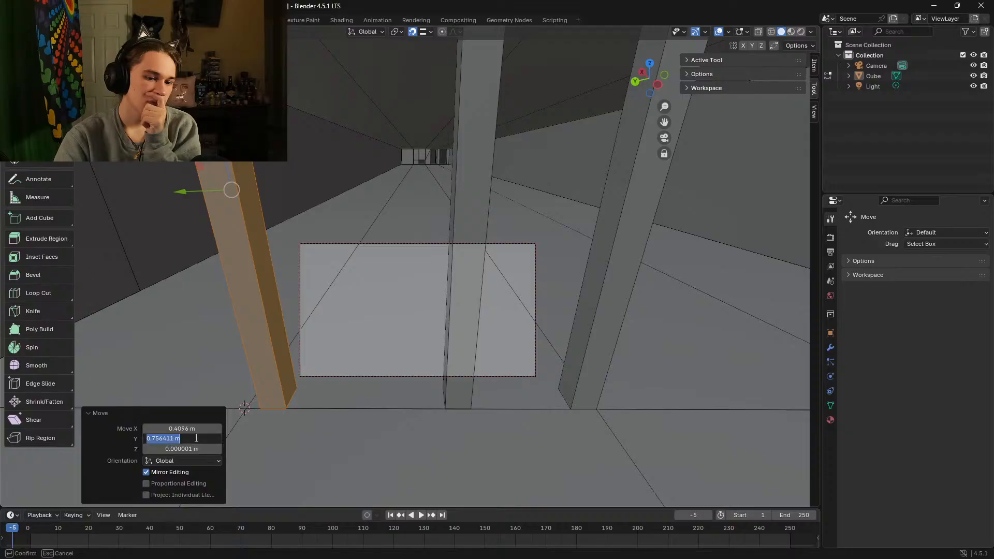
key("BackSpace")
type("0")
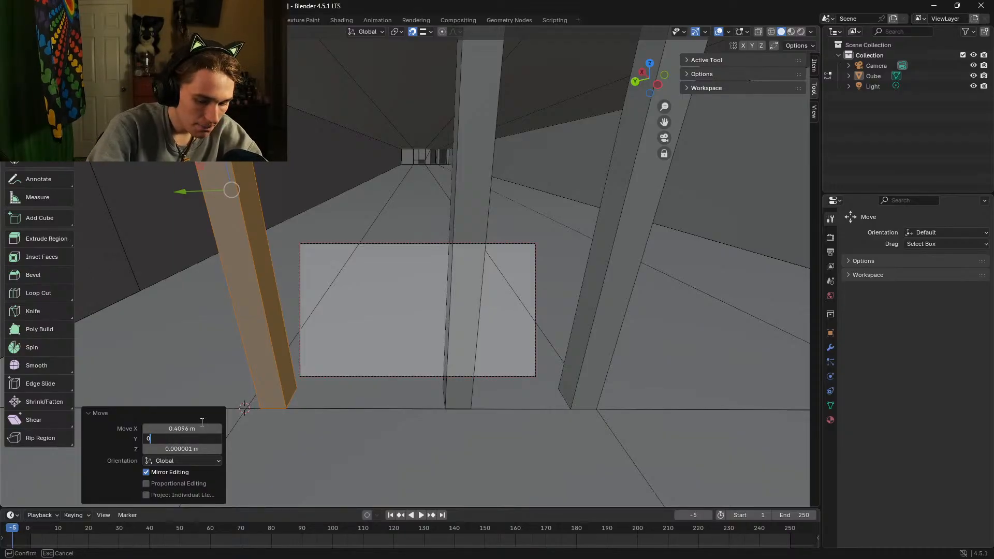
type(".8")
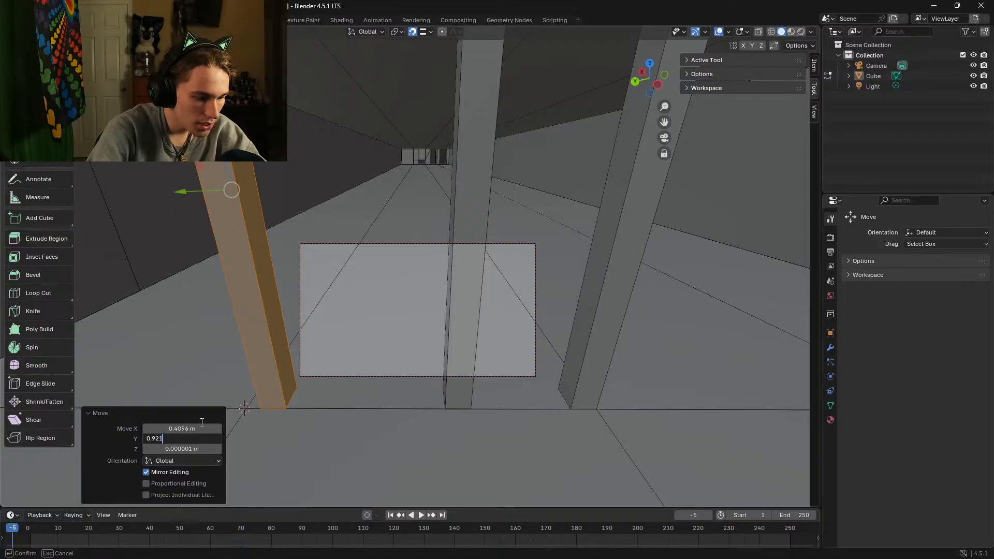
key("BackSpace")
type("68")
key("Return")
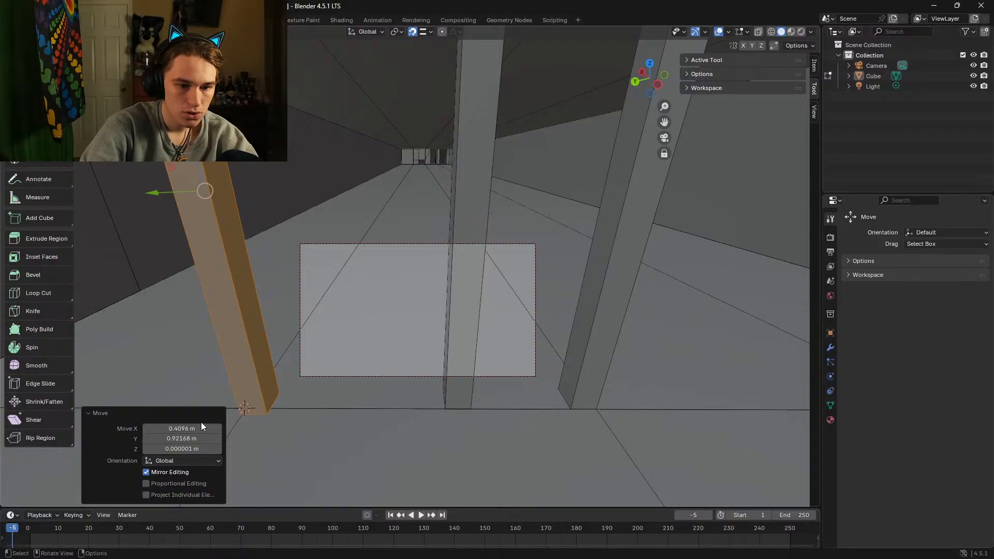
key("ctrl+z")
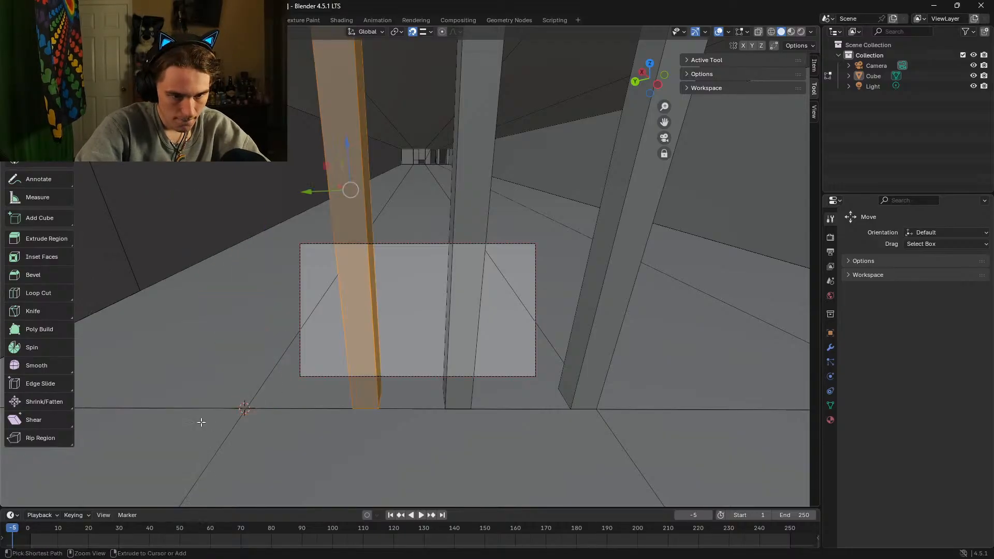
left_click_drag(350, 189, 320, 417)
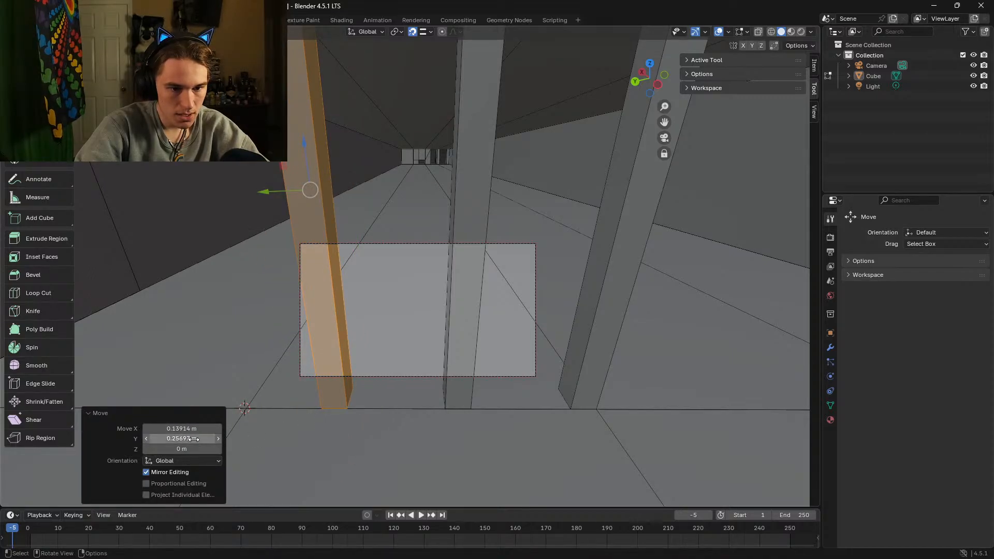
mouse_move(181, 429)
left_mouse_down()
mouse_move(202, 429)
mouse_move(150, 428)
mouse_move(161, 446)
mouse_move(290, 446)
mouse_move(162, 439)
mouse_move(189, 439)
left_mouse_up()
key("ctrl+z")
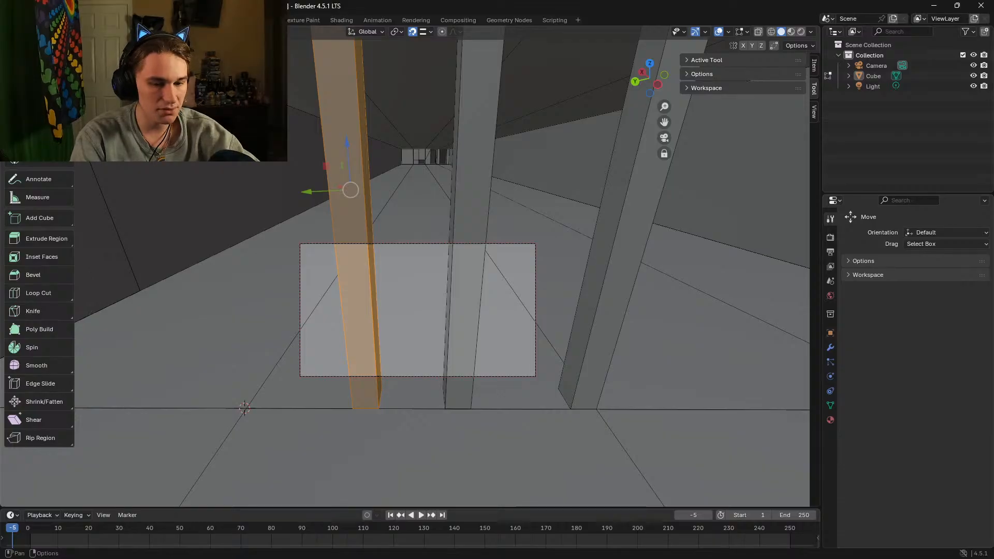
Step: Try moving the third pillar with an X offset of 0.92168 m and a Y offset of 0 m
left_click_drag(345, 197, 321, 410)
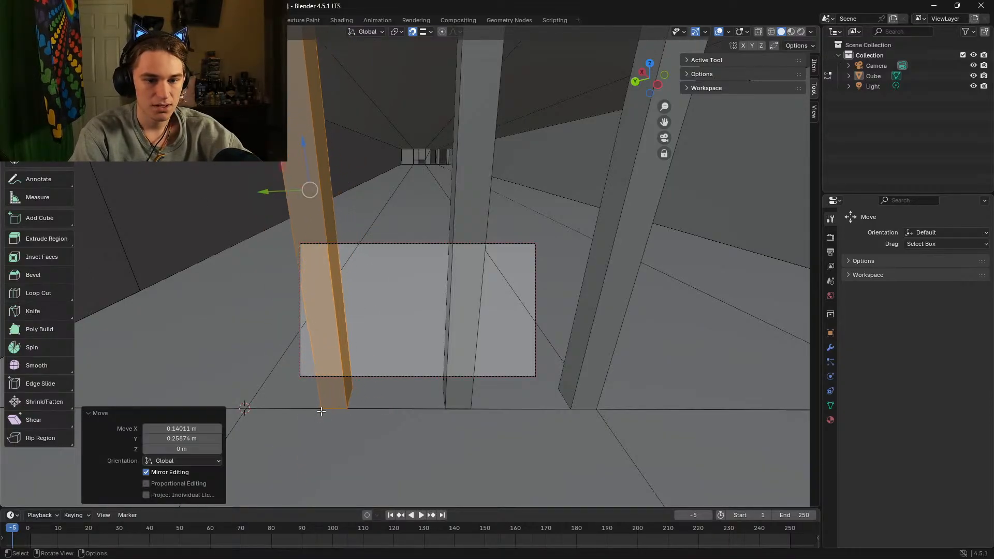
left_click(194, 430)
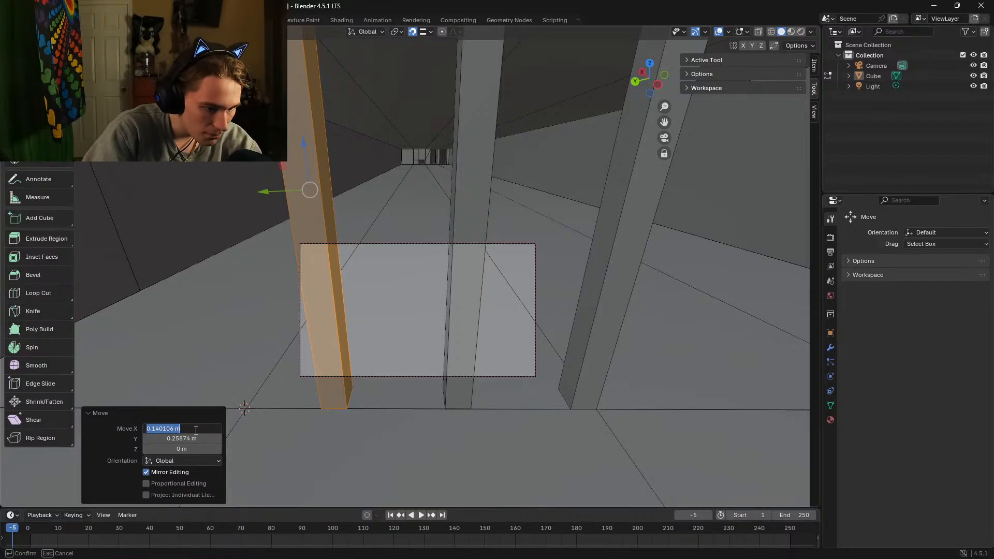
type("0")
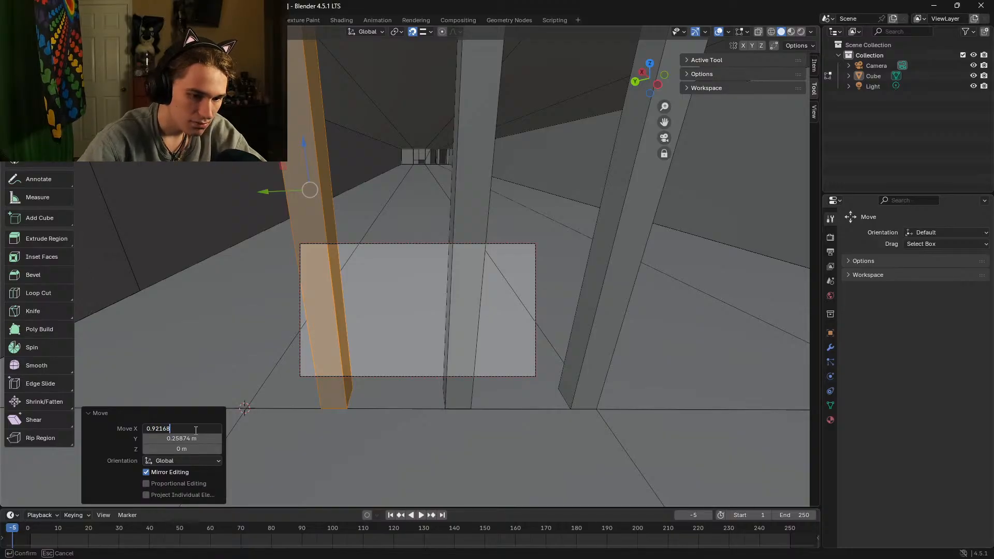
type(".92168")
key("Return")
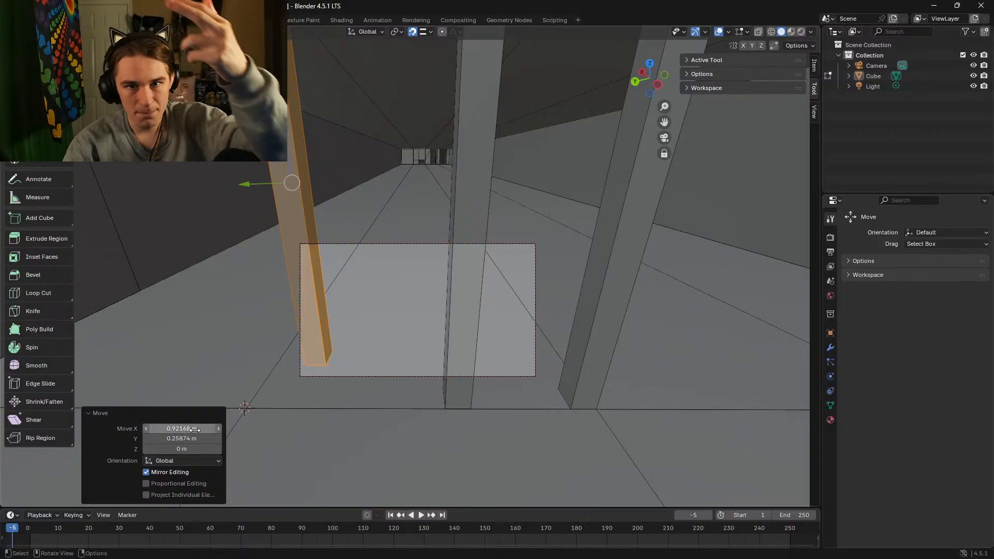
left_click(190, 439)
type("0")
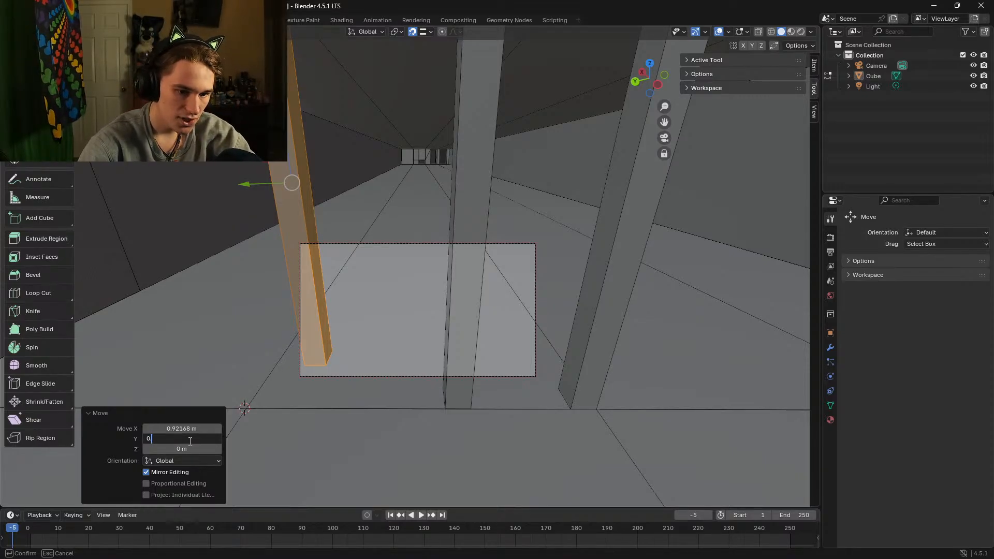
key("Return")
Step: Copy the move's 0.92168 m X offset into its Y offset for the third pillar
left_click(184, 429)
key("Return")
left_click(184, 438)
key("Return")
left_click(187, 427)
key("ctrl+c")
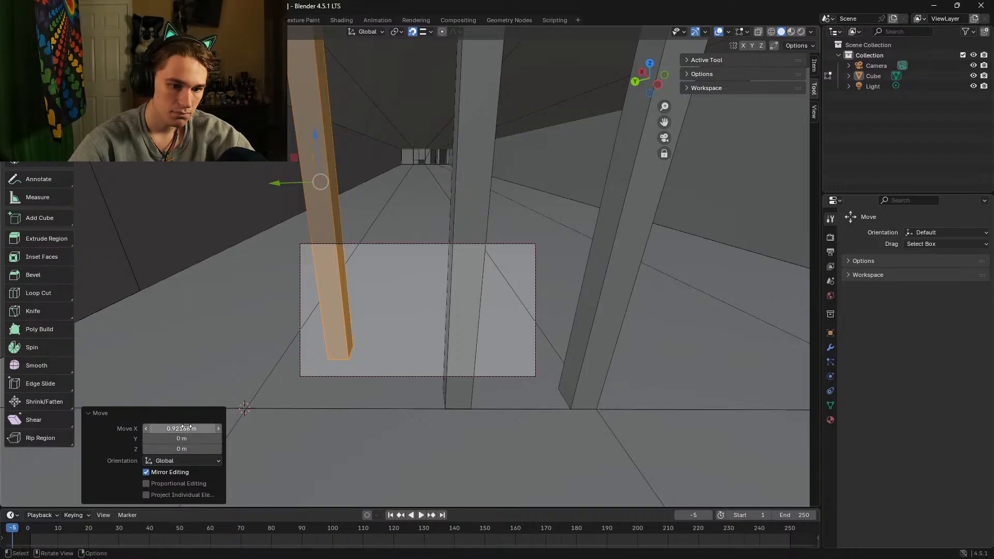
key("Return")
left_click(182, 439)
key("ctrl+v")
key("Return")
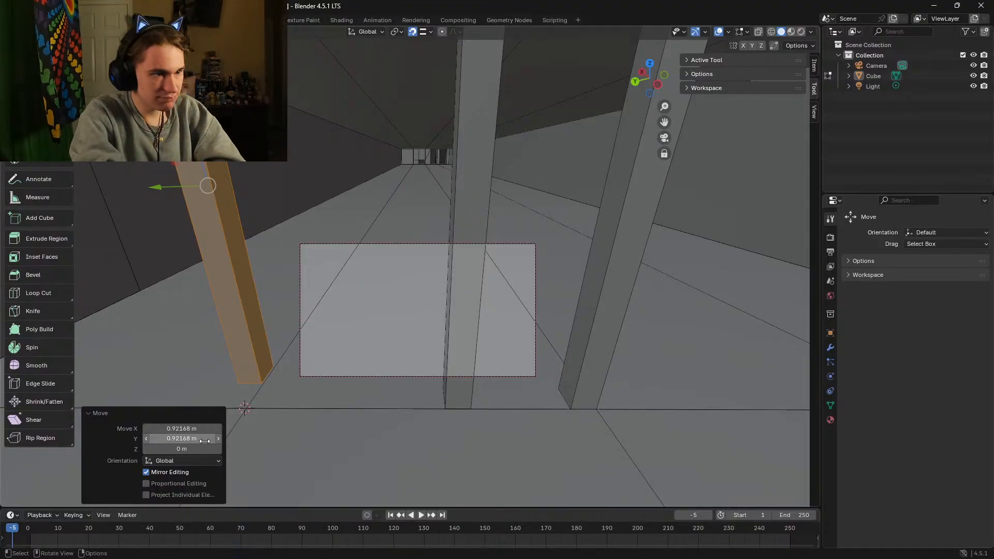
Step: Undo the third pillar's move and its duplication so only the original and middle pillars remain
key("ctrl+z")
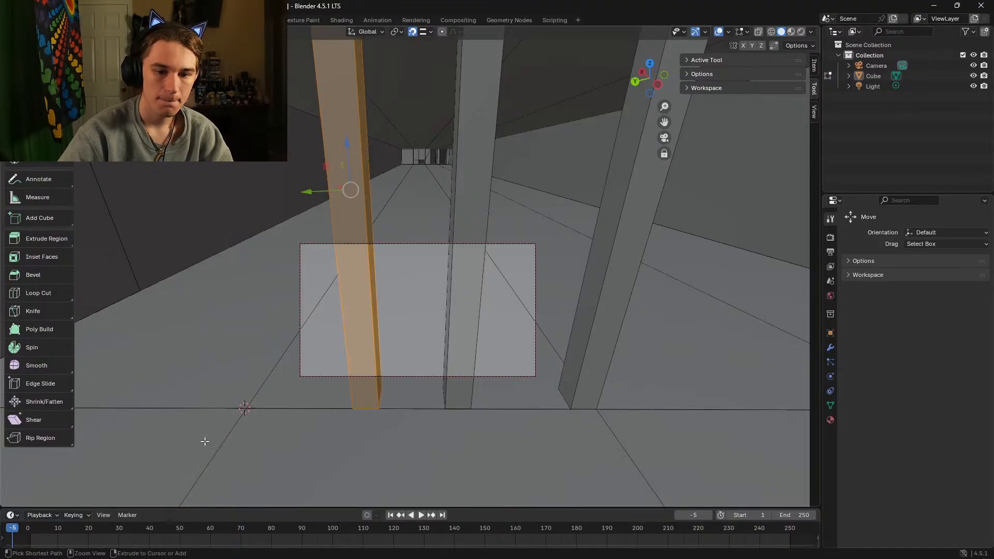
key("ctrl+z")
key("ctrl+z")
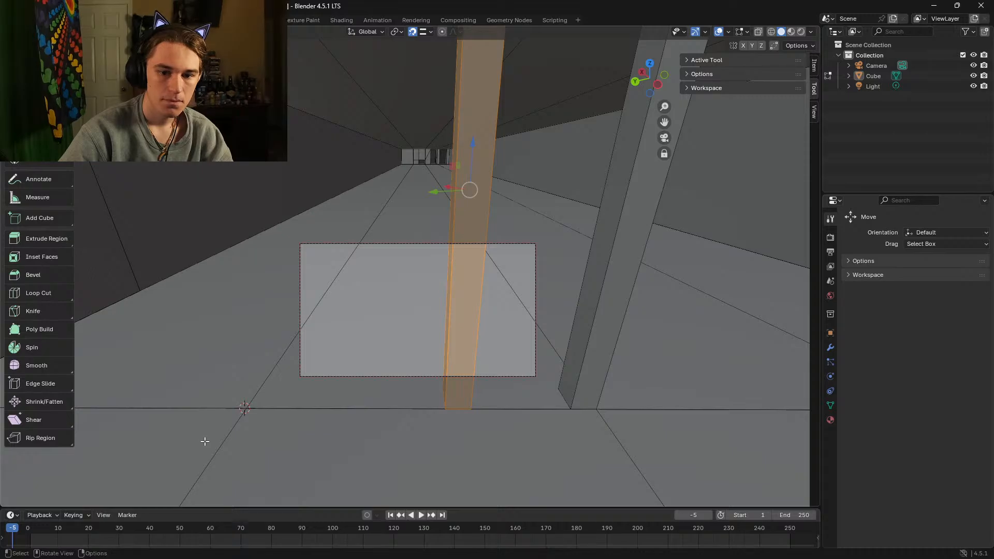
Step: Select the original and middle pillars together with all their linked geometry
key("w")
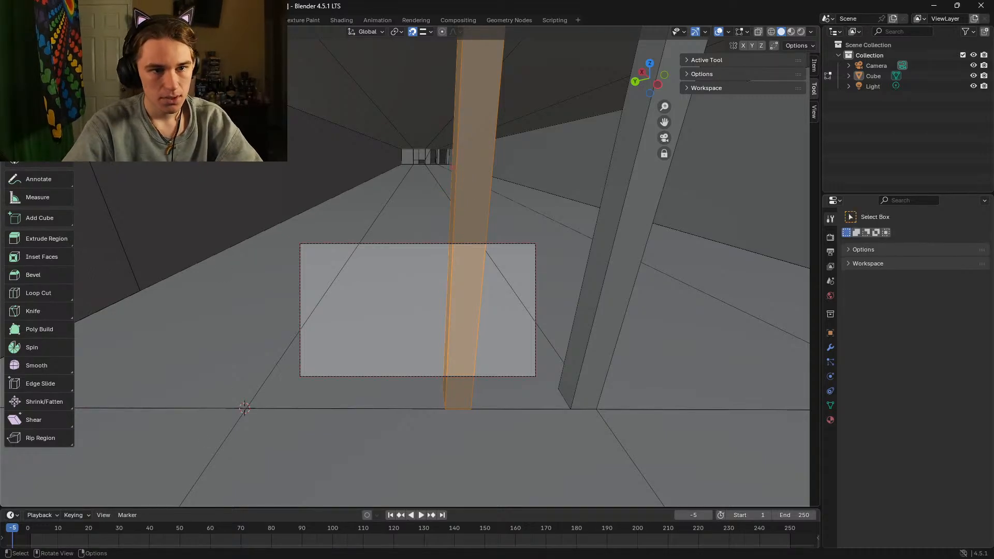
left_click(643, 181)
left_click(460, 210, "shift")
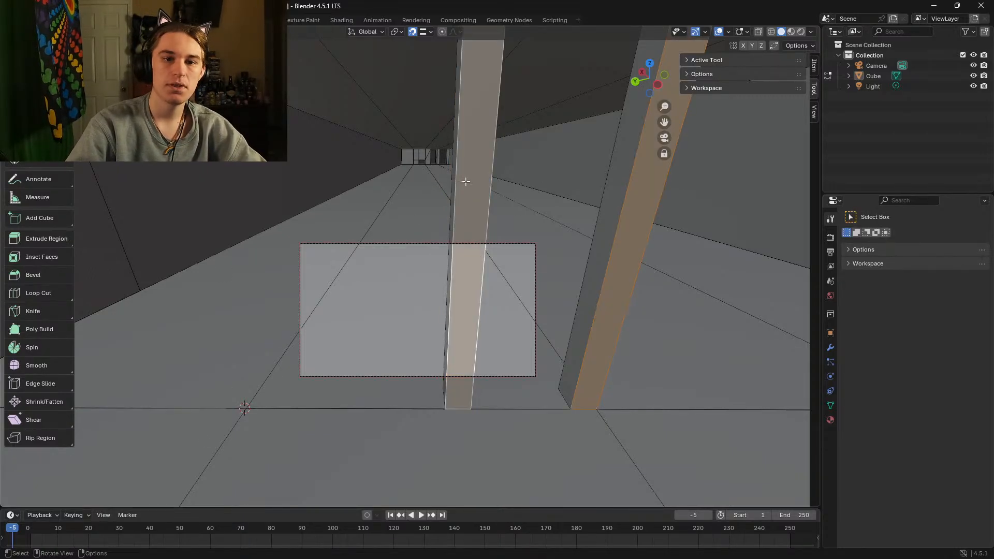
key("ctrl+l")
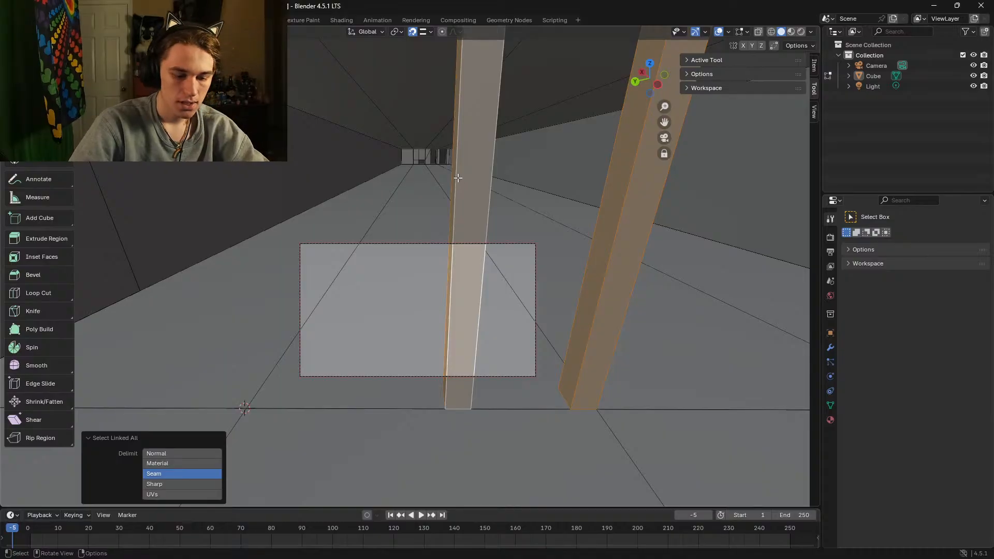
Step: Duplicate both pillars and, with vertex snapping, snap the copies to the floor corner at the 3D cursor, about X 0.88 m, Y 1.63 m
key("shift+d")
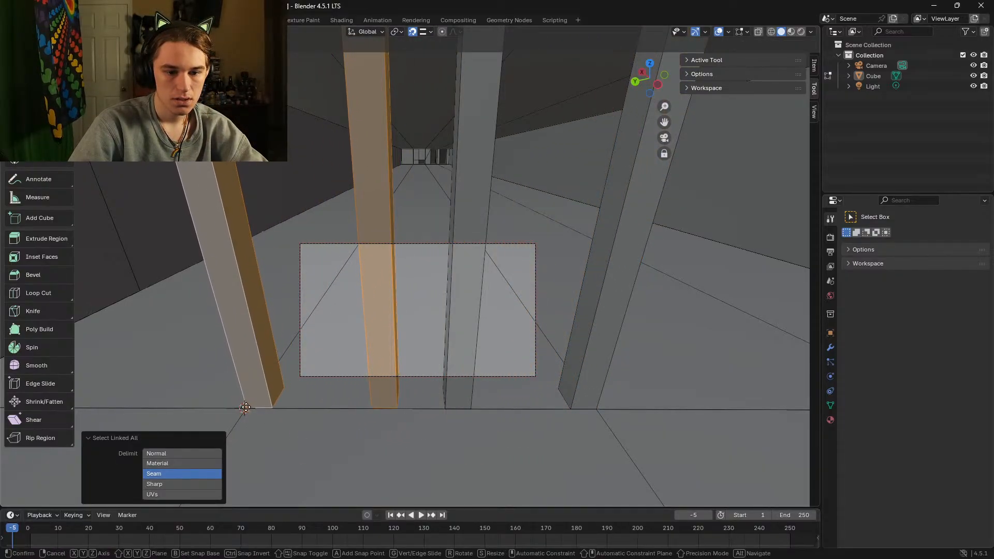
right_click(245, 407)
left_click(430, 32)
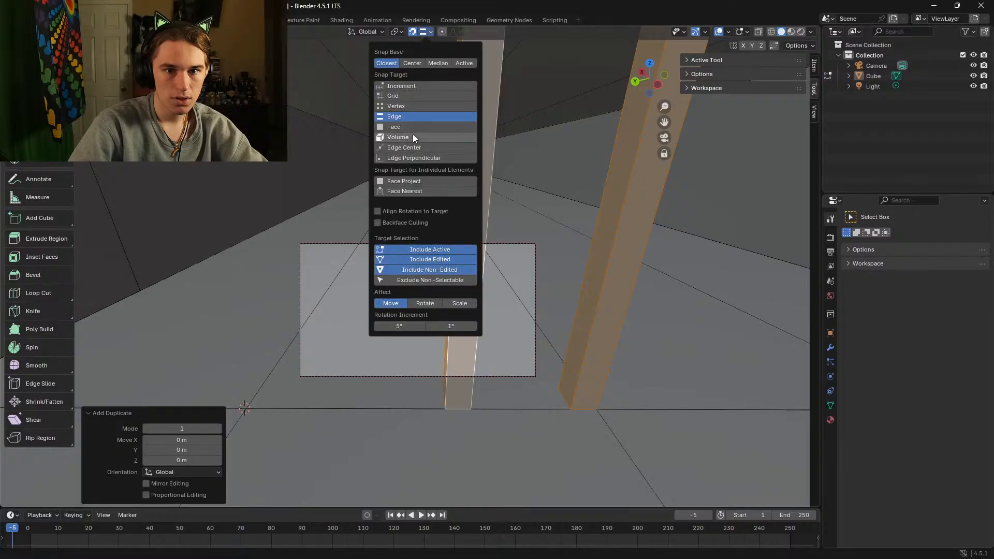
left_click(408, 108)
key("g")
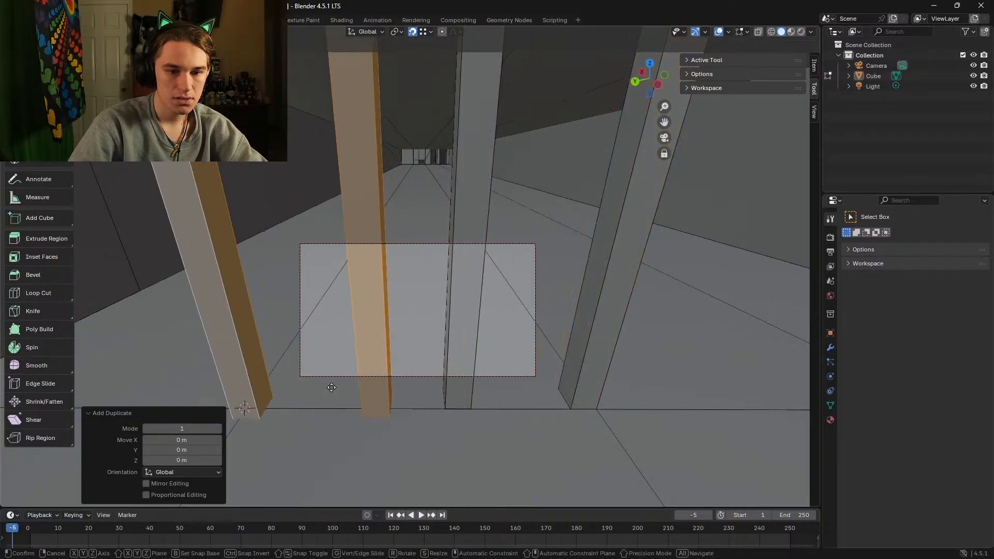
left_click(247, 409)
Step: Examine the spacing of the four pillars along the floor line from close up, above and down the hallway
key("shift+grave")
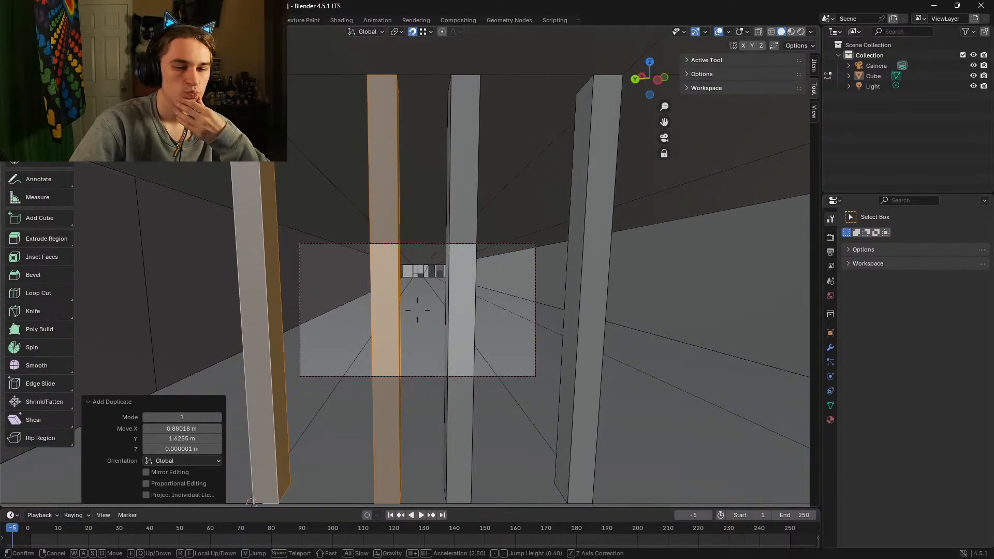
left_click(475, 288)
key("shift+grave")
key("w")
left_click(475, 288)
key("Tab")
key("Tab")
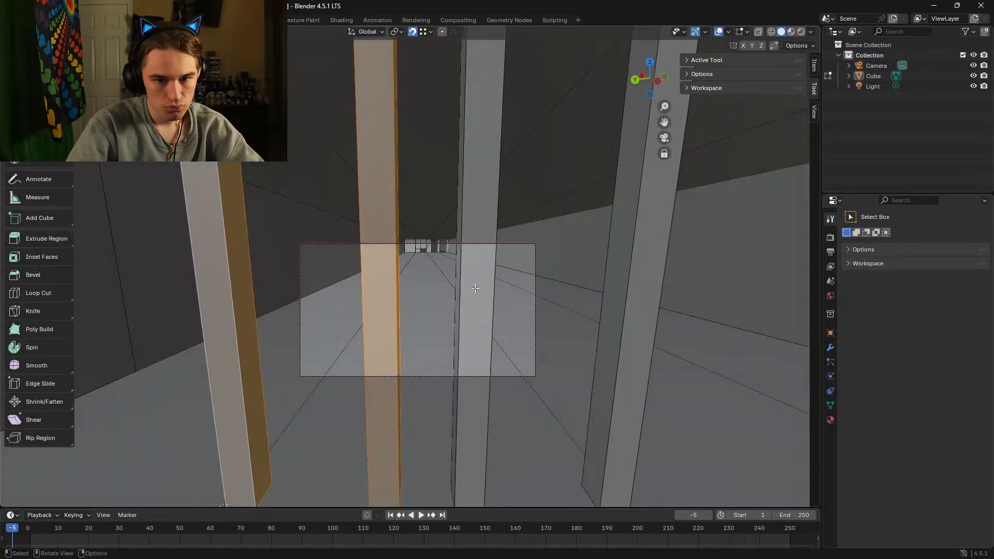
key("shift+grave")
key("w")
key("w")
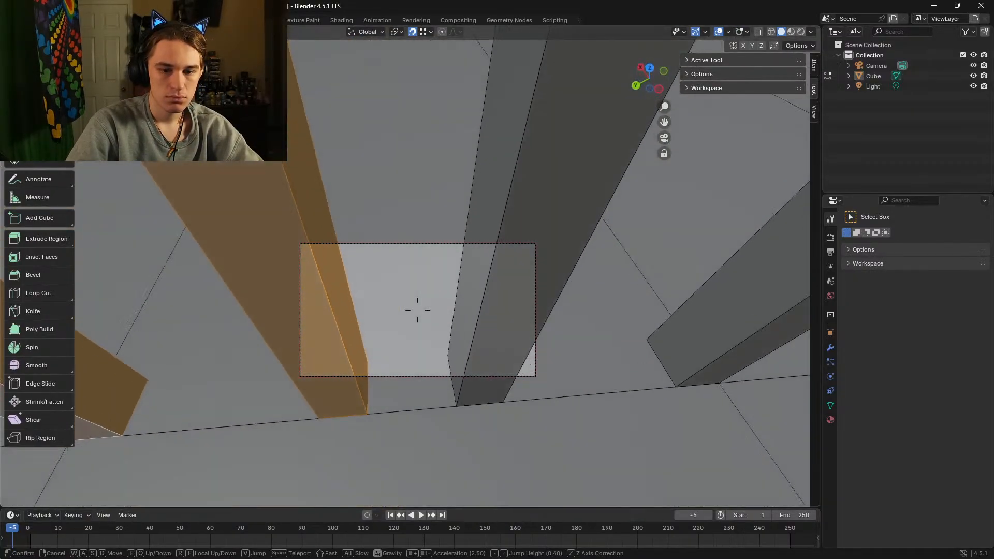
key("a")
key("d")
key("s")
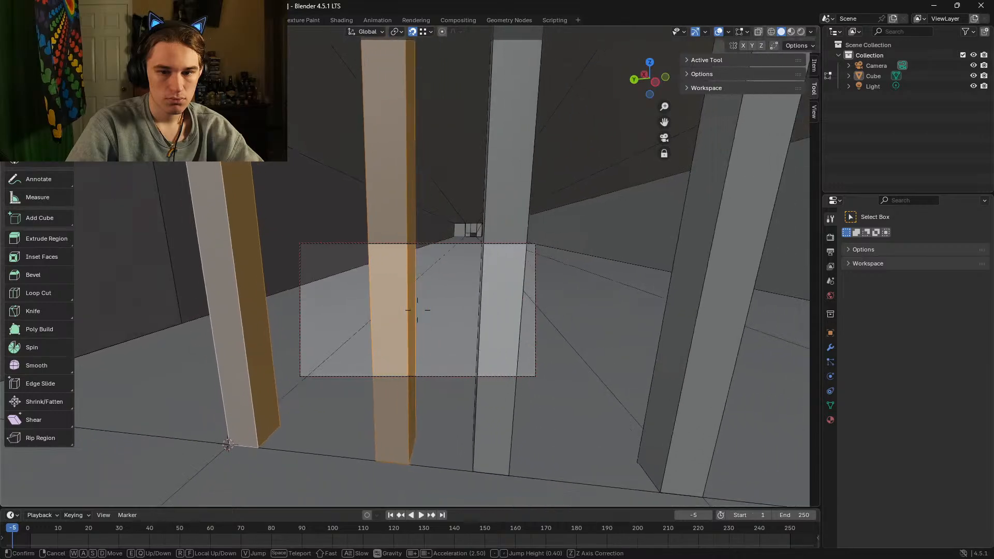
key("a")
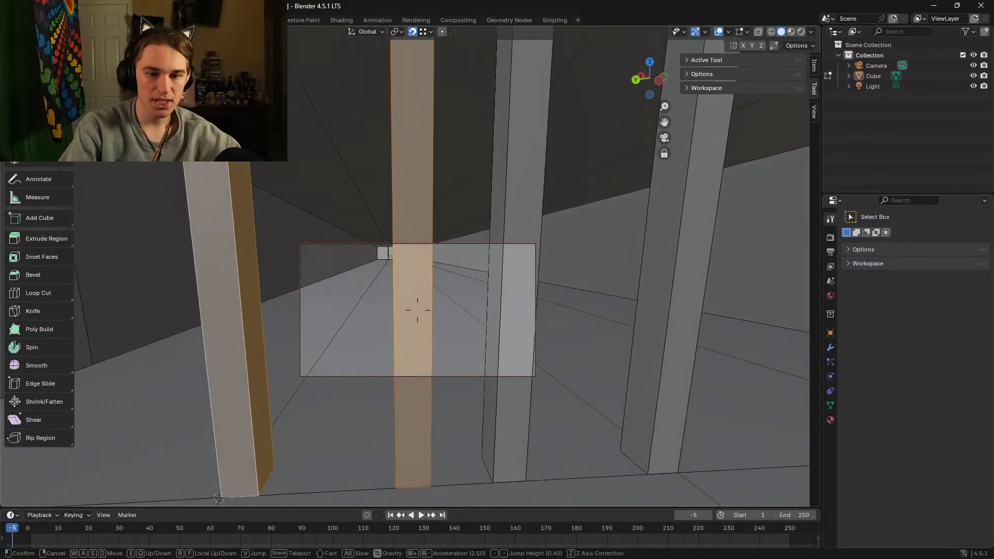
key("d")
left_click(206, 277)
Step: Try adding a single loop cut around the hallway lengthwise, running between the two middle pillars
left_click(31, 293)
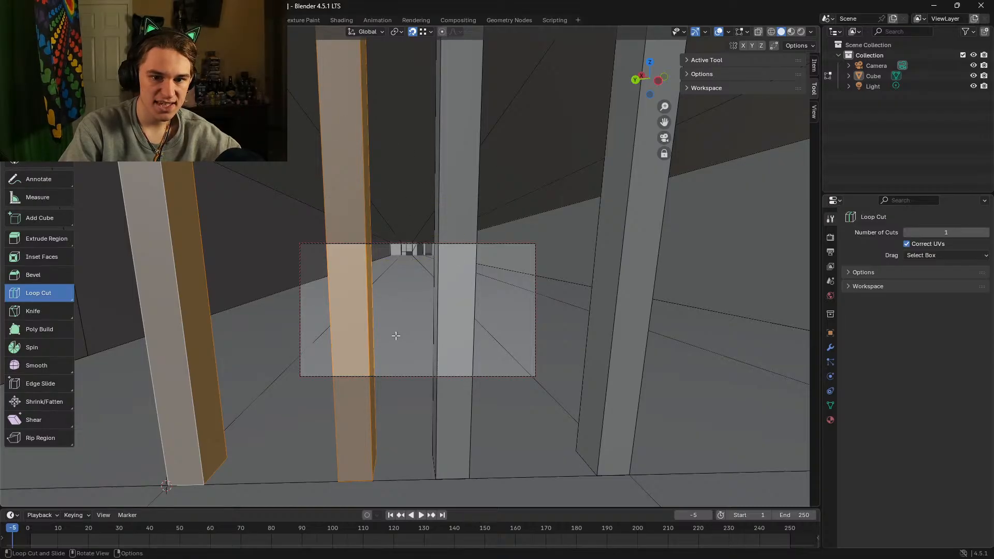
left_click(405, 465)
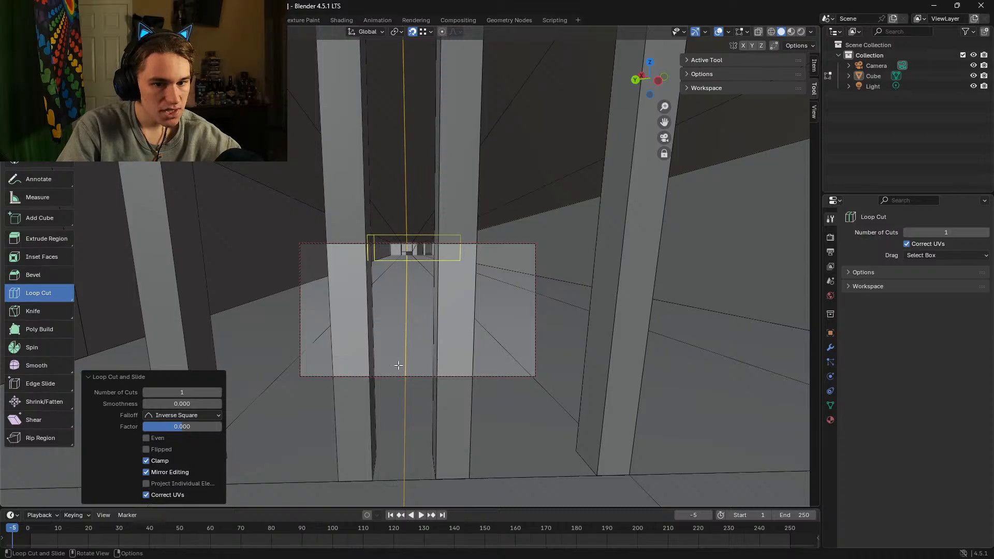
left_click_drag(409, 446, 425, 386)
right_click(425, 386)
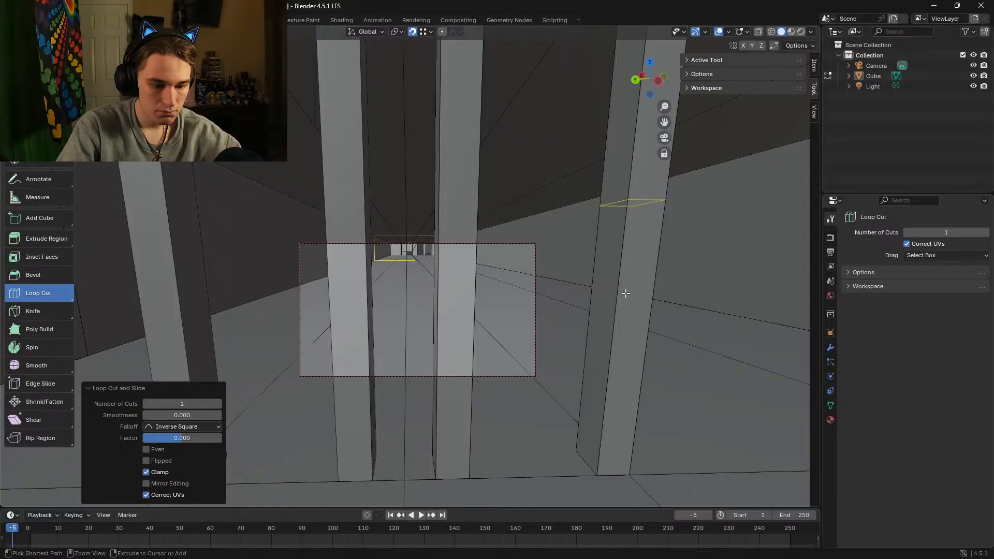
key("ctrl+z")
key("ctrl+z")
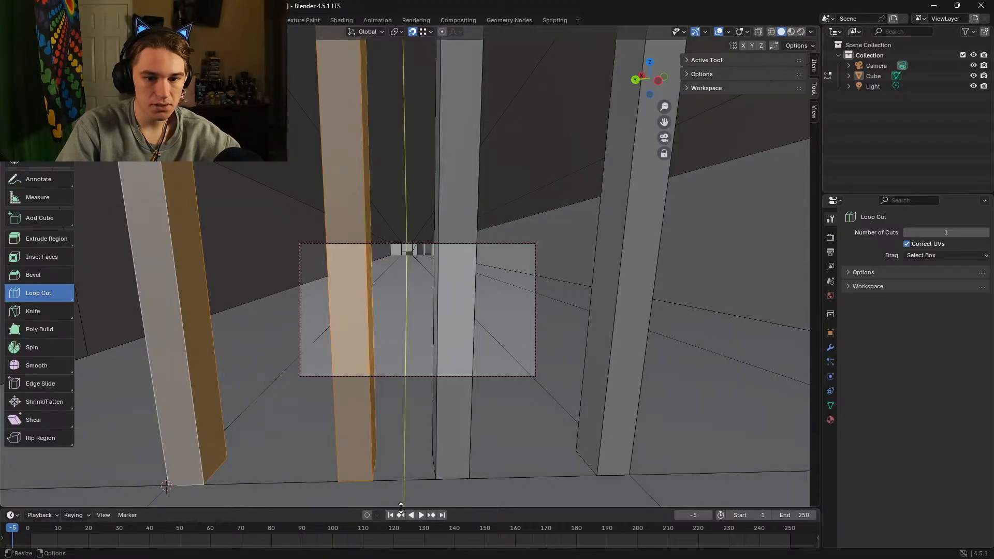
Step: Try adding lengthwise hallway loop cuts at the facing corners of the two middle pillars
left_click_drag(401, 505, 436, 477)
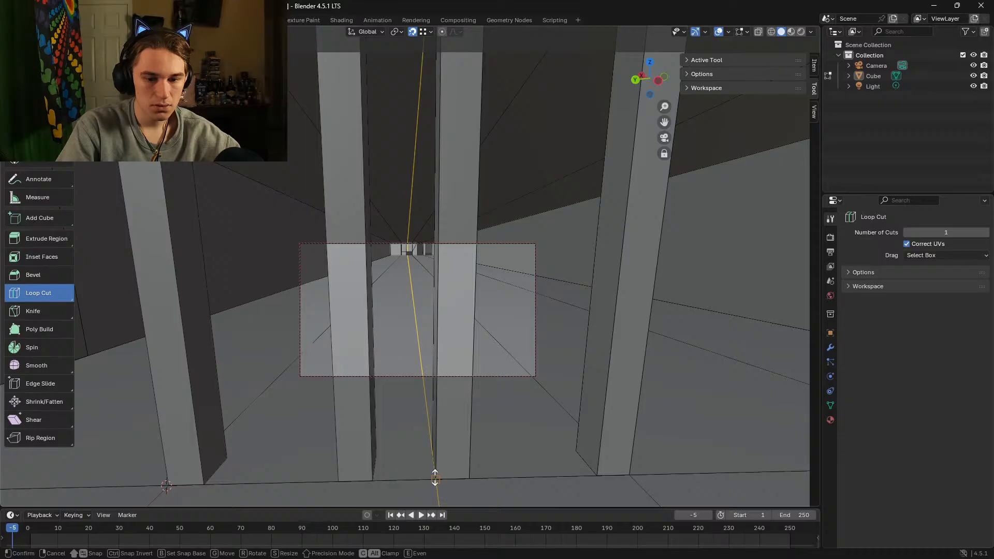
left_click_drag(435, 476, 435, 477)
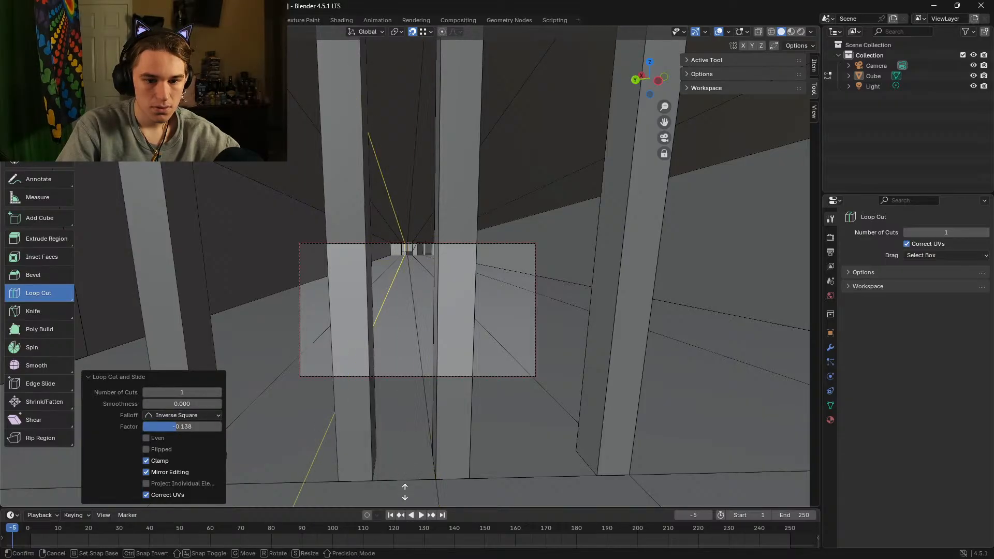
left_click_drag(374, 479, 374, 481)
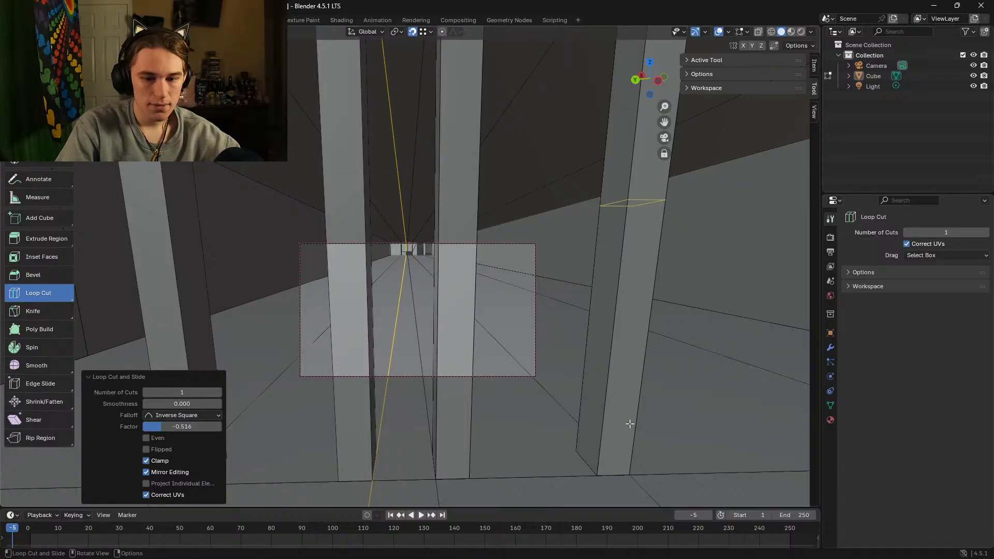
key("ctrl+z")
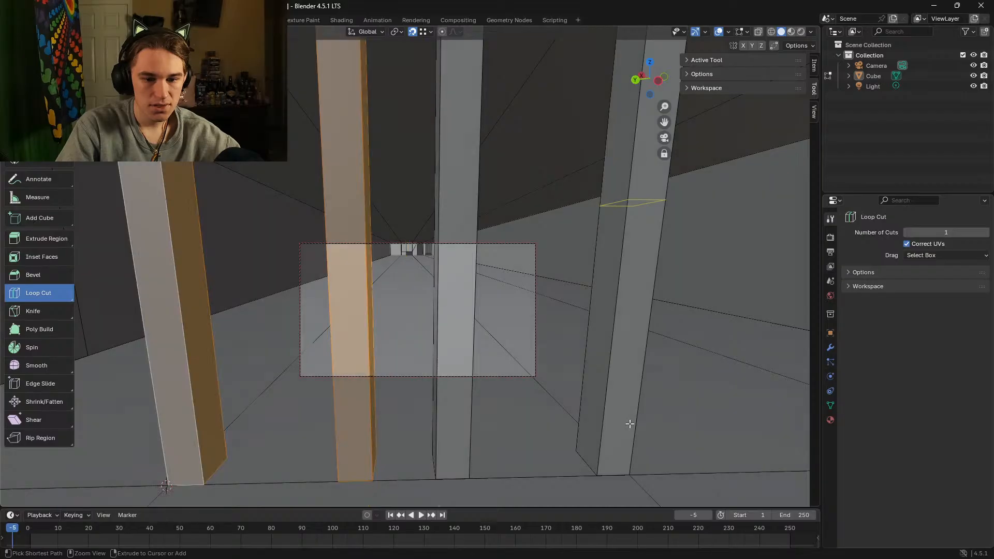
key("ctrl+z")
Step: Add three single lengthwise loop cuts: at the far-right pillar's inner corner and at the outer front corners of both middle pillars
left_click_drag(583, 465, 582, 460)
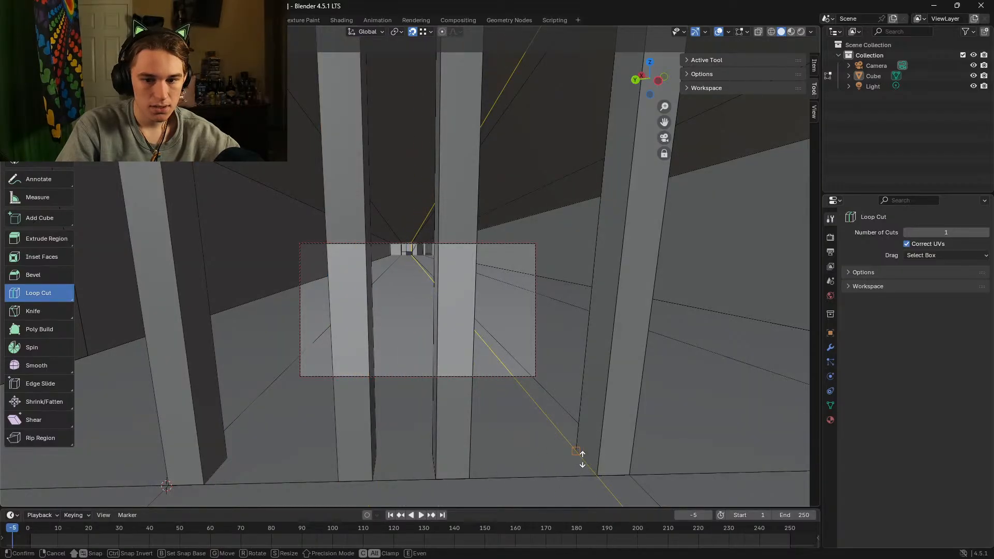
left_click_drag(582, 459, 467, 477)
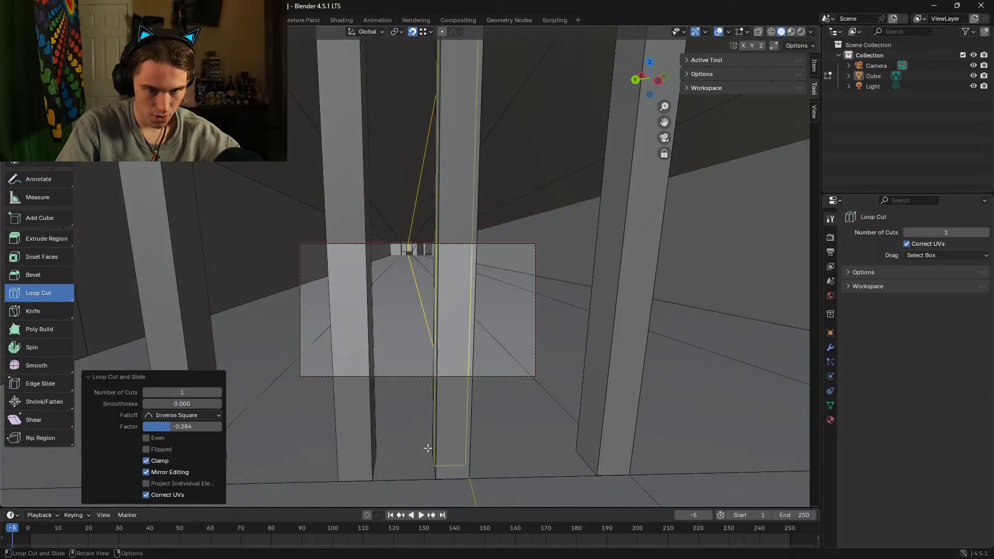
left_click_drag(404, 457, 344, 483)
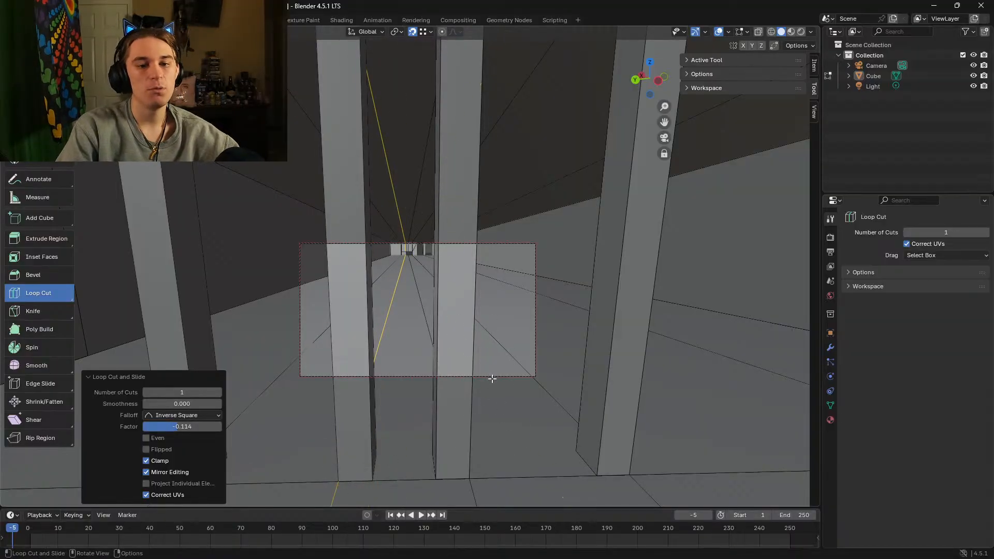
key("shift+grave")
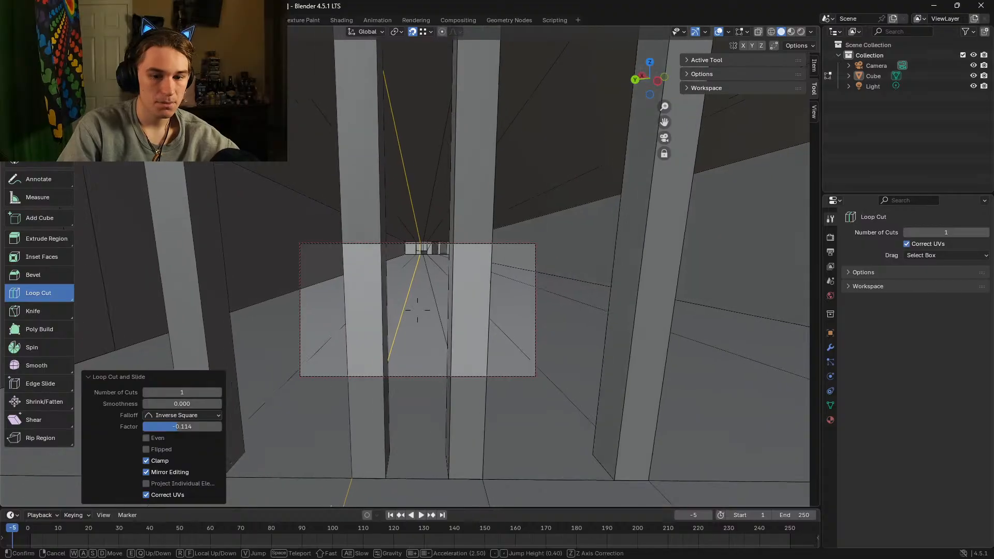
key("d")
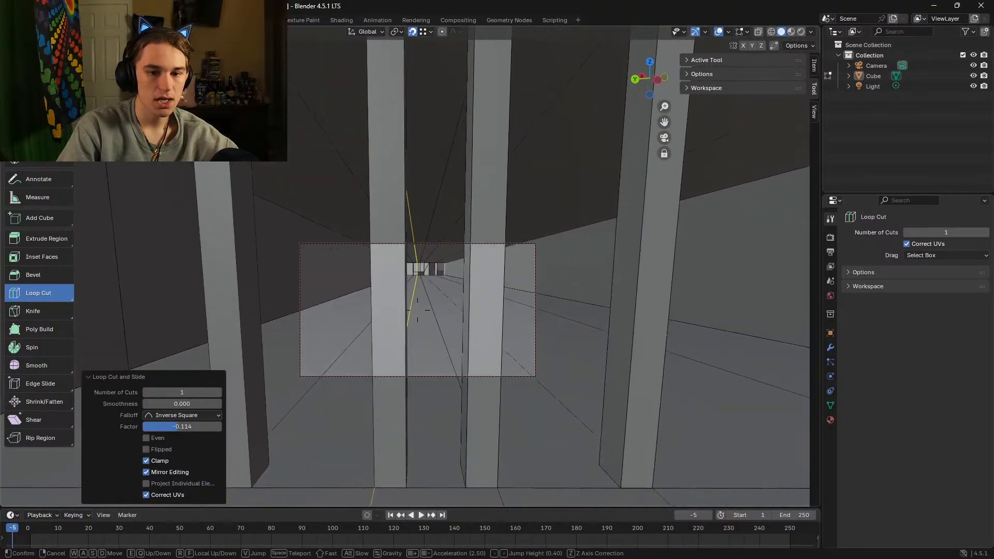
left_click(417, 309)
key("w")
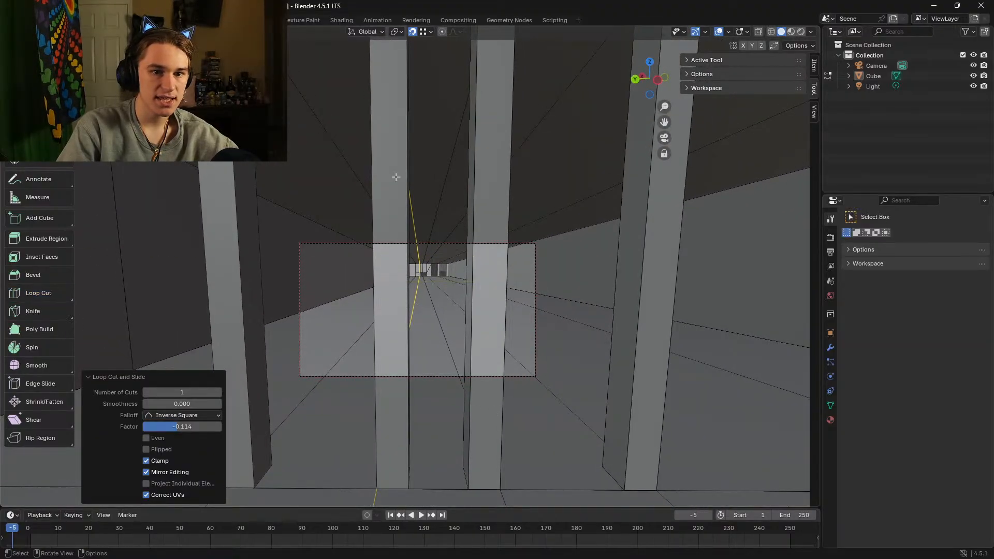
left_click(395, 177)
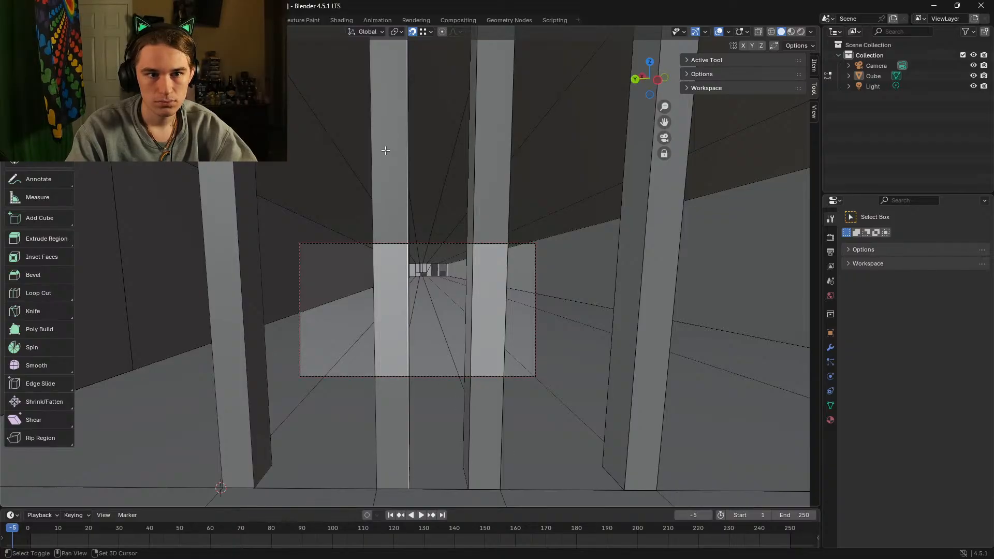
key("alt+a")
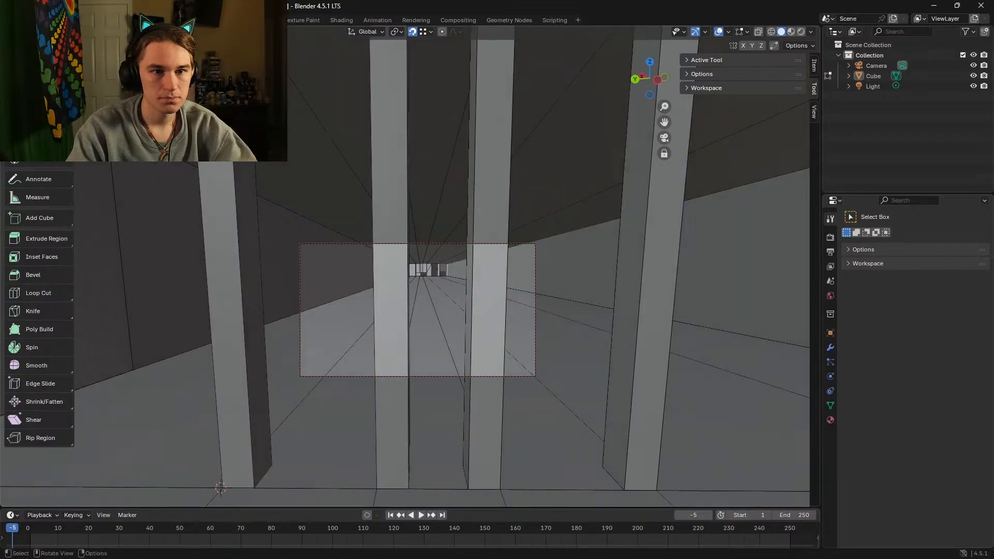
left_click(382, 134, "shift")
left_click(492, 171, "shift")
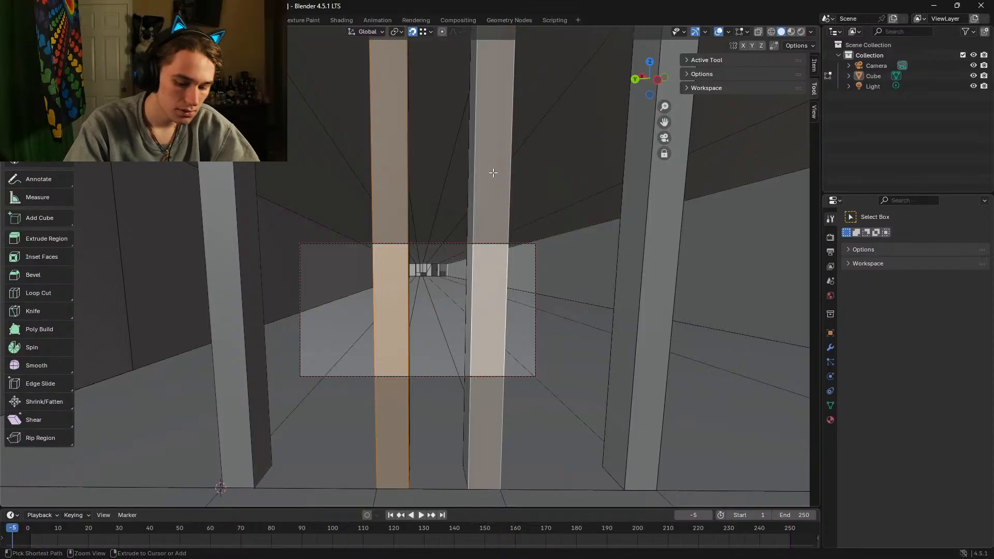
key("ctrl+l")
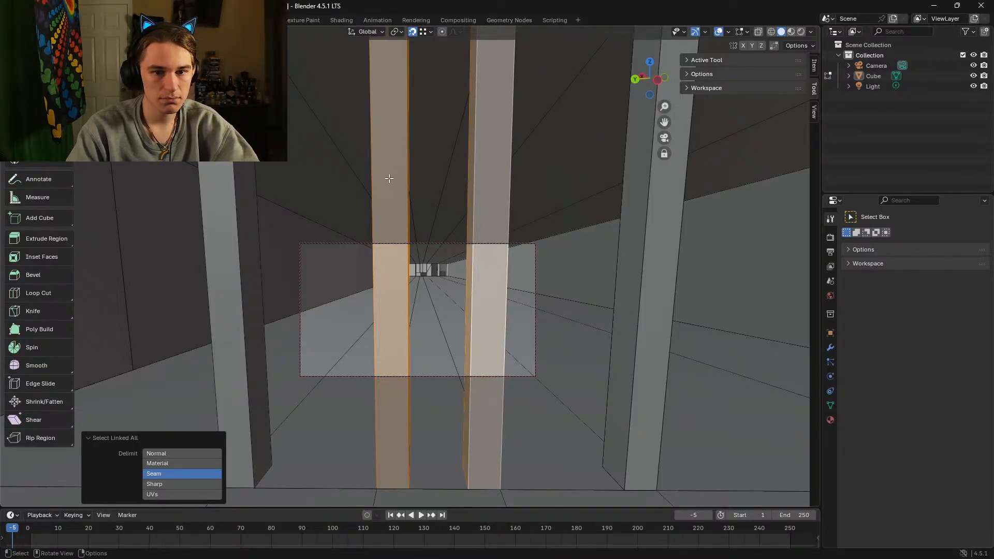
Step: Select the left middle pillar with its linked geometry and, with edge snapping, slide it outward along the floor line by about X 0.11 m, Y 0.21 m
key("alt+a")
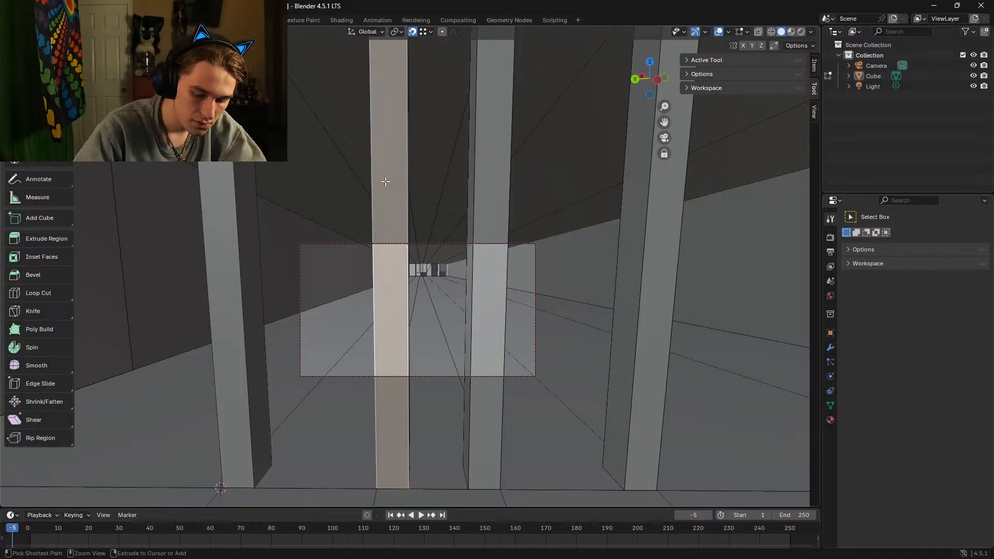
key("ctrl+l")
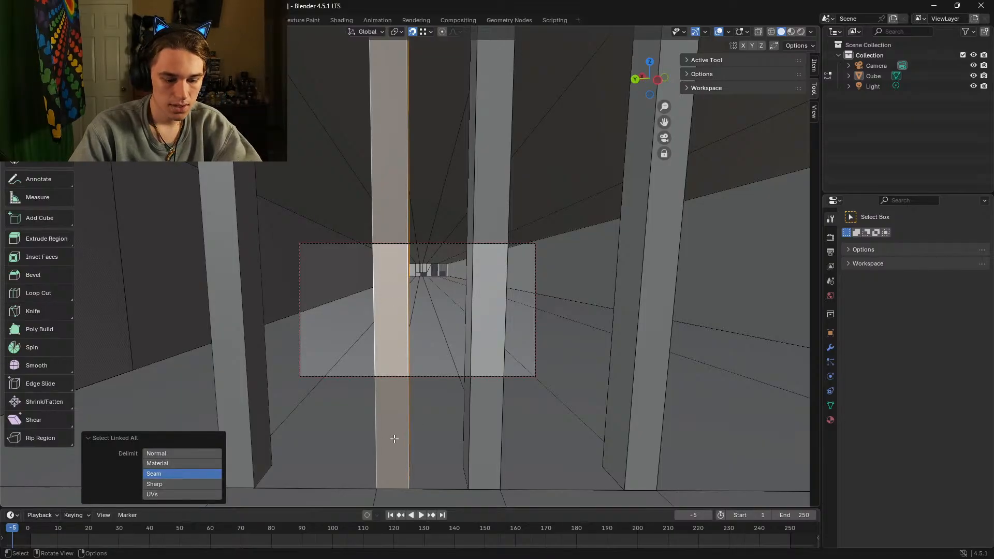
key("g")
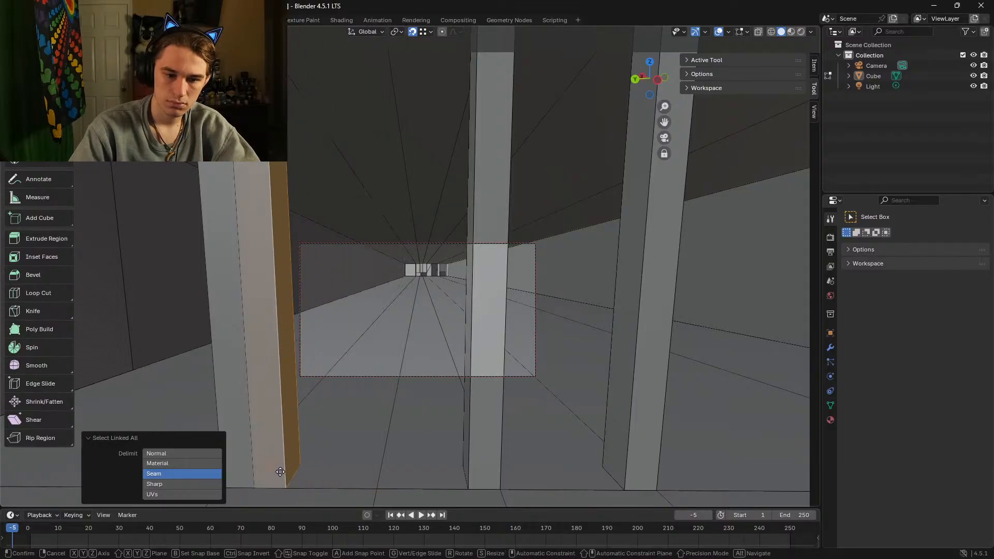
right_click(375, 475)
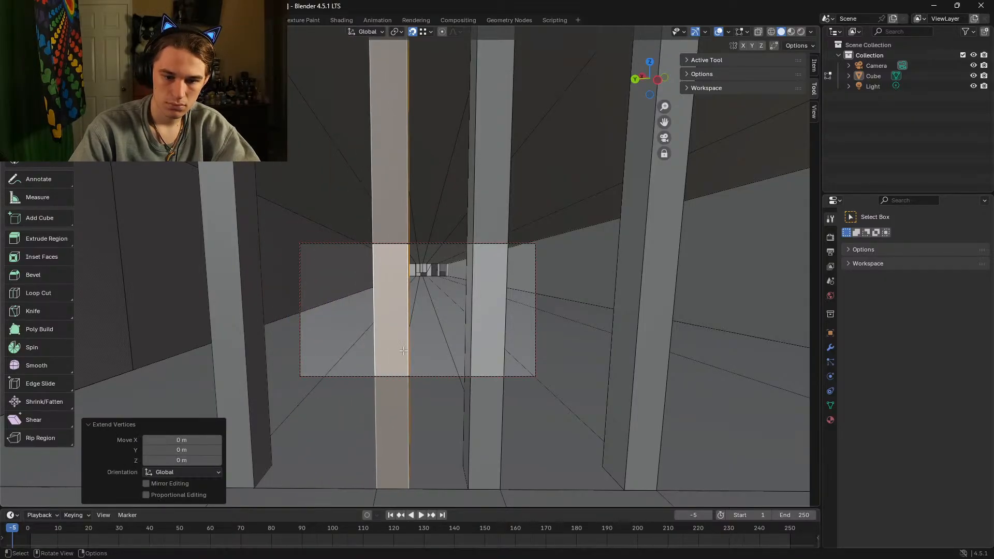
left_click(430, 32)
left_click(418, 117)
key("g")
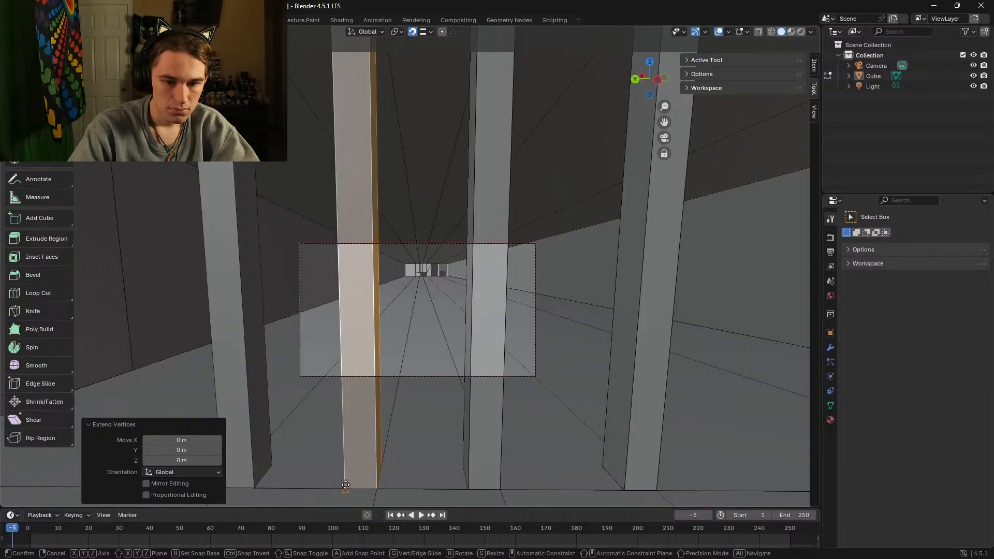
left_click(345, 485)
Step: Switch to vertex snapping and snap the moved pillar's inner base corner exactly onto the loop cut's floor vertex
key("shift+grave")
key("w")
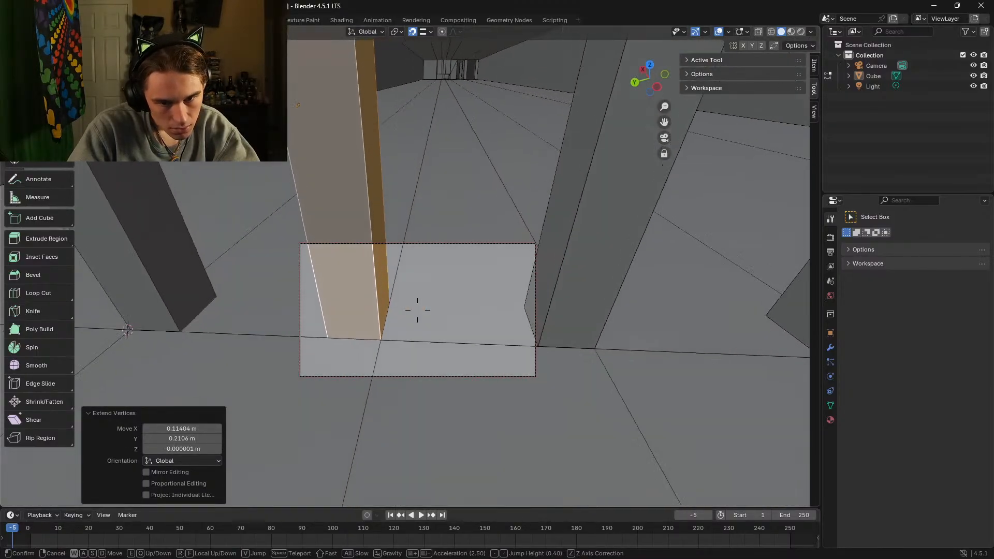
key("d")
key("w")
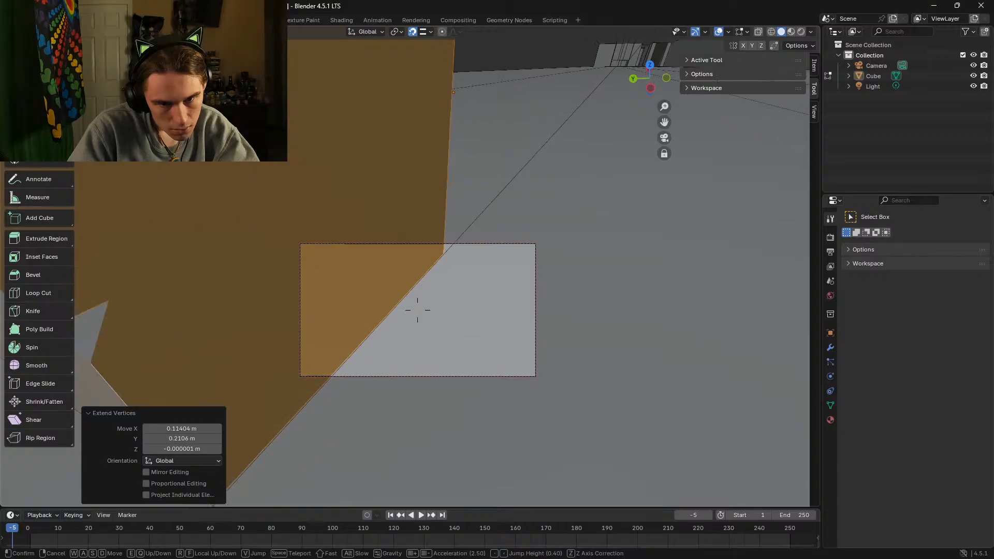
key("a")
key("s")
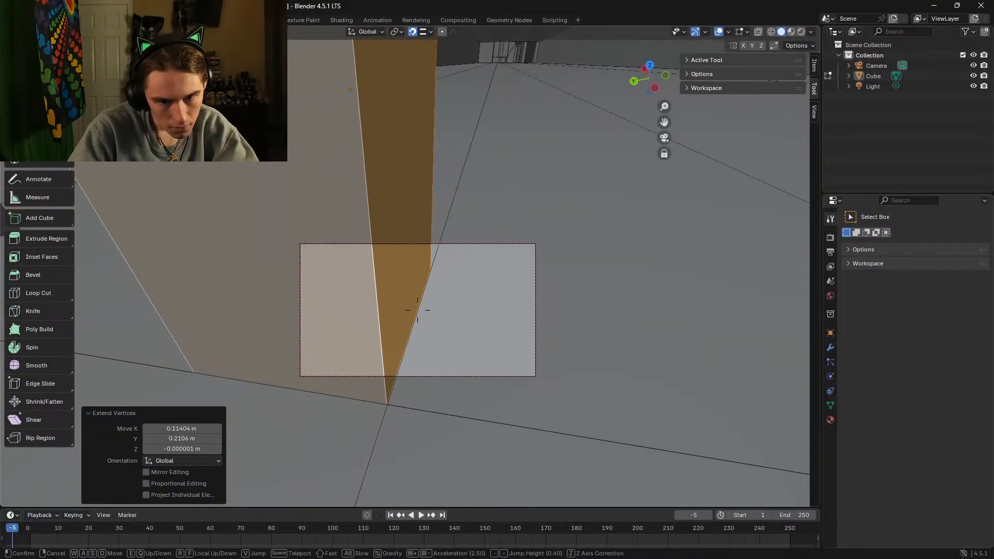
left_click(418, 309)
left_click(431, 32)
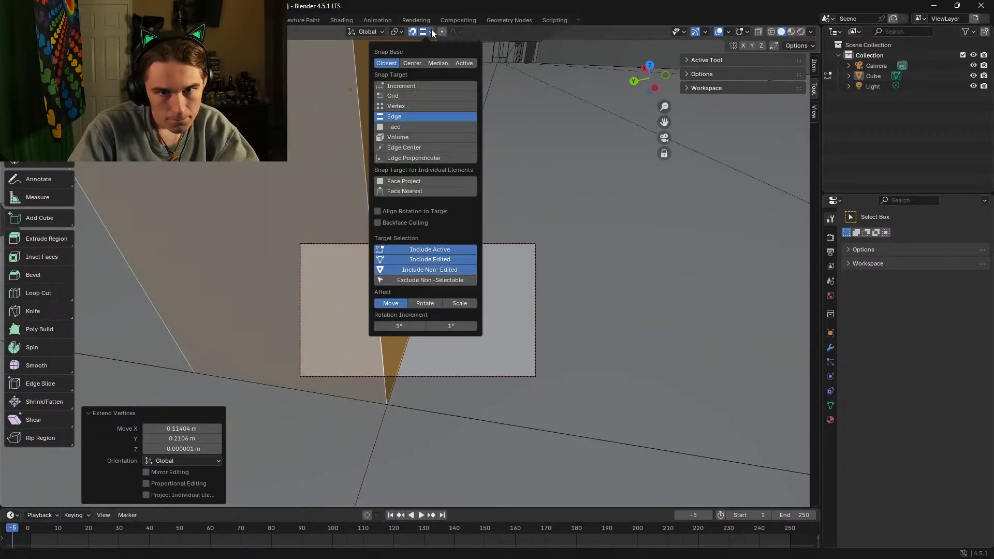
left_click(421, 105)
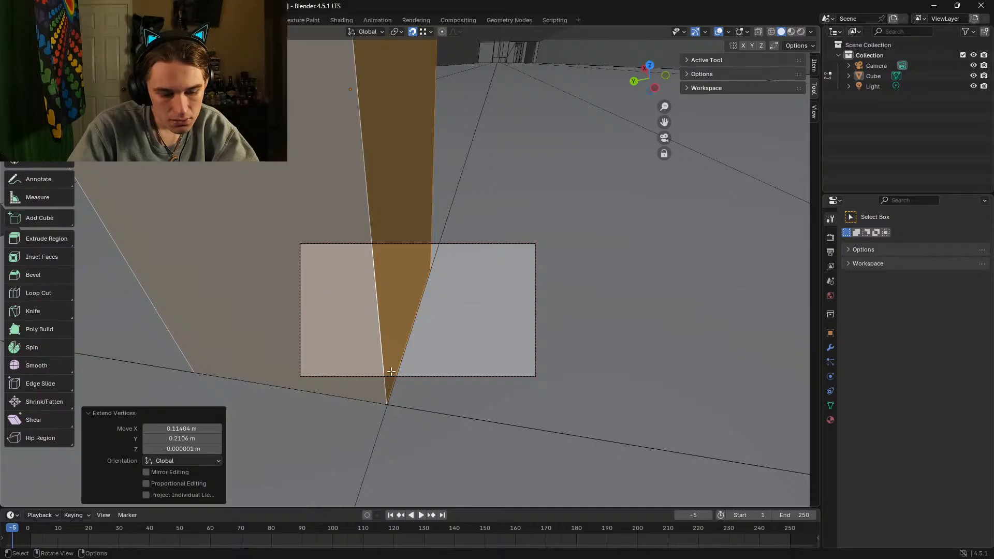
key("alt+d")
left_click(421, 380)
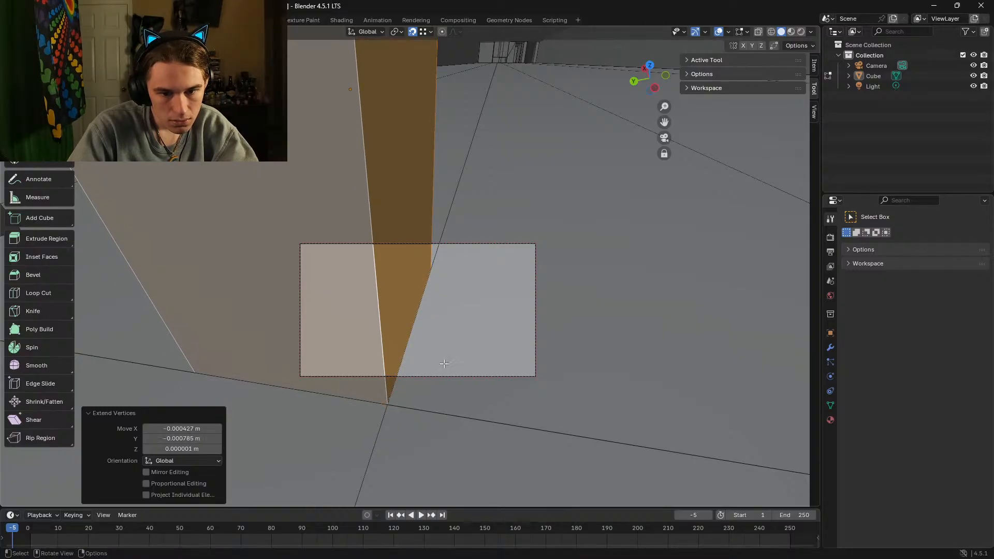
Step: Examine the spacing of the repositioned pillar against the other pillars along the floor, ceiling and hallway
key("shift+grave")
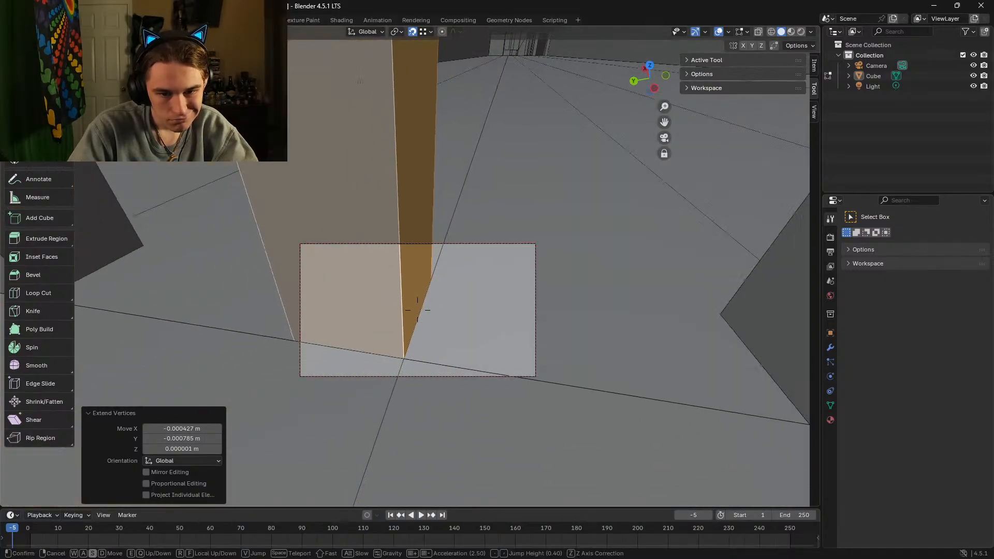
key("s")
key("d")
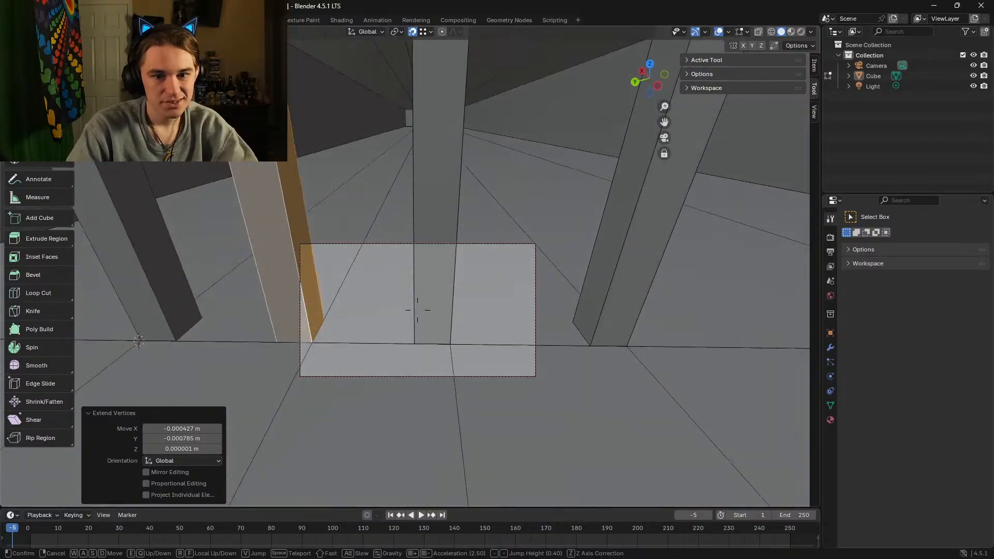
key("a")
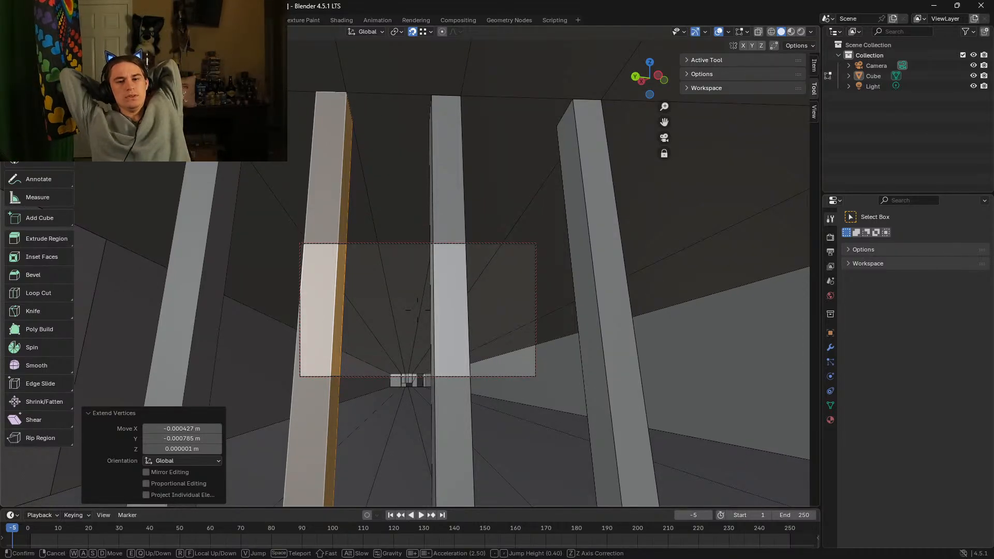
key("d")
left_click(502, 181)
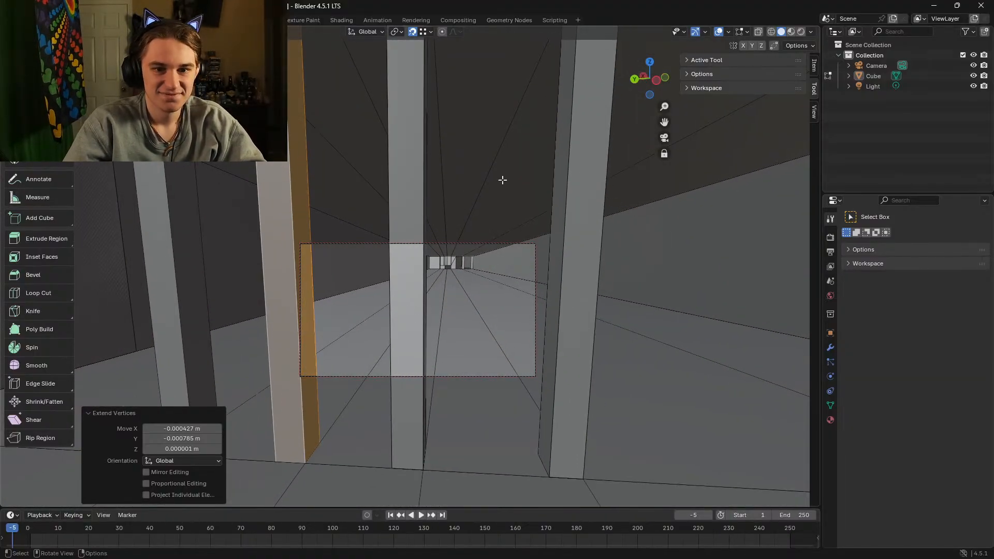
Step: Select the right middle pillar with its linked geometry and, with edge snapping, slide it along the floor line by about X -0.13 m, Y -0.24 m
left_click(415, 180)
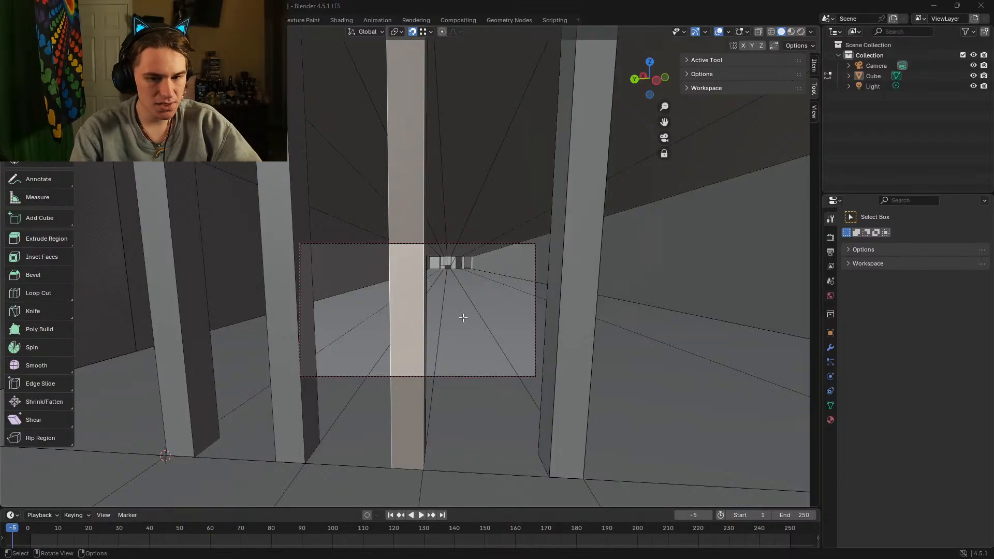
key("shift+grave")
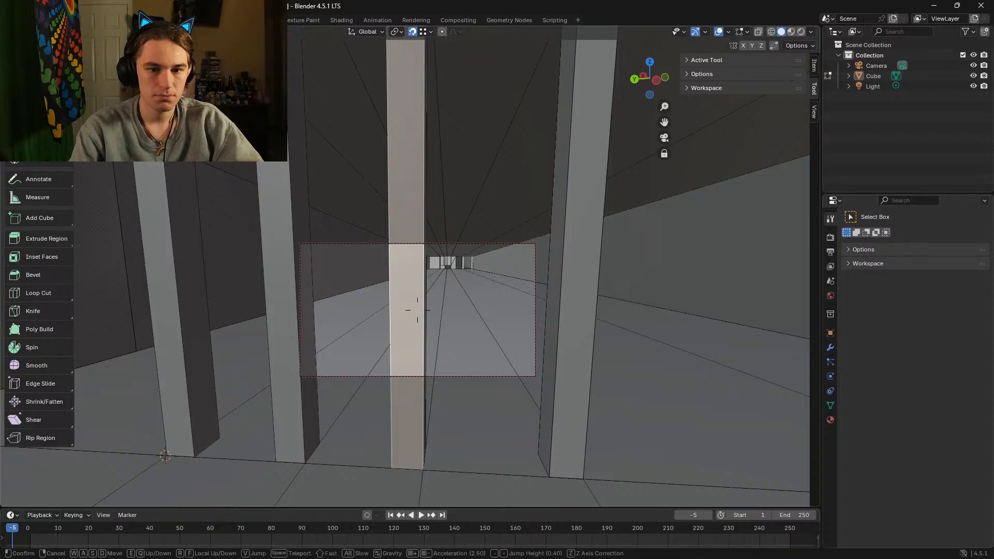
key("a")
left_click(417, 310)
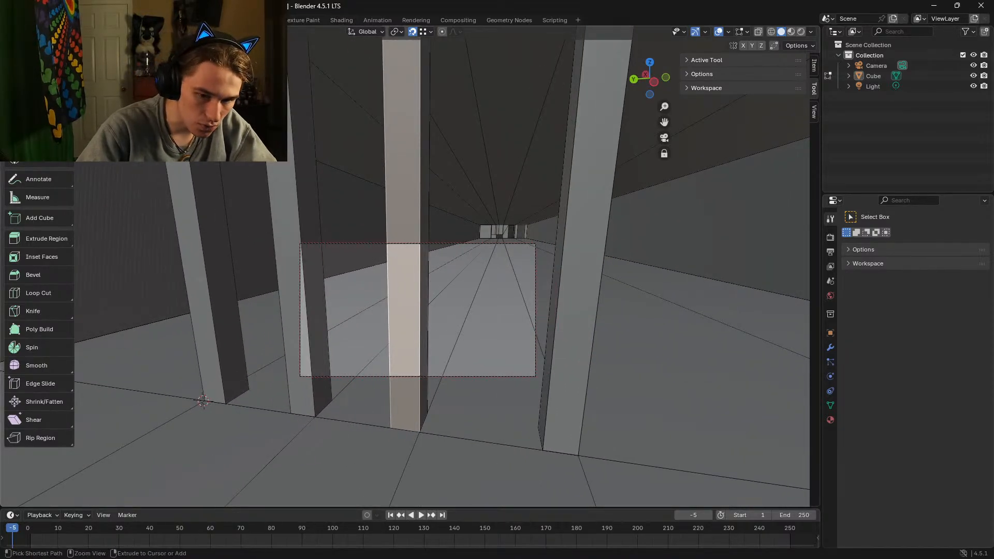
key("ctrl+l")
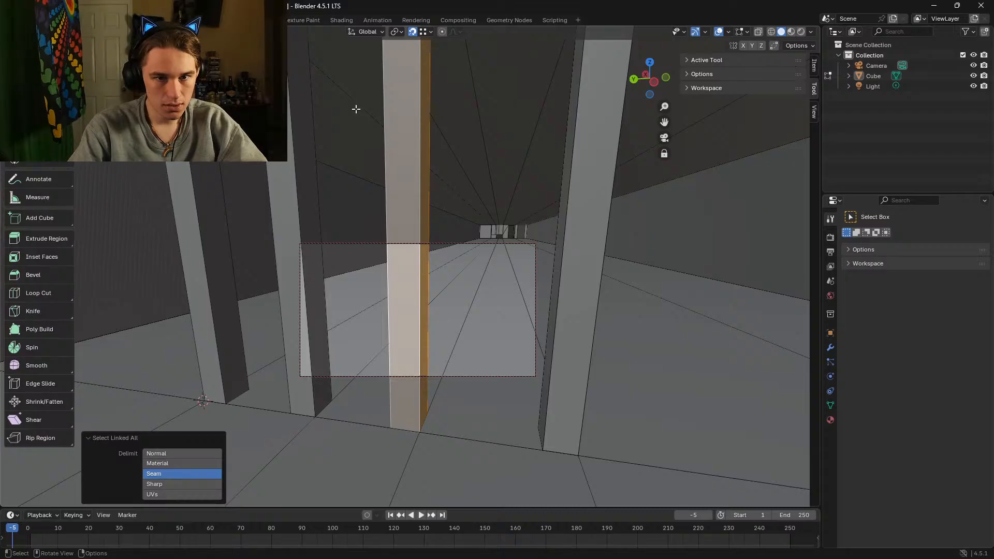
left_click(425, 32)
left_click(418, 116)
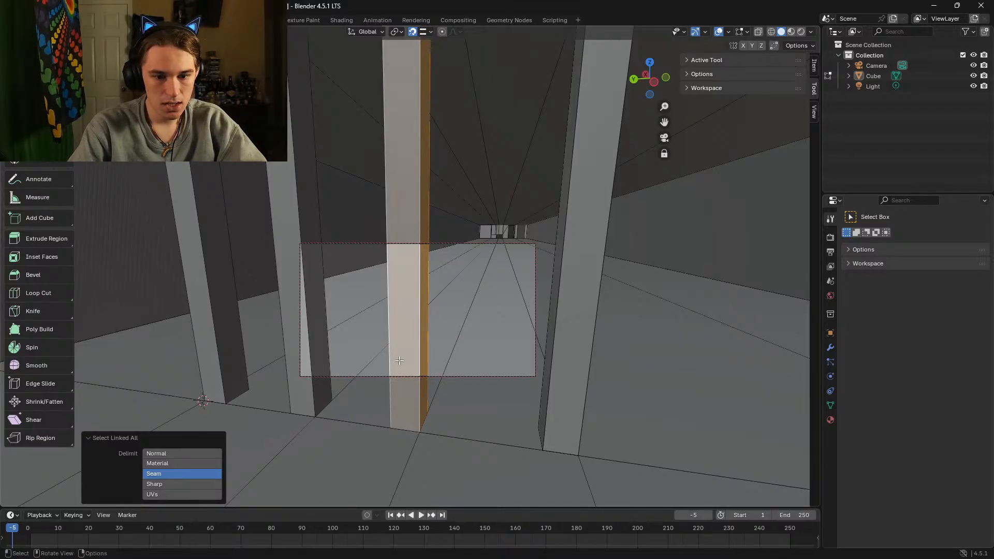
key("g")
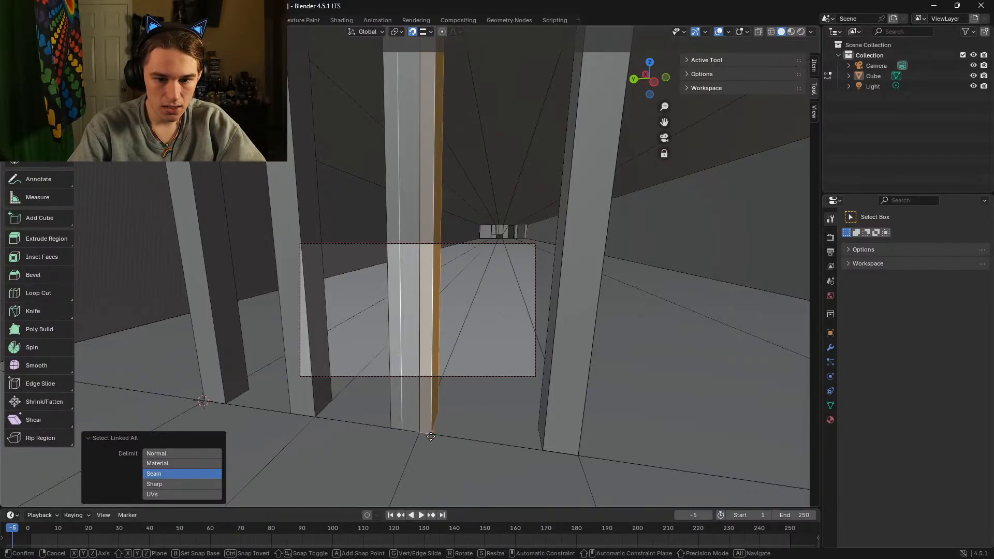
left_click(453, 439)
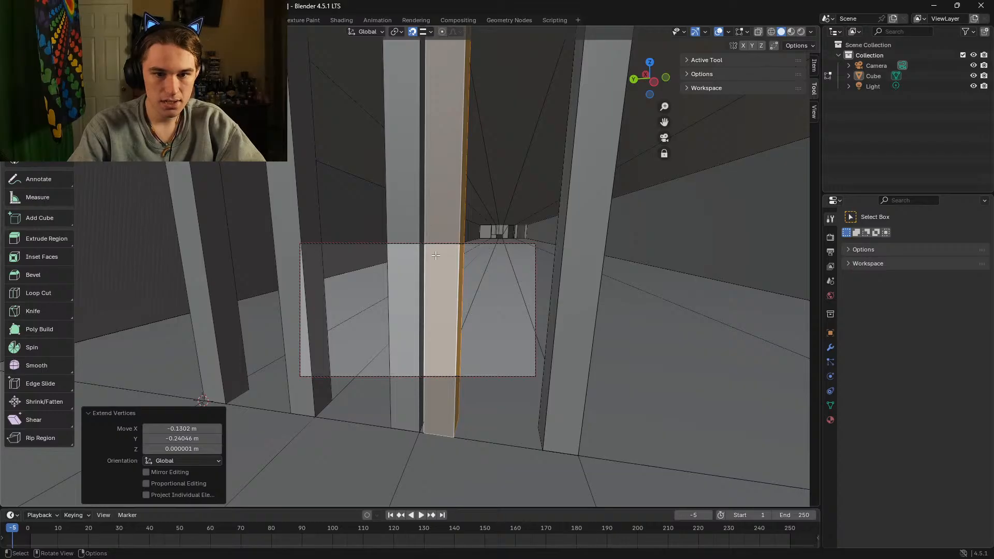
Step: Delete all faces of the leftover pillar copy at the moved pillar's original position
key("ctrl+z")
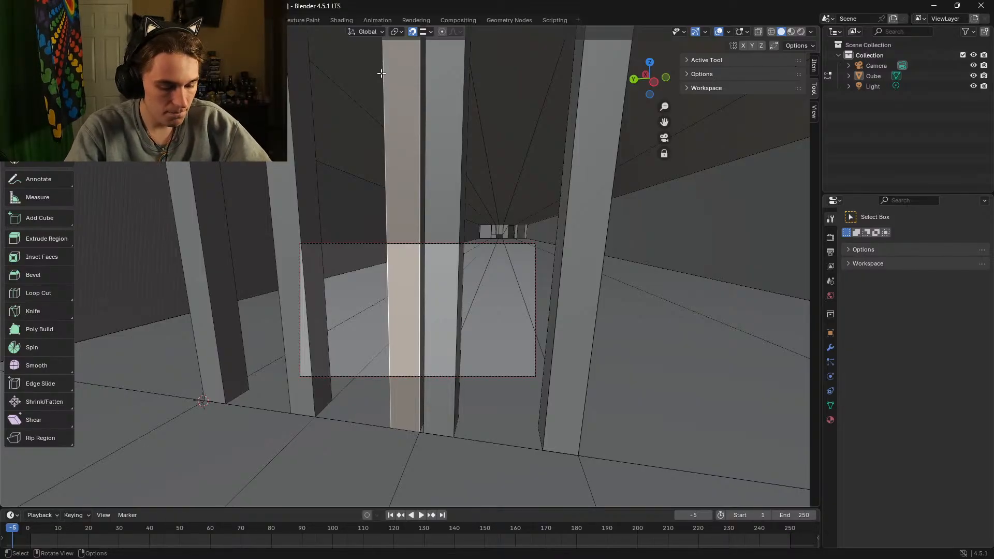
key("ctrl+l")
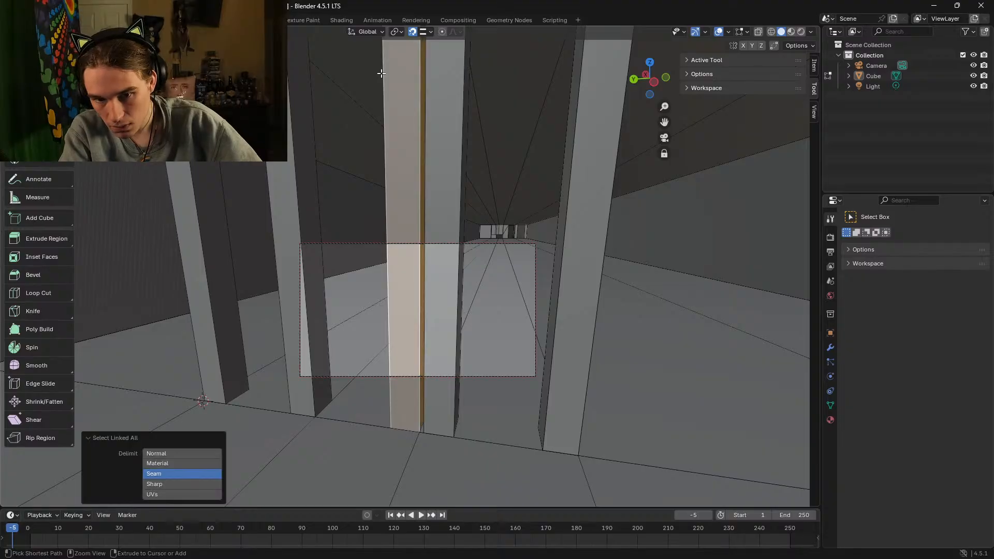
key("x")
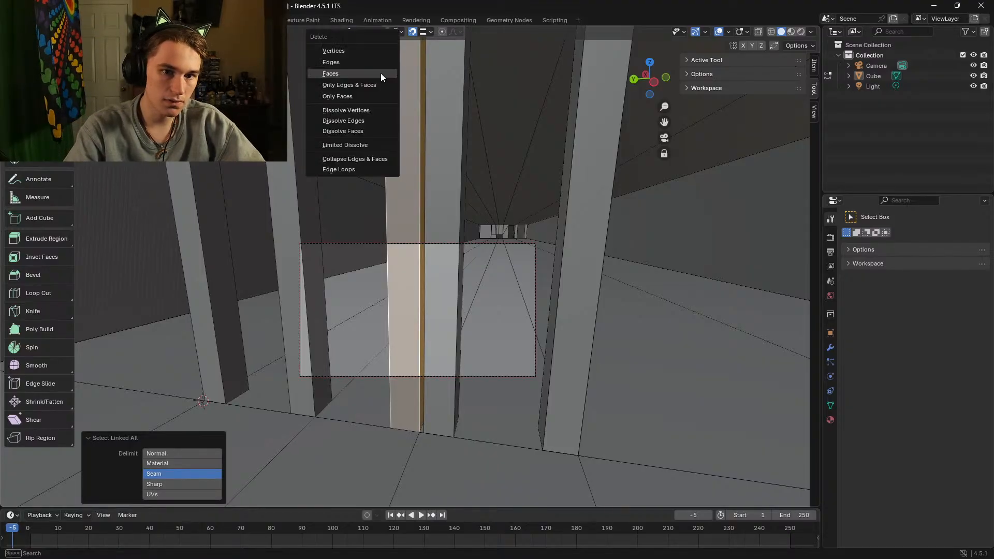
left_click(365, 74)
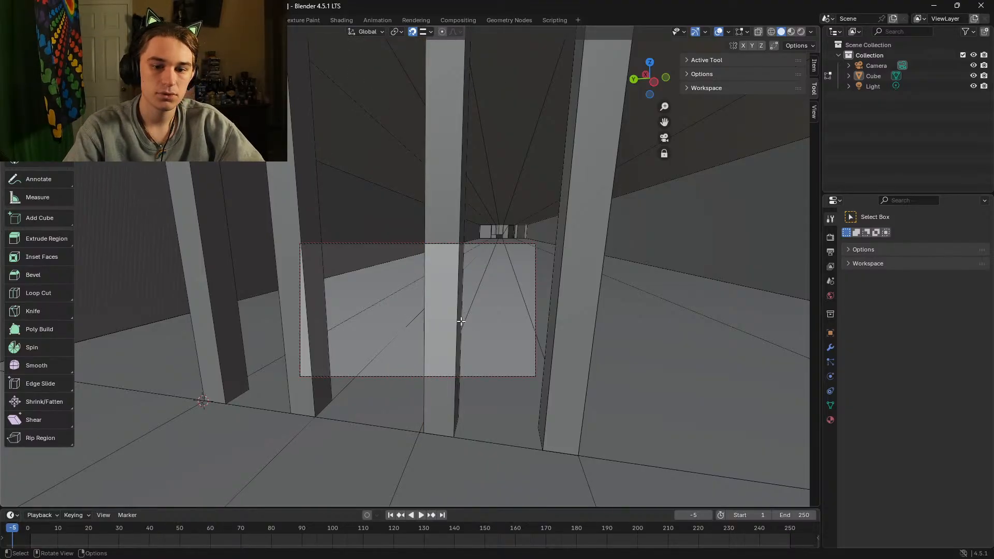
Step: Select the moved pillar with its linked geometry and, using vertex snapping, snap its base corner onto the loop cut's floor vertex
left_click(438, 152)
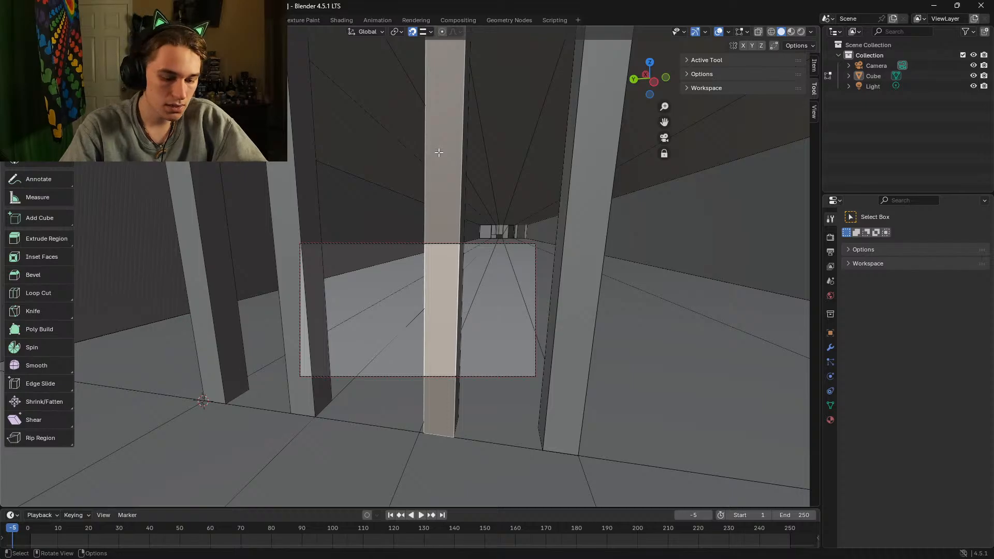
key("ctrl+l")
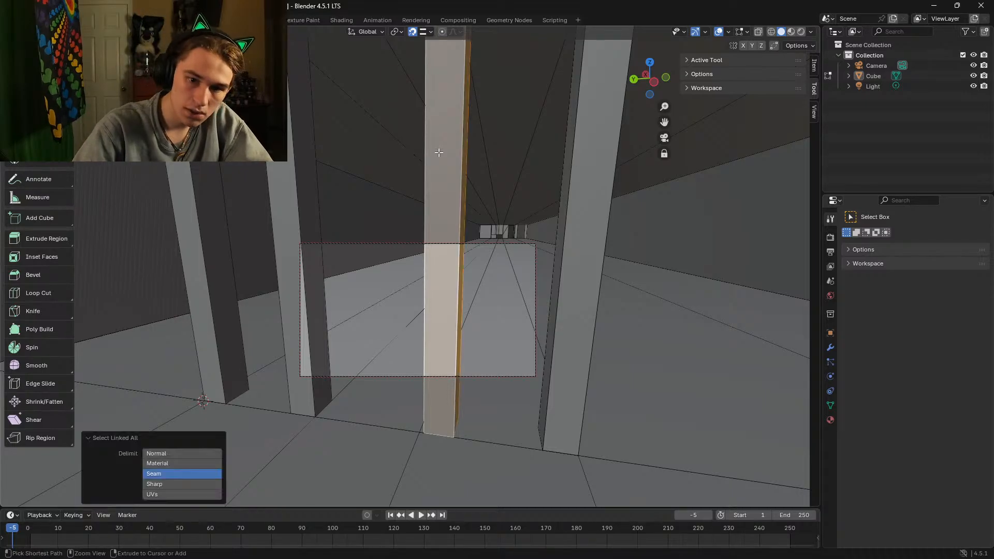
left_click(430, 32)
left_click(418, 102)
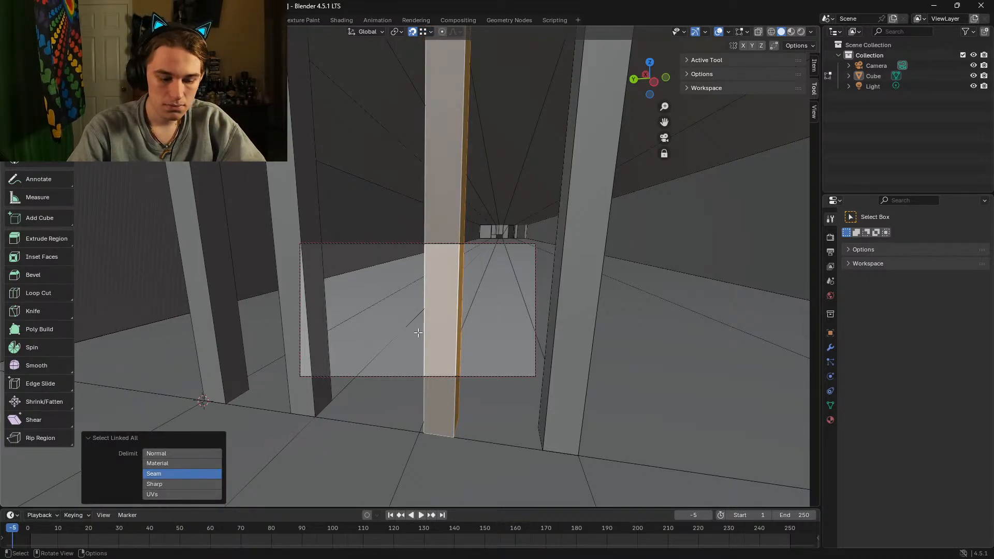
key("alt+d")
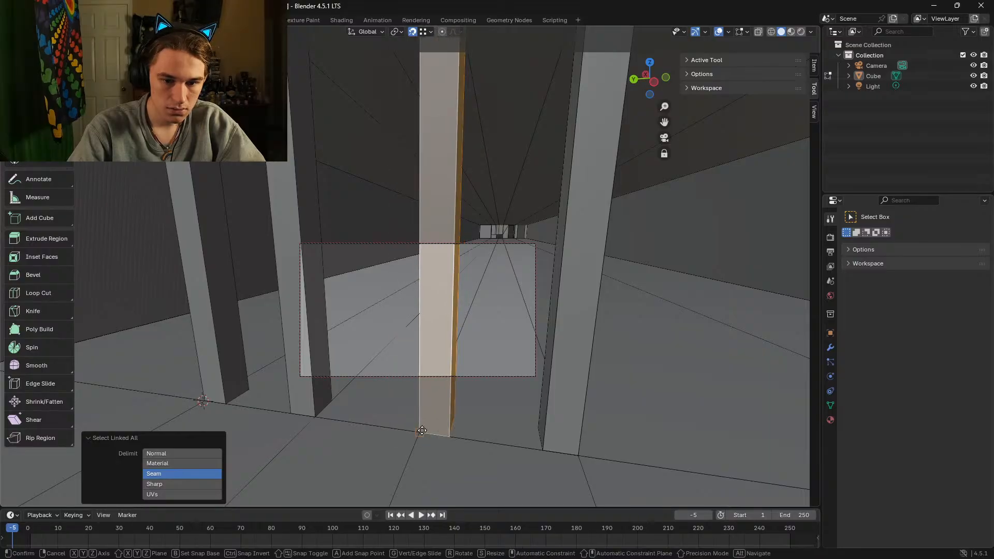
left_click(422, 431)
Step: Select one face on each of the four pillars in the row
key("shift+grave")
key("a")
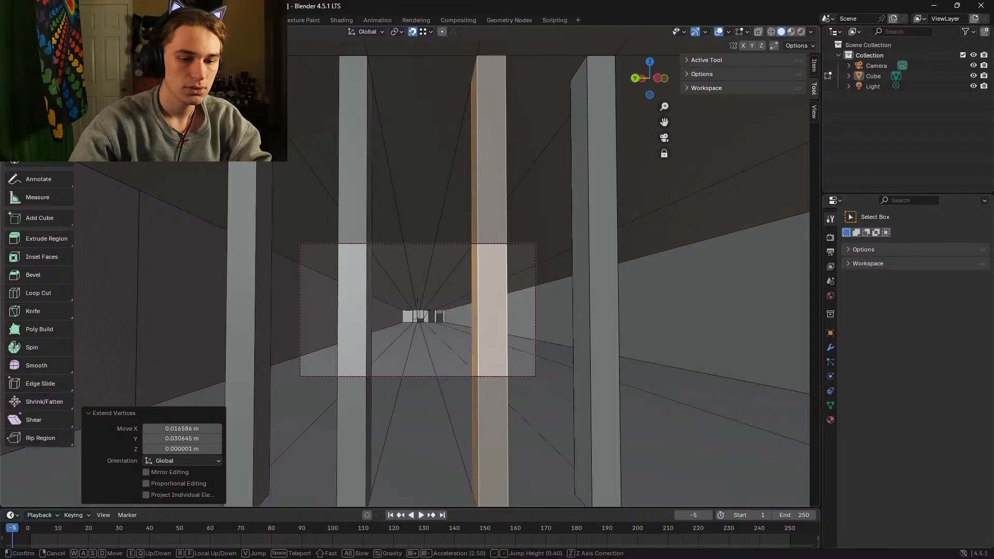
key("w")
key("a")
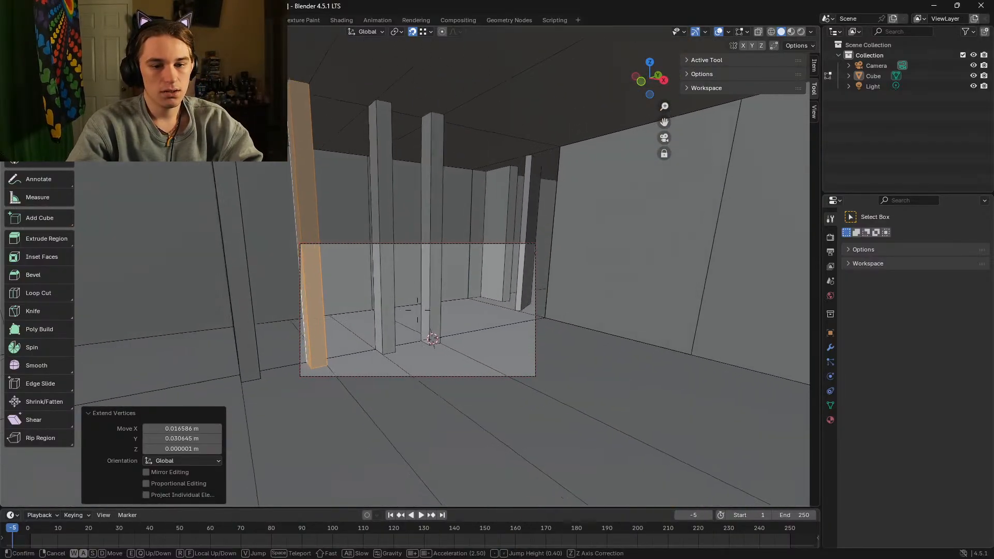
key("s")
left_click(73, 193)
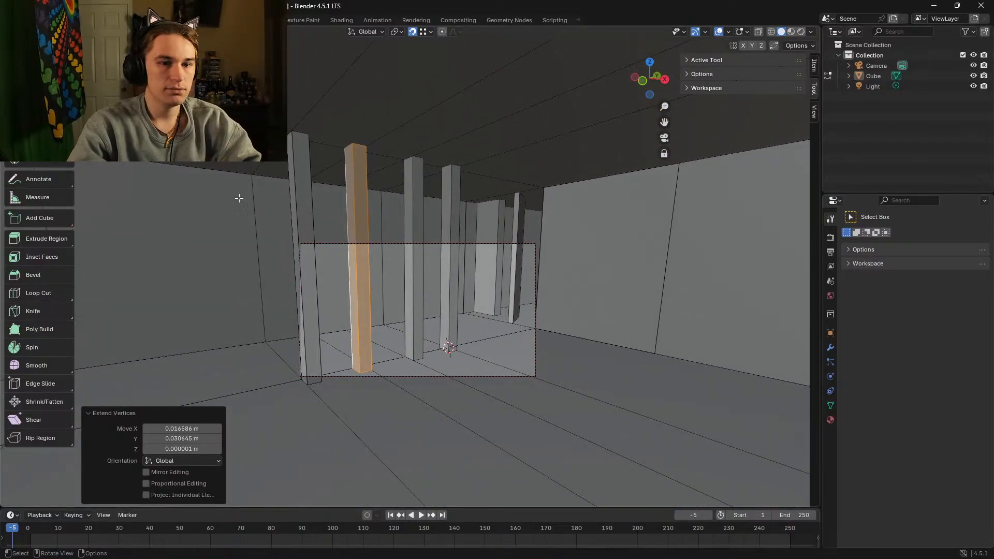
left_click(300, 225)
left_click(363, 229, "shift")
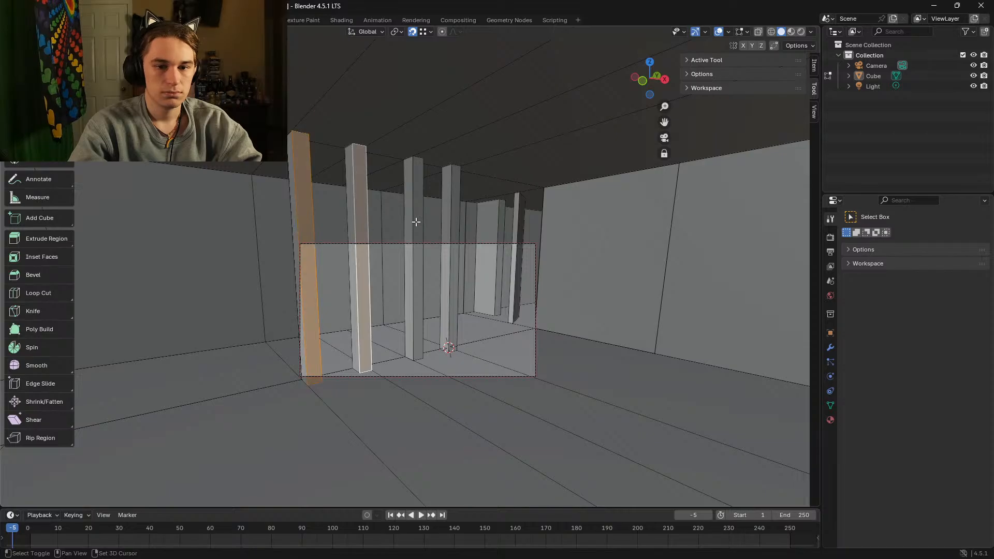
left_click(417, 219, "shift")
left_click(455, 227, "shift")
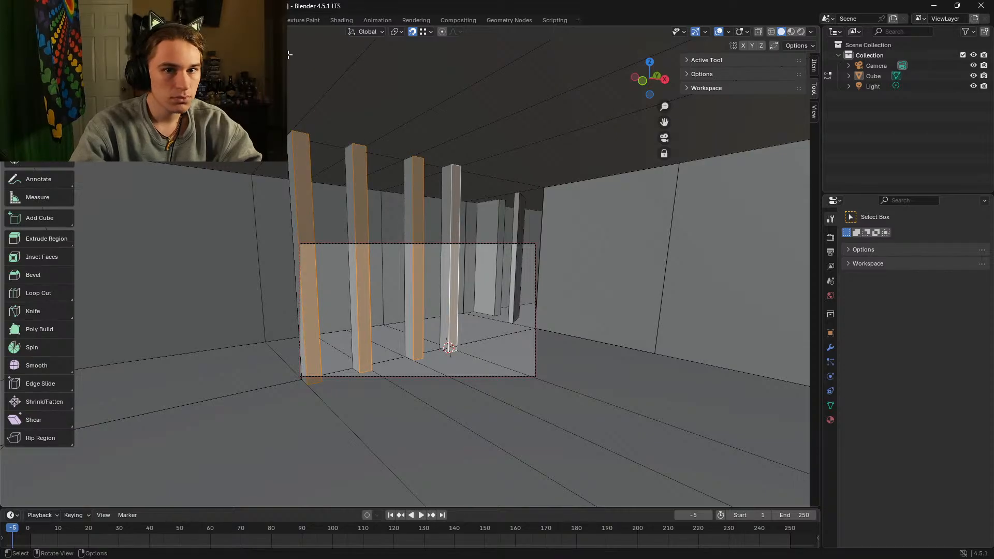
Step: Extend the selection to the four pillars' linked geometry and save the file BEFORE ADDING BASEBOARDS.blend
key("ctrl+q")
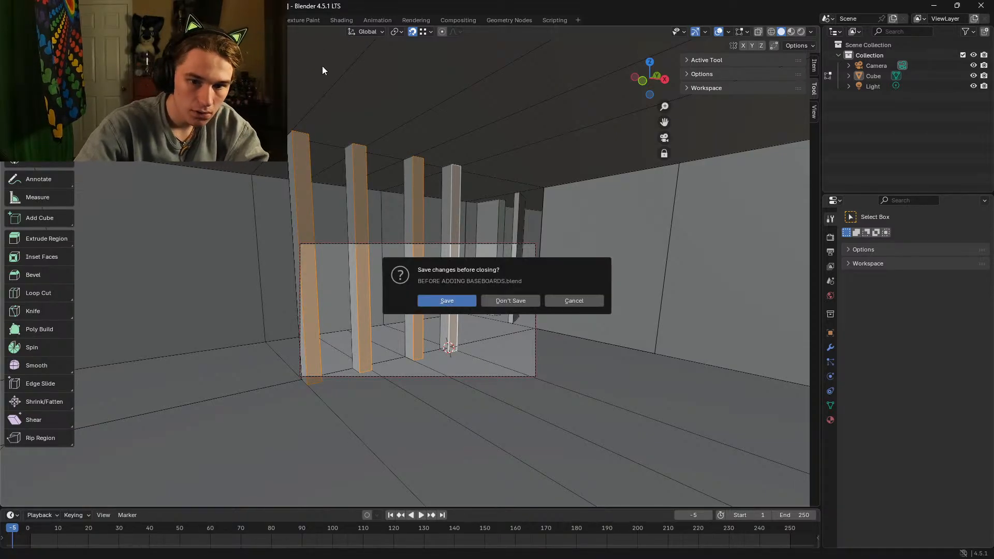
left_click(559, 302)
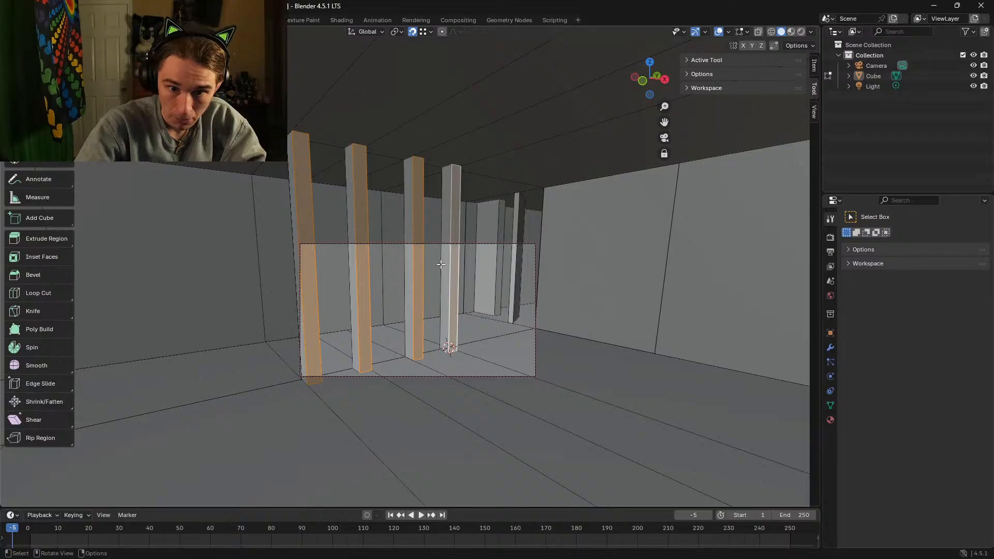
key("ctrl+l")
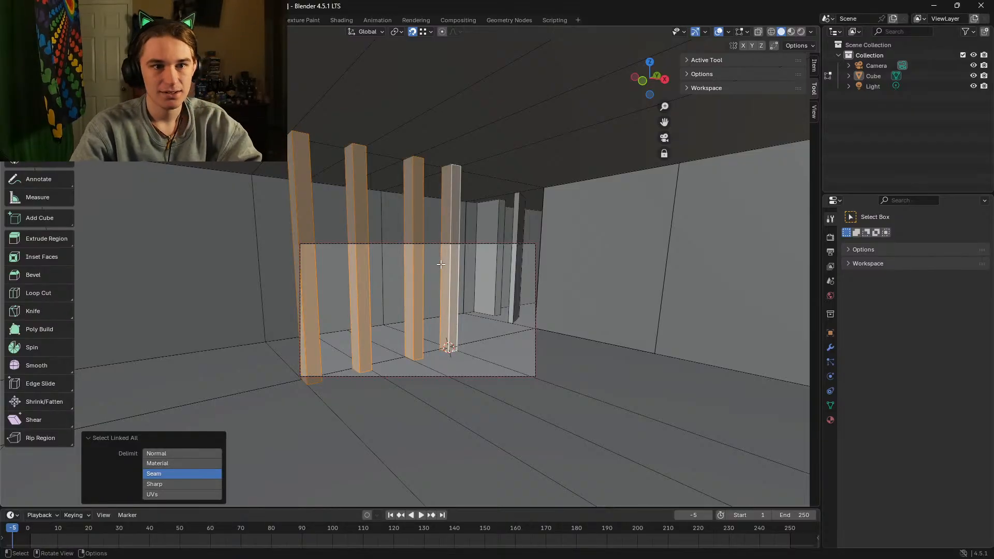
left_click(25, 20)
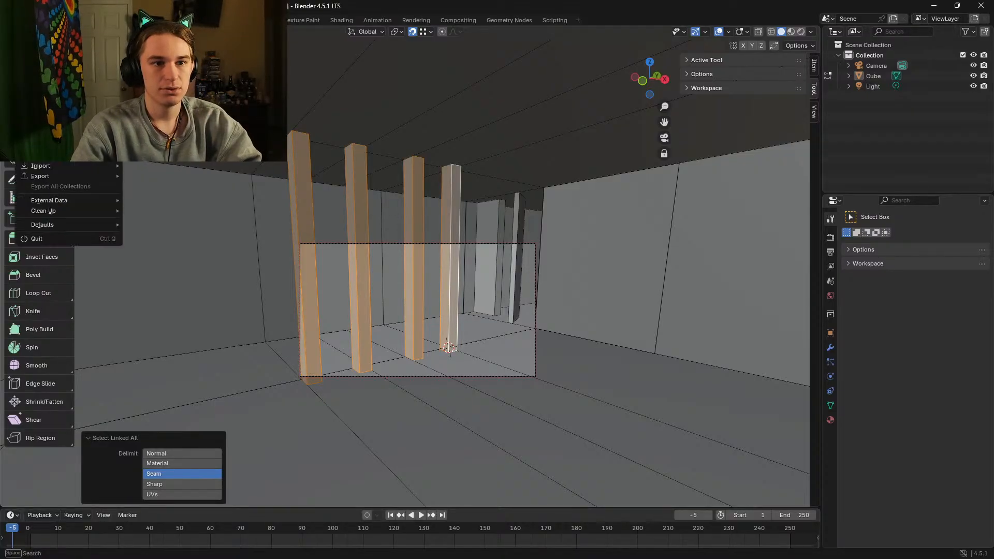
key("ctrl+s")
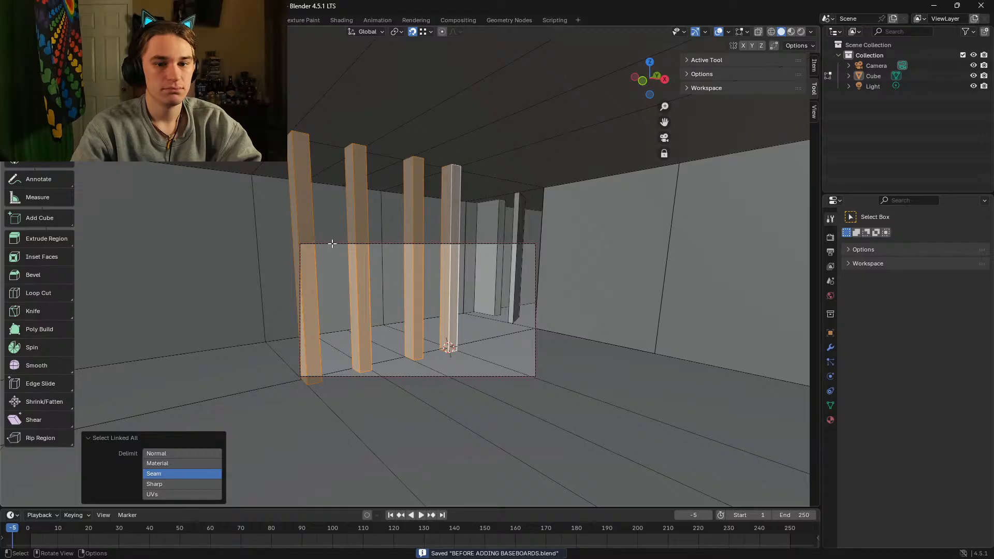
Step: Duplicate the four pillars and, with edge snapping, slide the copies along the lengthwise floor edges by about X 0.66 m, Y -0.36 m
key("shift+grave")
key("w")
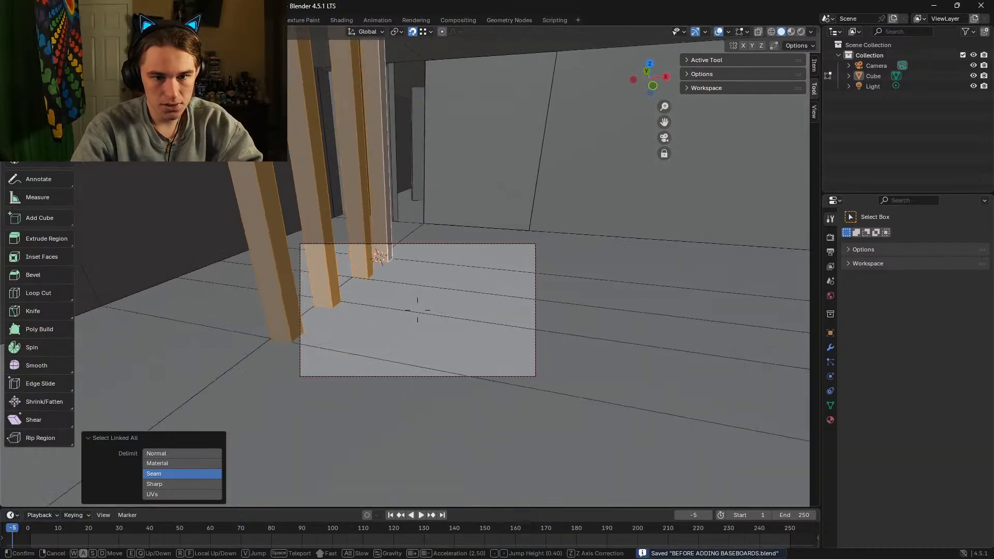
left_click(417, 310)
key("g")
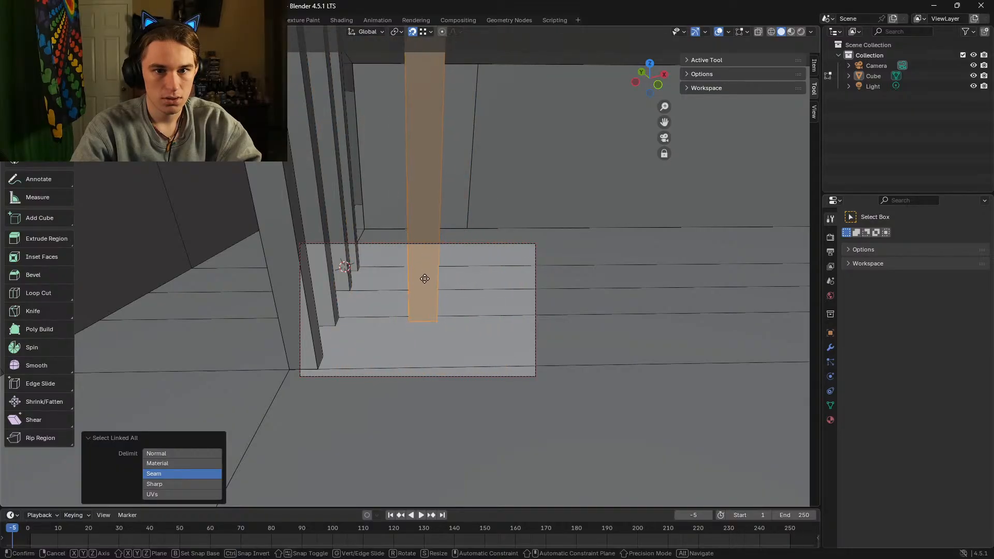
key("Escape")
left_click(425, 33)
left_click(424, 119)
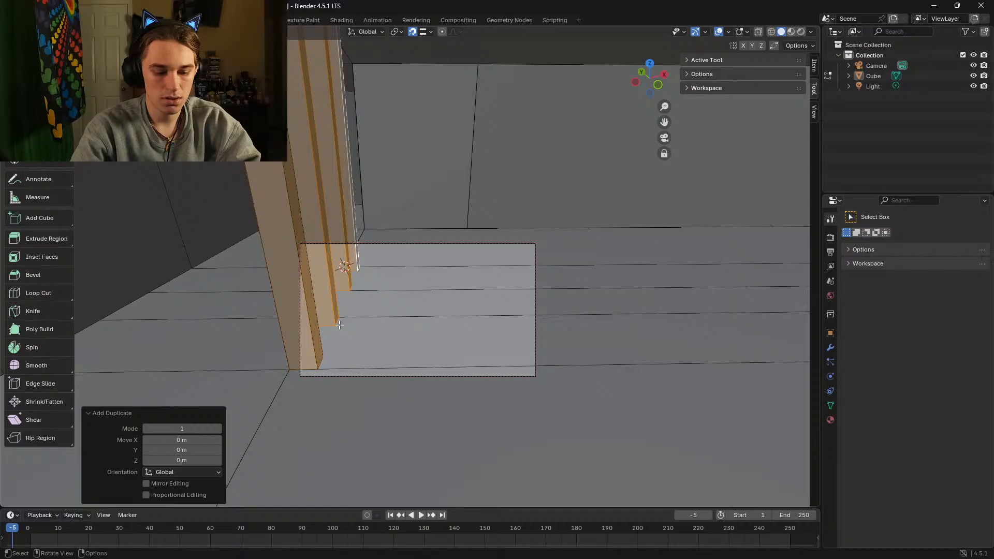
key("g")
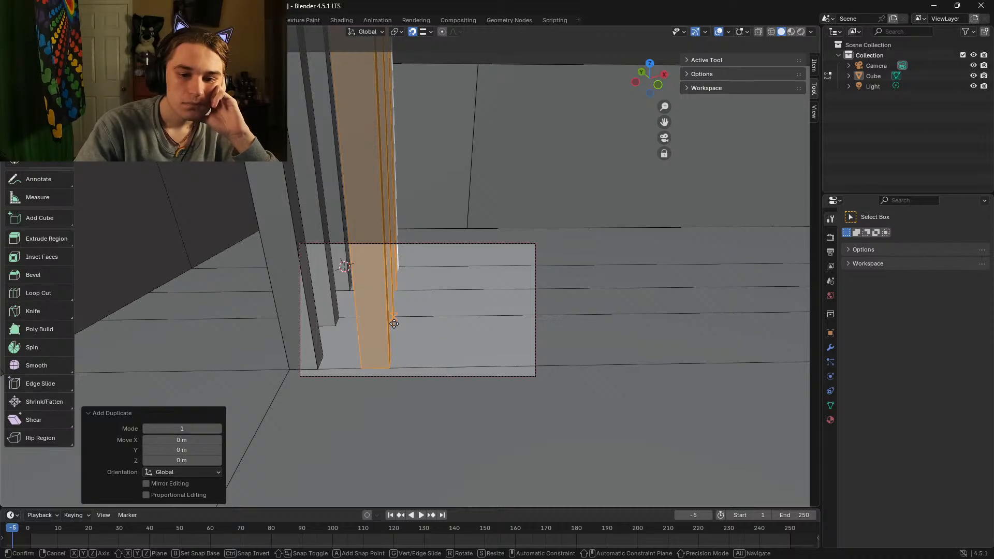
left_click(394, 323)
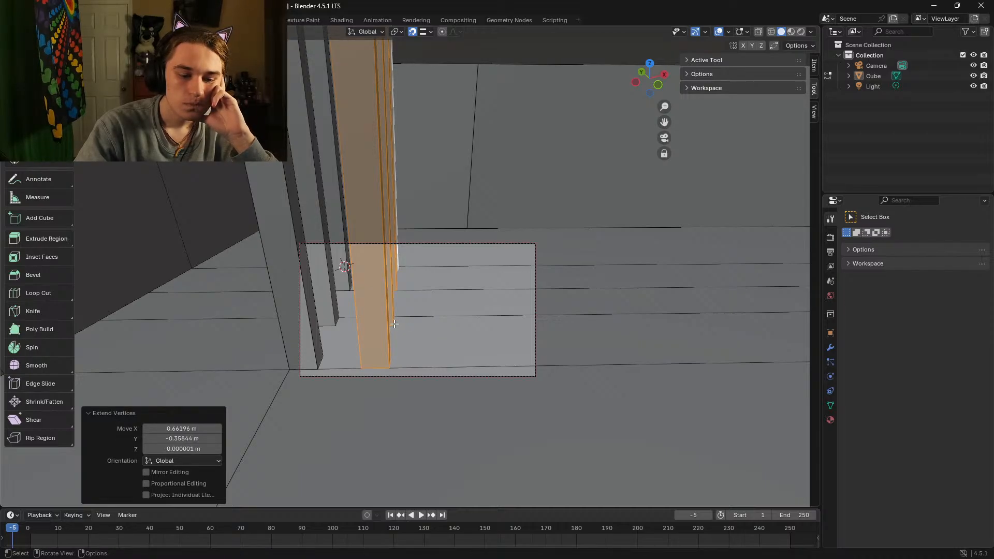
Step: Slide the duplicated pillar row farther along the floor edges by about X 0.23 m, Y -0.12 m
key("shift+grave")
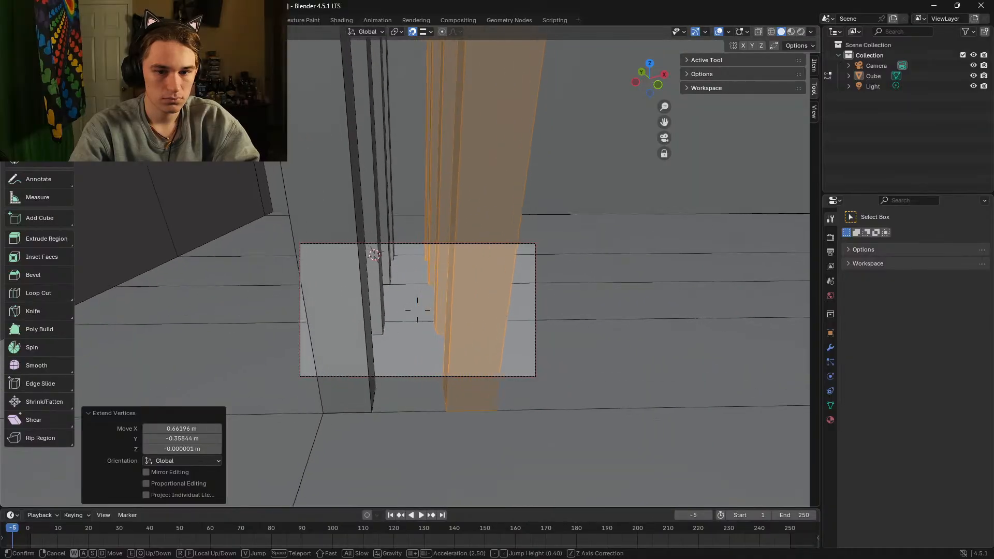
key("w")
key("a")
key("d")
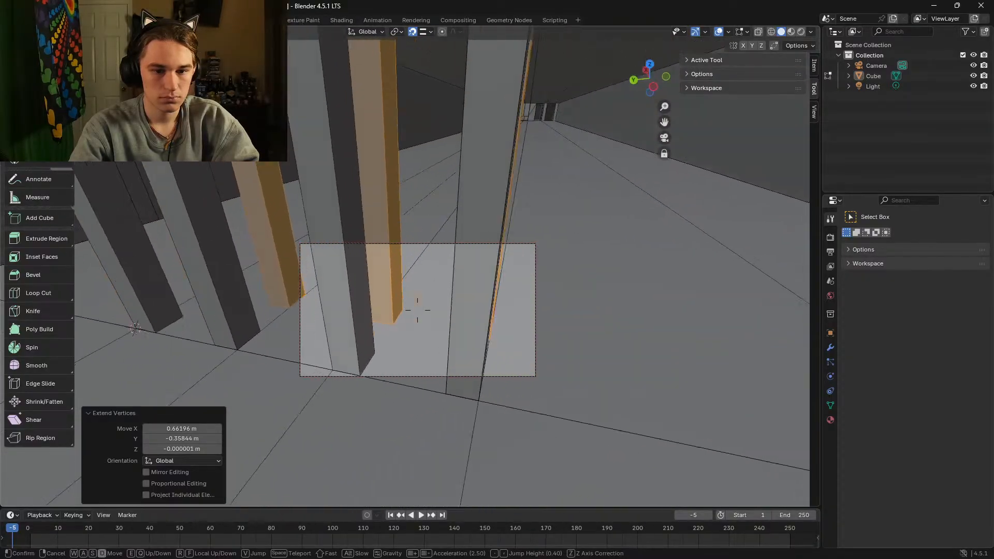
left_click(395, 324)
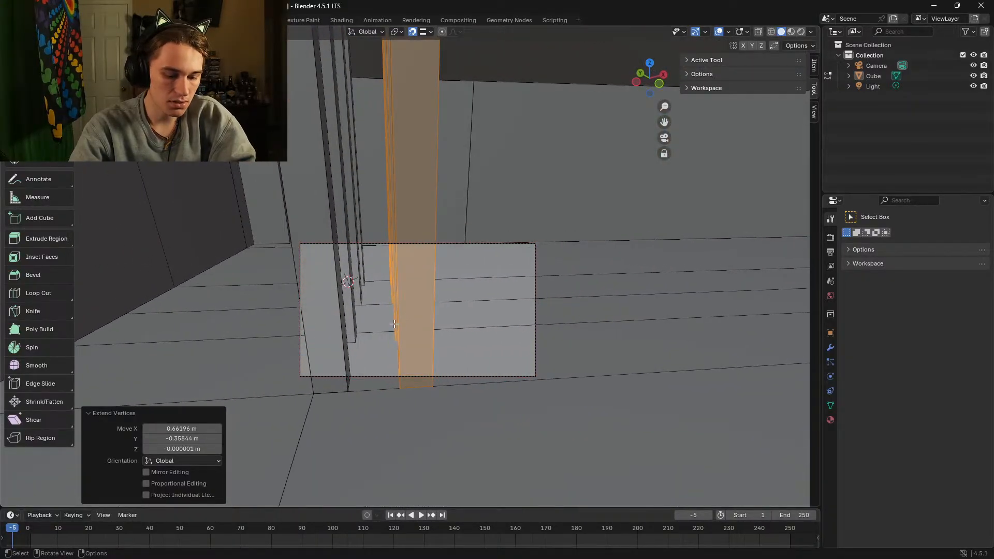
key("g")
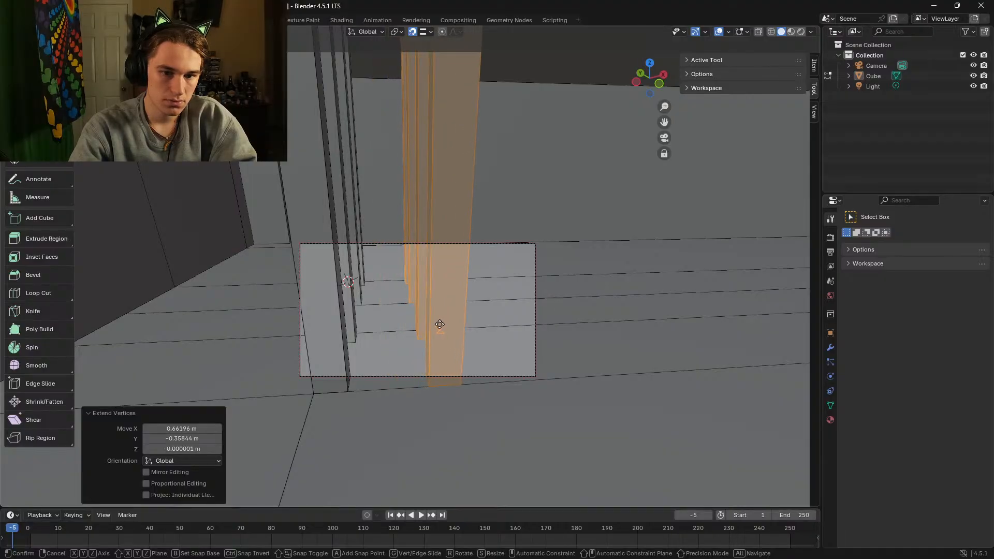
left_click(440, 324)
key("shift+grave")
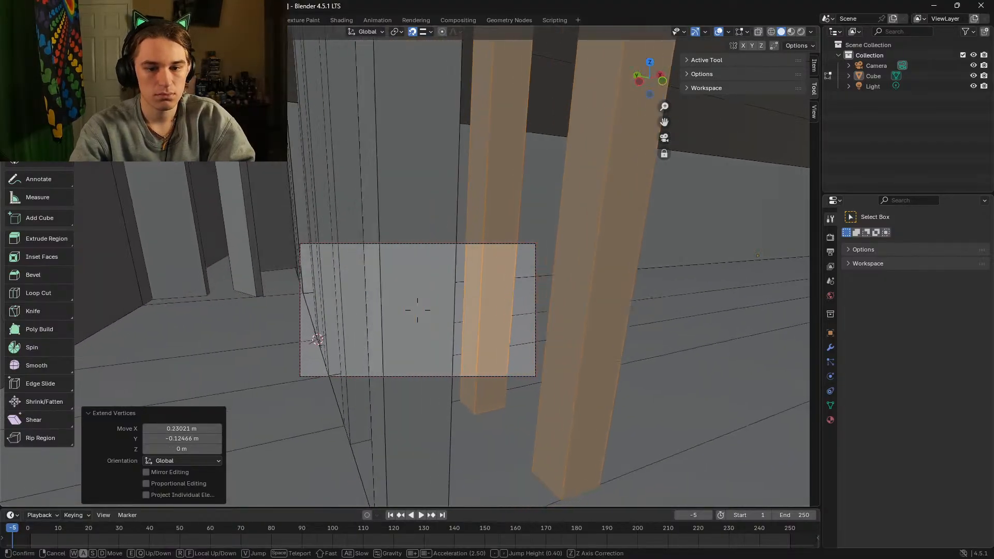
Step: Enable mirror editing for the duplicated pillar row's last move and try proportional editing on it
key("a")
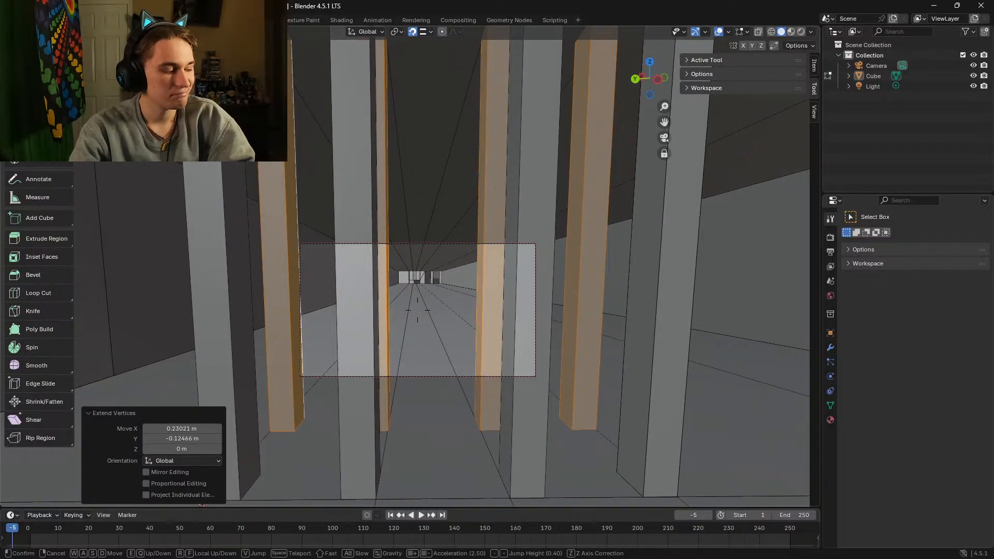
key("w")
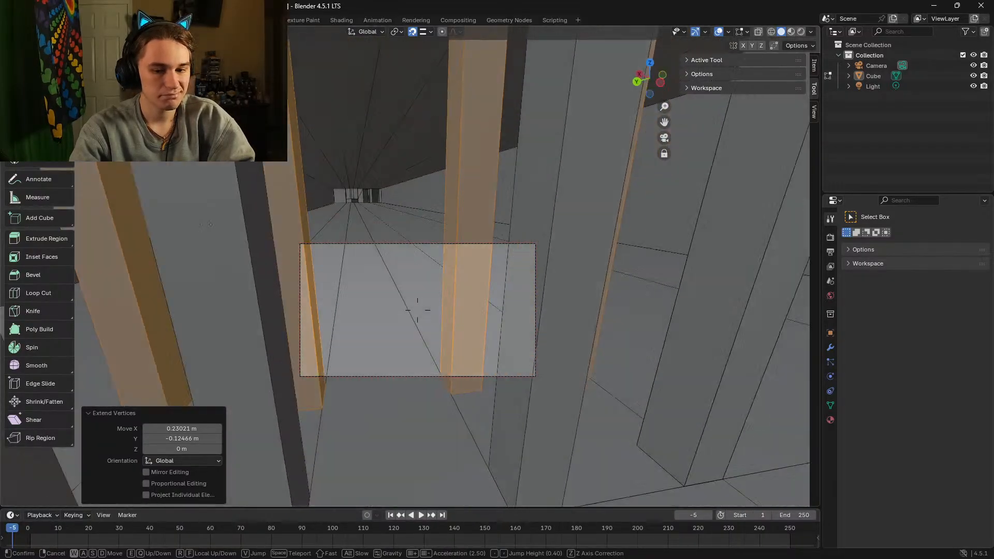
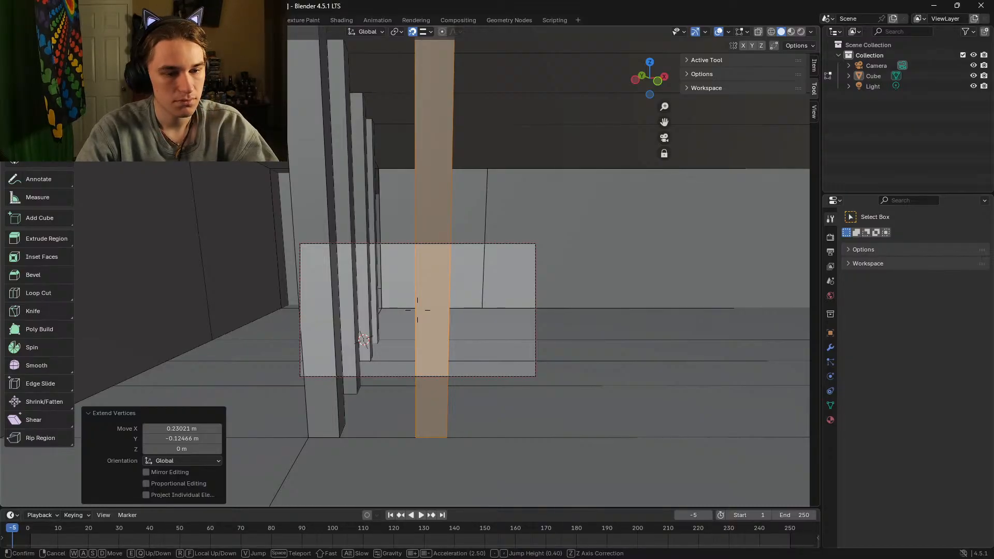
key("Escape")
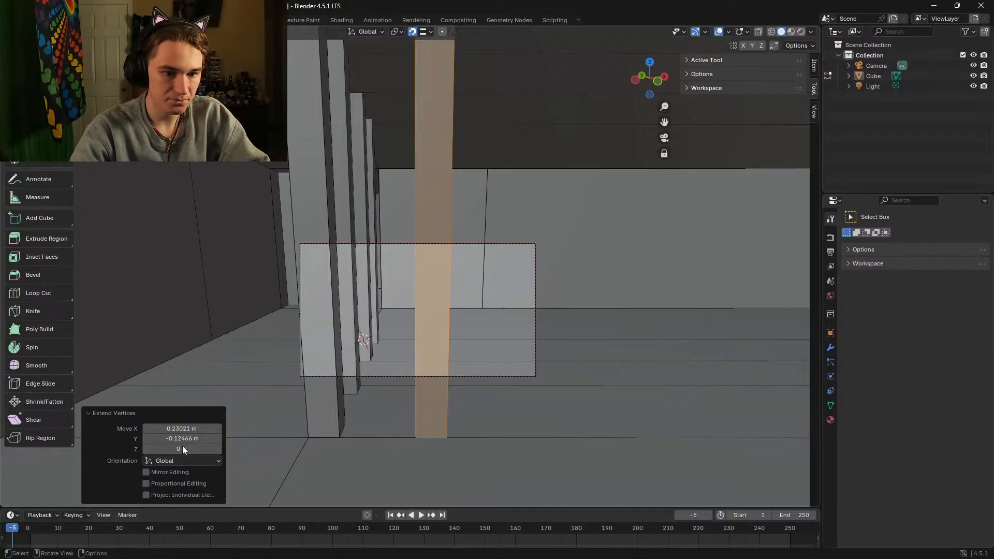
left_click(159, 472)
left_click(166, 483)
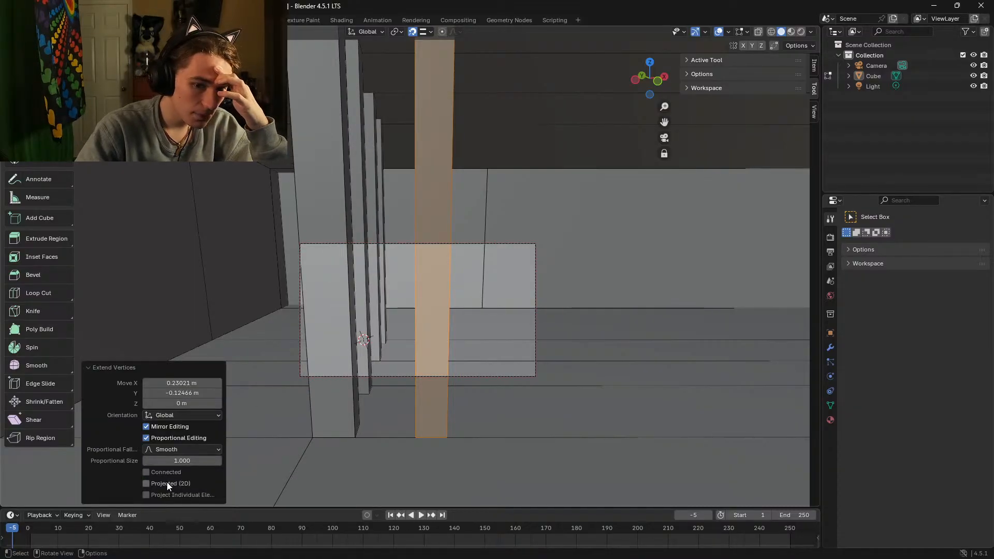
left_click(171, 438)
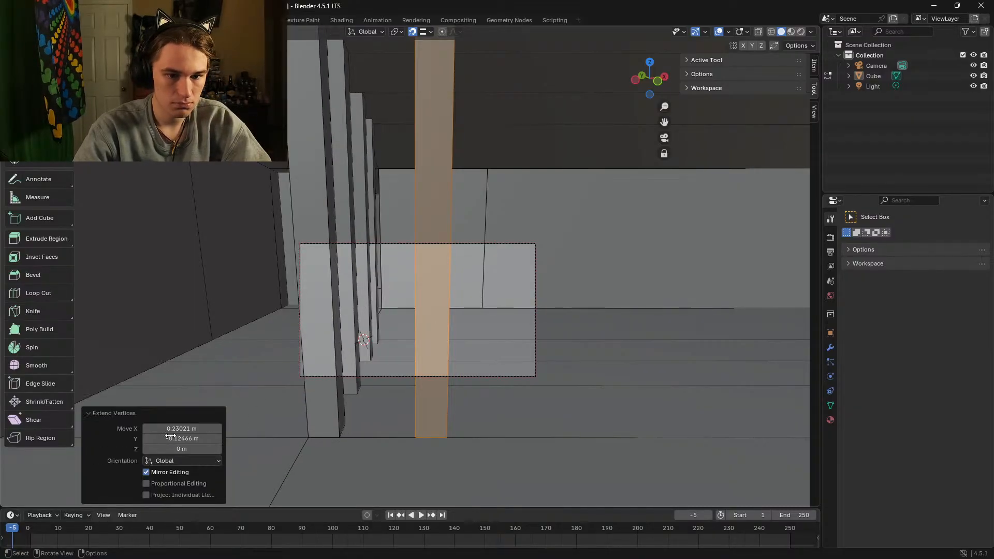
left_click(174, 483)
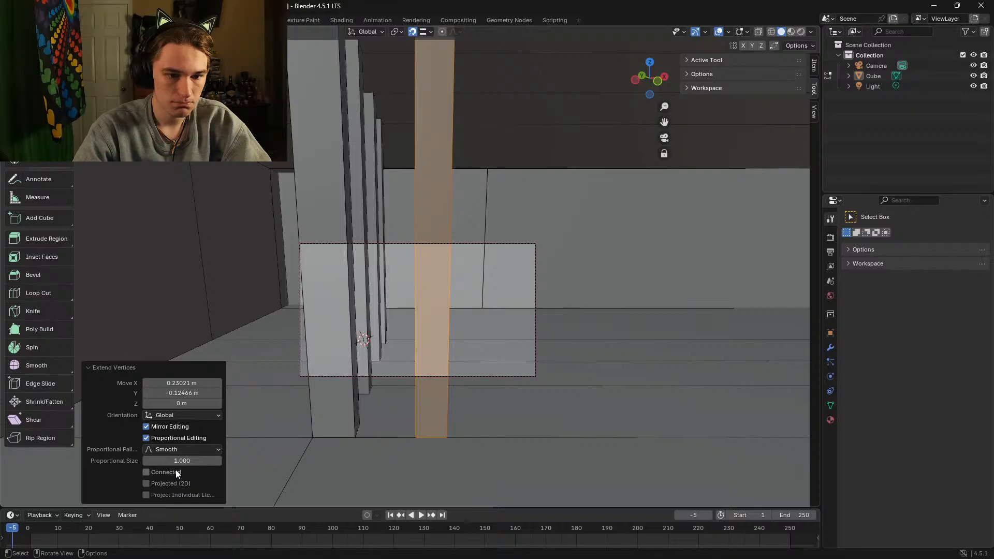
left_click(175, 439)
Step: Try the Normal orientation for the pillar row's last move, and switch it to Gimbal
left_click(181, 461)
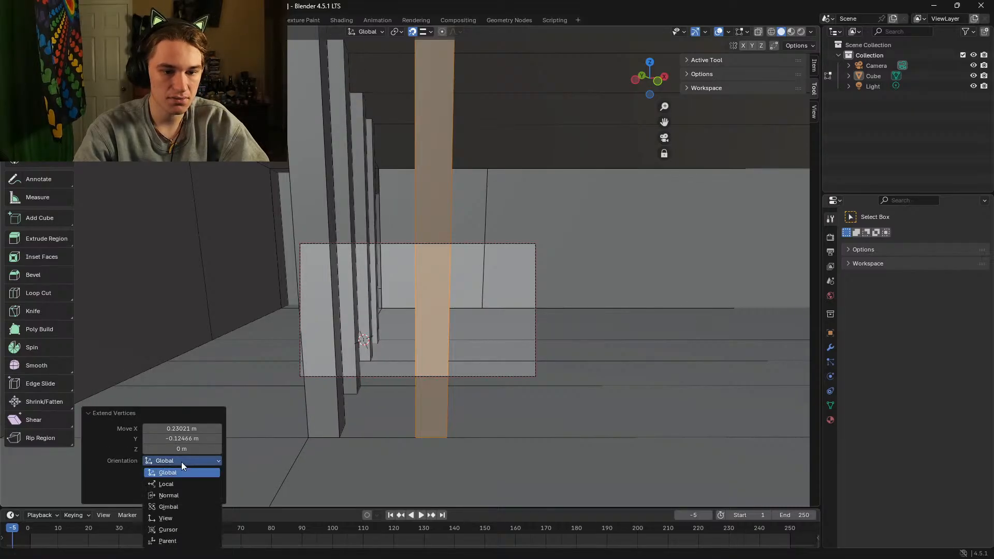
left_click(187, 495)
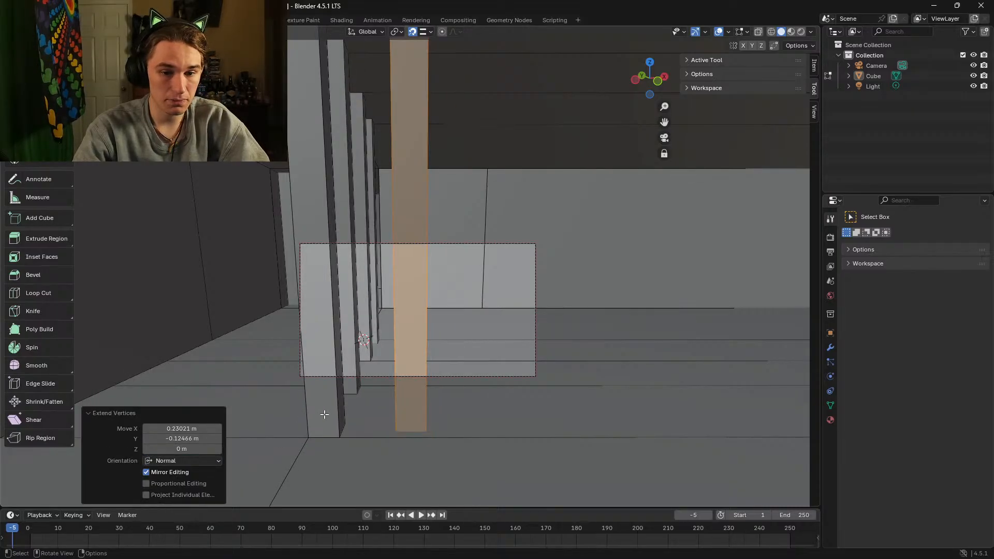
left_click(174, 460)
left_click(174, 501)
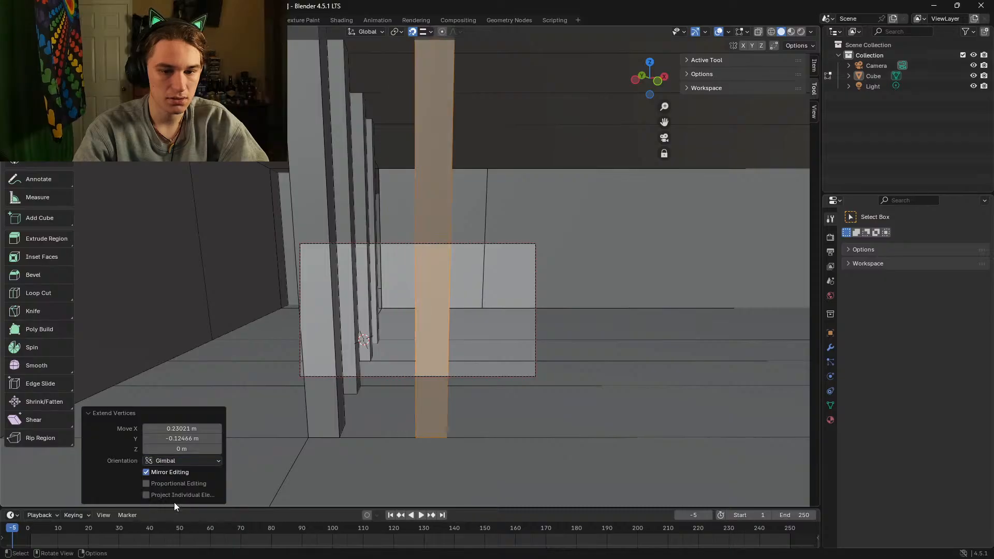
Step: Try to move the duplicated pillar row farther along the lengthwise floor edges
key("shift+grave")
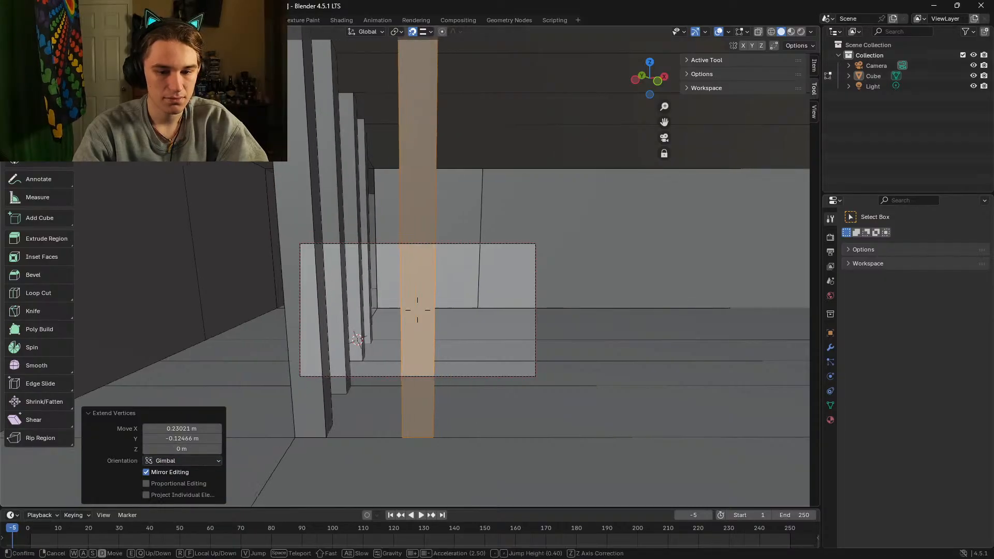
key("d")
key("w")
key("s")
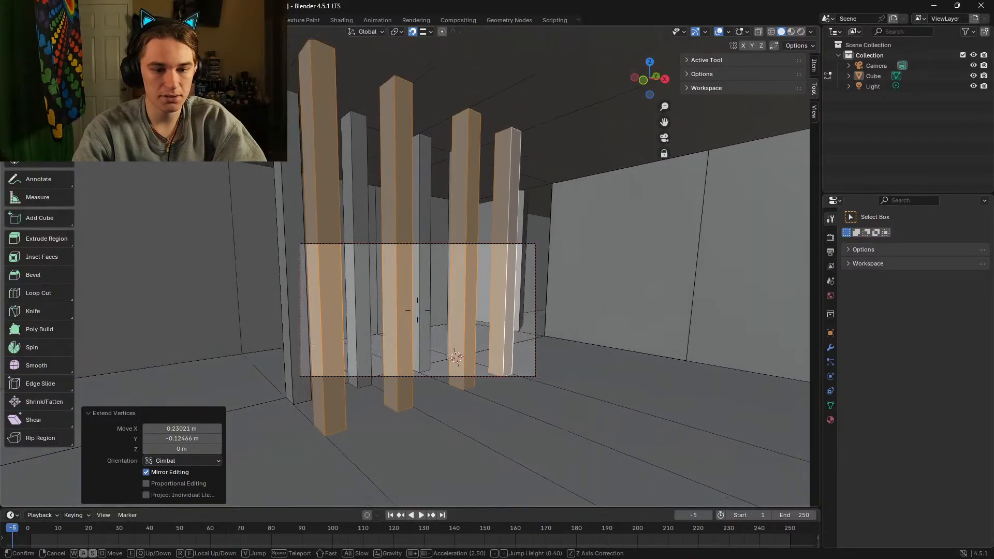
key("a")
left_click(481, 413)
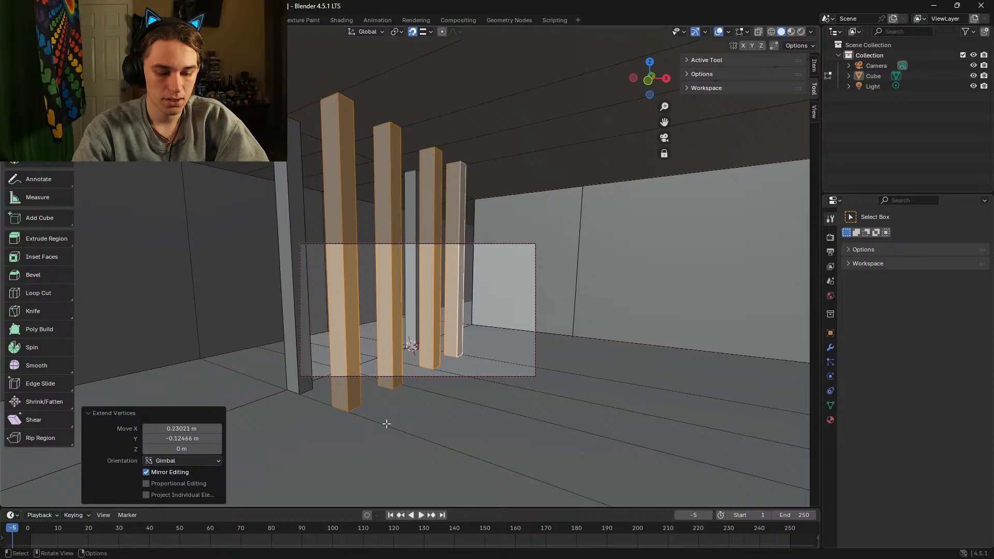
key("g")
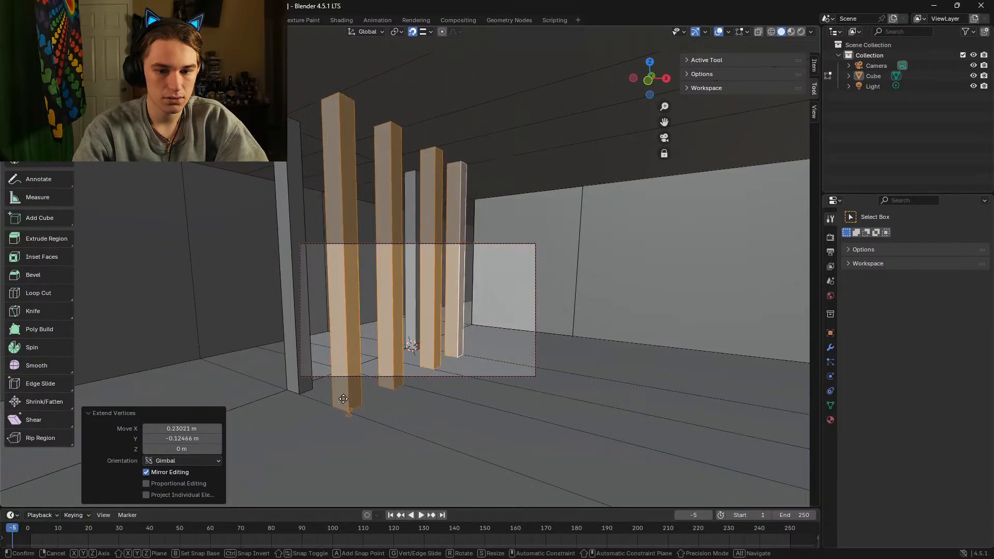
right_click(382, 422)
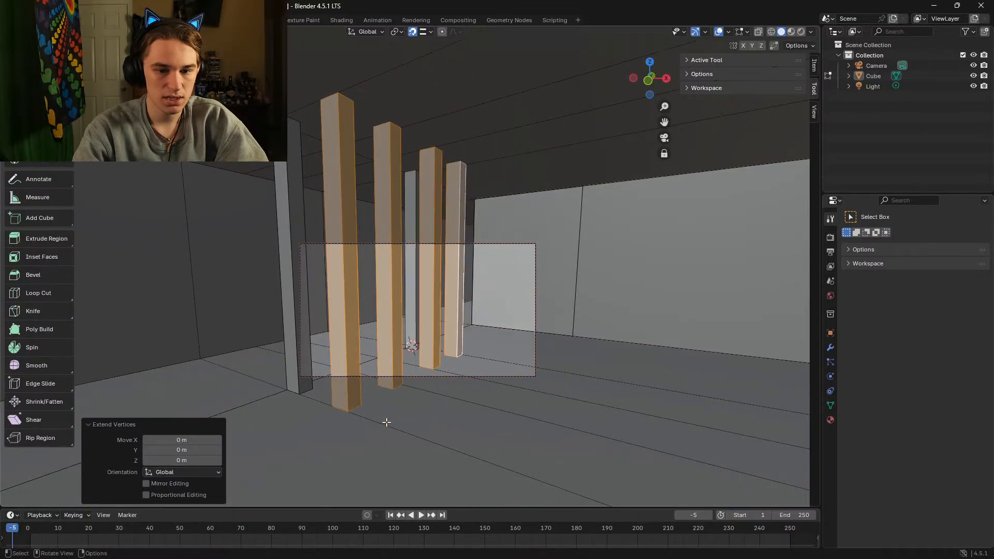
left_click(195, 472)
left_click(194, 471)
left_click(193, 469)
left_click(202, 475)
left_click(173, 486)
left_click(177, 474)
left_click(179, 473)
left_click(180, 483)
left_click(188, 473)
left_click(189, 473)
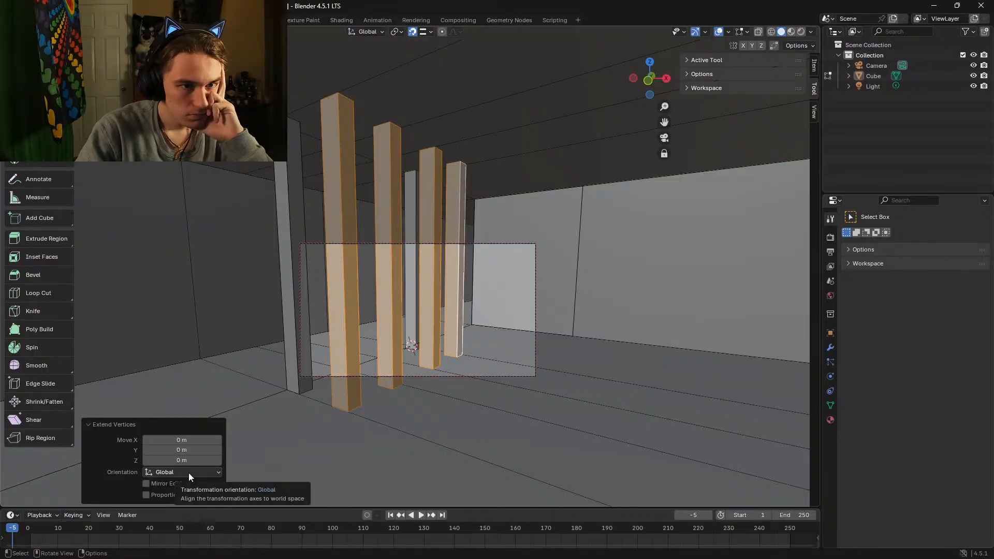
Step: Turn off Include Active, Include Edited and Include Non-Edited for snapping, and try to duplicate the selected pillars
left_click(426, 33)
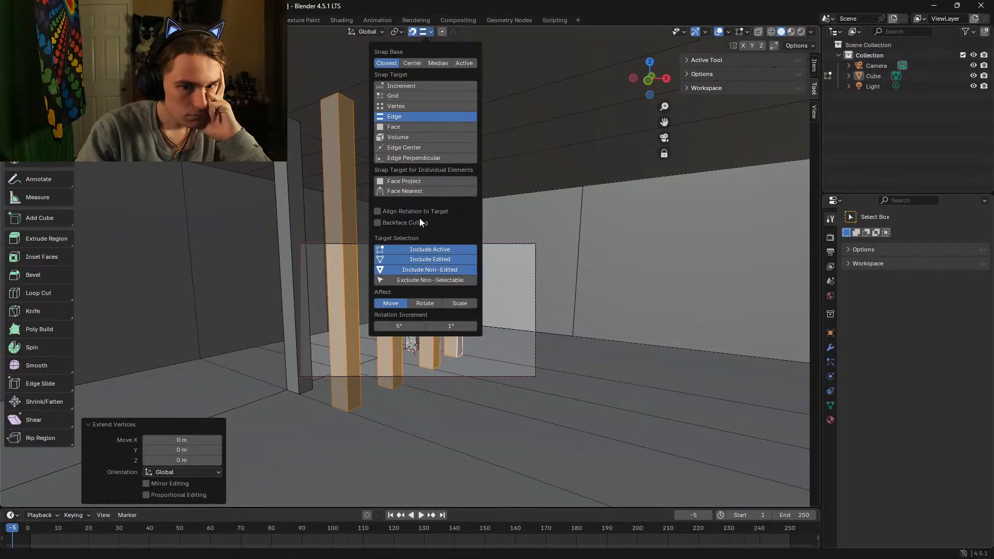
left_click(430, 249)
left_click(430, 260)
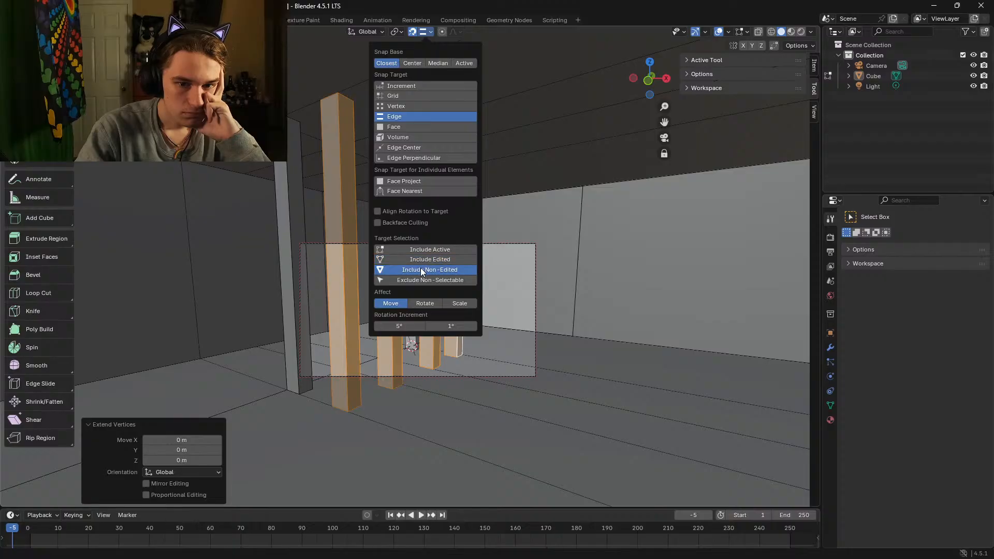
left_click(430, 270)
left_click(425, 30)
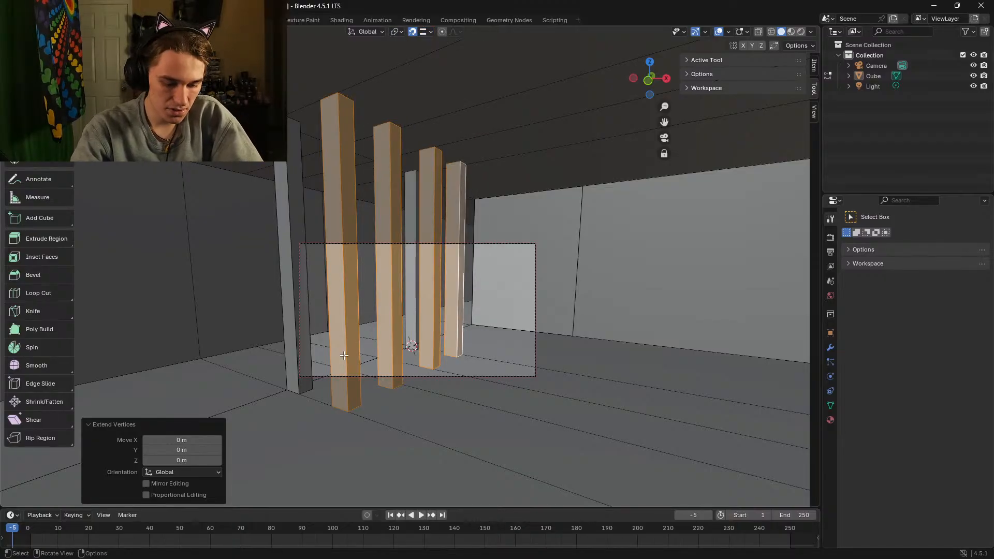
key("shift+d")
right_click(410, 346)
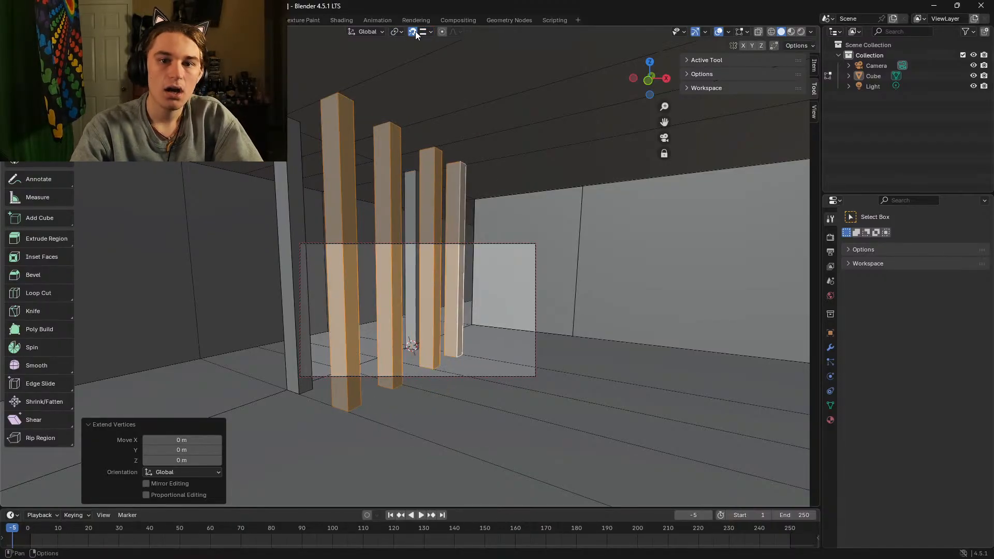
Step: Turn the Include Active, Include Edited and Include Non-Edited snapping targets back on
left_click(426, 31)
left_click(386, 248)
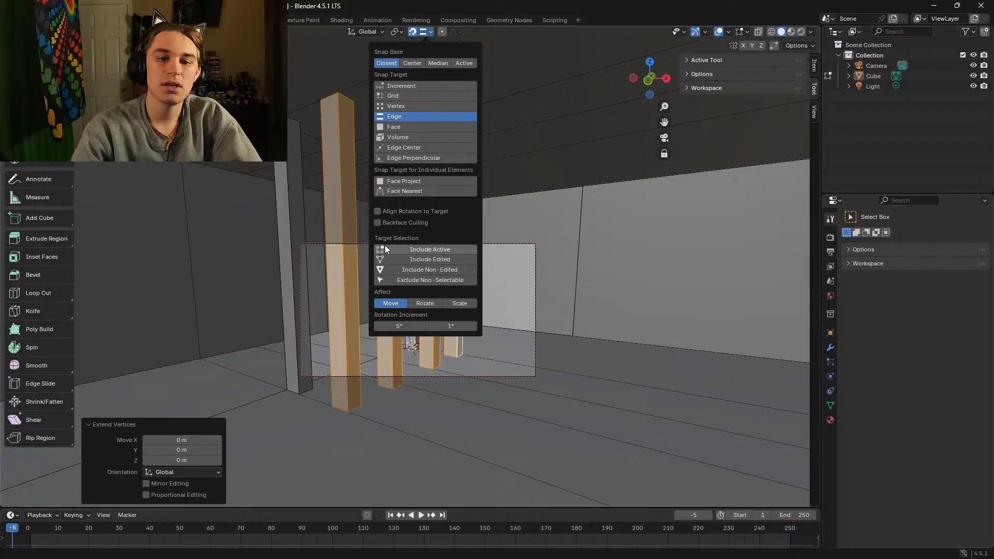
left_click(392, 259)
left_click(394, 270)
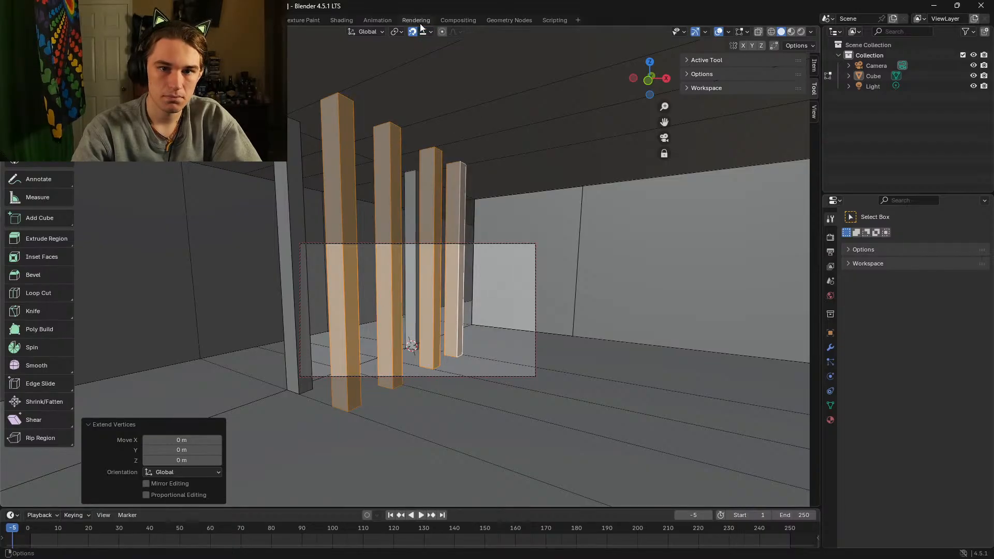
left_click(431, 32)
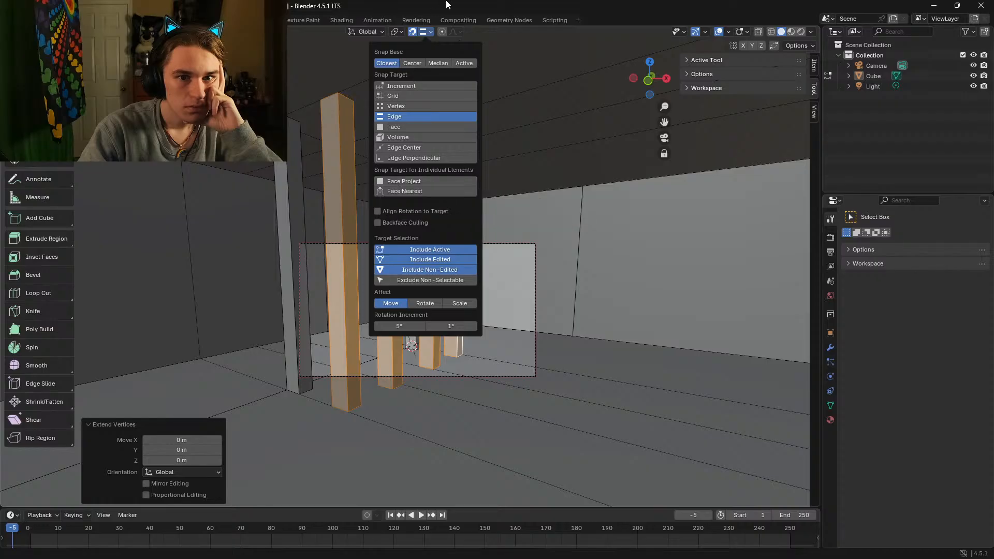
left_click(423, 36)
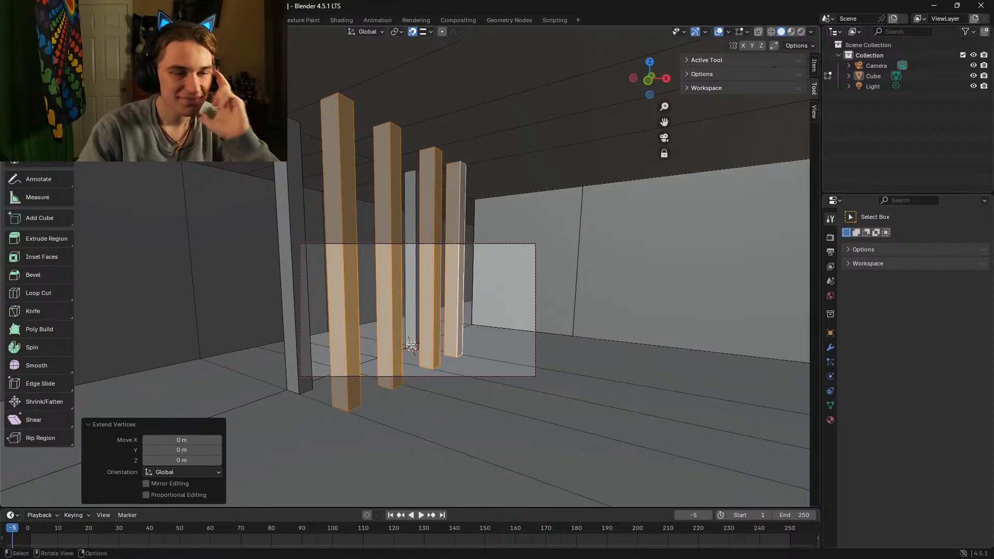
key("shift+grave")
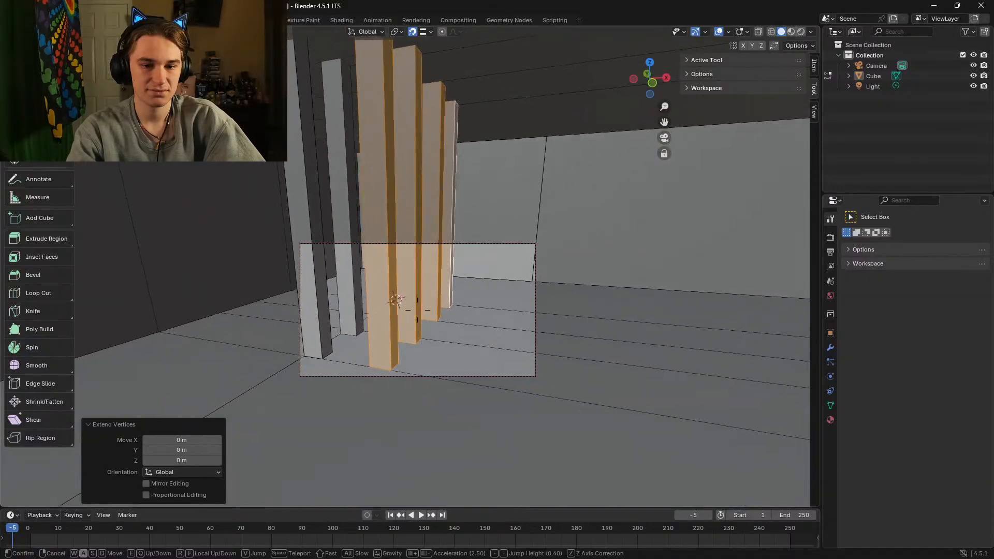
key("w")
key("s")
key("d")
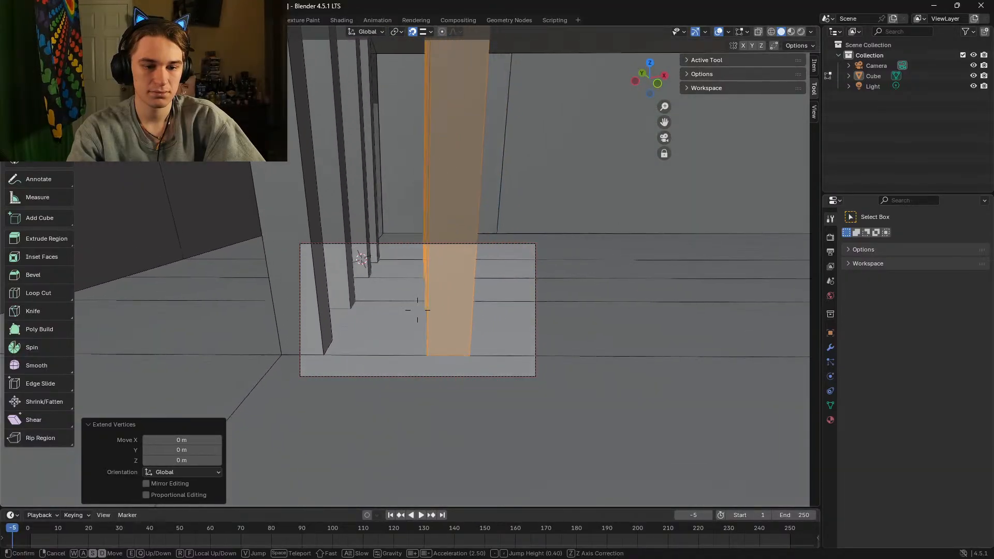
left_click(417, 309)
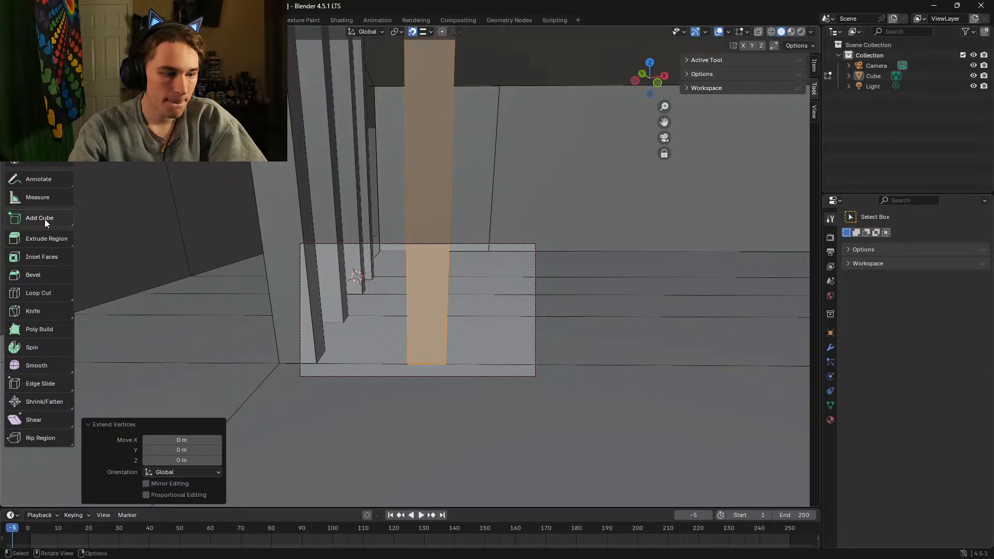
key("shift+grave")
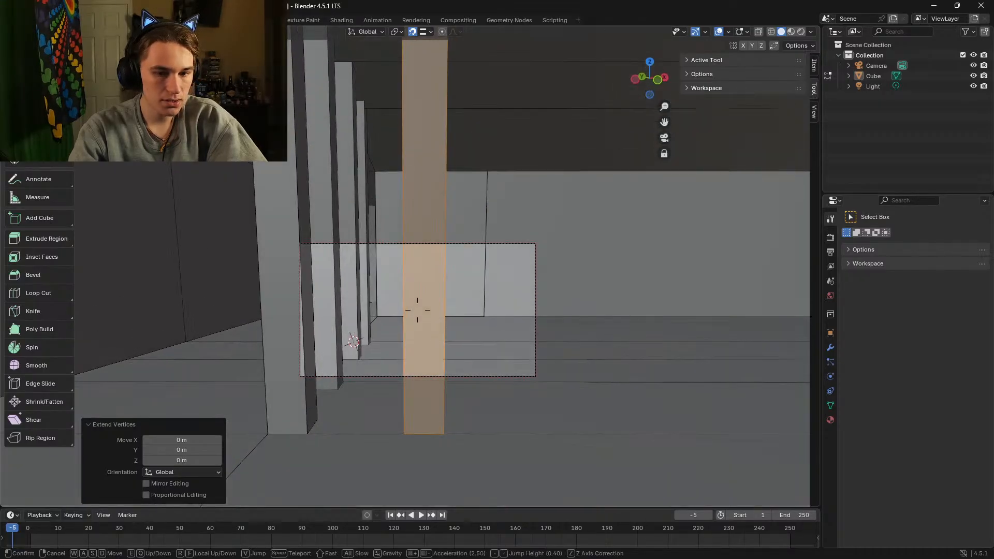
key("d")
key("s")
left_click(417, 310)
key("g")
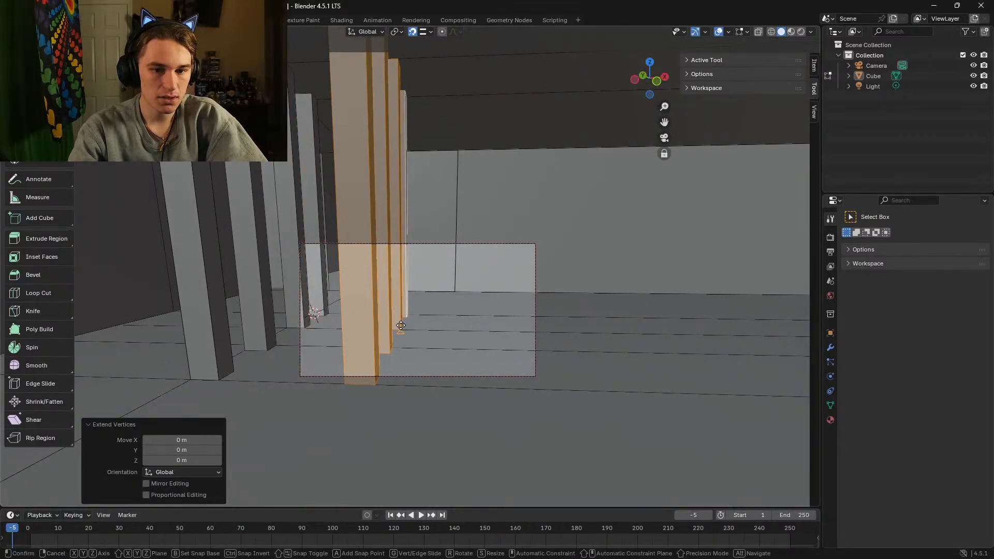
right_click(377, 334)
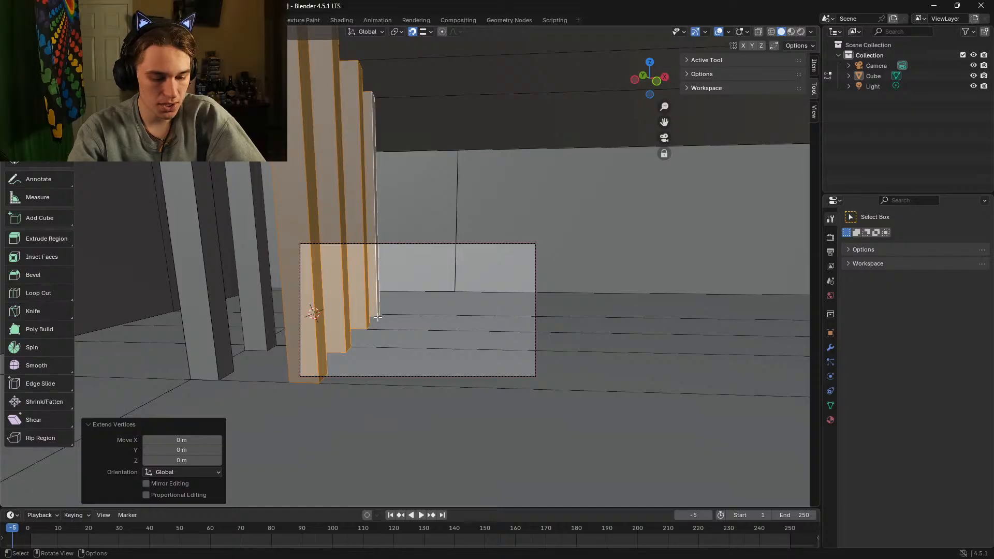
Step: Duplicate the selected pillar row and set the copy's offset to X 0.23021 m and Y -0.12466 m
key("g")
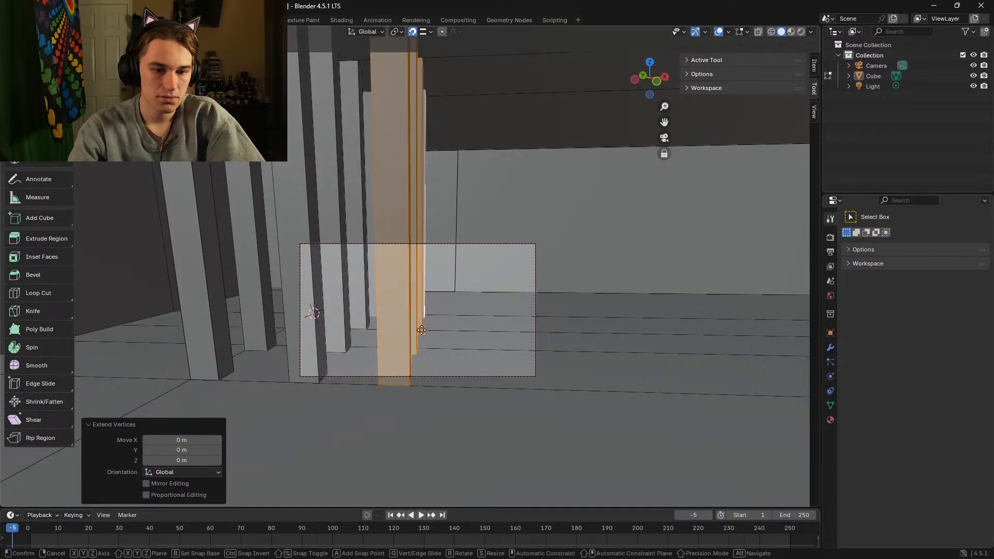
left_click(421, 330)
left_click(192, 428)
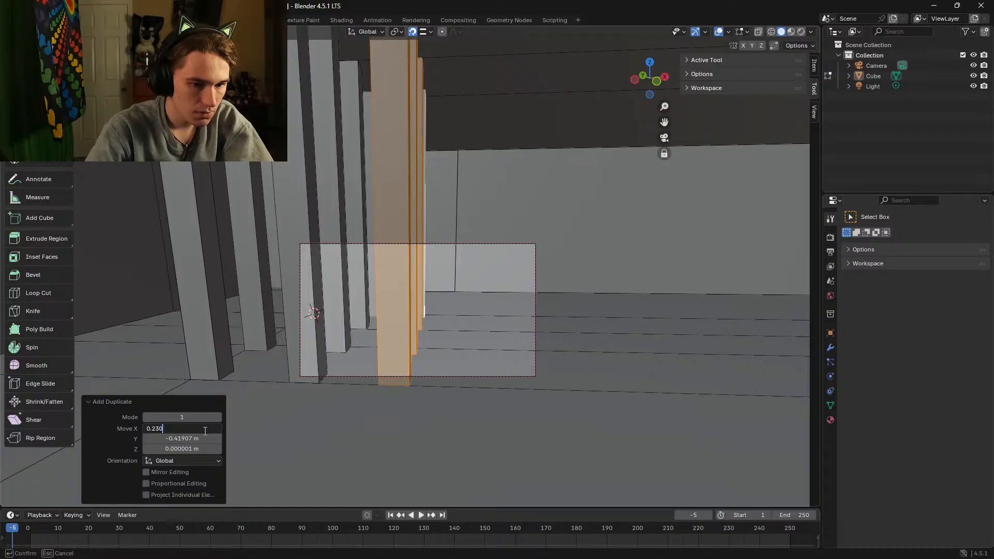
type("0.23021")
key("Return")
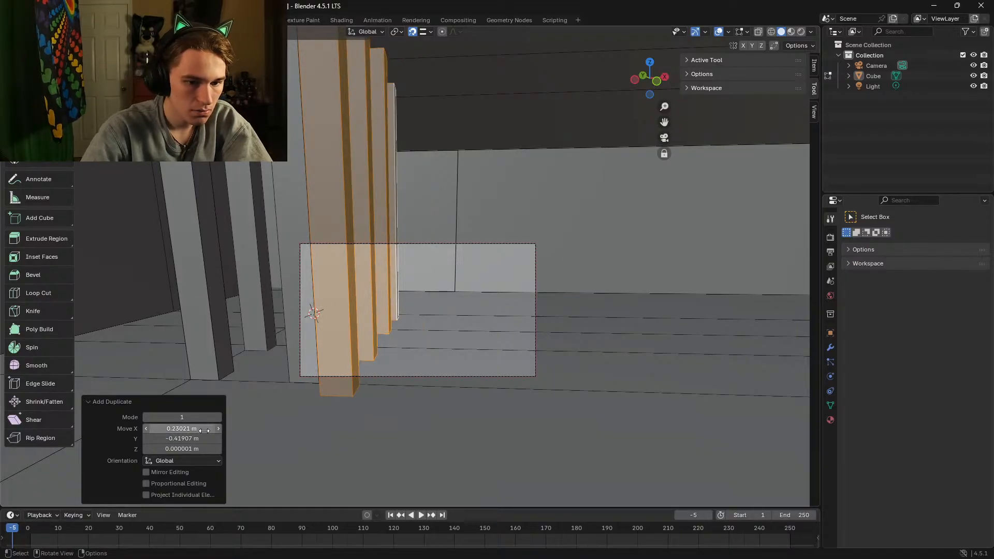
left_click(196, 437)
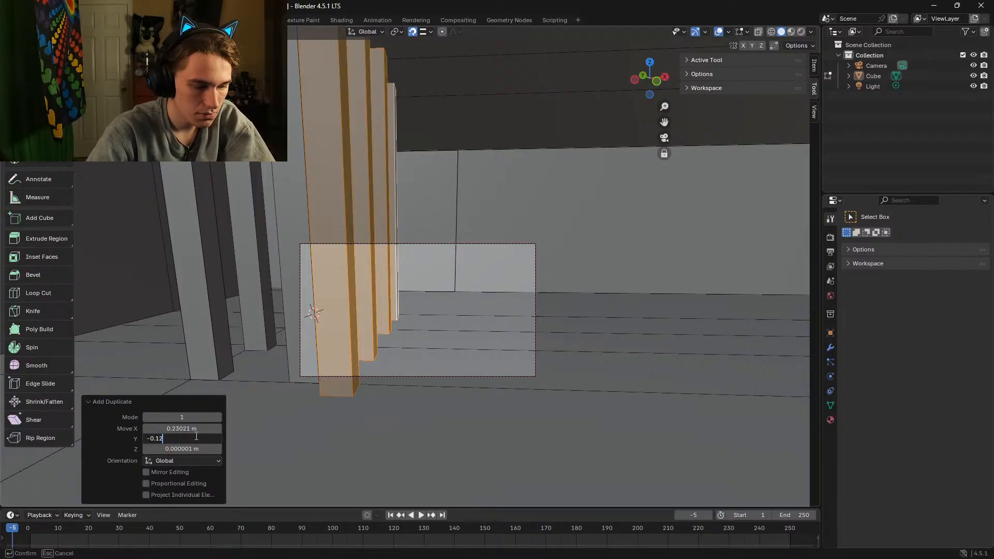
type("-0.12466")
key("Return")
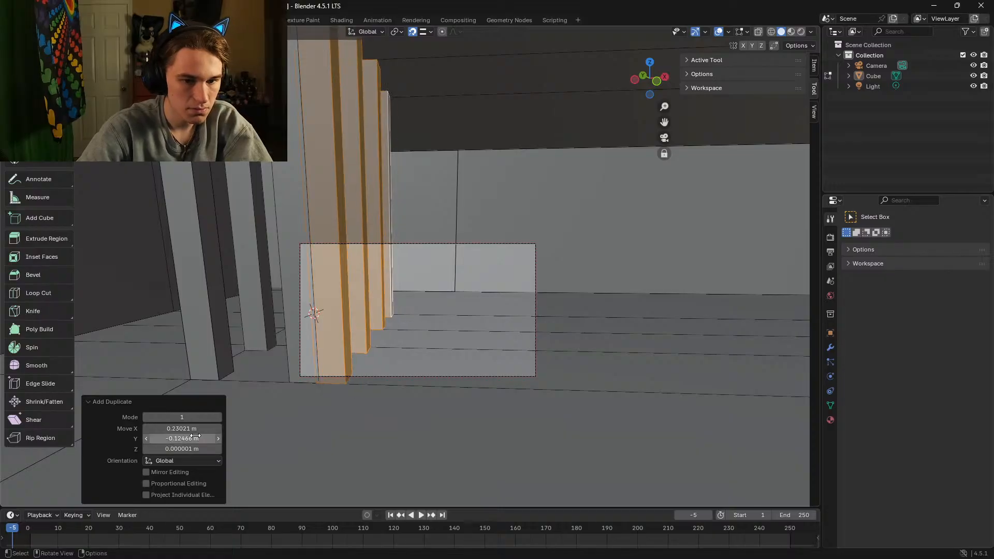
Step: Set the duplicated pillar row's Z offset to 0 m and try a duplicate Mode value of 10
left_click(198, 447)
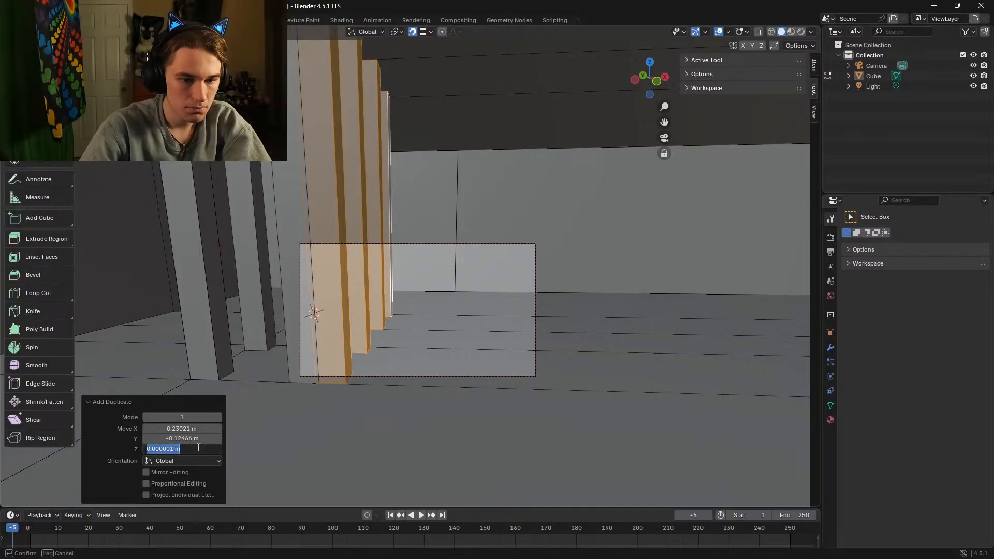
type("0")
key("Return")
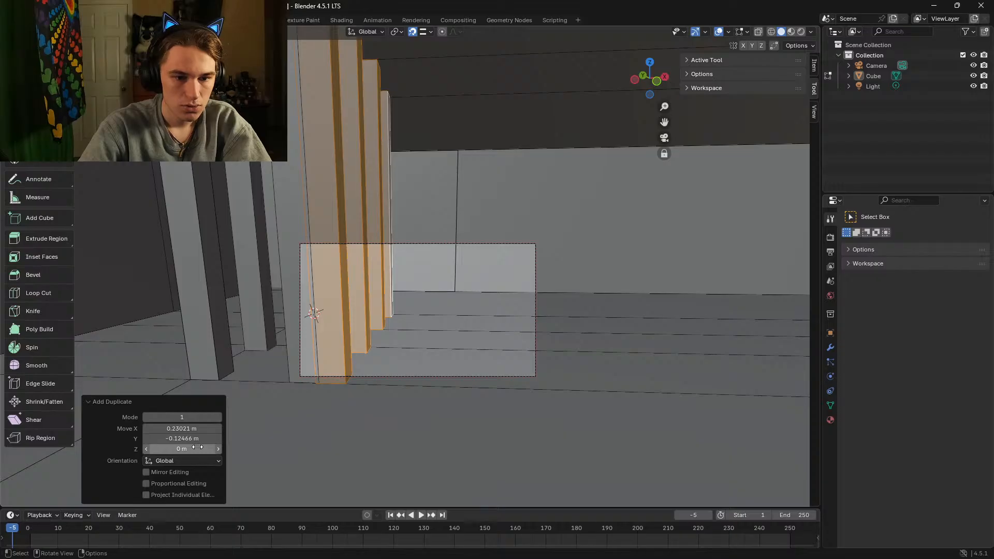
mouse_move(181, 429)
left_mouse_down()
mouse_move(292, 429)
mouse_move(128, 429)
mouse_move(311, 429)
mouse_move(114, 429)
mouse_move(311, 429)
mouse_move(184, 430)
left_mouse_up()
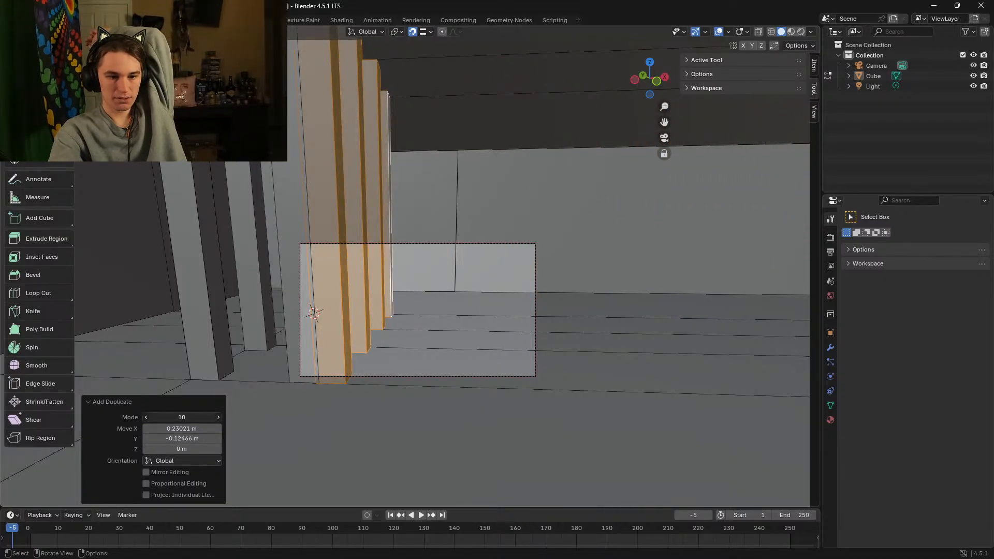
left_click_drag(181, 439, 160, 418)
key("Escape")
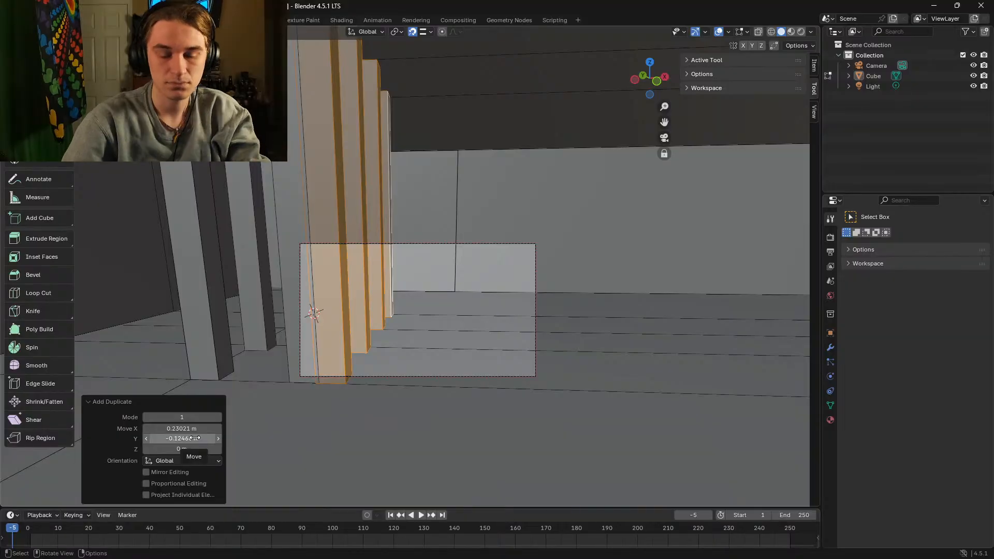
Step: Enable Mirror Editing for the duplicated pillars and try shifting their X, Y and Z offsets
left_click(146, 472)
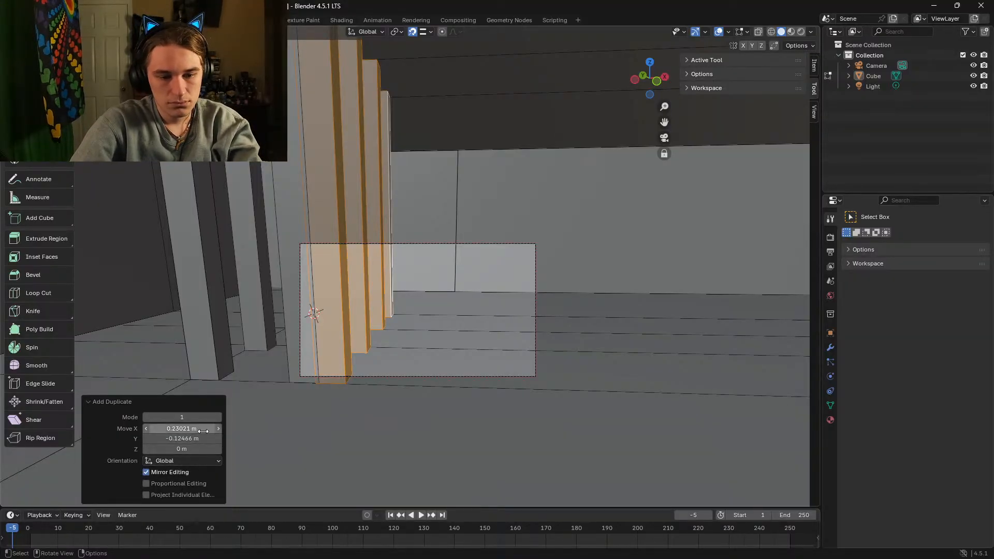
left_click_drag(181, 429, 83, 439)
key("Escape")
key("Escape")
left_click_drag(196, 449, 129, 449)
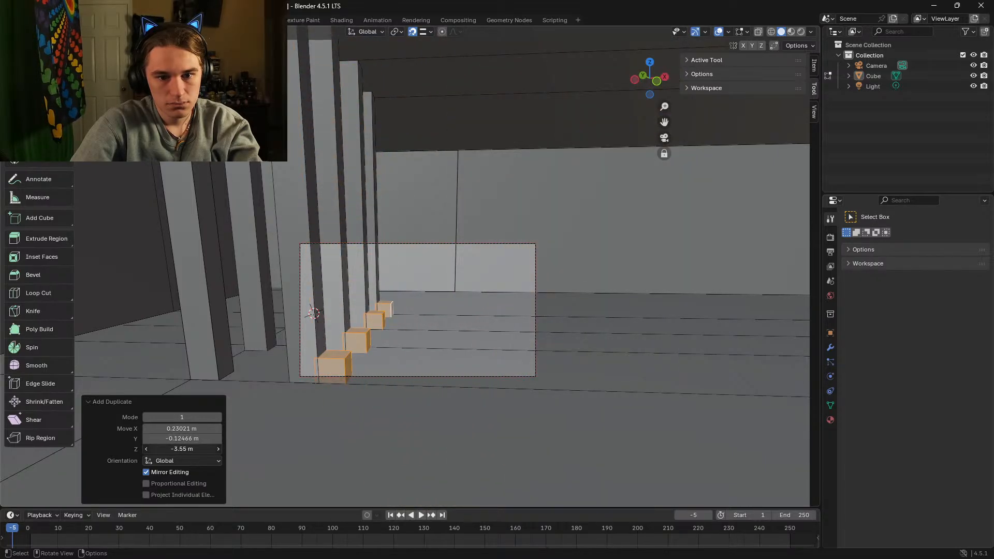
key("Escape")
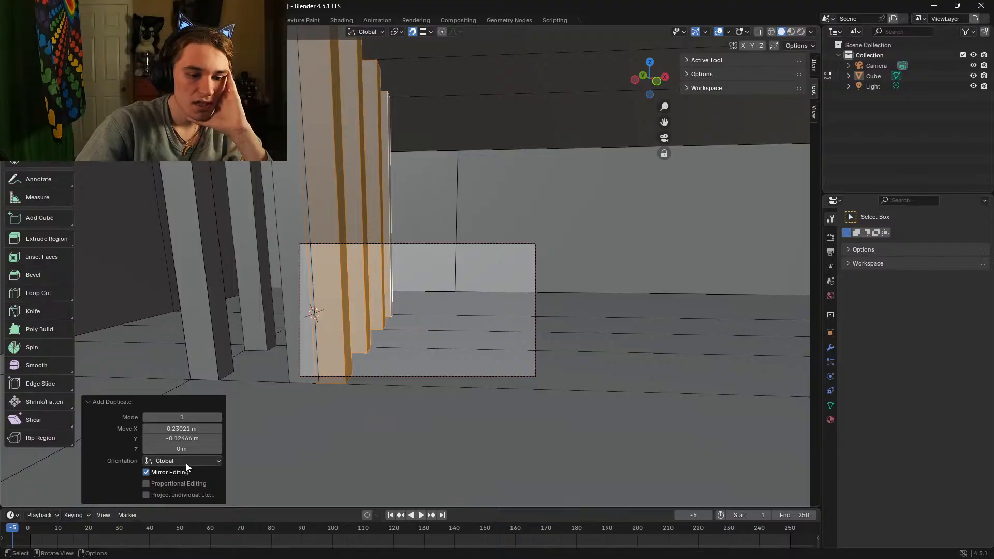
Step: Switch the duplicate's orientation to Local and try shifting the pillar row along its axes
left_click(185, 461)
left_click(184, 481)
left_click_drag(187, 429, 290, 429)
right_click(187, 430)
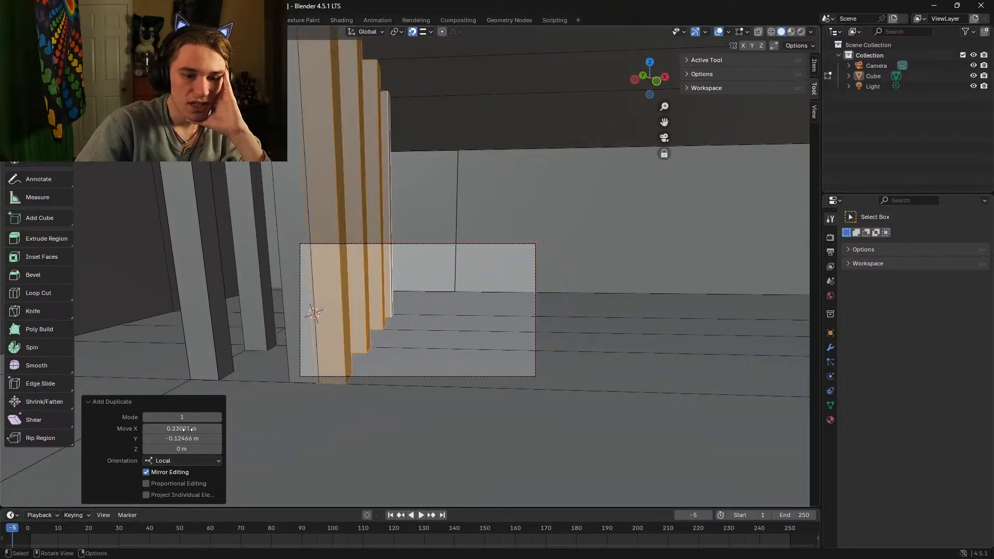
left_click_drag(186, 448, 223, 445)
right_click(186, 449)
right_click(185, 444)
Step: Try the Normal orientation for the duplicated pillars with offsets of X -0.01979 m, Y -2.0347 m and Z -3.22 m
left_click(182, 461)
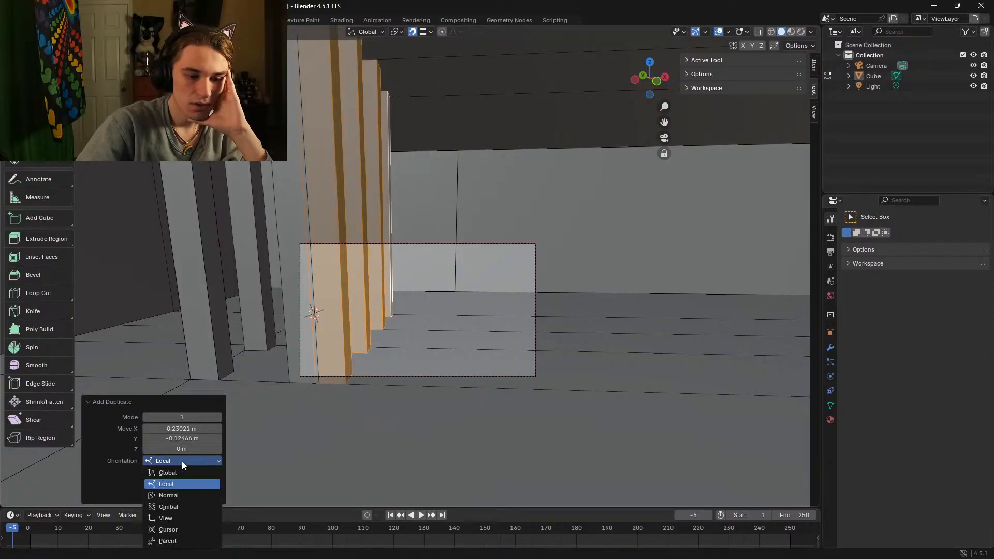
left_click(176, 495)
left_click_drag(202, 428, 26, 448)
left_click_drag(182, 448, 171, 449)
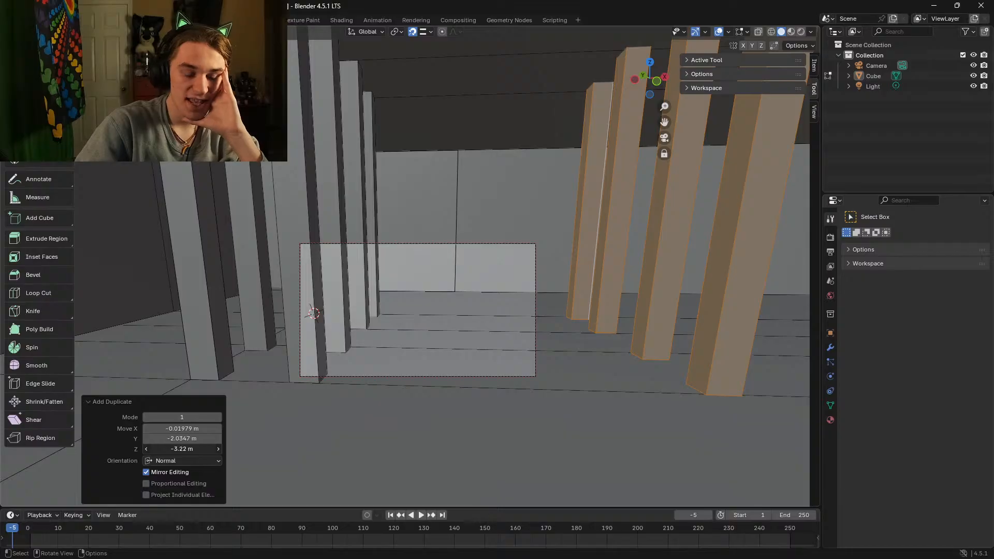
Step: Try the Gimbal orientation for the duplicated pillars with offsets of X 2.7402 m, Y -1.5747 m and Z -0.88 m
left_click(186, 460)
left_click(179, 507)
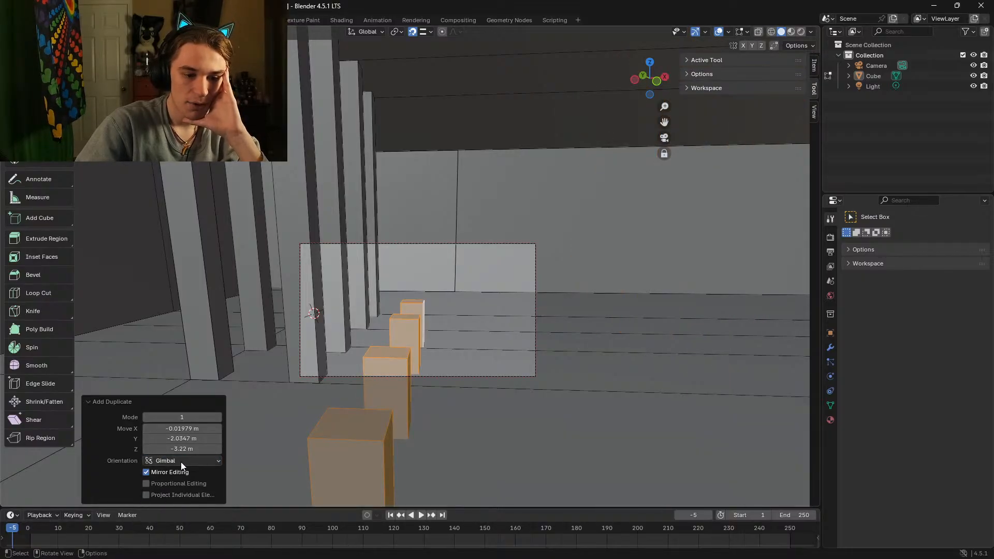
left_click_drag(182, 429, 198, 448)
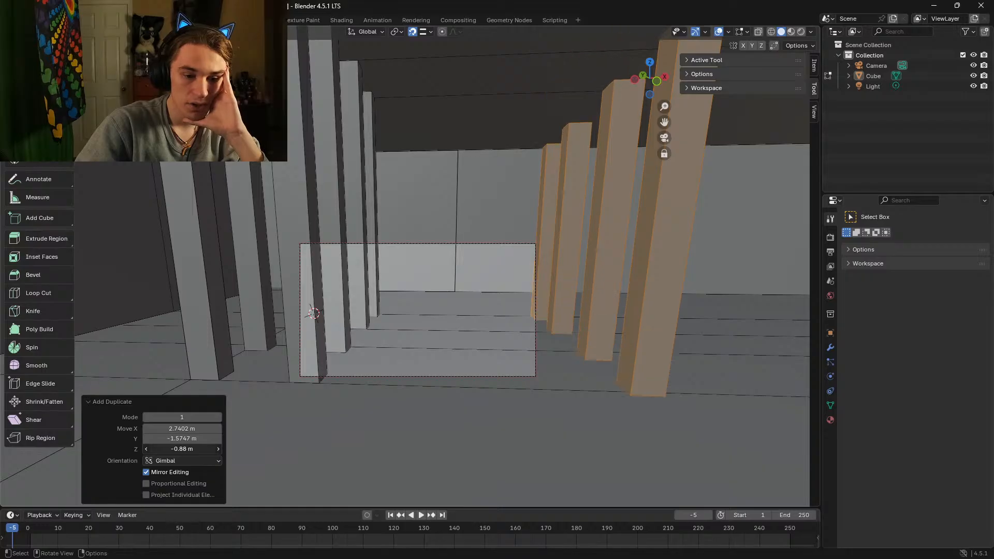
Step: Try the View orientation for the duplicated pillars with offsets of X 1.5902 m, Y 0.30534 m and Z -0.010002 m
left_click(181, 460)
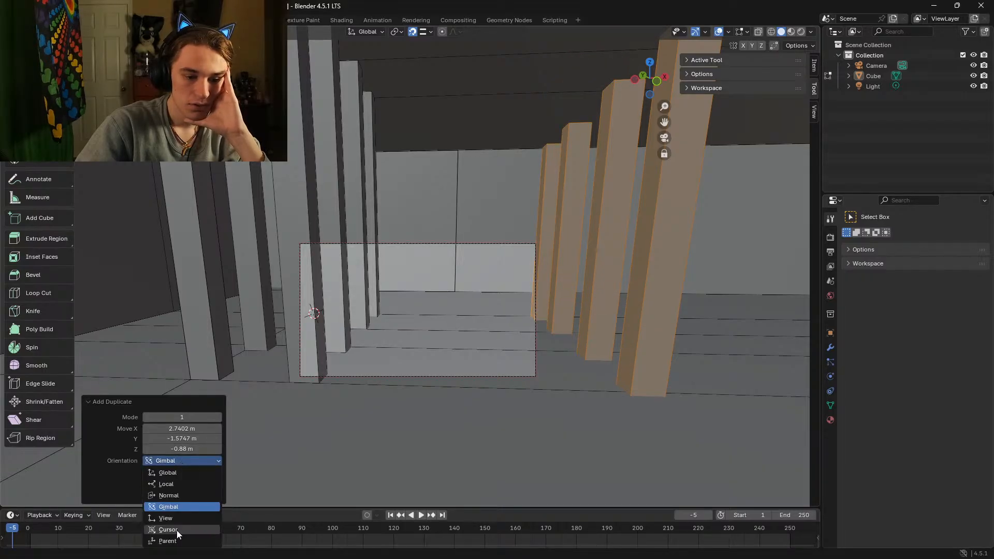
left_click(186, 518)
left_click_drag(202, 439, 128, 428)
left_click_drag(182, 448, 205, 429)
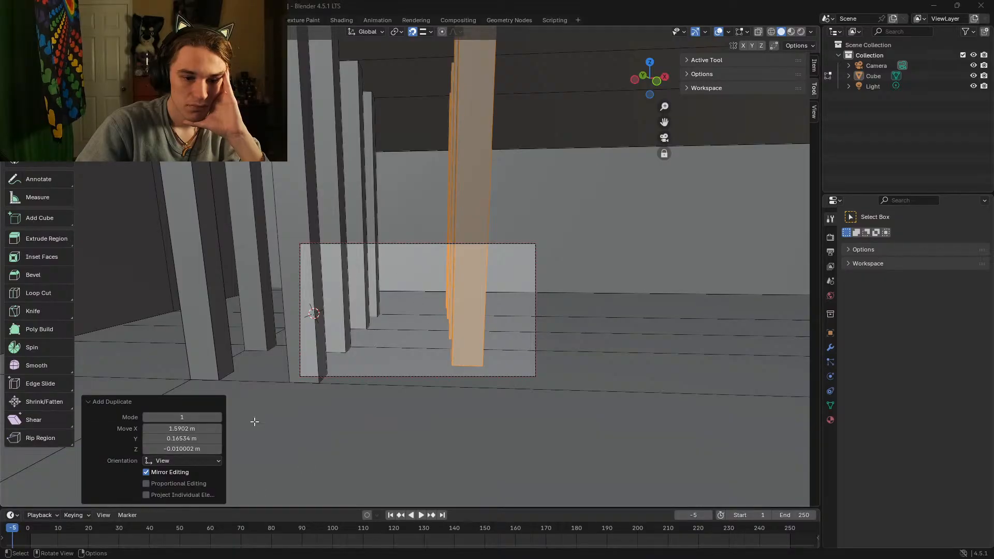
mouse_move(182, 438)
left_mouse_down()
mouse_move(167, 438)
mouse_move(177, 444)
left_mouse_up()
Step: Try the Cursor and Parent orientations for the duplicated pillar row while shifting its offsets
left_click(178, 460)
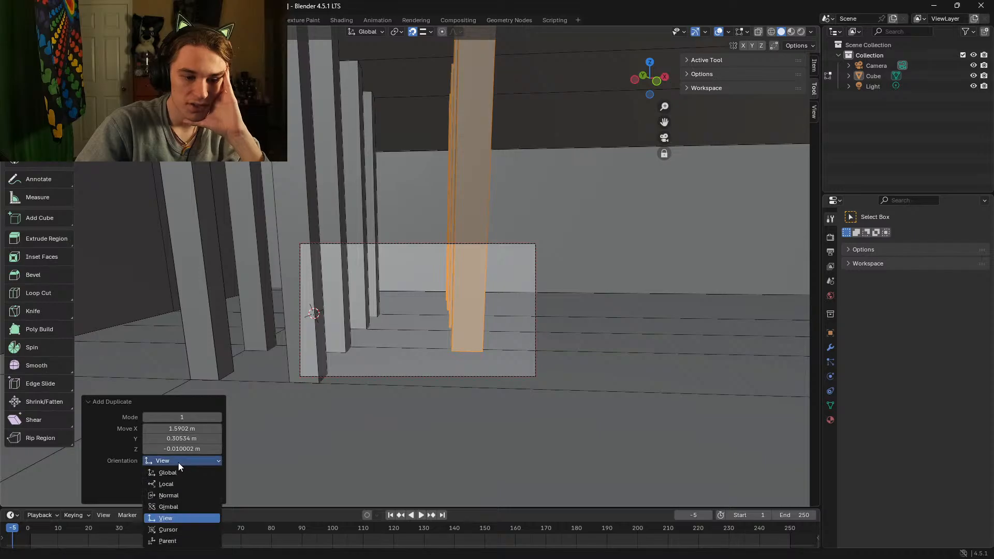
left_click(173, 533)
left_click_drag(181, 429, 50, 439)
left_click(176, 461)
left_click(178, 541)
mouse_move(200, 450)
left_mouse_down()
mouse_move(131, 451)
mouse_move(196, 449)
left_mouse_up()
Step: Return the duplicate's orientation to Global, try an X offset of 2.0902 m without Mirror Editing, and undo the duplication
left_click(180, 461)
left_click(175, 472)
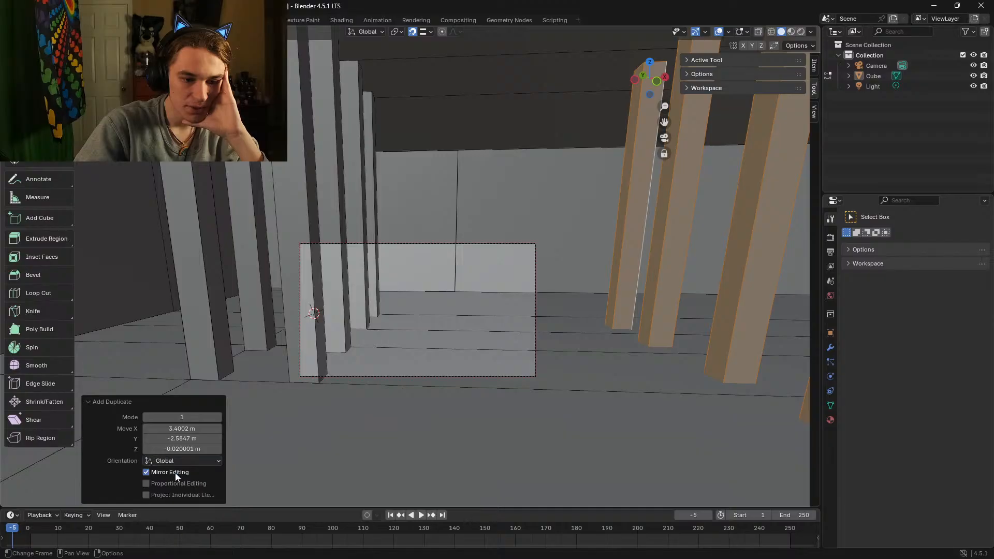
left_click_drag(210, 431, 181, 430)
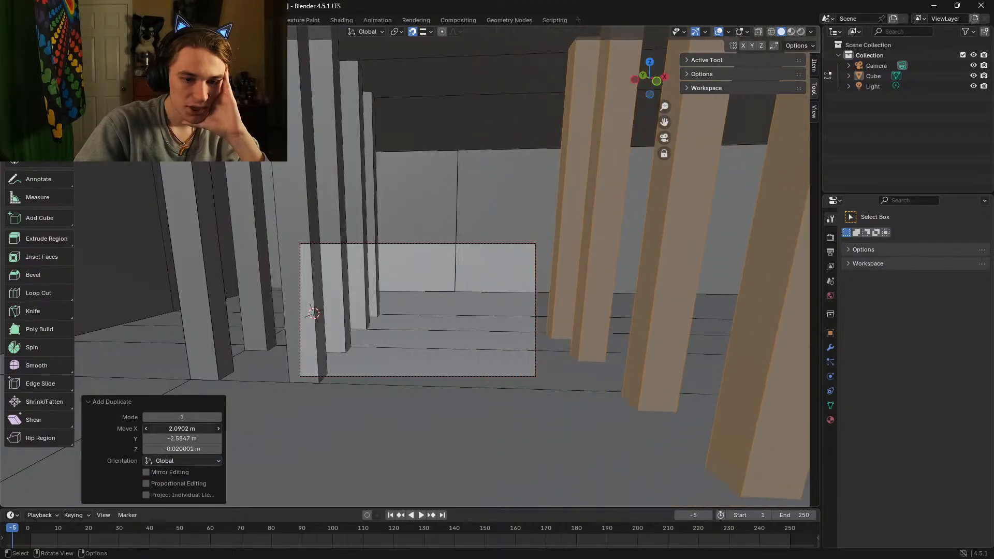
key("ctrl+z")
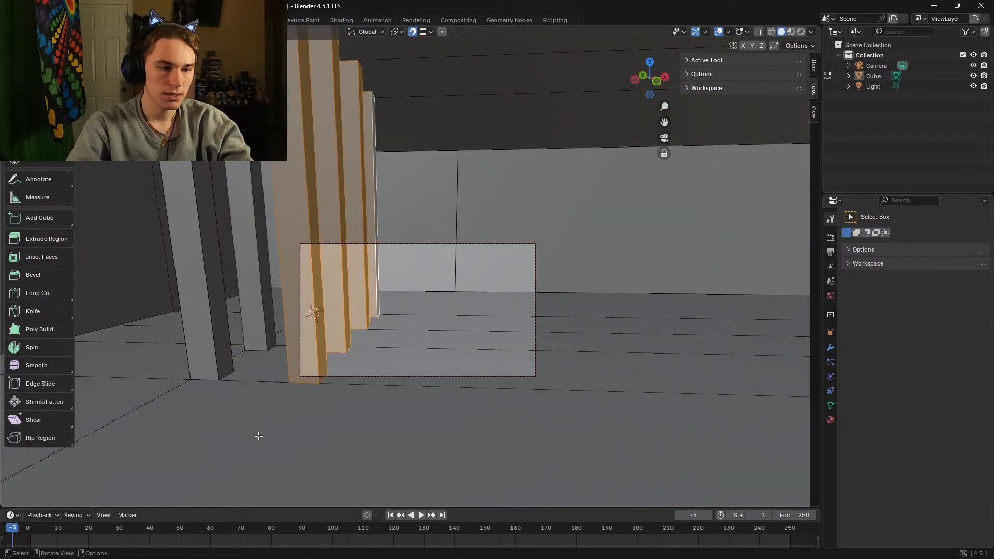
key("shift+grave")
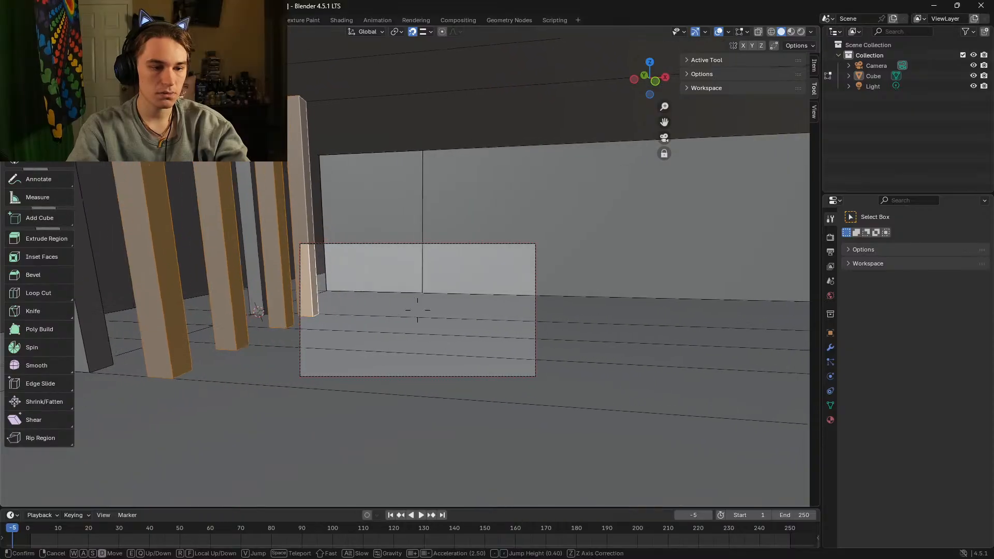
left_click(497, 267)
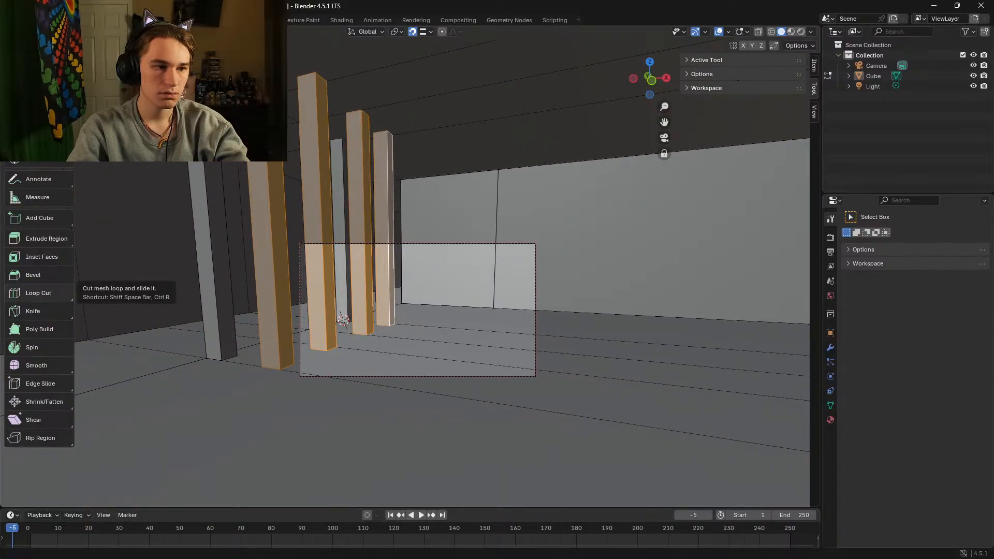
key("shift+grave")
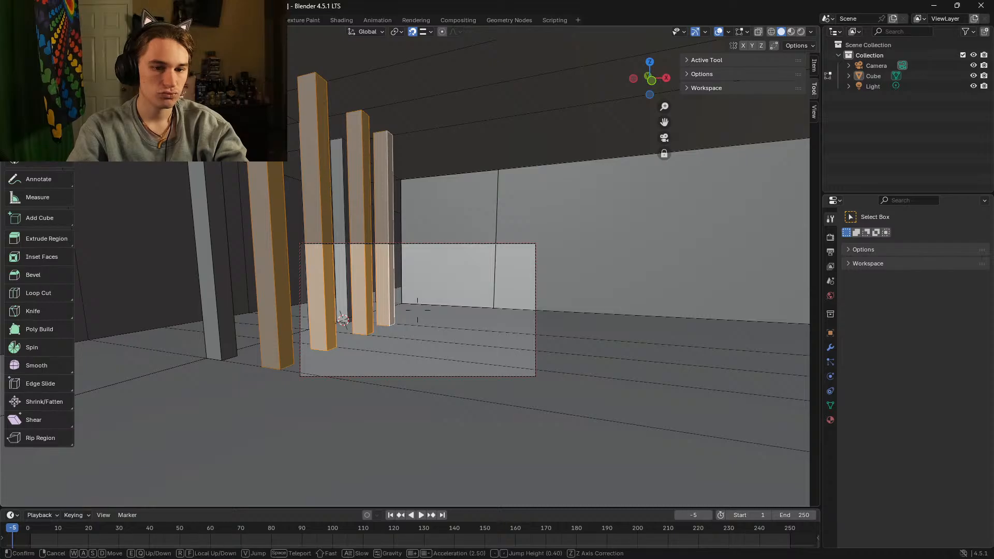
key("w")
key("s")
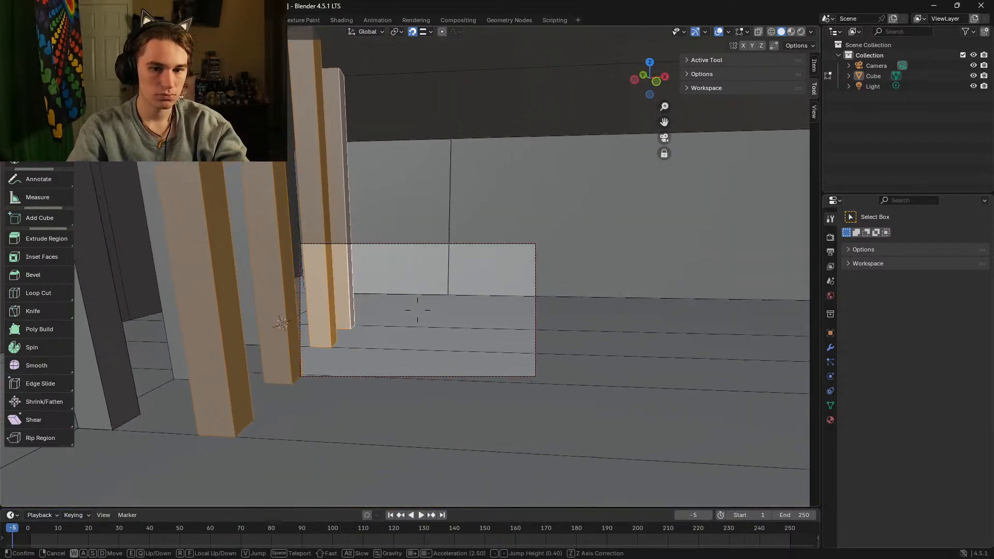
left_click(417, 309)
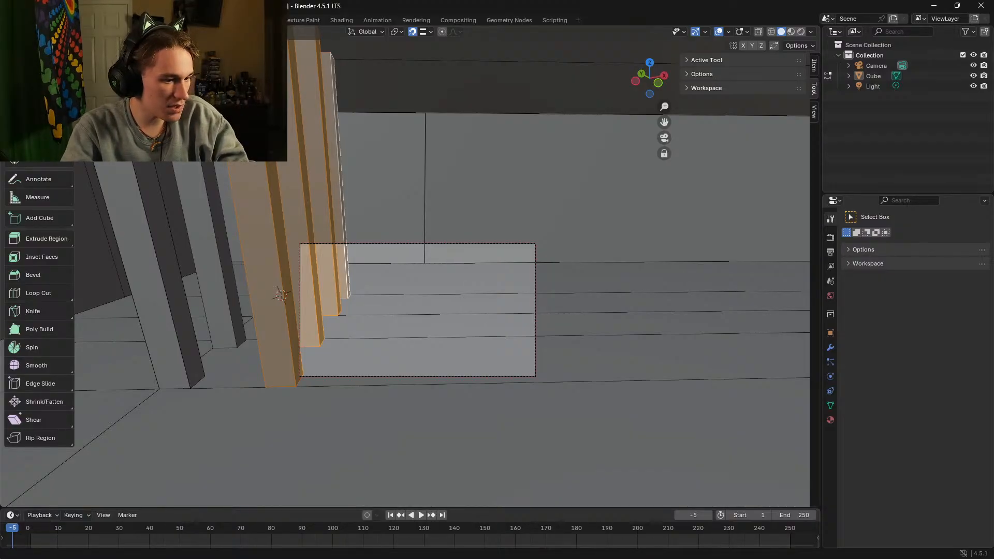
Step: Switch to the web browser and search in a new tab for how to duplicate an object with equal spacing
key("alt+Tab")
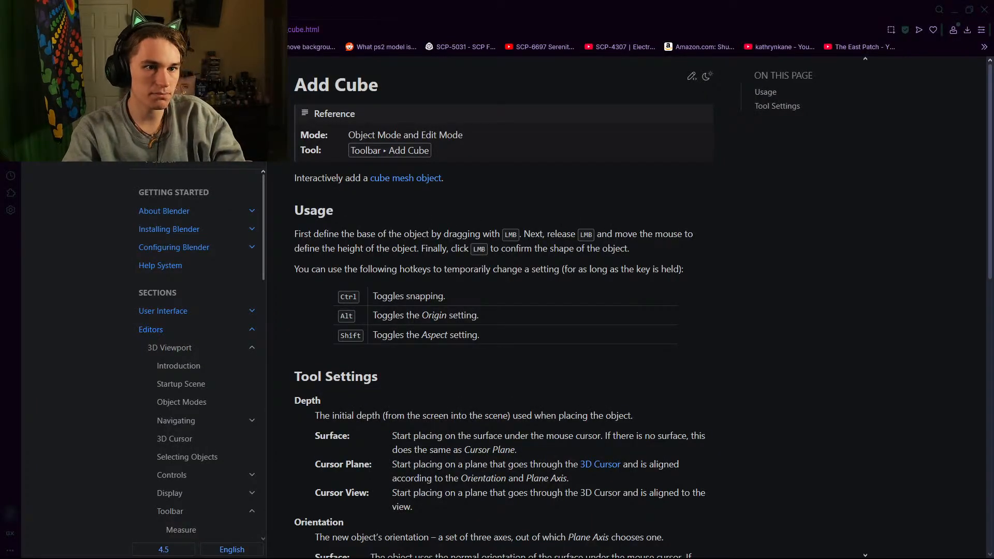
key("ctrl+t")
type("dow to du")
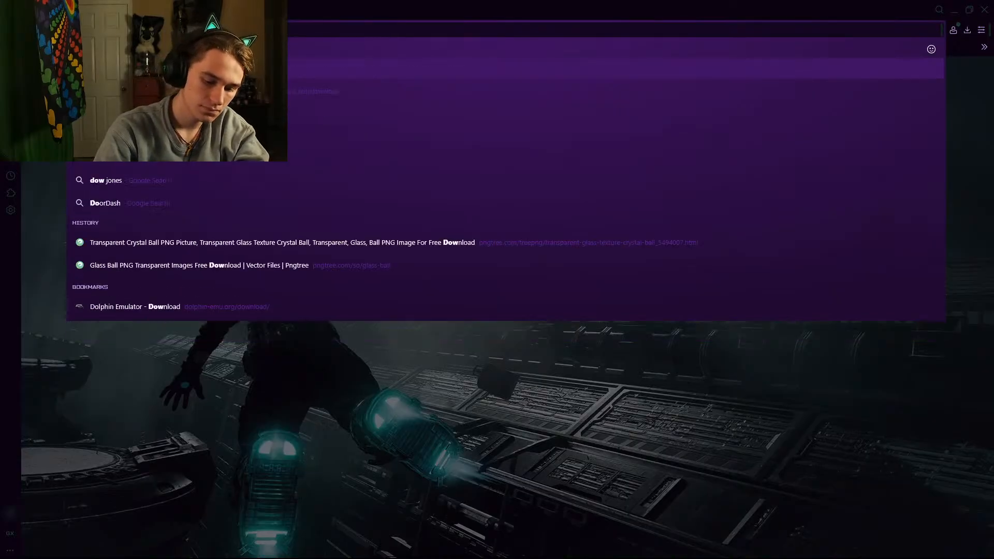
type("pl")
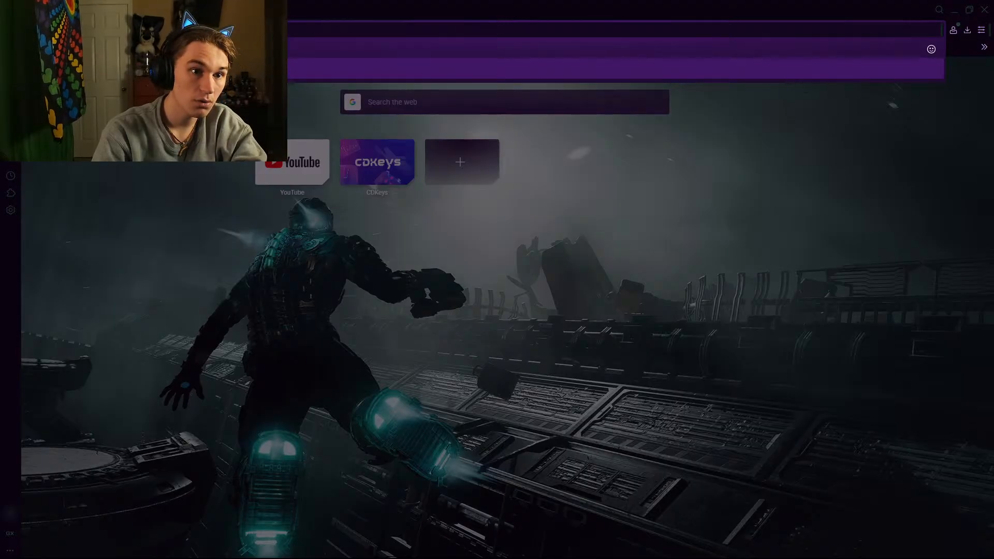
key("BackSpace")
key("BackSpace")
type("how to dupl")
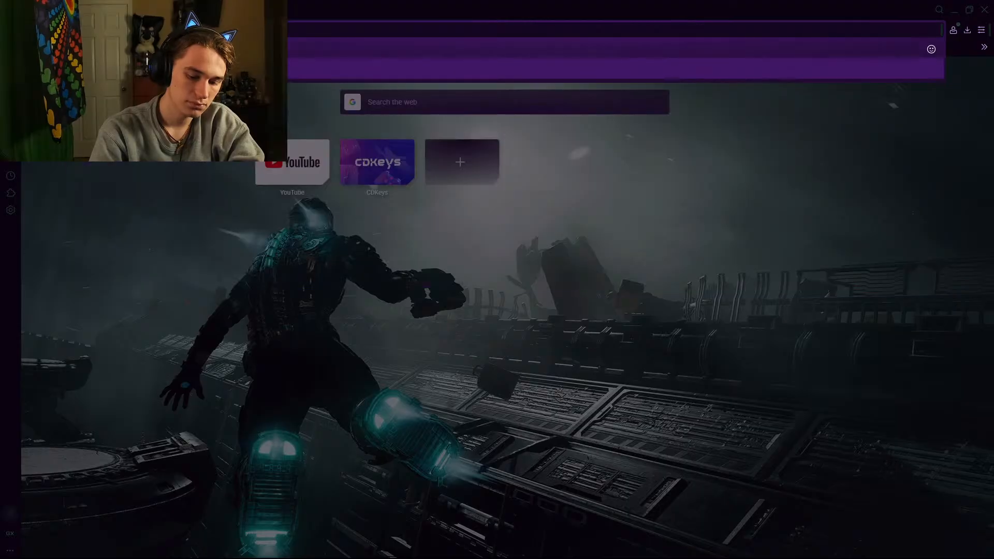
type("icate")
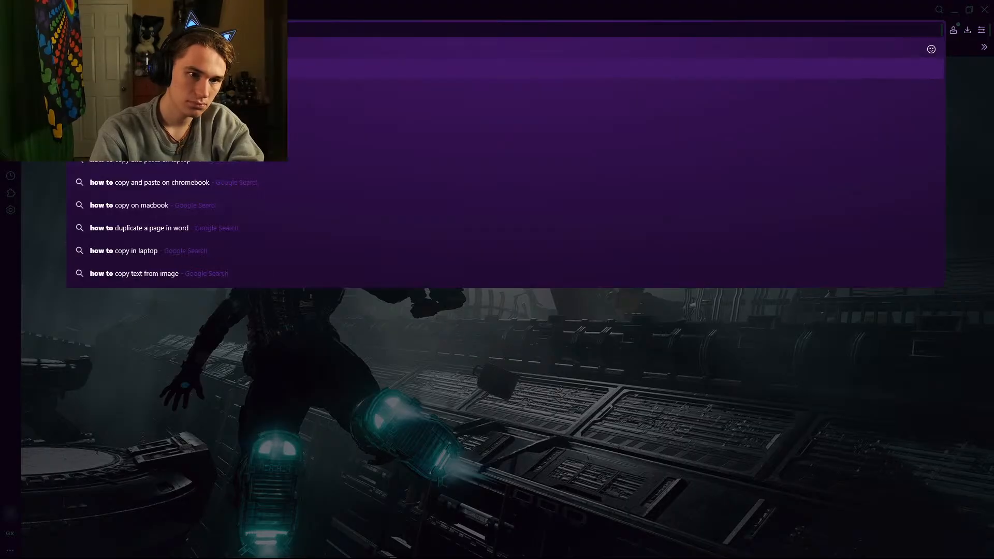
key("BackSpace")
key("BackSpace")
key("BackSpace")
key("BackSpace")
key("BackSpace")
type("icate a")
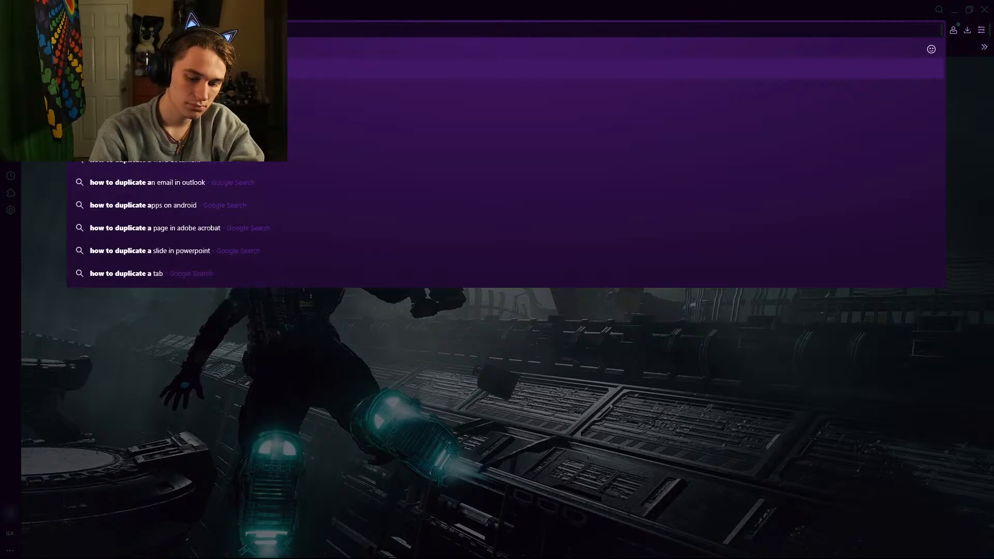
type("bject")
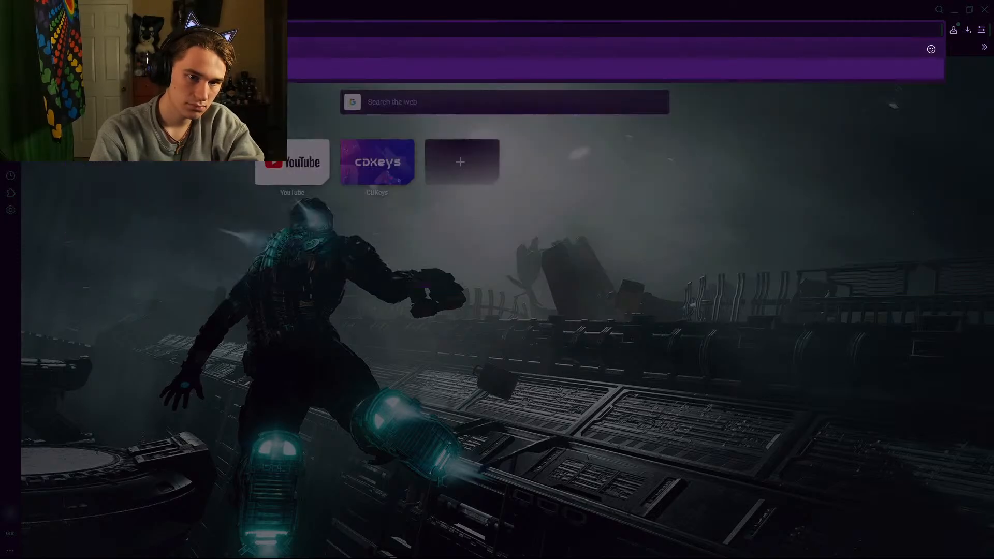
key("BackSpace")
key("BackSpace")
key("BackSpace")
key("BackSpace")
key("BackSpace")
type("j")
key("BackSpace")
type("bject with t")
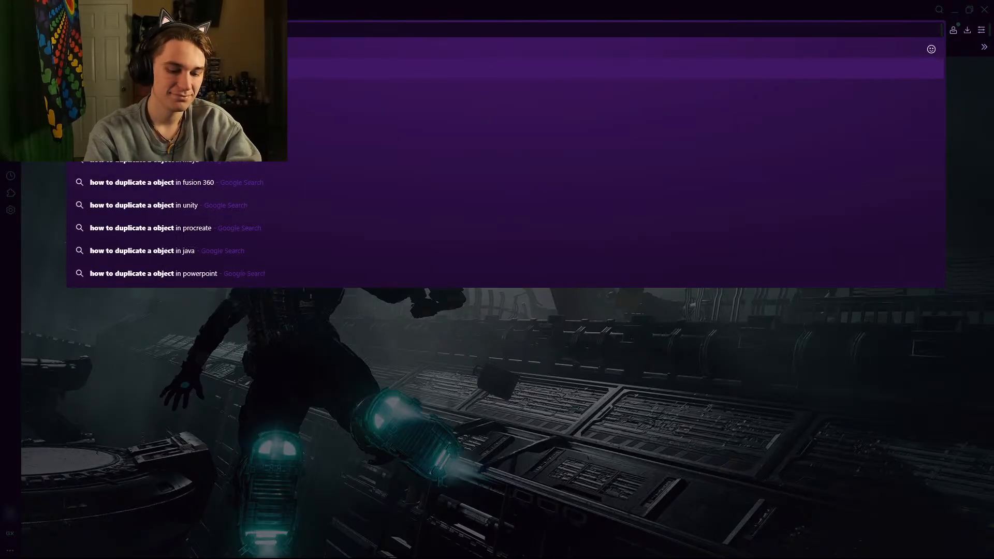
type("he same ")
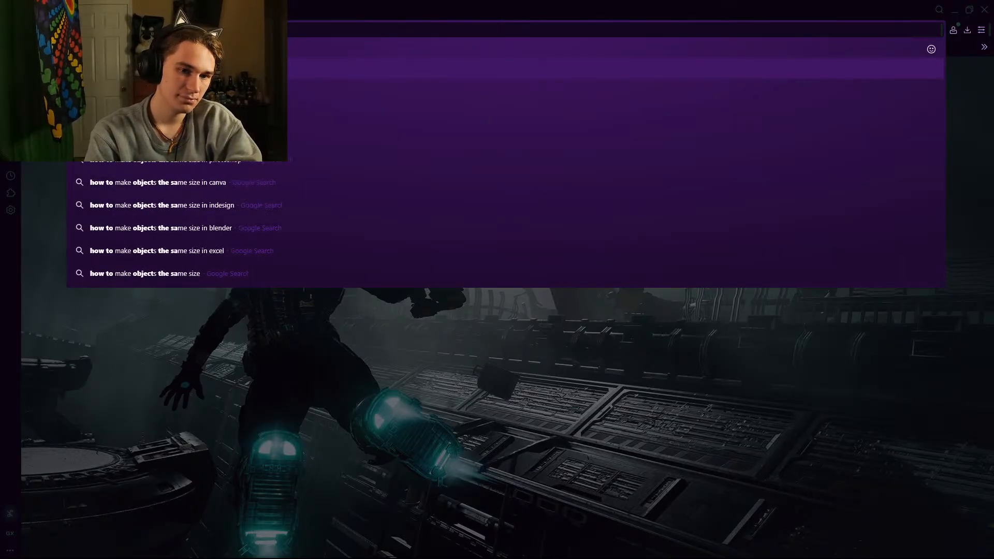
type("size")
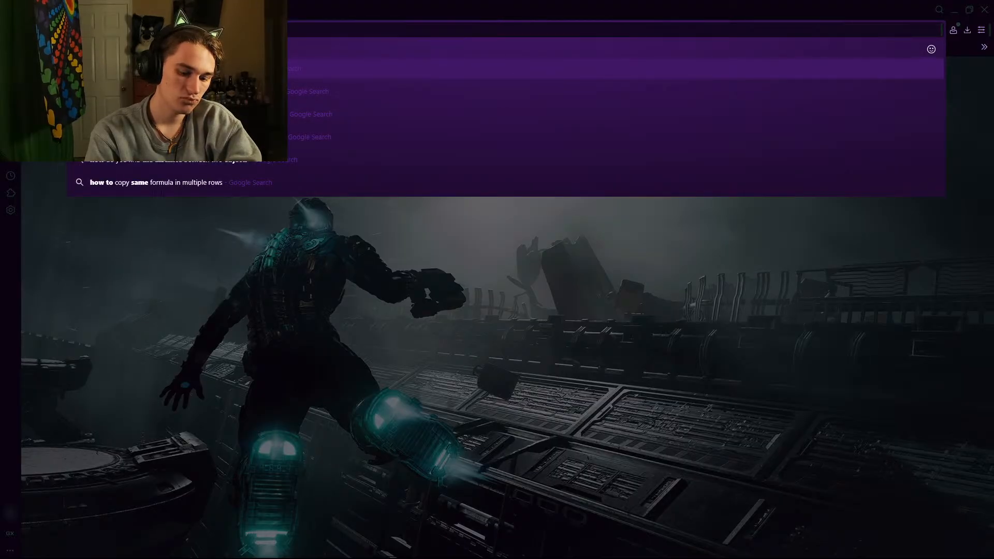
type(" in")
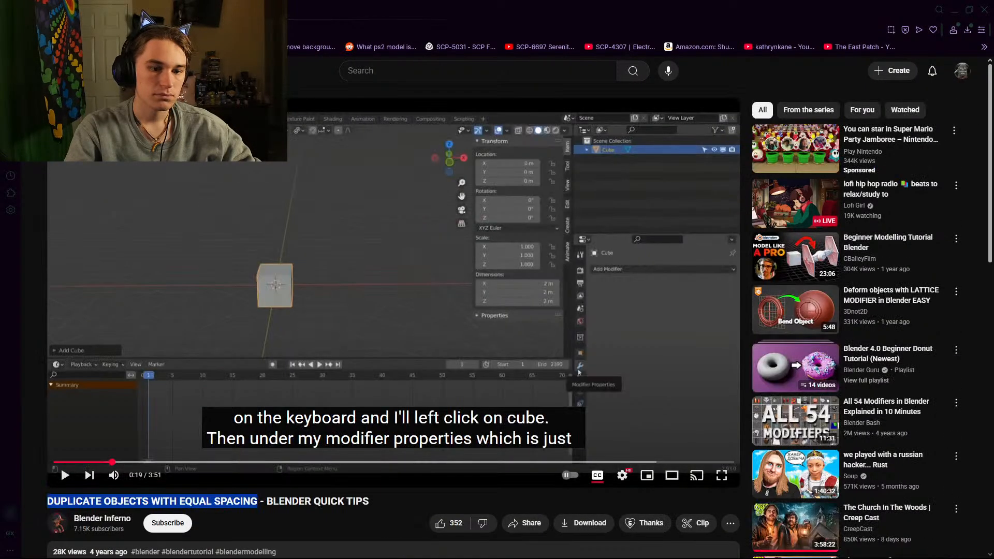
Step: Watch the YouTube tutorial "DUPLICATE OBJECTS WITH EQUAL SPACING - BLENDER QUICK TIPS" for its Array modifier settings
left_click(324, 298)
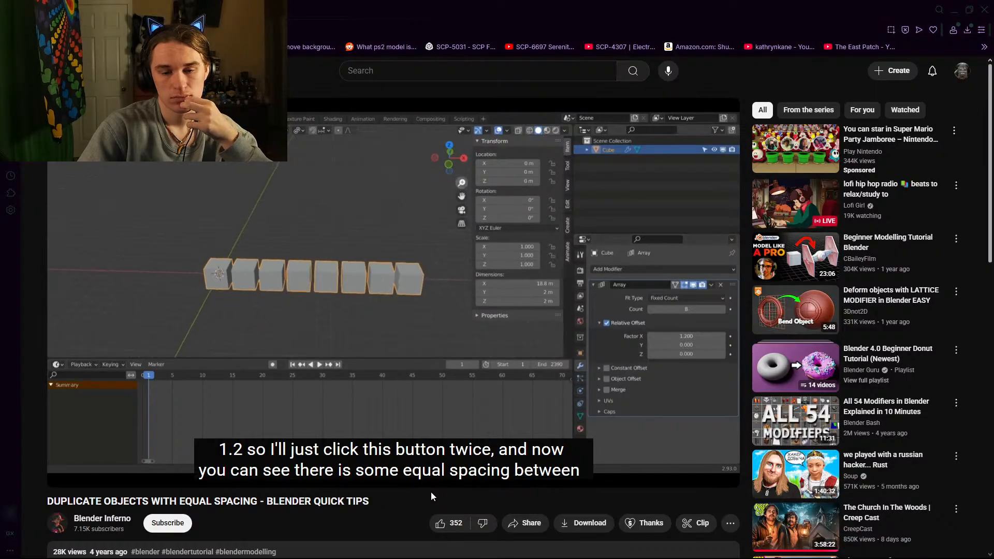
Step: Switch back to Blender and add an Array modifier with a count of 1 to the hallway mesh
left_click_drag(519, 10, 0, 290)
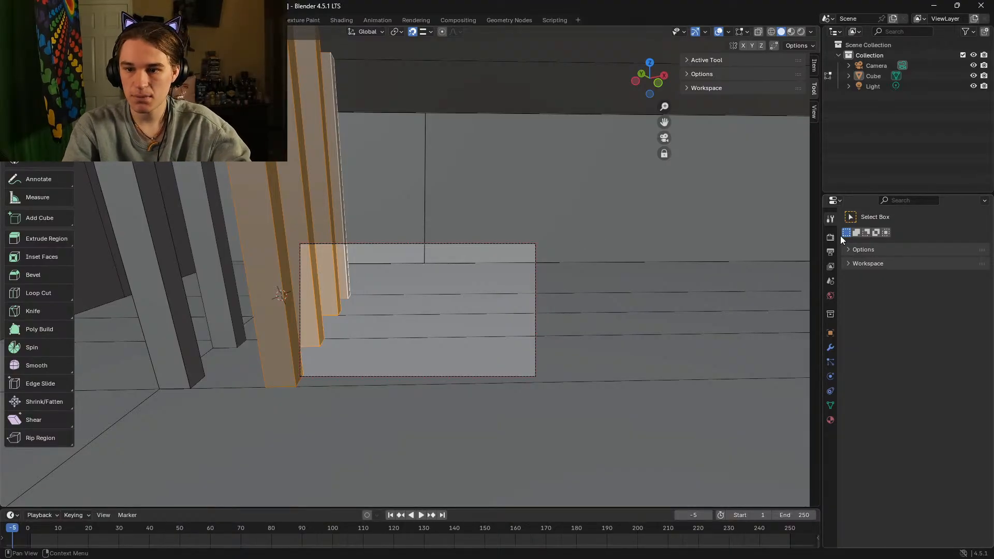
left_click(831, 347)
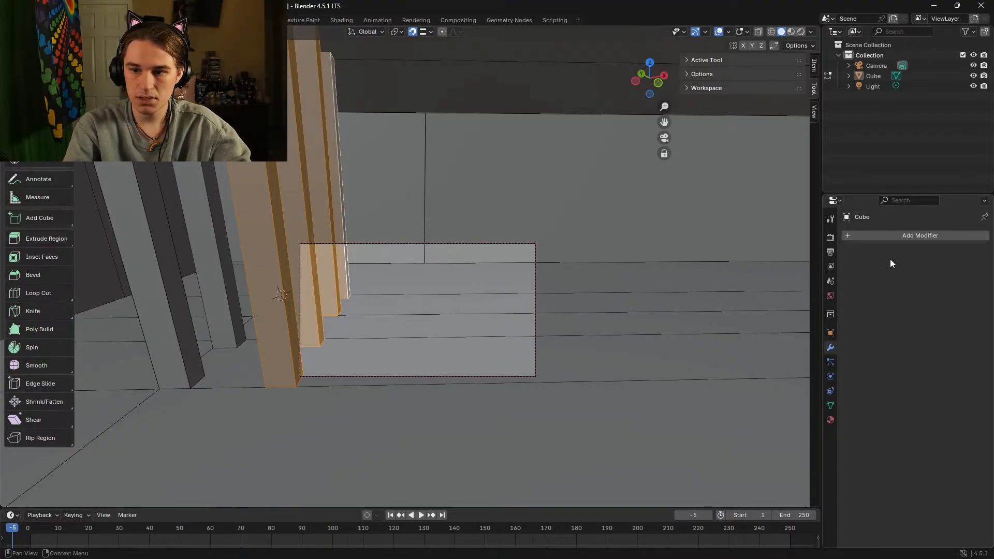
left_click(890, 238)
mouse_move(884, 239)
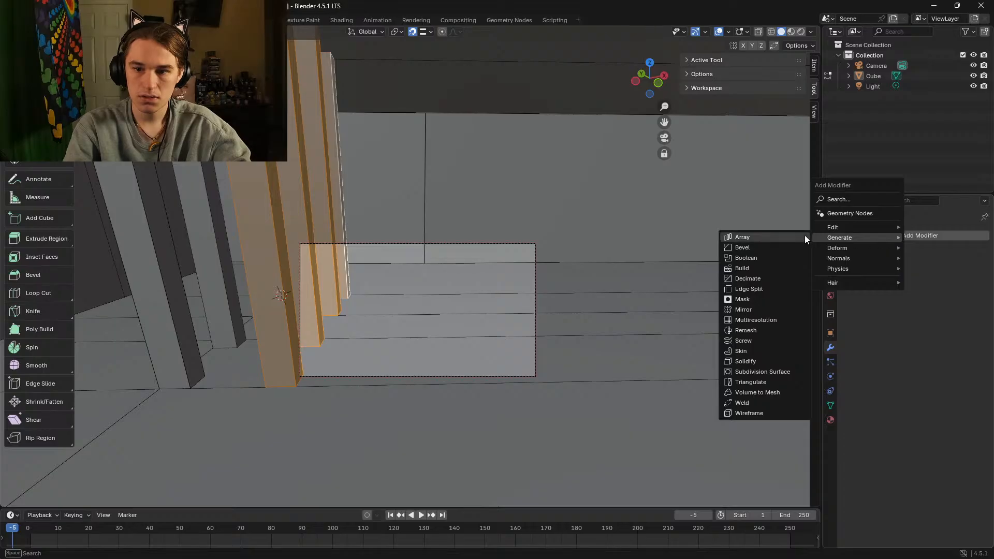
left_click(789, 237)
left_click_drag(937, 281, 936, 282)
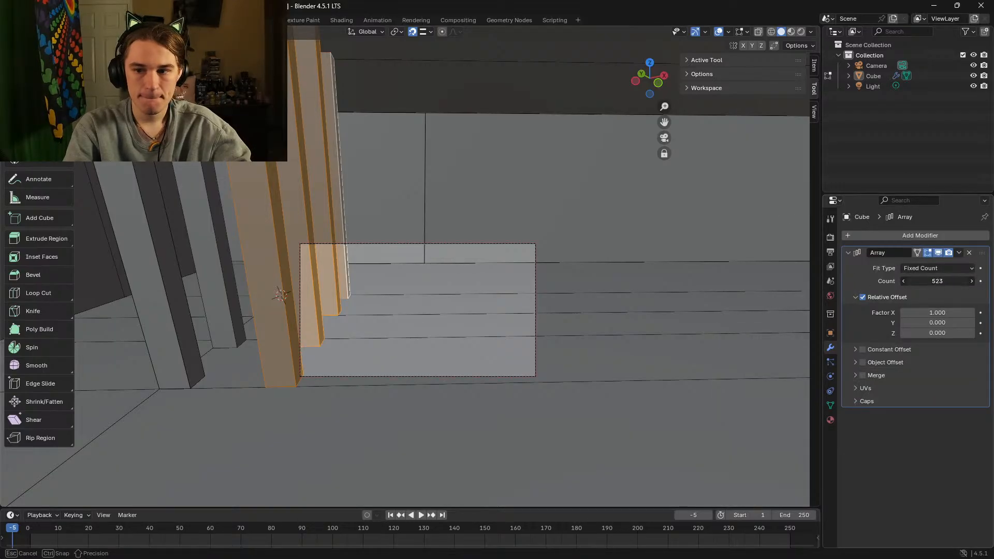
left_click_drag(937, 281, 937, 282)
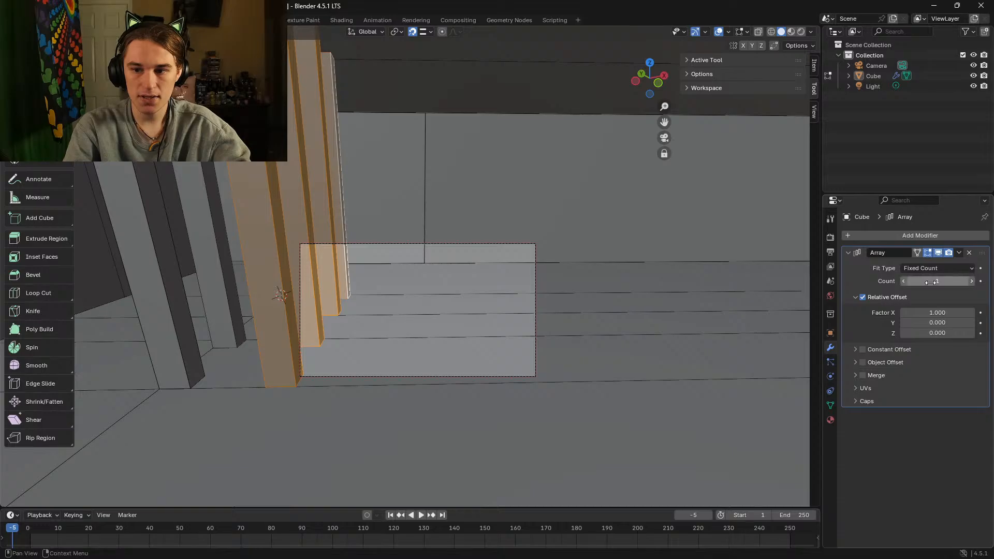
Step: Try different Relative Offset X factors on the fixed-count array, including 3.2
key("shift+grave")
key("s")
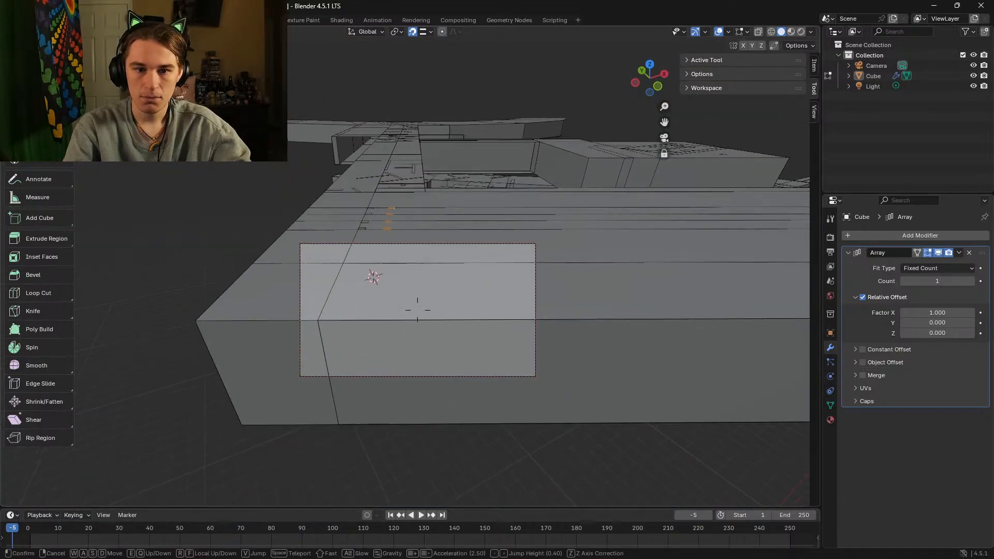
left_click(417, 310)
left_click_drag(938, 309, 911, 309)
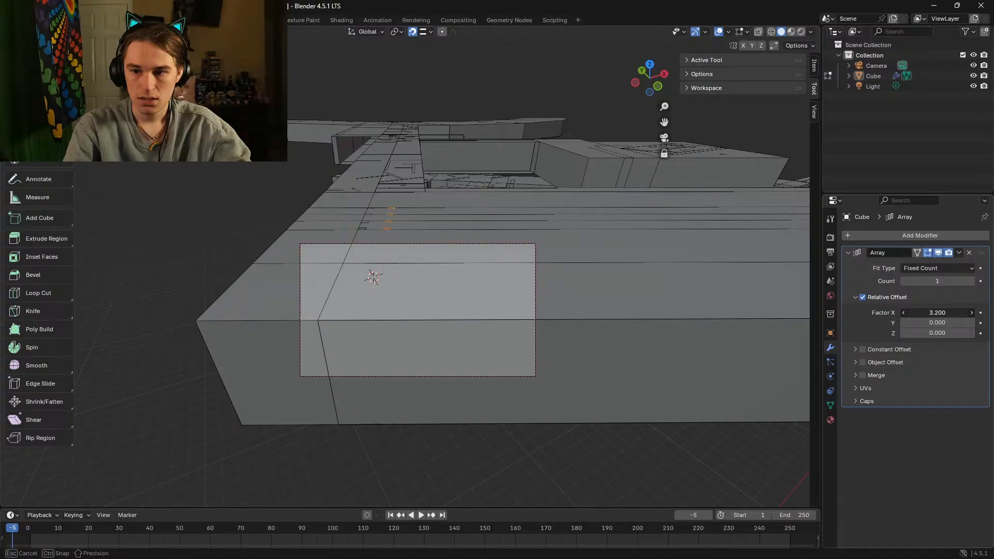
left_click_drag(911, 312, 939, 313)
Step: Try the array's Fit Length type with a relative offset X factor of 1.7
left_click(938, 268)
left_click(943, 290)
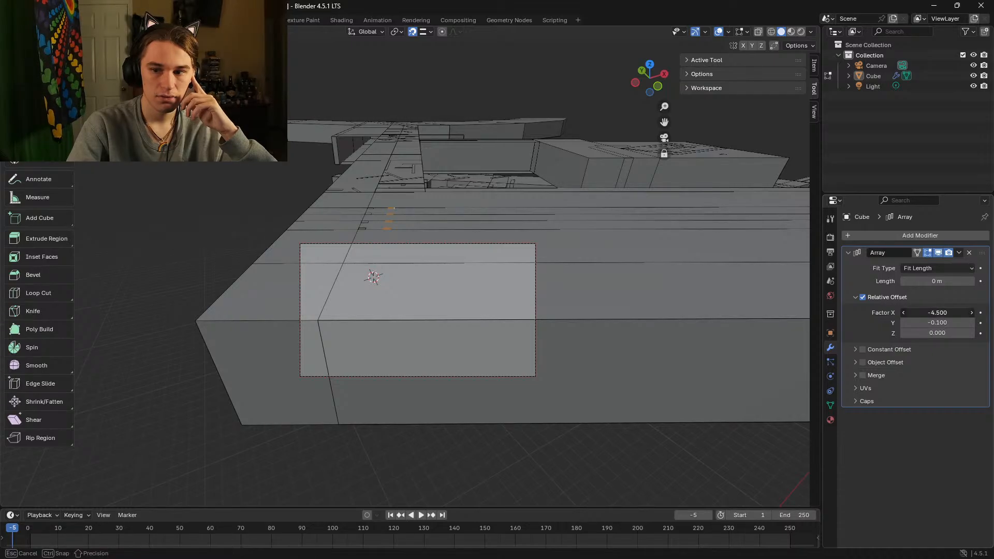
mouse_move(937, 313)
left_mouse_down()
mouse_move(939, 281)
mouse_move(952, 312)
mouse_move(933, 316)
left_mouse_up()
Step: Change the array's fit type to Fit Curve and try to pick a curve object for it
left_click(937, 271)
left_click(932, 303)
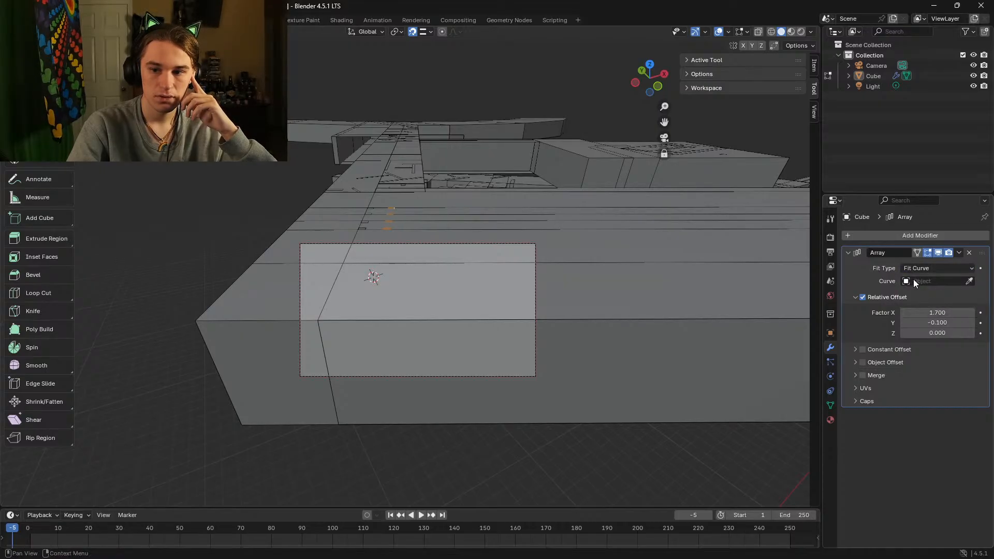
left_click(931, 281)
left_click(970, 281)
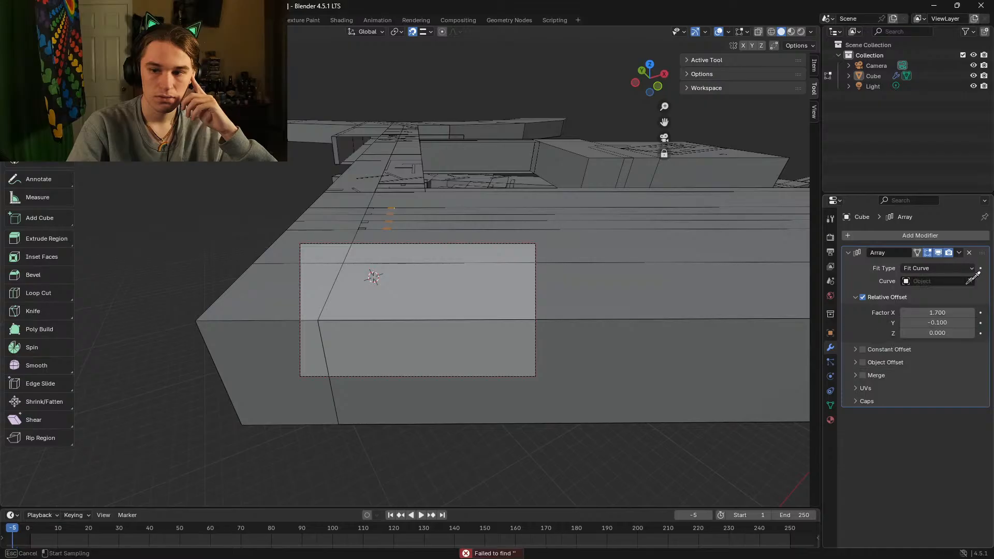
key("Escape")
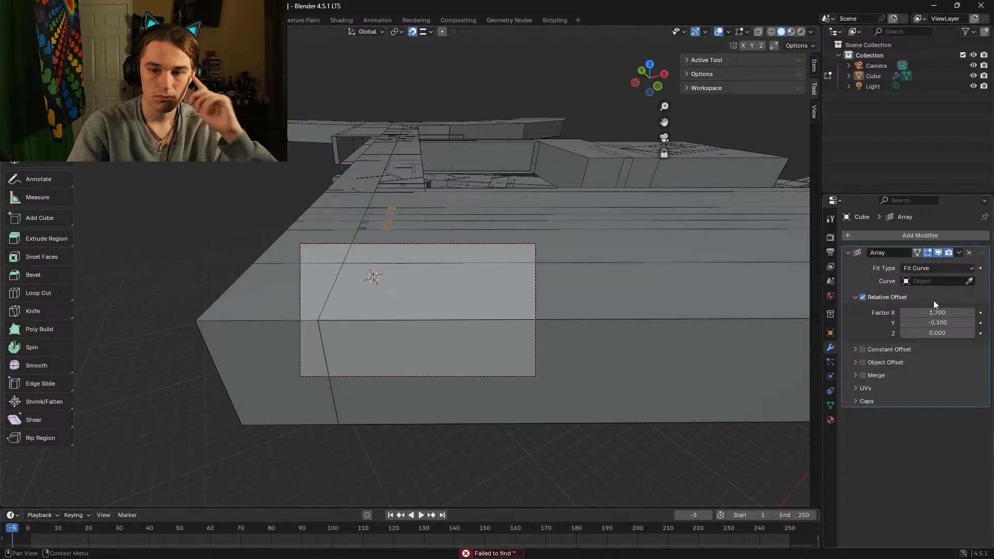
key("shift+grave")
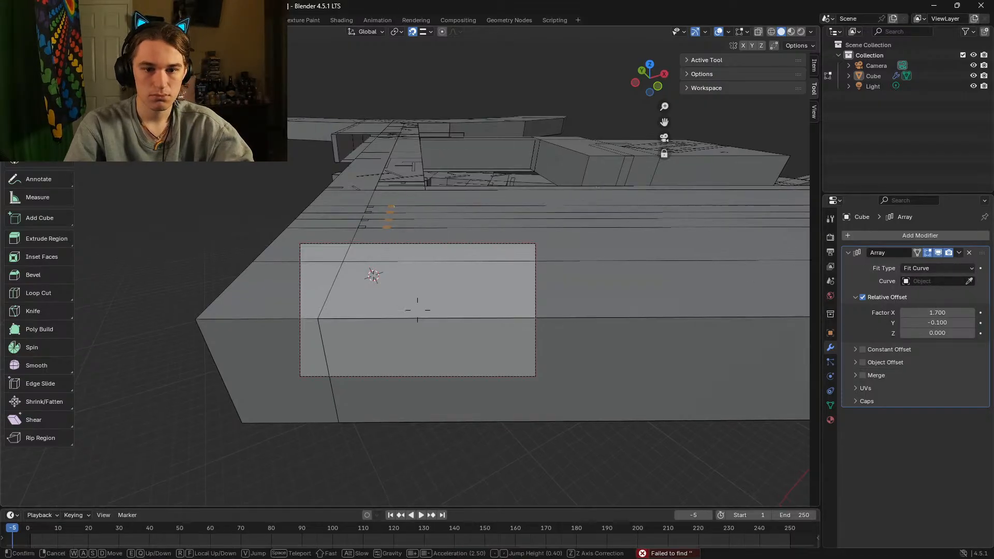
key("w")
key("s")
left_click(418, 309)
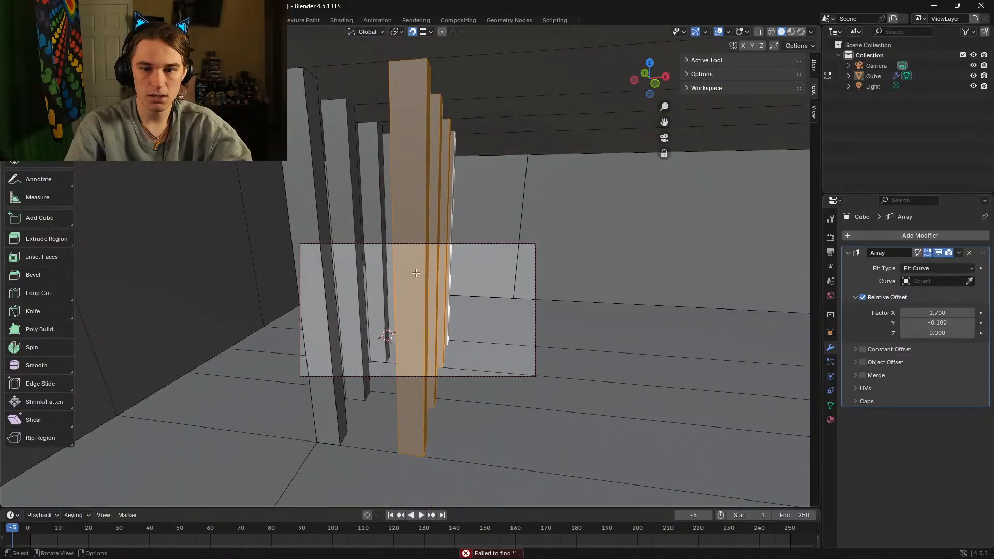
left_click(969, 281)
key("Escape")
Step: Try array relative offset factors of X 9 and Y -0.7 with Object Offset enabled, leaving the modifier's name as Array
left_click_drag(920, 313, 924, 312)
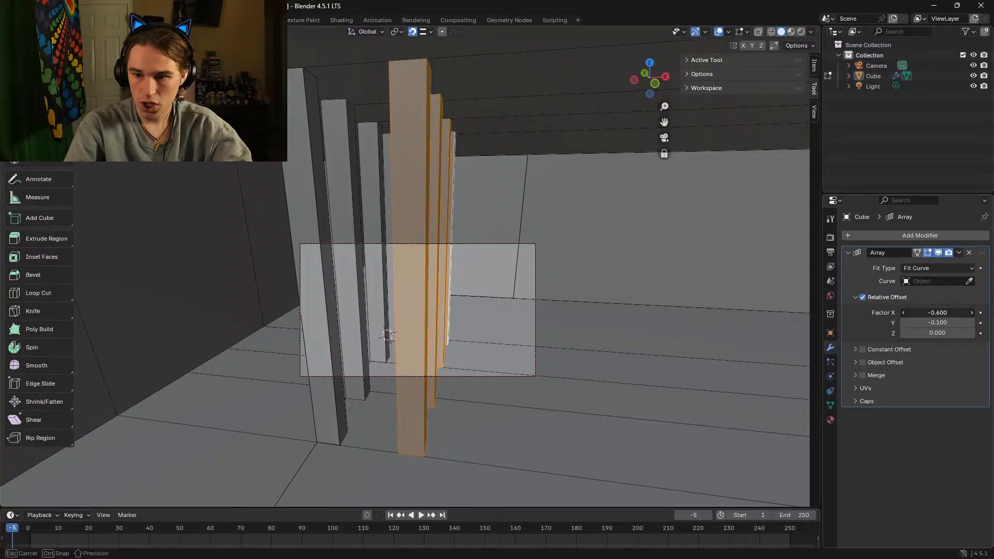
mouse_move(923, 313)
left_mouse_down()
mouse_move(934, 324)
mouse_move(916, 312)
left_mouse_up()
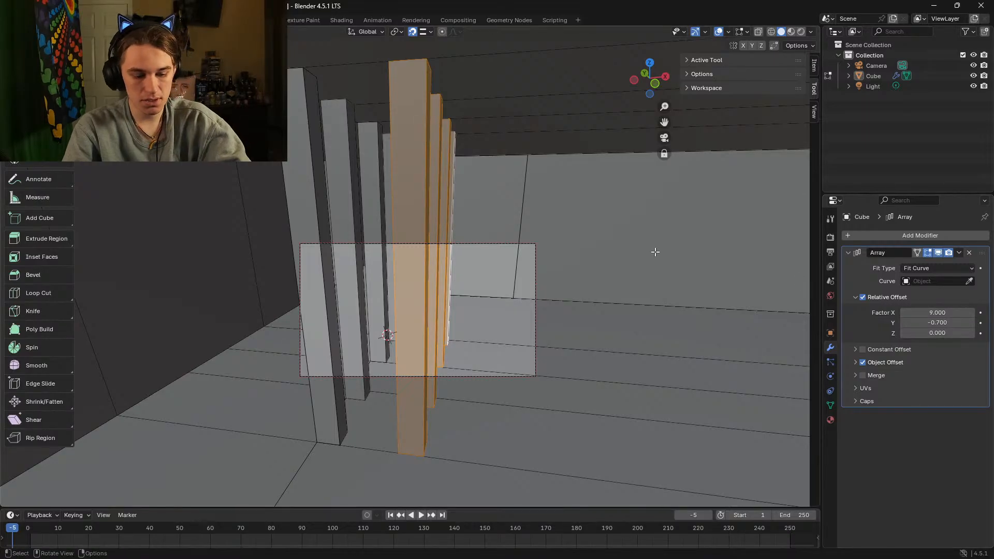
left_click(902, 253)
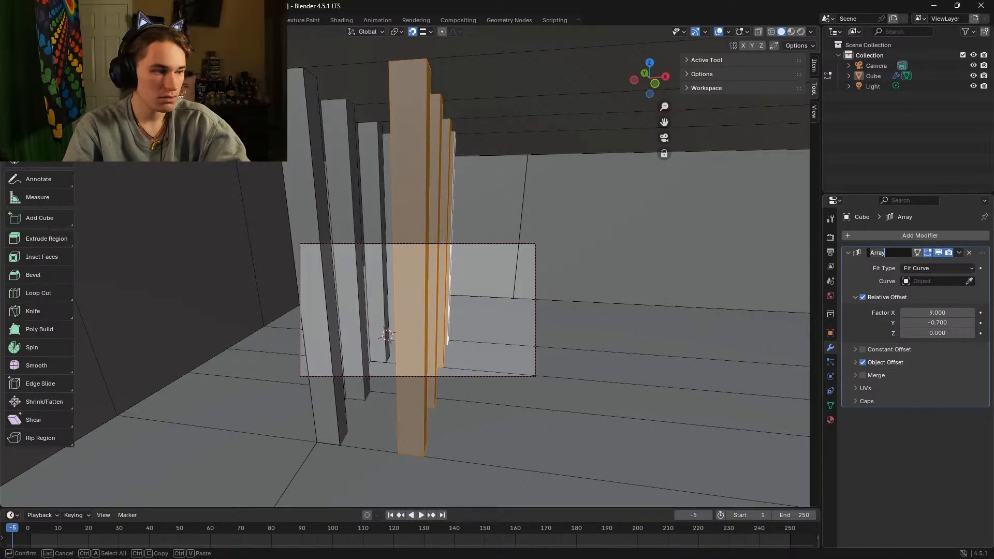
key("Return")
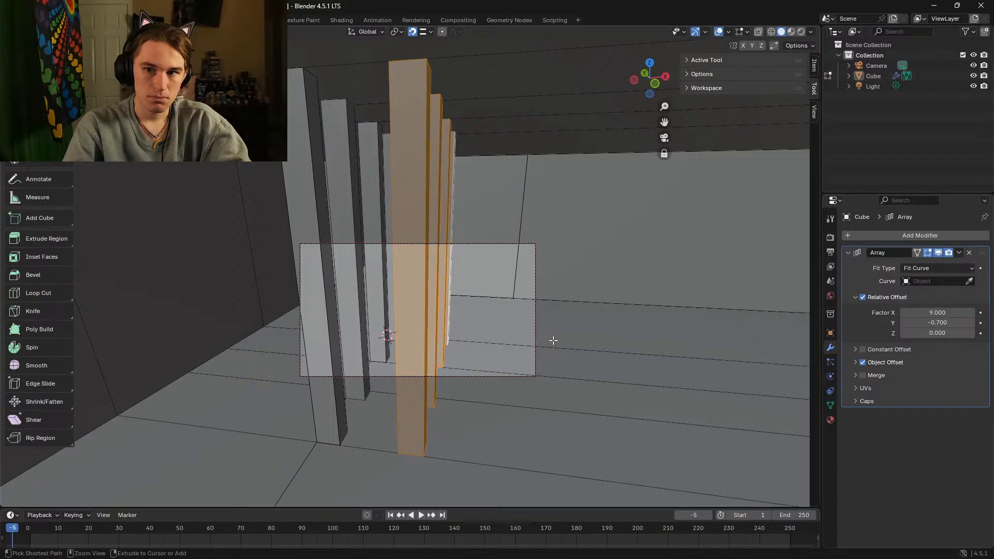
Step: Undo the duplicated pillar row and remove the Array modifier from the mesh
key("ctrl+z")
key("ctrl+z")
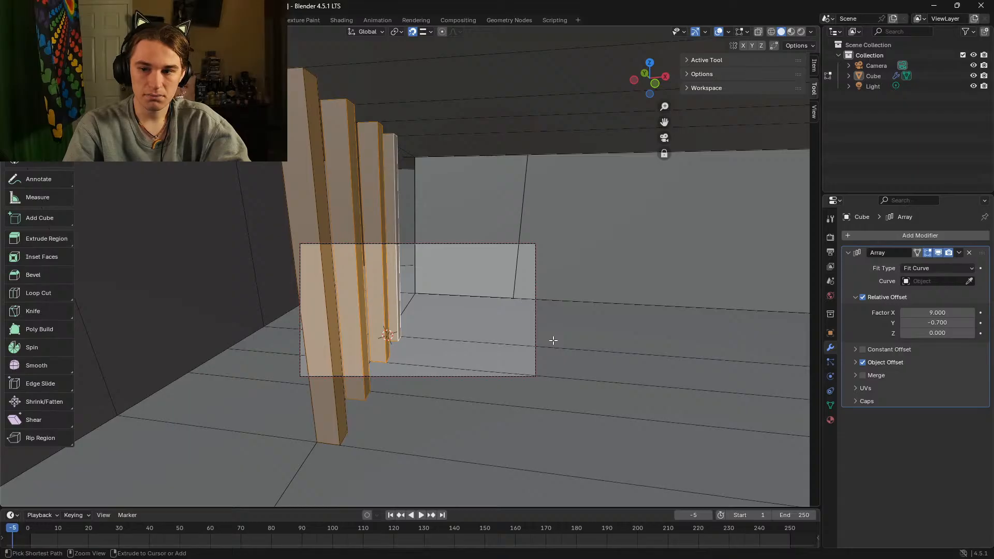
left_click(969, 253)
Step: Select one side face on each of the four pillars in the original row
key("shift+grave")
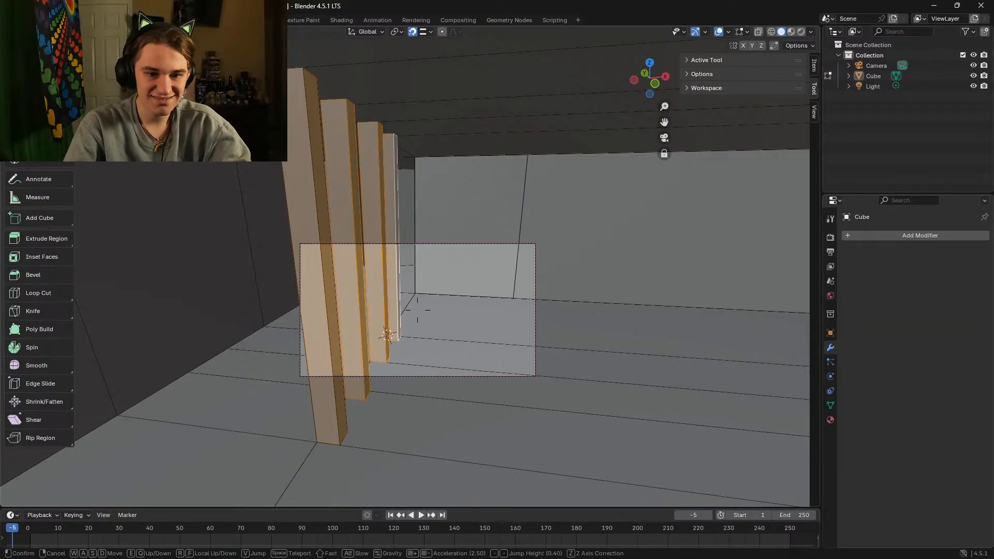
key("w")
key("d")
left_click(417, 310)
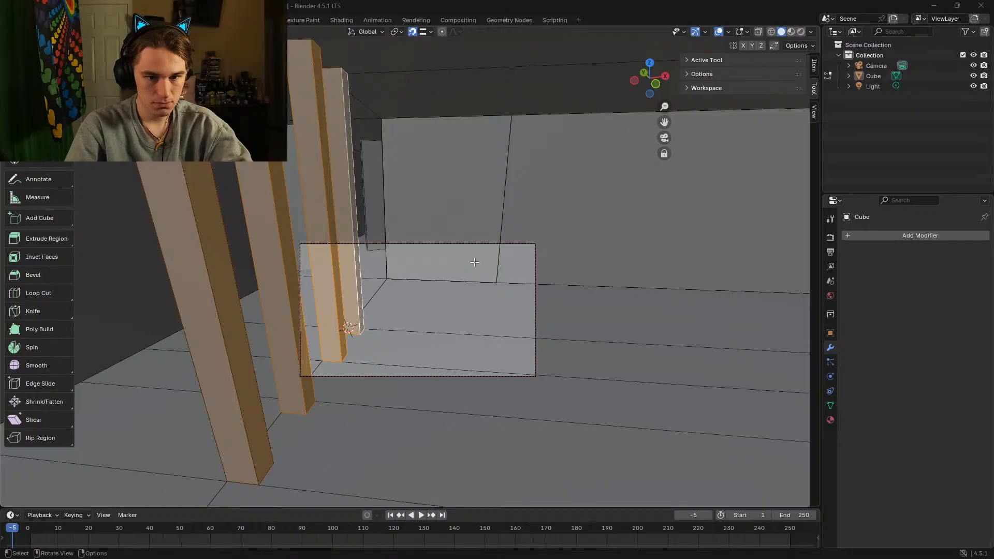
key("shift+grave")
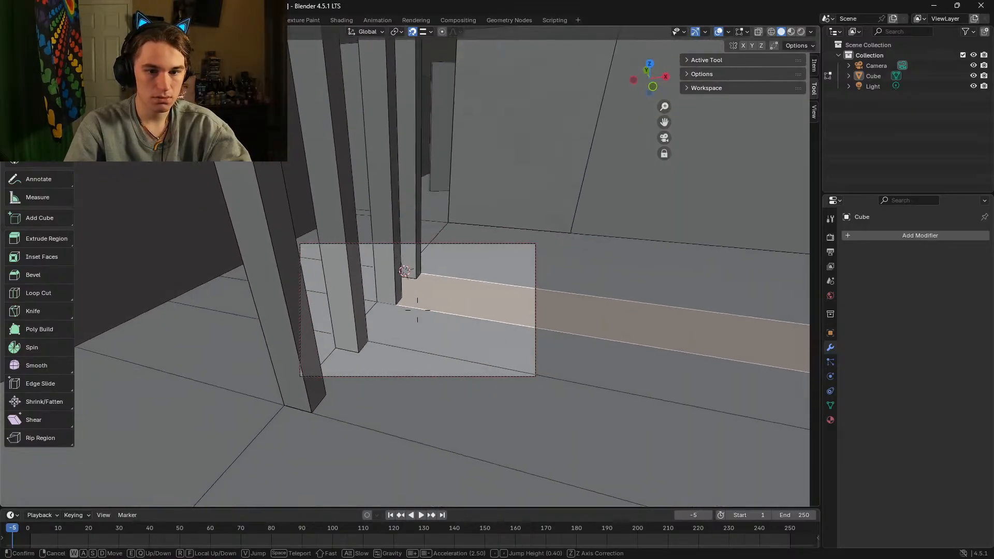
key("s")
left_click(417, 310)
left_click(318, 293)
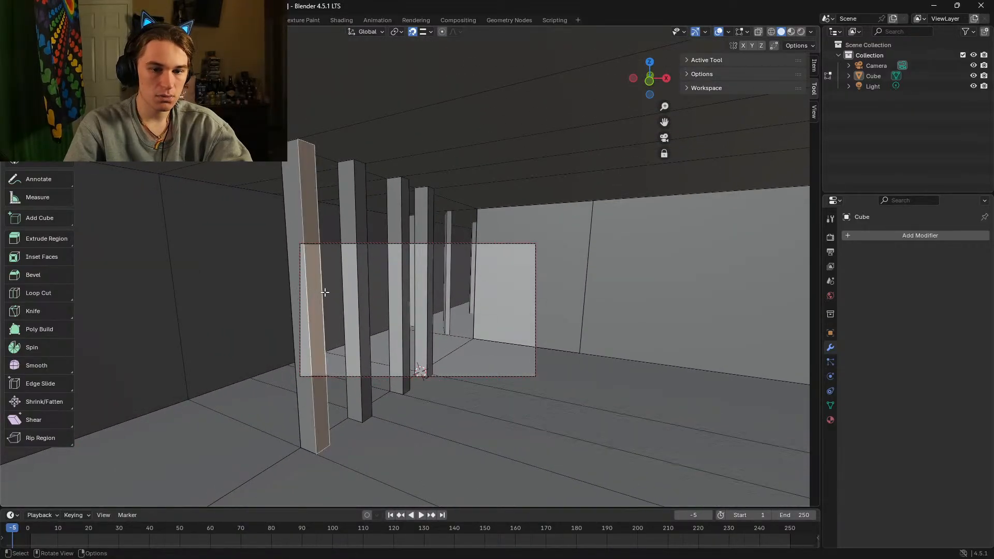
left_click(360, 289, "shift")
left_click(405, 289, "shift")
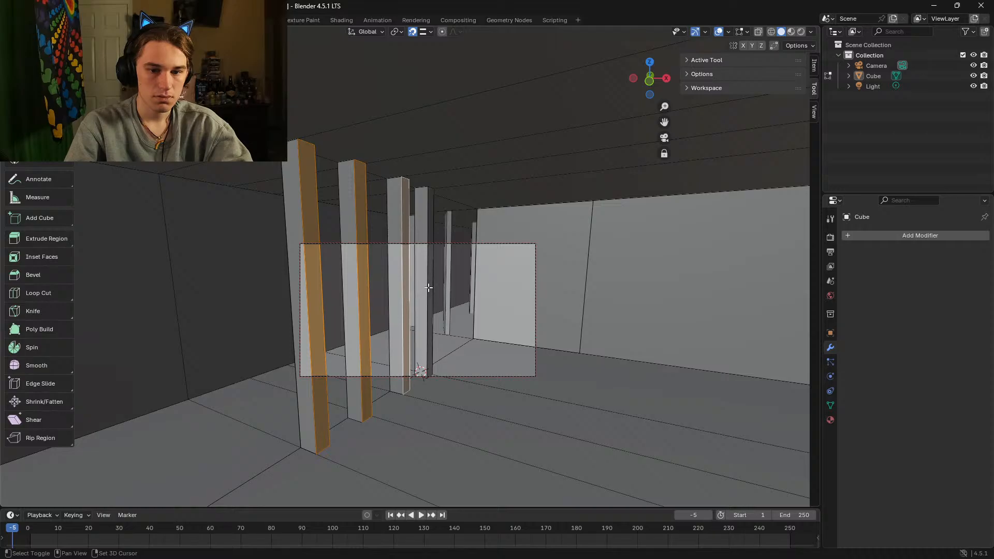
left_click(428, 287, "shift")
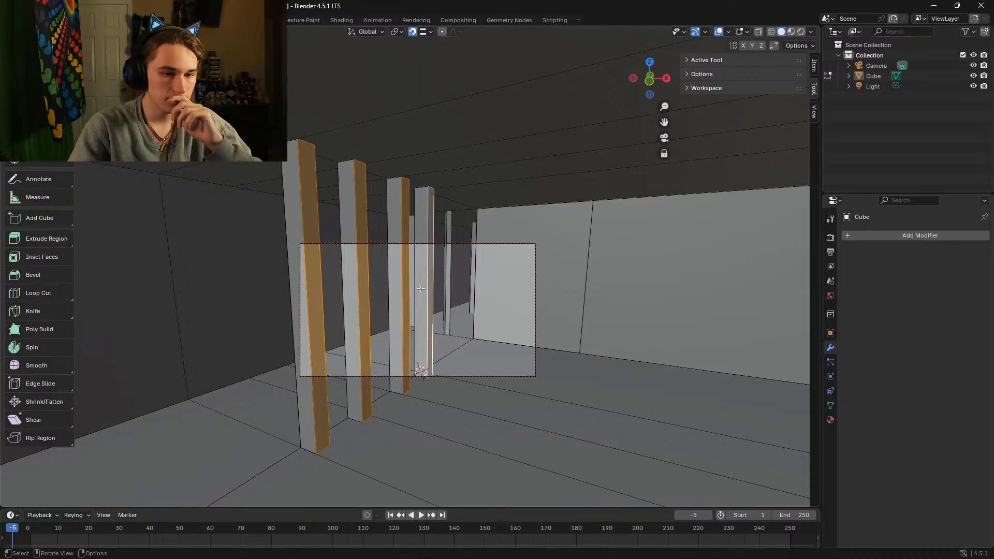
Step: Expand the face selection to all linked geometry so the four pillars are selected whole
left_click(146, 32)
mouse_move(232, 181)
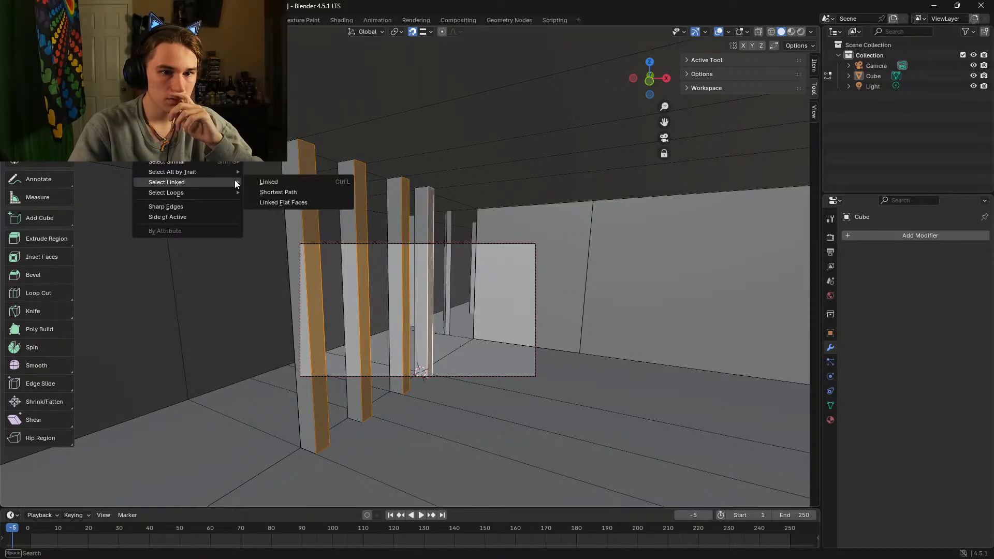
left_click(261, 182)
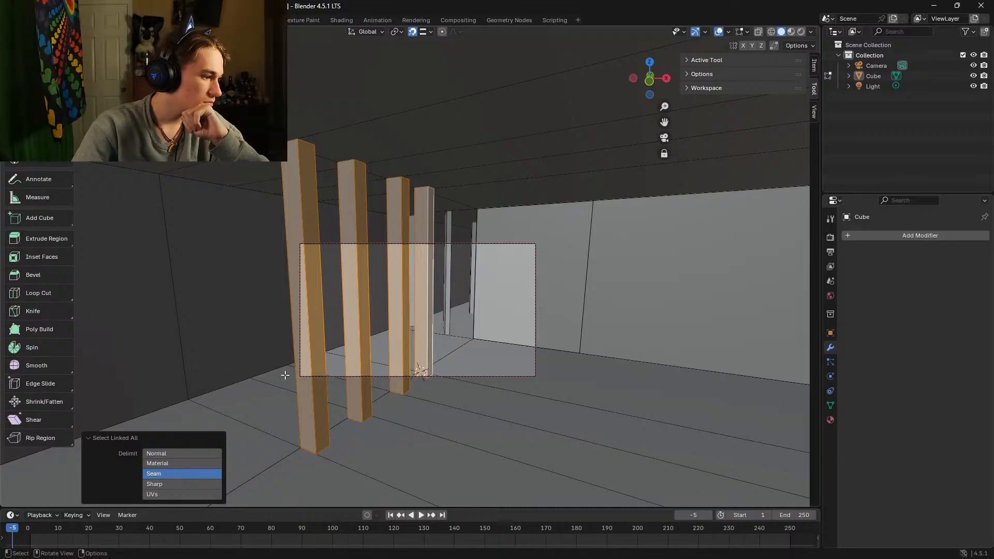
Step: Separate the selected row of pillars from the room mesh into their own object by selection
key("p")
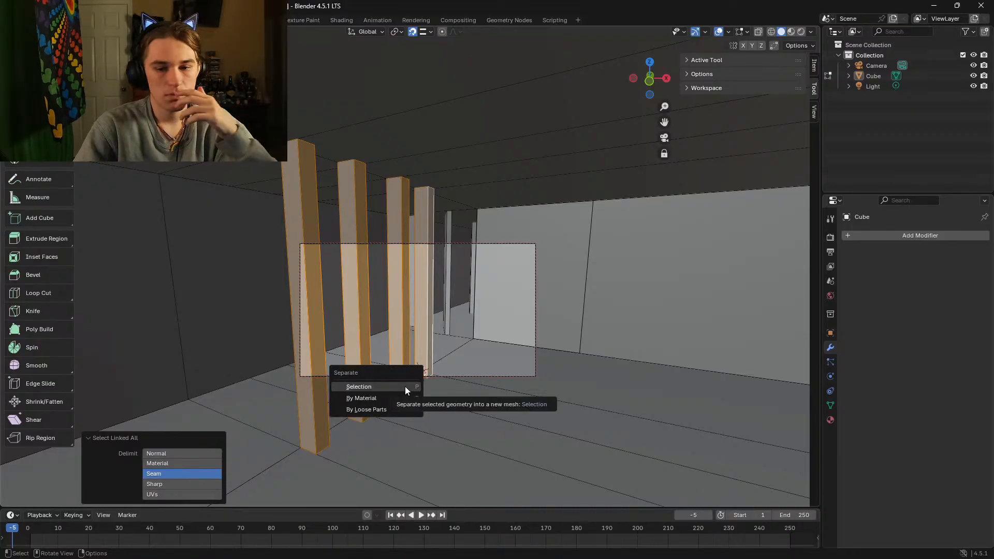
left_click(405, 386)
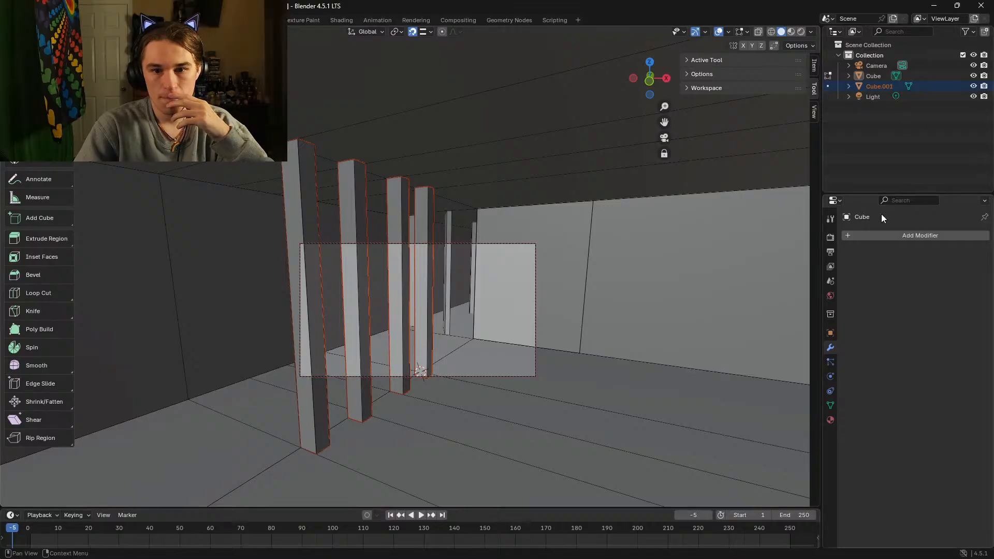
Step: Try to array the separated pillars by adding an Array modifier with a relative offset Factor X of 1.5
left_click(897, 236)
mouse_move(890, 238)
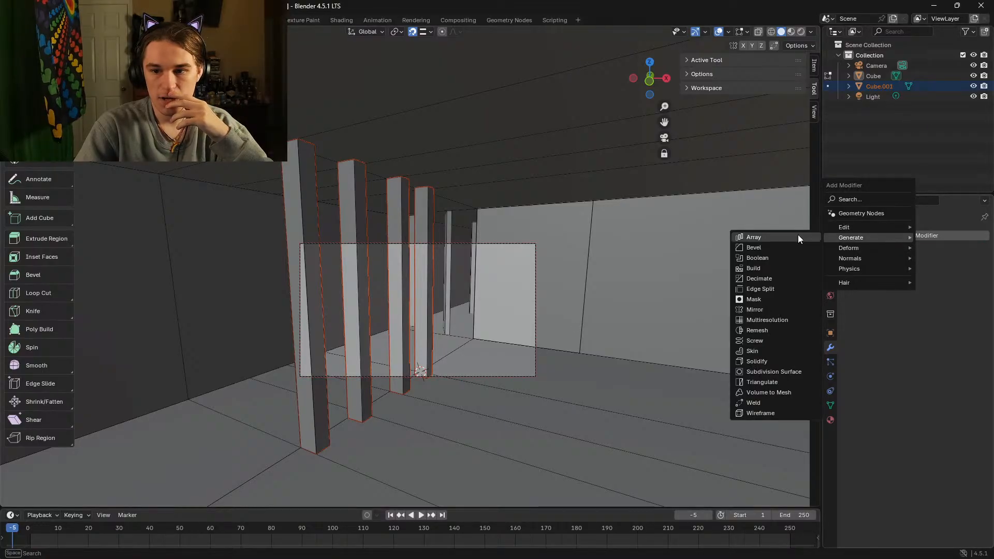
left_click(781, 236)
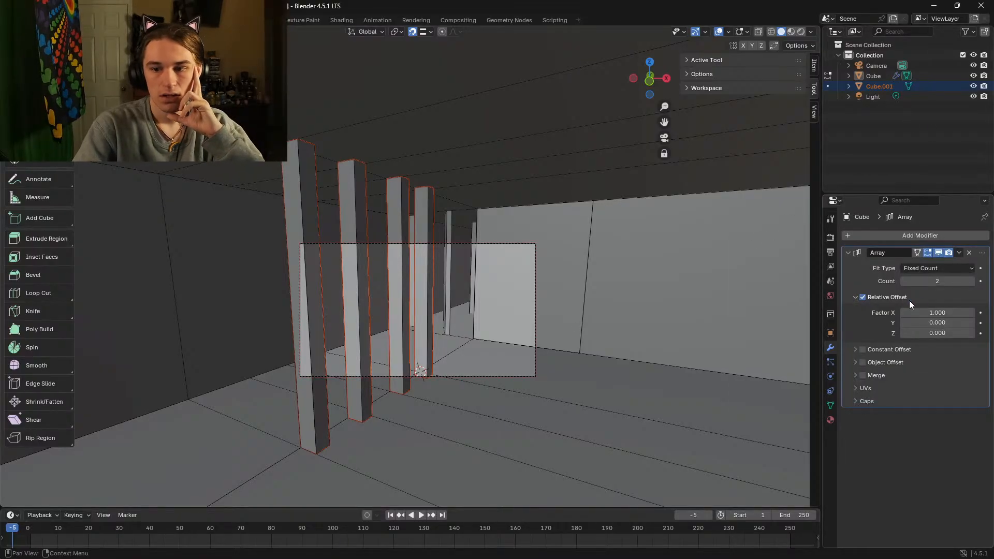
left_click_drag(929, 313, 929, 312)
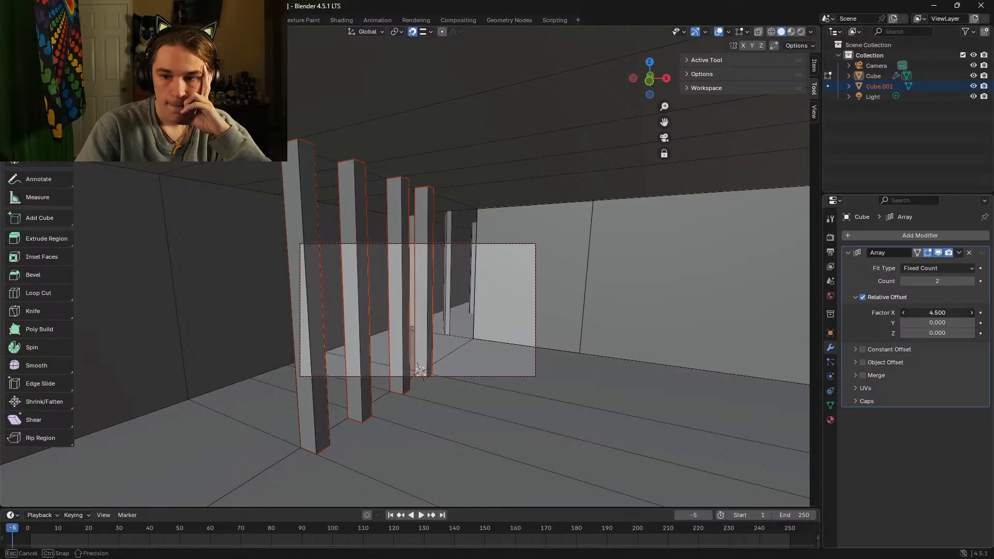
mouse_move(929, 313)
left_mouse_down()
mouse_move(910, 313)
mouse_move(929, 313)
left_mouse_up()
Step: Set the array's relative offset Factor X to 0.5 while viewing the building from outside
key("shift+grave")
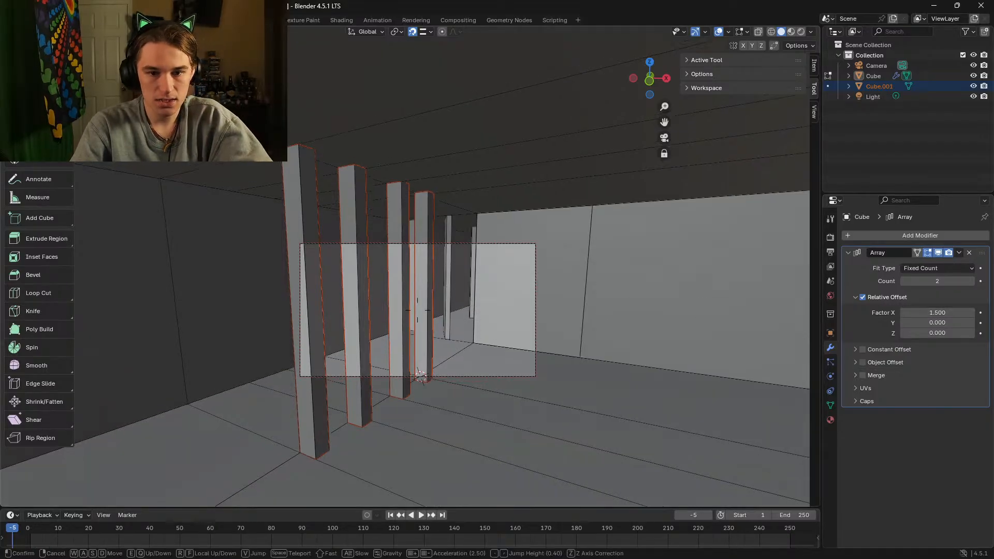
key("s")
left_click(631, 276)
mouse_move(936, 313)
left_mouse_down()
mouse_move(914, 313)
mouse_move(937, 312)
left_mouse_up()
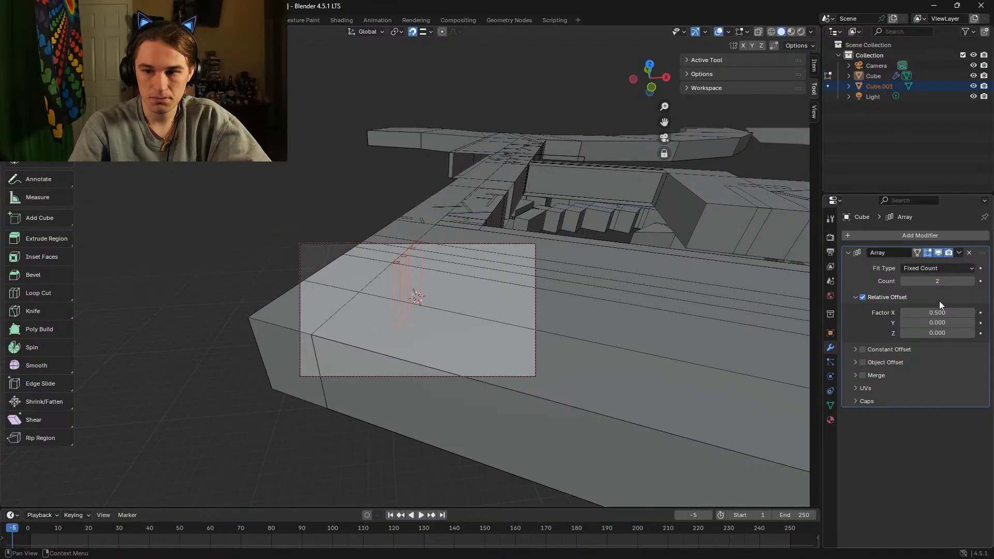
left_click(958, 253)
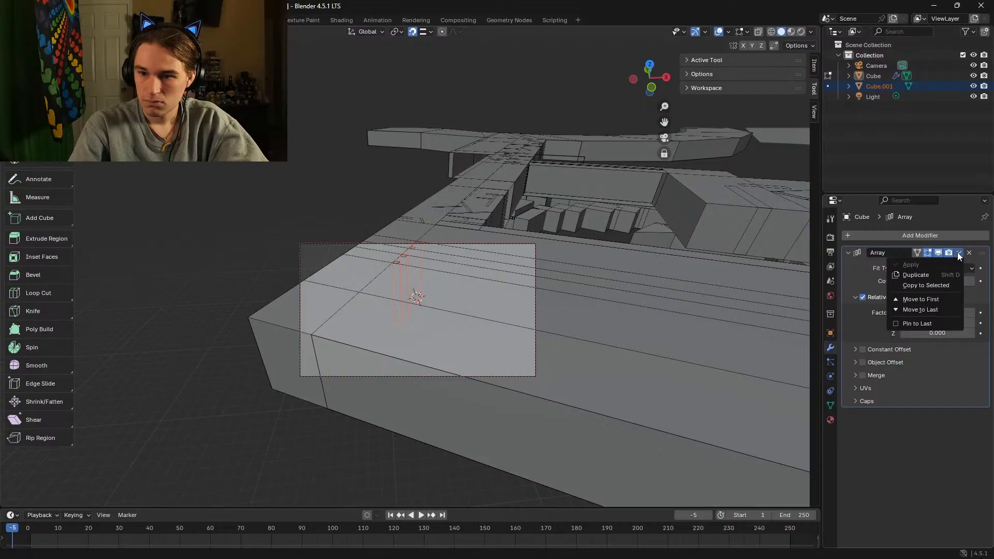
left_click(958, 253)
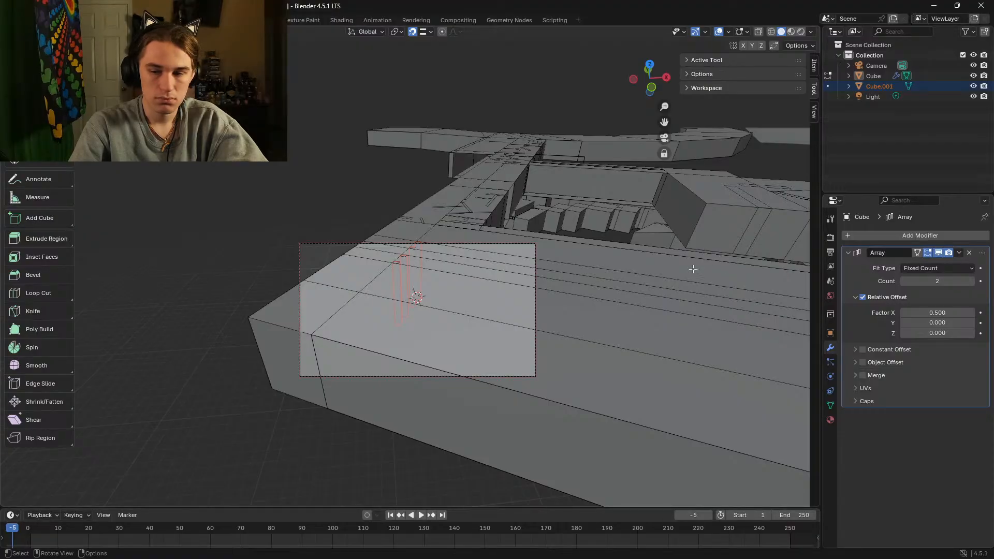
left_click(961, 268)
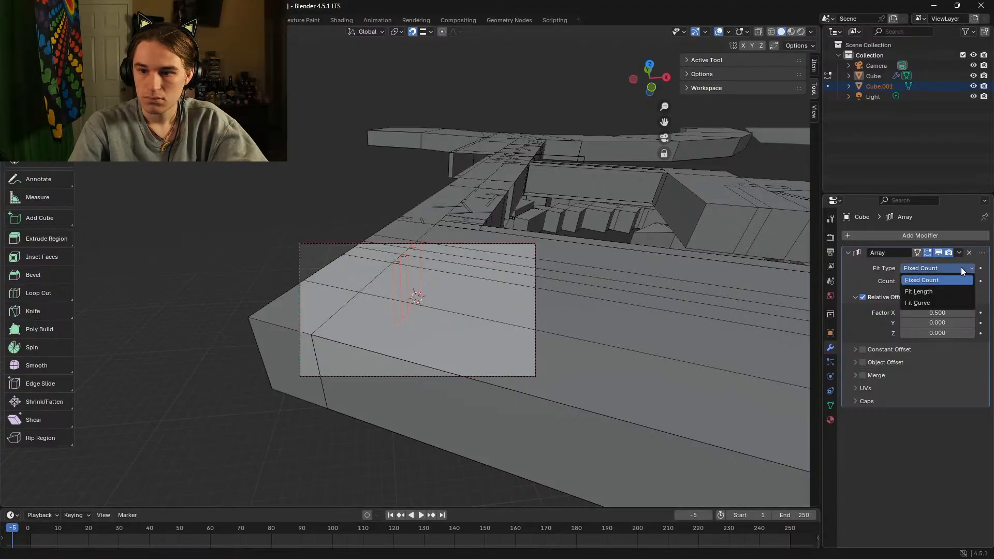
left_click(959, 252)
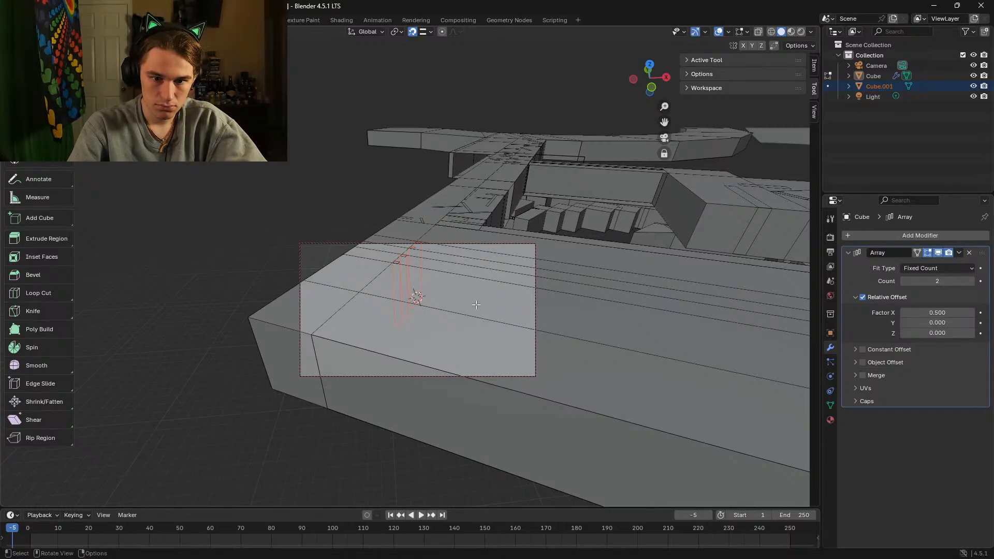
Step: Inspect the pillars inside and outside the building, and remove the Array modifier
key("shift+grave")
key("w")
key("w")
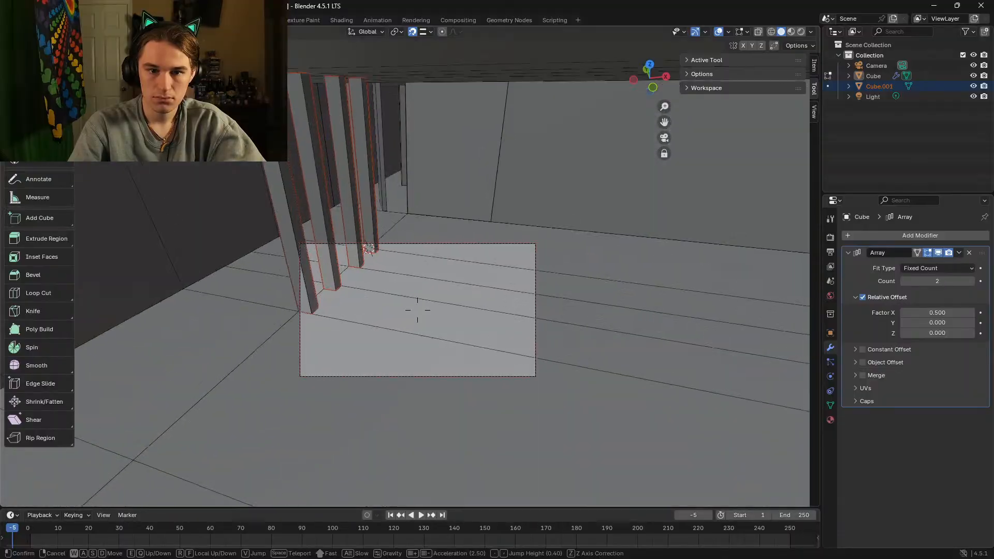
key("s")
left_click(476, 305)
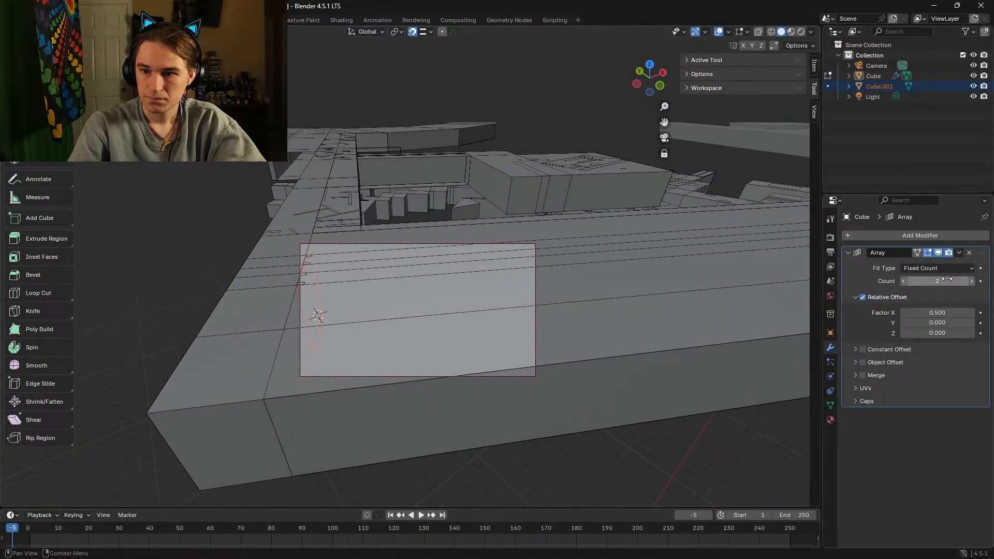
left_click(969, 253)
Step: Return to the pillars inside the room, expand Cube.001 in the scene hierarchy and add a new Array modifier
key("shift+grave")
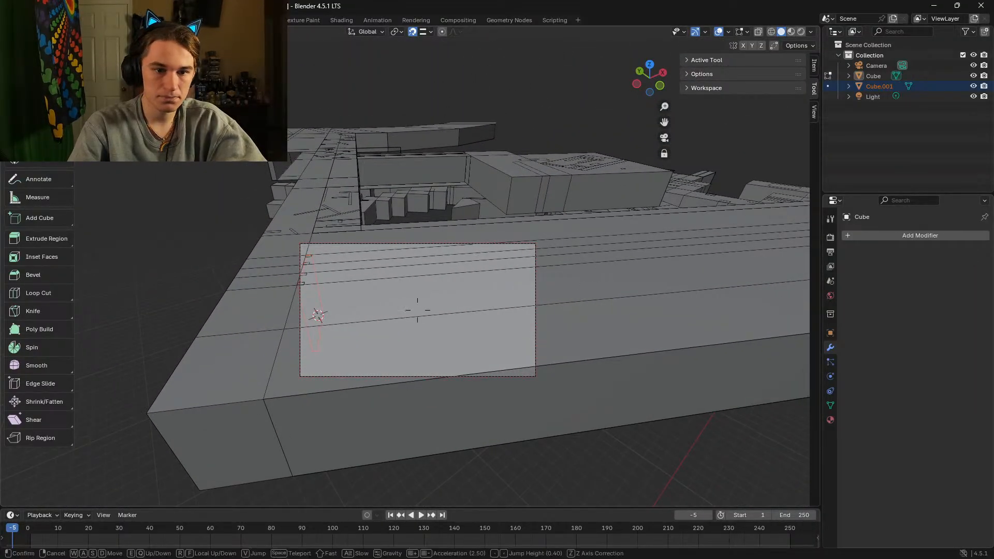
key("w")
key("w")
key("s")
key("a")
key("w")
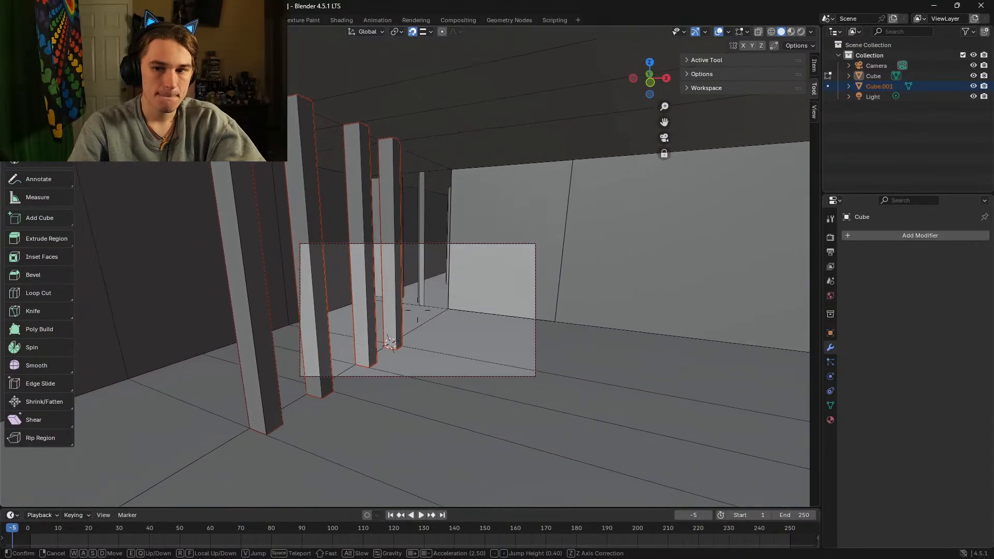
key("Return")
left_click(937, 236)
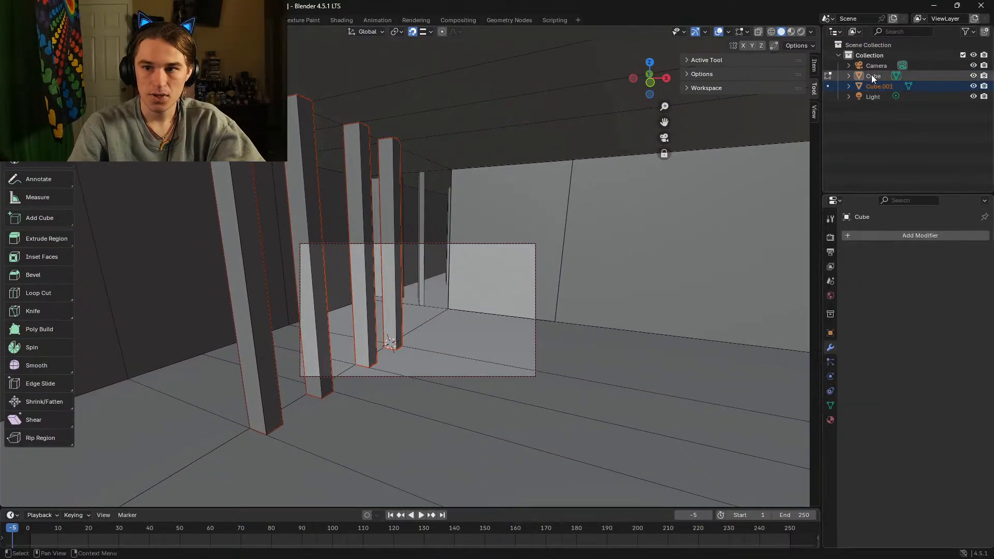
left_click(847, 85)
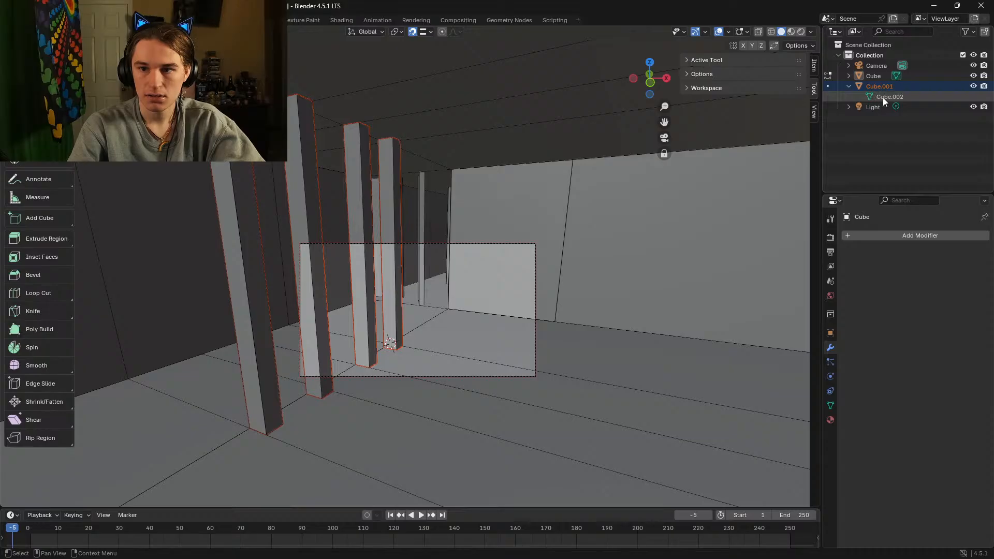
left_click(910, 237)
mouse_move(910, 235)
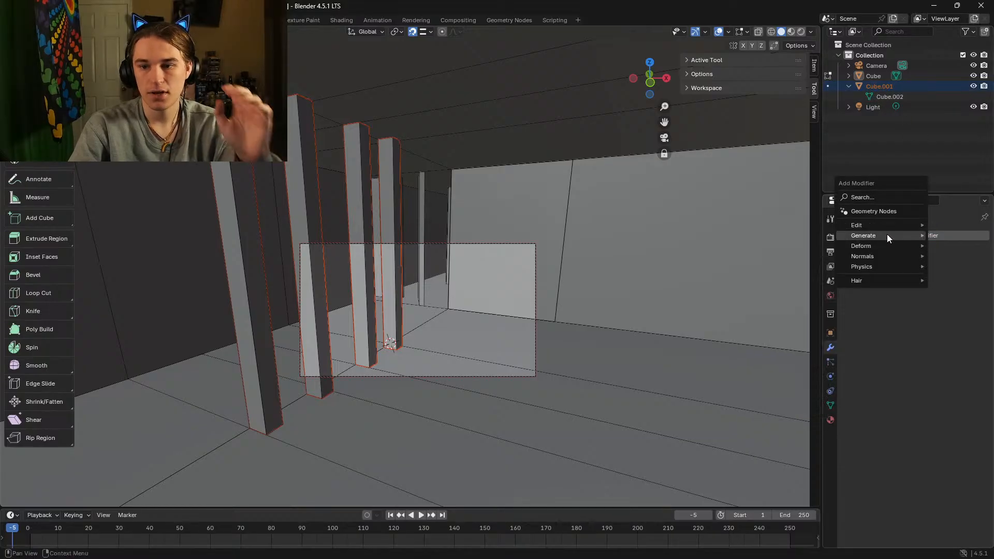
left_click(815, 237)
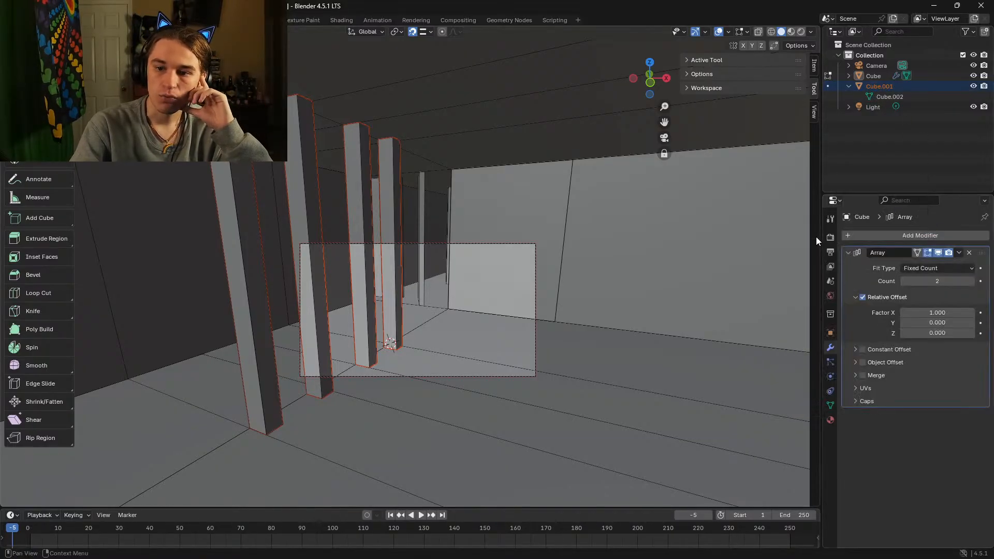
Step: Toggle the array's on-cage and edit-mode display, and set its relative offset Factor X to -6.9
left_click(918, 255)
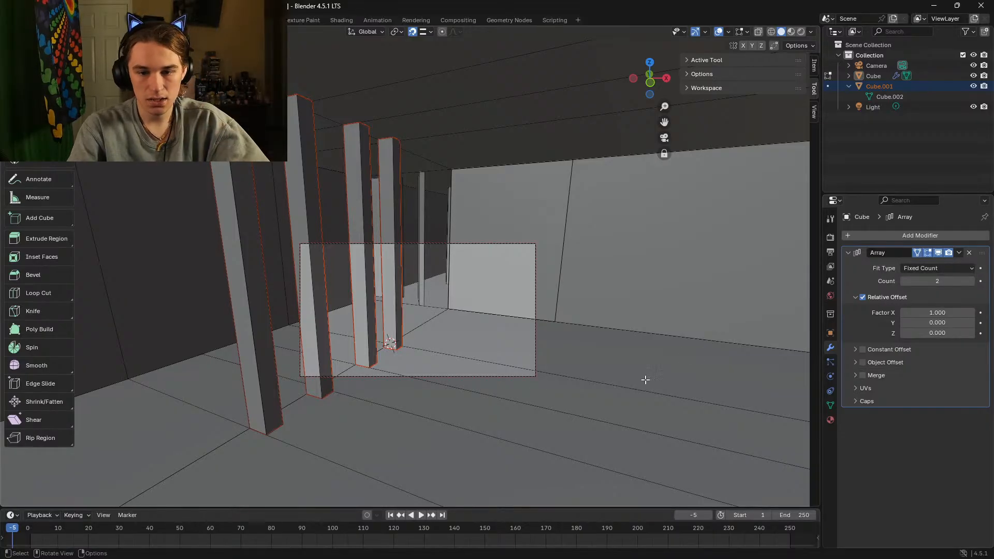
left_click_drag(937, 312, 891, 313)
left_click(926, 253)
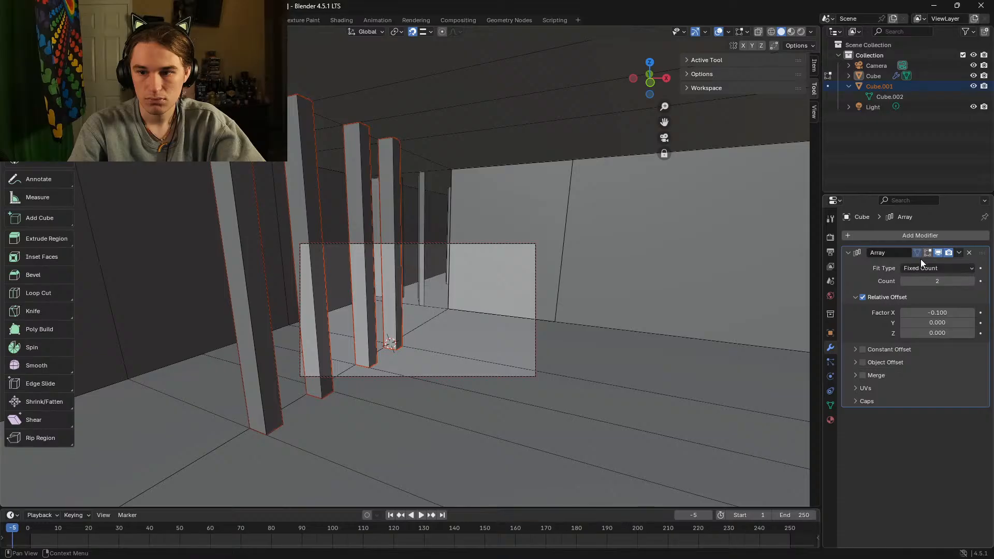
left_click(928, 254)
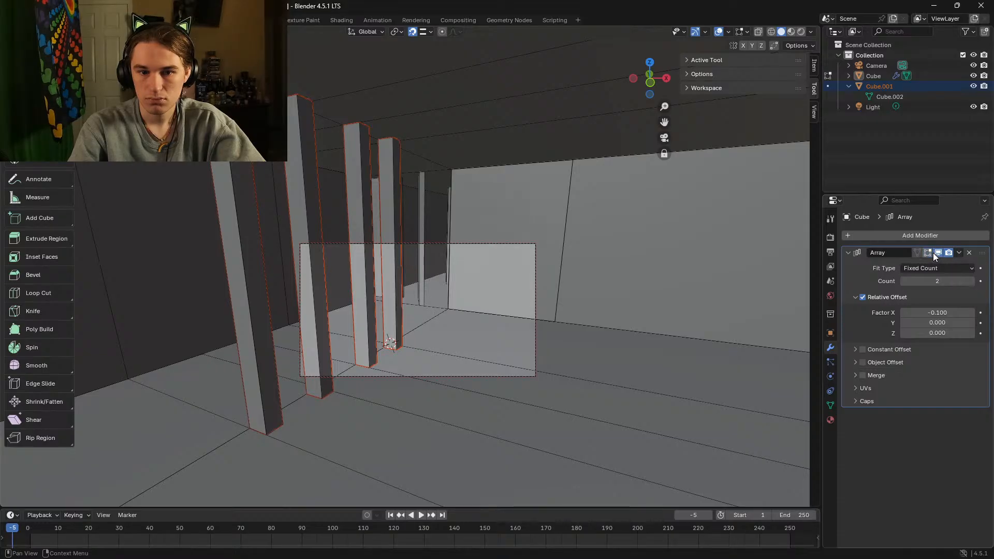
left_click_drag(937, 312, 917, 313)
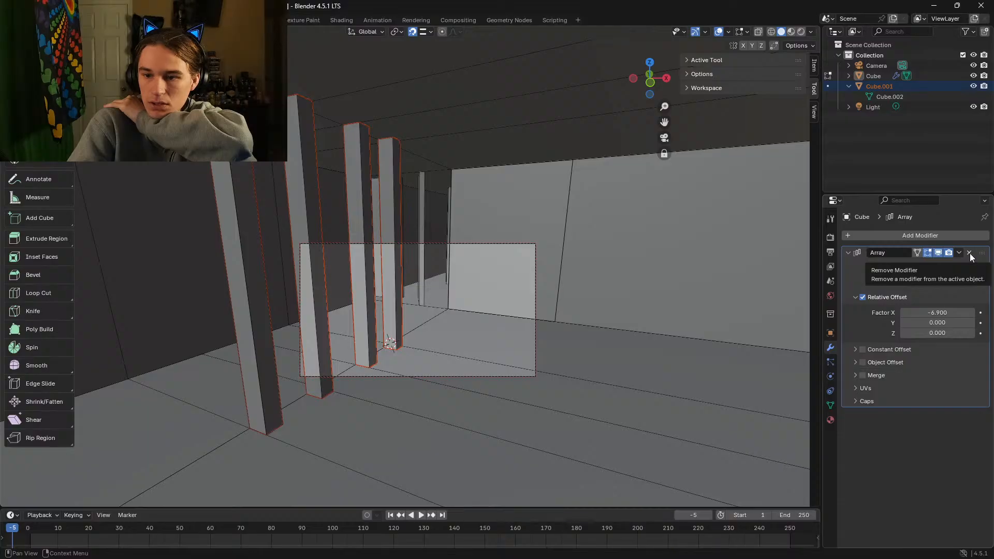
Step: Check the array's fit type options, leave Fixed Count selected and delete the modifier
left_click(941, 269)
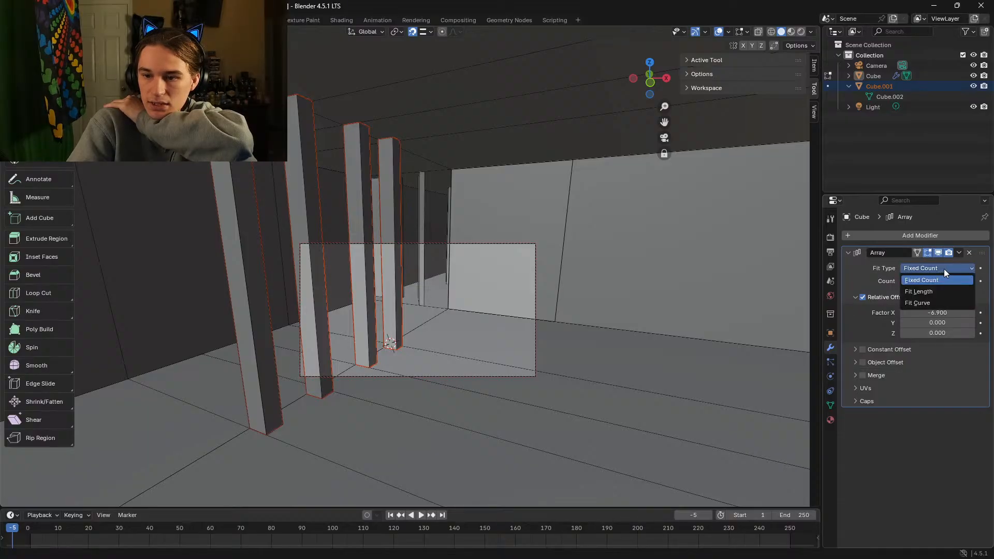
left_click(943, 269)
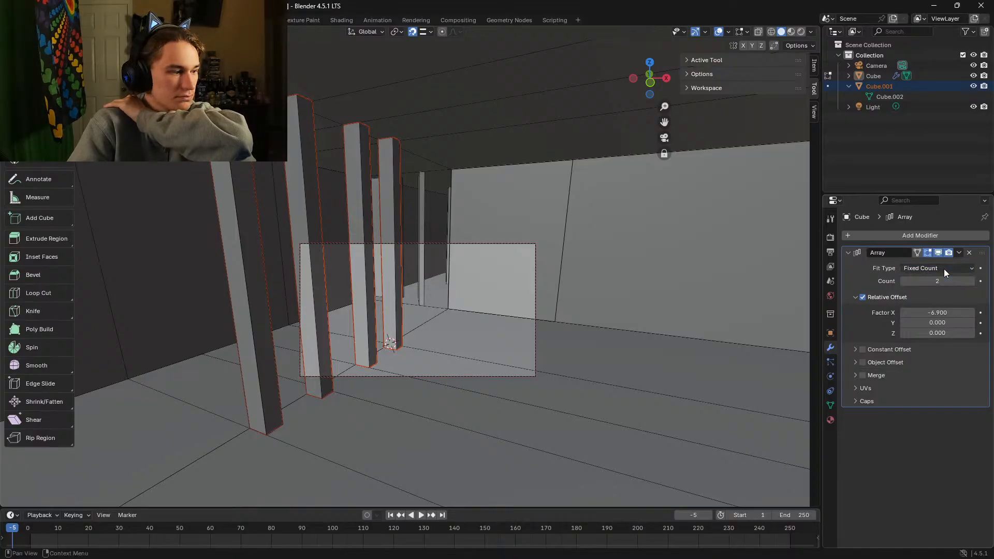
left_click(969, 253)
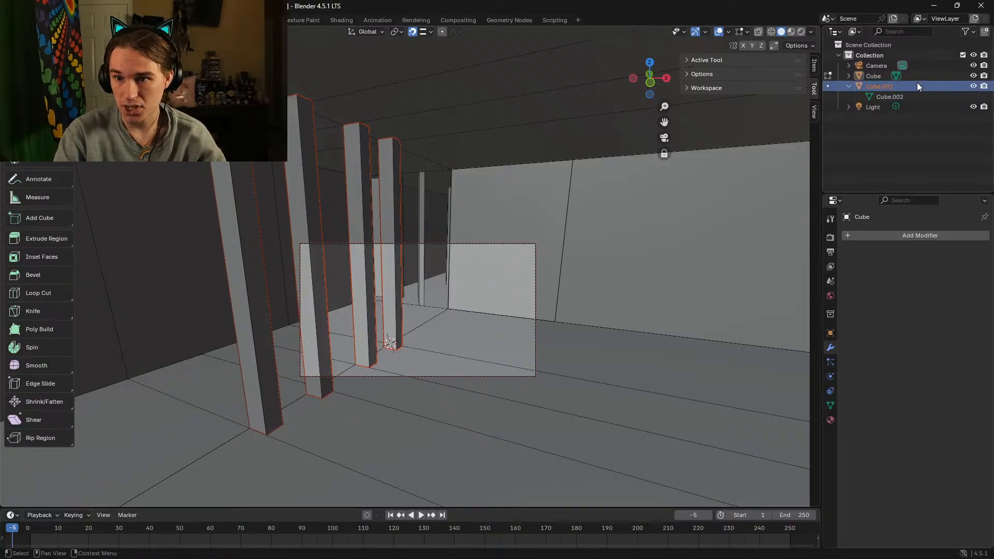
Step: Try another Array modifier with a relative offset Factor X of 1.5, and remove it again
left_click(887, 232)
mouse_move(886, 232)
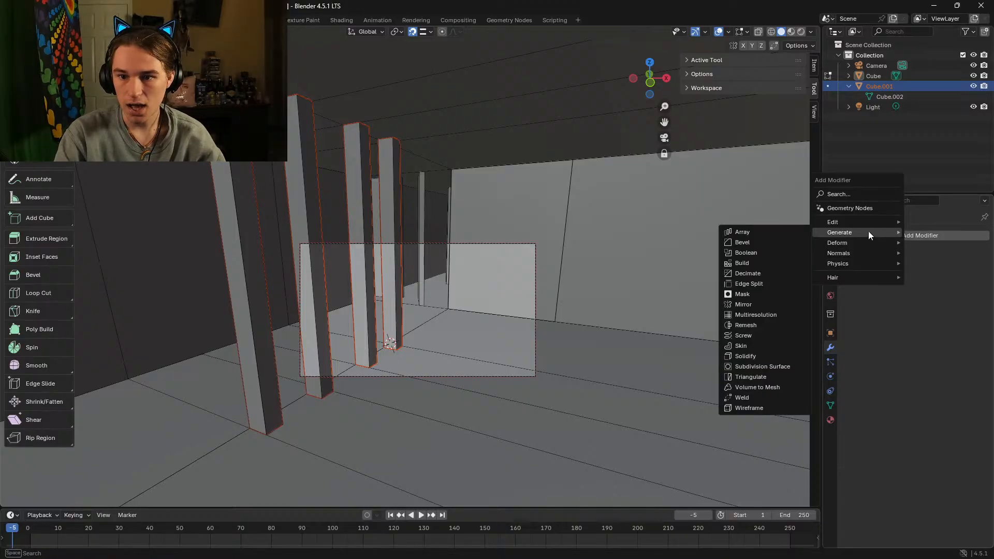
left_click(784, 231)
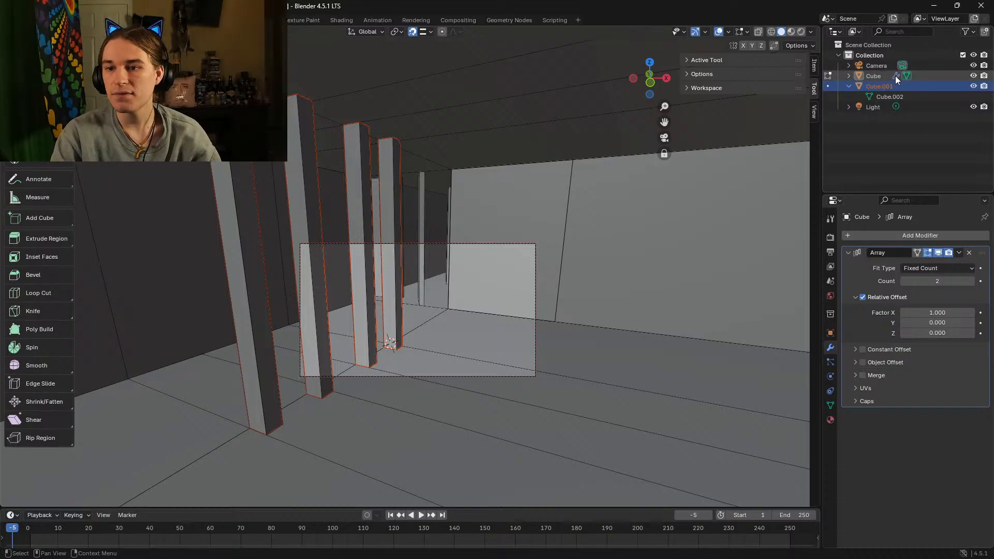
mouse_move(937, 312)
left_mouse_down()
mouse_move(963, 312)
mouse_move(937, 312)
left_mouse_up()
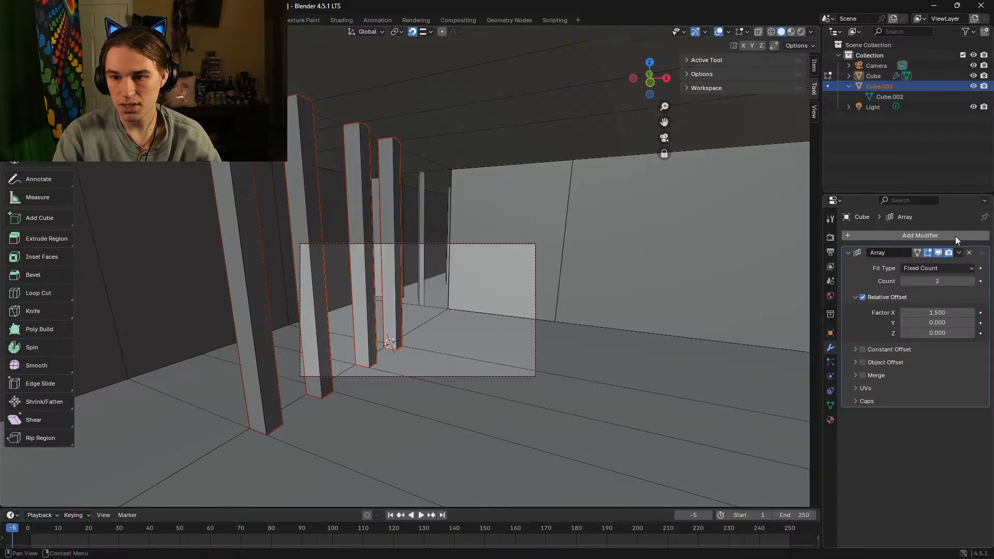
left_click(969, 252)
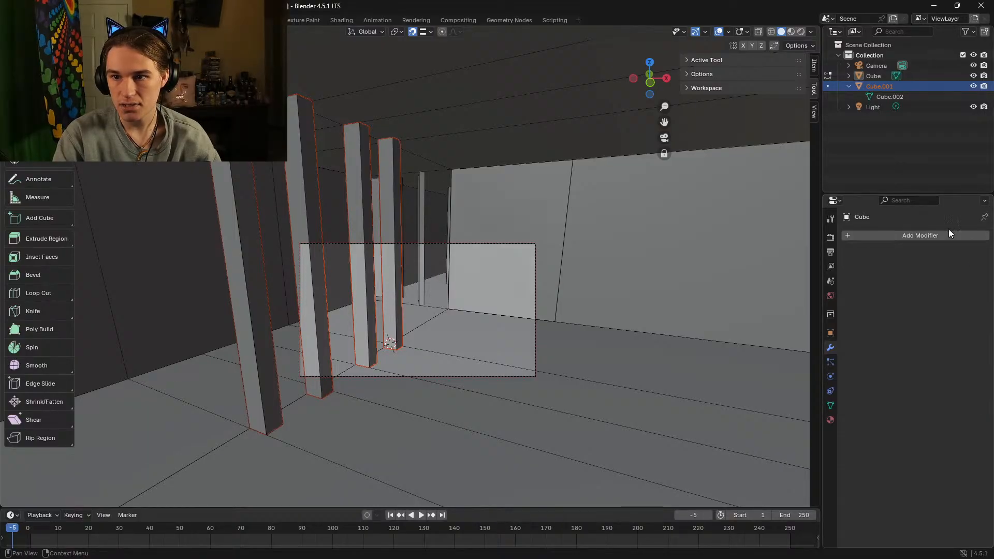
double_click(880, 87)
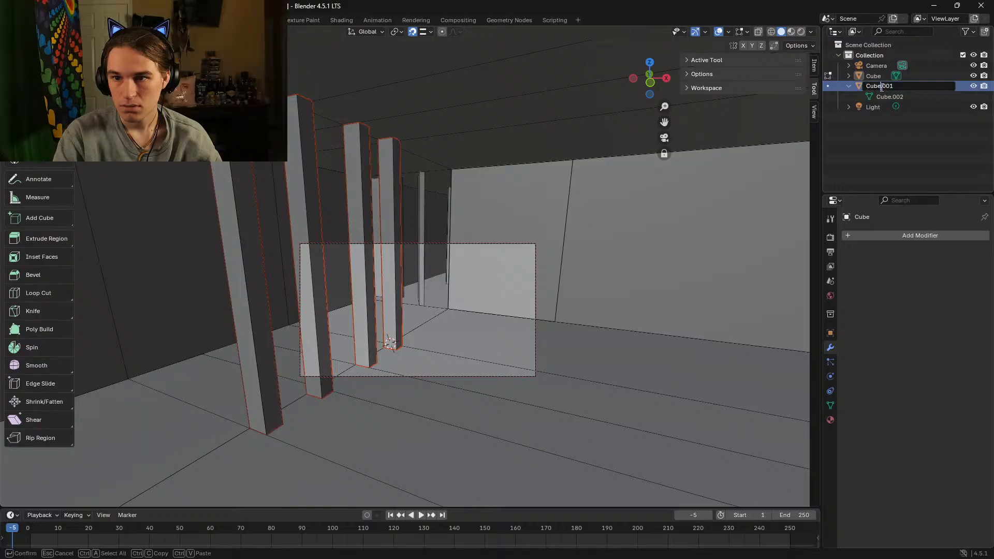
left_click(960, 87)
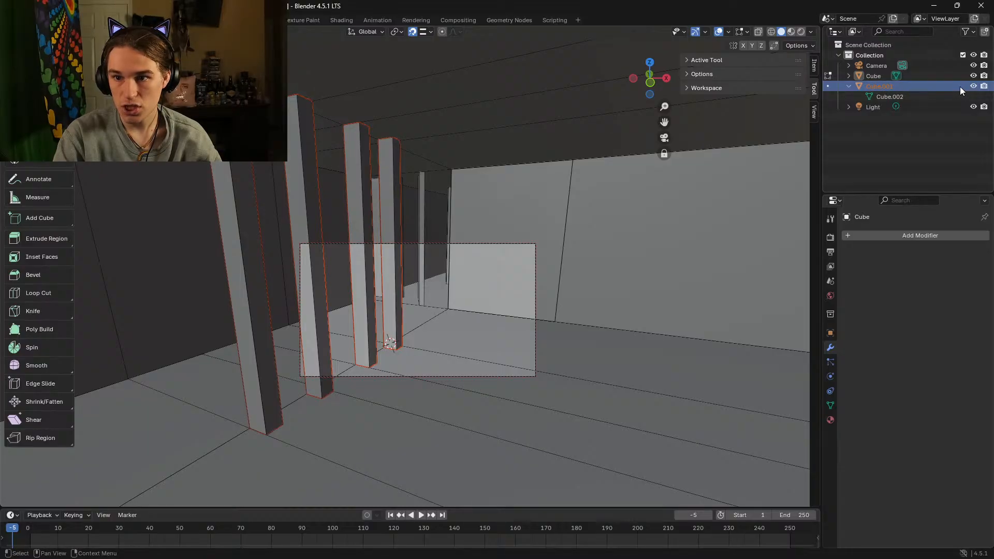
left_click(849, 86)
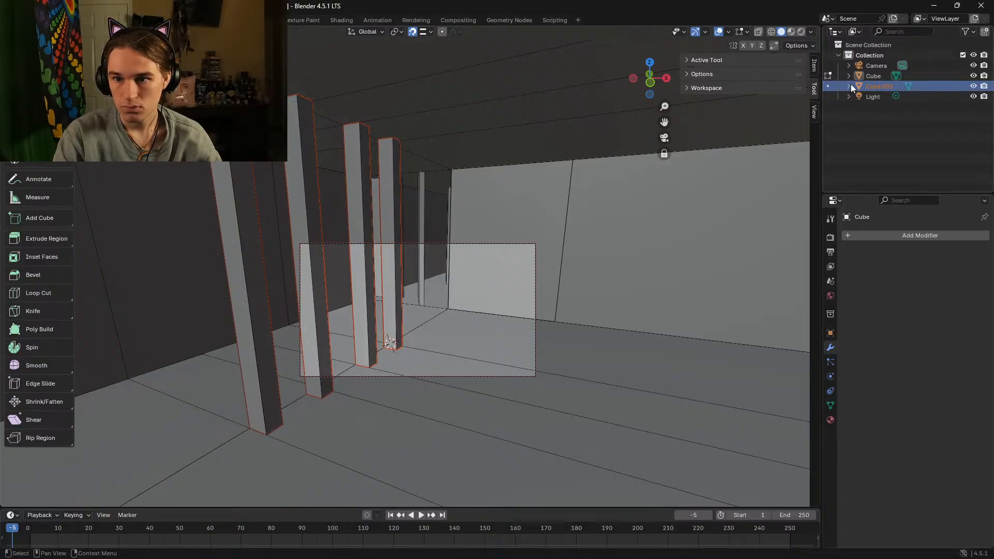
left_click(850, 86)
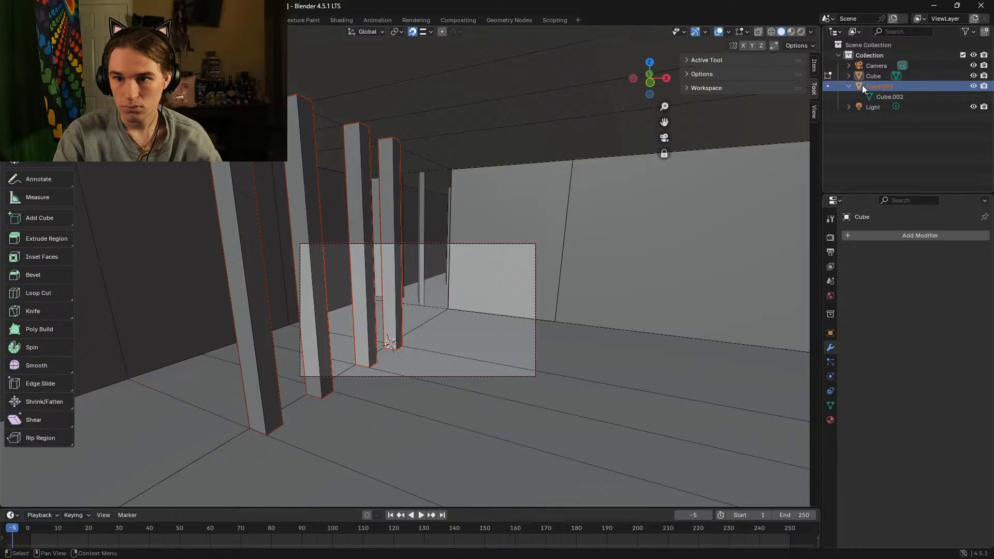
Step: Try adding an Array modifier twice with Cube.001 highlighted in the scene hierarchy, removing it each time
left_click(917, 235)
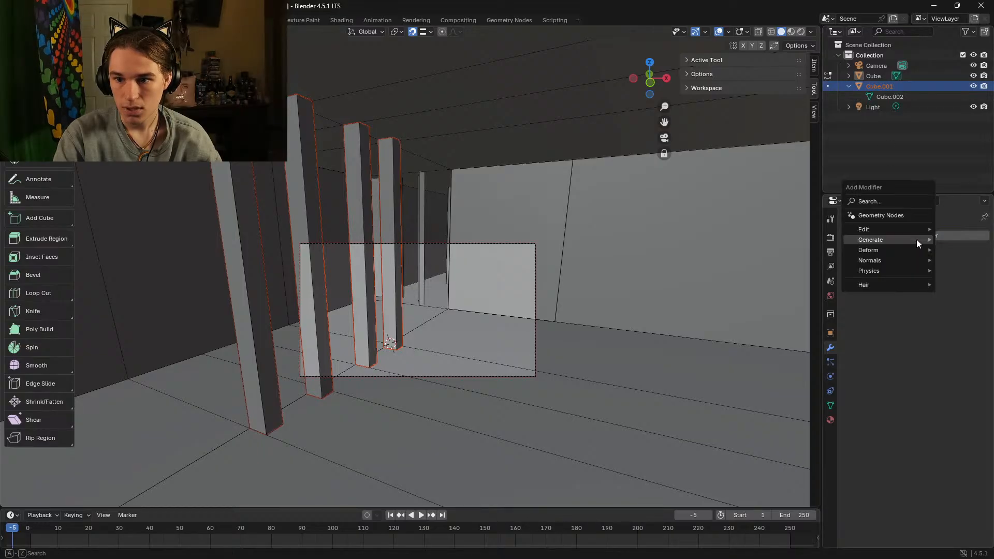
mouse_move(900, 238)
left_click(778, 238)
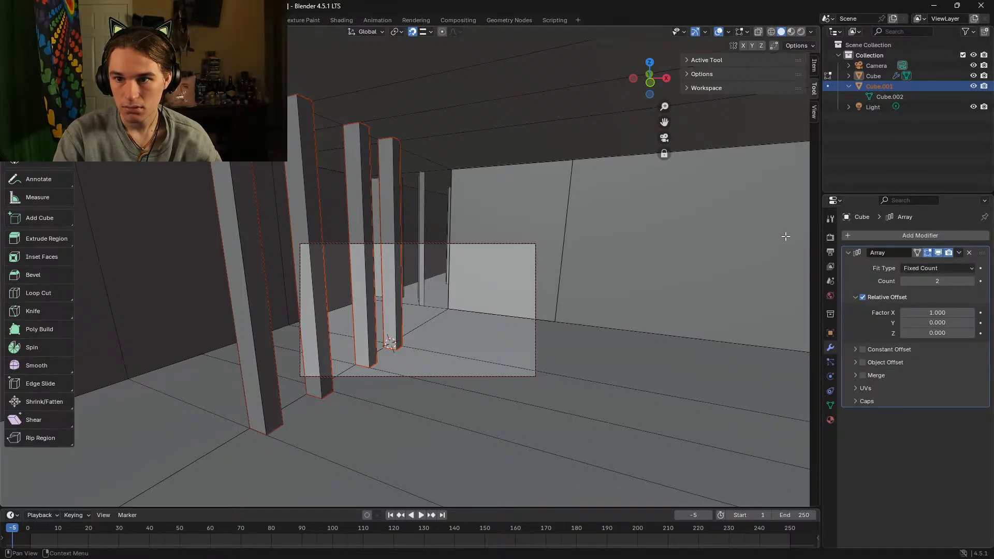
left_click(894, 75)
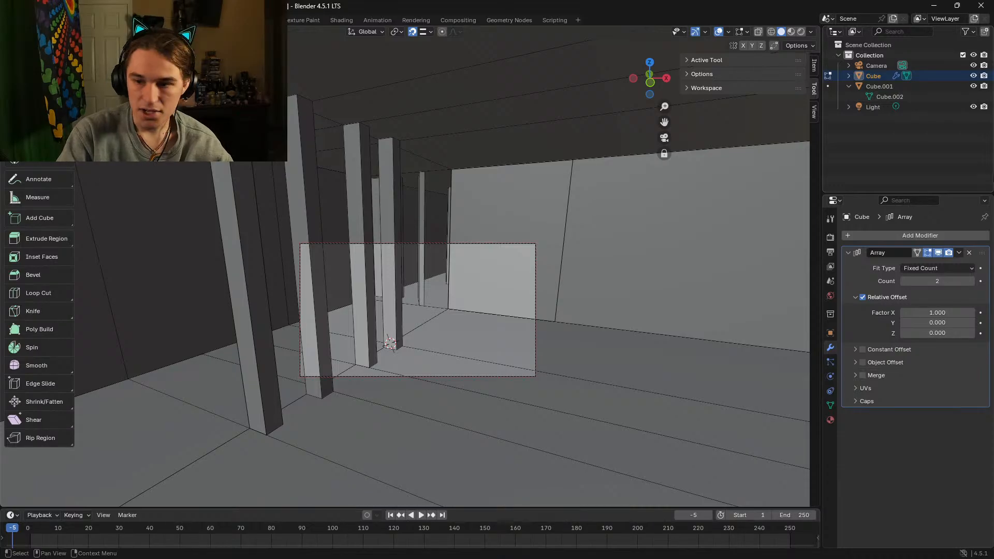
left_click(969, 253)
left_click(859, 85)
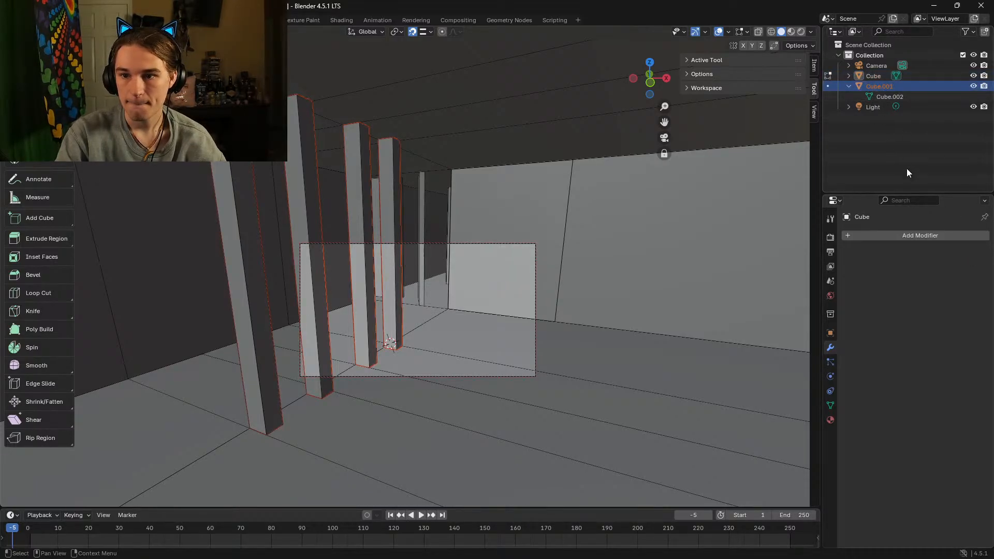
left_click(901, 236)
mouse_move(874, 237)
left_click(816, 235)
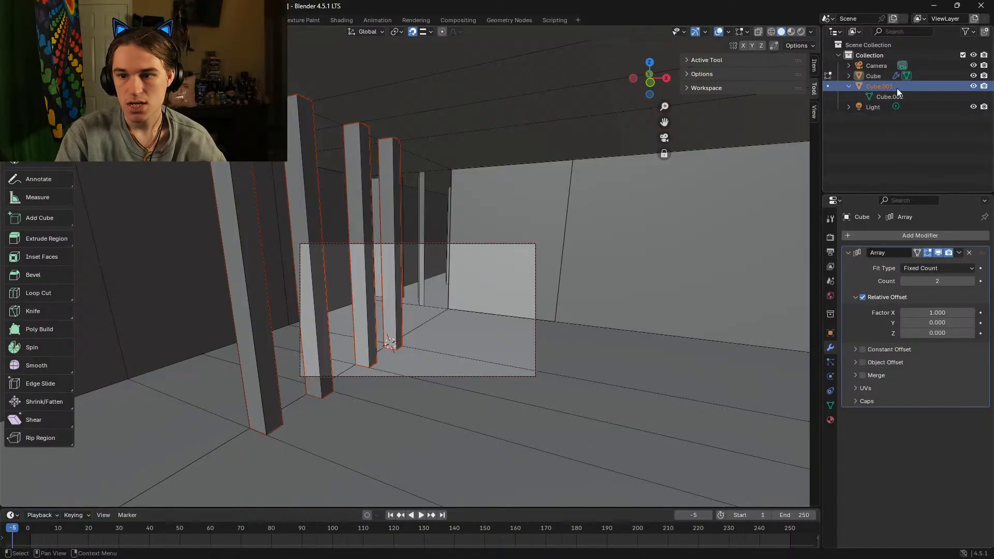
left_click(969, 253)
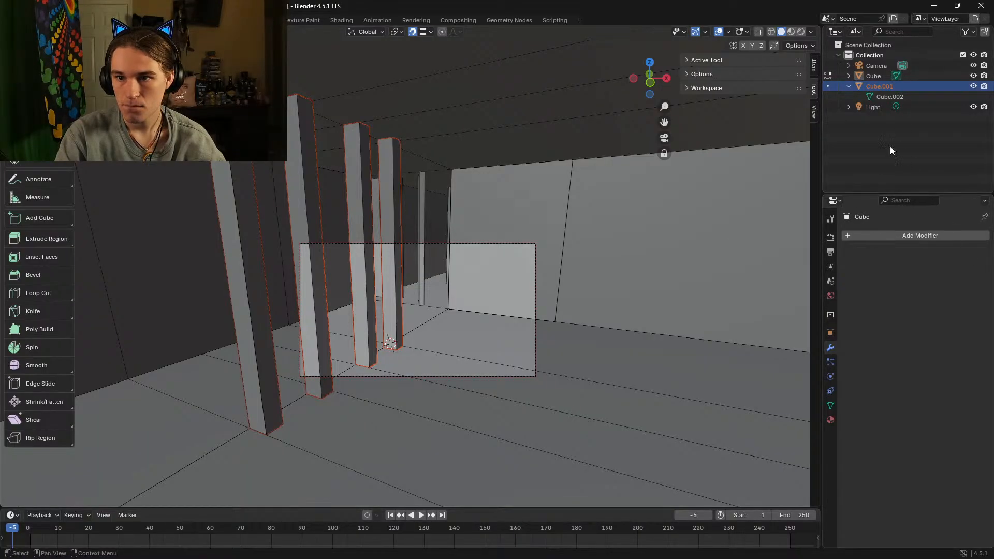
Step: Leave and re-enter Edit Mode, and make Cube.001 the active object
left_click(874, 98)
left_click(862, 84)
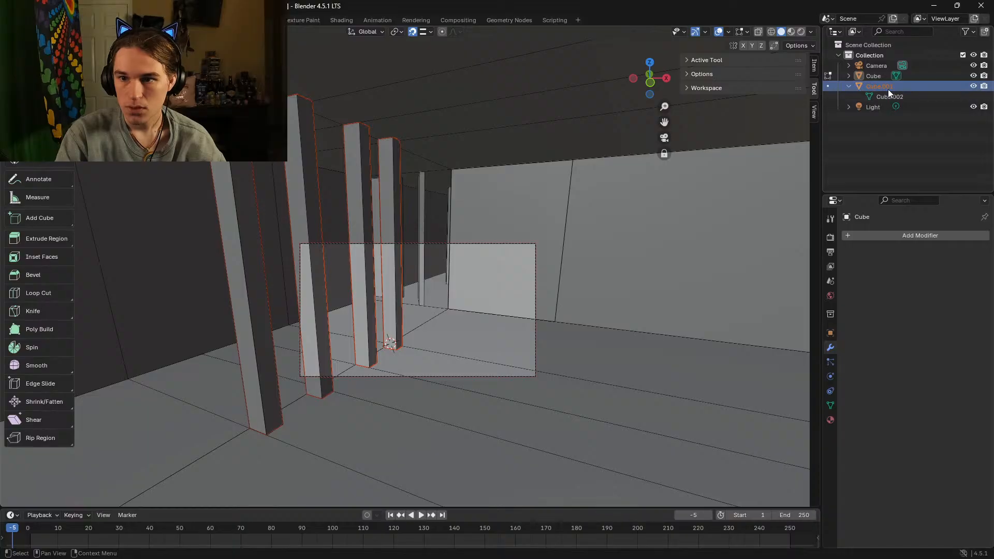
right_click(859, 88)
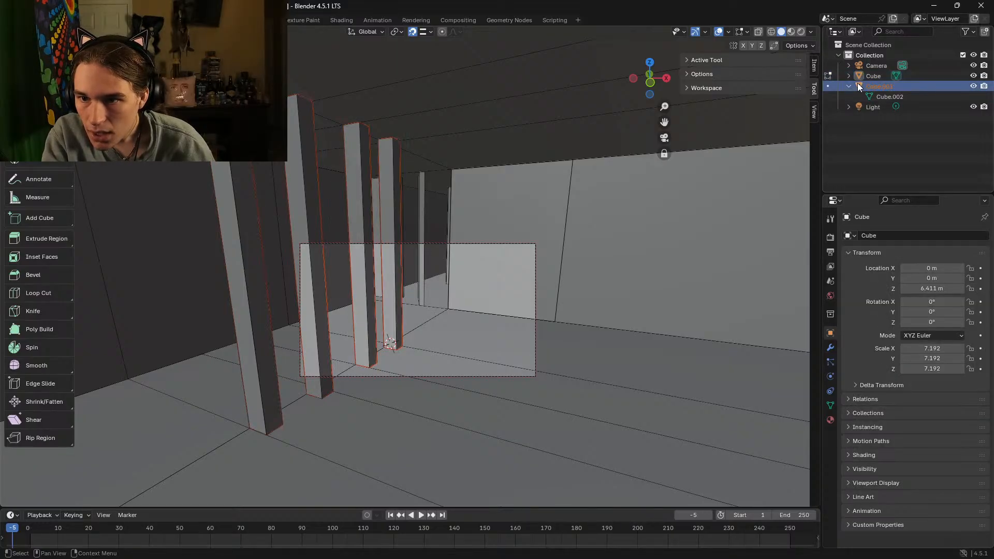
left_click(858, 84)
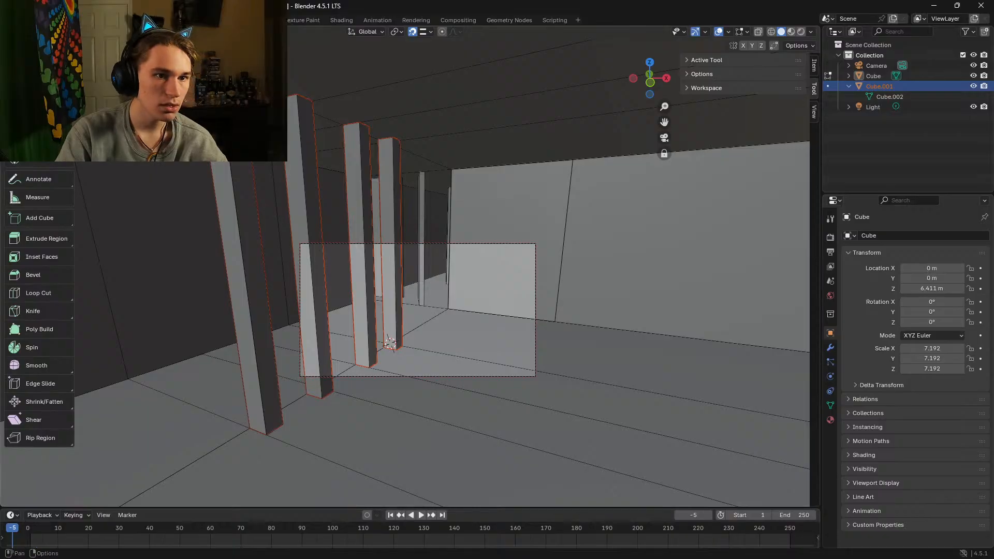
key("Tab")
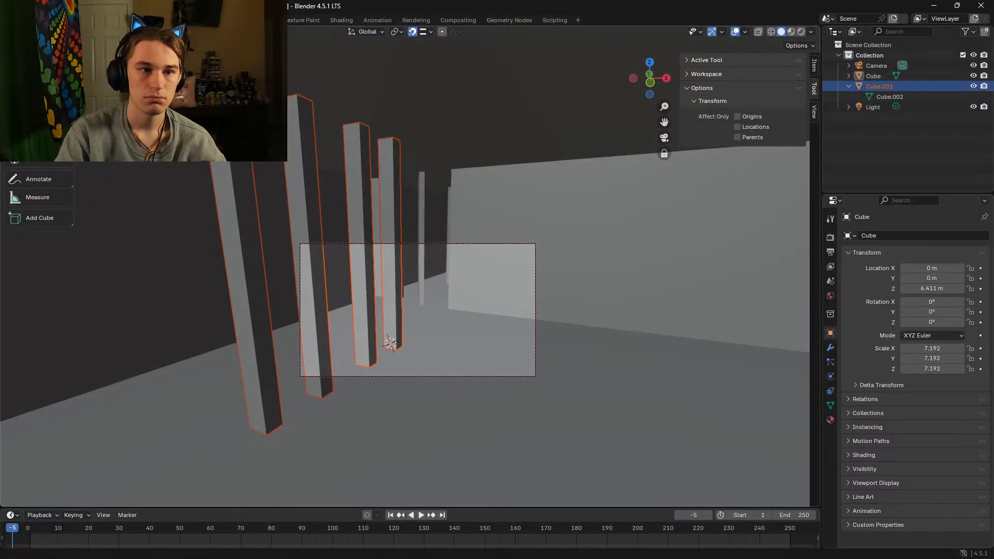
key("Tab")
left_click(860, 86)
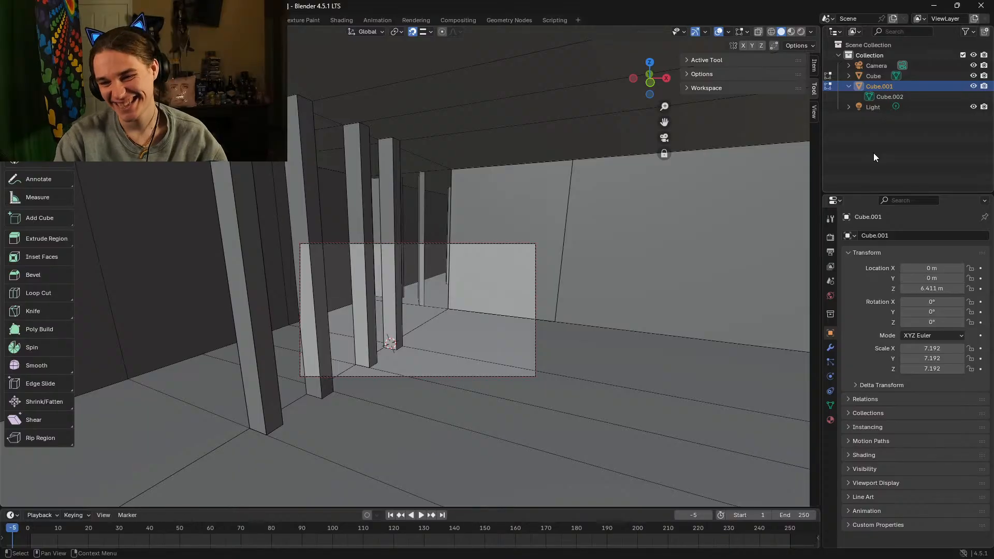
Step: Add an Array modifier to Cube.001 and select its modifiers entry in the scene hierarchy
left_click(831, 348)
left_click(890, 235)
mouse_move(890, 235)
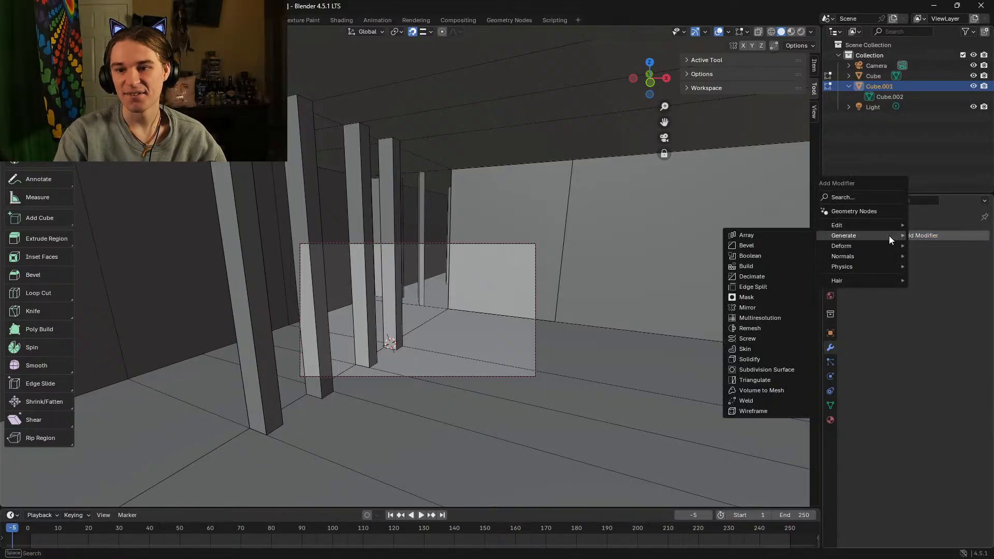
left_click(794, 234)
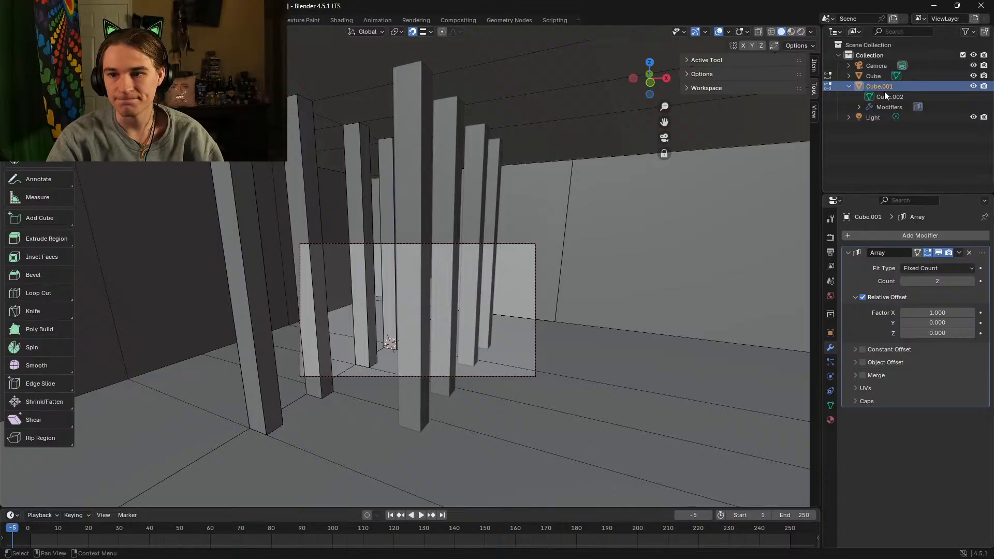
left_click(889, 107)
Step: Set the array's relative offset factors X, Y and Z all to 0
left_click_drag(923, 307, 947, 322)
left_click(946, 323)
type("0")
key("Return")
left_click(948, 313)
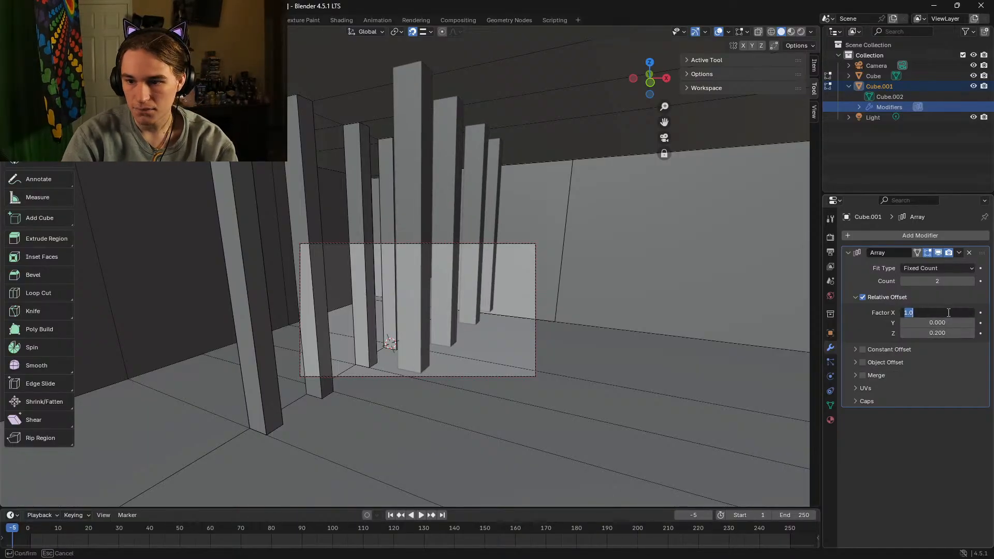
type("0")
key("Return")
left_click(943, 333)
type("0")
key("Return")
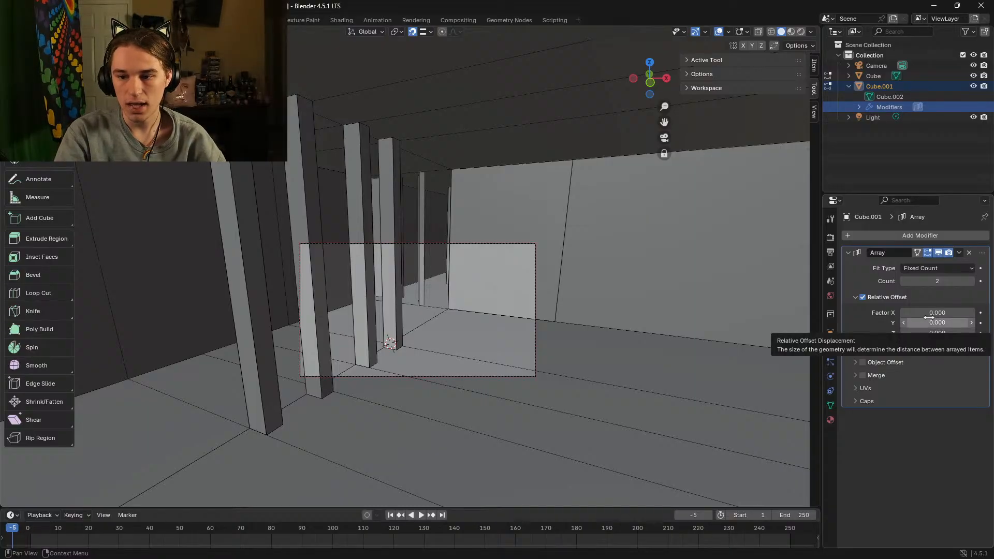
Step: Try a relative offset Factor X of -3.7 and switch Object Offset and Constant Offset on and off again
left_click(862, 362)
left_click_drag(932, 313, 799, 313)
left_click(863, 363)
left_click(863, 349)
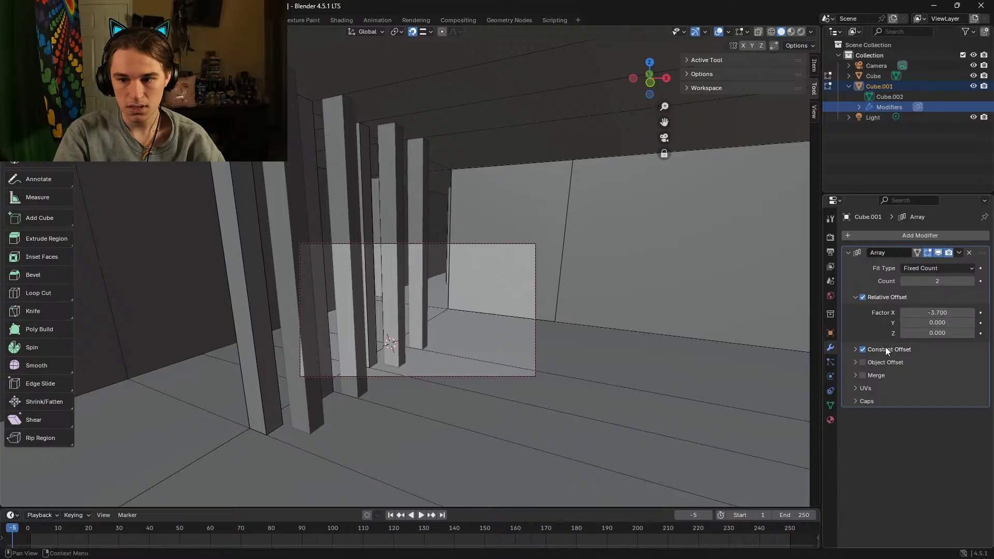
left_click(880, 348)
Step: Toggle the array's relative offset off and back on, and set its Factor X to 0.7
left_click(862, 298)
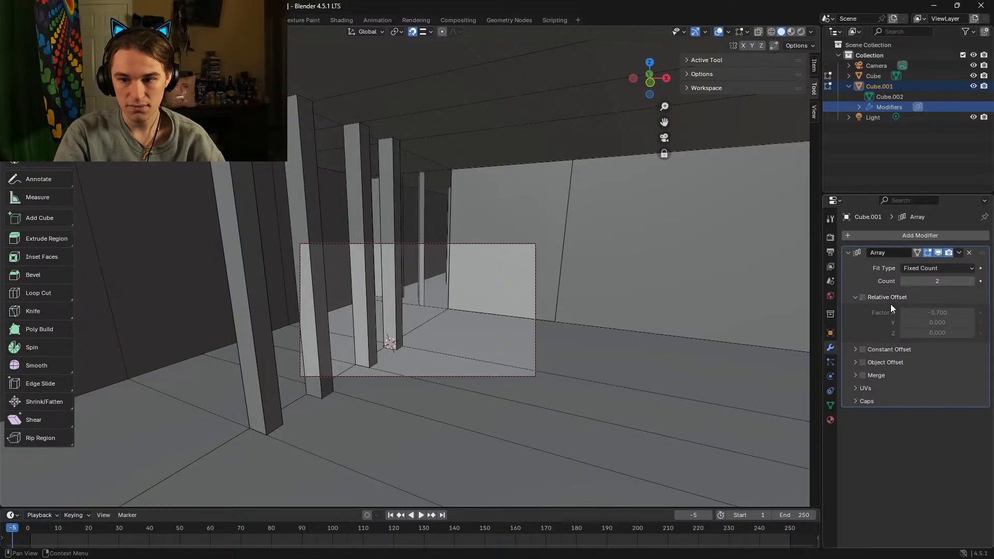
left_click(856, 297)
left_click(856, 296)
left_click(859, 297)
left_click(856, 296)
left_click(856, 296)
left_click_drag(938, 313, 964, 312)
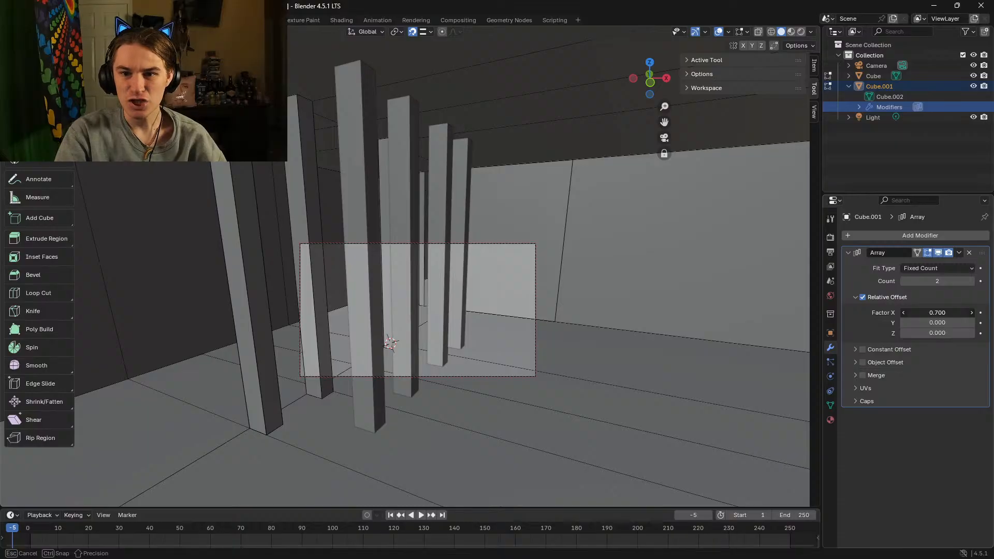
Step: Try an array count of 8, inspect the repeated pillars inside the room, and set the count back to 2
mouse_move(920, 280)
left_mouse_down()
mouse_move(955, 280)
mouse_move(921, 280)
left_mouse_up()
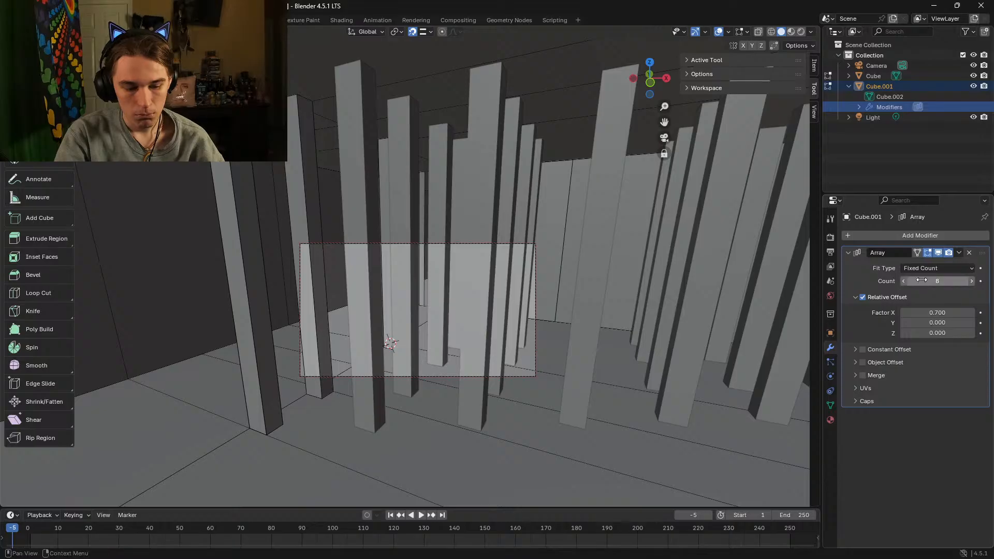
key("shift+grave")
key("e")
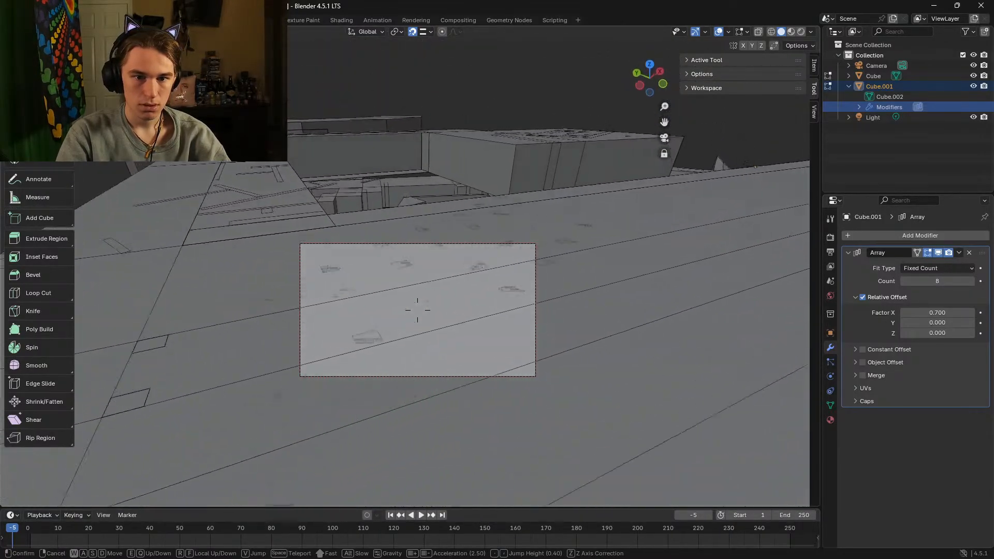
key("e")
key("w")
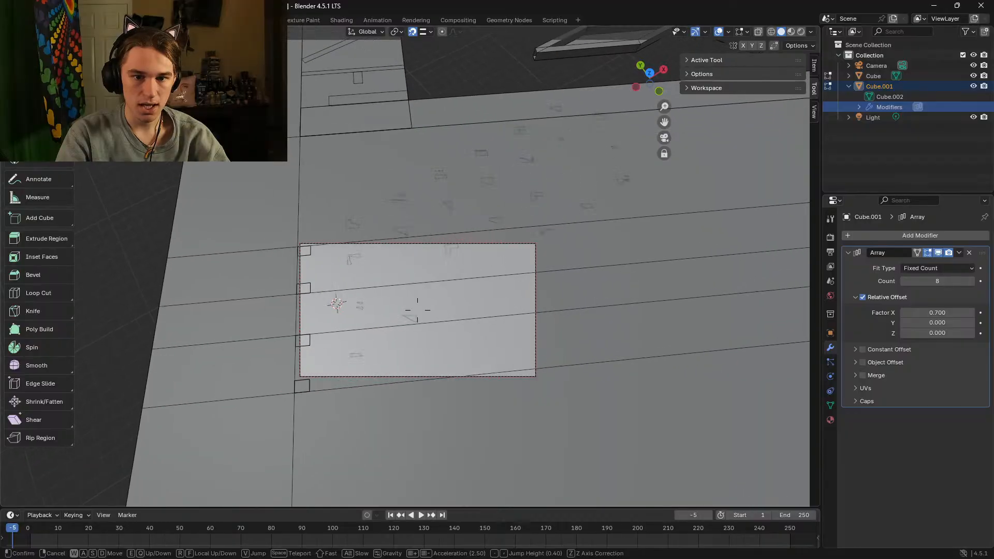
key("s")
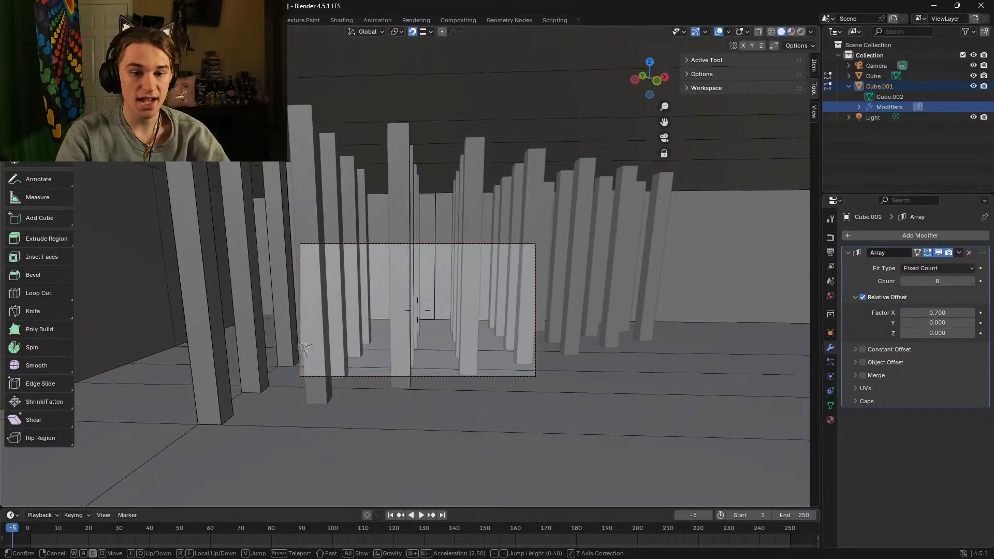
key("w")
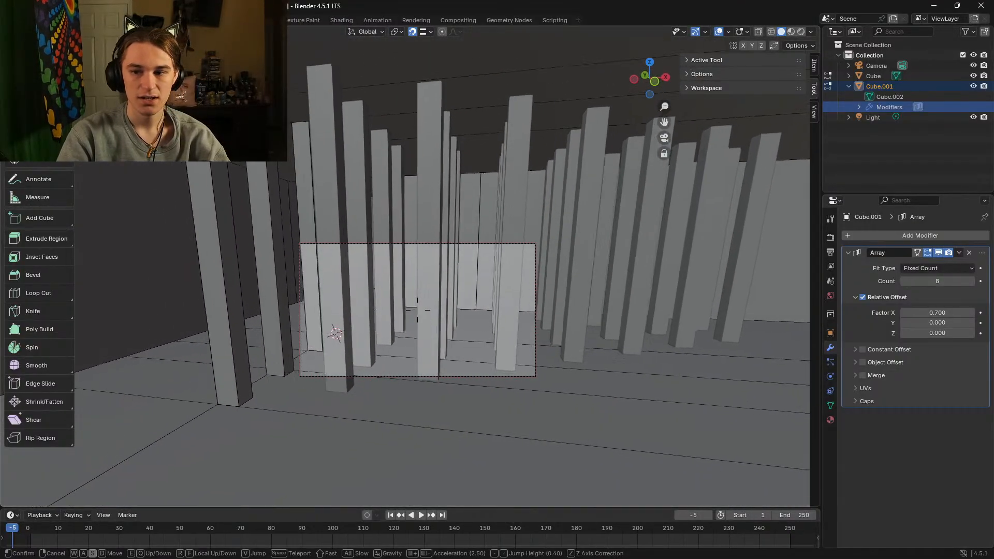
left_click(453, 397)
left_click_drag(914, 282, 890, 281)
Step: Try relative offset Y factors of -0.2, -0.3 and -0.03 for the pillar array
mouse_move(929, 322)
left_mouse_down()
mouse_move(914, 322)
mouse_move(929, 322)
left_mouse_up()
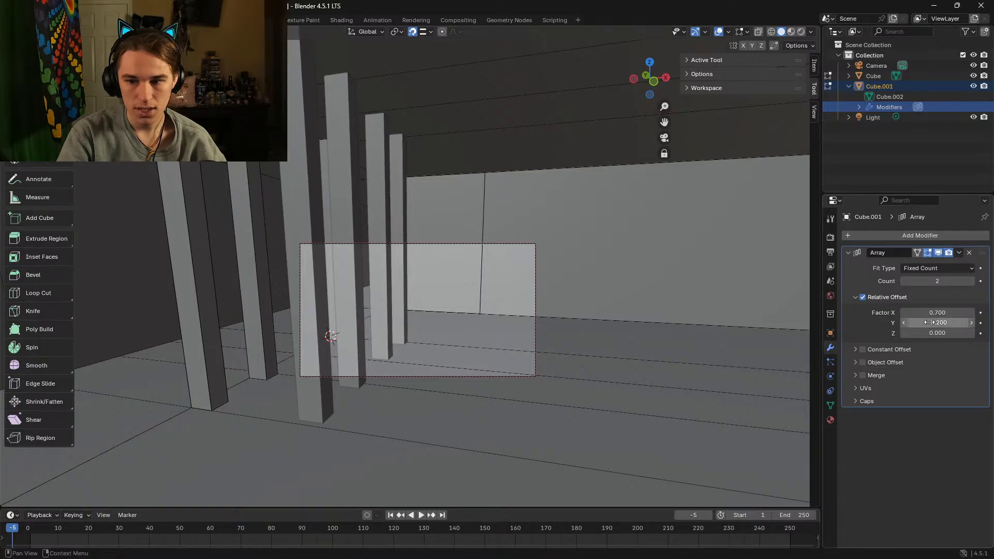
left_click(942, 322)
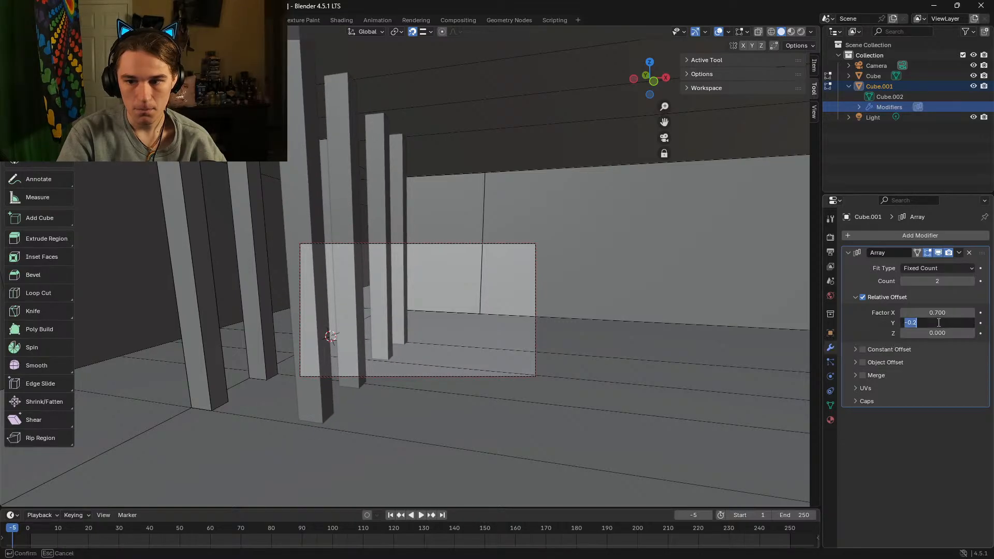
type("-0.3")
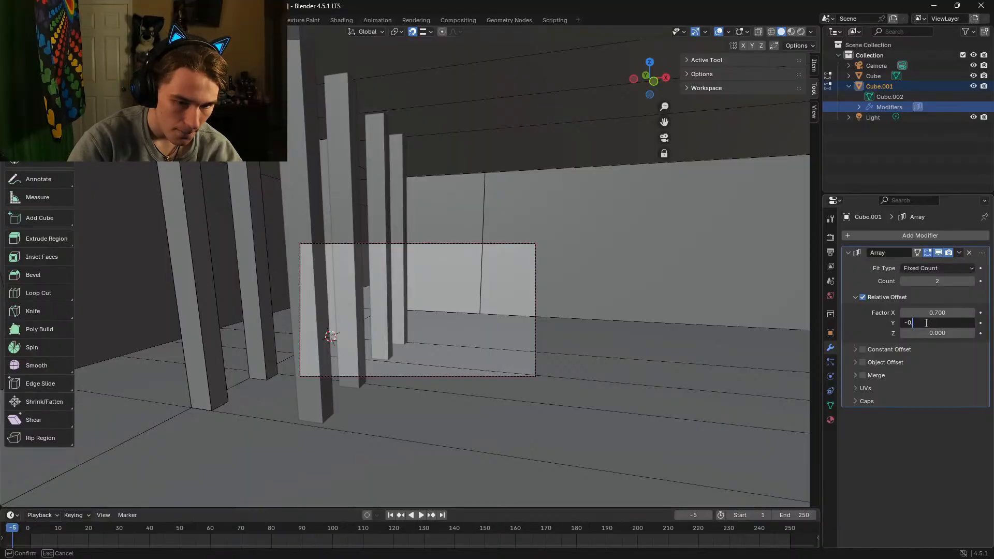
key("Return")
left_click(925, 323)
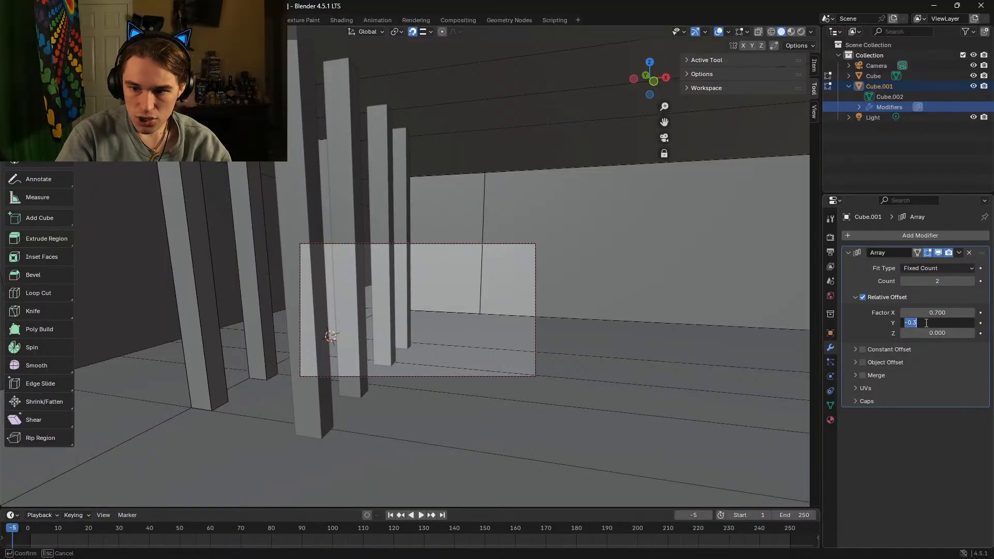
left_click(909, 323)
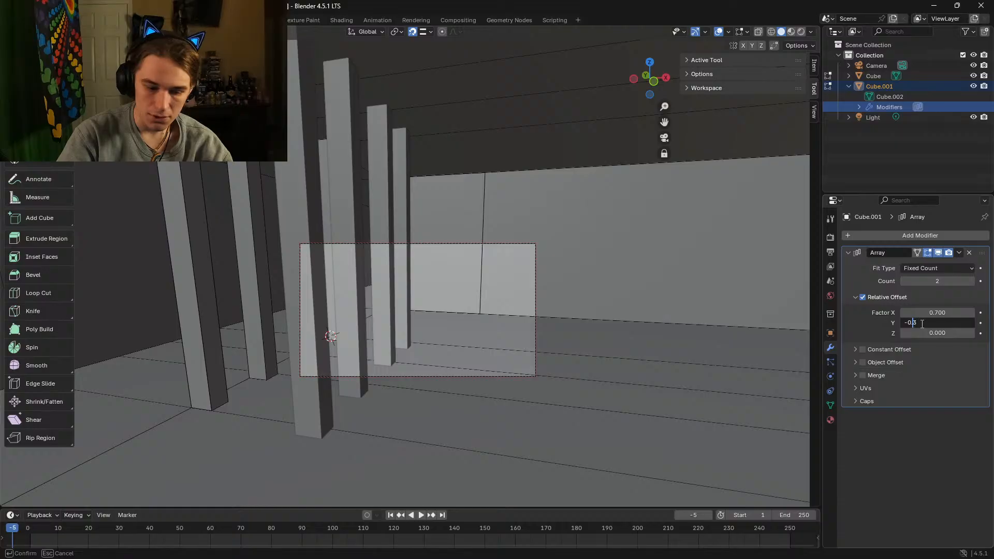
type("0")
key("Return")
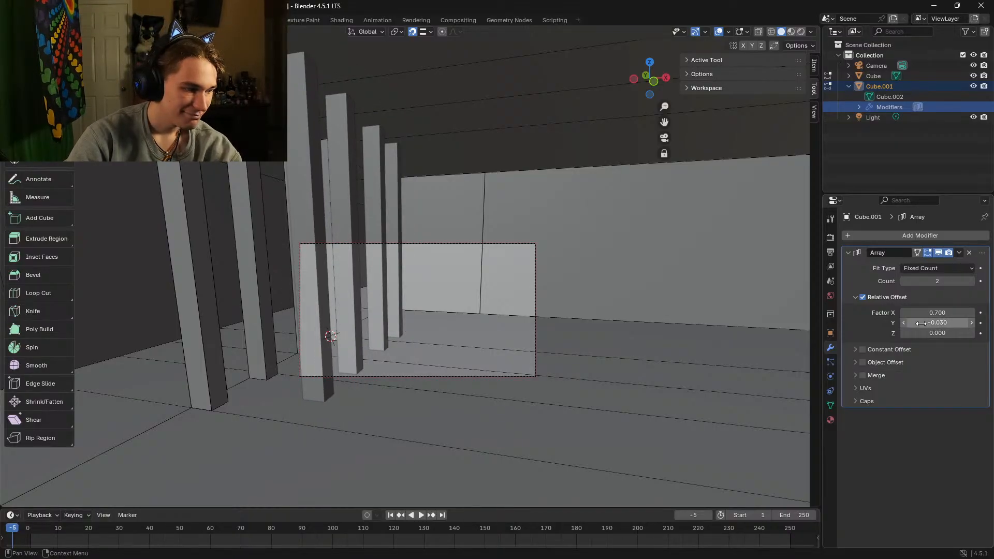
Step: Set the array's relative offset Y factor to -0.23
left_click_drag(920, 323, 953, 323)
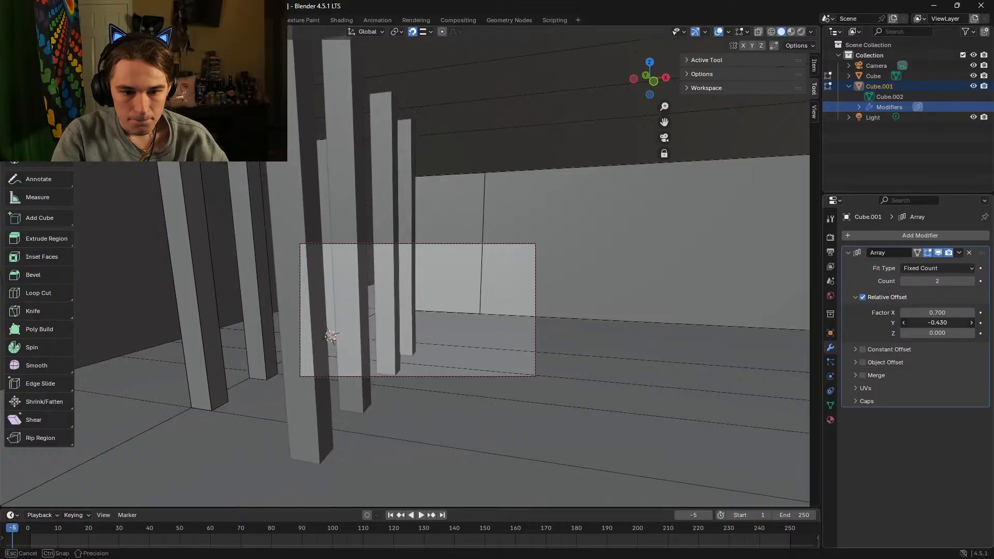
left_click(971, 322)
left_click(971, 323)
left_click(971, 323)
left_click(903, 322)
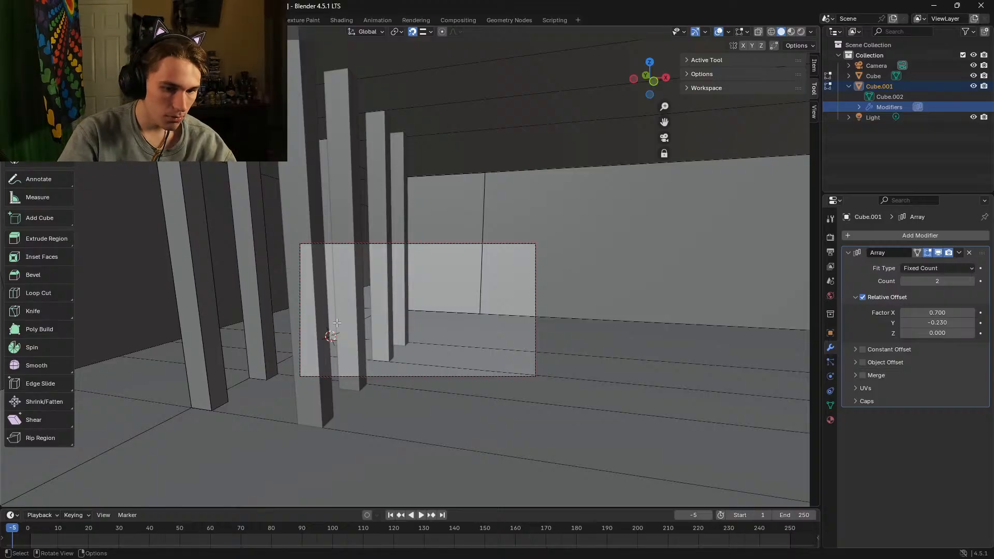
Step: Try a relative offset Y factor of -0.235 for the pillar array, judged from close to the copied pillar's base
key("shift+grave")
key("w")
key("w")
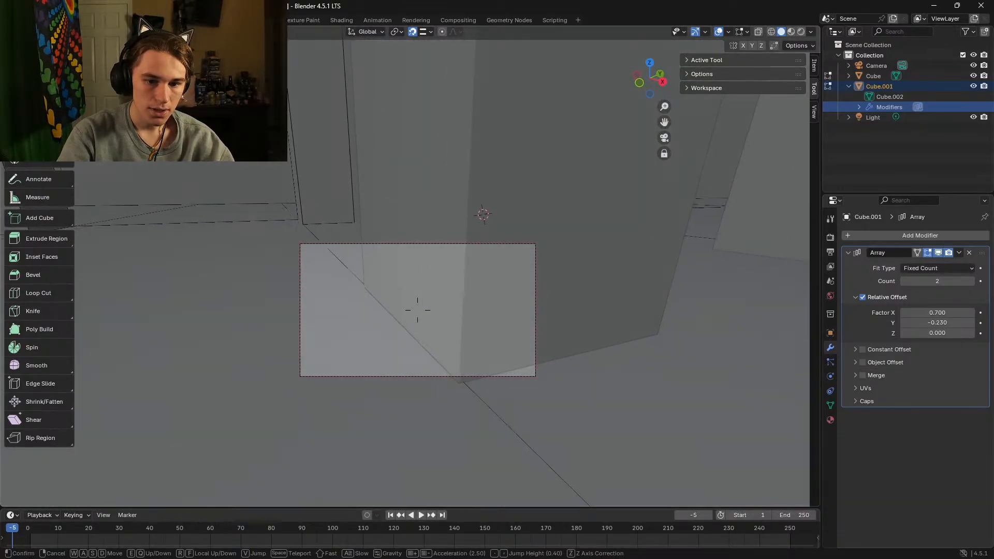
key("a")
key("d")
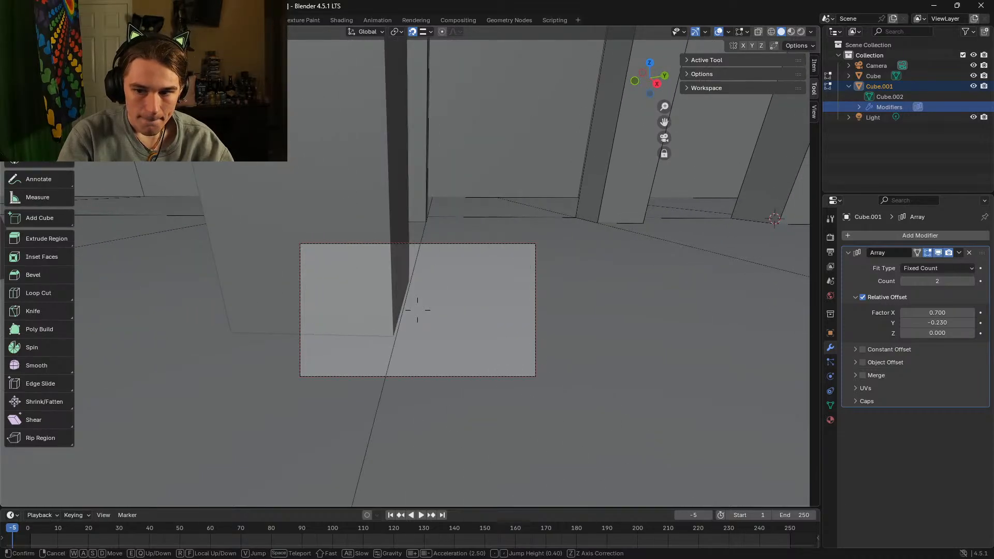
key("s")
key("w")
left_click(417, 310)
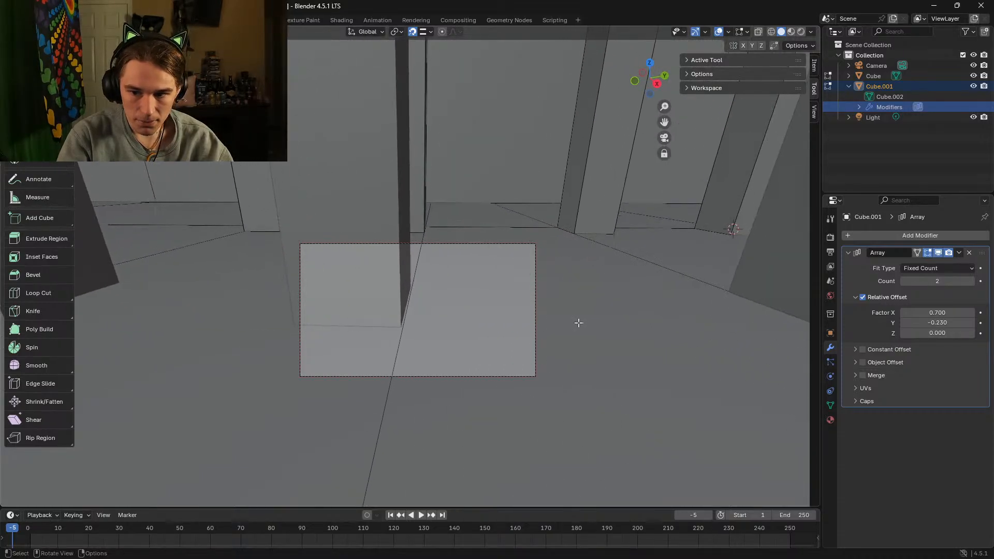
left_click(941, 323)
left_click(924, 323)
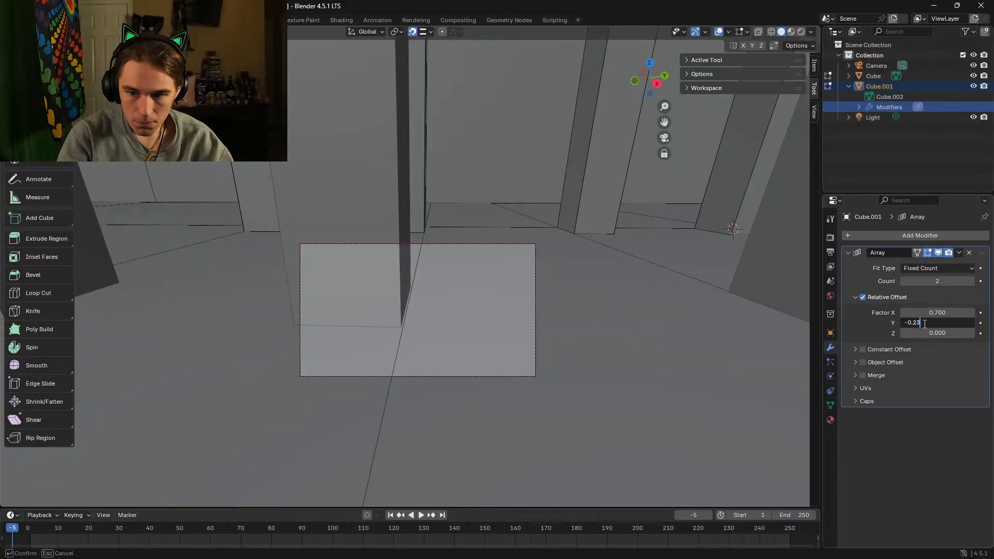
key("Return")
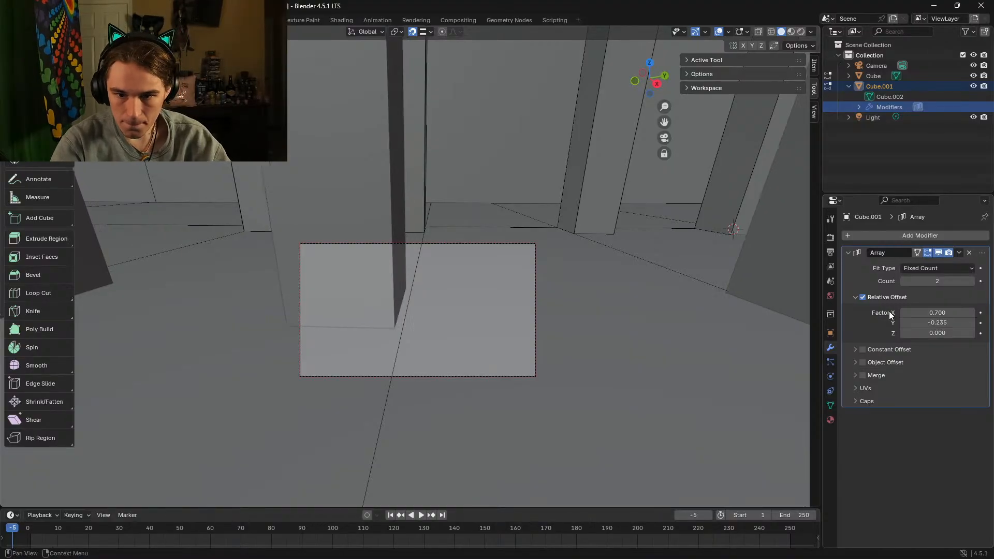
Step: Try reducing the magnitude of the array's negative relative offset Y factor, finishing with -0.222
left_click(948, 322)
left_click(947, 321)
key("BackSpace")
key("BackSpace")
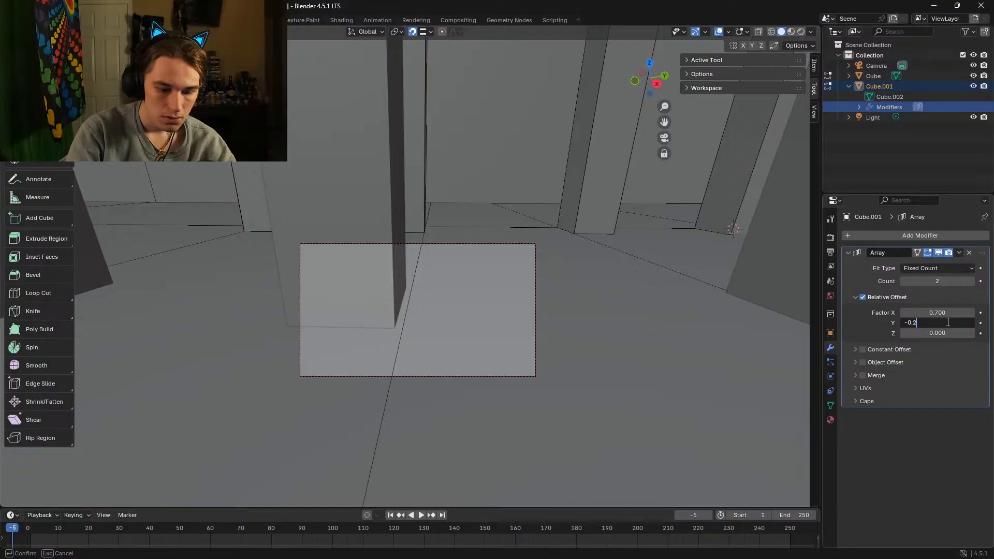
type("25")
key("Return")
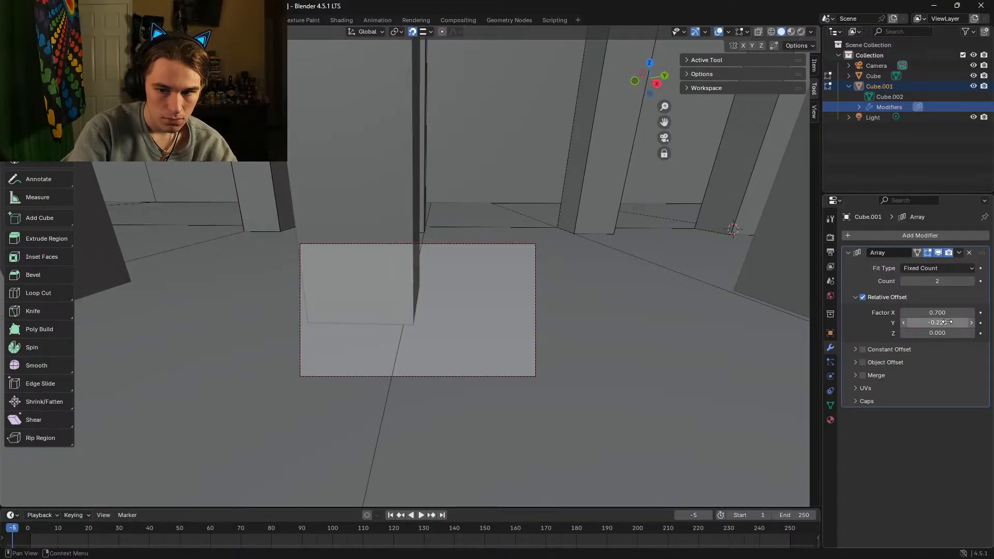
double_click(948, 322)
key("BackSpace")
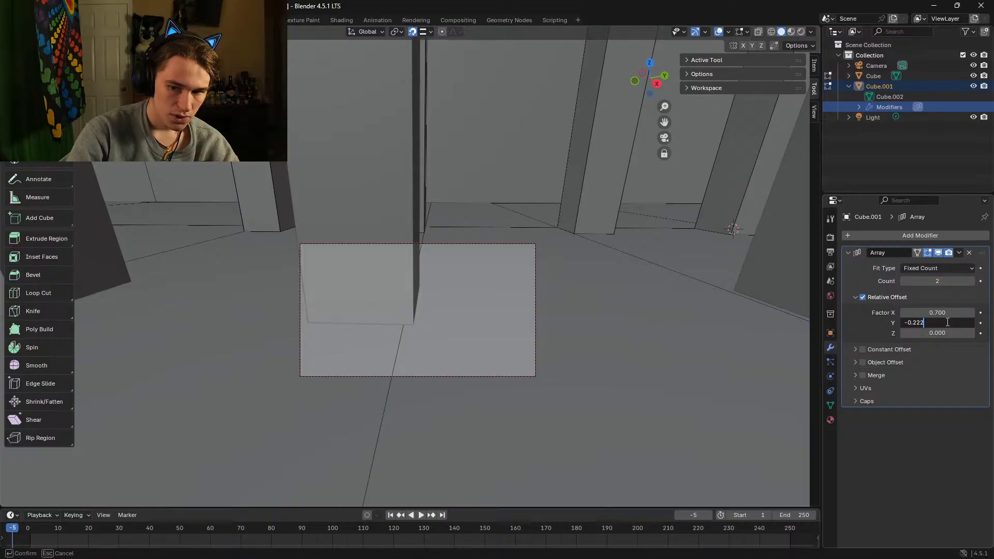
type("2")
key("Return")
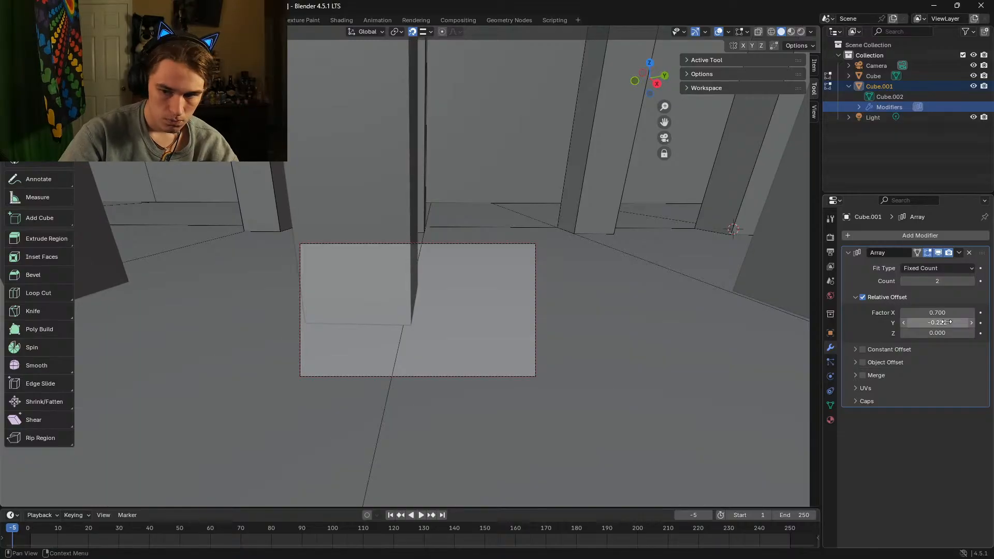
Step: Try relative offset Y factors of -0.223, -0.227 and -0.229 for the pillar array
double_click(946, 322)
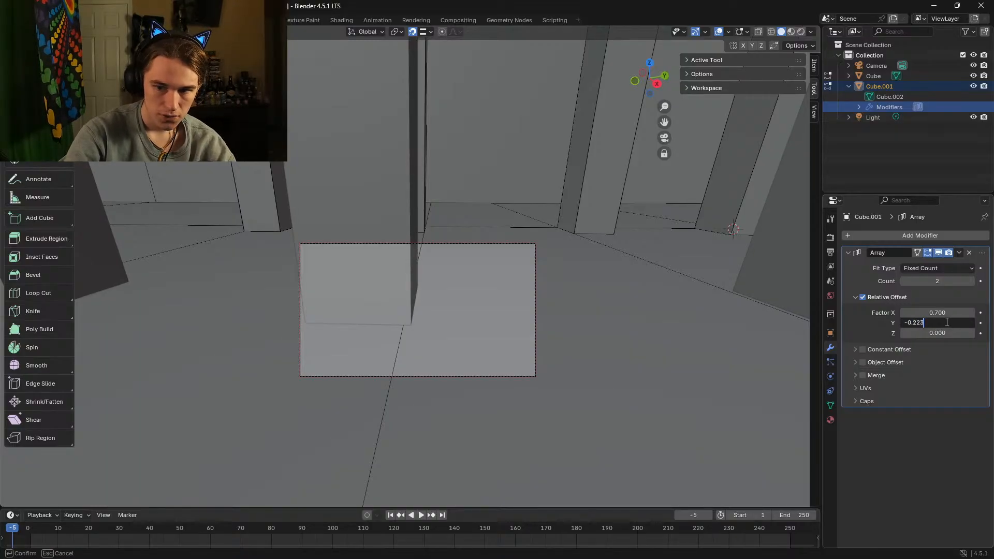
key("Return")
left_click(946, 322)
left_click(947, 322)
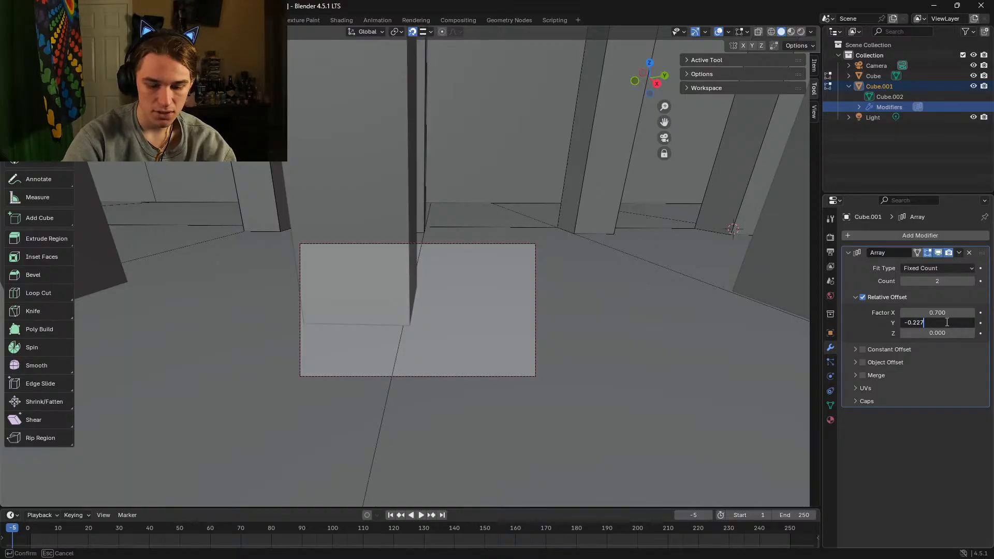
key("Return")
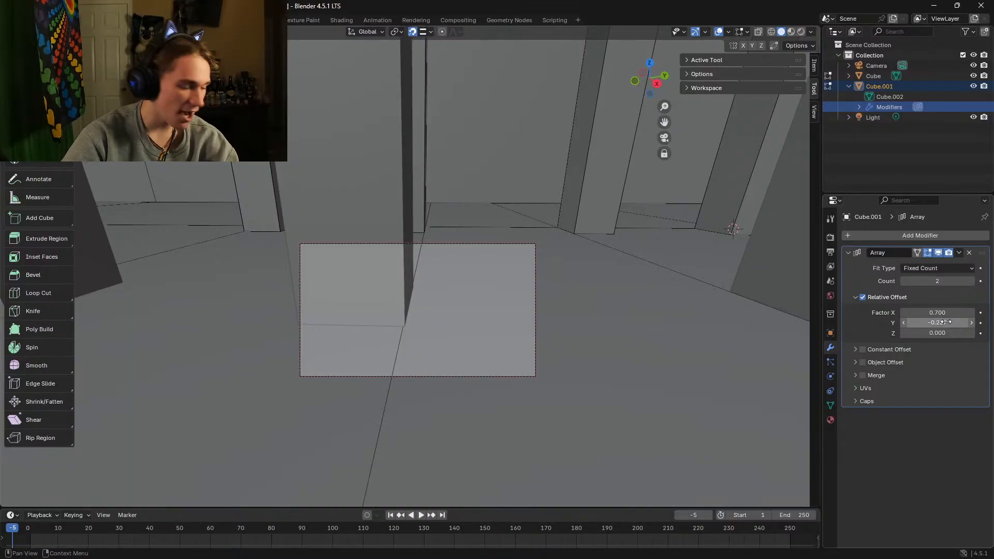
left_click(947, 322)
left_click(946, 322)
key("BackSpace")
type("9")
key("Return")
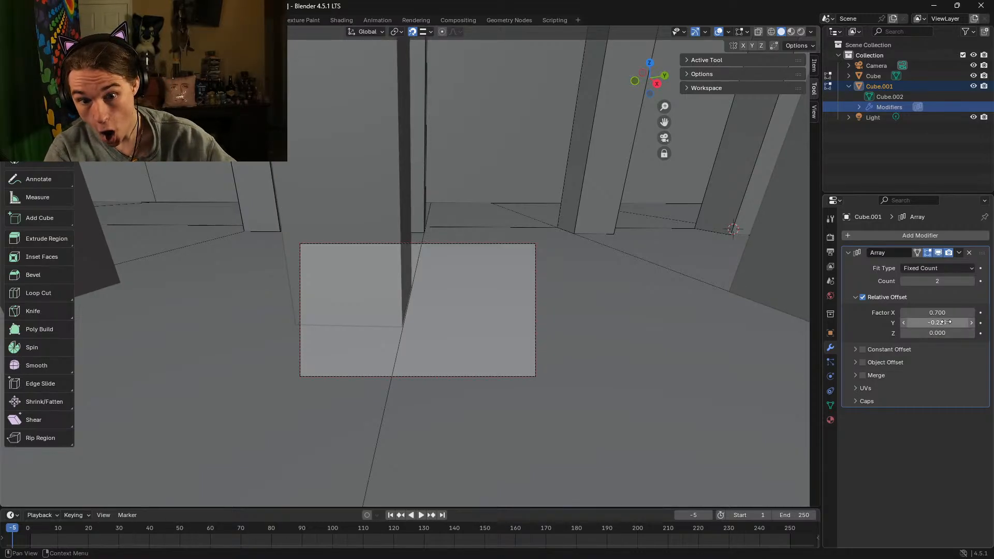
Step: Set the array's relative offset Y factor to -0.228
left_click(947, 322)
left_click(946, 322)
key("BackSpace")
type("8")
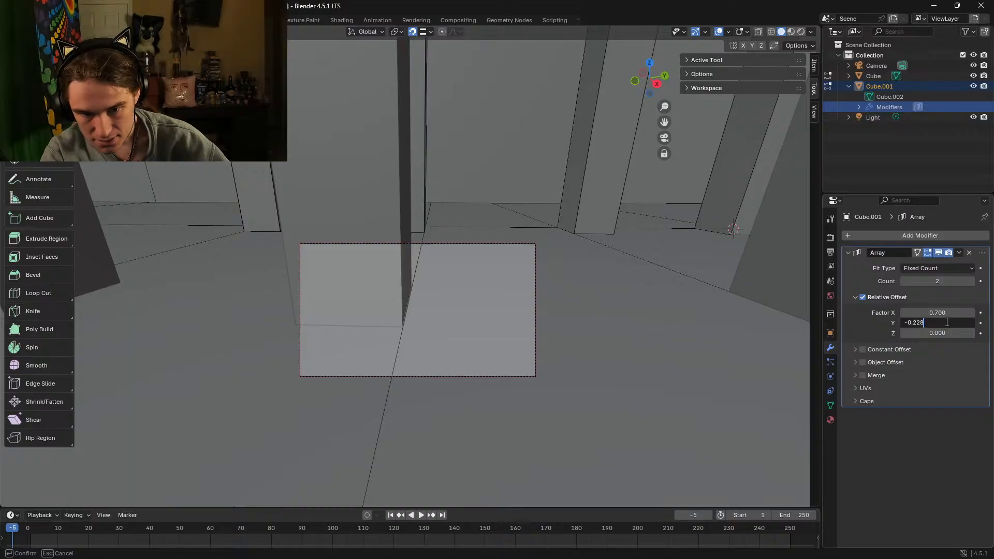
key("Return")
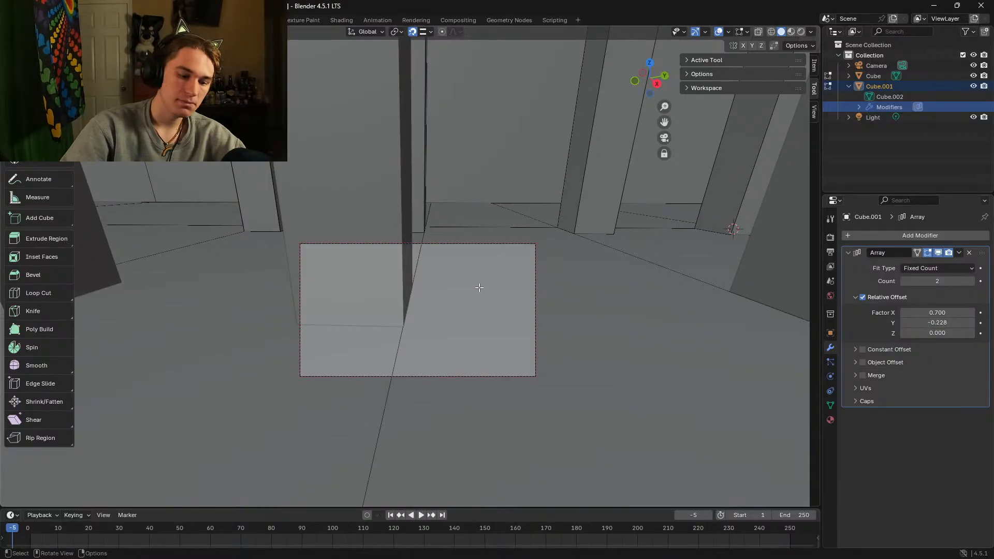
Step: Examine from several viewpoints how the copied pillar's base corner lines up with the floor edges
key("shift+grave")
key("s")
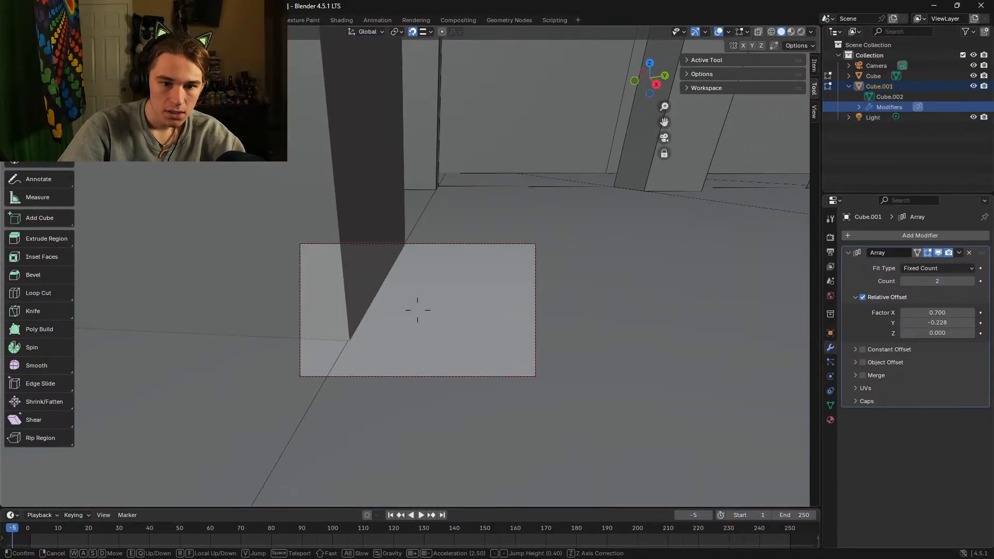
key("s")
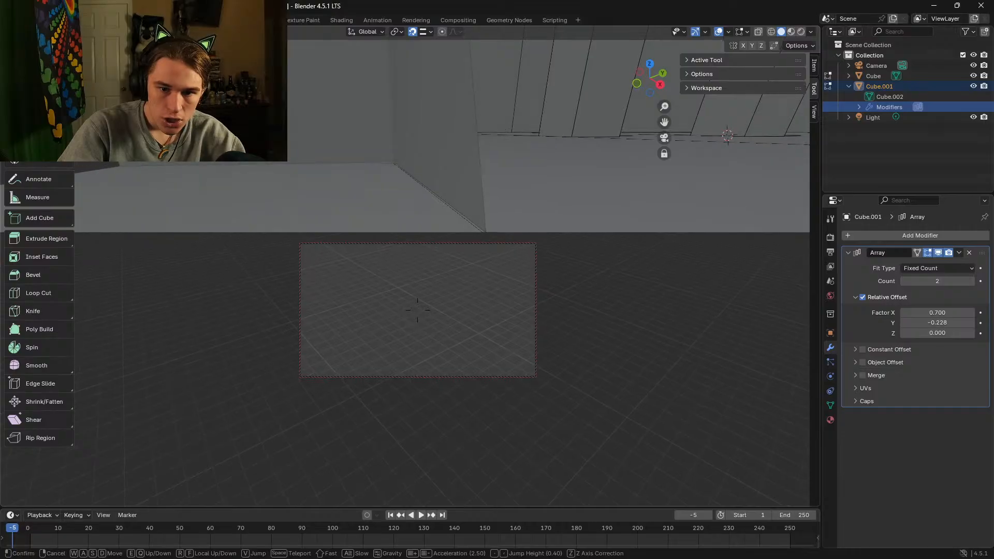
key("w")
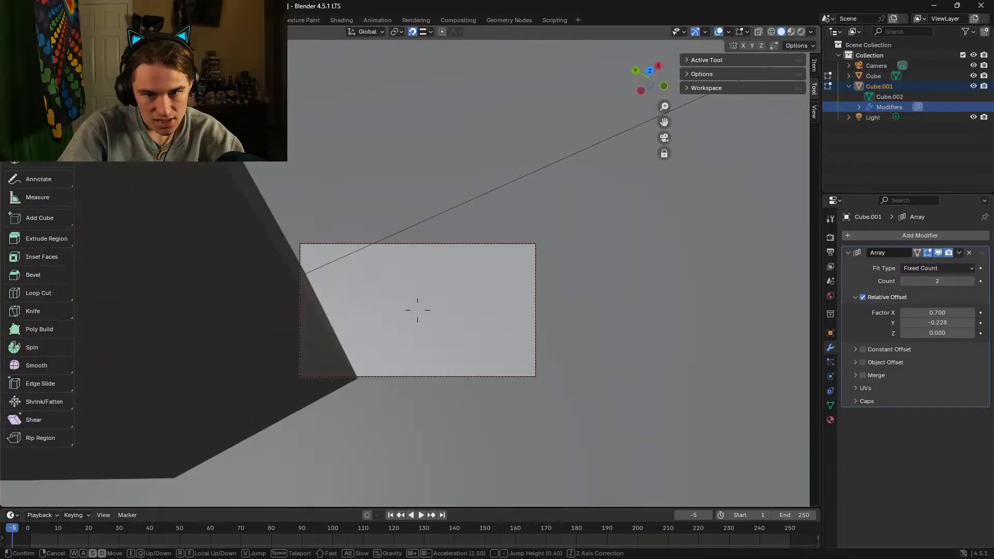
key("w")
key("w")
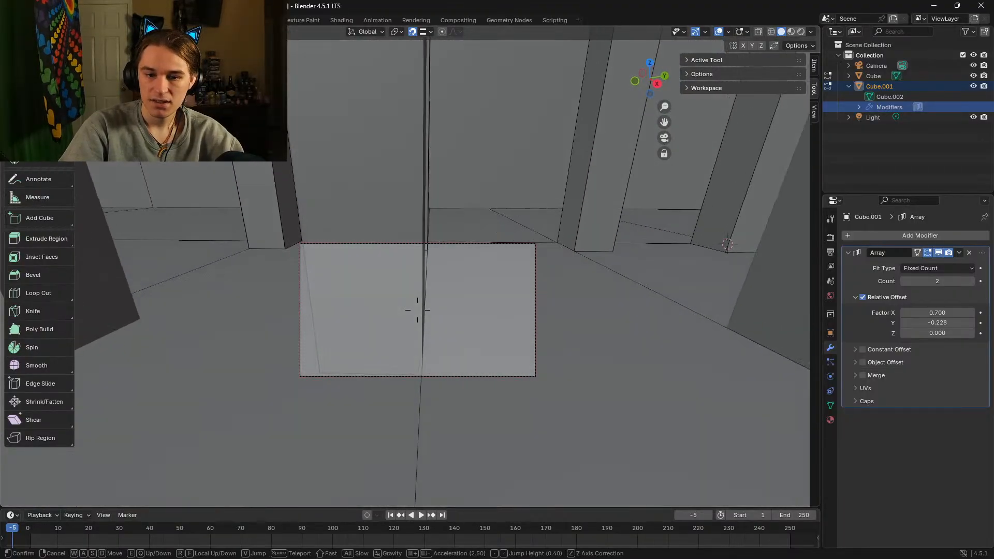
key("w")
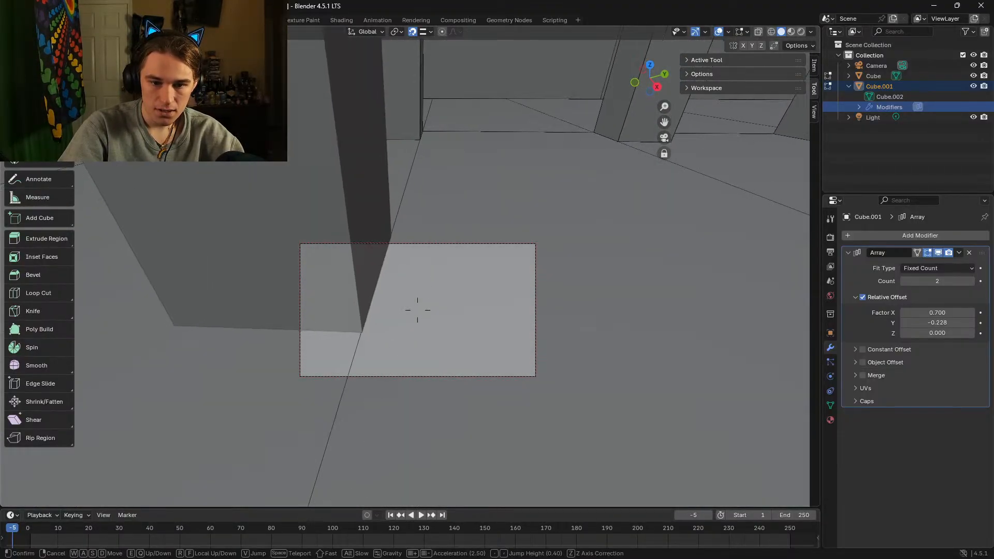
key("a")
key("w")
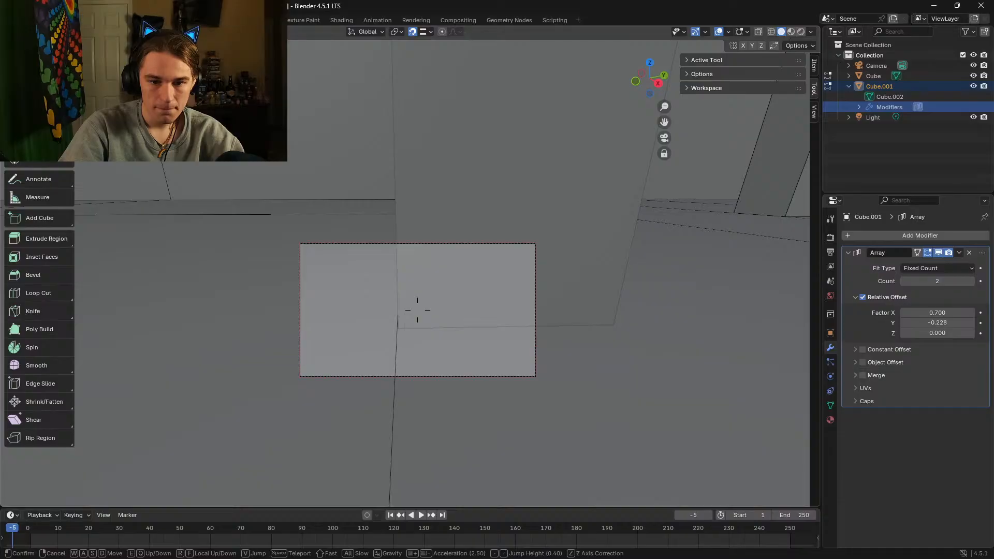
key("s")
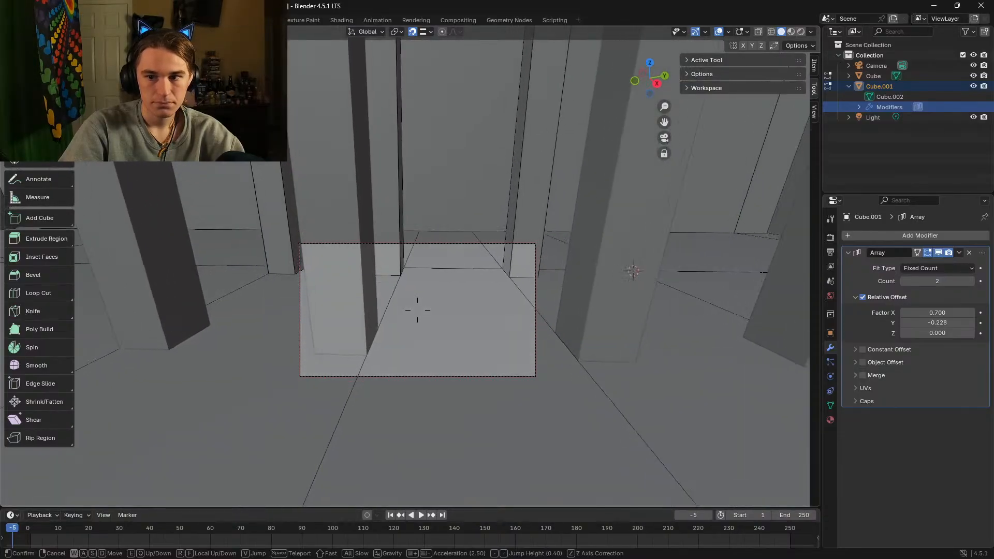
key("w")
left_click(417, 310)
Step: Try finer relative offset Y factors of -0.2228 and -0.2216 for the pillar array
mouse_move(947, 323)
left_mouse_down()
mouse_move(966, 323)
mouse_move(949, 324)
left_mouse_up()
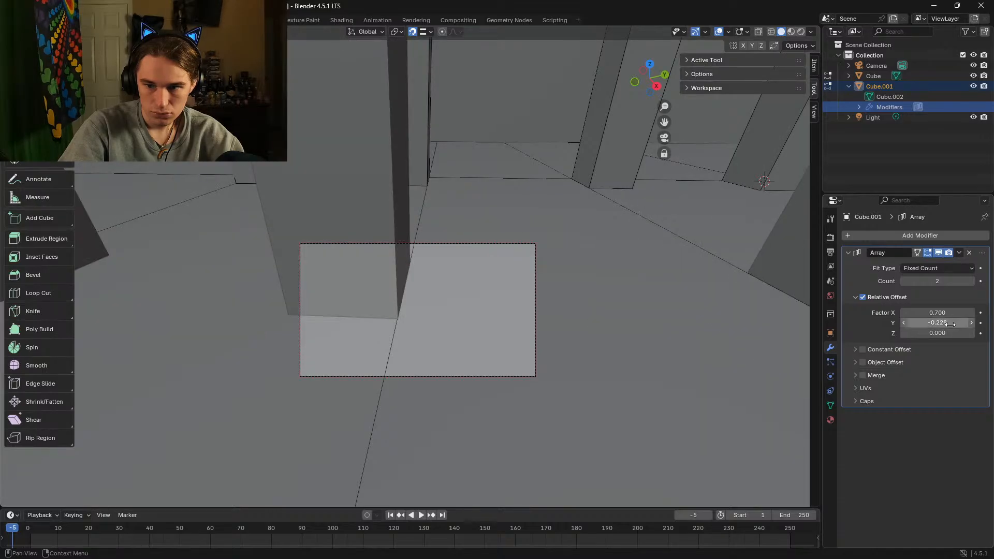
left_click(939, 322)
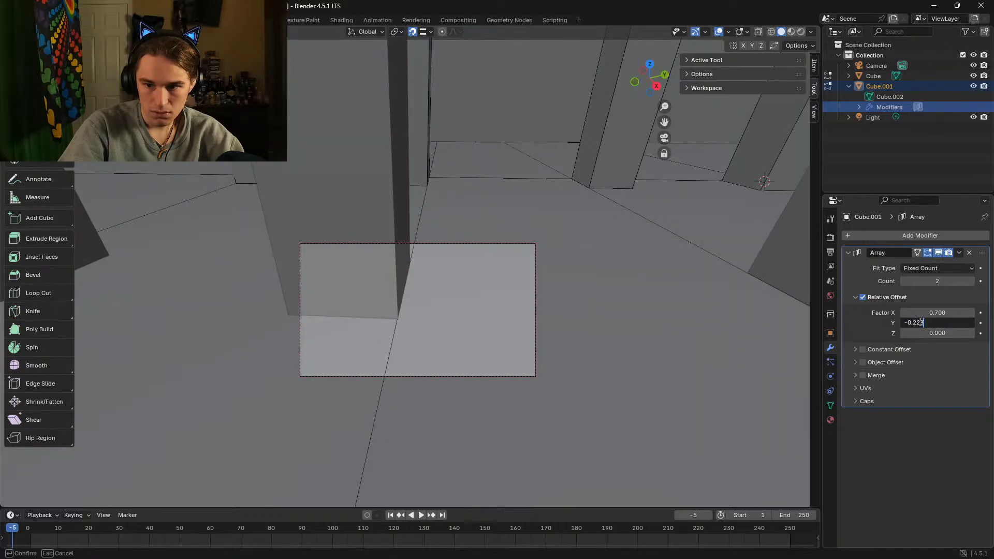
key("Return")
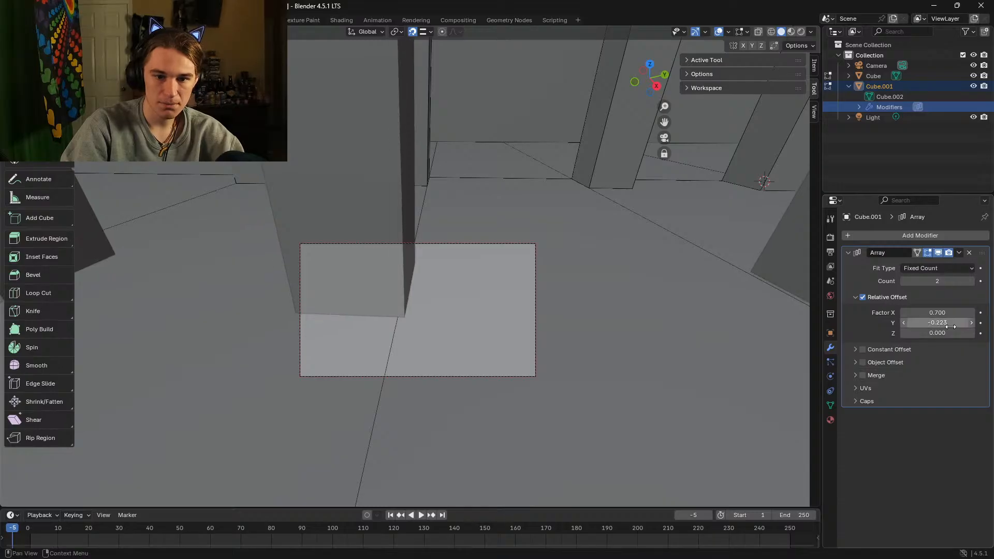
left_click(950, 324)
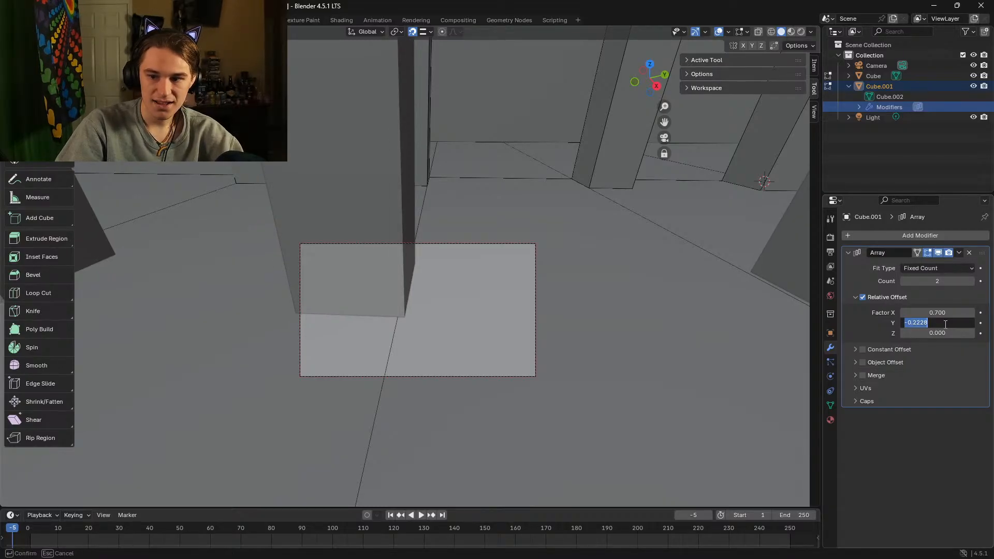
key("Return")
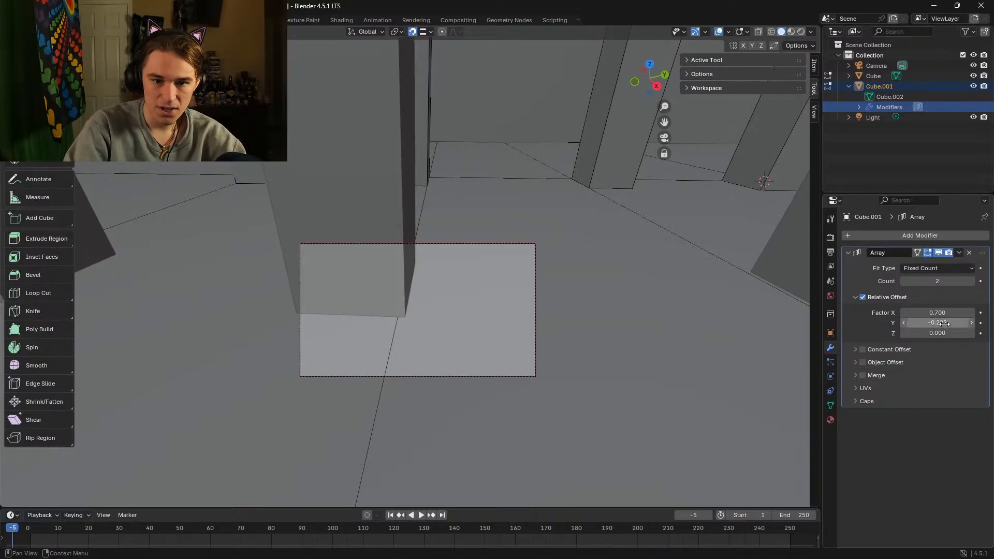
left_click(944, 323)
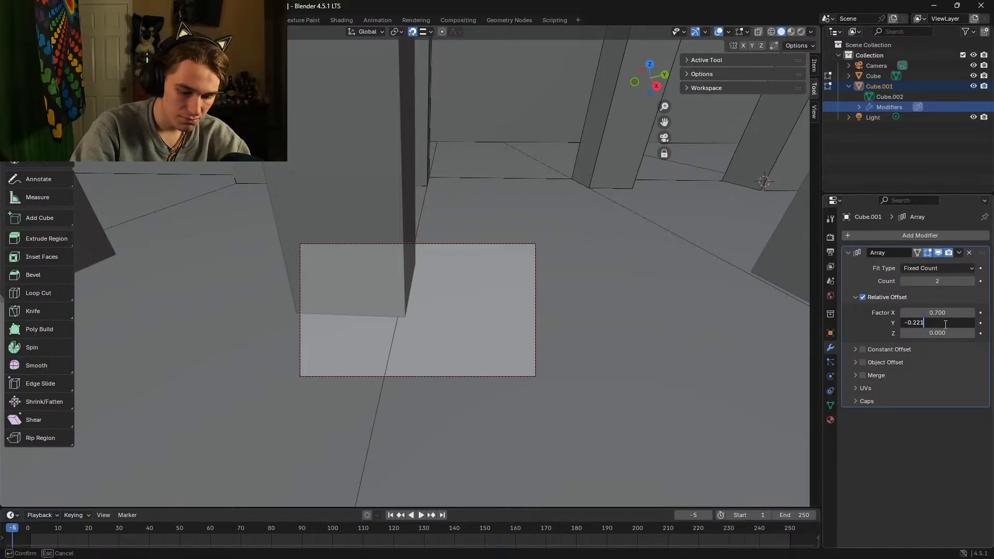
type("-0.2216")
key("Return")
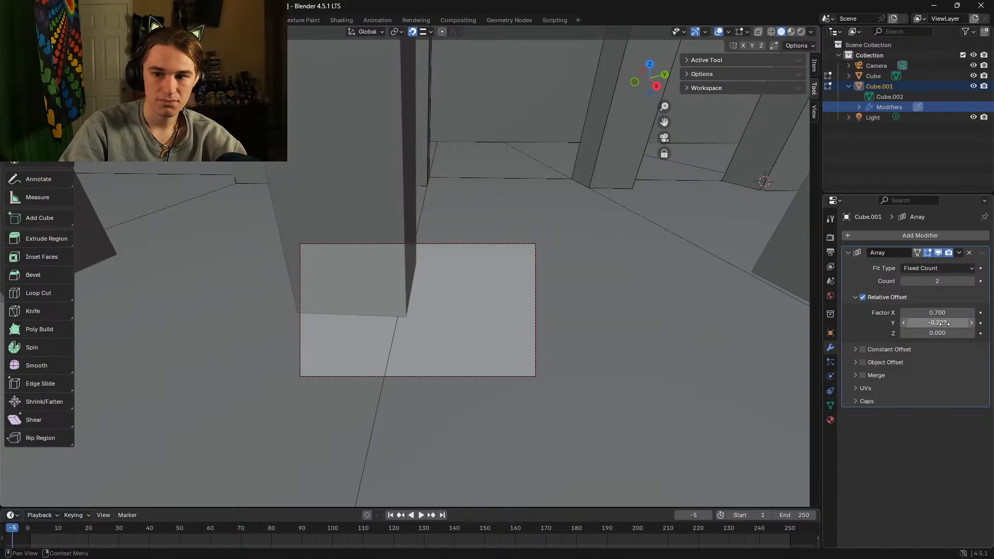
Step: Try another Y factor in the array's relative offset, and return it to -0.228
left_click(945, 323)
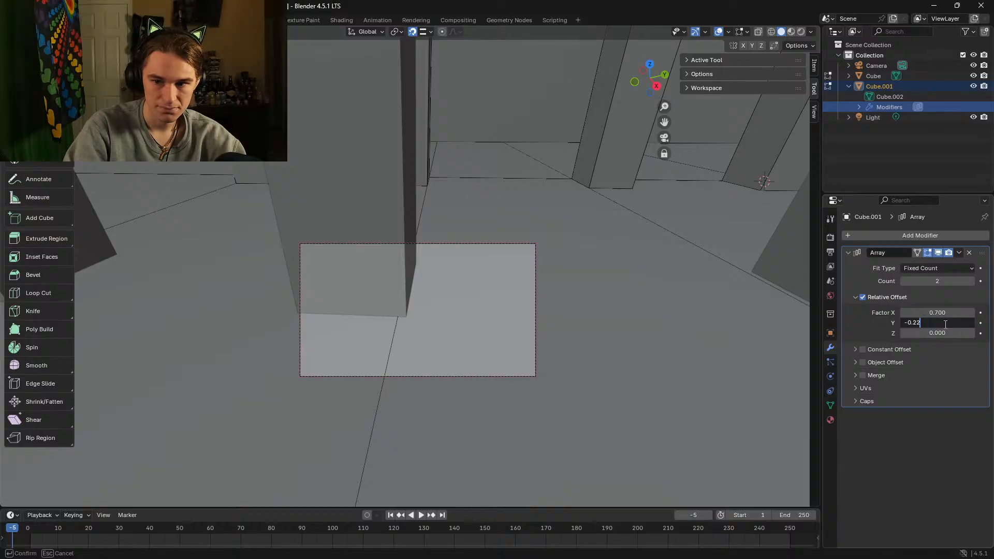
key("Return")
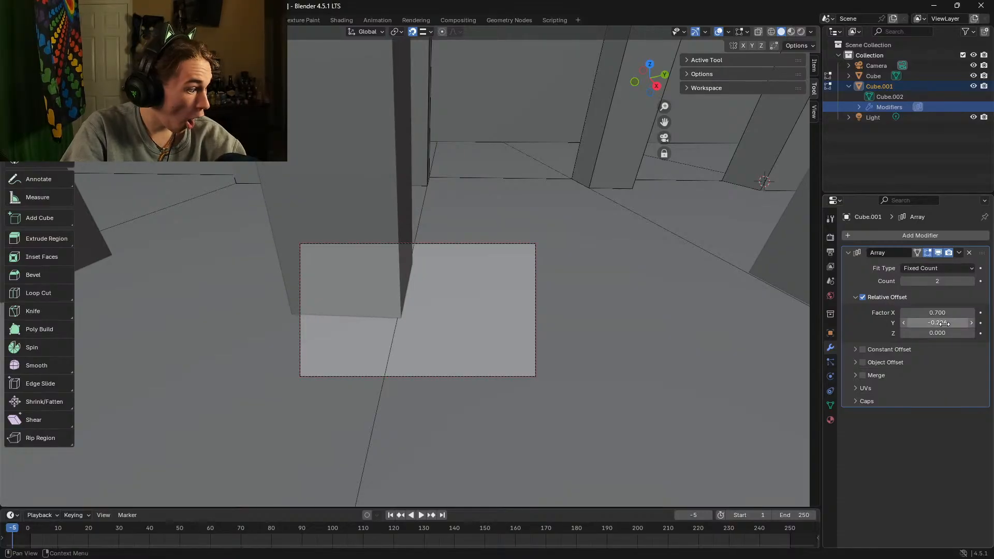
left_click(944, 323)
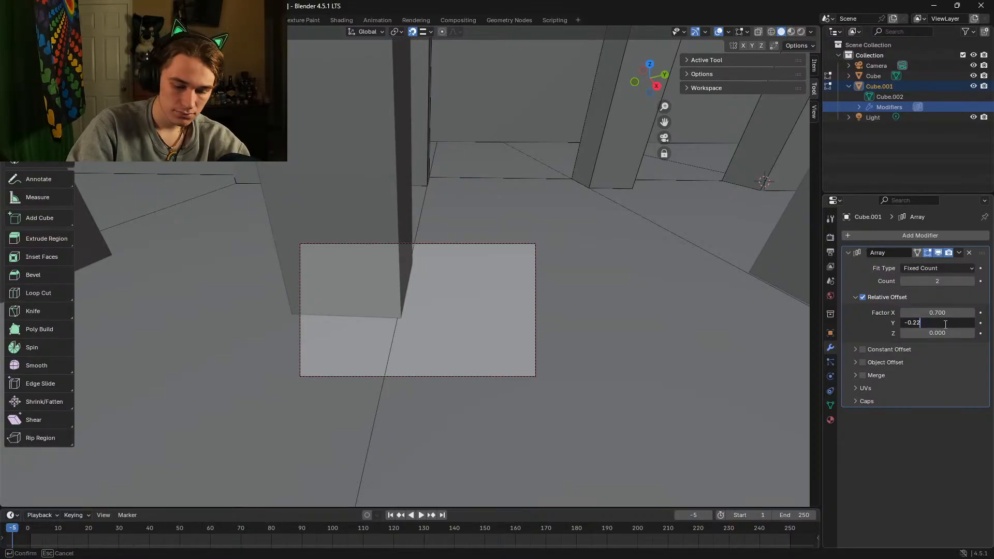
key("Return")
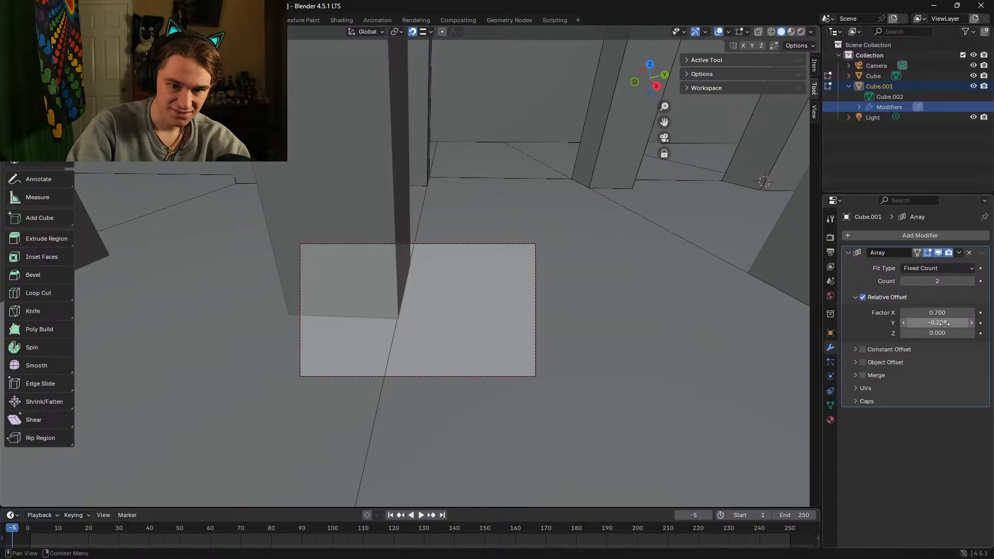
left_click(944, 324)
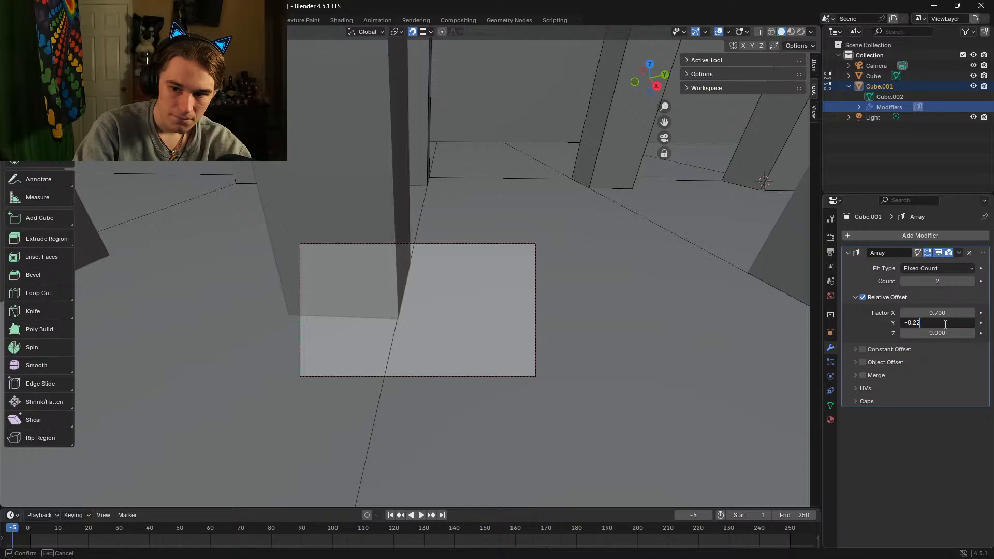
key("Return")
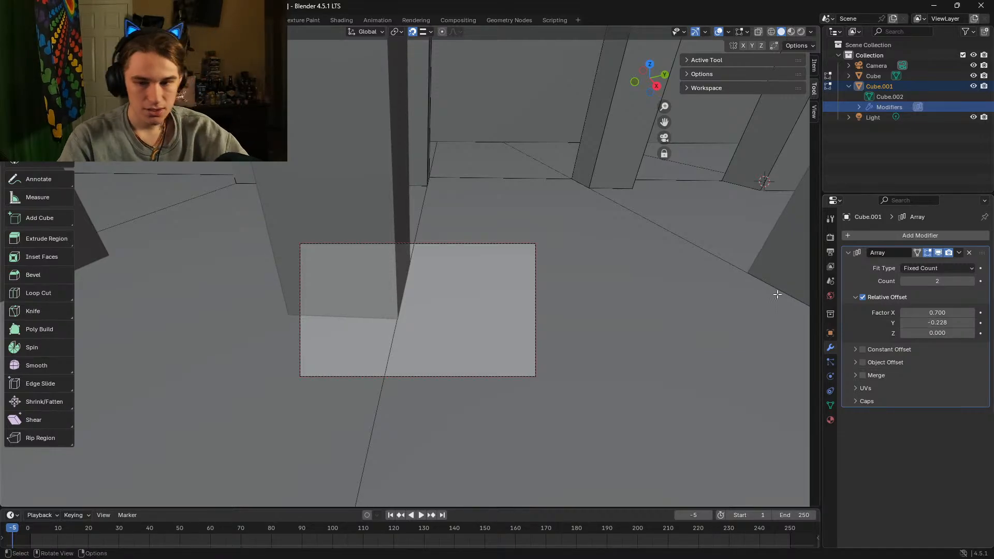
Step: Try slightly different relative offset Y factors, such as -0.227, for the pillar array while viewing the copied pillar's base corner up close
key("shift+grave")
key("s")
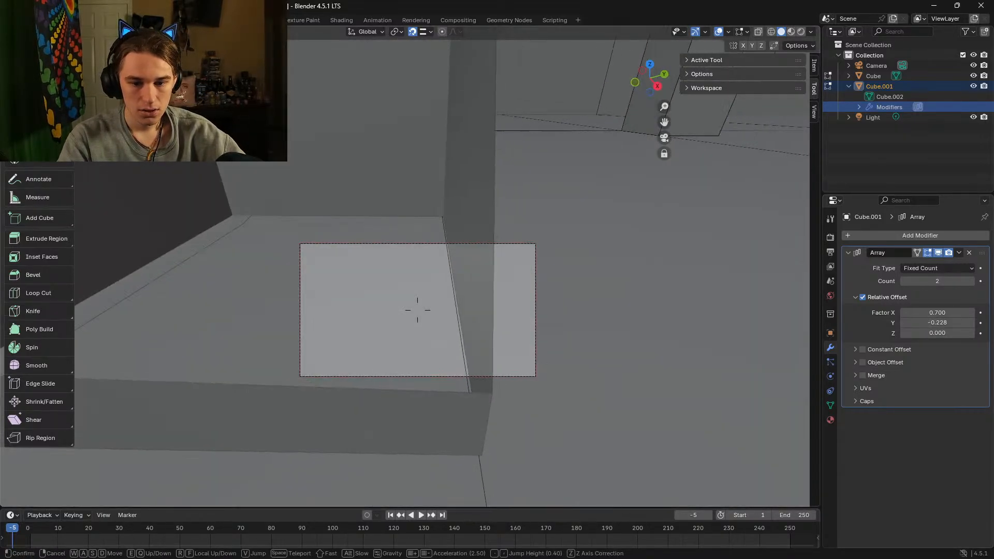
left_click(418, 309)
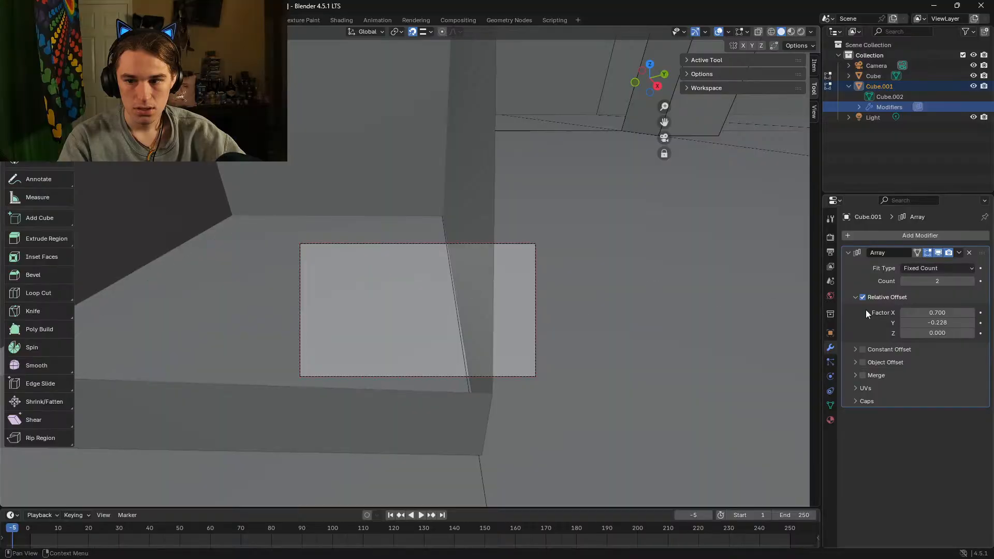
left_click(947, 323)
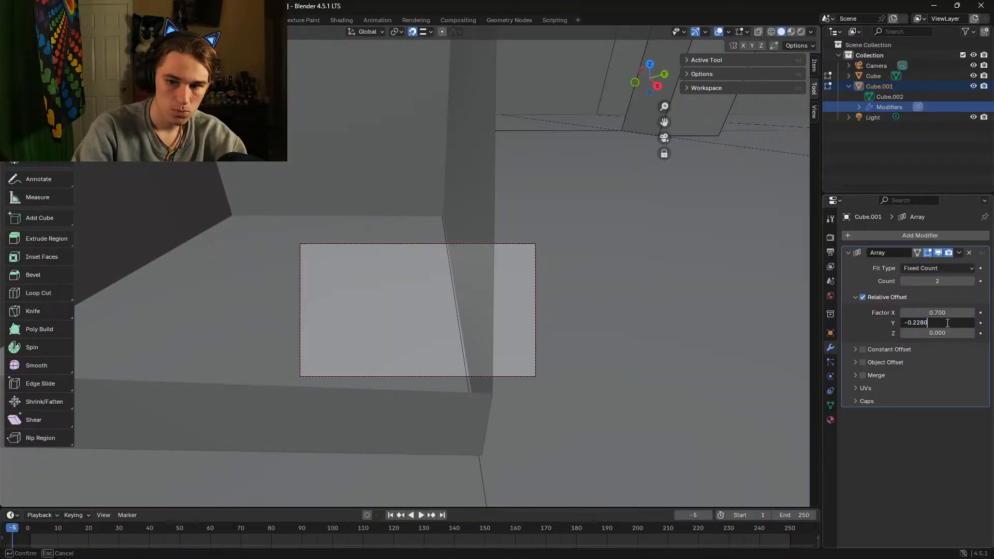
key("Return")
double_click(947, 323)
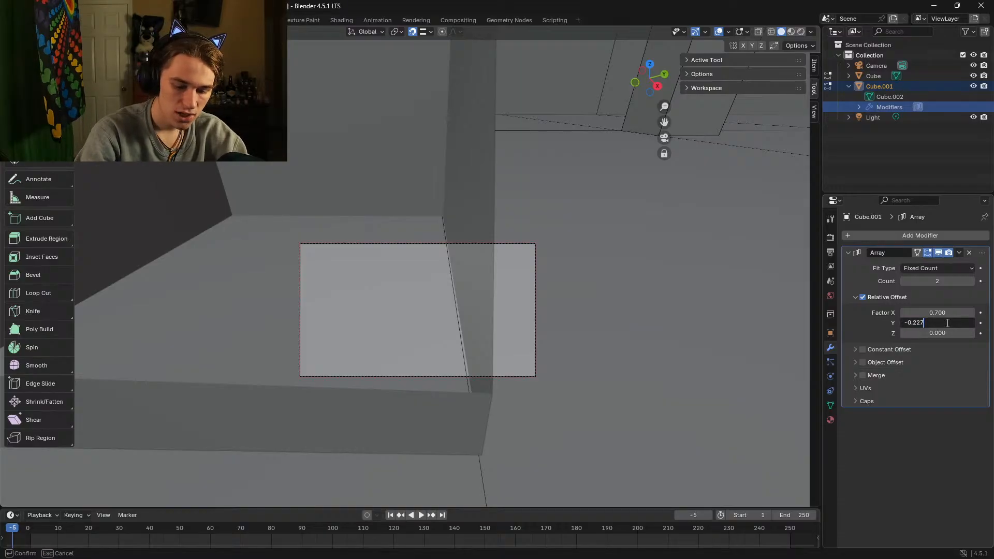
key("Return")
double_click(946, 323)
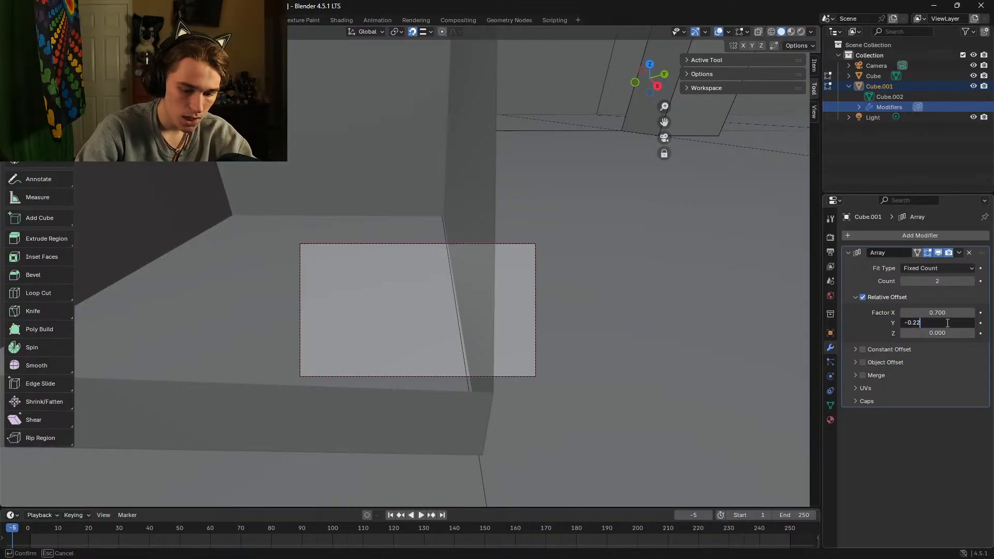
key("Return")
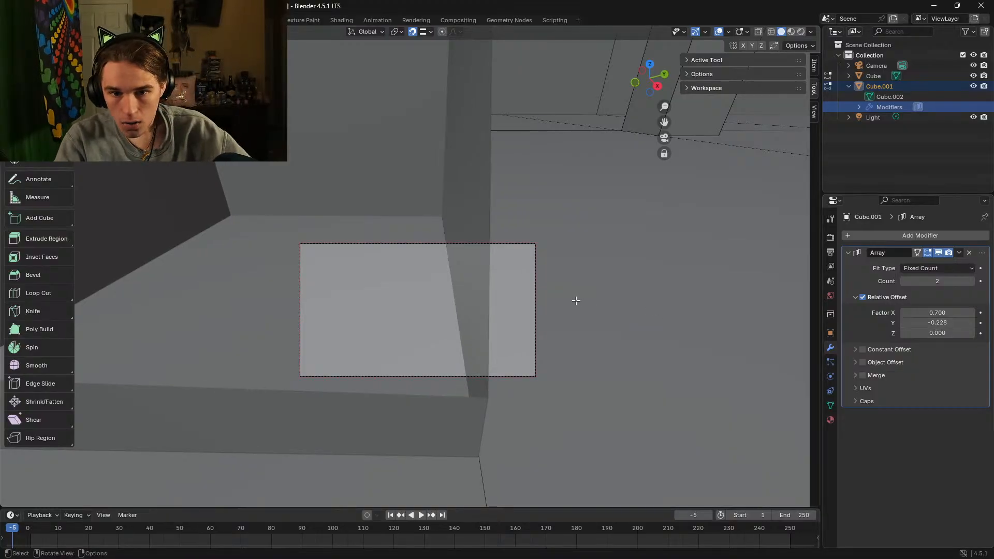
Step: Fine-tune the array's relative offset Y factor to -0.2284 so the copied pillar's base corner meets the floor edge
key("shift+grave")
key("a")
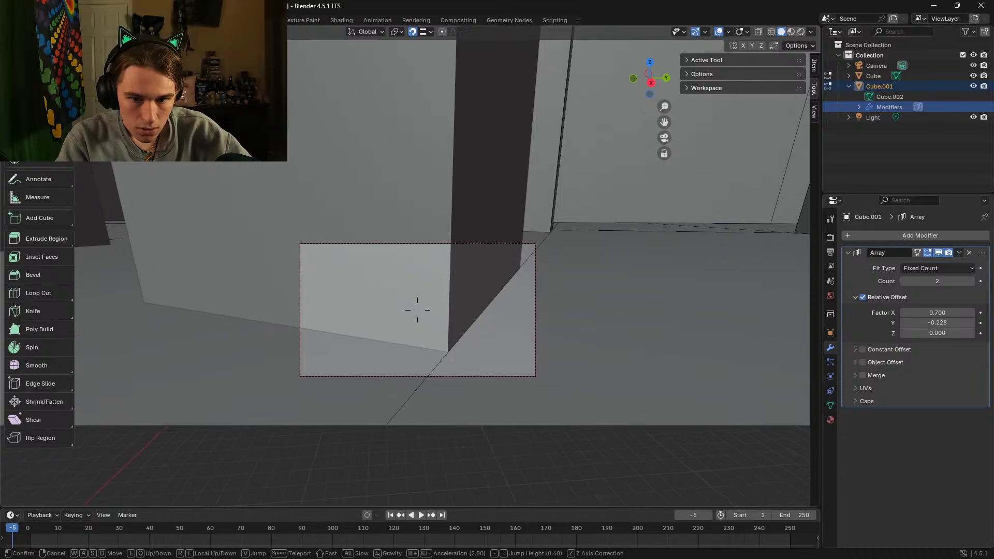
key("w")
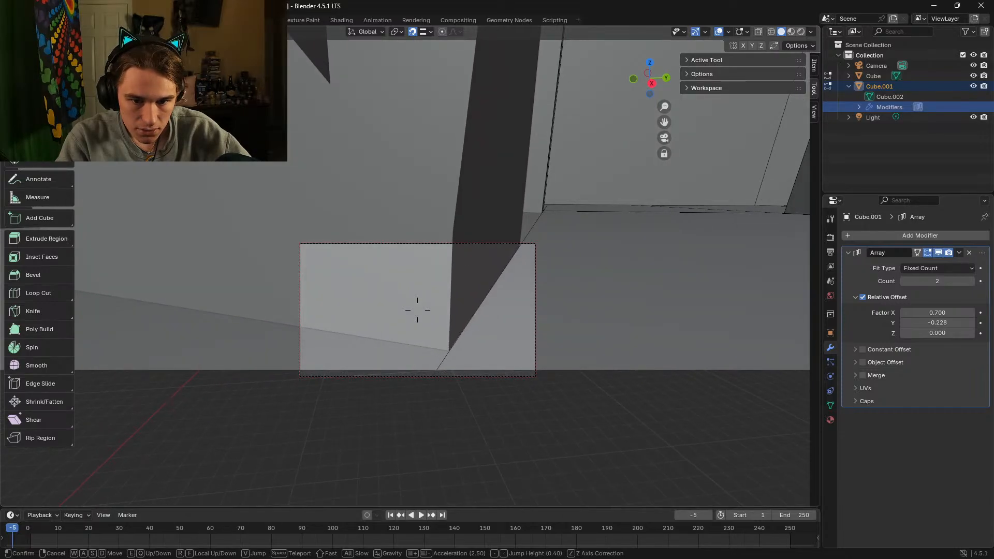
left_click(417, 309)
left_click(950, 323)
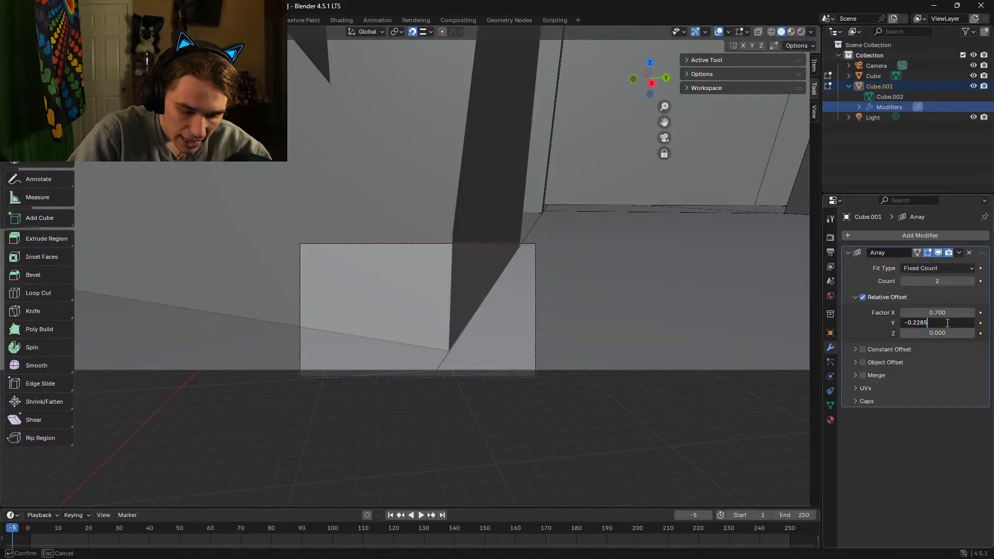
key("Return")
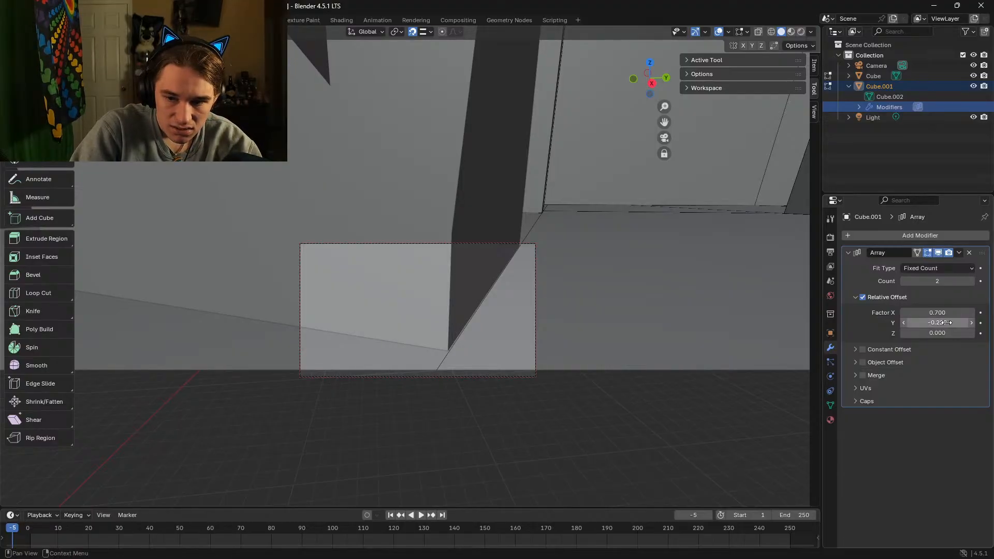
left_click(947, 323)
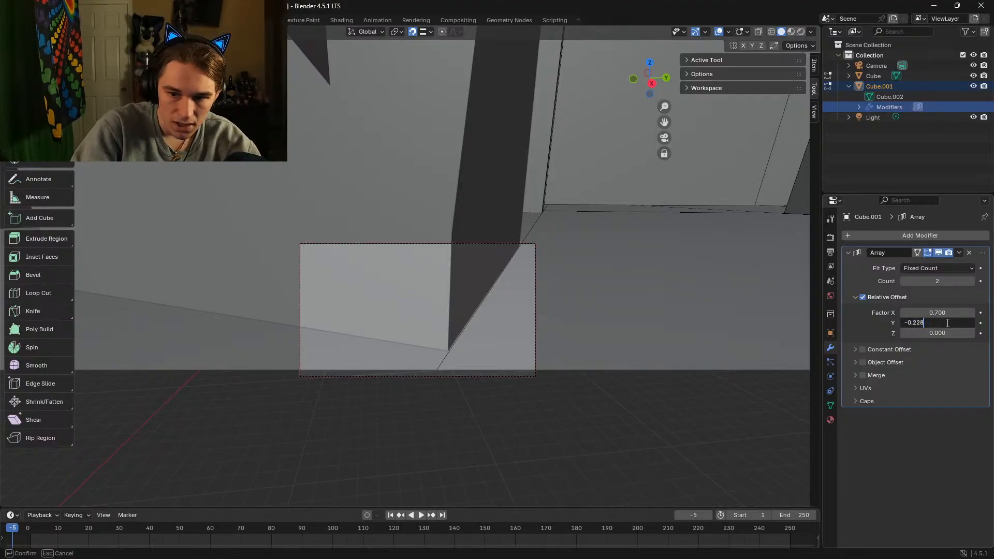
key("Return")
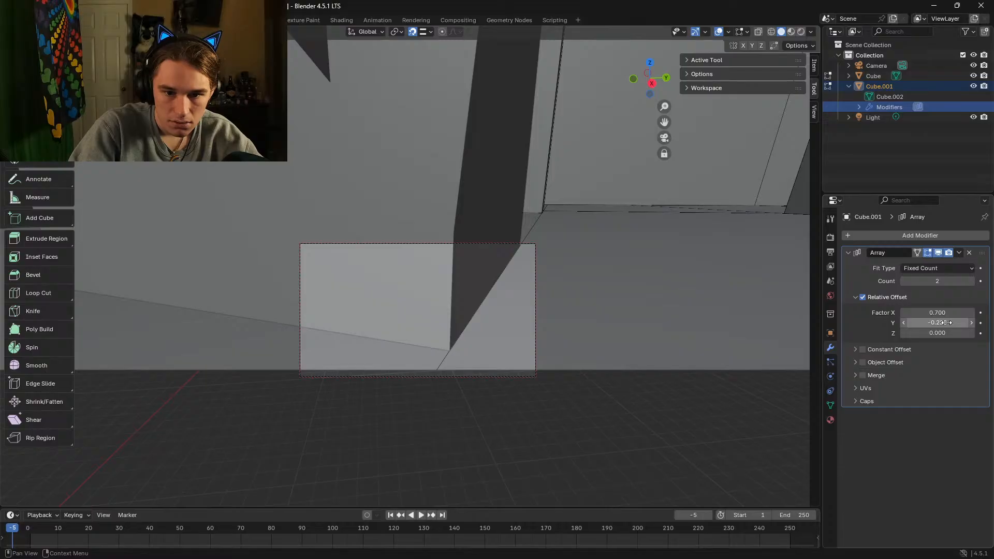
Step: Examine how the original and copied pillar bases line up with the floor edges, and check the exact relative offset Y factor
key("shift+grave")
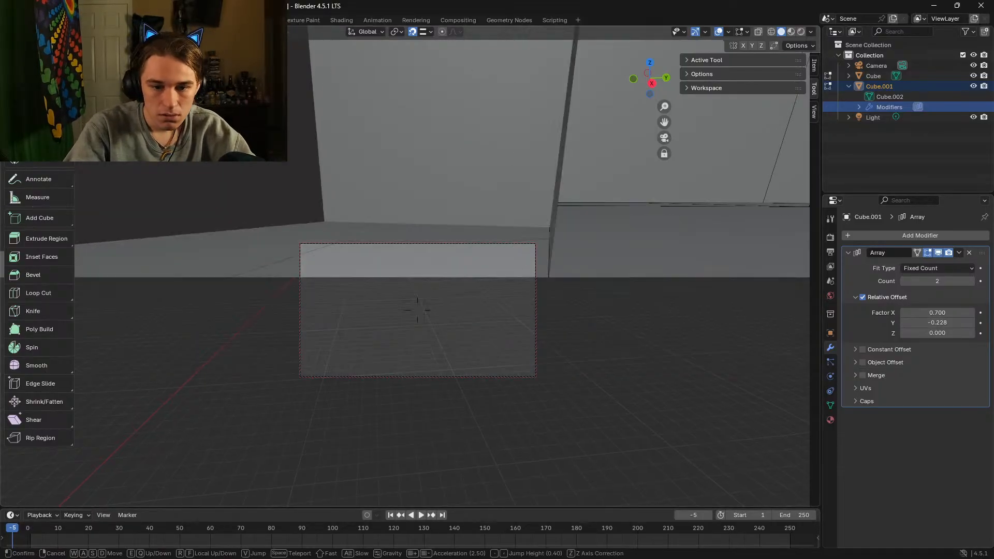
key("a")
key("a")
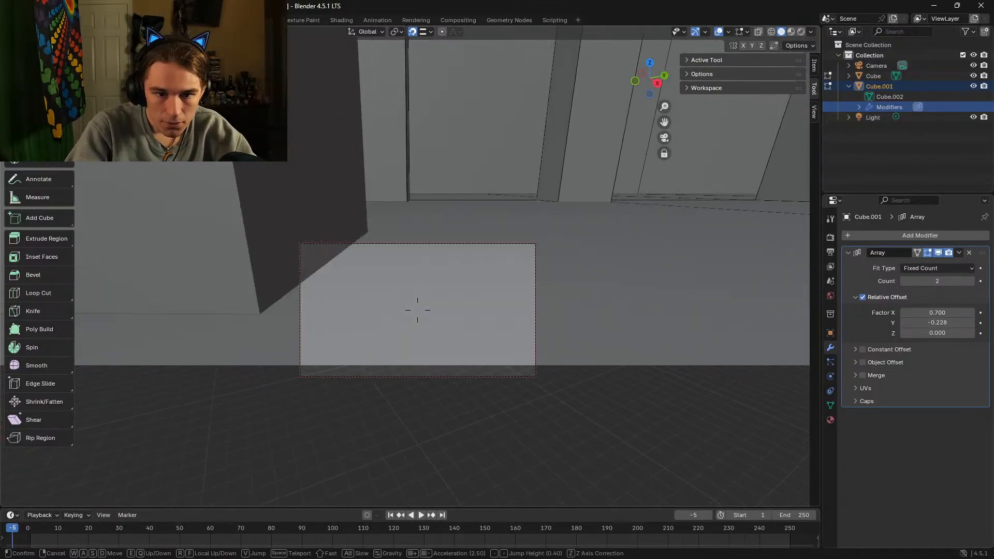
key("a")
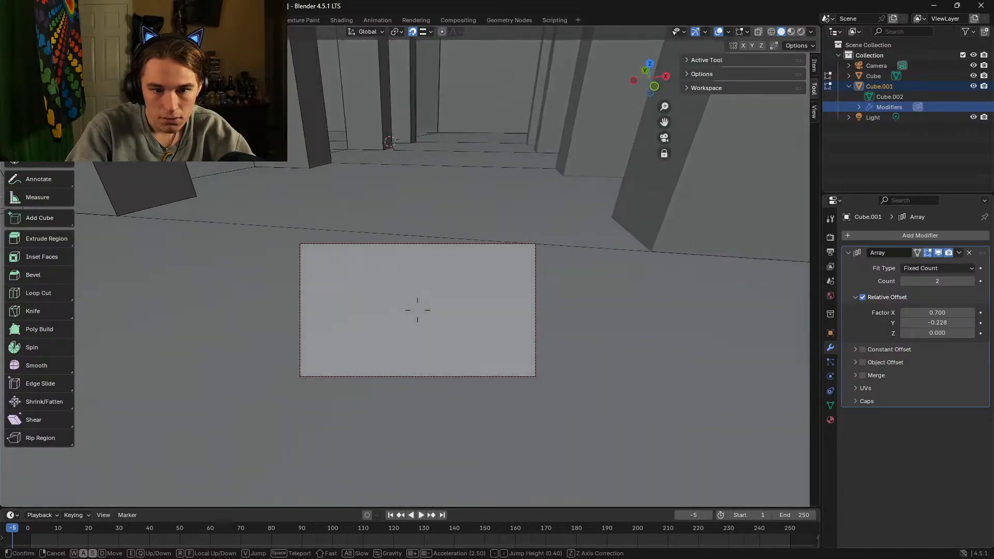
key("a")
key("a")
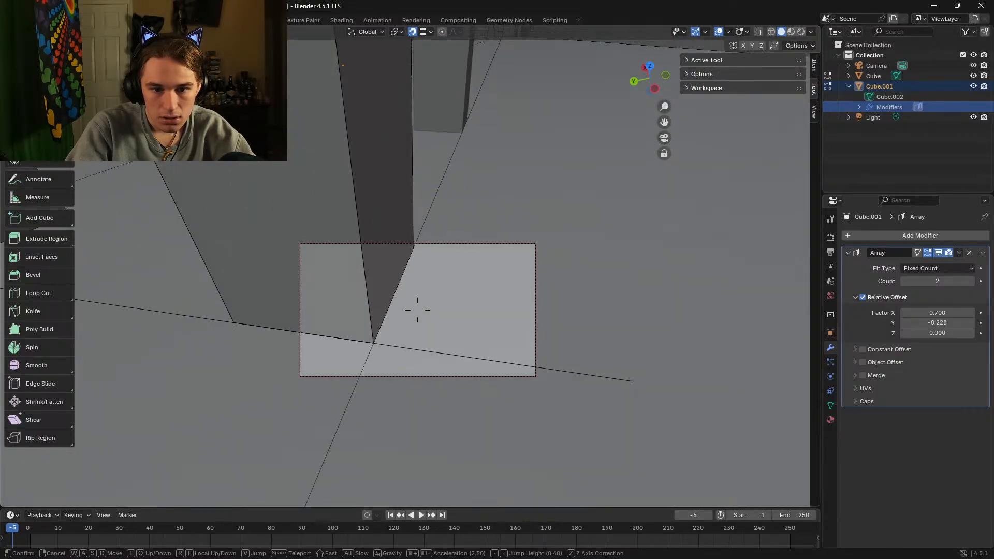
key("w")
key("s")
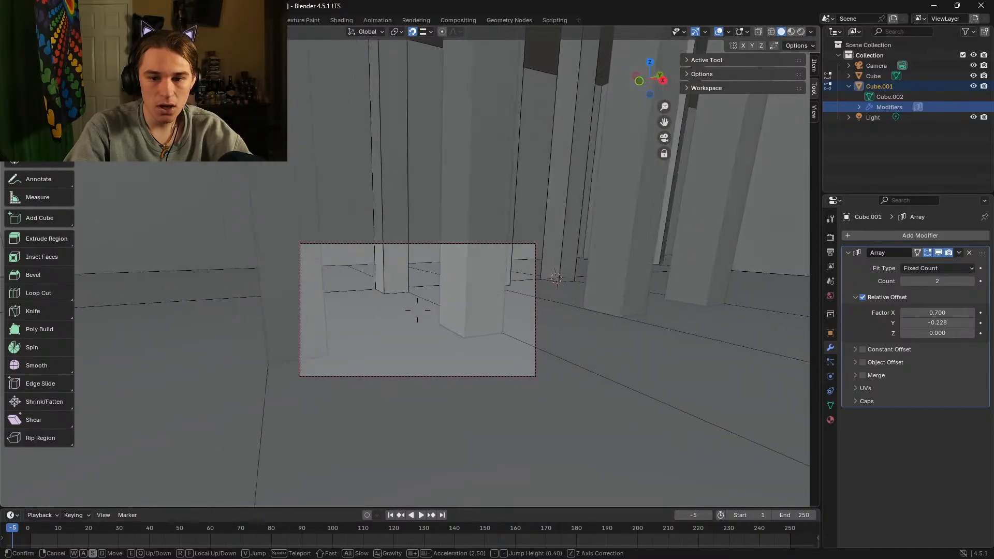
key("d")
left_click(552, 255)
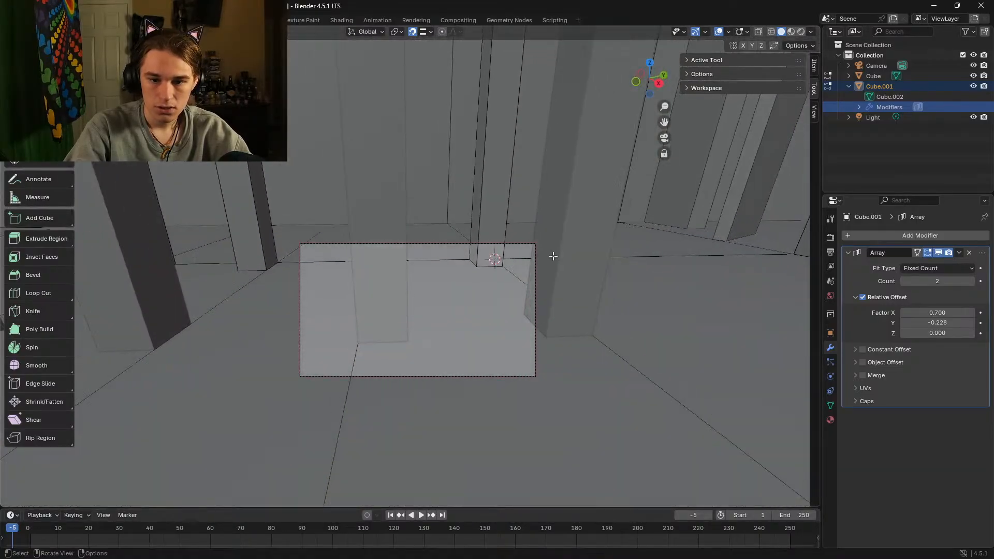
left_click(969, 324)
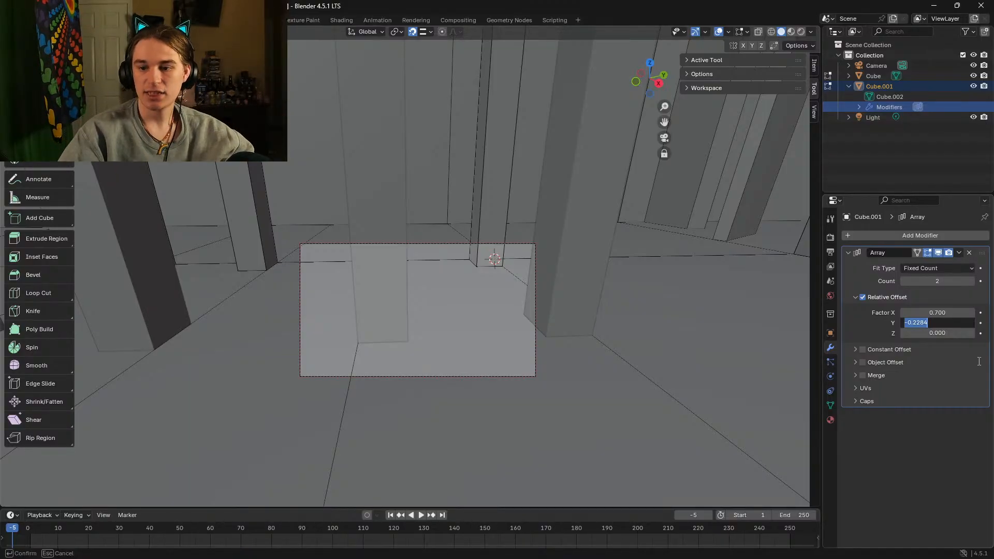
key("Return")
Step: Raise the pillar array's count to 7
key("shift+grave")
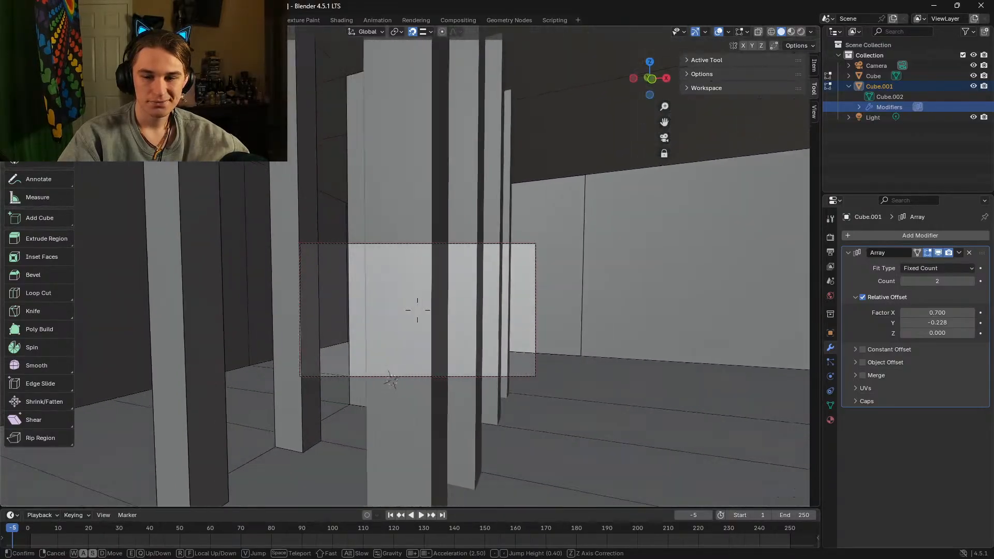
left_click(454, 296)
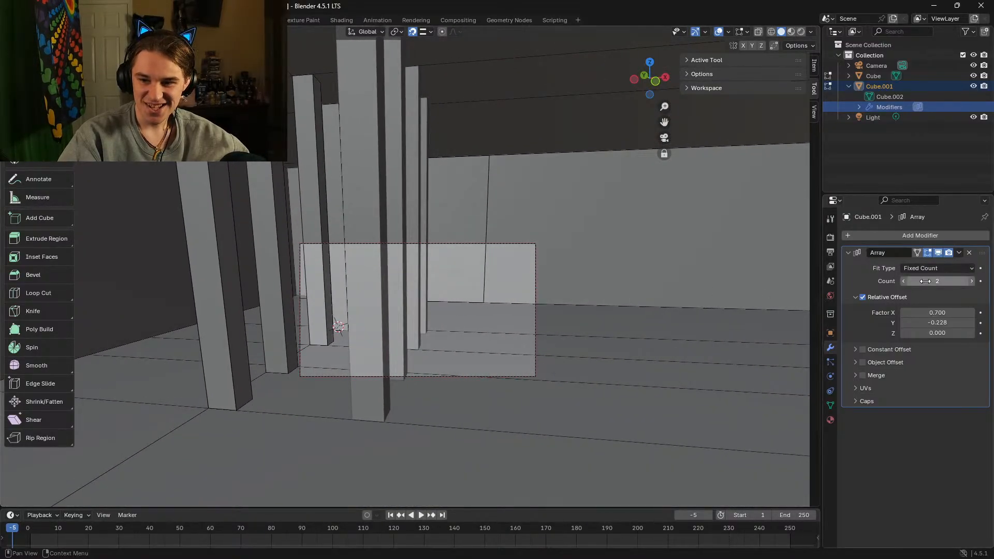
left_click_drag(937, 281, 958, 280)
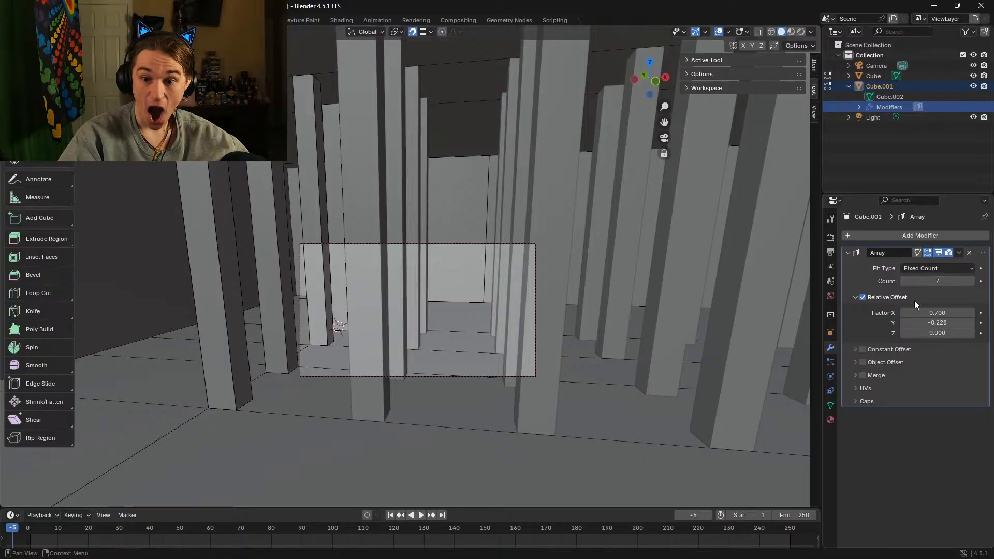
Step: Inspect the alignment of the new copies along the floor edges and raise the array's count to 37
key("shift+grave")
key("w")
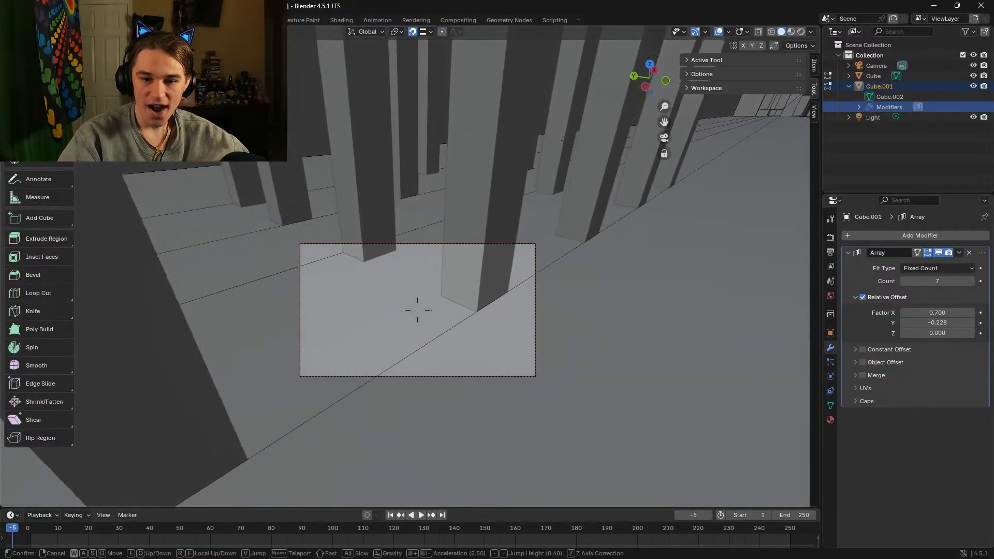
key("s")
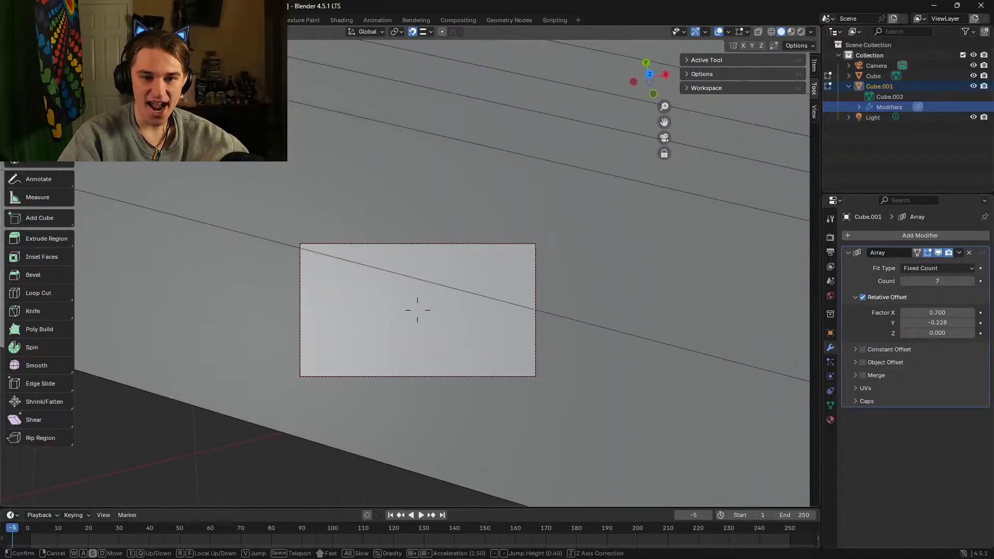
left_click(418, 310)
left_click_drag(929, 281, 955, 281)
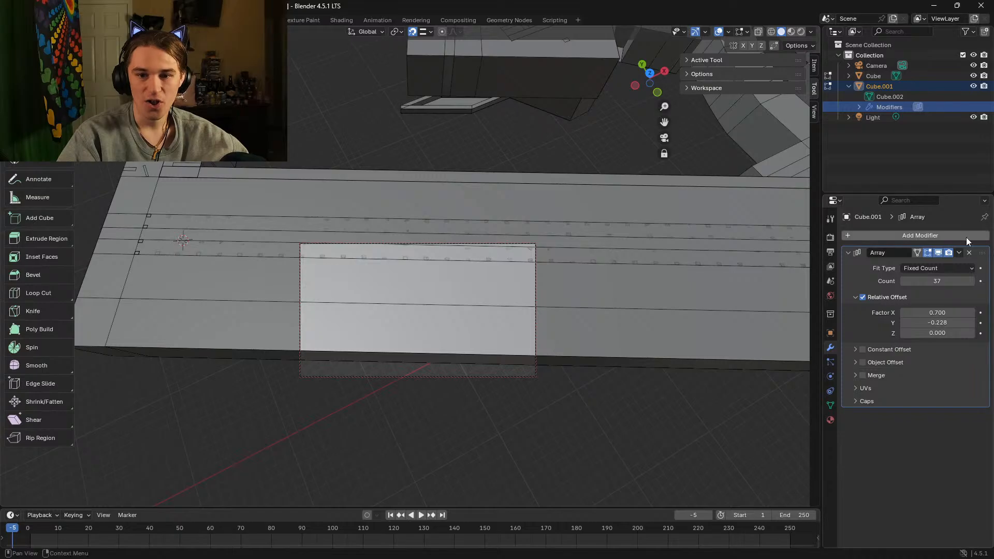
Step: Check how far the pillar rows reach along the hall and extend the array's count to 54
key("shift+grave")
key("w")
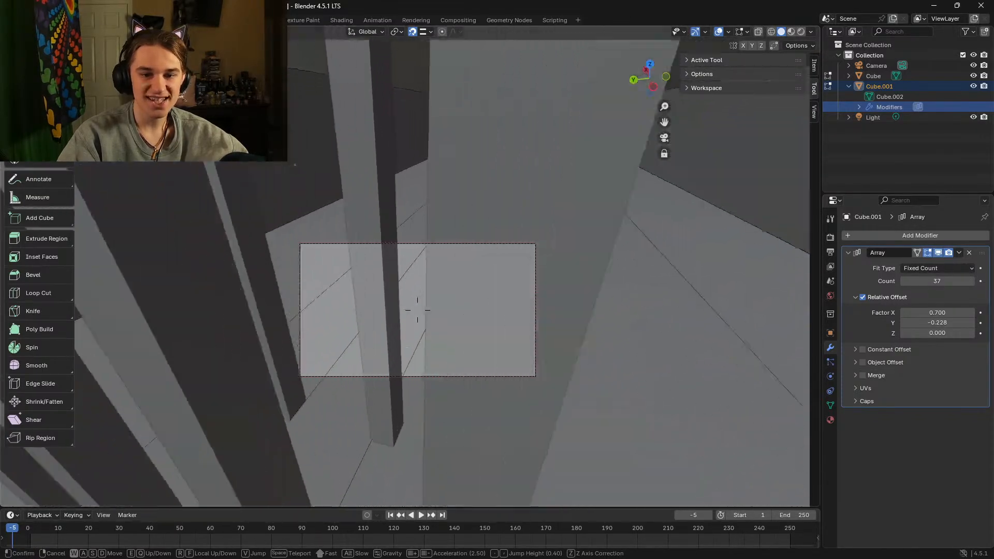
key("s")
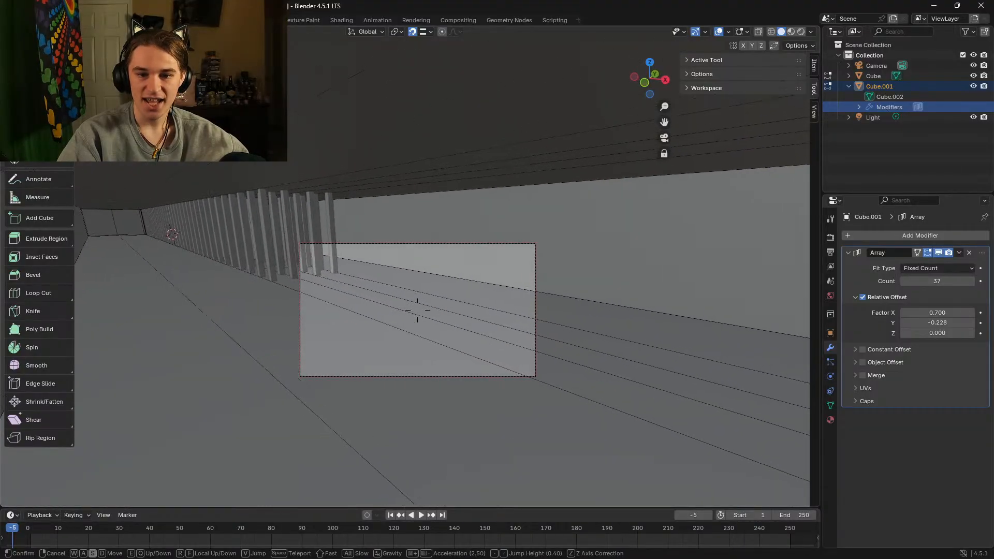
left_click(417, 309)
left_click_drag(911, 282, 952, 282)
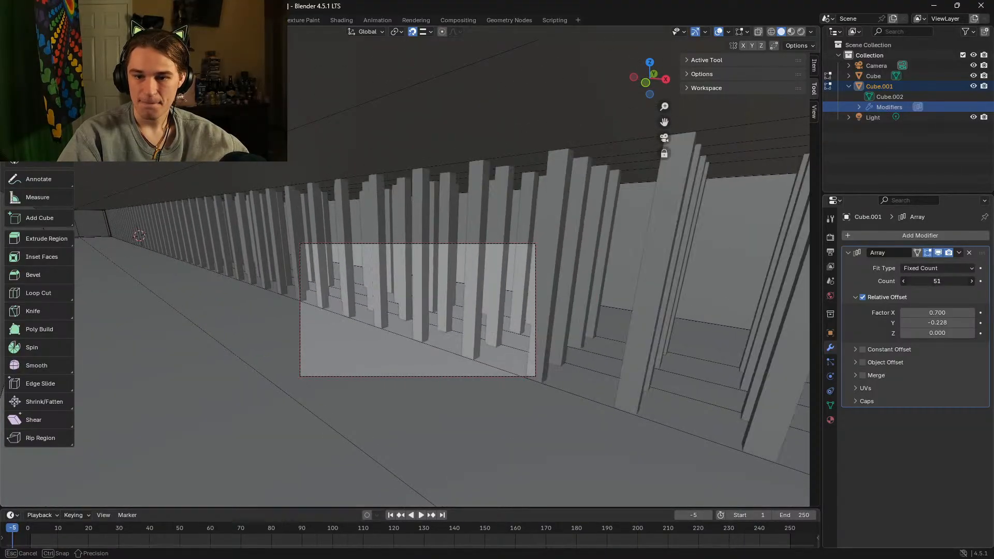
Step: Extend the pillar rows toward the hall's far end by setting the array's count to 65
key("shift+grave")
key("w")
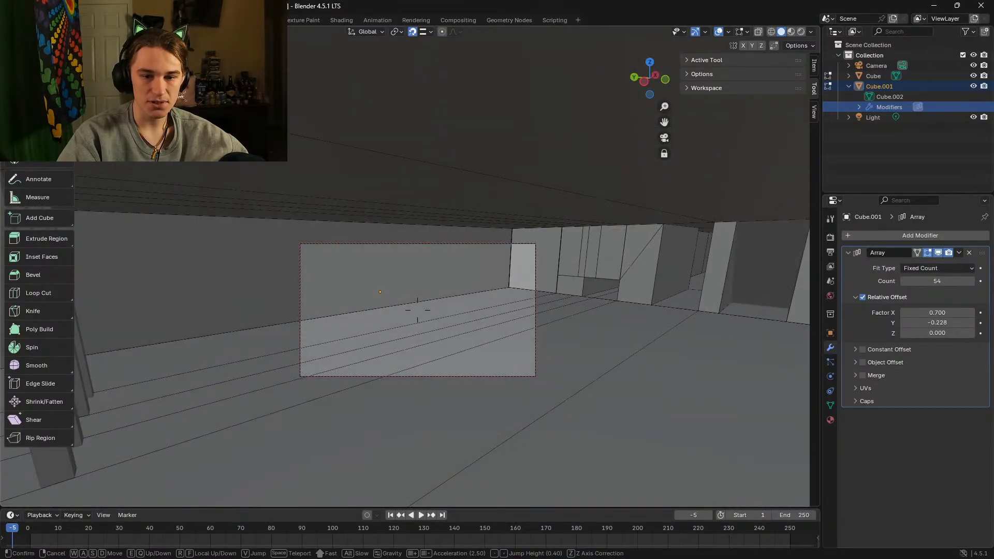
left_click(417, 309)
left_click_drag(943, 281, 968, 281)
Step: Set the array's count to 66 so the last row of pillars stands just short of the hall's end wall
key("shift+grave")
key("w")
key("w")
key("s")
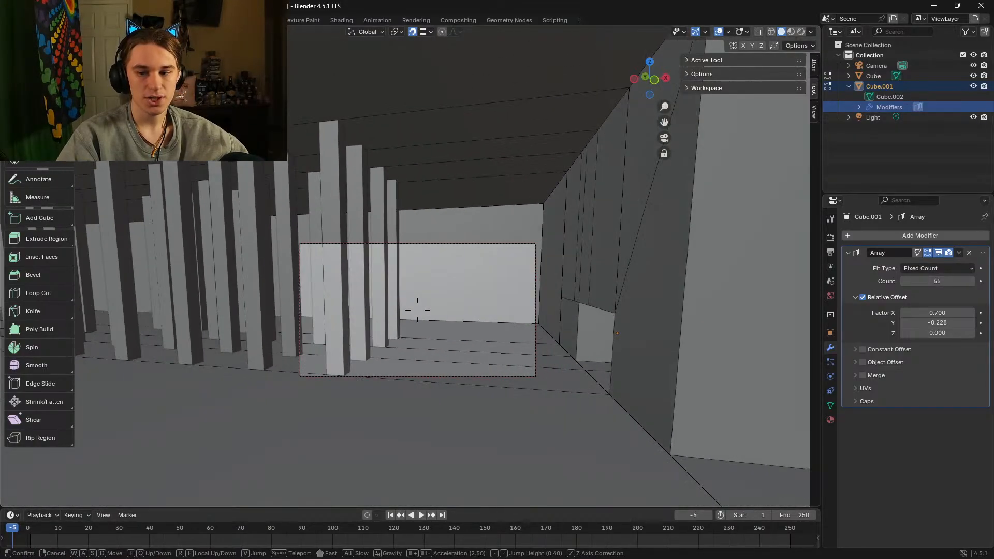
right_click(417, 310)
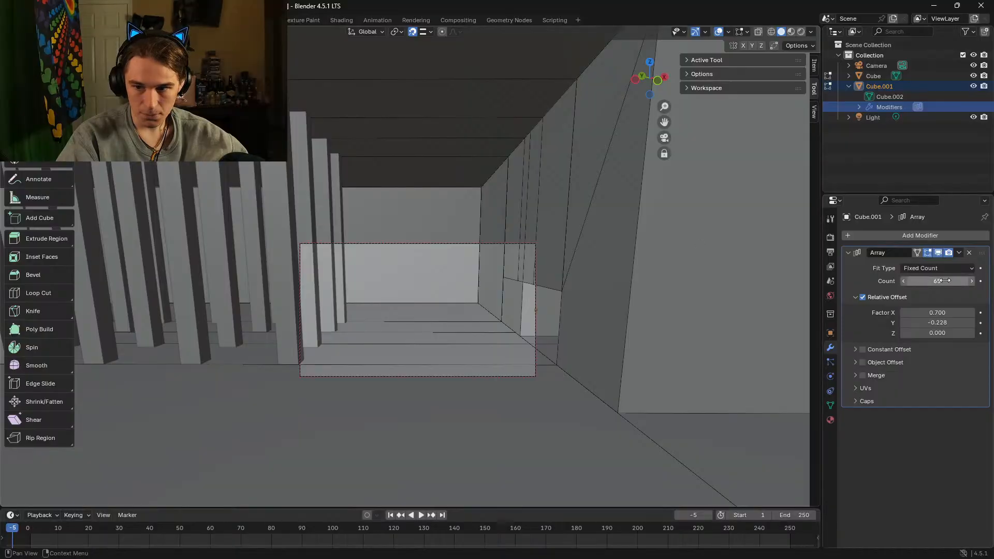
left_click(971, 281)
left_click(971, 281)
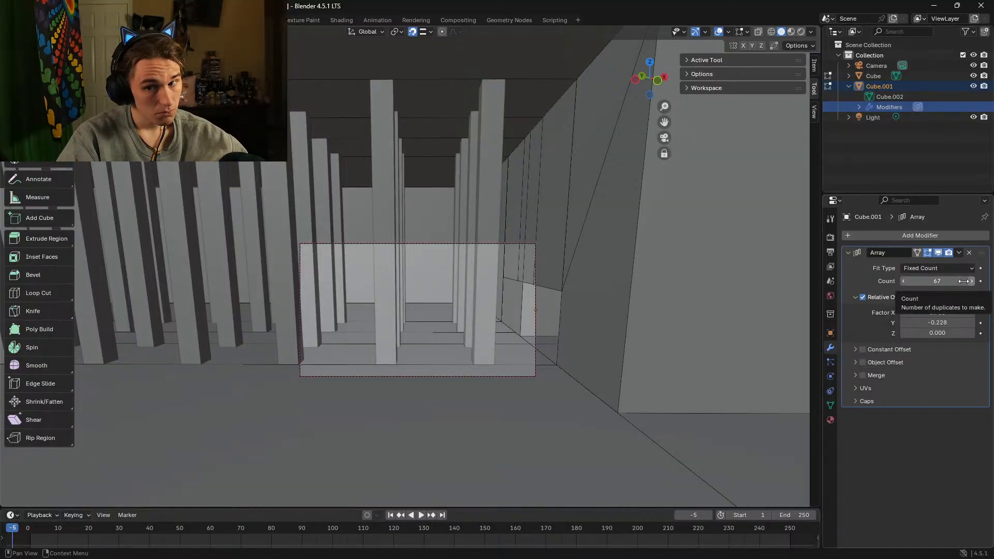
left_click(904, 282)
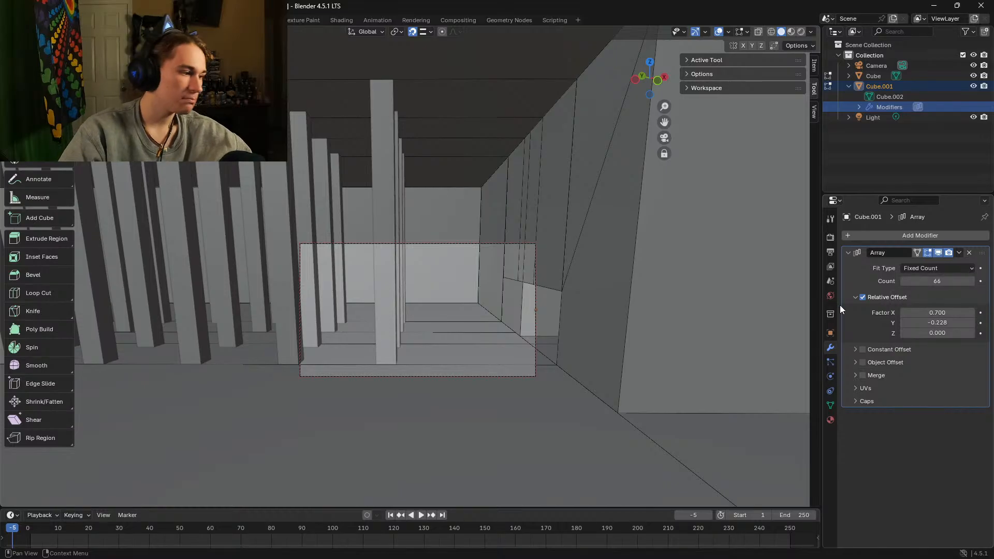
Step: Try an array count of 67 to place one more pillar at the hall's end, and return the count to 66
key("shift+grave")
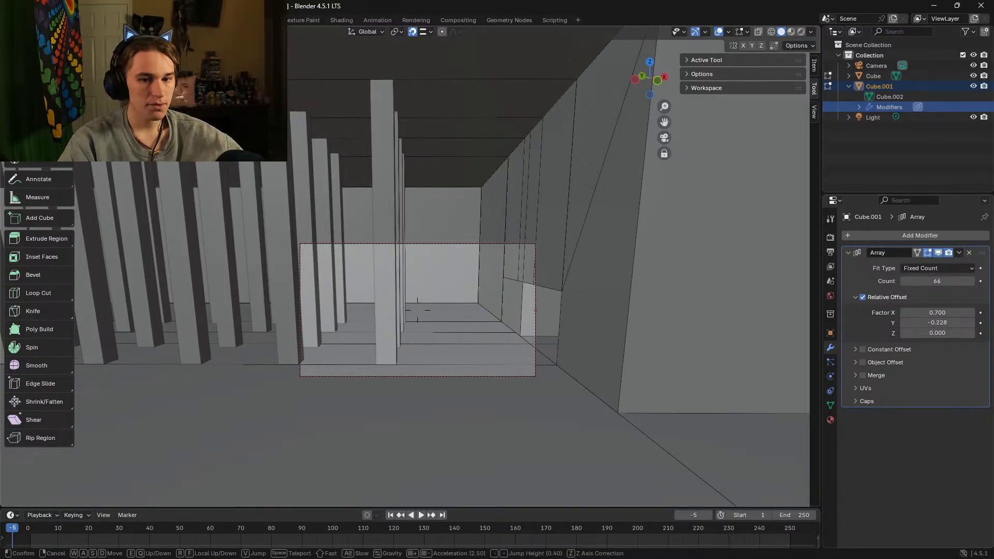
key("w")
key("d")
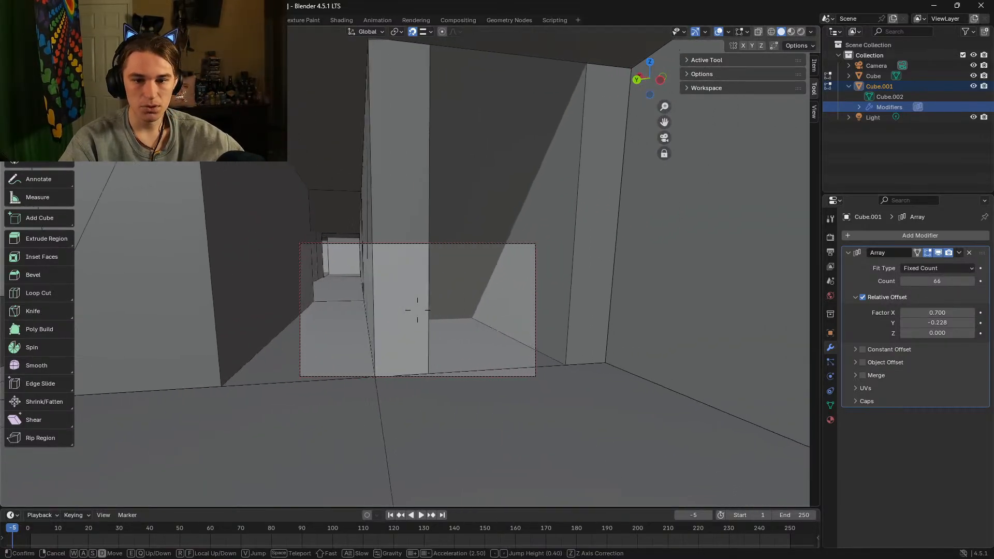
key("w")
key("s")
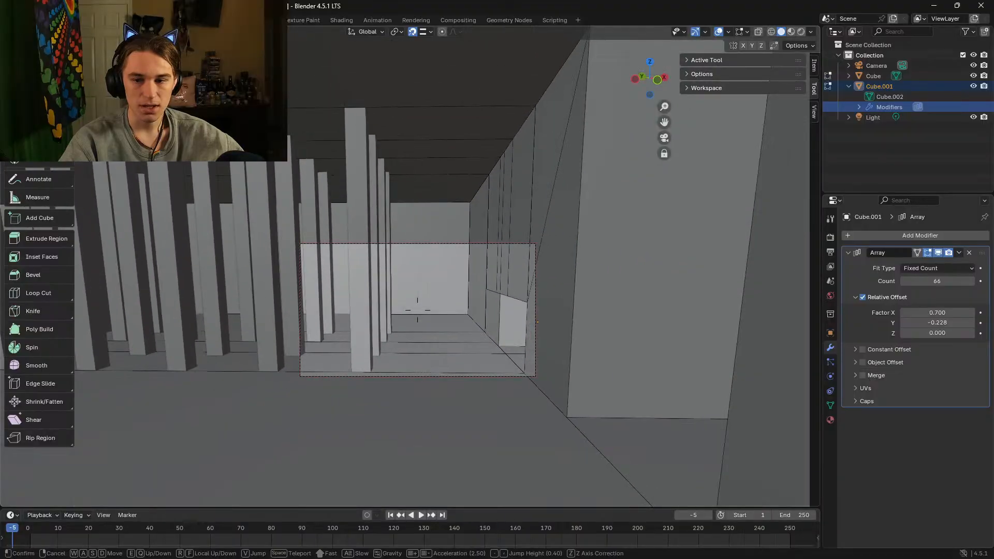
left_click(417, 309)
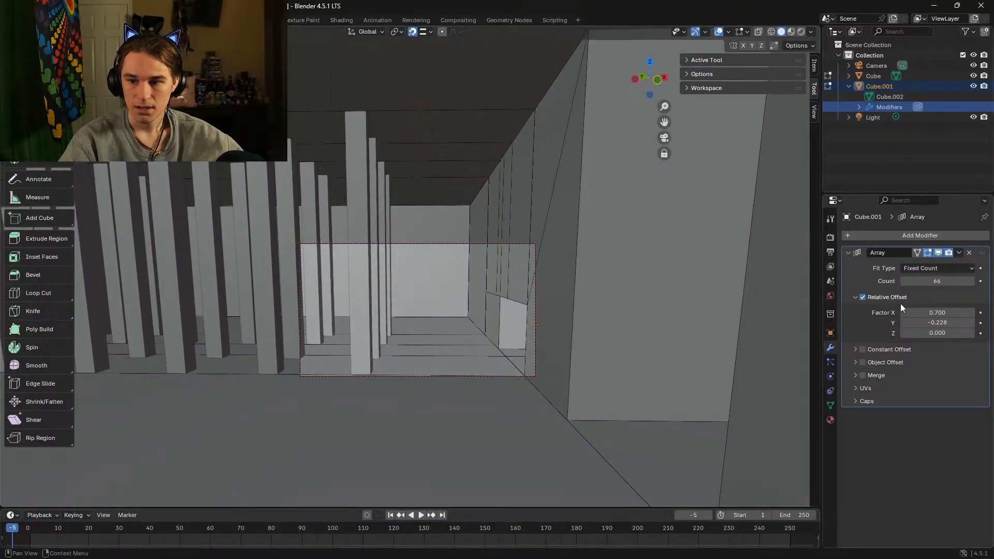
left_click(971, 282)
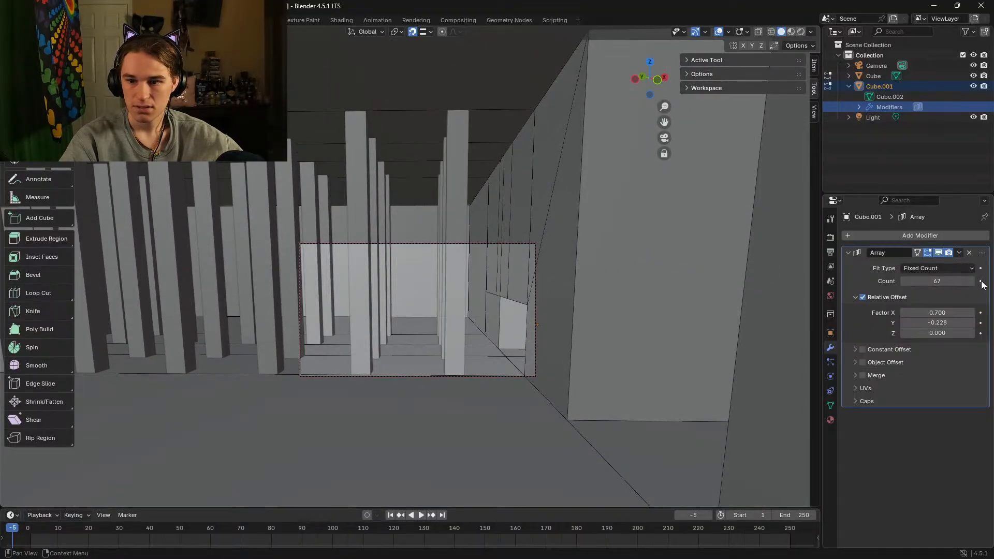
left_click(971, 281)
left_click(902, 282)
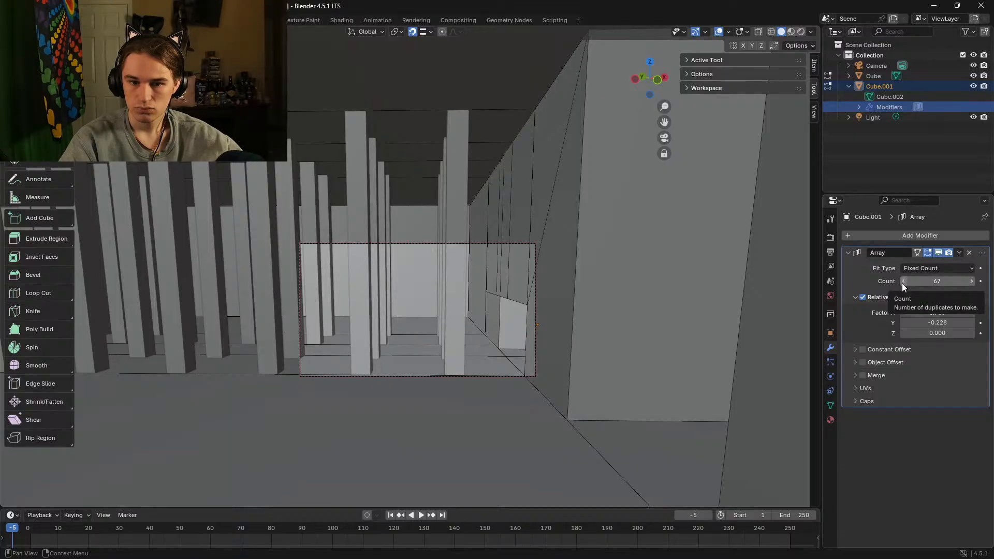
left_click(902, 282)
Step: Review the pillar rows from inside and above the hall and save the file BEFORE ADDING BASEBOARDS.blend
key("shift+grave")
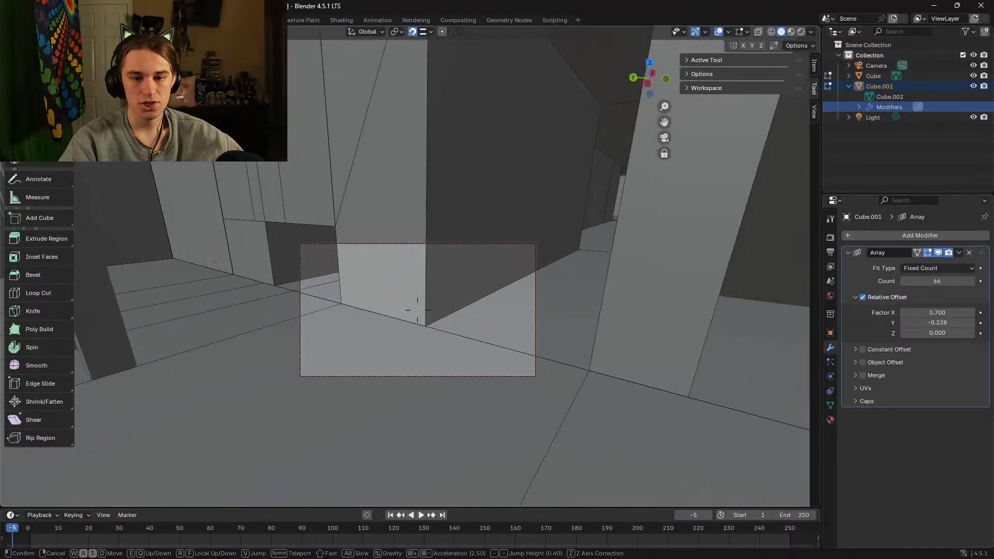
key("s")
key("w")
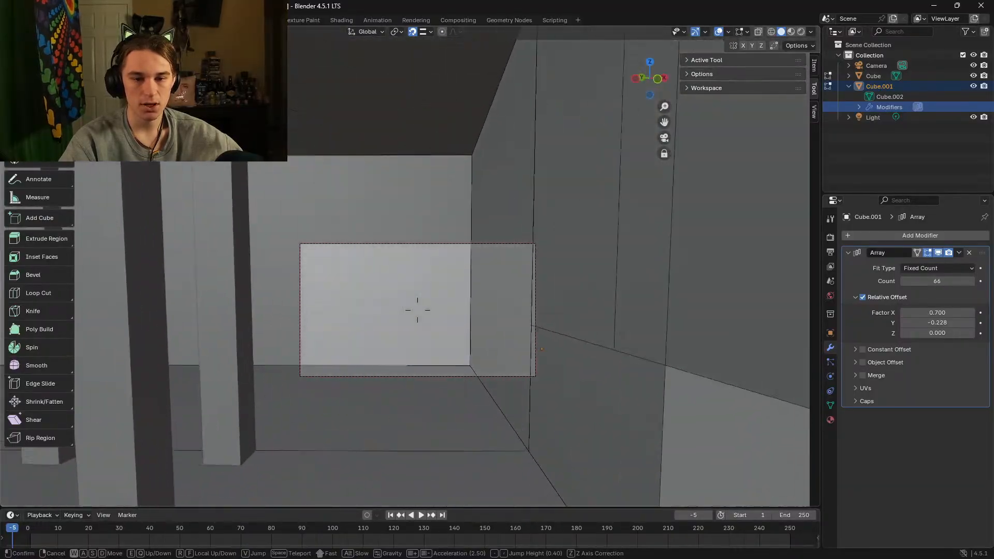
key("a")
key("s")
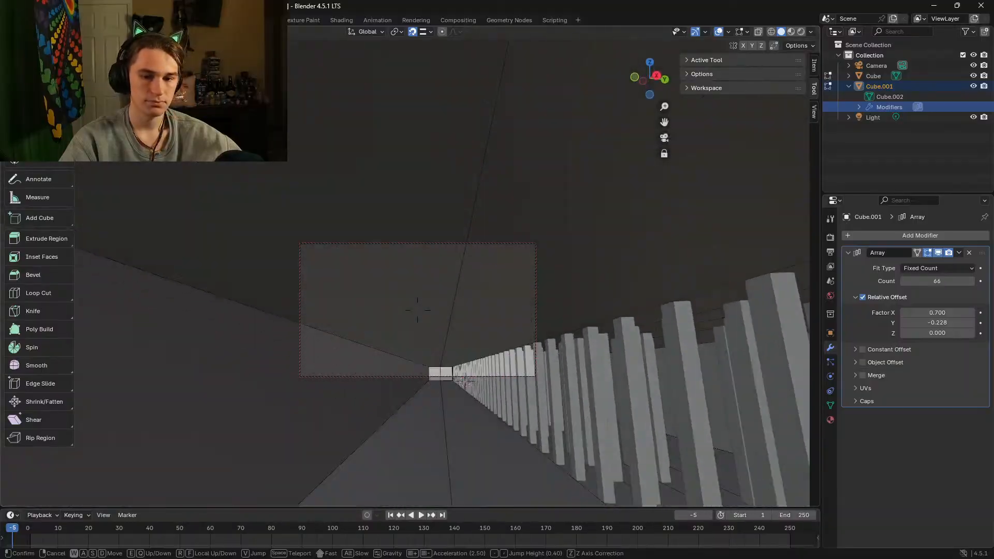
key("s")
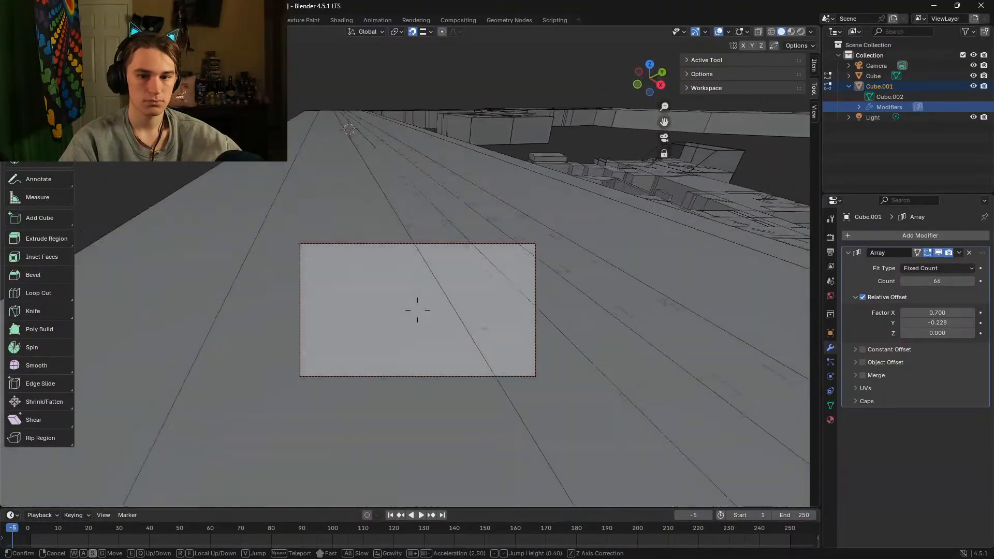
left_click(354, 260)
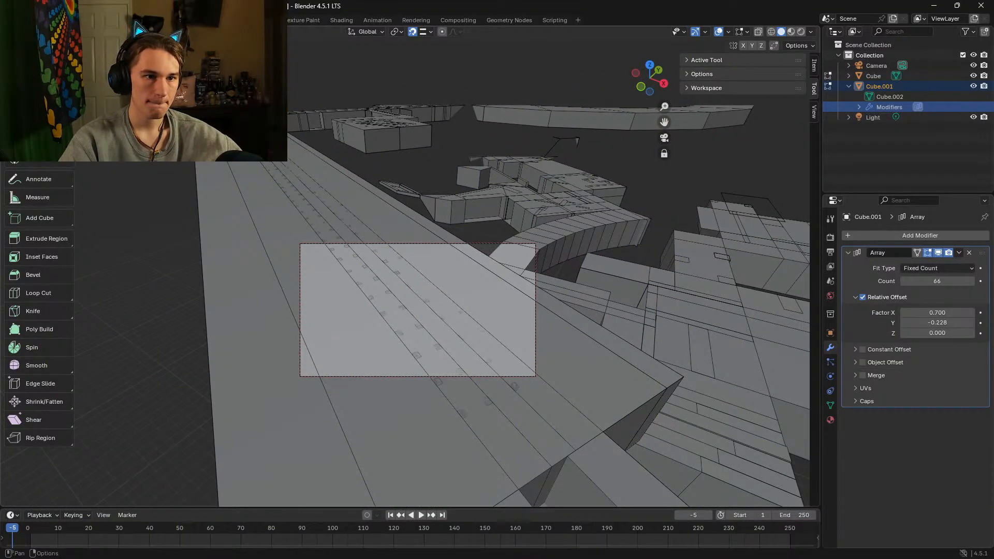
left_click(24, 20)
left_click(40, 86)
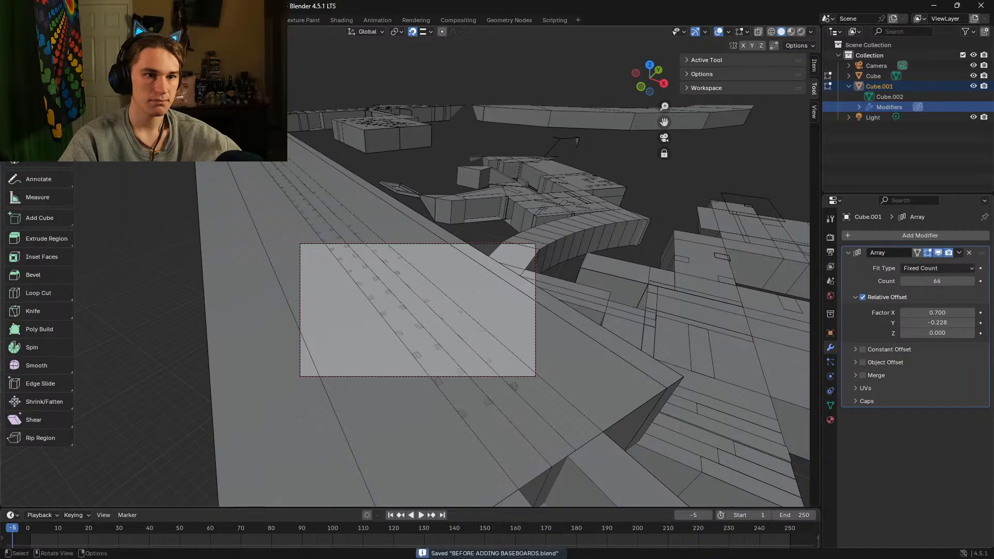
Step: Examine the pillar rows along the full length of the hall from inside
key("shift+grave")
key("w")
key("w")
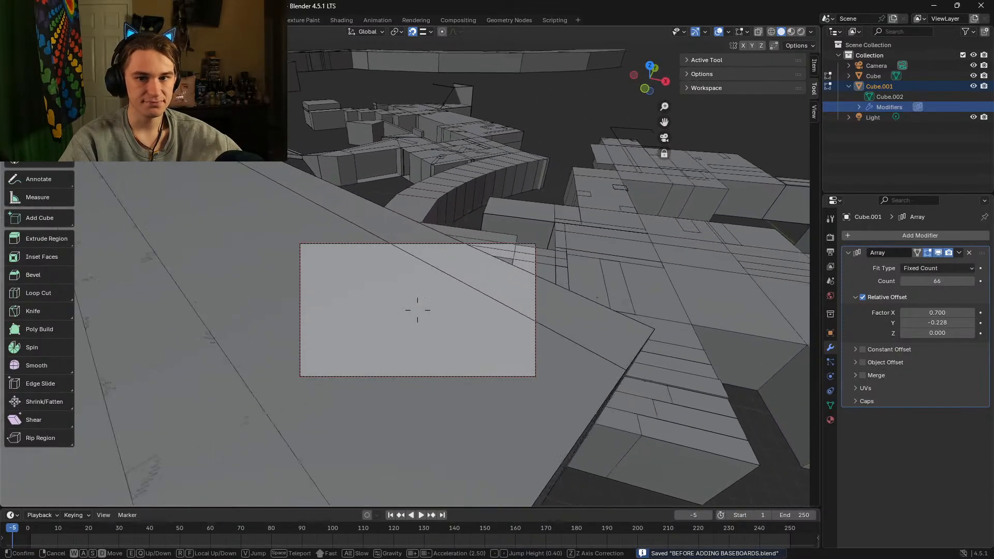
key("a")
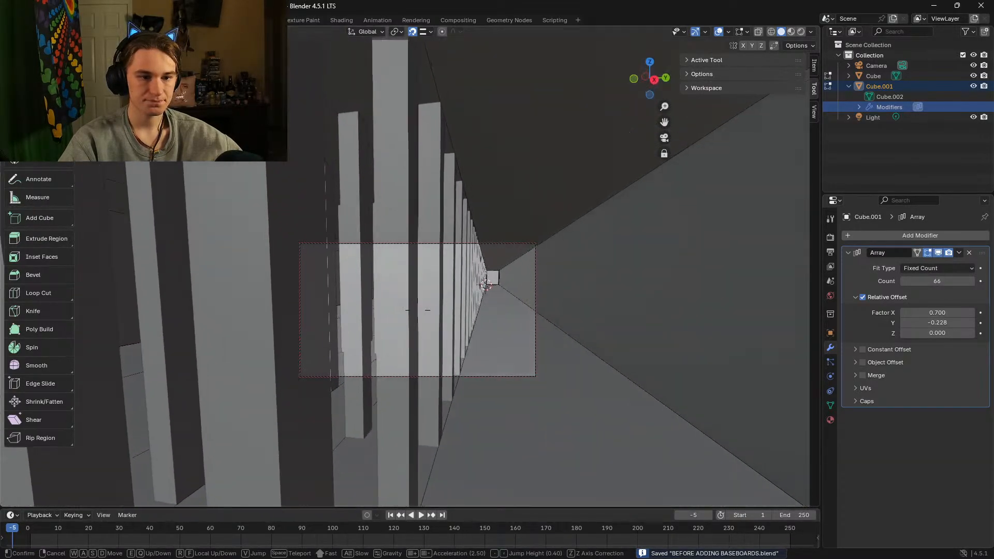
key("d")
left_click(471, 230)
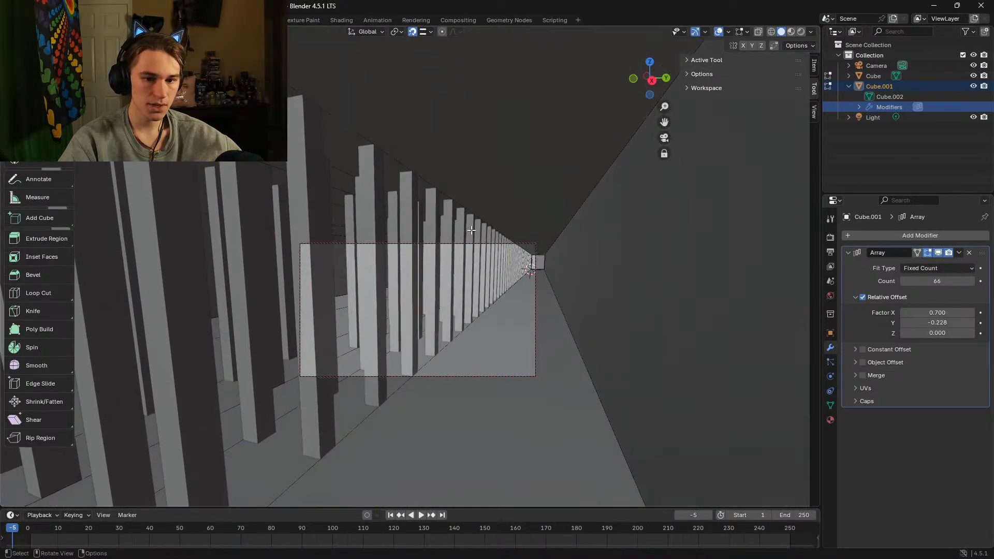
left_click(49, 293)
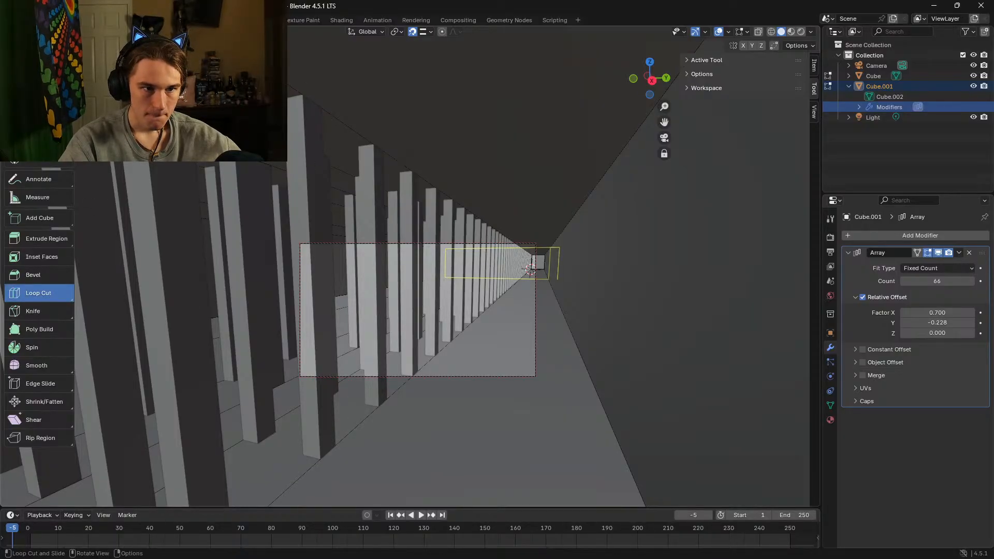
key("w")
Step: Select the floor strip of the hall beneath the pillars' outer row and check how the pillars sit on it
left_click(306, 196)
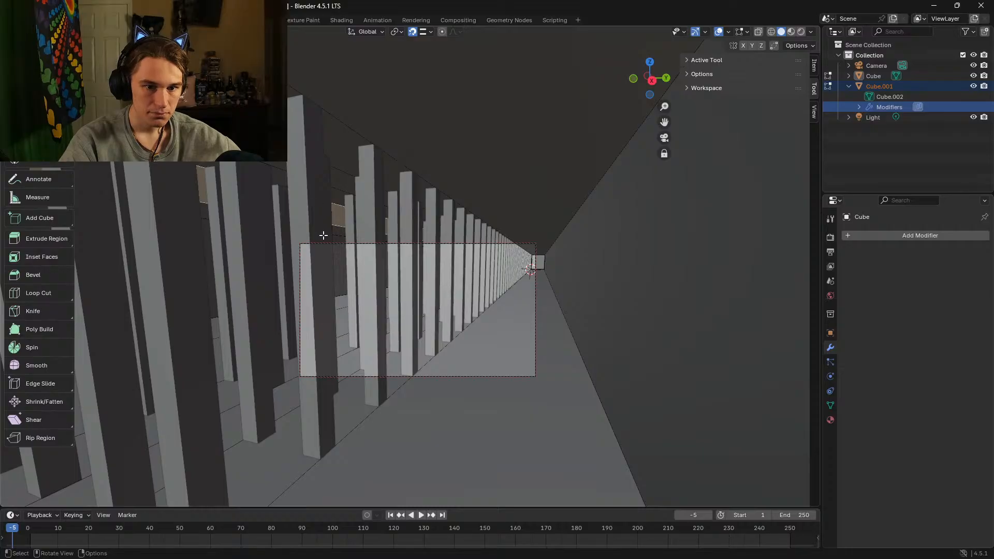
left_click(319, 438)
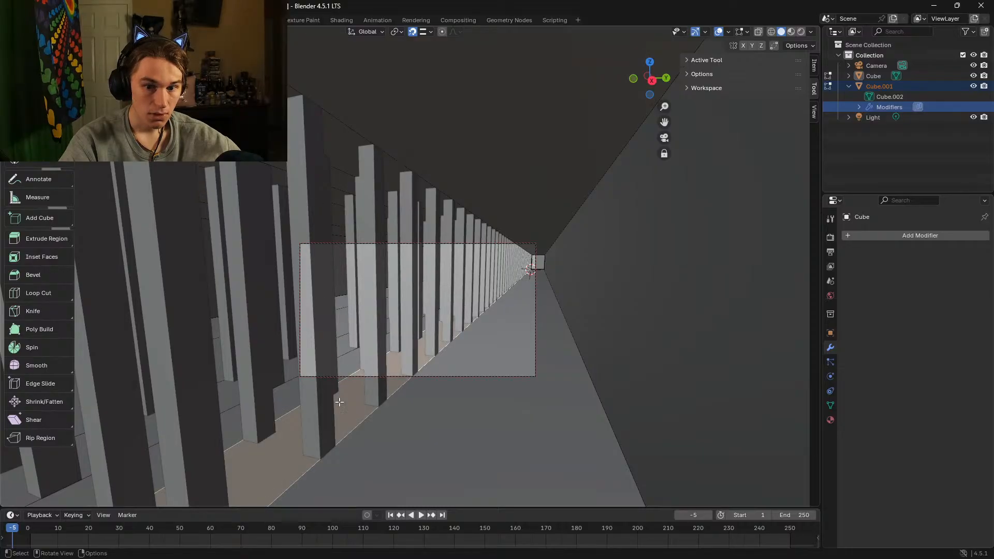
left_click(384, 295)
key("shift+grave")
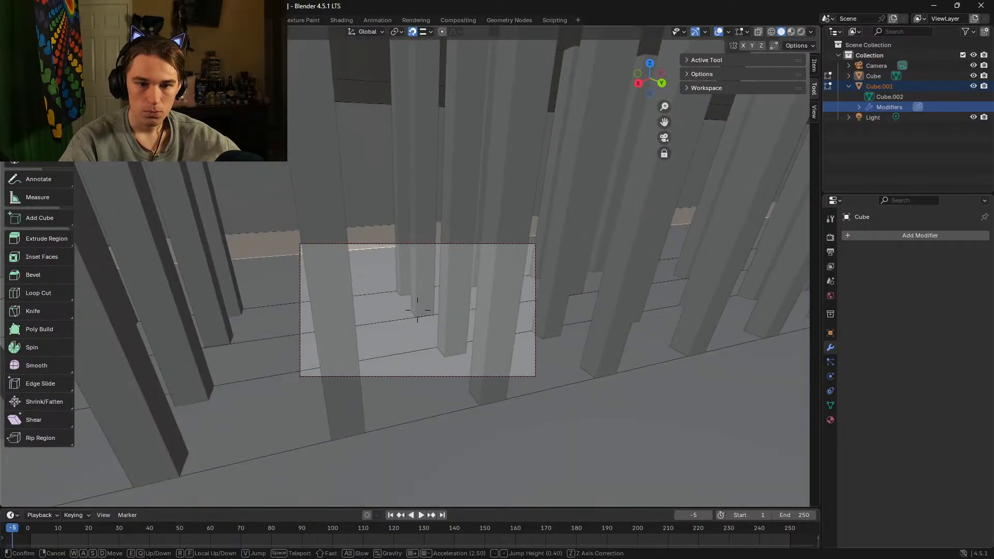
left_click(384, 295)
left_click(296, 340)
left_click(458, 303)
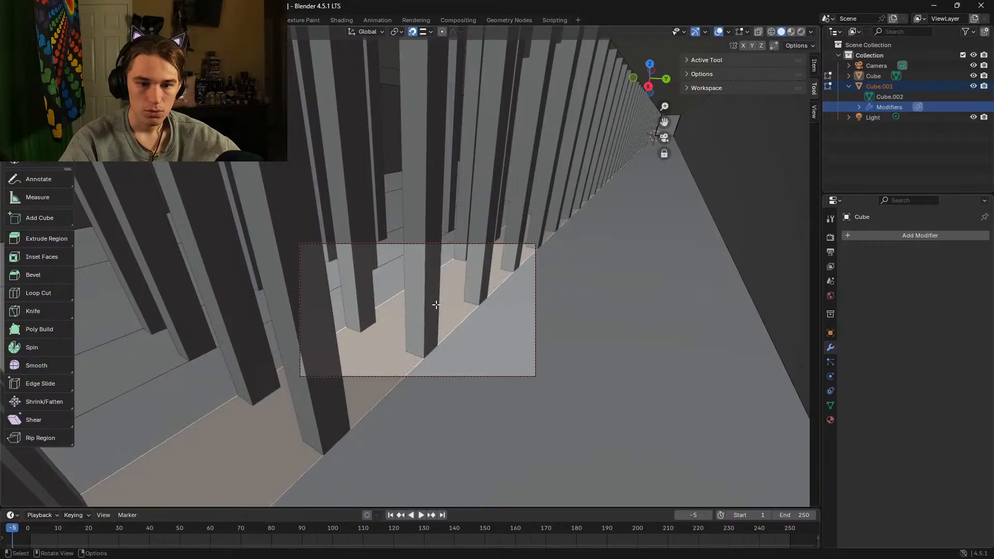
key("shift+grave")
key("s")
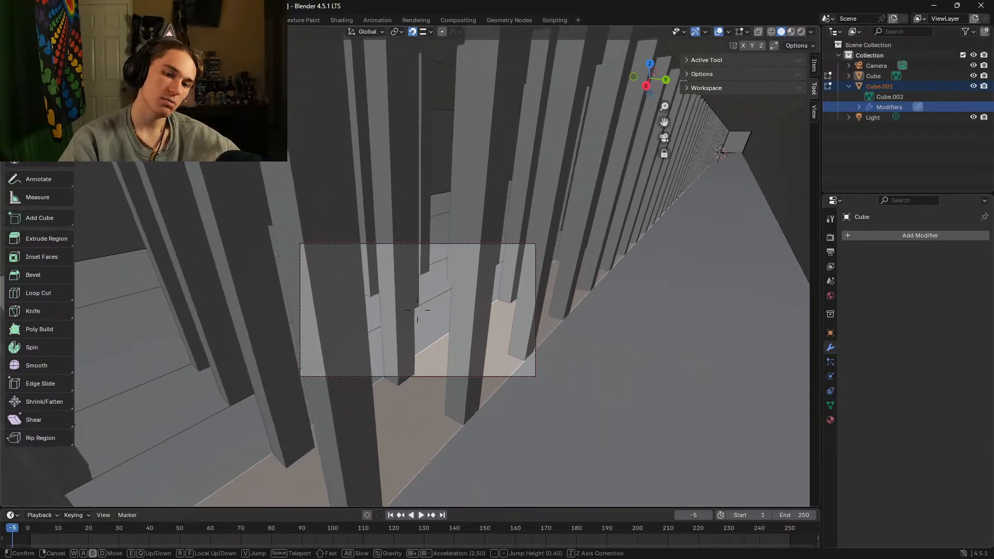
left_click(417, 310)
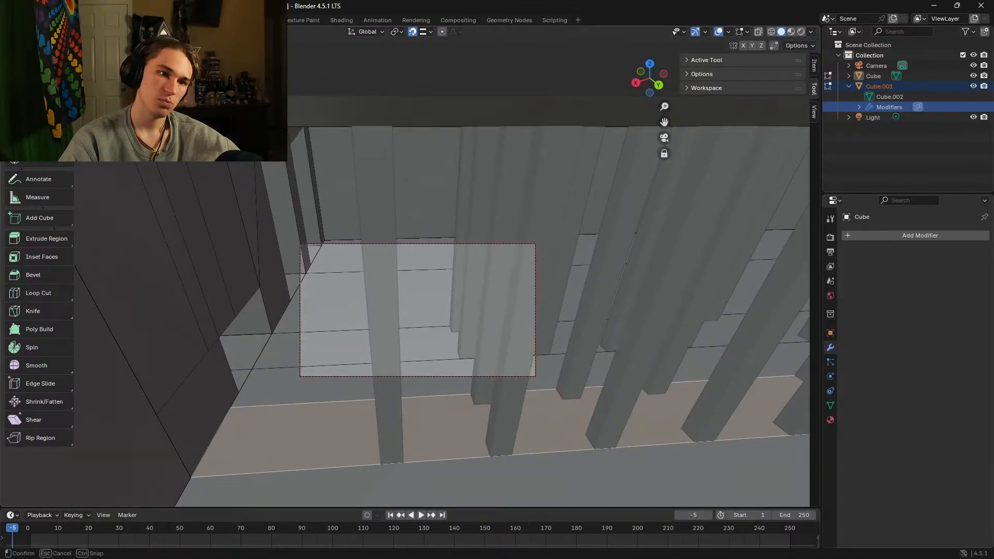
Step: Make Cube the only selected object in Edit Mode and select the wide floor face running beside the pillars
key("Tab")
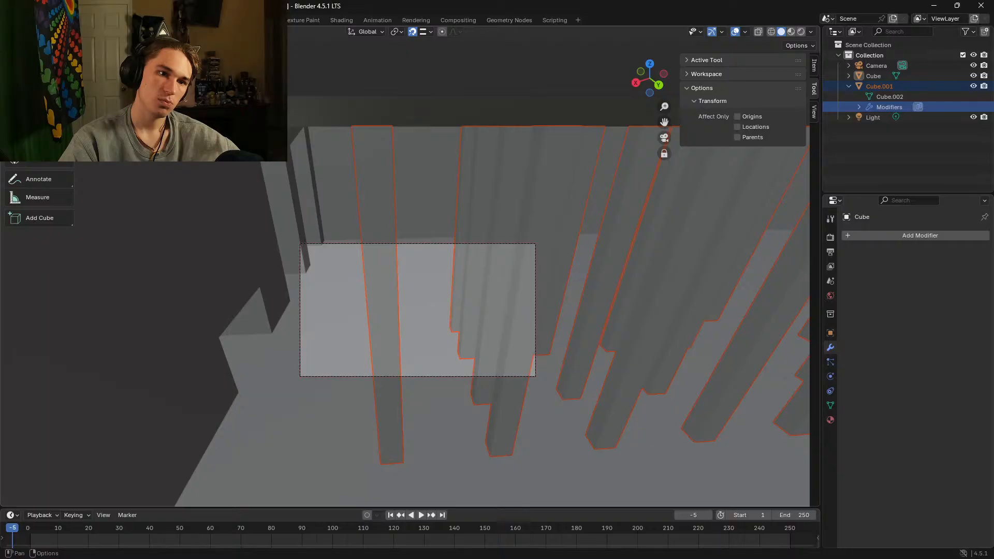
key("Tab")
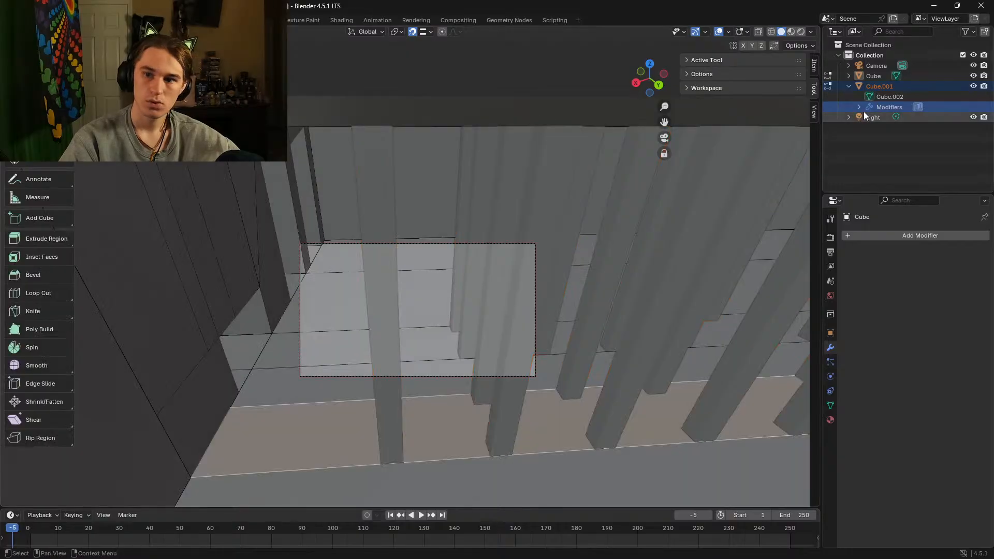
left_click(859, 76)
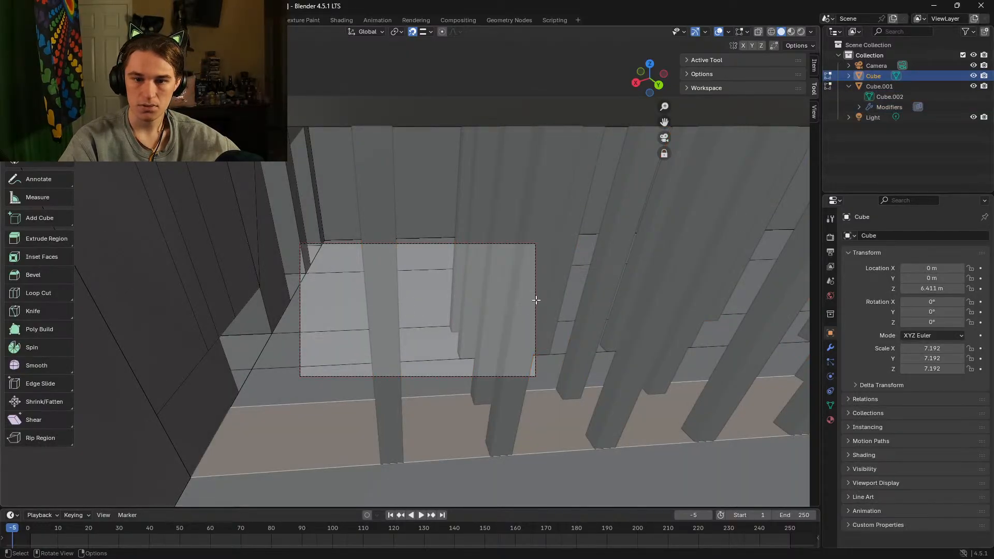
key("shift+grave")
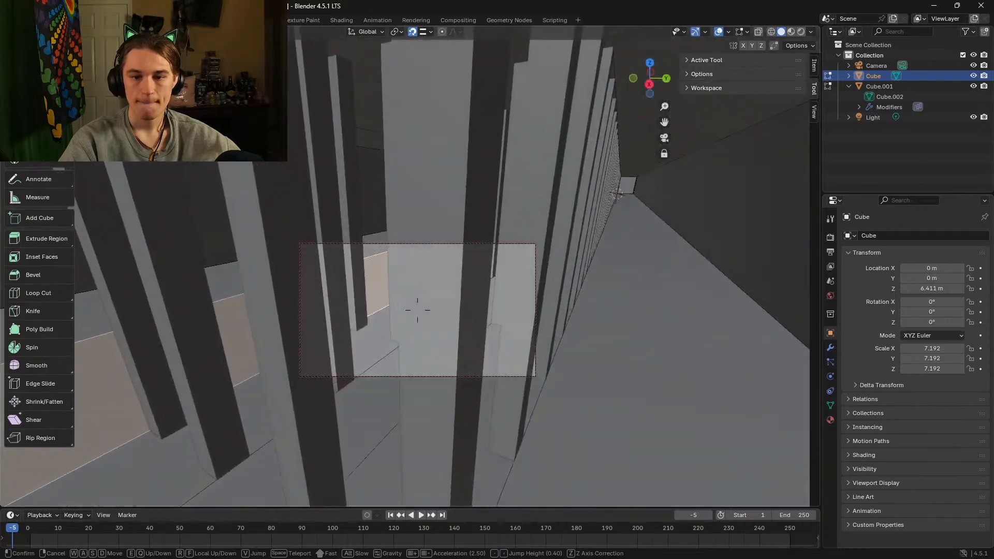
key("s")
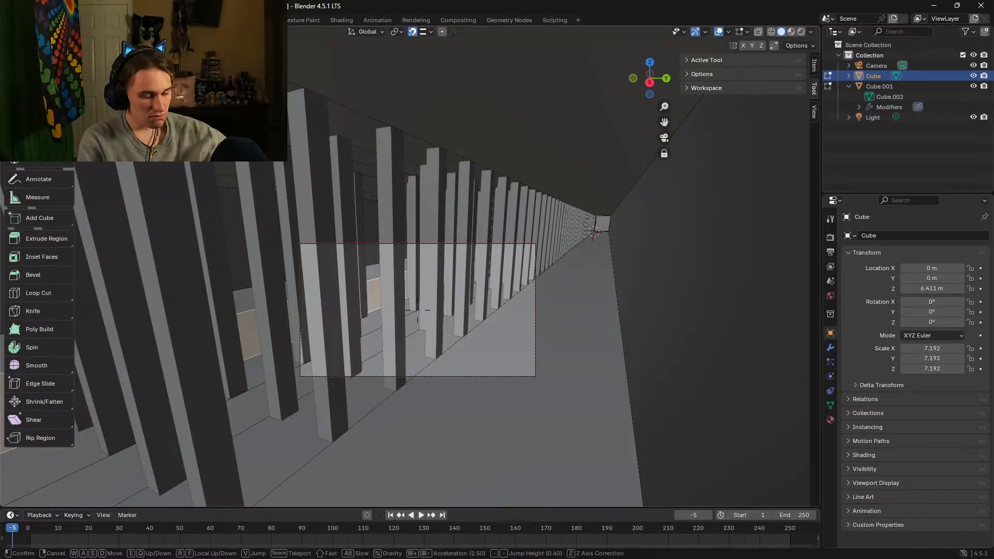
key("w")
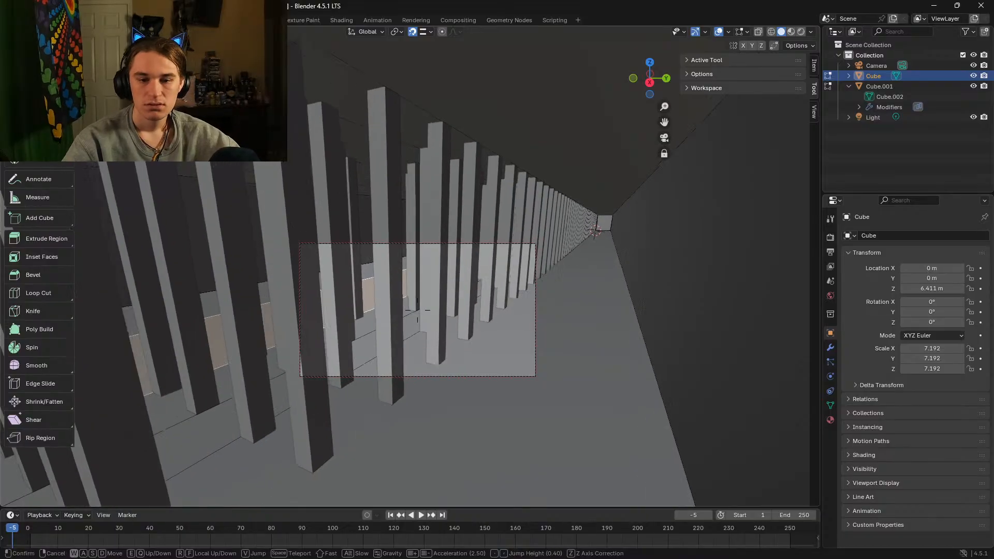
key("a")
left_click(417, 310)
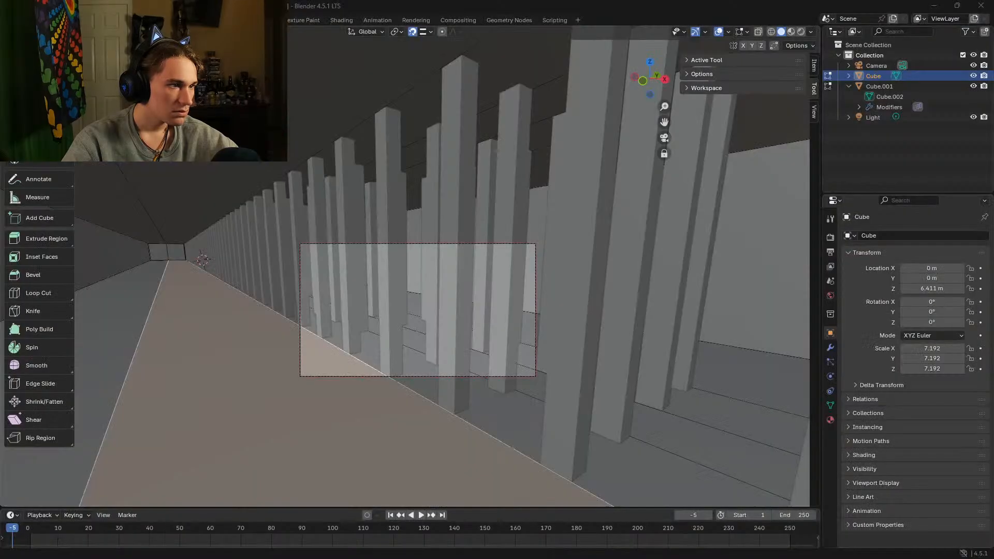
Step: Switch to the web browser and run an image search for "backrooms" in a new tab of the enlarged window
left_click_drag(0, 83, 533, 79)
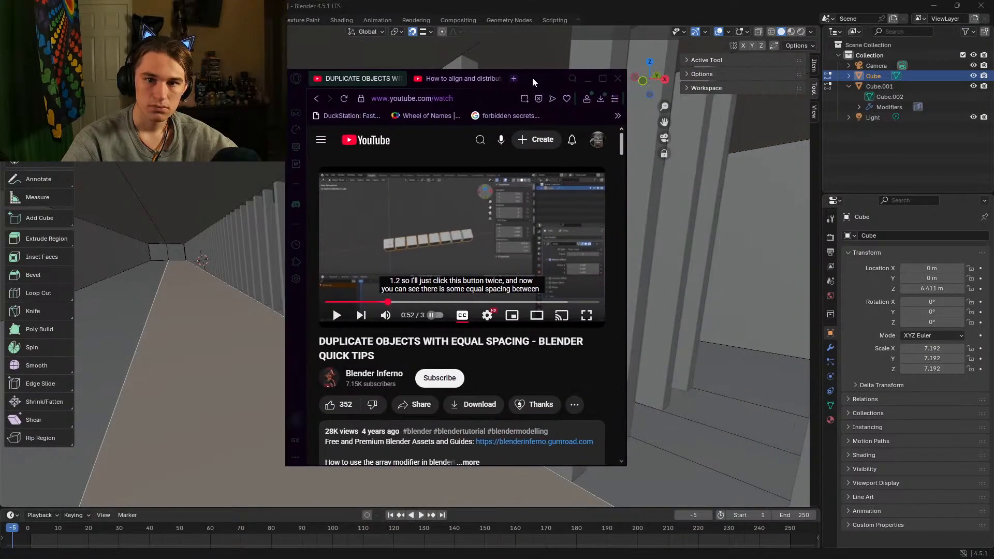
left_click(513, 78)
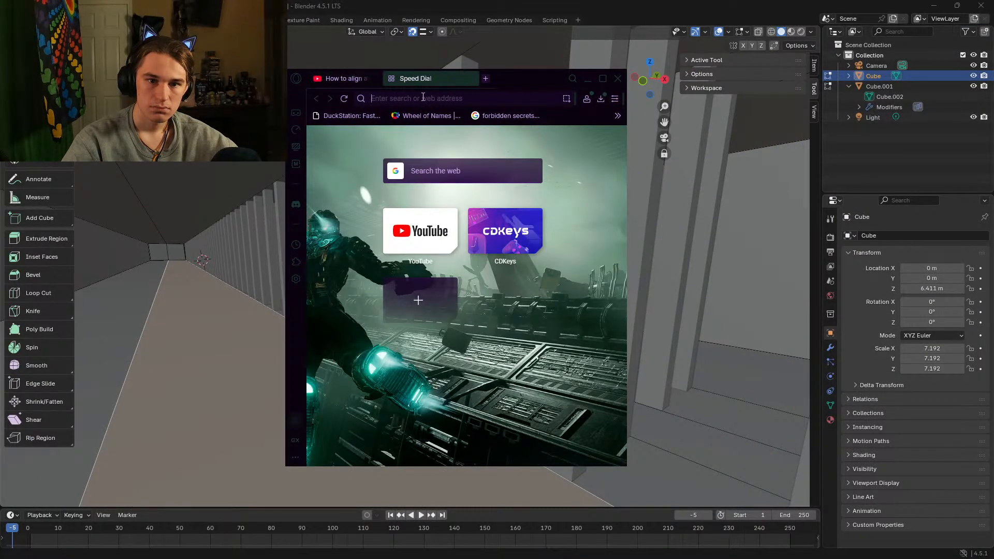
type("backroo")
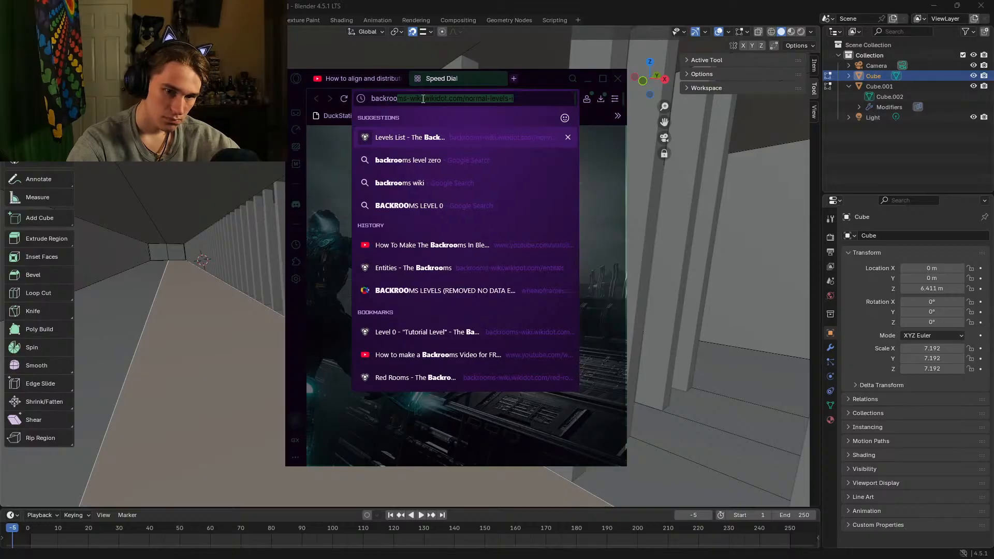
type("ms")
key("Return")
left_click(410, 183)
left_click(602, 78)
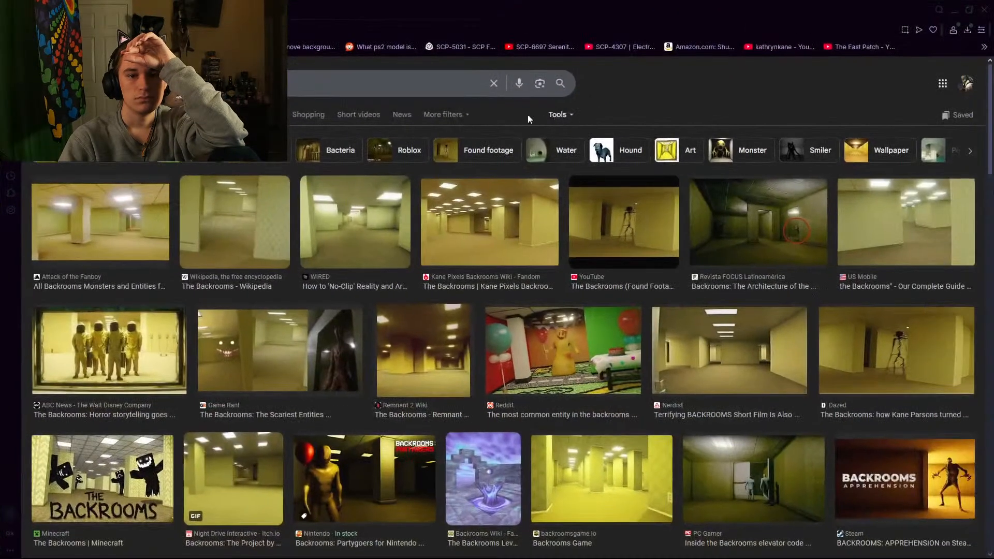
Step: Refine the image search to "backrooms level zero" and look through the results for hall references
left_click(435, 92)
key("Down")
key("Down")
key("Return")
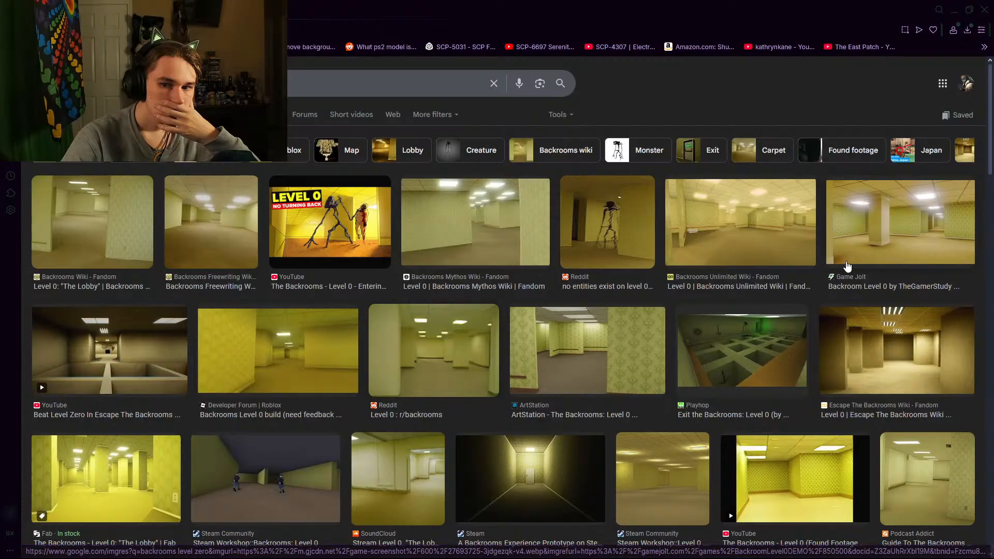
scroll(849, 265, "down", 3)
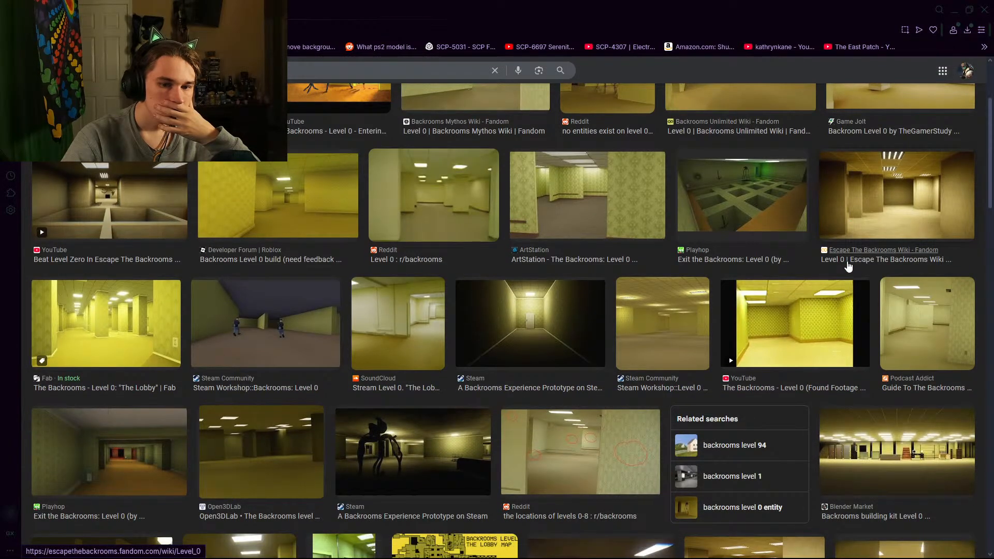
Step: Browse further down the "backrooms level zero" image results and preview the Backrooms: Pantheon picture of Level 0
scroll(849, 267, "down", 3)
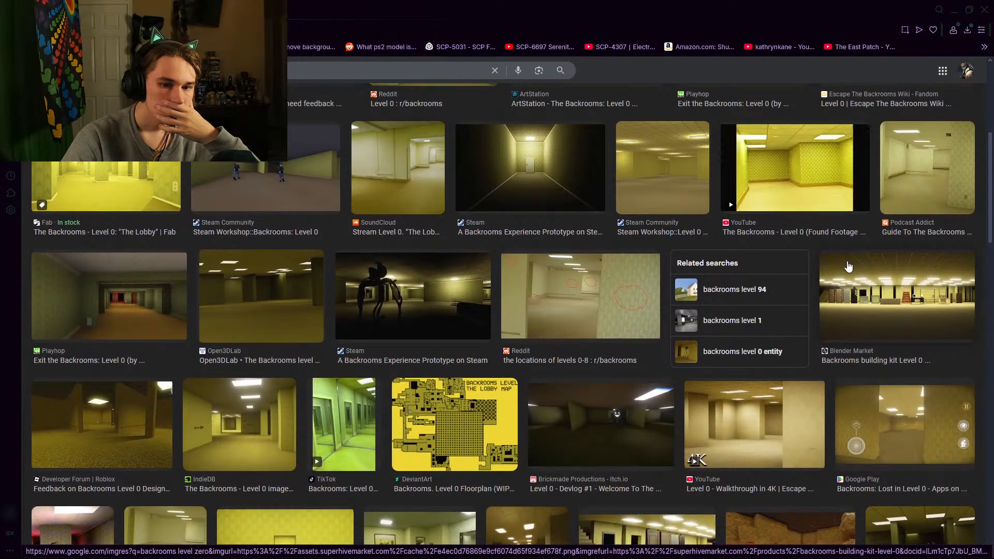
scroll(849, 267, "down", 4)
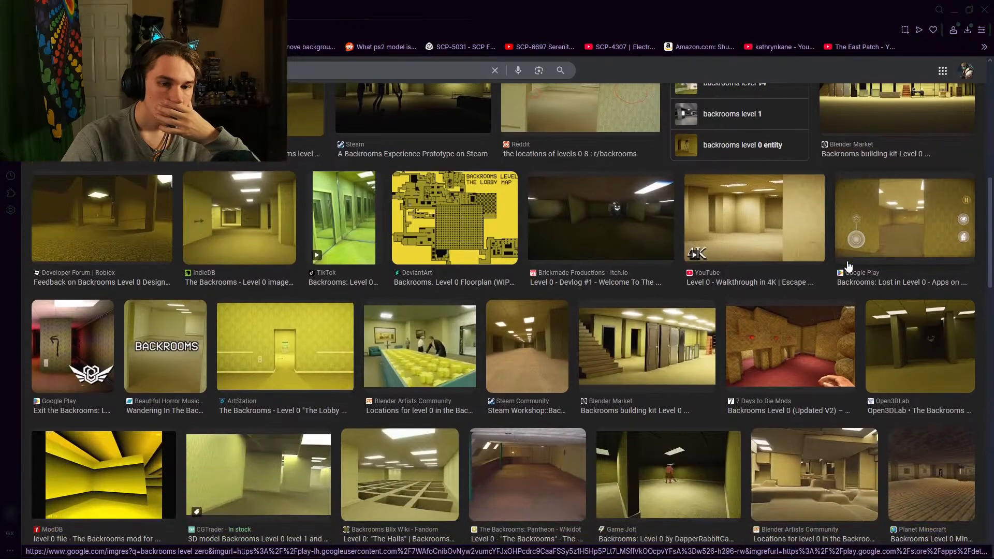
scroll(849, 266, "down", 2)
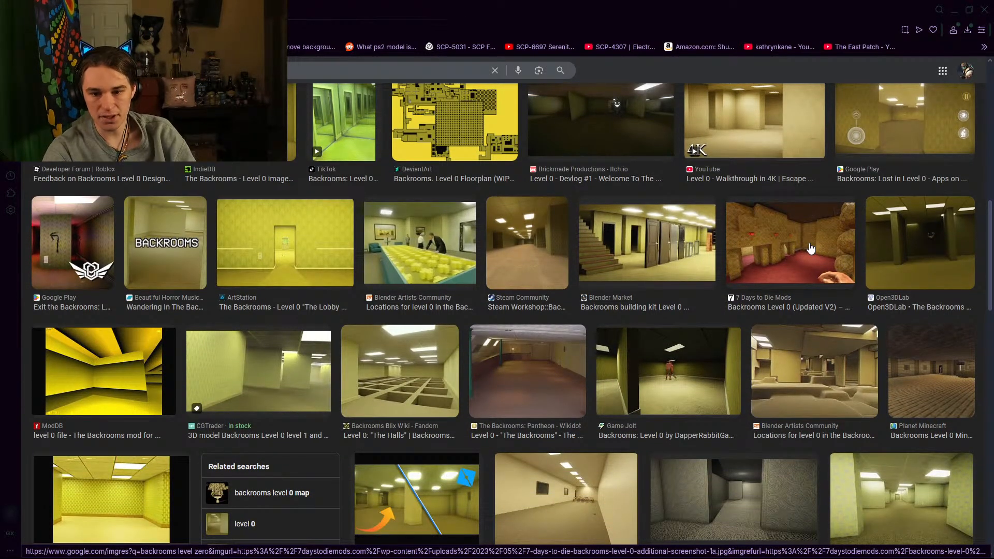
left_click(492, 384)
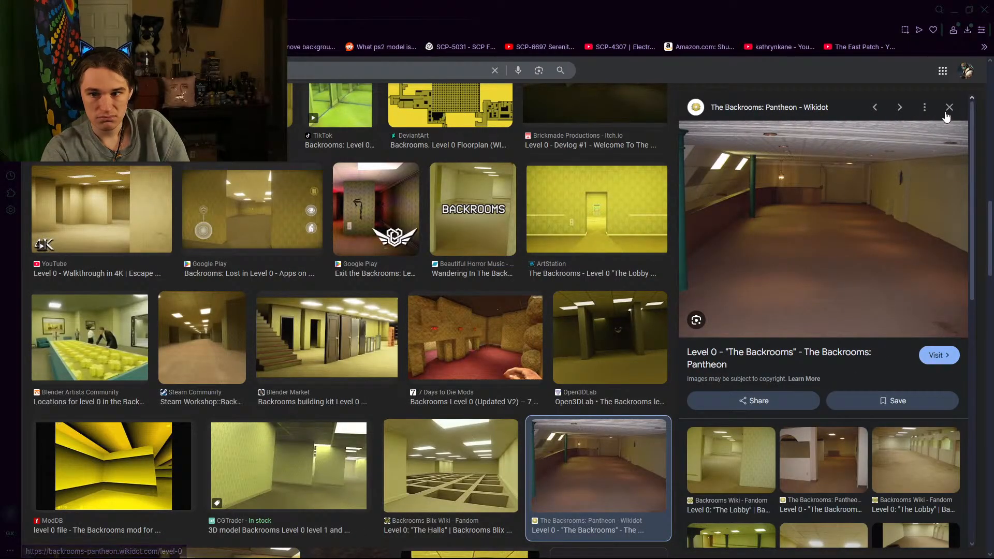
left_click(948, 108)
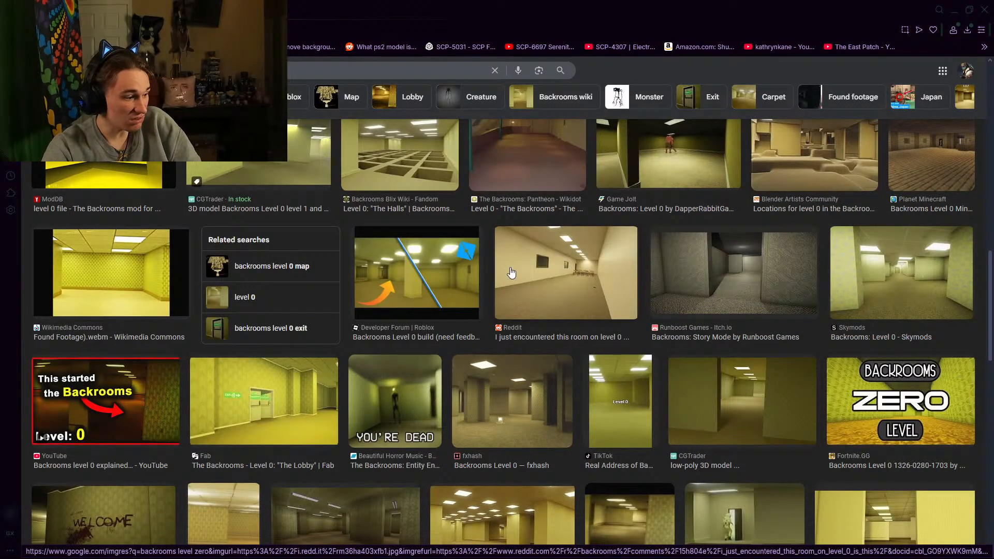
scroll(423, 250, "down", 8)
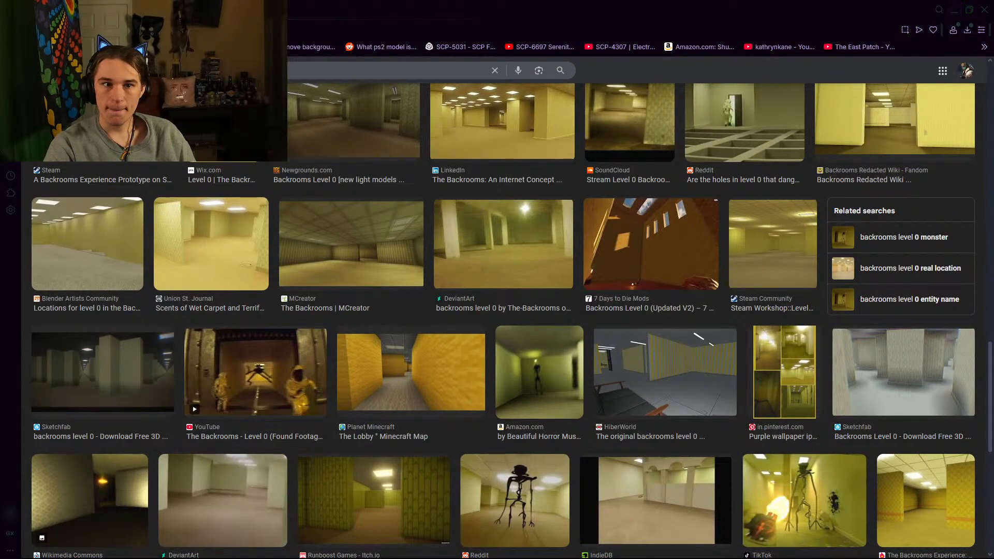
Step: Close the browser window with its open tabs and return to the pillar hall in Blender
left_click(954, 9)
left_click(984, 9)
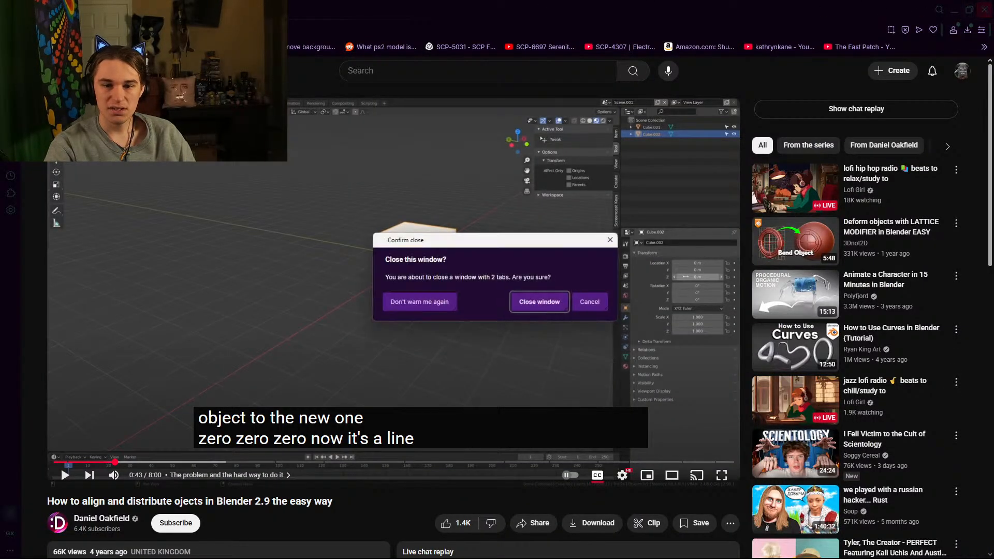
left_click(558, 302)
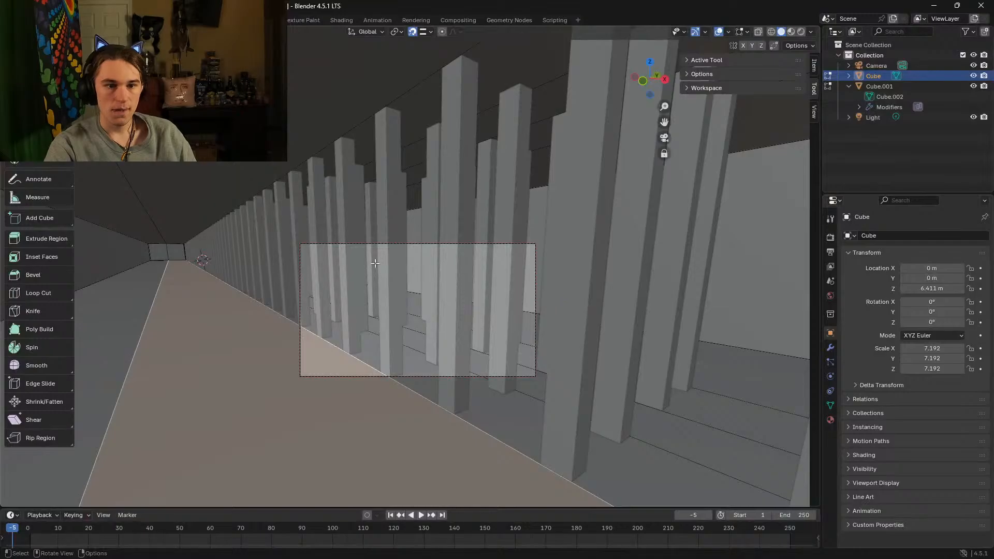
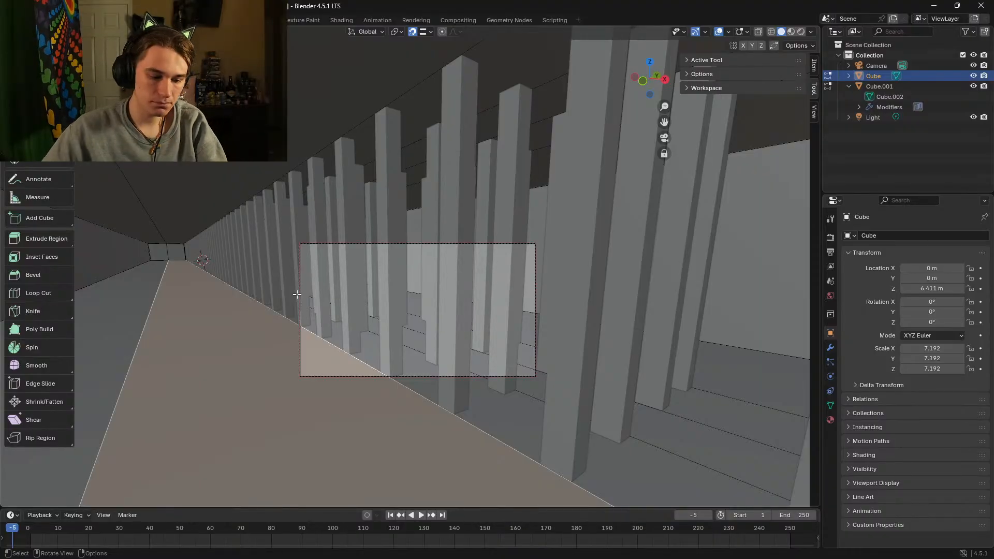
Step: Move along the hall to the pillar rows and select the narrow floor strip running between the rows
key("shift+grave")
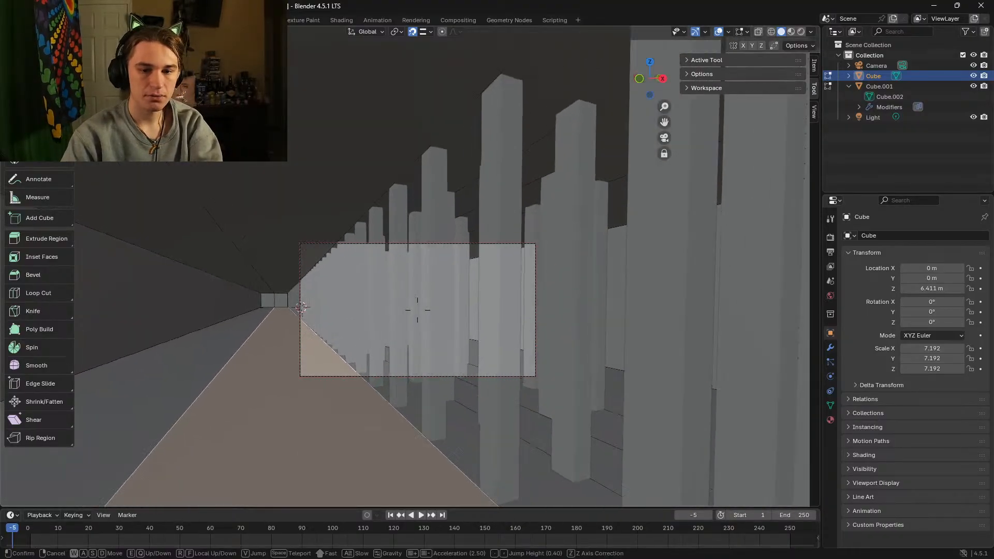
key("w")
key("a")
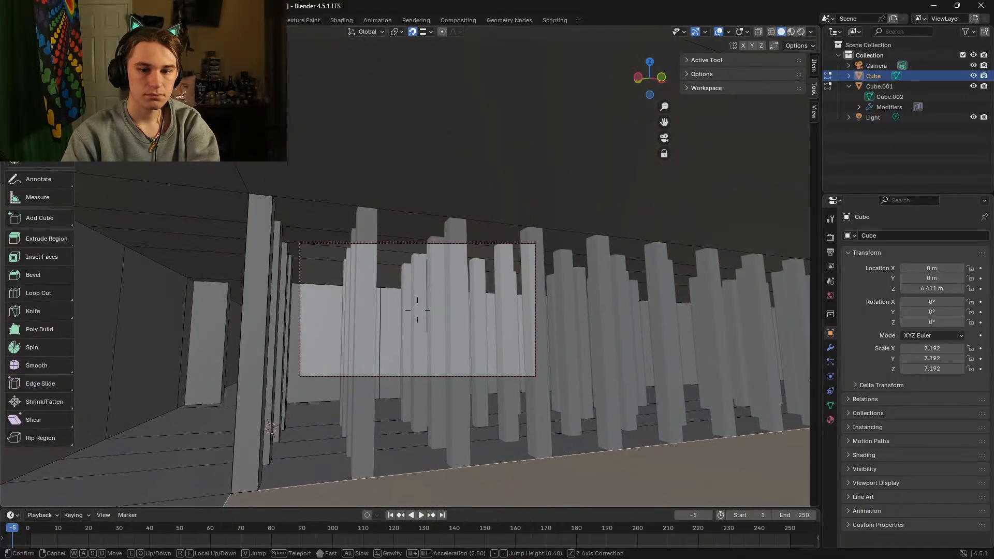
key("w")
key("a")
left_click(467, 292)
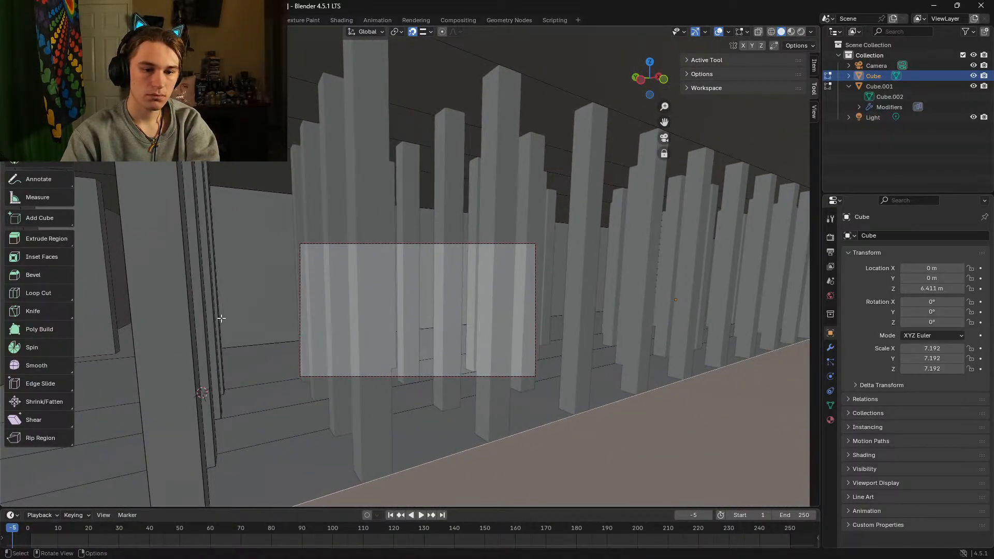
left_click(161, 355)
left_click(366, 345)
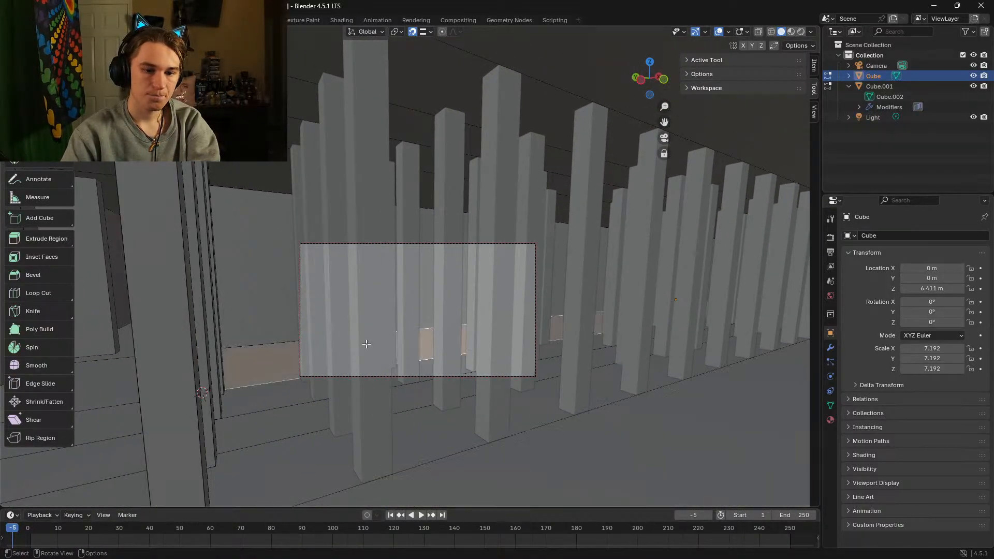
left_click(356, 404)
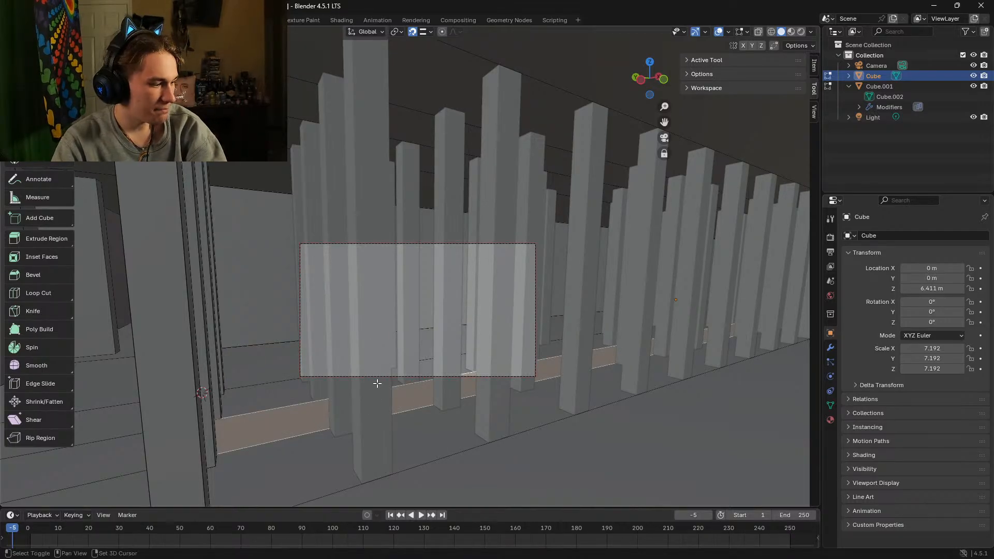
Step: Try to select the side faces of the end pillars together, starting from the narrow pillar beside the floor strips
key("shift+grave")
key("w")
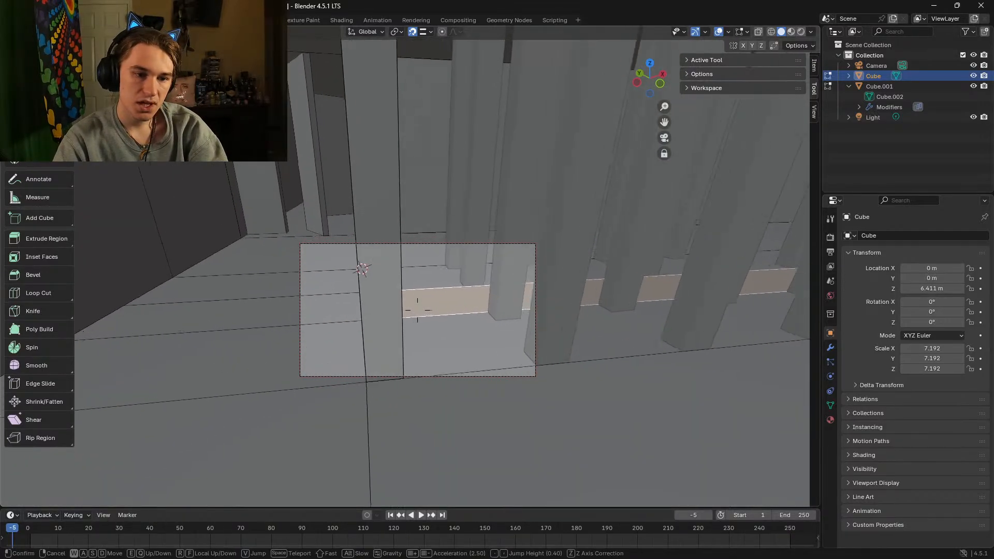
key("s")
key("a")
left_click(417, 309)
left_click(414, 295, "shift")
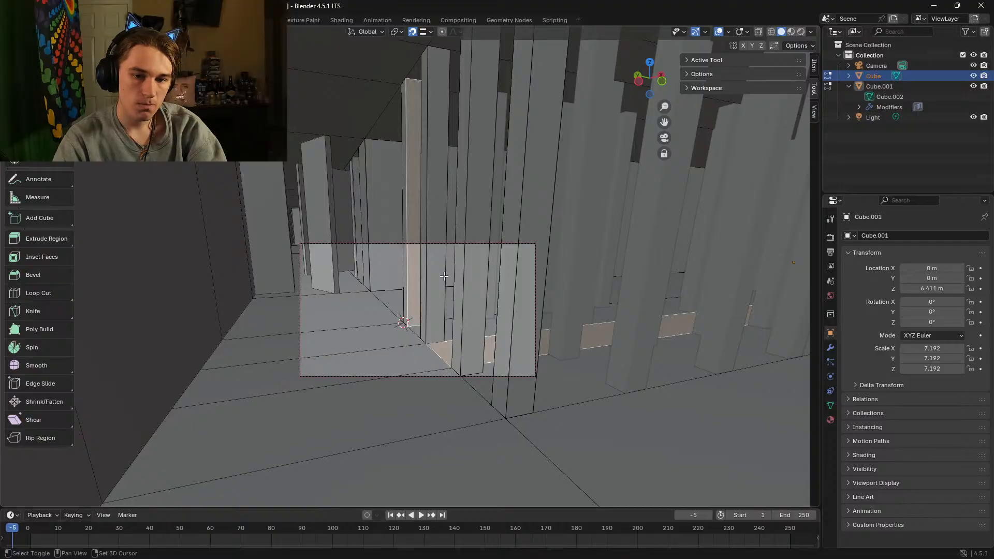
left_click(445, 275, "shift")
left_click(469, 282, "shift")
left_click(442, 359)
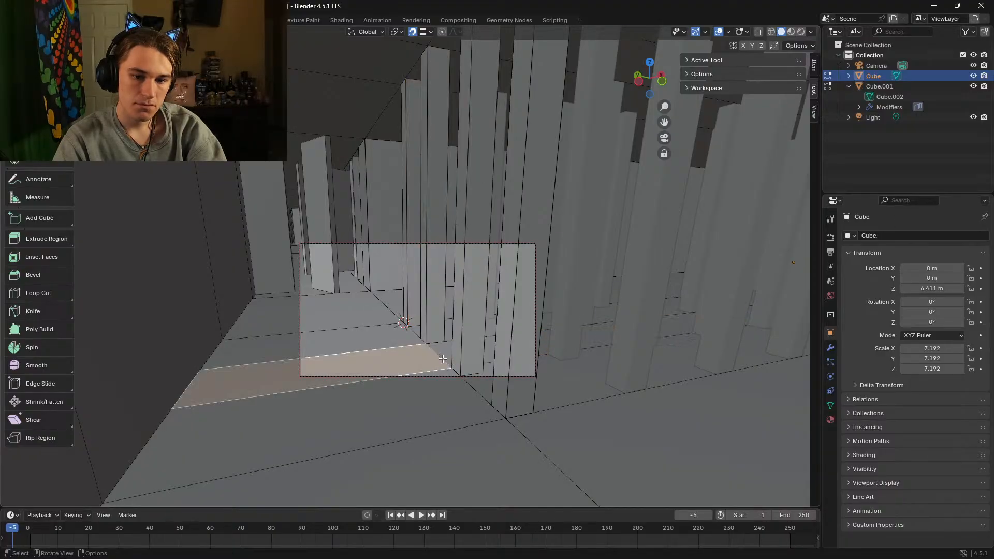
left_click(444, 358)
left_click(416, 265, "shift")
left_click(447, 343)
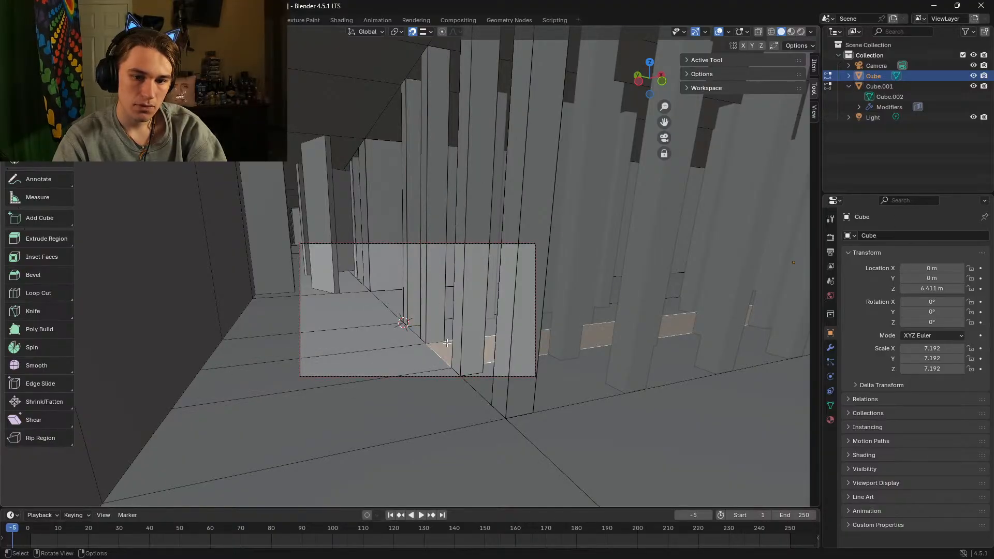
Step: Select one face on each of the four end pillars and extend the selection to all their linked geometry
left_click(436, 328)
left_click(417, 272, "shift")
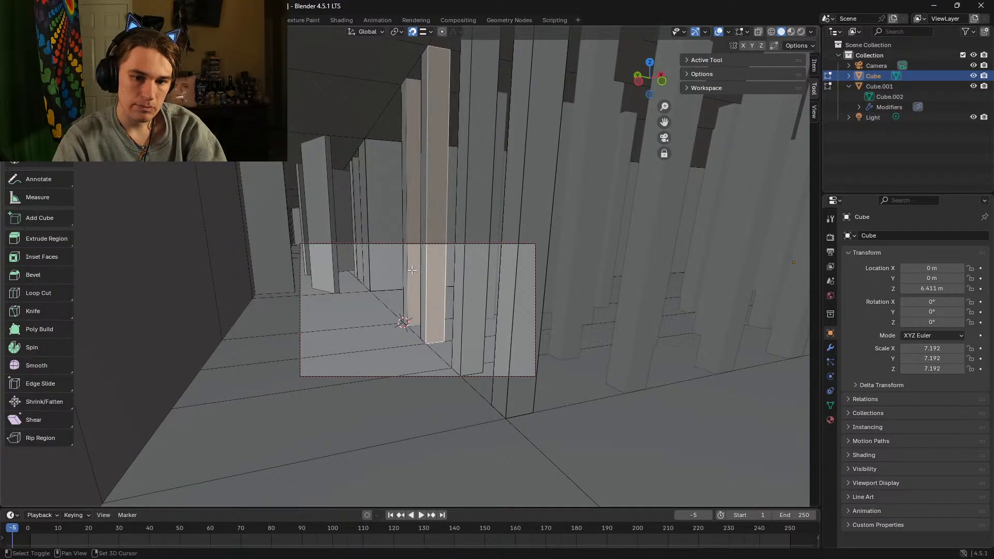
left_click(478, 278, "shift")
left_click(519, 288, "shift")
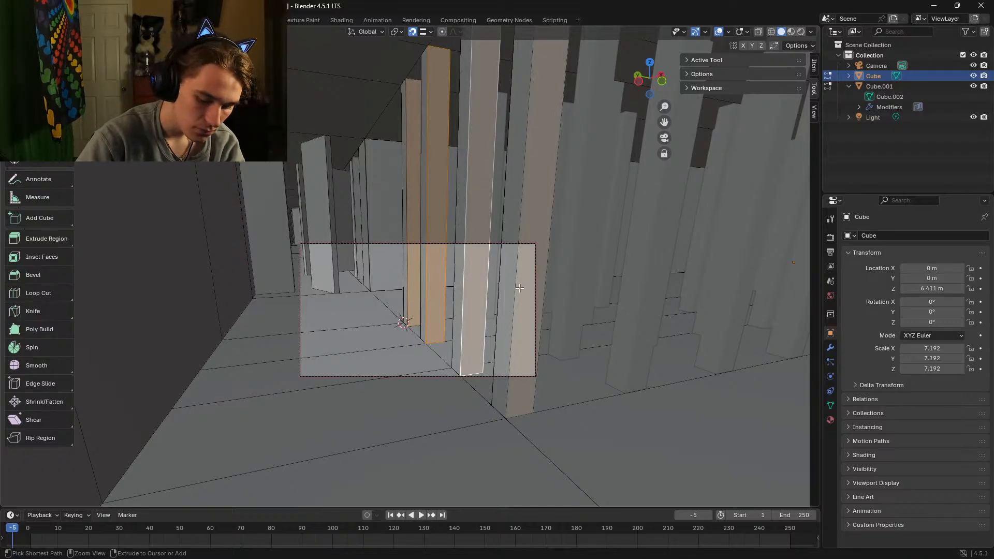
key("ctrl+l")
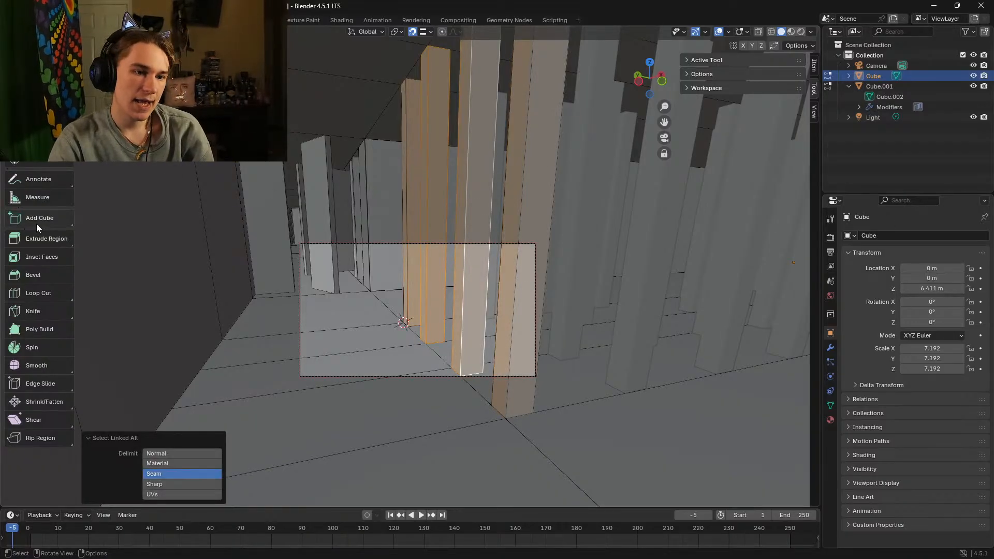
Step: Activate the Loop Cut tool, look down the pillar hall, and save the file as BEFORE ADDING BASEBOARDS.blend
left_click(38, 293)
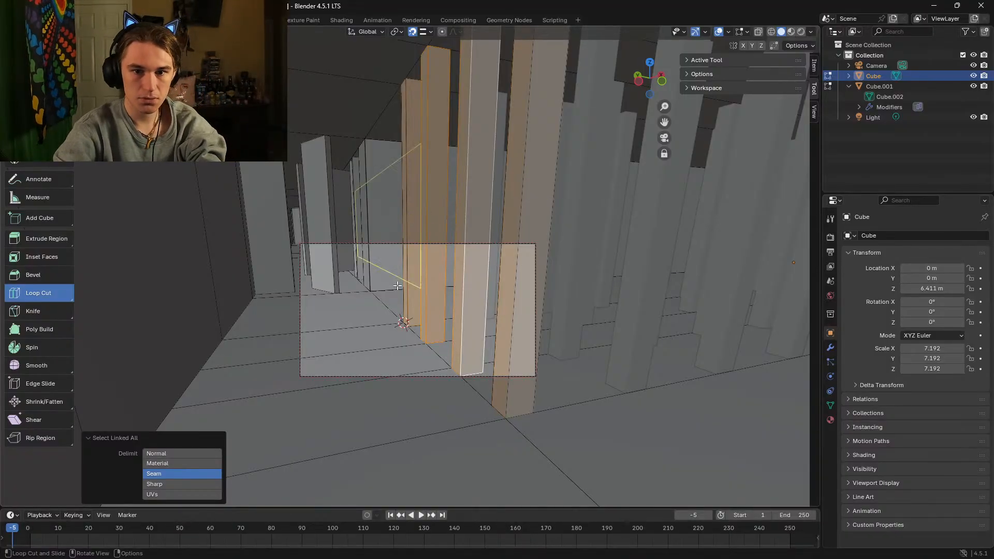
key("shift+grave")
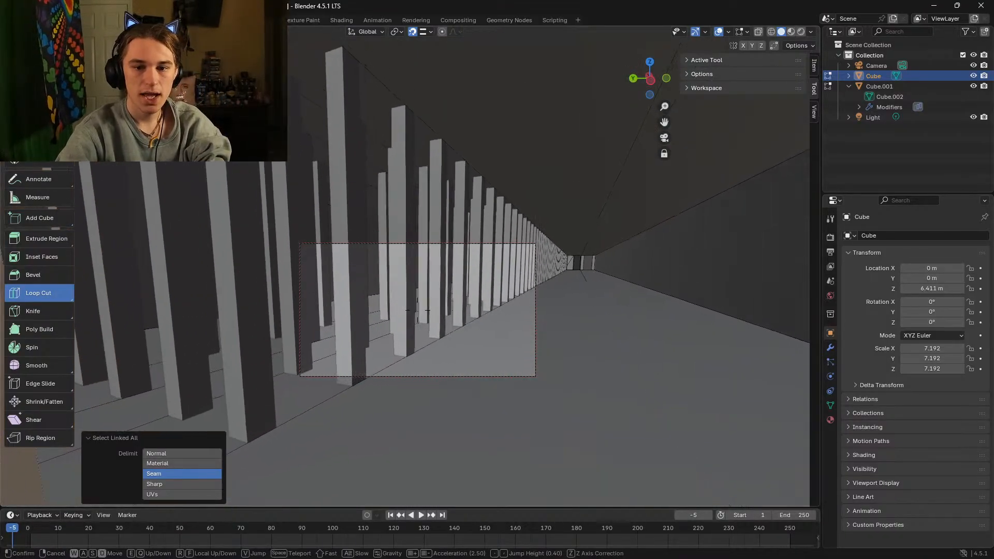
key("s")
left_click(417, 310)
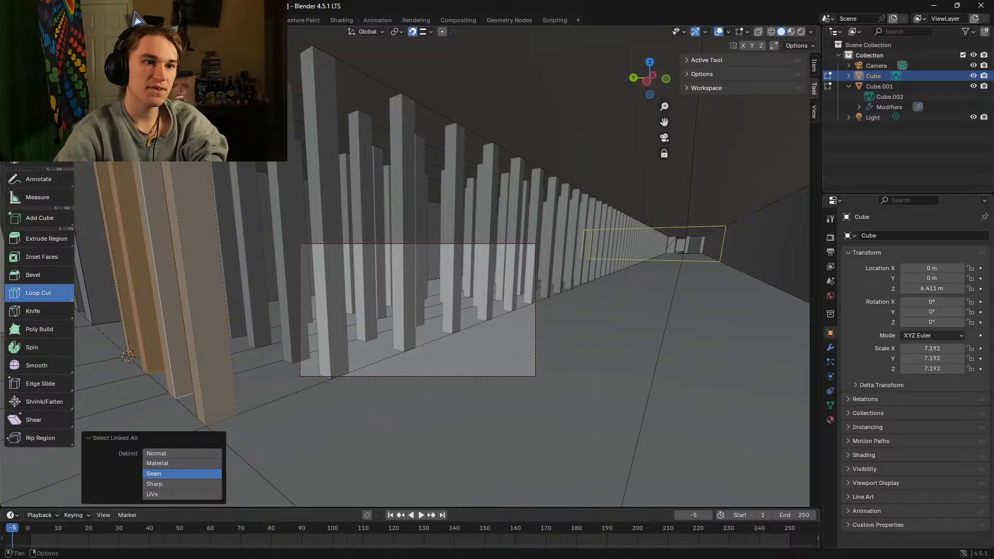
left_click(26, 20)
key("ctrl+s")
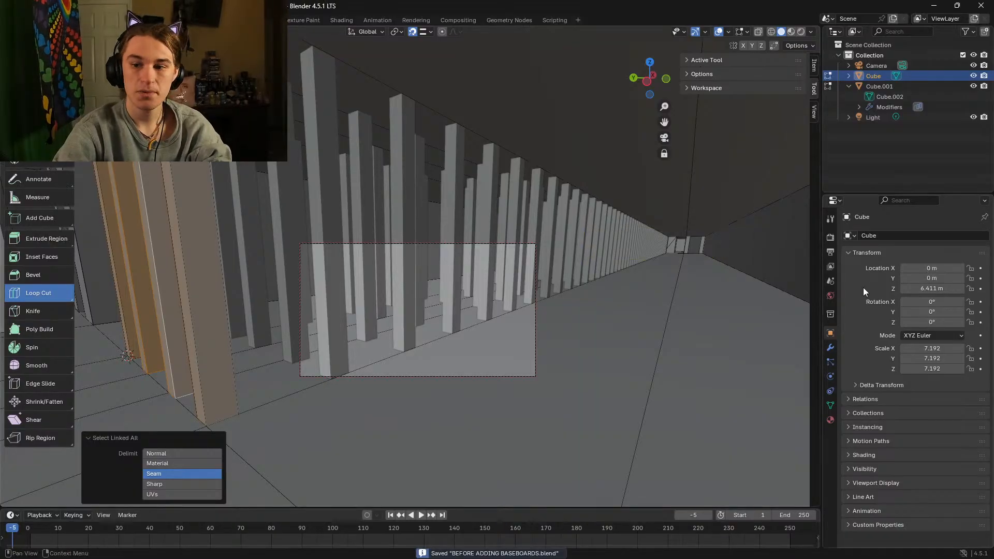
Step: Delete the array modifiers from the pillar object Cube.001
left_click(893, 107)
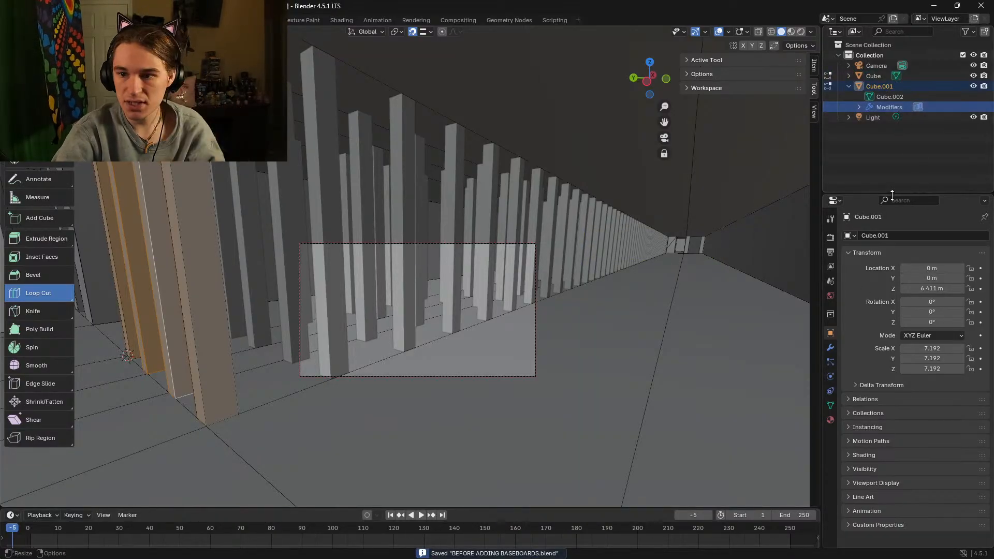
left_click(918, 107)
key("x")
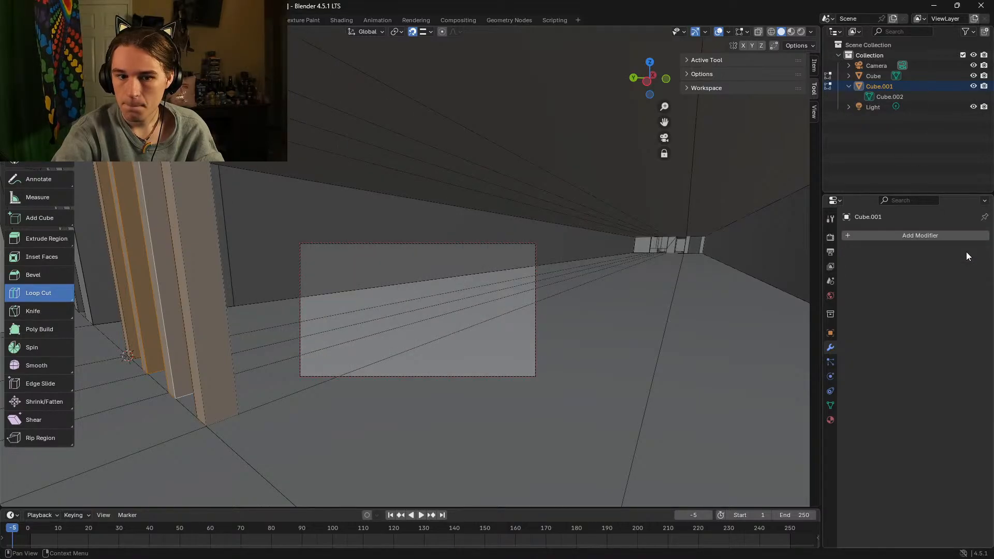
Step: Clear the selection and add one horizontal loop cut around the farthest base pillar, slid down near its foot
key("shift+grave")
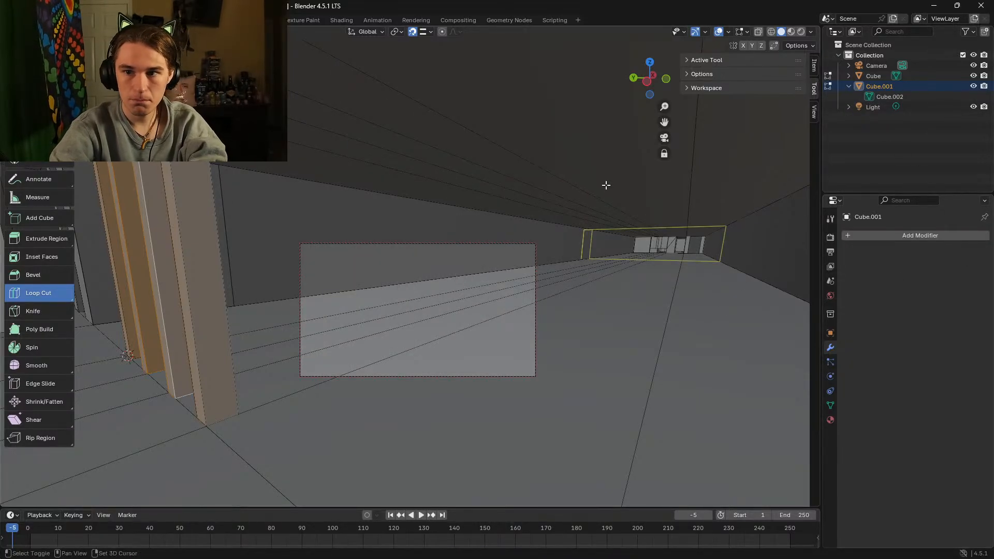
key("d")
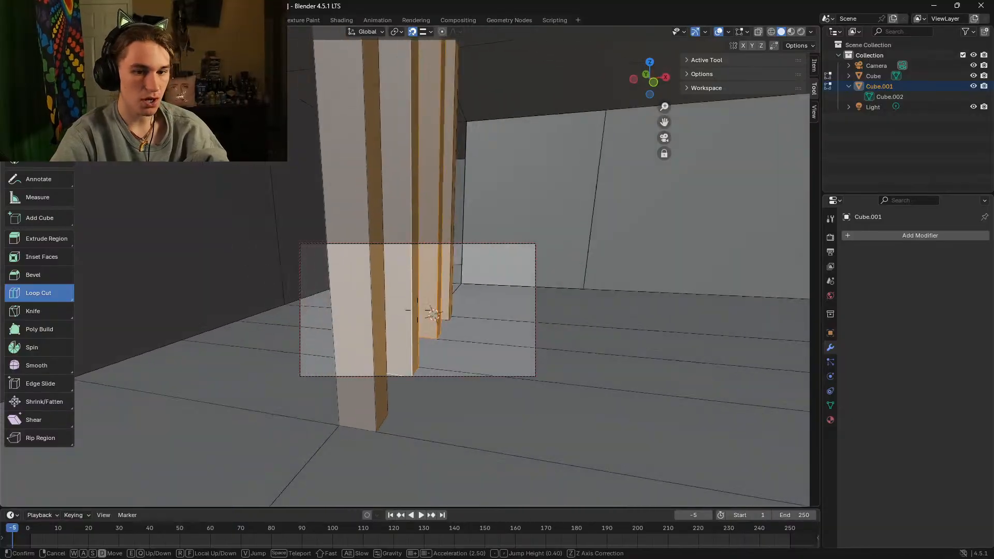
key("w")
key("d")
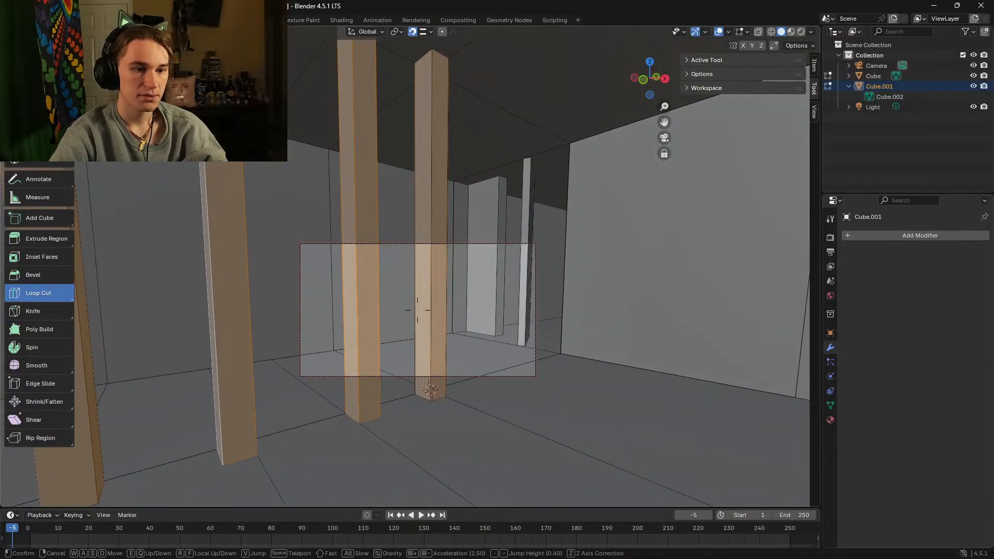
left_click(602, 184)
key("alt+a")
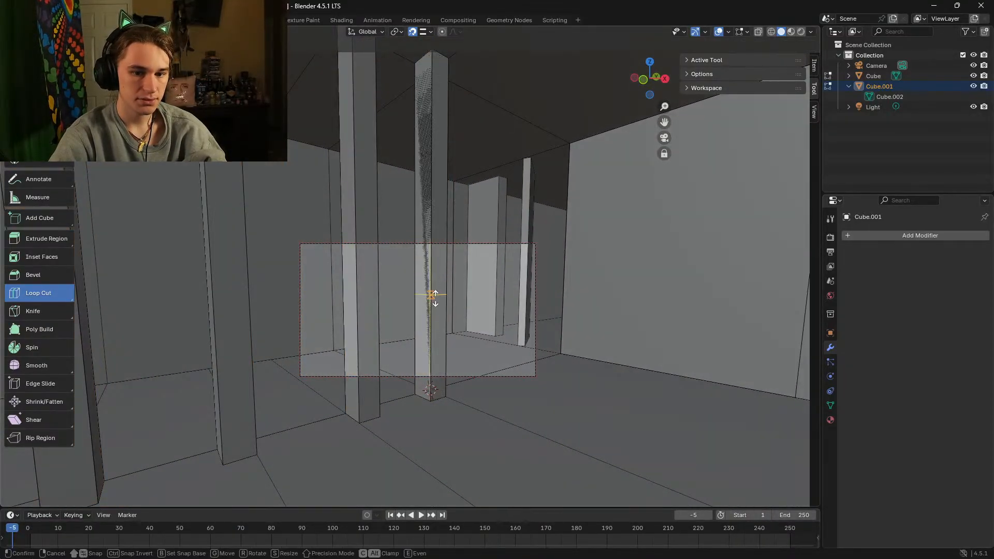
left_click_drag(436, 382, 437, 379)
Step: Set the loop cut's factor to -1.000 and smoothness to 1.240, and select all geometry of the four base pillars
left_click(171, 428)
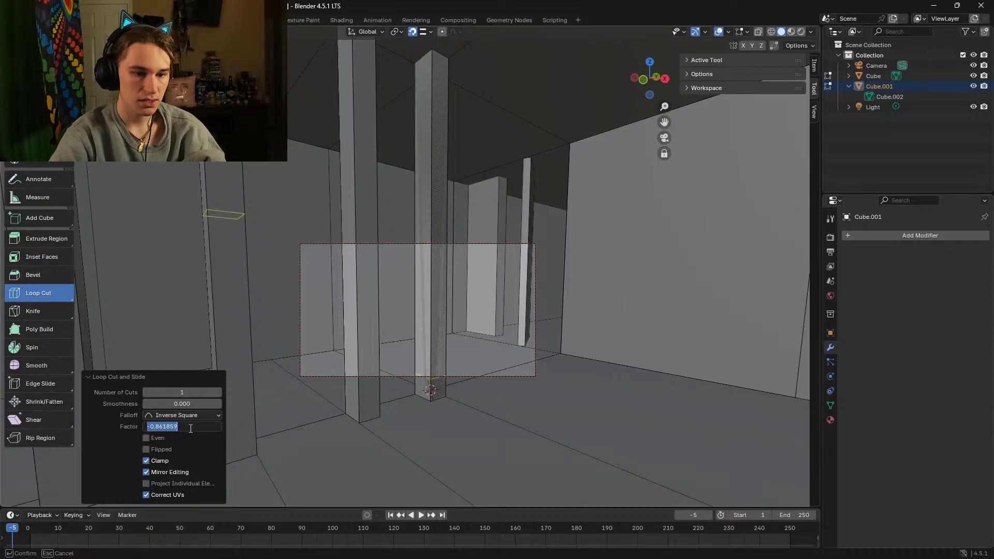
type("-9")
key("Return")
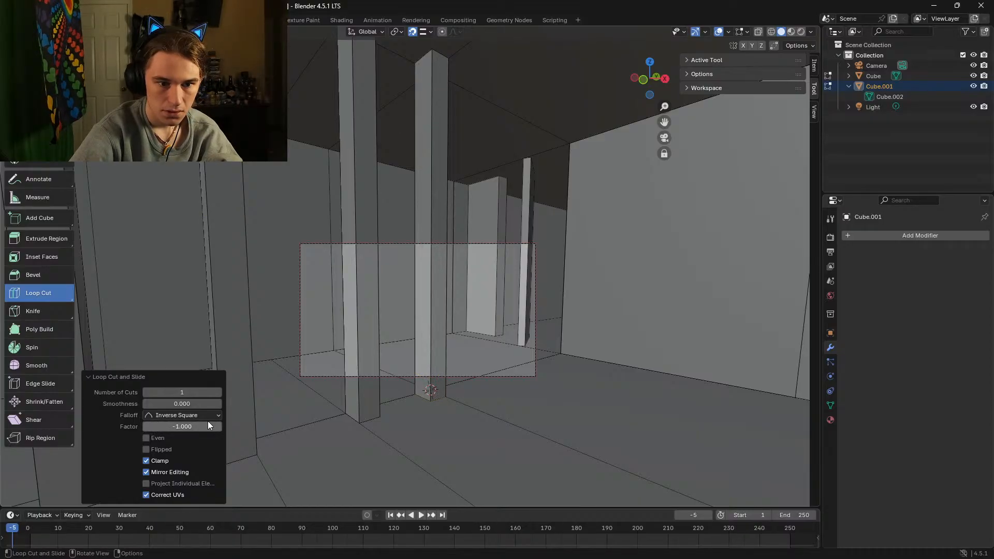
left_click_drag(183, 427, 222, 404)
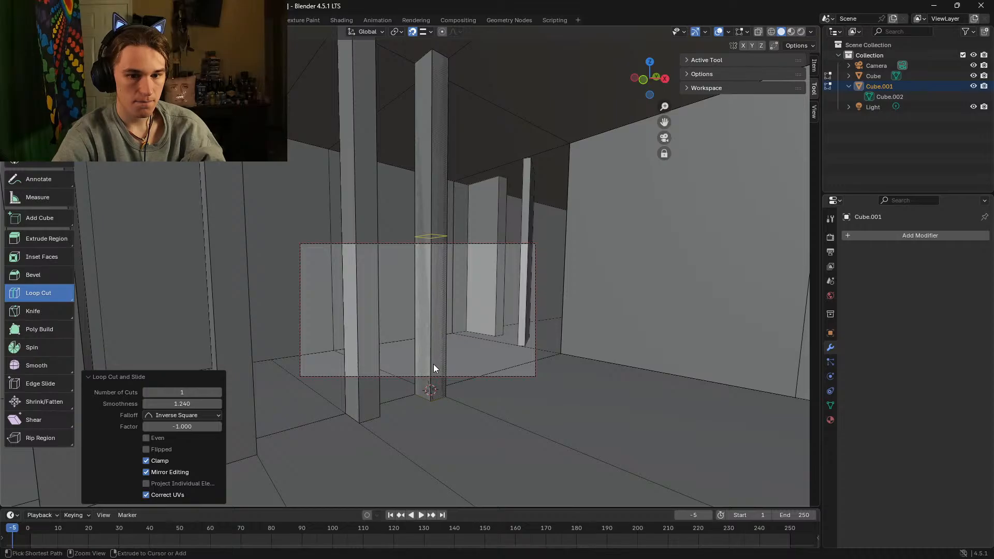
key("a")
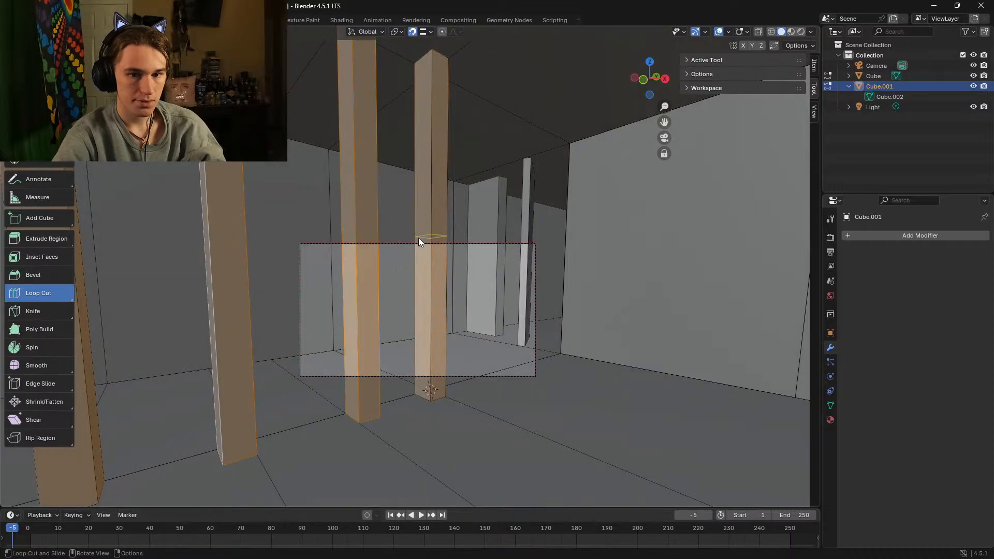
Step: Clear the selection, add a horizontal loop cut slid near the foot of the farthest base pillar, and set its factor to -1.000
key("alt+a")
left_click_drag(433, 231, 432, 394)
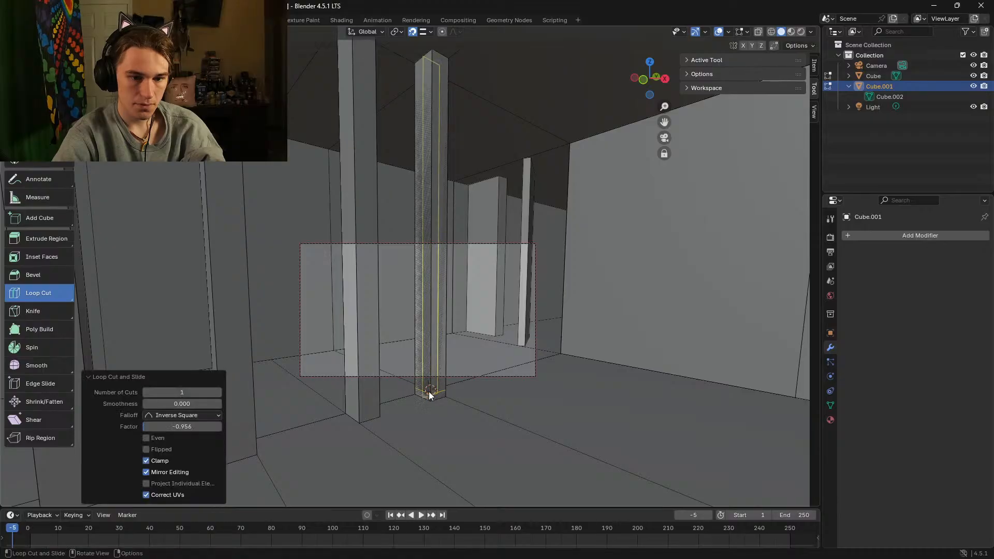
double_click(195, 426)
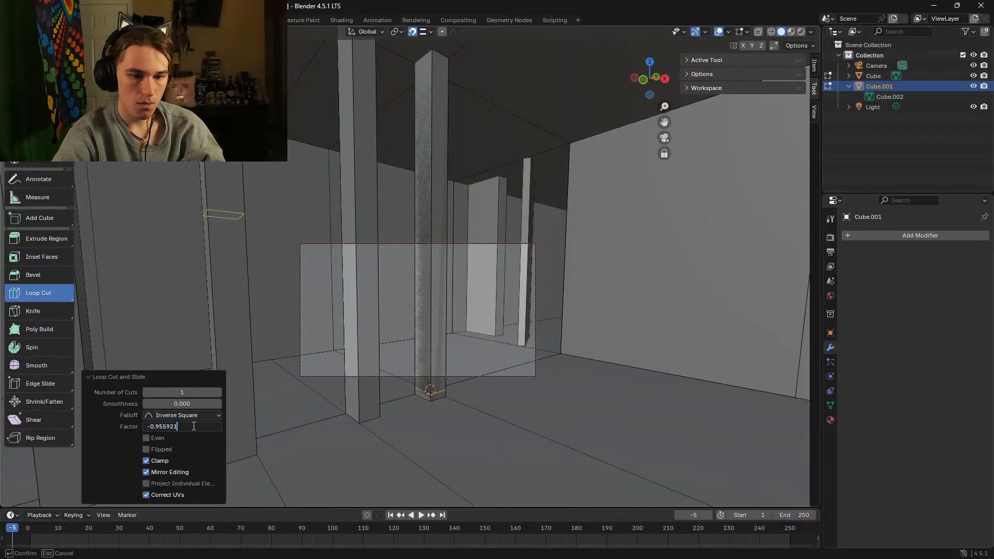
key("BackSpace")
key("BackSpace")
key("BackSpace")
key("BackSpace")
key("BackSpace")
key("BackSpace")
key("BackSpace")
key("BackSpace")
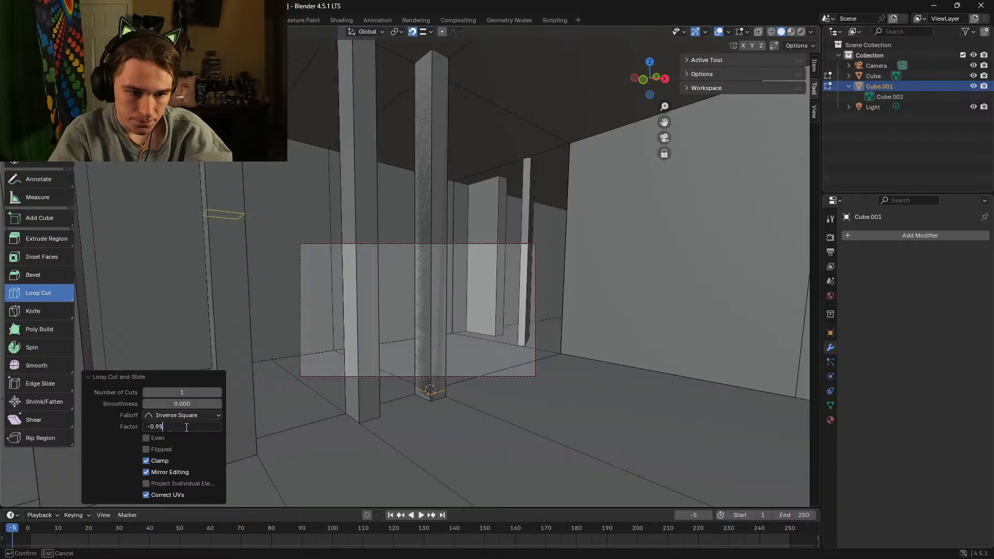
type("1")
key("Return")
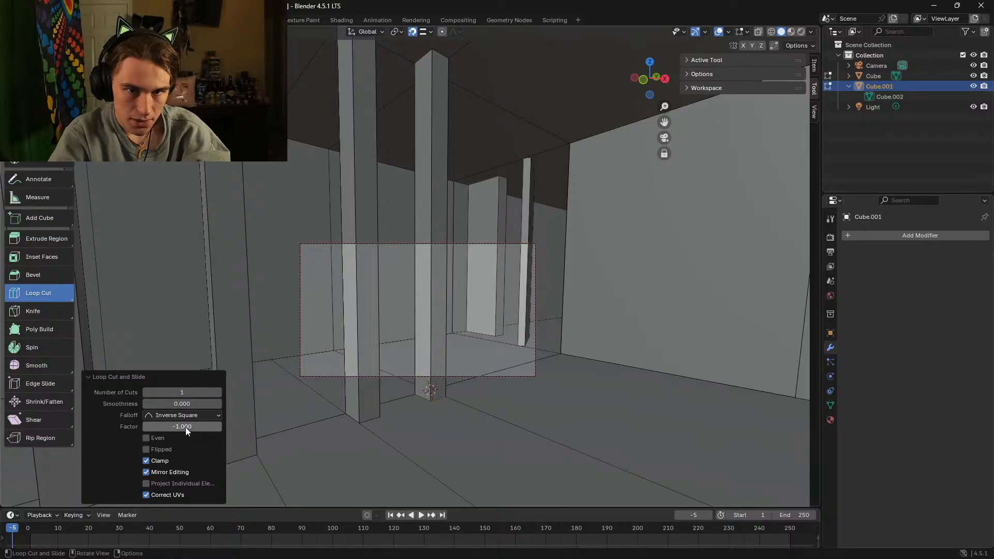
Step: Set the snap target to Vertex and slide another horizontal loop cut down near the farthest pillar's foot
left_click(430, 32)
left_click(410, 107)
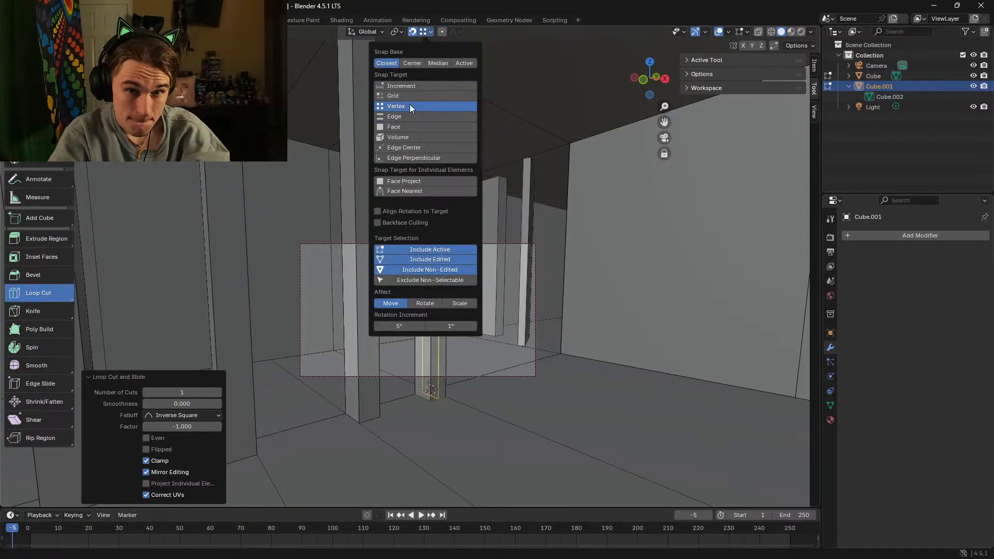
key("a")
left_click_drag(431, 246, 432, 214)
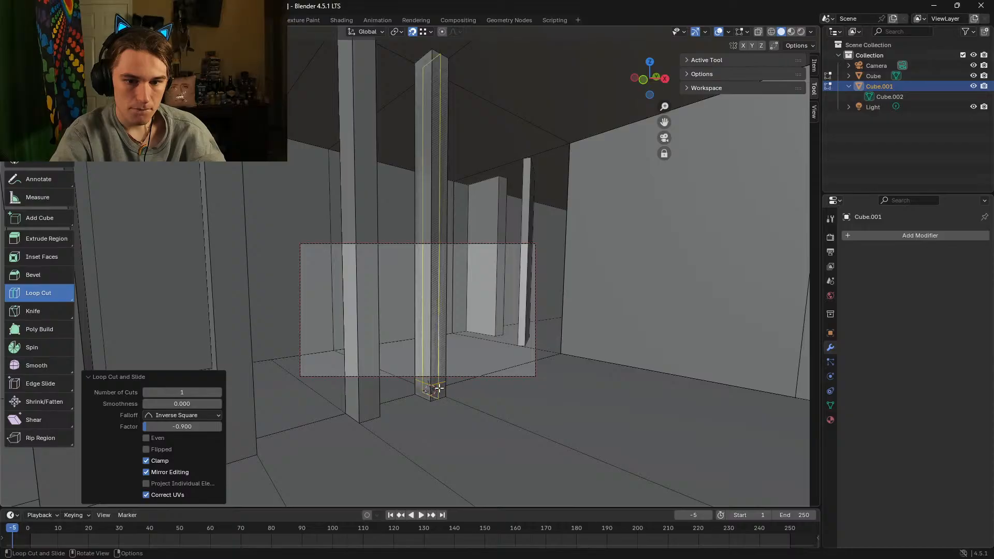
Step: Change the new loop cut's falloff to Smooth and its factor to -0.952
left_click(184, 414)
left_click(185, 425)
left_click_drag(191, 427, 186, 427)
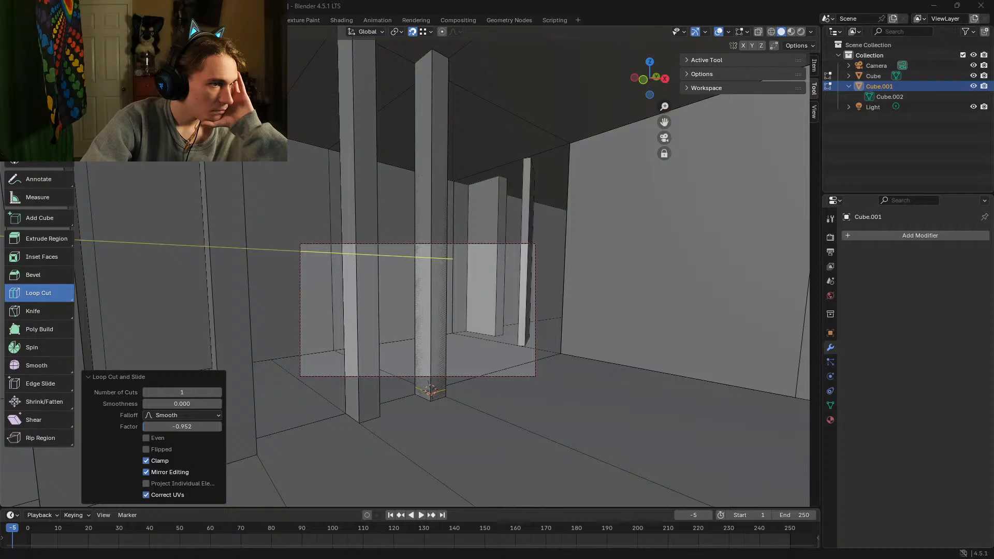
Step: Switch to the Backrooms tutorial video in the browser and rewind it to 6:13, in the chapter on adding the baseboards
left_click(24, 19)
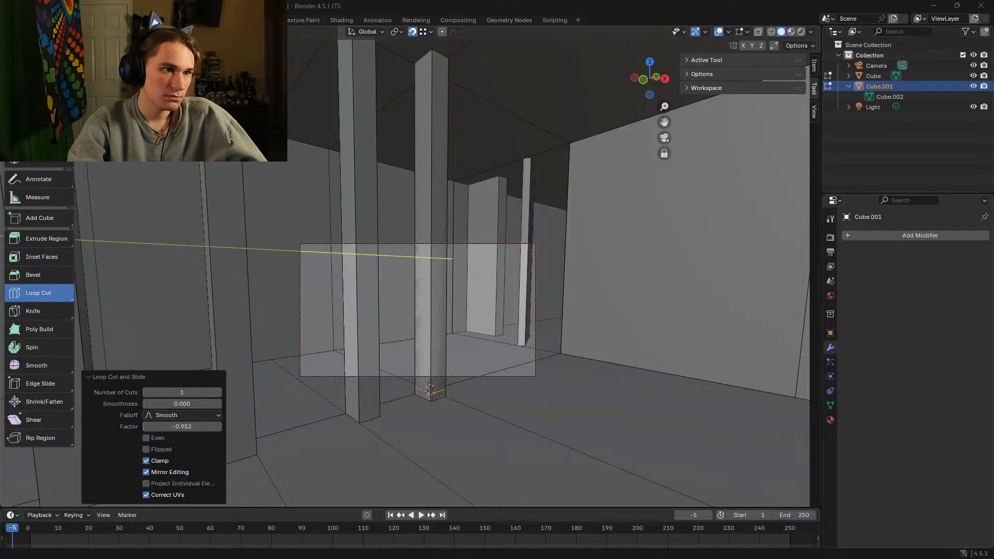
key("alt+Tab")
left_click_drag(632, 176, 548, 1)
left_click(332, 283)
key("Left")
key("Left")
key("Left")
key("Left")
key("Left")
key("Left")
key("Left")
key("Left")
key("Left")
key("Left")
key("Left")
key("Left")
key("Left")
key("Left")
key("Left")
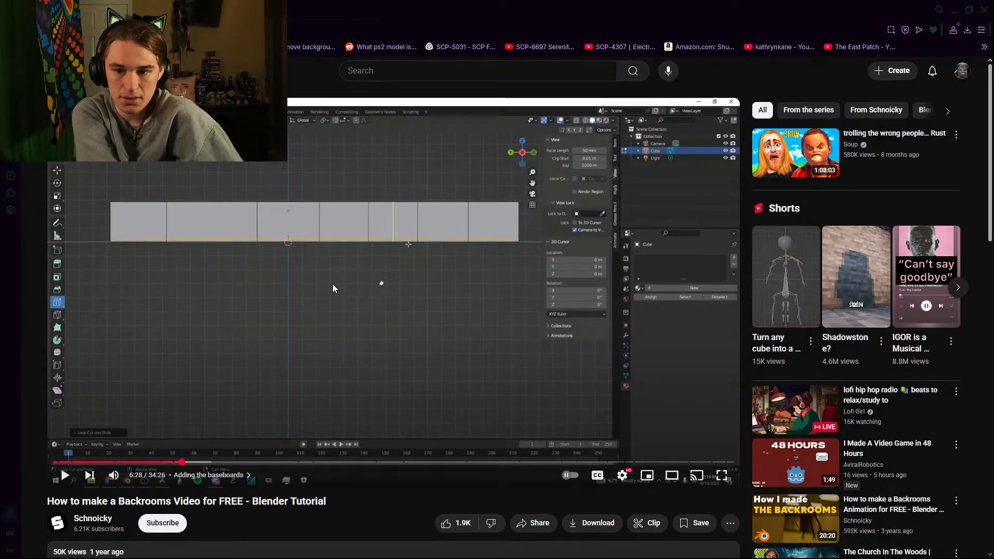
key("Left")
key("Left")
key("Left")
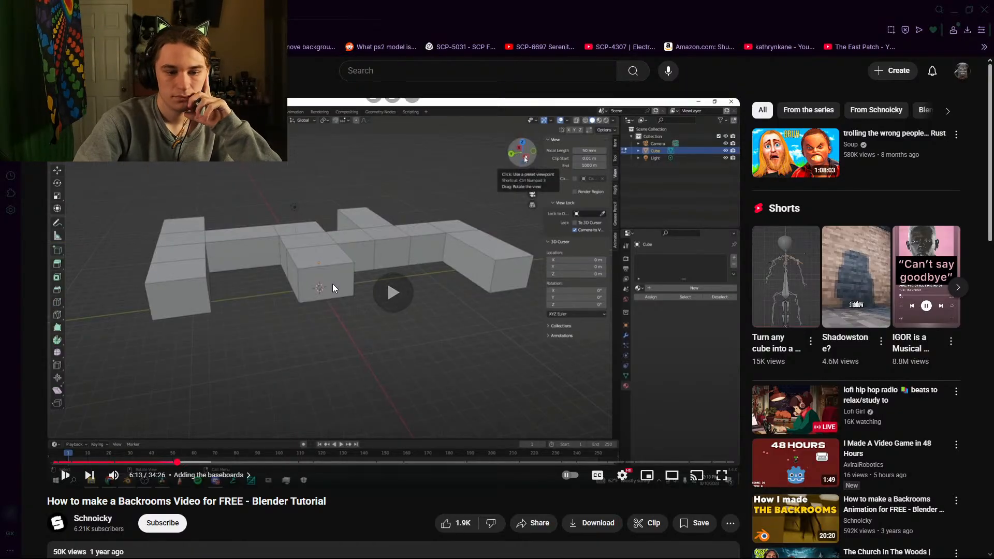
Step: Watch the baseboard section of the tutorial from 6:13 to 6:56, pause it, and return to Blender
key("space")
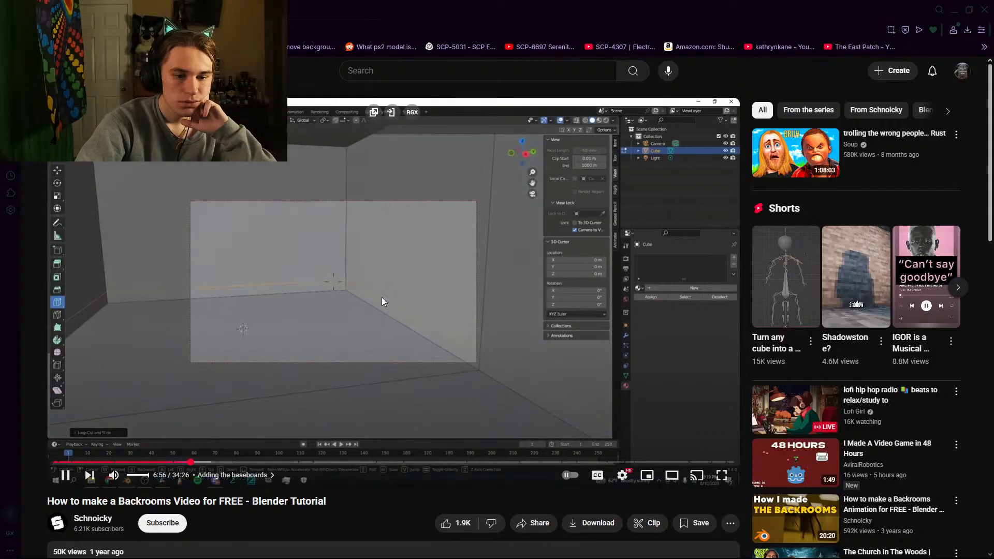
left_click(383, 300)
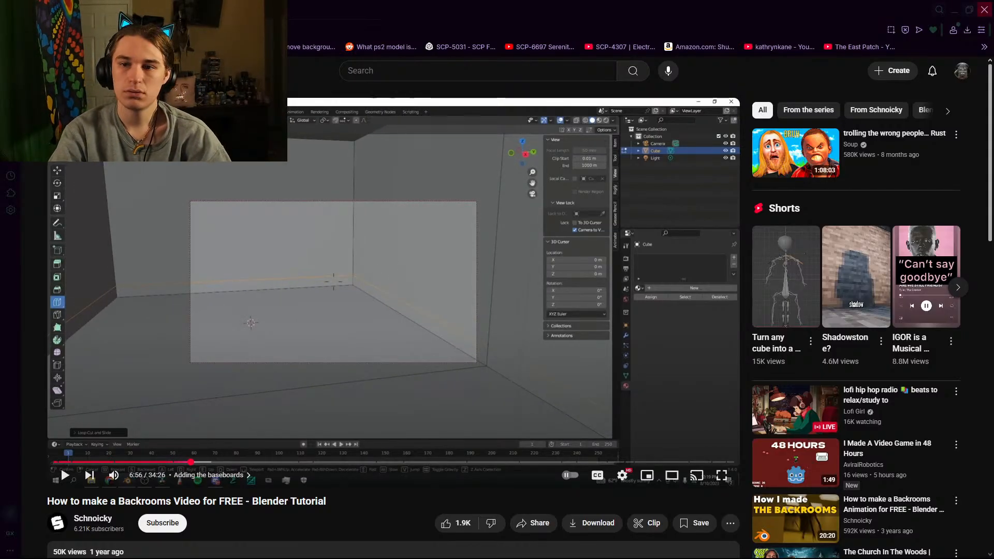
key("alt+Tab")
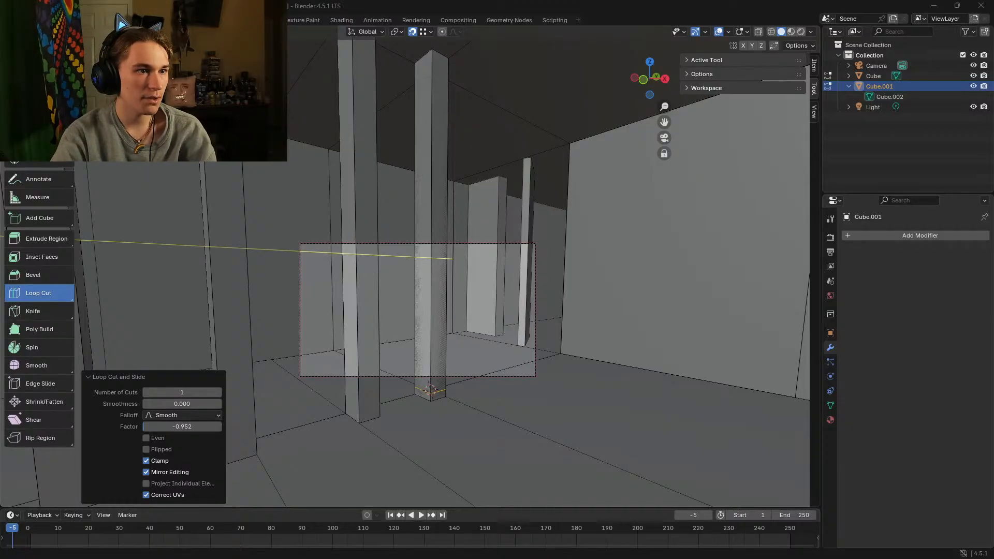
Step: Switch to the browser and search for reference images of "backrooms level zero"
key("alt+Tab")
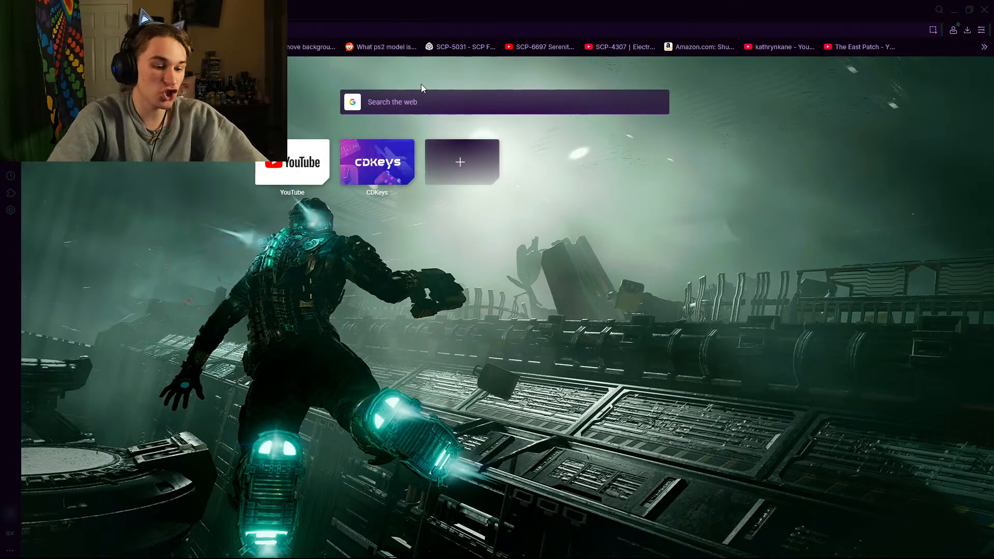
type("backrooms")
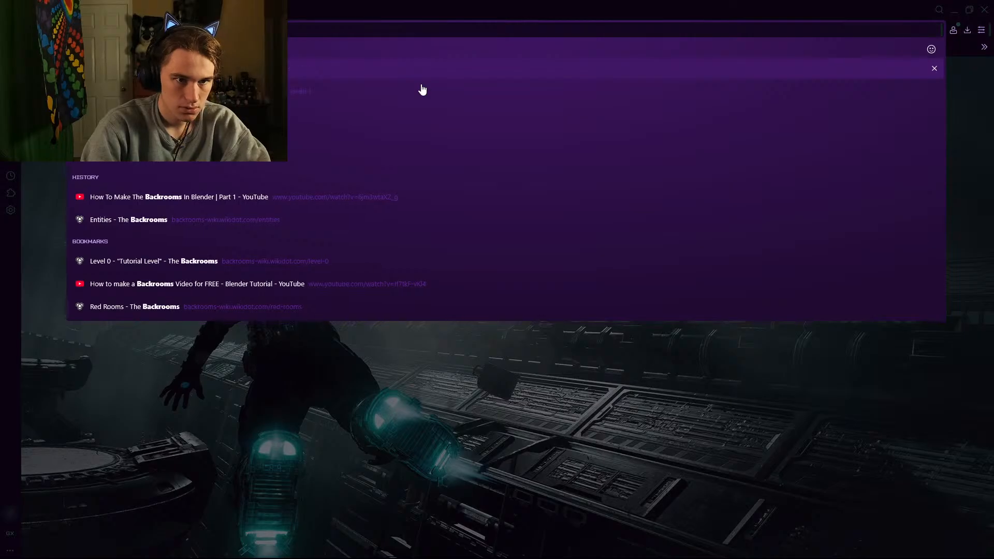
type(" level one")
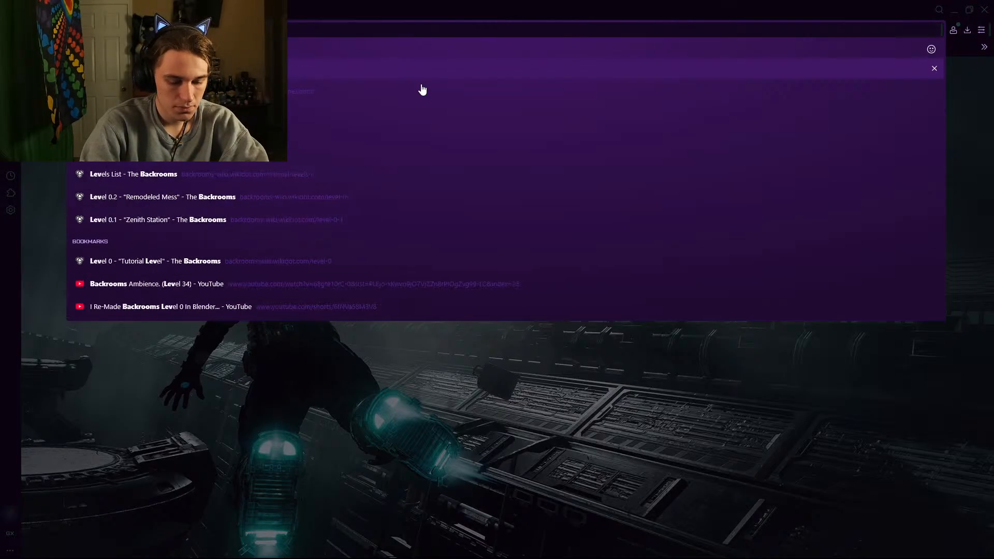
key("Return")
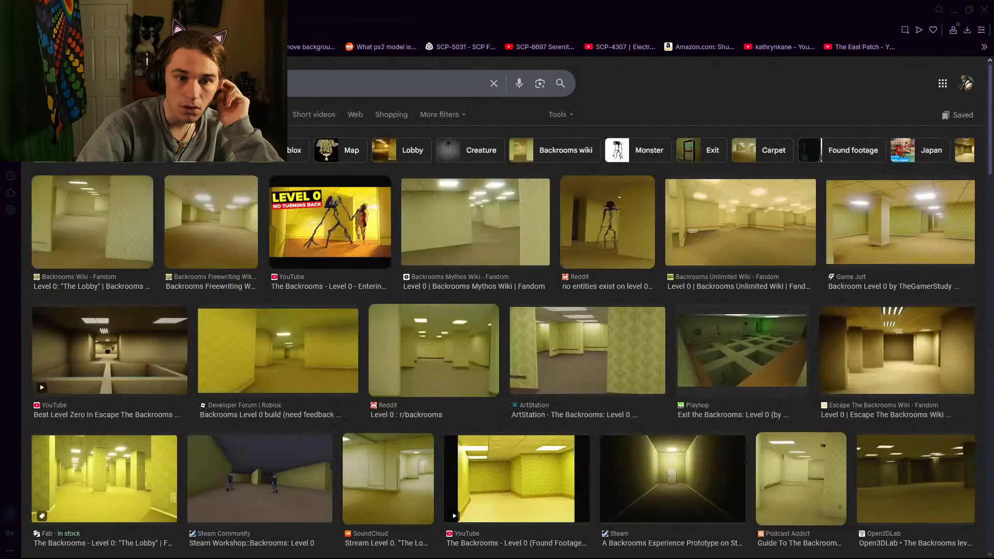
Step: Examine the pillars and baseboards in the Reddit, Game Jolt and Fab Level 0 reference images, then return to Blender
left_click(468, 374)
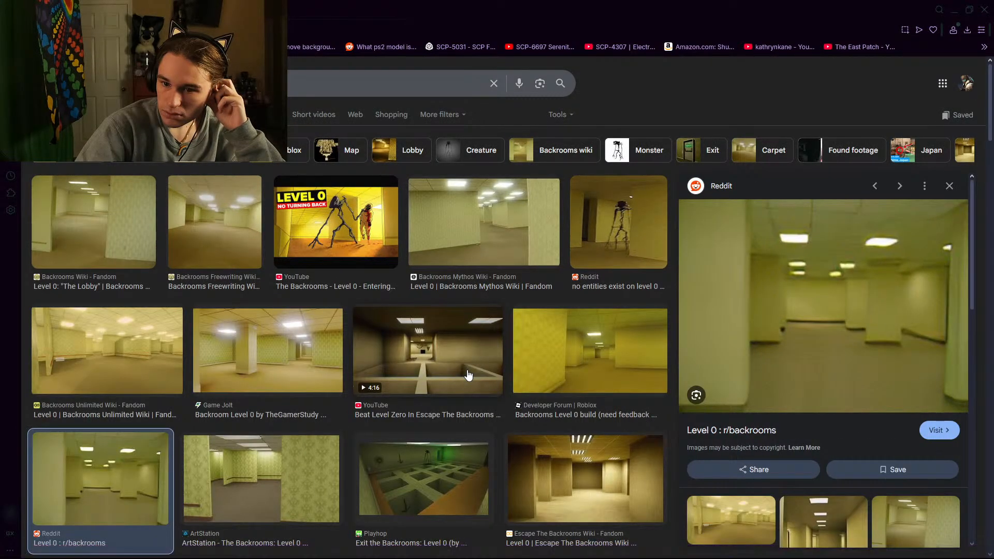
left_click(949, 186)
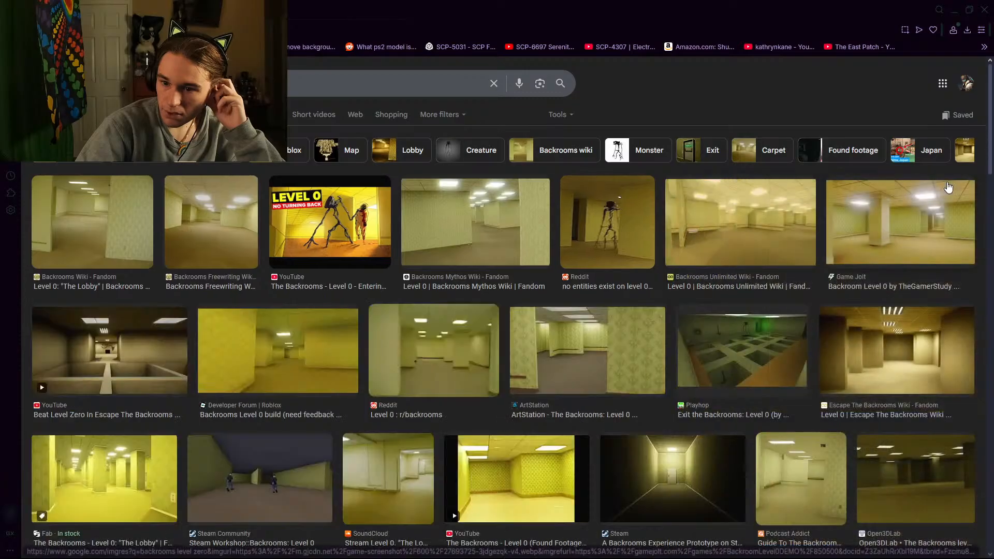
left_click(415, 350)
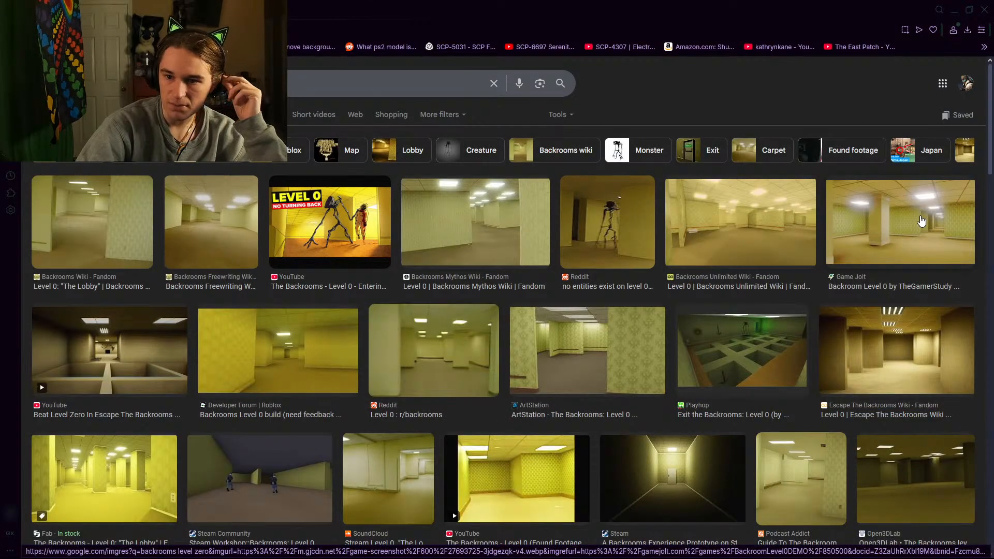
left_click(921, 221)
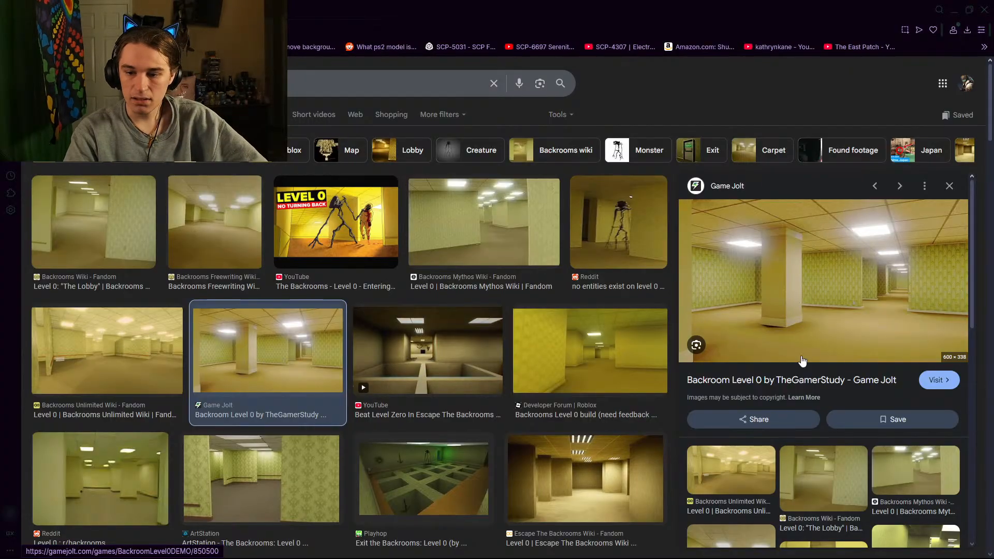
left_click(949, 185)
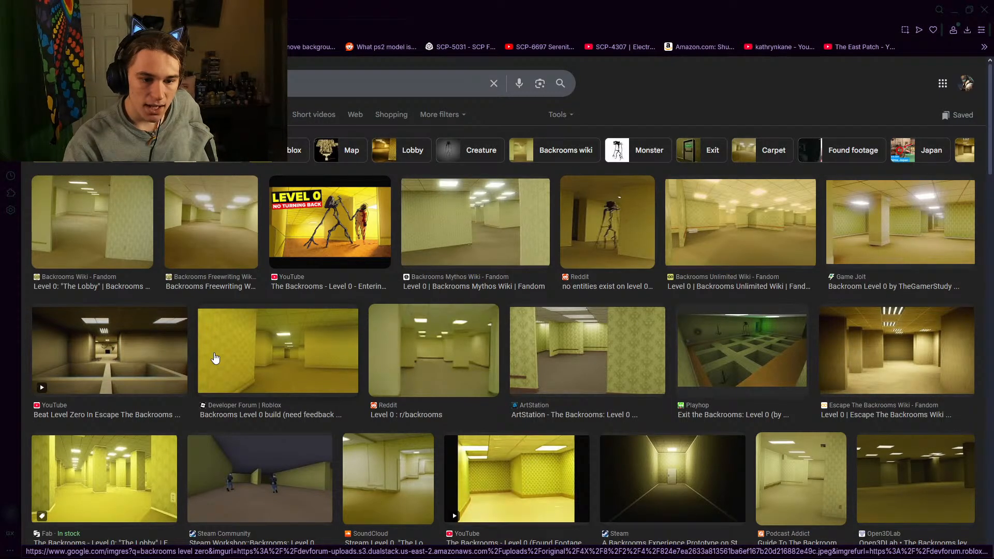
left_click(103, 478)
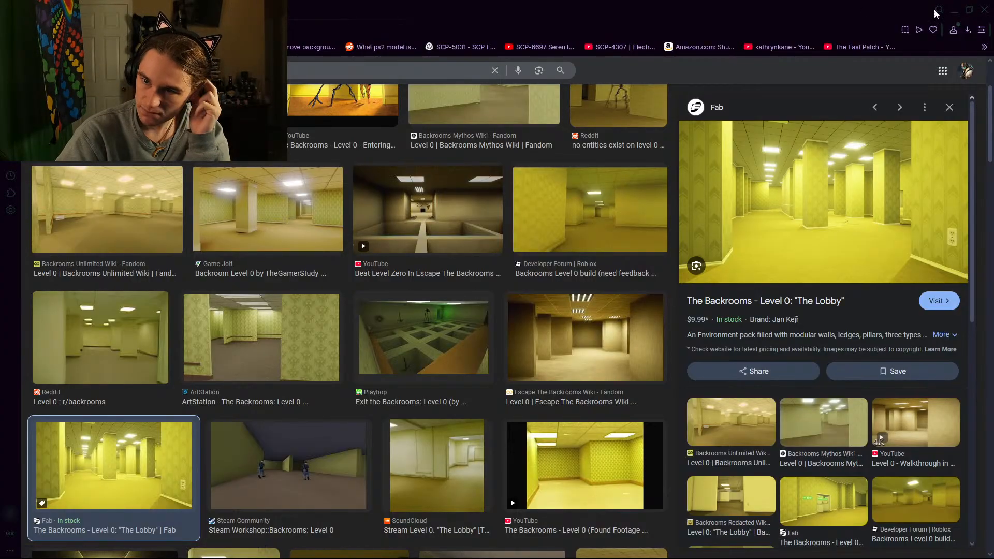
left_click(954, 10)
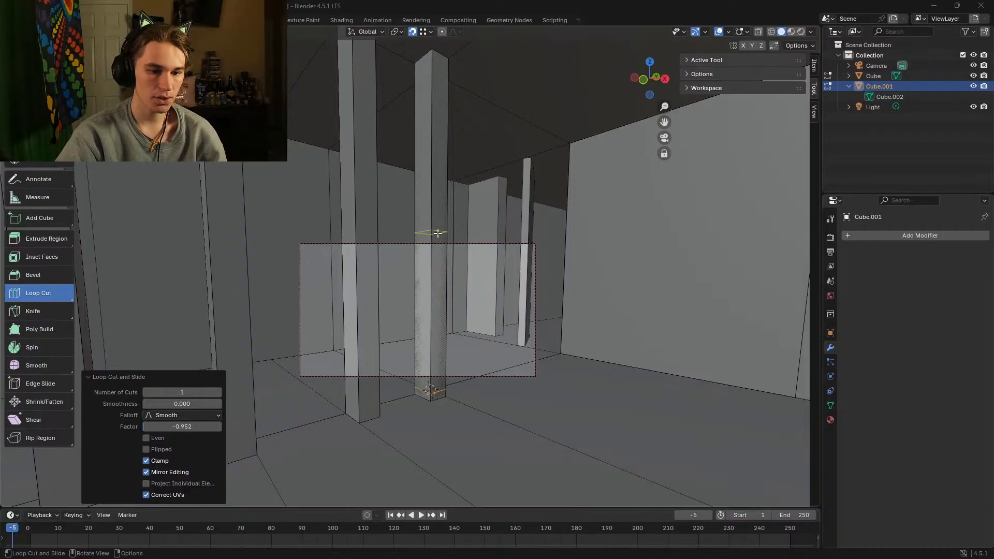
Step: Add a horizontal loop cut near the ceiling end of the farthest base pillar and set its factor to 0.920
left_click_drag(438, 233, 439, 256)
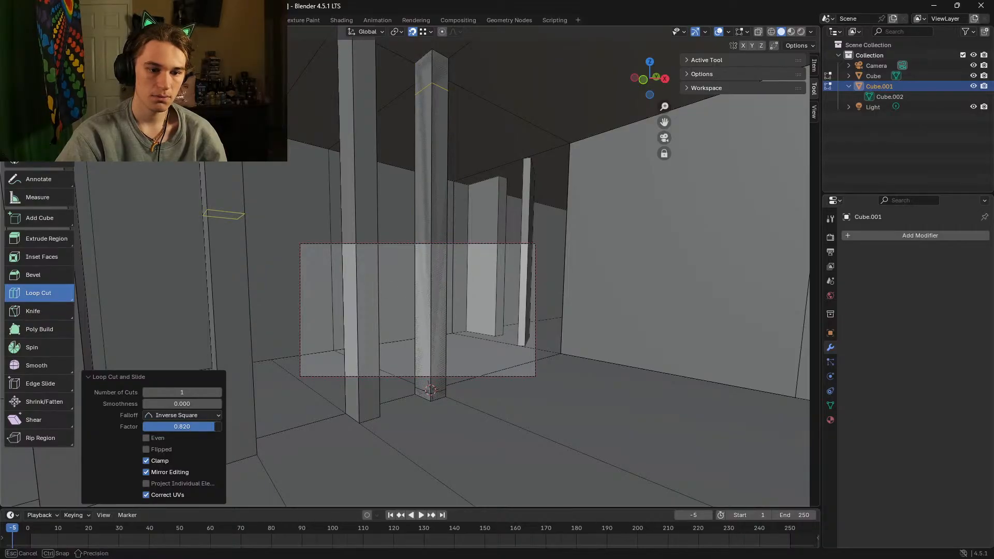
left_click(188, 426)
type("0")
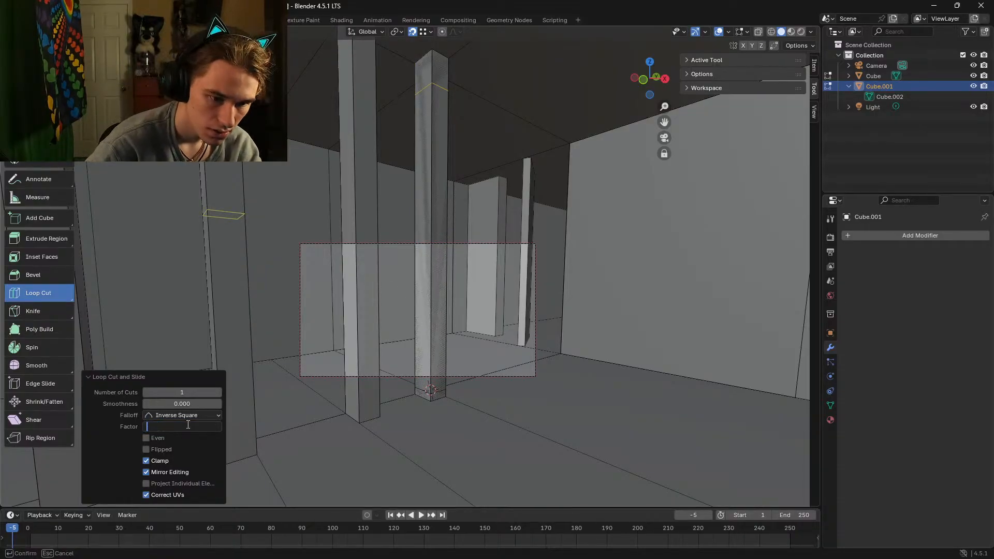
type(".95")
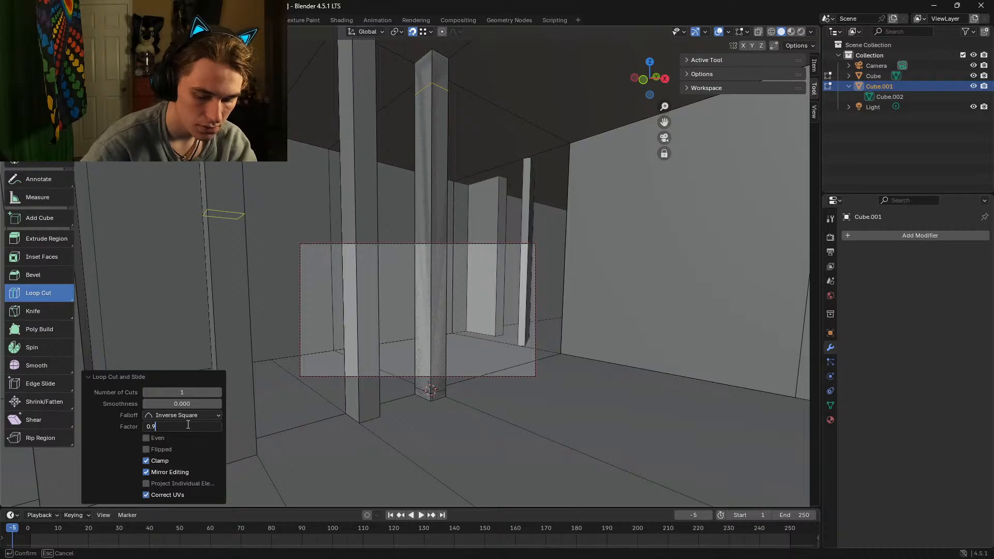
key("Return")
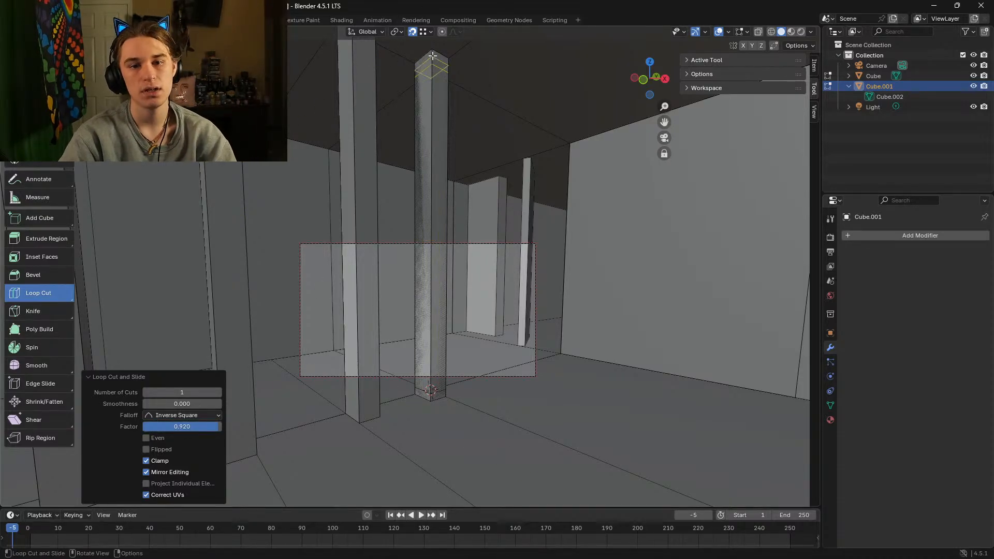
Step: Examine the floor-end and ceiling-end loop cuts on the farthest base pillar from several distances and angles
key("w")
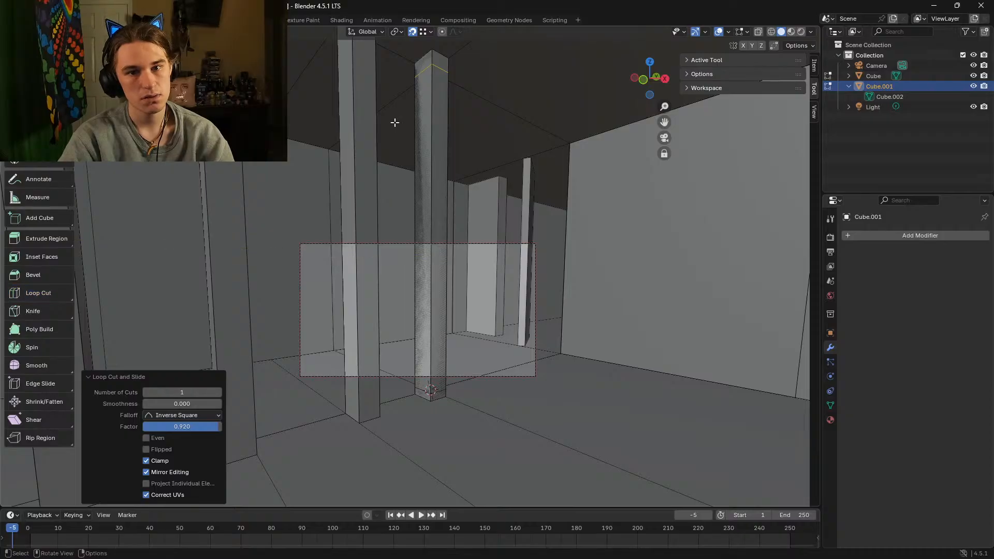
key("shift+grave")
key("w")
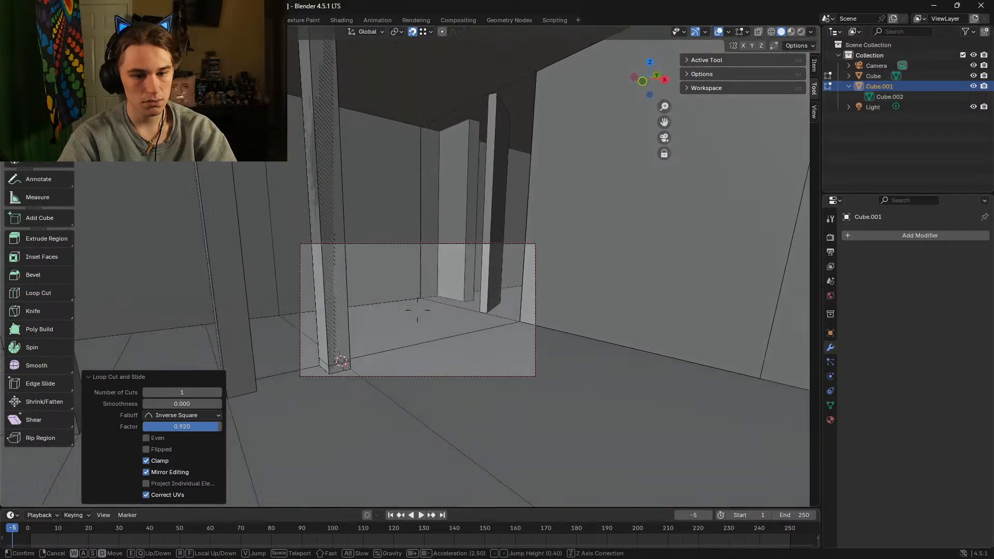
key("w")
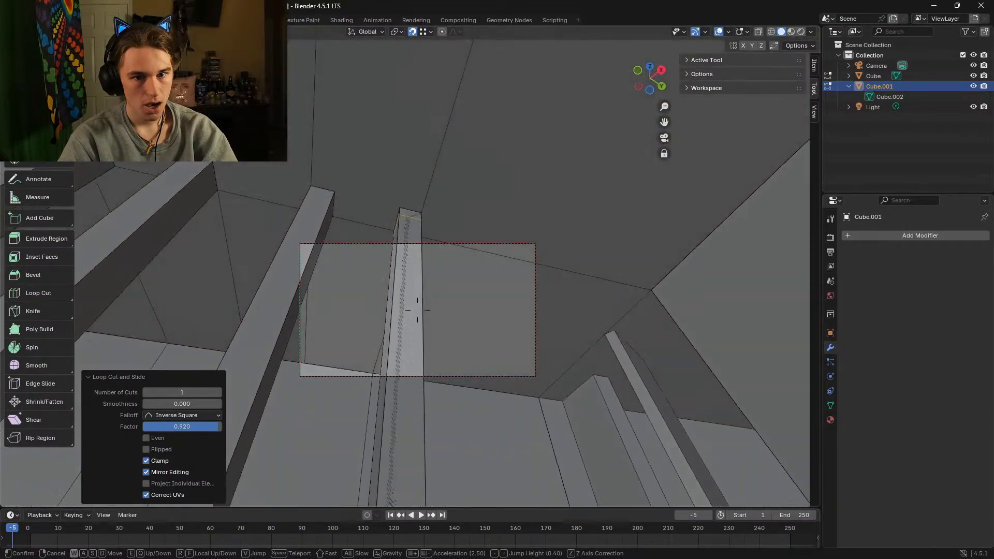
key("s")
key("d")
key("s")
key("a")
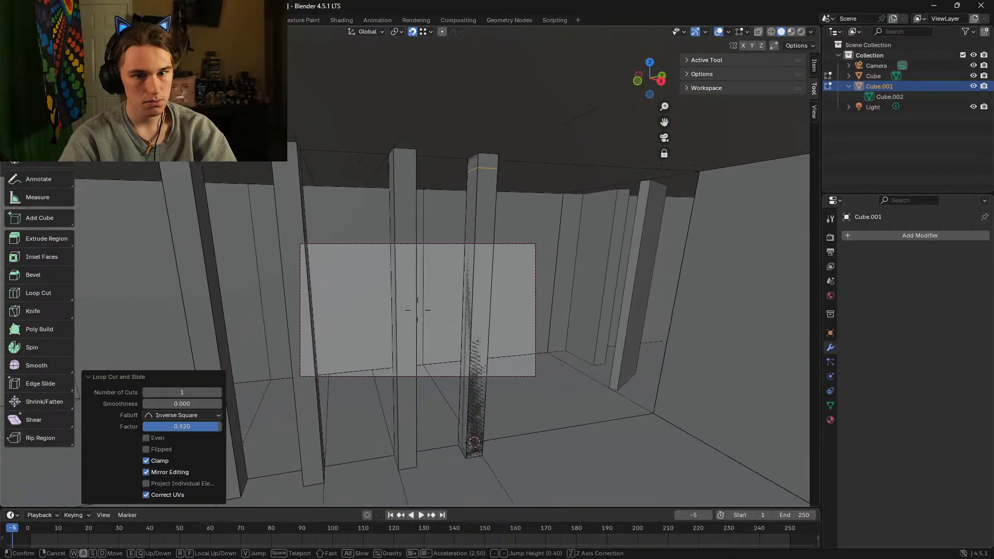
key("w")
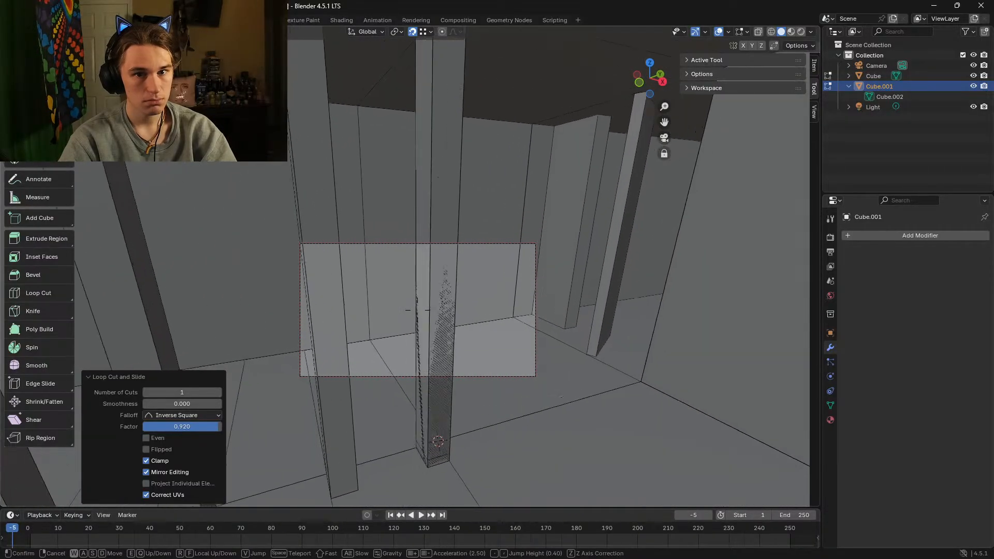
key("s")
key("s")
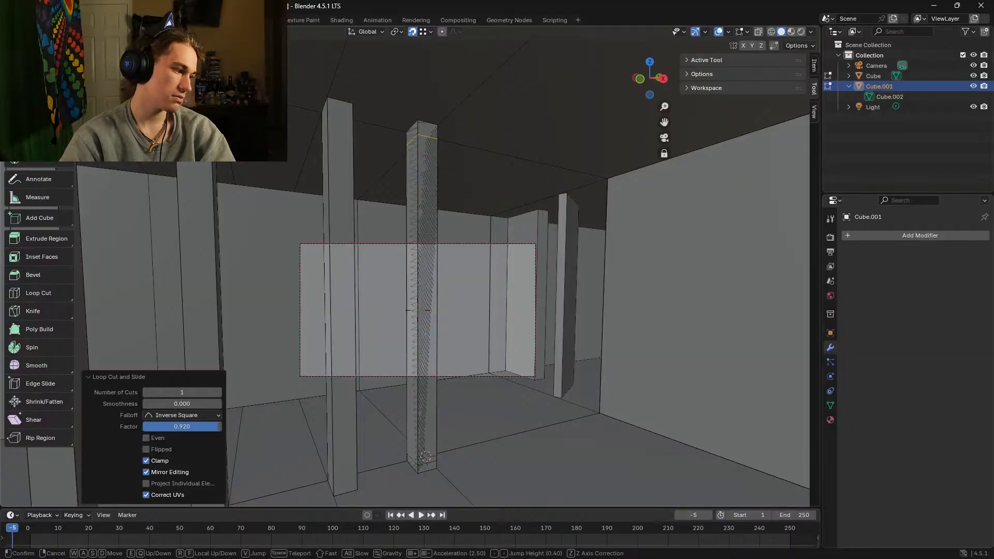
key("w")
key("s")
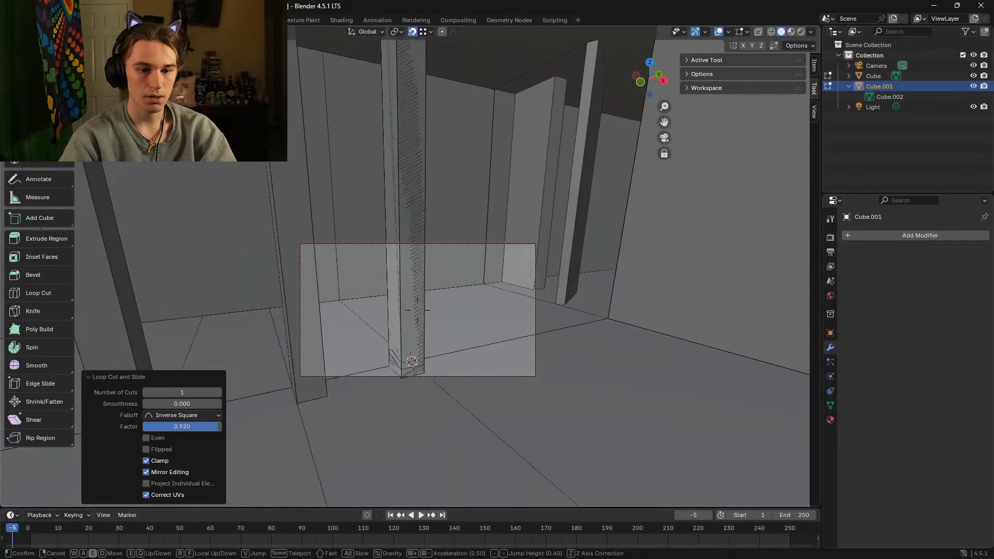
key("s")
left_click(443, 122)
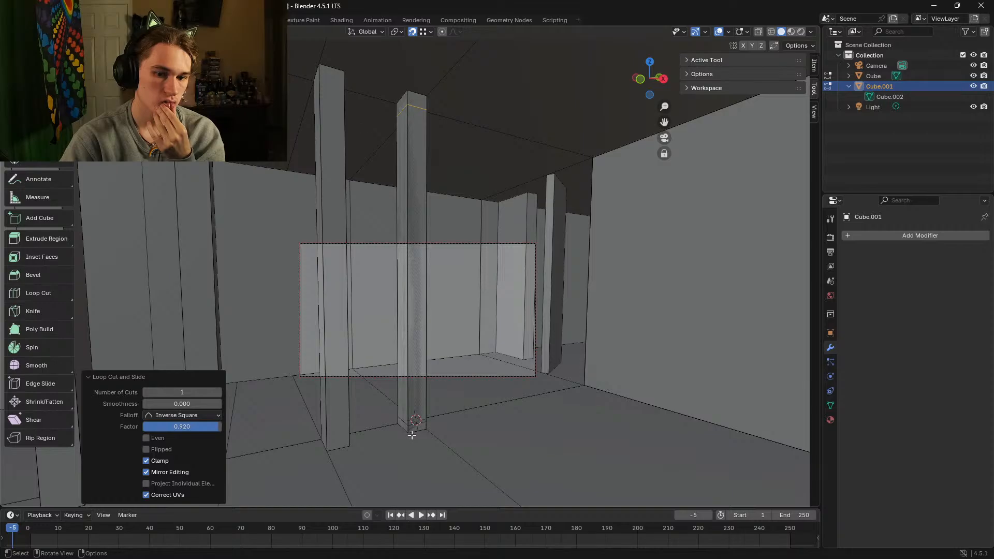
Step: Undo the ceiling-end loop cut on the farthest base pillar and select the short faces of its floor-end band
left_click(397, 409, "ctrl")
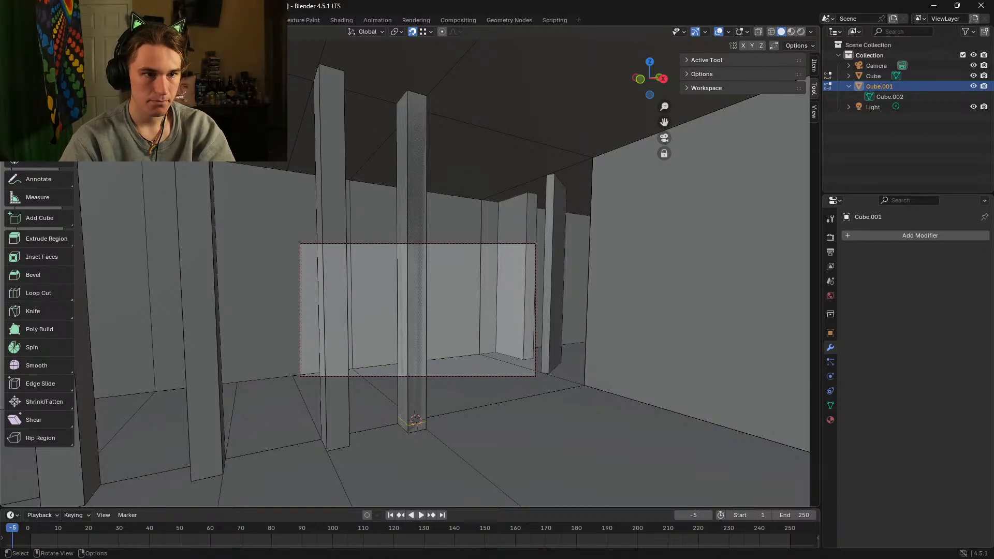
left_click(417, 429)
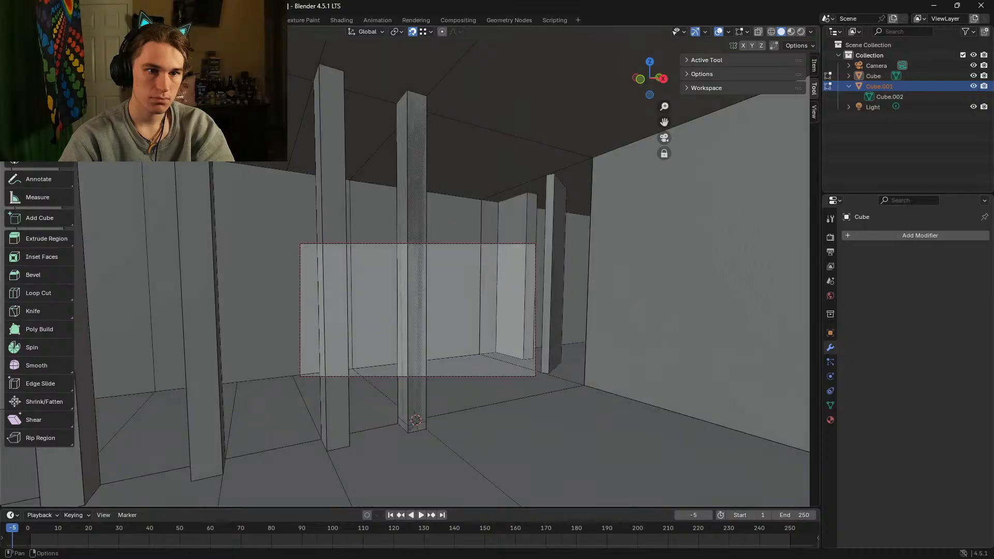
left_click(419, 426)
left_click(401, 379)
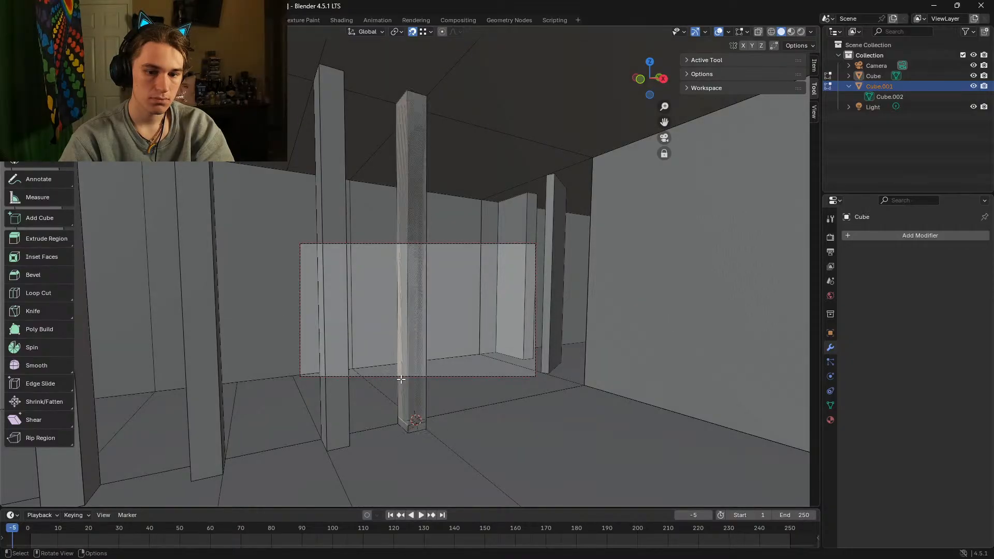
left_click(412, 366)
left_click(417, 427)
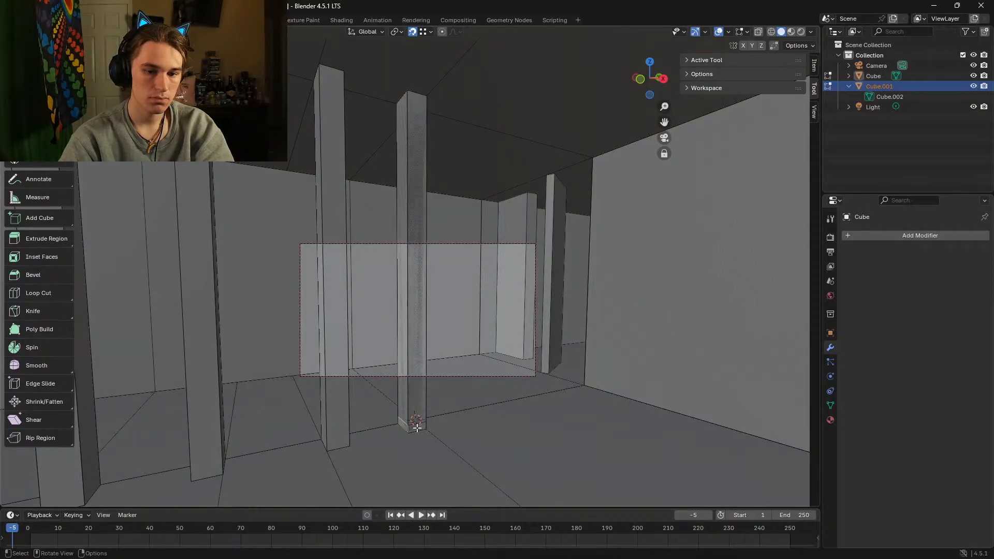
left_click(406, 424)
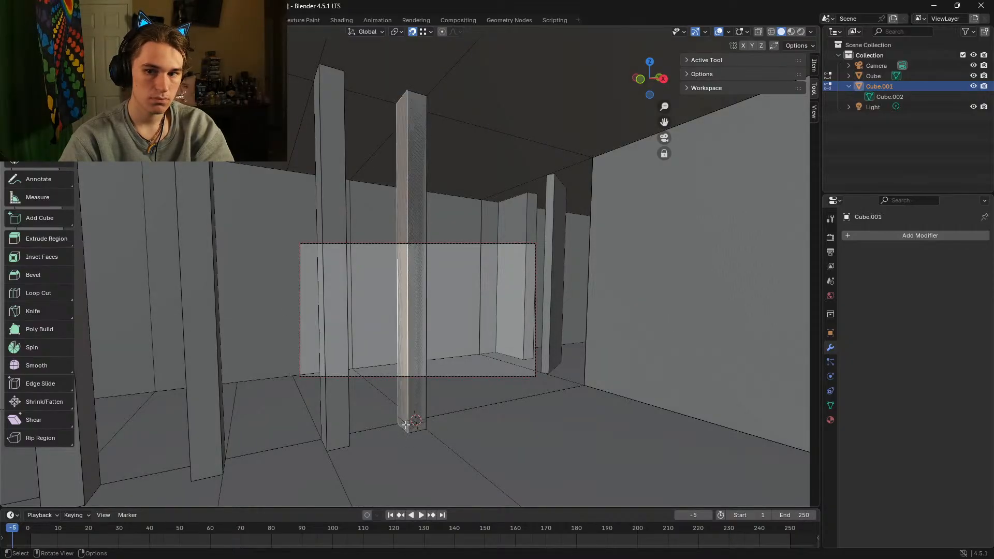
left_click(381, 377, "shift")
left_click(405, 405)
left_click(417, 428)
key("ctrl+f")
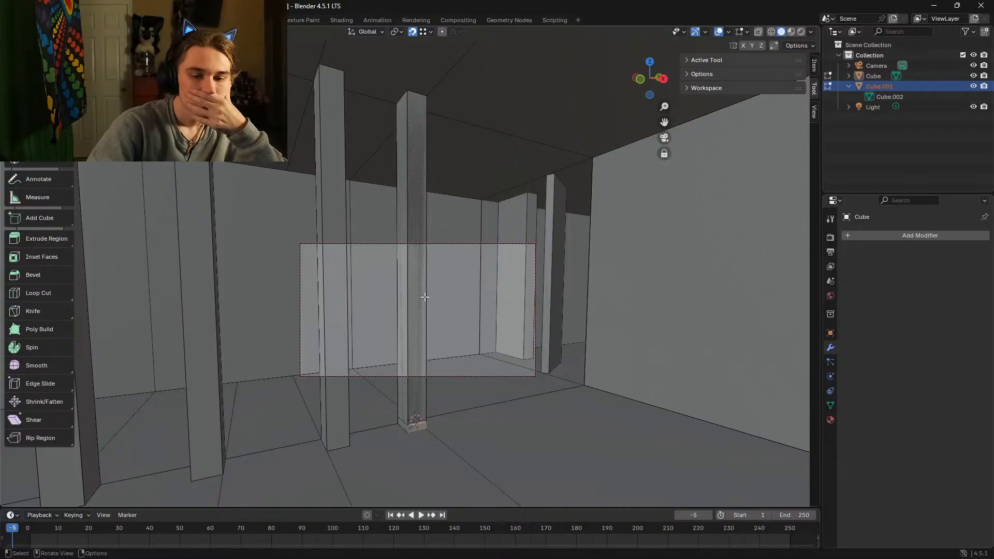
Step: Add a horizontal loop cut near the ceiling end of the farthest base pillar with a factor of 0.952
left_click(30, 294)
left_click_drag(414, 268, 418, 101)
left_click(195, 426)
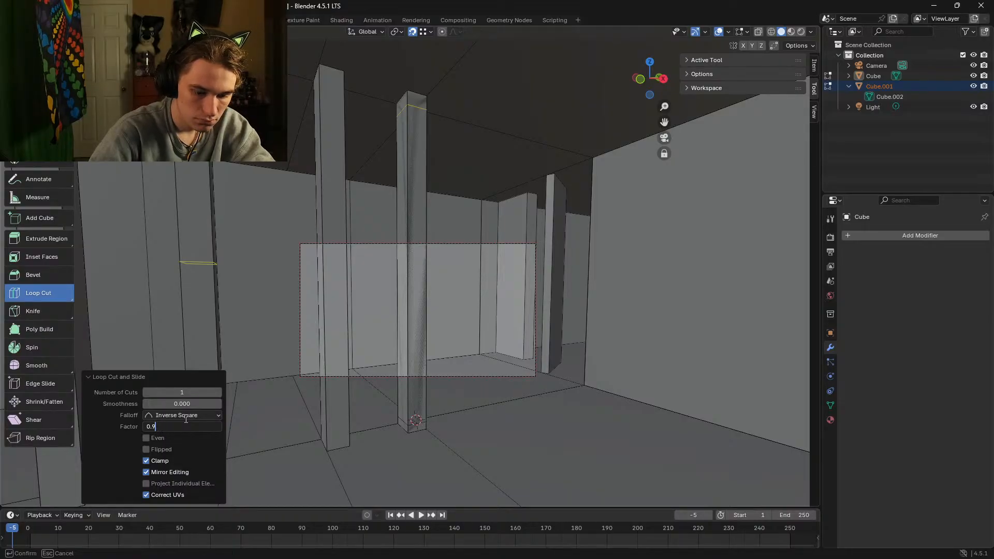
key("Return")
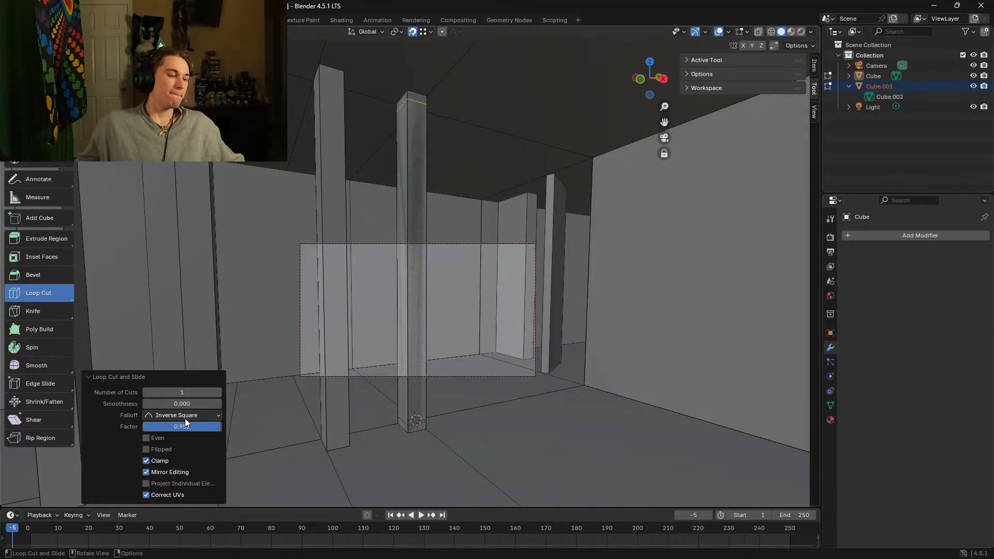
key("shift+grave")
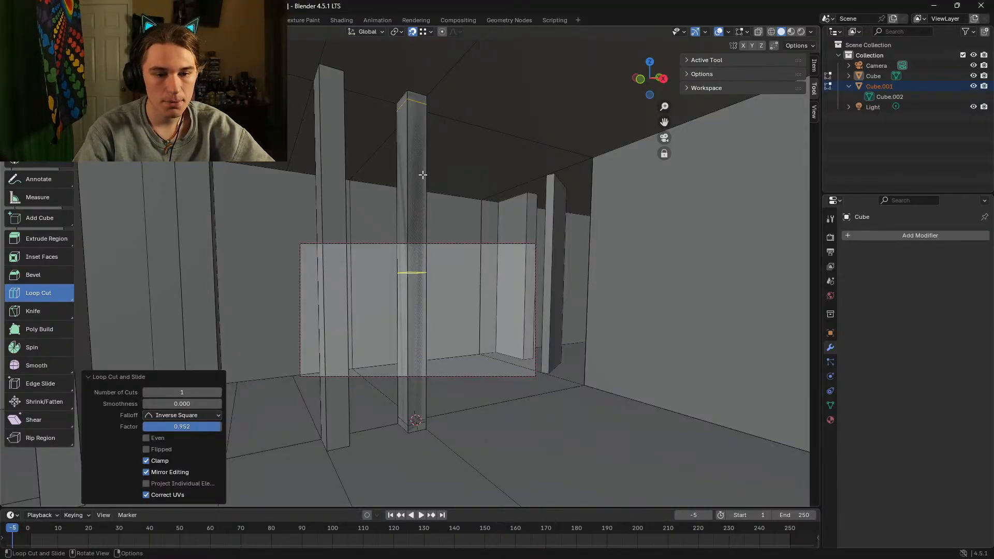
key("w")
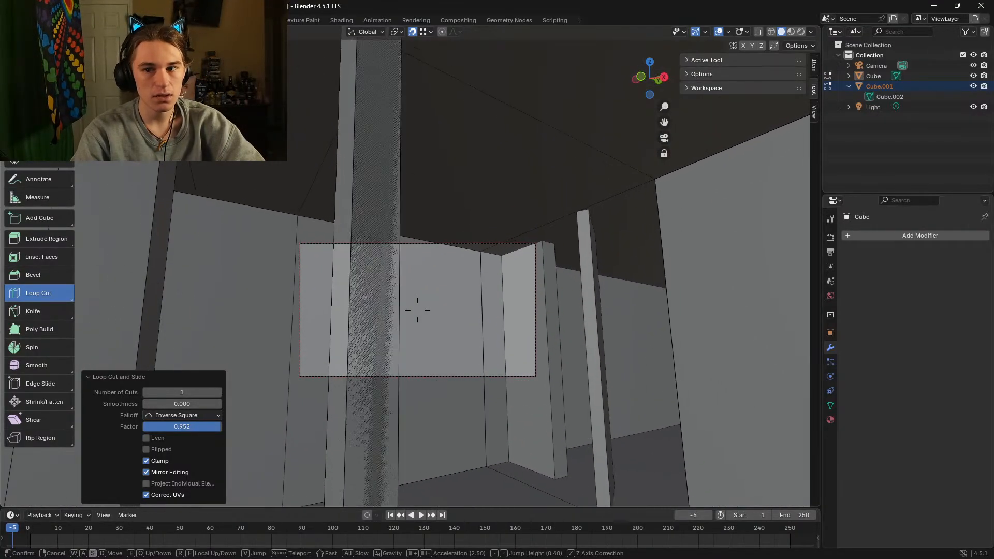
key("s")
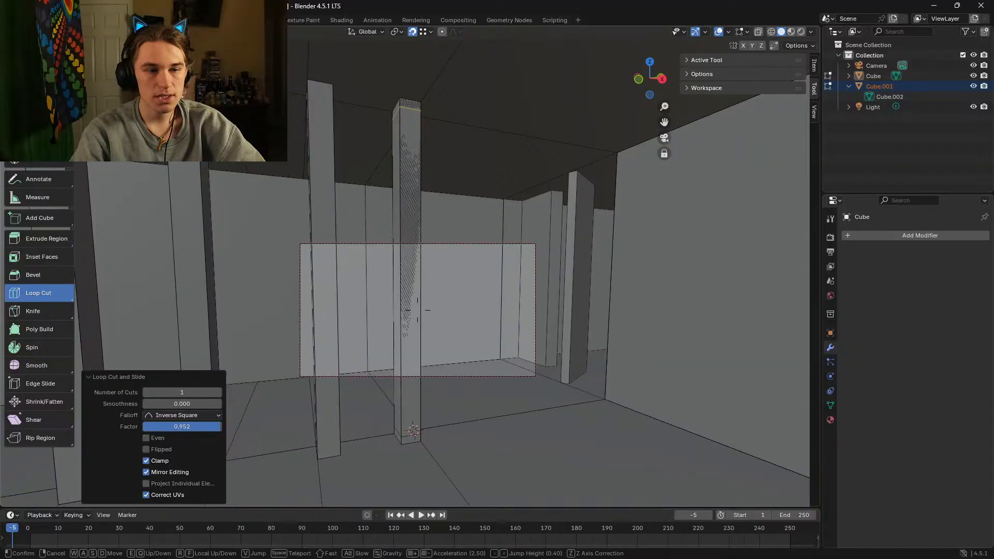
key("w")
key("a")
left_click(417, 310)
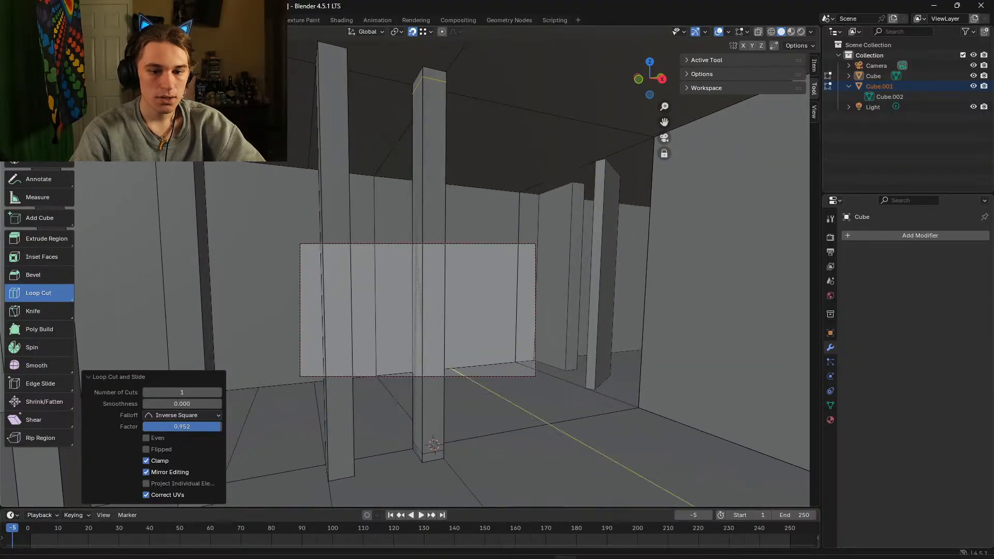
Step: Switch to the browser and open the bookmarked tutorial "How to make a Backrooms Video for FREE"
mouse_move(542, 546)
mouse_move(499, 552)
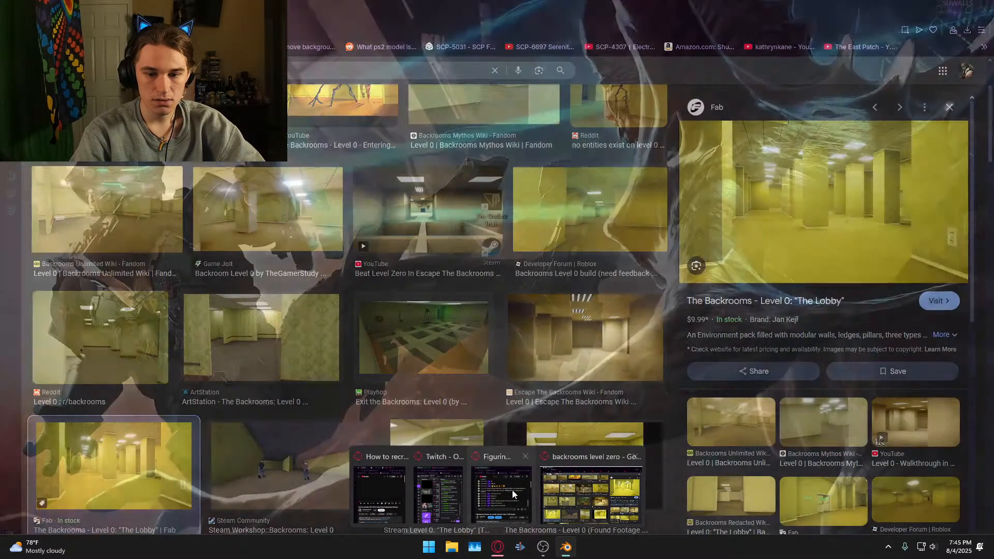
left_click(565, 489)
scroll(566, 489, "up", 3)
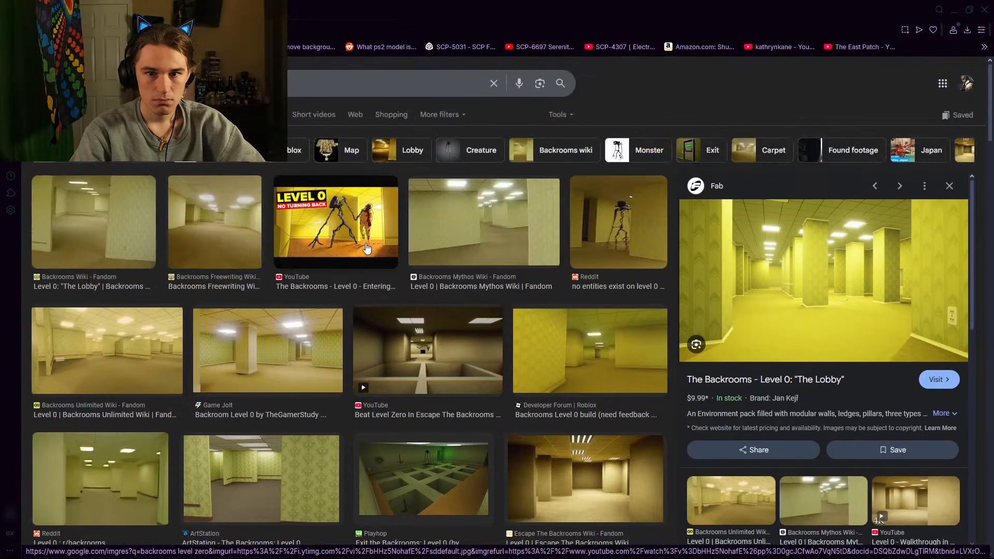
left_click(982, 48)
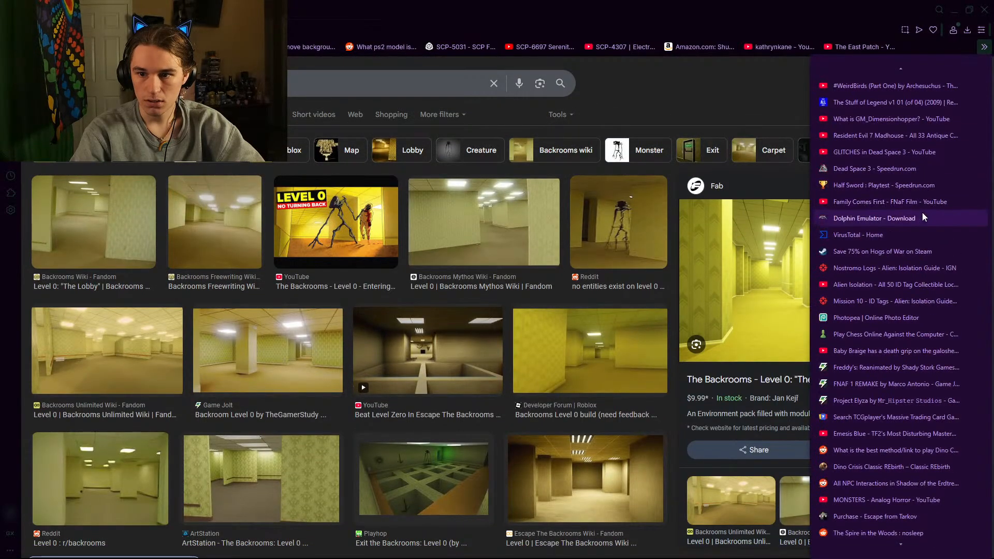
scroll(908, 371, "down", 3)
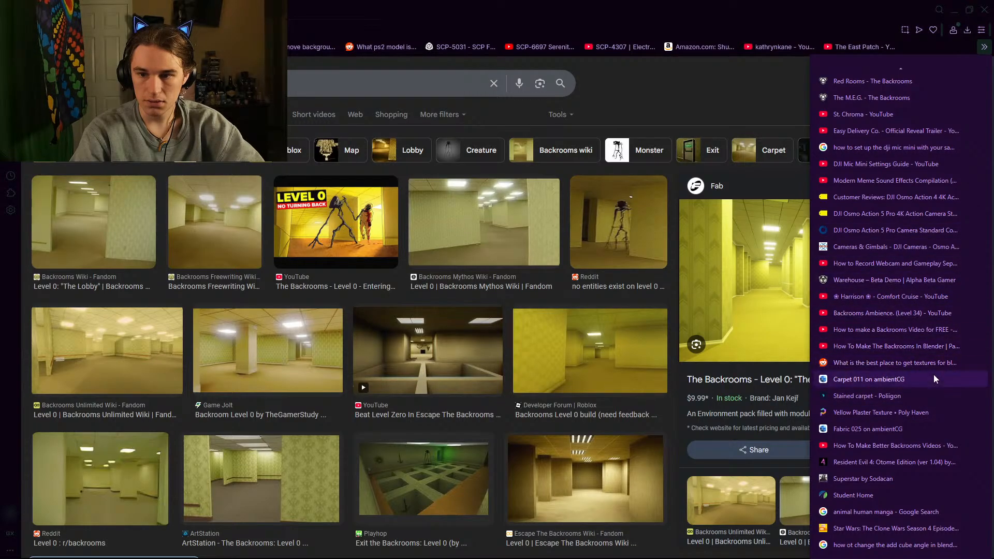
left_click(909, 328)
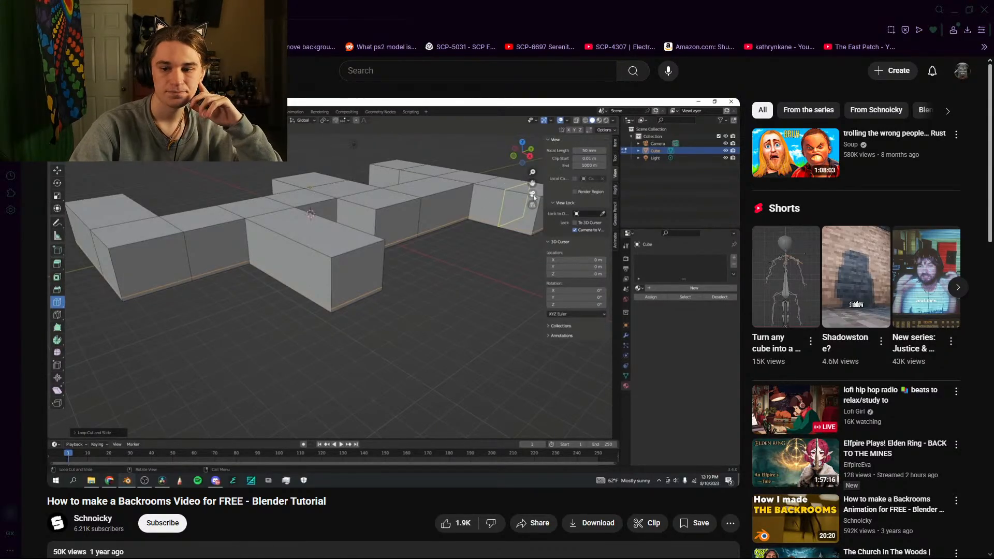
Step: Skip ahead in the tutorial's "Adding the baseboards" chapter, turn on captions, and watch it
key("Right")
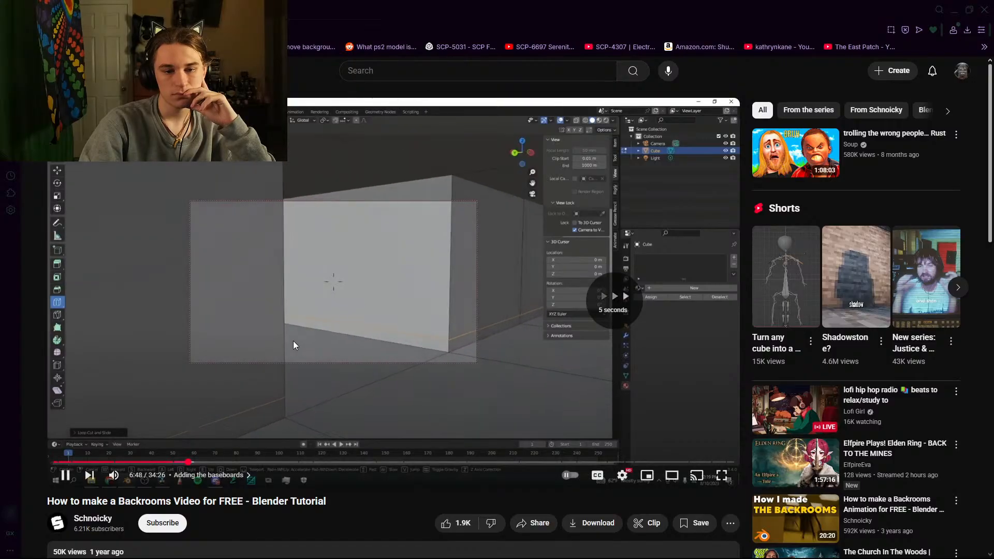
key("Right")
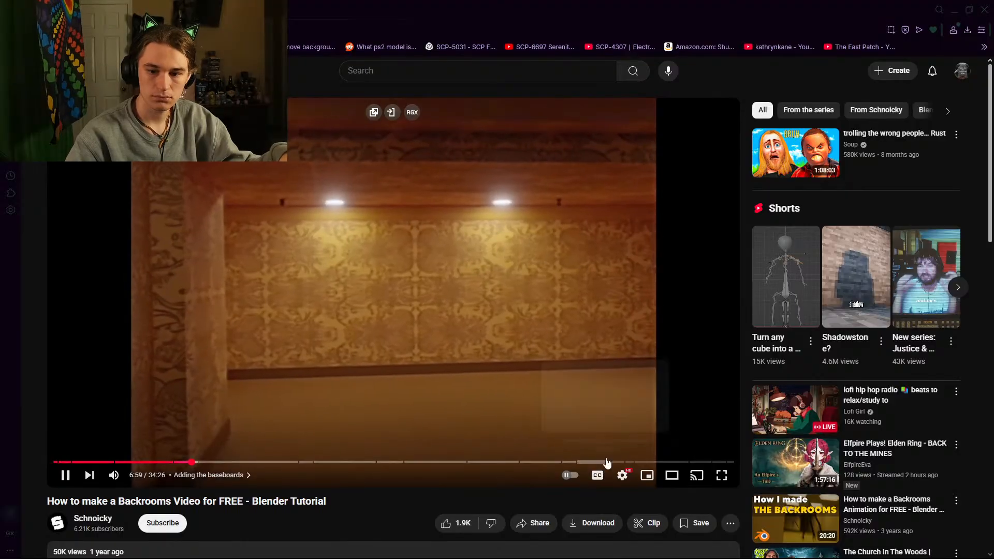
left_click(597, 475)
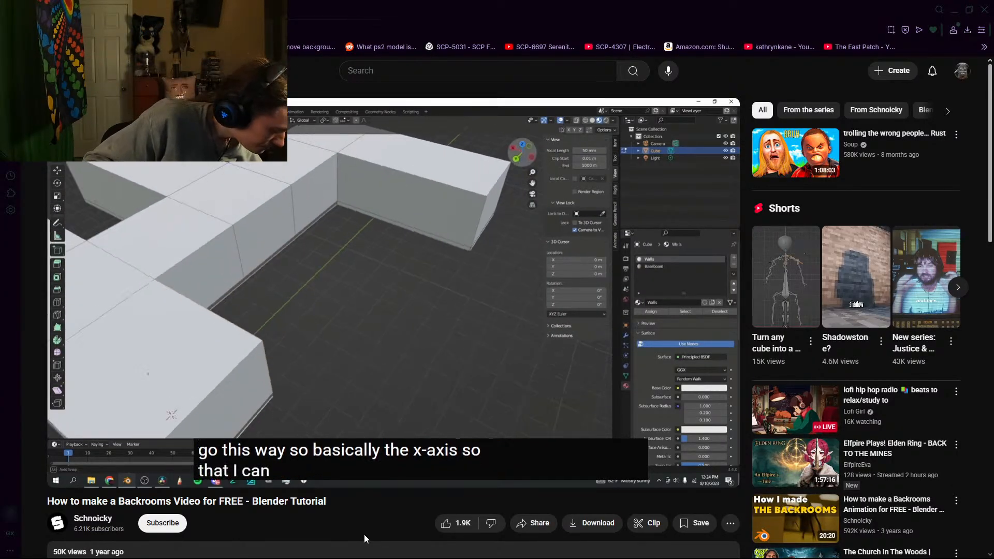
Step: Rewind the tutorial to about 8:29, rewatch the baseboard extrusion and material part, pause it, and return to Blender
key("Left")
key("Left")
key("Left")
key("Left")
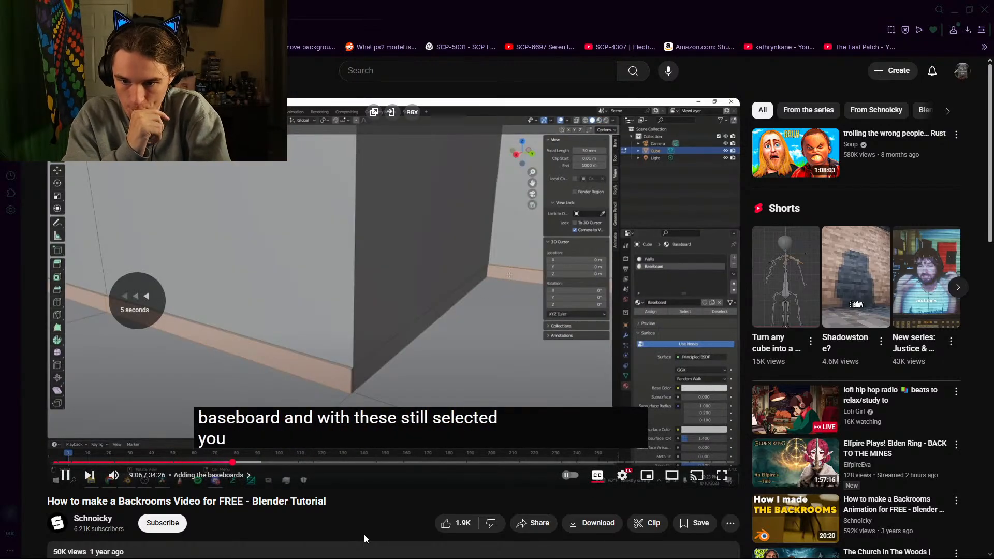
key("Left")
key("Left")
key("Left")
key("Left")
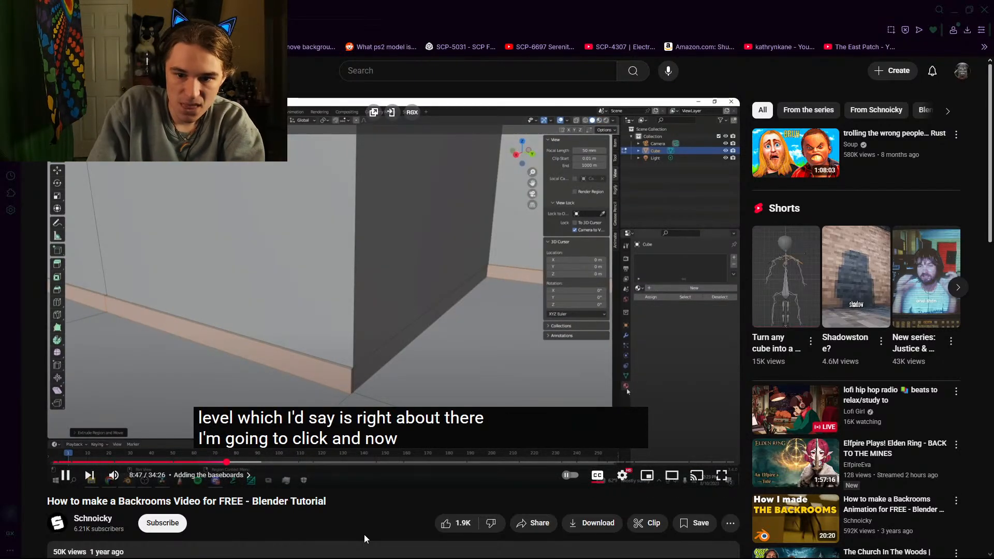
key("Left")
key("Left")
key("Left")
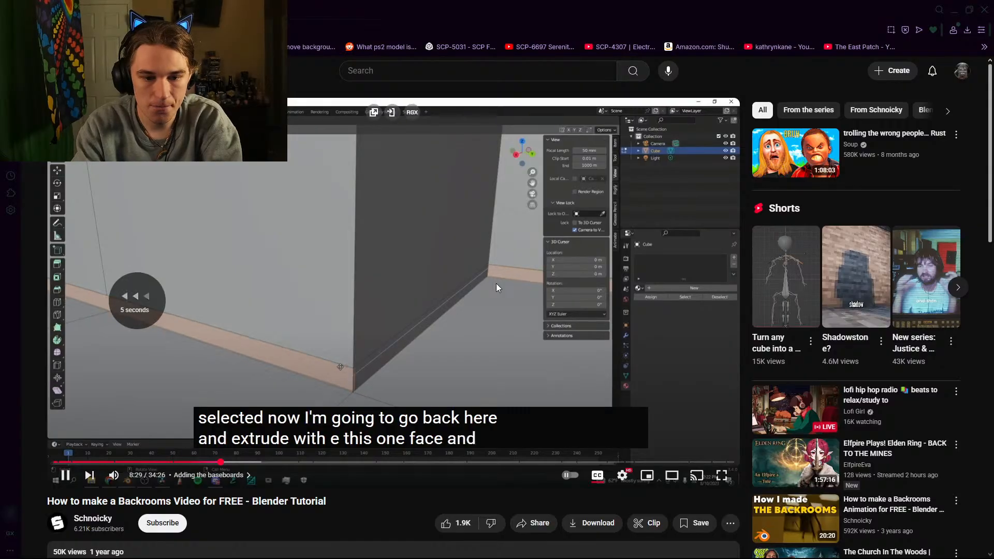
key("Right")
key("Right")
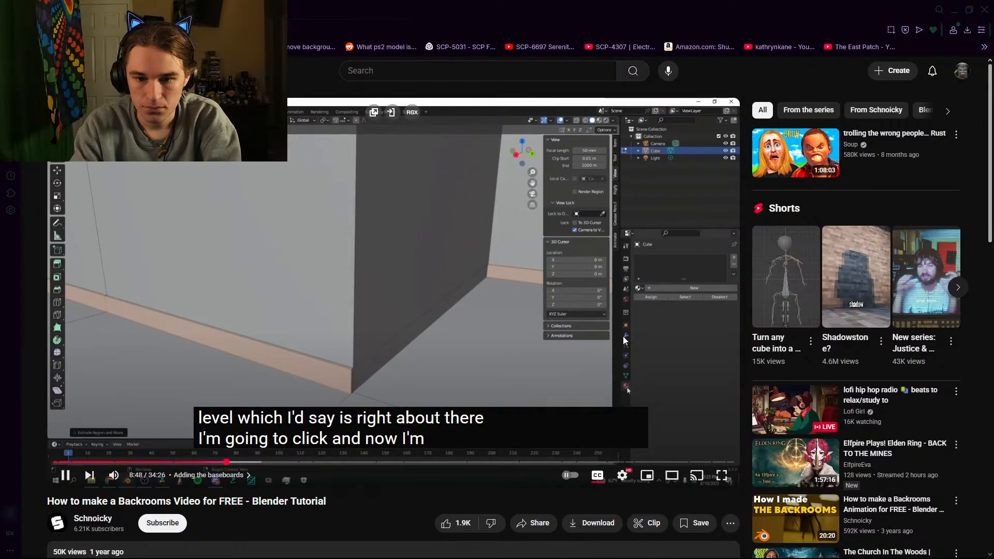
left_click(646, 339)
left_click(967, 9)
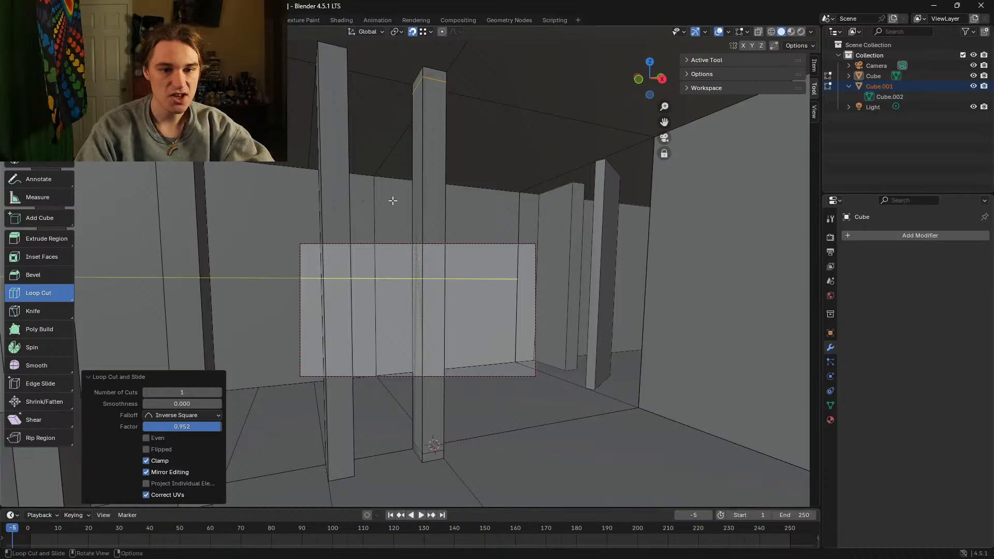
Step: Add a horizontal loop cut near the floor end of the next base pillar with a factor of -0.952
left_click(342, 274)
left_click_drag(342, 274, 240, 454)
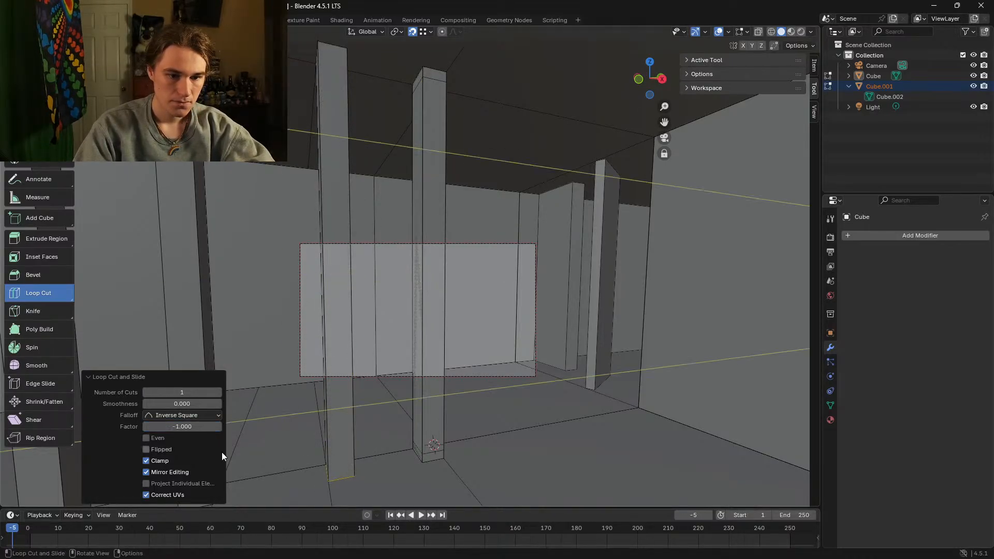
left_click(191, 428)
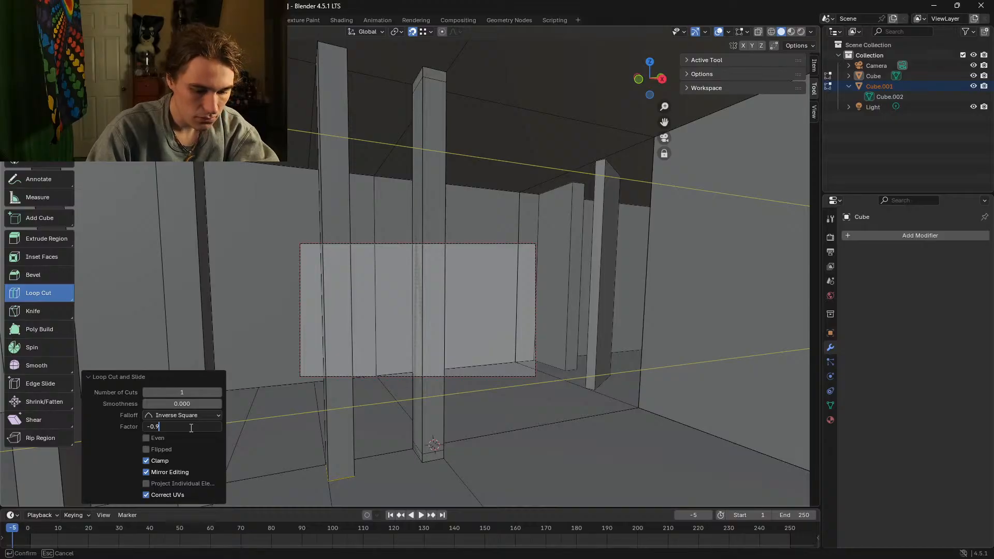
type("-0.952")
key("Return")
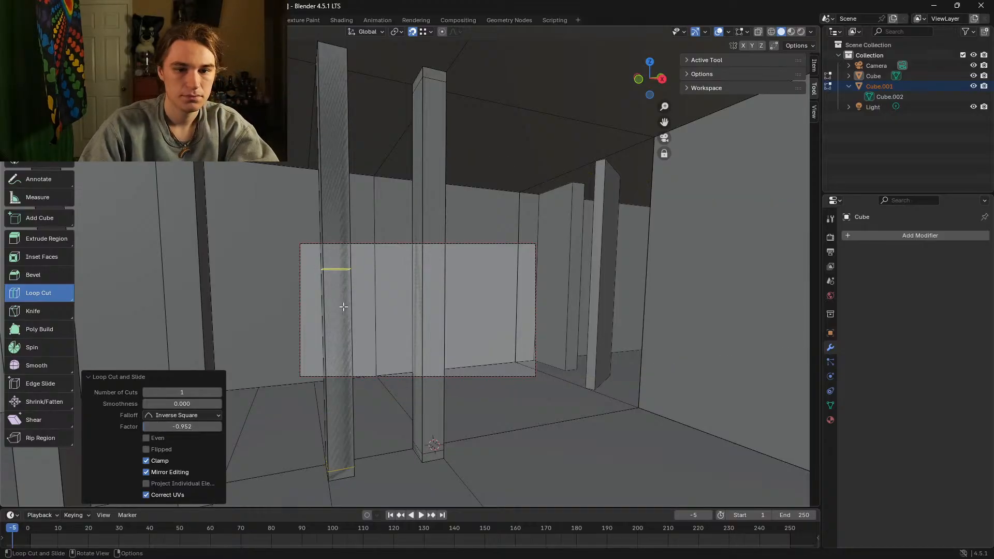
Step: Add a loop cut near the ceiling end of that same pillar with a factor of 0.952
left_click_drag(338, 271, 345, 57)
left_click(189, 426)
left_click(197, 423)
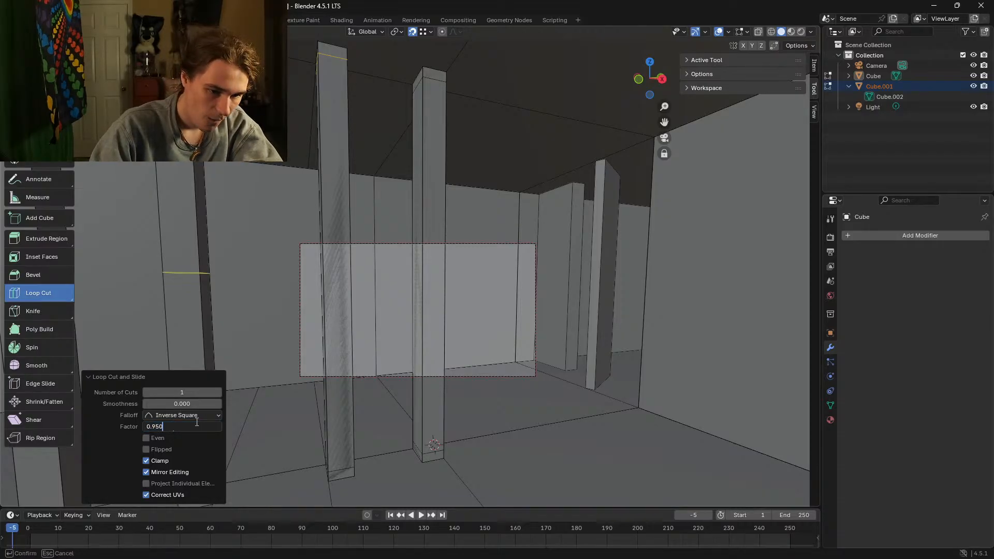
key("Return")
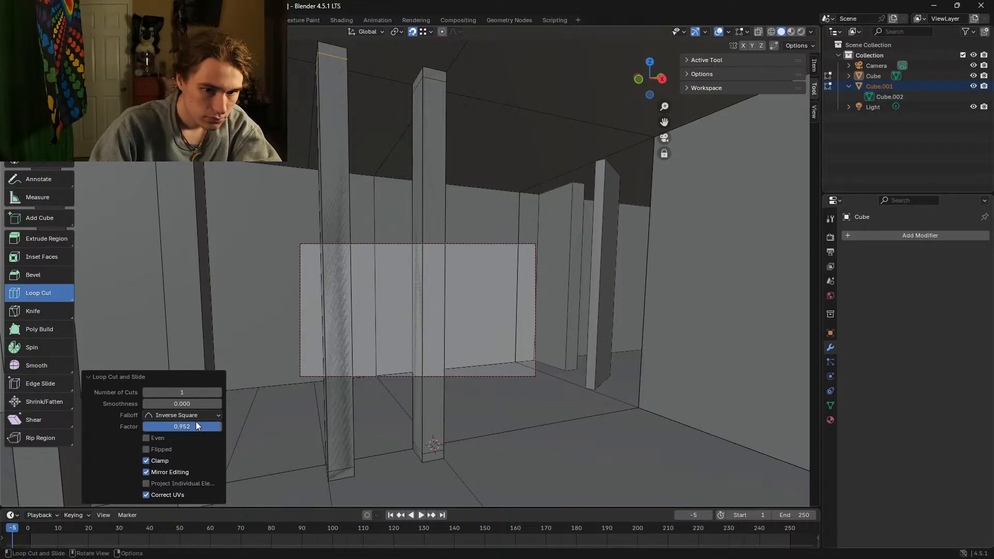
Step: Add a horizontal loop cut near the ceiling end of the third base pillar with a factor of 0.952
mouse_move(388, 280)
middle_mouse_down()
mouse_move(415, 304)
mouse_move(391, 282)
middle_mouse_up()
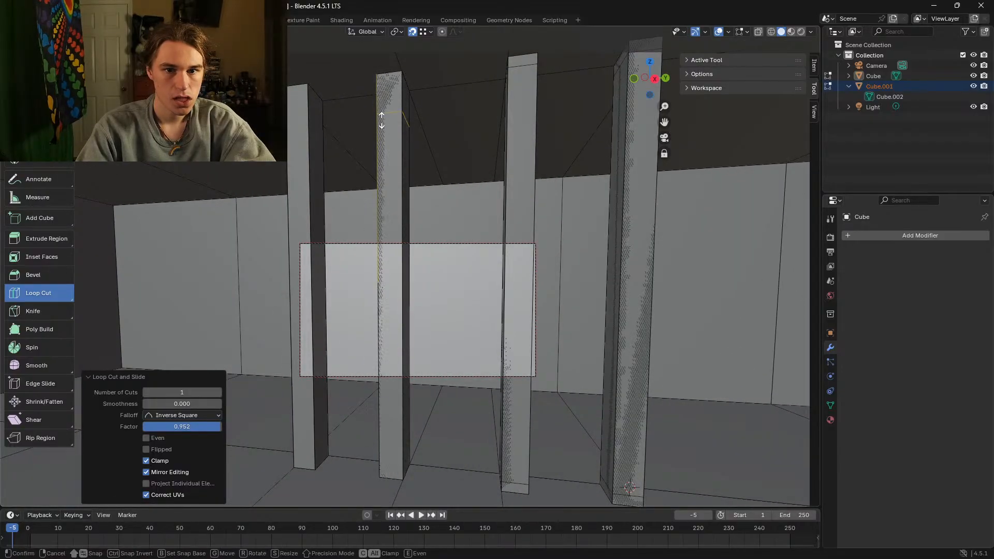
left_click(387, 258)
left_click(203, 425)
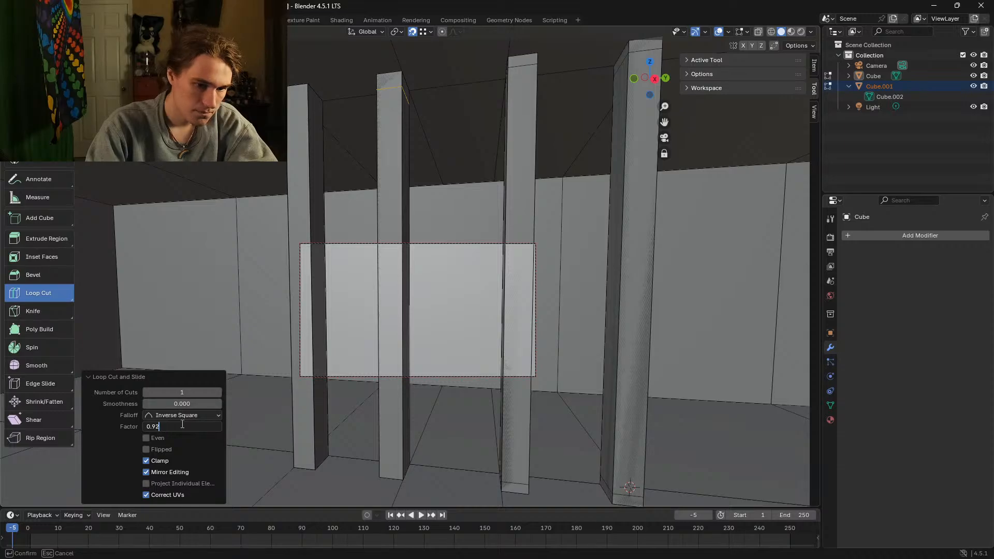
type("0.952")
key("Return")
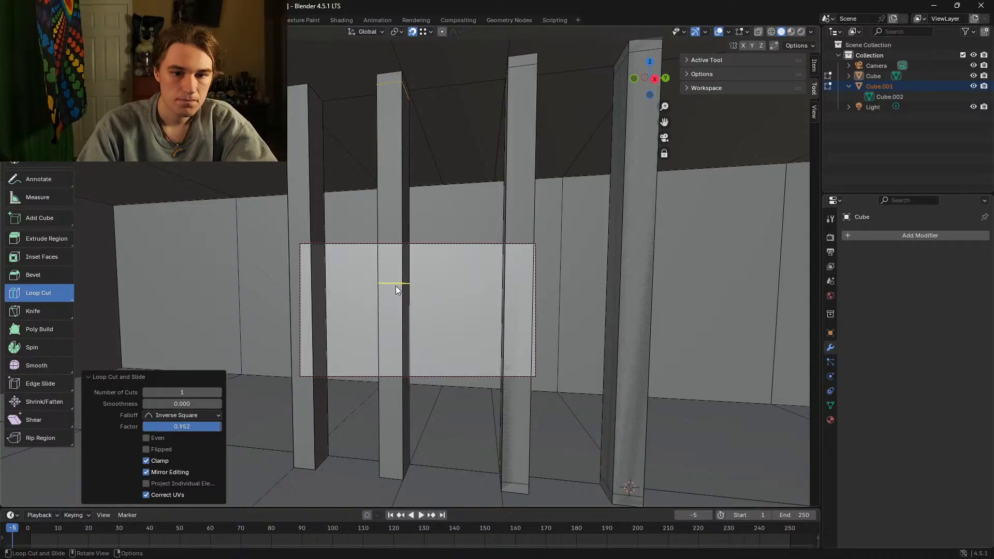
Step: Add a matching loop cut near the floor end of the third base pillar with a factor of -0.952
left_click(396, 290)
left_click_drag(389, 260, 388, 258)
left_click(187, 427)
left_click(187, 426)
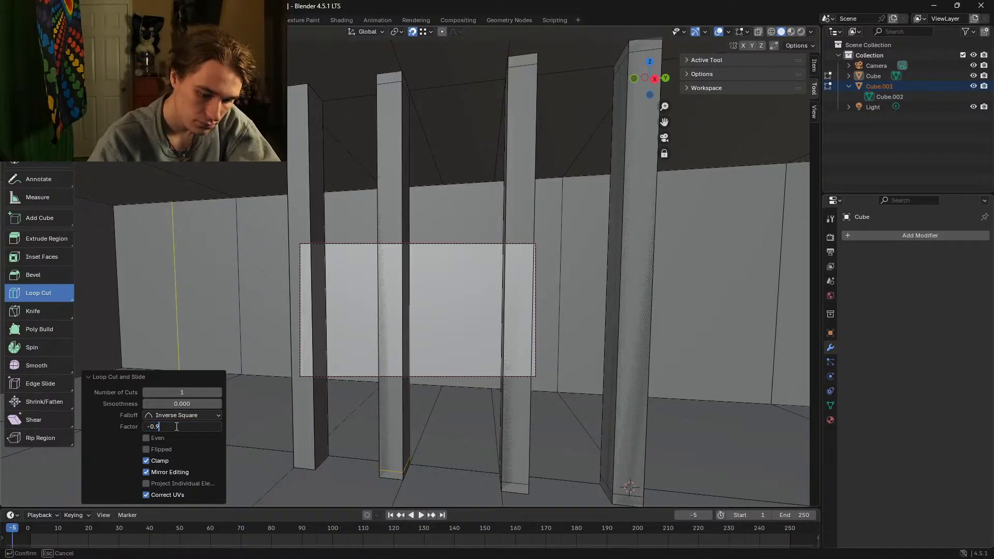
key("Return")
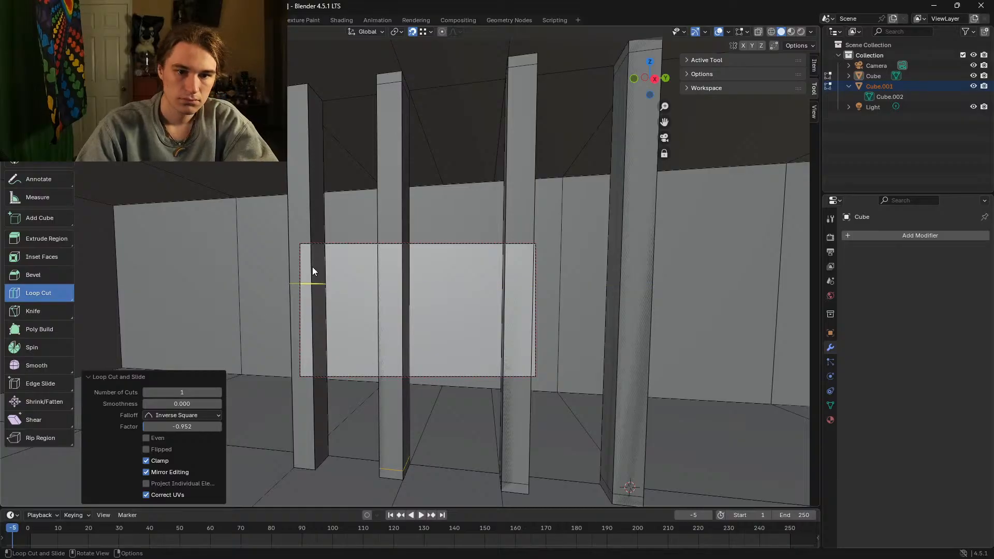
Step: Add a horizontal loop cut near the floor end of the last base pillar with a factor of -0.952
left_click_drag(311, 282, 315, 466)
left_click(209, 426)
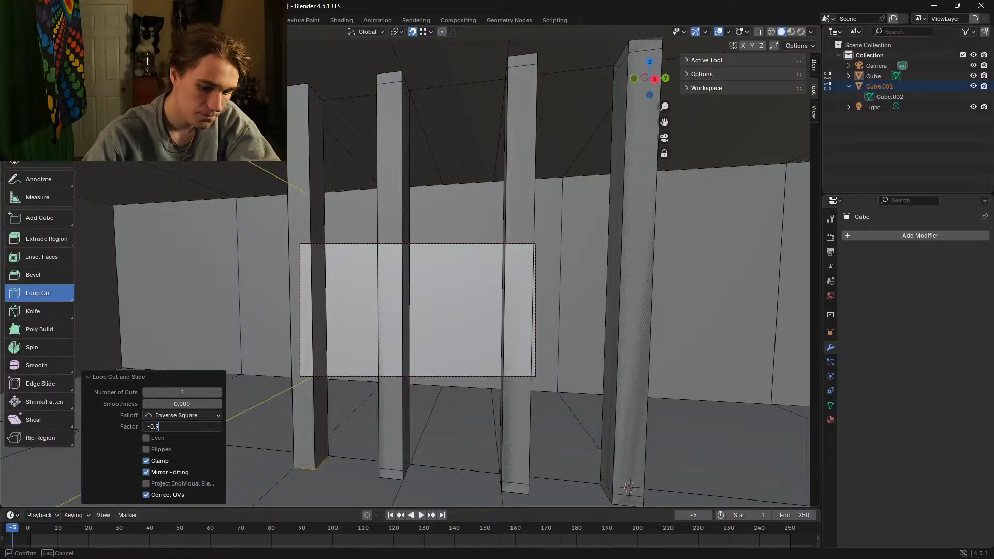
type("-0.952")
key("Return")
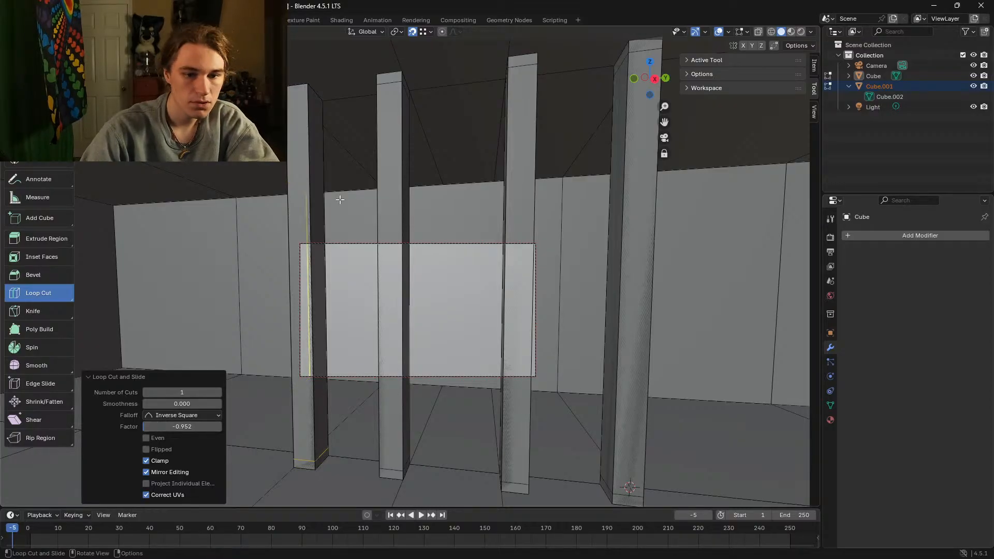
Step: Add a loop cut near the ceiling end of the last base pillar with a factor of 0.952
left_click_drag(308, 305, 294, 103)
left_click(191, 426)
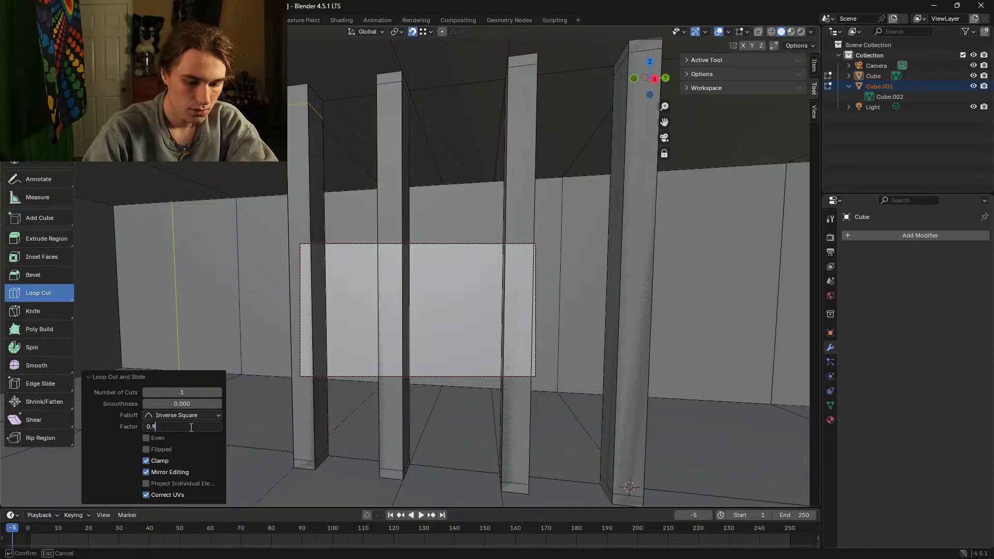
key("Return")
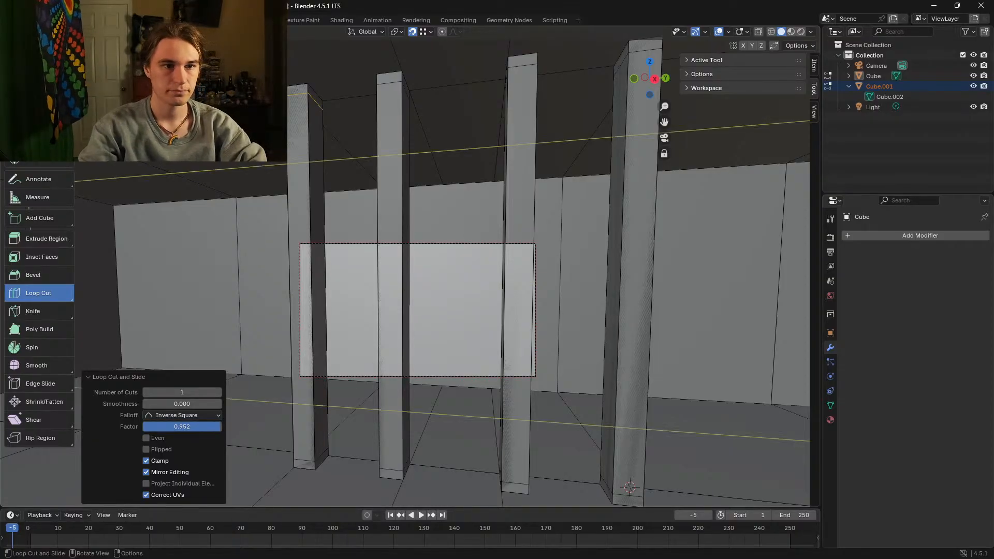
Step: Look over the loop-cut base pillars and save the file "BEFORE ADDING BASEBOARDS.blend"
key("w")
key("shift+grave")
key("w")
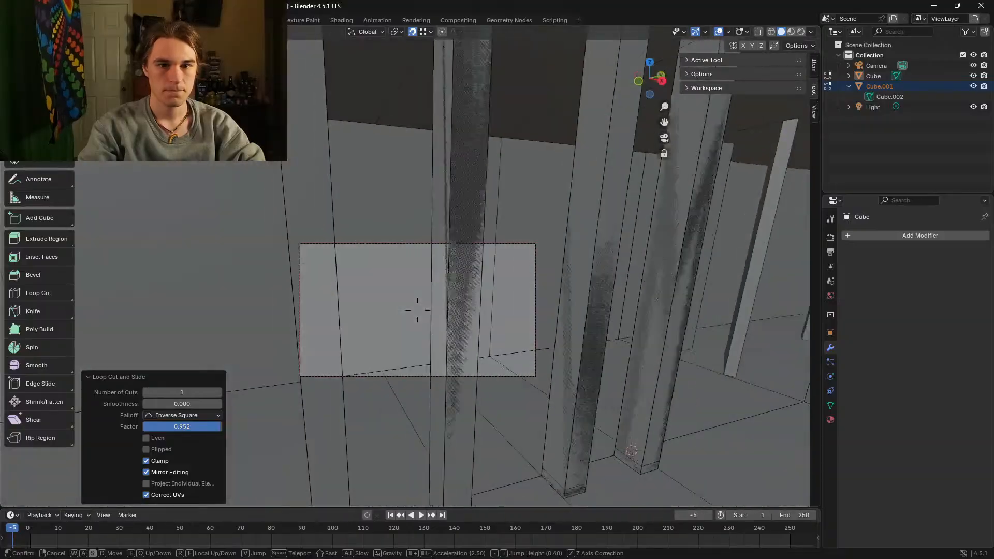
key("s")
left_click(417, 310)
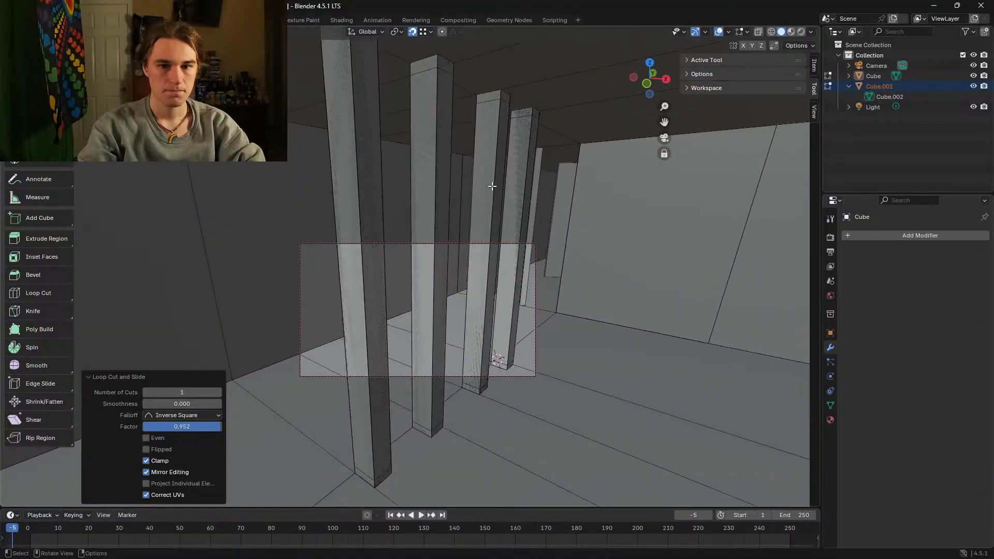
left_click(26, 20)
left_click(37, 86)
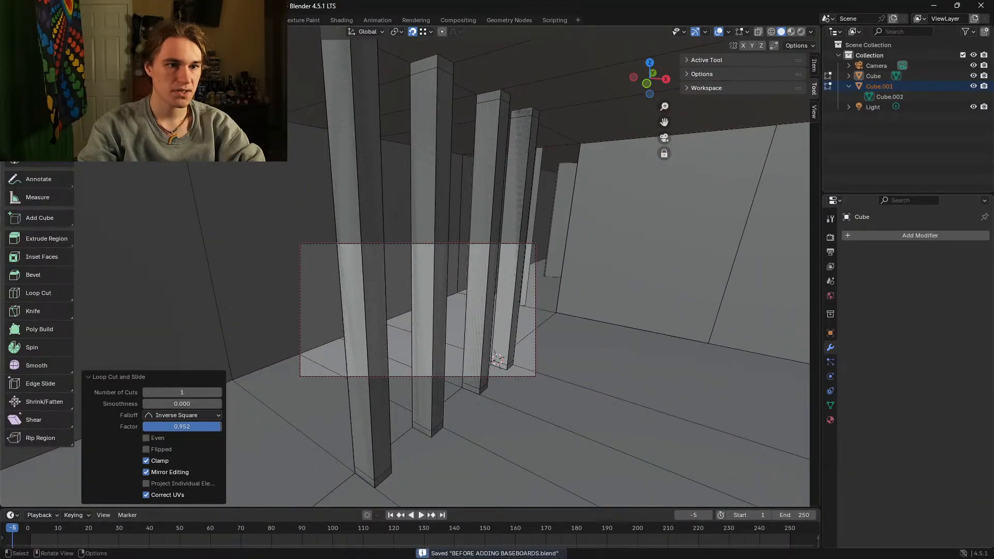
Step: Switch to face selection and try to select the ceiling trim face of the farthest visible base pillar
key("shift+grave")
key("w")
key("a")
key("s")
left_click(437, 114)
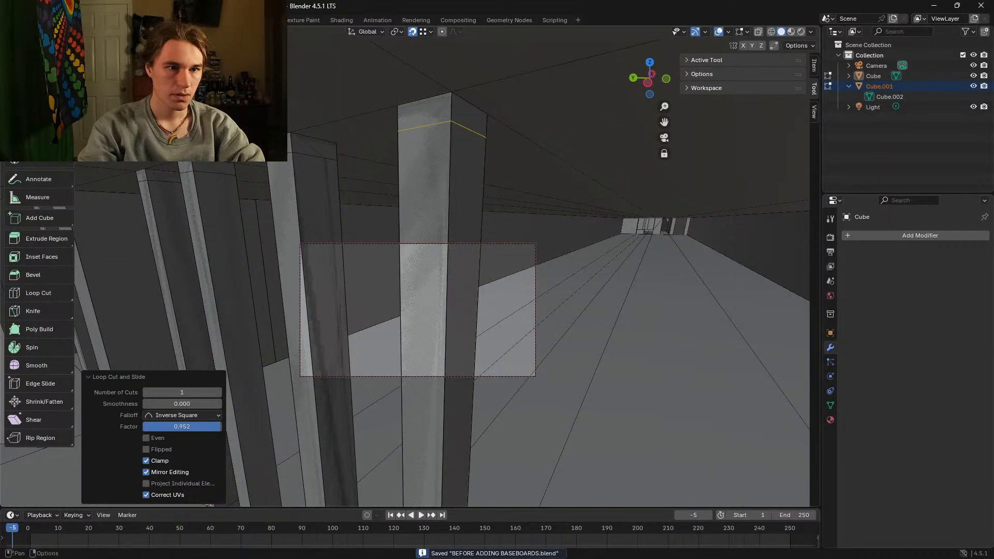
key("3")
left_click(141, 175, "alt+shift")
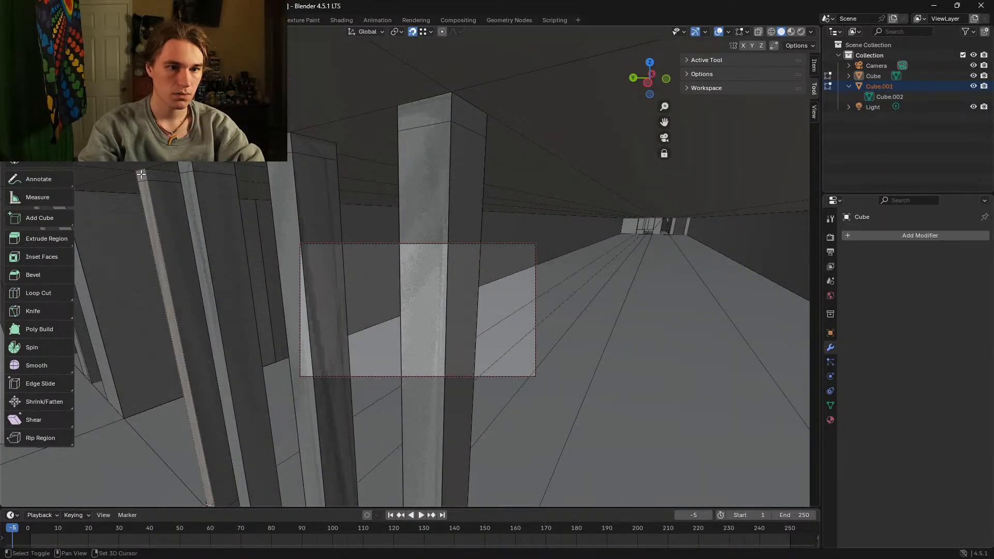
left_click(150, 175)
left_click(140, 174)
left_click(140, 174)
left_click(140, 175)
key("grave")
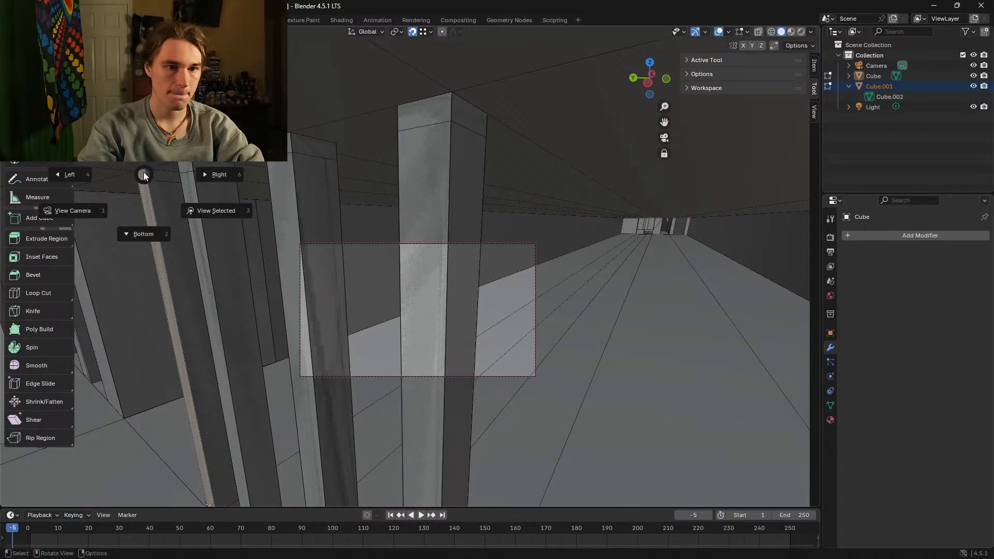
Step: Select the narrow face above the upper loop cut on one base pillar and on its neighbour
key("shift+grave")
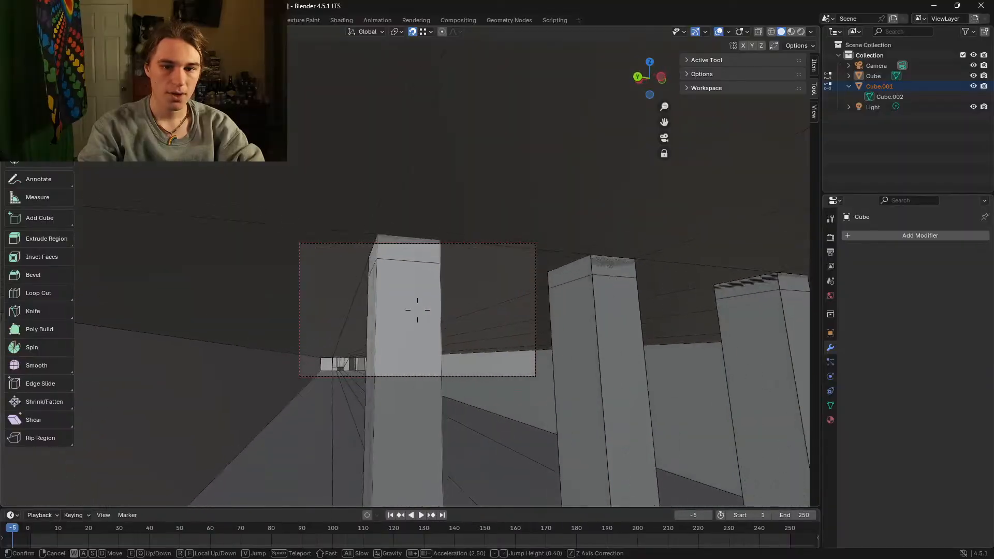
key("w")
left_click(417, 310)
left_click(423, 233)
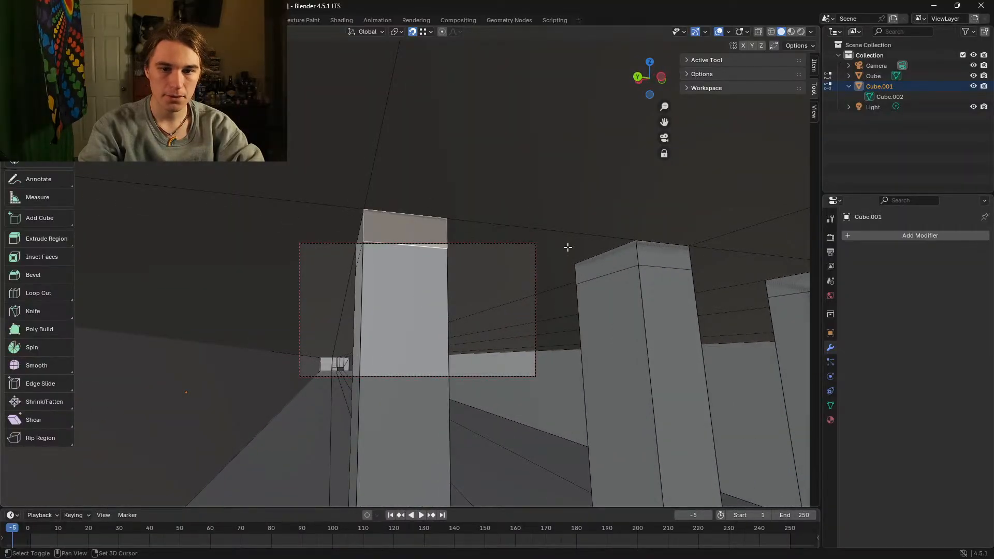
key("shift+grave")
key("w")
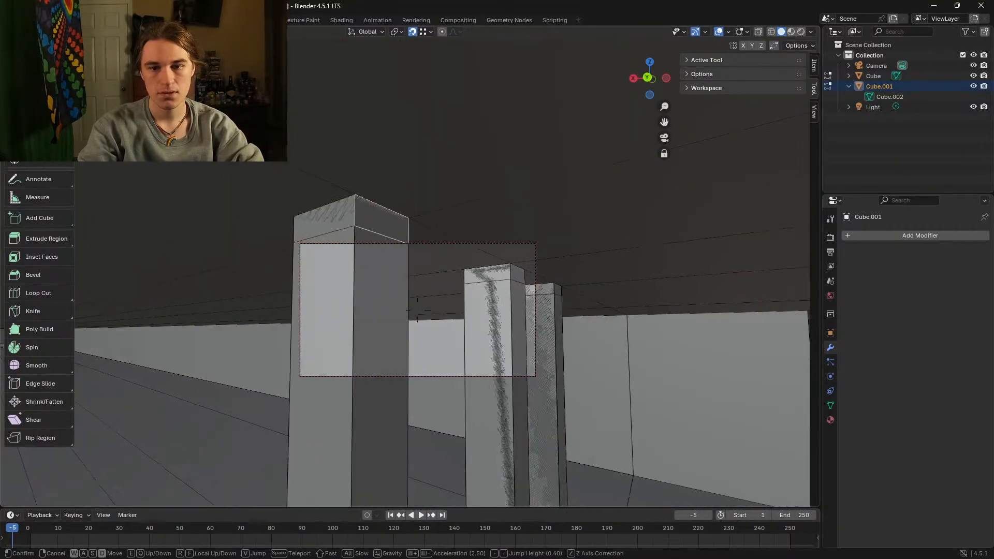
left_click(417, 310)
left_click(314, 239, "shift")
left_click(314, 239, "shift")
left_click(313, 233)
left_click(310, 220)
left_click(310, 220)
left_click(310, 220)
left_click(310, 219)
left_click(311, 217)
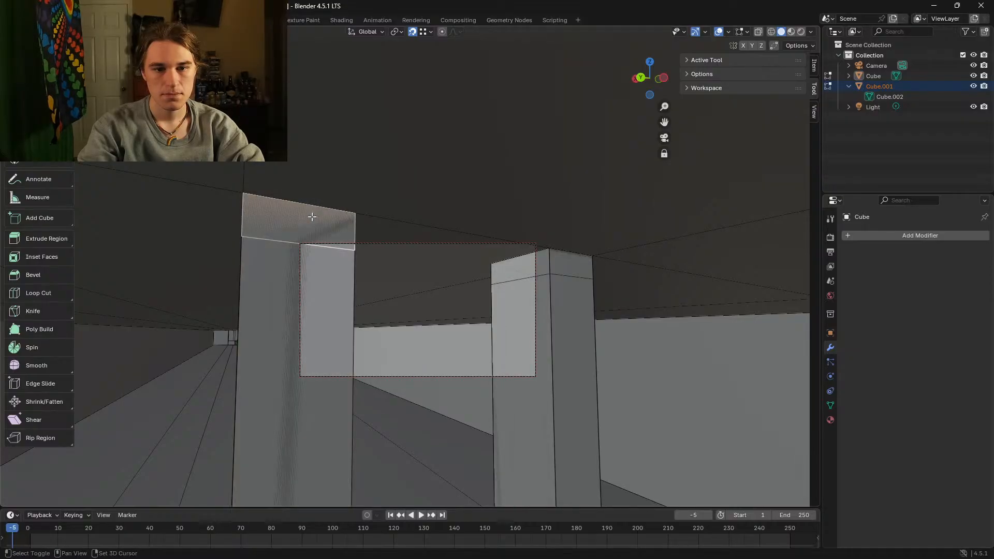
Step: Add the ceiling trim faces of further base pillars to the face selection
key("shift+grave")
left_click(417, 310)
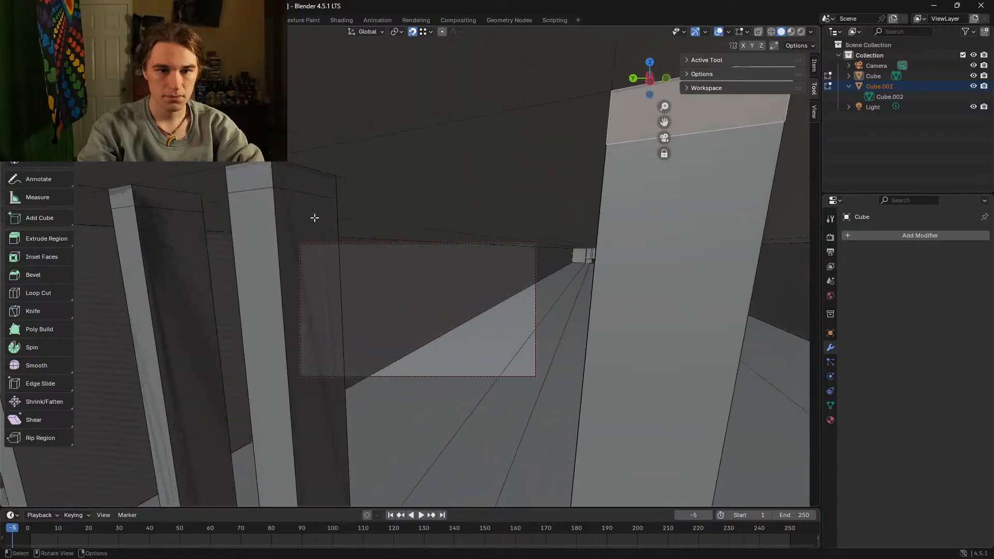
left_click(238, 178, "shift")
left_click(118, 199, "shift")
key("shift+grave")
left_click(220, 194)
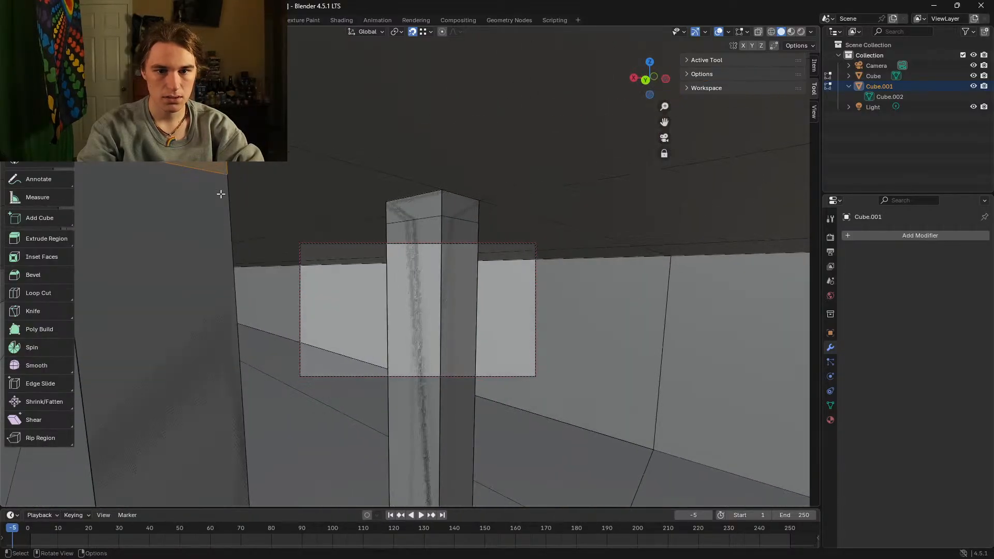
left_click(453, 202, "shift")
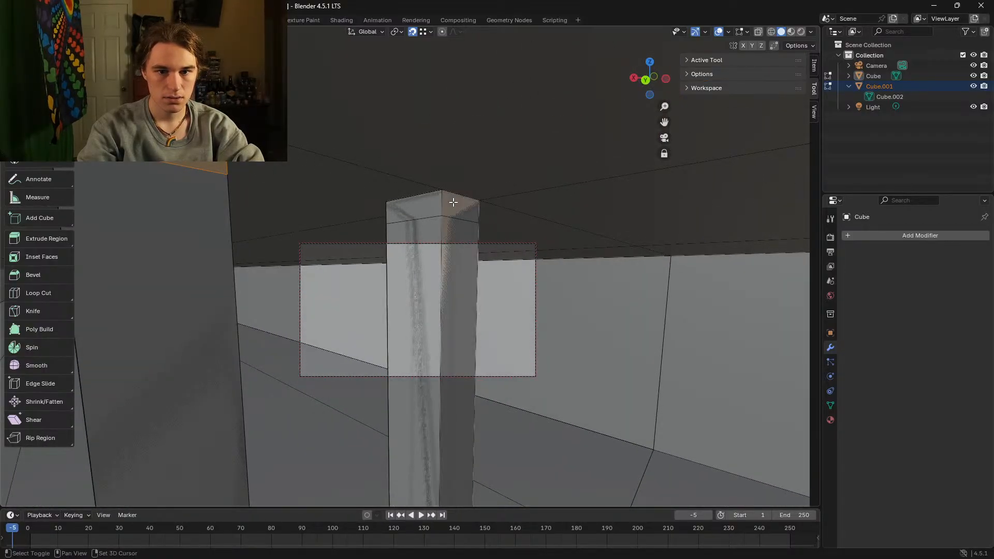
Step: Try to add the ceiling trim face of the nearest base pillar to the selection
key("shift+grave")
key("d")
left_click(437, 305)
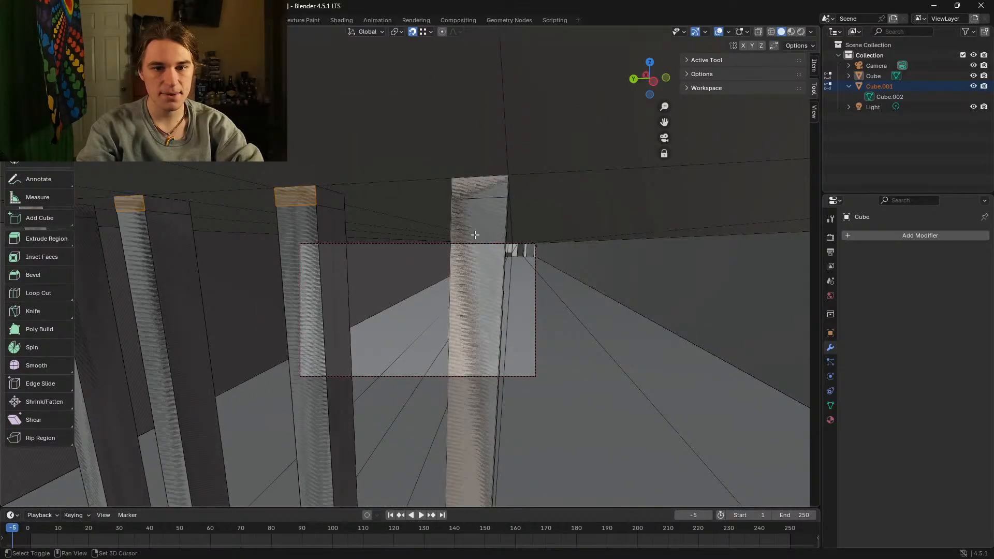
left_click(473, 203, "shift")
left_click(473, 191, "shift")
Step: Try to extend the selection to all linked faces, then reselect a single face of the nearest pillar
key("shift+grave")
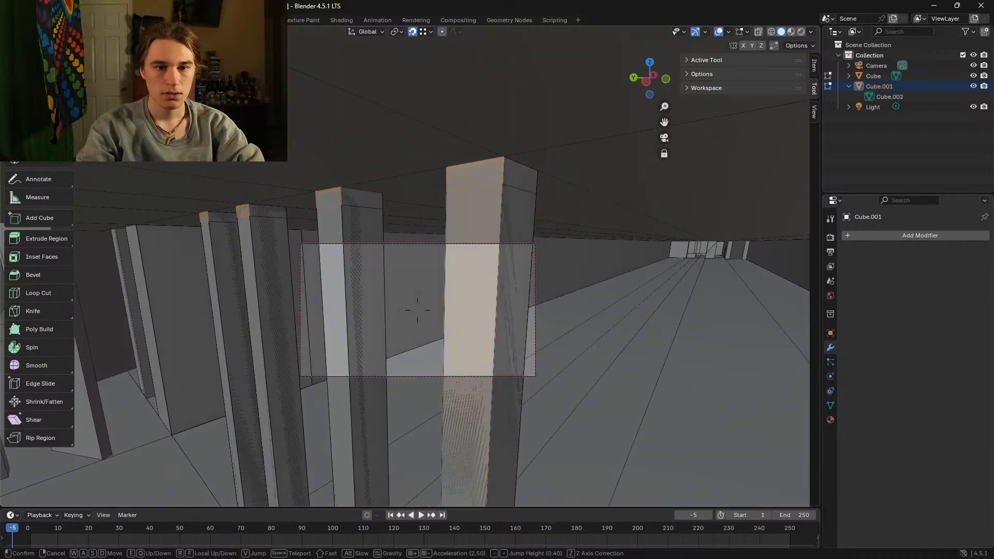
left_click(418, 309)
key("ctrl+l")
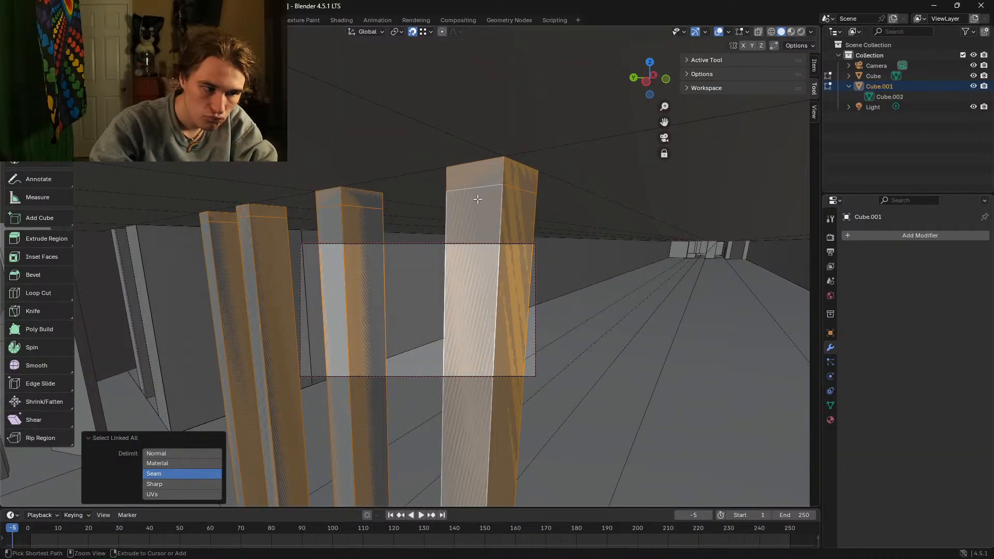
left_click(477, 213)
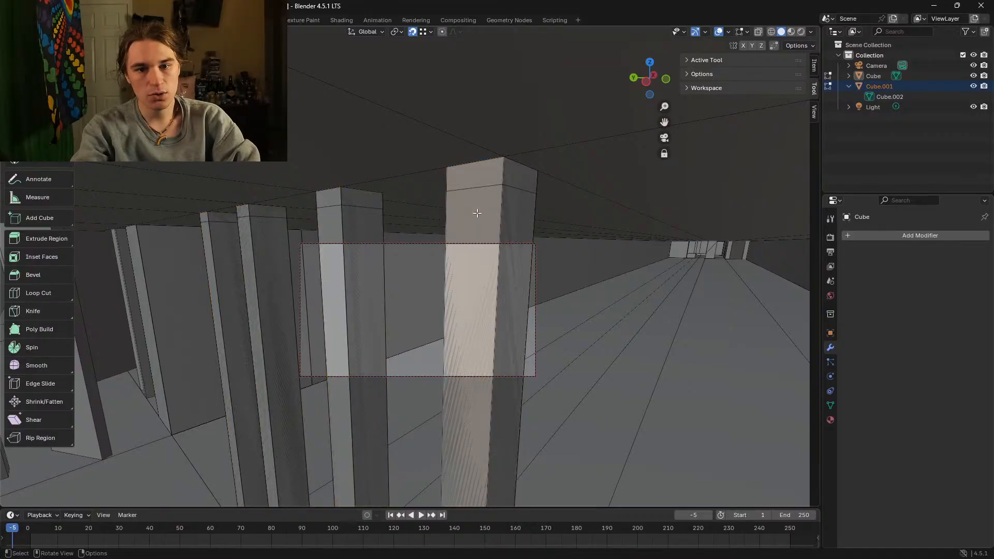
Step: Select the ceiling trim face of the nearest pillar and try to add the matching face of the pillar beside it
left_click(472, 176)
left_click(329, 198, "shift")
left_click(330, 198, "shift")
left_click(332, 201, "shift")
left_click(332, 226, "shift")
left_click(332, 226, "shift")
left_click(328, 219, "shift")
left_click(328, 217, "shift")
left_click(330, 202, "shift")
left_click(331, 224, "shift")
left_click(331, 206, "shift")
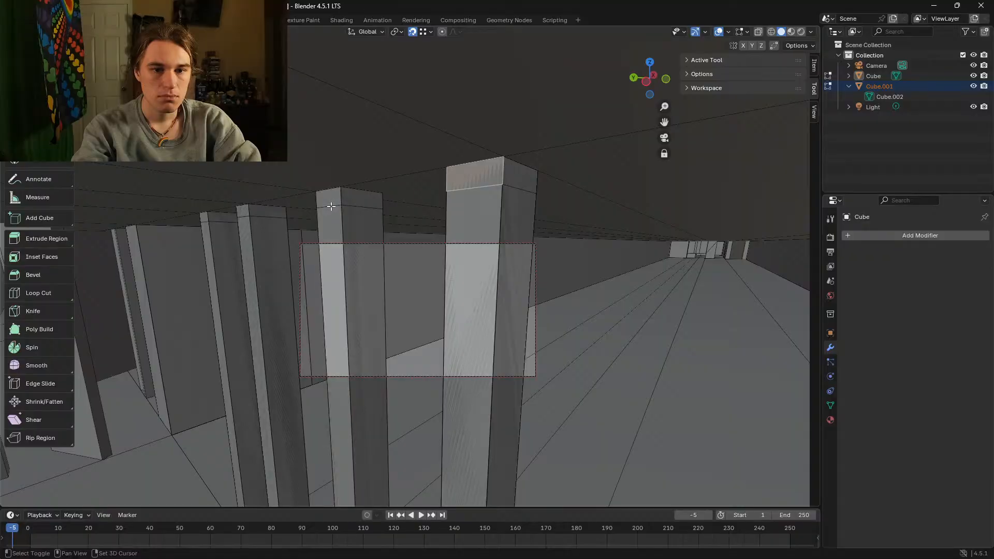
Step: Try to add the ceiling trim faces of the neighbouring pillars from a closer view, and undo the last selection changes
middle_click_drag(331, 206, 420, 126)
left_click(492, 121, "shift")
left_click(493, 120, "shift")
left_click(493, 119, "shift")
left_click(494, 119, "shift")
left_click(494, 113, "shift")
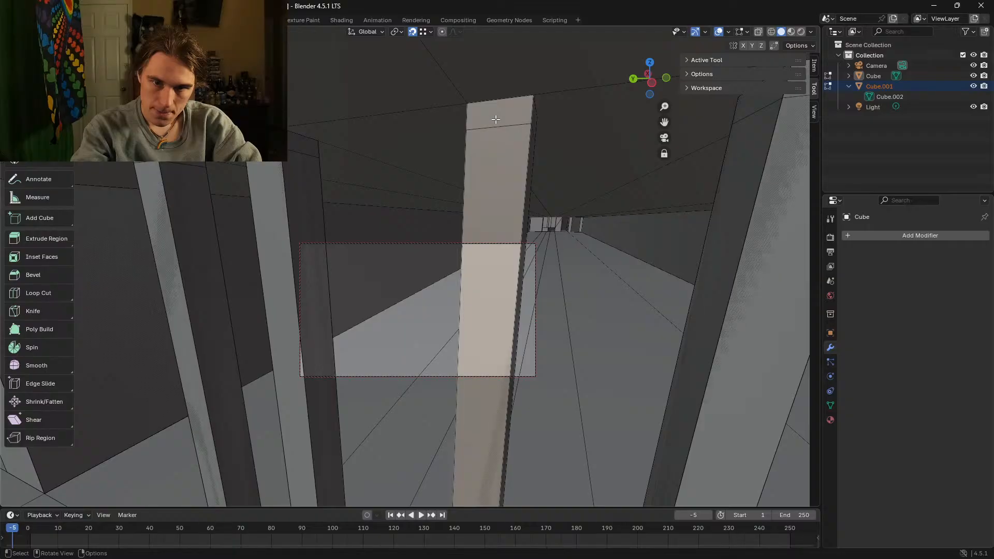
left_click(265, 164)
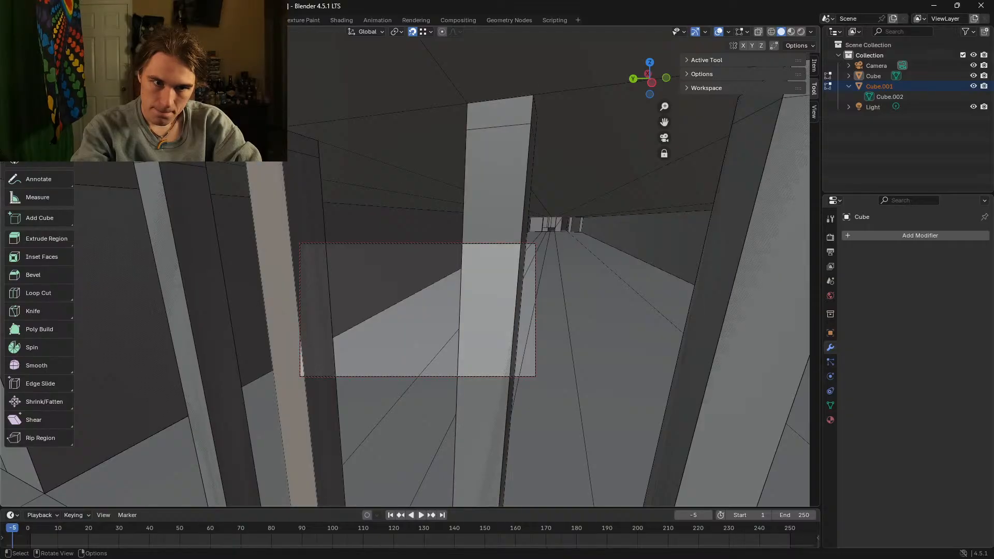
key("ctrl+z")
key("ctrl+z")
key("ctrl+z")
Step: Try to pick the ceiling trim face of the pillar left of the nearest one by toggling its overlapping faces
left_click(270, 175, "shift")
left_click(270, 175, "shift")
left_click(270, 176, "shift")
left_click(271, 175, "shift")
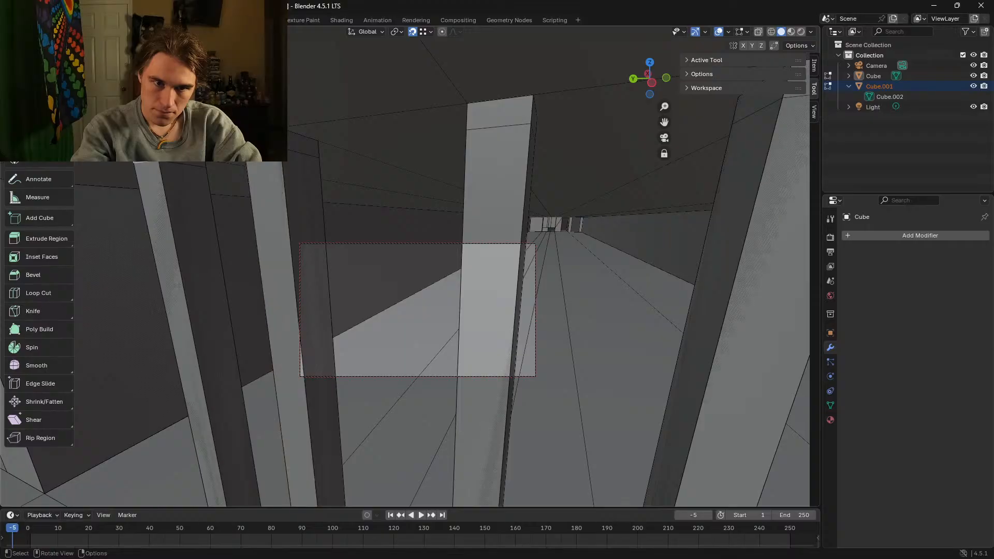
Step: Select the front ceiling trim face of the middle pillar and try to reach the trim faces of the pillars beside it
key("shift+grave")
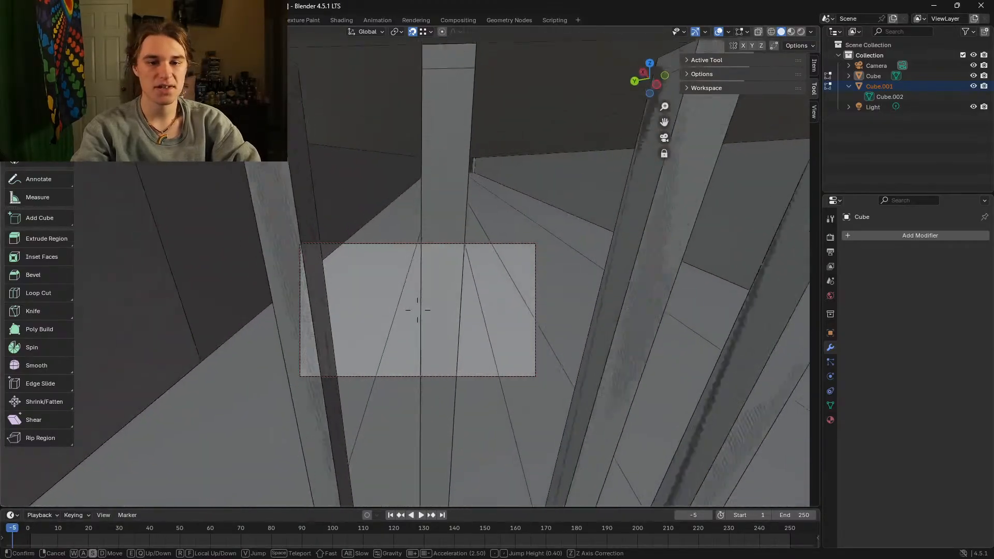
key("s")
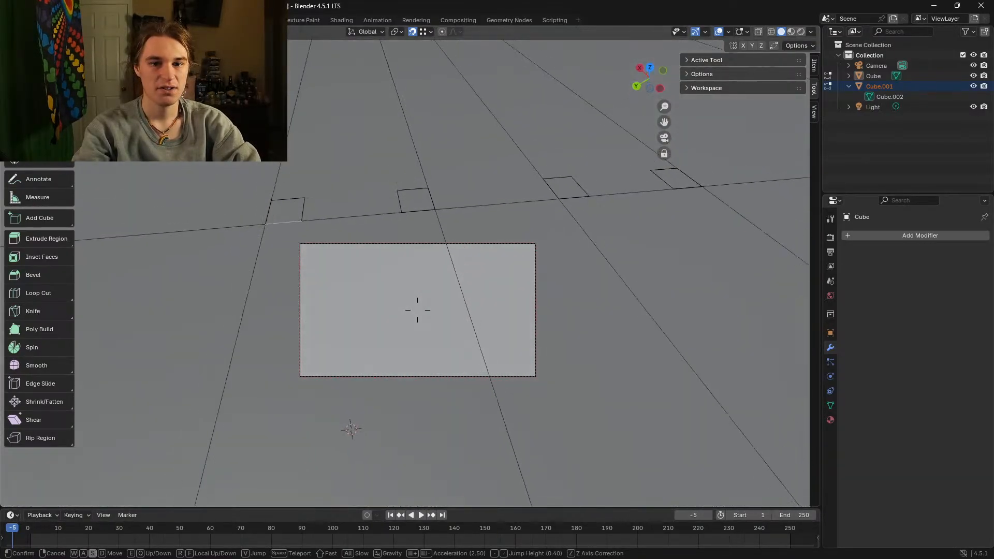
key("w")
key("s")
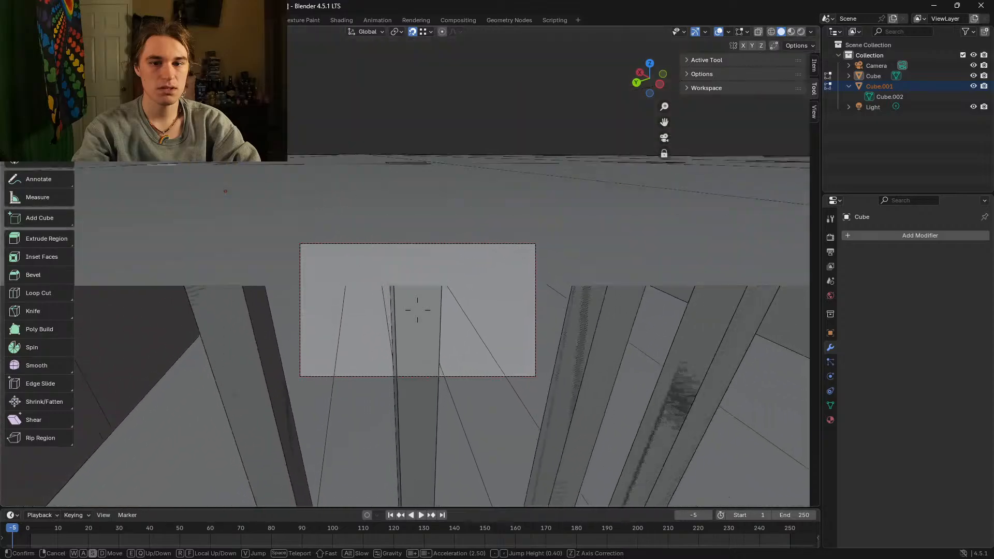
key("w")
left_click(417, 310)
left_click(388, 195)
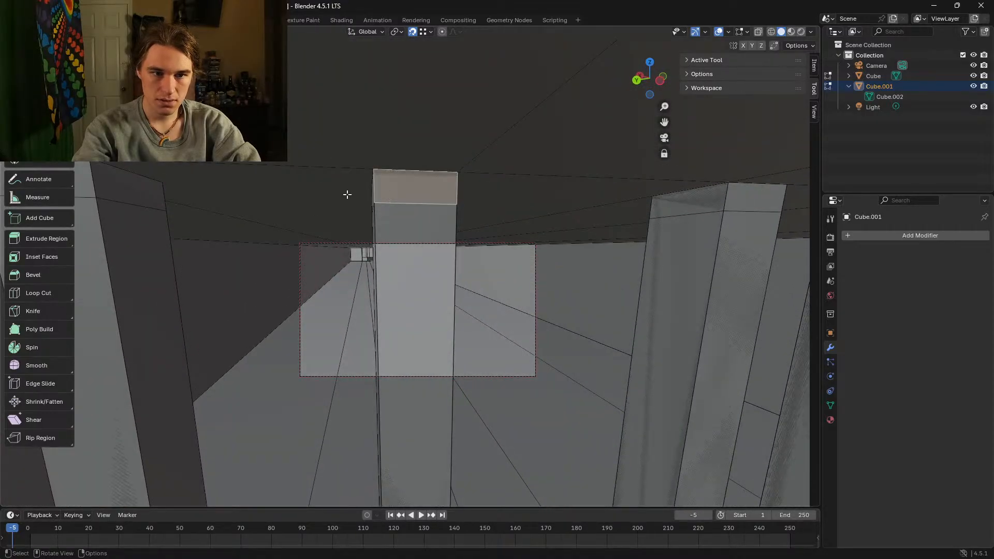
left_click(114, 192, "shift")
left_click(114, 191, "shift")
left_click(745, 203)
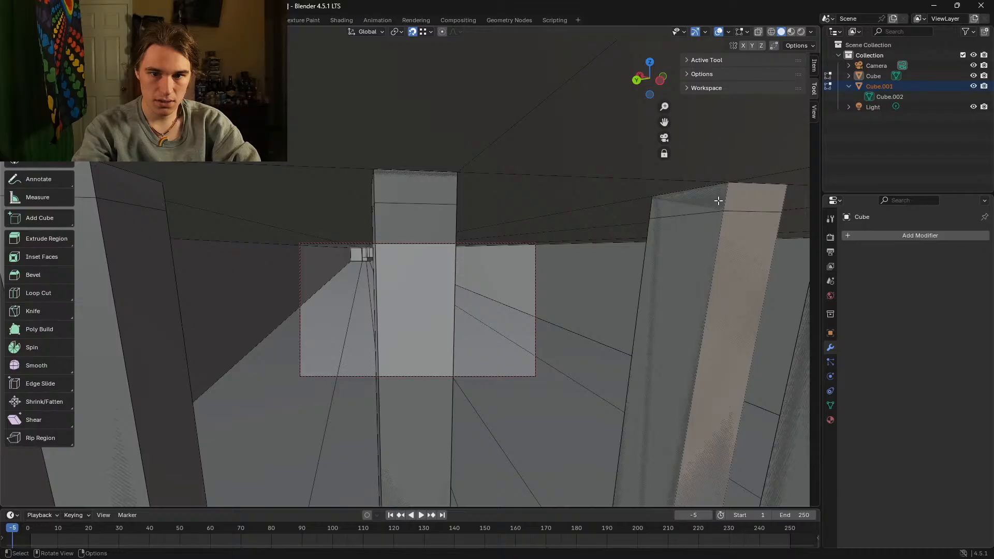
left_click(418, 196)
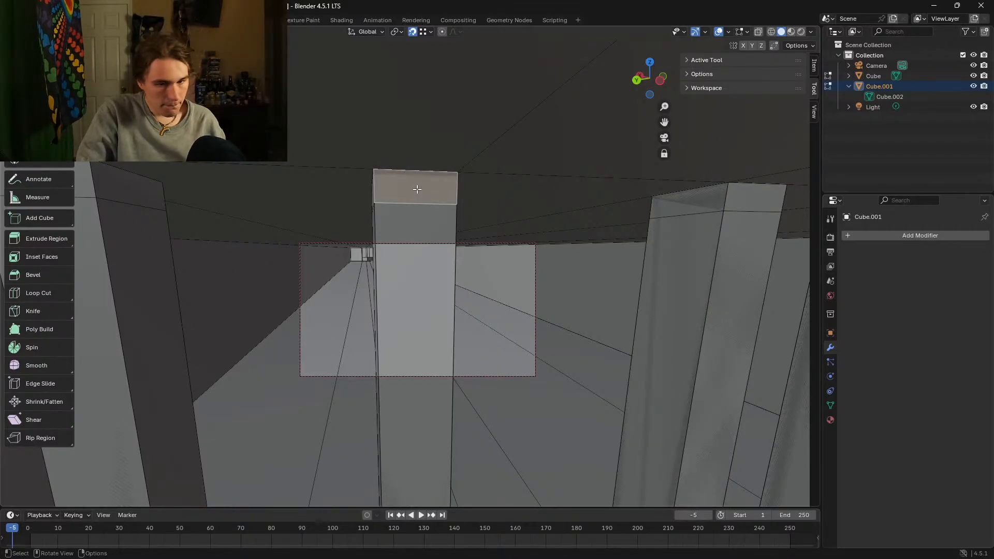
Step: Select both visible ceiling trim faces of the pillar right of the middle one and add the middle pillar's front trim face
left_click(706, 195, "alt")
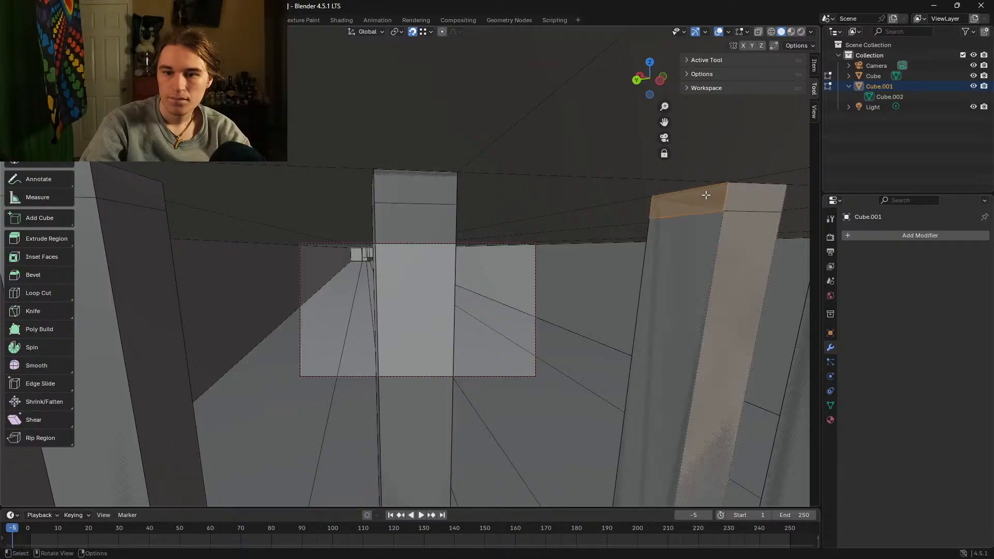
left_click(737, 256, "shift")
left_click(739, 199, "shift")
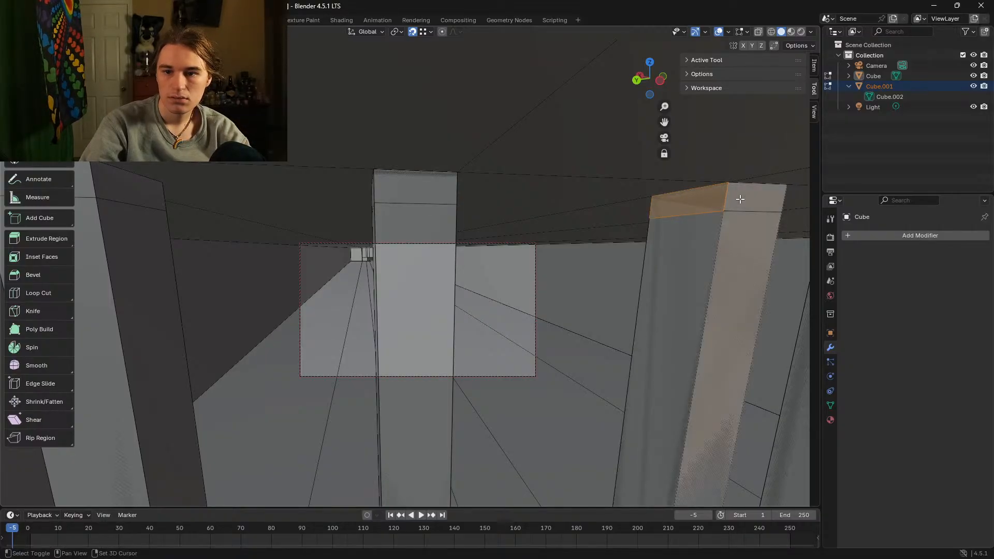
left_click(739, 198, "shift")
left_click(761, 196, "shift")
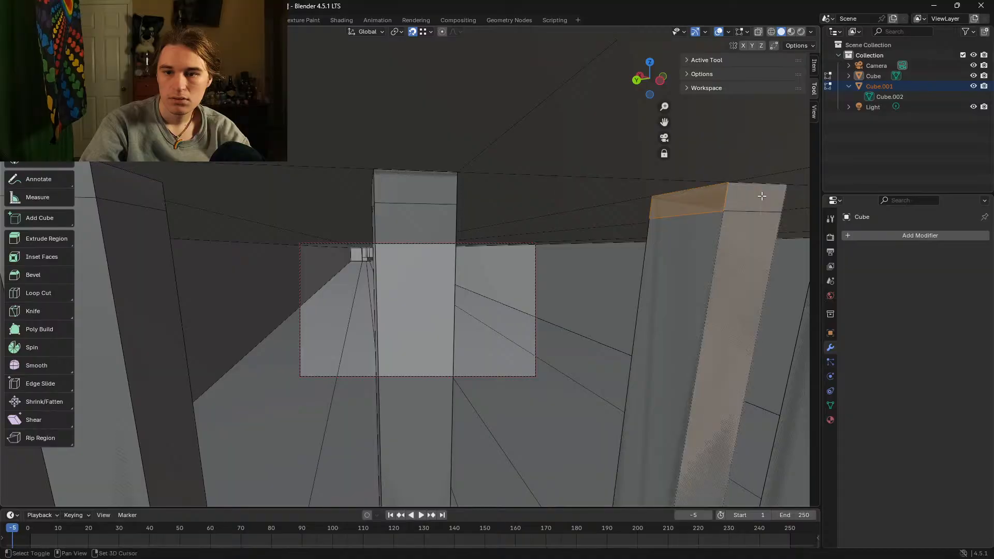
left_click(763, 196, "shift")
left_click(748, 201, "shift")
left_click(747, 200, "shift")
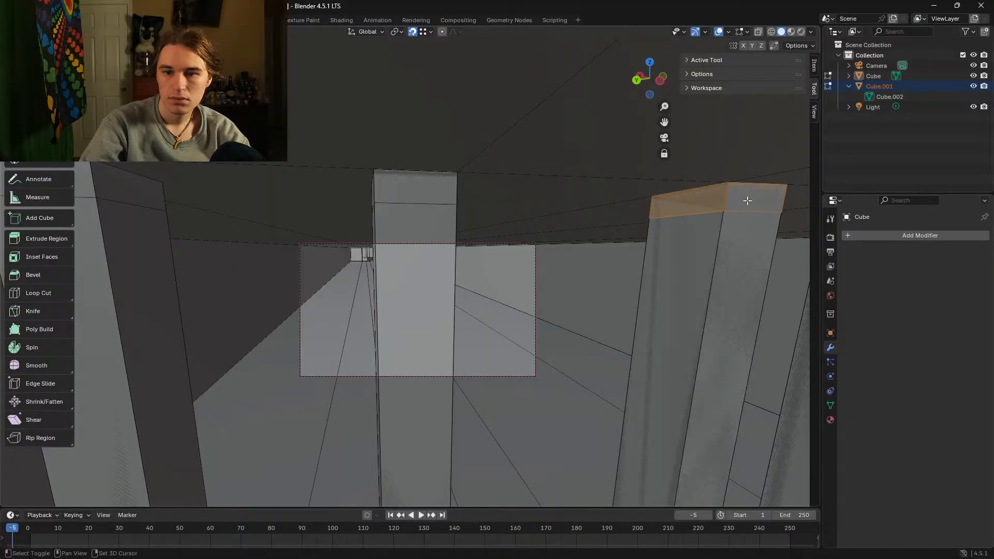
left_click(394, 184, "shift")
Step: Add the two ceiling trim faces on the pillar's opposite sides to the selection and leave its shaft face deselected
key("shift+grave")
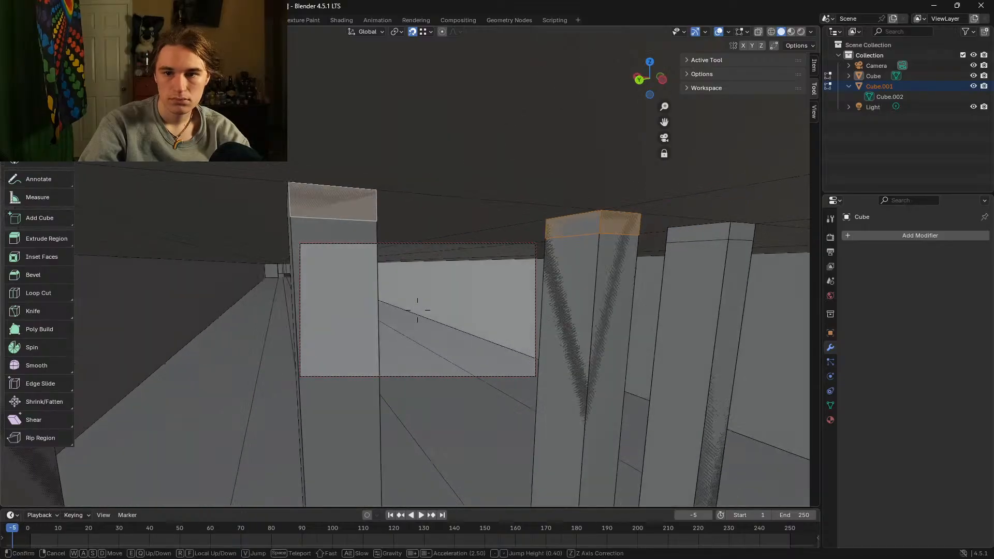
key("w")
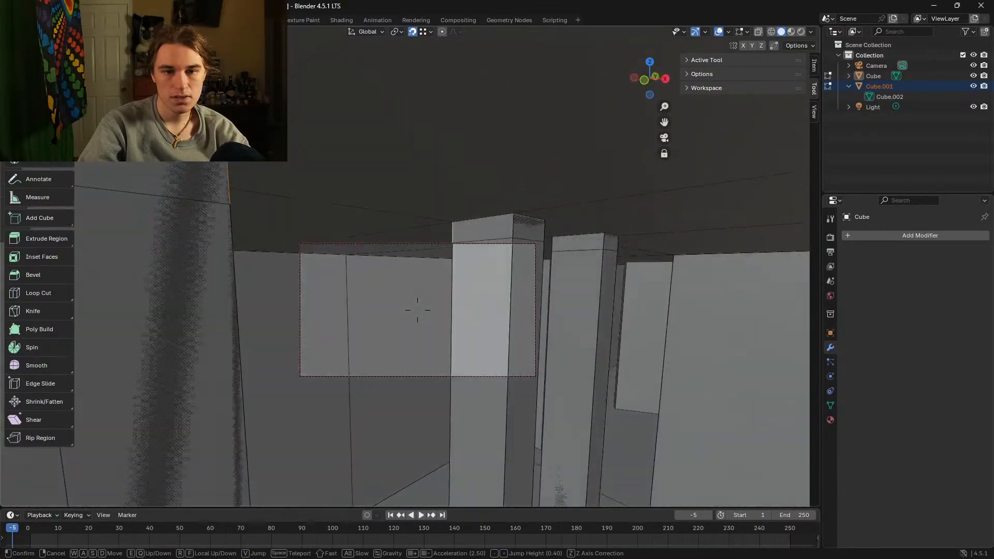
left_click(450, 204)
left_click(483, 229, "shift")
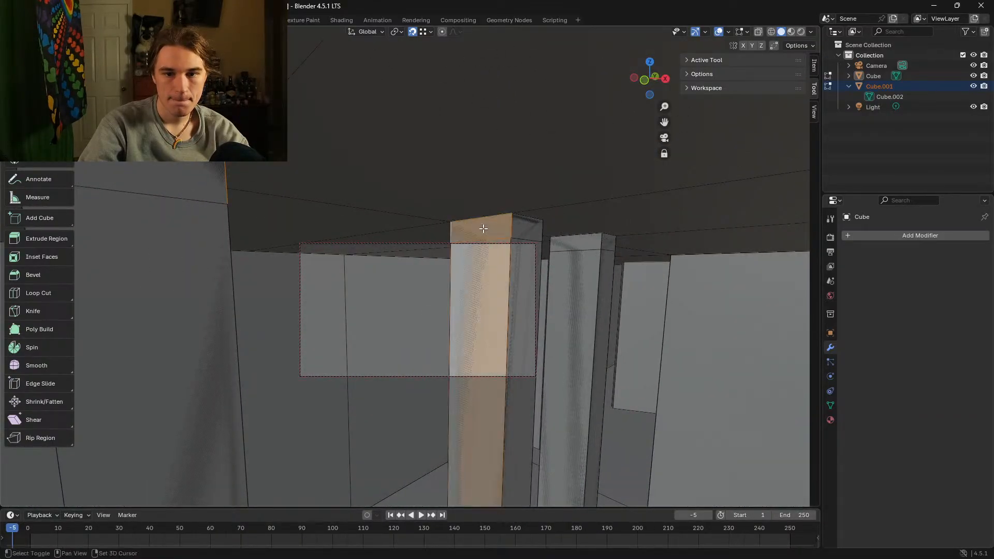
left_click(486, 284, "shift")
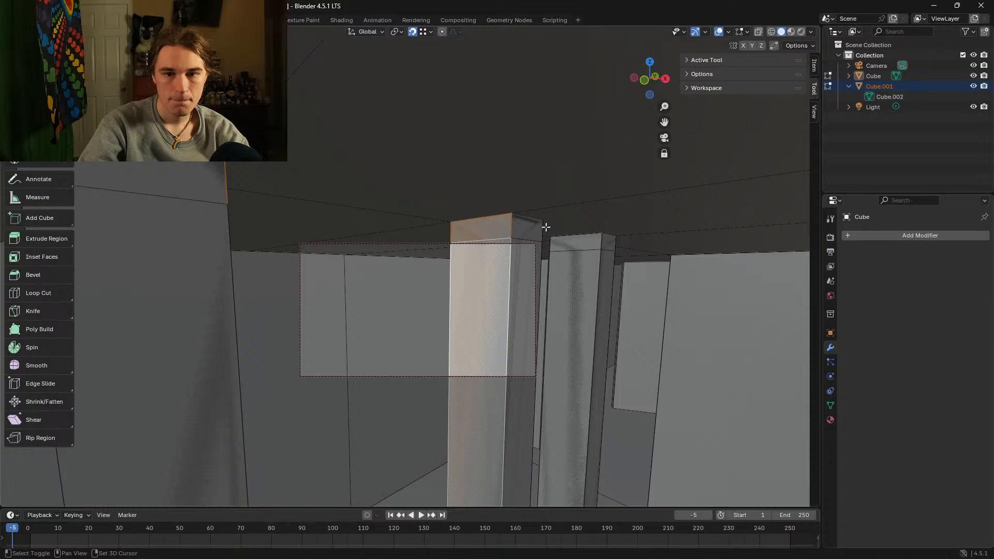
left_click(536, 230, "shift")
left_click(483, 284, "shift")
left_click(493, 287, "shift")
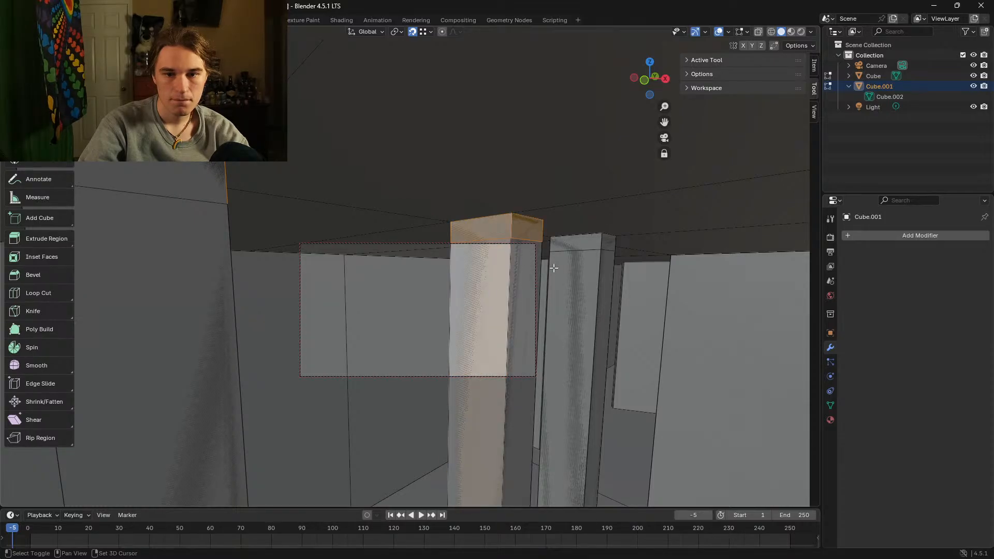
left_click(498, 278, "shift")
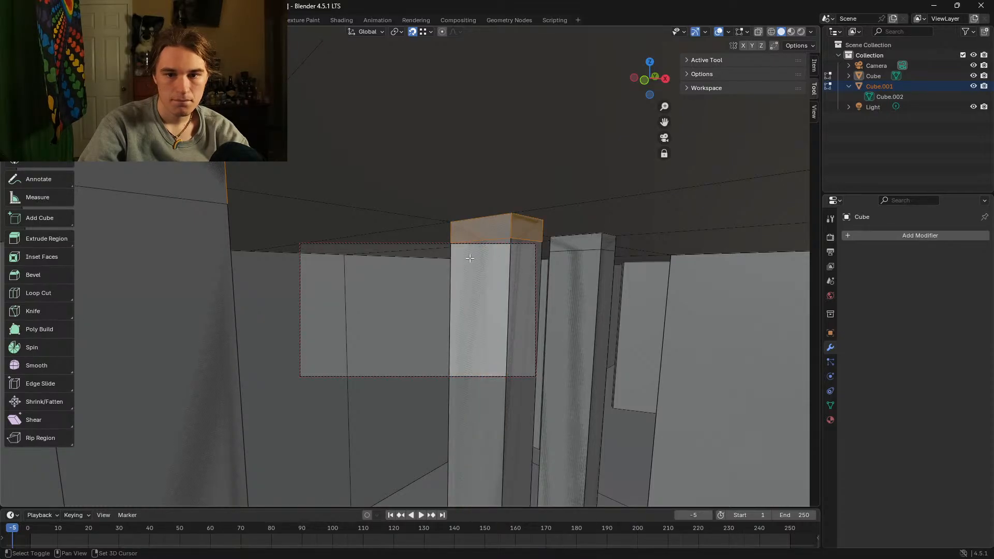
Step: Add the remaining ceiling trim faces of the adjacent pillar to the selection, working around its sides
left_click(191, 175, "shift")
left_click(583, 257, "shift")
left_click(587, 259, "shift")
key("shift+grave")
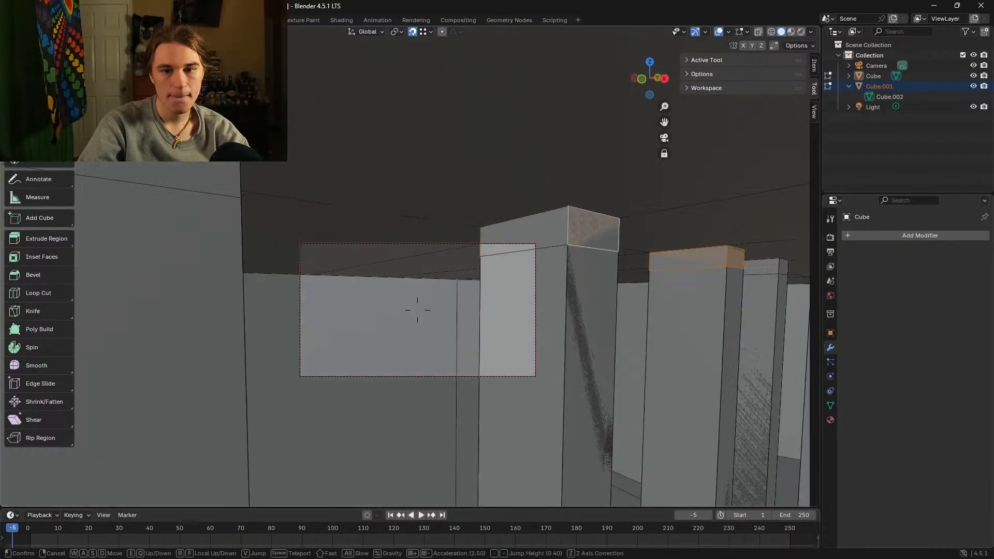
left_click(417, 310)
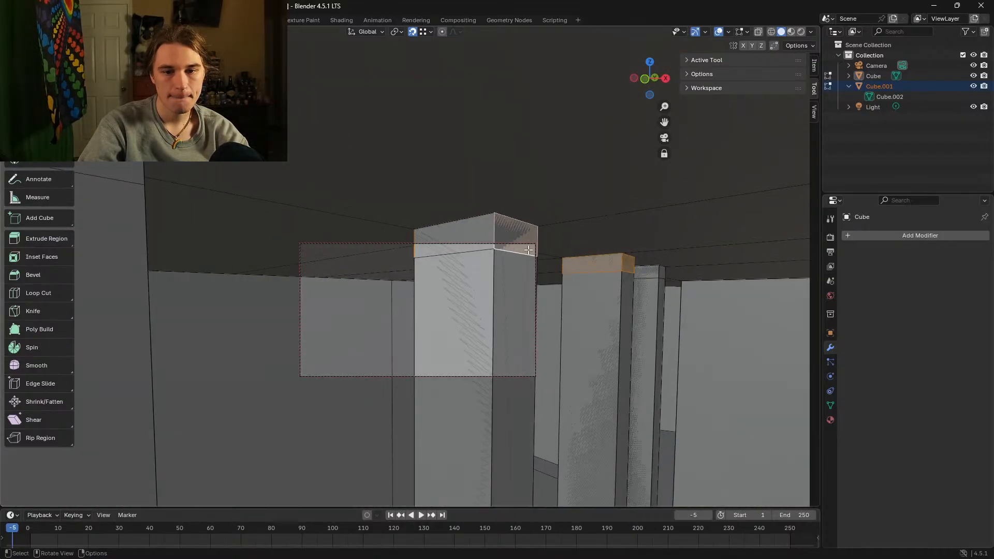
left_click(440, 234, "shift")
key("shift+grave")
key("d")
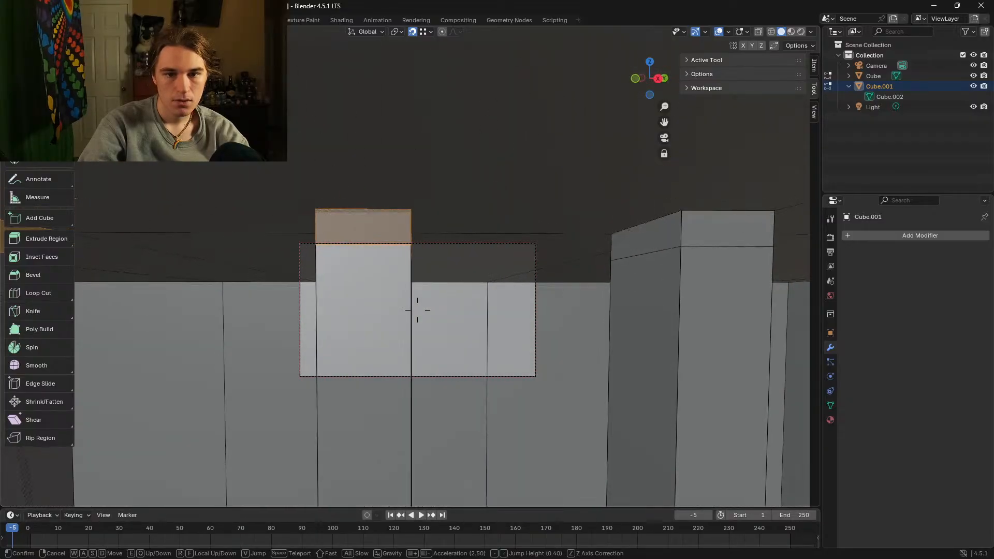
key("d")
left_click(417, 310)
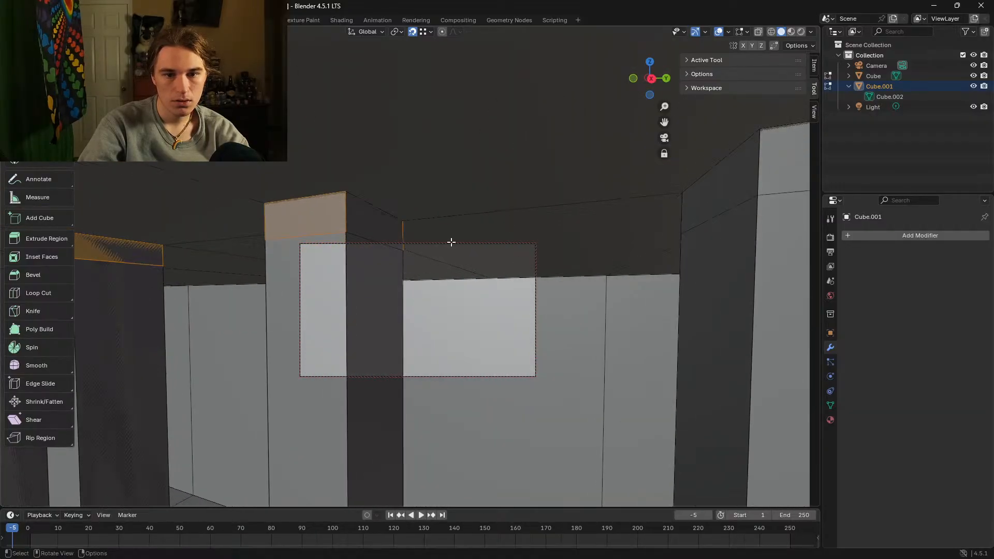
left_click(380, 225, "shift")
Step: Add the ceiling trim faces around the following pillar in the row to the selection
key("shift+grave")
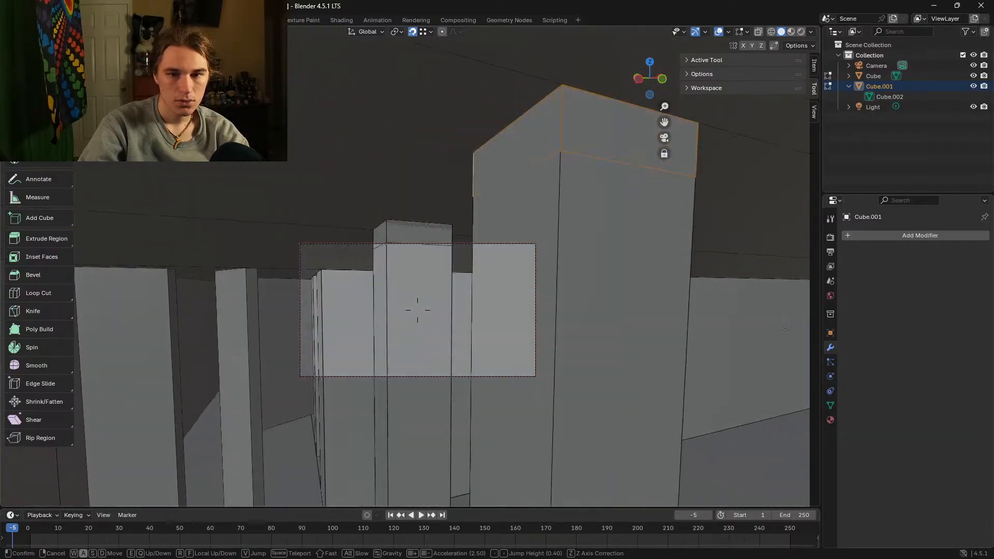
key("a")
key("w")
left_click(417, 310)
left_click(358, 188, "shift")
left_click(316, 184, "shift")
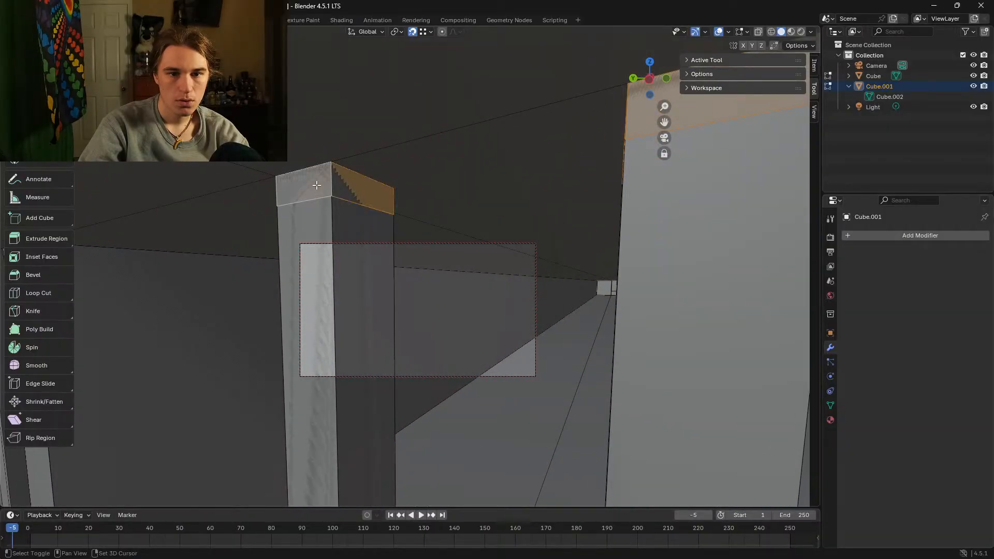
key("shift+grave")
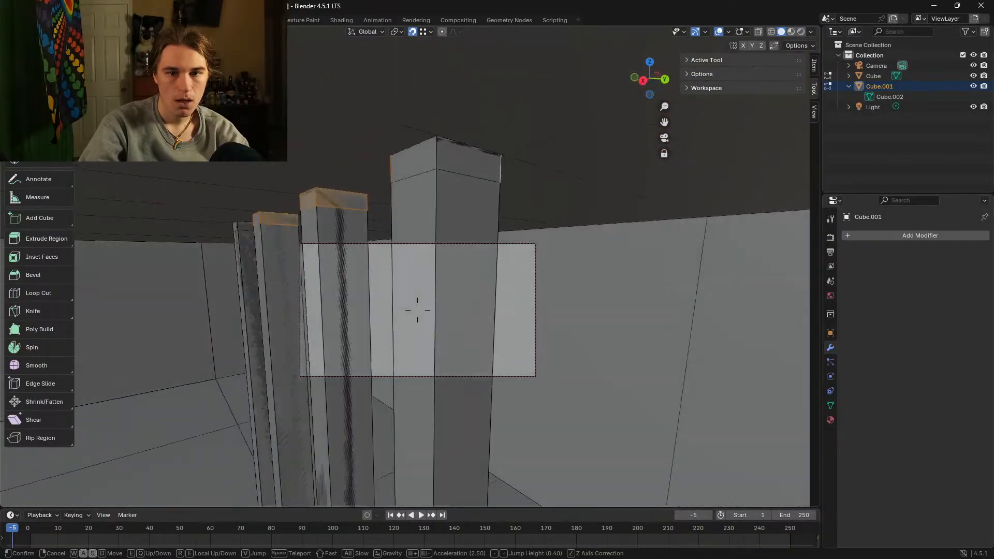
left_click(417, 309)
left_click(433, 161, "shift")
Step: Add the two visible ceiling trim faces of the last pillar in the row to the selection
key("shift+grave")
key("a")
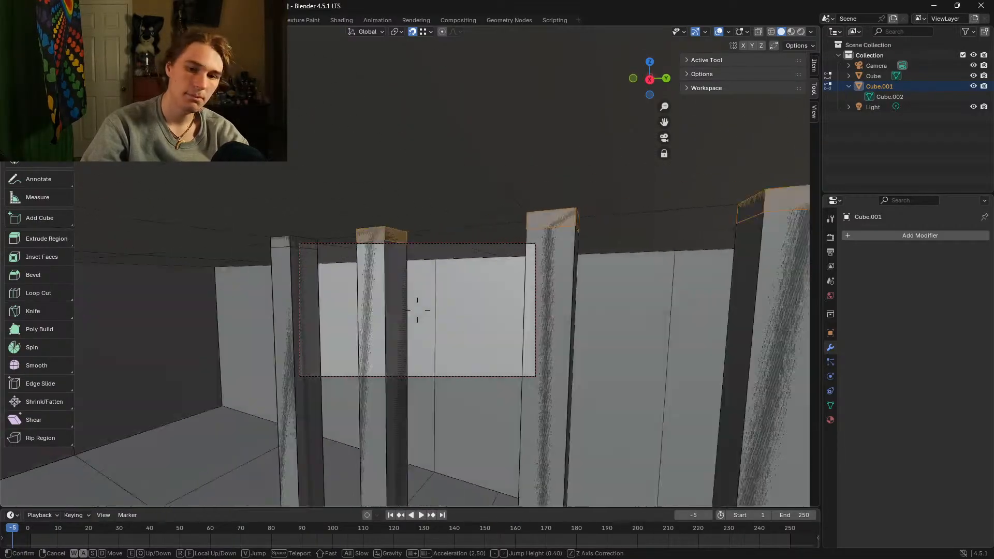
left_click(417, 310)
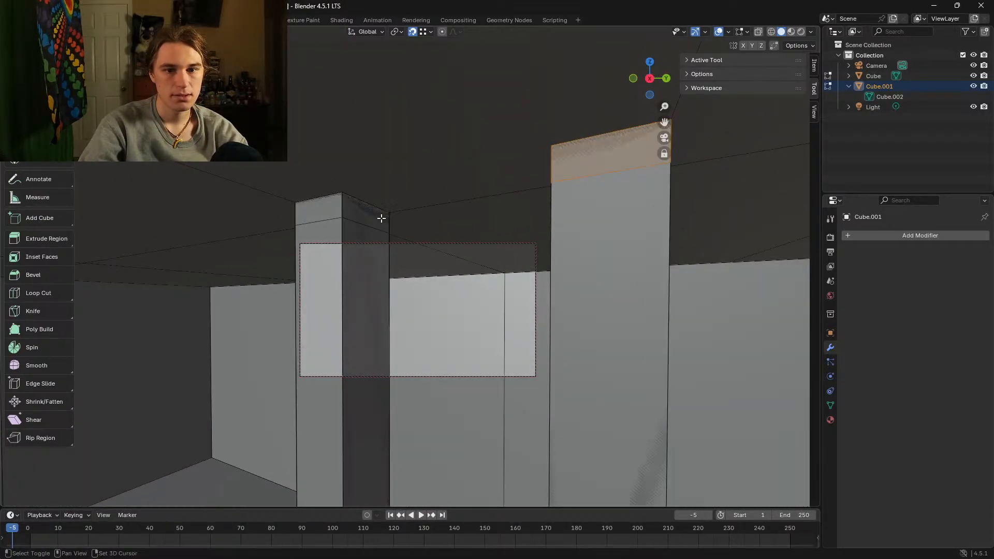
left_click(379, 223, "shift")
left_click(311, 211, "shift")
Step: Add the ceiling trim face on the opposite side of the last pillar without keeping its shaft face selected
key("shift+grave")
key("a")
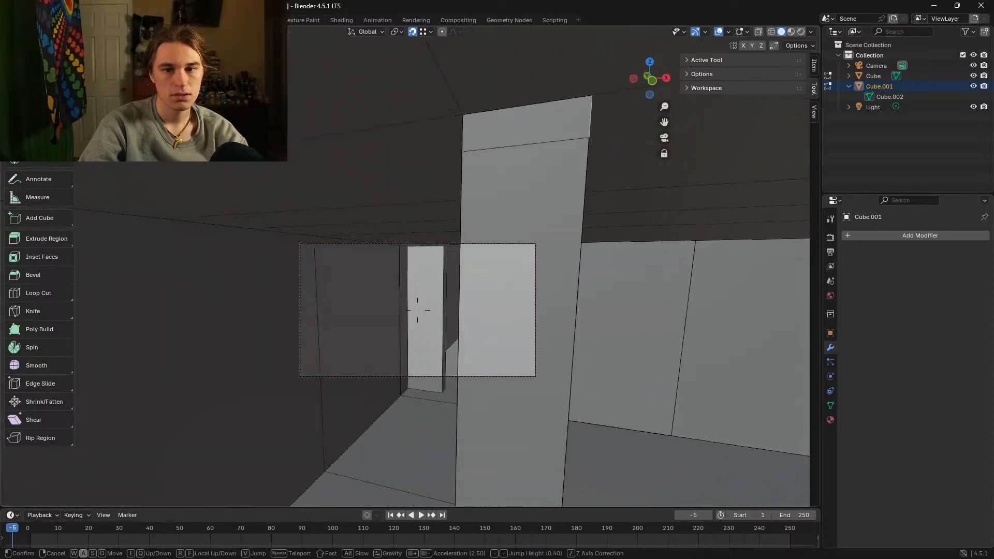
key("s")
left_click(417, 310)
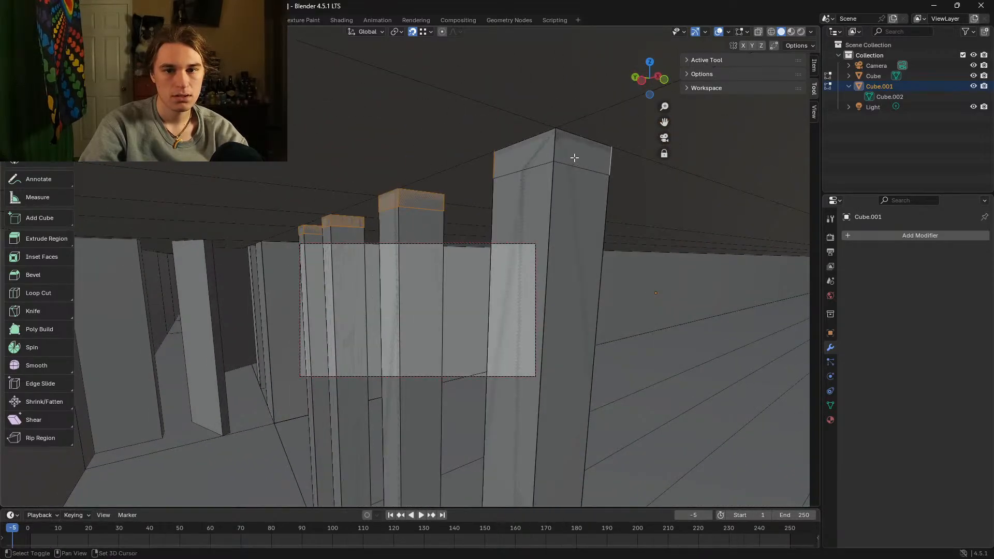
left_click(575, 151, "shift")
left_click(576, 170, "shift")
left_click(572, 179, "shift")
left_click(575, 160, "shift")
Step: Try to add the last pillar's remaining ceiling trim face from a view close under the ceiling
key("shift+grave")
key("d")
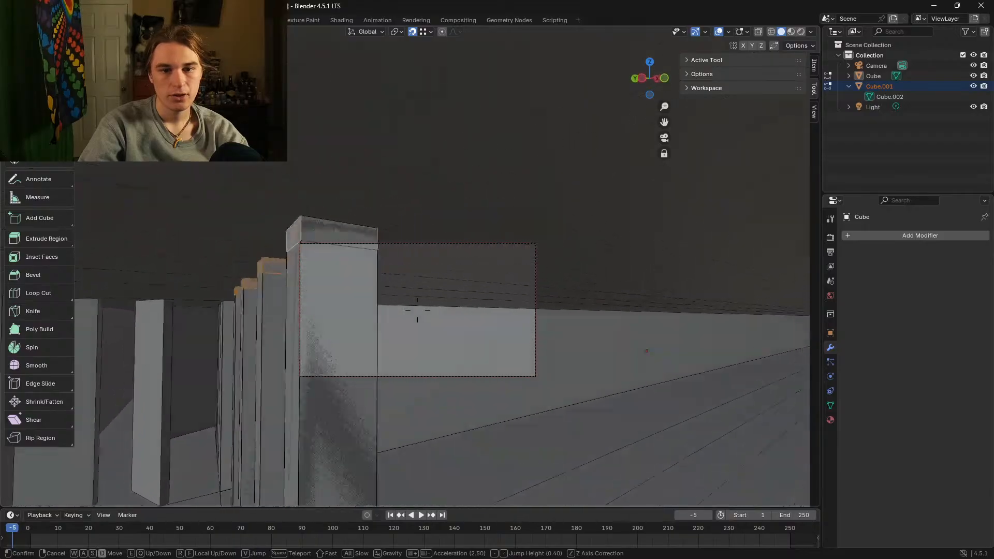
left_click(417, 310)
left_click(459, 341, "shift")
left_click(451, 352, "shift")
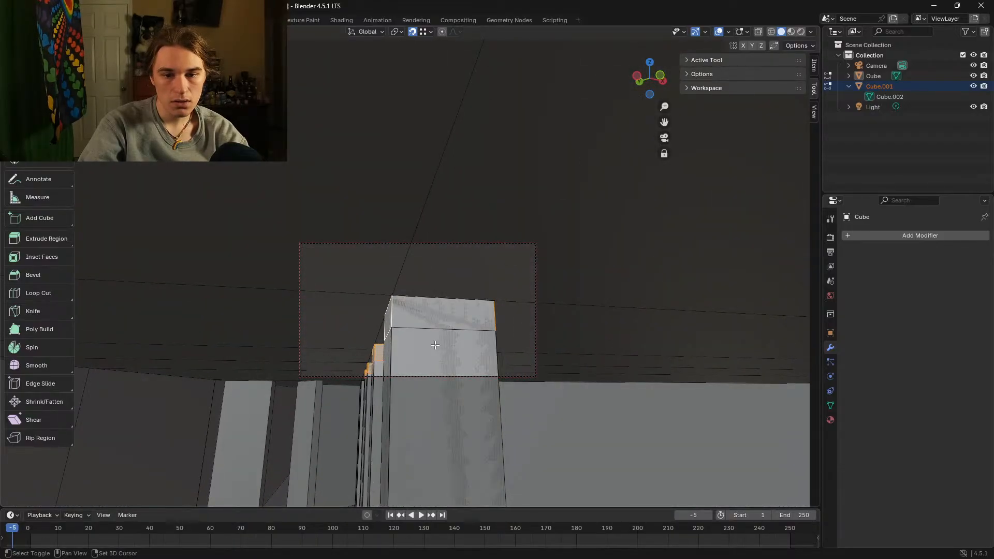
left_click(445, 357, "shift")
left_click(442, 361, "shift")
left_click(440, 364, "shift")
Step: Add the last pillar's remaining ceiling trim face to the selection and deselect the shaft face below it
key("shift+grave")
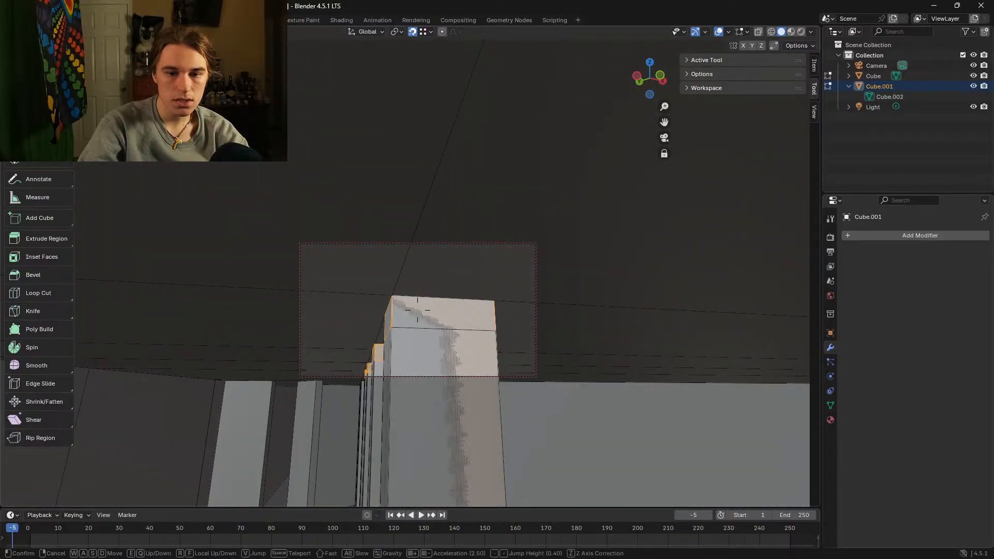
key("a")
left_click(431, 343)
left_click(409, 288, "shift")
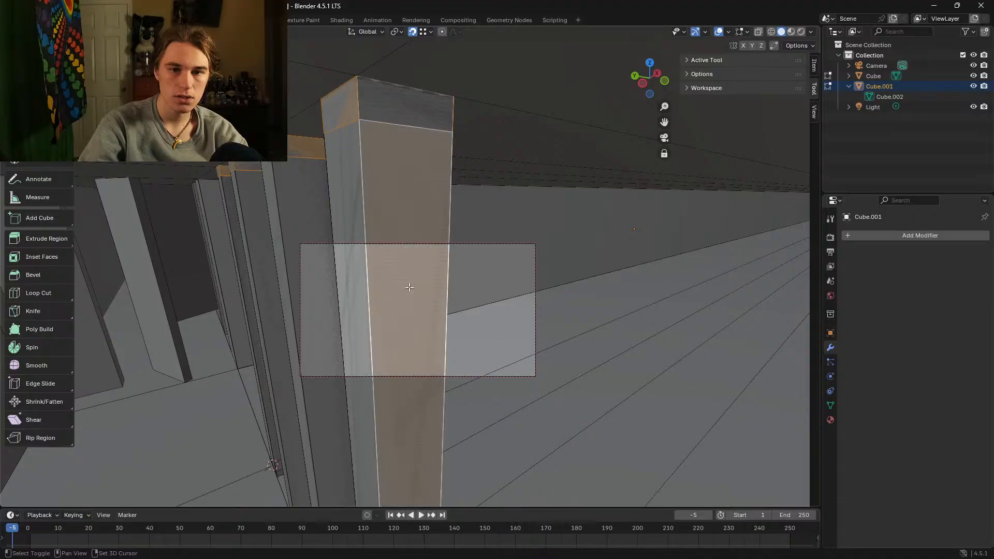
left_click(390, 108, "shift")
left_click(395, 165, "shift")
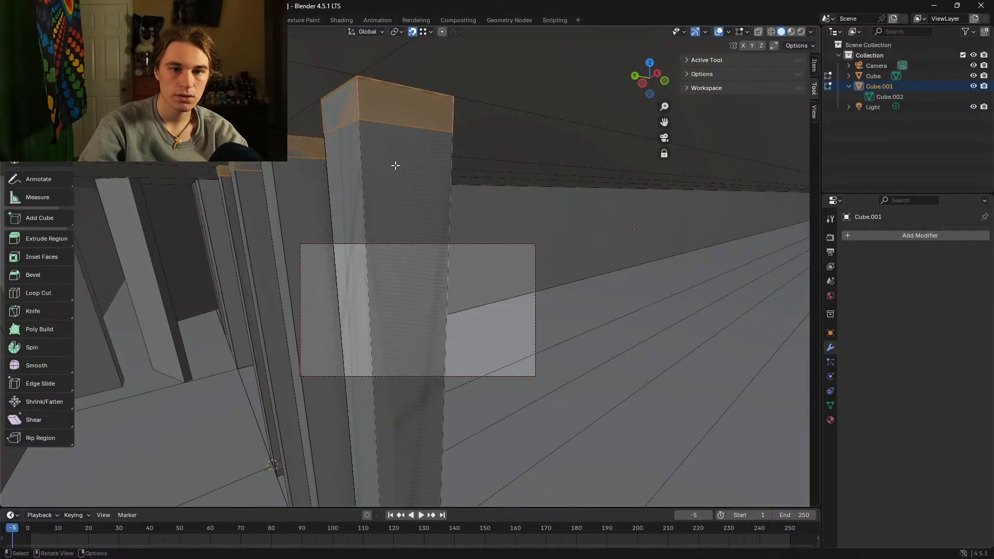
Step: Select the floor face beside the last pillar's base in place of the ceiling trim faces
key("shift+grave")
key("s")
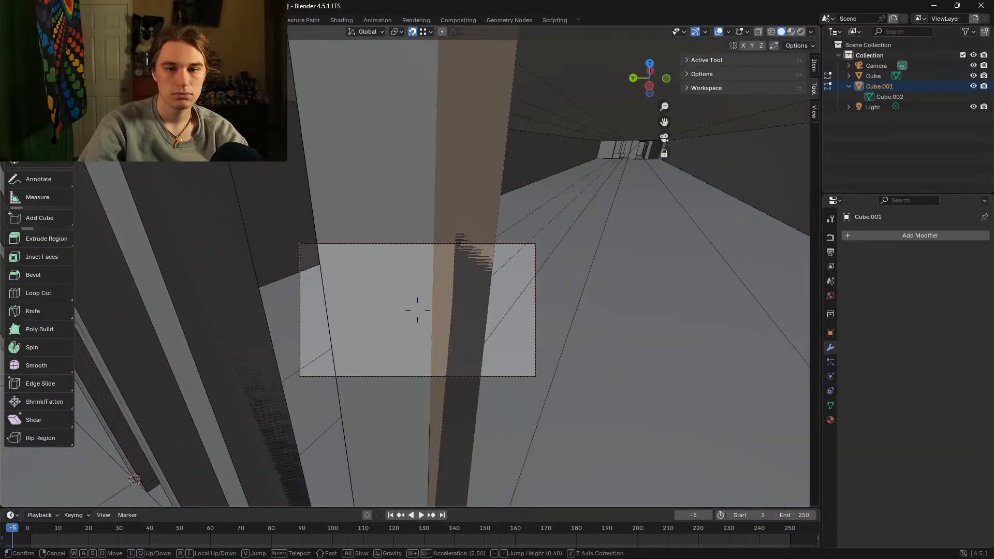
key("s")
key("w")
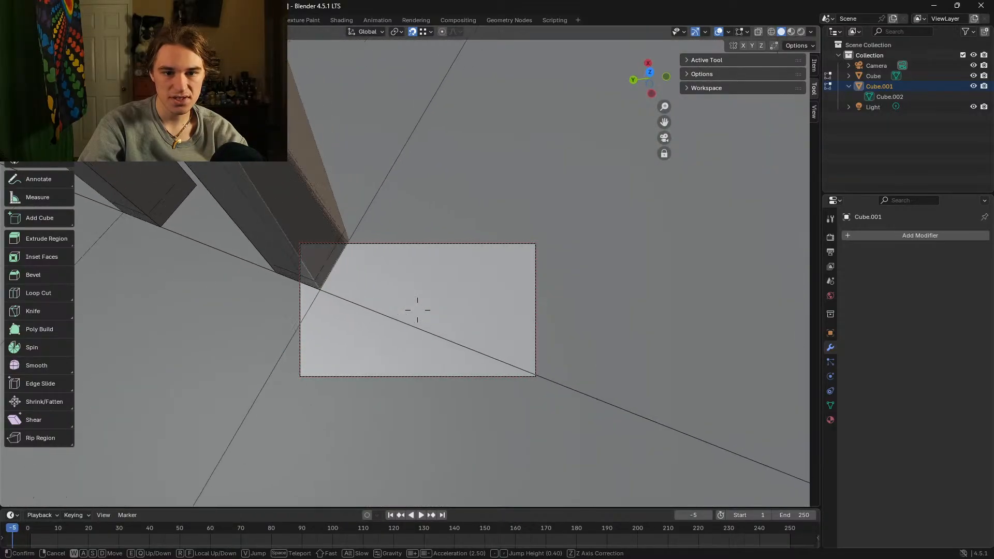
key("w")
key("s")
left_click(392, 176)
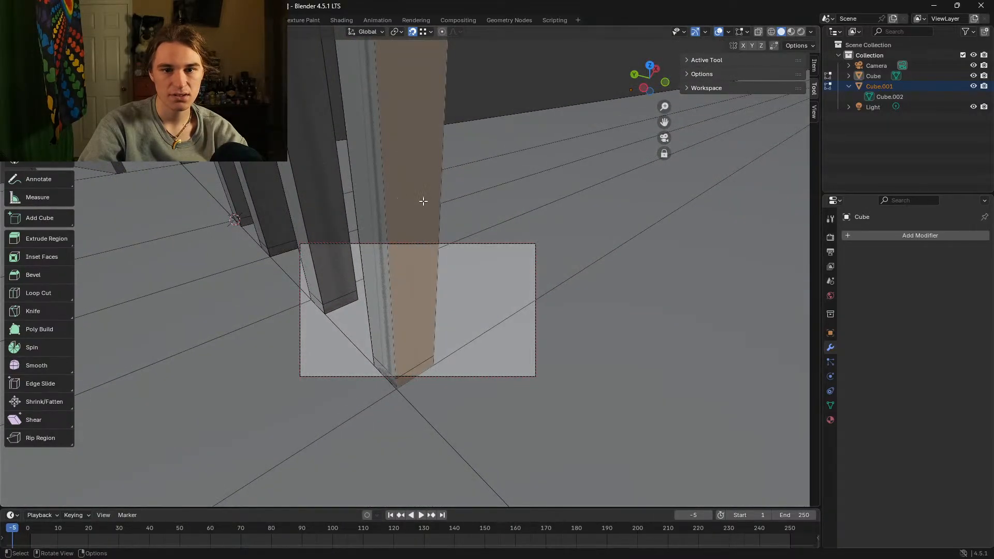
left_click(454, 273)
Step: Save the project in BEFORE ADDING BASEBOARDS.blend
key("shift+grave")
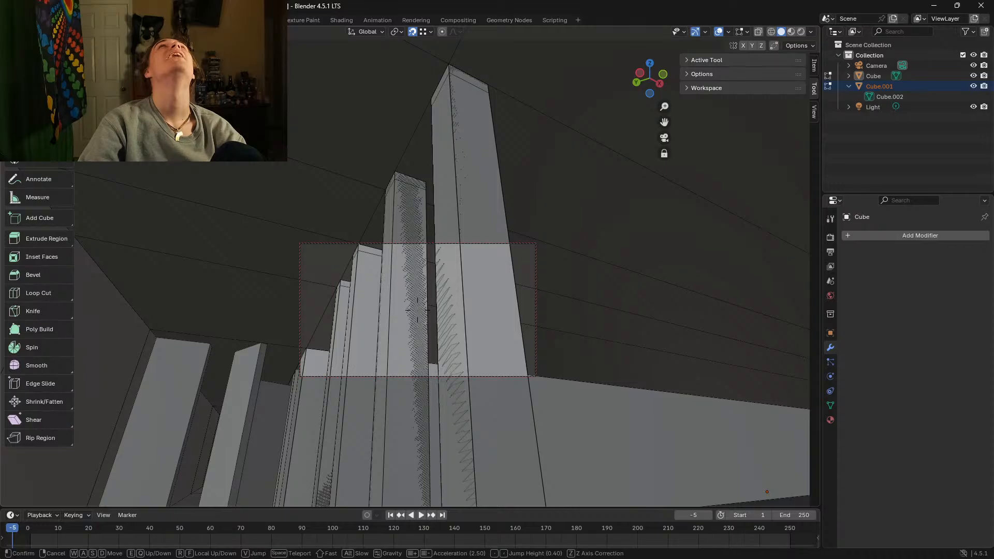
key("w")
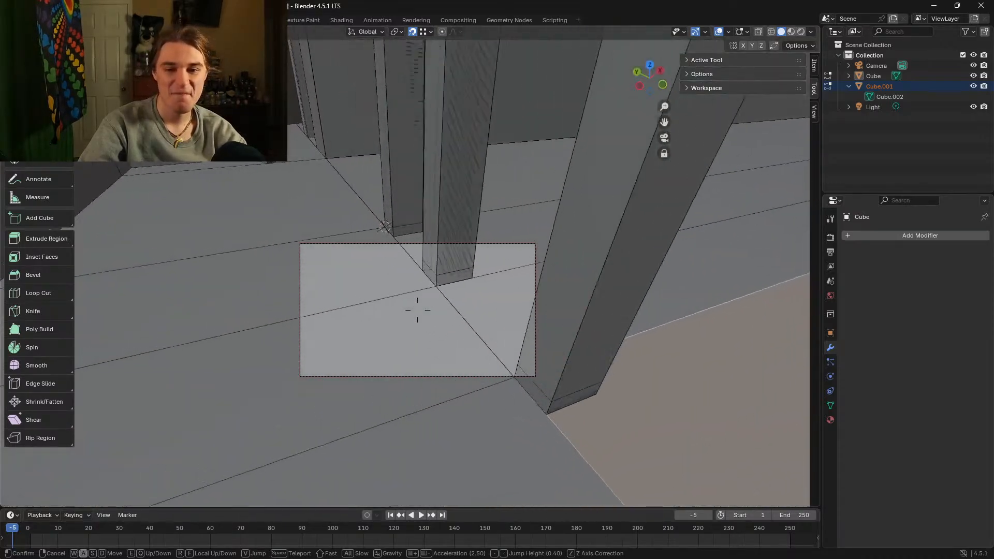
key("a")
left_click(417, 309)
left_click(24, 20)
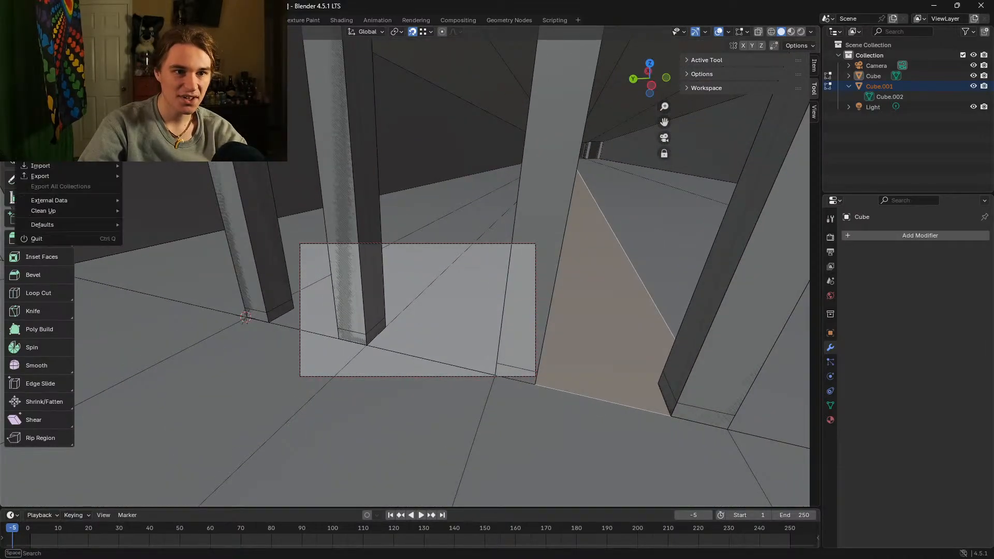
left_click(40, 86)
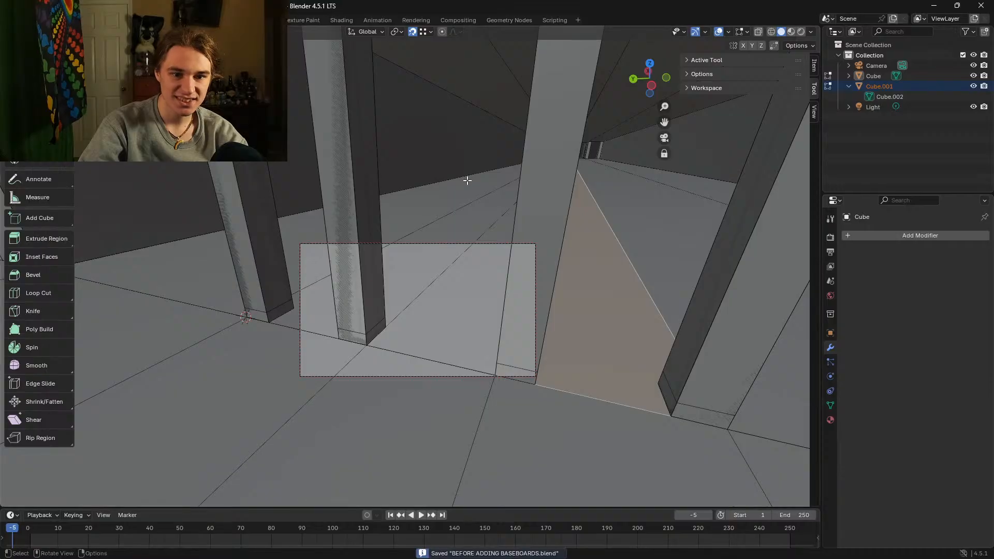
key("shift+grave")
key("d")
key("q")
key("s")
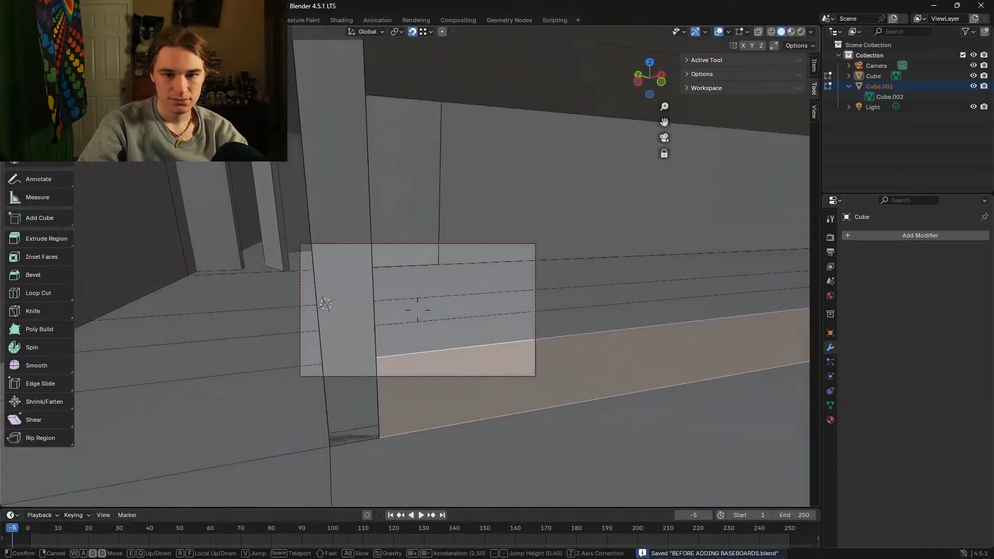
key("a")
left_click(418, 309)
Step: Close Blender, relaunch it from Steam and reopen the recent file BEFORE ADDING BASEBOARDS.blend
left_click(990, 6)
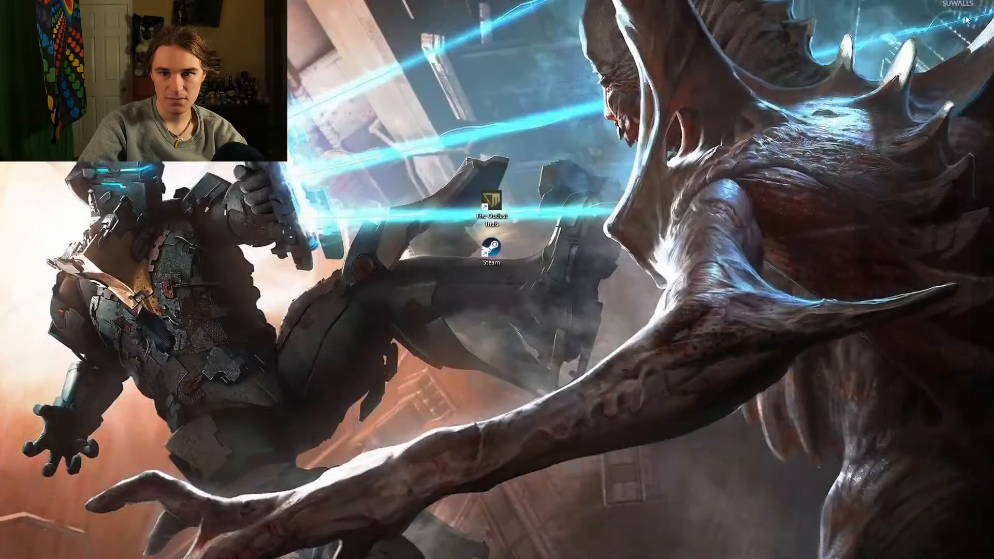
double_click(493, 249)
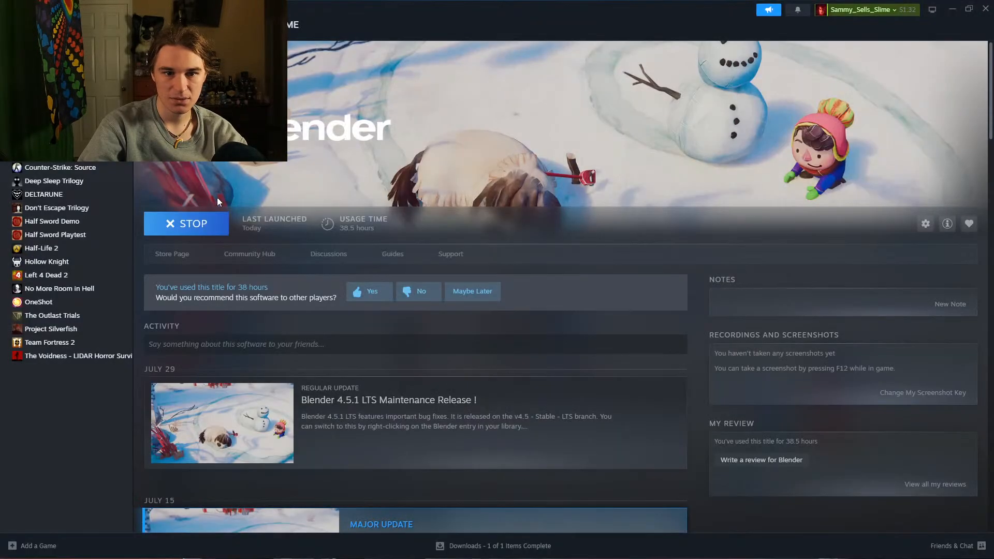
left_click(201, 233)
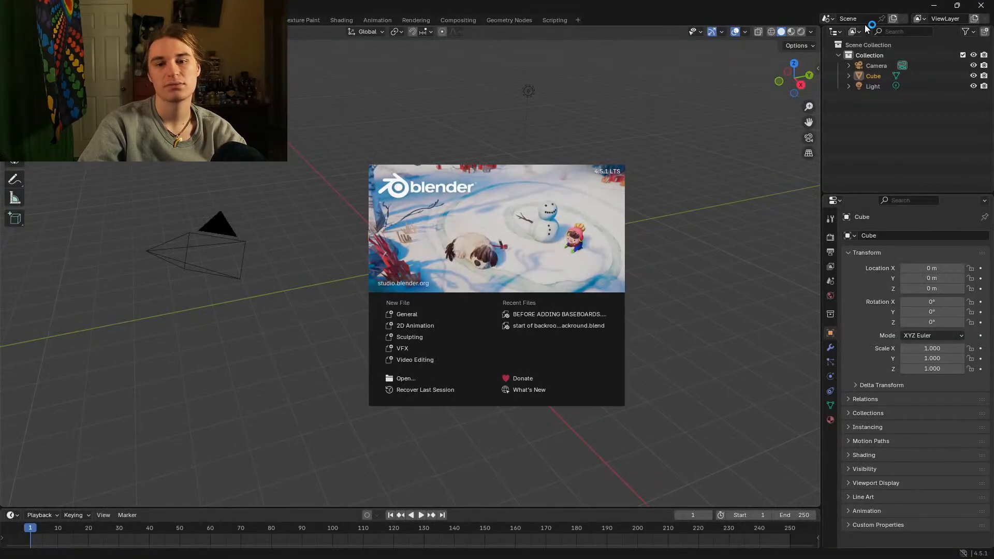
left_click(513, 312)
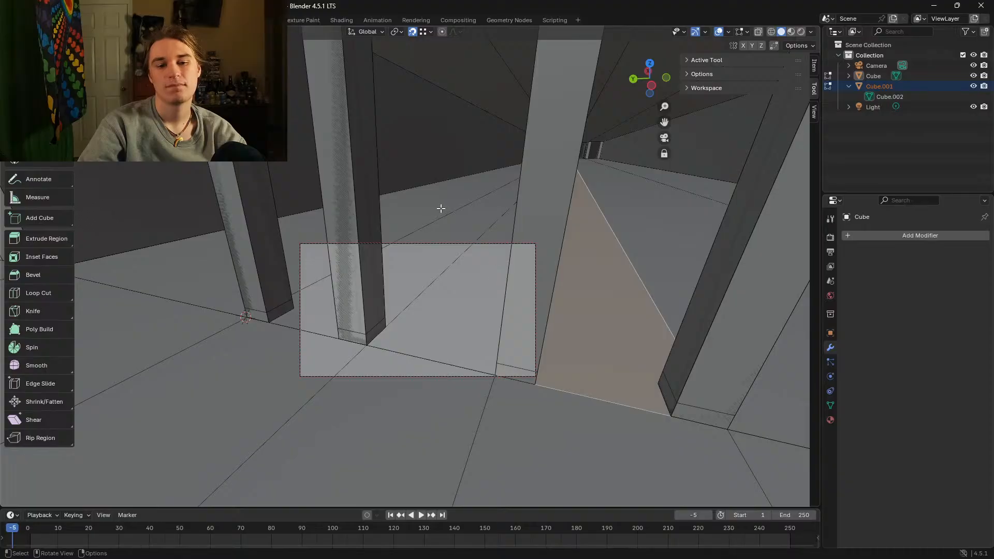
Step: Select the baseboard faces on the visible sides of the pillar beside the 3D cursor
key("shift+grave")
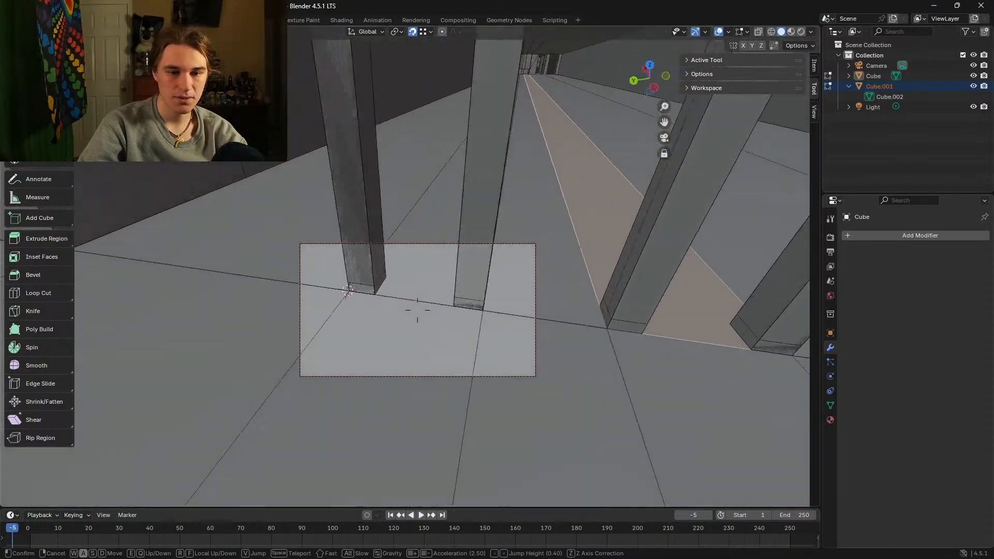
key("w")
left_click(440, 209)
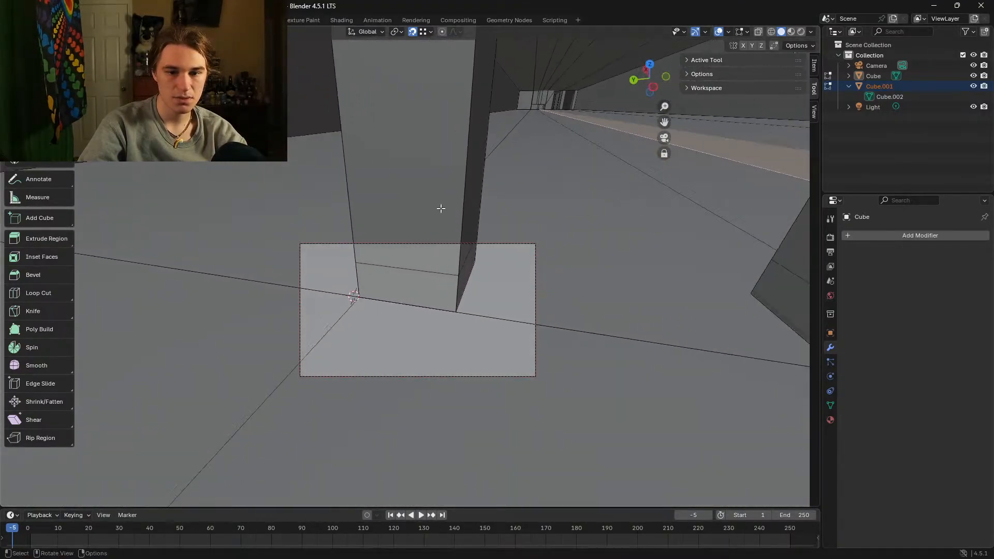
left_click(410, 284)
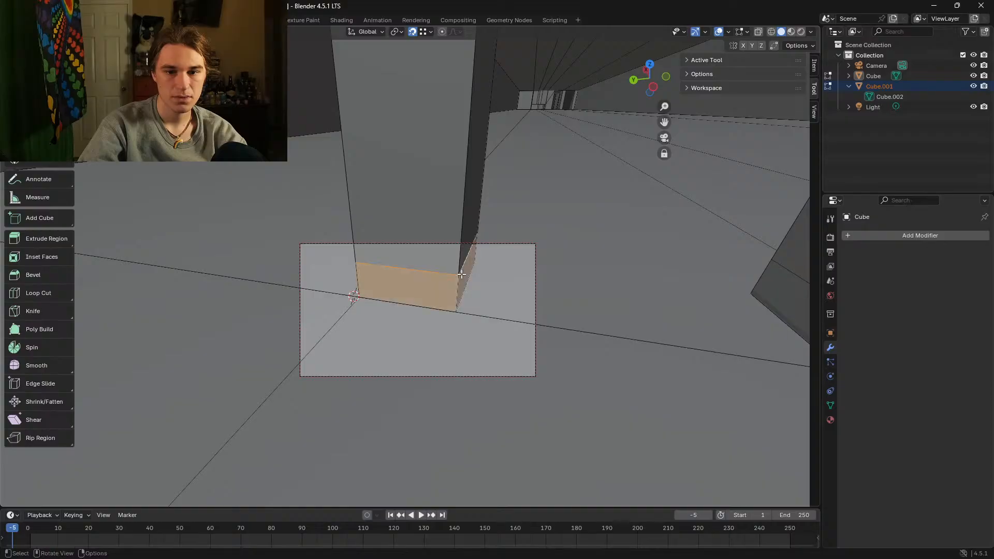
key("shift+grave")
left_click(417, 310)
left_click(499, 278, "shift")
Step: Try to add the baseboard face on the same pillar's flickering, overlapping side to the selection
left_click(459, 287, "shift")
left_click(455, 281, "shift")
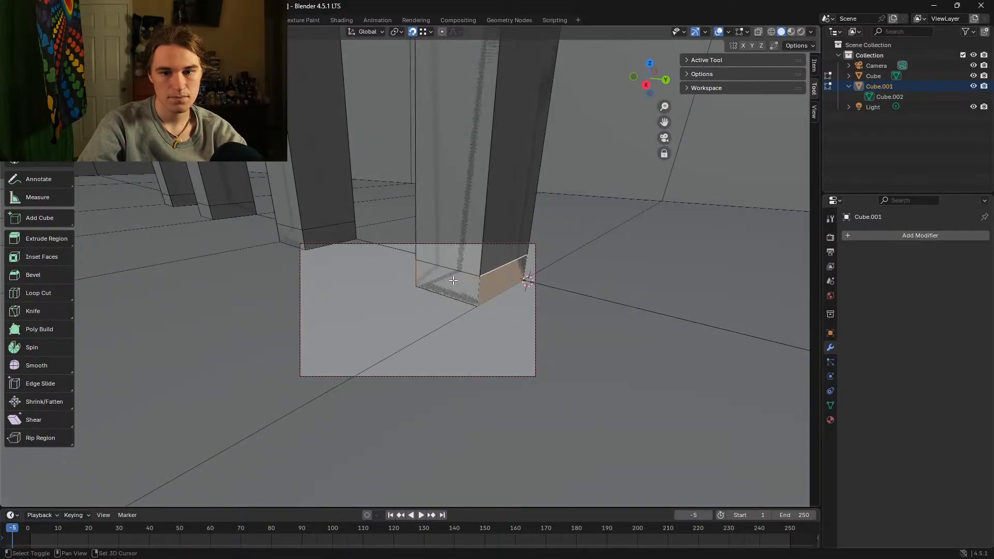
left_click(454, 264, "shift")
left_click(455, 282, "shift")
left_click(460, 239, "shift")
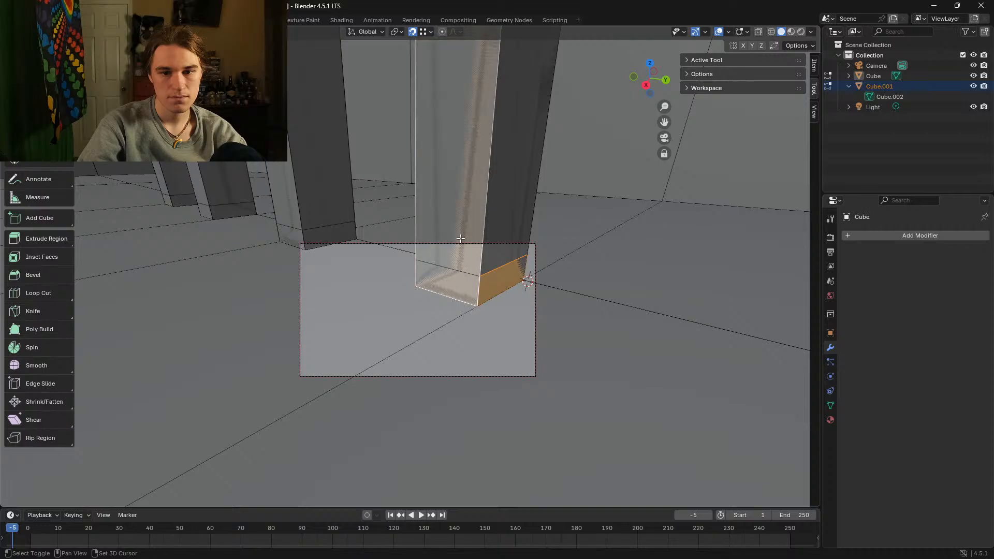
left_click(452, 277, "shift")
left_click(453, 286, "shift")
left_click(452, 283, "shift")
Step: Try to isolate the baseboard face from the full-height face overlapping it on the pillar's flickering side
left_click(450, 279)
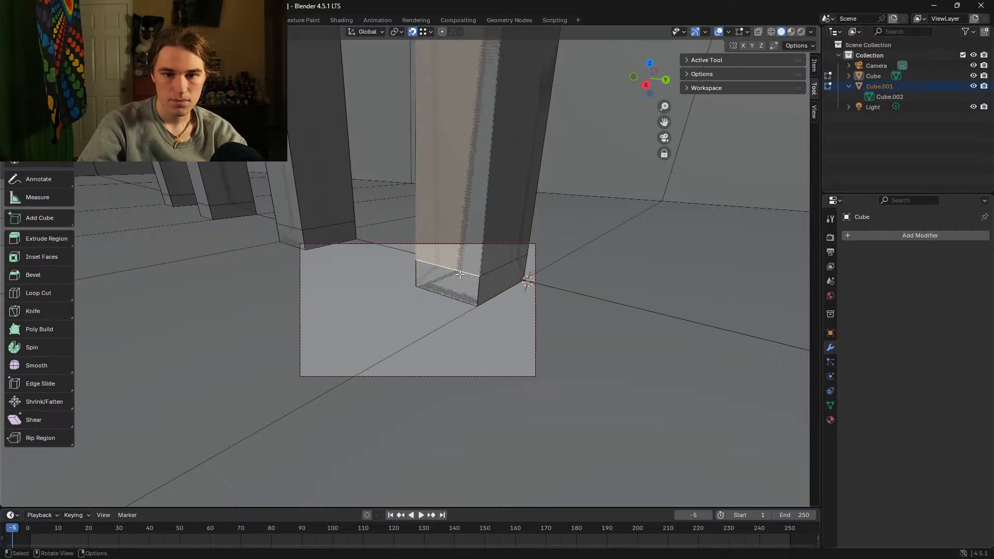
left_click(458, 270, "shift")
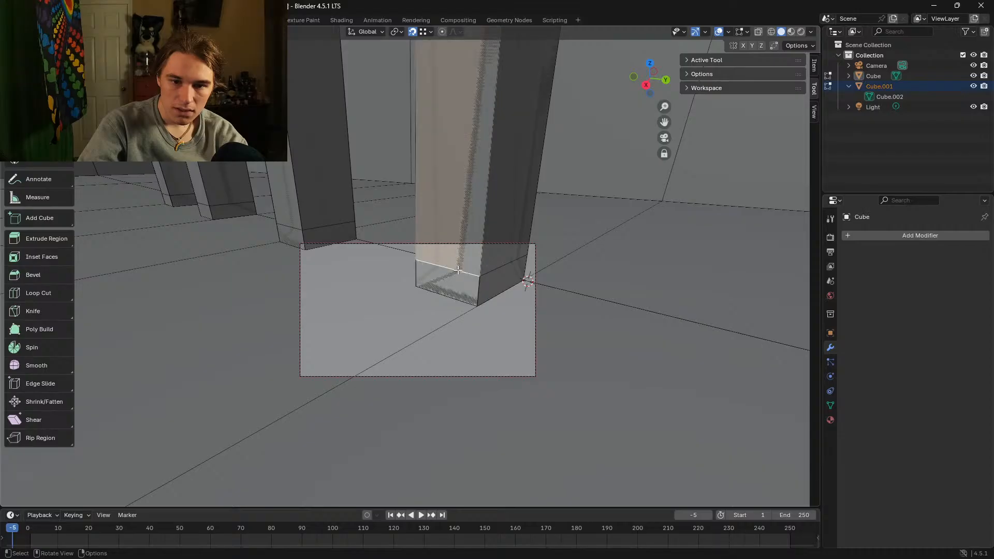
left_click(458, 265, "shift")
left_click(460, 259, "shift")
left_click(462, 254, "shift")
left_click(464, 250, "shift")
left_click(460, 248, "shift")
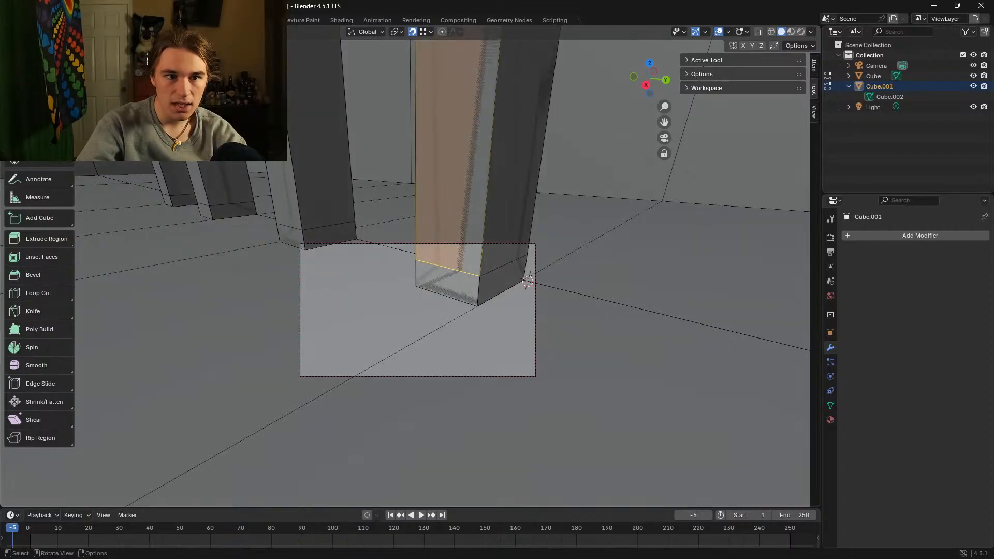
left_click(460, 279)
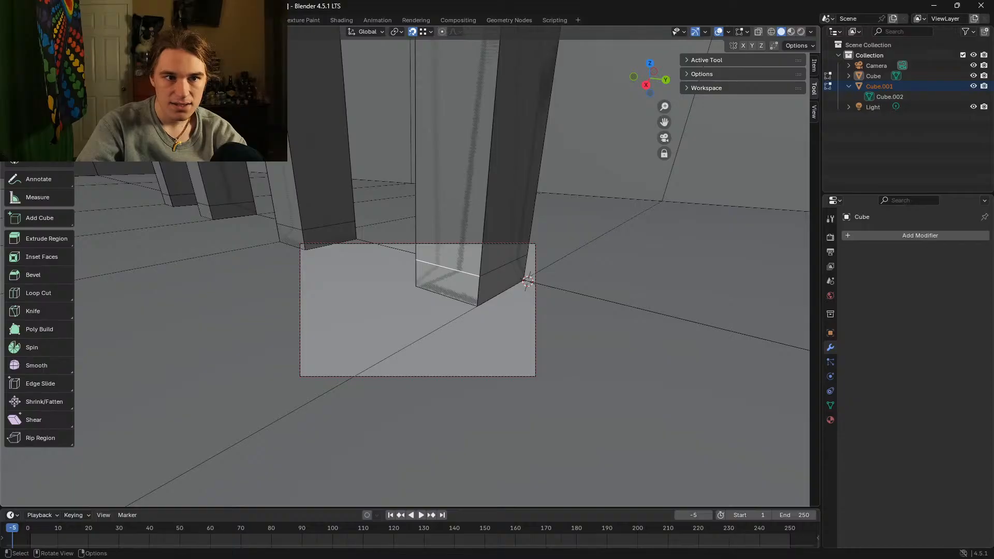
left_click(455, 283)
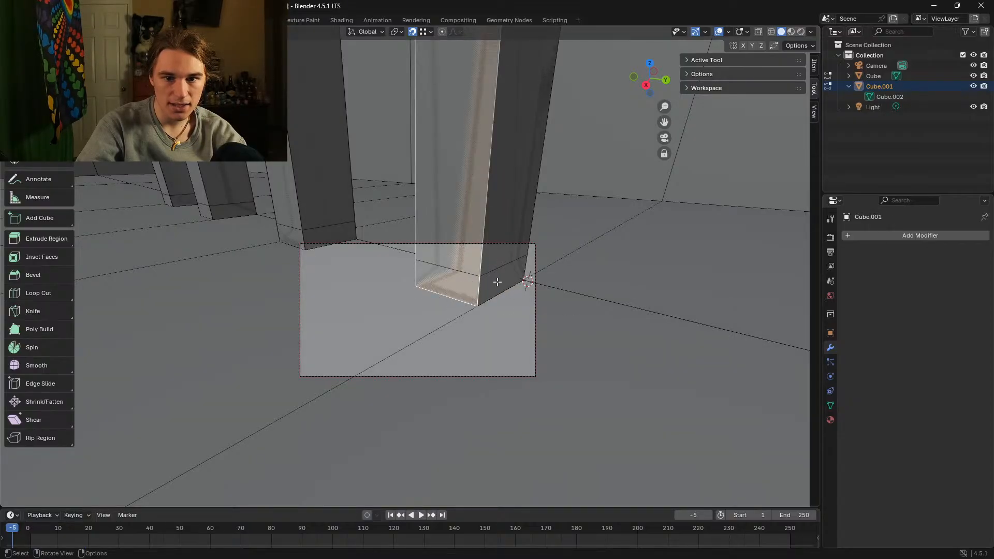
Step: Examine the selected full-height face and the loop cut at the pillar's base from around the pillar
key("shift+grave")
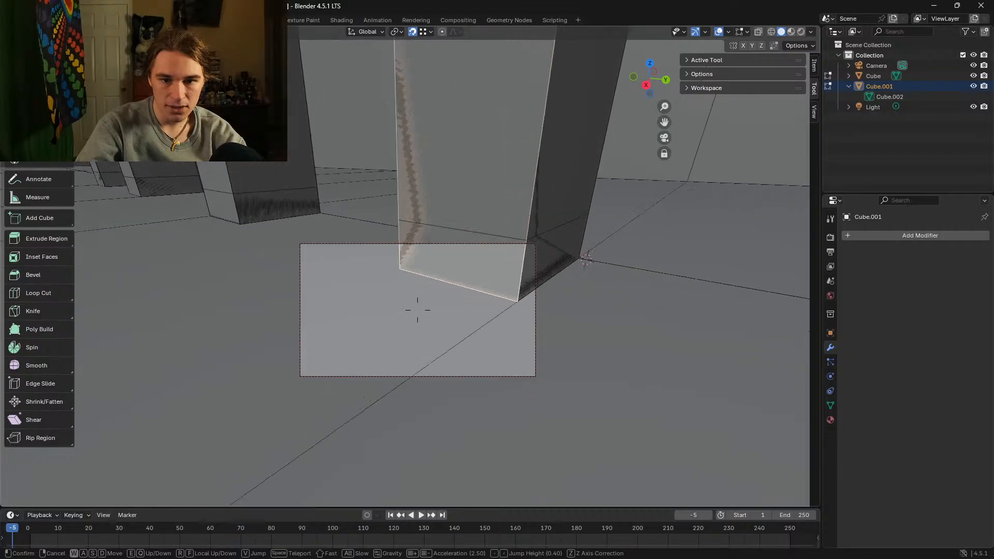
key("a")
key("s")
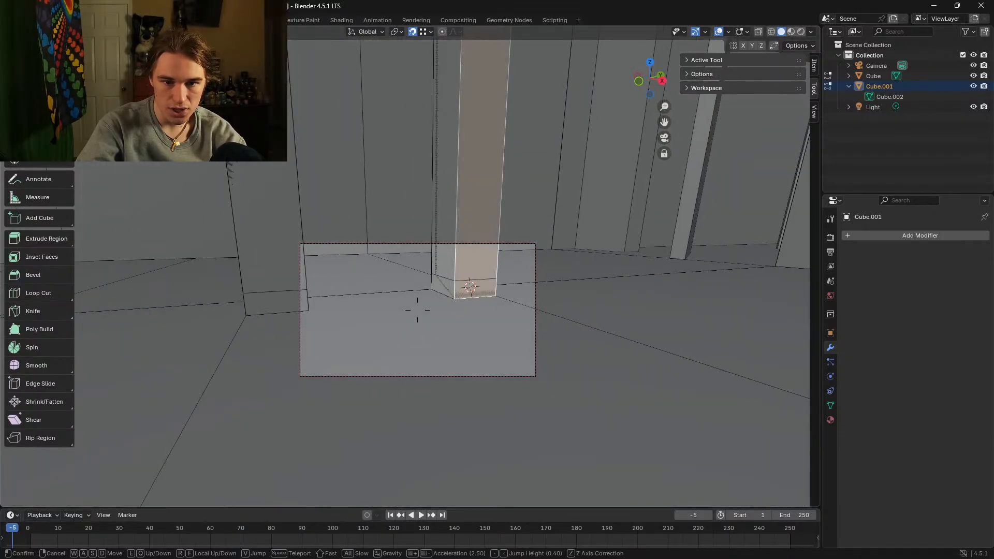
key("w")
key("d")
key("w")
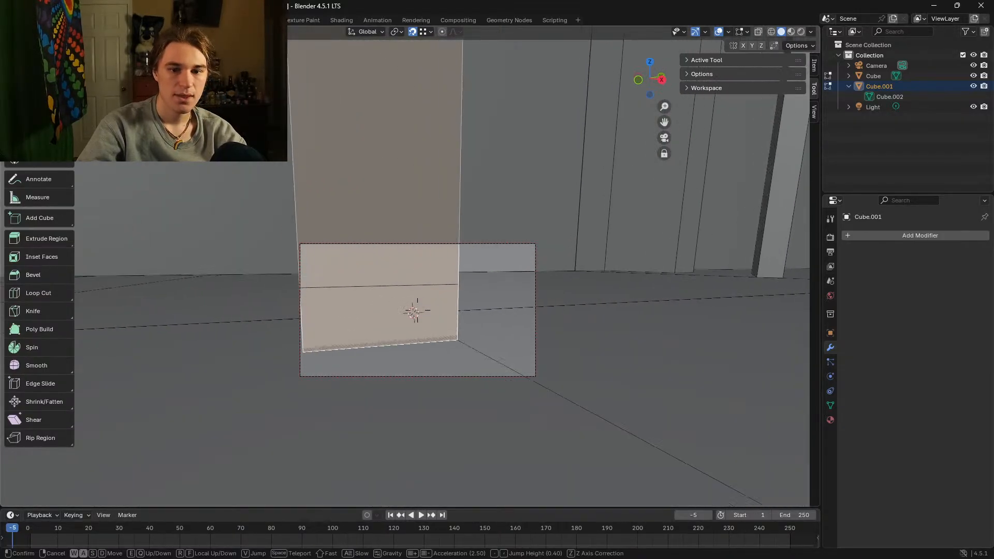
key("a")
left_click(473, 303)
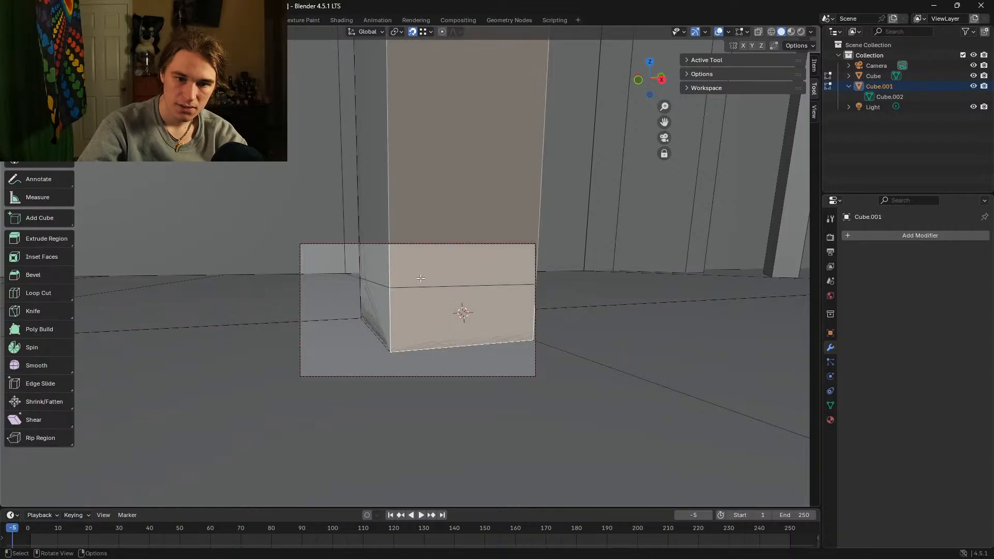
Step: Select the shaft and base faces on both sides of the pillar's corner in turn to check which surfaces overlap
left_click(33, 293)
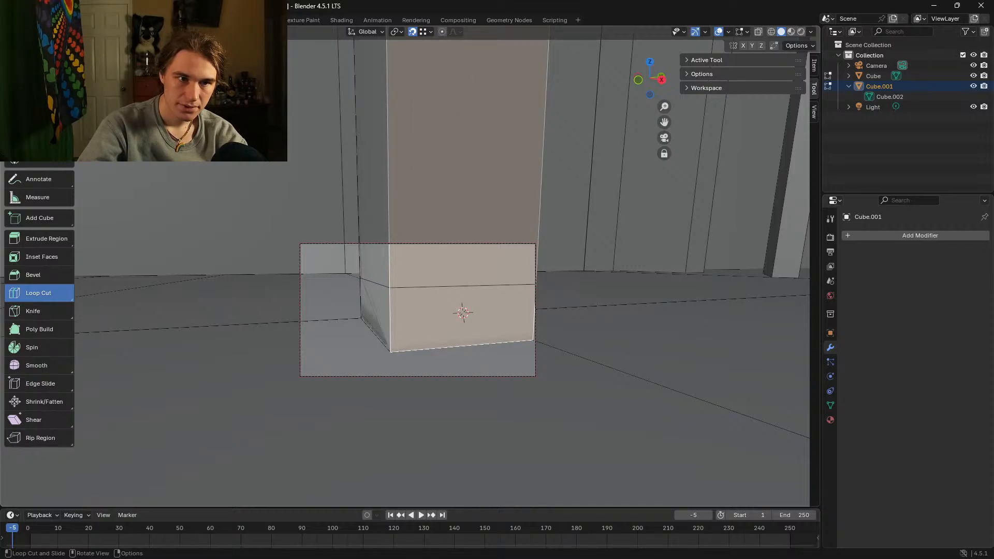
key("w")
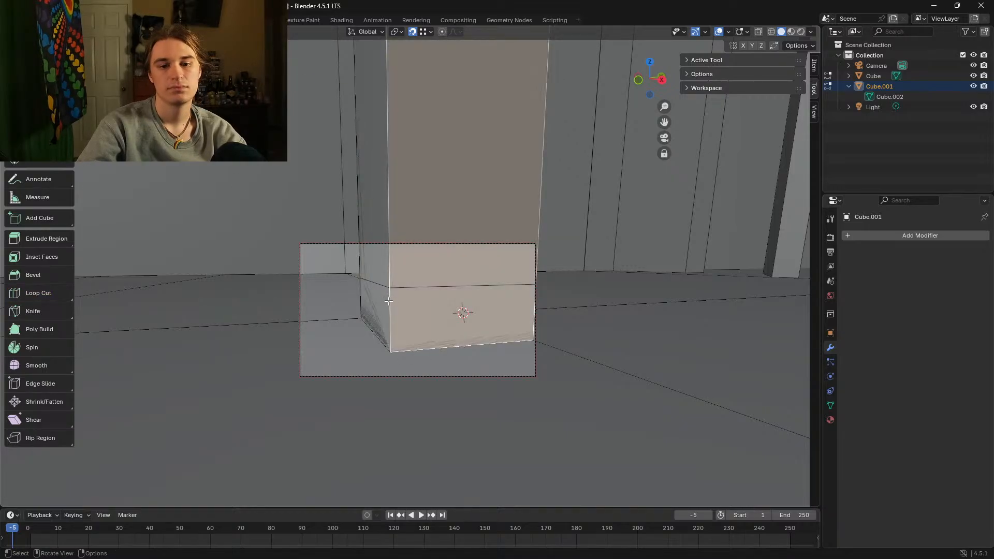
left_click(381, 275)
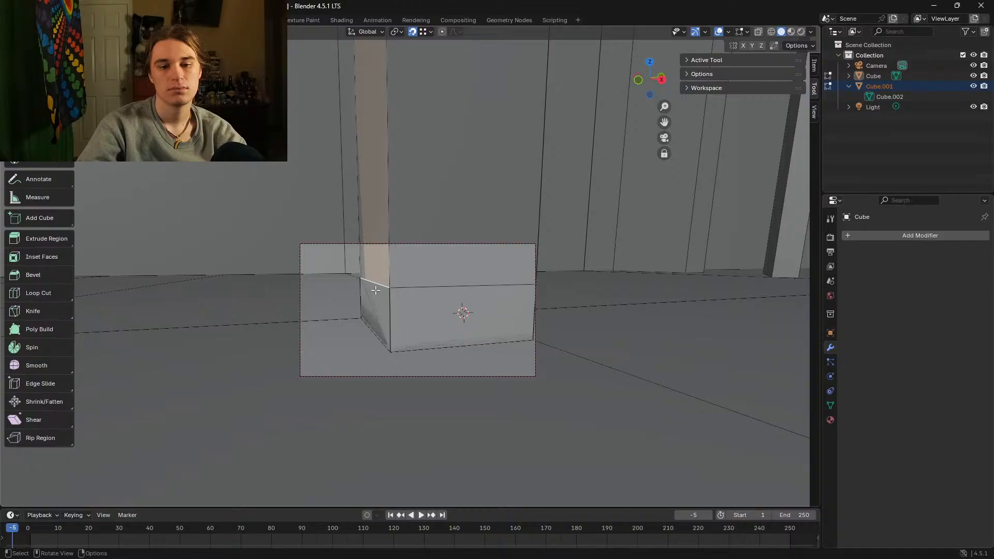
left_click(415, 300)
left_click(380, 273)
left_click(378, 292)
left_click(434, 296)
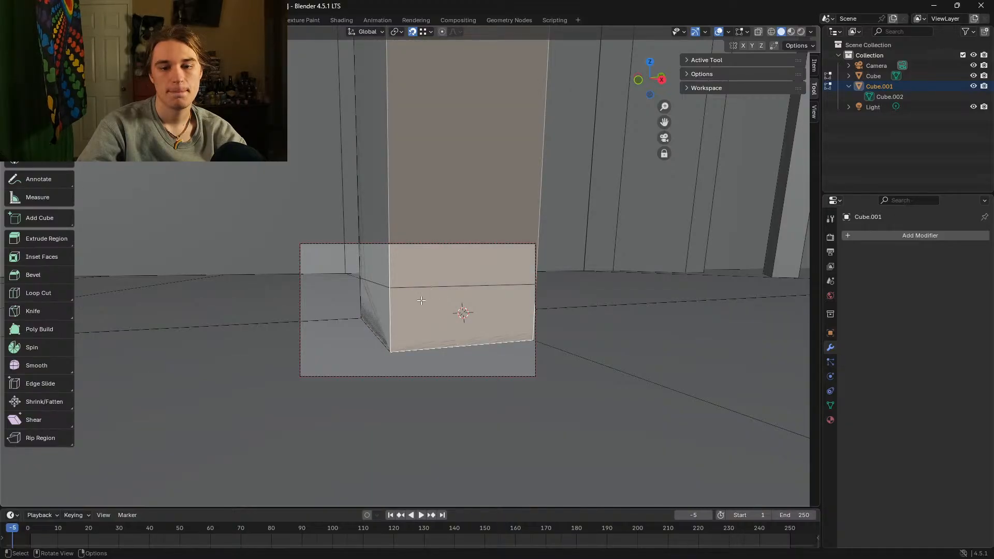
Step: Try to add the pillar's adjacent side faces to the selection and undo the additions
left_click(384, 316, "shift")
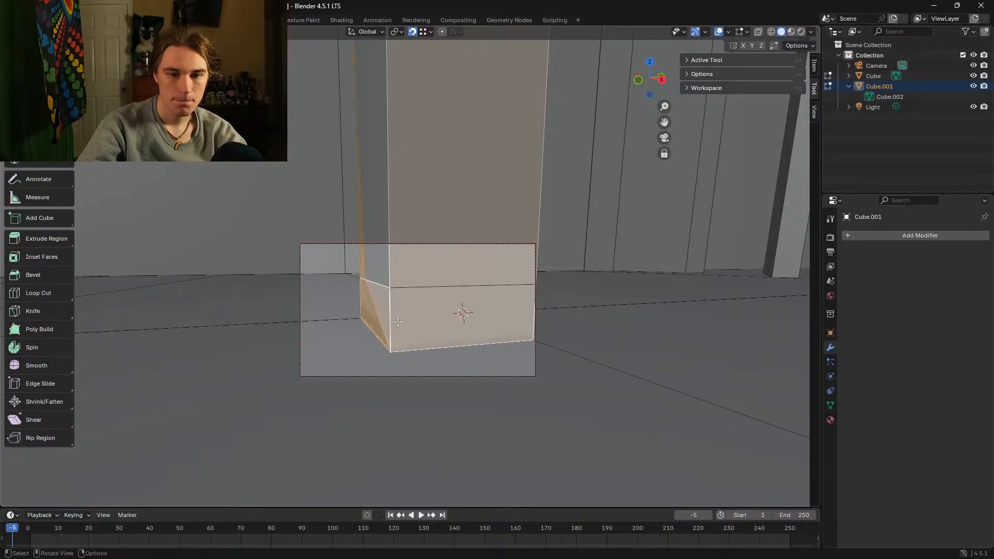
left_click(382, 286)
key("ctrl+z")
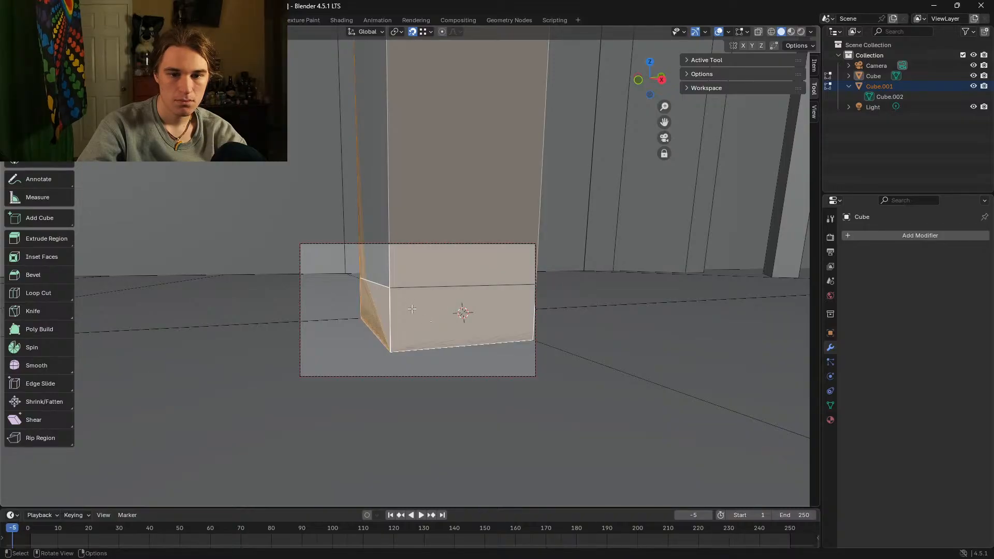
key("ctrl+z")
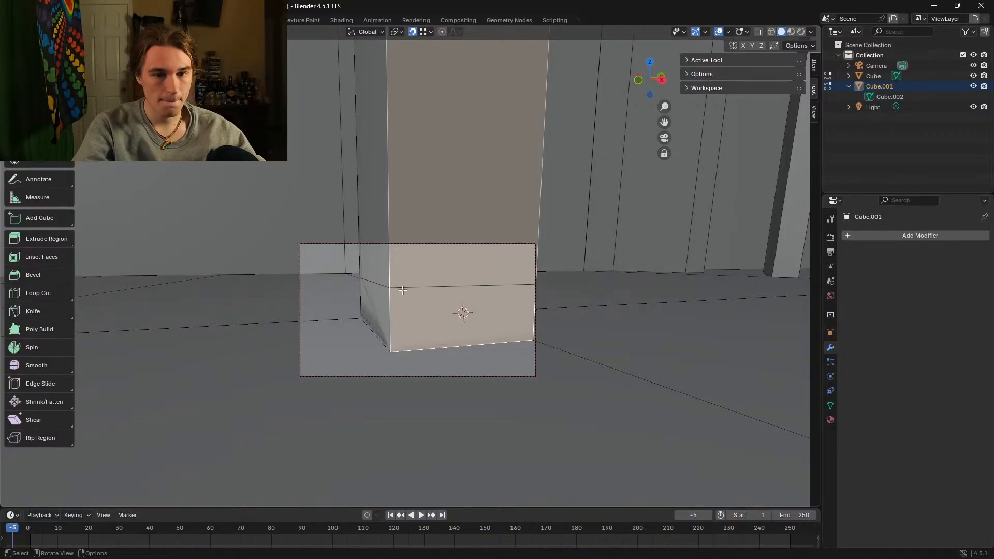
Step: Save the project again in BEFORE ADDING BASEBOARDS.blend with the whole pillar row in view
key("shift+grave")
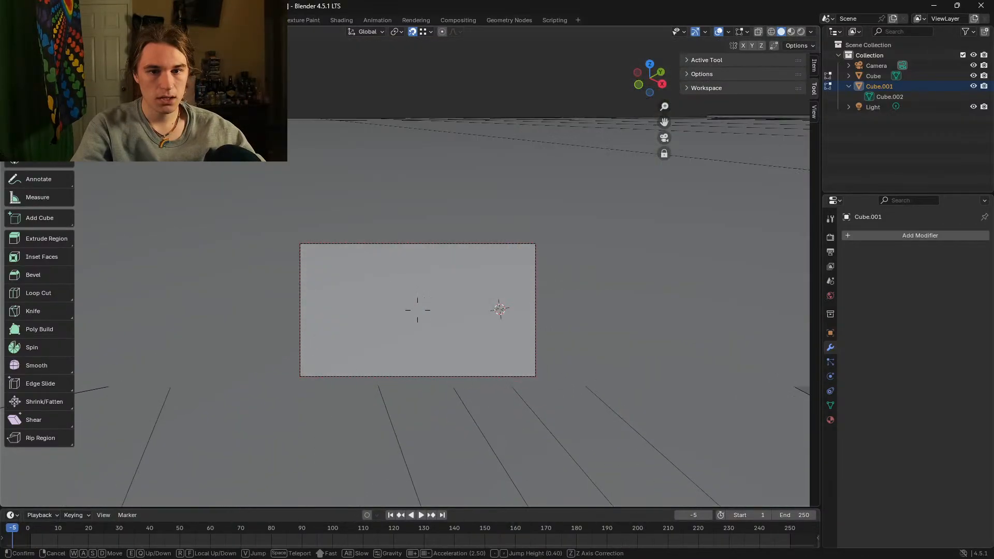
left_click(417, 309)
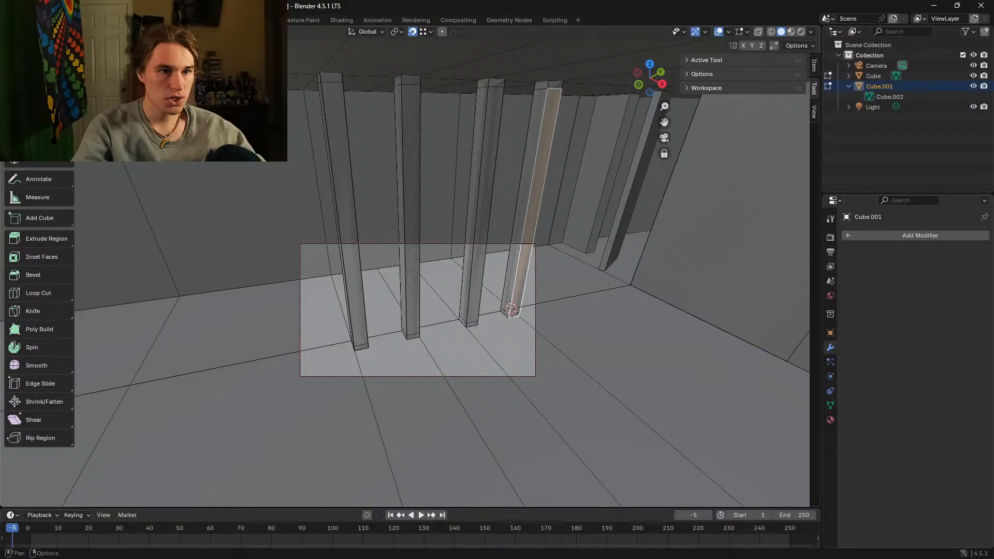
left_click(24, 20)
key("ctrl+s")
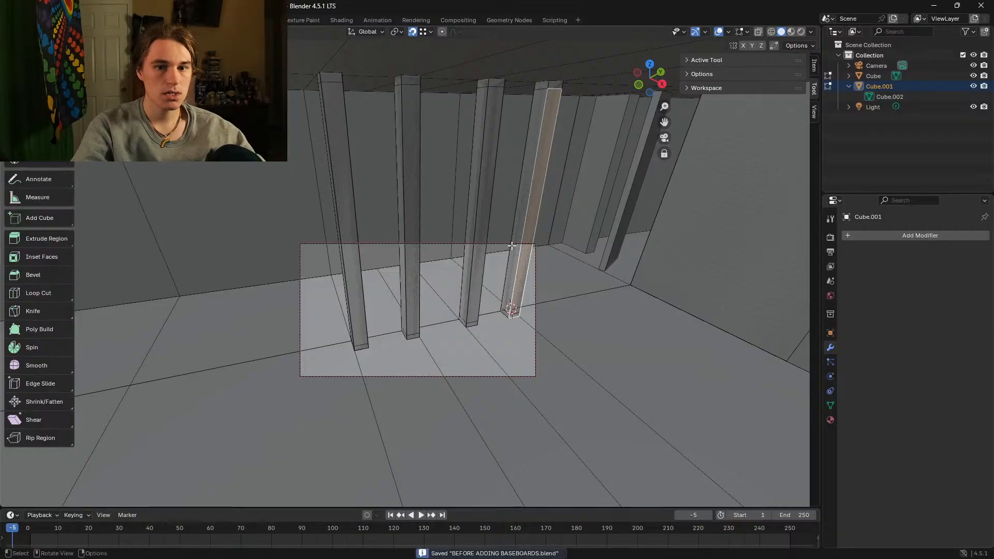
Step: Put away the Blender and Steam windows and switch to OBS Studio
left_click(933, 5)
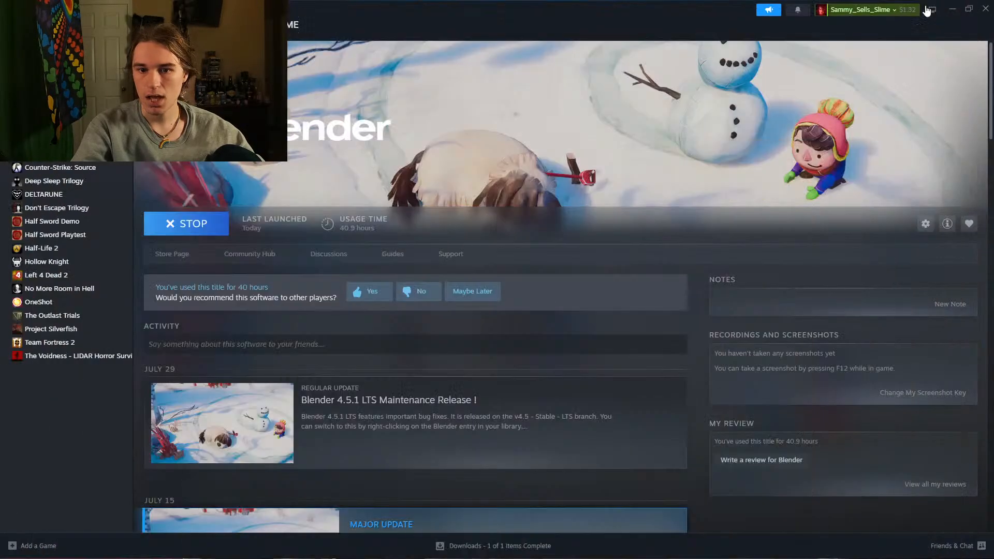
left_click(985, 8)
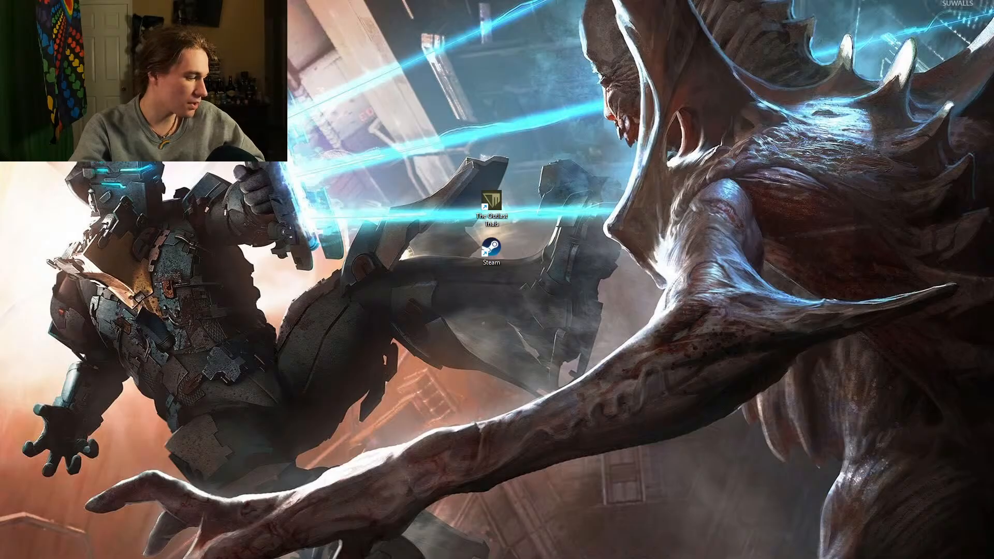
left_click_drag(0, 171, 659, 1)
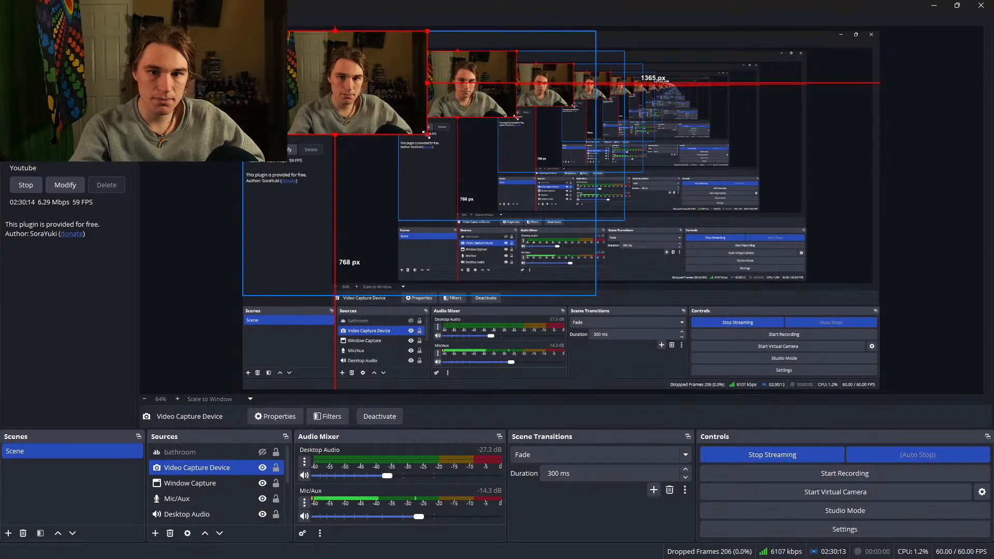